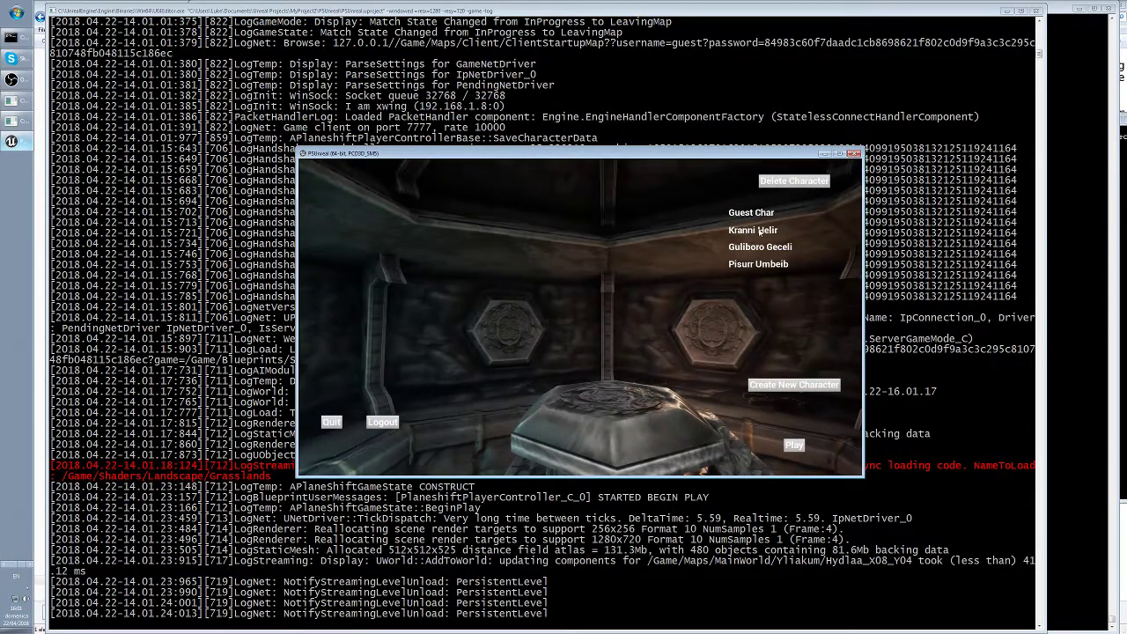
# Enter the game world with the selected character and switch to full screen
pyautogui.click(759, 231)
pyautogui.click(794, 445)
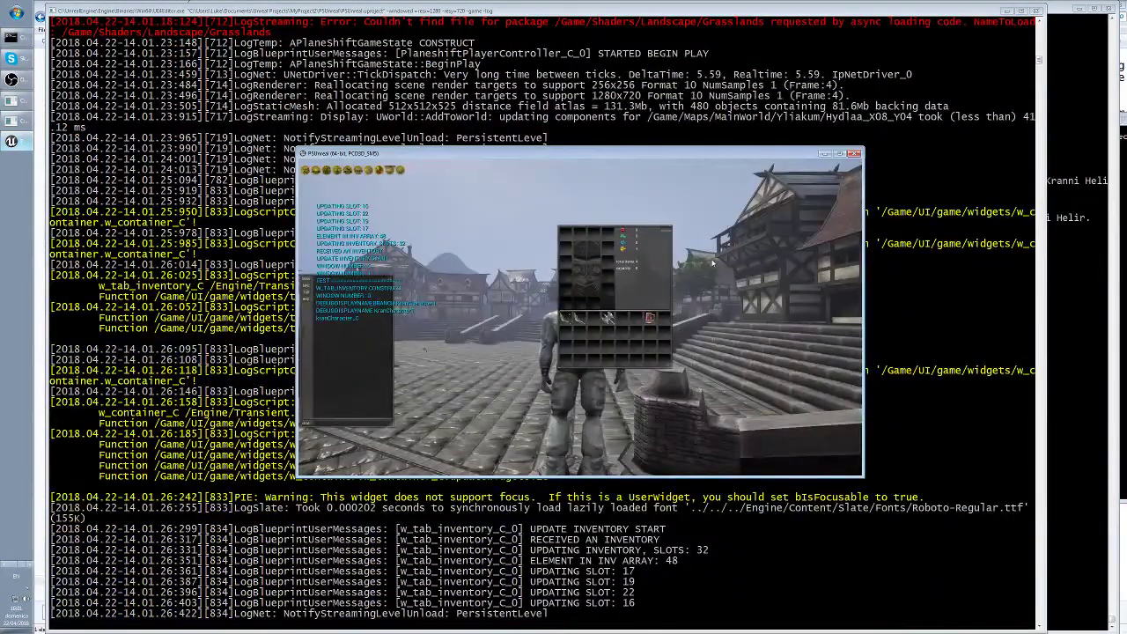
pyautogui.hotkey('alt', 'Return')
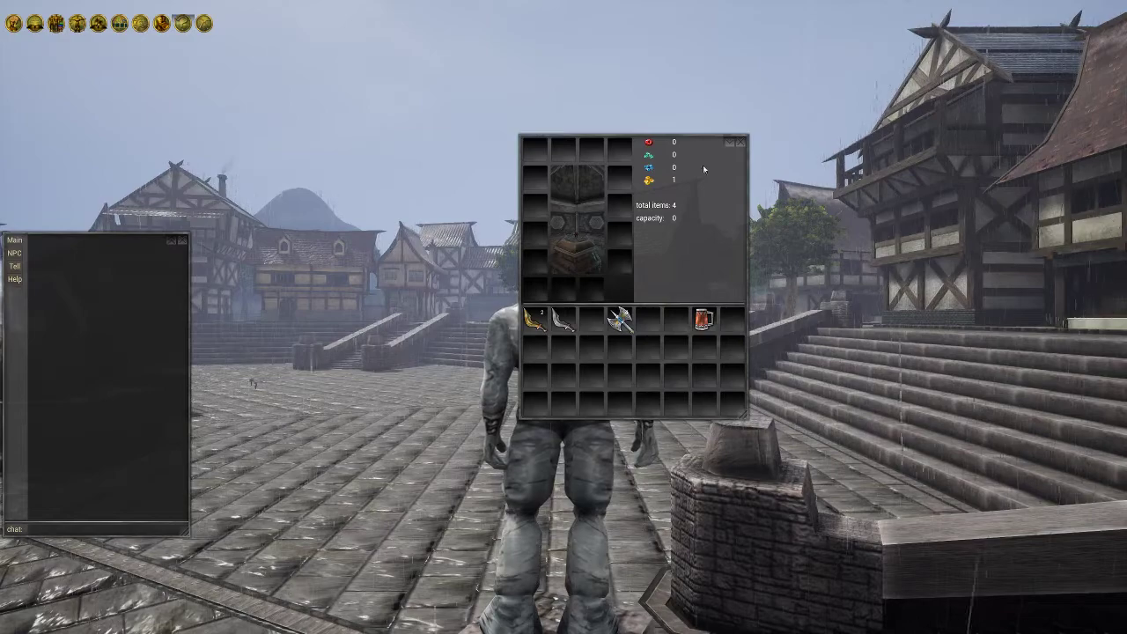
# Move the inventory to the lower right and make chat a wide, short bottom-left panel
pyautogui.moveTo(703, 164); pyautogui.dragTo(1082, 376)
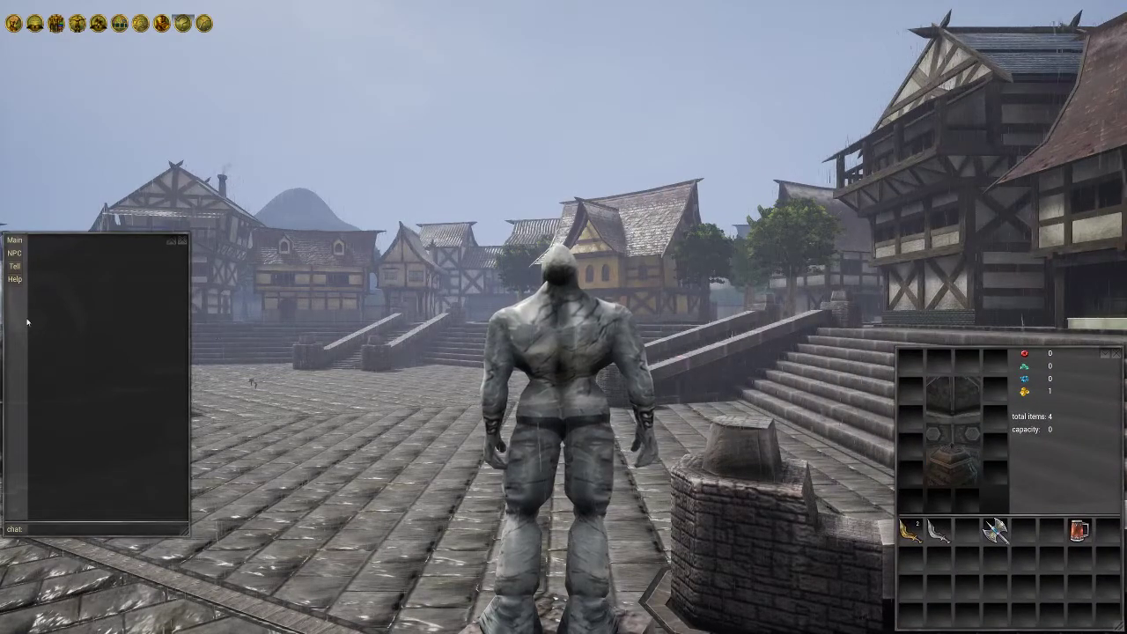
pyautogui.moveTo(27, 323); pyautogui.dragTo(14, 431)
pyautogui.moveTo(187, 627); pyautogui.dragTo(447, 413)
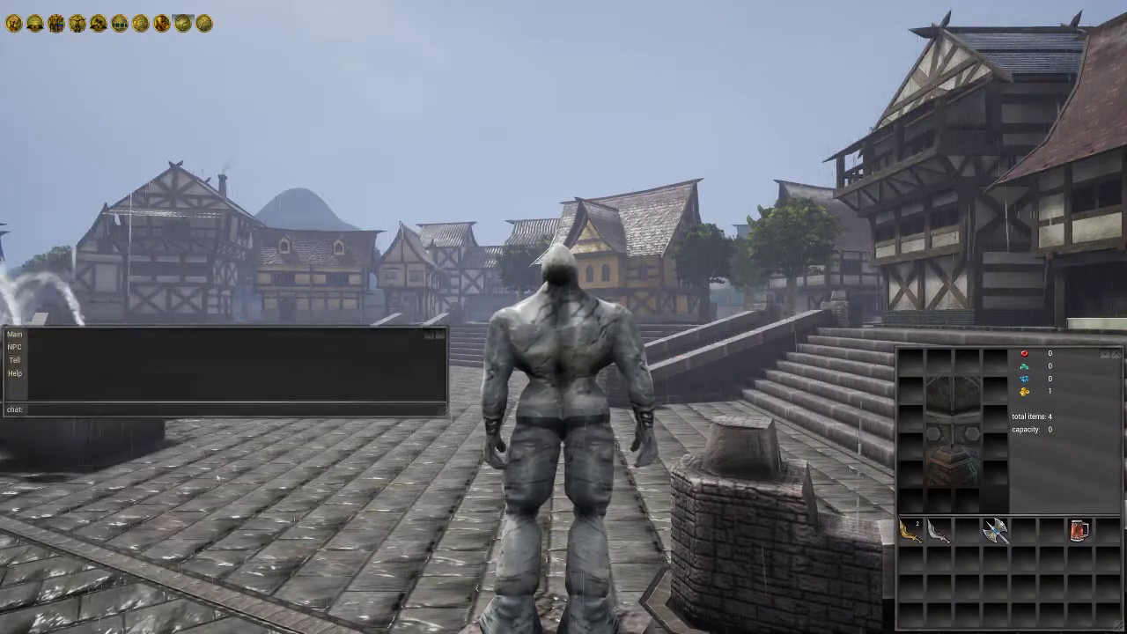
pyautogui.moveTo(27, 407); pyautogui.dragTo(27, 623)
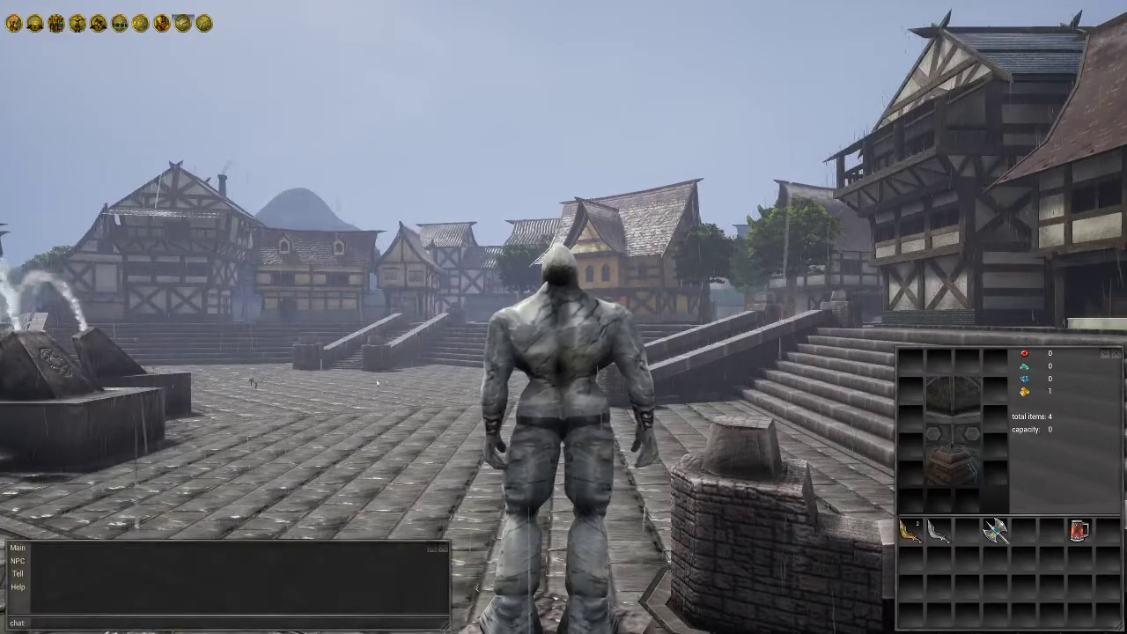
# Turn from the fountain plaza and walk up the long staircase into the grassy courtyard
pyautogui.press('a')
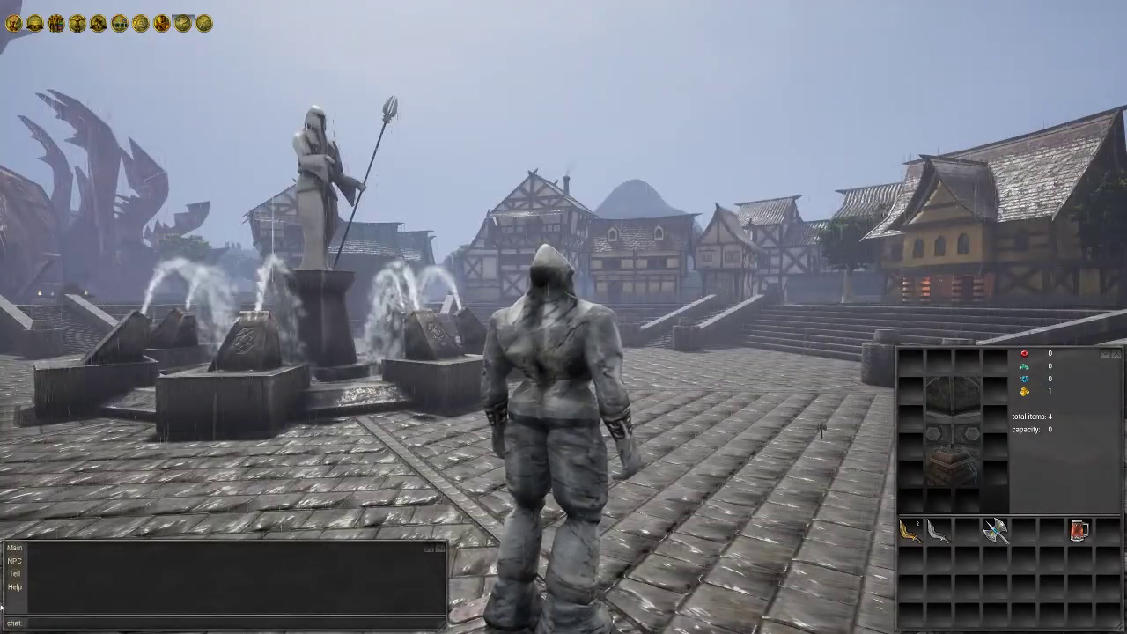
pyautogui.press('a')
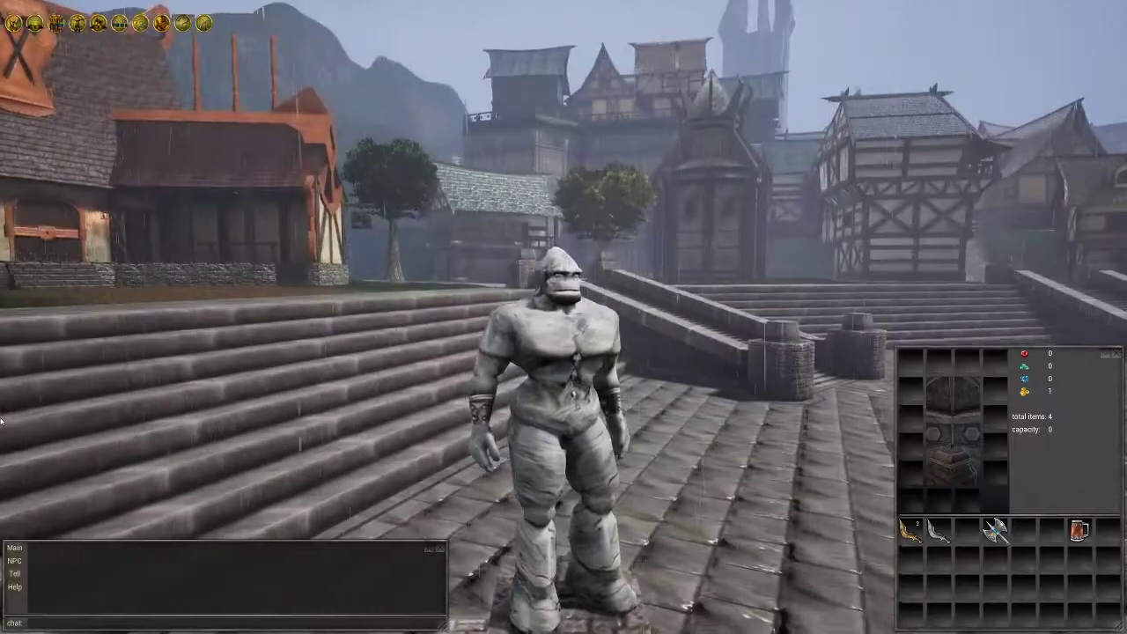
pyautogui.press('a')
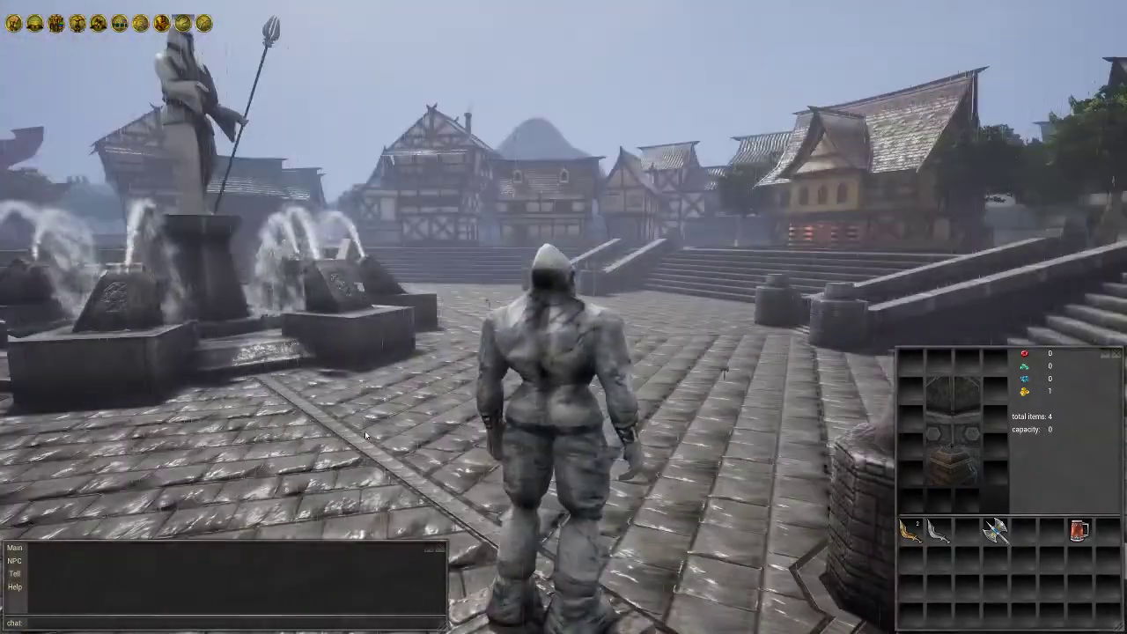
pyautogui.press('a')
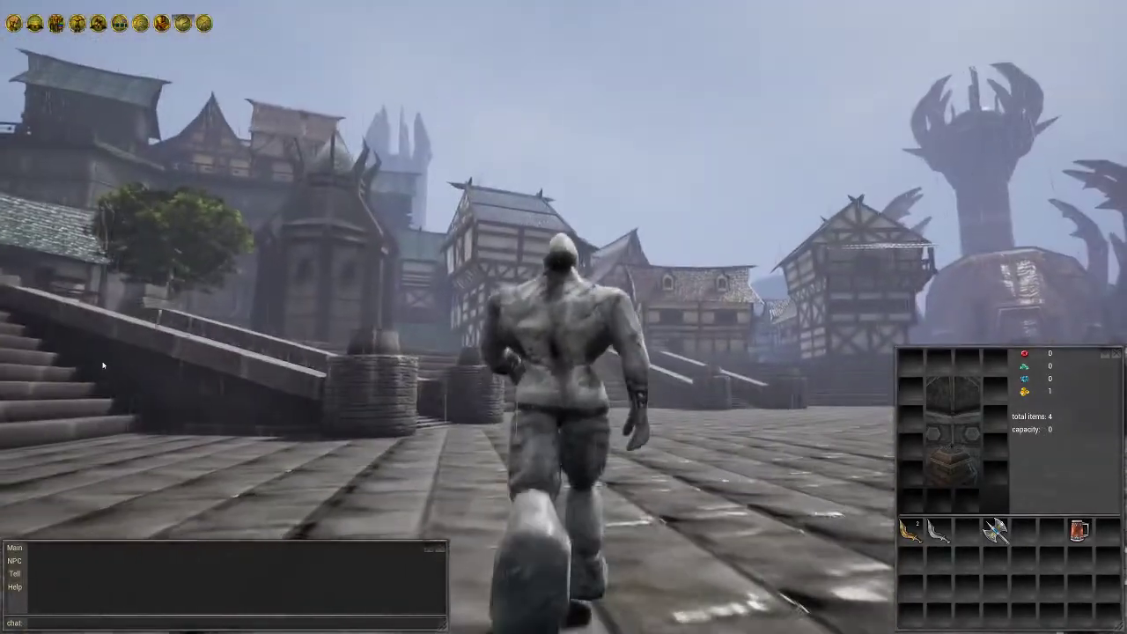
pyautogui.press('a')
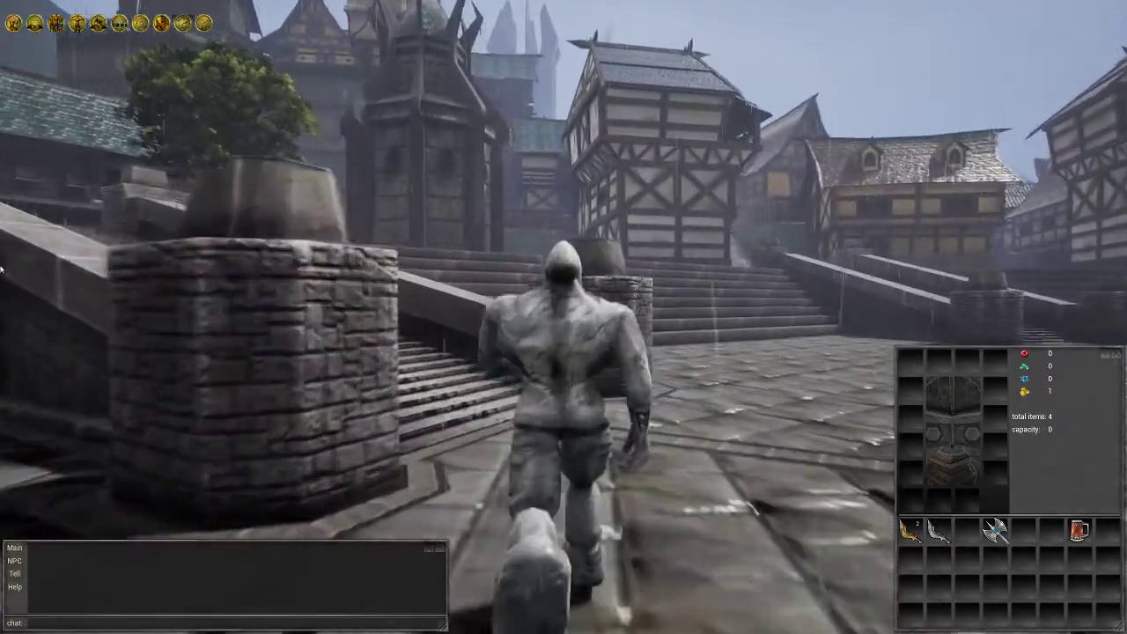
pyautogui.press('a')
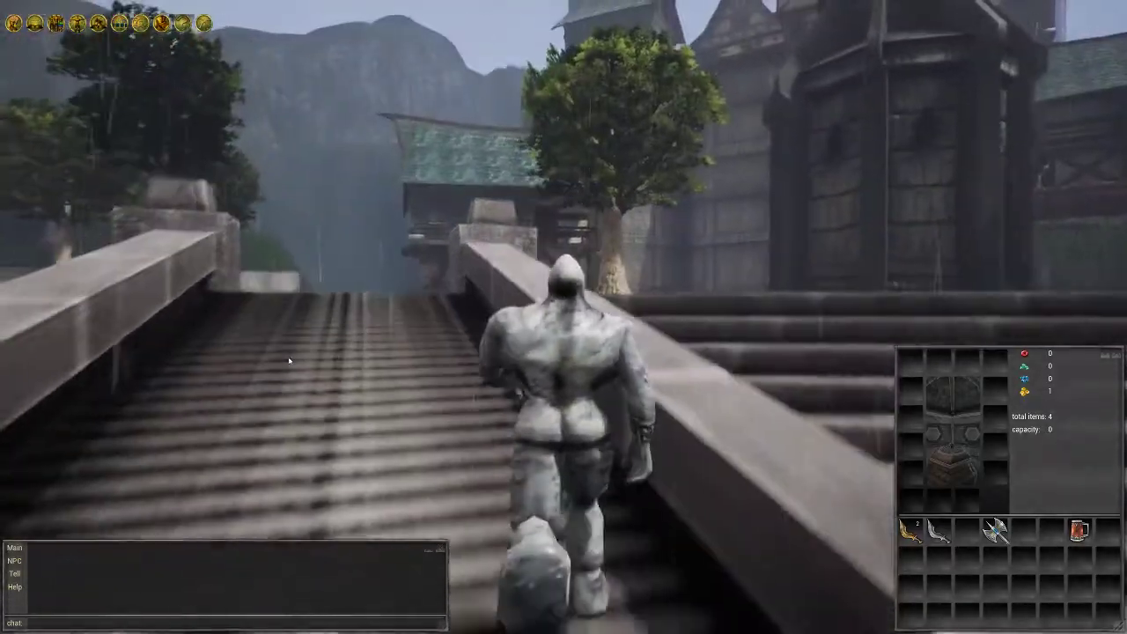
pyautogui.press('a')
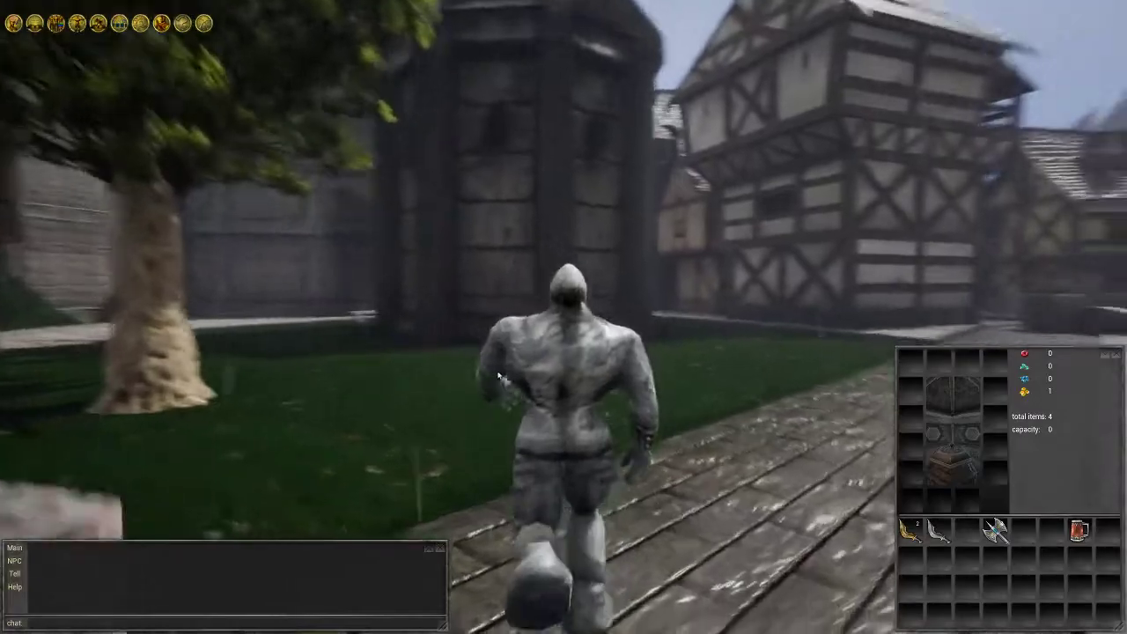
# Cross the courtyard and wooden deck, then run up the timbered street into the stone courtyard
pyautogui.press('d')
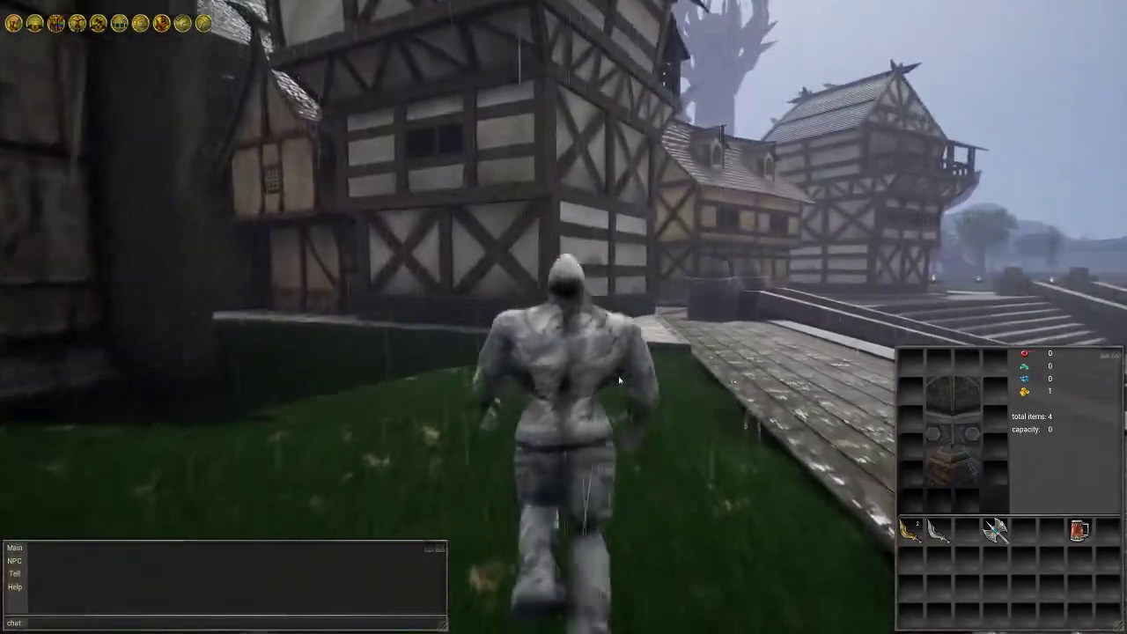
pyautogui.press('d')
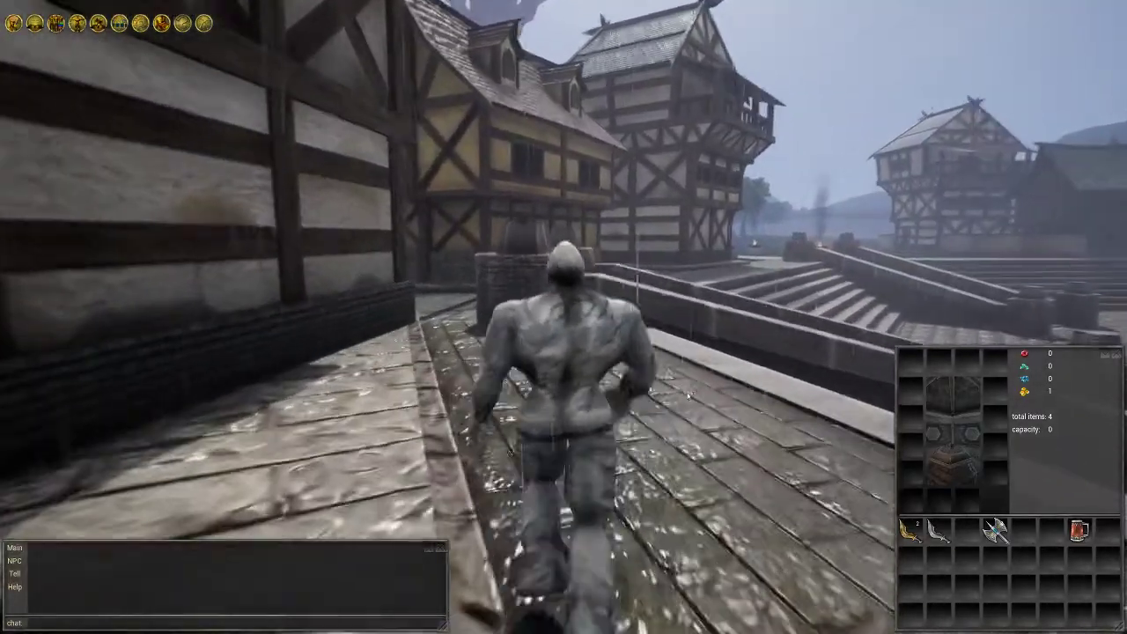
pyautogui.press('a')
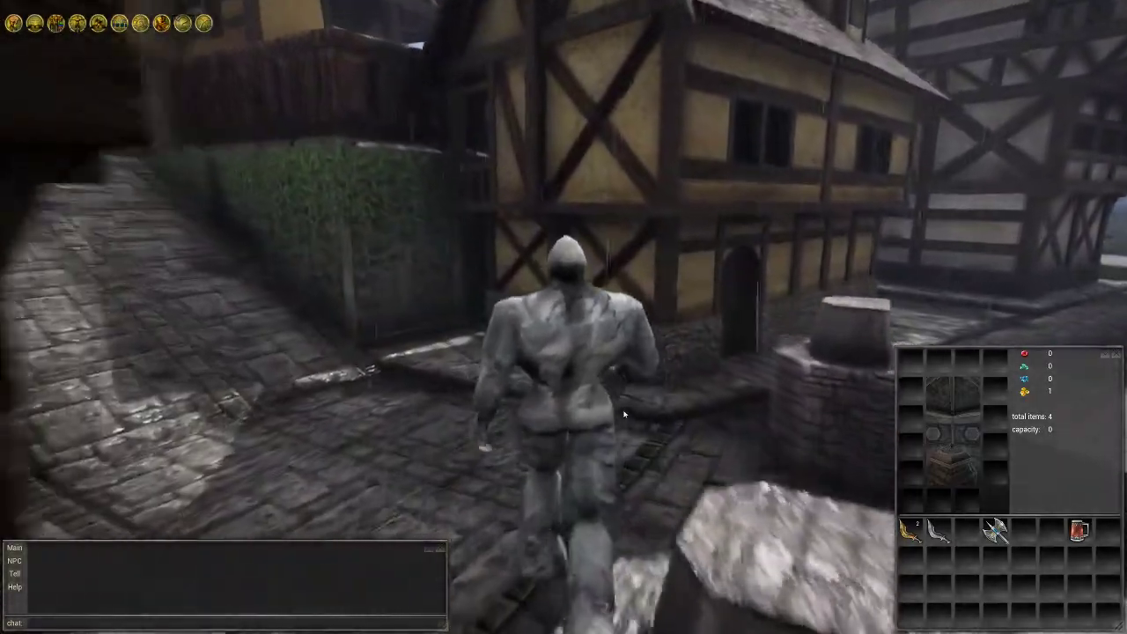
pyautogui.press('a')
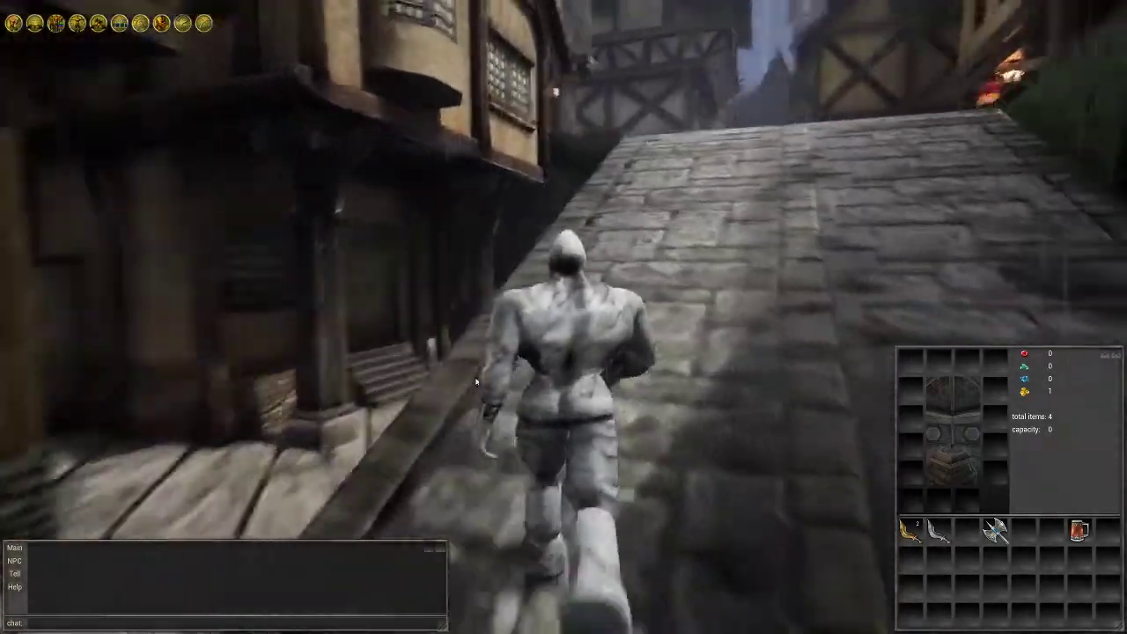
pyautogui.press('d')
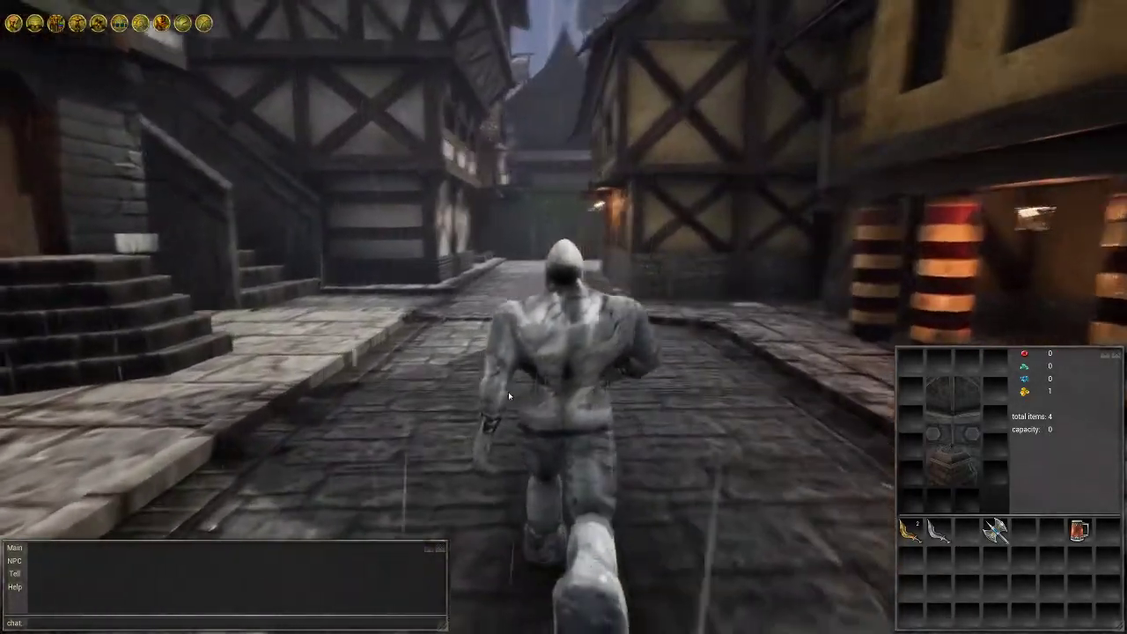
pyautogui.press('w')
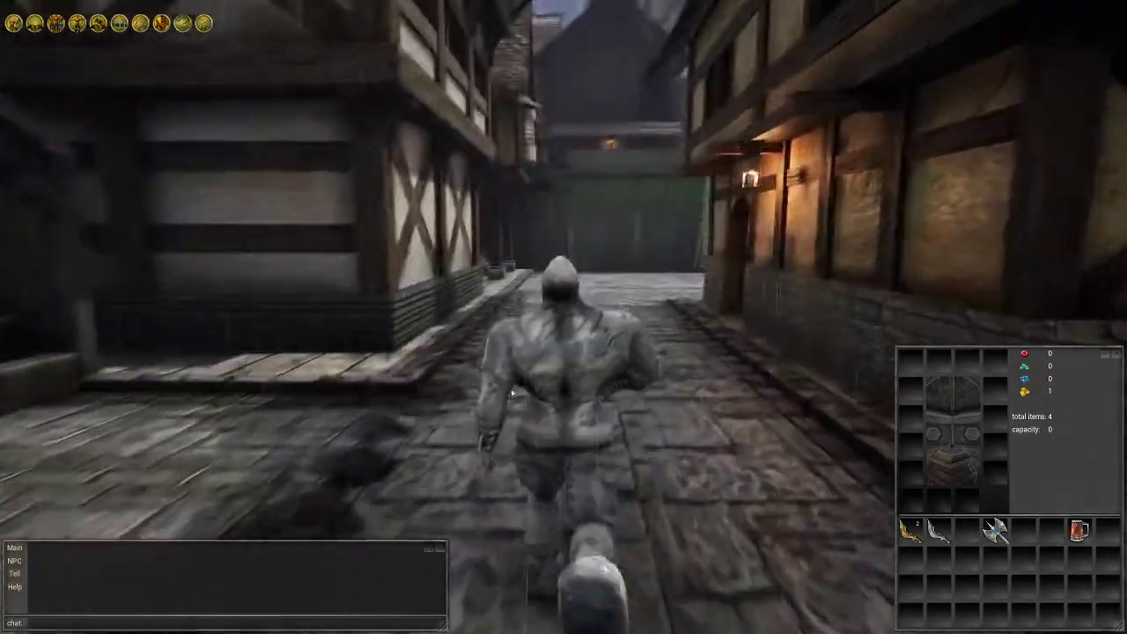
pyautogui.press('w')
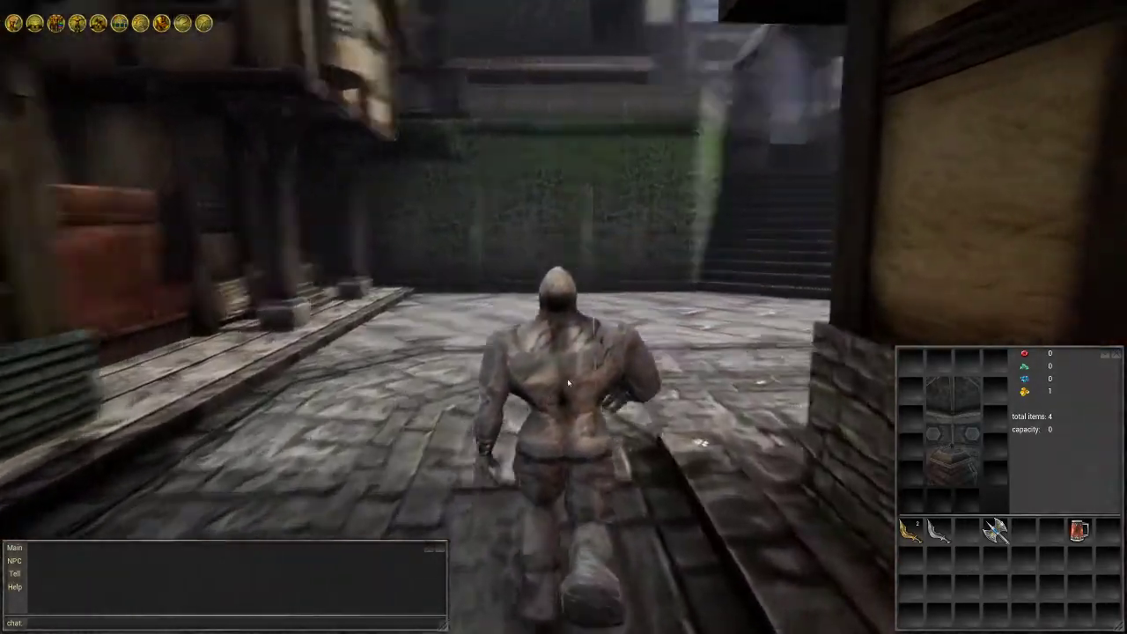
# Run past the fountain to the ivy wall and orbit the view around the character
pyautogui.press('a')
pyautogui.press('w')
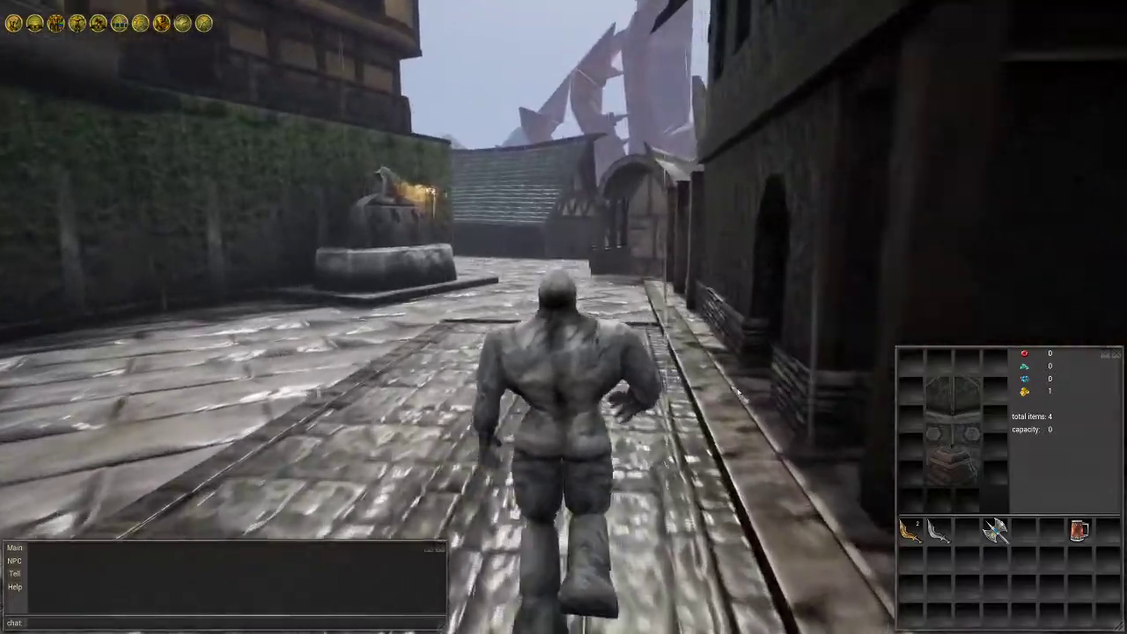
pyautogui.press('w')
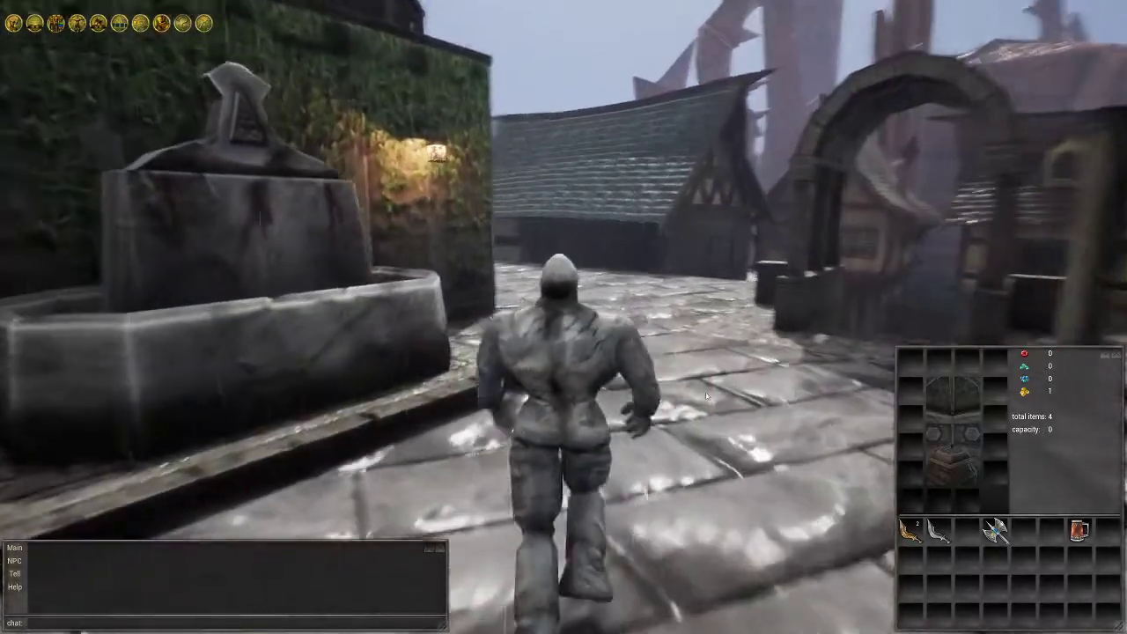
pyautogui.press('a')
pyautogui.press('w')
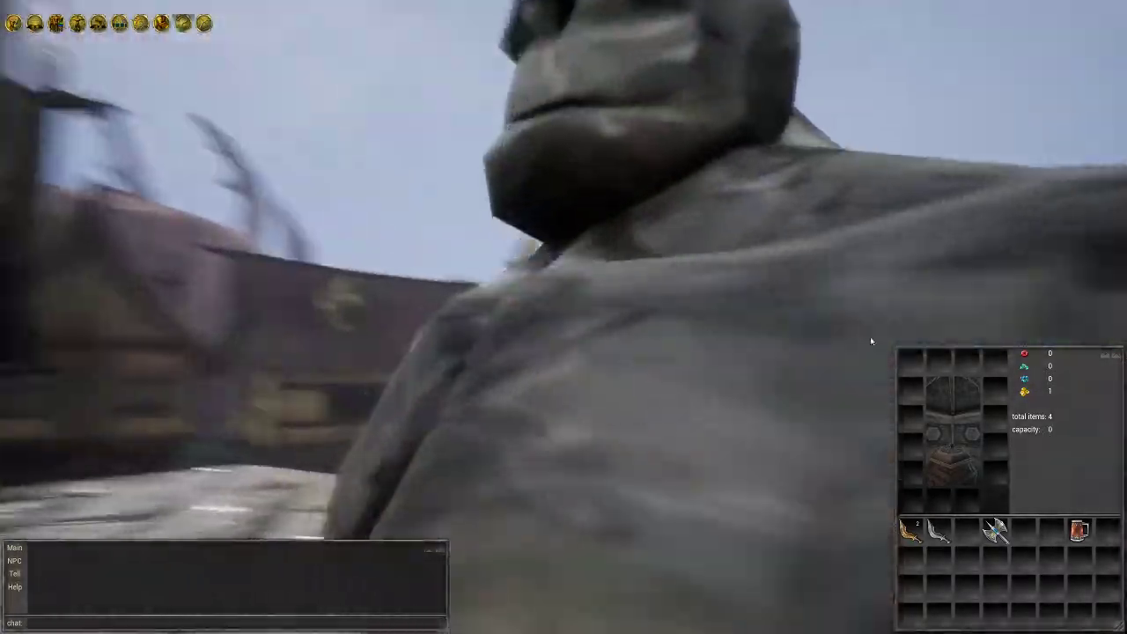
pyautogui.moveTo(871, 342)
pyautogui.mouseDown()
pyautogui.moveTo(619, 320)
pyautogui.moveTo(767, 403)
pyautogui.moveTo(1038, 465)
pyautogui.moveTo(813, 307)
pyautogui.moveTo(403, 302)
pyautogui.moveTo(370, 251)
pyautogui.moveTo(80, 246)
pyautogui.moveTo(471, 272)
pyautogui.moveTo(2, 242)
pyautogui.moveTo(186, 20)
pyautogui.moveTo(216, 201)
pyautogui.moveTo(294, 164)
pyautogui.moveTo(315, 67)
pyautogui.moveTo(295, 3)
pyautogui.moveTo(350, 109)
pyautogui.mouseUp()
# Run over the rooftop to the yard between the timbered stone house and tiled-roof shed
pyautogui.press('s')
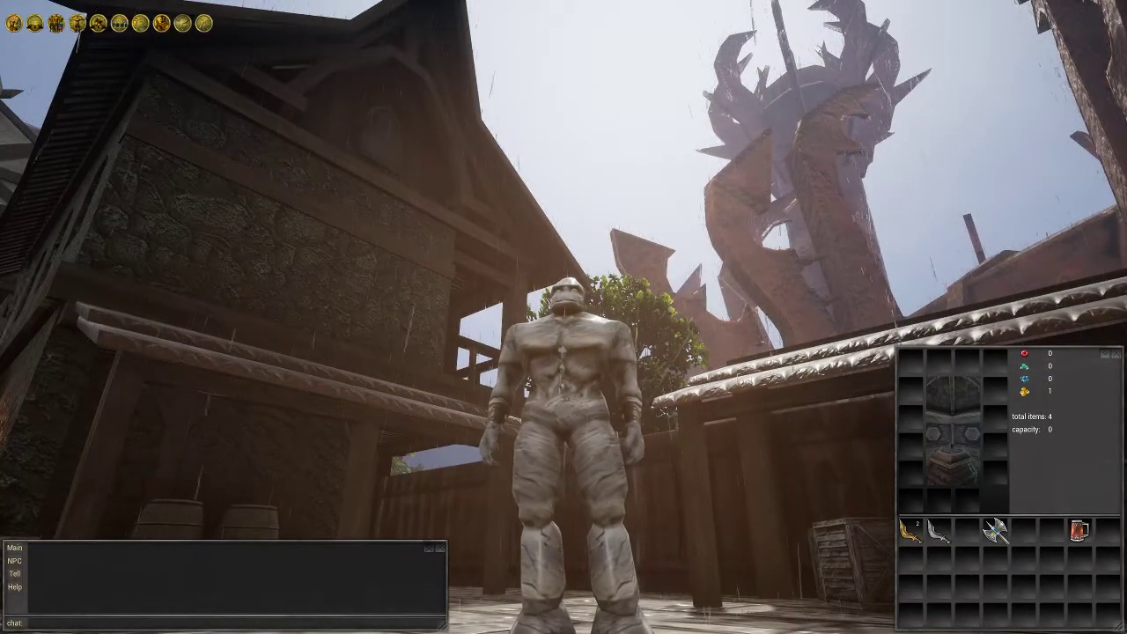
pyautogui.moveTo(2, 115)
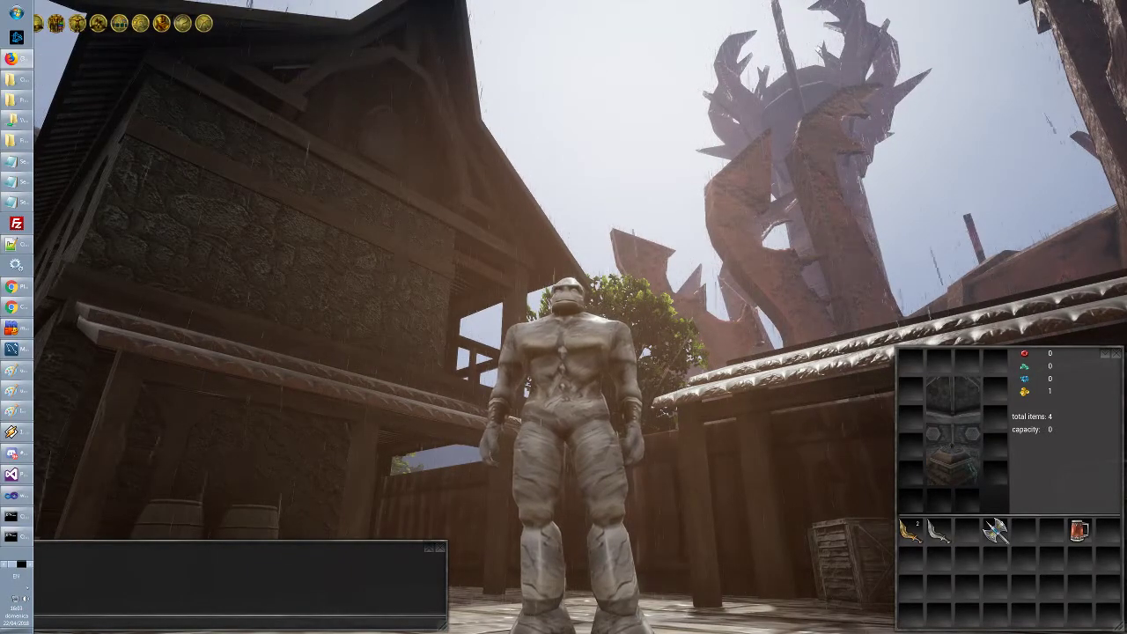
pyautogui.click(14, 306)
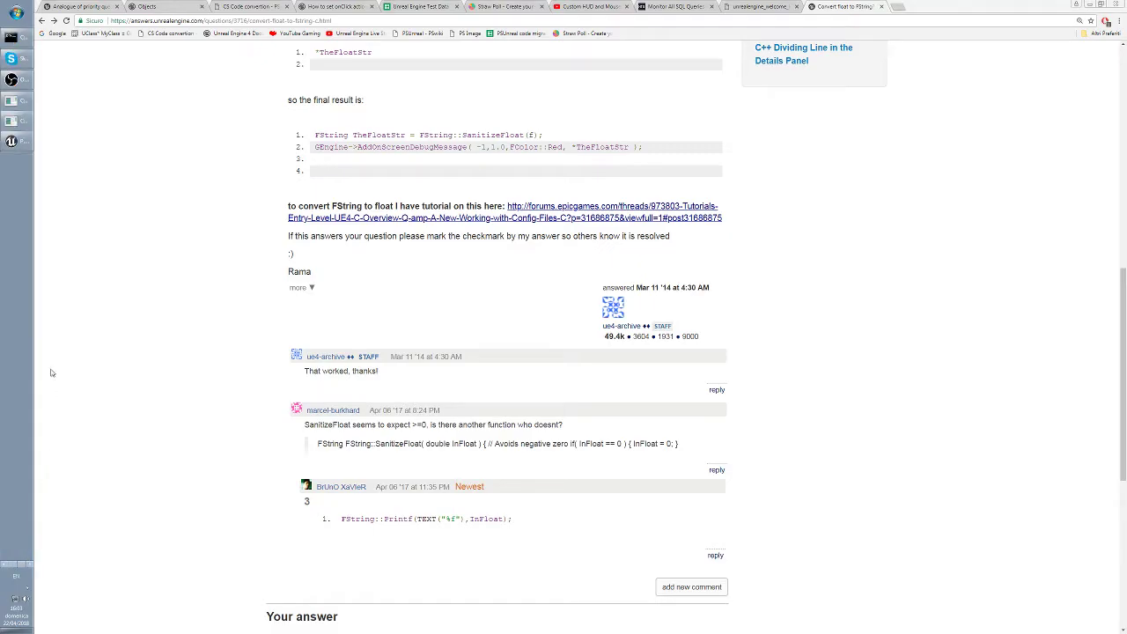
pyautogui.click(12, 143)
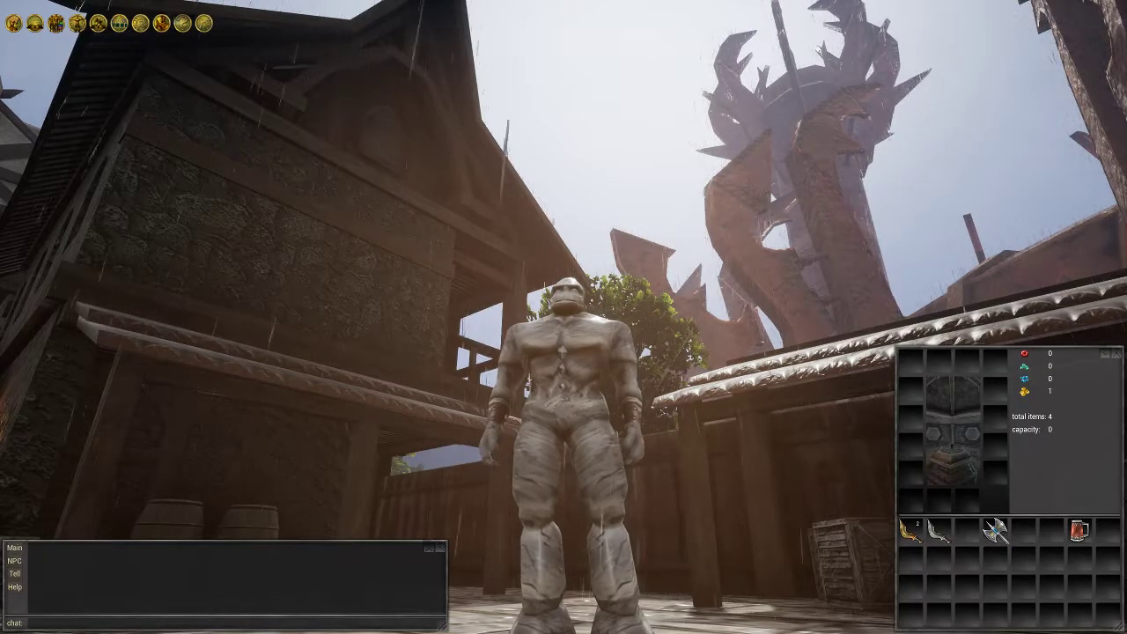
pyautogui.moveTo(4, 318)
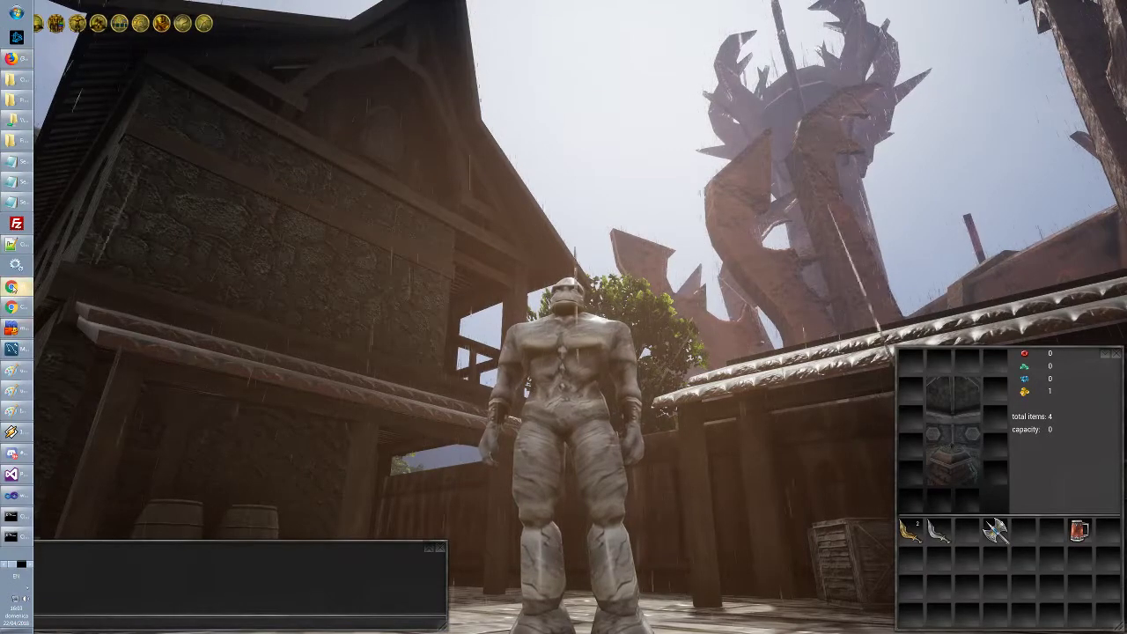
pyautogui.click(13, 80)
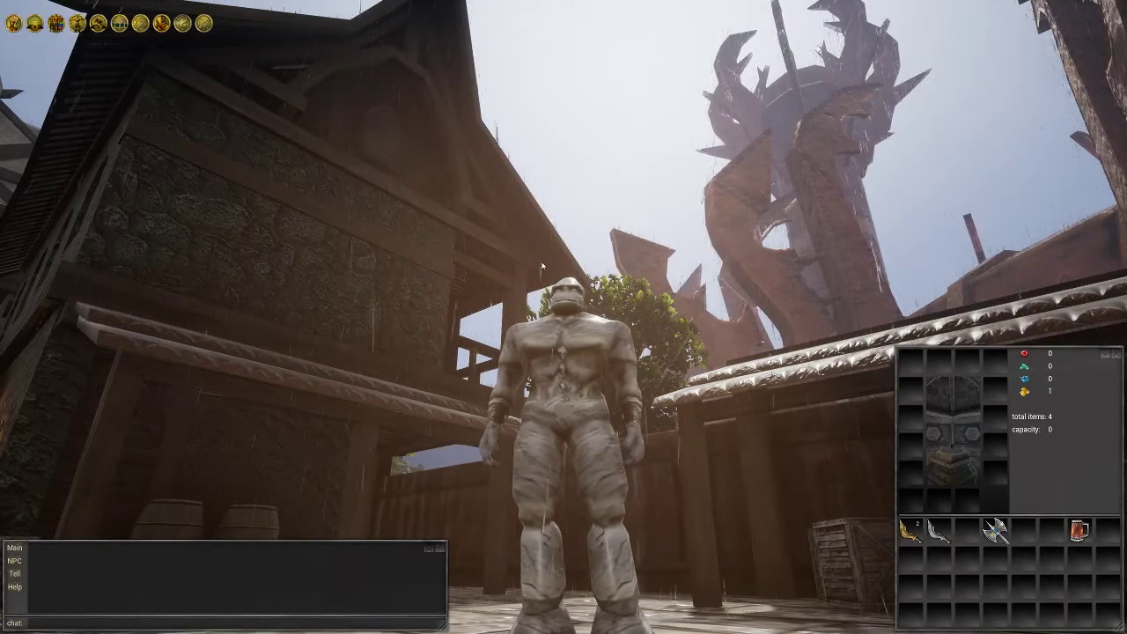
pyautogui.moveTo(2, 317)
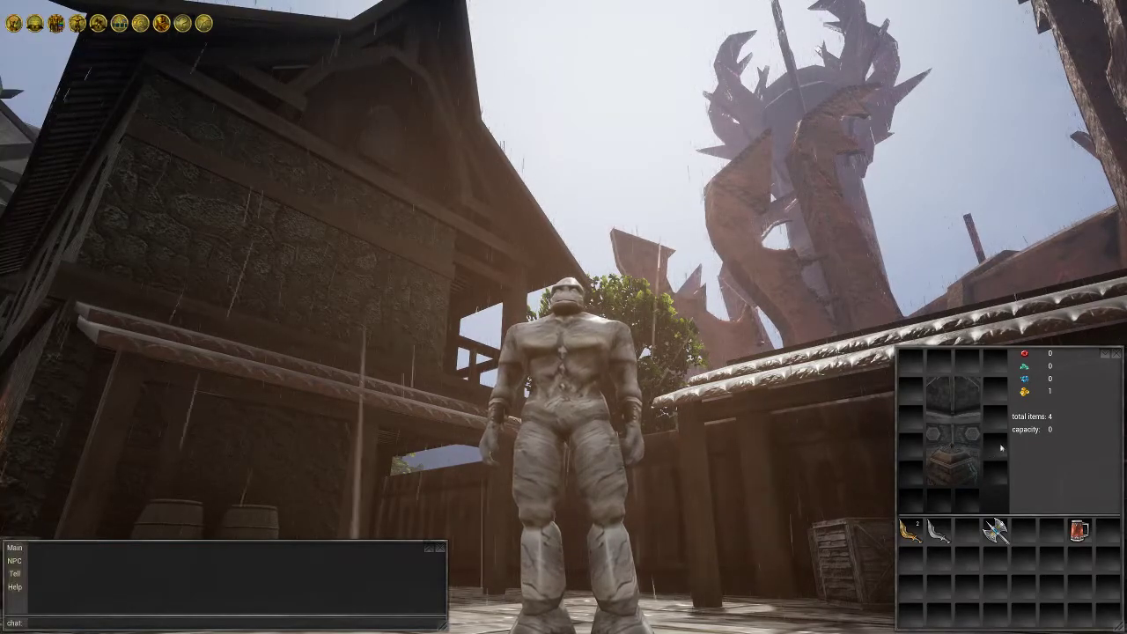
# Run down the street, orbit for a last look around, then quit the game client
pyautogui.moveTo(710, 267); pyautogui.dragTo(594, 378)
pyautogui.press('w')
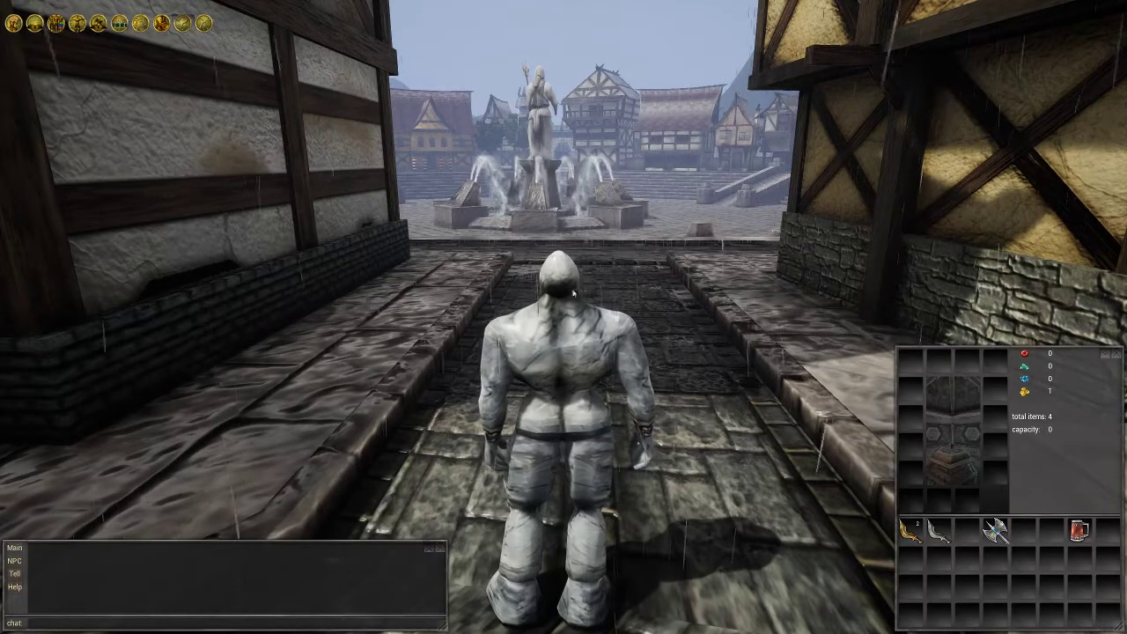
pyautogui.moveTo(355, 284); pyautogui.dragTo(149, 91)
pyautogui.click(203, 24)
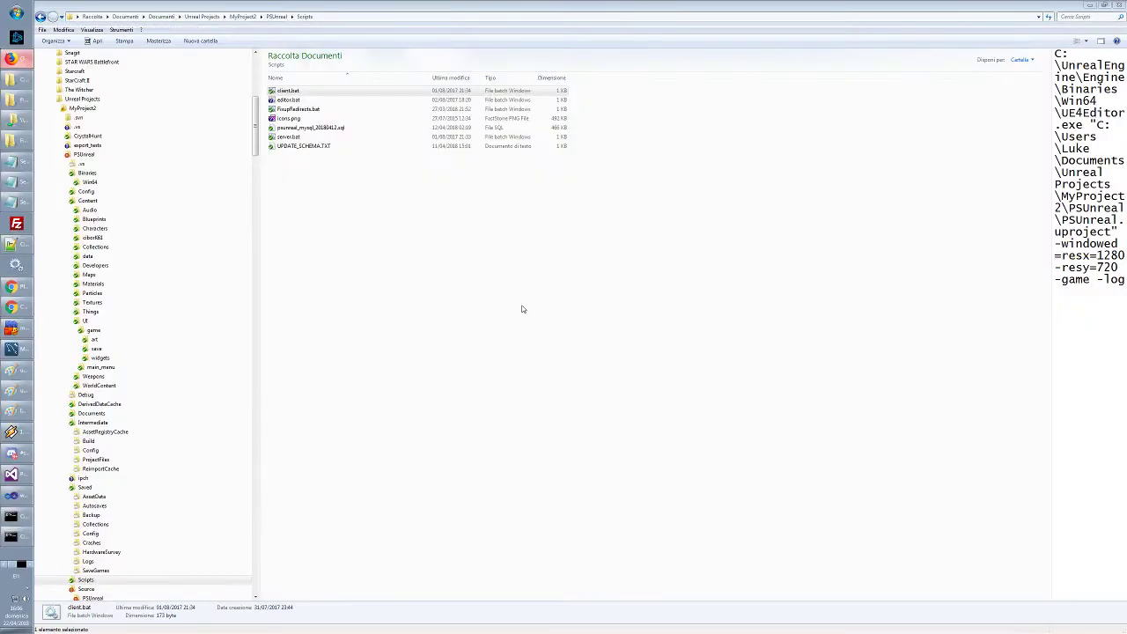
# Run client.bat from the Scripts folder to bring up the PSUnreal Login screen
pyautogui.click(382, 284)
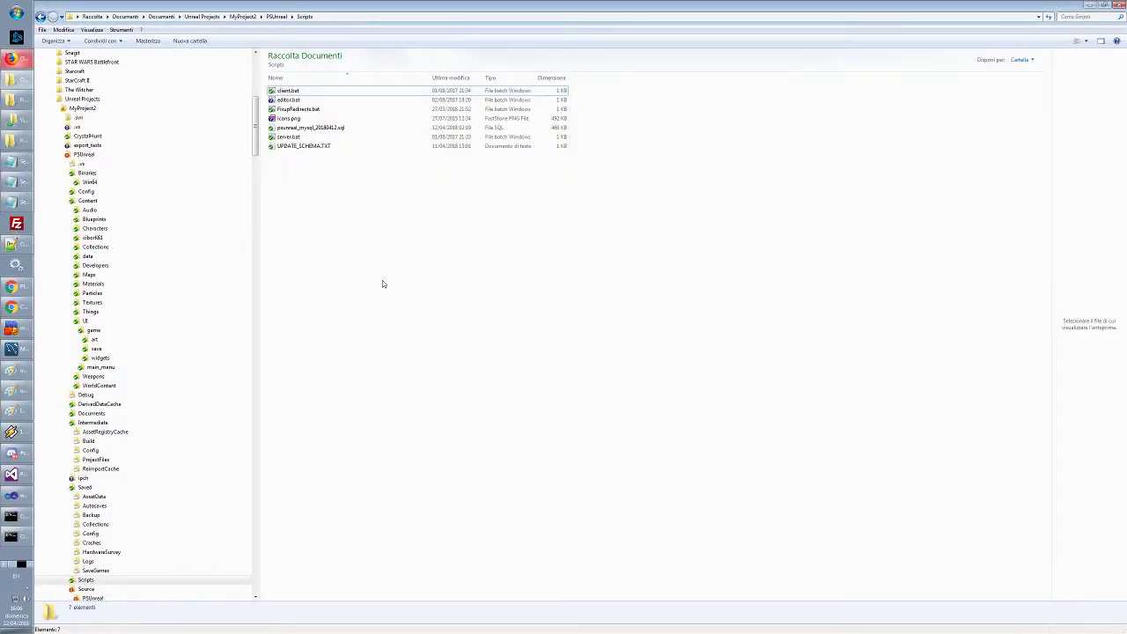
pyautogui.doubleClick(287, 91)
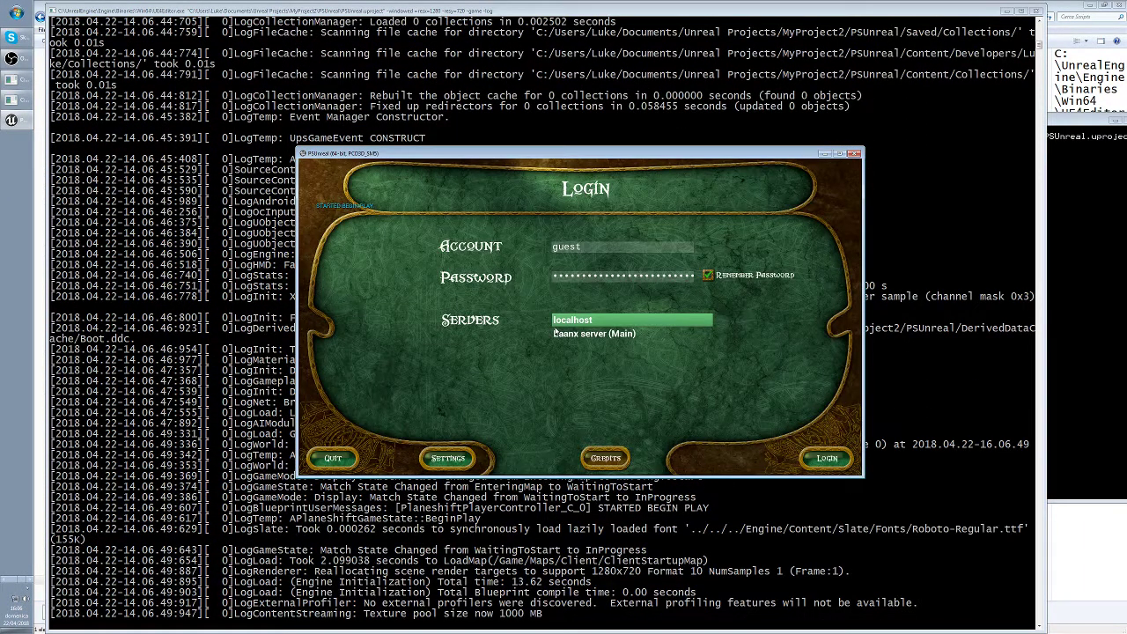
# Log in to localhost, play as the second listed character, and look around the fountain square
pyautogui.click(845, 452)
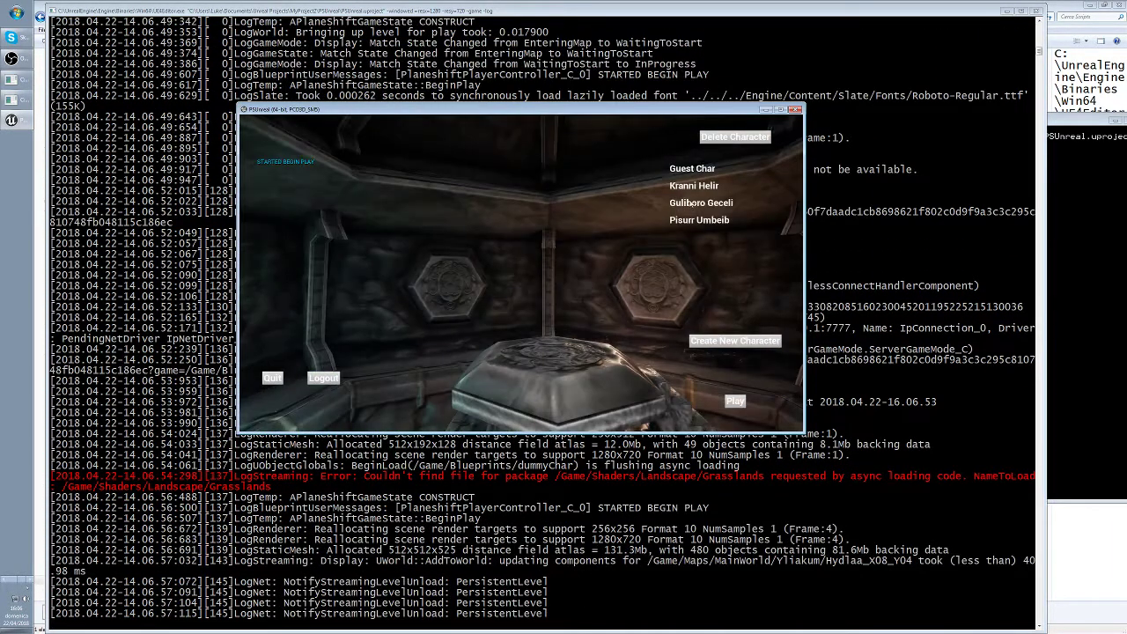
pyautogui.click(690, 187)
pyautogui.click(736, 401)
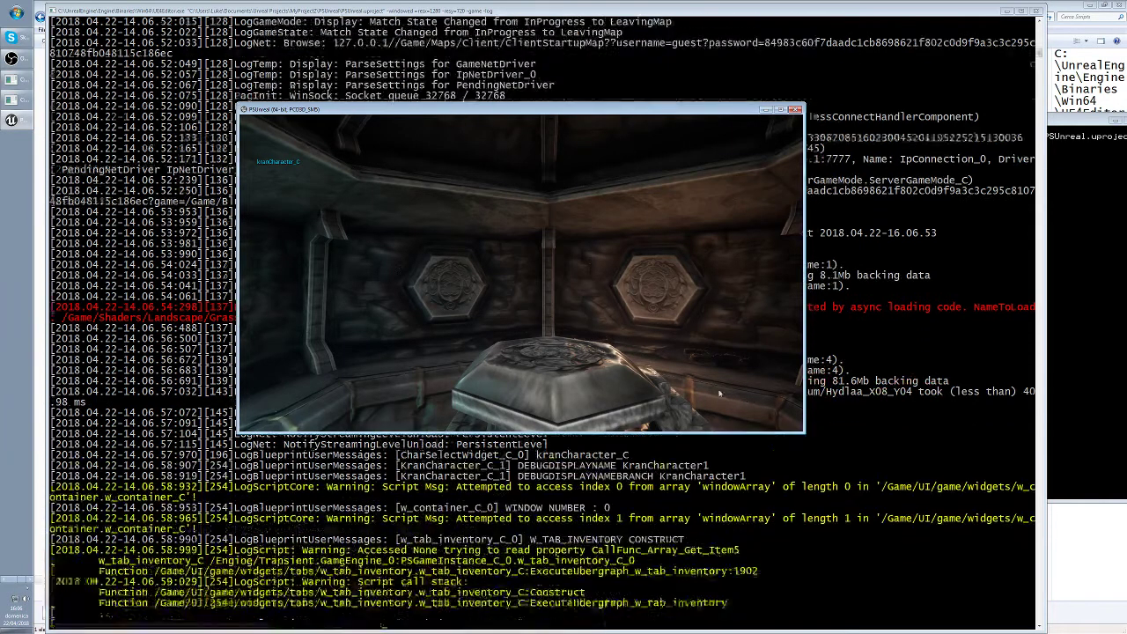
pyautogui.moveTo(619, 327); pyautogui.dragTo(787, 342)
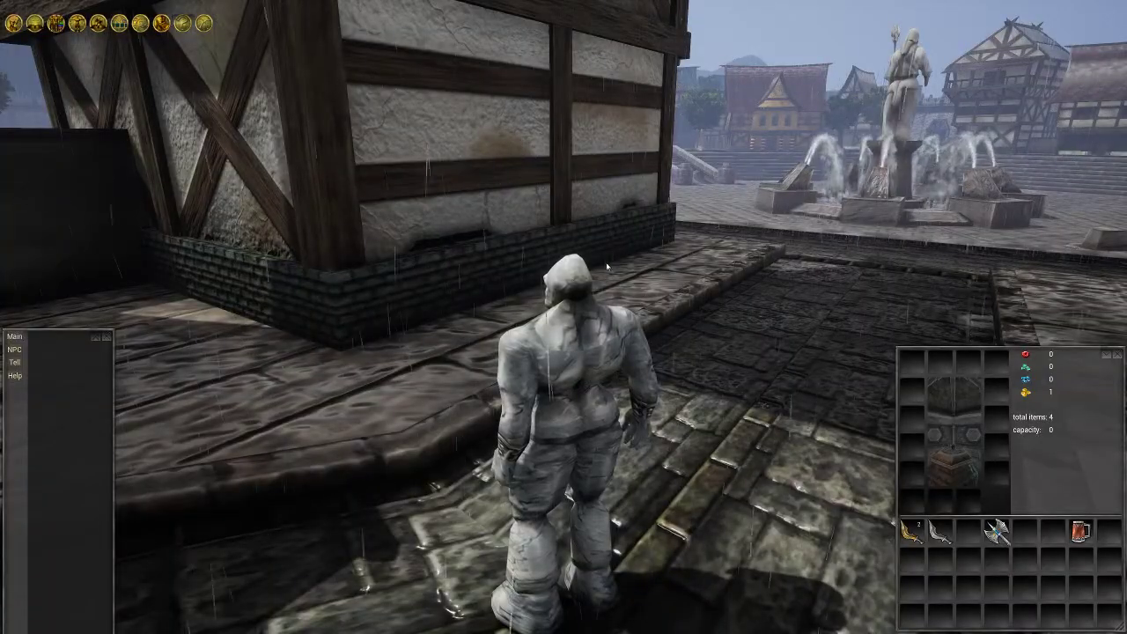
pyautogui.moveTo(607, 267); pyautogui.dragTo(789, 291)
# Run the character across the square and swing the camera onto the timbered house and fountain
pyautogui.press('w')
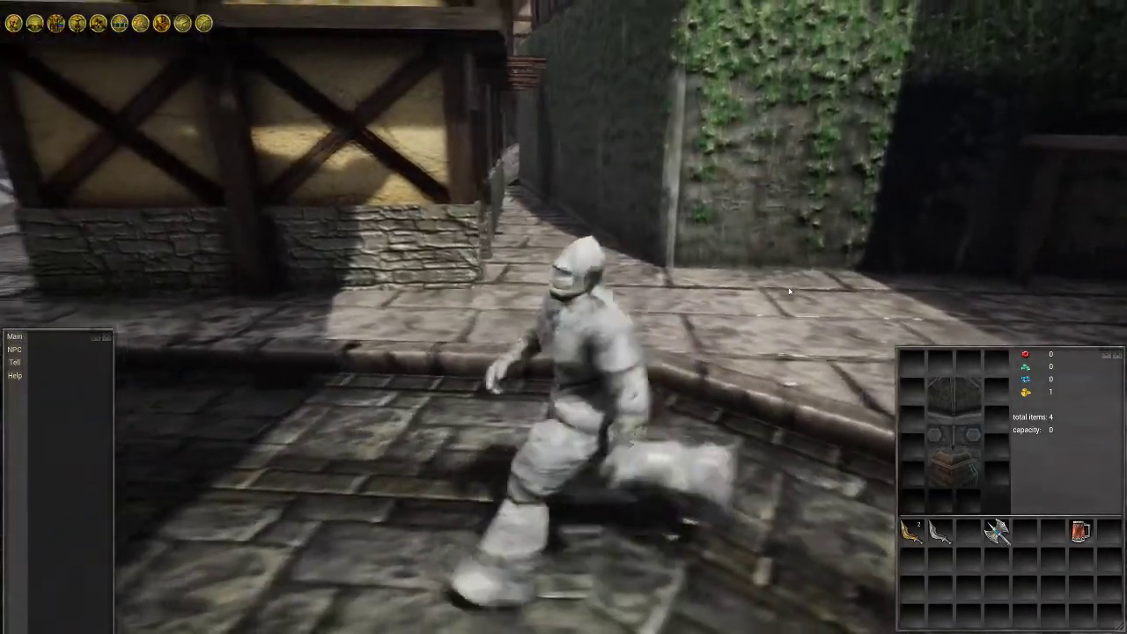
pyautogui.press('s')
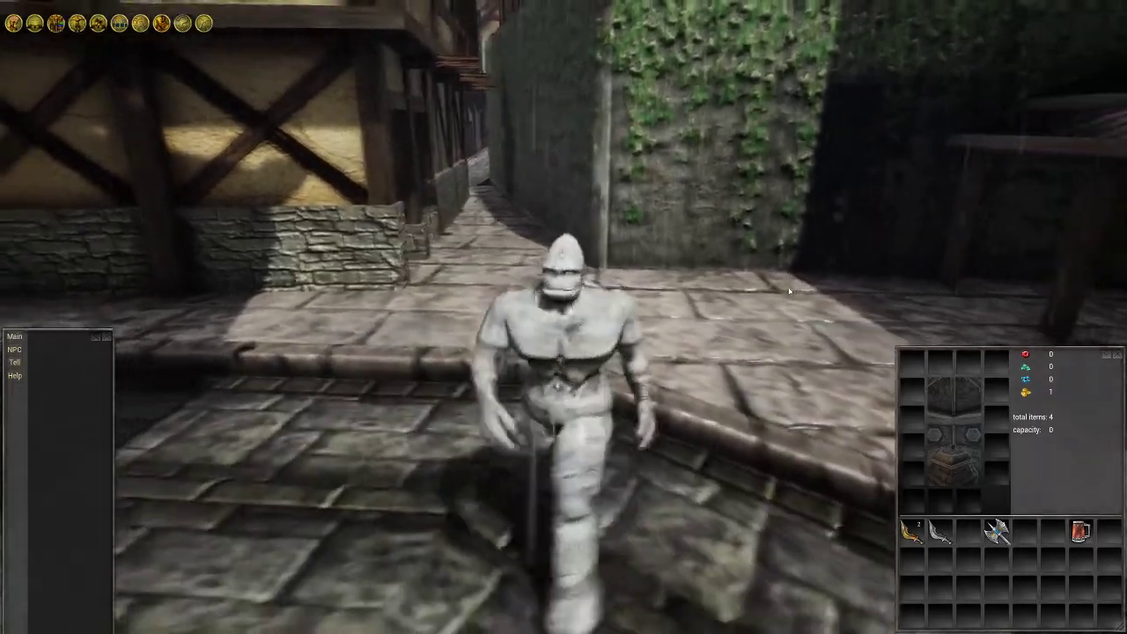
pyautogui.press('d')
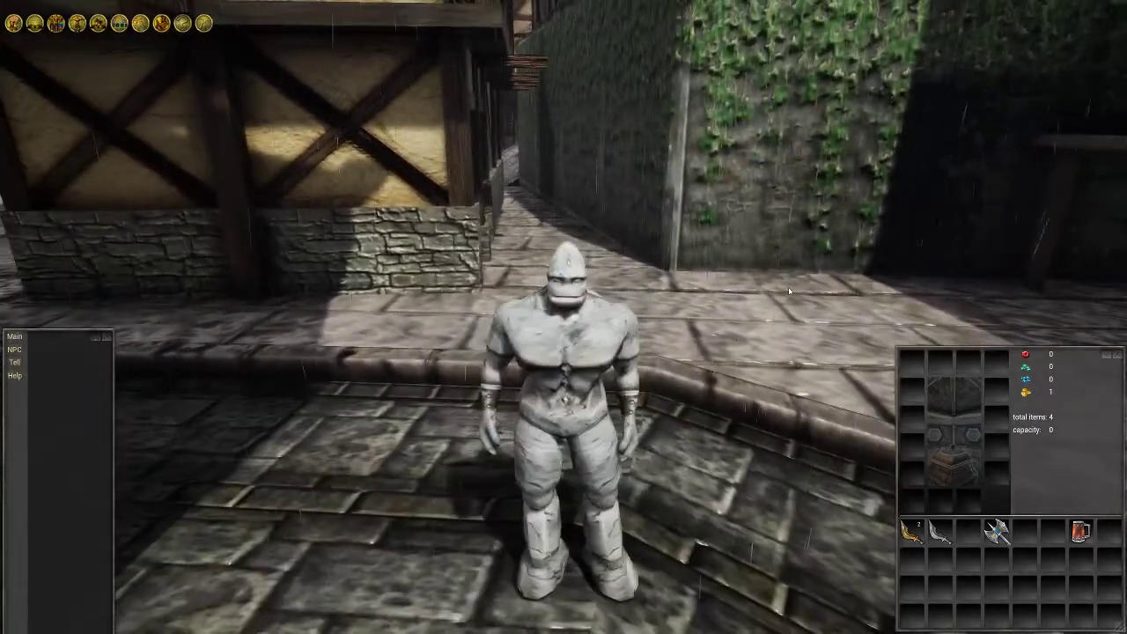
pyautogui.moveTo(789, 292); pyautogui.dragTo(589, 256)
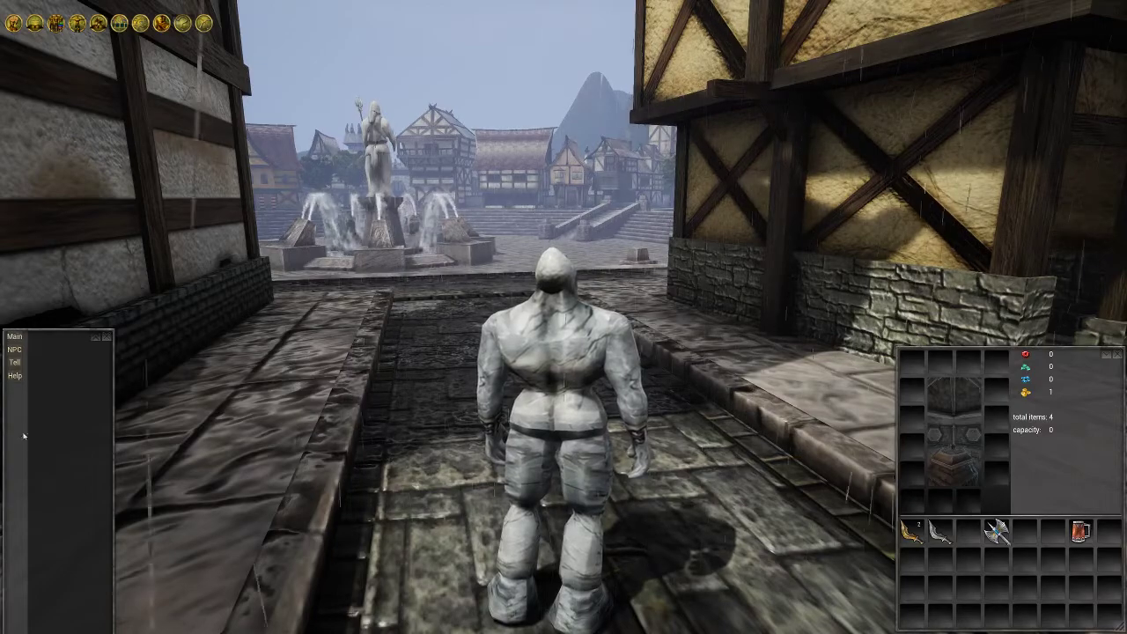
# Bring up chat and reshape it into a wide, short panel at the bottom left
pyautogui.press('Return')
pyautogui.moveTo(112, 629); pyautogui.dragTo(396, 297)
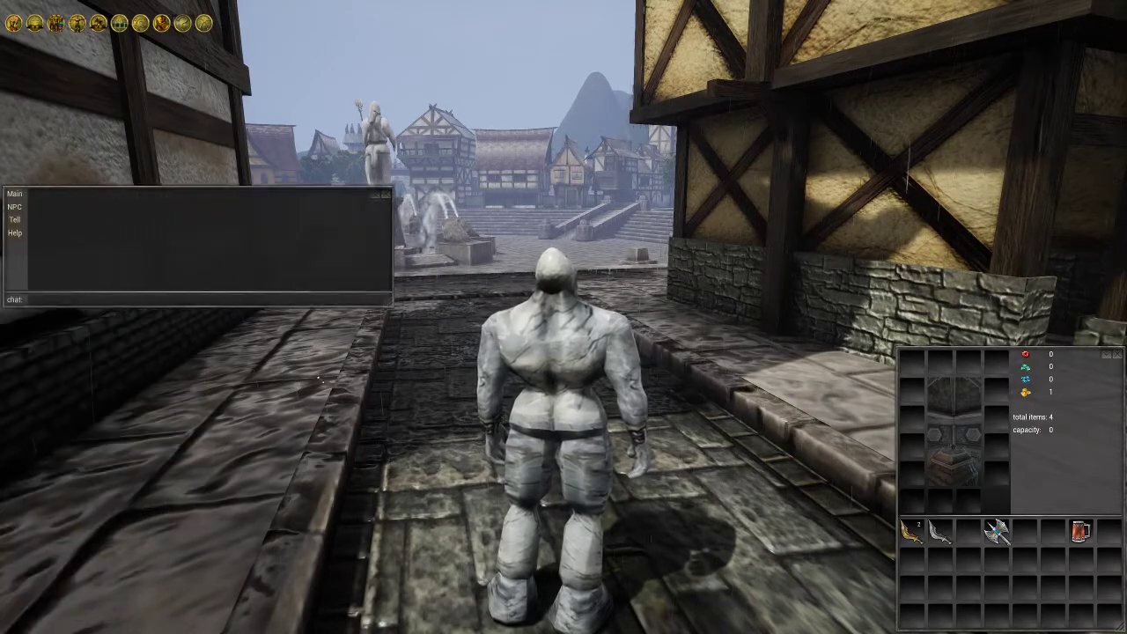
pyautogui.moveTo(13, 288); pyautogui.dragTo(13, 623)
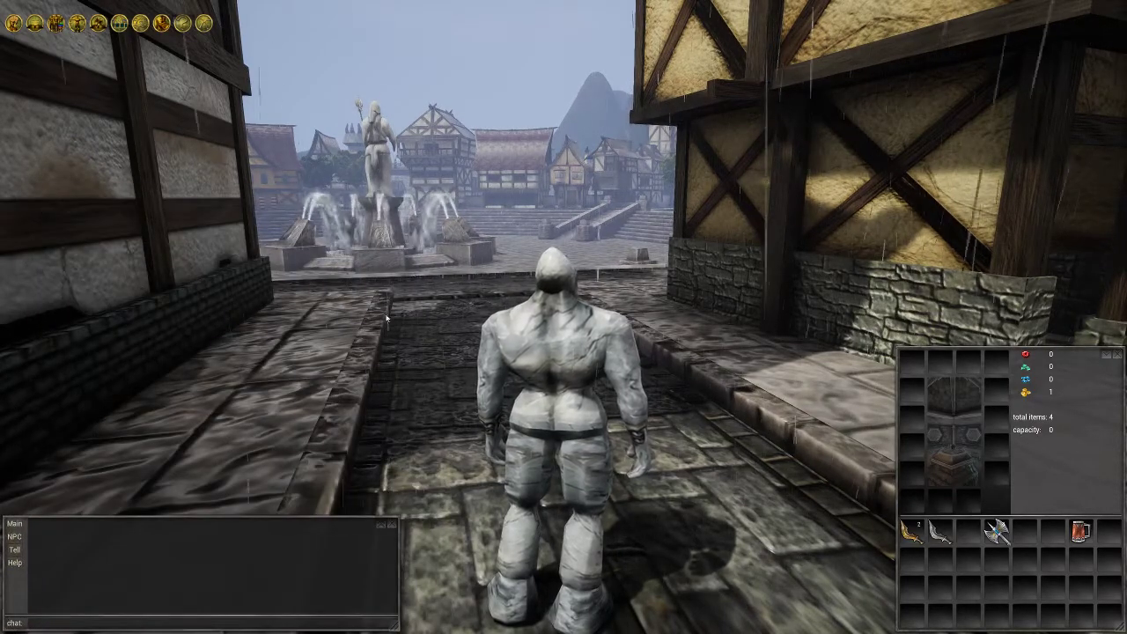
# Run across the plaza, up the steps past the stone pillar, then quit the game
pyautogui.press('w')
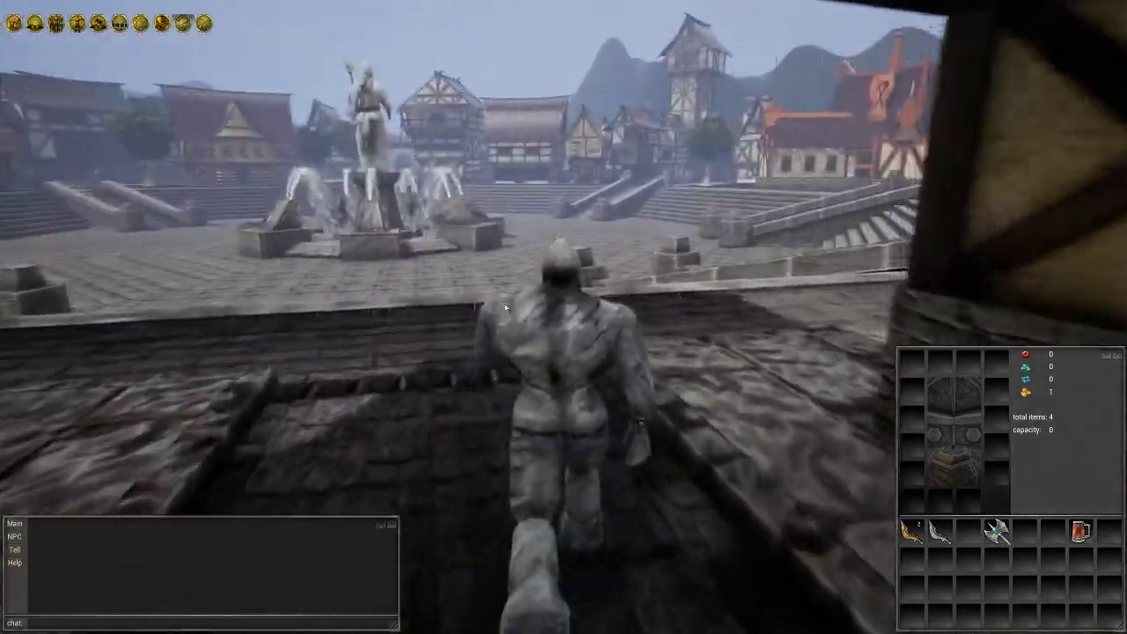
pyautogui.press('d')
pyautogui.press('a')
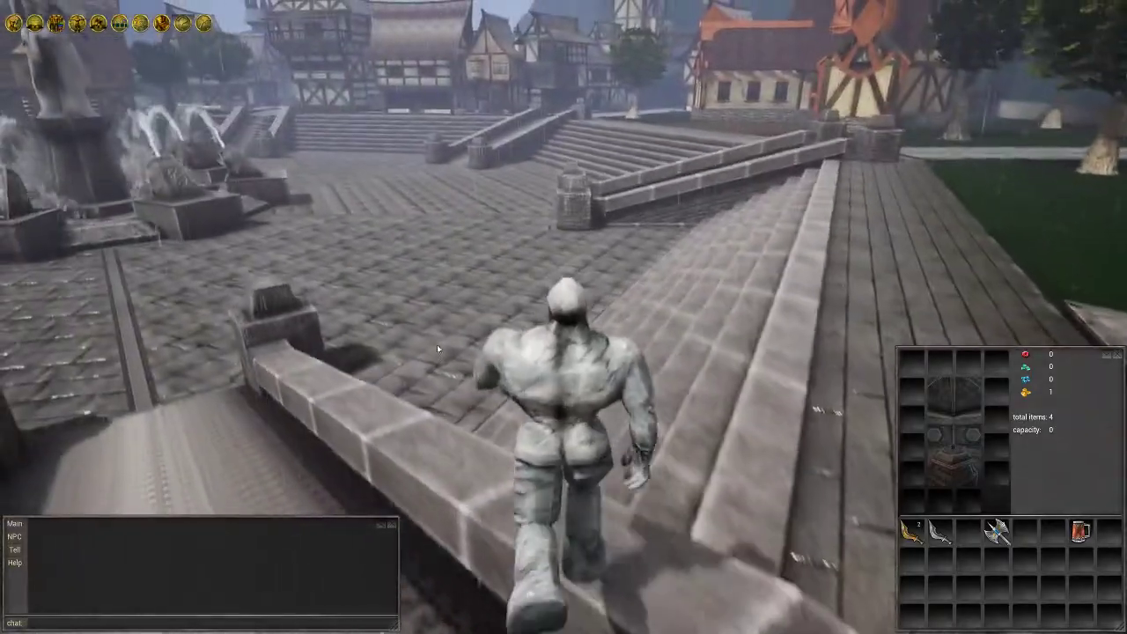
pyautogui.press('d')
pyautogui.press('a')
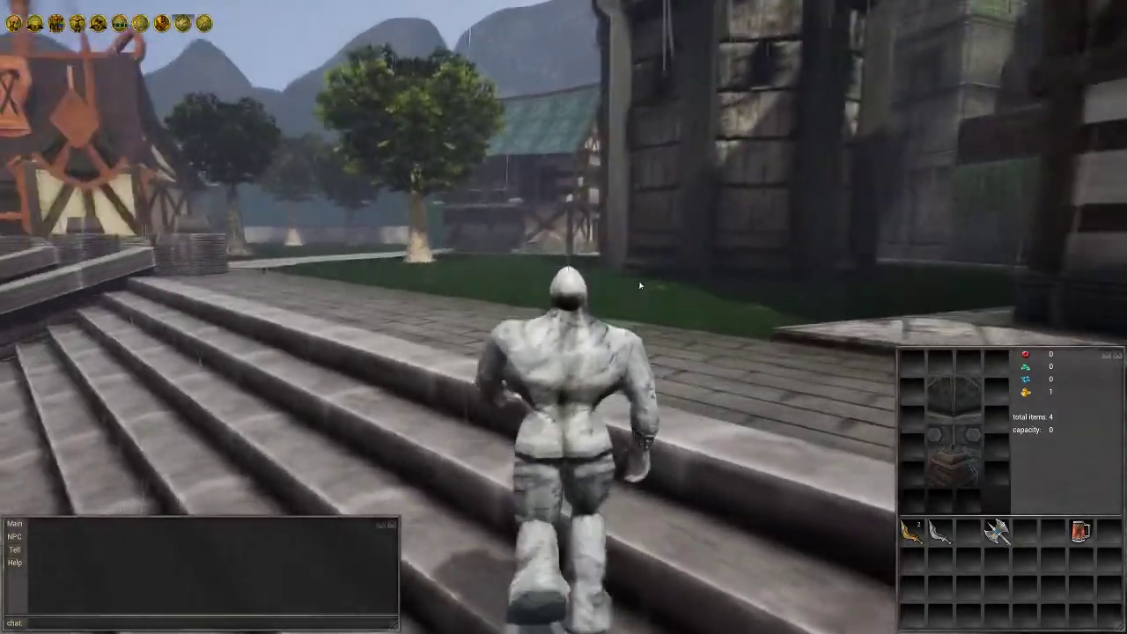
pyautogui.press('a')
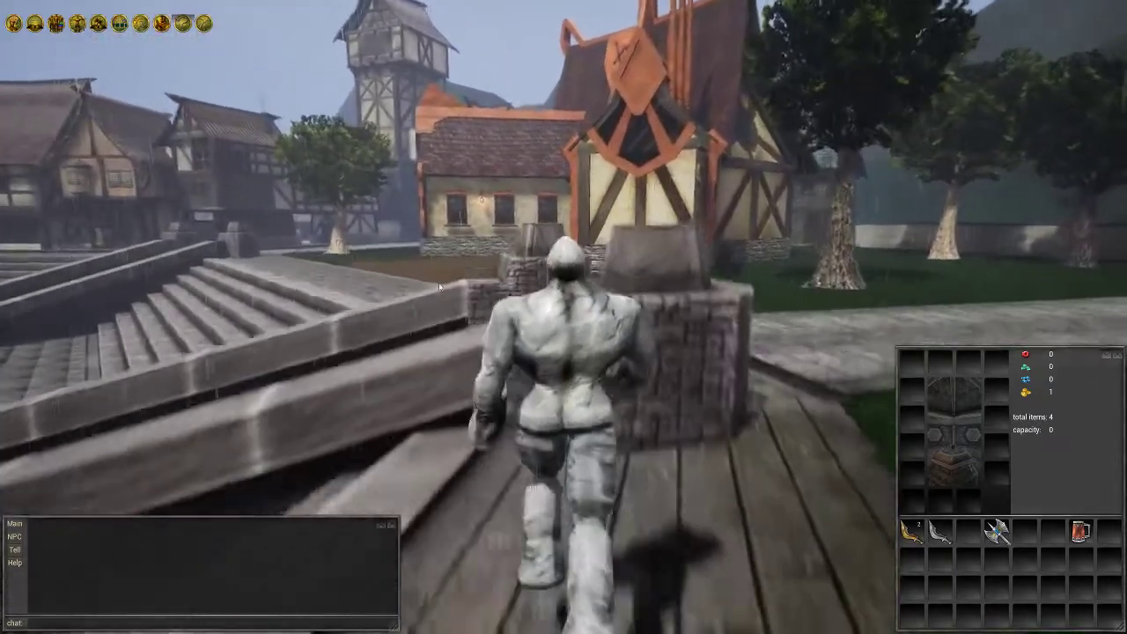
pyautogui.press('d')
pyautogui.press('d')
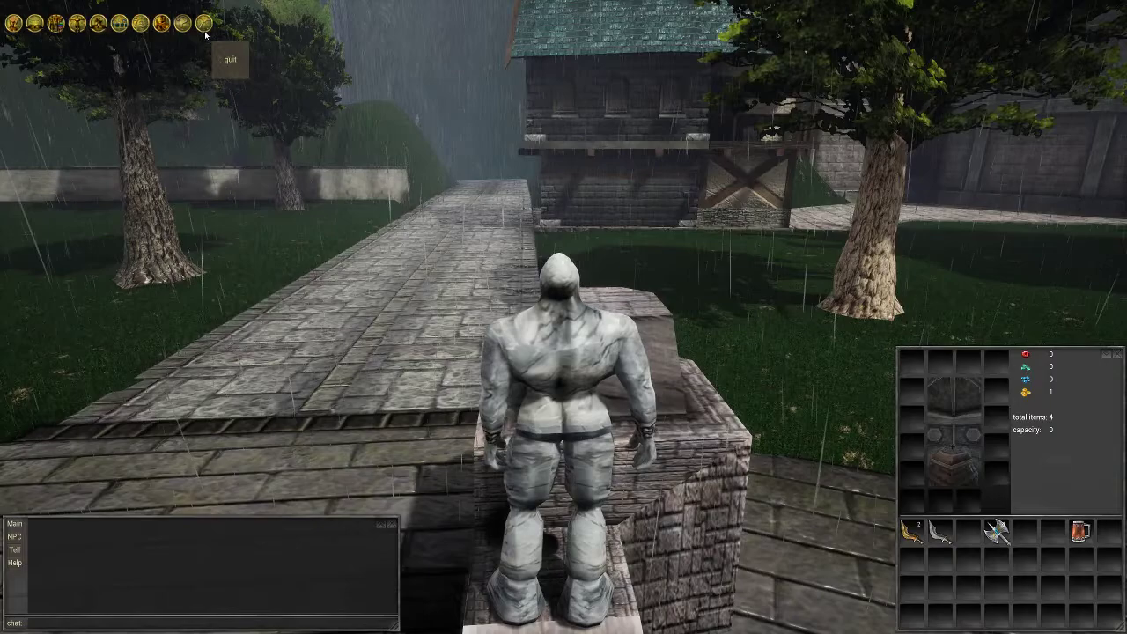
pyautogui.click(203, 25)
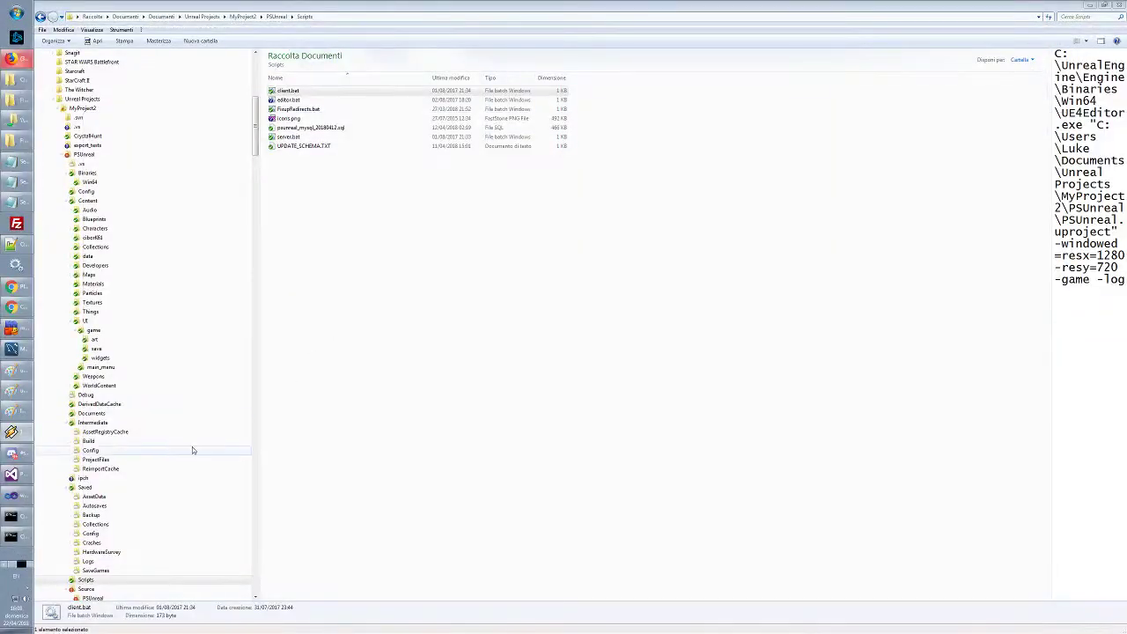
# Run editor.bat to launch UE4Editor with PSUnreal.uproject
pyautogui.doubleClick(288, 100)
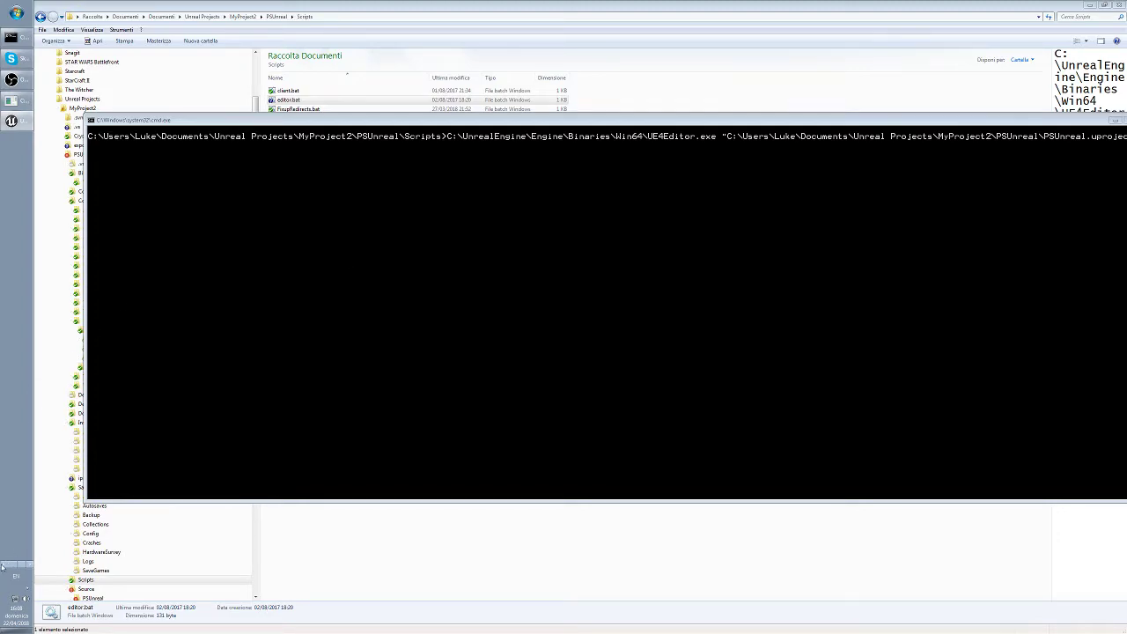
# Review the database result check in PreGameHelper.cpp and the string test in PlaneshiftBaseGameMode.cpp
pyautogui.click(25, 477)
pyautogui.click(647, 294)
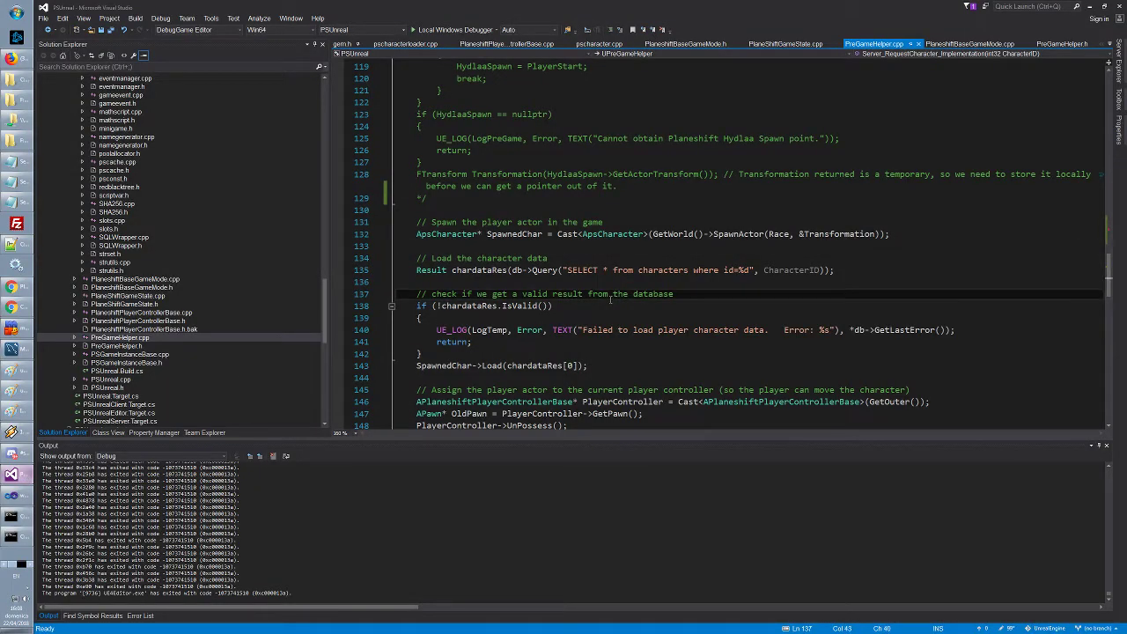
pyautogui.scroll(-13, 797, 174)
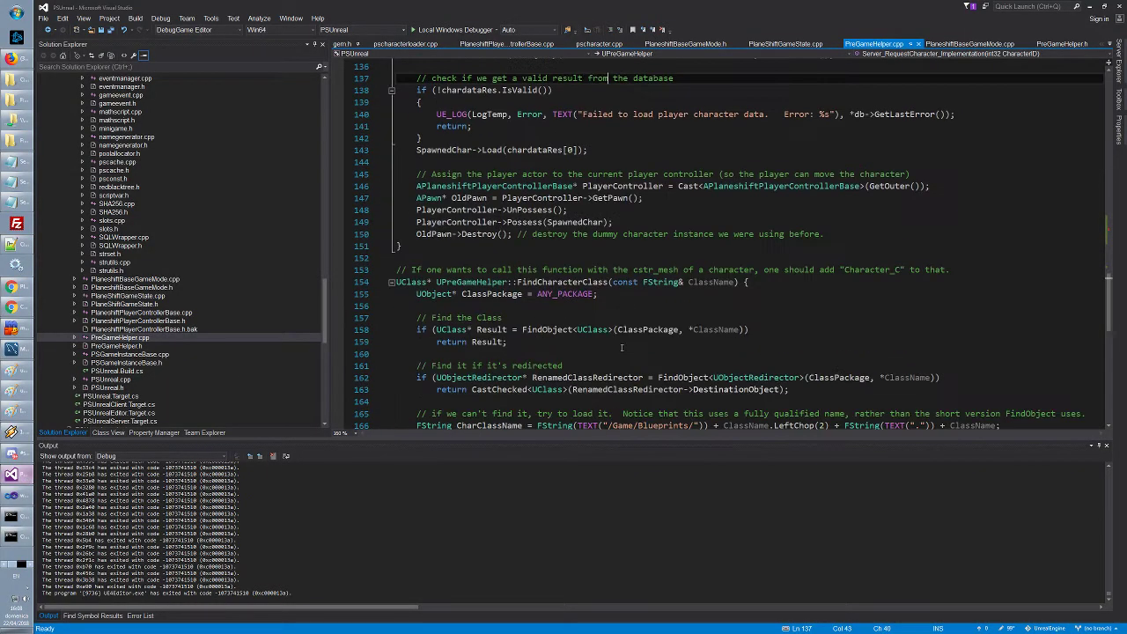
pyautogui.click(956, 44)
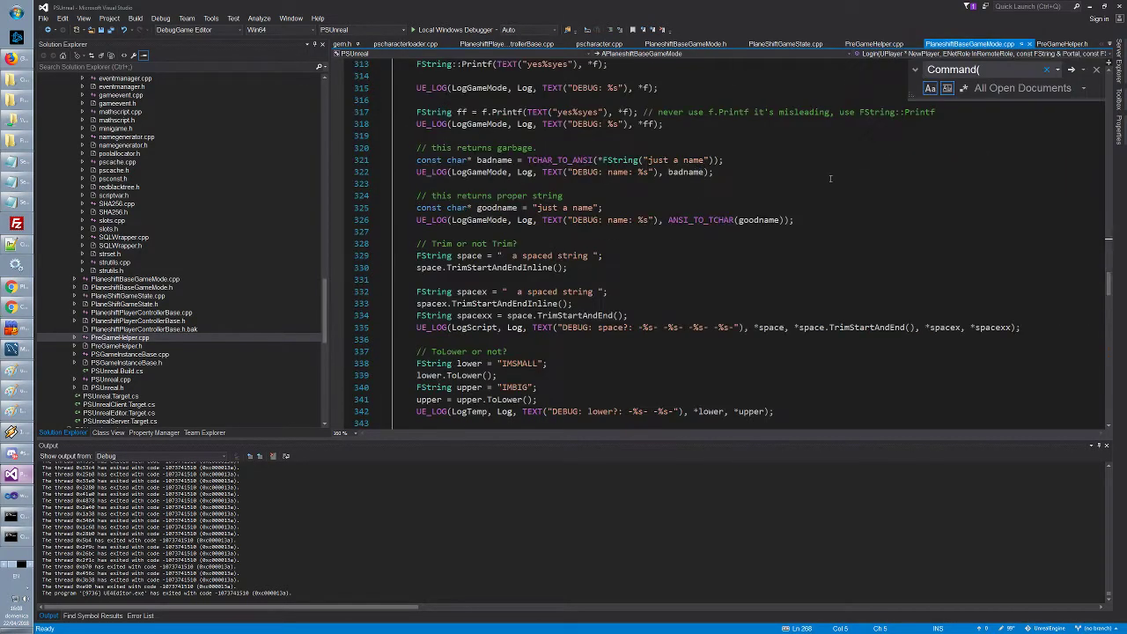
pyautogui.click(721, 238)
pyautogui.scroll(-13, 720, 238)
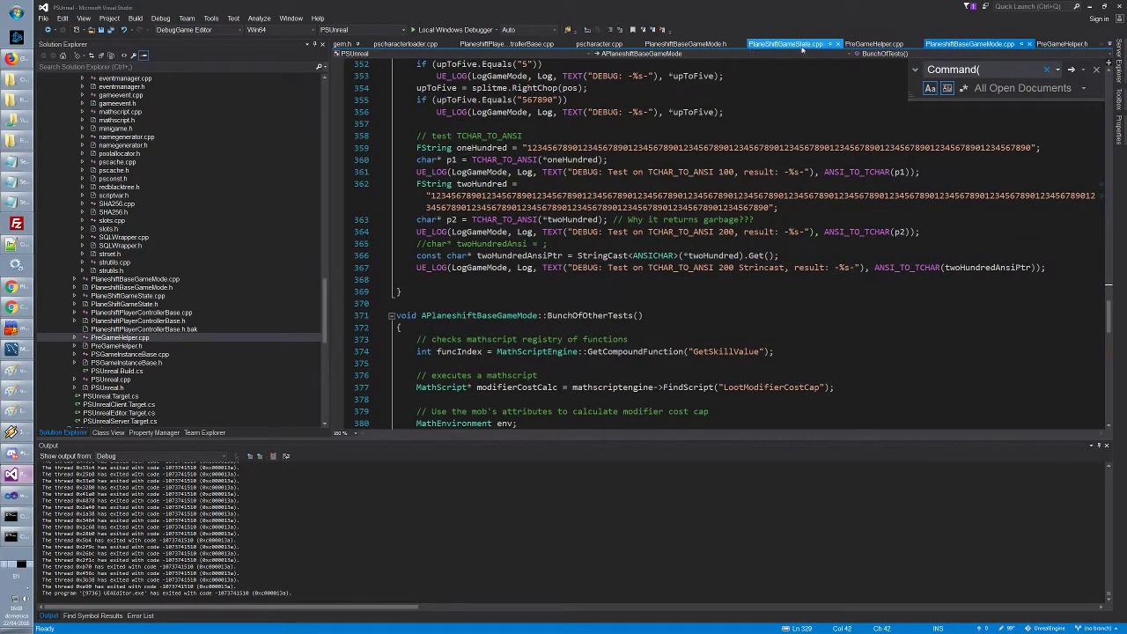
# Inspect the SaveCharacterData function in PlaneshiftPlayerControllerBase.cpp
pyautogui.click(507, 44)
pyautogui.press('Escape')
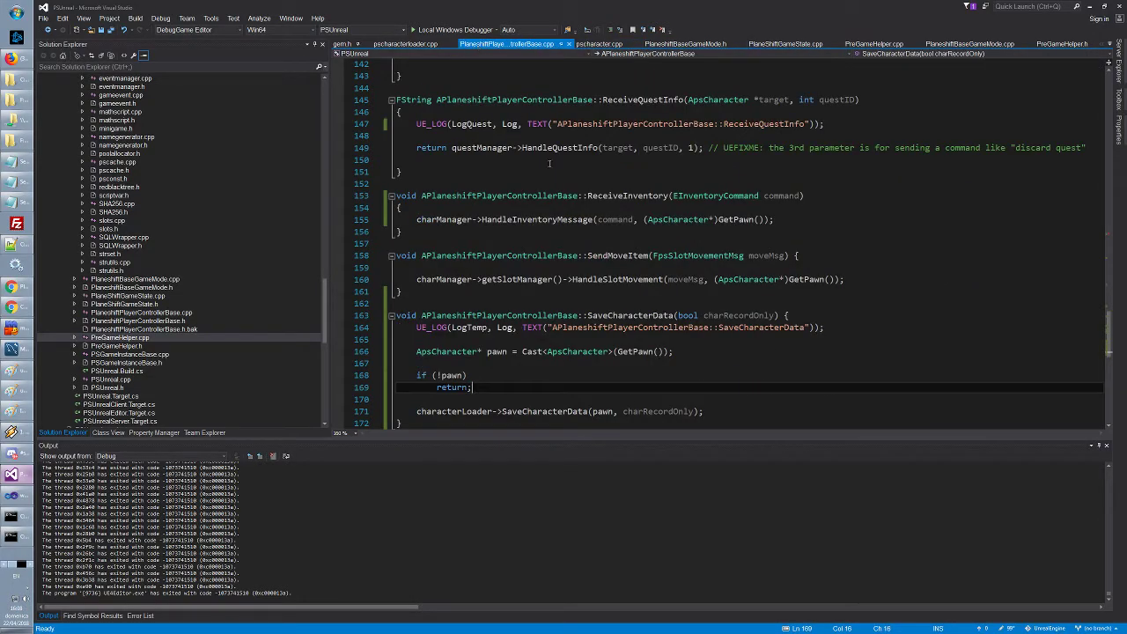
pyautogui.scroll(-5, 616, 212)
pyautogui.scroll(1, 635, 225)
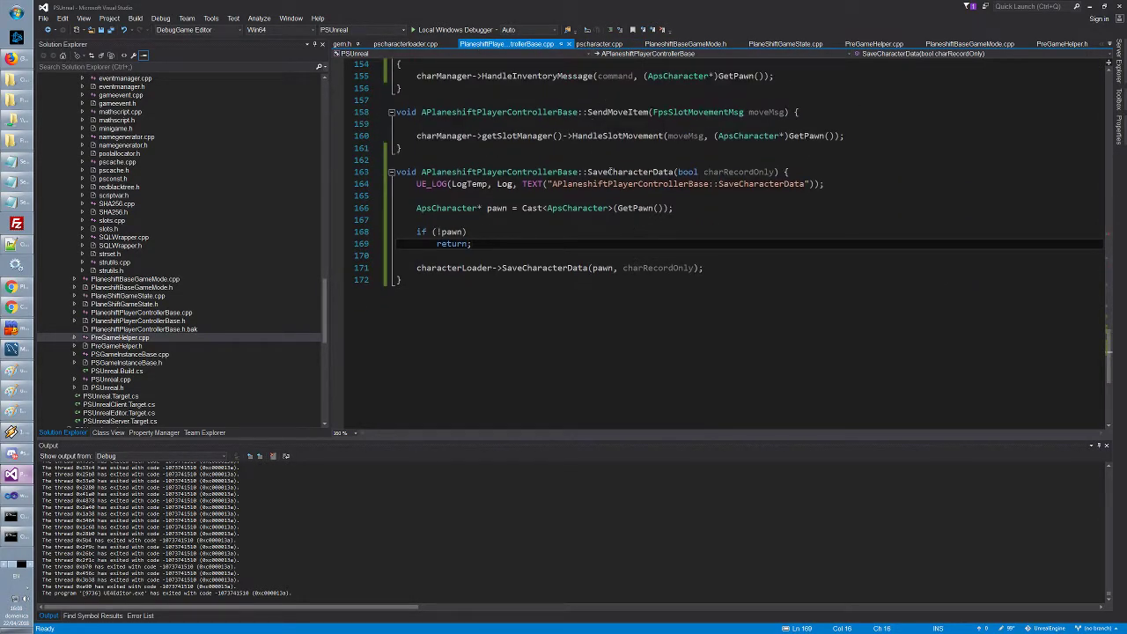
pyautogui.doubleClick(610, 171)
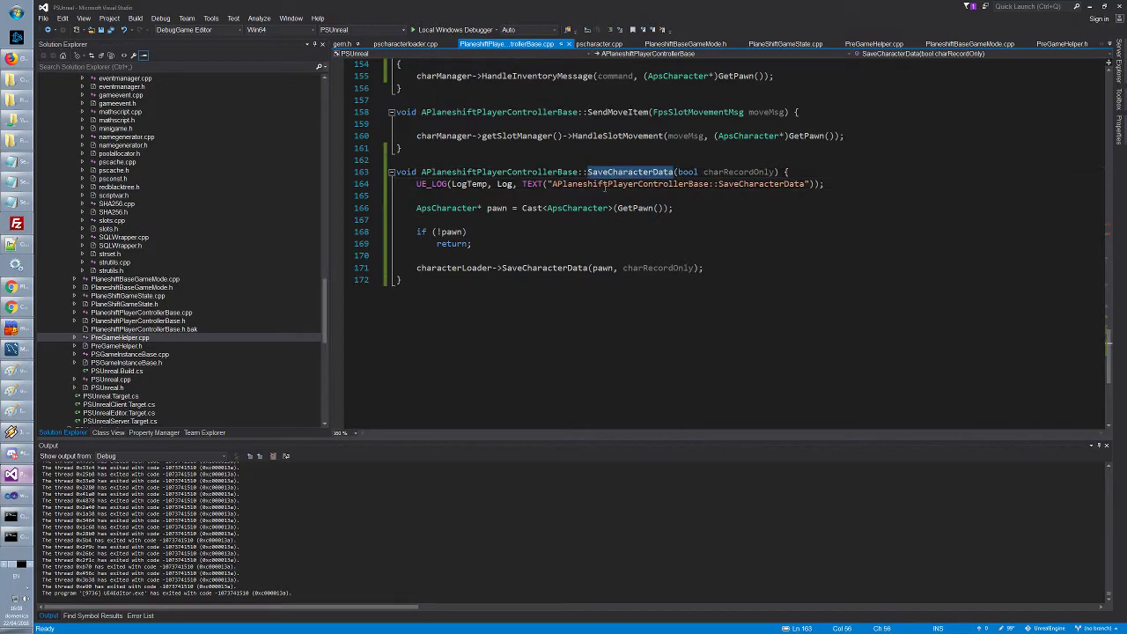
pyautogui.click(602, 197)
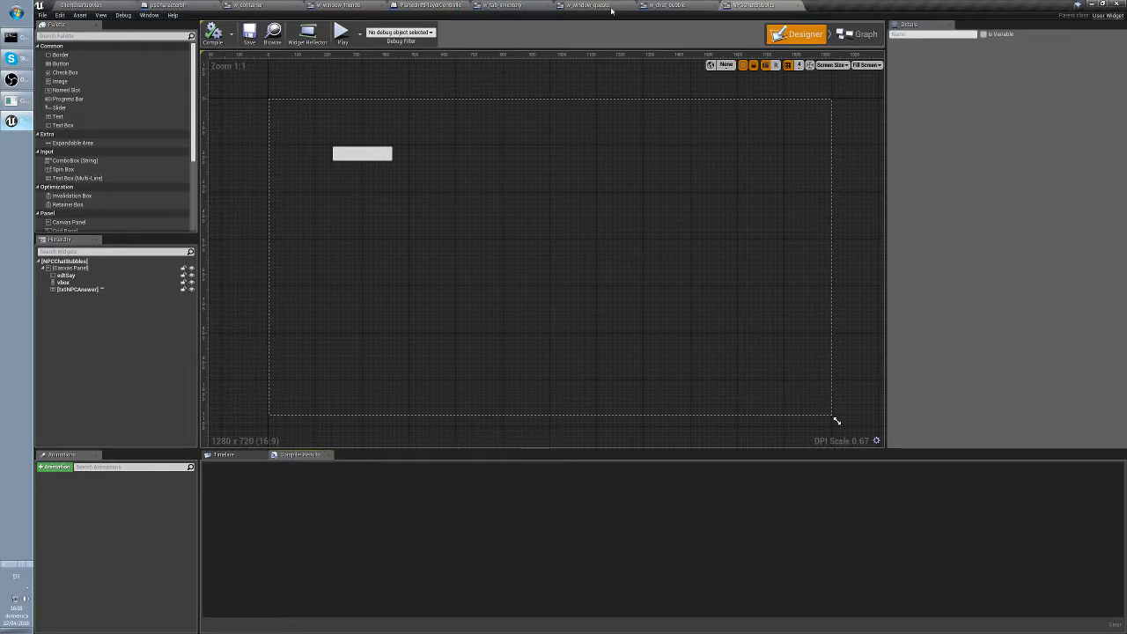
# From ClientStartupMap, browse Game > widgets > windows in the Content Browser and open w_window_menubar
pyautogui.click(119, 5)
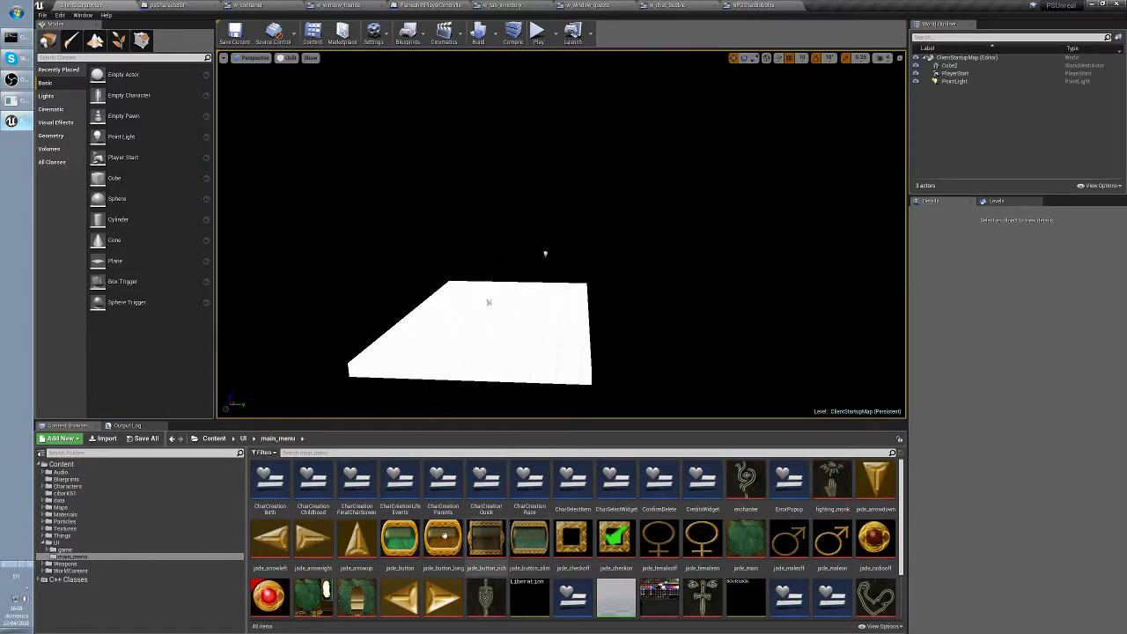
pyautogui.click(63, 550)
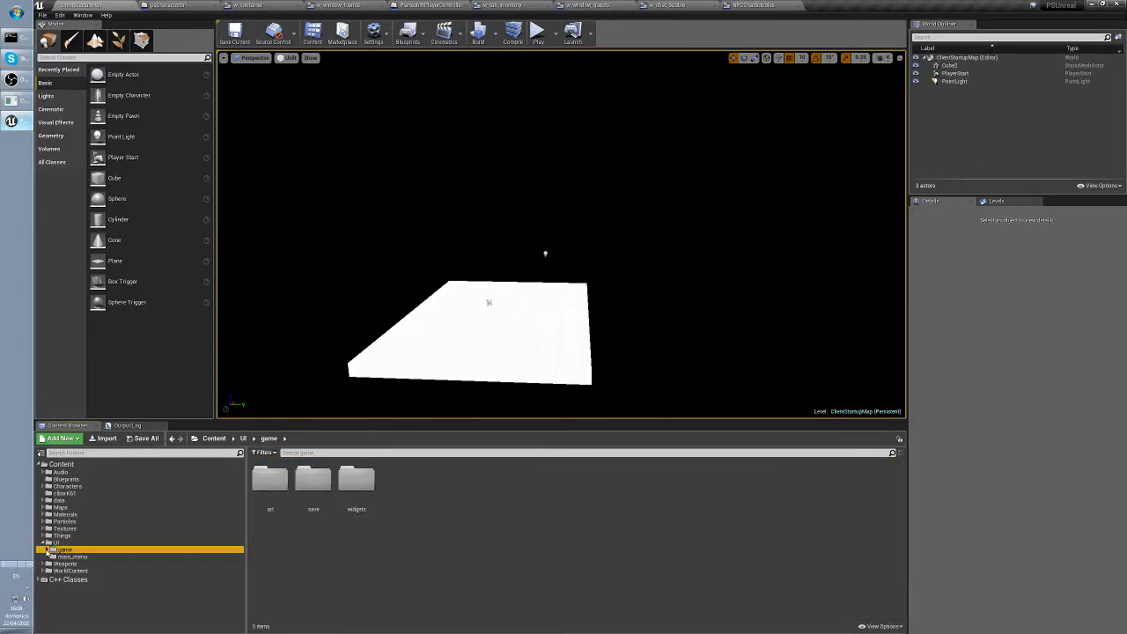
pyautogui.doubleClick(64, 550)
pyautogui.click(71, 570)
pyautogui.click(512, 566)
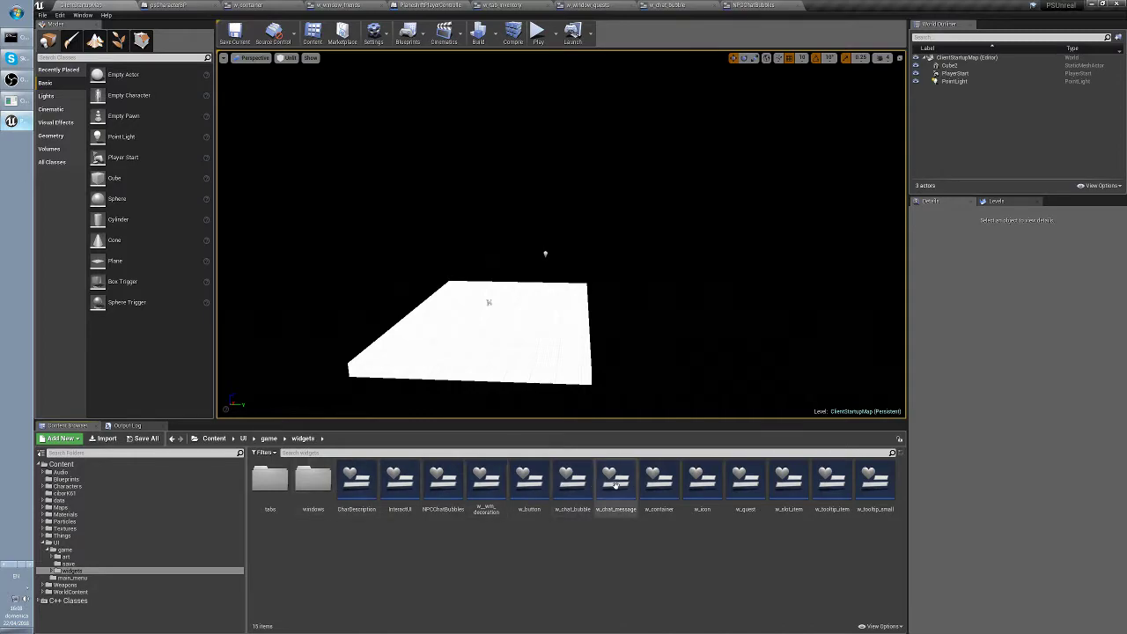
pyautogui.doubleClick(313, 480)
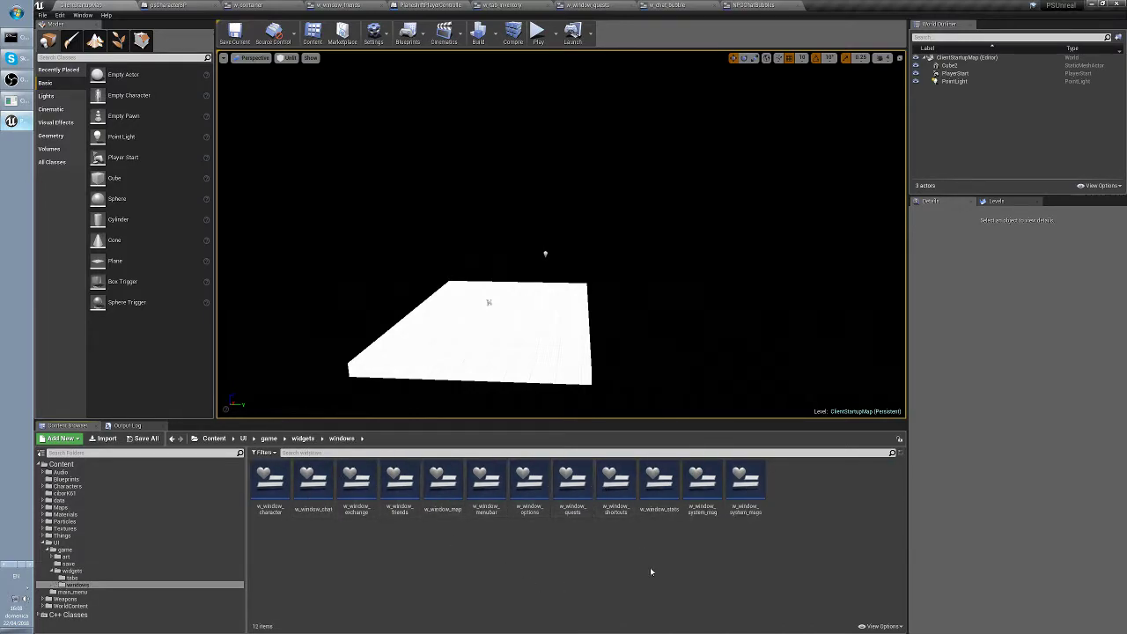
pyautogui.doubleClick(487, 483)
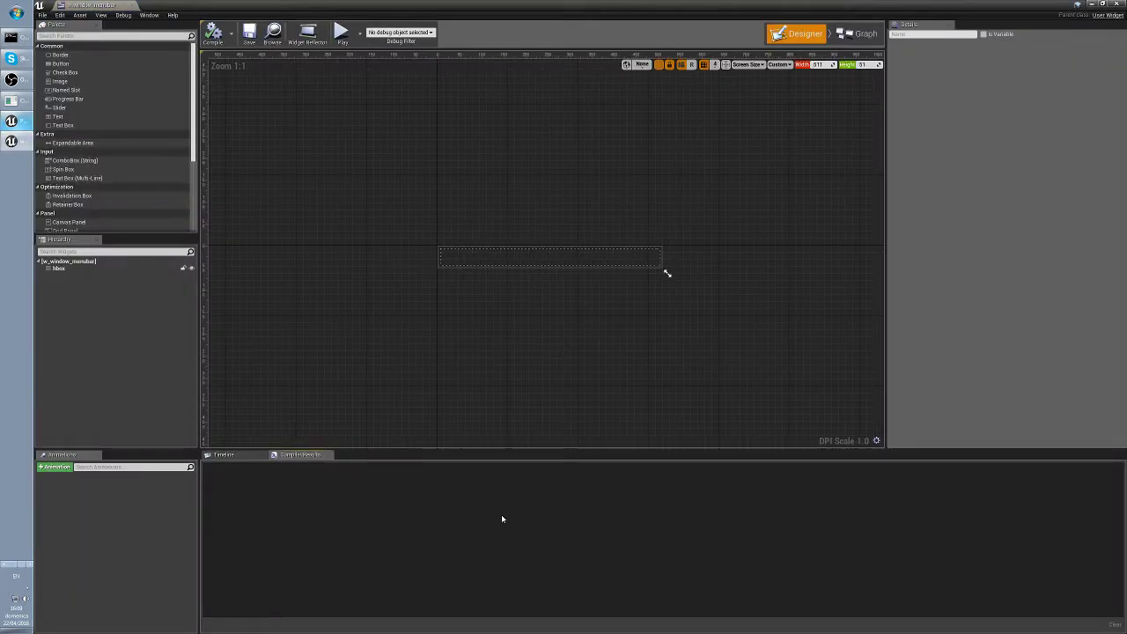
# Pan the menubar's Event Graph to the shortcuts, options and quit nodes and inspect quit's Create Icon call
pyautogui.click(859, 33)
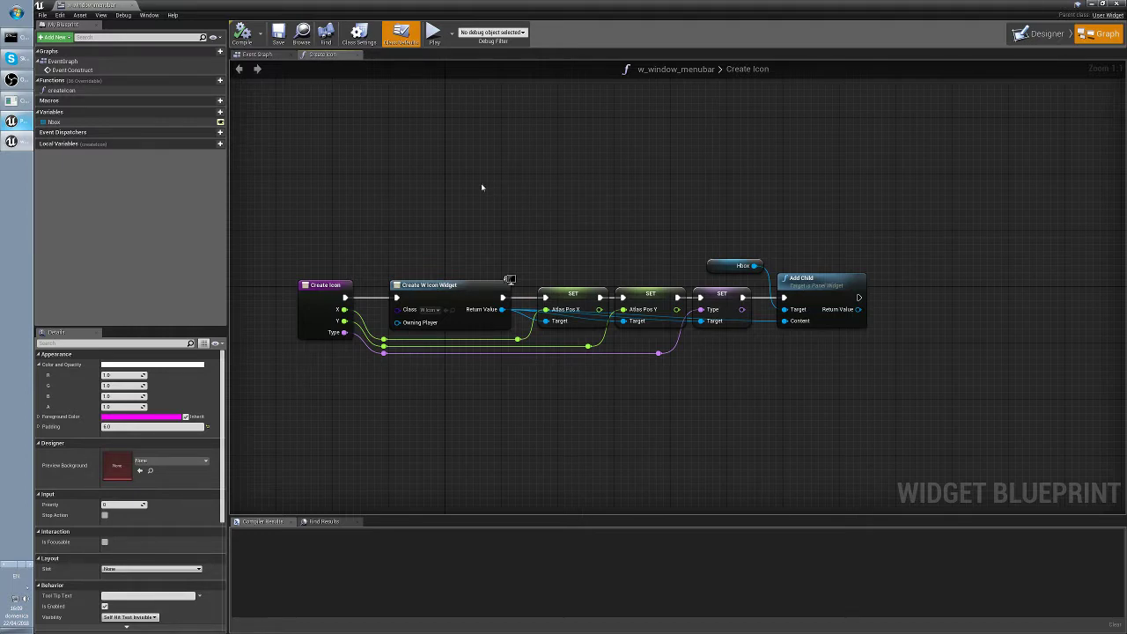
pyautogui.click(257, 54)
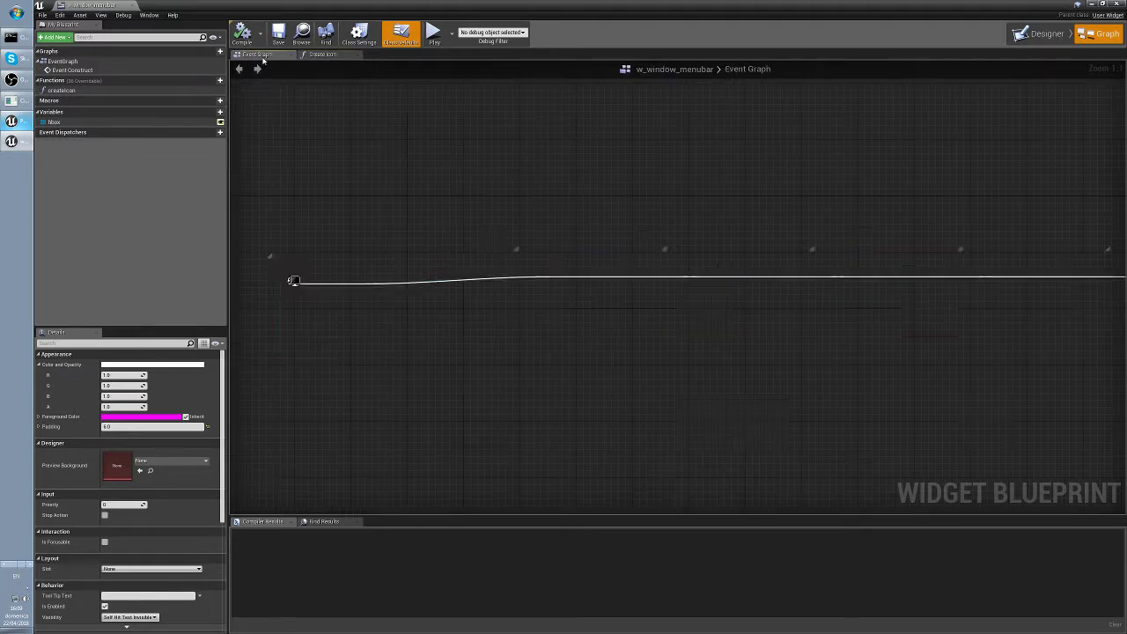
pyautogui.rightClick(505, 192)
pyautogui.moveTo(504, 192); pyautogui.dragTo(305, 174)
pyautogui.moveTo(661, 176); pyautogui.dragTo(305, 176)
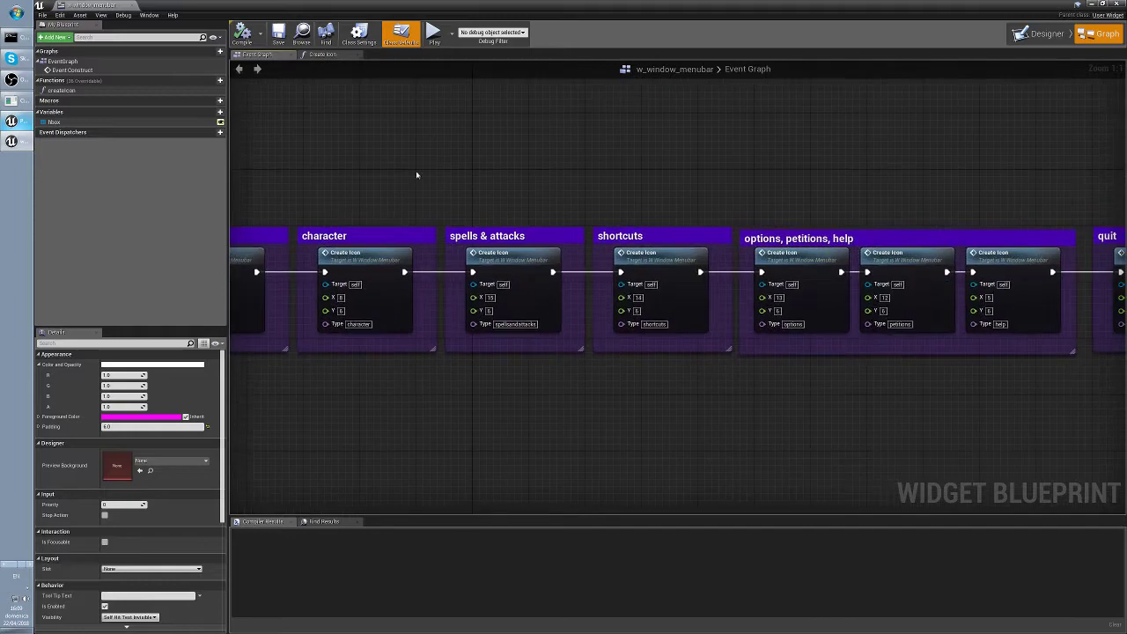
pyautogui.moveTo(837, 171); pyautogui.dragTo(404, 173)
pyautogui.click(599, 238)
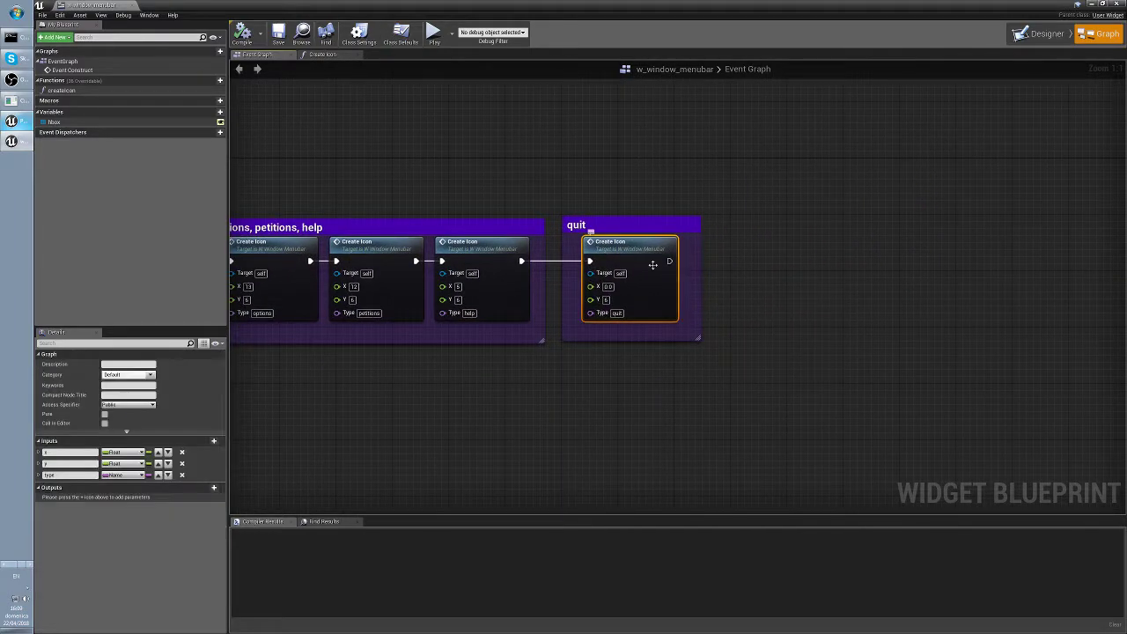
pyautogui.click(614, 313)
# Pan back through the Event Graph to the chat, quests and shortcuts icon nodes
pyautogui.moveTo(510, 156); pyautogui.dragTo(911, 144)
pyautogui.scroll(-5, 910, 144)
pyautogui.scroll(5, 536, 156)
pyautogui.moveTo(537, 156); pyautogui.dragTo(678, 126)
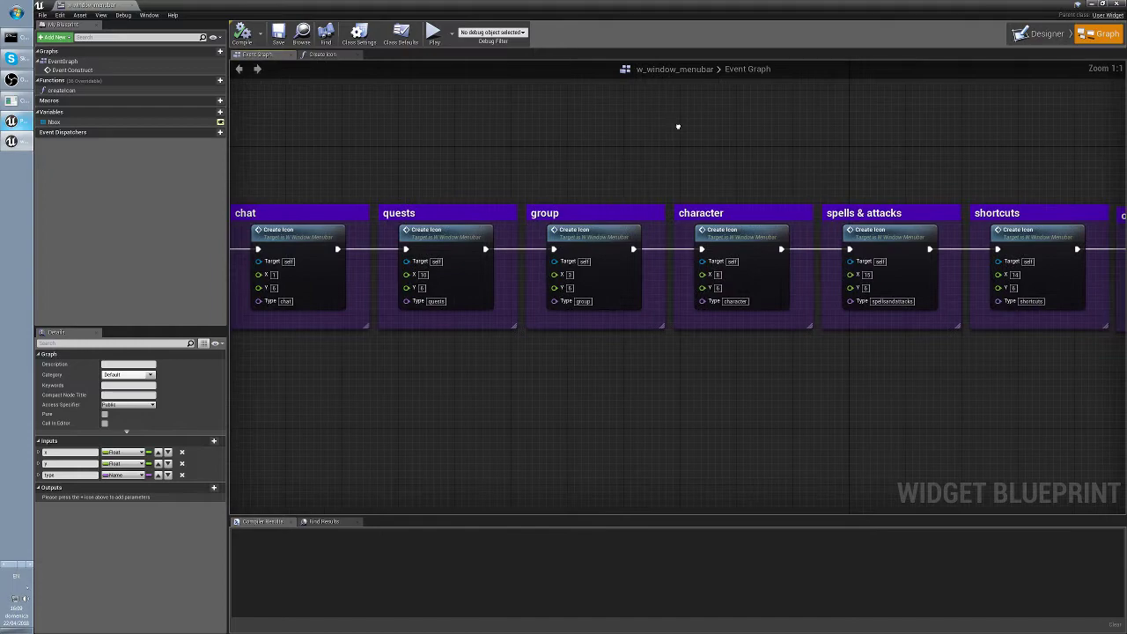
pyautogui.scroll(-5, 678, 127)
pyautogui.scroll(5, 604, 154)
pyautogui.moveTo(561, 142); pyautogui.dragTo(528, 153)
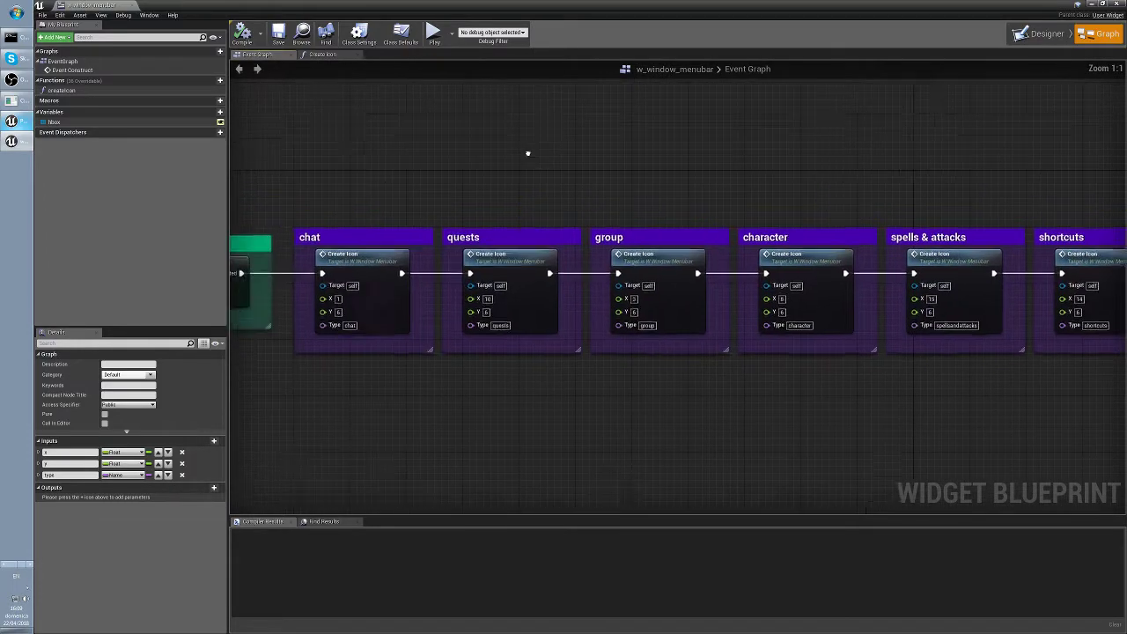
# Inspect the Create W Icon Widget node in Create Icon, then dock the blueprint and return to ClientStartupMap
pyautogui.click(322, 53)
pyautogui.scroll(-8, 496, 191)
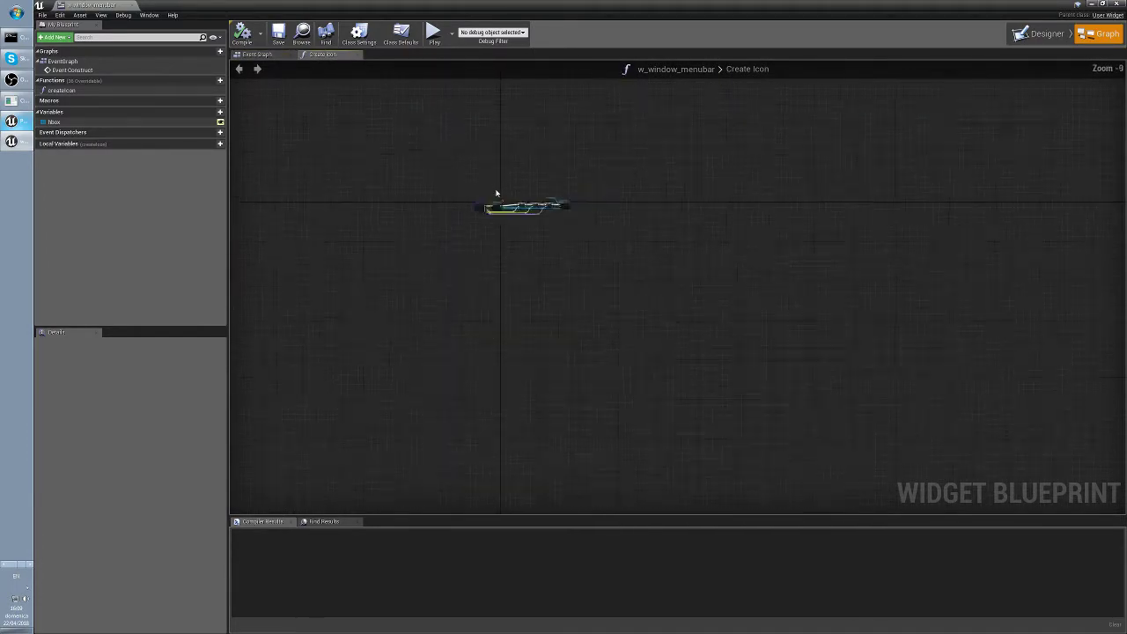
pyautogui.scroll(9, 496, 191)
pyautogui.moveTo(607, 179); pyautogui.dragTo(564, 186)
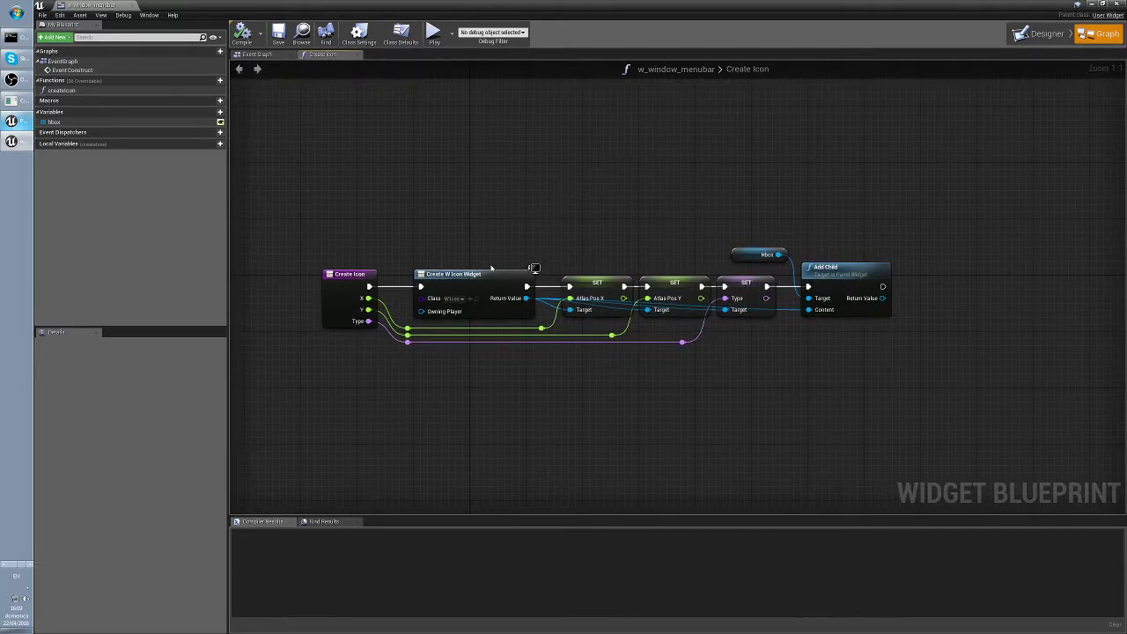
pyautogui.click(472, 270)
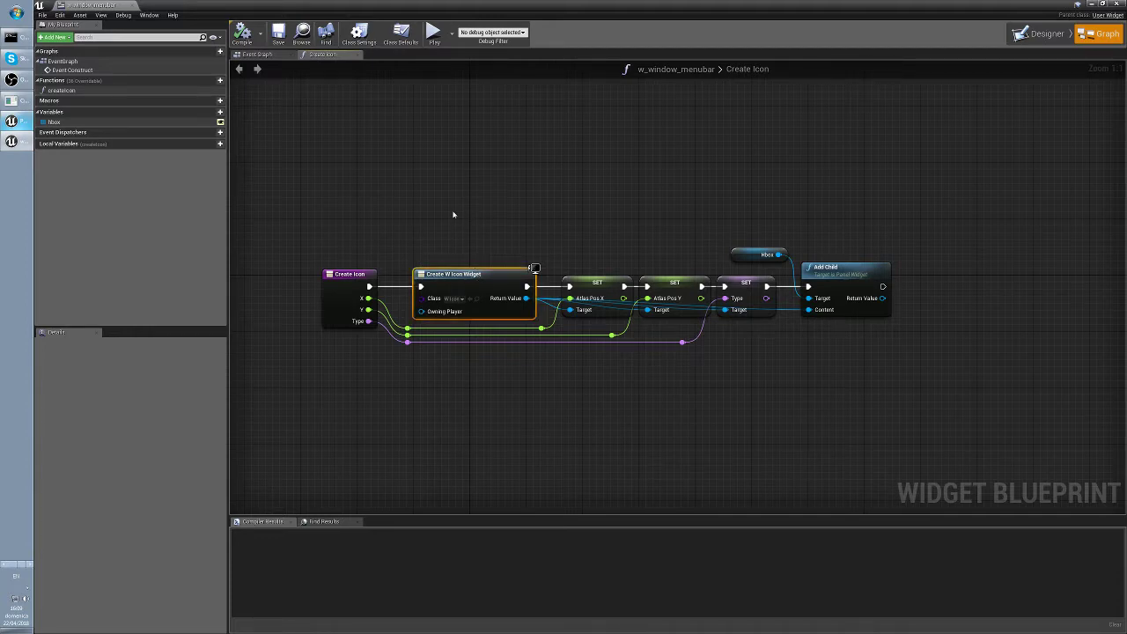
pyautogui.click(539, 255)
pyautogui.click(260, 54)
pyautogui.click(238, 68)
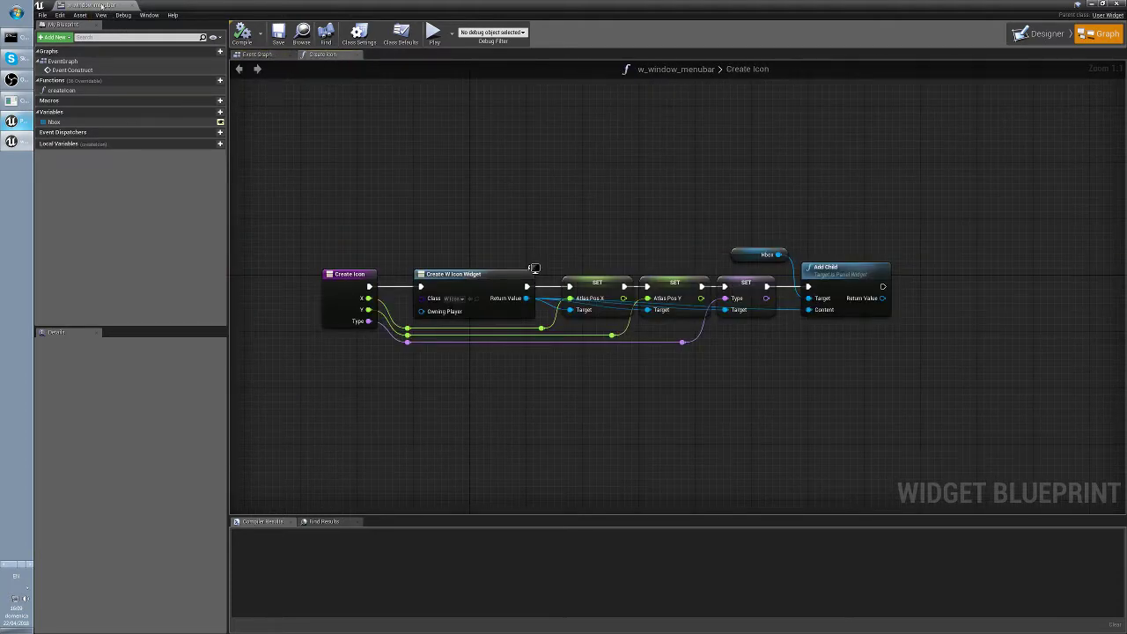
pyautogui.moveTo(103, 5); pyautogui.dragTo(172, 4)
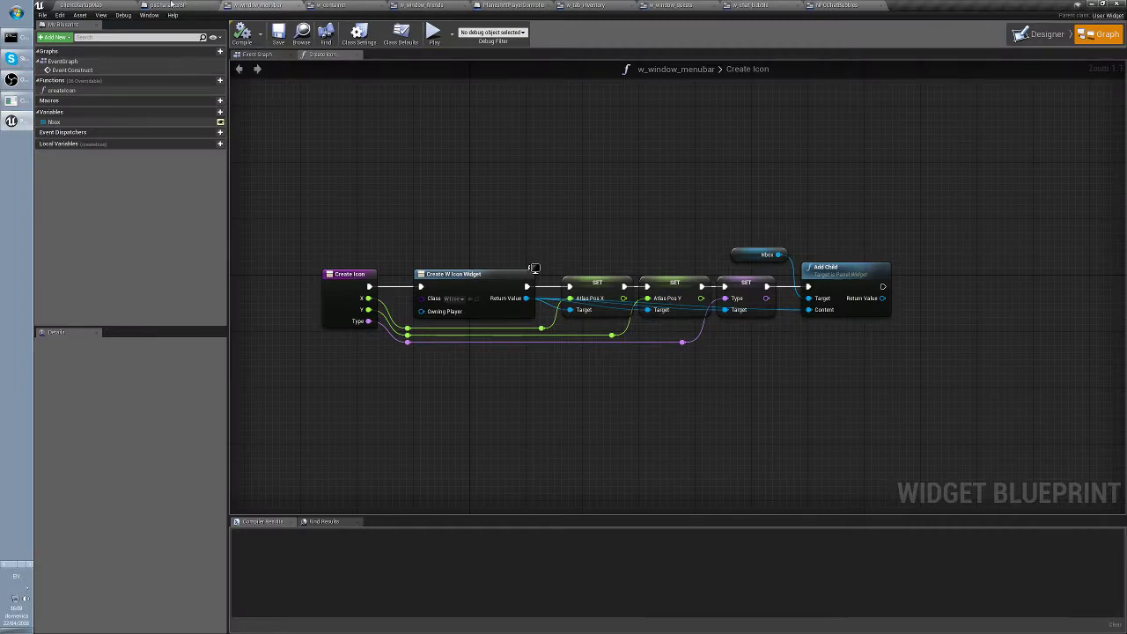
pyautogui.click(109, 4)
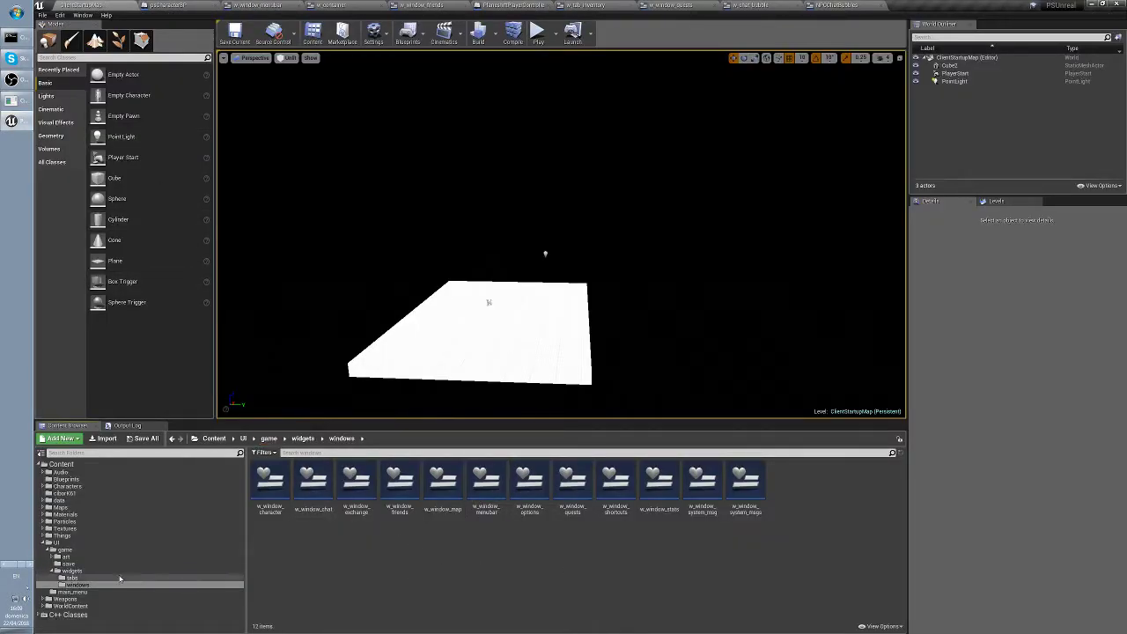
# Open the w_icon widget blueprint from the widgets folder and show its button-click node graph
pyautogui.click(72, 571)
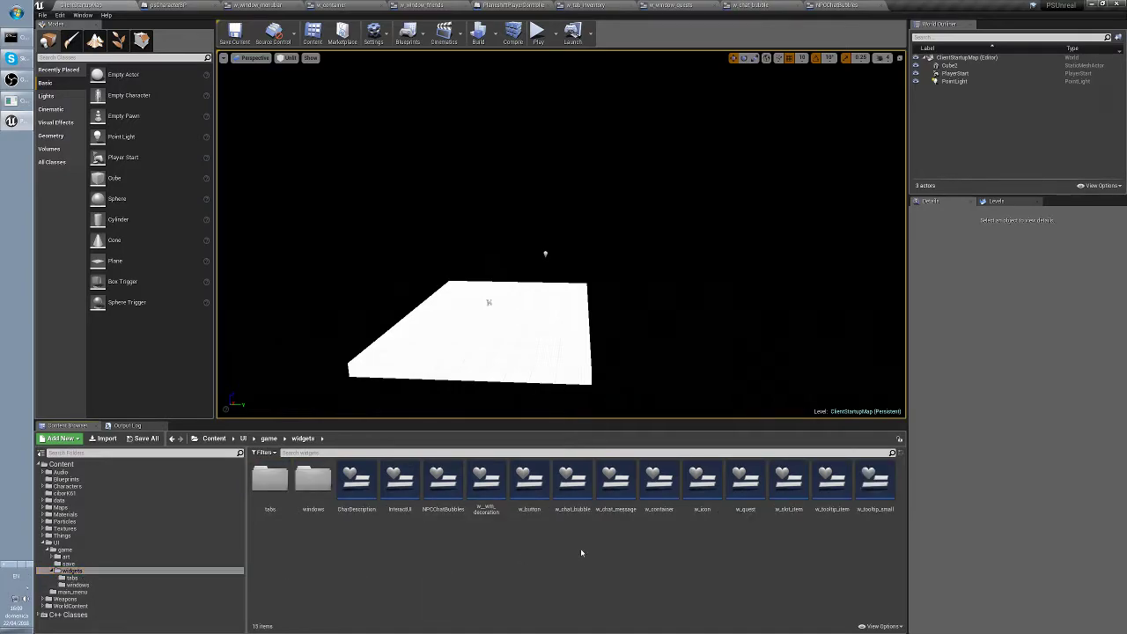
pyautogui.doubleClick(702, 487)
pyautogui.click(859, 33)
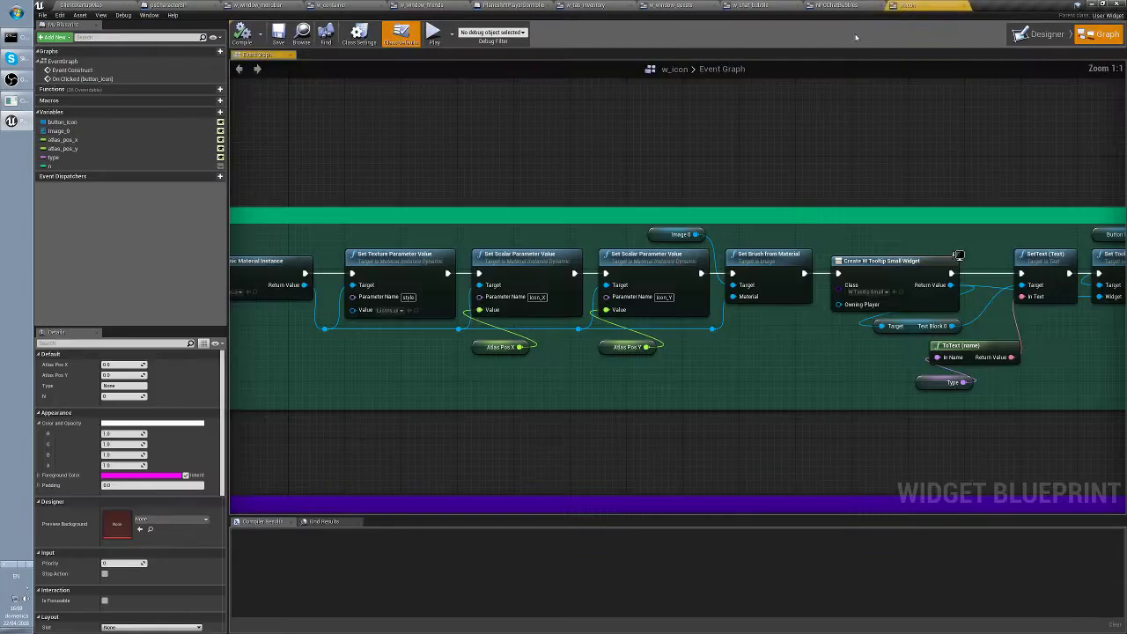
pyautogui.scroll(3, 553, 161)
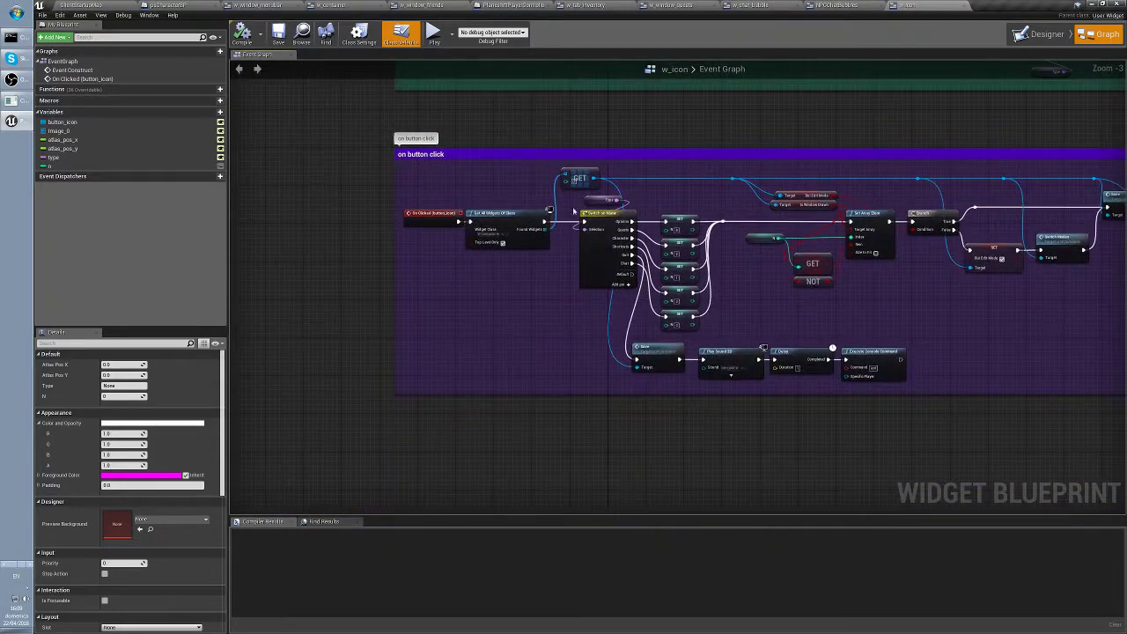
pyautogui.moveTo(553, 160); pyautogui.dragTo(484, 194)
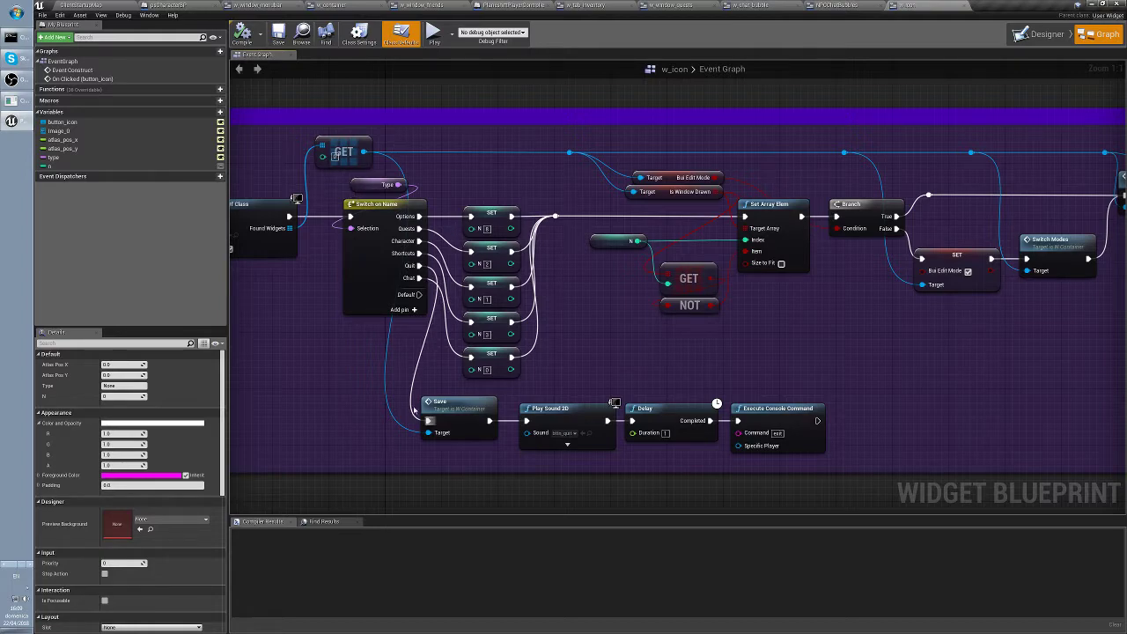
# Move the Execute Console Command node and then the Delay node further right of Play Sound 2D
pyautogui.click(459, 402)
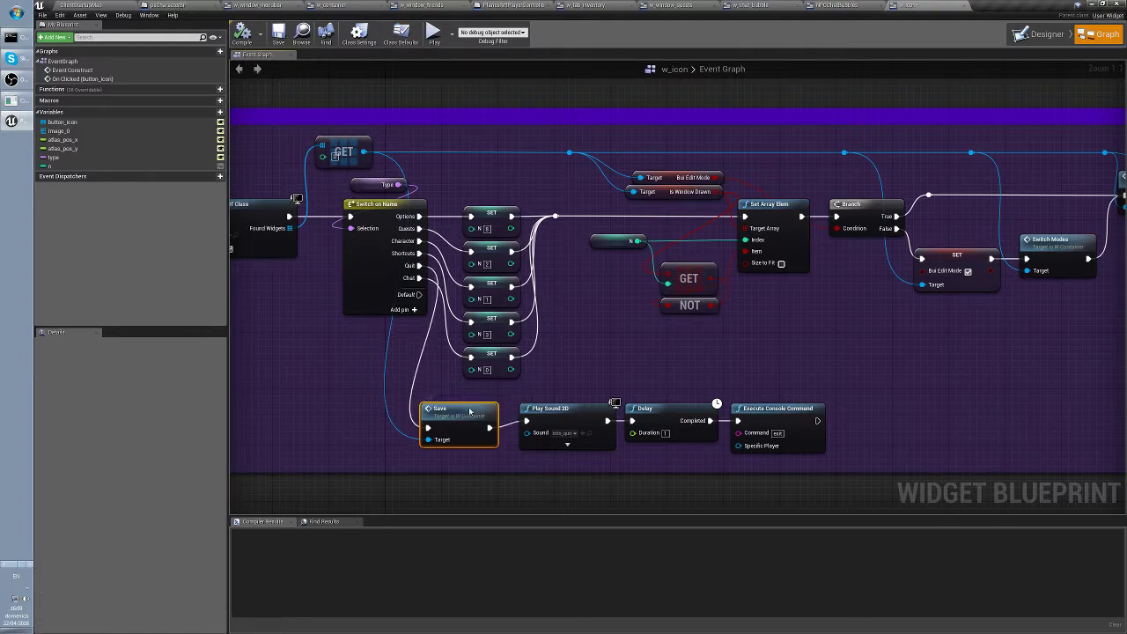
pyautogui.moveTo(549, 411); pyautogui.dragTo(496, 353)
pyautogui.click(496, 350)
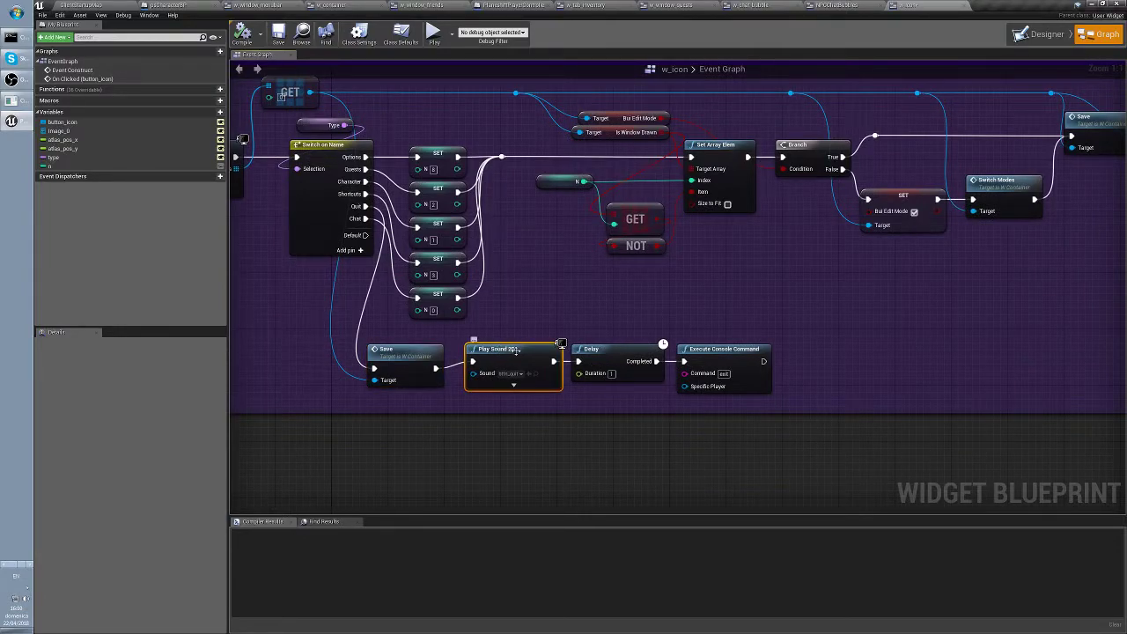
pyautogui.click(579, 305)
pyautogui.click(608, 350)
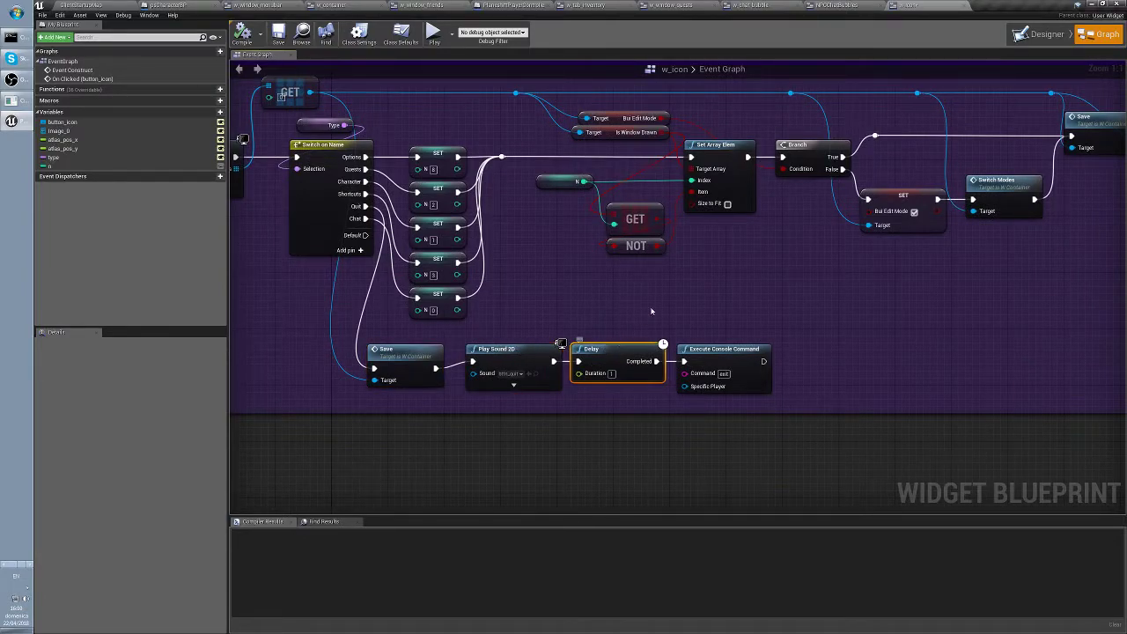
pyautogui.click(724, 352)
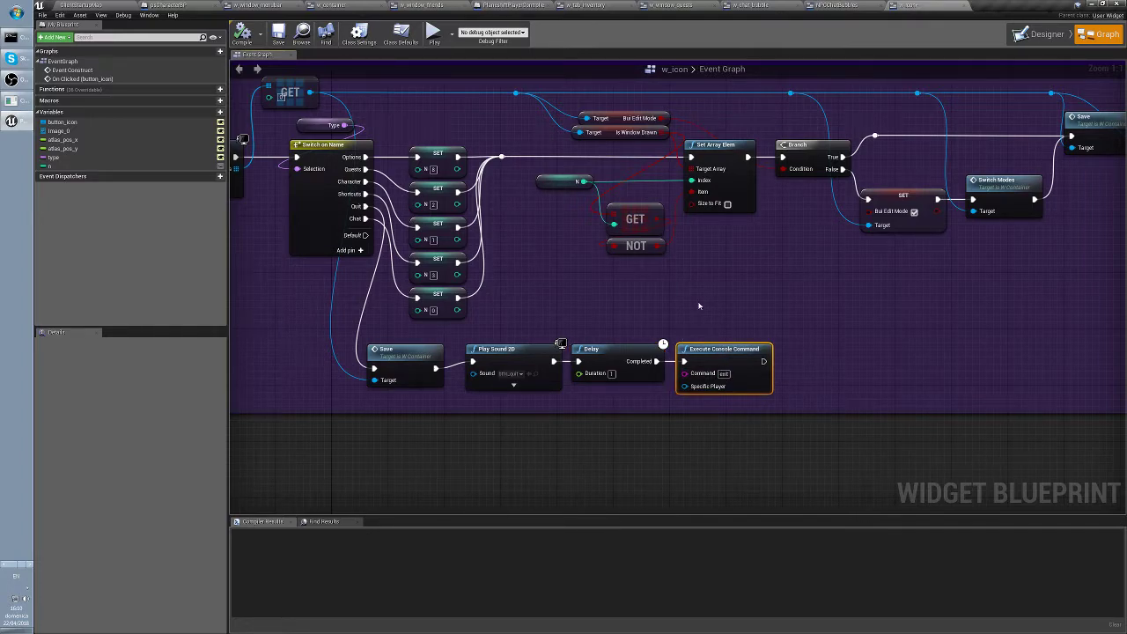
pyautogui.moveTo(710, 351); pyautogui.dragTo(893, 351)
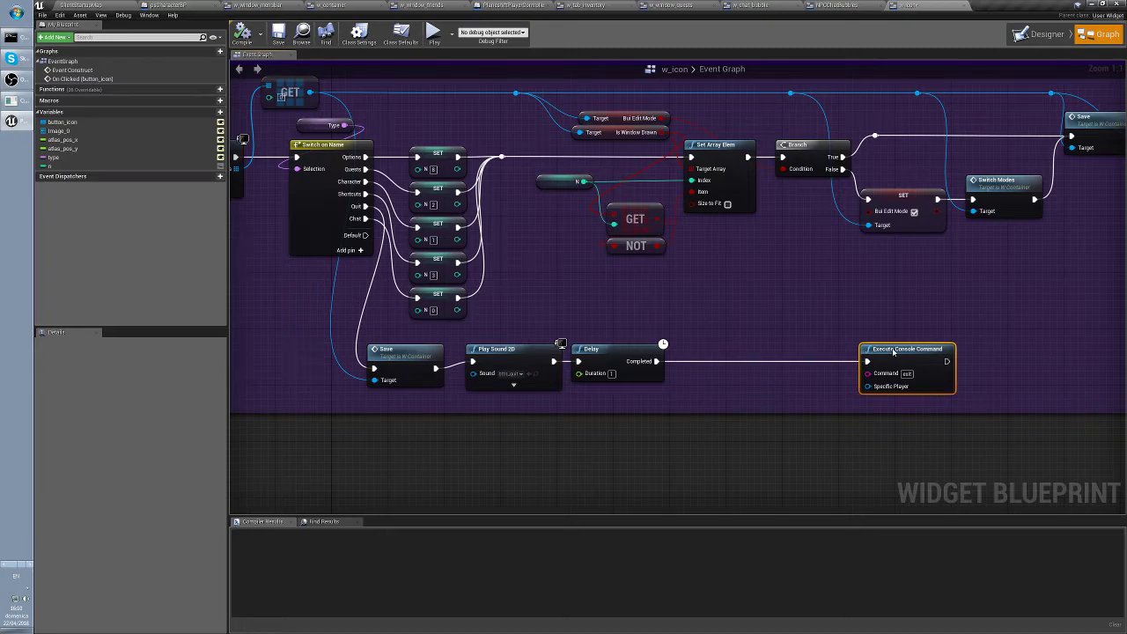
pyautogui.moveTo(592, 350); pyautogui.dragTo(761, 351)
# Add a Get Player Controller node after Play Sound 2D, above the Delay node
pyautogui.moveTo(554, 362); pyautogui.dragTo(626, 335)
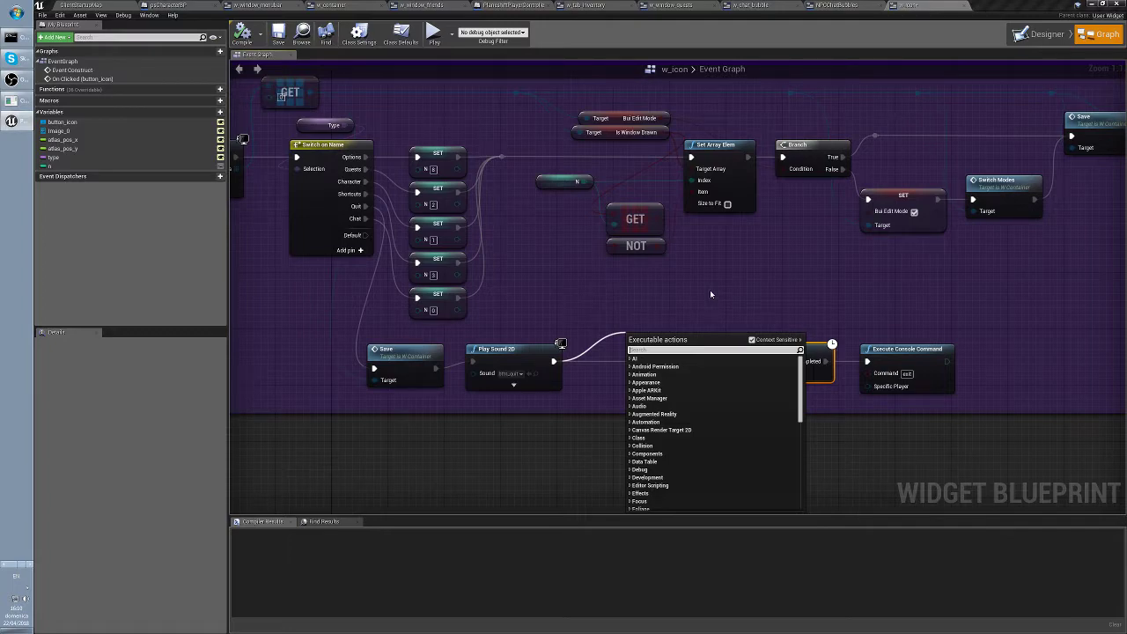
pyautogui.write('get player')
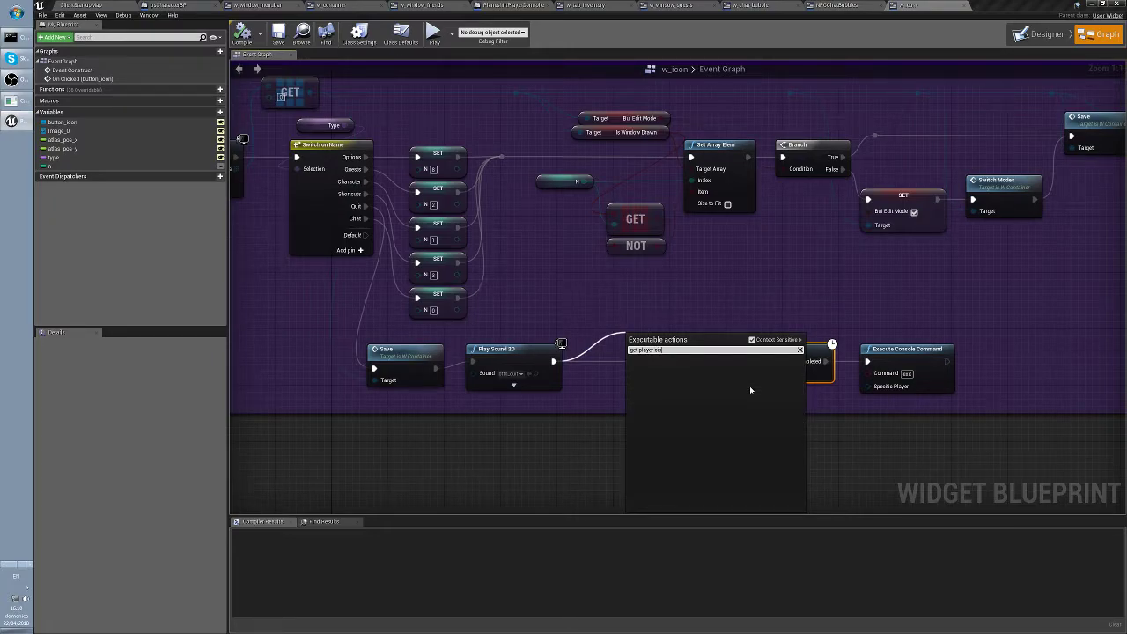
pyautogui.write('controller')
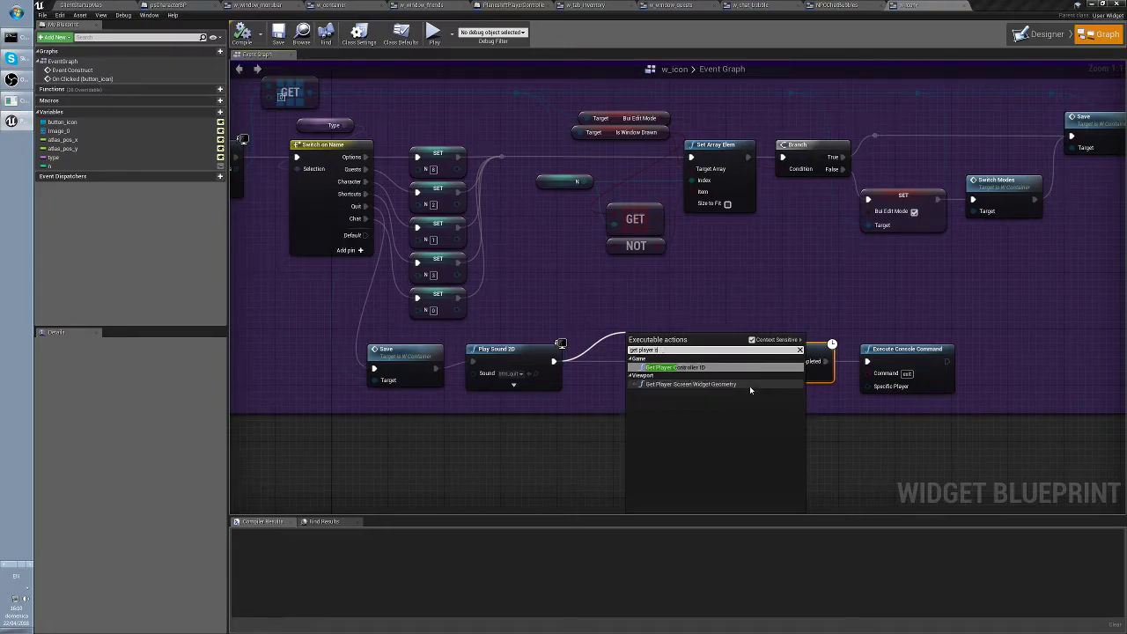
pyautogui.click(752, 339)
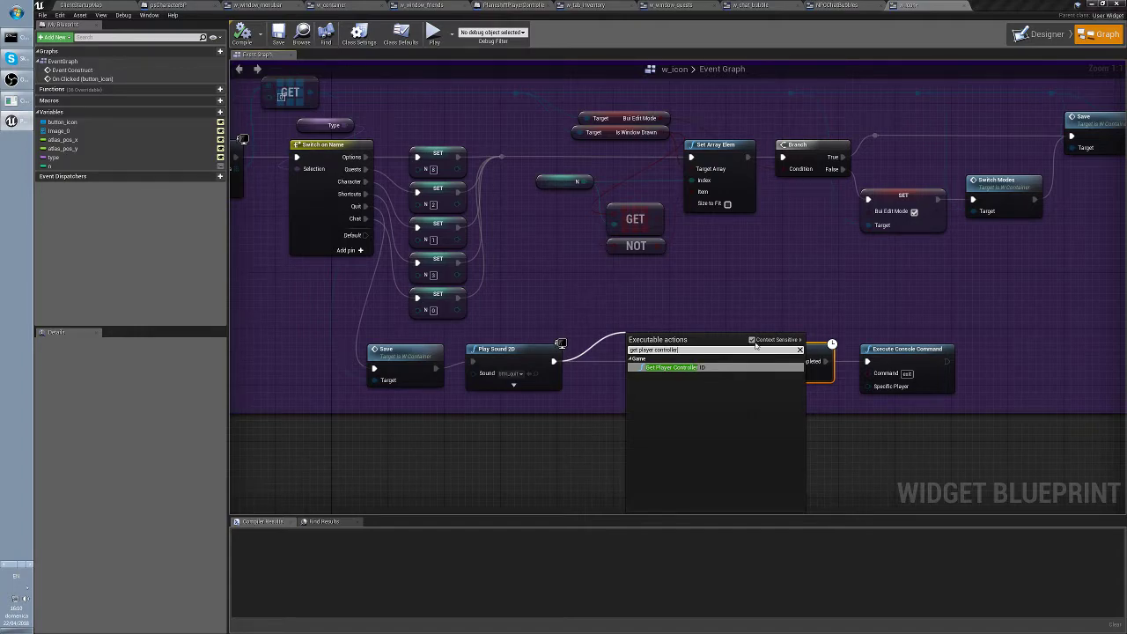
pyautogui.click(672, 482)
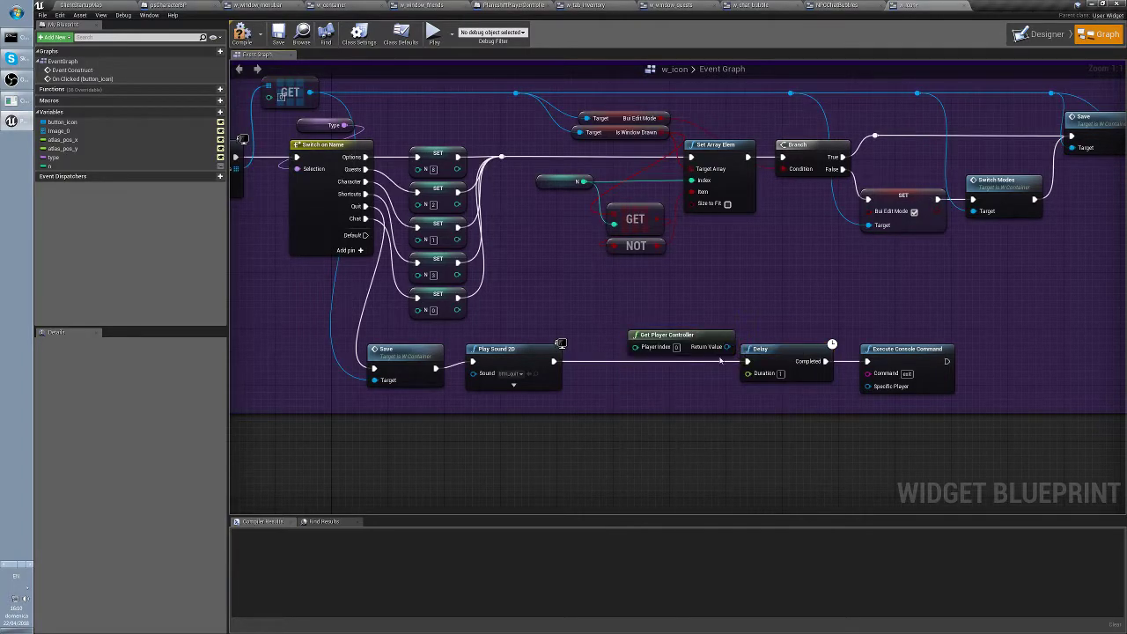
pyautogui.moveTo(660, 337); pyautogui.dragTo(617, 340)
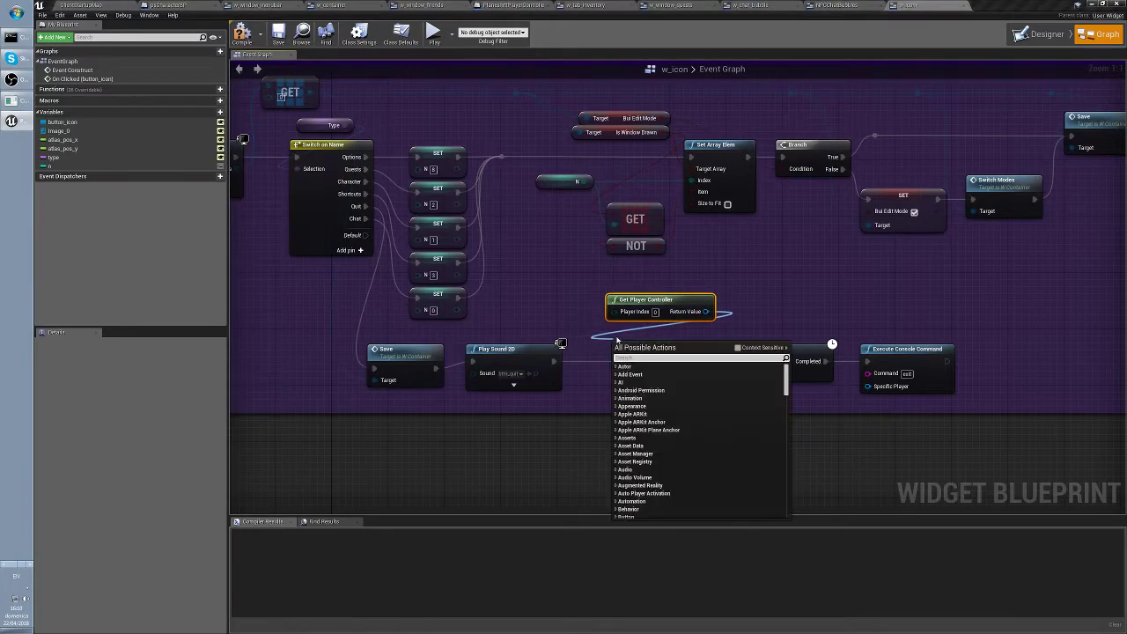
# Add a Cast To PlaneshiftPlayerController node and a Save Character Data call on the controller
pyautogui.write('cast to player')
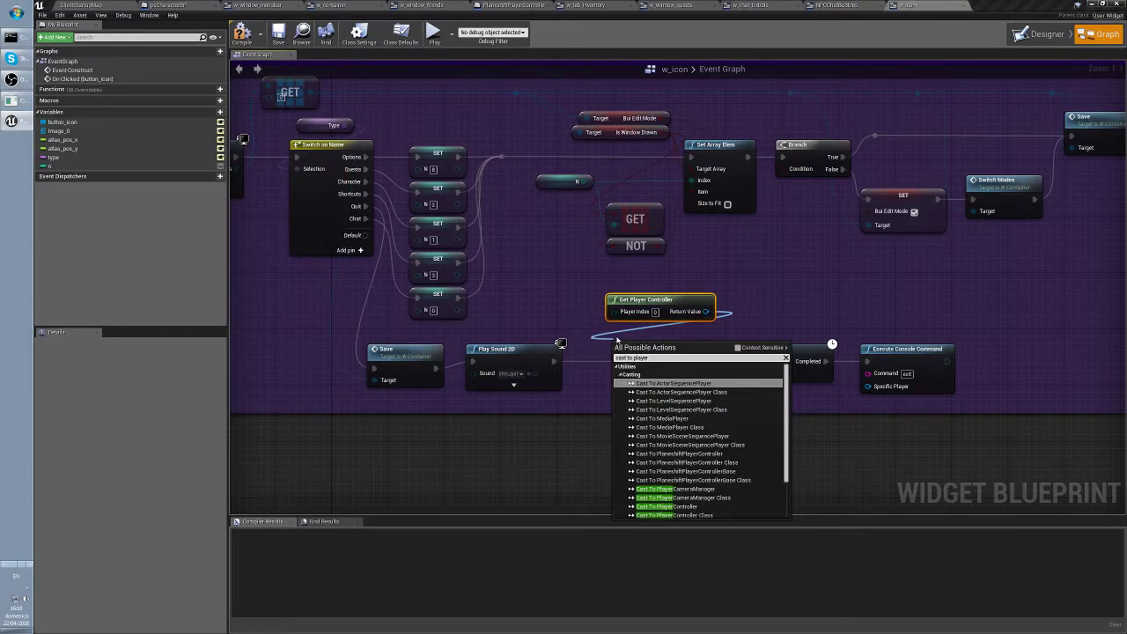
pyautogui.press('BackSpace')
pyautogui.press('BackSpace')
pyautogui.press('BackSpace')
pyautogui.write('neshift')
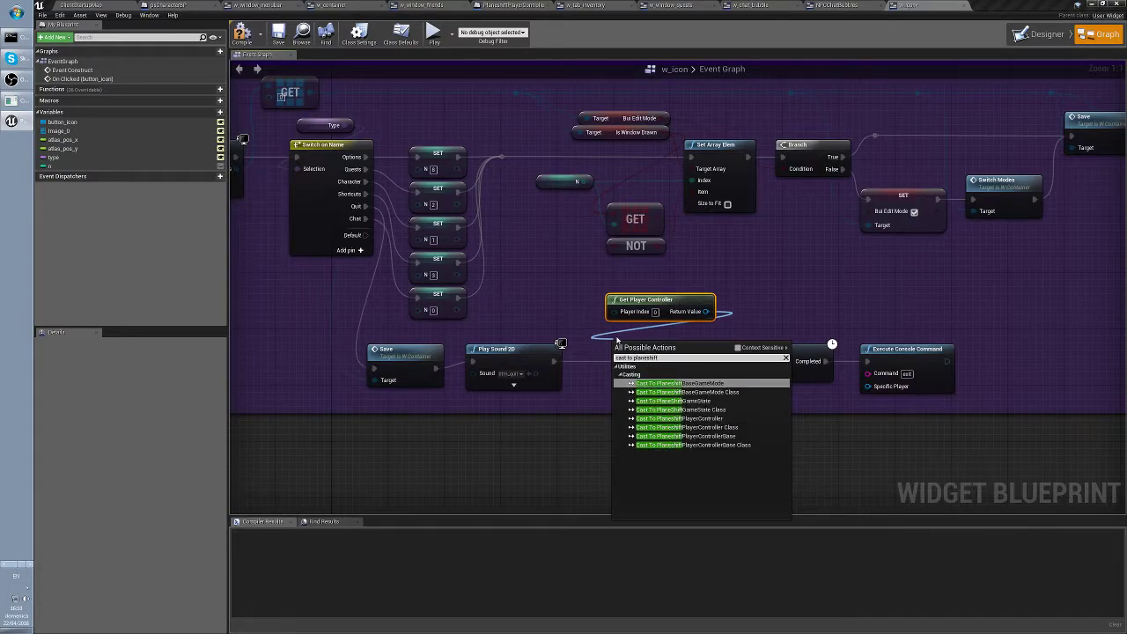
pyautogui.click(682, 419)
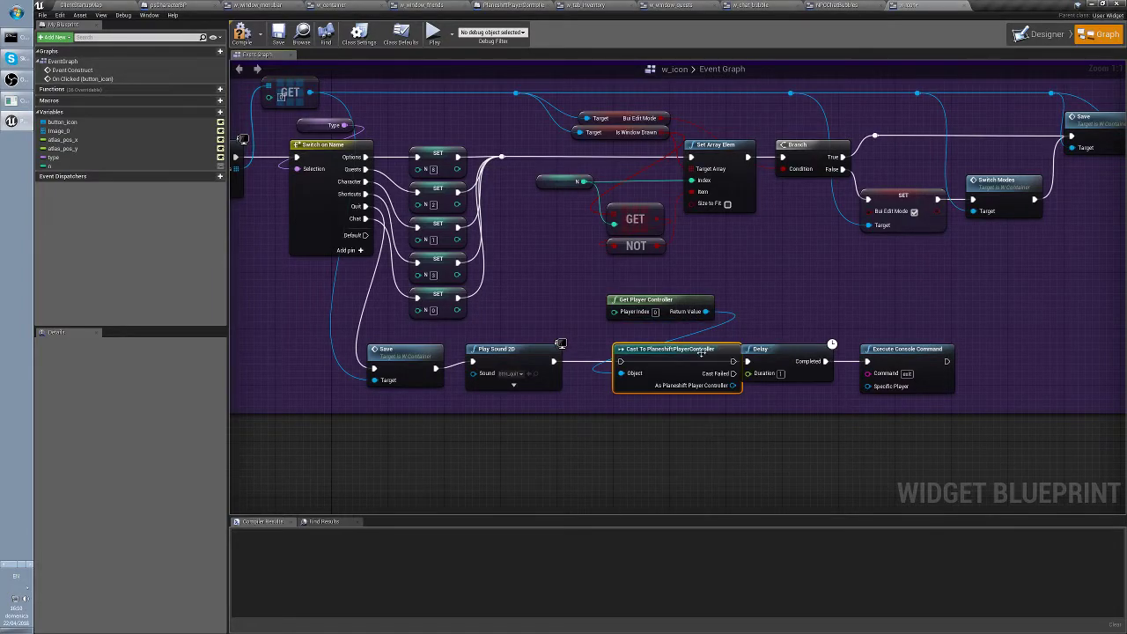
pyautogui.moveTo(702, 353); pyautogui.dragTo(686, 399)
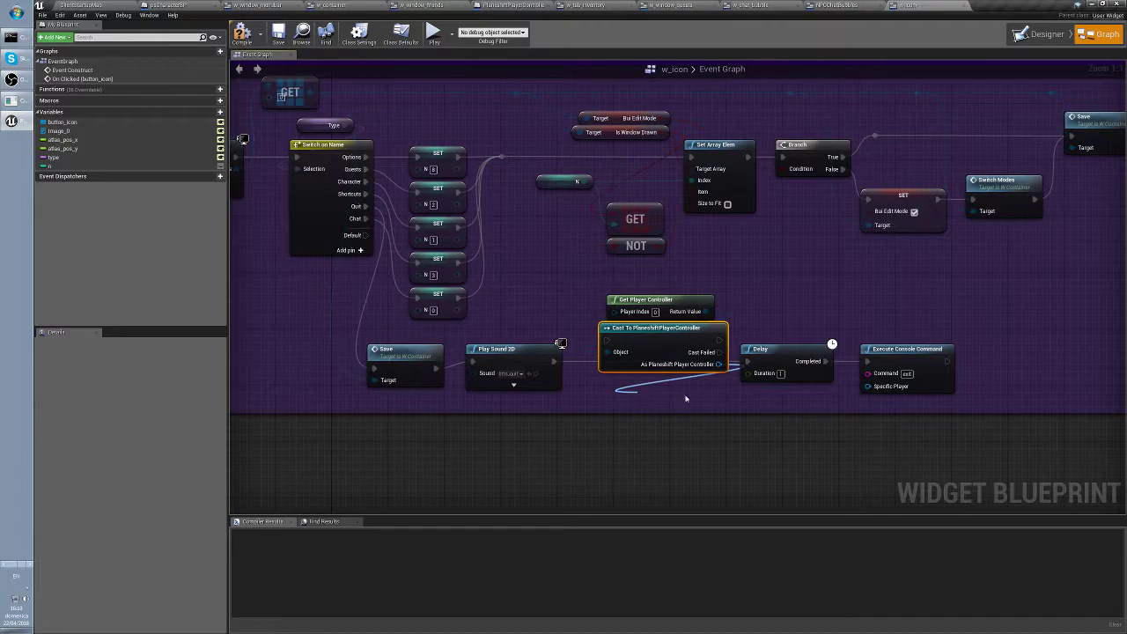
pyautogui.write('save charac')
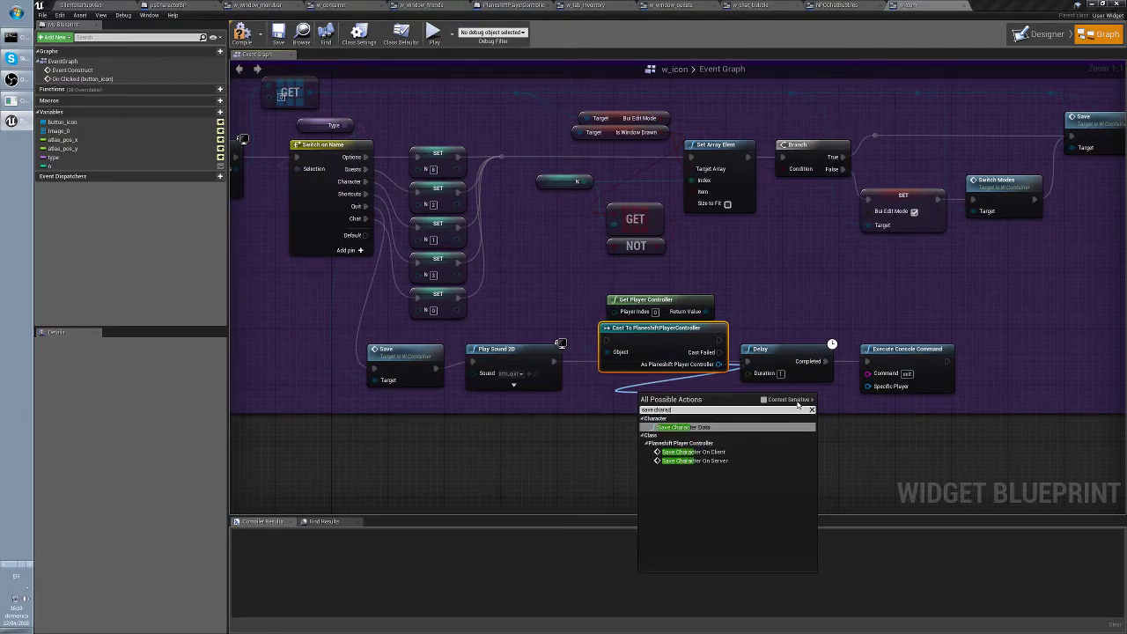
pyautogui.click(690, 428)
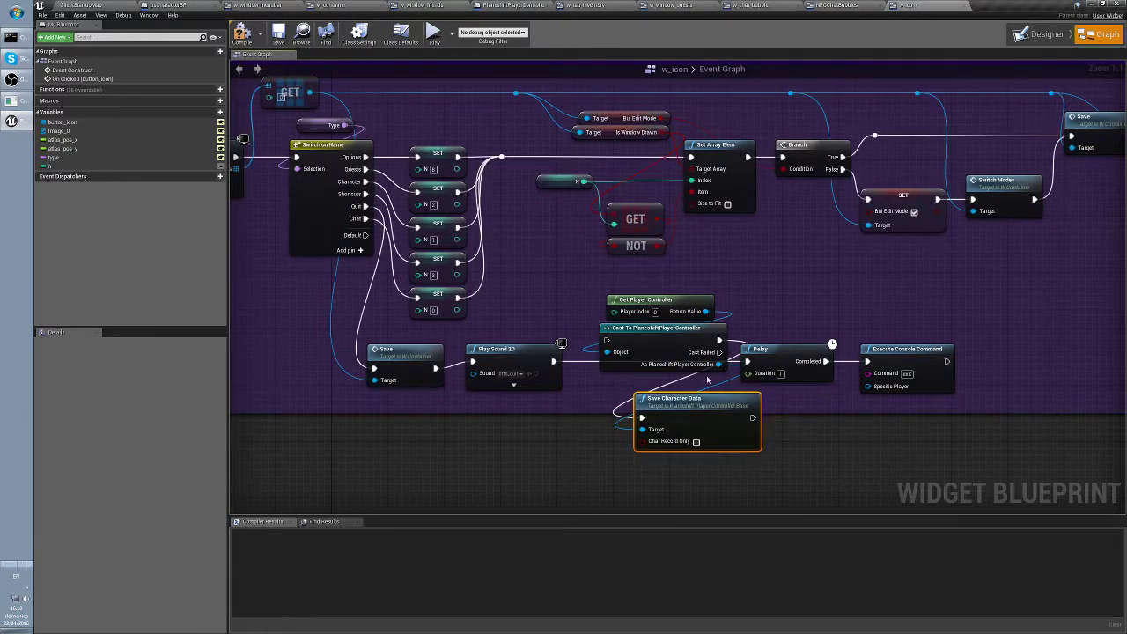
pyautogui.moveTo(671, 396); pyautogui.dragTo(642, 370)
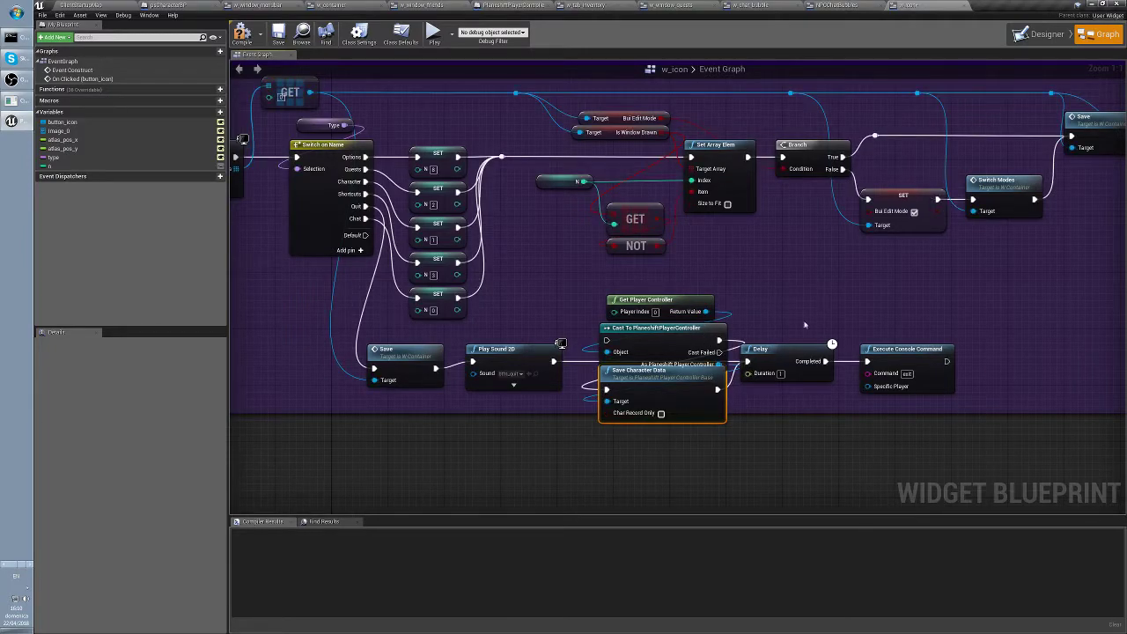
# Shift Delay and Execute Console Command right and lower the three new nodes into a tidy layout
pyautogui.moveTo(804, 325); pyautogui.dragTo(881, 375)
pyautogui.moveTo(800, 349); pyautogui.dragTo(940, 349)
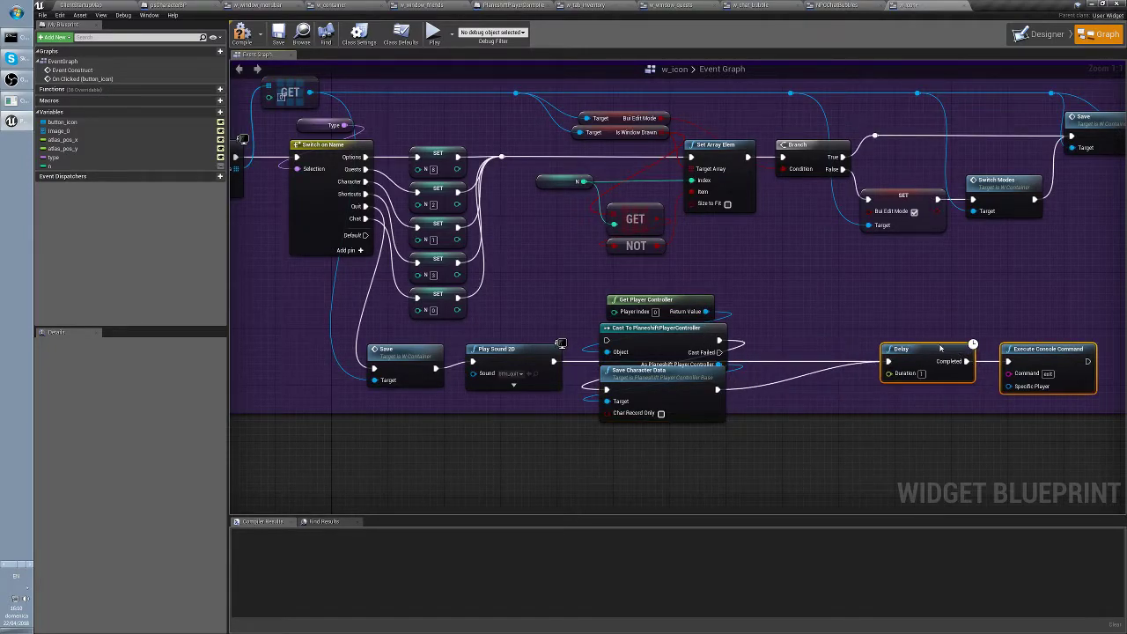
pyautogui.click(778, 296)
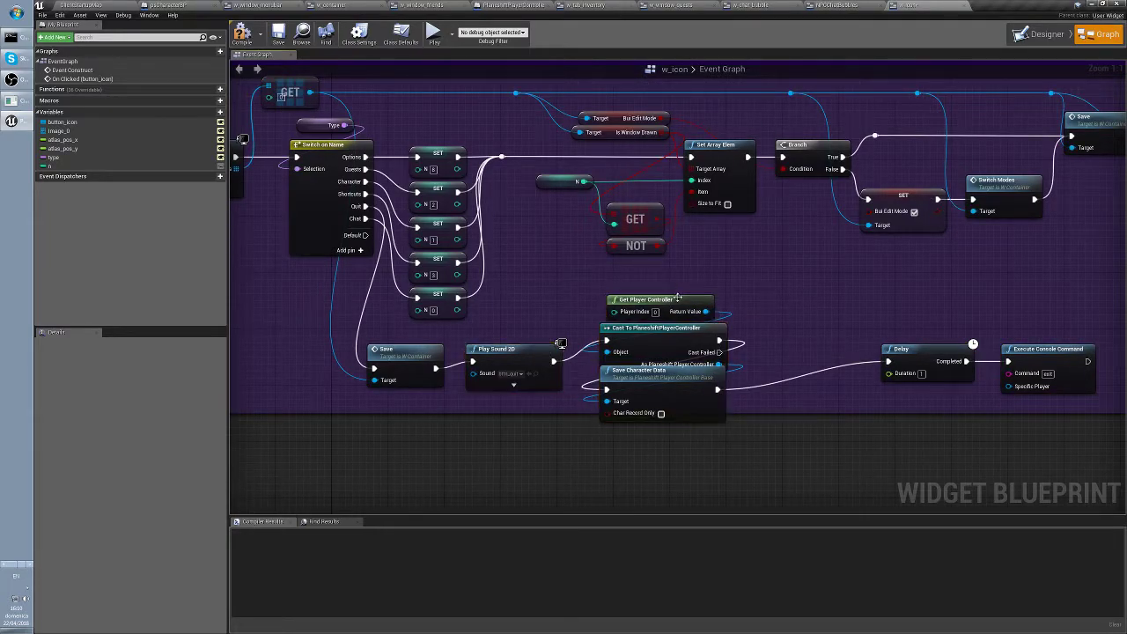
pyautogui.moveTo(678, 299); pyautogui.dragTo(714, 285)
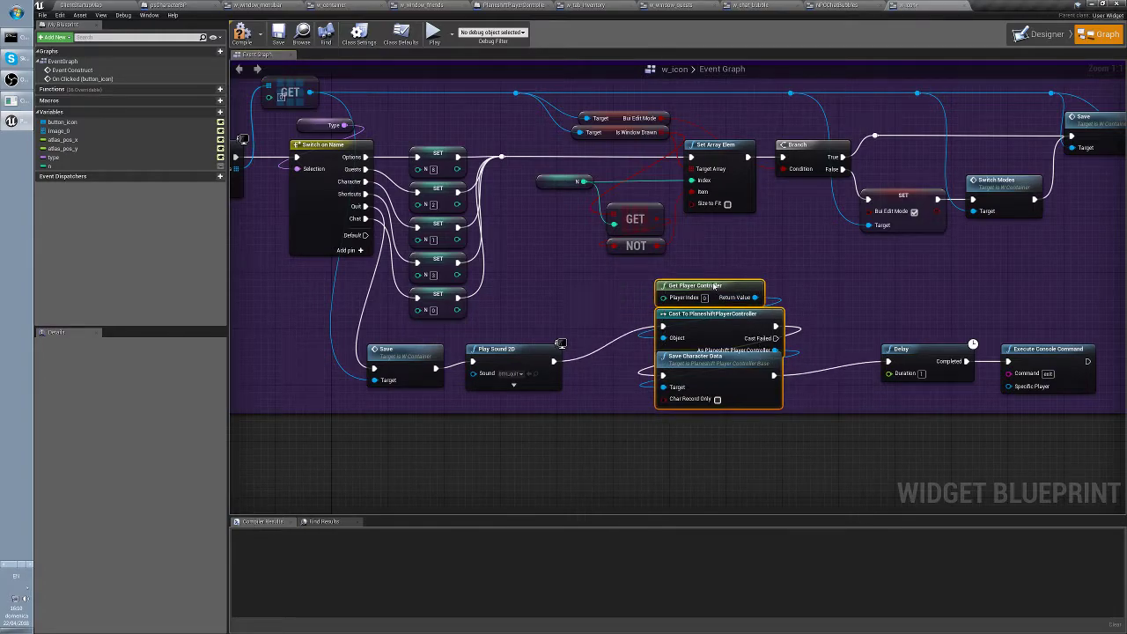
pyautogui.moveTo(602, 410); pyautogui.dragTo(609, 457)
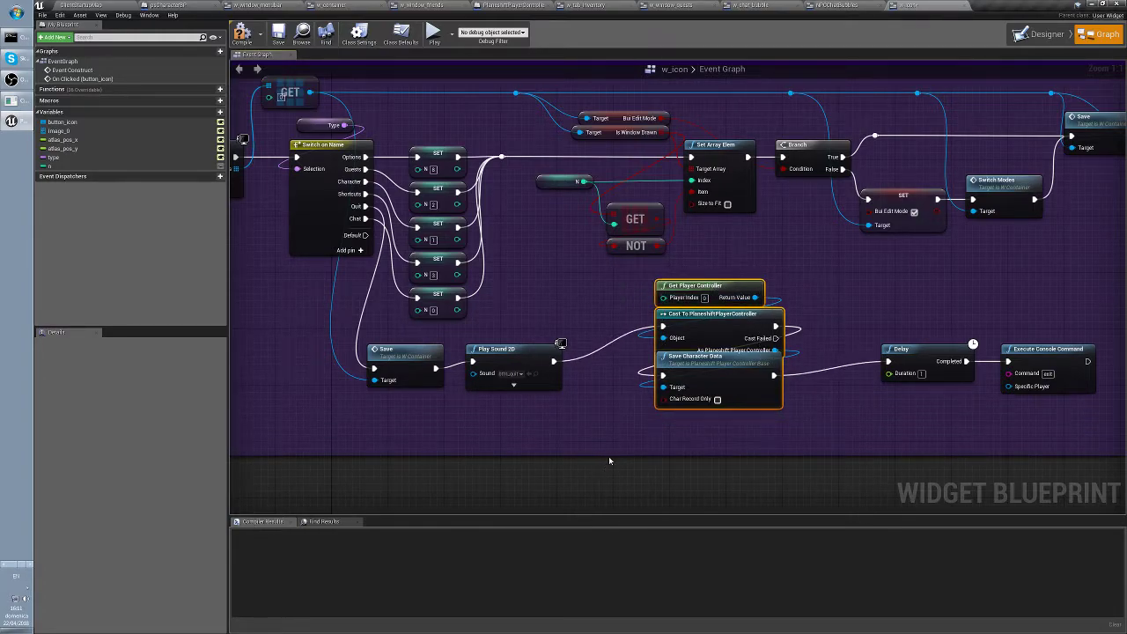
pyautogui.moveTo(725, 286); pyautogui.dragTo(726, 314)
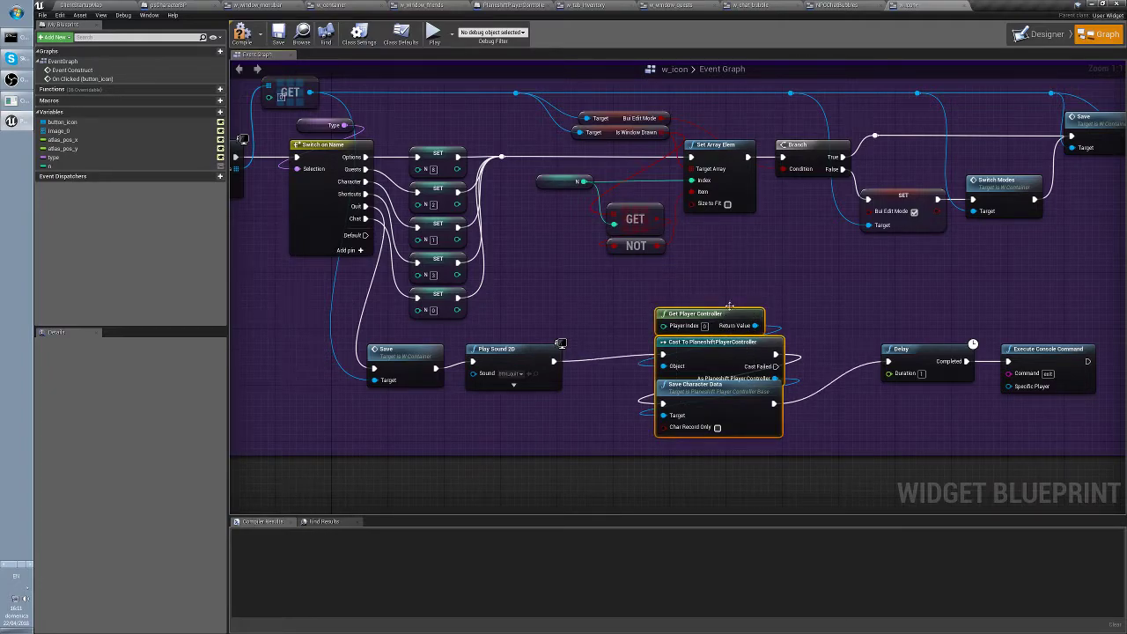
pyautogui.click(792, 310)
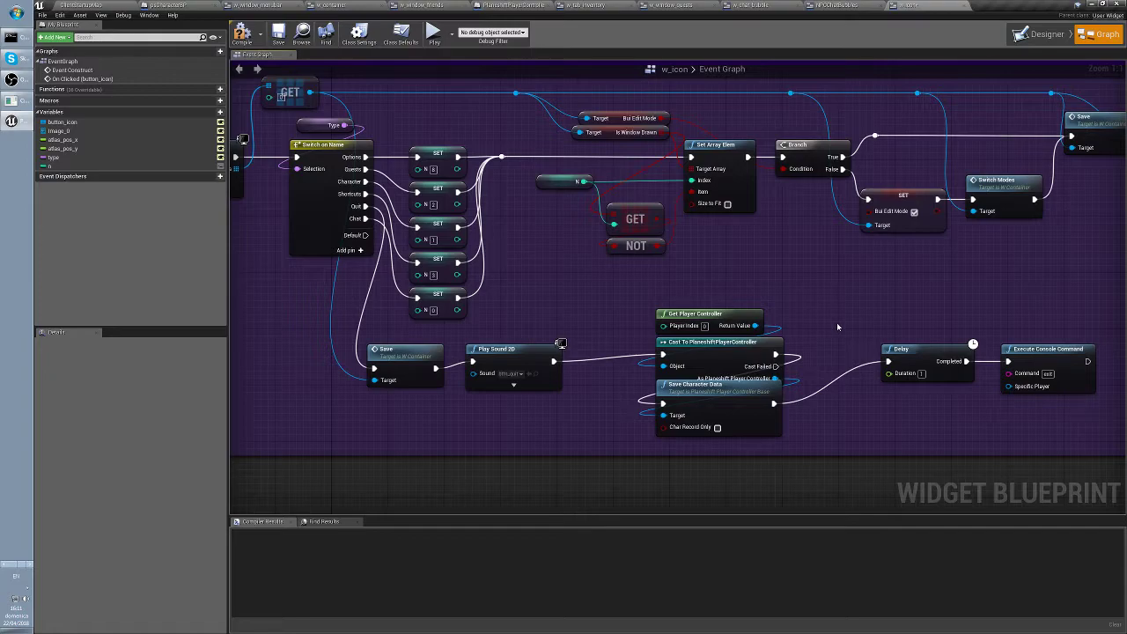
pyautogui.moveTo(923, 356); pyautogui.dragTo(908, 355)
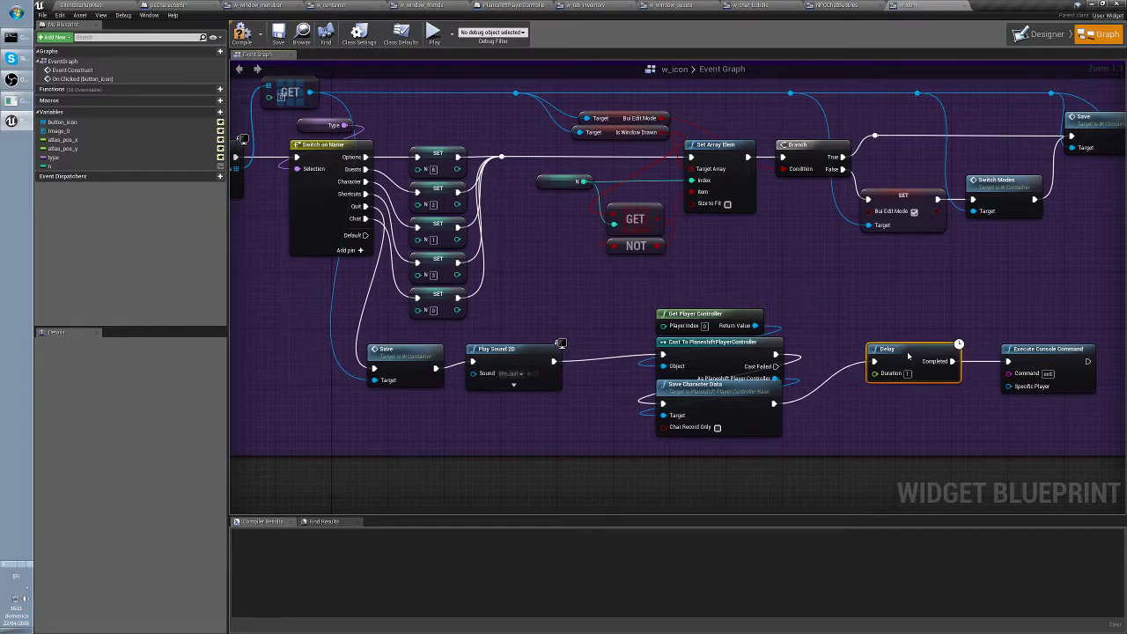
pyautogui.click(928, 288)
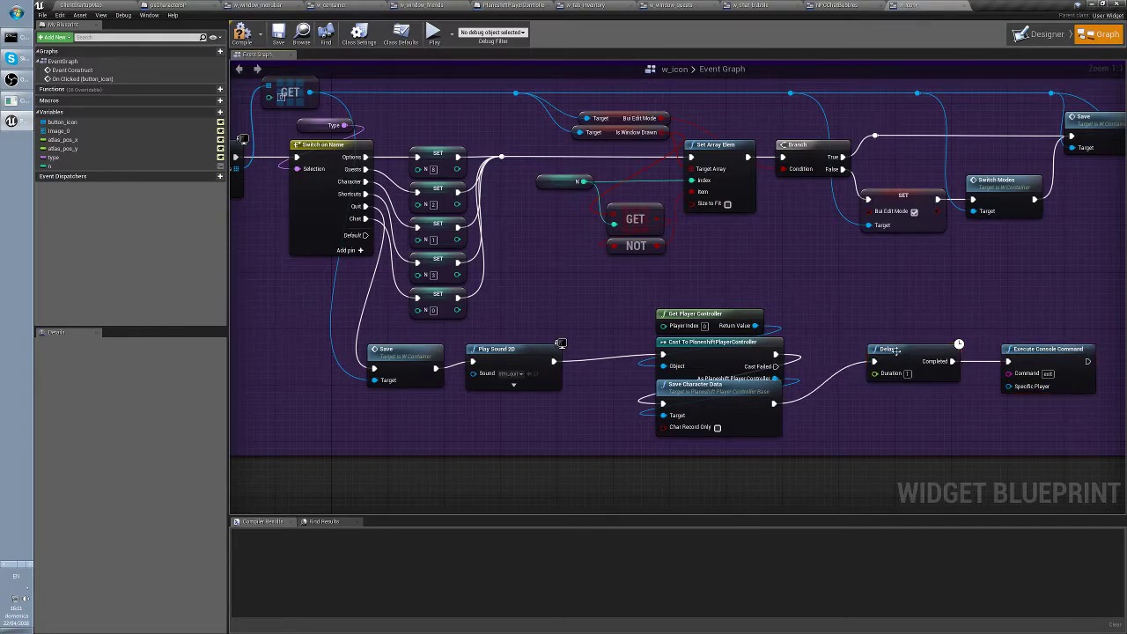
pyautogui.click(241, 35)
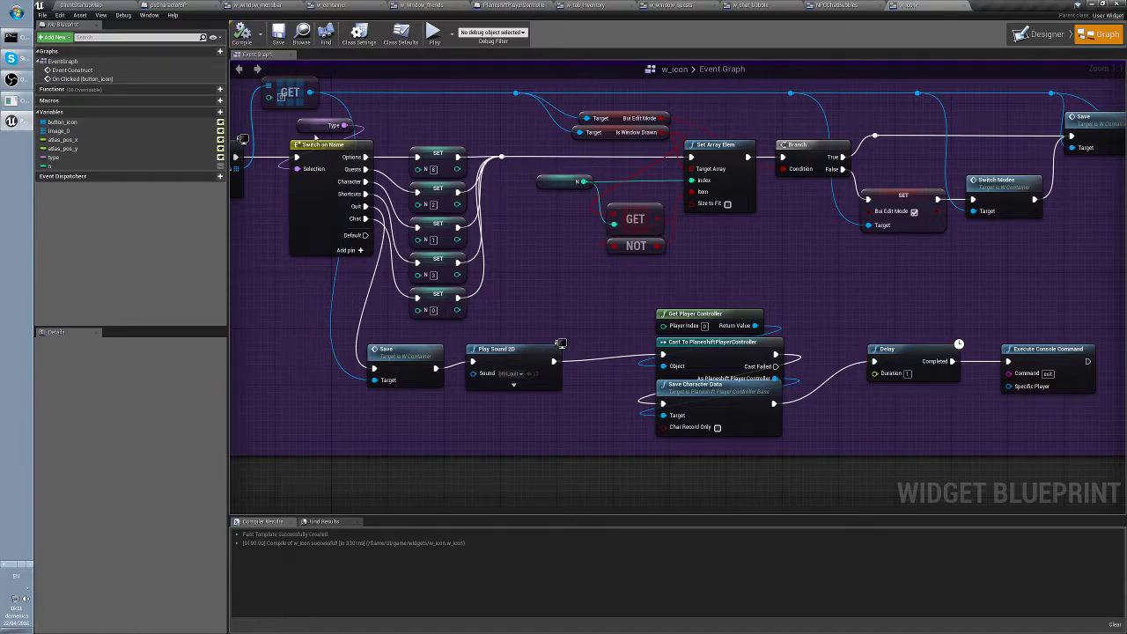
pyautogui.click(280, 35)
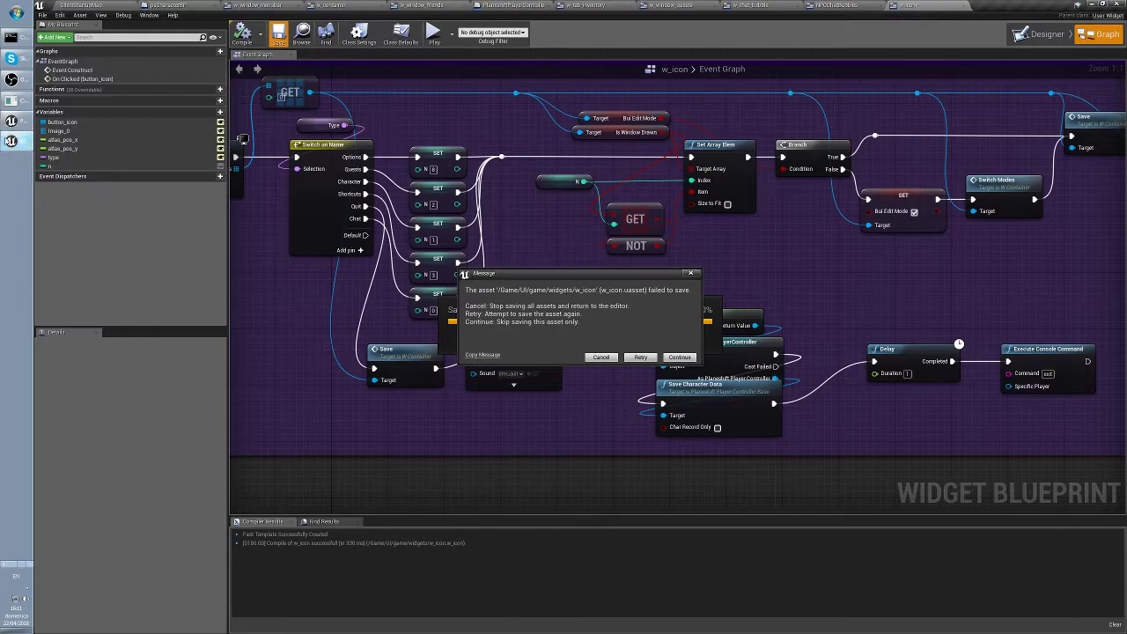
pyautogui.click(13, 103)
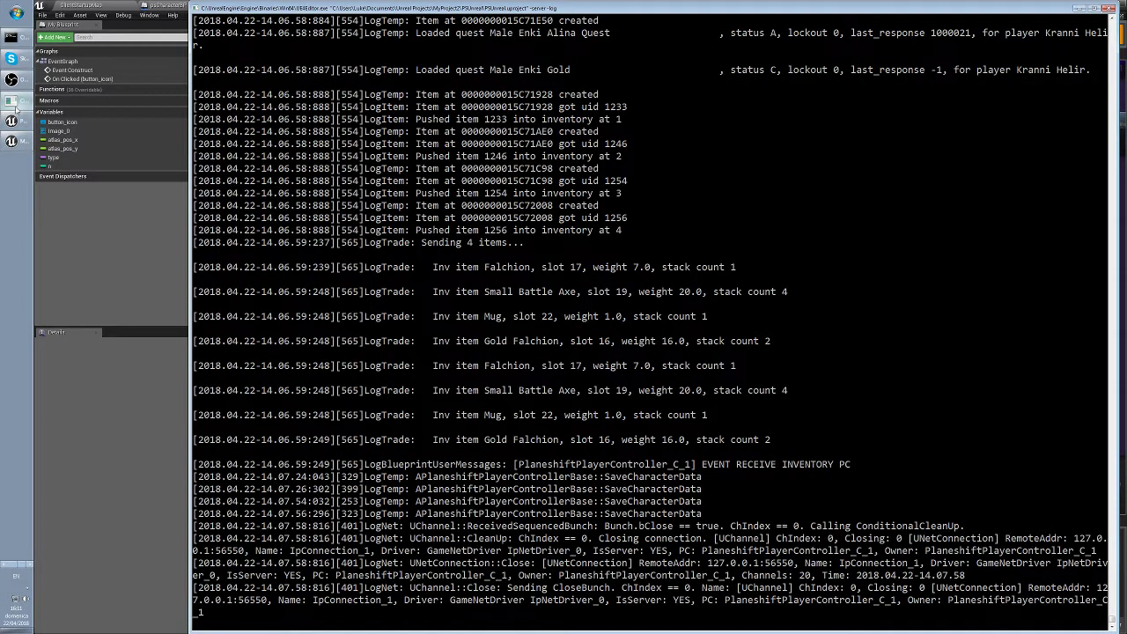
pyautogui.click(1110, 10)
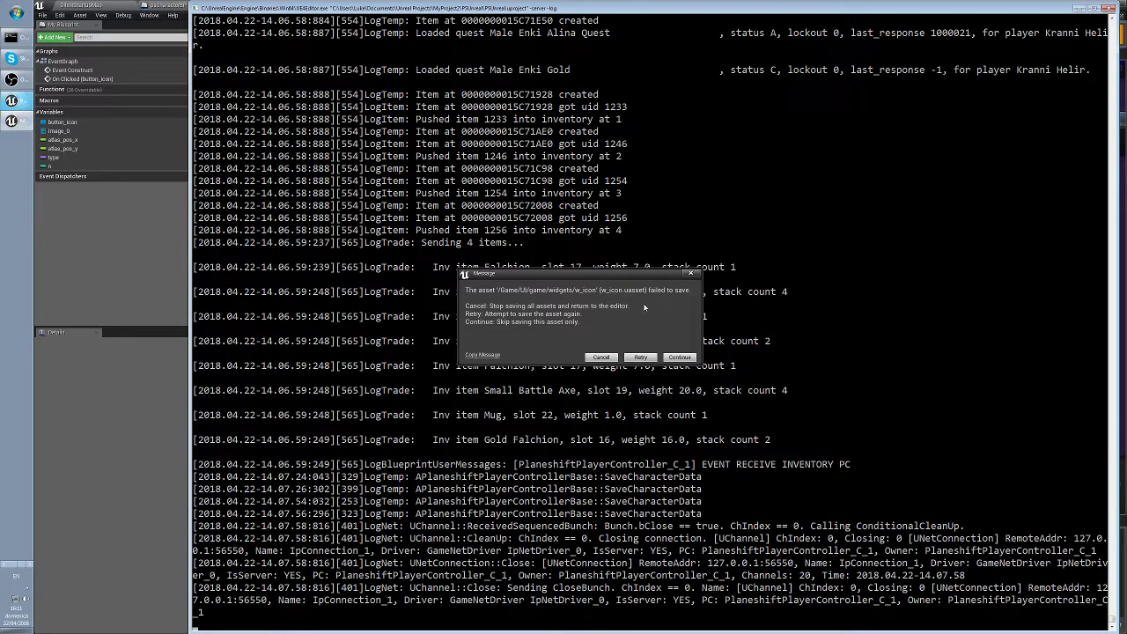
pyautogui.click(642, 357)
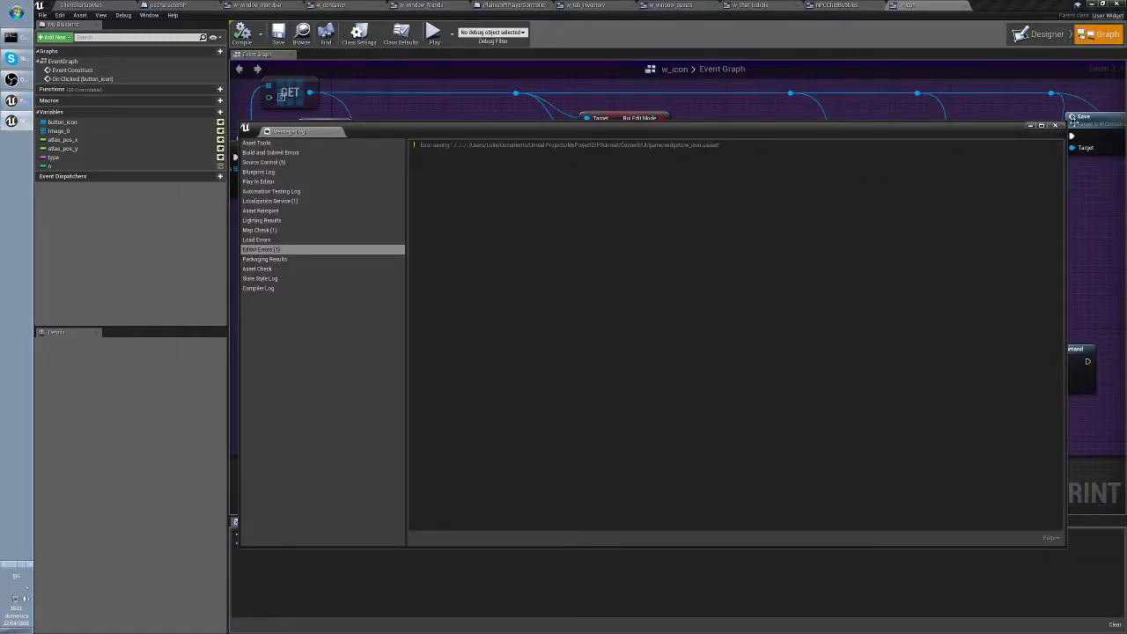
pyautogui.click(1055, 125)
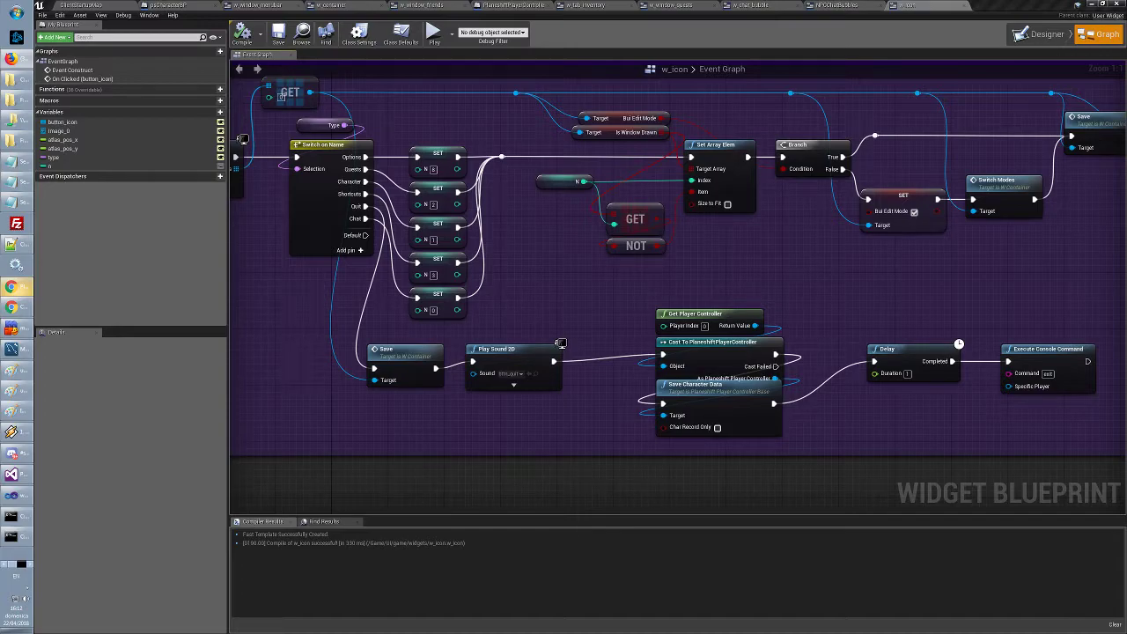
# Show the Scripts folder and view the Audio folder's TortoiseSVN context submenu
pyautogui.click(12, 99)
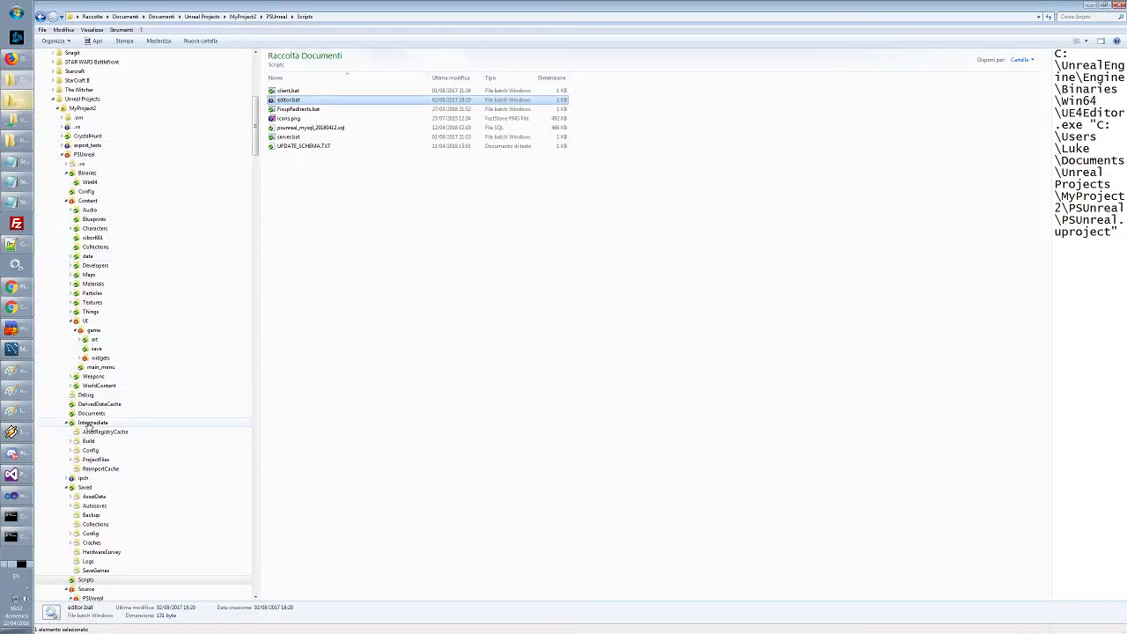
pyautogui.rightClick(98, 211)
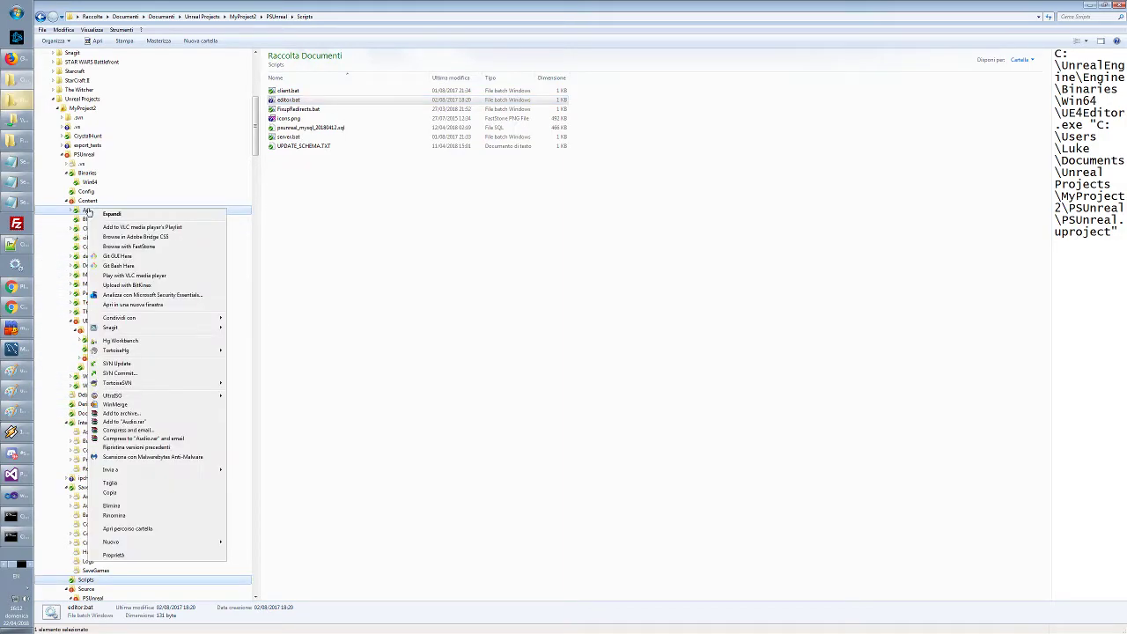
pyautogui.moveTo(169, 385)
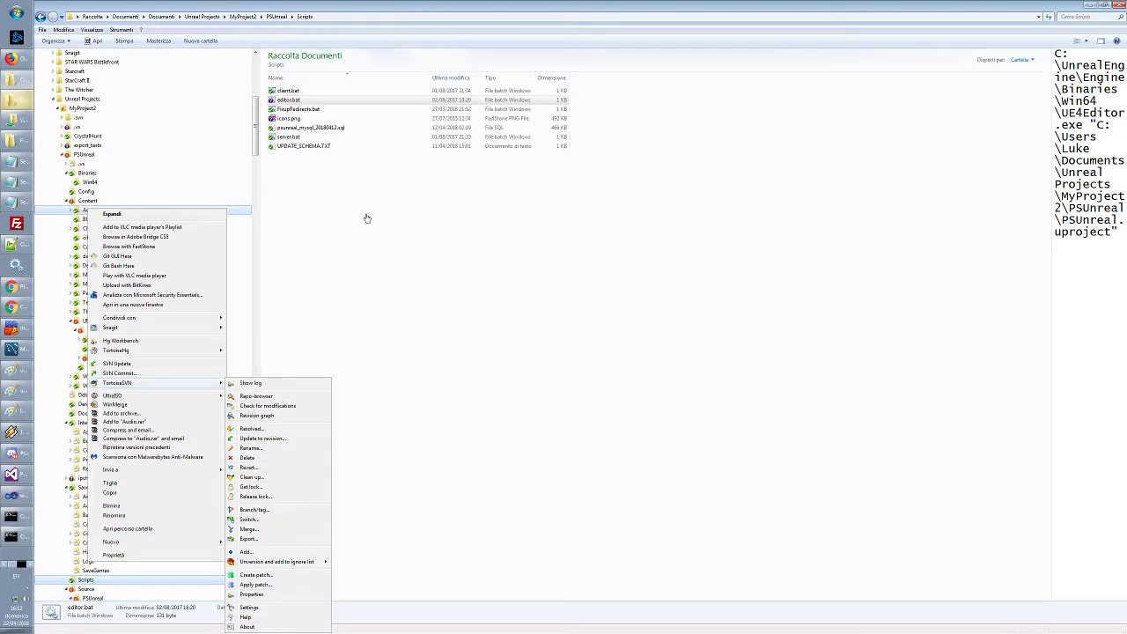
pyautogui.click(386, 234)
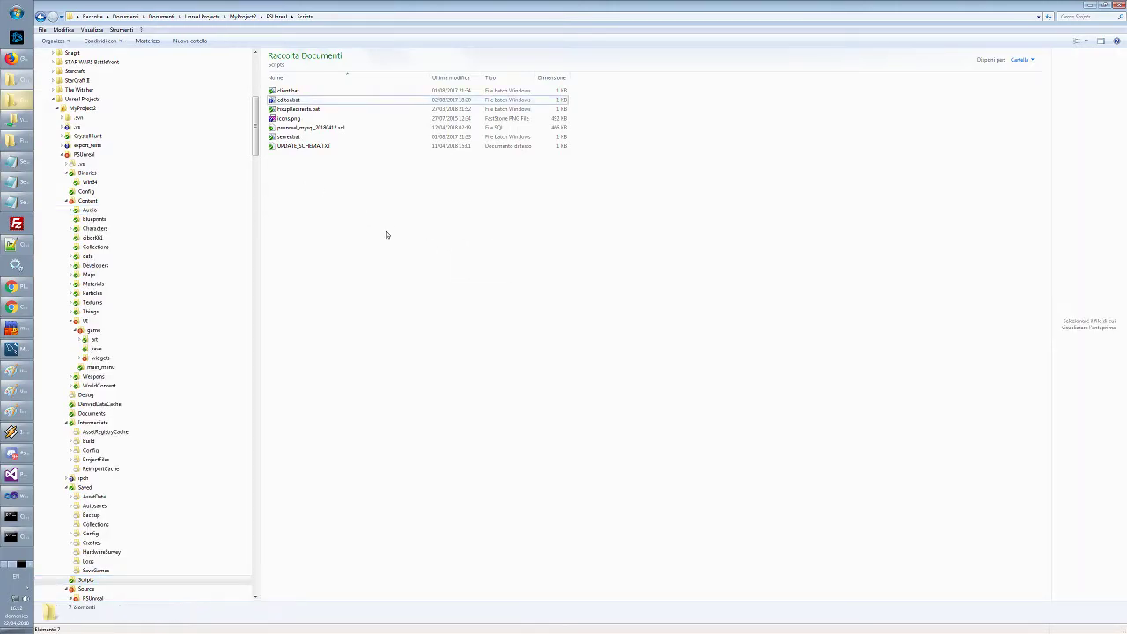
# Navigate from UI up through Content to the PSUnreal folder and view its TortoiseSVN submenu
pyautogui.click(79, 320)
pyautogui.click(84, 201)
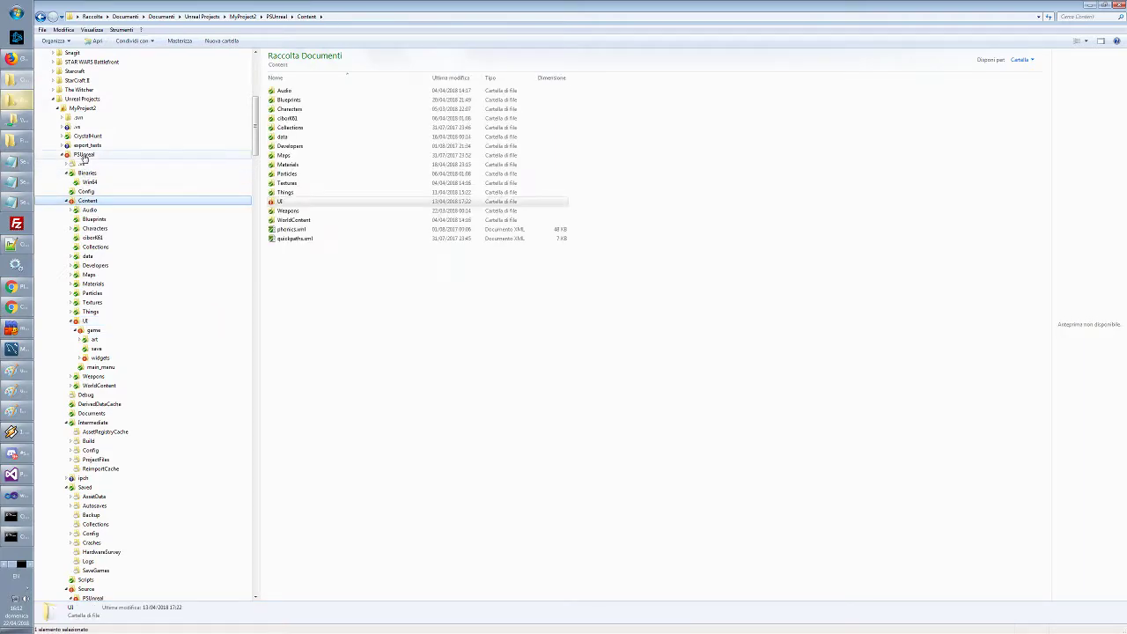
pyautogui.click(84, 155)
pyautogui.rightClick(84, 156)
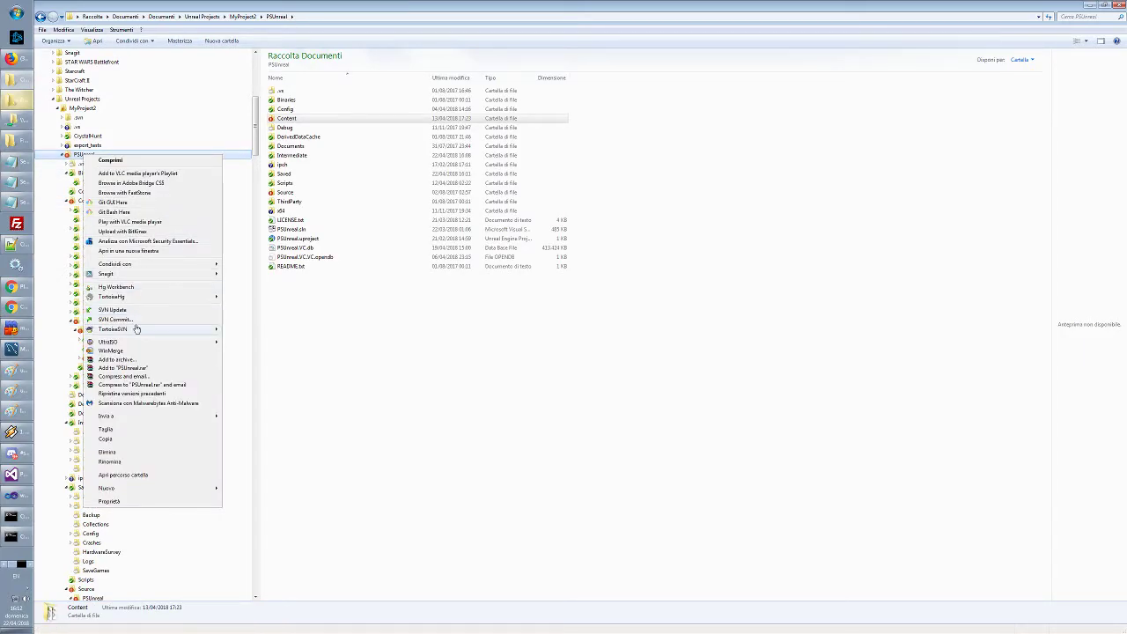
pyautogui.moveTo(146, 330)
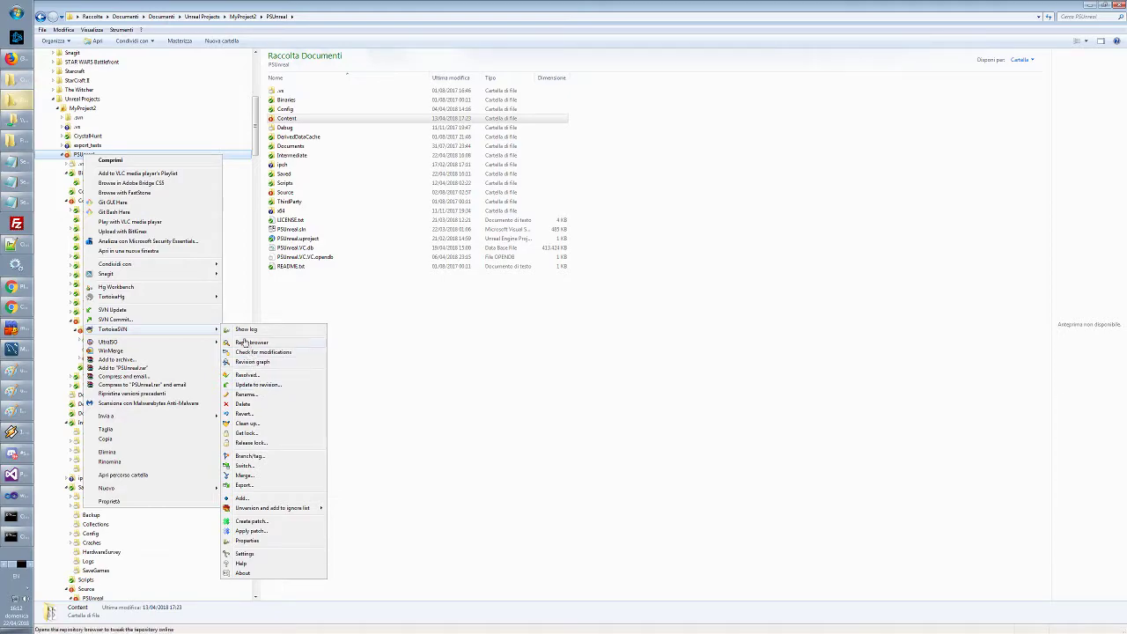
pyautogui.click(428, 315)
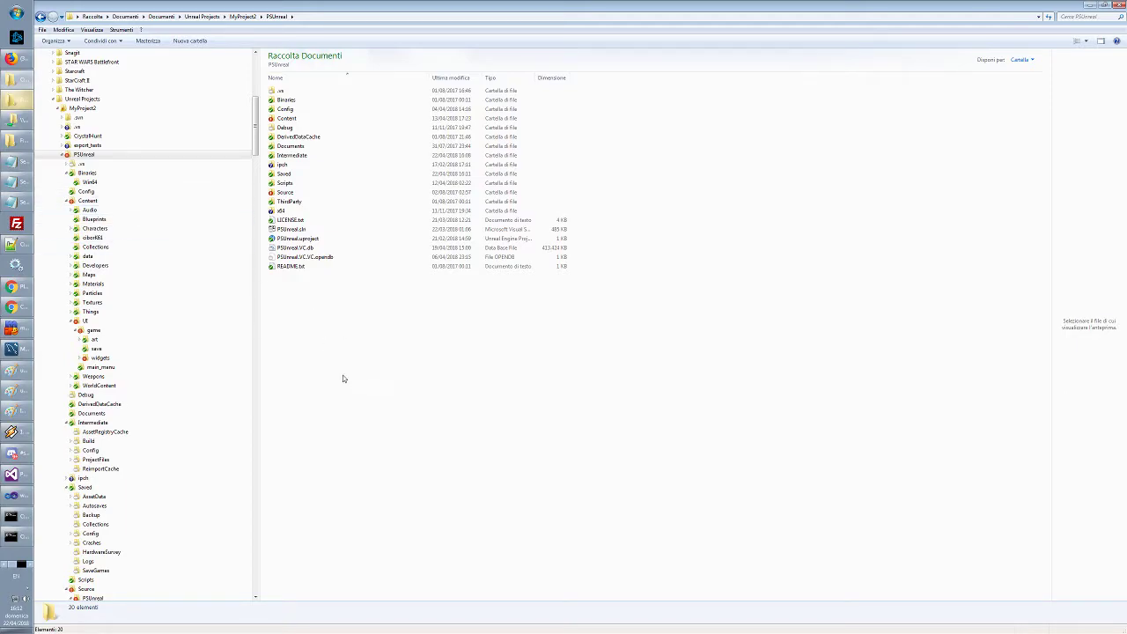
pyautogui.hotkey('alt', 'Tab')
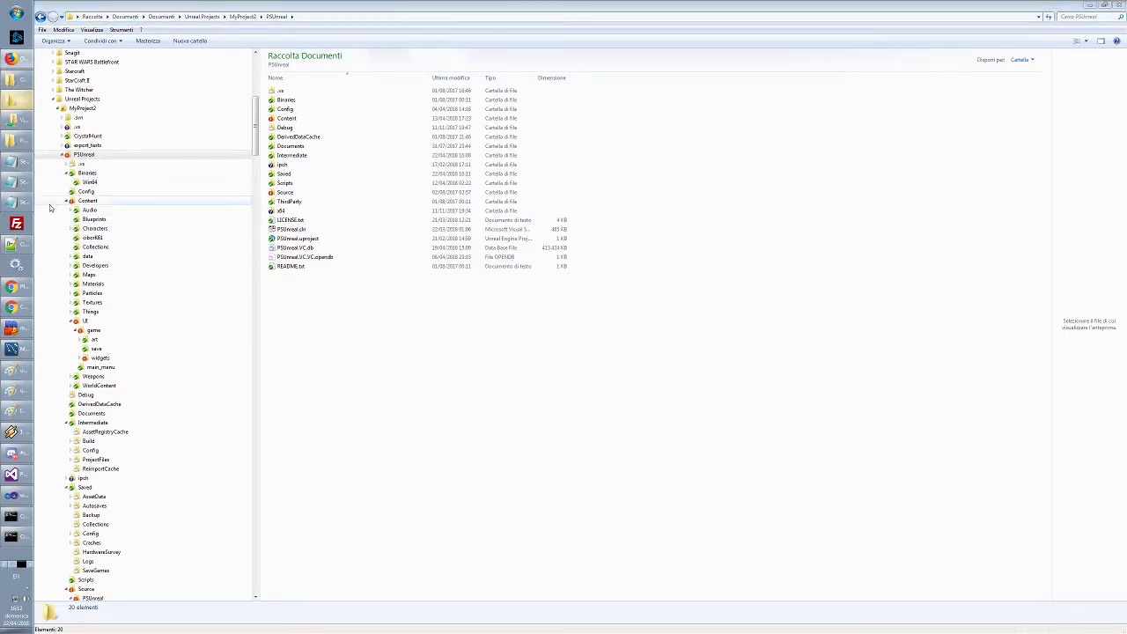
# Go from the CS Code convertion wiki page via Main page and Unreal Engine to UE Roadmap
pyautogui.click(12, 286)
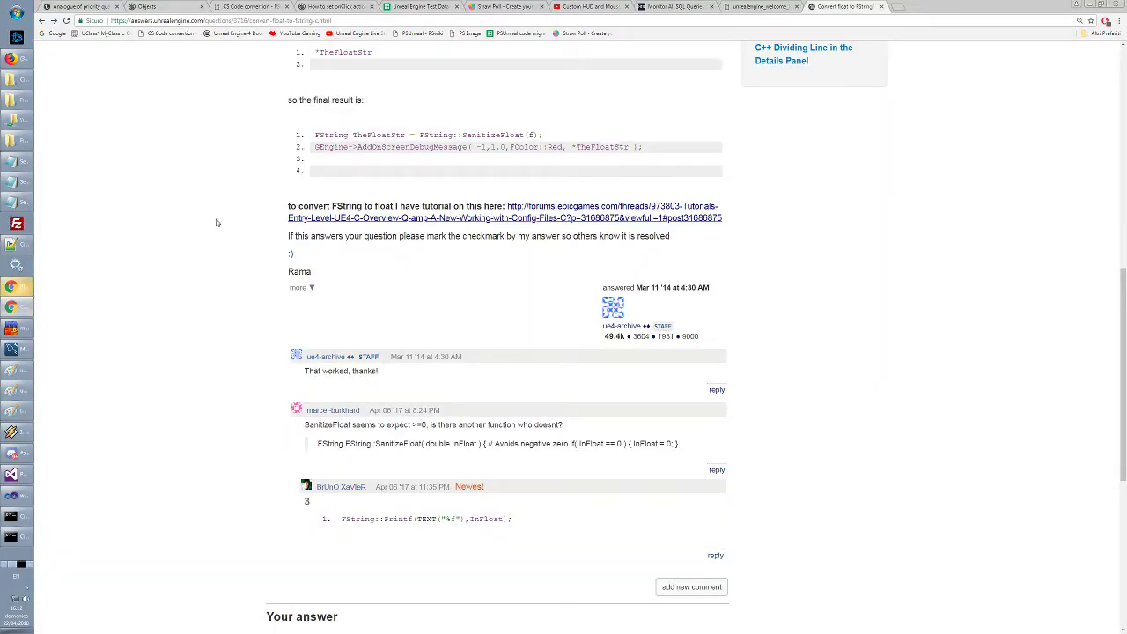
pyautogui.click(262, 7)
pyautogui.scroll(15, 427, 156)
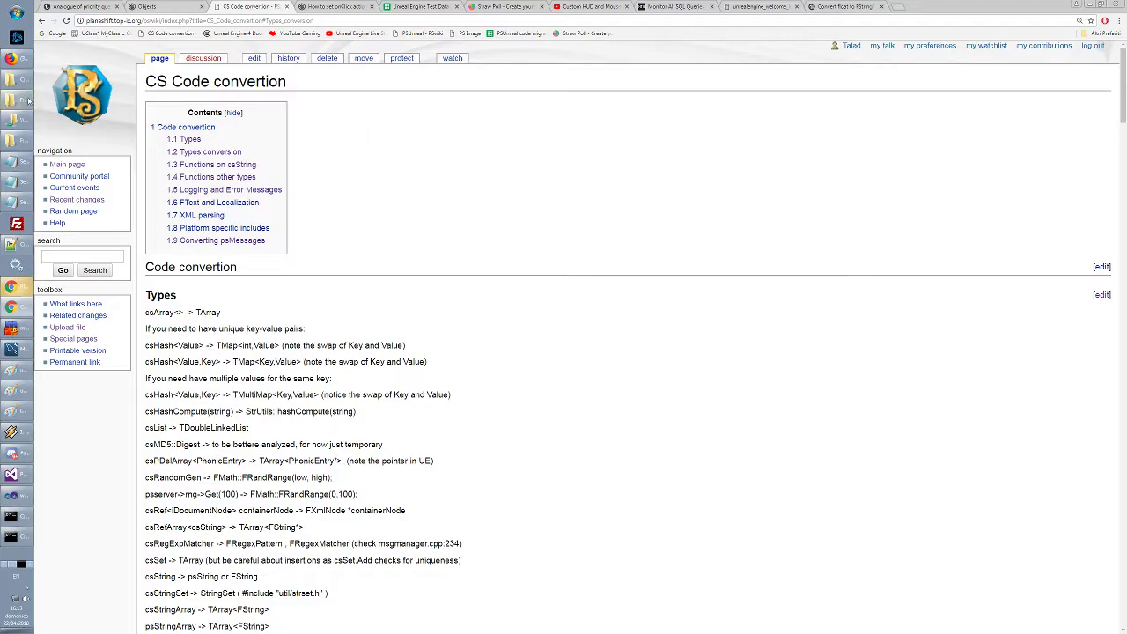
pyautogui.click(68, 165)
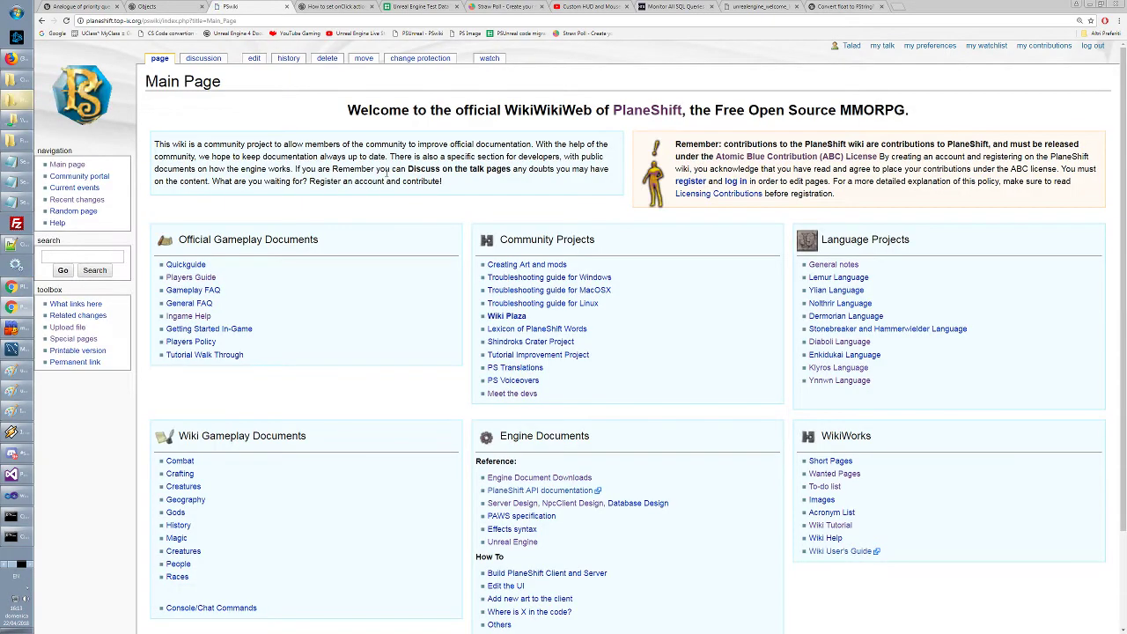
pyautogui.scroll(-3, 385, 320)
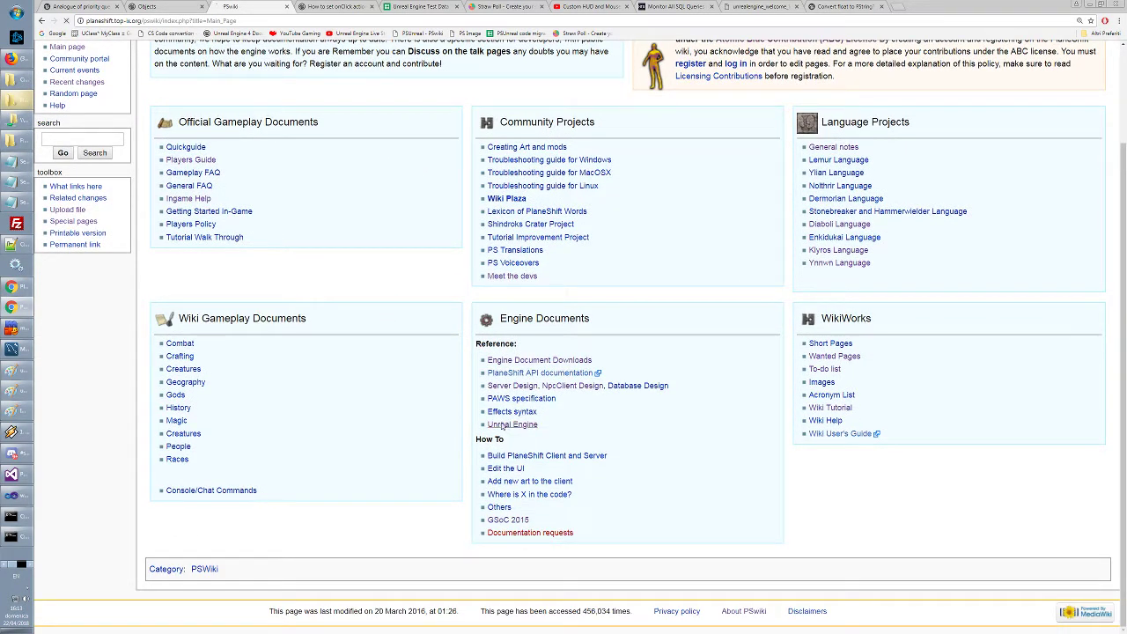
pyautogui.click(512, 424)
pyautogui.click(189, 266)
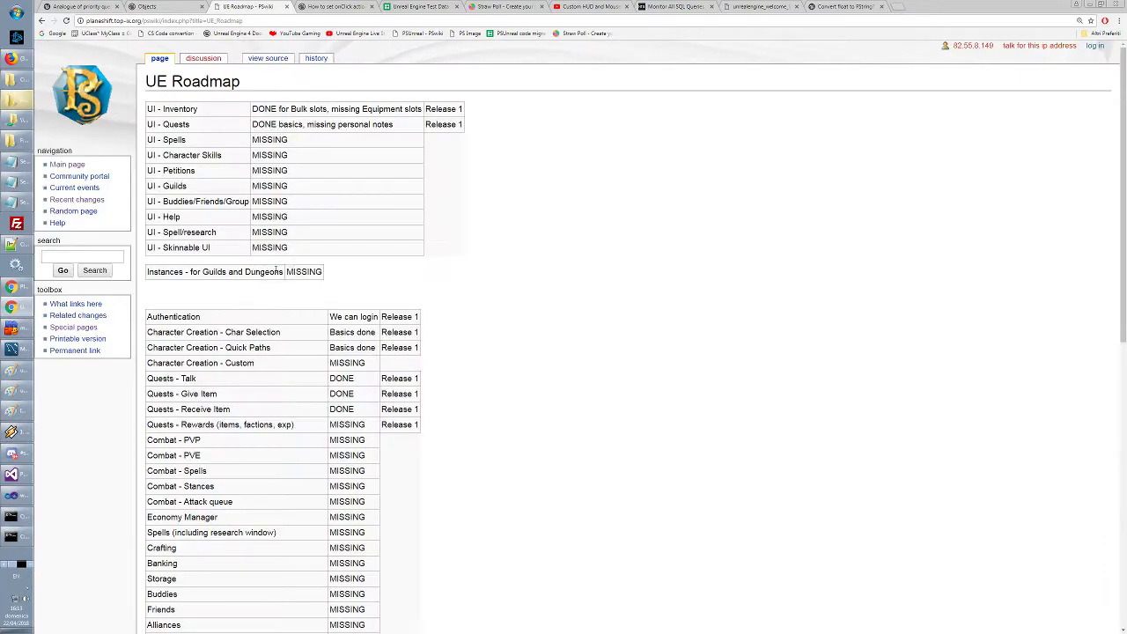
# Review the UI - Inventory and UI - Quests rows, noting missing Equipment slots and personal notes
pyautogui.moveTo(149, 109); pyautogui.dragTo(465, 117)
pyautogui.click(222, 113)
pyautogui.moveTo(290, 108); pyautogui.dragTo(423, 113)
pyautogui.click(335, 107)
pyautogui.click(423, 113)
pyautogui.moveTo(331, 109); pyautogui.dragTo(425, 111)
pyautogui.click(410, 119)
pyautogui.moveTo(331, 108); pyautogui.dragTo(424, 110)
pyautogui.click(424, 110)
pyautogui.moveTo(332, 108); pyautogui.dragTo(424, 111)
pyautogui.click(423, 110)
pyautogui.moveTo(163, 124); pyautogui.dragTo(403, 132)
pyautogui.click(215, 132)
pyautogui.click(338, 127)
pyautogui.moveTo(308, 127); pyautogui.dragTo(403, 133)
pyautogui.click(402, 133)
# Run through the Spells, Character Skills, Petitions, Guilds, Buddies, Help, Spell/research and Skinnable UI rows
pyautogui.doubleClick(180, 140)
pyautogui.click(180, 141)
pyautogui.tripleClick(182, 155)
pyautogui.tripleClick(184, 171)
pyautogui.tripleClick(180, 186)
pyautogui.tripleClick(181, 200)
pyautogui.doubleClick(172, 216)
pyautogui.tripleClick(179, 233)
pyautogui.tripleClick(178, 248)
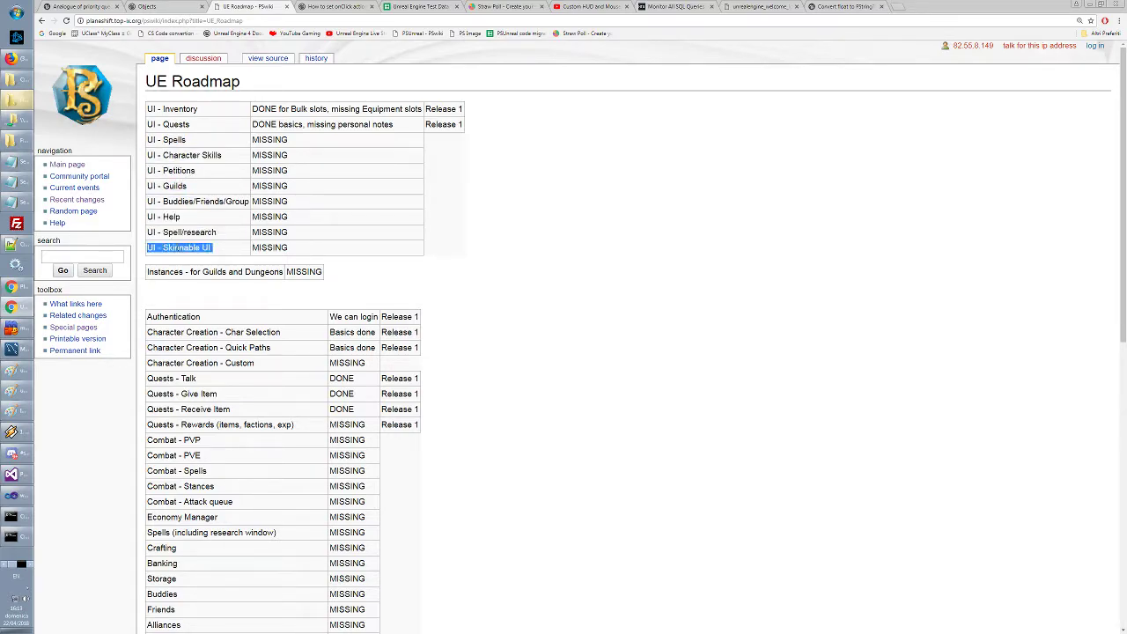
pyautogui.click(261, 258)
# Review the gameplay table's Authentication, Char Selection and Quick Paths rows
pyautogui.scroll(-1, 452, 254)
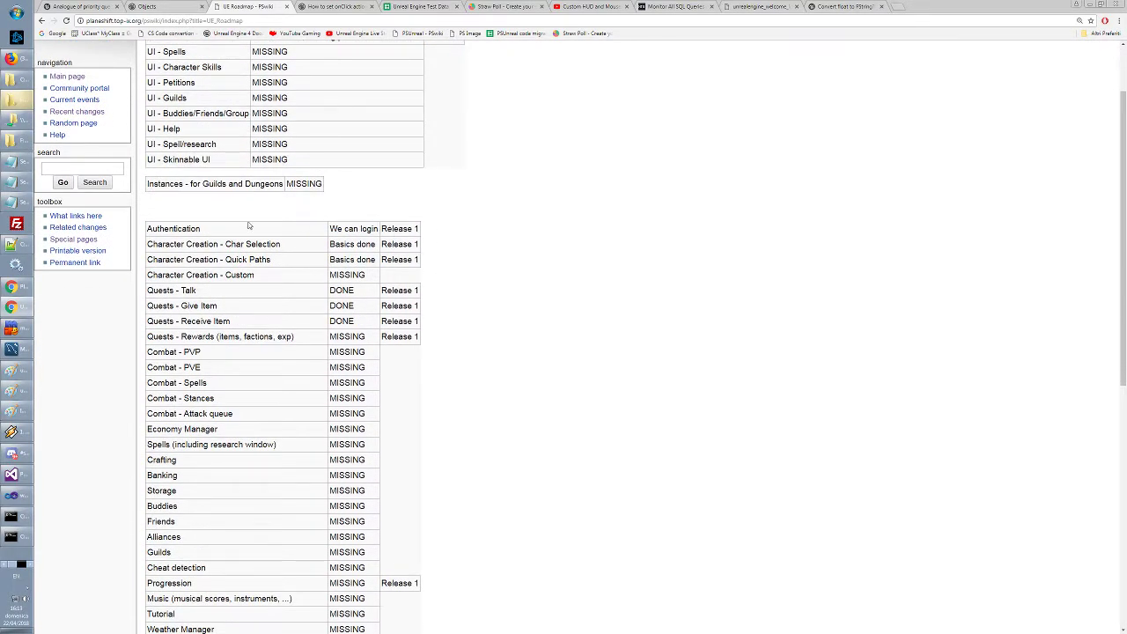
pyautogui.moveTo(149, 228); pyautogui.dragTo(448, 244)
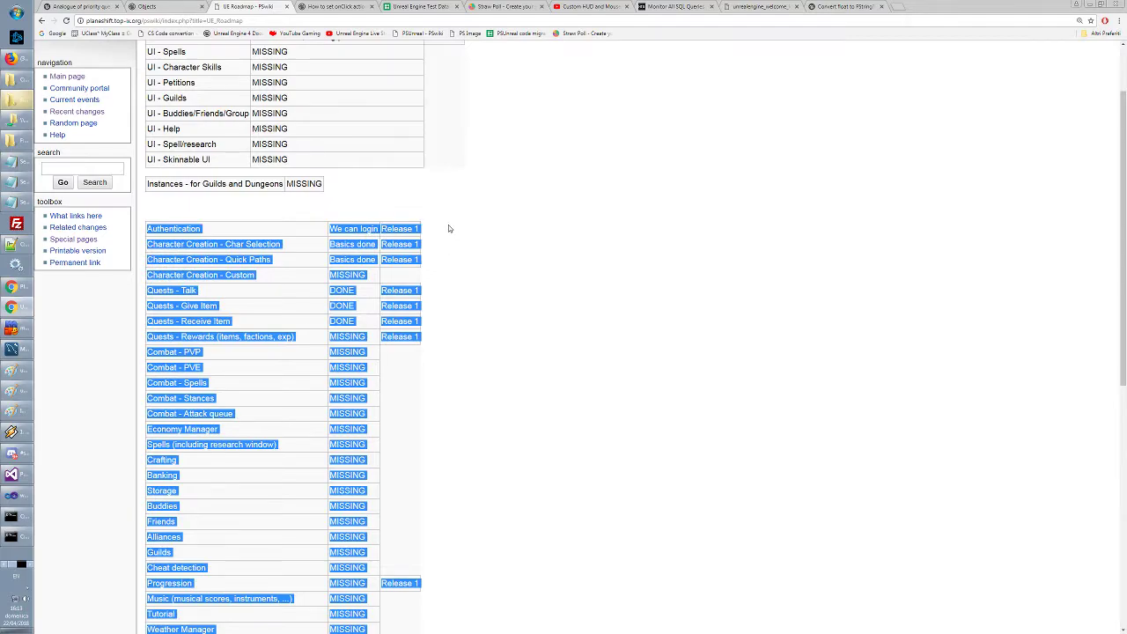
pyautogui.click(431, 231)
pyautogui.moveTo(148, 244); pyautogui.dragTo(373, 246)
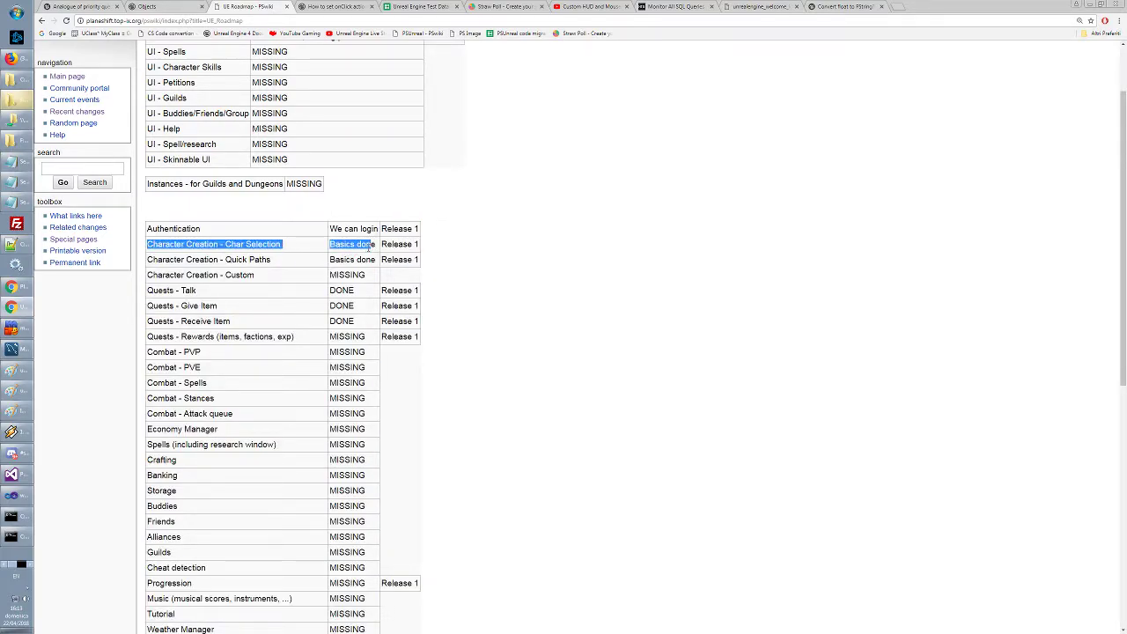
pyautogui.click(371, 246)
pyautogui.moveTo(148, 245); pyautogui.dragTo(414, 247)
pyautogui.click(414, 246)
pyautogui.moveTo(148, 259); pyautogui.dragTo(412, 259)
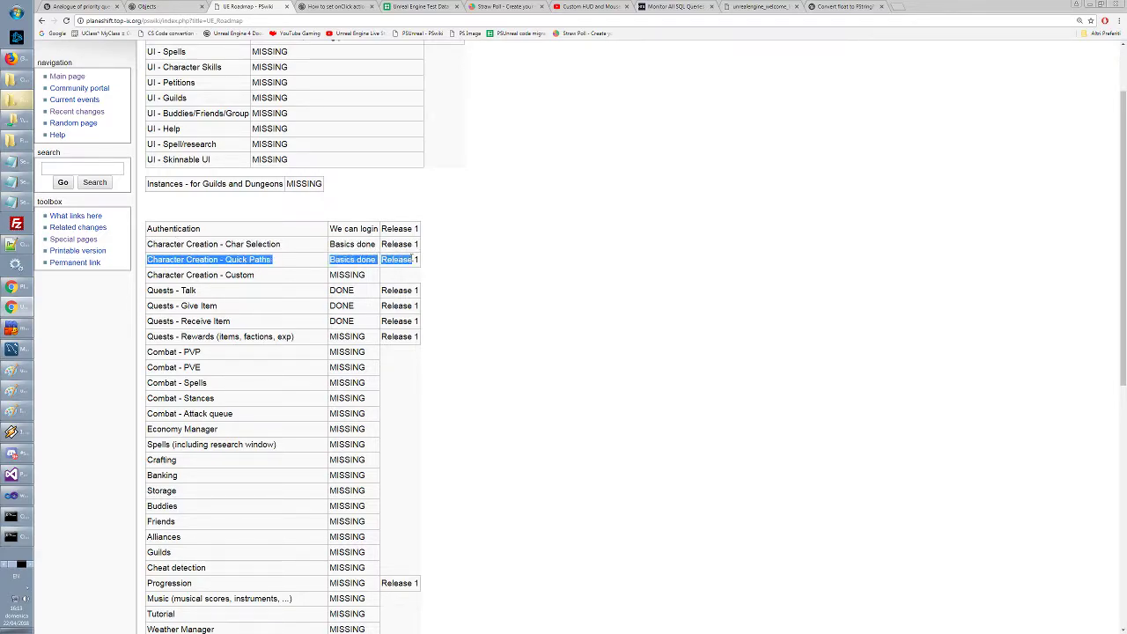
pyautogui.click(414, 259)
# Check the Quests - Talk, Quests - Give Item (DONE) and Quests - Receive Item rows
pyautogui.scroll(-1, 476, 258)
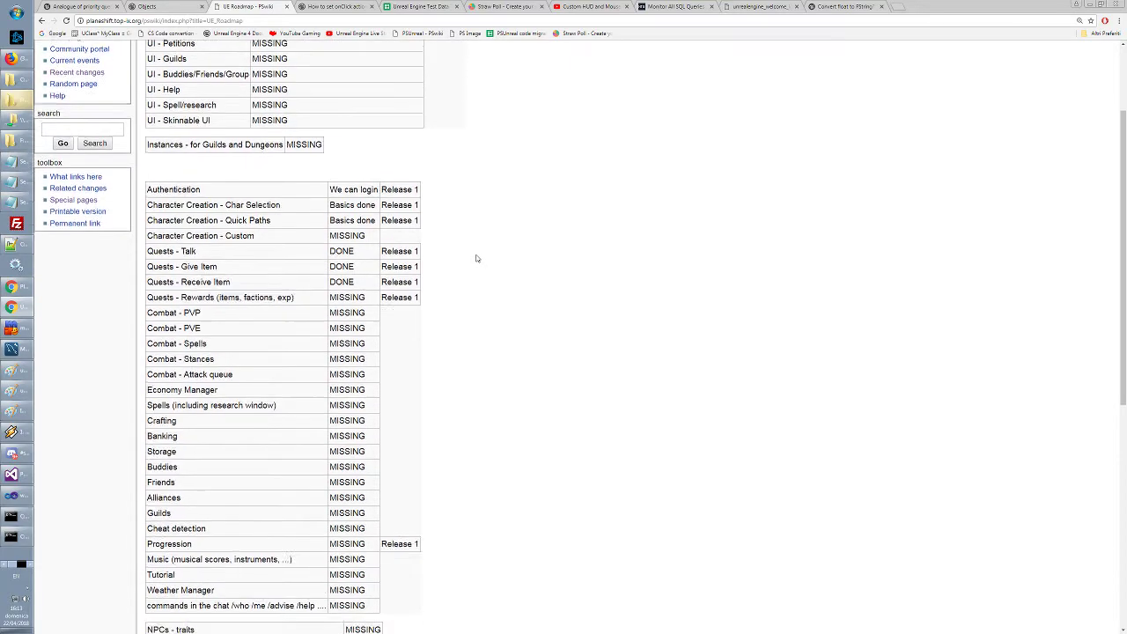
pyautogui.moveTo(148, 247); pyautogui.dragTo(417, 248)
pyautogui.click(417, 248)
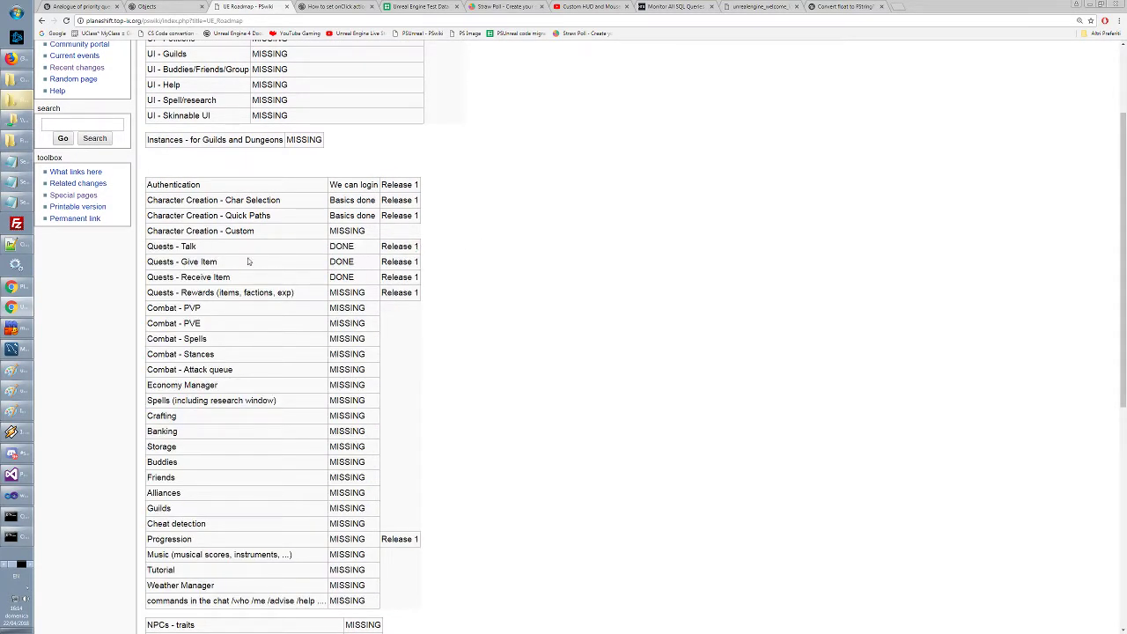
pyautogui.moveTo(148, 261); pyautogui.dragTo(419, 263)
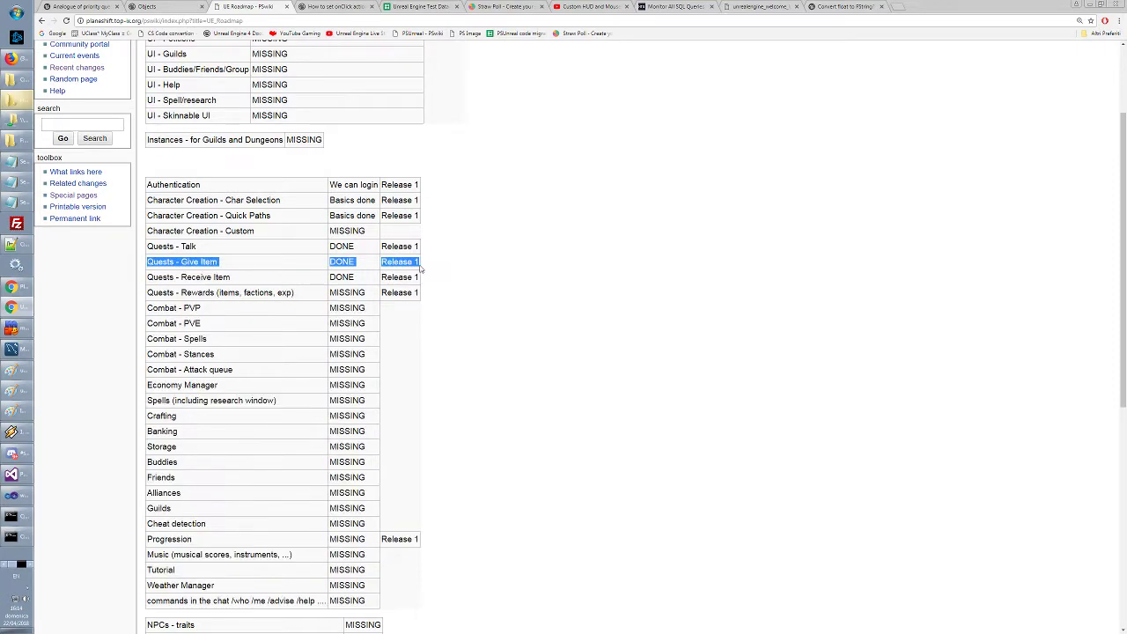
pyautogui.click(419, 264)
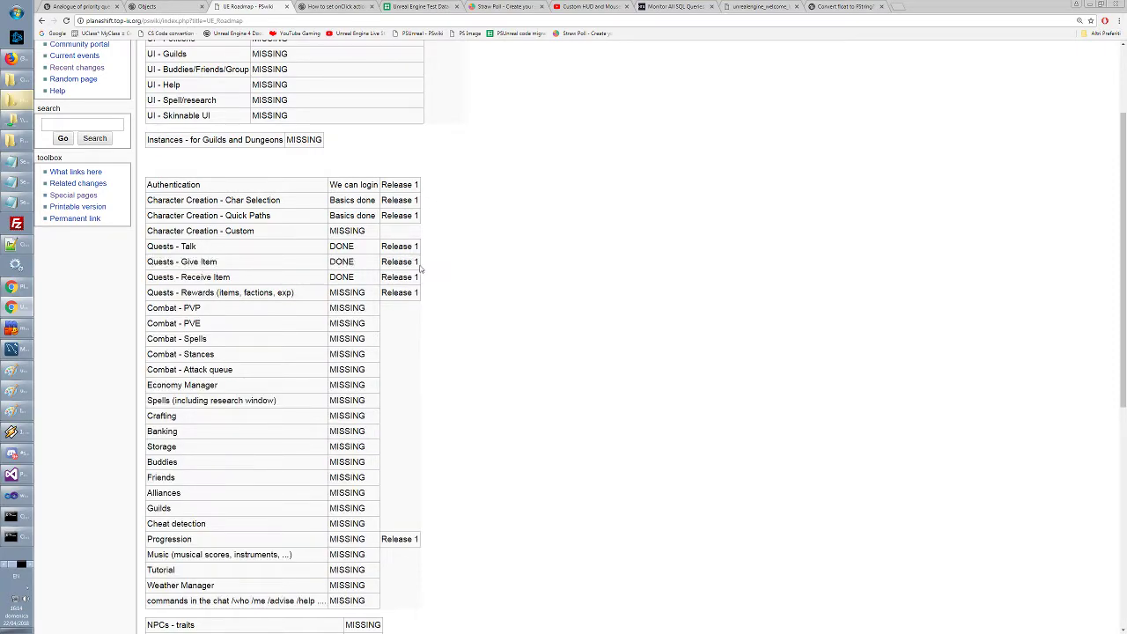
pyautogui.doubleClick(348, 262)
pyautogui.click(201, 279)
pyautogui.moveTo(148, 277); pyautogui.dragTo(421, 278)
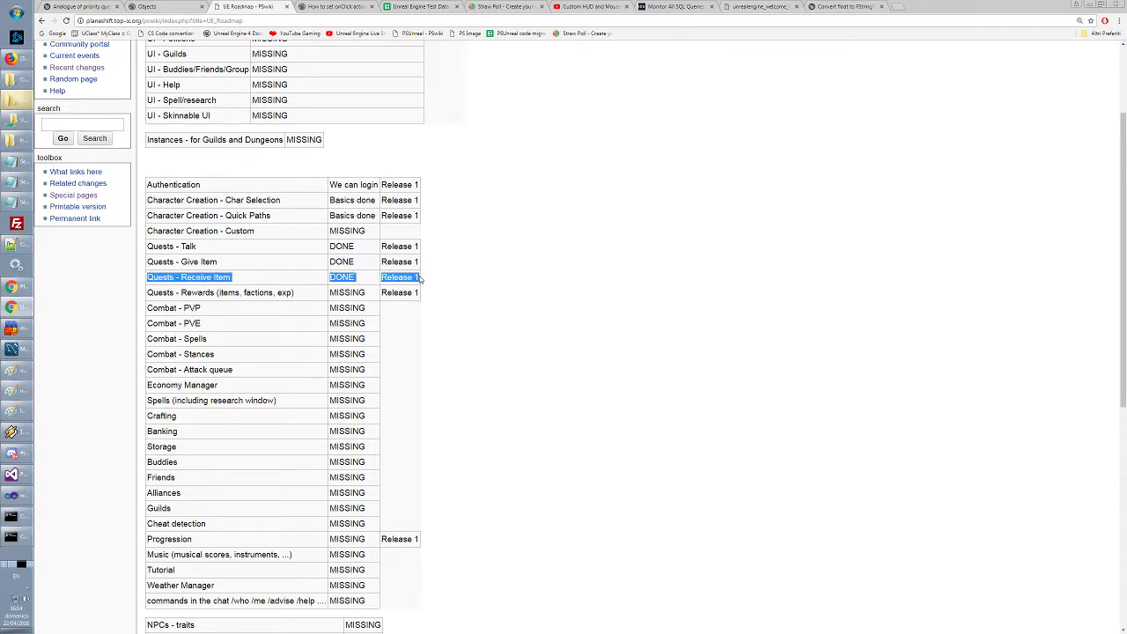
pyautogui.click(329, 280)
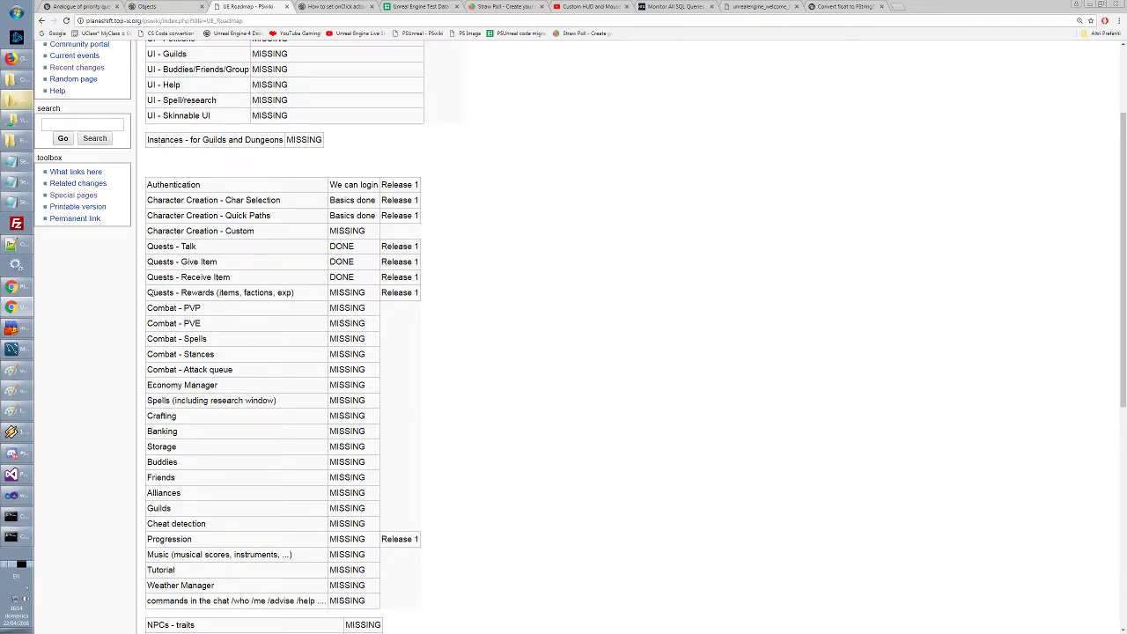
# Examine Quests - Rewards (items, factions, exp), marked MISSING, and the Progression row
pyautogui.moveTo(148, 292); pyautogui.dragTo(307, 295)
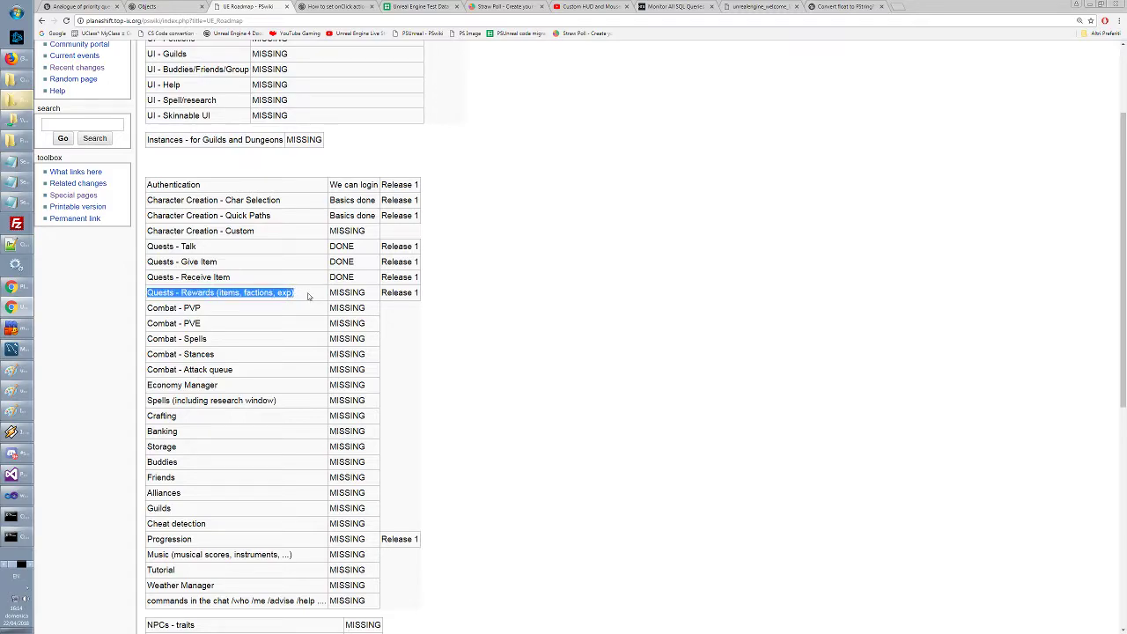
pyautogui.moveTo(147, 293); pyautogui.dragTo(300, 295)
pyautogui.click(286, 293)
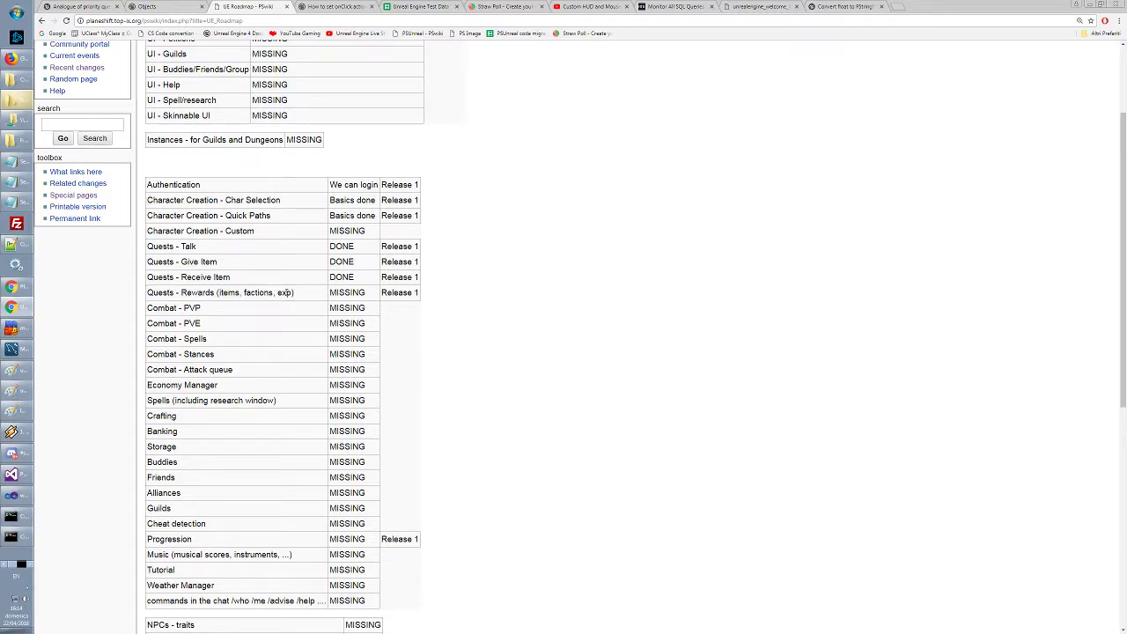
pyautogui.moveTo(147, 297); pyautogui.dragTo(319, 297)
pyautogui.click(320, 295)
pyautogui.moveTo(293, 292); pyautogui.dragTo(148, 297)
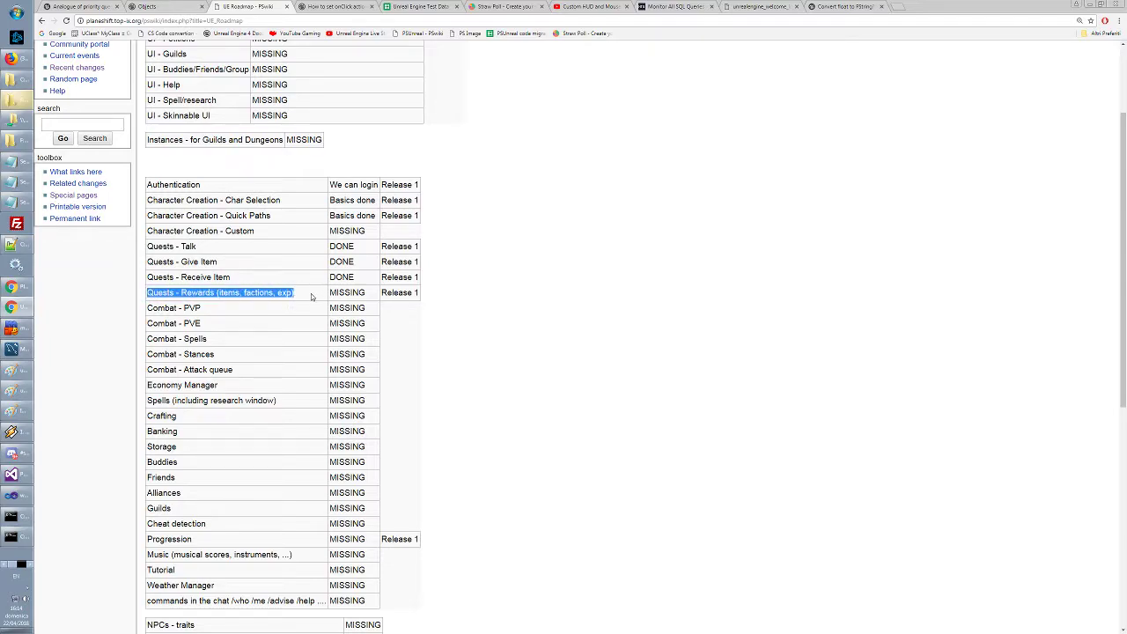
pyautogui.doubleClick(347, 292)
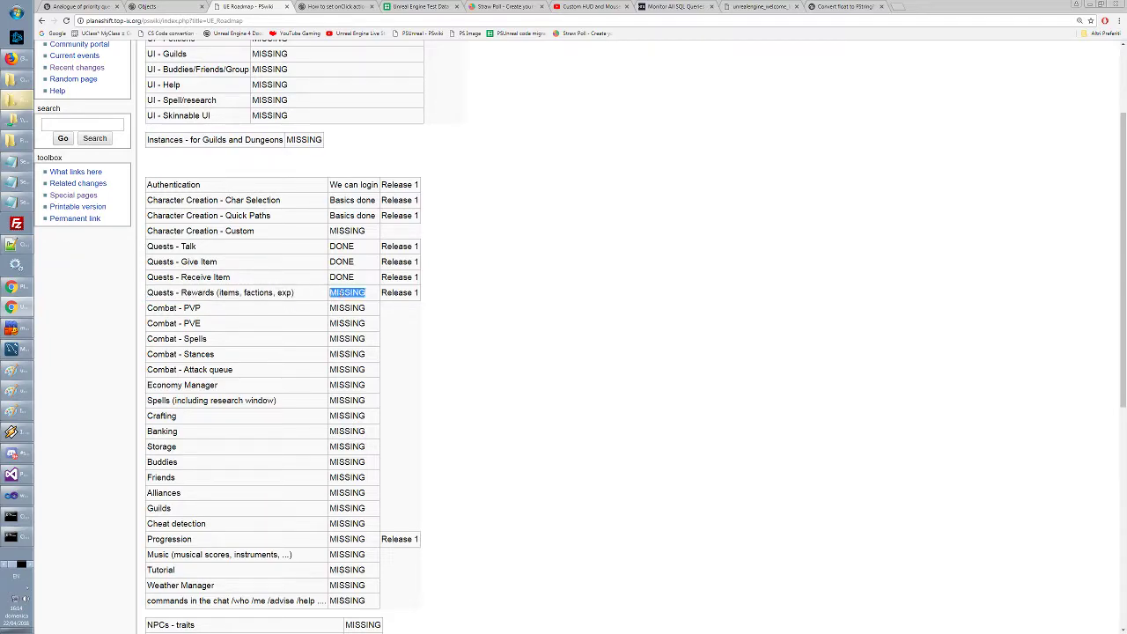
pyautogui.click(518, 333)
pyautogui.tripleClick(304, 297)
pyautogui.click(388, 344)
pyautogui.scroll(-3, 387, 352)
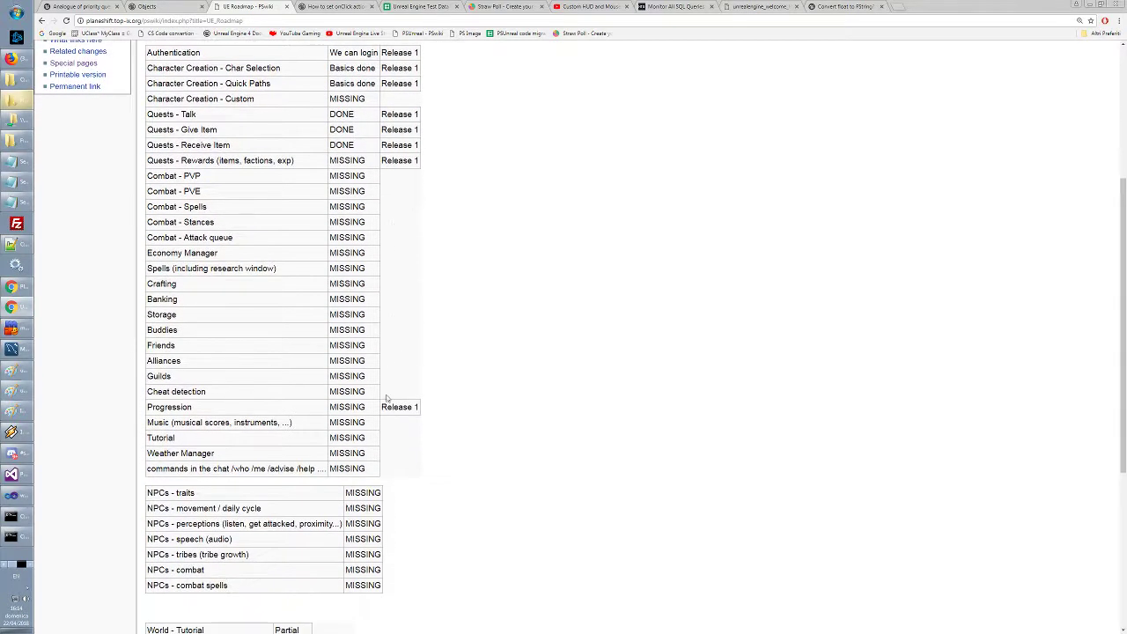
pyautogui.moveTo(146, 407); pyautogui.dragTo(427, 410)
pyautogui.click(421, 409)
# Highlight the UI - Character Skills row on the UE Roadmap to check its MISSING status
pyautogui.click(461, 466)
pyautogui.scroll(3, 462, 467)
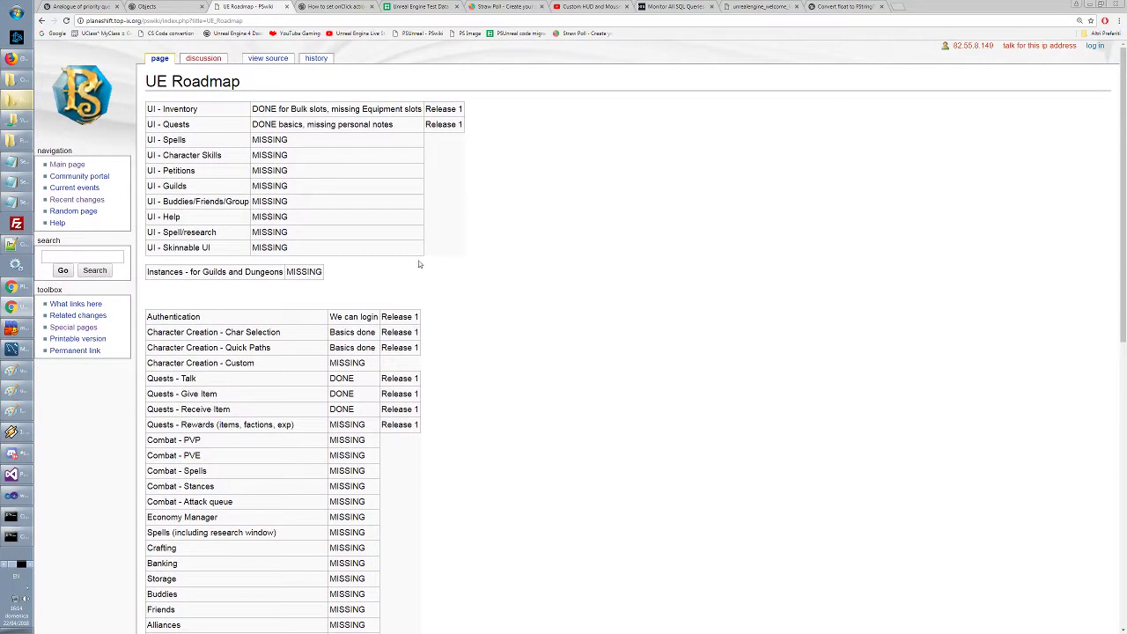
pyautogui.moveTo(150, 155); pyautogui.dragTo(317, 155)
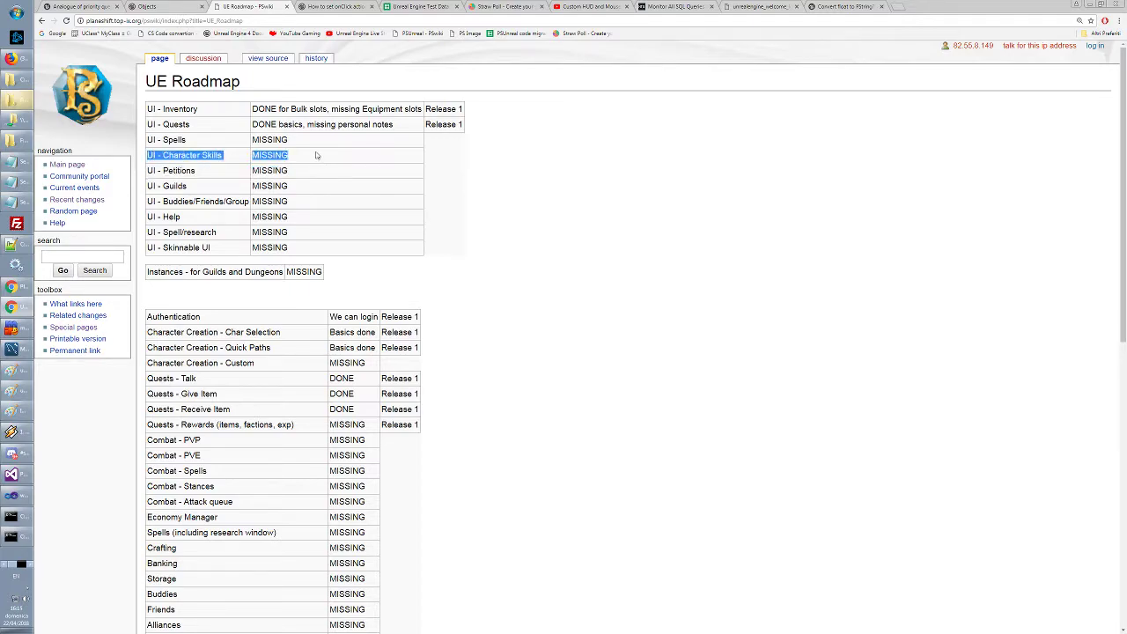
pyautogui.click(187, 155)
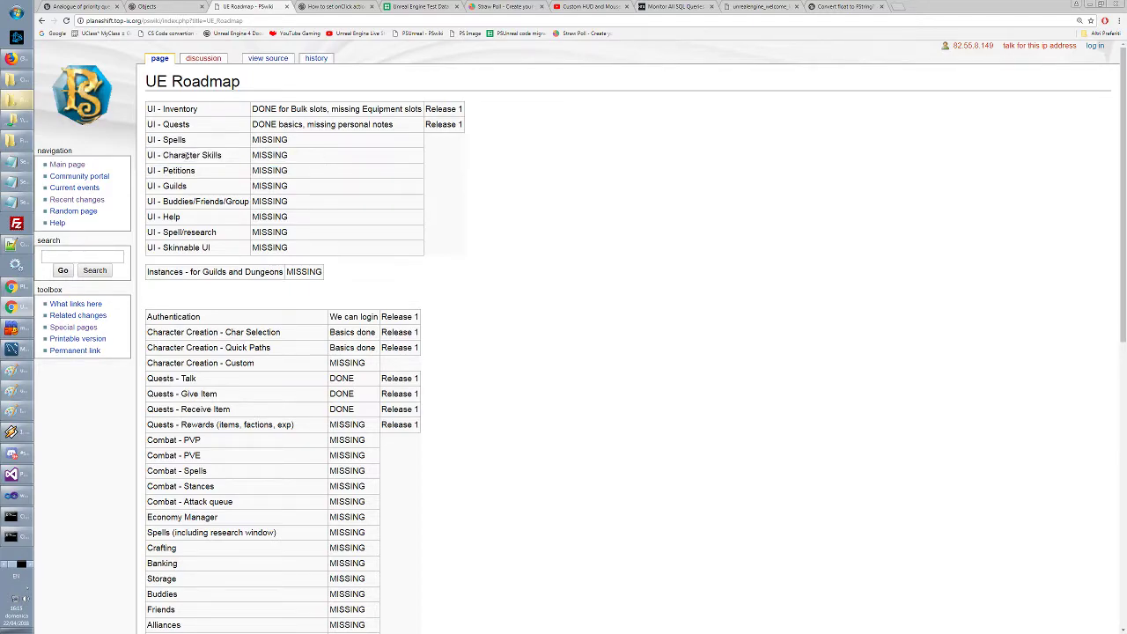
pyautogui.moveTo(148, 158); pyautogui.dragTo(308, 161)
pyautogui.click(176, 155)
pyautogui.moveTo(149, 155); pyautogui.dragTo(299, 159)
pyautogui.click(305, 165)
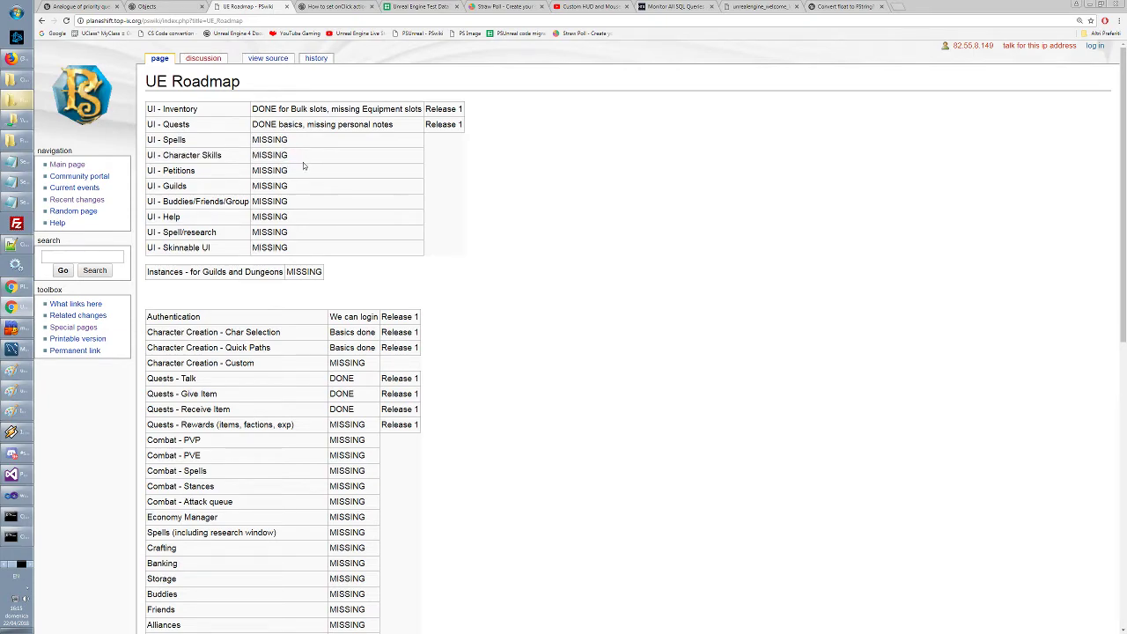
# Sign in, add a 'Release 1' cell under UI - Character Skills, save, and verify
pyautogui.click(1095, 45)
pyautogui.press('Return')
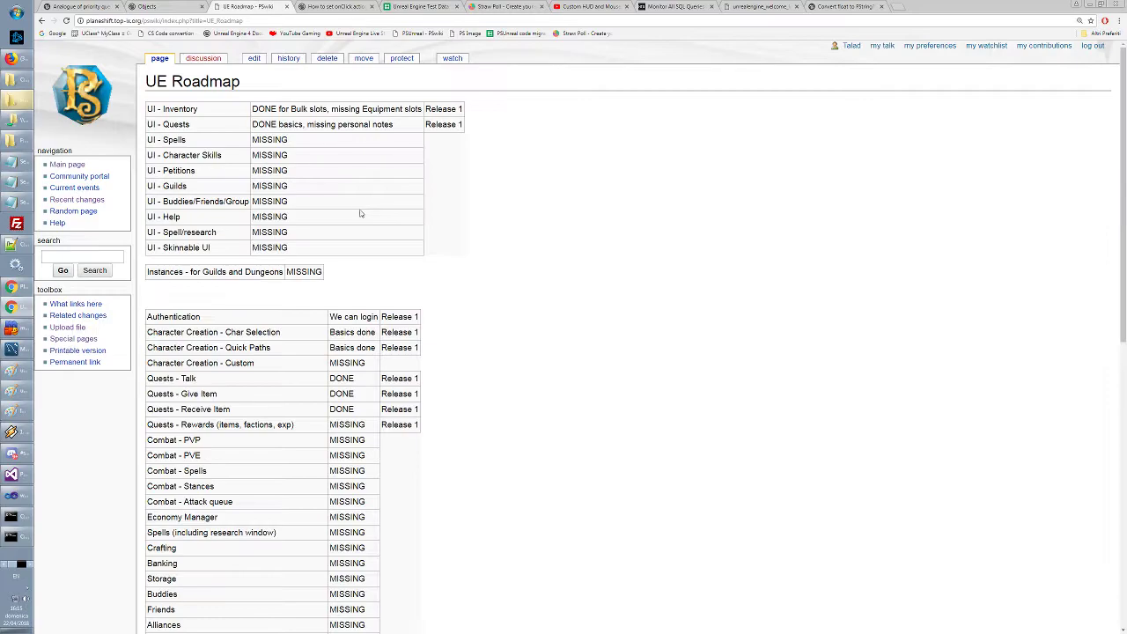
pyautogui.click(258, 60)
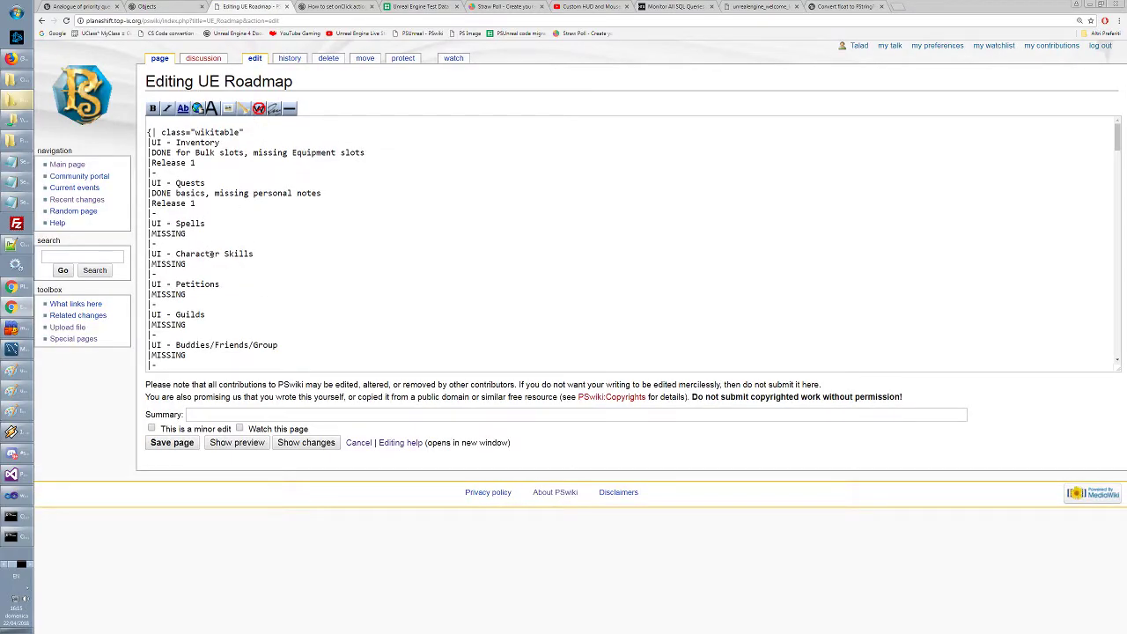
pyautogui.click(192, 266)
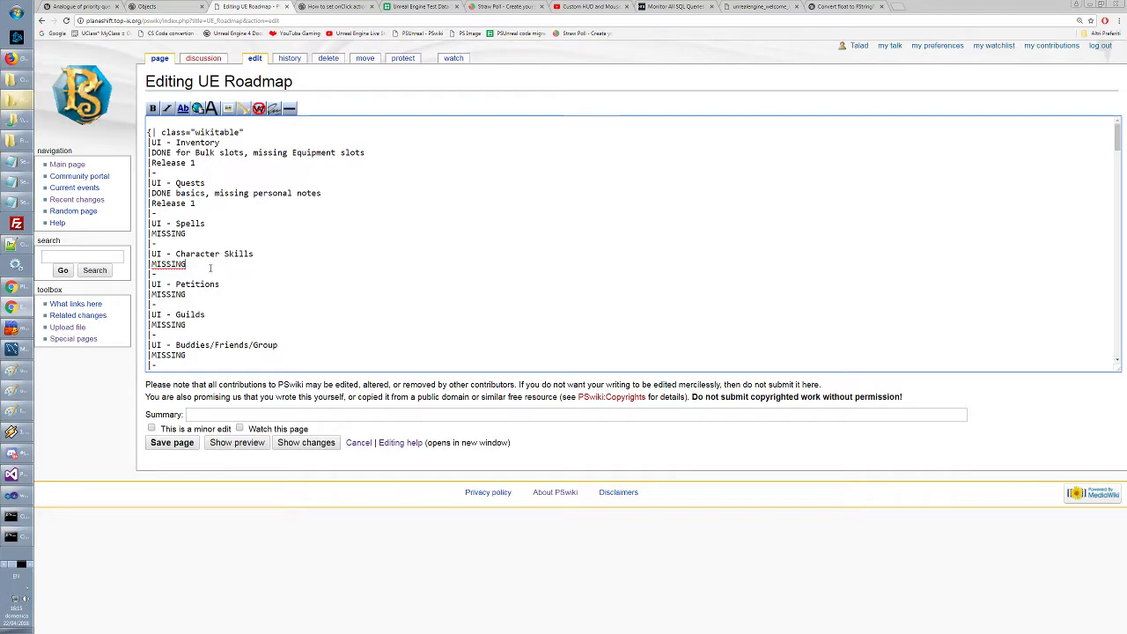
pyautogui.moveTo(207, 205); pyautogui.dragTo(143, 207)
pyautogui.hotkey('ctrl', 'c')
pyautogui.click(218, 254)
pyautogui.press('Return')
pyautogui.hotkey('ctrl', 'v')
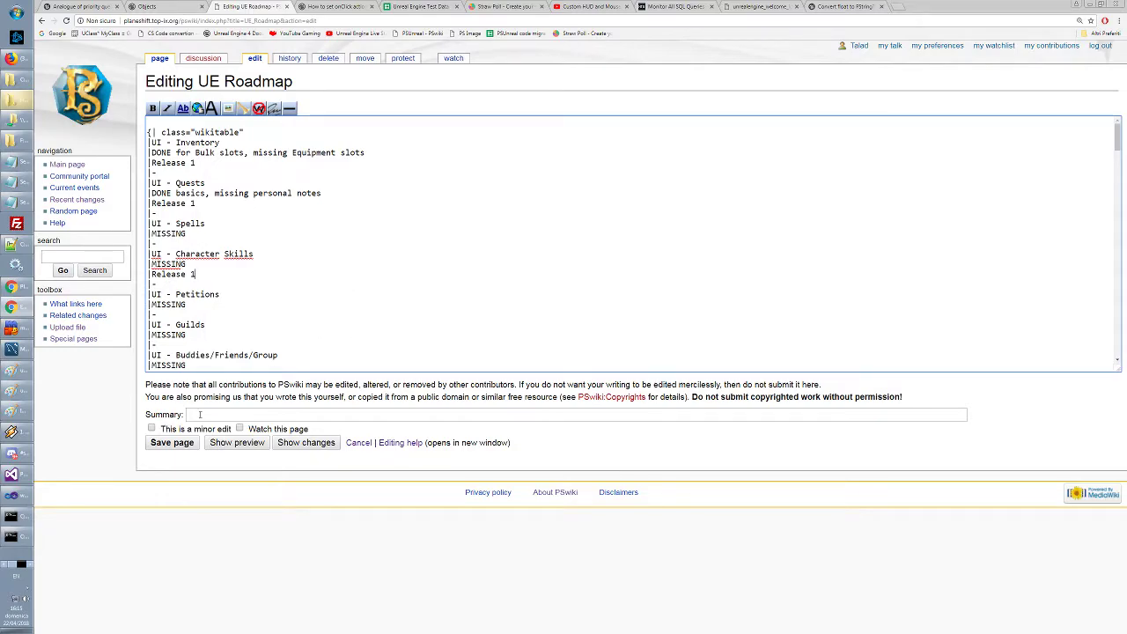
pyautogui.click(169, 446)
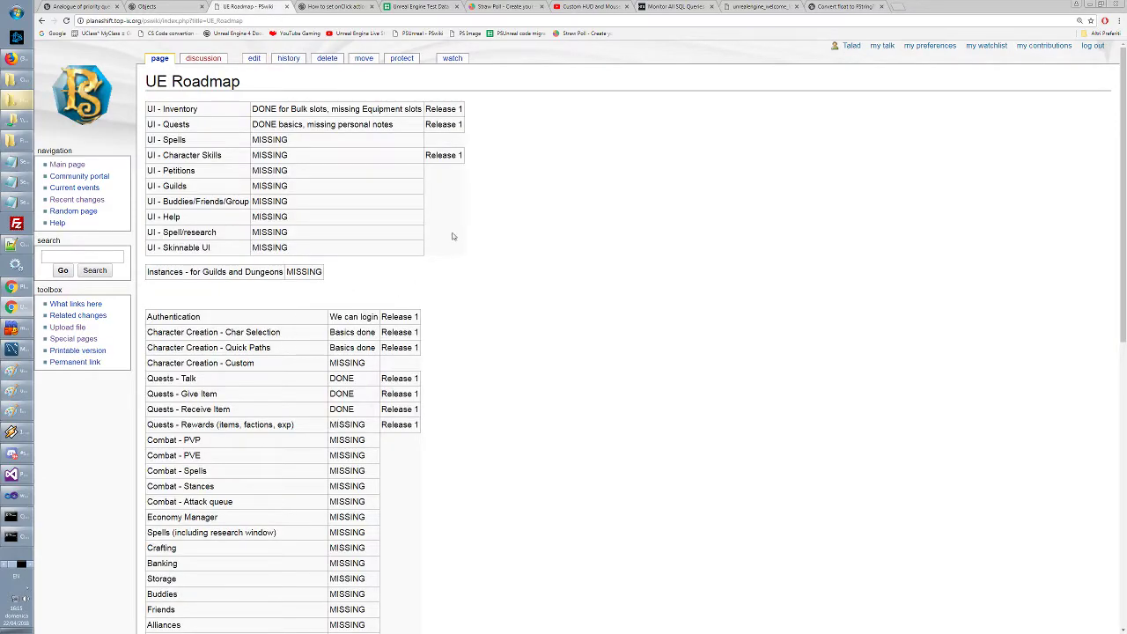
pyautogui.moveTo(174, 157); pyautogui.dragTo(222, 159)
pyautogui.click(236, 162)
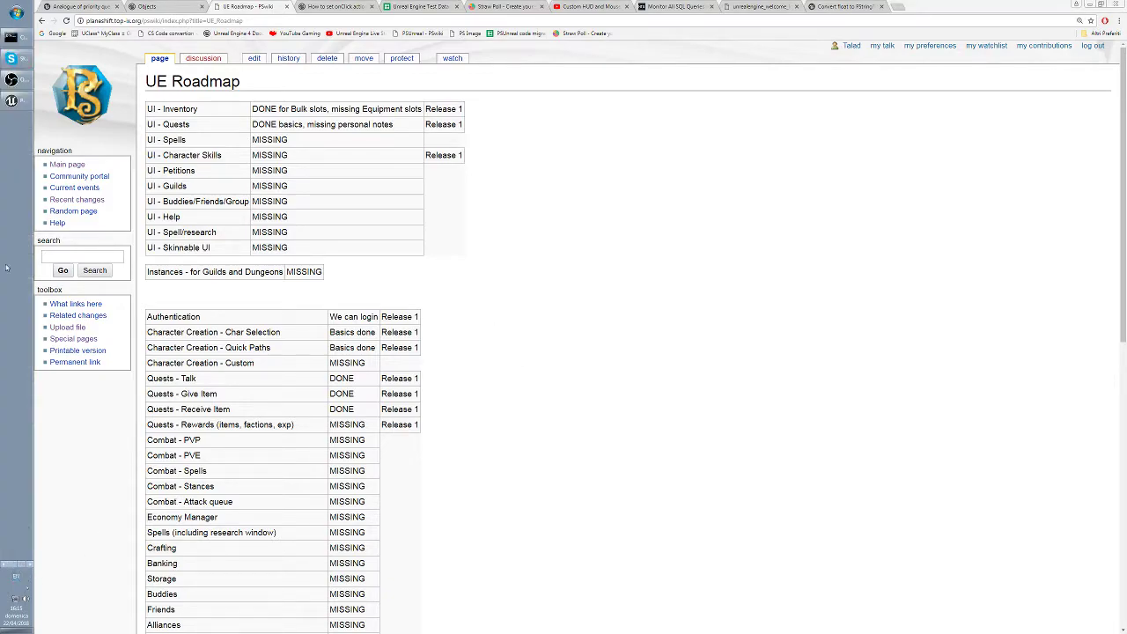
# Look over the w_window_menubar blueprint, then the w_container layout's top menubar area
pyautogui.click(12, 100)
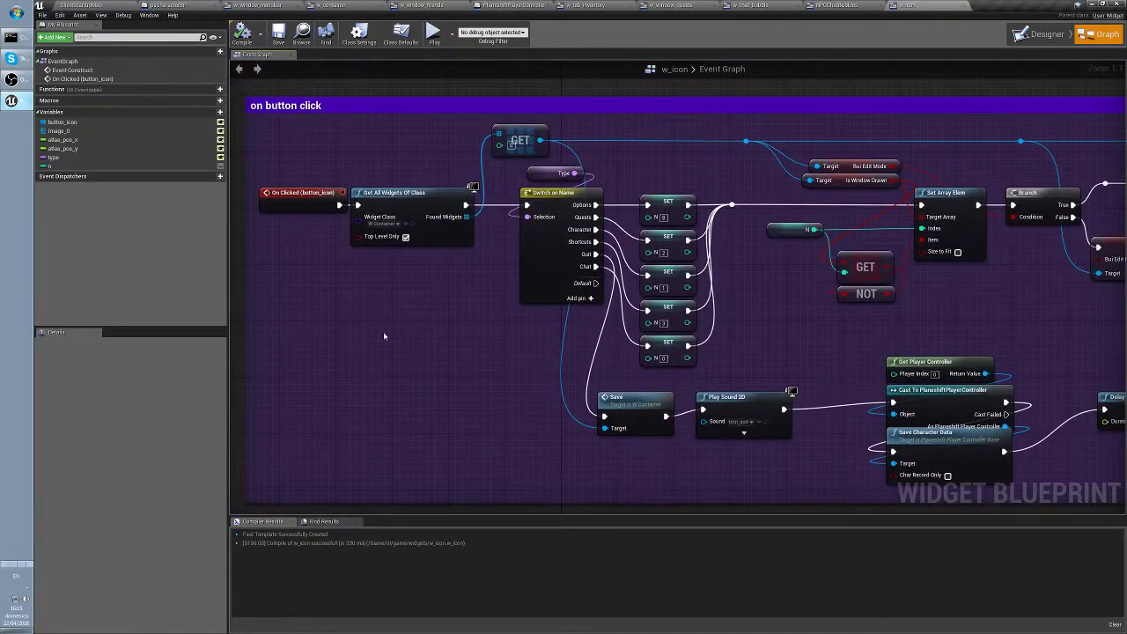
pyautogui.click(432, 5)
pyautogui.click(257, 5)
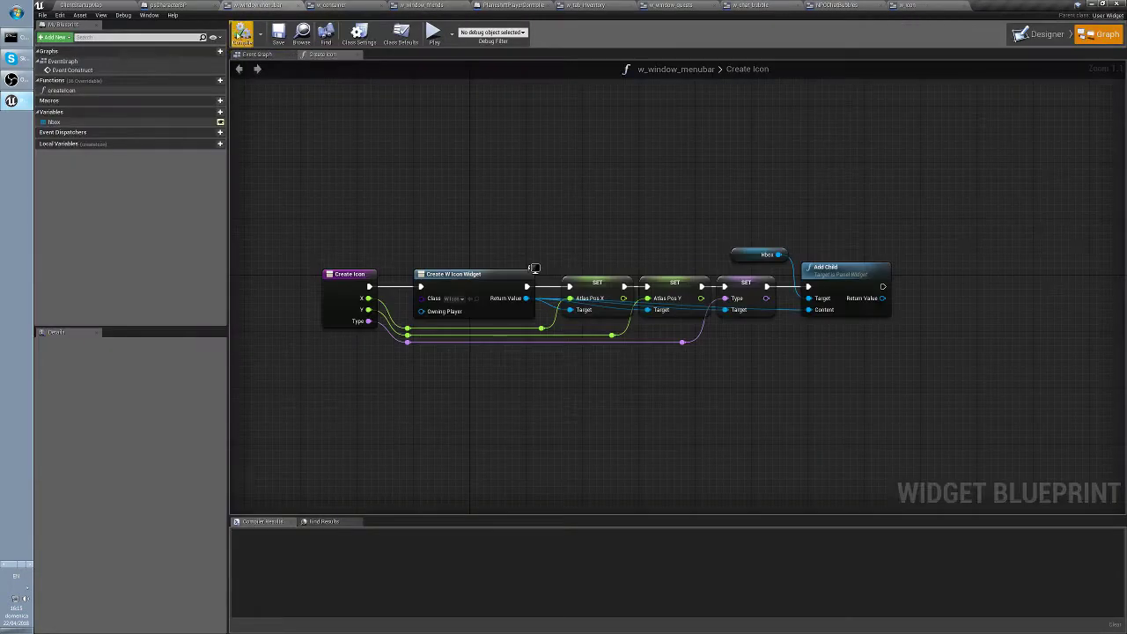
pyautogui.click(331, 4)
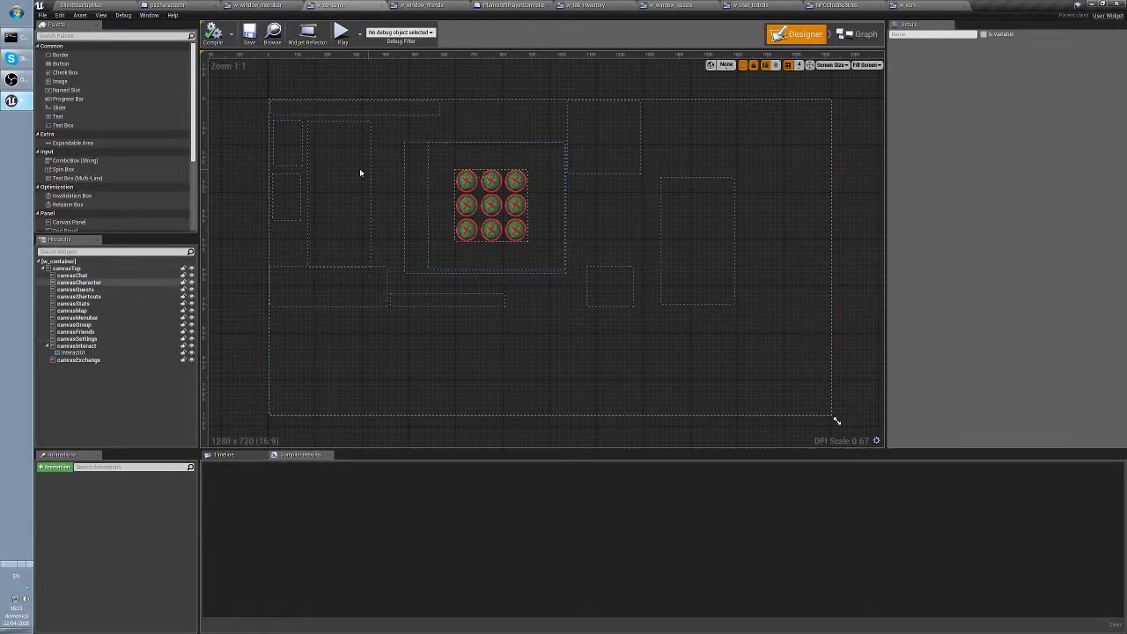
pyautogui.click(310, 111)
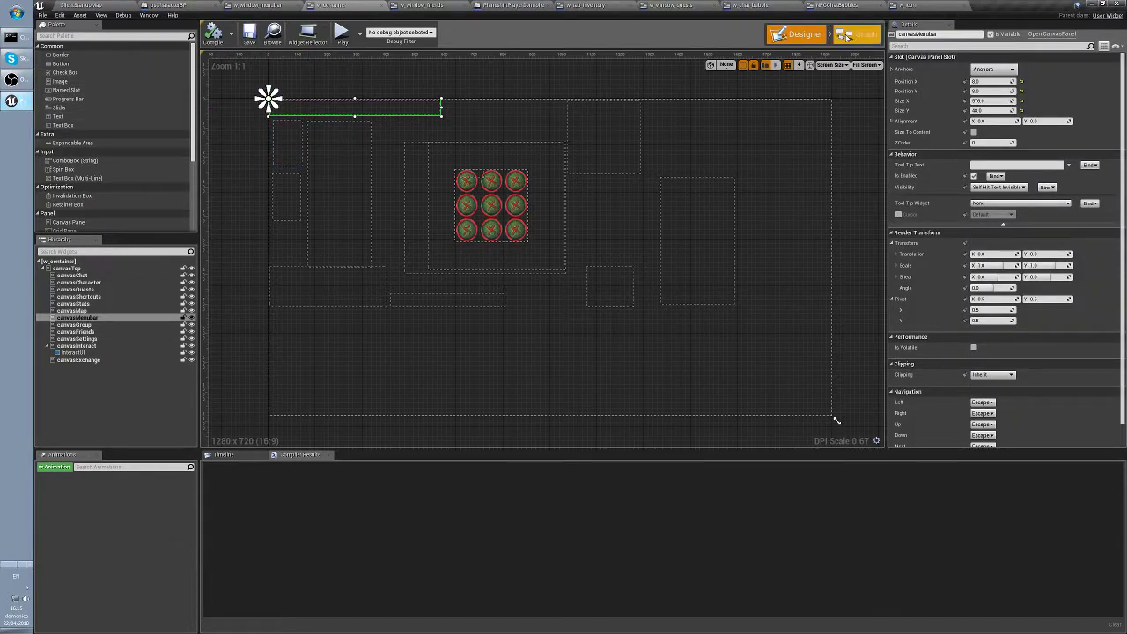
# Inspect w_container's windowClasses entries under Window Data, then return to its layout view
pyautogui.click(846, 34)
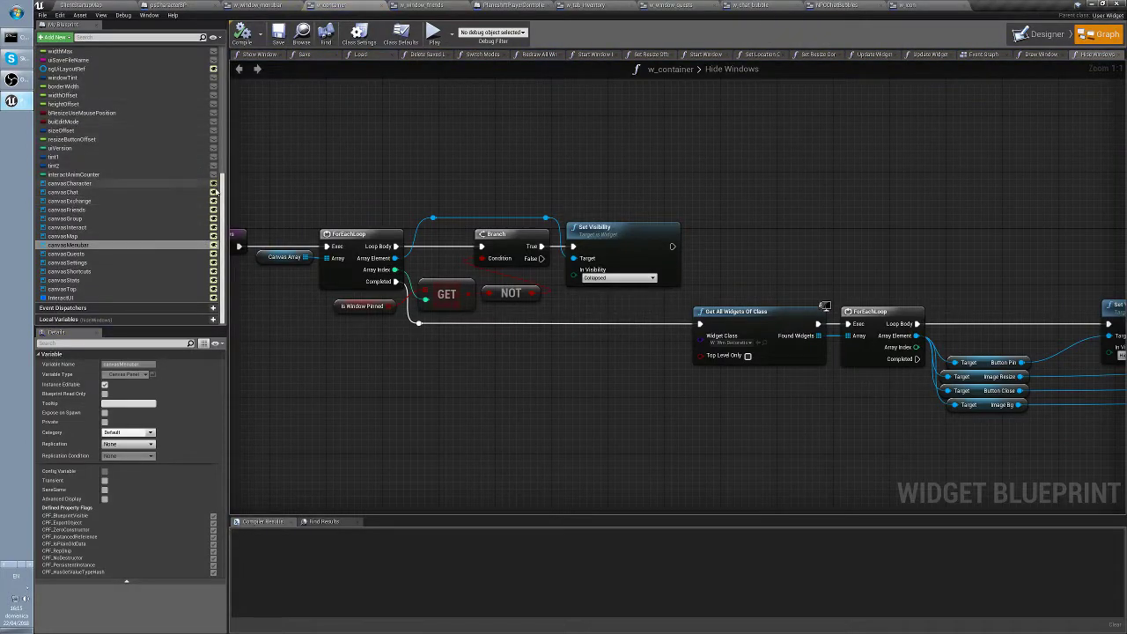
pyautogui.scroll(5, 132, 176)
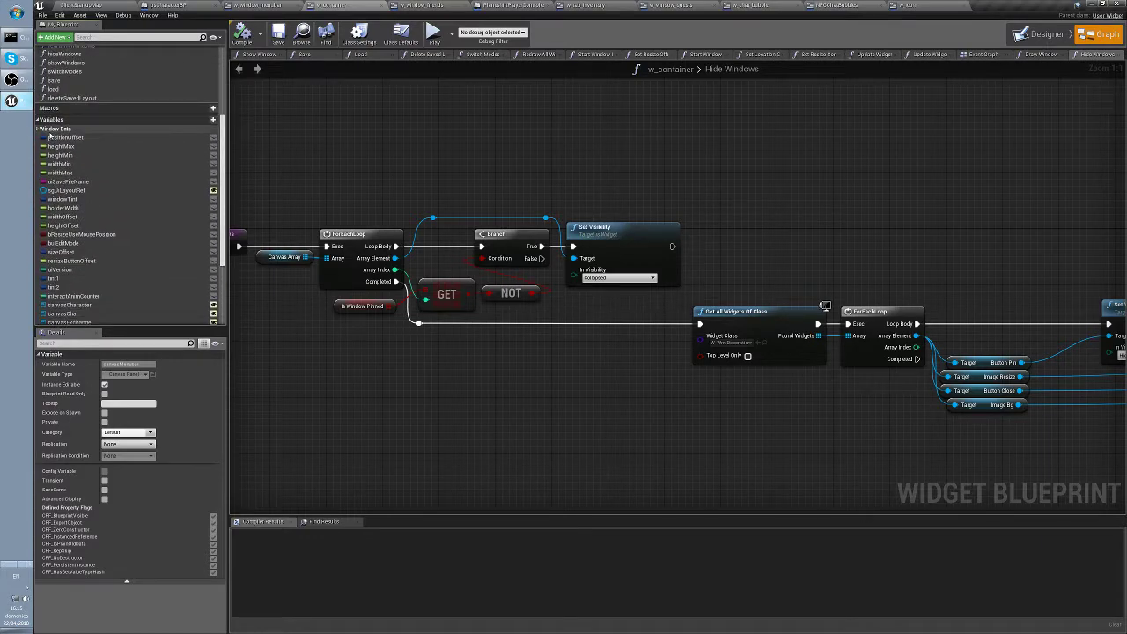
pyautogui.click(51, 130)
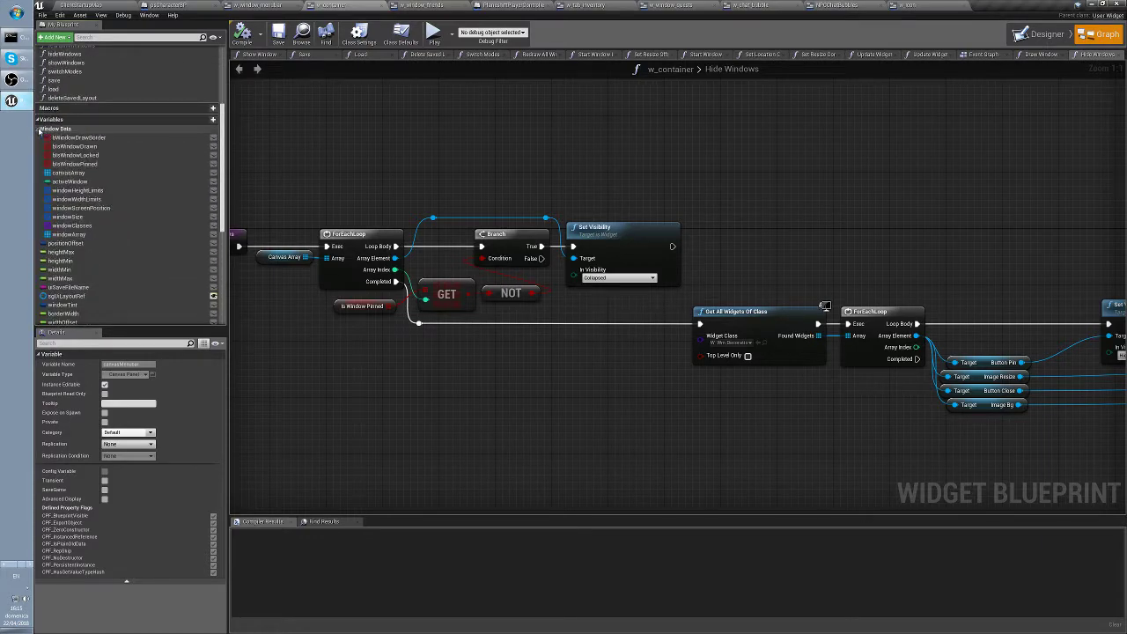
pyautogui.click(76, 235)
pyautogui.click(72, 226)
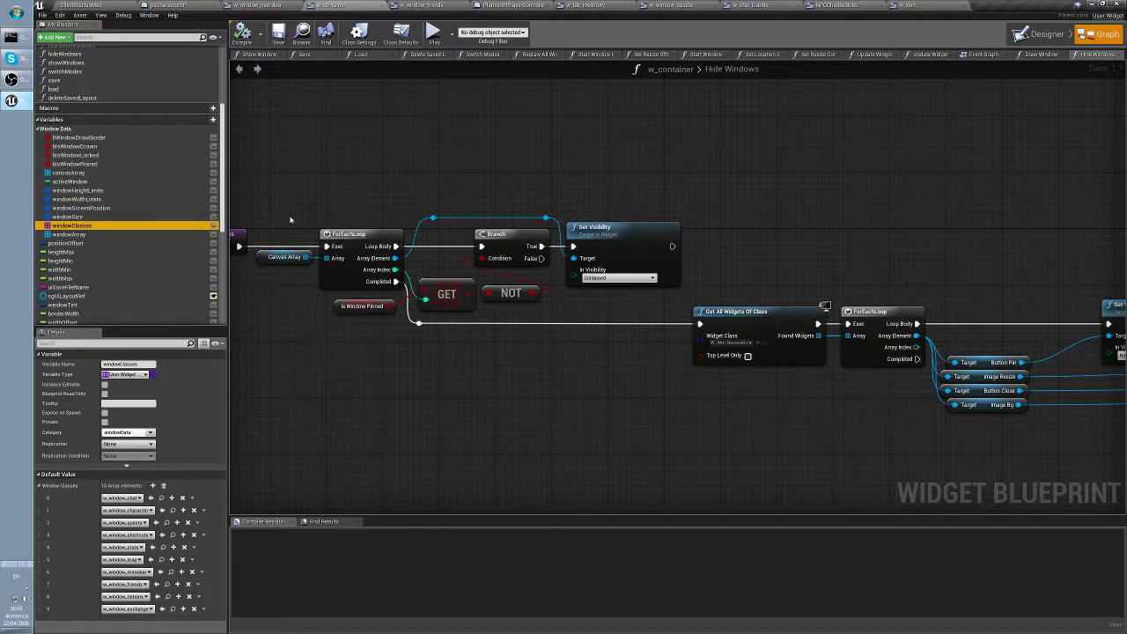
pyautogui.click(341, 108)
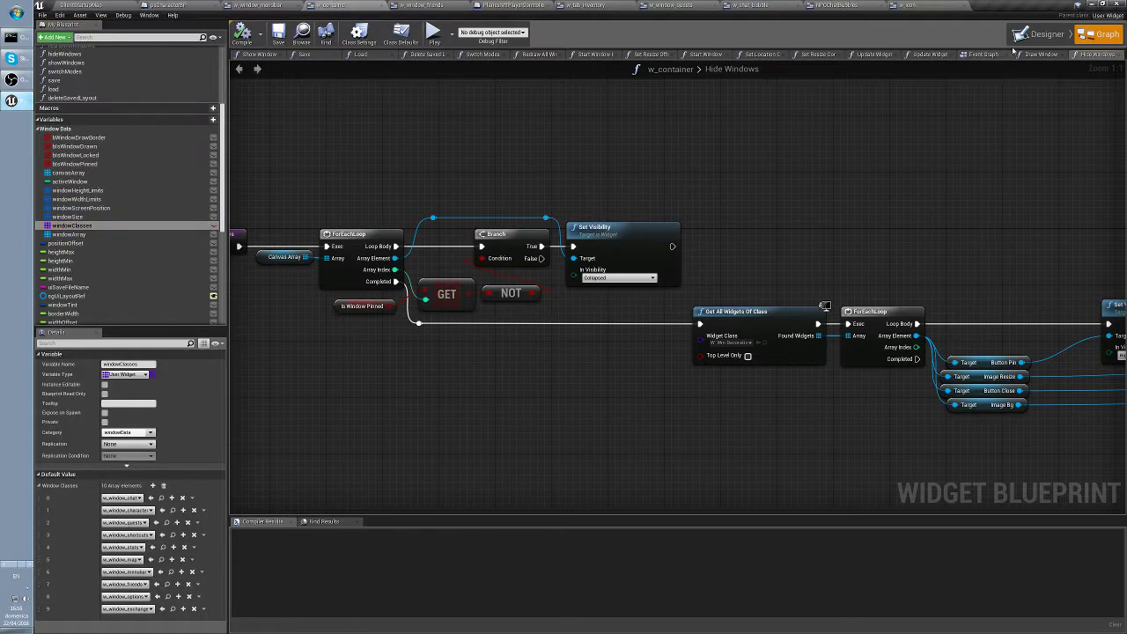
pyautogui.click(1039, 33)
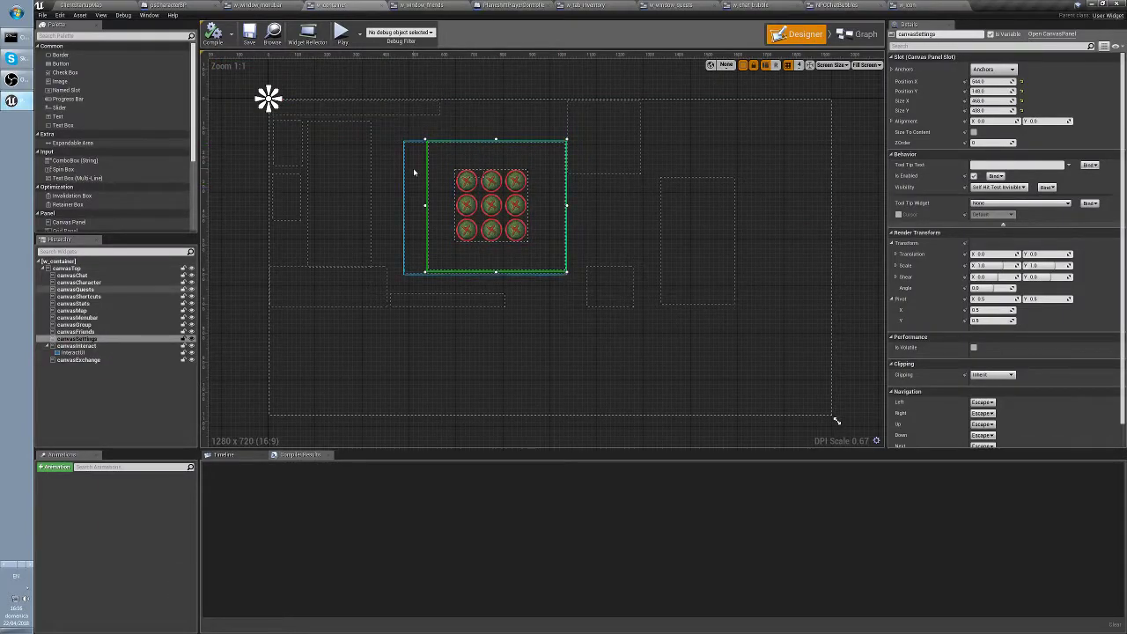
pyautogui.click(345, 176)
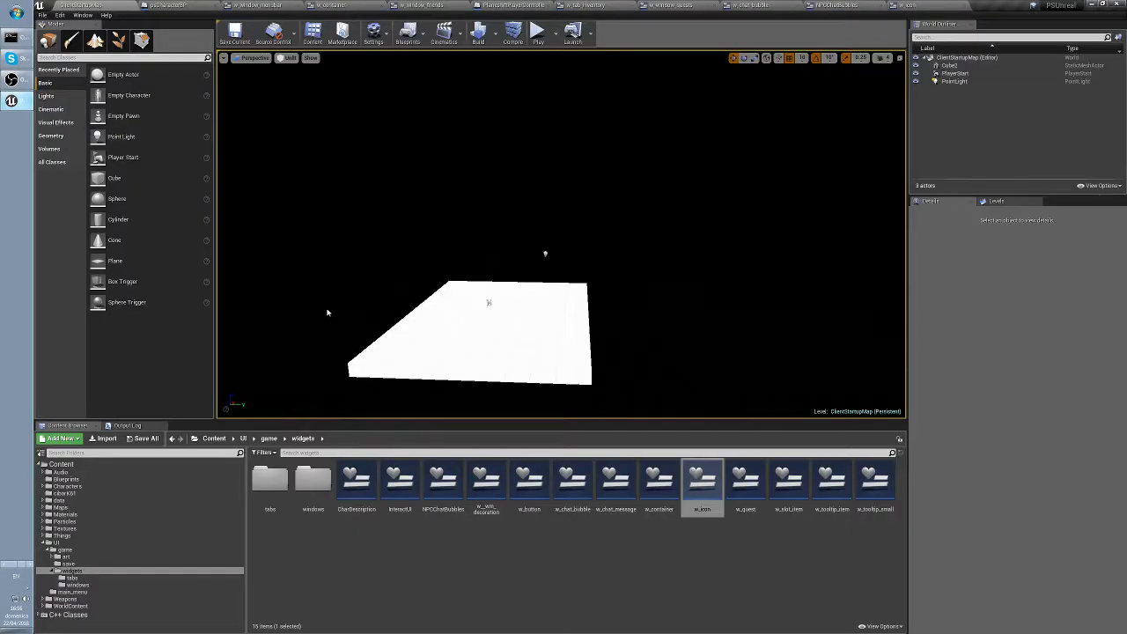
# Open w_window_character from the windows folder and select its SizeBox
pyautogui.doubleClick(313, 480)
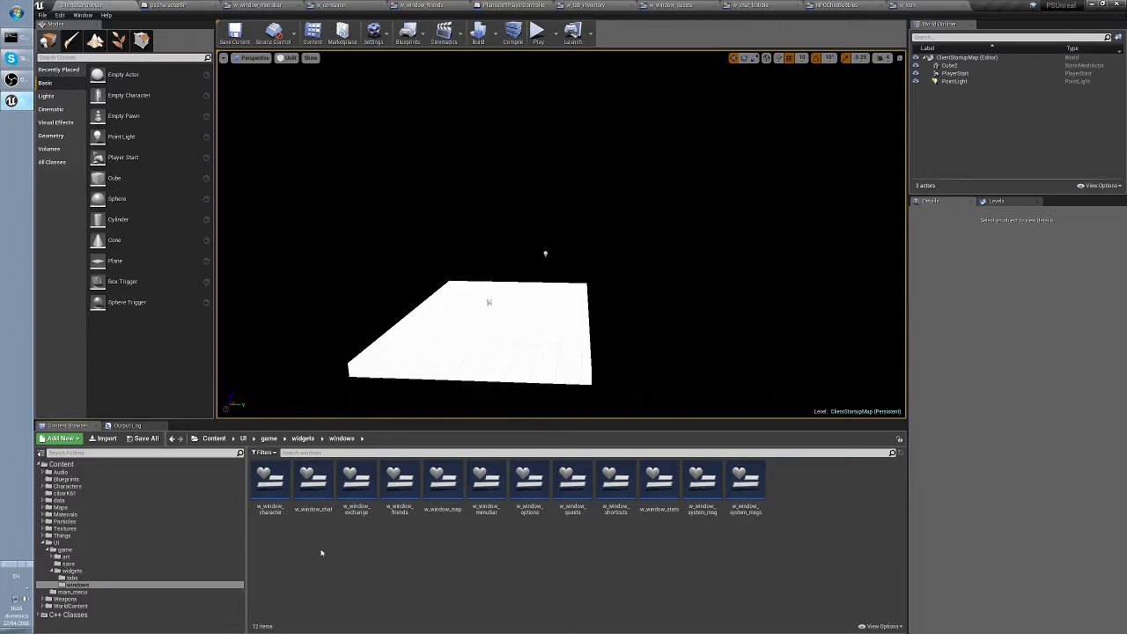
pyautogui.doubleClick(270, 484)
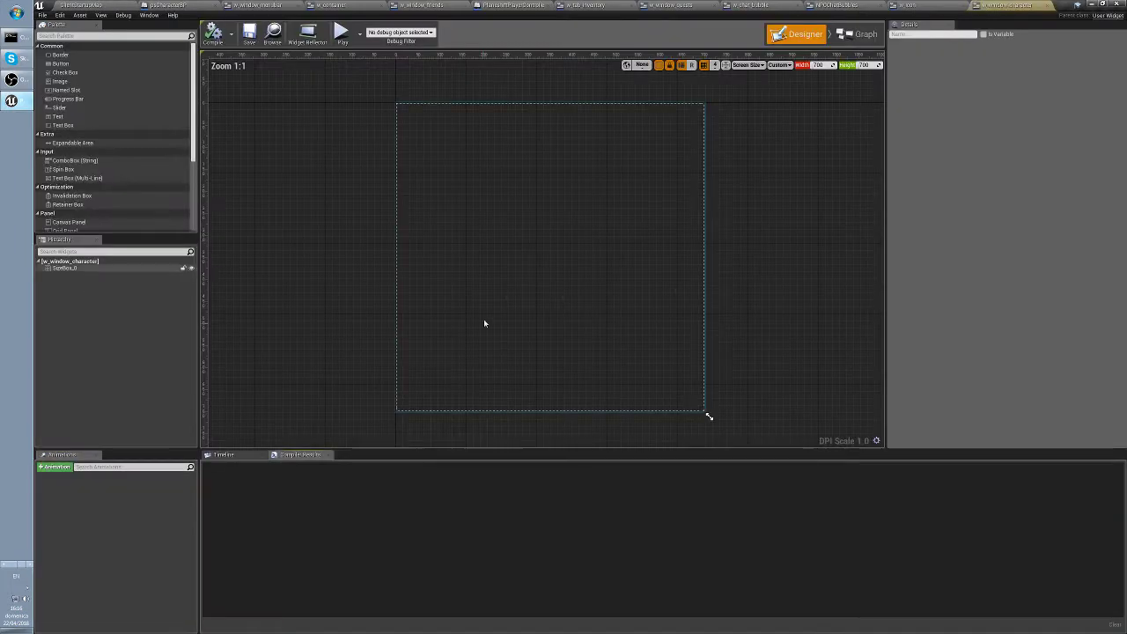
pyautogui.click(492, 193)
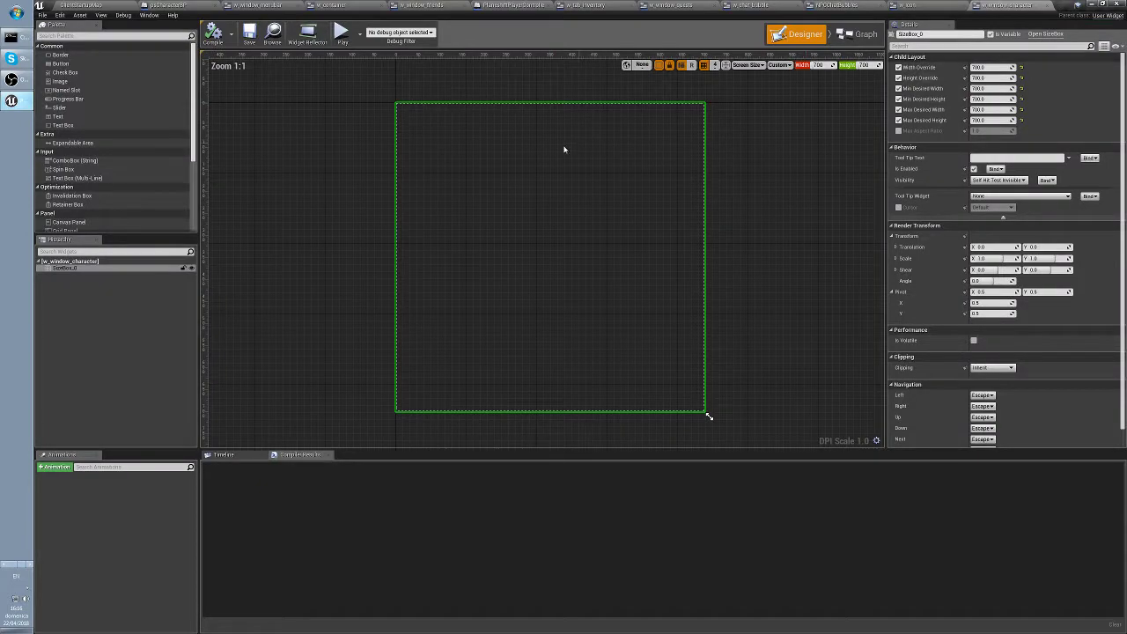
pyautogui.click(106, 7)
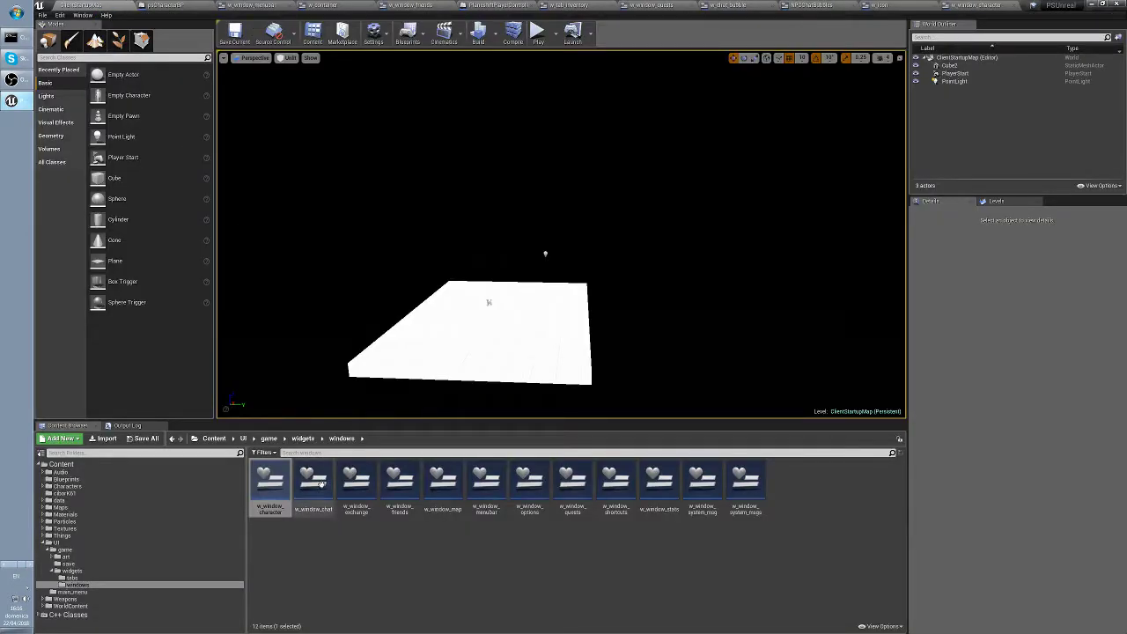
# Open w_tab_inventory from the tabs folder, zoom and pan it, then return to windows
pyautogui.click(72, 578)
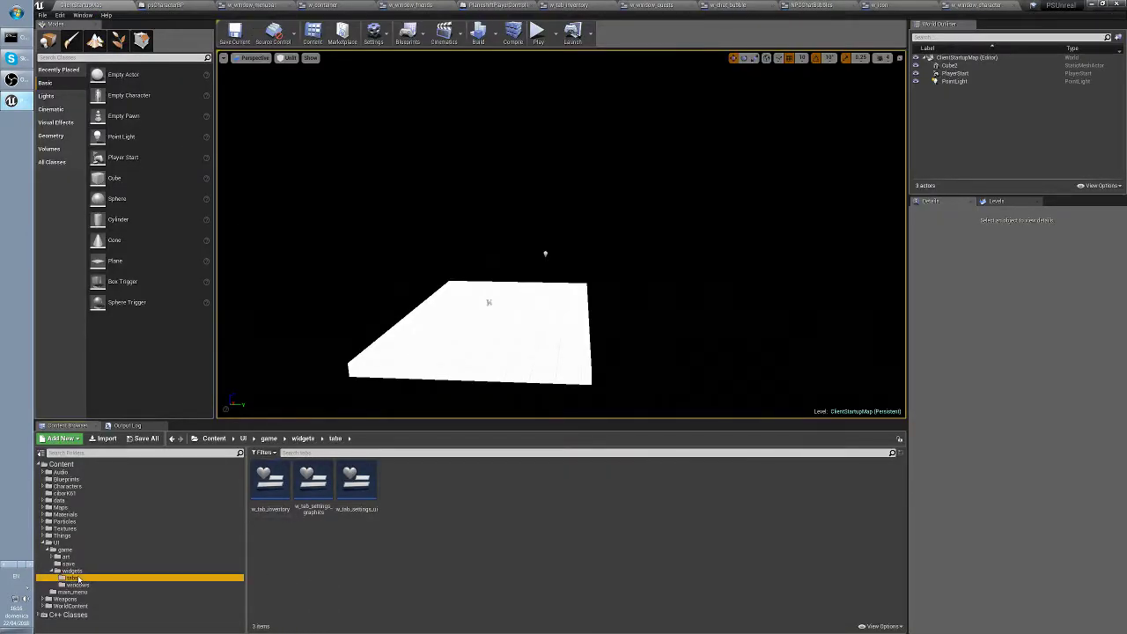
pyautogui.click(281, 504)
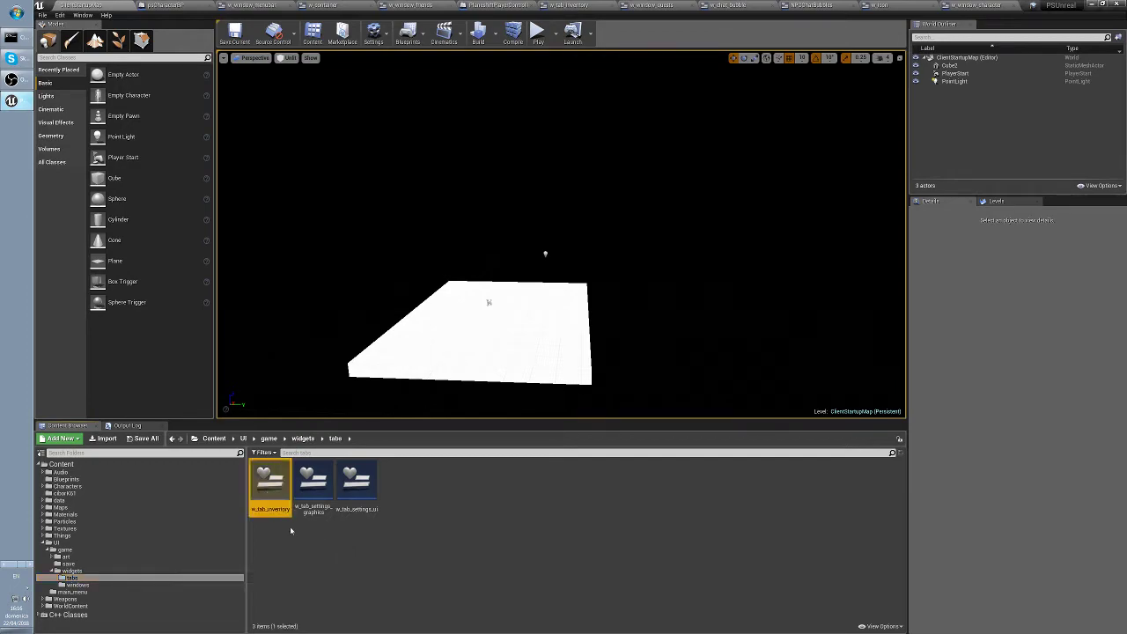
pyautogui.doubleClick(271, 483)
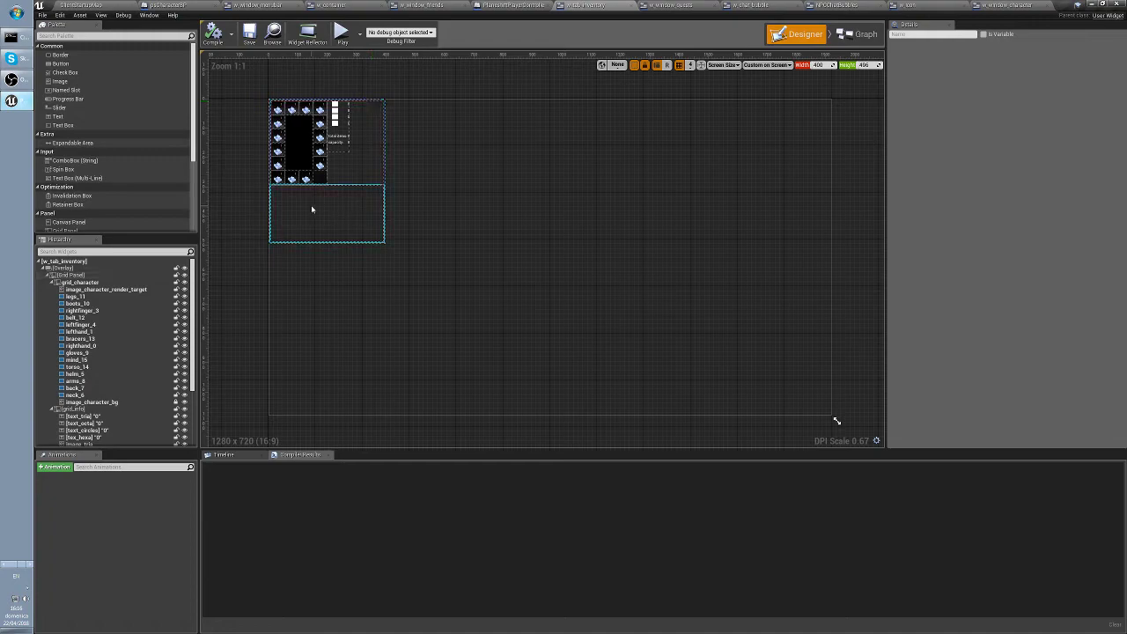
pyautogui.scroll(4, 311, 209)
pyautogui.moveTo(488, 295)
pyautogui.mouseDown()
pyautogui.moveTo(516, 332)
pyautogui.moveTo(494, 317)
pyautogui.mouseUp()
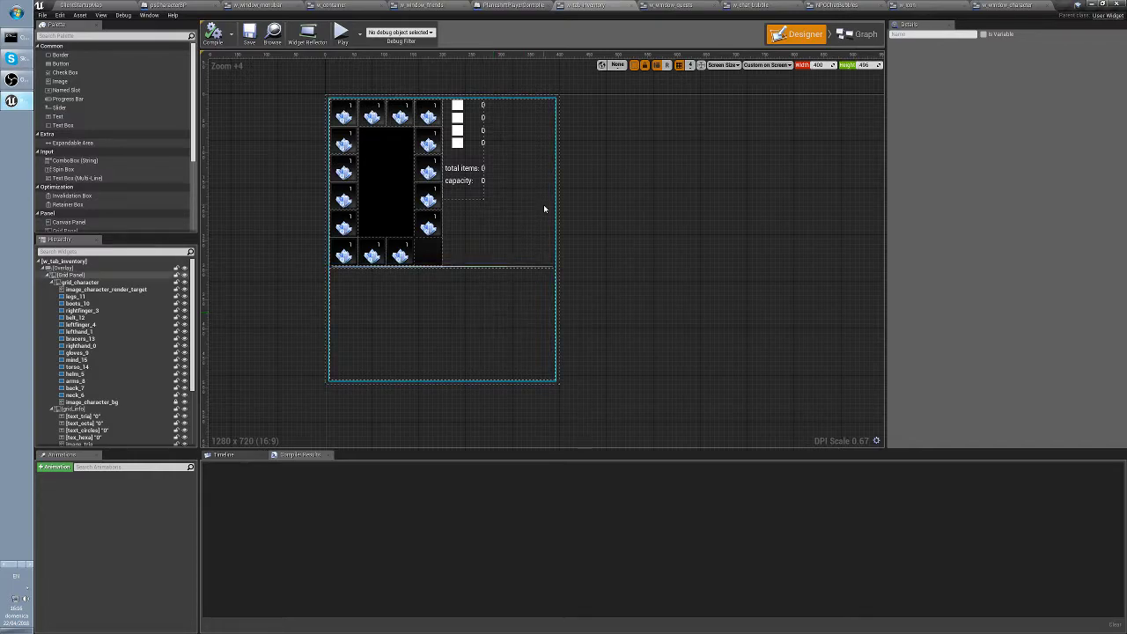
pyautogui.click(106, 7)
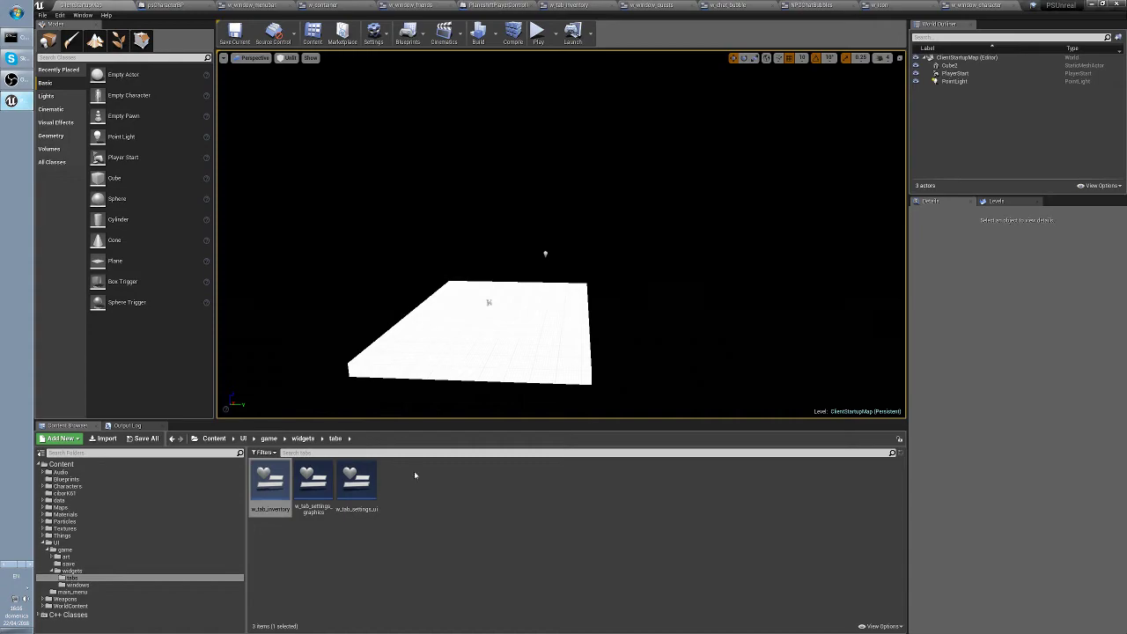
pyautogui.click(77, 585)
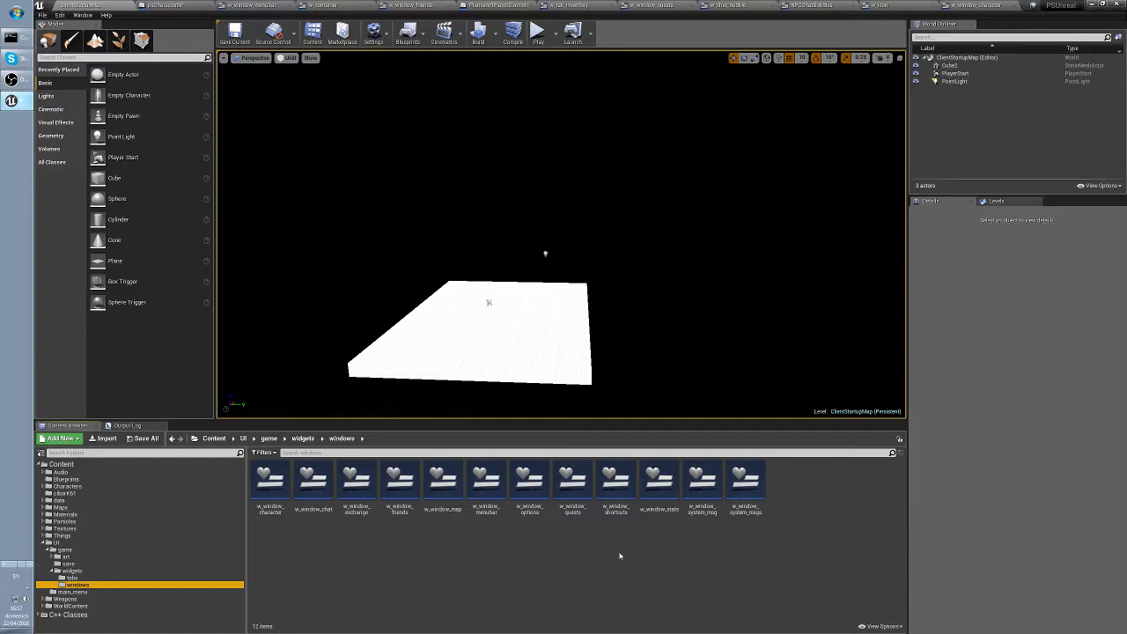
# Check w_window_stats' health and mana bars, browse the system message assets, then open w_tab_inventory
pyautogui.doubleClick(658, 494)
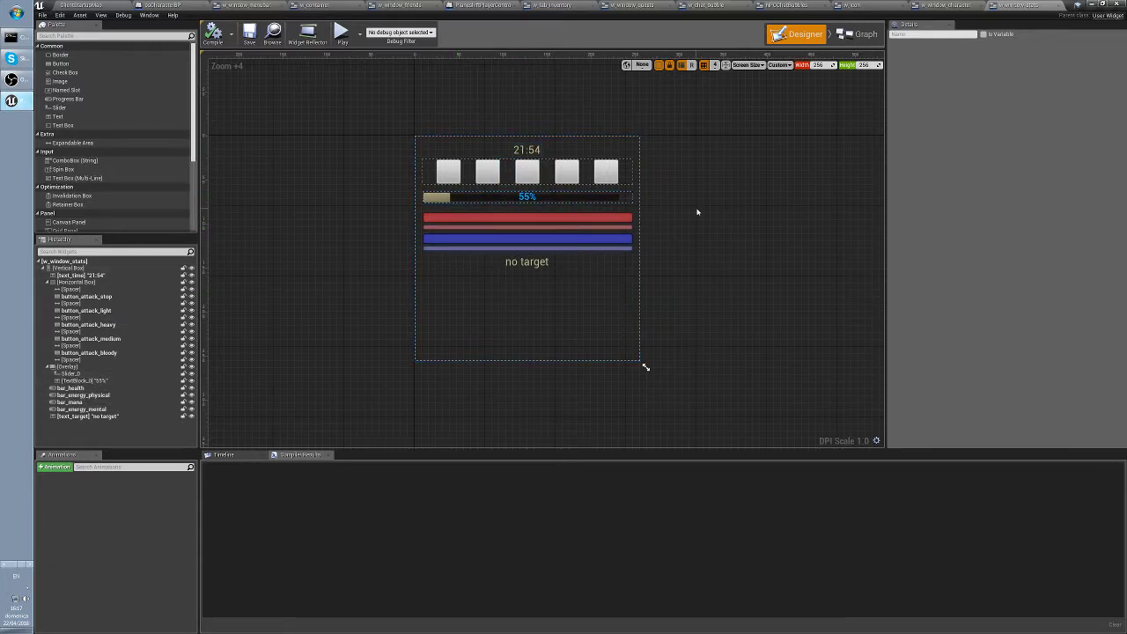
pyautogui.click(81, 5)
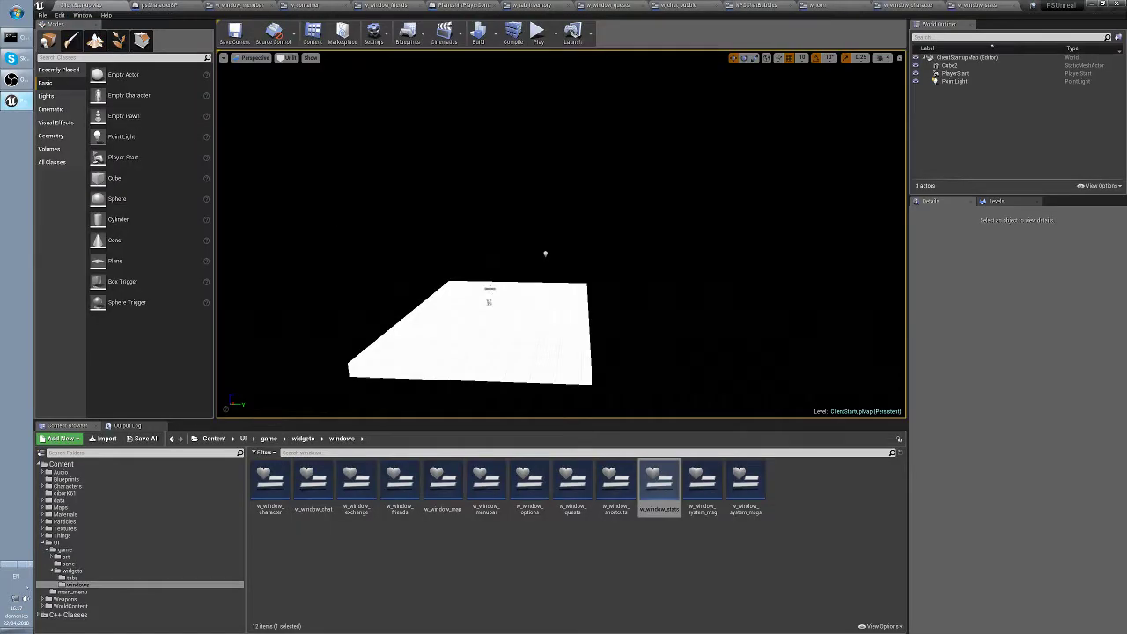
pyautogui.click(702, 489)
pyautogui.click(745, 489)
pyautogui.click(693, 484)
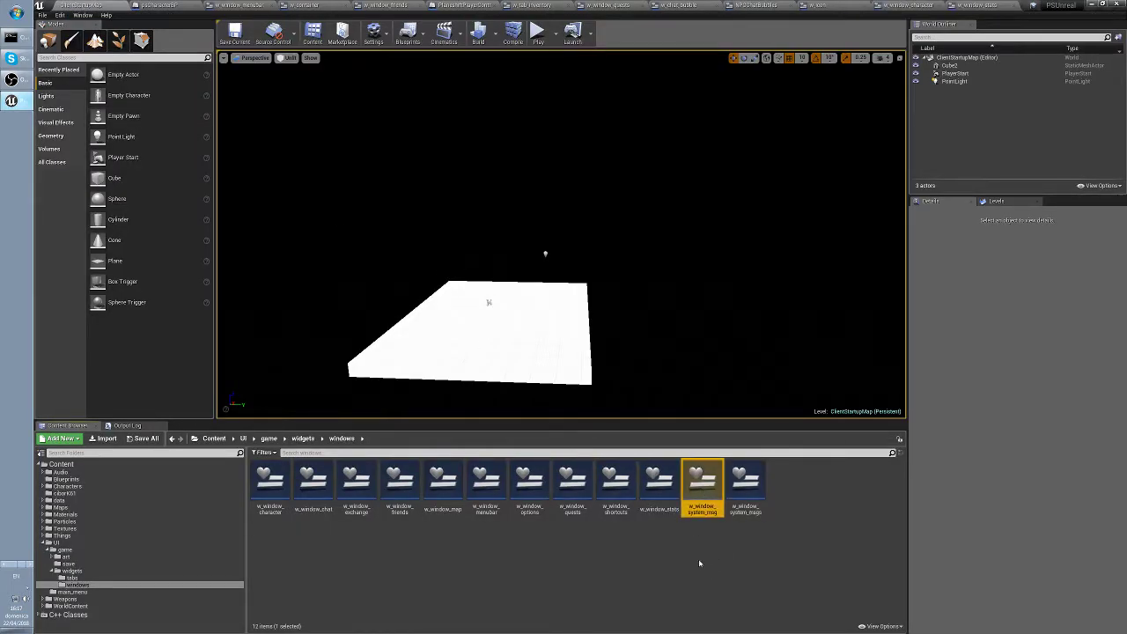
pyautogui.press('Right')
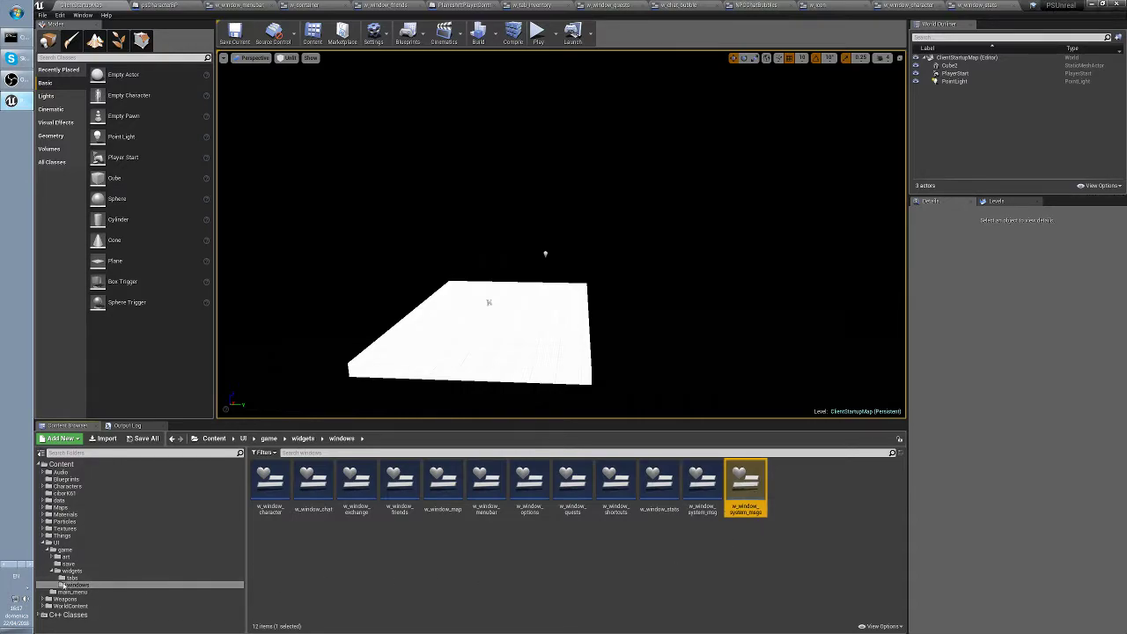
pyautogui.click(74, 579)
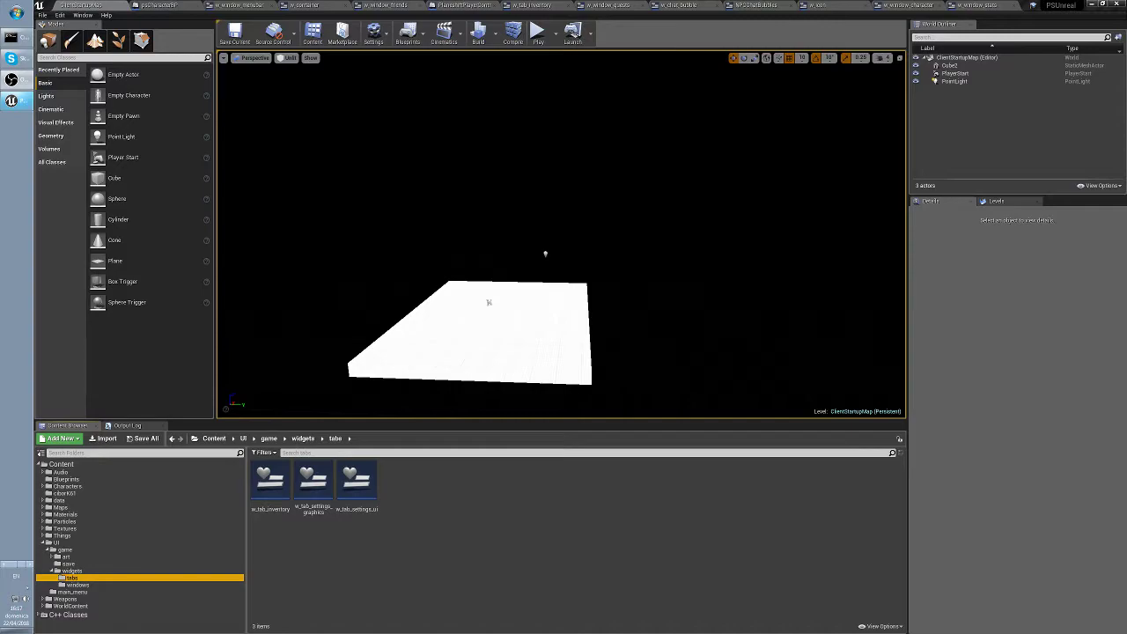
pyautogui.doubleClick(271, 485)
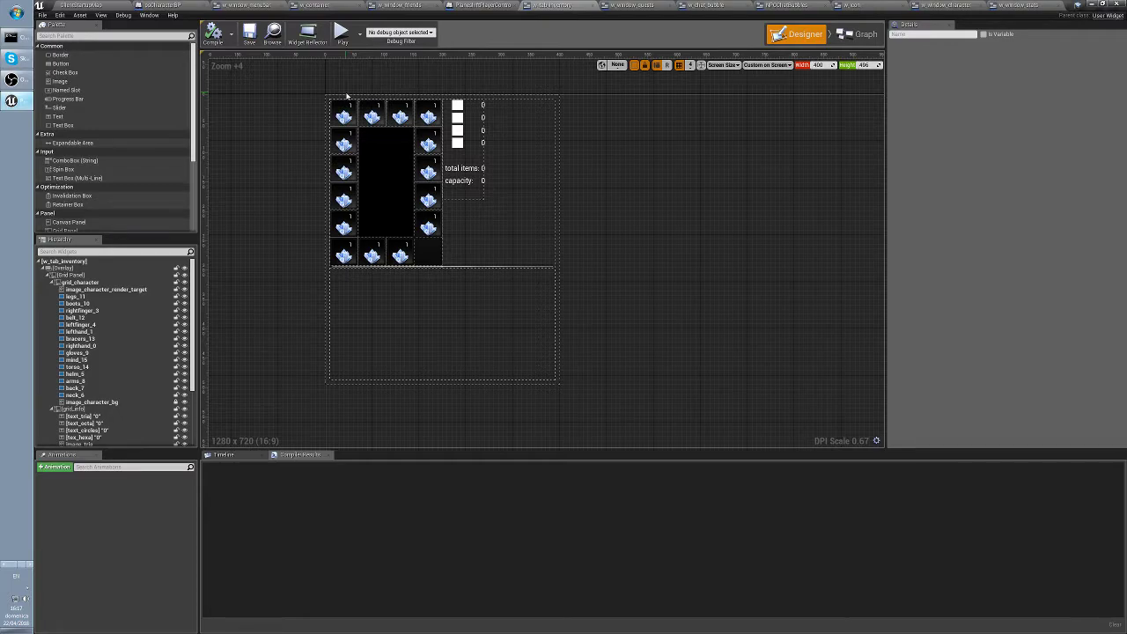
# Reopen w_window_character, select SizeBox_0 in the Hierarchy, then switch to the PSUnreal folder in Explorer
pyautogui.click(104, 4)
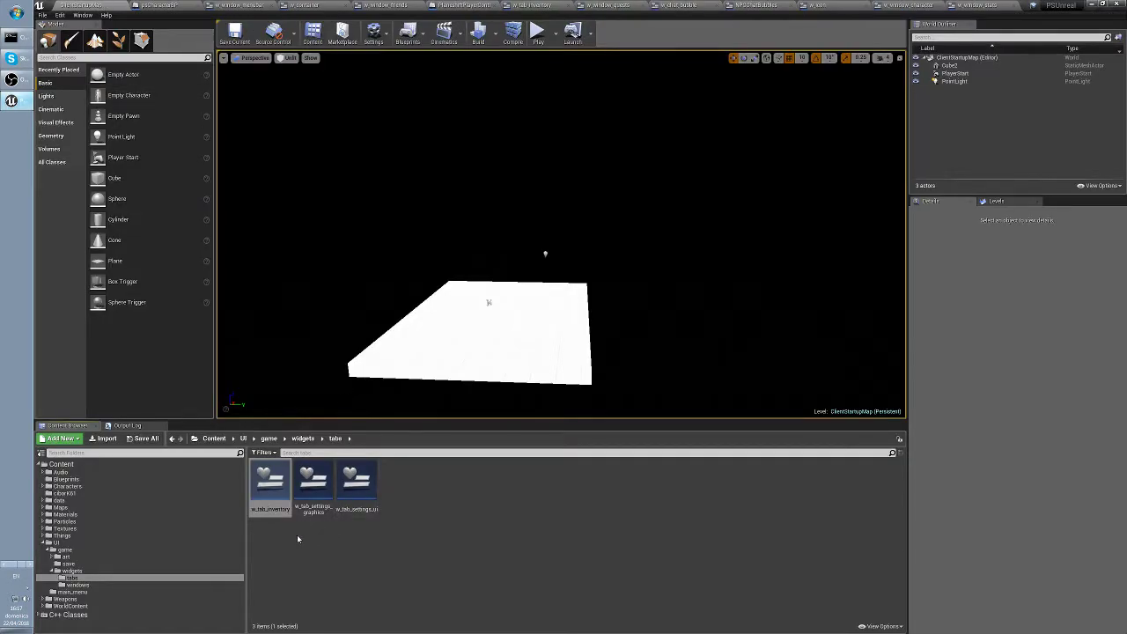
pyautogui.click(78, 585)
pyautogui.doubleClick(271, 482)
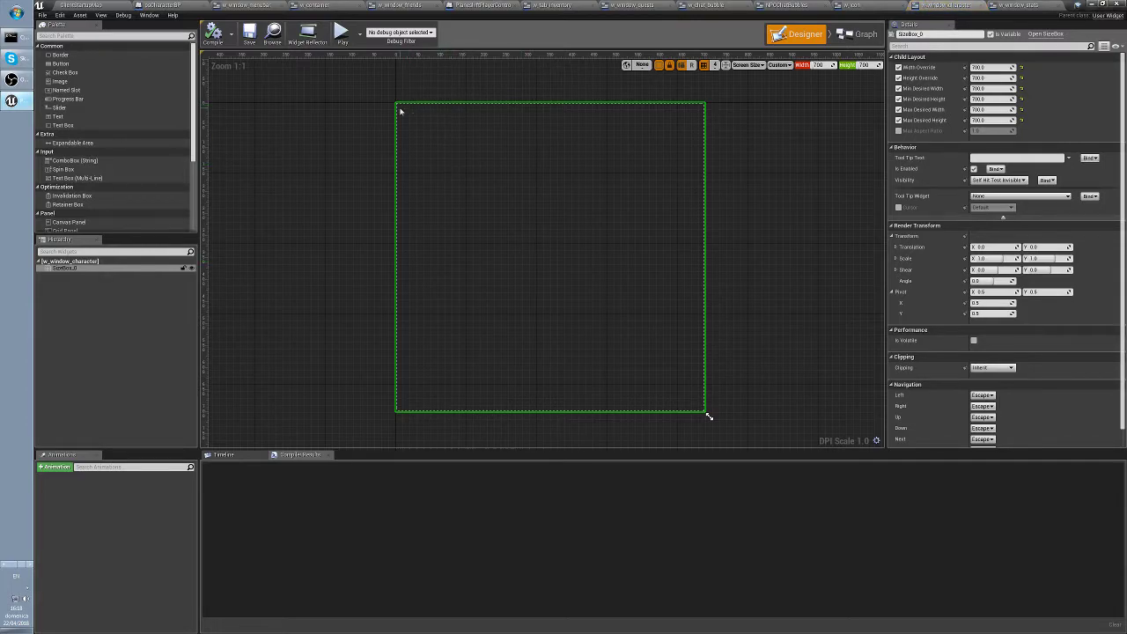
pyautogui.click(68, 270)
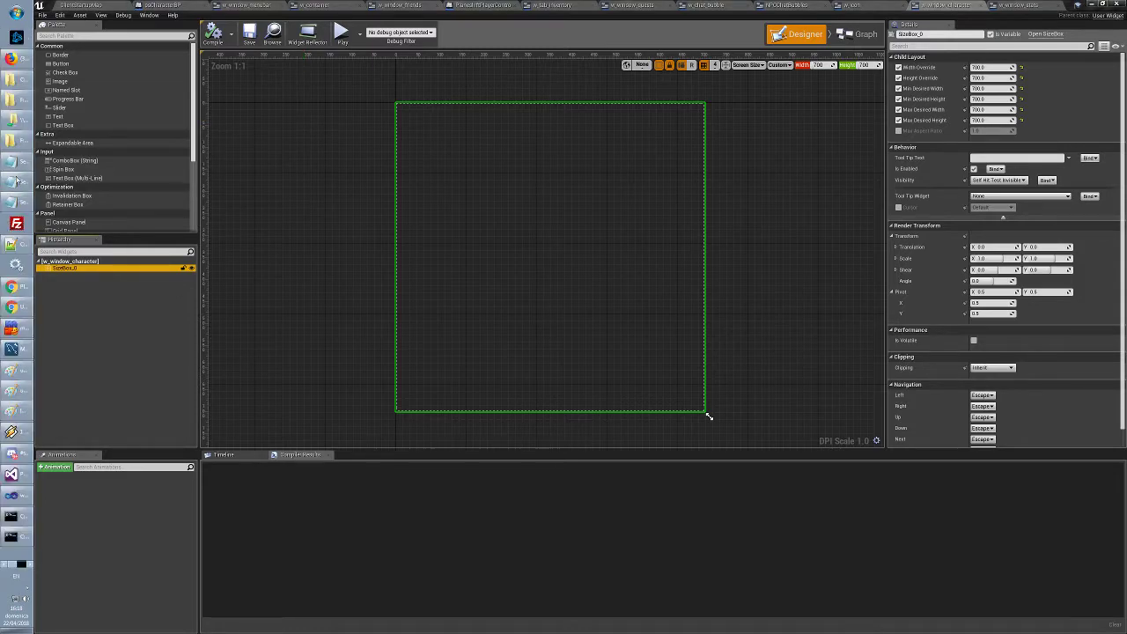
pyautogui.click(12, 102)
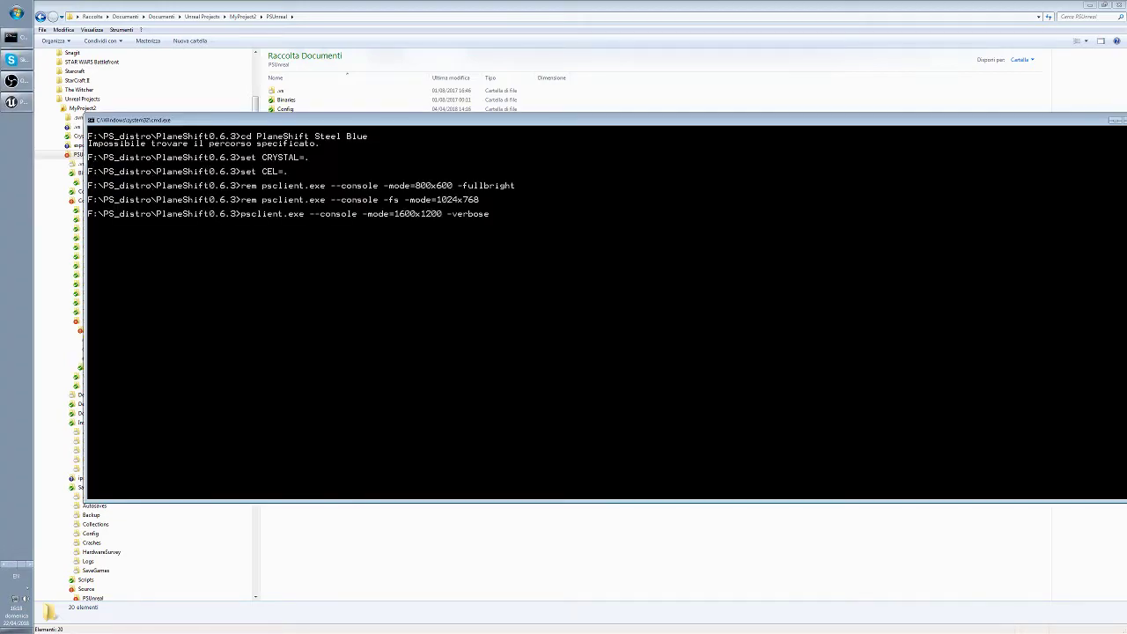
# Run psclient.exe to bring up the PlaneShift client's Login screen
pyautogui.press('Return')
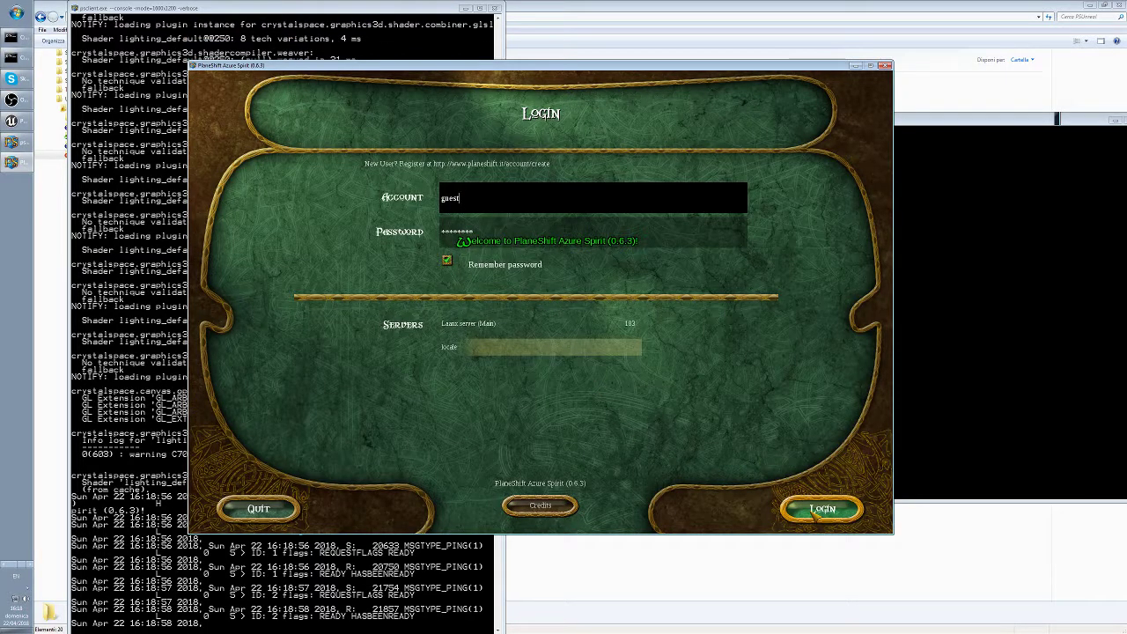
# Log in with the saved account and join the world with the character
pyautogui.click(823, 509)
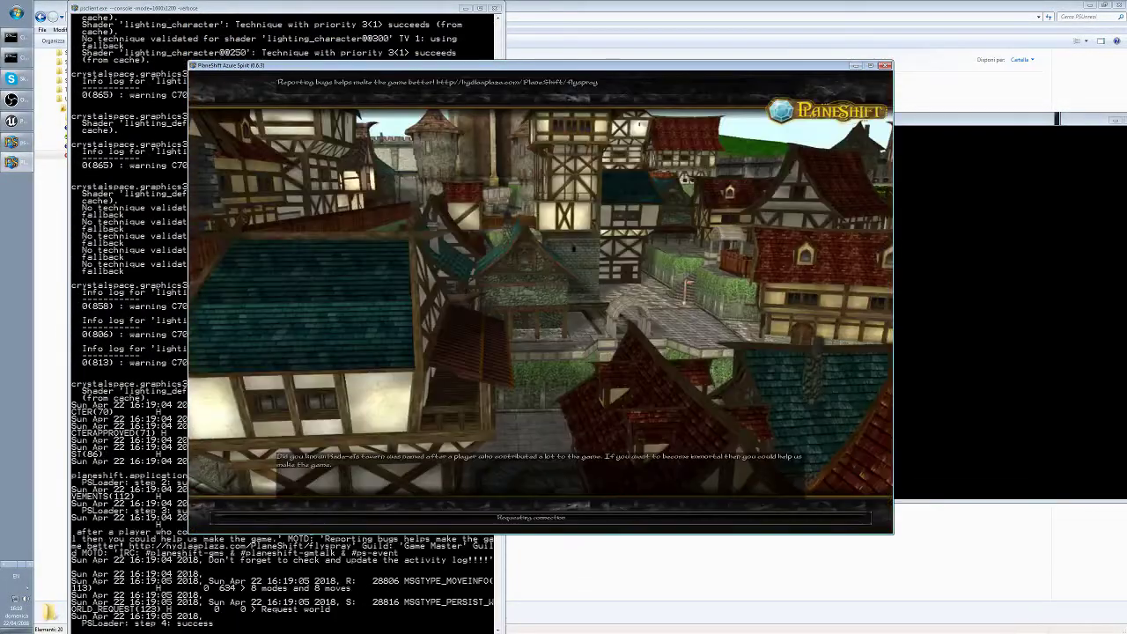
pyautogui.press('Return')
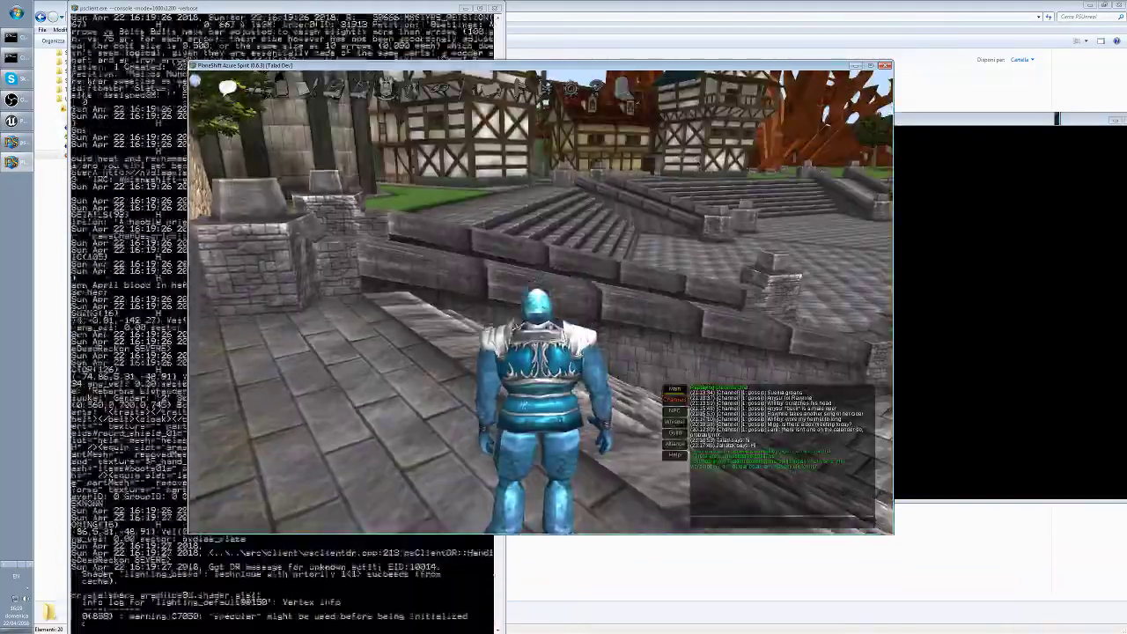
# Turn the camera around the plaza, then open Stats and Skills and move it slightly lower
pyautogui.click(557, 222)
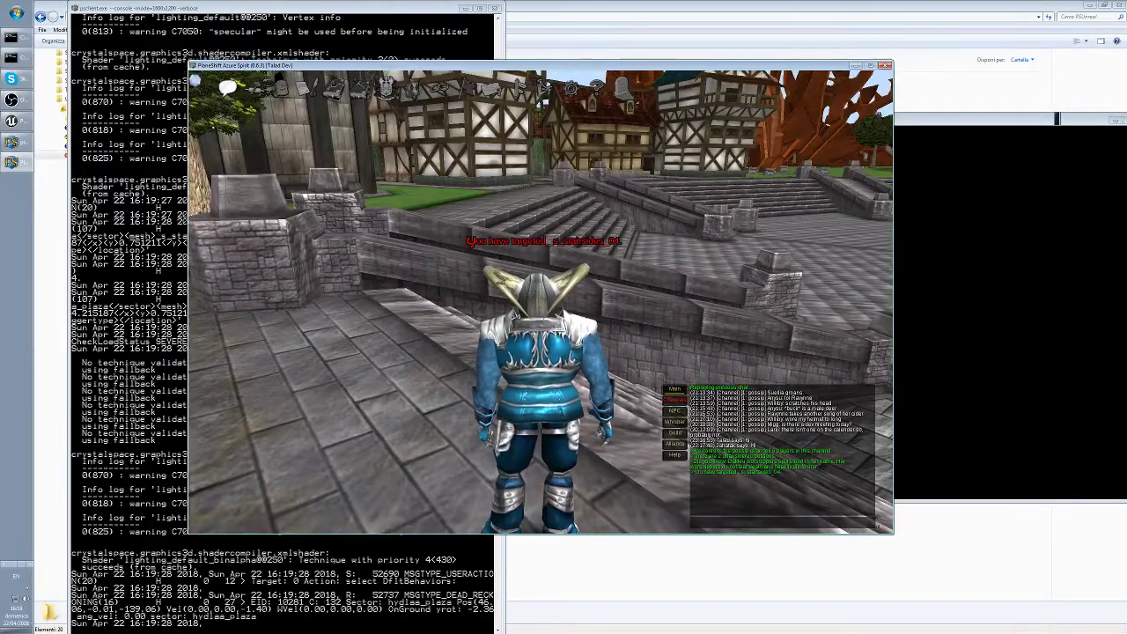
pyautogui.press('Left')
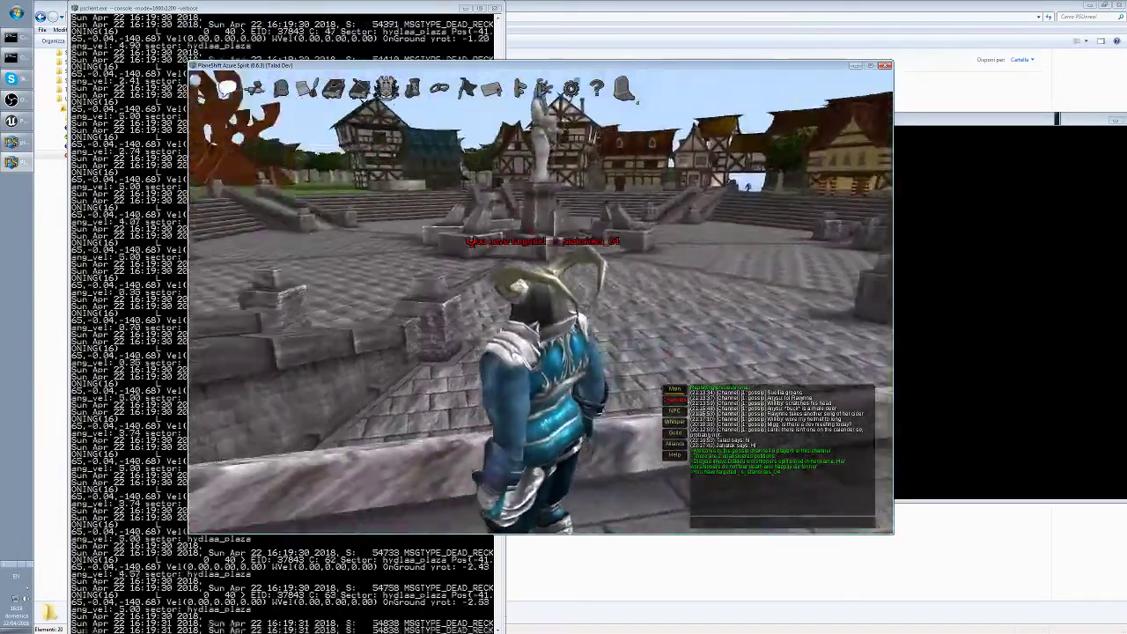
pyautogui.press('Left')
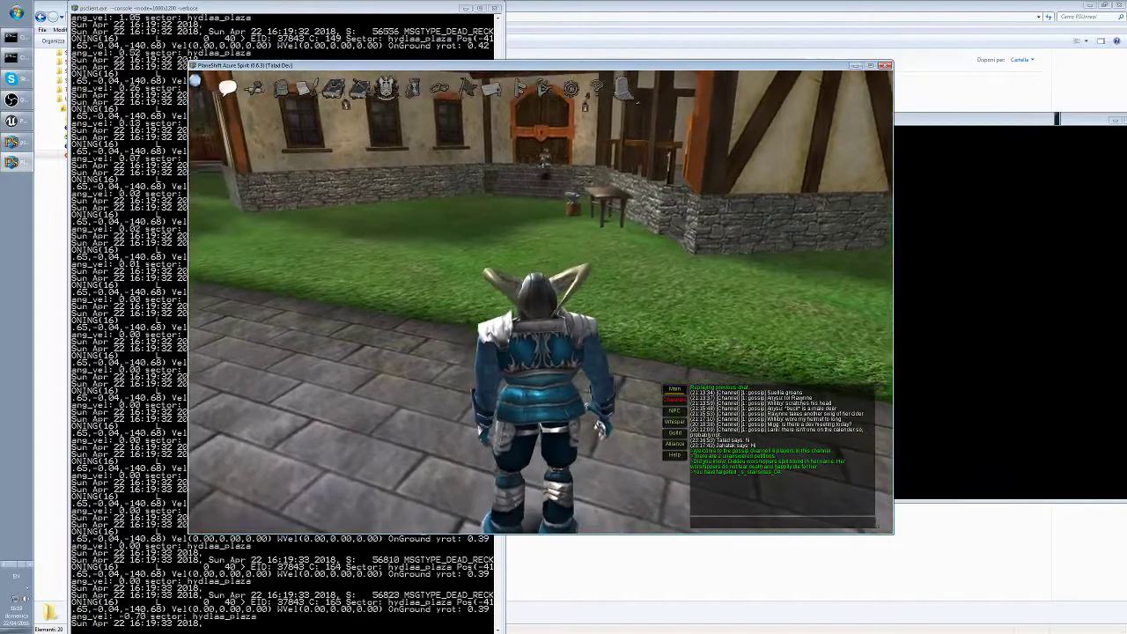
pyautogui.press('Left')
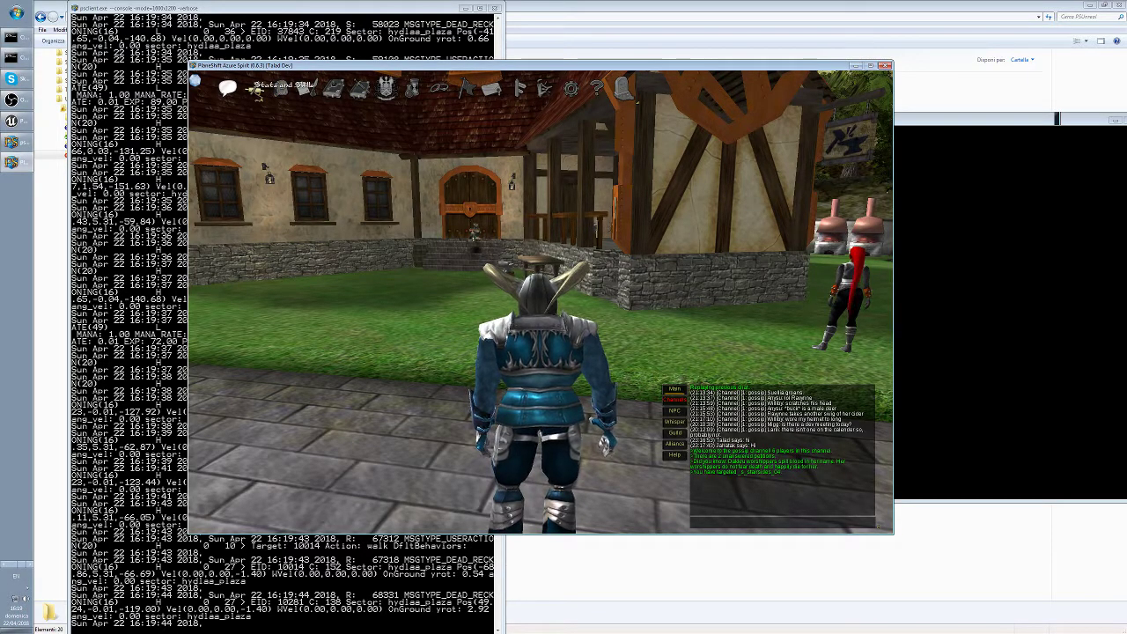
pyautogui.click(255, 90)
pyautogui.moveTo(357, 141); pyautogui.dragTo(360, 173)
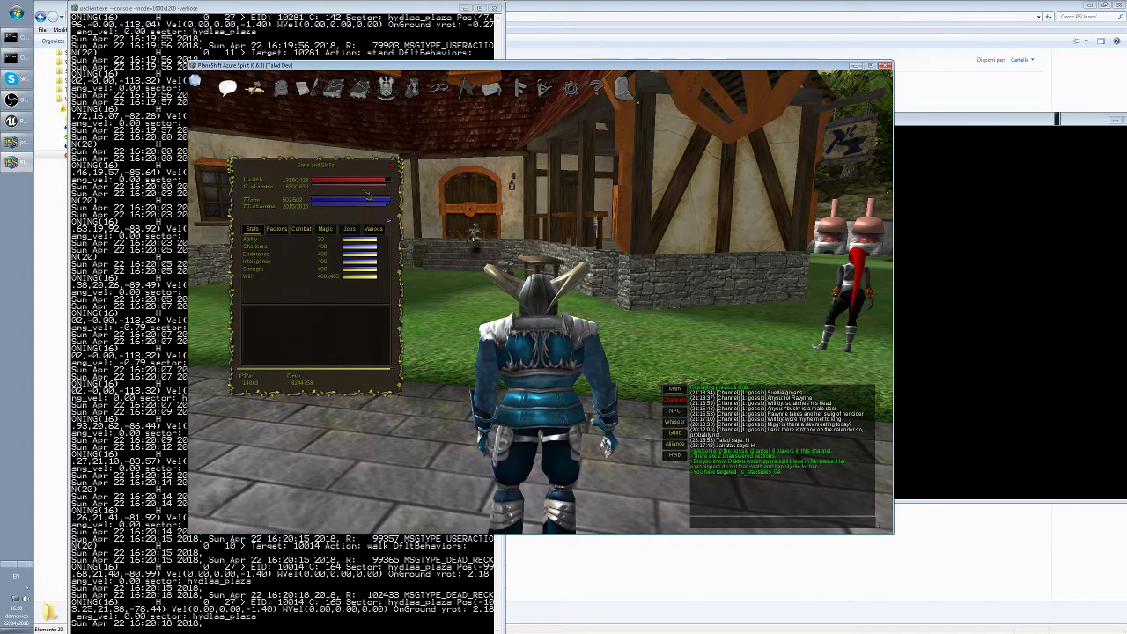
# Close Stats and Skills, open the Inventory with 'i', reposition it, then close it
pyautogui.click(393, 167)
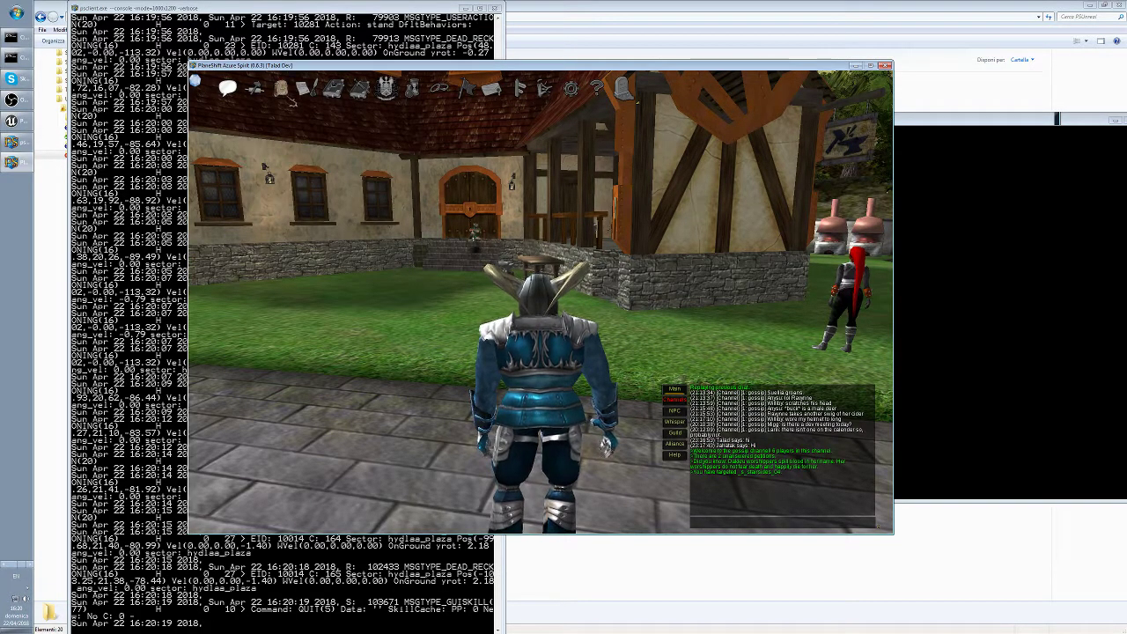
pyautogui.press('i')
pyautogui.moveTo(592, 160); pyautogui.dragTo(305, 251)
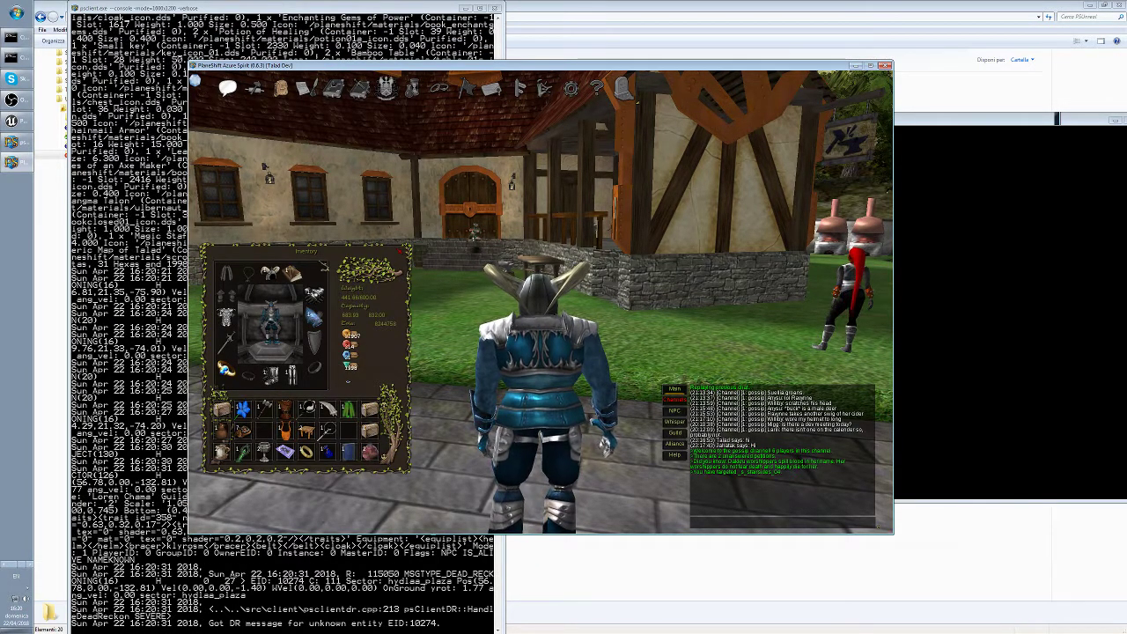
pyautogui.moveTo(322, 264)
pyautogui.mouseDown()
pyautogui.moveTo(405, 167)
pyautogui.moveTo(364, 219)
pyautogui.moveTo(374, 237)
pyautogui.moveTo(318, 265)
pyautogui.mouseUp()
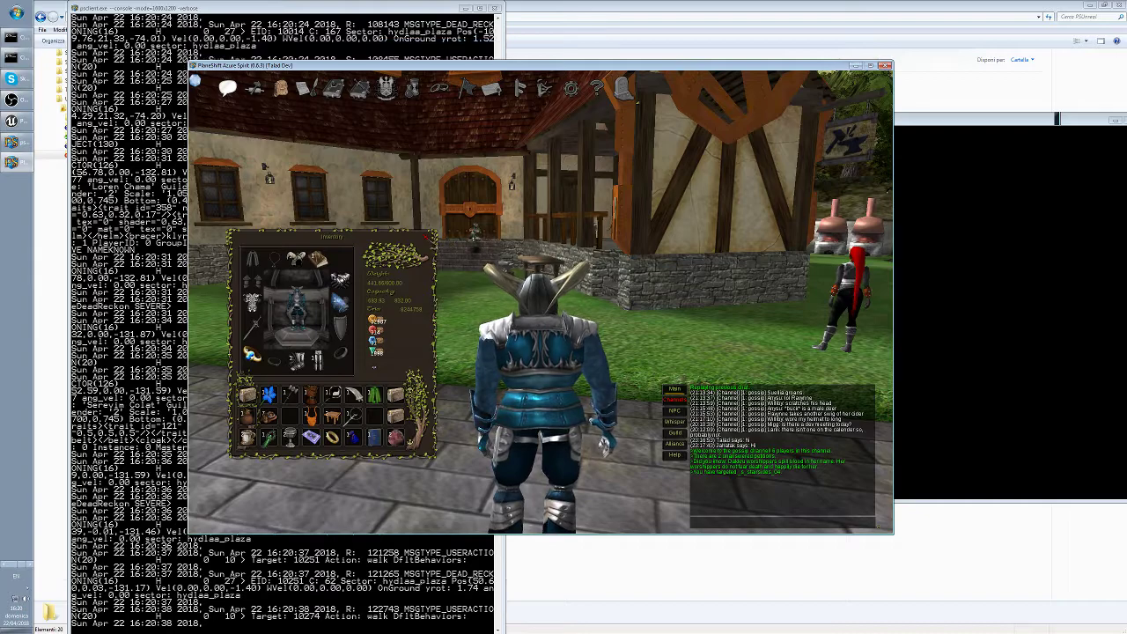
pyautogui.click(428, 236)
# Reopen Stats and Skills from the toolbar and drag it a bit lower and right
pyautogui.click(255, 89)
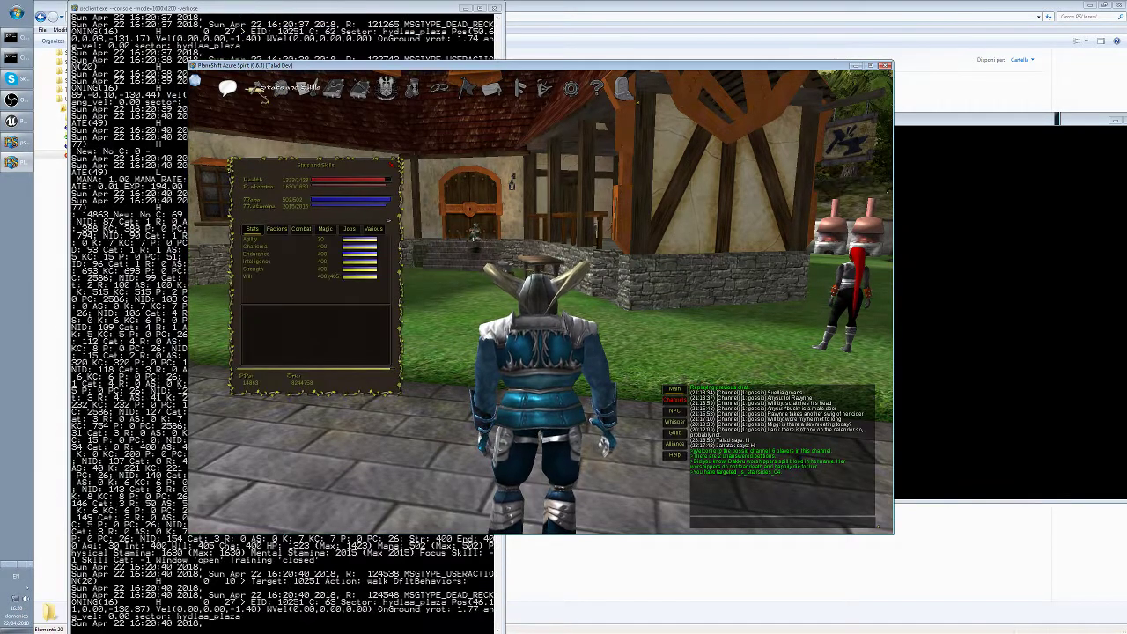
pyautogui.moveTo(357, 174); pyautogui.dragTo(377, 182)
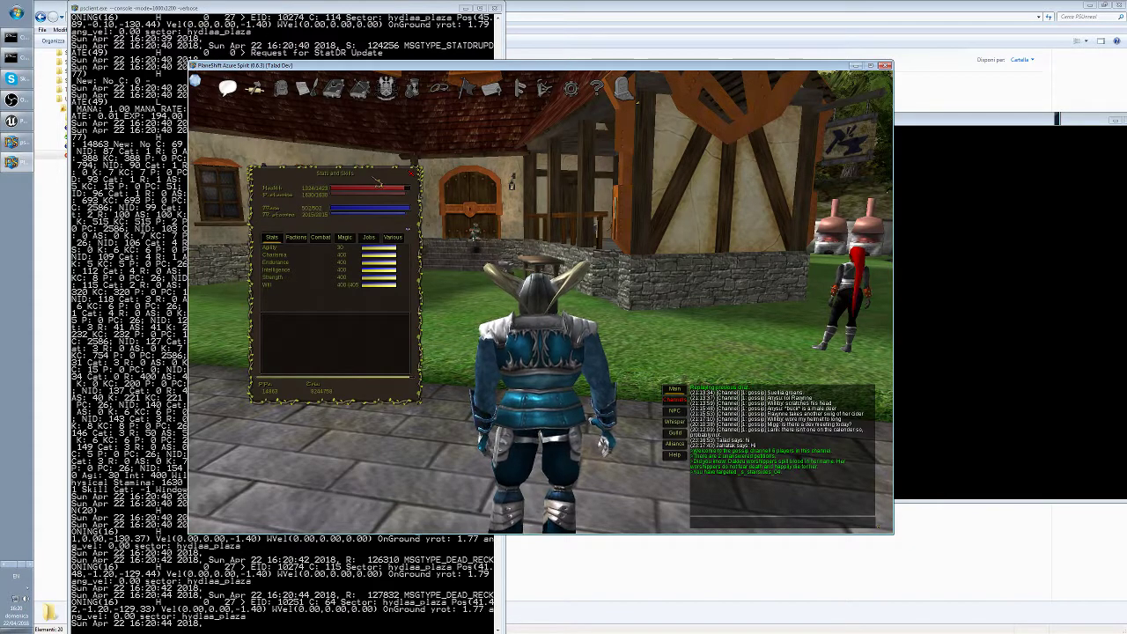
pyautogui.moveTo(377, 182); pyautogui.dragTo(374, 200)
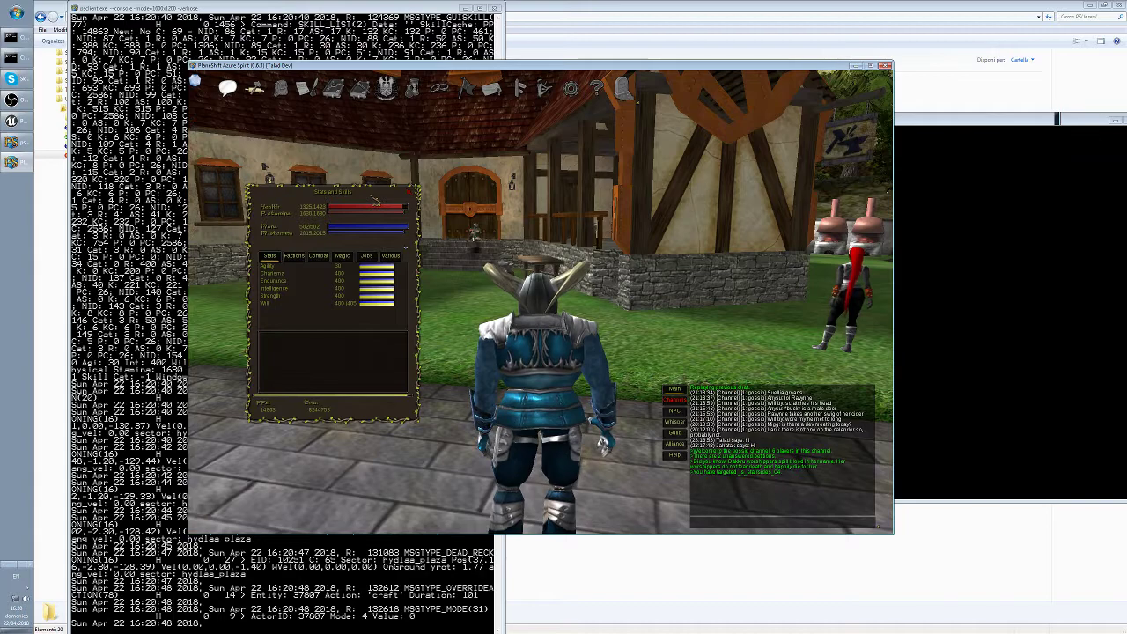
pyautogui.moveTo(376, 201); pyautogui.dragTo(375, 205)
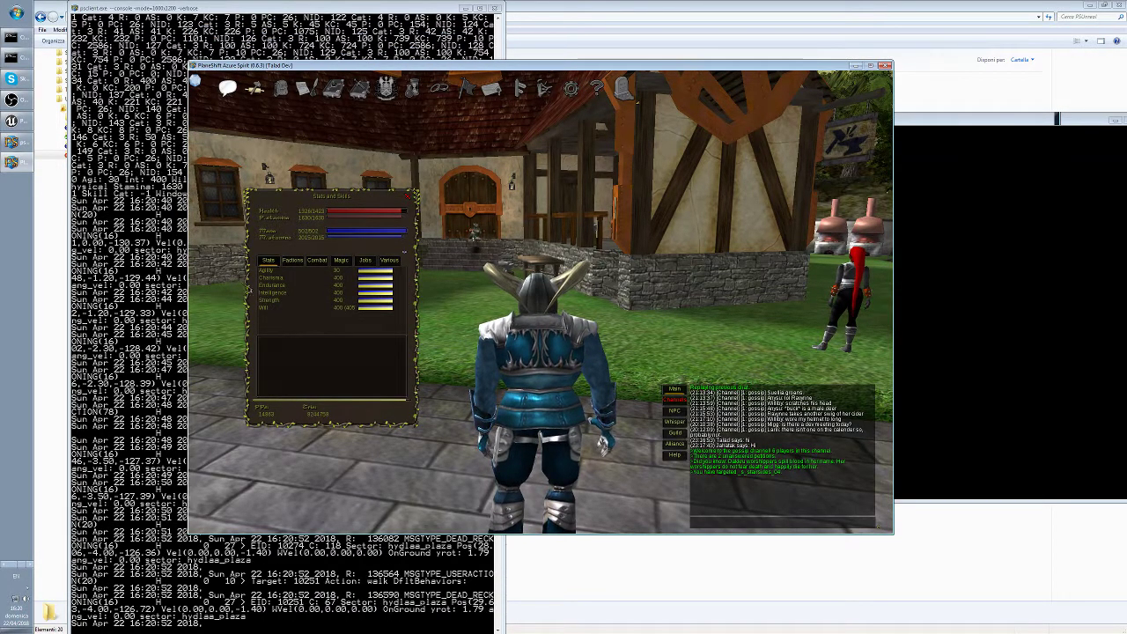
# Flip through the Factions, Stats, Combat, Magic and Various tabs
pyautogui.click(294, 262)
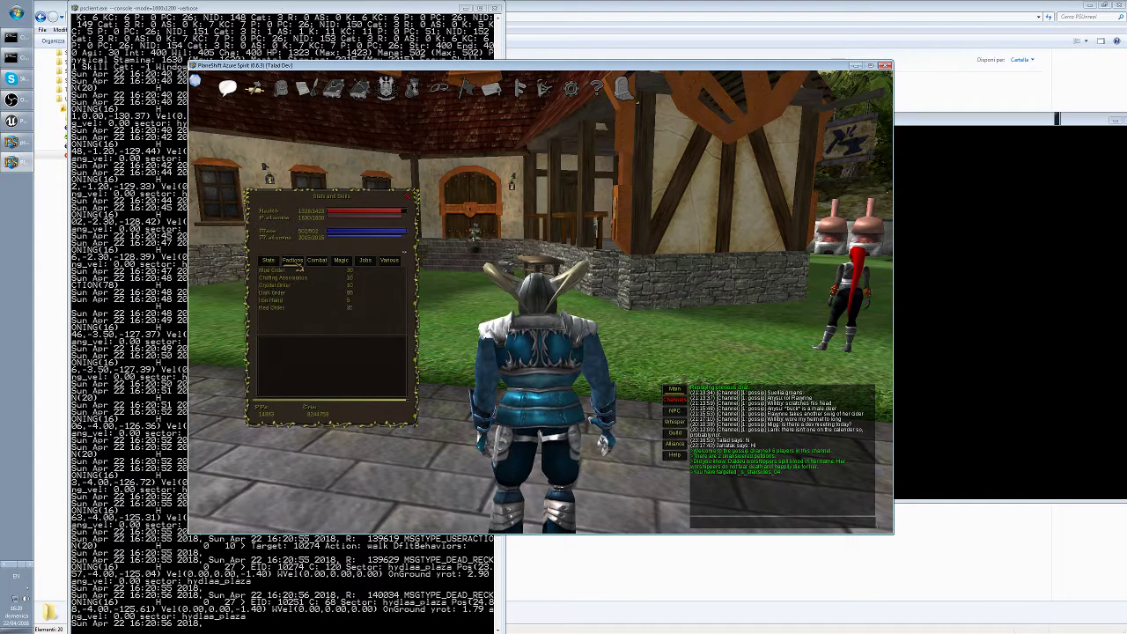
pyautogui.click(269, 260)
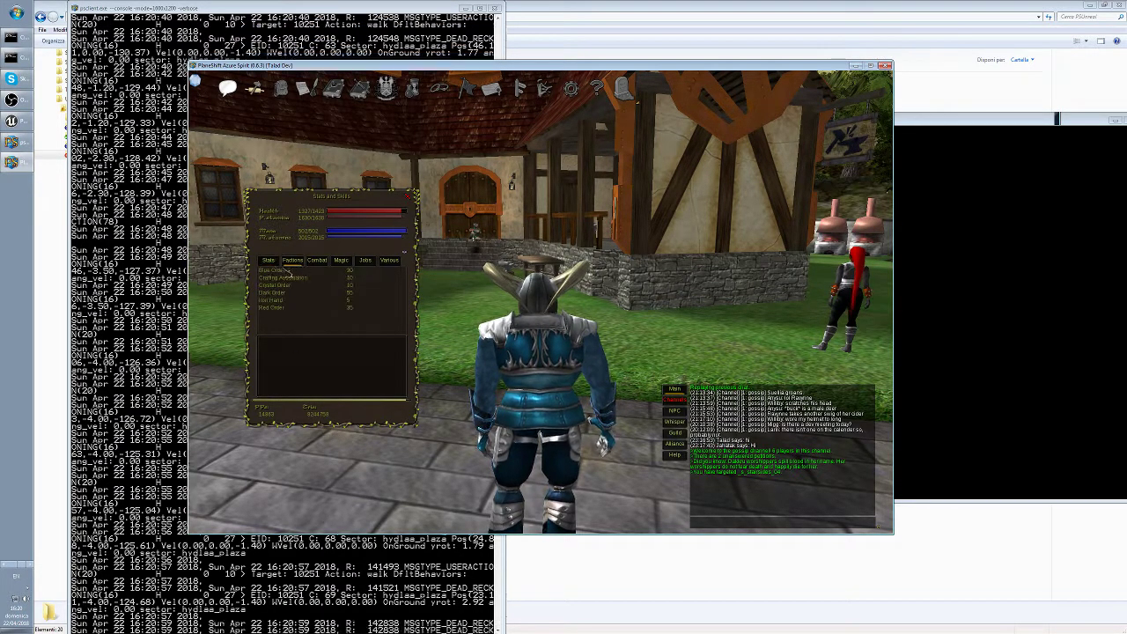
pyautogui.click(316, 261)
pyautogui.click(341, 260)
pyautogui.click(387, 261)
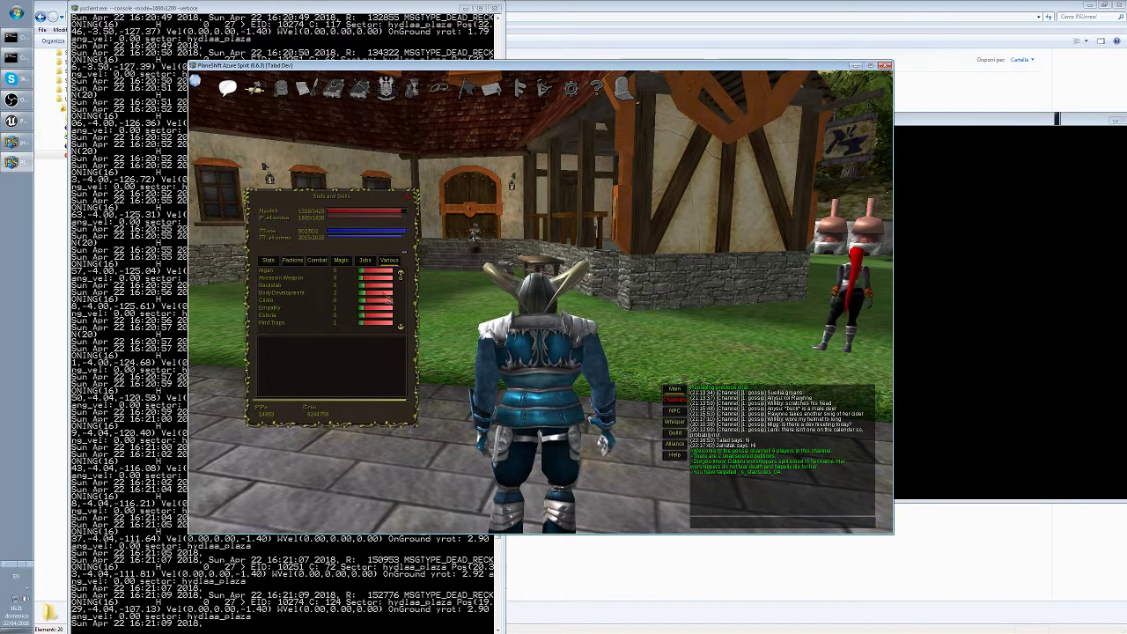
# Revisit Factions, Combat, Magic and Jobs, return to Stats, and shift the panel lower-right
pyautogui.click(296, 262)
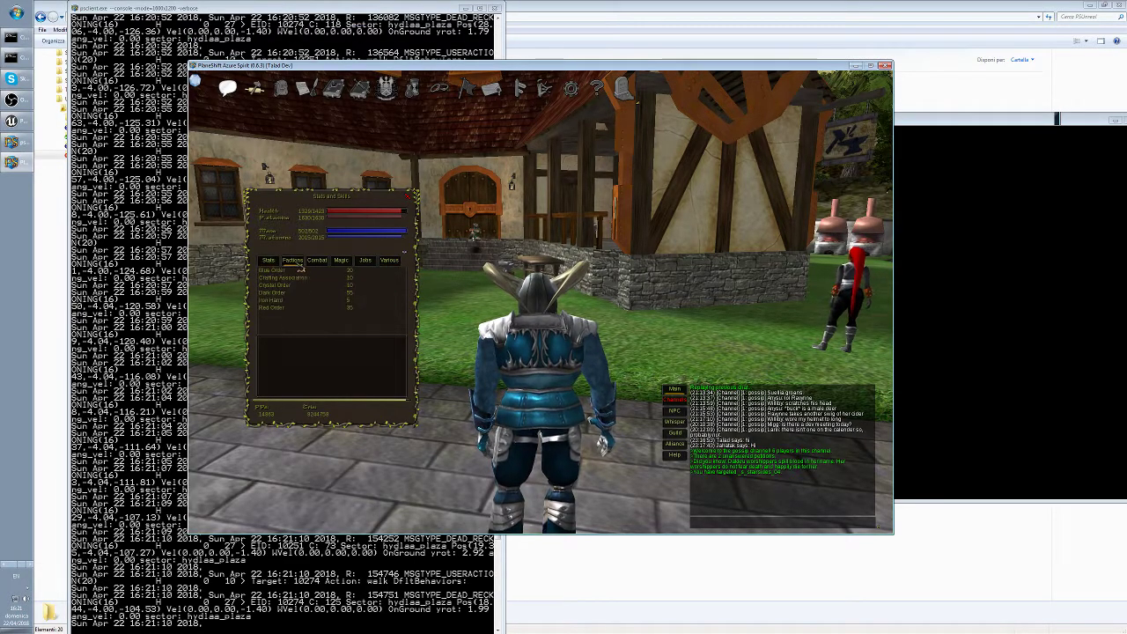
pyautogui.click(316, 263)
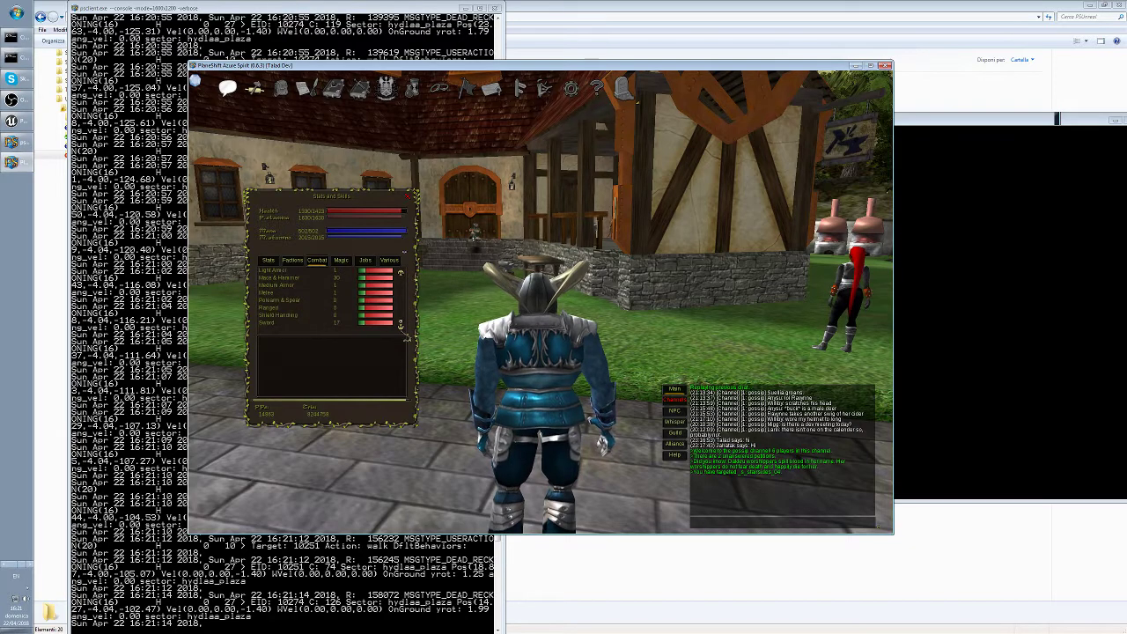
pyautogui.click(341, 262)
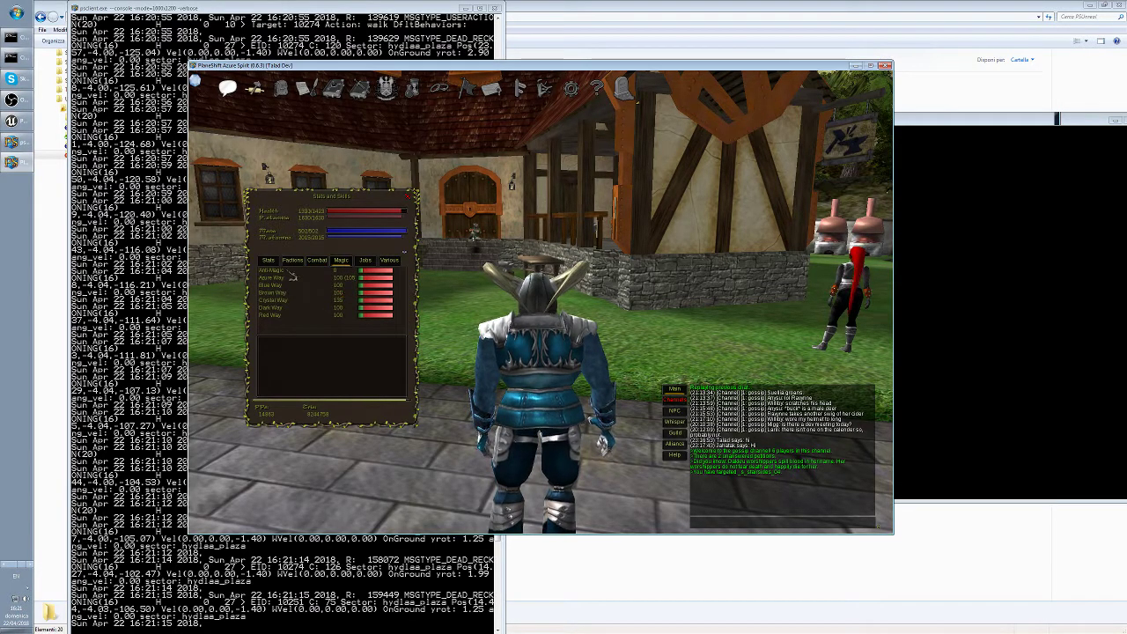
pyautogui.click(364, 260)
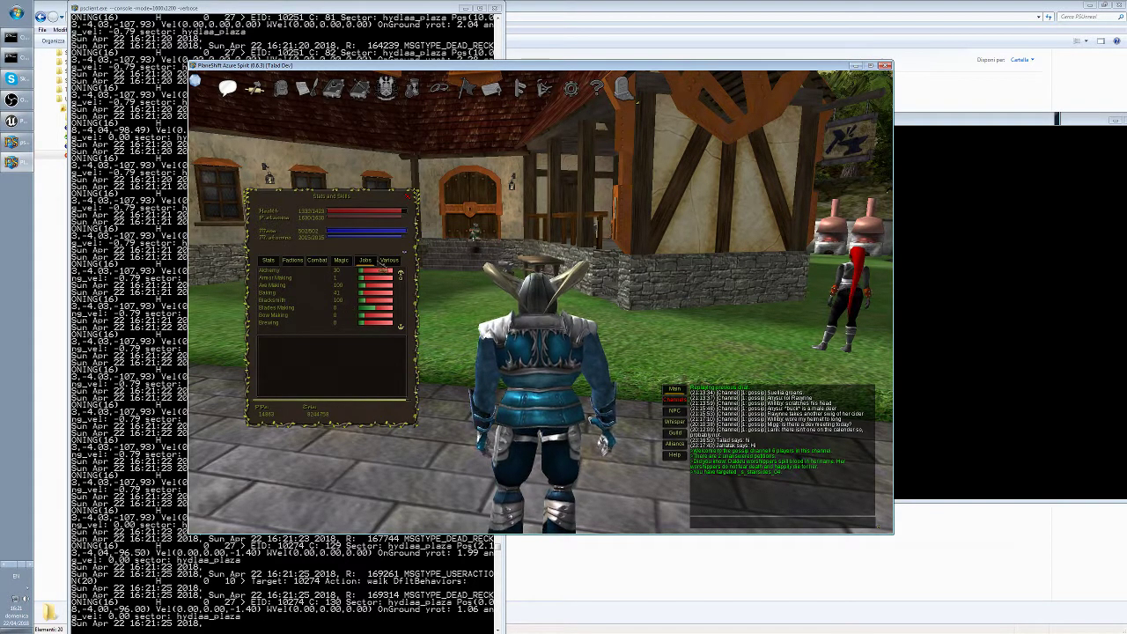
pyautogui.click(315, 261)
pyautogui.click(341, 260)
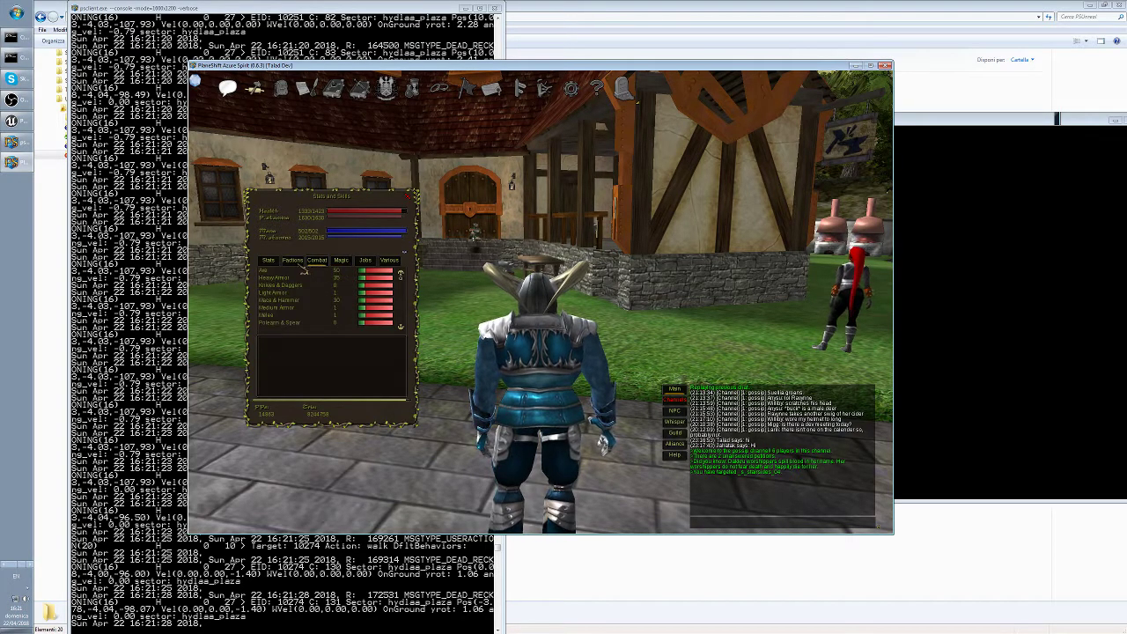
pyautogui.click(268, 261)
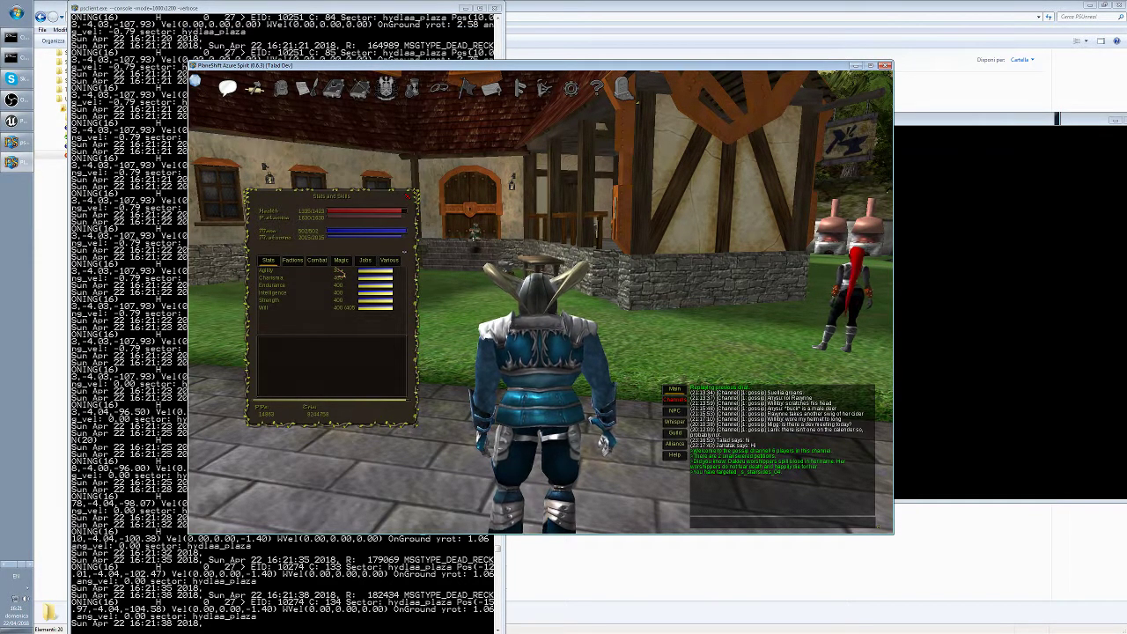
pyautogui.moveTo(334, 224); pyautogui.dragTo(355, 233)
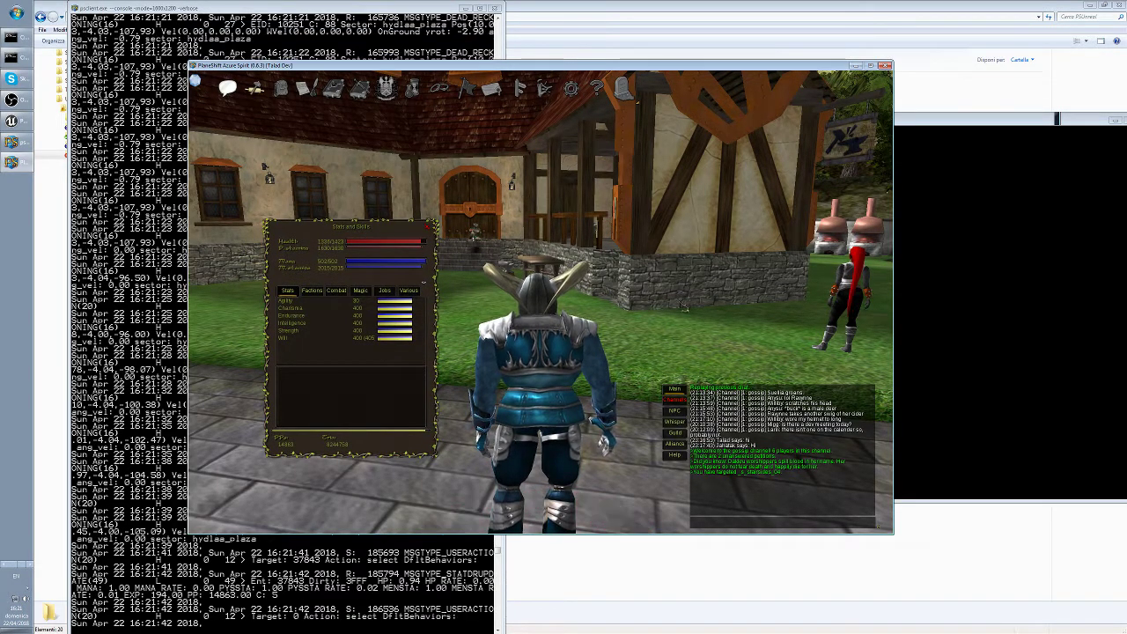
# Run the character across the plaza, turning toward the fountain and the grassy path
pyautogui.click(714, 310)
pyautogui.press('Left')
pyautogui.press('Up')
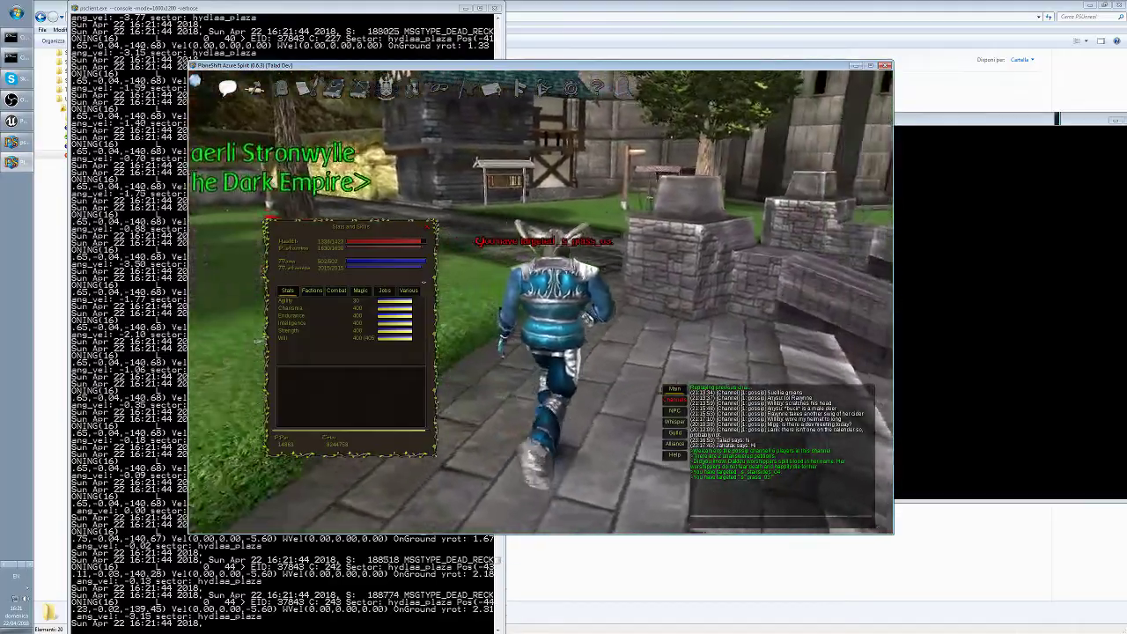
pyautogui.press('Left')
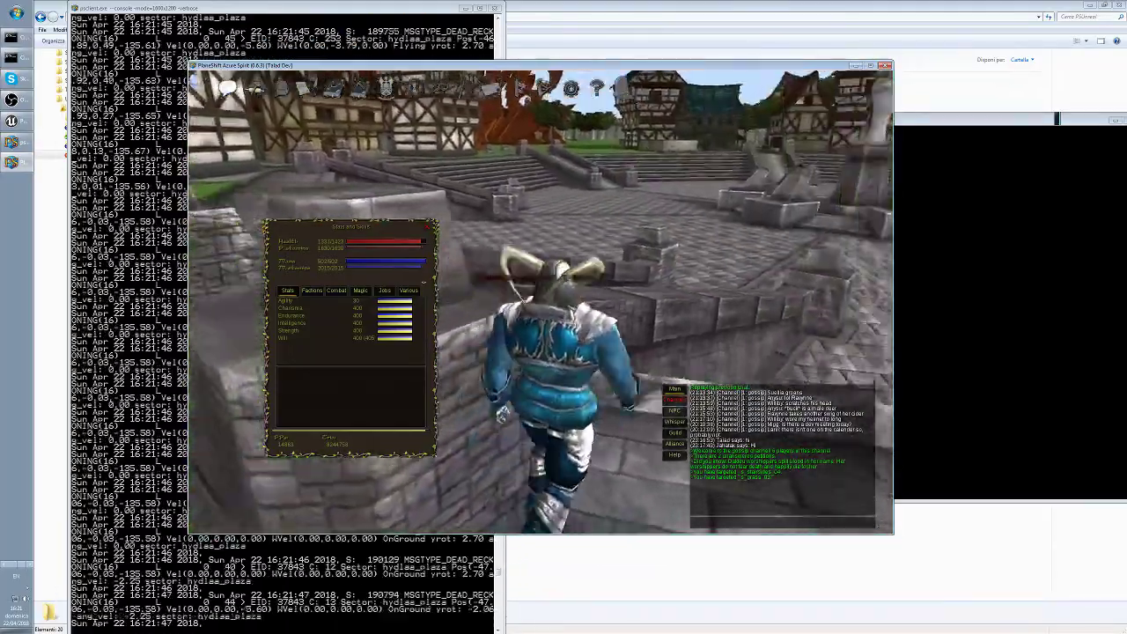
pyautogui.press('Right')
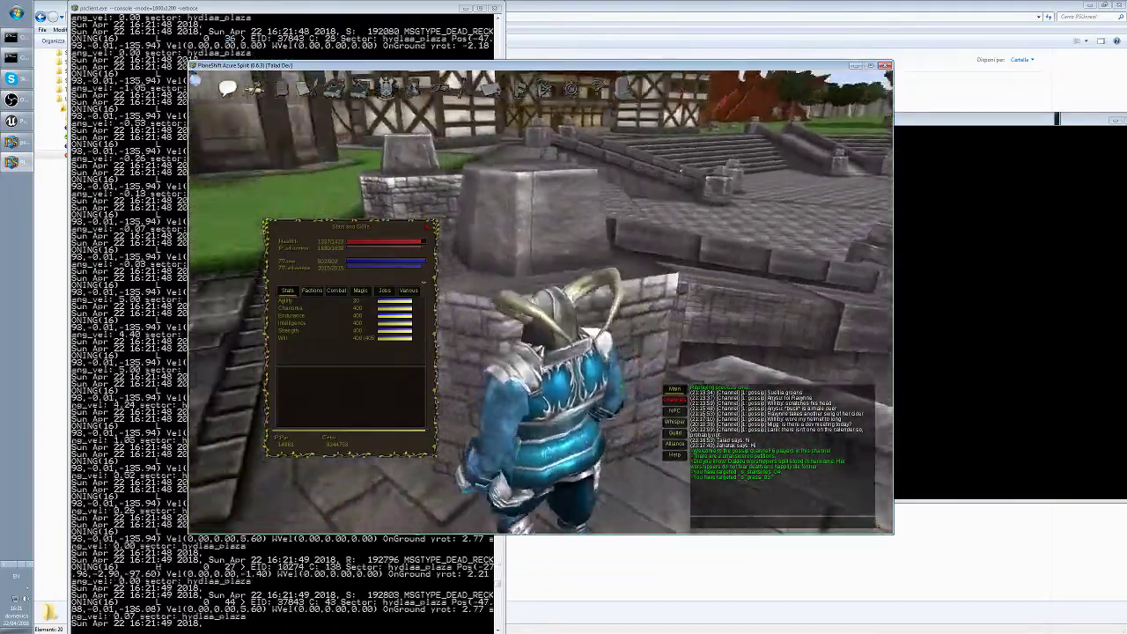
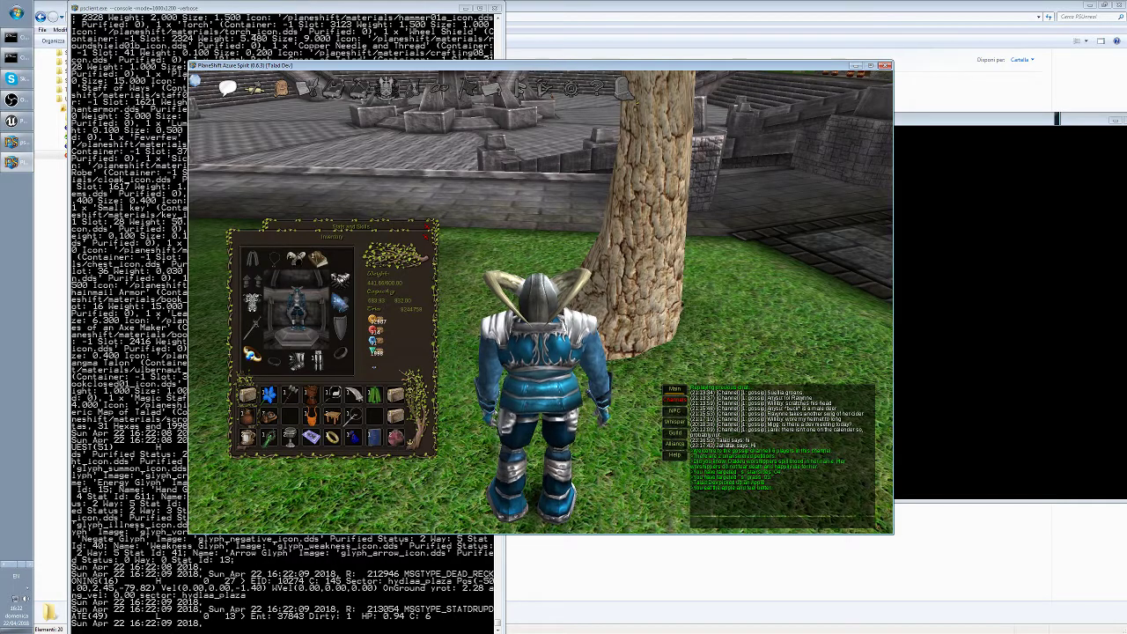
# Open the Stats and Skills window, close the inventory, and walk toward the timbered buildings
pyautogui.click(400, 241)
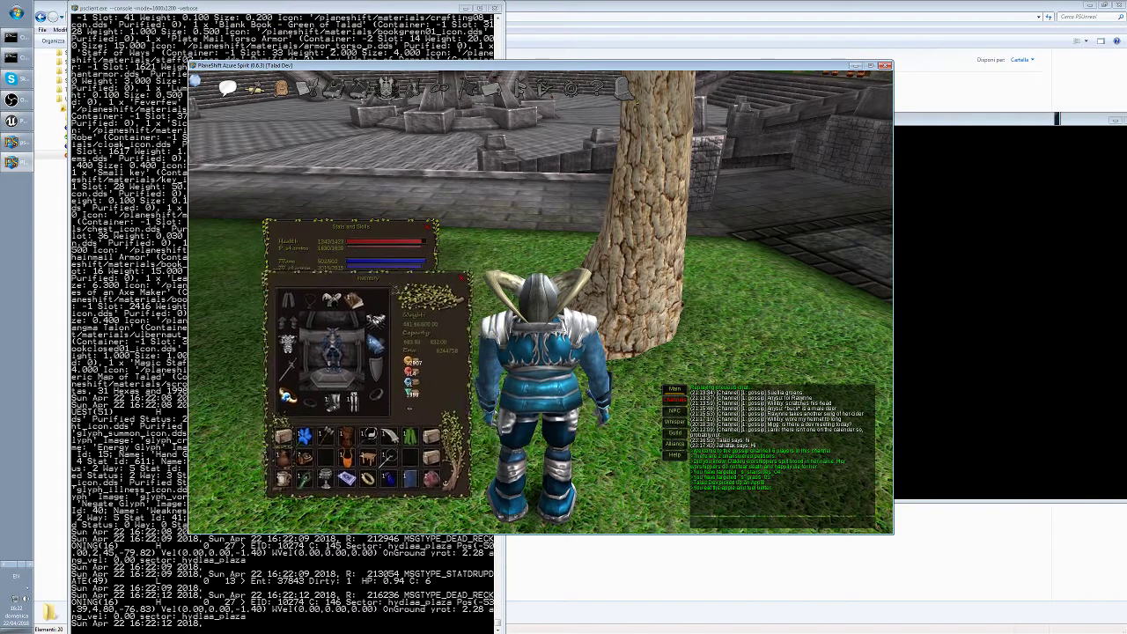
pyautogui.press('i')
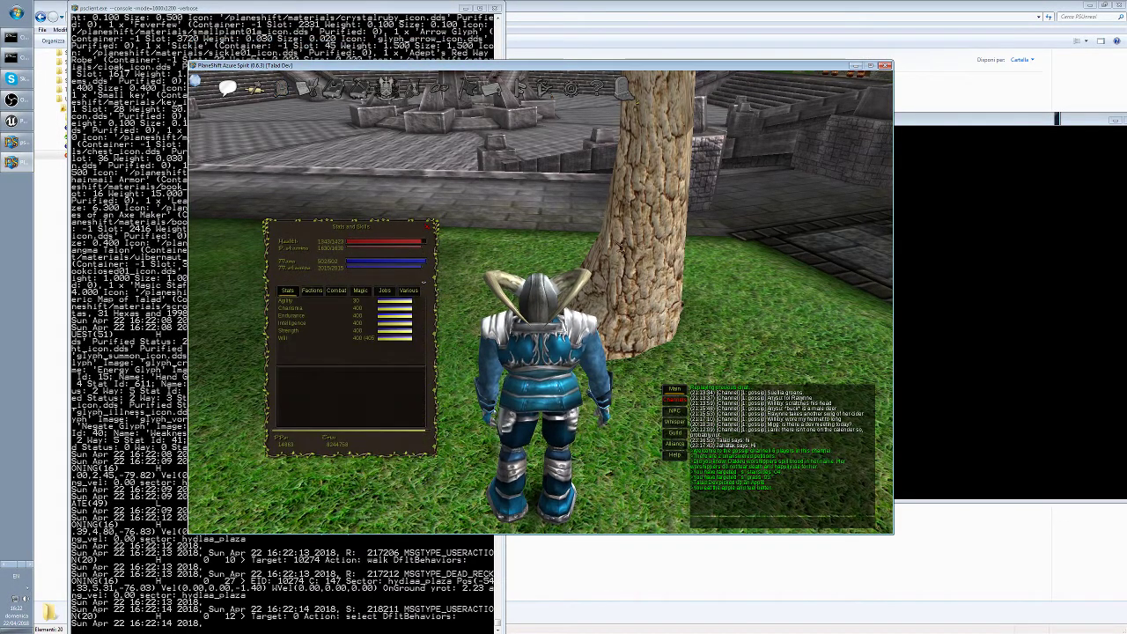
pyautogui.press('Left')
pyautogui.press('Right')
pyautogui.press('Up')
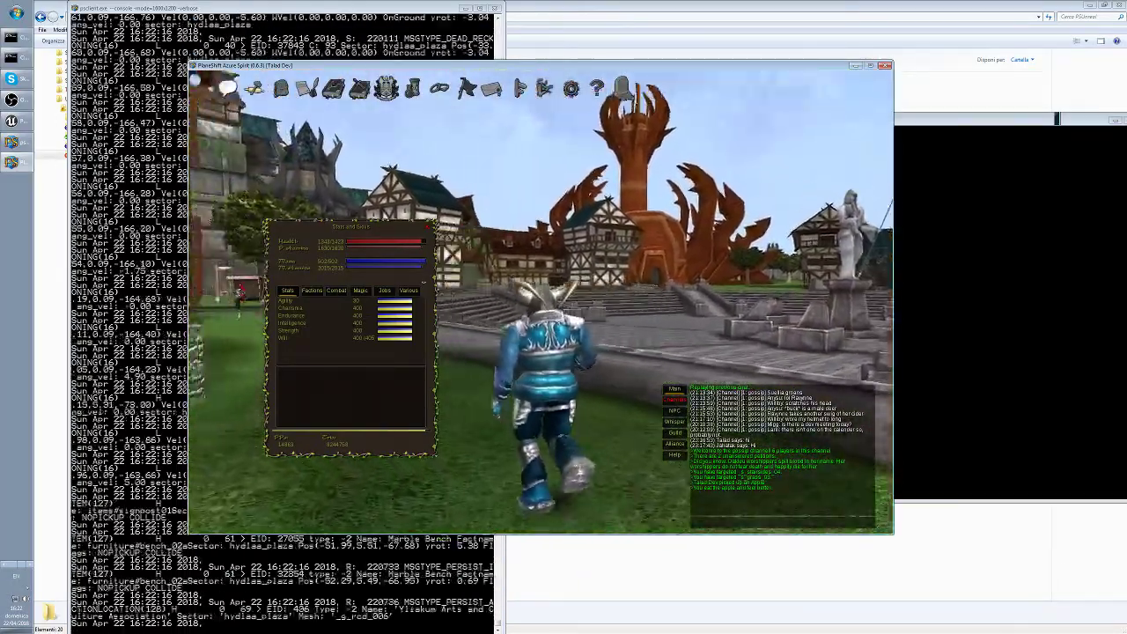
pyautogui.press('Left')
pyautogui.press('Left')
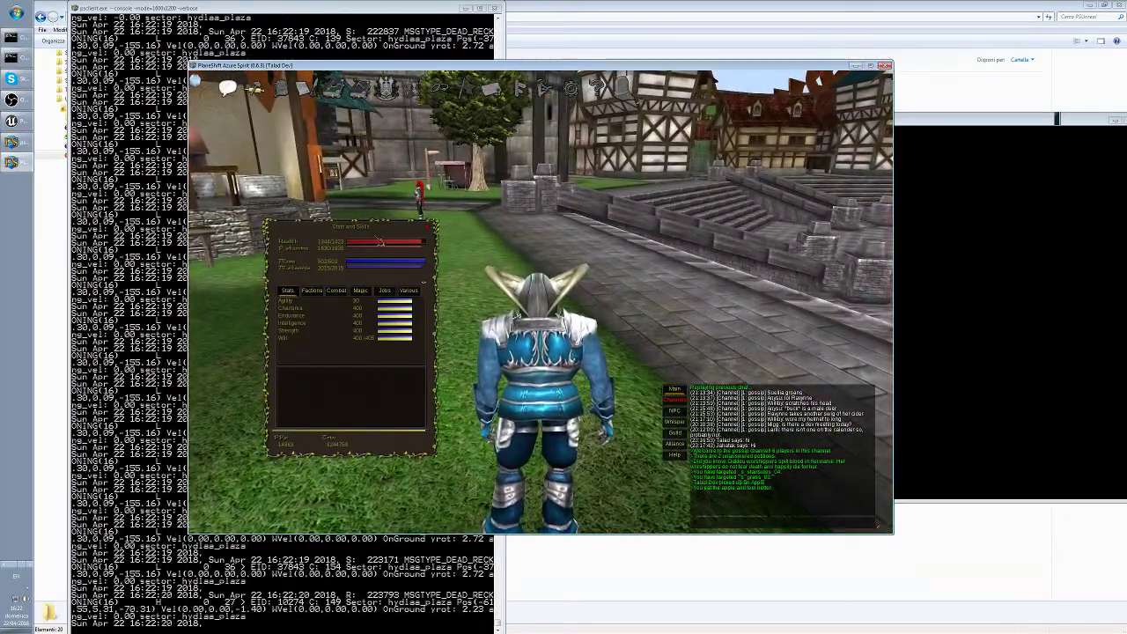
# Reposition the Stats and Skills window slightly down and to the left
pyautogui.moveTo(379, 242)
pyautogui.mouseDown()
pyautogui.moveTo(463, 307)
pyautogui.moveTo(513, 135)
pyautogui.moveTo(386, 229)
pyautogui.mouseUp()
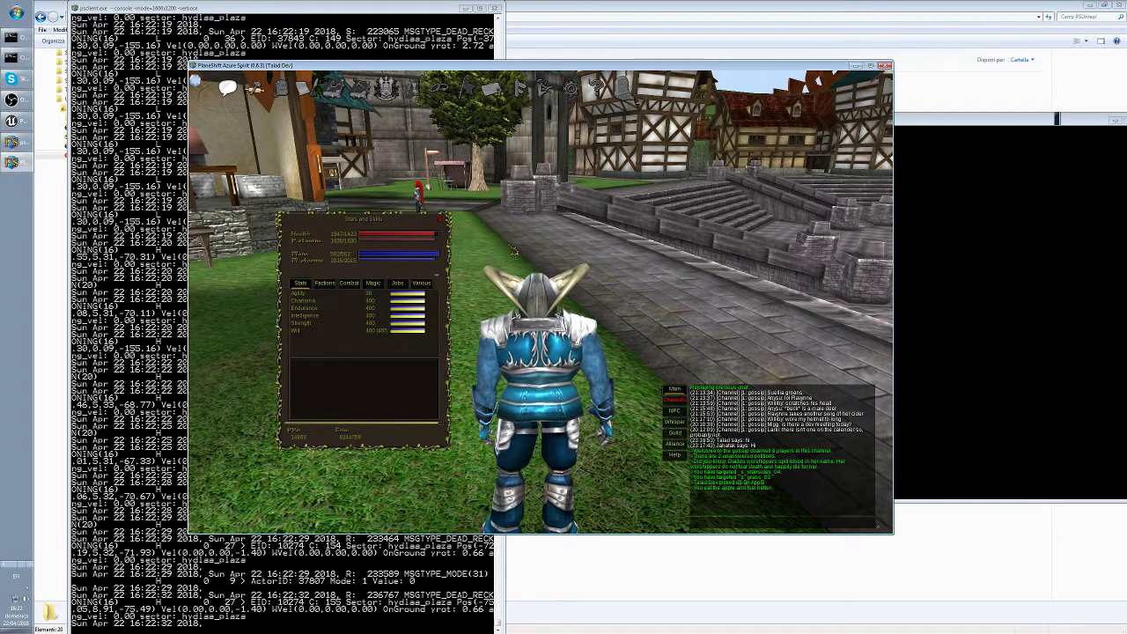
pyautogui.moveTo(384, 230)
pyautogui.mouseDown()
pyautogui.moveTo(399, 230)
pyautogui.moveTo(384, 243)
pyautogui.mouseUp()
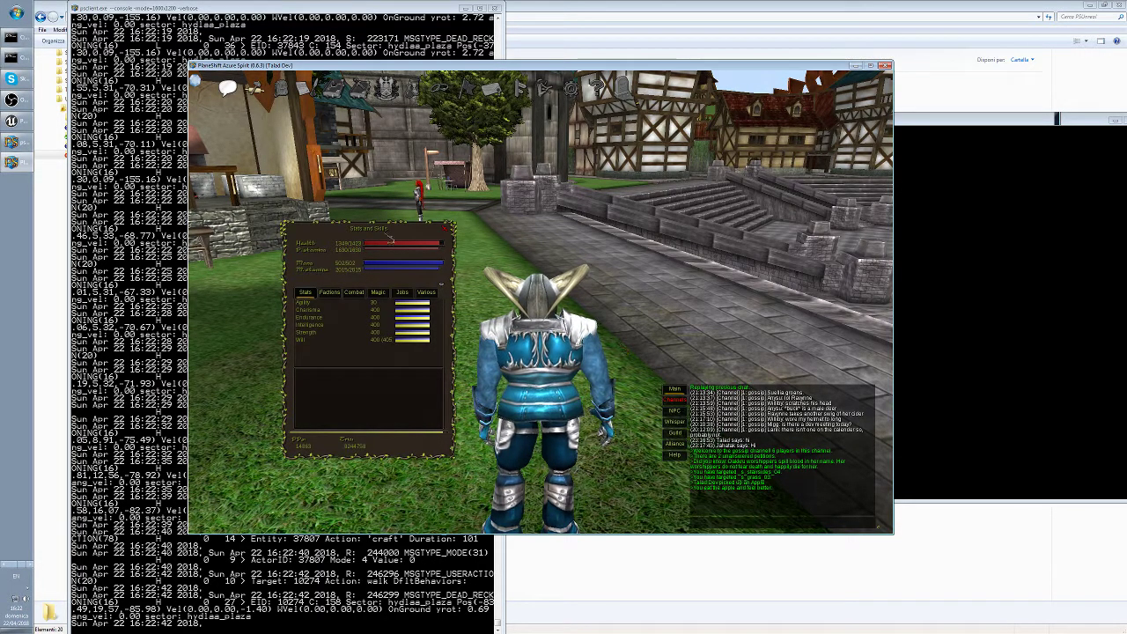
pyautogui.moveTo(390, 237); pyautogui.dragTo(360, 256)
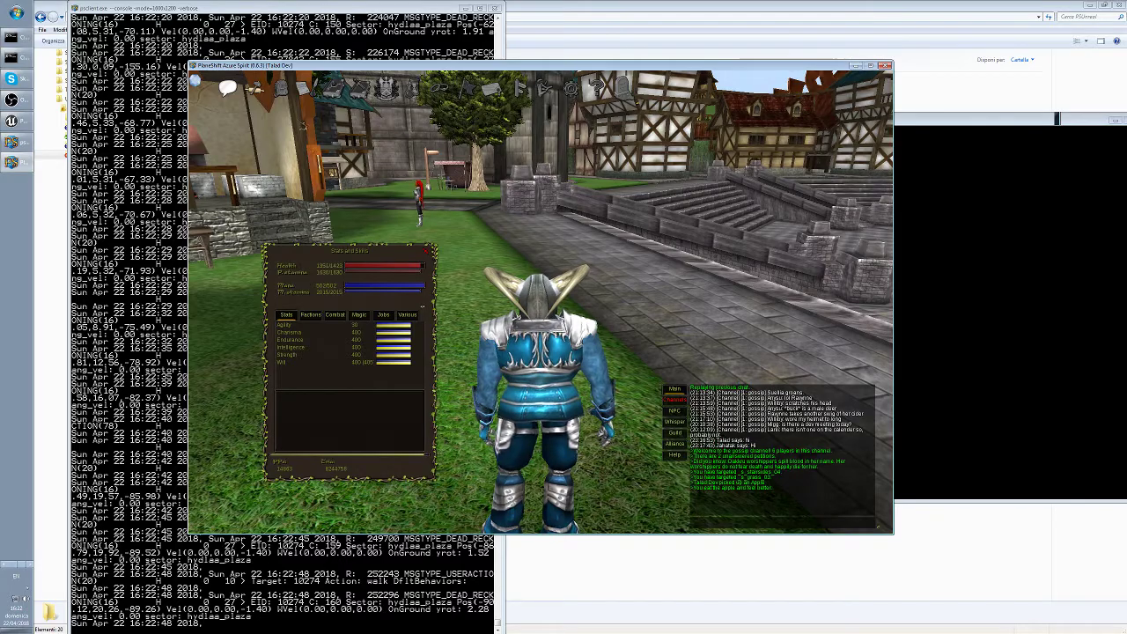
# Target the grass in front of the character, then run toward the tavern and turn back to the plaza
pyautogui.click(568, 282)
pyautogui.click(568, 282)
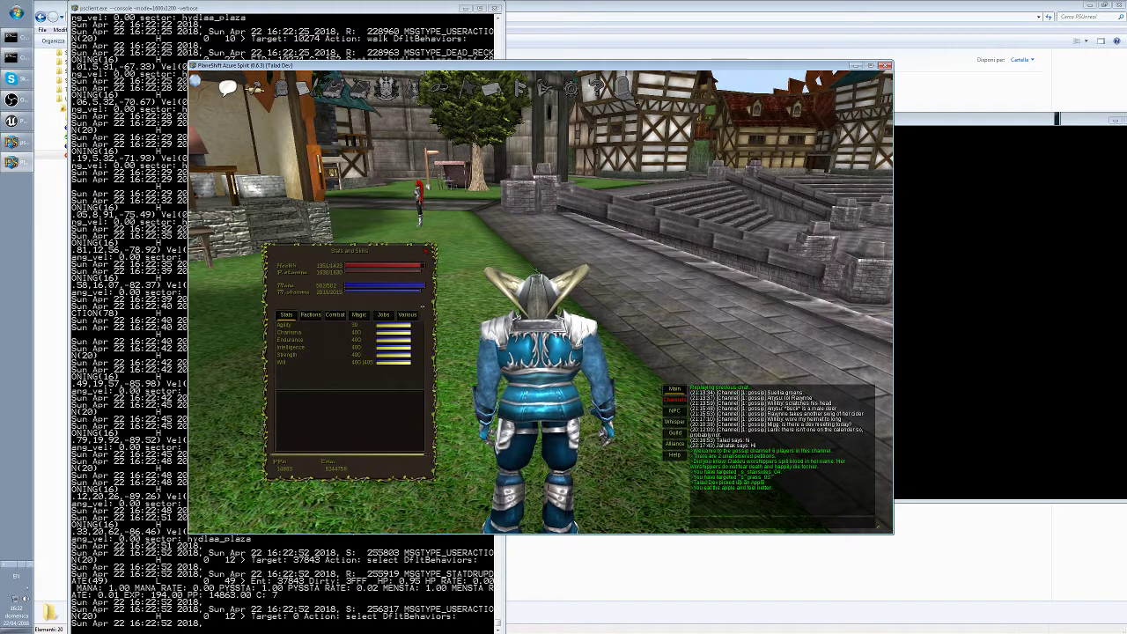
pyautogui.click(568, 282)
pyautogui.press('Left')
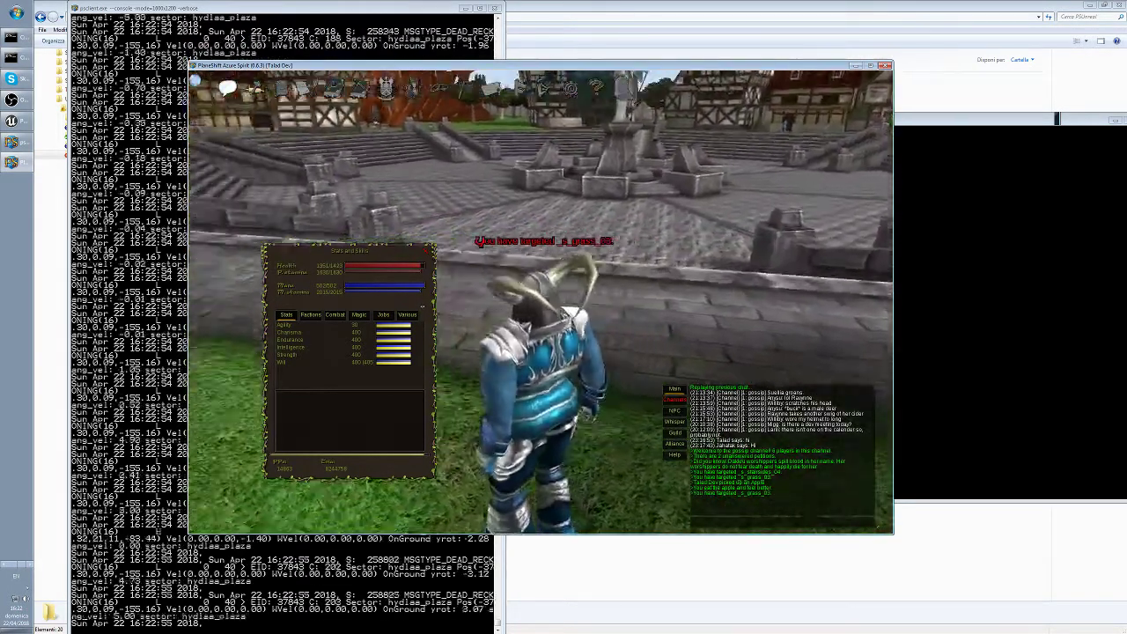
pyautogui.press('Left')
pyautogui.press('Up')
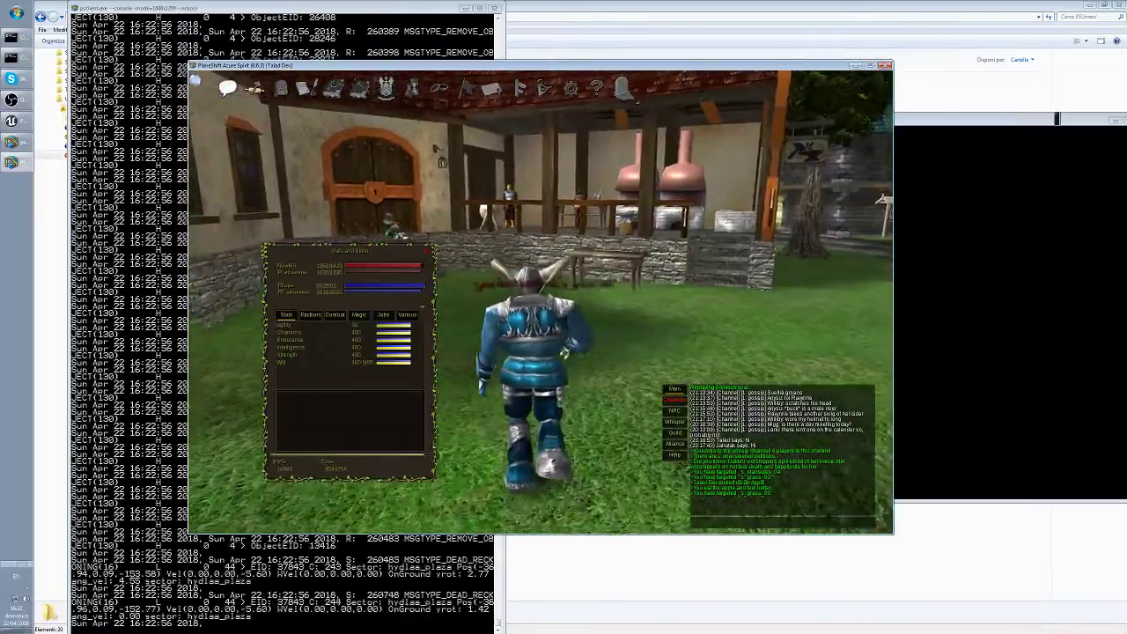
pyautogui.press('Right')
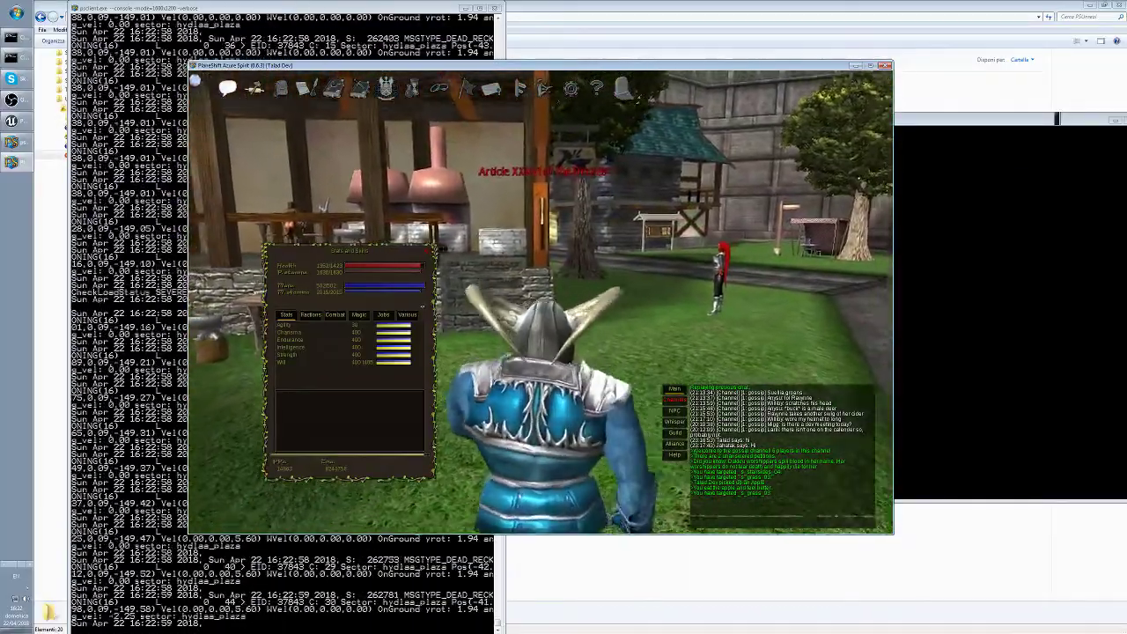
pyautogui.press('Right')
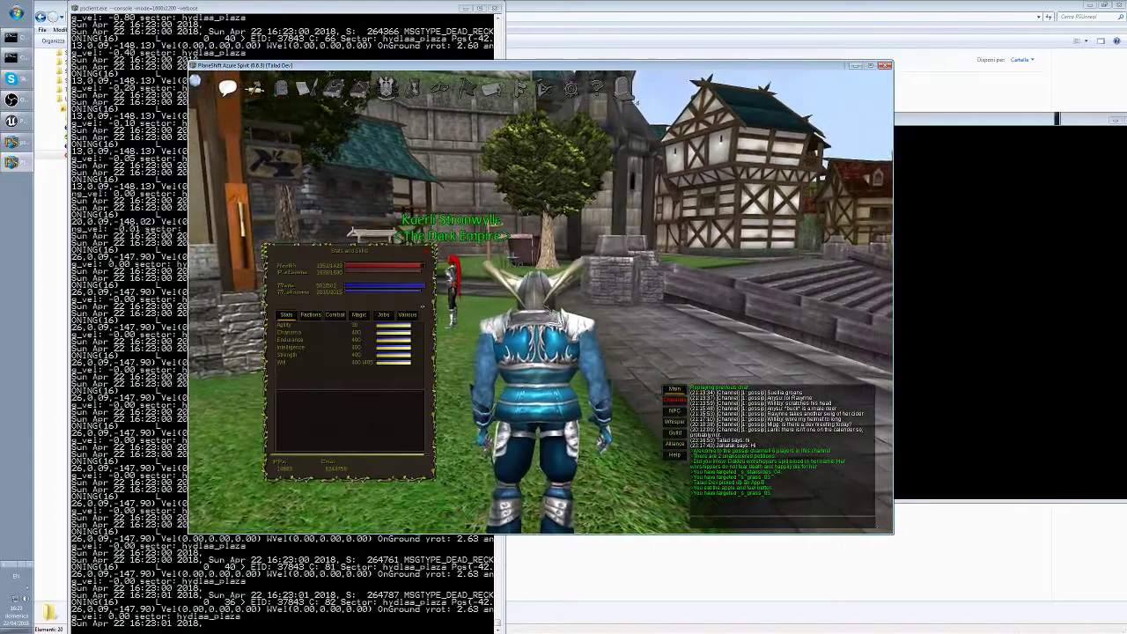
# Step through the skill category tabs to view Jobs levels, then return to the attribute list
pyautogui.moveTo(348, 250); pyautogui.dragTo(354, 211)
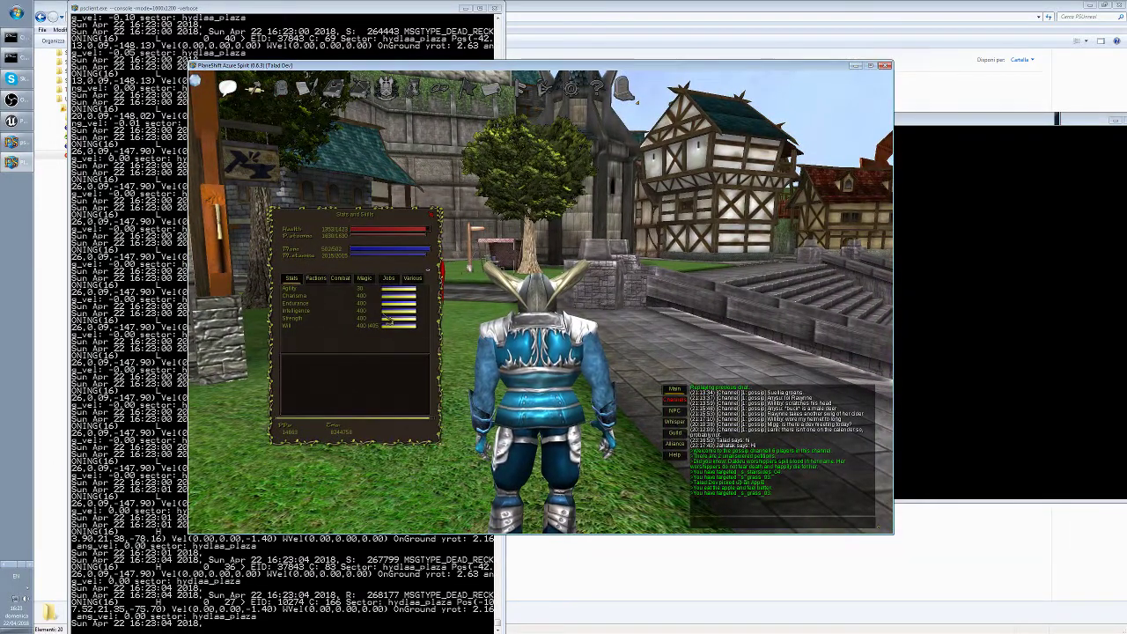
pyautogui.click(319, 280)
pyautogui.click(340, 280)
pyautogui.click(363, 280)
pyautogui.click(389, 280)
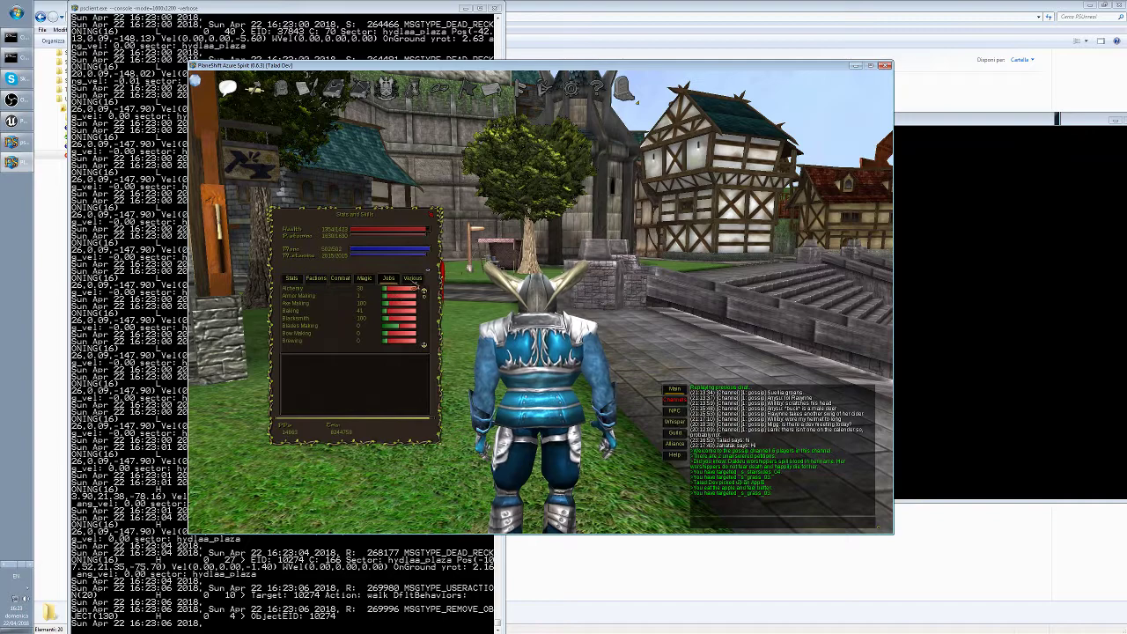
pyautogui.click(292, 280)
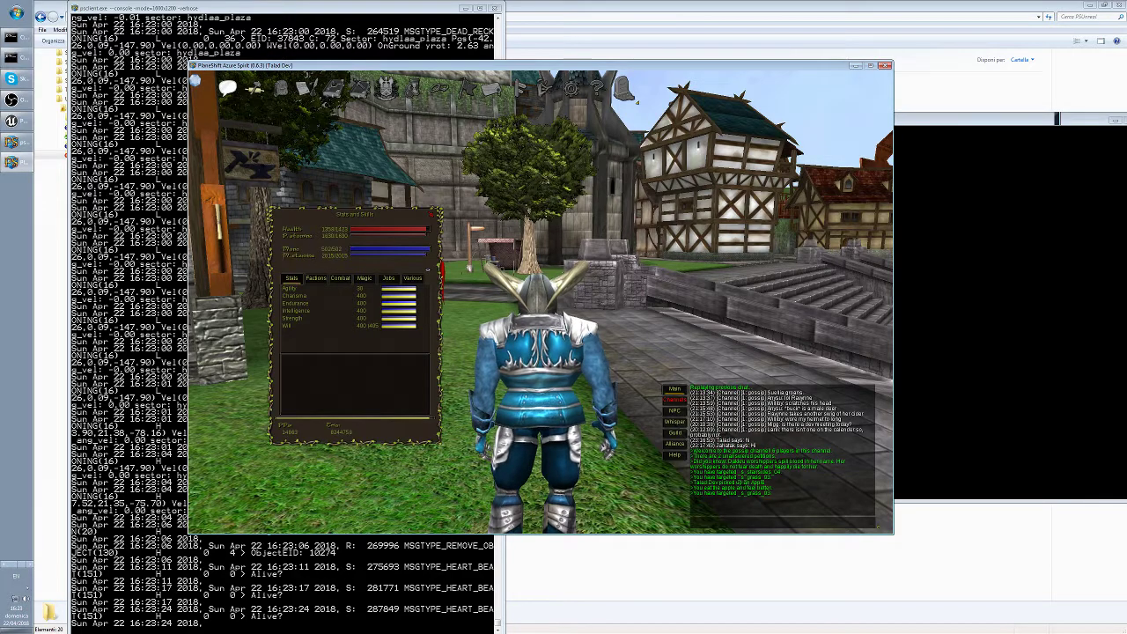
# Toggle attack on the current target and nudge the Stats and Skills window into place
pyautogui.click(411, 89)
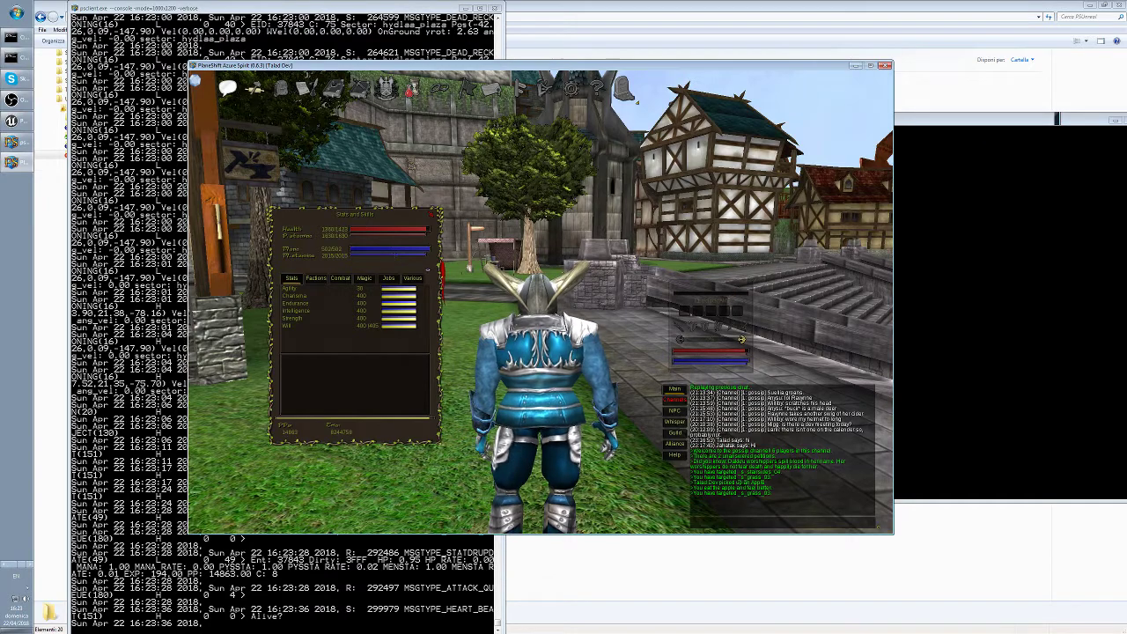
pyautogui.moveTo(323, 247); pyautogui.dragTo(345, 222)
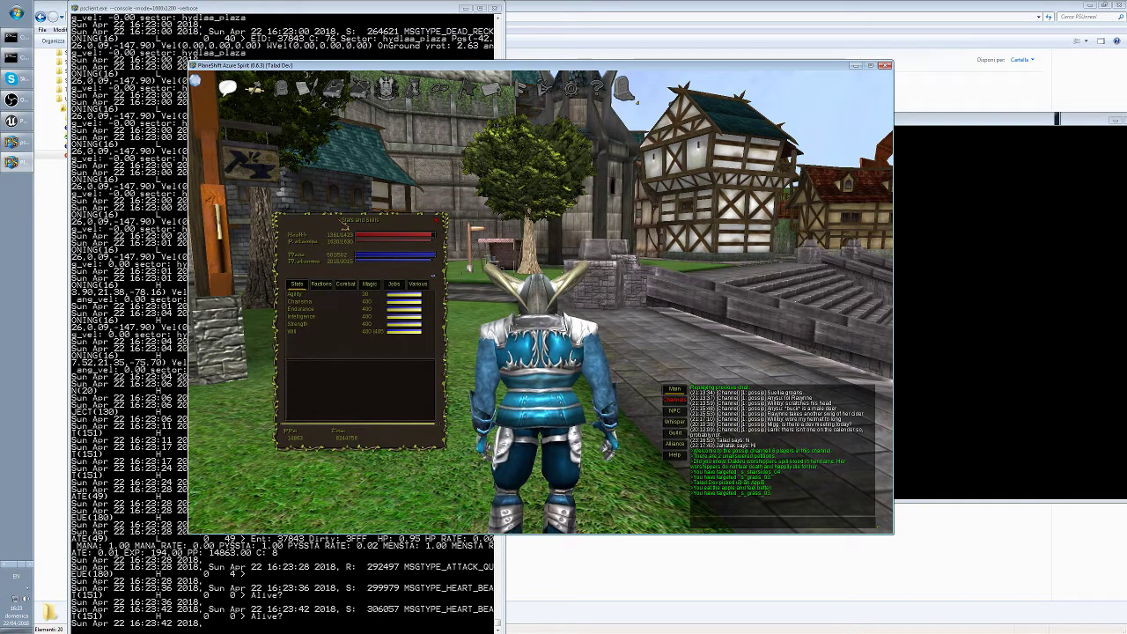
pyautogui.moveTo(361, 224); pyautogui.dragTo(354, 220)
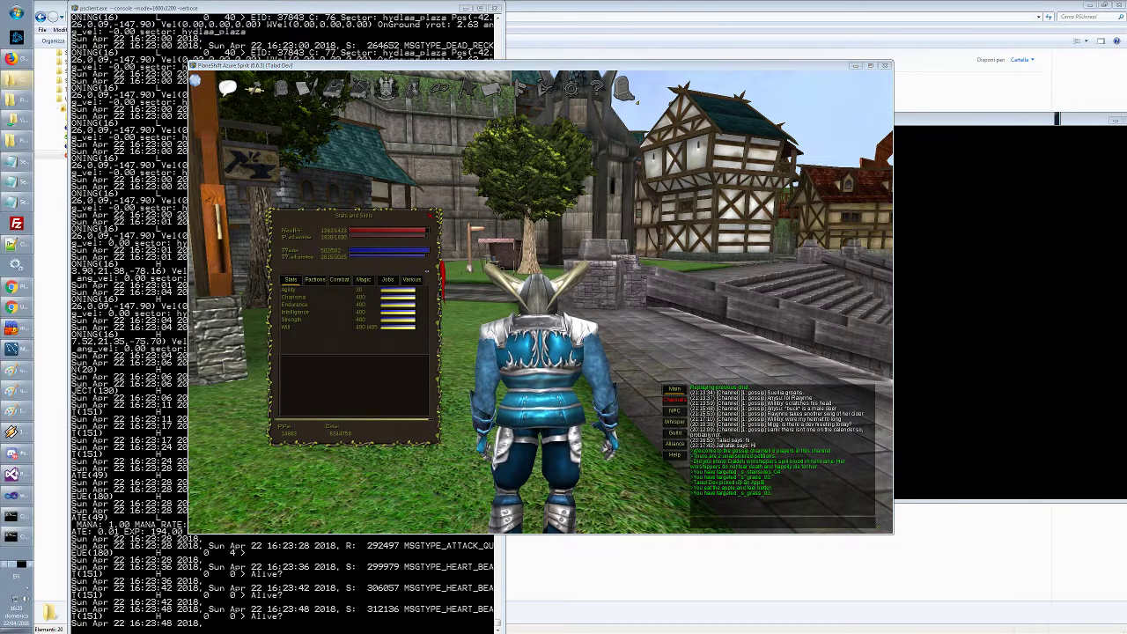
# Capture the game screen and paste the screenshot into a maximized Paint window
pyautogui.click(14, 411)
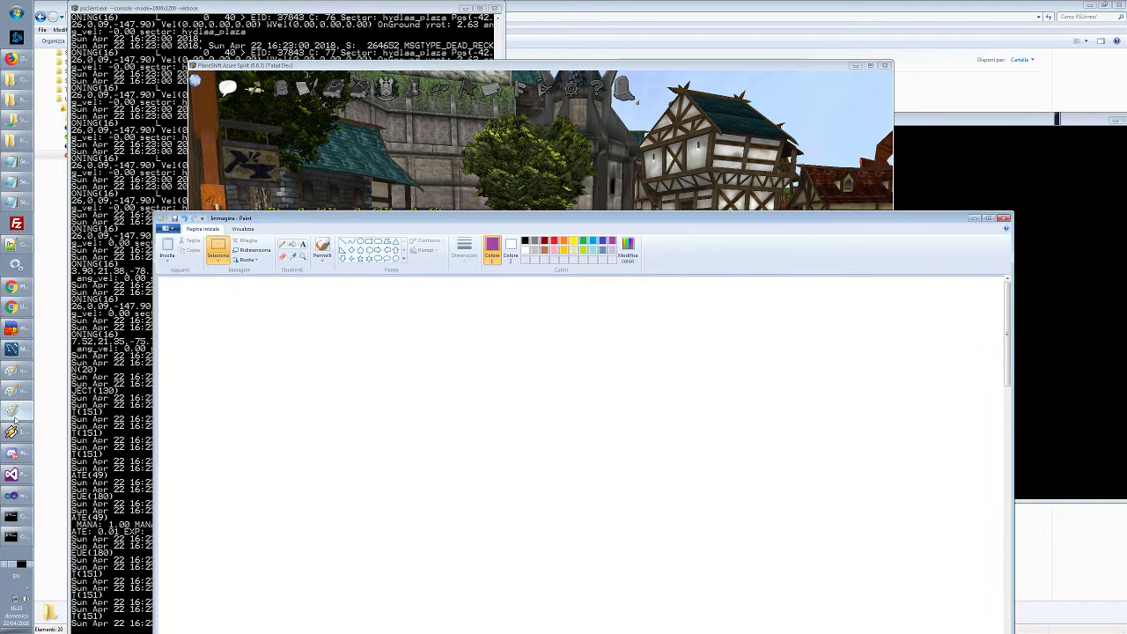
pyautogui.moveTo(292, 229)
pyautogui.mouseDown()
pyautogui.moveTo(618, 74)
pyautogui.moveTo(572, 139)
pyautogui.mouseUp()
pyautogui.click(343, 186)
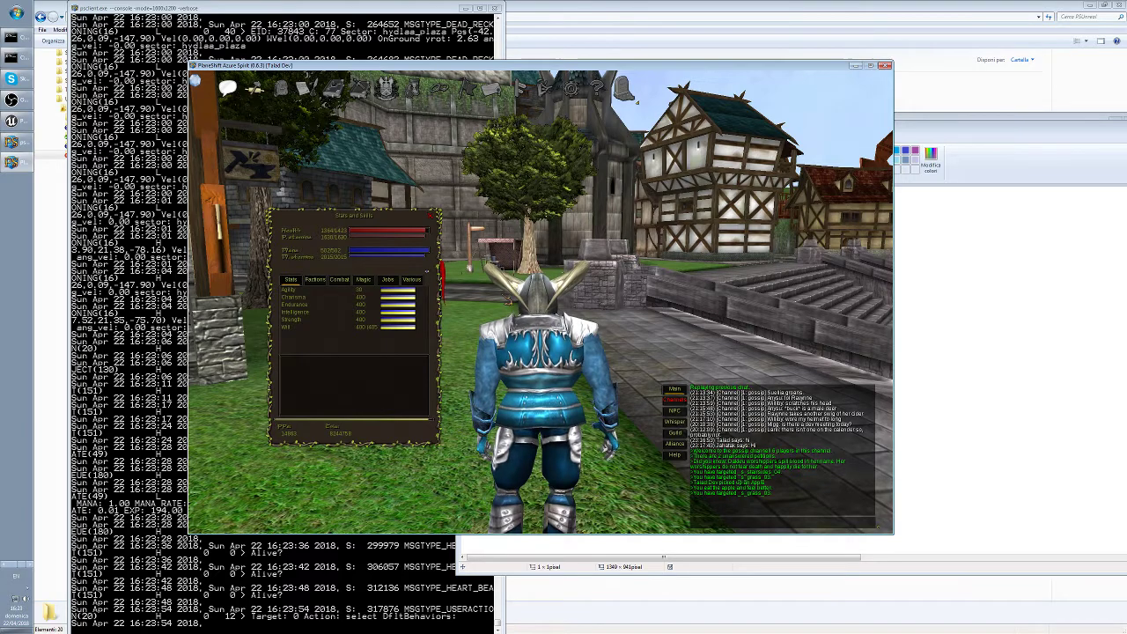
pyautogui.hotkey('alt', 'Tab')
pyautogui.hotkey('ctrl', 'v')
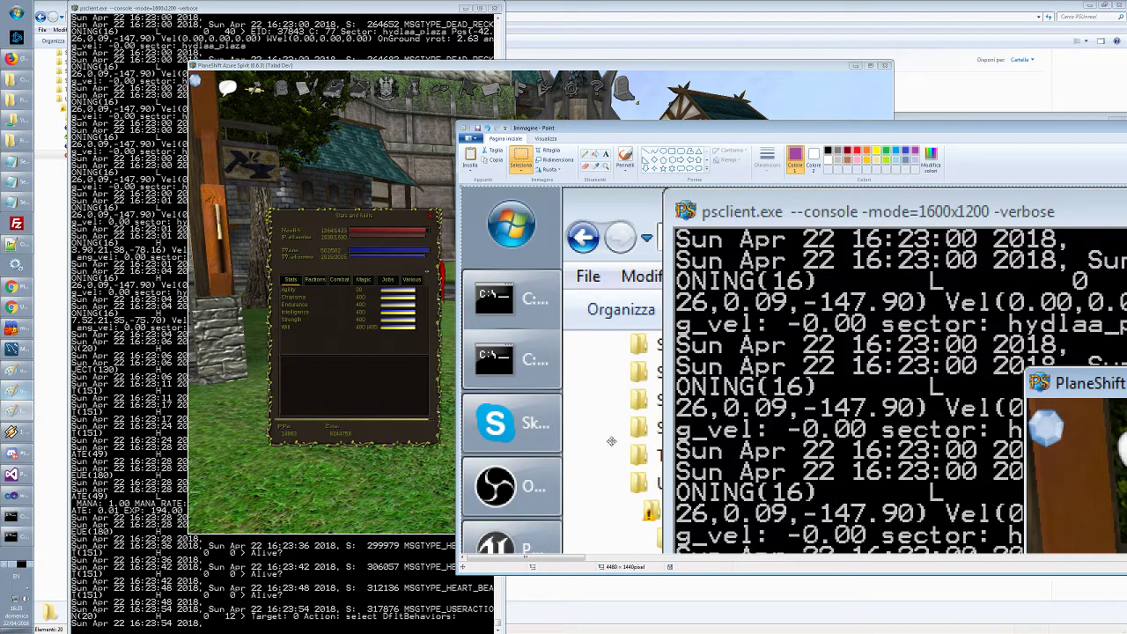
pyautogui.moveTo(611, 440)
pyautogui.mouseDown()
pyautogui.moveTo(529, 265)
pyautogui.moveTo(653, 167)
pyautogui.mouseUp()
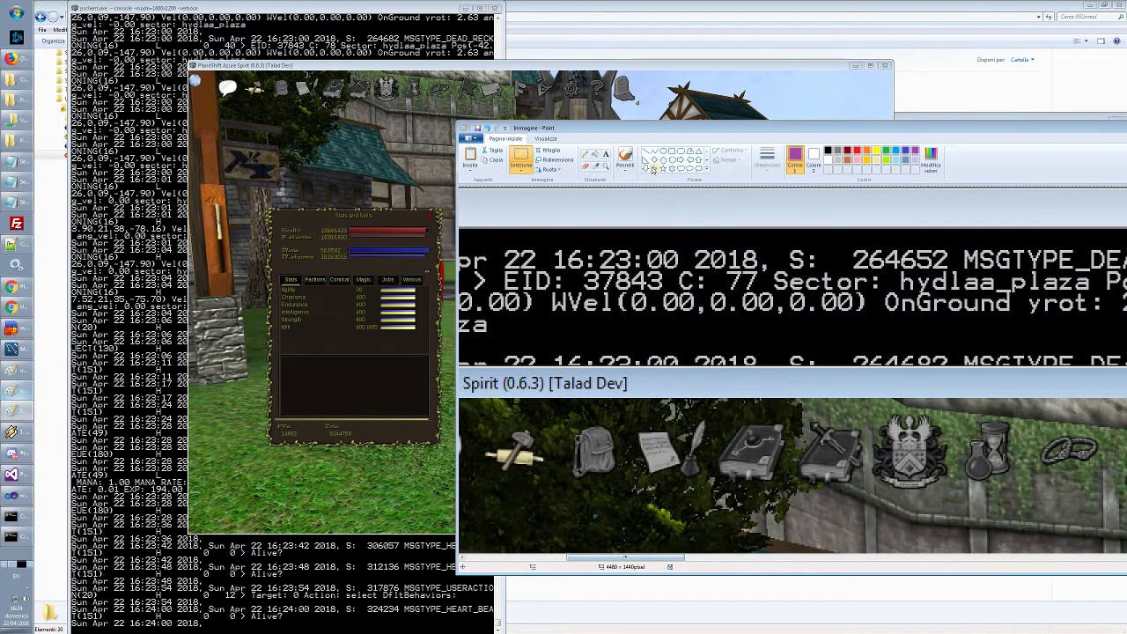
pyautogui.moveTo(654, 129)
pyautogui.mouseDown()
pyautogui.moveTo(437, 105)
pyautogui.moveTo(431, 1)
pyautogui.mouseUp()
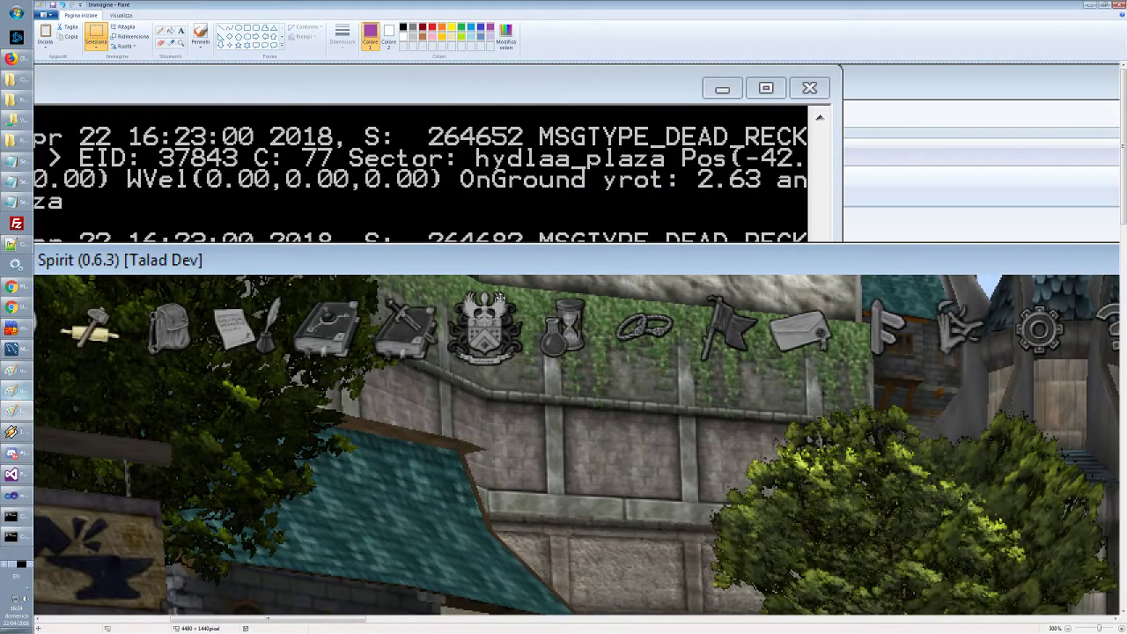
# Draw a rectangular selection around the Stats and Skills panel in the screenshot
pyautogui.scroll(-10, 496, 308)
pyautogui.scroll(5, 496, 309)
pyautogui.scroll(-2, 494, 310)
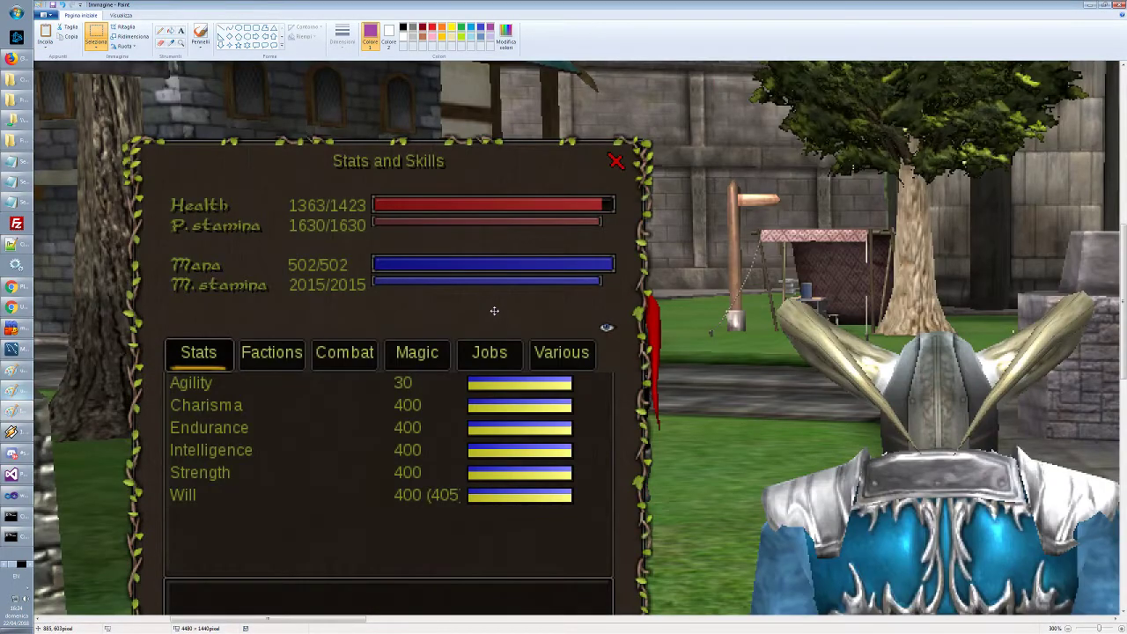
pyautogui.scroll(-4, 494, 310)
pyautogui.scroll(3, 494, 310)
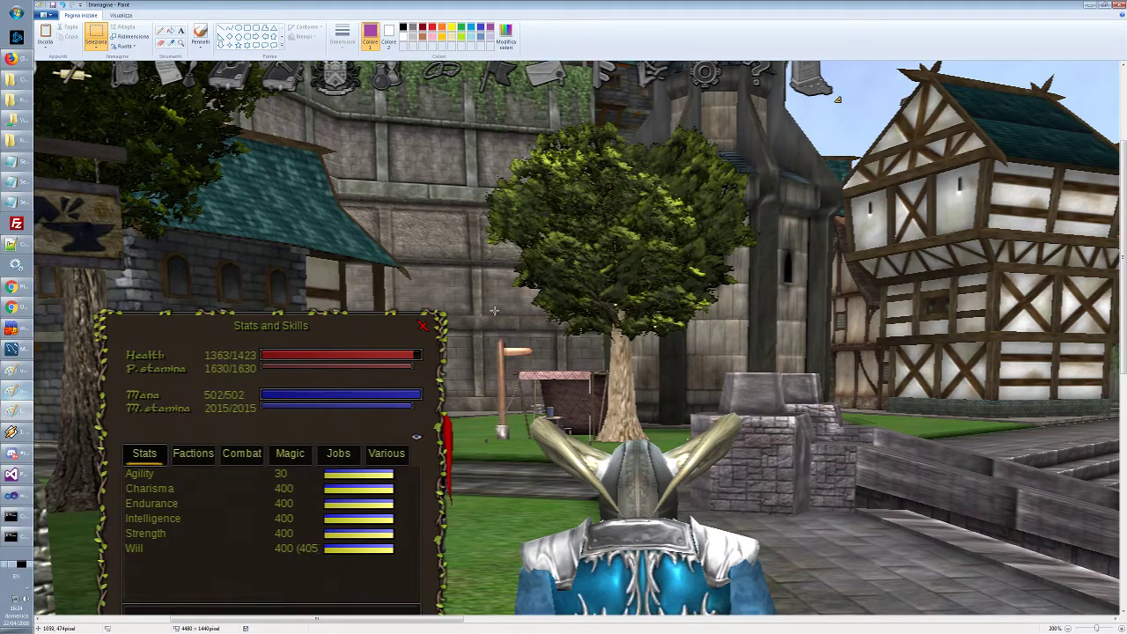
pyautogui.scroll(-6, 370, 260)
pyautogui.scroll(3, 370, 260)
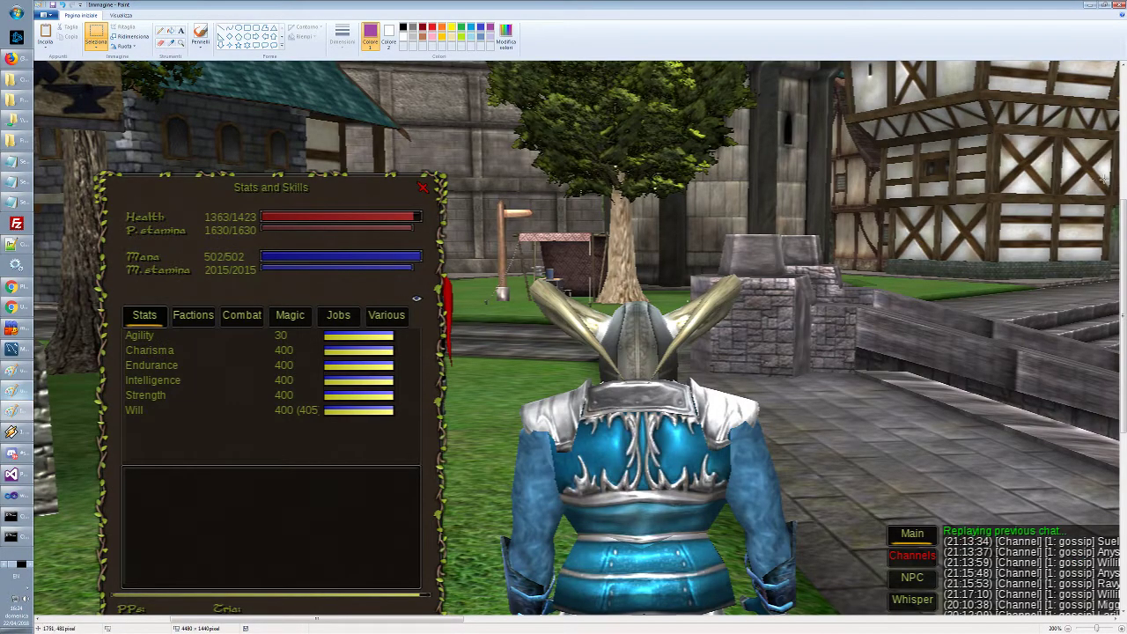
pyautogui.scroll(-2, 1115, 216)
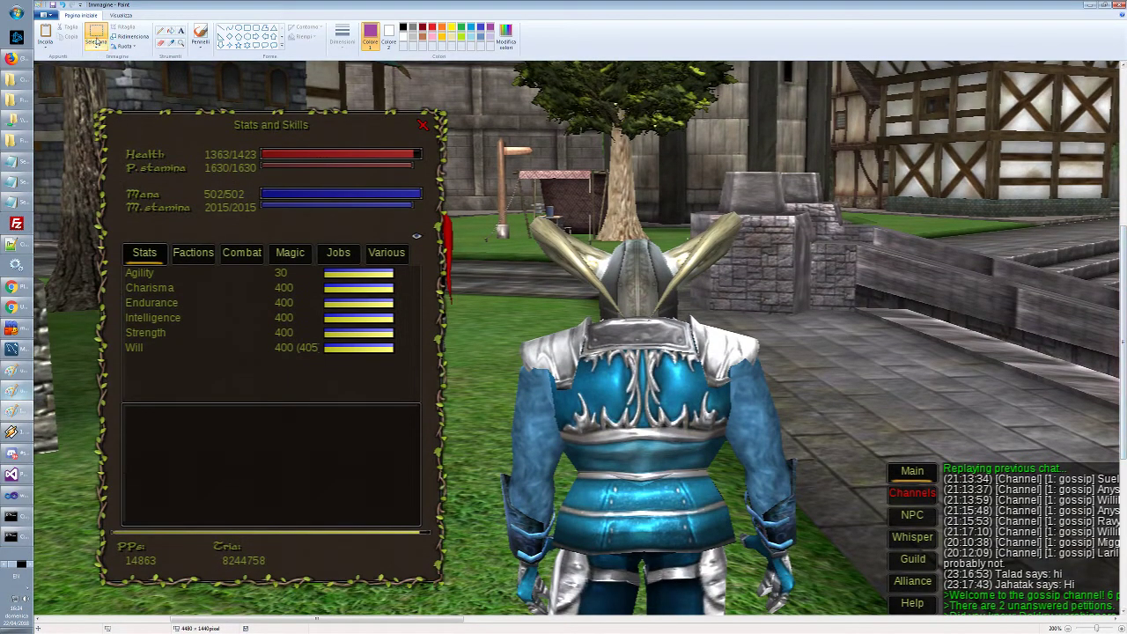
pyautogui.click(97, 38)
pyautogui.moveTo(95, 108)
pyautogui.mouseDown()
pyautogui.moveTo(451, 350)
pyautogui.moveTo(456, 589)
pyautogui.mouseUp()
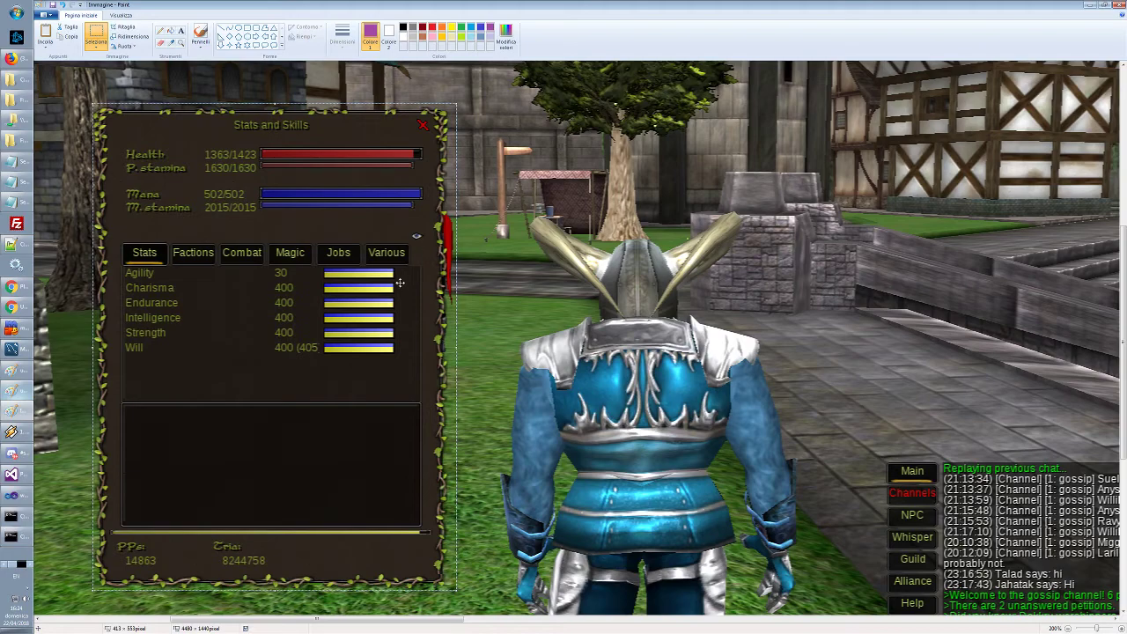
# Crop the image to the Stats and Skills panel and enlarge the canvas for more room
pyautogui.click(123, 26)
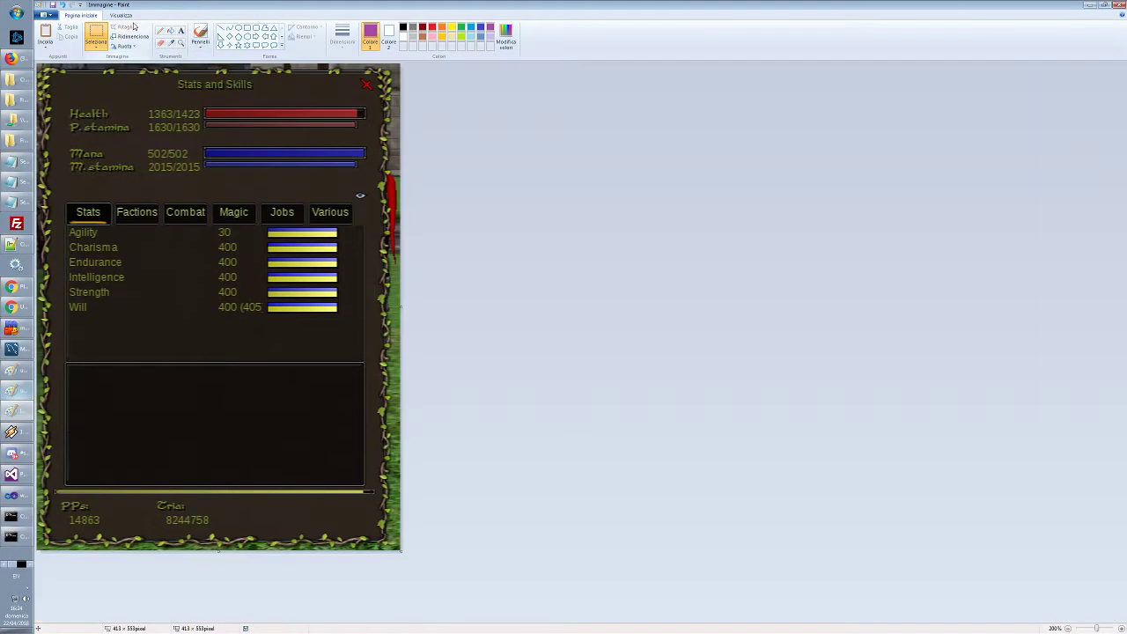
pyautogui.hotkey('ctrl', '-')
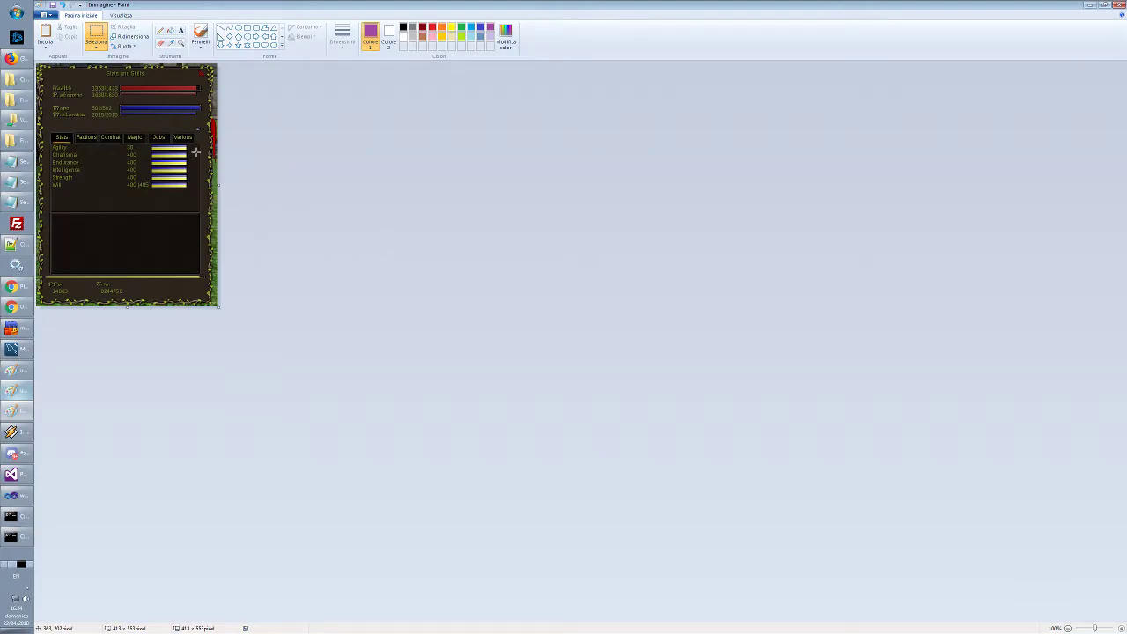
pyautogui.moveTo(218, 307); pyautogui.dragTo(965, 608)
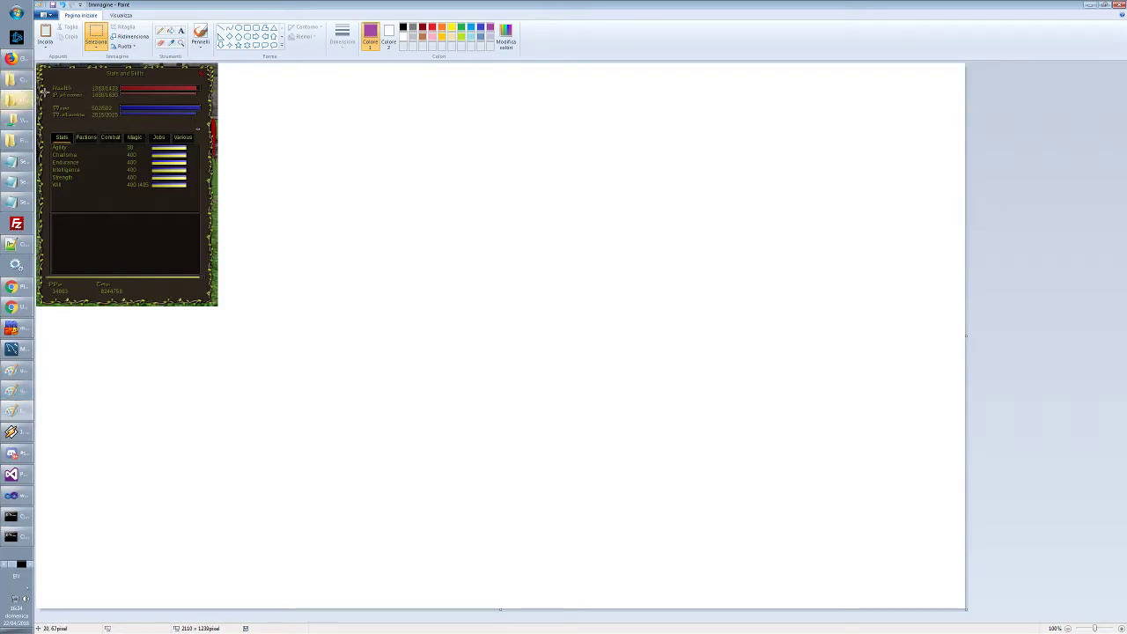
# Cut out the health and mana bars, enlarge them, and place them at the canvas lower left
pyautogui.moveTo(50, 81); pyautogui.dragTo(207, 117)
pyautogui.moveTo(120, 95)
pyautogui.mouseDown()
pyautogui.moveTo(507, 143)
pyautogui.moveTo(422, 270)
pyautogui.moveTo(219, 351)
pyautogui.mouseUp()
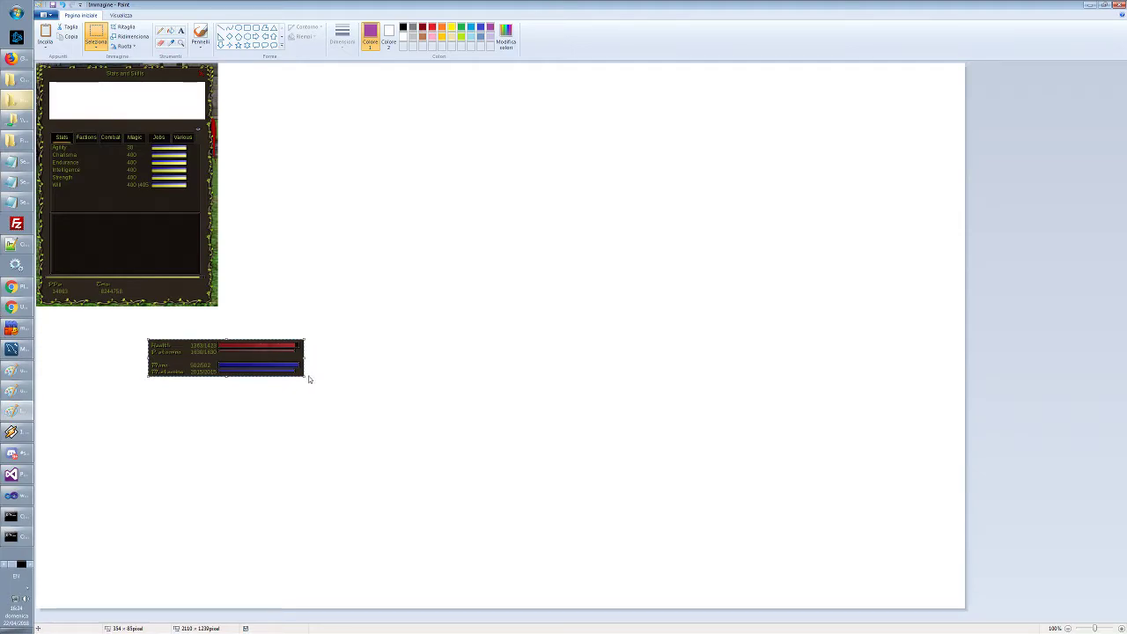
pyautogui.moveTo(306, 377)
pyautogui.mouseDown()
pyautogui.moveTo(359, 422)
pyautogui.moveTo(399, 420)
pyautogui.mouseUp()
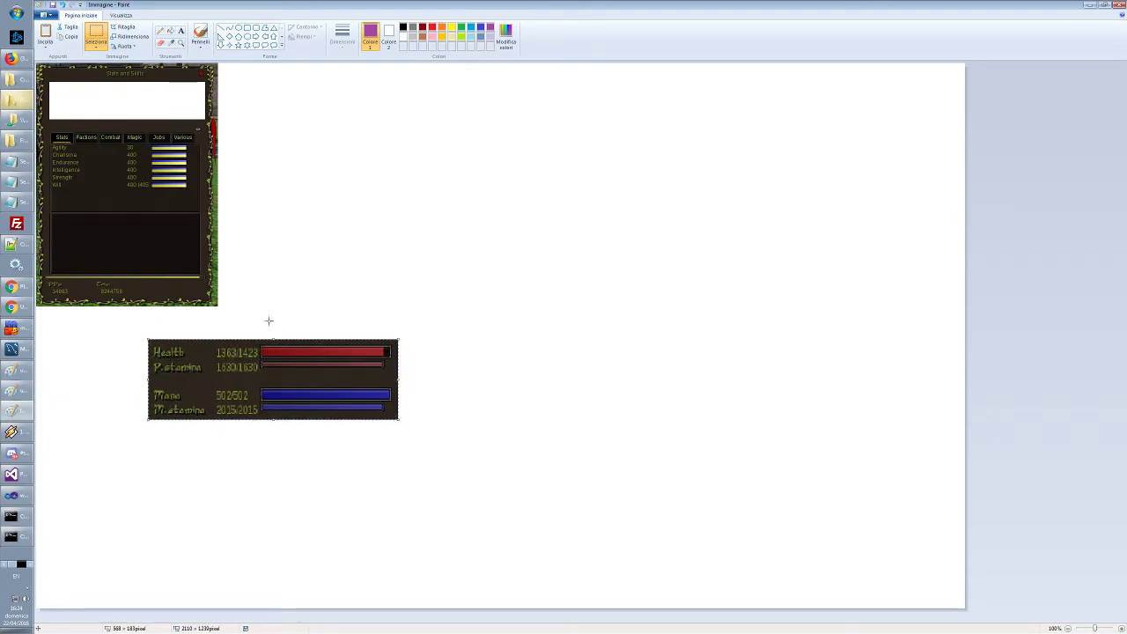
pyautogui.moveTo(249, 358)
pyautogui.mouseDown()
pyautogui.moveTo(297, 344)
pyautogui.moveTo(285, 433)
pyautogui.moveTo(143, 539)
pyautogui.mouseUp()
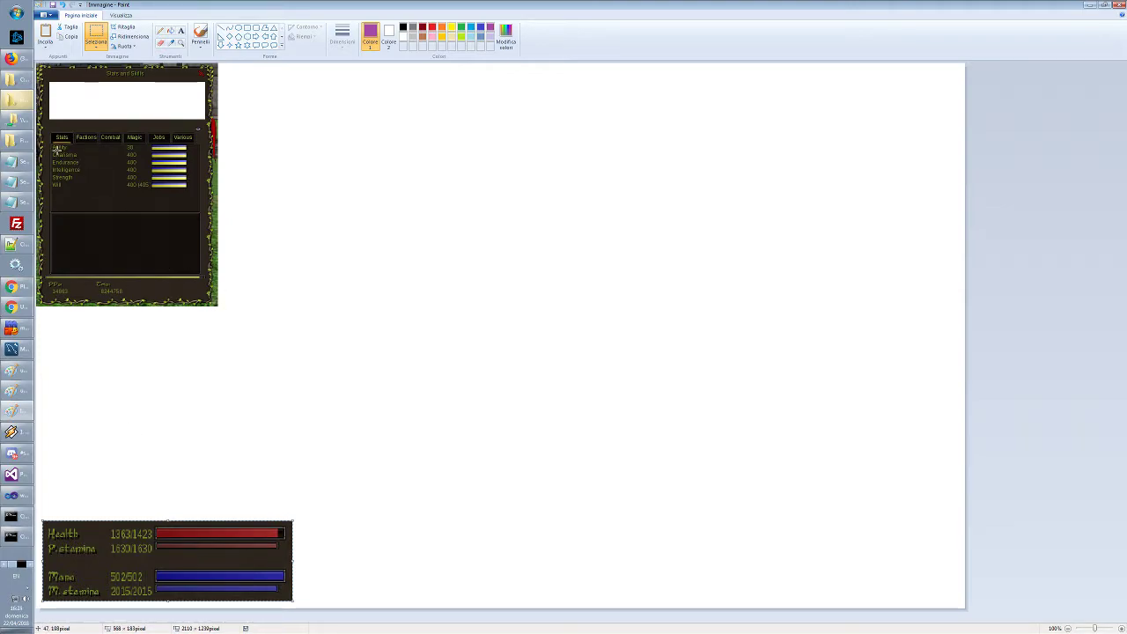
# Move the attribute list to the upper canvas and enlarge it to 601×241 pixels
pyautogui.moveTo(51, 143)
pyautogui.mouseDown()
pyautogui.moveTo(145, 194)
pyautogui.moveTo(199, 211)
pyautogui.moveTo(199, 196)
pyautogui.mouseUp()
pyautogui.moveTo(103, 161); pyautogui.dragTo(336, 120)
pyautogui.moveTo(433, 158); pyautogui.dragTo(549, 206)
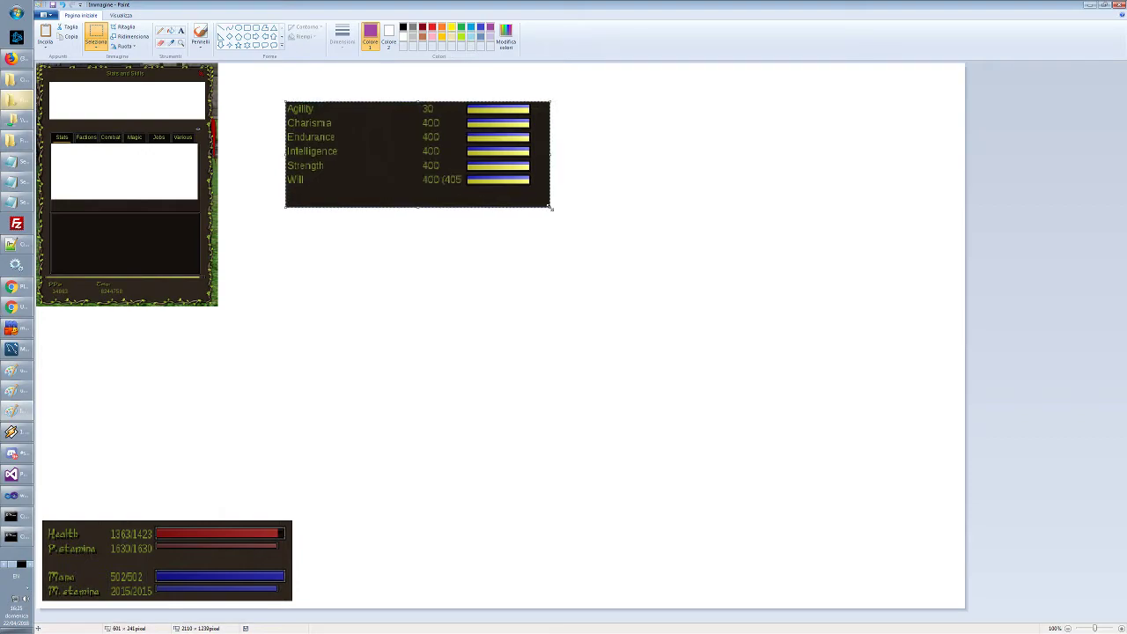
pyautogui.hotkey('alt', 'Tab')
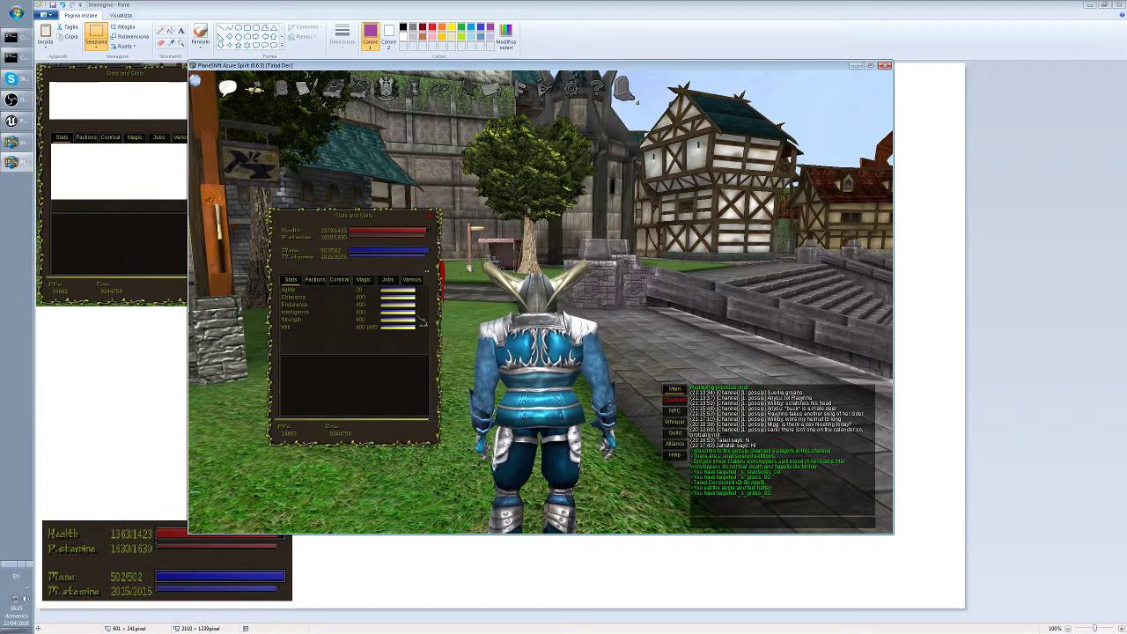
pyautogui.click(290, 290)
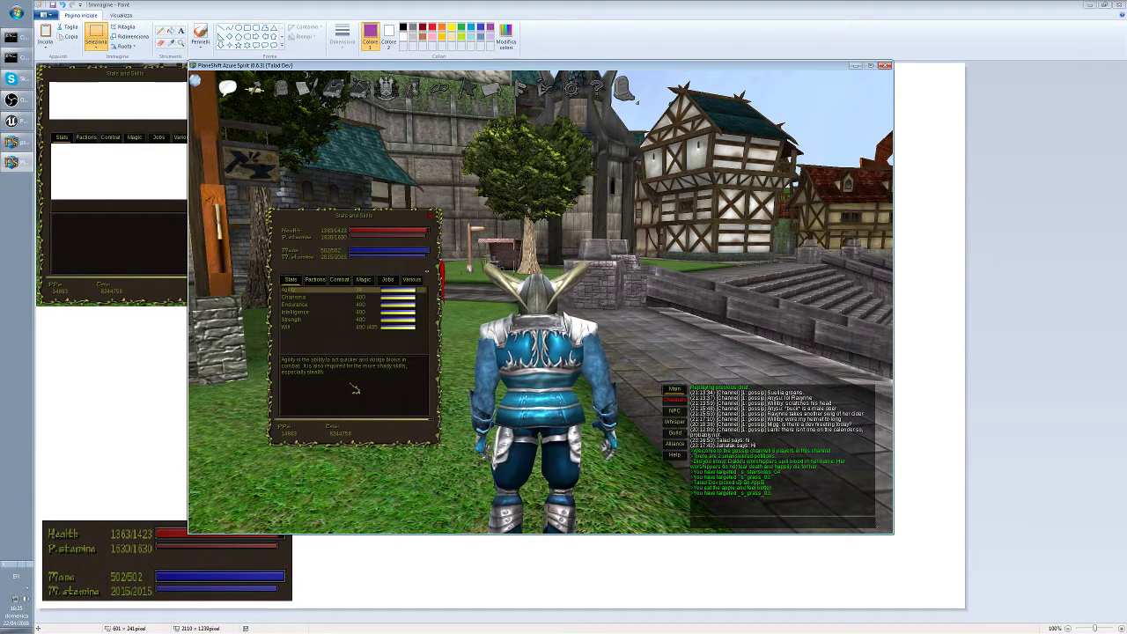
pyautogui.hotkey('alt', 'Tab')
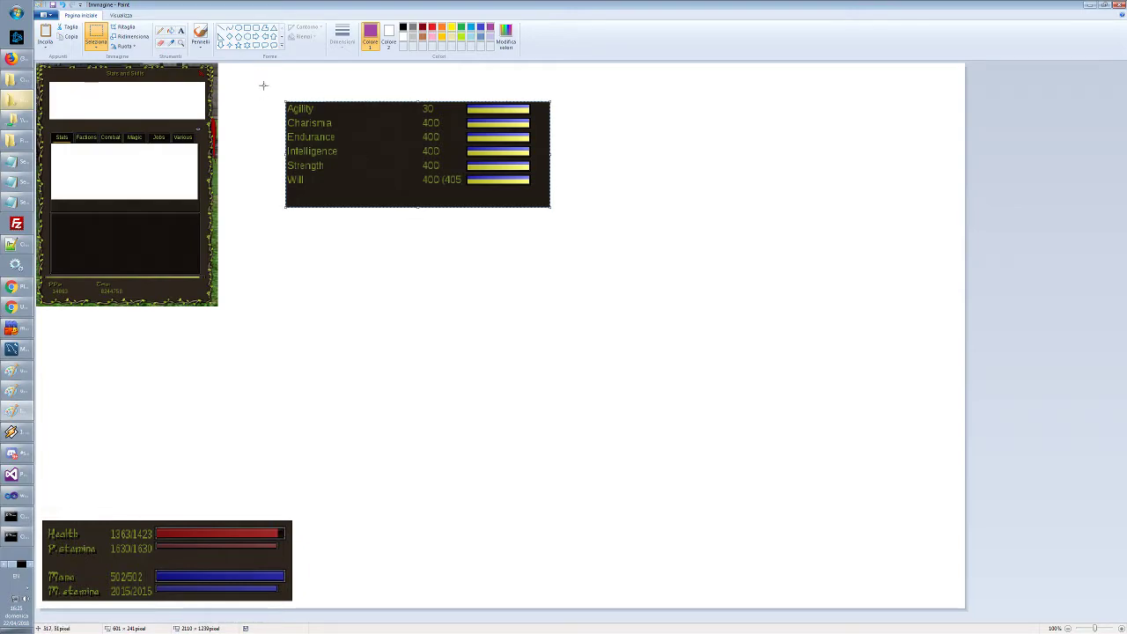
# Try several selections around the enlarged stats list, then clear the selection
pyautogui.moveTo(258, 84); pyautogui.dragTo(601, 113)
pyautogui.click(606, 186)
pyautogui.moveTo(593, 225); pyautogui.dragTo(573, 191)
pyautogui.click(257, 114)
pyautogui.click(629, 200)
pyautogui.click(226, 101)
pyautogui.click(657, 188)
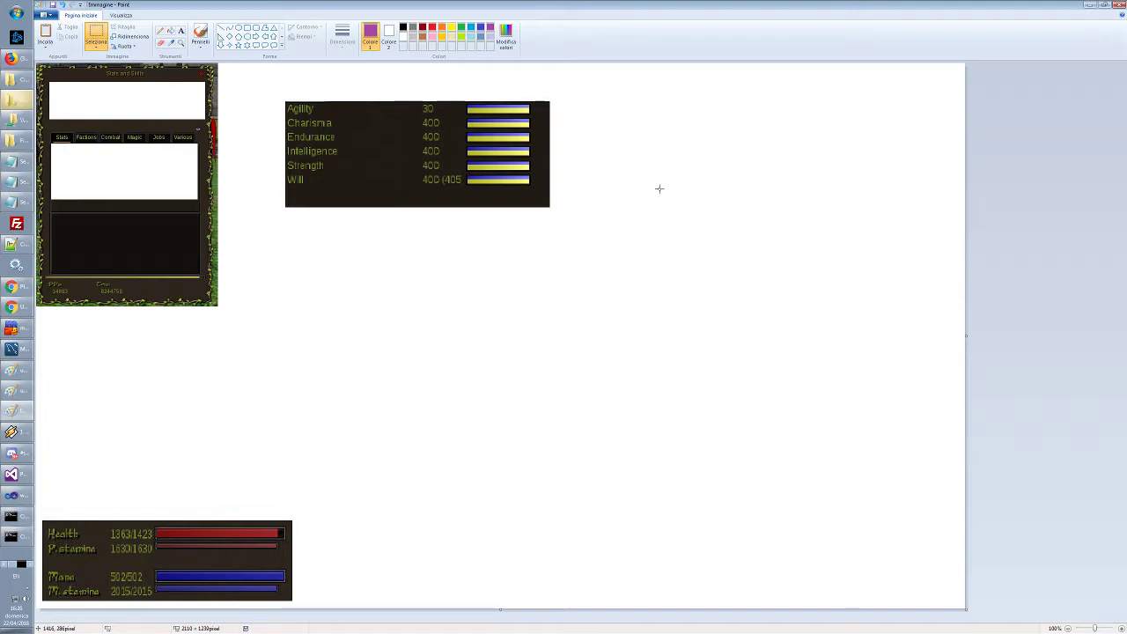
# Move the Agility row out of the stats list, then undo the move
pyautogui.moveTo(277, 94); pyautogui.dragTo(570, 114)
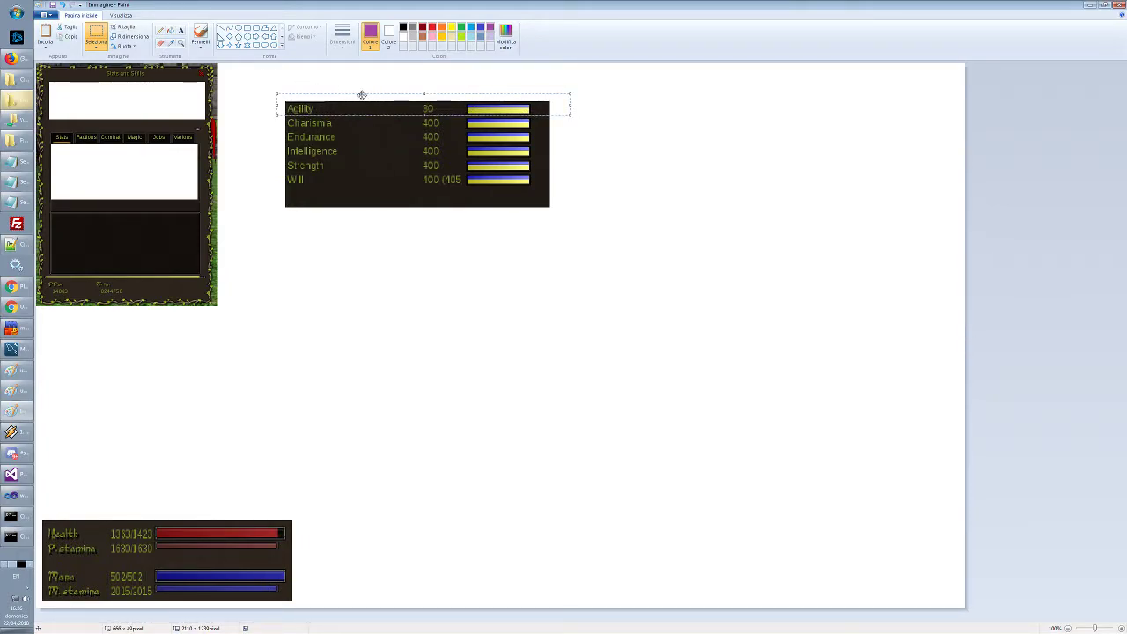
pyautogui.moveTo(361, 96); pyautogui.dragTo(306, 84)
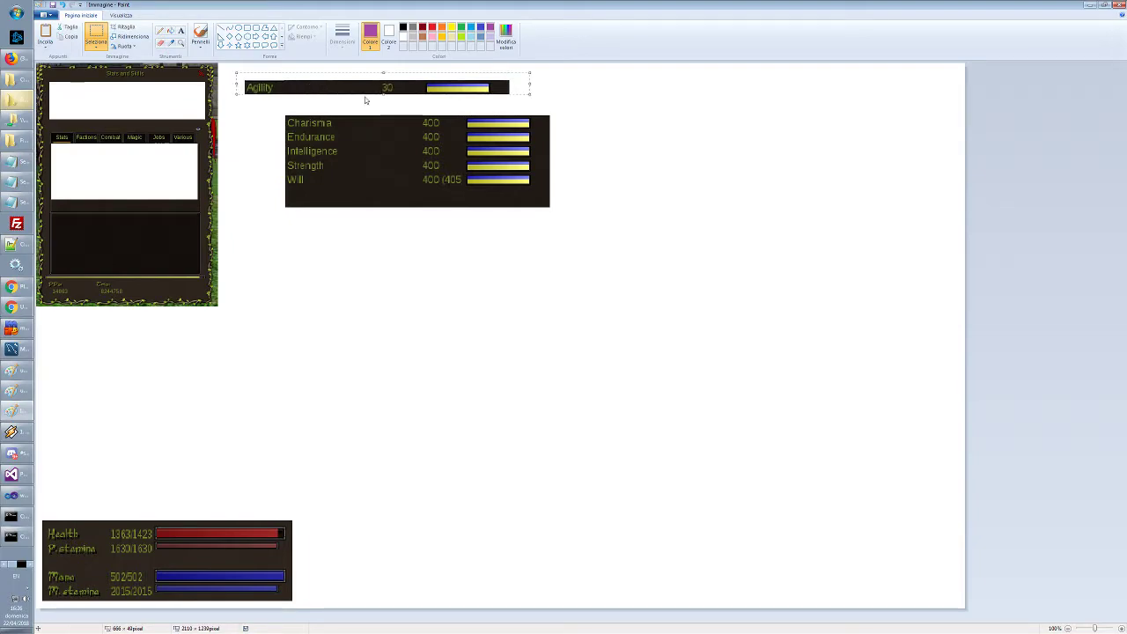
pyautogui.hotkey('ctrl', 'z')
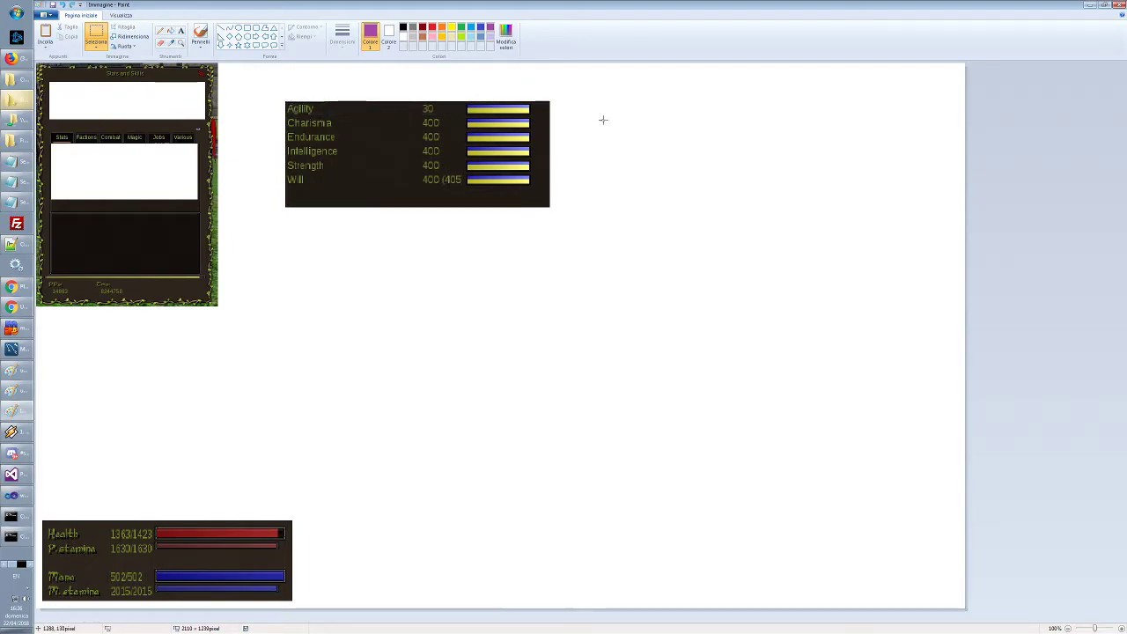
# Marquee the game panel and enlarged stats list together and delete them
pyautogui.moveTo(269, 83); pyautogui.dragTo(590, 243)
pyautogui.click(609, 216)
pyautogui.click(238, 81)
pyautogui.click(611, 244)
pyautogui.moveTo(679, 327); pyautogui.dragTo(37, 61)
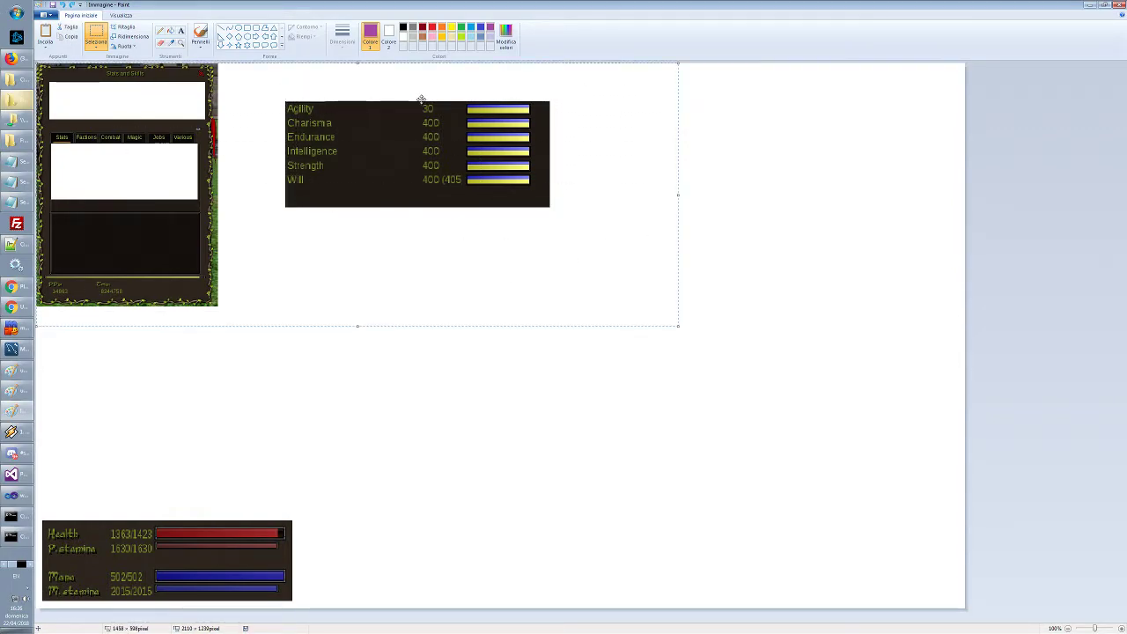
pyautogui.press('Delete')
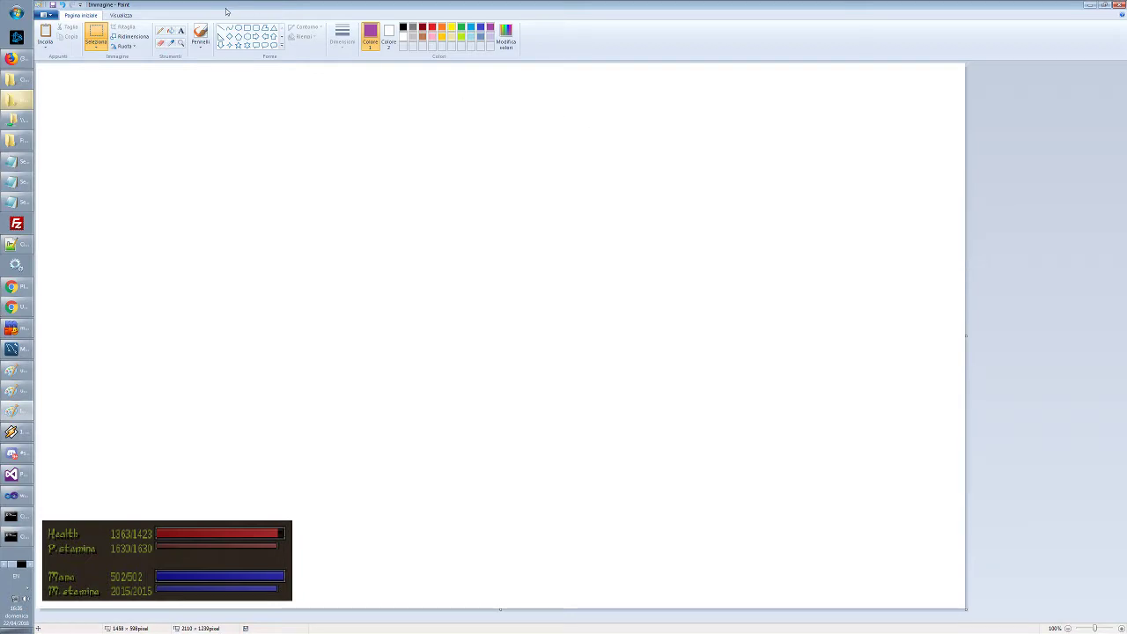
# Type Agility at the top-left, set the text colour to black, then delete that first attempt
pyautogui.moveTo(197, 75); pyautogui.dragTo(215, 77)
pyautogui.click(182, 32)
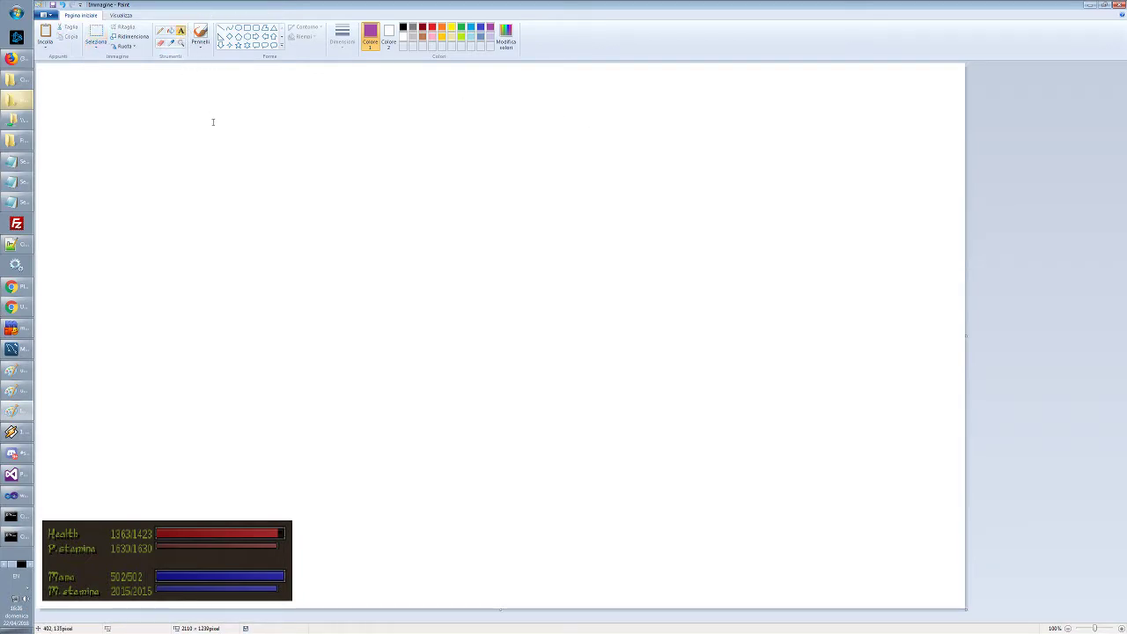
pyautogui.click(70, 100)
pyautogui.write('Agility')
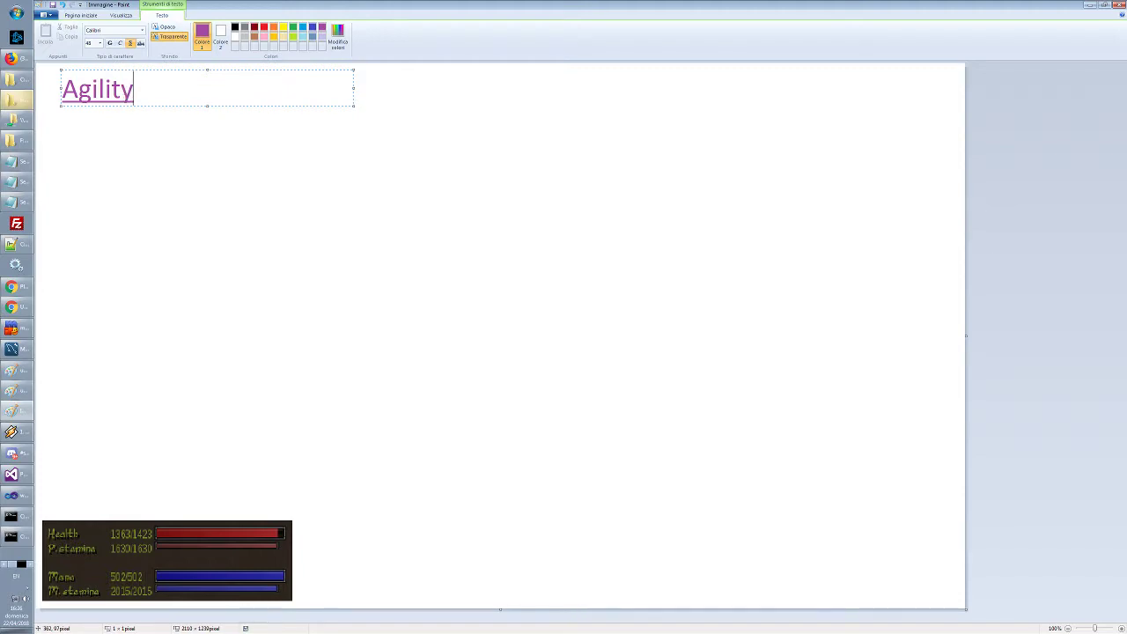
pyautogui.moveTo(135, 89); pyautogui.dragTo(35, 82)
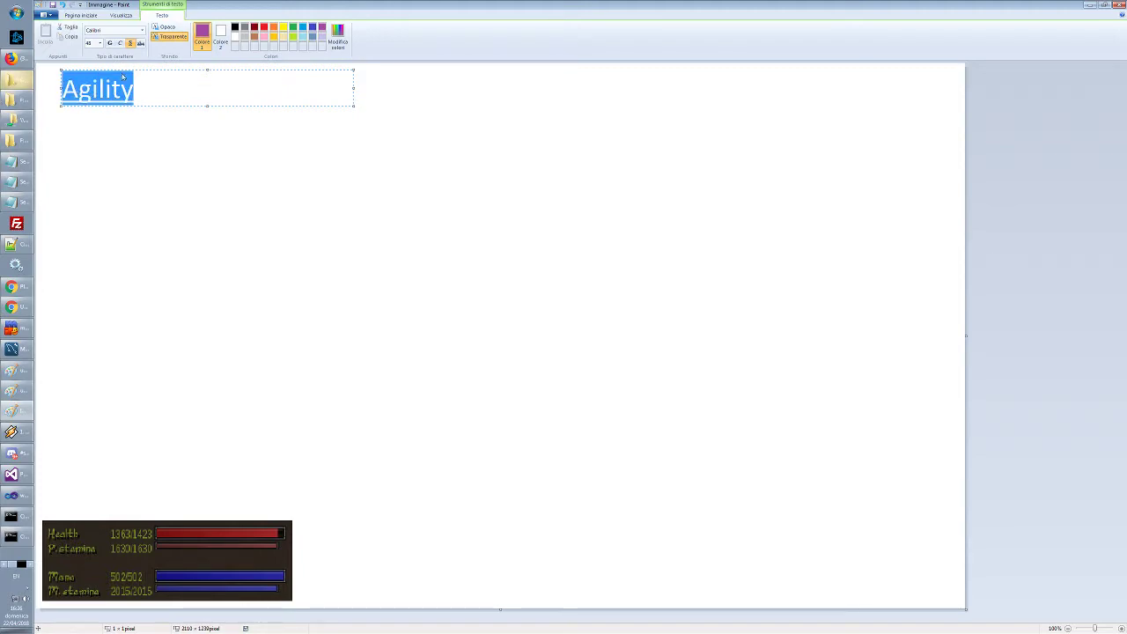
pyautogui.click(236, 29)
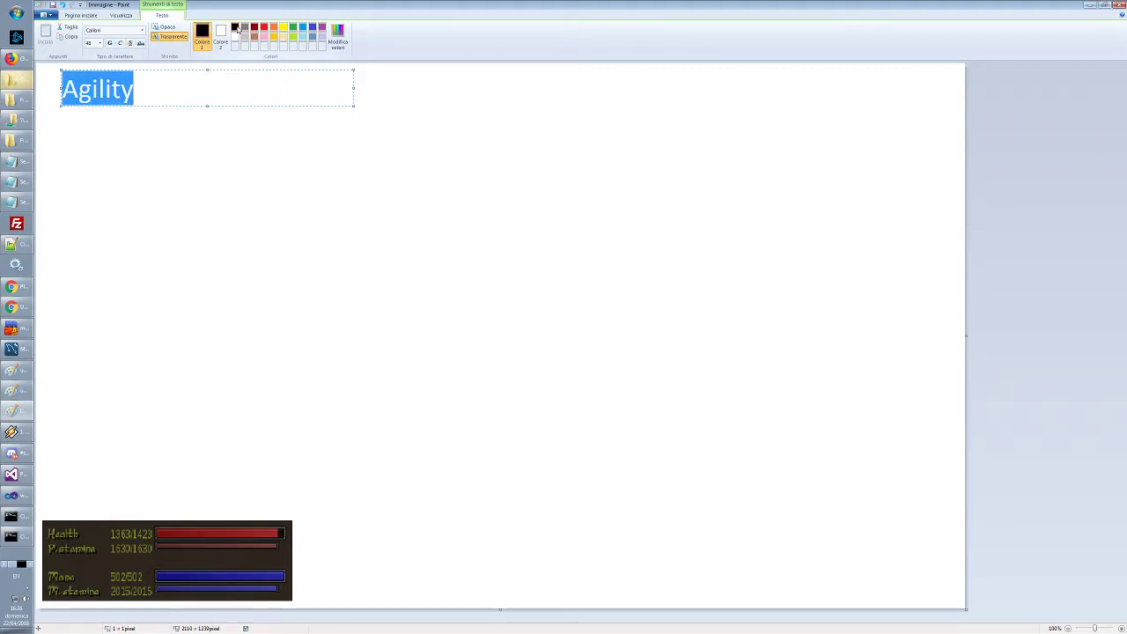
pyautogui.press('Delete')
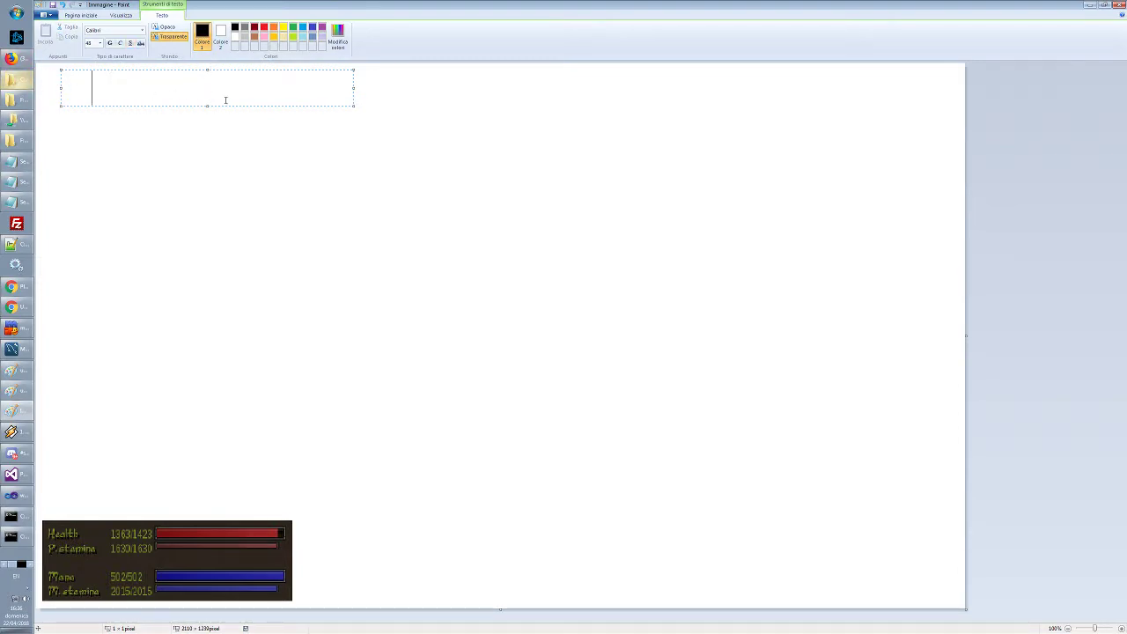
pyautogui.press('Home')
pyautogui.press('End')
pyautogui.press('BackSpace')
pyautogui.press('BackSpace')
pyautogui.press('BackSpace')
pyautogui.press('BackSpace')
pyautogui.press('BackSpace')
pyautogui.press('BackSpace')
pyautogui.press('BackSpace')
pyautogui.click(183, 175)
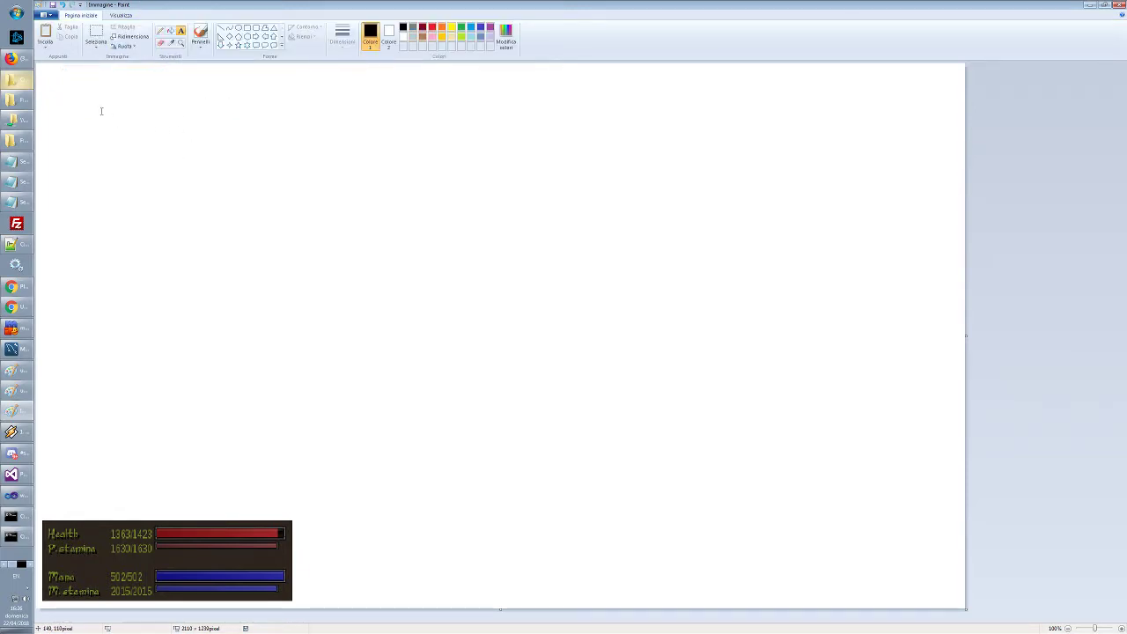
# Retype Agility near the top-left, set it to font size 36, and nudge it into place
pyautogui.click(153, 118)
pyautogui.write('Agility')
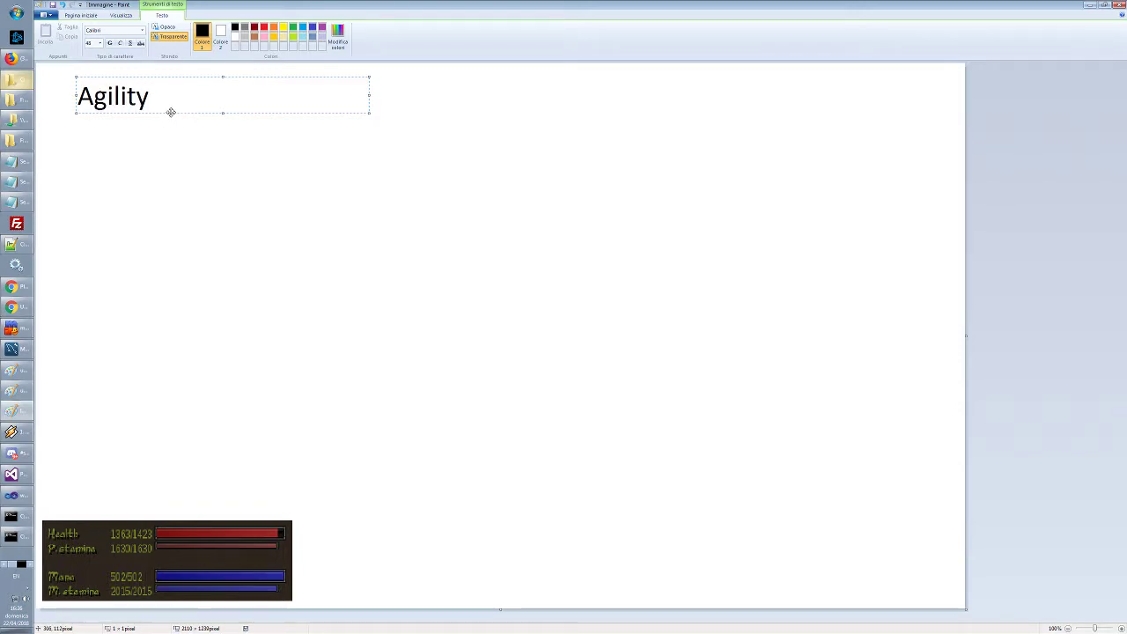
pyautogui.moveTo(171, 112); pyautogui.dragTo(172, 118)
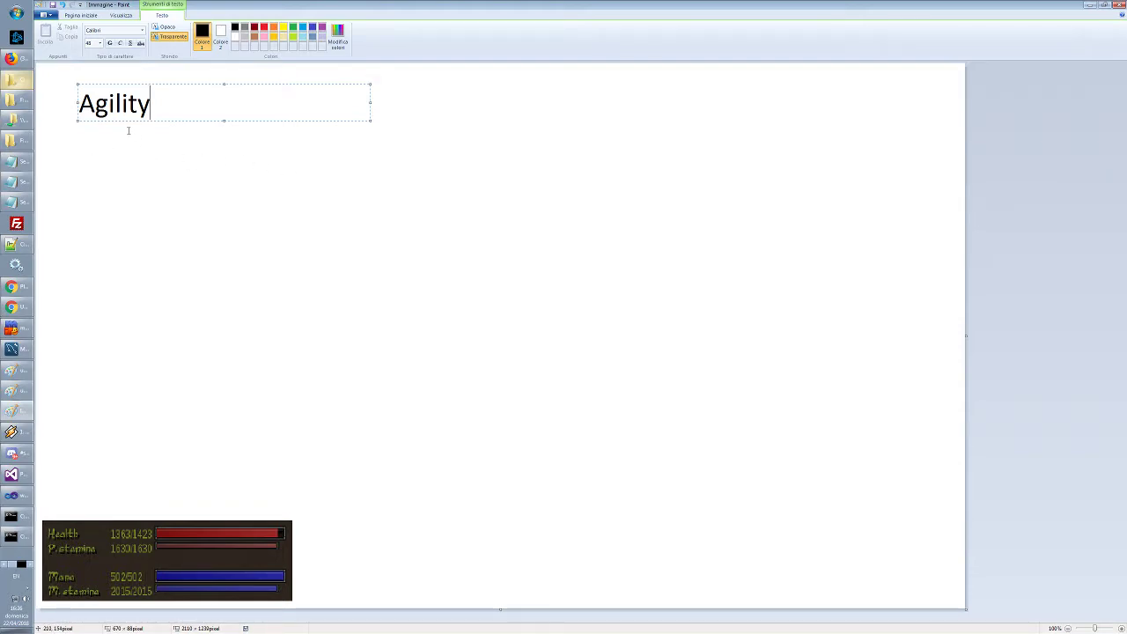
pyautogui.doubleClick(155, 111)
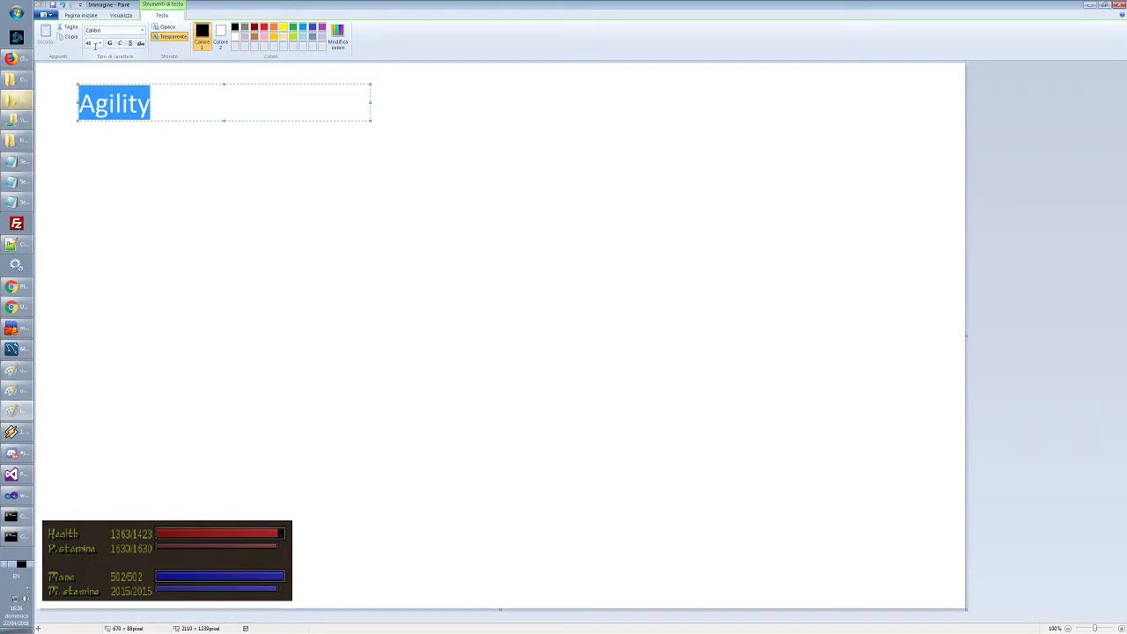
pyautogui.click(100, 42)
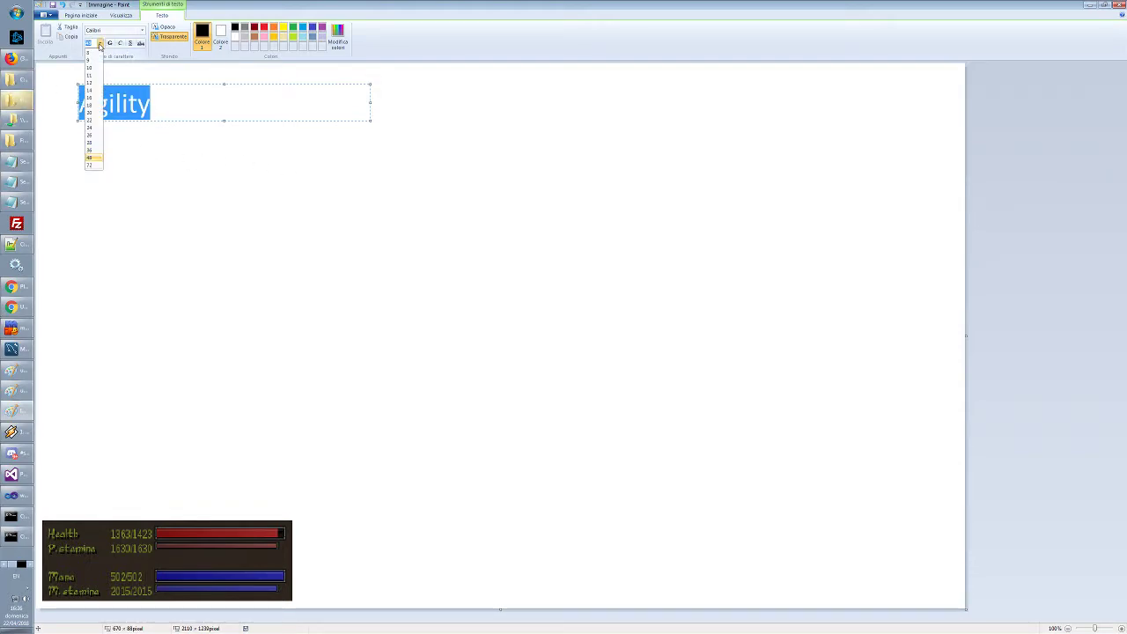
pyautogui.click(91, 150)
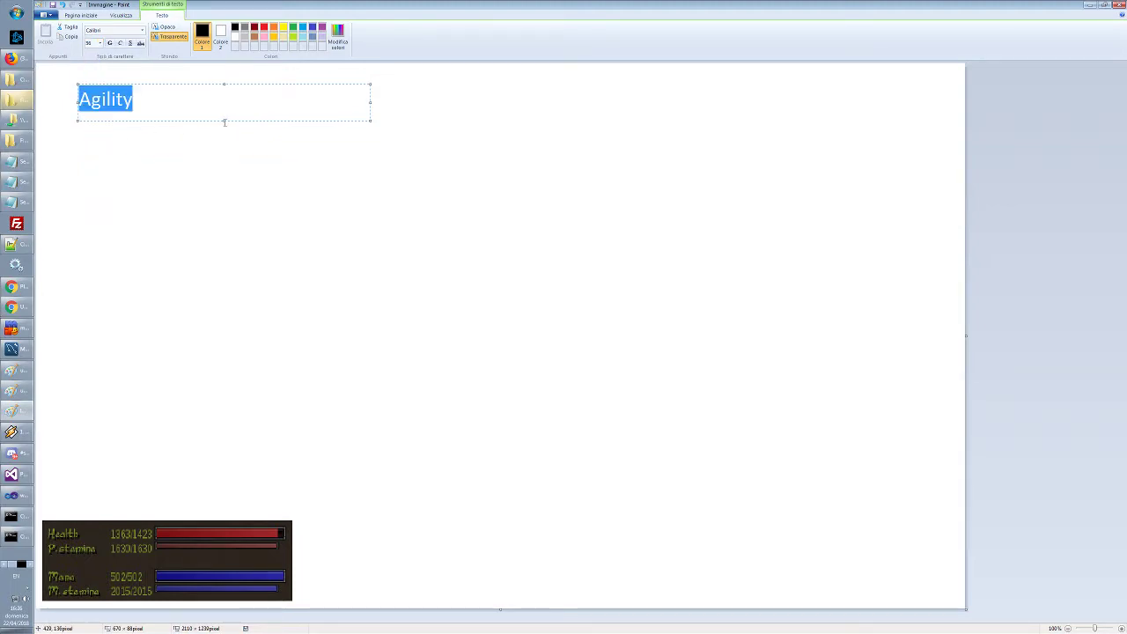
pyautogui.click(144, 102)
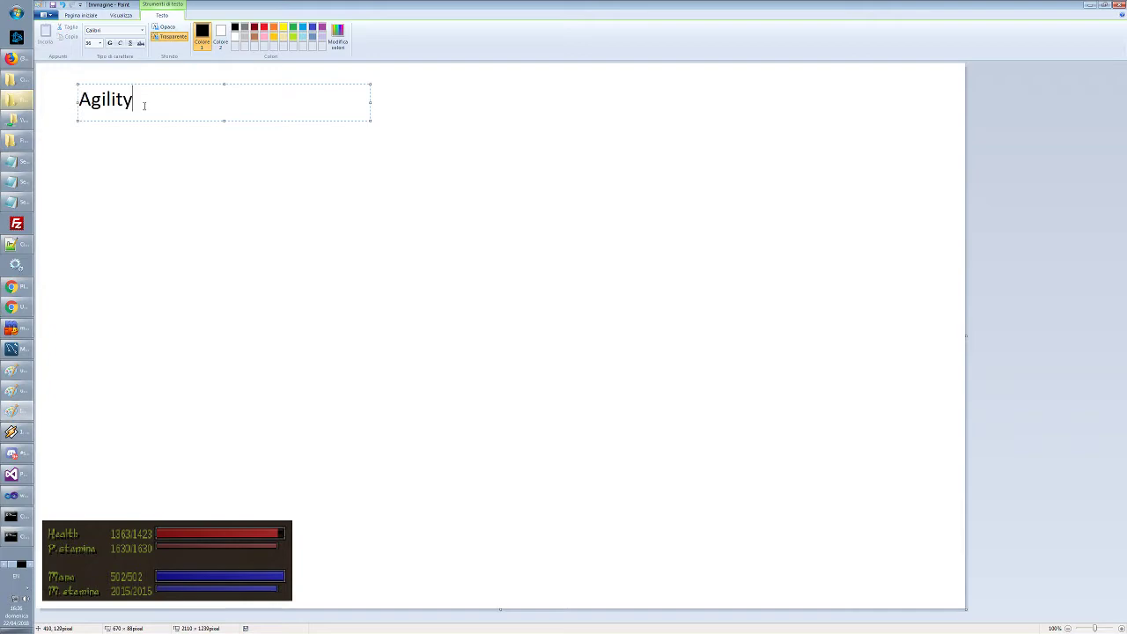
pyautogui.moveTo(223, 120); pyautogui.dragTo(223, 111)
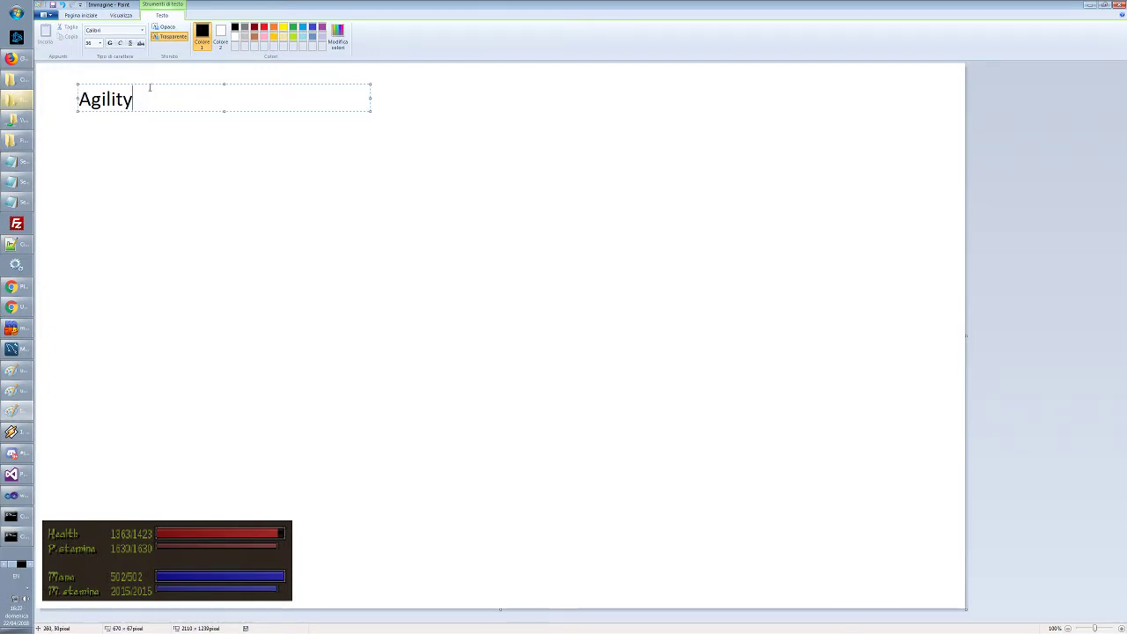
pyautogui.moveTo(151, 84); pyautogui.dragTo(147, 78)
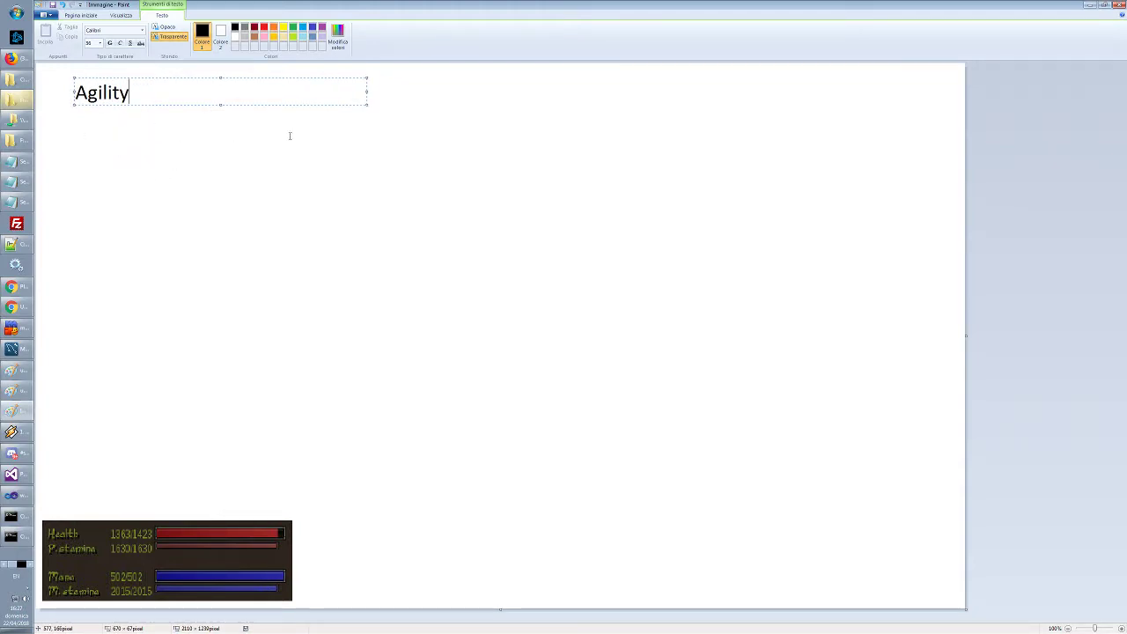
# Commit the Agility label and add a number 3 text below it
pyautogui.click(102, 134)
pyautogui.click(78, 112)
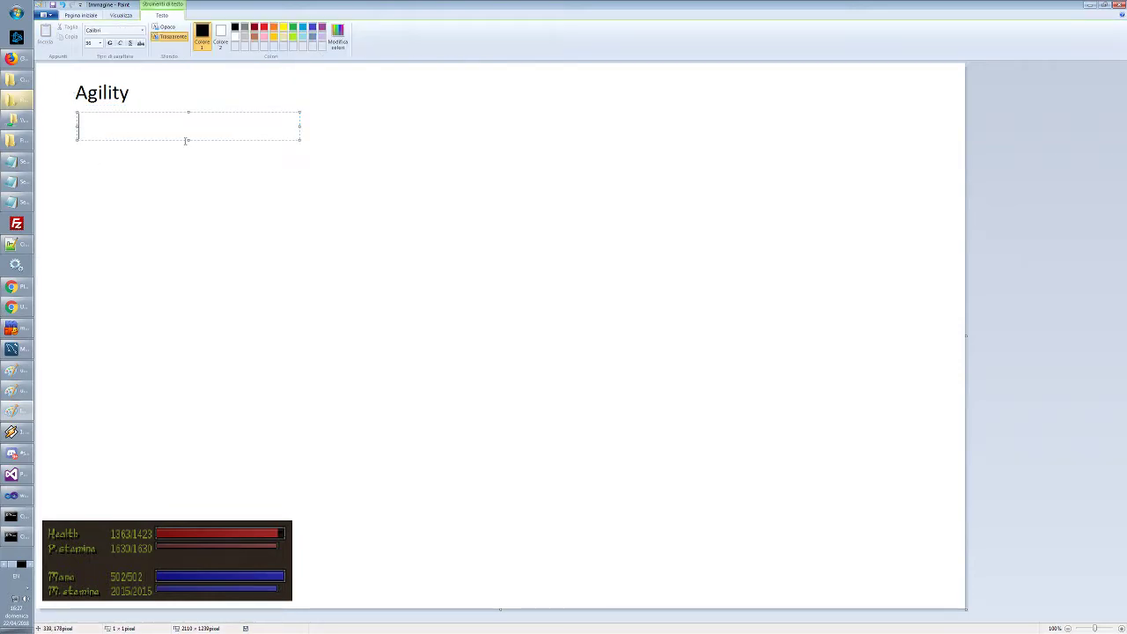
pyautogui.write('15')
pyautogui.press('BackSpace')
pyautogui.write('3')
pyautogui.click(190, 192)
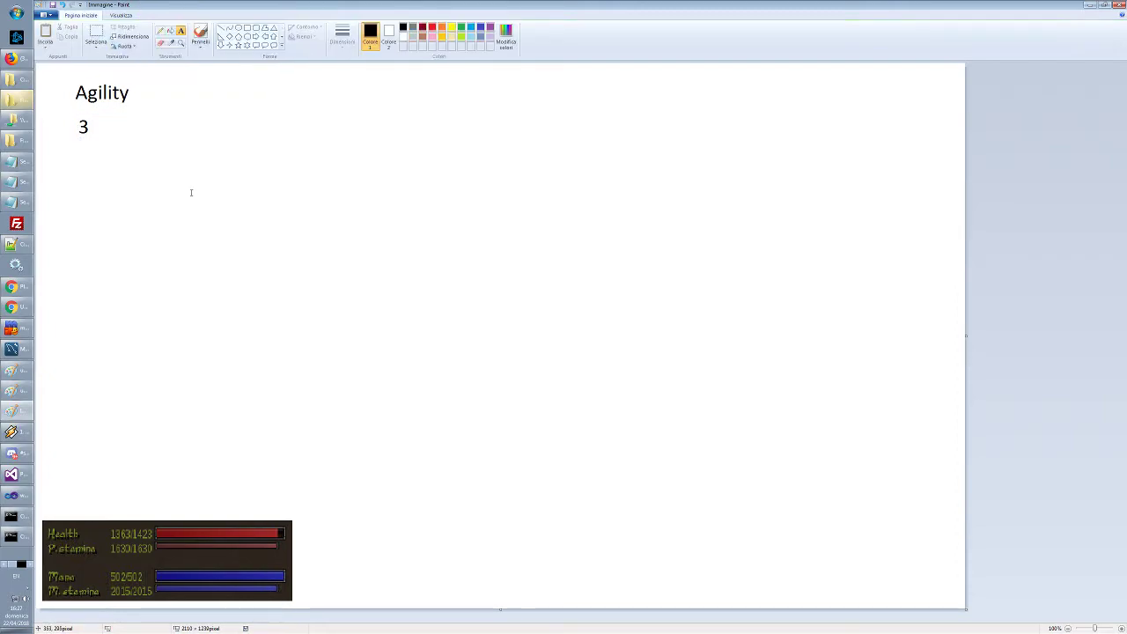
# Add a 'Rank 3' label right of Agility and delete the stray 3 beneath it
pyautogui.click(148, 93)
pyautogui.write('Rank 3')
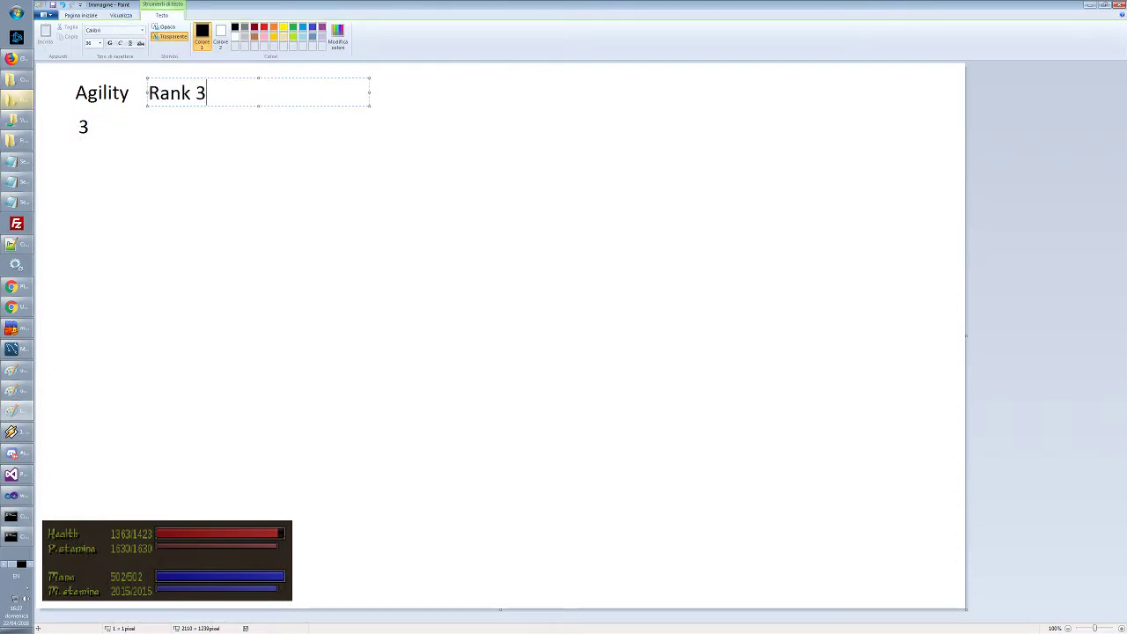
pyautogui.click(169, 163)
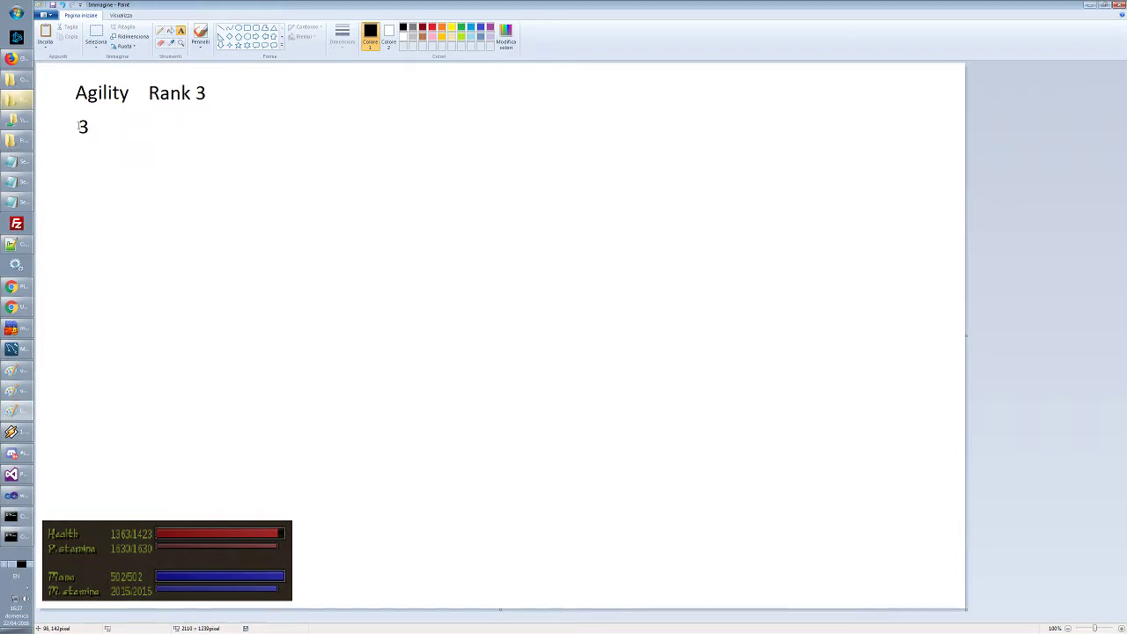
pyautogui.click(95, 35)
pyautogui.moveTo(72, 113); pyautogui.dragTo(111, 144)
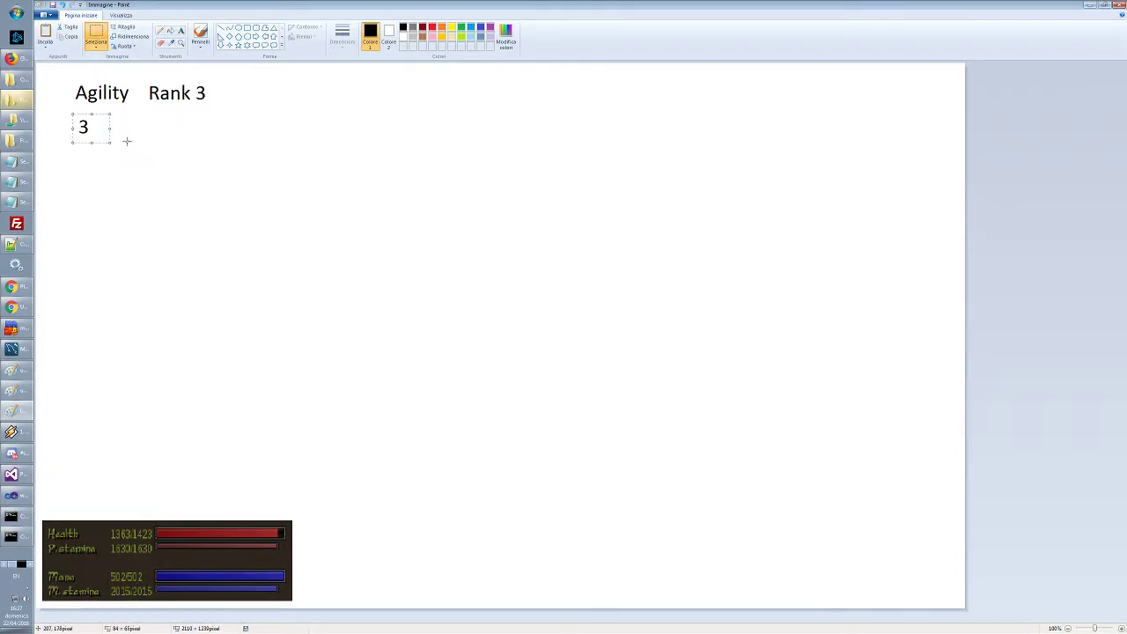
pyautogui.press('Delete')
# Browse the PSUnreal project through UI > game to the Materials folder and scroll its files
pyautogui.click(7, 84)
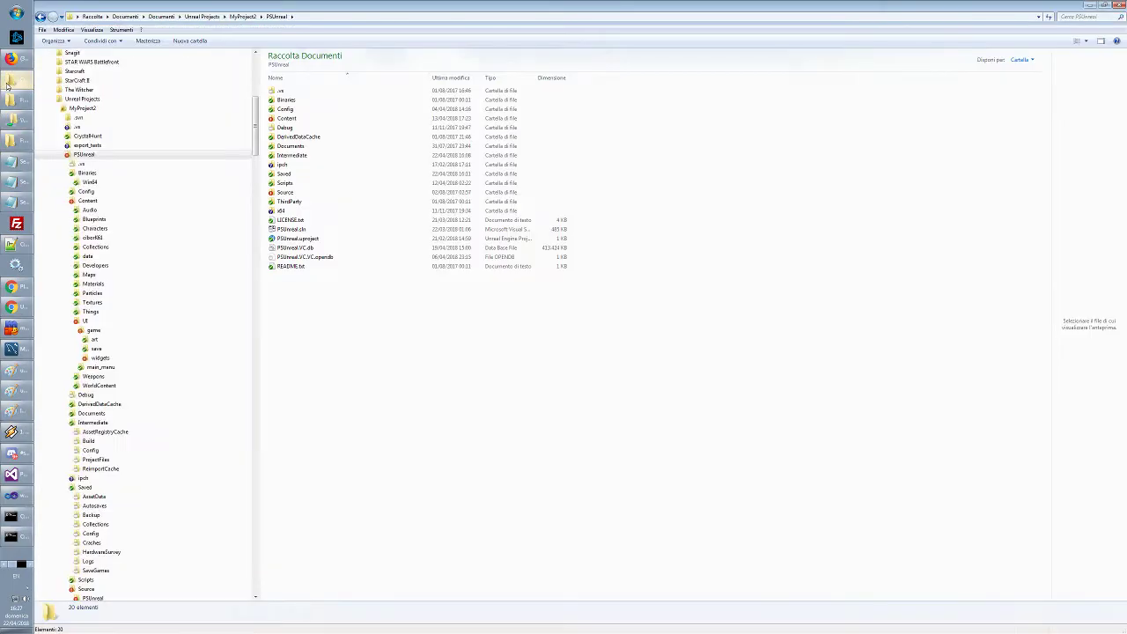
pyautogui.click(94, 331)
pyautogui.click(85, 322)
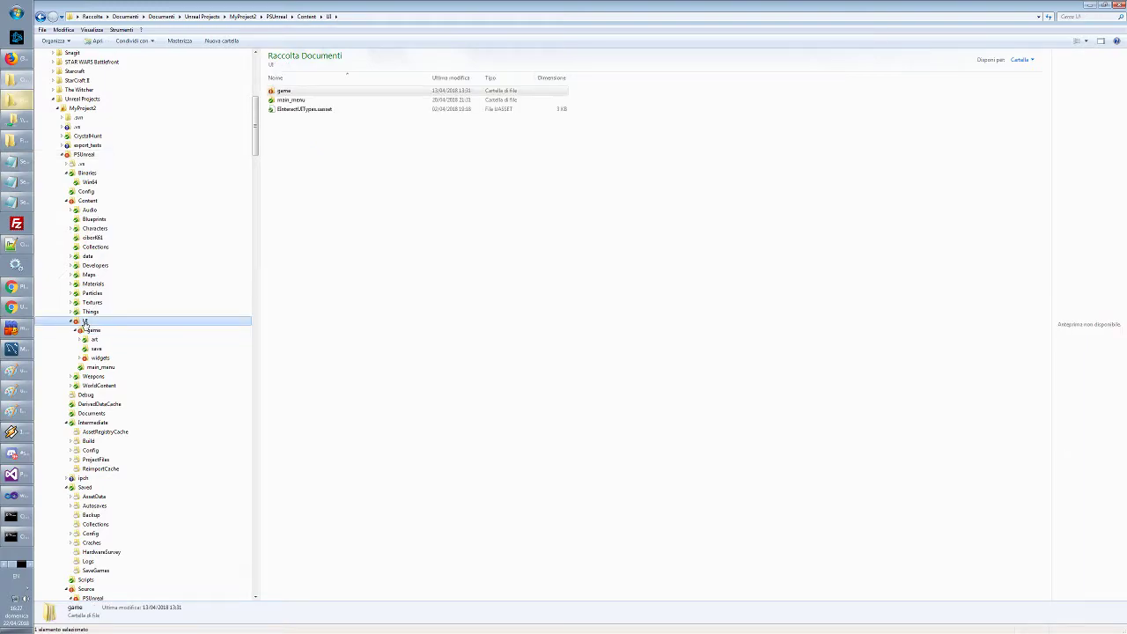
pyautogui.click(93, 330)
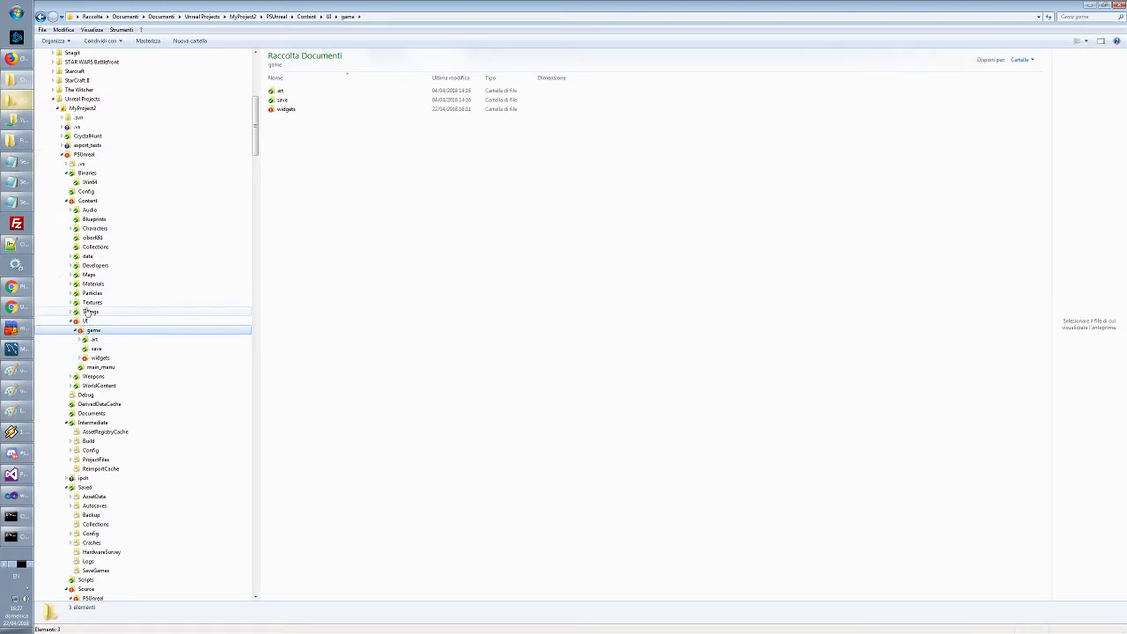
pyautogui.click(93, 284)
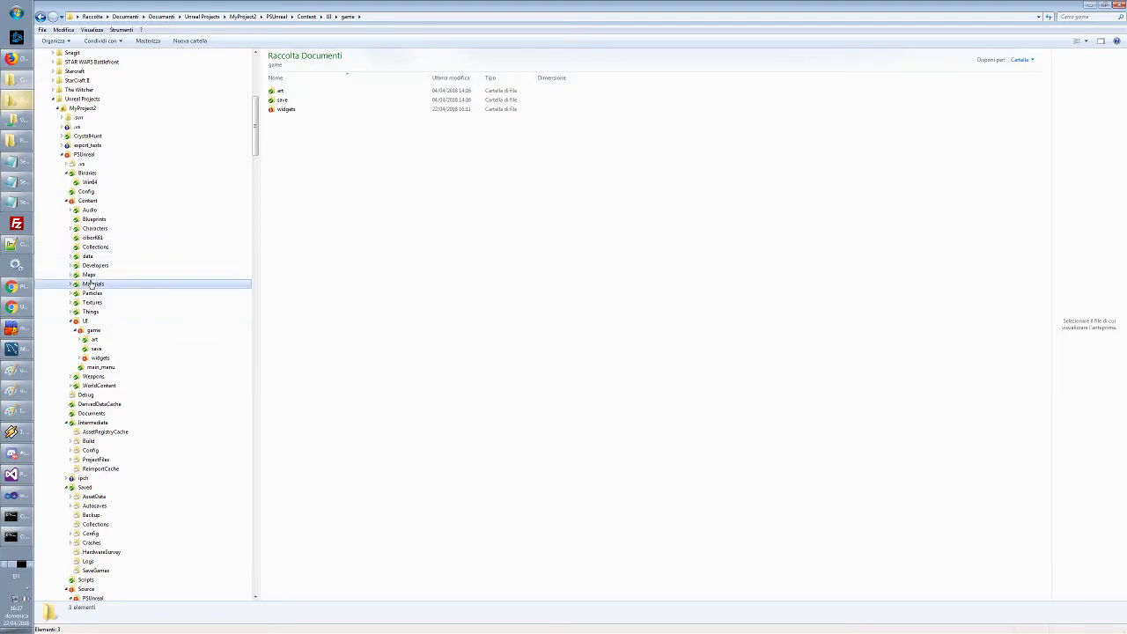
pyautogui.click(350, 258)
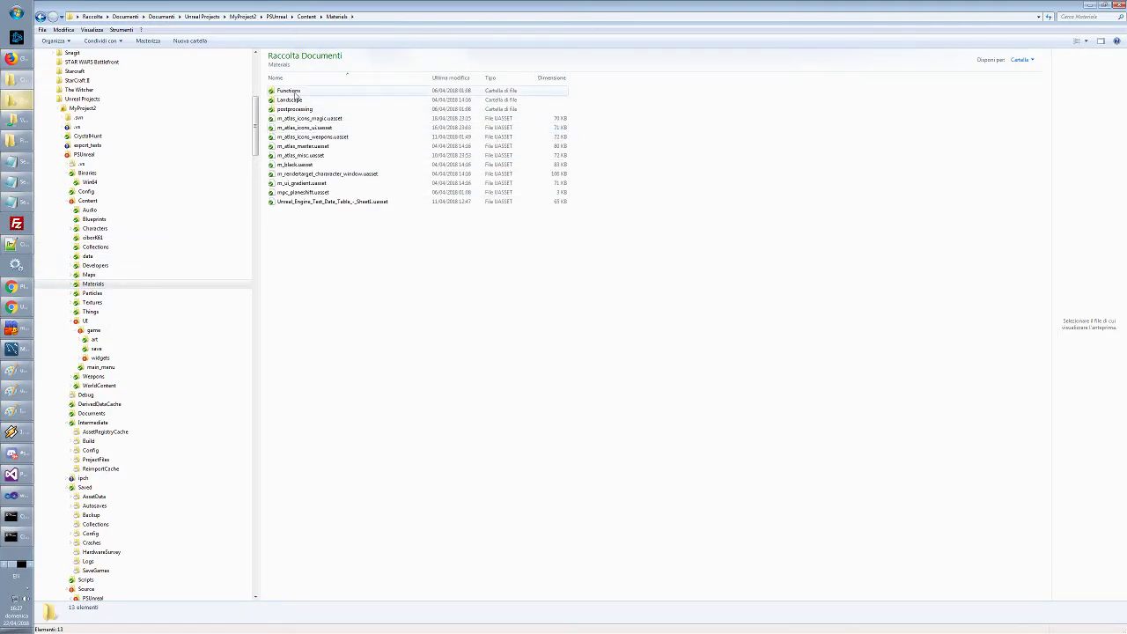
pyautogui.click(93, 283)
pyautogui.scroll(10, 124, 299)
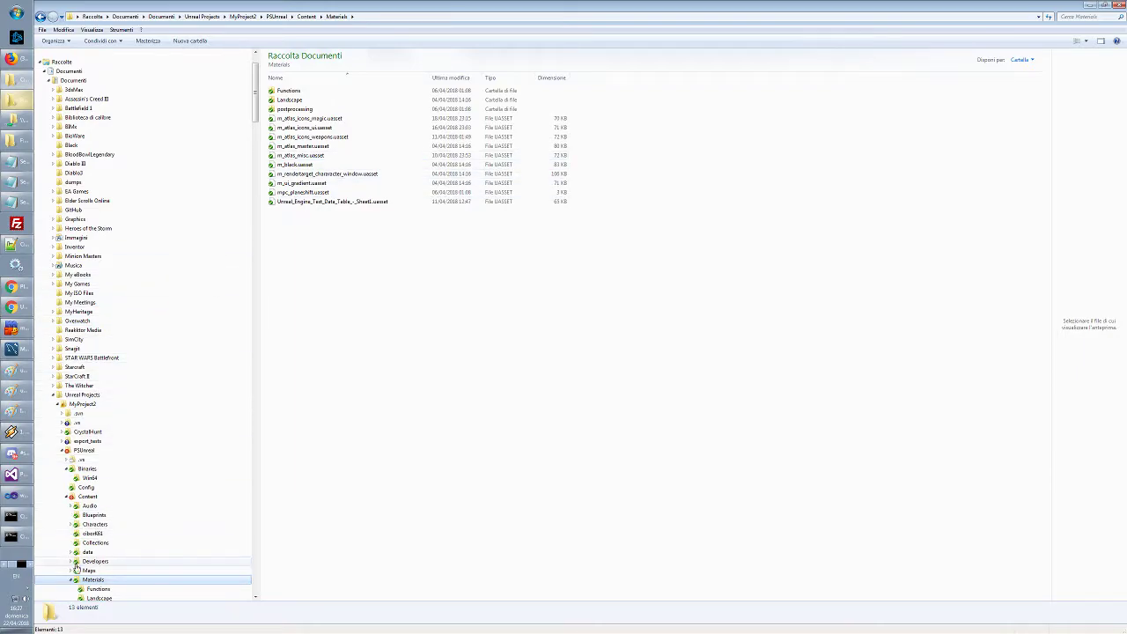
pyautogui.scroll(-4, 141, 379)
pyautogui.scroll(-9, 141, 379)
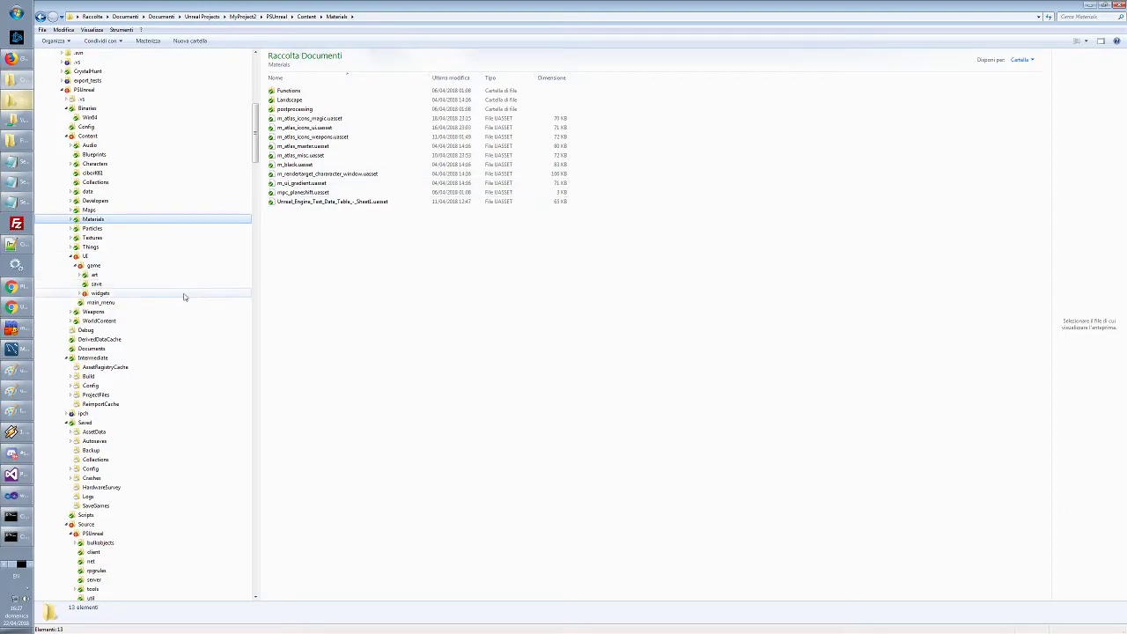
pyautogui.click(338, 255)
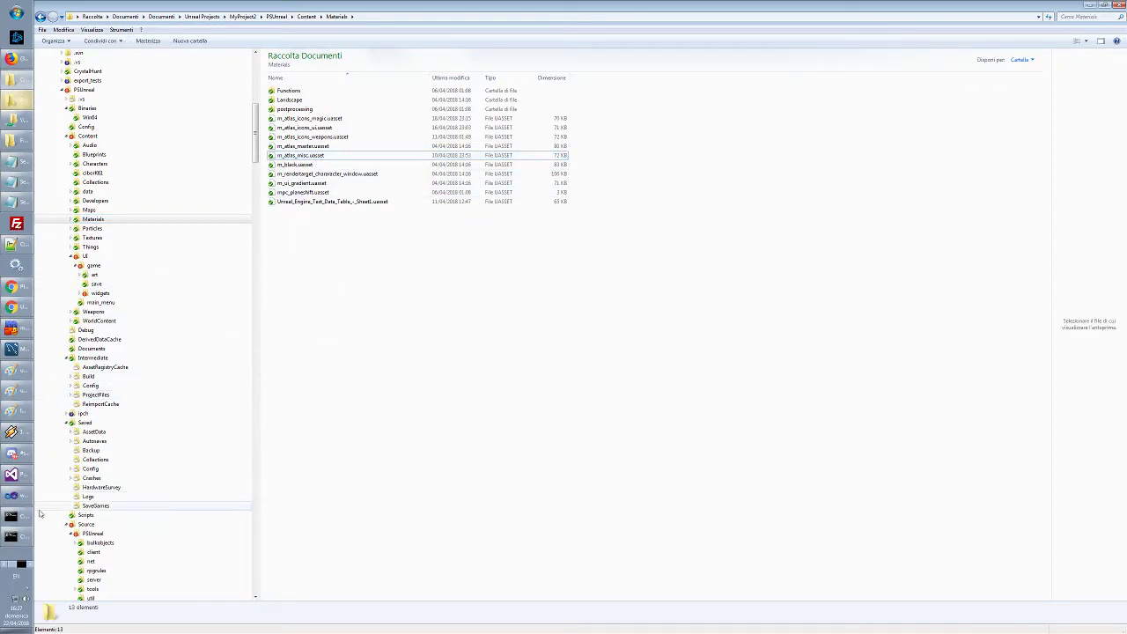
pyautogui.scroll(-1, 17, 423)
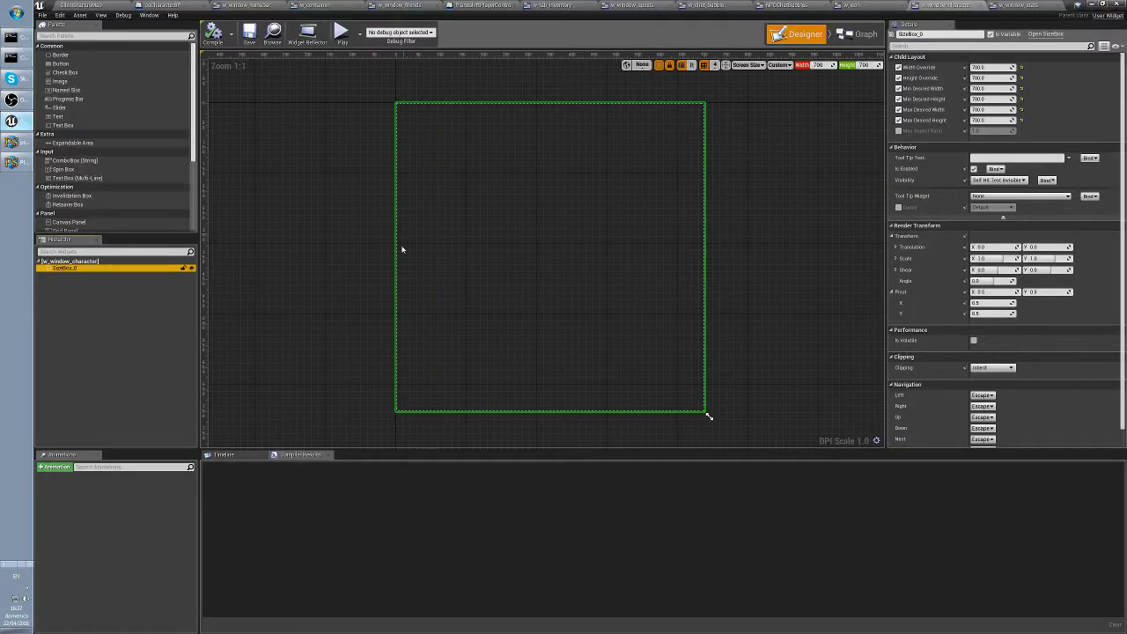
# Open the m_atlas_icons_weapons material and view its weapons icon atlas texture
pyautogui.click(83, 5)
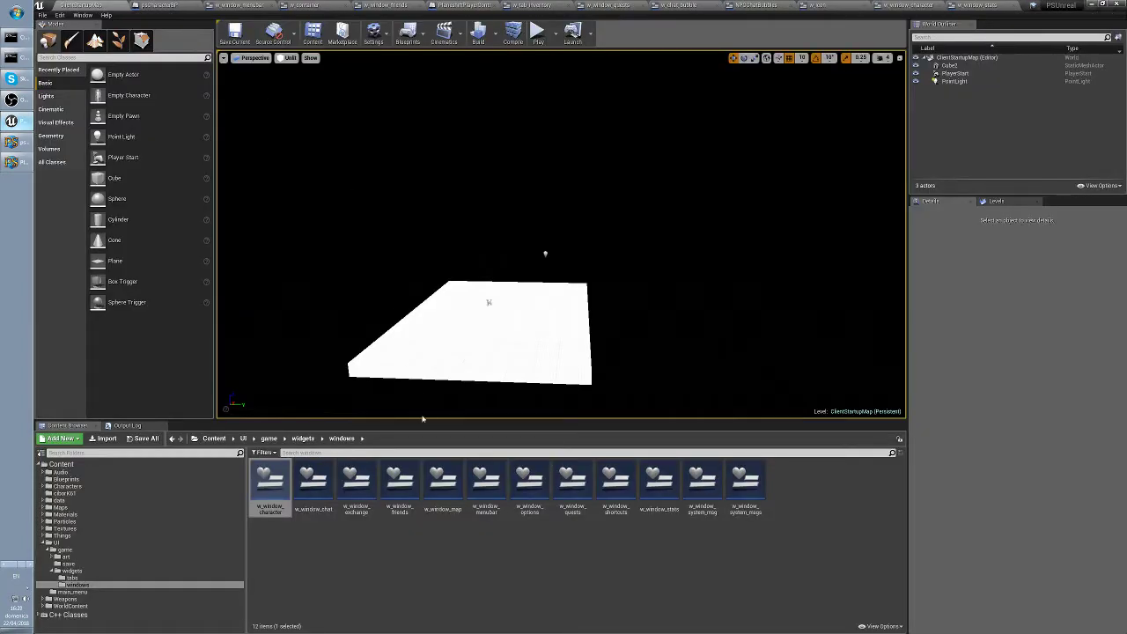
pyautogui.click(97, 515)
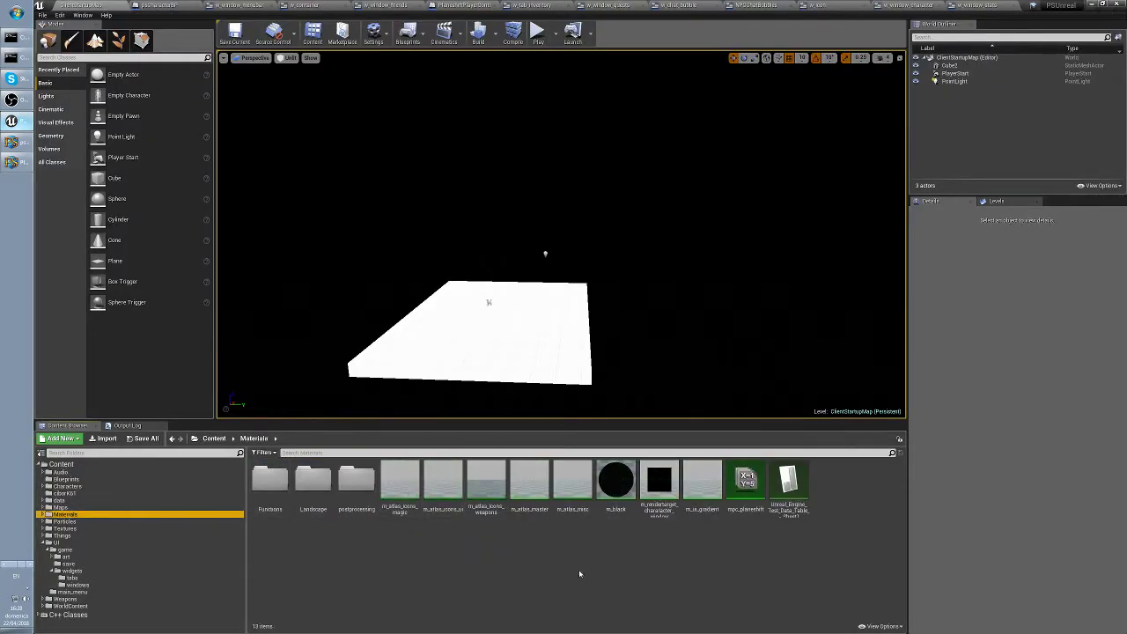
pyautogui.click(546, 553)
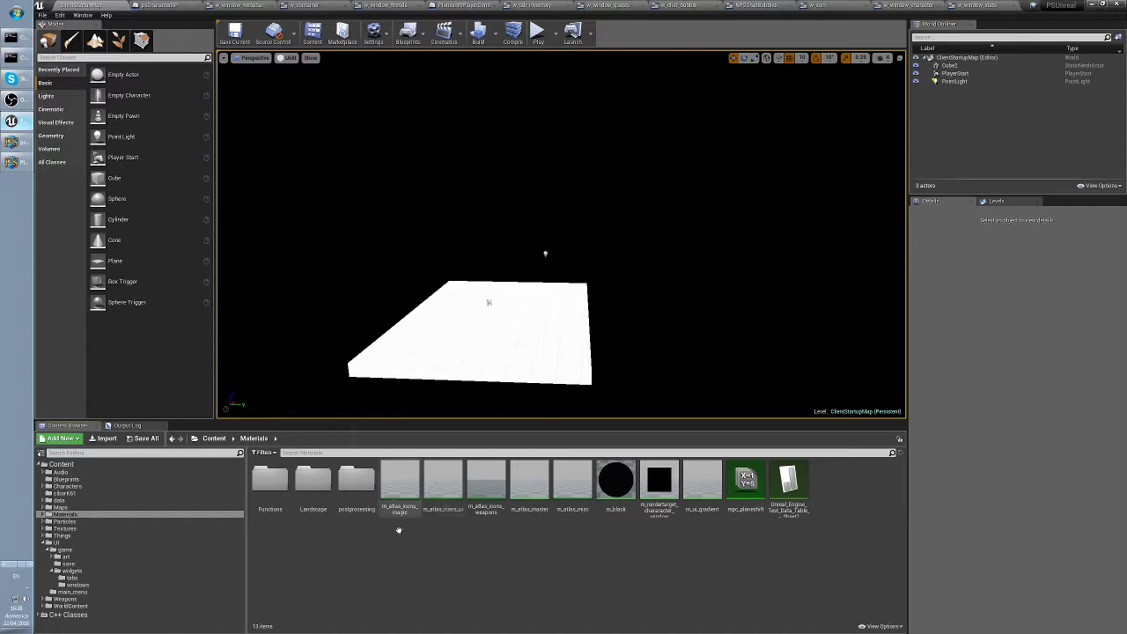
pyautogui.doubleClick(483, 485)
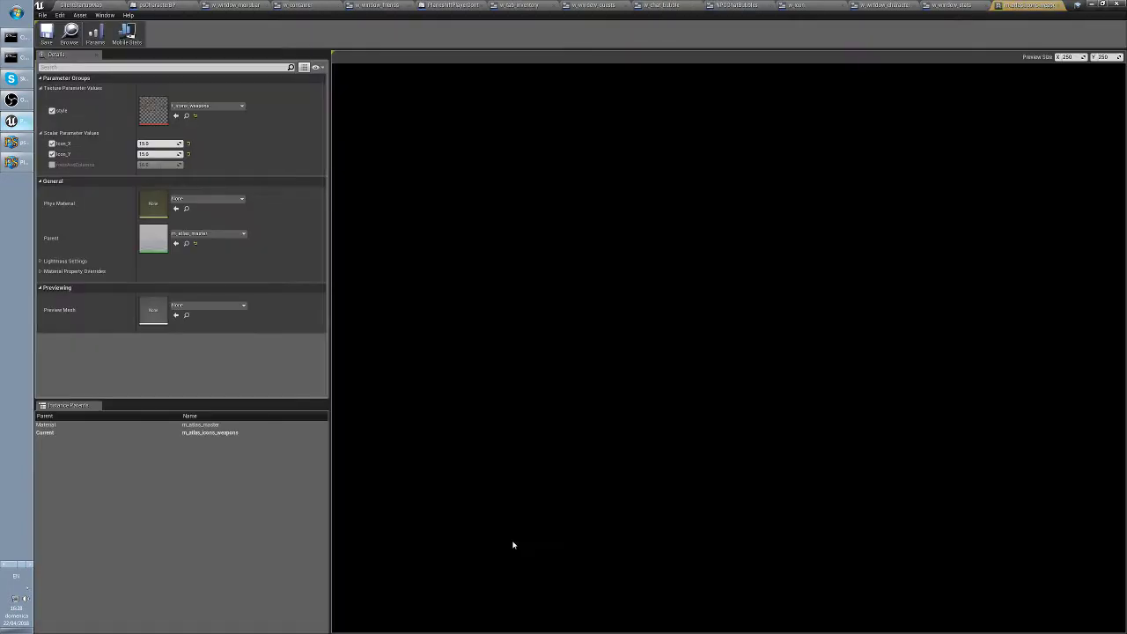
pyautogui.doubleClick(153, 105)
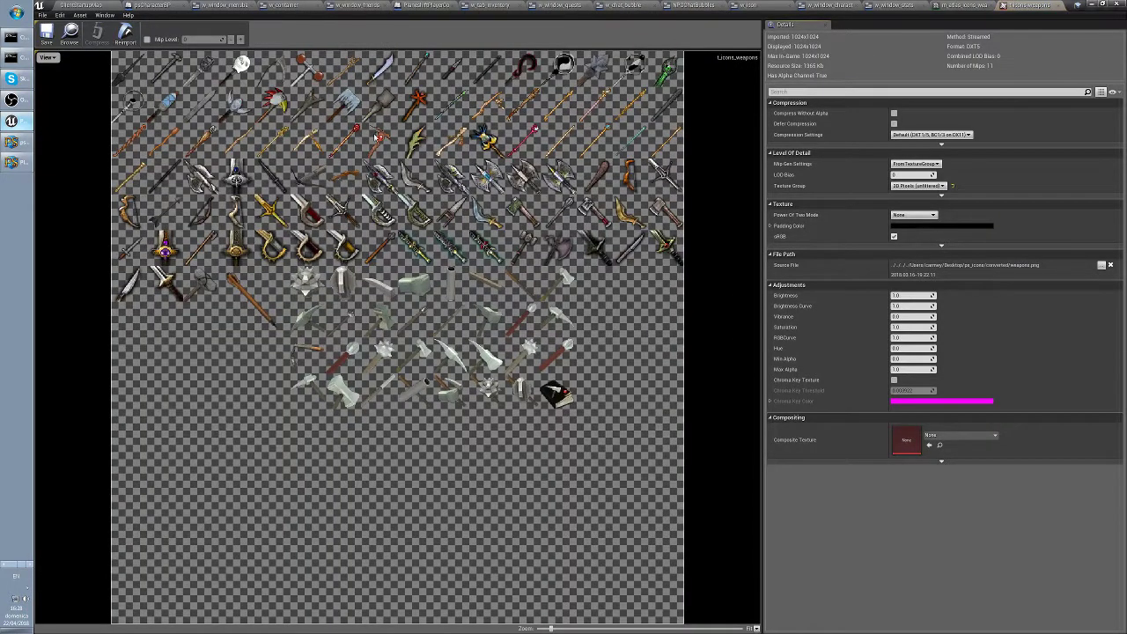
pyautogui.click(75, 4)
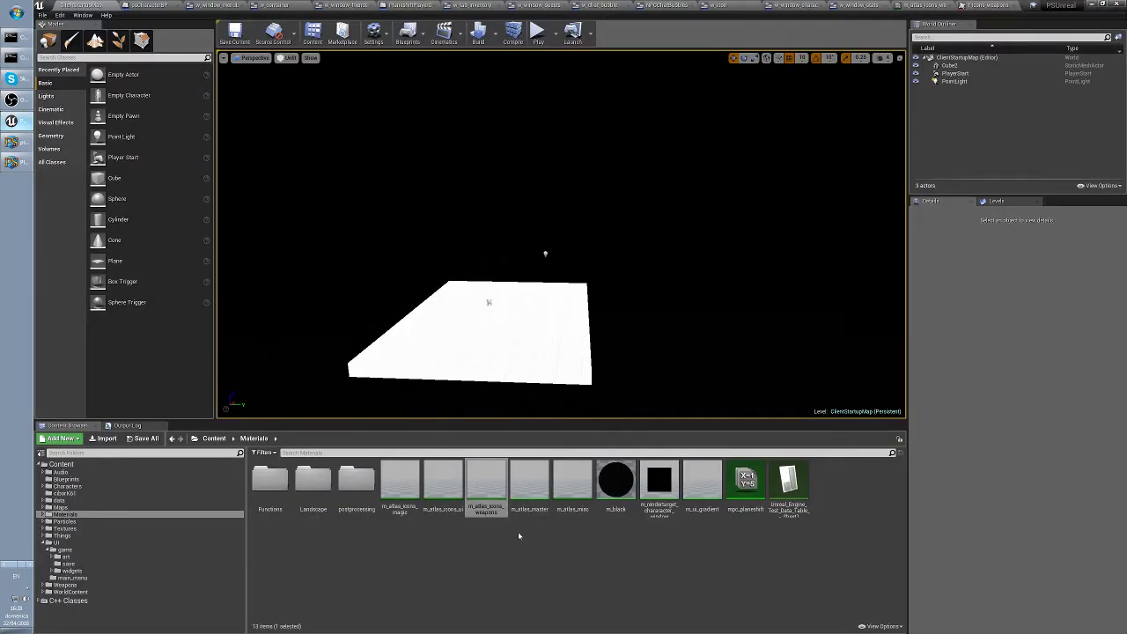
# Open the m_atlas_misc material and view the t_icons_misc and magic icon atlas textures
pyautogui.doubleClick(573, 483)
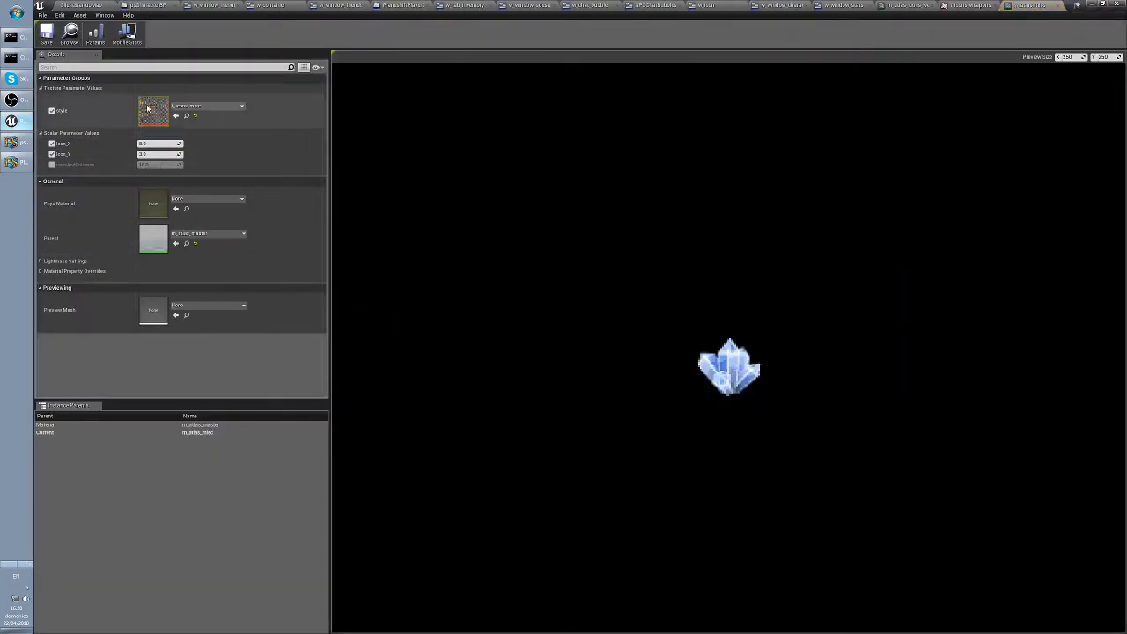
pyautogui.doubleClick(148, 108)
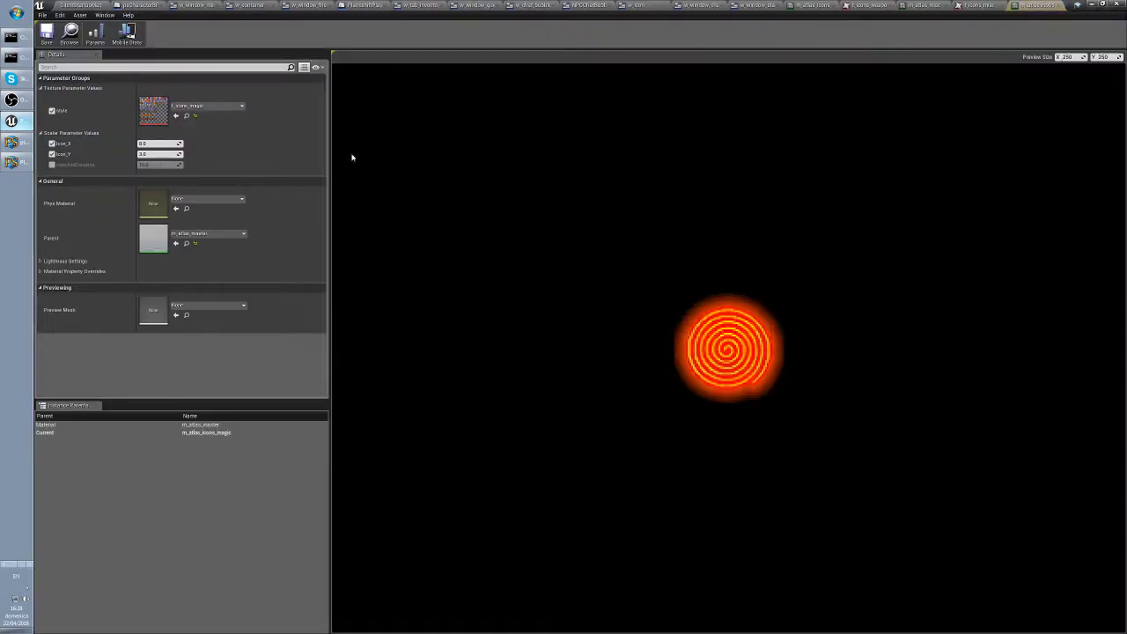
pyautogui.doubleClick(159, 110)
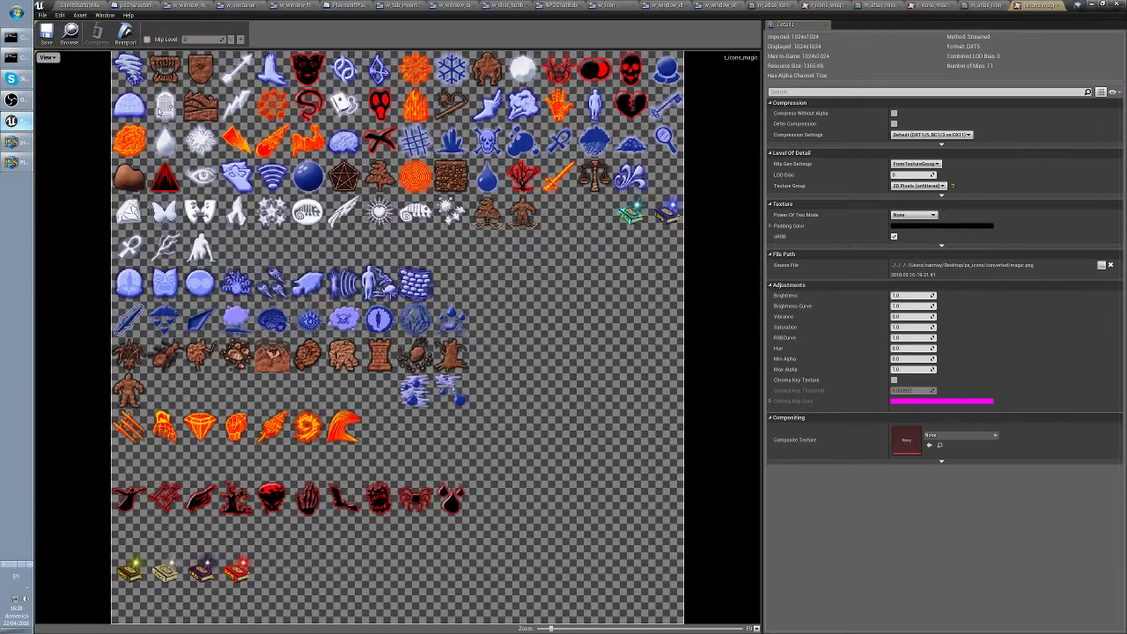
pyautogui.click(63, 4)
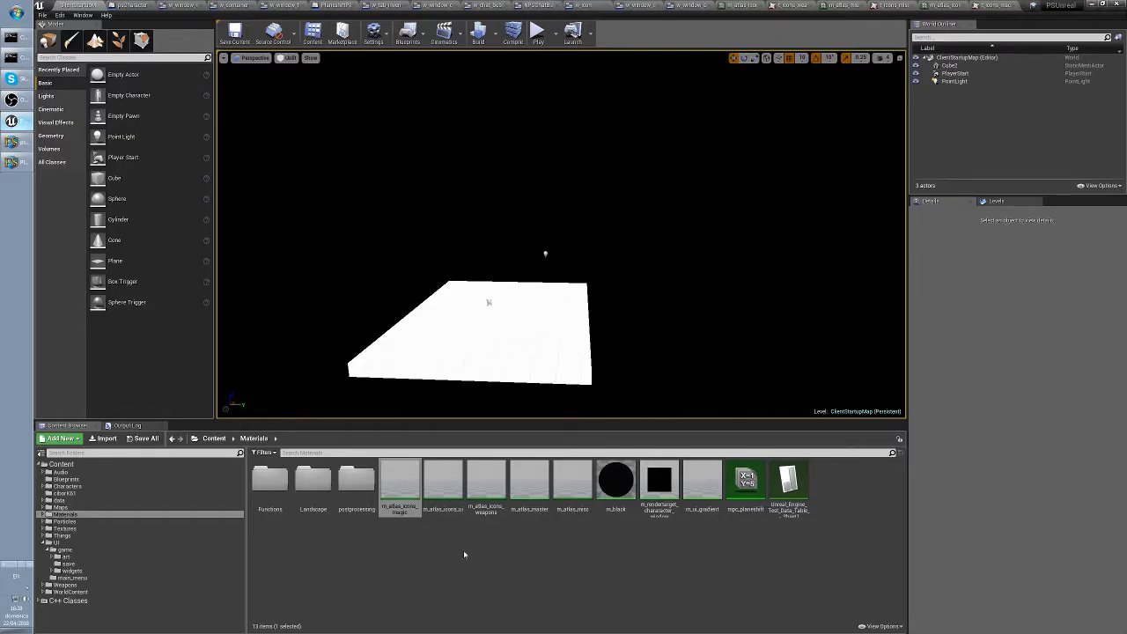
# Open the m_atlas_icons_ui material and its UI icons atlas, then return to the level editor
pyautogui.doubleClick(443, 480)
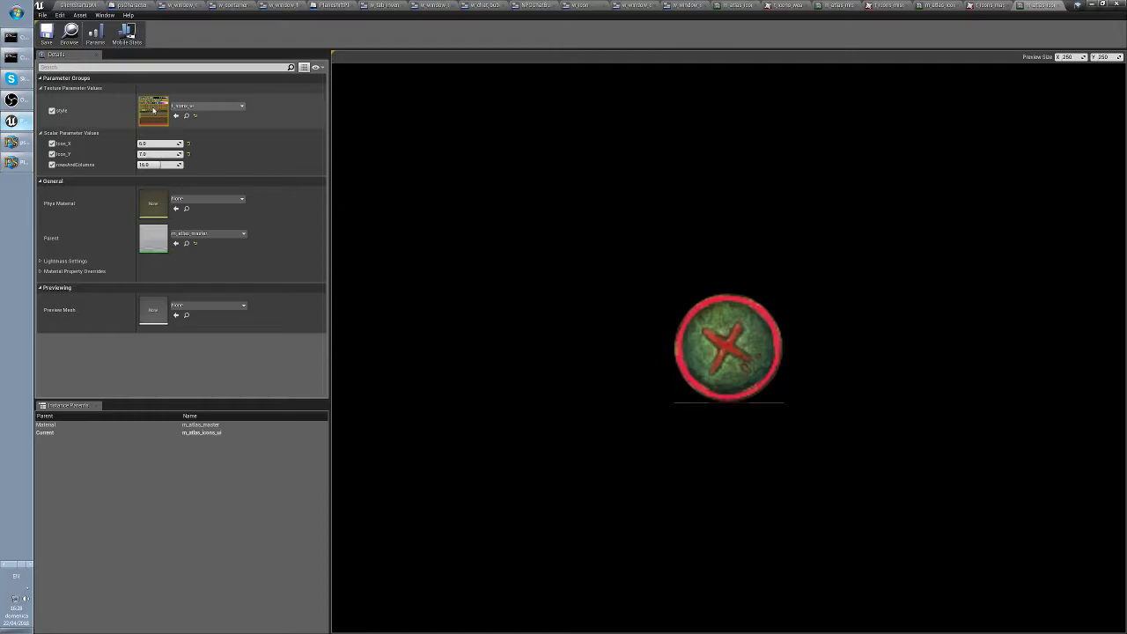
pyautogui.doubleClick(155, 109)
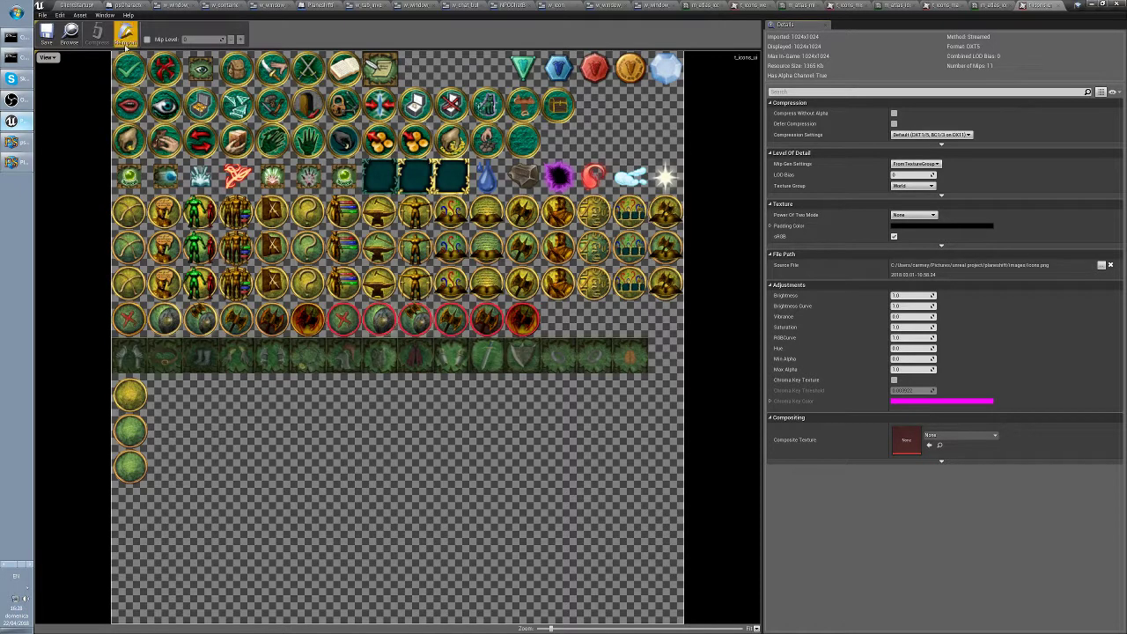
pyautogui.click(104, 15)
pyautogui.click(82, 5)
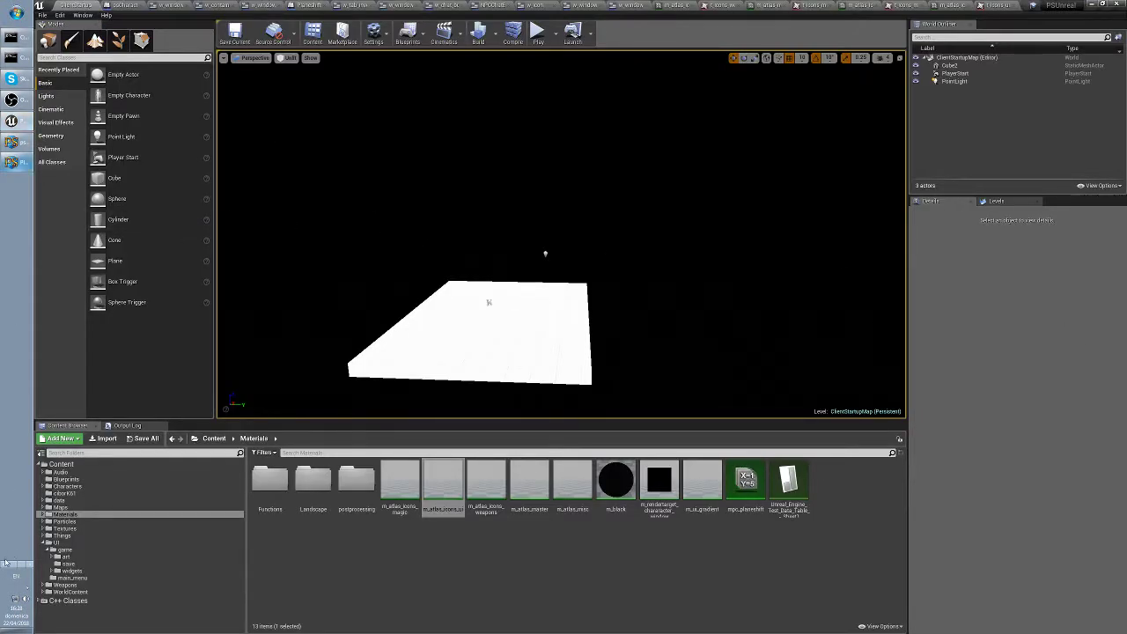
# Glance at the project folder in Explorer, then Alt+Tab over to the Paint mockup
pyautogui.click(13, 83)
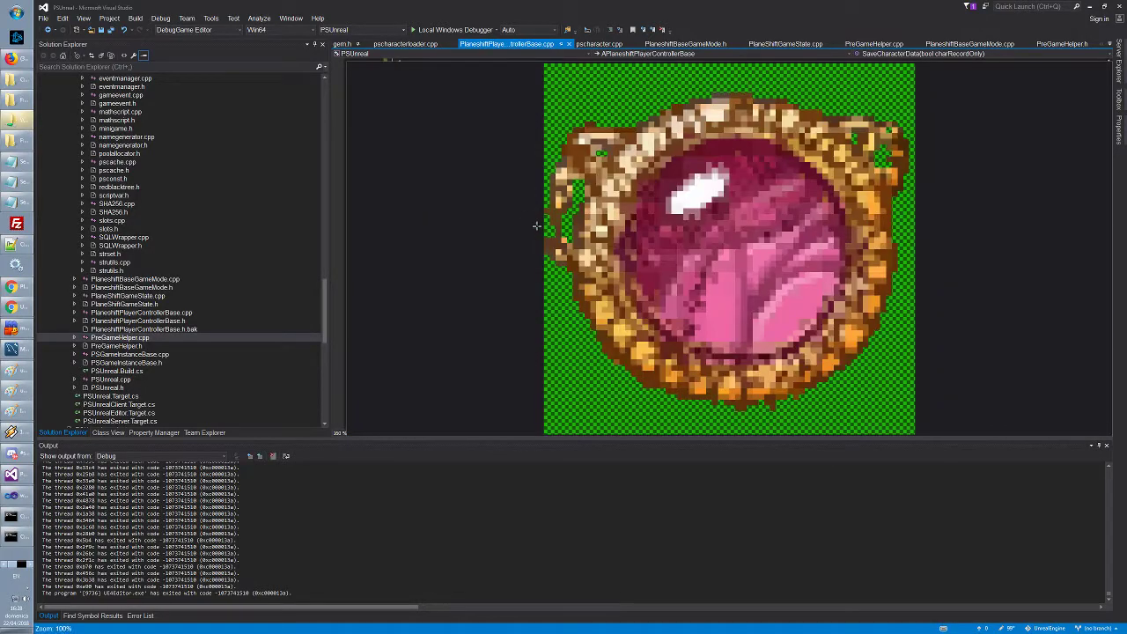
pyautogui.scroll(-4, 691, 277)
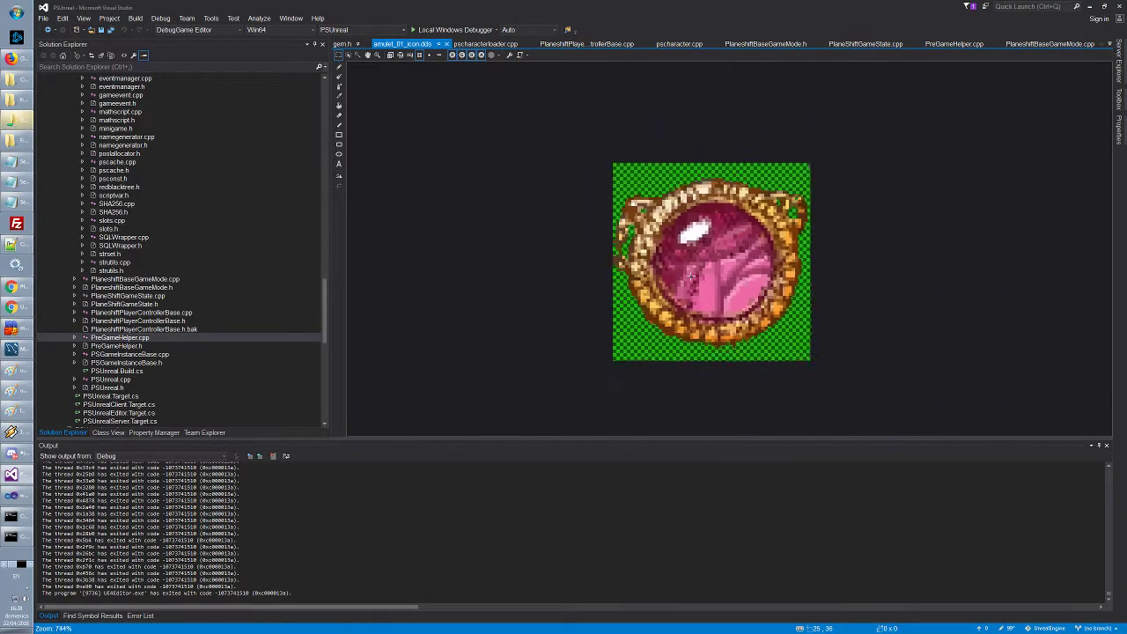
pyautogui.scroll(-5, 692, 276)
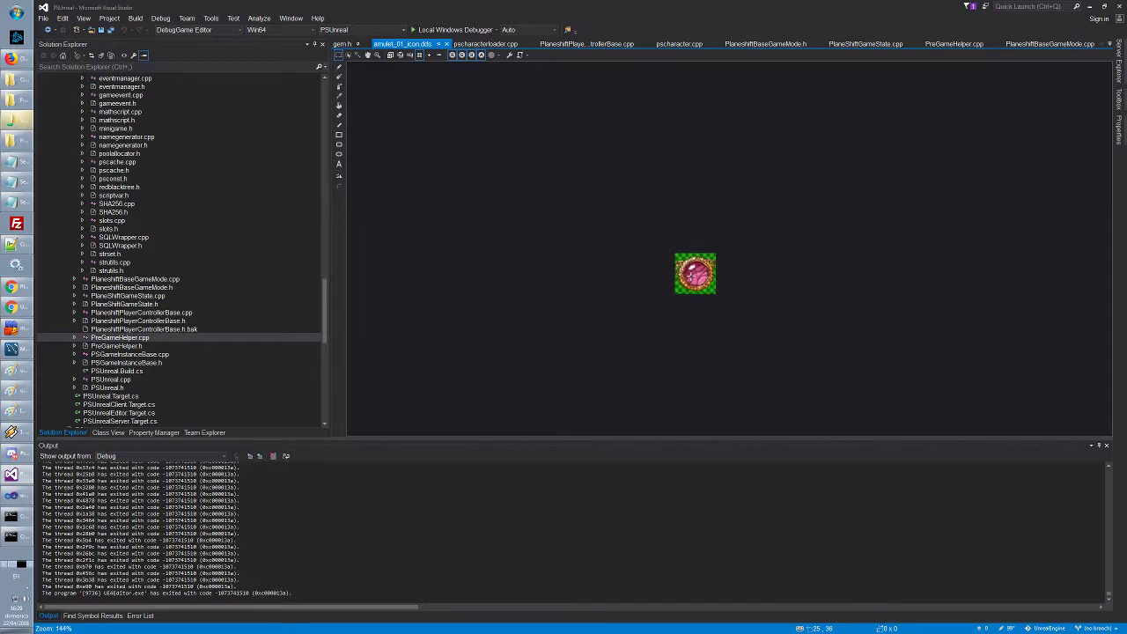
pyautogui.scroll(2, 695, 274)
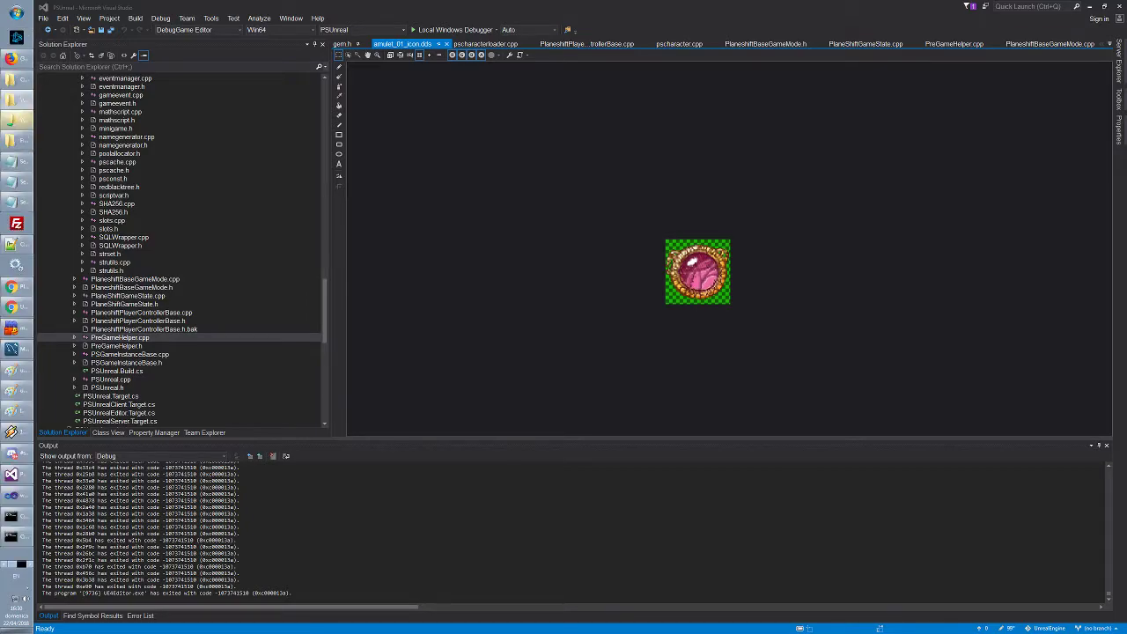
pyautogui.hotkey('alt', 'Tab')
pyautogui.hotkey('alt', 'Tab')
pyautogui.hotkey('alt', 'Tab')
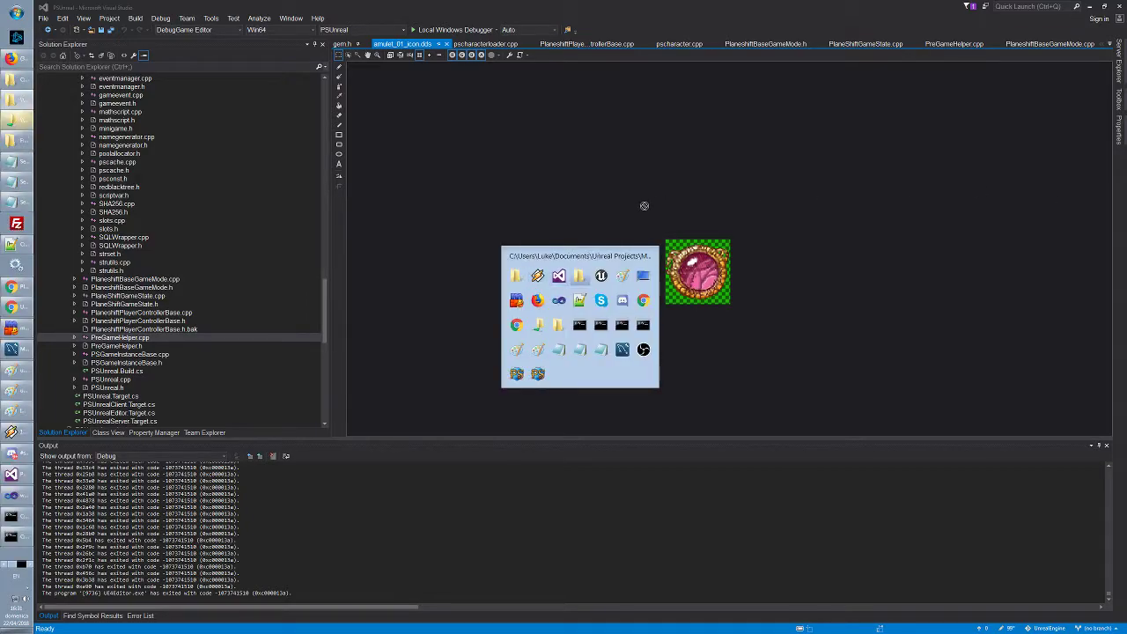
pyautogui.hotkey('alt', 'Tab')
# Copy the whole azure bracer icon and paste it below the Agility heading
pyautogui.hotkey('alt', 'F4')
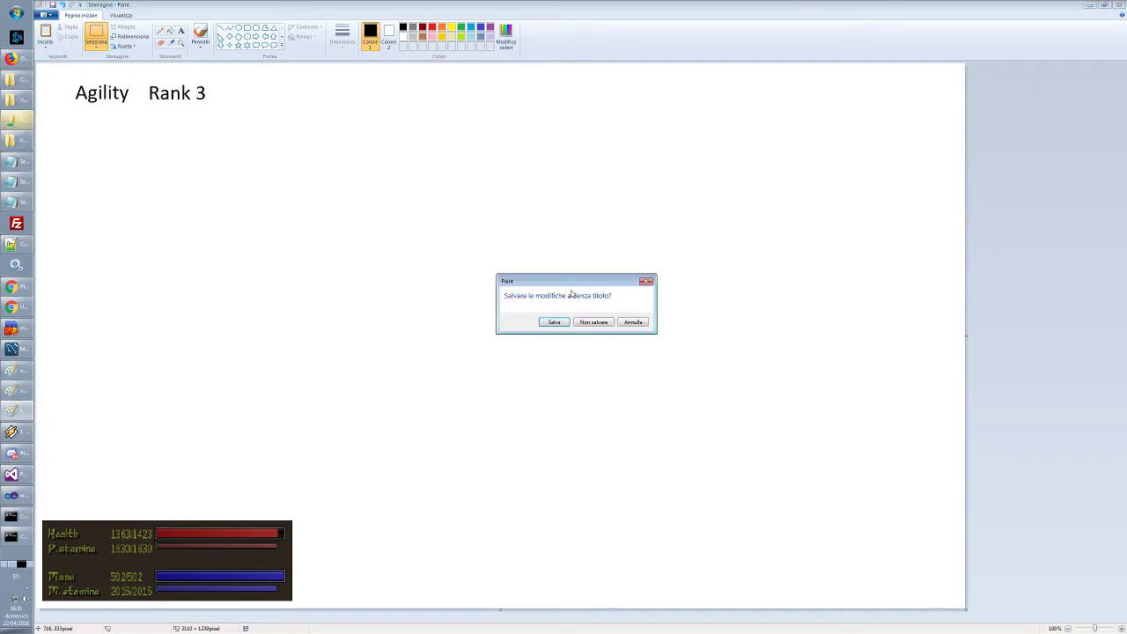
pyautogui.click(633, 322)
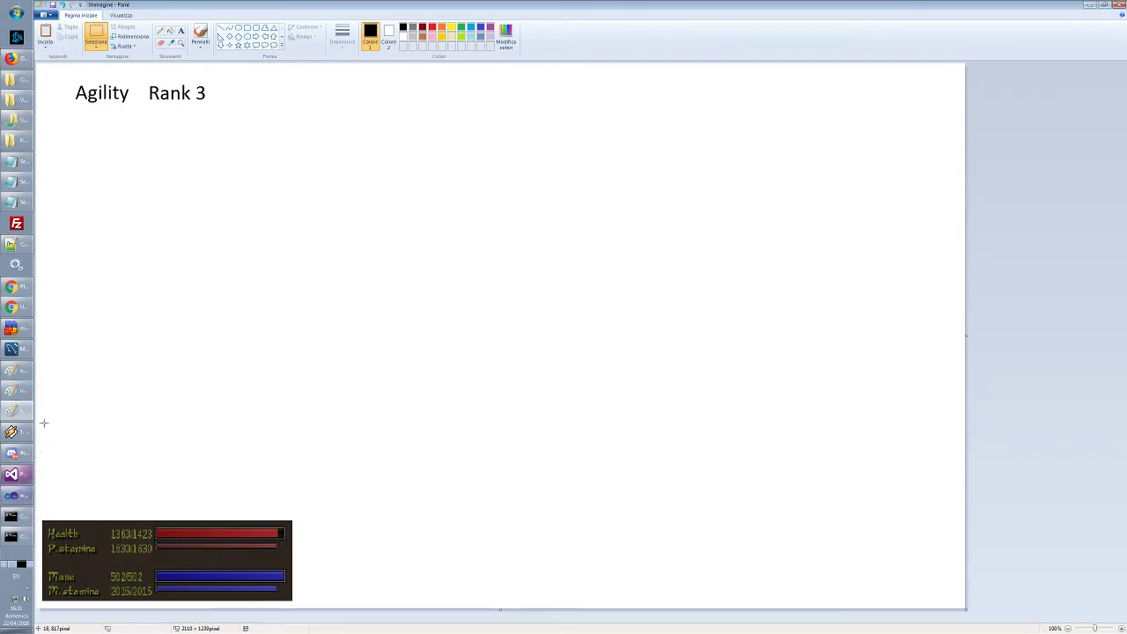
pyautogui.click(11, 412)
pyautogui.click(12, 411)
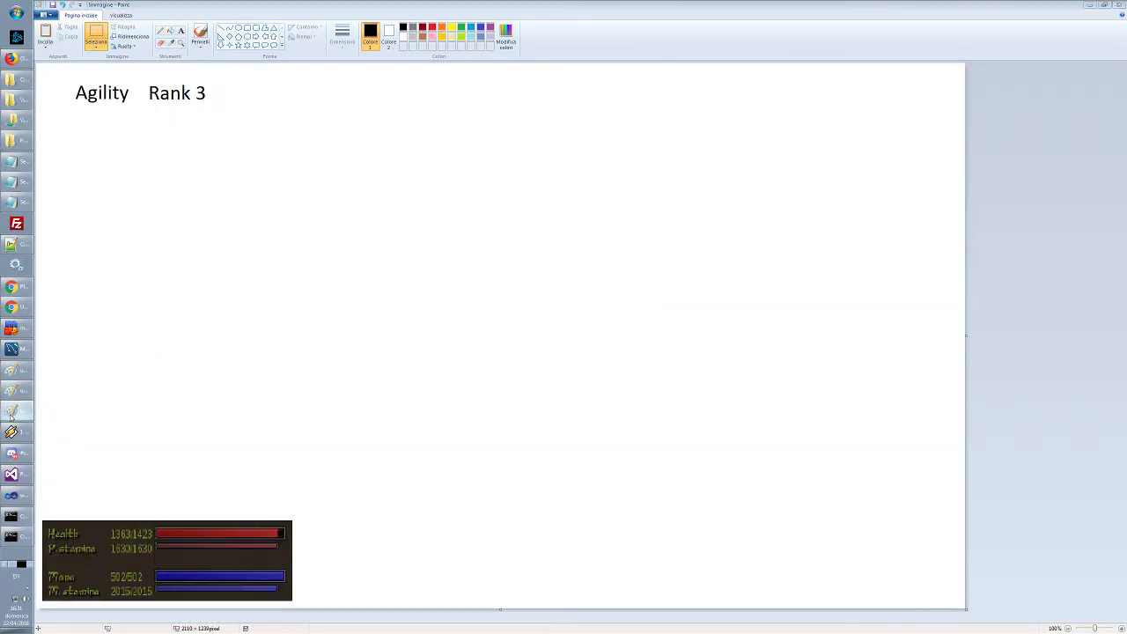
pyautogui.hotkey('alt', 'Tab')
pyautogui.hotkey('alt', 'Tab')
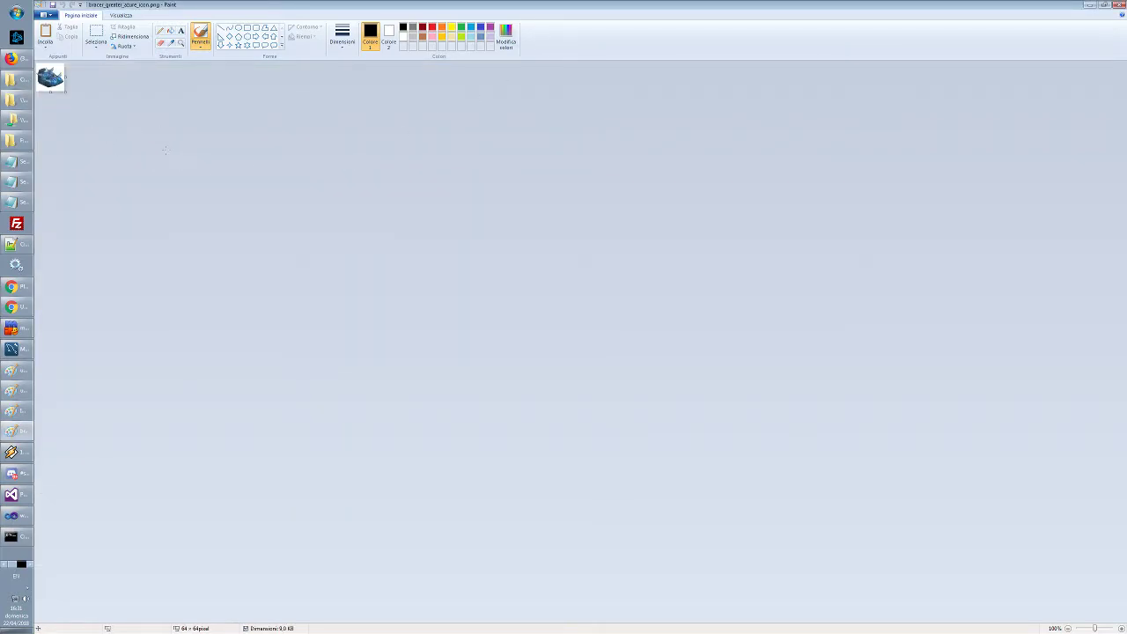
pyautogui.hotkey('ctrl', 'a')
pyautogui.hotkey('alt', 'Tab')
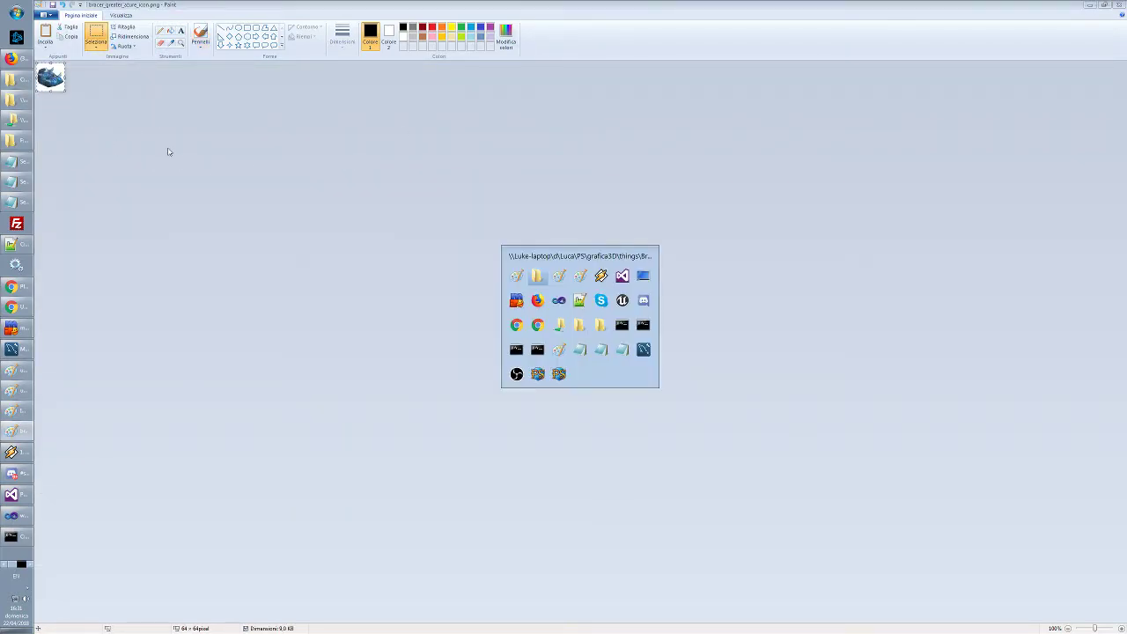
pyautogui.hotkey('alt', 'Tab')
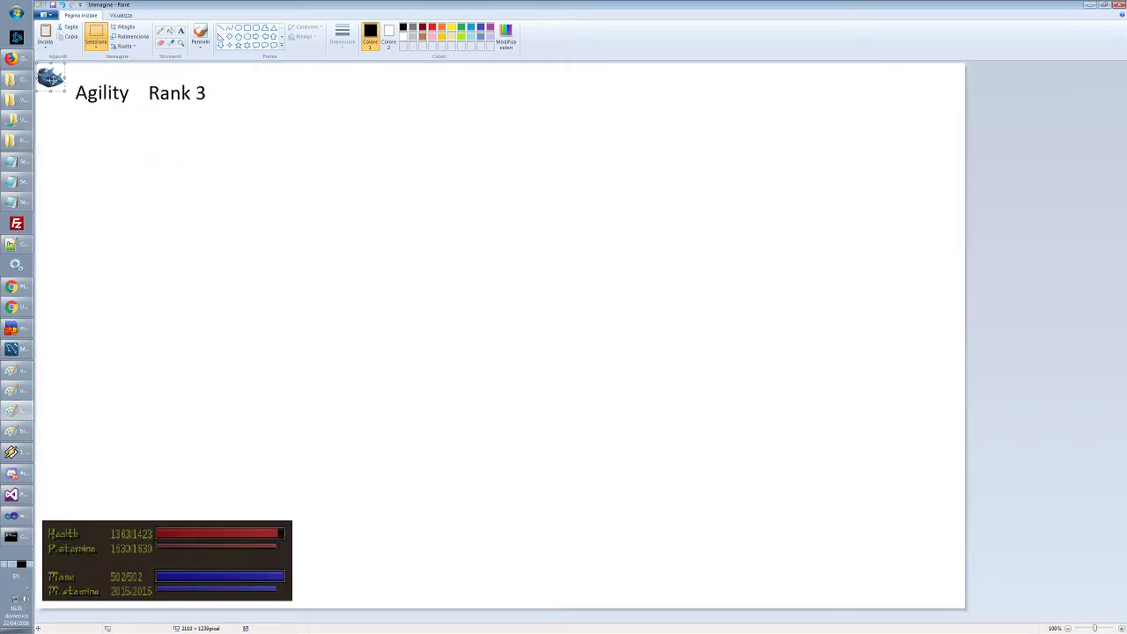
pyautogui.moveTo(52, 78); pyautogui.dragTo(106, 151)
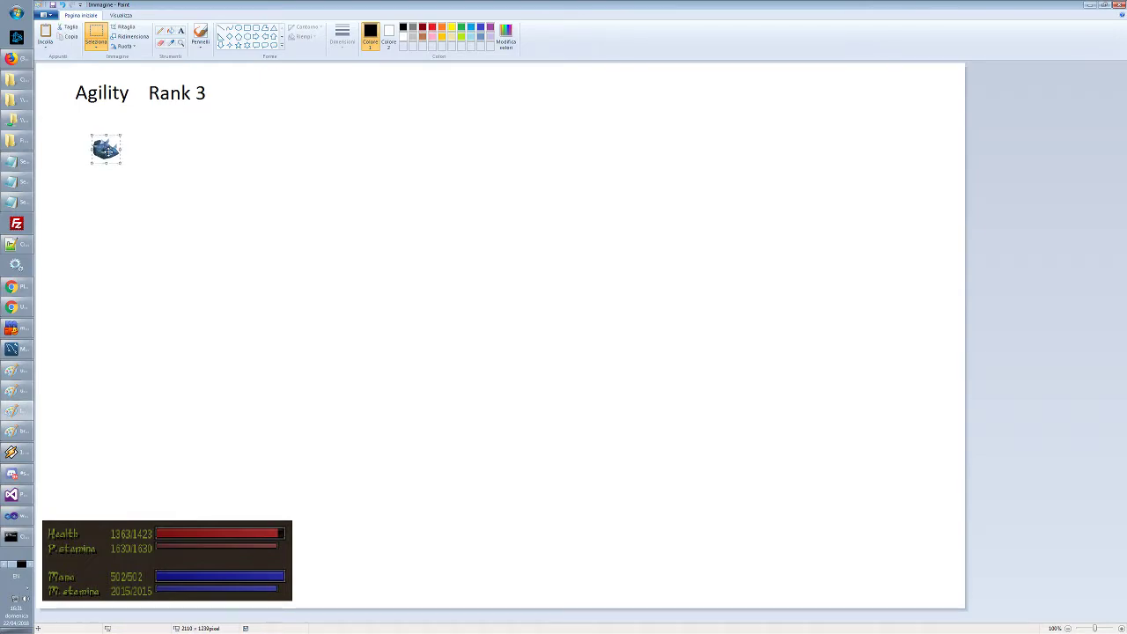
# Add a text label 5 just under the azure bracer icon
pyautogui.click(180, 30)
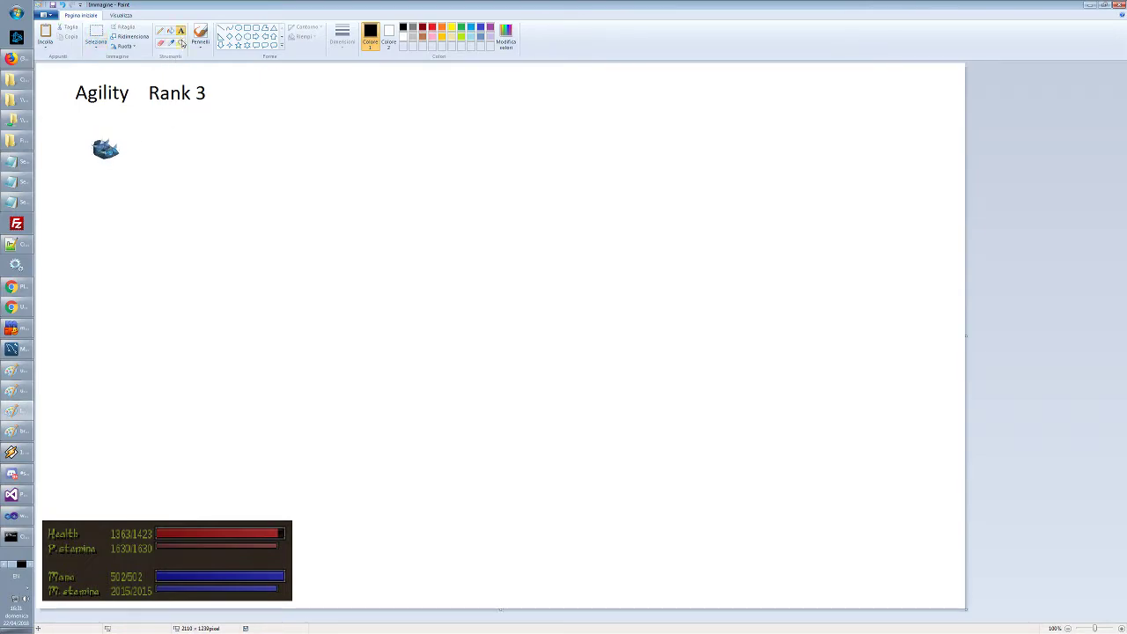
pyautogui.click(97, 161)
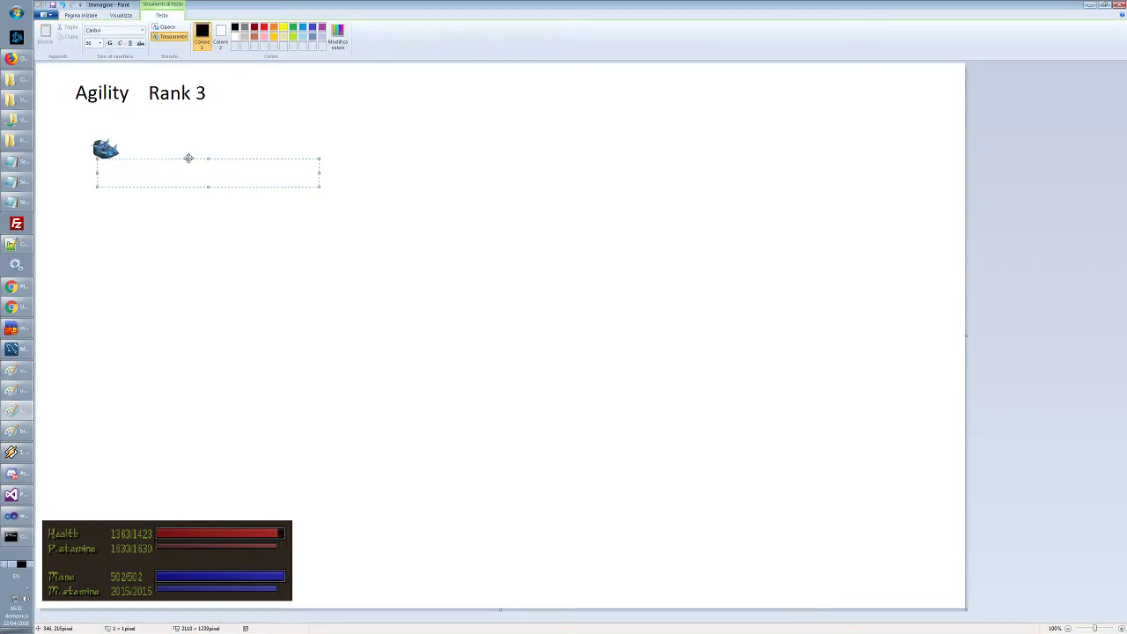
pyautogui.write('5')
pyautogui.click(141, 157)
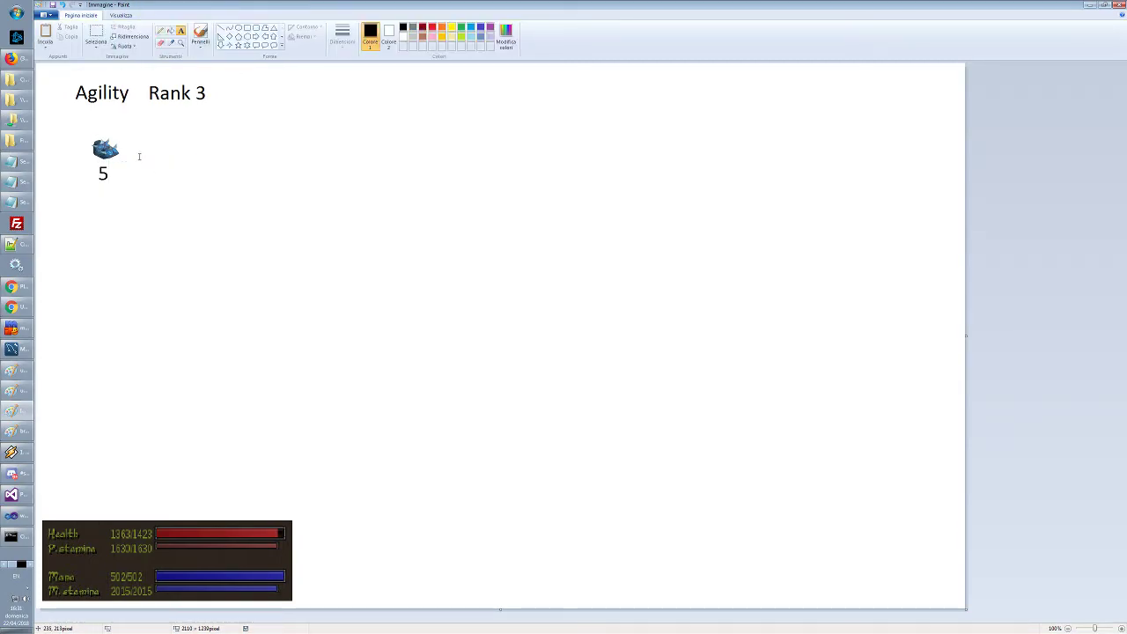
# Draw an orange right arrow beside the icon, replacing a first black attempt
pyautogui.click(255, 36)
pyautogui.moveTo(126, 144); pyautogui.dragTo(188, 160)
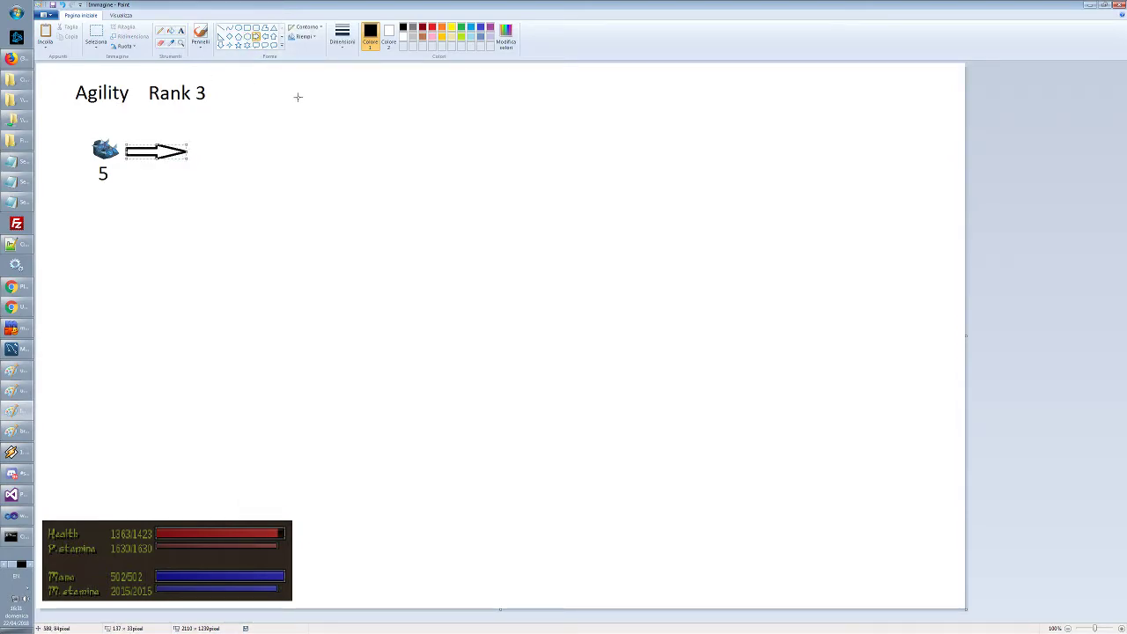
pyautogui.press('Delete')
pyautogui.click(441, 27)
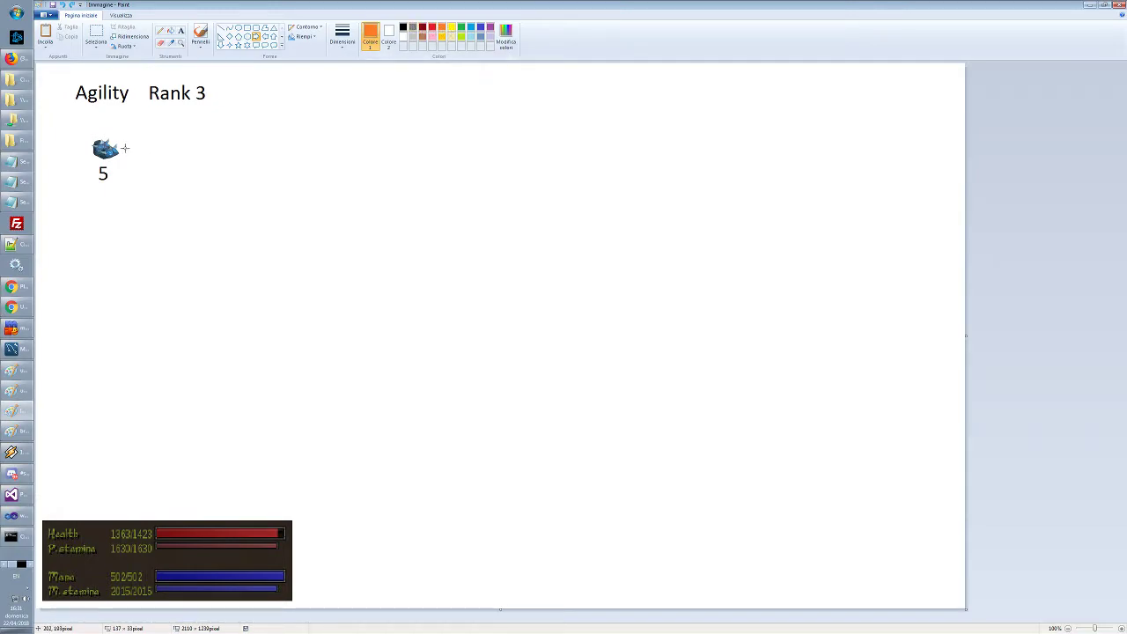
pyautogui.moveTo(125, 149); pyautogui.dragTo(173, 157)
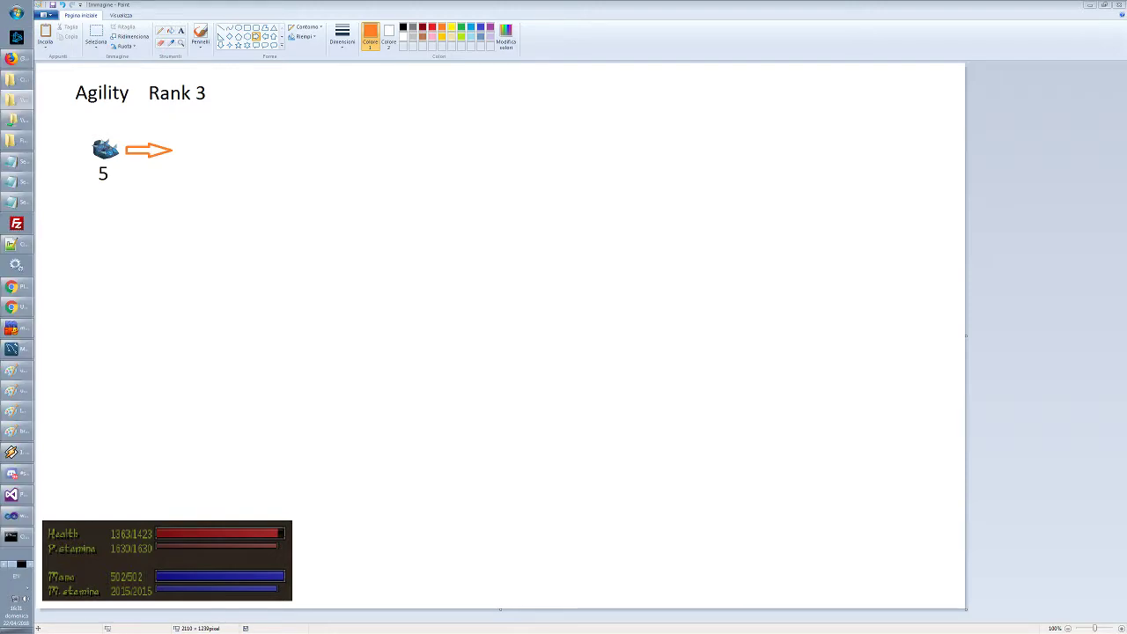
pyautogui.click(14, 431)
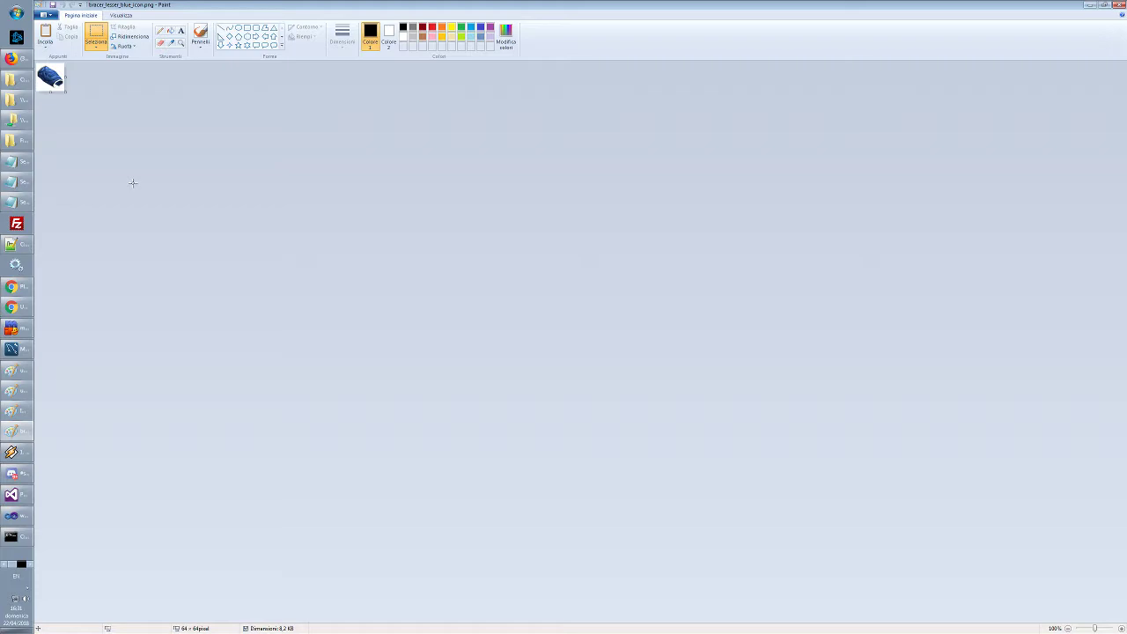
# Copy the whole blue bracer icon and paste it right of the orange arrow
pyautogui.hotkey('ctrl', 'a')
pyautogui.hotkey('alt', 'Tab')
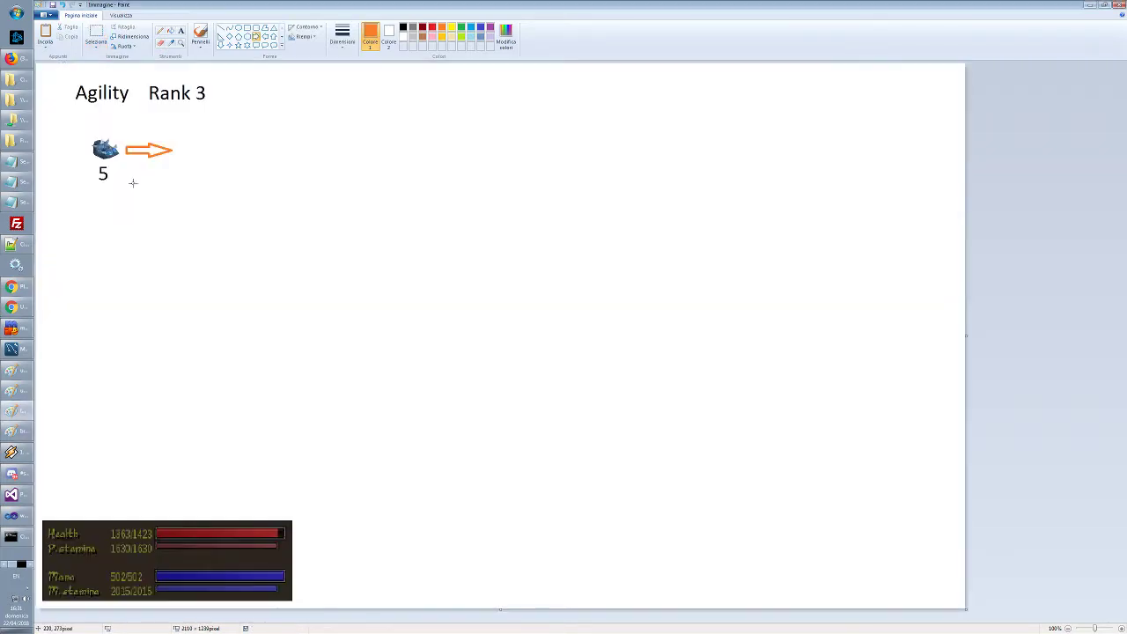
pyautogui.hotkey('ctrl', 'v')
pyautogui.moveTo(56, 84); pyautogui.dragTo(200, 152)
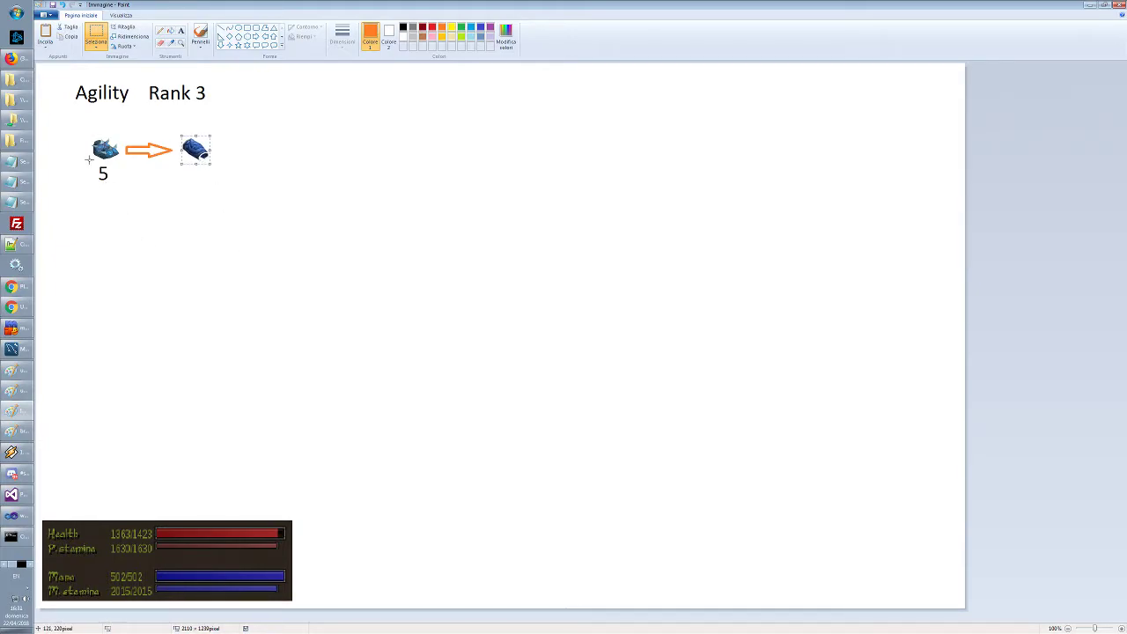
# Move the 5 label so it sits centred above the azure bracer icon
pyautogui.moveTo(88, 159)
pyautogui.mouseDown()
pyautogui.moveTo(121, 192)
pyautogui.moveTo(122, 132)
pyautogui.moveTo(109, 116)
pyautogui.moveTo(123, 133)
pyautogui.mouseUp()
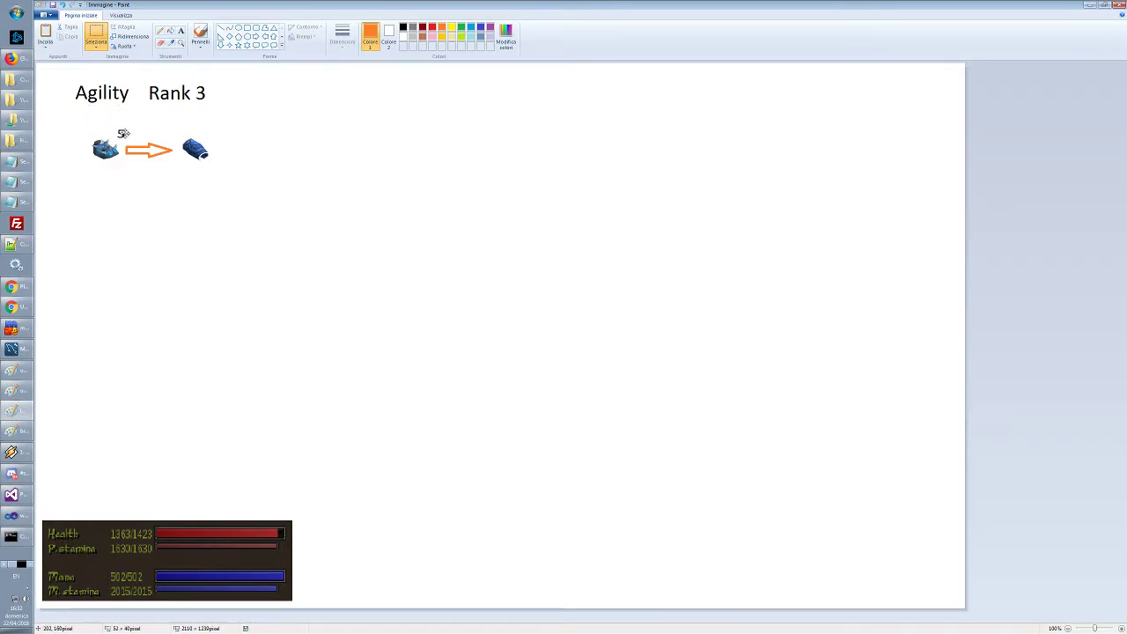
pyautogui.click(144, 124)
pyautogui.moveTo(114, 126)
pyautogui.mouseDown()
pyautogui.moveTo(132, 141)
pyautogui.moveTo(103, 126)
pyautogui.mouseUp()
pyautogui.click(100, 173)
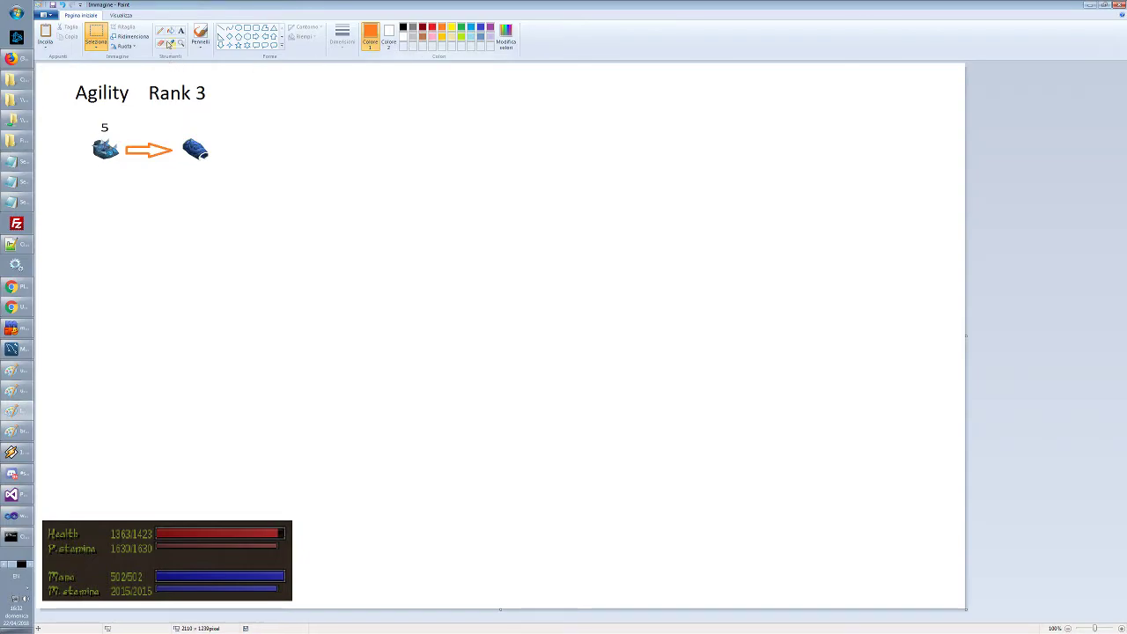
pyautogui.click(180, 30)
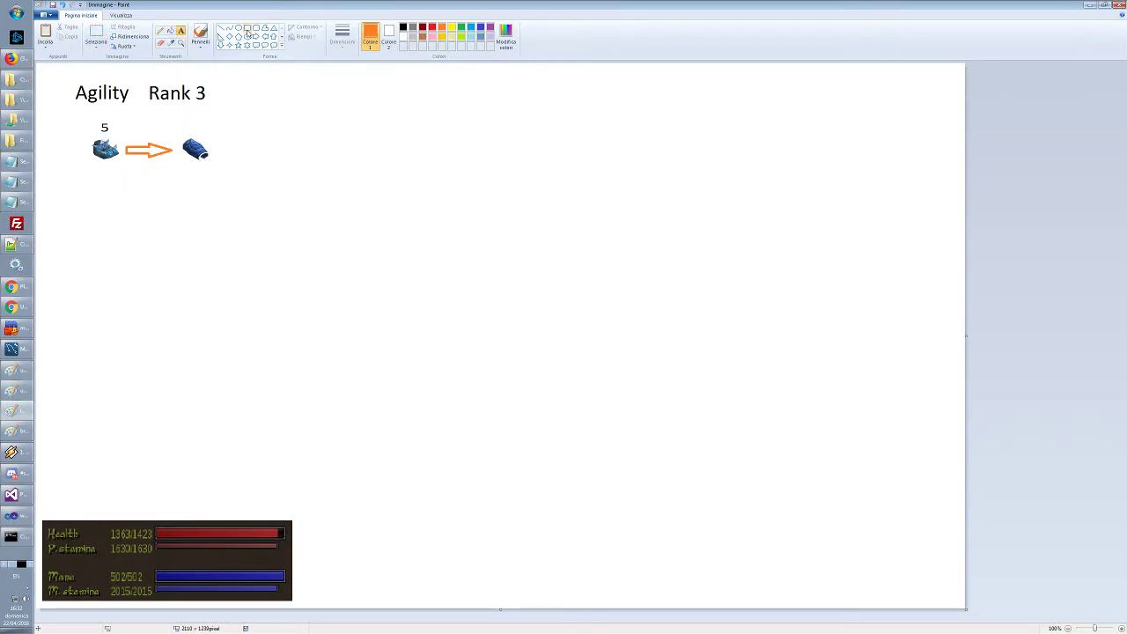
# Draw a brown-outlined rectangle below the two bracer icons
pyautogui.click(248, 29)
pyautogui.moveTo(103, 166); pyautogui.dragTo(235, 250)
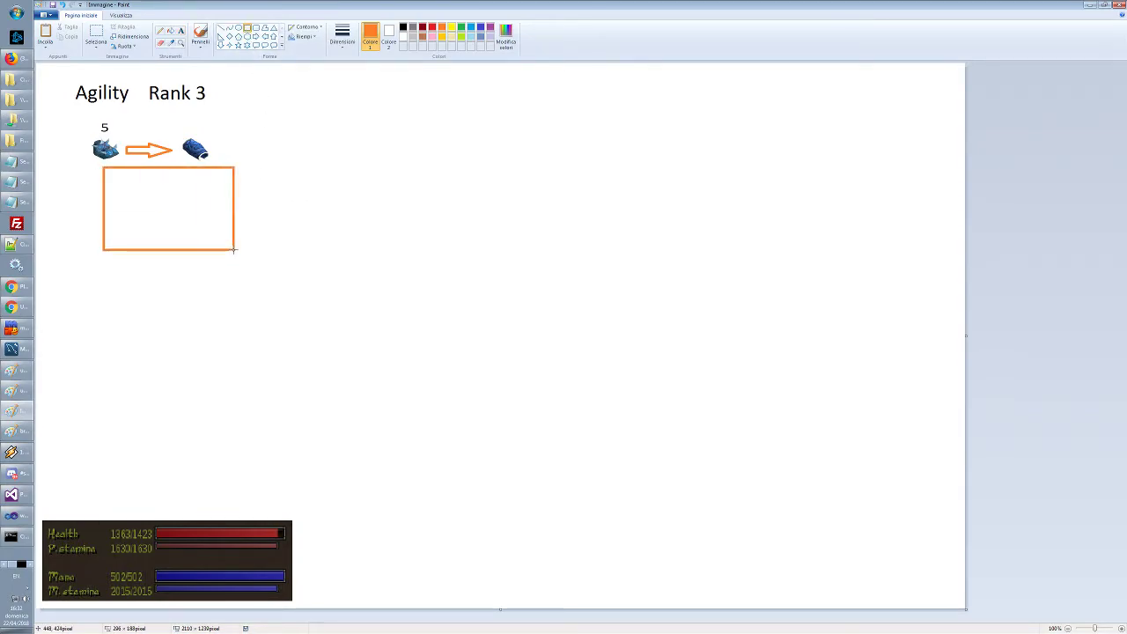
pyautogui.click(433, 28)
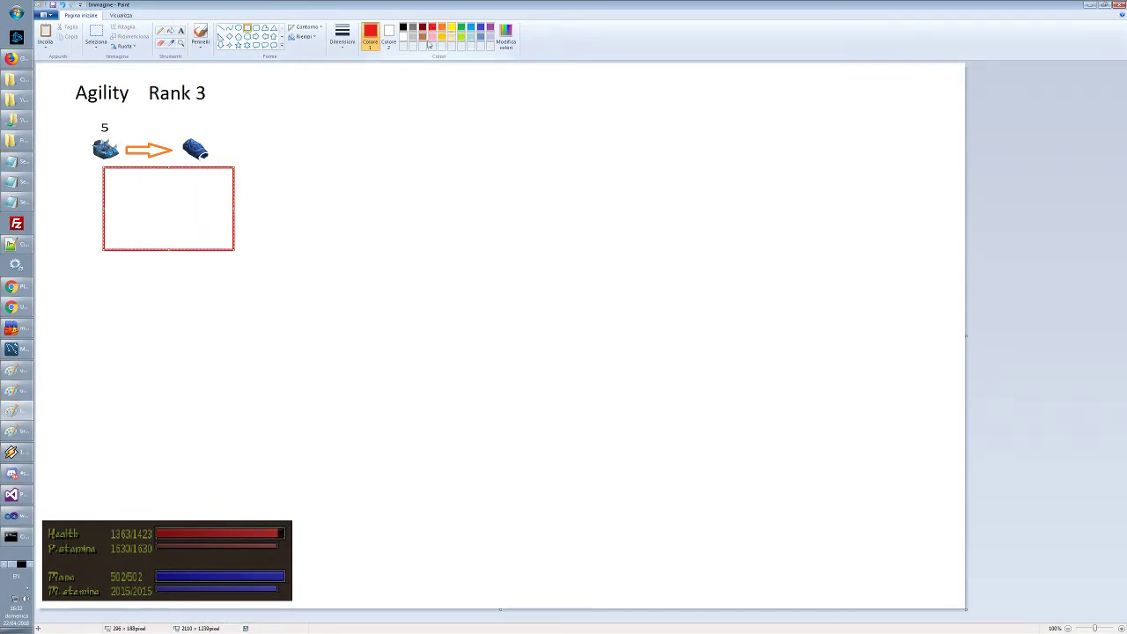
pyautogui.click(247, 216)
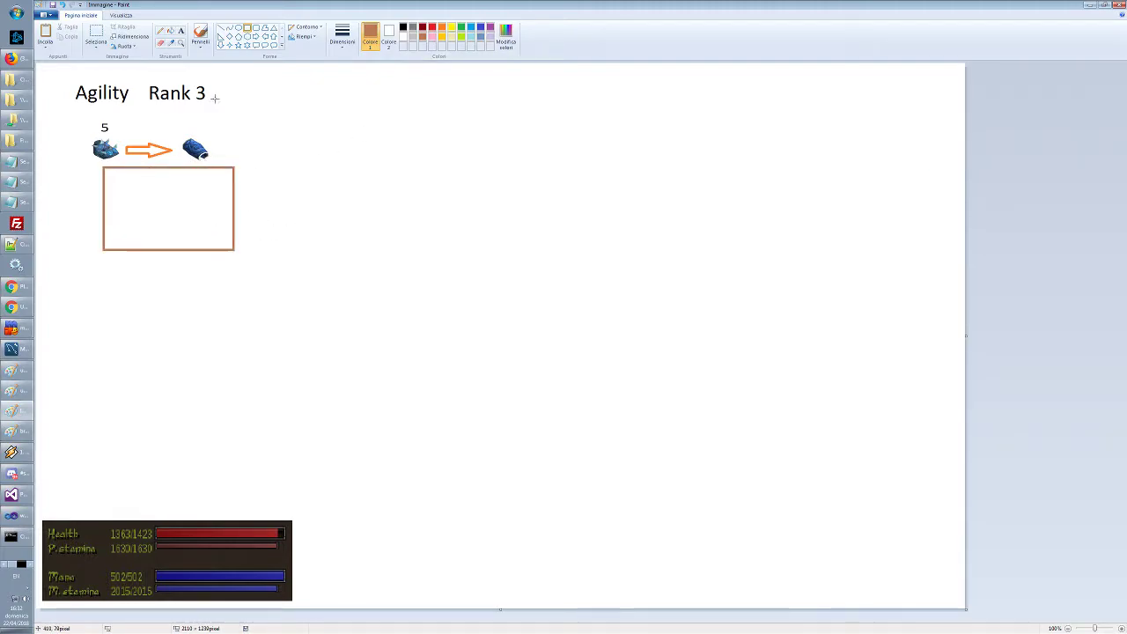
# Write Dodge inside the new box
pyautogui.click(180, 31)
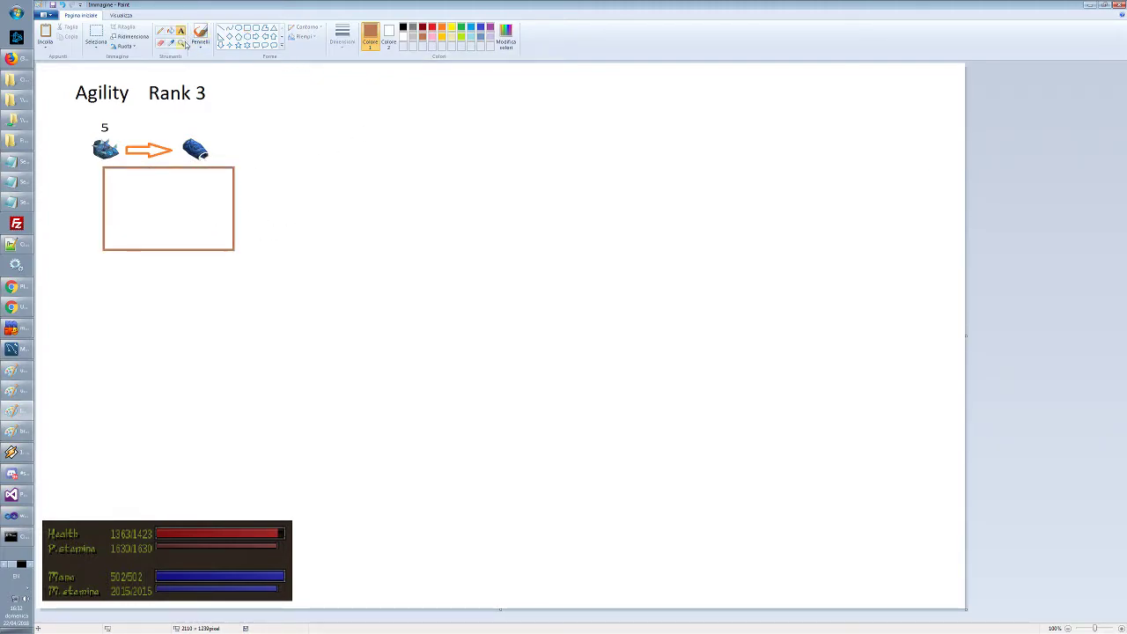
pyautogui.click(109, 178)
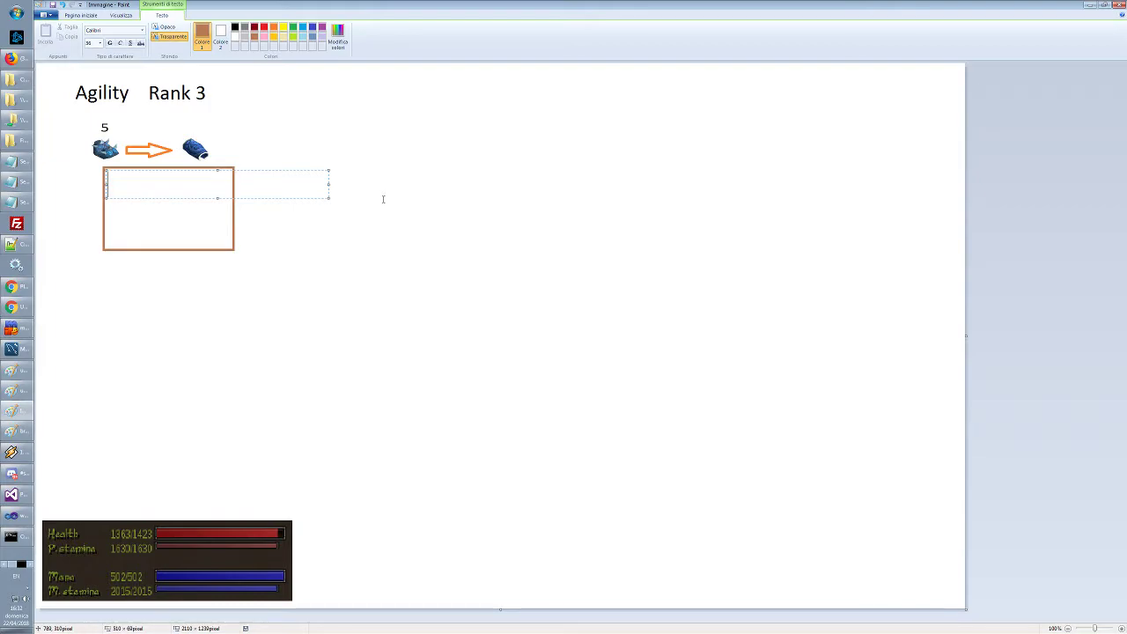
pyautogui.write('Dodge')
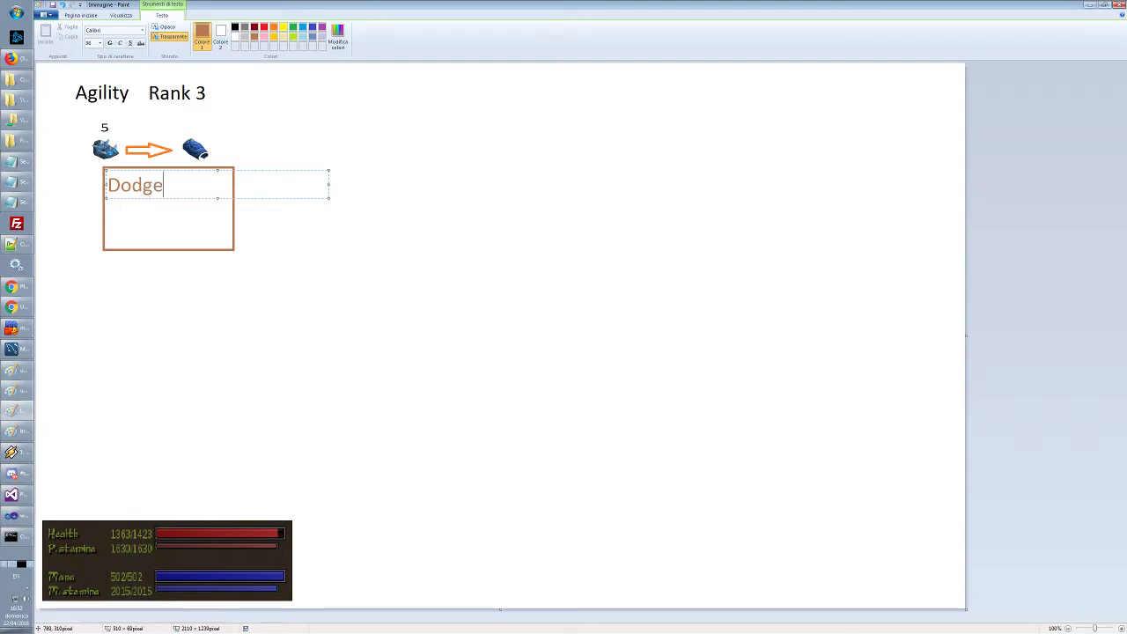
pyautogui.click(262, 257)
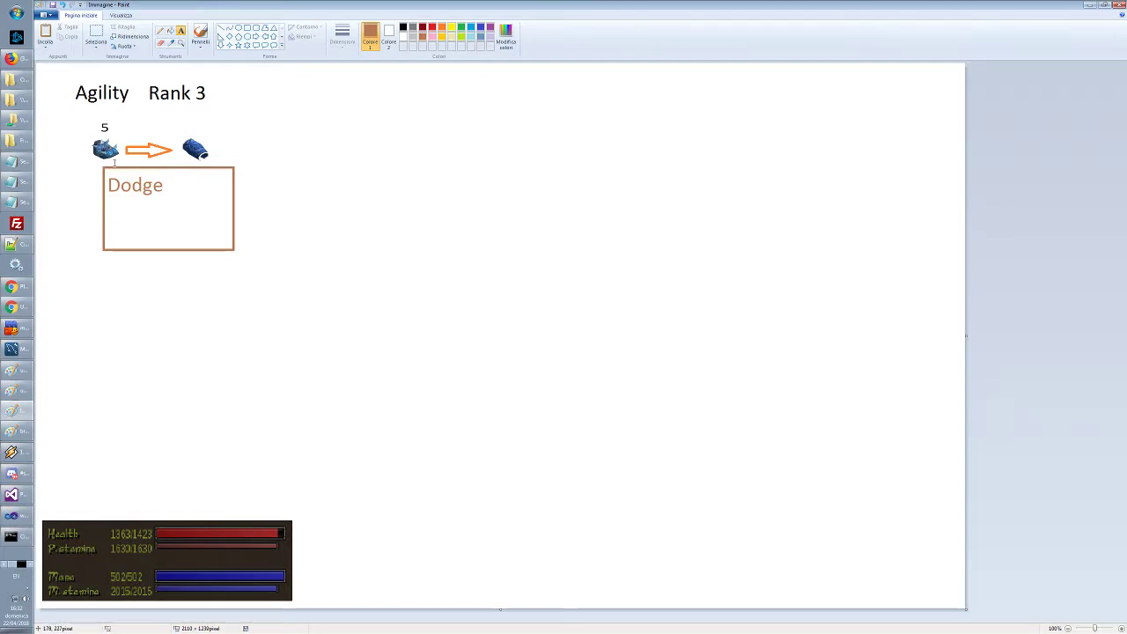
# Add a 10 label beside the blue bracer icon
pyautogui.click(201, 118)
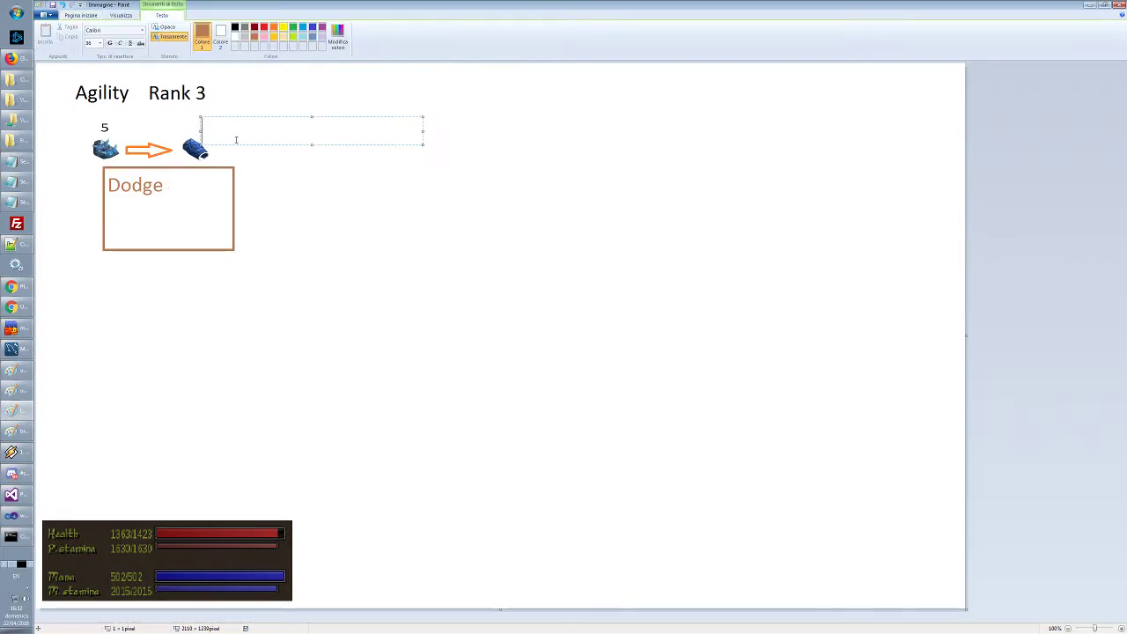
pyautogui.write('10')
pyautogui.moveTo(244, 118); pyautogui.dragTo(208, 83)
pyautogui.click(290, 194)
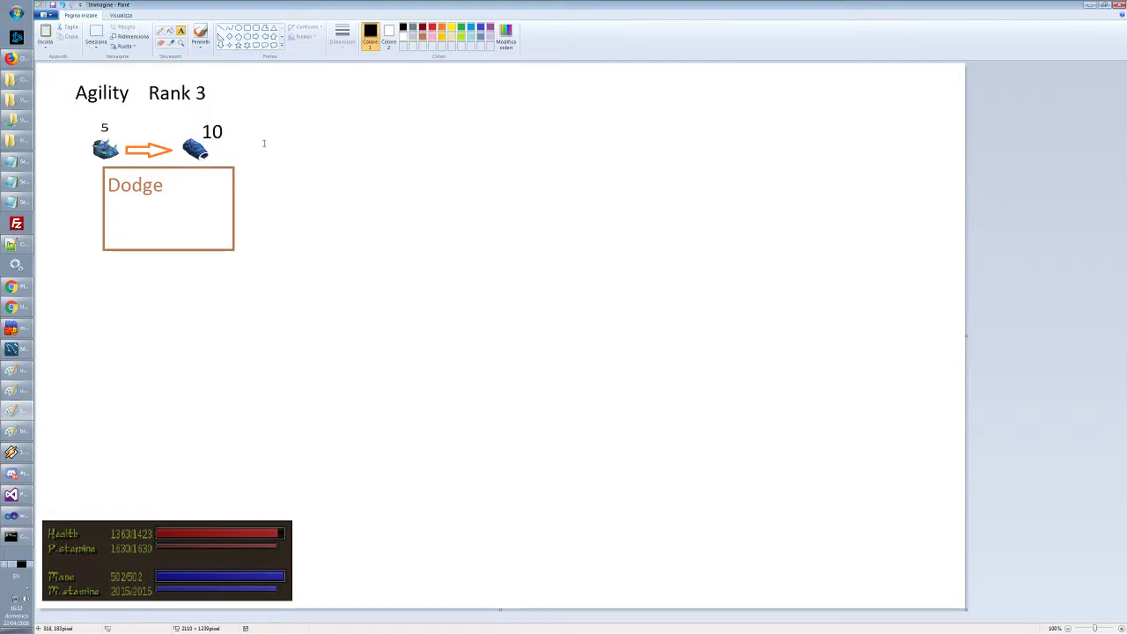
pyautogui.click(96, 37)
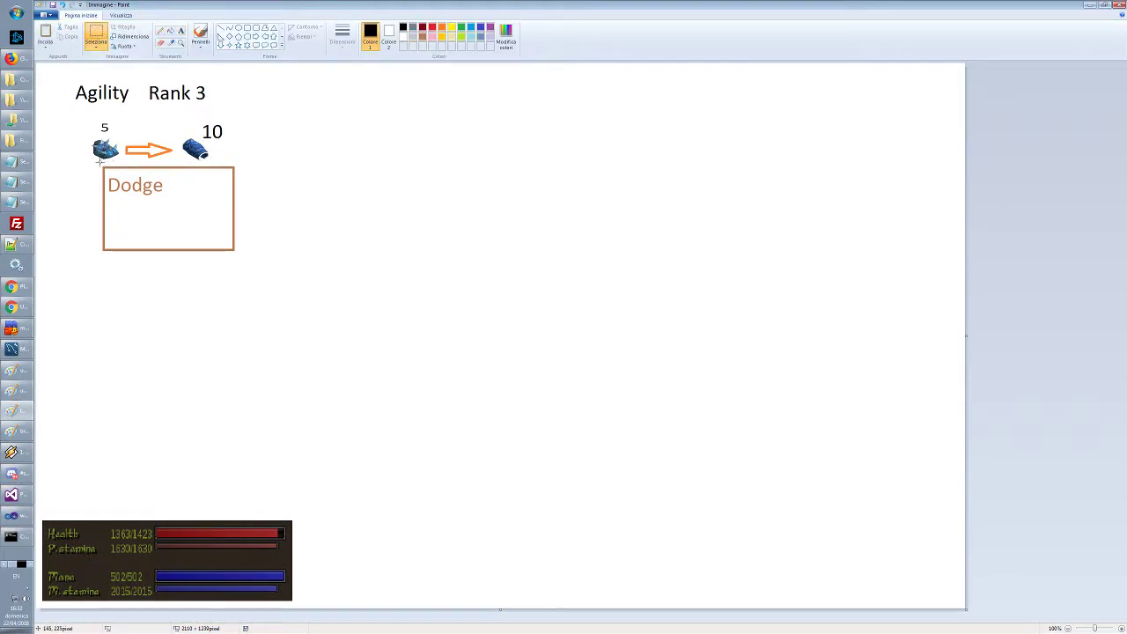
# Move the Dodge box further left and shrink it slightly
pyautogui.moveTo(97, 163)
pyautogui.mouseDown()
pyautogui.moveTo(211, 226)
pyautogui.moveTo(242, 260)
pyautogui.mouseUp()
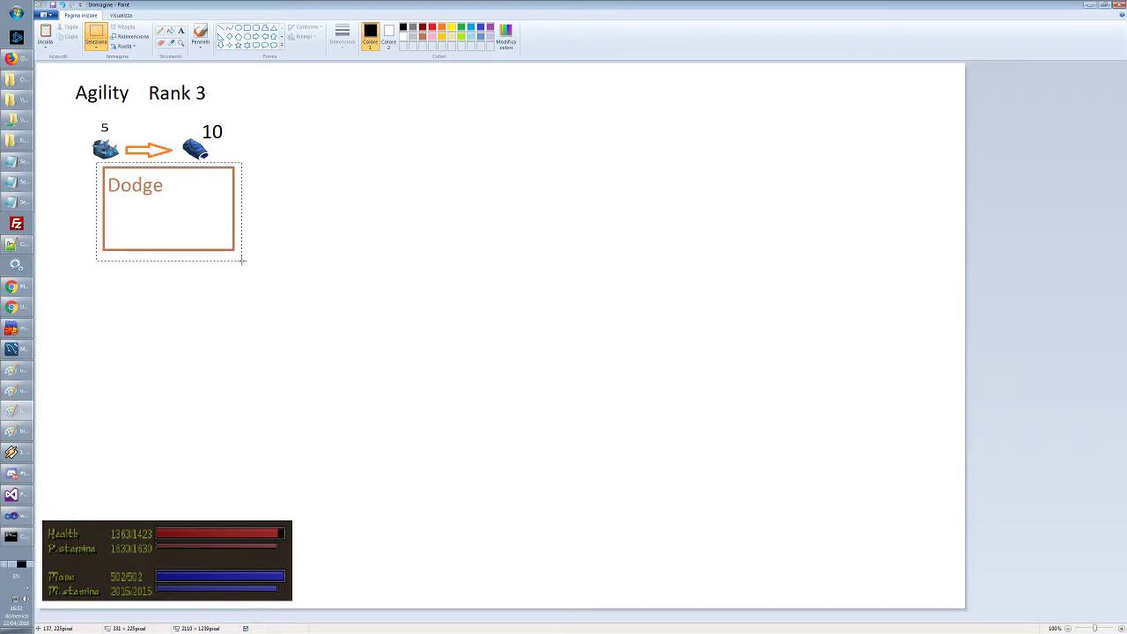
pyautogui.moveTo(209, 221)
pyautogui.mouseDown()
pyautogui.moveTo(163, 224)
pyautogui.moveTo(211, 225)
pyautogui.moveTo(203, 232)
pyautogui.moveTo(88, 163)
pyautogui.mouseUp()
pyautogui.click(338, 249)
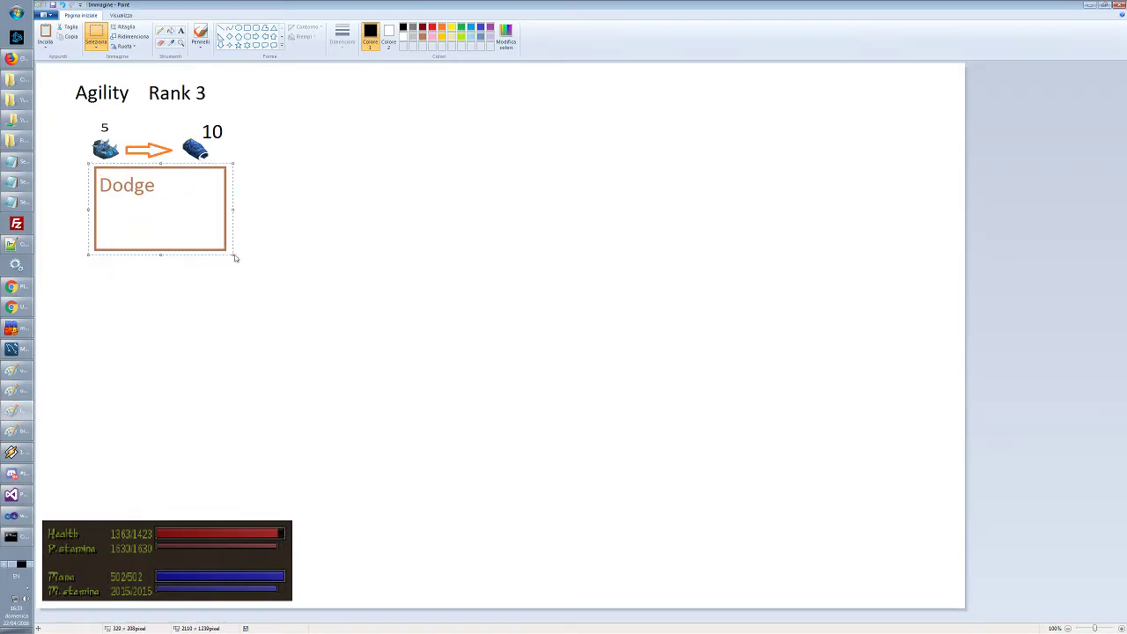
pyautogui.moveTo(233, 257); pyautogui.dragTo(182, 229)
pyautogui.click(211, 209)
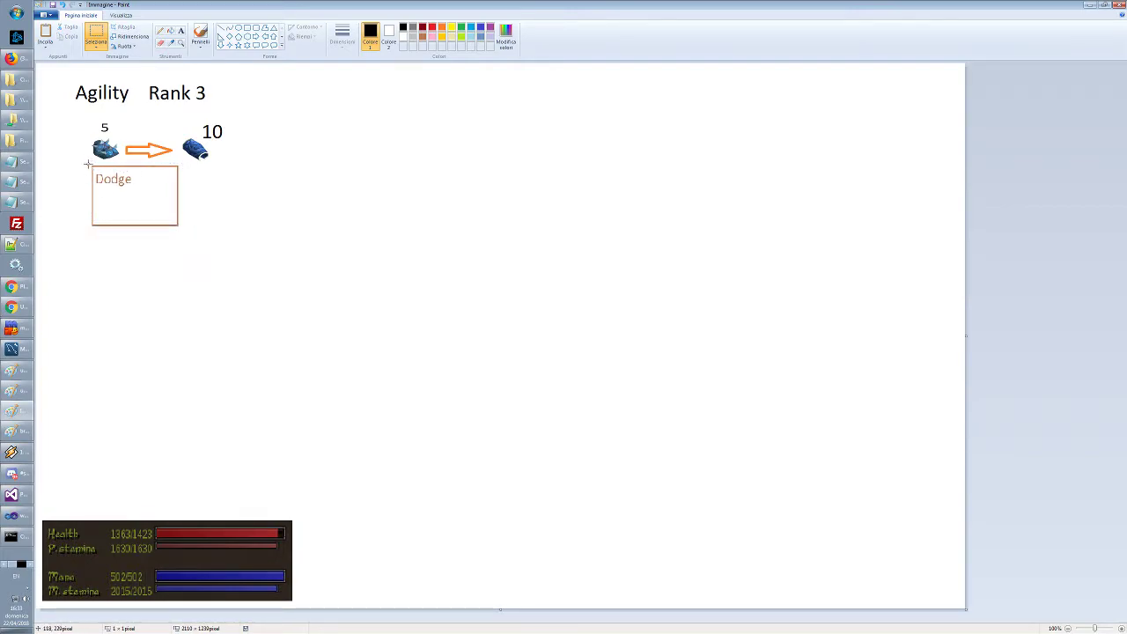
# Copy the Dodge box and place the duplicate under the 10 icon
pyautogui.moveTo(88, 162)
pyautogui.mouseDown()
pyautogui.moveTo(196, 234)
pyautogui.moveTo(184, 232)
pyautogui.mouseUp()
pyautogui.click(215, 223)
pyautogui.moveTo(79, 157); pyautogui.dragTo(180, 232)
pyautogui.click(370, 238)
pyautogui.hotkey('ctrl', 'v')
pyautogui.moveTo(81, 101)
pyautogui.mouseDown()
pyautogui.moveTo(267, 176)
pyautogui.moveTo(244, 199)
pyautogui.mouseUp()
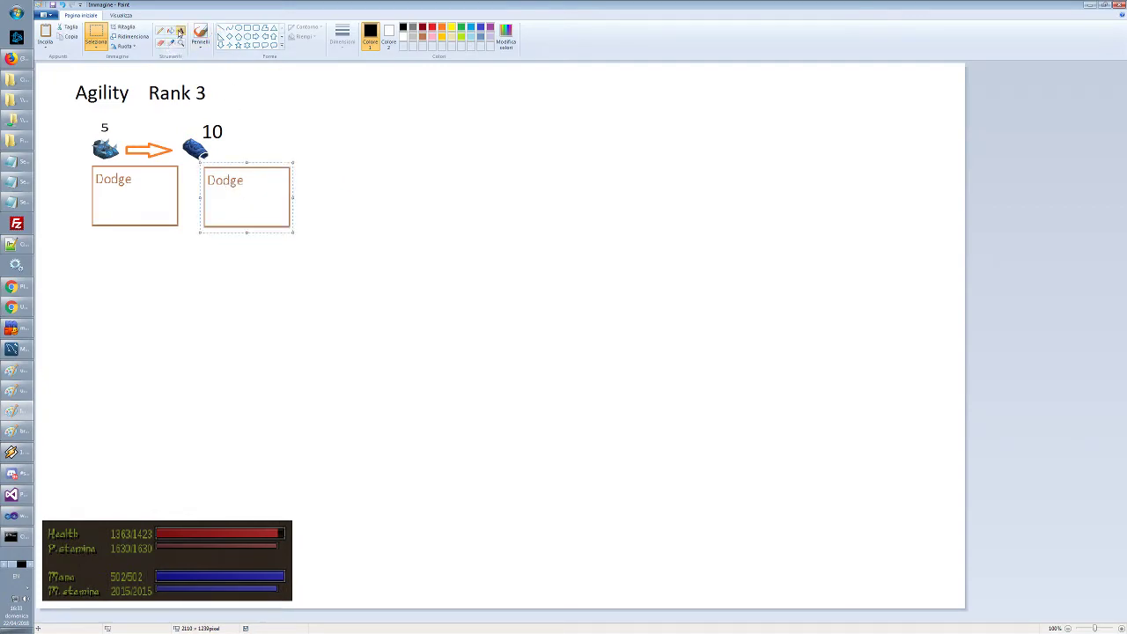
# Start a text box inside the second box, discarding a stray one
pyautogui.click(178, 33)
pyautogui.click(296, 114)
pyautogui.click(212, 182)
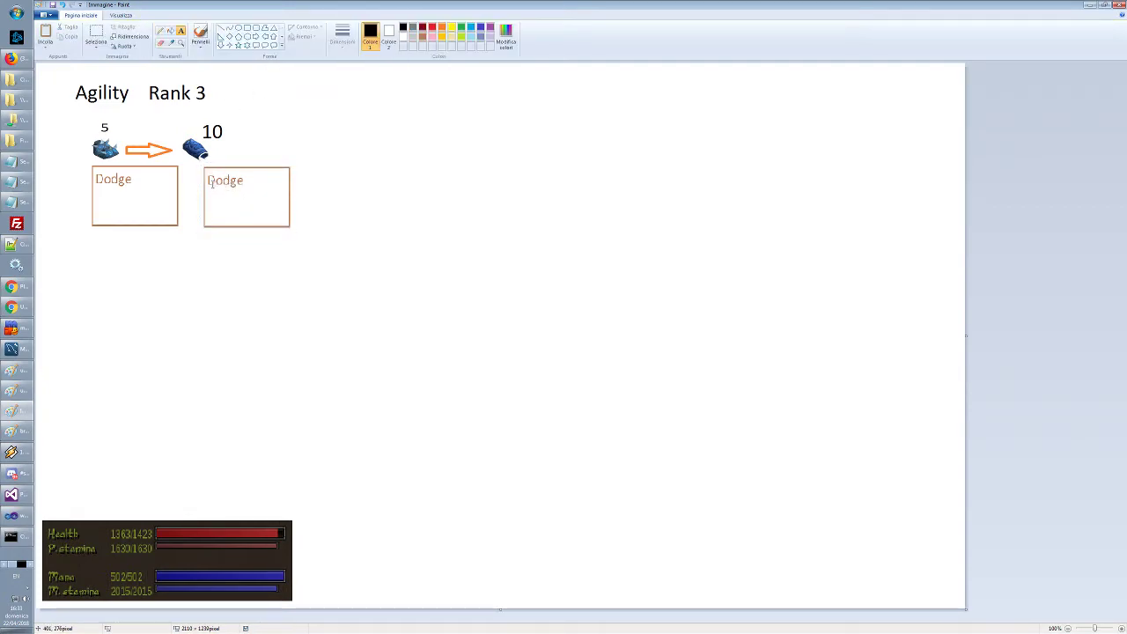
pyautogui.click(210, 180)
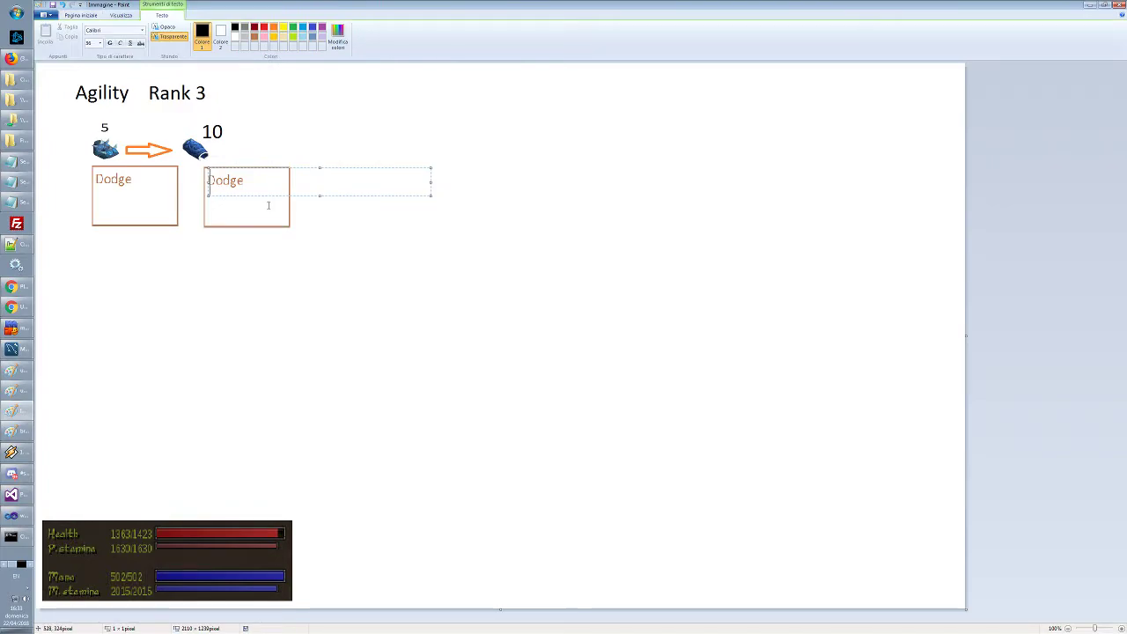
# Type Double jump in brown at font size 24
pyautogui.write('Double jump')
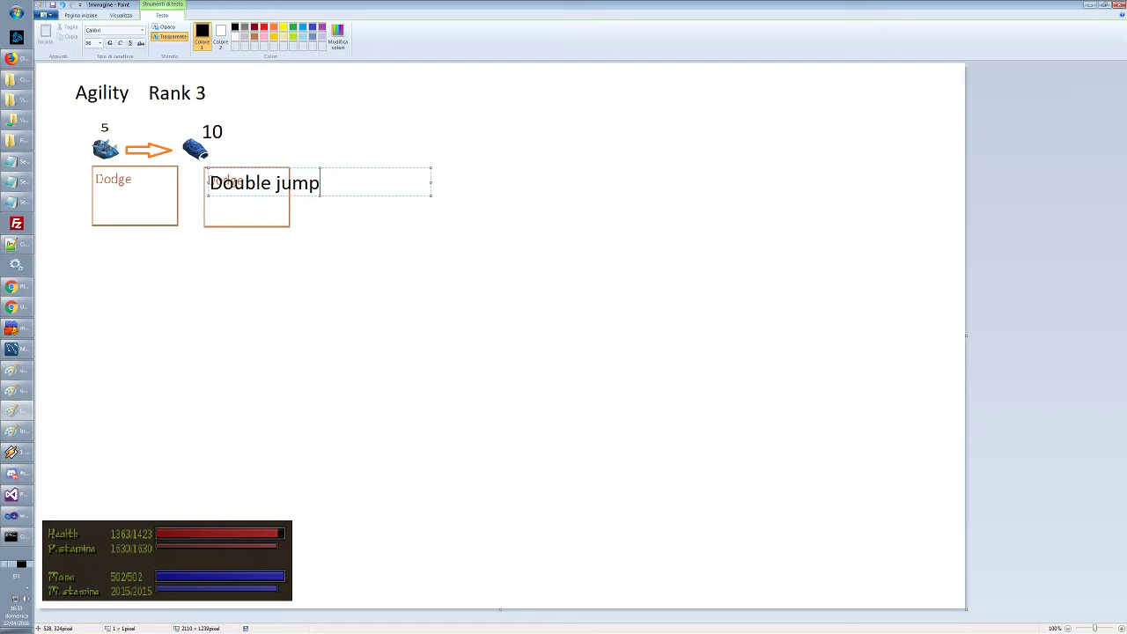
pyautogui.hotkey('ctrl', 'a')
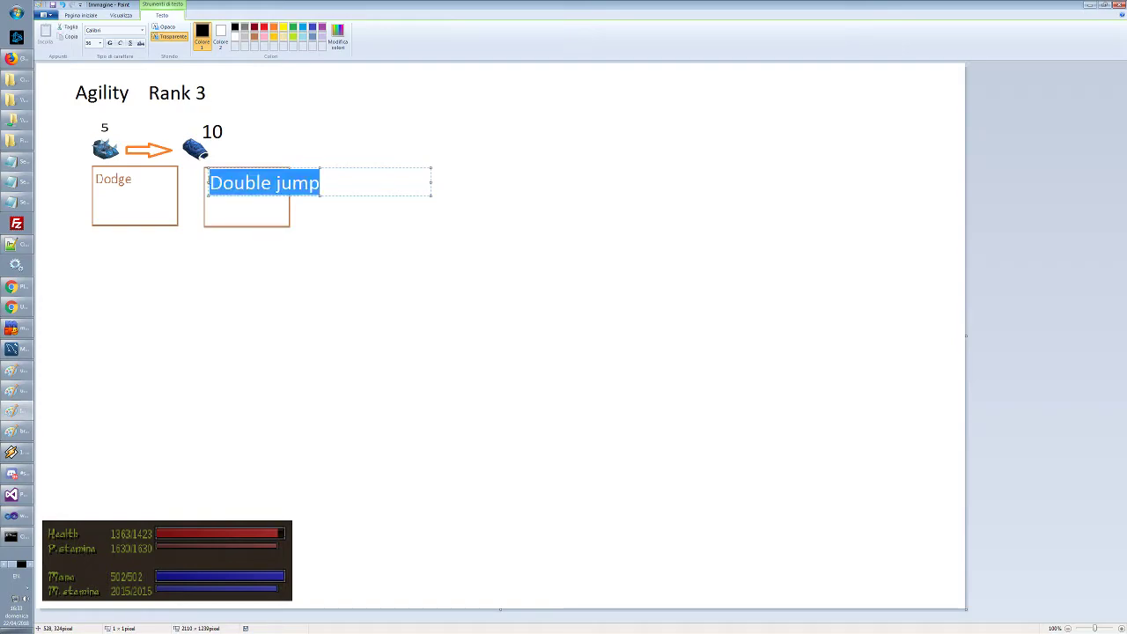
pyautogui.click(99, 42)
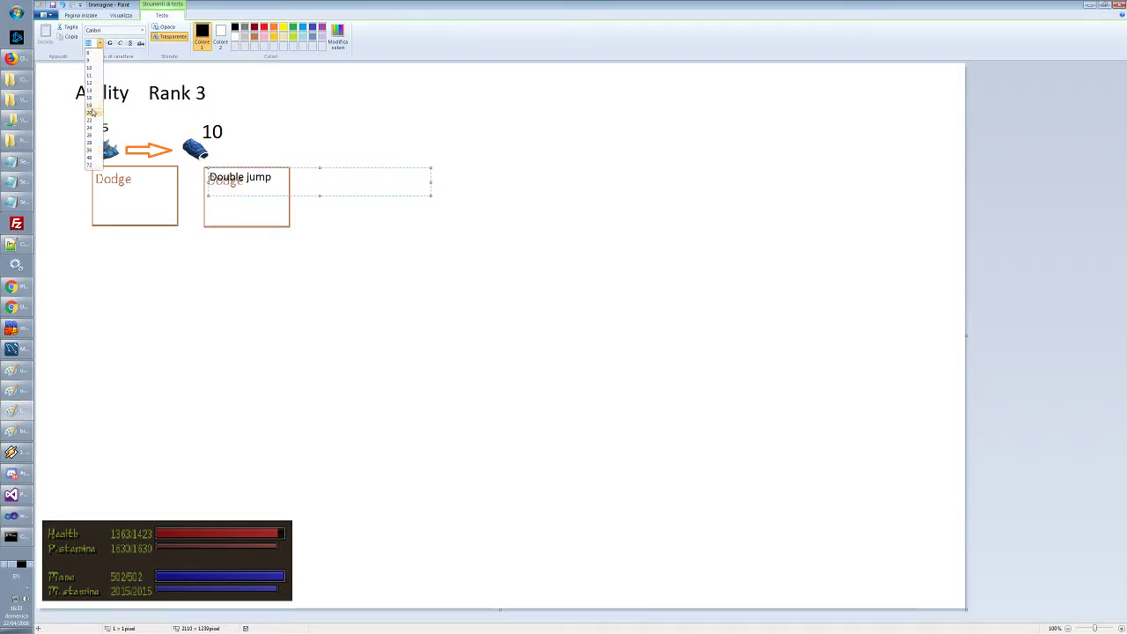
pyautogui.click(89, 128)
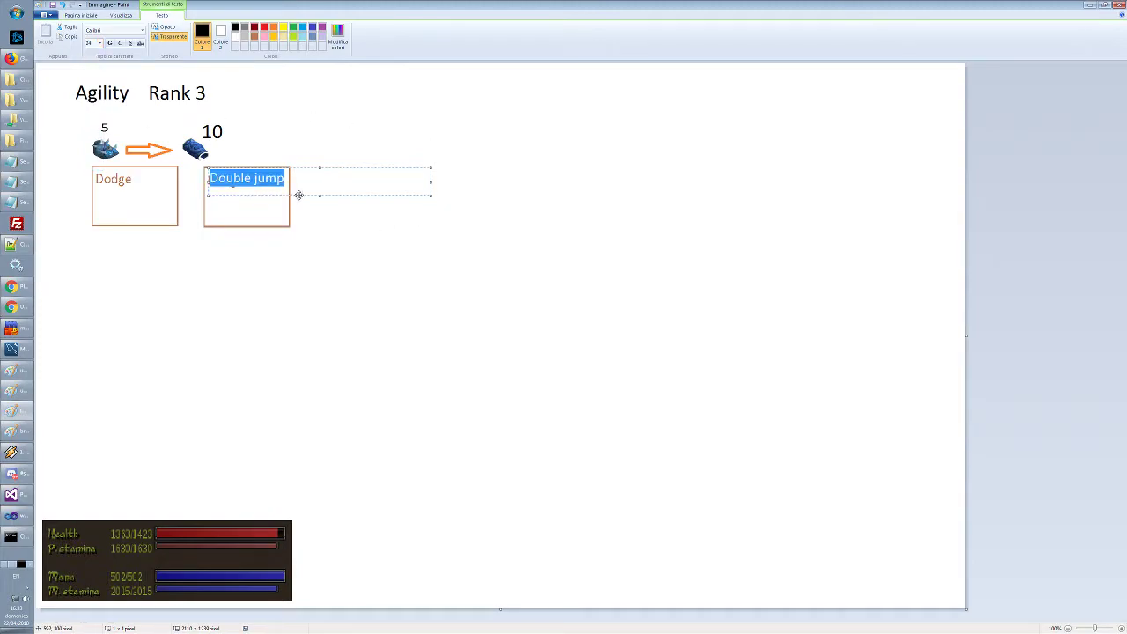
pyautogui.moveTo(299, 195); pyautogui.dragTo(302, 274)
pyautogui.click(255, 39)
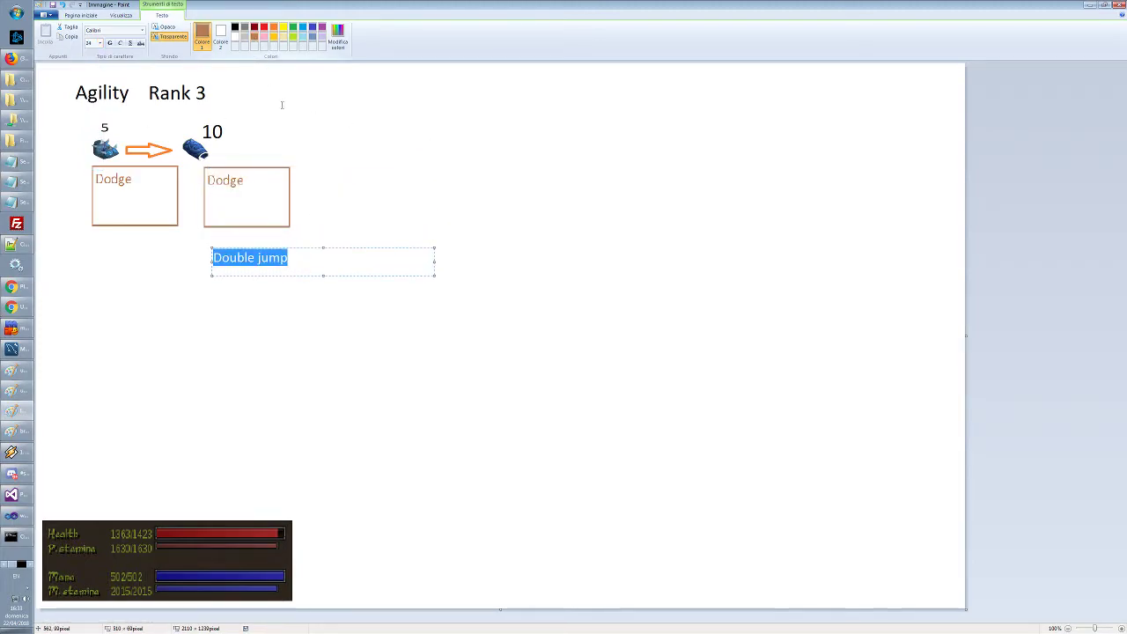
pyautogui.click(258, 187)
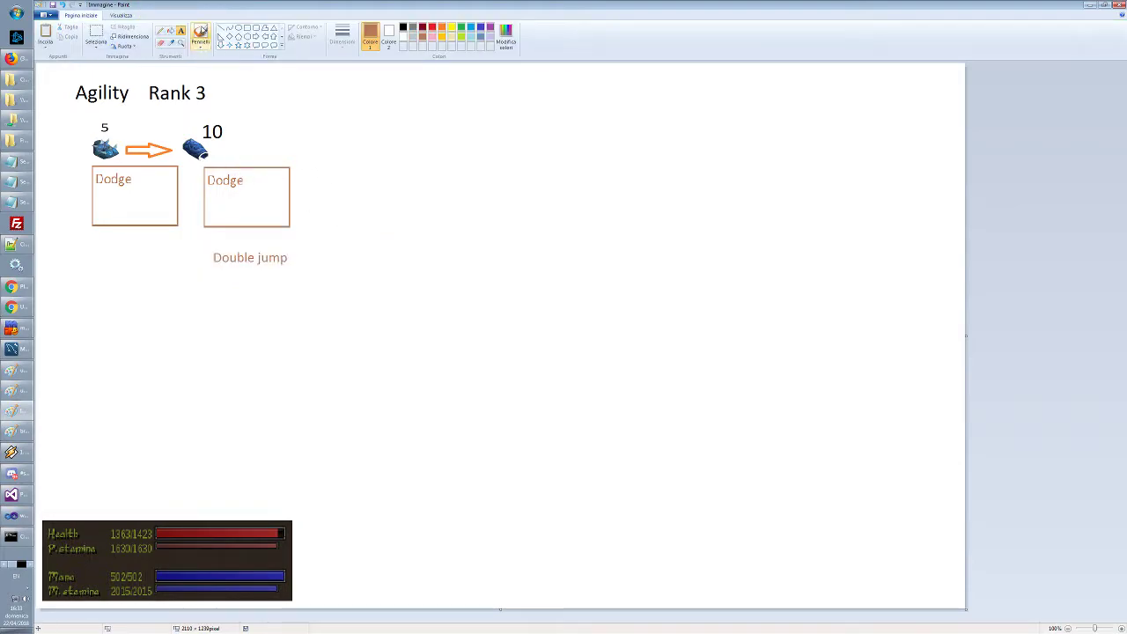
# Delete the copied Dodge text and move Double jump into the second box
pyautogui.click(96, 35)
pyautogui.moveTo(205, 171); pyautogui.dragTo(248, 191)
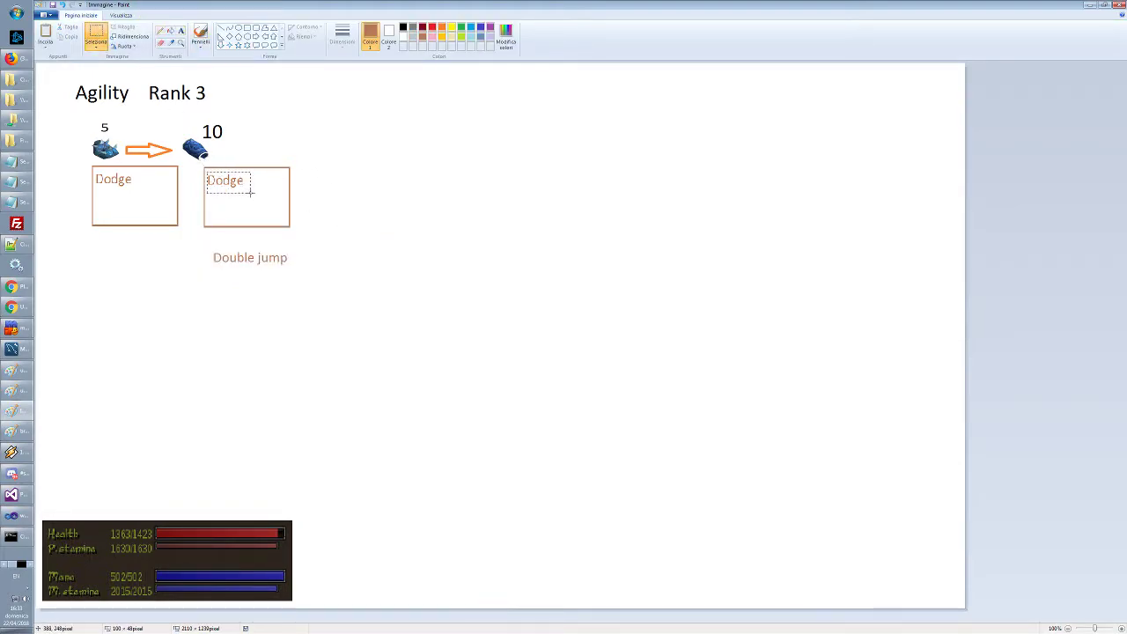
pyautogui.press('Delete')
pyautogui.moveTo(211, 246); pyautogui.dragTo(265, 181)
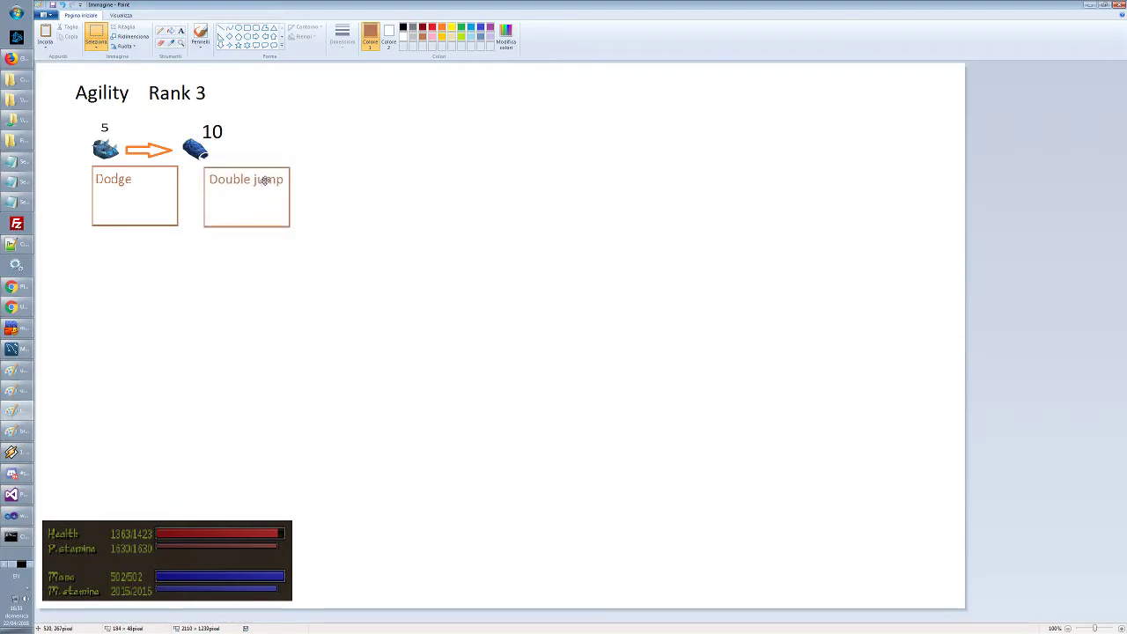
pyautogui.click(372, 227)
# Copy the orange arrow and place the duplicate right of the 10 icon
pyautogui.moveTo(124, 140); pyautogui.dragTo(177, 164)
pyautogui.hotkey('ctrl', 'c')
pyautogui.hotkey('ctrl', 'v')
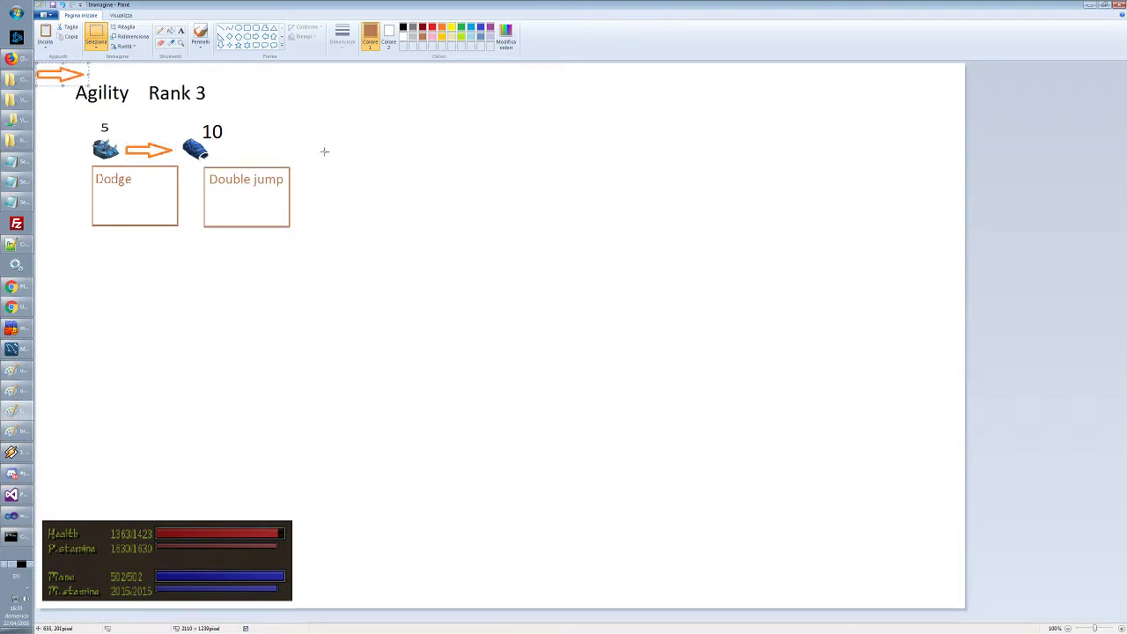
pyautogui.moveTo(57, 72); pyautogui.dragTo(270, 149)
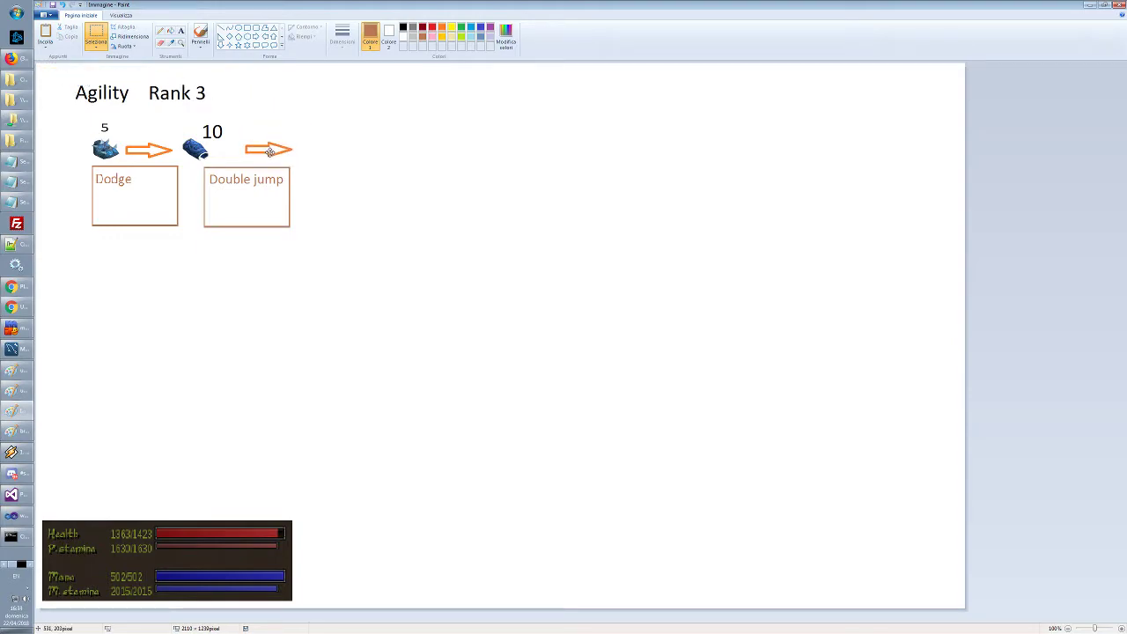
pyautogui.click(377, 118)
# Copy the blue bracer icon and place it after the second arrow
pyautogui.moveTo(85, 119); pyautogui.dragTo(128, 167)
pyautogui.hotkey('ctrl', 'c')
pyautogui.hotkey('ctrl', 'v')
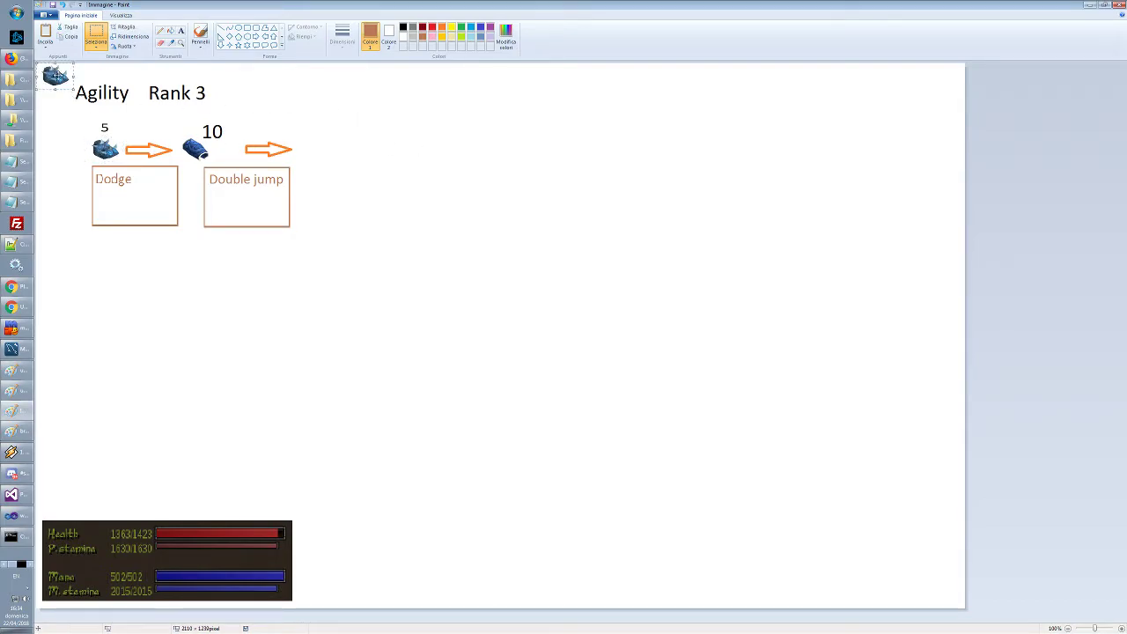
pyautogui.moveTo(58, 76); pyautogui.dragTo(329, 150)
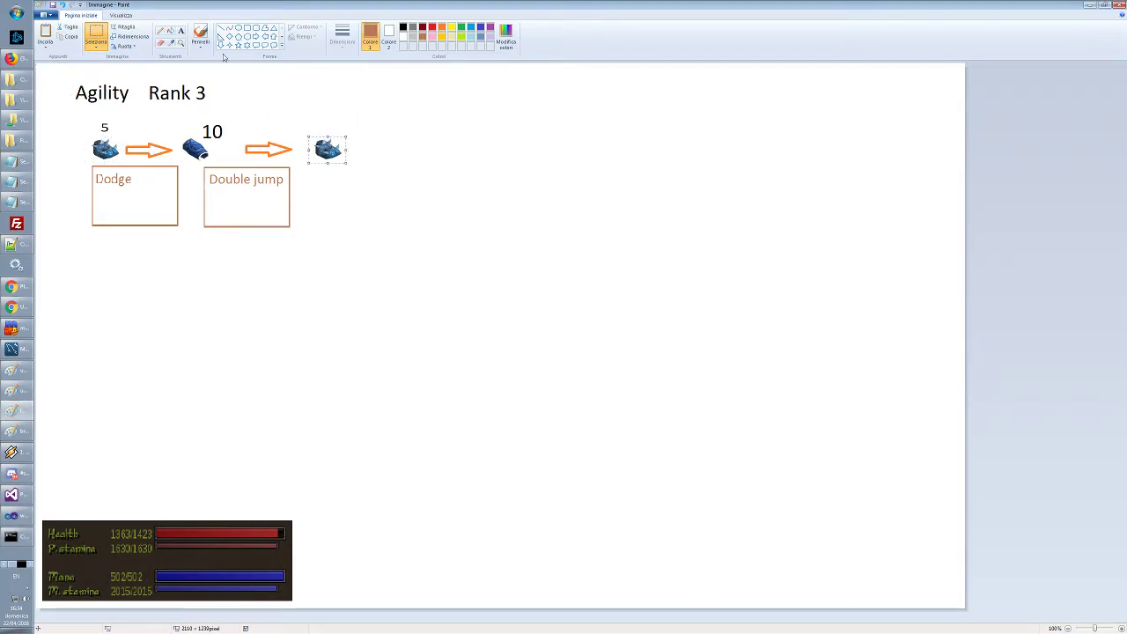
# Add a black 30 label above the third icon
pyautogui.click(180, 31)
pyautogui.click(332, 117)
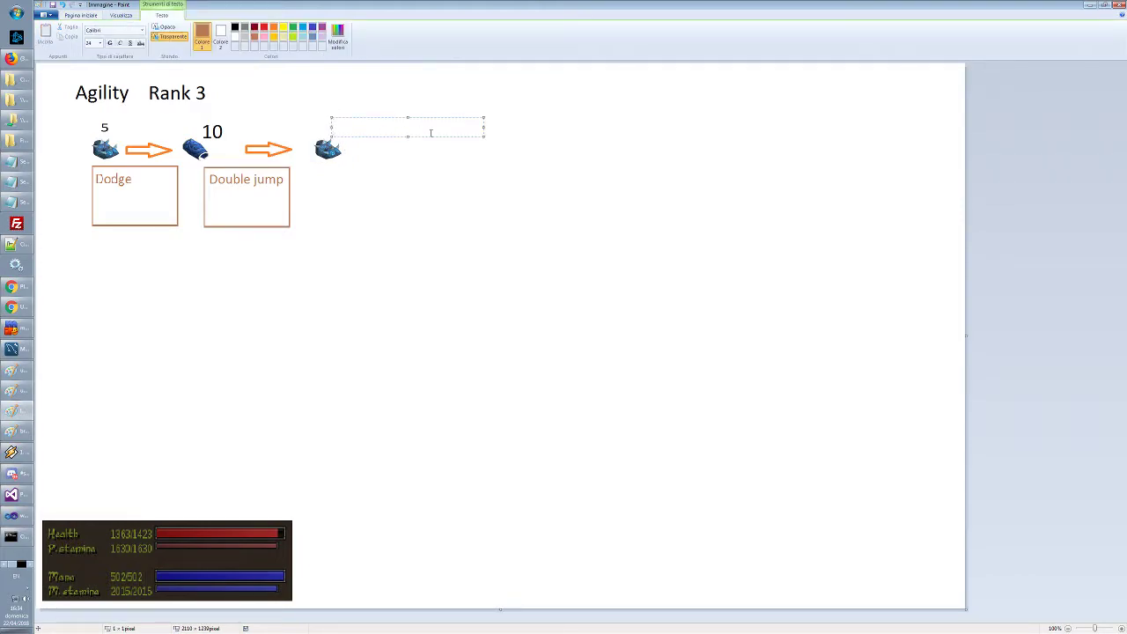
pyautogui.write('30')
pyautogui.hotkey('ctrl', 'a')
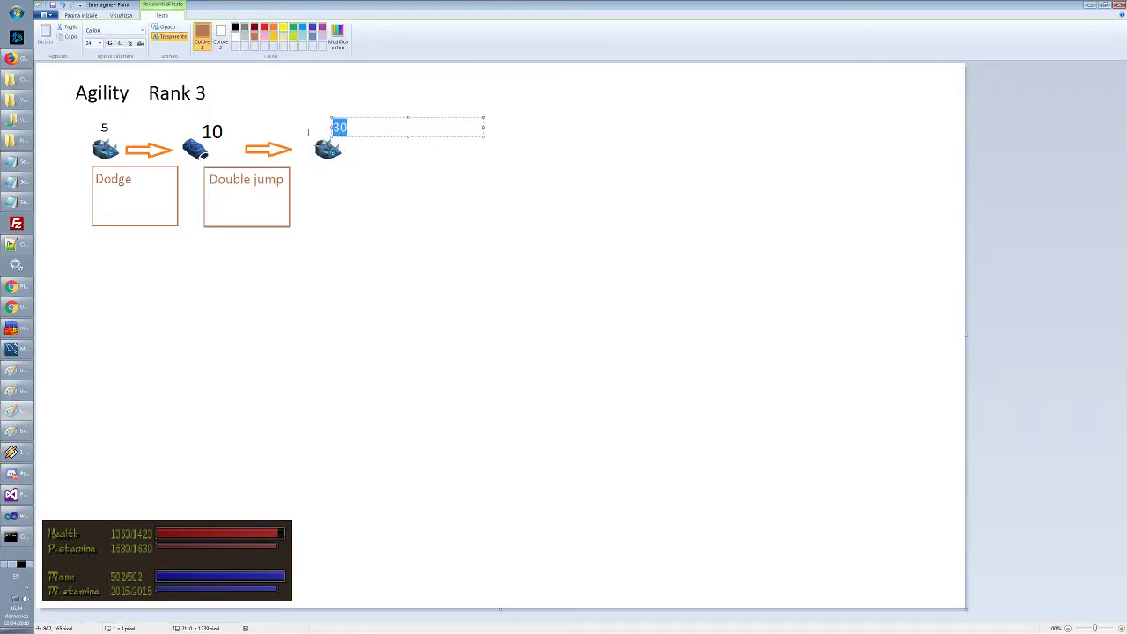
pyautogui.click(234, 27)
pyautogui.click(436, 230)
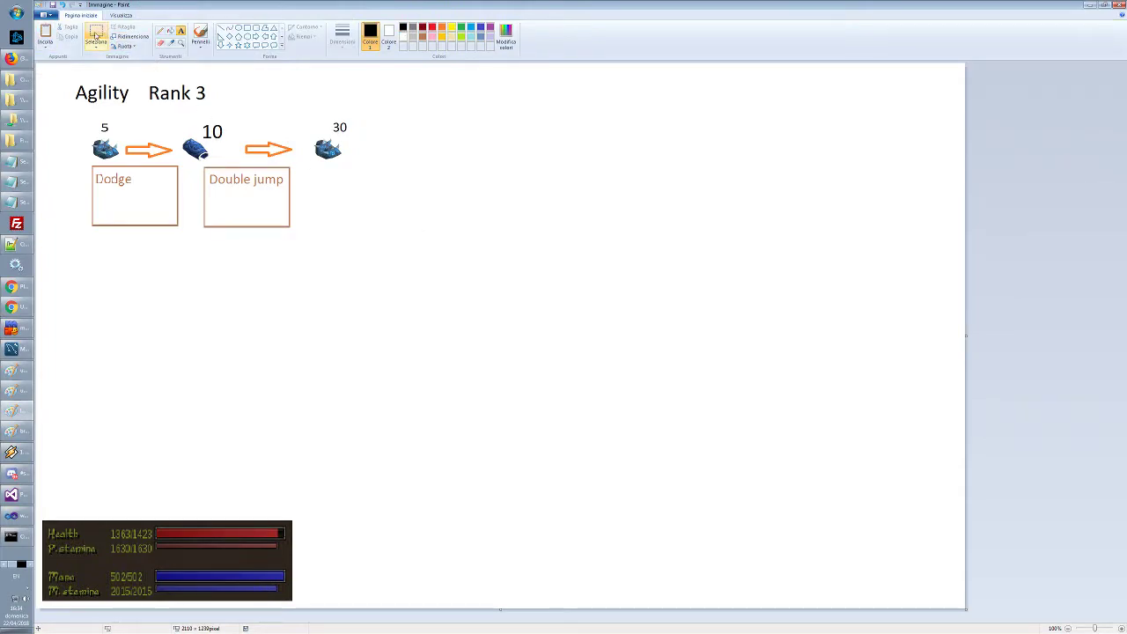
pyautogui.click(181, 33)
pyautogui.click(251, 35)
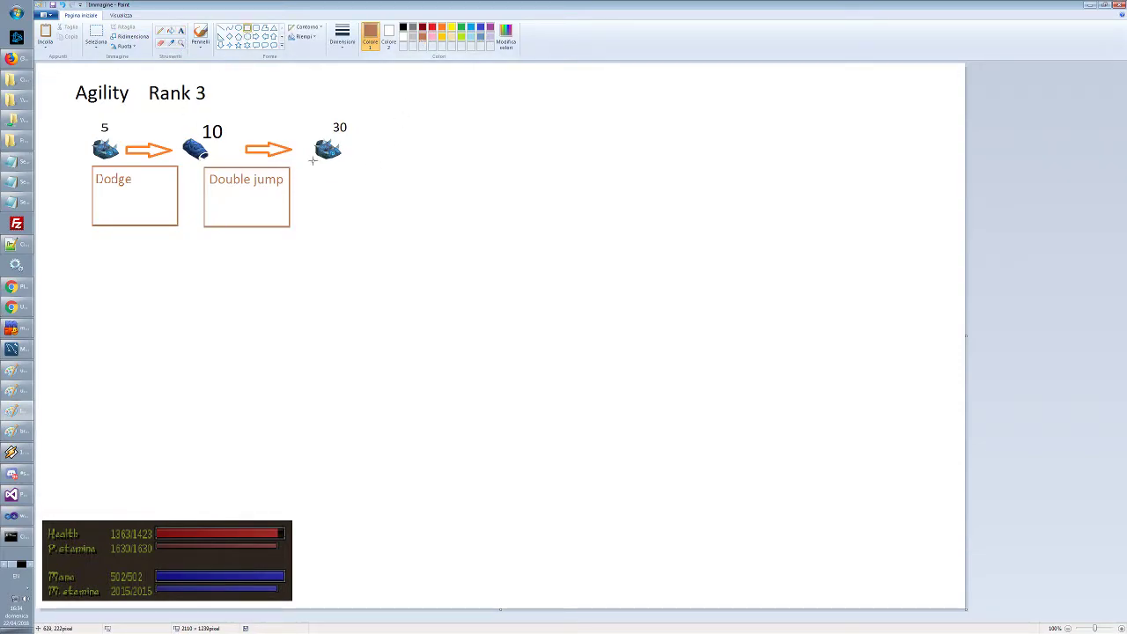
# Draw an orange box under the 30 icon and write Sprint inside it
pyautogui.moveTo(318, 167); pyautogui.dragTo(424, 225)
pyautogui.click(419, 128)
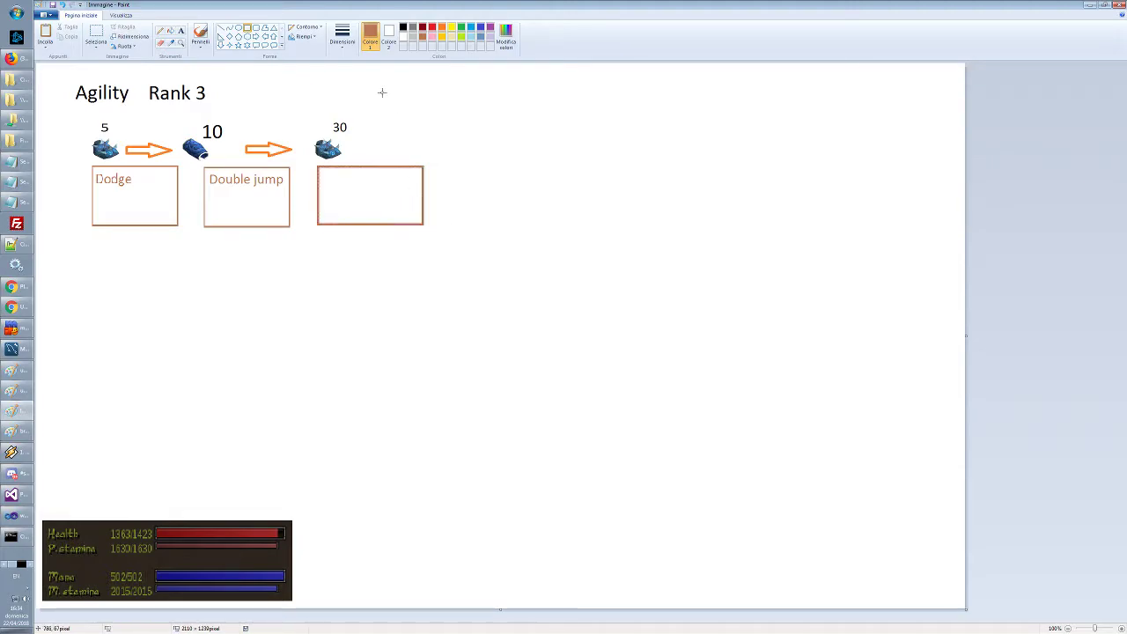
pyautogui.click(181, 32)
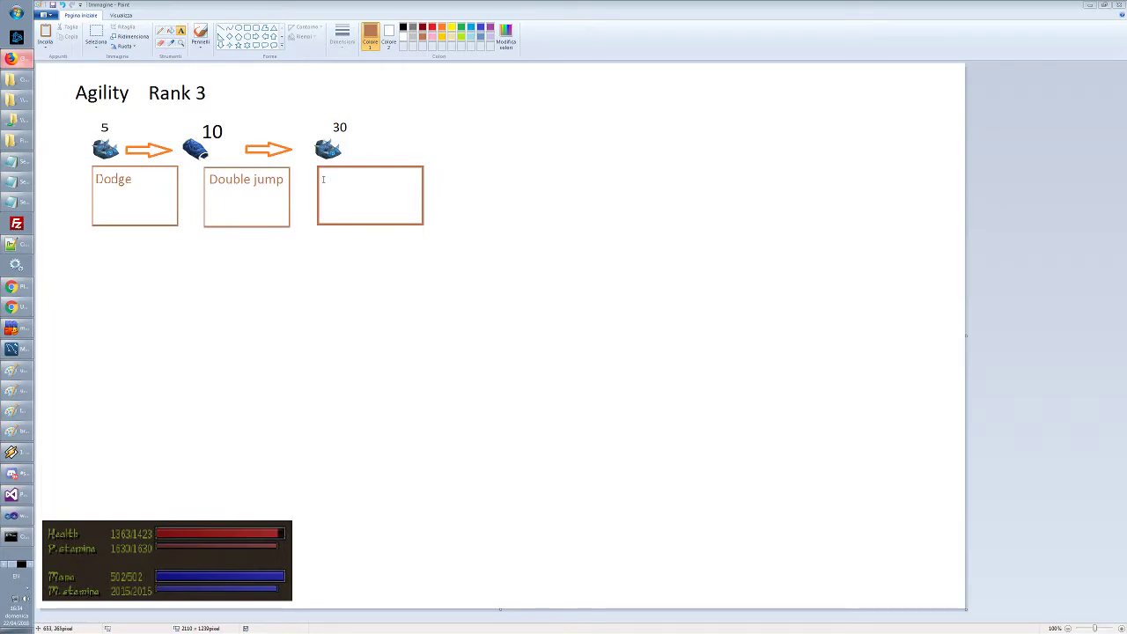
pyautogui.click(326, 174)
pyautogui.click(353, 206)
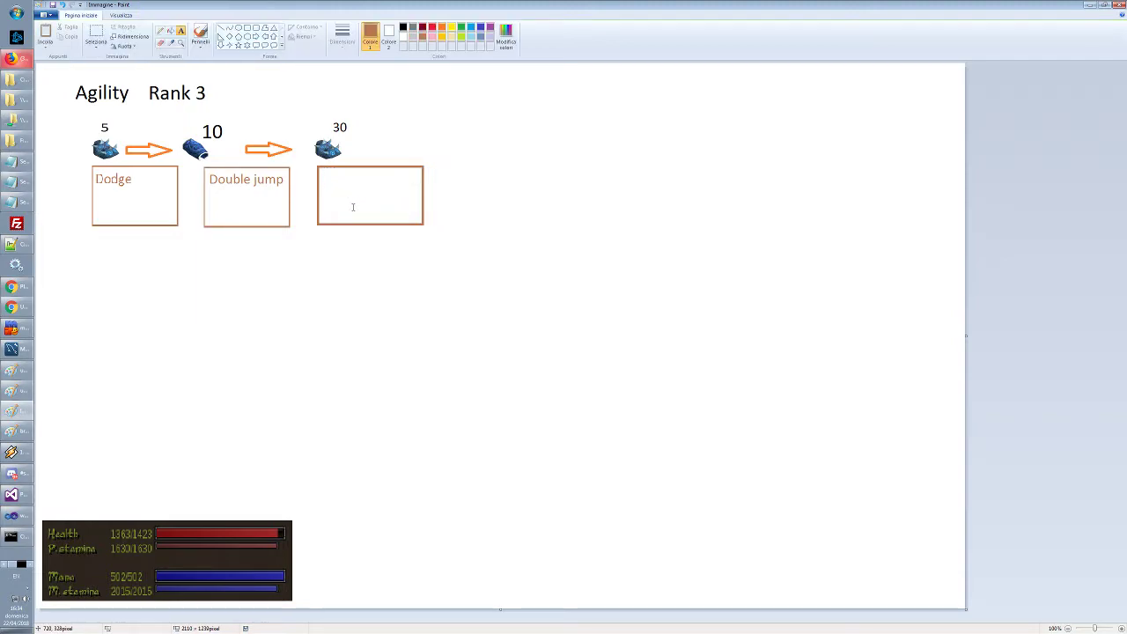
pyautogui.click(326, 176)
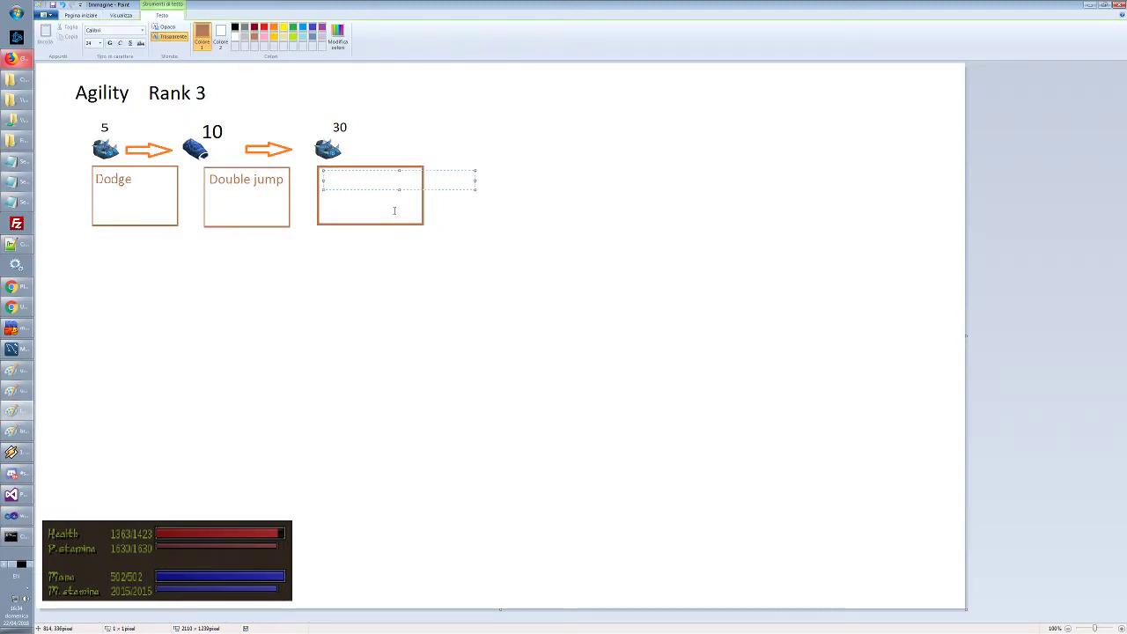
pyautogui.write('Sprint')
pyautogui.click(485, 378)
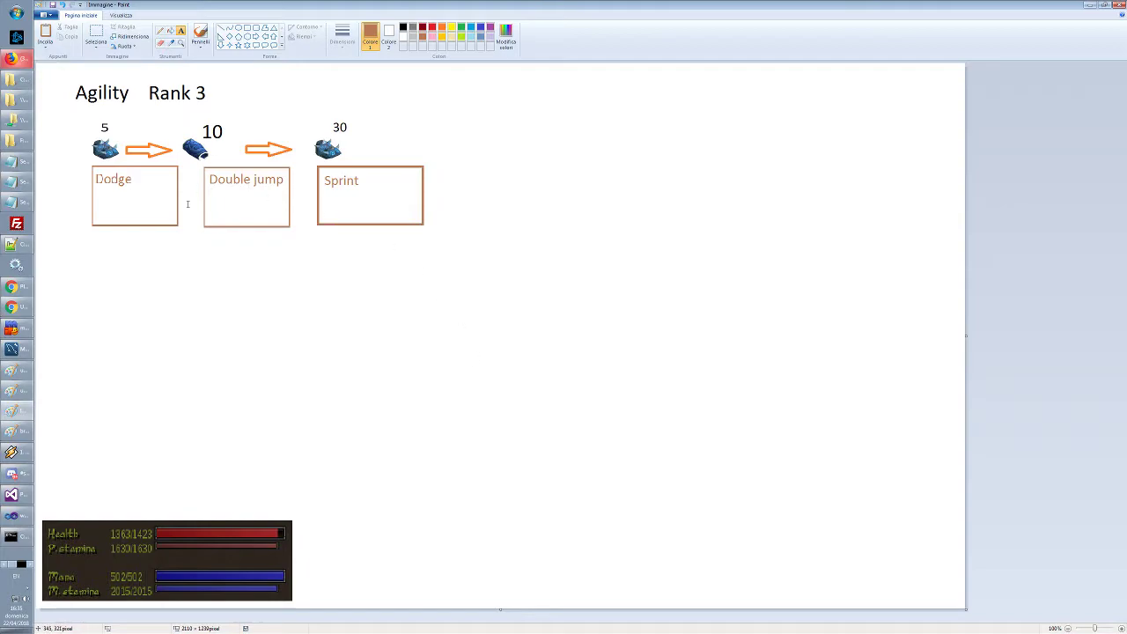
# Rectangle-select the icons, arrows and boxes and nudge the Agility chain slightly up
pyautogui.click(97, 41)
pyautogui.click(123, 67)
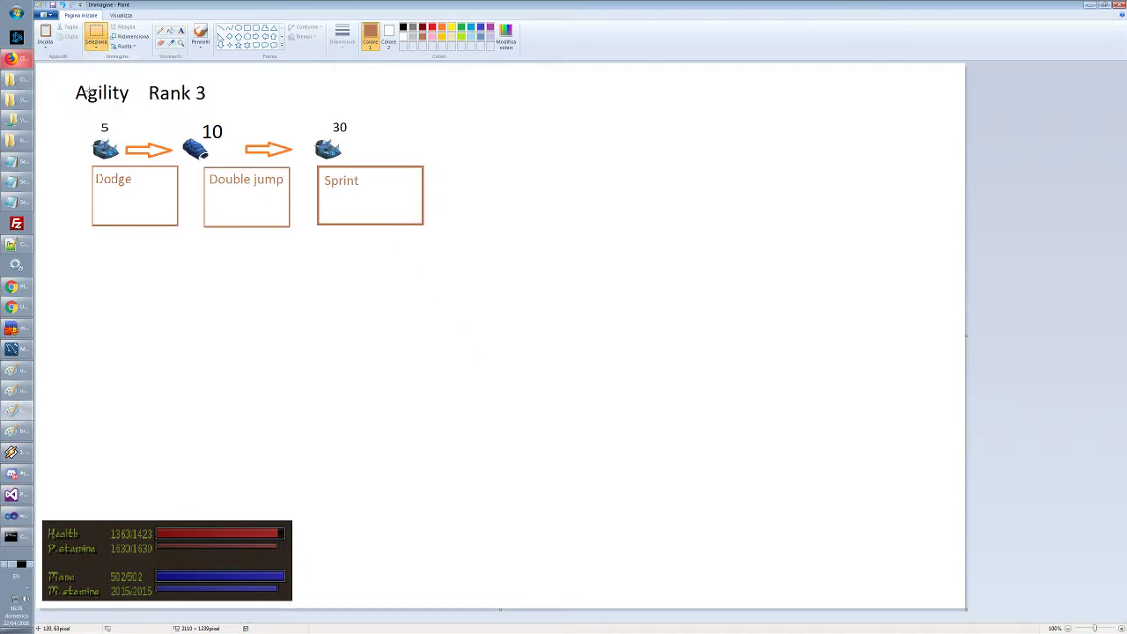
pyautogui.moveTo(55, 71); pyautogui.dragTo(491, 239)
pyautogui.click(523, 294)
pyautogui.moveTo(63, 111); pyautogui.dragTo(482, 246)
pyautogui.moveTo(380, 204); pyautogui.dragTo(384, 195)
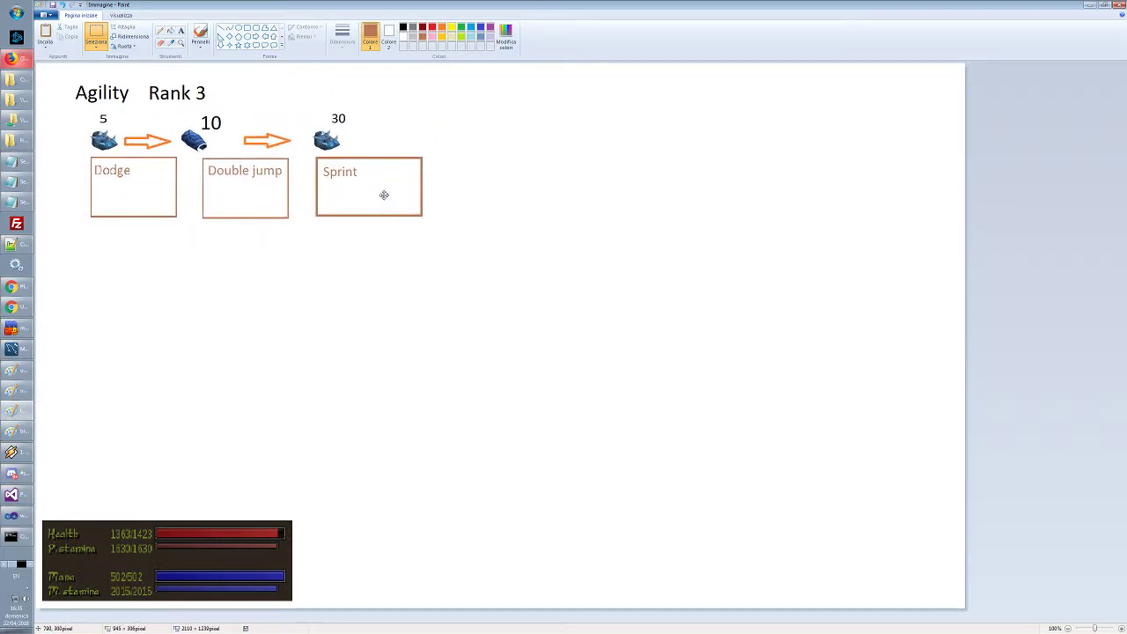
pyautogui.click(384, 259)
pyautogui.moveTo(63, 79); pyautogui.dragTo(444, 235)
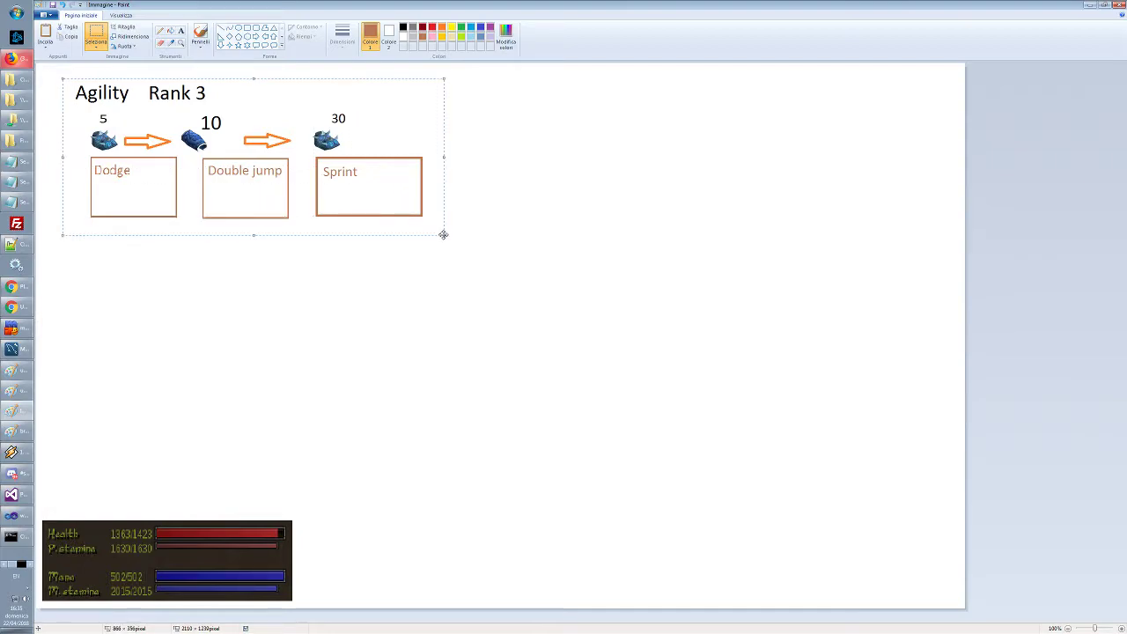
pyautogui.click(251, 435)
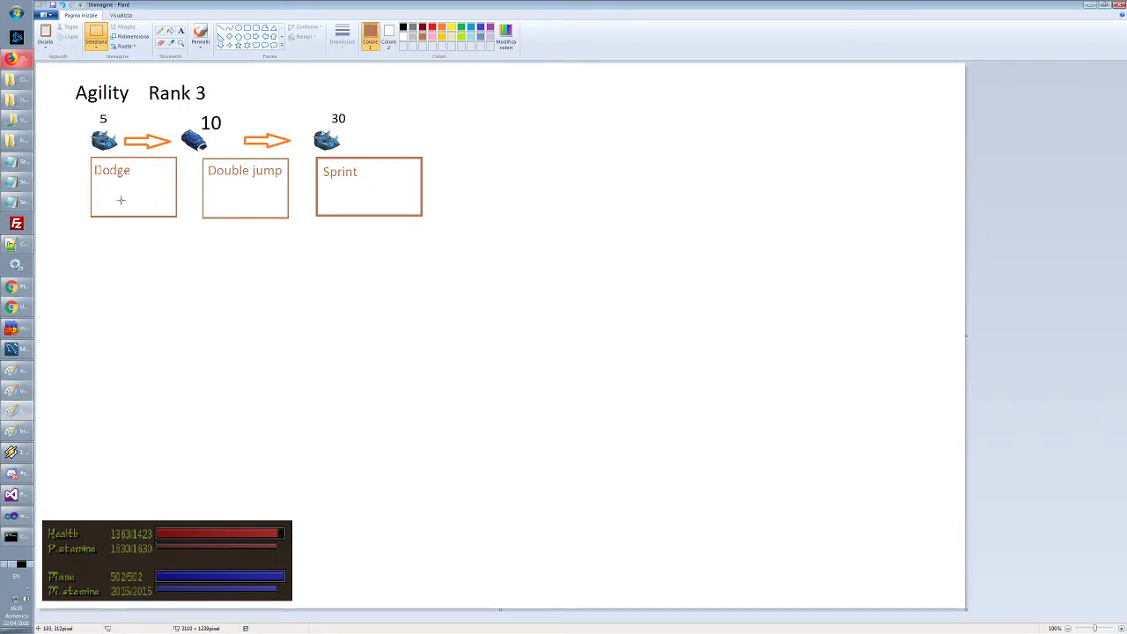
# Type a red D inside the Dodge box
pyautogui.click(181, 30)
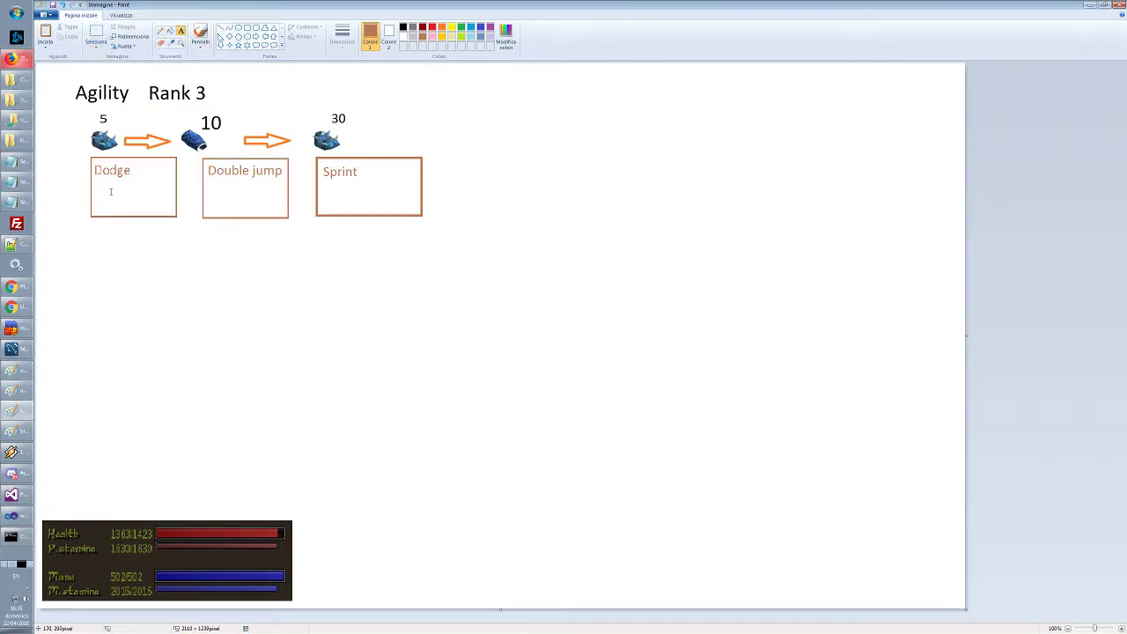
pyautogui.click(111, 191)
pyautogui.write('D')
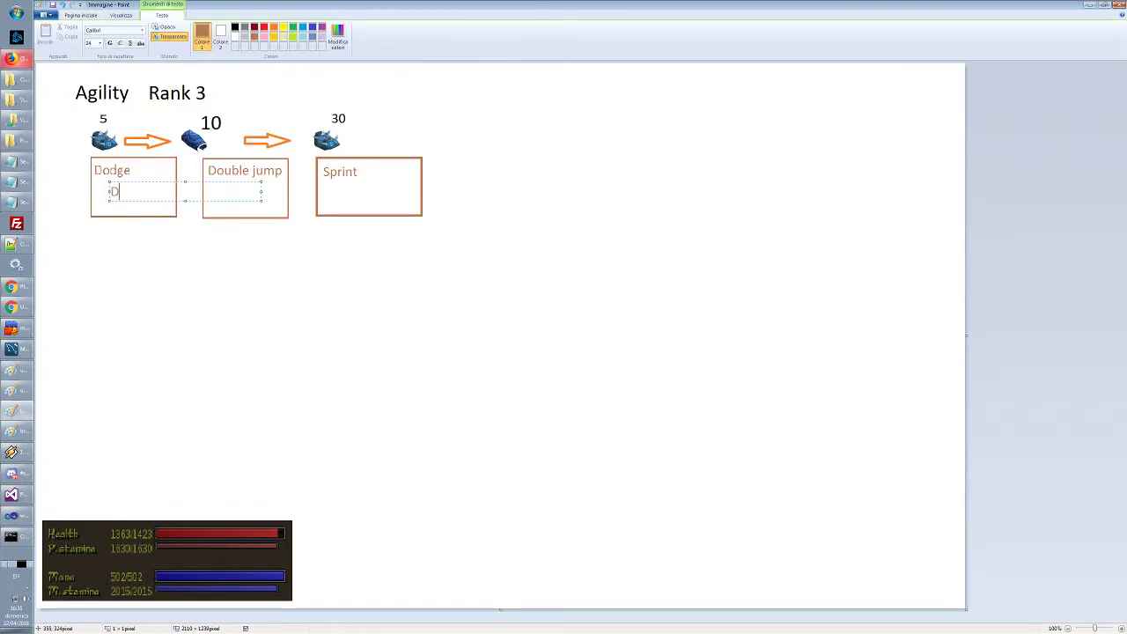
pyautogui.hotkey('ctrl', 'a')
pyautogui.click(263, 27)
pyautogui.click(247, 228)
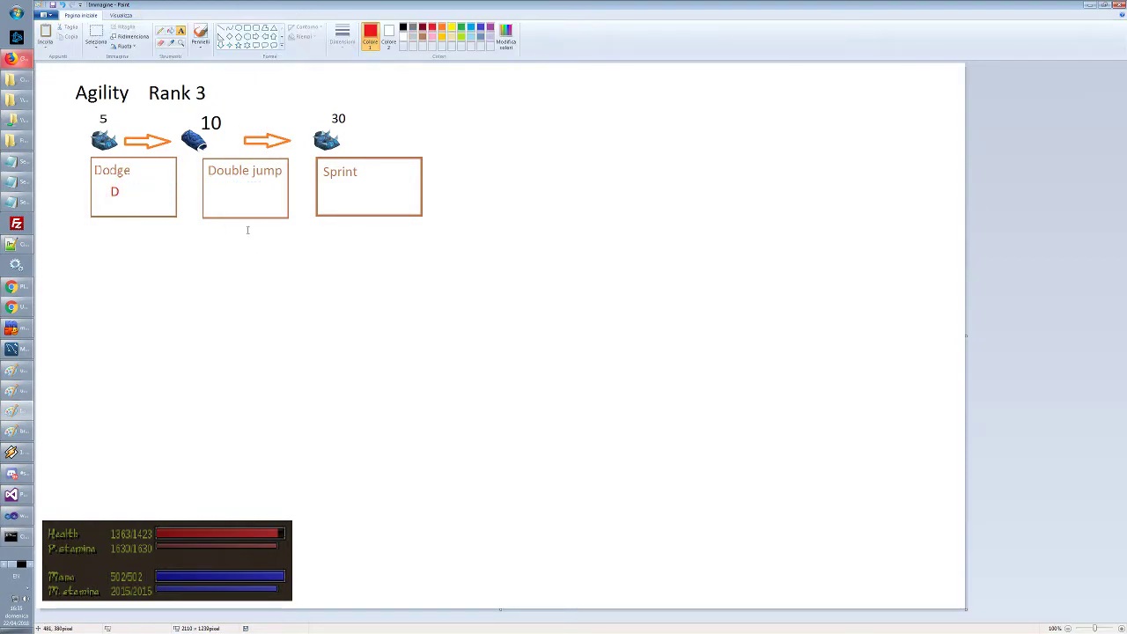
# Add JJ and P in the Double jump and Sprint boxes, then select the diagram
pyautogui.click(230, 192)
pyautogui.write('JJ')
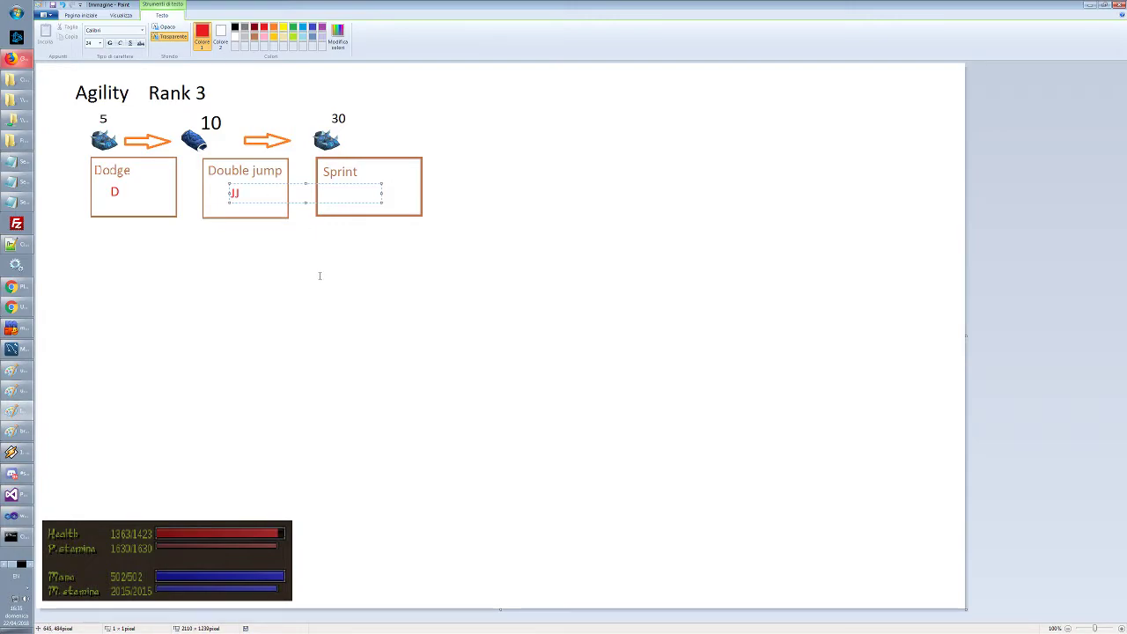
pyautogui.click(236, 206)
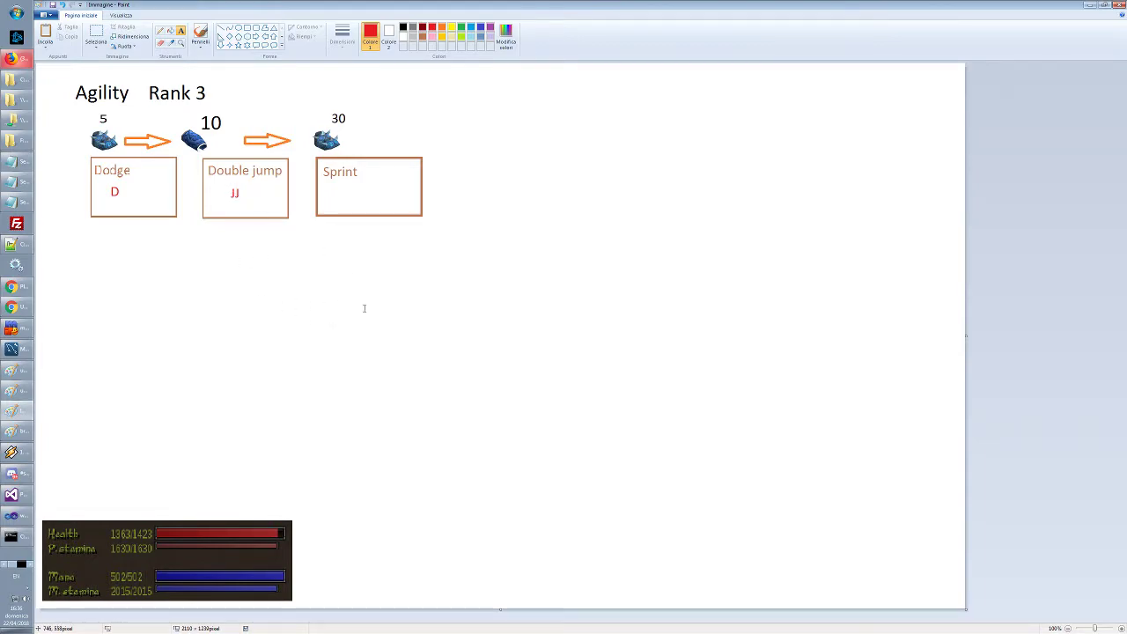
pyautogui.click(327, 187)
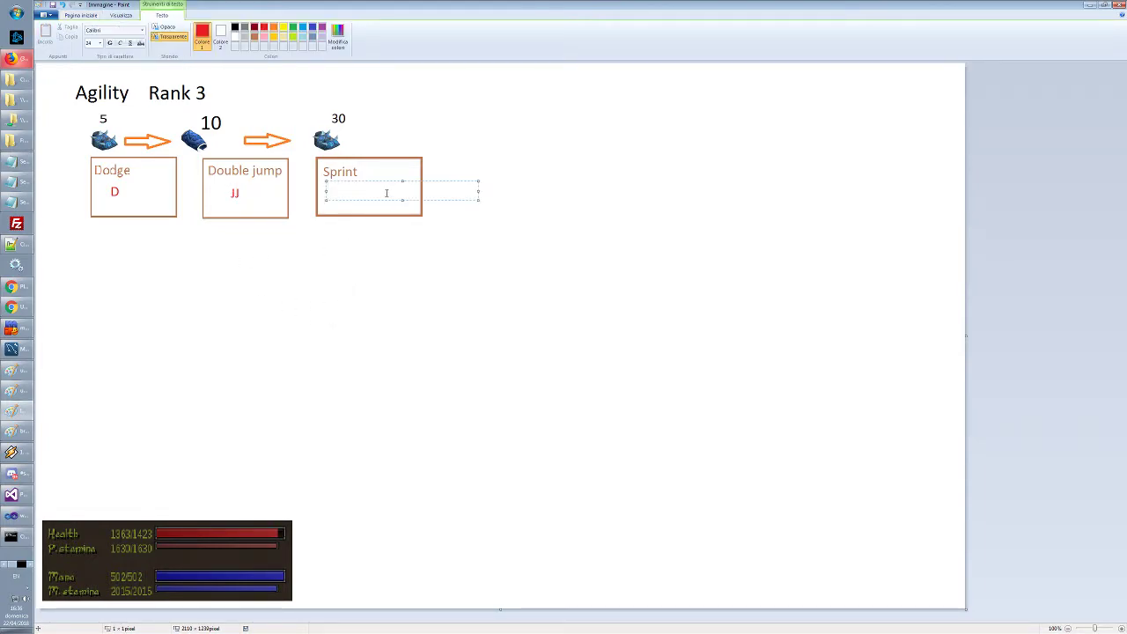
pyautogui.write('P')
pyautogui.click(397, 290)
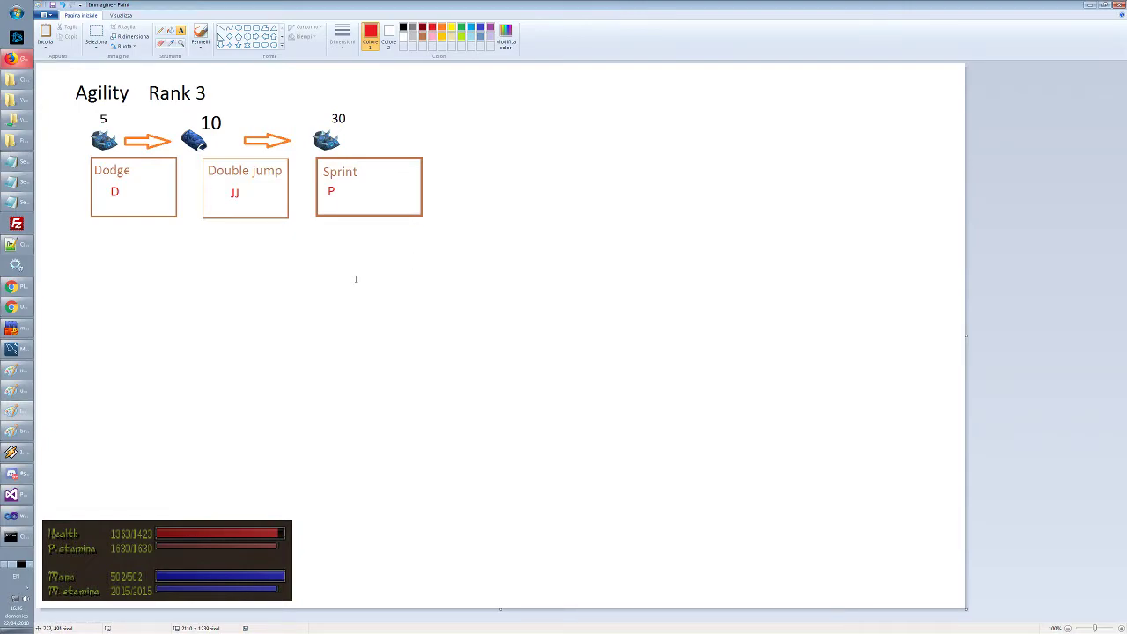
pyautogui.click(96, 34)
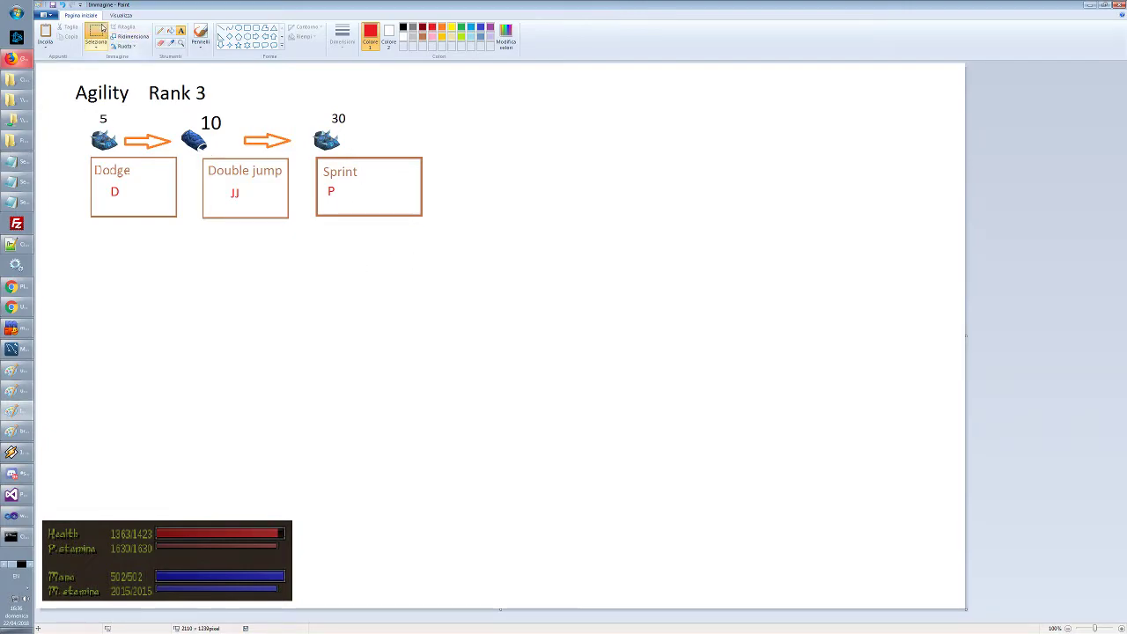
pyautogui.moveTo(77, 109); pyautogui.dragTo(949, 229)
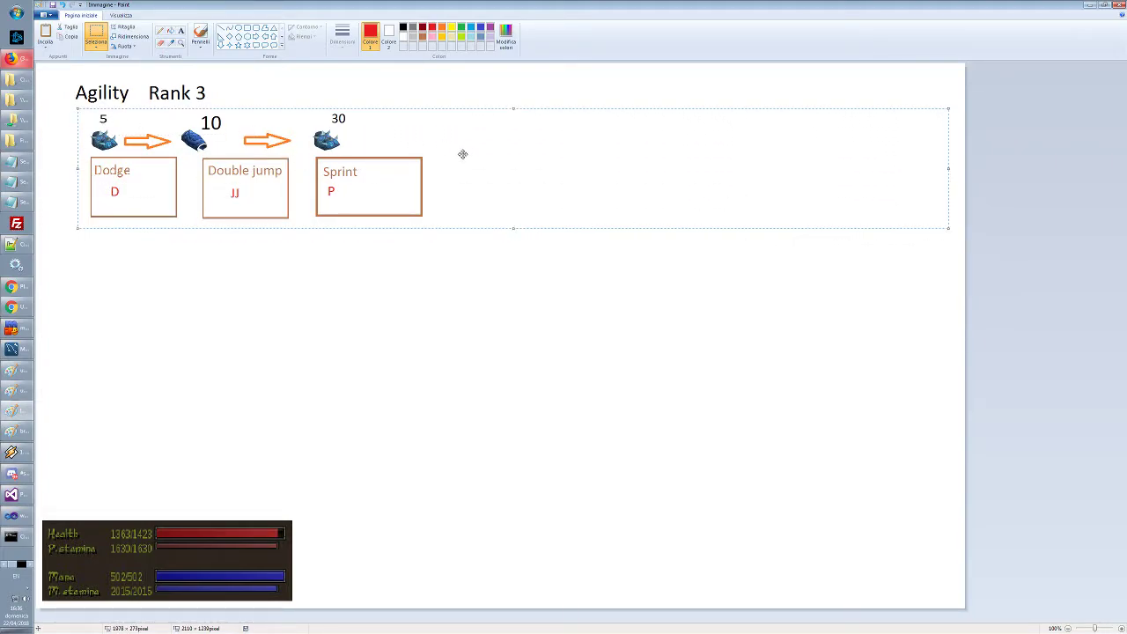
# Draw an orange block arrow to the right of the 30 Sprint icon
pyautogui.click(321, 229)
pyautogui.moveTo(74, 105); pyautogui.dragTo(950, 222)
pyautogui.click(505, 247)
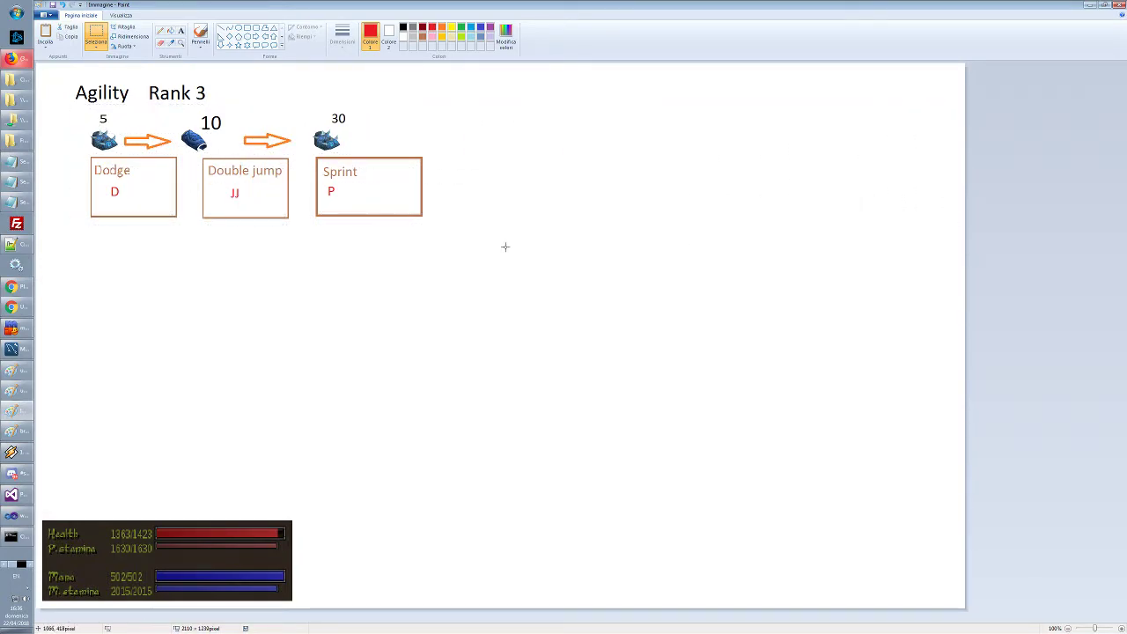
pyautogui.moveTo(431, 107); pyautogui.dragTo(858, 297)
pyautogui.click(274, 244)
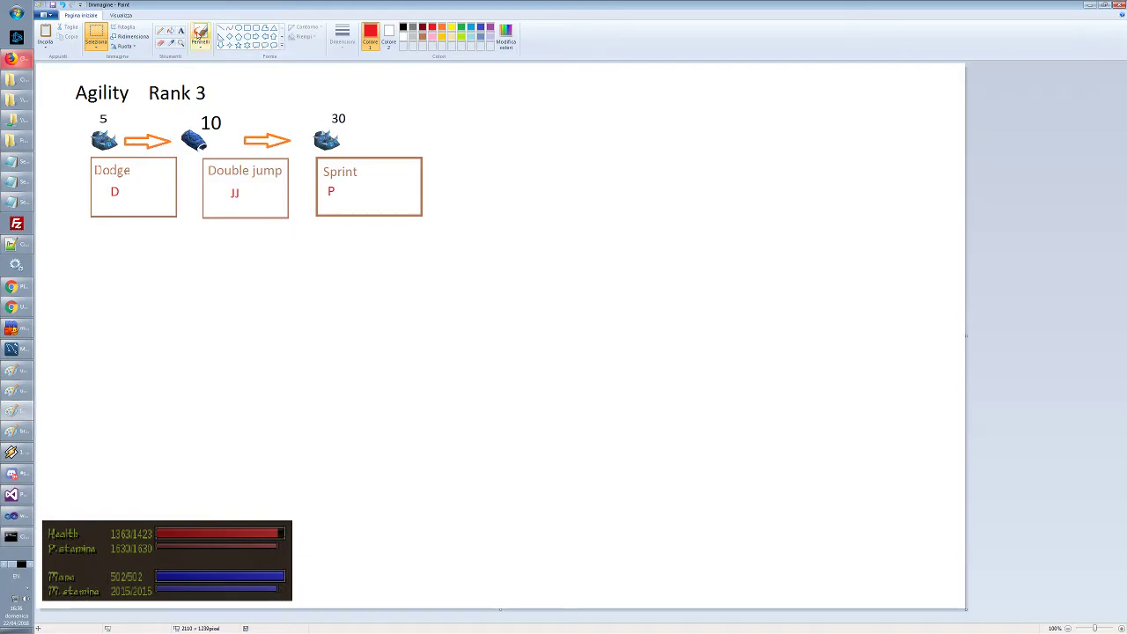
pyautogui.click(200, 37)
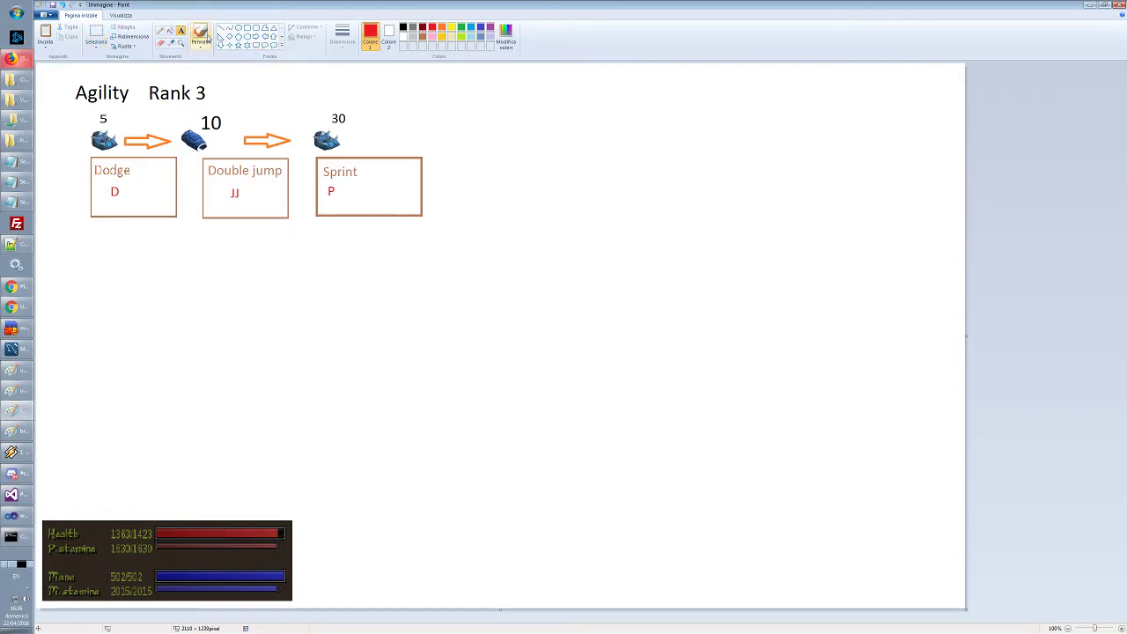
pyautogui.click(440, 30)
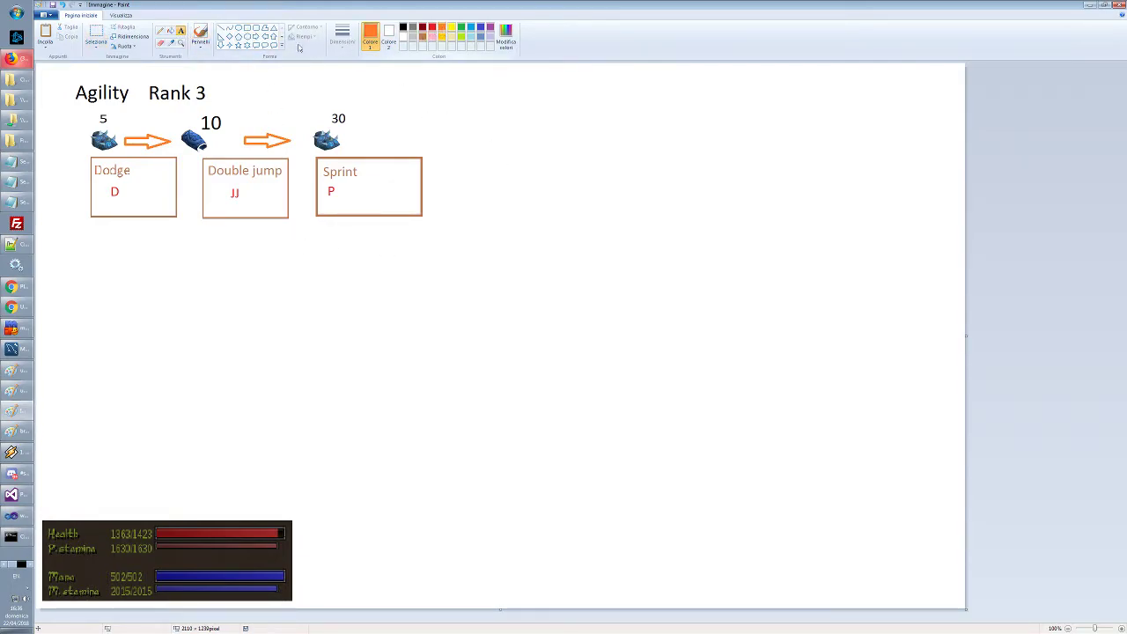
pyautogui.click(255, 36)
pyautogui.moveTo(380, 138)
pyautogui.mouseDown()
pyautogui.moveTo(462, 149)
pyautogui.moveTo(412, 133)
pyautogui.mouseUp()
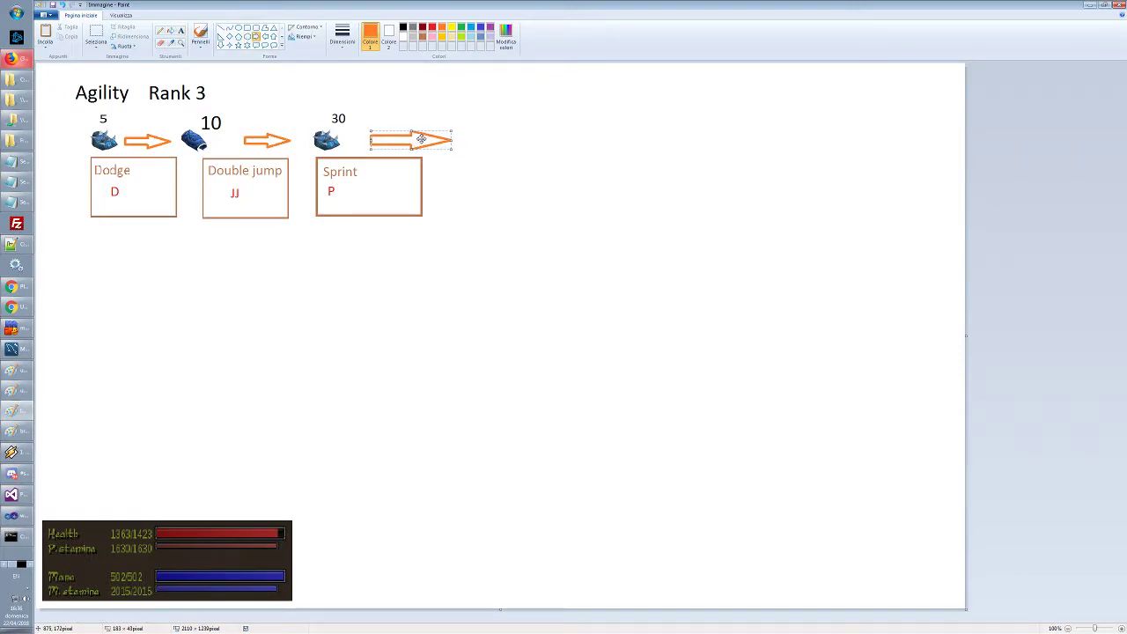
pyautogui.click(181, 31)
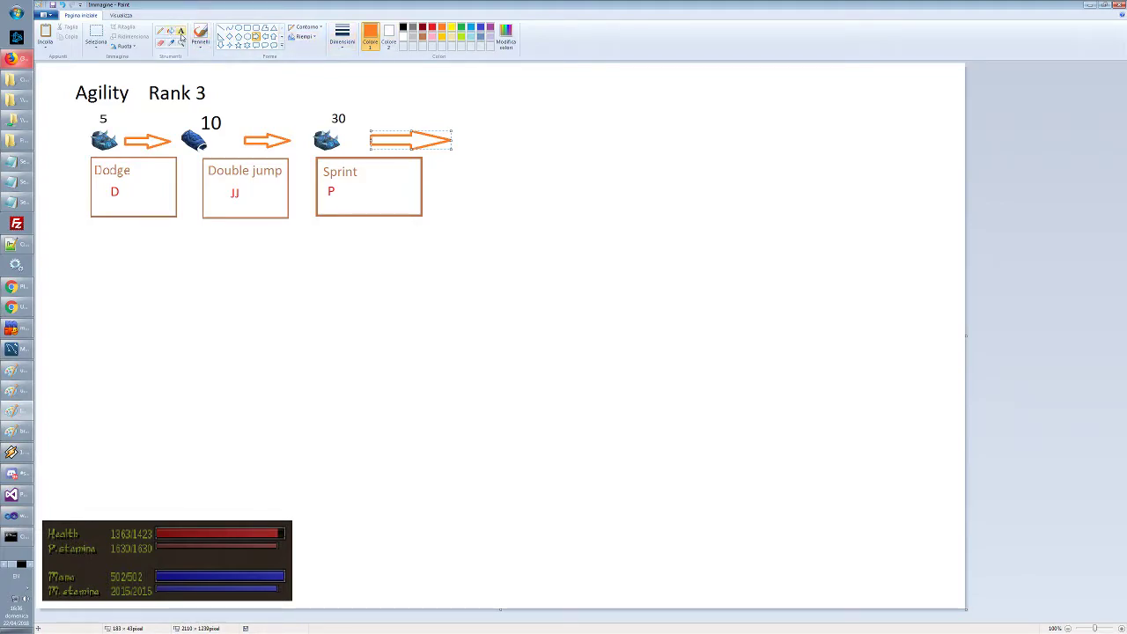
# Add a black size-72 question mark after the arrow, level with it
pyautogui.click(403, 26)
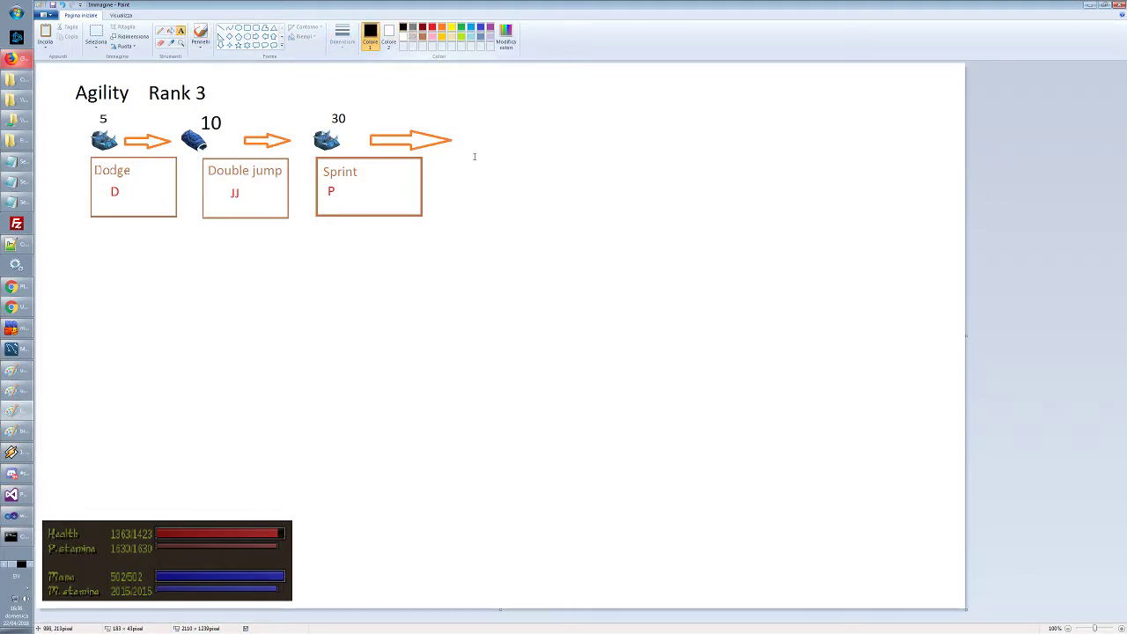
pyautogui.click(473, 154)
pyautogui.write('?')
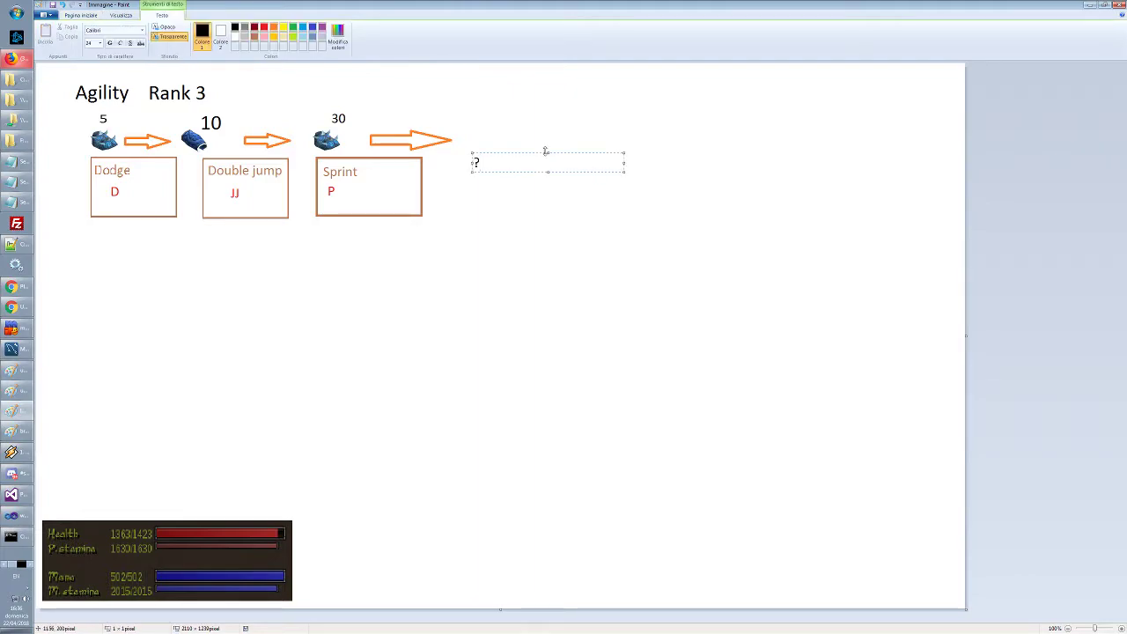
pyautogui.moveTo(508, 162); pyautogui.dragTo(473, 162)
pyautogui.click(99, 45)
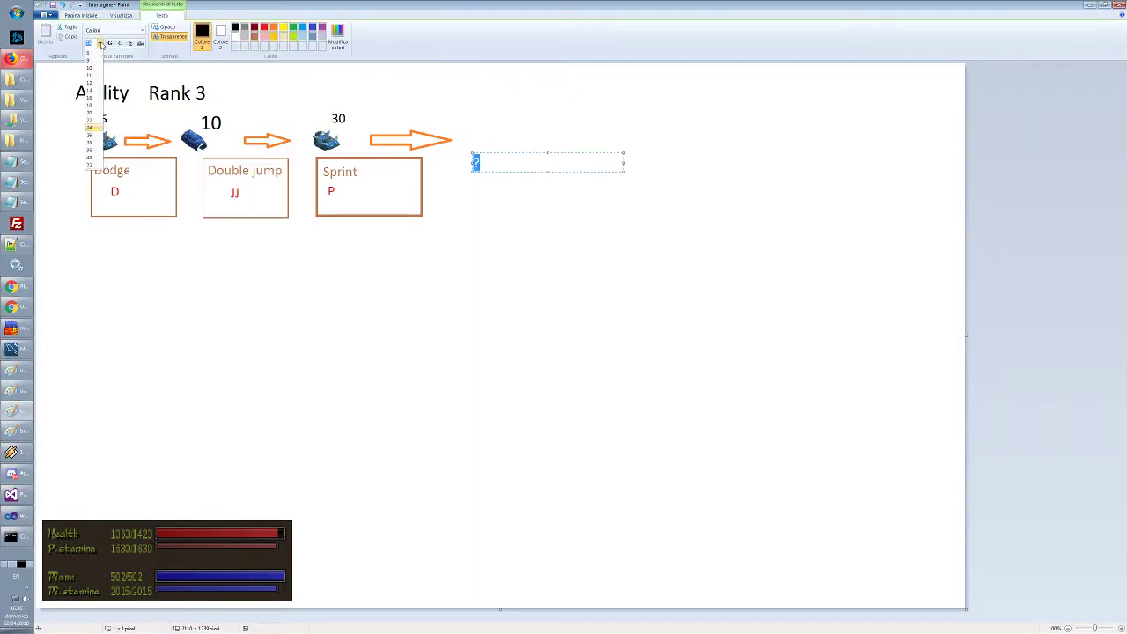
pyautogui.click(95, 166)
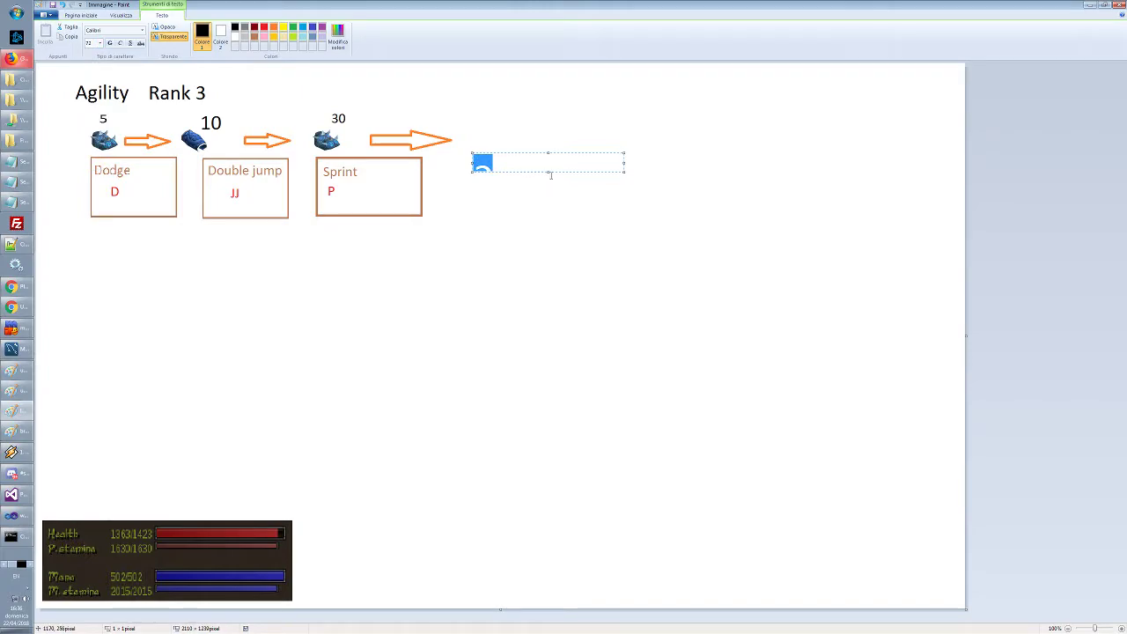
pyautogui.moveTo(548, 171); pyautogui.dragTo(548, 247)
pyautogui.click(537, 208)
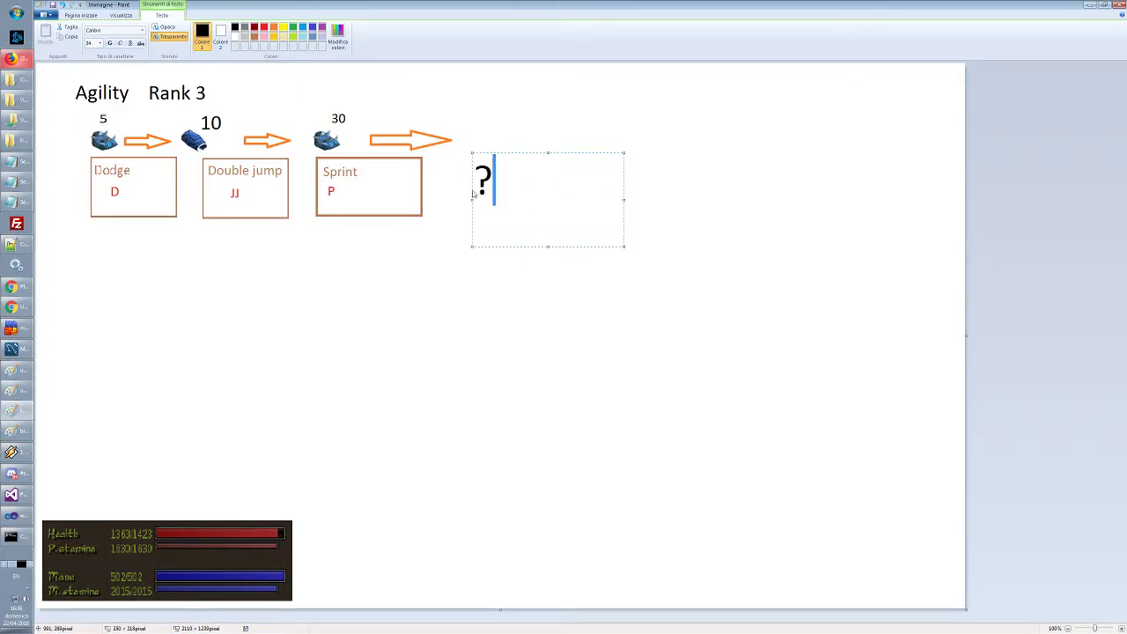
pyautogui.moveTo(473, 191); pyautogui.dragTo(472, 159)
pyautogui.click(554, 297)
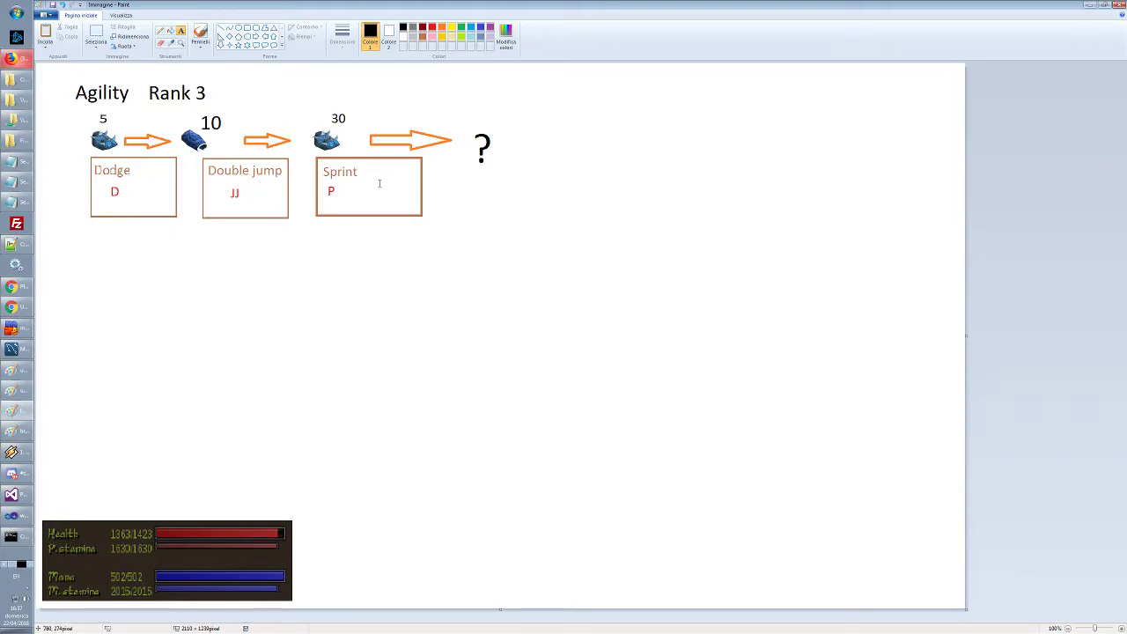
# Type the heading 'Strength' in a text box below the Dodge box
pyautogui.click(72, 249)
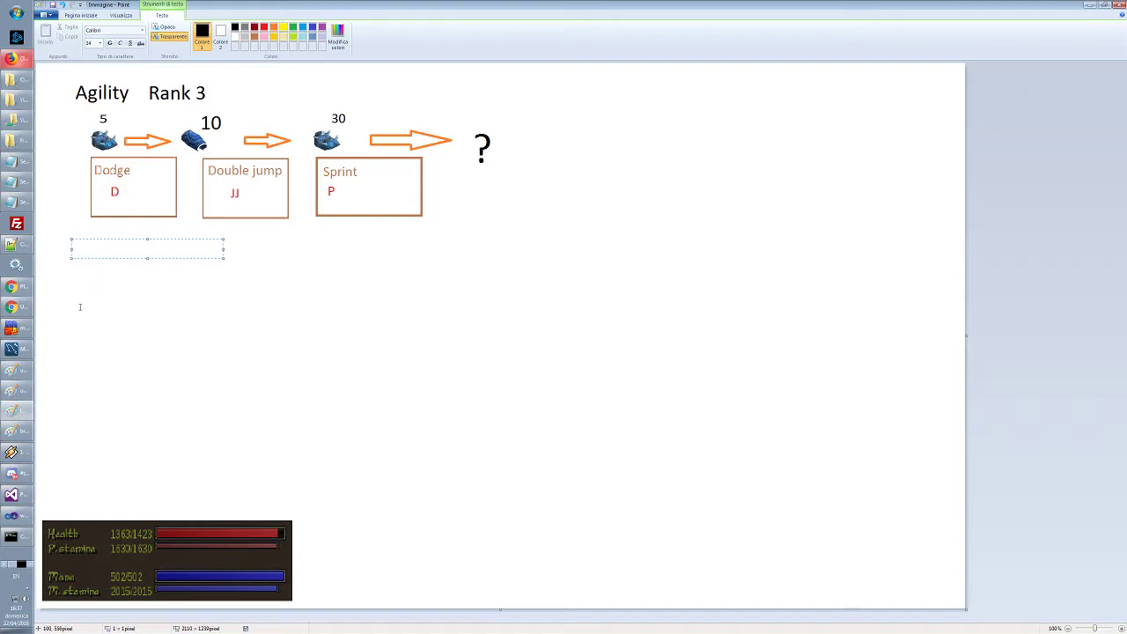
pyautogui.click(79, 282)
pyautogui.click(75, 236)
pyautogui.click(63, 227)
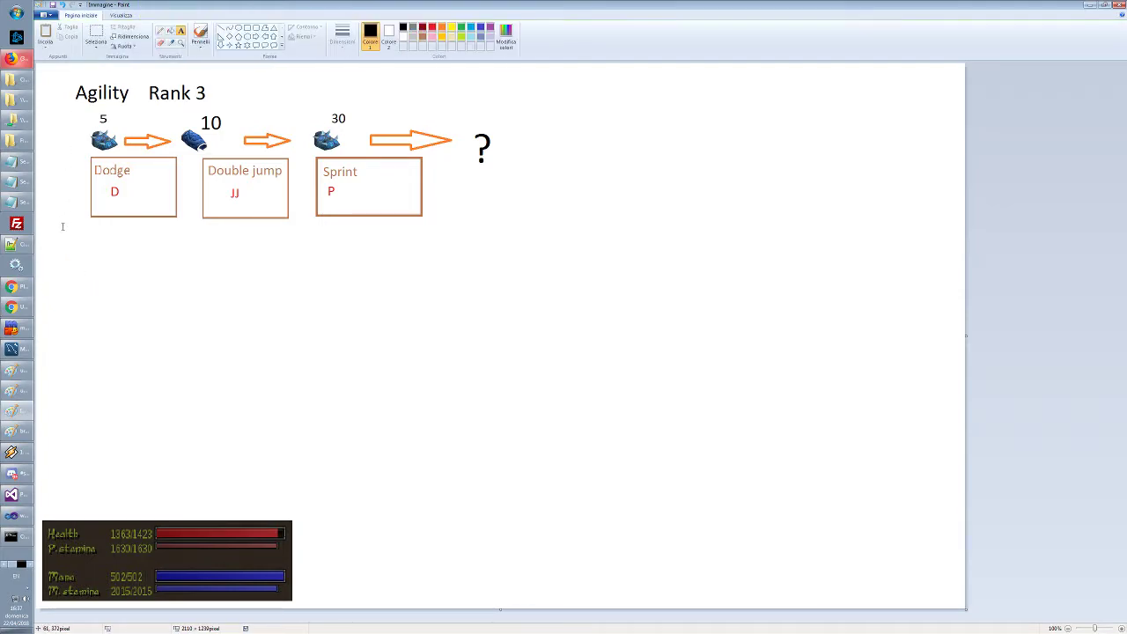
pyautogui.click(76, 251)
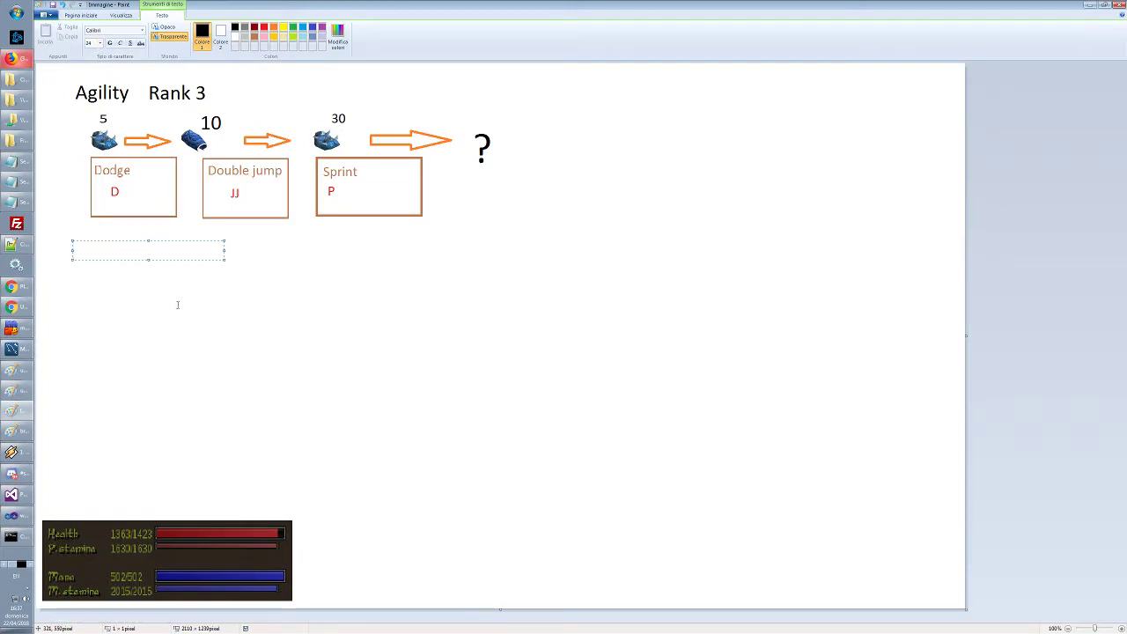
pyautogui.write('Strength')
# Enlarge the Strength heading's font size and widen its text box to fit
pyautogui.moveTo(126, 250); pyautogui.dragTo(55, 250)
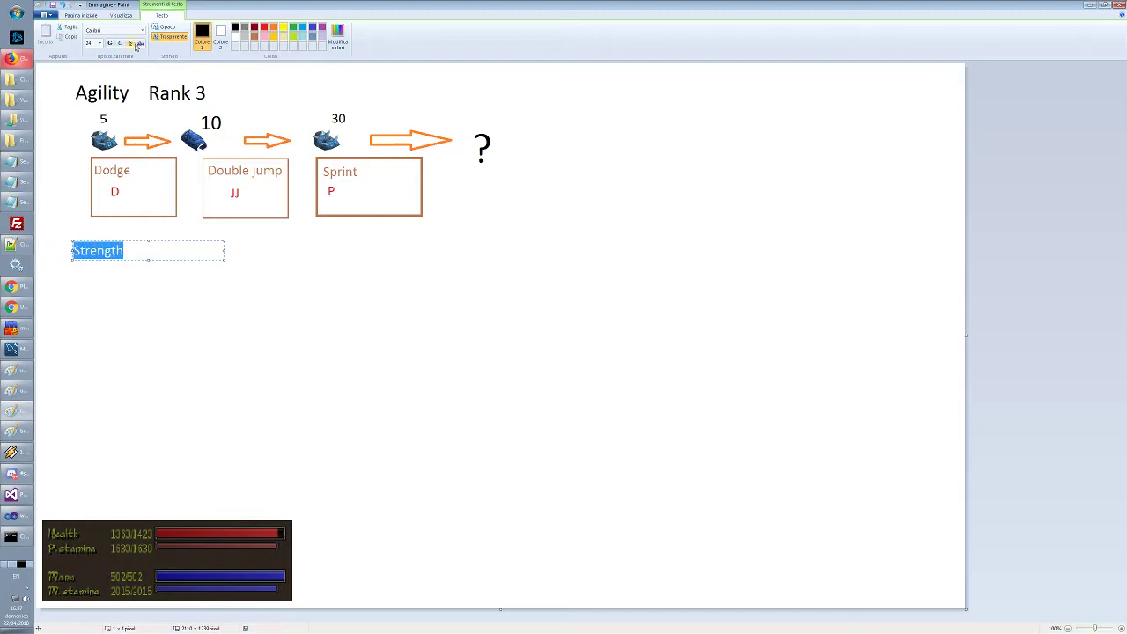
pyautogui.click(100, 42)
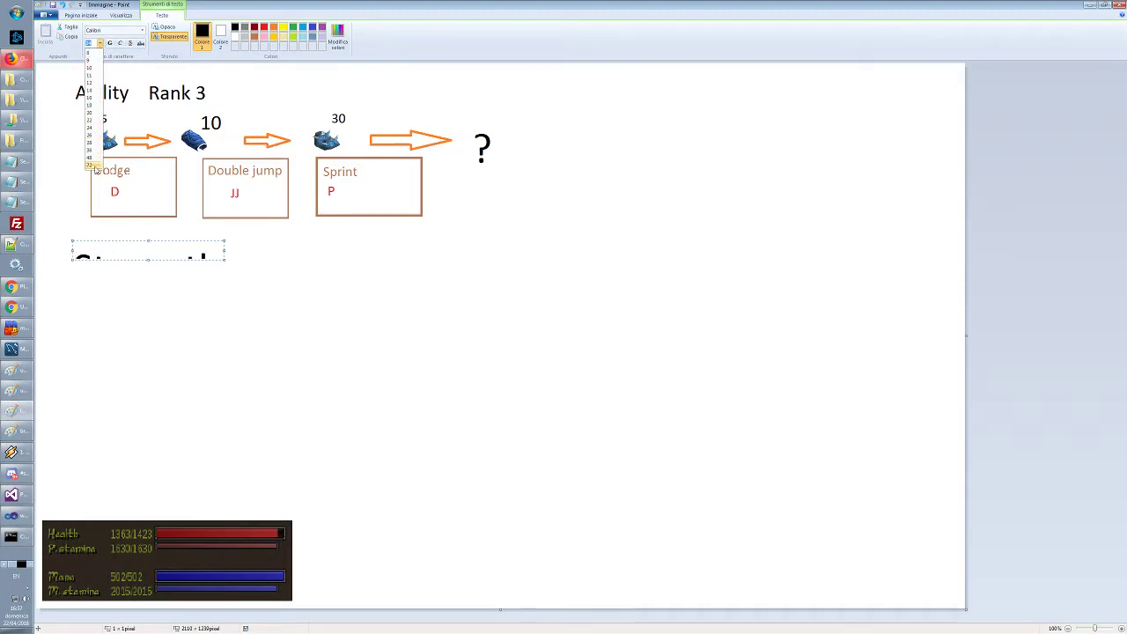
pyautogui.click(89, 97)
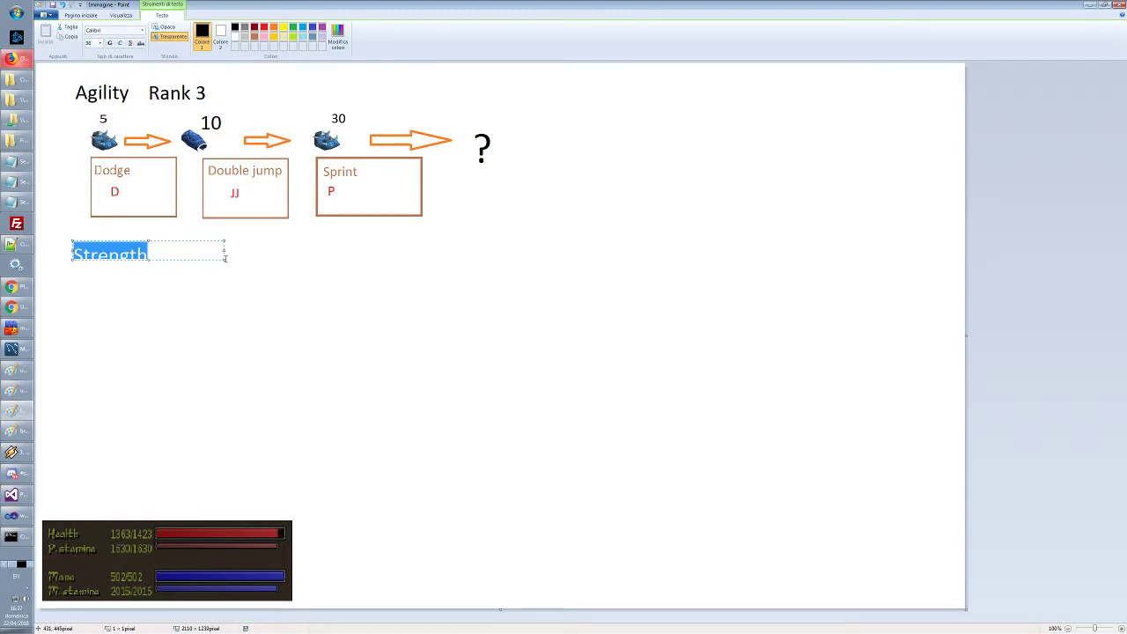
pyautogui.moveTo(225, 257); pyautogui.dragTo(245, 283)
pyautogui.click(297, 274)
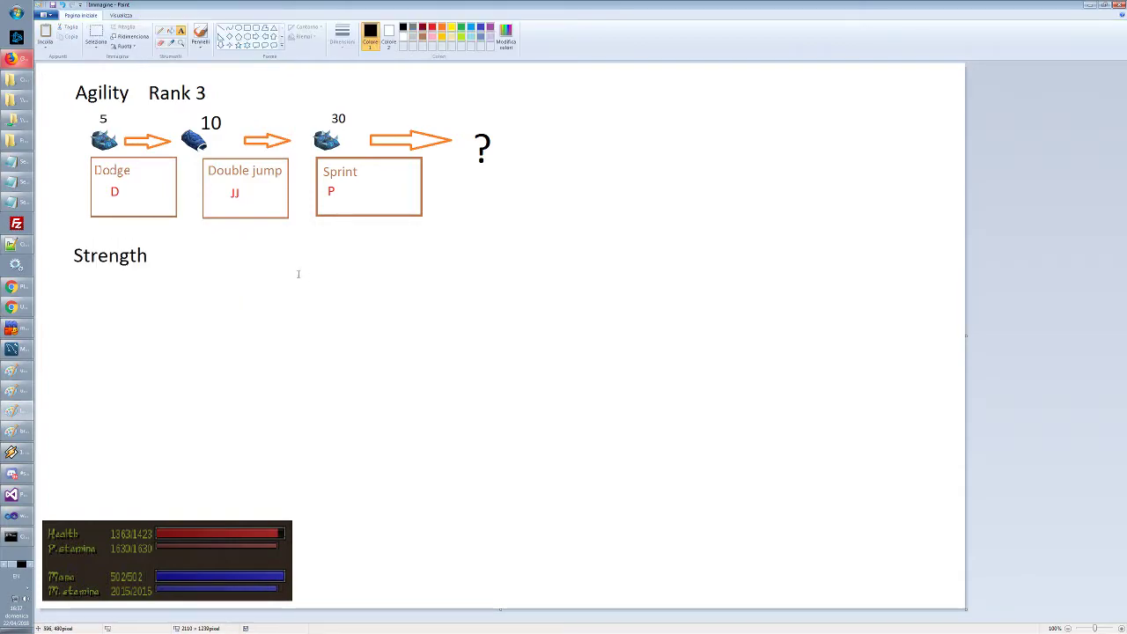
# Add the label 'Rank 10' beside the Strength heading
pyautogui.click(178, 253)
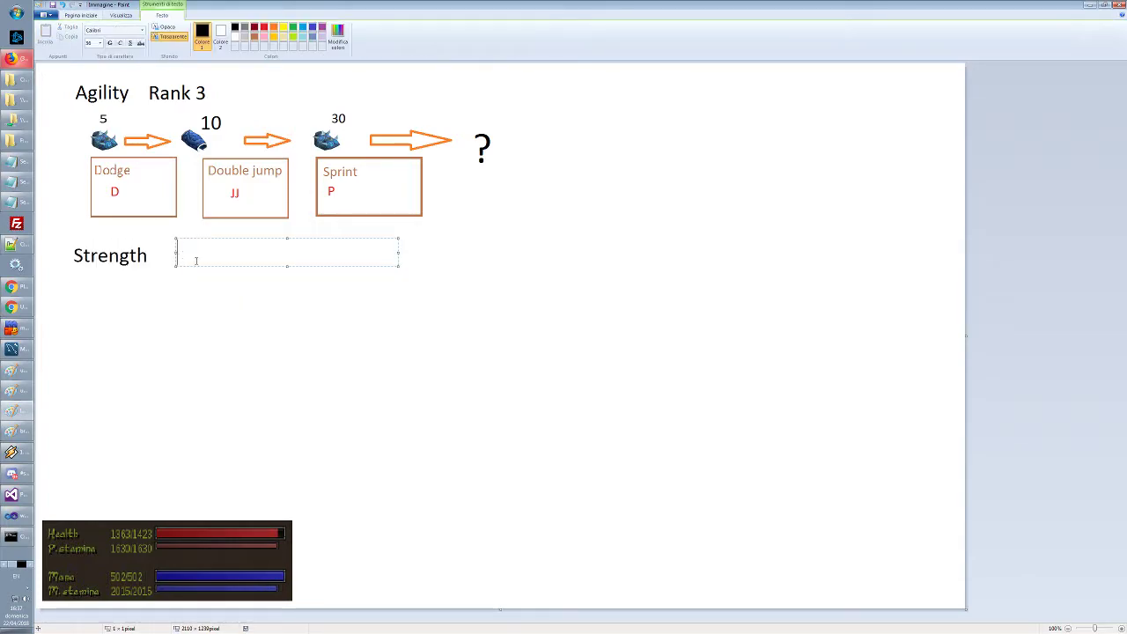
pyautogui.write('Rank 10')
pyautogui.click(243, 344)
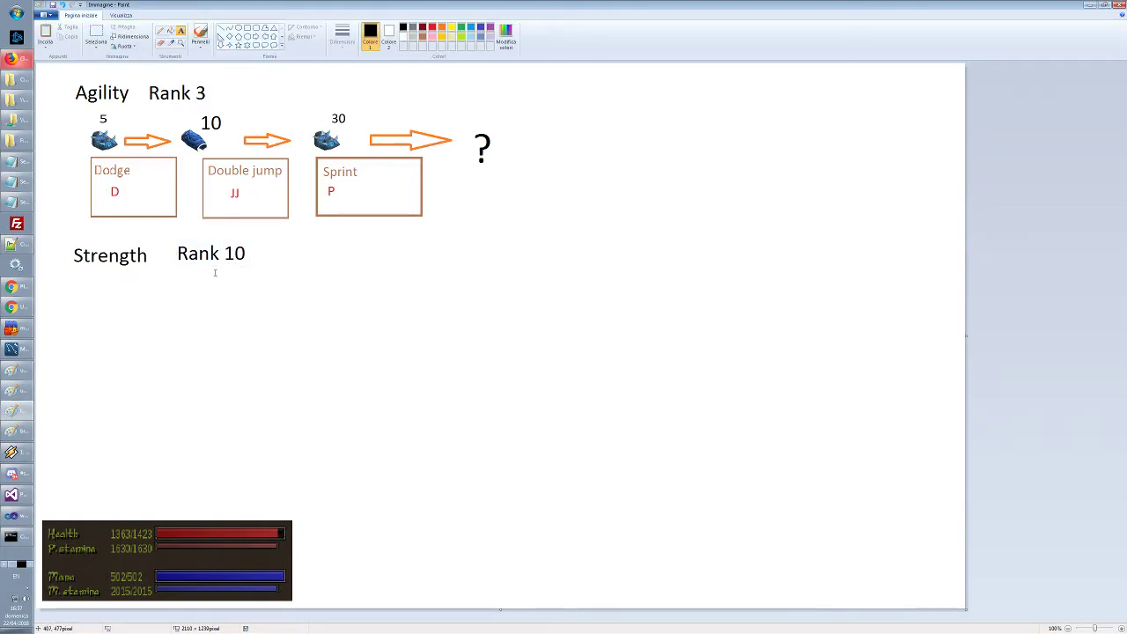
pyautogui.click(96, 35)
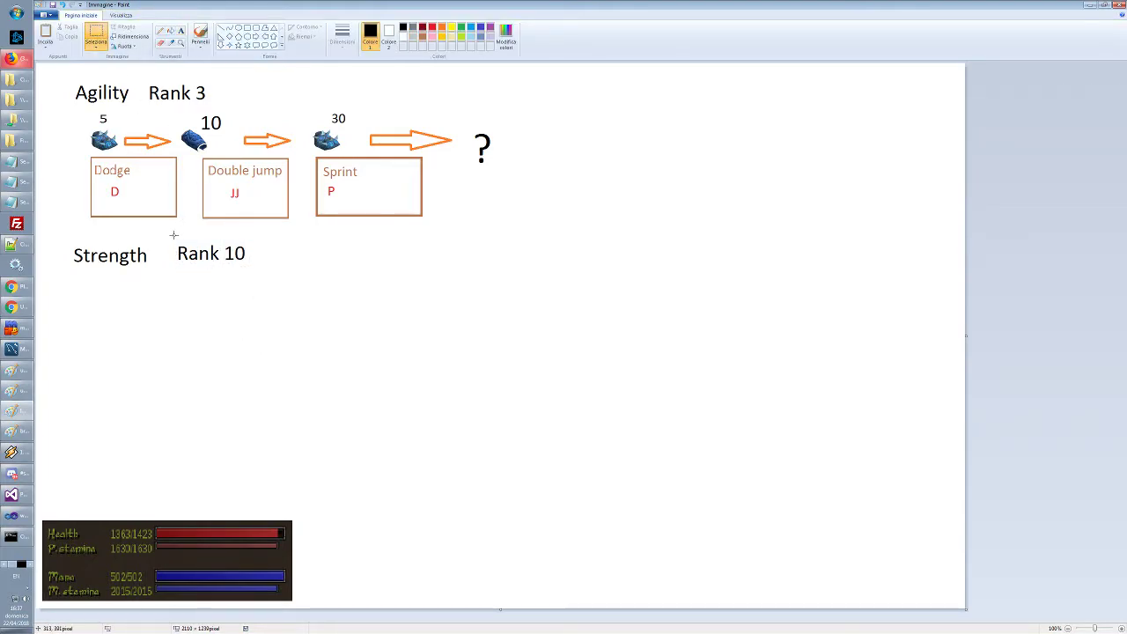
# Shift the Rank 10 label a few pixels left to line up with Rank 3
pyautogui.moveTo(173, 234); pyautogui.dragTo(232, 258)
pyautogui.moveTo(236, 262); pyautogui.dragTo(233, 261)
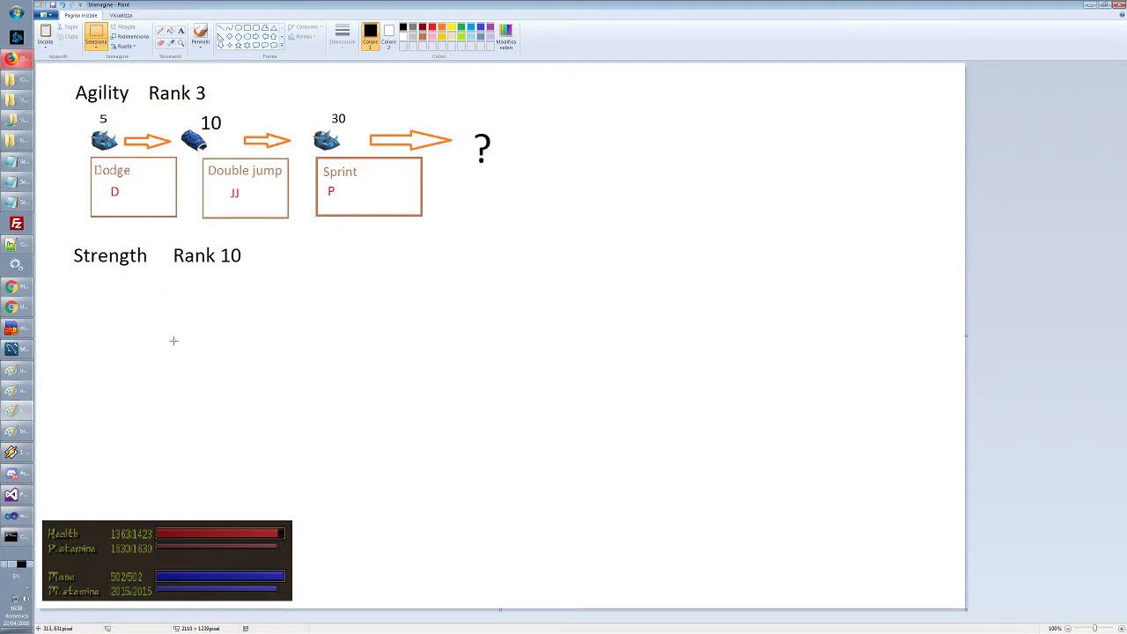
pyautogui.hotkey('alt', 'Tab')
pyautogui.hotkey('alt', 'Tab')
pyautogui.hotkey('alt', 'Tab')
pyautogui.hotkey('alt', 'Tab')
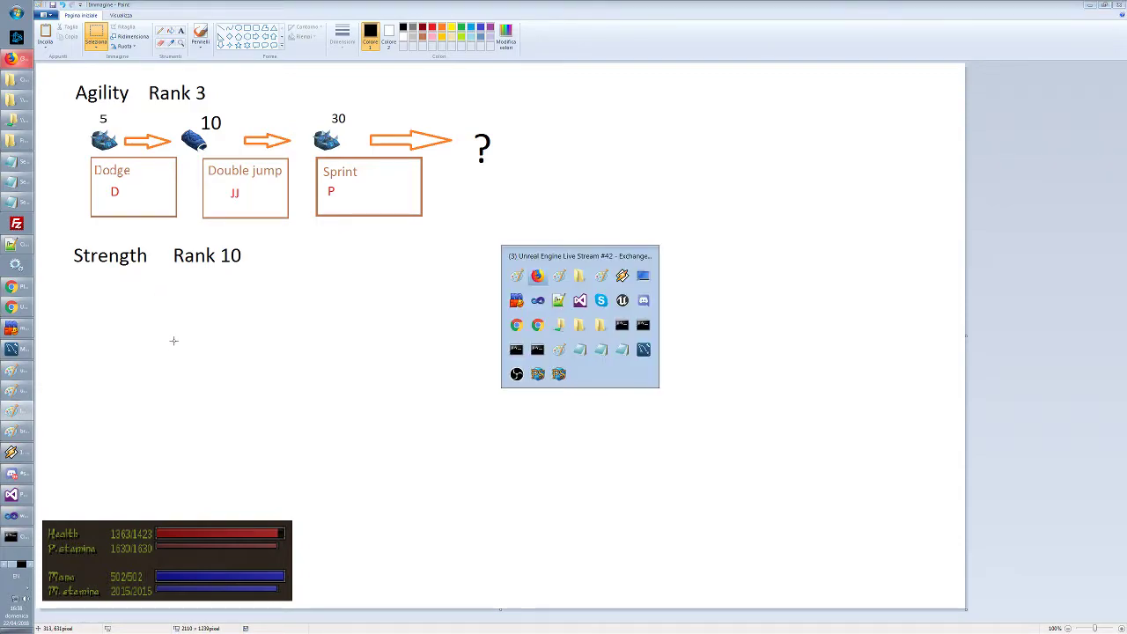
pyautogui.hotkey('alt', 'Tab')
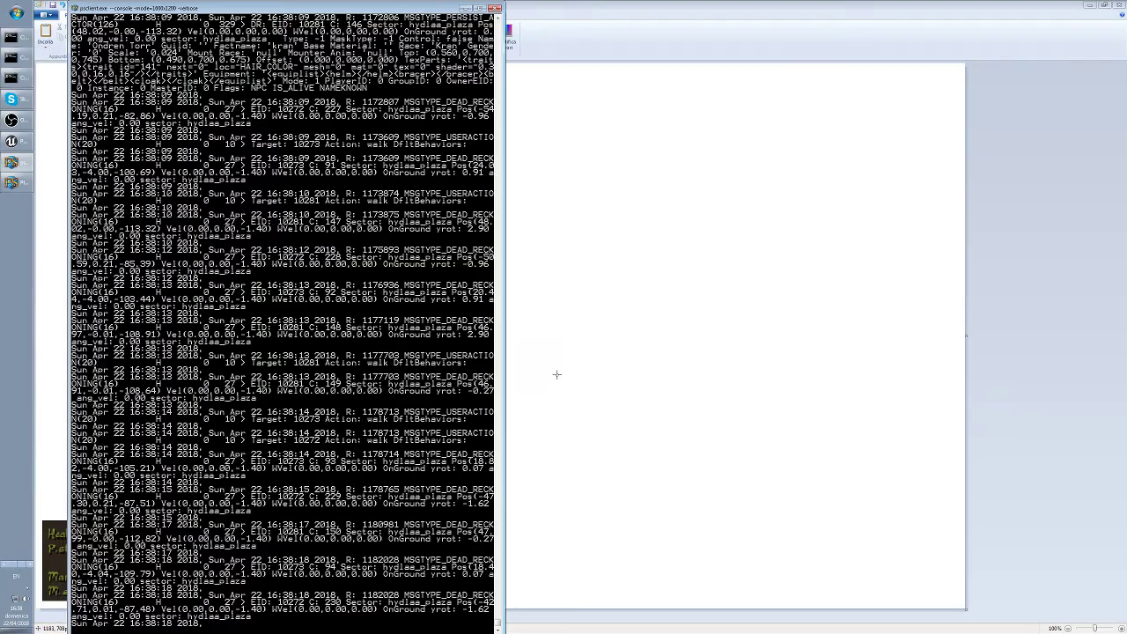
pyautogui.hotkey('alt', 'Tab')
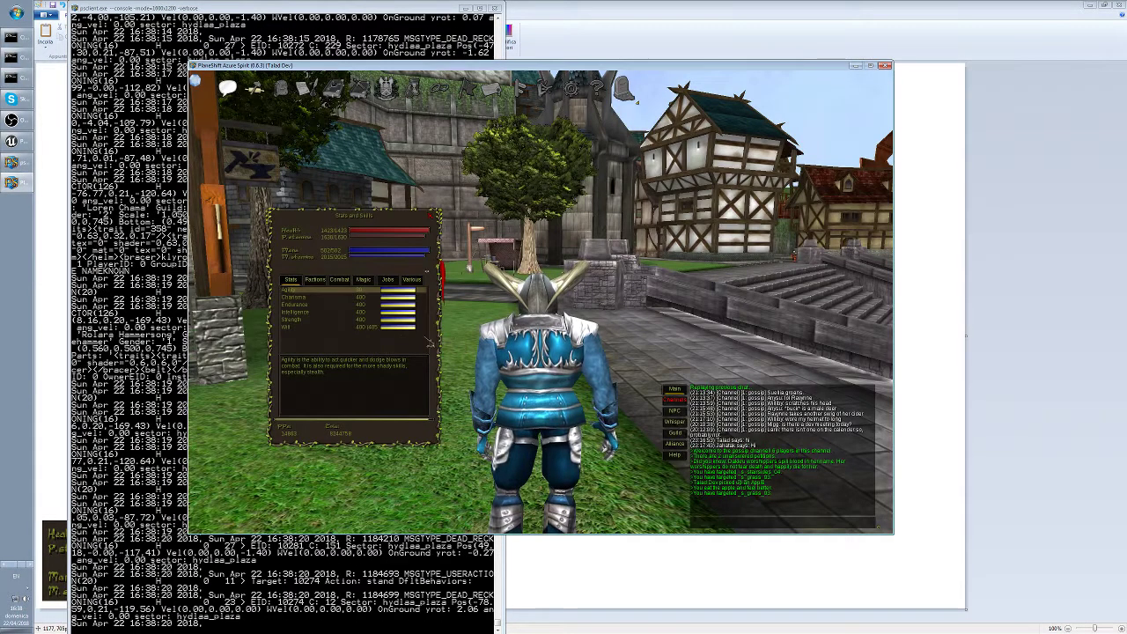
pyautogui.click(308, 298)
pyautogui.click(309, 305)
pyautogui.click(310, 312)
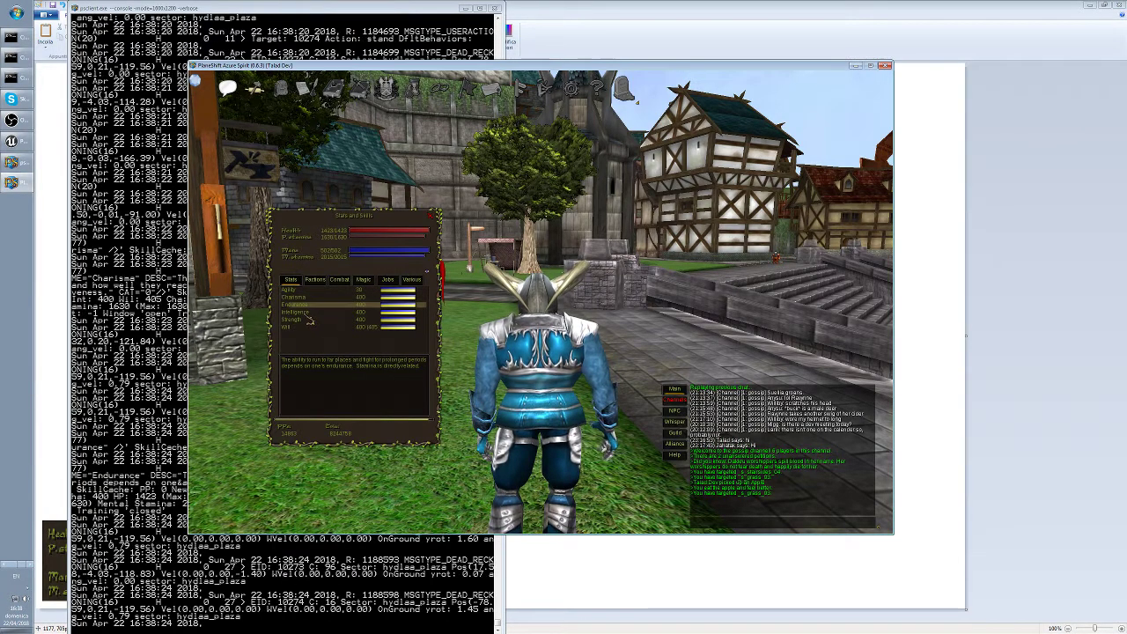
pyautogui.click(310, 319)
pyautogui.click(306, 328)
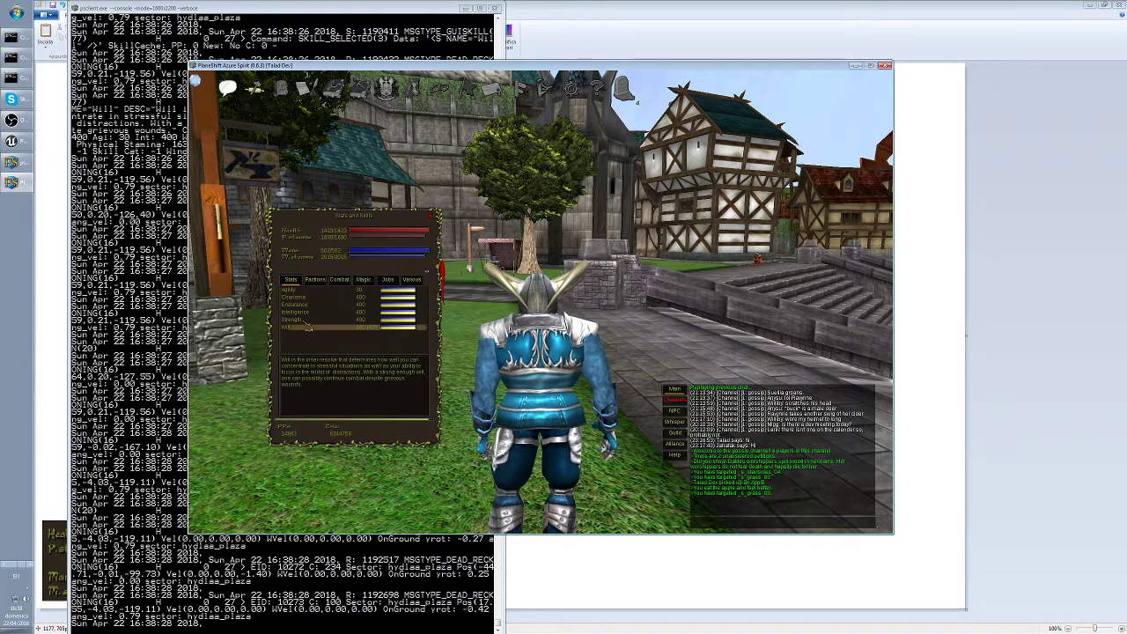
pyautogui.click(298, 298)
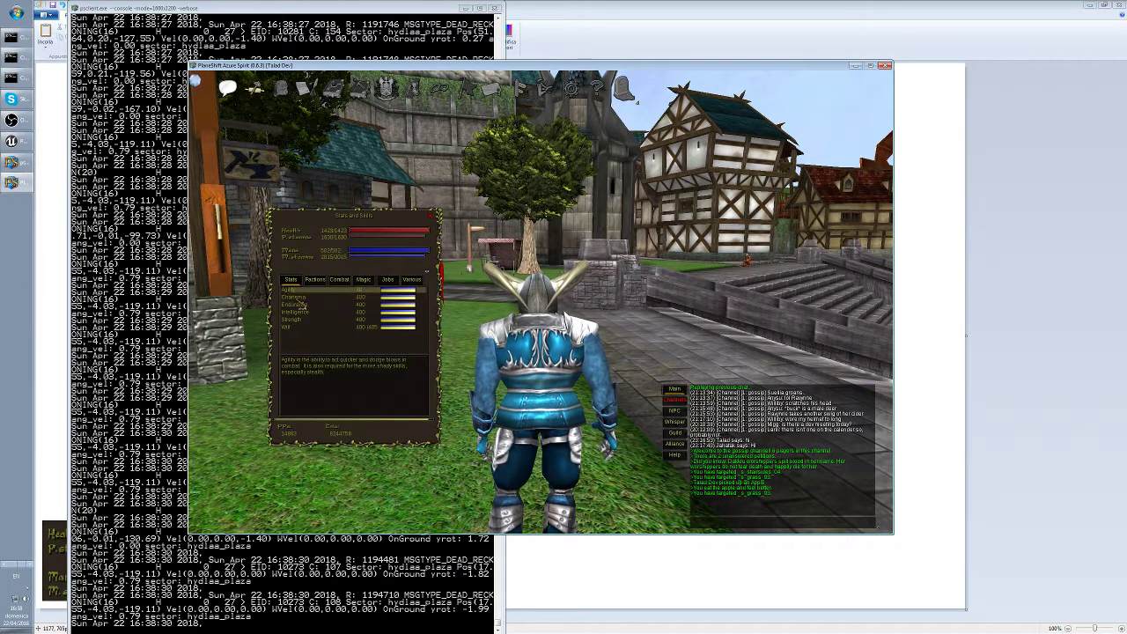
pyautogui.click(304, 327)
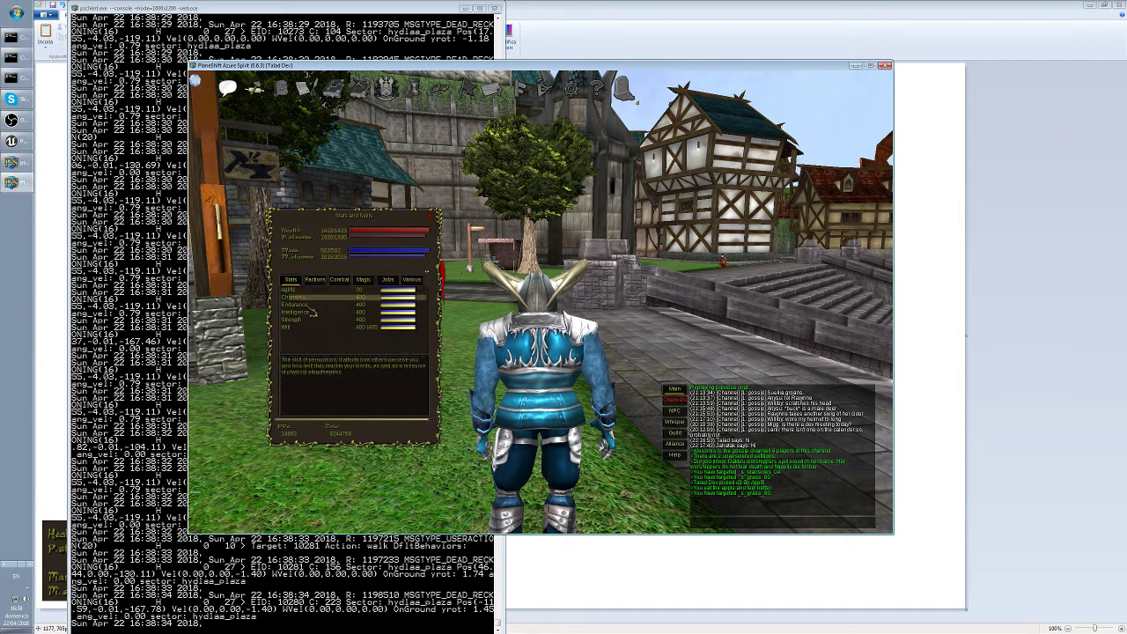
pyautogui.click(312, 320)
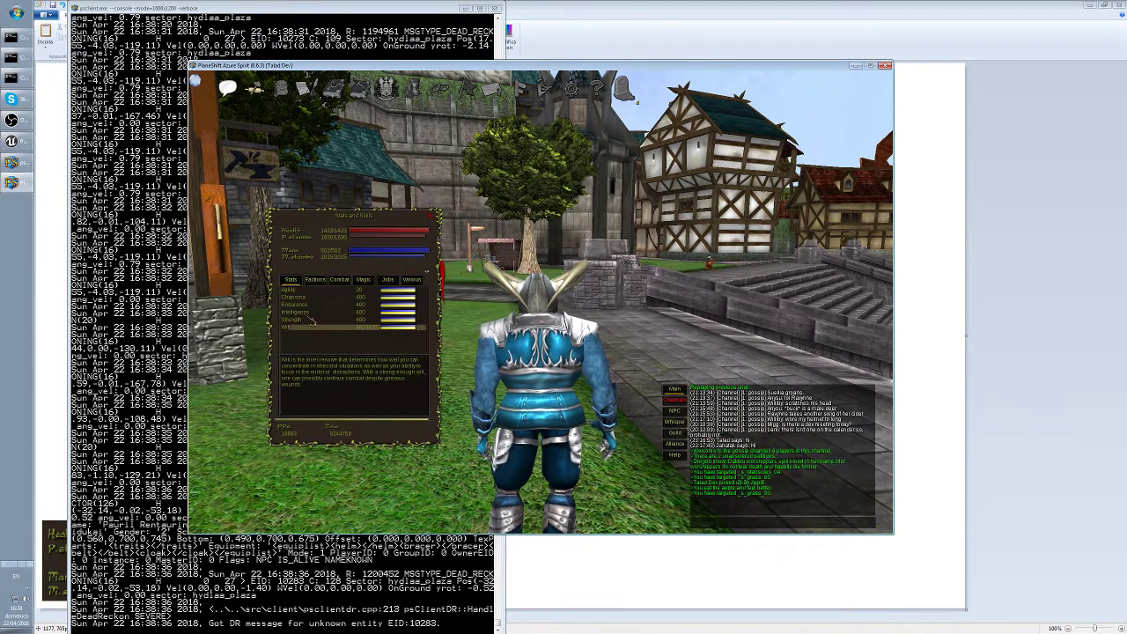
pyautogui.click(311, 312)
pyautogui.click(308, 299)
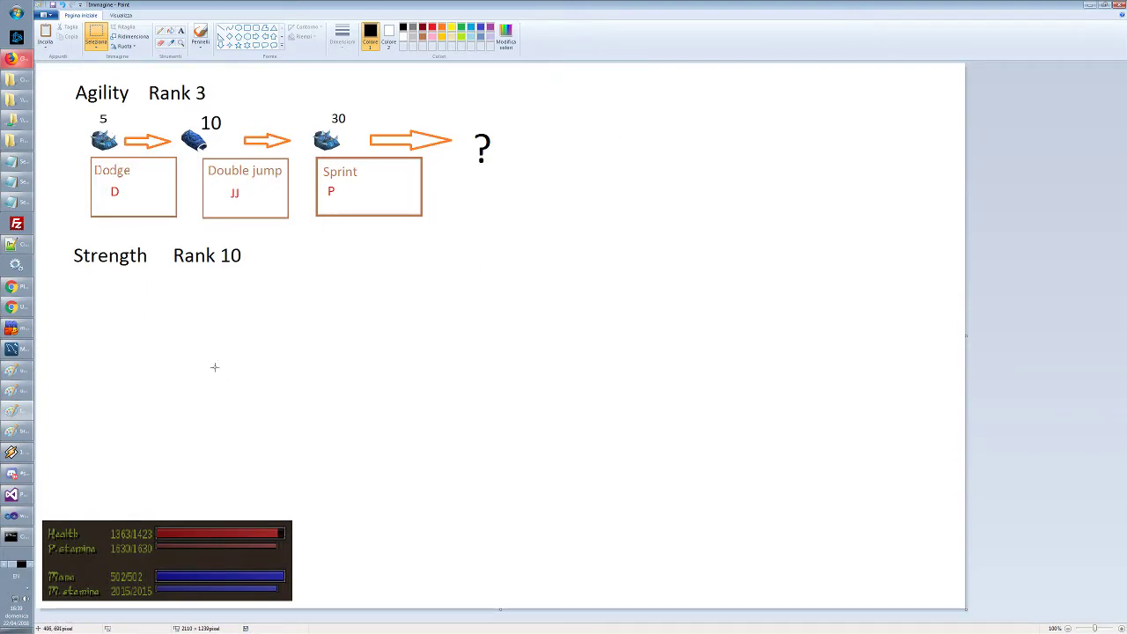
# Read the Endurance, Intelligence, Strength, Will and Charisma descriptions, then move the game window right
pyautogui.hotkey('alt', 'Tab')
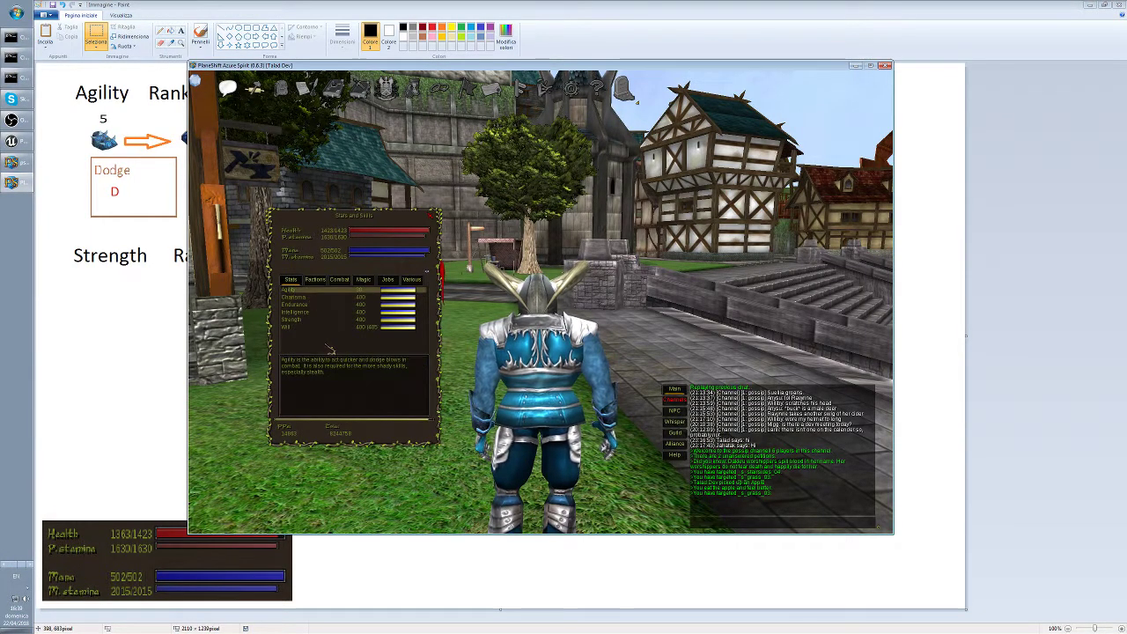
pyautogui.click(315, 306)
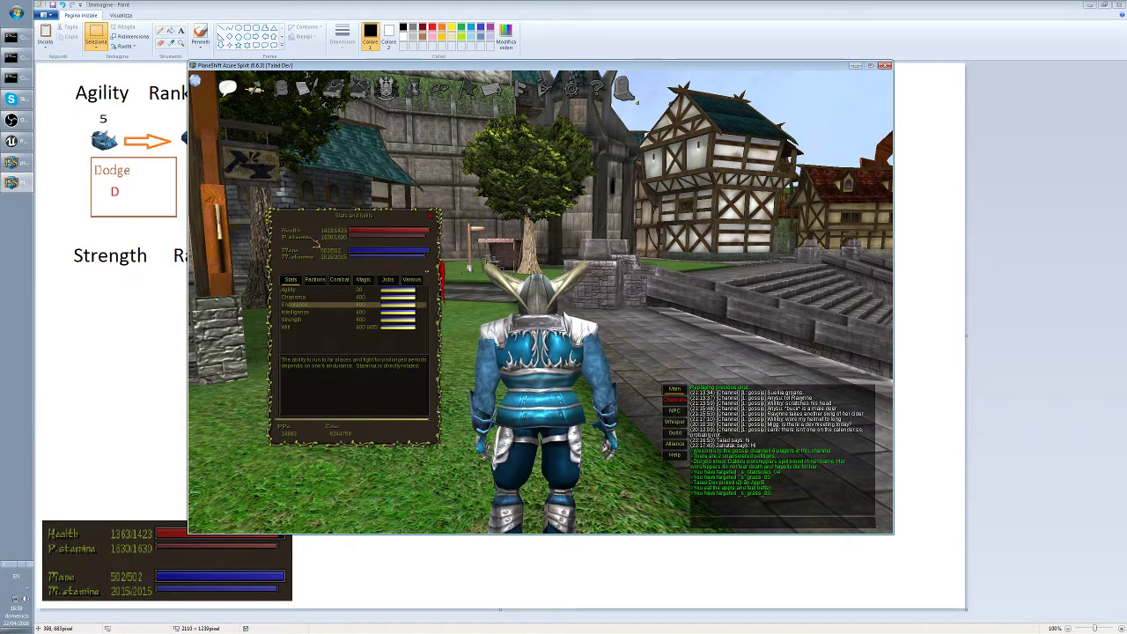
pyautogui.click(303, 312)
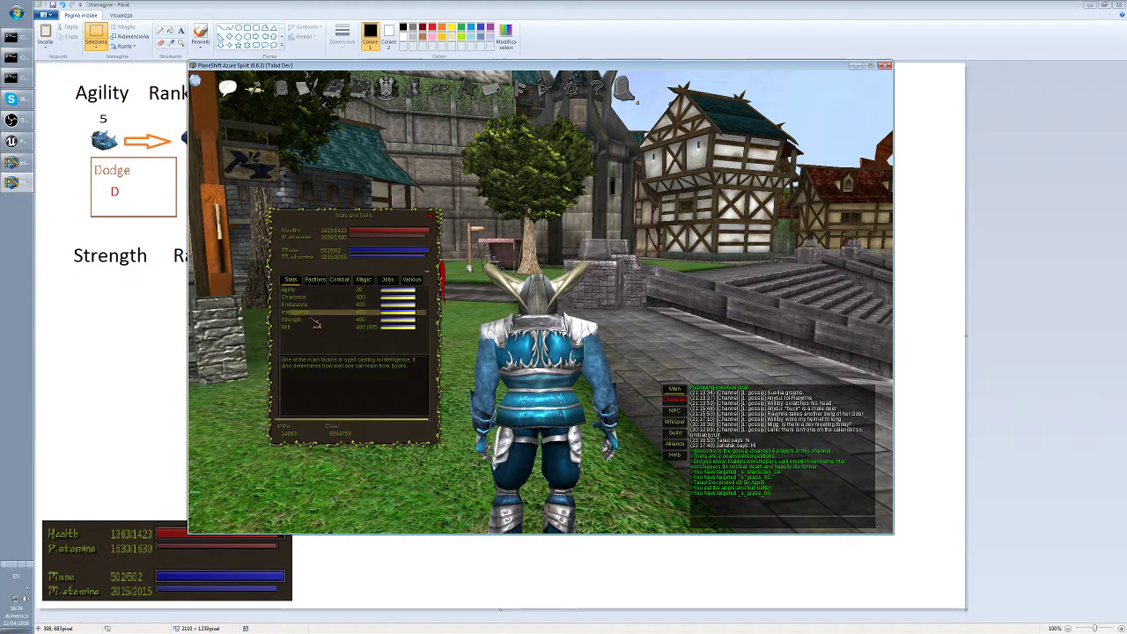
pyautogui.click(309, 325)
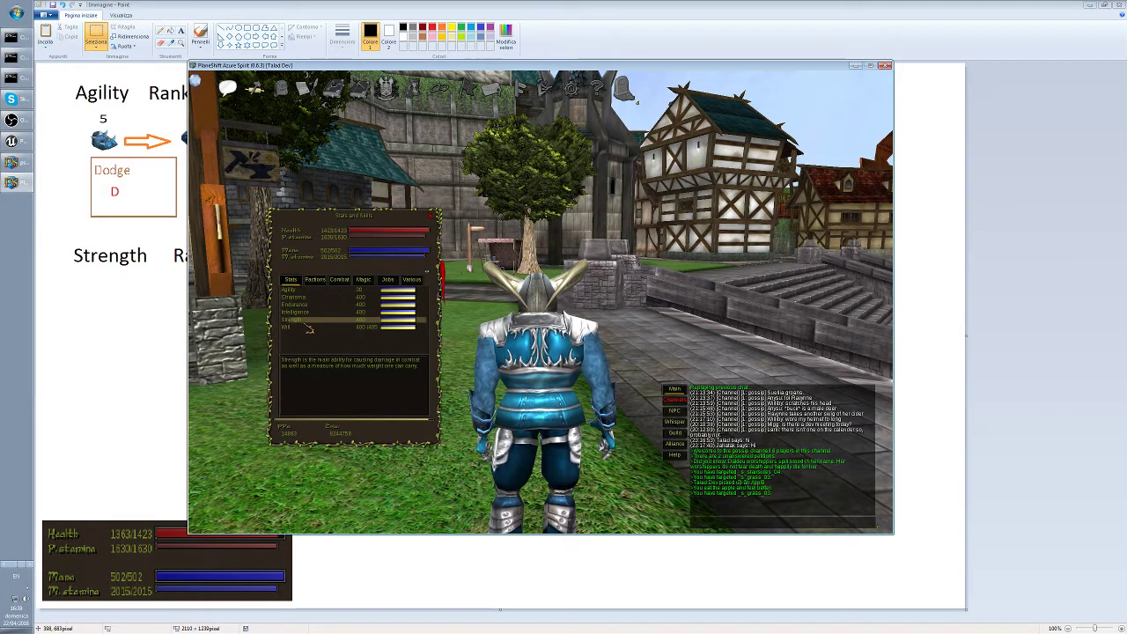
pyautogui.click(307, 329)
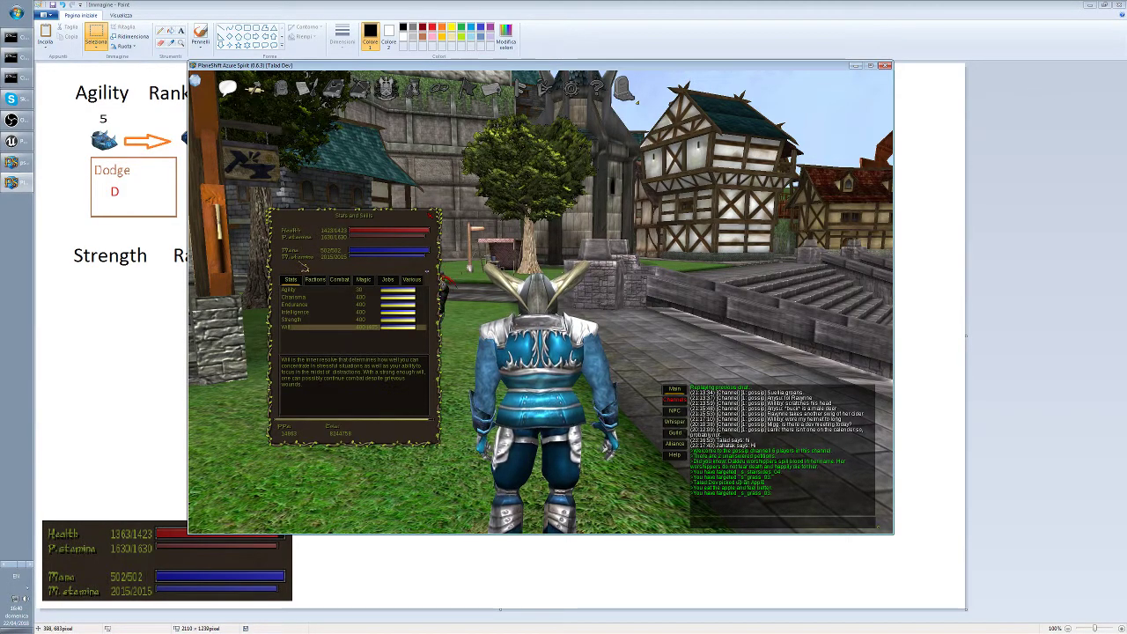
pyautogui.click(299, 298)
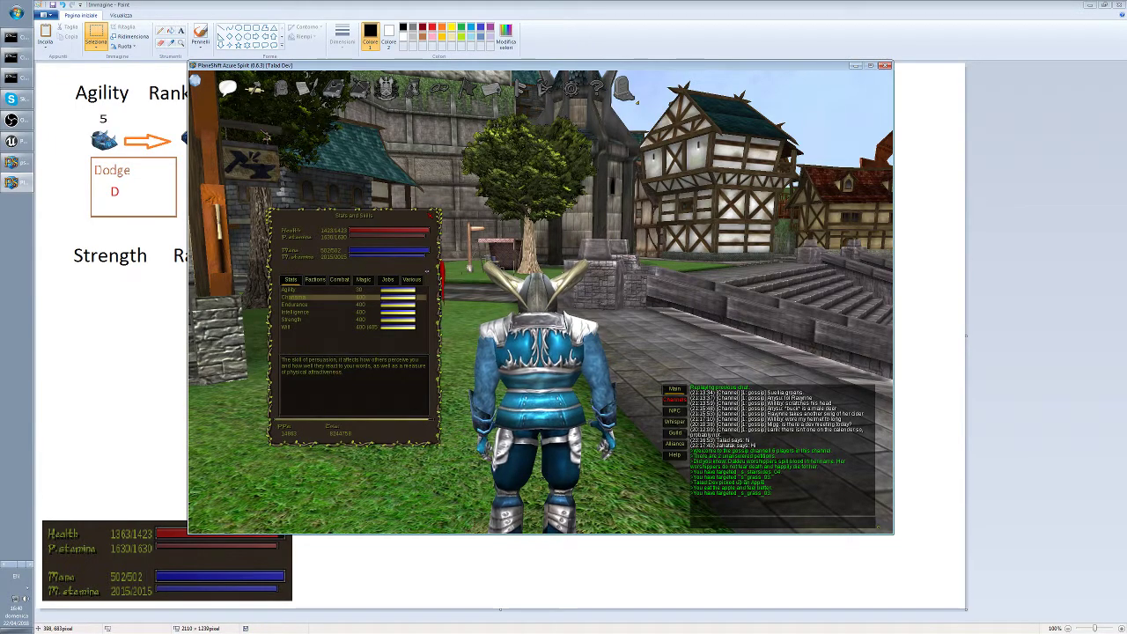
pyautogui.moveTo(326, 70)
pyautogui.mouseDown()
pyautogui.moveTo(409, 73)
pyautogui.moveTo(402, 56)
pyautogui.mouseUp()
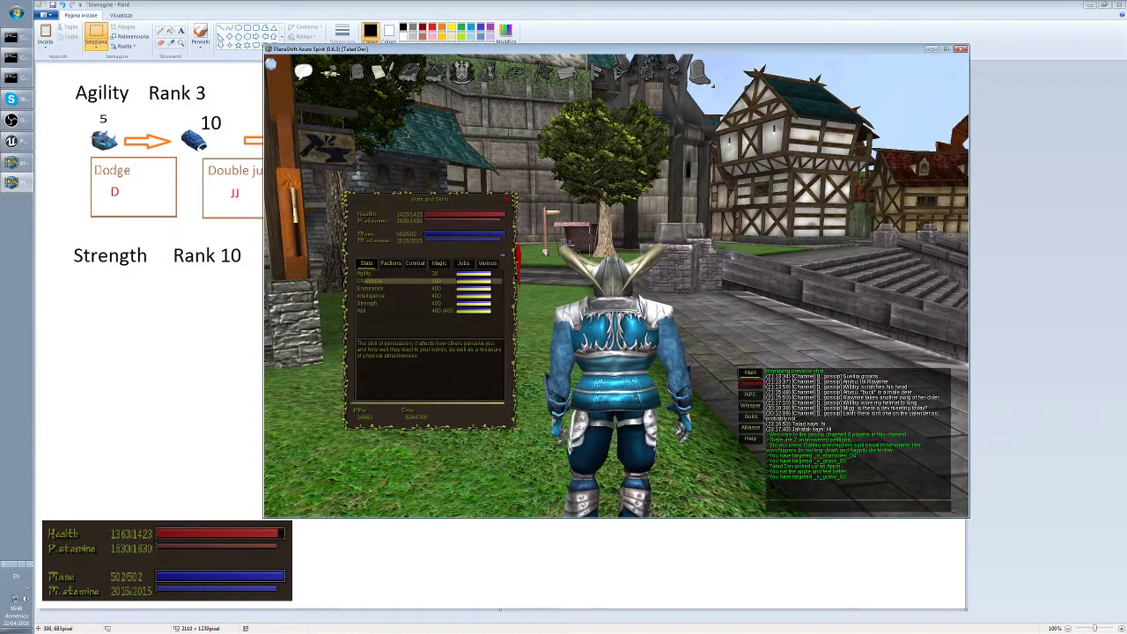
# Compare the Factions standings with the Stats attributes list, switching back and forth
pyautogui.click(388, 266)
pyautogui.click(373, 266)
pyautogui.click(390, 266)
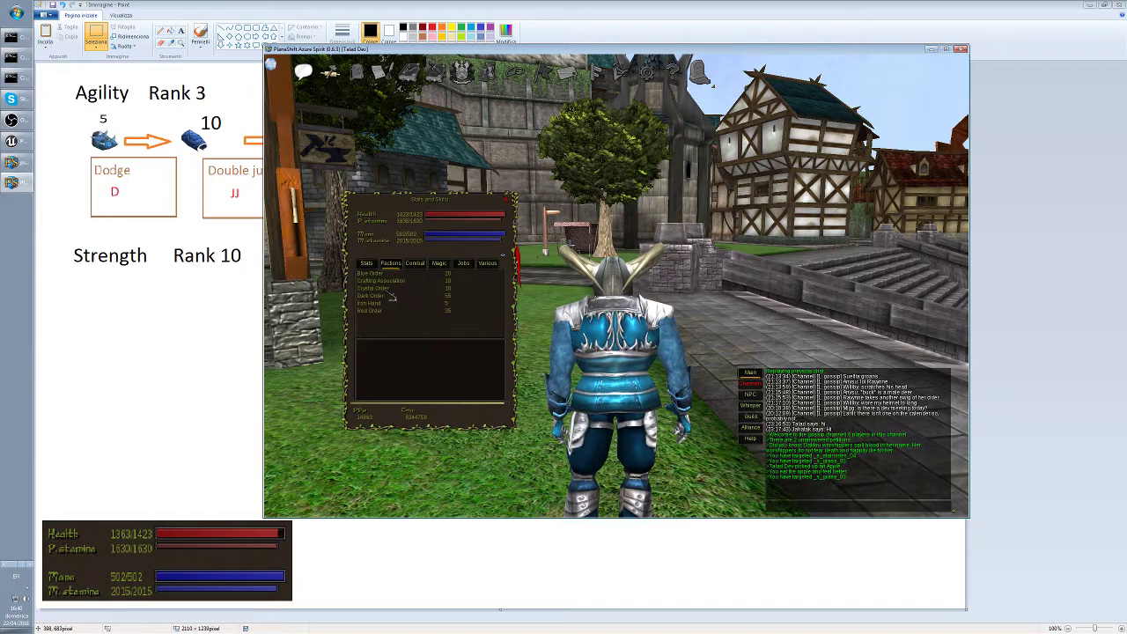
pyautogui.click(370, 266)
pyautogui.click(393, 266)
pyautogui.click(370, 266)
pyautogui.click(391, 266)
pyautogui.click(371, 267)
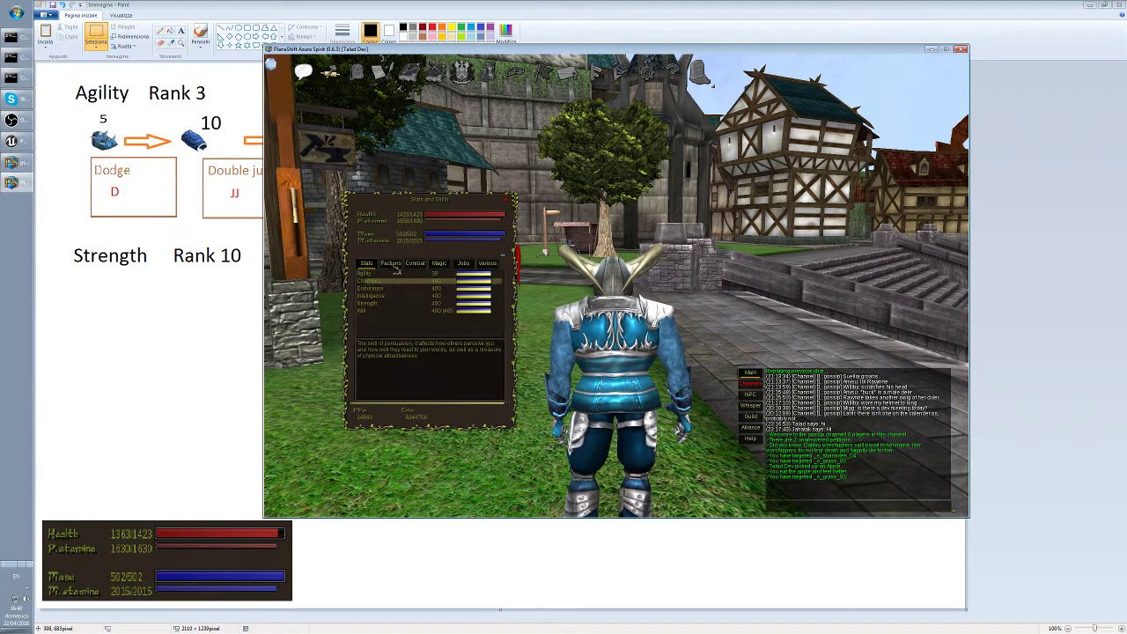
pyautogui.click(391, 266)
pyautogui.click(371, 267)
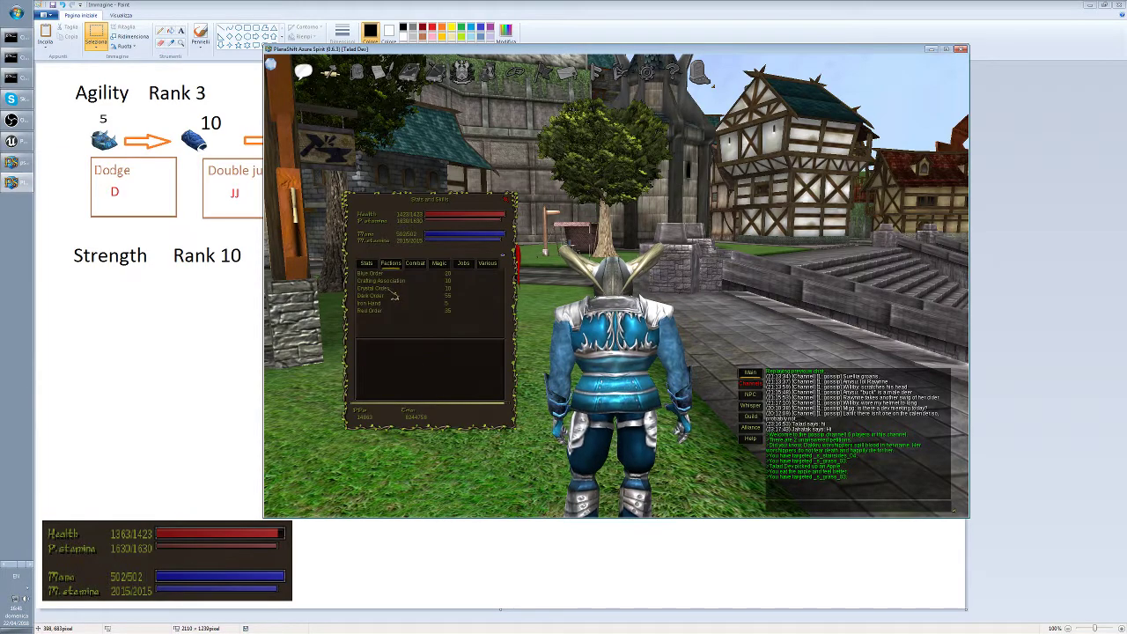
pyautogui.click(393, 266)
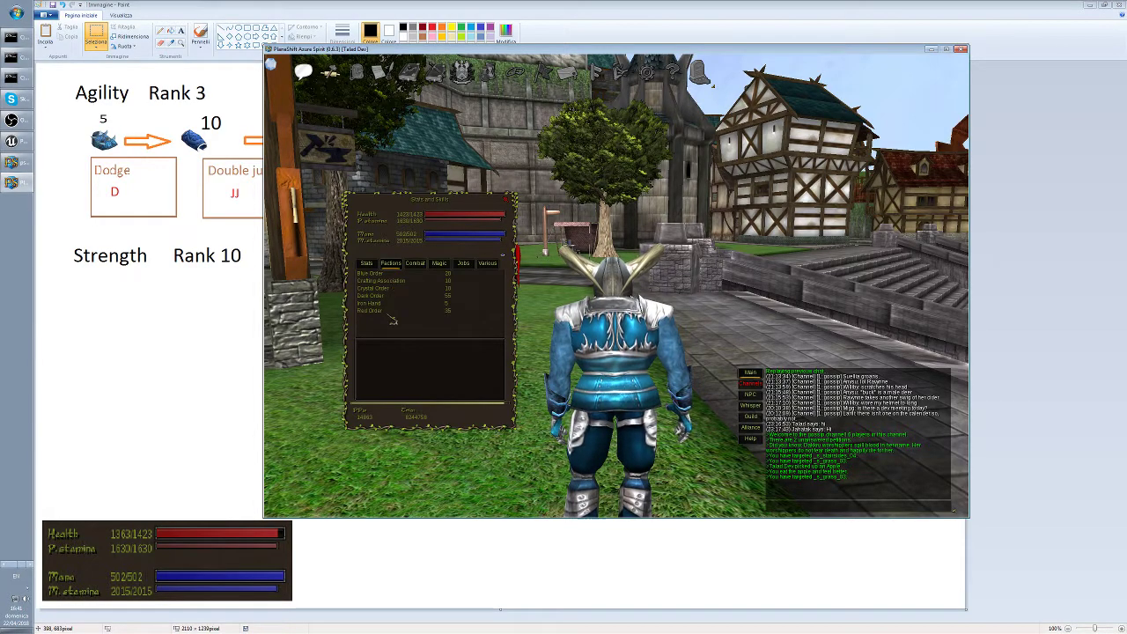
pyautogui.click(366, 264)
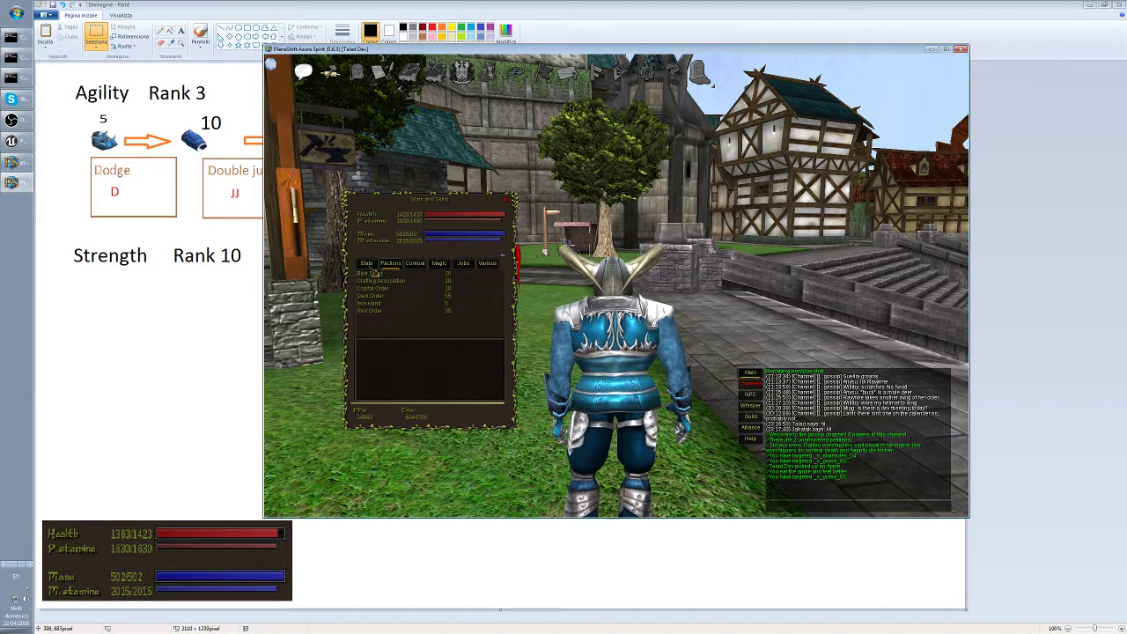
pyautogui.click(392, 265)
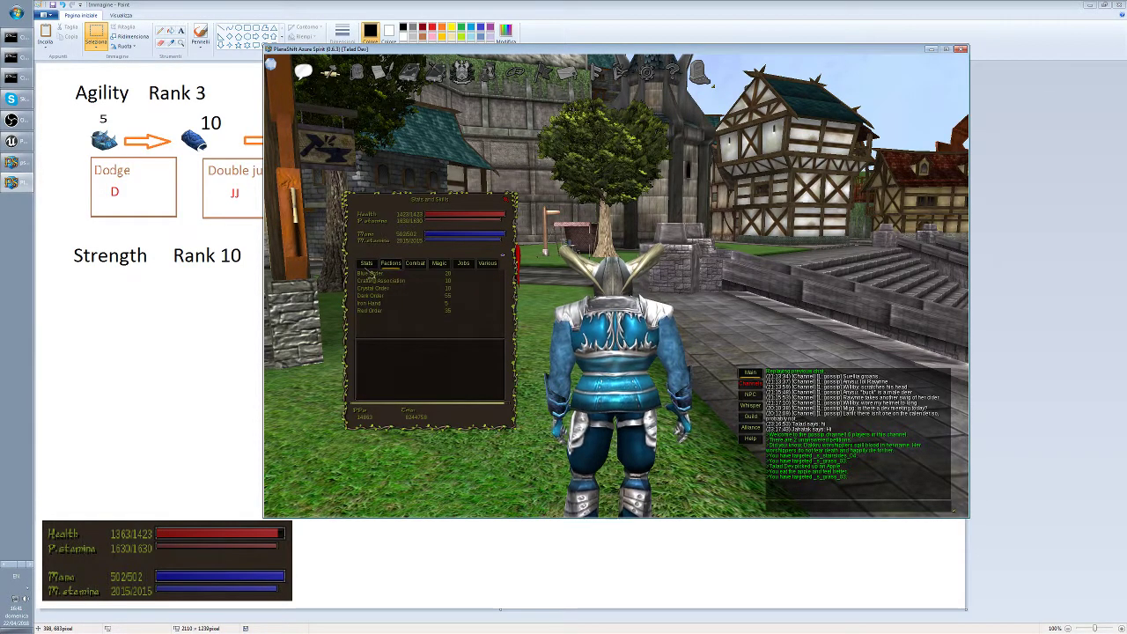
pyautogui.click(367, 265)
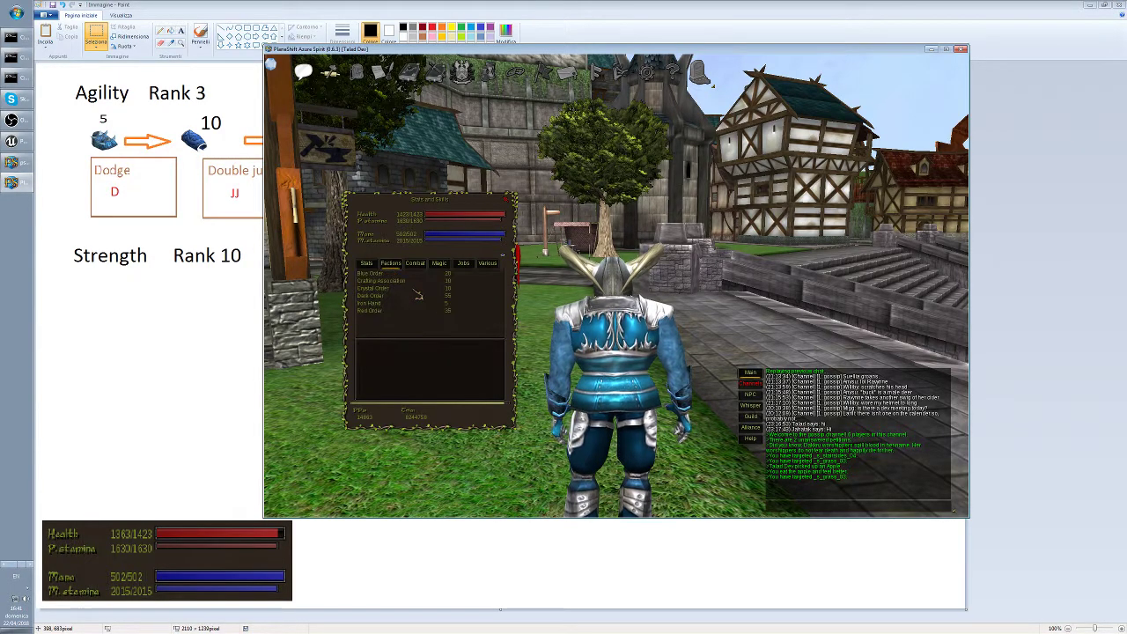
# Browse the combat, Ways, crafting job and miscellaneous skill levels, then return to Stats
pyautogui.click(418, 266)
pyautogui.click(440, 265)
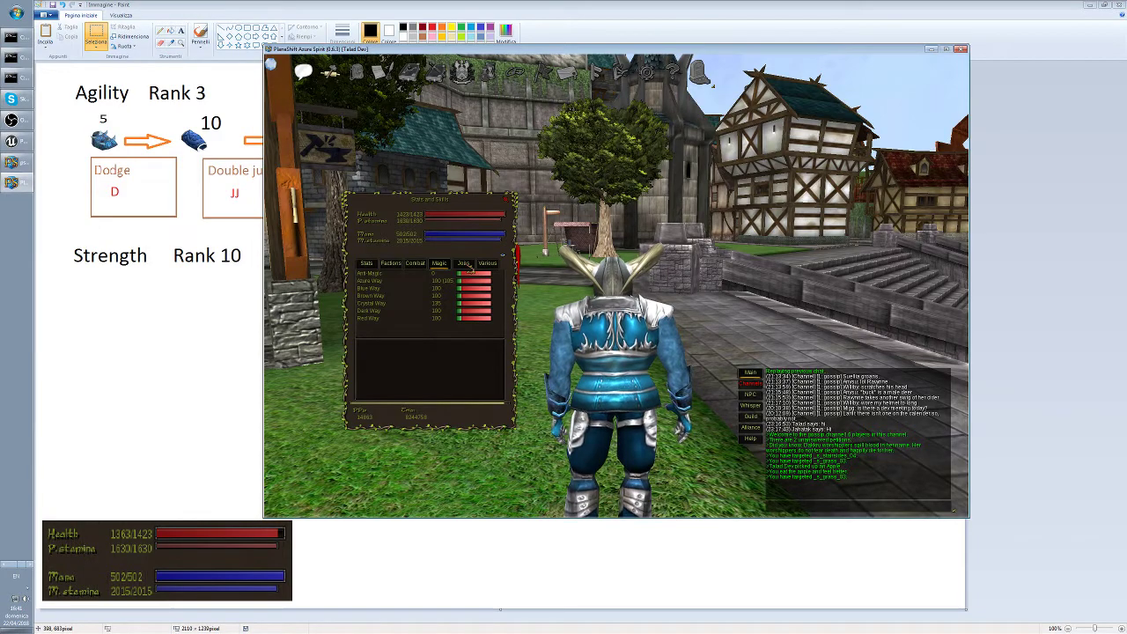
pyautogui.click(465, 264)
pyautogui.click(487, 264)
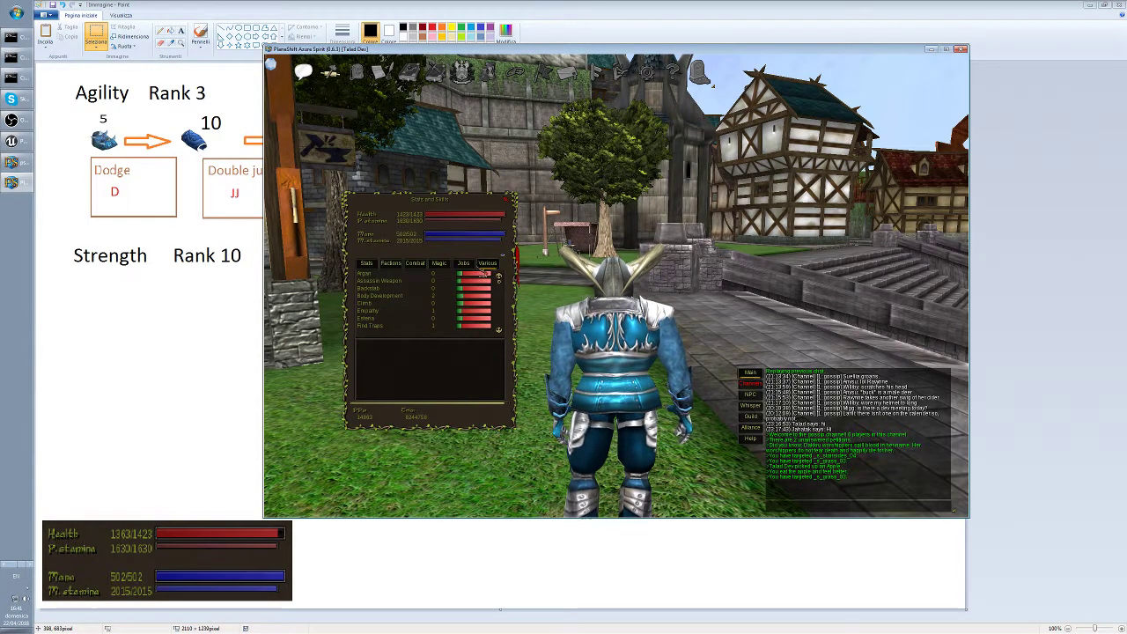
pyautogui.click(463, 264)
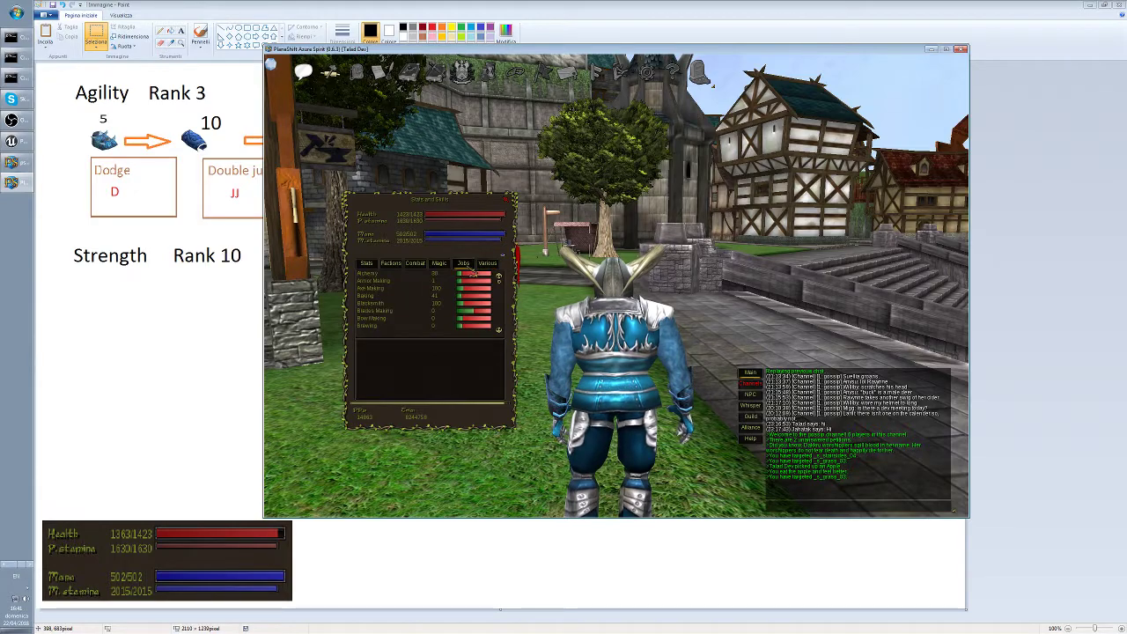
pyautogui.click(368, 265)
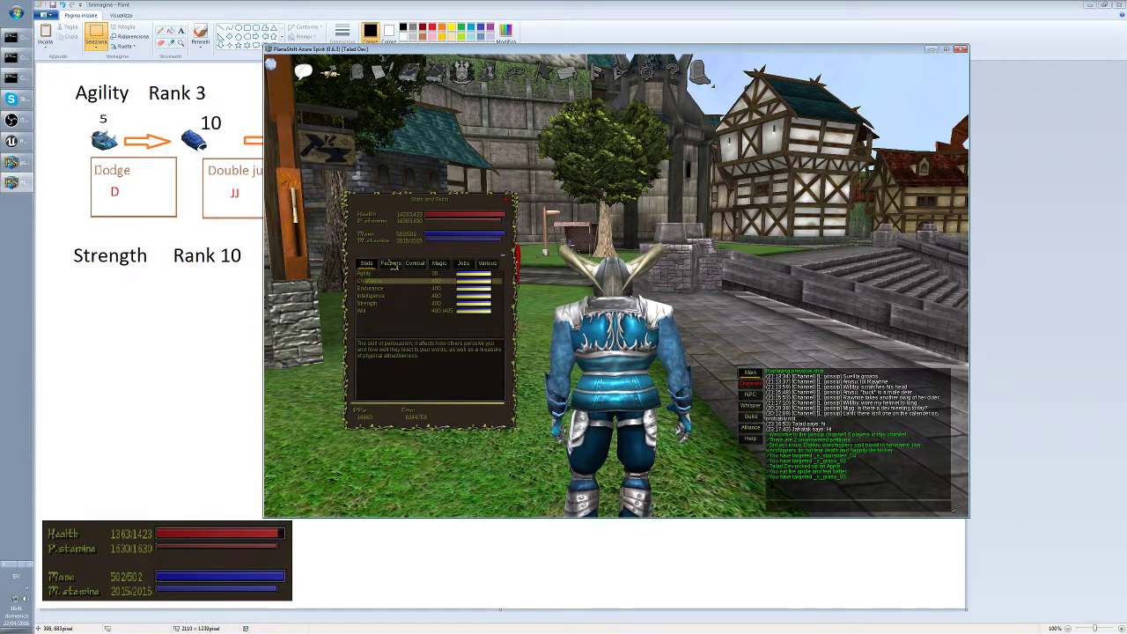
# Flip between the Factions and Stats lists again
pyautogui.click(393, 266)
pyautogui.click(379, 269)
pyautogui.click(388, 267)
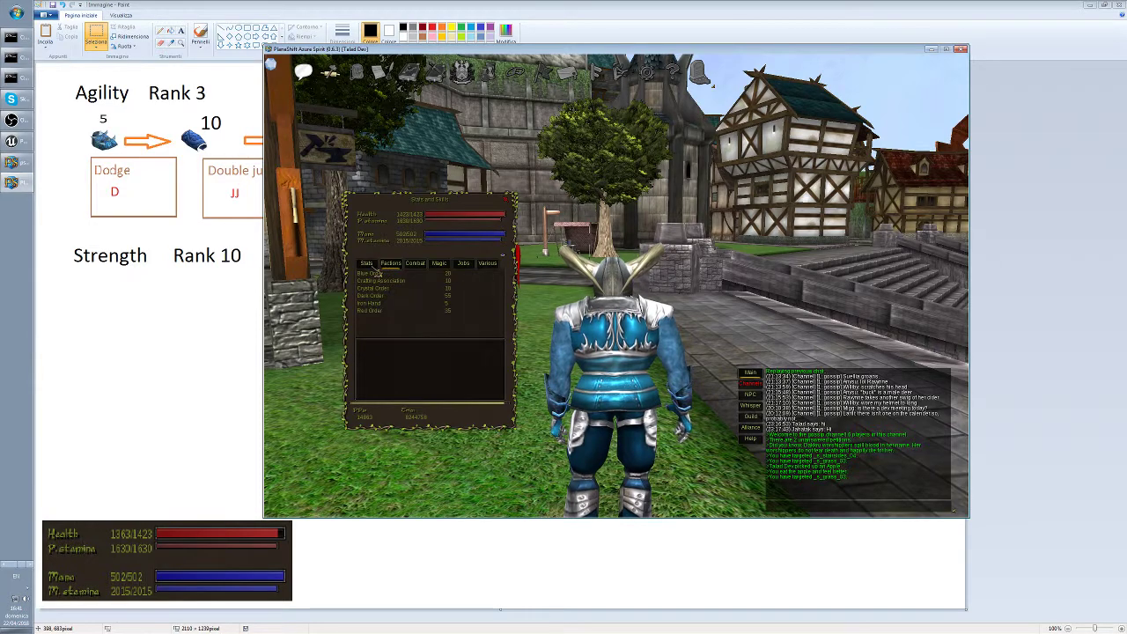
pyautogui.click(377, 268)
pyautogui.click(392, 267)
pyautogui.click(377, 268)
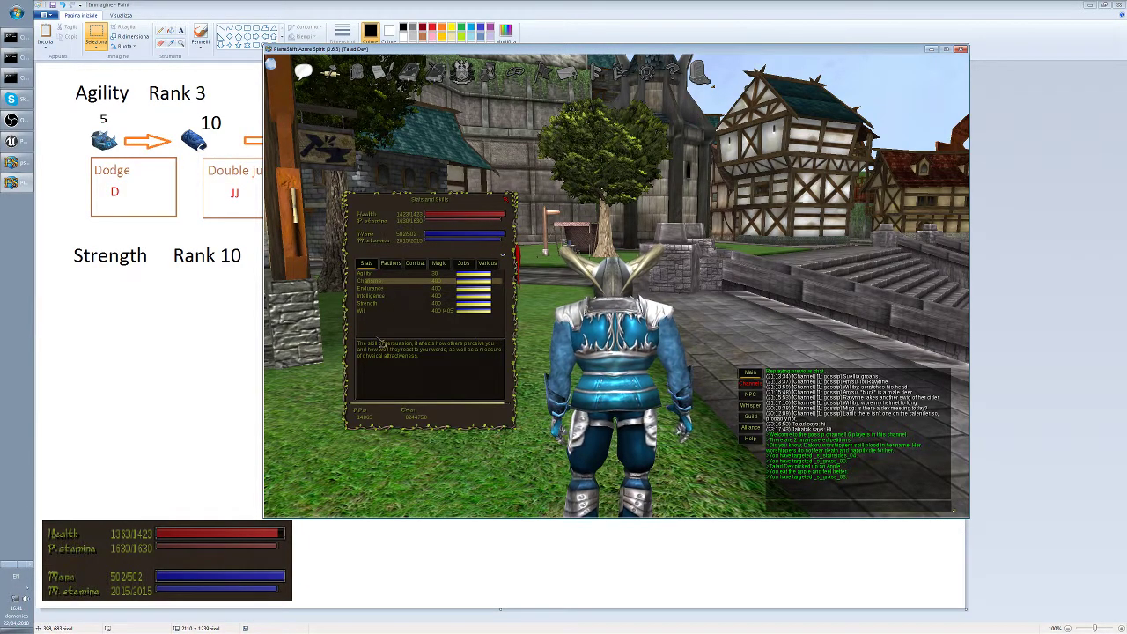
# Move the whole Agility diagram slightly lower on the Paint canvas
pyautogui.hotkey('alt', 'Tab')
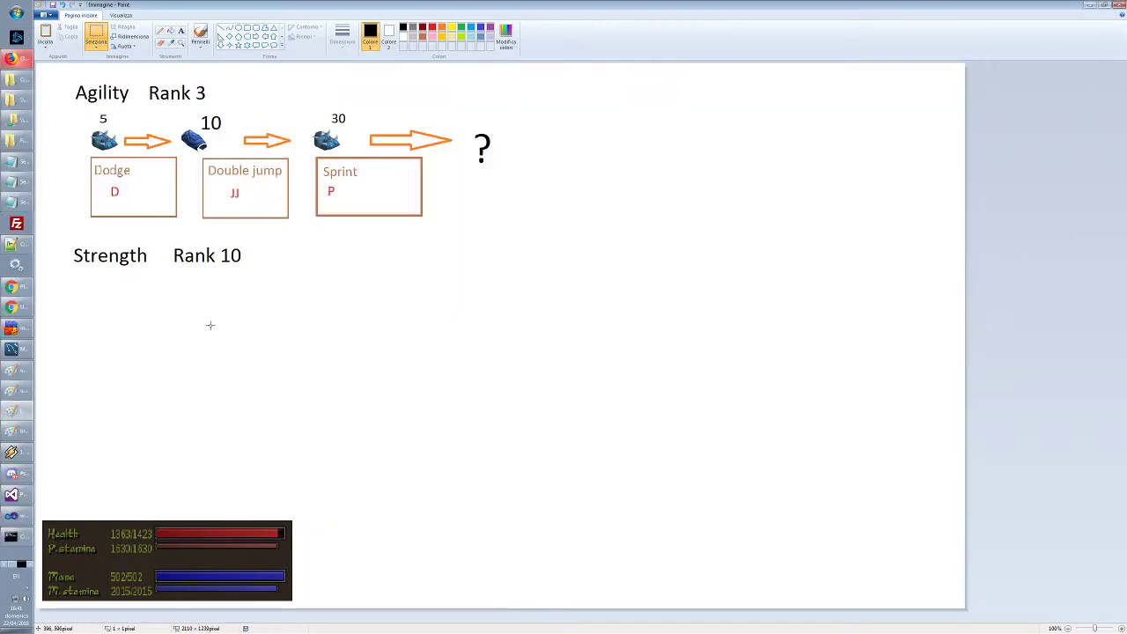
pyautogui.moveTo(64, 77); pyautogui.dragTo(546, 290)
pyautogui.moveTo(398, 179); pyautogui.dragTo(396, 198)
pyautogui.click(440, 389)
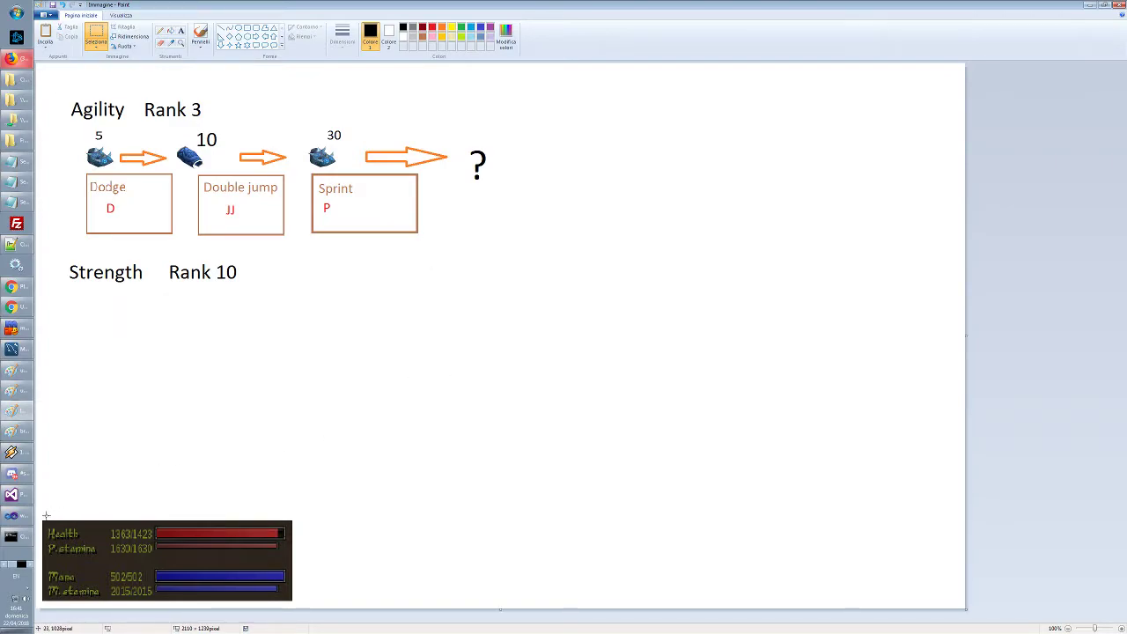
# Delete the health and mana bars picture at the bottom-left
pyautogui.moveTo(39, 518)
pyautogui.mouseDown()
pyautogui.moveTo(366, 617)
pyautogui.moveTo(368, 629)
pyautogui.mouseUp()
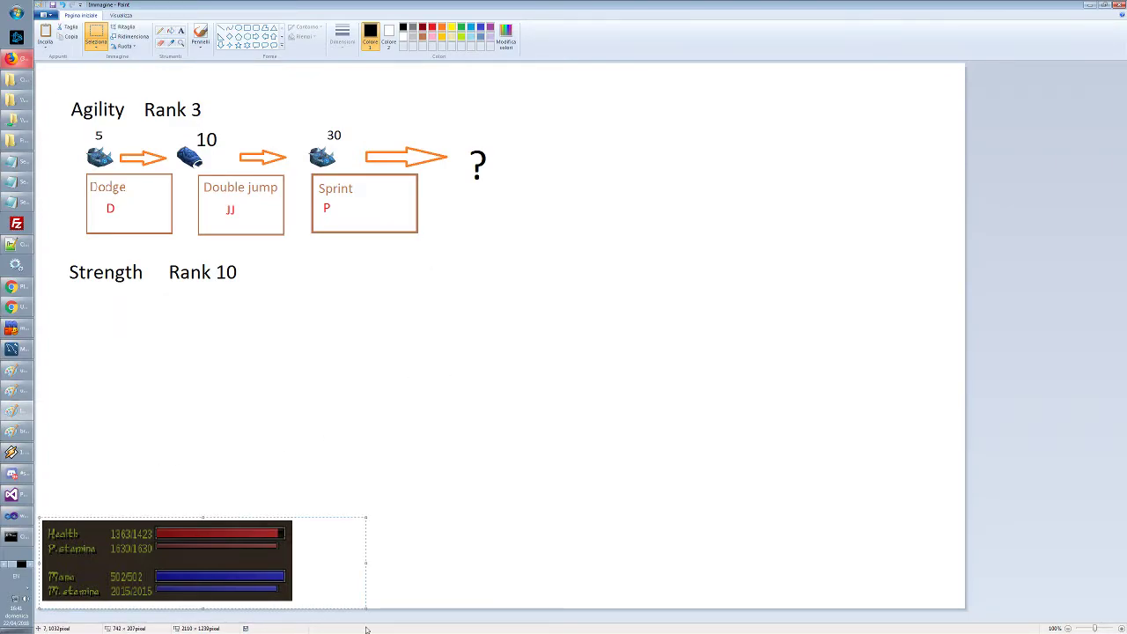
pyautogui.press('Delete')
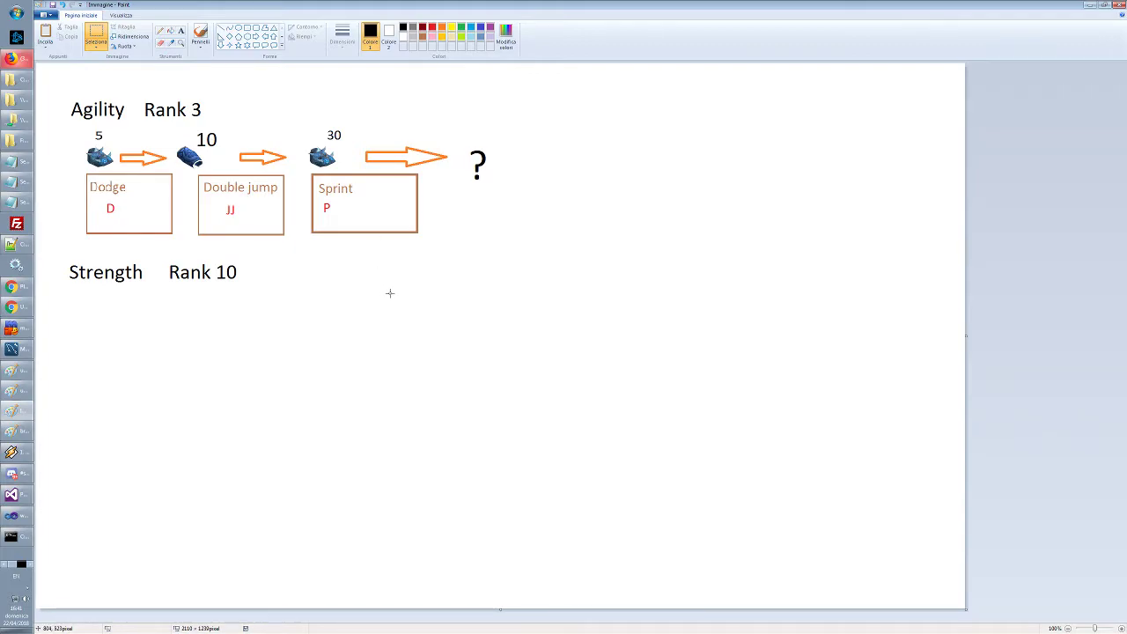
pyautogui.hotkey('alt', 'Tab')
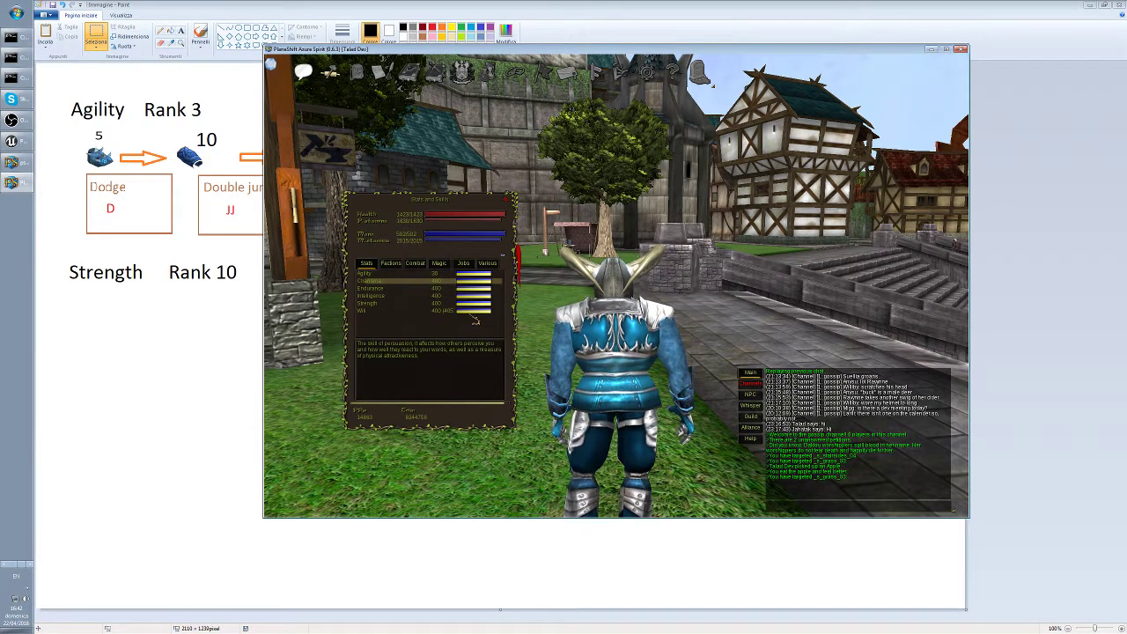
# Read the Will, Intelligence and Charisma stat descriptions, cycling through them twice
pyautogui.click(381, 310)
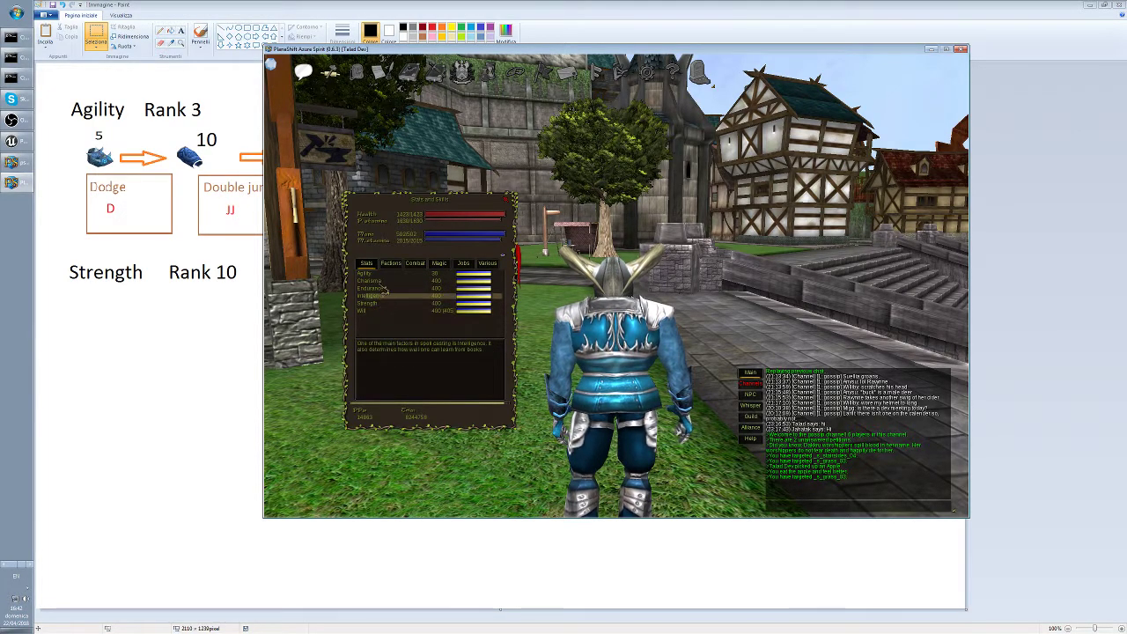
pyautogui.click(384, 297)
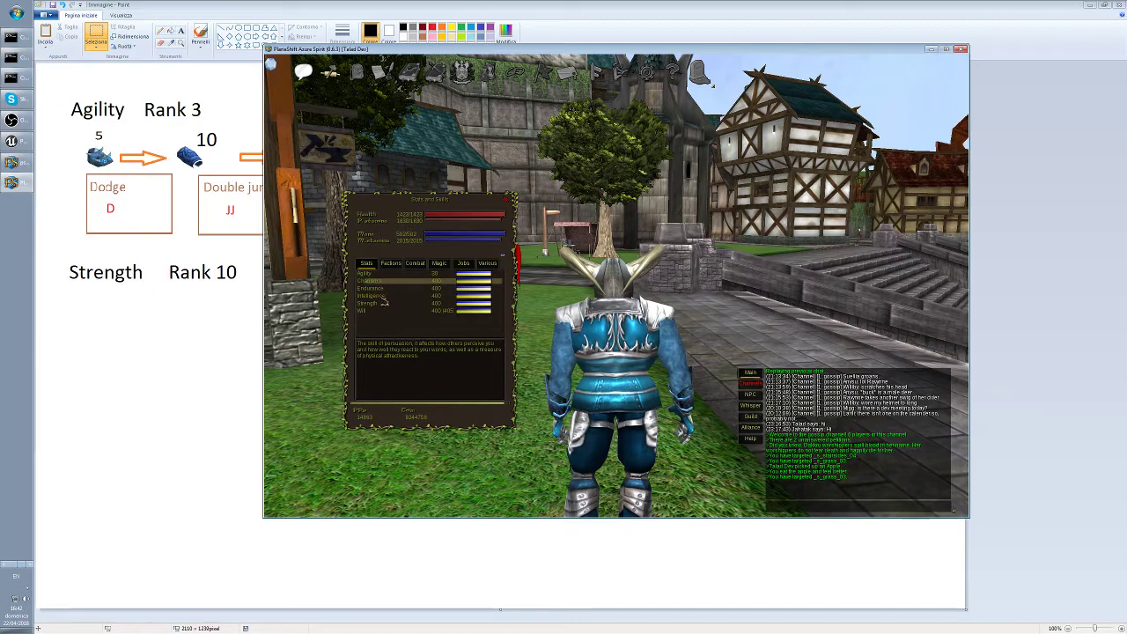
pyautogui.click(380, 311)
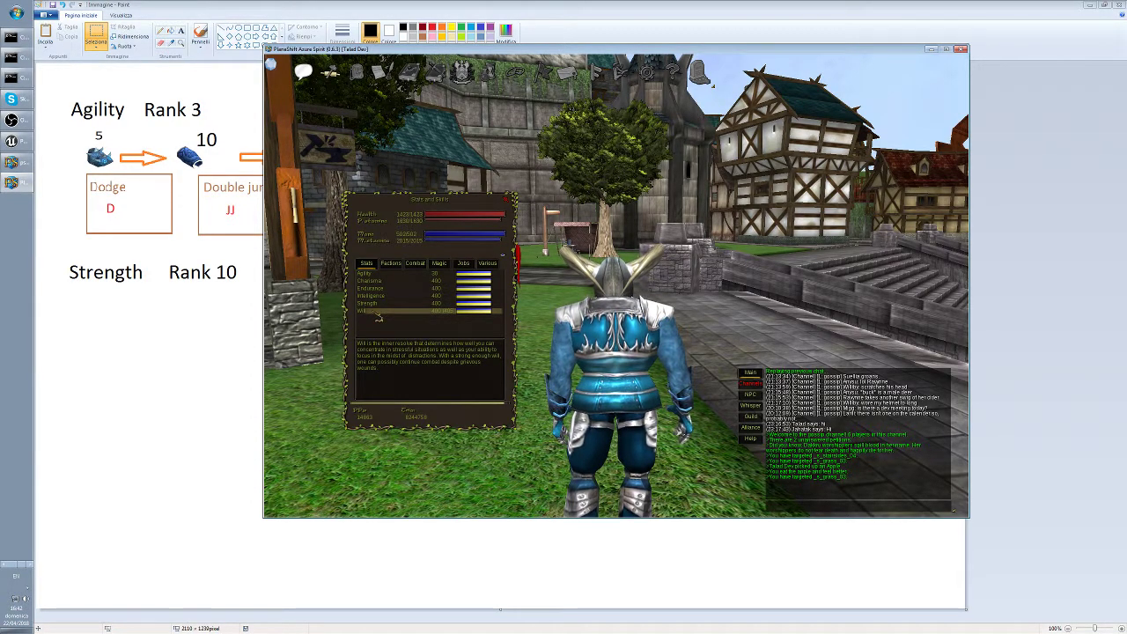
pyautogui.click(394, 281)
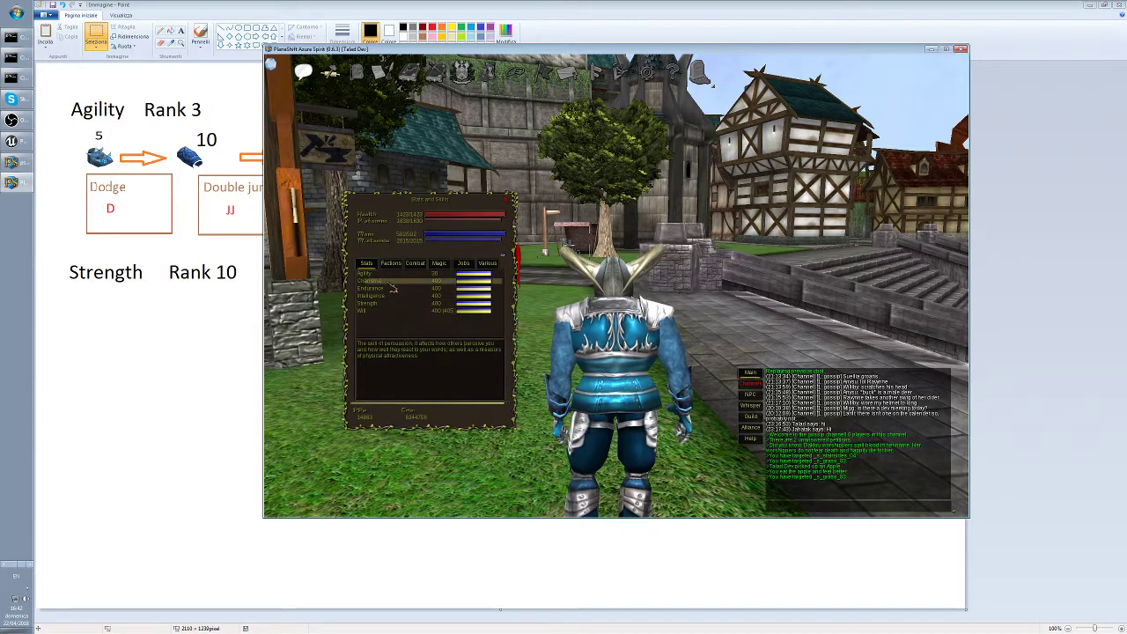
pyautogui.click(379, 311)
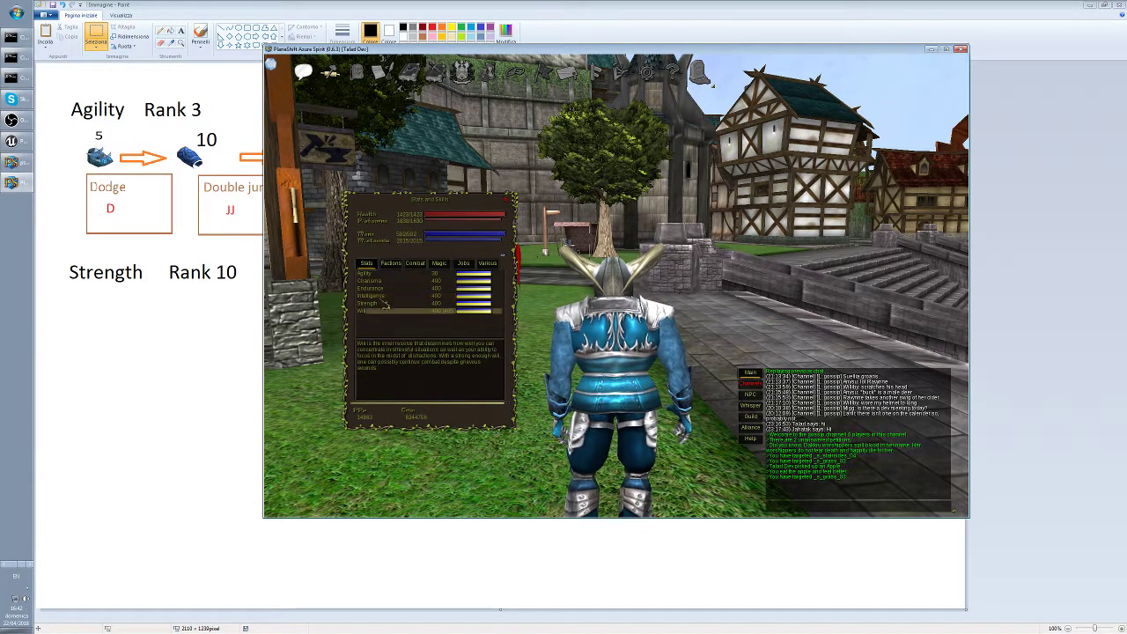
pyautogui.click(383, 297)
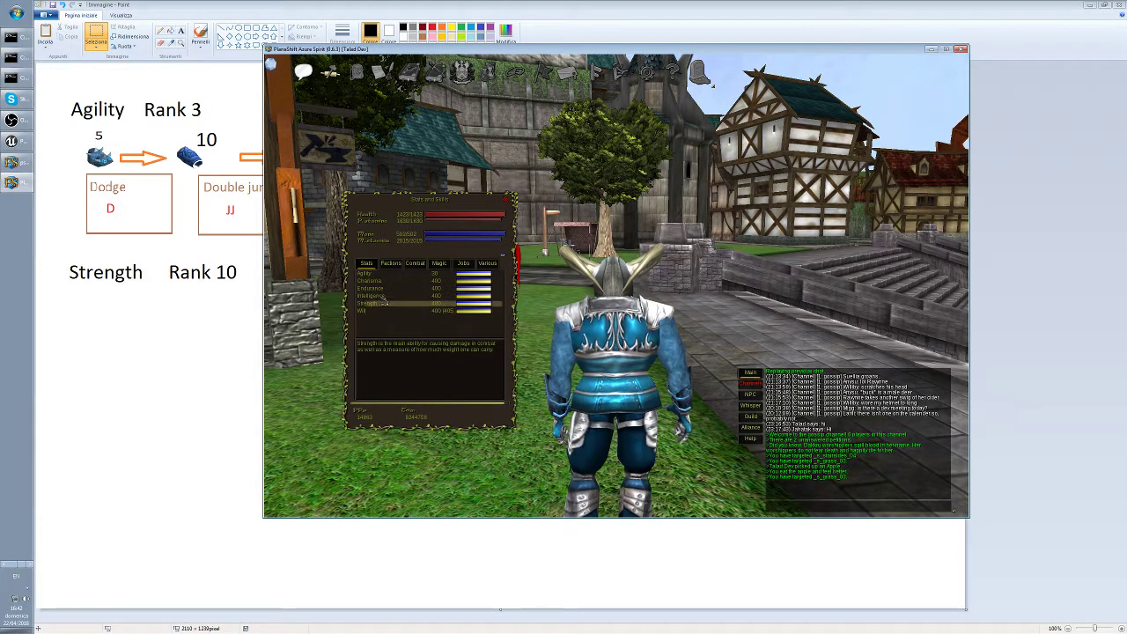
pyautogui.click(383, 280)
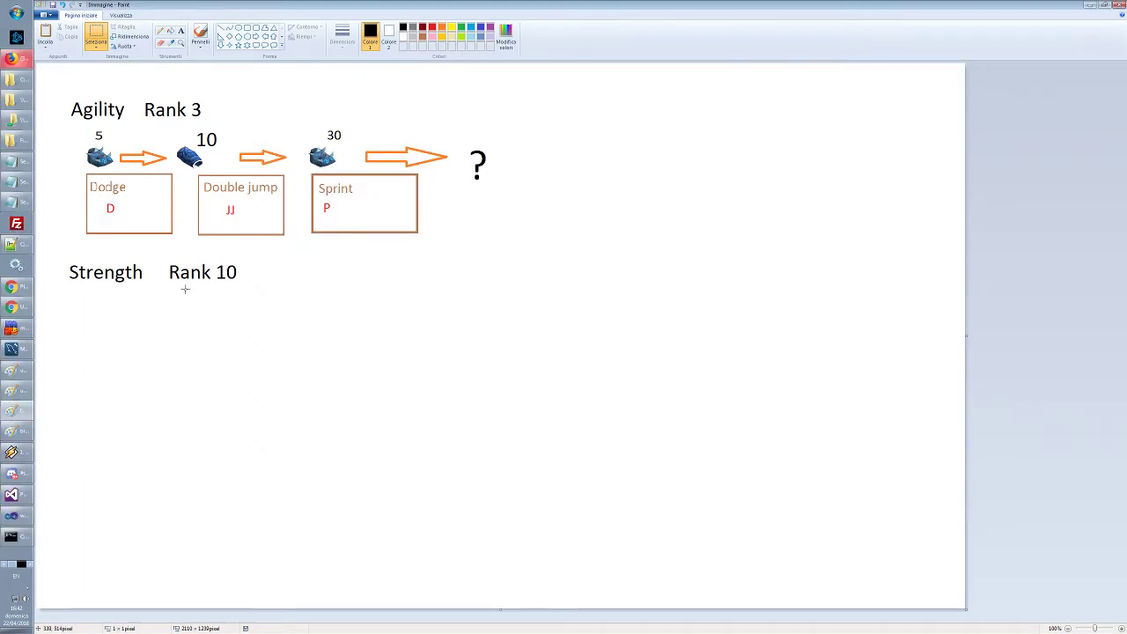
pyautogui.moveTo(64, 86)
pyautogui.mouseDown()
pyautogui.moveTo(496, 229)
pyautogui.moveTo(508, 252)
pyautogui.mouseUp()
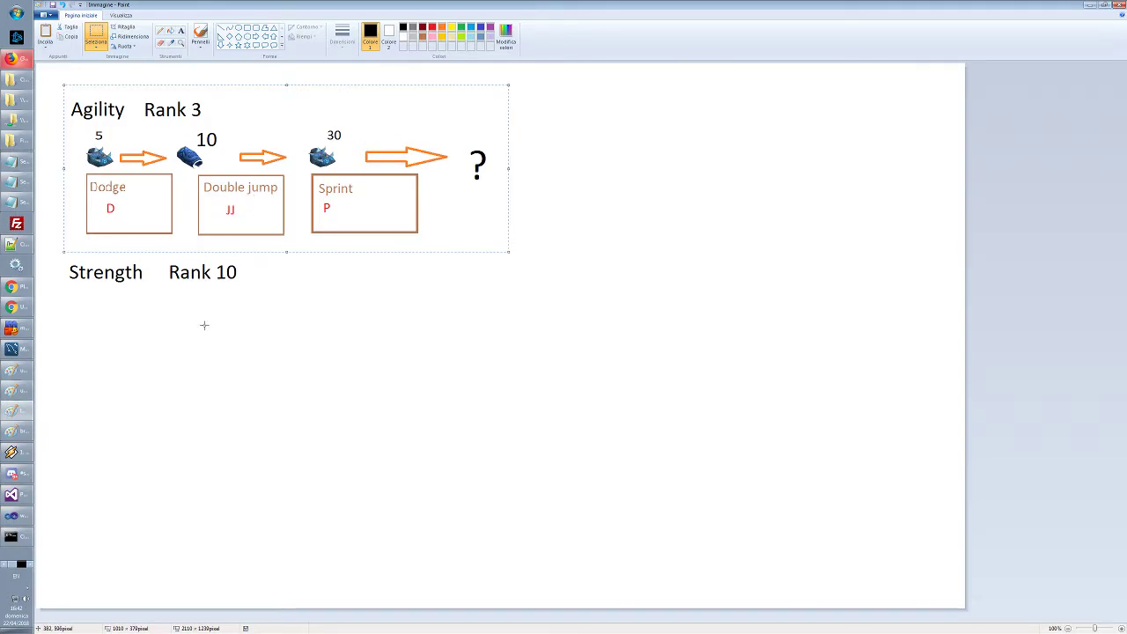
pyautogui.click(128, 305)
pyautogui.moveTo(72, 291); pyautogui.dragTo(567, 369)
pyautogui.click(373, 411)
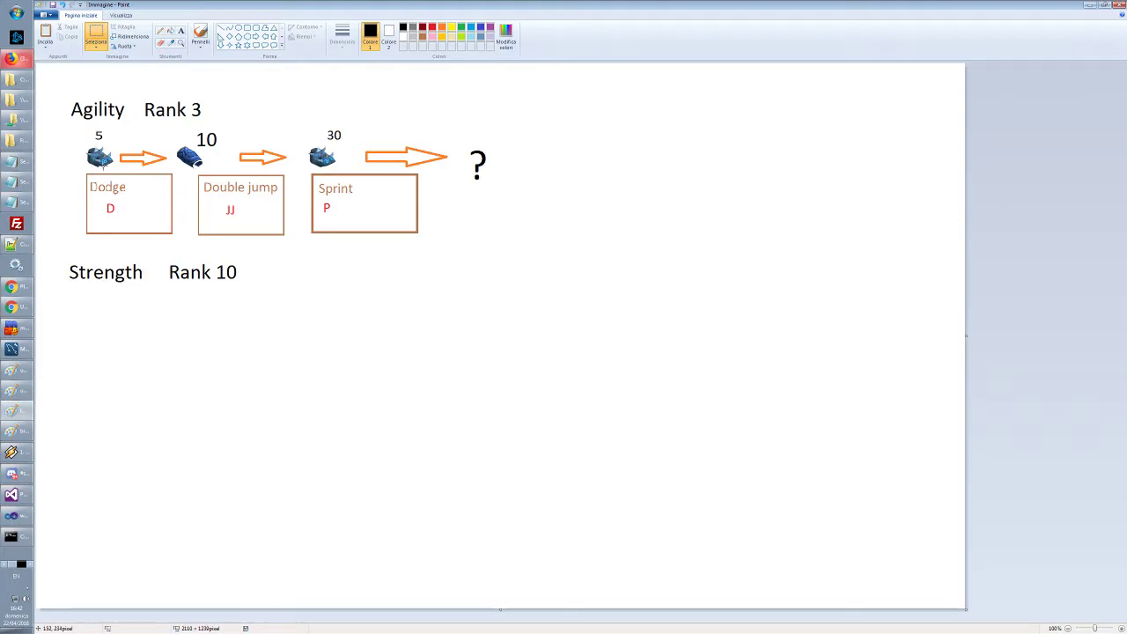
pyautogui.hotkey('alt', 'Tab')
pyautogui.press('Tab')
pyautogui.press('Tab')
pyautogui.press('Tab')
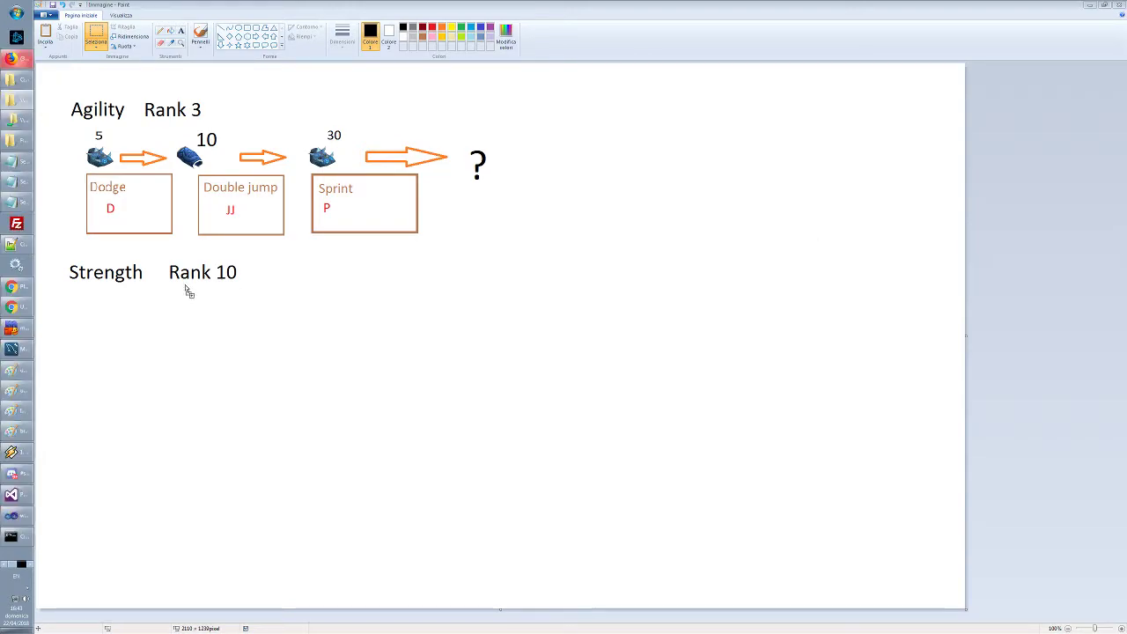
# Bring in the greater red bracer icon and place it below Strength
pyautogui.click(17, 432)
pyautogui.hotkey('alt', 'Tab')
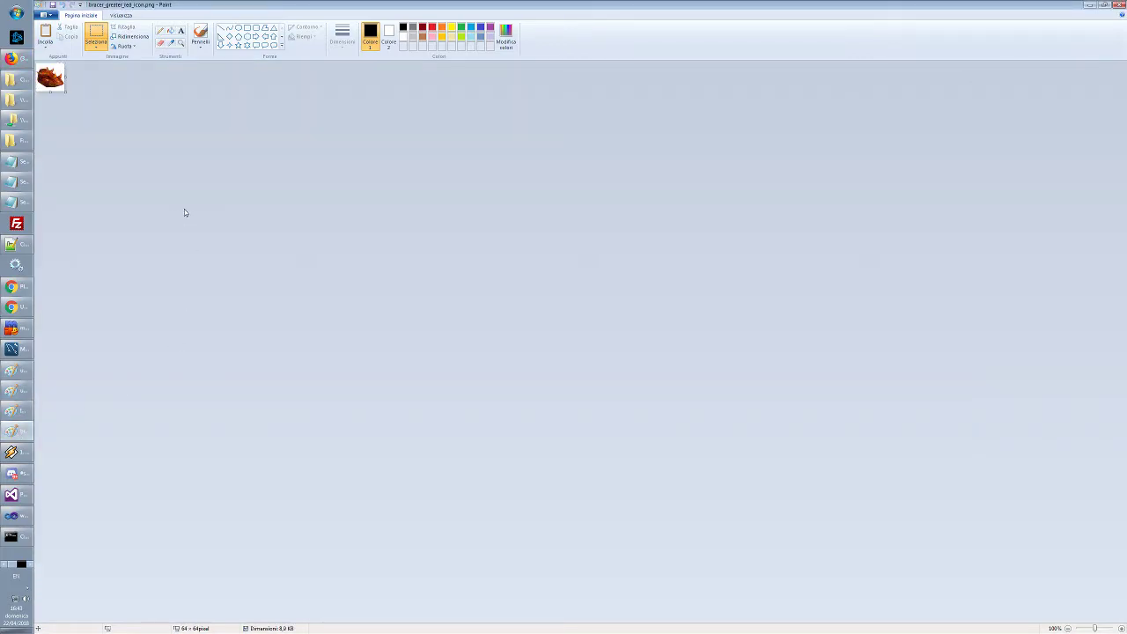
pyautogui.hotkey('alt', 'Tab')
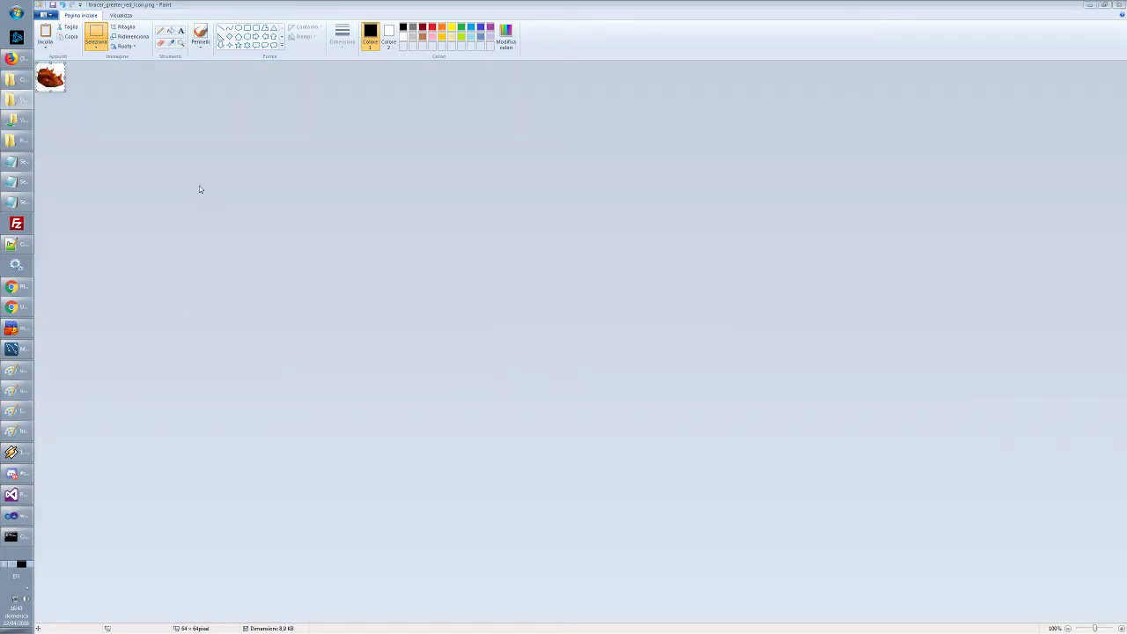
pyautogui.hotkey('alt', 'Tab')
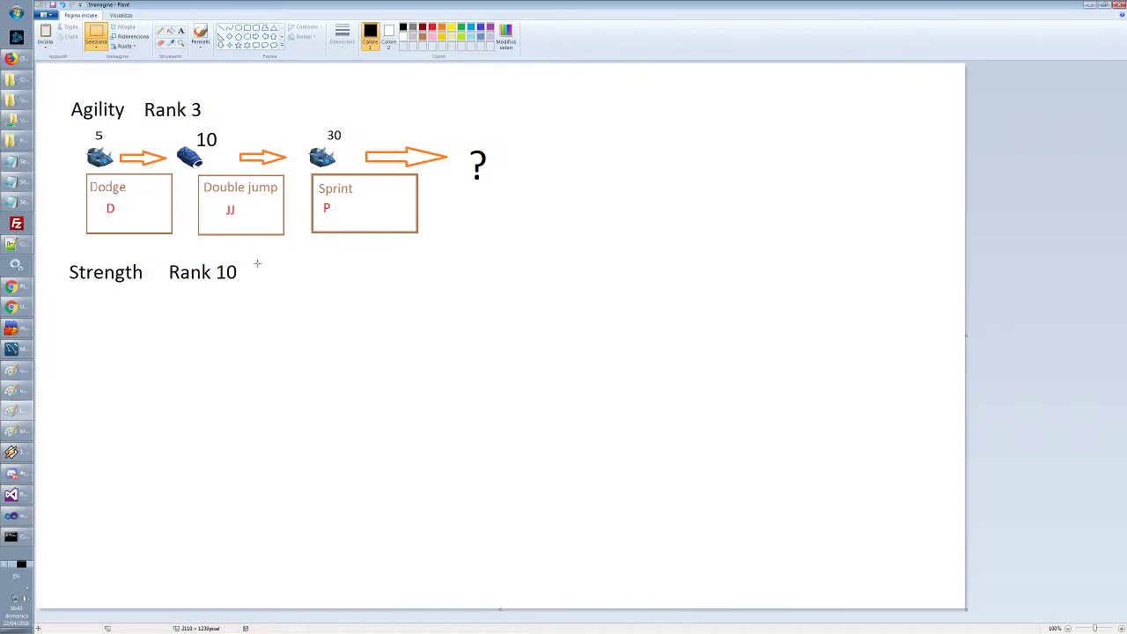
pyautogui.moveTo(53, 88); pyautogui.dragTo(106, 326)
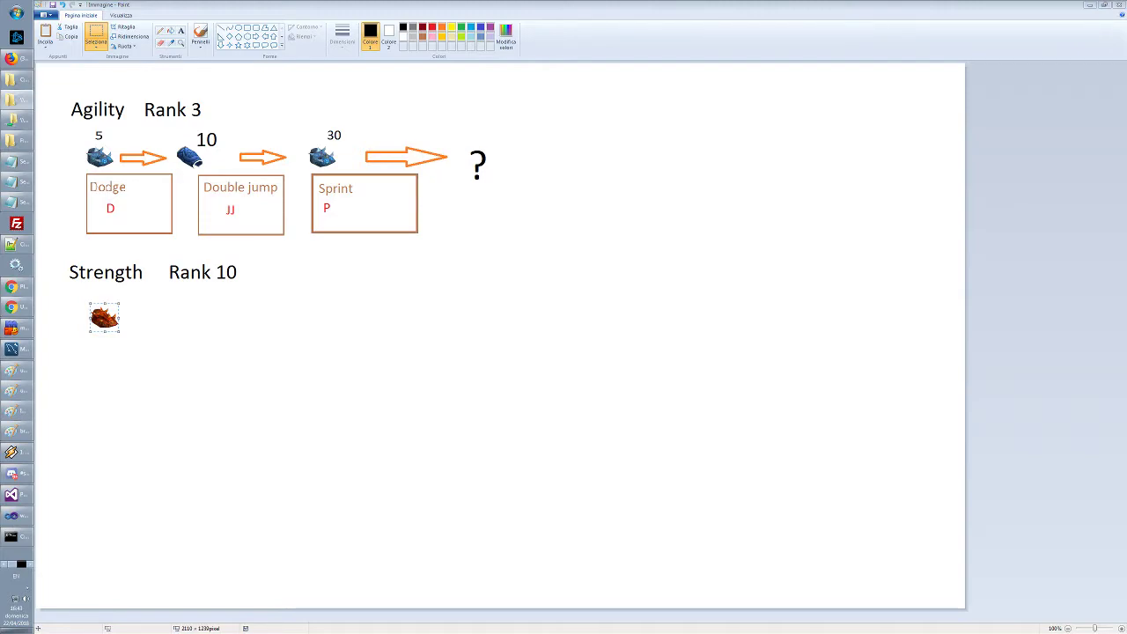
# Paste the lesser red bracer icon and move it under Rank 10
pyautogui.click(14, 431)
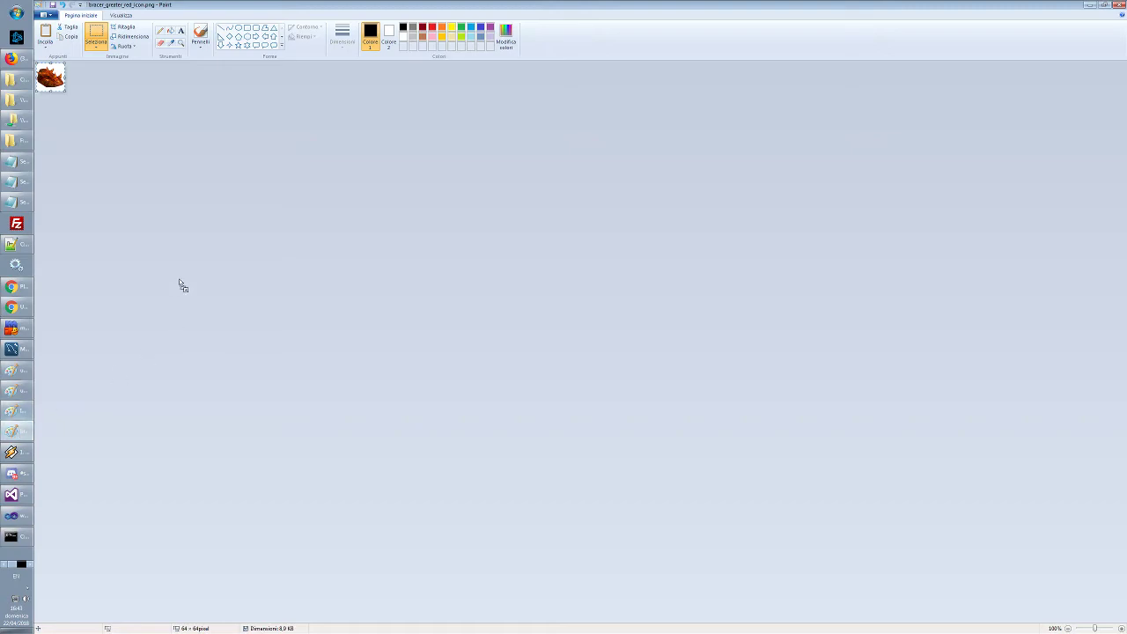
pyautogui.hotkey('alt', 'Tab')
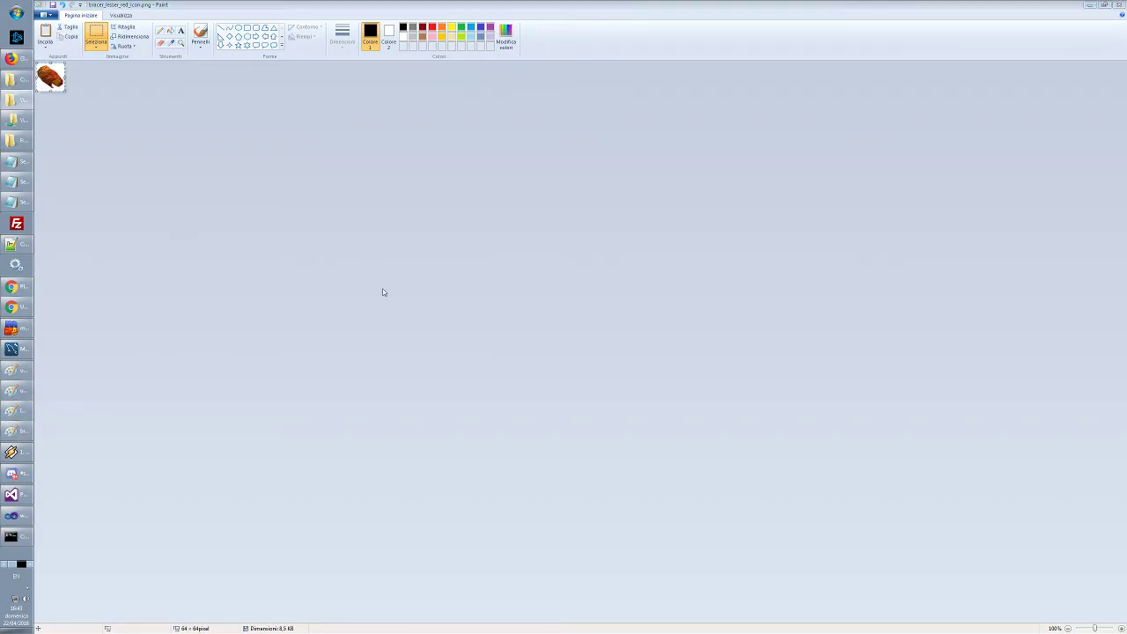
pyautogui.hotkey('alt', 'Tab')
pyautogui.press('Tab')
pyautogui.hotkey('ctrl', 'v')
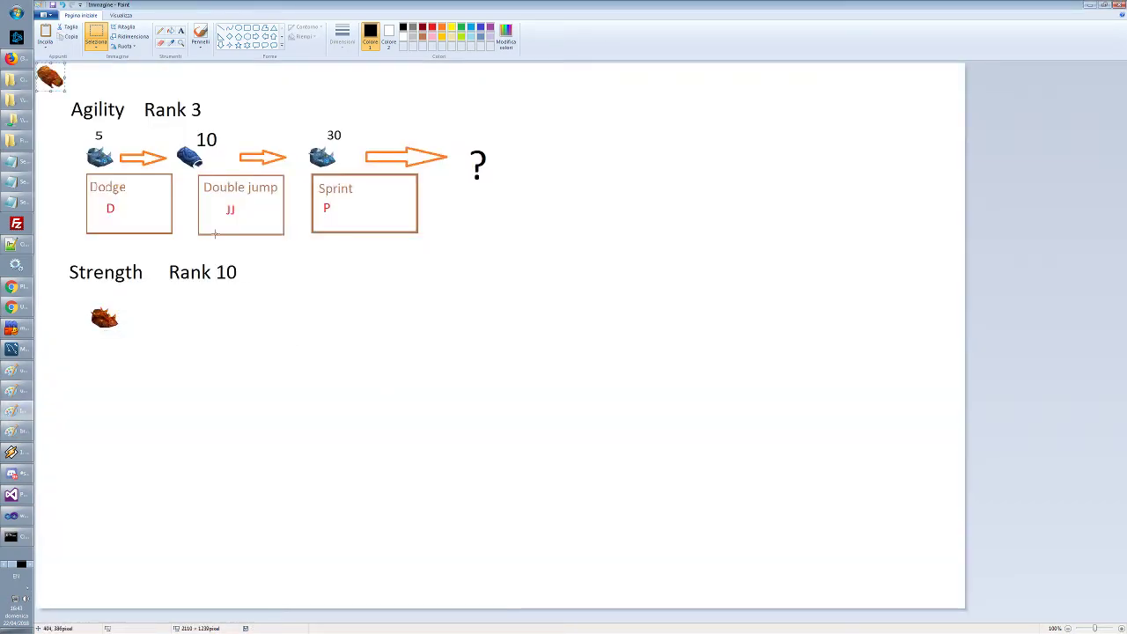
pyautogui.moveTo(51, 77); pyautogui.dragTo(196, 320)
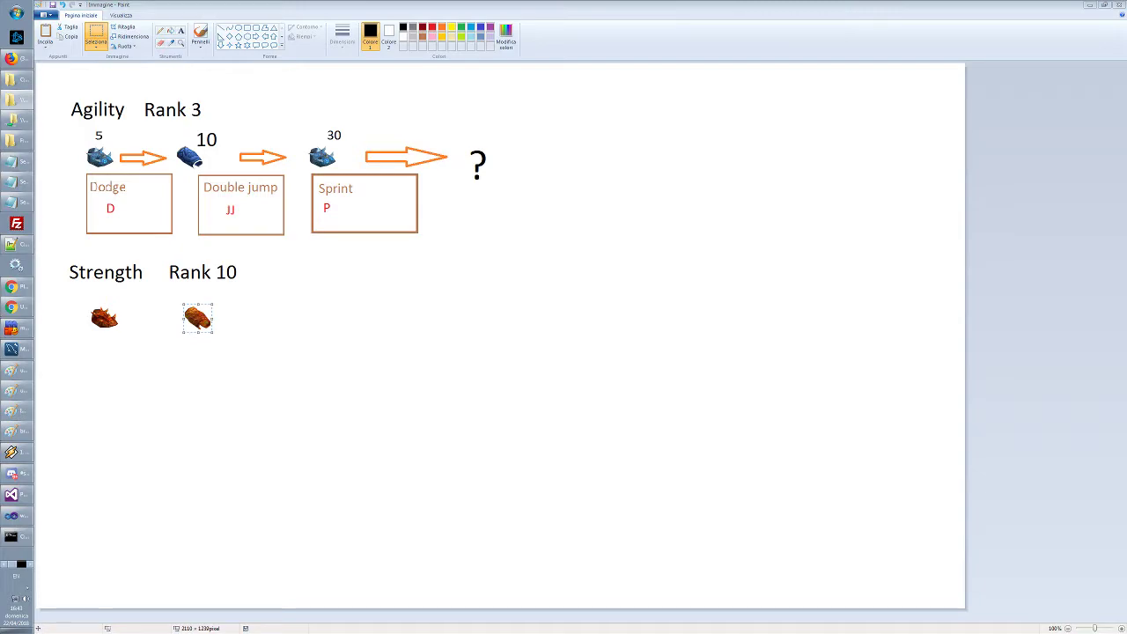
# Fetch the normal red bracer icon image and return to the diagram
pyautogui.click(16, 432)
pyautogui.hotkey('alt', 'Tab')
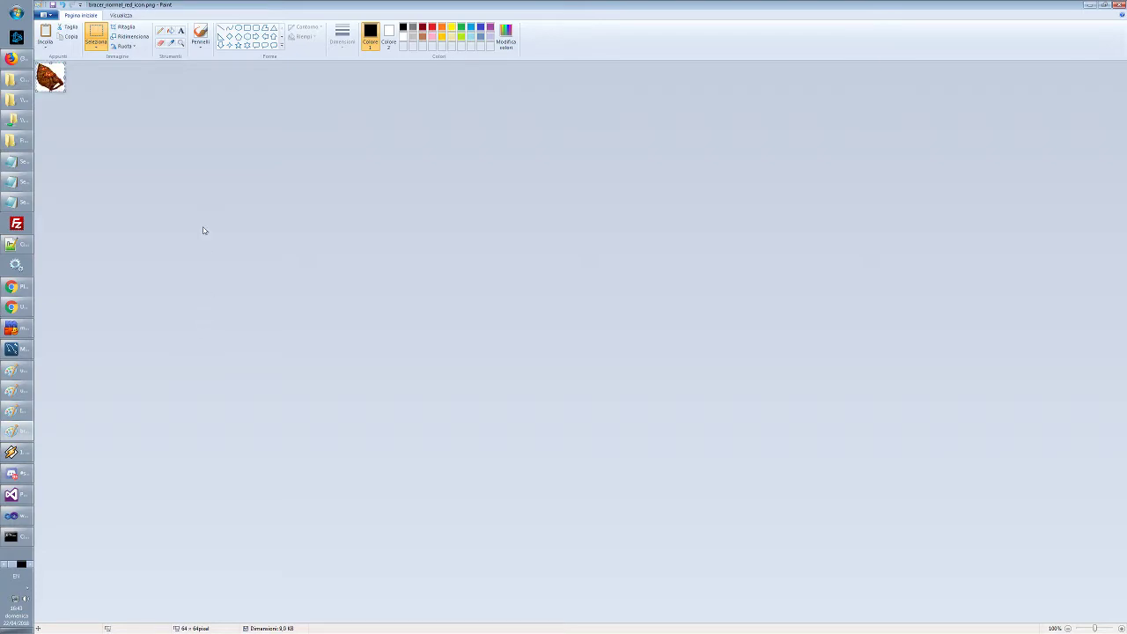
pyautogui.hotkey('alt', 'Tab')
pyautogui.press('Escape')
pyautogui.hotkey('alt', 'Tab')
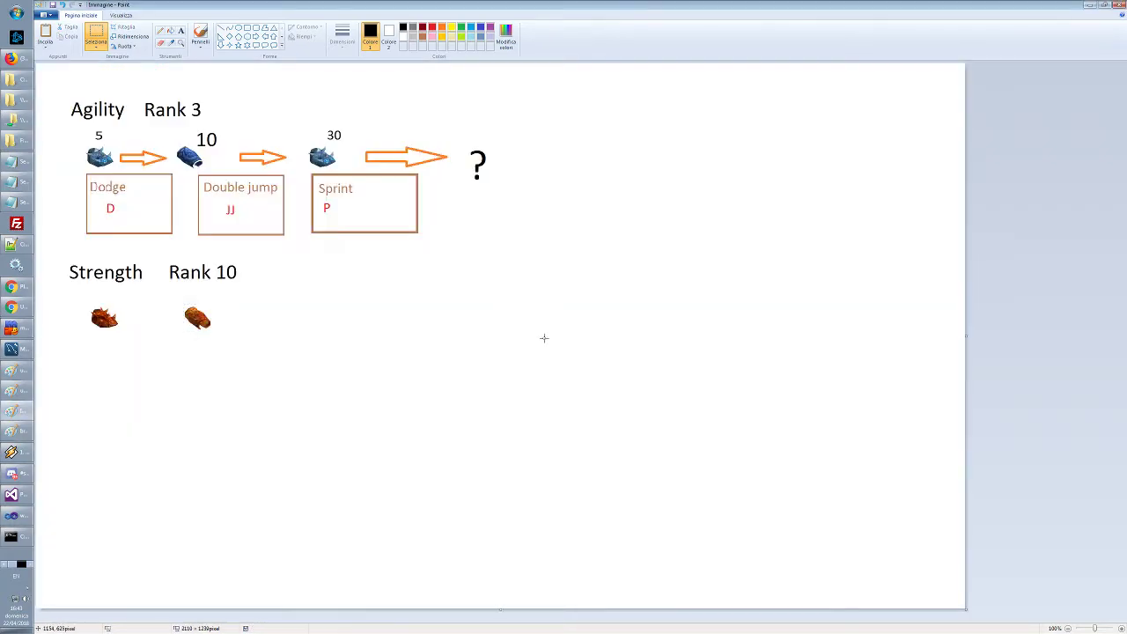
# Place the third bracer icon in the Strength row and space the icons evenly
pyautogui.moveTo(50, 77); pyautogui.dragTo(331, 318)
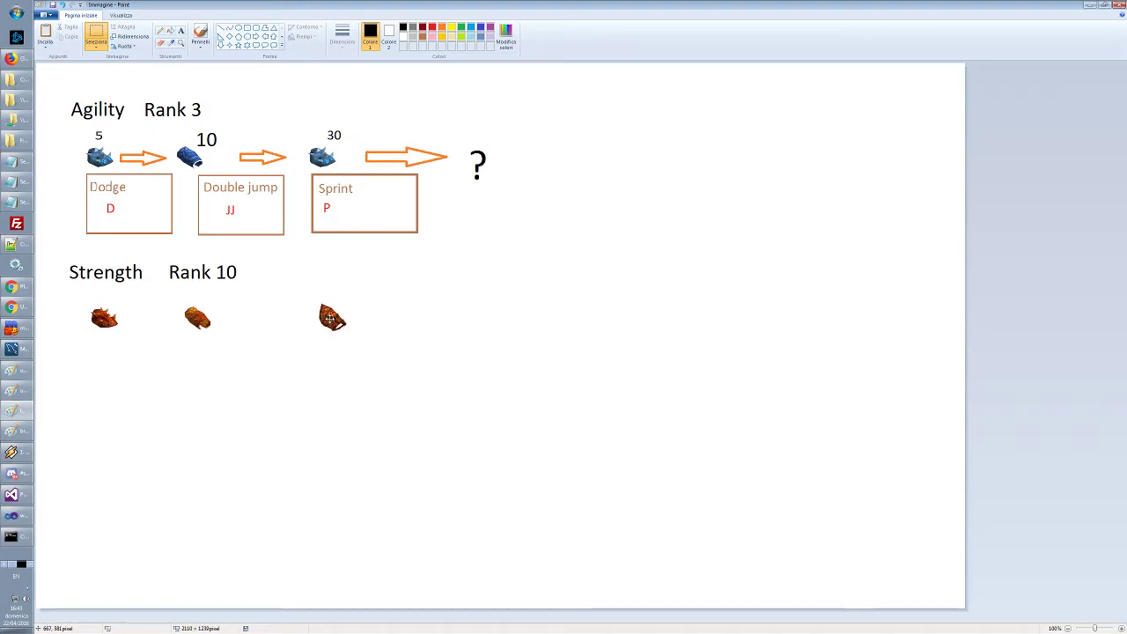
pyautogui.moveTo(168, 290); pyautogui.dragTo(407, 344)
pyautogui.moveTo(330, 315); pyautogui.dragTo(336, 315)
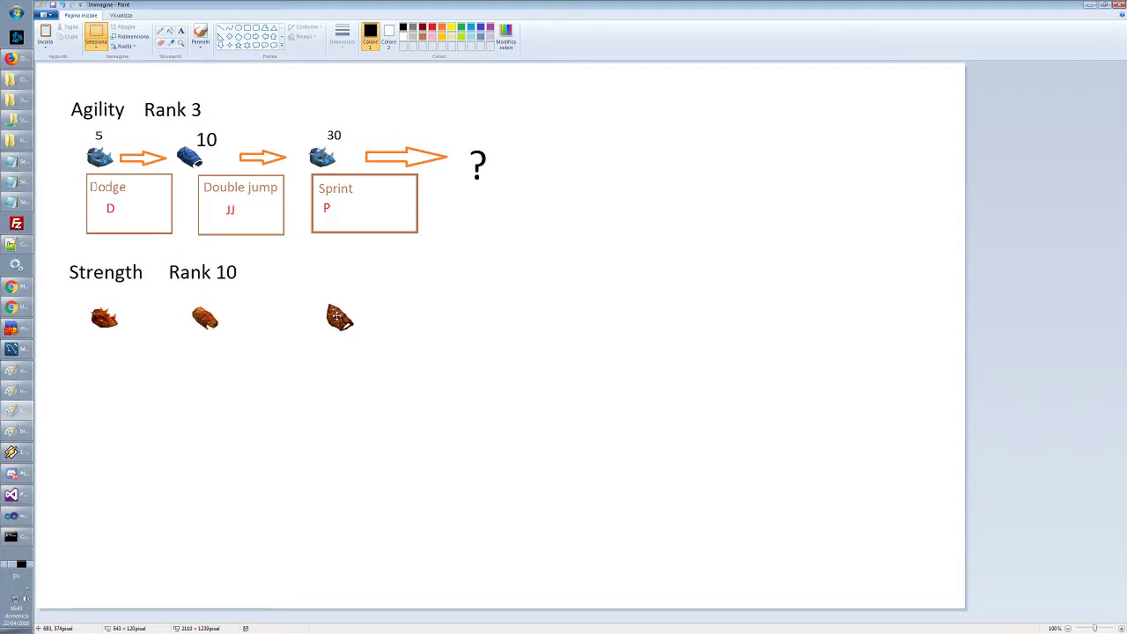
pyautogui.click(375, 355)
pyautogui.moveTo(317, 294)
pyautogui.mouseDown()
pyautogui.moveTo(380, 342)
pyautogui.moveTo(356, 323)
pyautogui.mouseUp()
pyautogui.moveTo(176, 303)
pyautogui.mouseDown()
pyautogui.moveTo(252, 338)
pyautogui.moveTo(221, 324)
pyautogui.mouseUp()
pyautogui.click(244, 384)
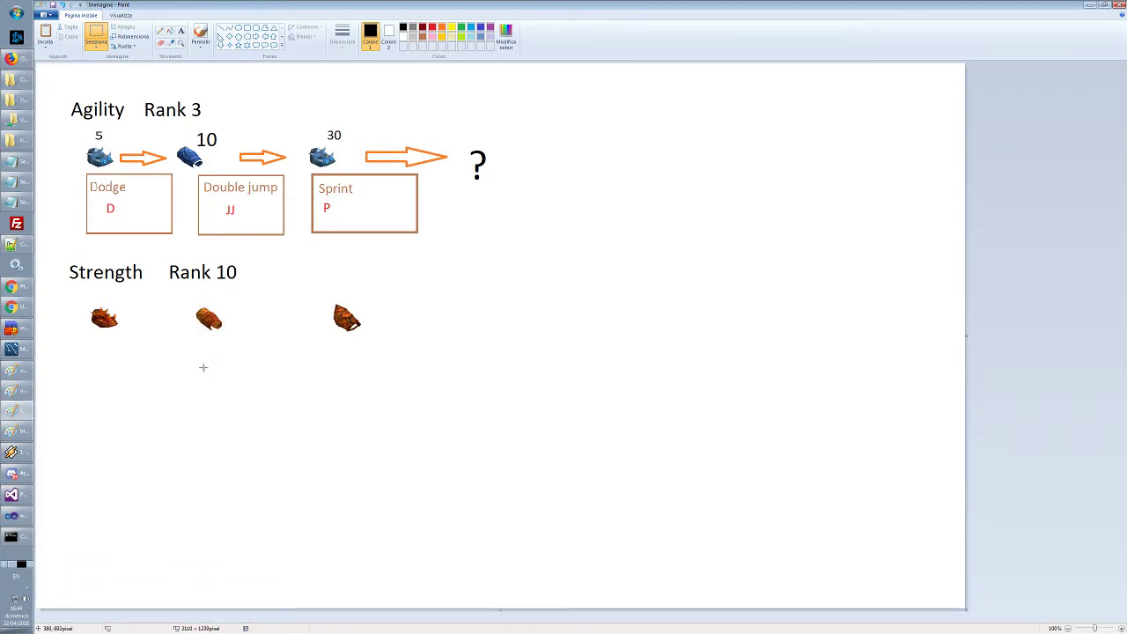
# Lower the whole row of three Strength icons slightly
pyautogui.moveTo(71, 299); pyautogui.dragTo(449, 346)
pyautogui.moveTo(345, 317); pyautogui.dragTo(345, 323)
pyautogui.click(238, 387)
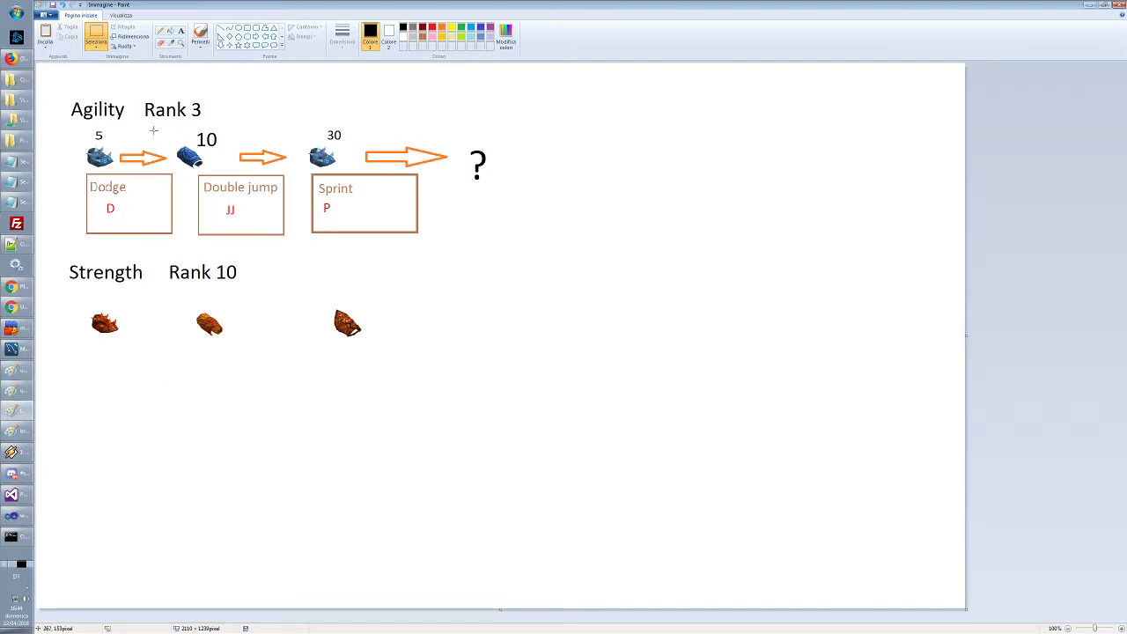
# Add a '15' text label above the first bracer icon in the Strength row
pyautogui.click(180, 31)
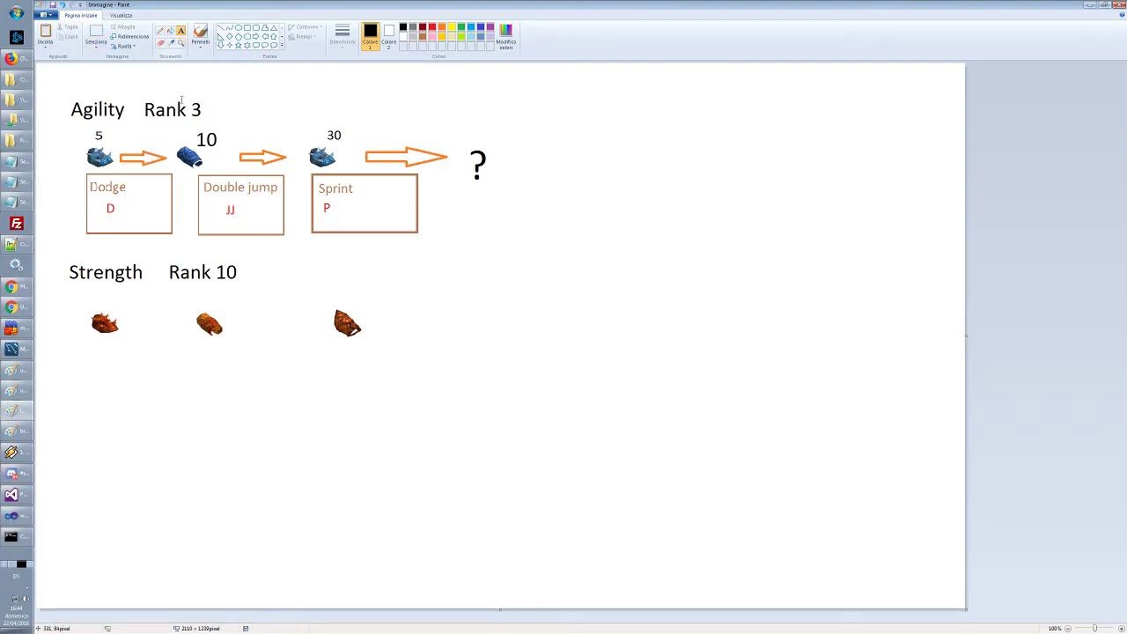
pyautogui.click(97, 287)
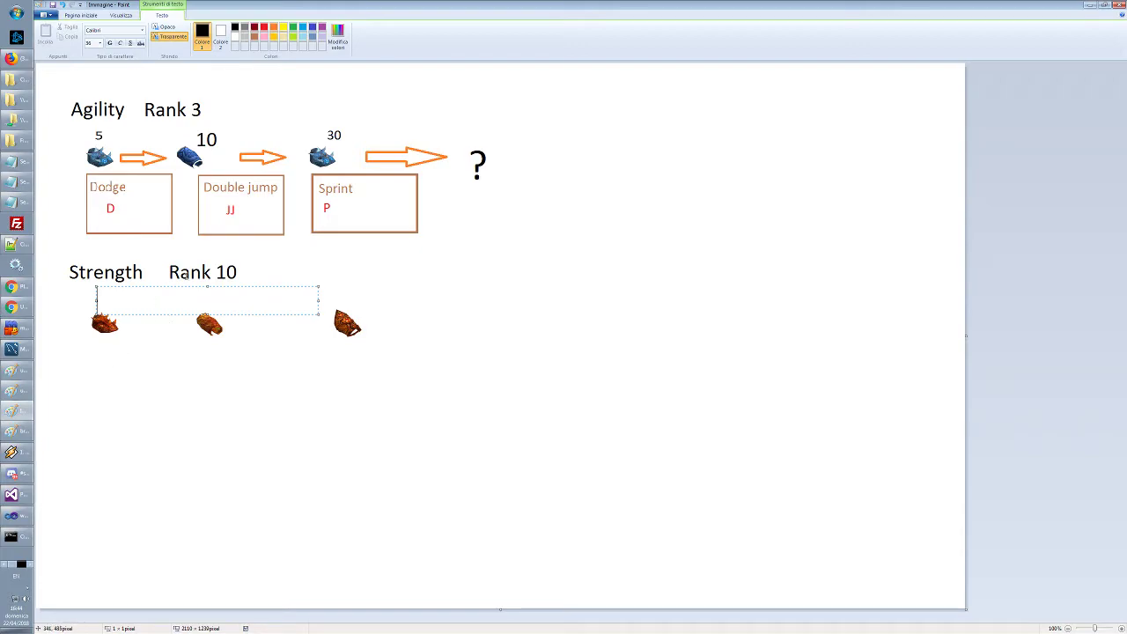
pyautogui.write('15')
pyautogui.click(151, 389)
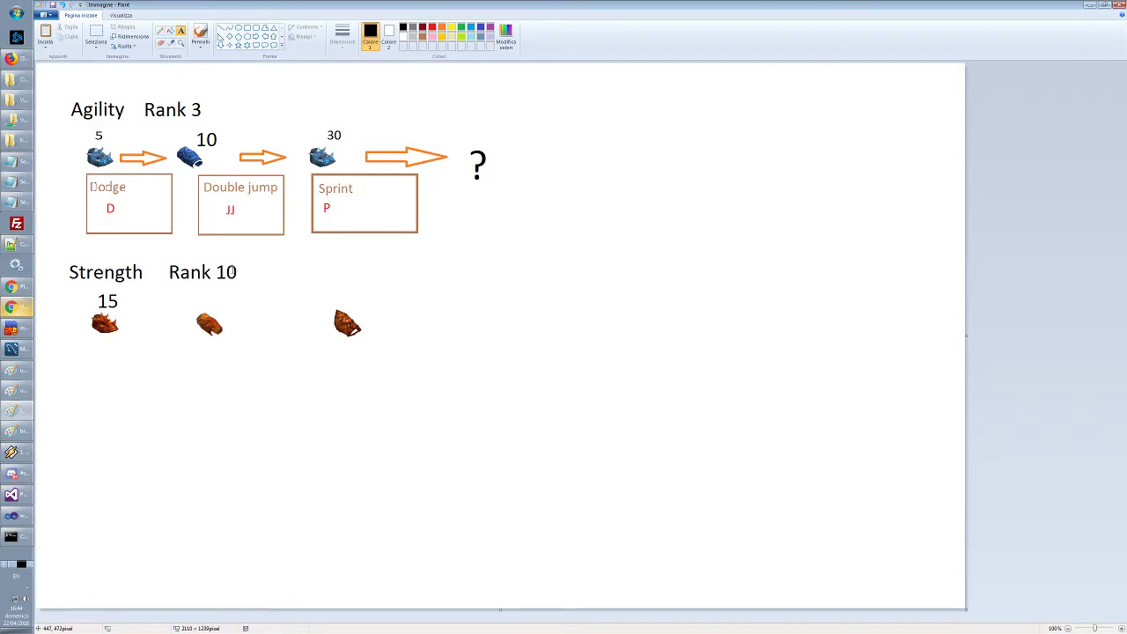
pyautogui.click(156, 396)
pyautogui.click(98, 361)
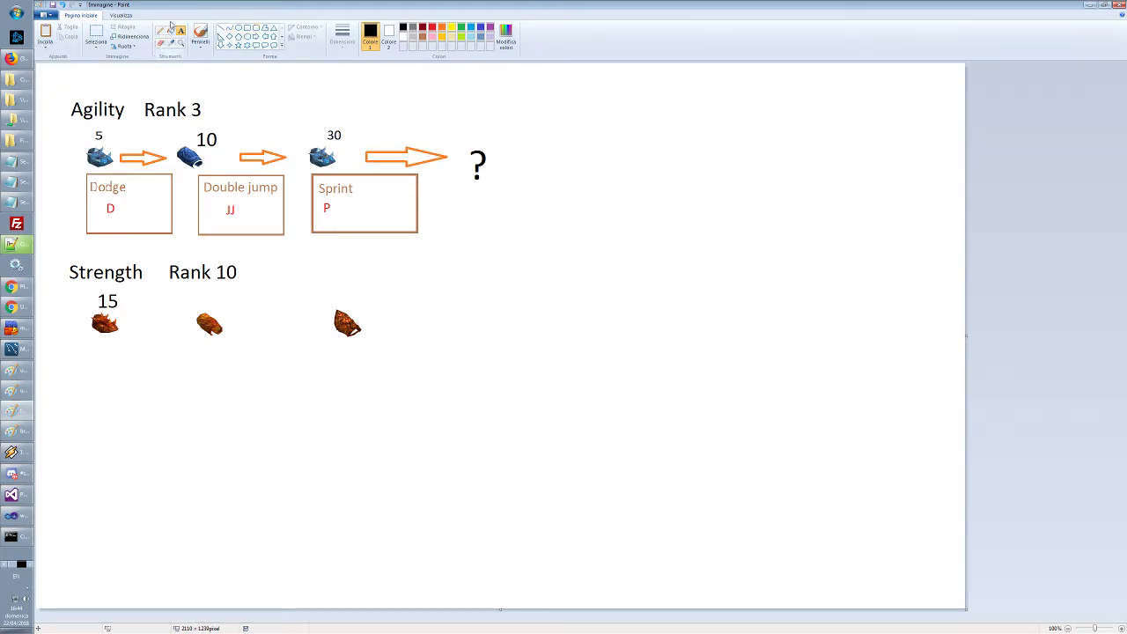
pyautogui.click(282, 49)
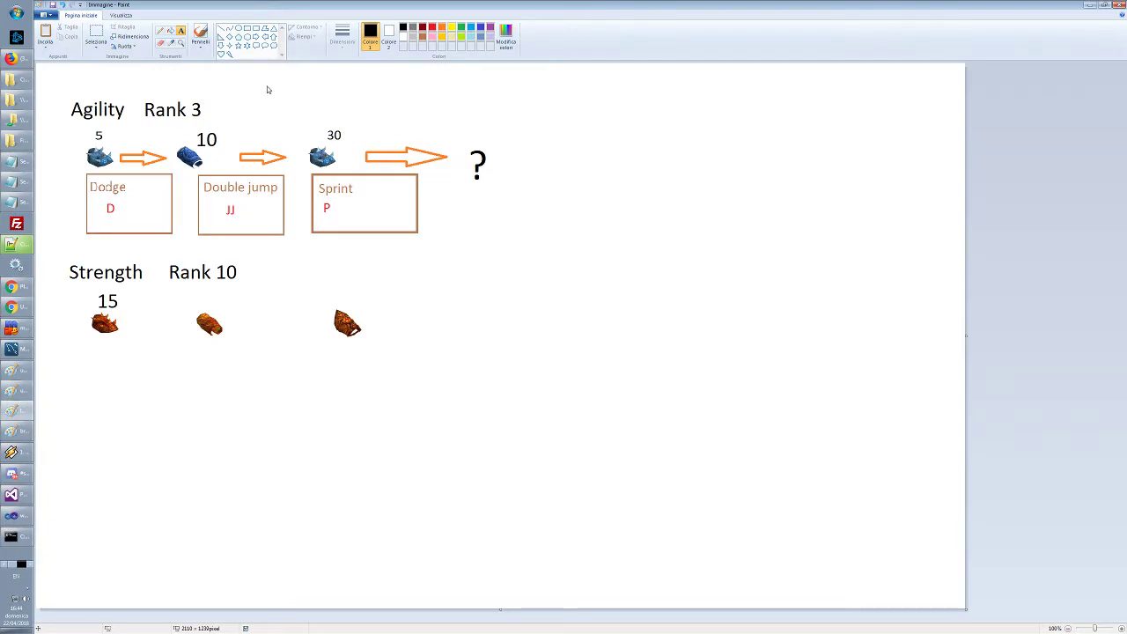
pyautogui.click(256, 36)
pyautogui.moveTo(408, 246); pyautogui.dragTo(443, 255)
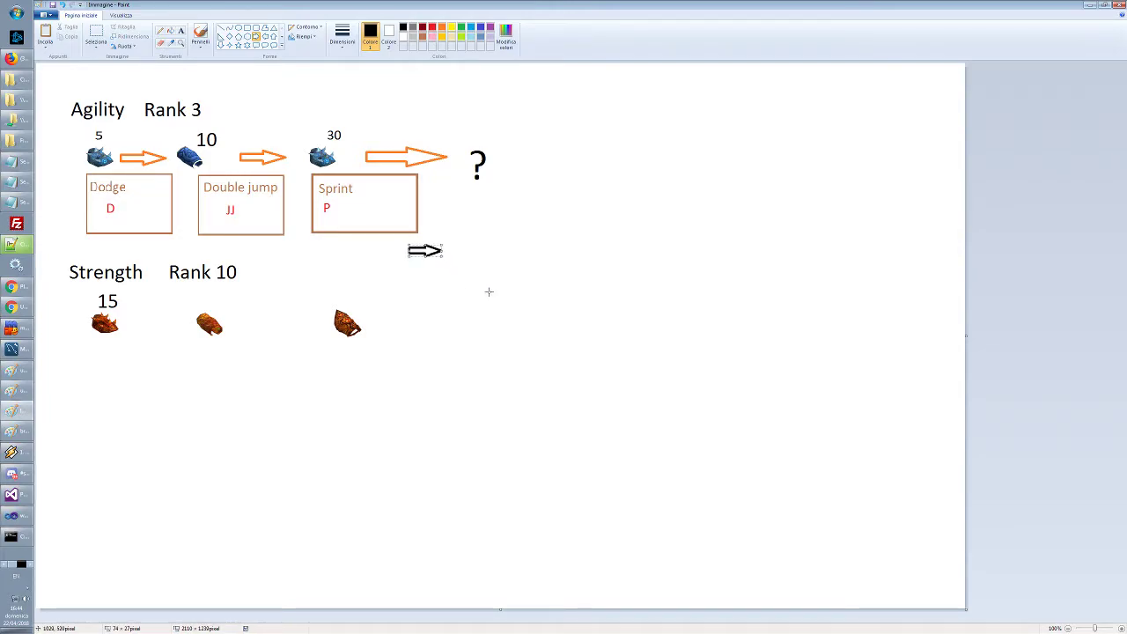
pyautogui.hotkey('ctrl', 'z')
pyautogui.click(273, 28)
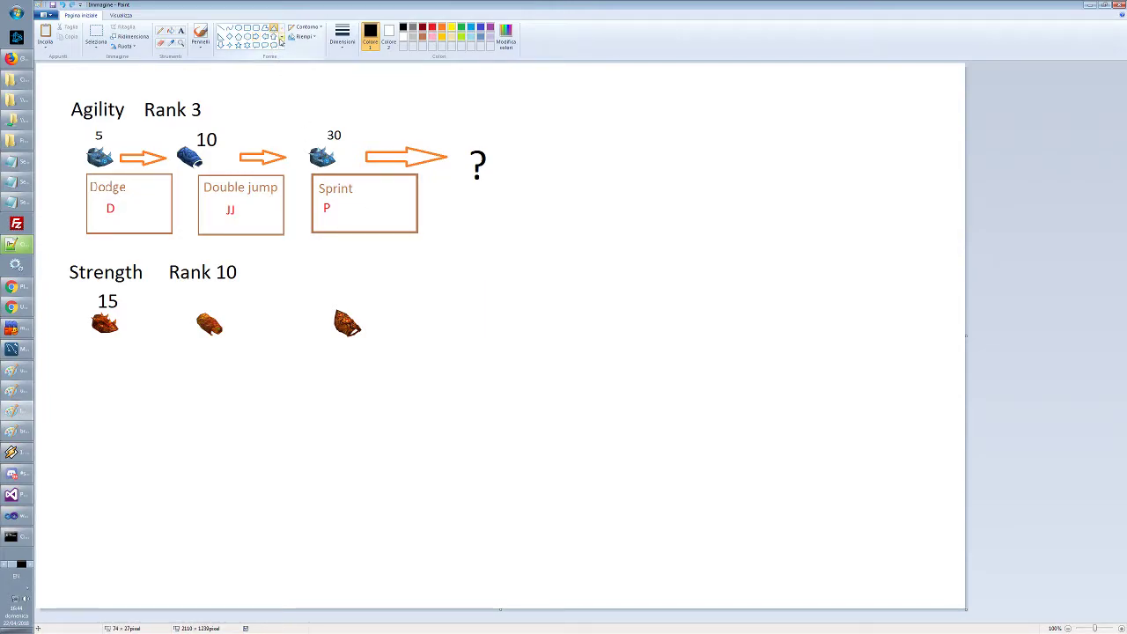
pyautogui.moveTo(417, 239); pyautogui.dragTo(439, 255)
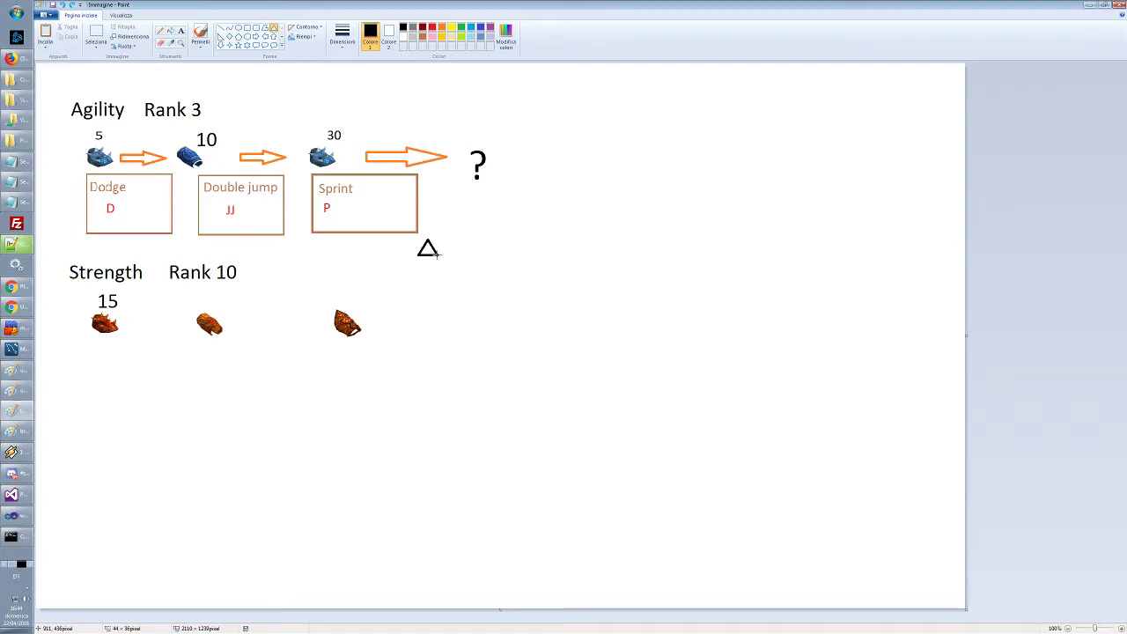
pyautogui.hotkey('ctrl', 'z')
pyautogui.click(282, 46)
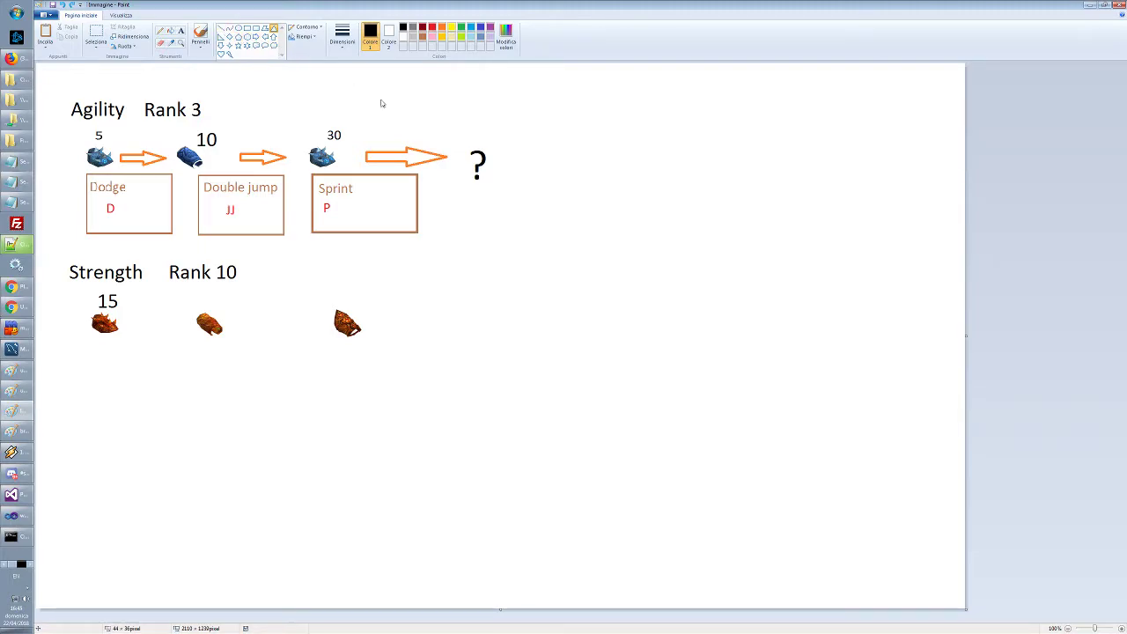
# Draw a long thin rectangle under the Agility row with a grey outline and solid grey fill
pyautogui.click(247, 28)
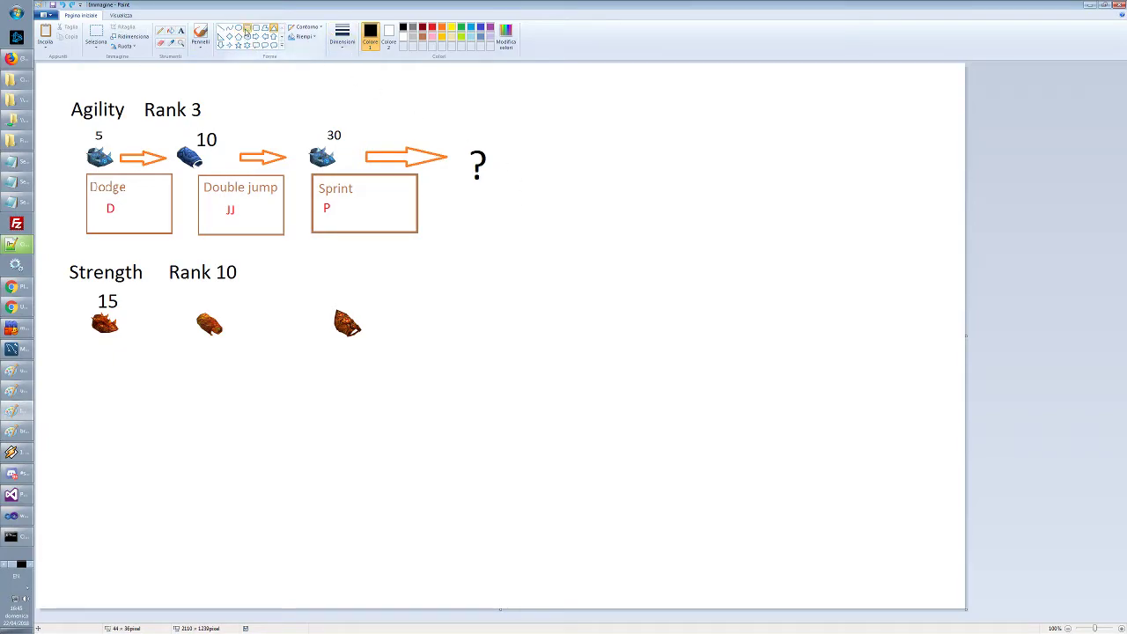
pyautogui.click(413, 27)
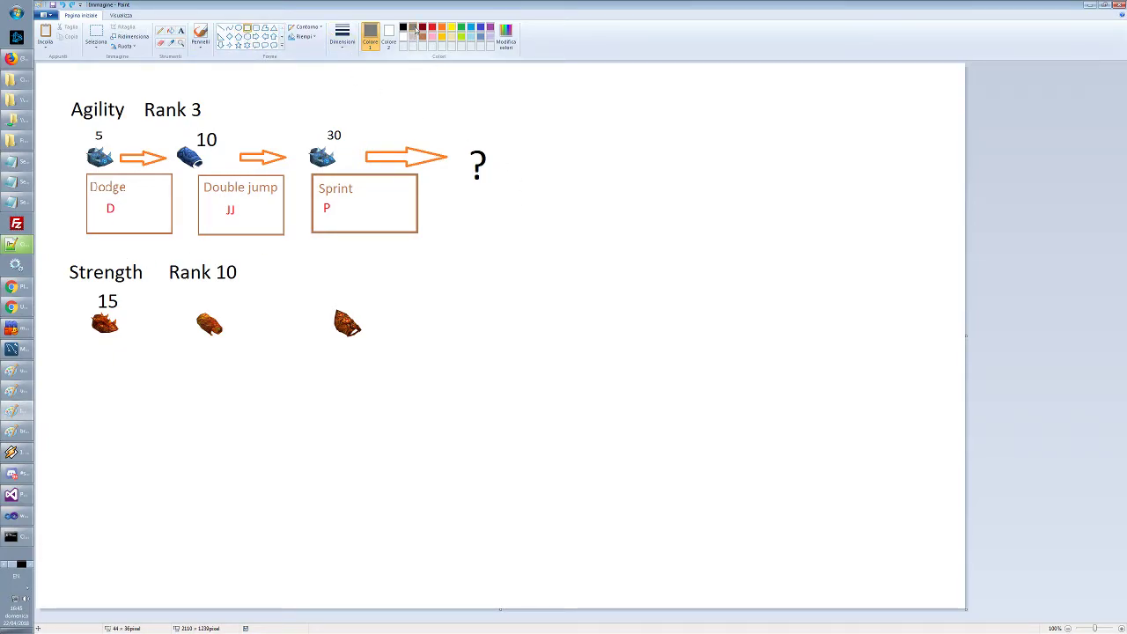
pyautogui.moveTo(88, 238); pyautogui.dragTo(467, 246)
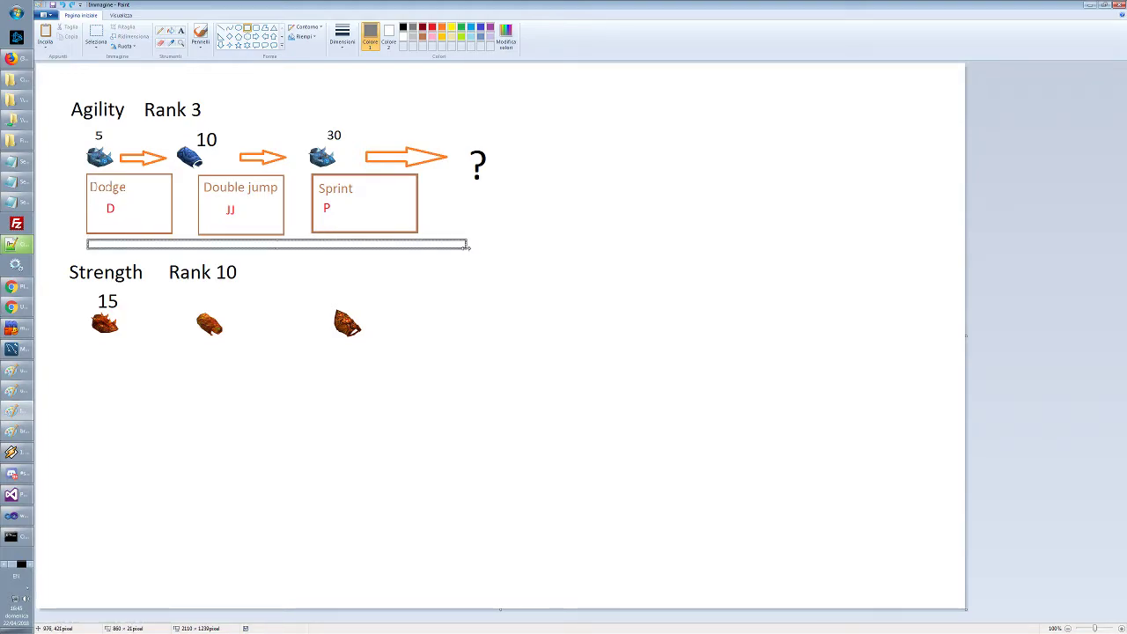
pyautogui.click(315, 39)
pyautogui.click(314, 57)
pyautogui.click(389, 37)
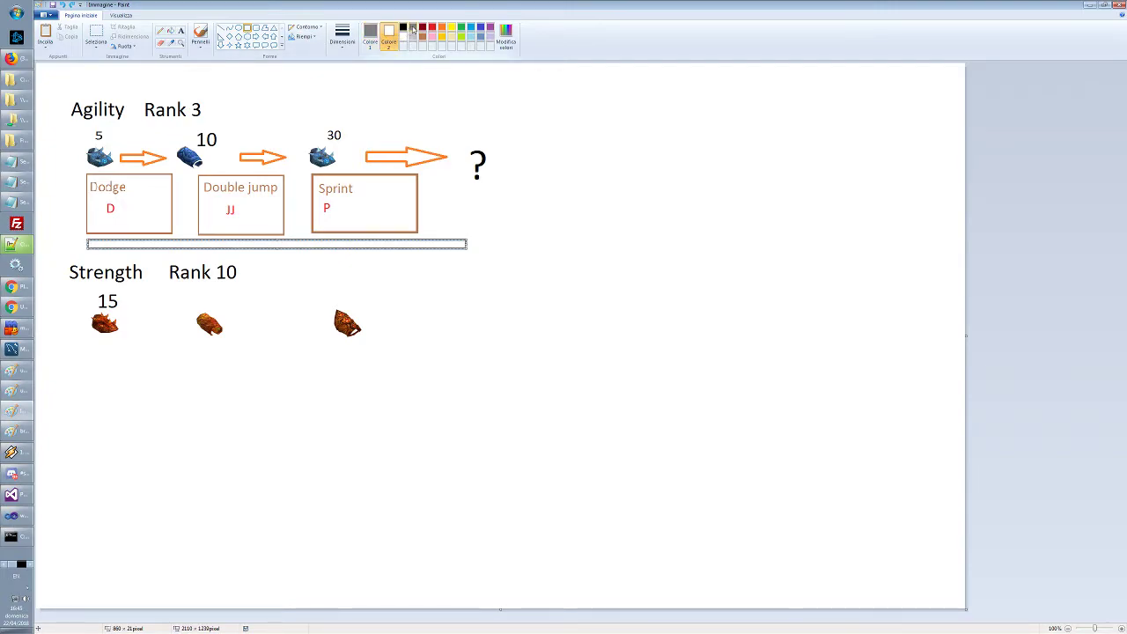
pyautogui.click(412, 32)
pyautogui.click(485, 264)
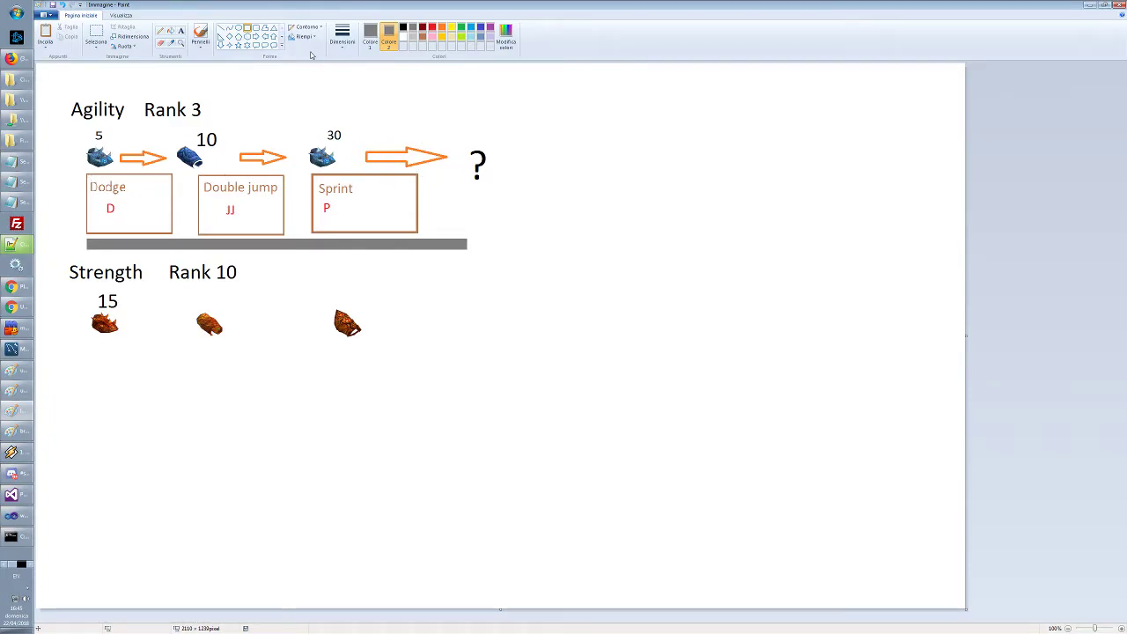
# Draw arrowheads with the Pencil on the grey bar's right and left ends
pyautogui.click(160, 31)
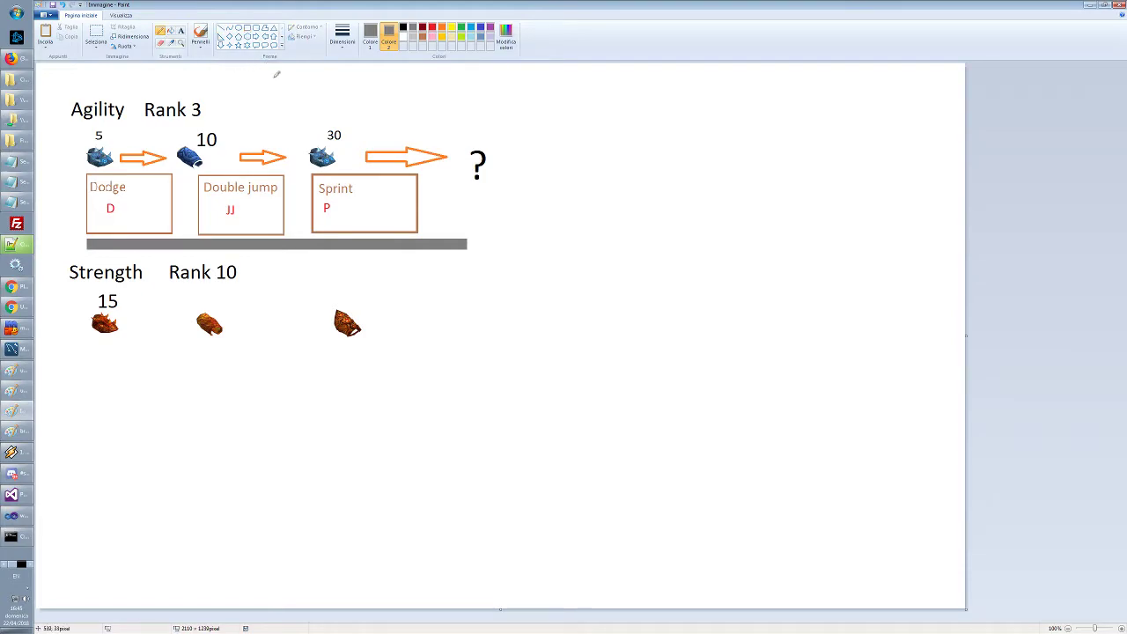
pyautogui.moveTo(468, 235)
pyautogui.mouseDown()
pyautogui.moveTo(480, 244)
pyautogui.moveTo(469, 248)
pyautogui.mouseUp()
pyautogui.hotkey('ctrl', 'z')
pyautogui.hotkey('ctrl', 'z')
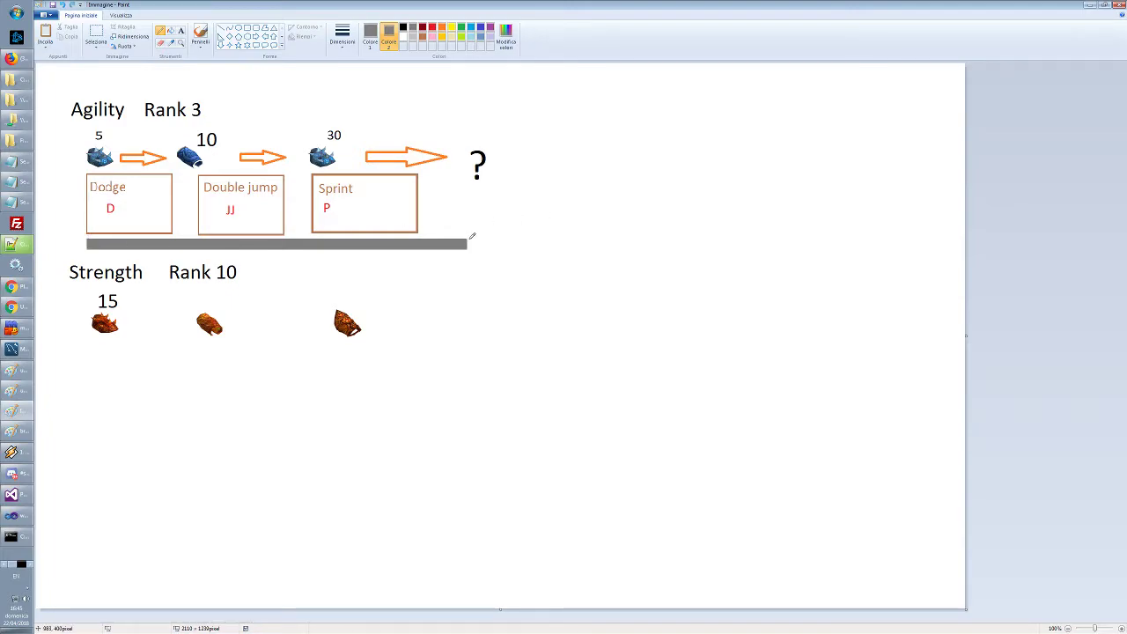
pyautogui.moveTo(467, 237); pyautogui.dragTo(468, 251)
pyautogui.hotkey('ctrl', 'z')
pyautogui.moveTo(469, 236); pyautogui.dragTo(468, 251)
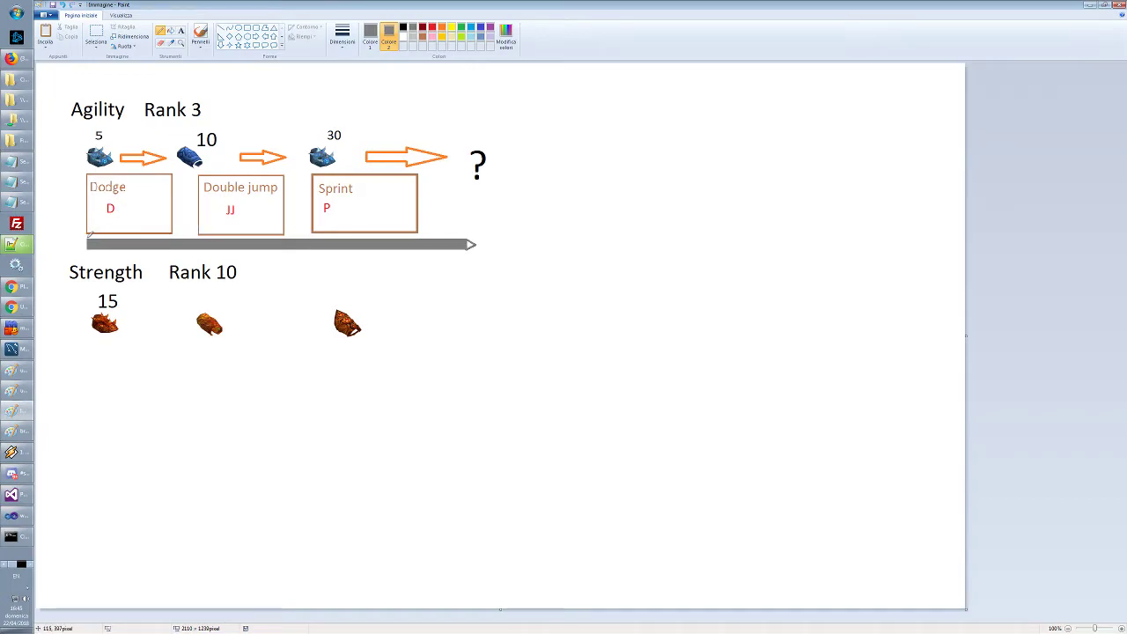
pyautogui.moveTo(90, 237)
pyautogui.mouseDown()
pyautogui.moveTo(79, 245)
pyautogui.moveTo(88, 251)
pyautogui.mouseUp()
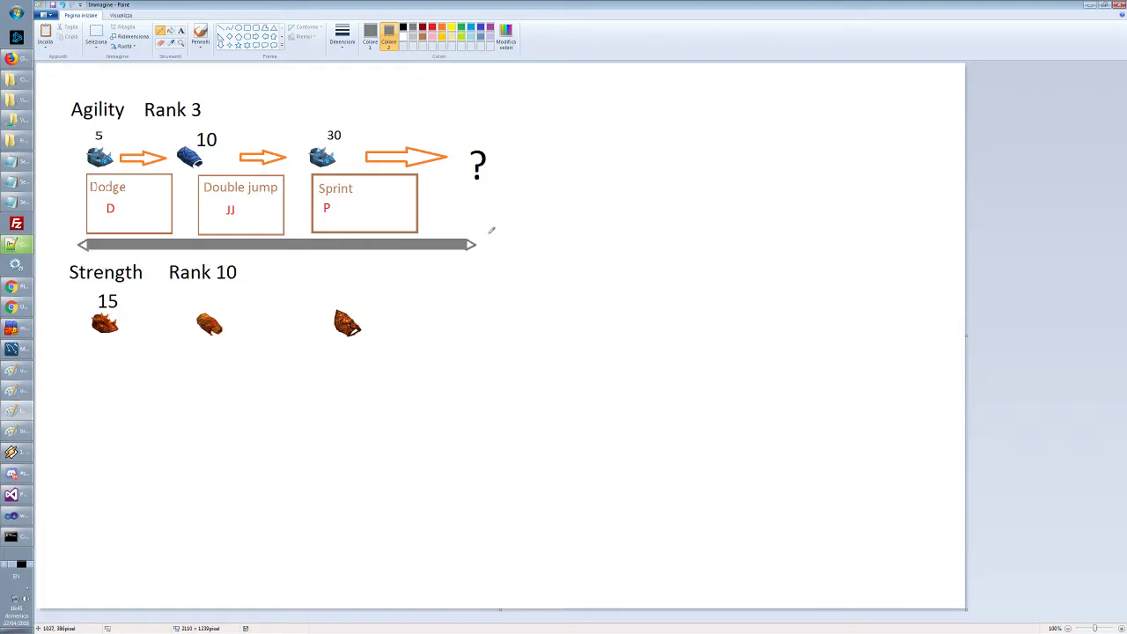
# Select and delete the stray mark below the bar's left arrowhead
pyautogui.click(98, 39)
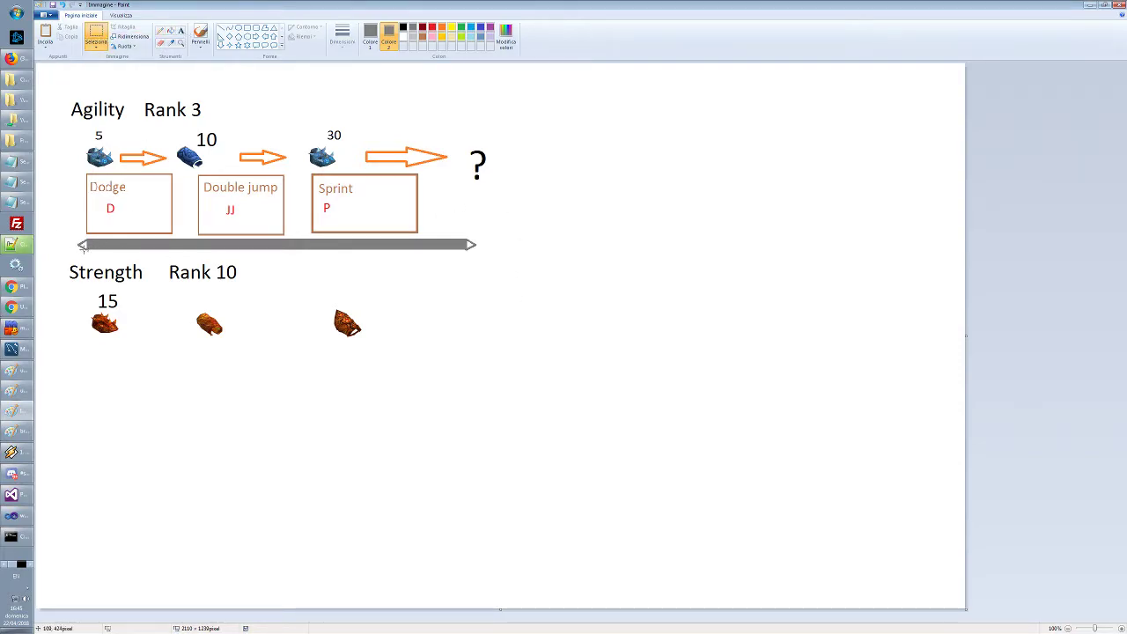
pyautogui.moveTo(80, 247); pyautogui.dragTo(124, 257)
pyautogui.click(124, 256)
pyautogui.moveTo(78, 247)
pyautogui.mouseDown()
pyautogui.moveTo(99, 261)
pyautogui.moveTo(69, 246)
pyautogui.mouseUp()
pyautogui.press('Delete')
pyautogui.click(91, 253)
pyautogui.hotkey('alt', 'Tab')
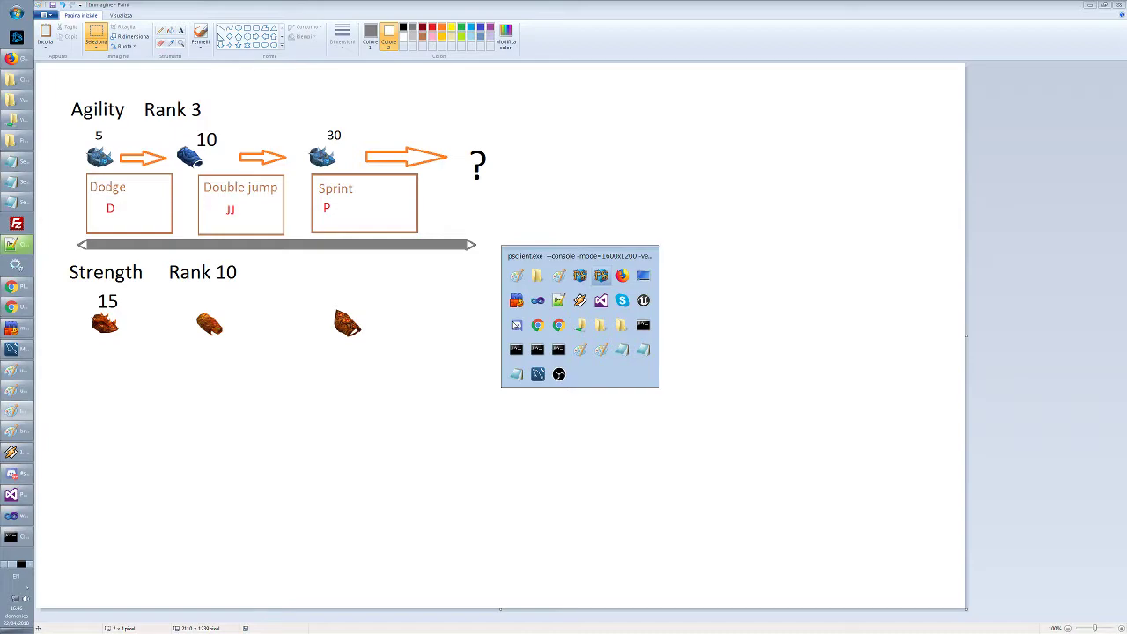
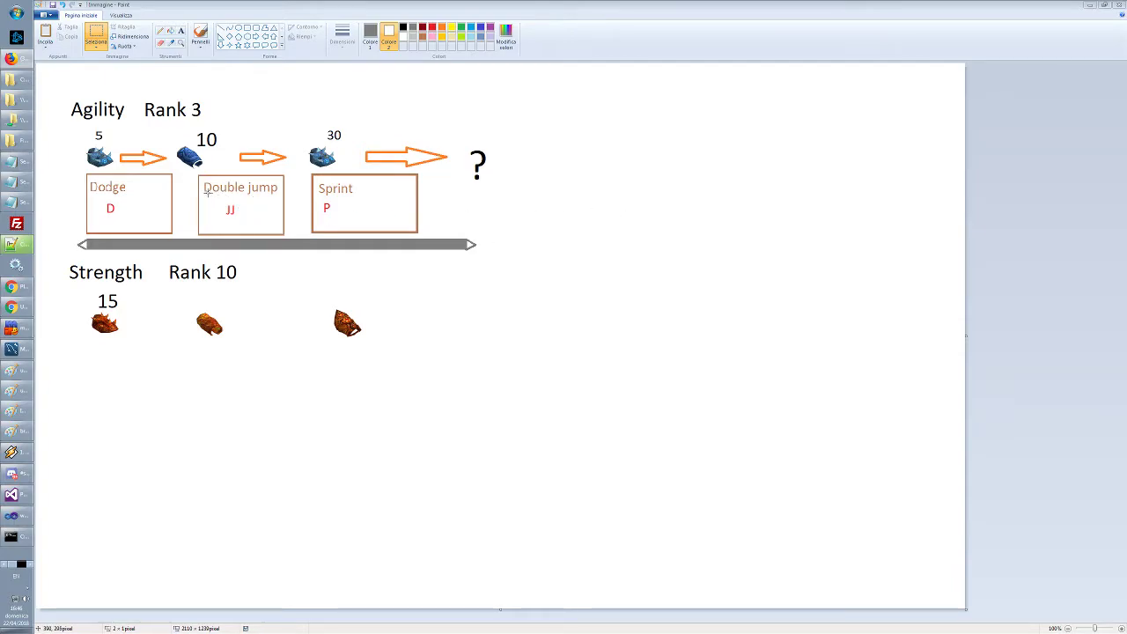
# Select the word 'Double' in the second Agility box and delete it
pyautogui.moveTo(201, 179); pyautogui.dragTo(280, 200)
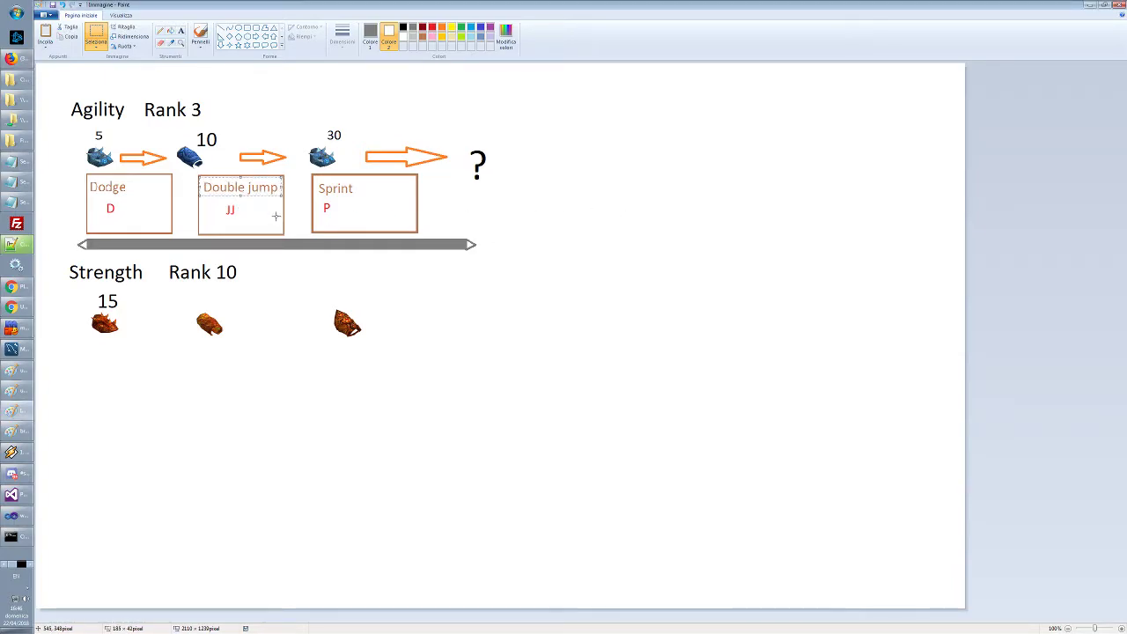
pyautogui.moveTo(200, 179); pyautogui.dragTo(275, 196)
pyautogui.click(280, 199)
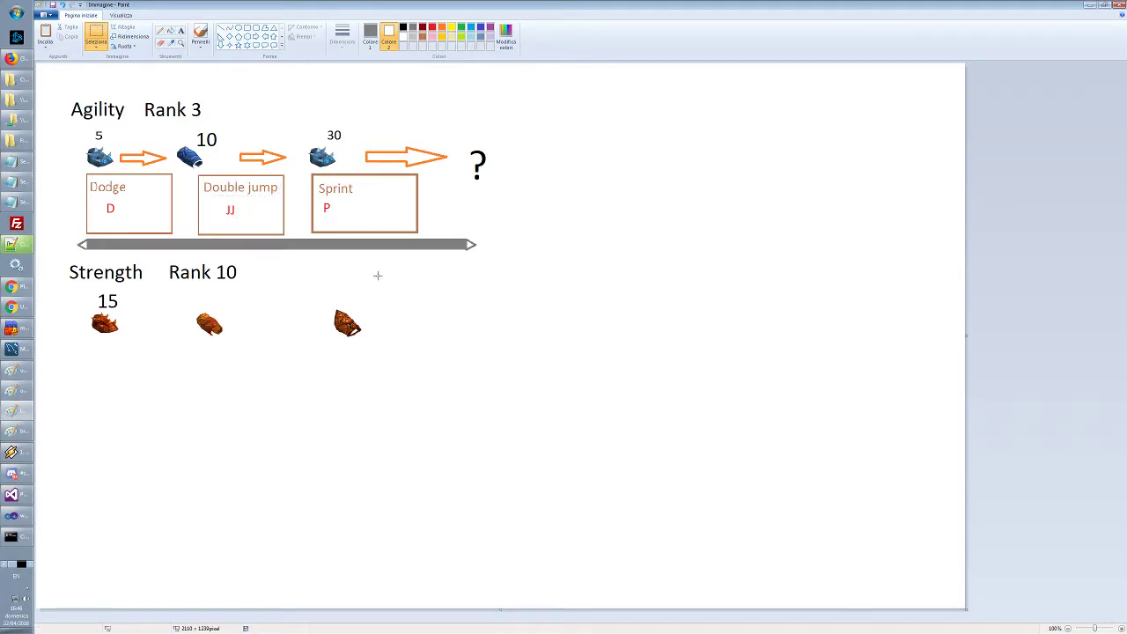
pyautogui.moveTo(200, 179); pyautogui.dragTo(282, 201)
pyautogui.click(535, 296)
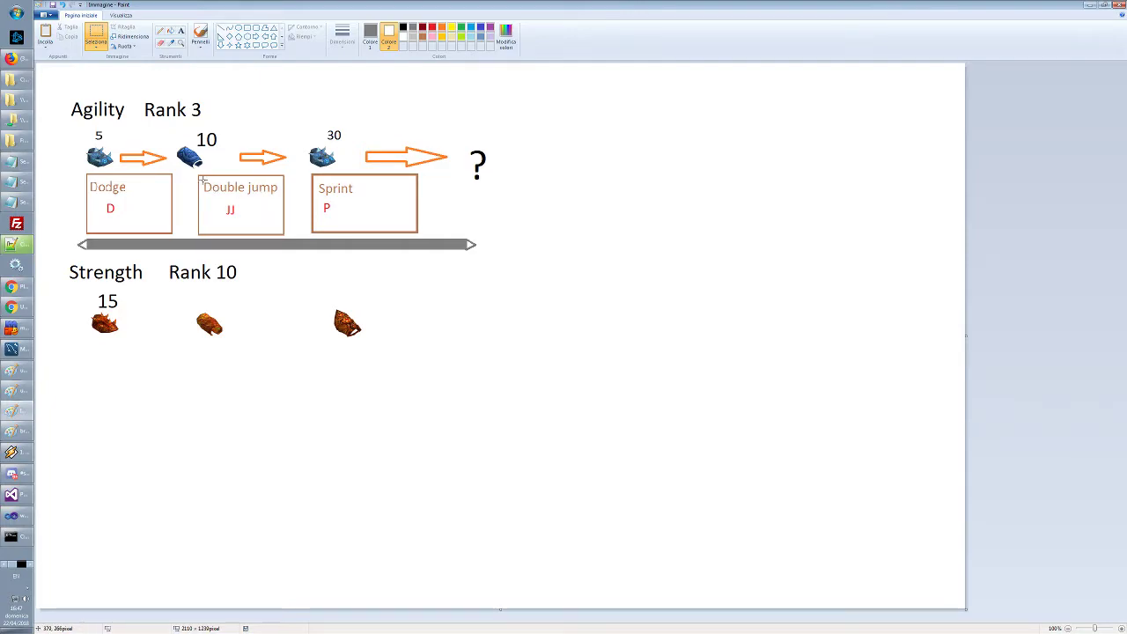
pyautogui.moveTo(202, 180); pyautogui.dragTo(286, 189)
pyautogui.press('Delete')
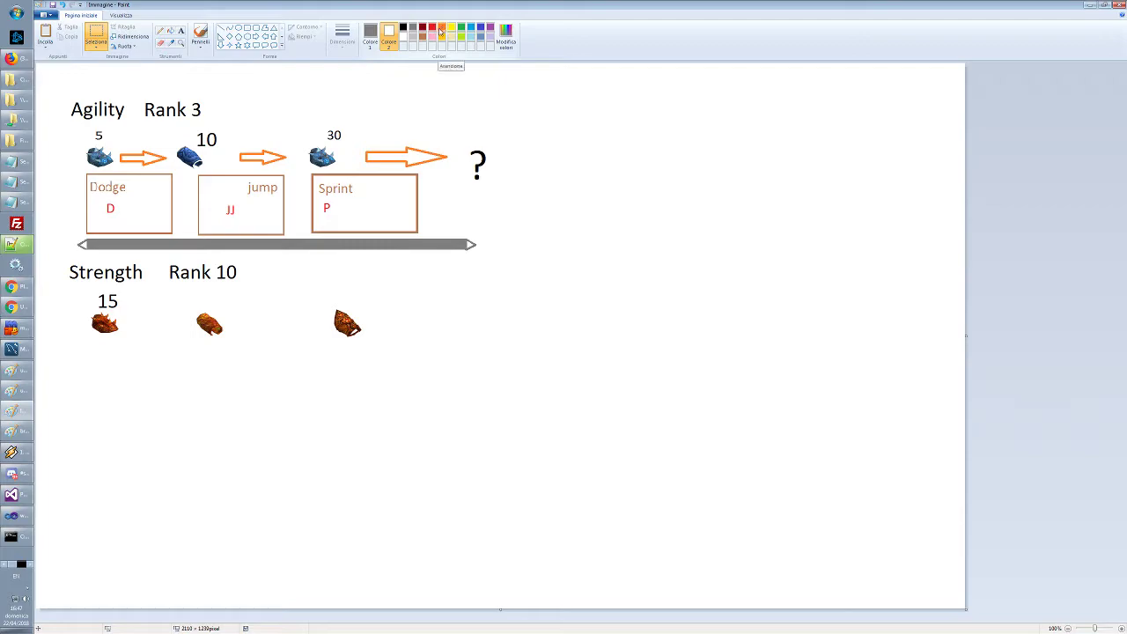
# Type 'Longer' before 'jump' in the second box, in brown at font size 24
pyautogui.click(180, 31)
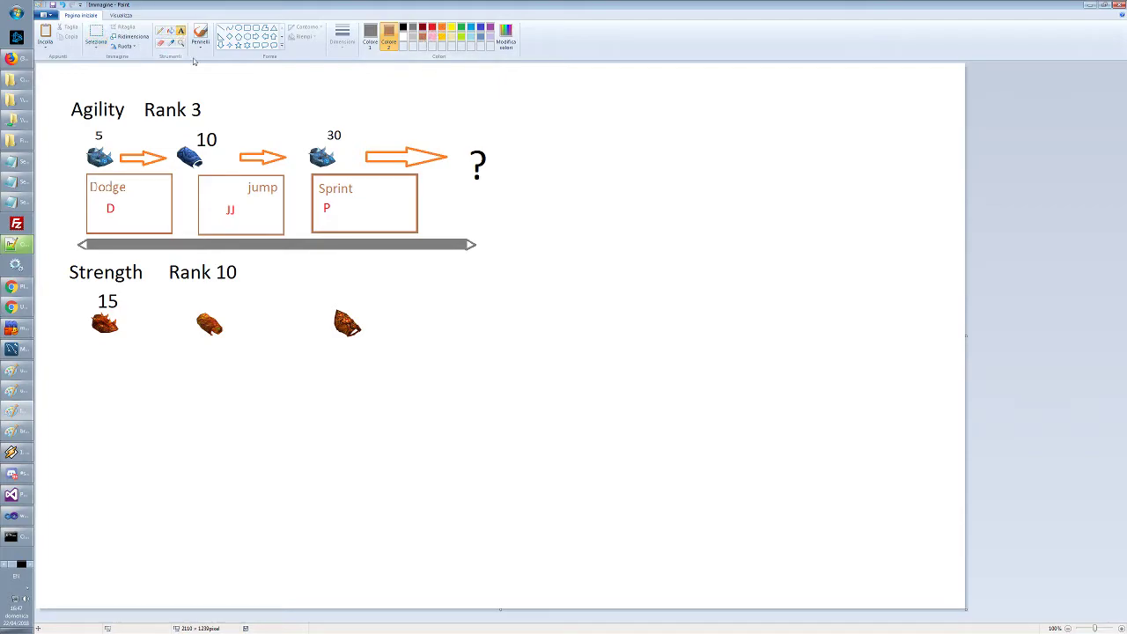
pyautogui.click(205, 187)
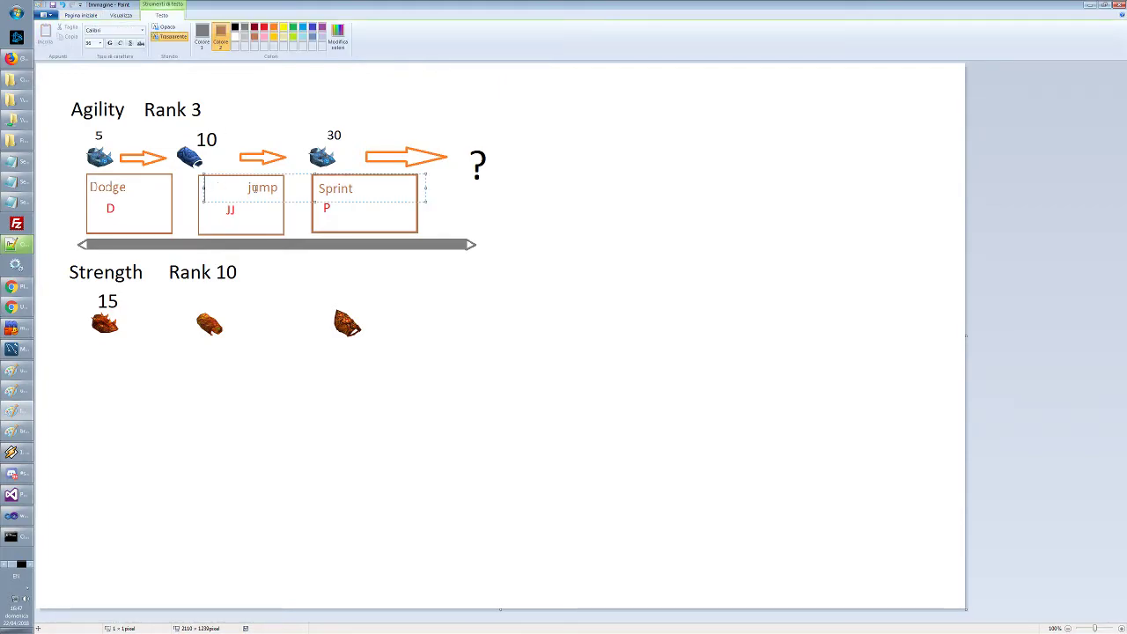
pyautogui.write('Extra')
pyautogui.hotkey('ctrl', 'a')
pyautogui.write('Longer')
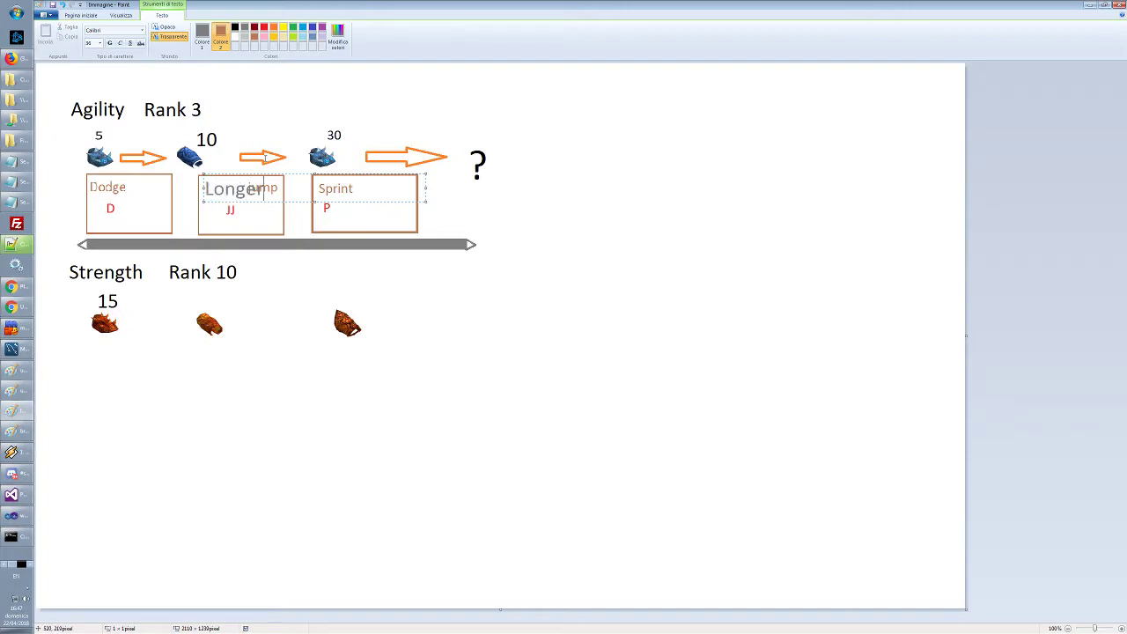
pyautogui.moveTo(264, 188); pyautogui.dragTo(205, 189)
pyautogui.click(202, 32)
pyautogui.click(254, 36)
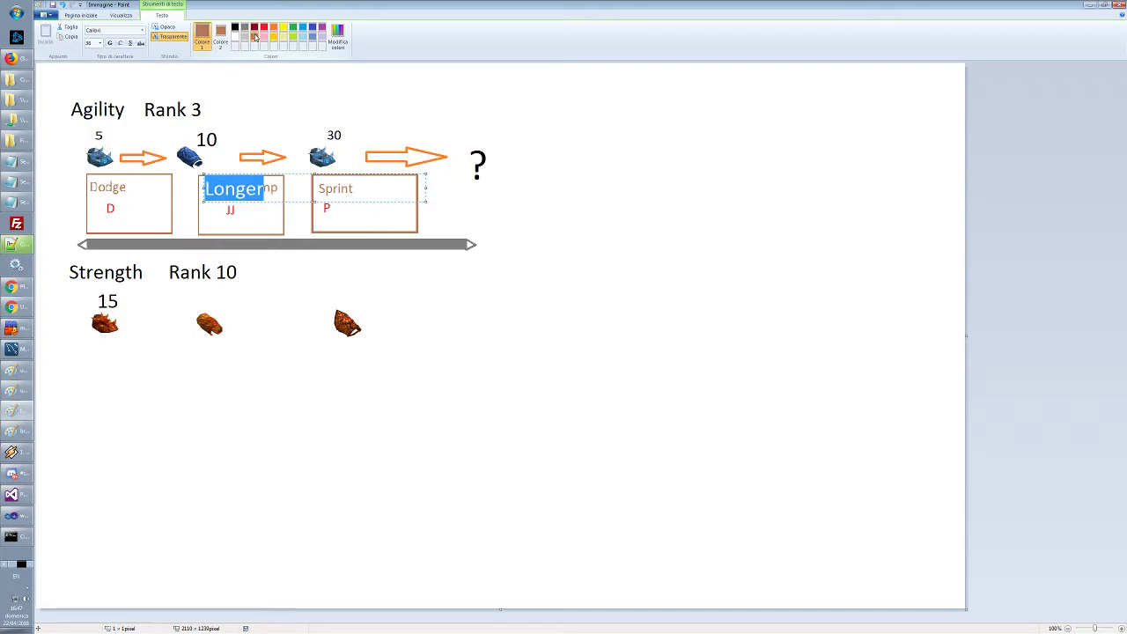
pyautogui.click(99, 43)
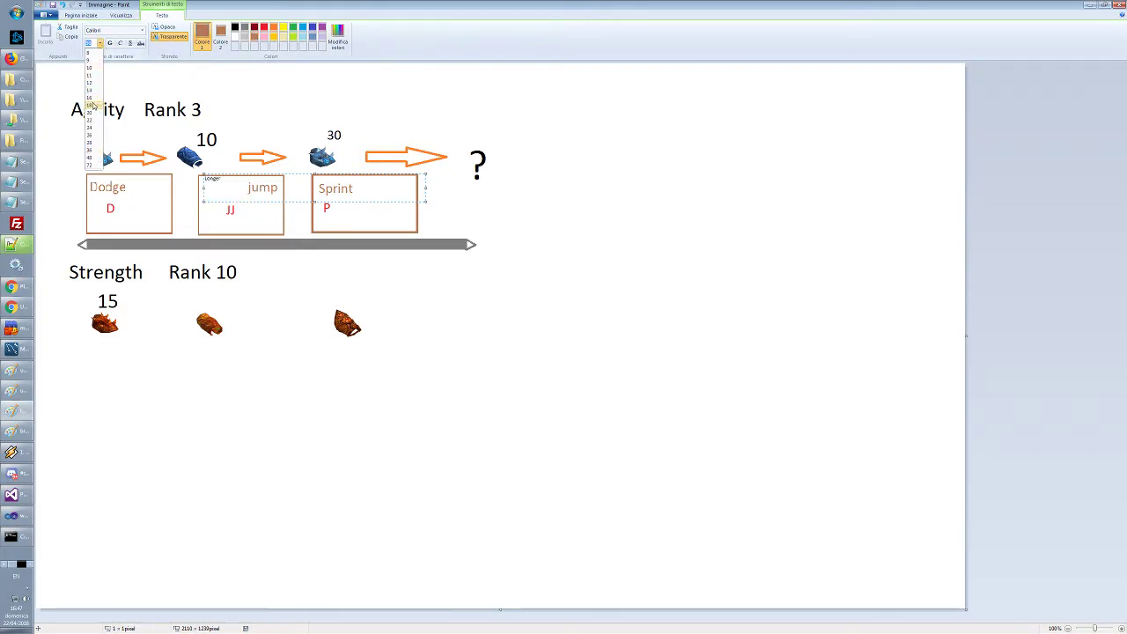
pyautogui.click(92, 129)
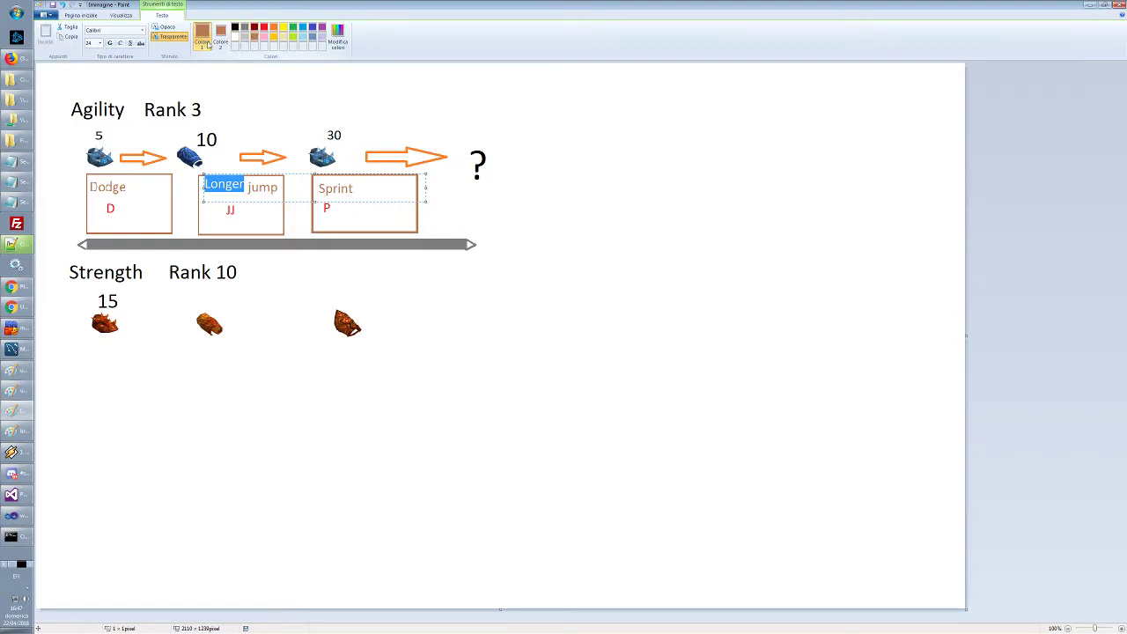
pyautogui.click(247, 188)
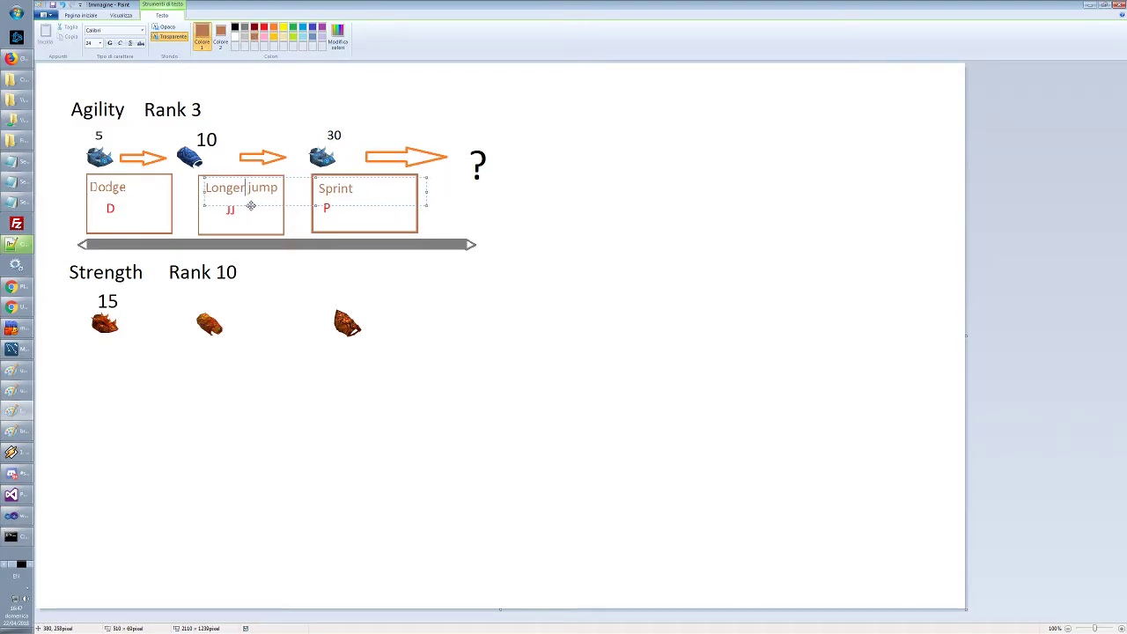
pyautogui.click(617, 248)
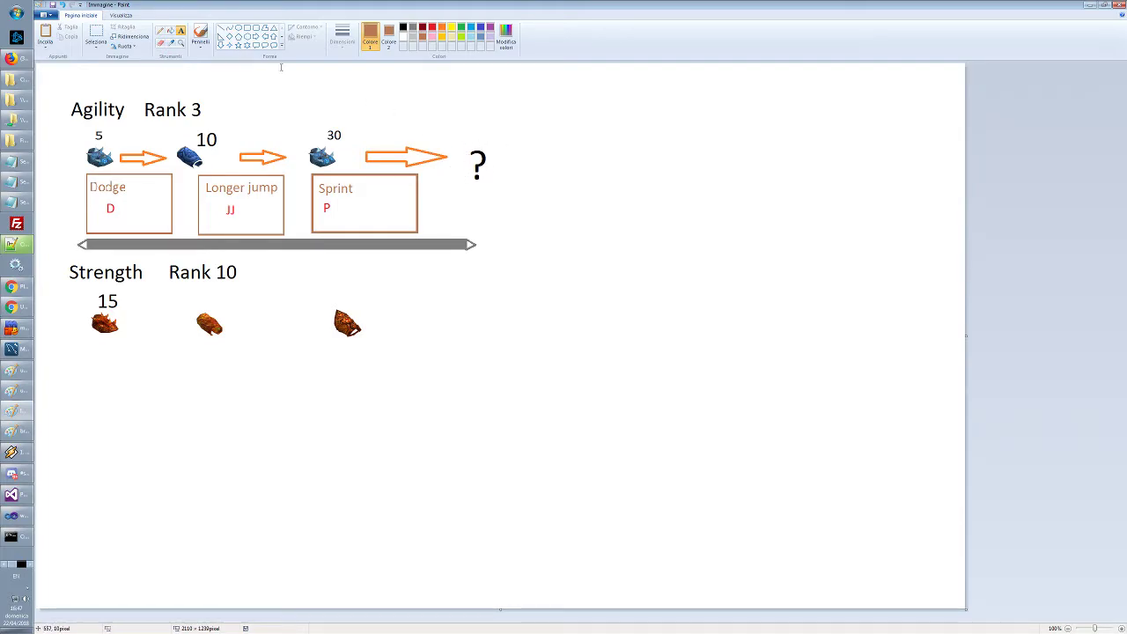
# Move the '?' after the last Agility arrow up and left, using white as background colour
pyautogui.click(96, 36)
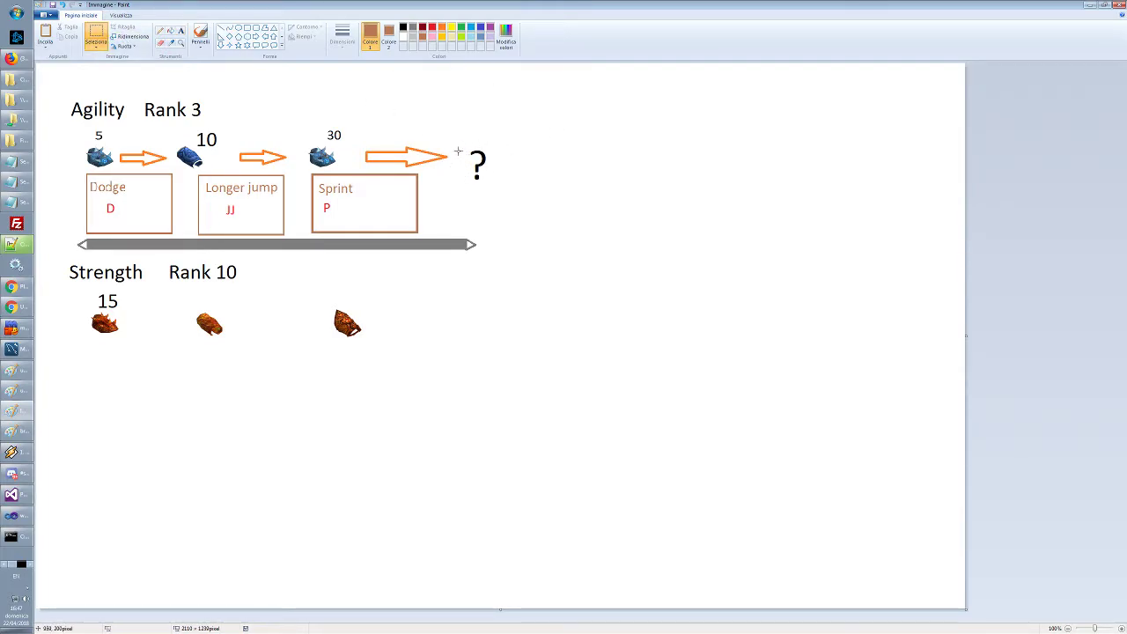
pyautogui.moveTo(458, 152); pyautogui.dragTo(485, 156)
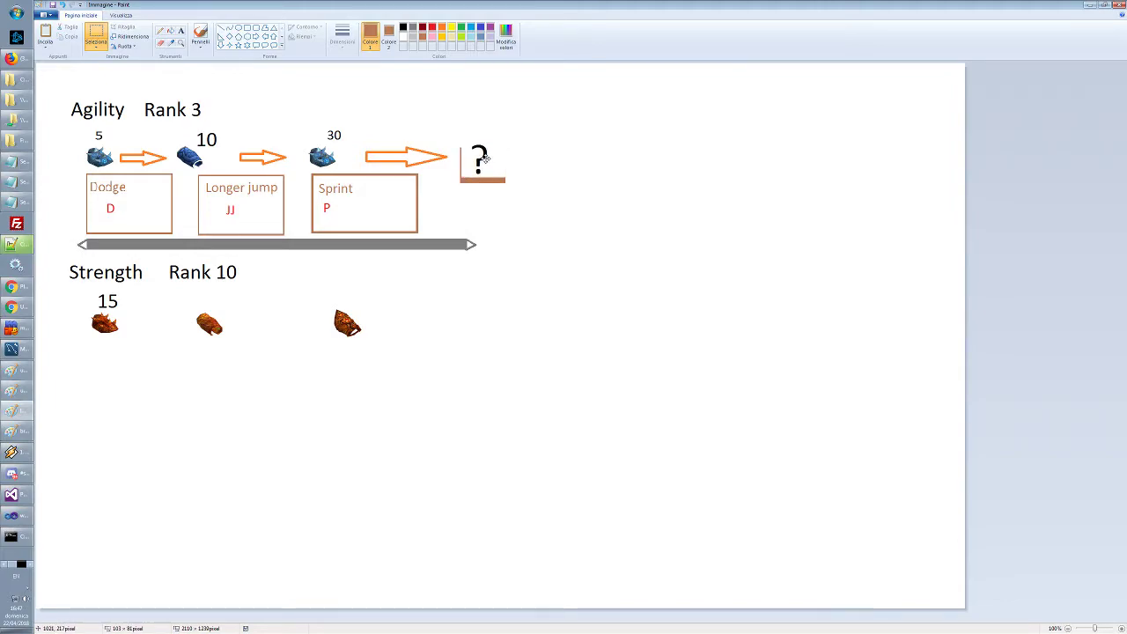
pyautogui.click(546, 132)
pyautogui.click(390, 33)
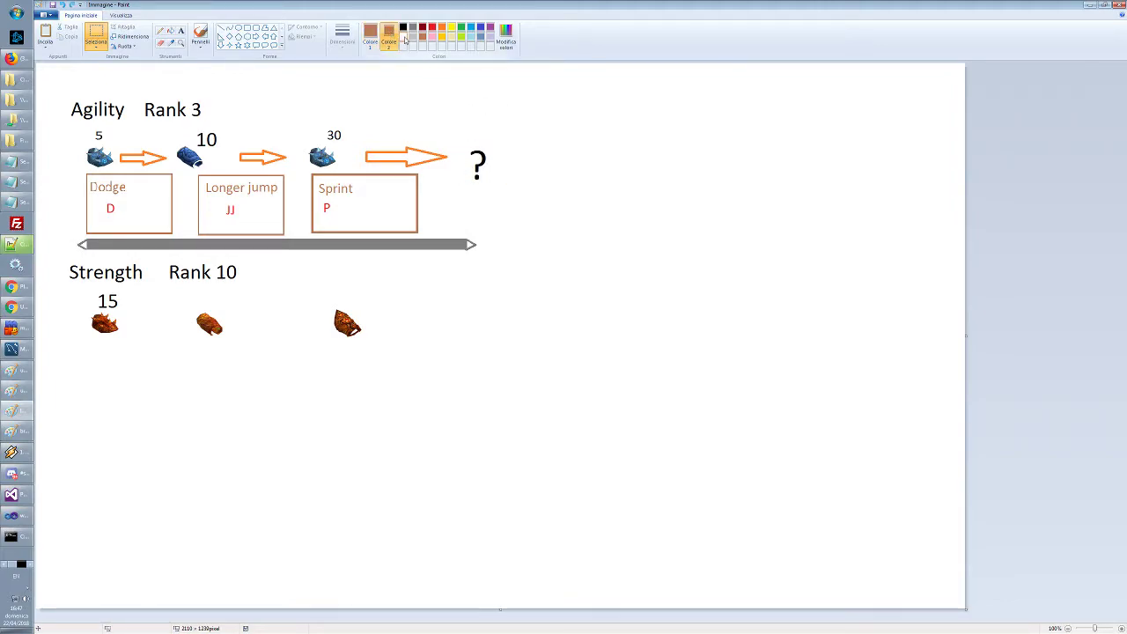
pyautogui.moveTo(458, 143)
pyautogui.mouseDown()
pyautogui.moveTo(501, 189)
pyautogui.moveTo(477, 152)
pyautogui.mouseUp()
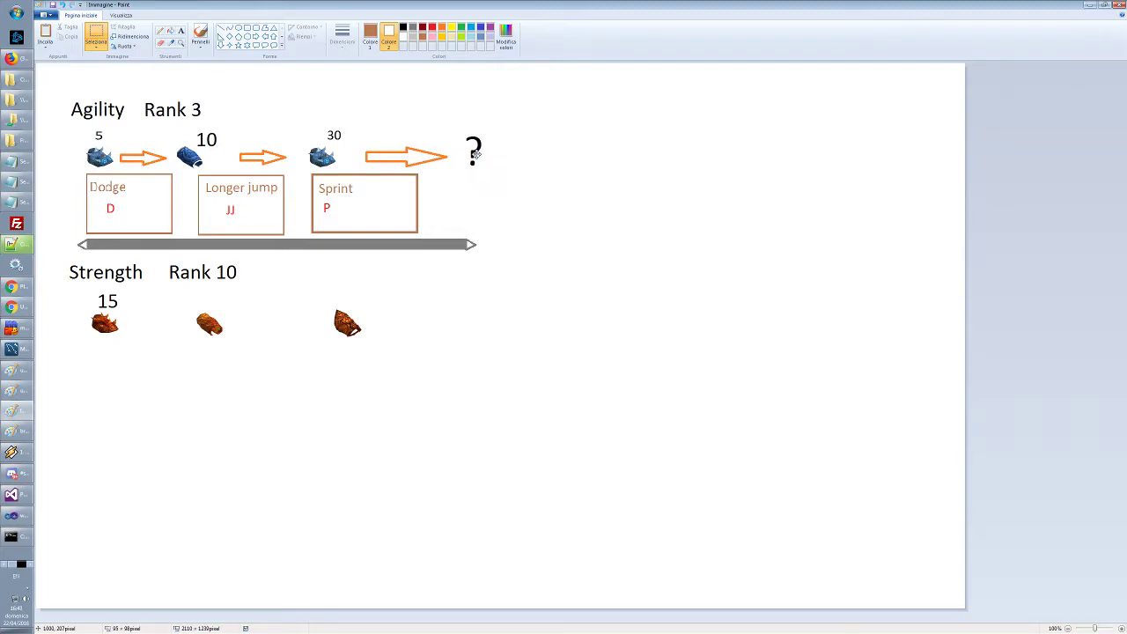
pyautogui.click(568, 211)
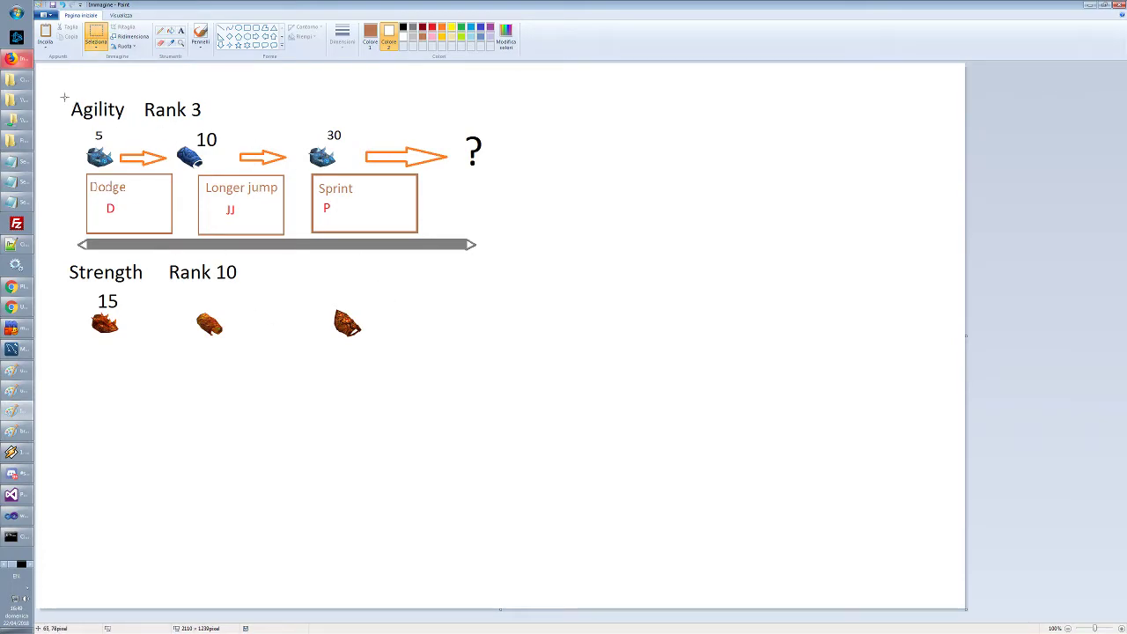
# Shift the whole diagram a few pixels down
pyautogui.moveTo(59, 85)
pyautogui.mouseDown()
pyautogui.moveTo(178, 163)
pyautogui.moveTo(573, 357)
pyautogui.mouseUp()
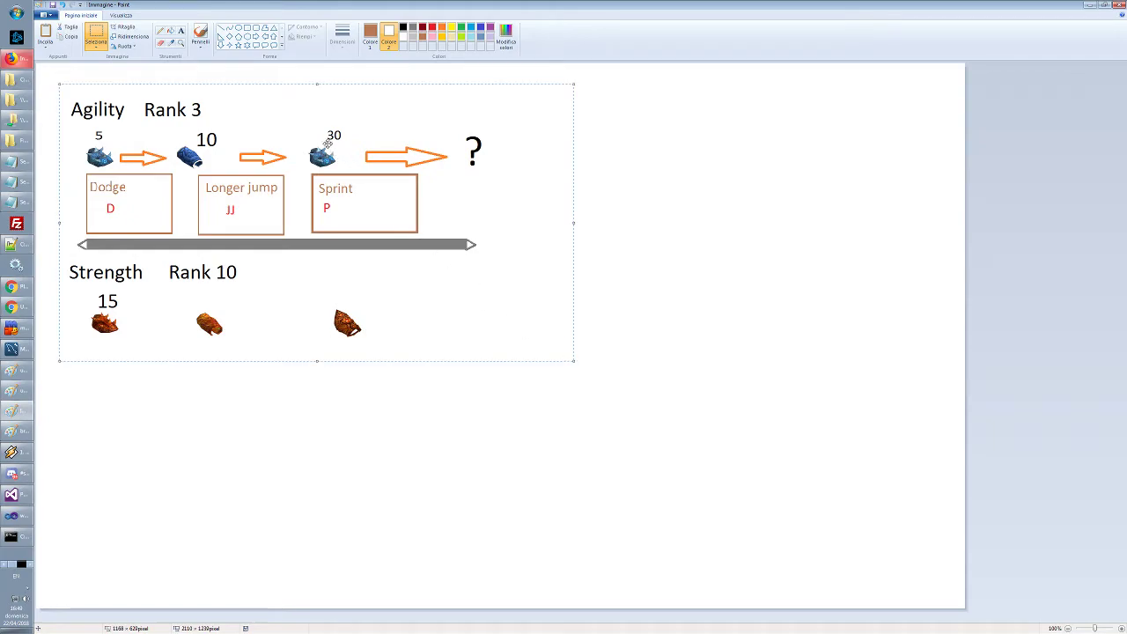
pyautogui.press('Escape')
pyautogui.moveTo(305, 114); pyautogui.dragTo(305, 118)
pyautogui.click(599, 202)
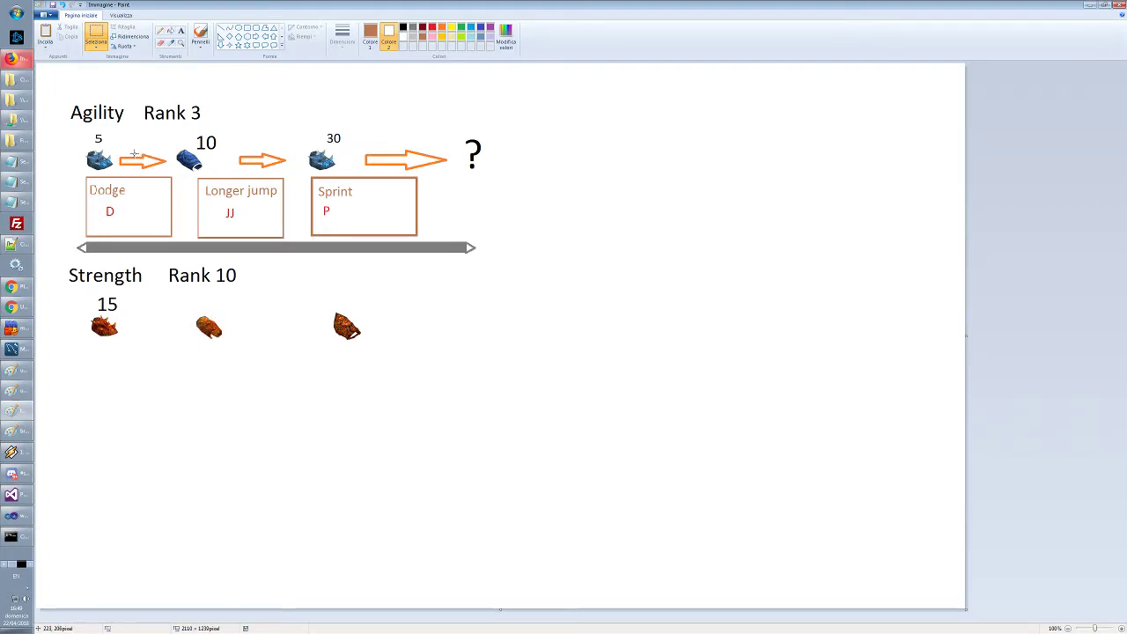
# Copy the first orange Agility arrow twice, placing the copies between the three Strength gloves
pyautogui.moveTo(114, 150); pyautogui.dragTo(170, 174)
pyautogui.hotkey('ctrl', 'c')
pyautogui.hotkey('ctrl', 'v')
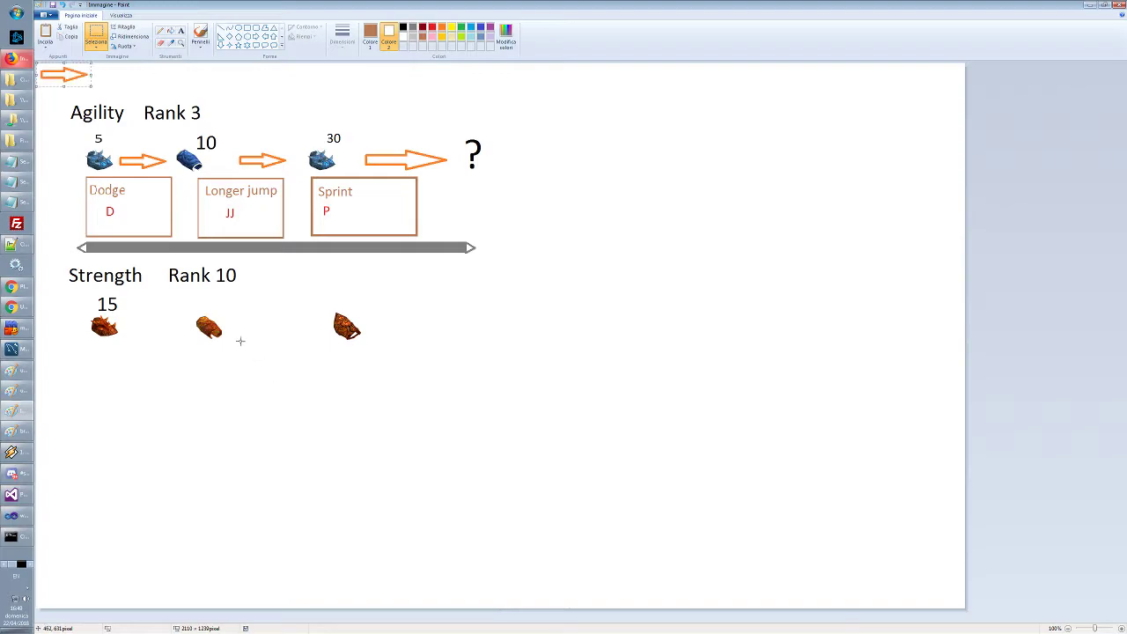
pyautogui.moveTo(70, 78); pyautogui.dragTo(163, 328)
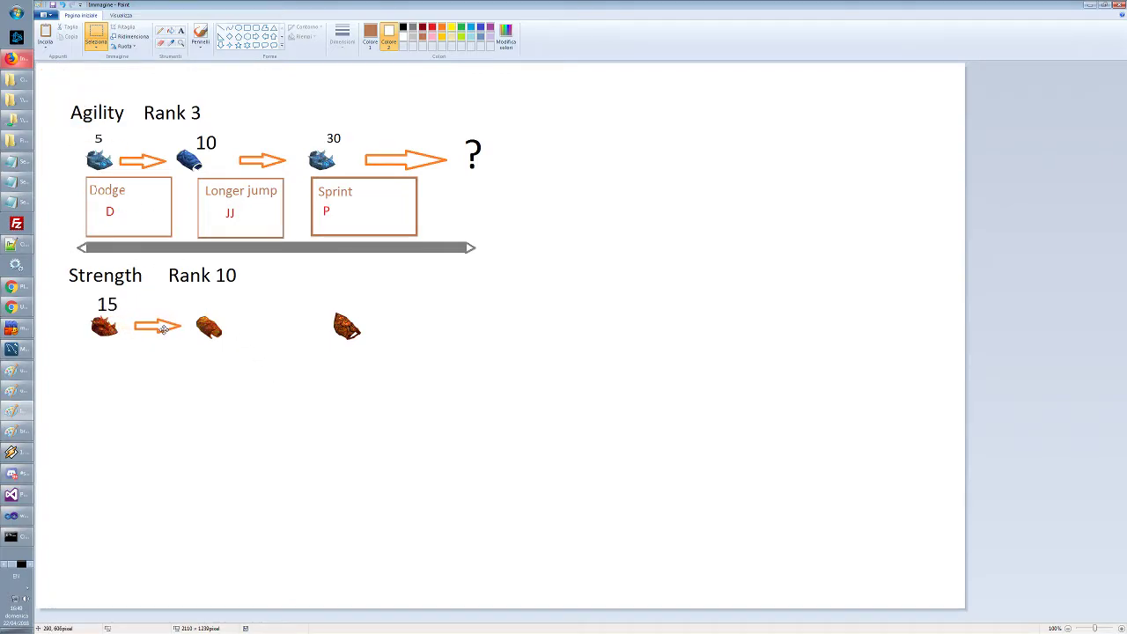
pyautogui.hotkey('ctrl', 'v')
pyautogui.moveTo(69, 74); pyautogui.dragTo(280, 322)
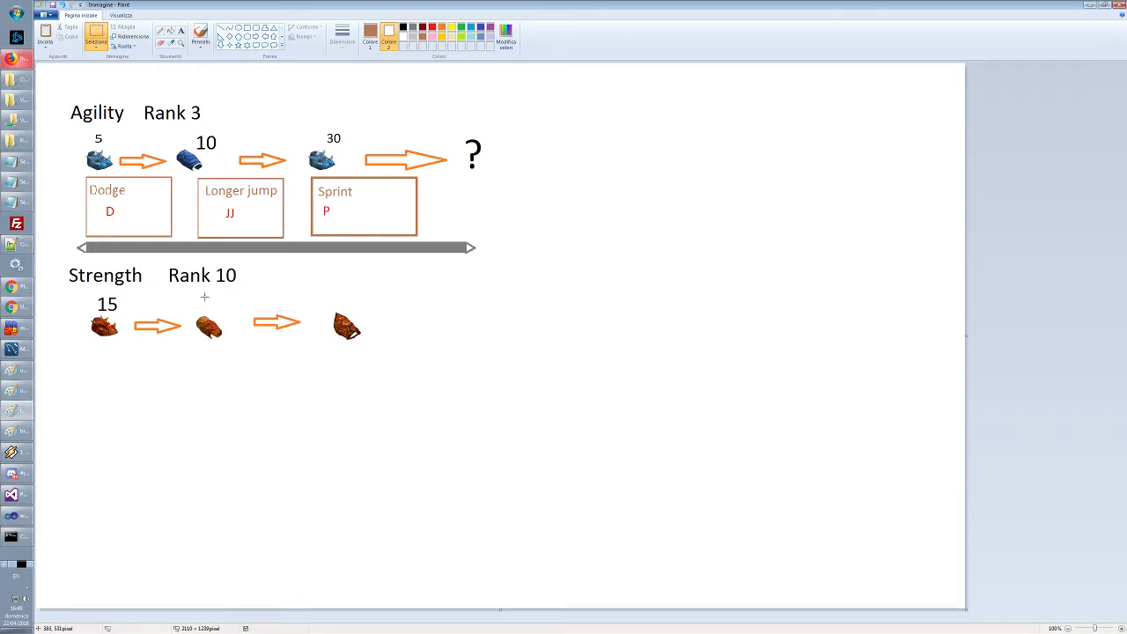
# Add a black '20' label beside the second Strength glove
pyautogui.click(181, 30)
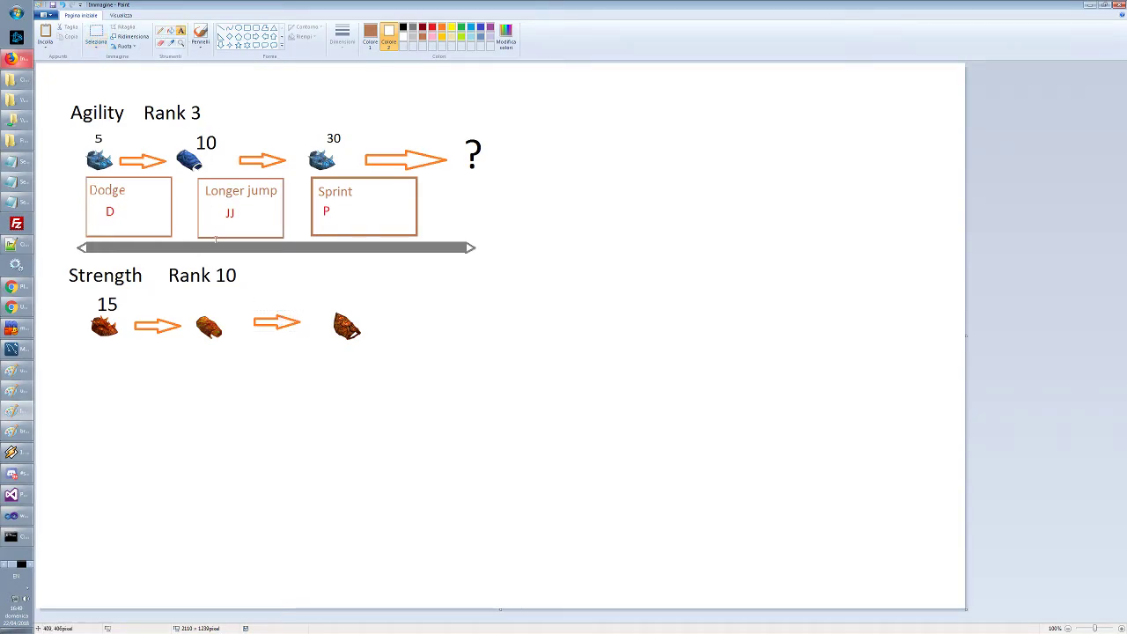
pyautogui.click(220, 305)
pyautogui.write('20')
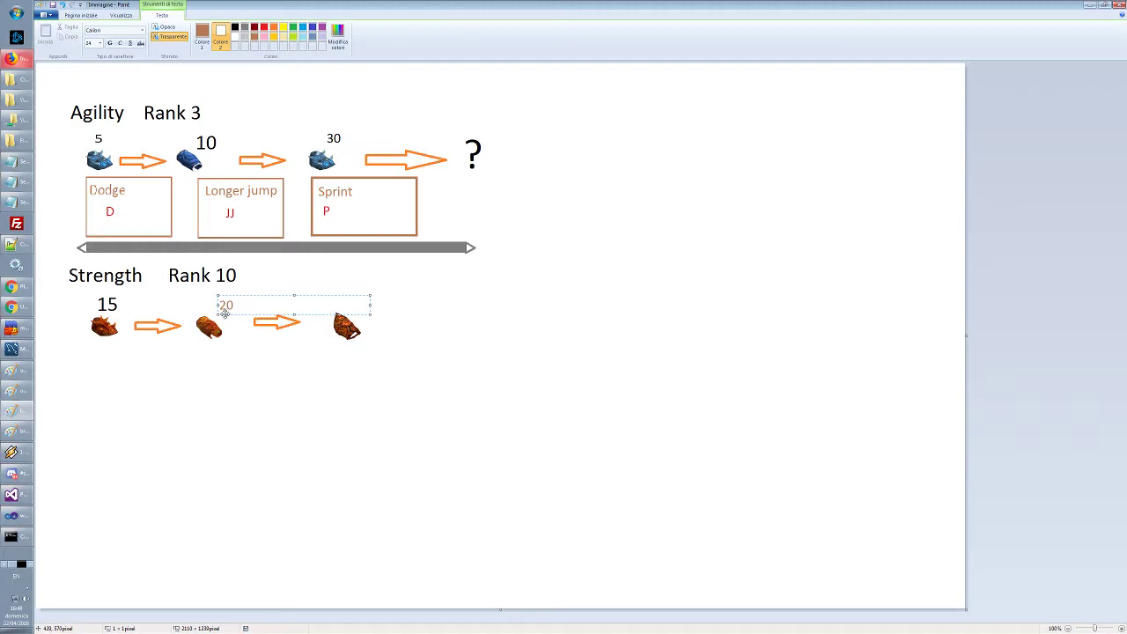
pyautogui.moveTo(234, 306); pyautogui.dragTo(219, 306)
pyautogui.click(234, 27)
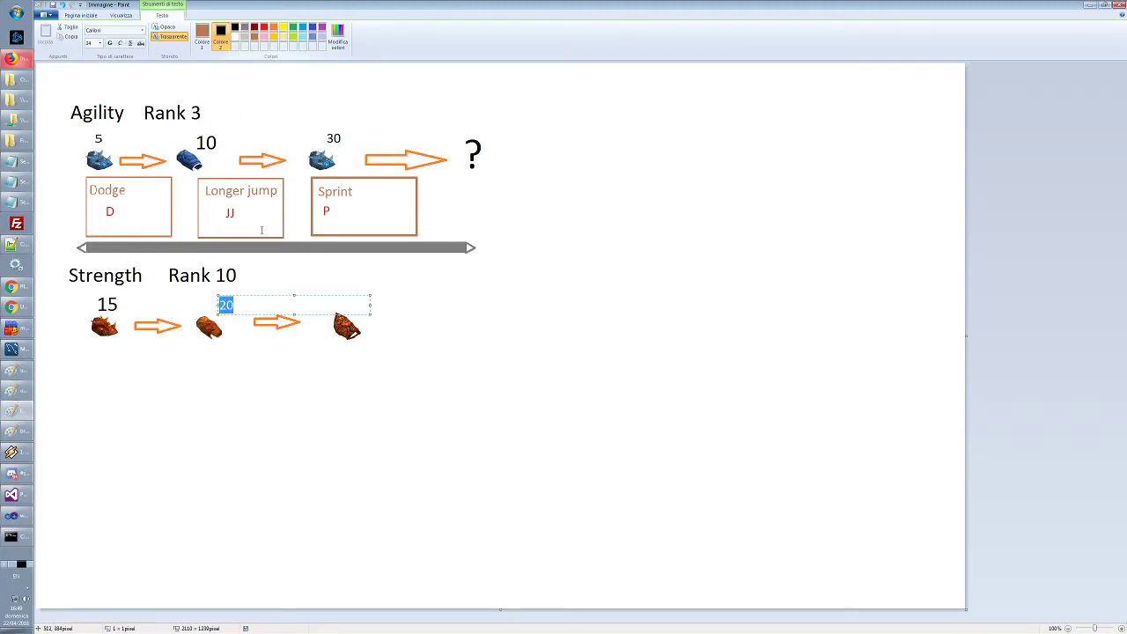
pyautogui.click(100, 42)
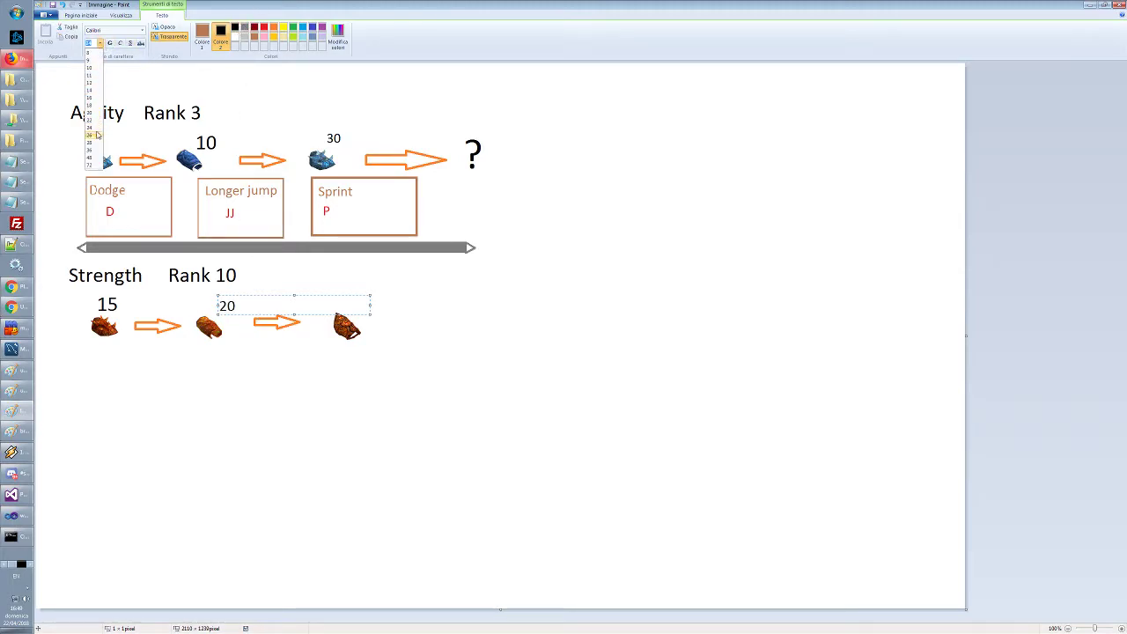
pyautogui.click(97, 137)
pyautogui.click(396, 362)
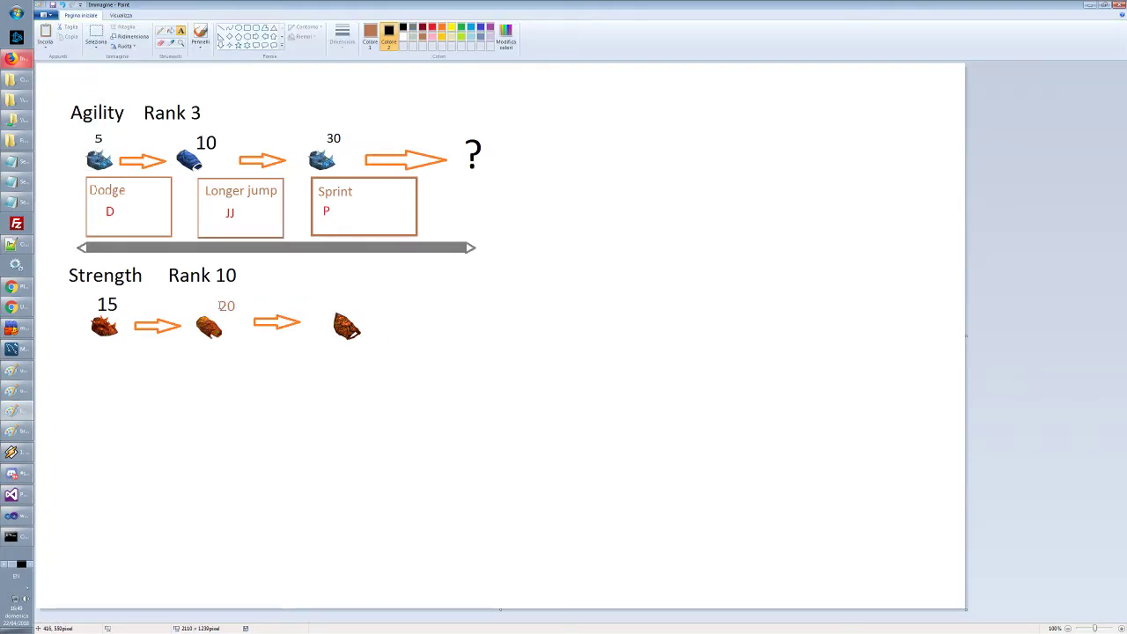
# Delete the 20 label and the leftover black square, restoring white and black colours
pyautogui.click(97, 36)
pyautogui.moveTo(215, 297); pyautogui.dragTo(242, 316)
pyautogui.press('Delete')
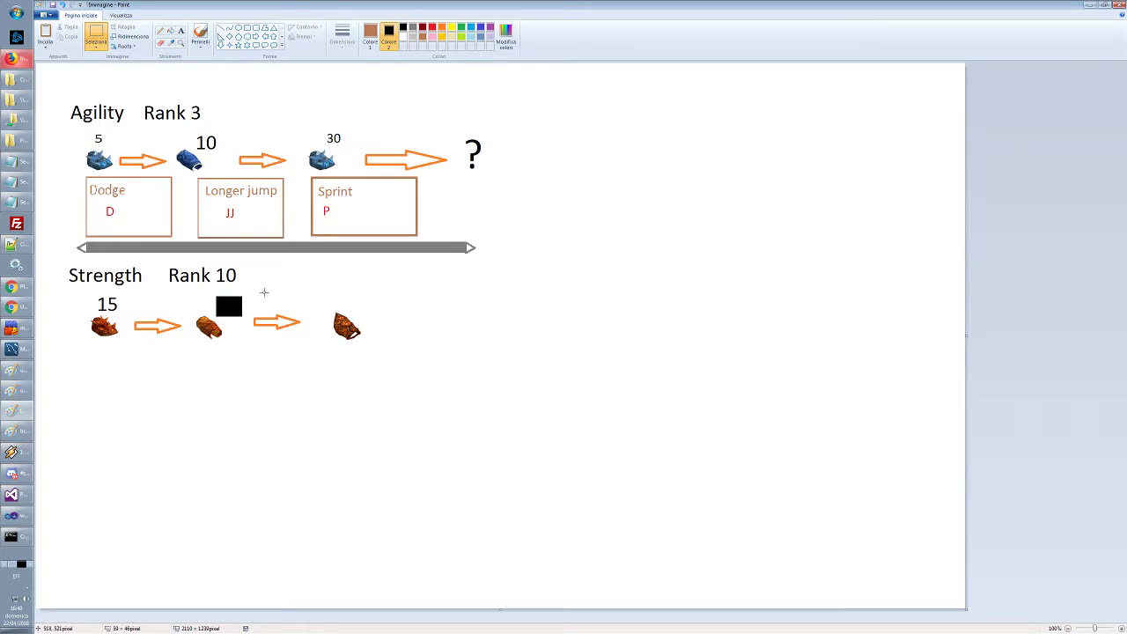
pyautogui.click(402, 39)
pyautogui.moveTo(212, 291); pyautogui.dragTo(246, 322)
pyautogui.press('Delete')
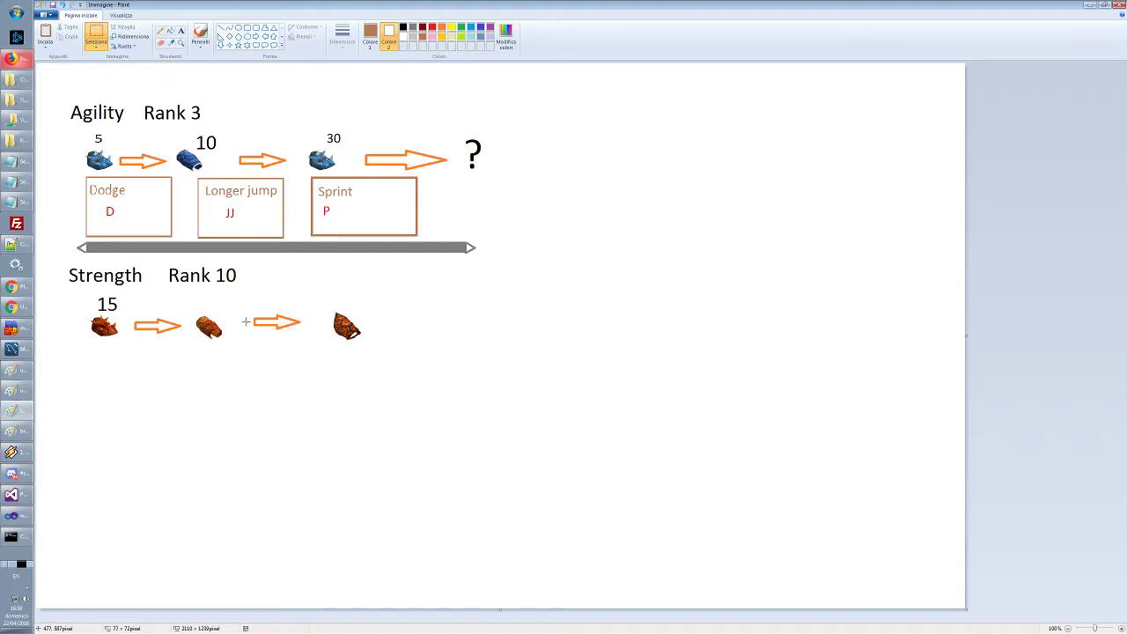
pyautogui.click(369, 33)
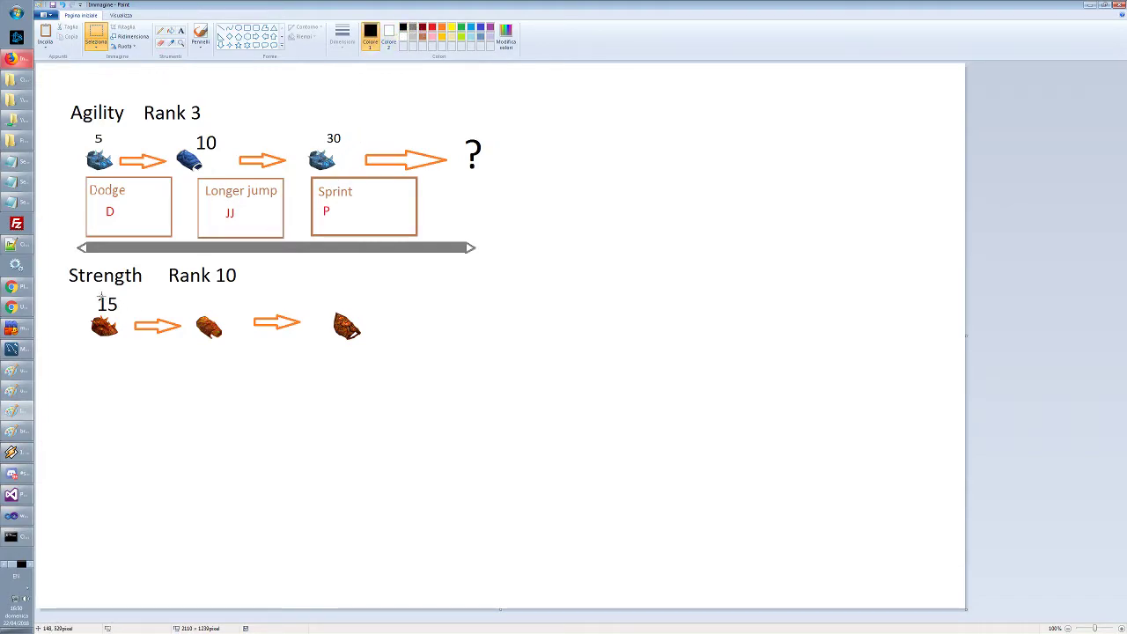
# Replace the old label above the first Strength icon with a new '15'
pyautogui.moveTo(94, 295); pyautogui.dragTo(126, 312)
pyautogui.press('Delete')
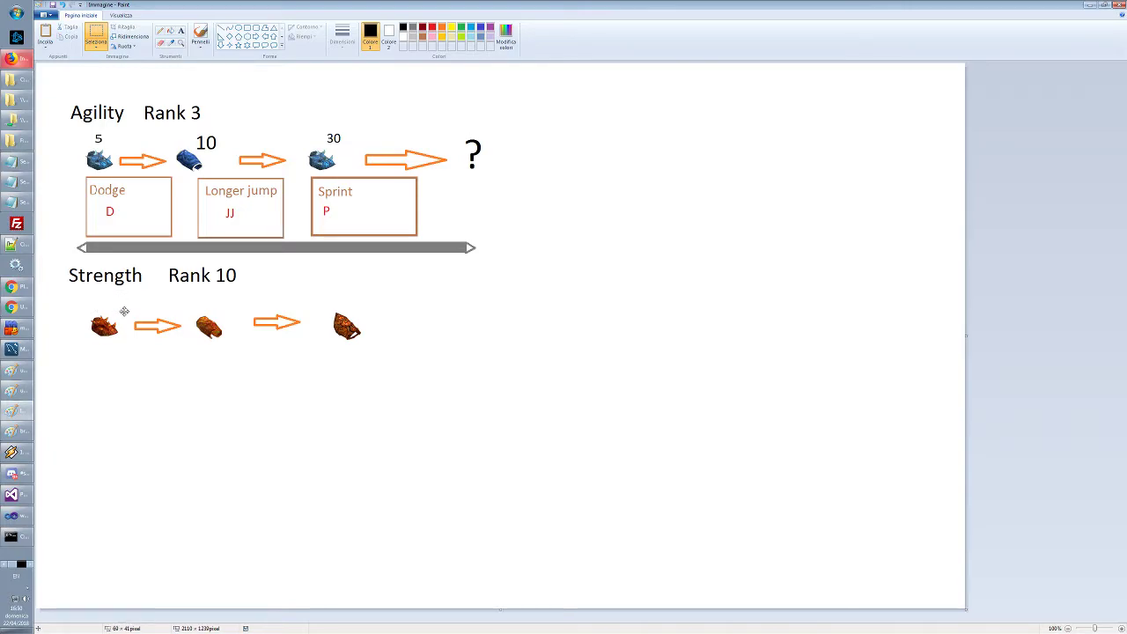
pyautogui.click(181, 31)
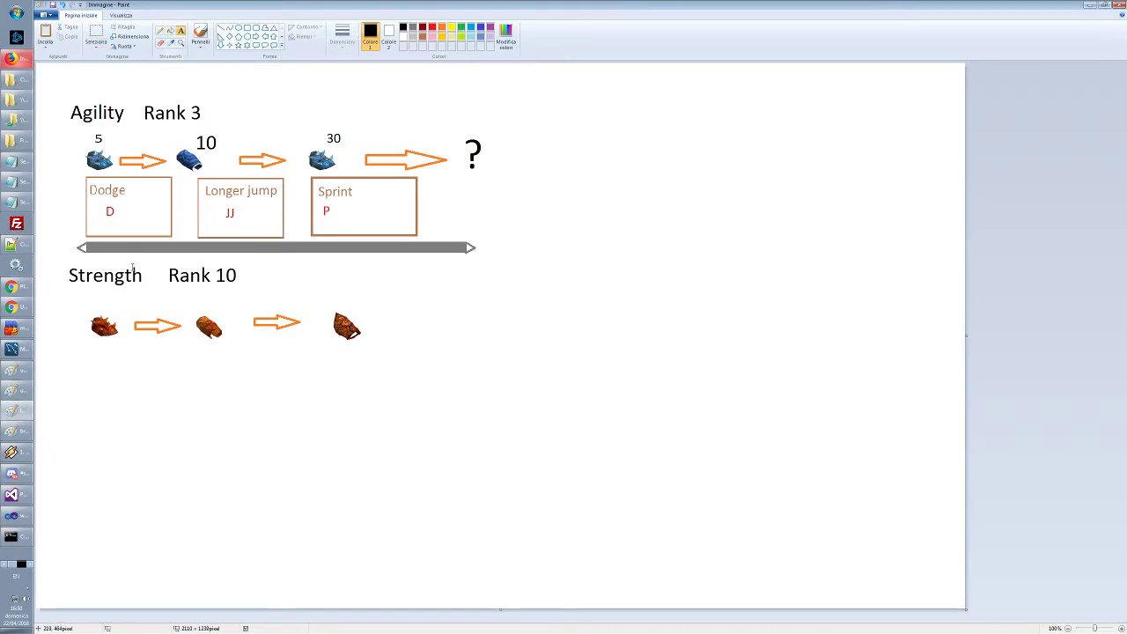
pyautogui.click(109, 306)
pyautogui.write('15')
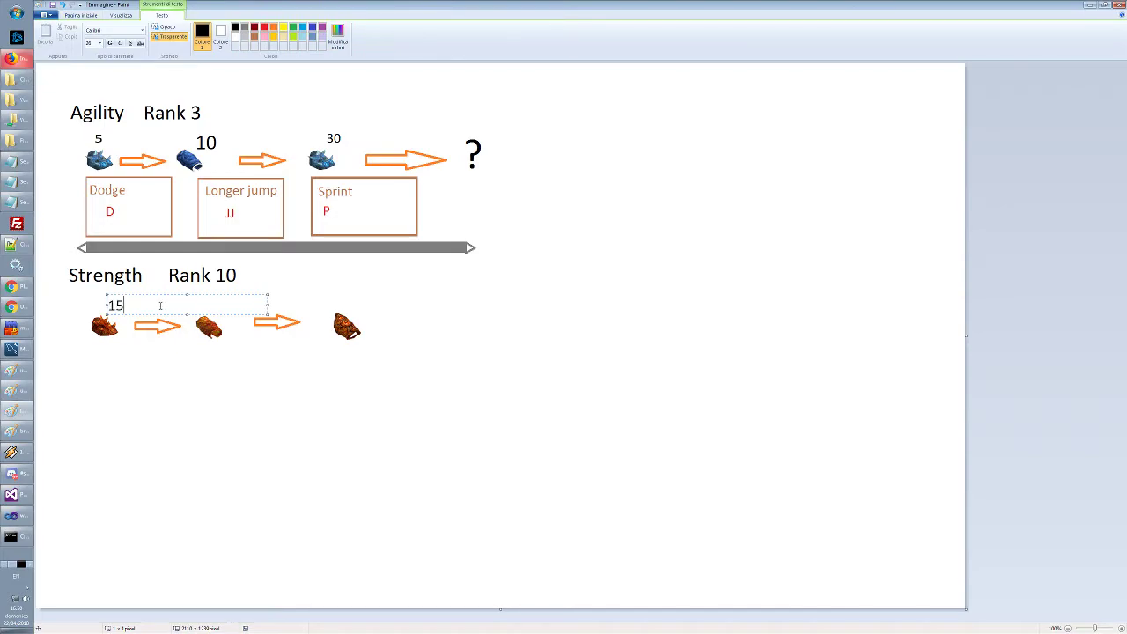
# Label the second and third Strength icons '25' and '40'
pyautogui.click(213, 306)
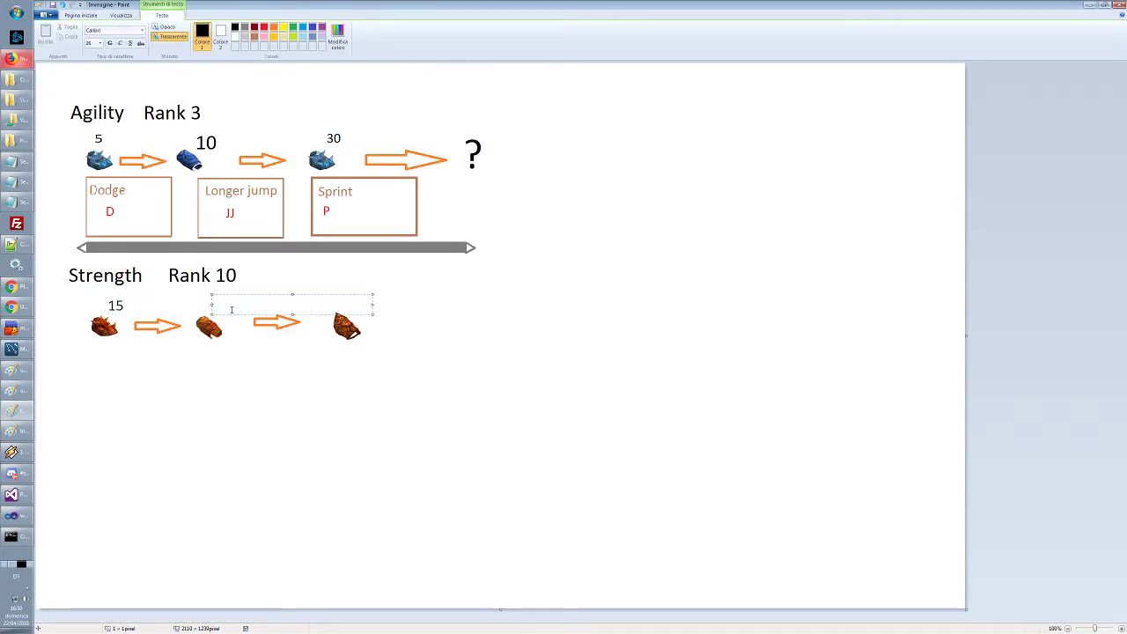
pyautogui.write('3')
pyautogui.press('BackSpace')
pyautogui.write('25')
pyautogui.click(379, 322)
pyautogui.click(353, 305)
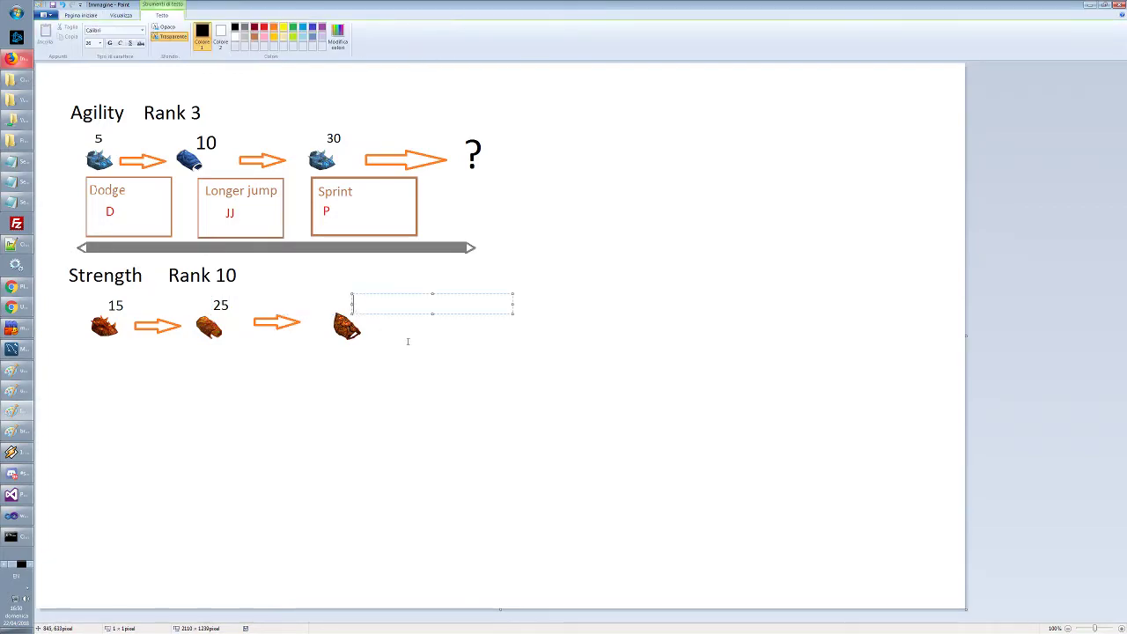
pyautogui.write('40')
pyautogui.click(467, 407)
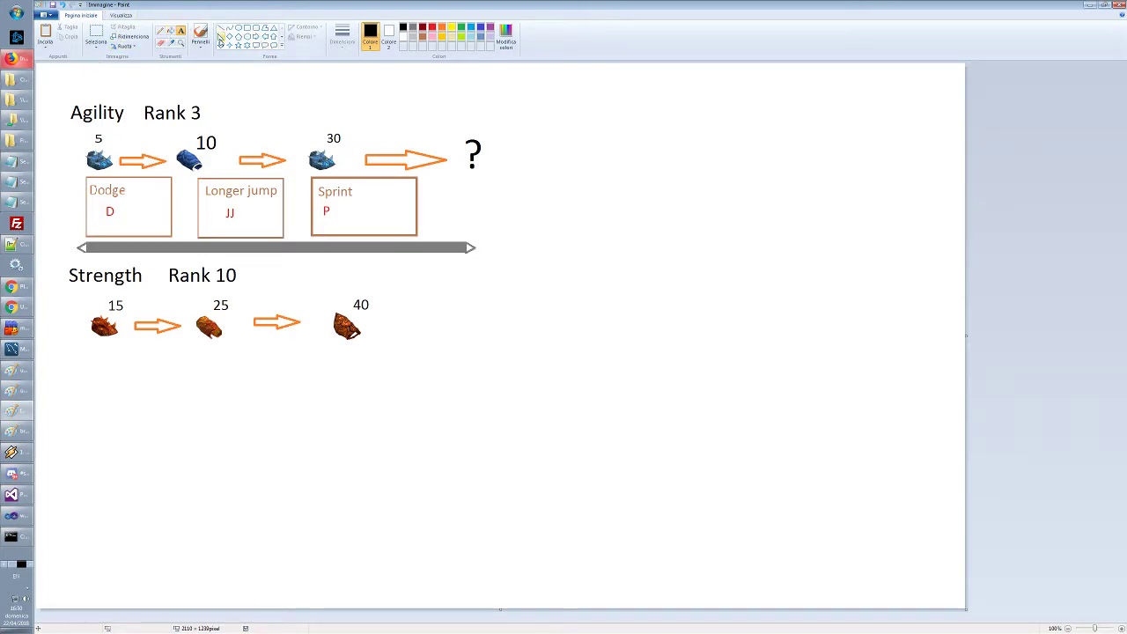
# Draw a tab box above Agility Rank 3 and label it 'Stats'
pyautogui.click(246, 27)
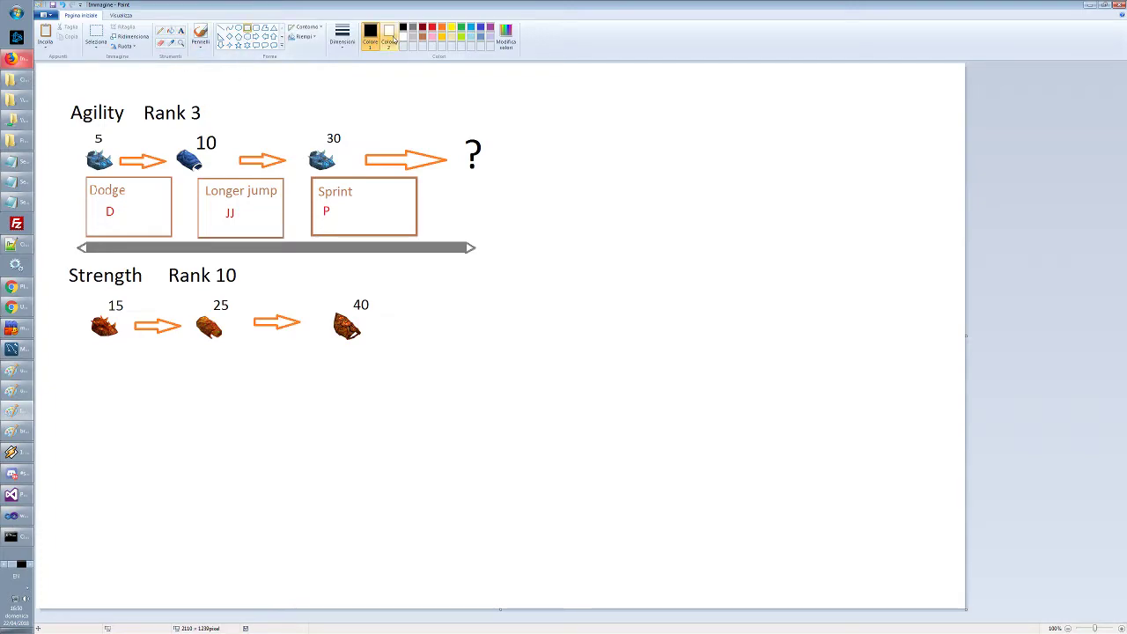
pyautogui.moveTo(57, 72); pyautogui.dragTo(167, 94)
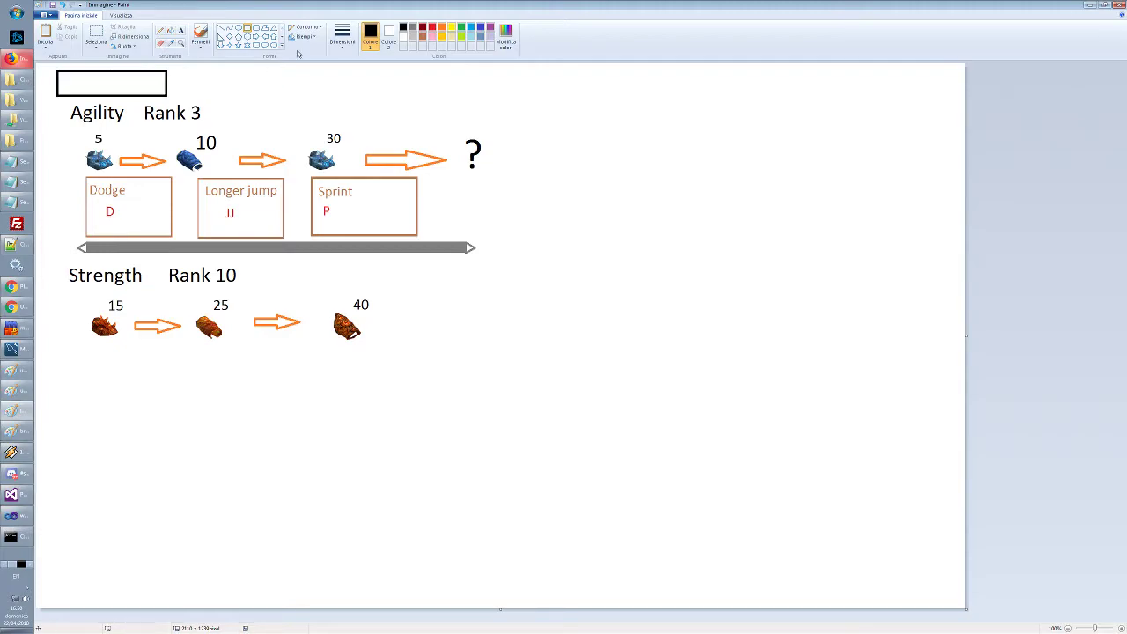
pyautogui.click(181, 31)
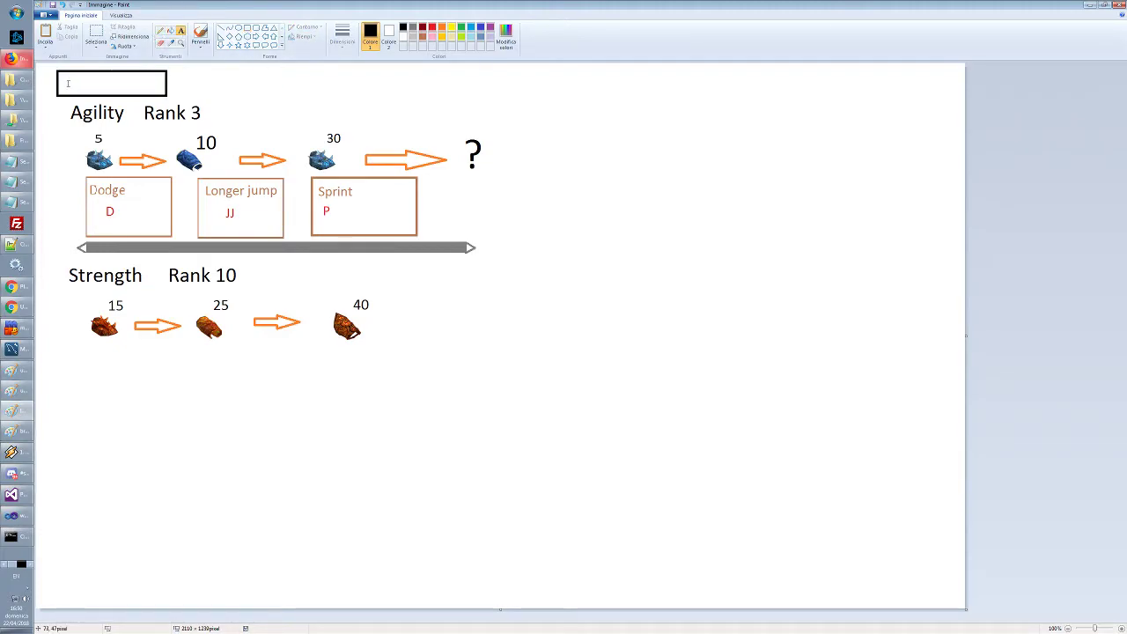
pyautogui.click(69, 81)
pyautogui.write('Stats')
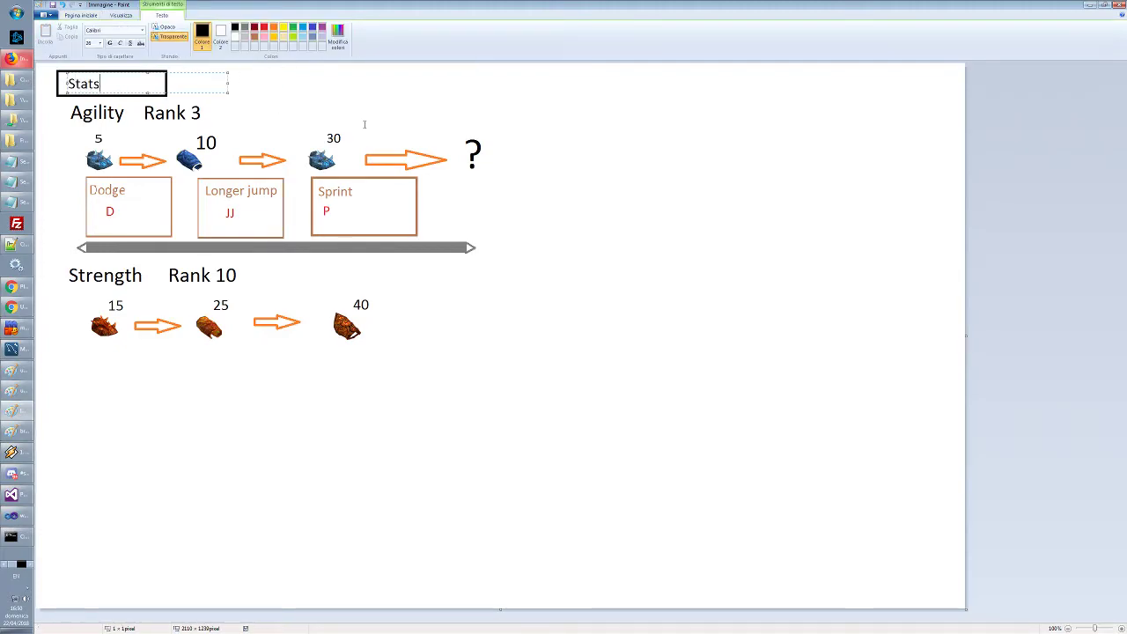
pyautogui.click(314, 113)
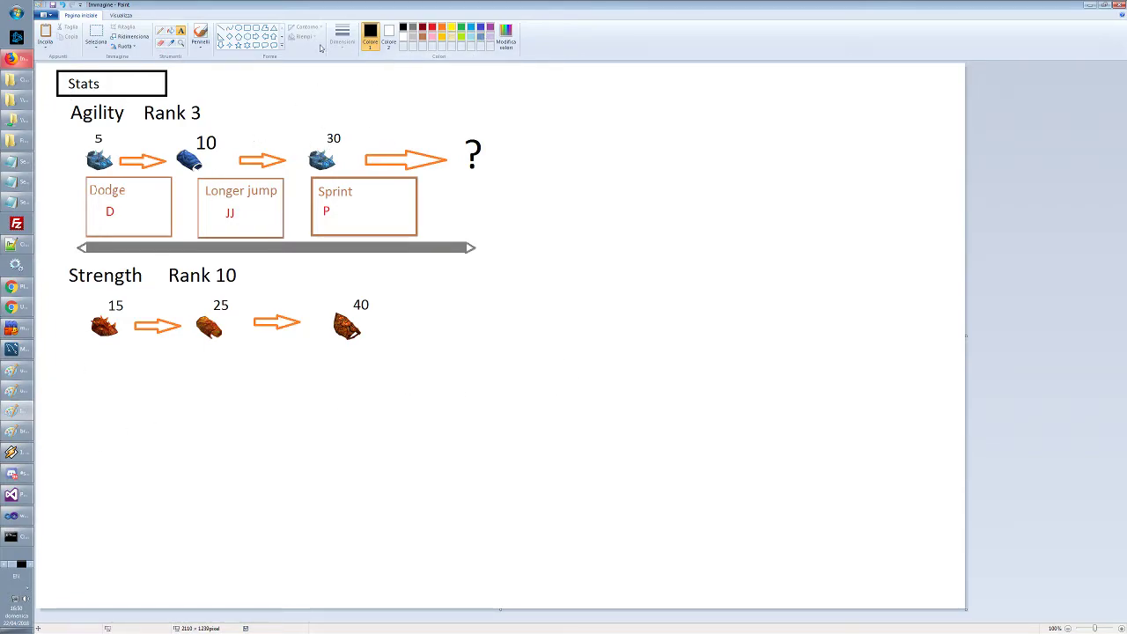
# Draw a second tab box beside Stats and label it 'Factions'
pyautogui.click(247, 28)
pyautogui.moveTo(167, 71)
pyautogui.mouseDown()
pyautogui.moveTo(324, 106)
pyautogui.moveTo(342, 97)
pyautogui.moveTo(301, 97)
pyautogui.mouseUp()
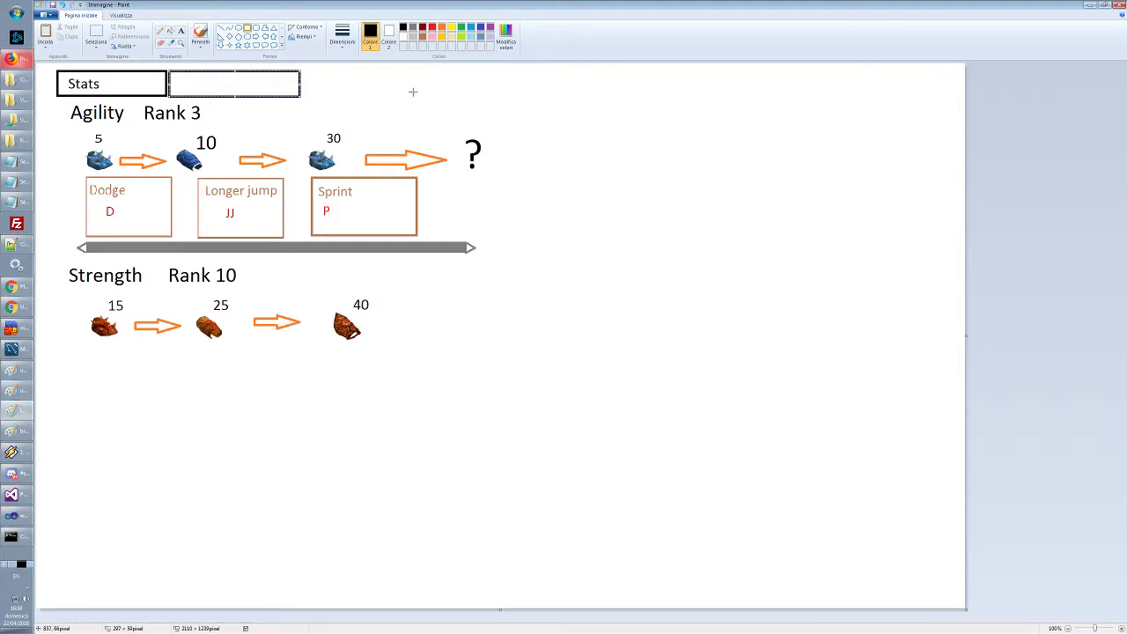
pyautogui.click(413, 91)
pyautogui.click(180, 30)
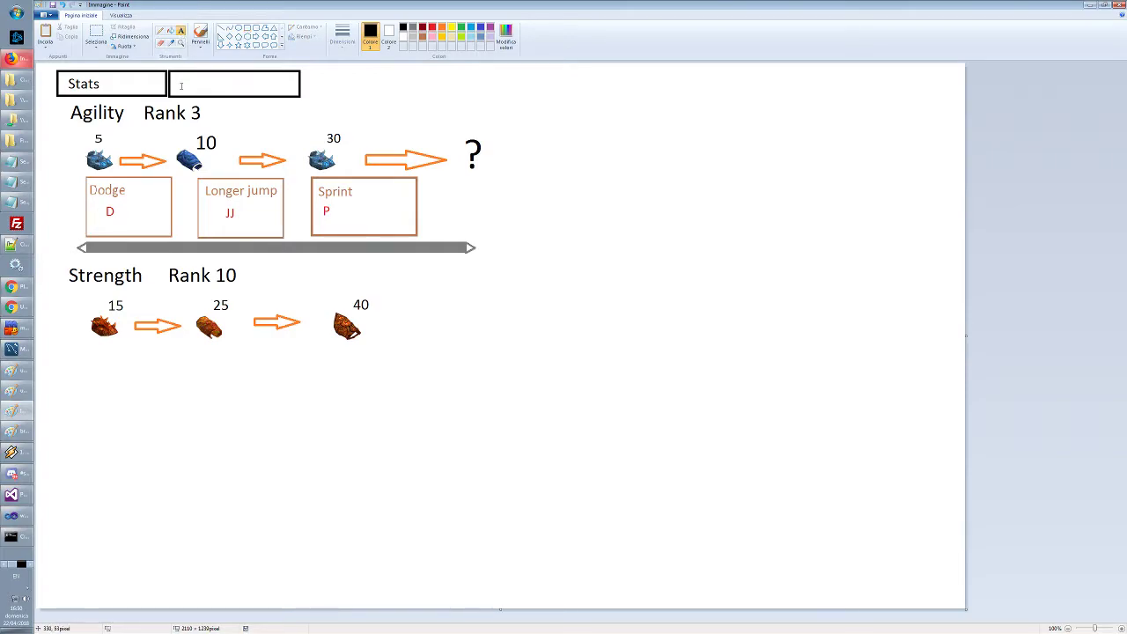
pyautogui.click(184, 83)
pyautogui.write('Factios')
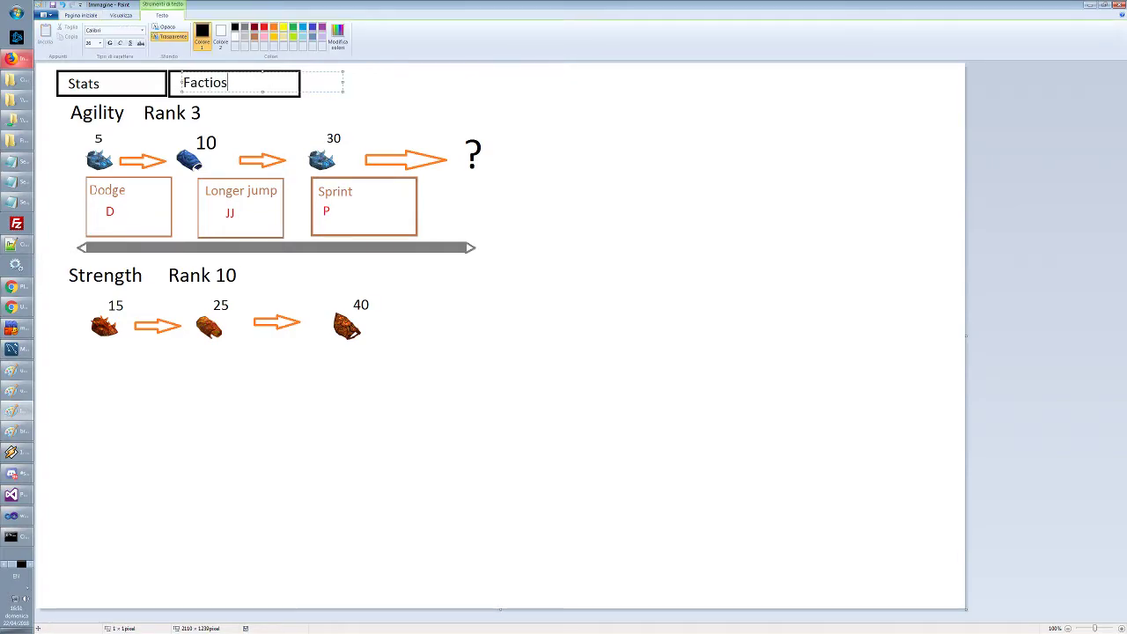
pyautogui.press('BackSpace')
pyautogui.write('ns')
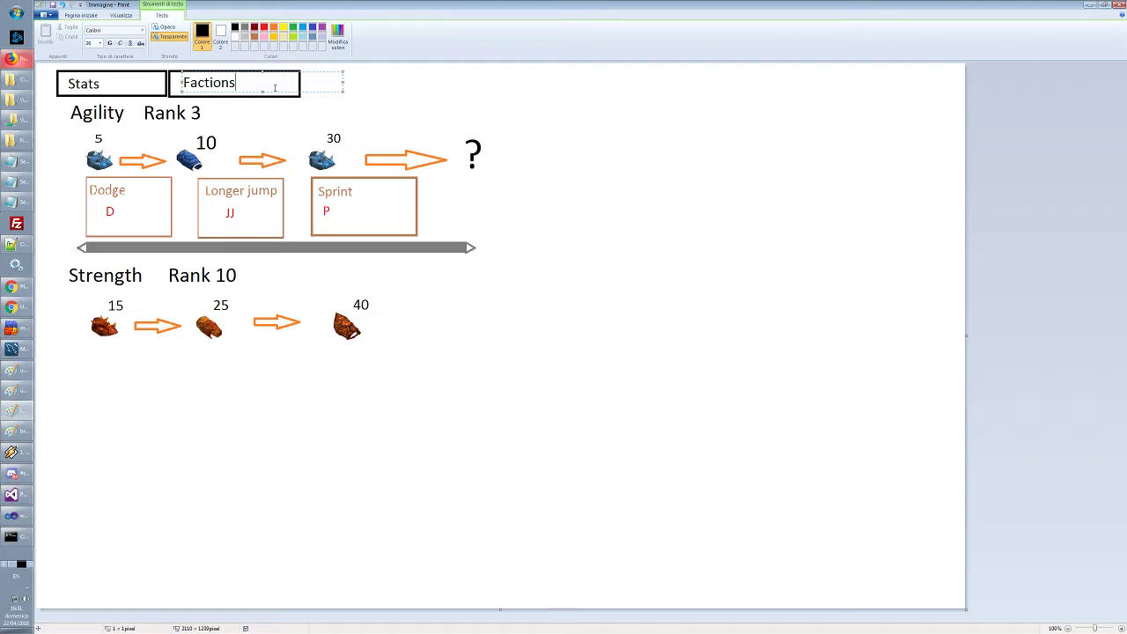
pyautogui.click(392, 156)
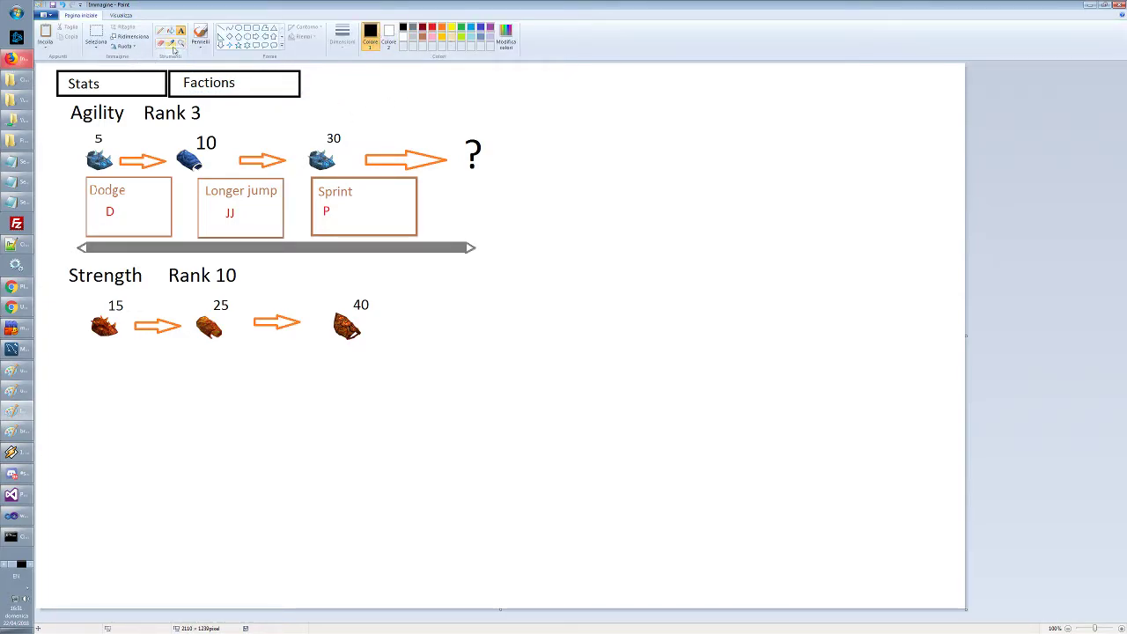
# Flood-fill the Stats tab orange, then set the drawing colour back to black
pyautogui.click(171, 30)
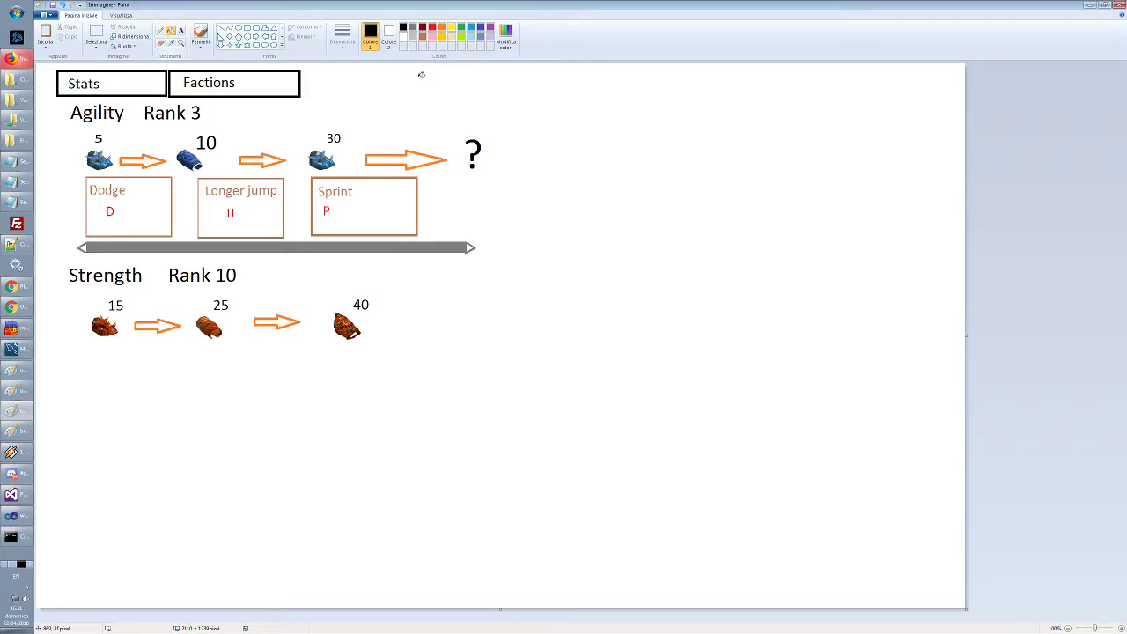
pyautogui.click(443, 29)
pyautogui.click(139, 81)
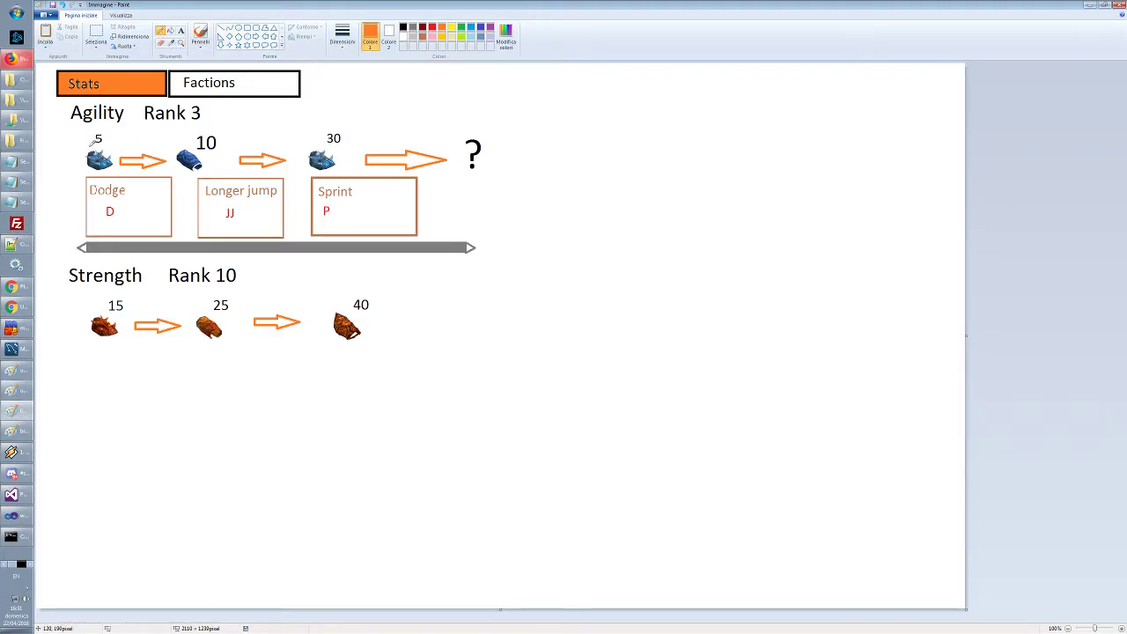
pyautogui.click(402, 29)
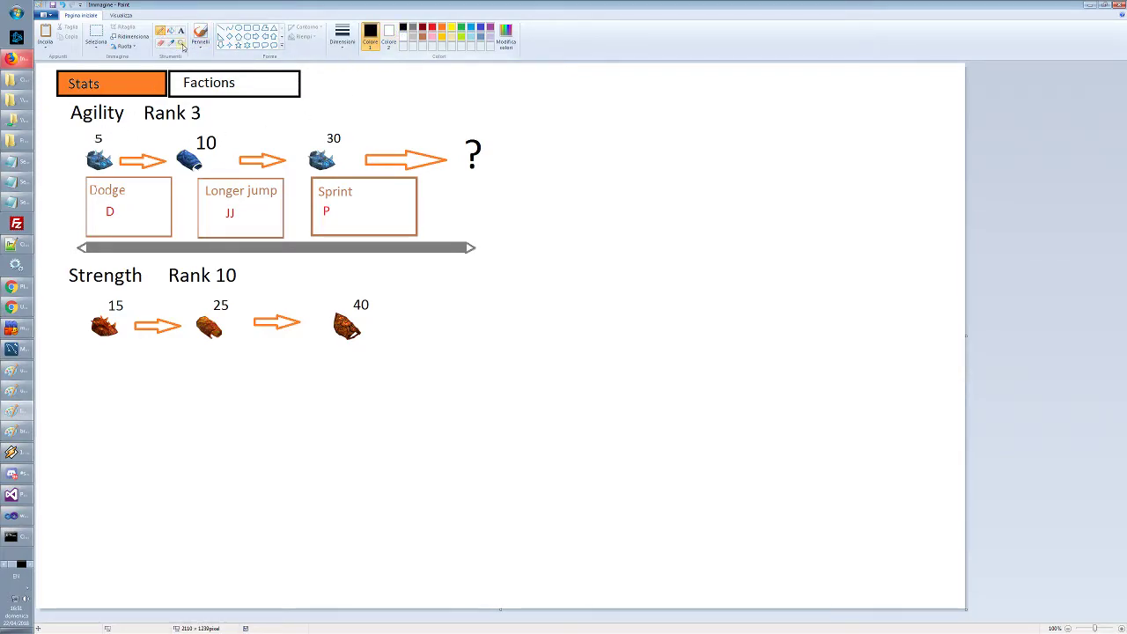
pyautogui.click(247, 28)
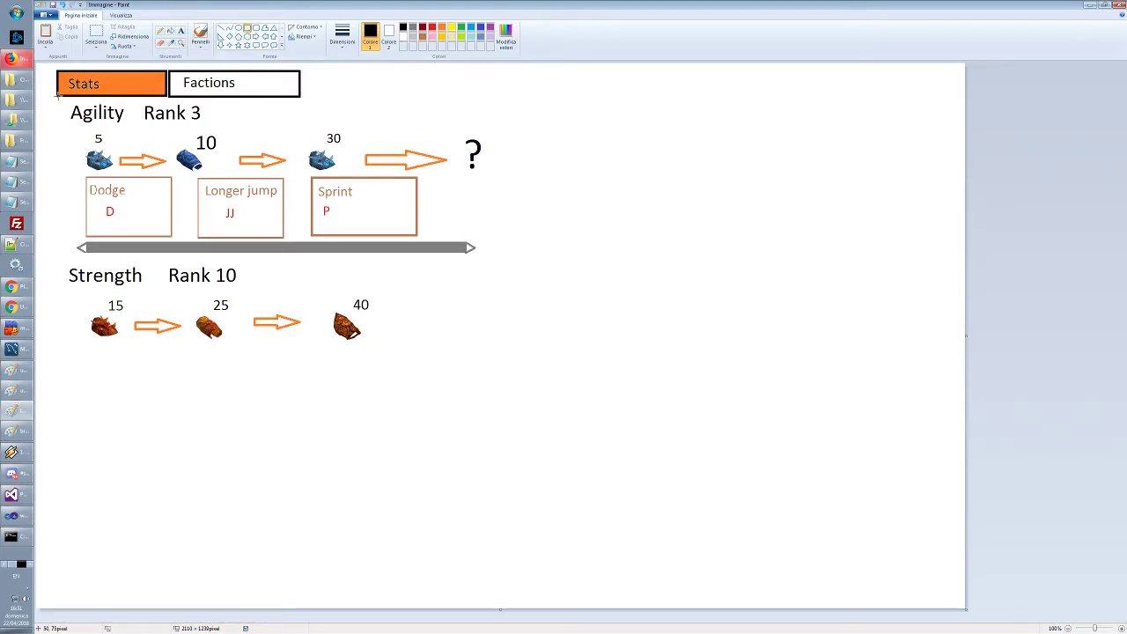
# Undo the white-filled frame and redraw it as an unfilled outline around the Stats content
pyautogui.moveTo(58, 95)
pyautogui.mouseDown()
pyautogui.moveTo(135, 221)
pyautogui.moveTo(658, 535)
pyautogui.moveTo(661, 524)
pyautogui.mouseUp()
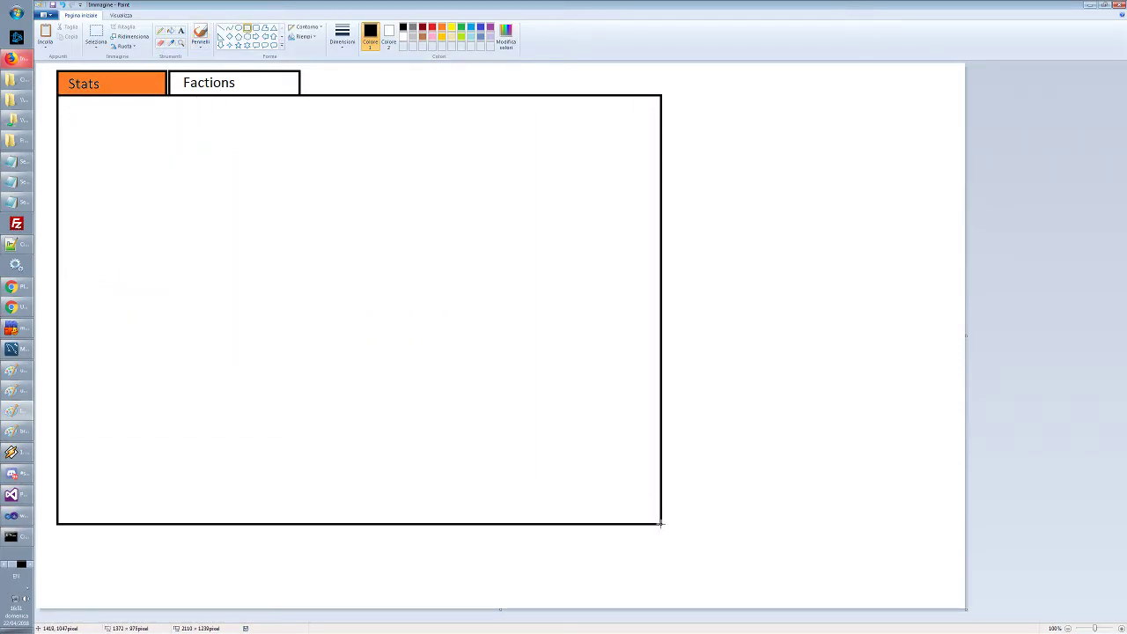
pyautogui.hotkey('ctrl', 'z')
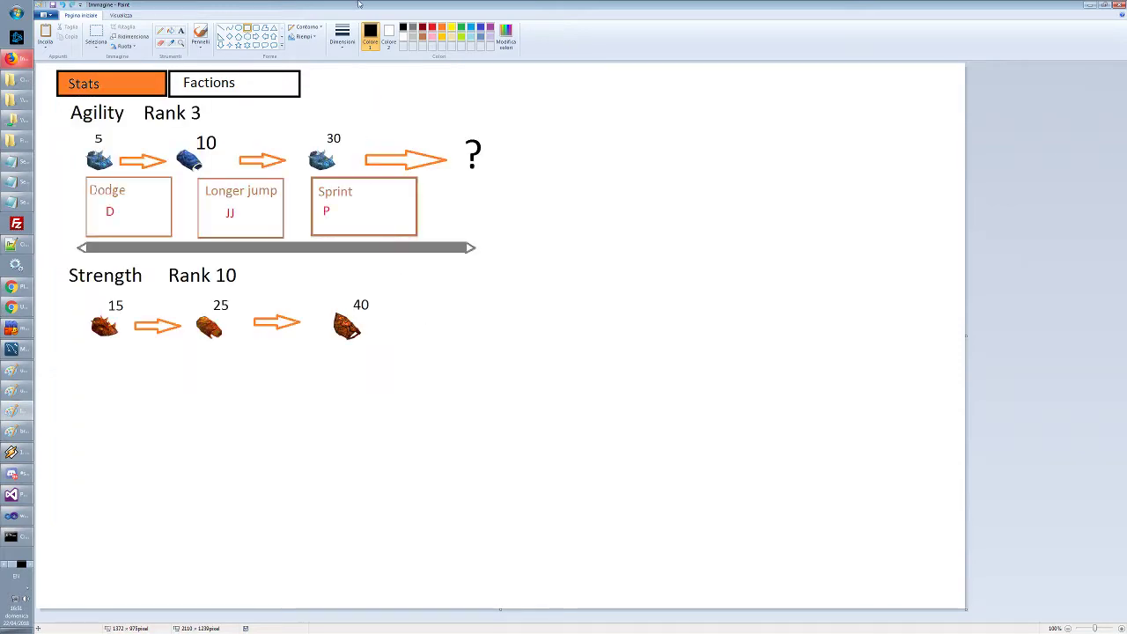
pyautogui.click(303, 36)
pyautogui.click(299, 49)
pyautogui.moveTo(56, 94); pyautogui.dragTo(878, 604)
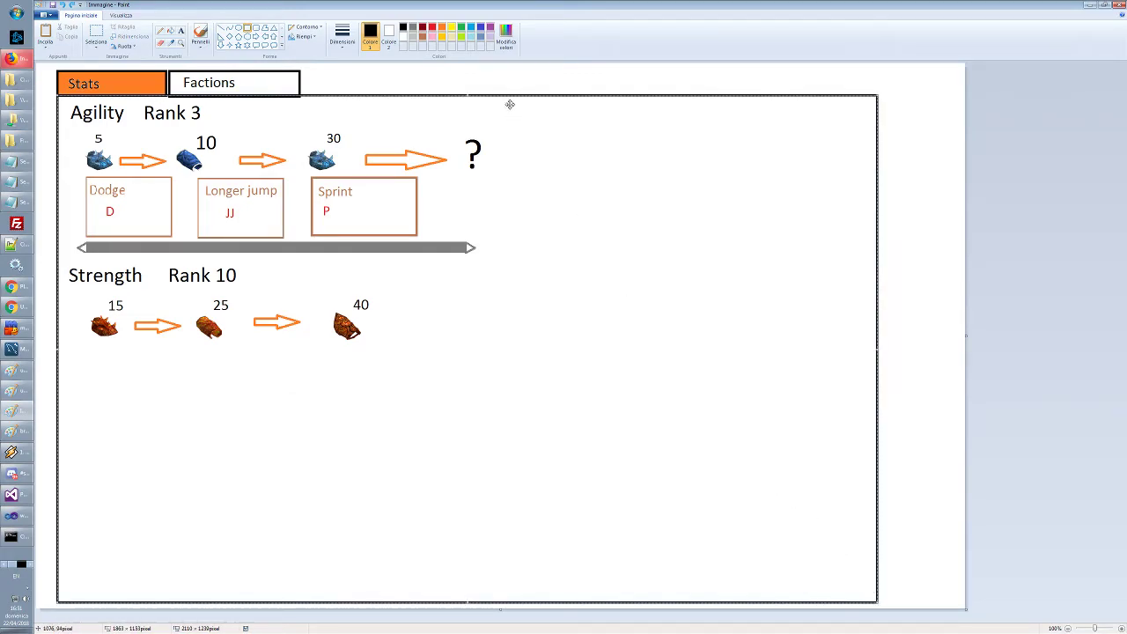
# Click on the canvas outside the frame rectangle to commit it
pyautogui.click(498, 71)
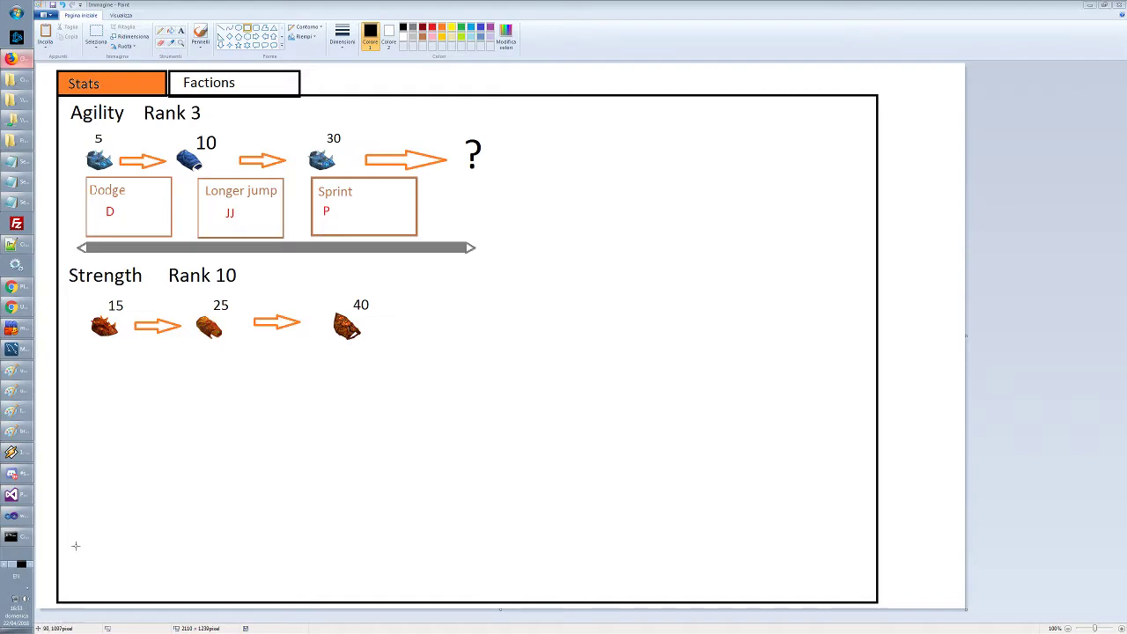
# Open PlaneShift's help window and browse to the Chat window topic under User Interface
pyautogui.click(12, 182)
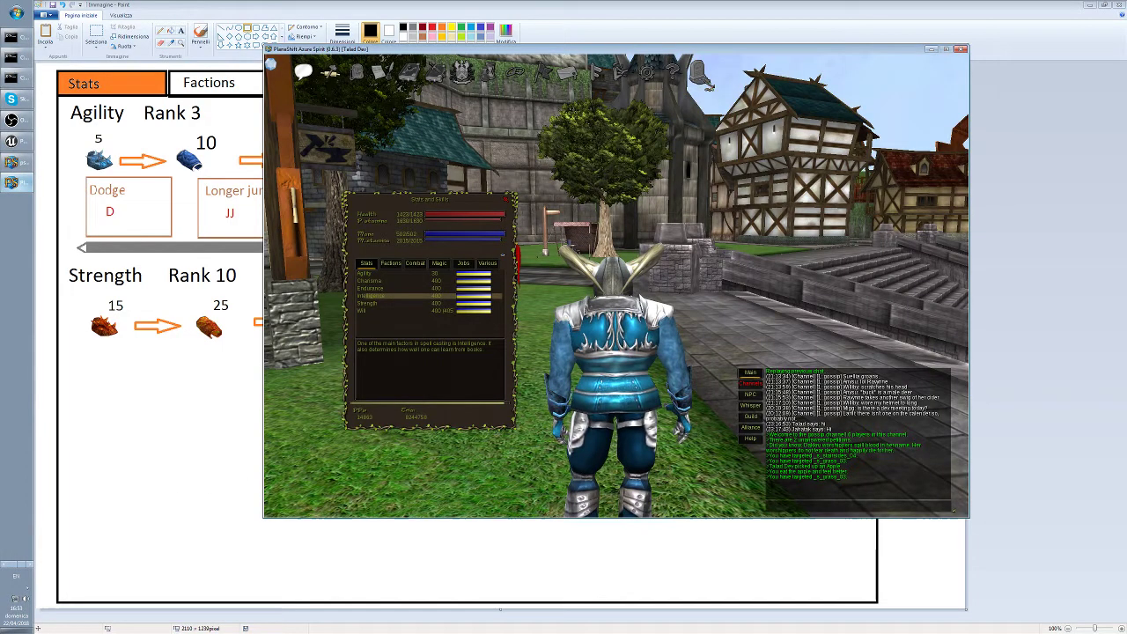
pyautogui.click(673, 71)
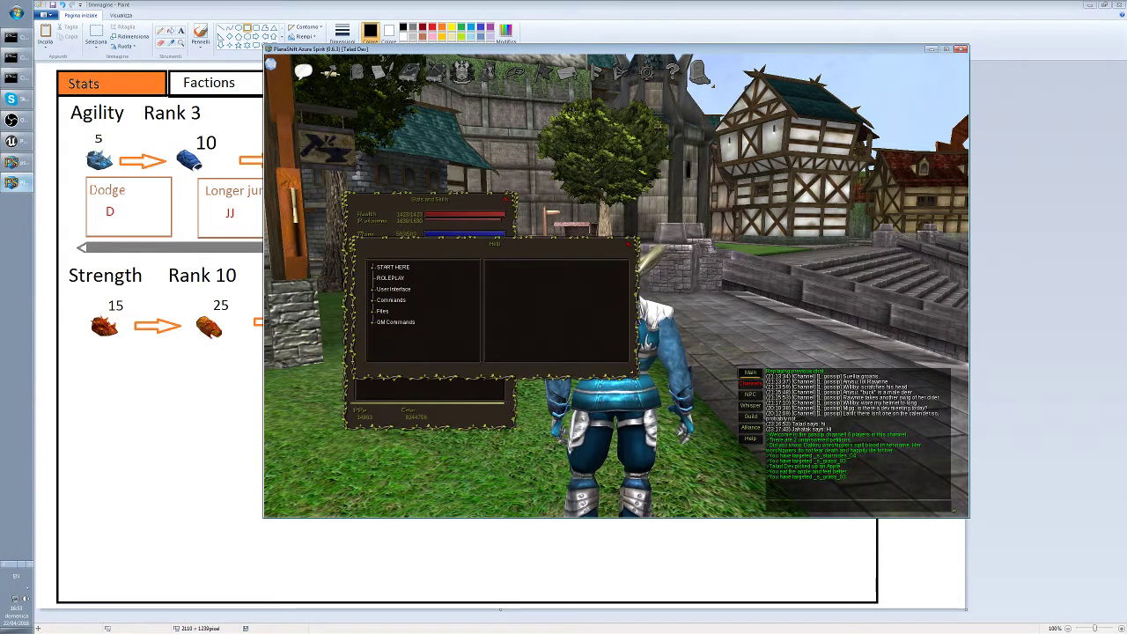
pyautogui.click(373, 290)
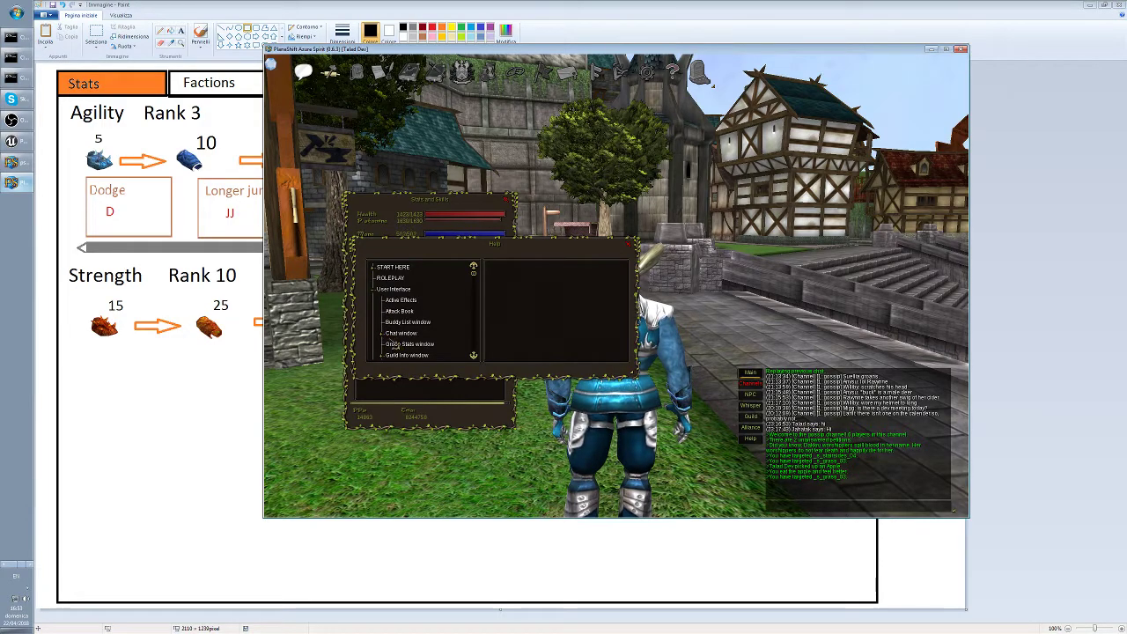
pyautogui.click(382, 335)
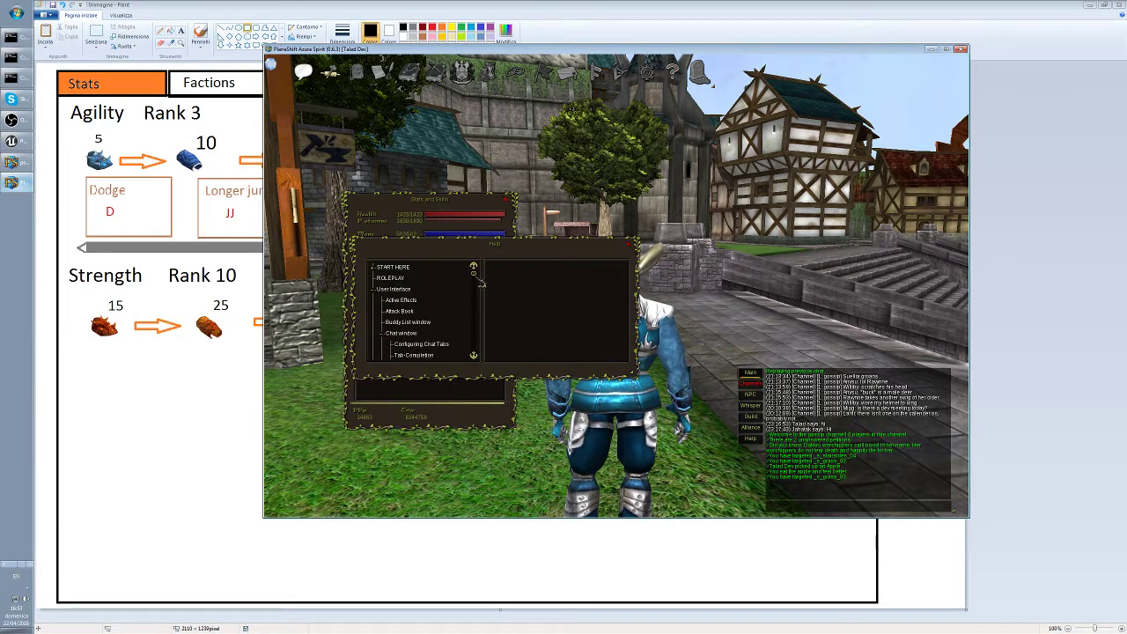
pyautogui.scroll(-1, 426, 335)
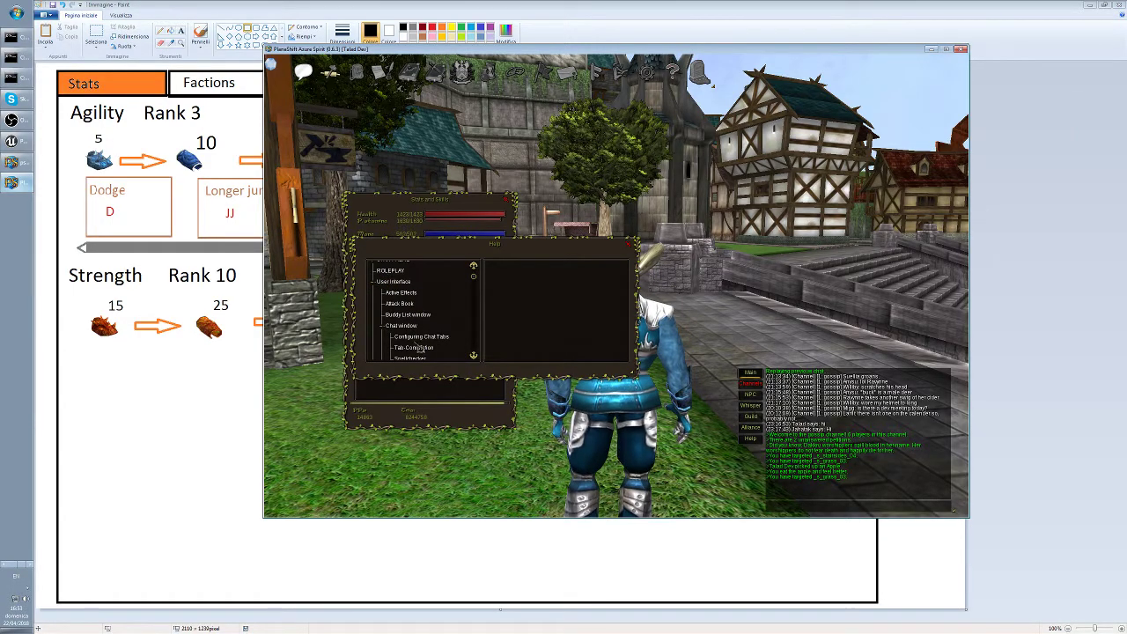
pyautogui.click(394, 281)
pyautogui.click(403, 326)
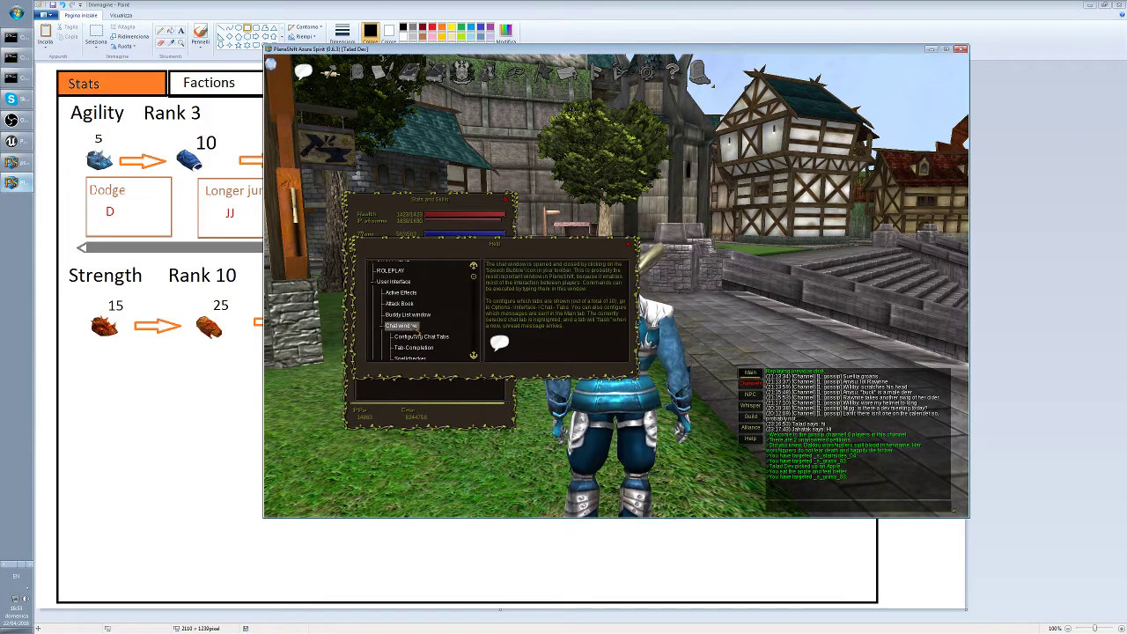
pyautogui.click(401, 326)
# Read the Attack Book help entry, then bring the Paint mockup back to the front
pyautogui.click(402, 293)
pyautogui.click(403, 303)
pyautogui.click(407, 326)
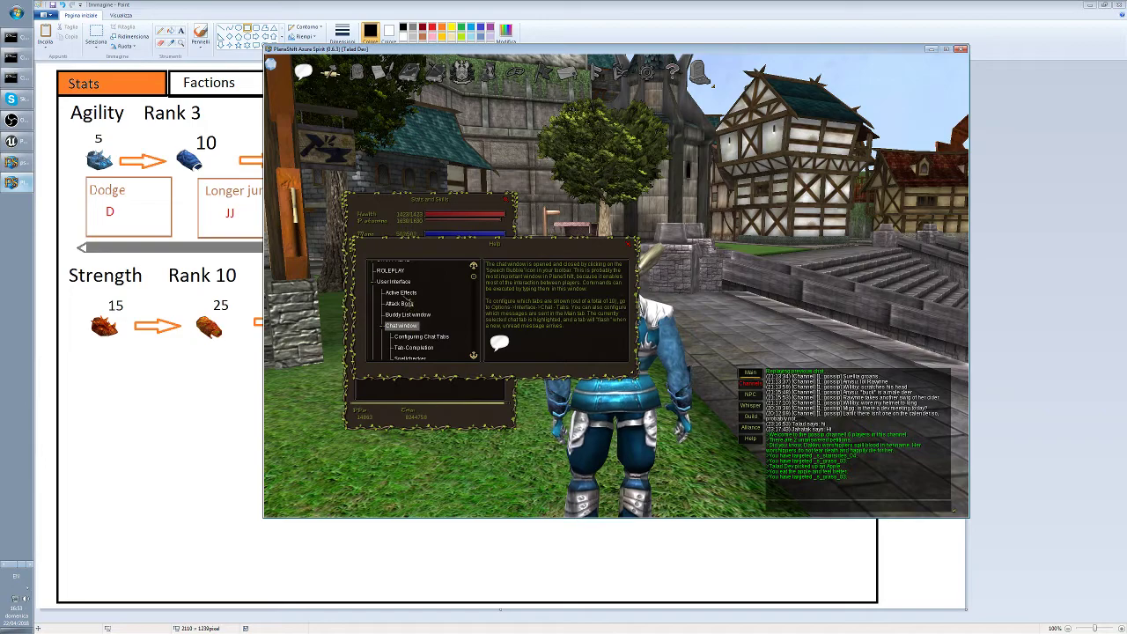
pyautogui.click(408, 302)
pyautogui.click(402, 326)
pyautogui.click(408, 302)
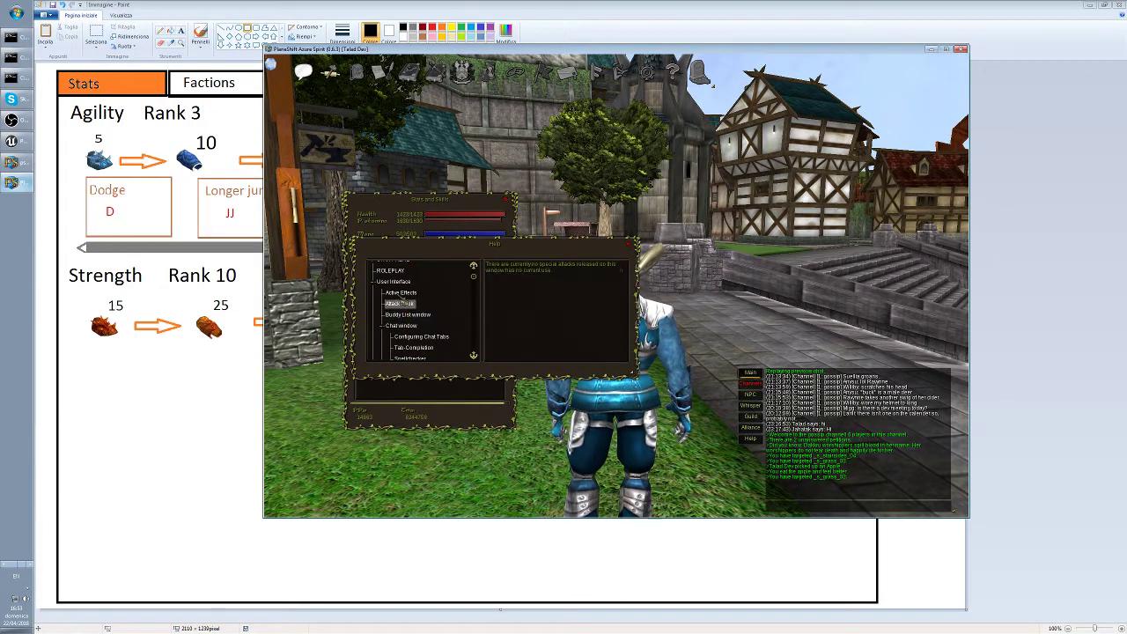
pyautogui.click(402, 293)
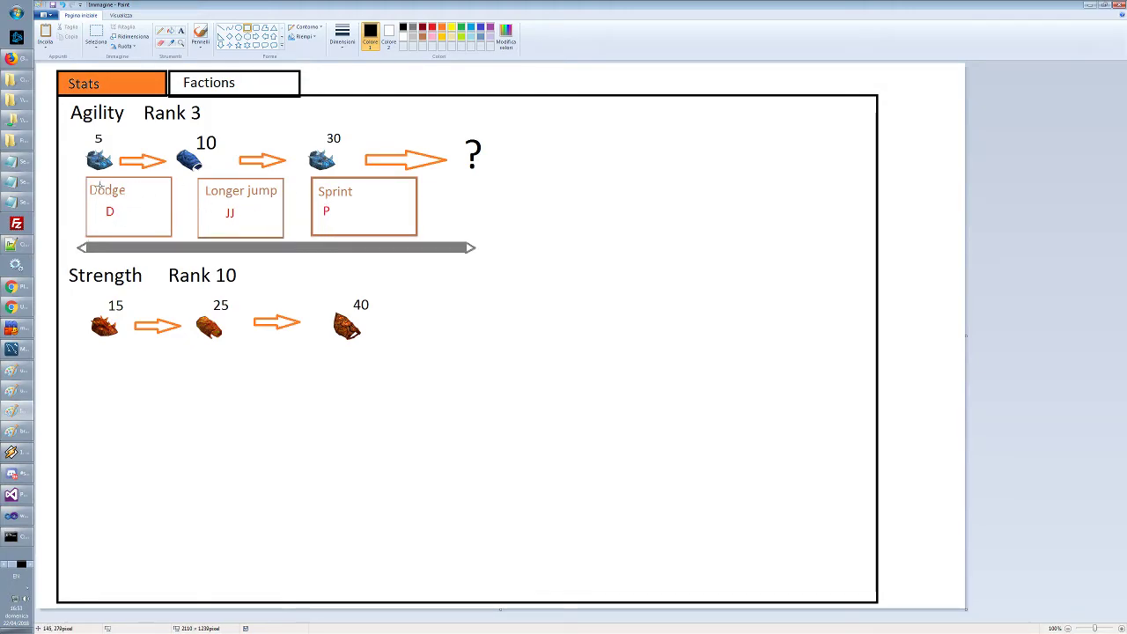
# Discard the stray Dodge rectangle and move the Dodge, Longer jump and Sprint boxes to the sheet bottom
pyautogui.moveTo(79, 173); pyautogui.dragTo(183, 240)
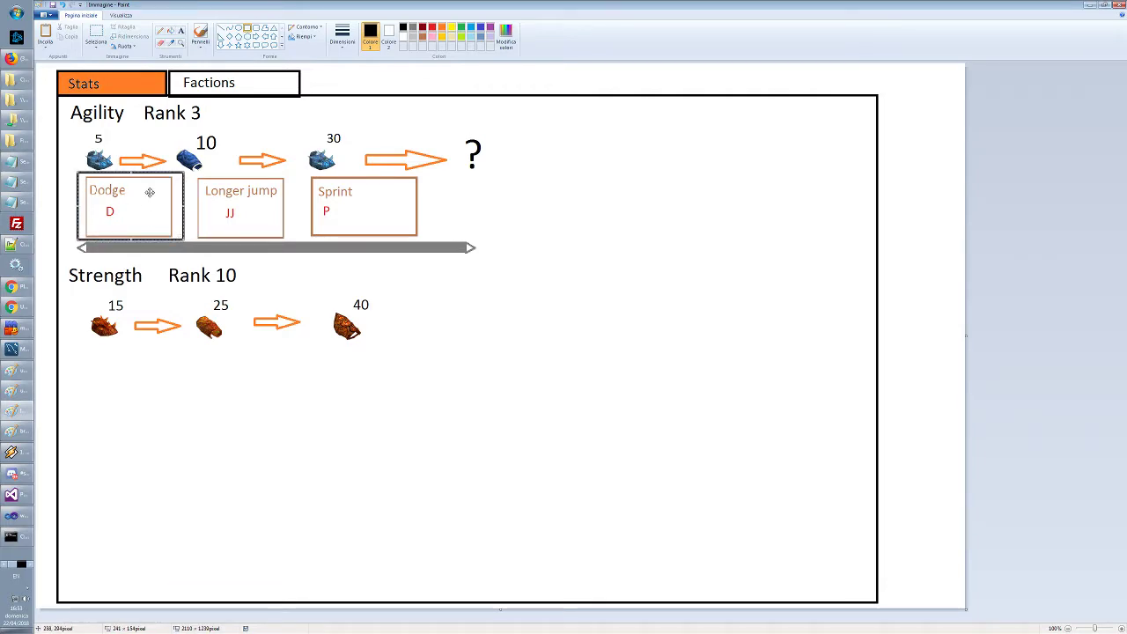
pyautogui.press('Escape')
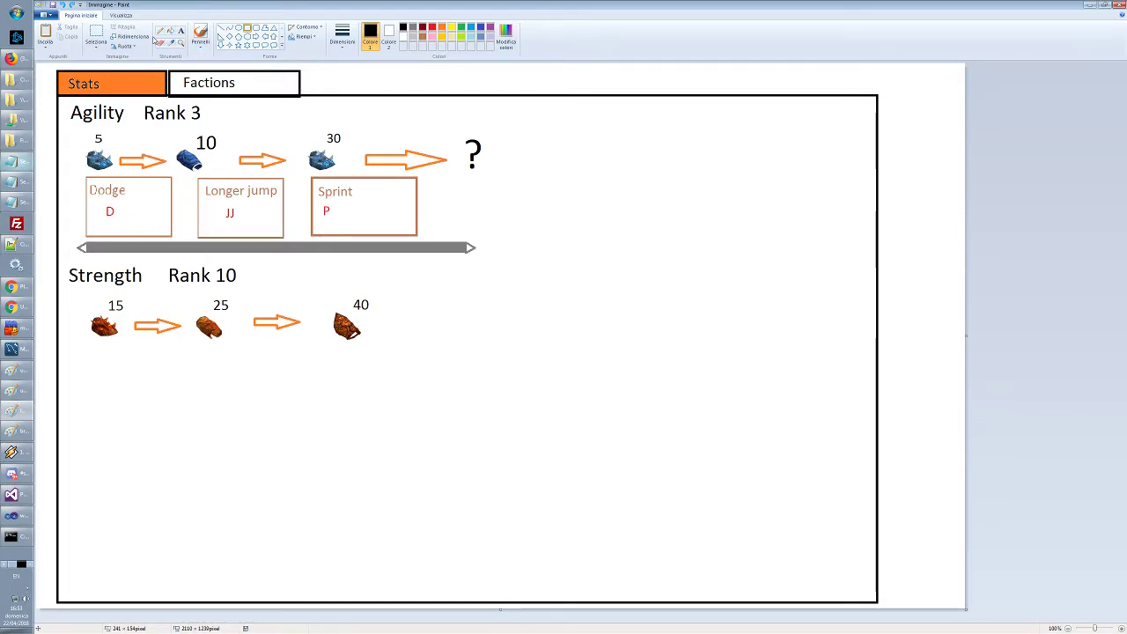
pyautogui.click(96, 35)
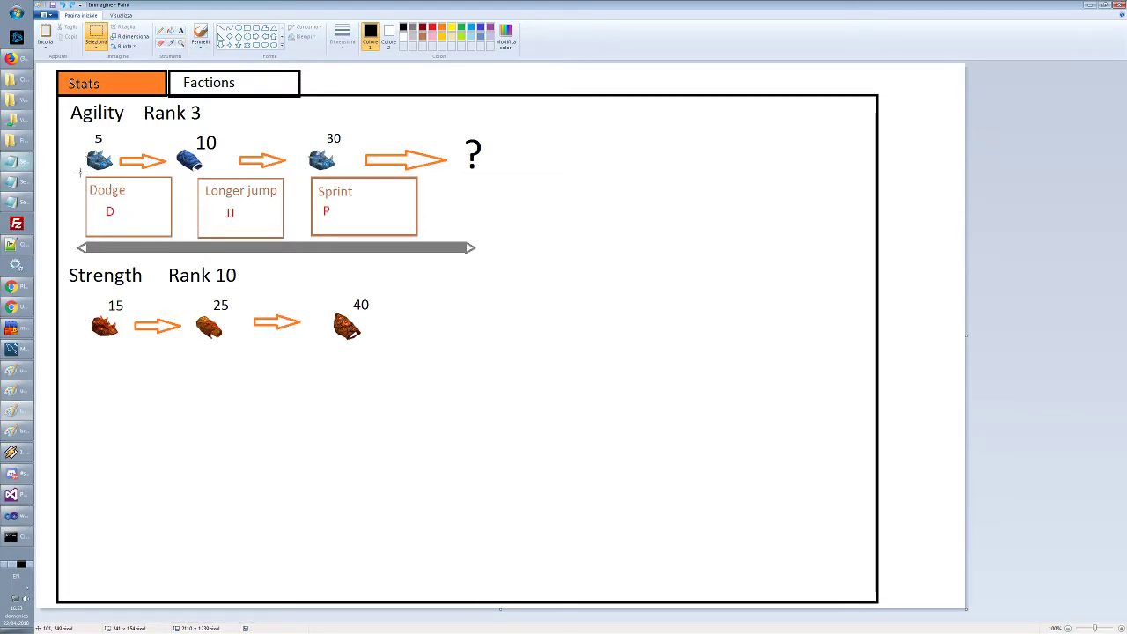
pyautogui.moveTo(80, 174)
pyautogui.mouseDown()
pyautogui.moveTo(274, 239)
pyautogui.moveTo(435, 239)
pyautogui.mouseUp()
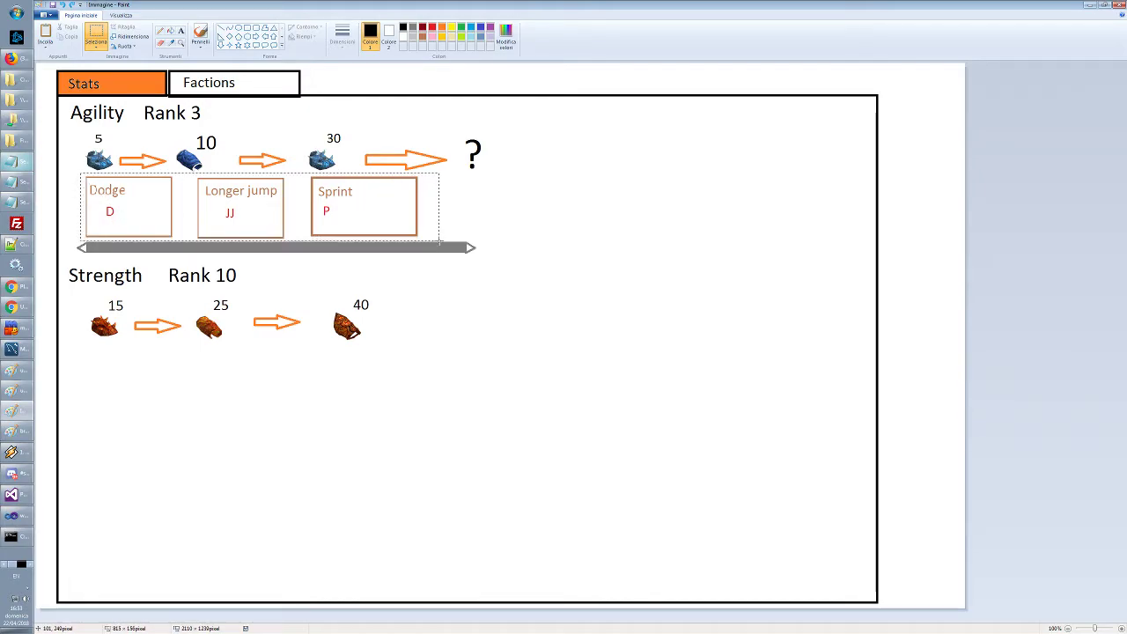
pyautogui.moveTo(125, 196)
pyautogui.mouseDown()
pyautogui.moveTo(800, 297)
pyautogui.moveTo(556, 538)
pyautogui.moveTo(525, 540)
pyautogui.mouseUp()
pyautogui.click(457, 353)
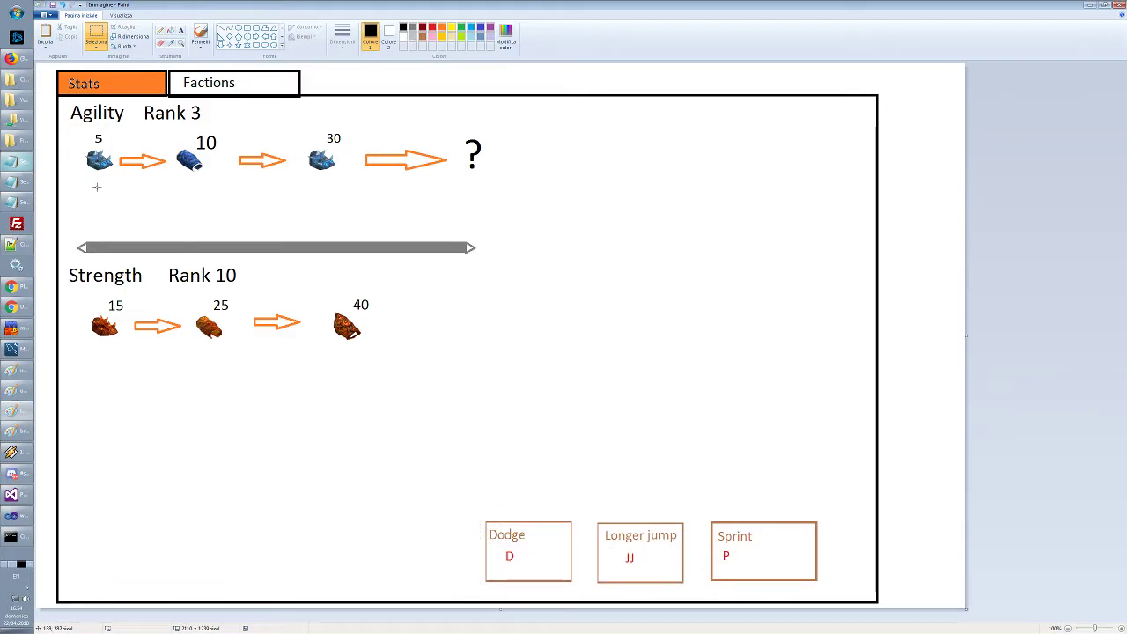
# Raise the grey divider bar and Strength row up beneath the Agility row
pyautogui.moveTo(67, 215); pyautogui.dragTo(548, 348)
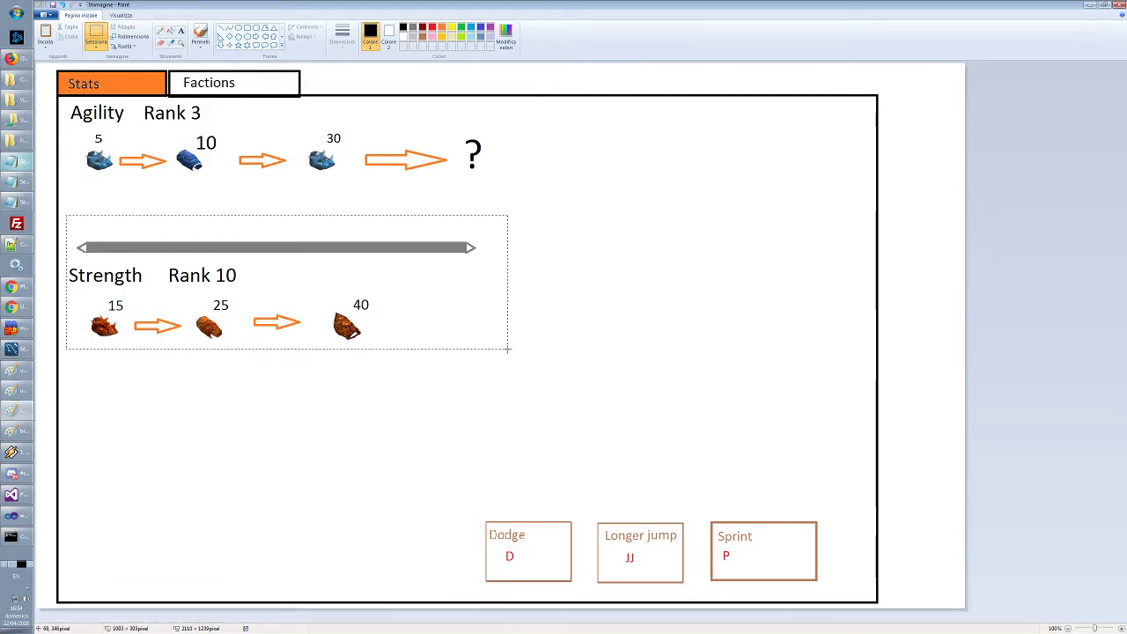
pyautogui.moveTo(295, 273); pyautogui.dragTo(294, 243)
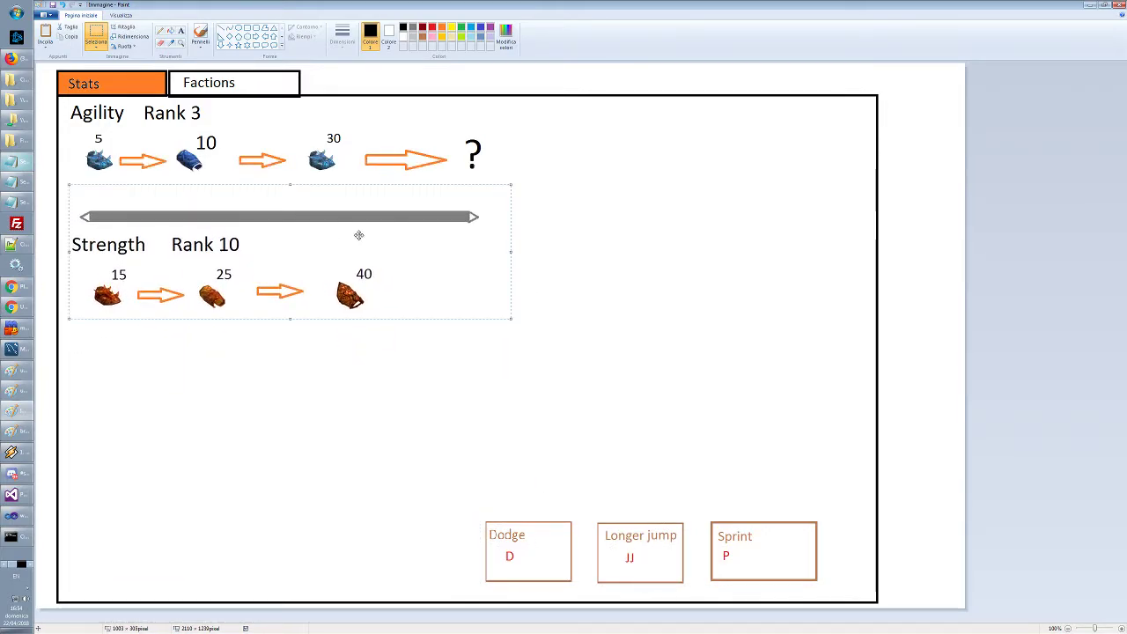
pyautogui.press('Escape')
pyautogui.moveTo(67, 209); pyautogui.dragTo(493, 320)
pyautogui.moveTo(358, 269); pyautogui.dragTo(361, 246)
pyautogui.click(430, 396)
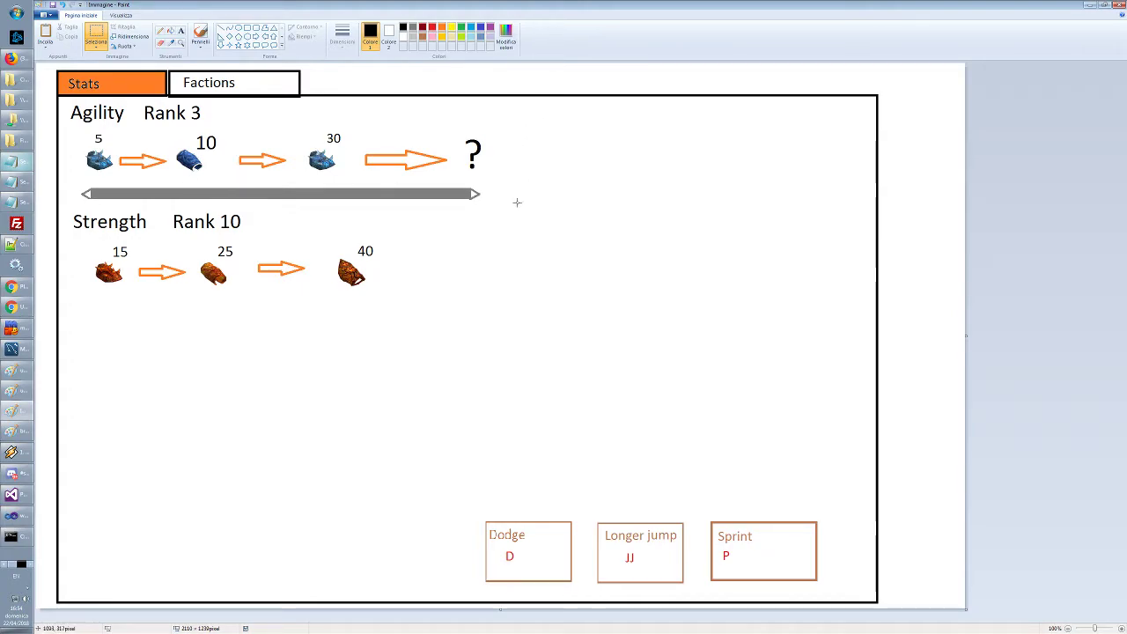
# Draw an outlined box to the right of the question mark
pyautogui.click(248, 29)
pyautogui.moveTo(499, 145); pyautogui.dragTo(832, 300)
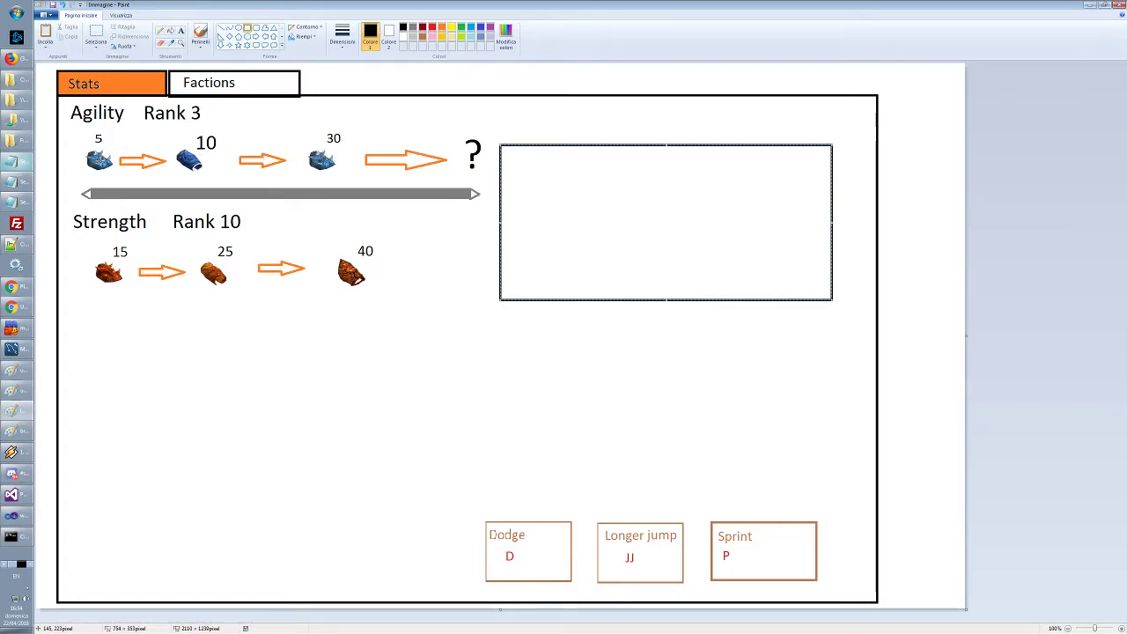
pyautogui.click(172, 187)
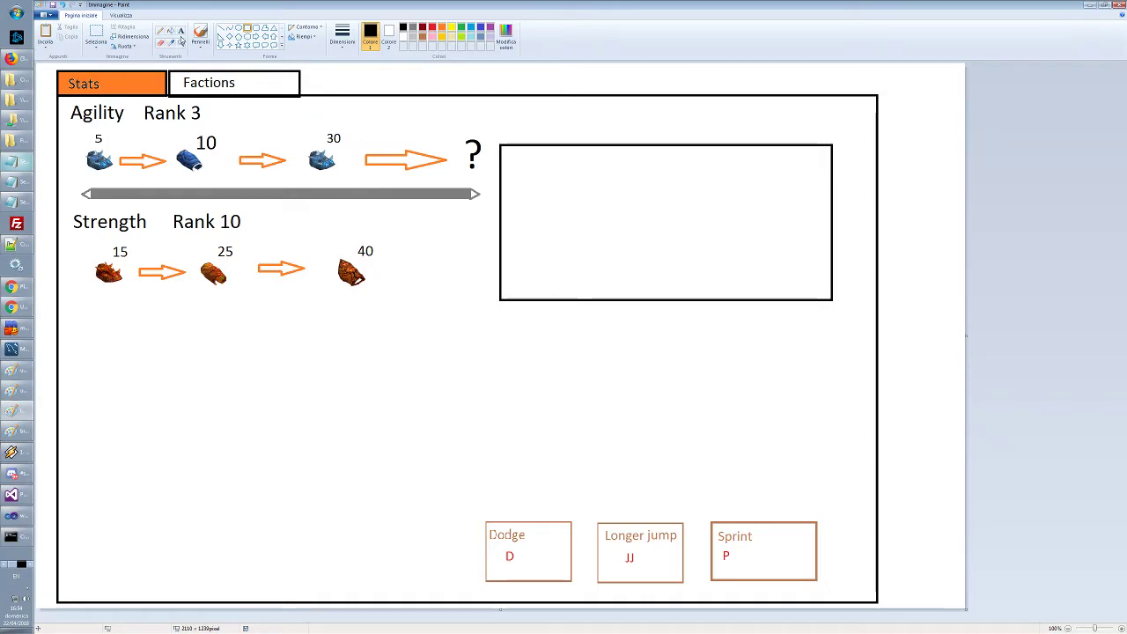
# Write the heading 'Rank 5: Dodge' with 'bla bla bla bla' beneath it inside the box
pyautogui.click(181, 30)
pyautogui.click(514, 159)
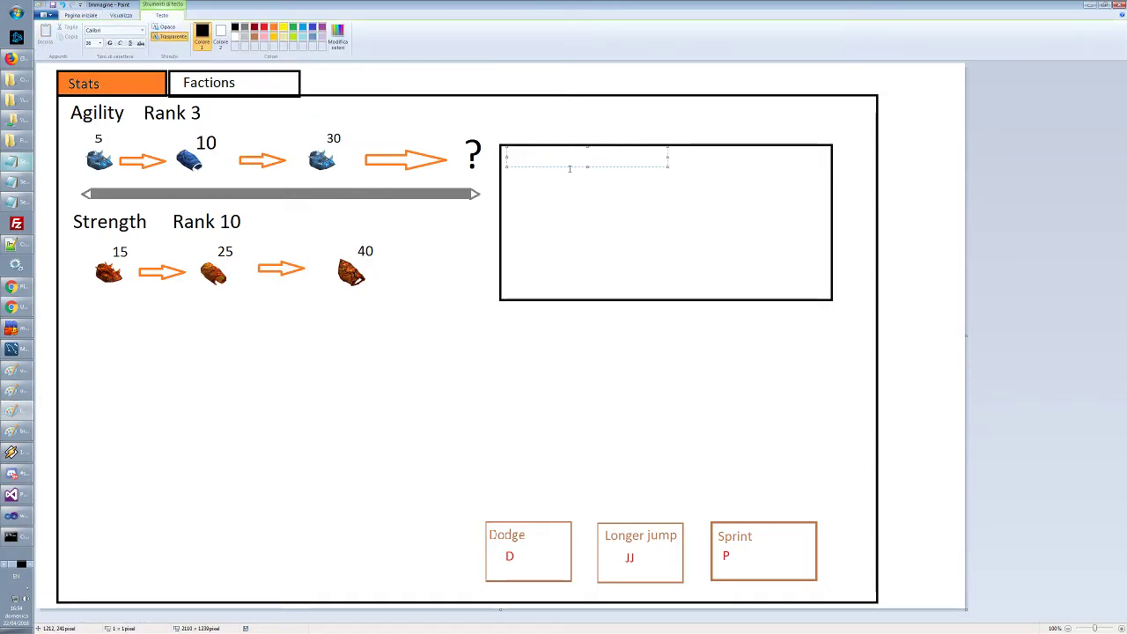
pyautogui.write('Rank 5: Dodge')
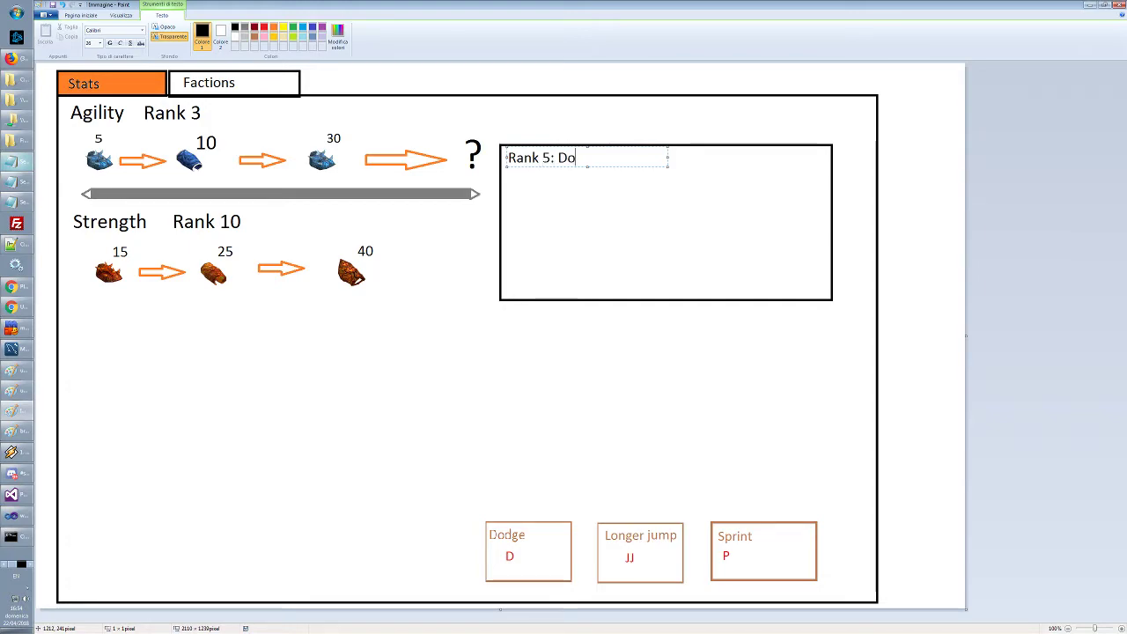
pyautogui.click(523, 204)
pyautogui.click(510, 175)
pyautogui.write('bla bla ')
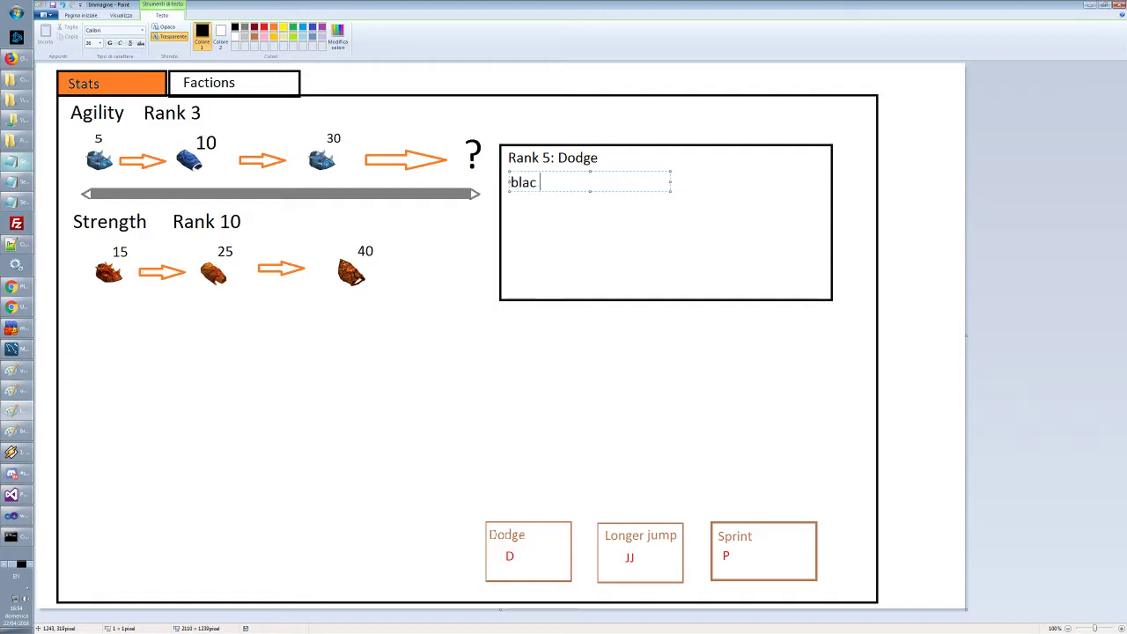
pyautogui.write('bla bla')
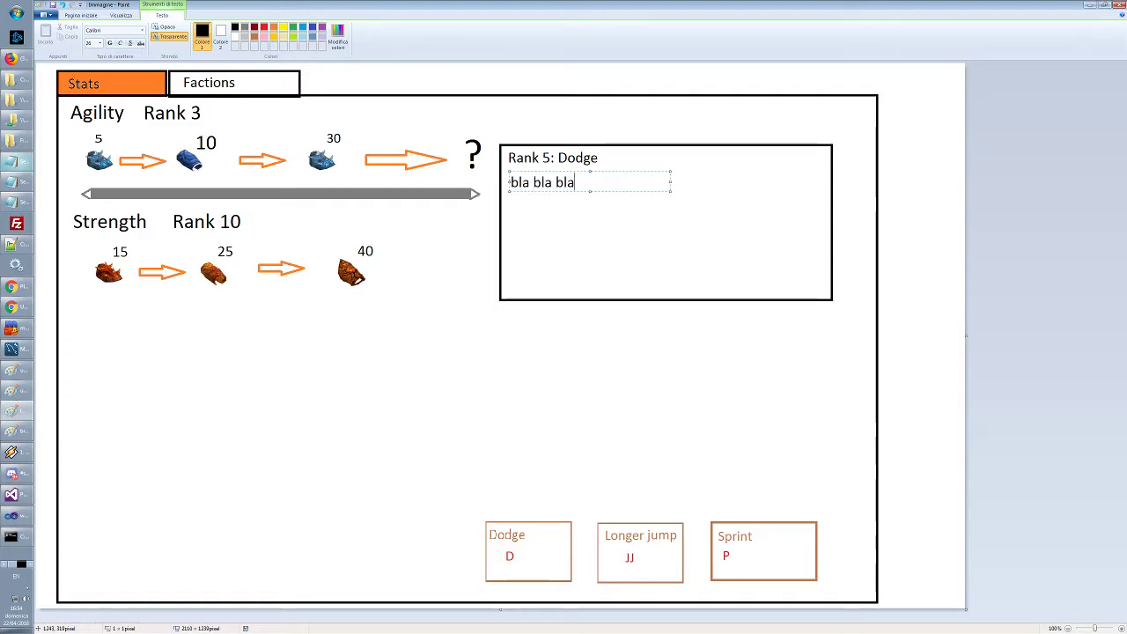
pyautogui.click(532, 372)
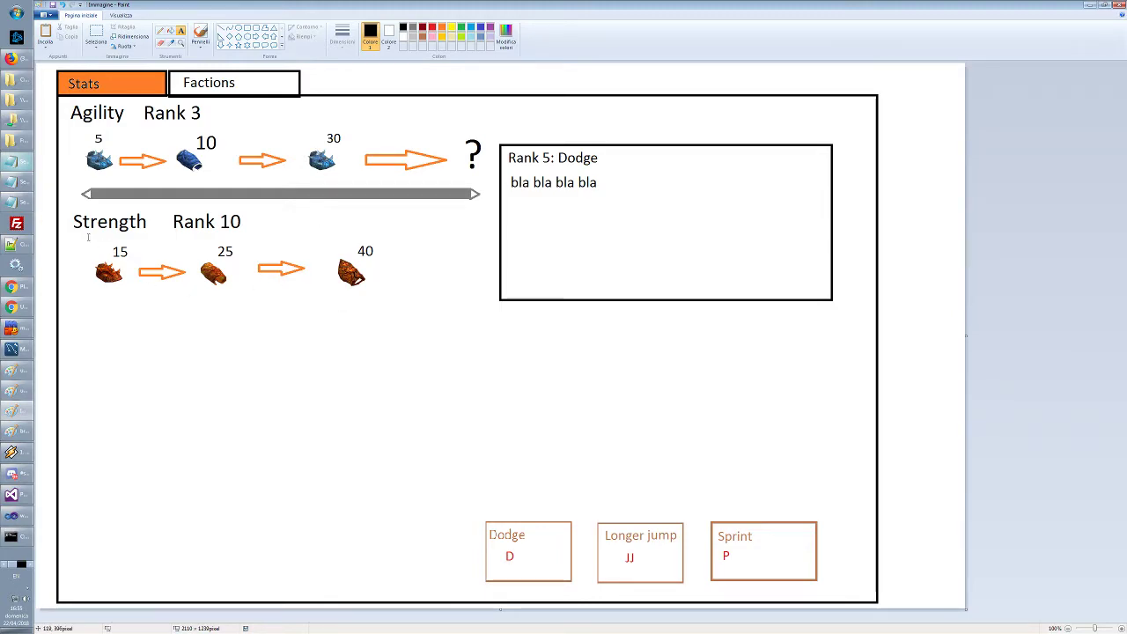
# Shift the Strength icon row slightly to the left
pyautogui.click(95, 34)
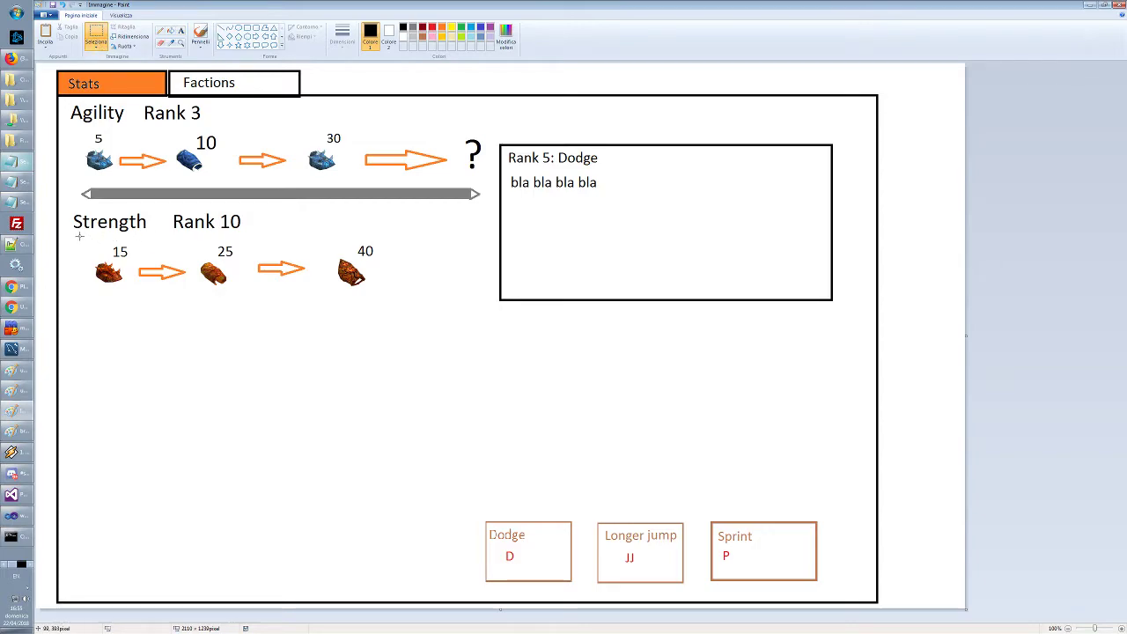
pyautogui.moveTo(80, 236); pyautogui.dragTo(469, 301)
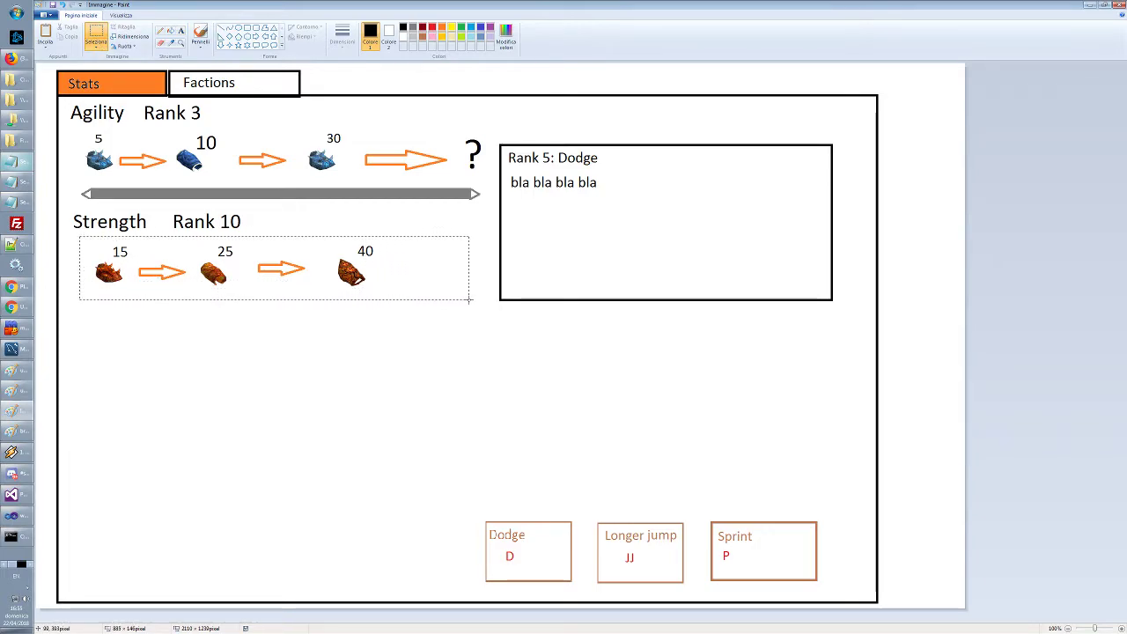
pyautogui.moveTo(382, 274); pyautogui.dragTo(373, 271)
pyautogui.click(390, 365)
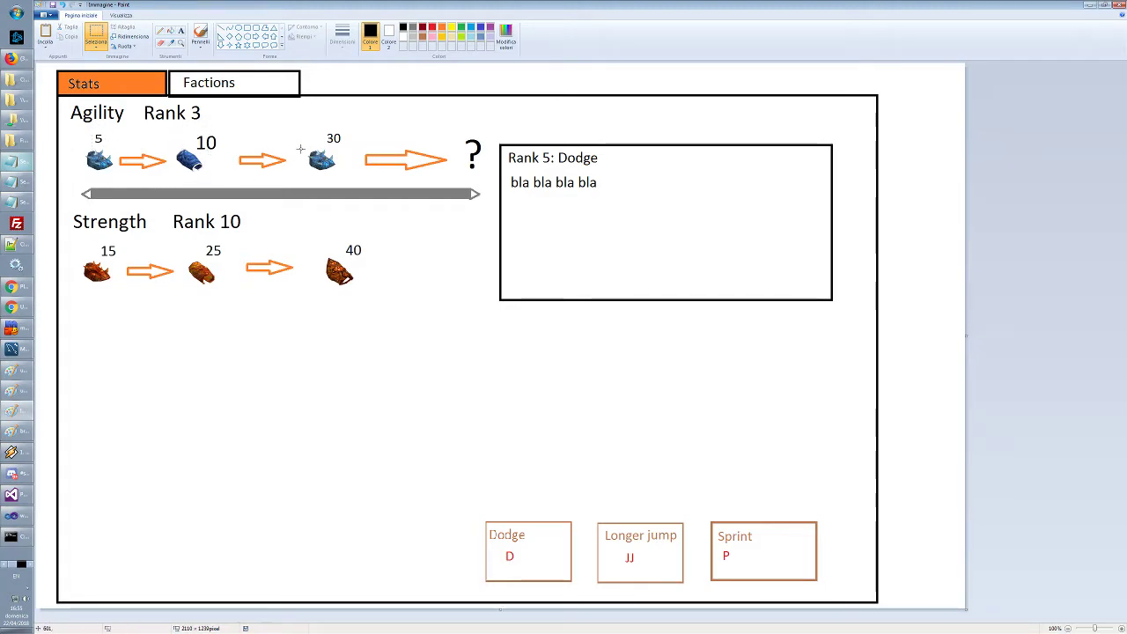
pyautogui.moveTo(315, 124); pyautogui.dragTo(344, 182)
pyautogui.click(361, 182)
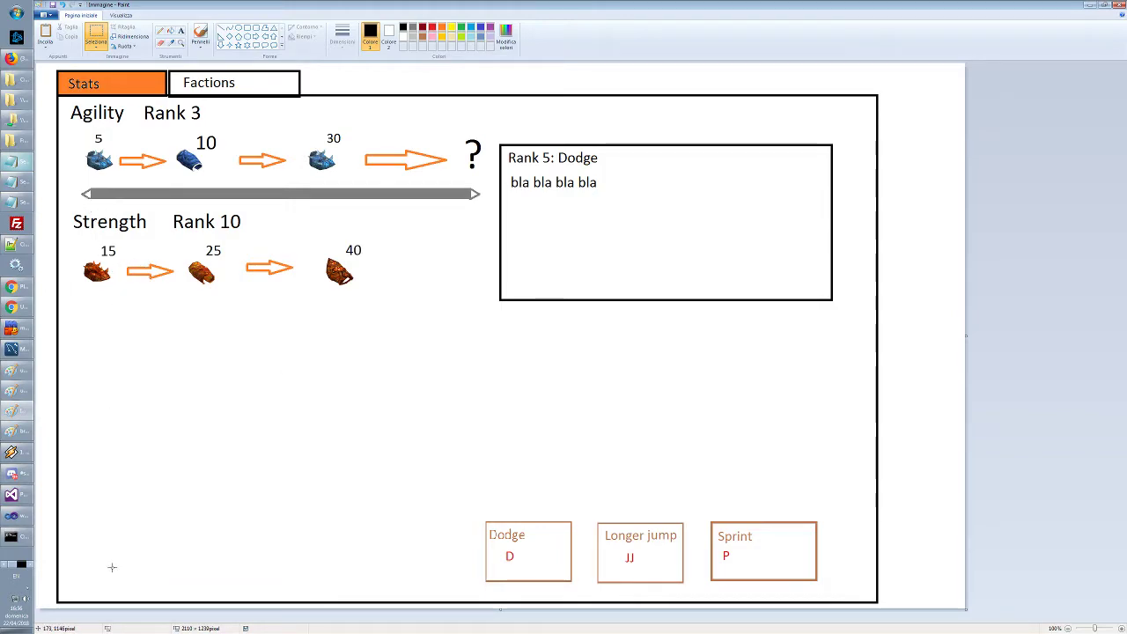
# Open an empty text box below the Strength row, then switch to PlaneShift
pyautogui.click(181, 31)
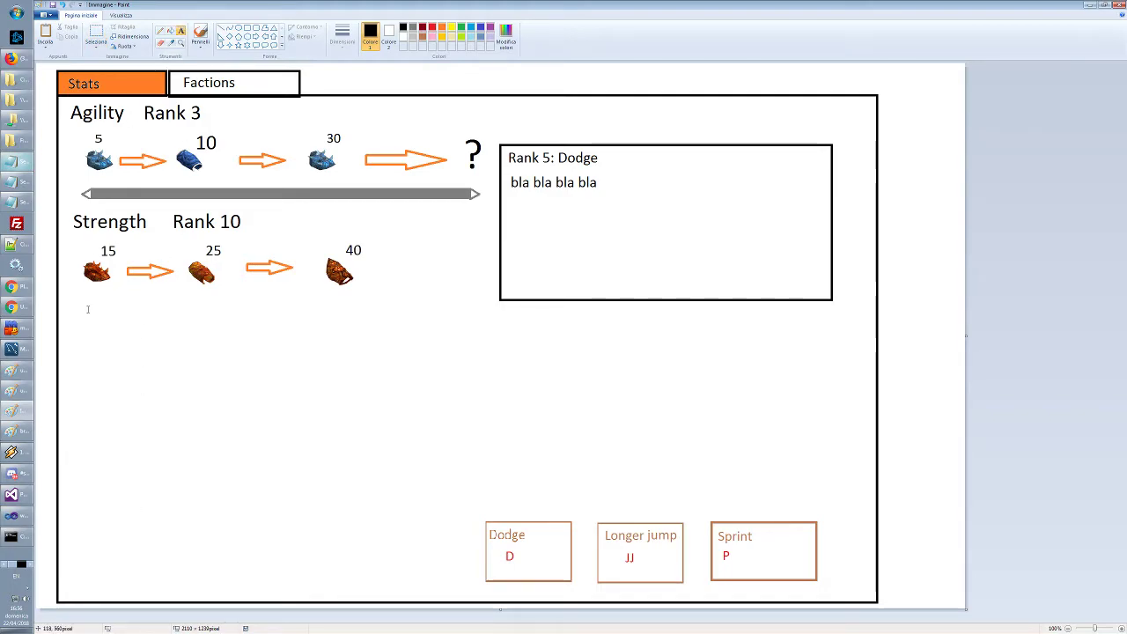
pyautogui.moveTo(78, 315); pyautogui.dragTo(238, 335)
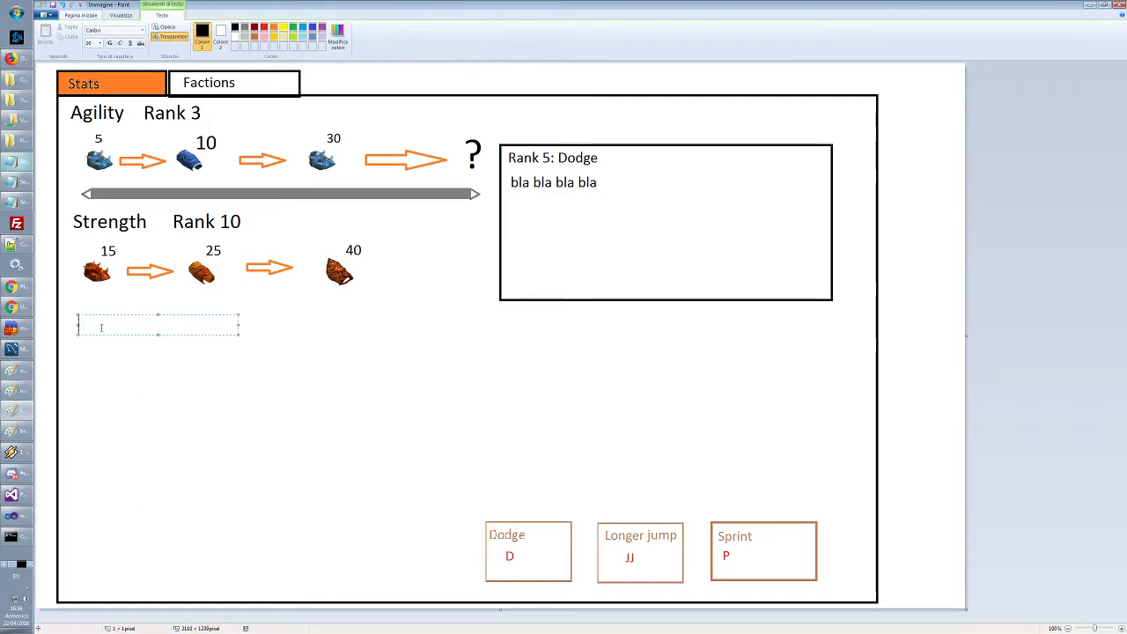
pyautogui.hotkey('alt', 'Tab')
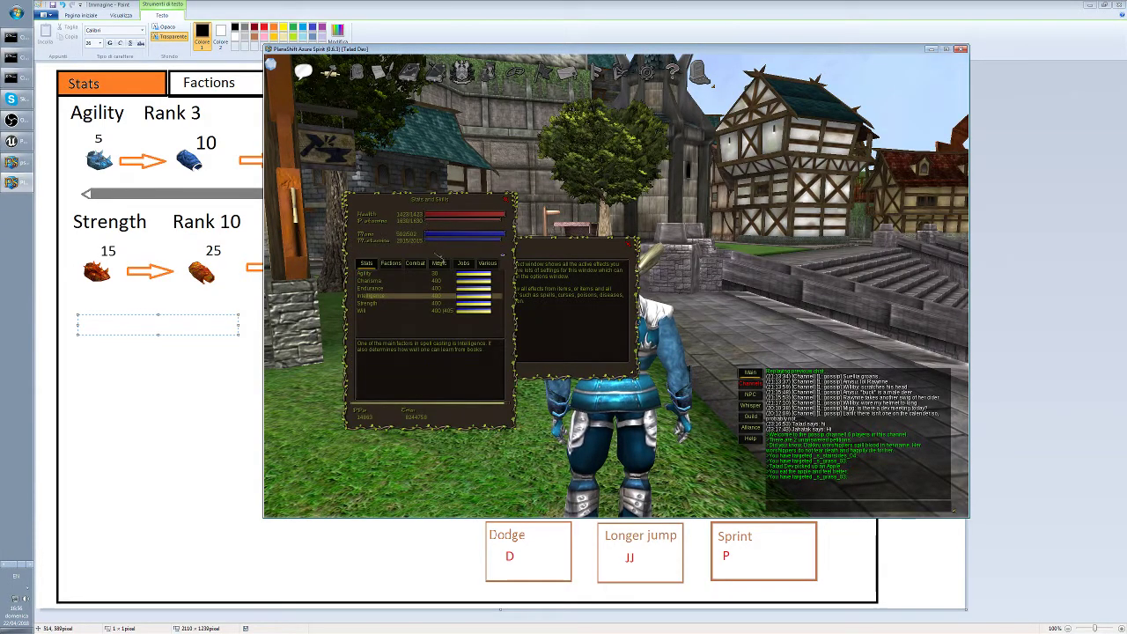
# Read the Endurance, Will and Strength descriptions in PlaneShift's Stats window
pyautogui.click(384, 284)
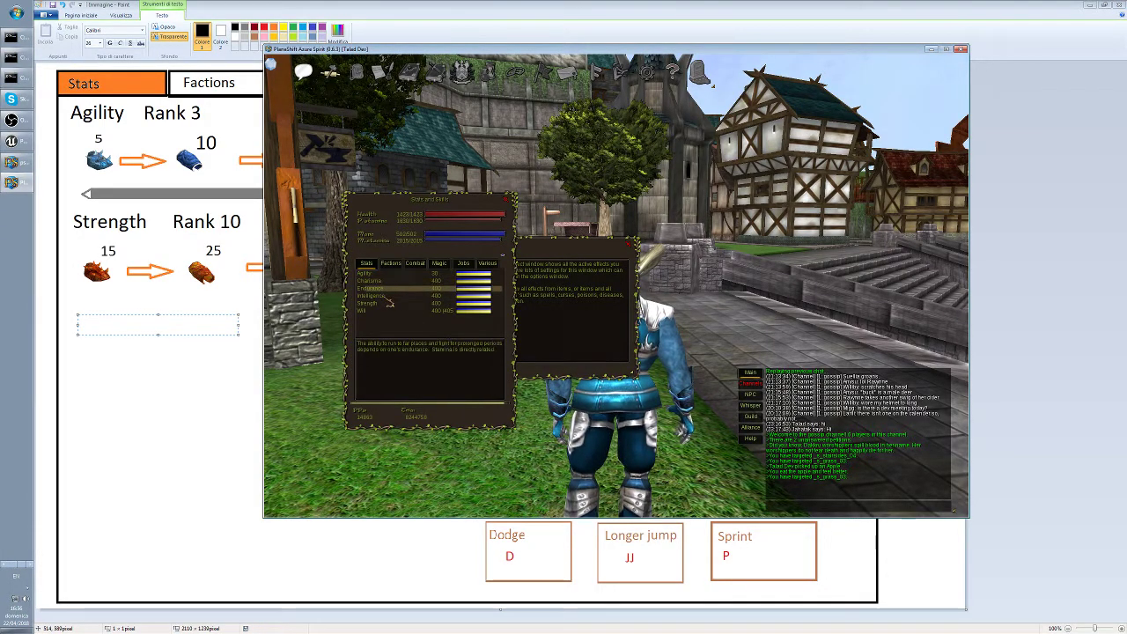
pyautogui.click(387, 311)
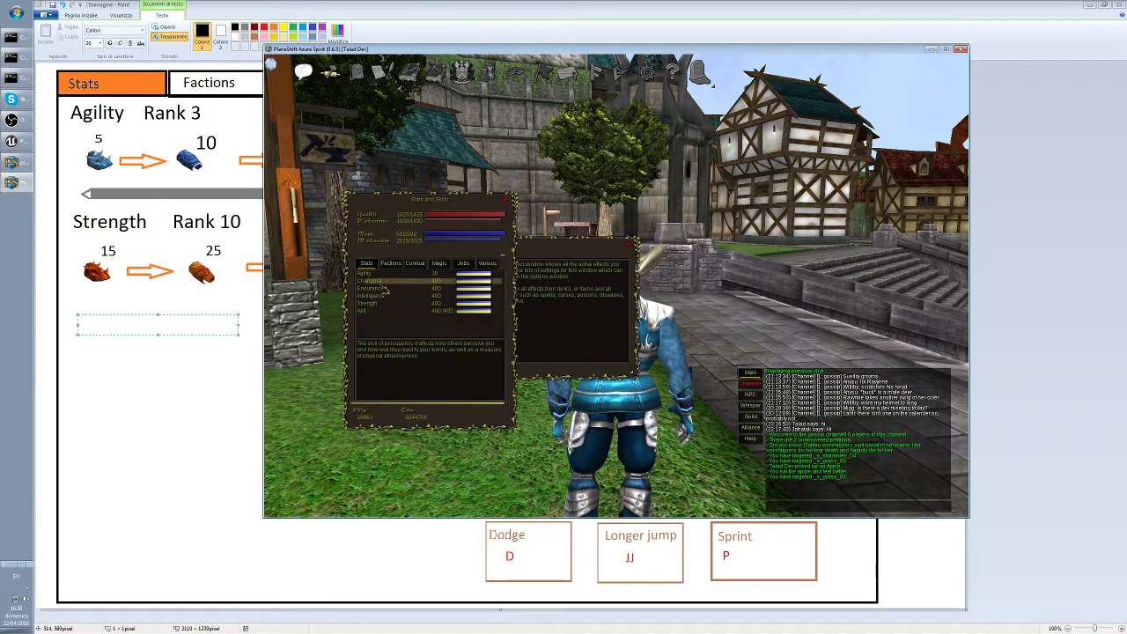
pyautogui.click(379, 303)
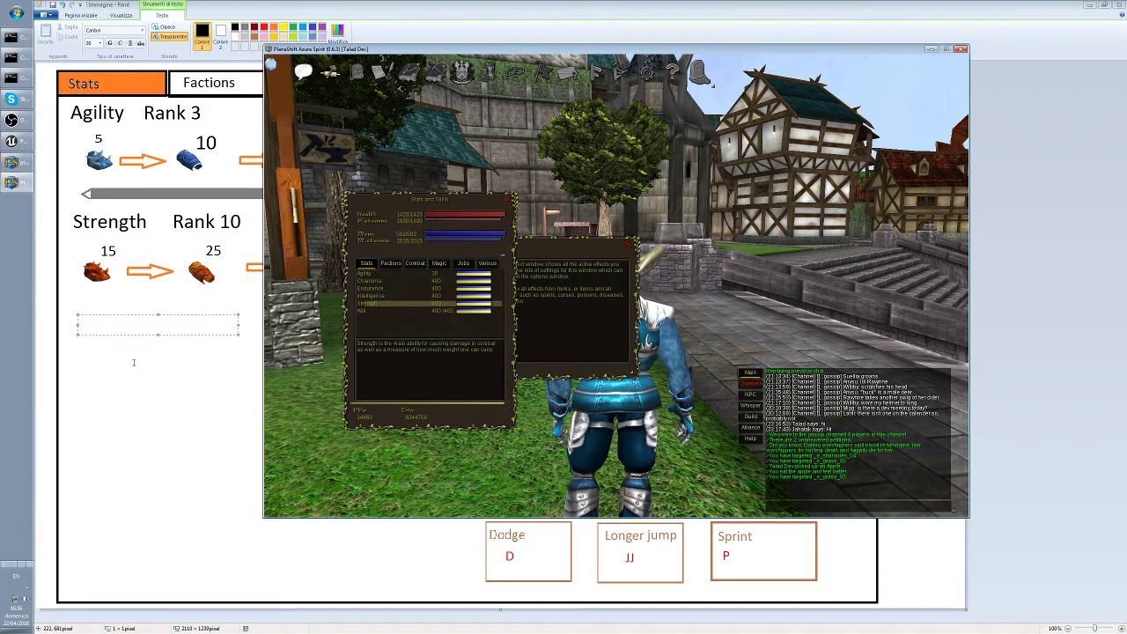
pyautogui.click(371, 312)
pyautogui.click(377, 303)
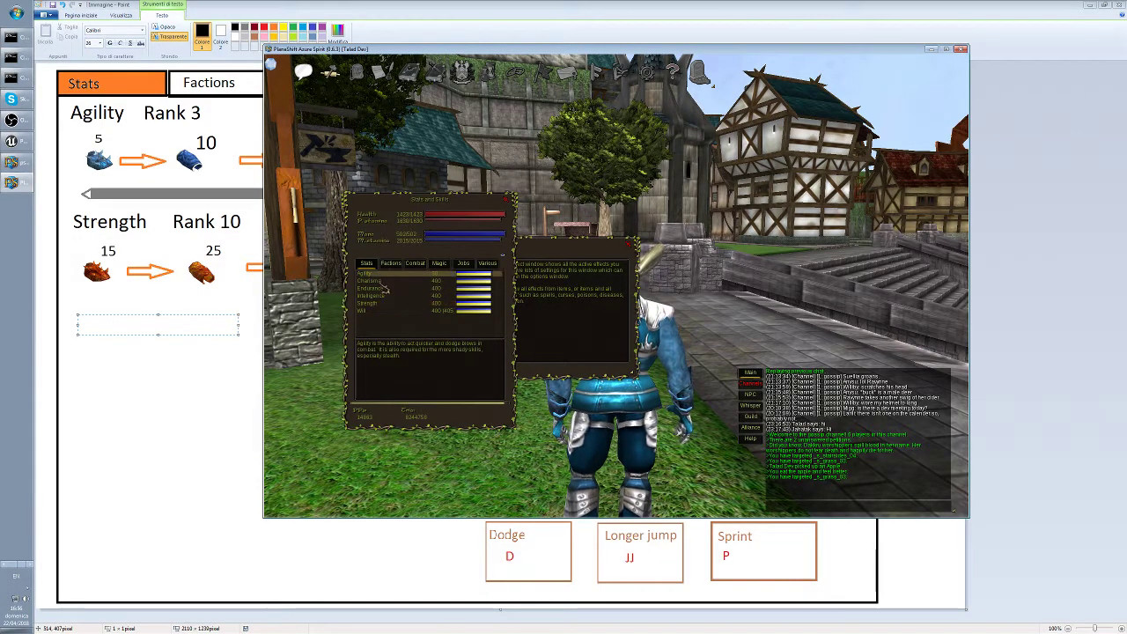
pyautogui.click(373, 291)
pyautogui.click(377, 303)
# Back in Paint, type the label 'Endurance' under the Strength row
pyautogui.click(241, 388)
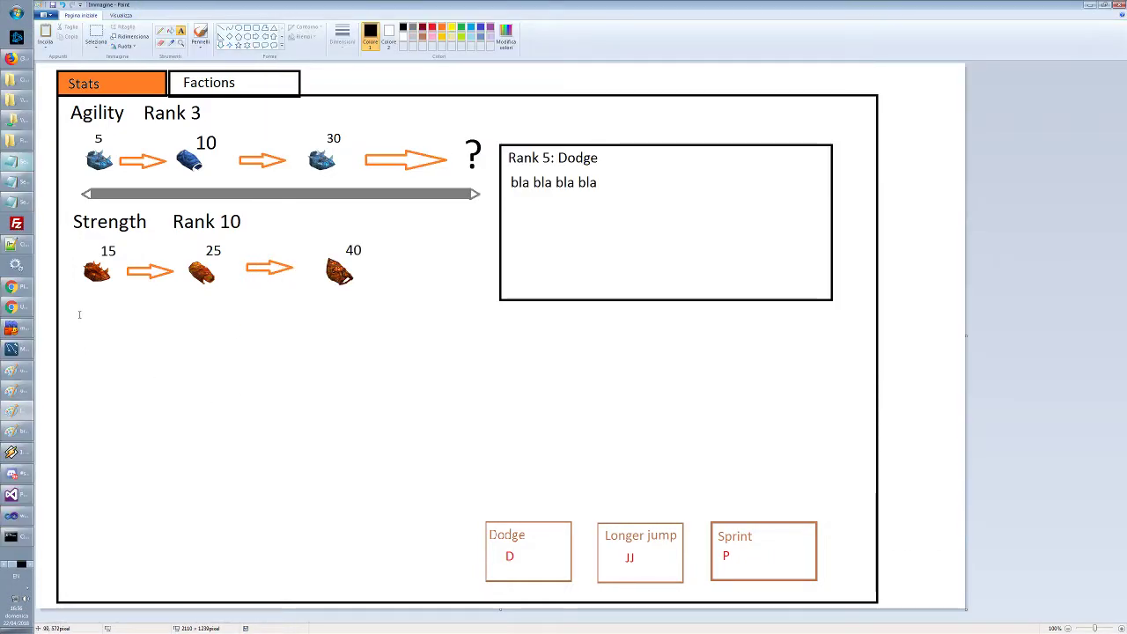
pyautogui.write('Eb')
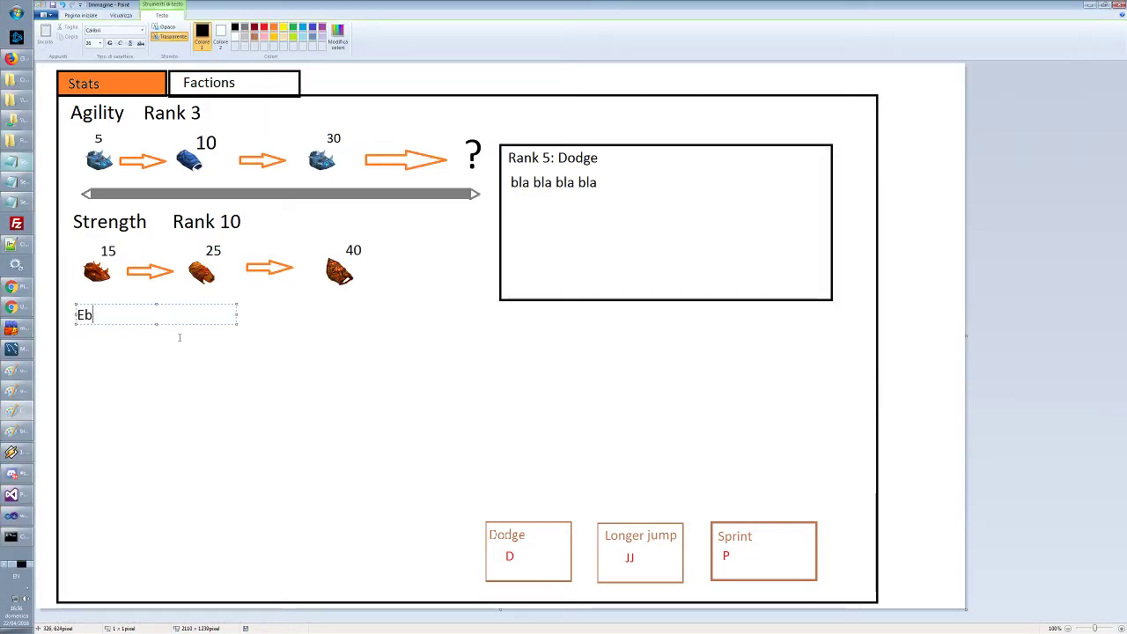
pyautogui.press('BackSpace')
pyautogui.write('ndurance')
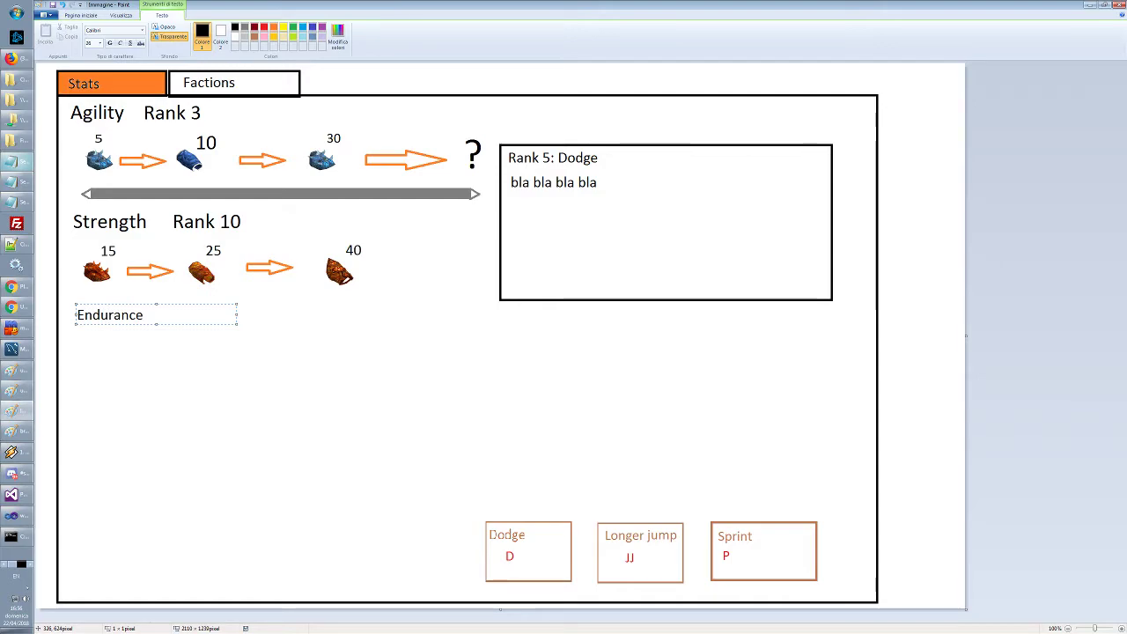
# Enlarge the font size of the Endurance label
pyautogui.moveTo(145, 315); pyautogui.dragTo(61, 315)
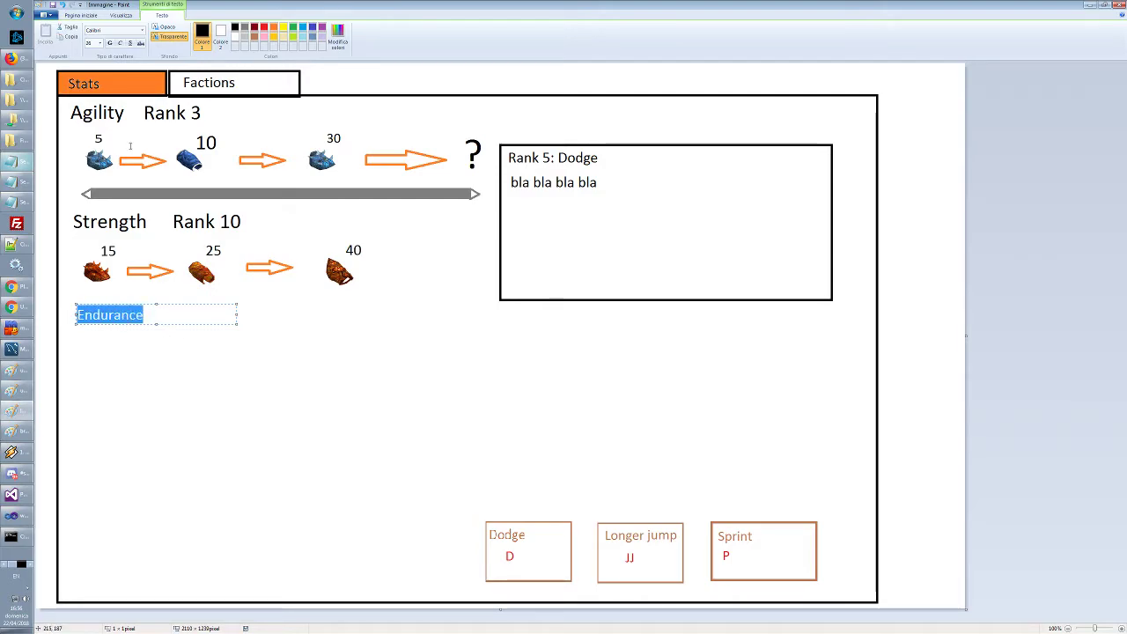
pyautogui.click(99, 43)
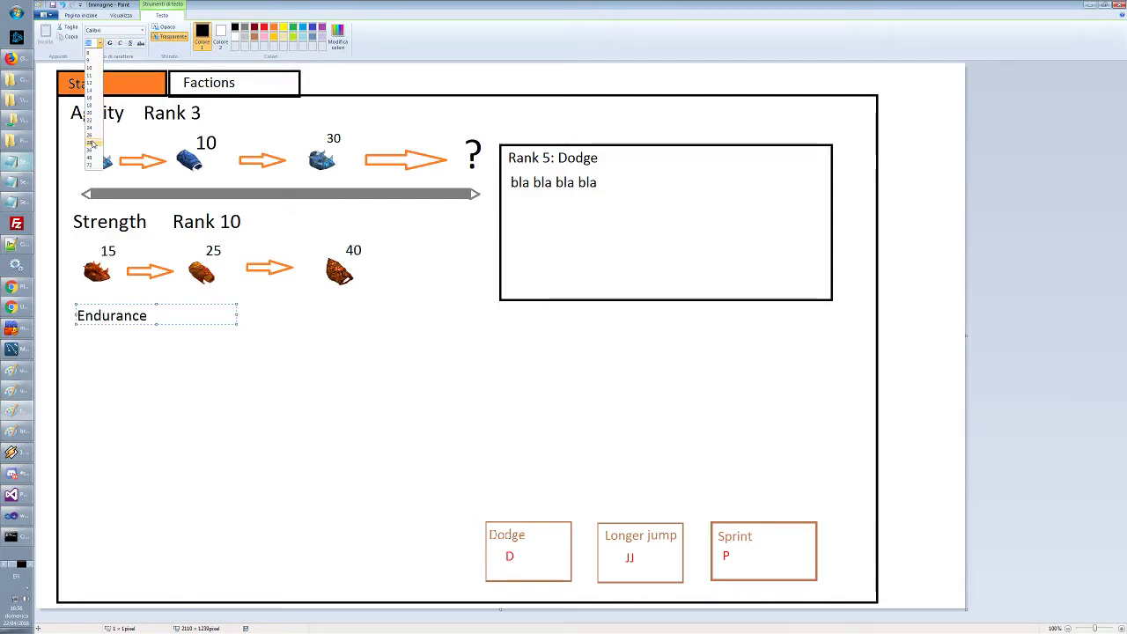
pyautogui.click(93, 150)
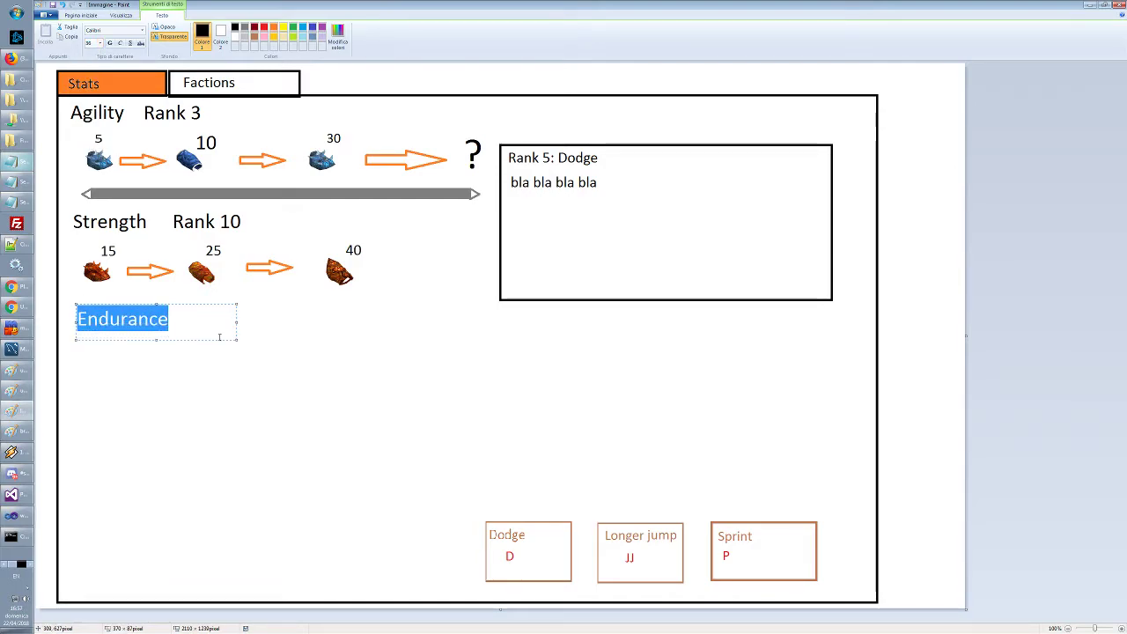
pyautogui.click(176, 333)
# Copy the Agility icon row (5, 10, 30) and paste it beneath Endurance
pyautogui.click(96, 34)
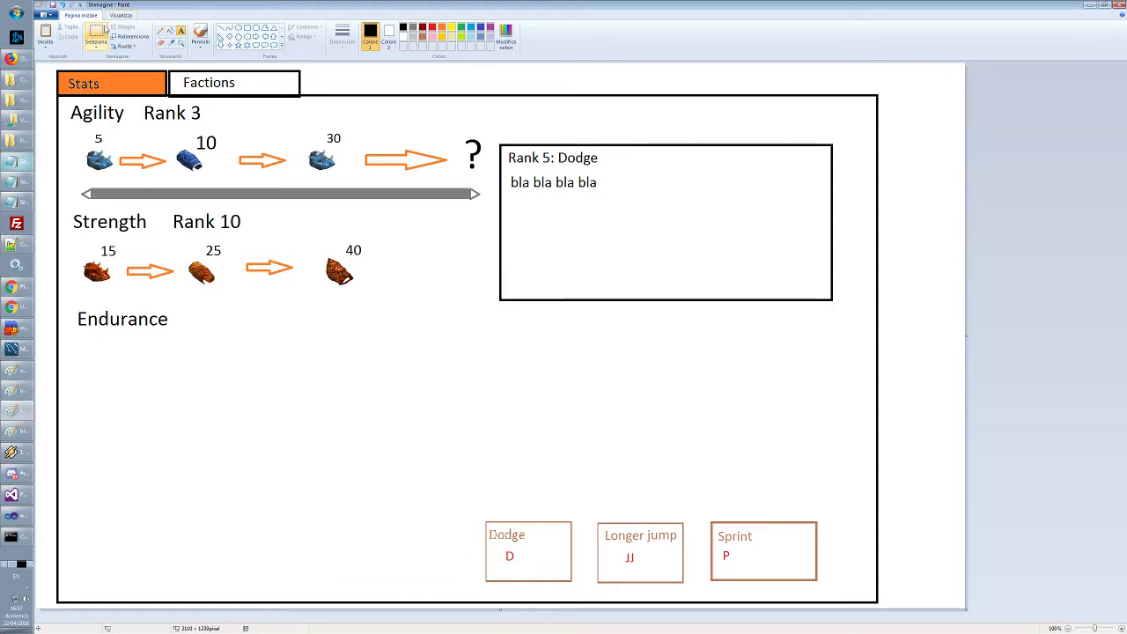
pyautogui.moveTo(79, 239); pyautogui.dragTo(410, 303)
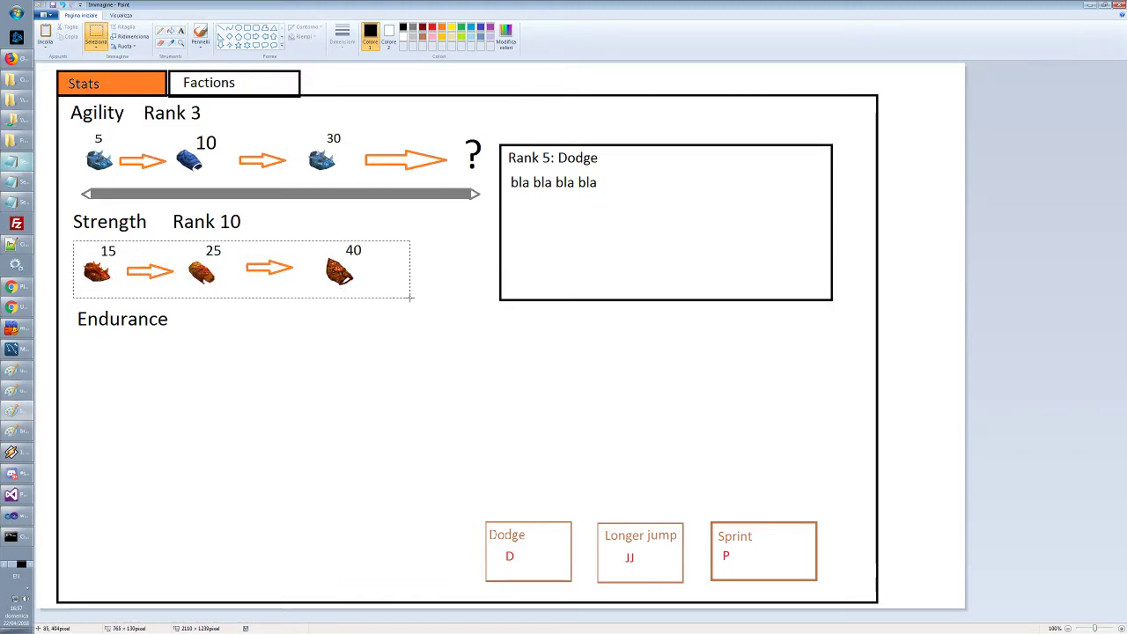
pyautogui.press('Escape')
pyautogui.moveTo(75, 127); pyautogui.dragTo(356, 183)
pyautogui.hotkey('ctrl', 'c')
pyautogui.hotkey('ctrl', 'v')
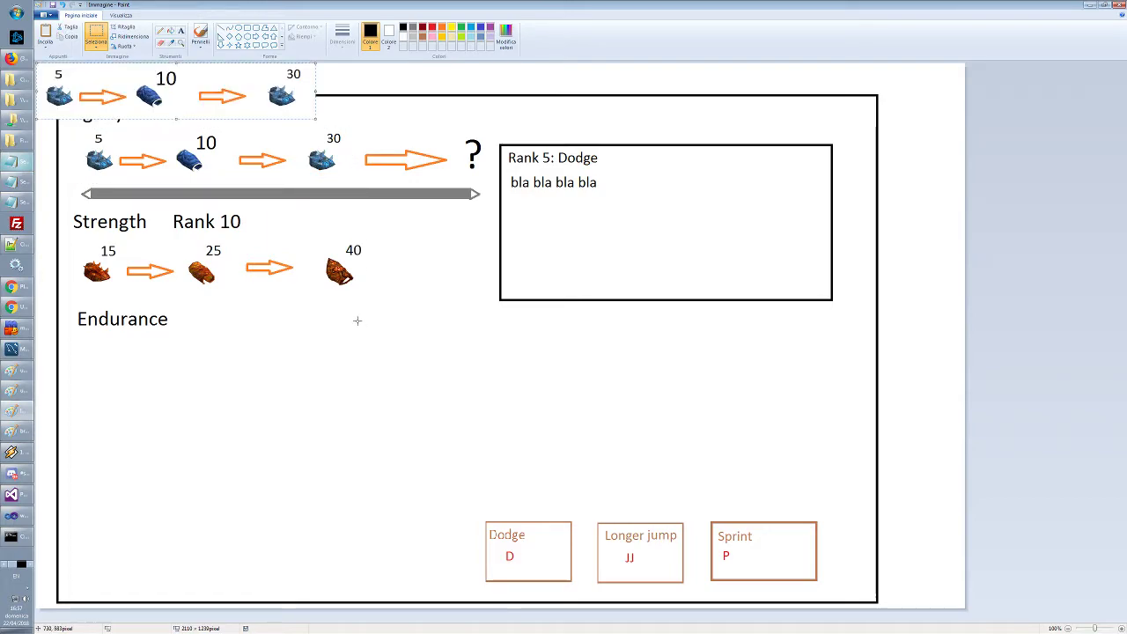
pyautogui.moveTo(262, 99); pyautogui.dragTo(302, 372)
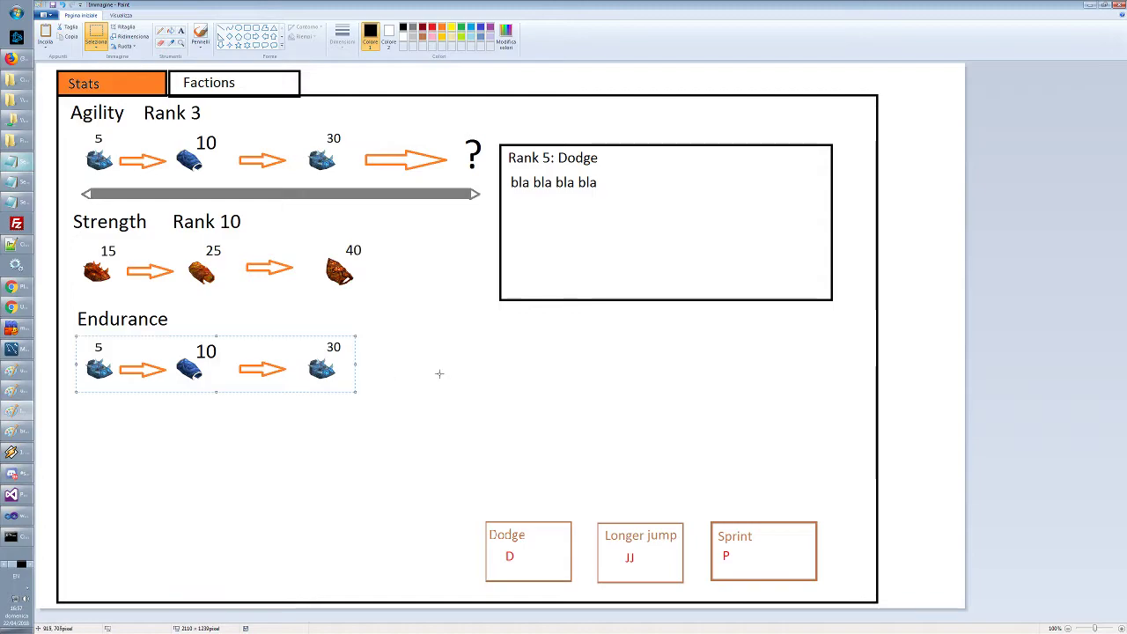
pyautogui.click(483, 382)
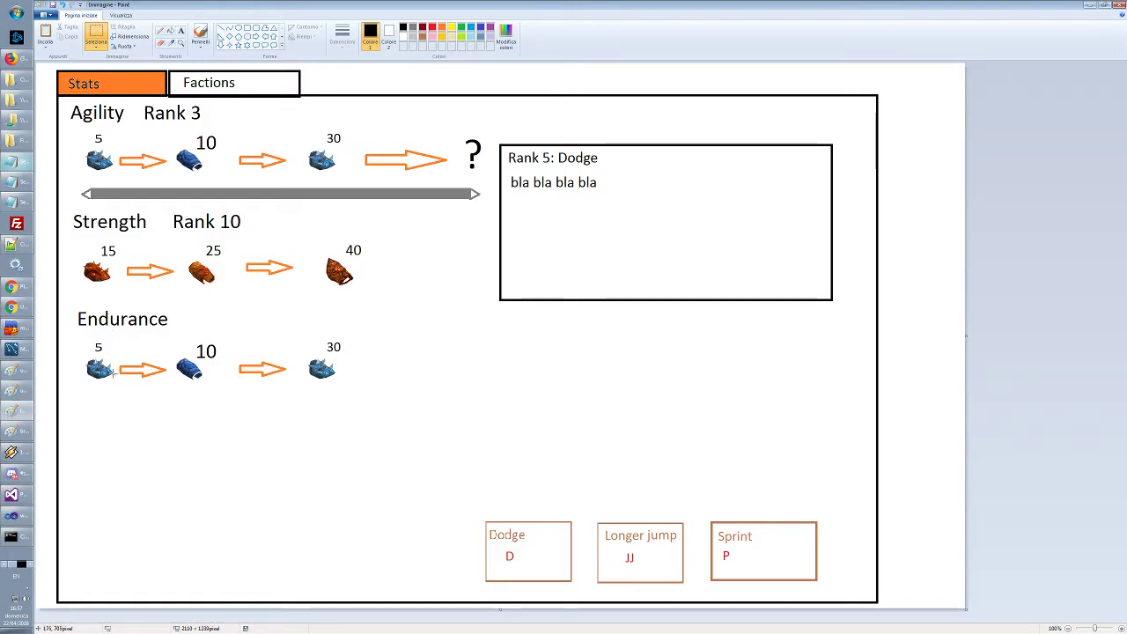
# Add a 'Charisma' label below the Endurance row
pyautogui.hotkey('alt', 'h')
pyautogui.press('t')
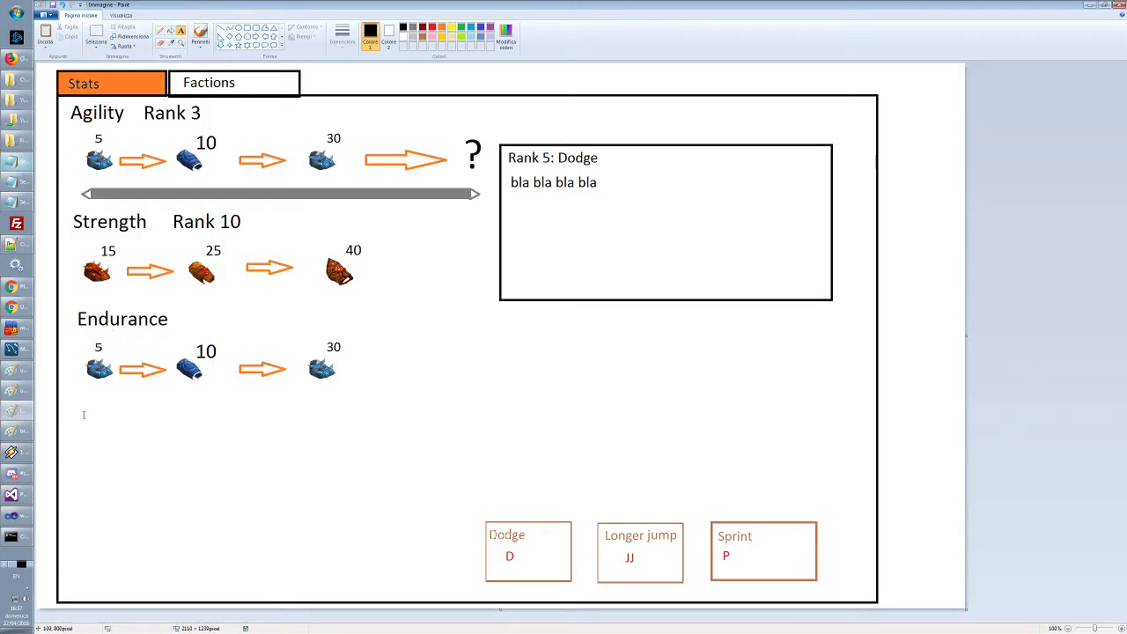
pyautogui.click(79, 411)
pyautogui.click(91, 450)
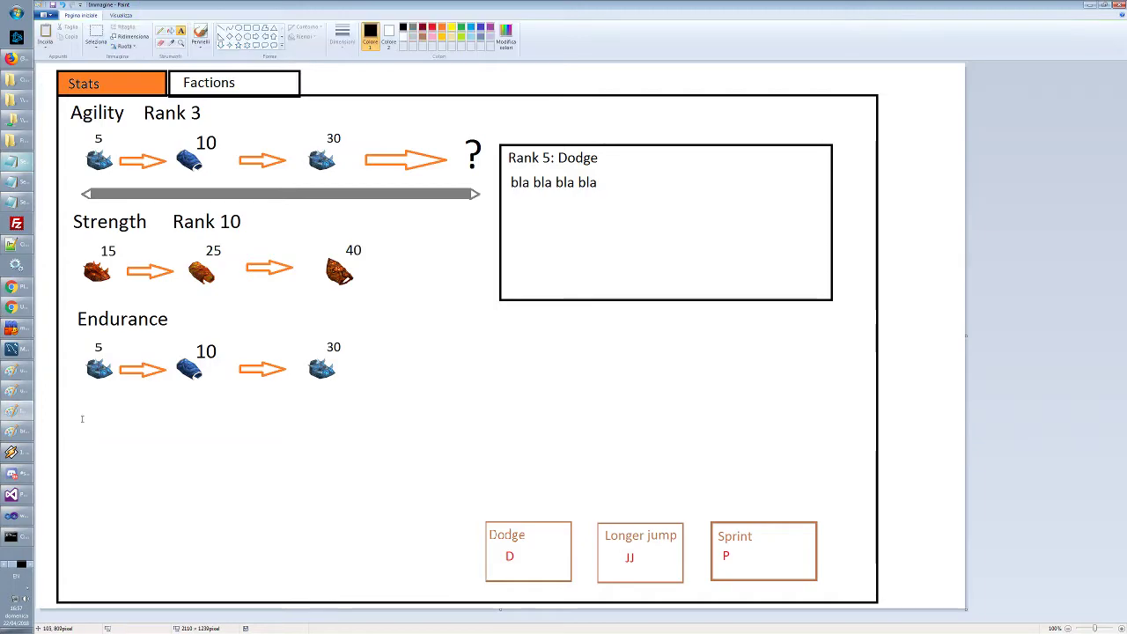
pyautogui.click(80, 407)
pyautogui.write('Charisma')
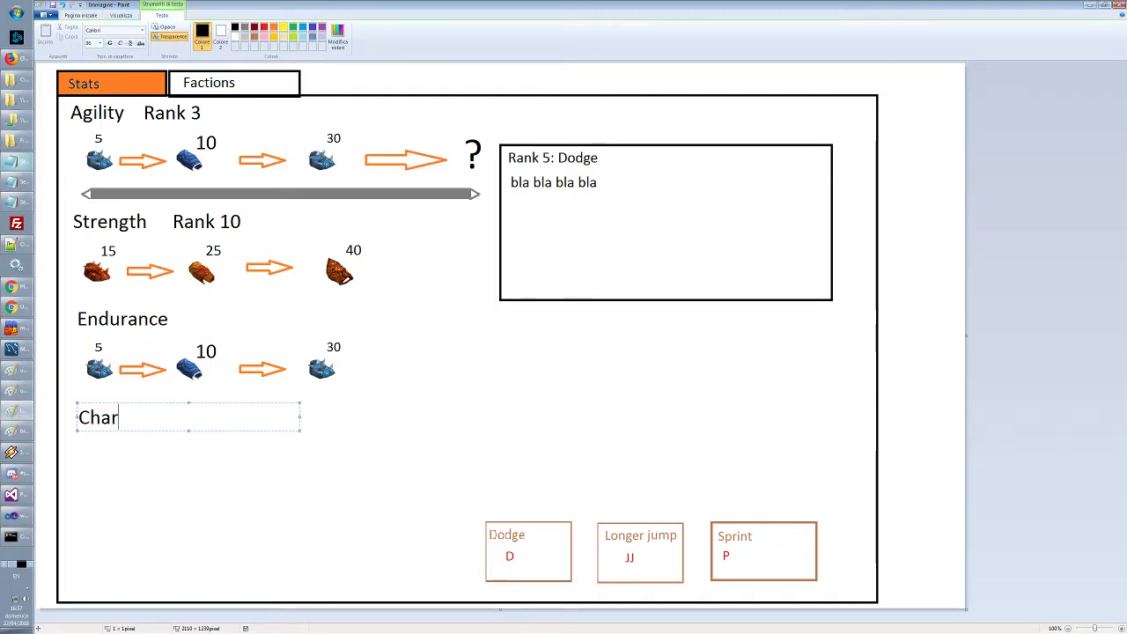
pyautogui.click(99, 479)
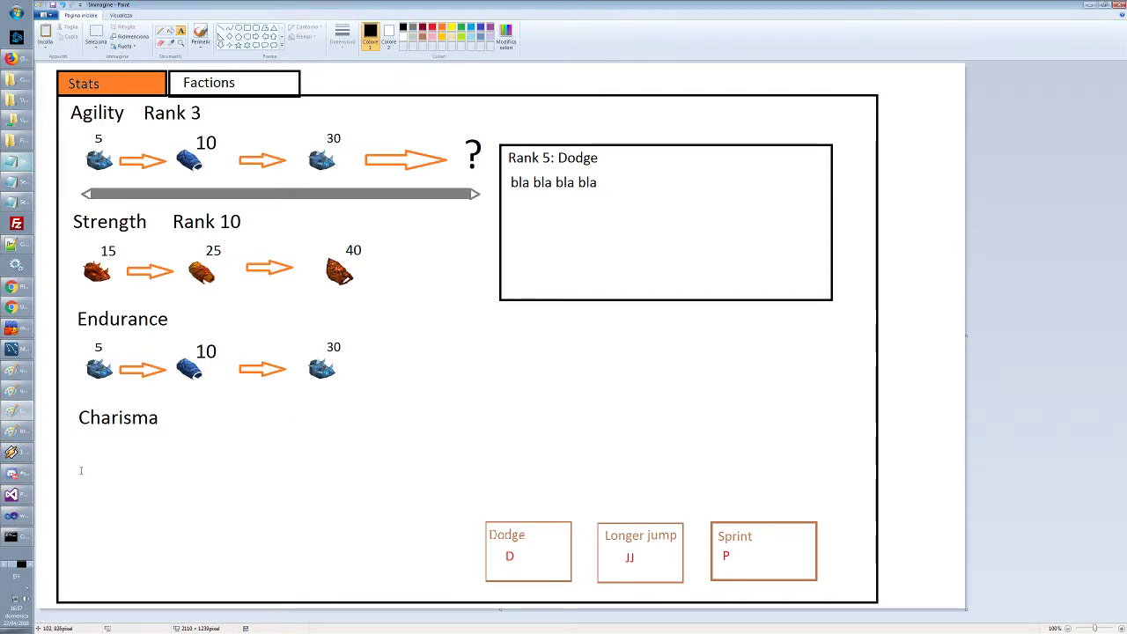
# Add 'Will' and 'Intelligence' labels in a column beneath Charisma
pyautogui.click(81, 466)
pyautogui.write('Will')
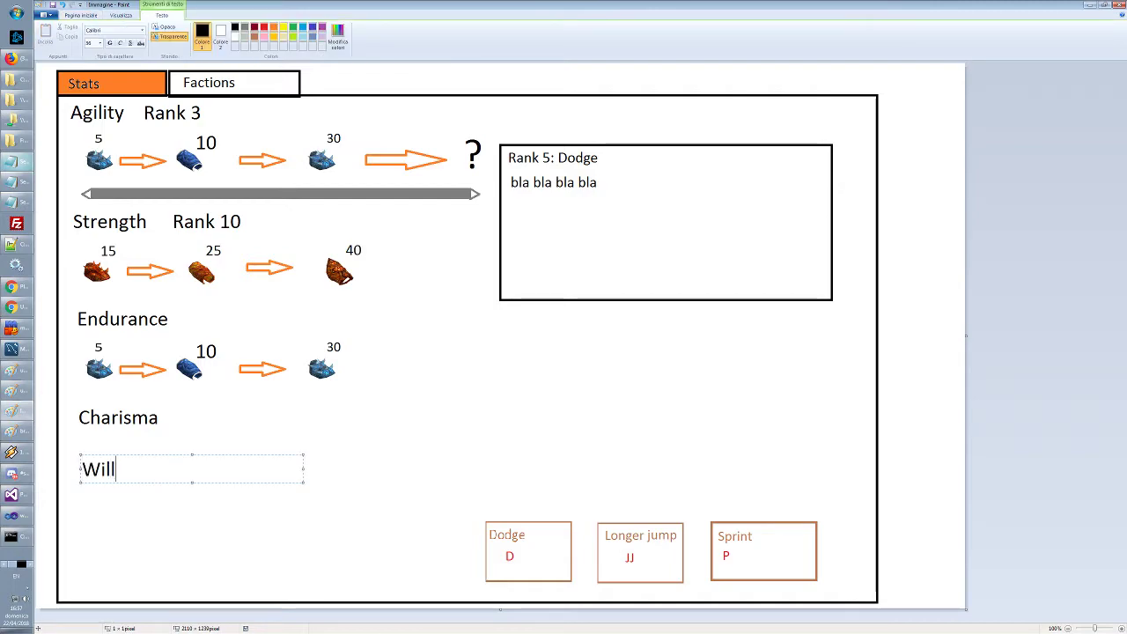
pyautogui.click(83, 512)
pyautogui.click(82, 516)
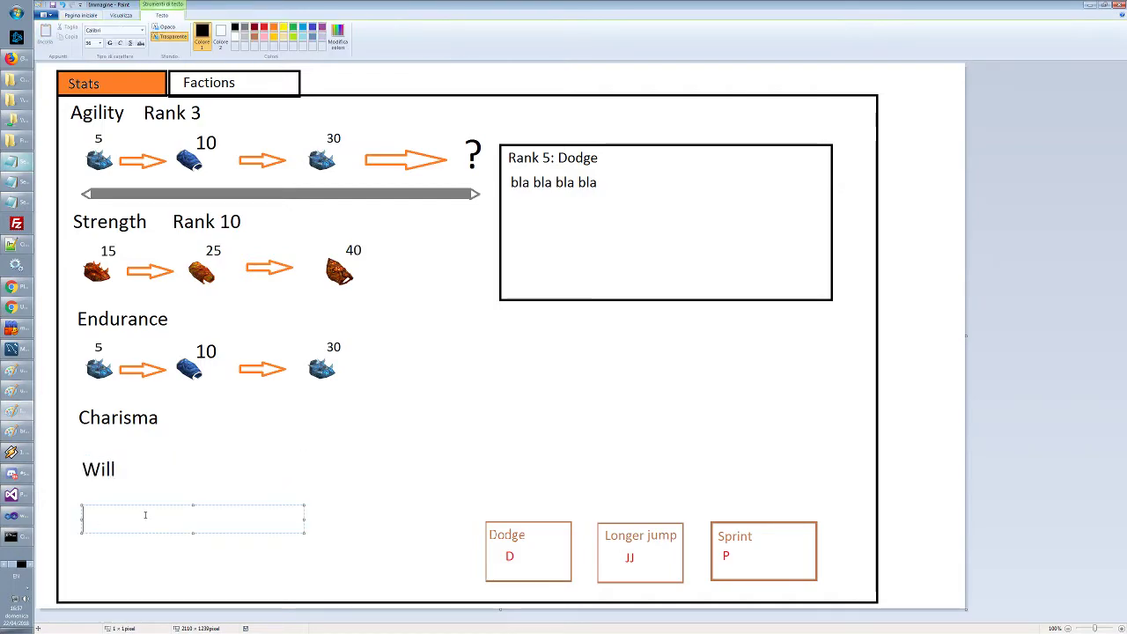
pyautogui.write('Intelligence')
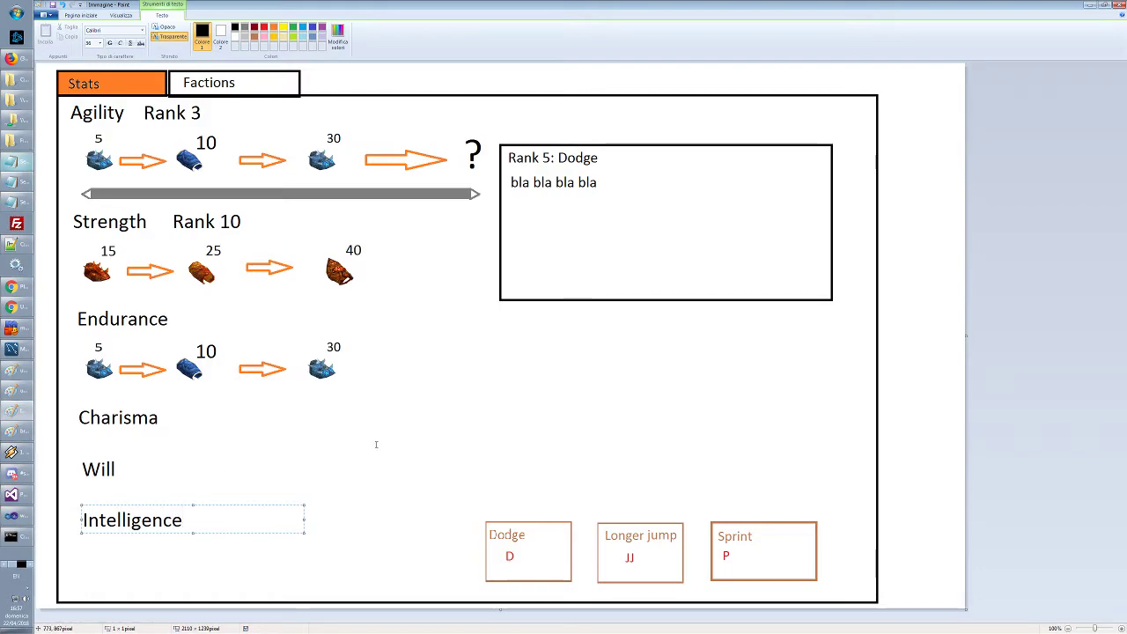
pyautogui.click(188, 466)
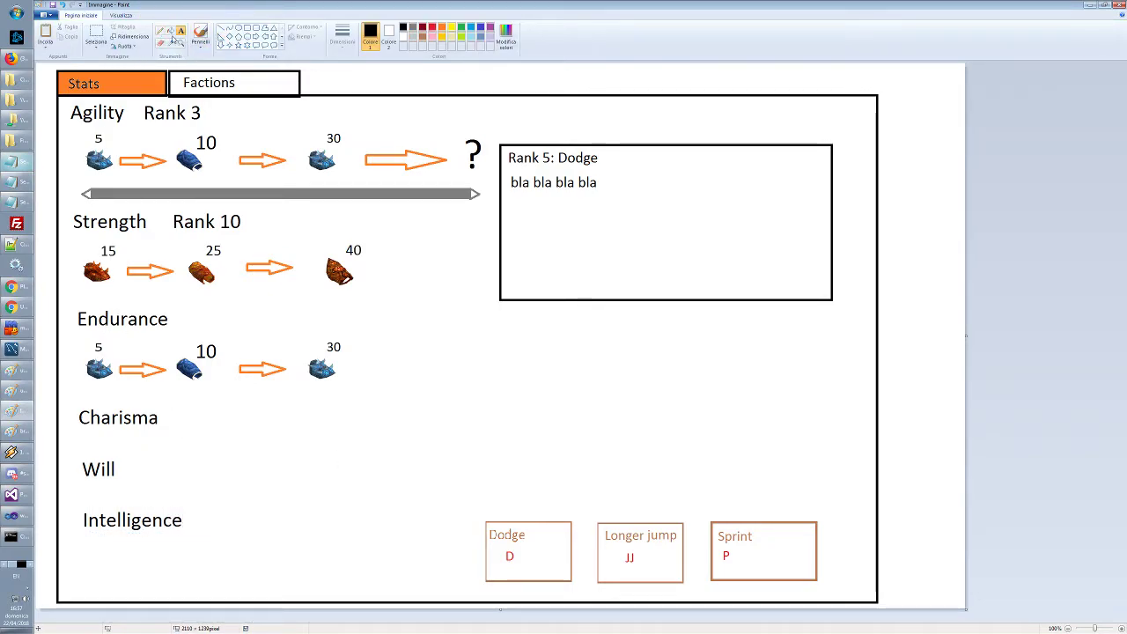
pyautogui.click(96, 35)
# Move the Will and Intelligence labels further down
pyautogui.moveTo(77, 238); pyautogui.dragTo(377, 293)
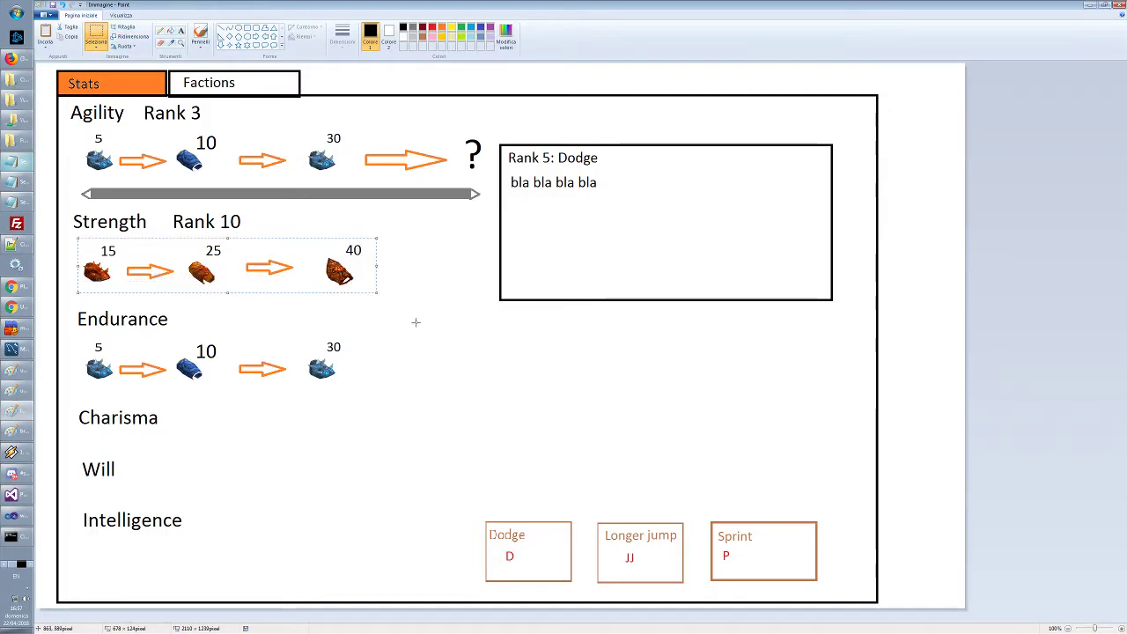
pyautogui.moveTo(345, 554); pyautogui.dragTo(415, 547)
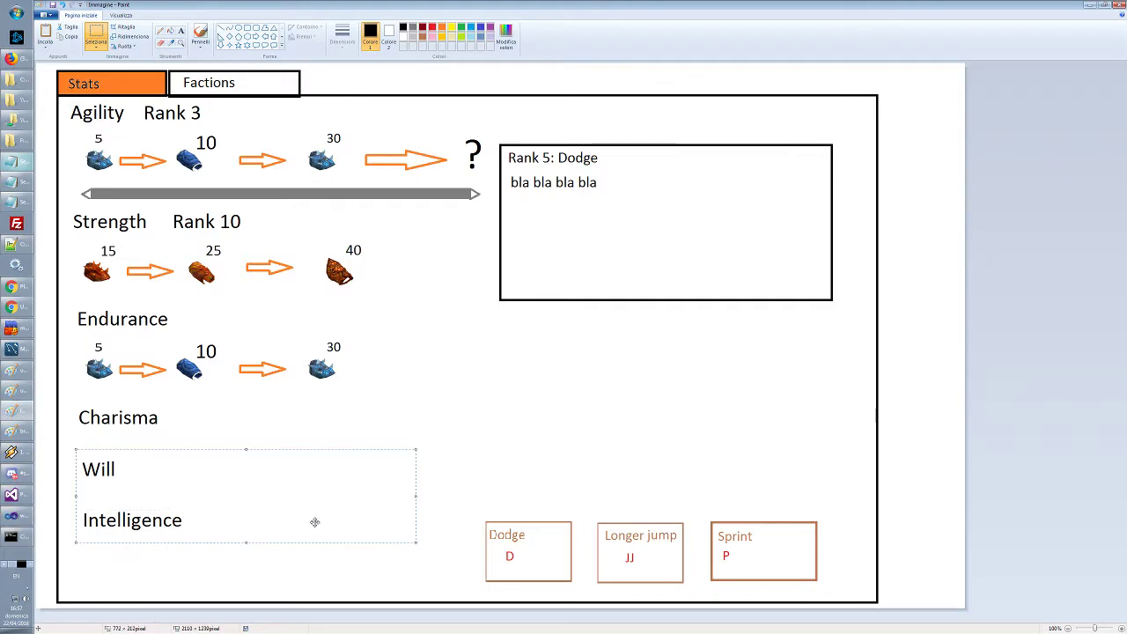
pyautogui.moveTo(314, 521); pyautogui.dragTo(315, 541)
pyautogui.click(104, 248)
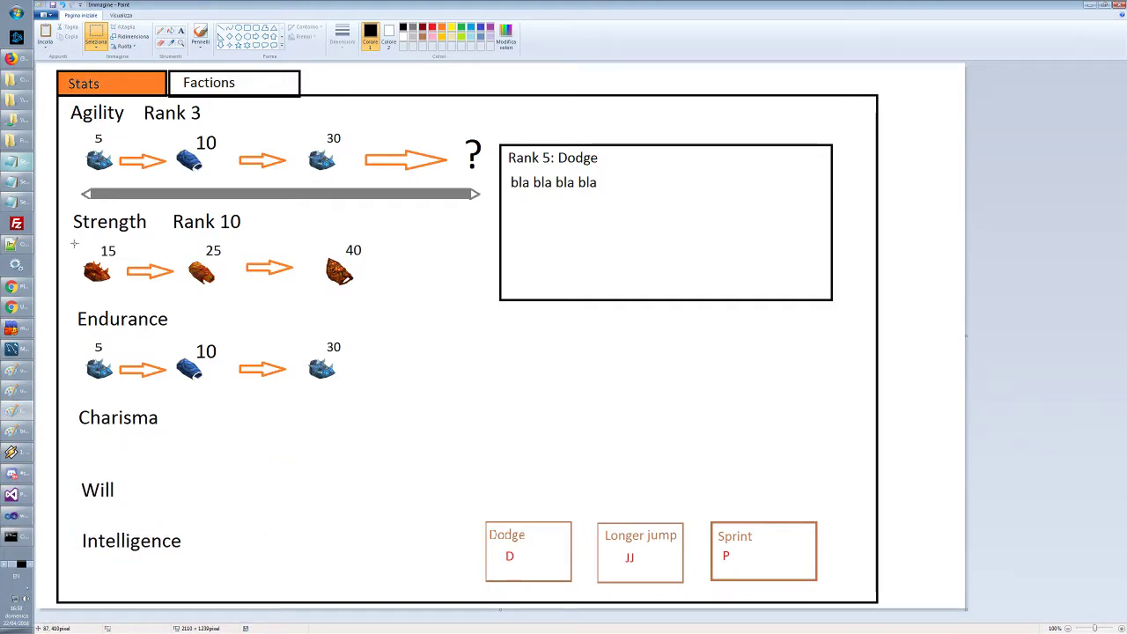
# Copy the Strength glove row (15, 25, 40) and paste it under Charisma
pyautogui.moveTo(76, 243); pyautogui.dragTo(404, 288)
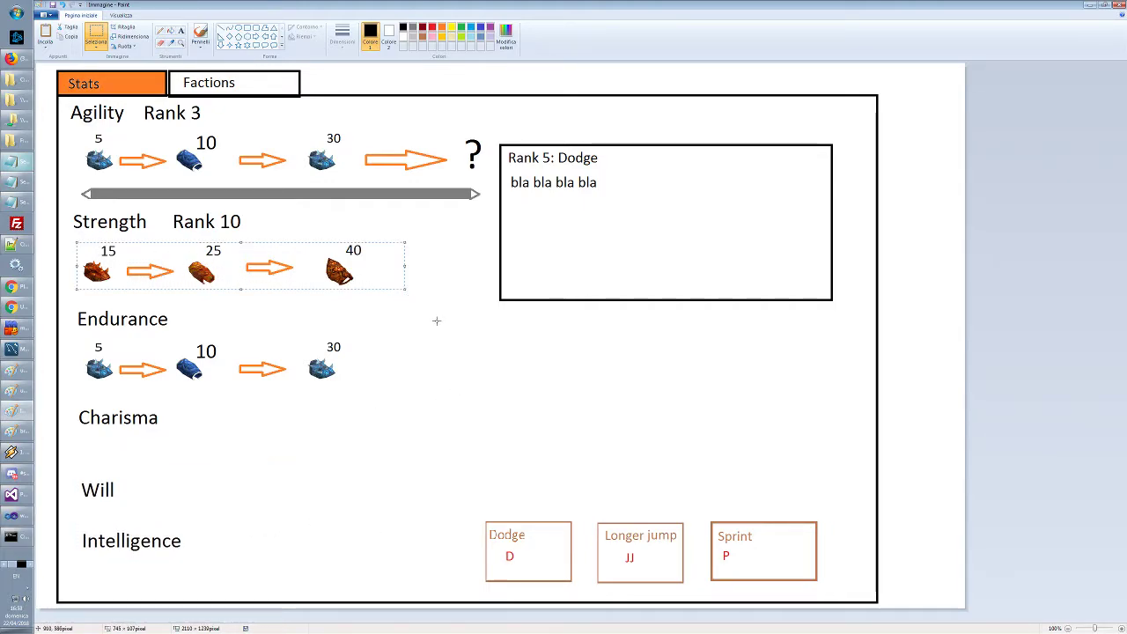
pyautogui.hotkey('ctrl', 'c')
pyautogui.hotkey('ctrl', 'v')
pyautogui.moveTo(310, 99); pyautogui.dragTo(353, 471)
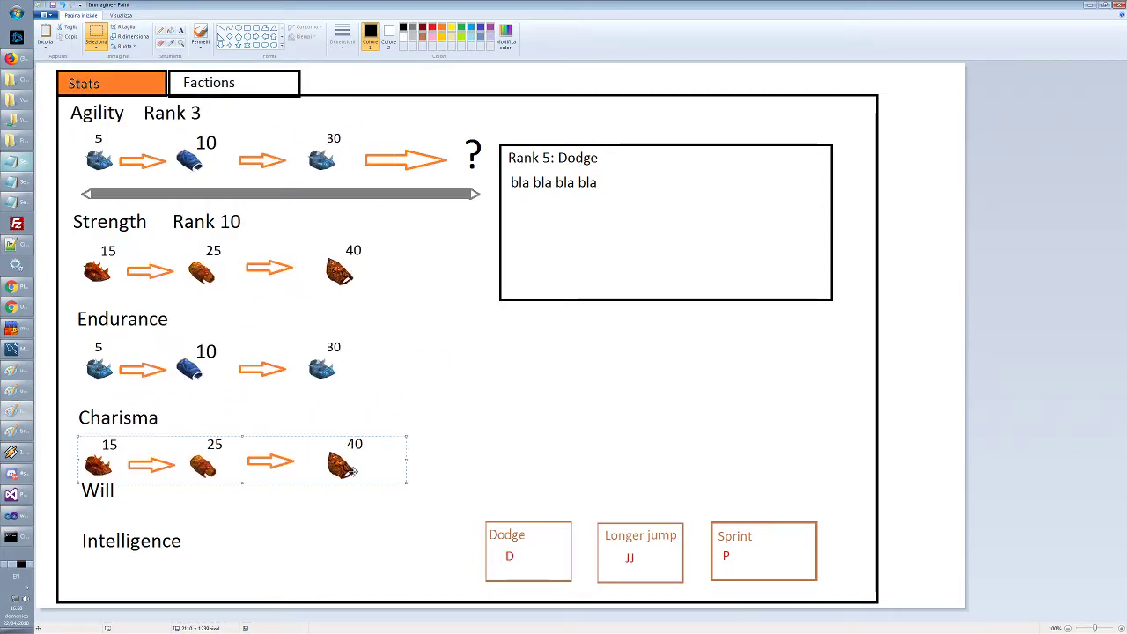
pyautogui.click(486, 295)
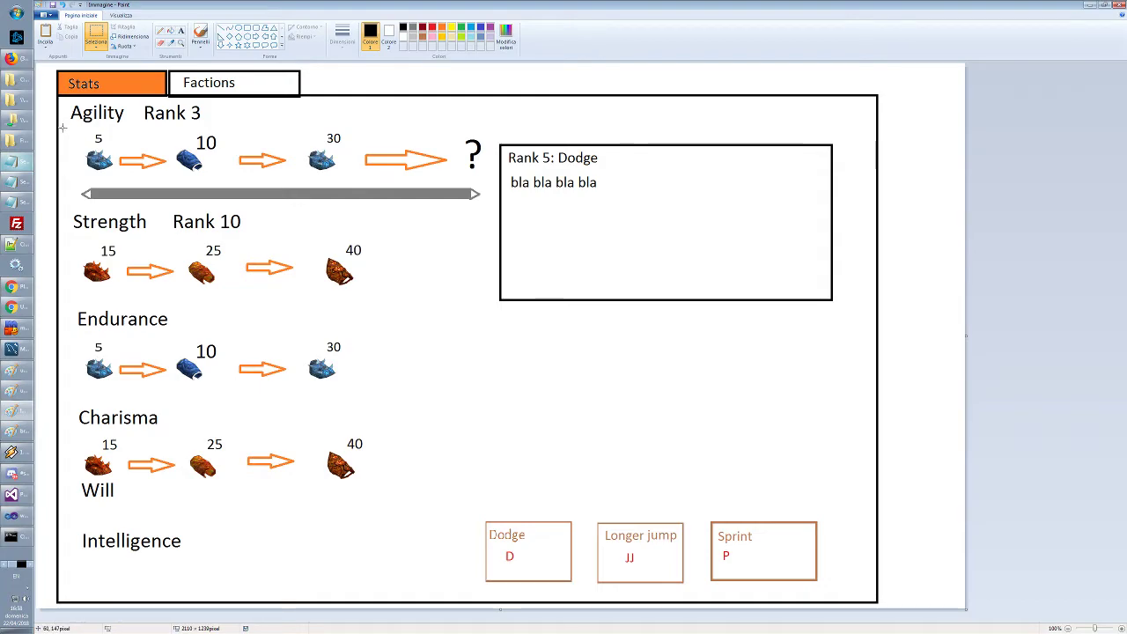
# Tighten the spacing by nudging the Agility, Endurance, Charisma and Will rows upward
pyautogui.moveTo(64, 128); pyautogui.dragTo(496, 212)
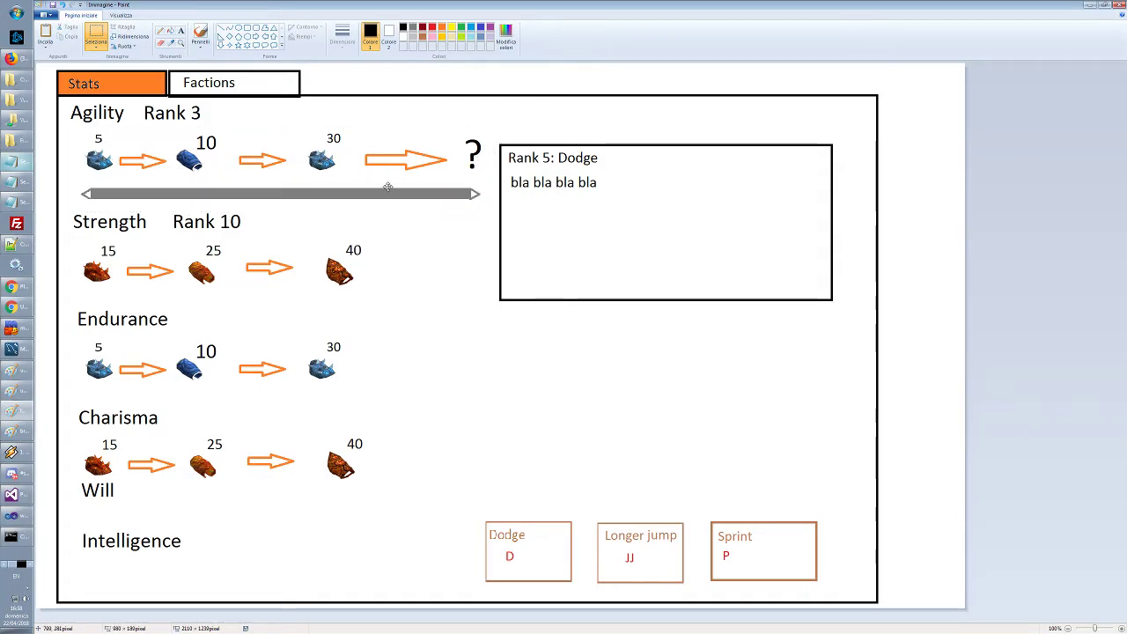
pyautogui.moveTo(386, 184); pyautogui.dragTo(385, 181)
pyautogui.click(437, 254)
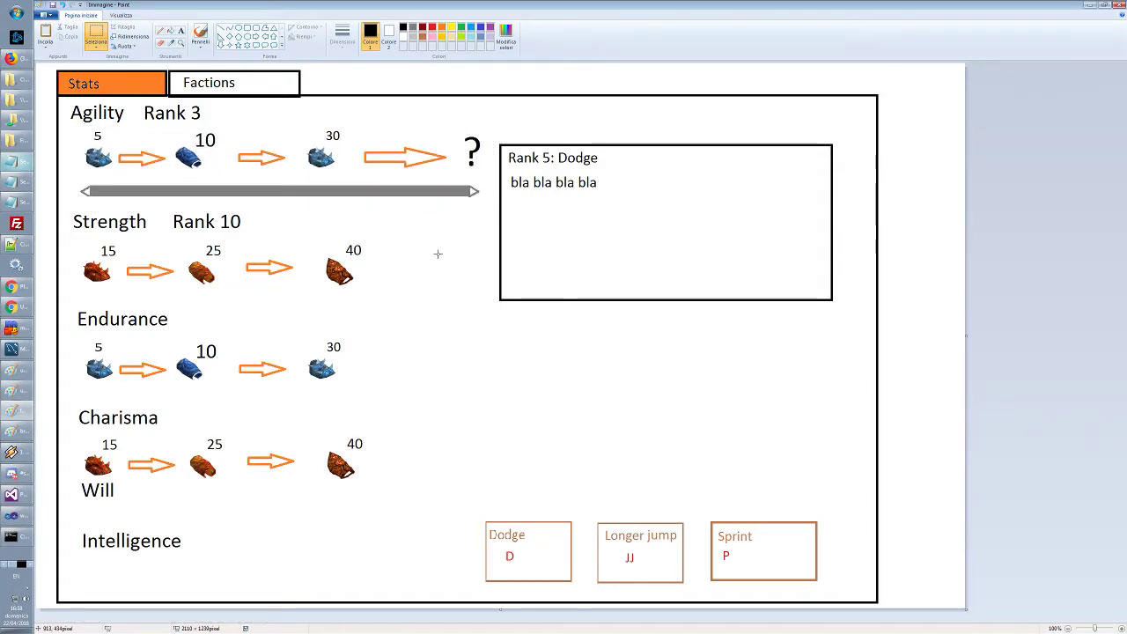
pyautogui.moveTo(73, 308); pyautogui.dragTo(407, 389)
pyautogui.moveTo(322, 361); pyautogui.dragTo(318, 353)
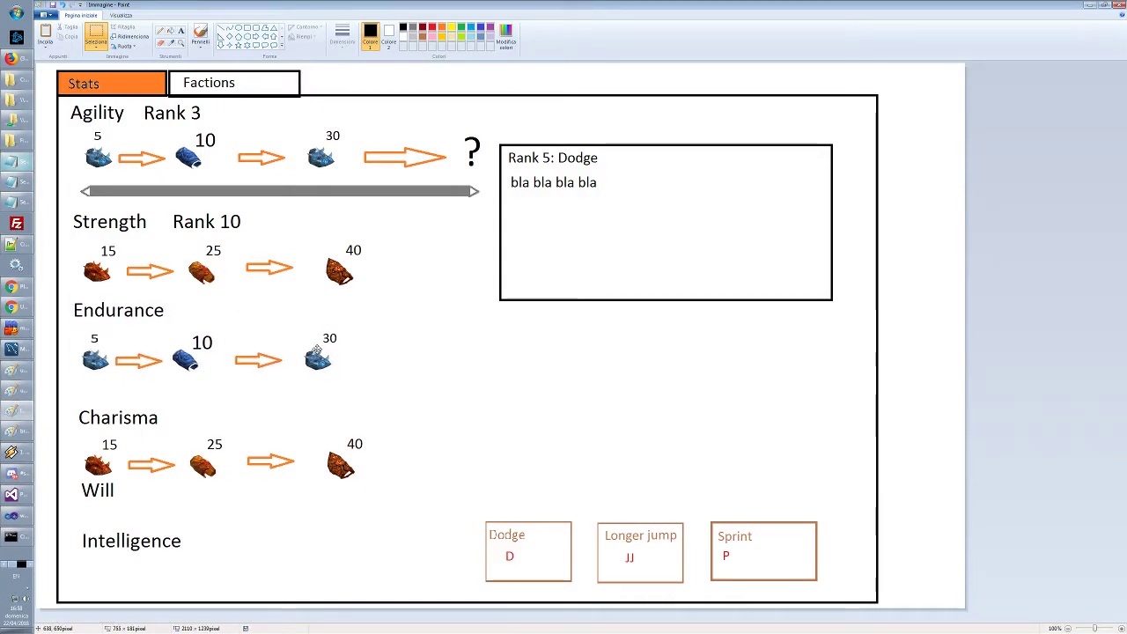
pyautogui.click(488, 391)
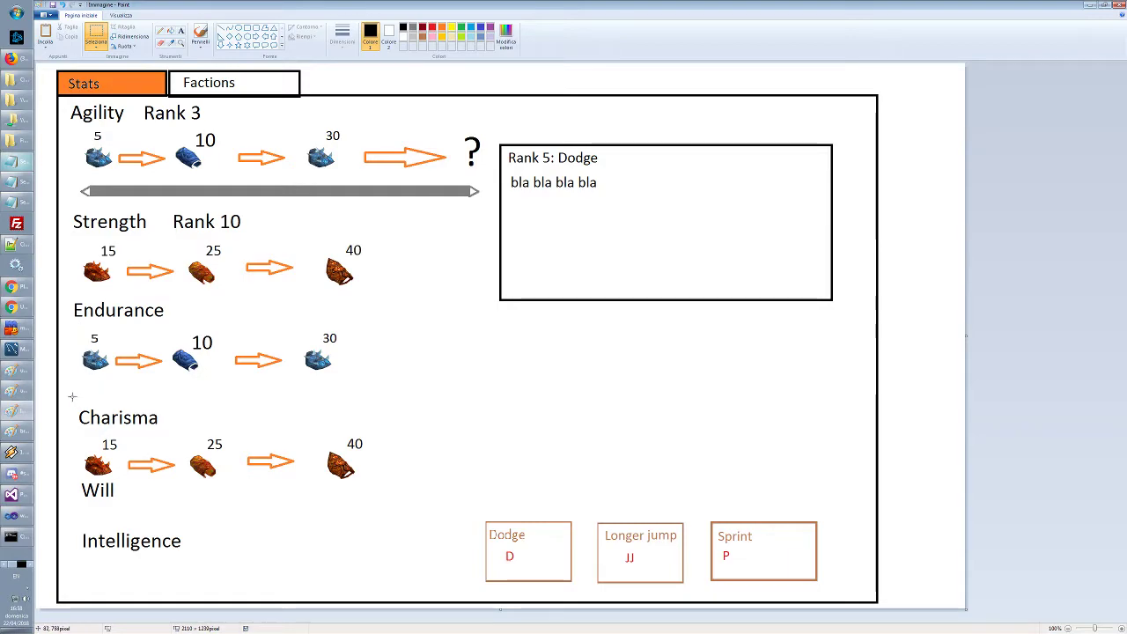
pyautogui.moveTo(70, 396); pyautogui.dragTo(347, 426)
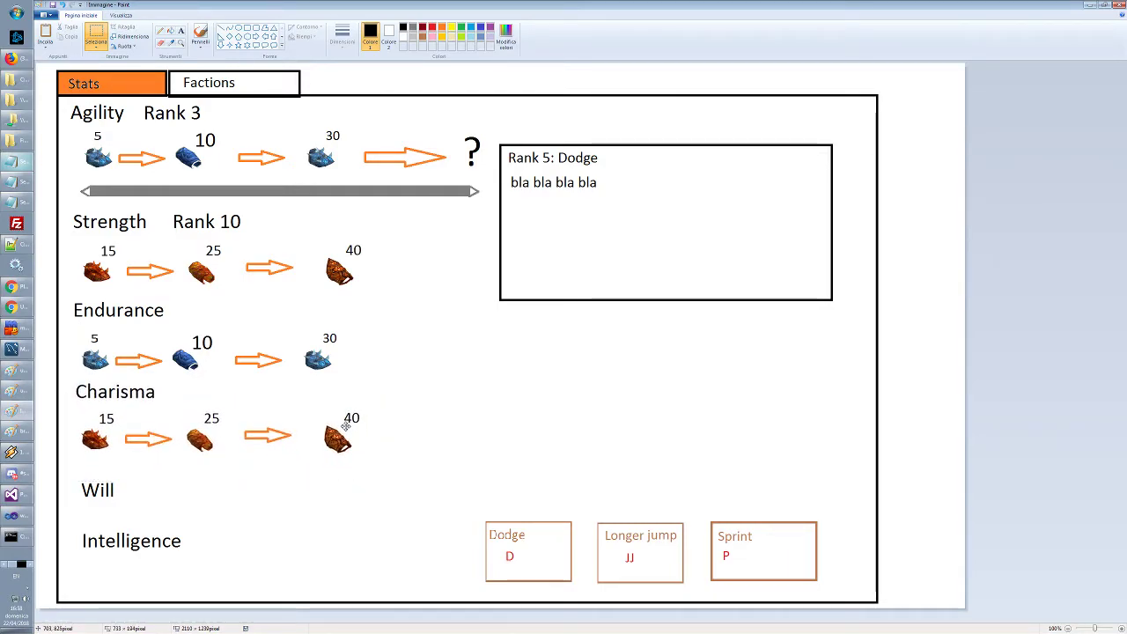
pyautogui.click(252, 468)
pyautogui.moveTo(77, 474); pyautogui.dragTo(358, 515)
pyautogui.moveTo(257, 499); pyautogui.dragTo(249, 481)
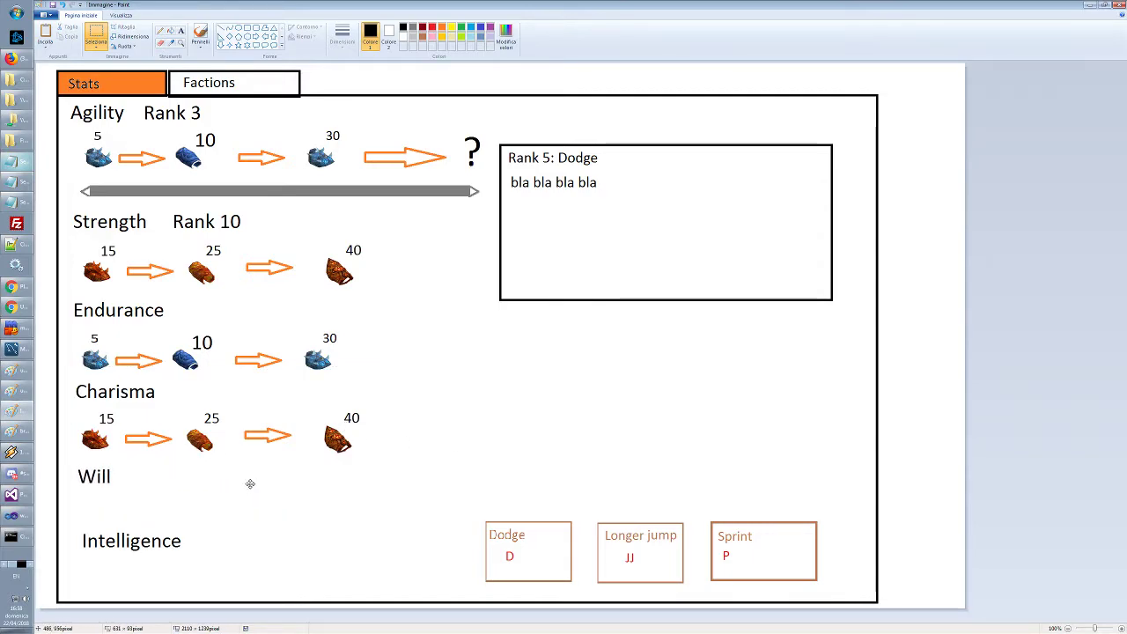
pyautogui.click(543, 473)
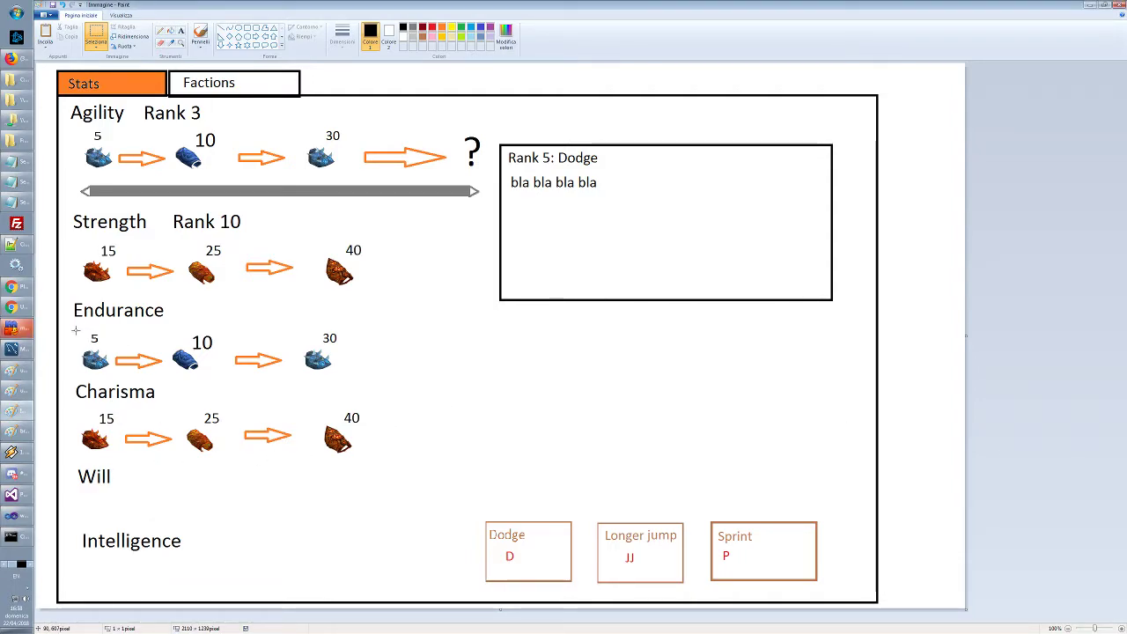
# Copy the blue Endurance 5-10-30 row under Will and nudge the Intelligence label
pyautogui.moveTo(75, 332); pyautogui.dragTo(347, 376)
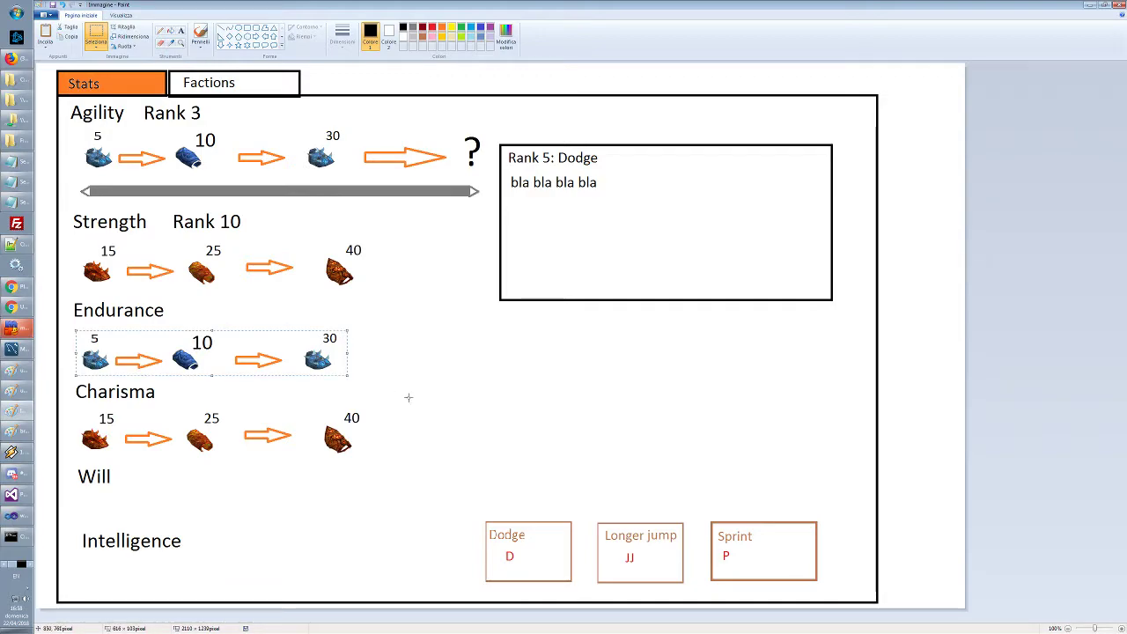
pyautogui.hotkey('ctrl', 'c')
pyautogui.hotkey('ctrl', 'v')
pyautogui.moveTo(221, 92); pyautogui.dragTo(263, 515)
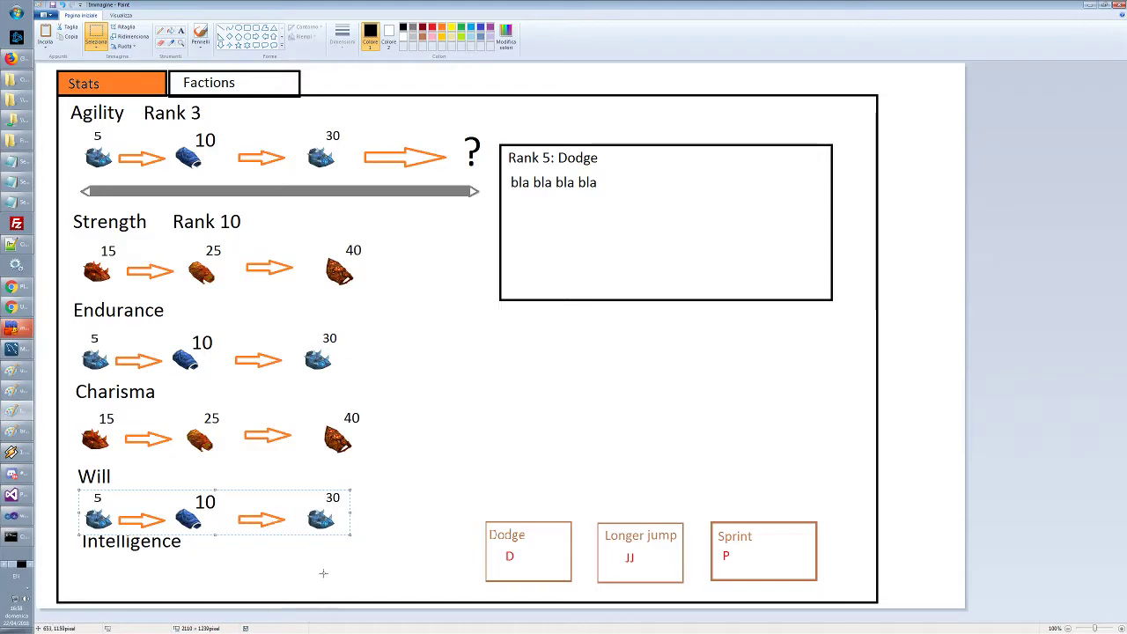
pyautogui.click(323, 574)
pyautogui.moveTo(208, 555); pyautogui.dragTo(100, 550)
pyautogui.click(212, 531)
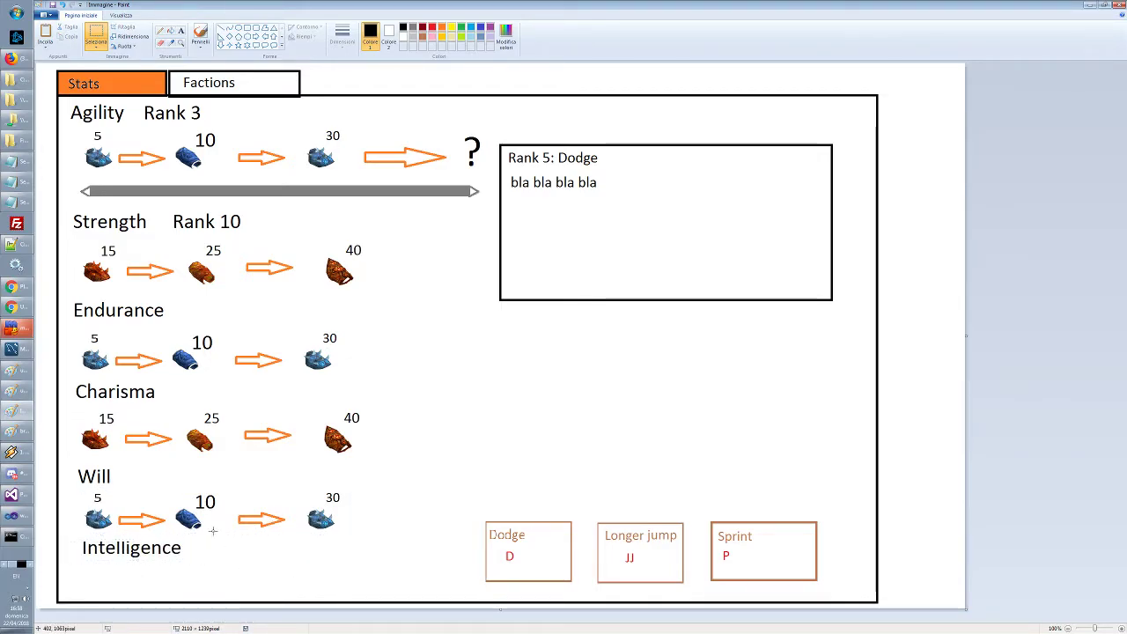
# Copy the Charisma orange glove row and place it beneath the Intelligence label
pyautogui.moveTo(74, 408); pyautogui.dragTo(388, 459)
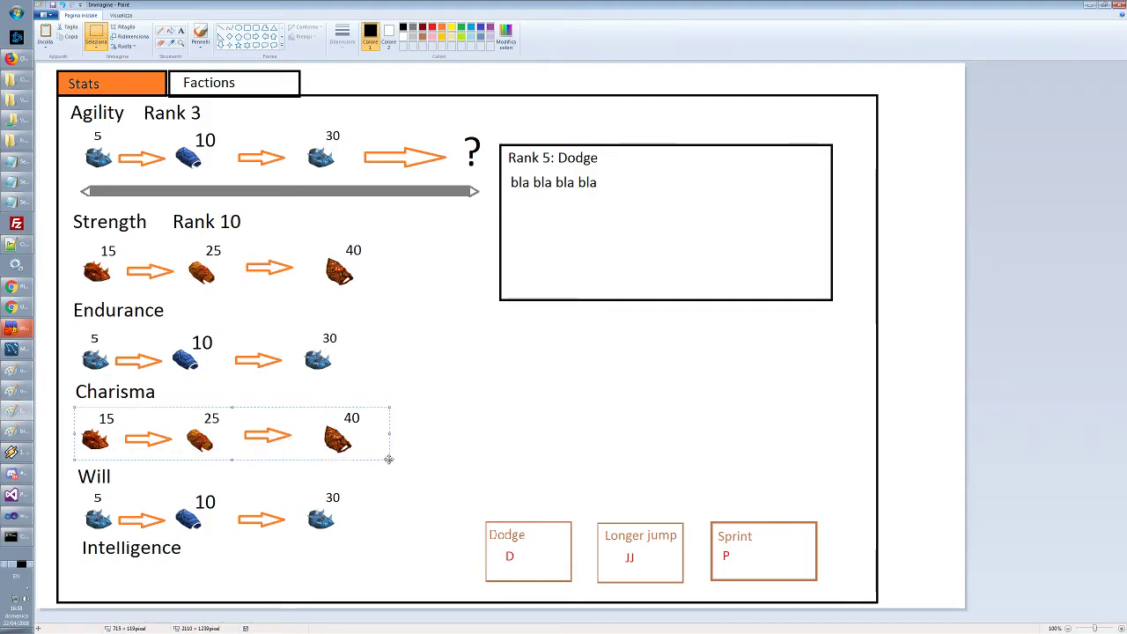
pyautogui.hotkey('ctrl', 'c')
pyautogui.hotkey('ctrl', 'v')
pyautogui.moveTo(245, 113); pyautogui.dragTo(285, 587)
pyautogui.press('Delete')
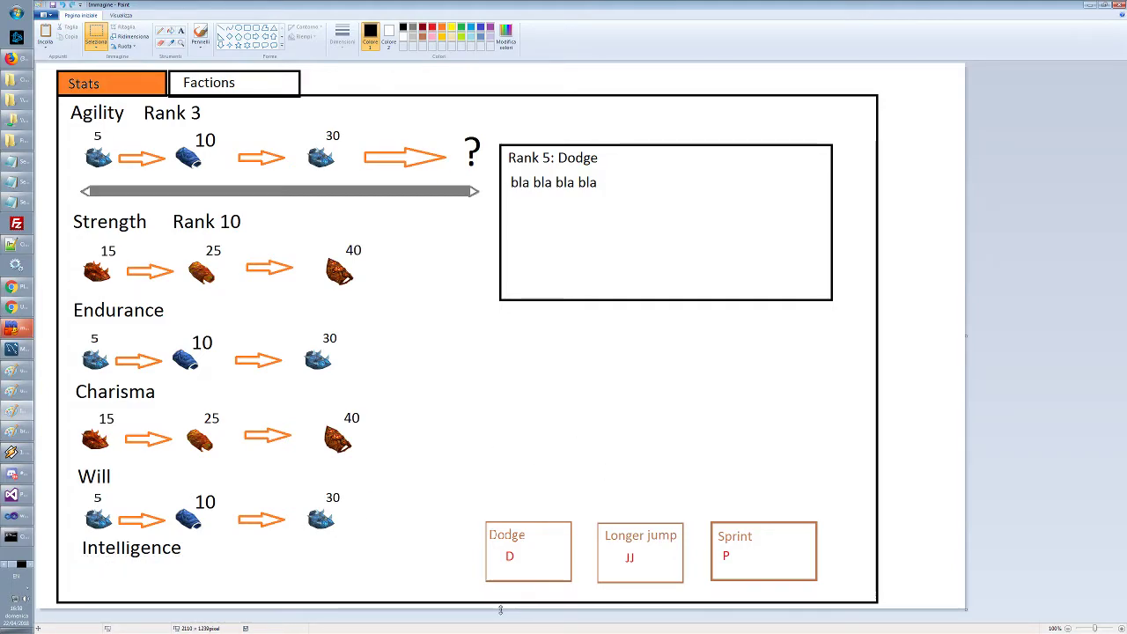
pyautogui.moveTo(500, 609); pyautogui.dragTo(499, 617)
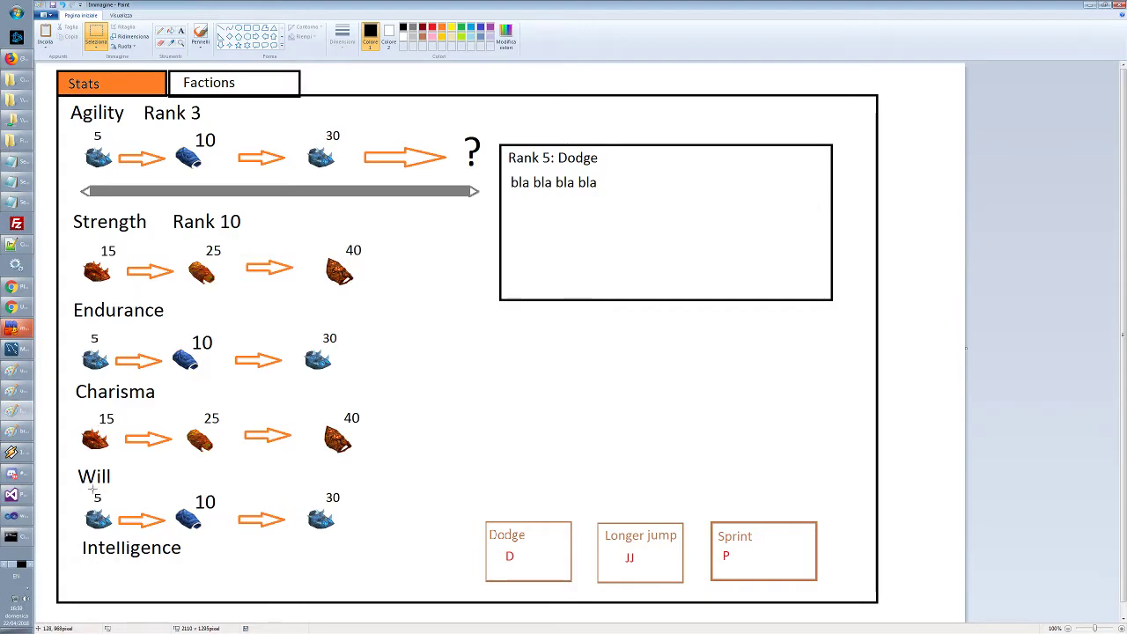
pyautogui.moveTo(78, 427); pyautogui.dragTo(366, 458)
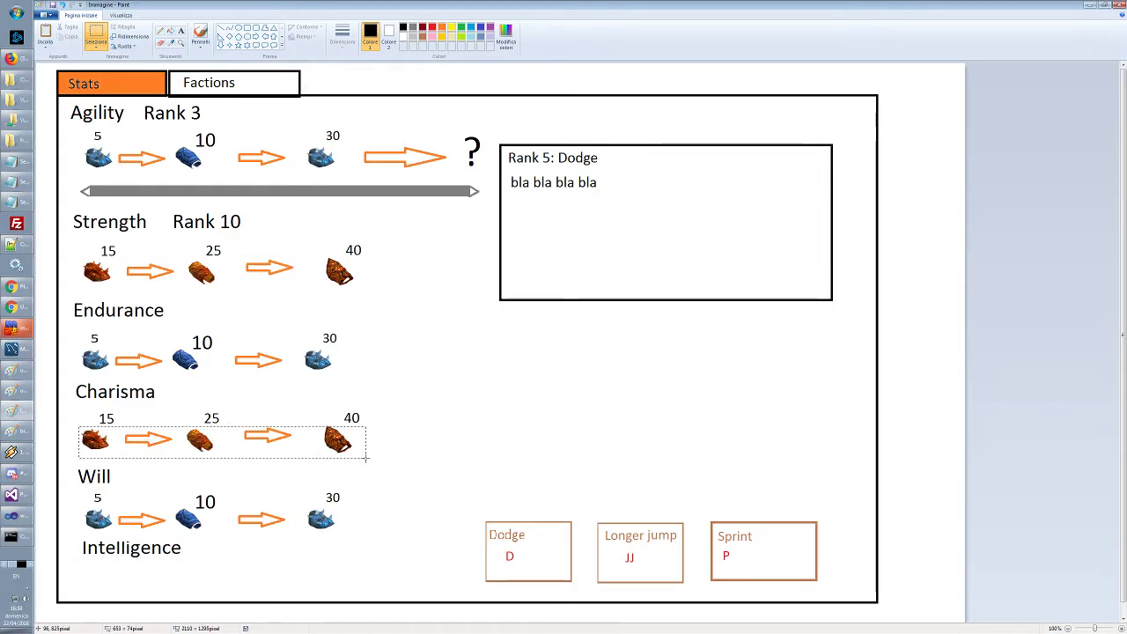
pyautogui.hotkey('ctrl', 'x')
pyautogui.hotkey('ctrl', 'v')
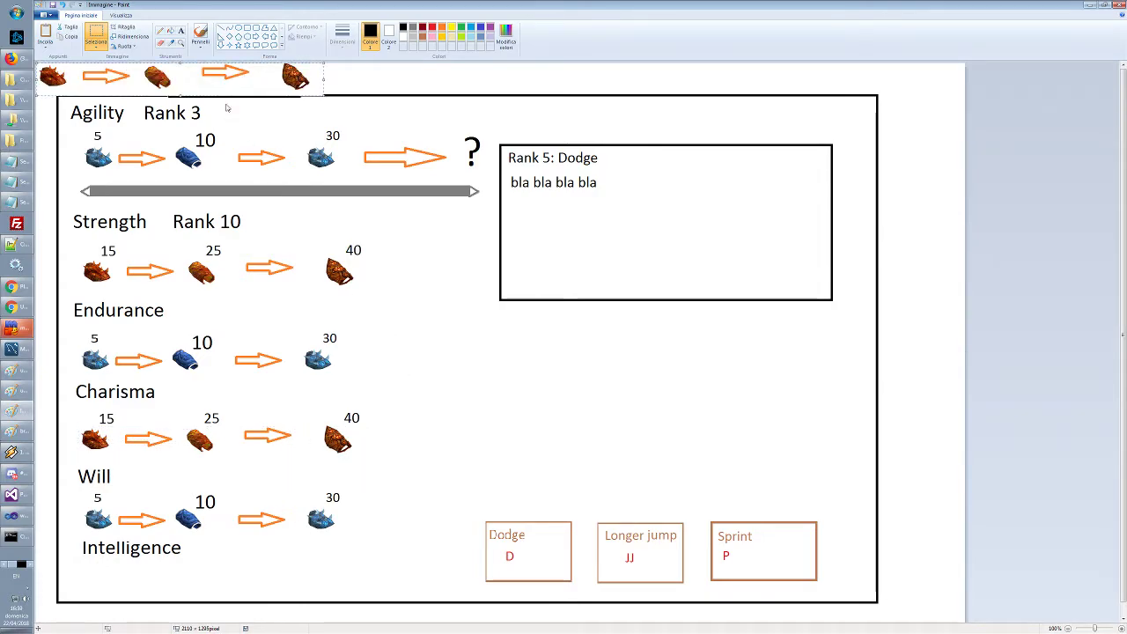
pyautogui.moveTo(223, 81); pyautogui.dragTo(270, 586)
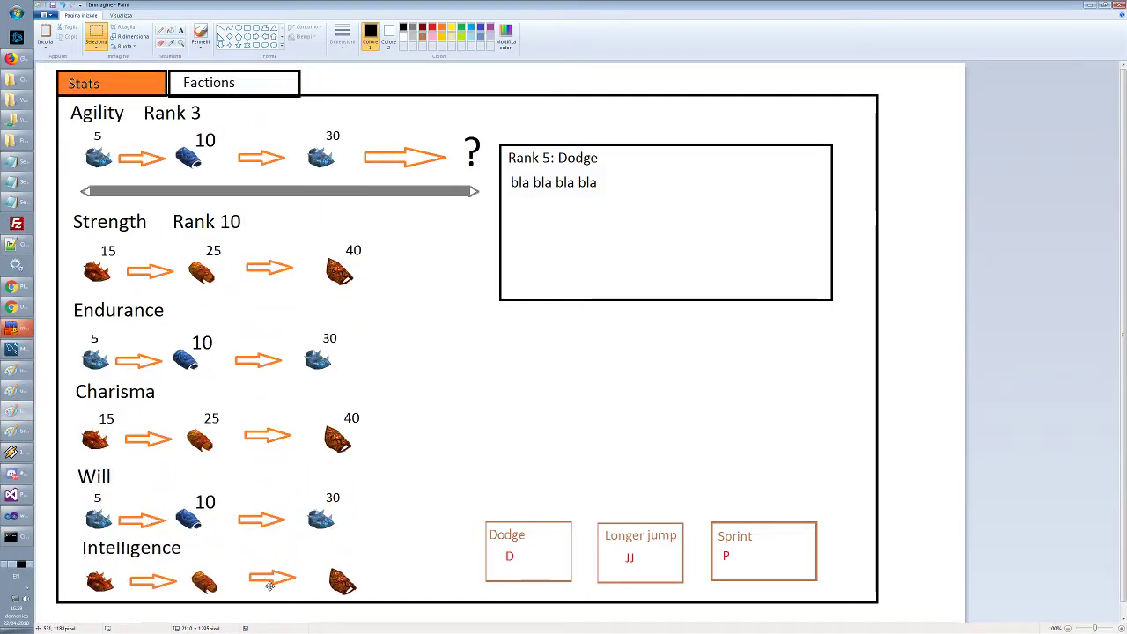
pyautogui.click(503, 464)
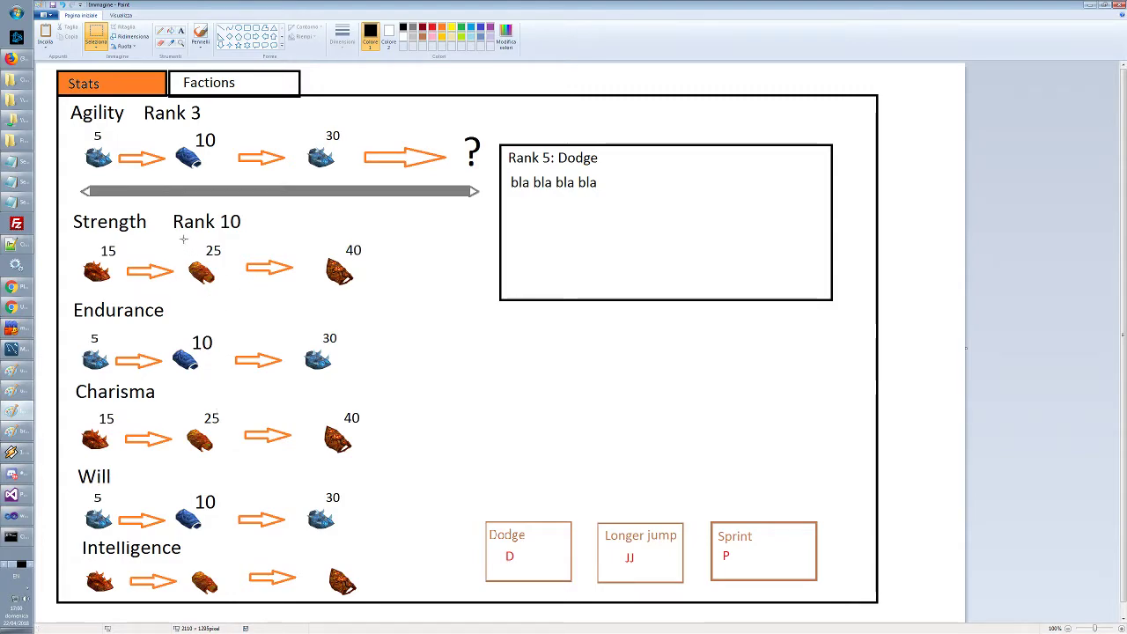
pyautogui.moveTo(179, 241)
pyautogui.mouseDown()
pyautogui.moveTo(252, 306)
pyautogui.moveTo(235, 295)
pyautogui.mouseUp()
pyautogui.press('Escape')
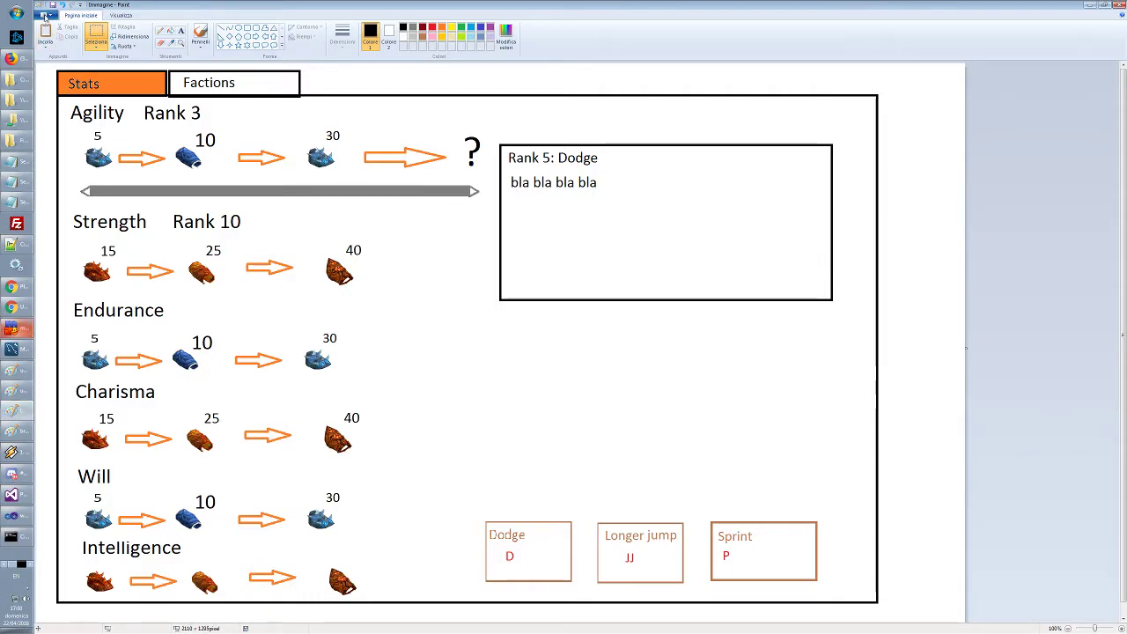
# Save the character-sheet mockup as the PNG file unreal_stats1.png
pyautogui.hotkey('ctrl', 's')
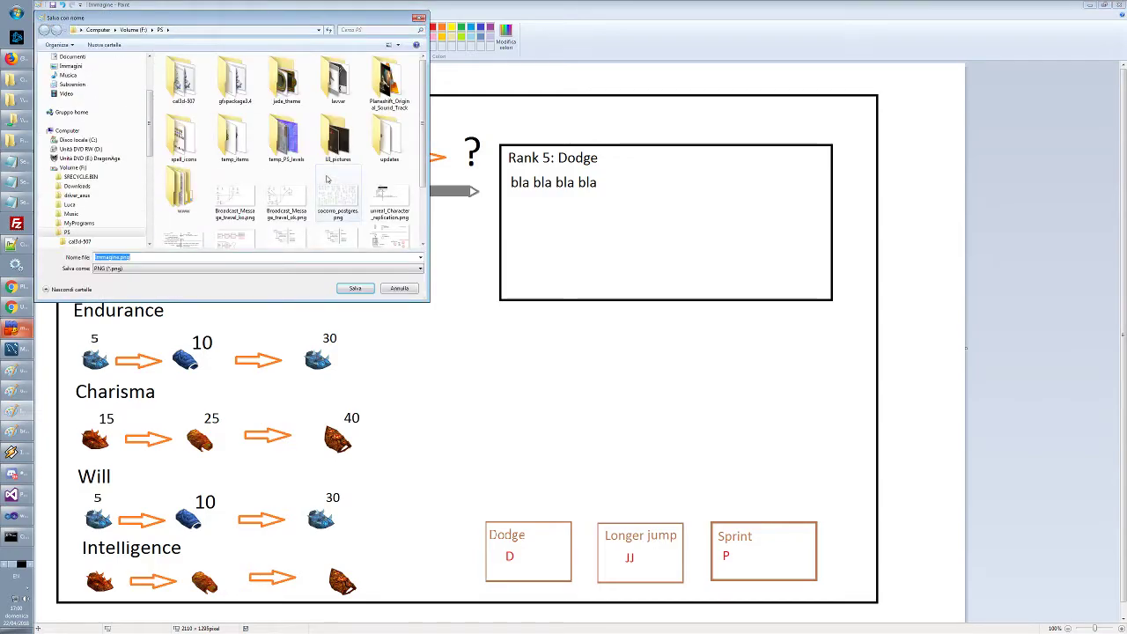
pyautogui.scroll(-3, 412, 148)
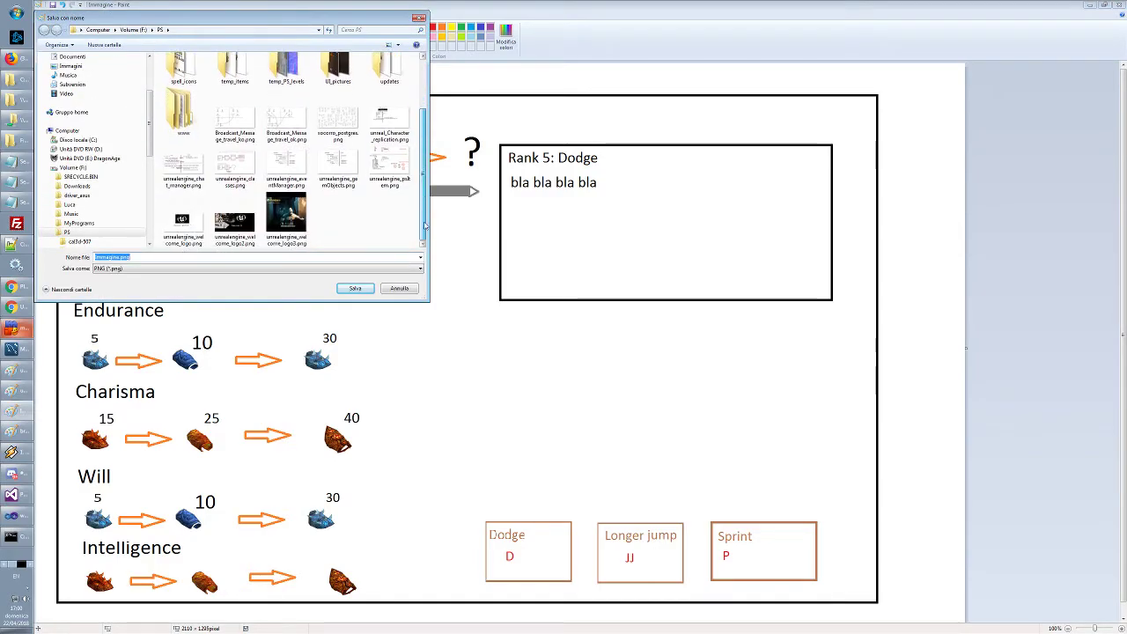
pyautogui.click(130, 257)
pyautogui.doubleClick(110, 257)
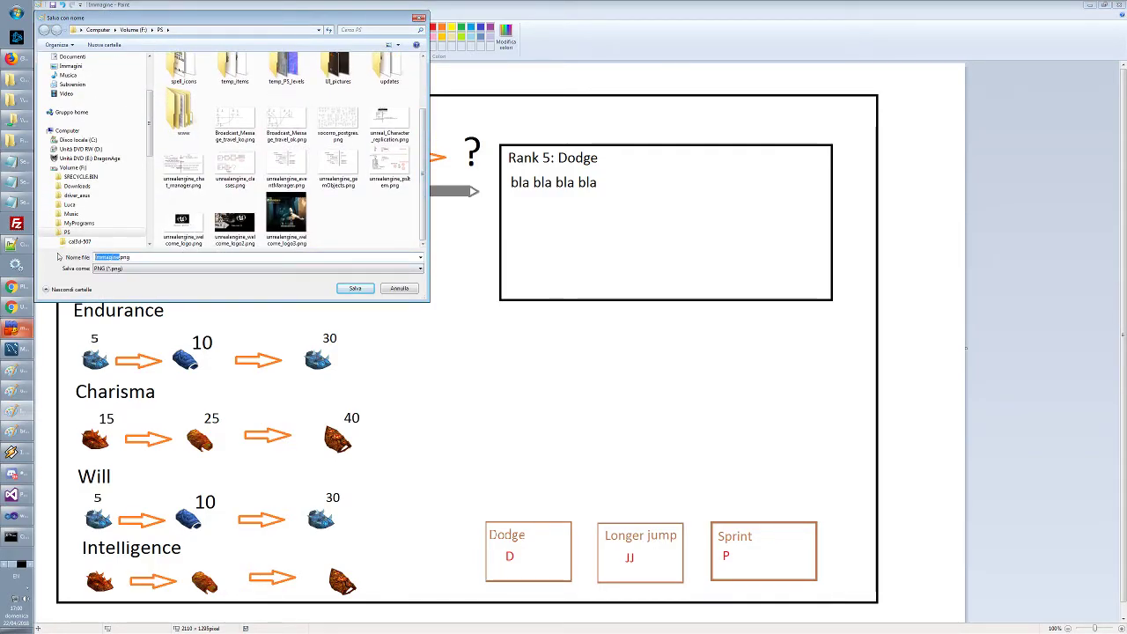
pyautogui.write('unreal_stats1')
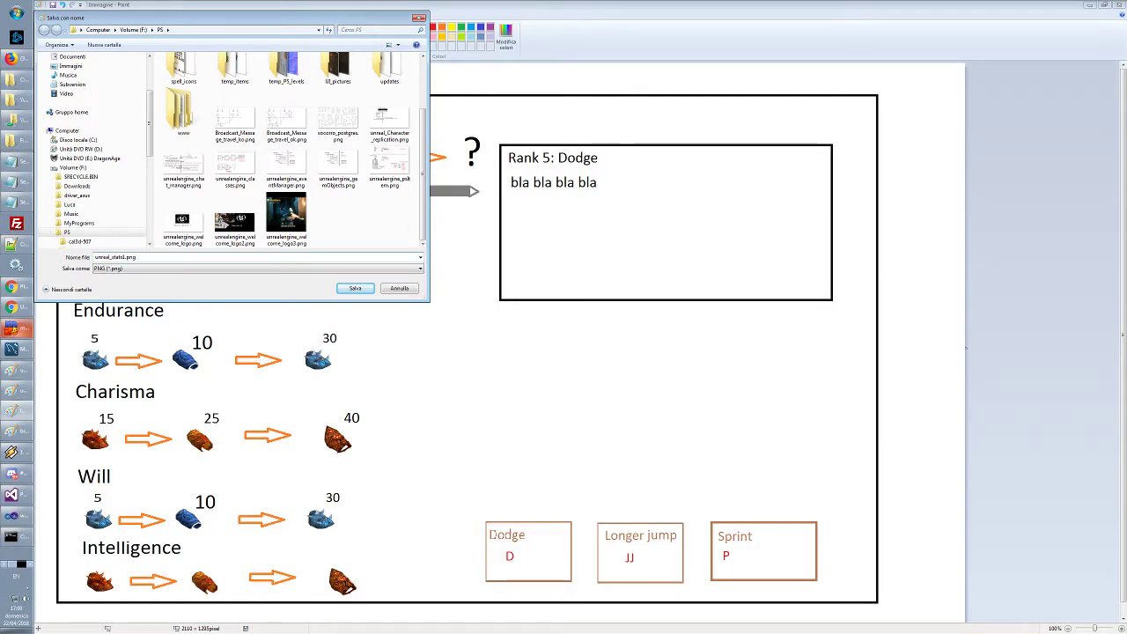
pyautogui.press('Return')
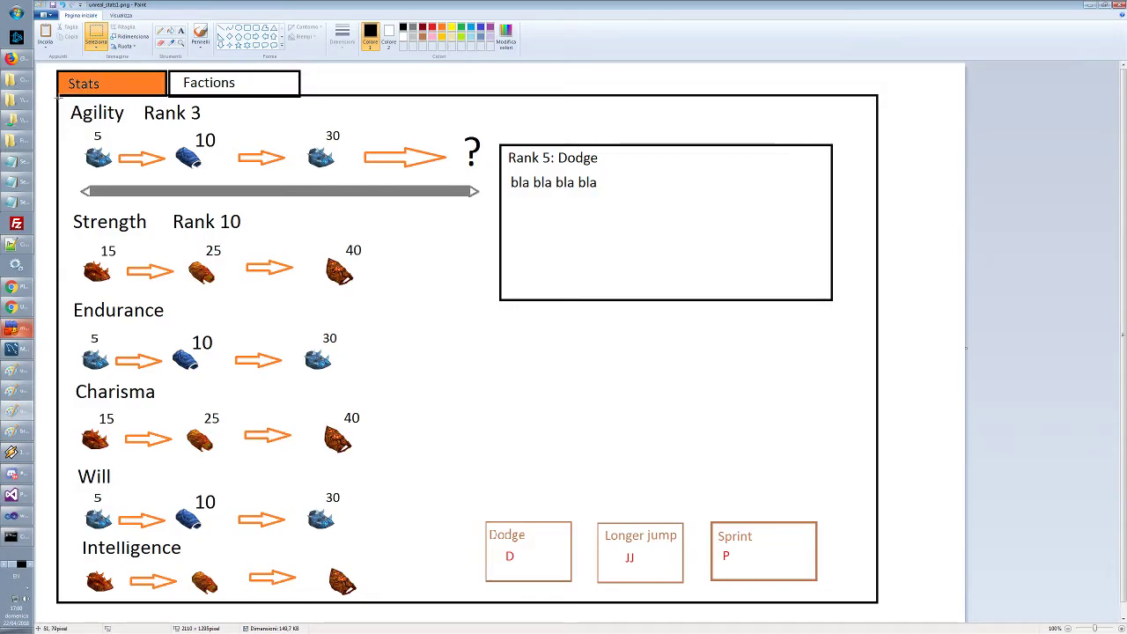
pyautogui.moveTo(58, 99)
pyautogui.mouseDown()
pyautogui.moveTo(704, 403)
pyautogui.moveTo(906, 591)
pyautogui.moveTo(871, 599)
pyautogui.mouseUp()
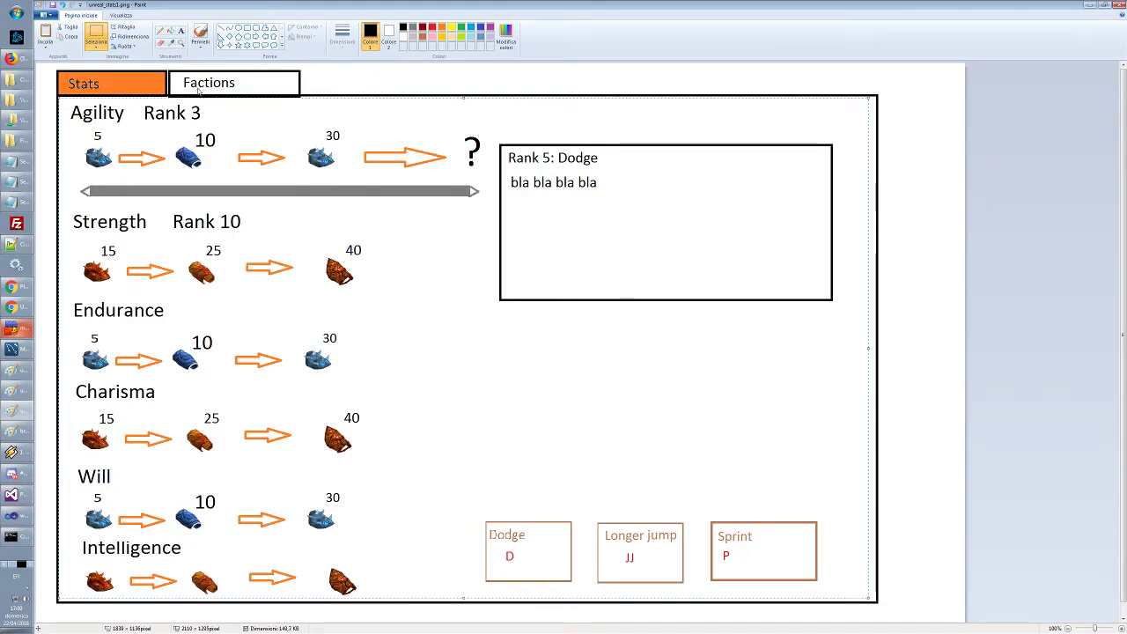
pyautogui.click(361, 76)
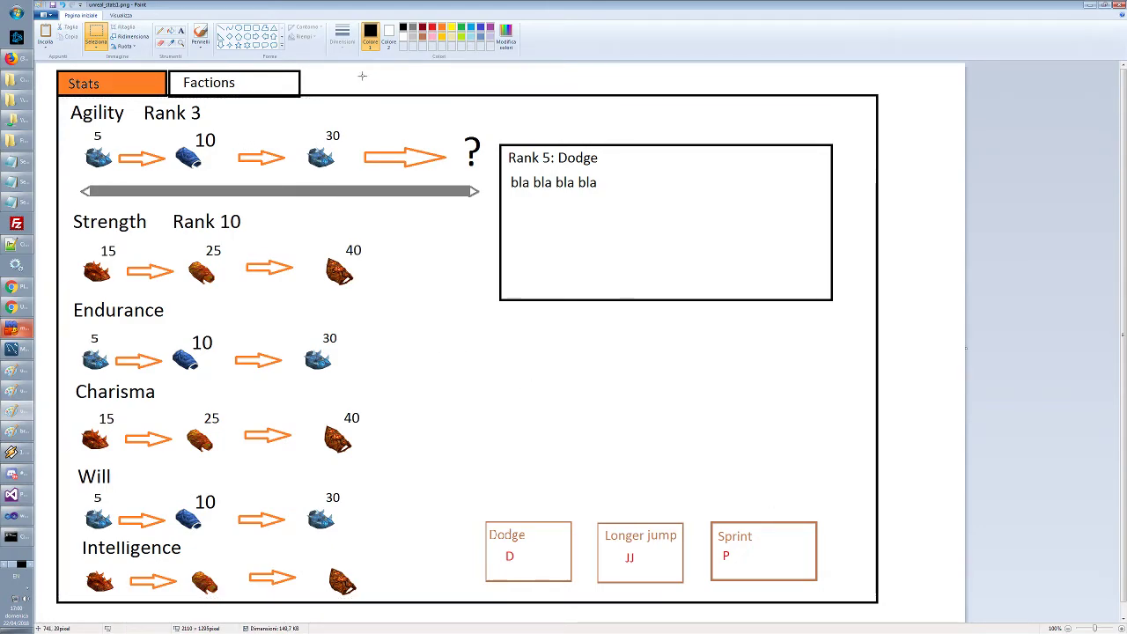
pyautogui.hotkey('ctrl', 'space')
pyautogui.press('Right')
pyautogui.press('Right')
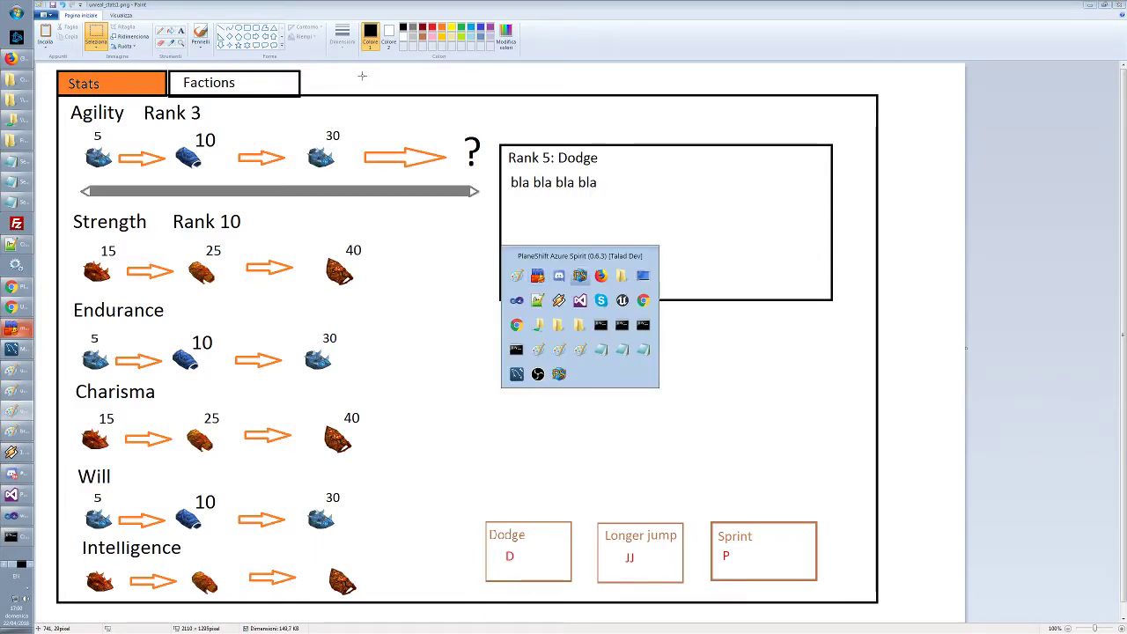
pyautogui.press('Return')
pyautogui.click(391, 264)
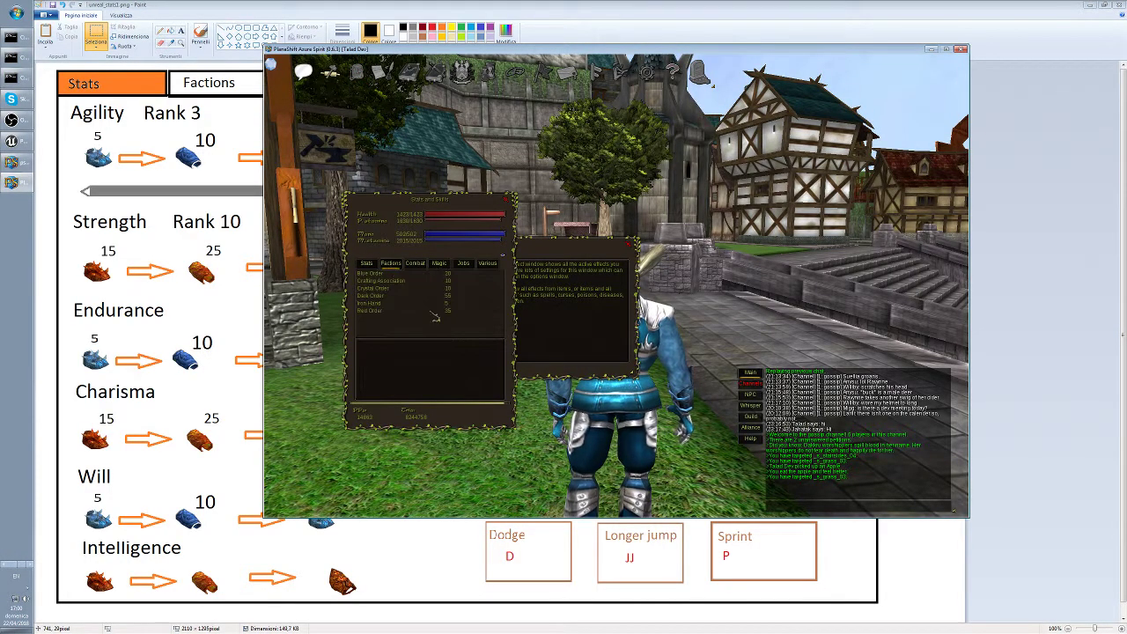
pyautogui.click(423, 267)
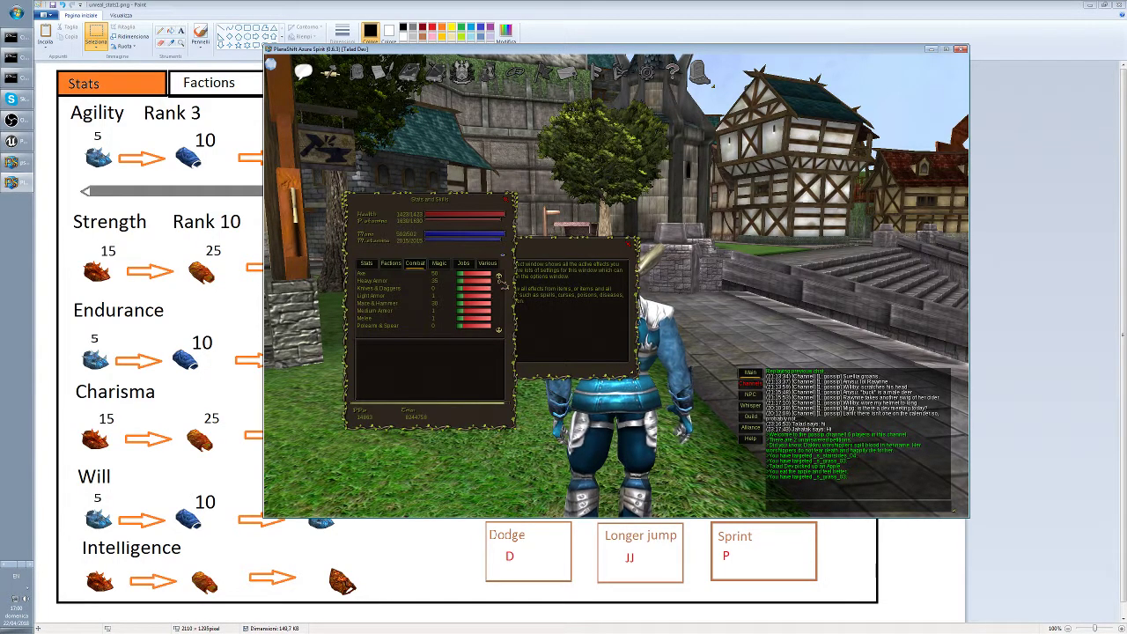
pyautogui.scroll(-2, 495, 302)
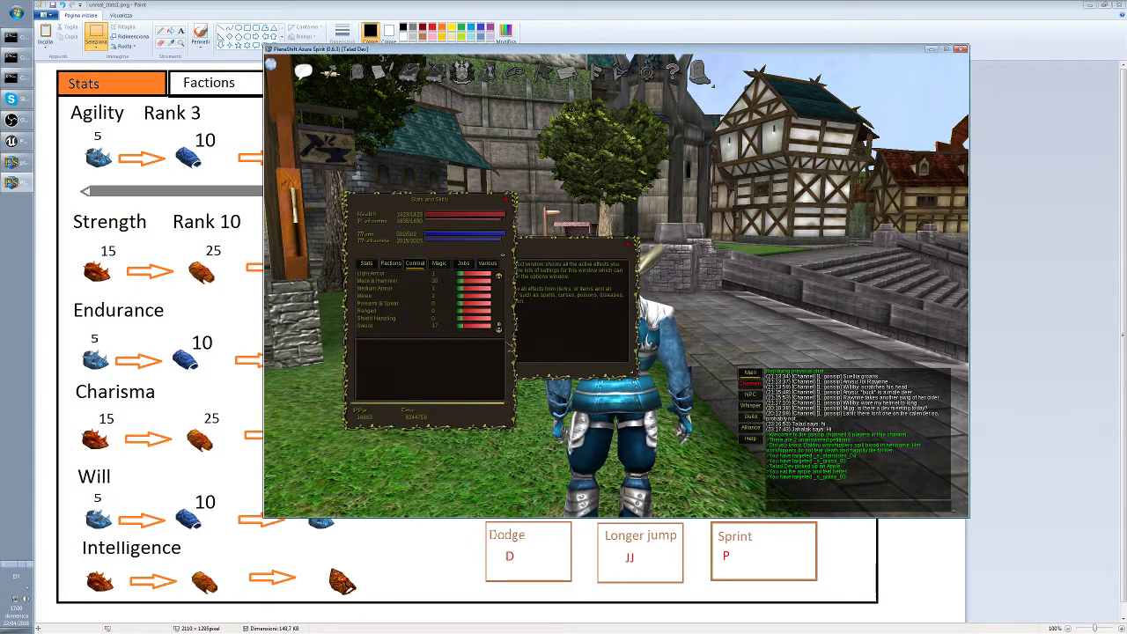
pyautogui.scroll(2, 495, 302)
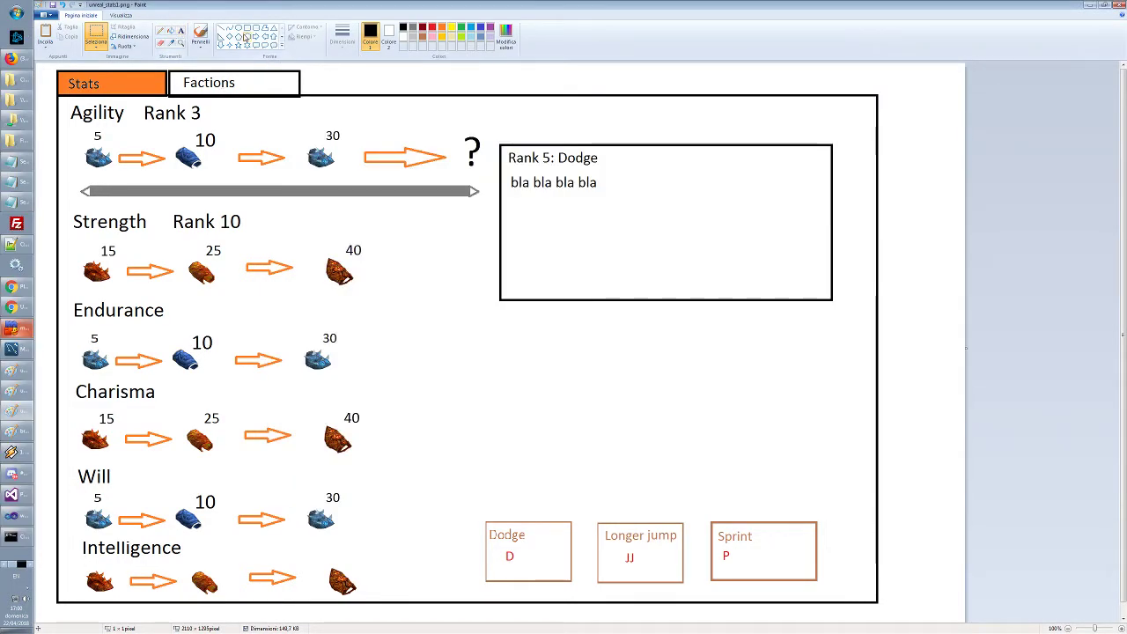
# Add a size 26 'Combat' label beside Factions and outline it as a tab
pyautogui.click(201, 35)
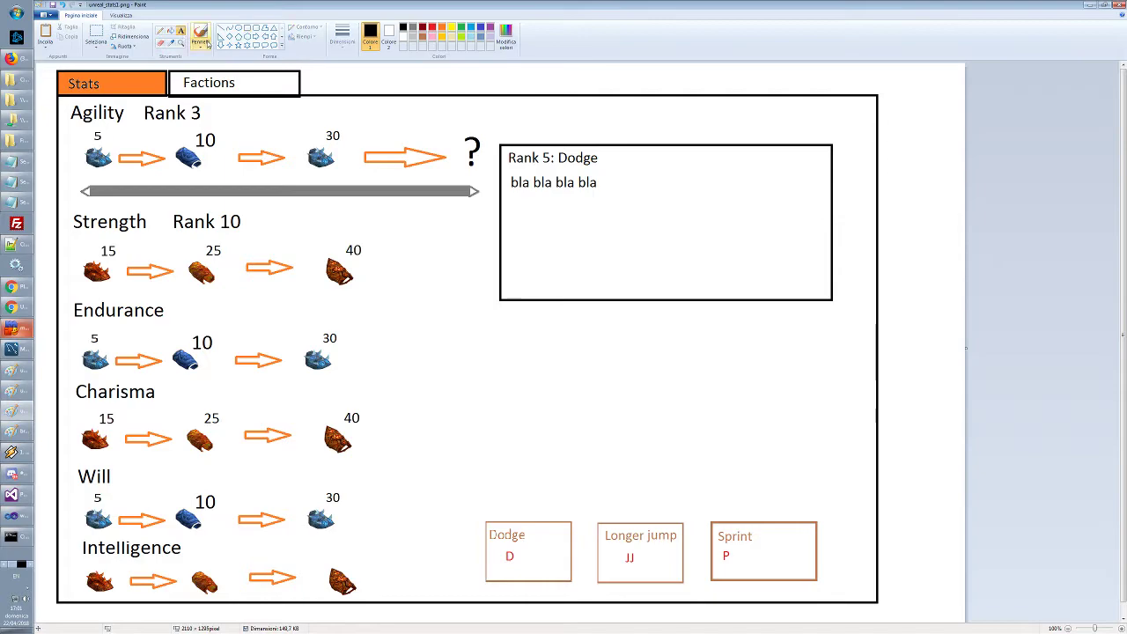
pyautogui.click(310, 80)
pyautogui.write('Combat')
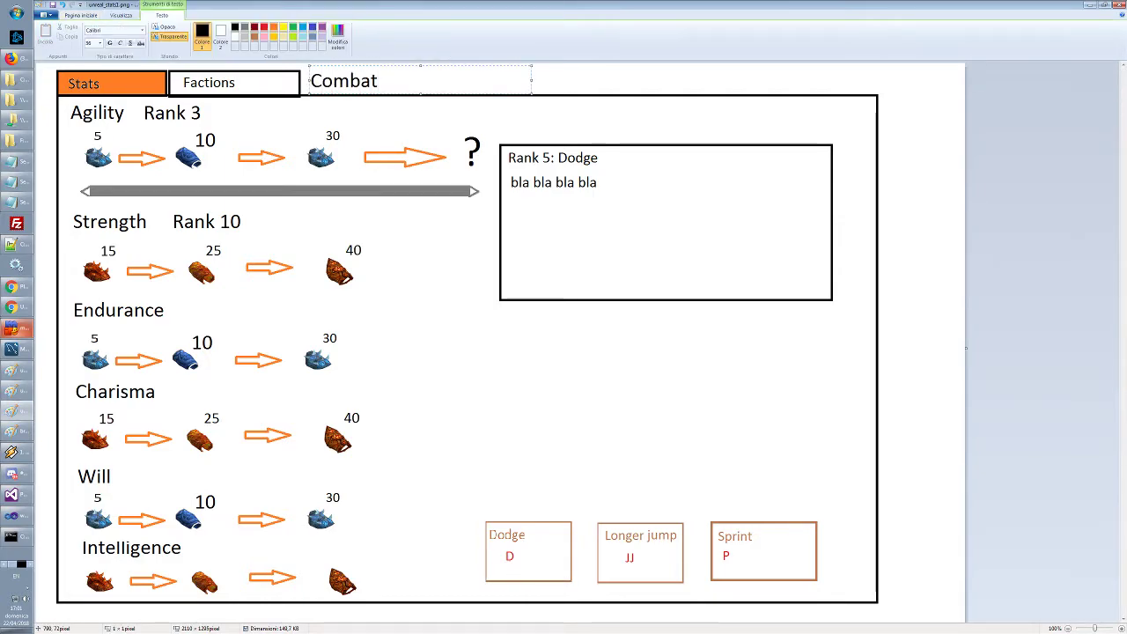
pyautogui.moveTo(377, 81); pyautogui.dragTo(310, 81)
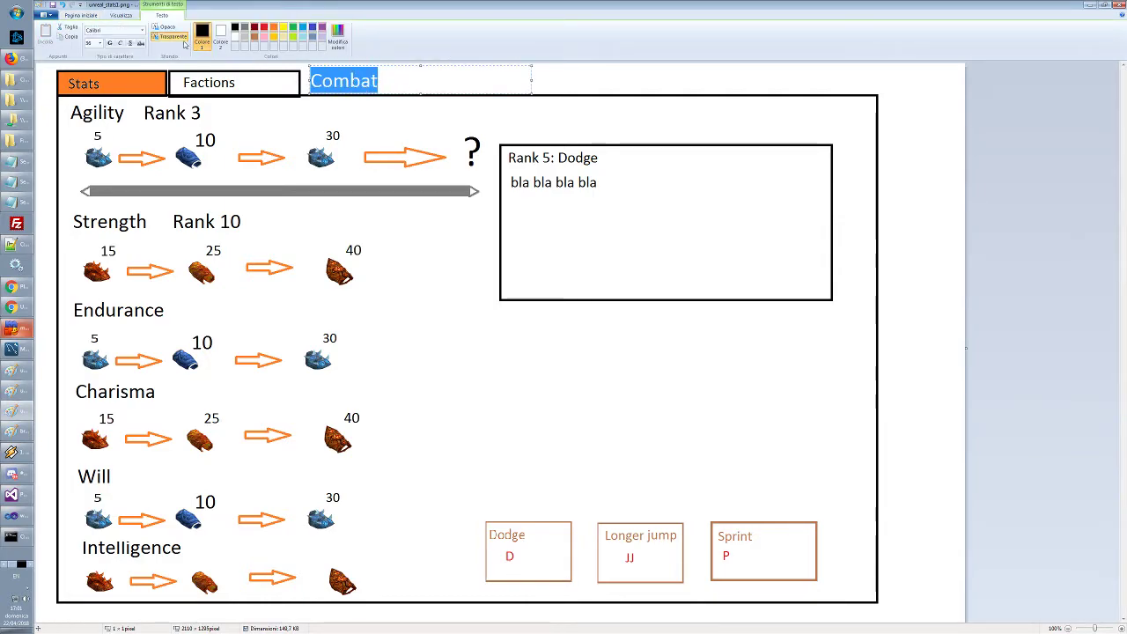
pyautogui.click(101, 43)
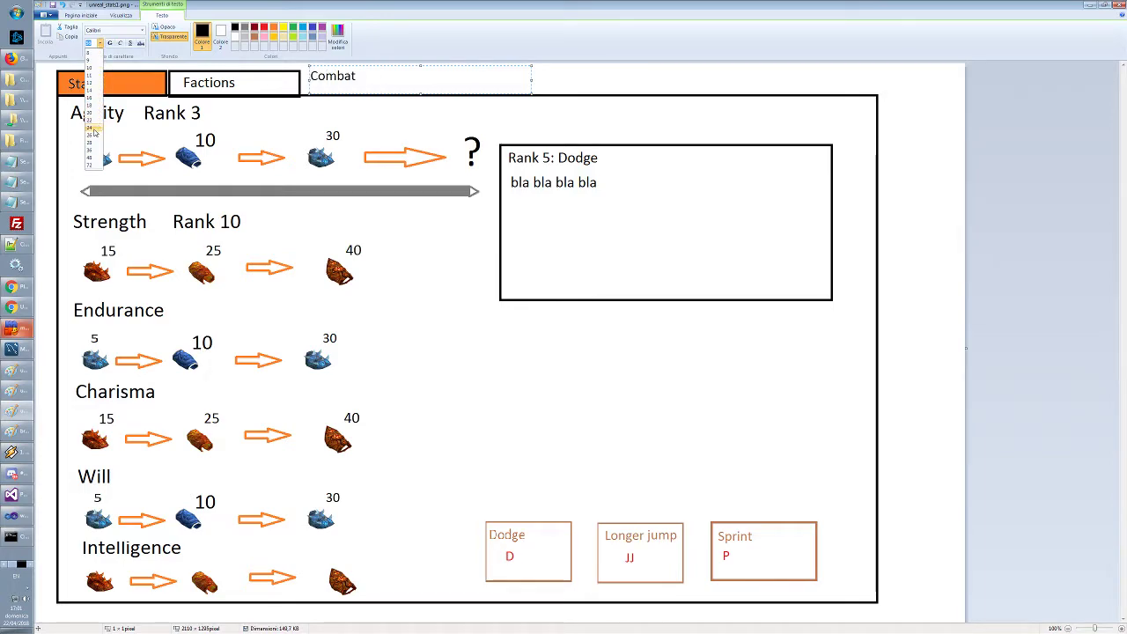
pyautogui.click(94, 138)
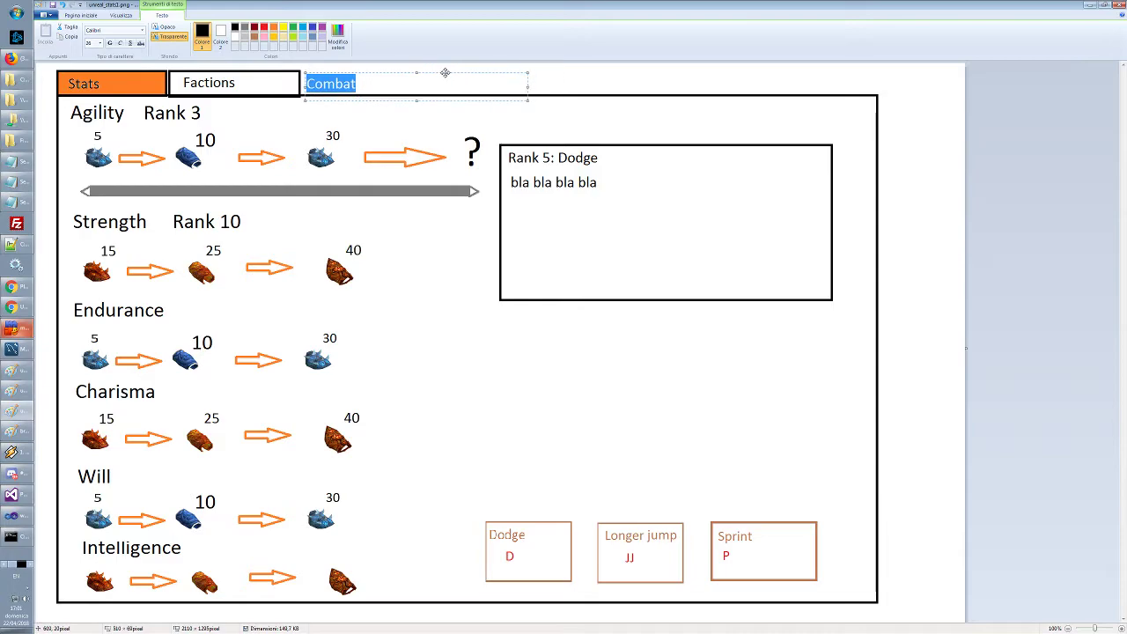
pyautogui.click(393, 121)
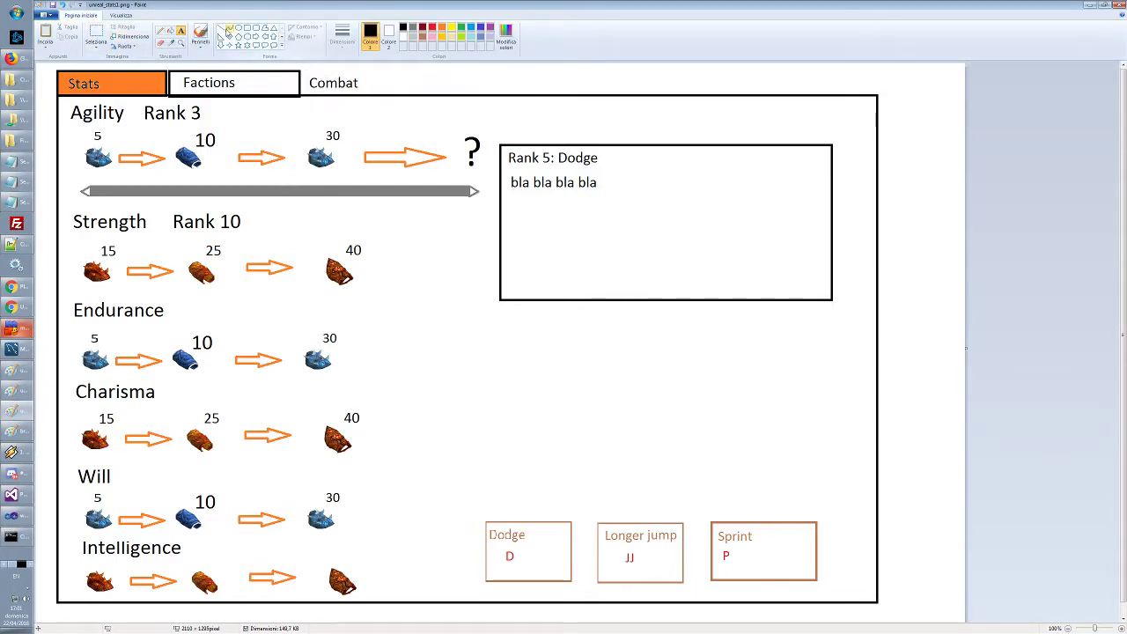
pyautogui.click(249, 29)
pyautogui.moveTo(300, 69); pyautogui.dragTo(428, 99)
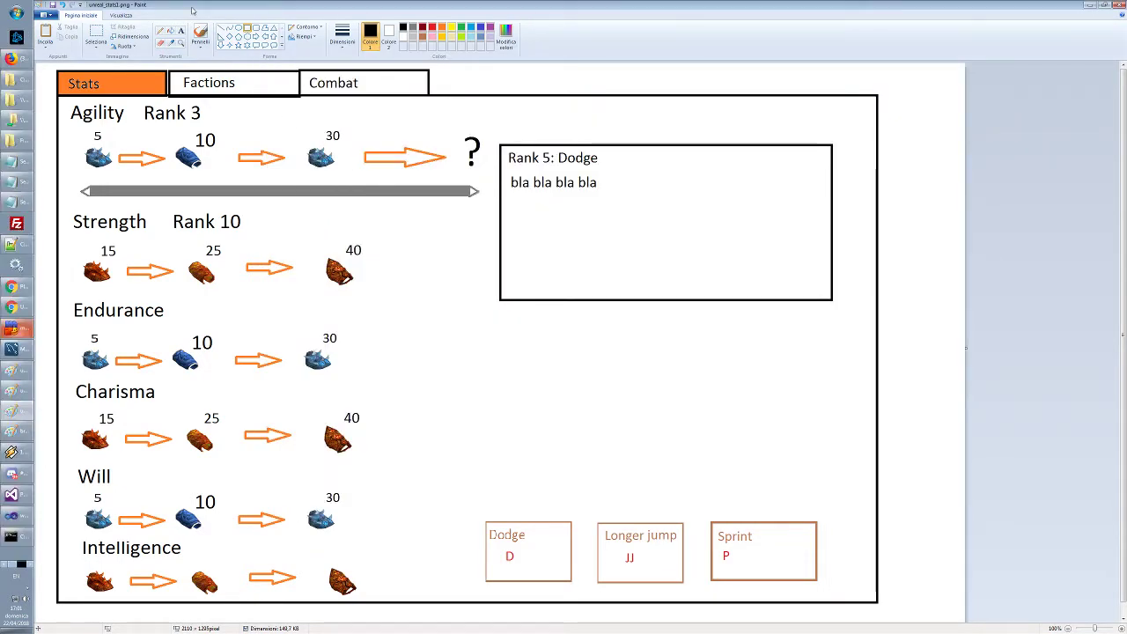
# Add a 'Magic' label right of Combat and box it in as a tab
pyautogui.click(181, 31)
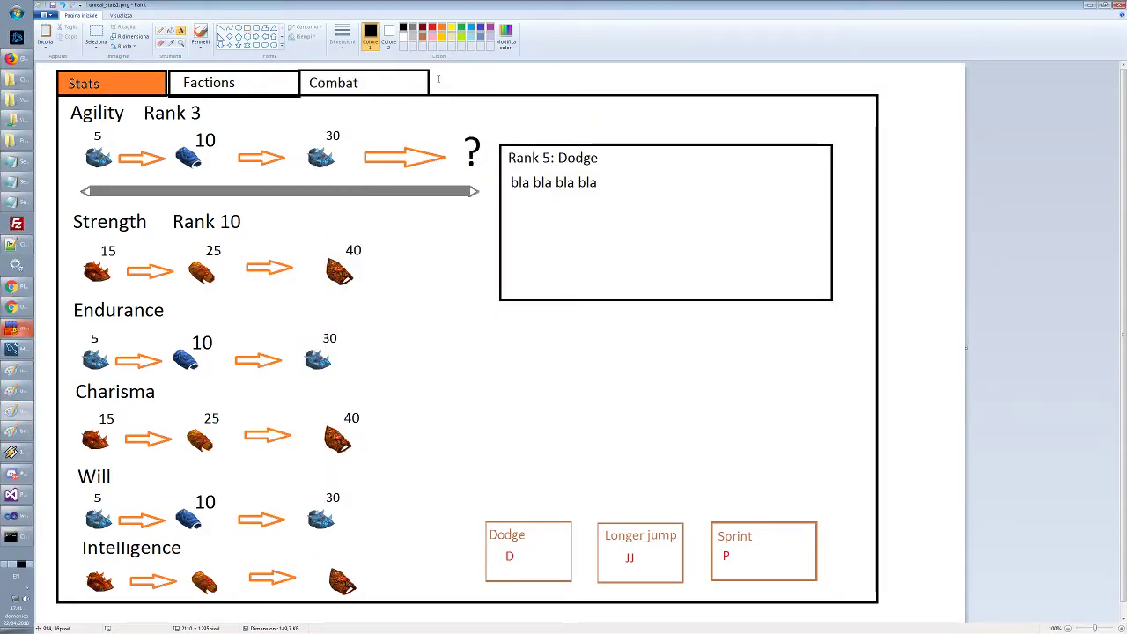
pyautogui.click(436, 77)
pyautogui.press('Escape')
pyautogui.click(436, 80)
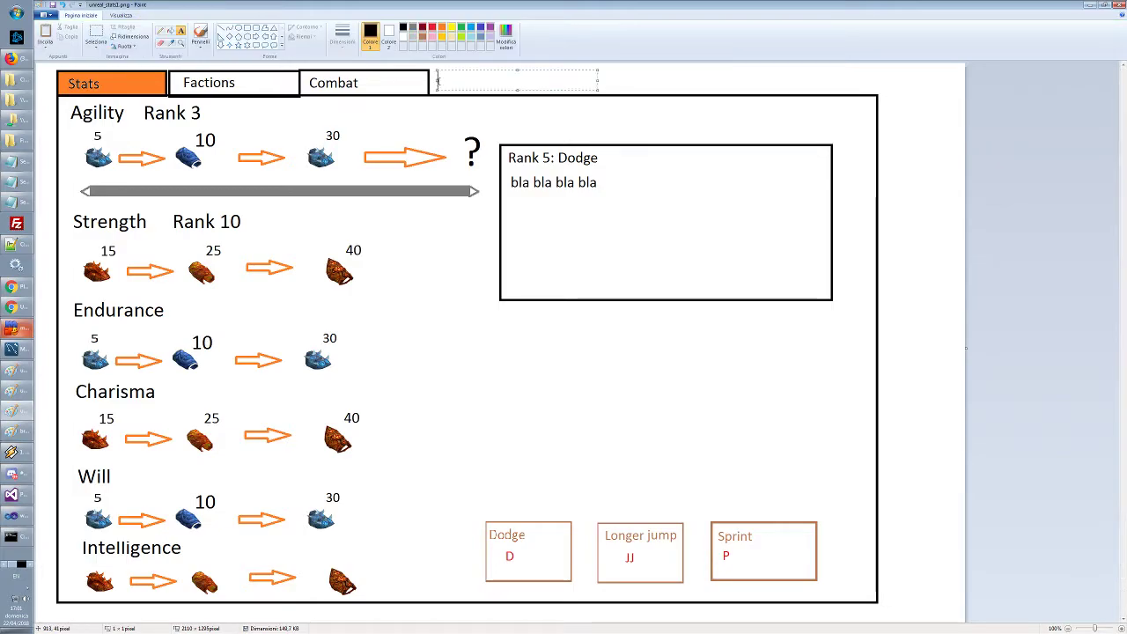
pyautogui.write('Magic')
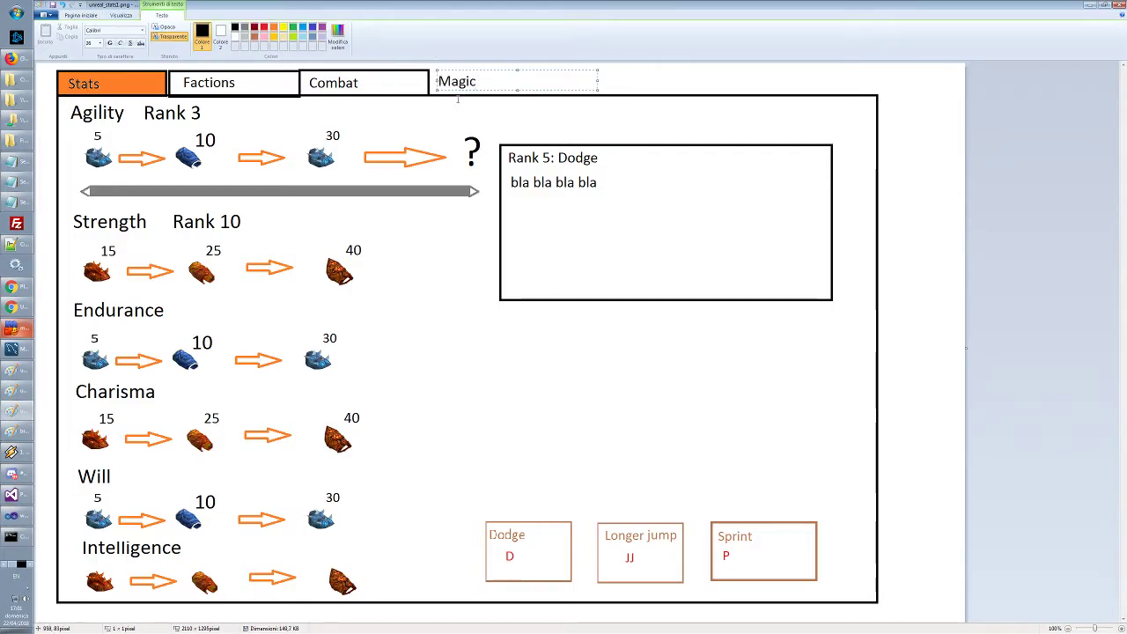
pyautogui.press('Escape')
pyautogui.click(247, 29)
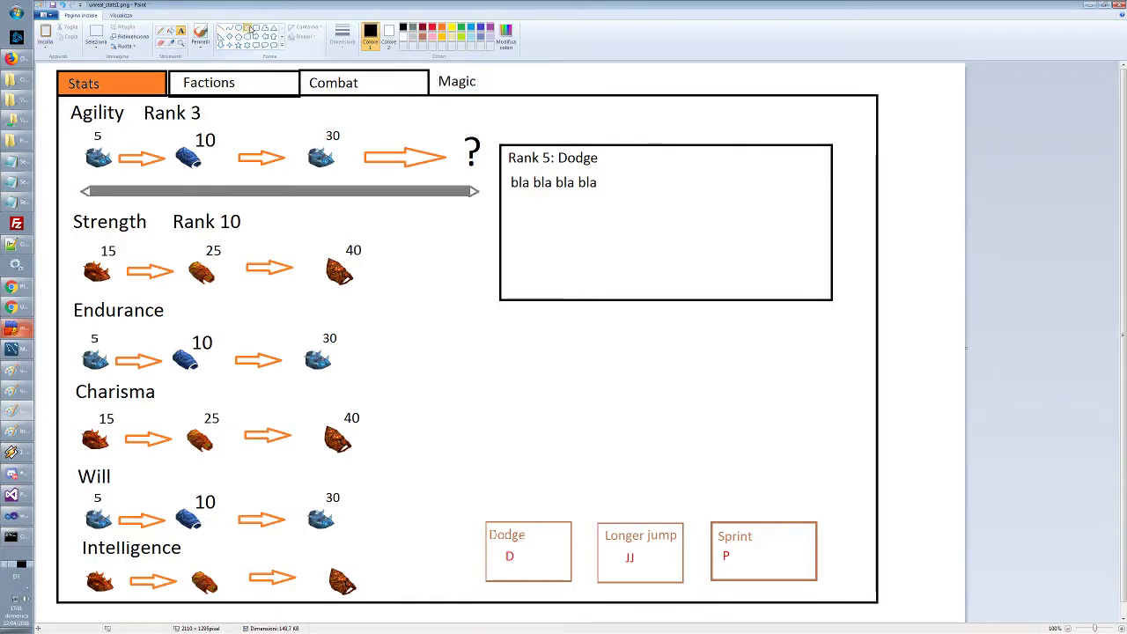
pyautogui.moveTo(429, 68); pyautogui.dragTo(553, 97)
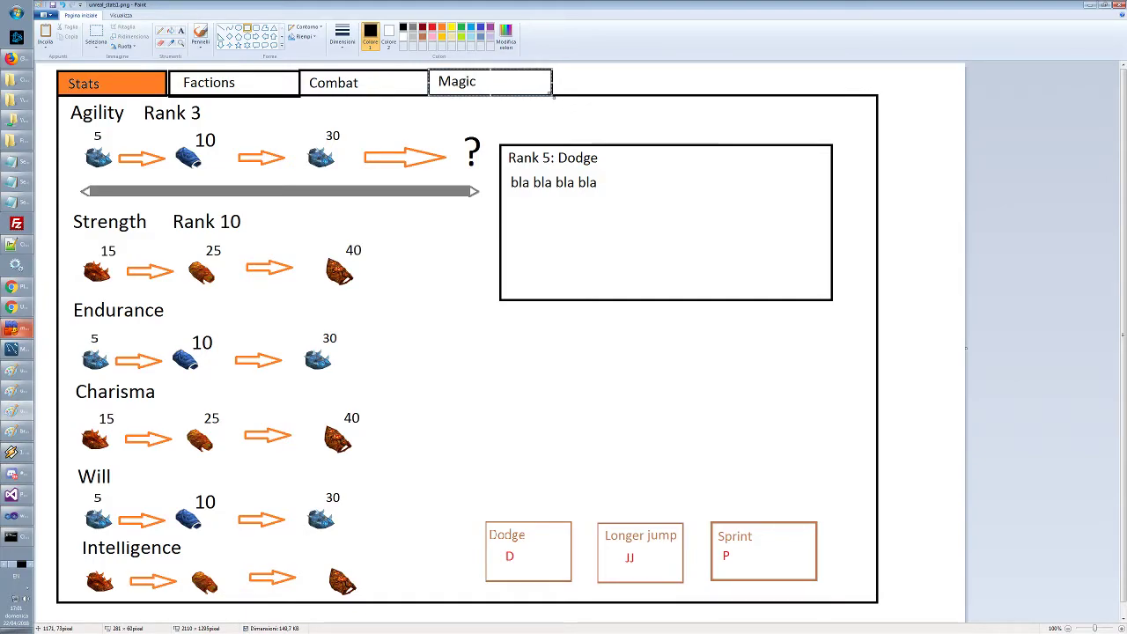
# Add a 'Jobs' label right of the Magic tab and draw a tab box around it
pyautogui.click(181, 32)
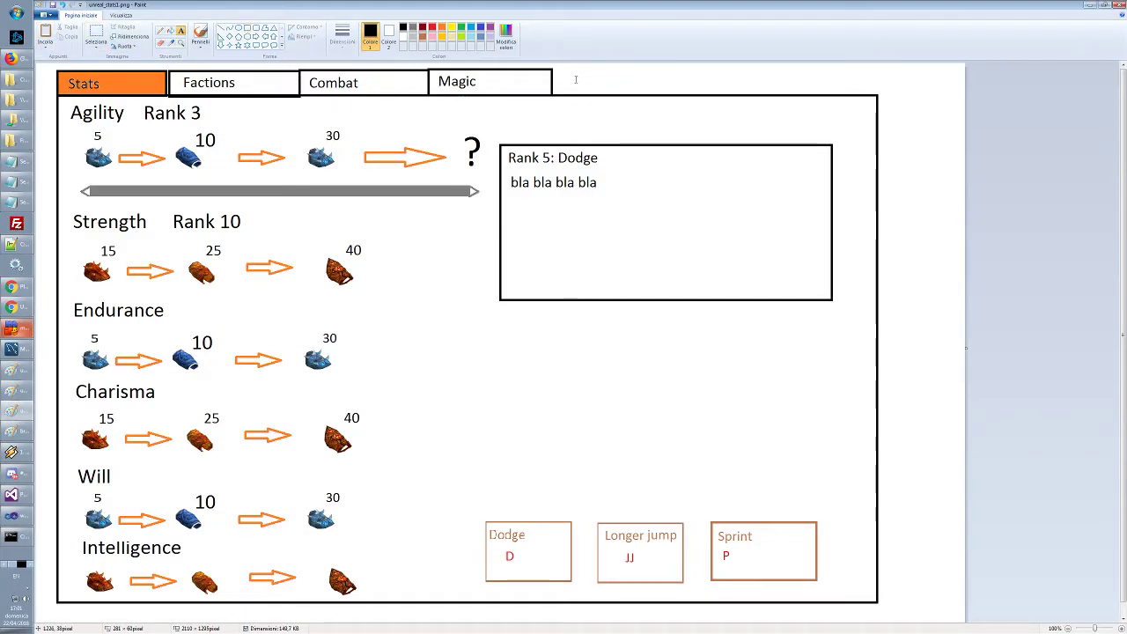
pyautogui.moveTo(558, 71); pyautogui.dragTo(719, 89)
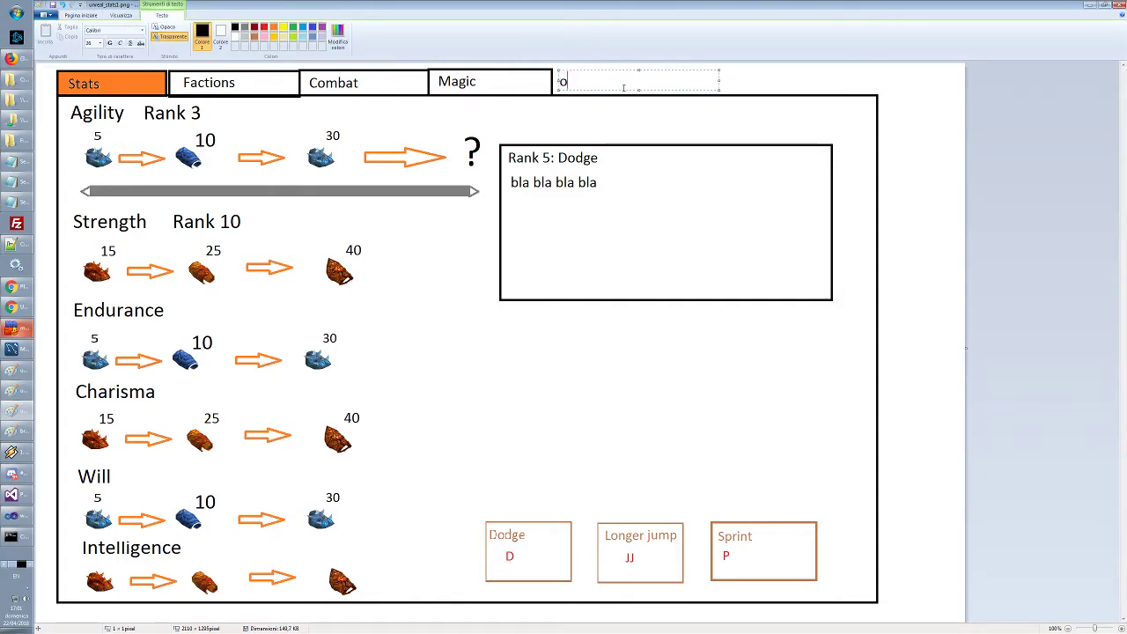
pyautogui.write('Jobs')
pyautogui.click(663, 100)
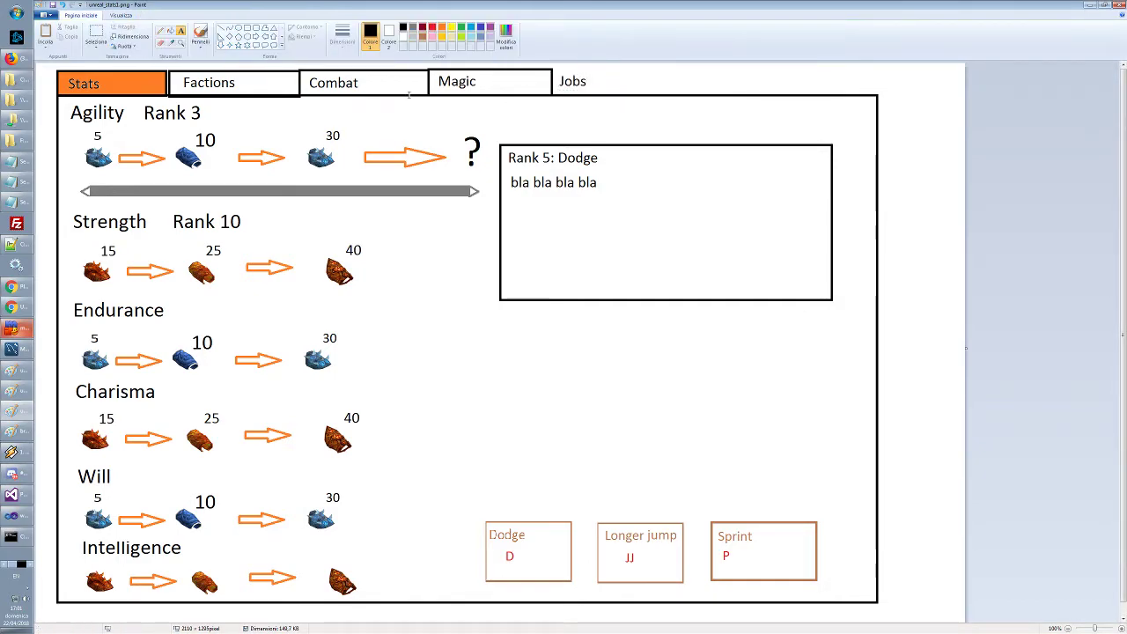
pyautogui.click(248, 28)
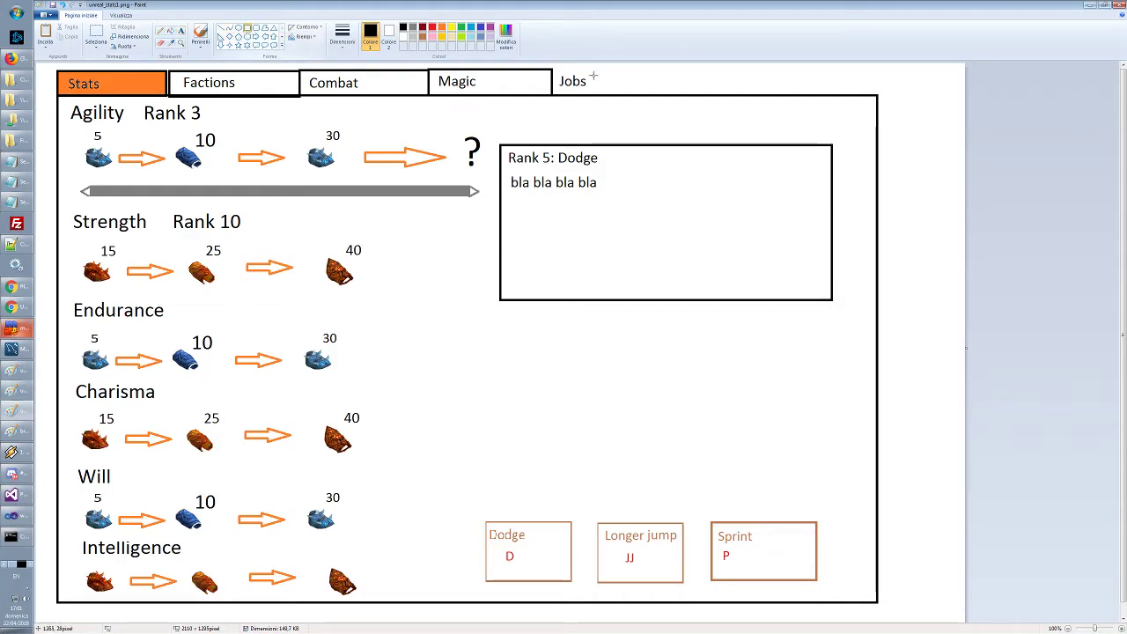
pyautogui.moveTo(553, 68); pyautogui.dragTo(667, 94)
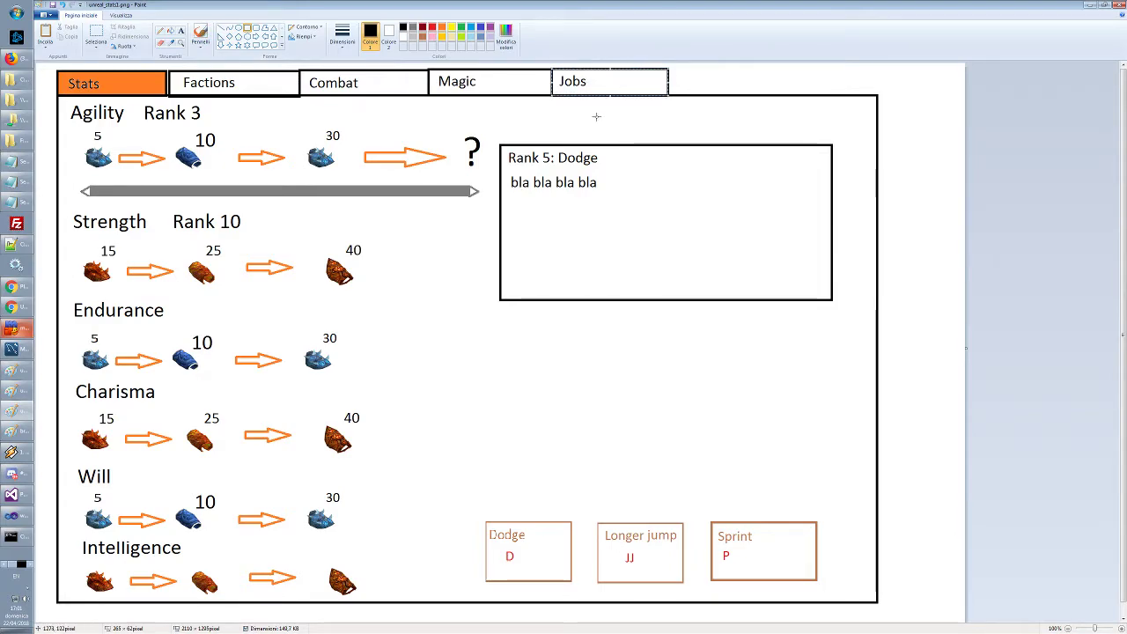
pyautogui.click(564, 110)
# Add a boxed 'Various' tab after Jobs, stretching its box to the sheet's right edge
pyautogui.click(181, 31)
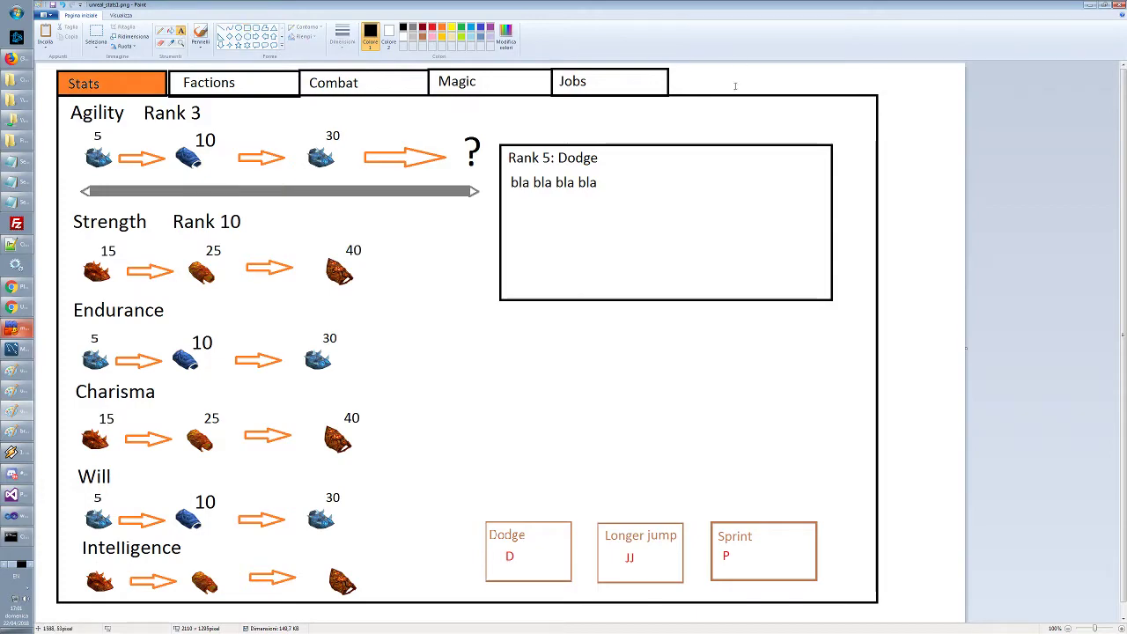
pyautogui.moveTo(677, 70); pyautogui.dragTo(837, 88)
pyautogui.write('Various')
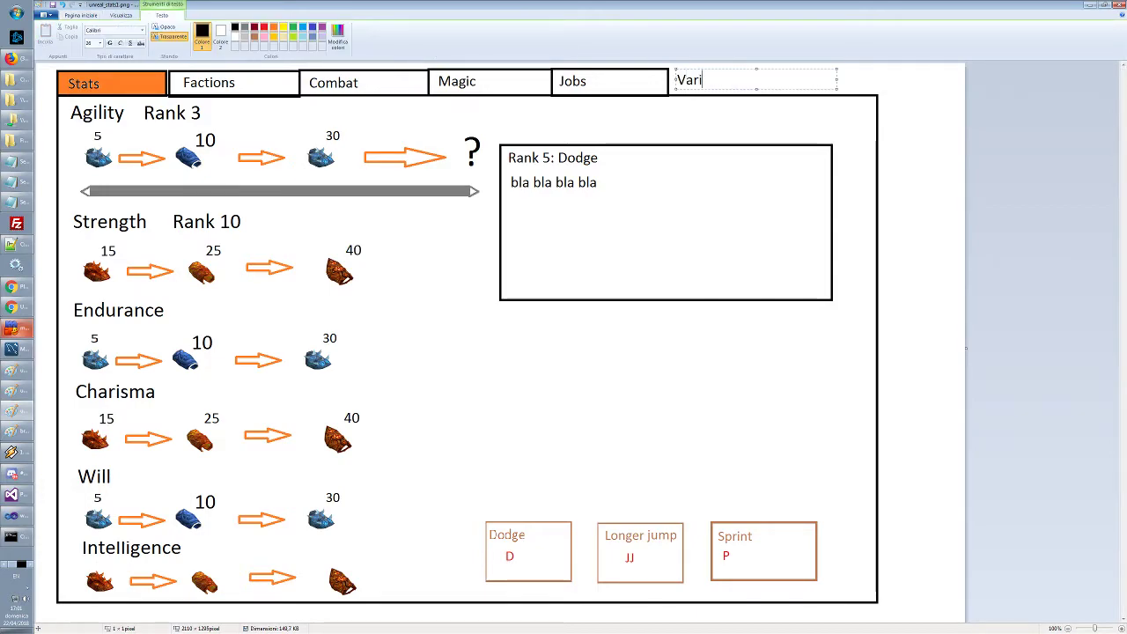
pyautogui.click(675, 118)
pyautogui.click(247, 28)
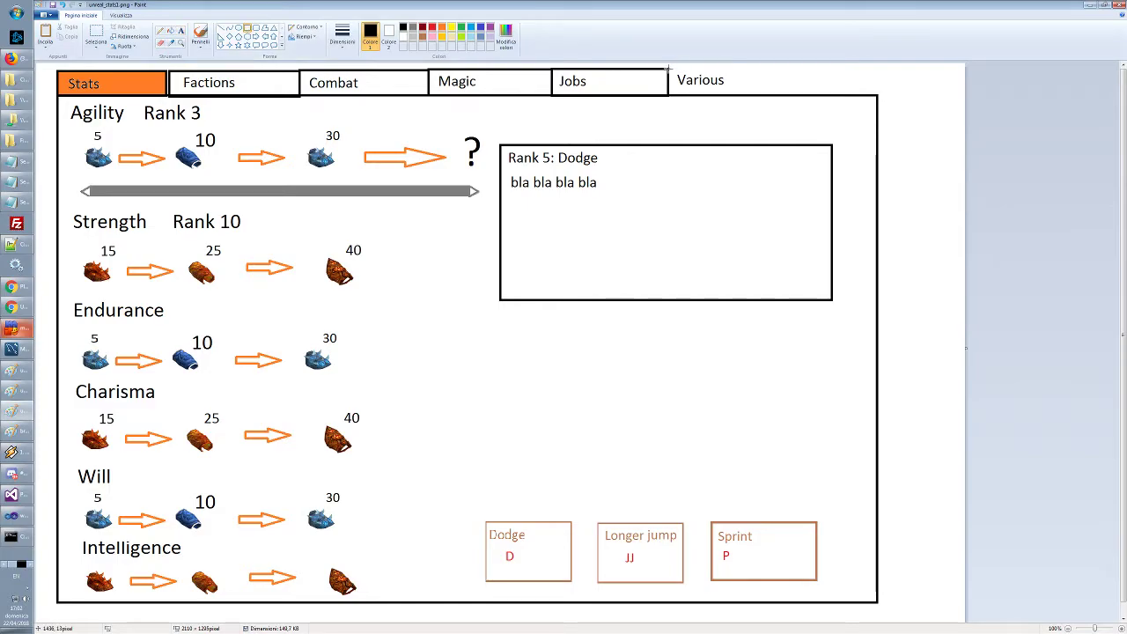
pyautogui.moveTo(667, 68); pyautogui.dragTo(797, 93)
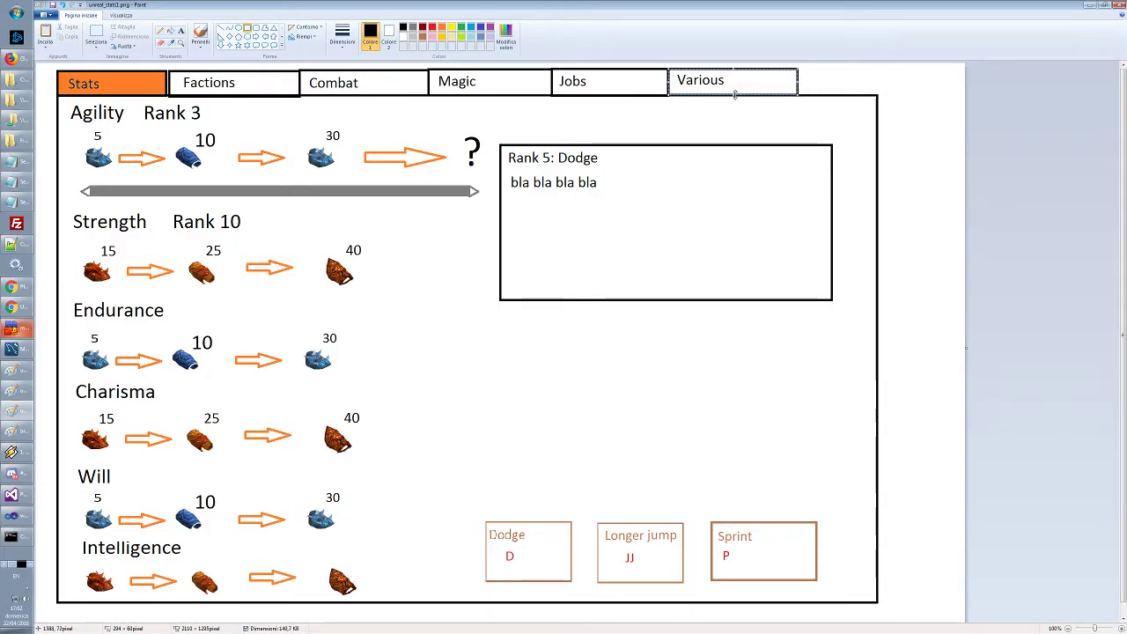
pyautogui.moveTo(797, 80); pyautogui.dragTo(878, 80)
pyautogui.click(916, 115)
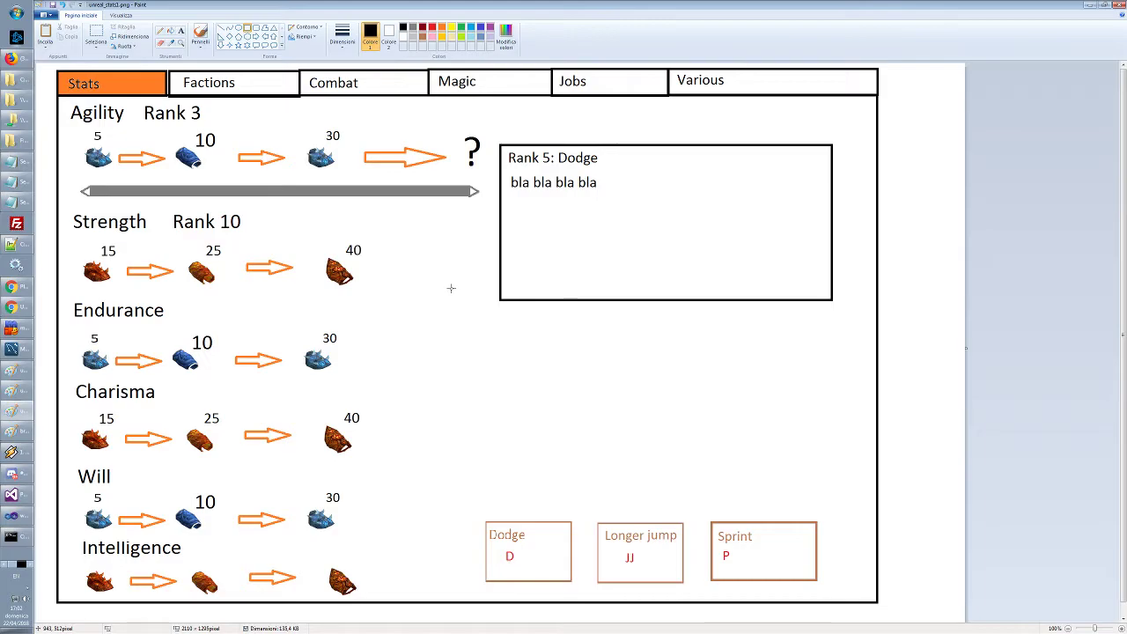
# Show the Factions list in PlaneShift's Stats and Skills window
pyautogui.hotkey('alt', 'Tab')
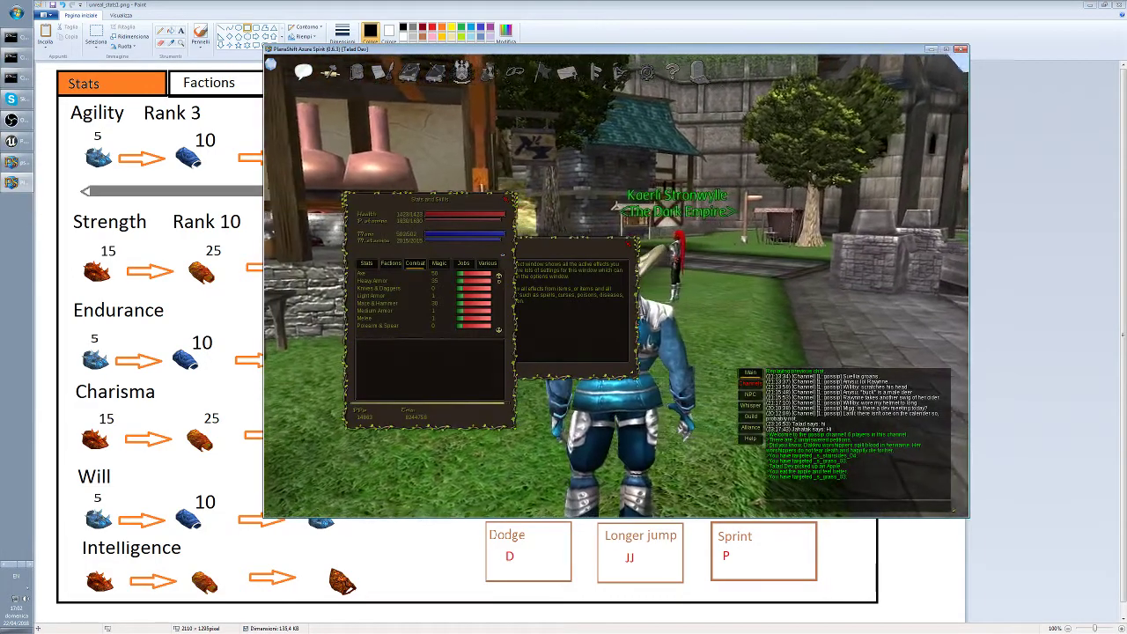
pyautogui.click(390, 262)
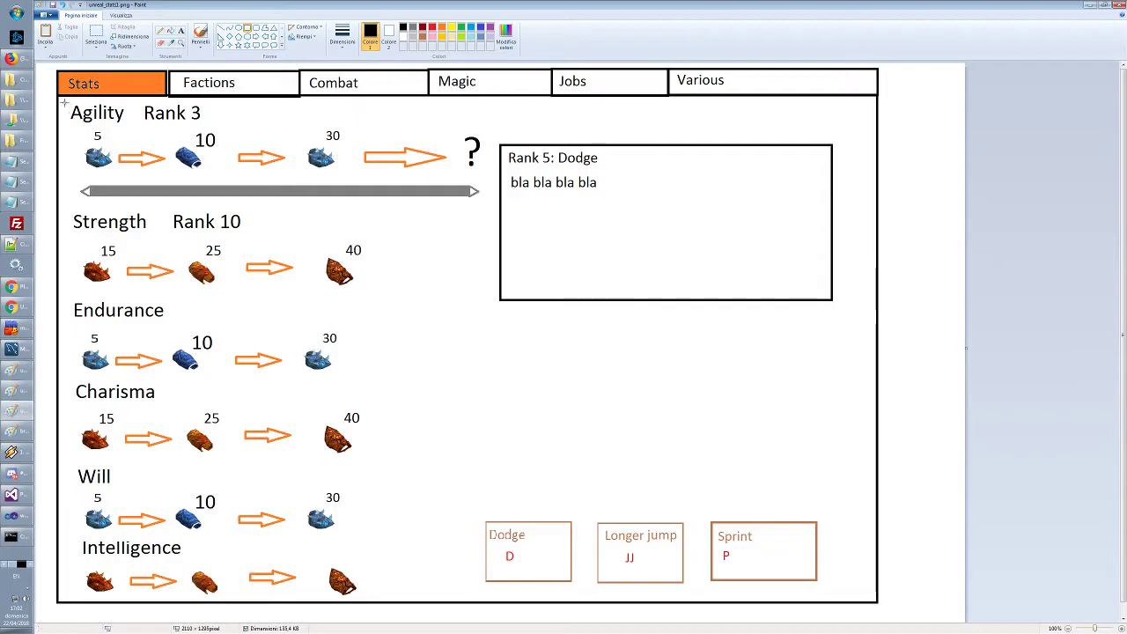
# Erase all the Stats page content below the tab row
pyautogui.moveTo(60, 99); pyautogui.dragTo(549, 360)
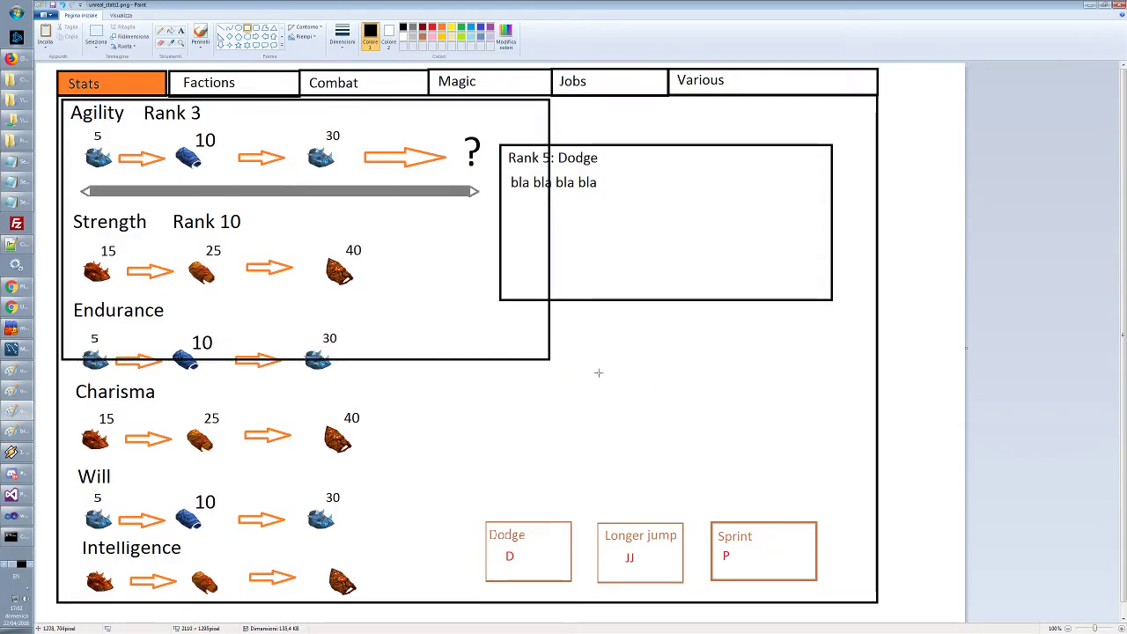
pyautogui.hotkey('ctrl', 'z')
pyautogui.click(95, 35)
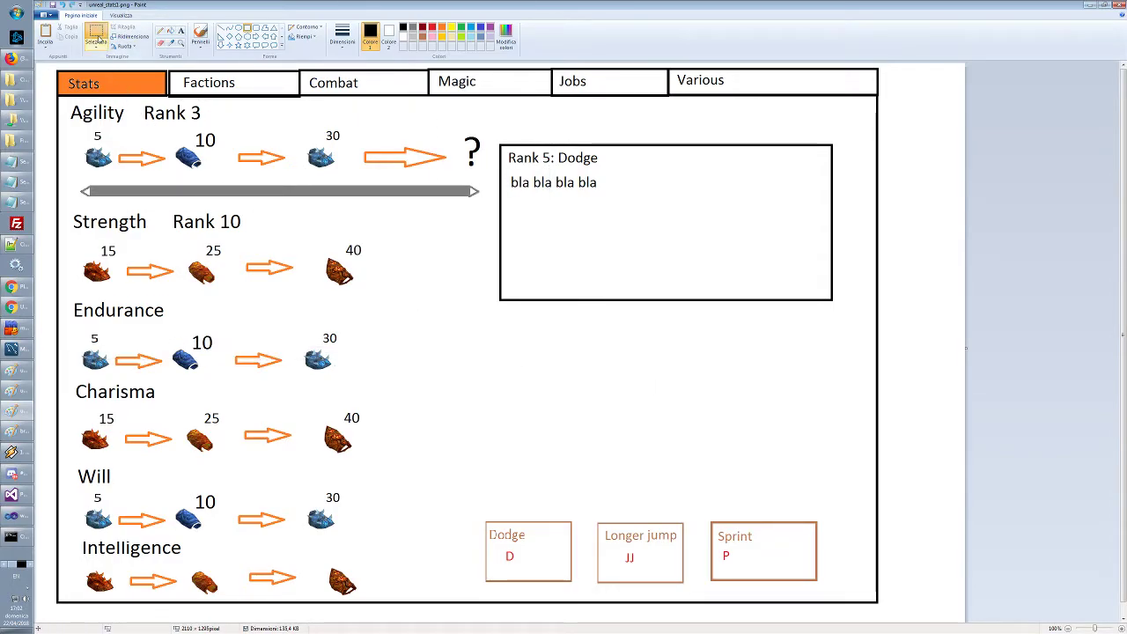
pyautogui.moveTo(60, 99)
pyautogui.mouseDown()
pyautogui.moveTo(637, 523)
pyautogui.moveTo(825, 601)
pyautogui.moveTo(856, 603)
pyautogui.mouseUp()
pyautogui.press('Delete')
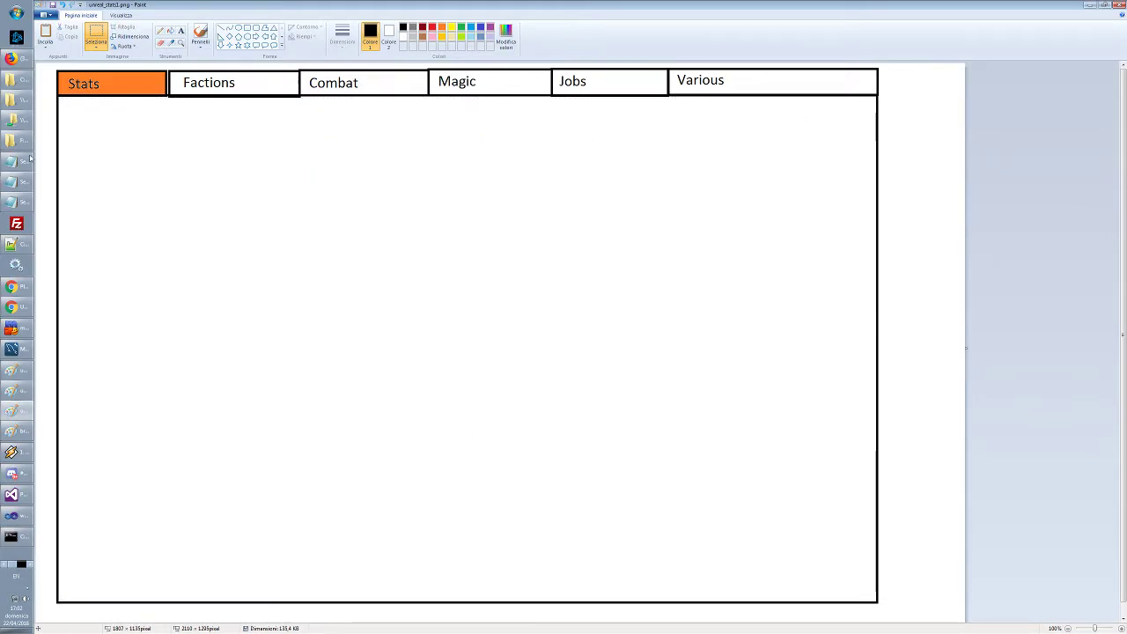
pyautogui.click(165, 160)
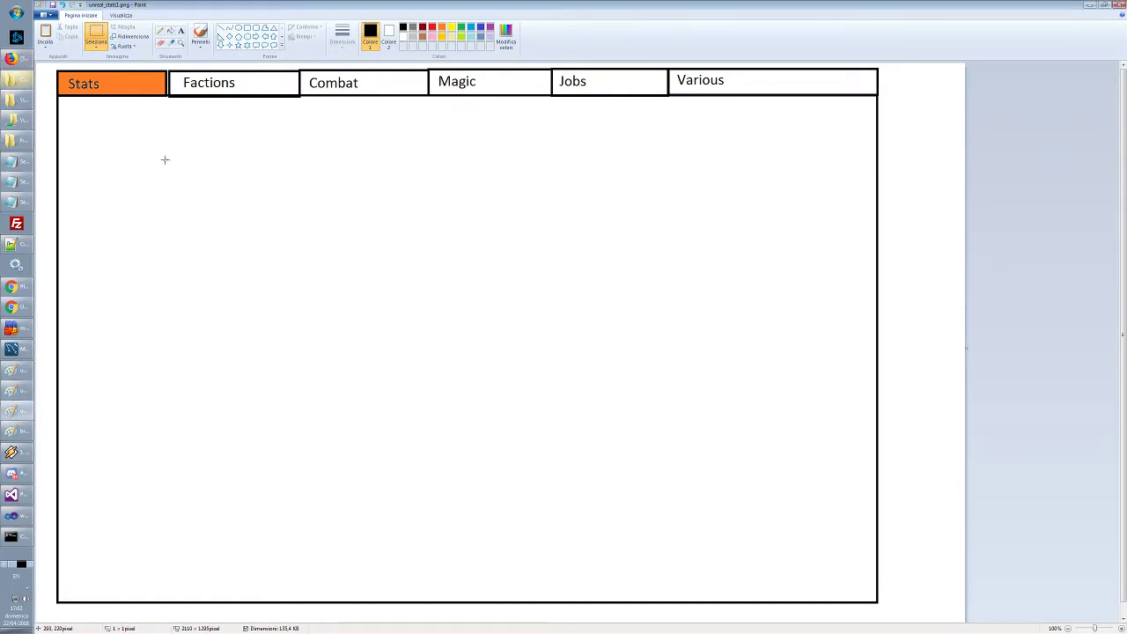
# Fill the Factions tab orange and the Stats tab white
pyautogui.click(442, 27)
pyautogui.click(171, 30)
pyautogui.click(276, 81)
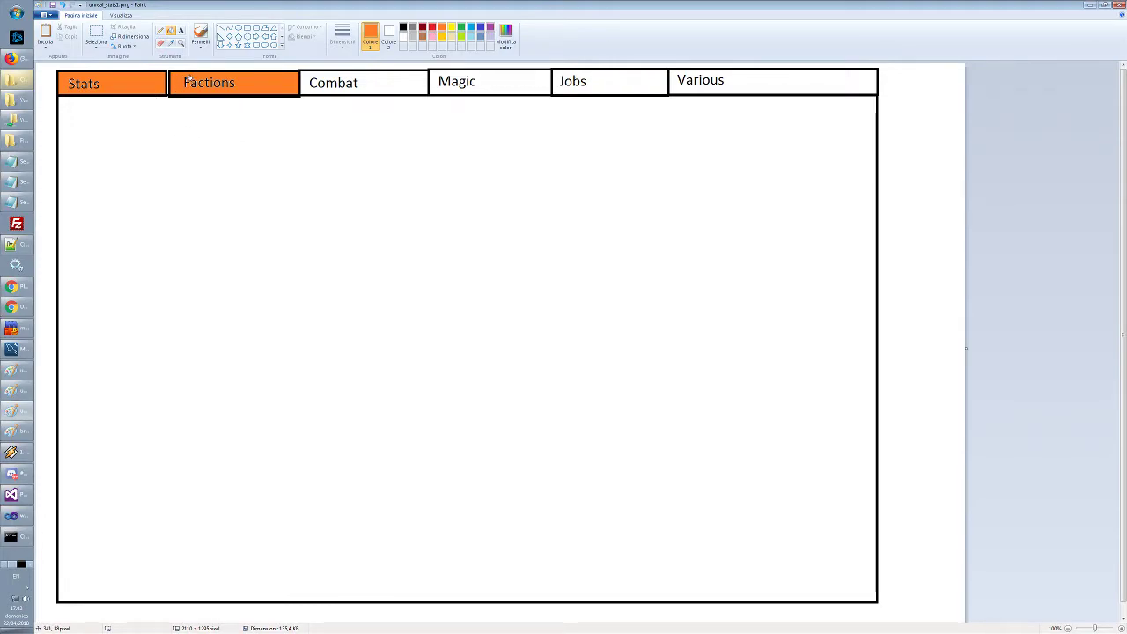
pyautogui.click(404, 37)
pyautogui.click(126, 84)
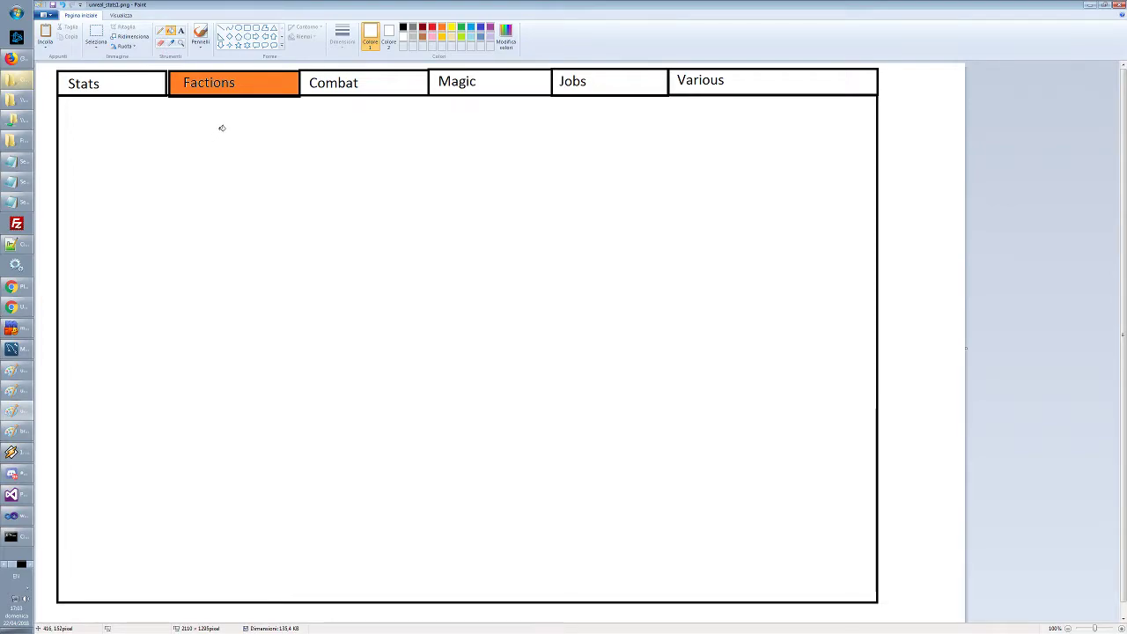
# Move PlaneShift's Help window beside the Stats window, then return to Paint
pyautogui.hotkey('alt', 'Tab')
pyautogui.hotkey('alt', 'Tab')
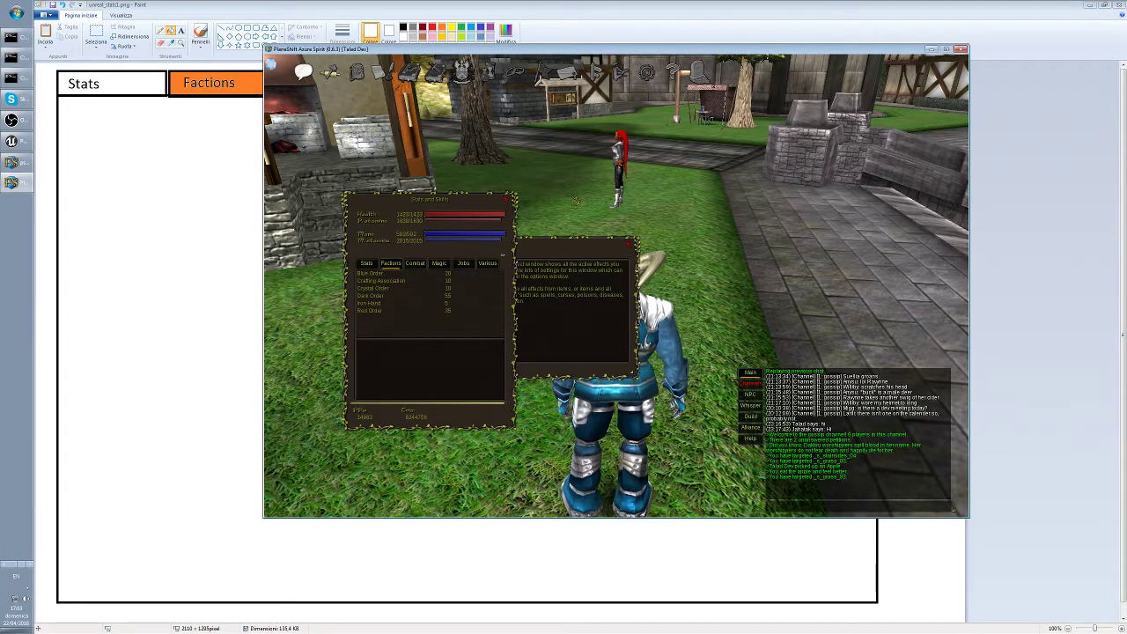
pyautogui.moveTo(540, 246); pyautogui.dragTo(708, 204)
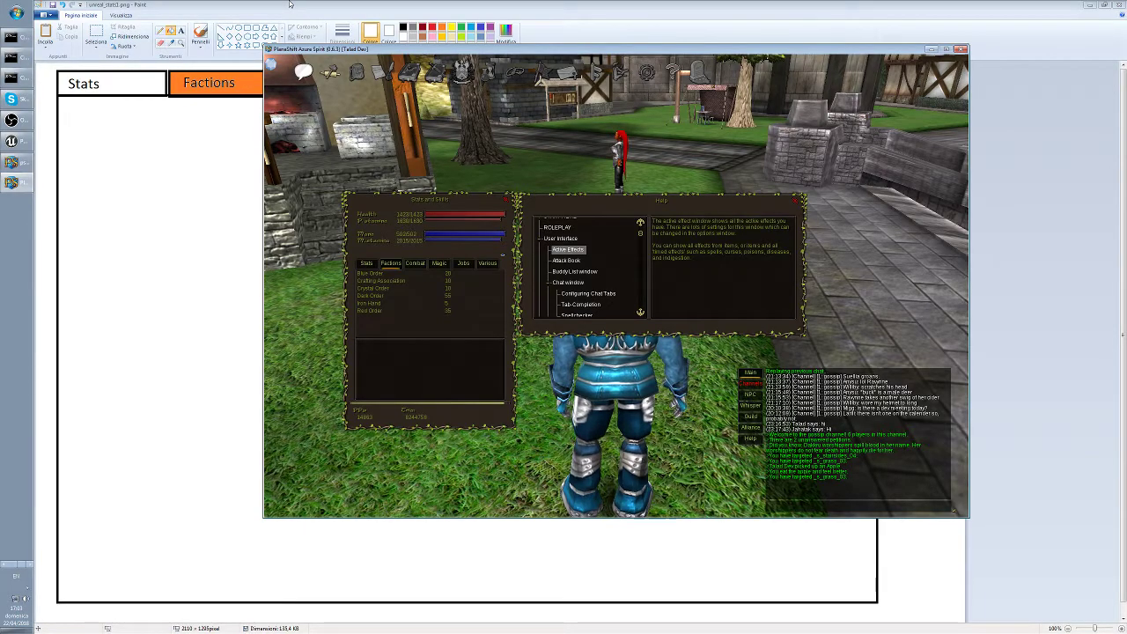
pyautogui.click(290, 4)
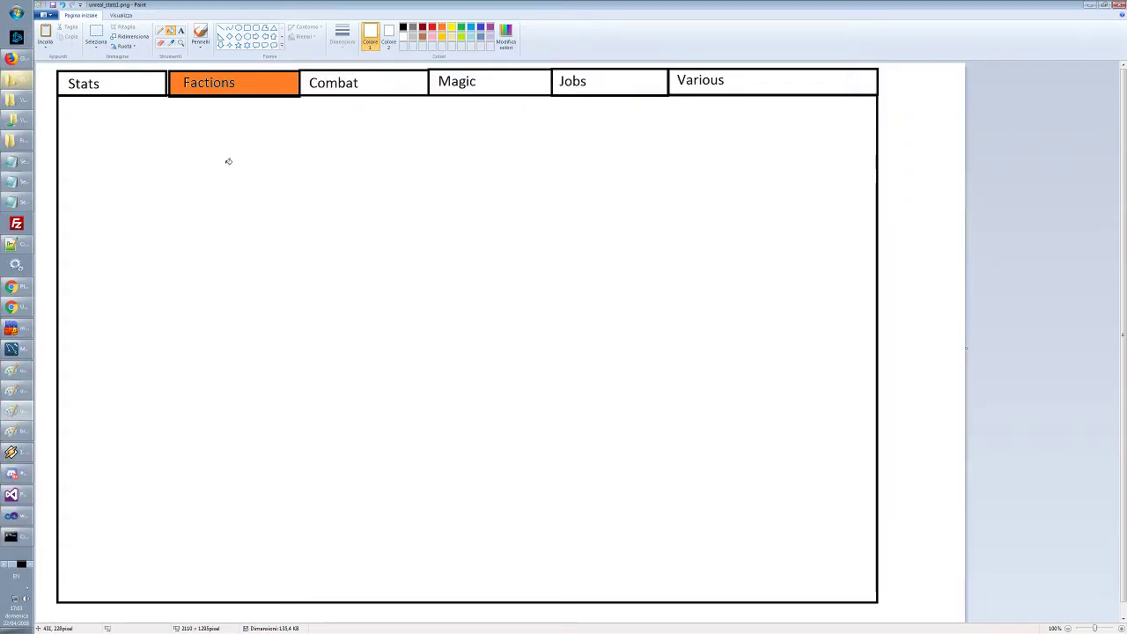
pyautogui.hotkey('alt', 'Tab')
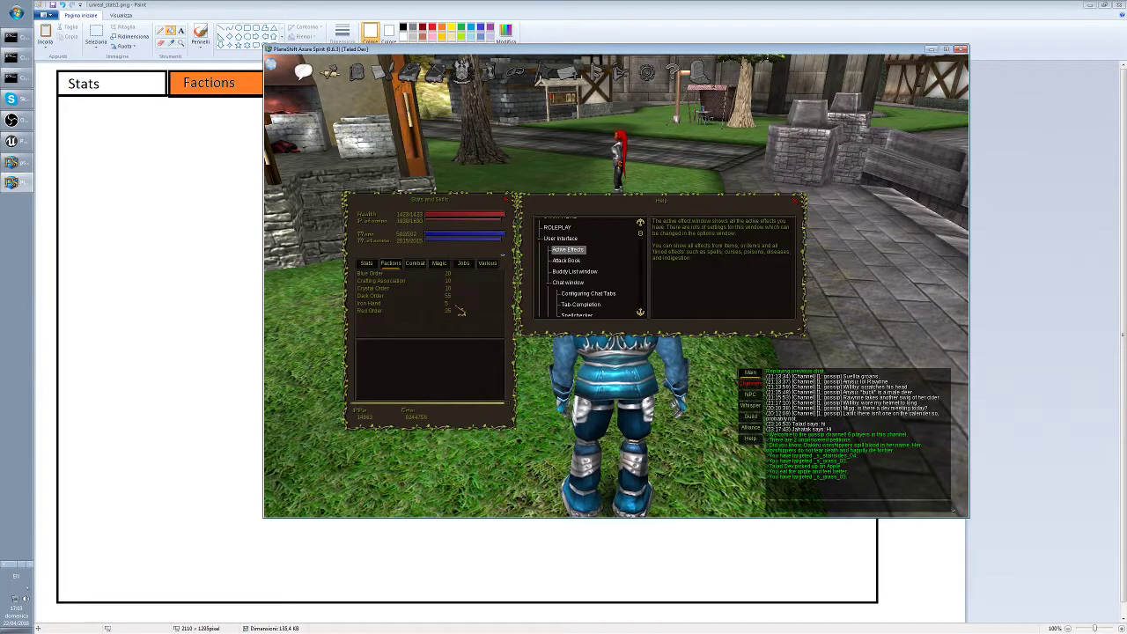
pyautogui.hotkey('alt', 'Tab')
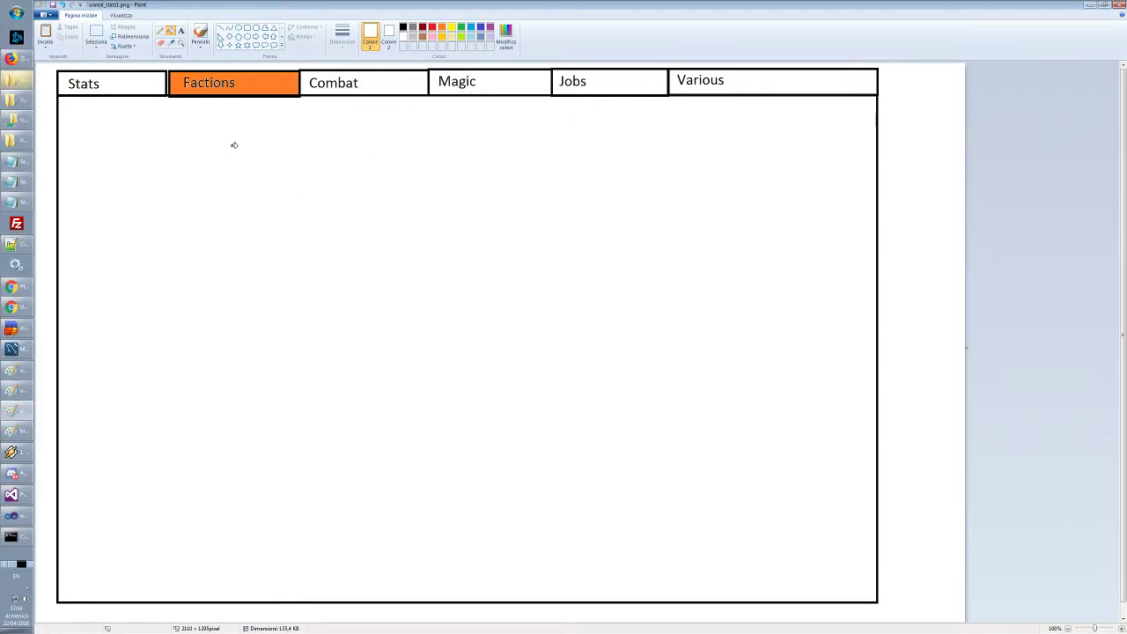
# Write '< -20 Hated' in black at the top-left of the Factions panel
pyautogui.click(181, 31)
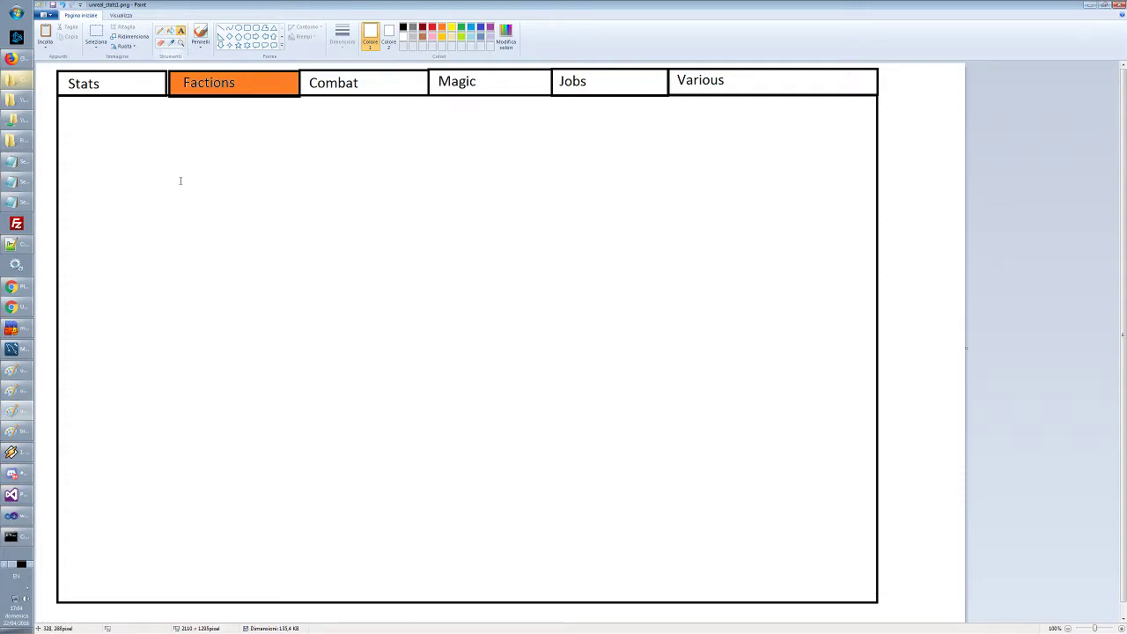
pyautogui.click(83, 124)
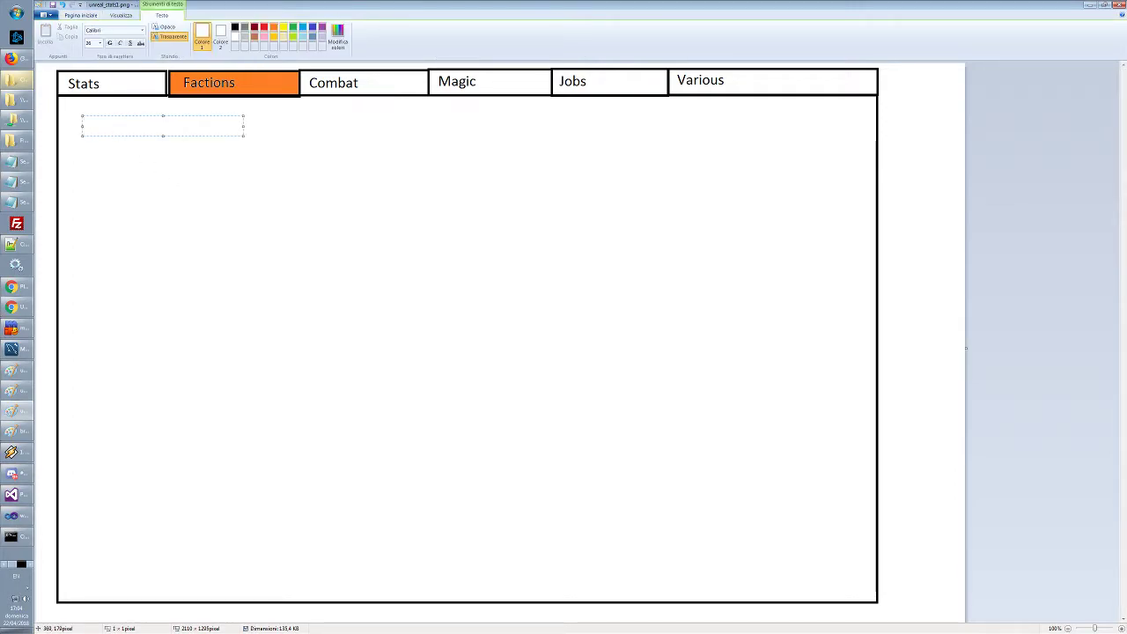
pyautogui.click(234, 27)
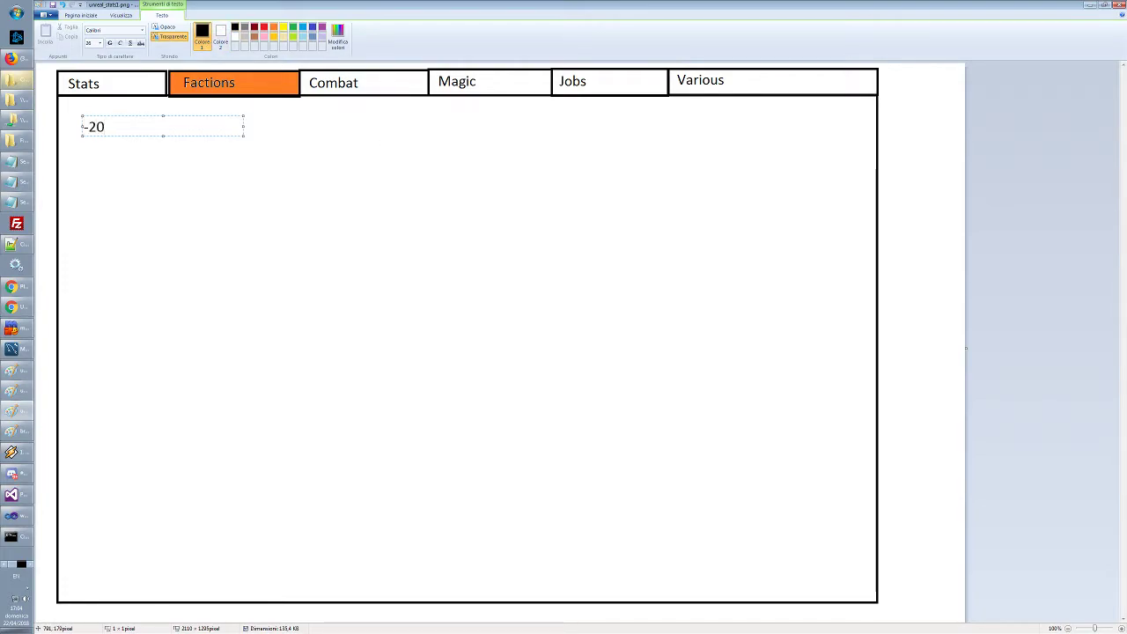
pyautogui.write('<')
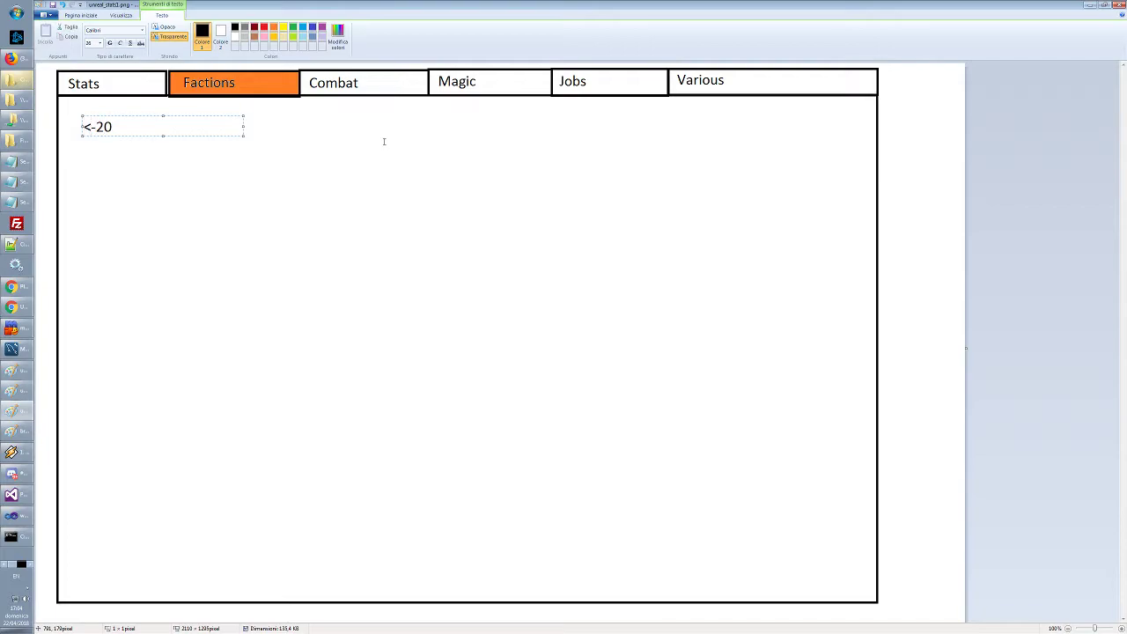
pyautogui.write(' -20 Hated')
pyautogui.press('BackSpace')
pyautogui.write('ed')
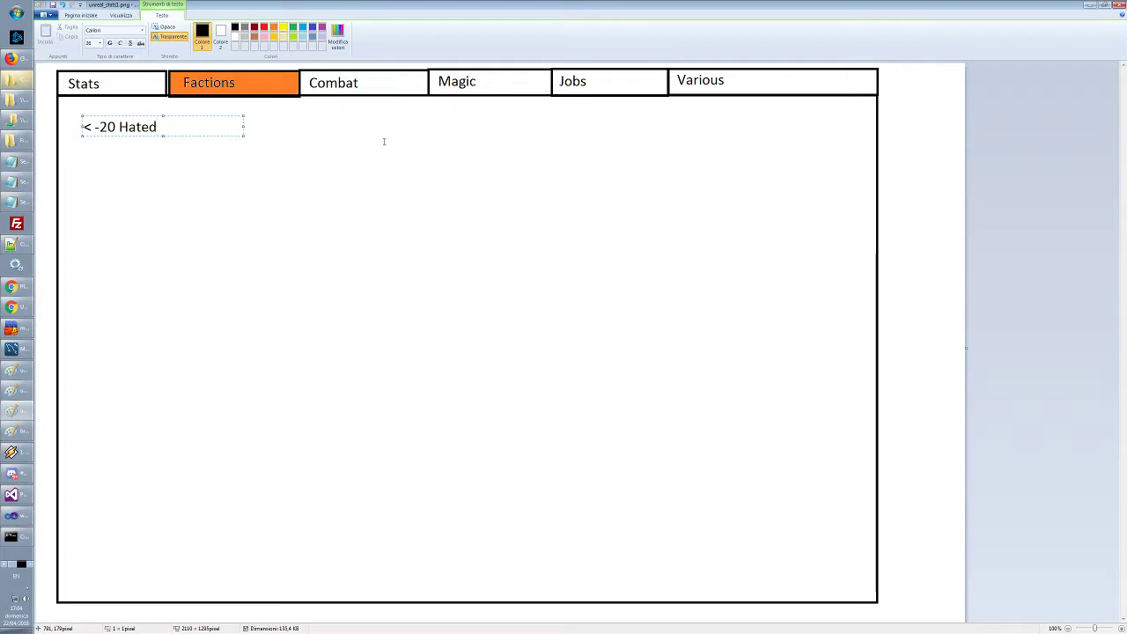
pyautogui.click(300, 187)
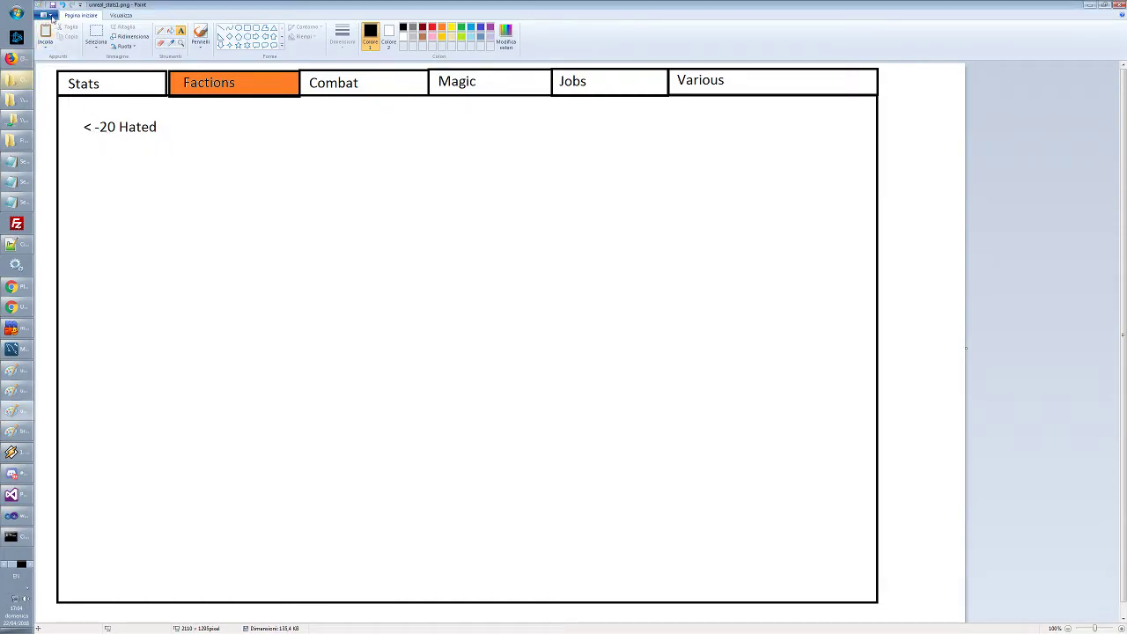
# Save the mockup as a copy named unreal_stats2.png
pyautogui.press('F12')
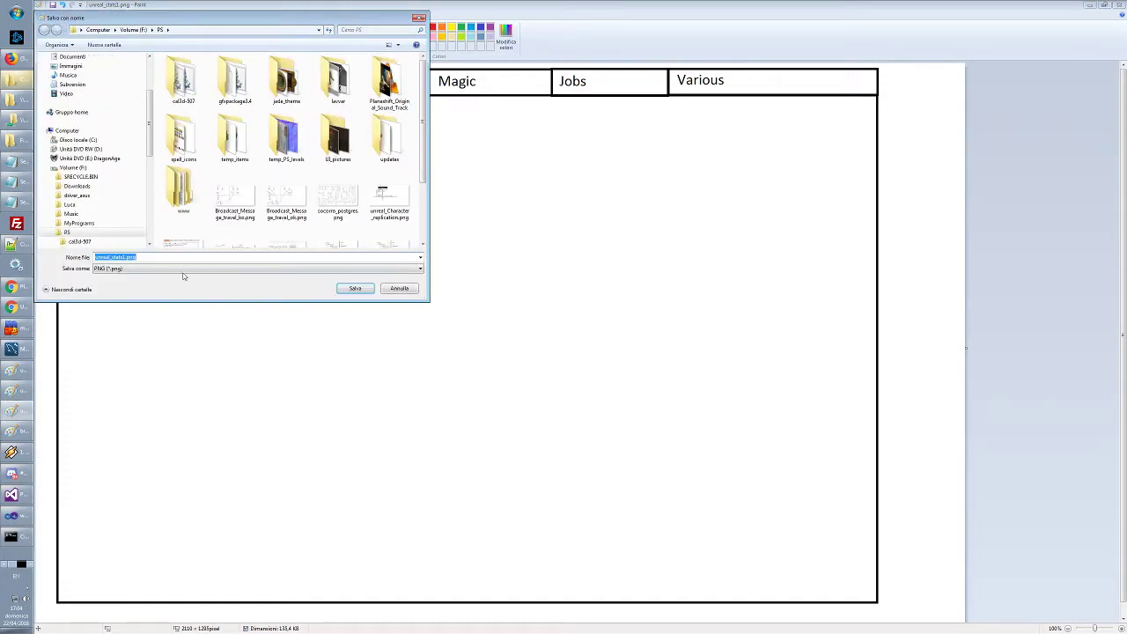
pyautogui.click(126, 258)
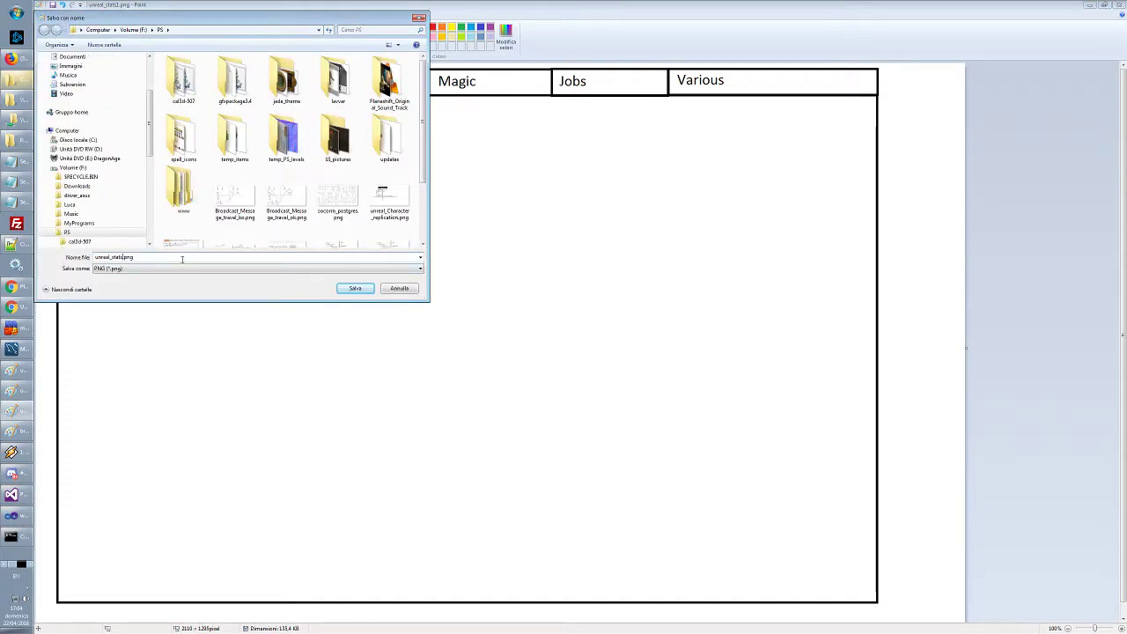
pyautogui.press('BackSpace')
pyautogui.write('2')
pyautogui.press('Return')
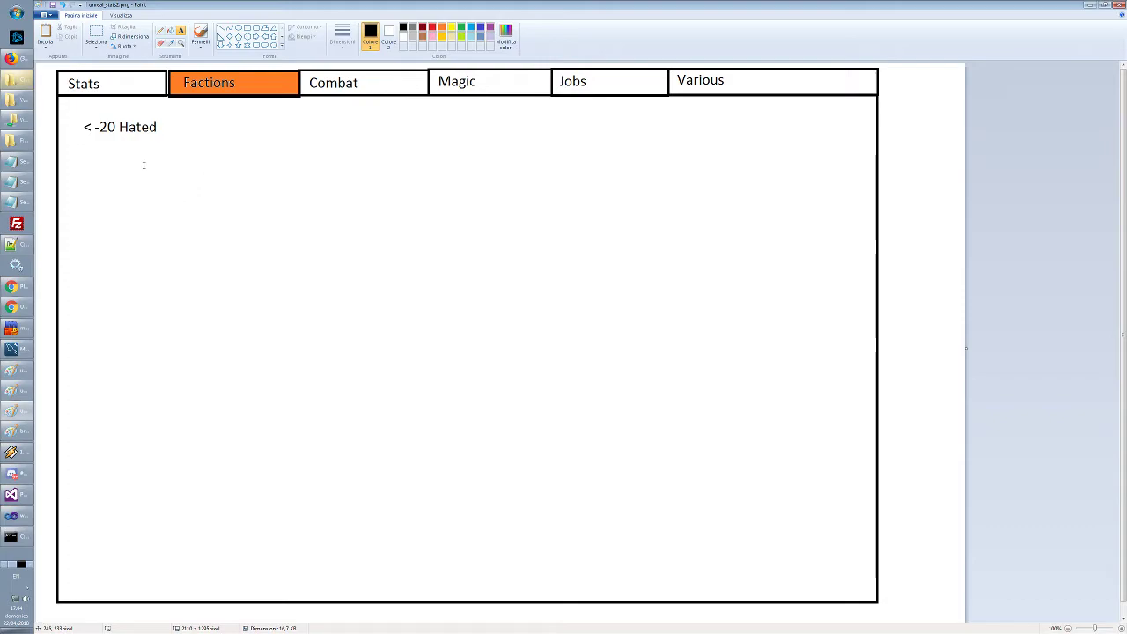
# Select the '< -20 Hated' label, then switch to PlaneShift
pyautogui.click(96, 35)
pyautogui.moveTo(84, 113); pyautogui.dragTo(172, 144)
pyautogui.moveTo(80, 112); pyautogui.dragTo(164, 139)
pyautogui.moveTo(76, 111); pyautogui.dragTo(176, 141)
pyautogui.hotkey('alt', 'Tab')
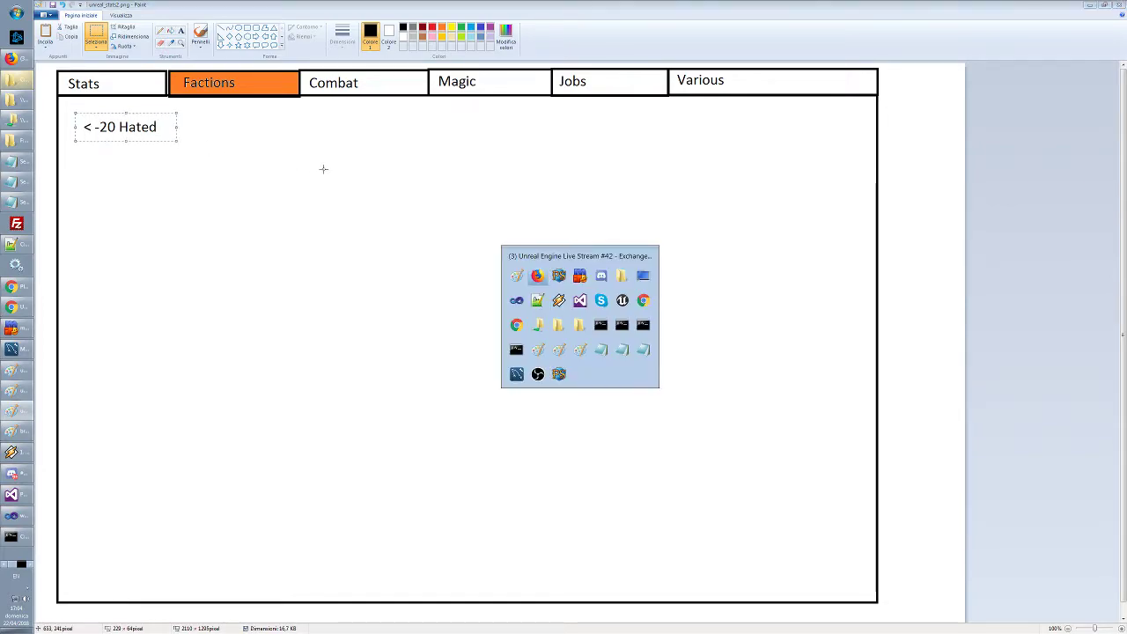
# Read the Crystal Order, Dark Order, Iron Hand, Laanx, Crafting Association and Red Order descriptions
pyautogui.click(398, 288)
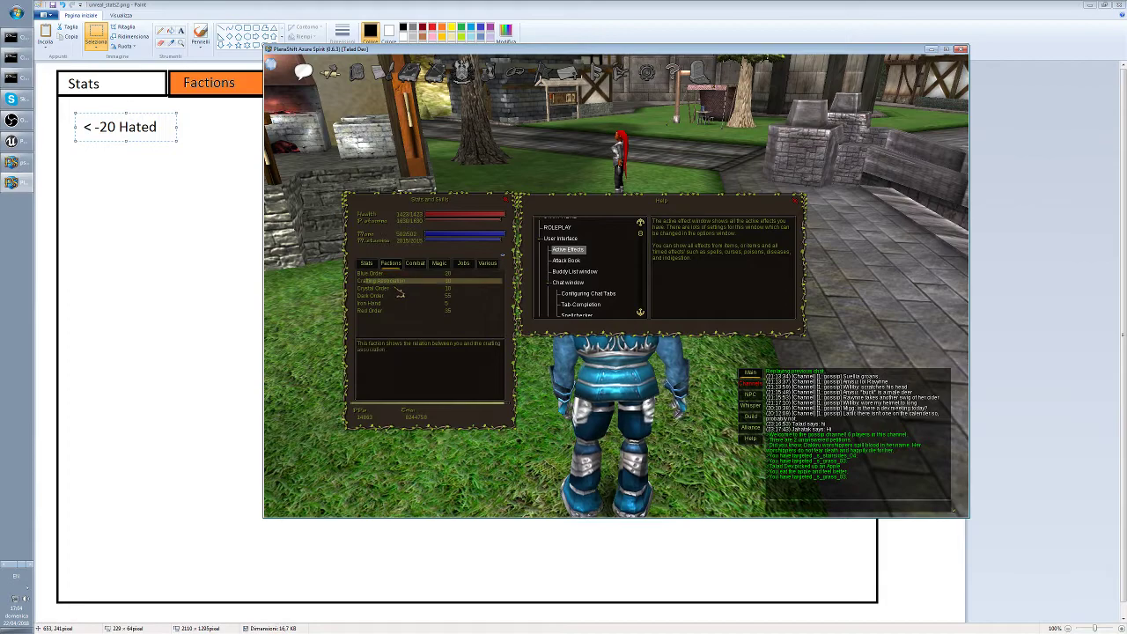
pyautogui.click(387, 296)
pyautogui.click(387, 304)
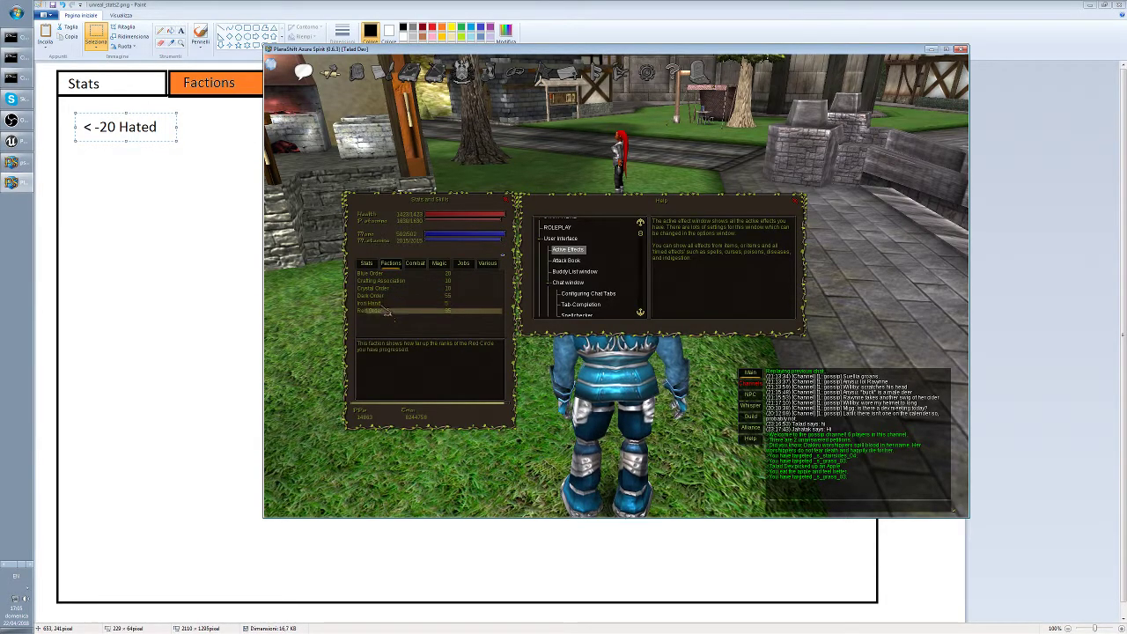
pyautogui.click(386, 297)
pyautogui.click(388, 304)
pyautogui.click(393, 282)
pyautogui.click(391, 296)
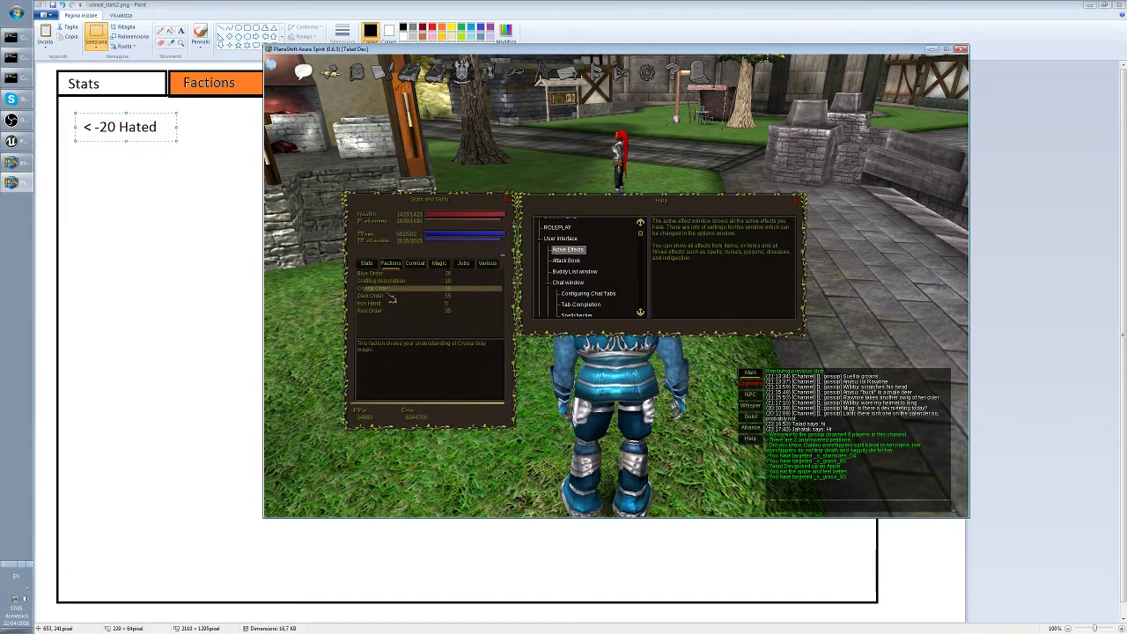
pyautogui.click(391, 304)
pyautogui.click(390, 308)
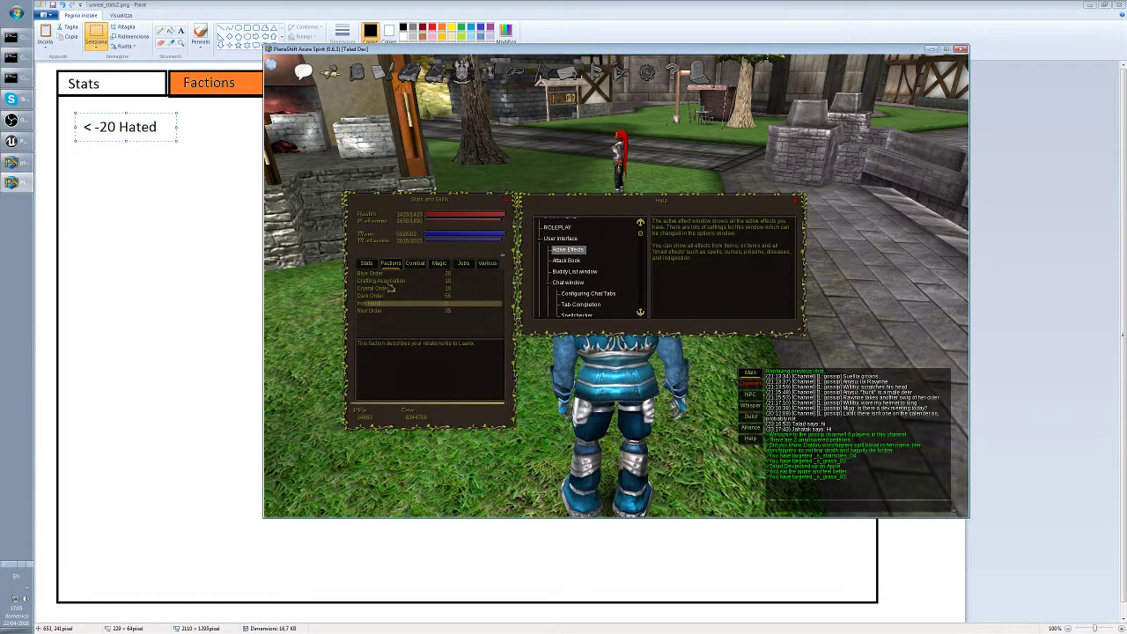
pyautogui.click(391, 282)
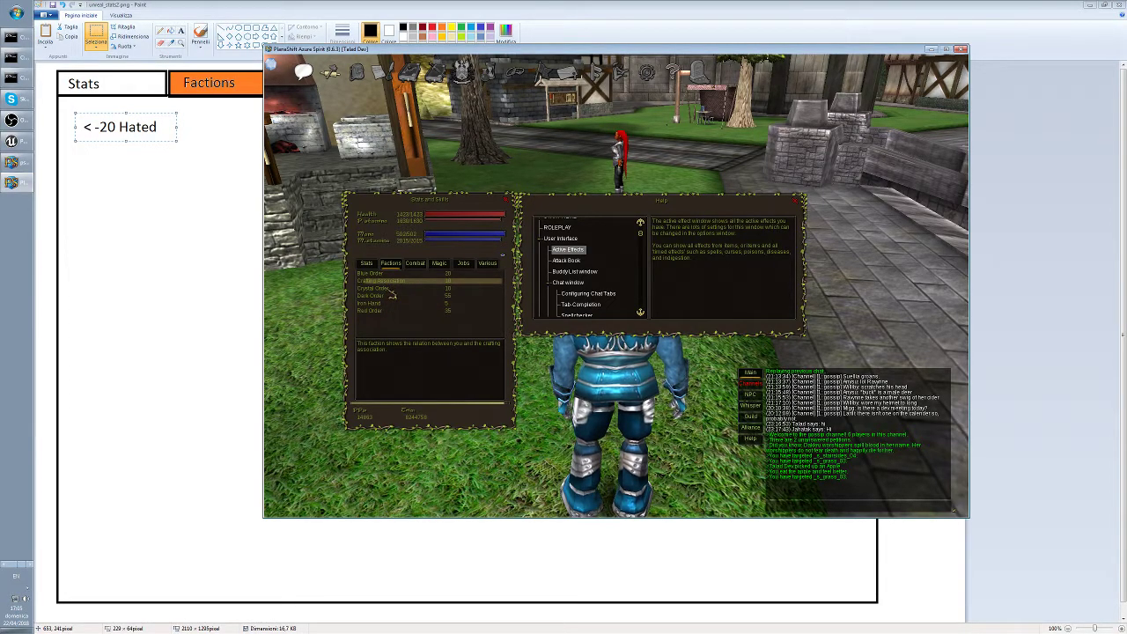
pyautogui.click(391, 288)
pyautogui.click(397, 304)
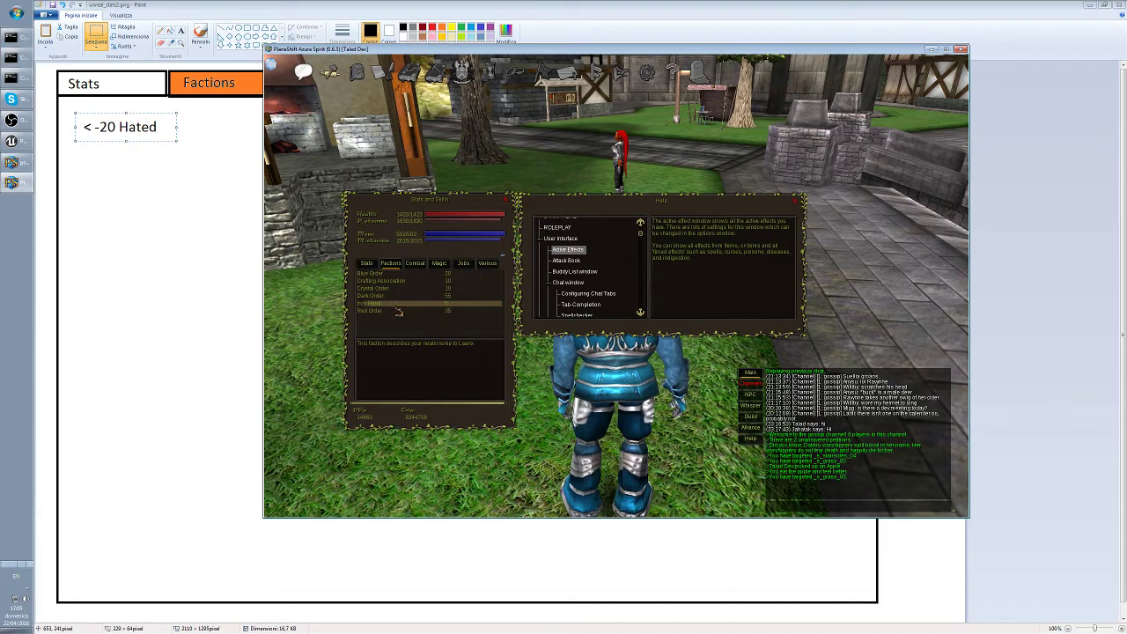
pyautogui.click(399, 313)
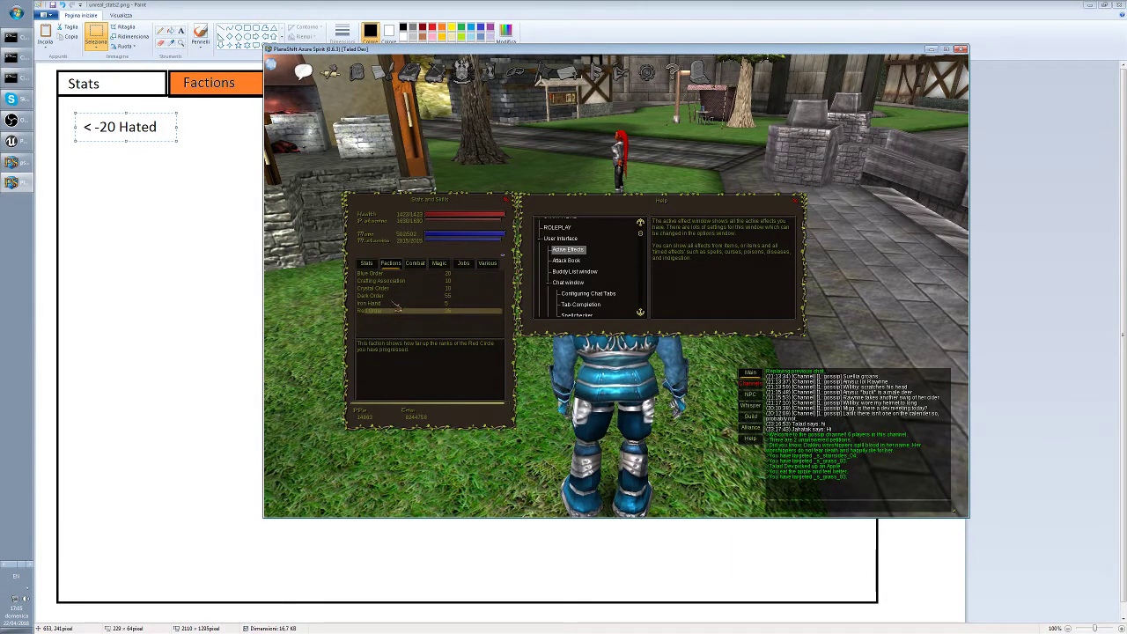
pyautogui.click(249, 12)
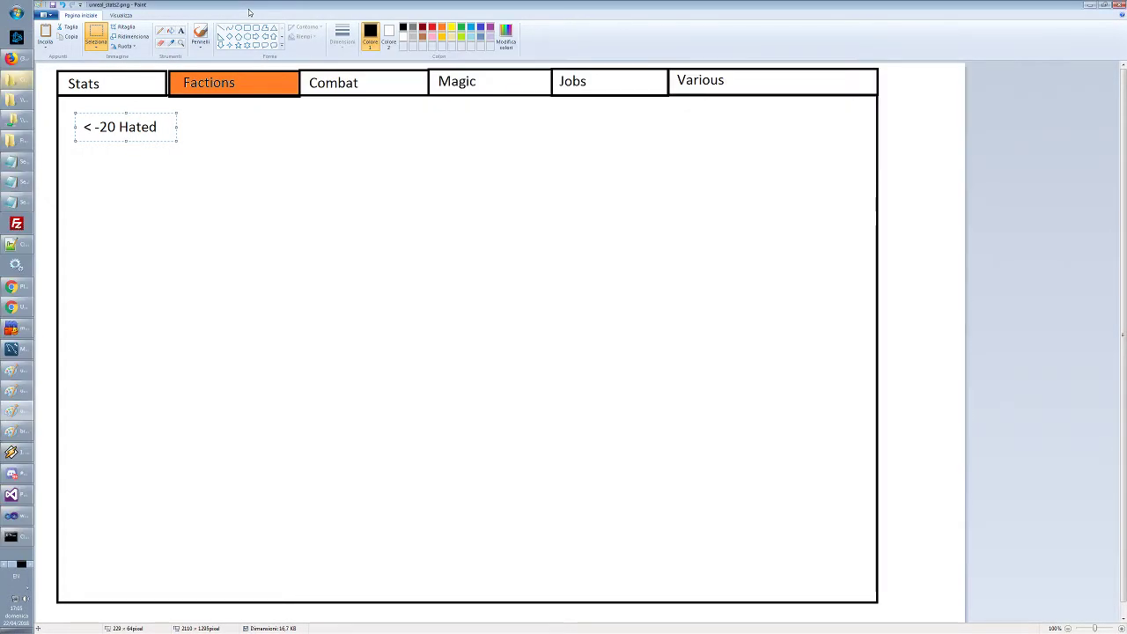
# Move the '< -20 Hated' label toward the middle of the panel
pyautogui.moveTo(159, 129); pyautogui.dragTo(818, 467)
pyautogui.click(772, 362)
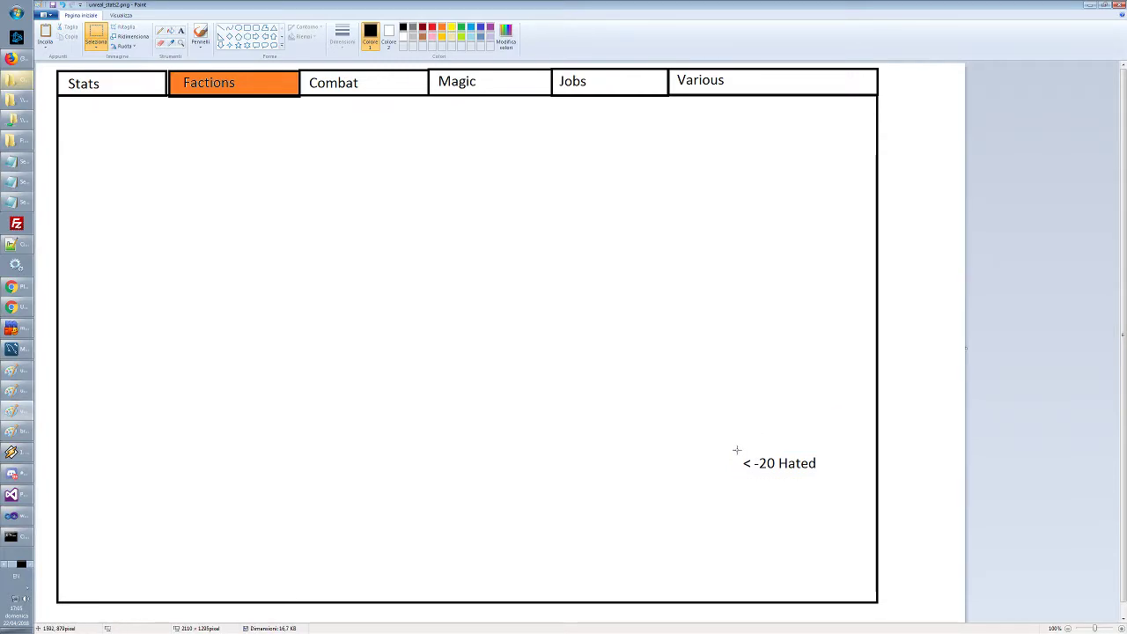
pyautogui.moveTo(738, 450); pyautogui.dragTo(734, 411)
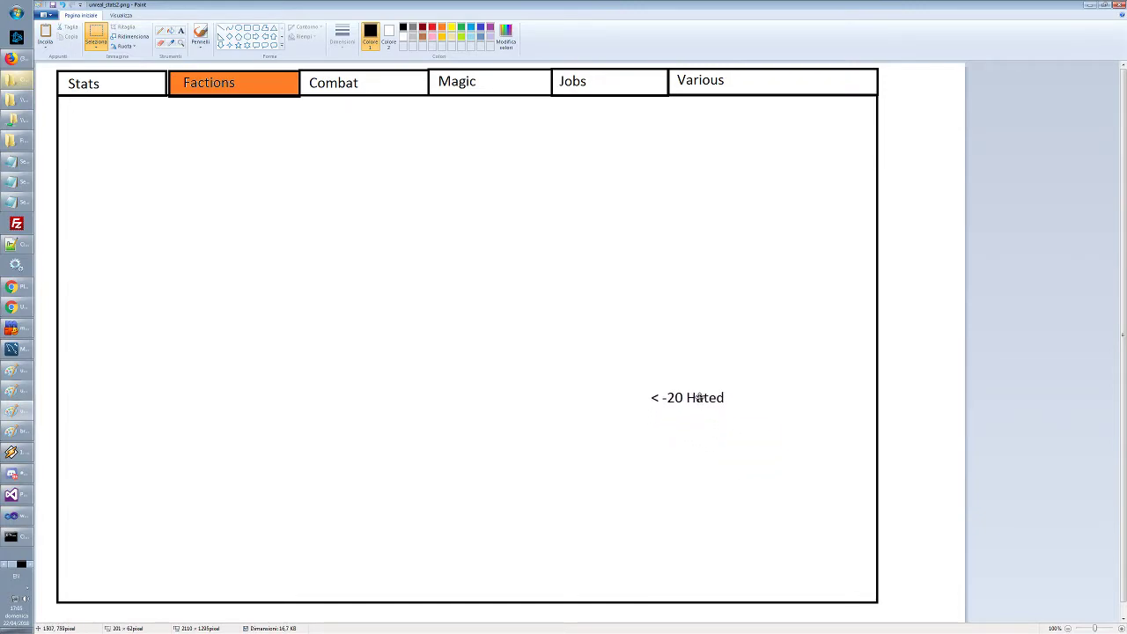
pyautogui.click(710, 435)
# Select the whole '< -20 Hated' label and delete it
pyautogui.moveTo(648, 382); pyautogui.dragTo(685, 414)
pyautogui.click(720, 370)
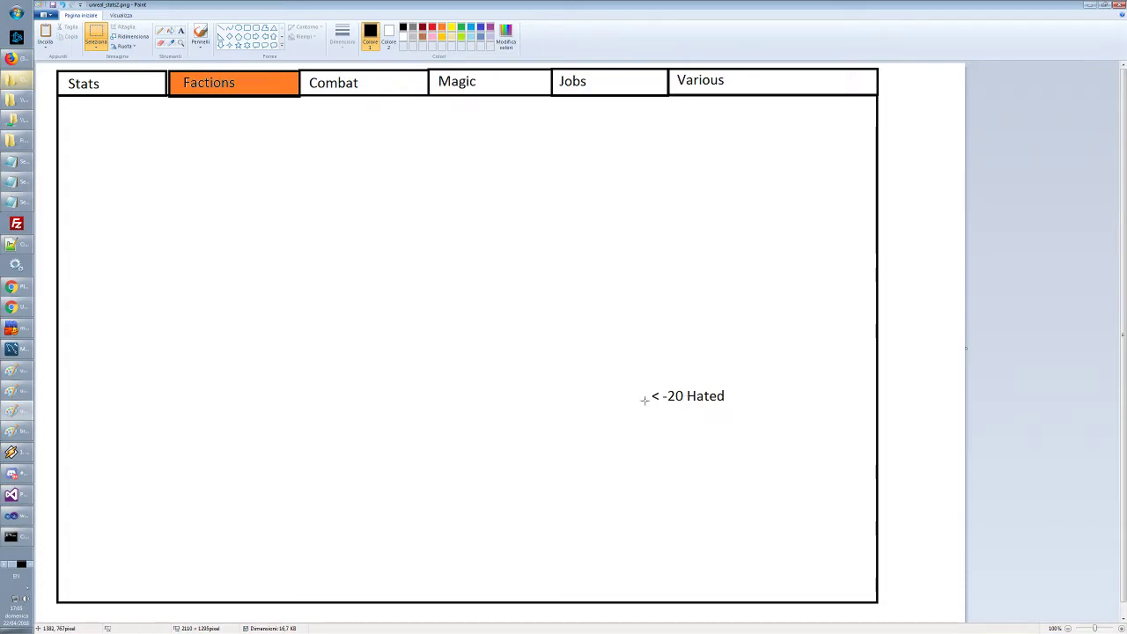
pyautogui.moveTo(683, 385); pyautogui.dragTo(741, 412)
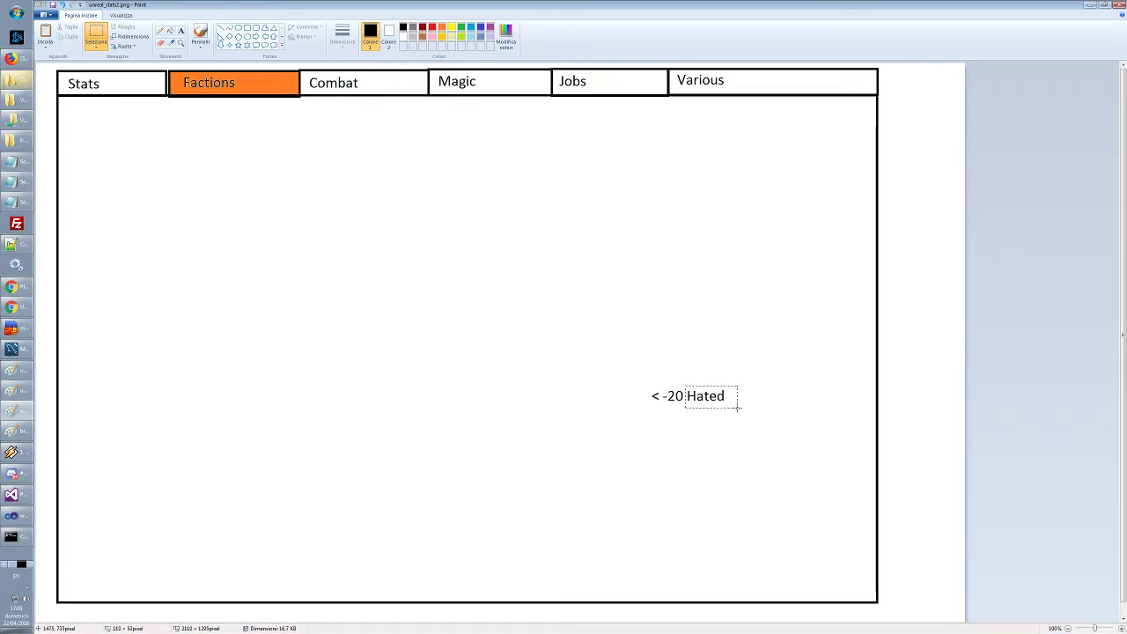
pyautogui.click(714, 359)
pyautogui.moveTo(633, 373); pyautogui.dragTo(759, 406)
pyautogui.press('Delete')
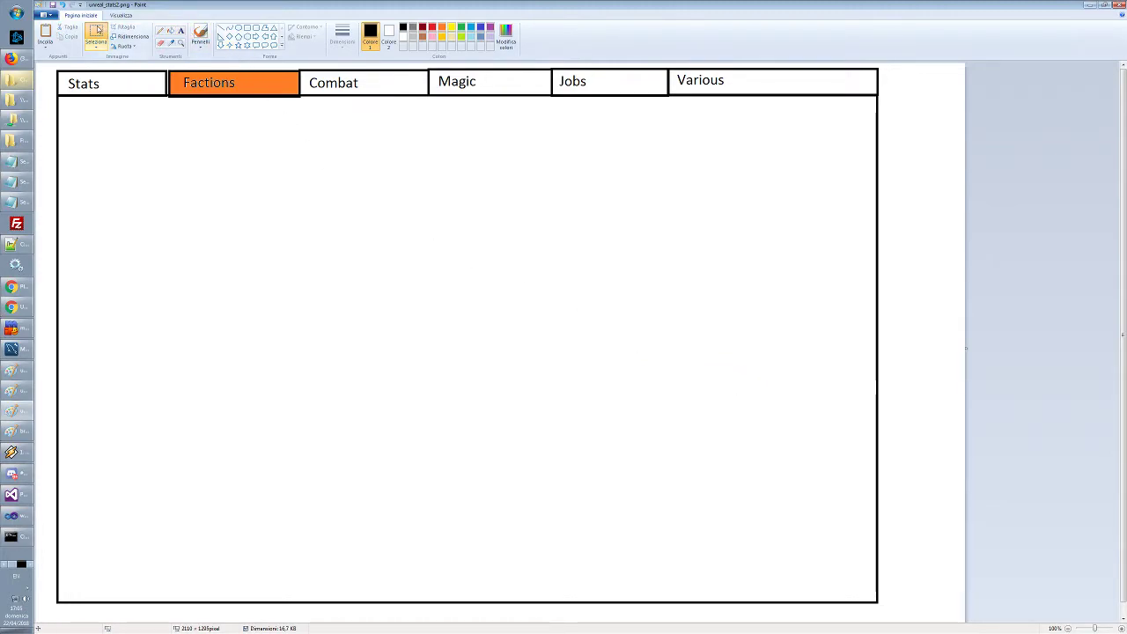
# Add a 'Hated' tier label in the Factions panel
pyautogui.click(180, 30)
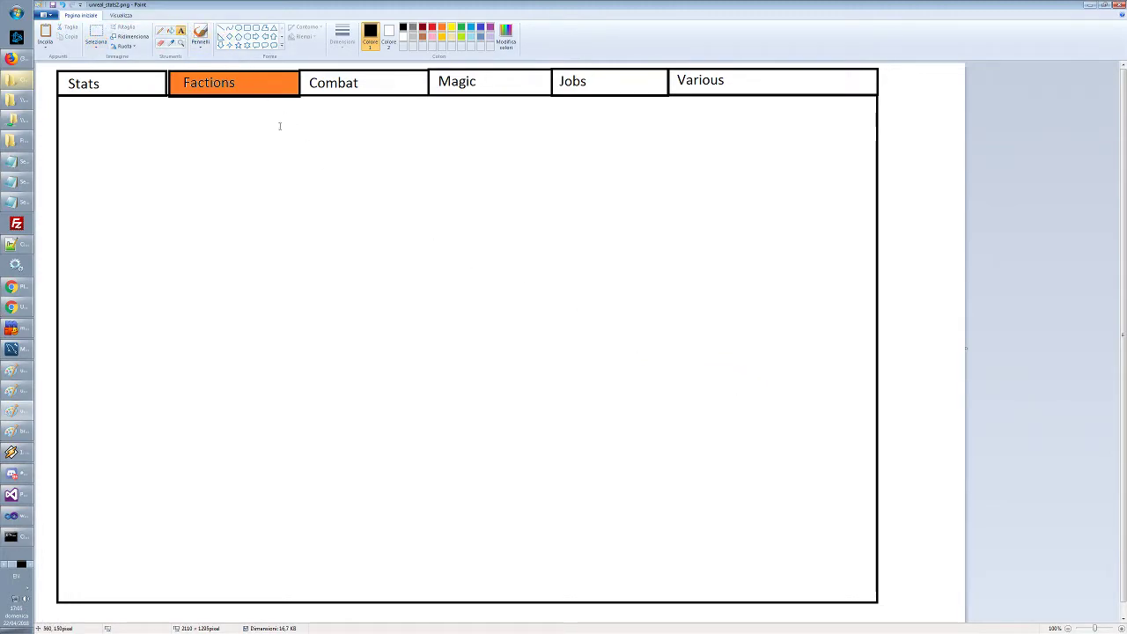
pyautogui.click(583, 405)
pyautogui.write('Hated')
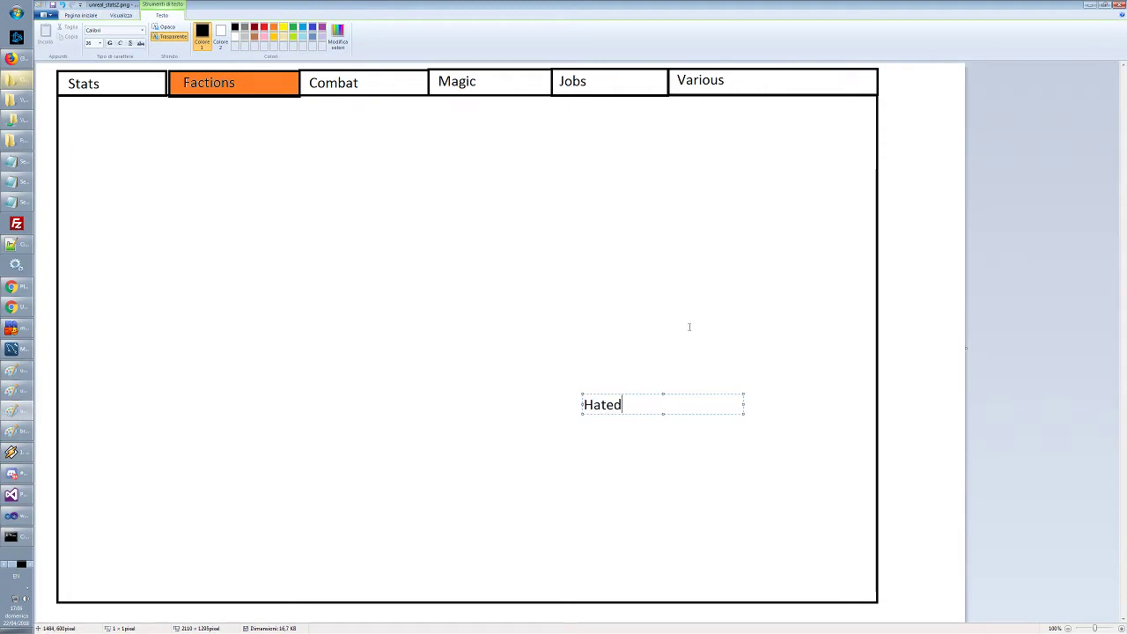
pyautogui.click(689, 326)
# Draw a branch line rising right of Hated, using the second line width
pyautogui.click(229, 29)
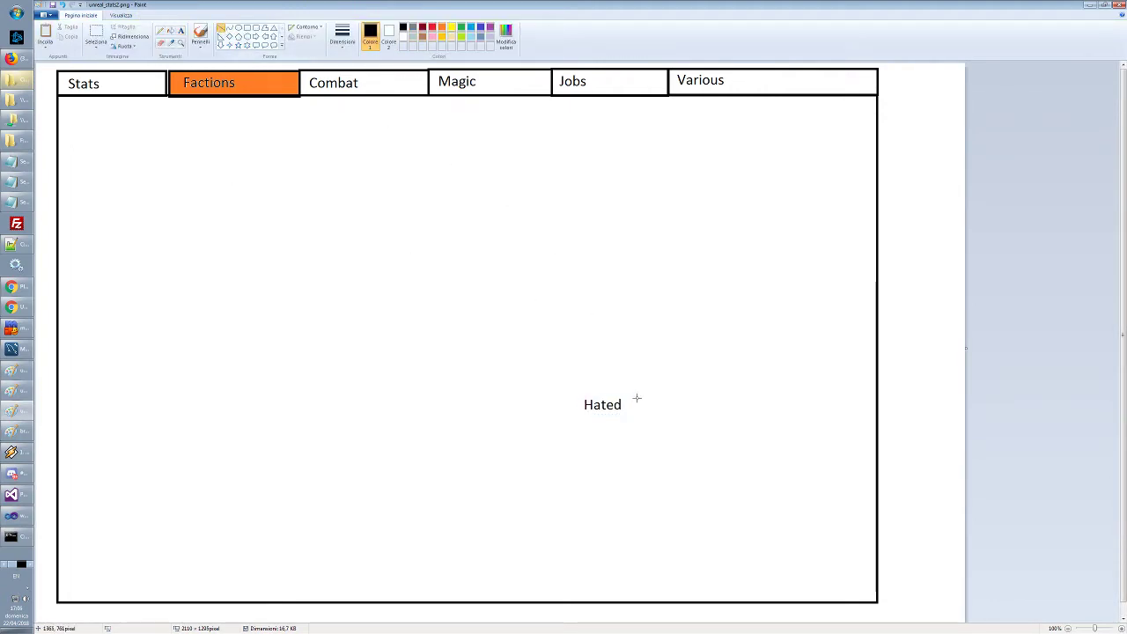
pyautogui.moveTo(628, 402); pyautogui.dragTo(659, 381)
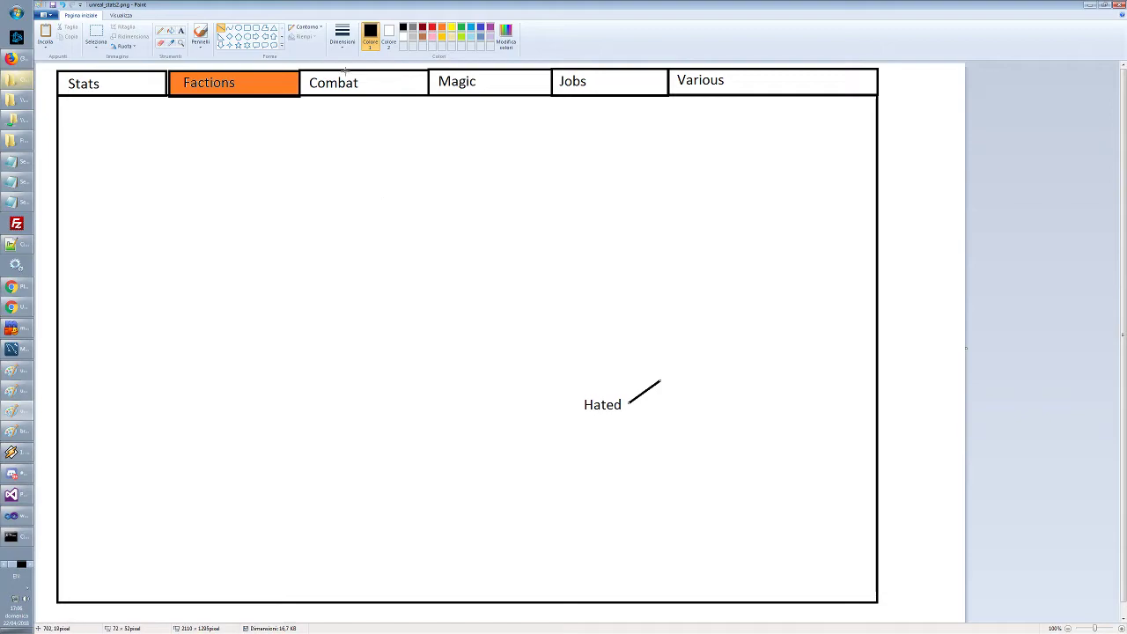
pyautogui.click(343, 35)
pyautogui.click(361, 81)
pyautogui.click(342, 36)
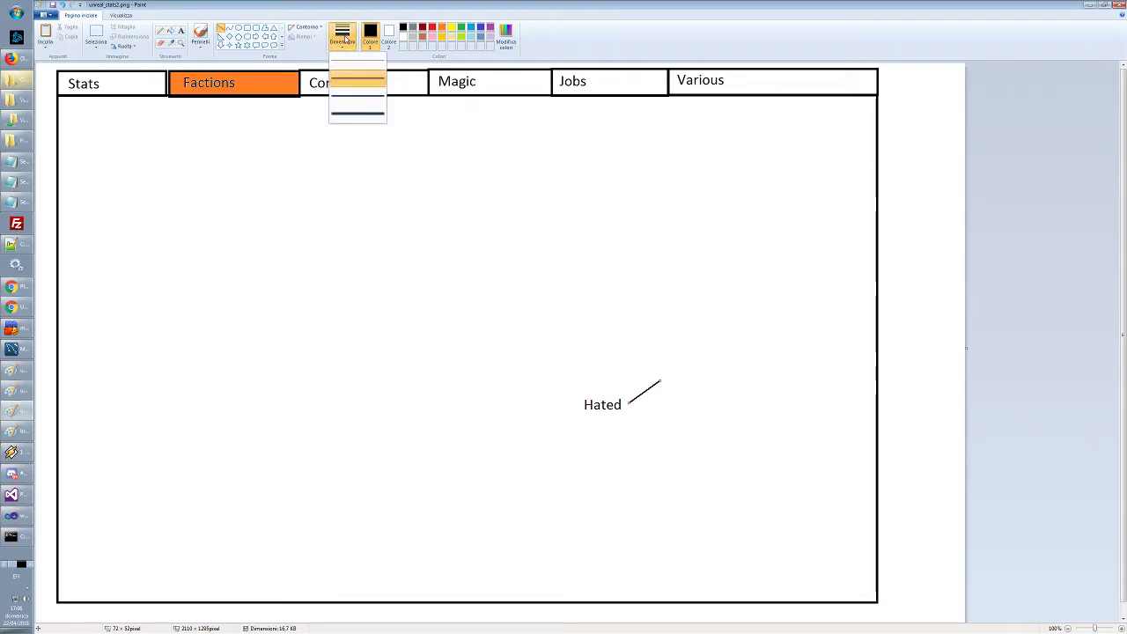
pyautogui.click(358, 64)
pyautogui.click(342, 35)
pyautogui.click(355, 82)
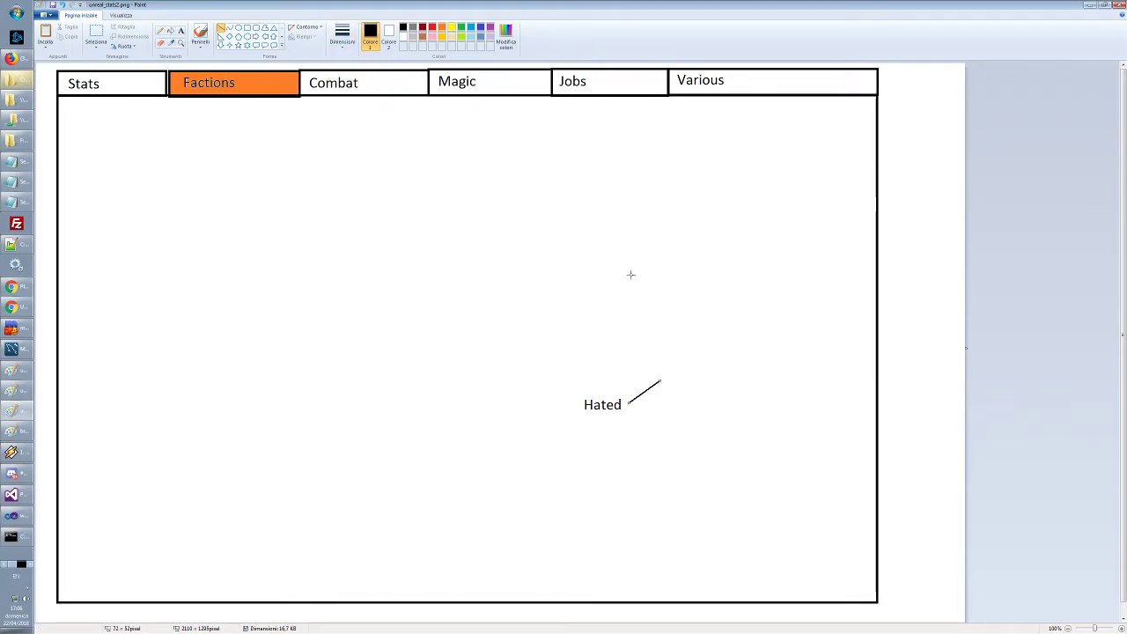
# Label the upper branch 'No Trade'
pyautogui.click(181, 30)
pyautogui.click(702, 371)
pyautogui.click(663, 376)
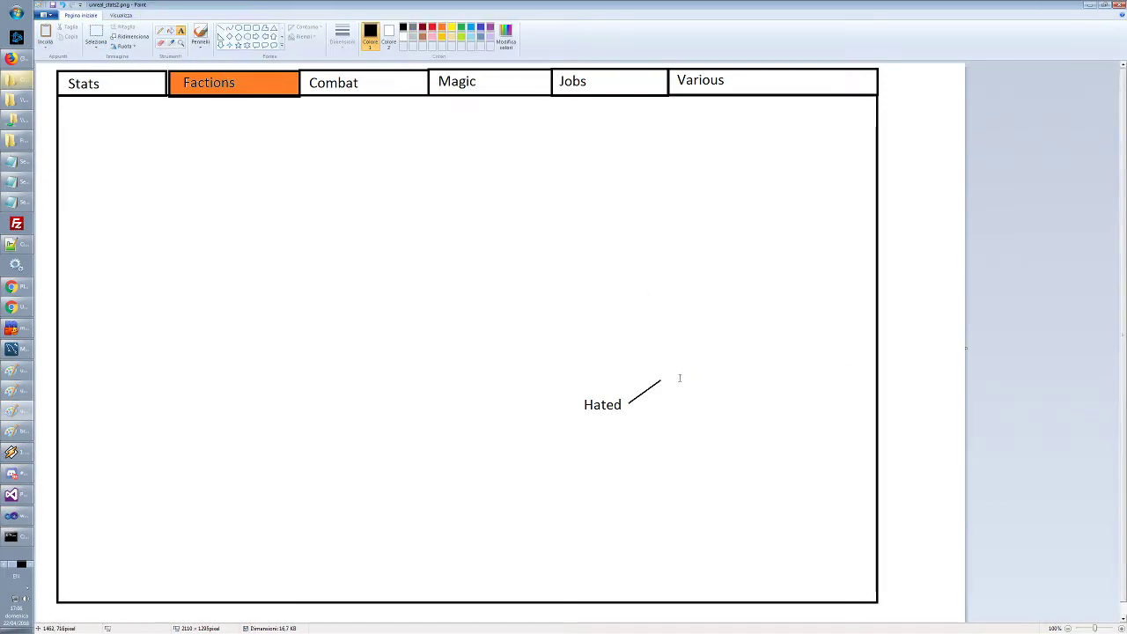
pyautogui.click(668, 370)
pyautogui.write('No Trade')
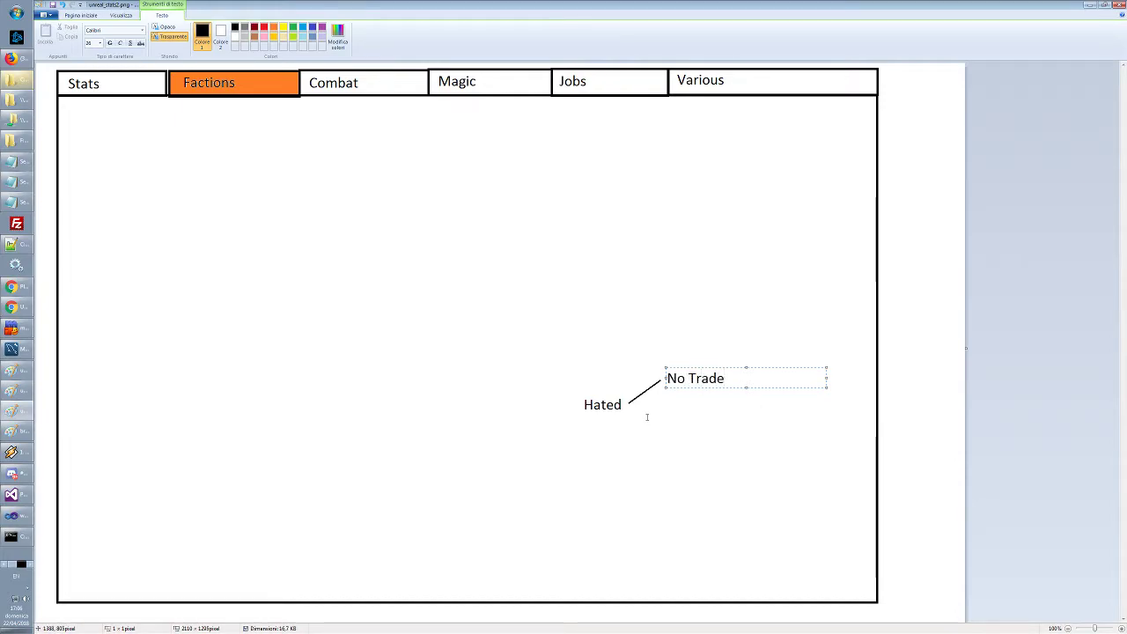
pyautogui.click(646, 416)
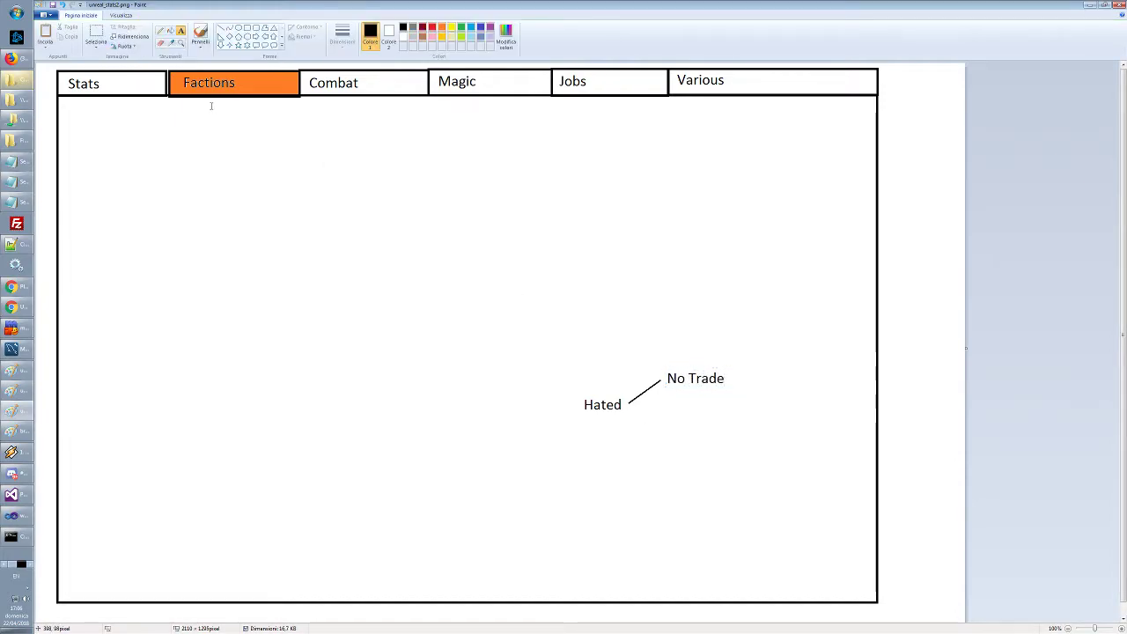
# Draw a second Hated branch labelled 'Auto Attack', plus a third line below it
pyautogui.click(222, 30)
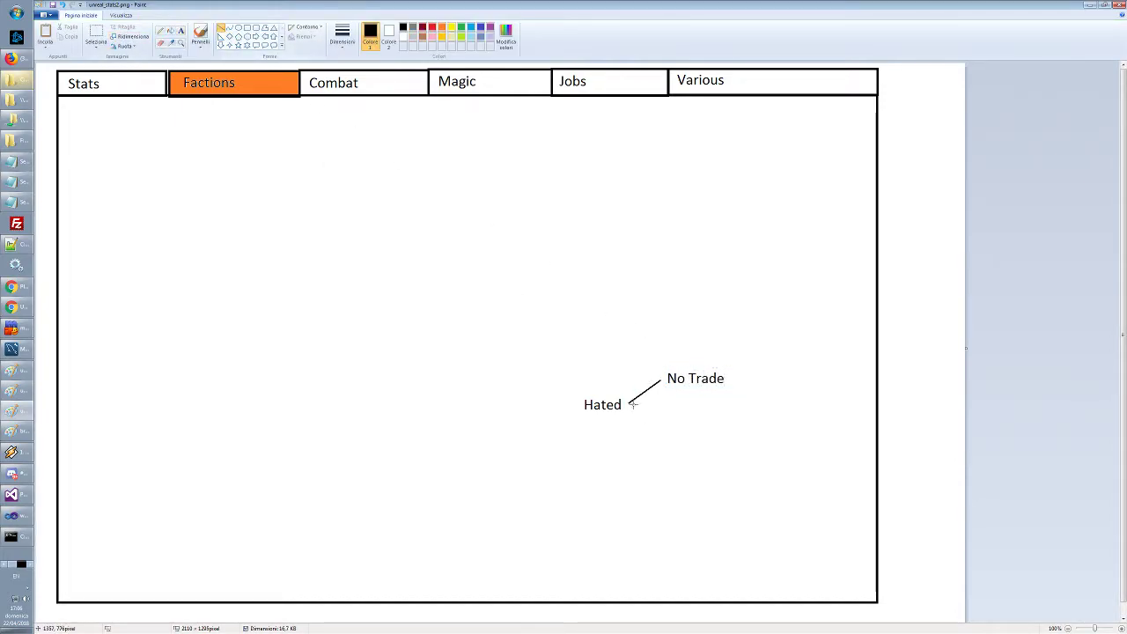
pyautogui.moveTo(629, 405); pyautogui.dragTo(655, 403)
pyautogui.click(182, 30)
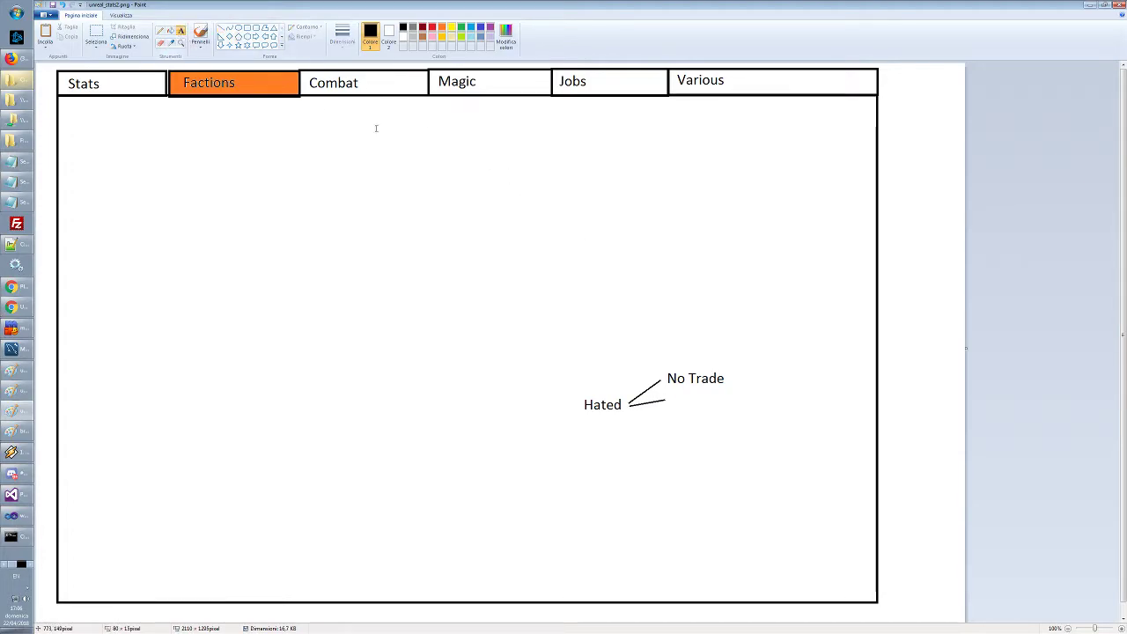
pyautogui.click(672, 399)
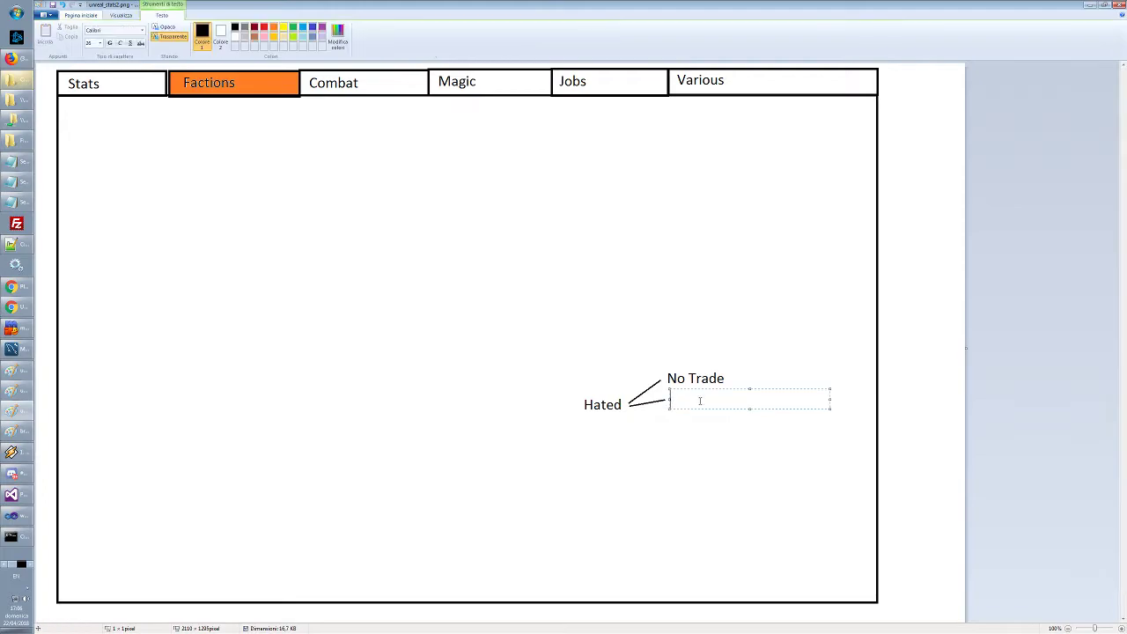
pyautogui.write('Auto attack')
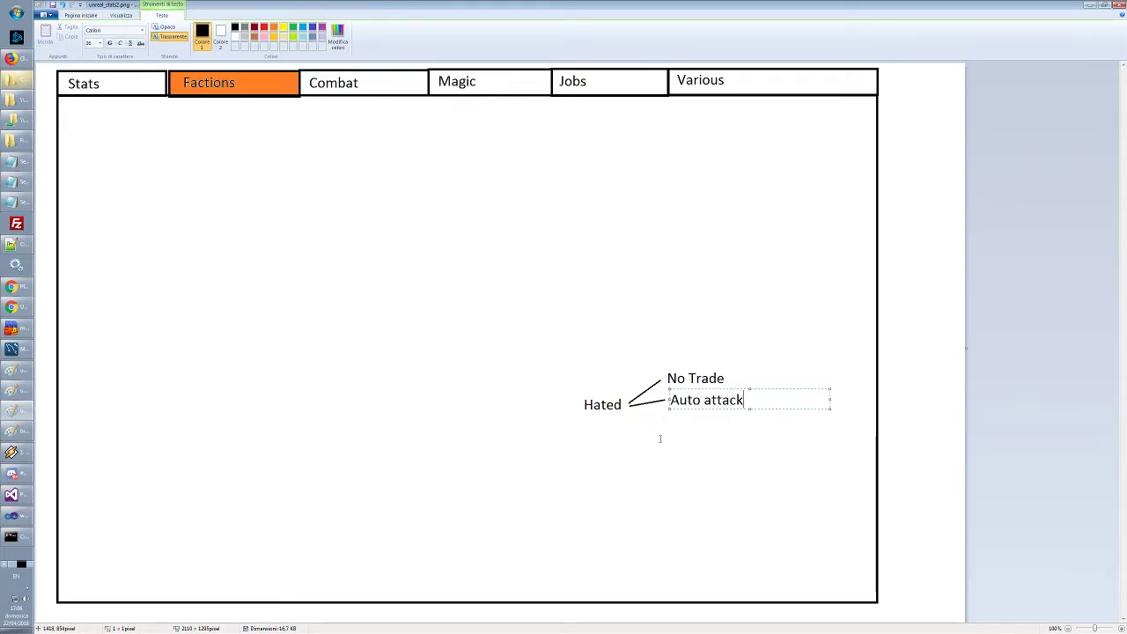
pyautogui.hotkey('ctrl', 'a')
pyautogui.write('Hostie')
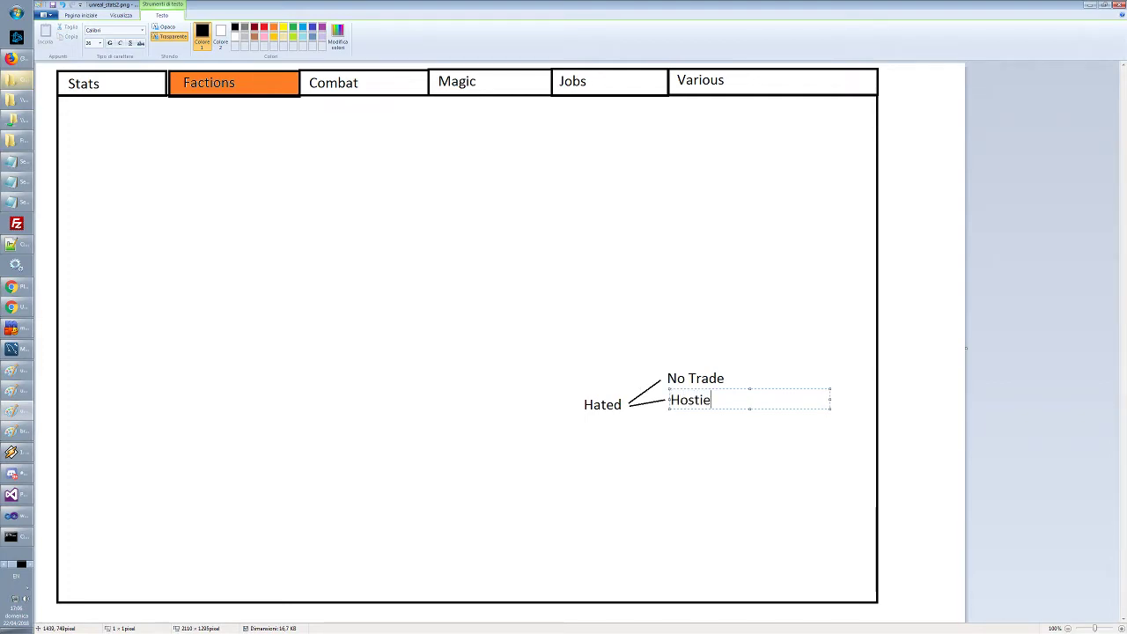
pyautogui.press('BackSpace')
pyautogui.press('BackSpace')
pyautogui.press('BackSpace')
pyautogui.press('BackSpace')
pyautogui.press('BackSpace')
pyautogui.write('Auto Attack')
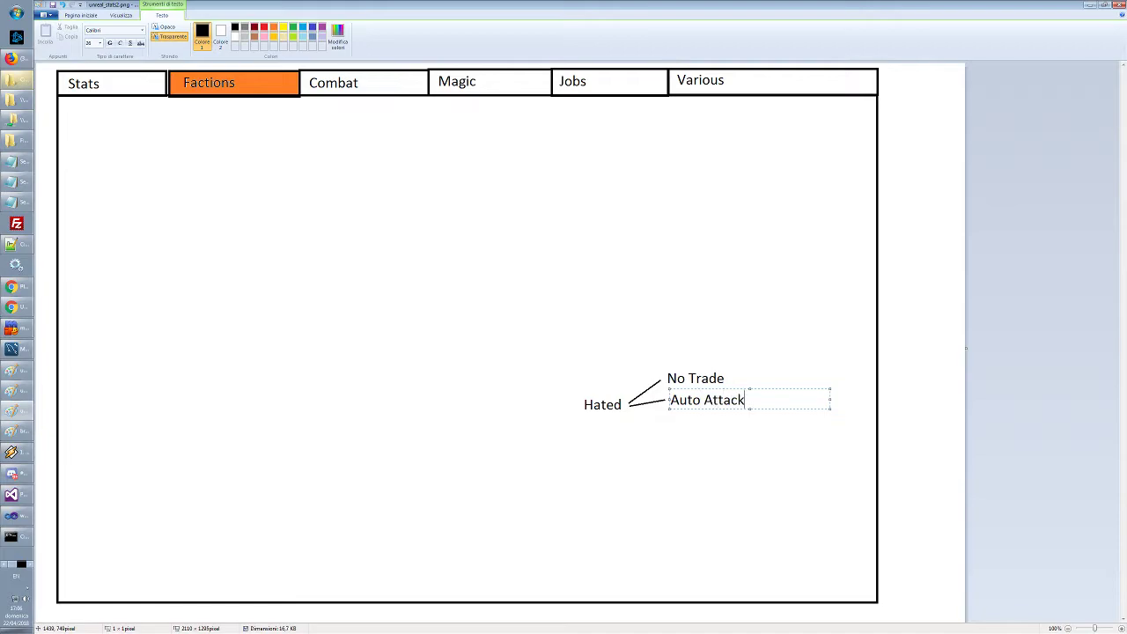
pyautogui.click(631, 448)
pyautogui.click(221, 28)
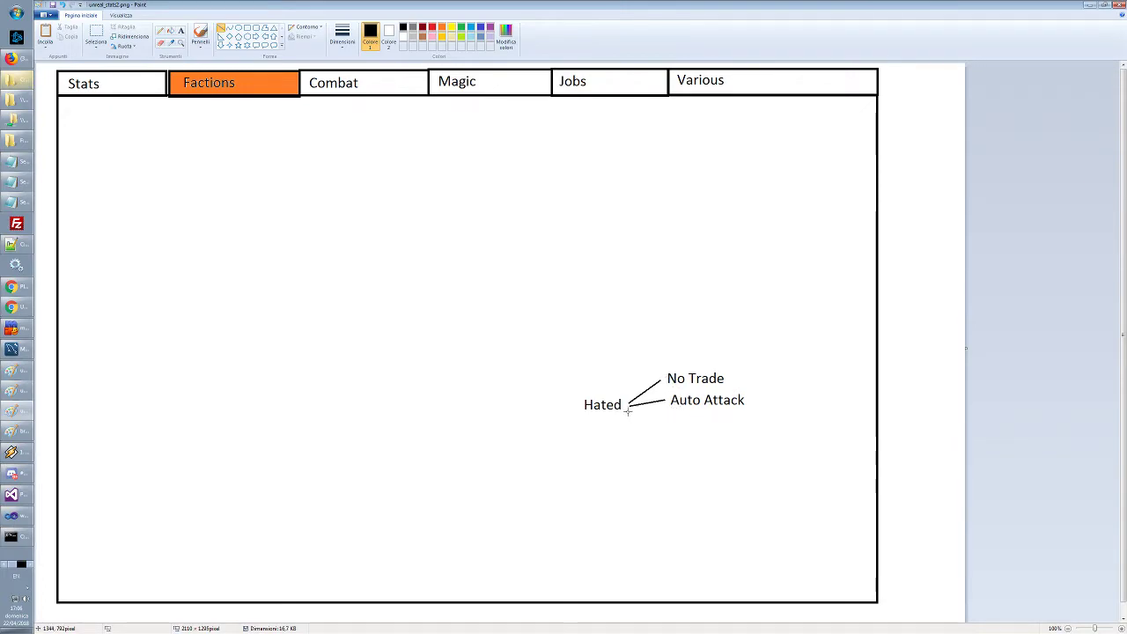
pyautogui.moveTo(628, 410); pyautogui.dragTo(670, 423)
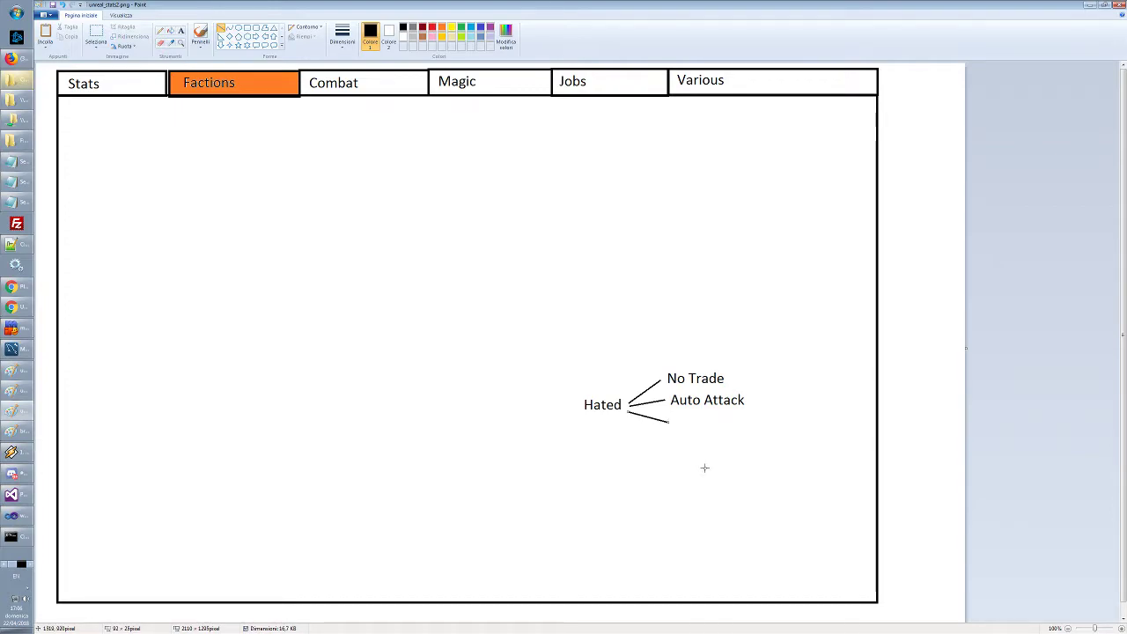
# Undo the third Hated branch and add a 'Hostile' label below Hated
pyautogui.hotkey('ctrl', 'z')
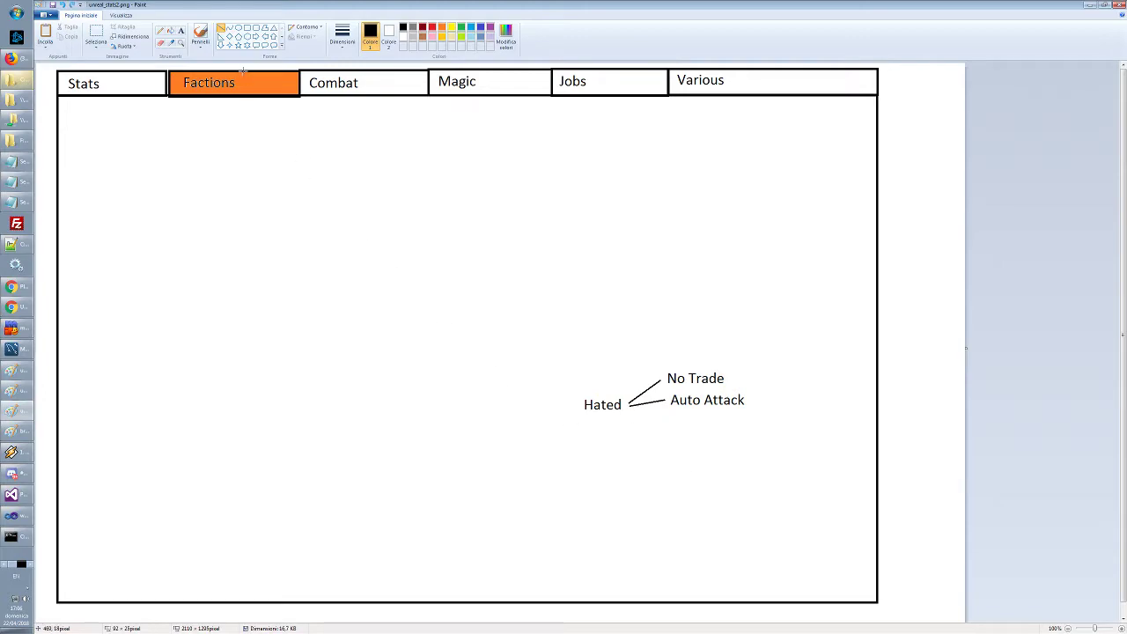
pyautogui.click(181, 30)
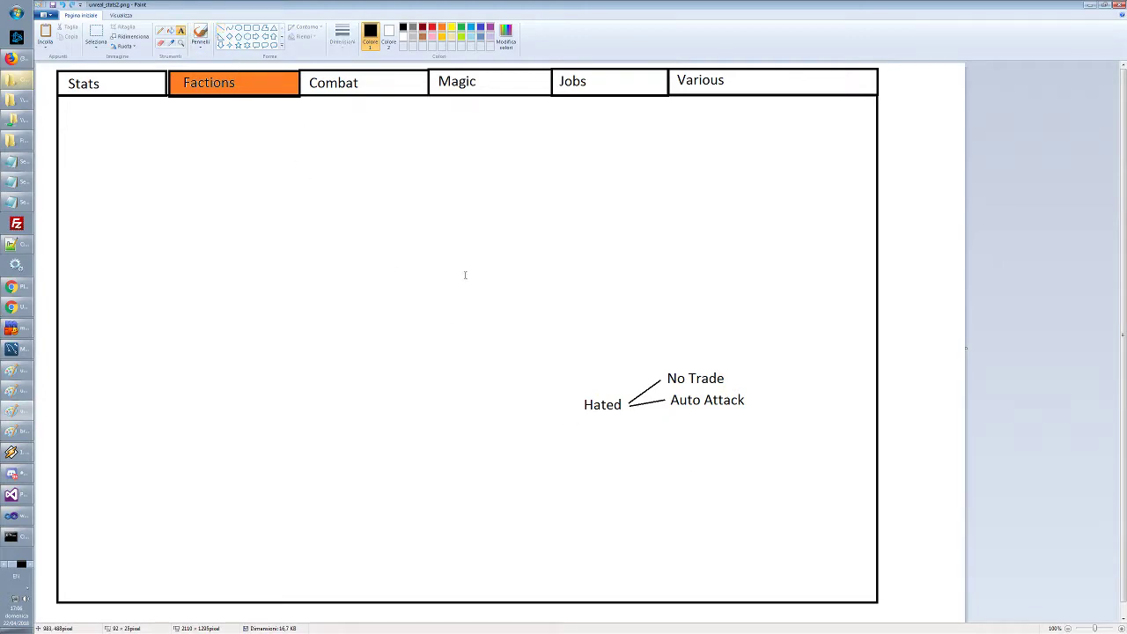
pyautogui.click(579, 435)
pyautogui.write('Hostile')
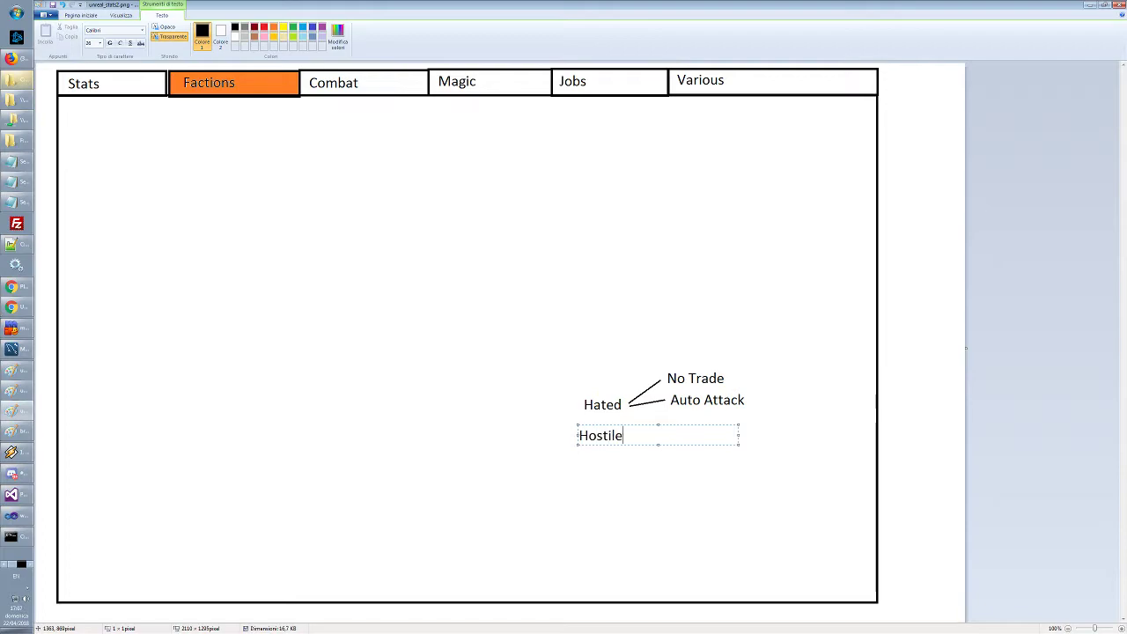
pyautogui.click(630, 499)
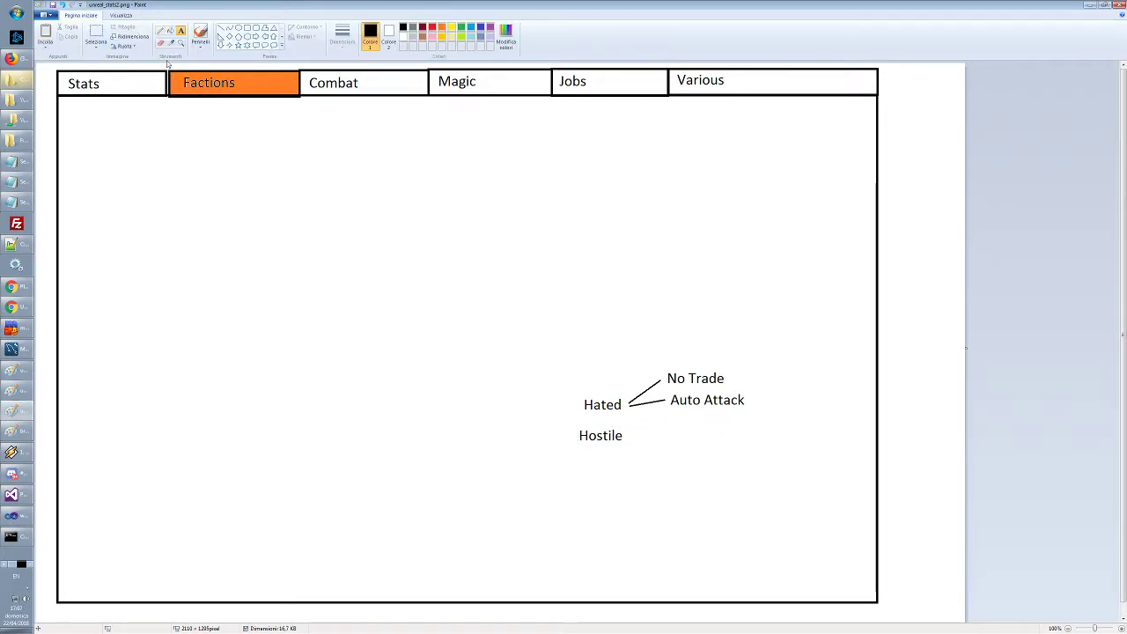
# Draw a branch off Hostile labelled 'Trade with bad prices'
pyautogui.click(221, 28)
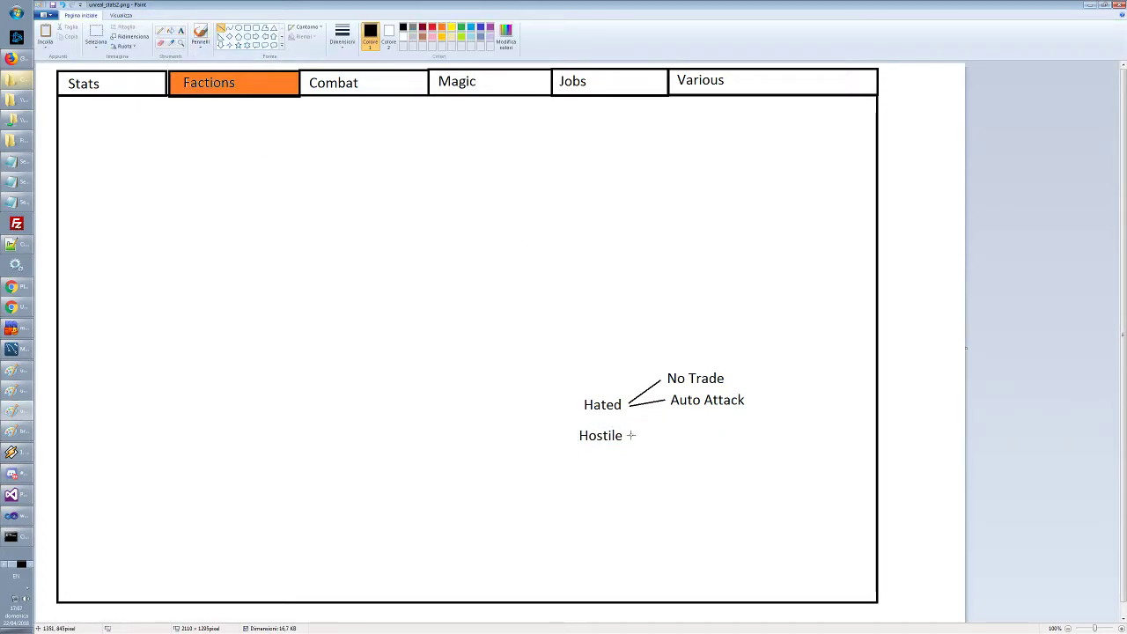
pyautogui.moveTo(626, 436); pyautogui.dragTo(659, 427)
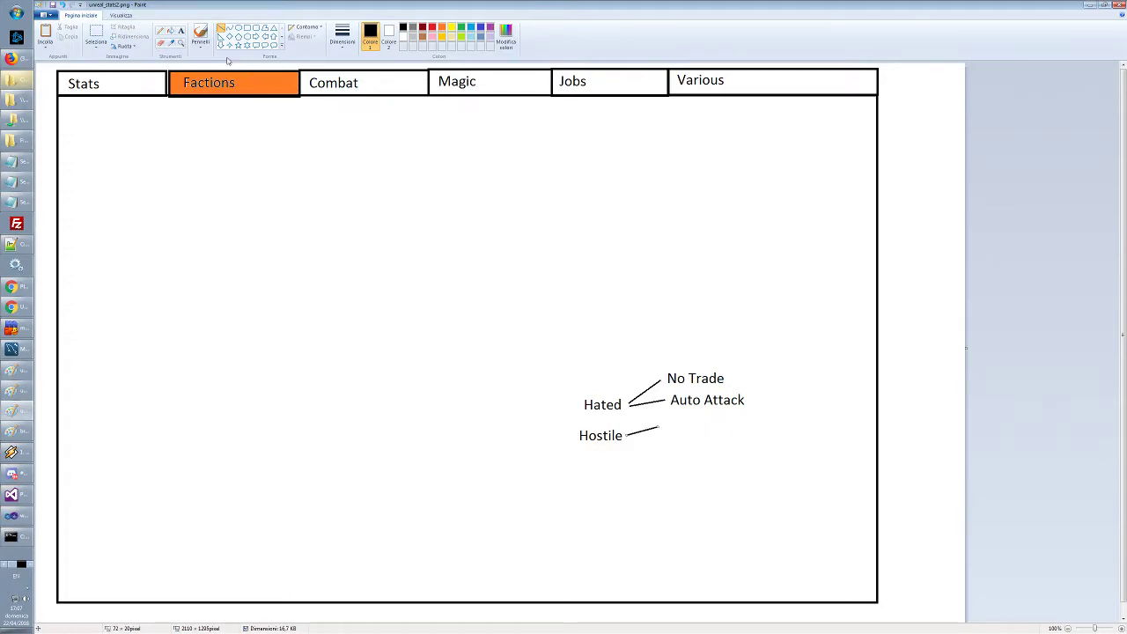
pyautogui.click(182, 31)
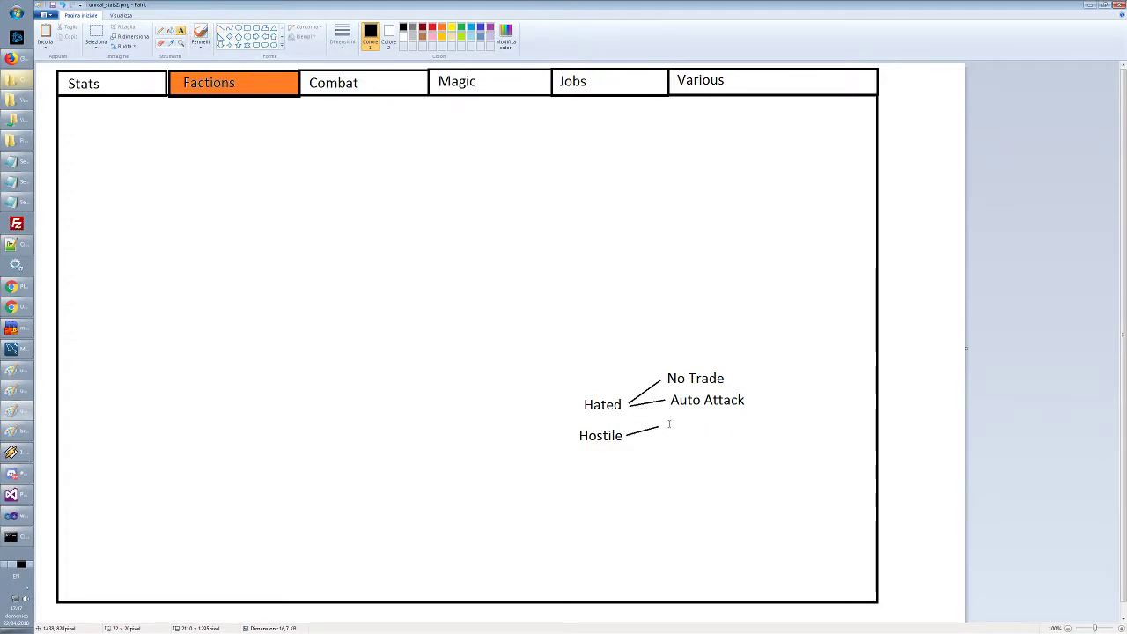
pyautogui.click(662, 415)
pyautogui.write('Trade w')
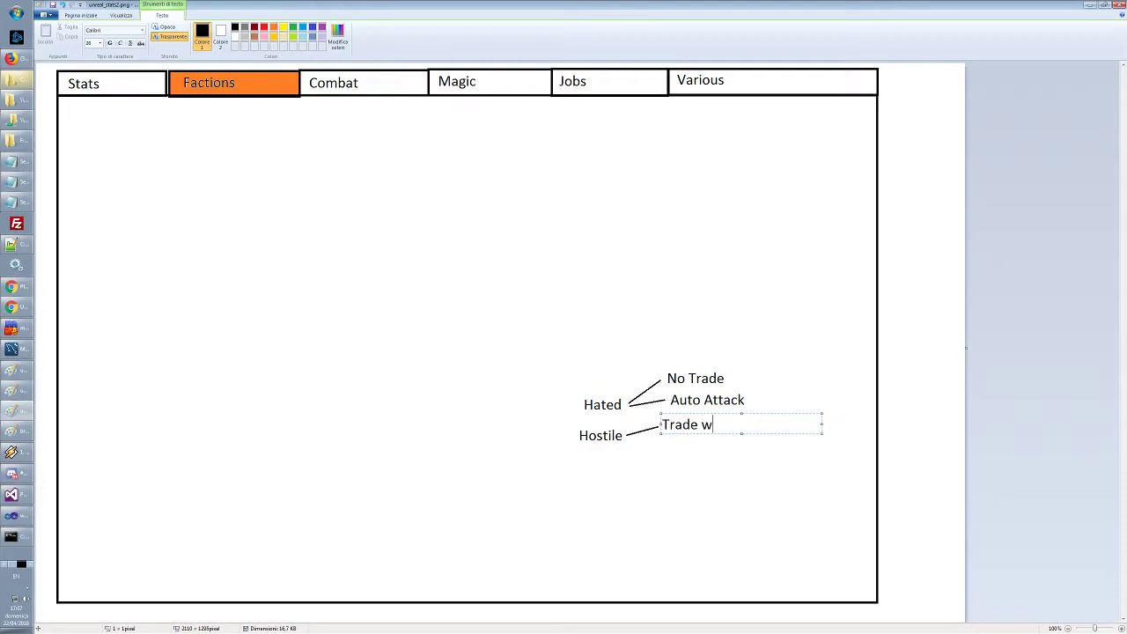
pyautogui.write('ith higher prices')
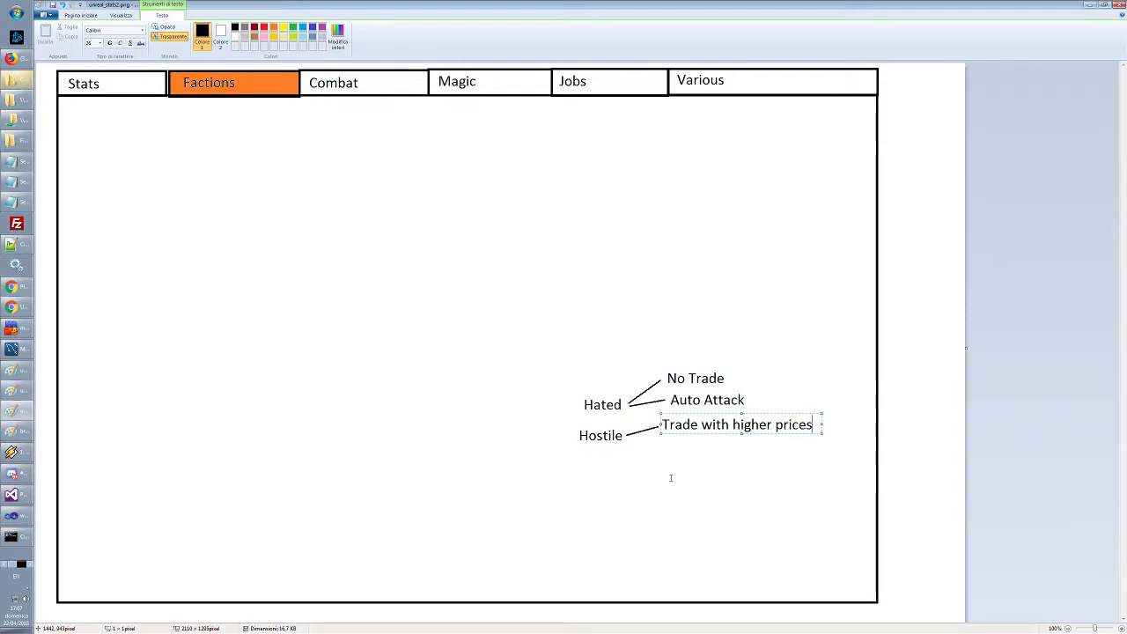
pyautogui.doubleClick(740, 426)
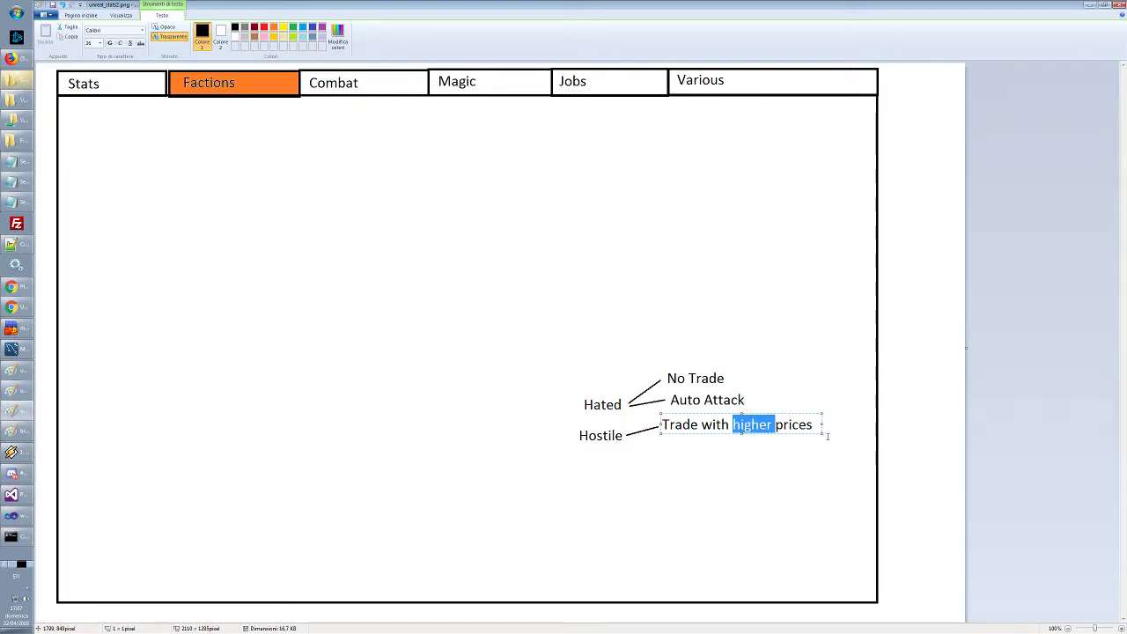
pyautogui.write('bad')
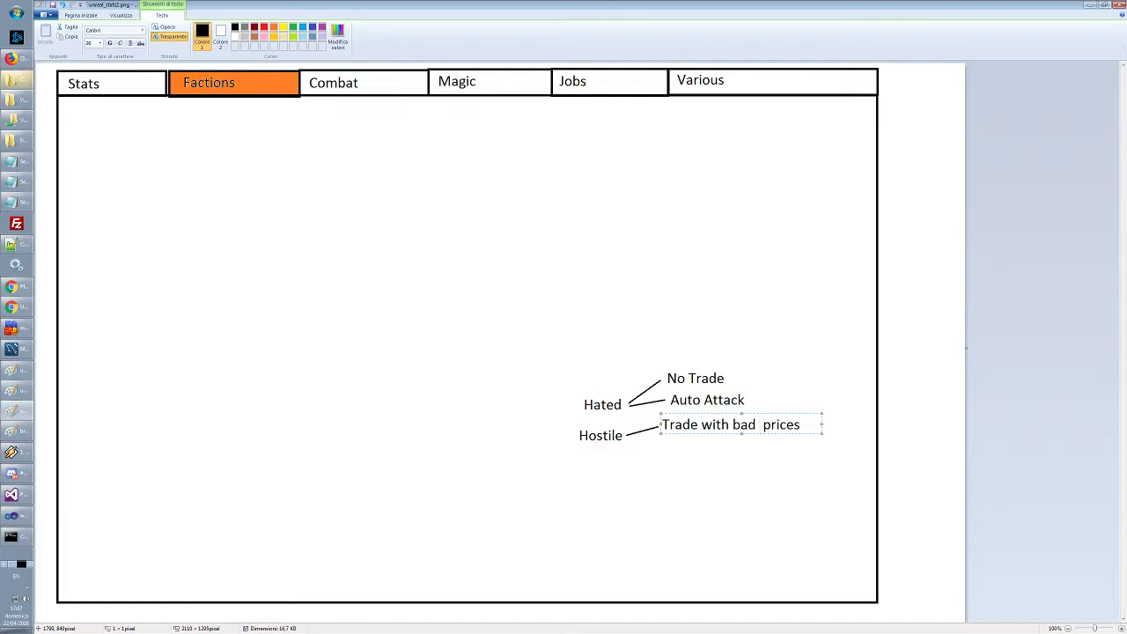
pyautogui.press('BackSpace')
# Finish the 'Trade with bad prices' label and move the Hostile label and its branch lower
pyautogui.click(727, 467)
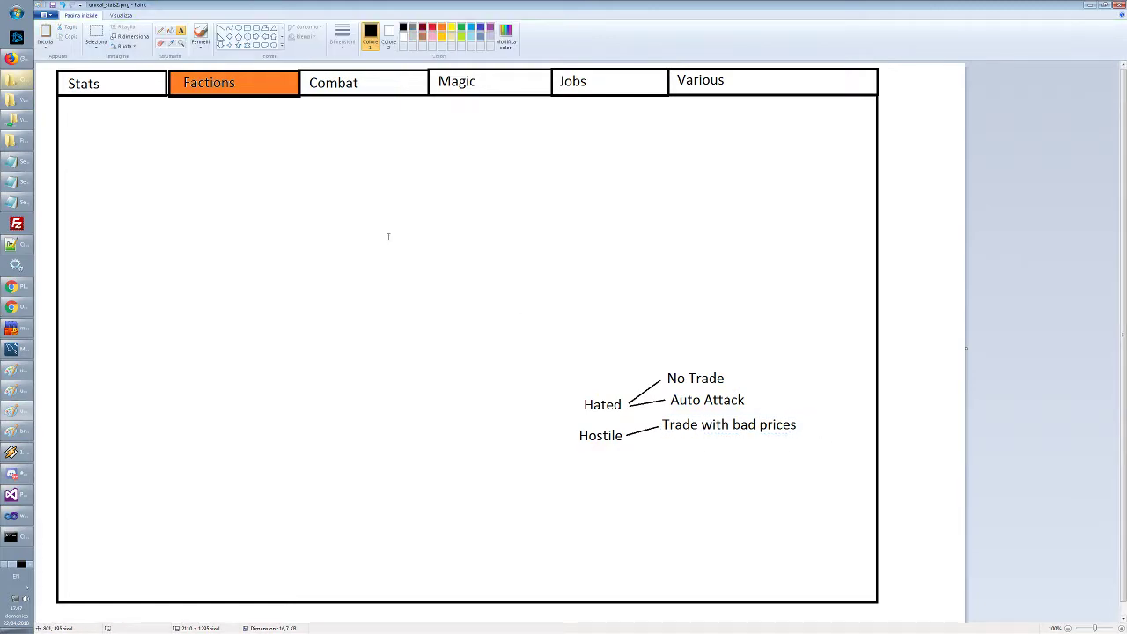
pyautogui.click(220, 29)
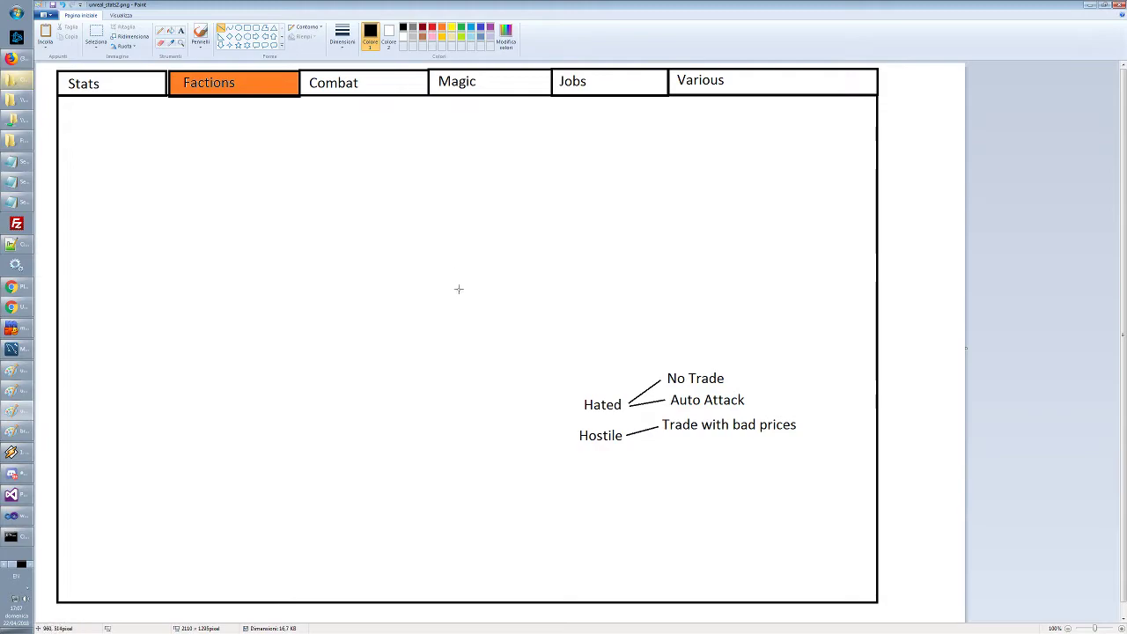
pyautogui.click(96, 35)
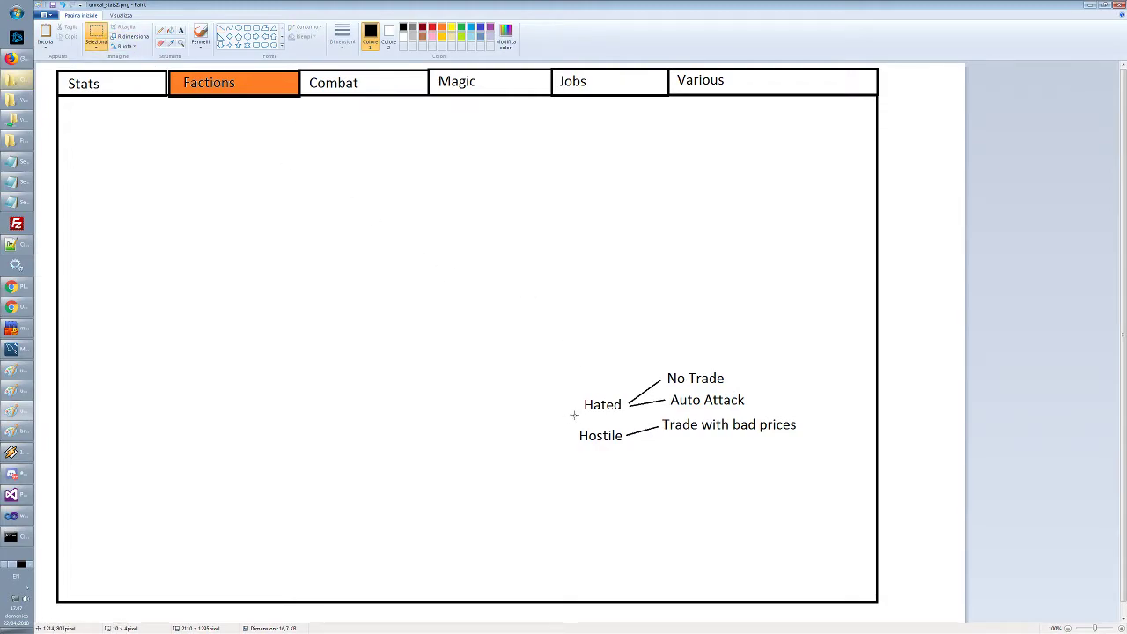
pyautogui.moveTo(570, 412); pyautogui.dragTo(823, 453)
pyautogui.moveTo(739, 432); pyautogui.dragTo(744, 465)
pyautogui.click(374, 217)
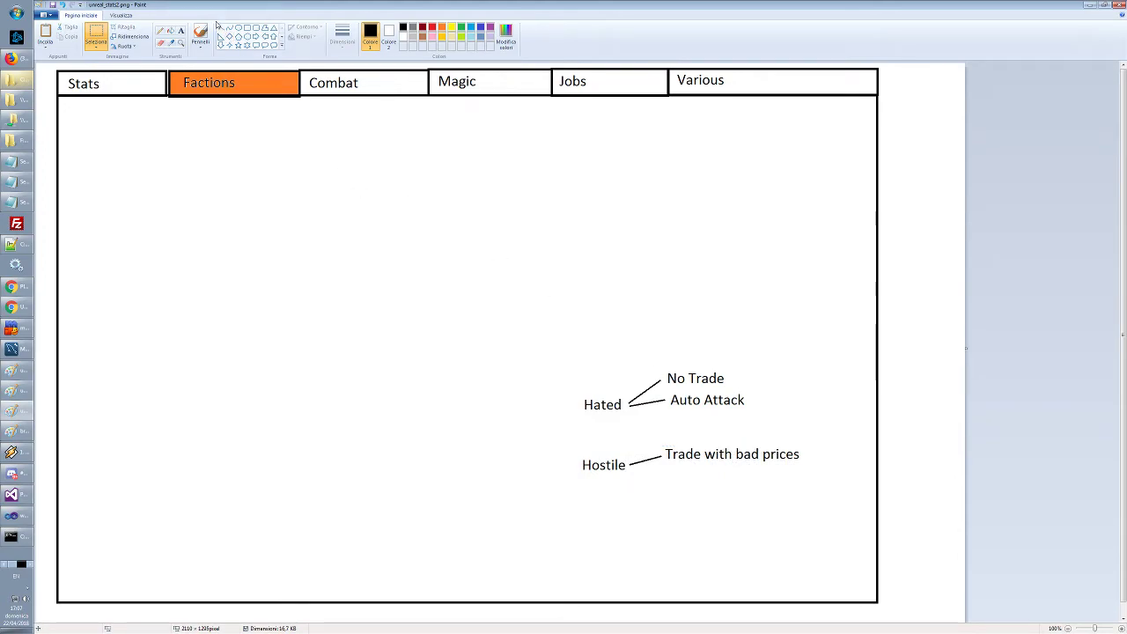
# Draw a third branch off Hated labelled 'No quests'
pyautogui.click(221, 28)
pyautogui.moveTo(627, 410); pyautogui.dragTo(668, 423)
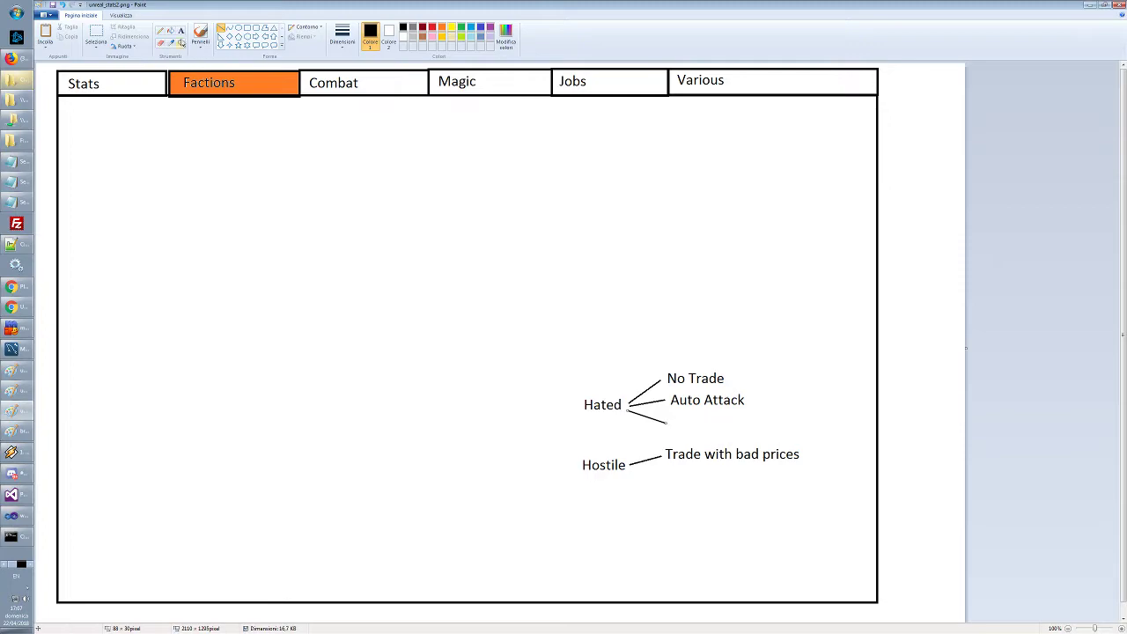
pyautogui.click(181, 31)
pyautogui.click(671, 419)
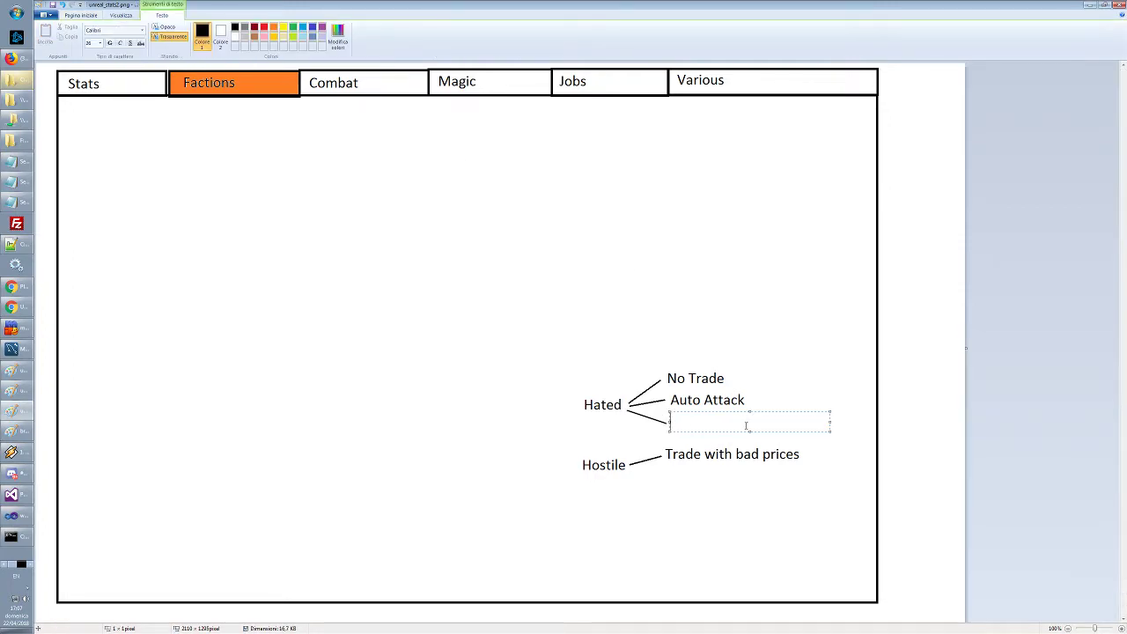
pyautogui.write('No quests')
pyautogui.click(746, 527)
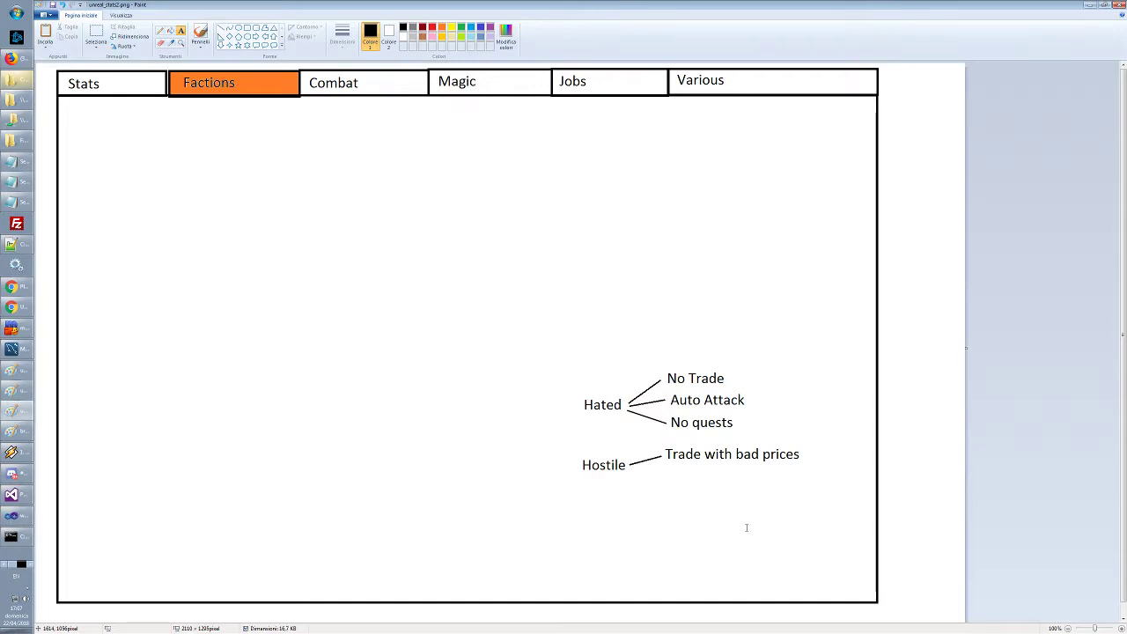
# Draw a second branch off Hostile labelled 'Only basic quests'
pyautogui.click(222, 30)
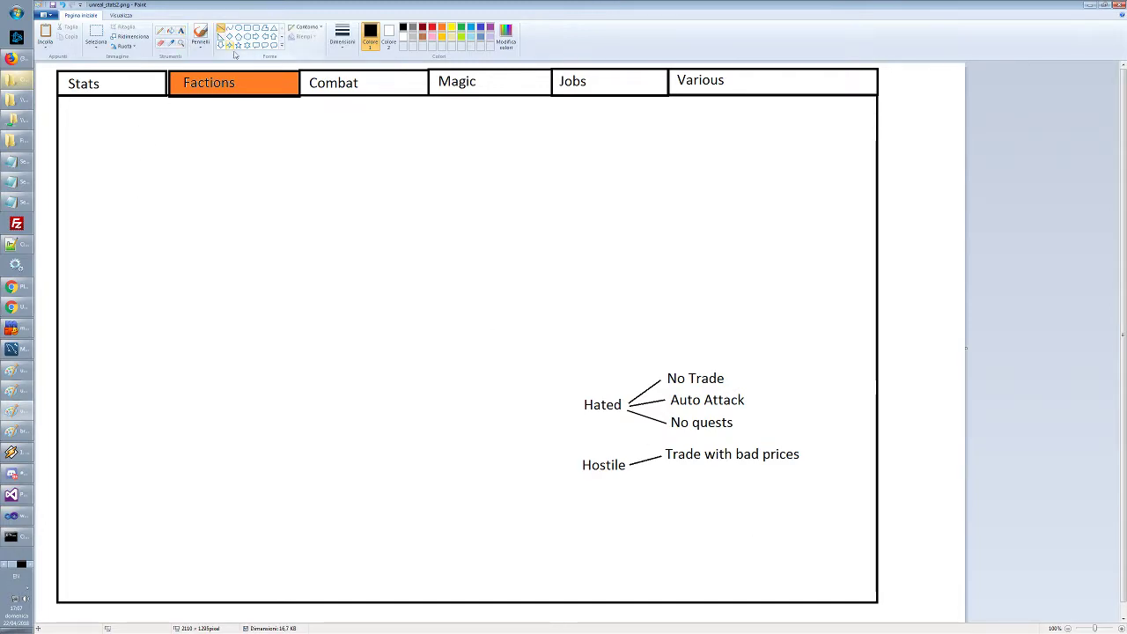
pyautogui.moveTo(631, 469); pyautogui.dragTo(670, 474)
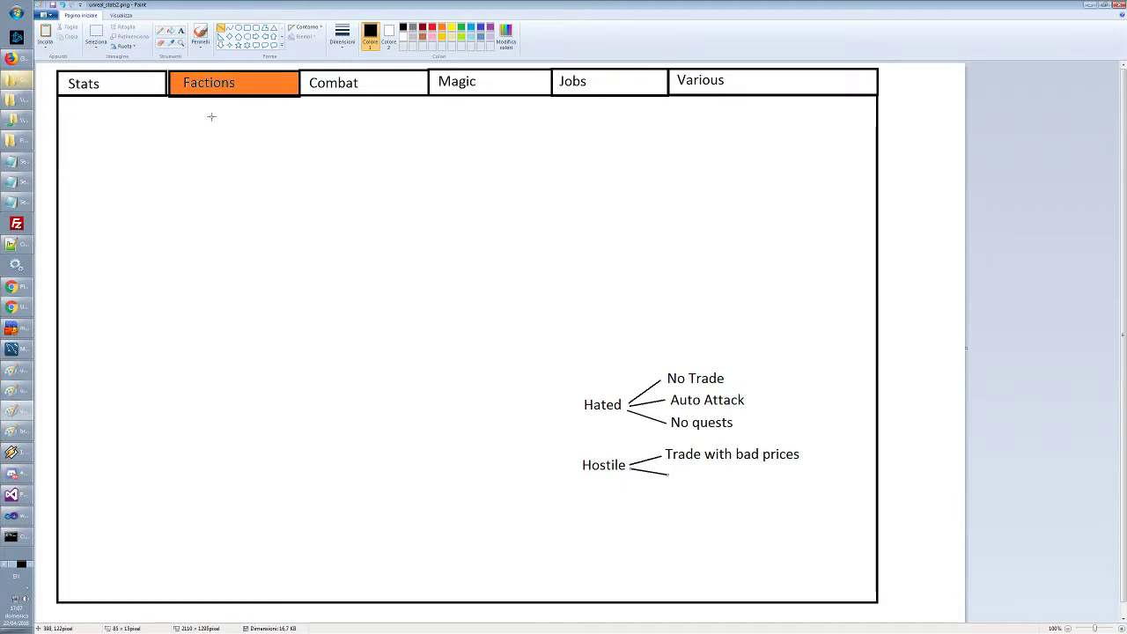
pyautogui.click(182, 30)
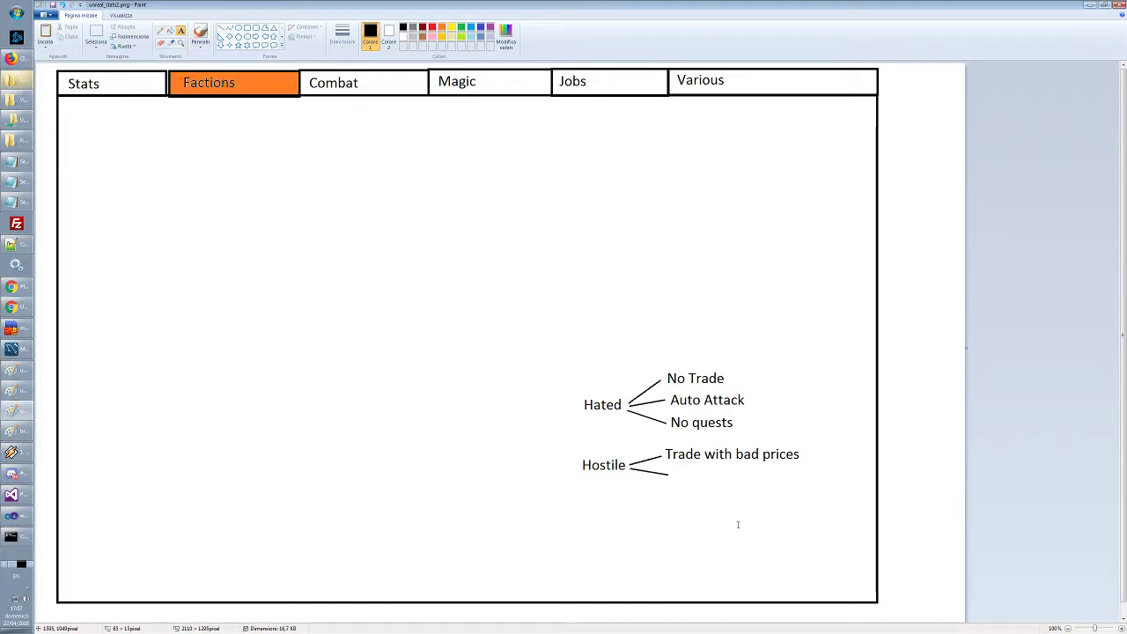
pyautogui.moveTo(673, 466); pyautogui.dragTo(833, 483)
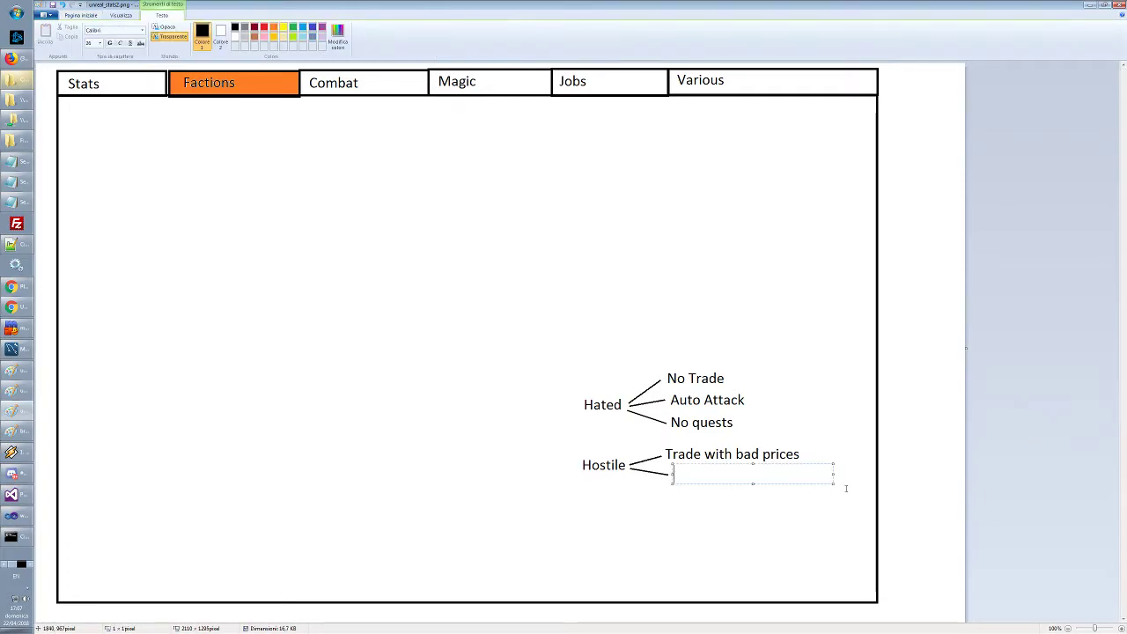
pyautogui.write('Only basic quests')
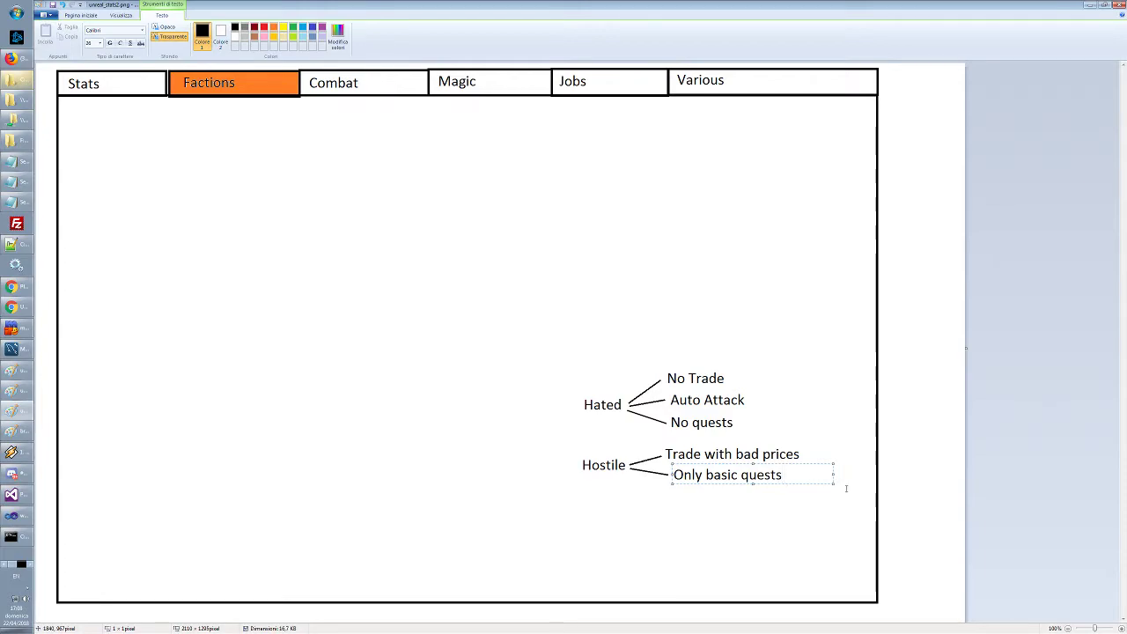
pyautogui.click(666, 542)
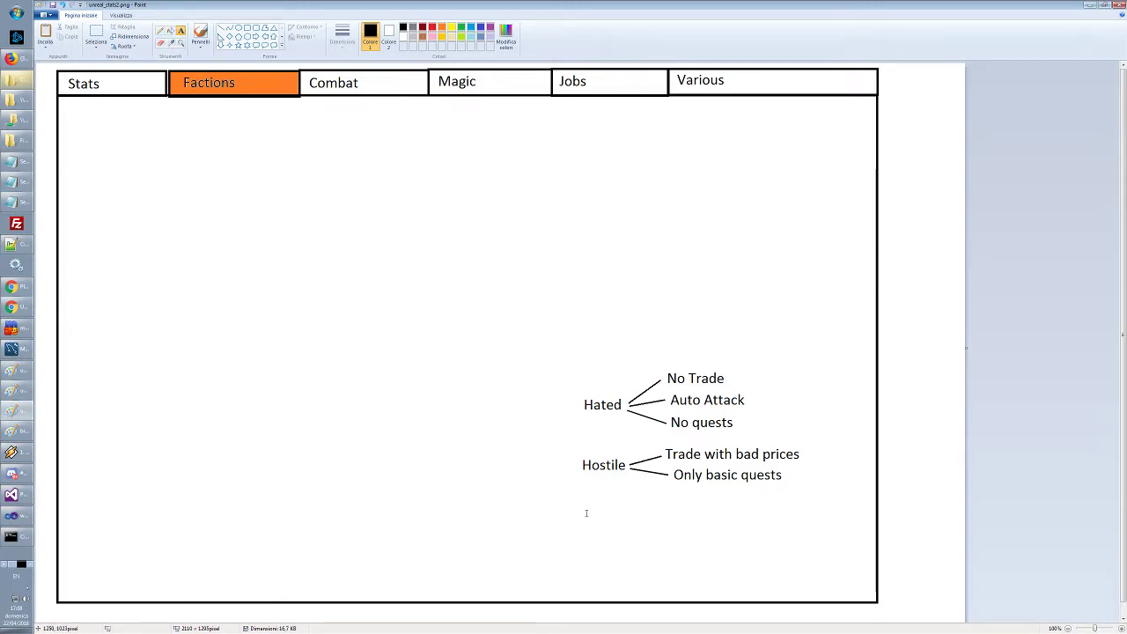
# Add a 'Neutral' tier label below Hostile with a branch line to its right
pyautogui.click(583, 499)
pyautogui.write('Ne')
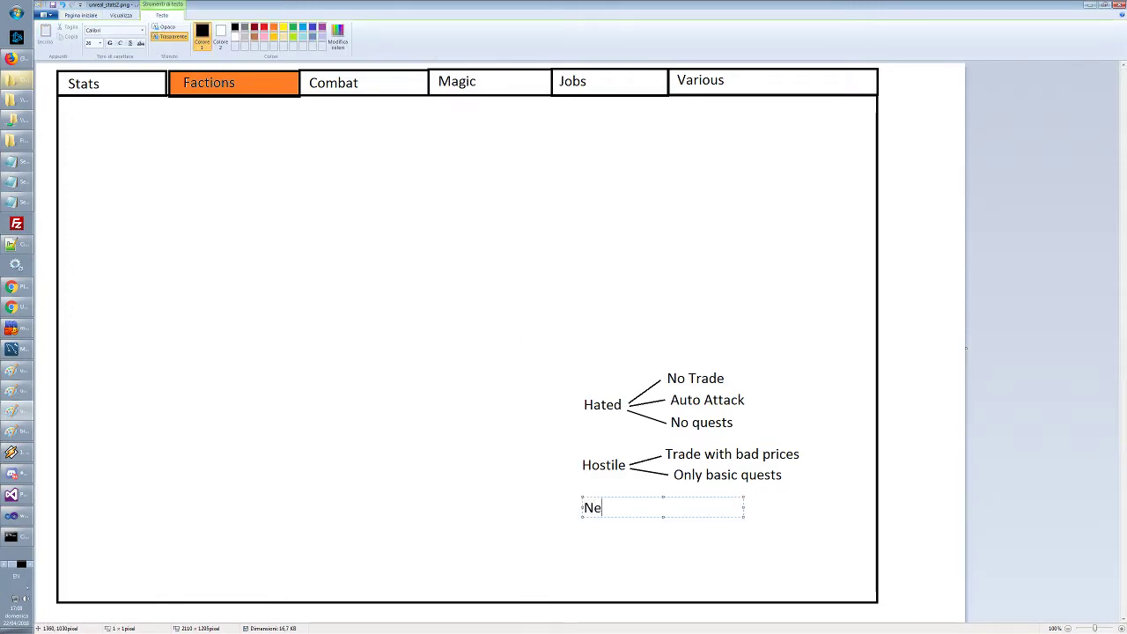
pyautogui.write('trual')
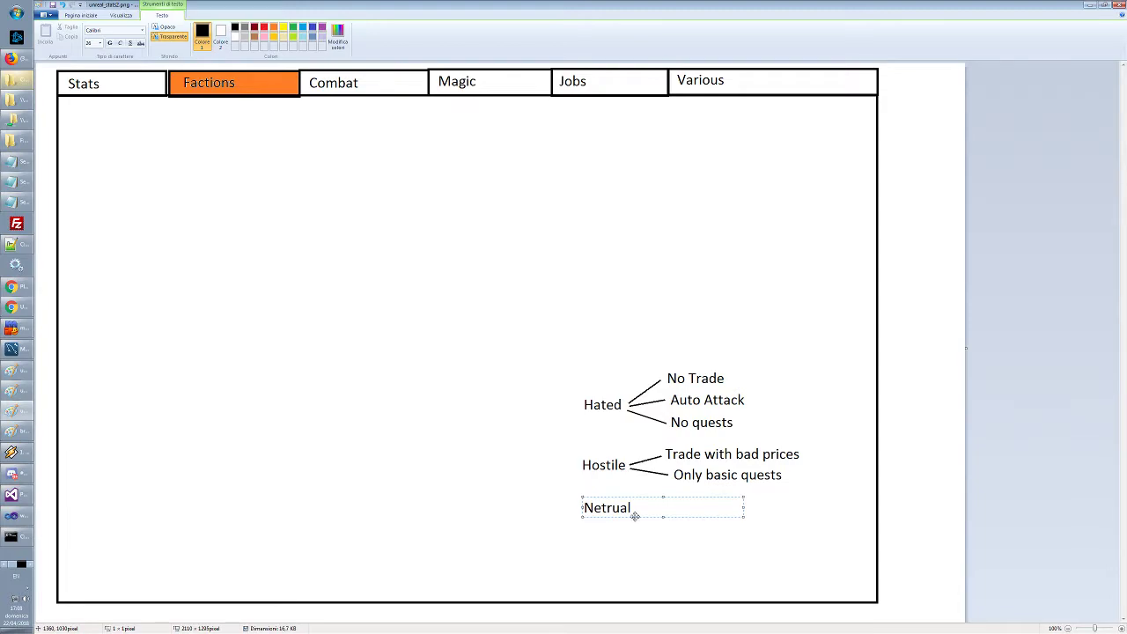
pyautogui.press('BackSpace')
pyautogui.press('BackSpace')
pyautogui.press('BackSpace')
pyautogui.press('BackSpace')
pyautogui.write('urtal')
pyautogui.press('BackSpace')
pyautogui.press('BackSpace')
pyautogui.press('BackSpace')
pyautogui.press('BackSpace')
pyautogui.write('tral')
pyautogui.click(657, 570)
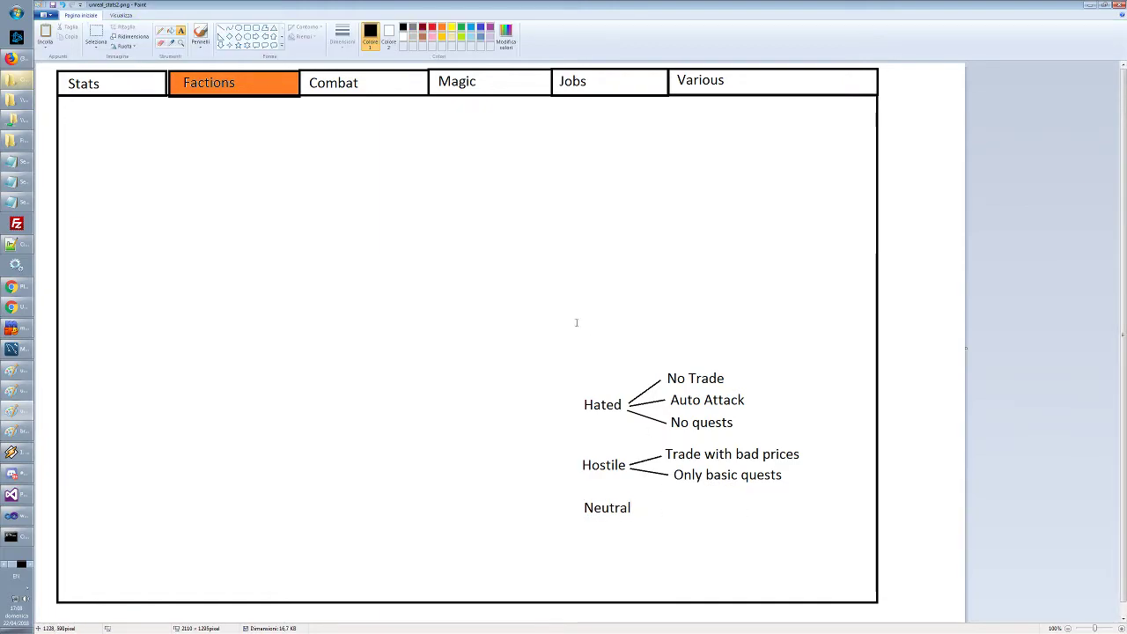
pyautogui.click(221, 29)
pyautogui.moveTo(637, 508); pyautogui.dragTo(660, 508)
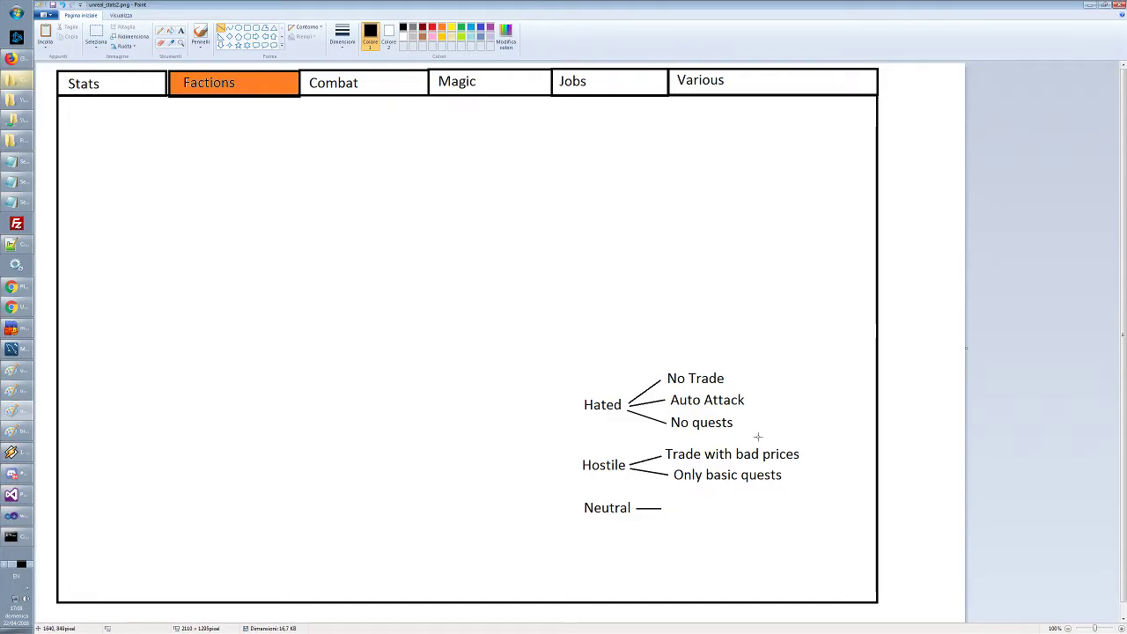
# Move the whole Hated, Hostile, Neutral diagram higher on the page
pyautogui.click(96, 36)
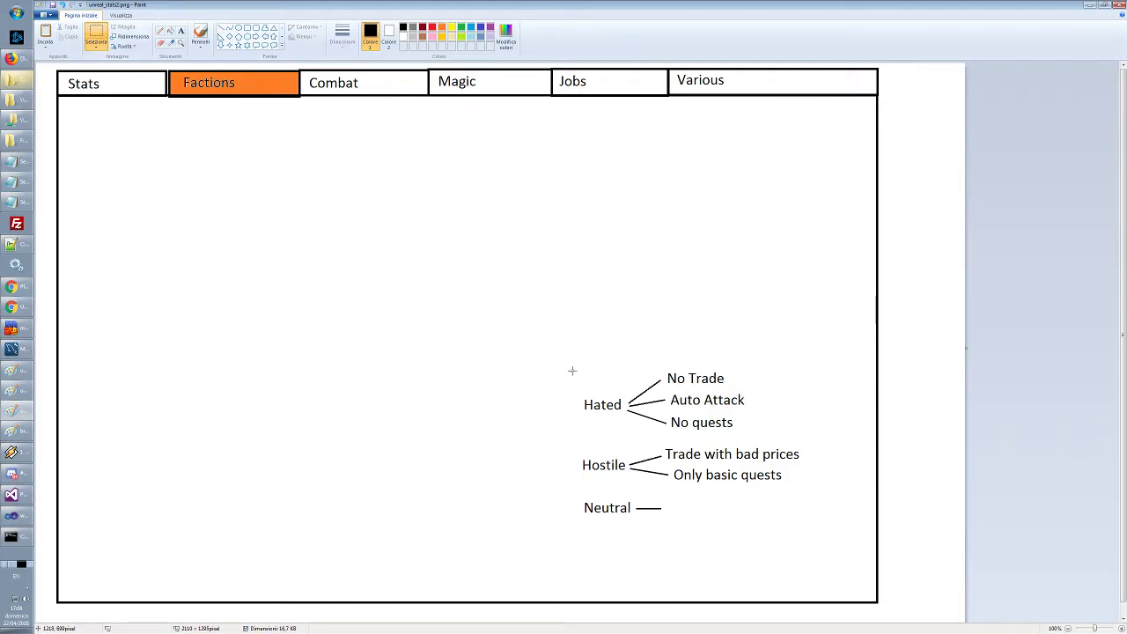
pyautogui.moveTo(567, 350); pyautogui.dragTo(831, 541)
pyautogui.moveTo(727, 454); pyautogui.dragTo(731, 370)
pyautogui.click(741, 521)
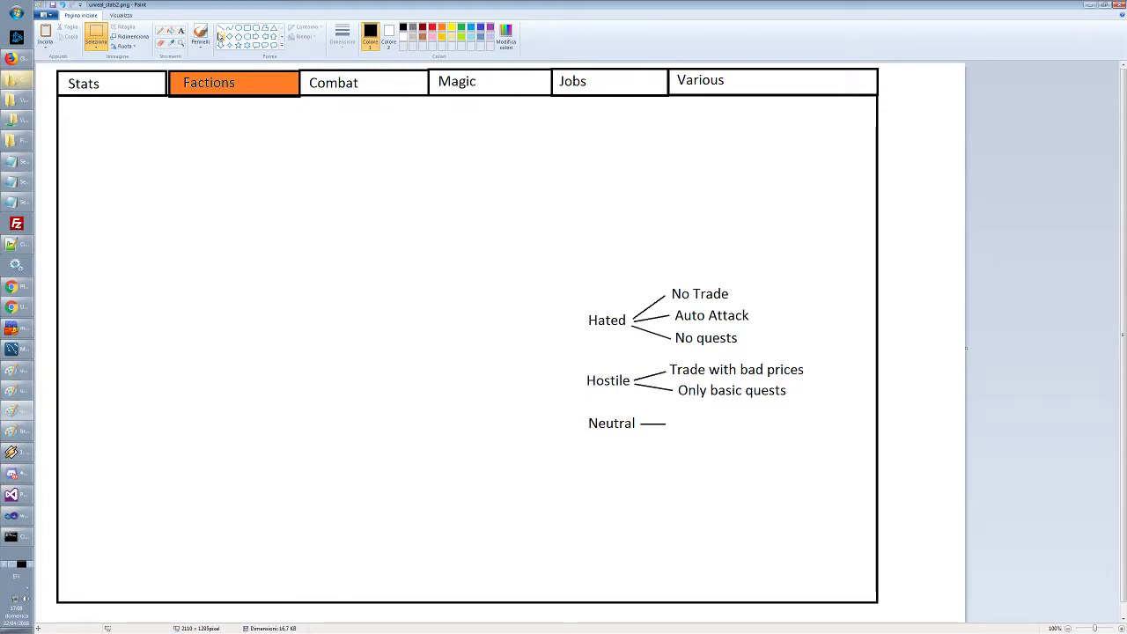
pyautogui.click(180, 31)
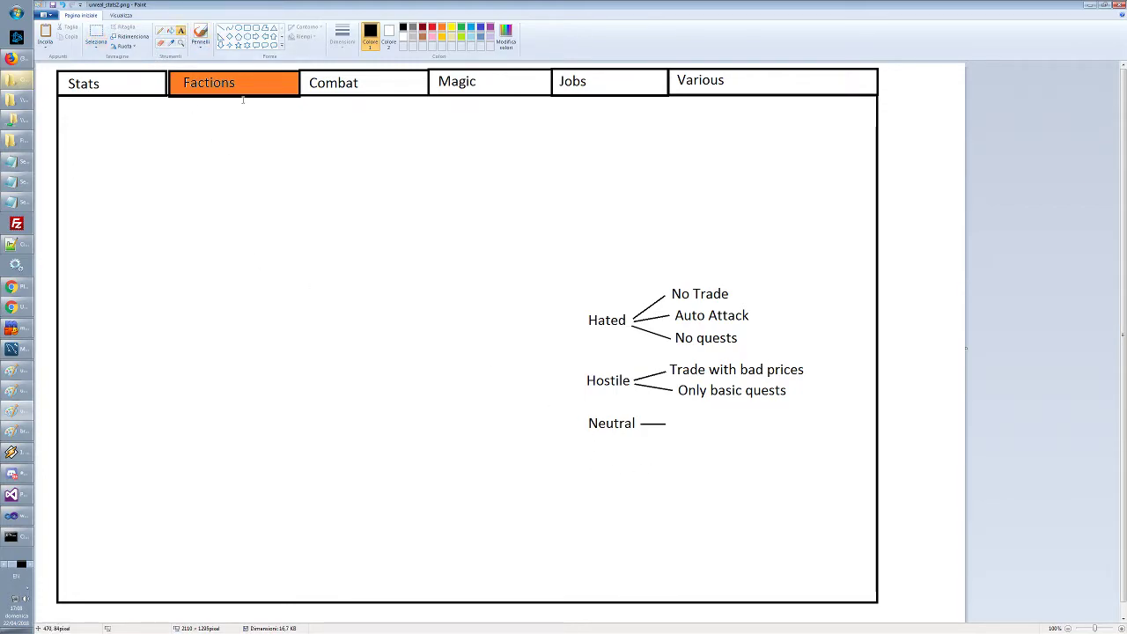
# Add a 'Favorable' tier label below Neutral and nudge it slightly lower
pyautogui.click(565, 452)
pyautogui.write('Favor')
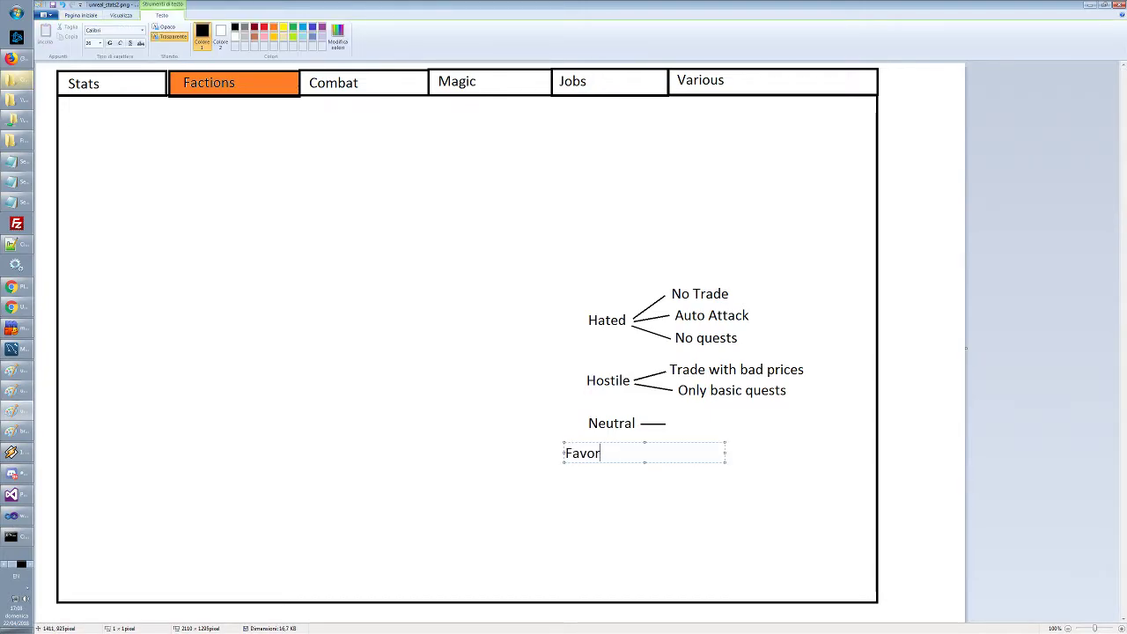
pyautogui.write('able')
pyautogui.click(612, 496)
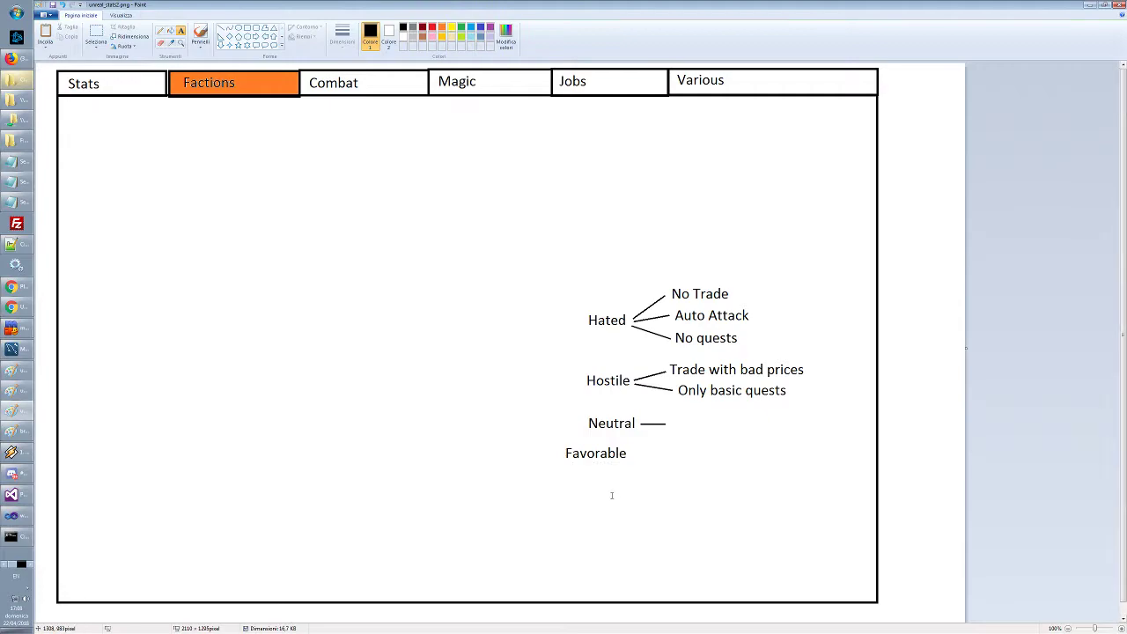
pyautogui.click(97, 35)
pyautogui.moveTo(556, 439); pyautogui.dragTo(626, 466)
pyautogui.click(555, 441)
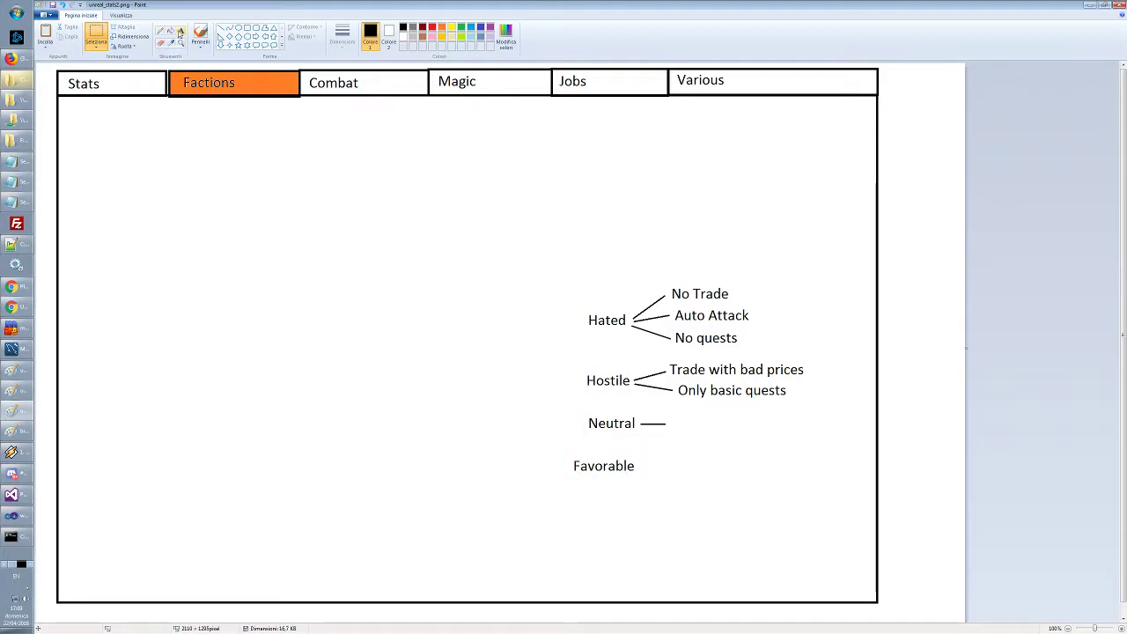
# Draw an upper branch from Favorable labelled 'Trade with good prices'
pyautogui.click(221, 29)
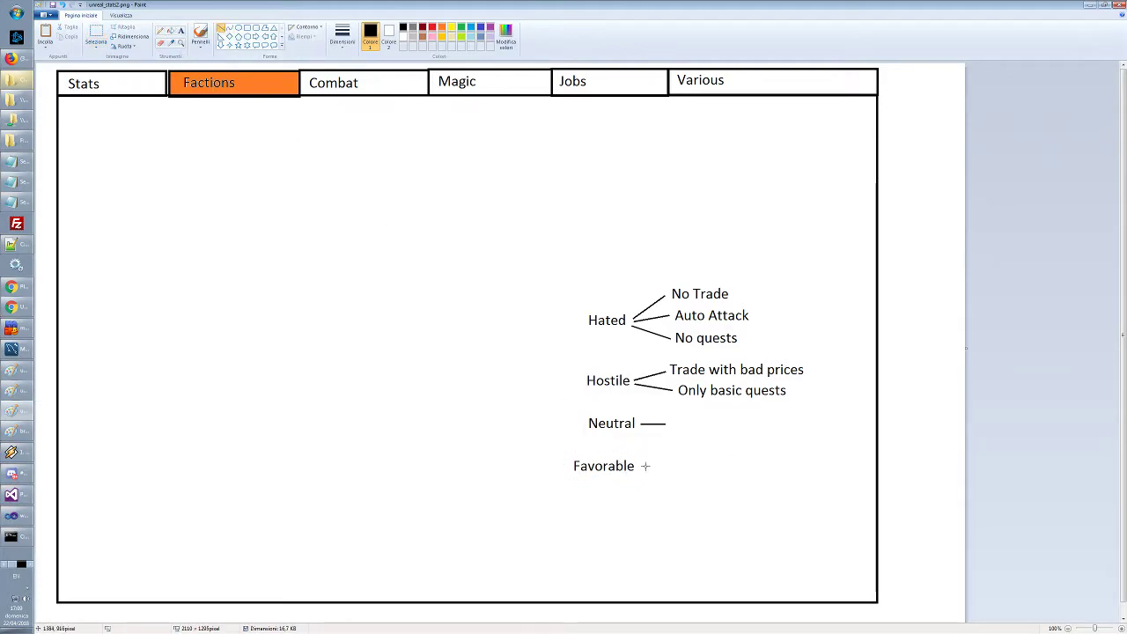
pyautogui.moveTo(639, 465); pyautogui.dragTo(667, 453)
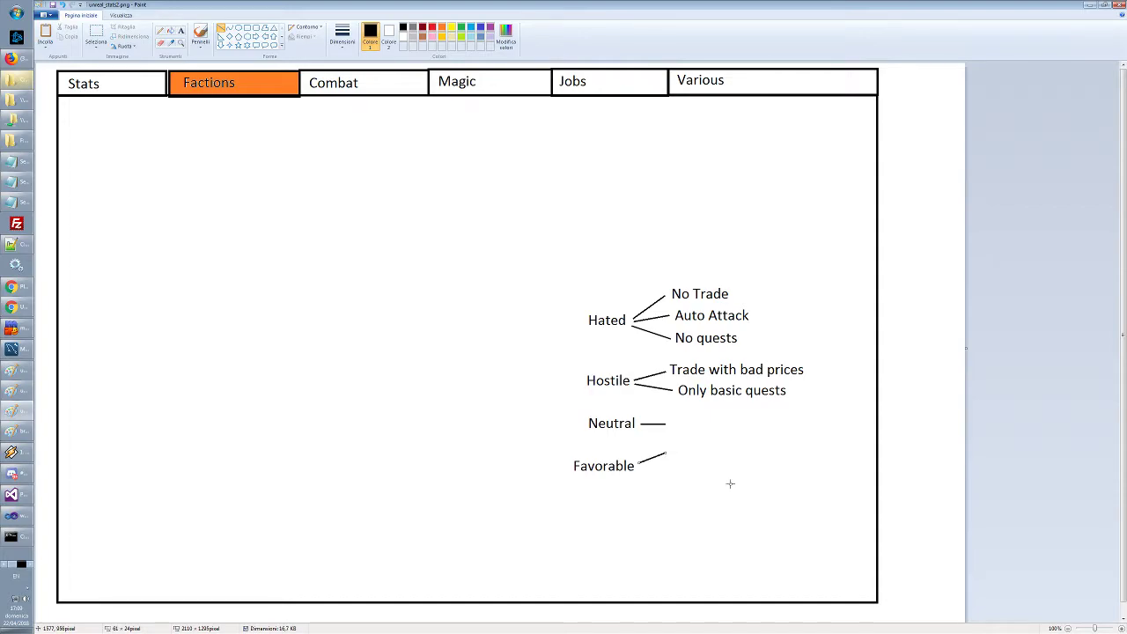
pyautogui.click(180, 30)
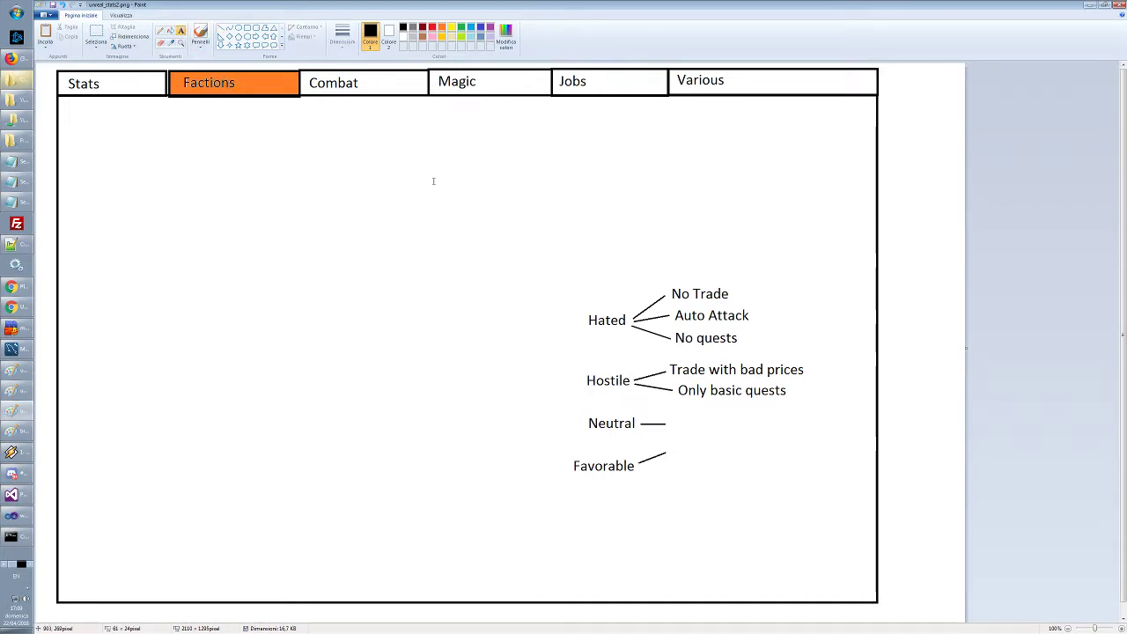
pyautogui.click(671, 441)
pyautogui.write('Trade wi')
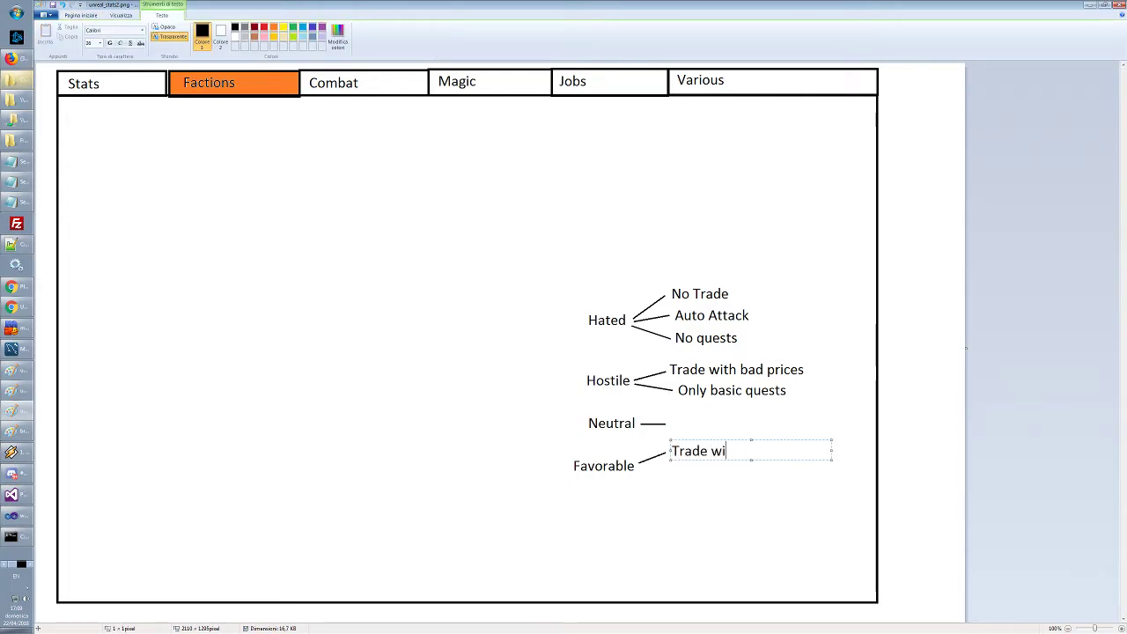
pyautogui.write('th good prices')
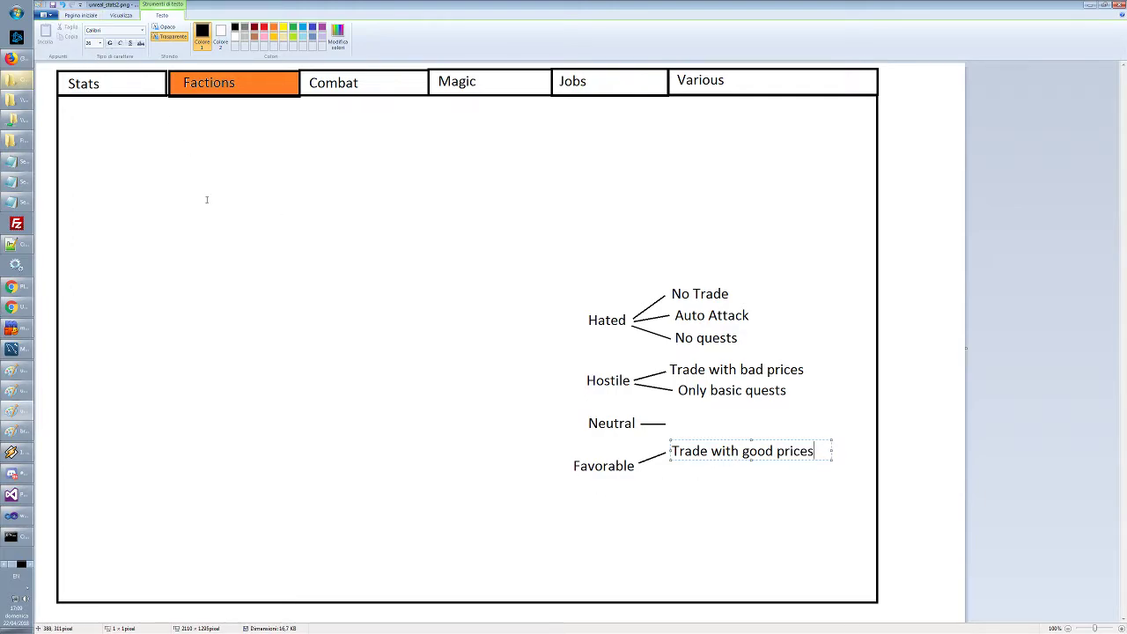
pyautogui.click(80, 15)
# Draw a second Favorable branch labelled 'Higher quests'
pyautogui.click(221, 29)
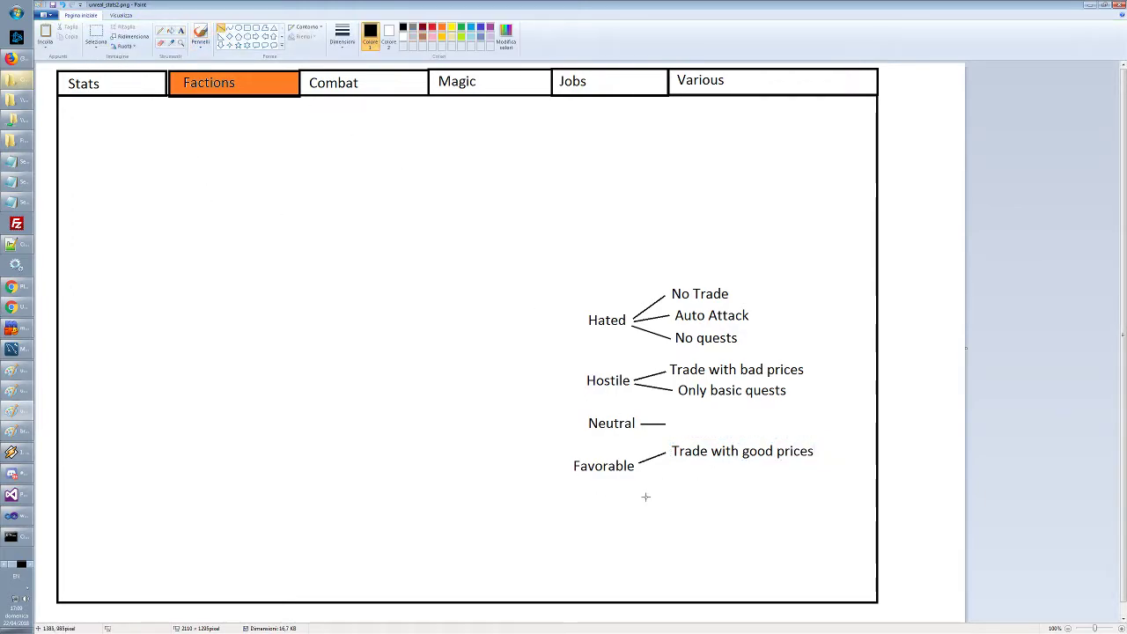
pyautogui.moveTo(637, 469); pyautogui.dragTo(672, 473)
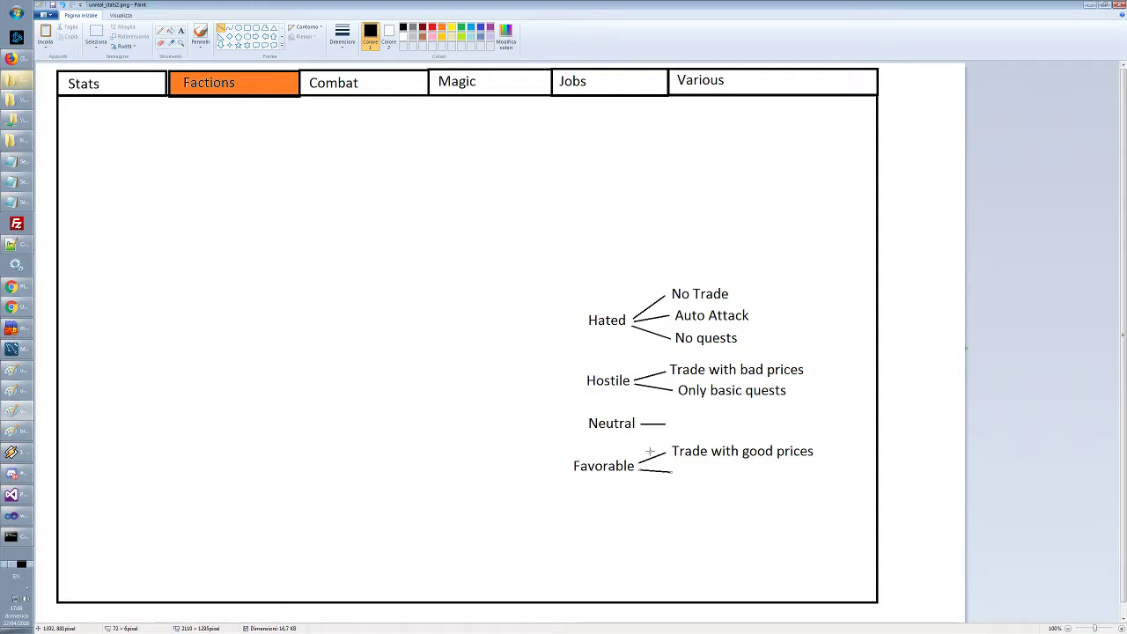
pyautogui.click(180, 30)
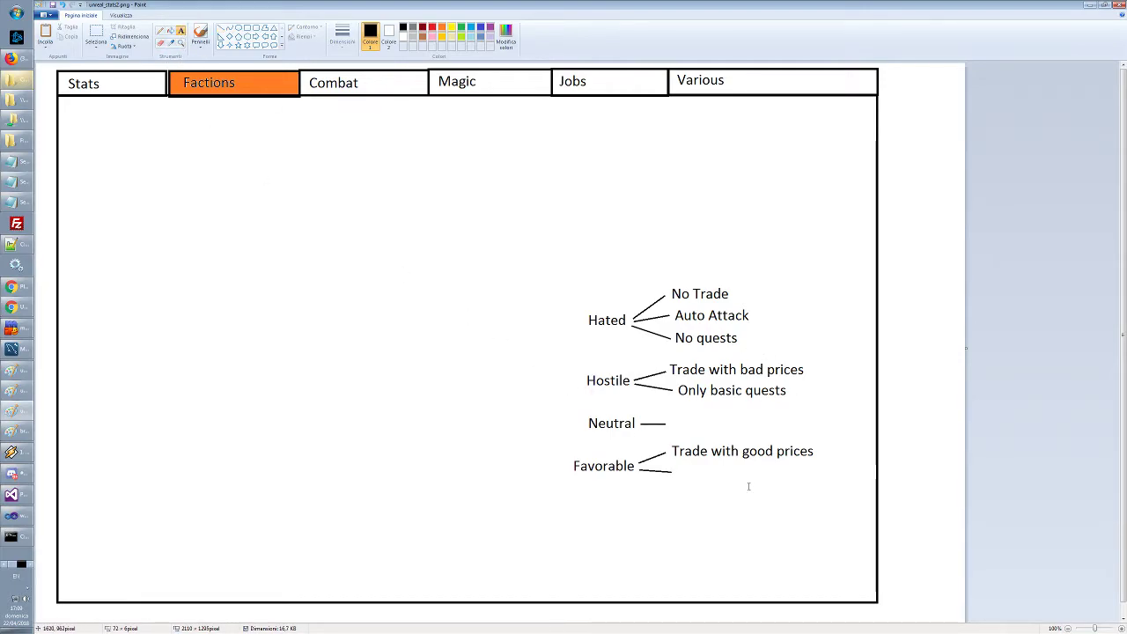
pyautogui.click(676, 465)
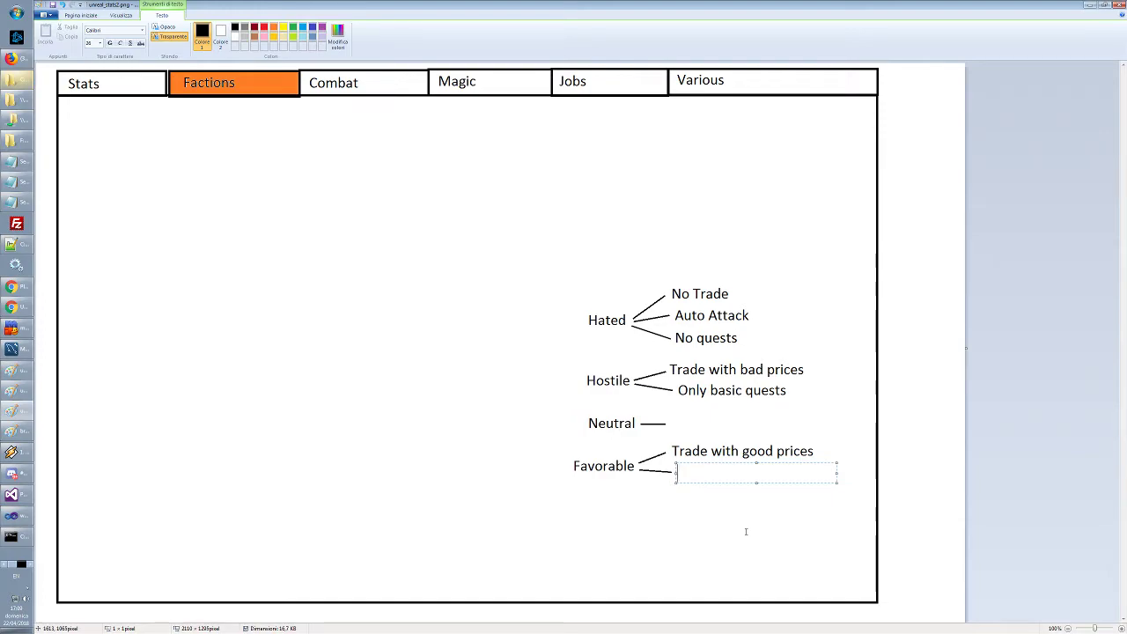
pyautogui.write('Higher quets')
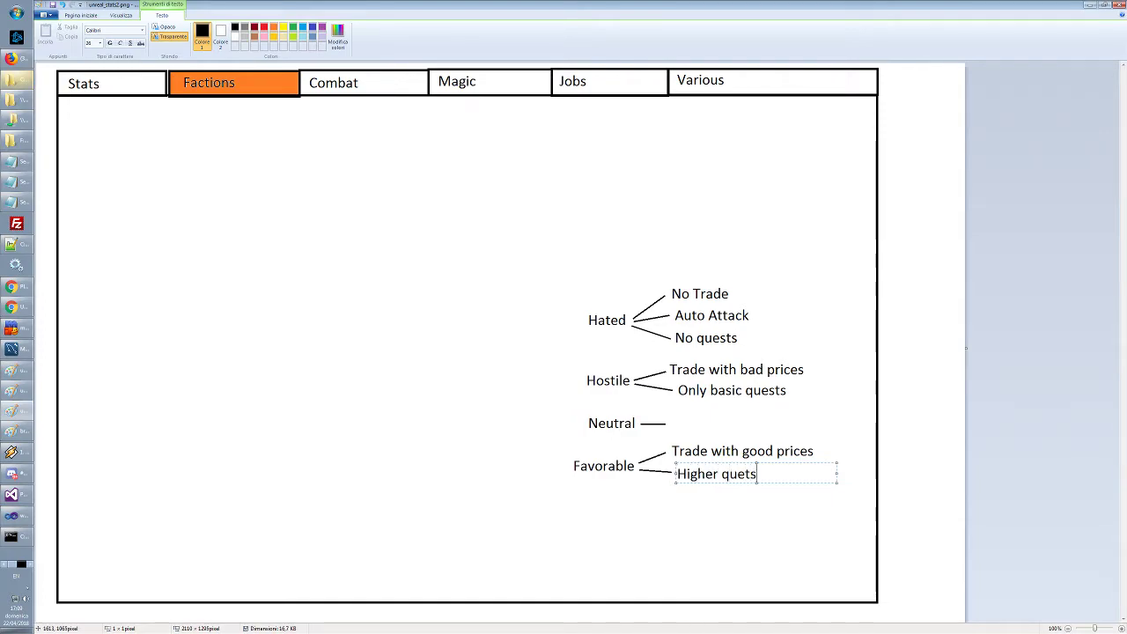
pyautogui.press('BackSpace')
pyautogui.press('BackSpace')
pyautogui.write('sts')
pyautogui.click(693, 539)
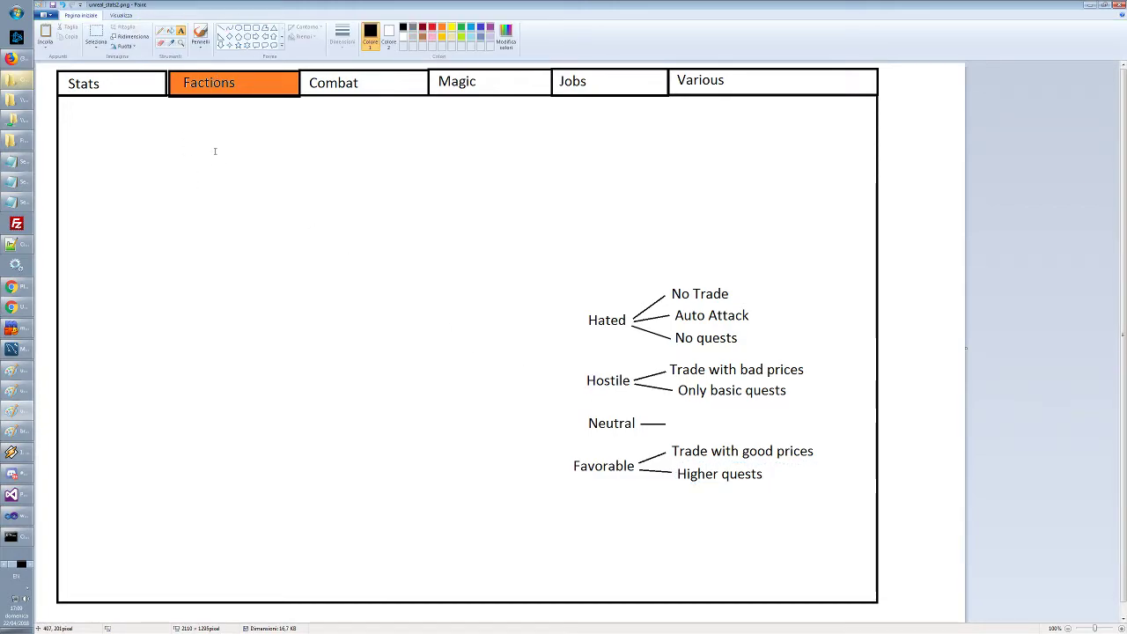
# Draw a third, downward Favorable branch labelled 'Provide insight / rumors'
pyautogui.click(221, 28)
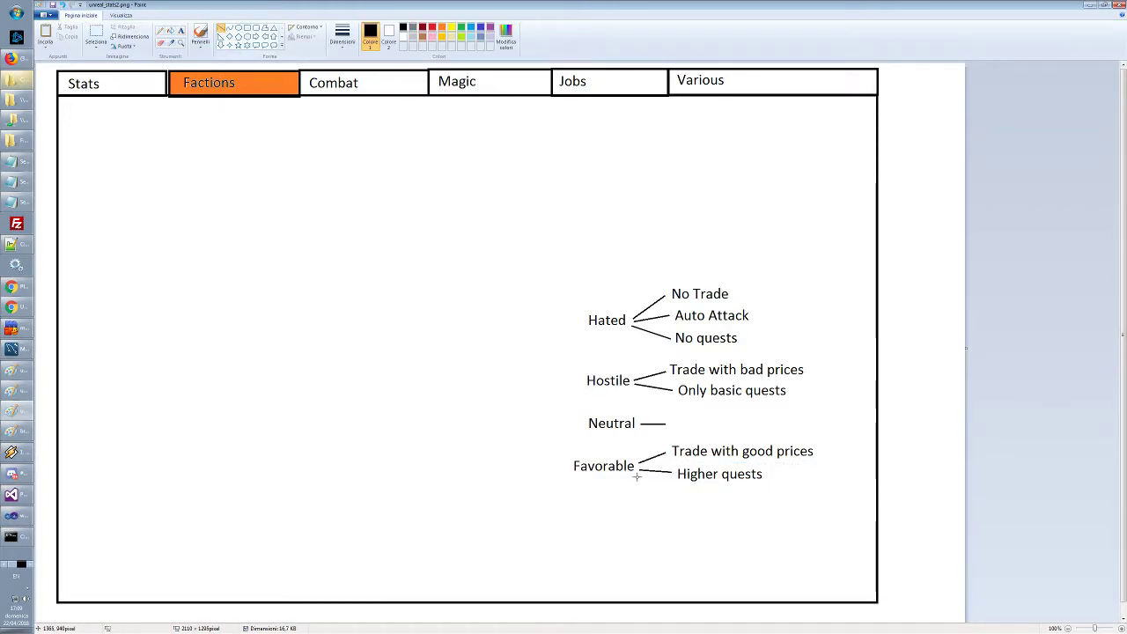
pyautogui.moveTo(638, 476); pyautogui.dragTo(672, 495)
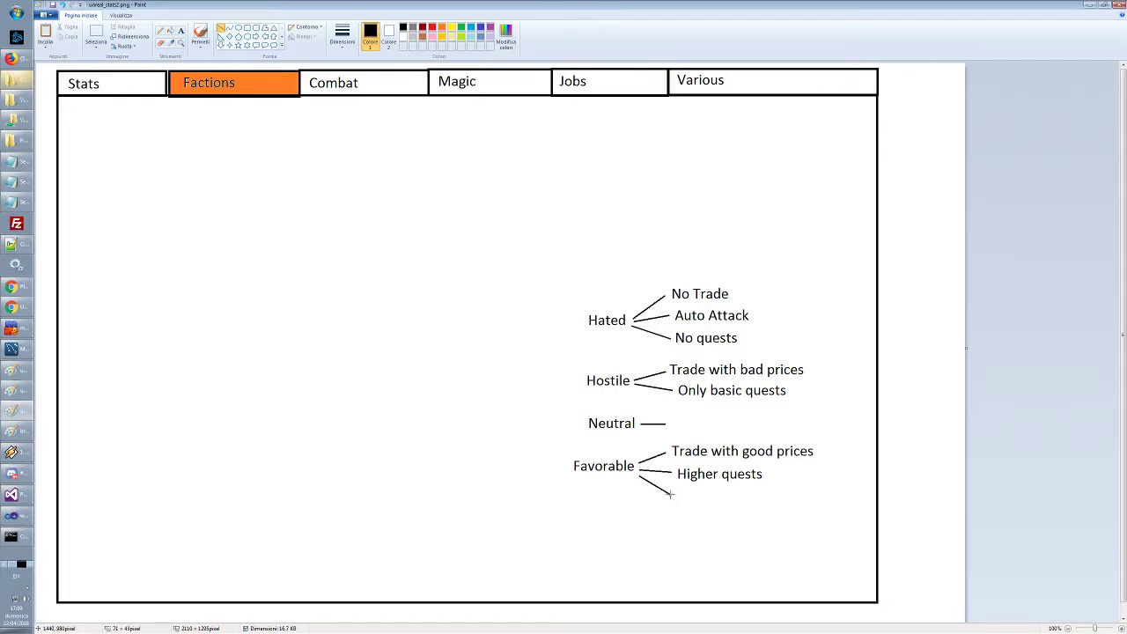
pyautogui.click(182, 32)
pyautogui.click(677, 486)
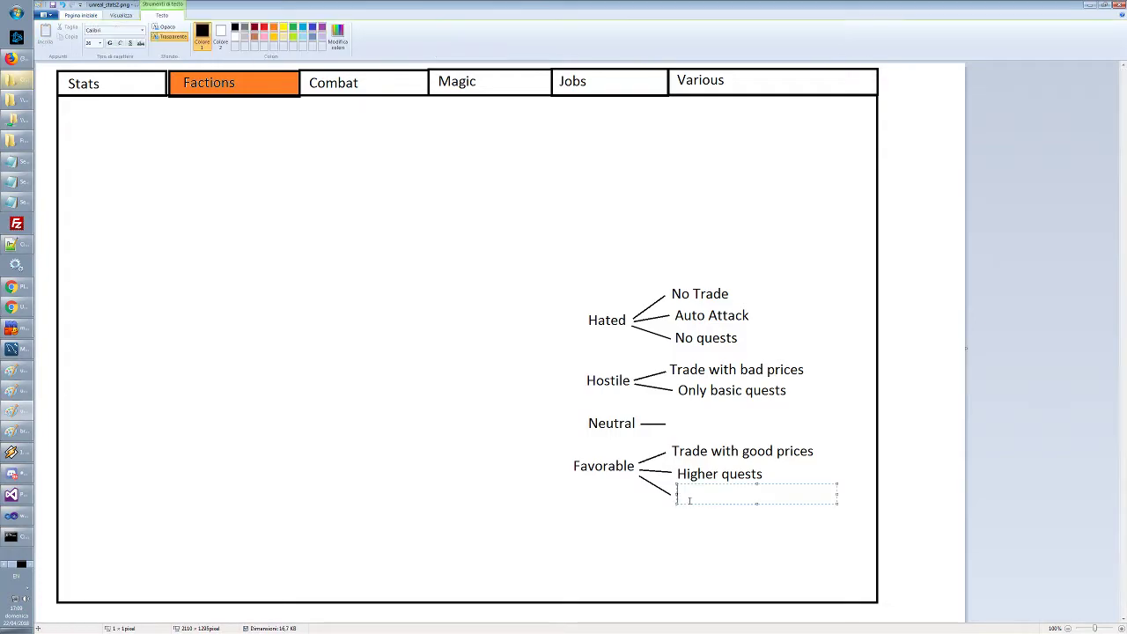
pyautogui.write('Pro')
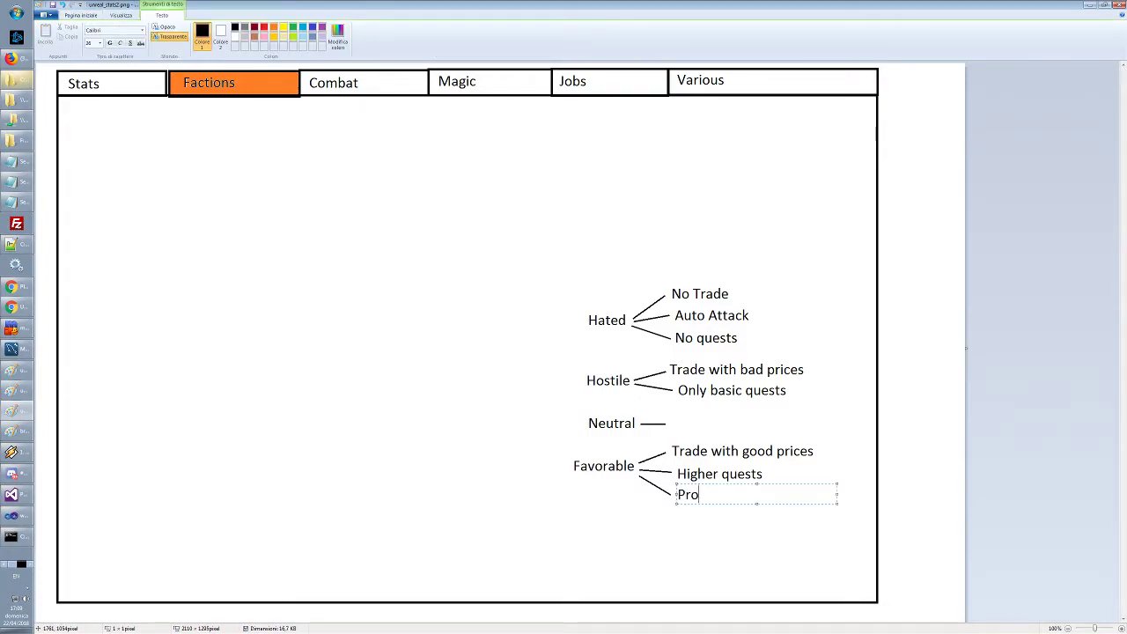
pyautogui.write('vide in')
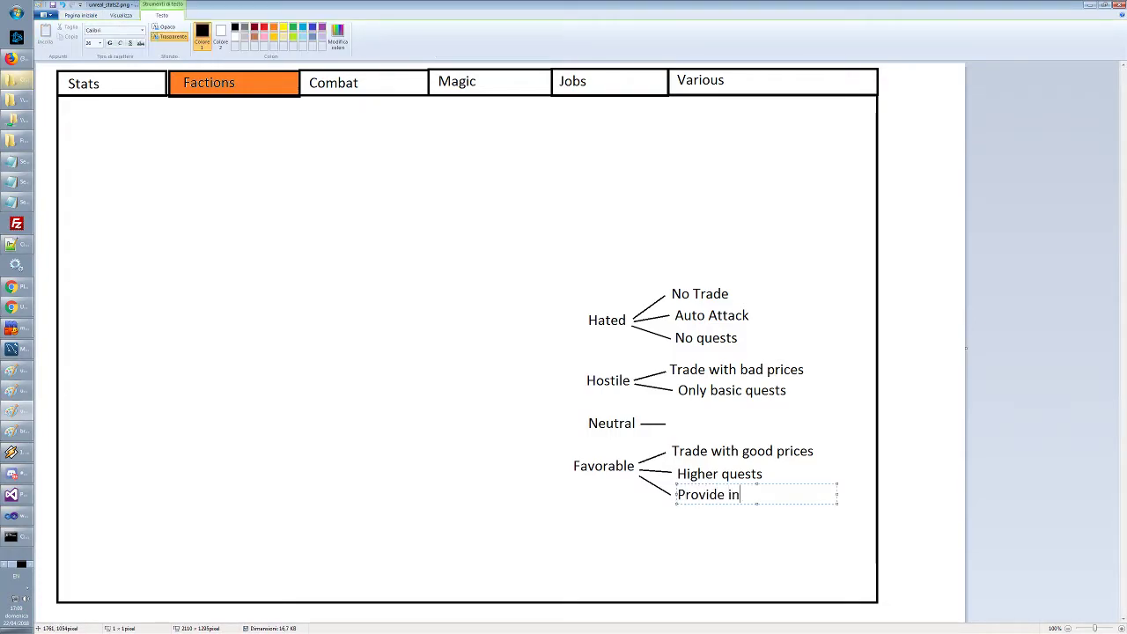
pyautogui.write('sight / ')
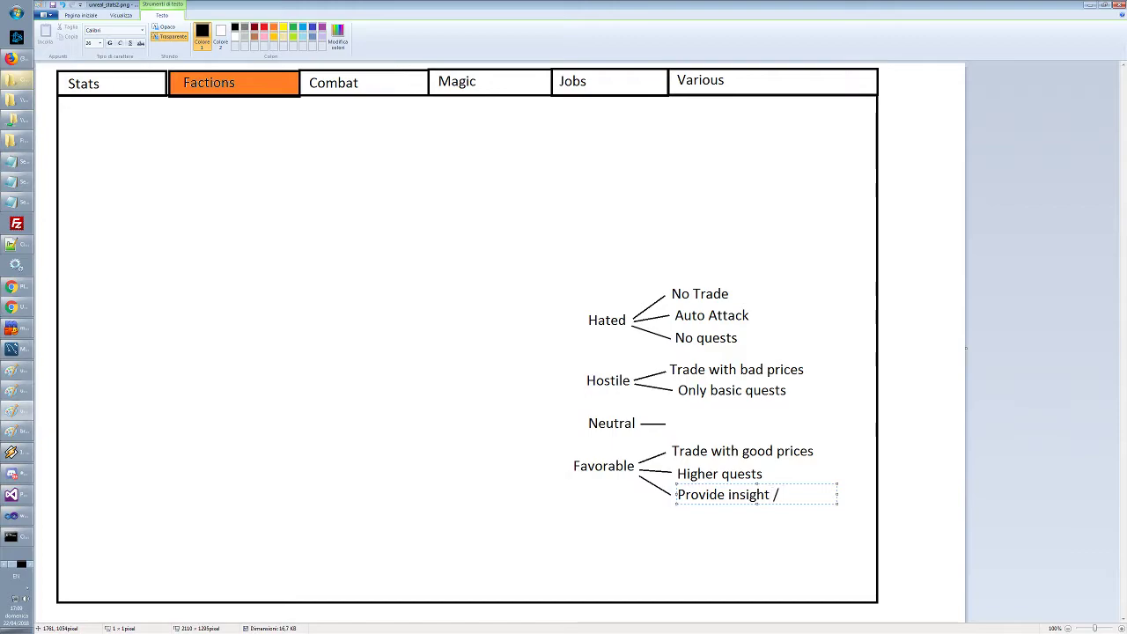
pyautogui.write('rumors')
pyautogui.click(731, 533)
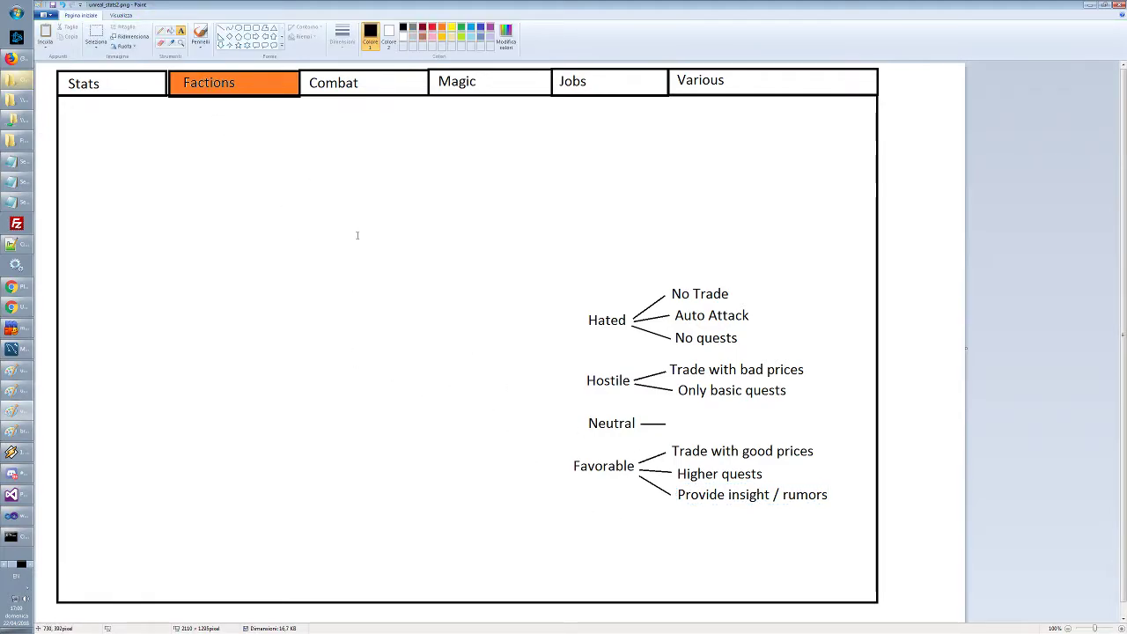
pyautogui.click(180, 31)
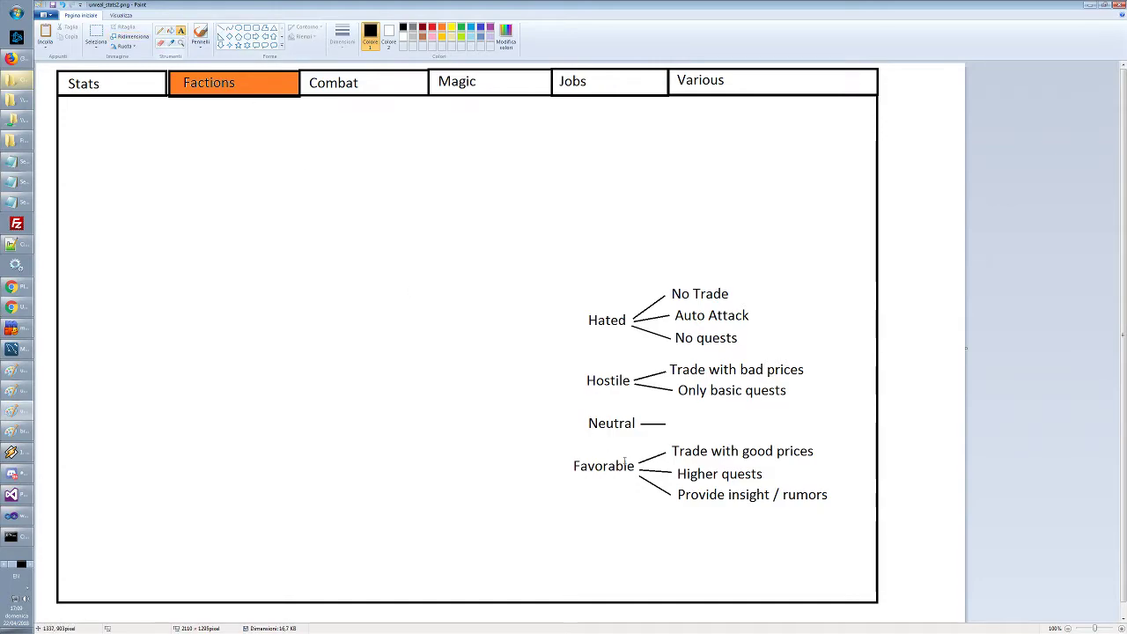
pyautogui.click(581, 533)
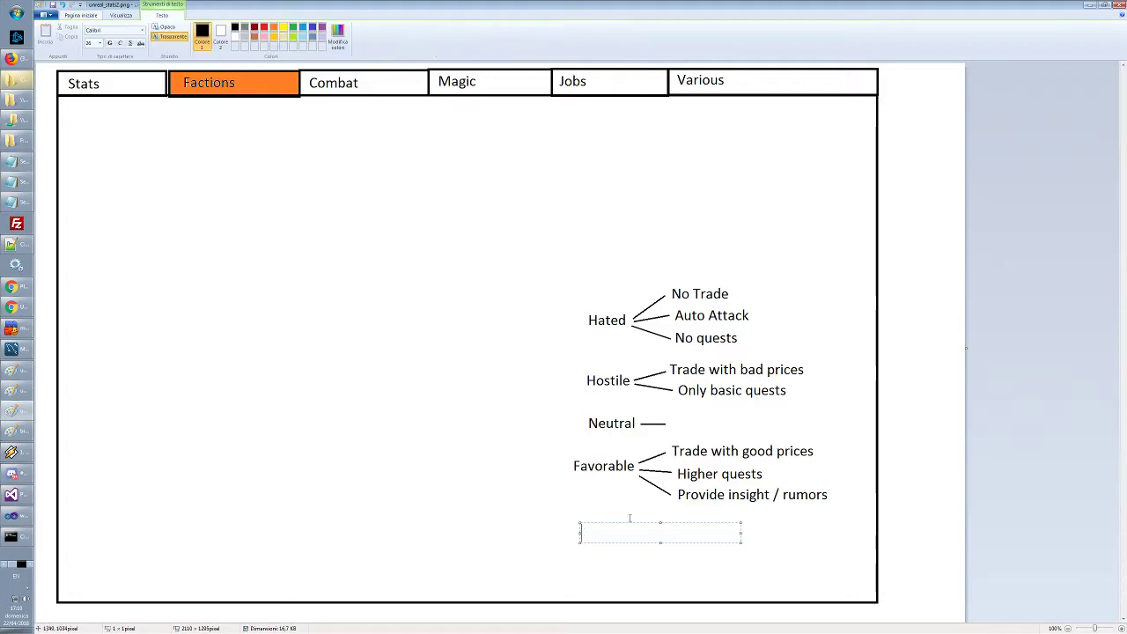
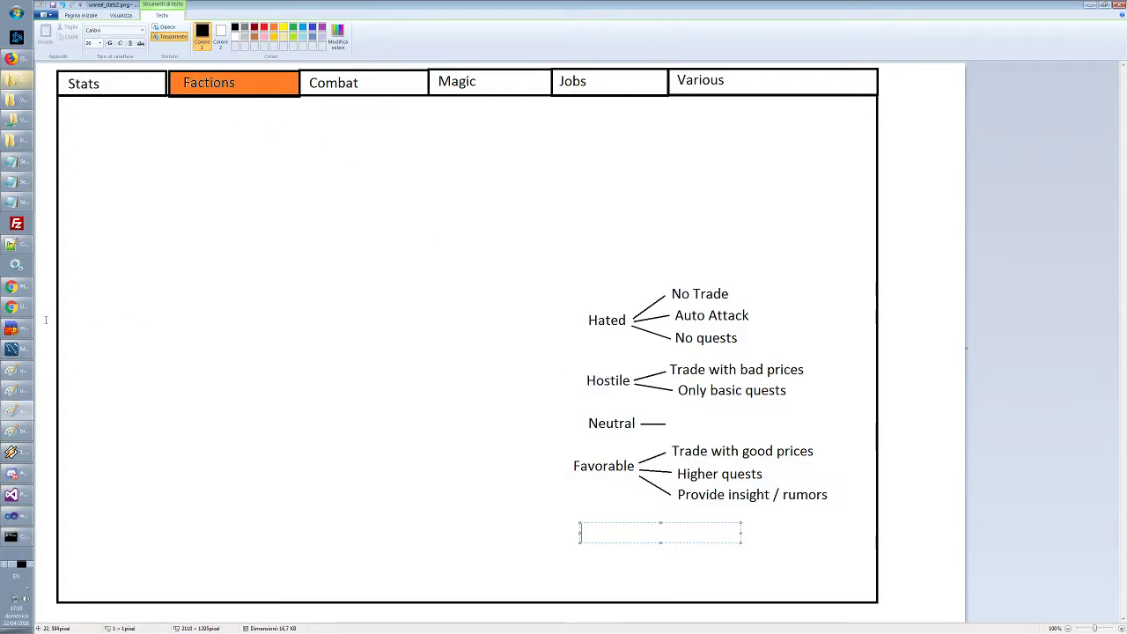
# Search Google in Chrome for 'contrary of hate'
pyautogui.click(11, 286)
pyautogui.click(852, 8)
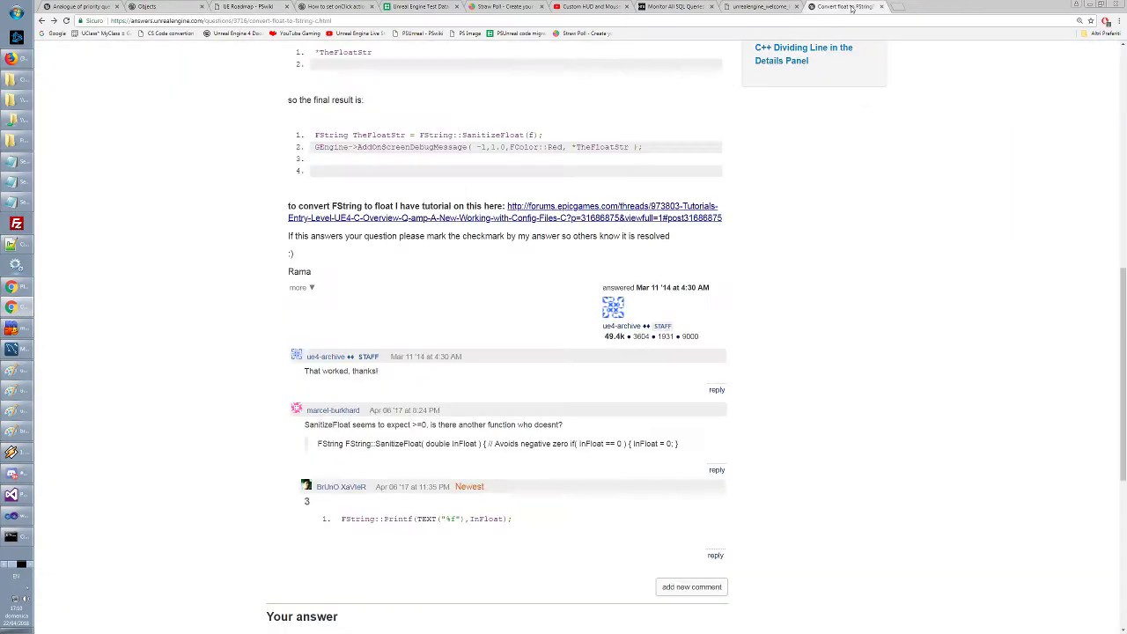
pyautogui.click(55, 33)
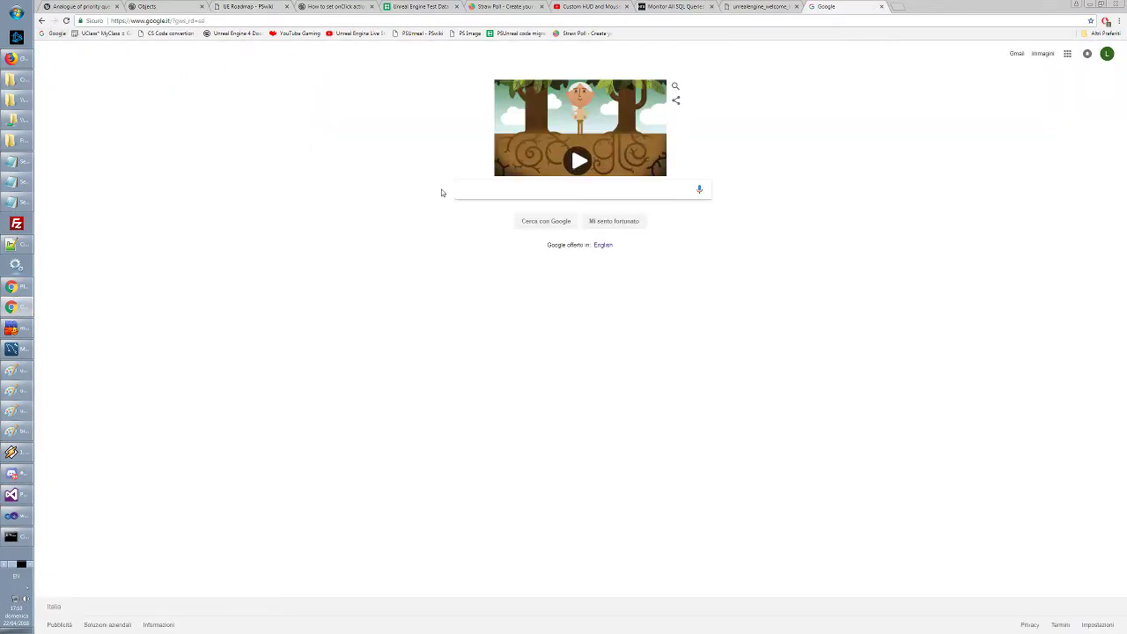
pyautogui.write('contrat')
pyautogui.press('BackSpace')
pyautogui.write('ry')
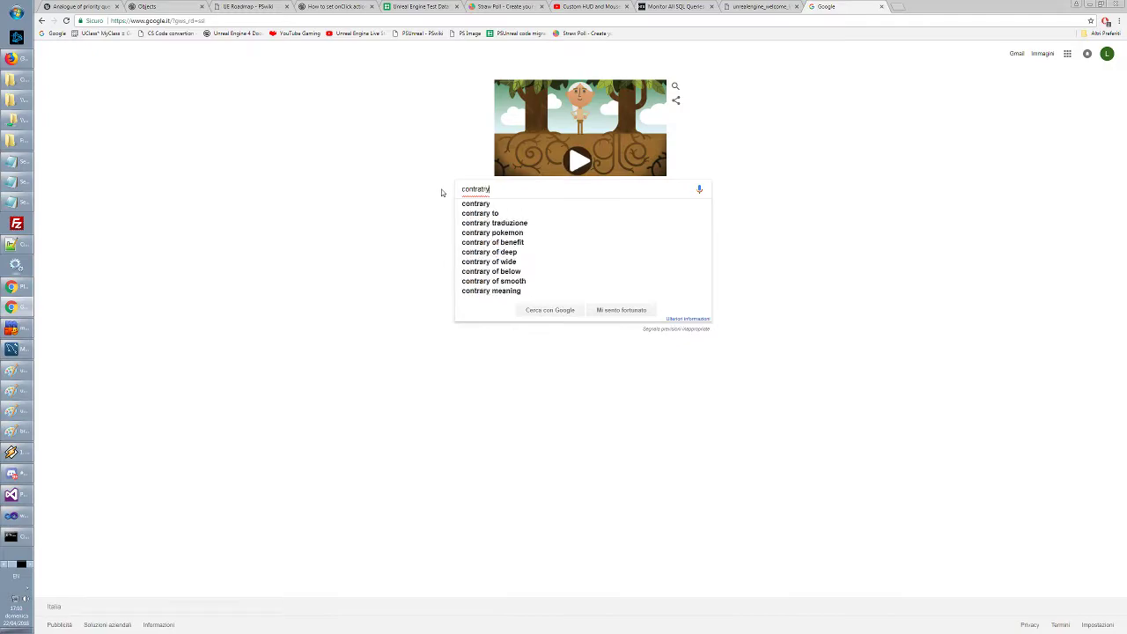
pyautogui.write(' of hate')
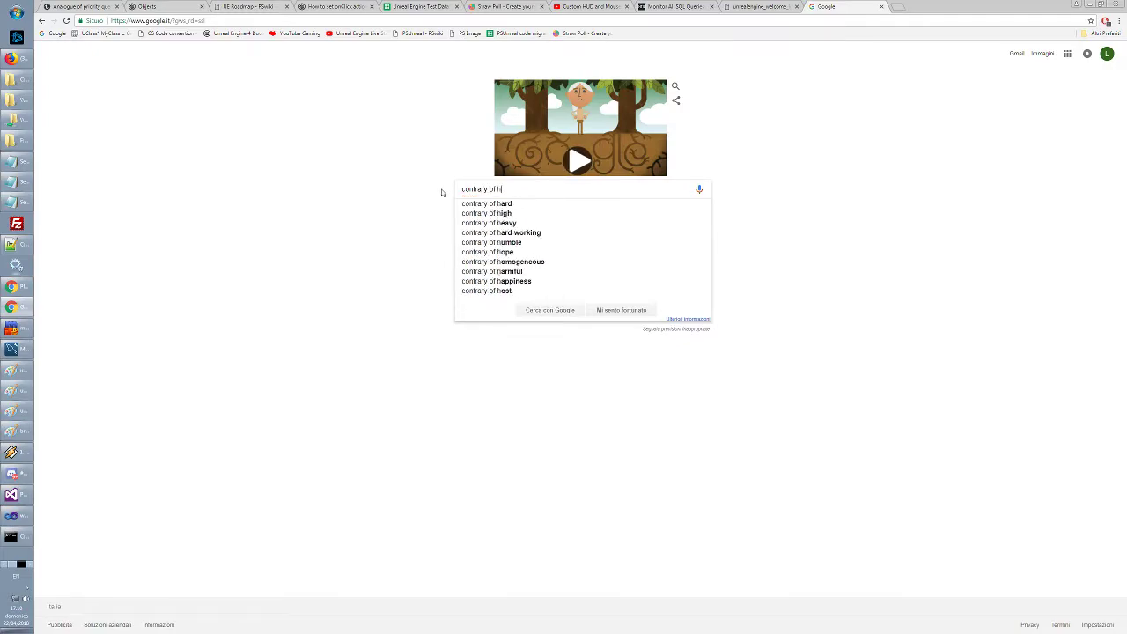
pyautogui.press('Return')
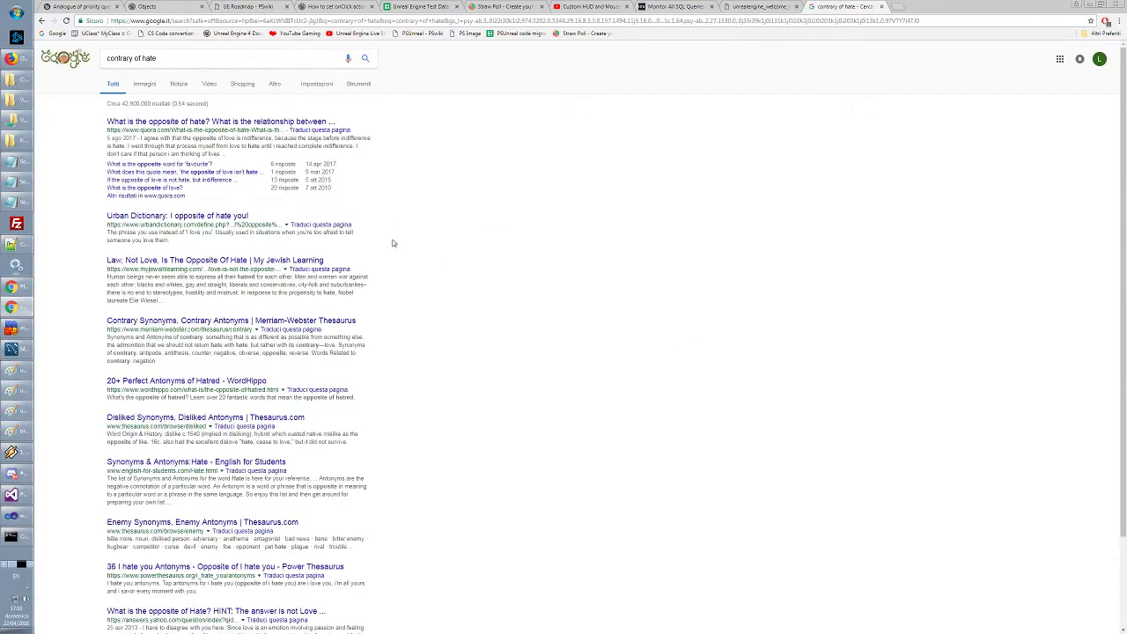
# Open the Quora result about the opposite of hate and read through the answers
pyautogui.click(224, 125)
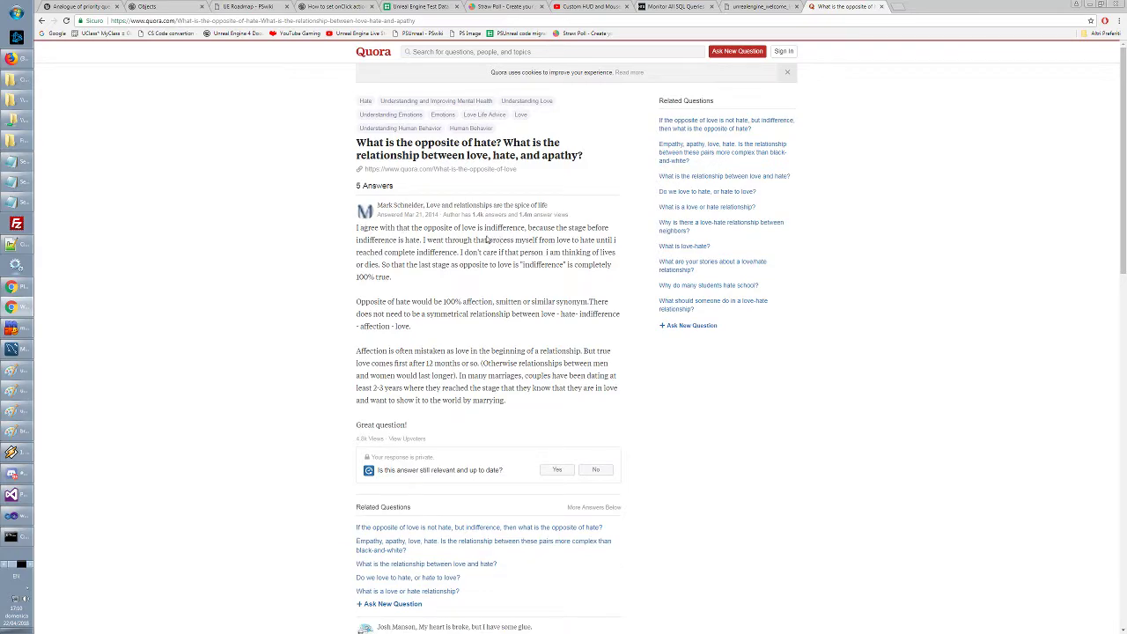
pyautogui.scroll(-1, 302, 264)
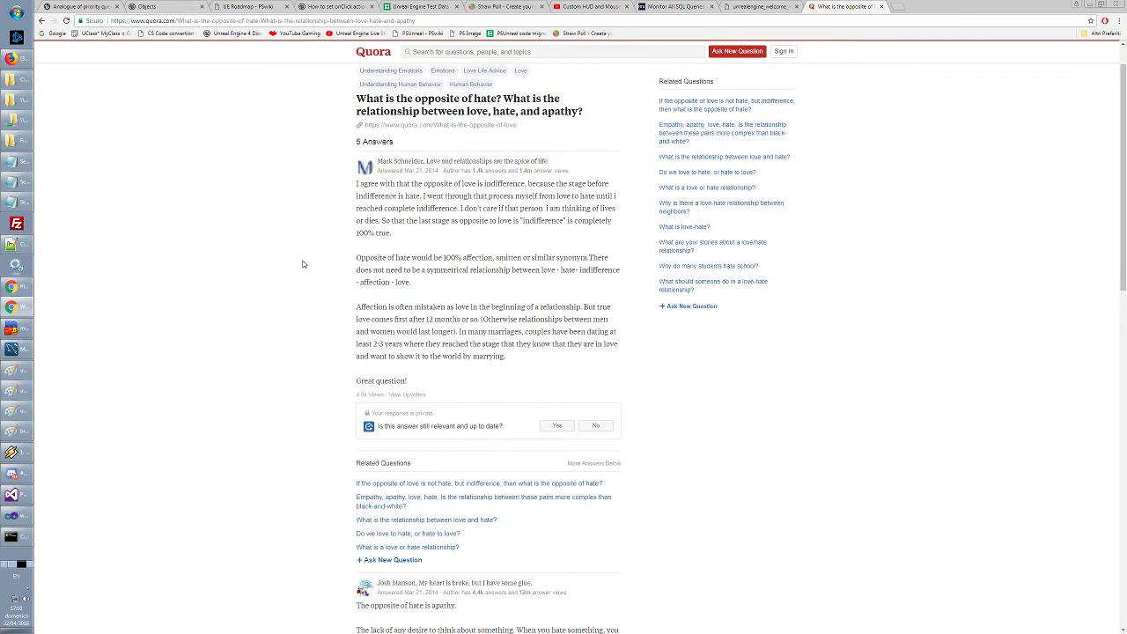
pyautogui.scroll(-2, 302, 264)
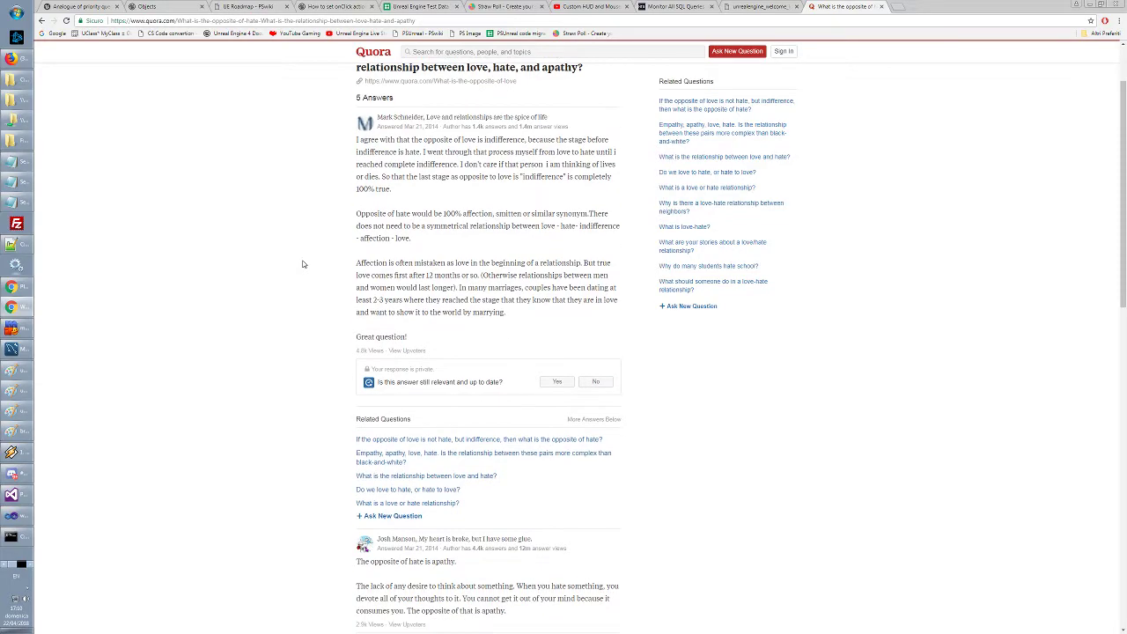
pyautogui.scroll(-2, 302, 264)
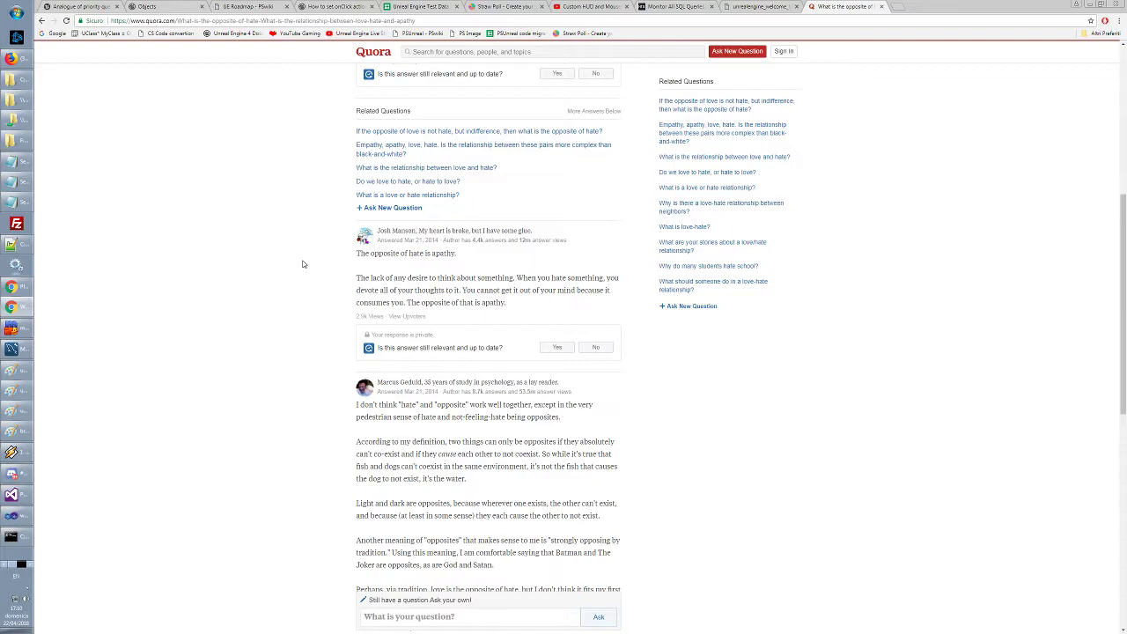
pyautogui.moveTo(353, 254); pyautogui.dragTo(502, 259)
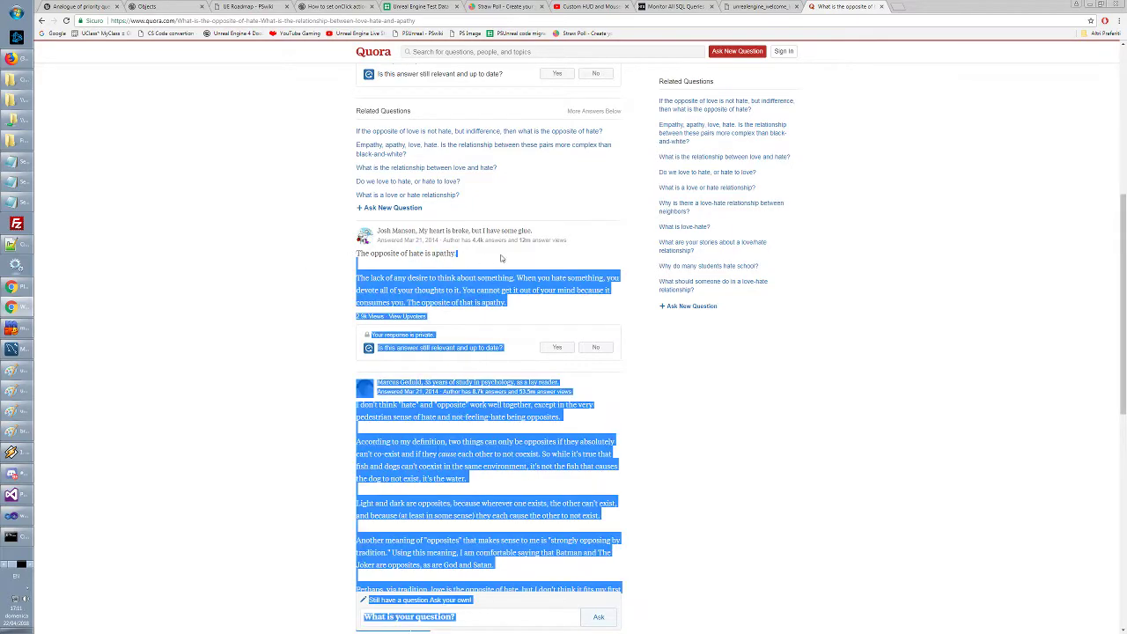
pyautogui.click(383, 279)
pyautogui.scroll(-2, 238, 269)
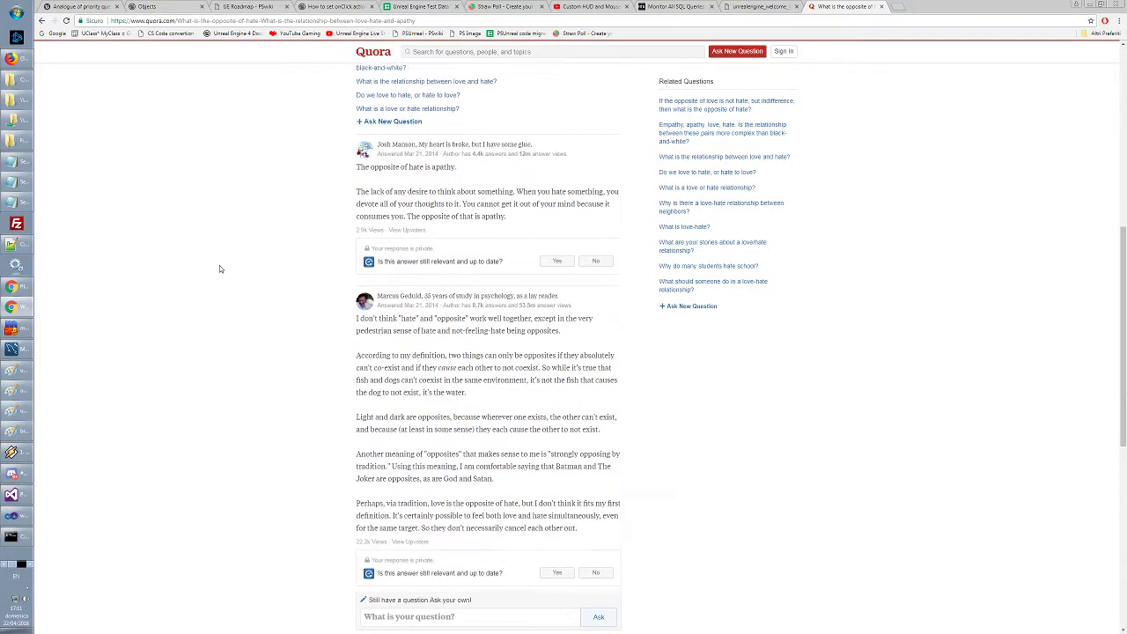
# Return to the 'contrary of hate' results and select the search text to replace it
pyautogui.click(41, 20)
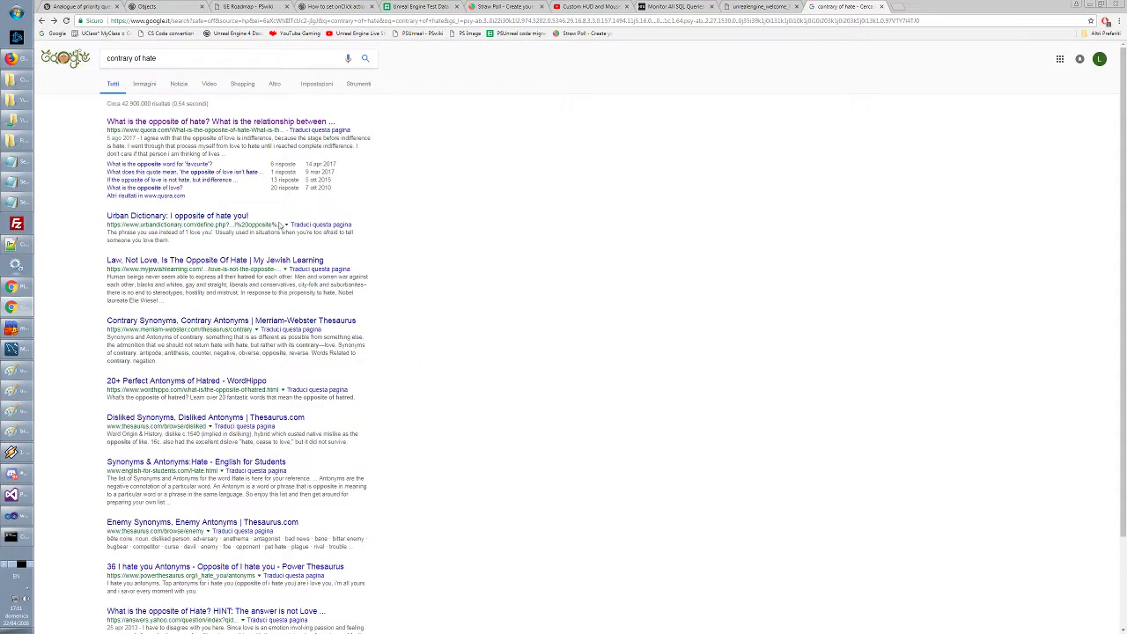
pyautogui.scroll(-2, 489, 307)
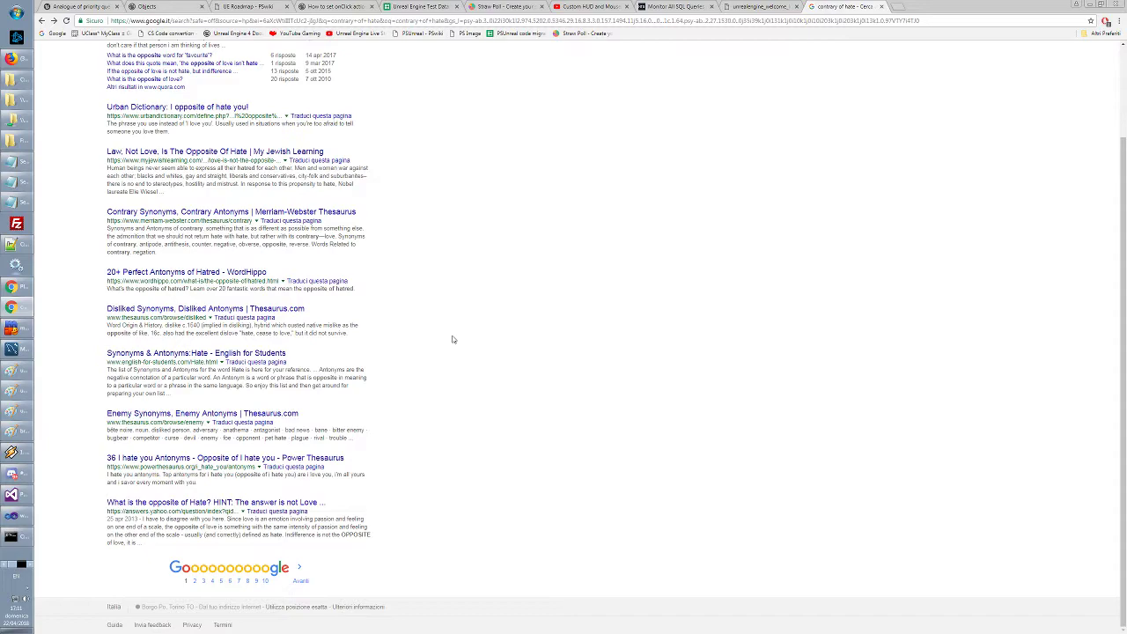
pyautogui.scroll(2, 452, 339)
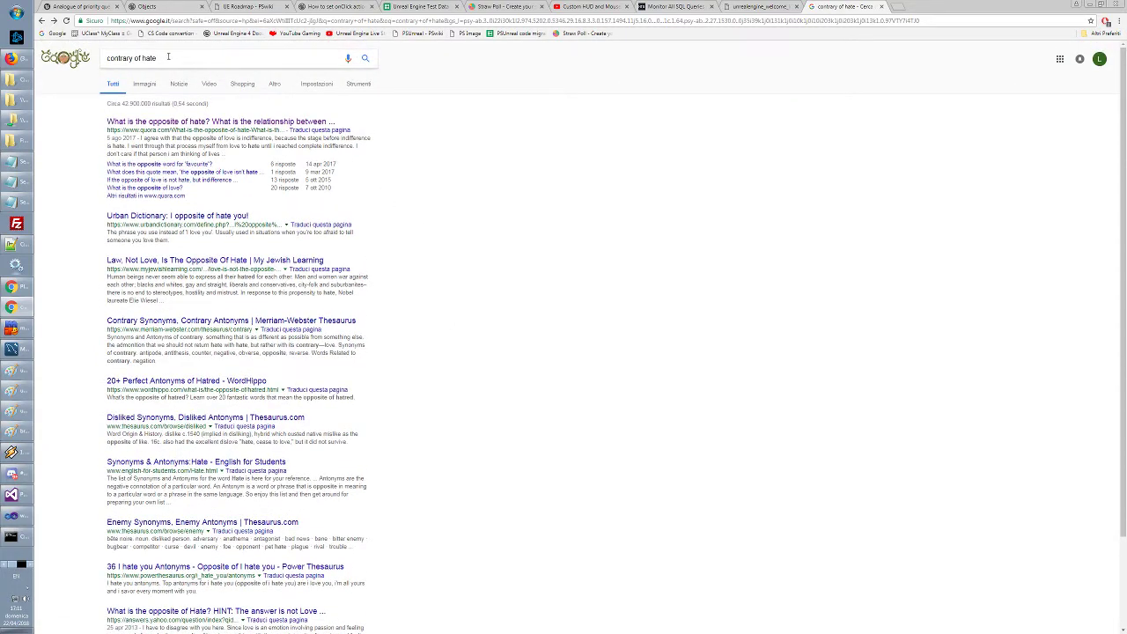
pyautogui.moveTo(159, 58); pyautogui.dragTo(72, 51)
# Search 'synonyms of love' and expand the love definition with origin and translations
pyautogui.write('synom')
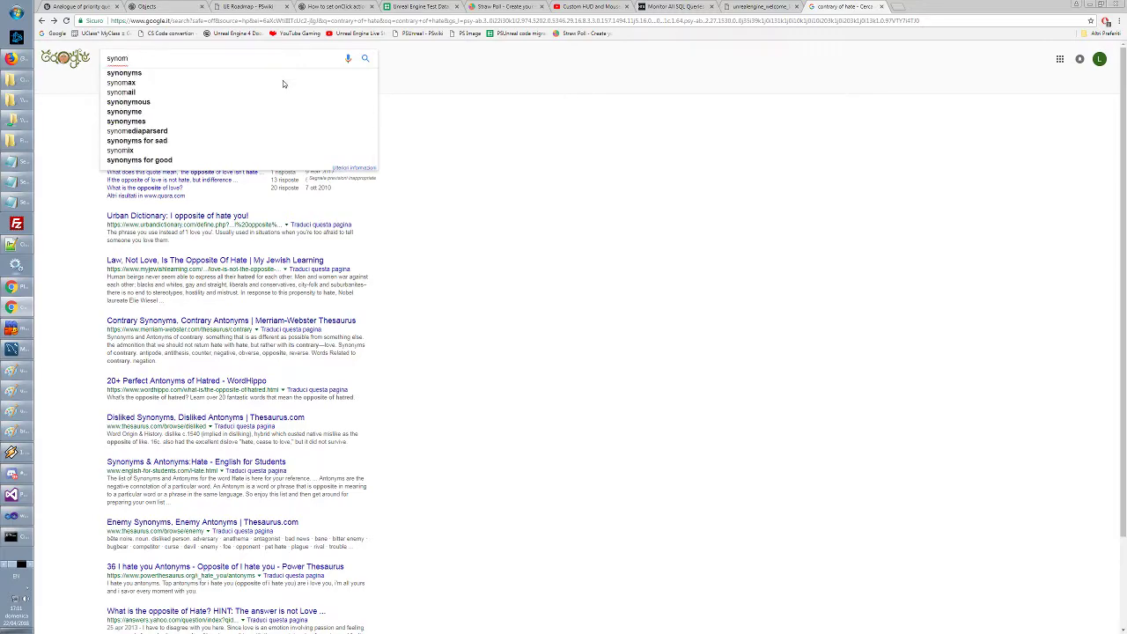
pyautogui.press('BackSpace')
pyautogui.write('nyms of ')
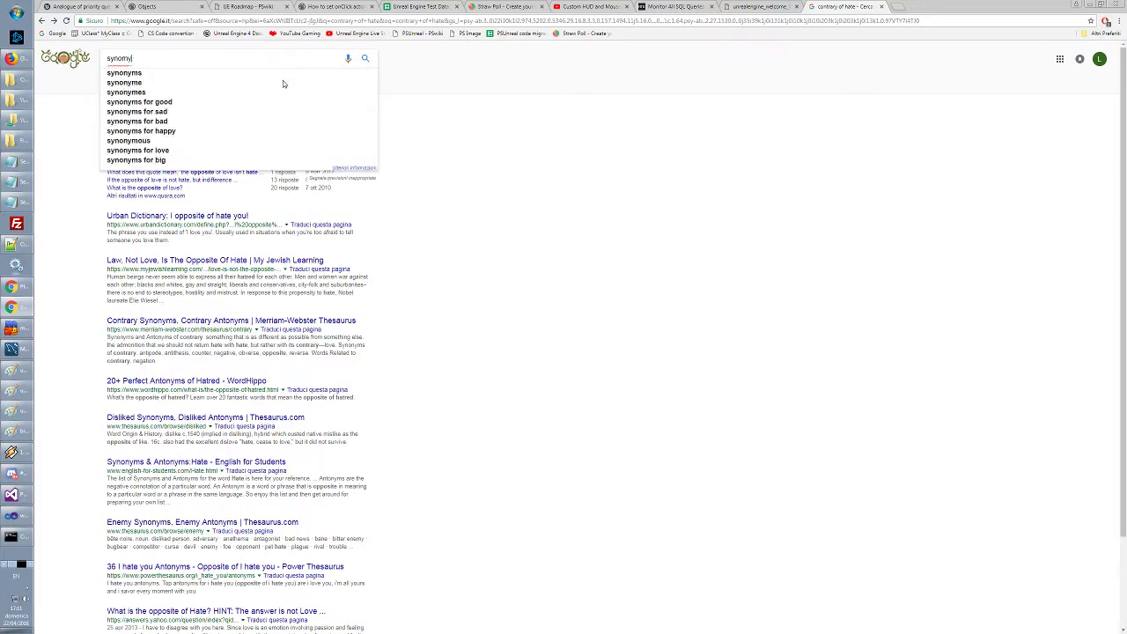
pyautogui.write('love')
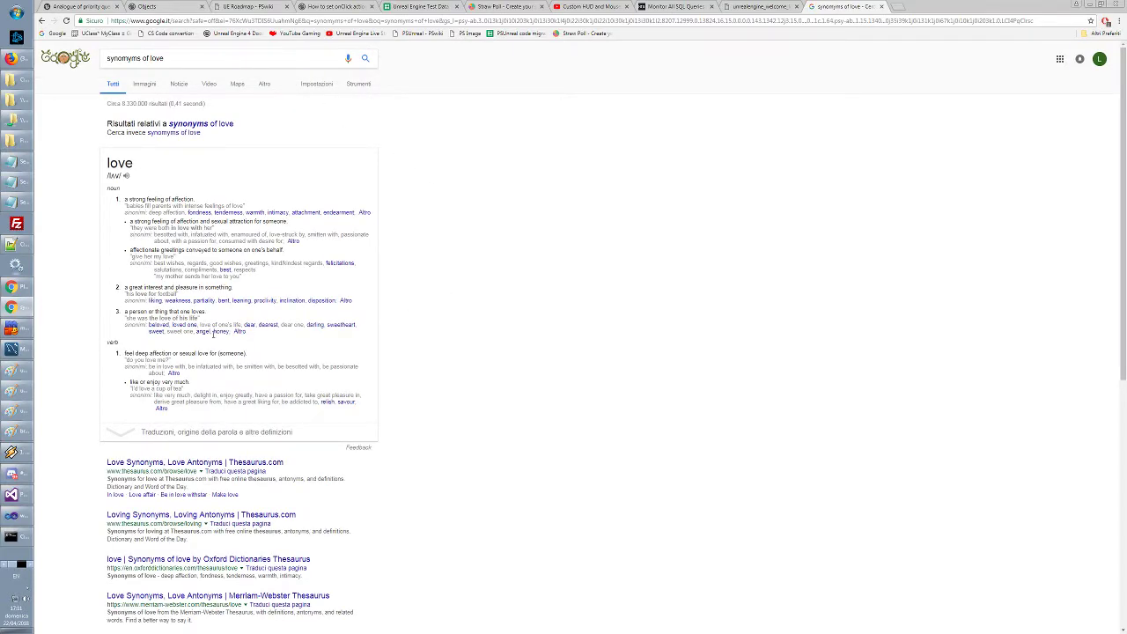
pyautogui.click(125, 434)
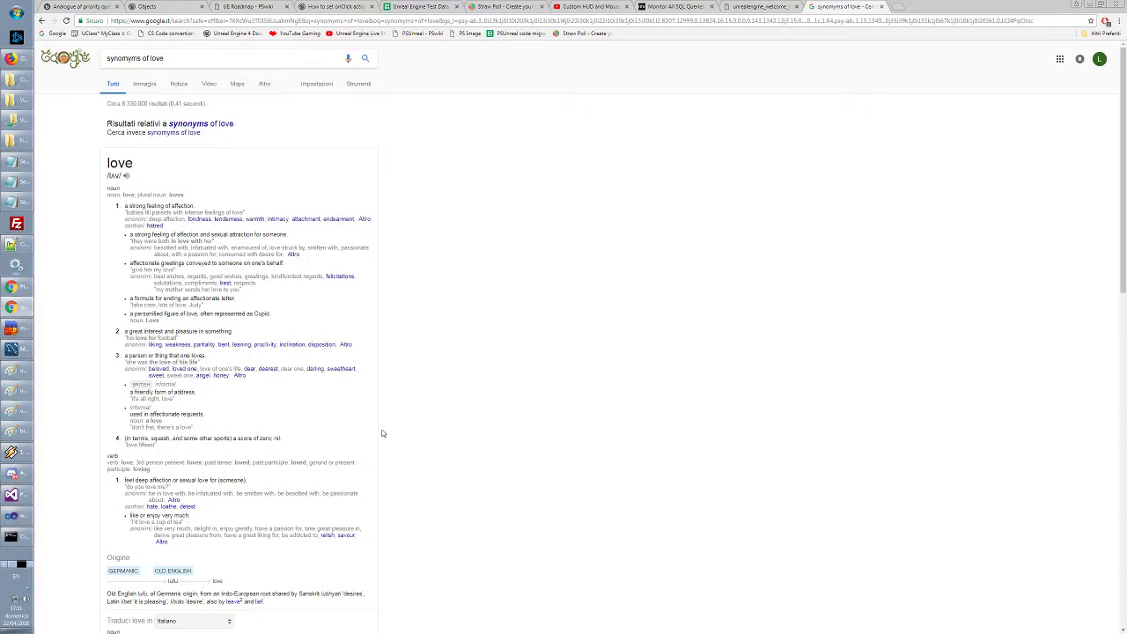
pyautogui.scroll(-1, 452, 401)
pyautogui.scroll(-3, 452, 400)
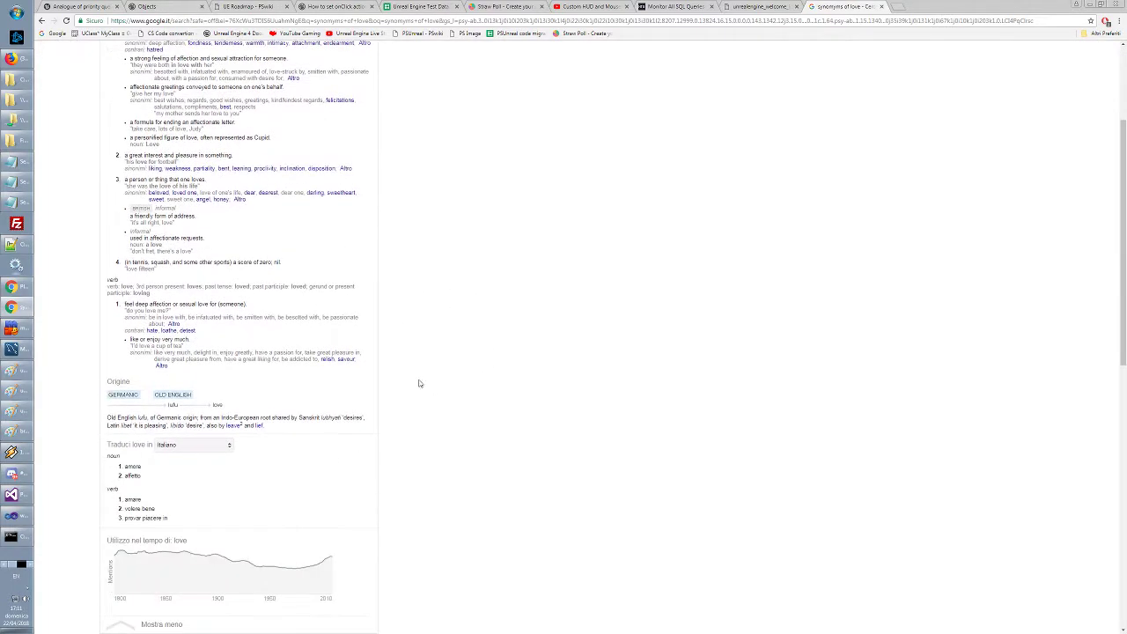
pyautogui.scroll(-3, 404, 378)
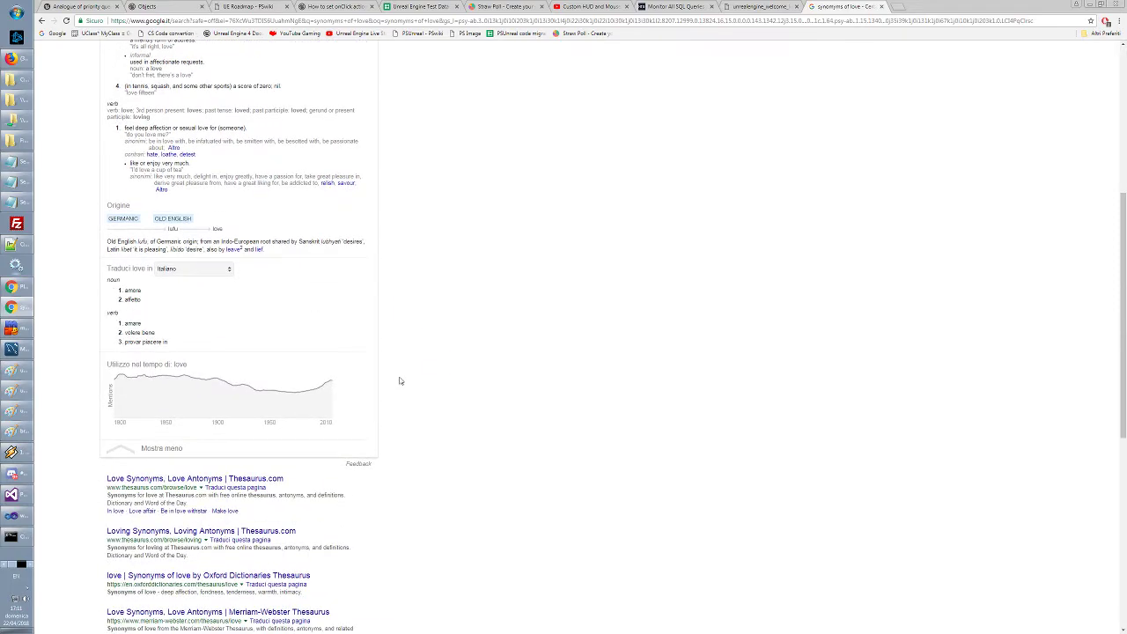
pyautogui.scroll(5, 400, 381)
# Clear the search box, then in Paint type and erase 'Brothers' in the text box
pyautogui.click(224, 58)
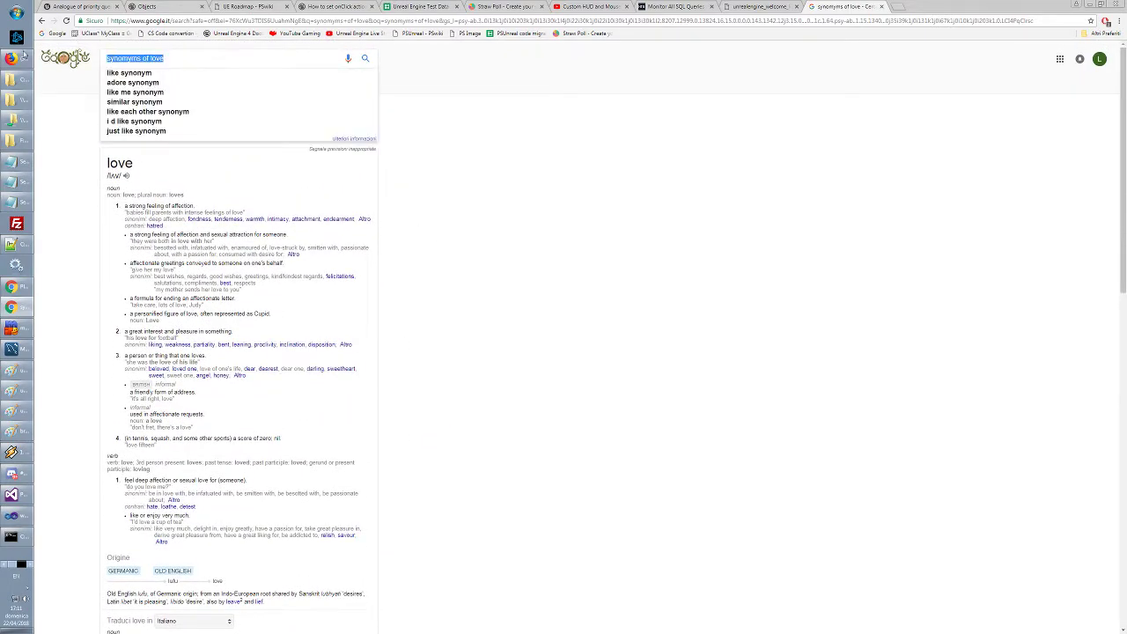
pyautogui.press('BackSpace')
pyautogui.click(443, 156)
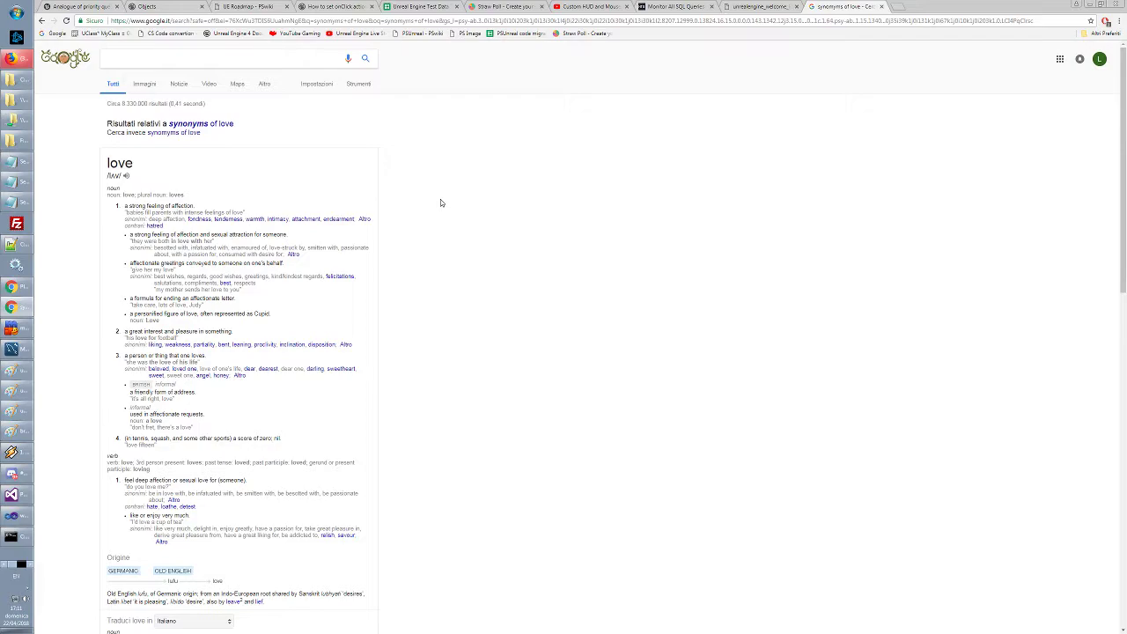
pyautogui.hotkey('alt', 'Tab')
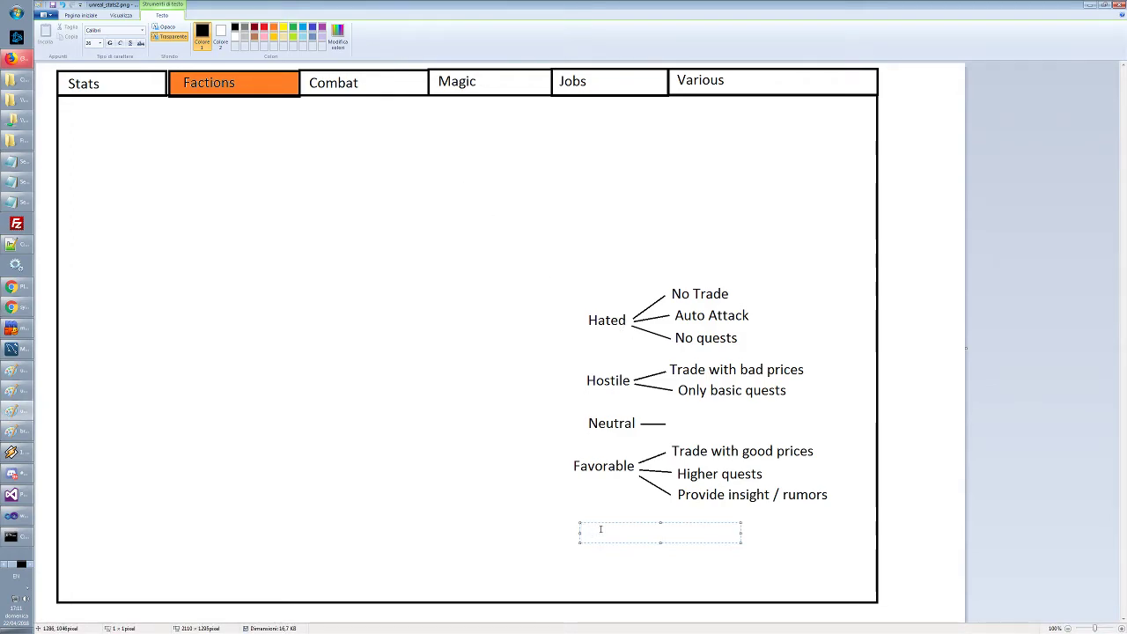
pyautogui.write('Brothers')
pyautogui.press('BackSpace')
pyautogui.press('BackSpace')
pyautogui.press('BackSpace')
pyautogui.press('BackSpace')
pyautogui.press('BackSpace')
pyautogui.press('BackSpace')
pyautogui.press('BackSpace')
pyautogui.press('BackSpace')
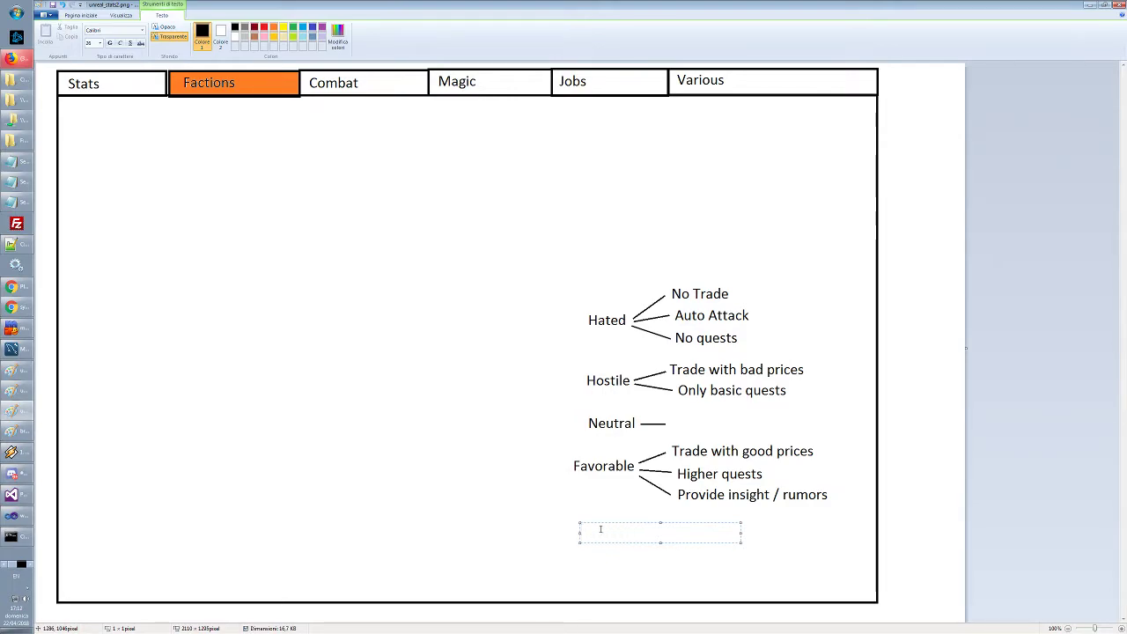
# Scroll the love results again and briefly check the search suggestions before returning to Paint
pyautogui.hotkey('alt', 'Tab')
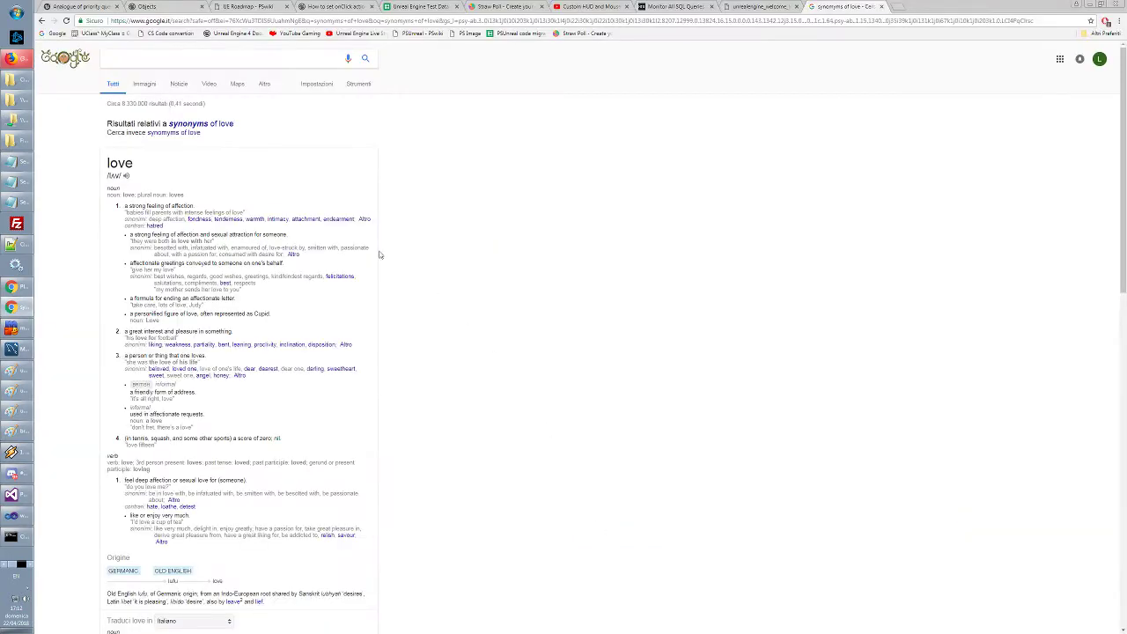
pyautogui.scroll(-5, 483, 310)
pyautogui.scroll(-6, 483, 311)
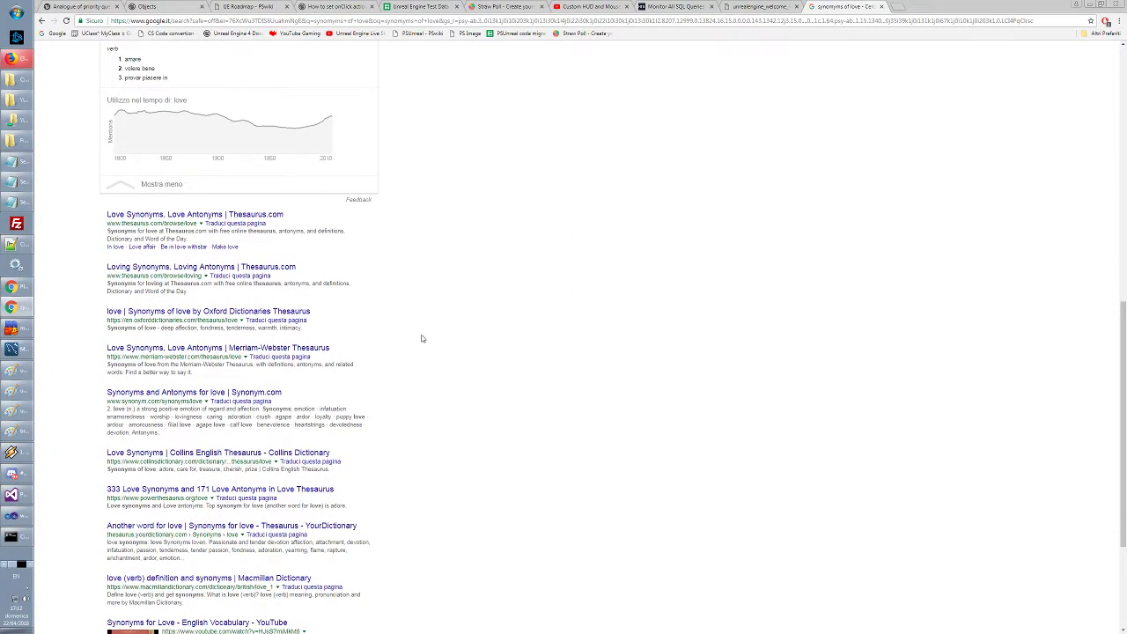
pyautogui.scroll(10, 428, 334)
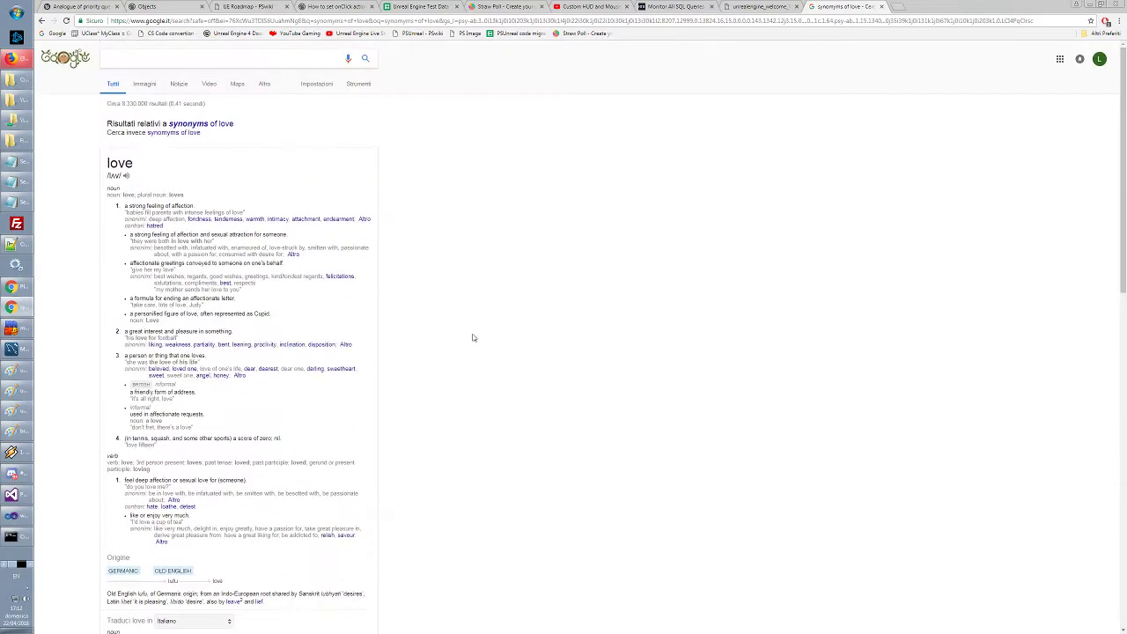
pyautogui.click(231, 58)
pyautogui.click(498, 234)
pyautogui.hotkey('alt', 'Tab')
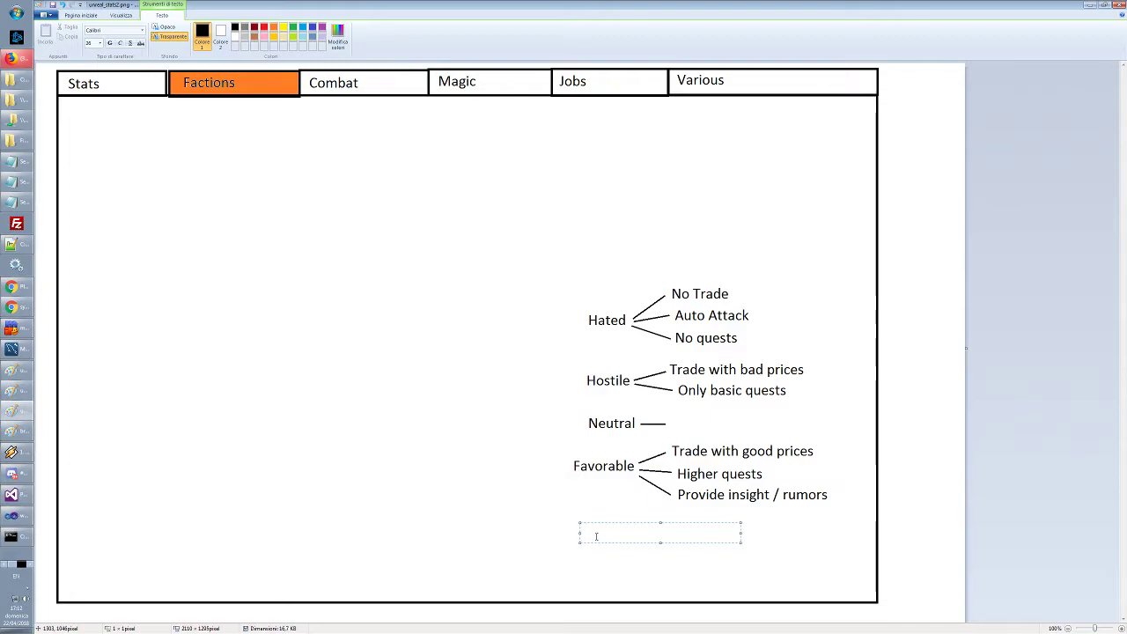
# Scroll down the love results and open the related search 'adore synonym'
pyautogui.hotkey('alt', 'Tab')
pyautogui.scroll(-5, 472, 421)
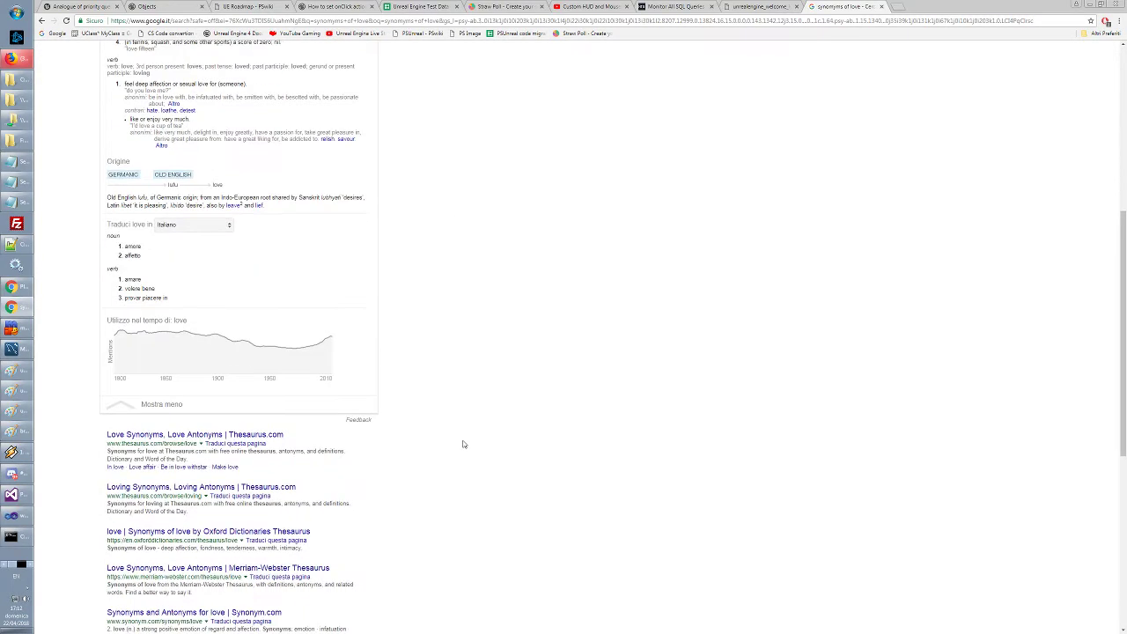
pyautogui.scroll(-5, 464, 444)
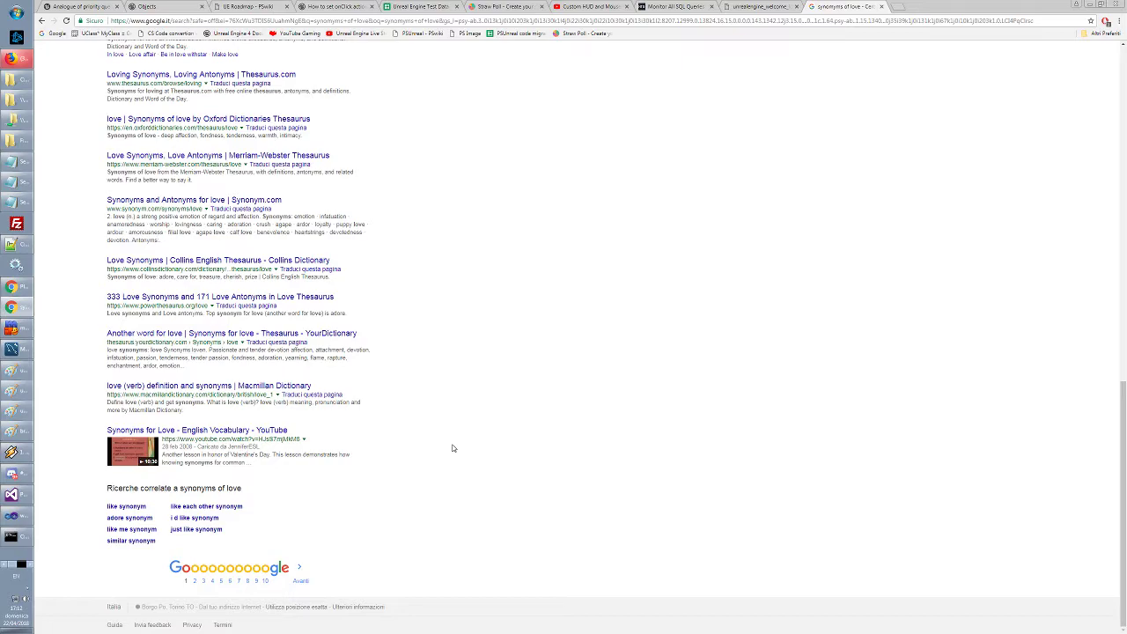
pyautogui.moveTo(104, 522); pyautogui.dragTo(227, 527)
pyautogui.click(166, 516)
pyautogui.click(127, 518)
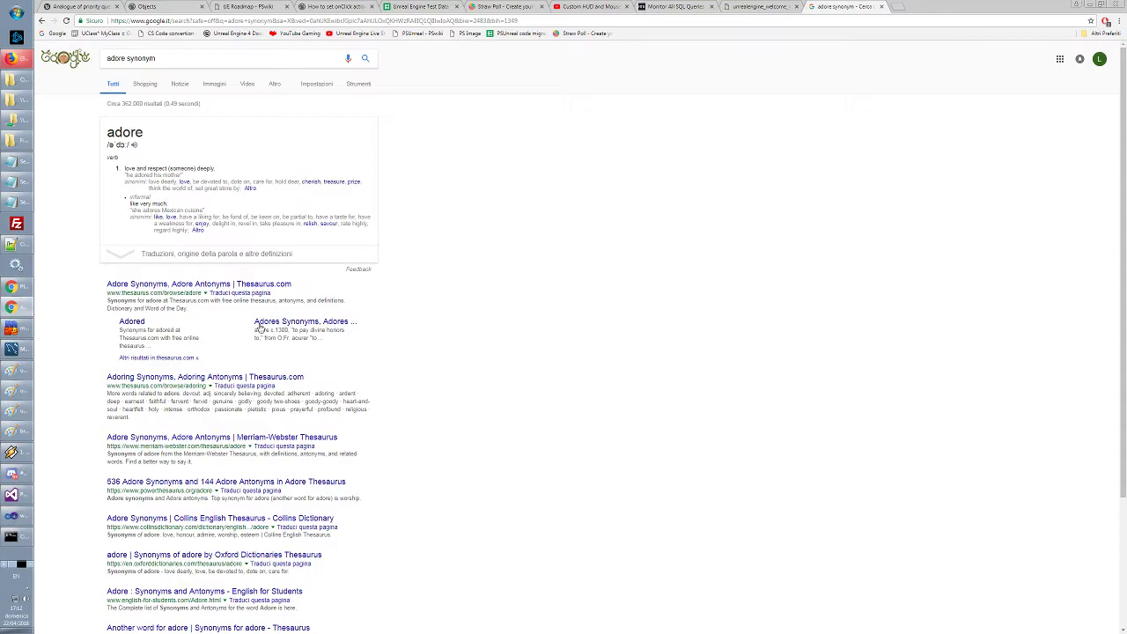
# Open the Power Thesaurus page of adore synonyms and scroll through the list
pyautogui.click(168, 483)
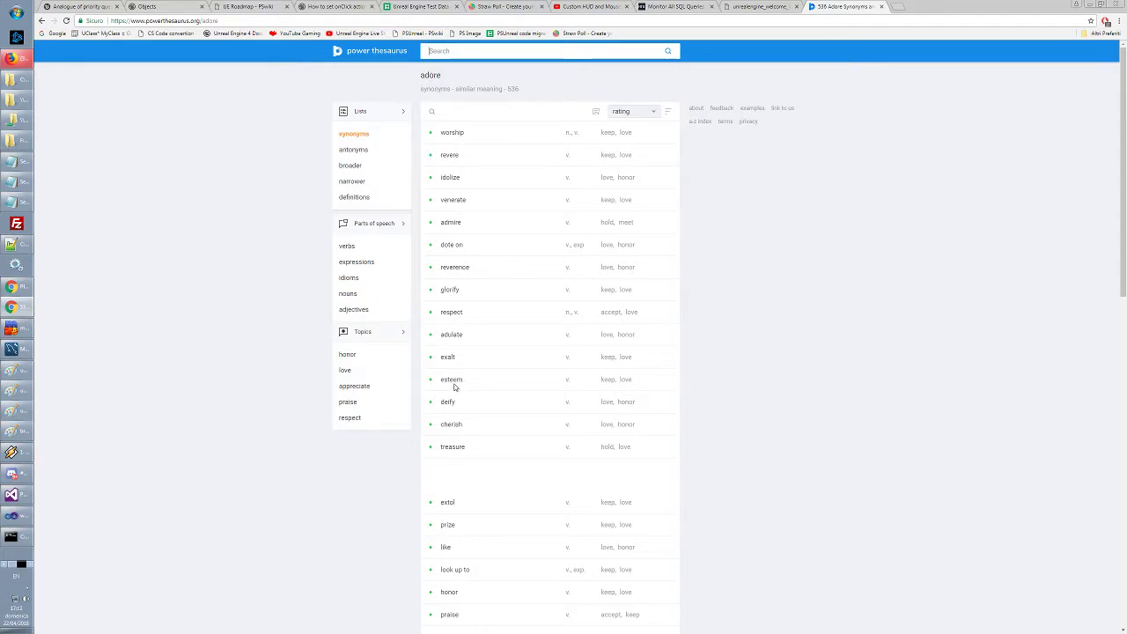
pyautogui.scroll(-3, 508, 383)
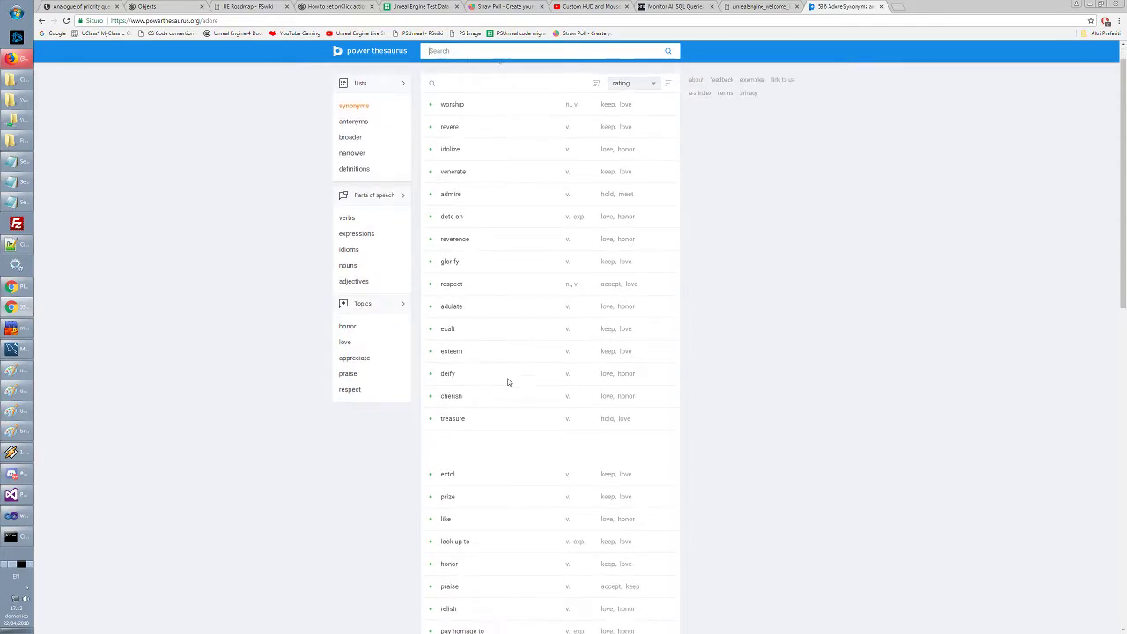
pyautogui.scroll(-1, 509, 382)
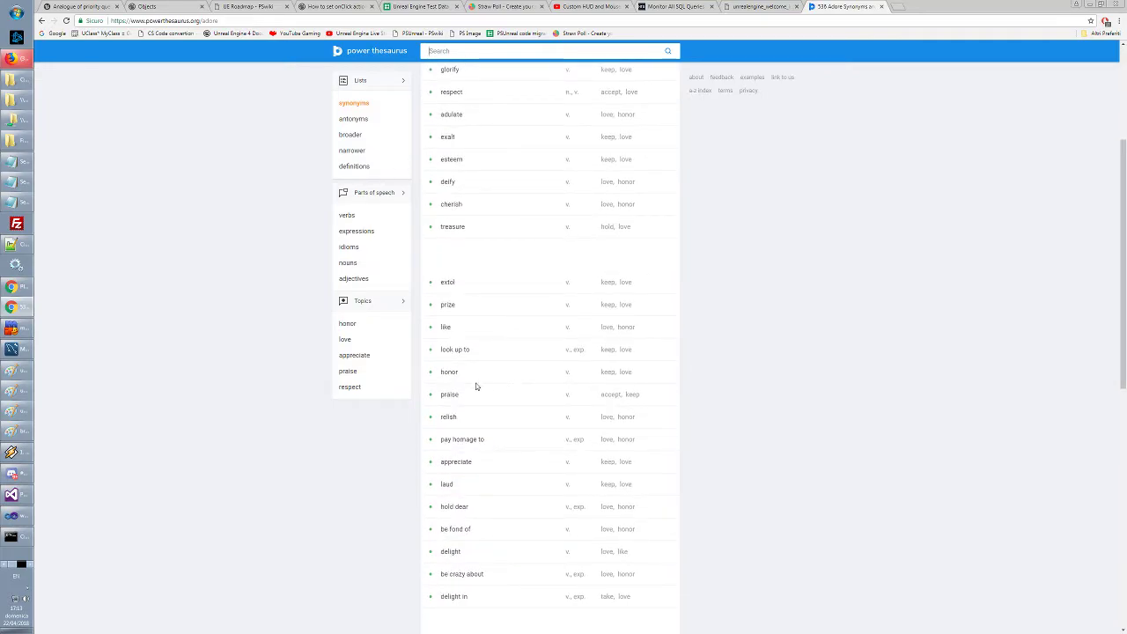
pyautogui.scroll(-3, 523, 409)
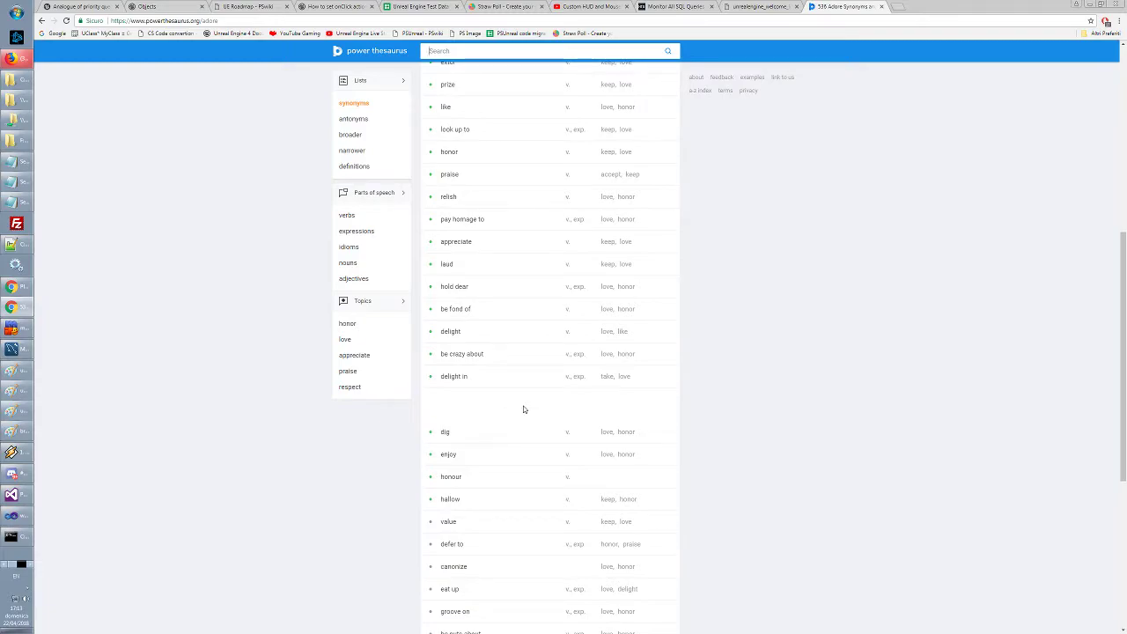
pyautogui.scroll(-1, 524, 410)
pyautogui.scroll(7, 523, 410)
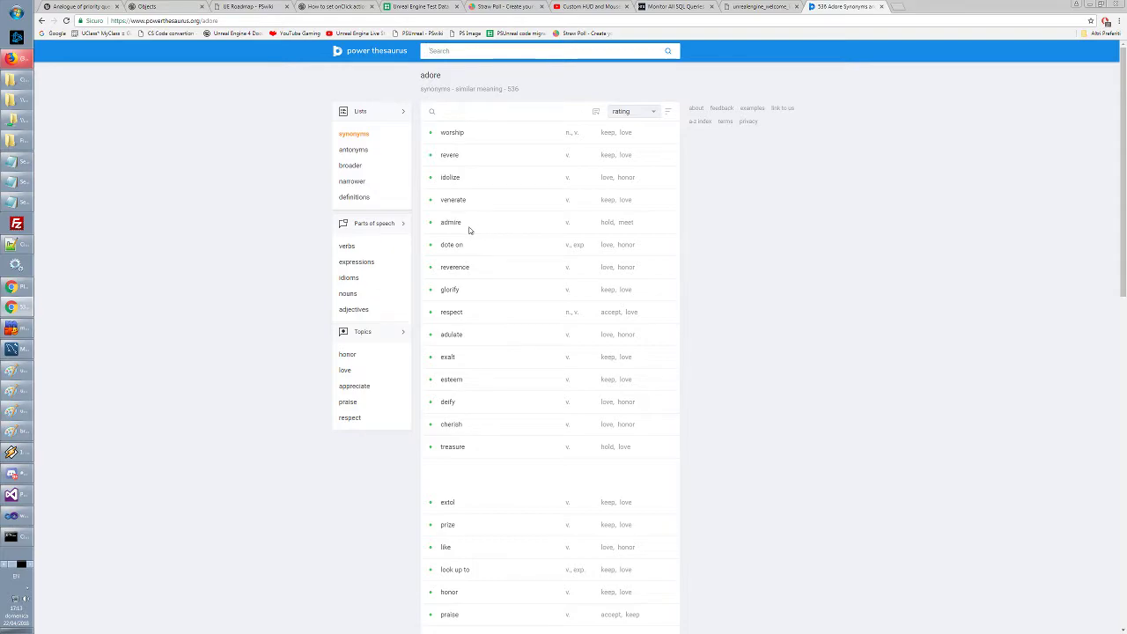
# Copy 'worship' from the list and search Power Thesaurus for it
pyautogui.moveTo(467, 225); pyautogui.dragTo(442, 220)
pyautogui.click(474, 134)
pyautogui.moveTo(474, 134); pyautogui.dragTo(440, 133)
pyautogui.hotkey('ctrl', 'c')
pyautogui.click(465, 53)
pyautogui.hotkey('ctrl', 'v')
pyautogui.press('Return')
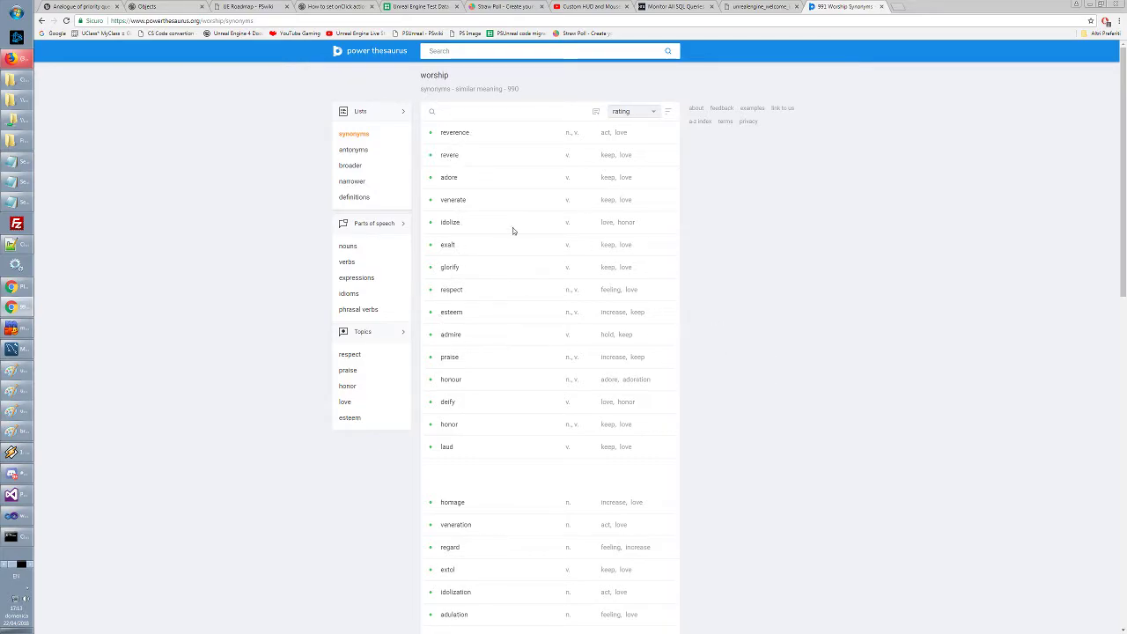
# Scroll the worship synonyms and copy the word 'admiration'
pyautogui.doubleClick(452, 200)
pyautogui.click(441, 178)
pyautogui.doubleClick(442, 177)
pyautogui.click(776, 307)
pyautogui.scroll(-3, 768, 310)
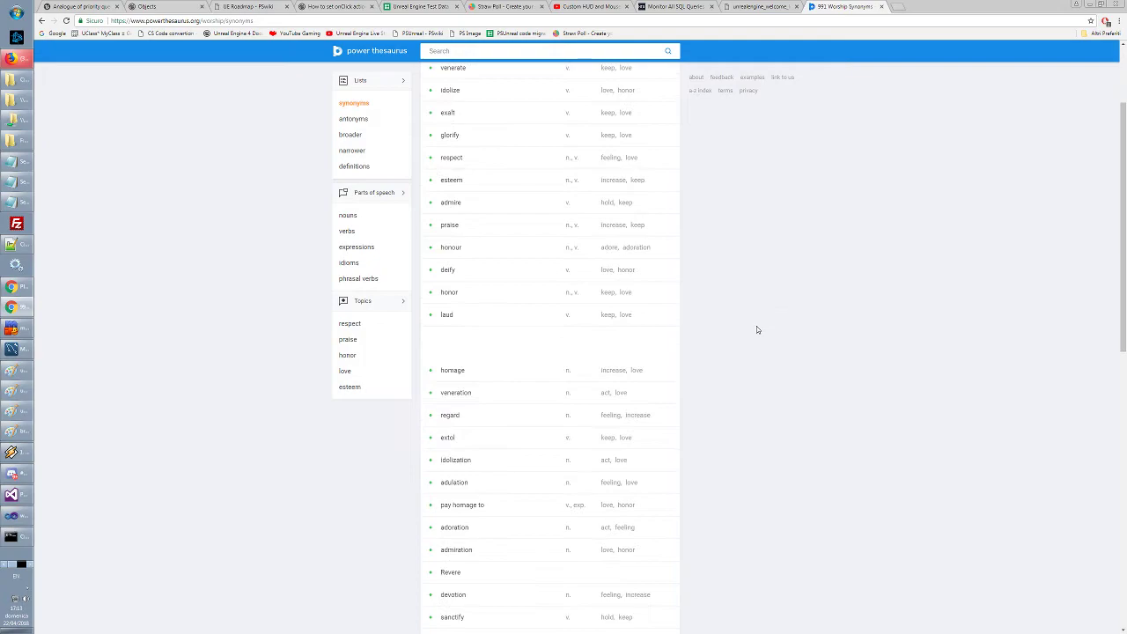
pyautogui.scroll(-4, 758, 323)
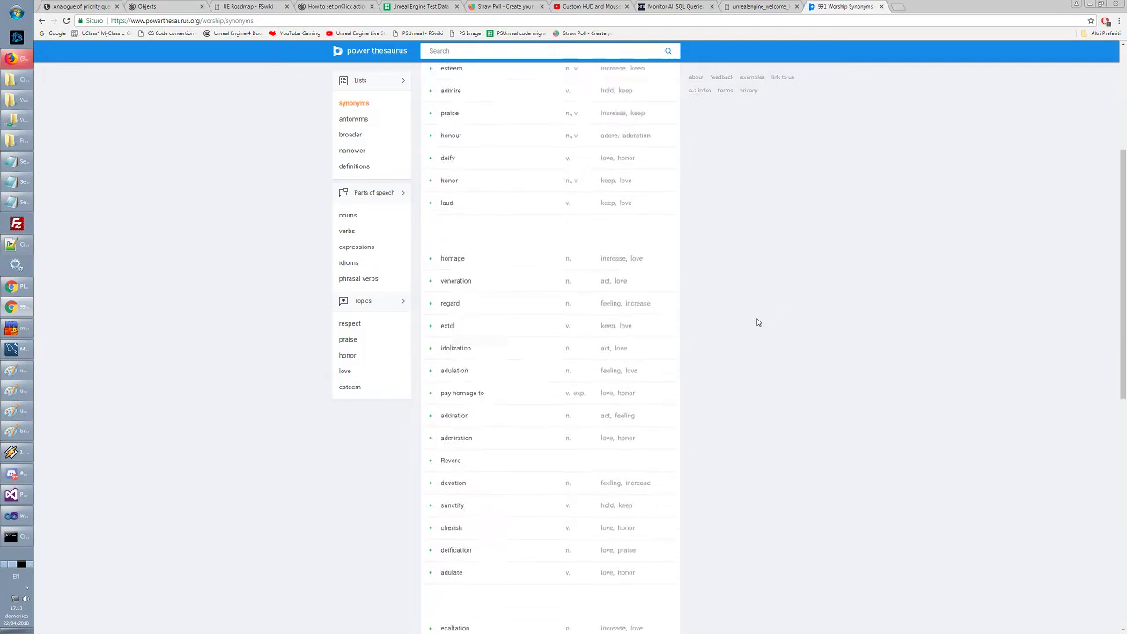
pyautogui.moveTo(479, 377); pyautogui.dragTo(441, 377)
pyautogui.hotkey('ctrl', 'c')
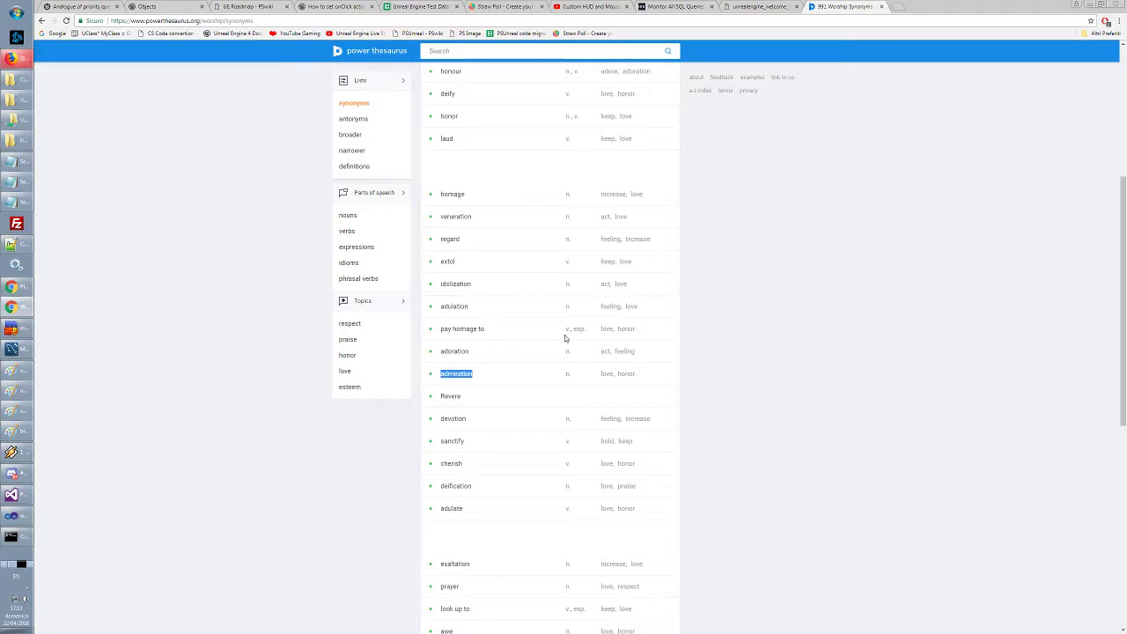
pyautogui.click(786, 338)
pyautogui.scroll(4, 569, 111)
# Search Power Thesaurus for 'admiration' and return to the Paint mockup
pyautogui.click(468, 53)
pyautogui.hotkey('ctrl', 'v')
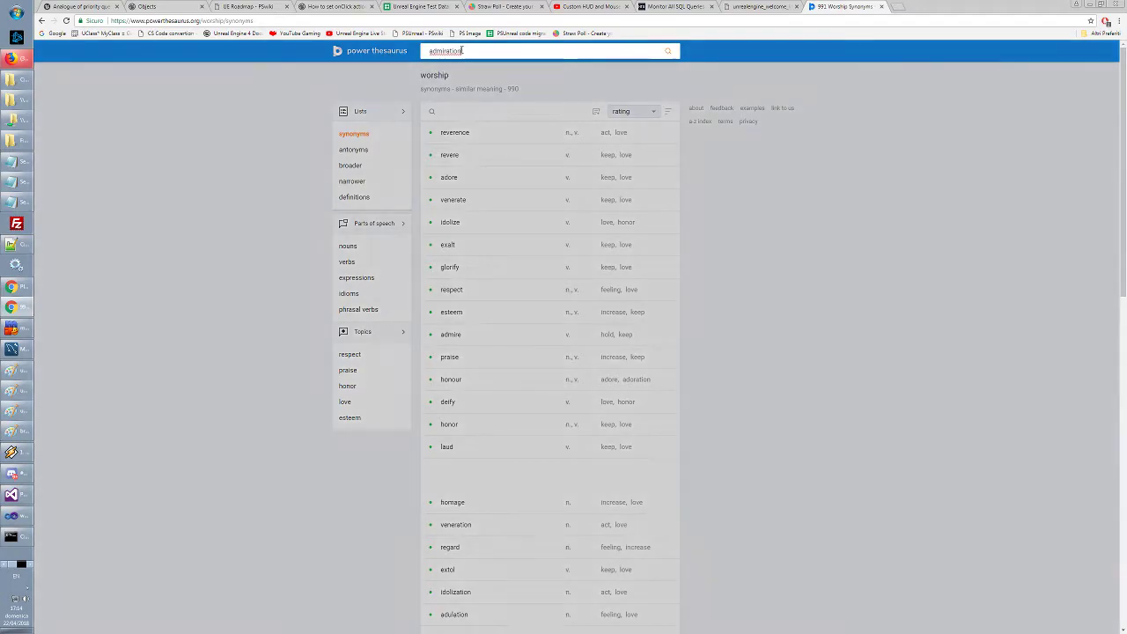
pyautogui.press('Return')
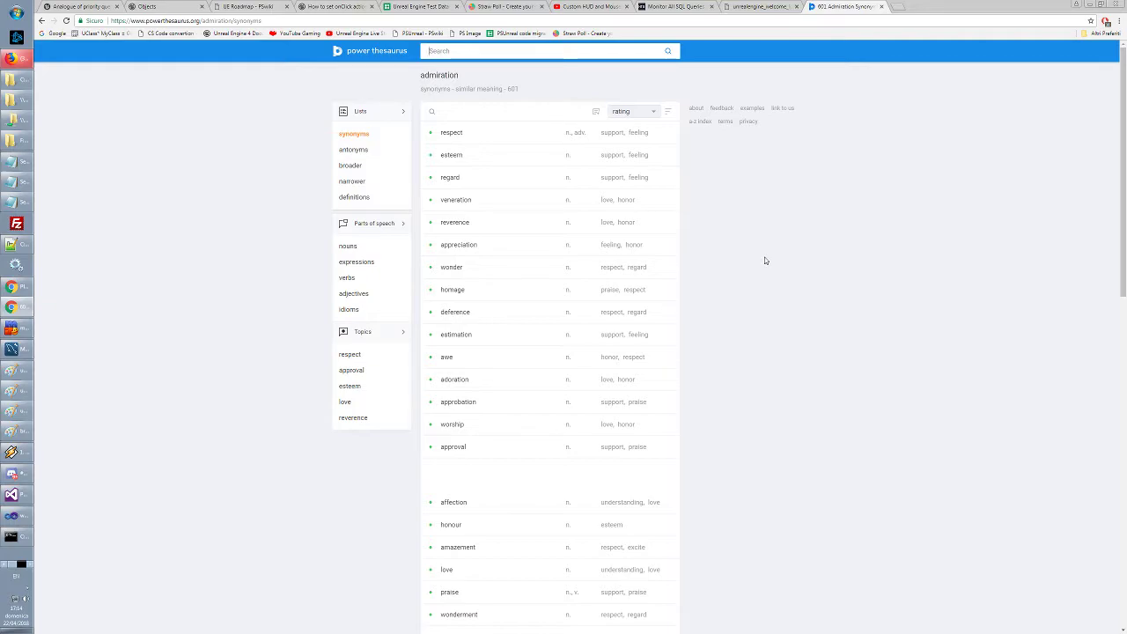
pyautogui.hotkey('alt', 'Tab')
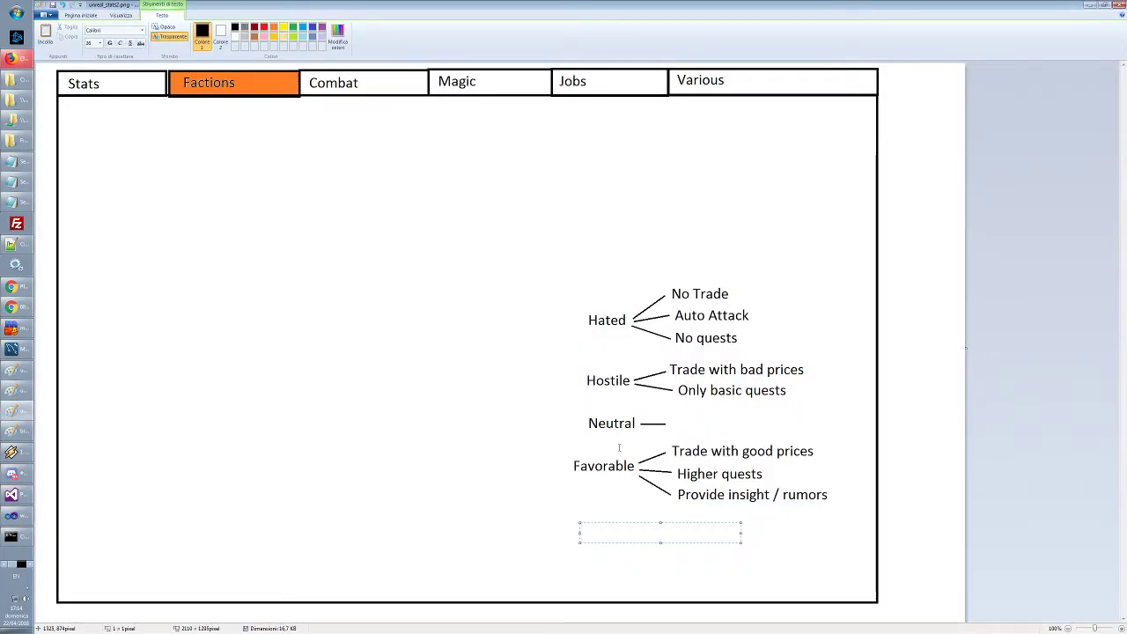
# Type 'Admire' below Favorable, nudge it into alignment, then switch to PlaneShift
pyautogui.write('Admire')
pyautogui.moveTo(644, 543); pyautogui.dragTo(653, 554)
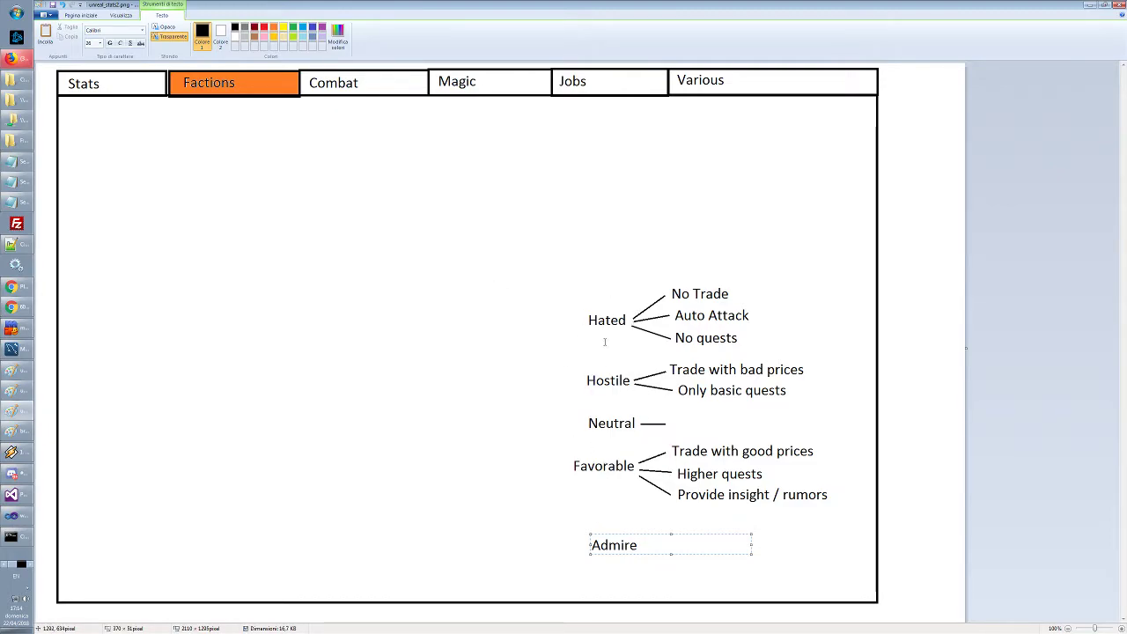
pyautogui.hotkey('alt', 'Tab')
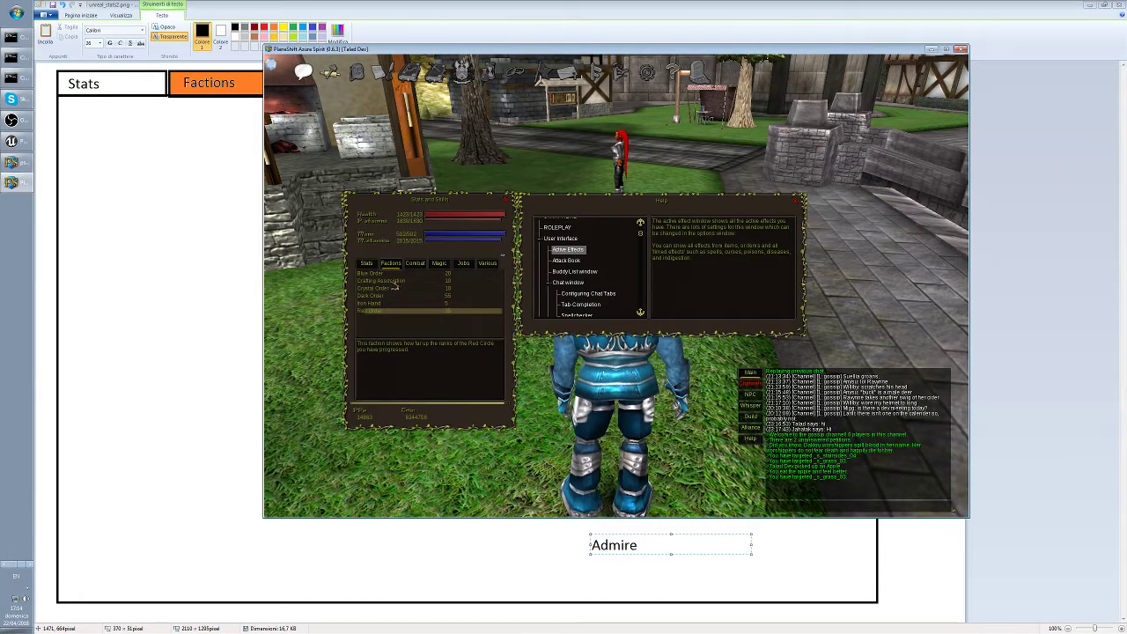
# Read the Blue Order, Crafting Association, Crystal Order, Dark Order, Iron Hand and Red Circle descriptions
pyautogui.click(384, 274)
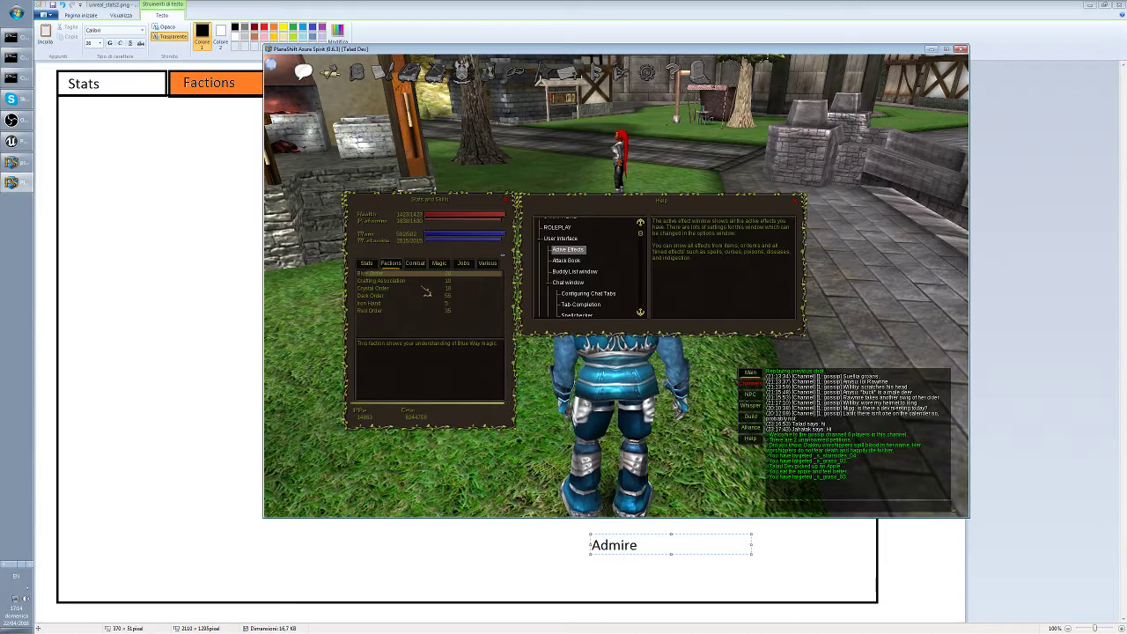
pyautogui.click(388, 281)
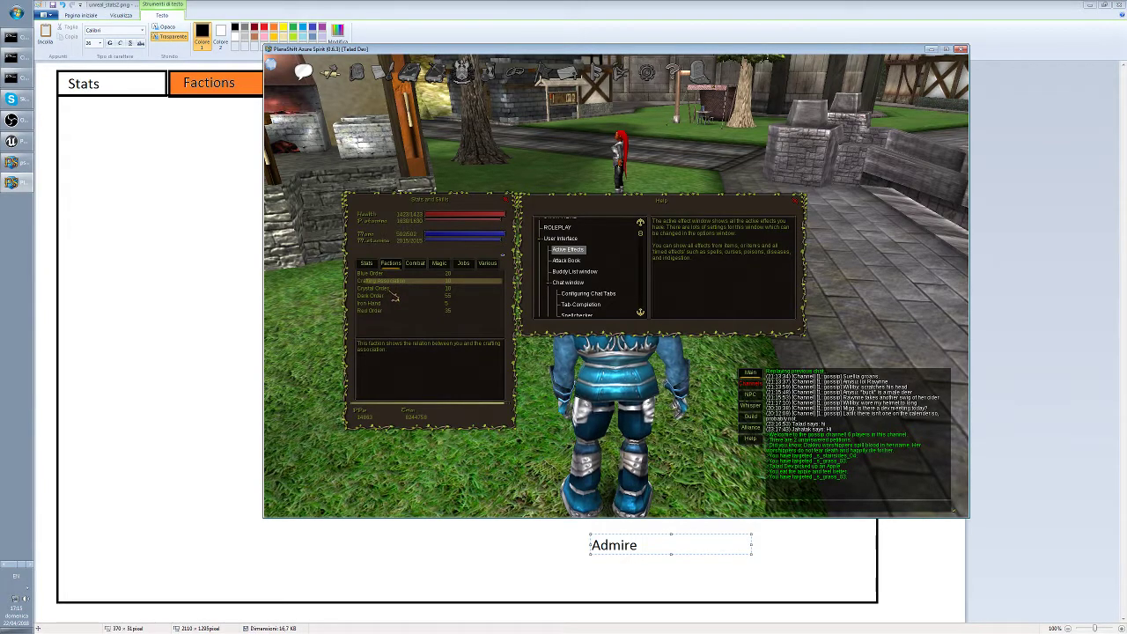
pyautogui.click(392, 290)
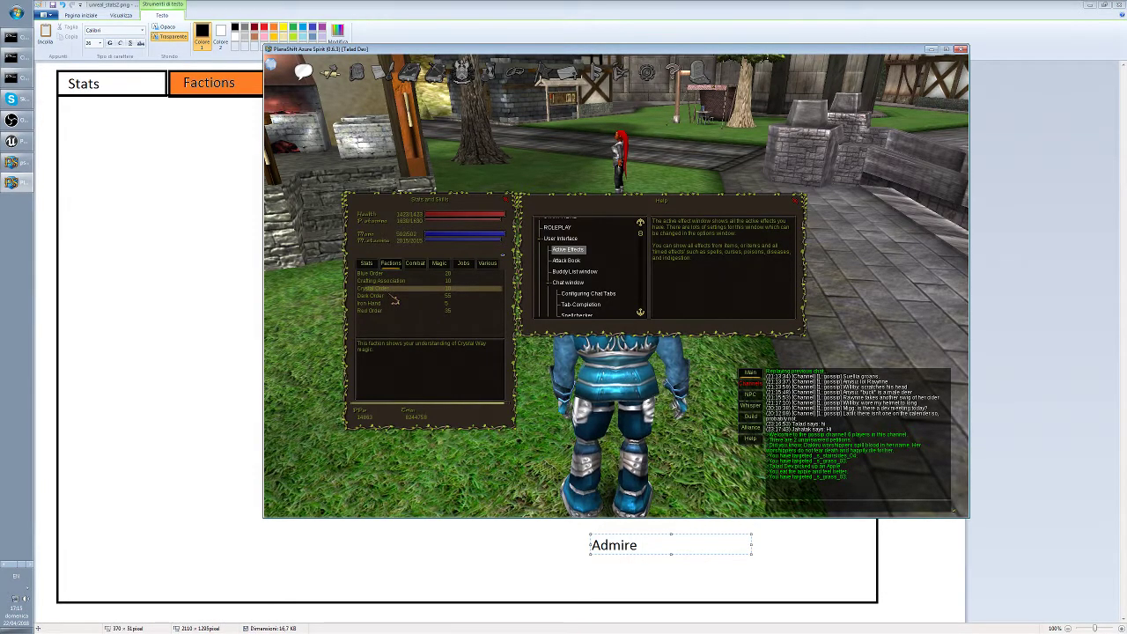
pyautogui.click(393, 296)
pyautogui.click(393, 303)
pyautogui.click(394, 311)
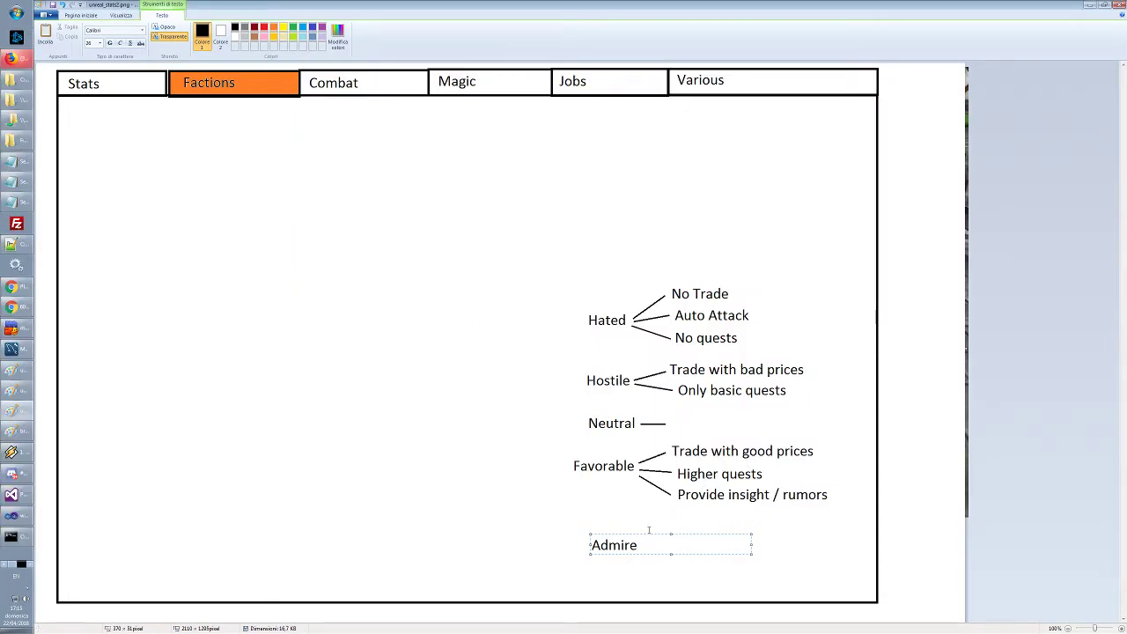
# Draw an up-right branch line from Admire labelled 'Trade with best prices'
pyautogui.click(611, 514)
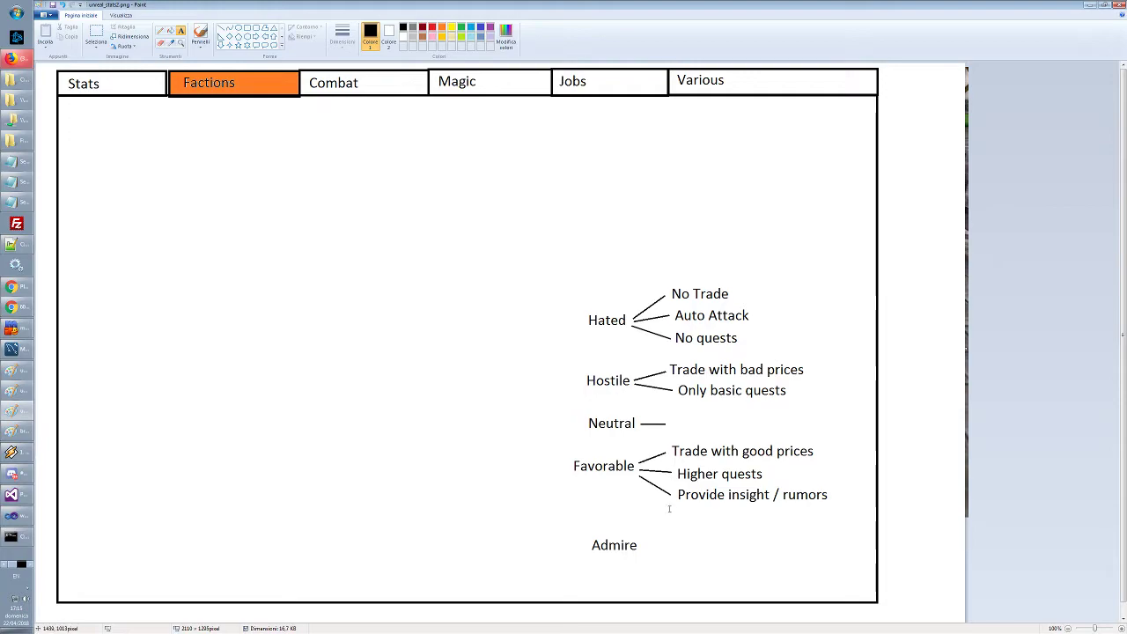
pyautogui.click(221, 29)
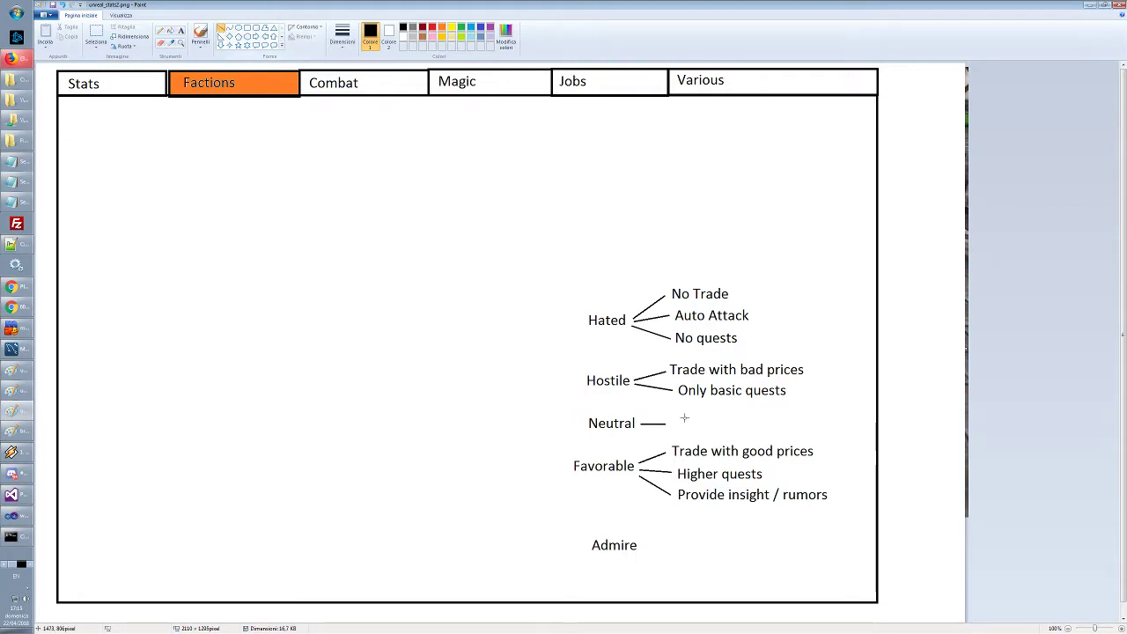
pyautogui.moveTo(641, 545); pyautogui.dragTo(662, 533)
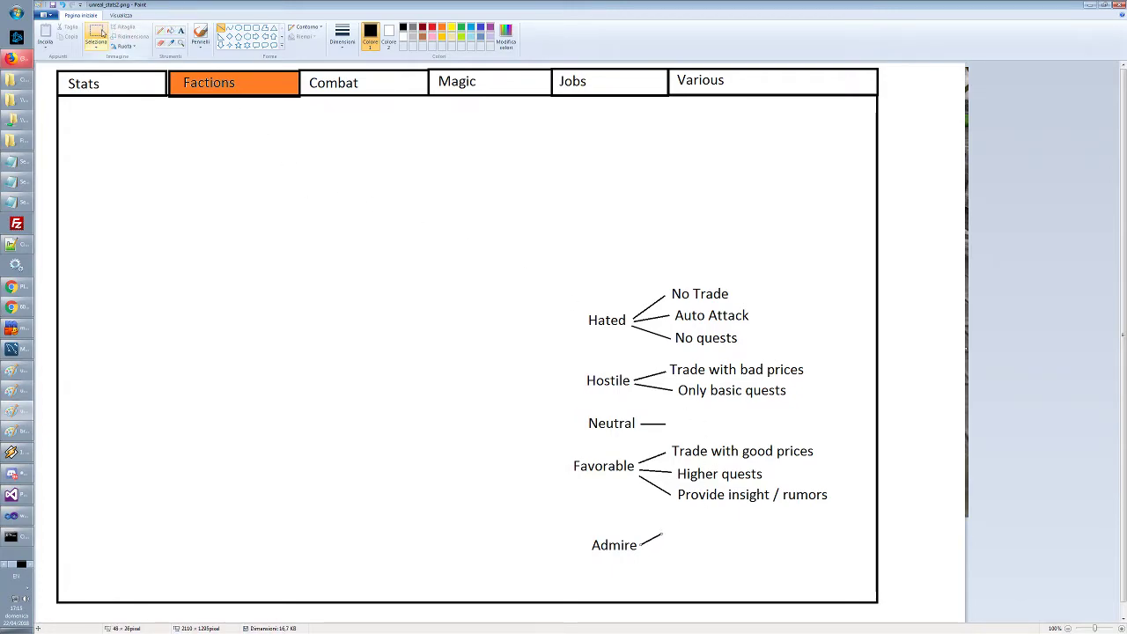
pyautogui.click(181, 31)
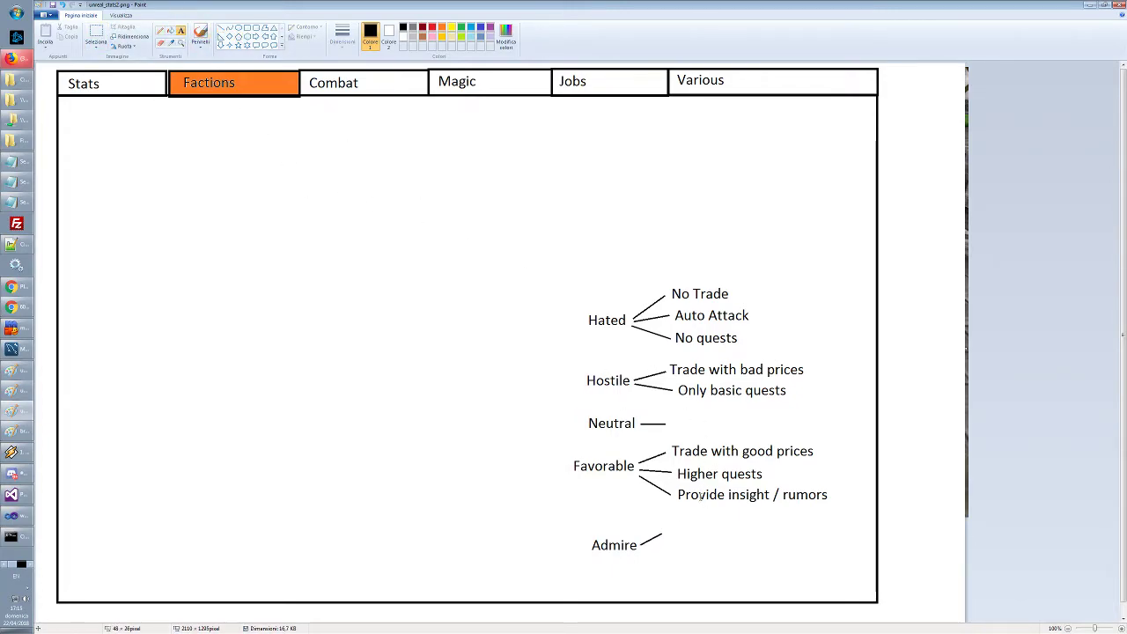
pyautogui.click(673, 520)
pyautogui.write('T')
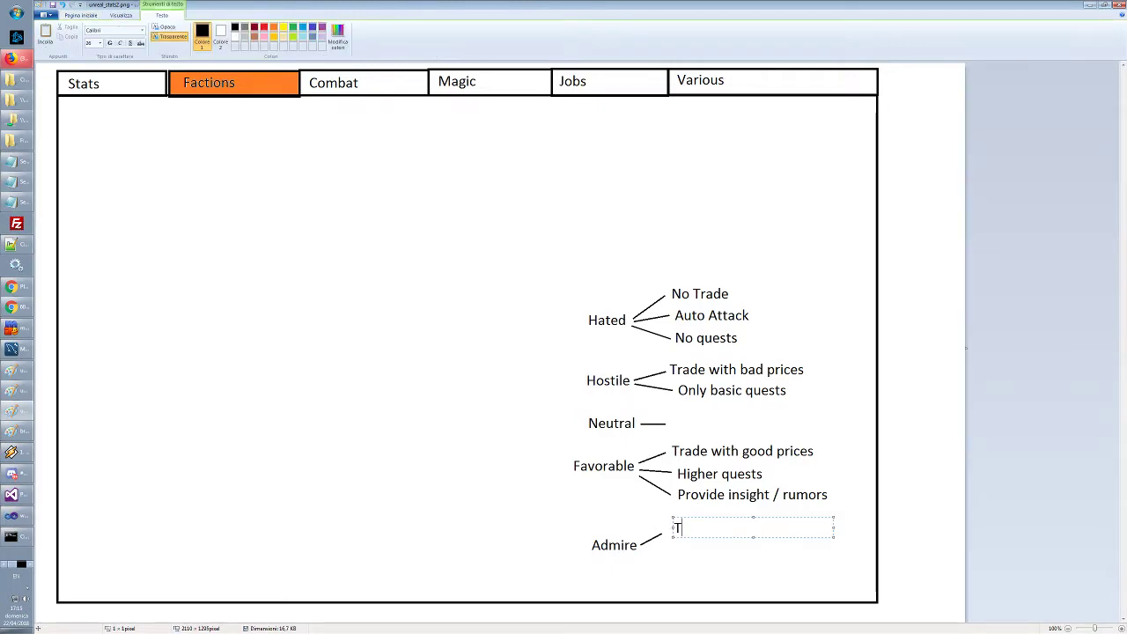
pyautogui.write('rade with best pr')
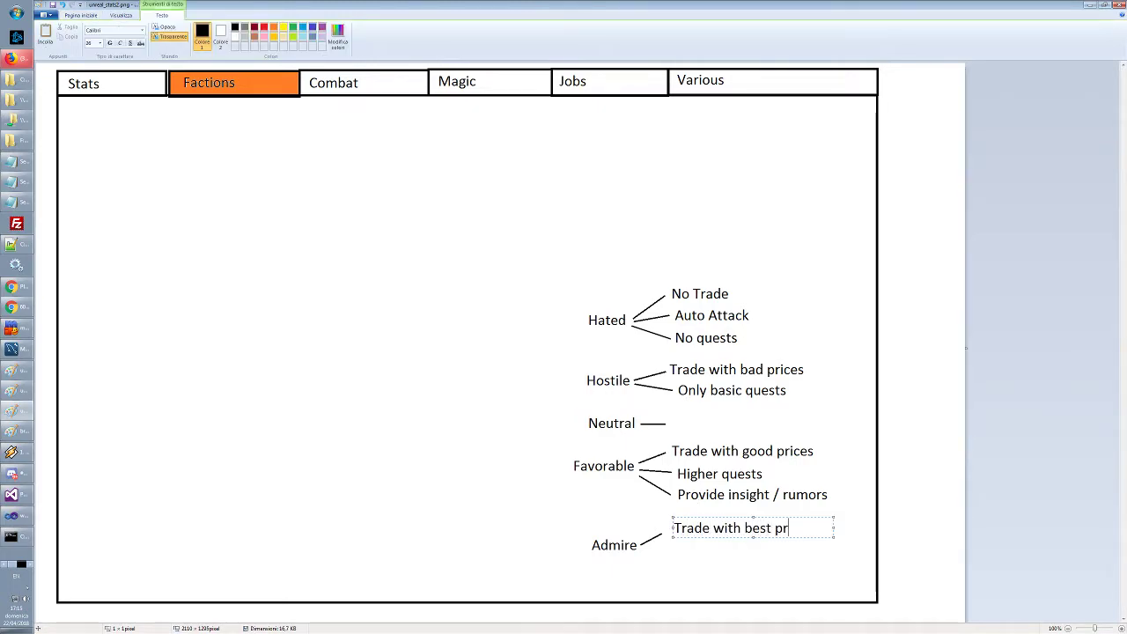
pyautogui.write('ices')
pyautogui.click(576, 560)
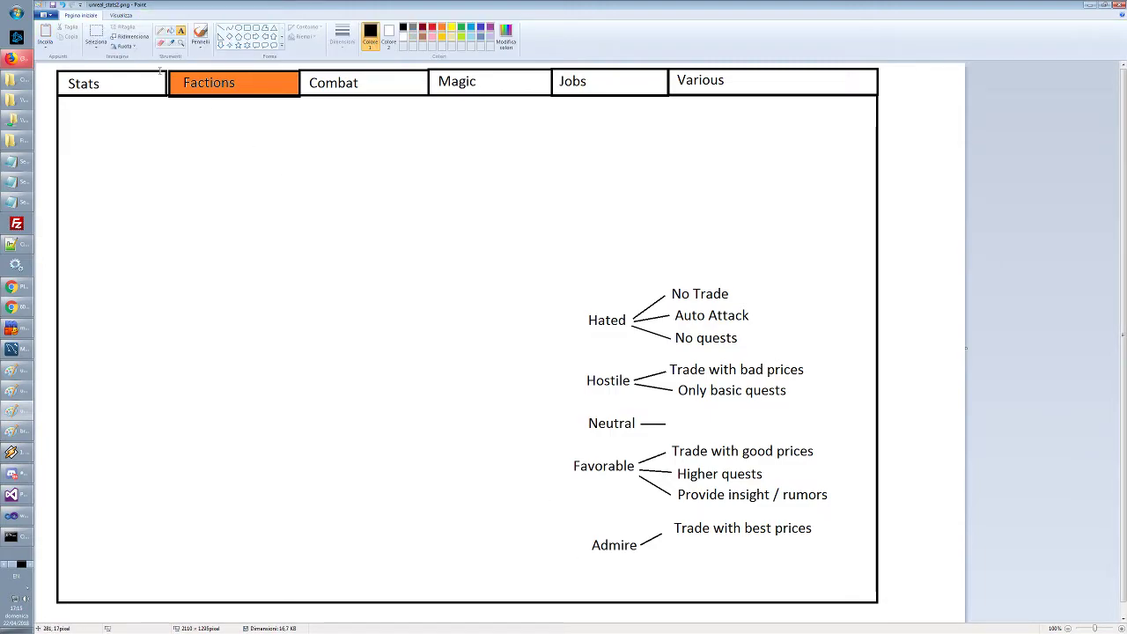
# Draw a down-right branch from Admire and type 'Provide you access to inner areas', widening the box
pyautogui.click(221, 29)
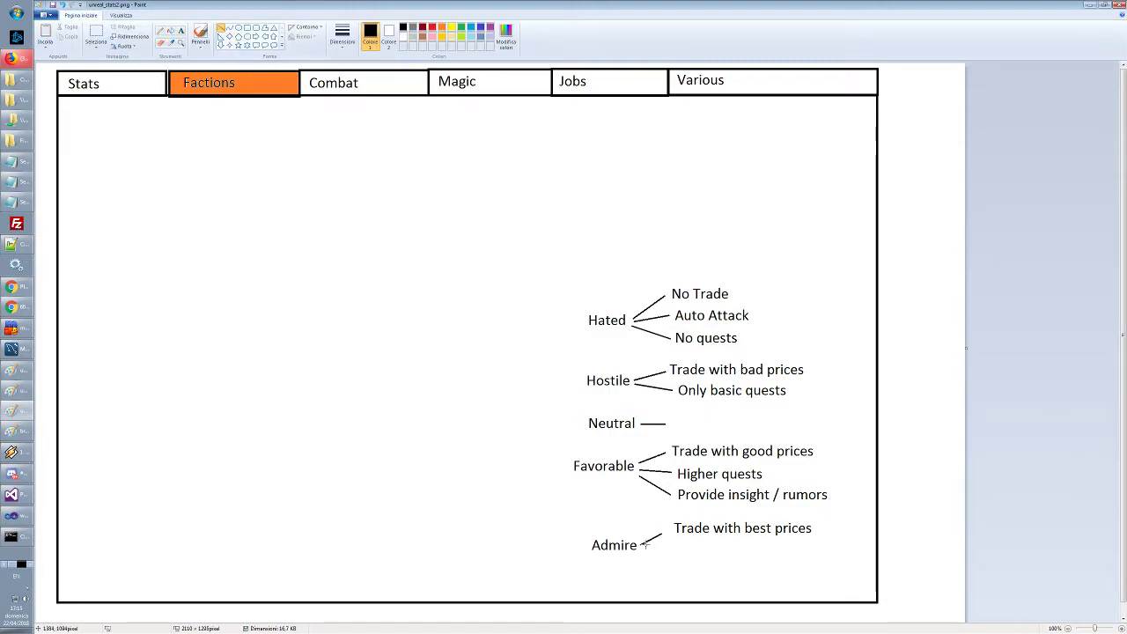
pyautogui.moveTo(643, 547); pyautogui.dragTo(671, 556)
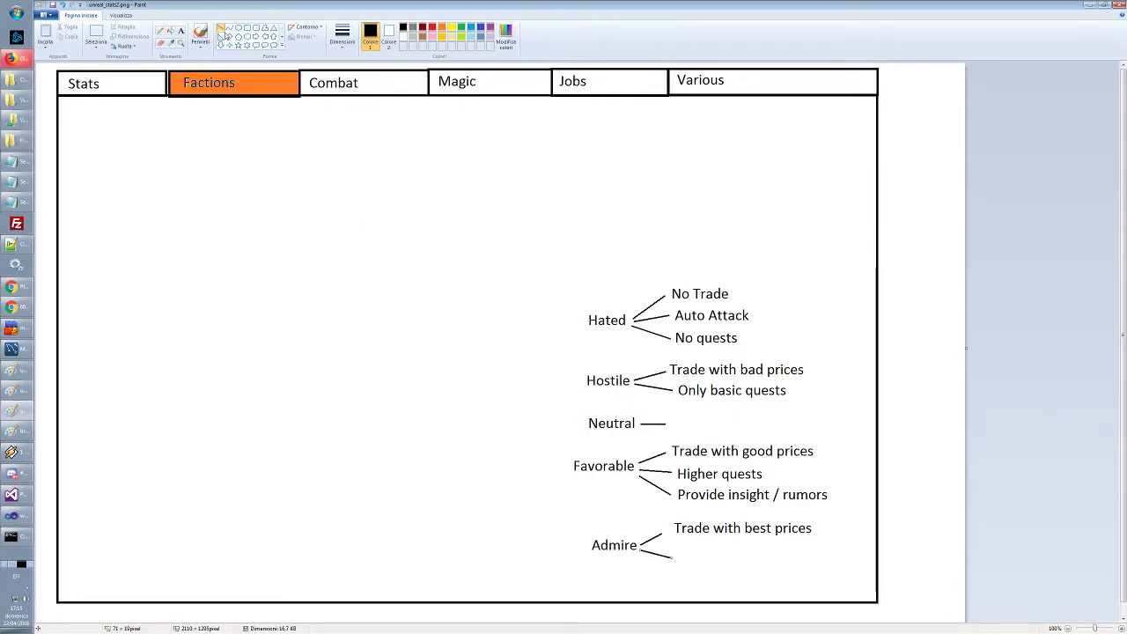
pyautogui.click(182, 30)
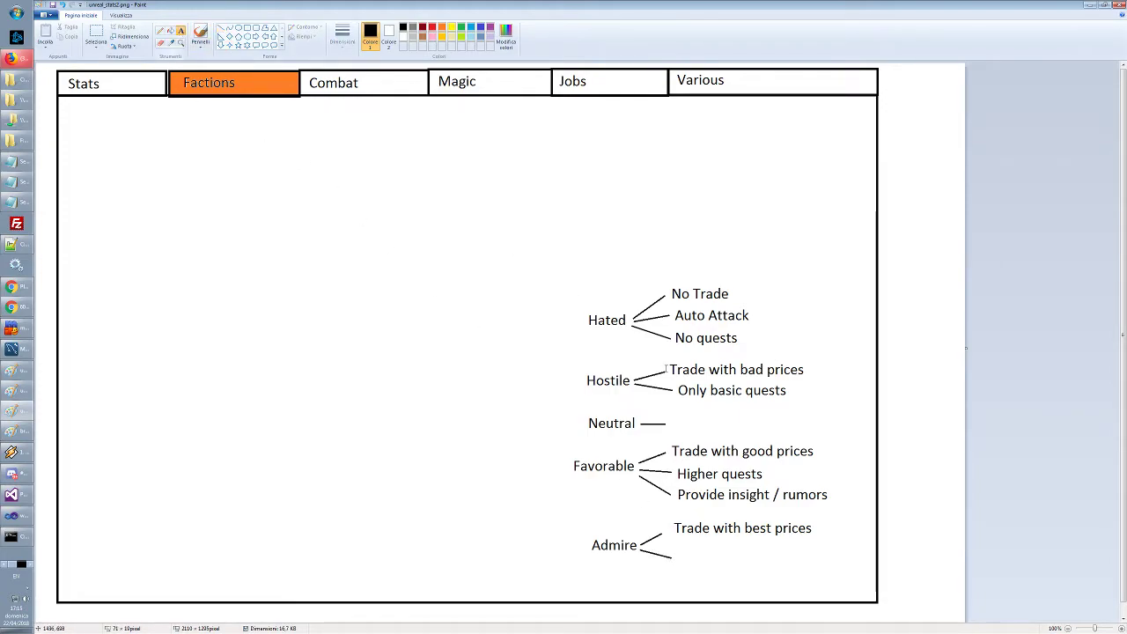
pyautogui.click(675, 543)
pyautogui.write('Pro')
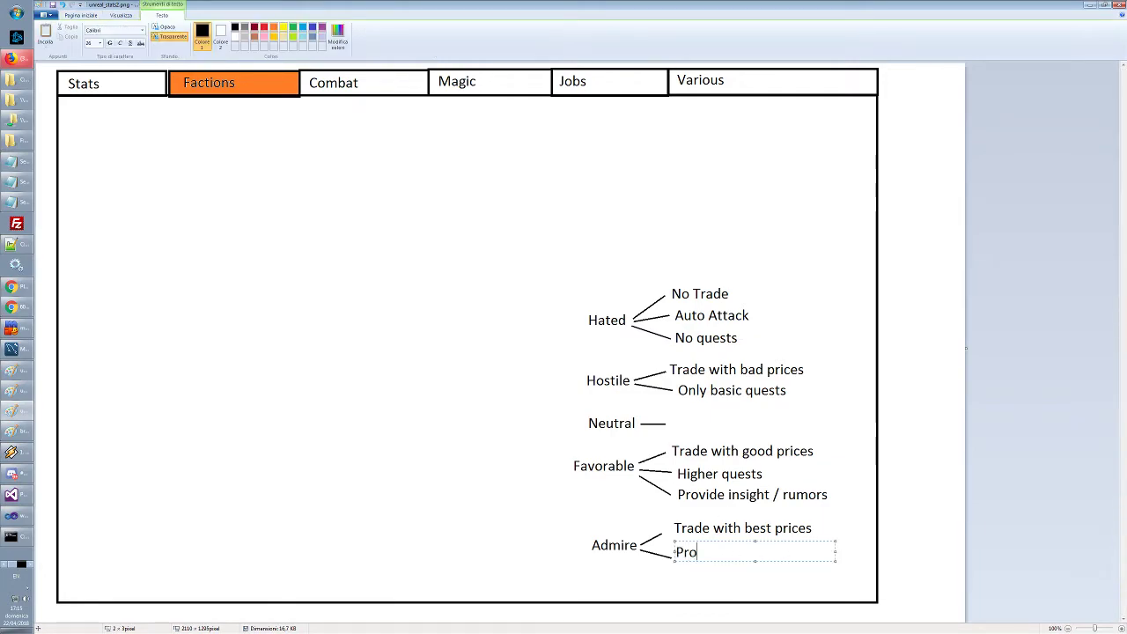
pyautogui.write('vide you access t')
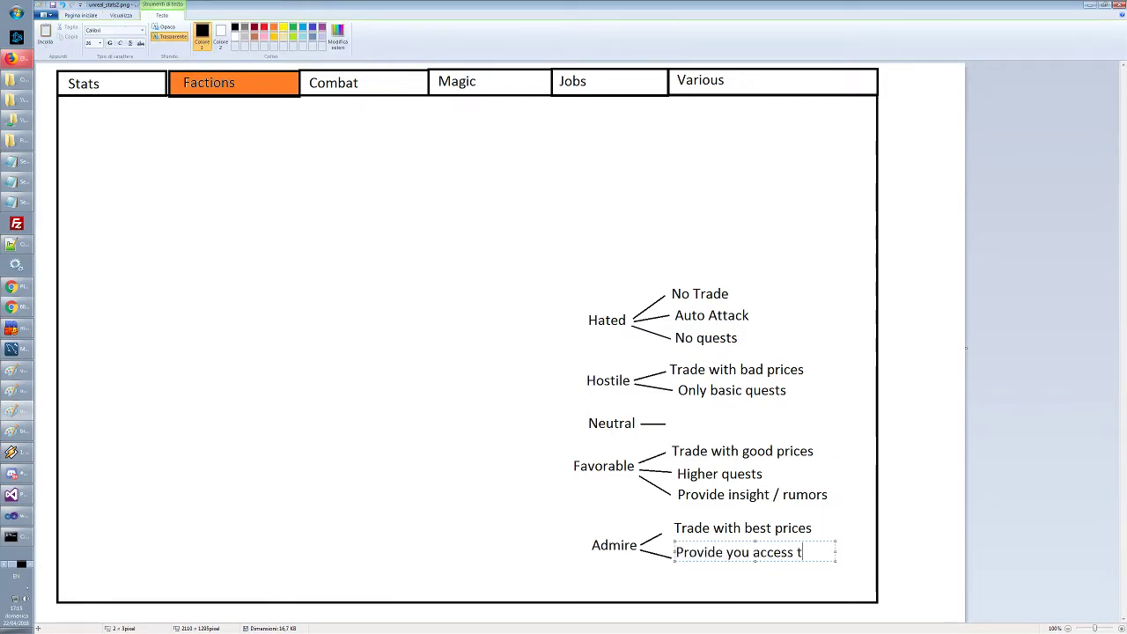
pyautogui.write('o inner ')
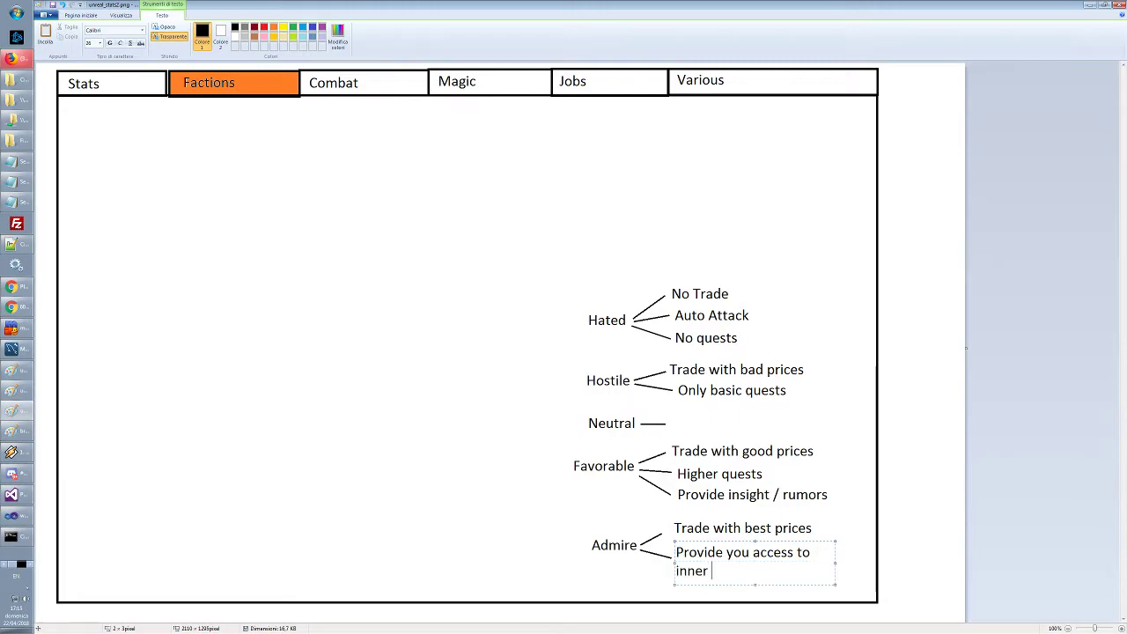
pyautogui.write('areas')
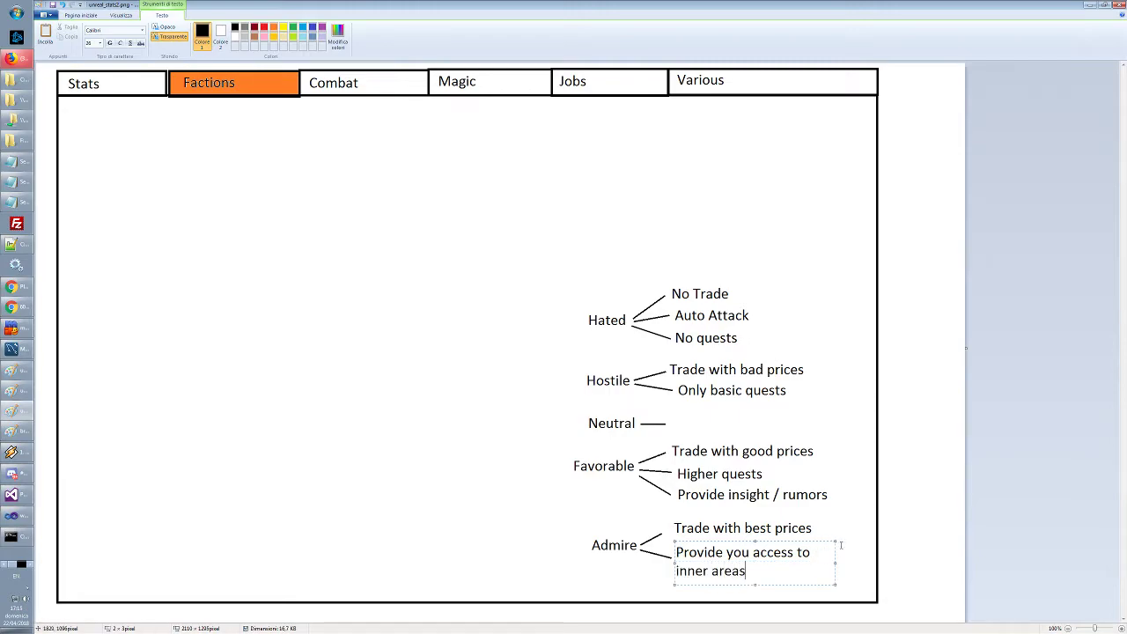
pyautogui.moveTo(836, 562); pyautogui.dragTo(848, 561)
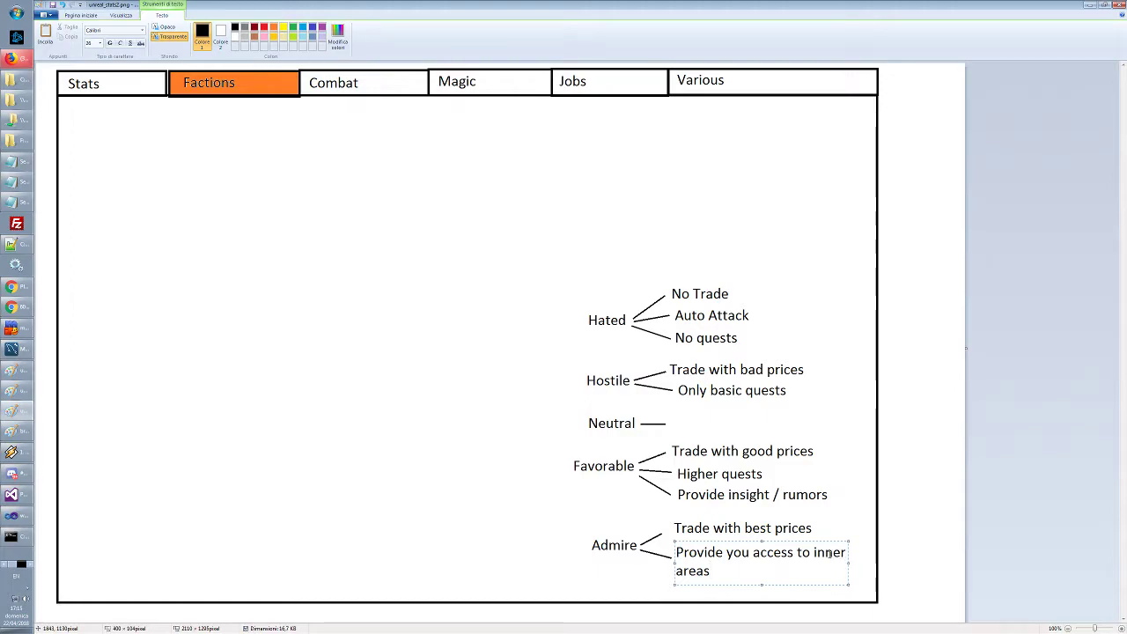
# Reword the second branch to 'Provide access to special locations' and commit the text
pyautogui.doubleClick(829, 553)
pyautogui.press('BackSpace')
pyautogui.write('special')
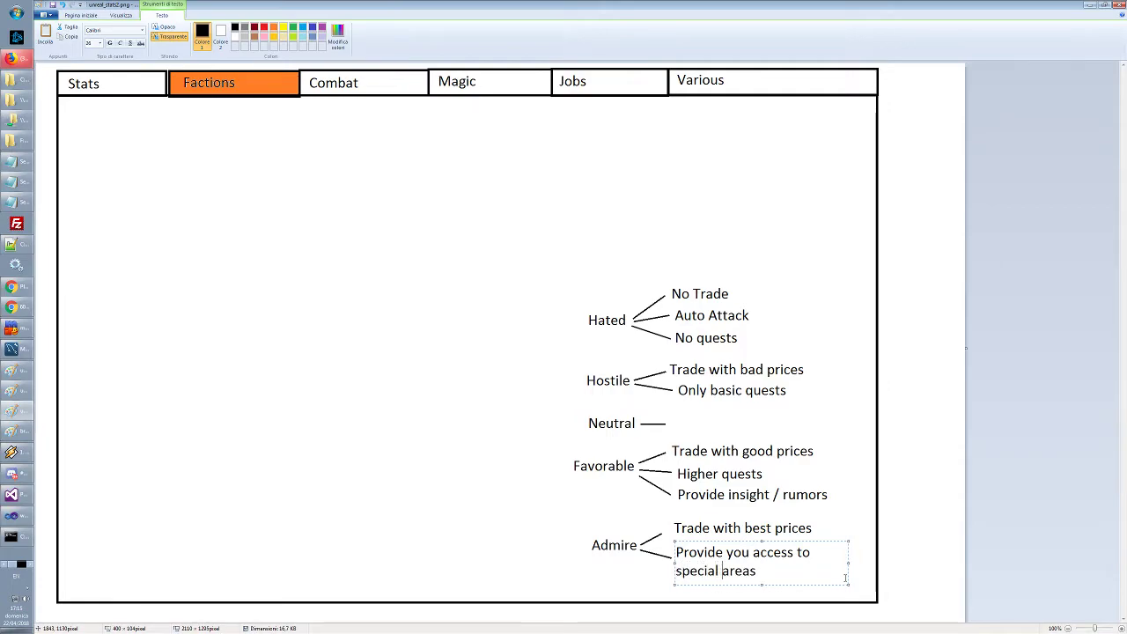
pyautogui.hotkey('shift', 'End')
pyautogui.press('BackSpace')
pyautogui.press('BackSpace')
pyautogui.press('BackSpace')
pyautogui.press('BackSpace')
pyautogui.press('BackSpace')
pyautogui.press('BackSpace')
pyautogui.press('BackSpace')
pyautogui.press('BackSpace')
pyautogui.press('BackSpace')
pyautogui.write('special locations')
pyautogui.doubleClick(725, 550)
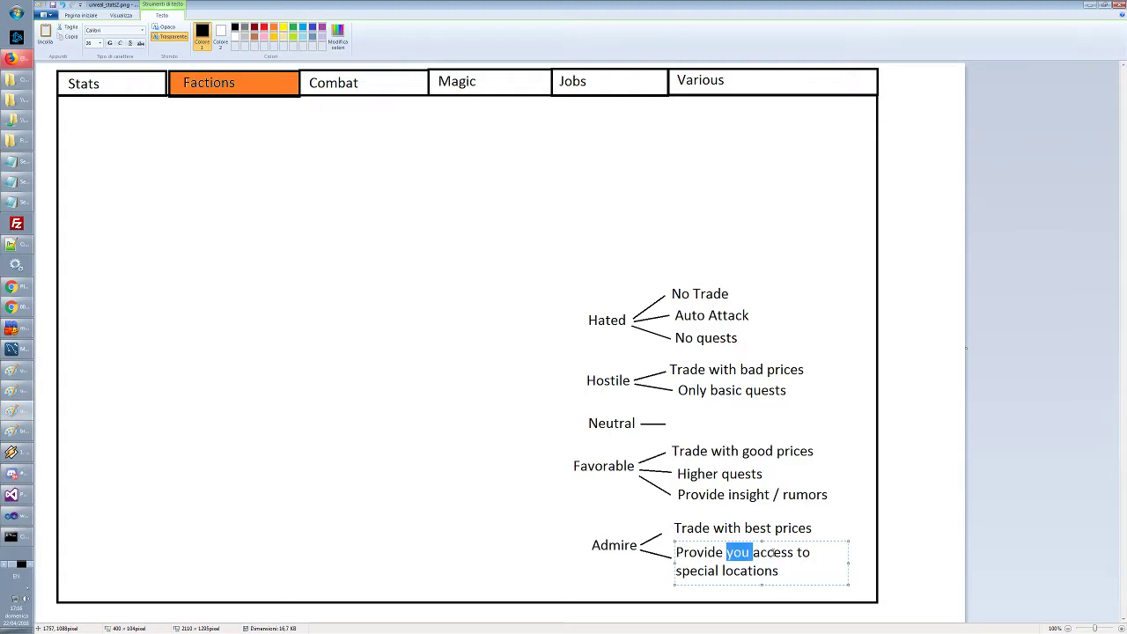
pyautogui.press('BackSpace')
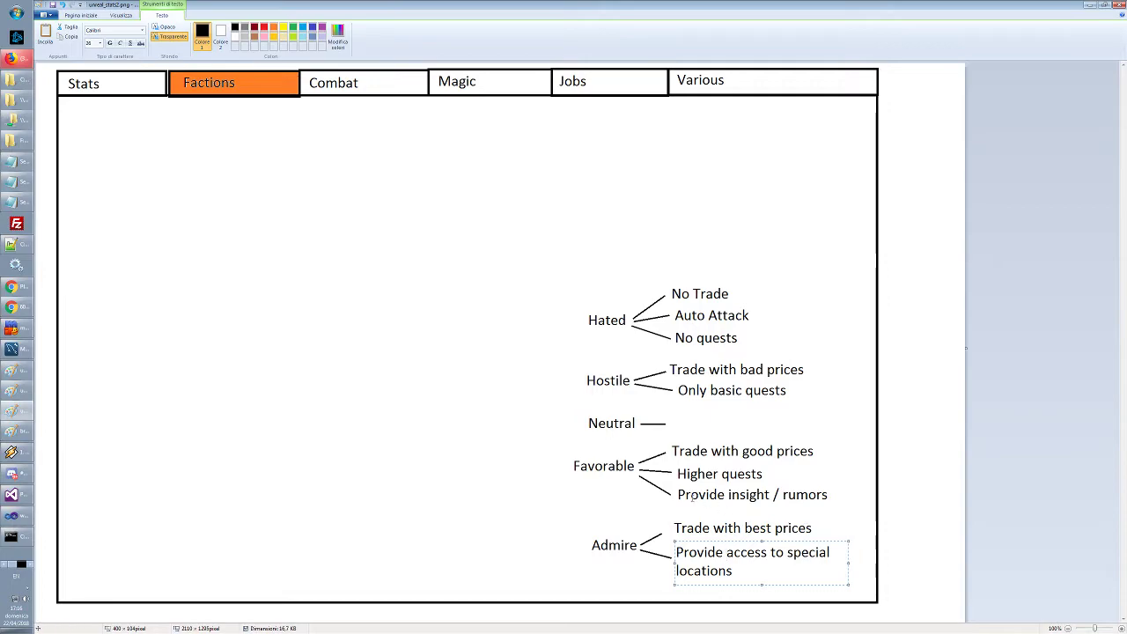
pyautogui.click(849, 525)
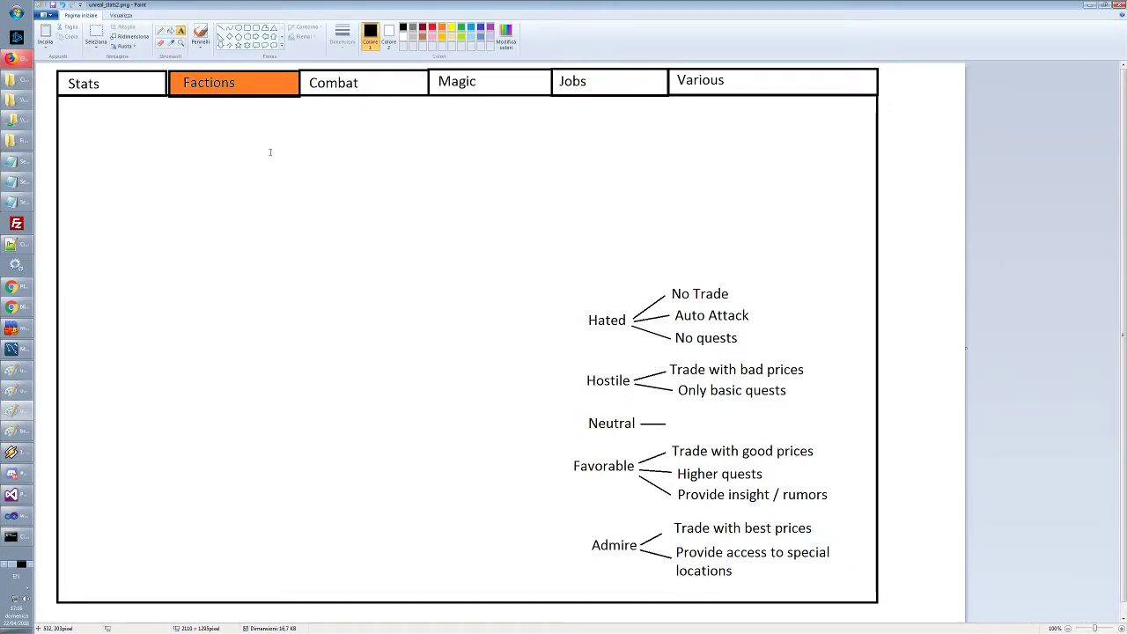
# Select the whole faction tree and move it slightly up and to the right
pyautogui.click(221, 28)
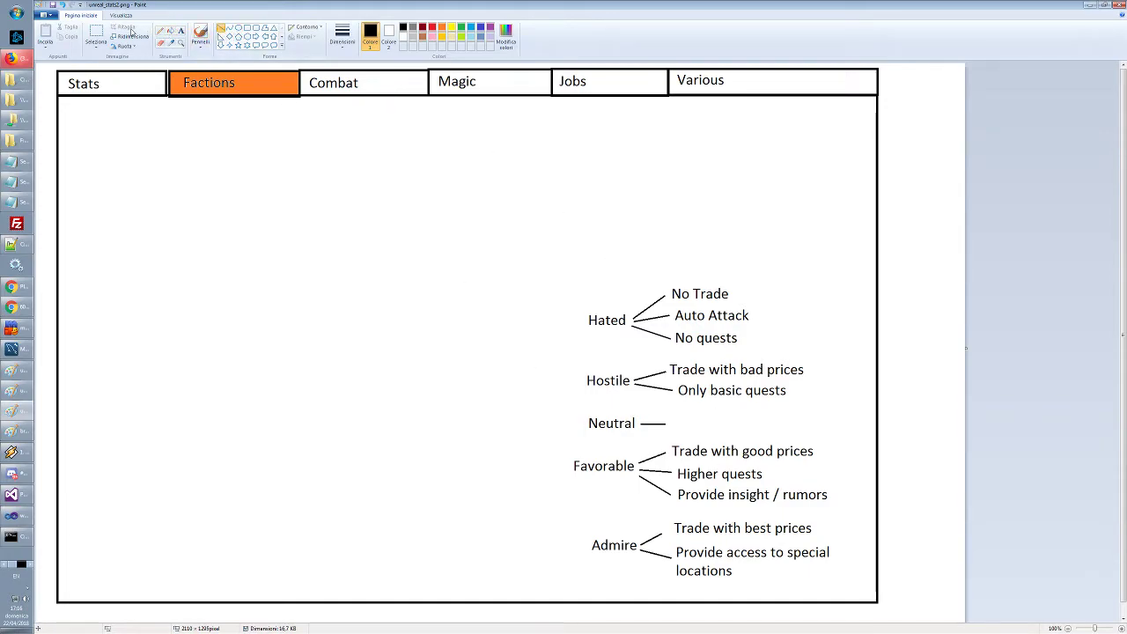
pyautogui.click(99, 31)
pyautogui.moveTo(563, 261); pyautogui.dragTo(875, 583)
pyautogui.moveTo(715, 442); pyautogui.dragTo(741, 454)
pyautogui.click(644, 207)
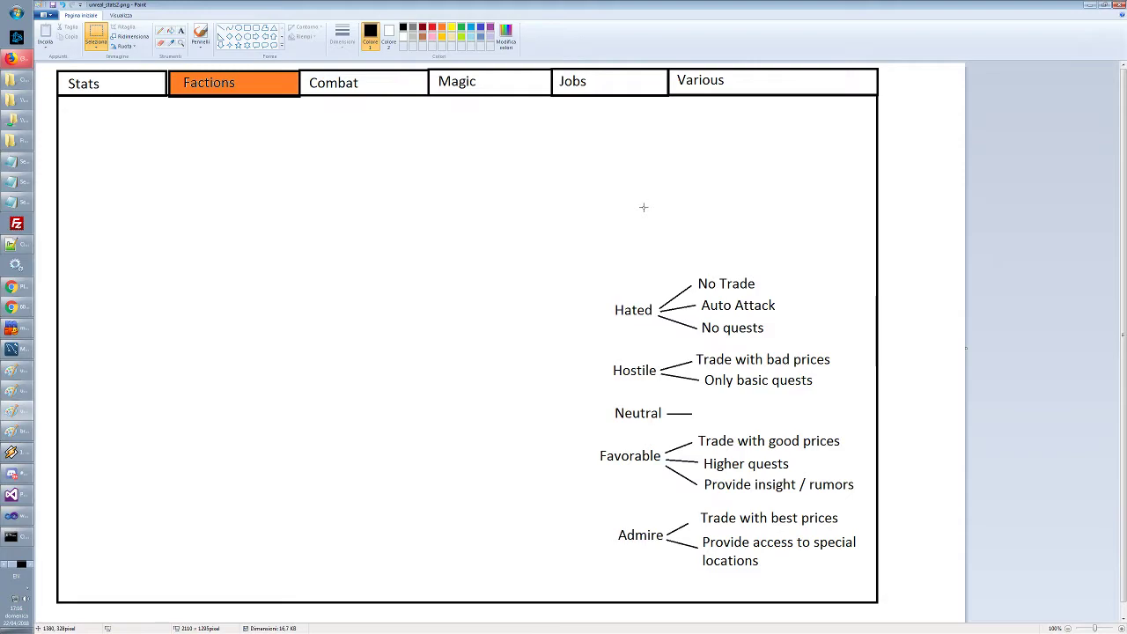
pyautogui.click(182, 31)
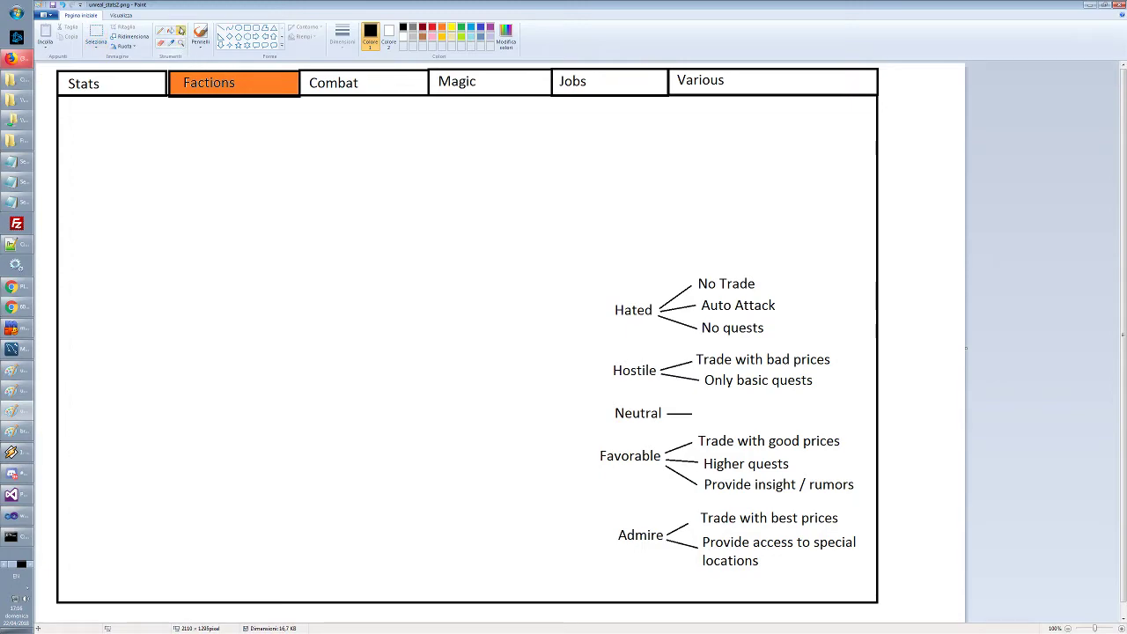
# In orange, add a size-20 '<-50' label below Hated
pyautogui.click(443, 29)
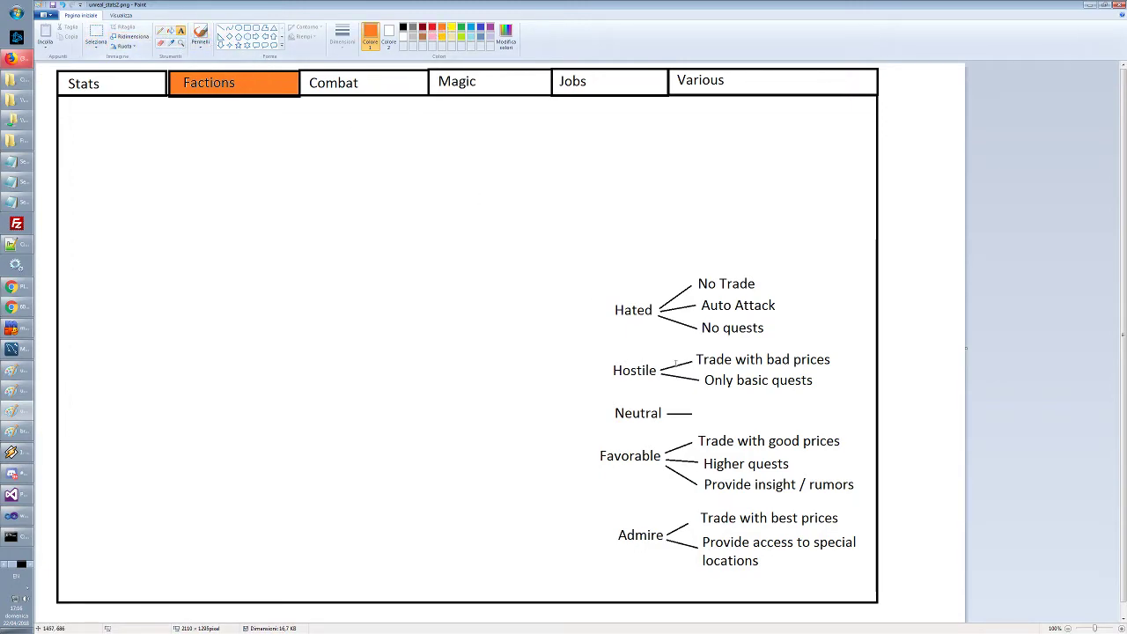
pyautogui.click(614, 319)
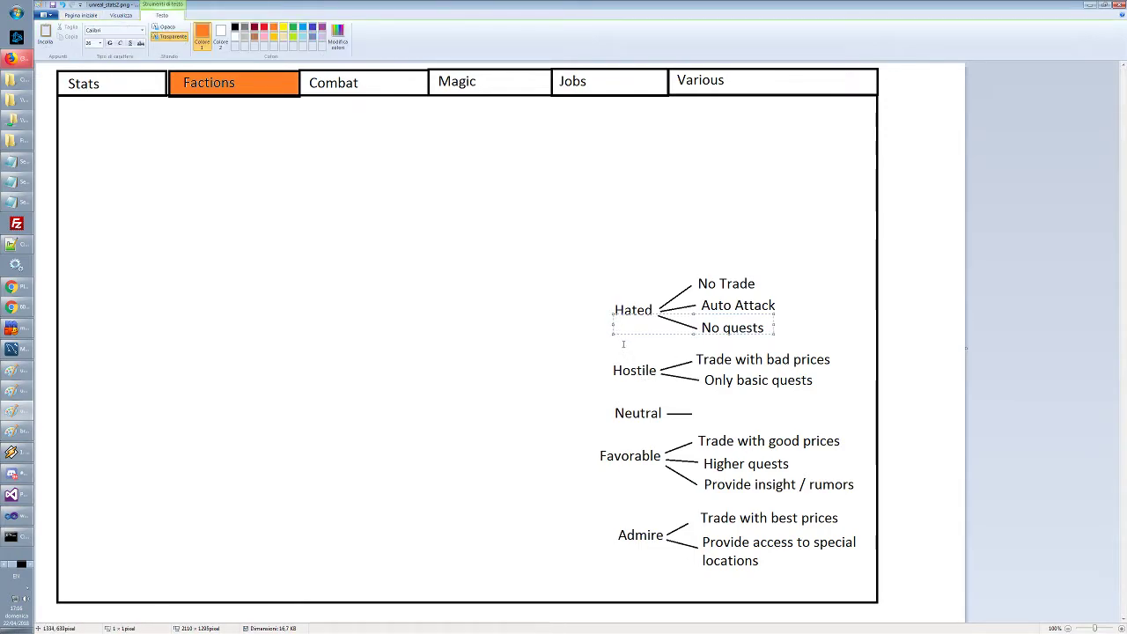
pyautogui.click(624, 344)
pyautogui.click(613, 329)
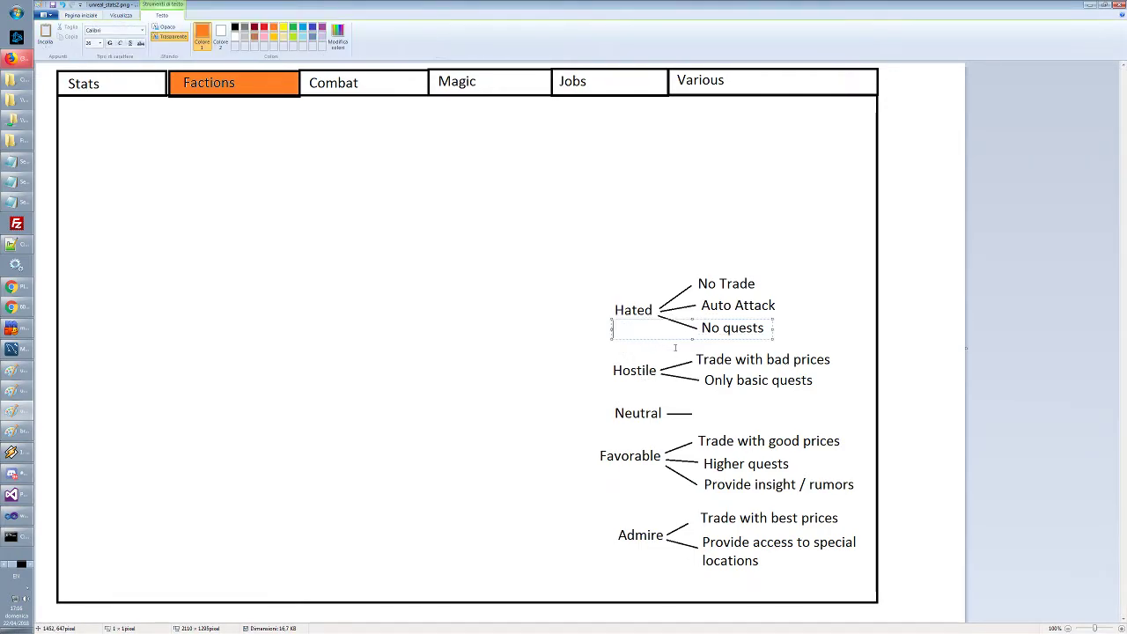
pyautogui.write('50')
pyautogui.hotkey('ctrl', 'a')
pyautogui.click(99, 42)
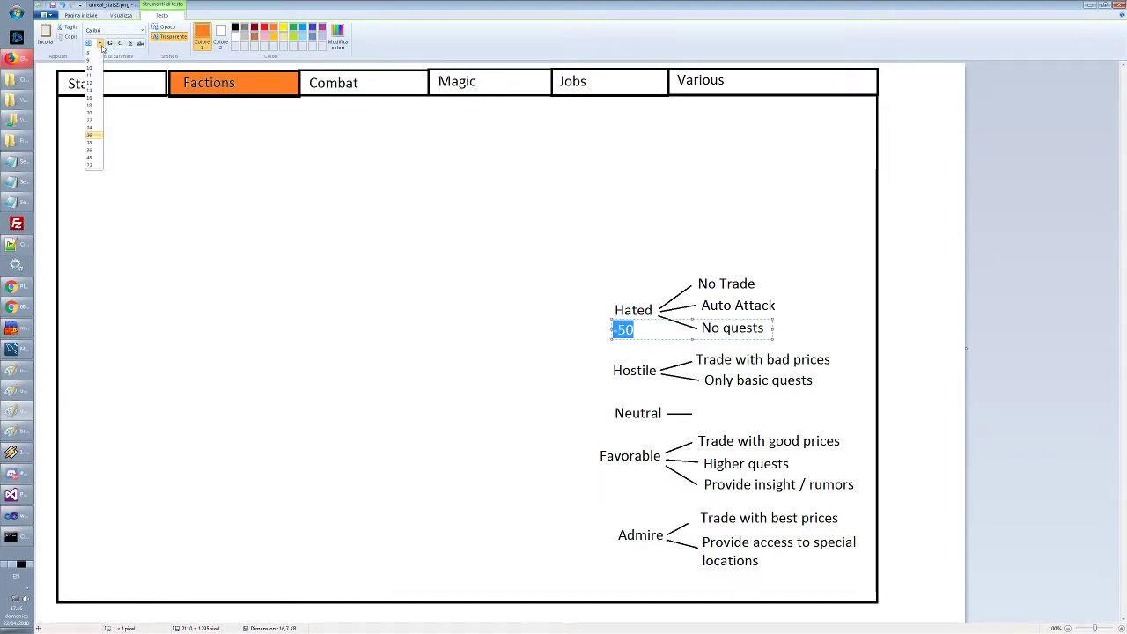
pyautogui.click(93, 113)
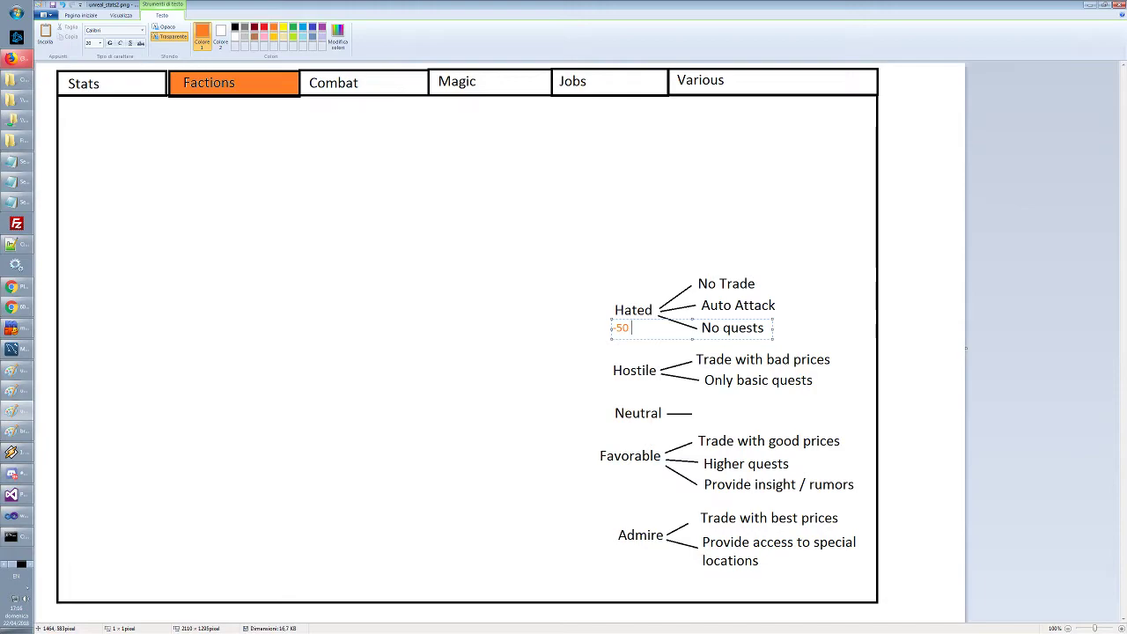
pyautogui.press('Home')
pyautogui.write('<')
pyautogui.click(610, 386)
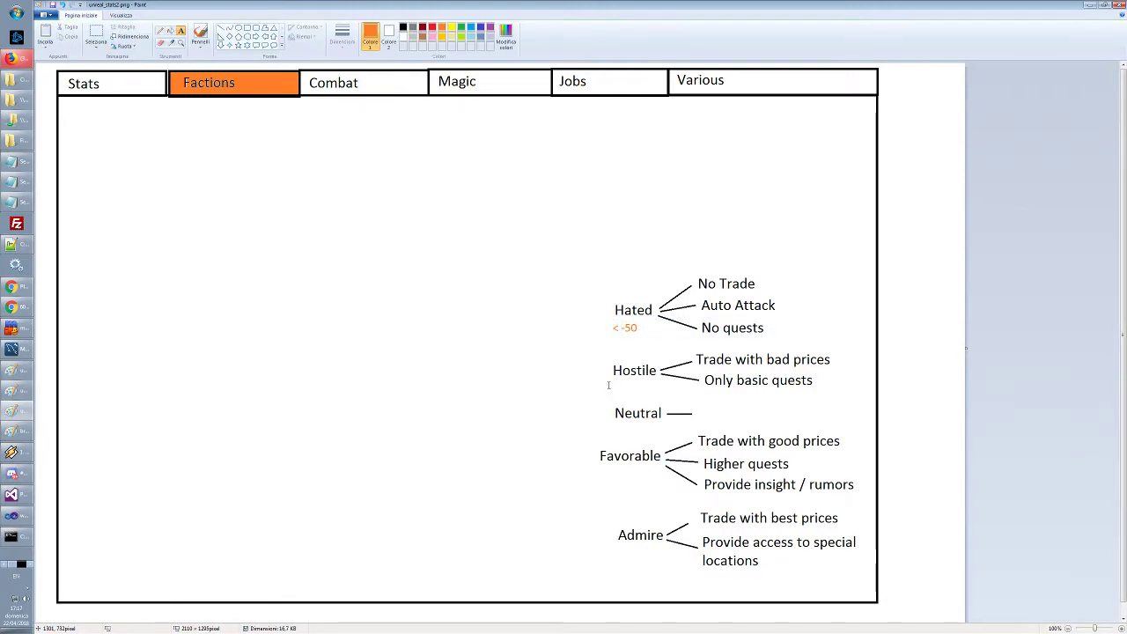
# Add '-49 to -25' and '-25 to 25' labels under Hostile and Neutral, then undo them
pyautogui.click(610, 386)
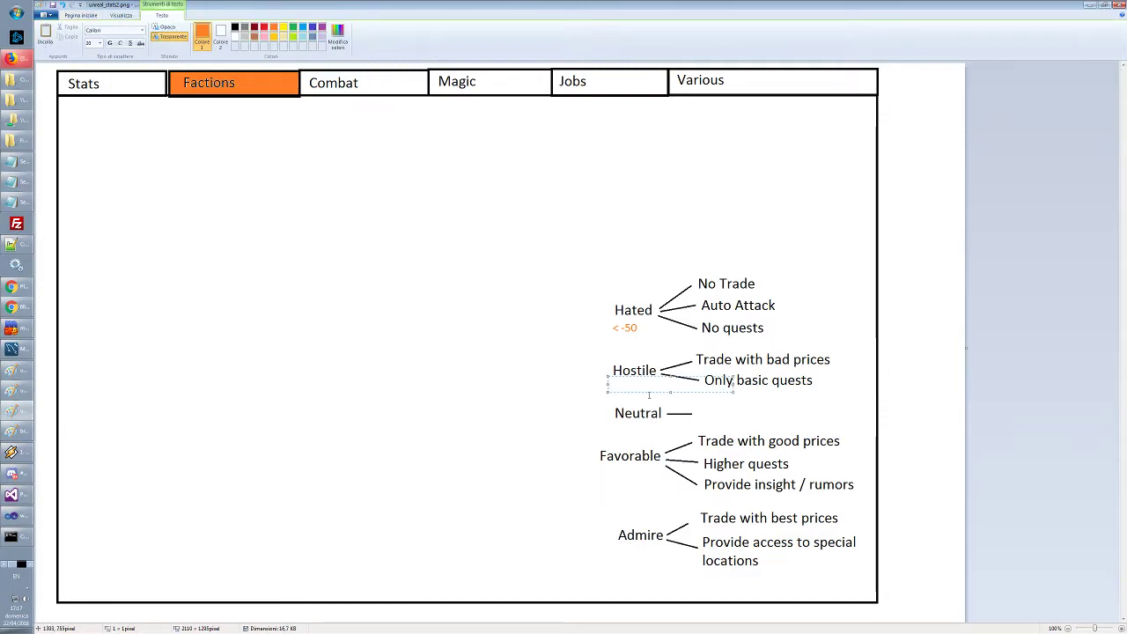
pyautogui.write('-49 to -25')
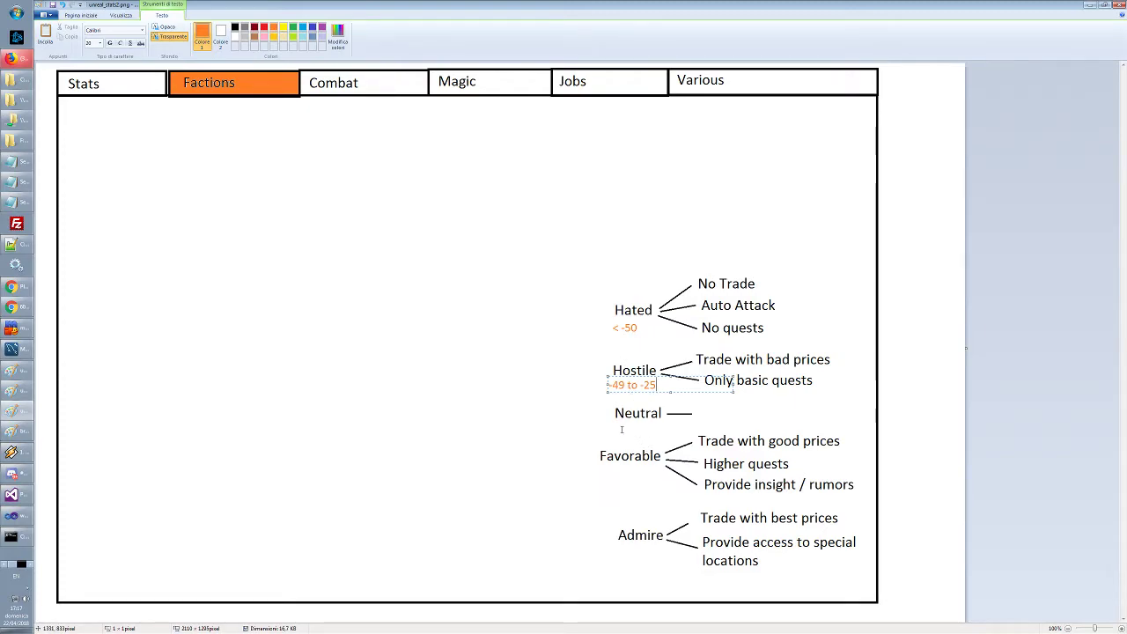
pyautogui.click(611, 428)
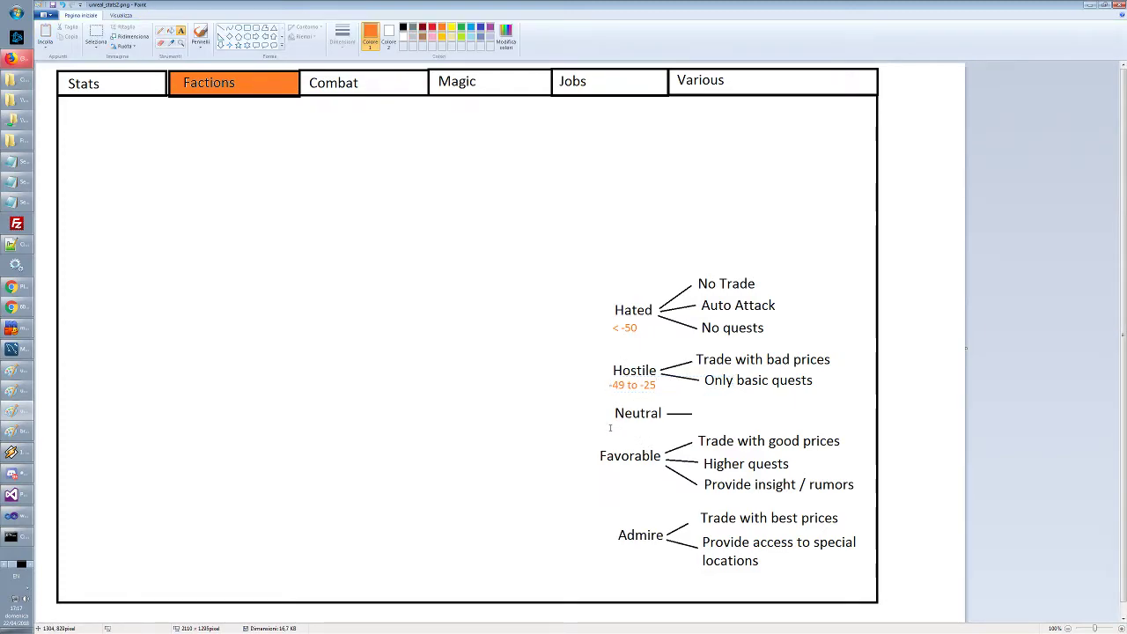
pyautogui.click(608, 422)
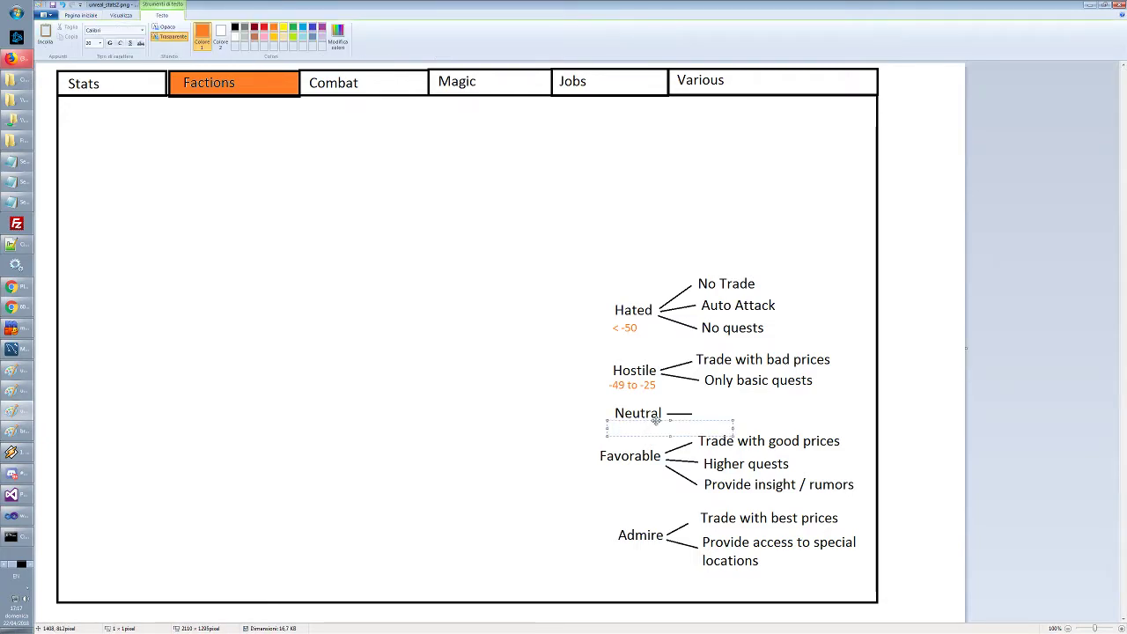
pyautogui.write('-25 to 25')
pyautogui.click(547, 421)
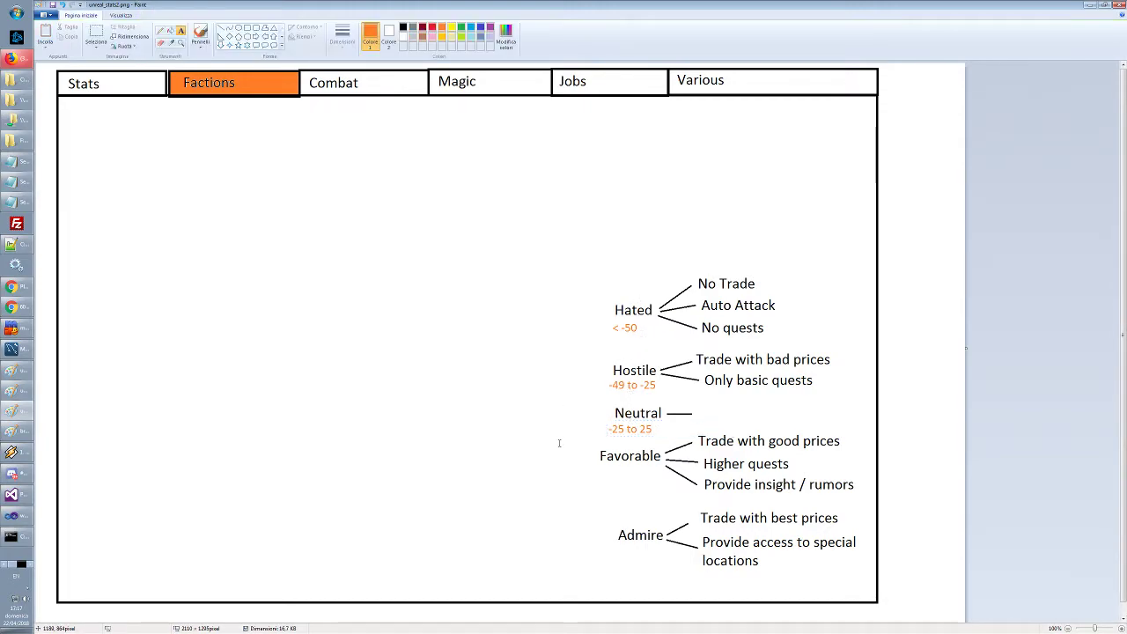
pyautogui.hotkey('ctrl', 'z')
pyautogui.hotkey('ctrl', 'z')
pyautogui.hotkey('ctrl', 'z')
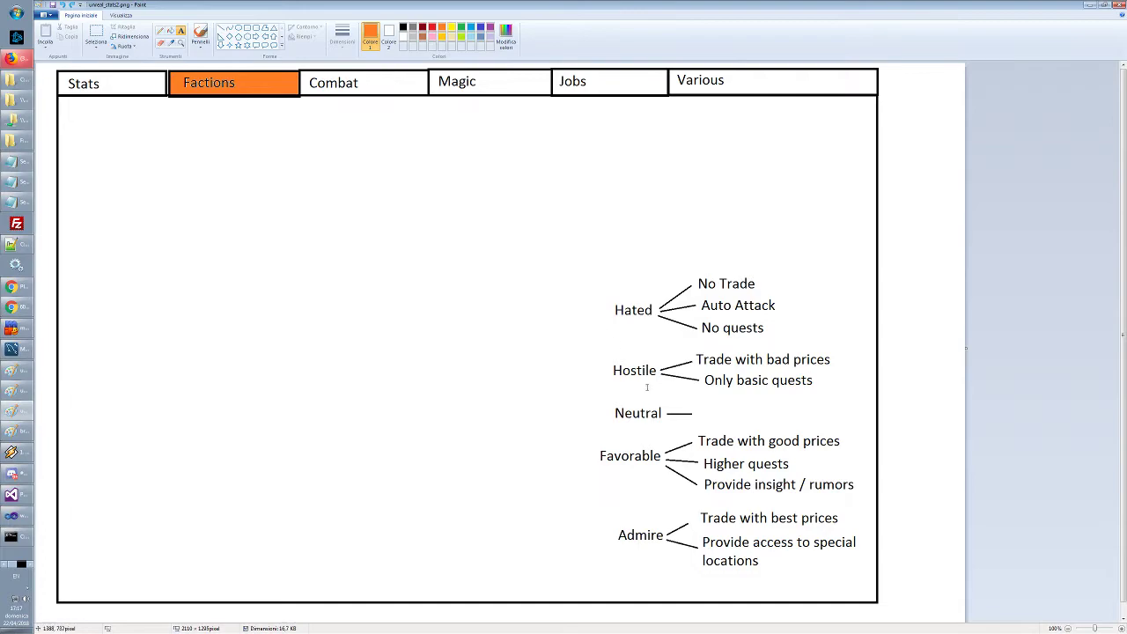
# Add orange '-50 to 50' under Neutral and '-100 to -51' under Hostile
pyautogui.click(614, 429)
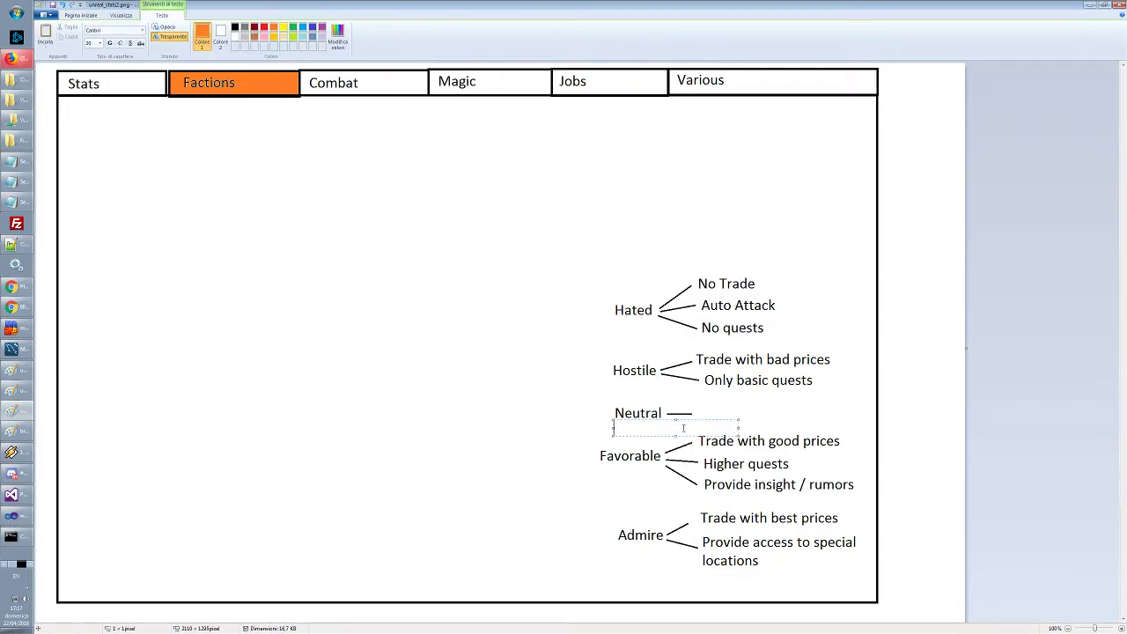
pyautogui.click(572, 434)
pyautogui.click(614, 429)
pyautogui.write('50 to 50')
pyautogui.click(612, 395)
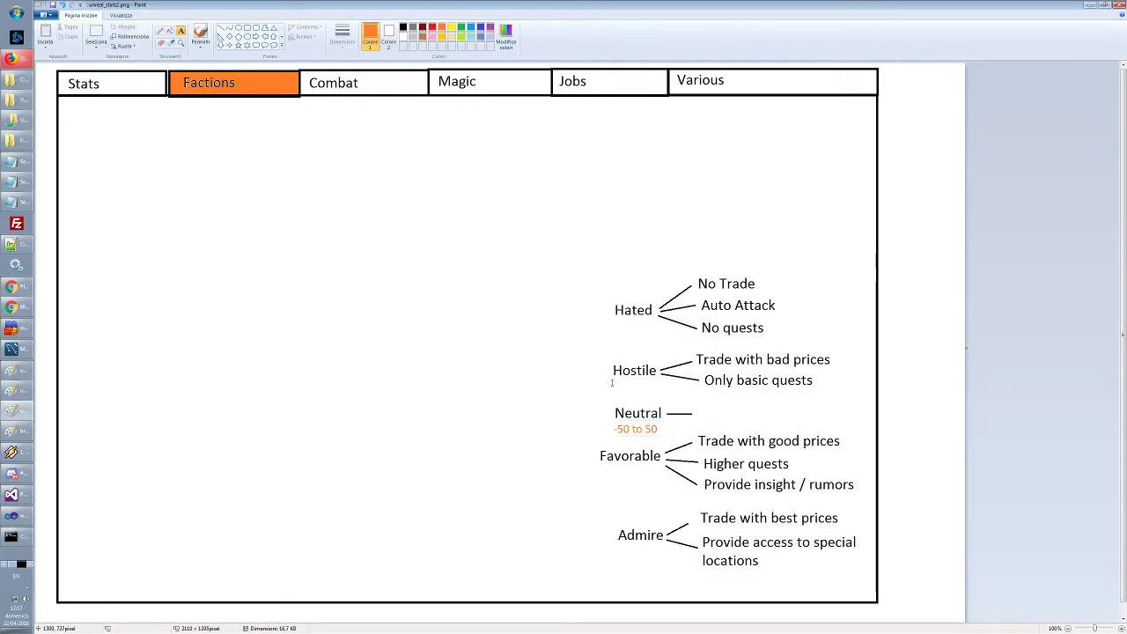
pyautogui.click(612, 379)
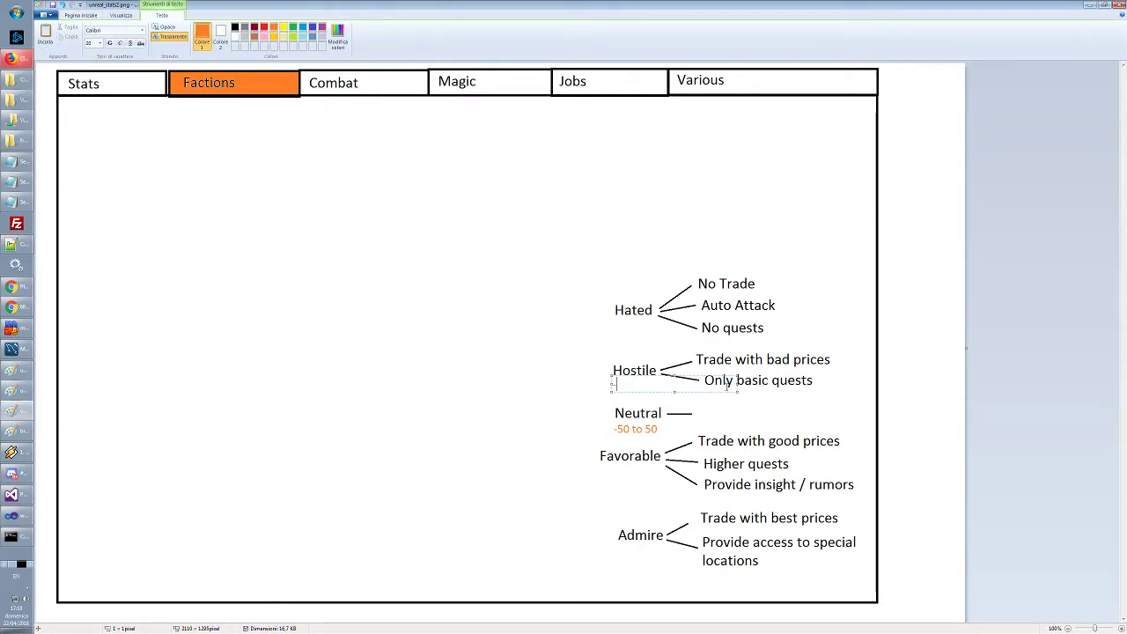
pyautogui.write('-100 ')
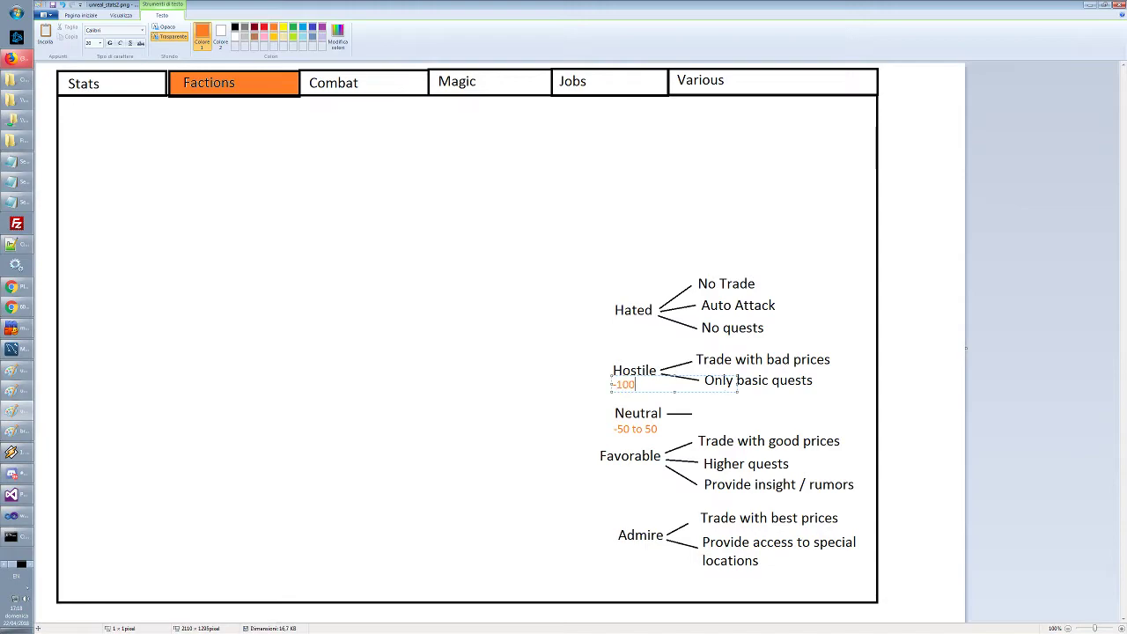
pyautogui.write('to -51')
pyautogui.click(613, 326)
# Add the orange range '< -101' under Hated
pyautogui.click(613, 328)
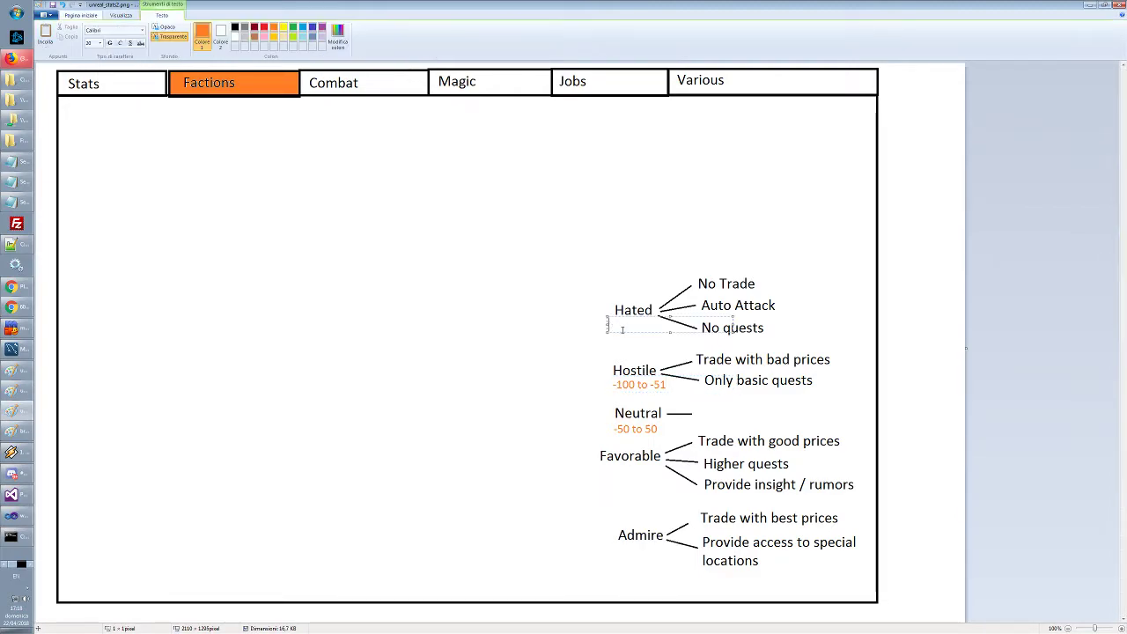
pyautogui.write('<-1')
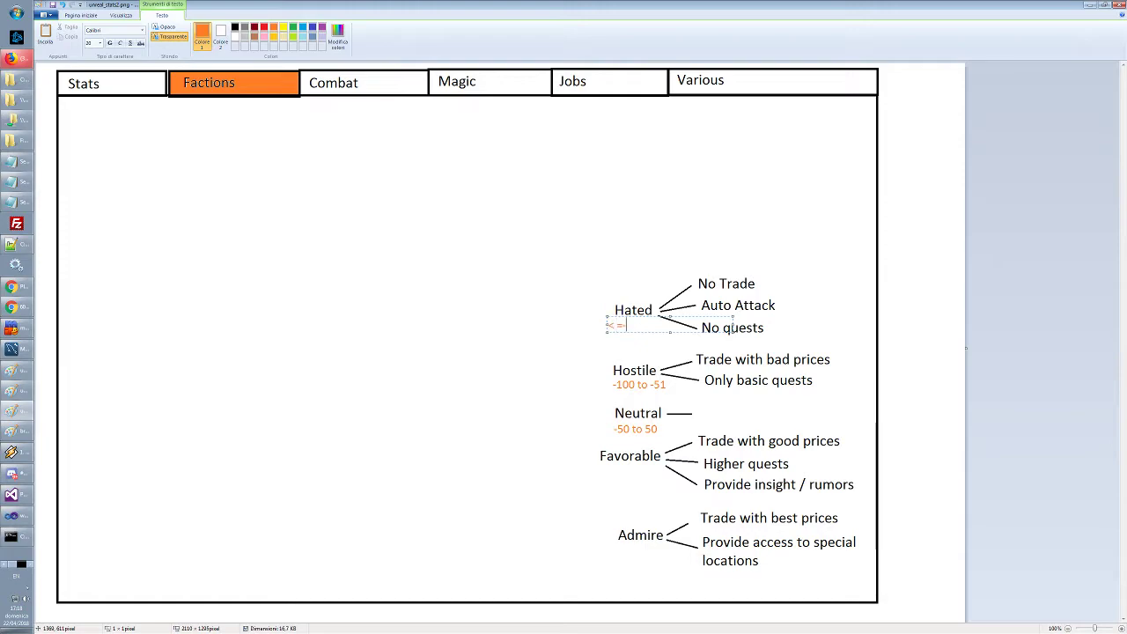
pyautogui.press('BackSpace')
pyautogui.write('101')
pyautogui.click(624, 517)
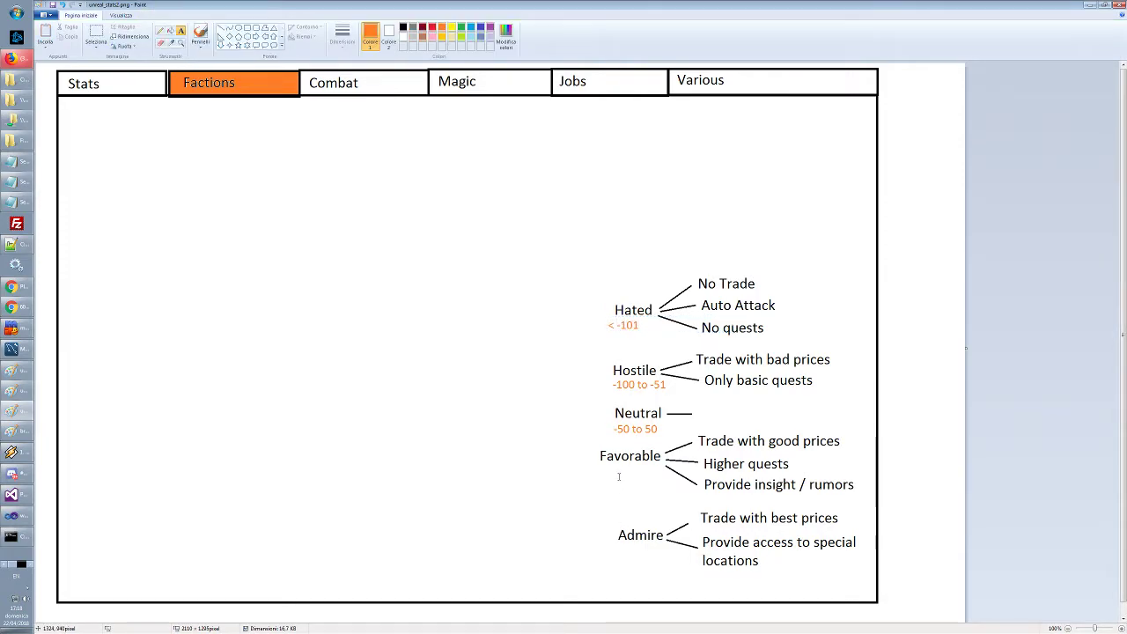
# Add orange '51 to 100' under Favorable and '> 100' under Admire
pyautogui.click(619, 476)
pyautogui.click(614, 478)
pyautogui.click(613, 474)
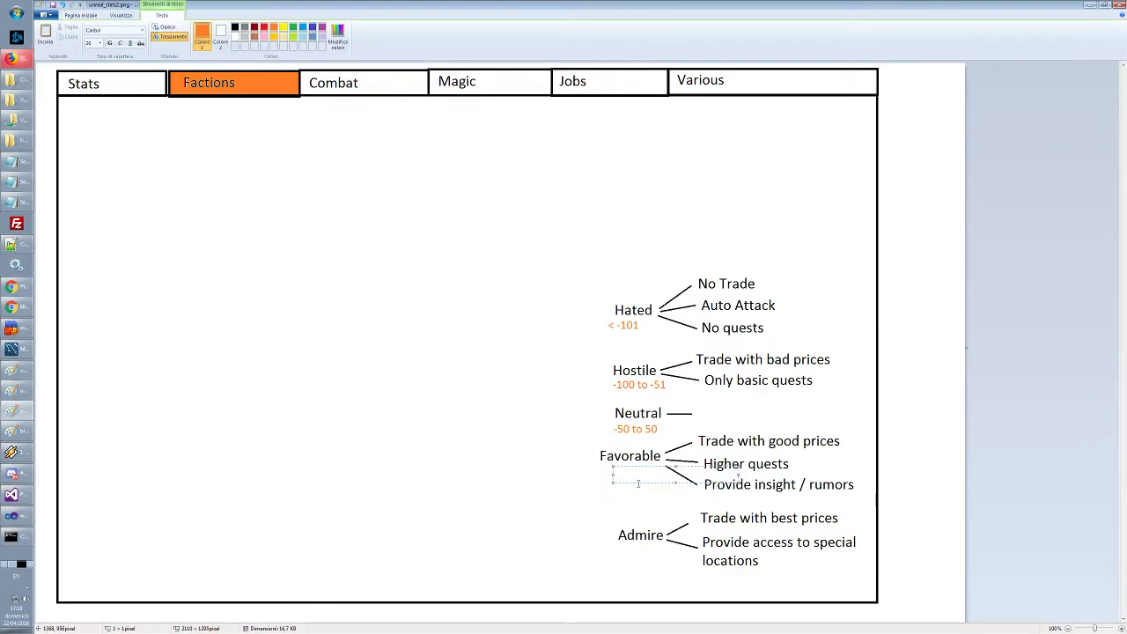
pyautogui.write('51 to 100')
pyautogui.click(616, 558)
pyautogui.click(610, 551)
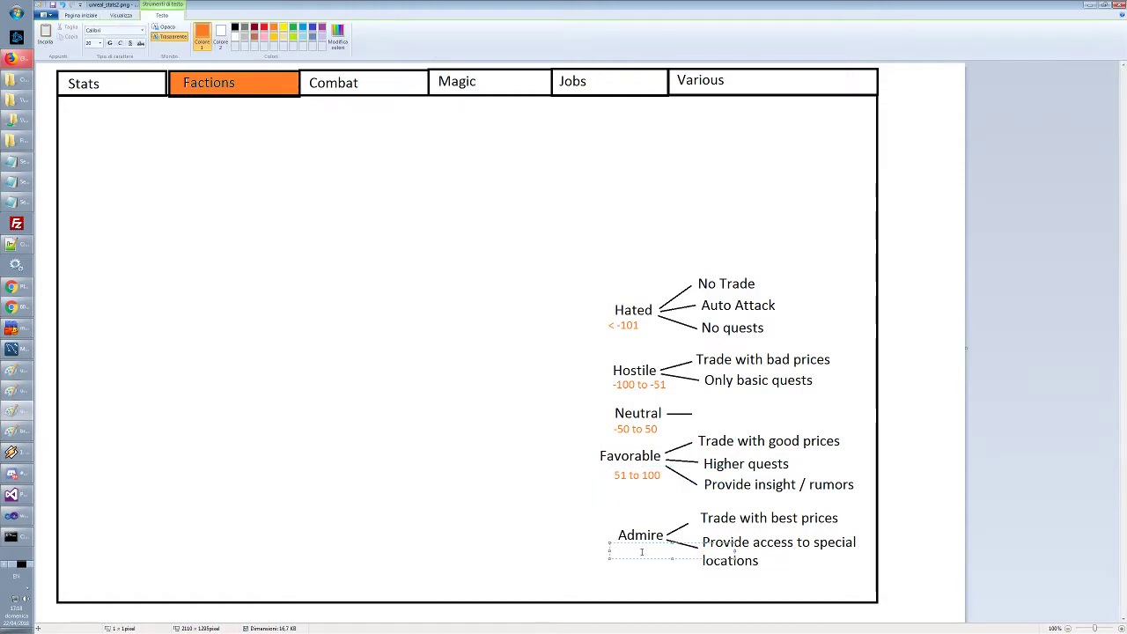
pyautogui.write('> 100')
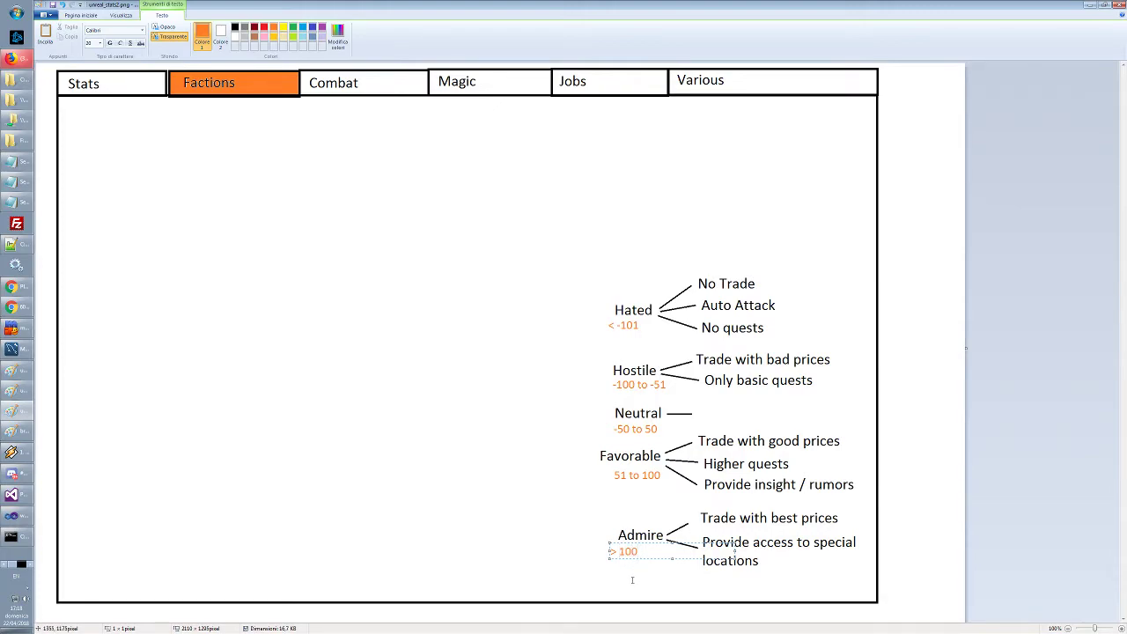
pyautogui.click(634, 584)
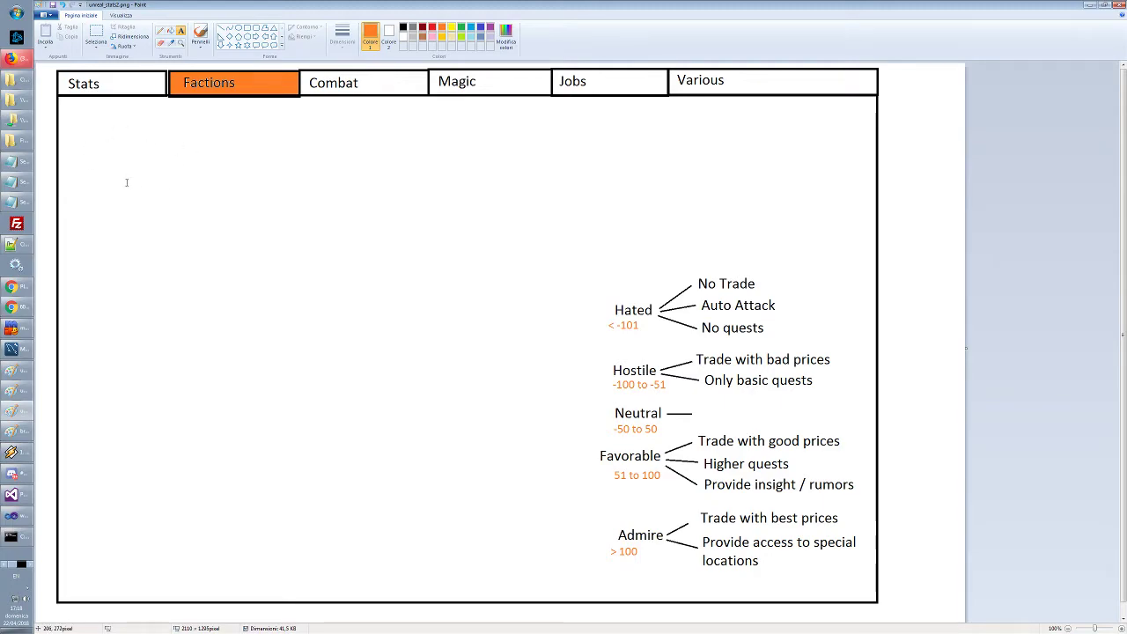
# Mark out and discard two empty text areas in the panel, then switch to PlaneShift
pyautogui.moveTo(93, 125); pyautogui.dragTo(399, 471)
pyautogui.click(573, 196)
pyautogui.moveTo(89, 128)
pyautogui.mouseDown()
pyautogui.moveTo(488, 479)
pyautogui.moveTo(525, 559)
pyautogui.mouseUp()
pyautogui.click(554, 181)
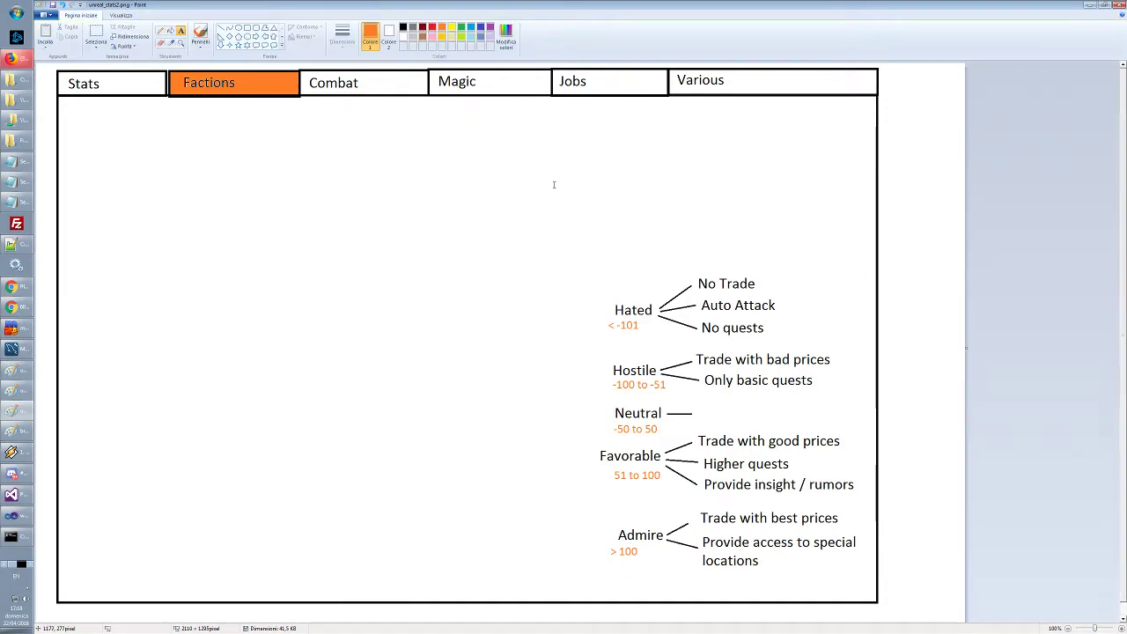
pyautogui.hotkey('alt', 'Tab')
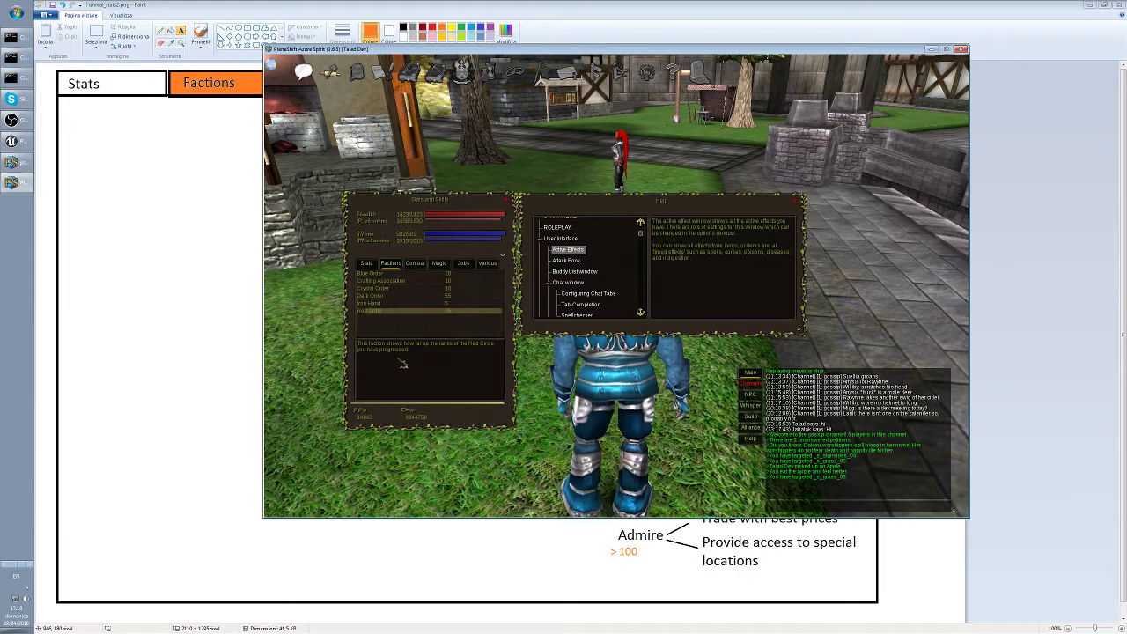
# Browse PlaneShift's factions from Iron Hand and Crafting Association down to Red Order, then return to Paint
pyautogui.click(386, 305)
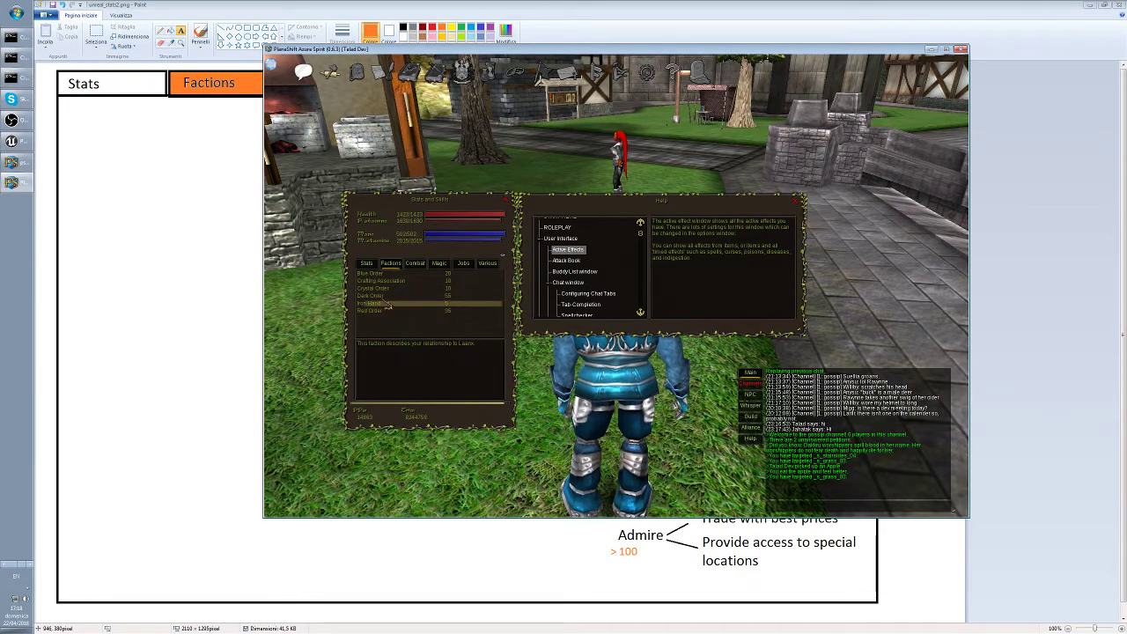
pyautogui.click(394, 282)
pyautogui.moveTo(395, 287); pyautogui.dragTo(402, 320)
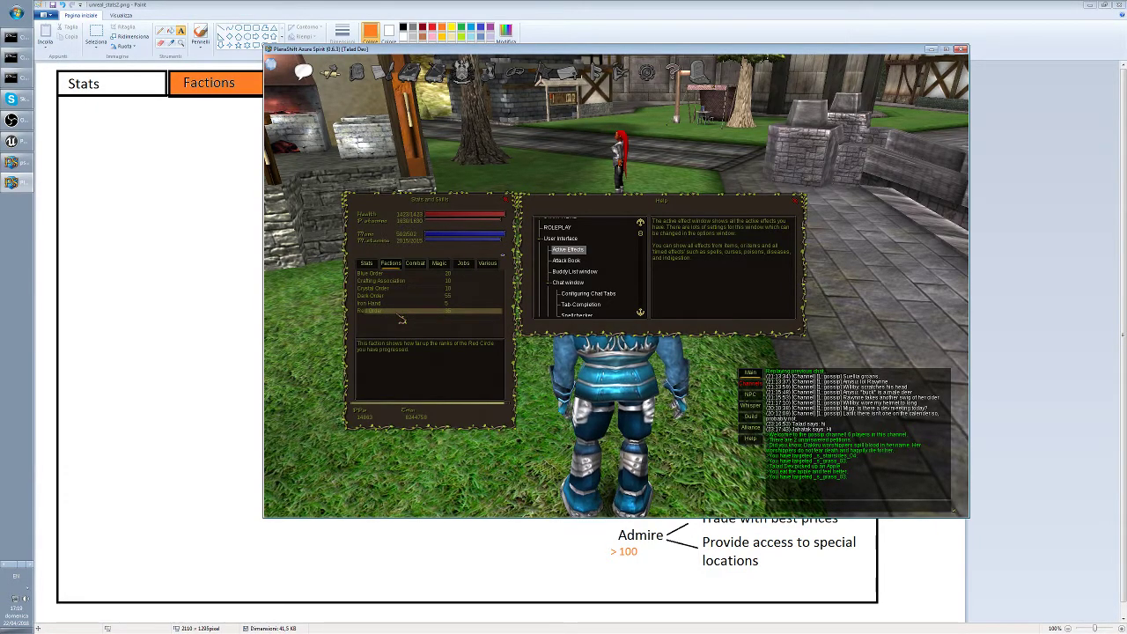
pyautogui.hotkey('alt', 'Tab')
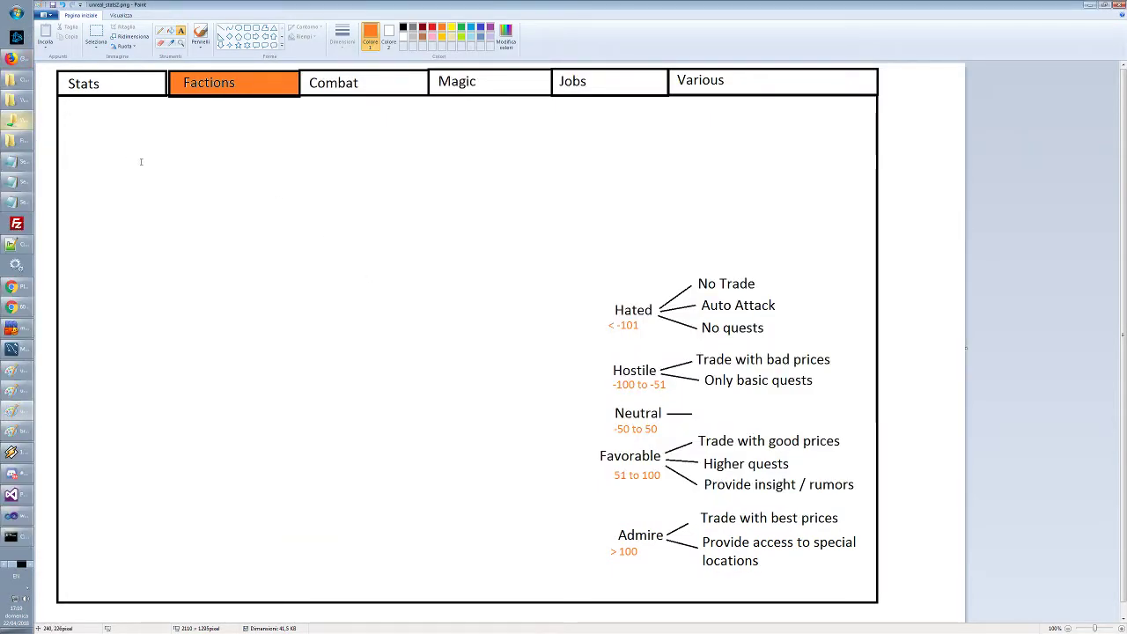
pyautogui.hotkey('alt', 'Tab')
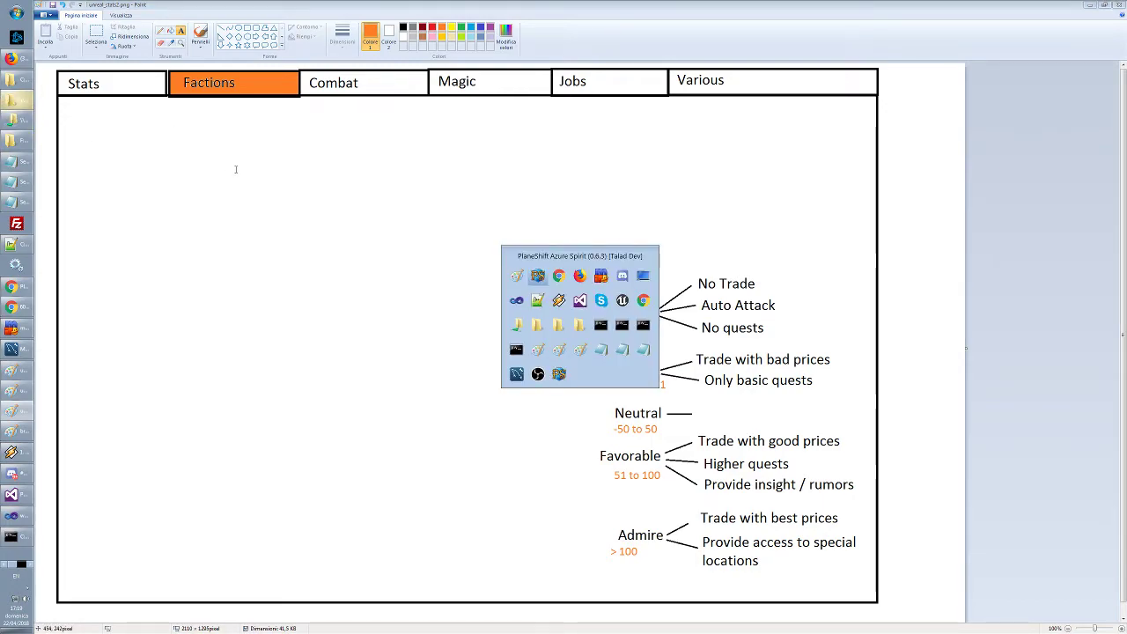
pyautogui.hotkey('alt', 'Tab')
pyautogui.hotkey('alt', 'Tab')
pyautogui.hotkey('alt', 'Tab')
pyautogui.hotkey('alt', 'Tab')
pyautogui.hotkey('alt', 'Tab')
pyautogui.hotkey('alt', 'Tab')
pyautogui.hotkey('alt', 'Tab')
pyautogui.hotkey('alt', 'Tab')
pyautogui.hotkey('alt', 'Tab')
pyautogui.hotkey('alt', 'Tab')
pyautogui.hotkey('alt', 'Tab')
pyautogui.hotkey('alt', 'Tab')
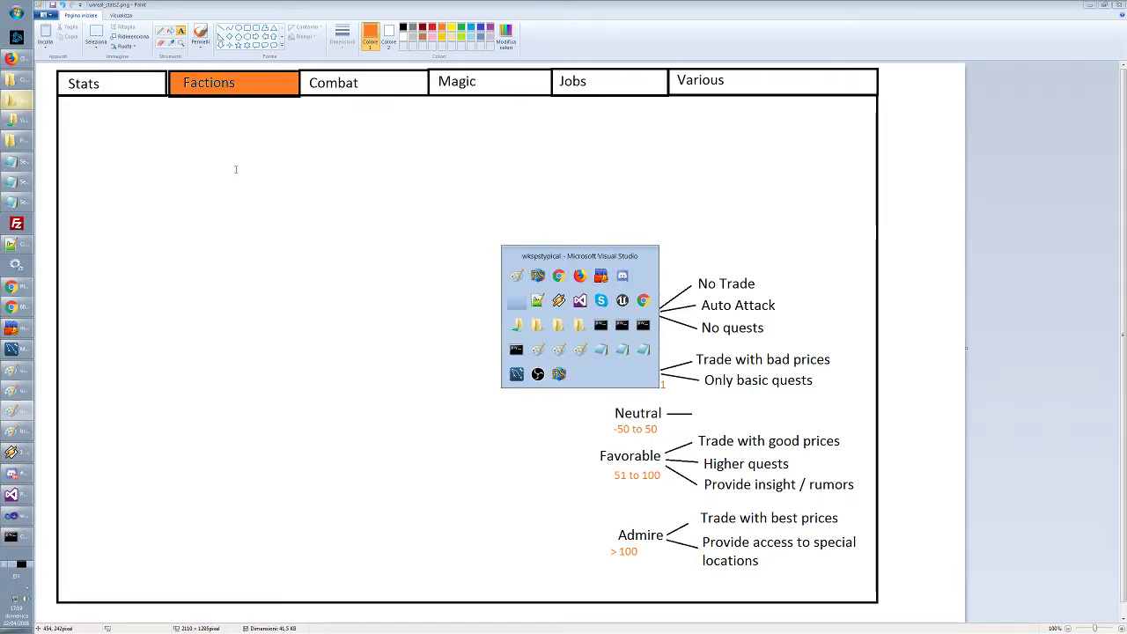
pyautogui.hotkey('alt', 'Tab')
pyautogui.press('Escape')
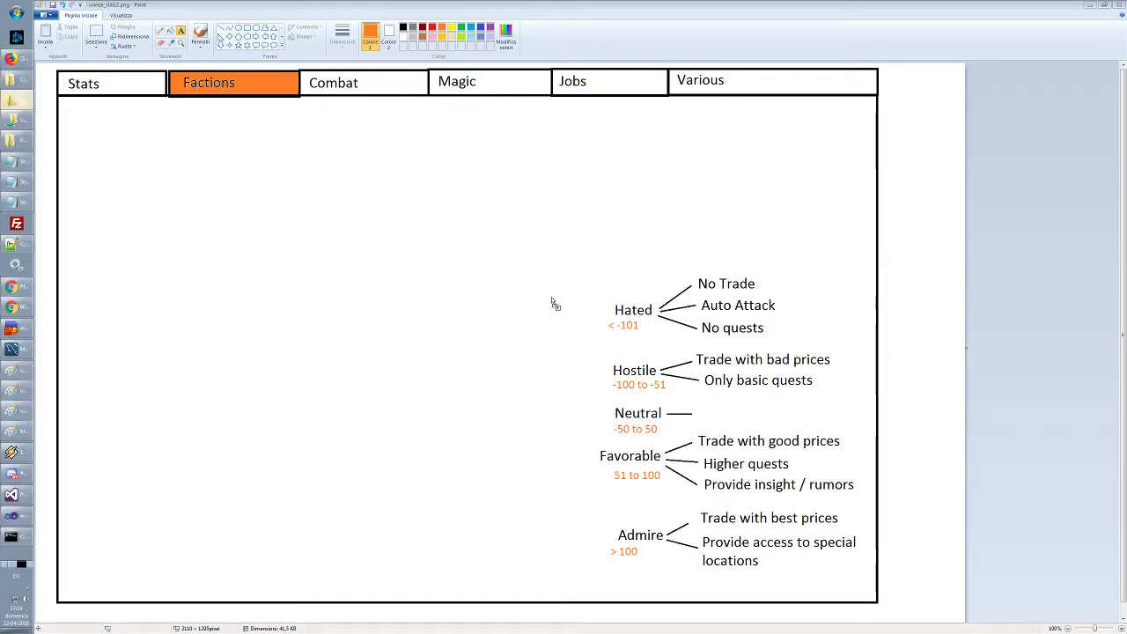
pyautogui.click(22, 432)
pyautogui.hotkey('alt', 'Tab')
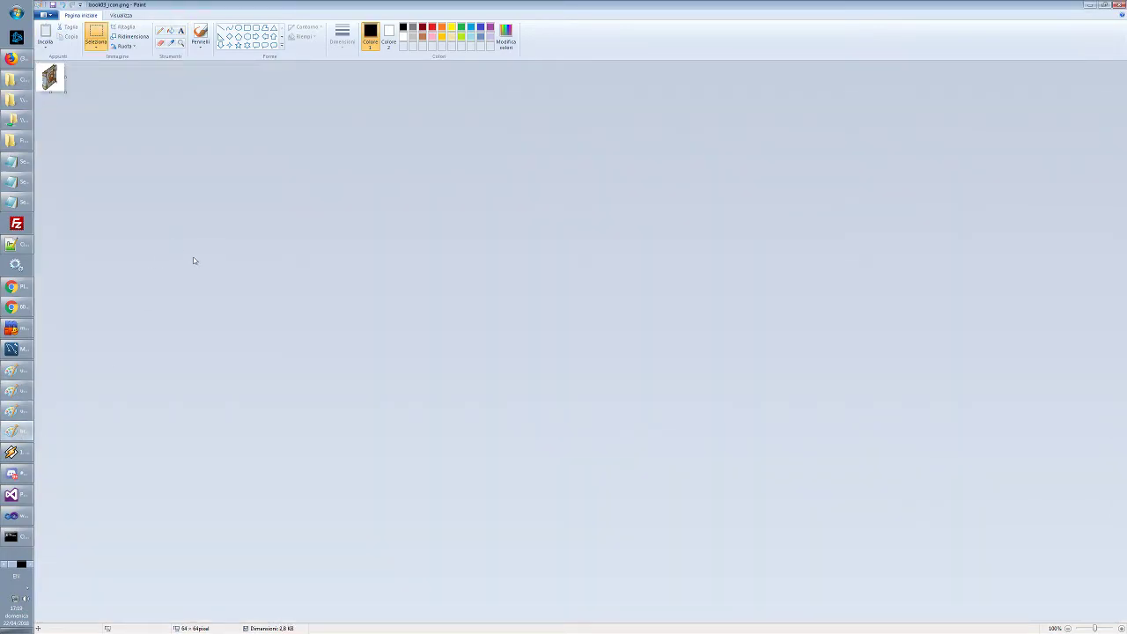
pyautogui.hotkey('alt', 'Tab')
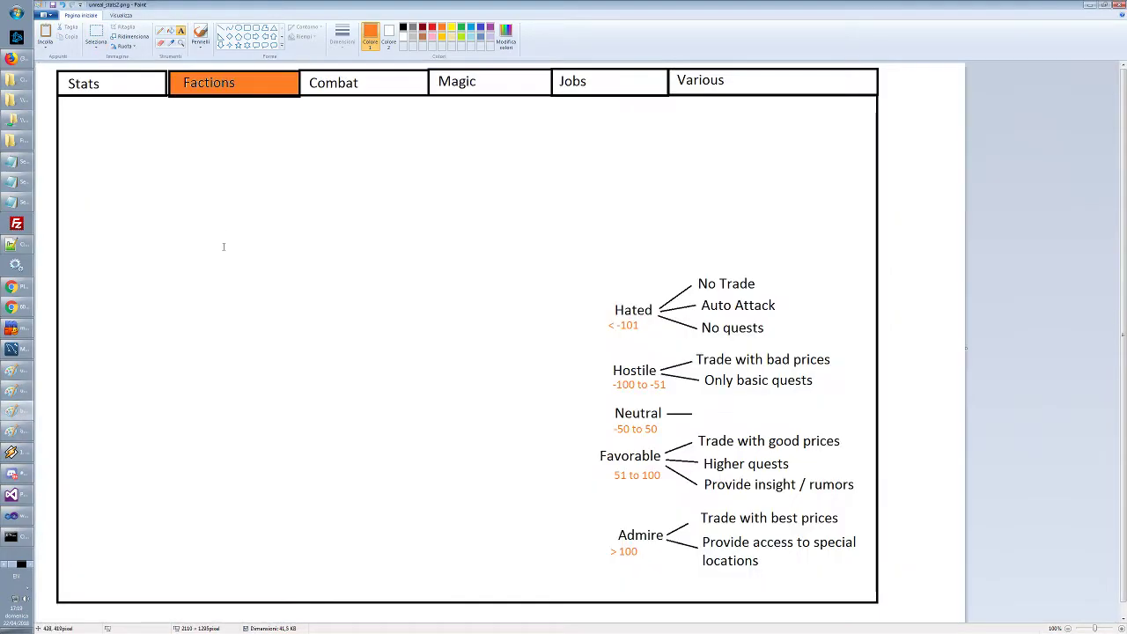
pyautogui.click(196, 243)
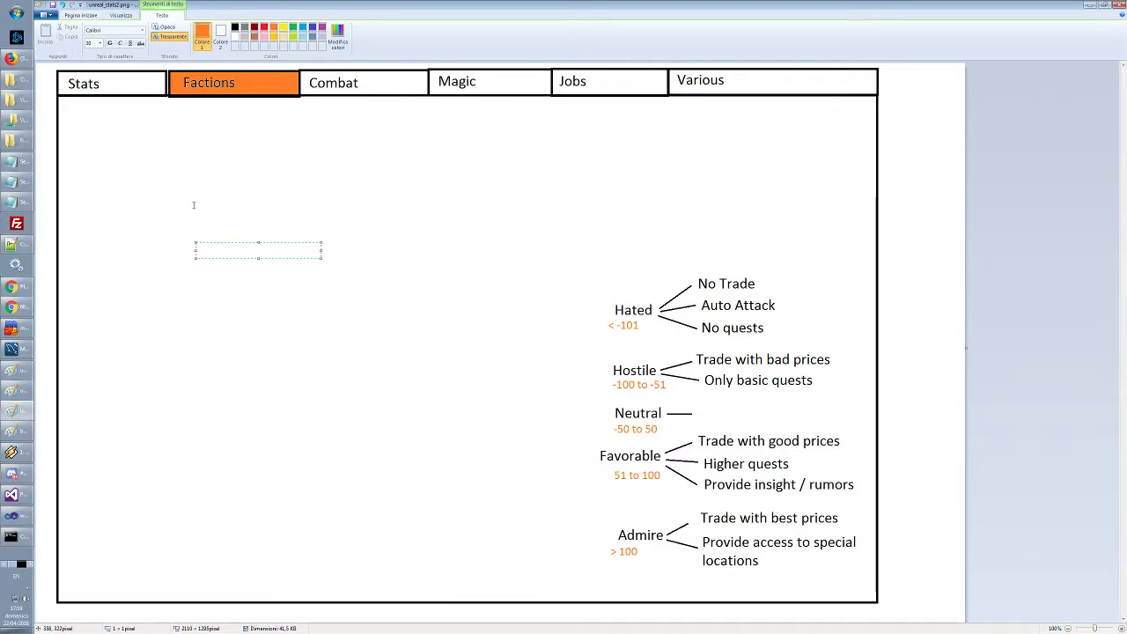
# Move the pasted book icon to the Factions panel's top-left and resize it
pyautogui.click(194, 202)
pyautogui.moveTo(50, 79); pyautogui.dragTo(108, 160)
pyautogui.click(163, 163)
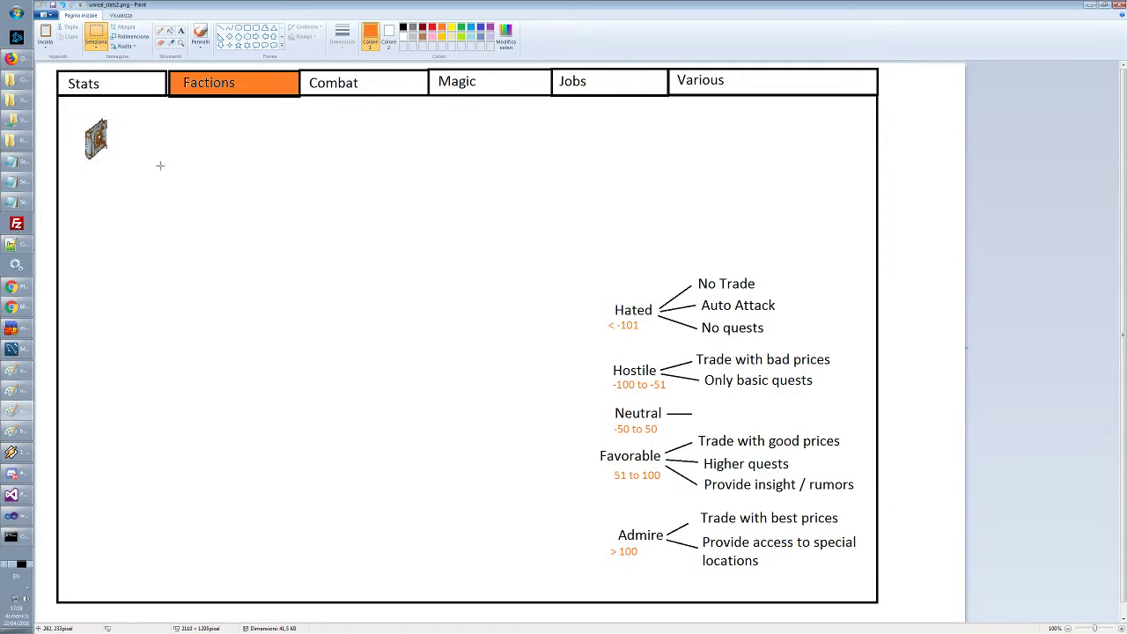
# Add the black label 'Blue Order : Hostile' beside the book icon
pyautogui.click(181, 31)
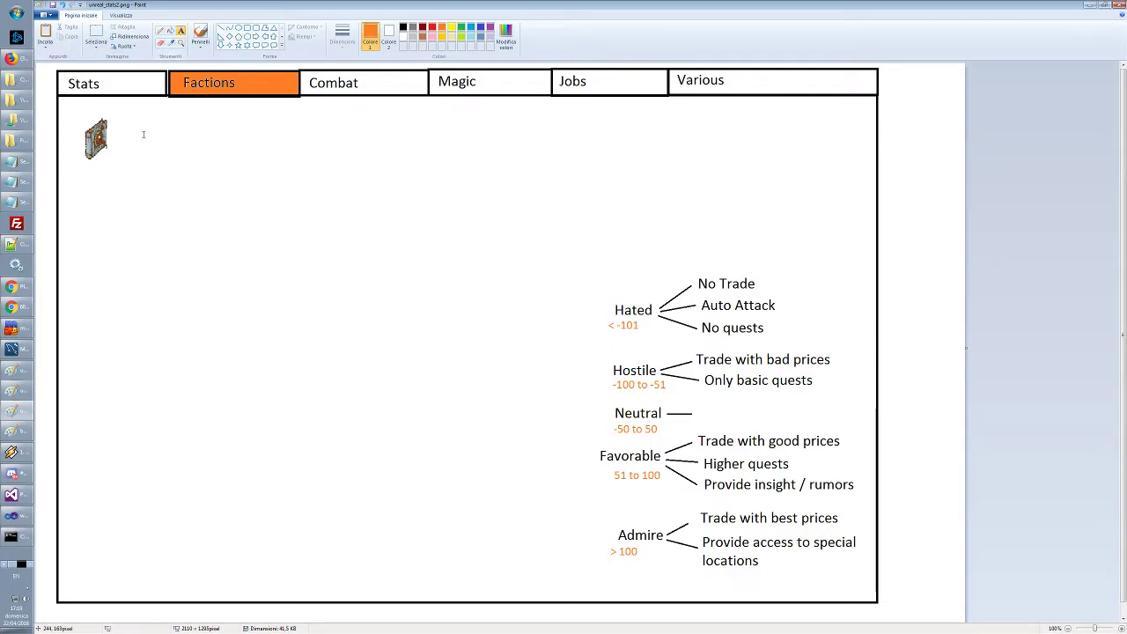
pyautogui.click(125, 126)
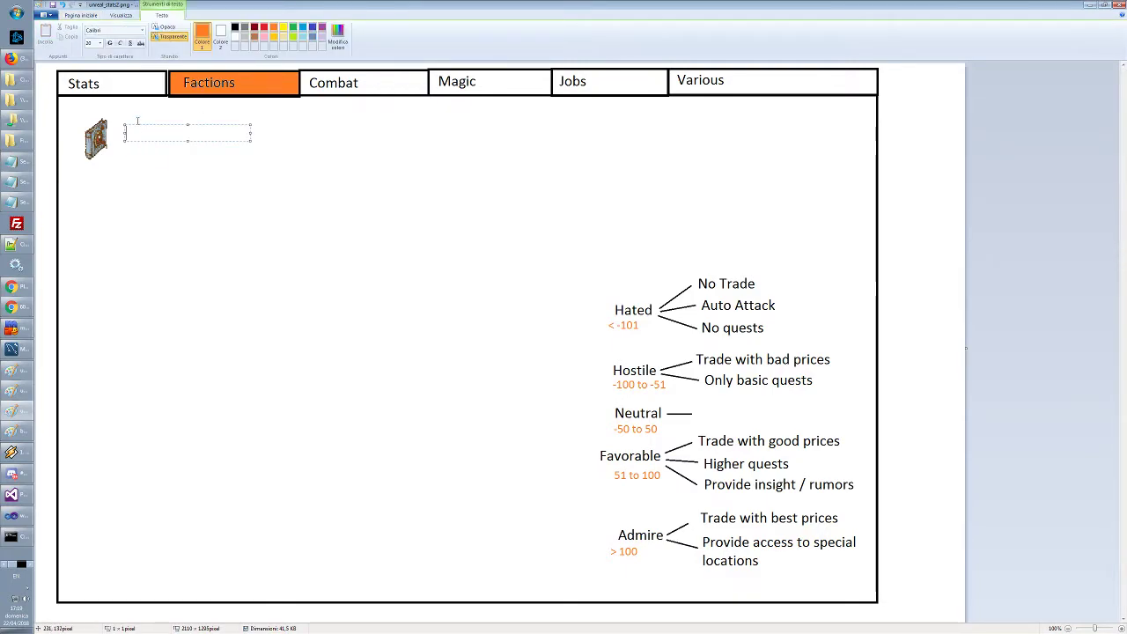
pyautogui.write('Ciao')
pyautogui.press('BackSpace')
pyautogui.press('BackSpace')
pyautogui.press('BackSpace')
pyautogui.press('BackSpace')
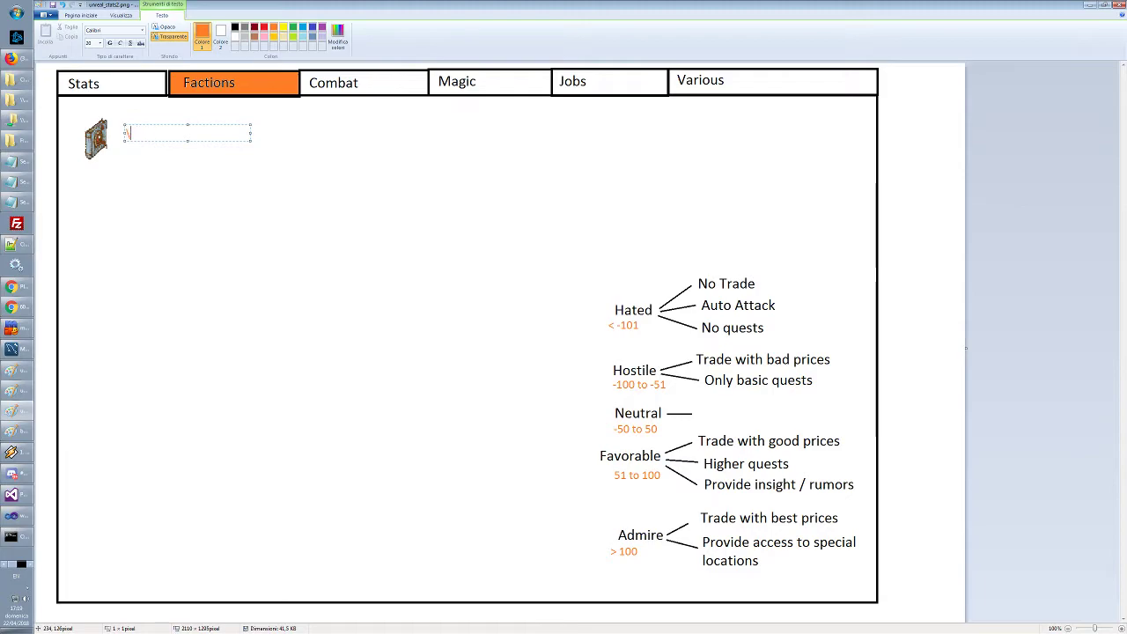
pyautogui.click(234, 28)
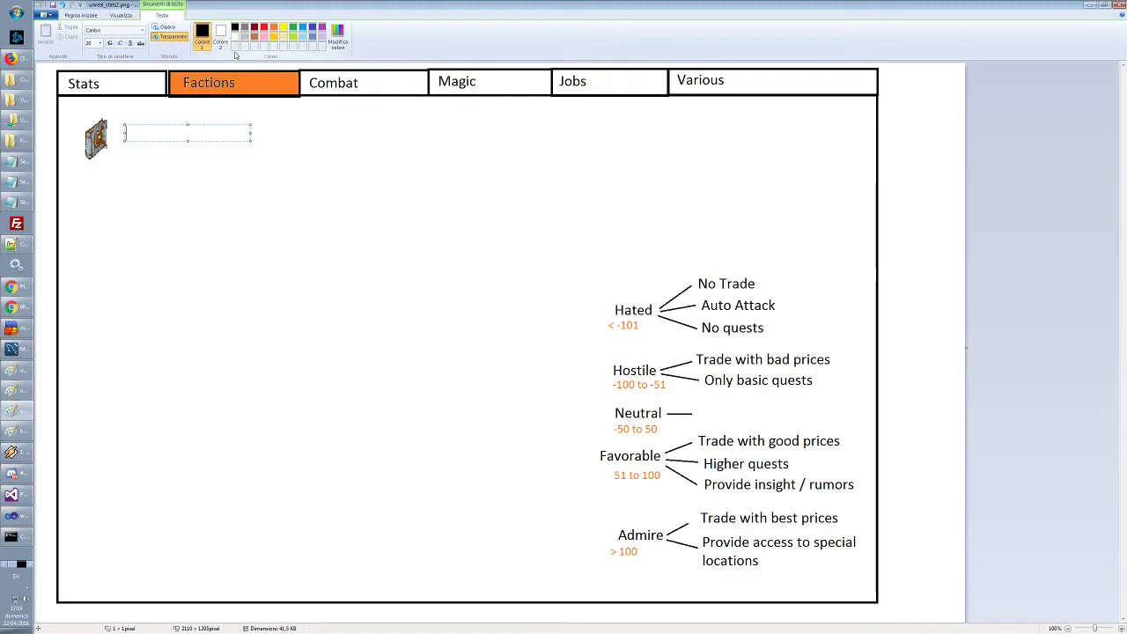
pyautogui.write('Blue')
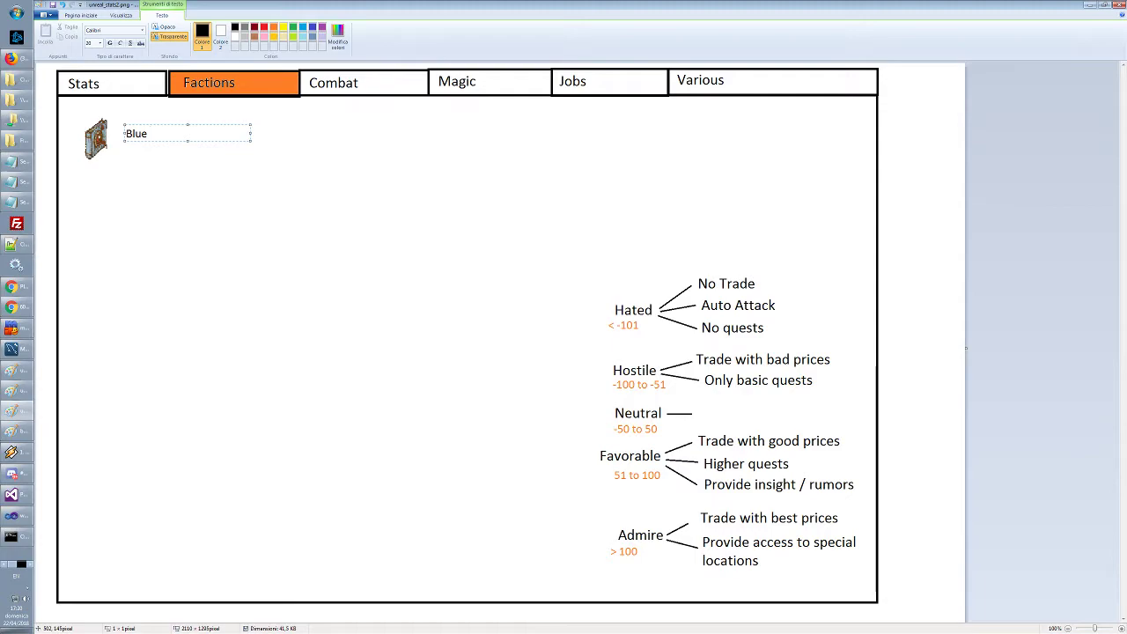
pyautogui.write(' Order')
pyautogui.write(': Hostile')
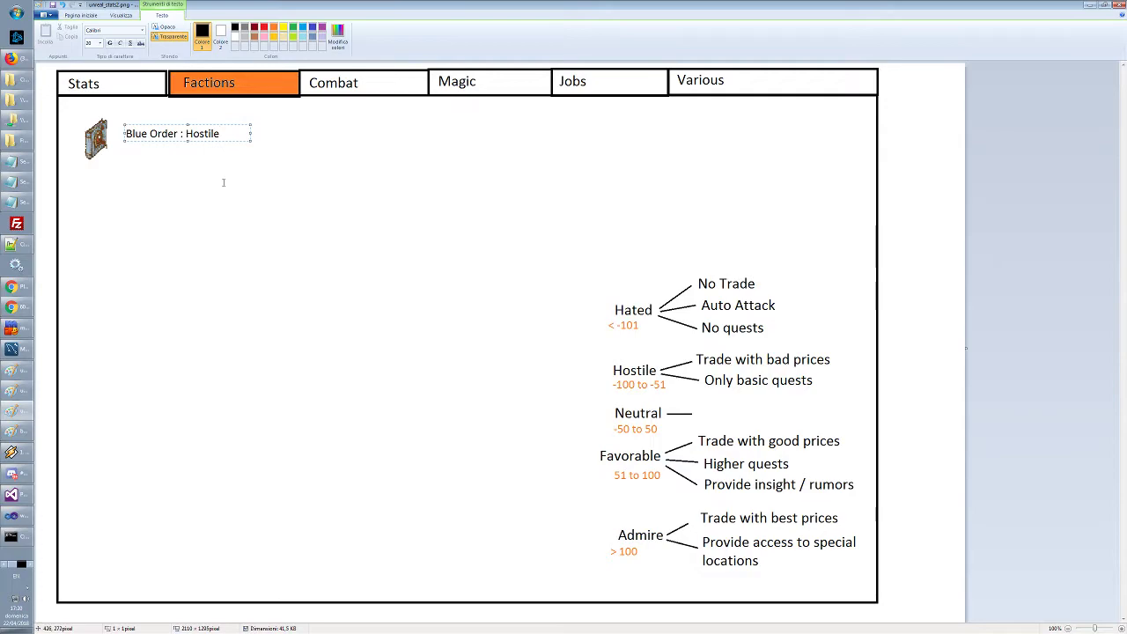
pyautogui.click(305, 153)
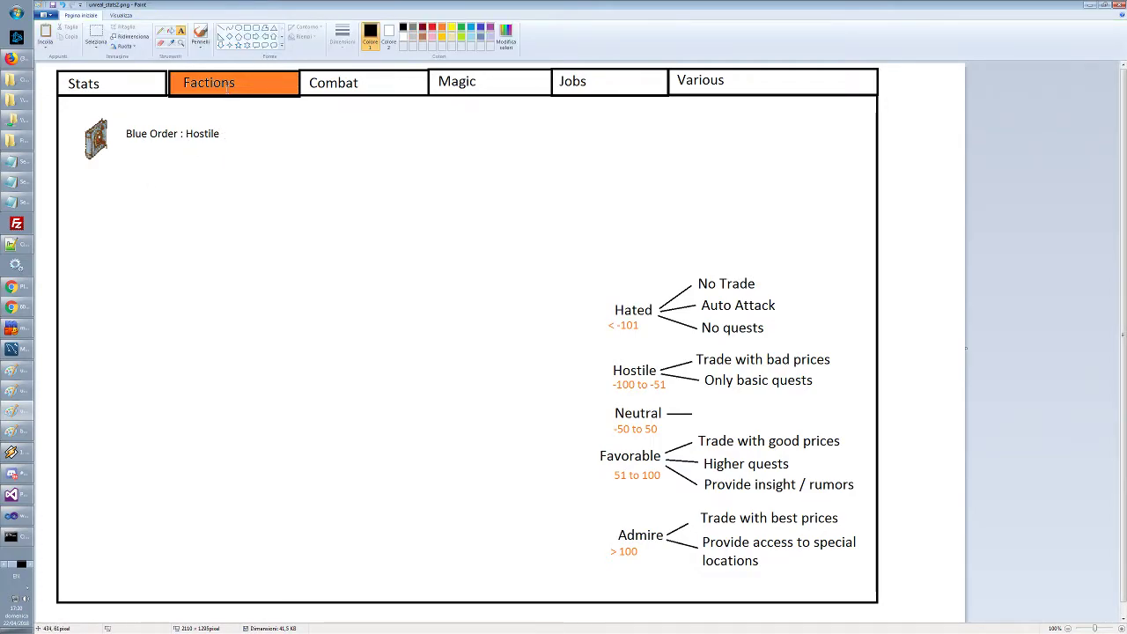
# Draw a rectangular description box in the Factions panel
pyautogui.click(248, 28)
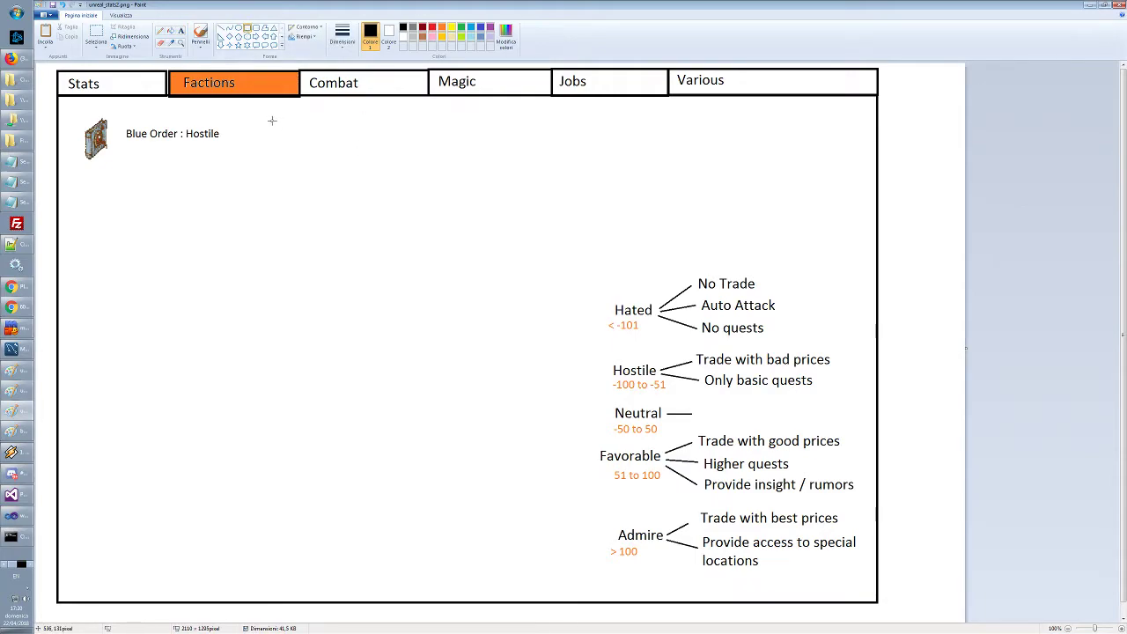
pyautogui.moveTo(266, 121)
pyautogui.mouseDown()
pyautogui.moveTo(432, 216)
pyautogui.moveTo(554, 322)
pyautogui.mouseUp()
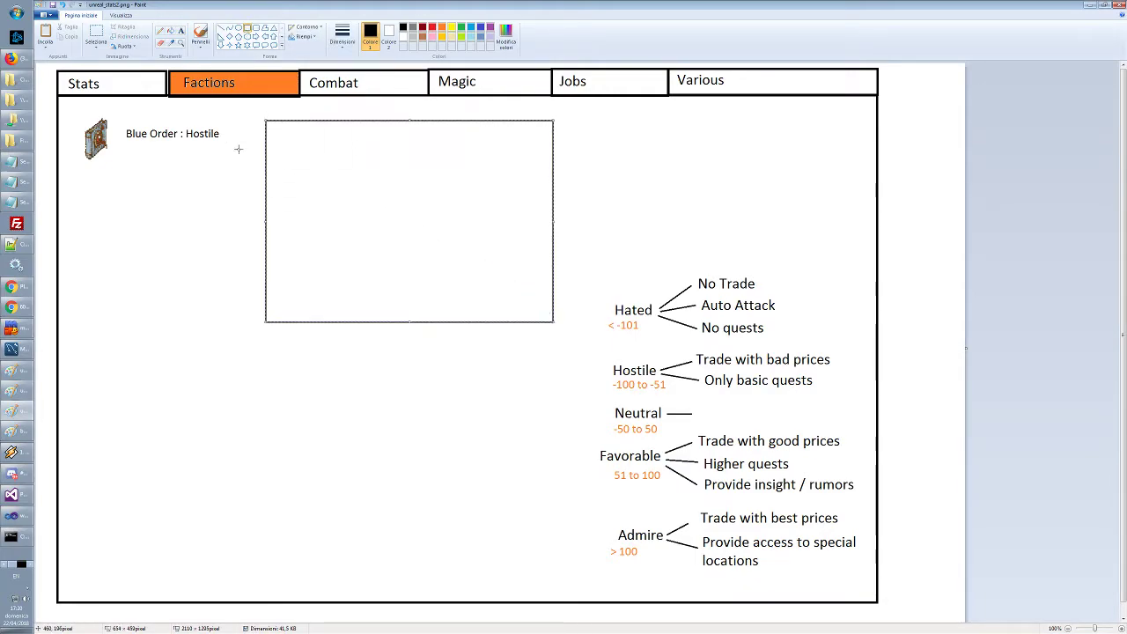
pyautogui.click(214, 169)
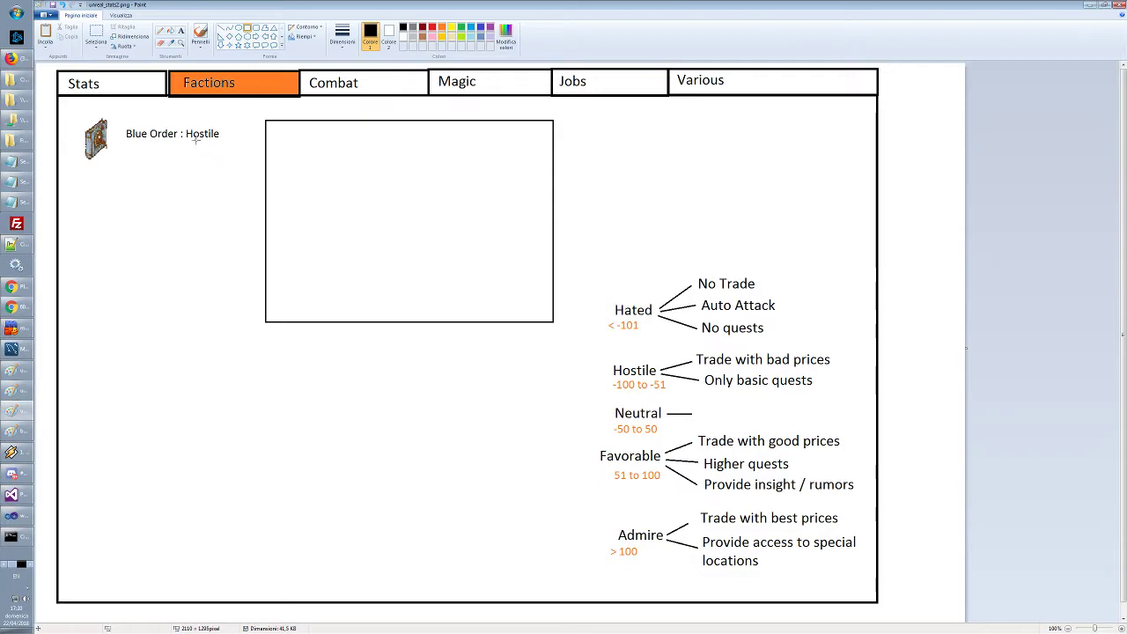
# Type 'Hostile: Trade with bad prices, Only basic quests, ...' at the box's top-left
pyautogui.click(181, 31)
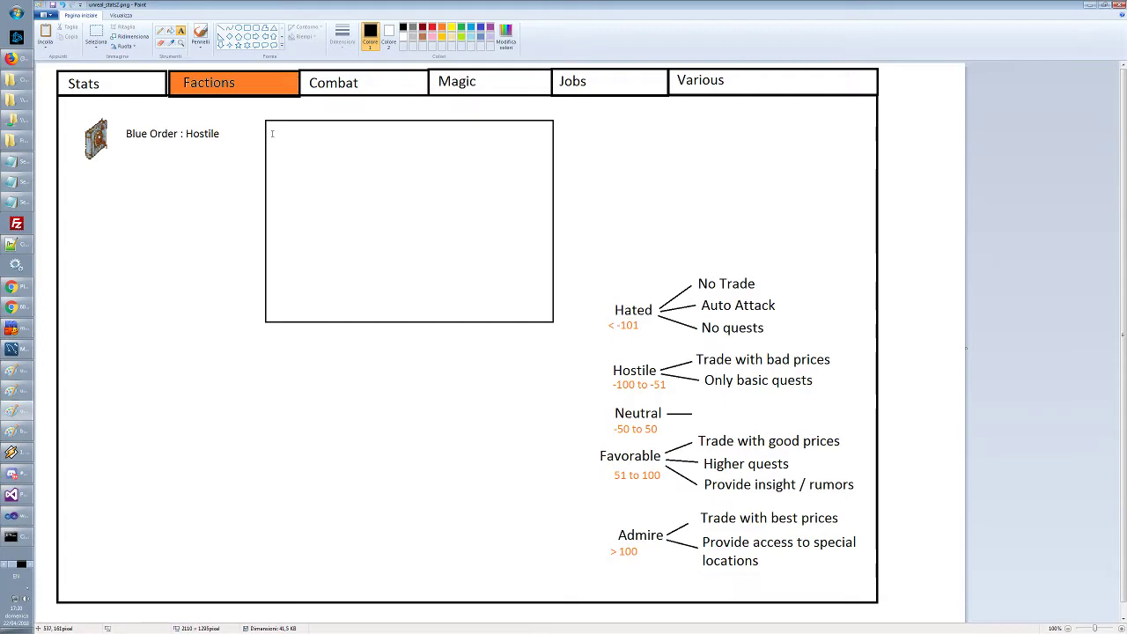
pyautogui.click(272, 132)
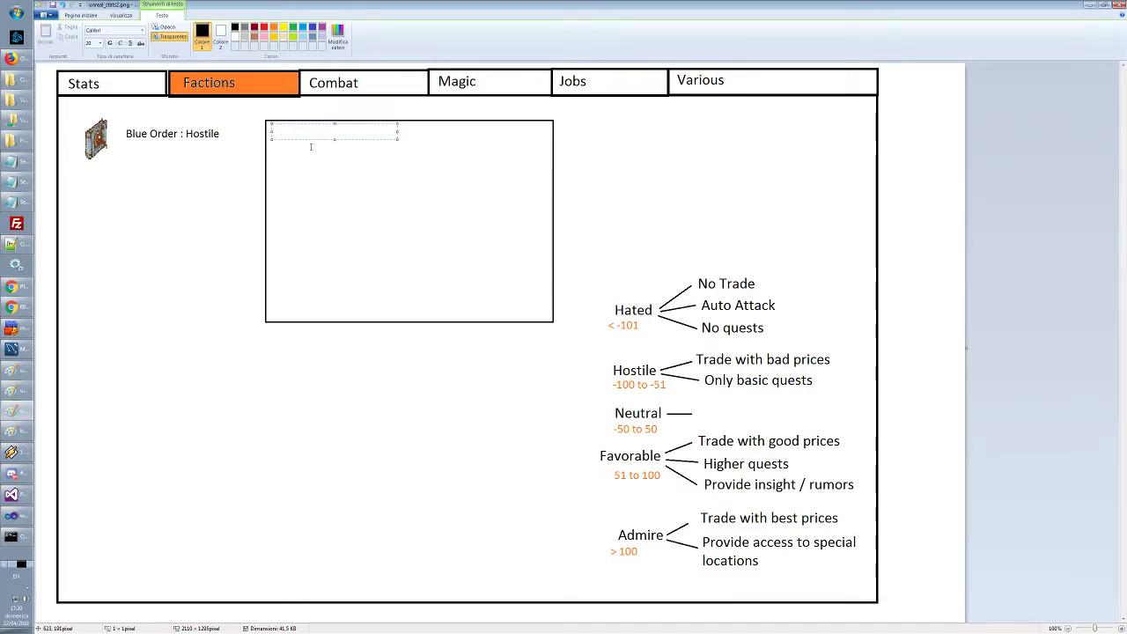
pyautogui.write('Hot')
pyautogui.press('BackSpace')
pyautogui.write('stile: Trade with ')
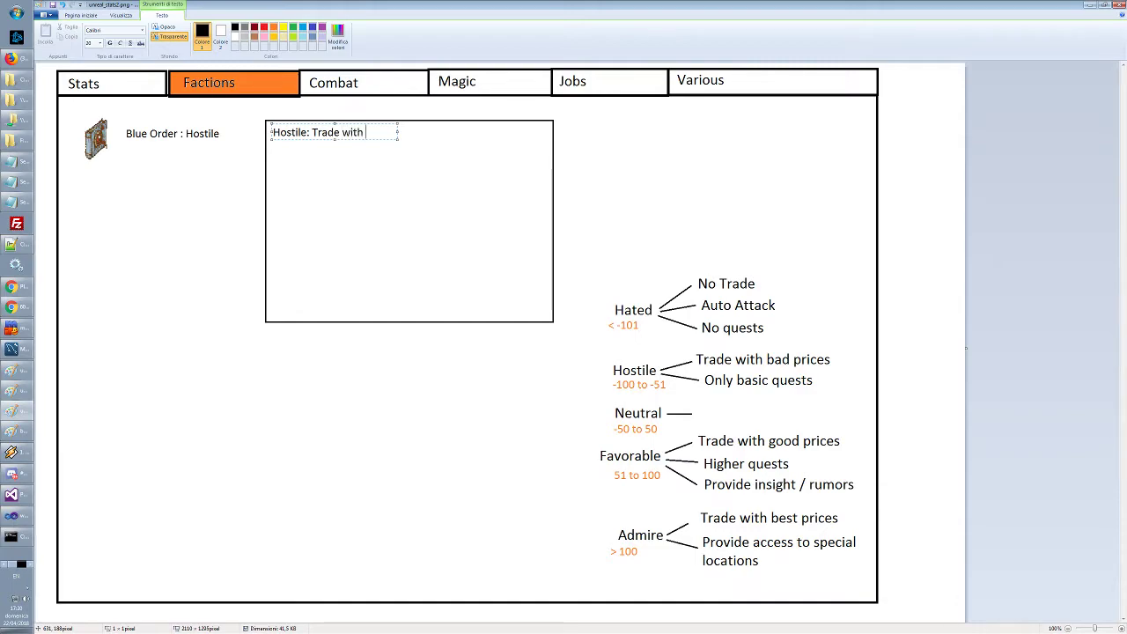
pyautogui.write('bad prices')
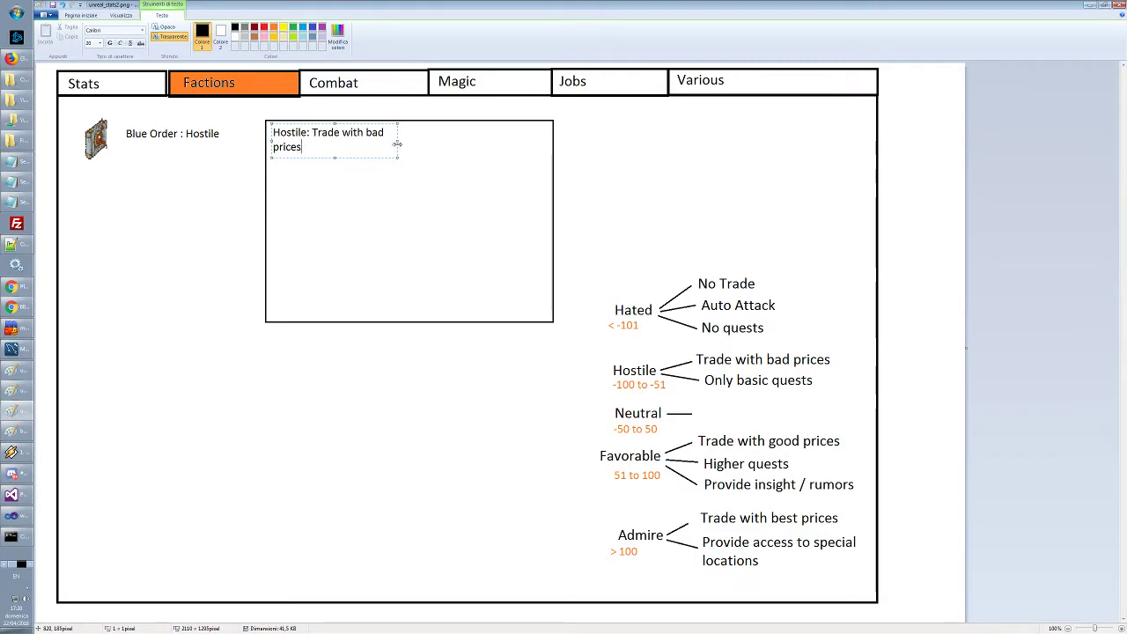
pyautogui.moveTo(397, 143); pyautogui.dragTo(527, 141)
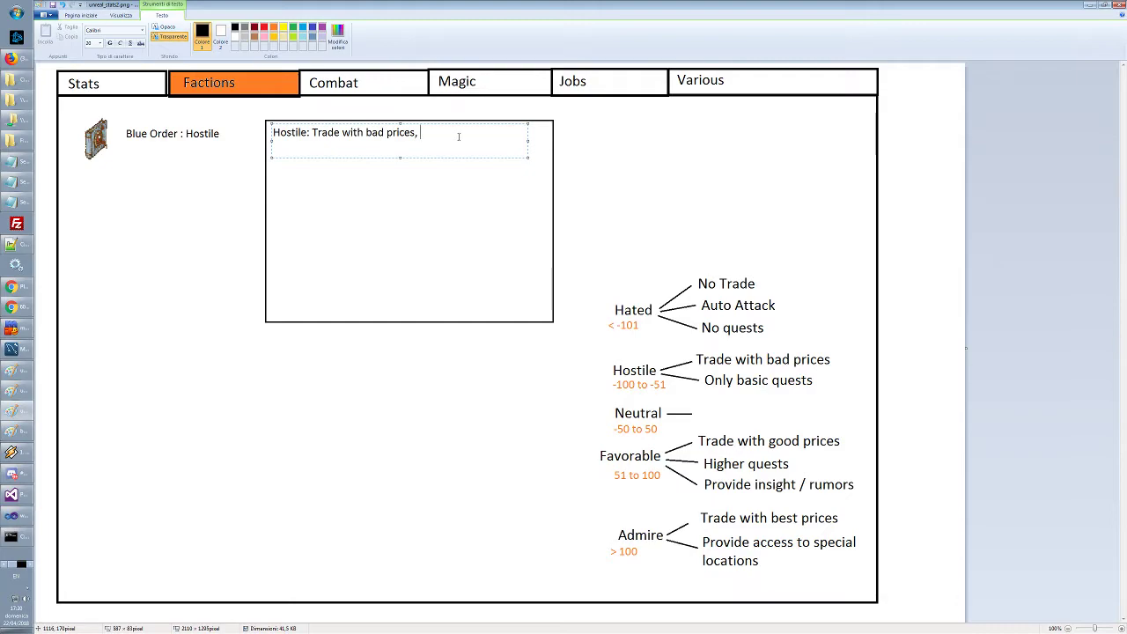
pyautogui.write('Only bs')
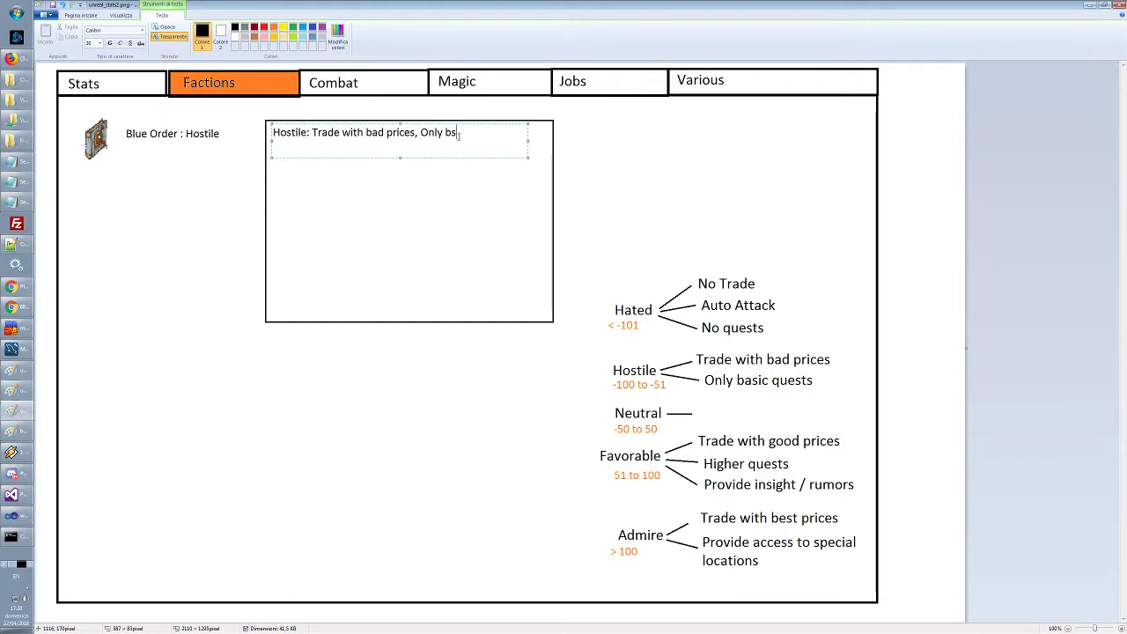
pyautogui.press('BackSpace')
pyautogui.write('asic wu')
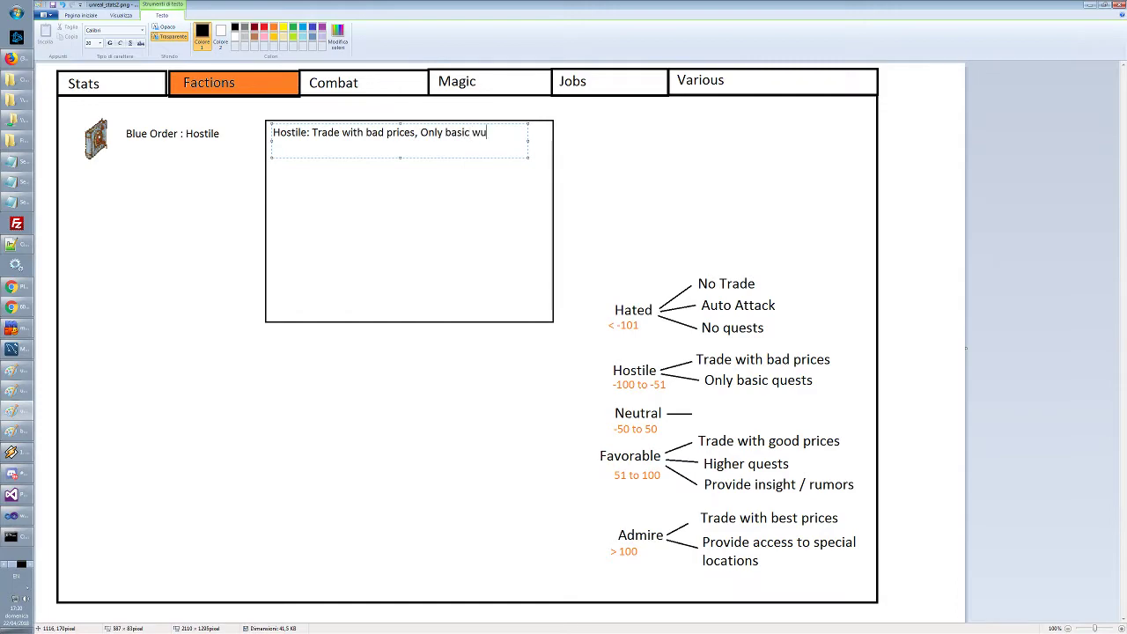
pyautogui.press('BackSpace')
pyautogui.press('BackSpace')
pyautogui.write('quests, ...')
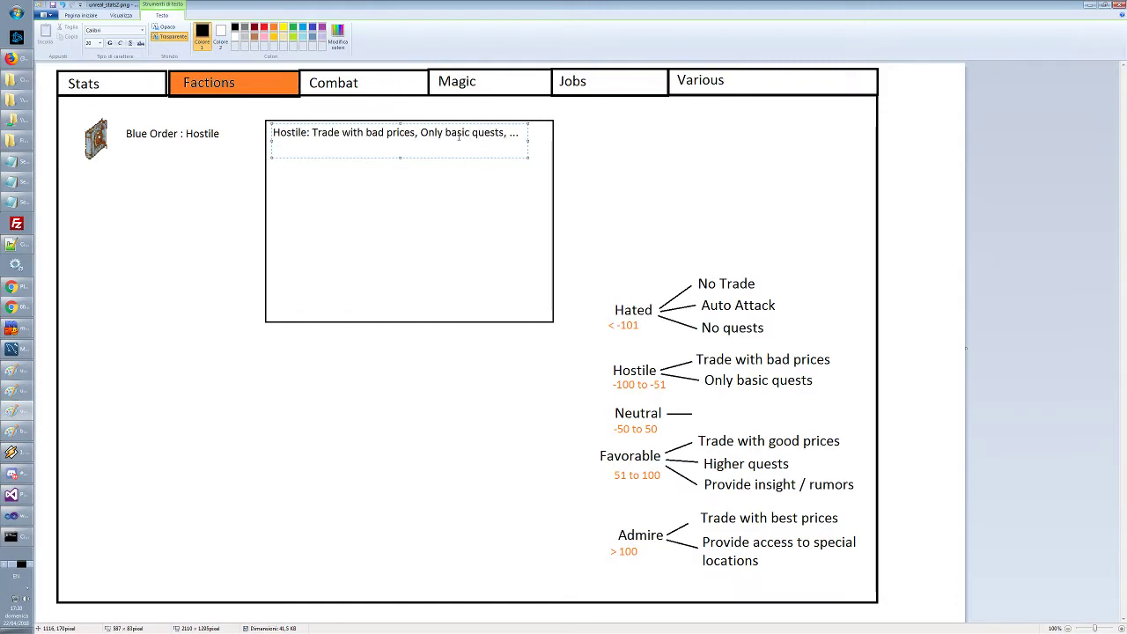
pyautogui.click(361, 181)
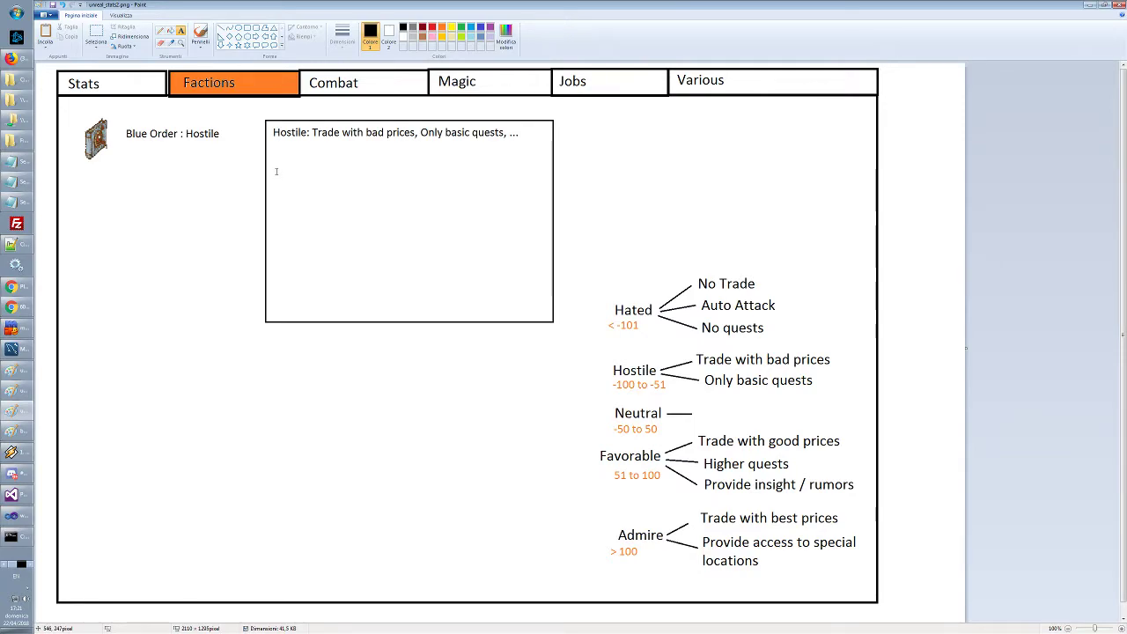
# Write a paragraph about the 5 blue gems quest: you crashed 4 and stole one
pyautogui.moveTo(277, 162); pyautogui.dragTo(404, 177)
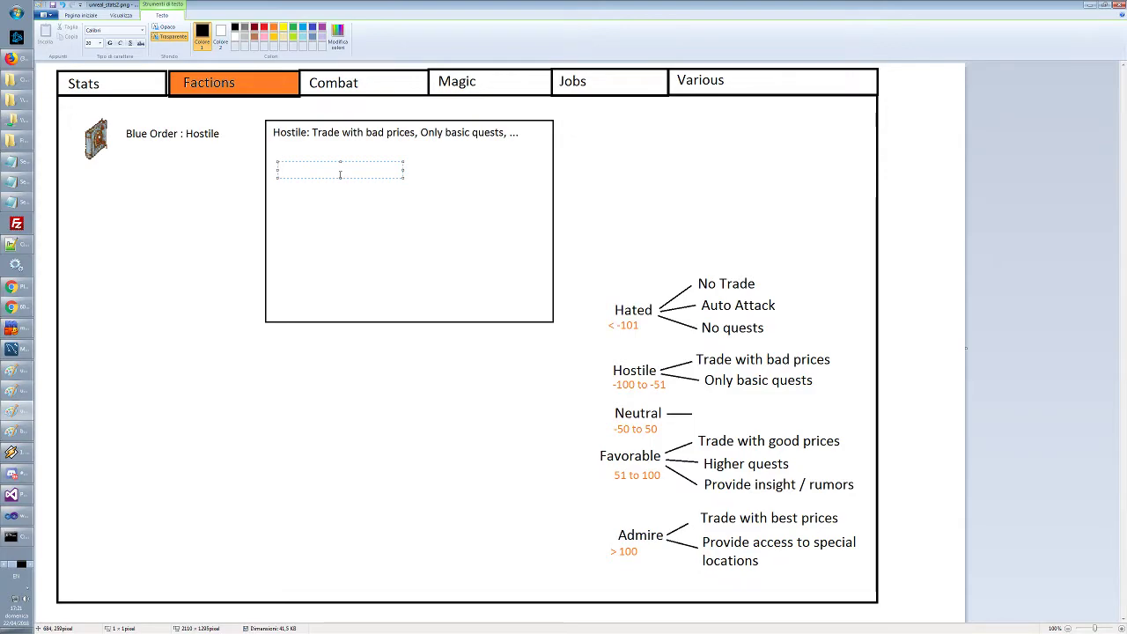
pyautogui.write('During the quest of the 5 blue g')
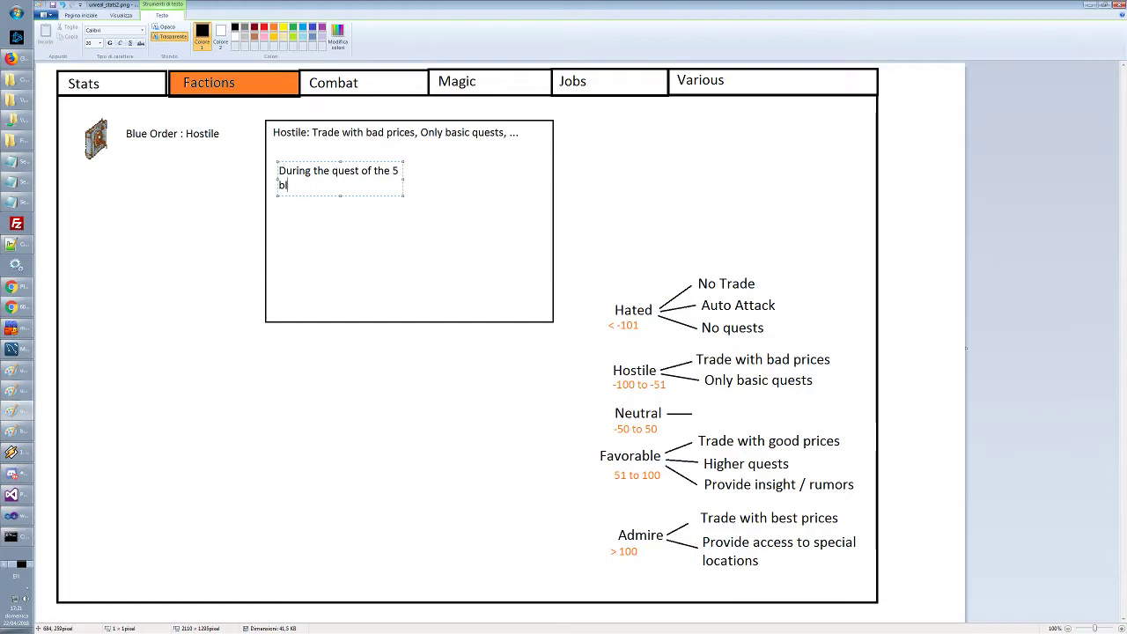
pyautogui.write('em')
pyautogui.write('ou de')
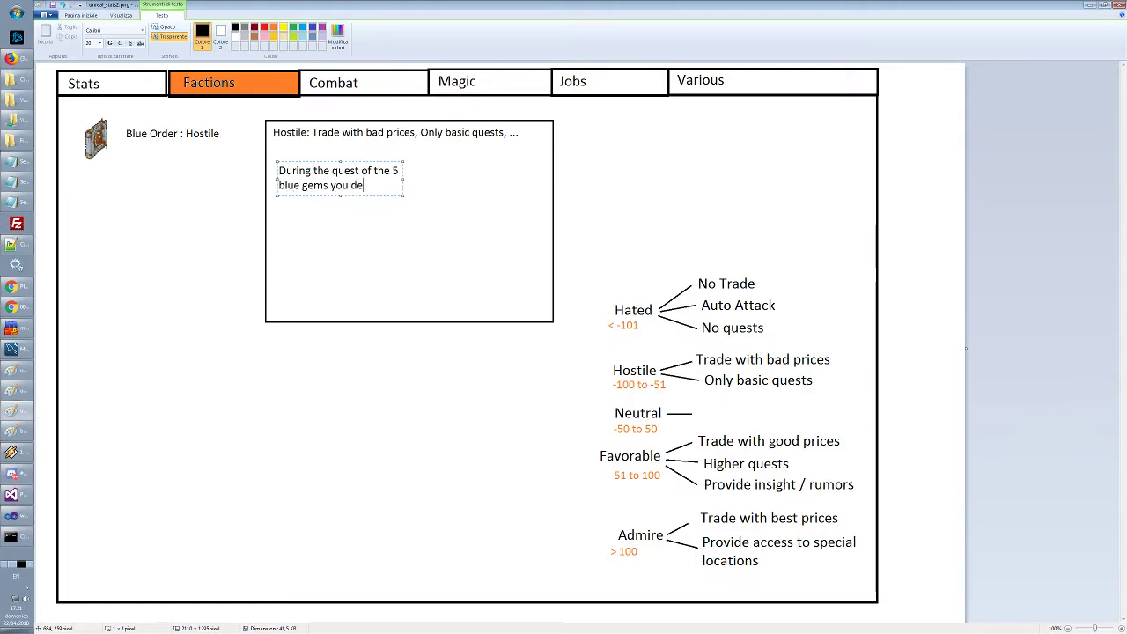
pyautogui.write('cided to crash on')
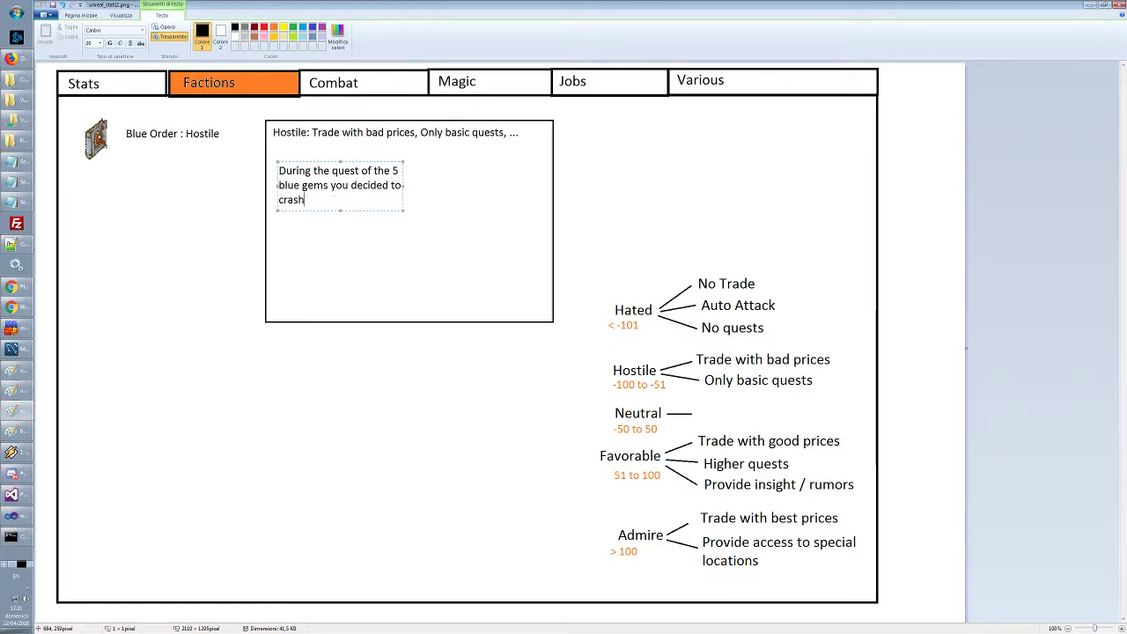
pyautogui.press('BackSpace')
pyautogui.press('BackSpace')
pyautogui.write('4 of')
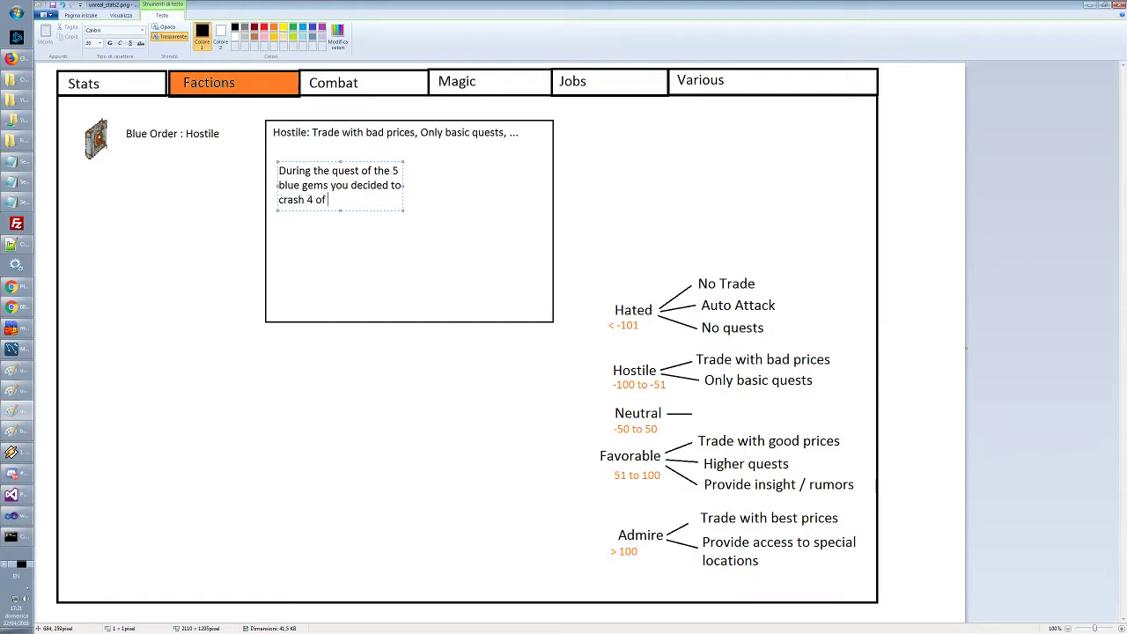
pyautogui.write(' them and steal one')
pyautogui.moveTo(404, 192); pyautogui.dragTo(541, 193)
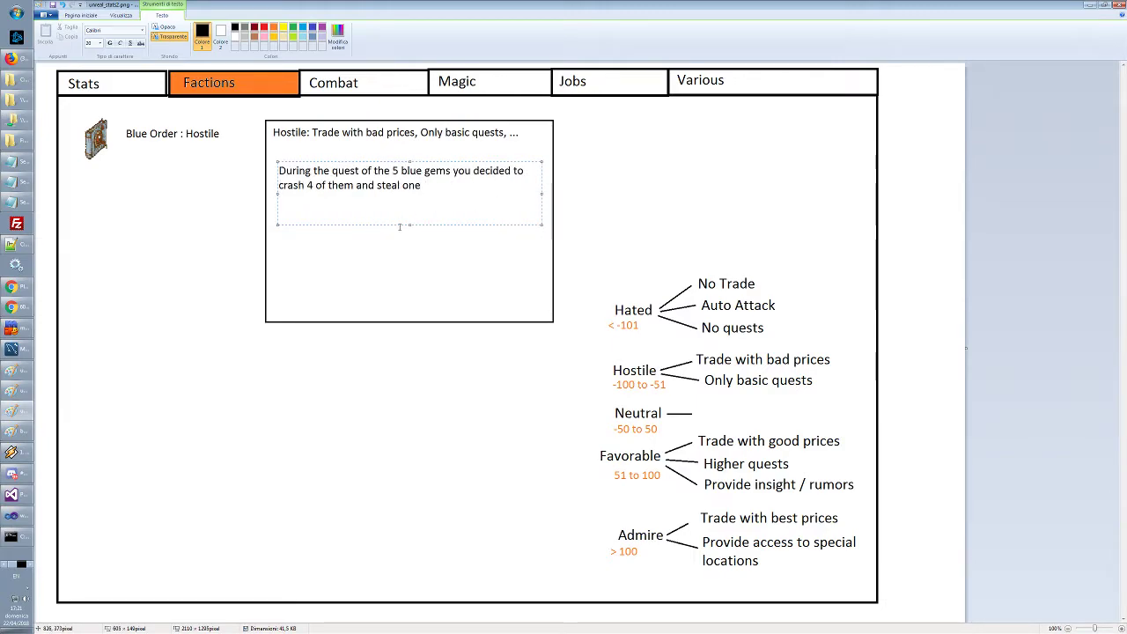
pyautogui.moveTo(407, 224); pyautogui.dragTo(419, 203)
pyautogui.click(278, 171)
pyautogui.write('o')
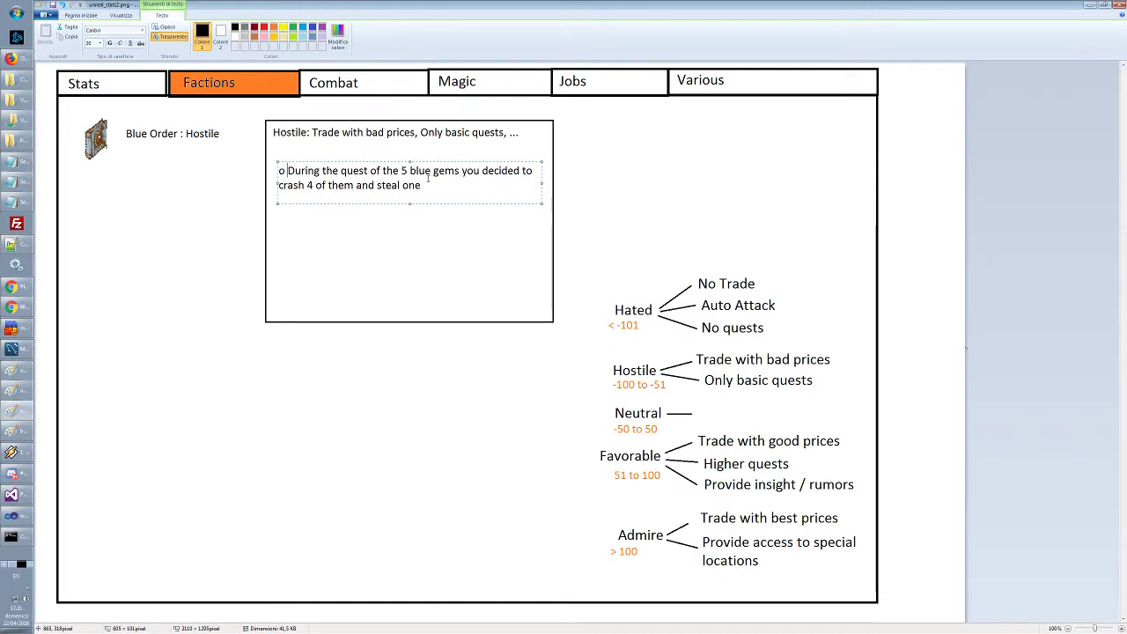
pyautogui.press('BackSpace')
pyautogui.press('BackSpace')
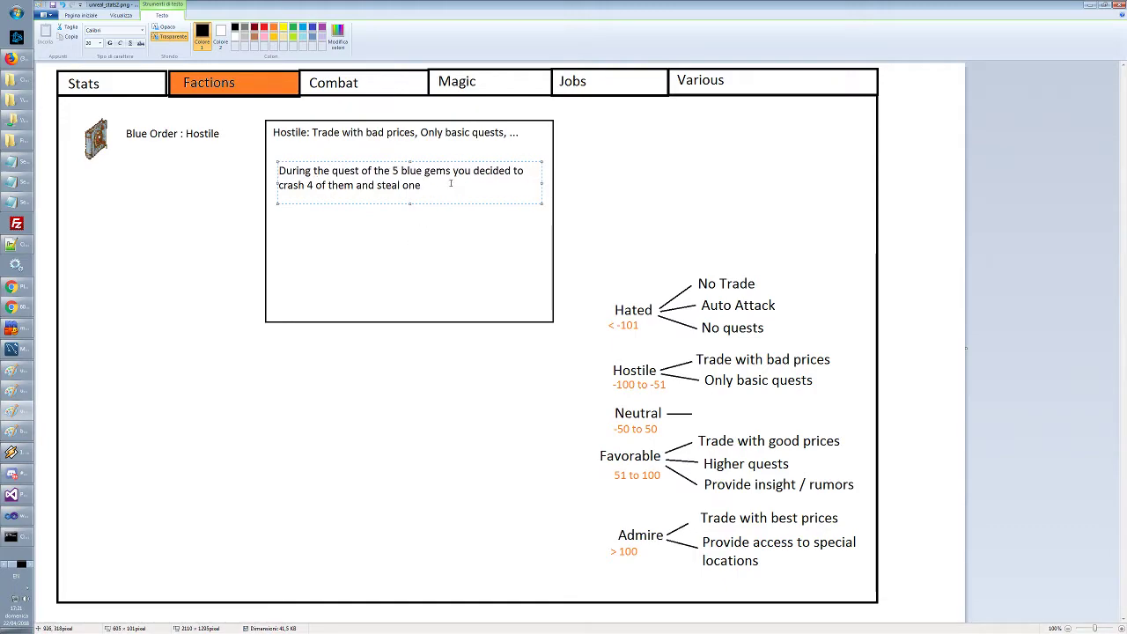
# Add a line: 'You entered into the inner chamber of the Blue Order without permission, and you were caught'
pyautogui.click(450, 184)
pyautogui.press('Return')
pyautogui.write('you break into the')
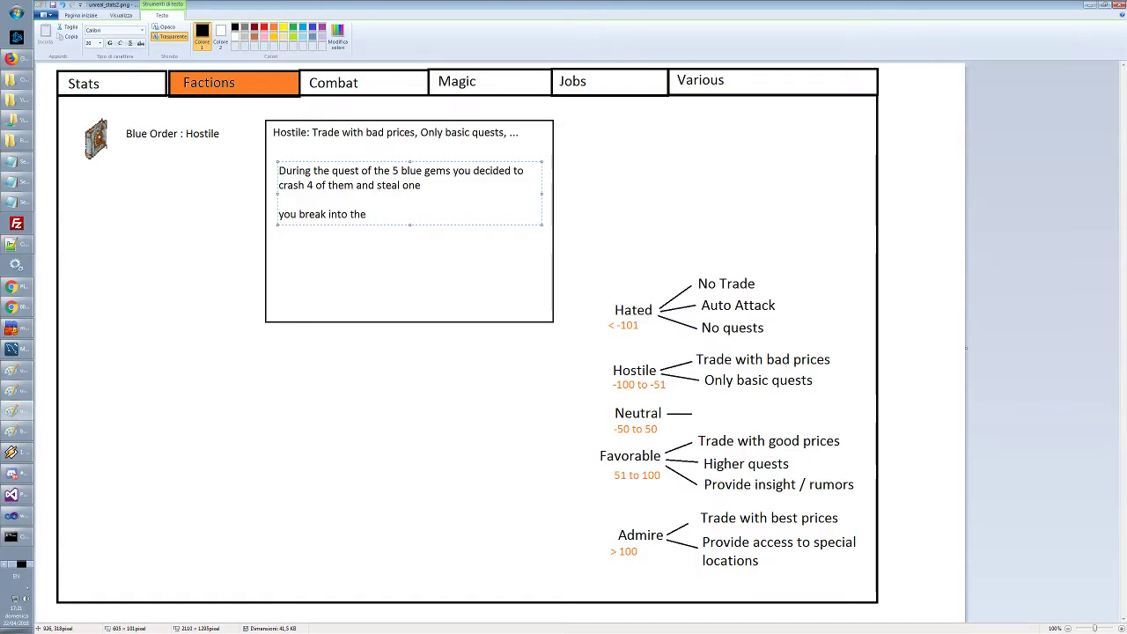
pyautogui.press('Home')
pyautogui.press('Delete')
pyautogui.write('Y')
pyautogui.press('End')
pyautogui.hotkey('ctrl', 'shift', 'Left')
pyautogui.hotkey('ctrl', 'shift', 'Left')
pyautogui.hotkey('ctrl', 'shift', 'Left')
pyautogui.write('enbra')
pyautogui.press('BackSpace')
pyautogui.press('BackSpace')
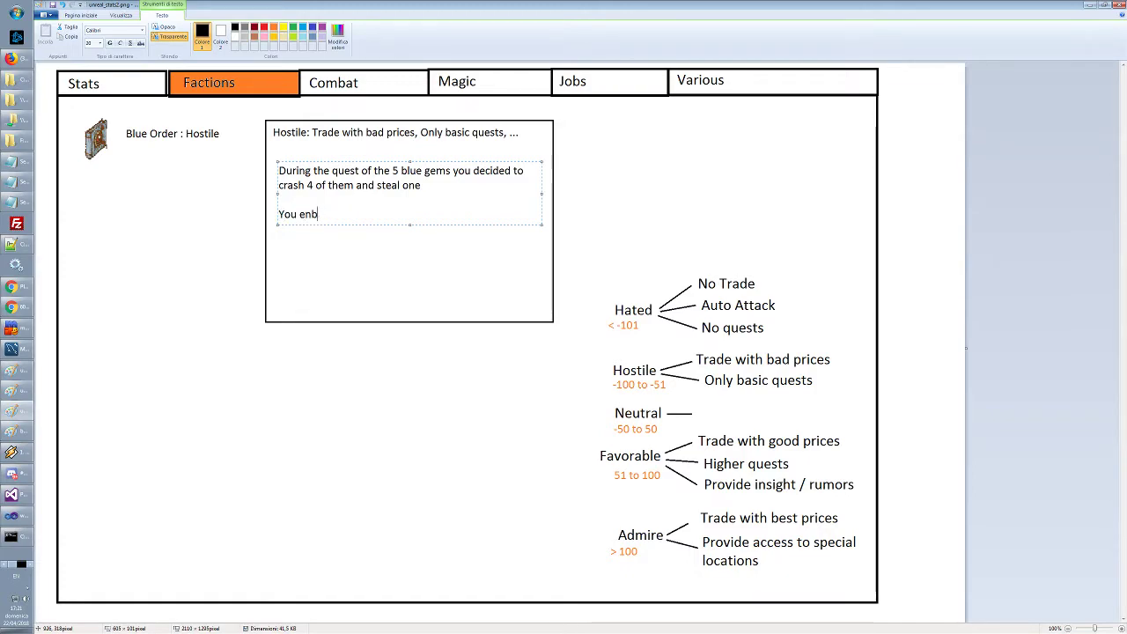
pyautogui.press('BackSpace')
pyautogui.write('teredd into t')
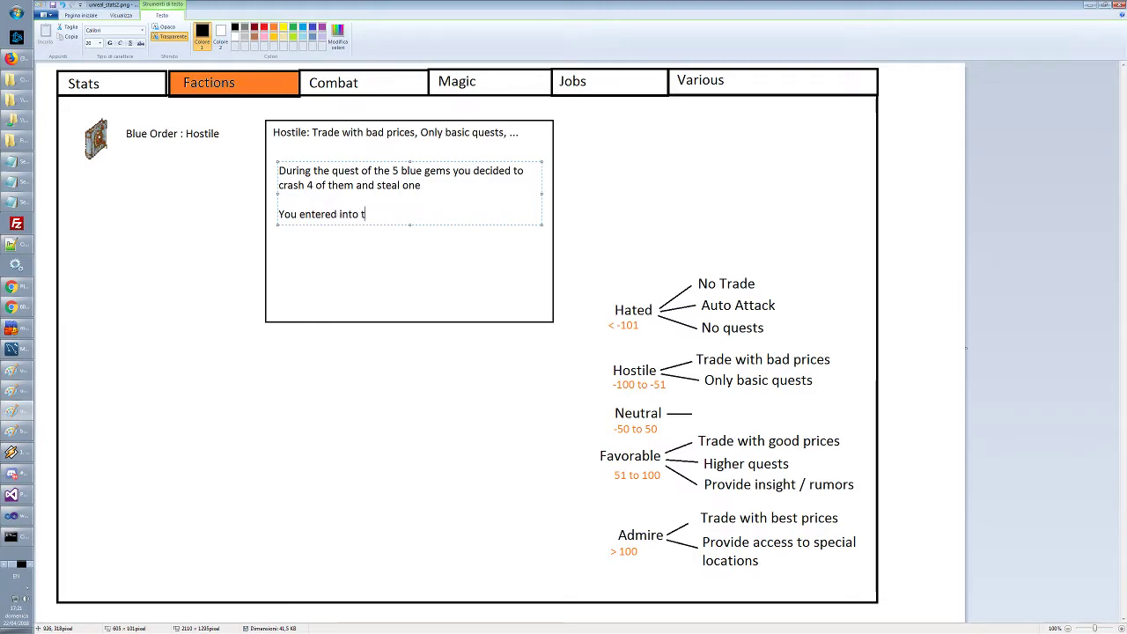
pyautogui.write('he inner chamber o')
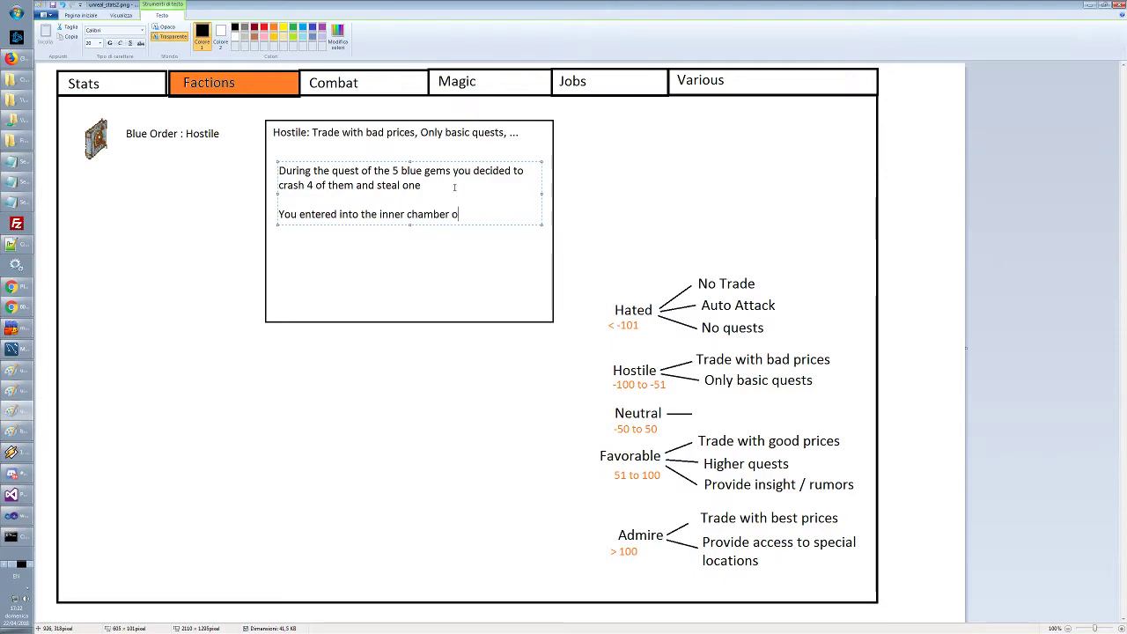
pyautogui.write('f the ')
pyautogui.write('Blue Order with')
pyautogui.write('out')
pyautogui.press('BackSpace')
pyautogui.write('ut')
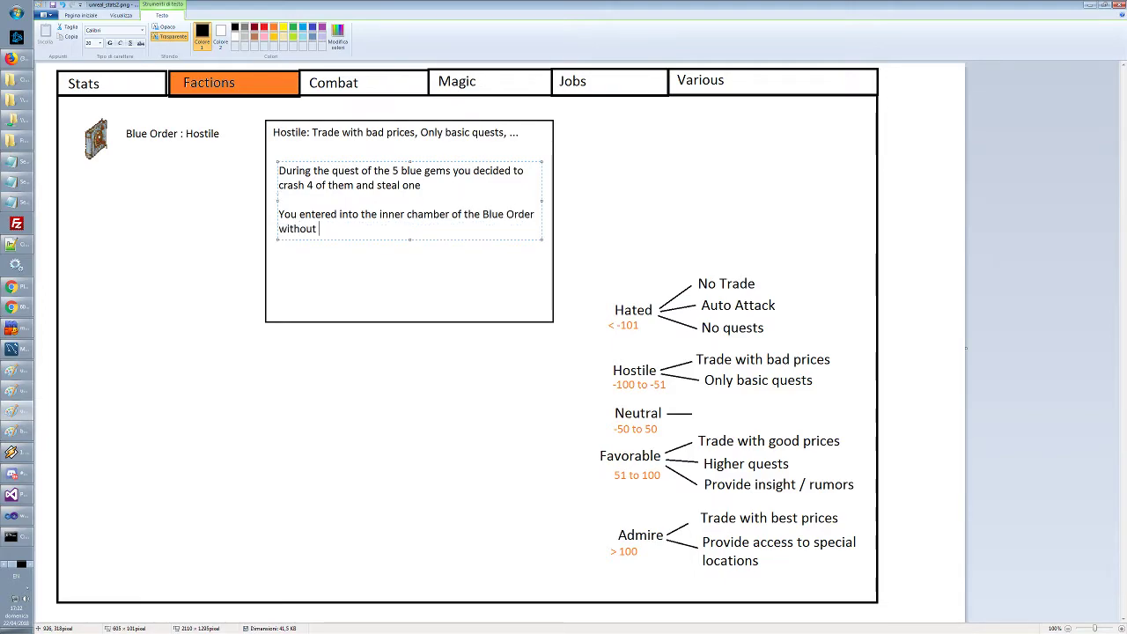
pyautogui.write(' permission')
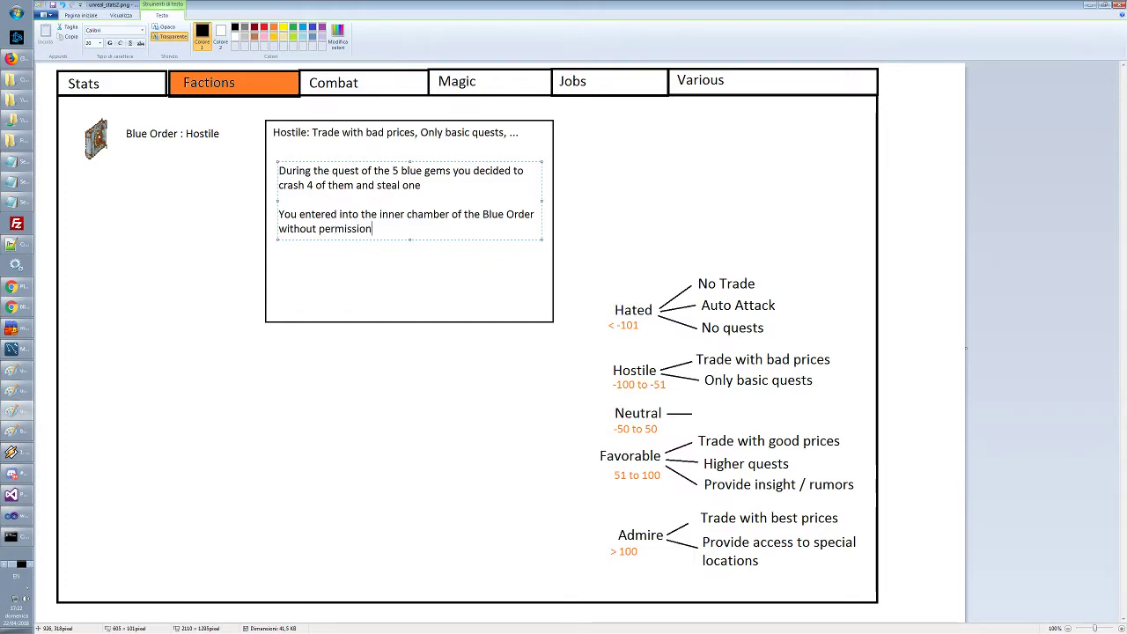
pyautogui.write(', and you were caught')
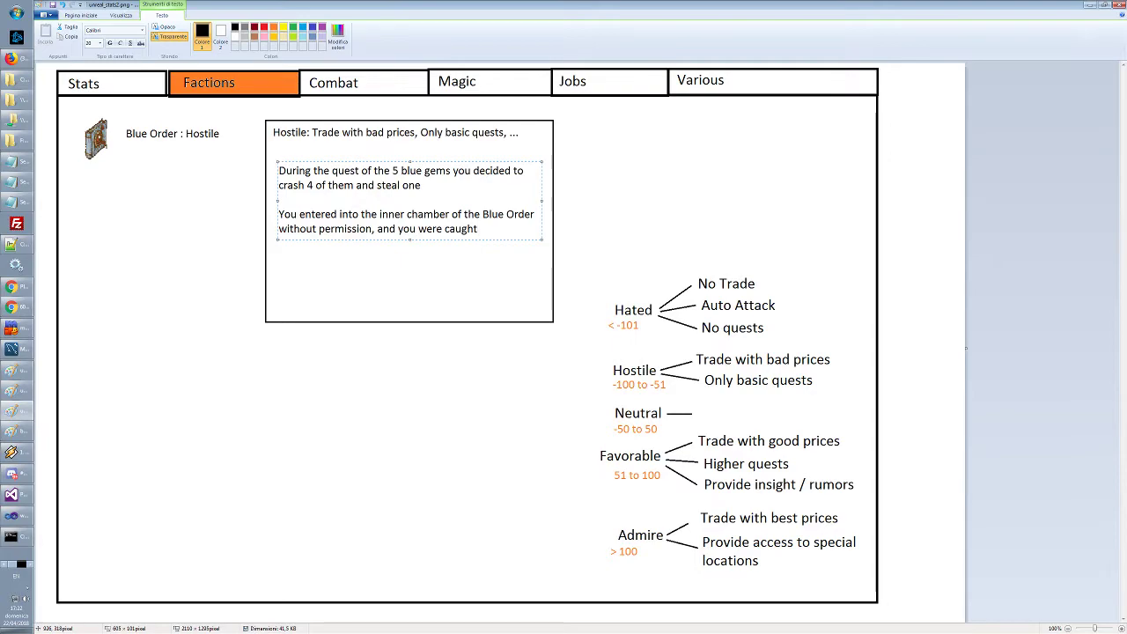
# Commit the paragraphs and nudge both slightly to the right
pyautogui.click(314, 264)
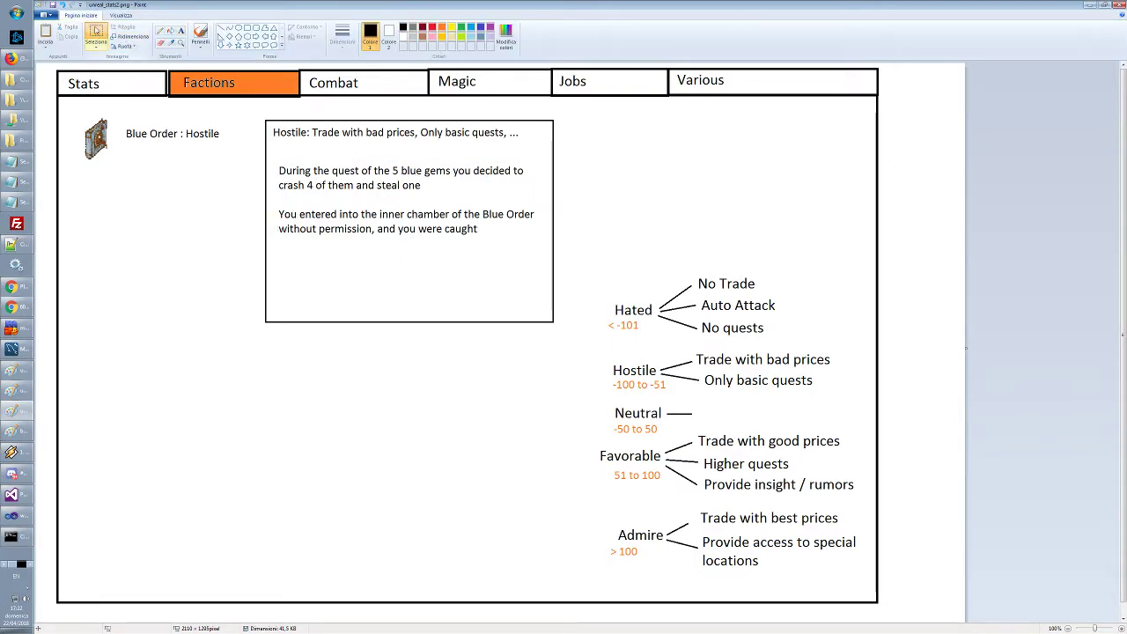
pyautogui.click(95, 34)
pyautogui.moveTo(275, 162); pyautogui.dragTo(464, 214)
pyautogui.click(393, 255)
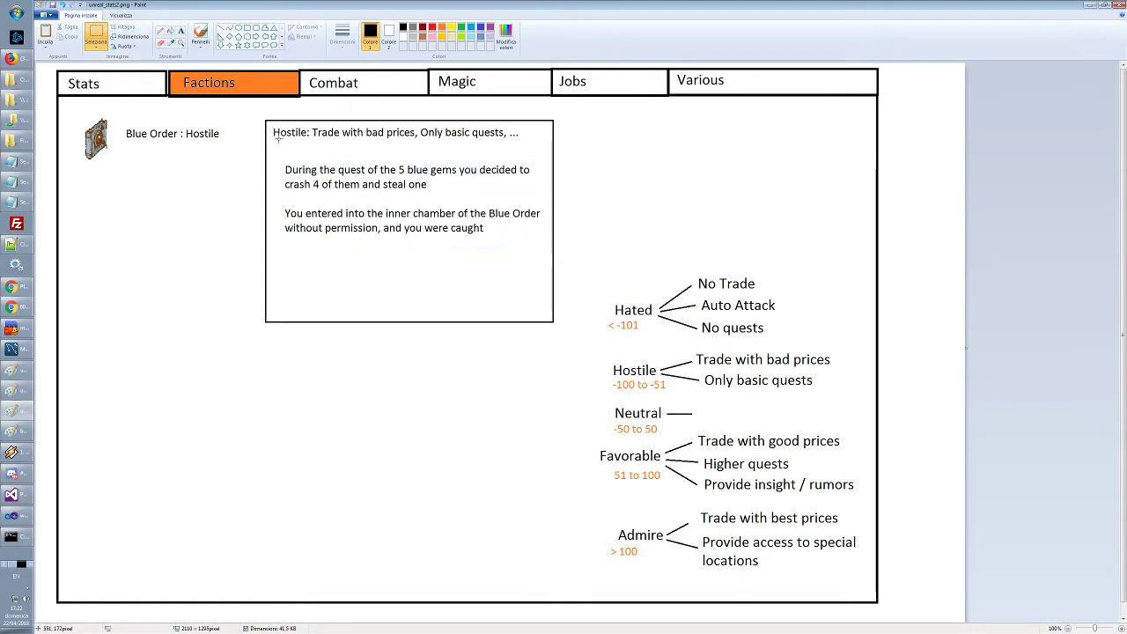
# Draw solid-filled black bullet dots to the left of both paragraphs
pyautogui.click(238, 32)
pyautogui.click(389, 37)
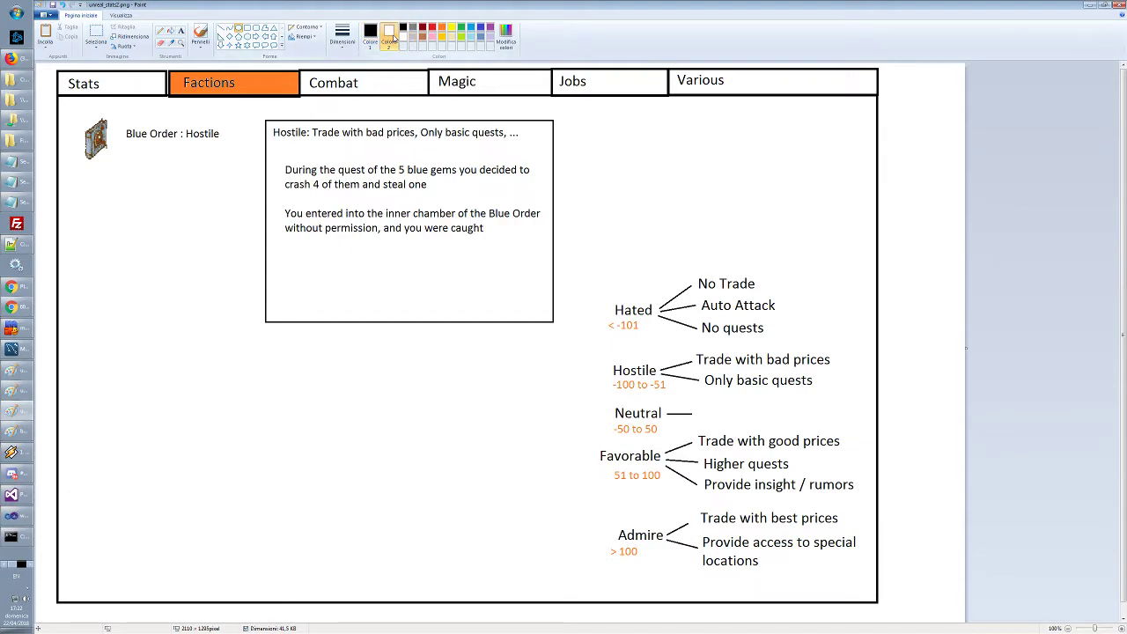
pyautogui.click(371, 35)
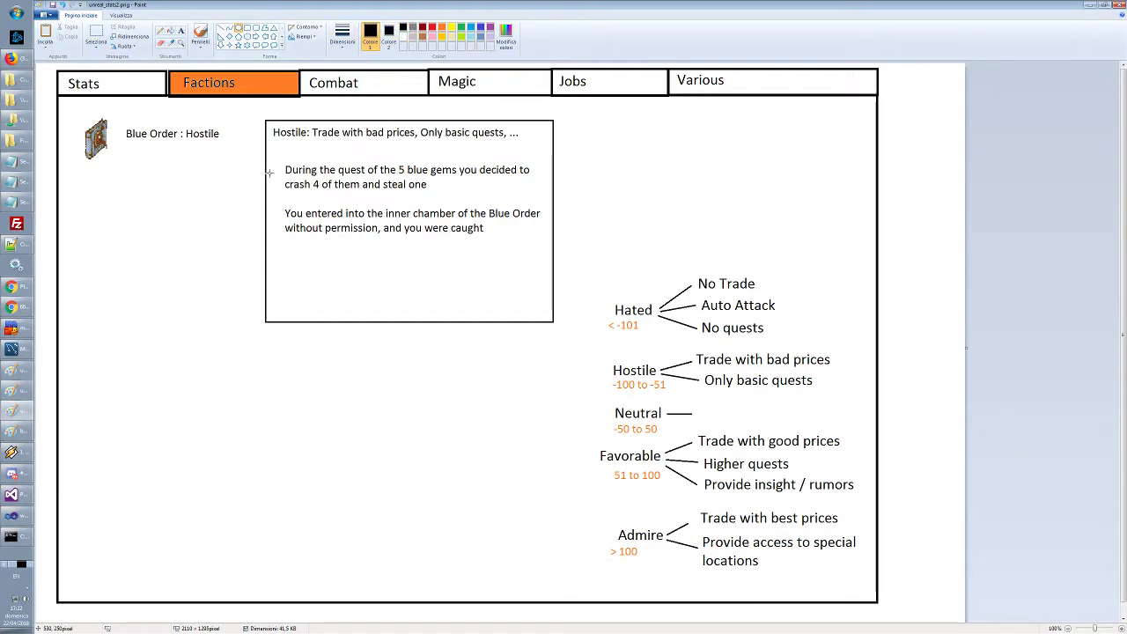
pyautogui.moveTo(271, 168); pyautogui.dragTo(281, 175)
pyautogui.click(305, 36)
pyautogui.click(317, 58)
pyautogui.click(269, 208)
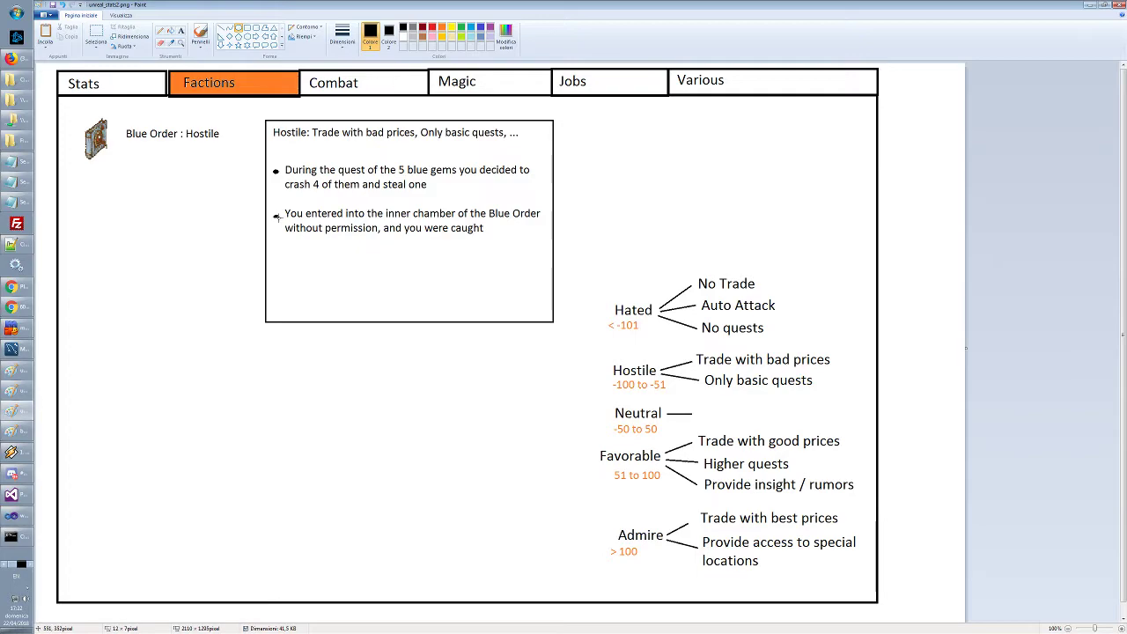
pyautogui.moveTo(272, 213); pyautogui.dragTo(280, 220)
pyautogui.click(293, 262)
# Bring the book icon from book07_icon.png into the mockup below the Blue Order icon
pyautogui.hotkey('alt', 'Tab')
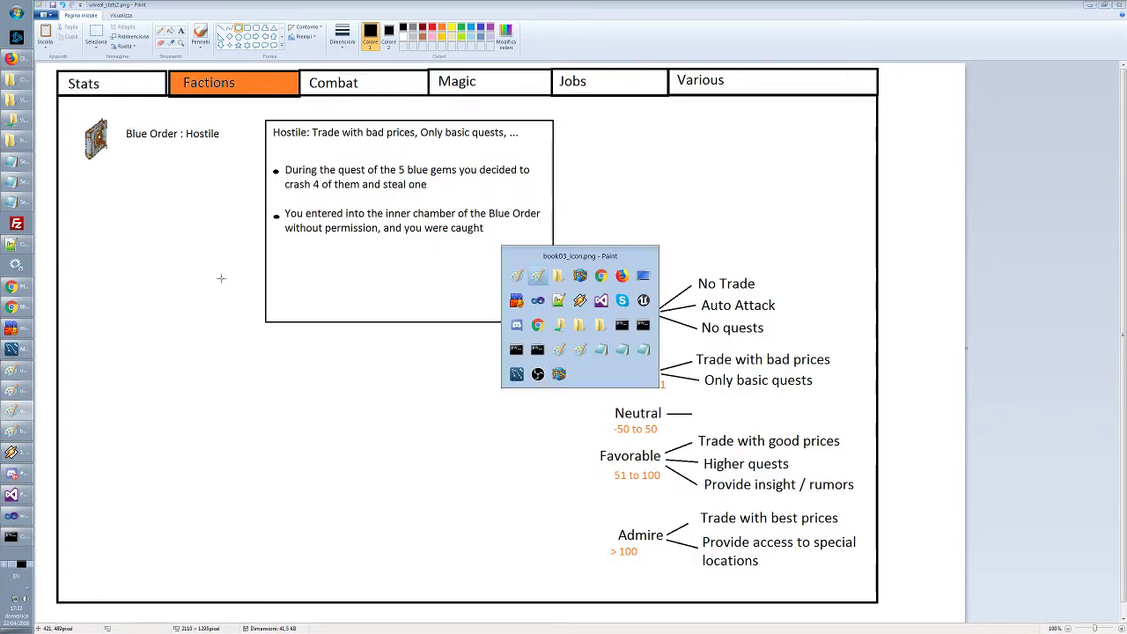
pyautogui.hotkey('shift', 'Tab')
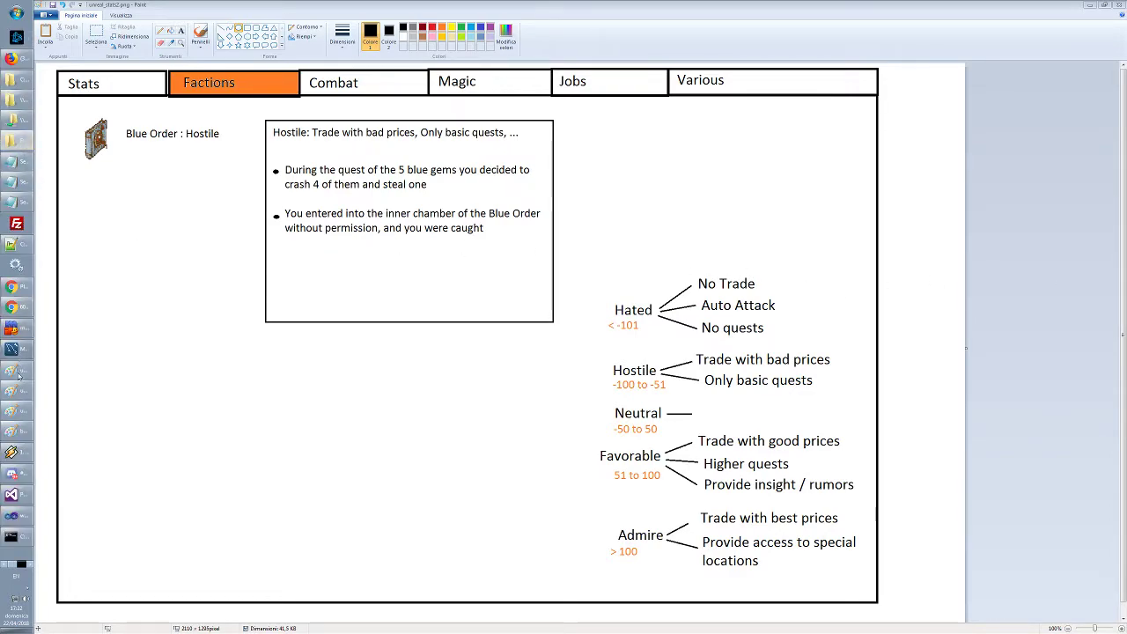
pyautogui.click(13, 431)
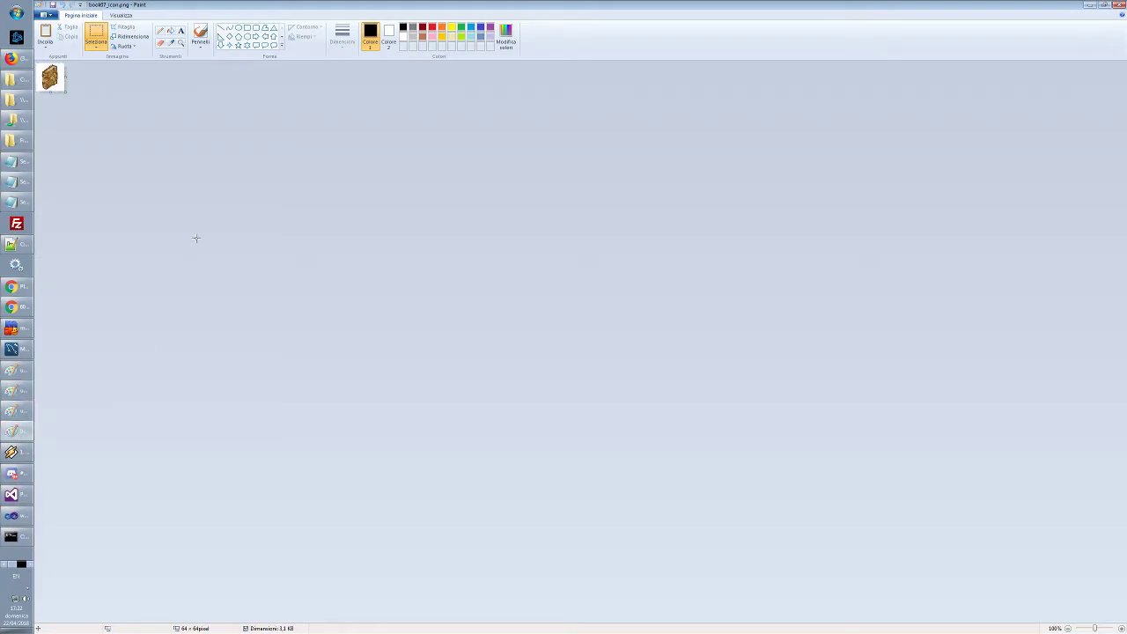
pyautogui.hotkey('alt', 'Tab')
pyautogui.hotkey('alt', 'Tab')
pyautogui.hotkey('alt', 'Tab')
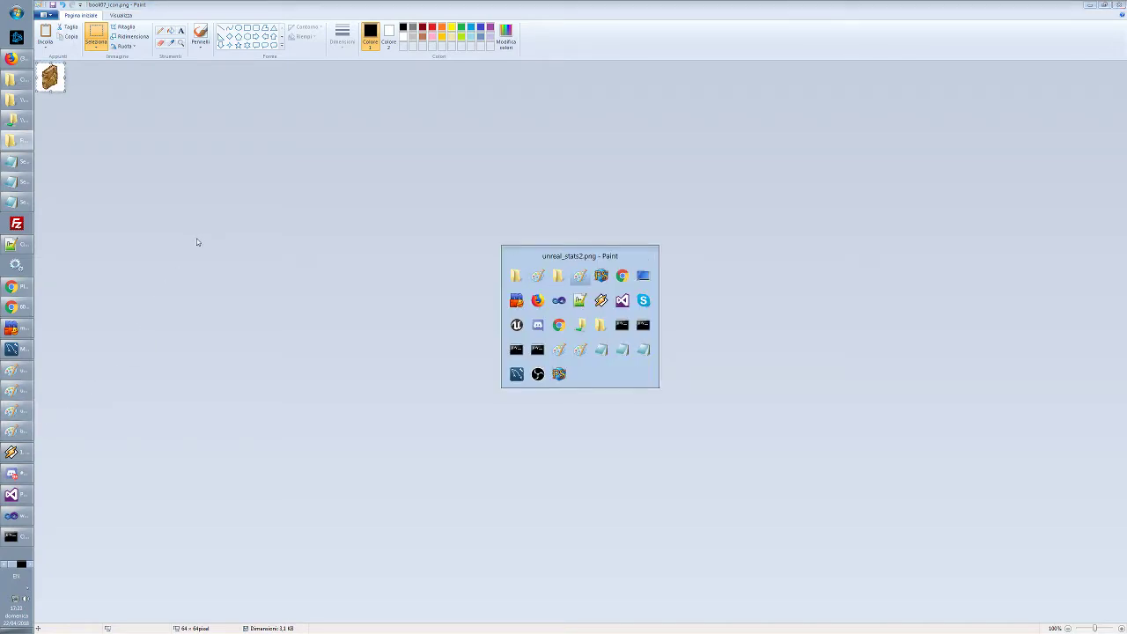
pyautogui.moveTo(62, 88); pyautogui.dragTo(101, 204)
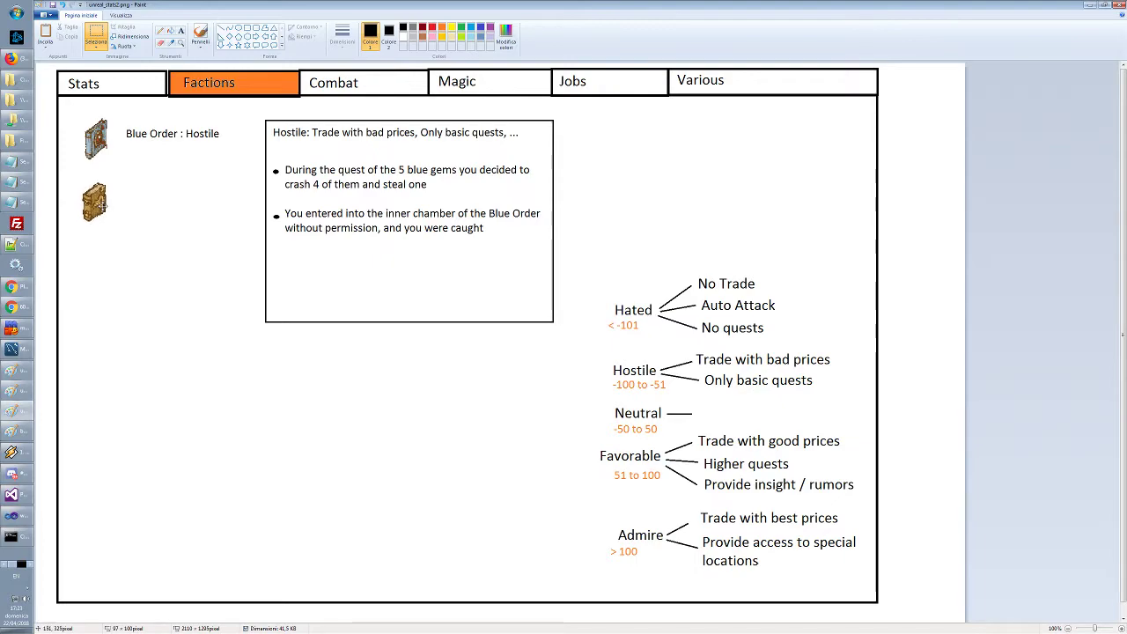
pyautogui.click(179, 204)
# Label the new book icon 'Crafting Association'
pyautogui.click(181, 30)
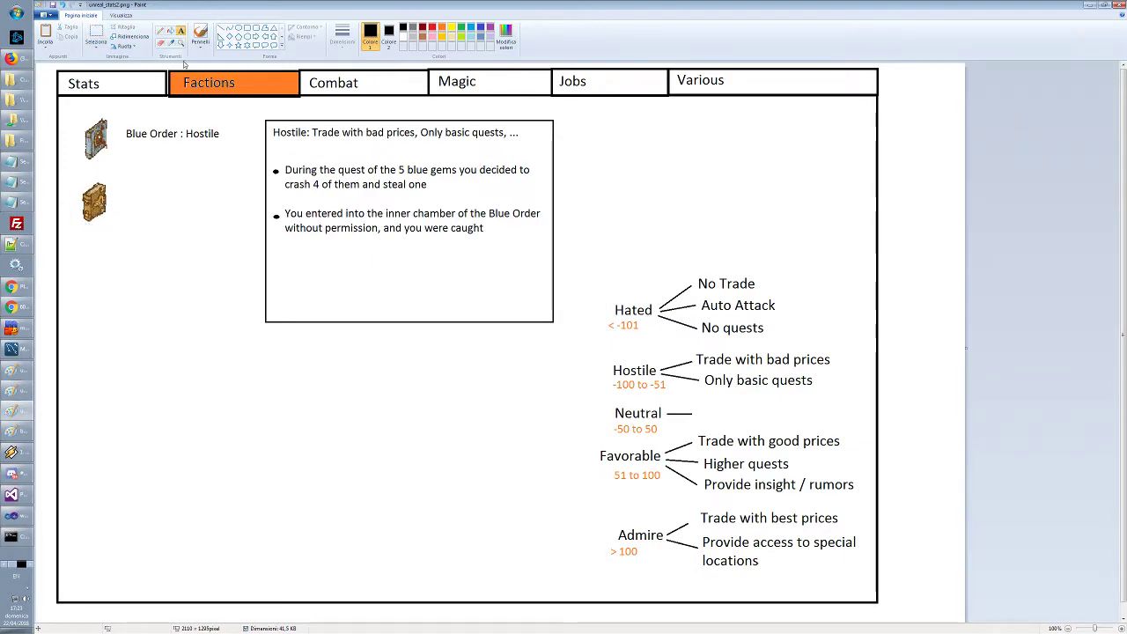
pyautogui.click(123, 190)
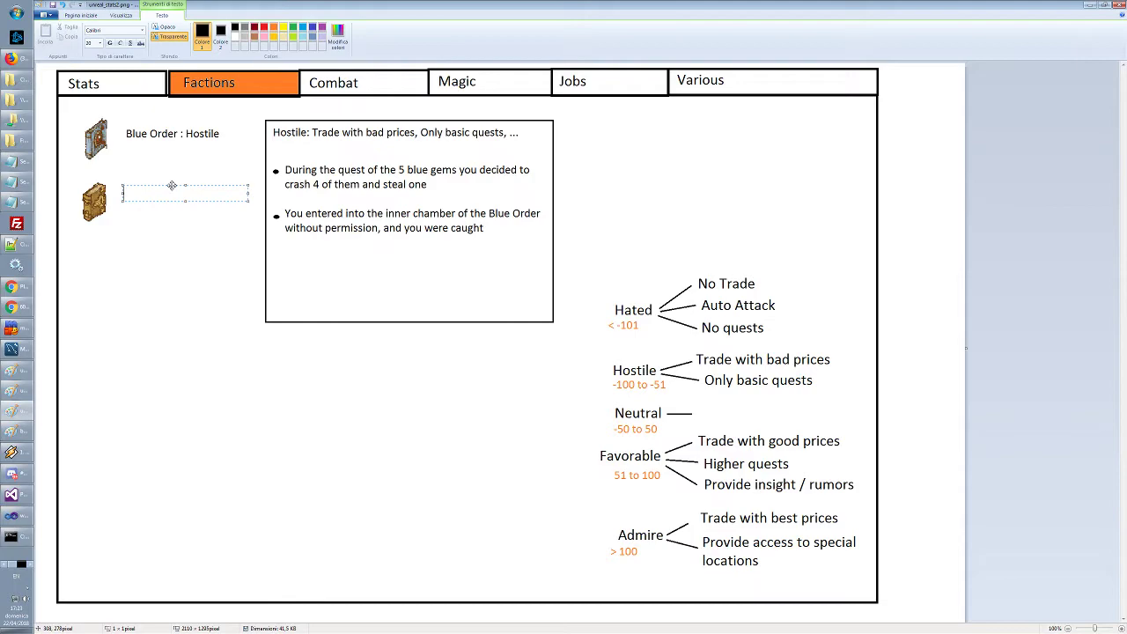
pyautogui.write('Crafting A')
pyautogui.write('ssociation')
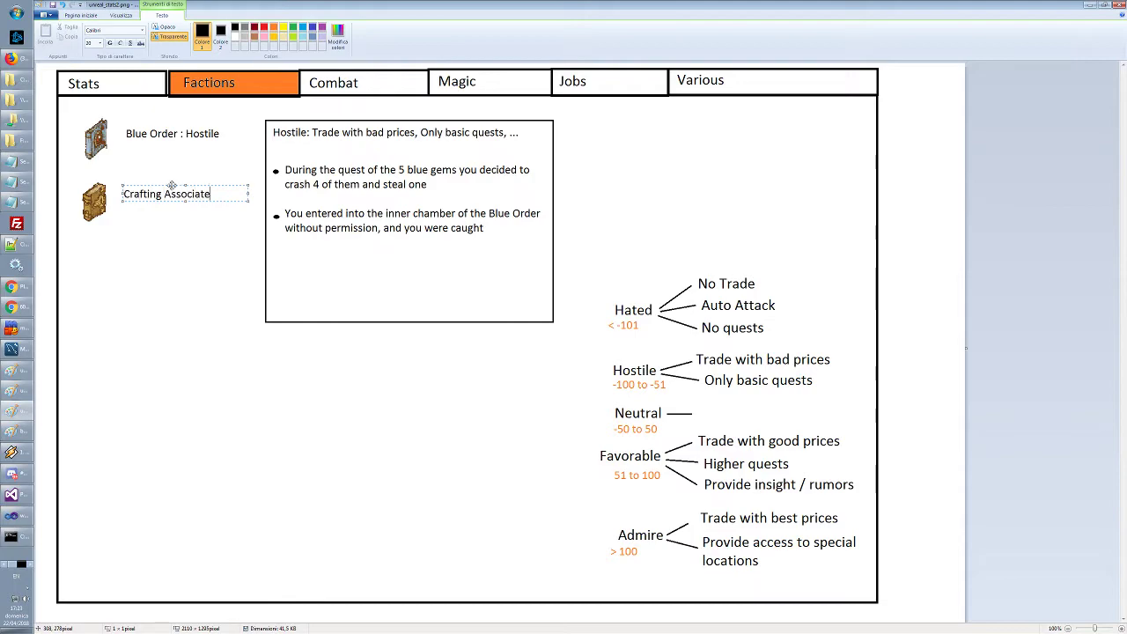
pyautogui.click(175, 304)
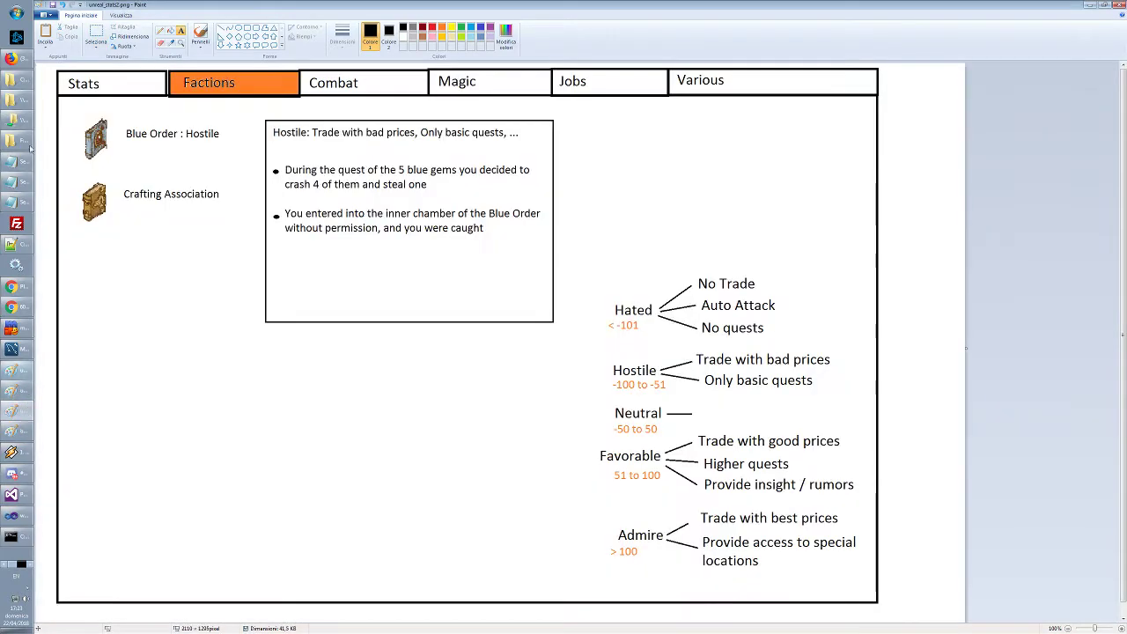
# Paste the helmet icon from helm04_icon.png below Crafting Association
pyautogui.click(19, 82)
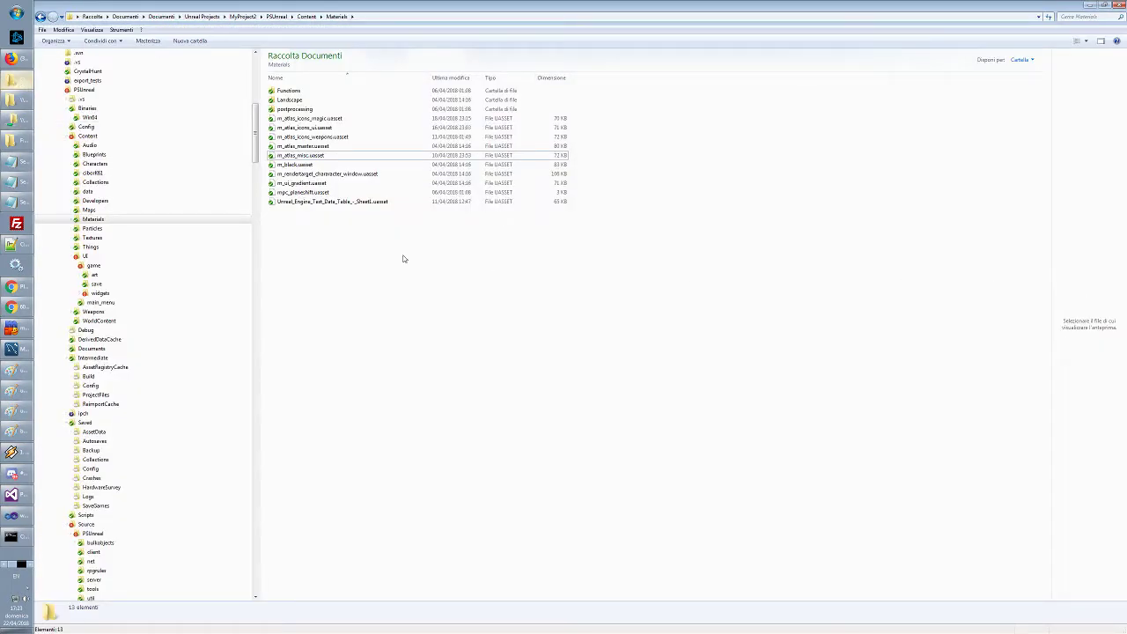
pyautogui.click(24, 84)
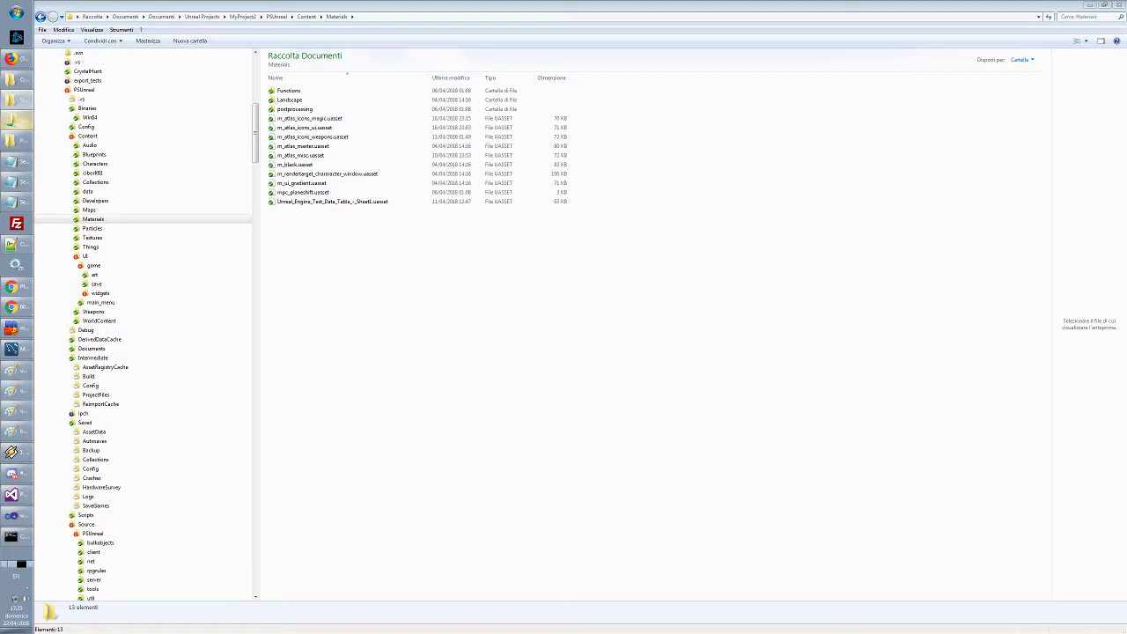
pyautogui.click(19, 429)
pyautogui.hotkey('alt', 'Tab')
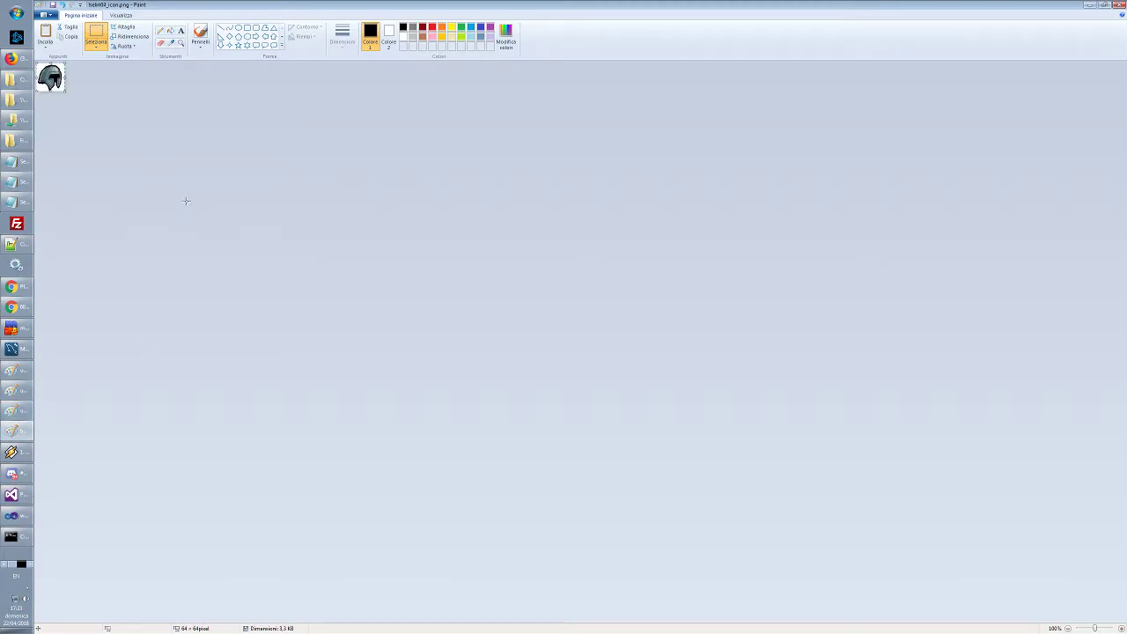
pyautogui.hotkey('alt', 'Tab')
pyautogui.hotkey('alt', 'Tab')
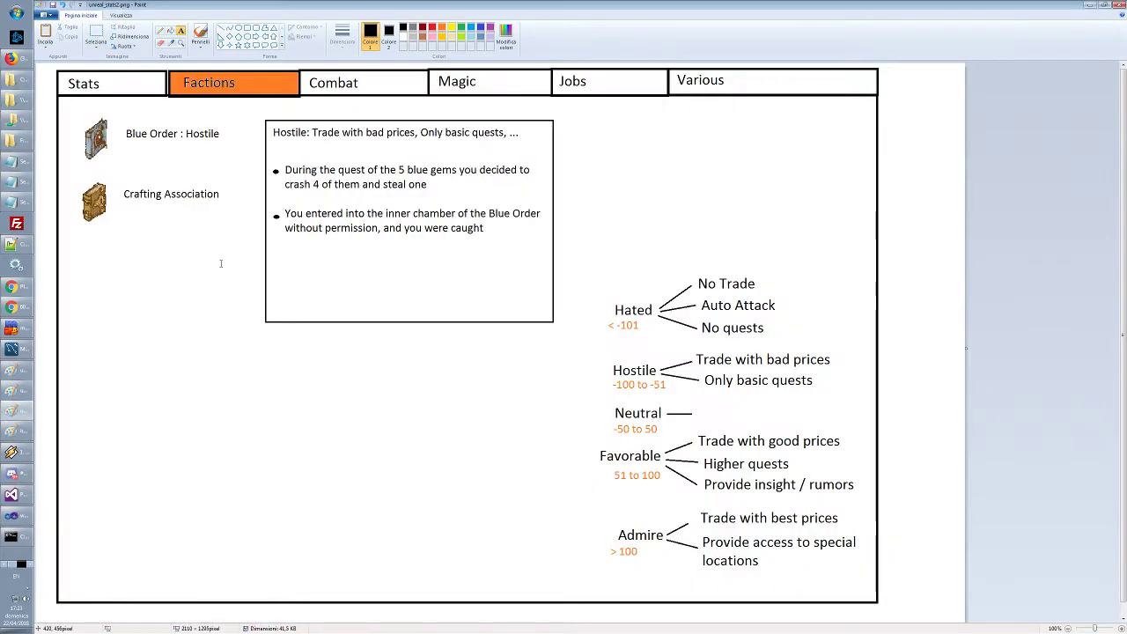
pyautogui.hotkey('ctrl', 'v')
pyautogui.moveTo(51, 77); pyautogui.dragTo(117, 285)
pyautogui.click(141, 271)
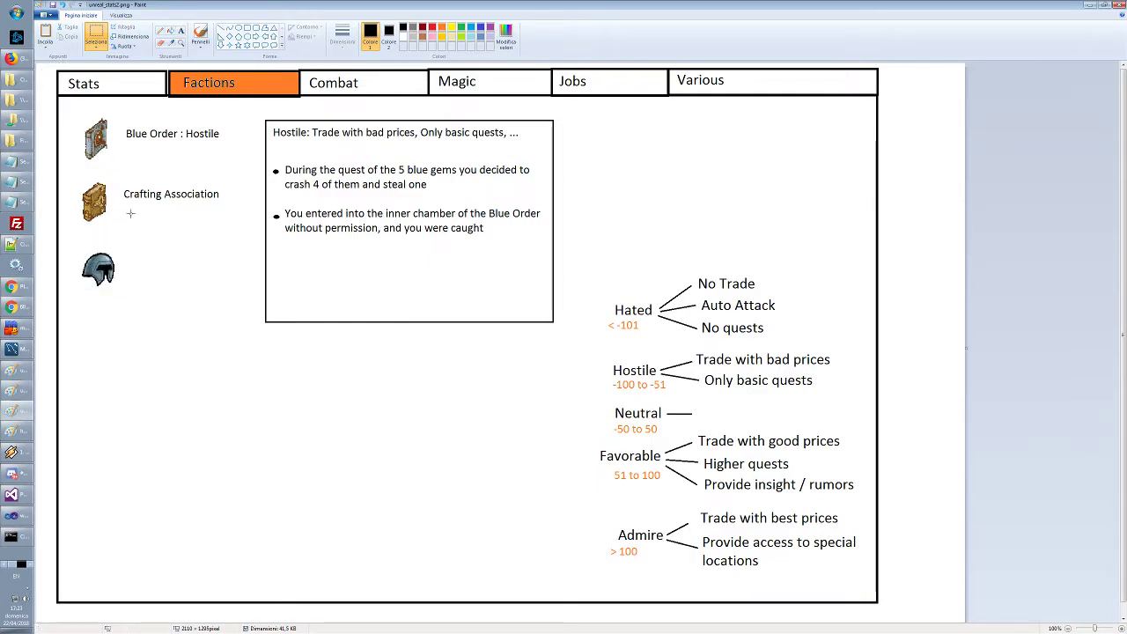
# Label the helmet 'Blacksmith Order' and select the Hated-to-Admire reputation tree
pyautogui.click(181, 29)
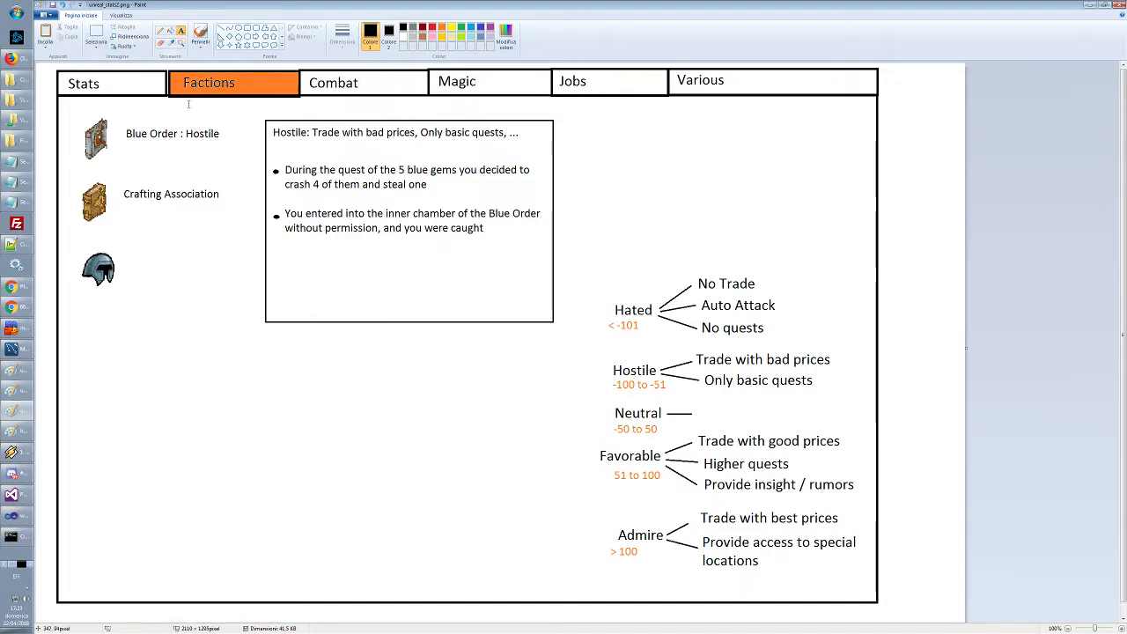
pyautogui.click(128, 262)
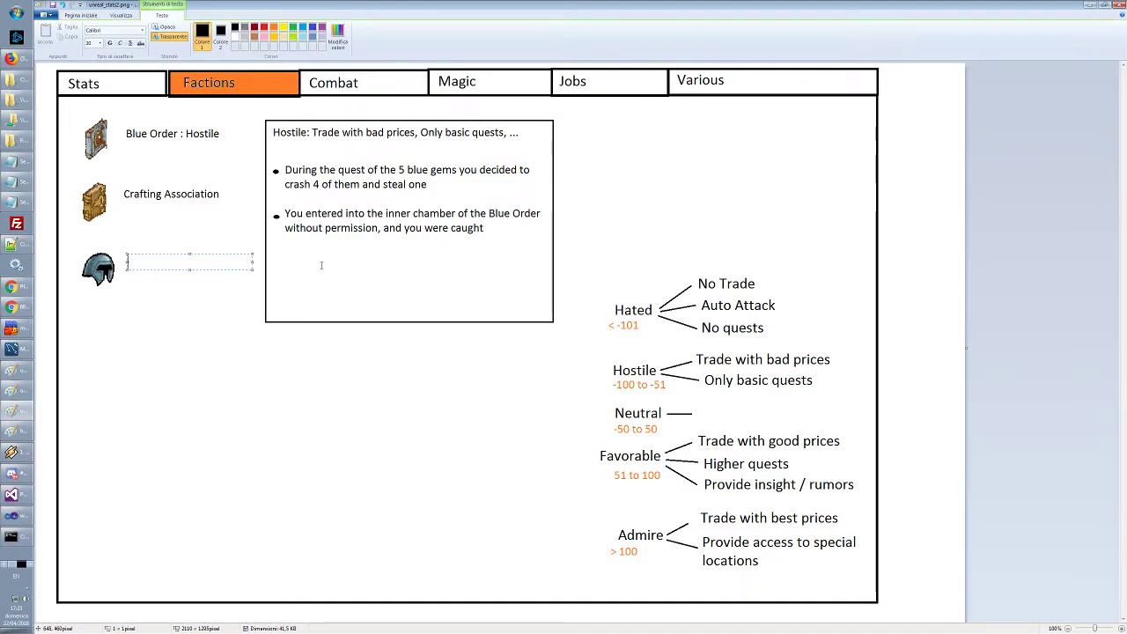
pyautogui.write('Black')
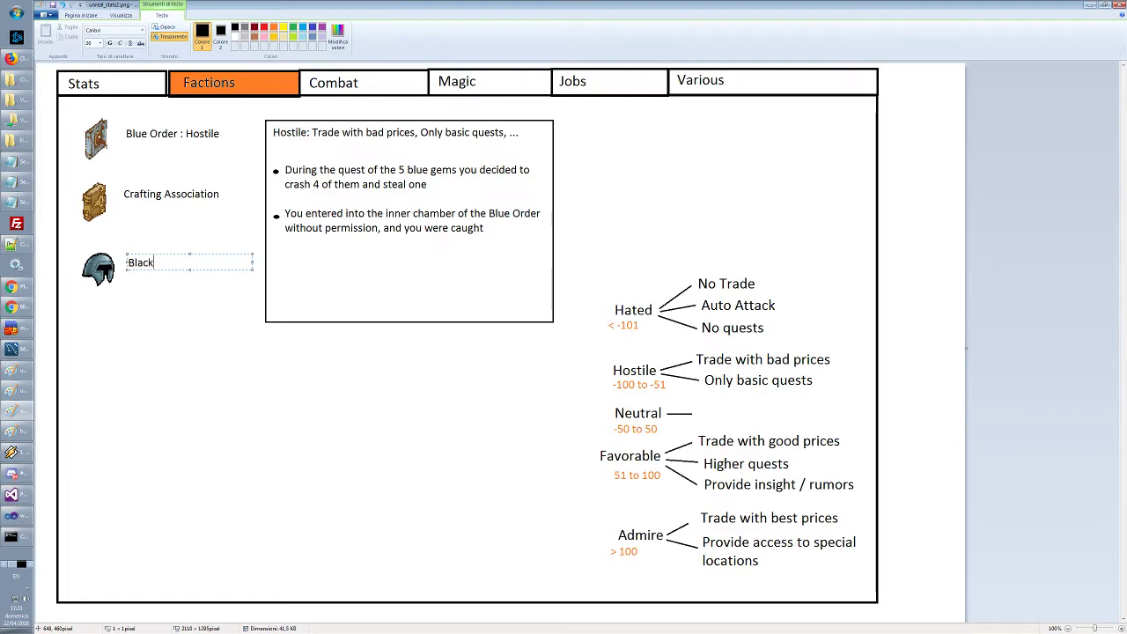
pyautogui.write('smith Order')
pyautogui.click(318, 269)
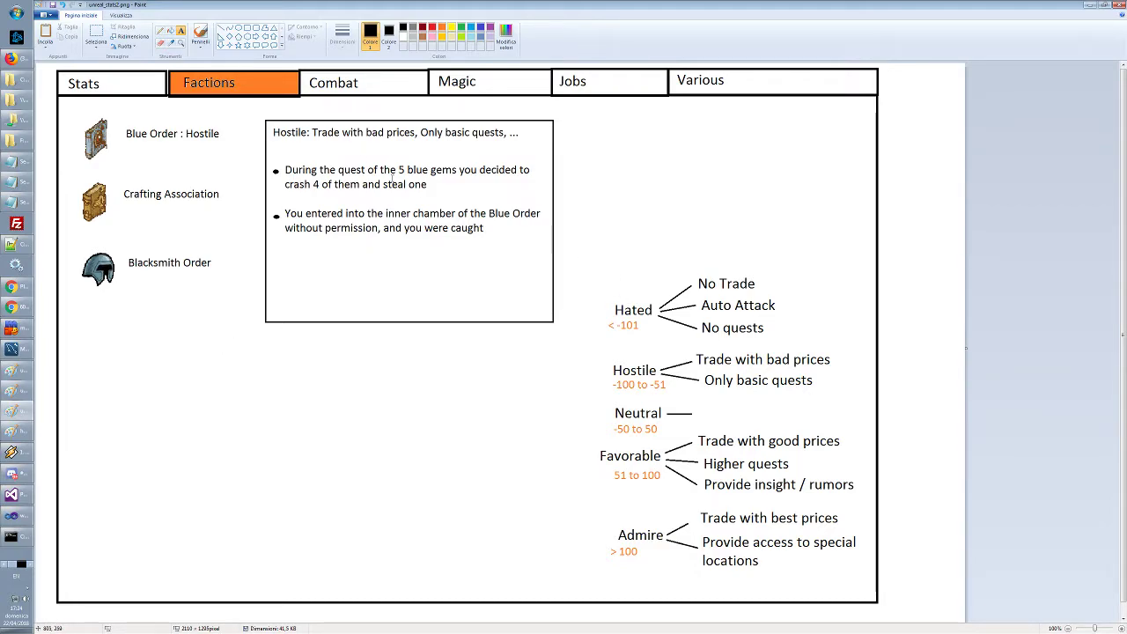
pyautogui.click(96, 35)
pyautogui.moveTo(592, 256); pyautogui.dragTo(869, 583)
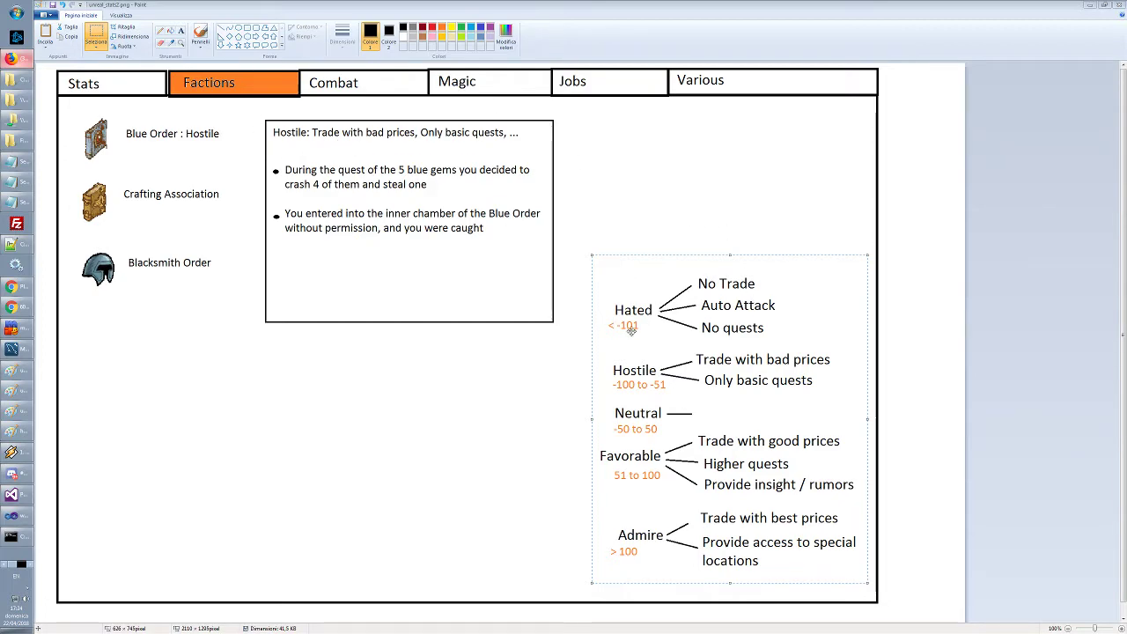
# Set the Rectangle tool to a grey outline and thicker line, undoing a filled attempt
pyautogui.click(606, 246)
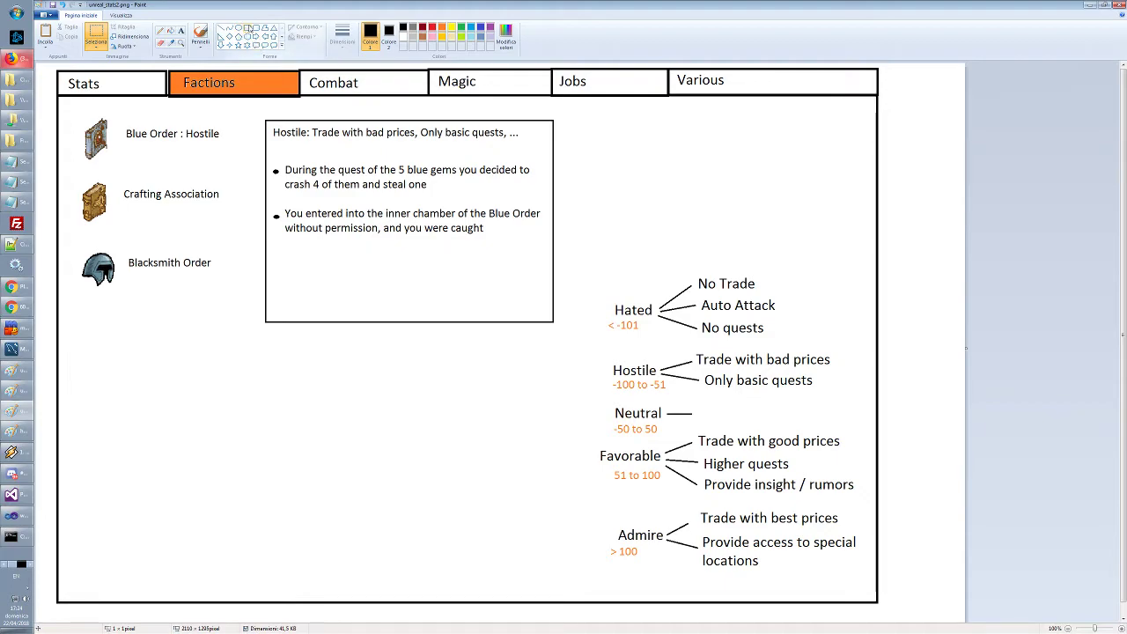
pyautogui.click(247, 28)
pyautogui.click(343, 40)
pyautogui.click(344, 47)
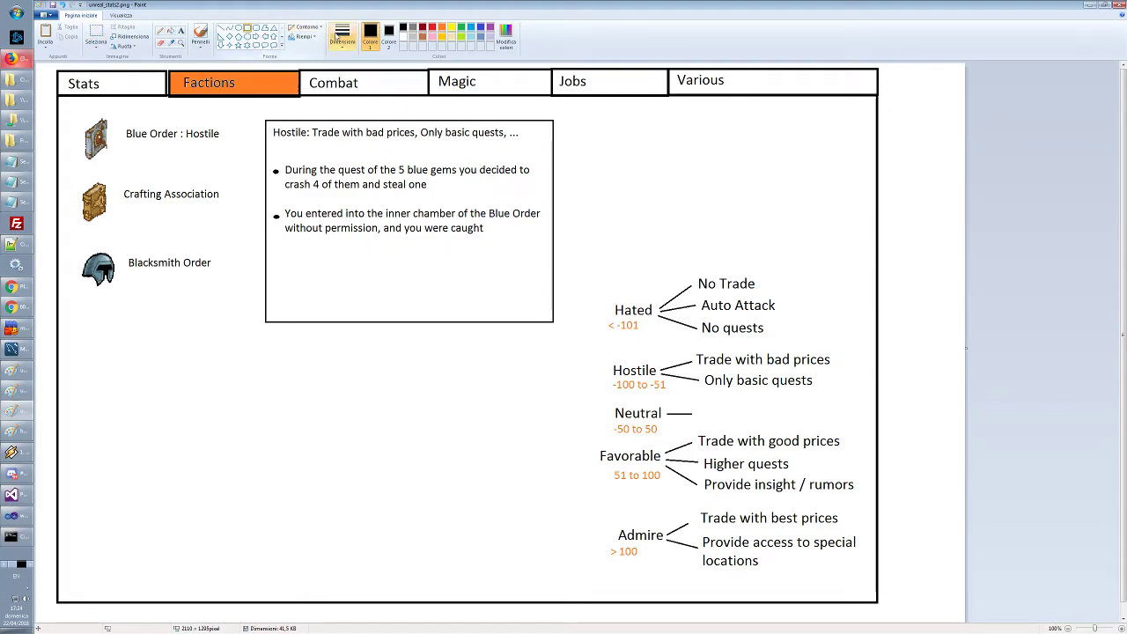
pyautogui.click(413, 29)
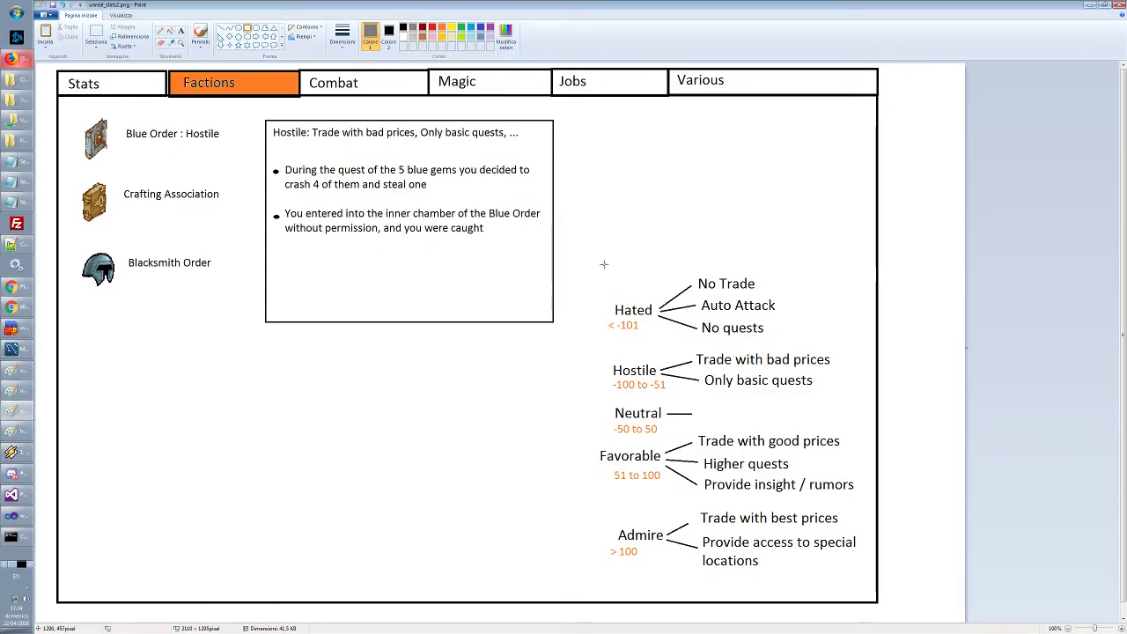
pyautogui.moveTo(599, 265); pyautogui.dragTo(752, 377)
pyautogui.hotkey('ctrl', 'z')
pyautogui.hotkey('ctrl', 'z')
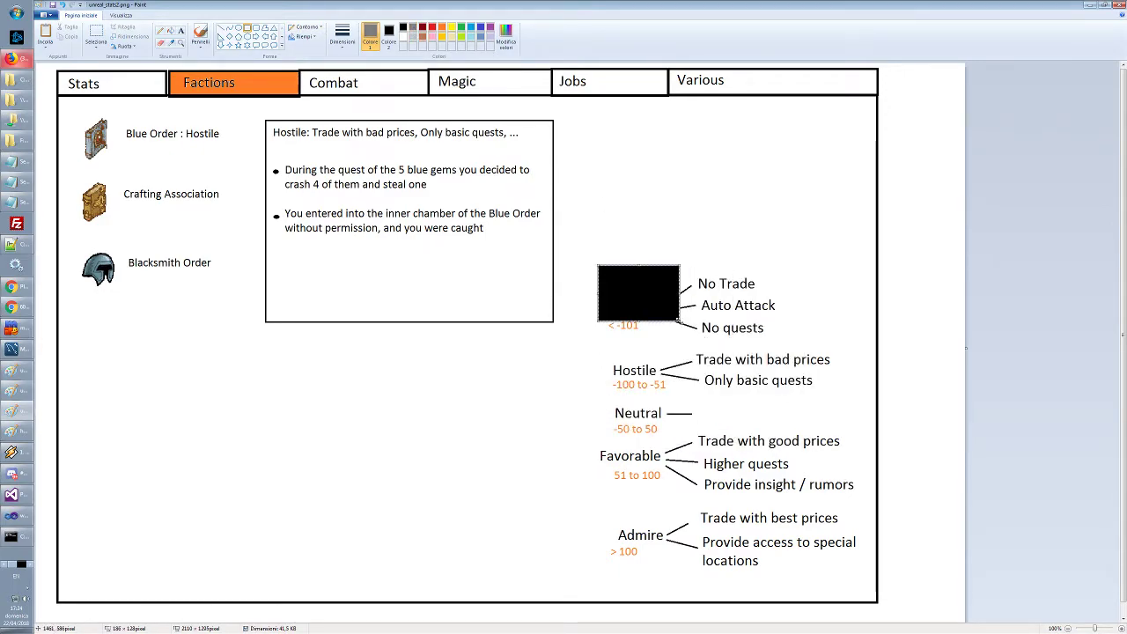
# Draw a hollow grey box around the Hated-to-Admire legend and save the image
pyautogui.click(305, 37)
pyautogui.click(321, 51)
pyautogui.moveTo(597, 262); pyautogui.dragTo(872, 589)
pyautogui.moveTo(870, 588); pyautogui.dragTo(870, 588)
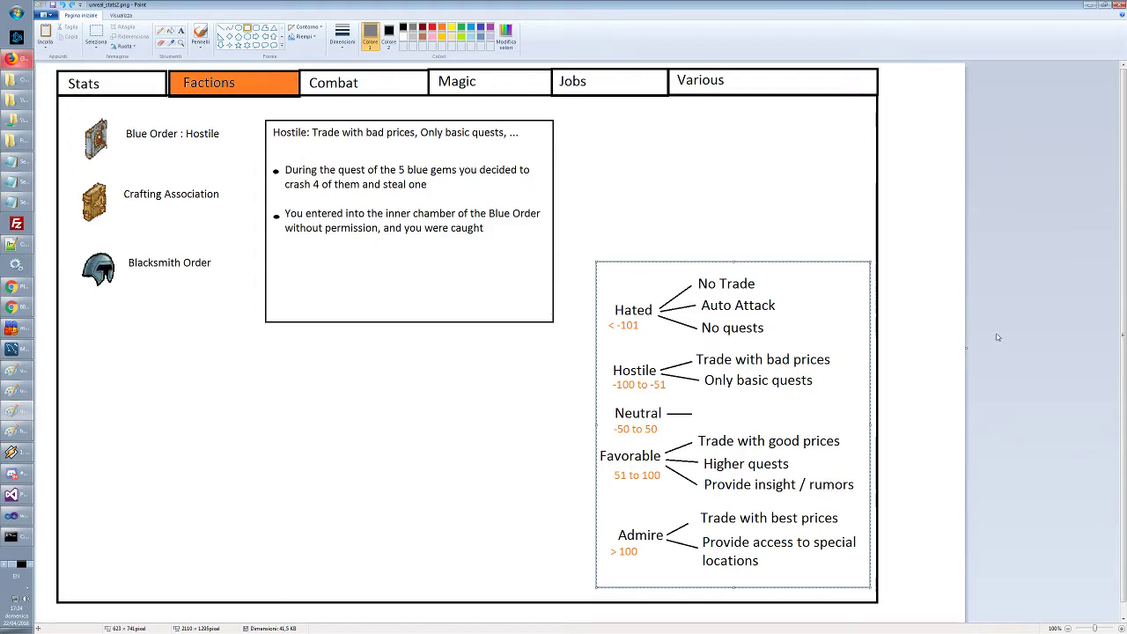
pyautogui.moveTo(967, 348); pyautogui.dragTo(1119, 348)
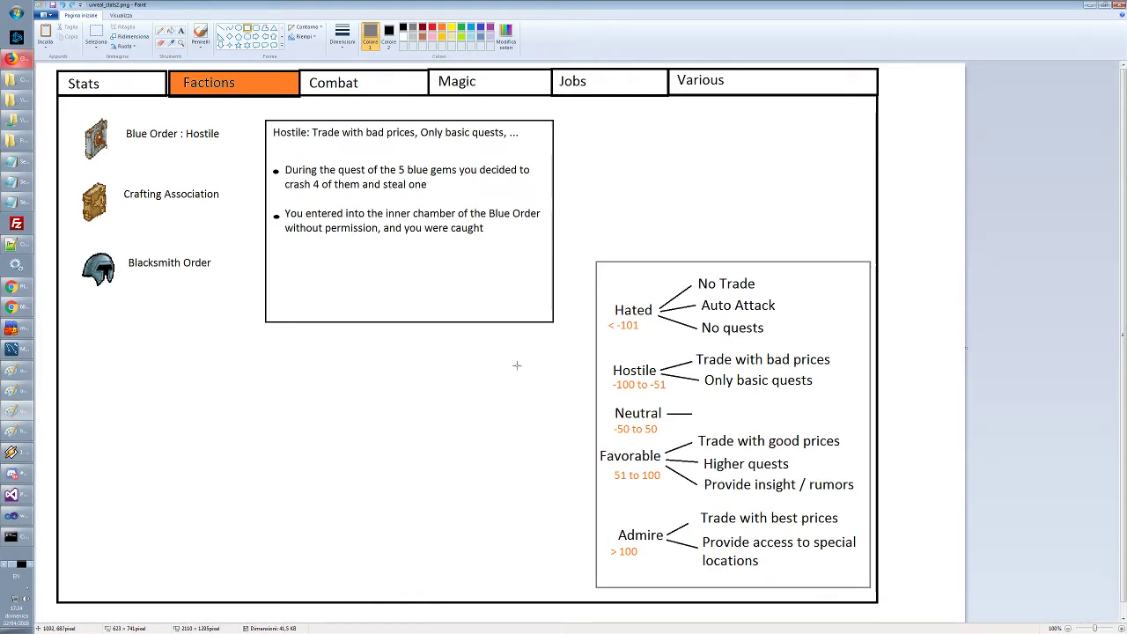
pyautogui.click(53, 5)
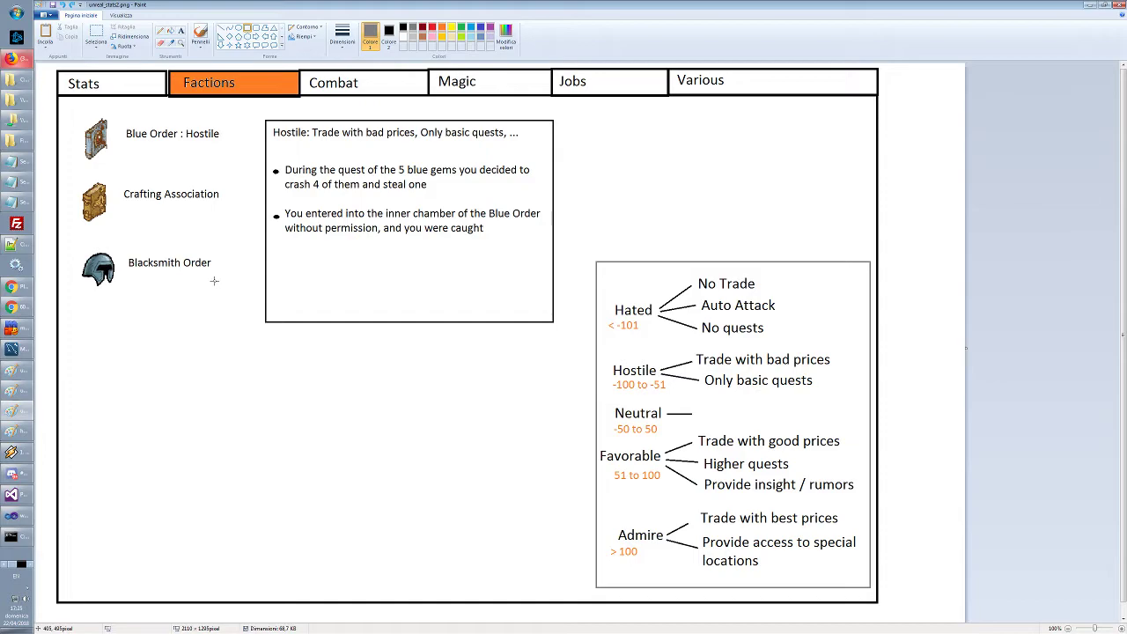
# Bring the PlaneShift game window to the front
pyautogui.hotkey('alt', 'Tab')
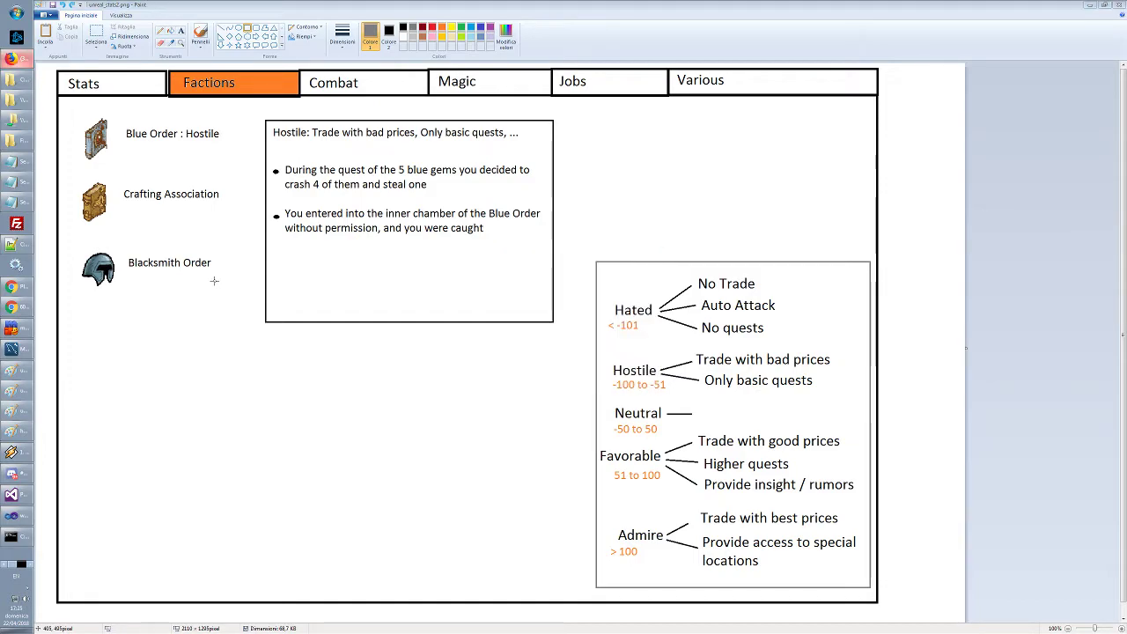
pyautogui.hotkey('alt', 'Tab')
pyautogui.press('Tab')
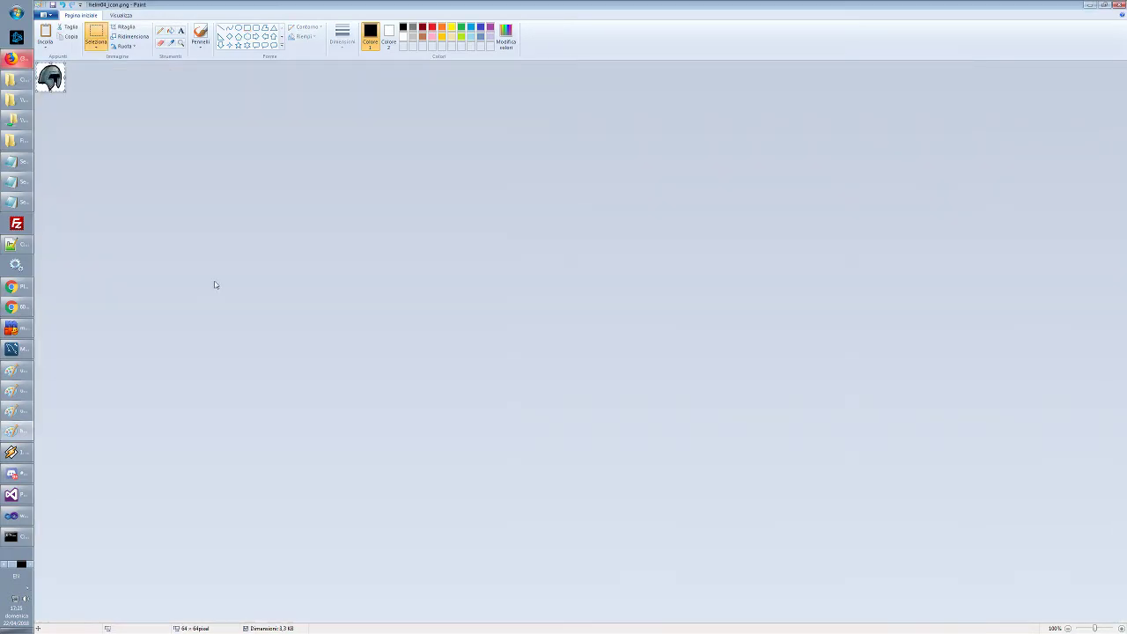
pyautogui.hotkey('alt', 'Tab')
pyautogui.press('Tab')
pyautogui.press('Tab')
pyautogui.press('Tab')
pyautogui.press('Tab')
pyautogui.press('Tab')
pyautogui.press('Tab')
pyautogui.press('Tab')
pyautogui.press('Tab')
pyautogui.press('Tab')
pyautogui.press('Tab')
pyautogui.press('Tab')
pyautogui.press('Tab')
pyautogui.press('Tab')
pyautogui.press('Tab')
pyautogui.press('Tab')
pyautogui.press('Tab')
pyautogui.press('Tab')
pyautogui.press('Tab')
pyautogui.press('Tab')
pyautogui.press('Tab')
pyautogui.press('Tab')
pyautogui.press('Tab')
pyautogui.press('Tab')
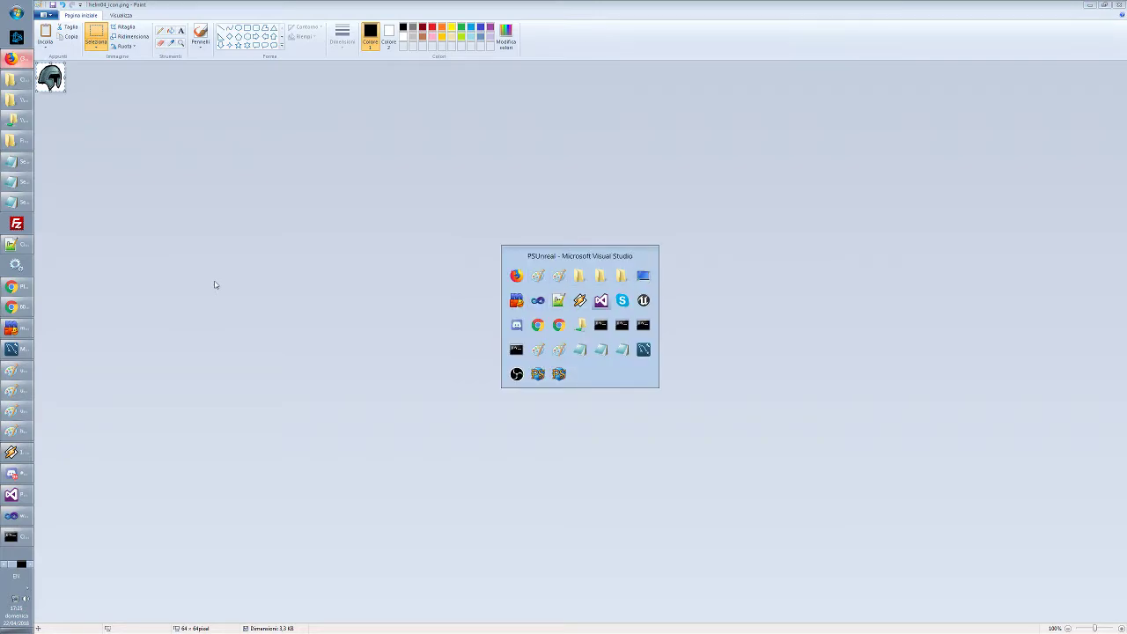
pyautogui.press('alt')
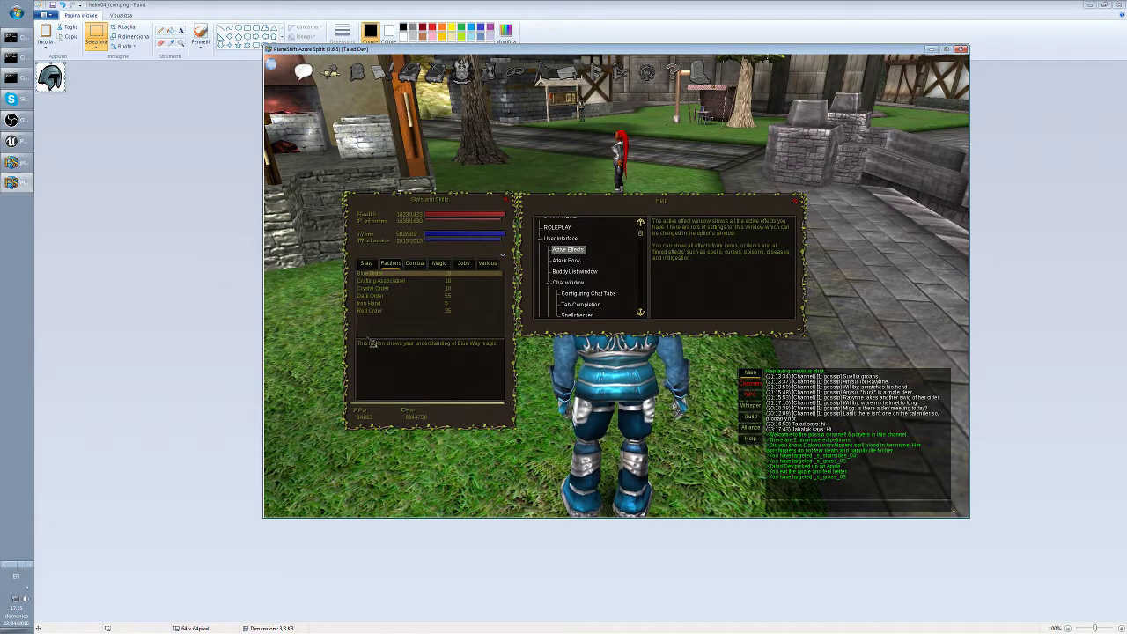
# Browse the Combat, Magic, Jobs and Various skill lists, ending back on Combat
pyautogui.click(415, 265)
pyautogui.click(438, 264)
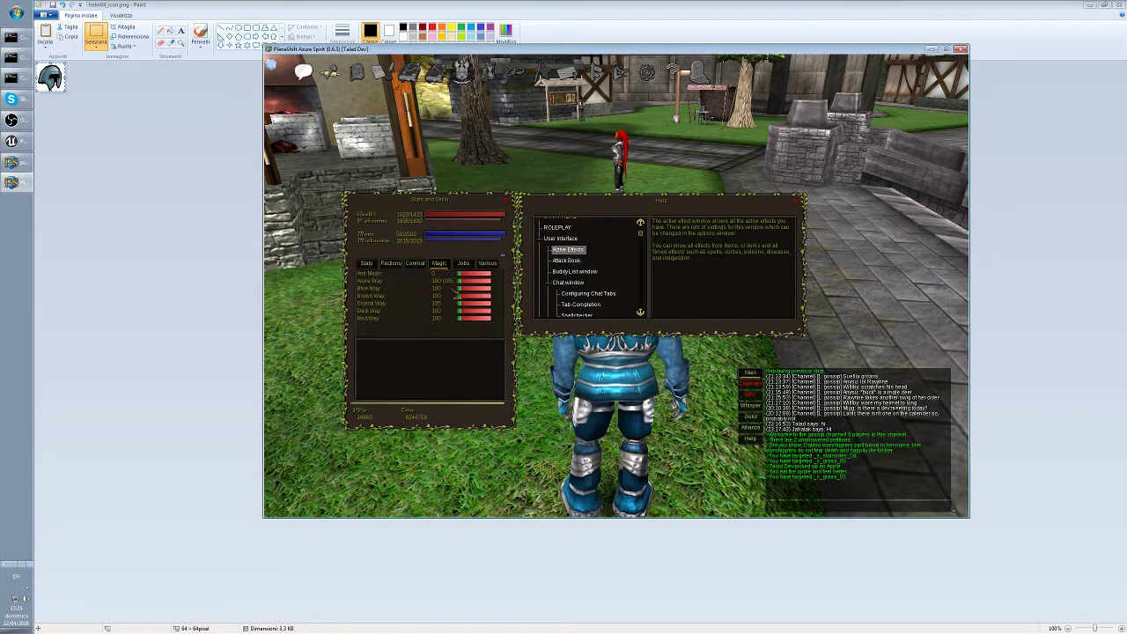
pyautogui.click(466, 264)
pyautogui.click(487, 265)
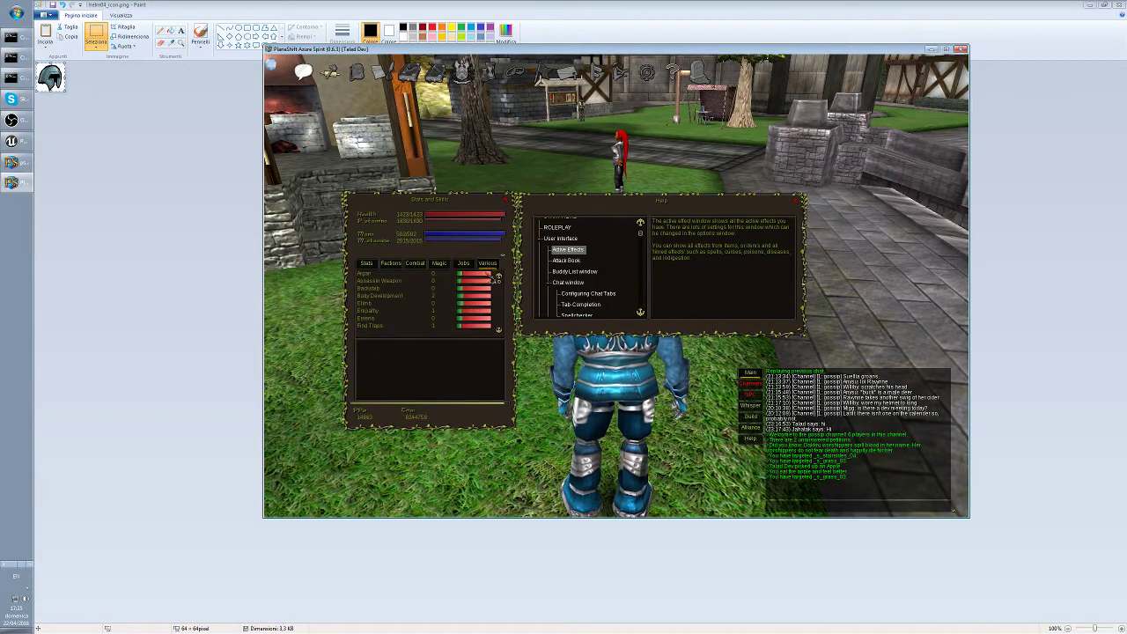
pyautogui.click(415, 263)
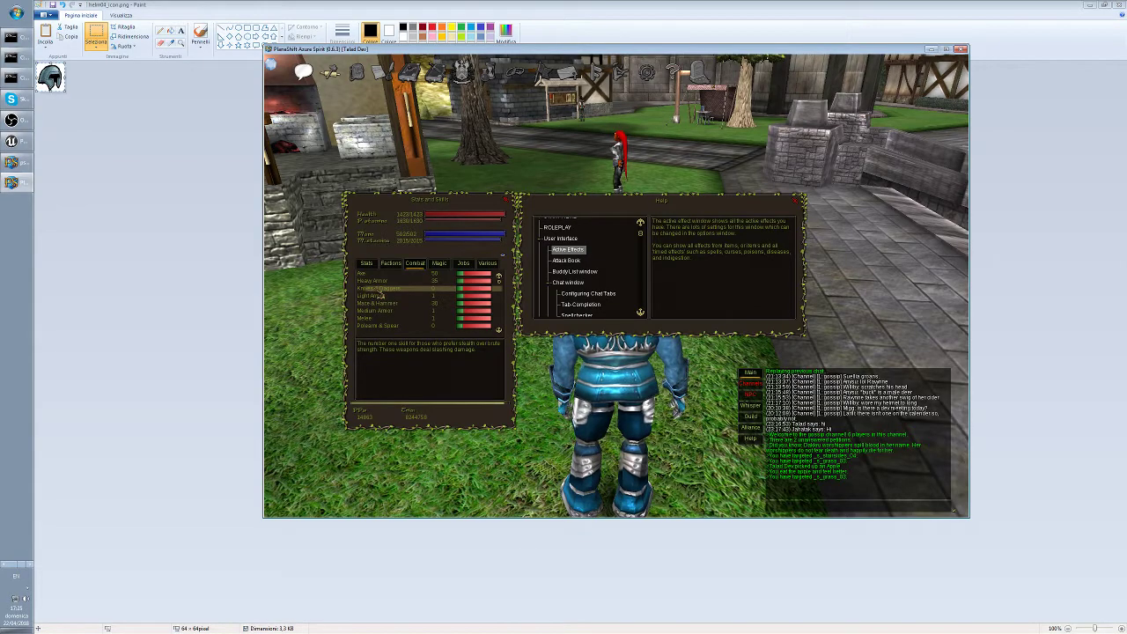
# Return to the unreal_stats2.png Factions mockup in Paint
pyautogui.hotkey('alt', 'Tab')
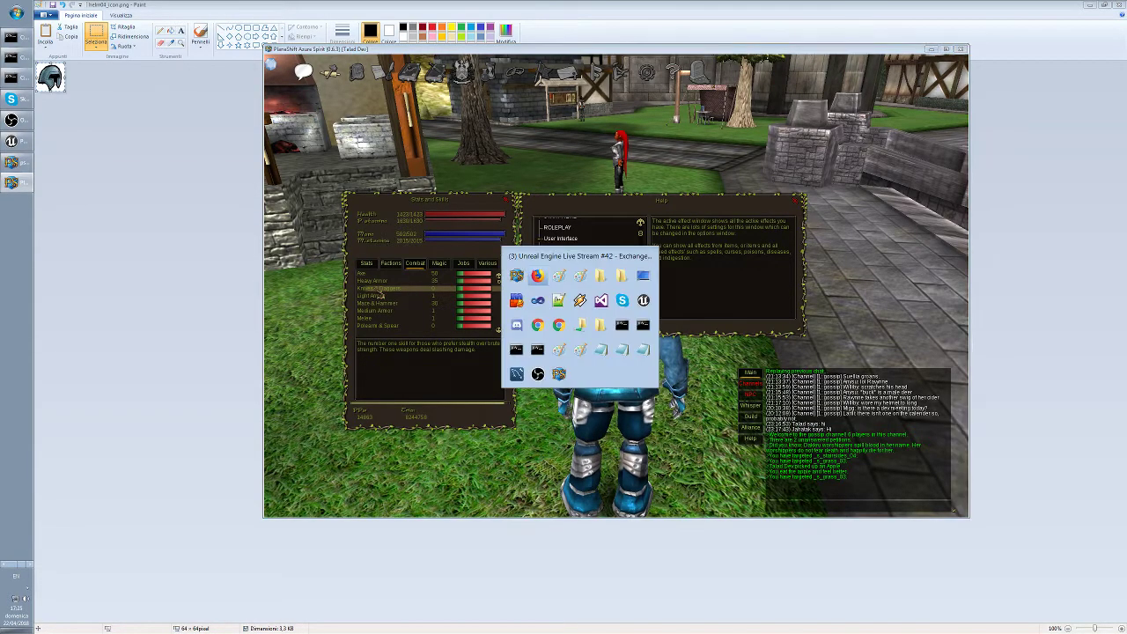
pyautogui.hotkey('alt', 'Tab')
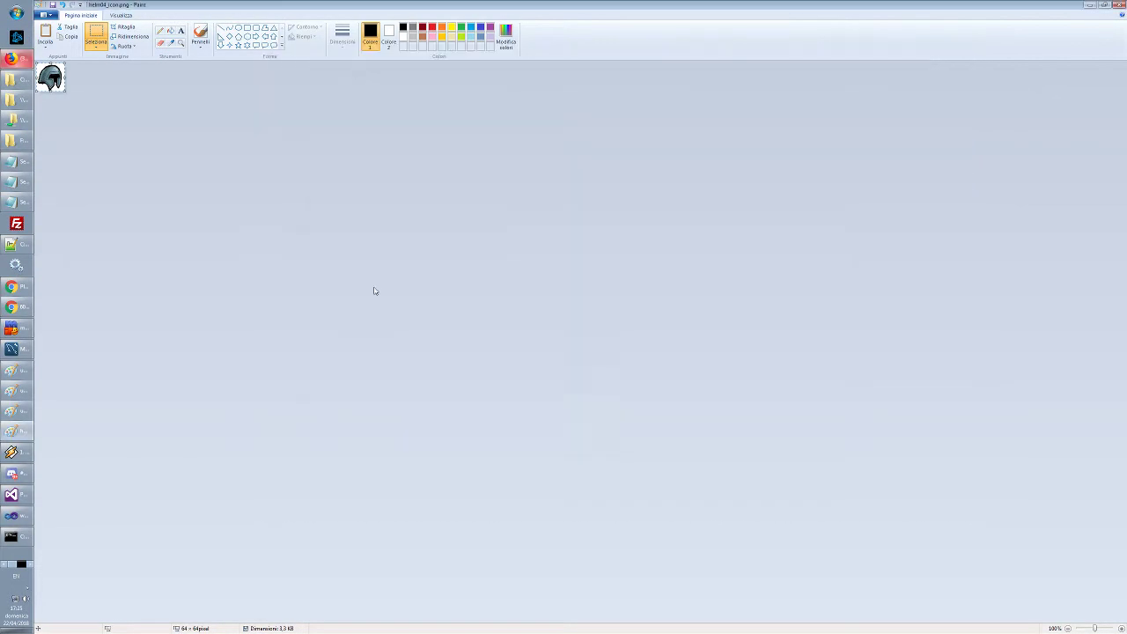
pyautogui.hotkey('alt', 'Tab')
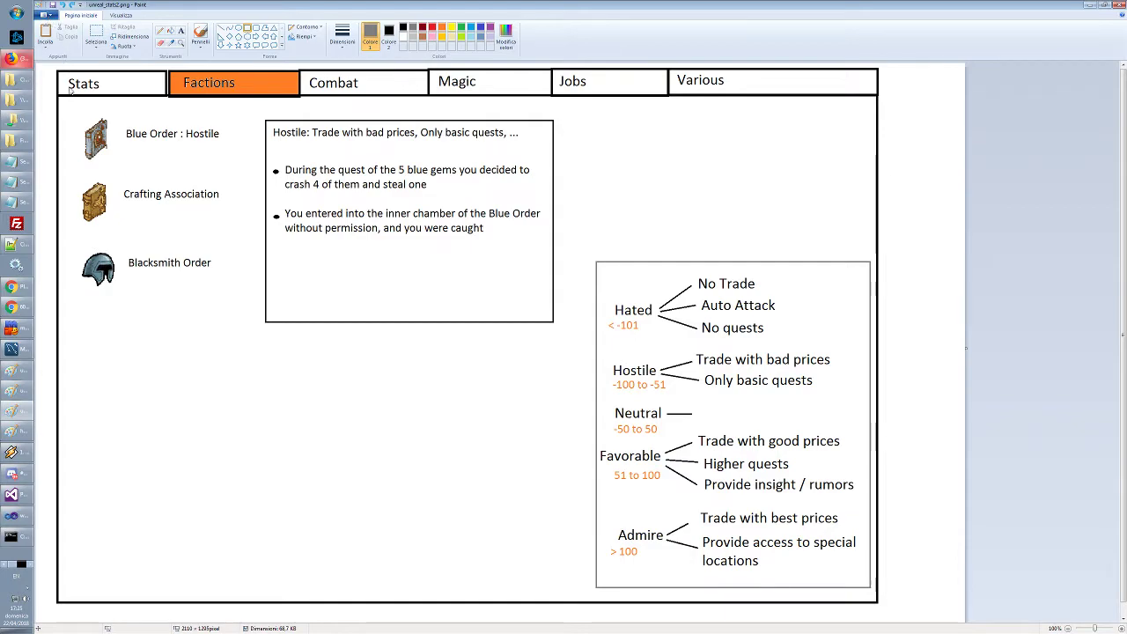
# Save a copy of the Factions mockup under the file name unreal_stats3.png
pyautogui.press('F12')
pyautogui.click(143, 257)
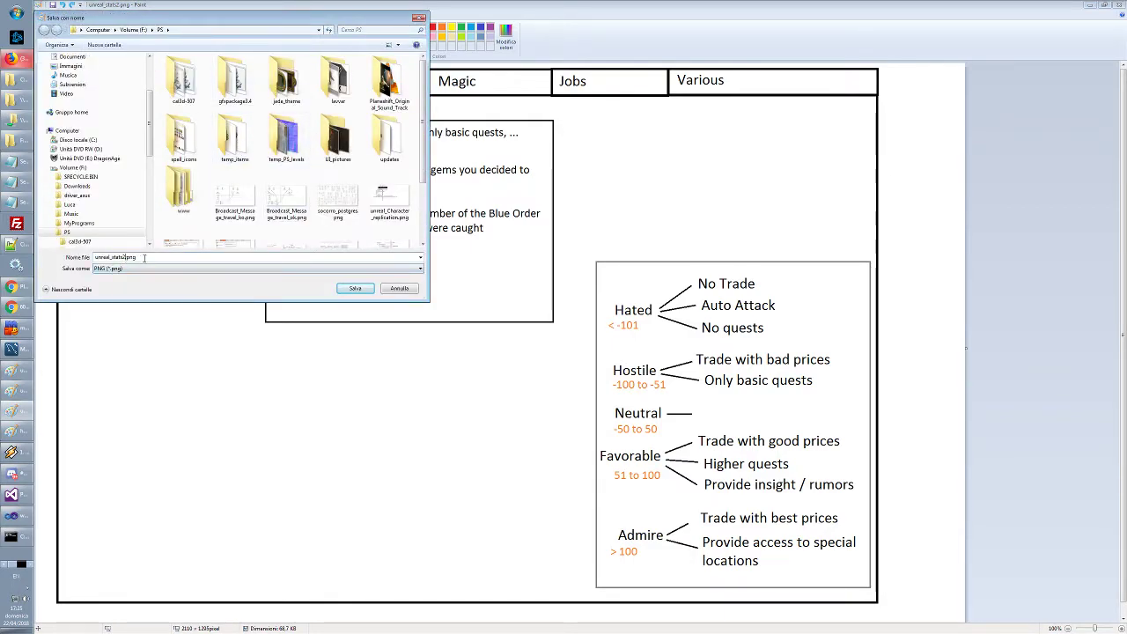
pyautogui.press('Return')
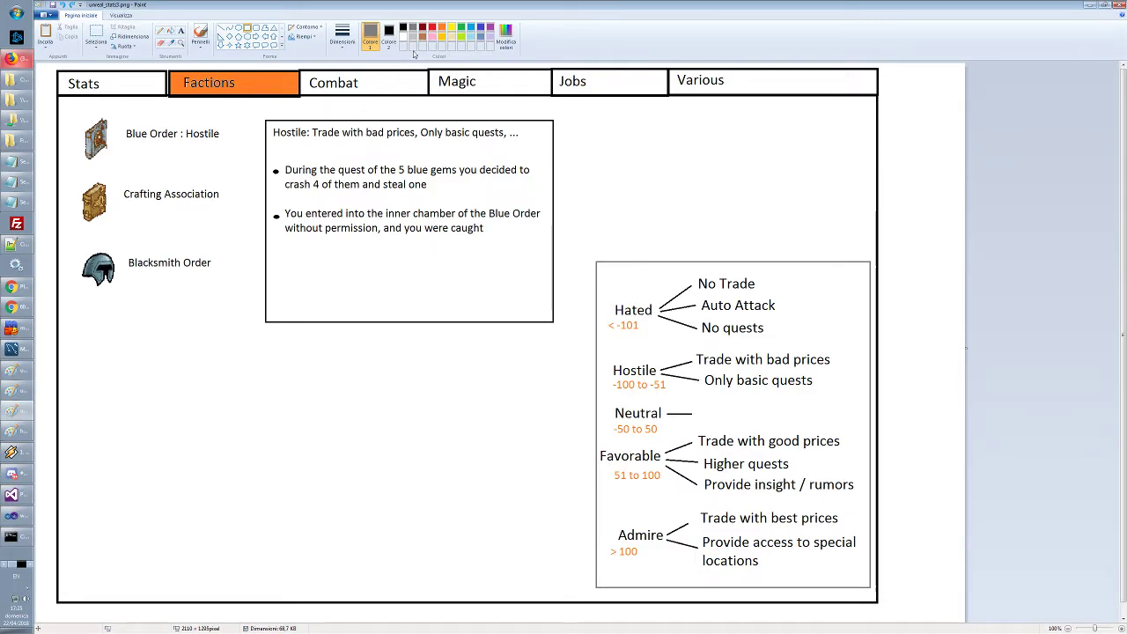
# Bucket-fill the Combat tab orange and the Factions tab white
pyautogui.click(440, 27)
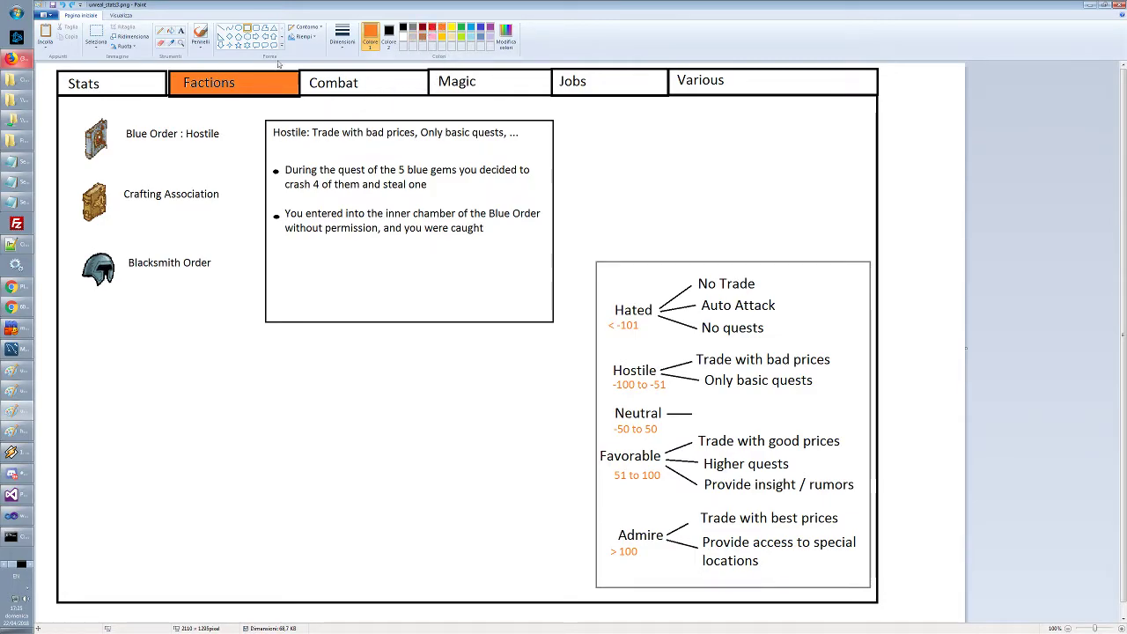
pyautogui.click(342, 83)
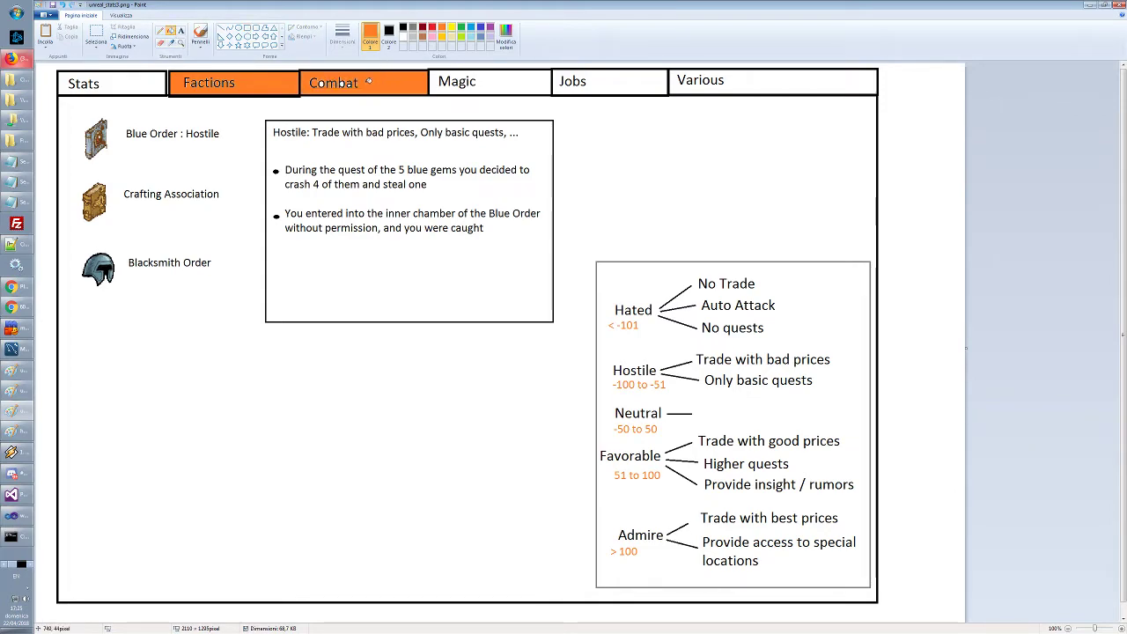
pyautogui.click(403, 39)
pyautogui.click(219, 79)
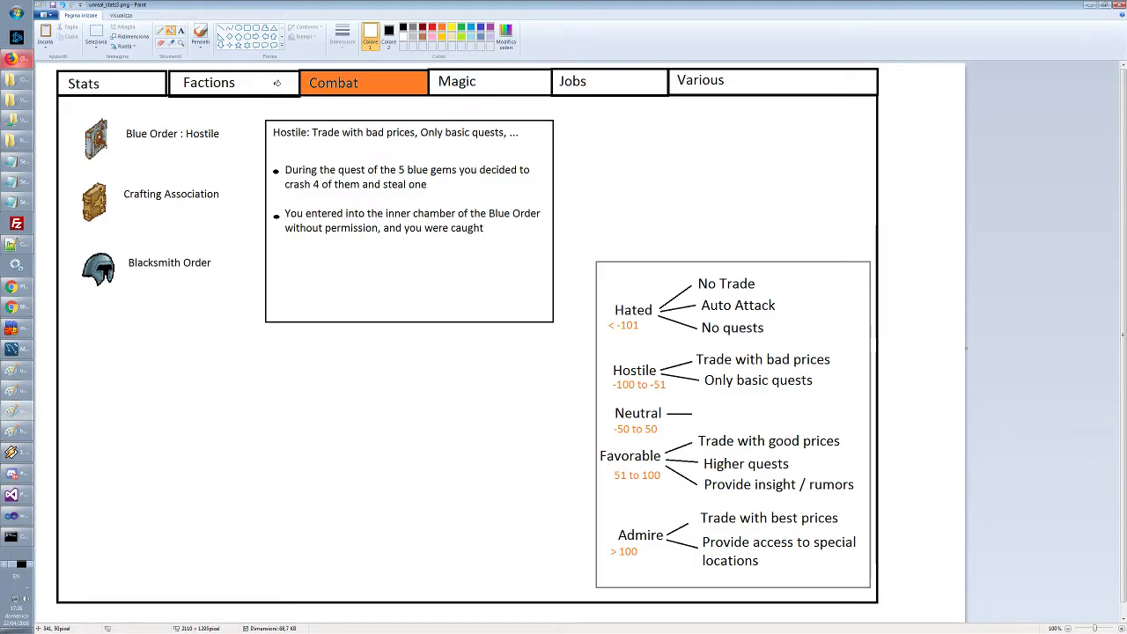
# Erase the content panel below the tabs to blank white, using white as Color 2
pyautogui.click(96, 34)
pyautogui.moveTo(74, 101); pyautogui.dragTo(875, 595)
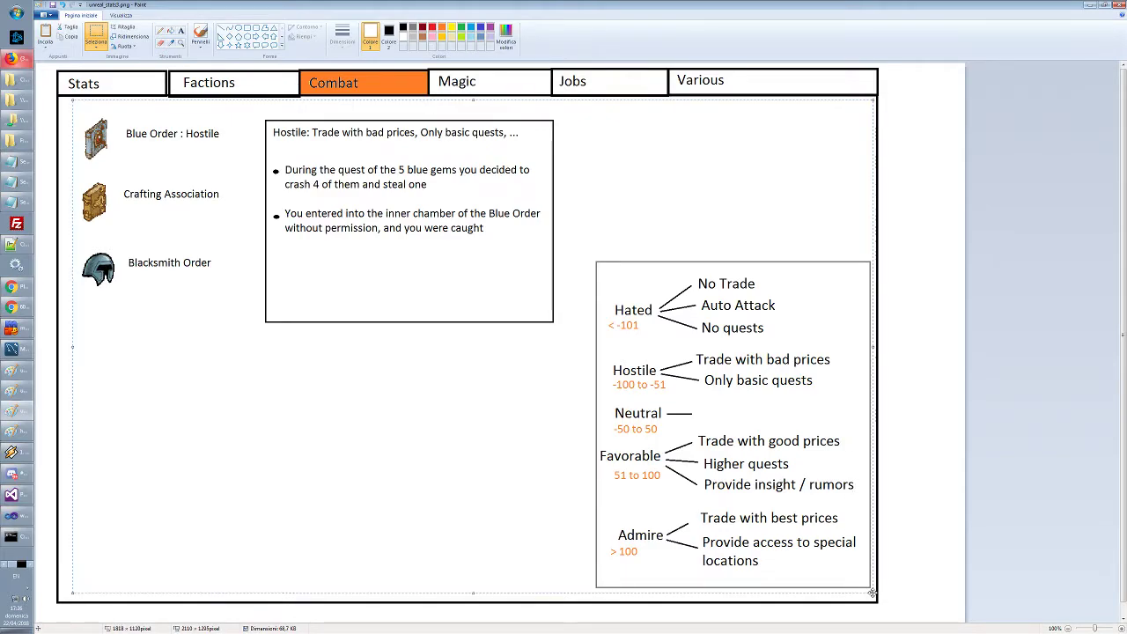
pyautogui.press('Delete')
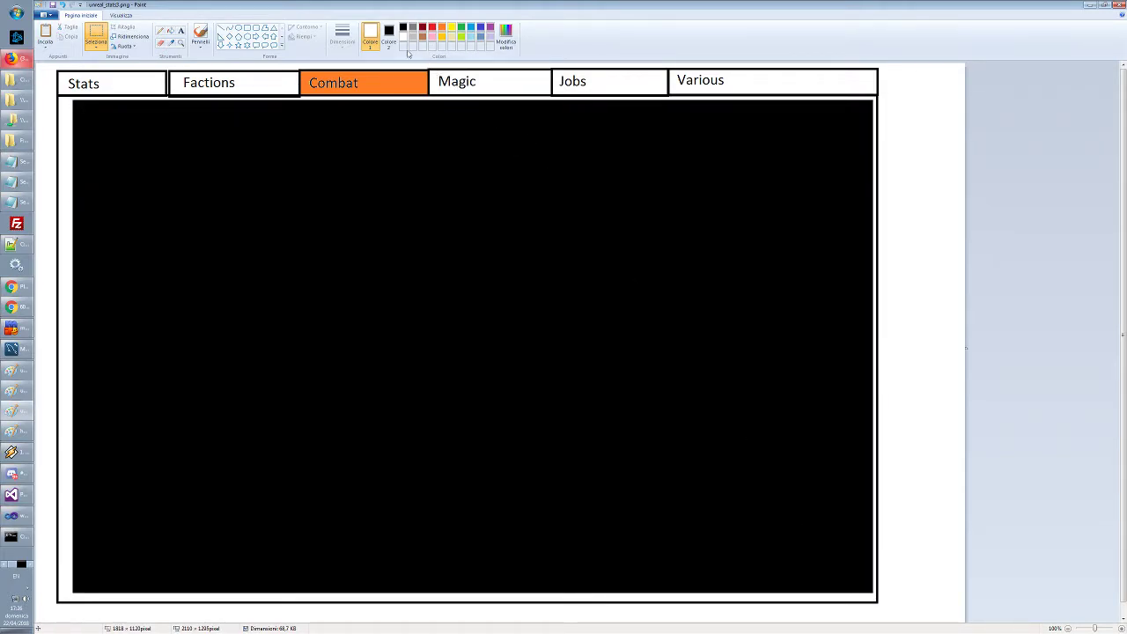
pyautogui.click(388, 36)
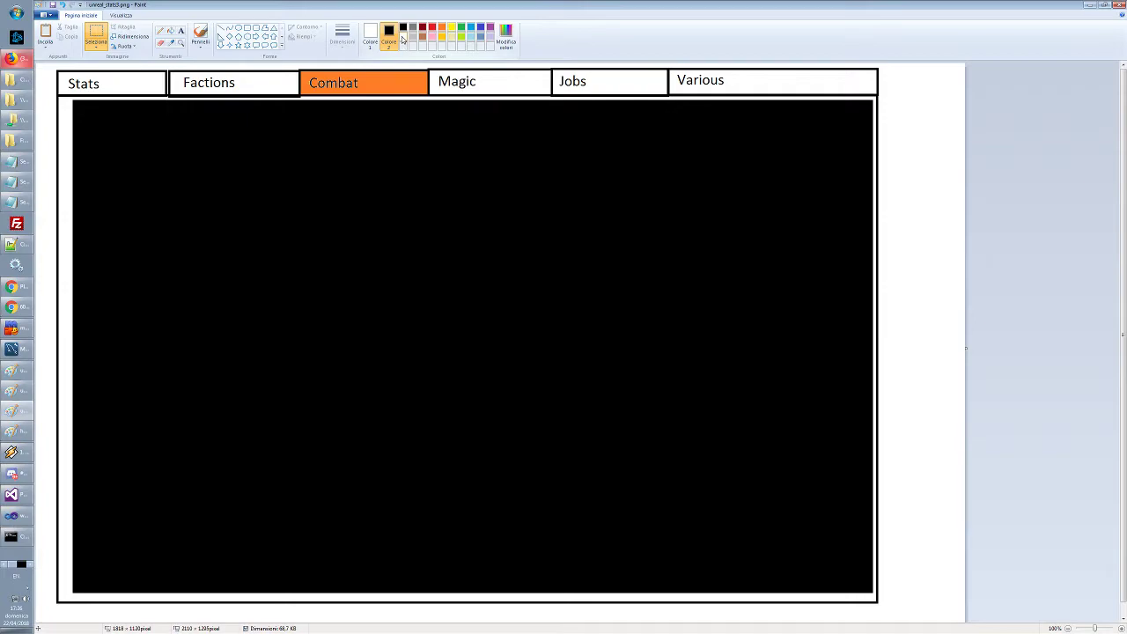
pyautogui.click(403, 36)
pyautogui.click(370, 35)
pyautogui.click(403, 27)
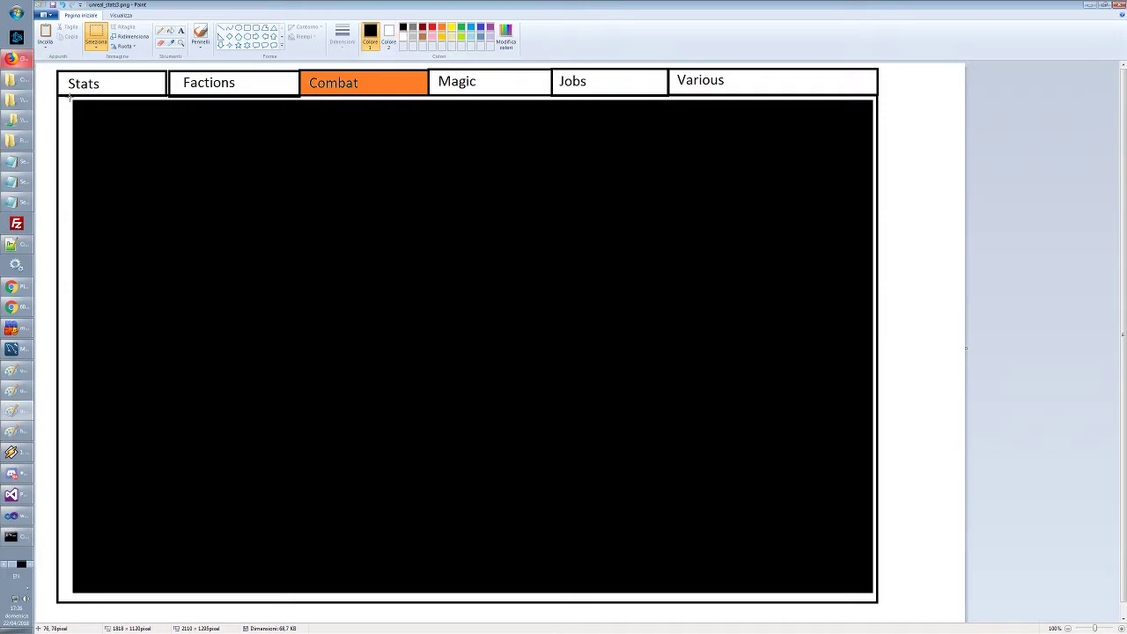
pyautogui.moveTo(72, 99)
pyautogui.mouseDown()
pyautogui.moveTo(461, 304)
pyautogui.moveTo(863, 478)
pyautogui.moveTo(875, 597)
pyautogui.mouseUp()
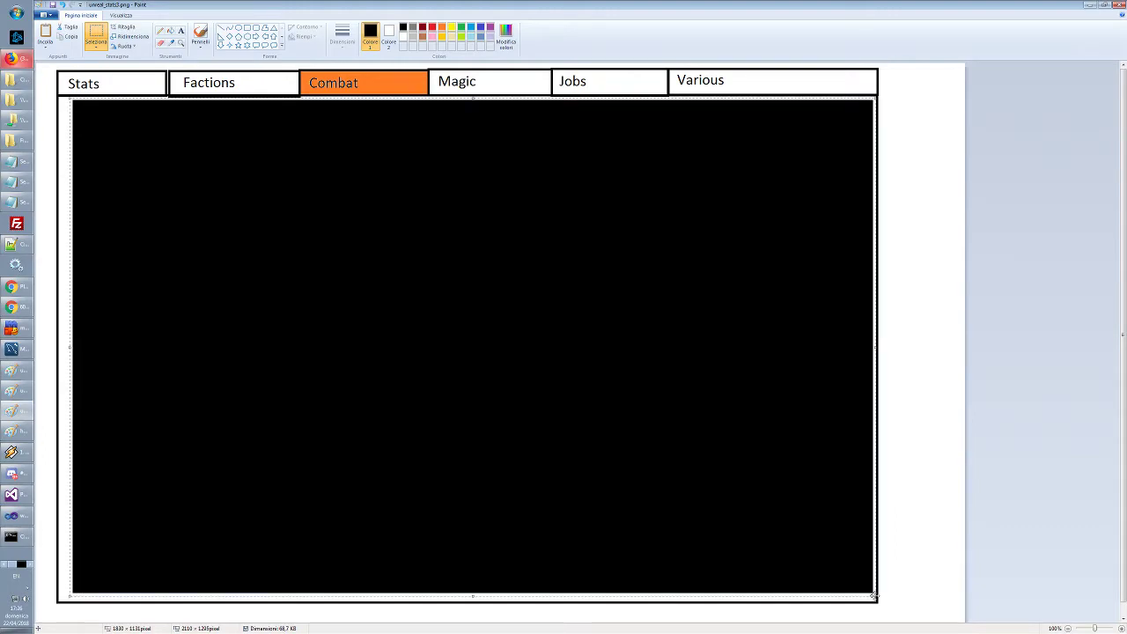
pyautogui.press('Delete')
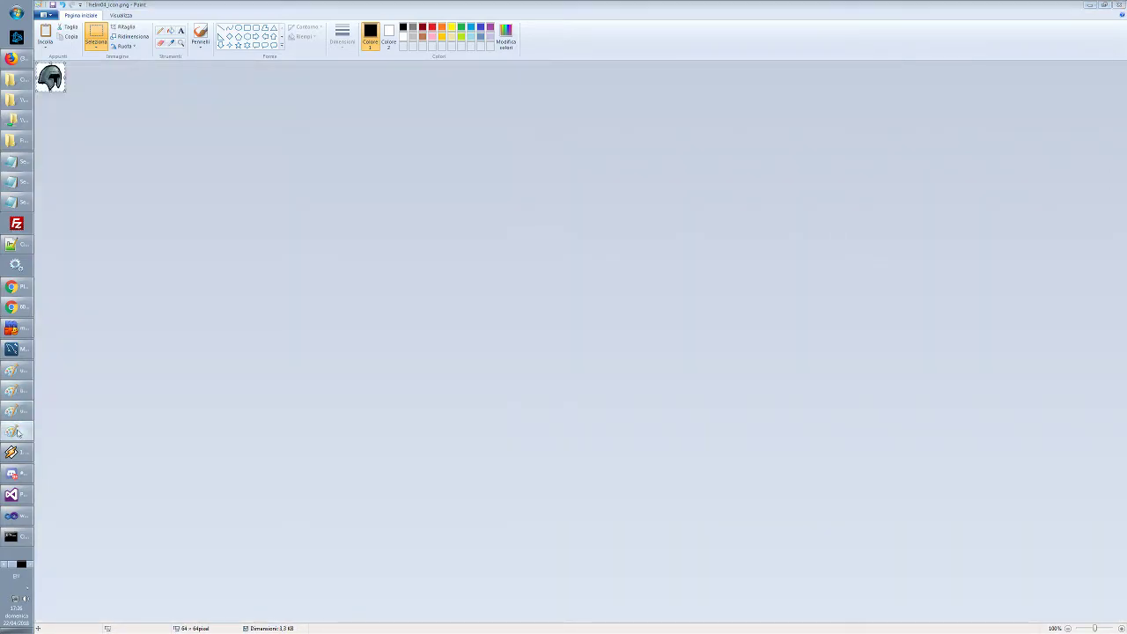
pyautogui.click(18, 431)
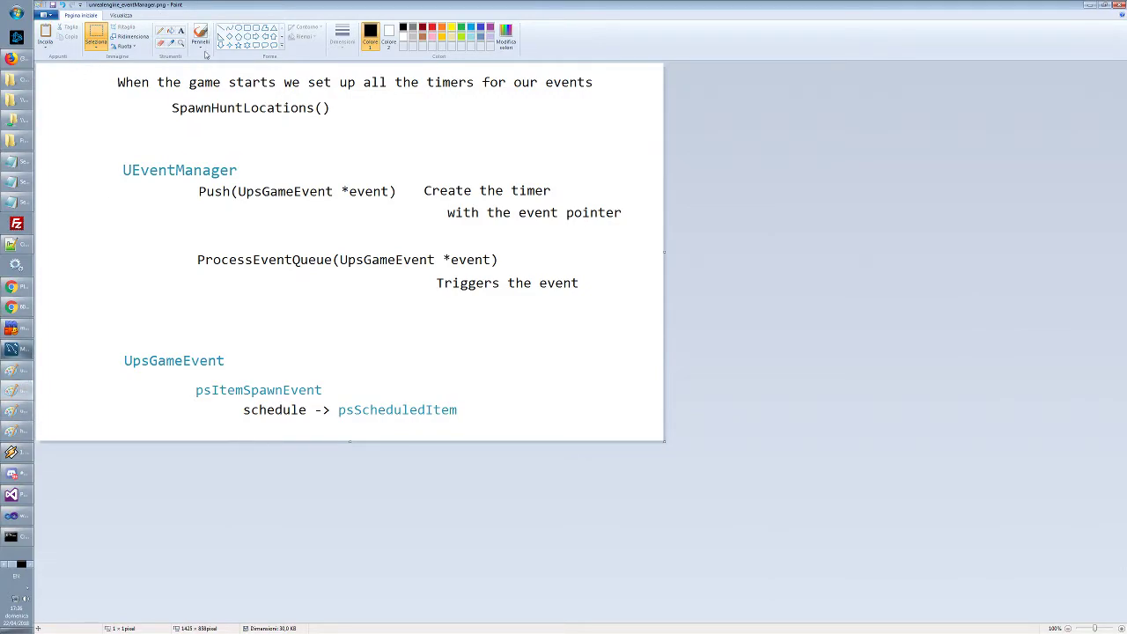
# Open unreal_stats1.png without saving the event-manager notes, then switch to Chrome
pyautogui.hotkey('ctrl', 'o')
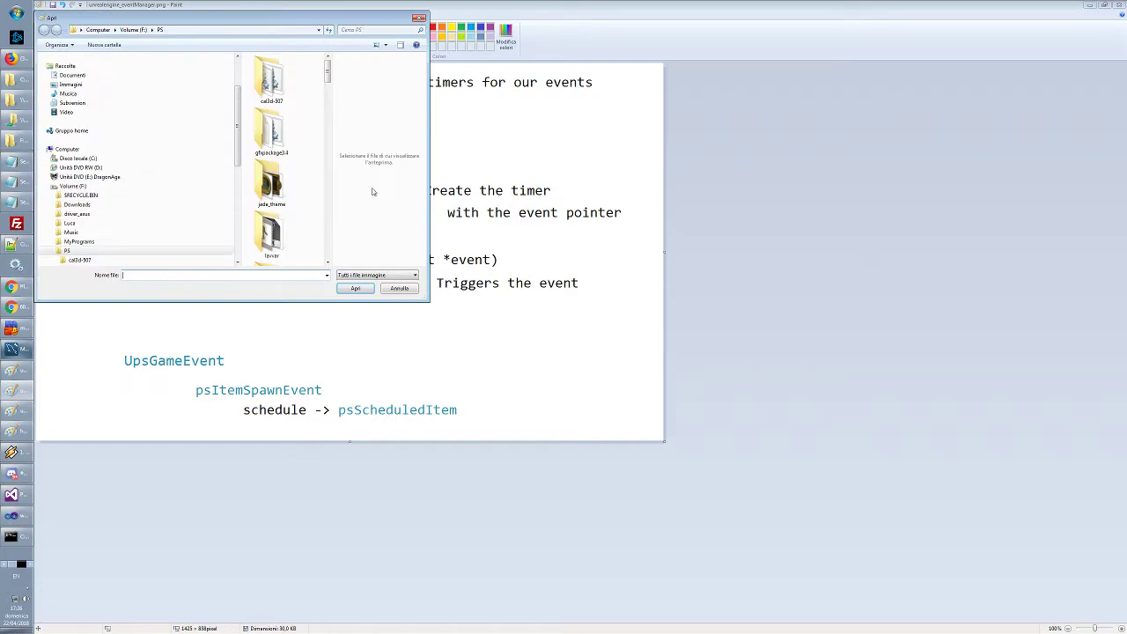
pyautogui.moveTo(324, 72); pyautogui.dragTo(340, 187)
pyautogui.click(271, 160)
pyautogui.click(355, 289)
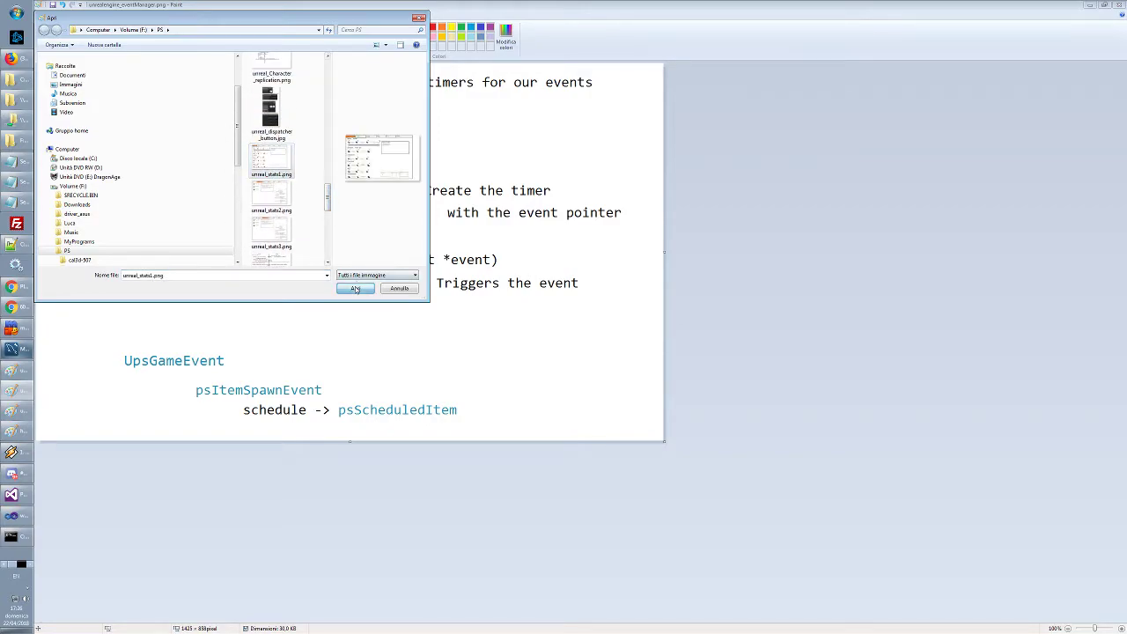
pyautogui.click(593, 326)
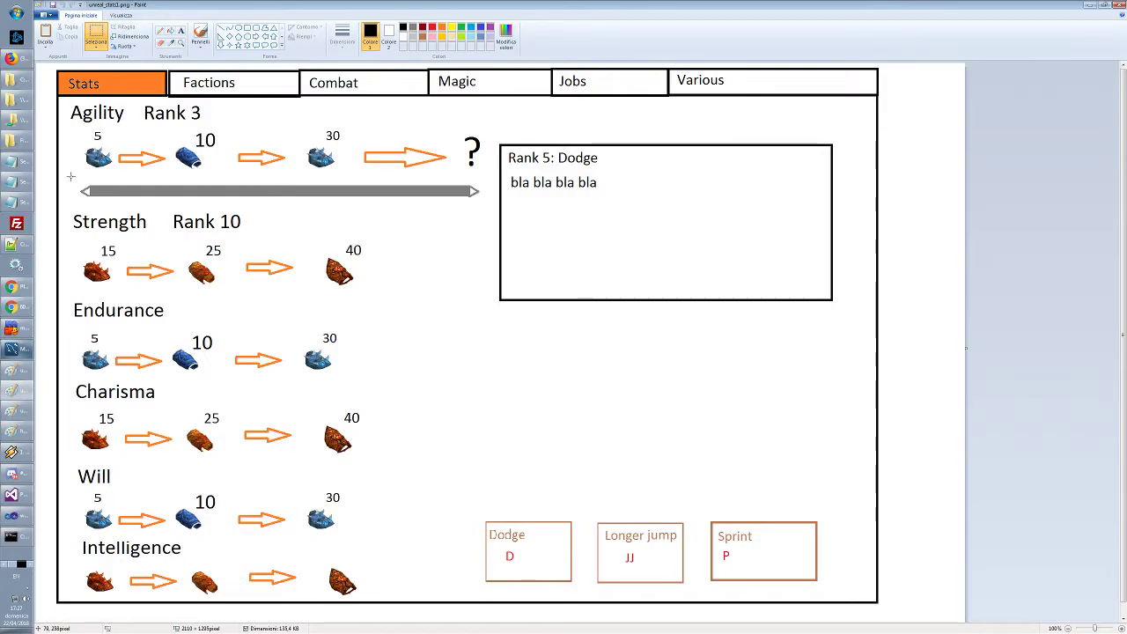
pyautogui.click(28, 306)
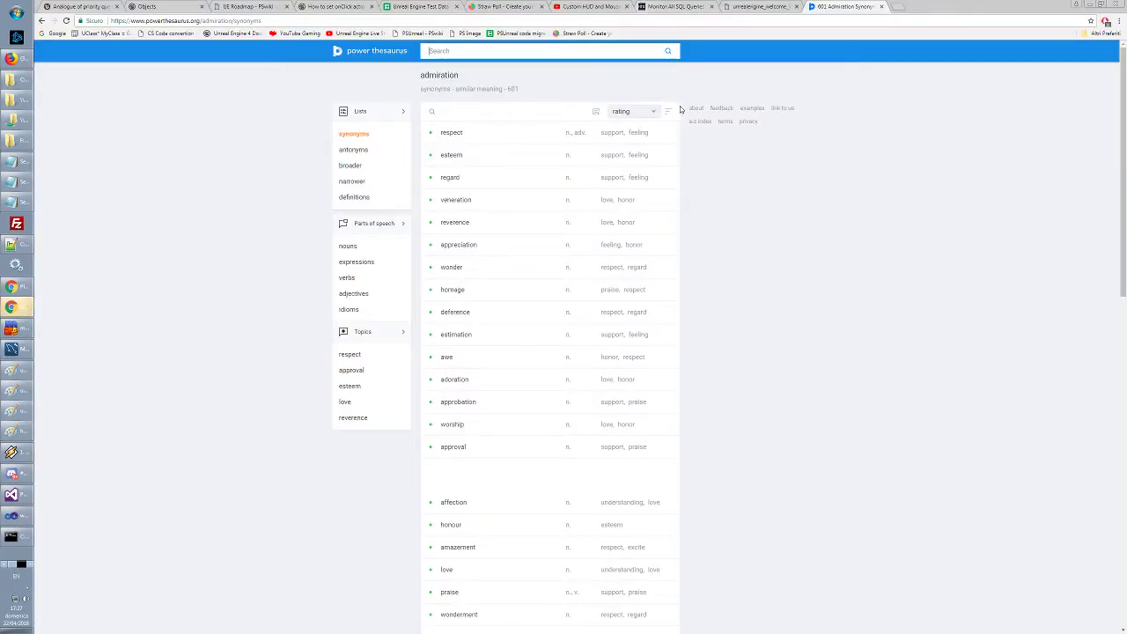
# Search Google Images for 'path of exile progression system'
pyautogui.click(782, 6)
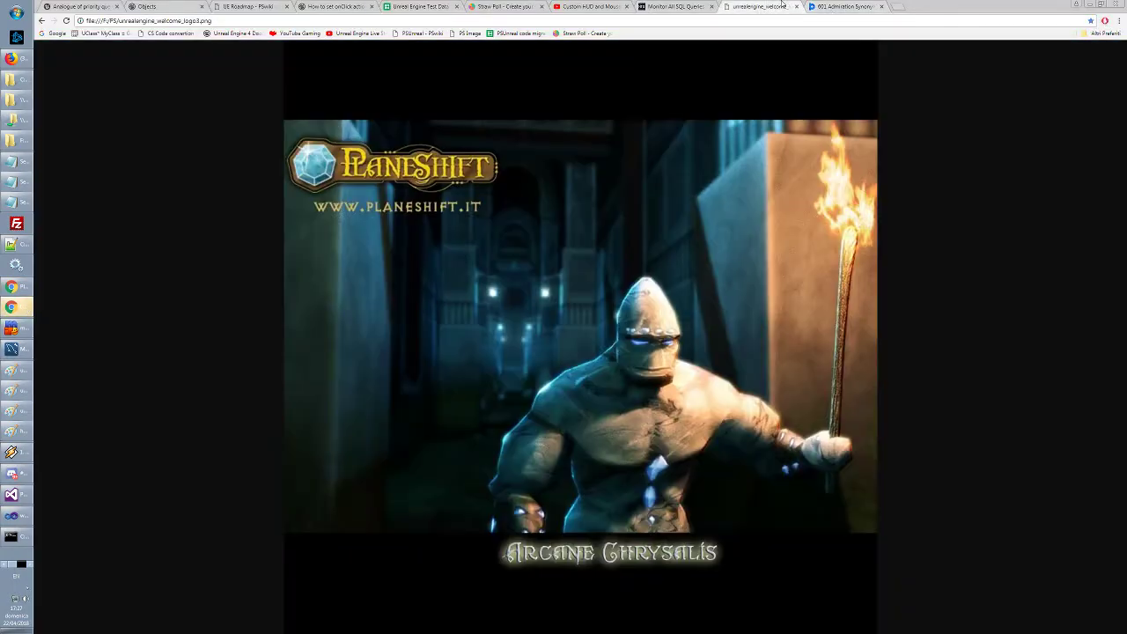
pyautogui.click(54, 32)
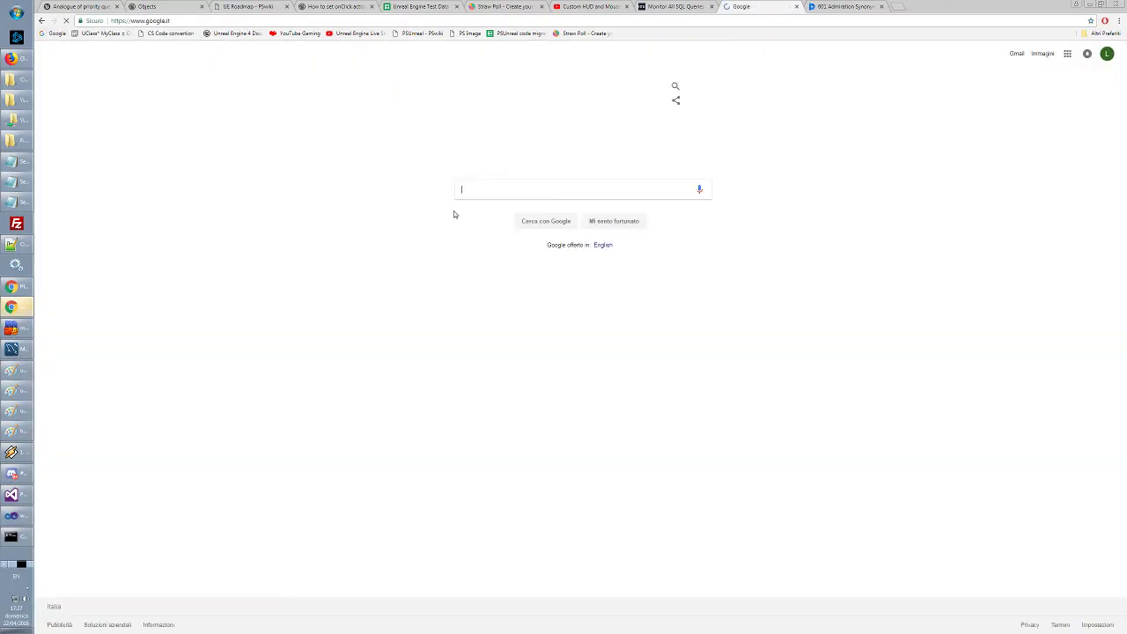
pyautogui.write('path of exi')
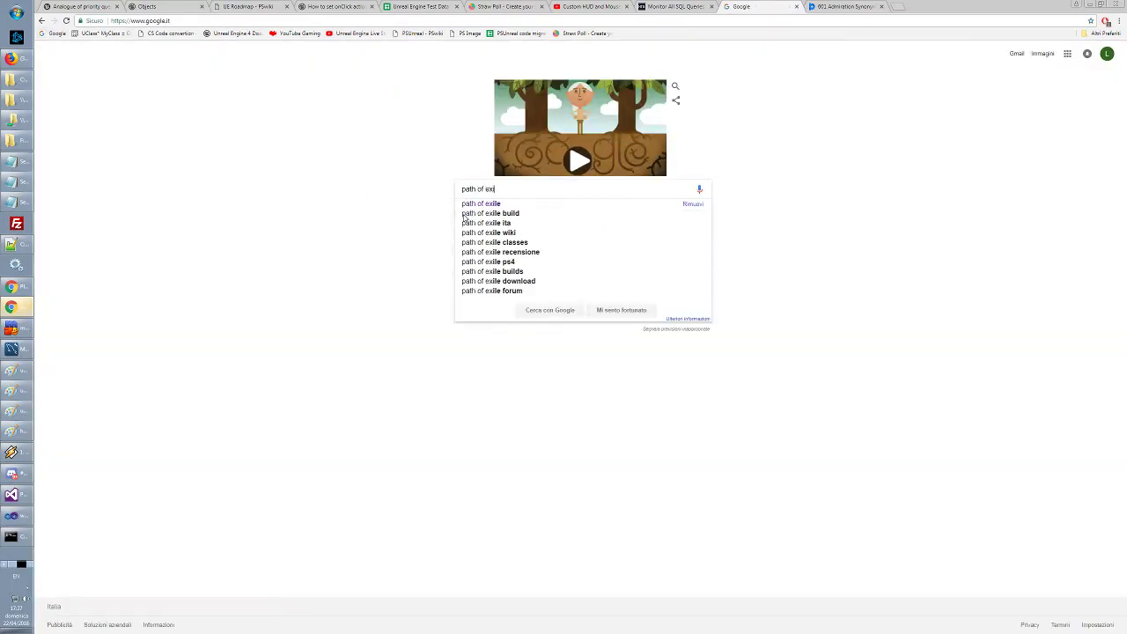
pyautogui.write('le pr')
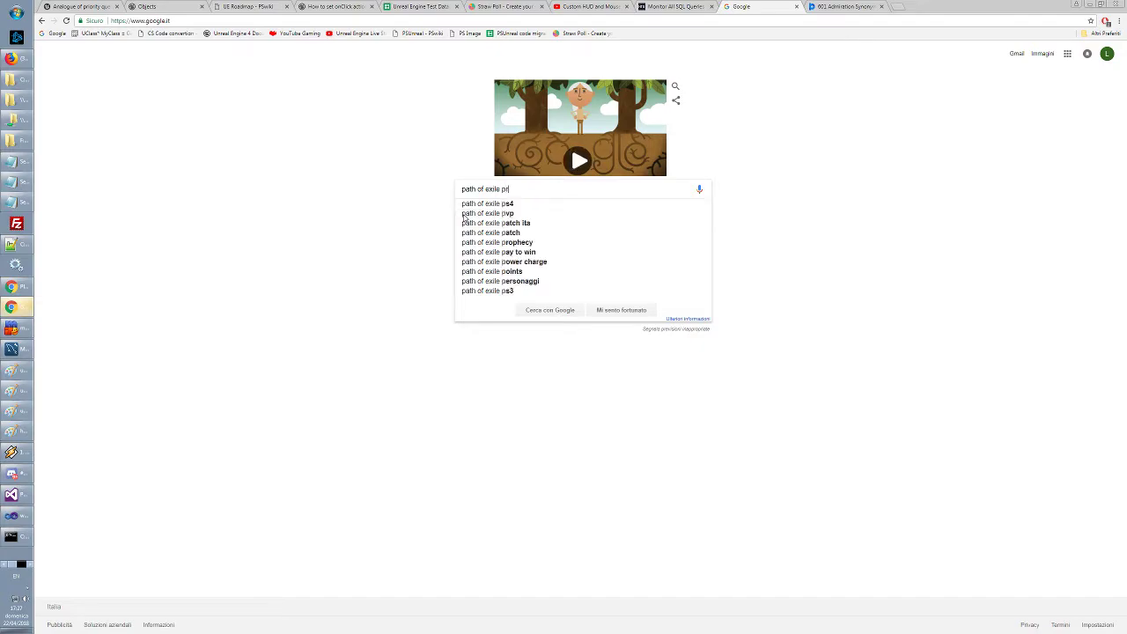
pyautogui.write('ogression system')
pyautogui.press('Return')
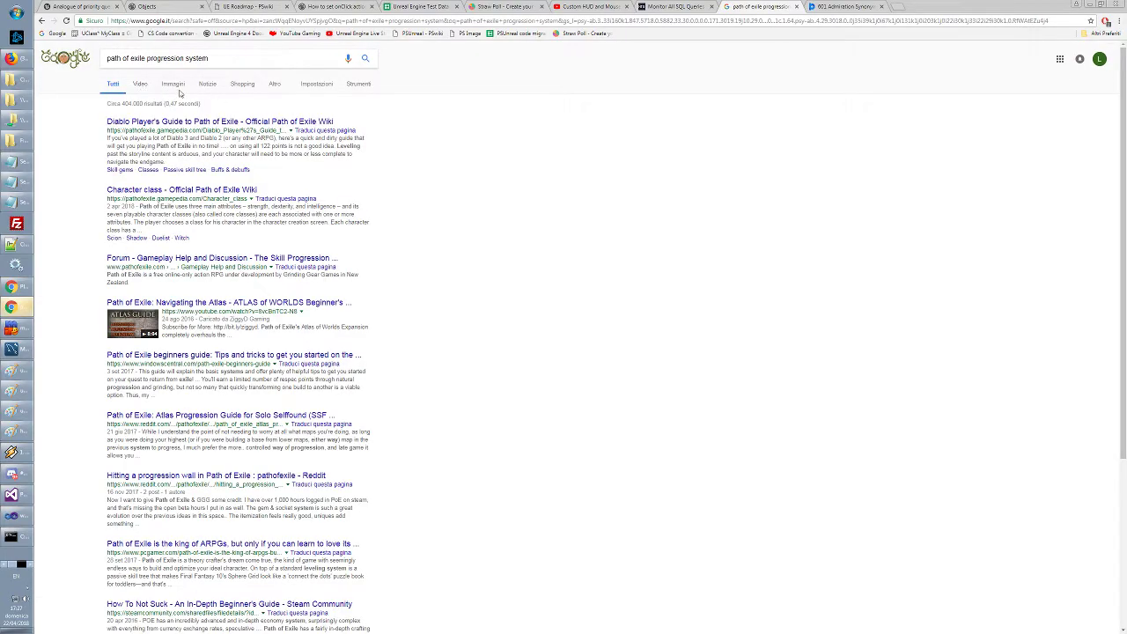
pyautogui.click(175, 85)
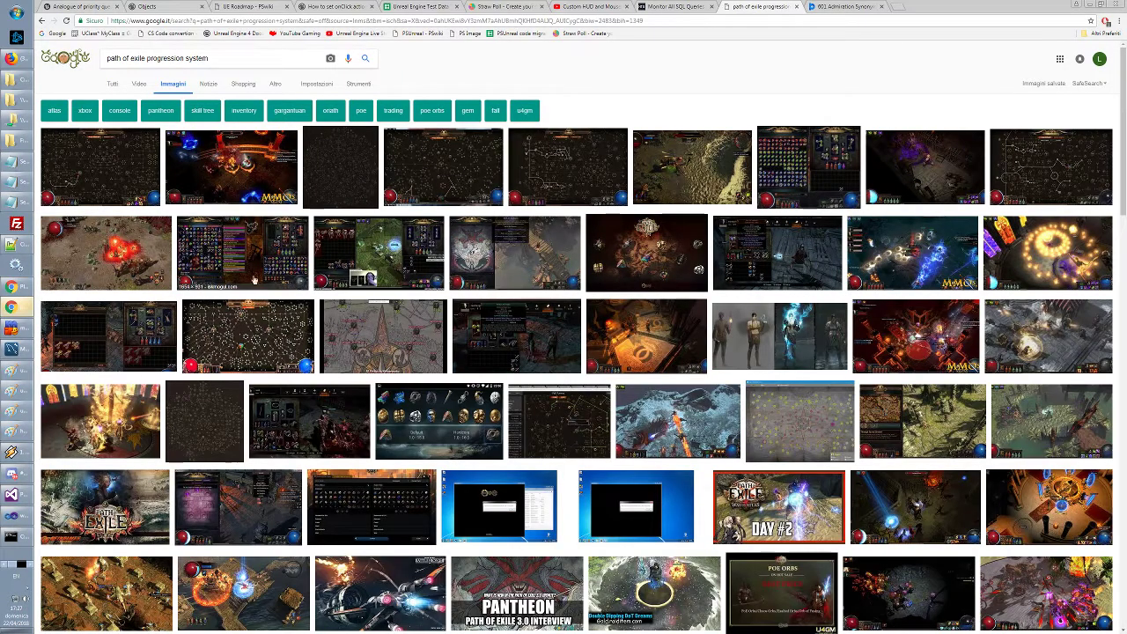
# Open the skill-tree result's source pages and enlarged image, then return to the results
pyautogui.click(138, 161)
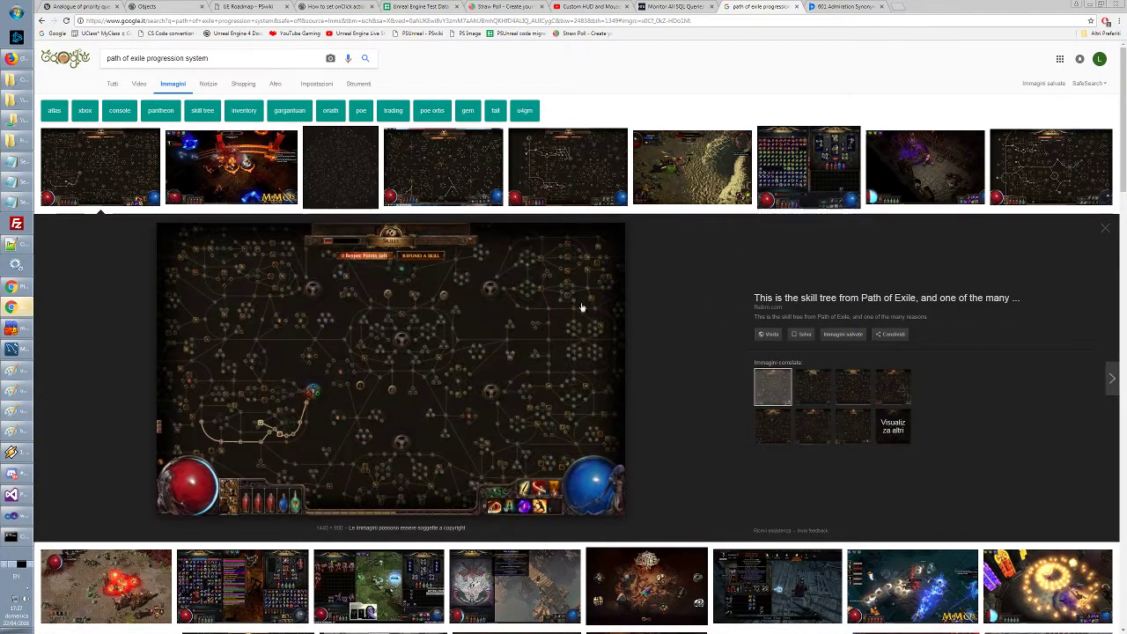
pyautogui.click(577, 360)
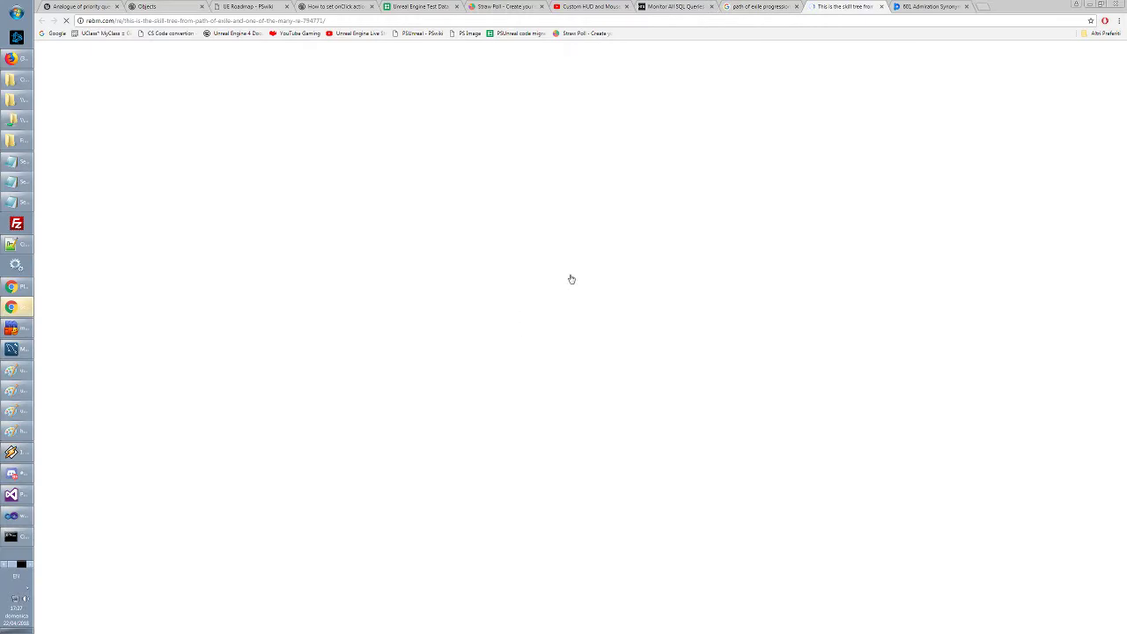
pyautogui.click(531, 229)
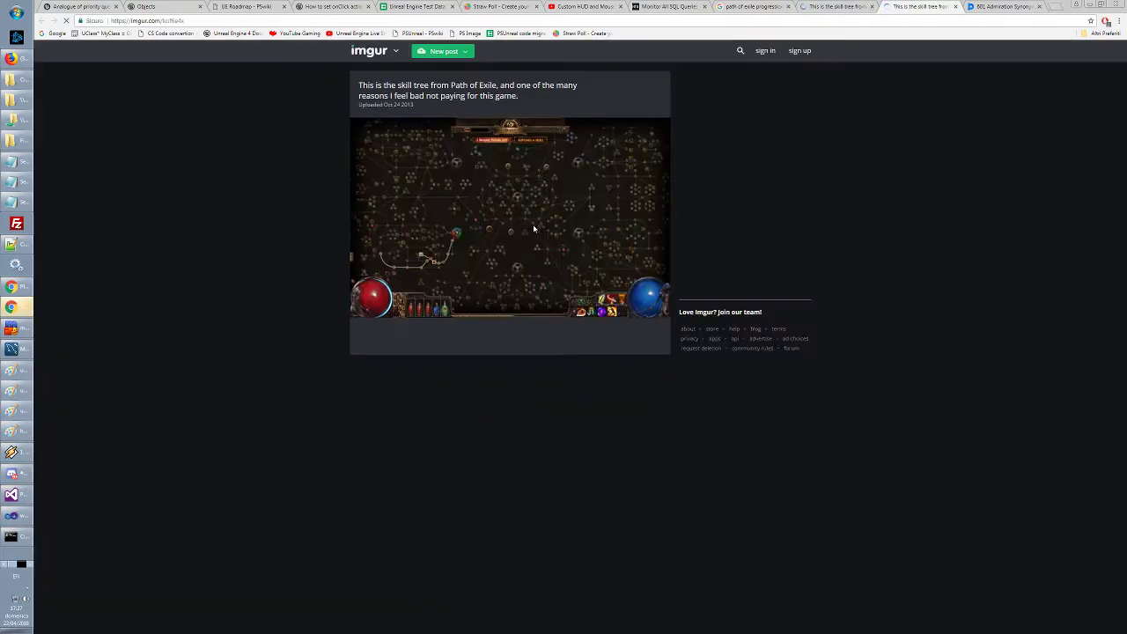
pyautogui.click(522, 278)
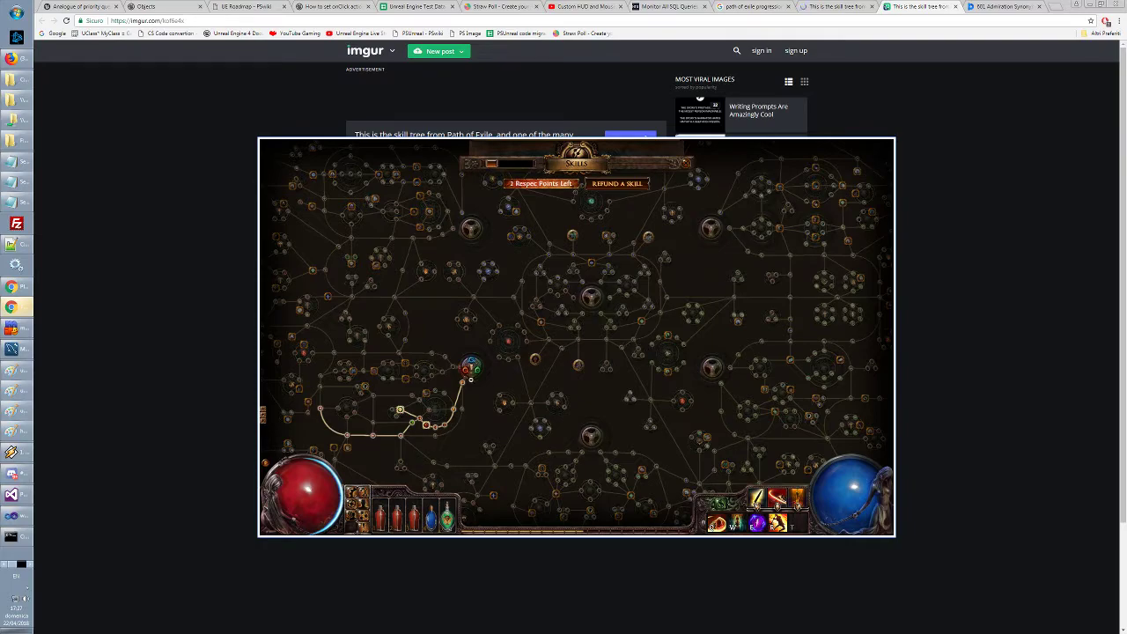
pyautogui.click(464, 328)
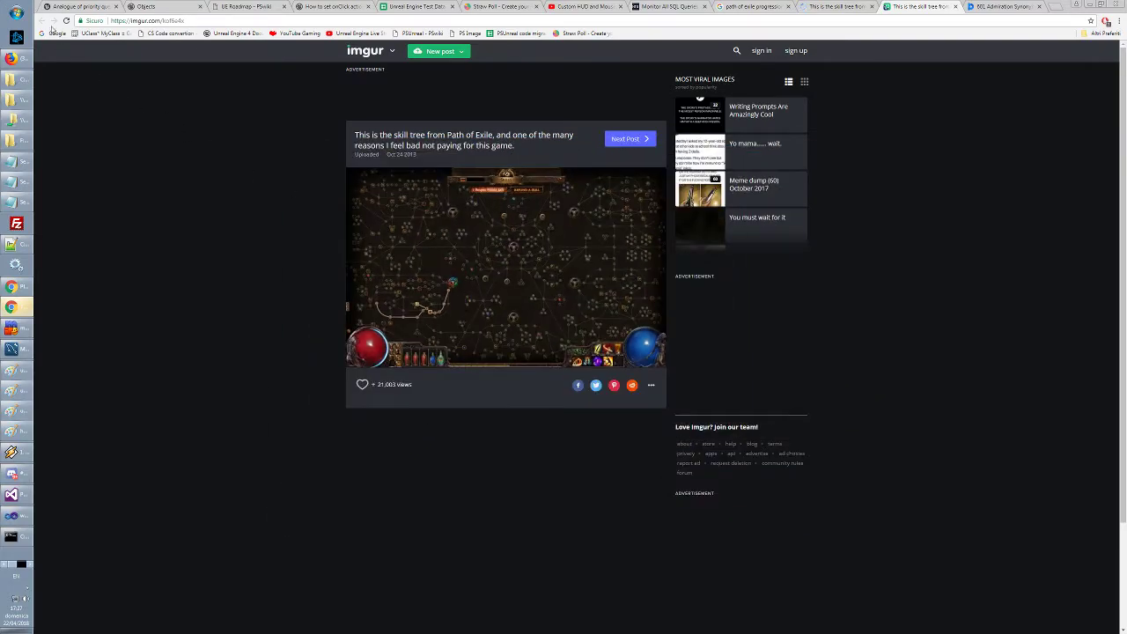
pyautogui.click(842, 7)
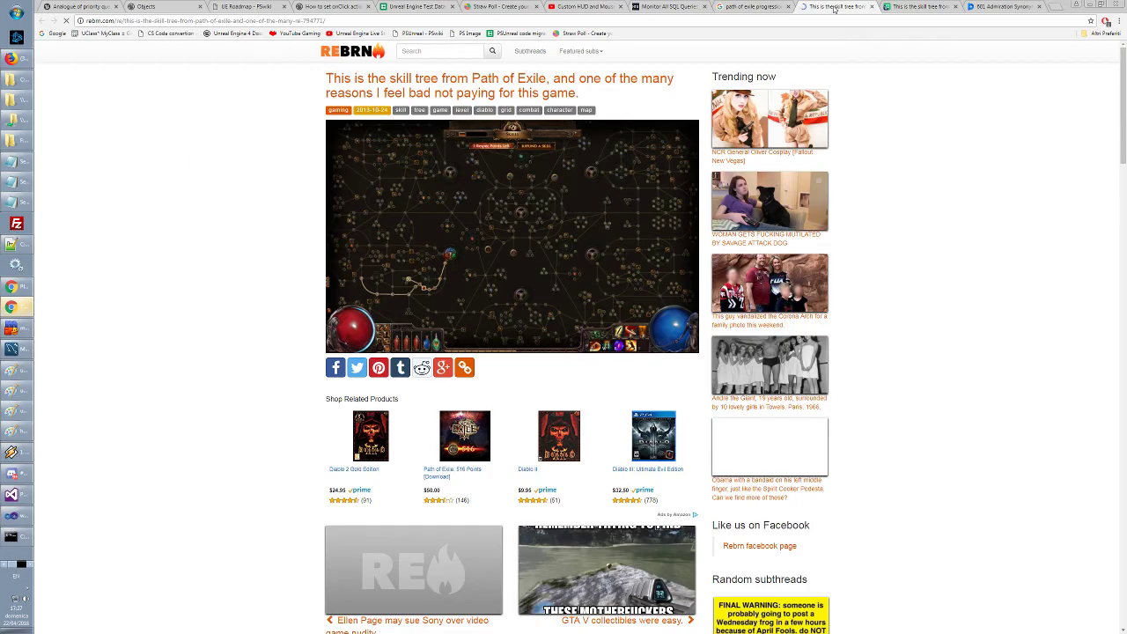
pyautogui.click(782, 9)
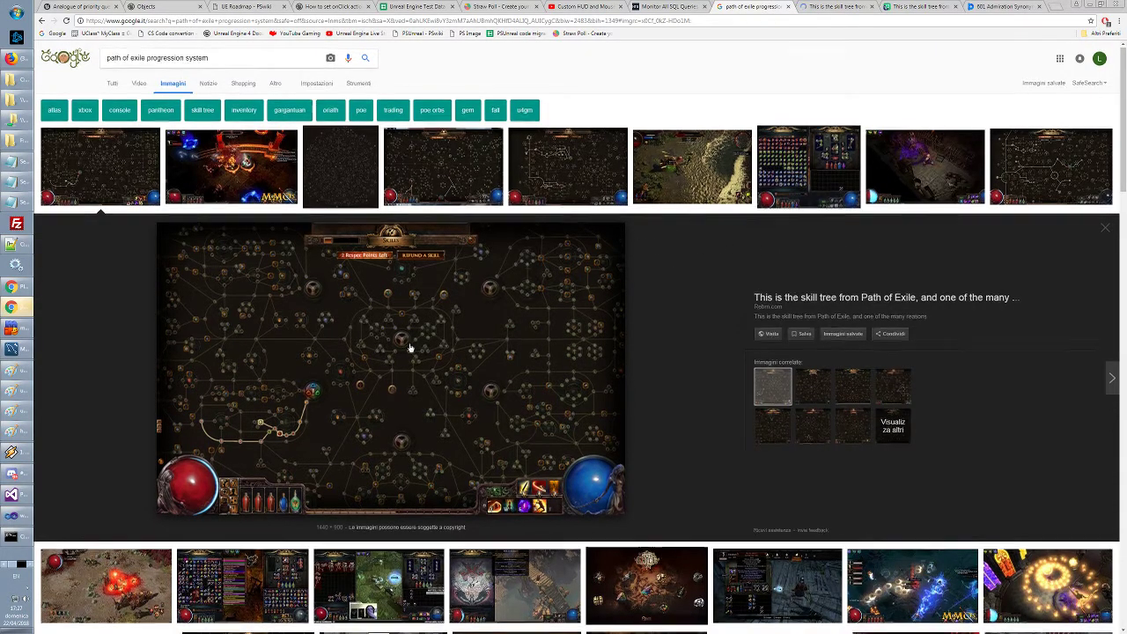
# Remove 'system' from the query and rerun the search
pyautogui.scroll(-5, 398, 328)
pyautogui.scroll(6, 396, 330)
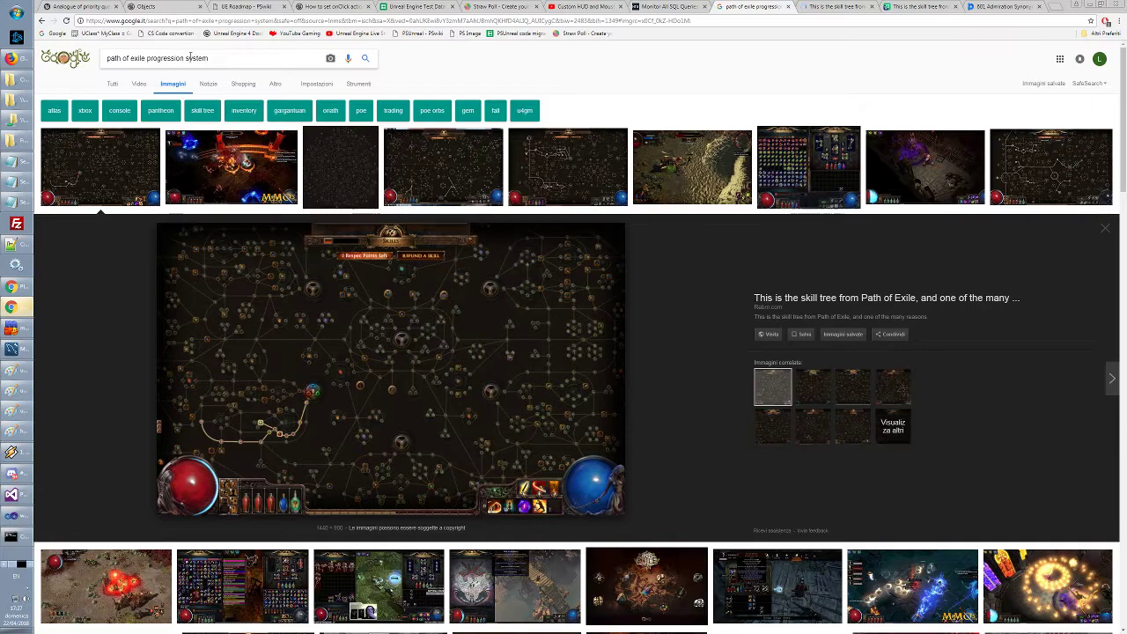
pyautogui.doubleClick(197, 58)
pyautogui.press('BackSpace')
pyautogui.press('Return')
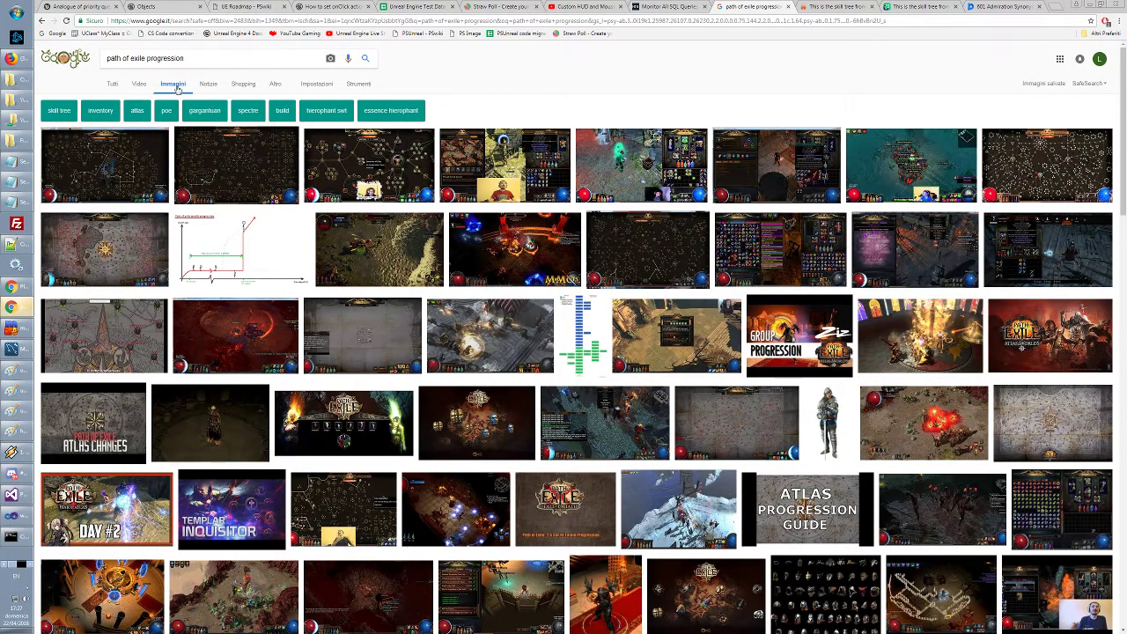
# Search images for 'path of exile warrior progression' and open a skill-tree result's source article
pyautogui.doubleClick(201, 58)
pyautogui.write('warrior p')
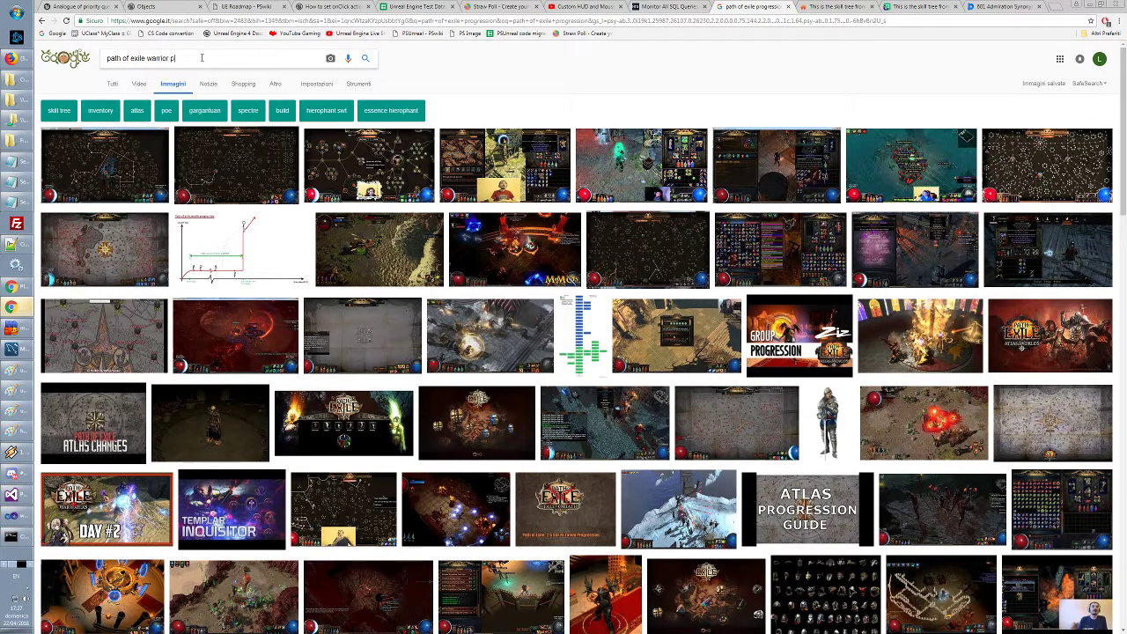
pyautogui.write('rogression')
pyautogui.press('Return')
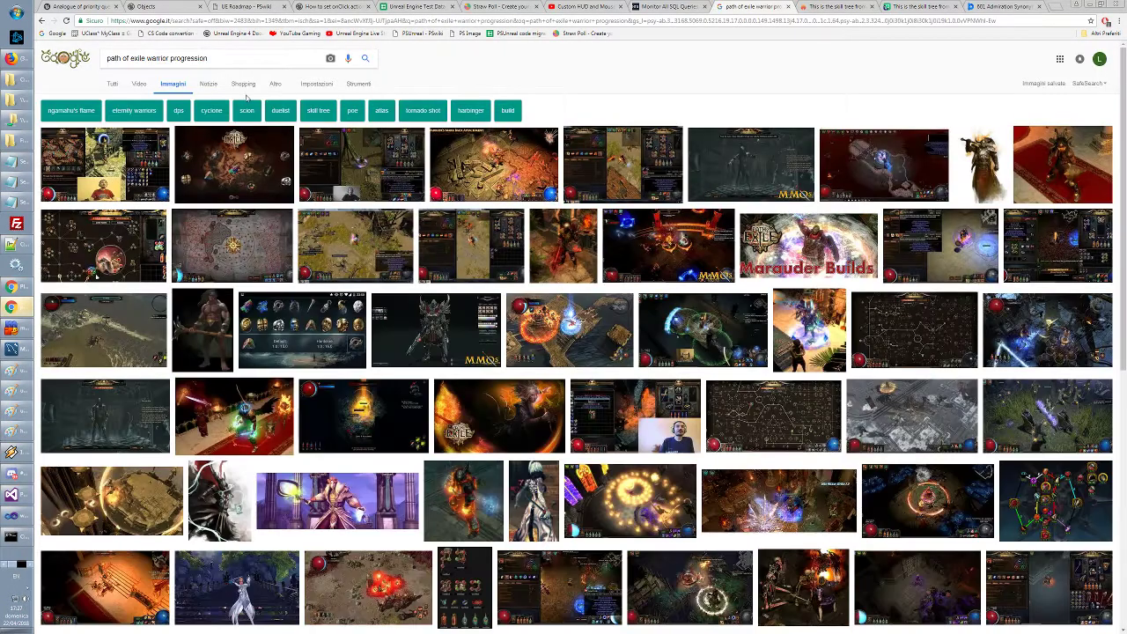
pyautogui.click(97, 273)
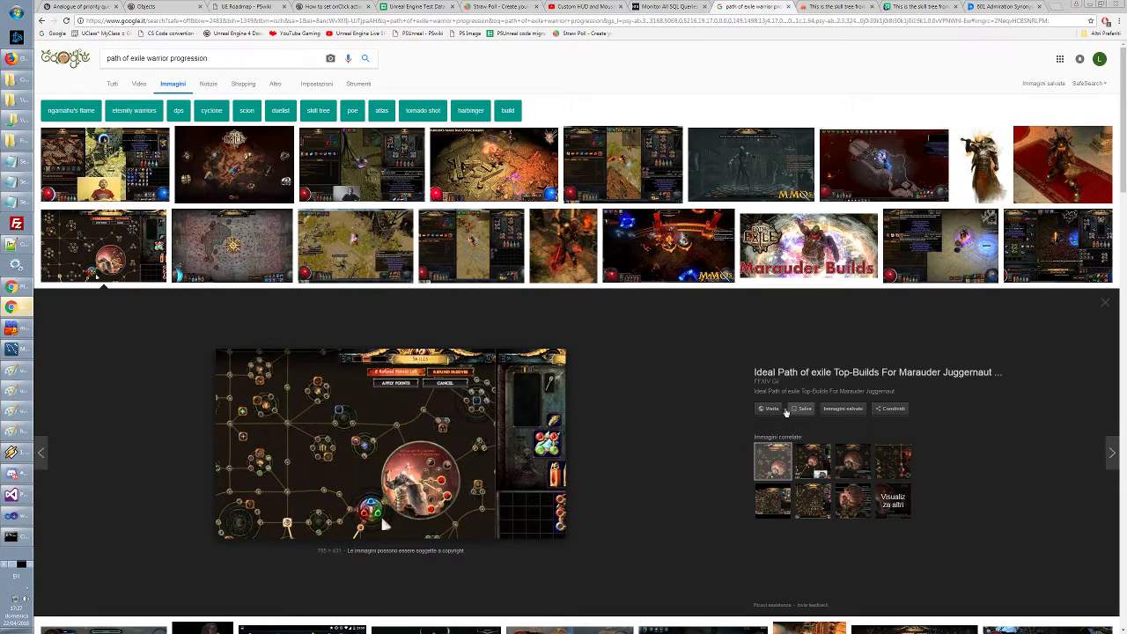
pyautogui.click(477, 414)
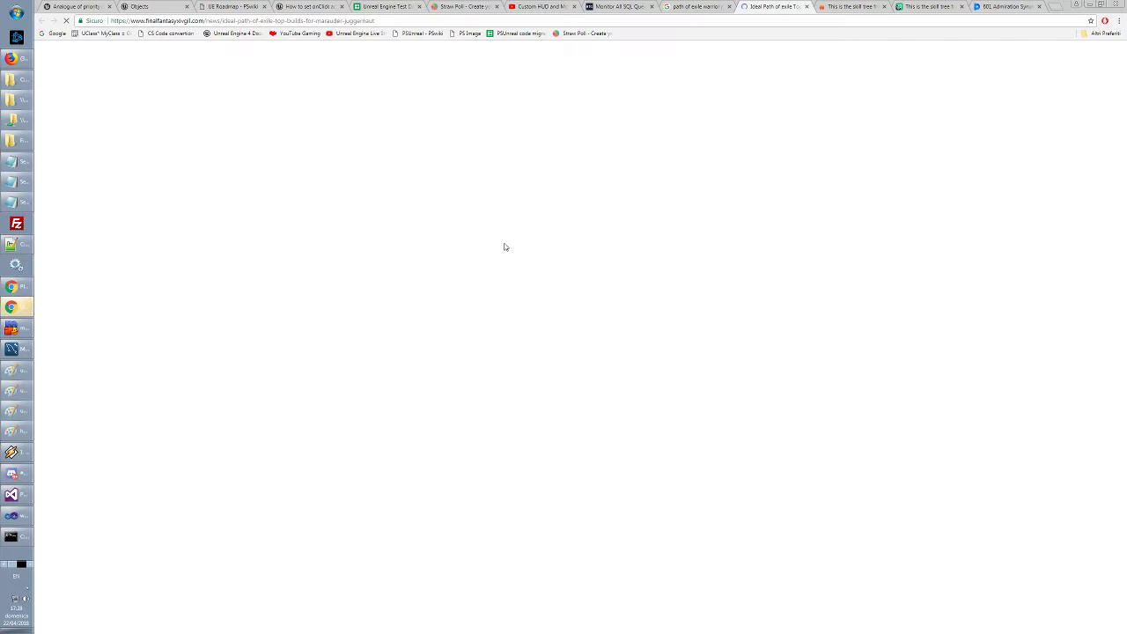
# Open the article's skill-tree image on its own tab, inspect it, zoom out, then close it
pyautogui.rightClick(511, 376)
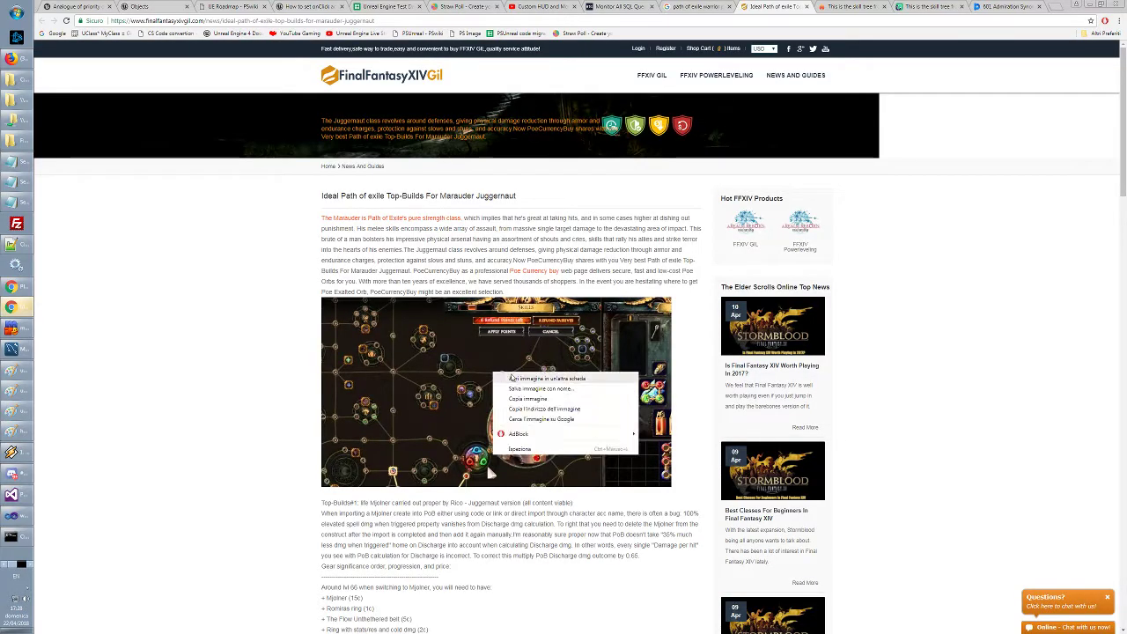
pyautogui.click(512, 378)
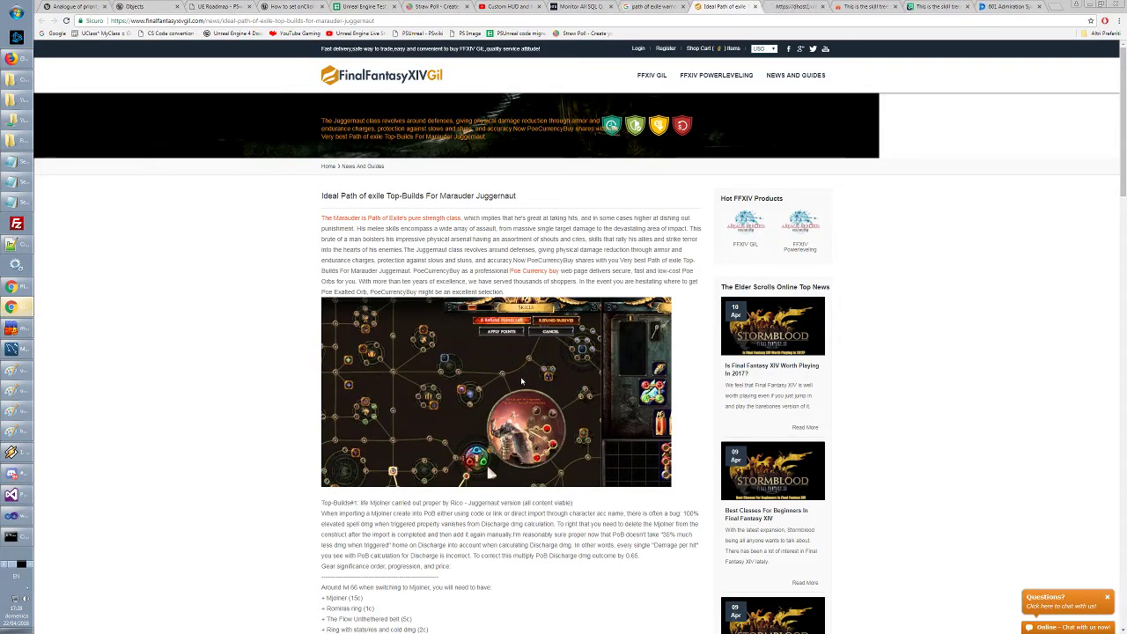
pyautogui.click(790, 5)
pyautogui.scroll(7, 581, 327)
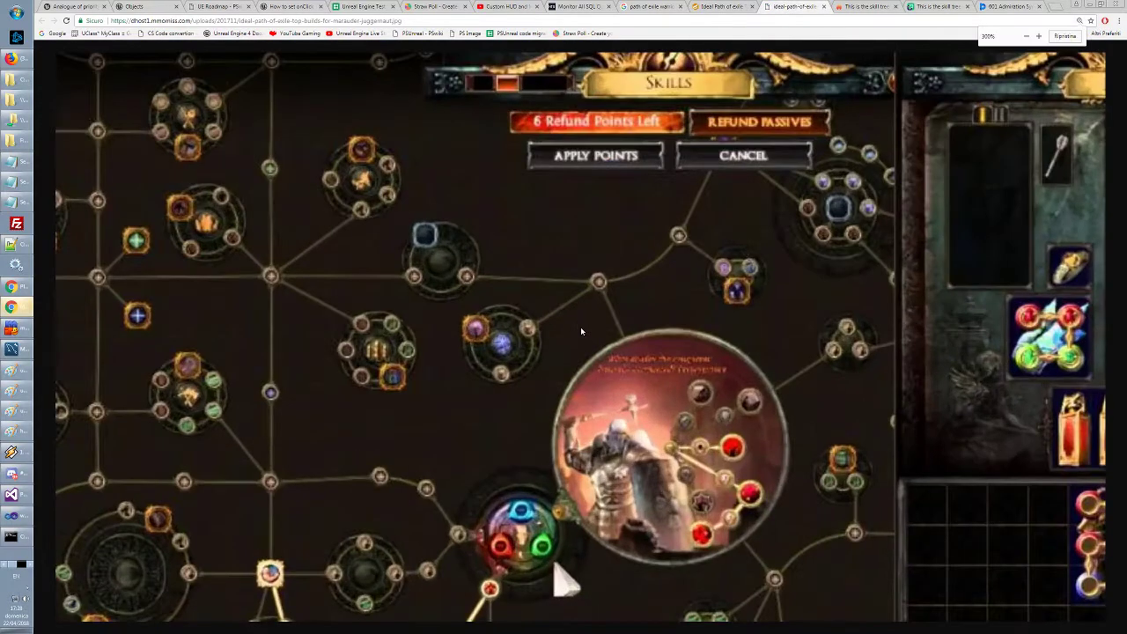
pyautogui.scroll(-2, 582, 331)
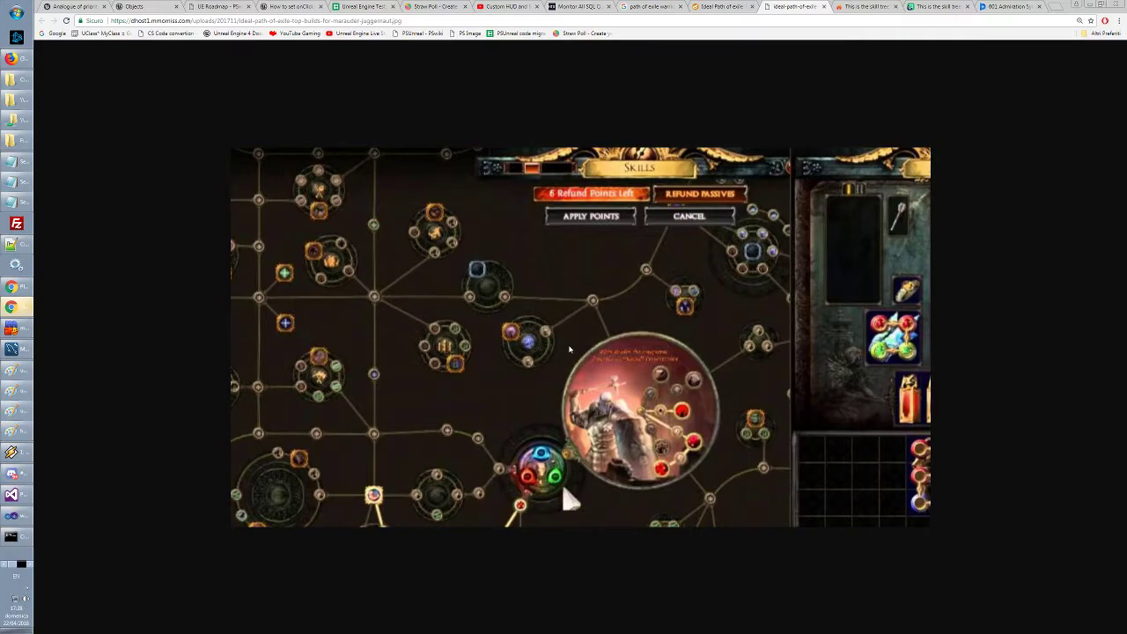
pyautogui.hotkey('ctrl', '-')
pyautogui.hotkey('ctrl', '-')
pyautogui.hotkey('ctrl', '-')
pyautogui.hotkey('ctrl', '-')
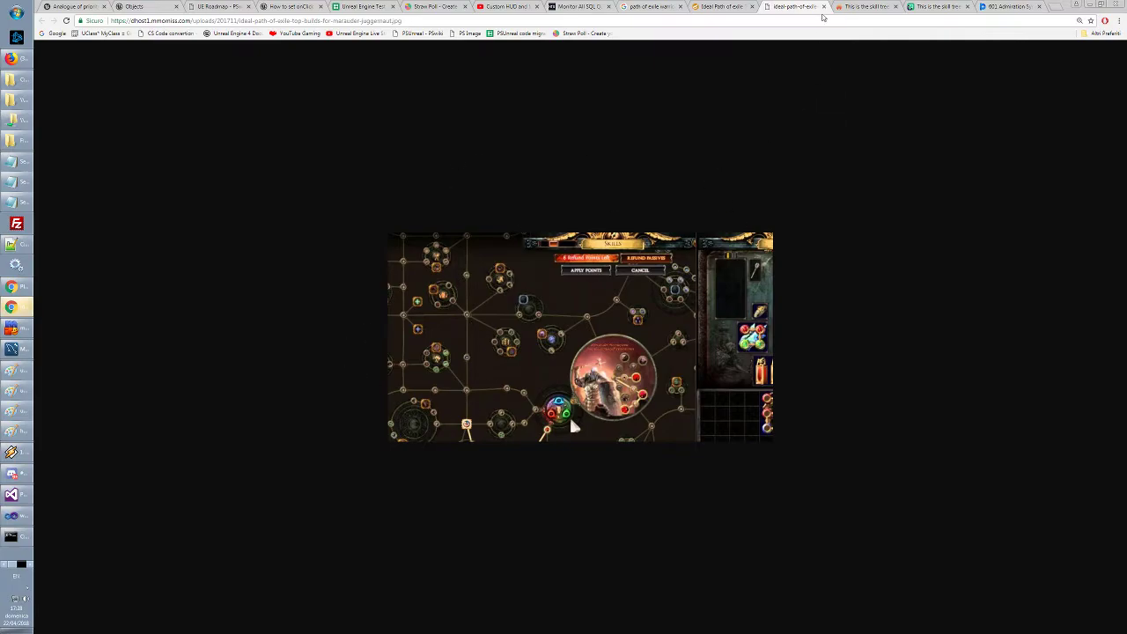
pyautogui.click(825, 7)
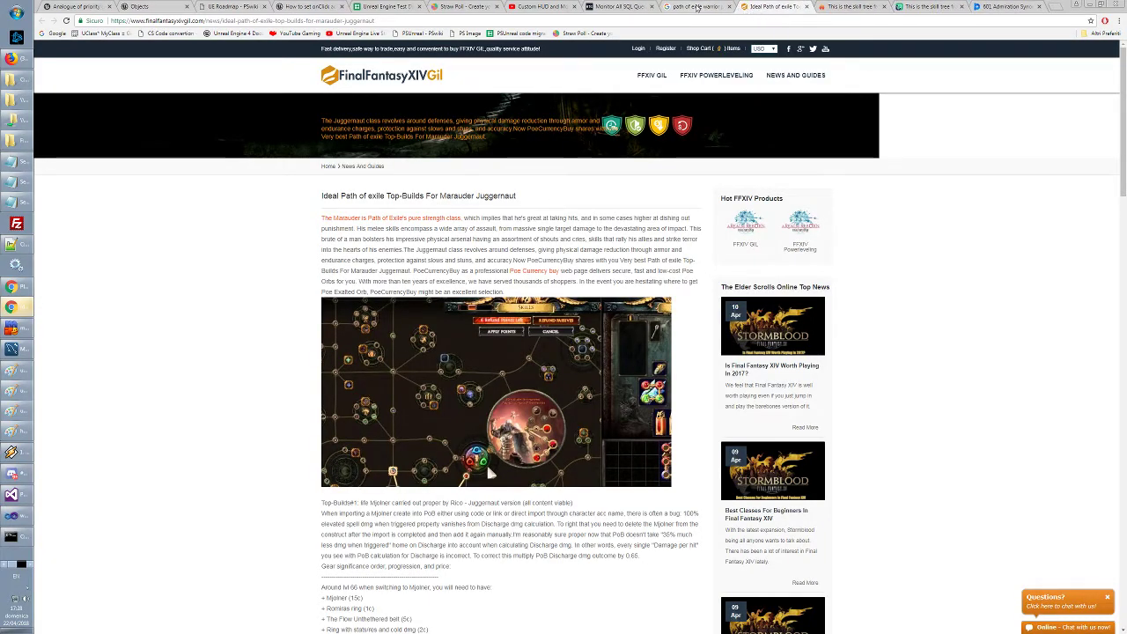
# Close the Google Images, Marauder builds article and rebrn skill-tree tabs
pyautogui.click(696, 7)
pyautogui.click(758, 7)
pyautogui.click(718, 7)
pyautogui.click(729, 7)
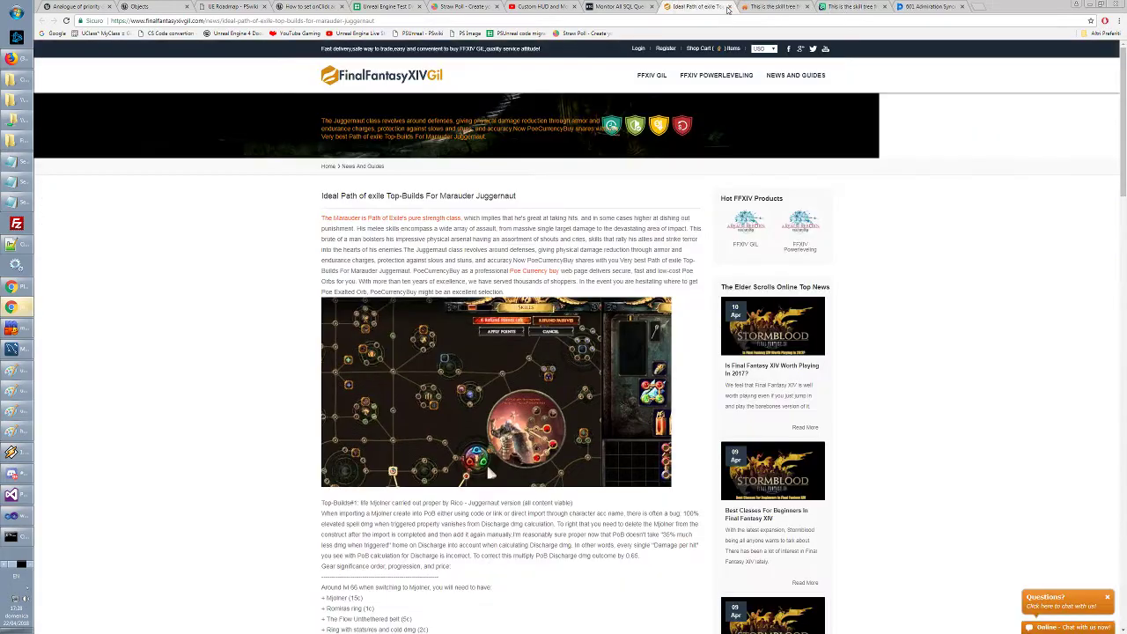
pyautogui.click(728, 7)
pyautogui.click(729, 7)
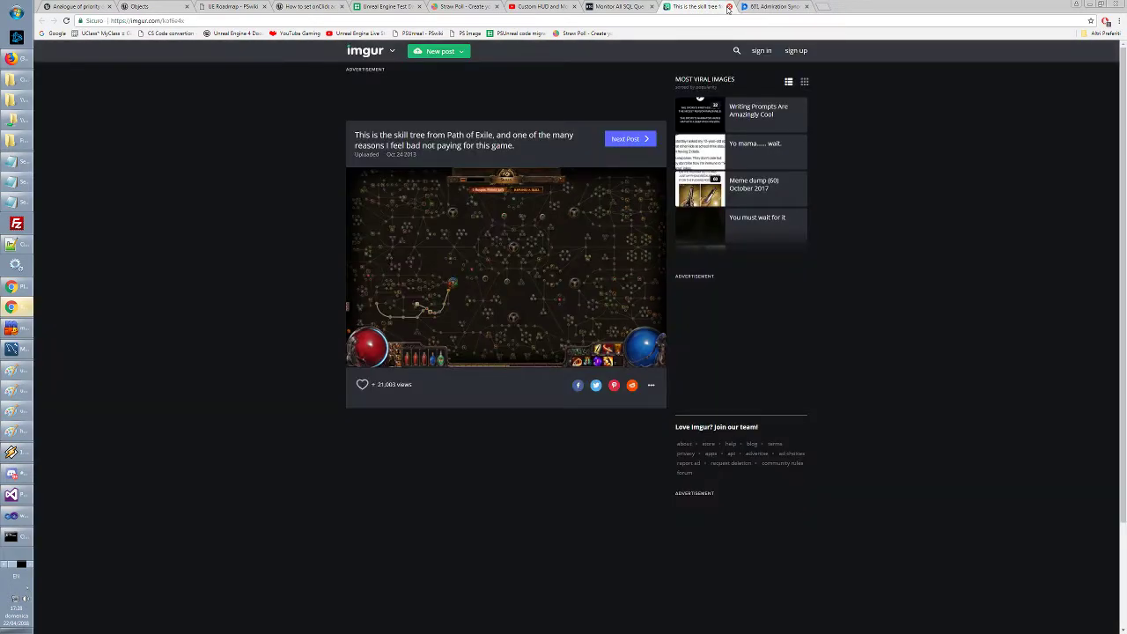
# View the imgur skill-tree image enlarged, close it, and return to Paint
pyautogui.click(544, 273)
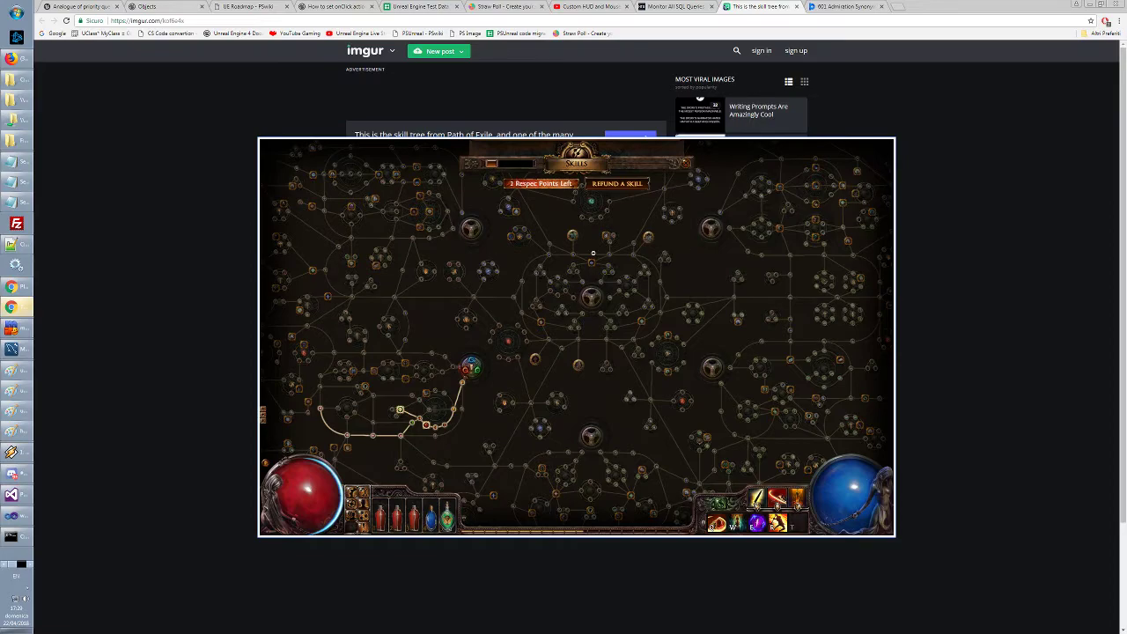
pyautogui.click(947, 256)
pyautogui.hotkey('alt', 'Tab')
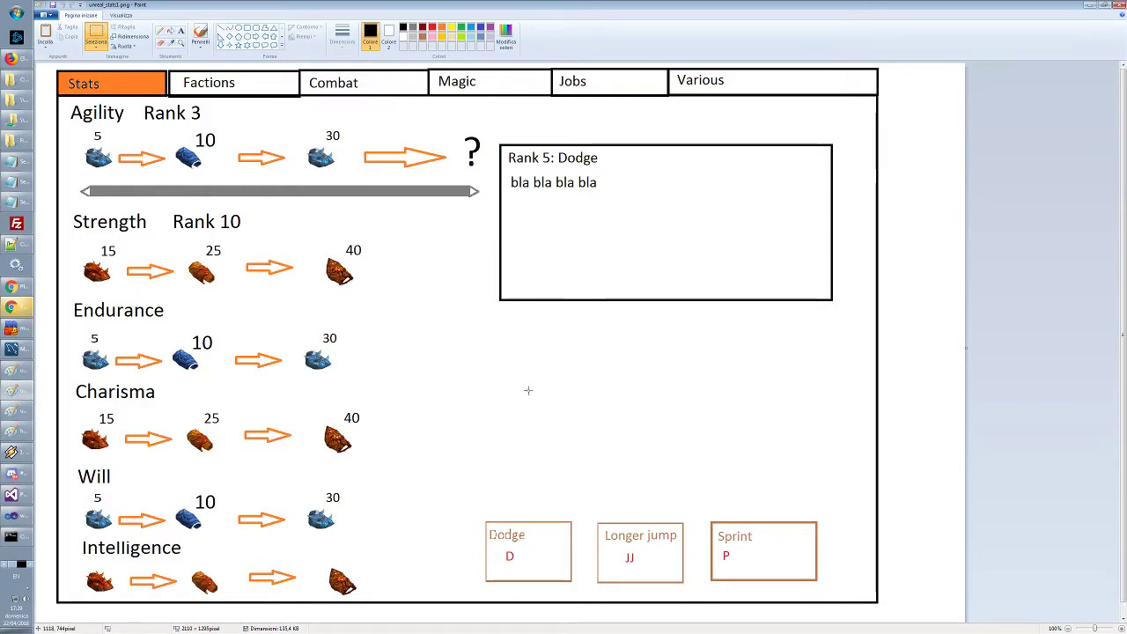
# Move the Dodge, Longer jump and Sprint boxes into the Rank 5: Dodge box, evenly spaced
pyautogui.moveTo(482, 514); pyautogui.dragTo(795, 582)
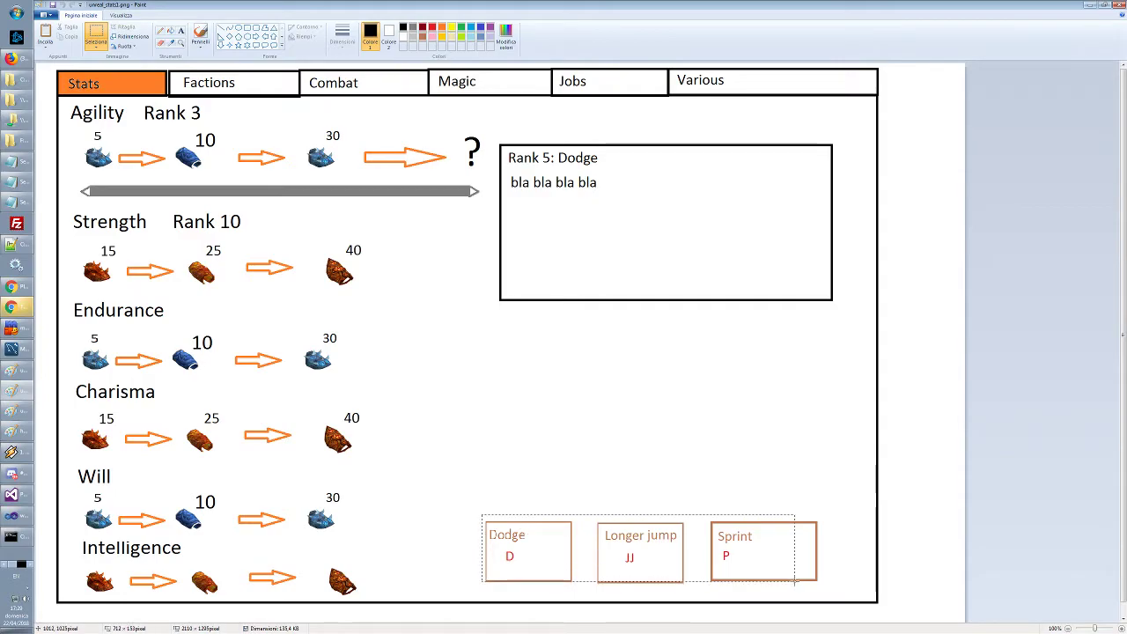
pyautogui.moveTo(716, 550)
pyautogui.mouseDown()
pyautogui.moveTo(709, 330)
pyautogui.moveTo(734, 249)
pyautogui.moveTo(720, 483)
pyautogui.moveTo(835, 521)
pyautogui.moveTo(771, 498)
pyautogui.mouseUp()
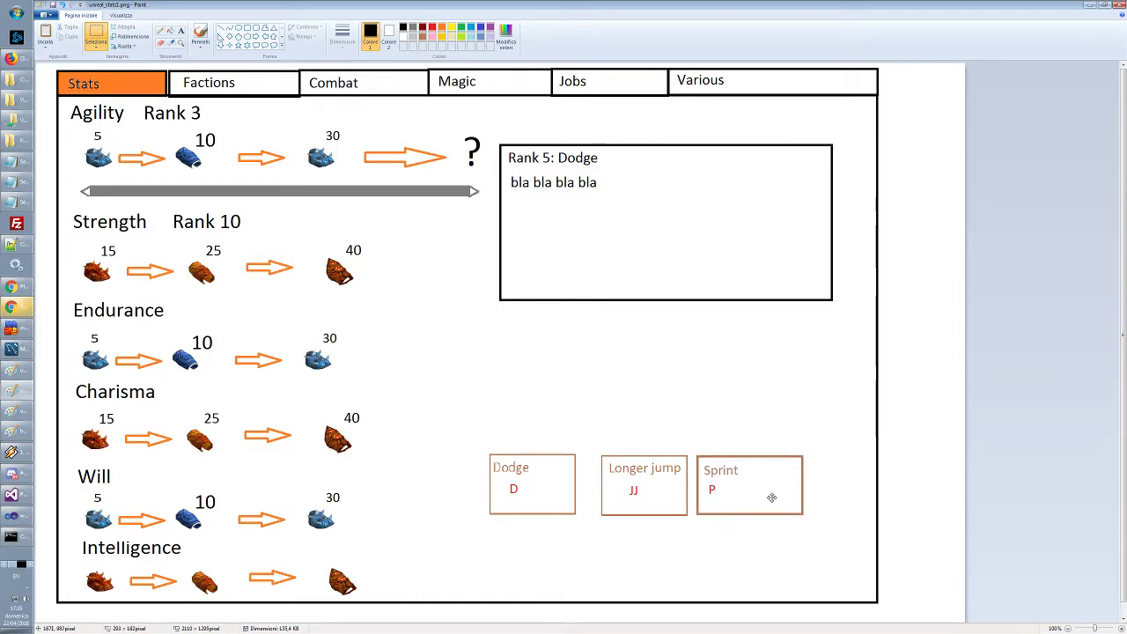
pyautogui.click(611, 431)
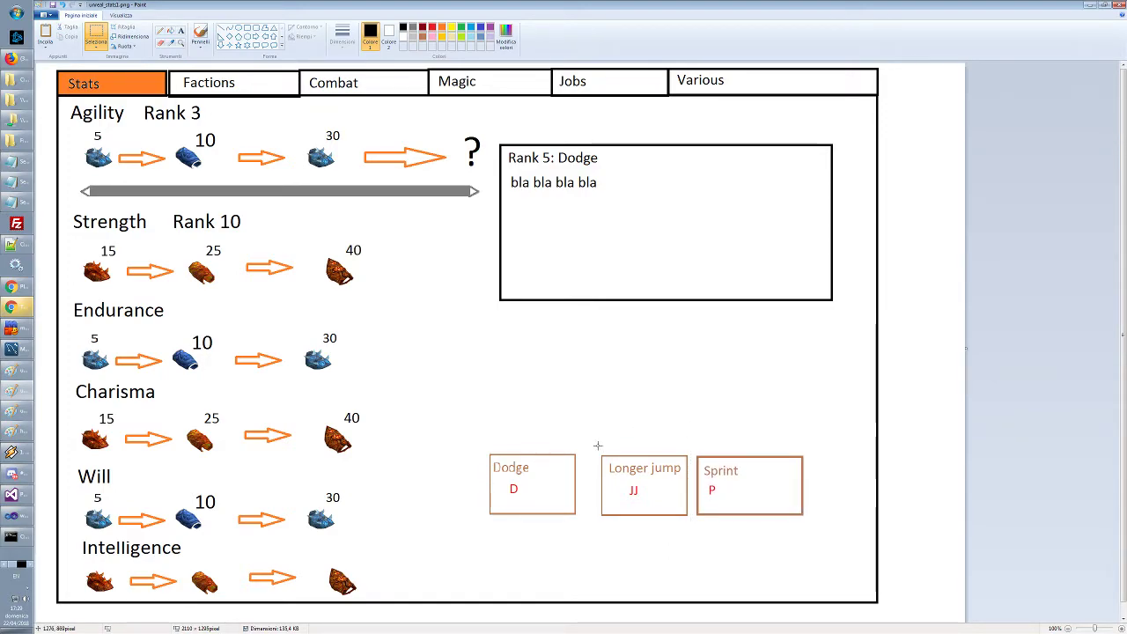
pyautogui.moveTo(598, 446)
pyautogui.mouseDown()
pyautogui.moveTo(814, 527)
pyautogui.moveTo(766, 496)
pyautogui.mouseUp()
pyautogui.click(730, 423)
pyautogui.moveTo(485, 443); pyautogui.dragTo(793, 526)
pyautogui.moveTo(687, 474)
pyautogui.mouseDown()
pyautogui.moveTo(710, 238)
pyautogui.moveTo(715, 250)
pyautogui.mouseUp()
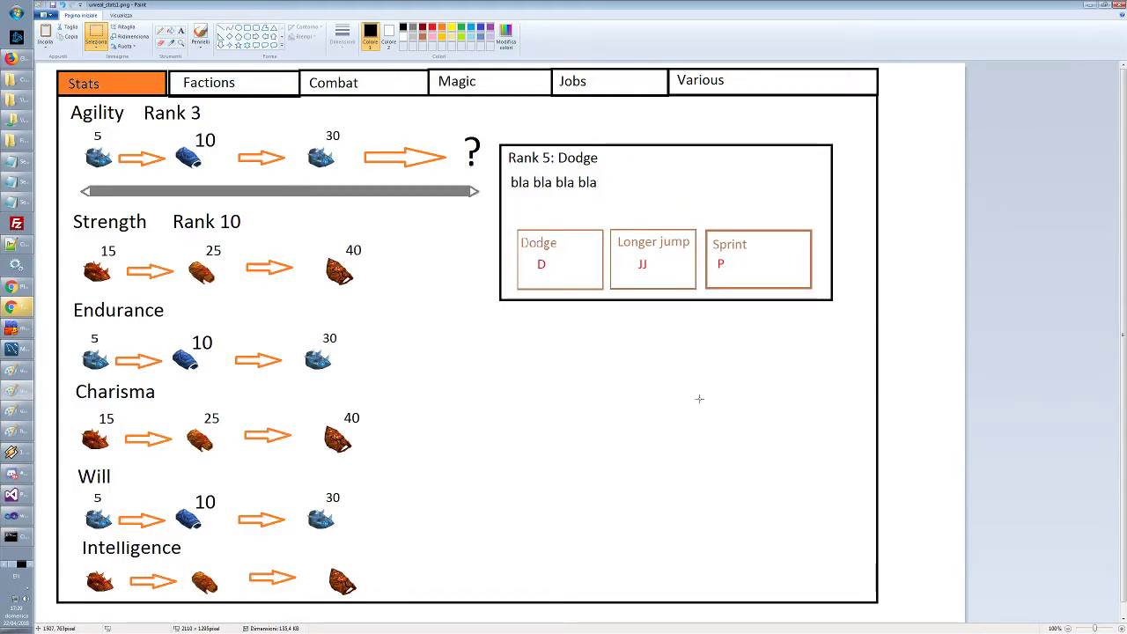
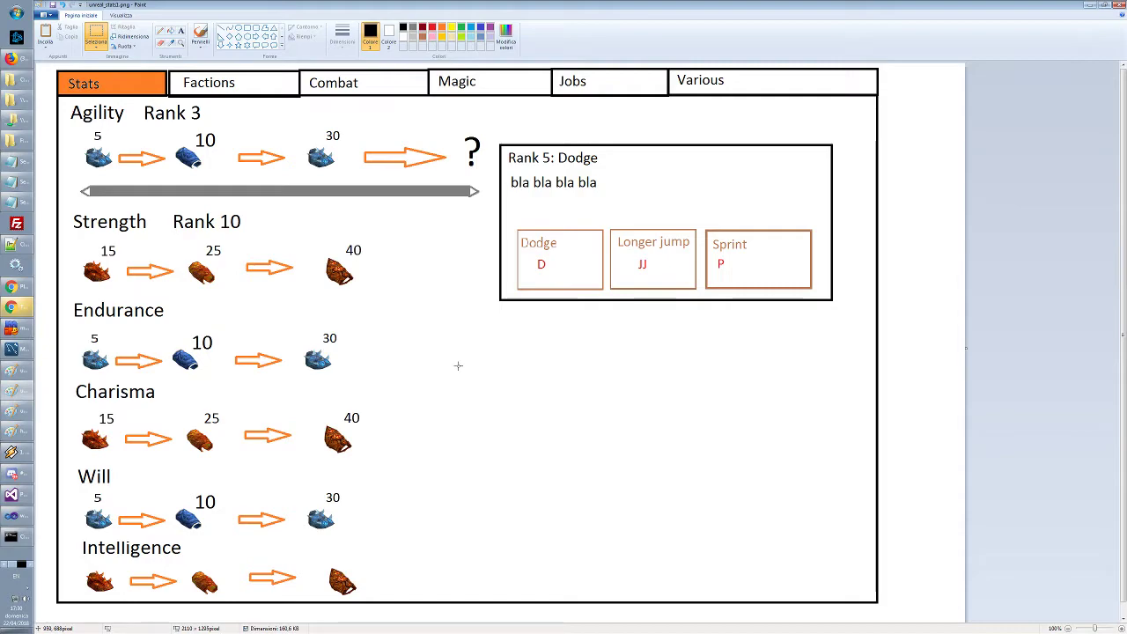
# Try selecting the Rank 5 Dodge box and the Strength row in the Stats mockup
pyautogui.moveTo(486, 315); pyautogui.dragTo(860, 122)
pyautogui.click(474, 315)
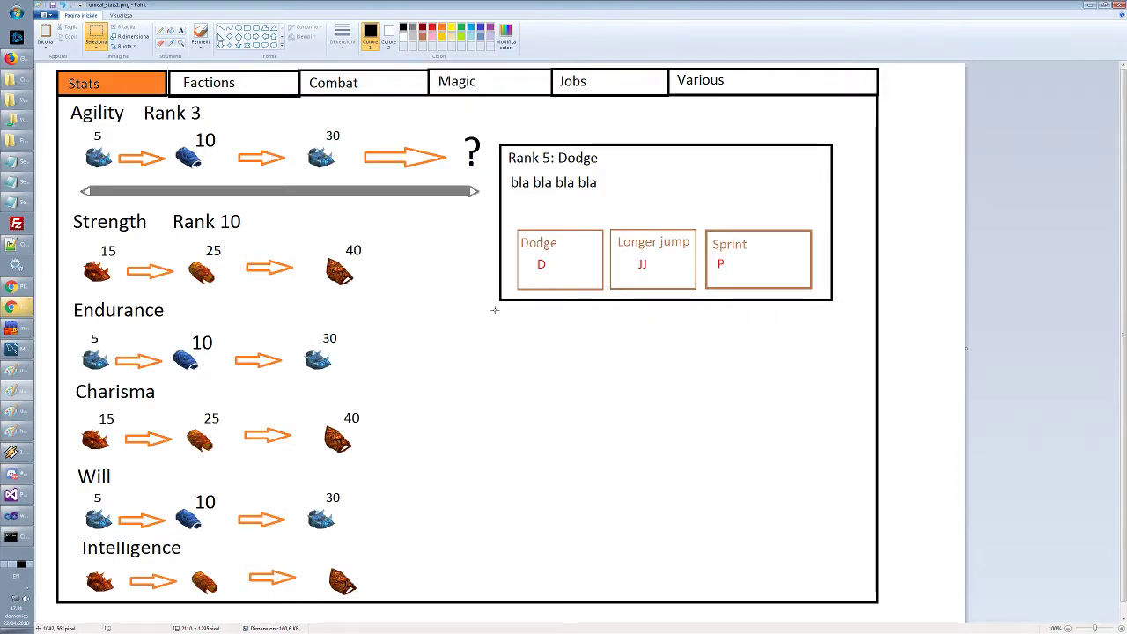
pyautogui.moveTo(493, 312); pyautogui.dragTo(852, 125)
pyautogui.click(344, 233)
pyautogui.moveTo(397, 215); pyautogui.dragTo(67, 292)
pyautogui.click(304, 318)
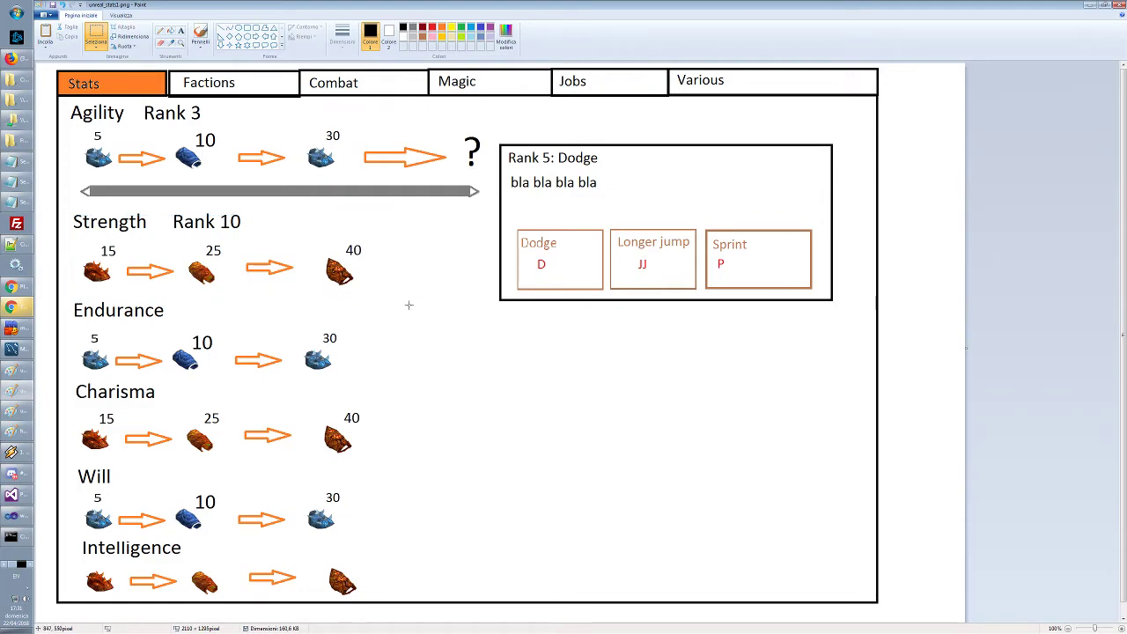
pyautogui.moveTo(430, 294); pyautogui.dragTo(65, 206)
pyautogui.click(70, 199)
# Reselect the Strength row with its icons, then clear the selection
pyautogui.click(461, 295)
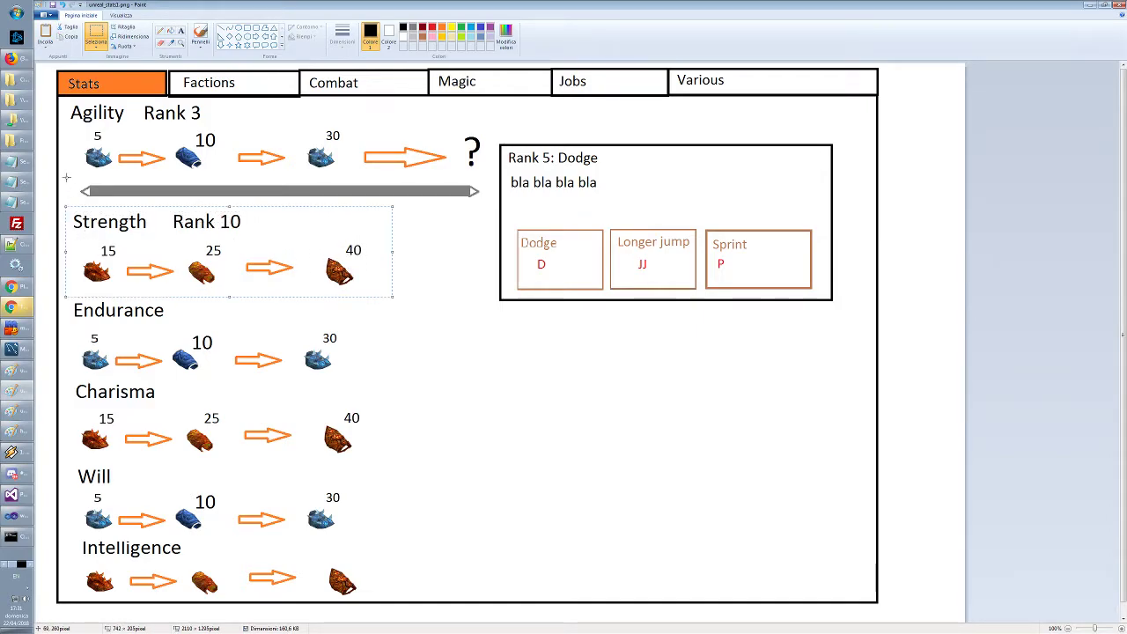
pyautogui.click(67, 178)
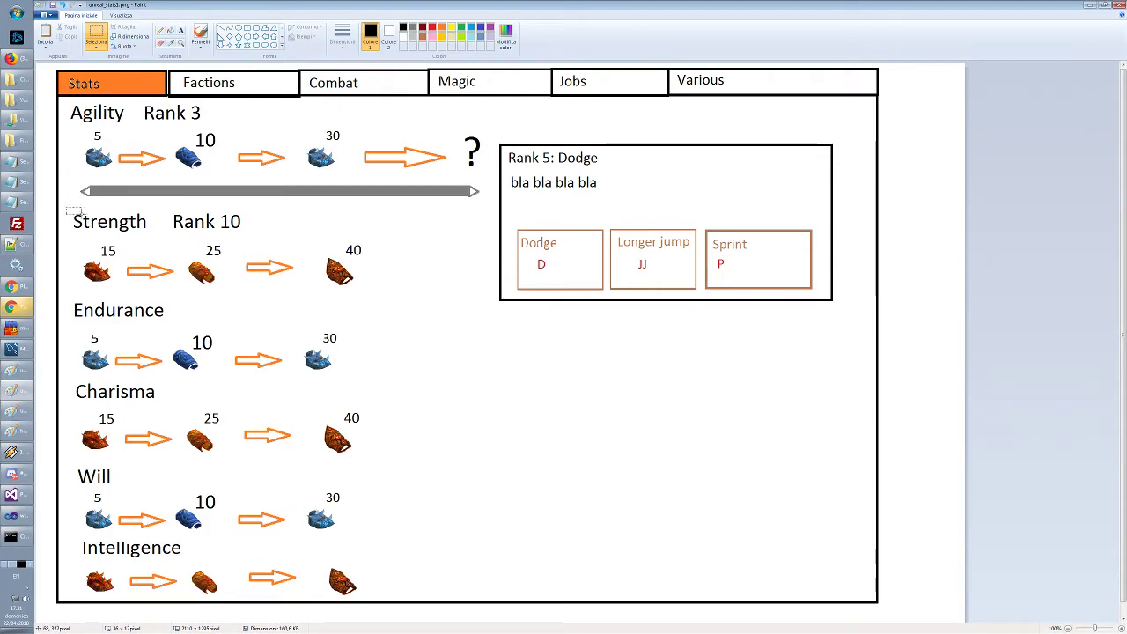
pyautogui.moveTo(66, 208); pyautogui.dragTo(383, 302)
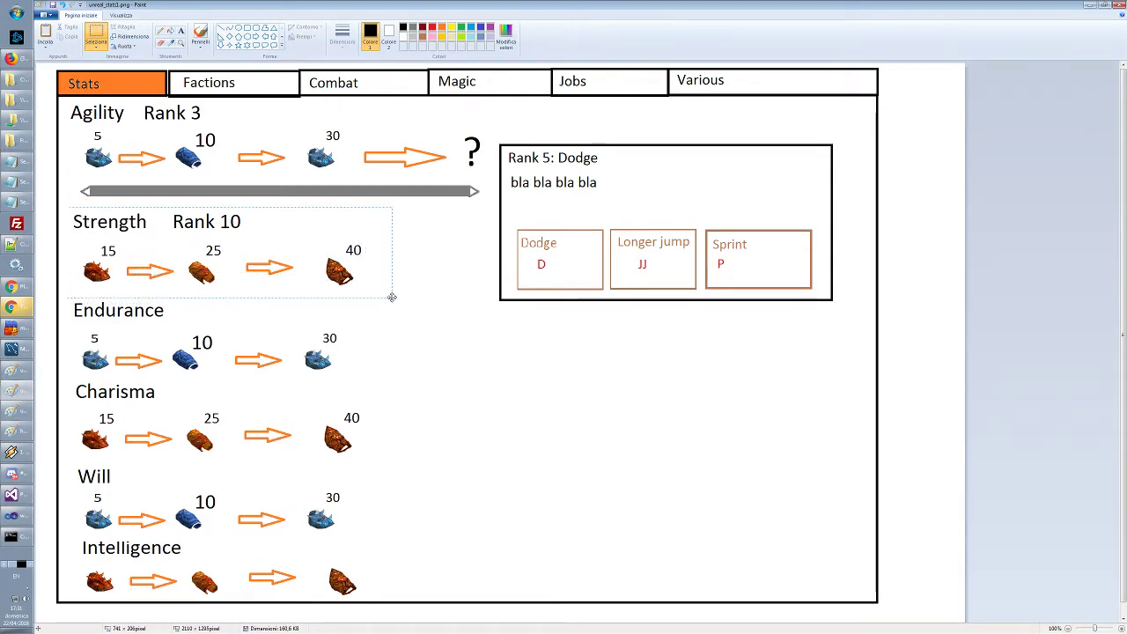
pyautogui.click(443, 305)
pyautogui.moveTo(395, 297)
pyautogui.mouseDown()
pyautogui.moveTo(285, 252)
pyautogui.moveTo(70, 202)
pyautogui.moveTo(325, 244)
pyautogui.moveTo(393, 282)
pyautogui.mouseUp()
pyautogui.click(68, 190)
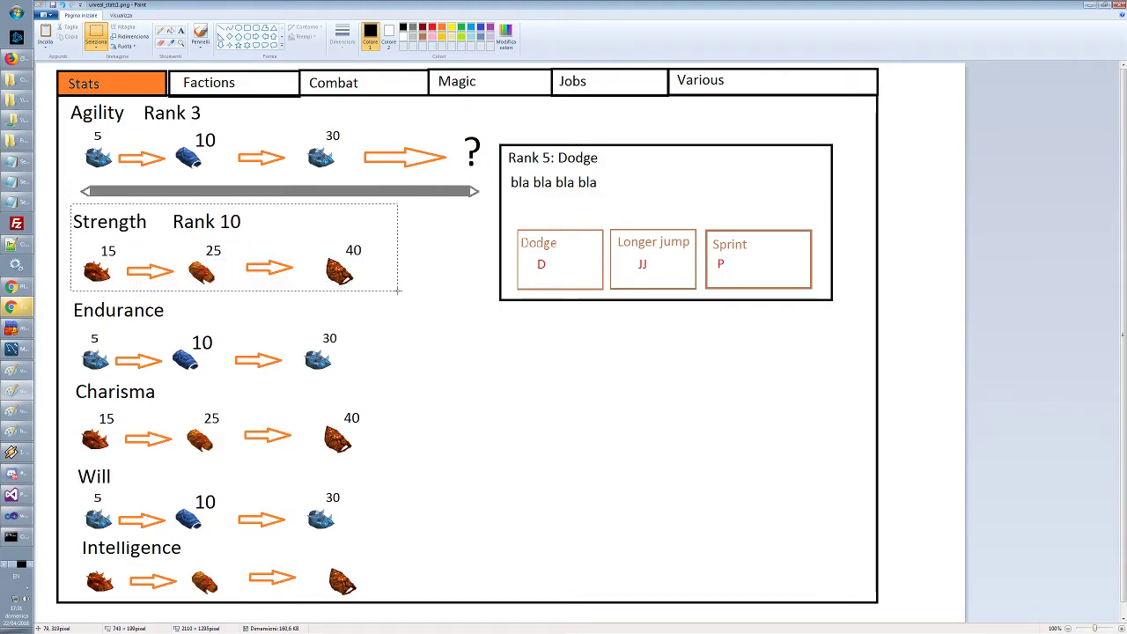
pyautogui.click(441, 321)
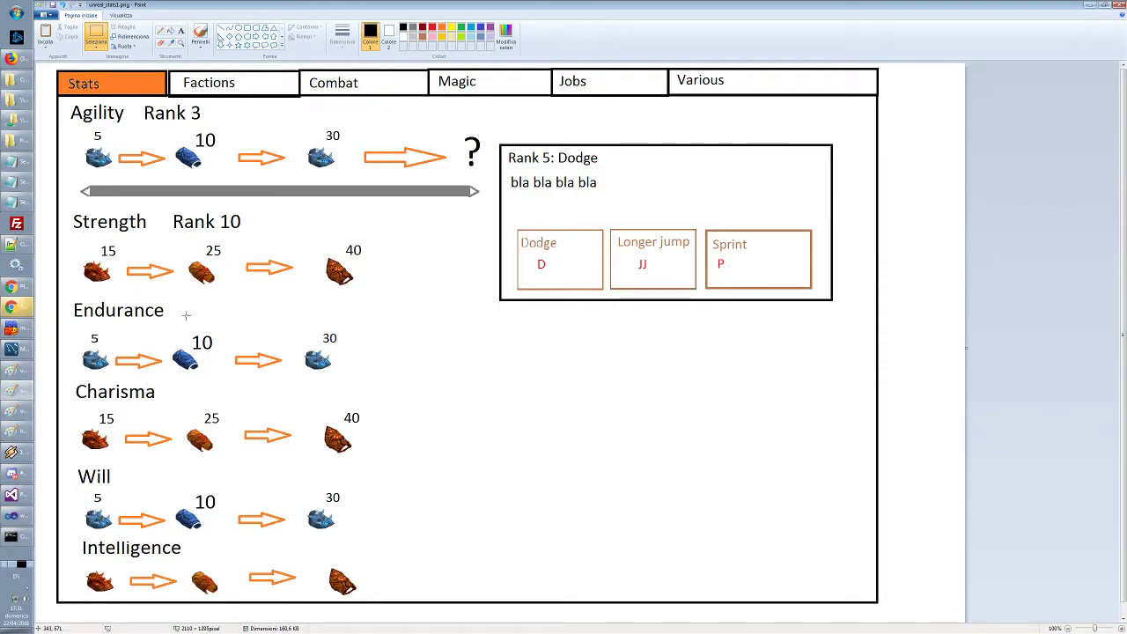
# Check the empty Combat mockup, then select the Agility icon-and-arrow row in Stats
pyautogui.click(26, 413)
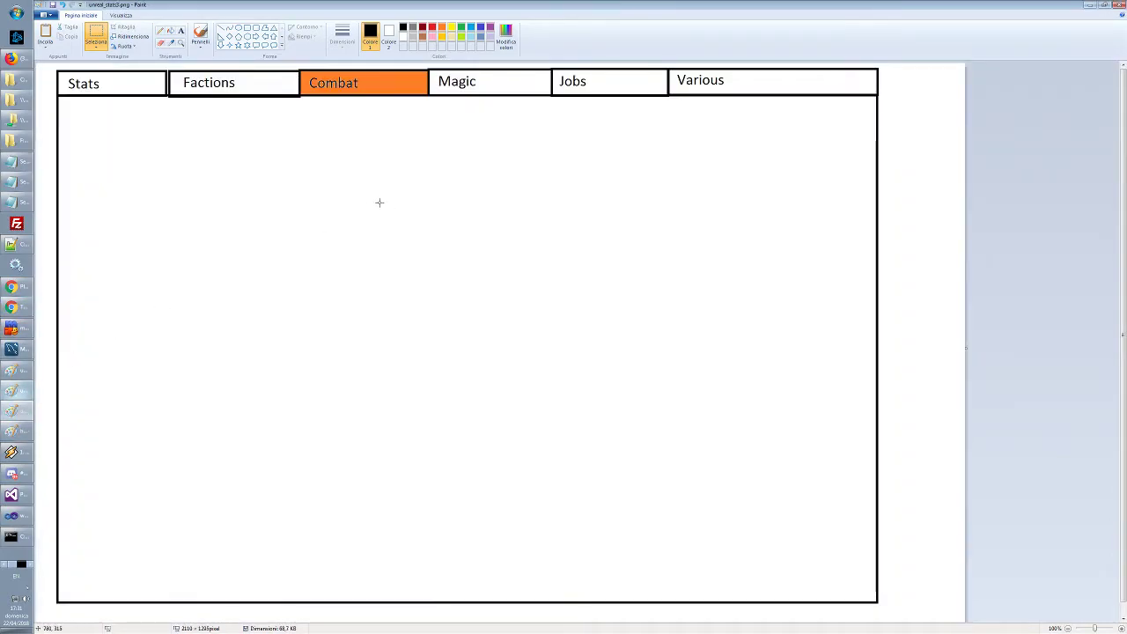
pyautogui.hotkey('alt', 'Tab')
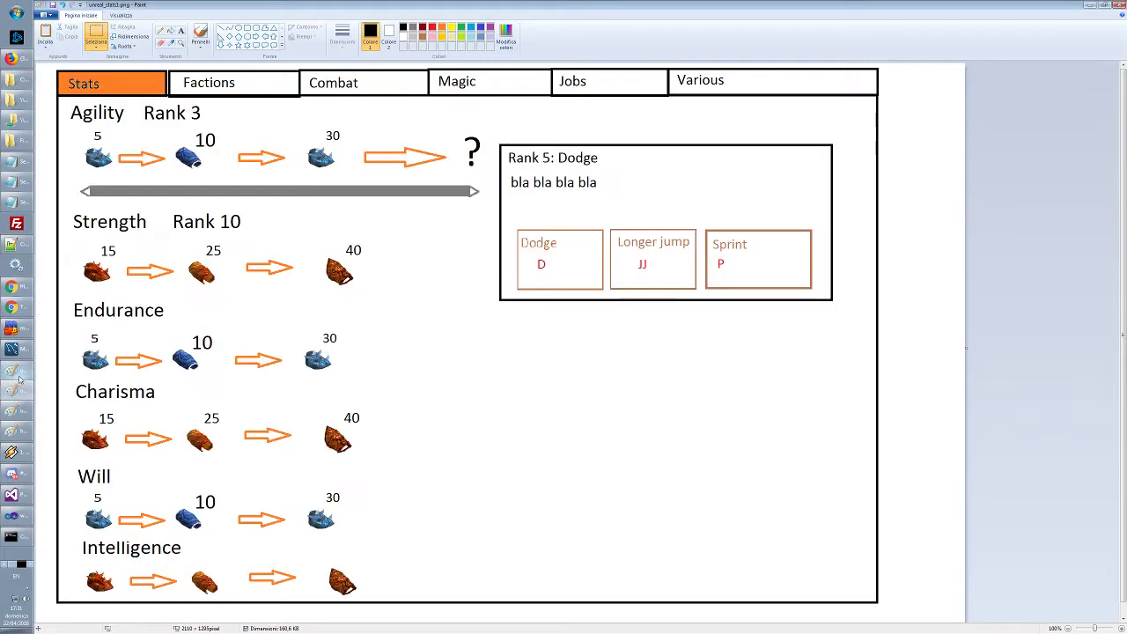
pyautogui.hotkey('alt', 'Tab')
pyautogui.hotkey('alt', 'Tab')
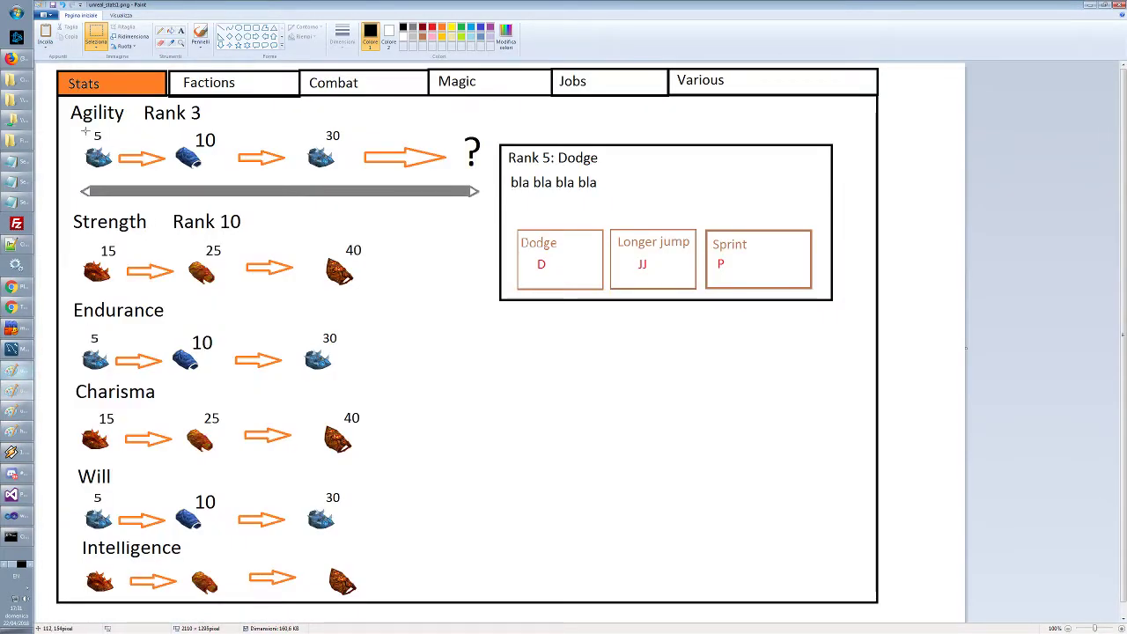
pyautogui.moveTo(72, 128); pyautogui.dragTo(487, 207)
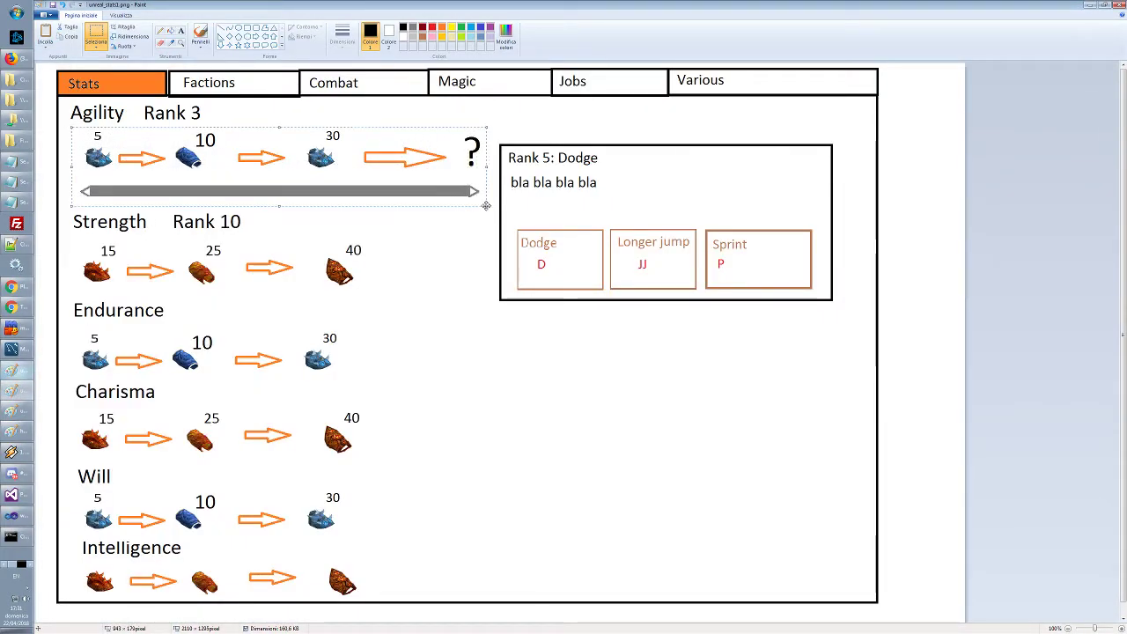
# Paste the Agility progression strip into the Combat mockup below the tab headers
pyautogui.click(16, 432)
pyautogui.click(16, 413)
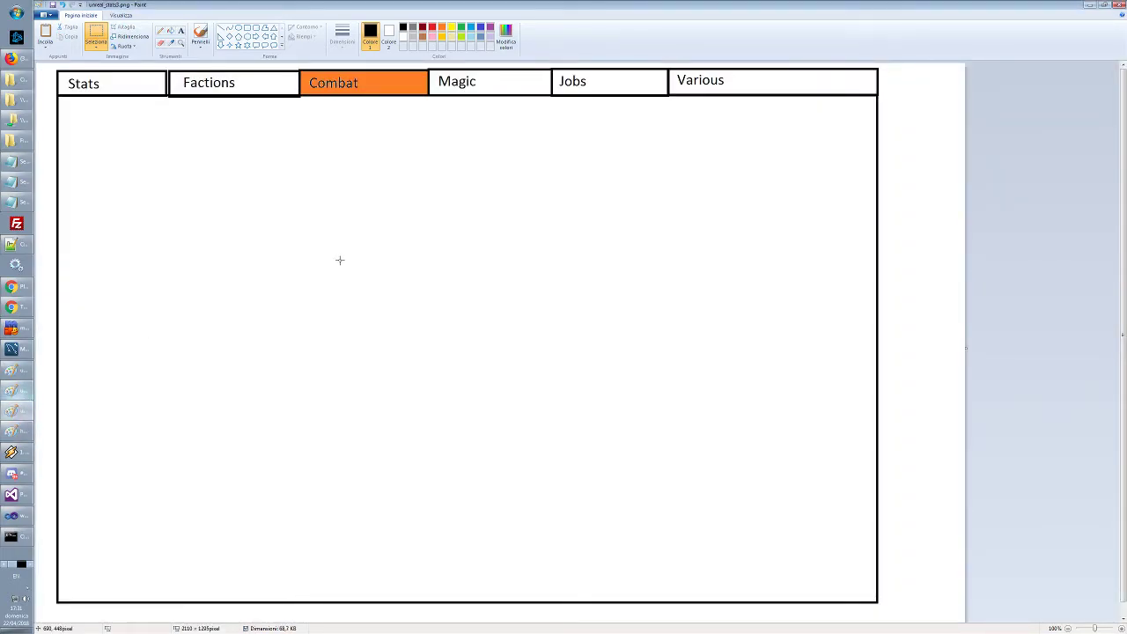
pyautogui.hotkey('ctrl', 'v')
pyautogui.moveTo(238, 122); pyautogui.dragTo(265, 214)
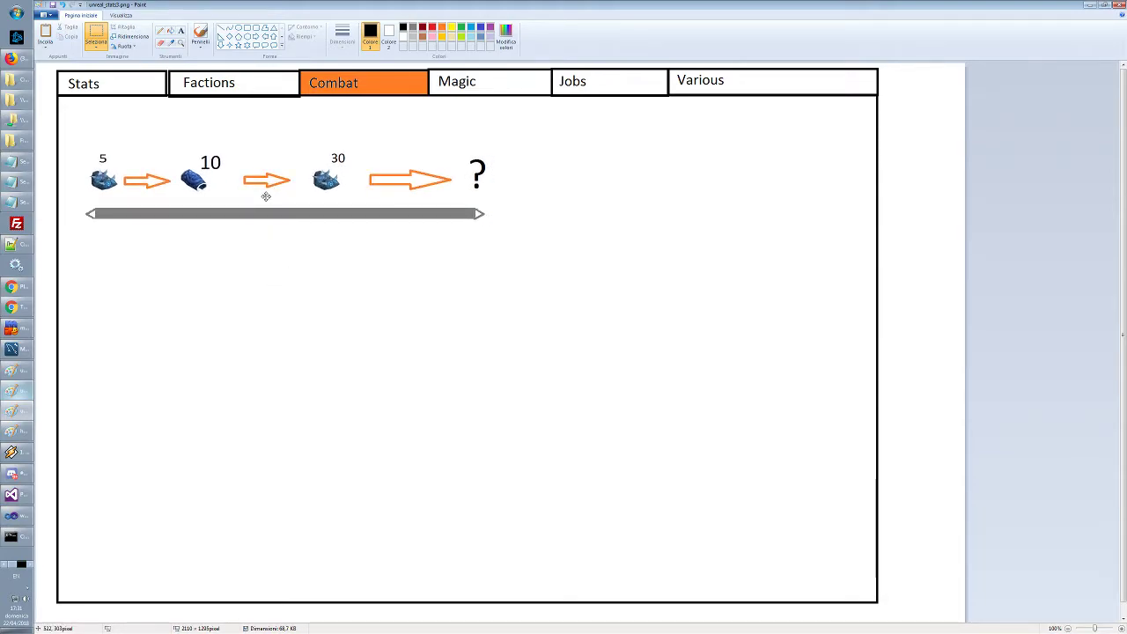
pyautogui.press('Escape')
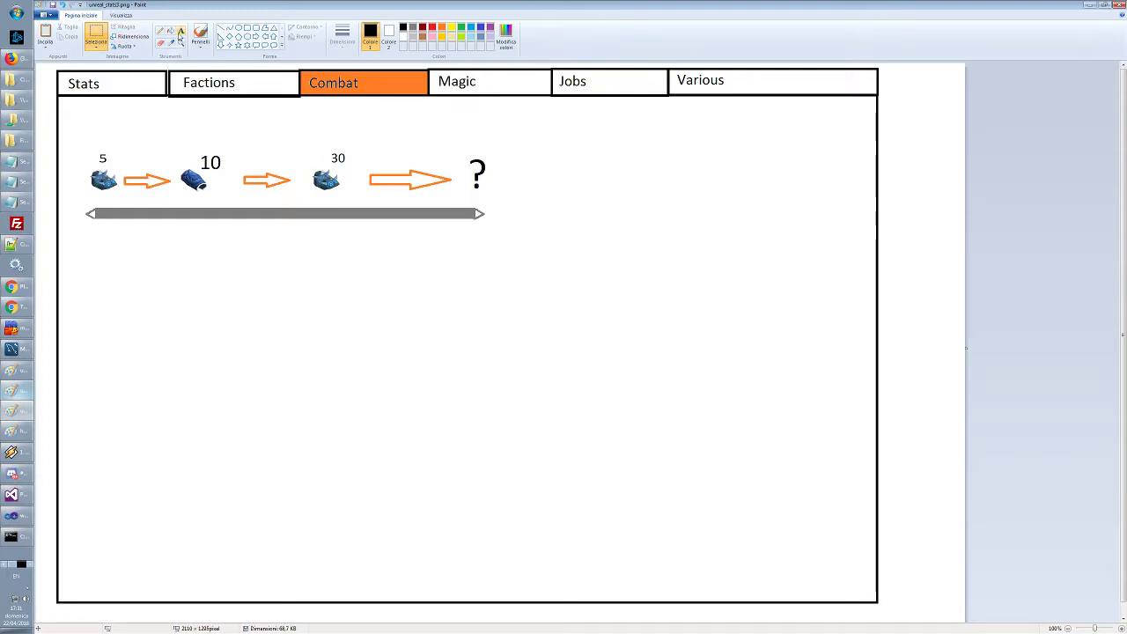
# Start a text box in the Combat mockup, then cancel it empty
pyautogui.click(181, 31)
pyautogui.hotkey('alt', 'Tab')
pyautogui.press('Tab')
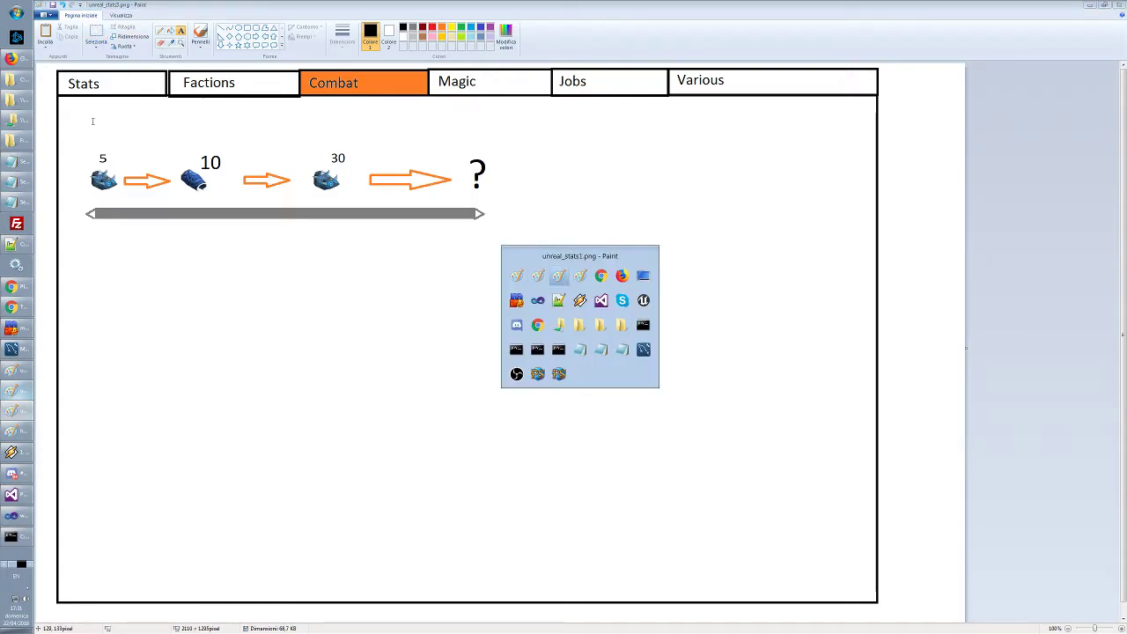
pyautogui.press('Tab')
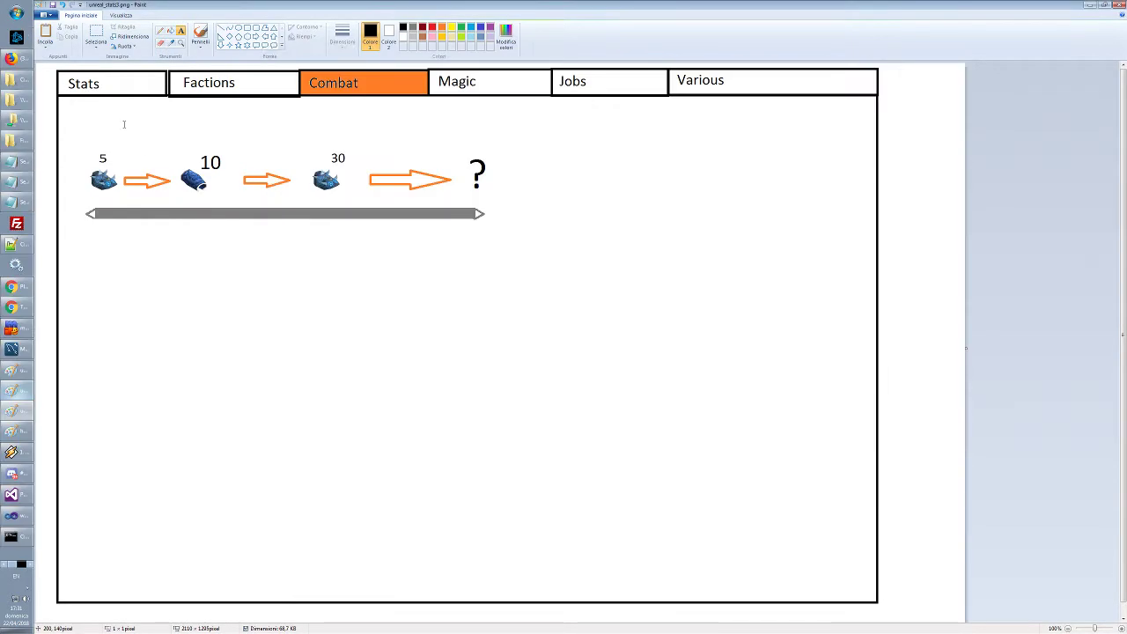
pyautogui.click(124, 118)
pyautogui.click(90, 127)
# Type an 'Axe' label above the progression strip at font size 26
pyautogui.click(87, 125)
pyautogui.write('Axe')
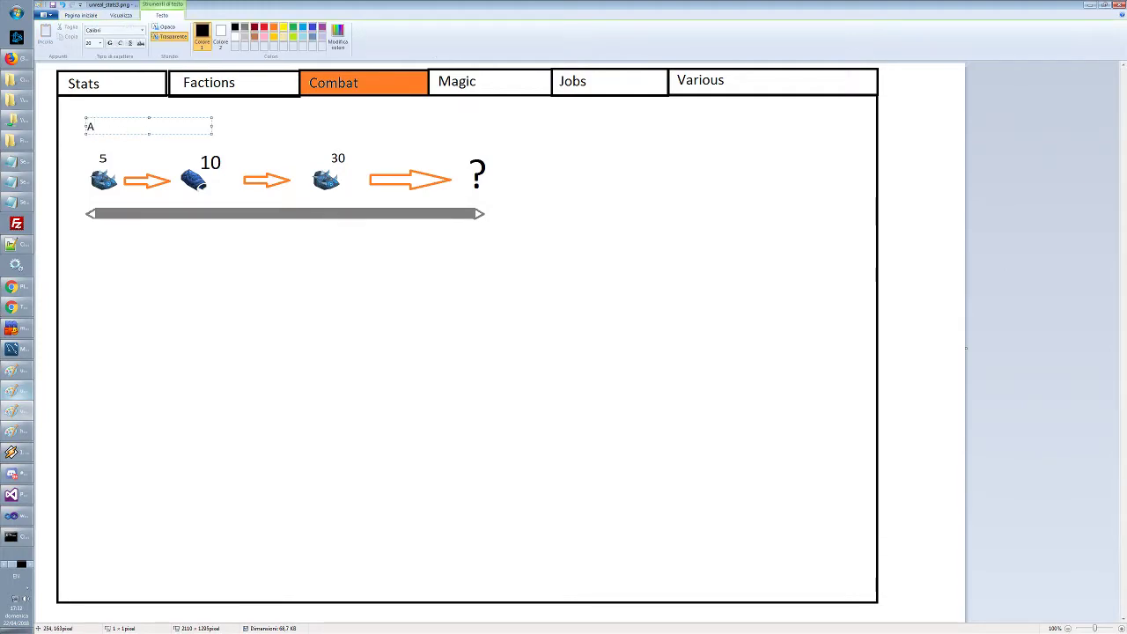
pyautogui.doubleClick(133, 132)
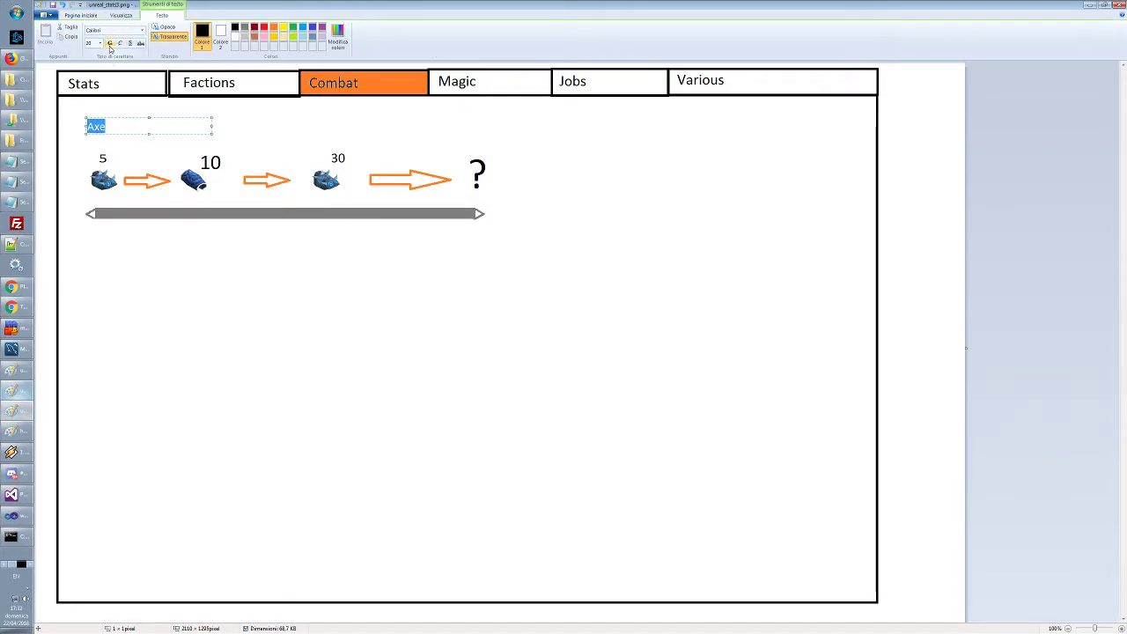
pyautogui.click(99, 43)
pyautogui.click(97, 135)
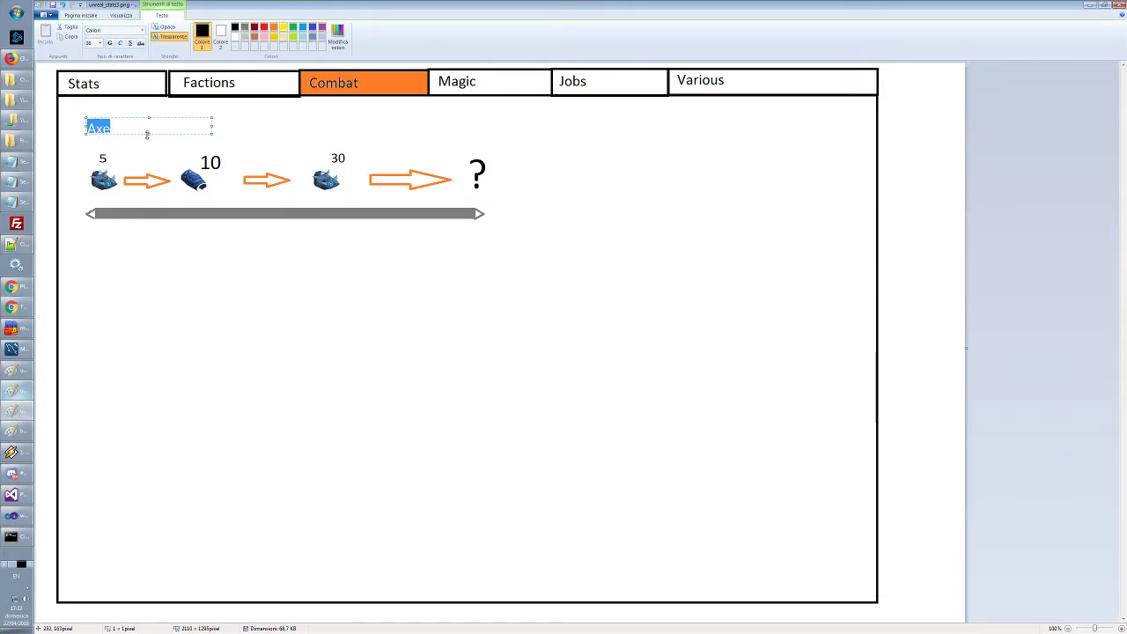
pyautogui.click(148, 309)
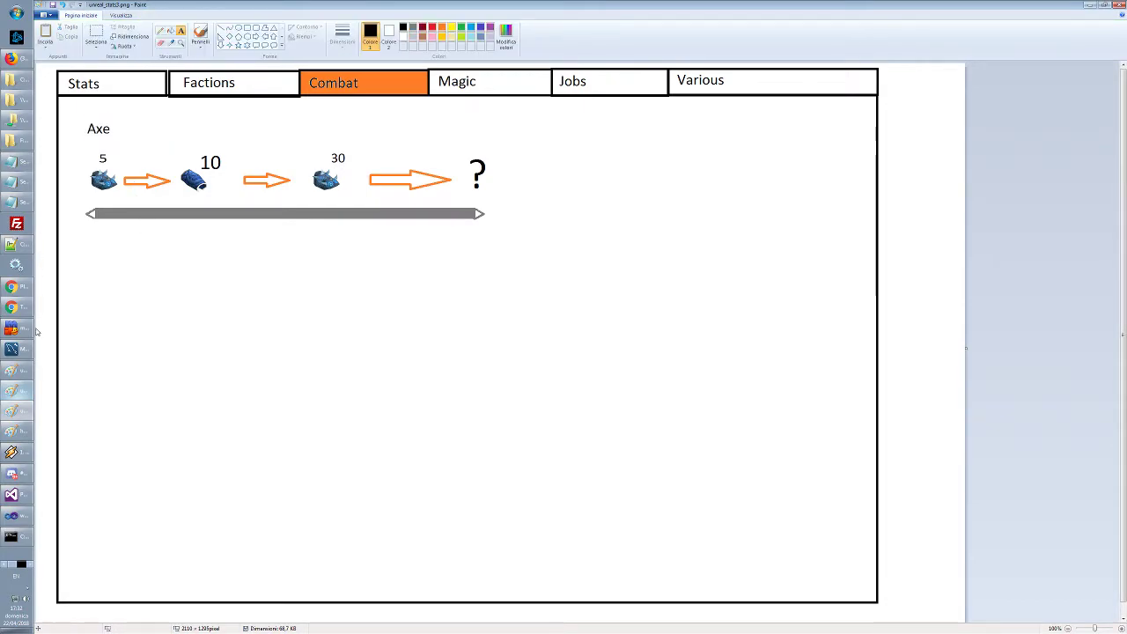
# Return to the Combat mockup and delete the size-26 Axe label
pyautogui.click(12, 370)
pyautogui.click(19, 416)
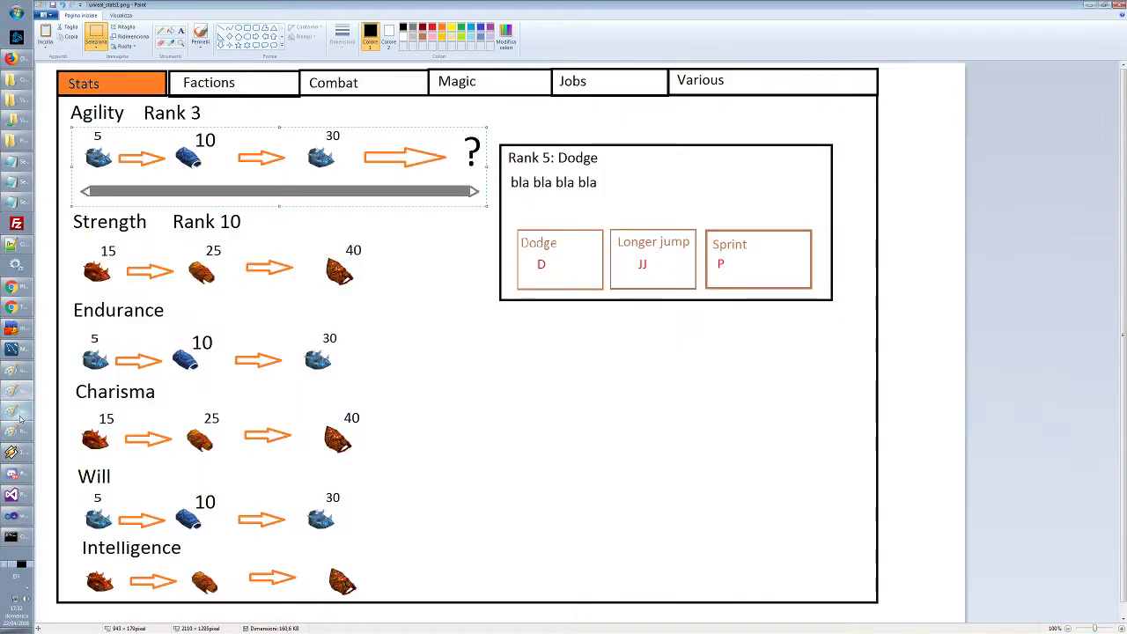
pyautogui.click(20, 431)
pyautogui.click(12, 392)
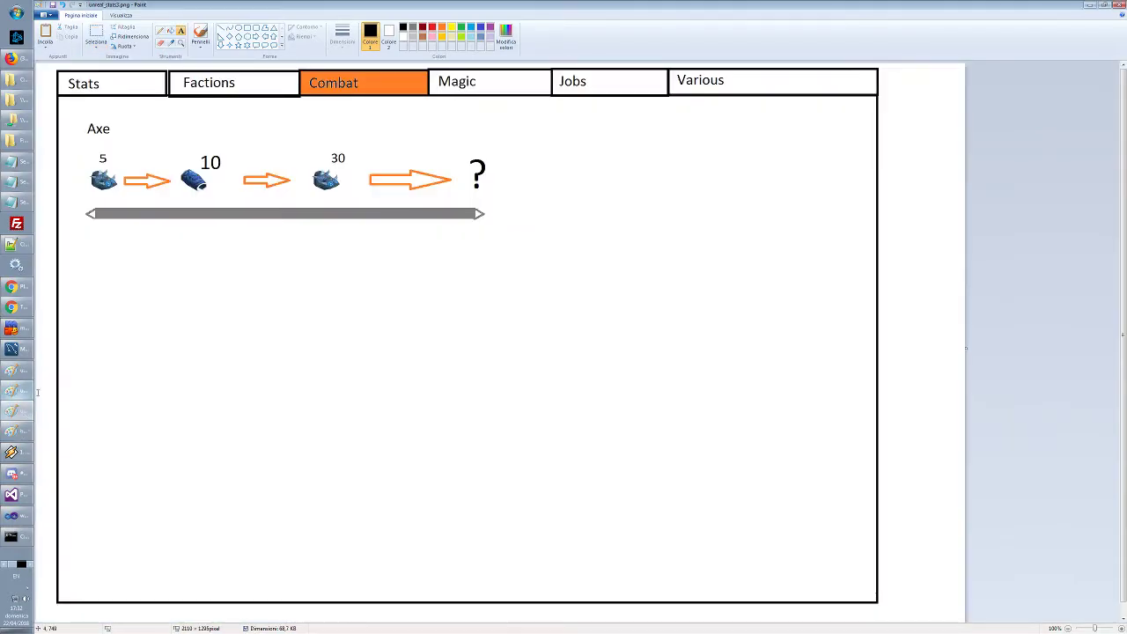
pyautogui.click(96, 42)
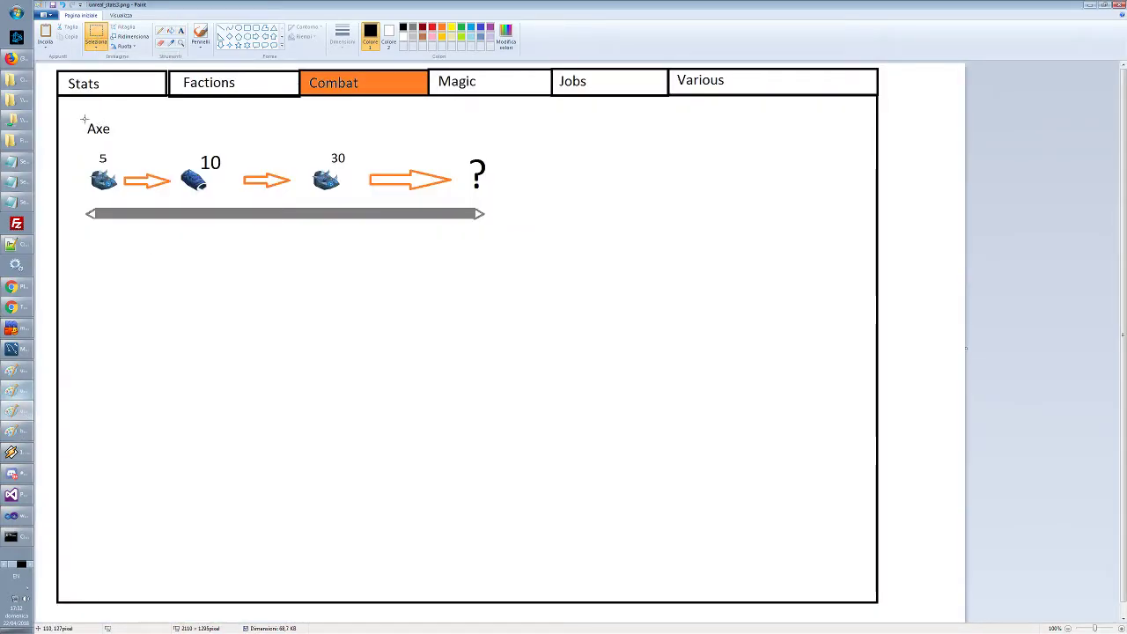
pyautogui.moveTo(83, 118); pyautogui.dragTo(117, 139)
pyautogui.press('Delete')
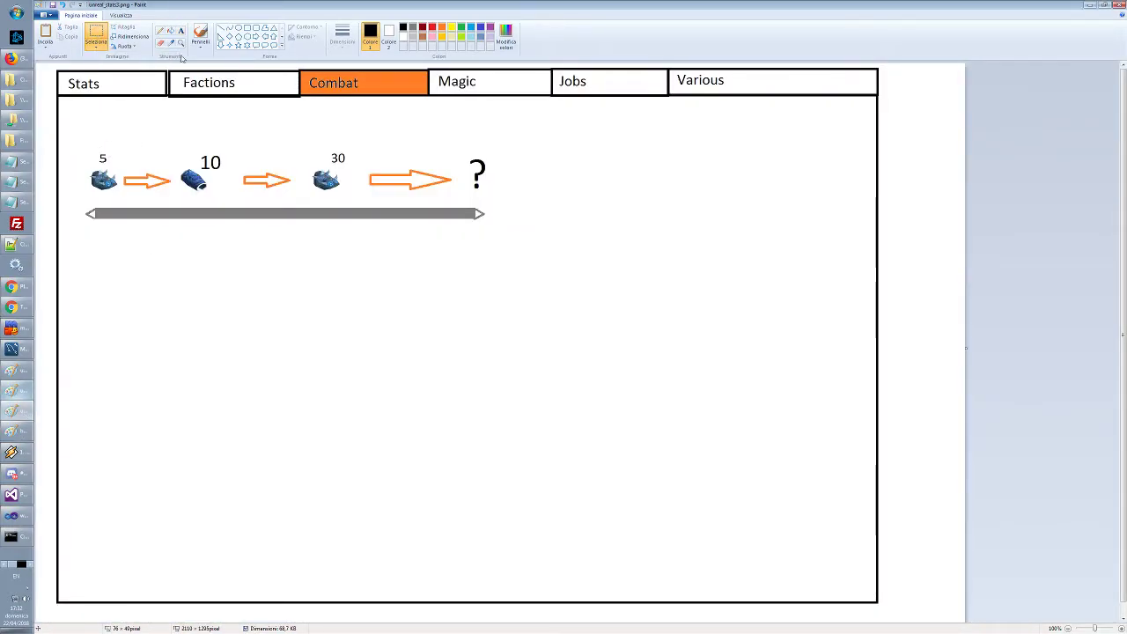
# Add a new 'Axe' heading above the strip at font size 36
pyautogui.click(181, 30)
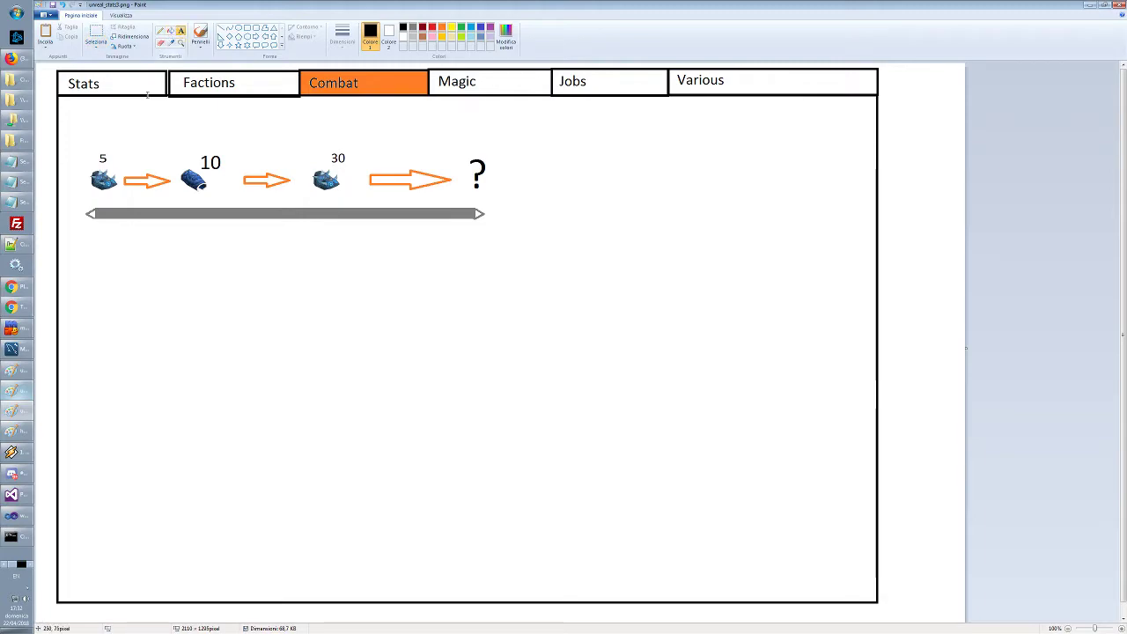
pyautogui.click(88, 117)
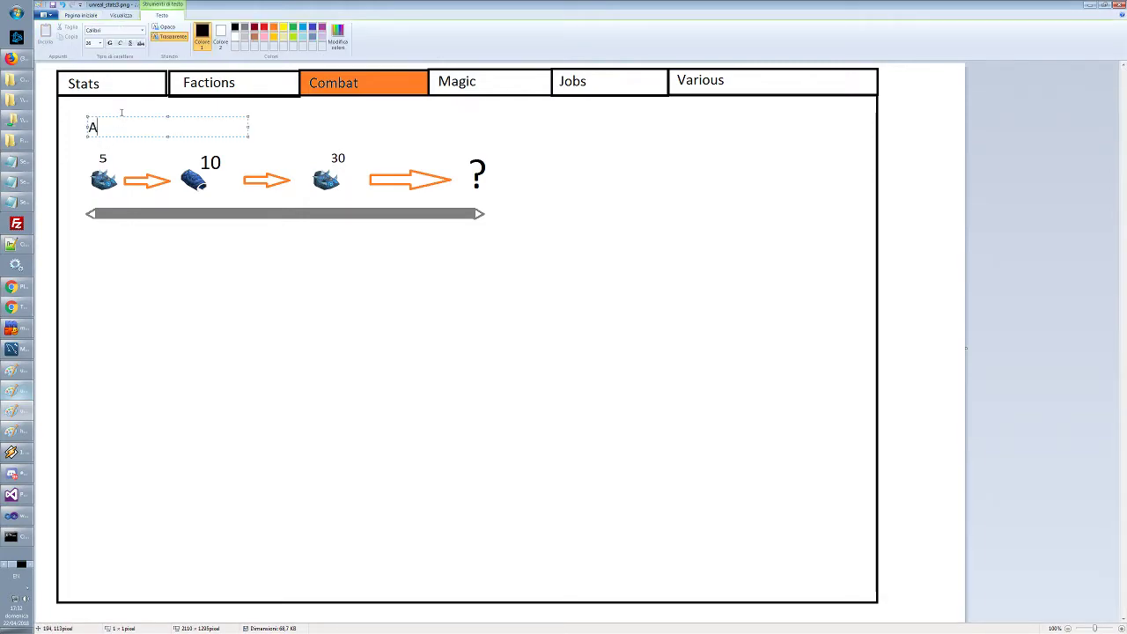
pyautogui.write('Ac')
pyautogui.press('BackSpace')
pyautogui.write('xe')
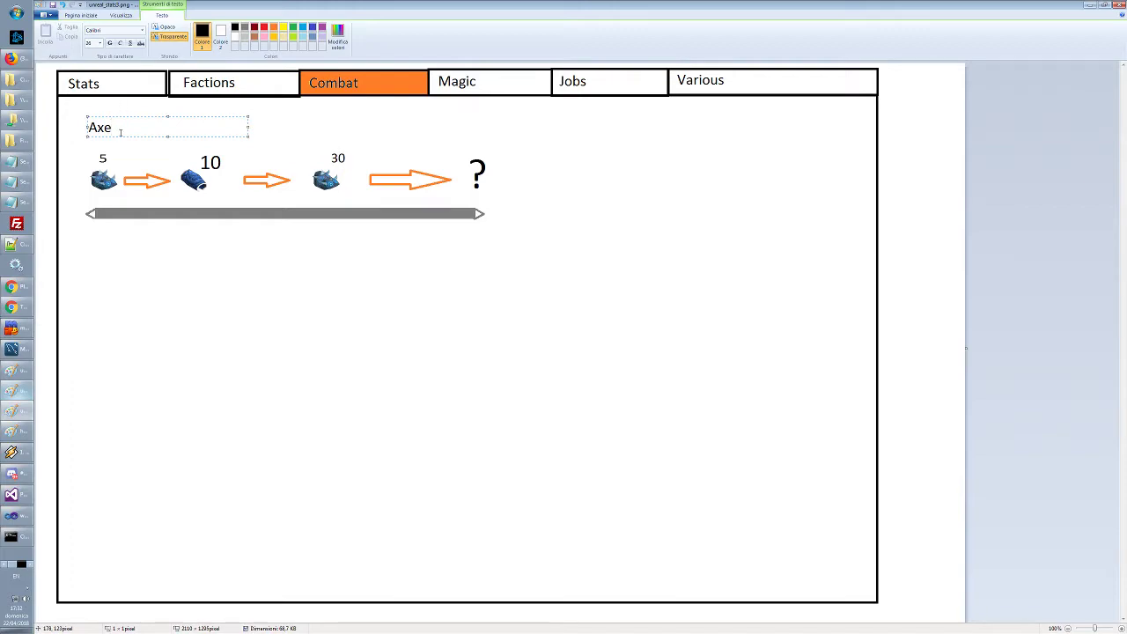
pyautogui.moveTo(121, 133); pyautogui.dragTo(89, 112)
pyautogui.click(100, 43)
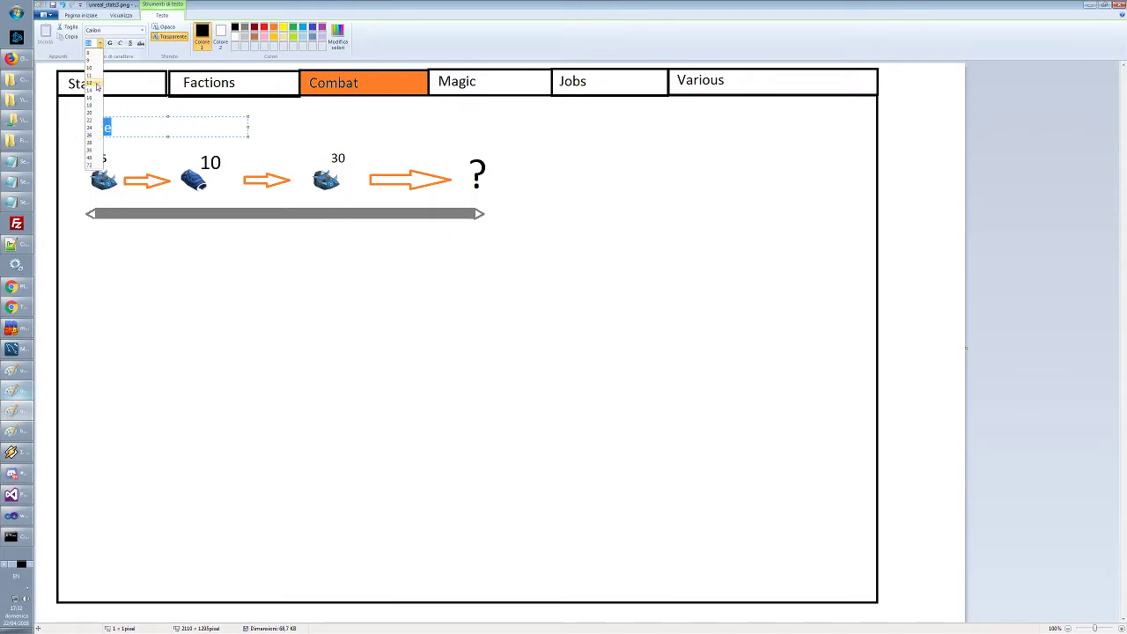
pyautogui.click(92, 150)
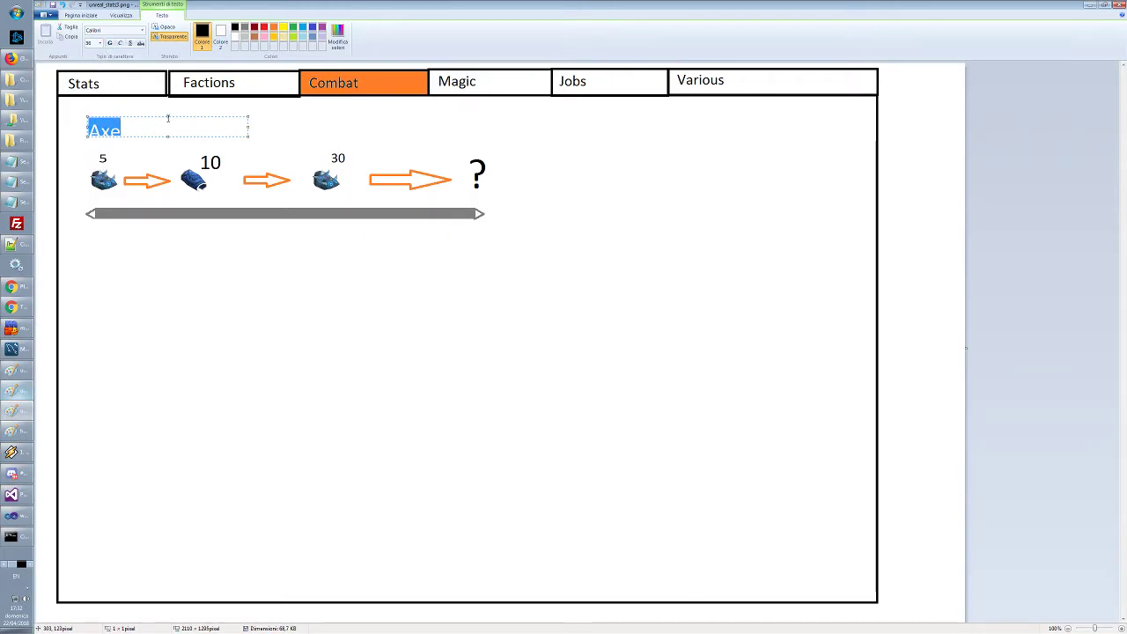
pyautogui.click(167, 118)
pyautogui.click(146, 137)
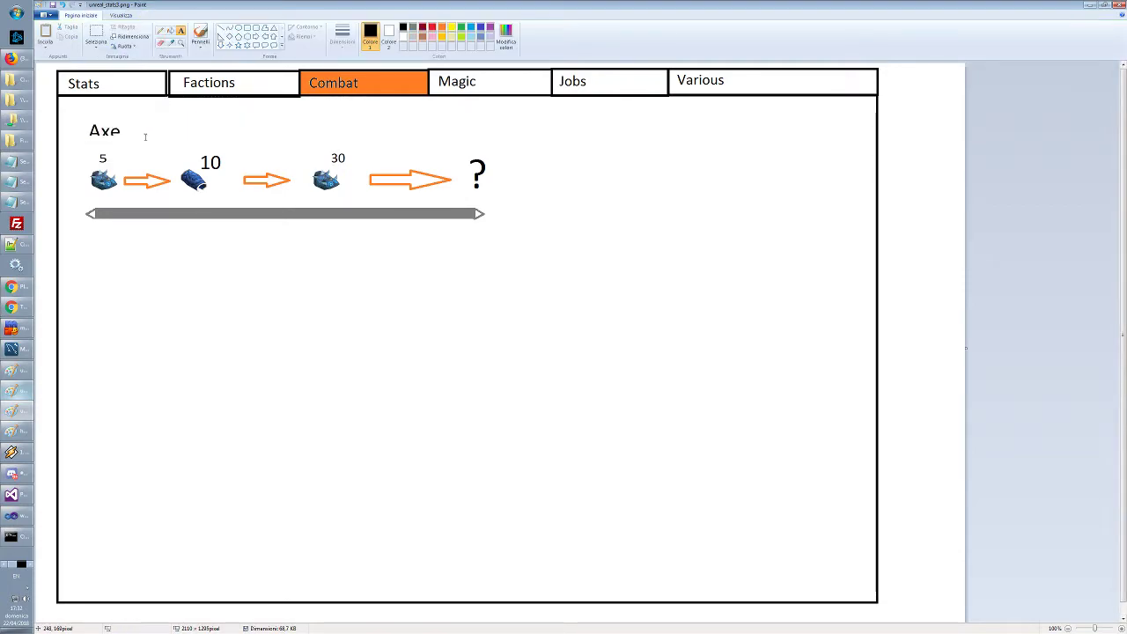
# Type another 'Axe' beside it and delete the old Axe label on the left
pyautogui.click(138, 129)
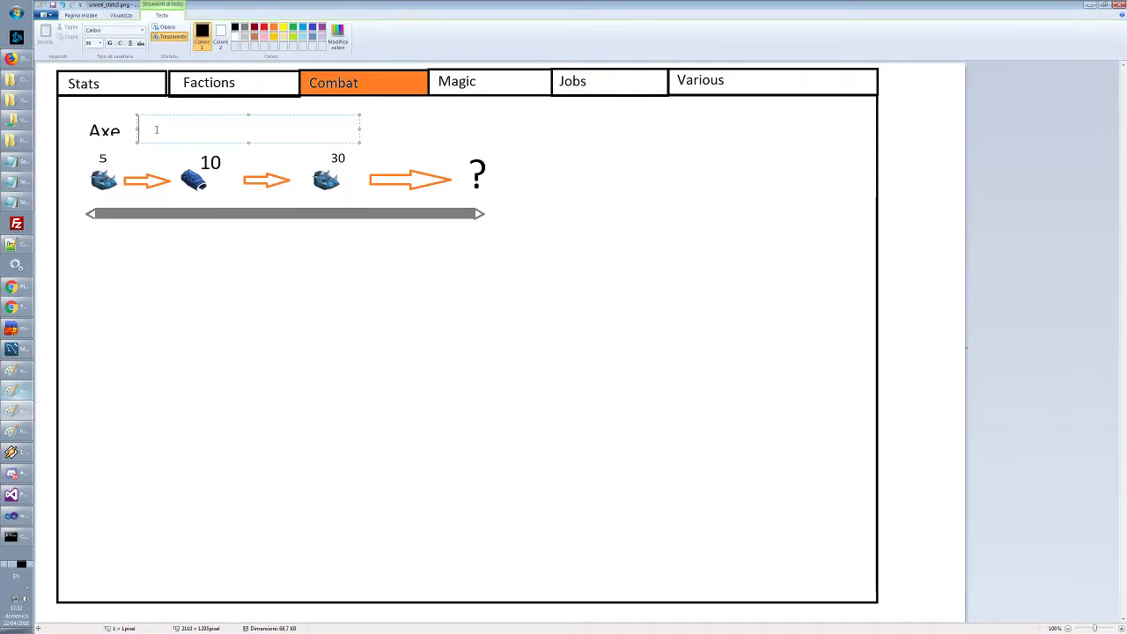
pyautogui.write('Axe')
pyautogui.click(84, 114)
pyautogui.click(96, 35)
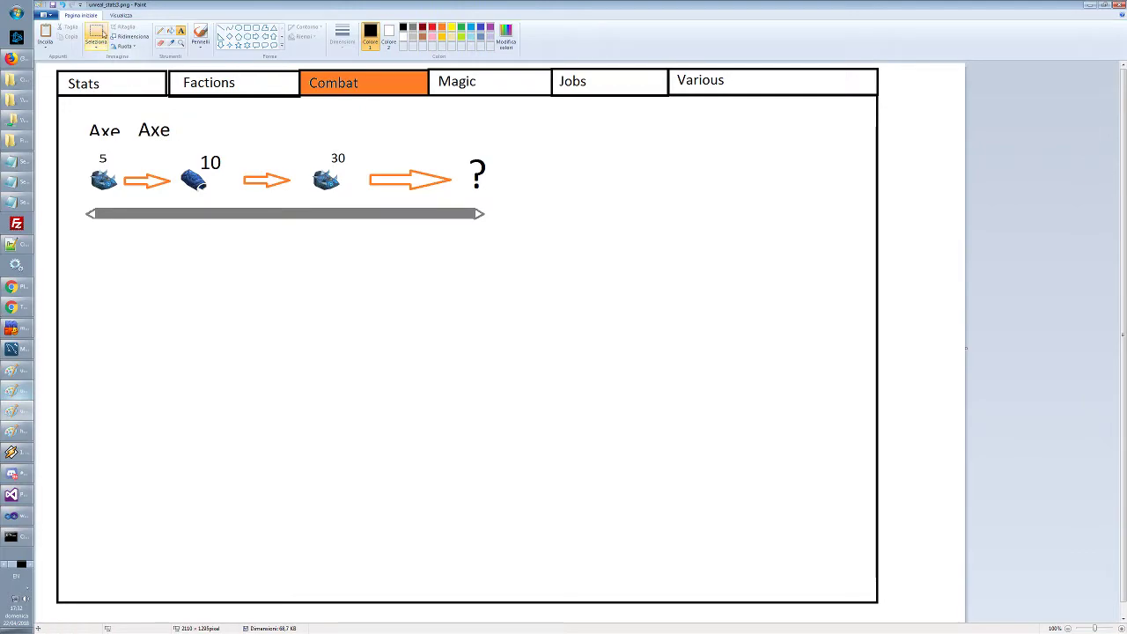
pyautogui.moveTo(84, 113); pyautogui.dragTo(128, 130)
pyautogui.press('Delete')
pyautogui.click(173, 258)
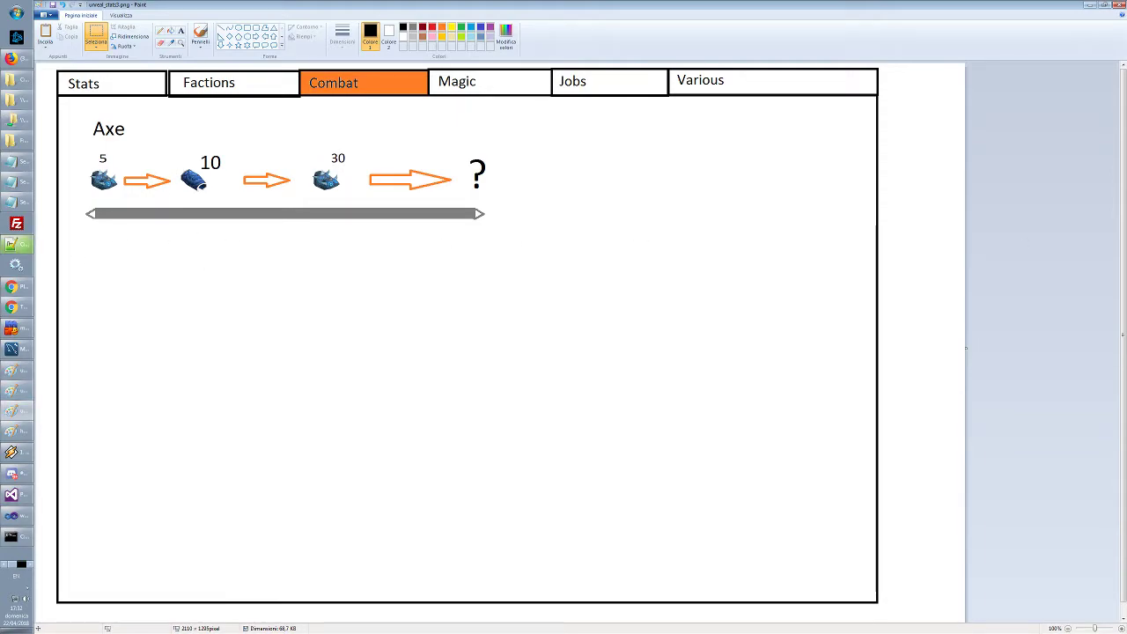
# Paste a double-axe icon over the progression icon beside 5
pyautogui.click(21, 86)
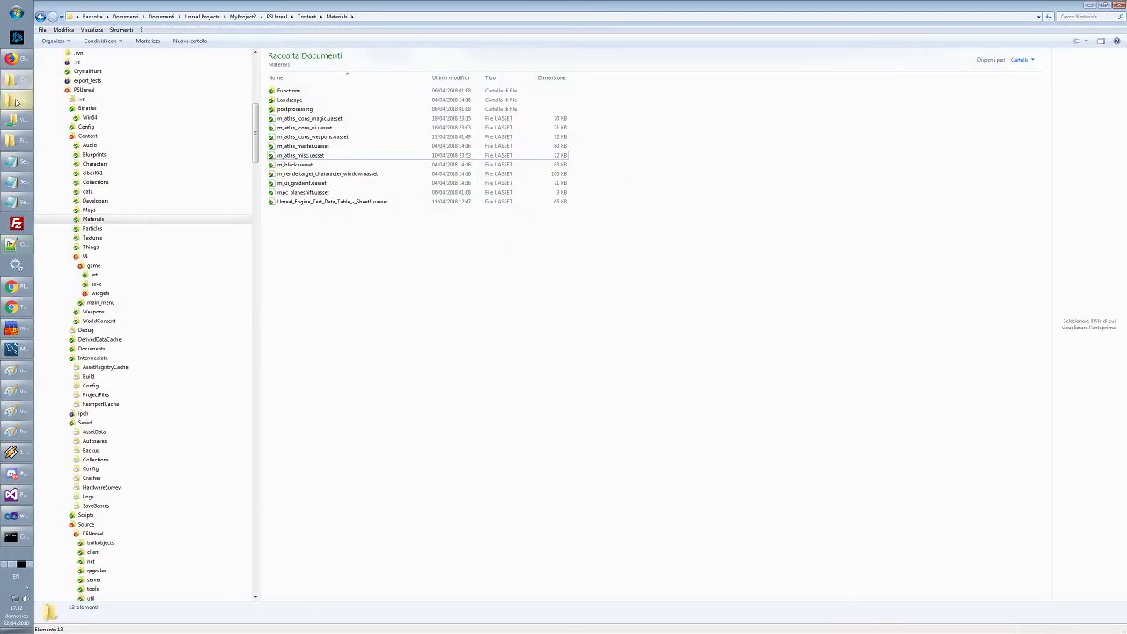
pyautogui.click(13, 431)
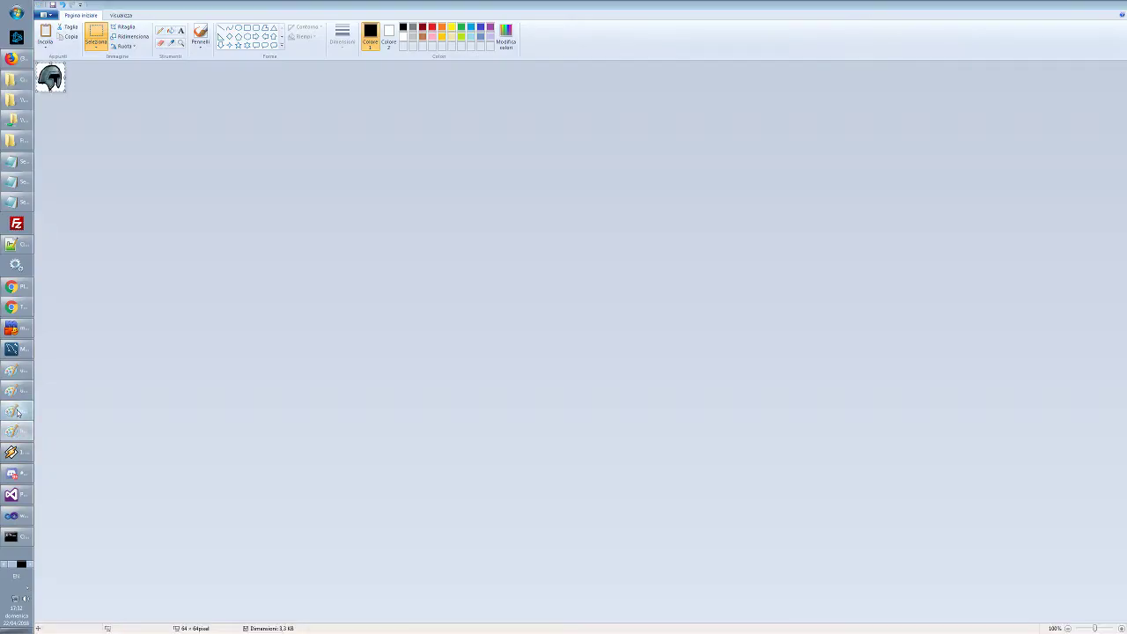
pyautogui.click(13, 410)
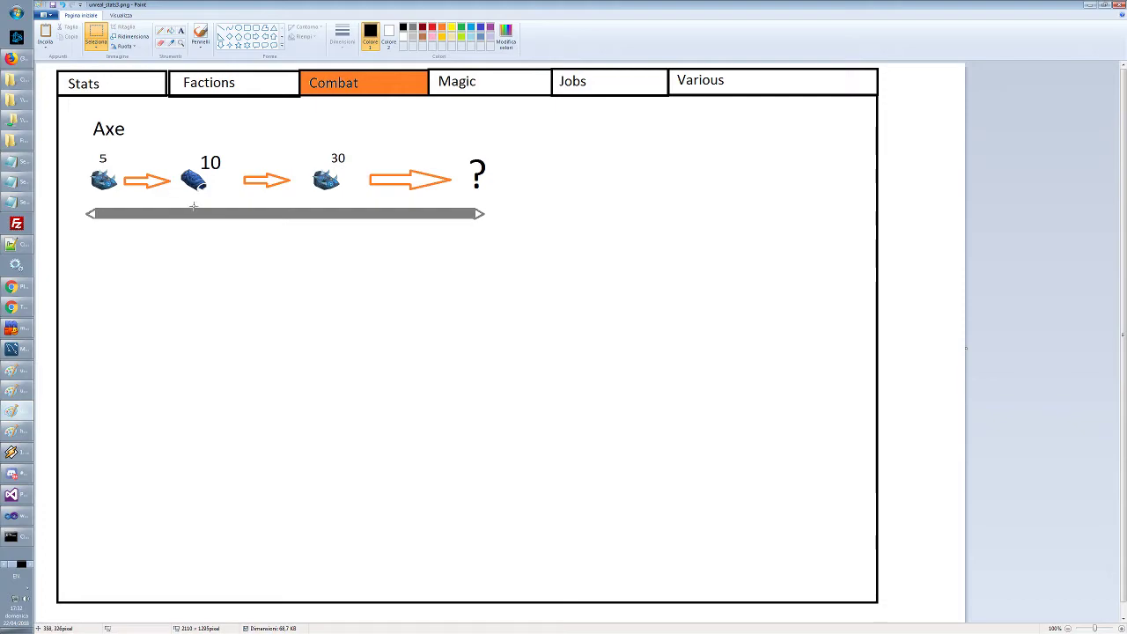
pyautogui.hotkey('alt', 'Tab')
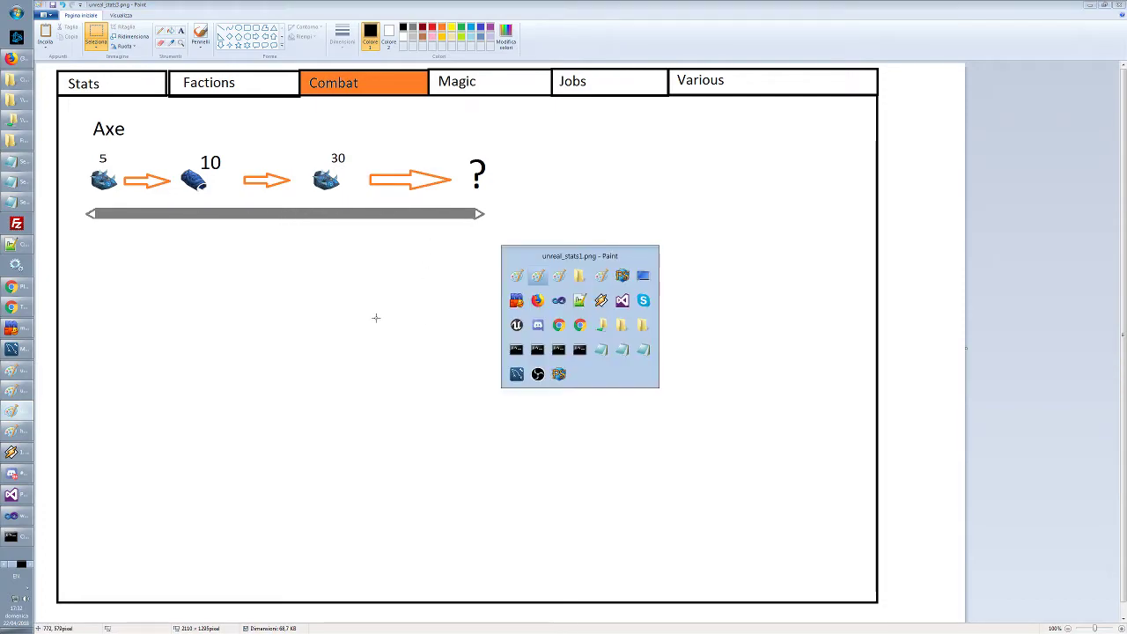
pyautogui.hotkey('alt', 'Tab')
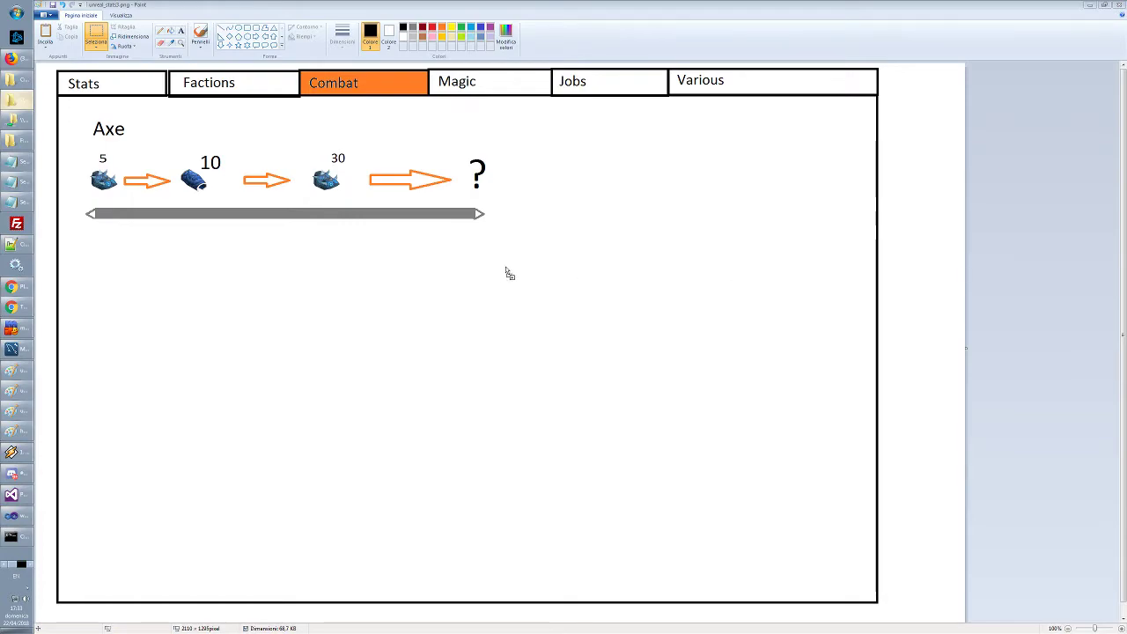
pyautogui.click(15, 431)
pyautogui.hotkey('alt', 'Tab')
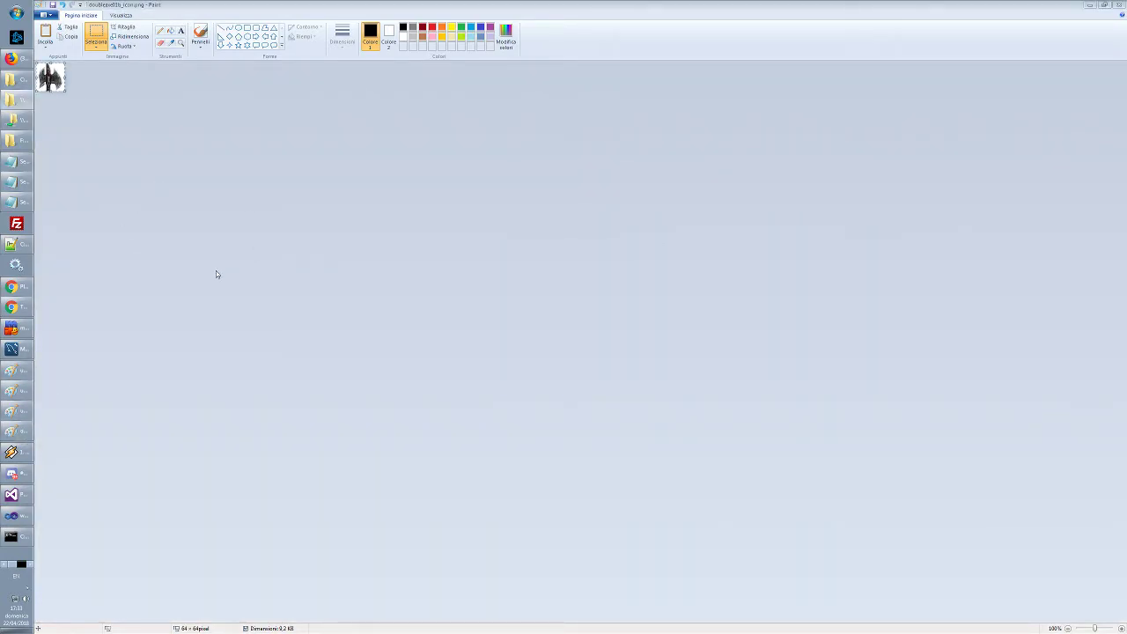
pyautogui.click(18, 411)
pyautogui.hotkey('ctrl', 'v')
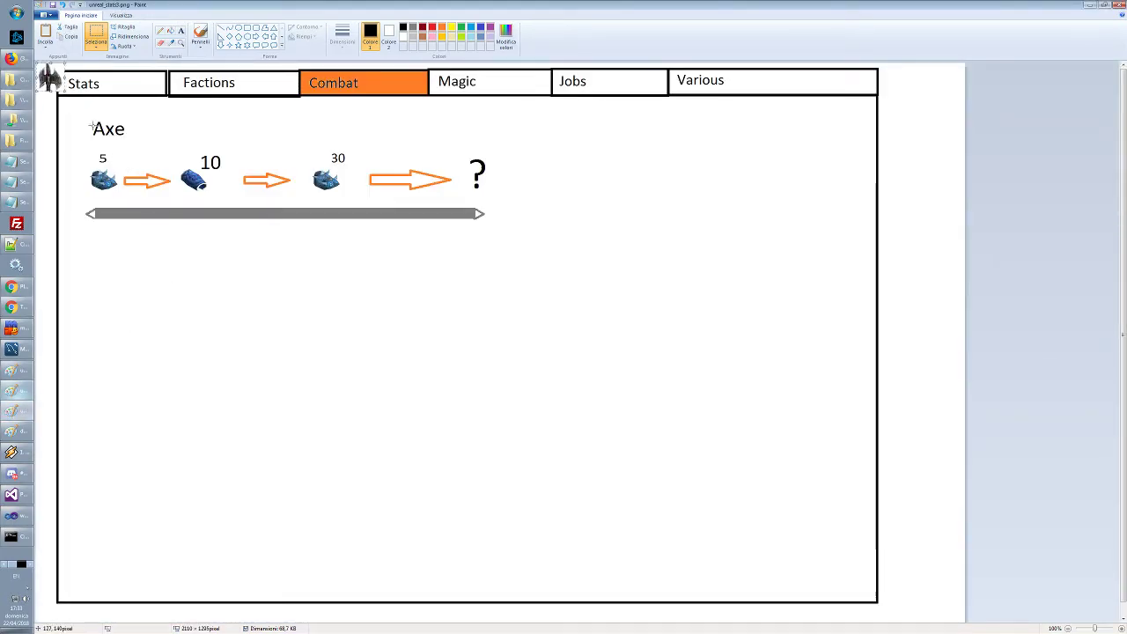
pyautogui.moveTo(52, 81)
pyautogui.mouseDown()
pyautogui.moveTo(102, 147)
pyautogui.moveTo(104, 180)
pyautogui.mouseUp()
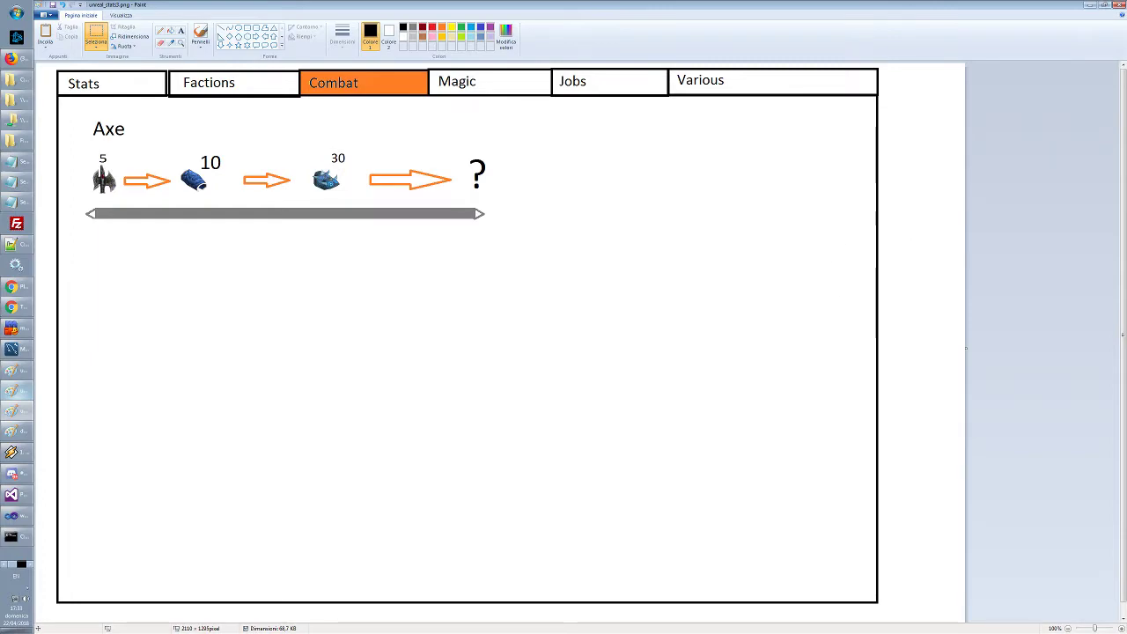
# Paste a second axe icon over the icon beside 10 and fix the 10 label
pyautogui.click(12, 430)
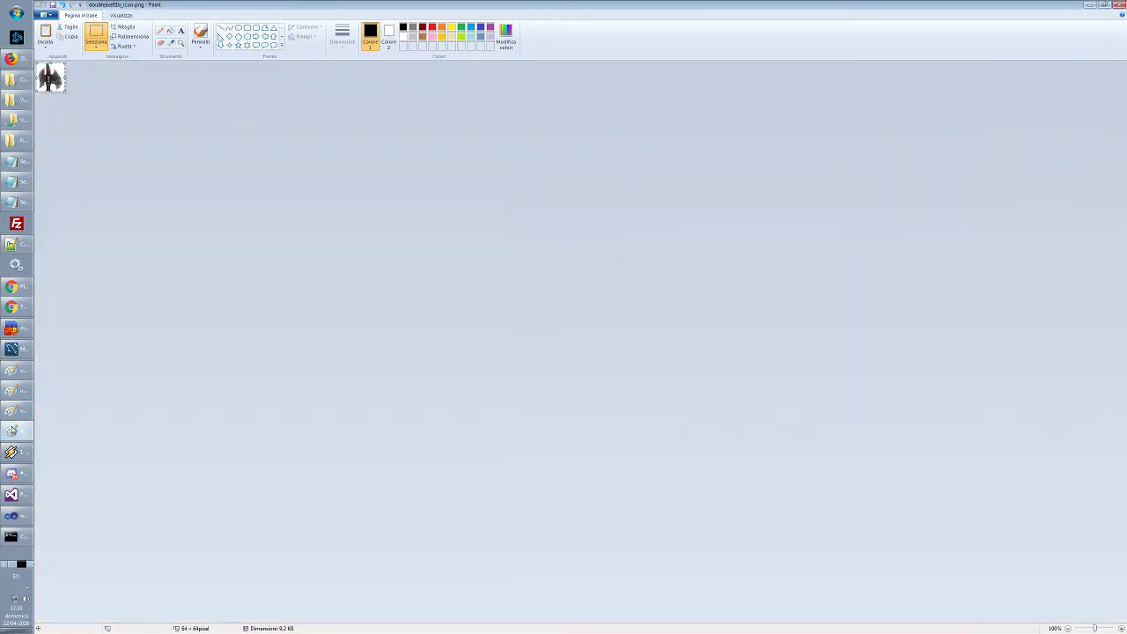
pyautogui.click(12, 411)
pyautogui.hotkey('alt', 'Tab')
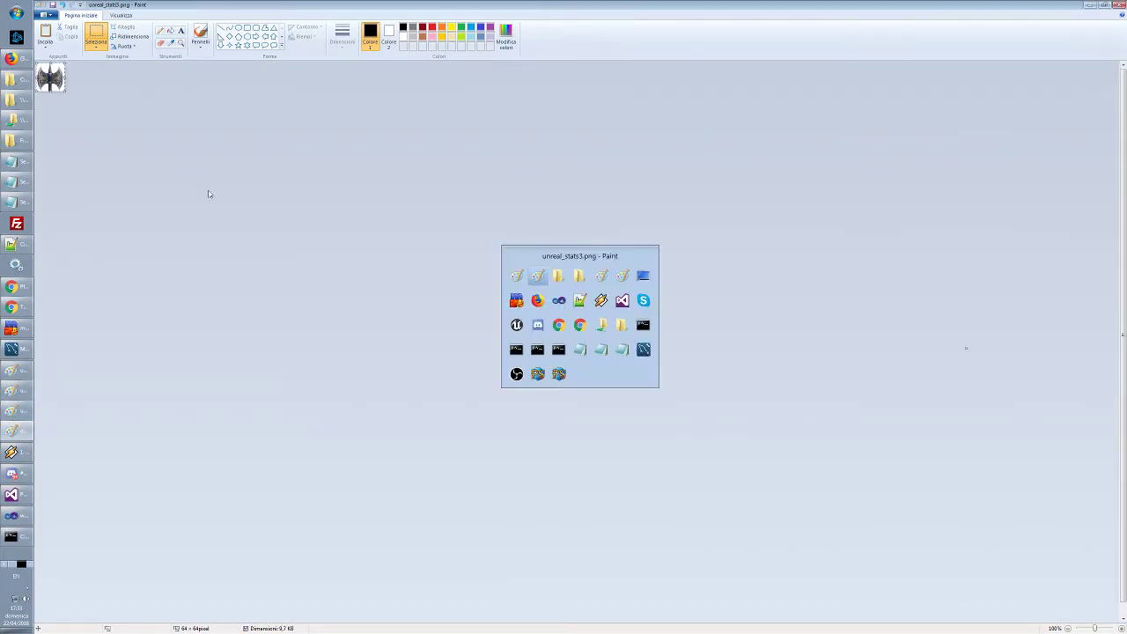
pyautogui.hotkey('ctrl', 'v')
pyautogui.moveTo(51, 77)
pyautogui.mouseDown()
pyautogui.moveTo(190, 138)
pyautogui.moveTo(193, 187)
pyautogui.moveTo(229, 174)
pyautogui.moveTo(221, 162)
pyautogui.mouseUp()
pyautogui.click(232, 187)
pyautogui.click(203, 126)
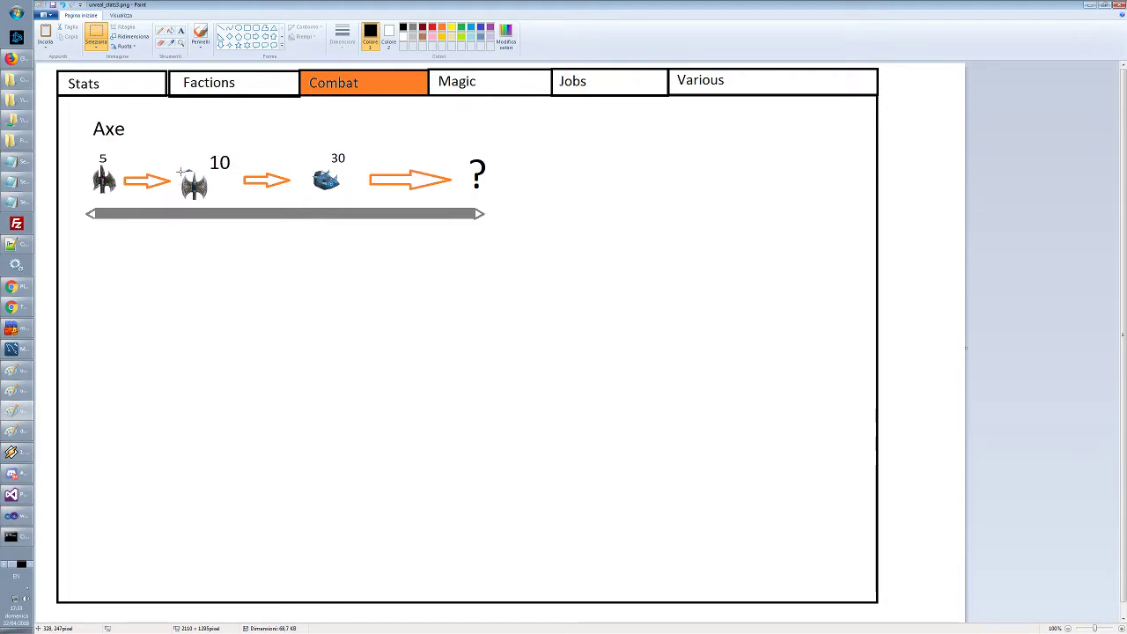
pyautogui.moveTo(179, 170); pyautogui.dragTo(208, 198)
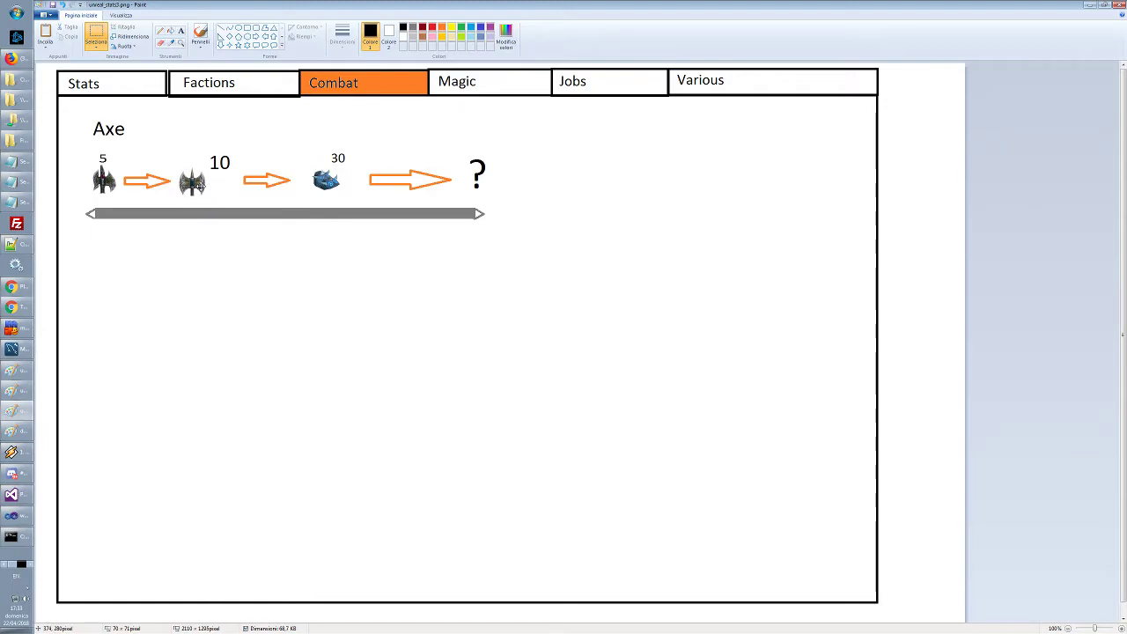
pyautogui.click(243, 194)
# Copy the first axe icon and cover the icon beside 30 with it
pyautogui.moveTo(89, 162); pyautogui.dragTo(120, 196)
pyautogui.hotkey('ctrl', 'c')
pyautogui.hotkey('ctrl', 'v')
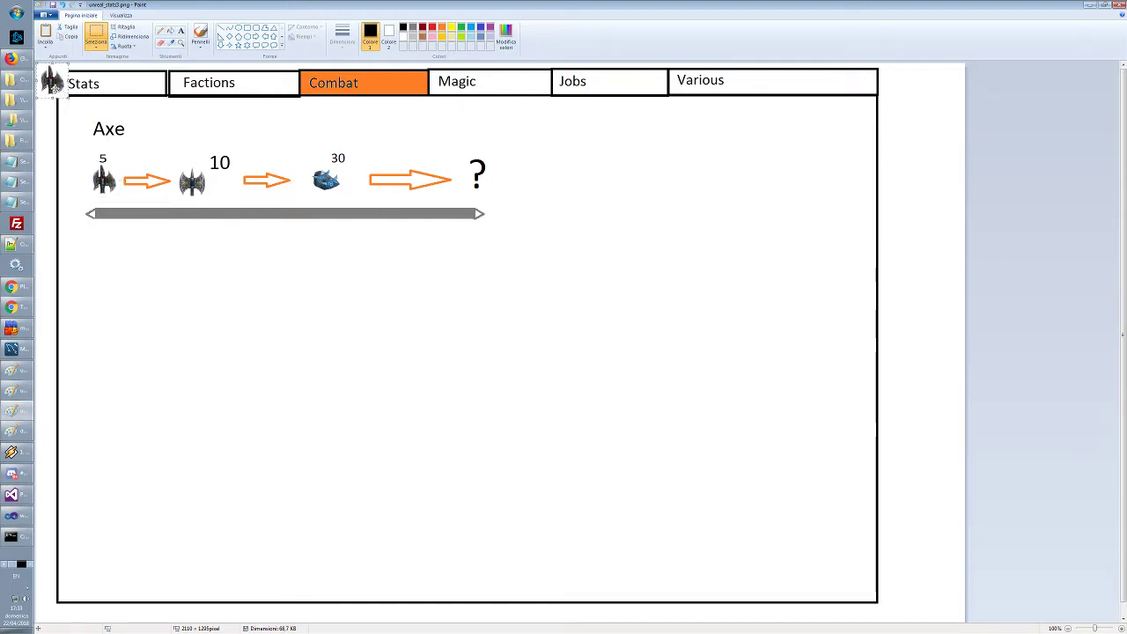
pyautogui.moveTo(53, 84); pyautogui.dragTo(325, 189)
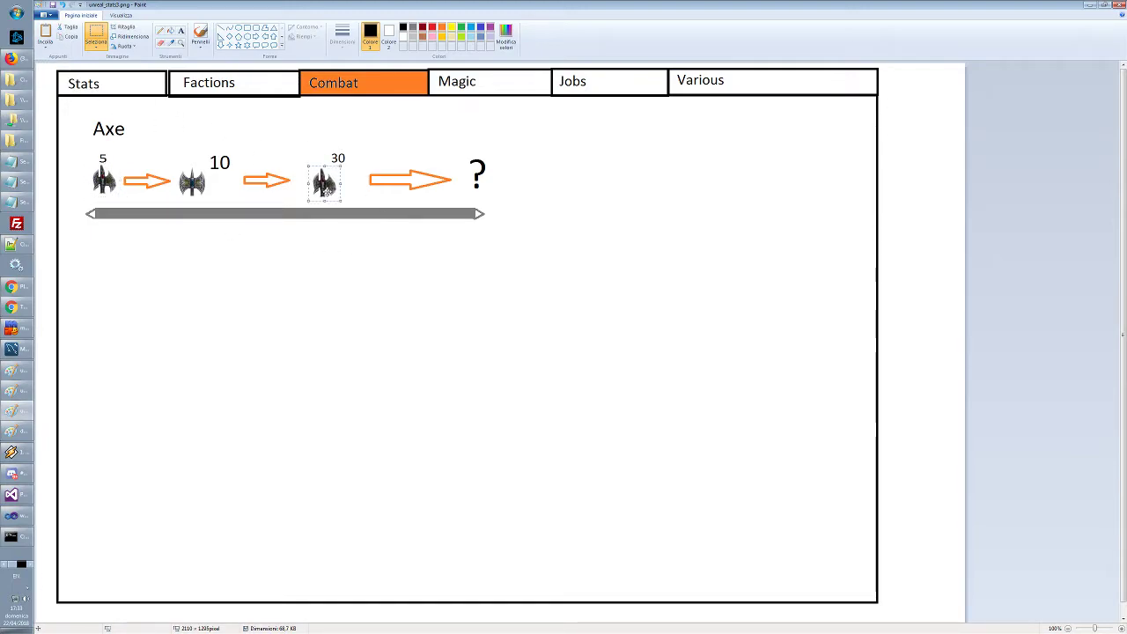
pyautogui.click(341, 208)
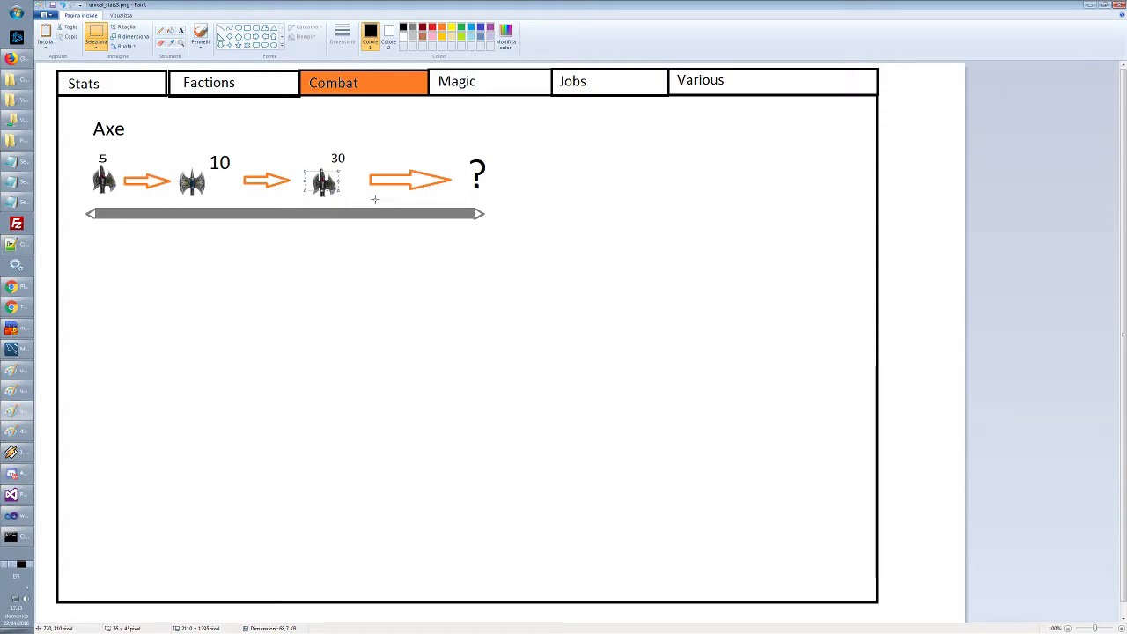
pyautogui.moveTo(308, 167); pyautogui.dragTo(347, 203)
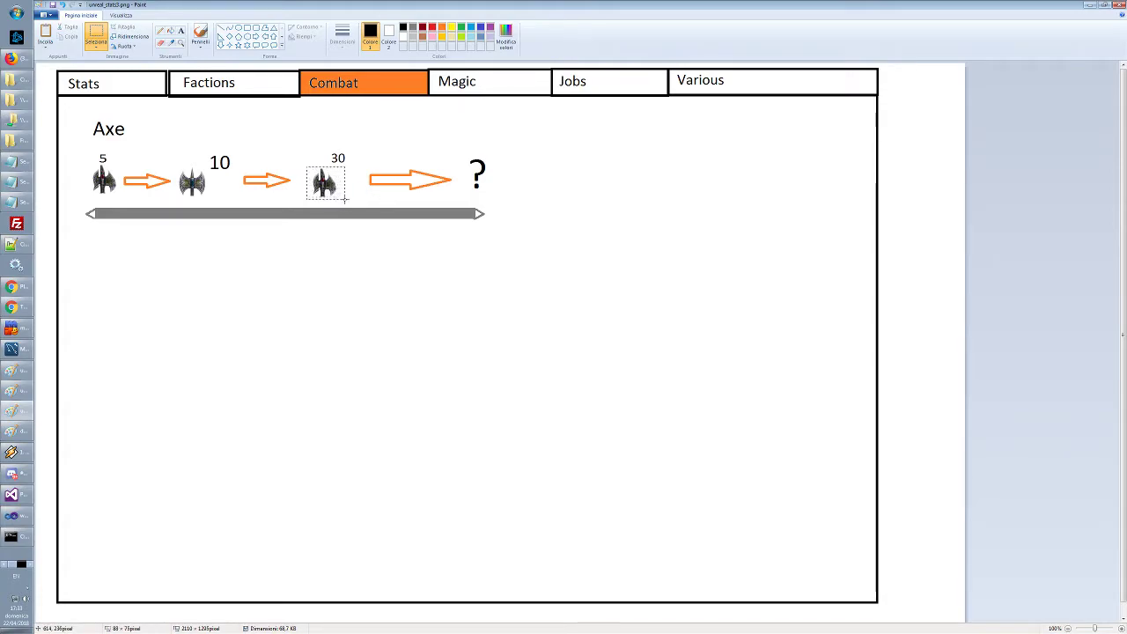
pyautogui.click(355, 244)
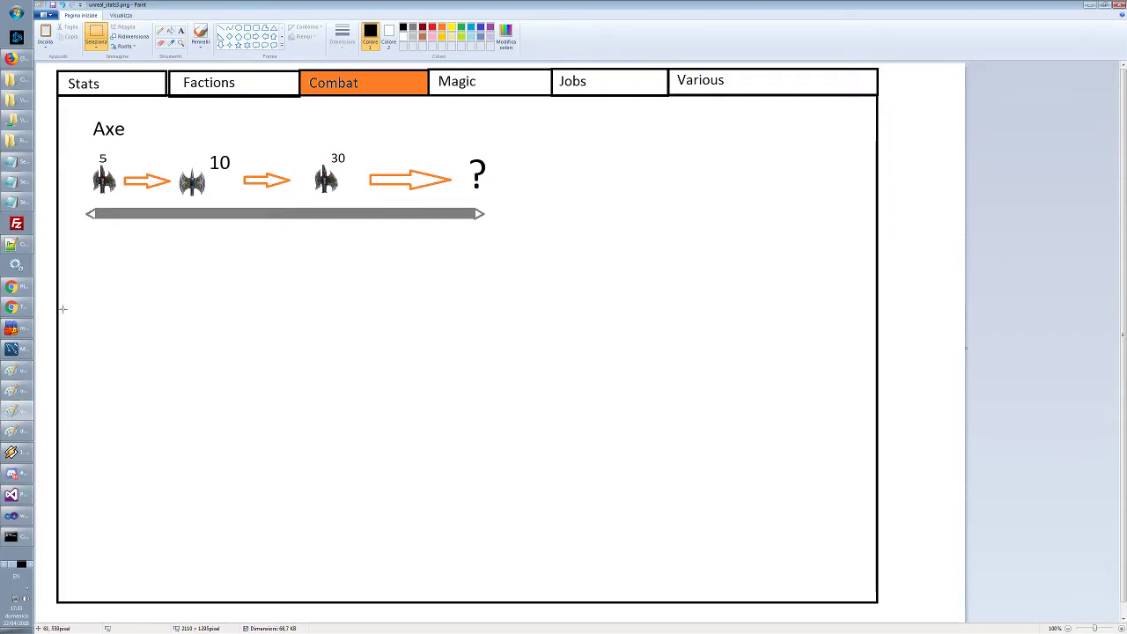
# Select the Rank 5 Dodge box in the Stats mockup
pyautogui.click(16, 370)
pyautogui.click(16, 390)
pyautogui.click(17, 409)
pyautogui.click(15, 391)
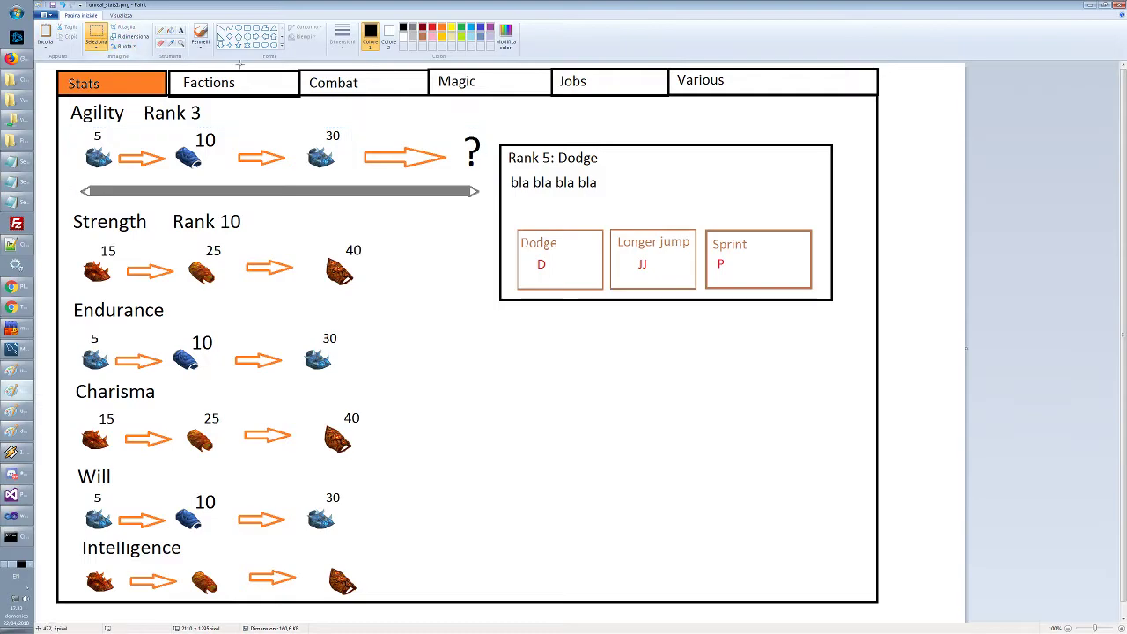
pyautogui.moveTo(496, 138); pyautogui.dragTo(845, 310)
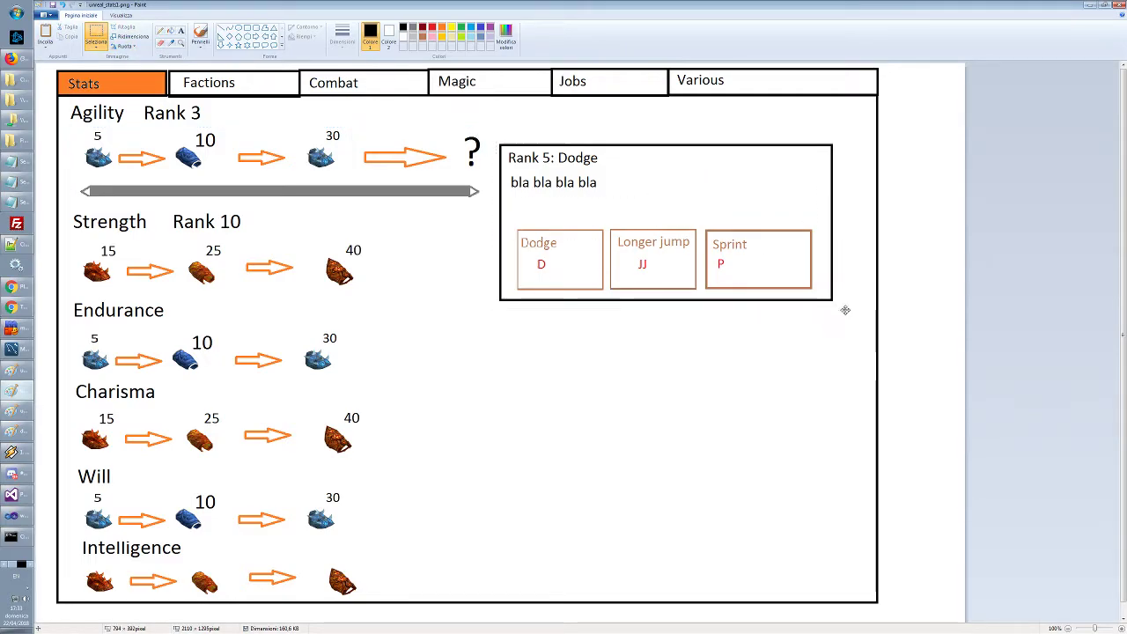
# Paste the Rank 5 box into the Combat mockup right of the axe progression
pyautogui.click(17, 433)
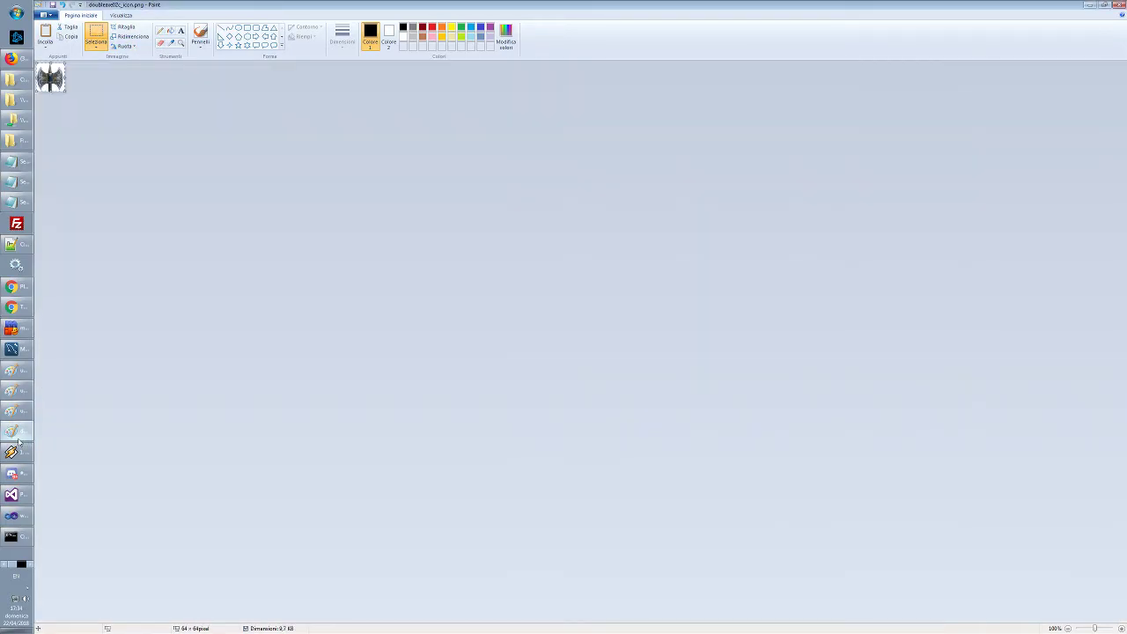
pyautogui.click(16, 411)
pyautogui.hotkey('ctrl', 'v')
pyautogui.moveTo(254, 120)
pyautogui.mouseDown()
pyautogui.moveTo(747, 199)
pyautogui.moveTo(732, 190)
pyautogui.mouseUp()
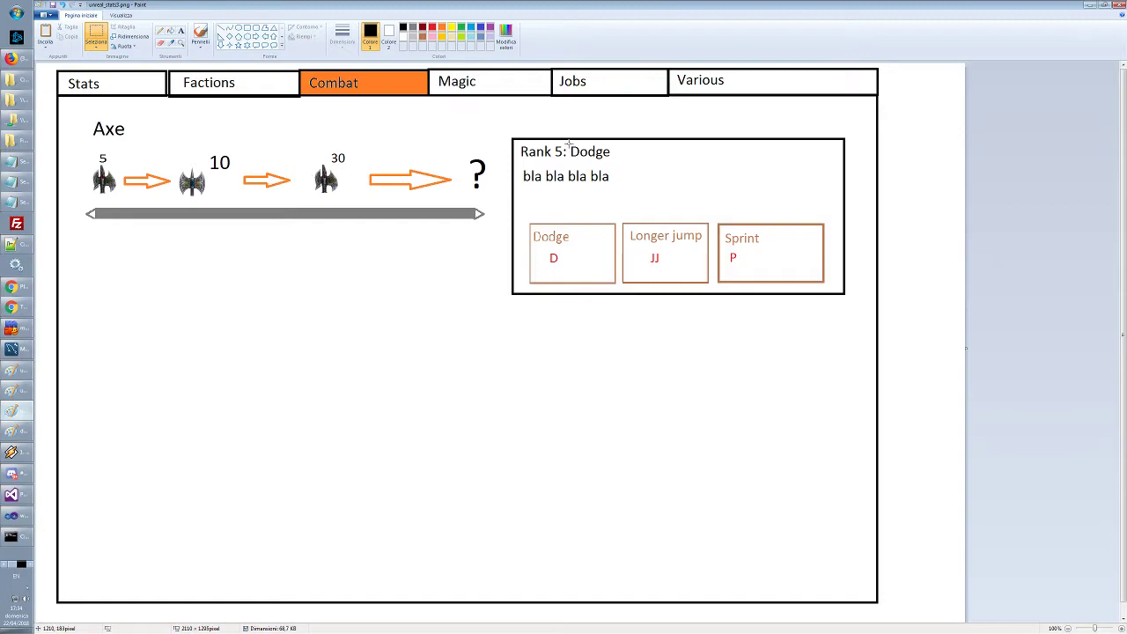
# Replace 'Dodge' in the box heading with 'Axe trust'
pyautogui.moveTo(568, 142); pyautogui.dragTo(615, 162)
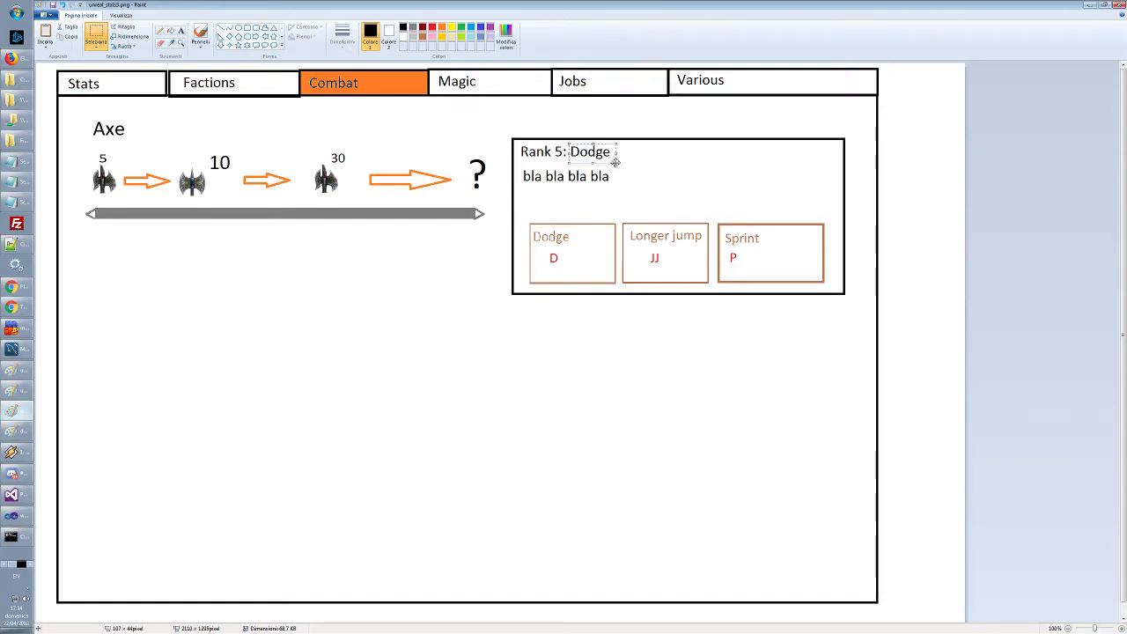
pyautogui.press('Delete')
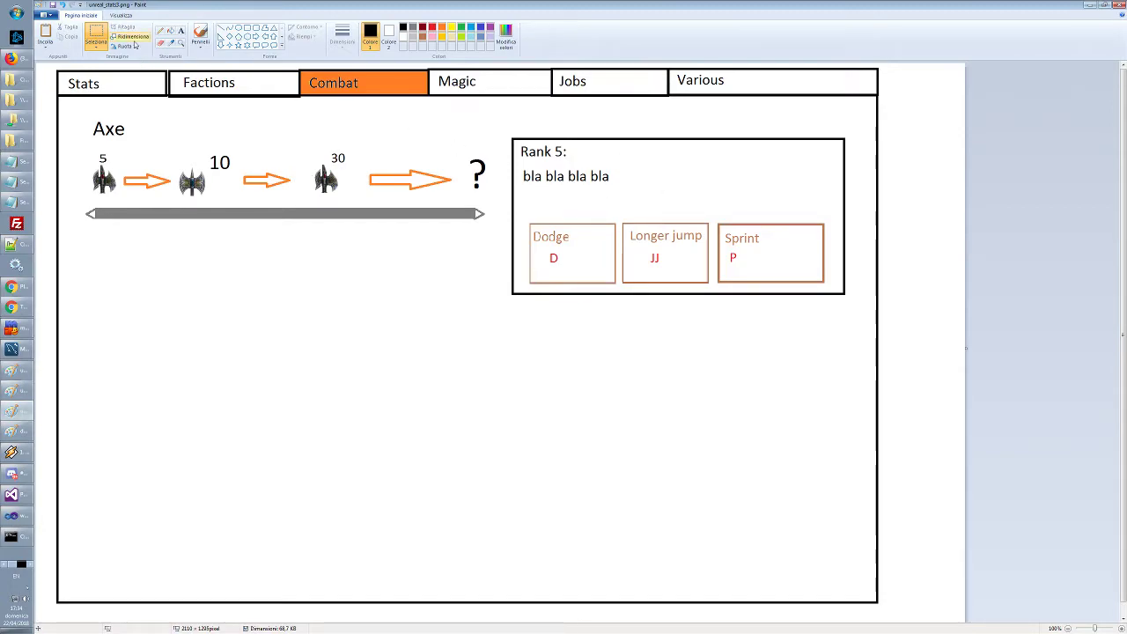
pyautogui.click(180, 30)
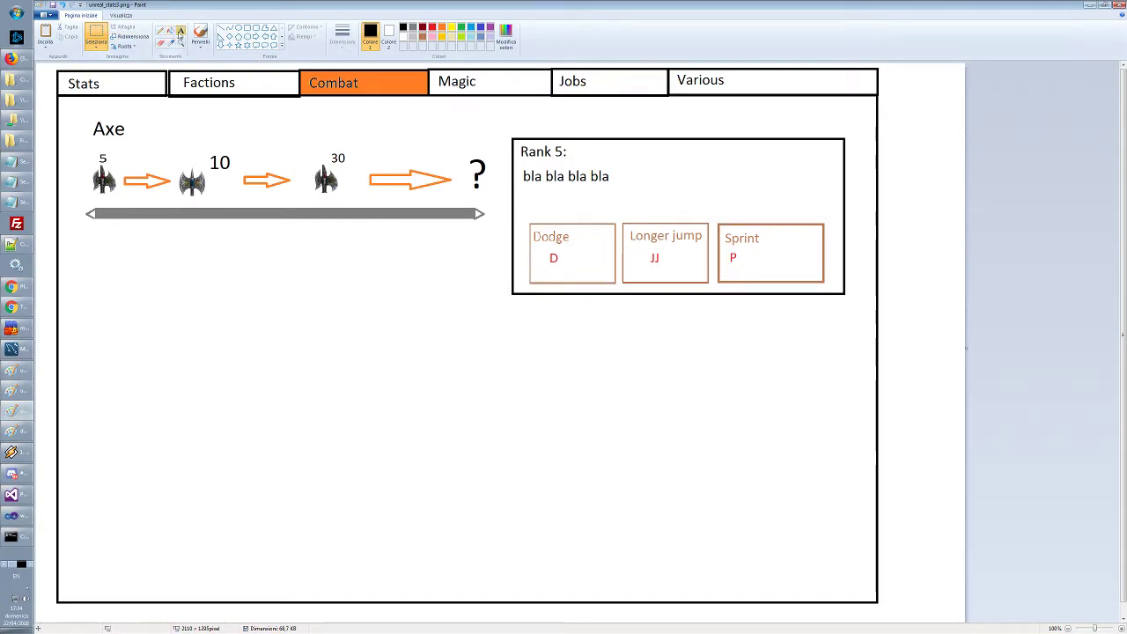
pyautogui.click(573, 151)
pyautogui.write('Axe dou')
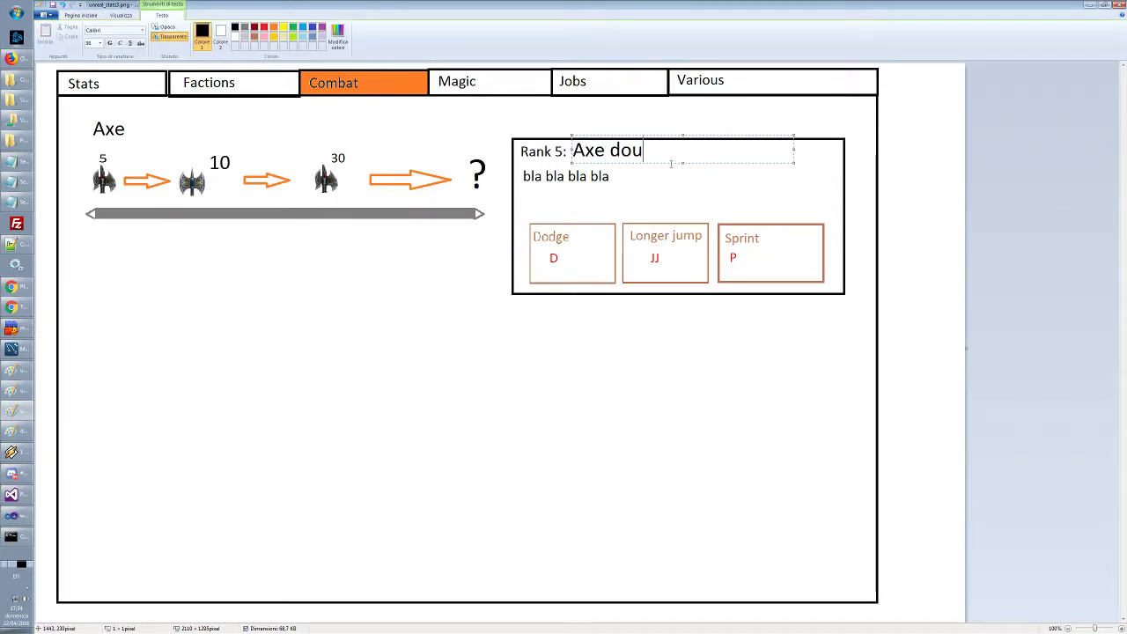
pyautogui.press('BackSpace')
pyautogui.press('BackSpace')
pyautogui.press('BackSpace')
pyautogui.press('BackSpace')
pyautogui.press('BackSpace')
pyautogui.press('BackSpace')
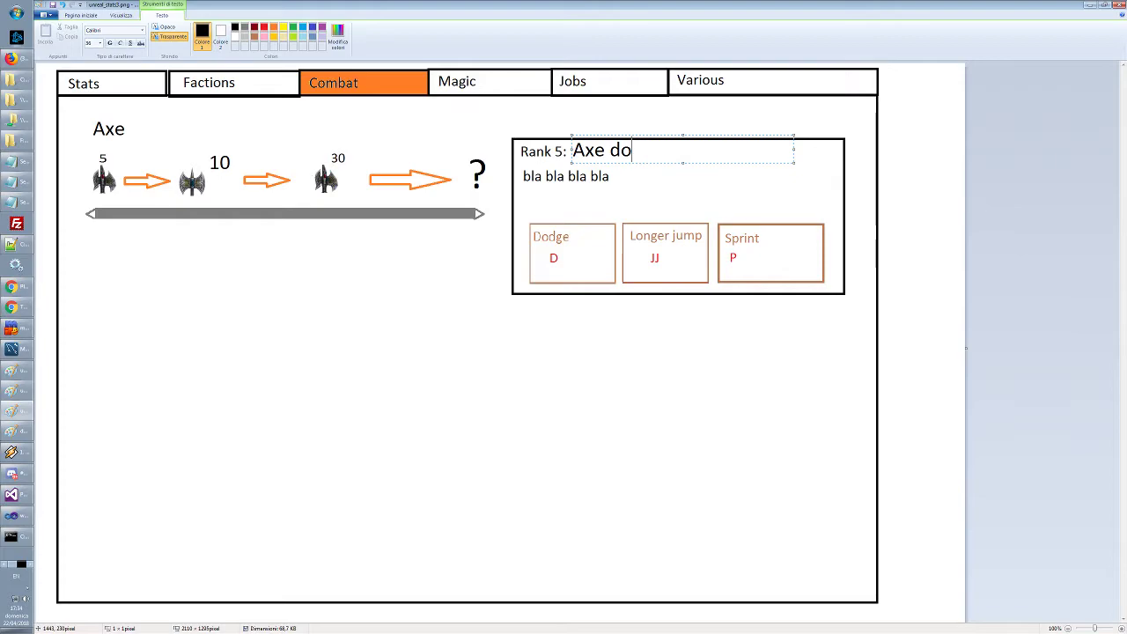
pyautogui.write('trust')
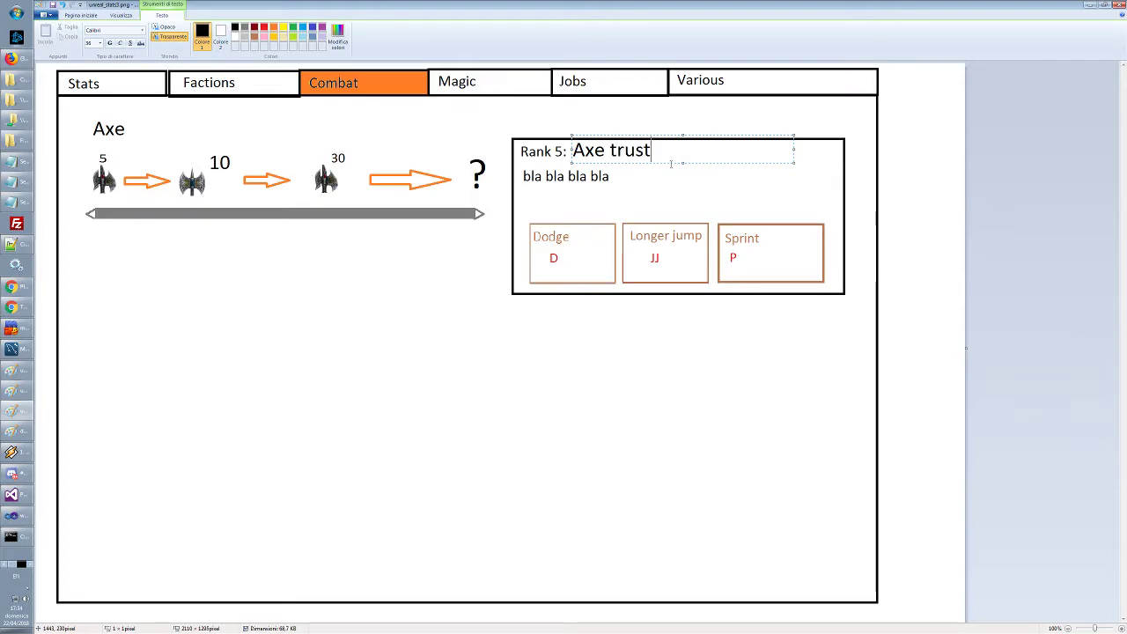
pyautogui.click(670, 202)
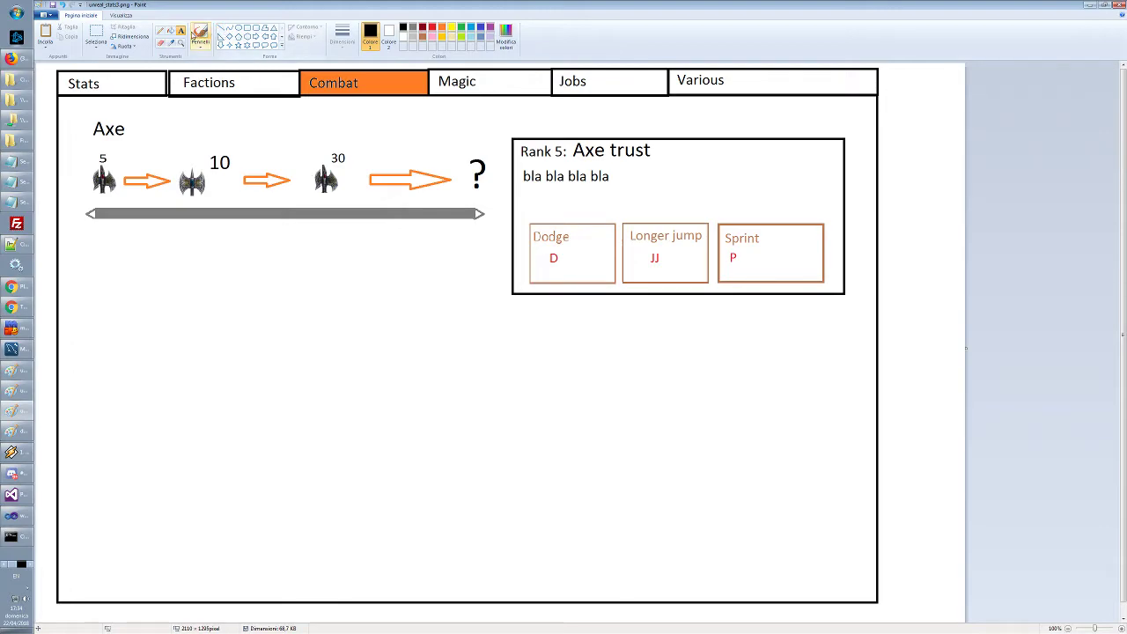
# Delete the Dodge, Longer jump and Sprint skill boxes
pyautogui.click(96, 35)
pyautogui.moveTo(525, 218); pyautogui.dragTo(834, 291)
pyautogui.press('Delete')
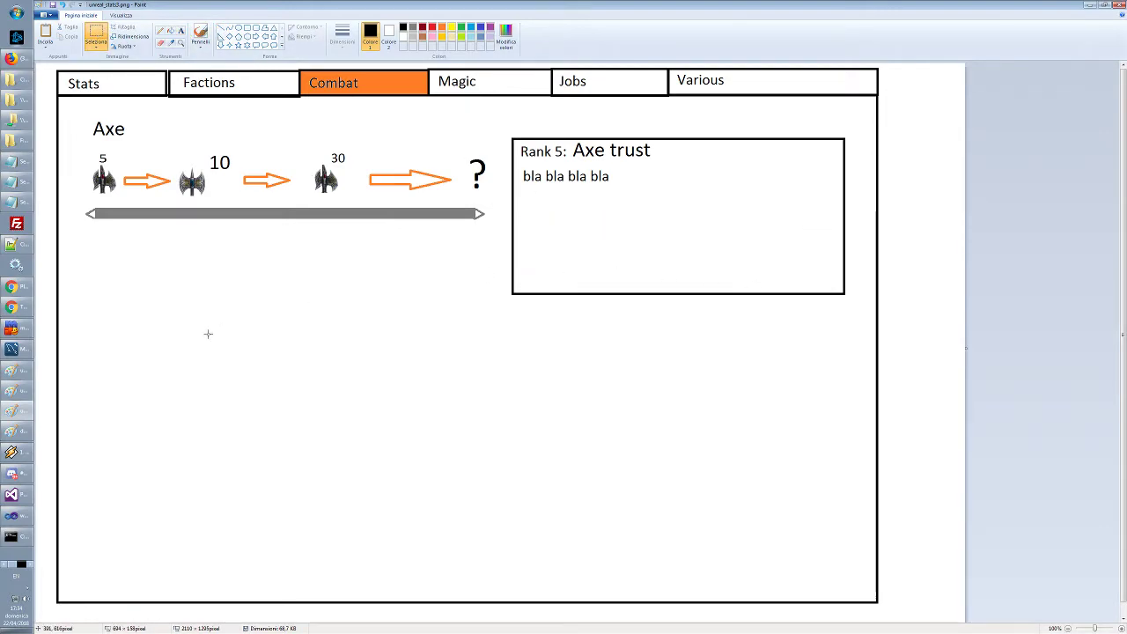
# Type 'Rank 10:' under the placeholder text at font size 26
pyautogui.click(181, 32)
pyautogui.click(522, 203)
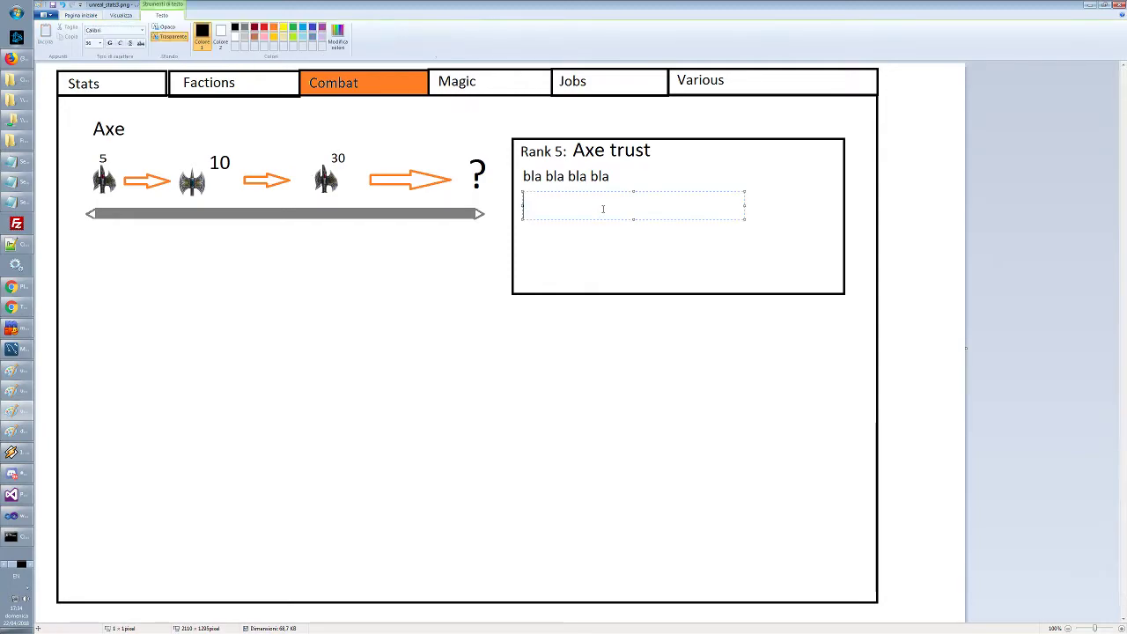
pyautogui.write('Rank 10:')
pyautogui.press('BackSpace')
pyautogui.press('BackSpace')
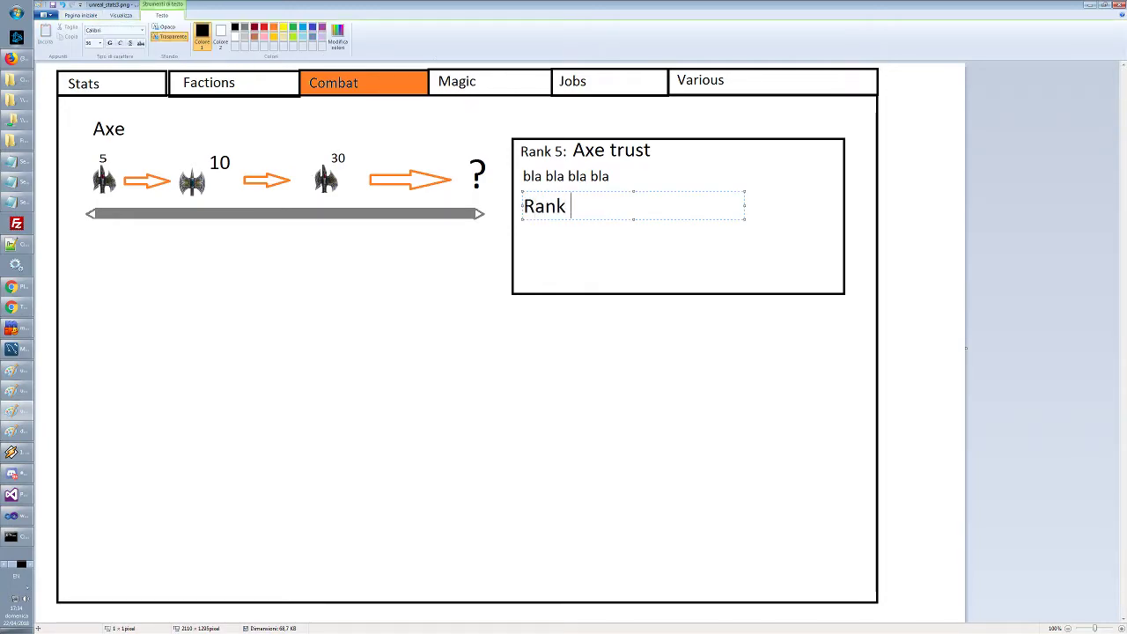
pyautogui.write('10:')
pyautogui.hotkey('ctrl', 'a')
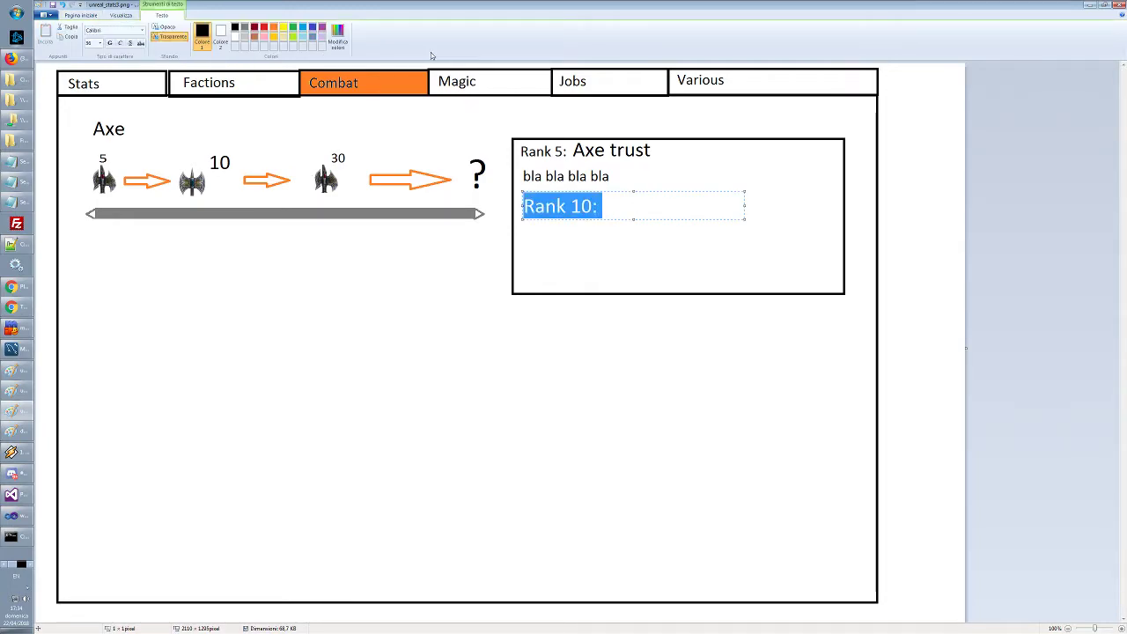
pyautogui.click(100, 43)
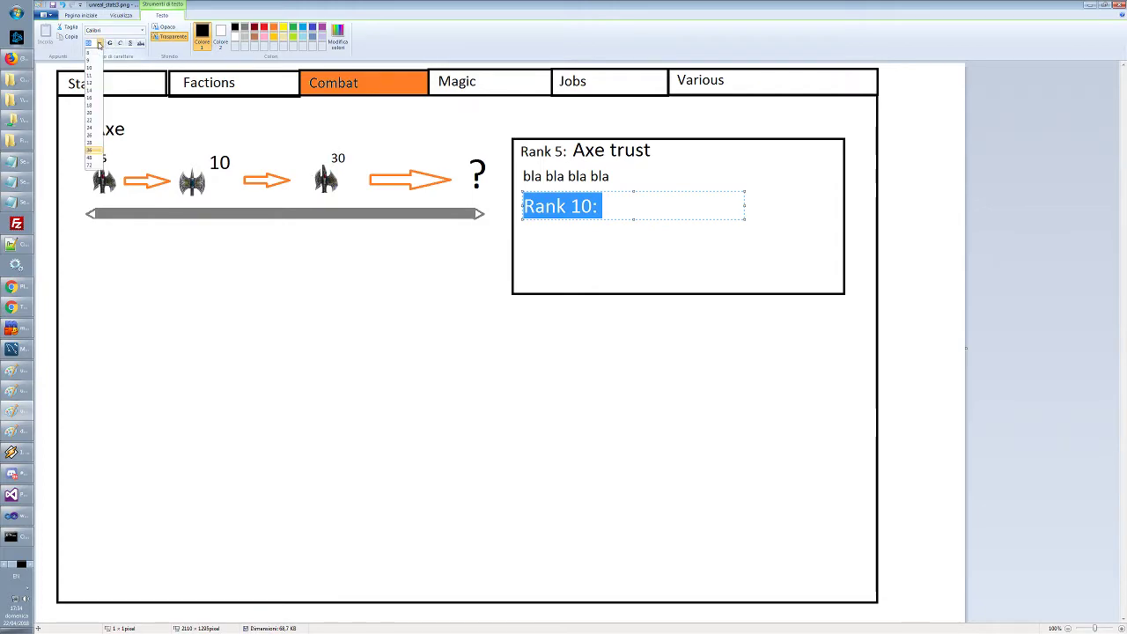
pyautogui.click(94, 132)
# Append 'Double hit' after Rank 10: and commit the line
pyautogui.click(644, 206)
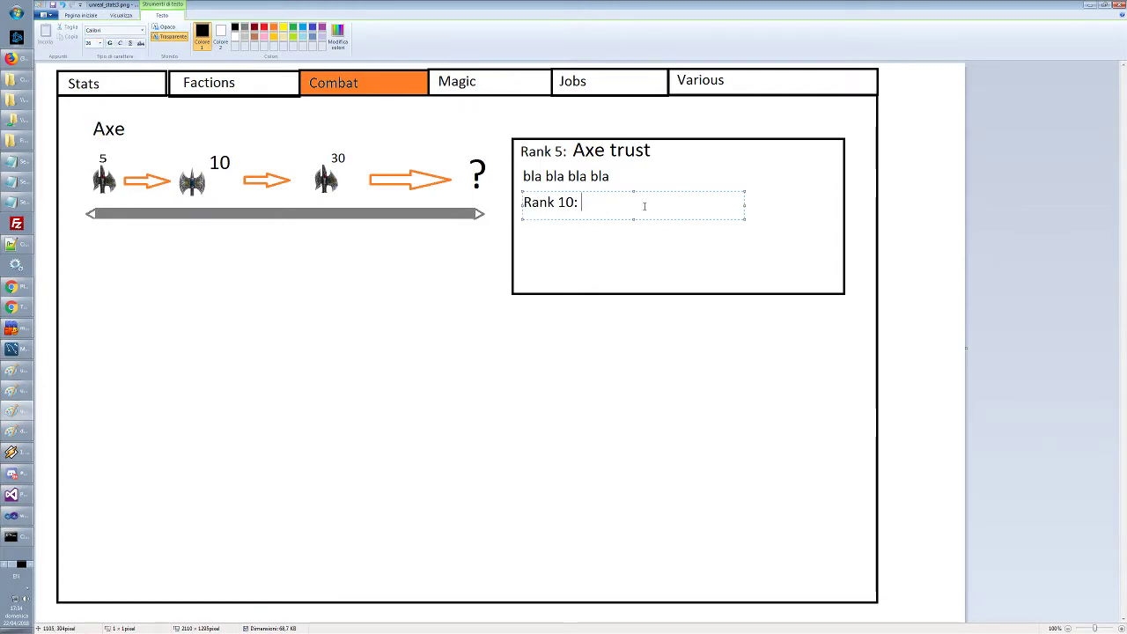
pyautogui.write('A')
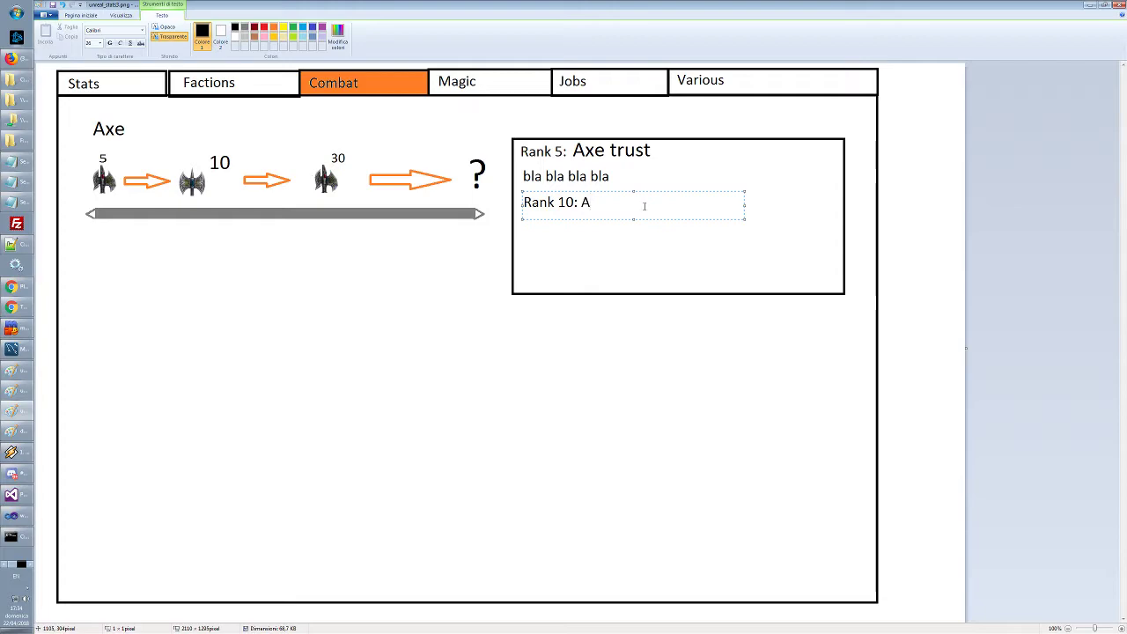
pyautogui.press('BackSpace')
pyautogui.write('Double hit')
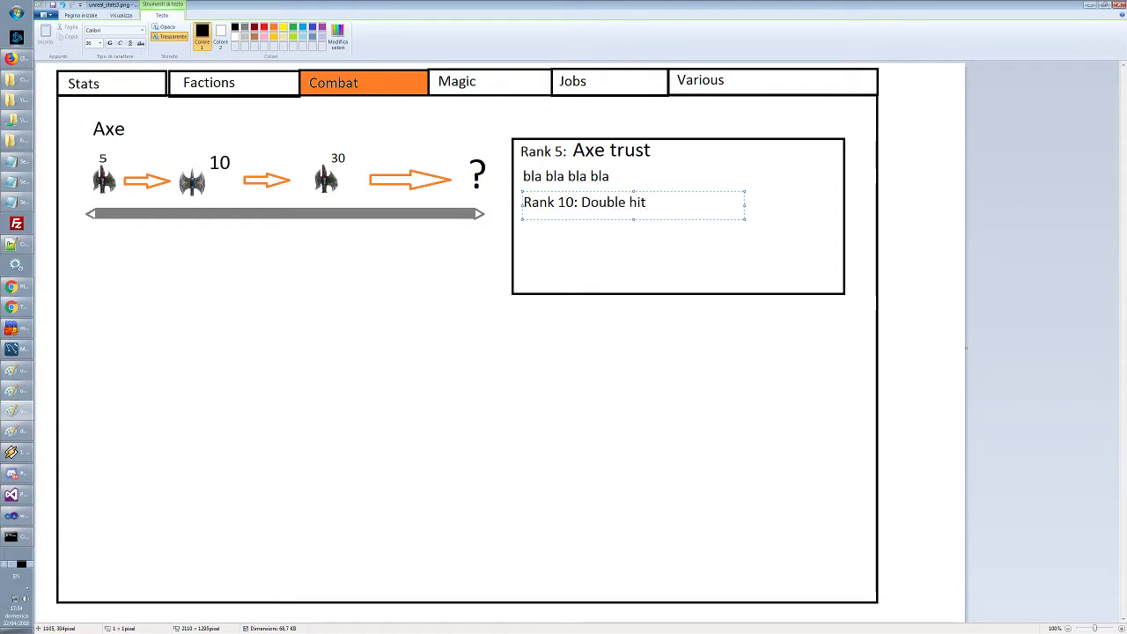
pyautogui.click(631, 244)
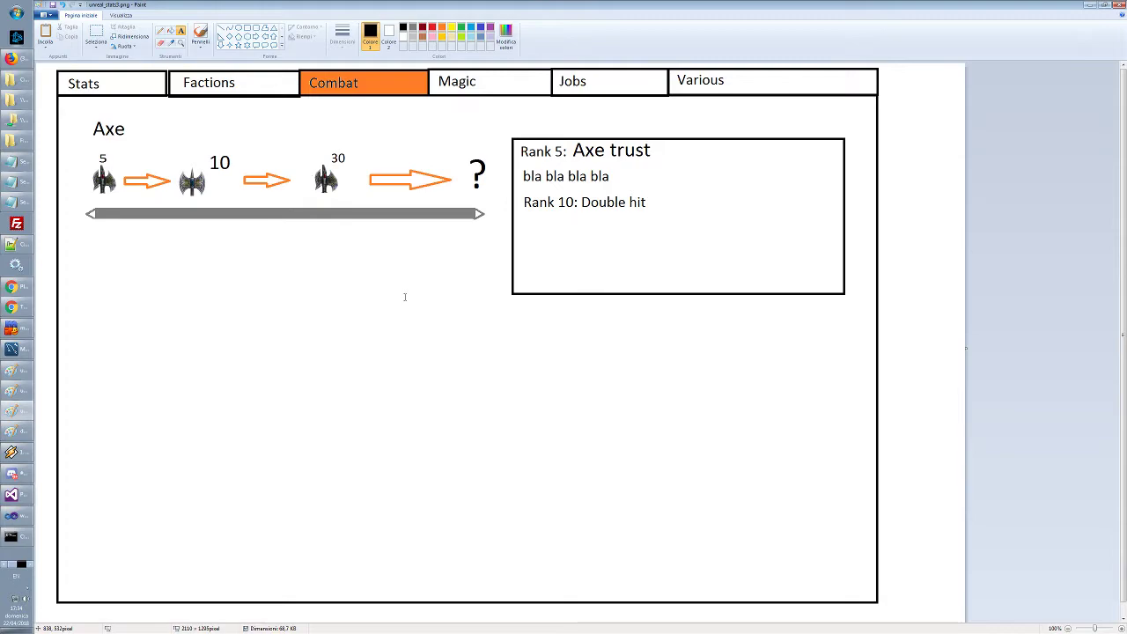
pyautogui.click(448, 373)
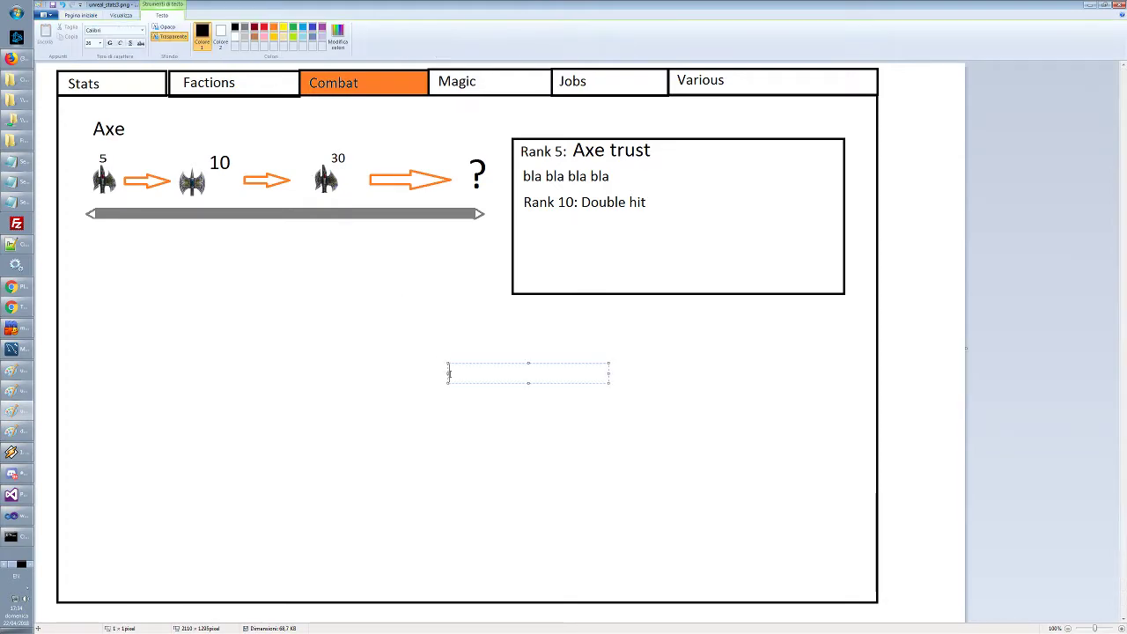
pyautogui.click(229, 323)
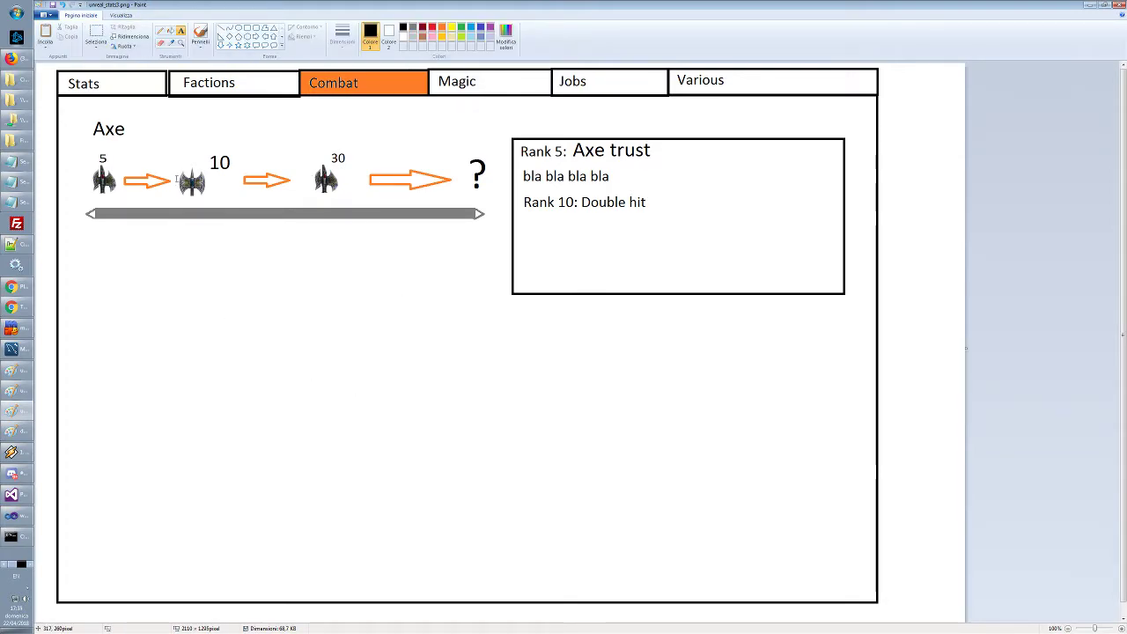
pyautogui.hotkey('alt', 'Tab')
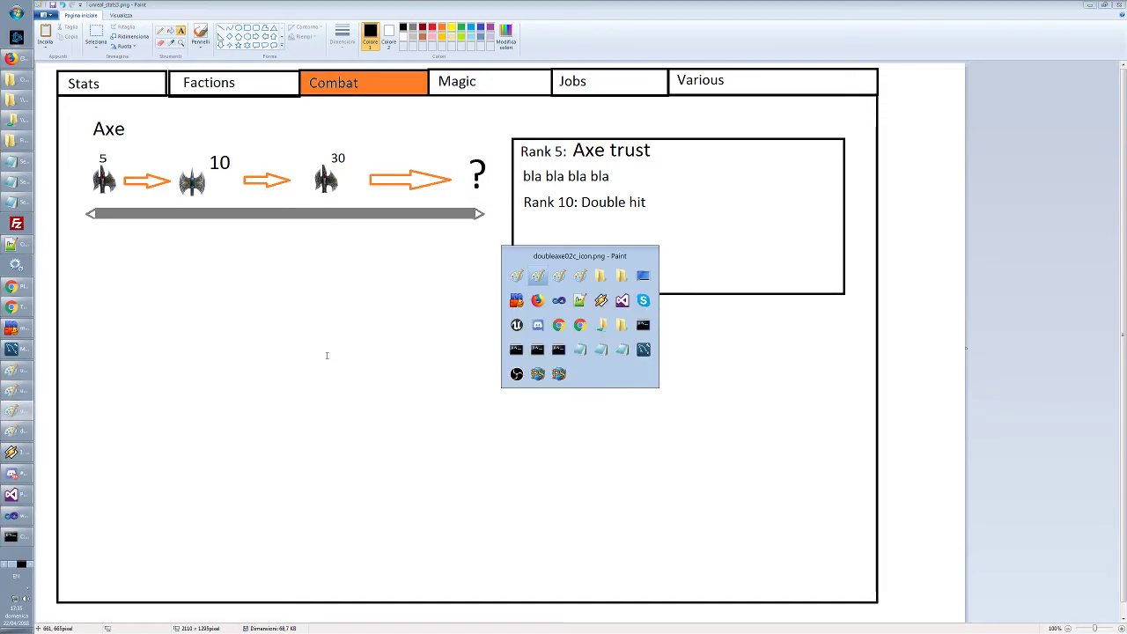
pyautogui.hotkey('alt', 'Tab')
pyautogui.hotkey('alt', 'Tab')
pyautogui.hotkey('alt', 'Tab')
pyautogui.hotkey('alt', 'Tab')
pyautogui.hotkey('alt', 'Tab')
pyautogui.hotkey('alt', 'Tab')
pyautogui.hotkey('alt', 'Tab')
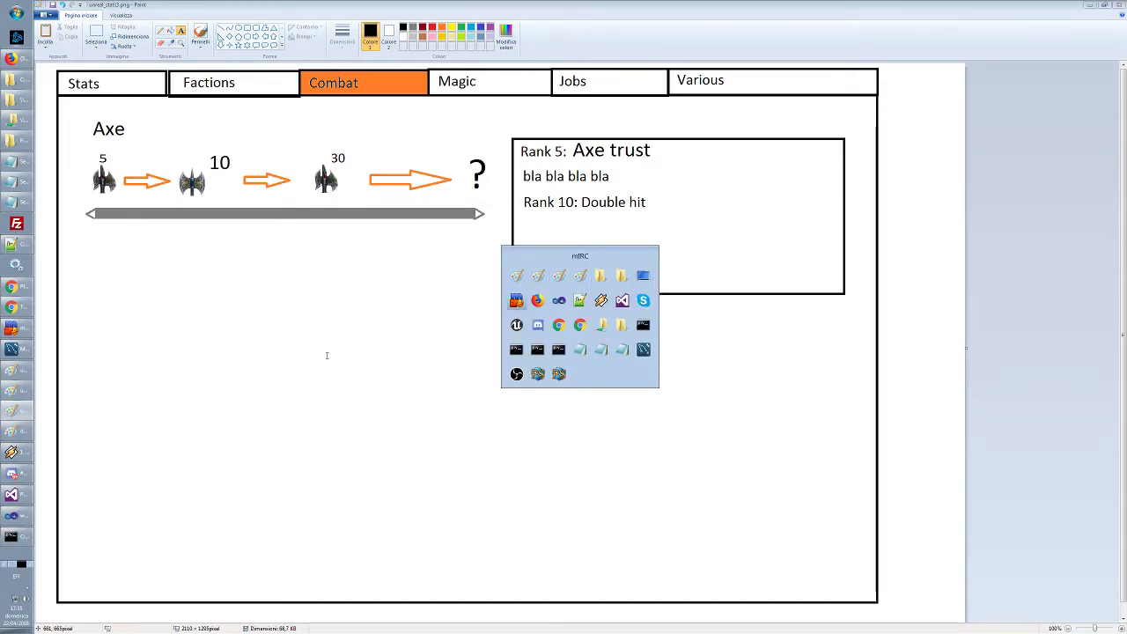
pyautogui.hotkey('alt', 'Tab')
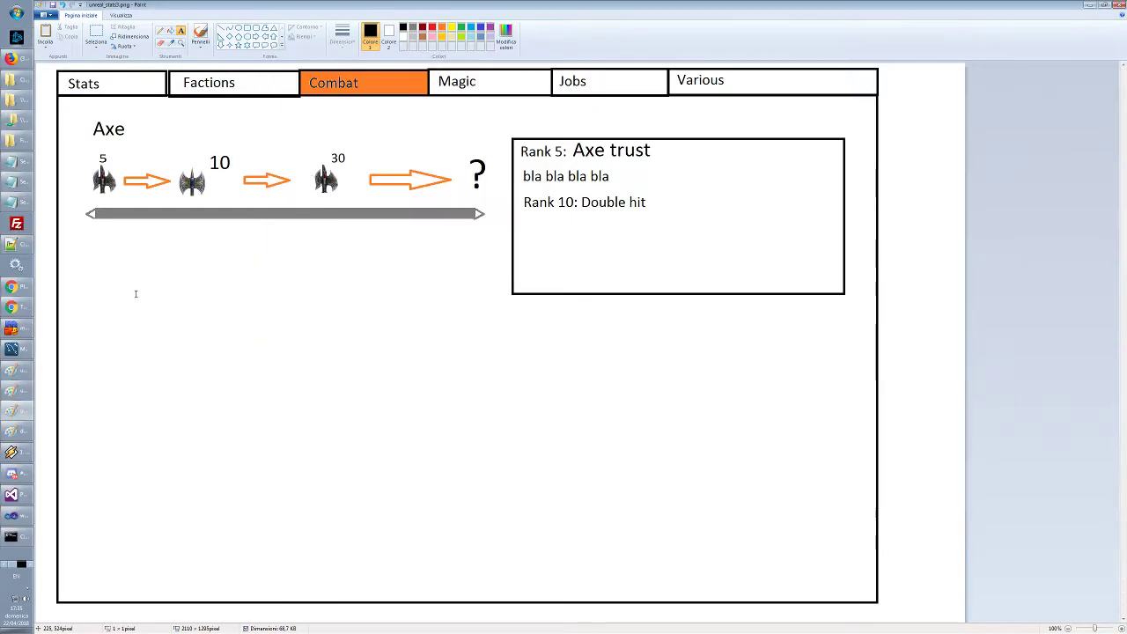
pyautogui.click(136, 294)
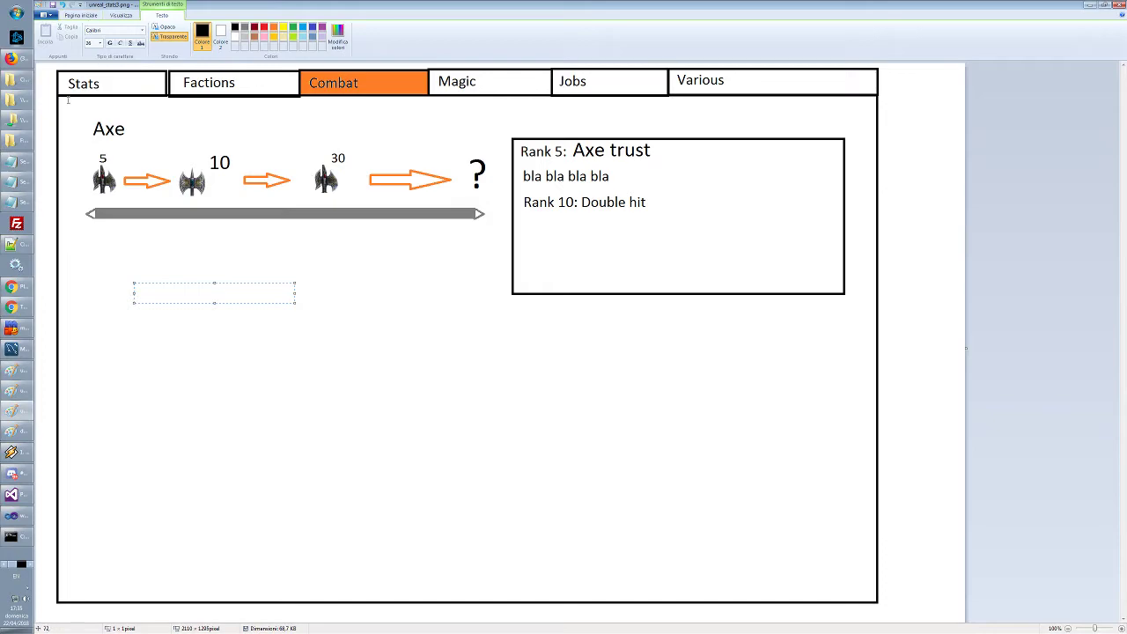
pyautogui.press('Escape')
pyautogui.click(96, 36)
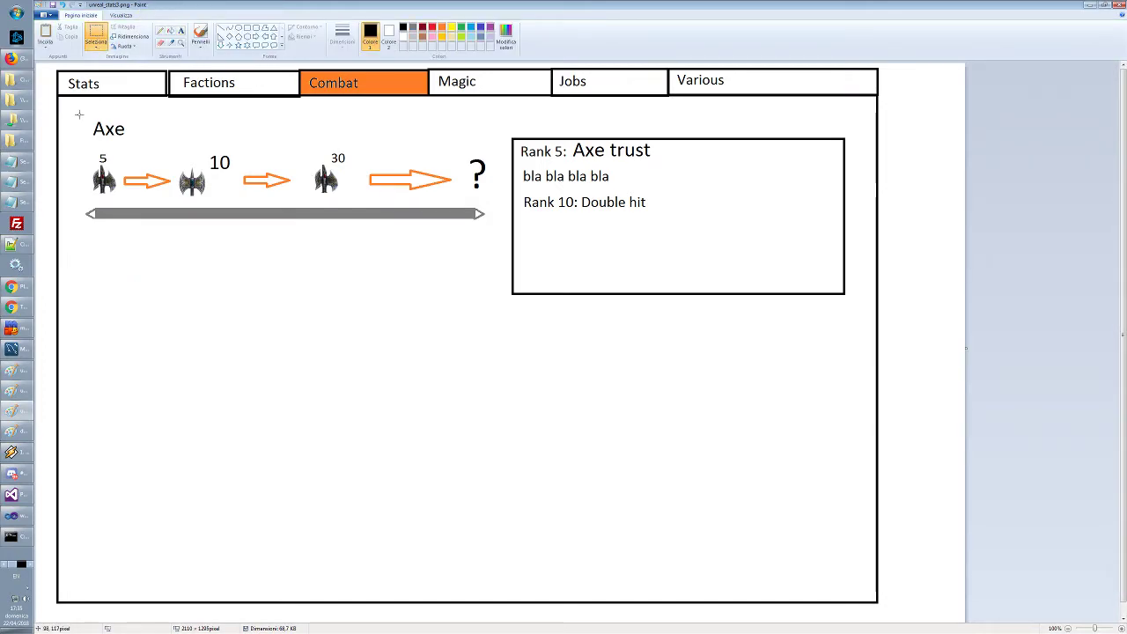
# Duplicate the Axe progression row below the original and erase the copy's Axe label
pyautogui.moveTo(79, 111); pyautogui.dragTo(497, 233)
pyautogui.hotkey('ctrl', 'c')
pyautogui.click(403, 312)
pyautogui.hotkey('ctrl', 'v')
pyautogui.moveTo(275, 152); pyautogui.dragTo(292, 325)
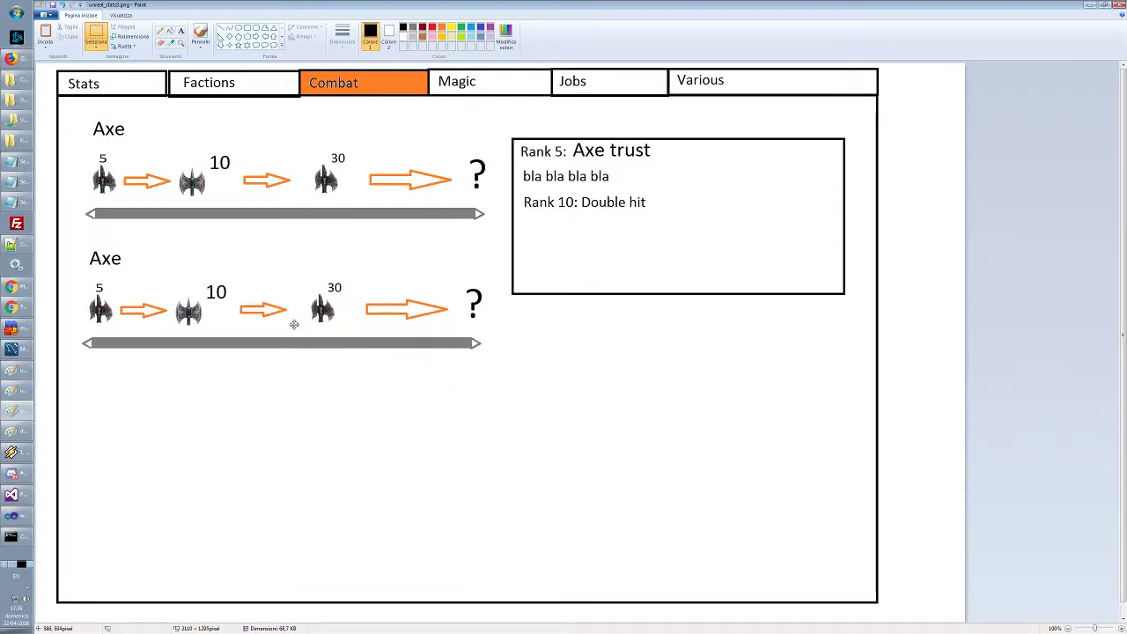
pyautogui.moveTo(114, 259); pyautogui.dragTo(128, 263)
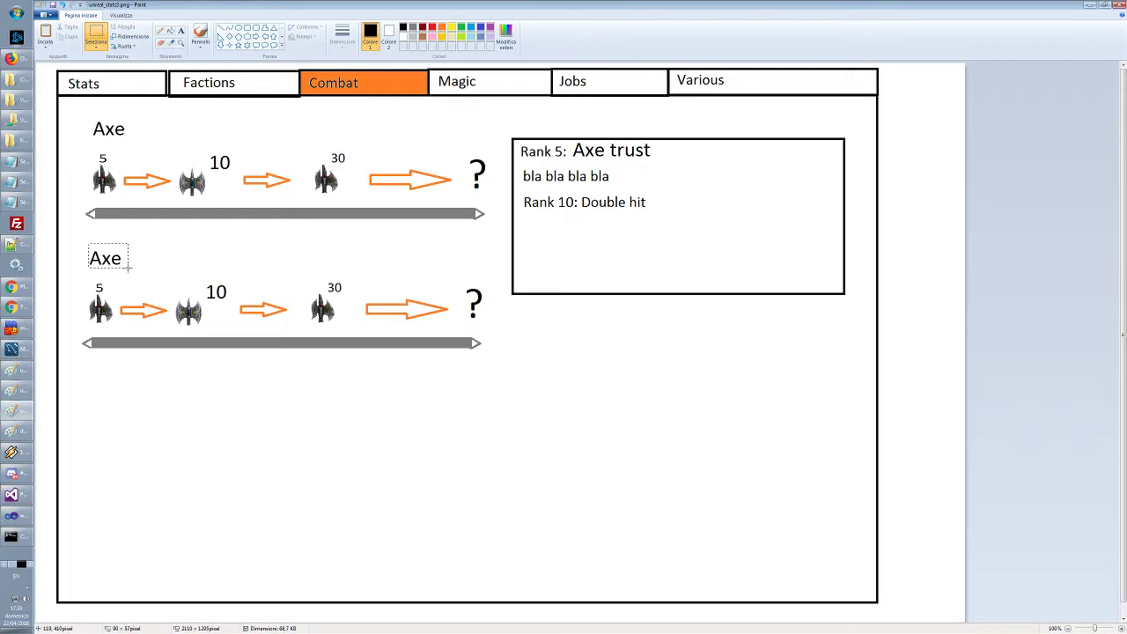
pyautogui.press('Delete')
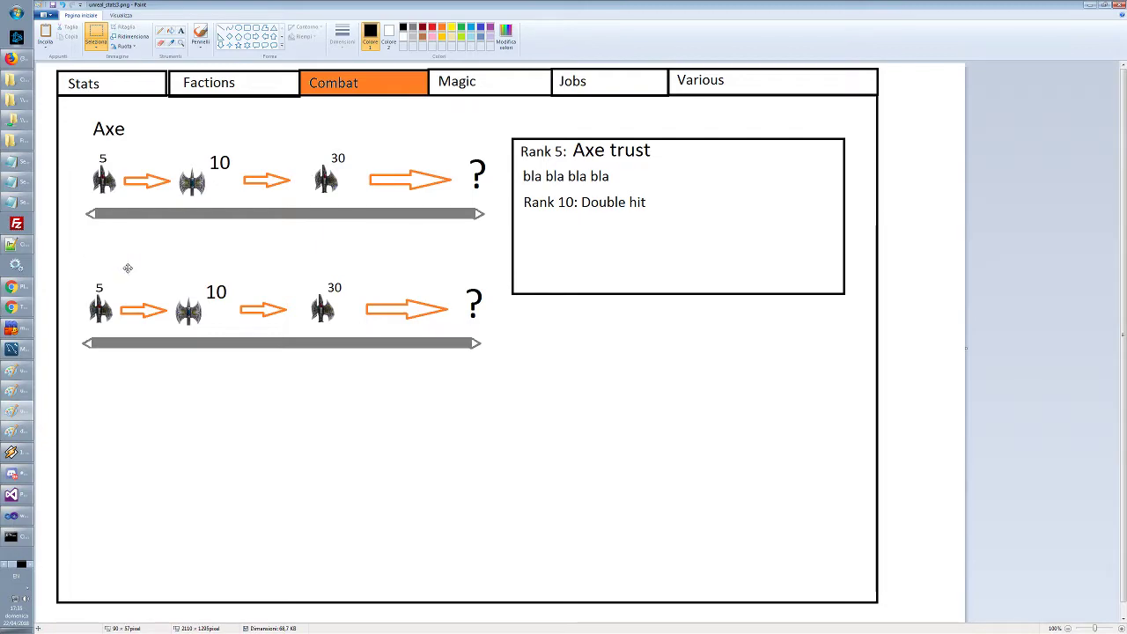
# Label the copied row 'Heavy Armor' at the same larger size as the Axe label
pyautogui.click(182, 31)
pyautogui.click(89, 249)
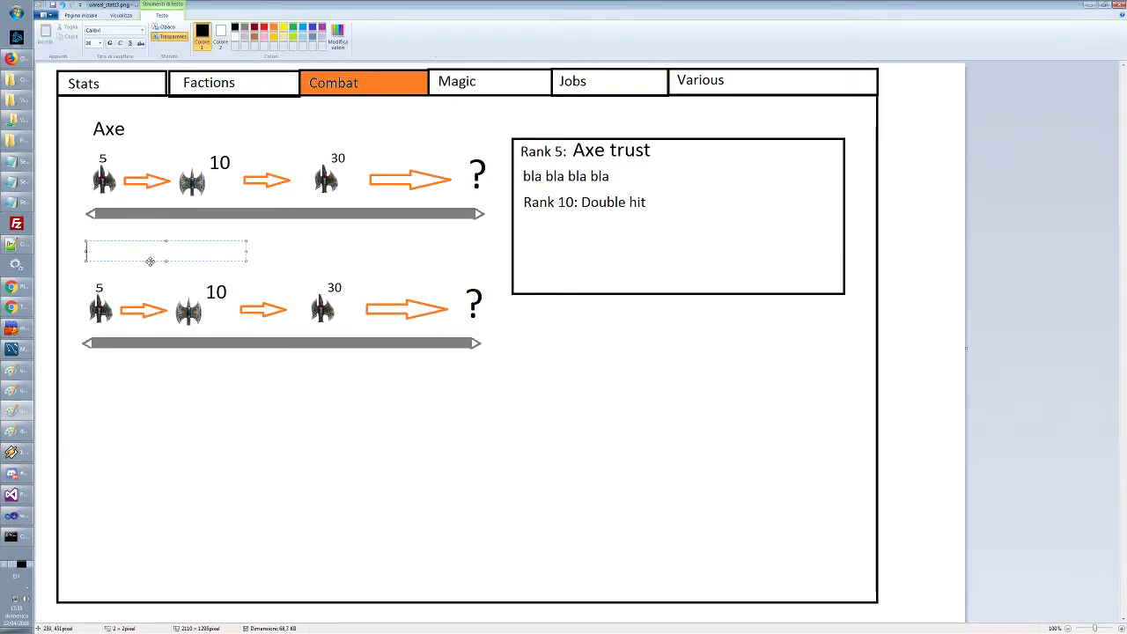
pyautogui.write('Heavy Armor')
pyautogui.press('Escape')
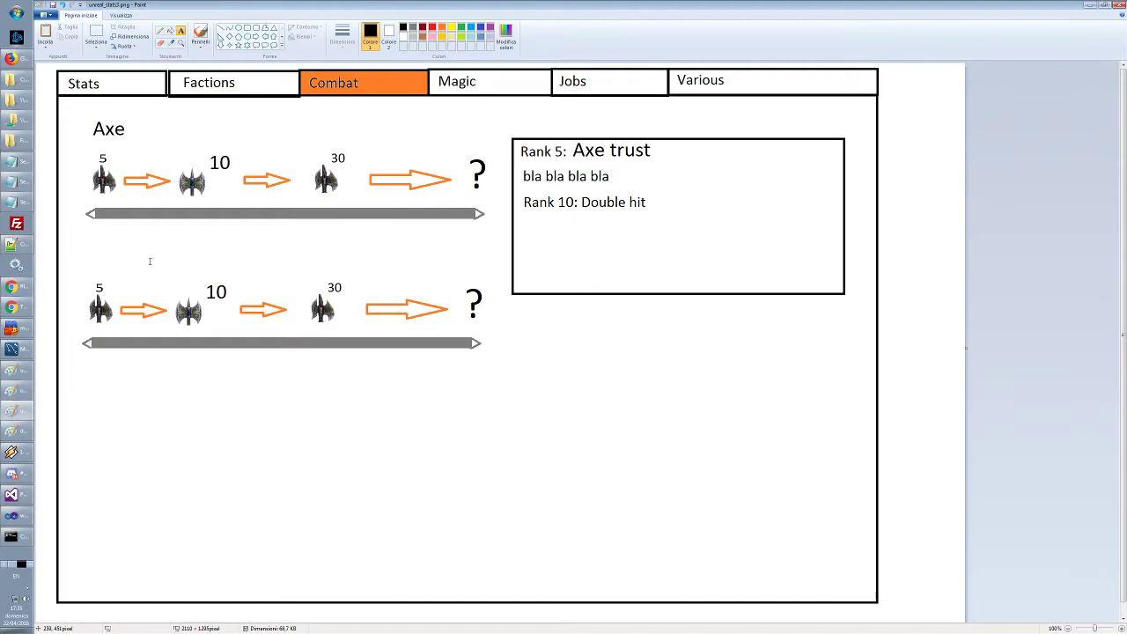
pyautogui.moveTo(88, 244); pyautogui.dragTo(249, 264)
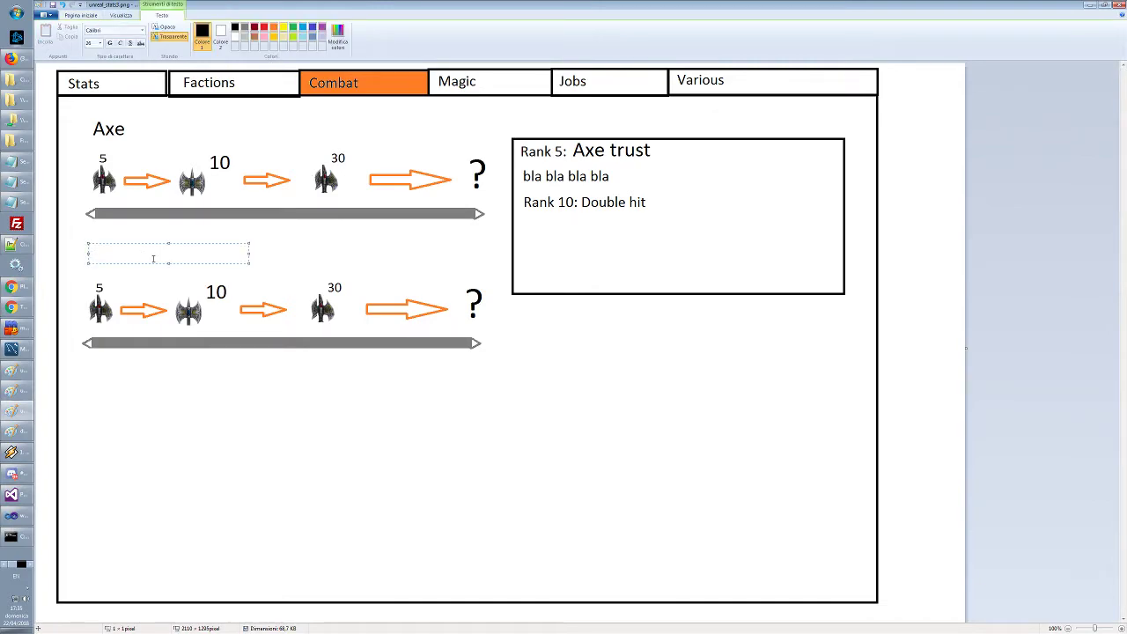
pyautogui.write('Heavy Atrmor')
pyautogui.press('BackSpace')
pyautogui.press('BackSpace')
pyautogui.press('BackSpace')
pyautogui.press('BackSpace')
pyautogui.press('BackSpace')
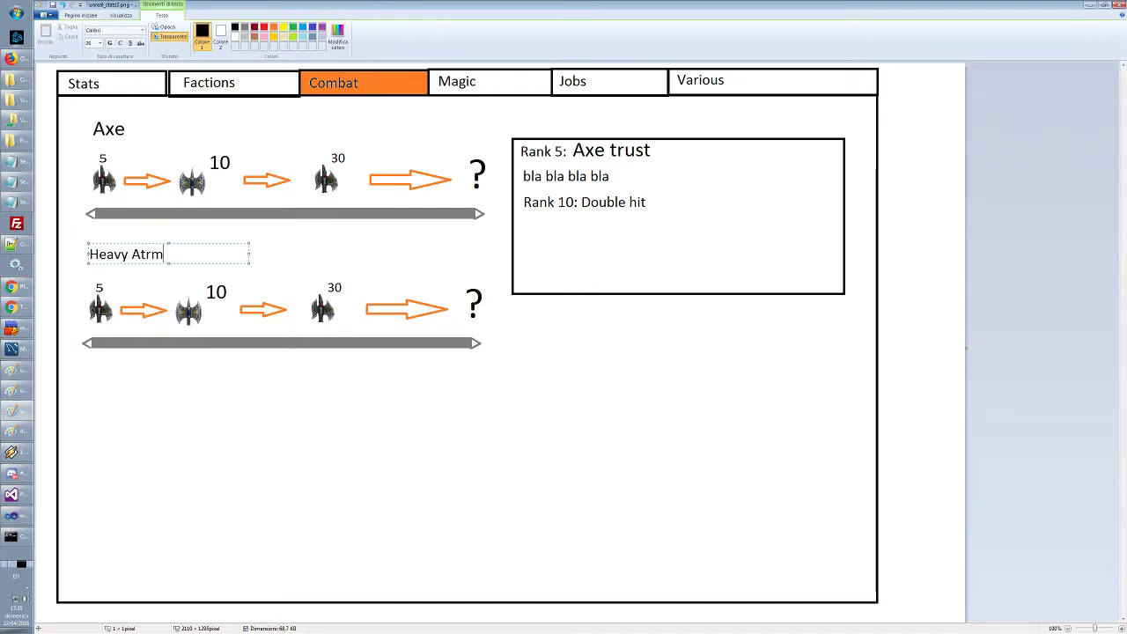
pyautogui.write('rmor')
pyautogui.hotkey('ctrl', 'a')
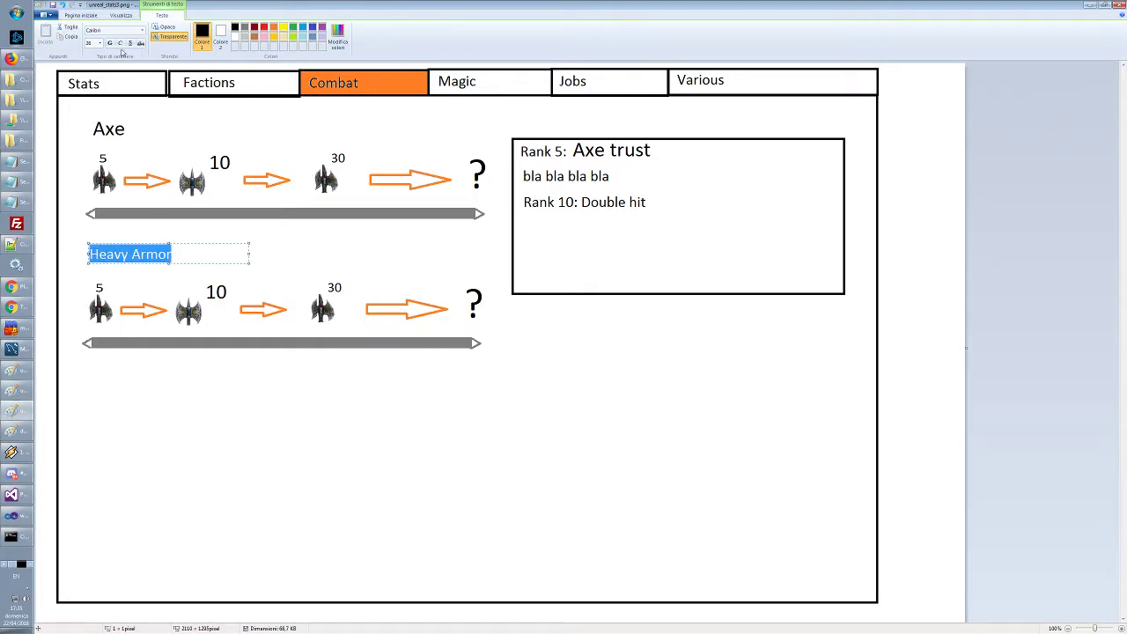
pyautogui.click(99, 43)
pyautogui.click(99, 147)
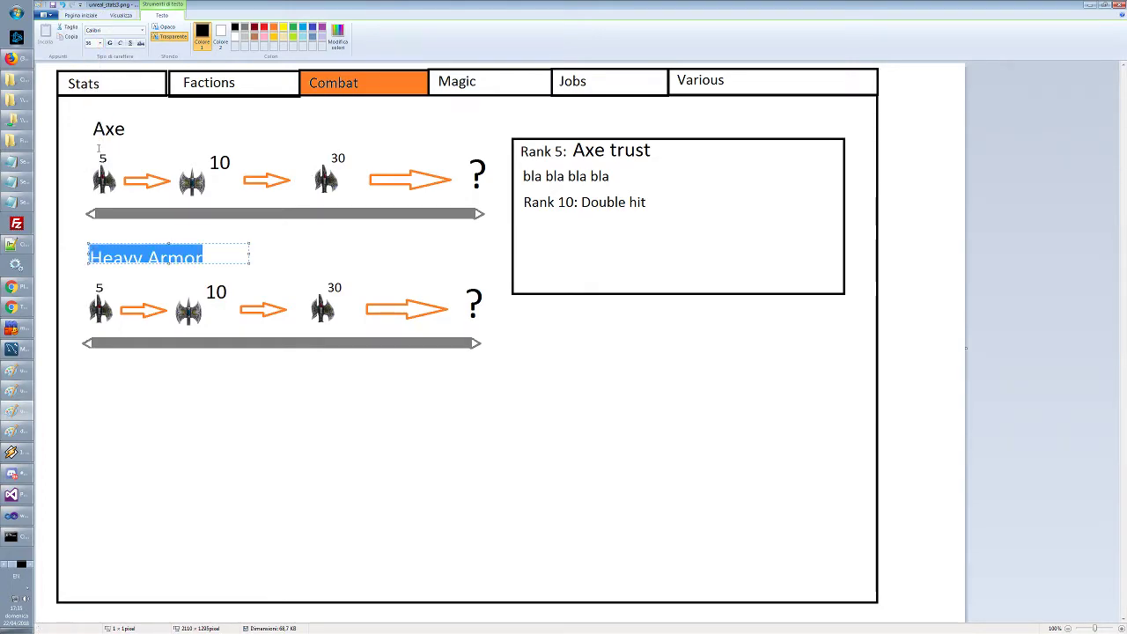
pyautogui.moveTo(168, 263); pyautogui.dragTo(169, 278)
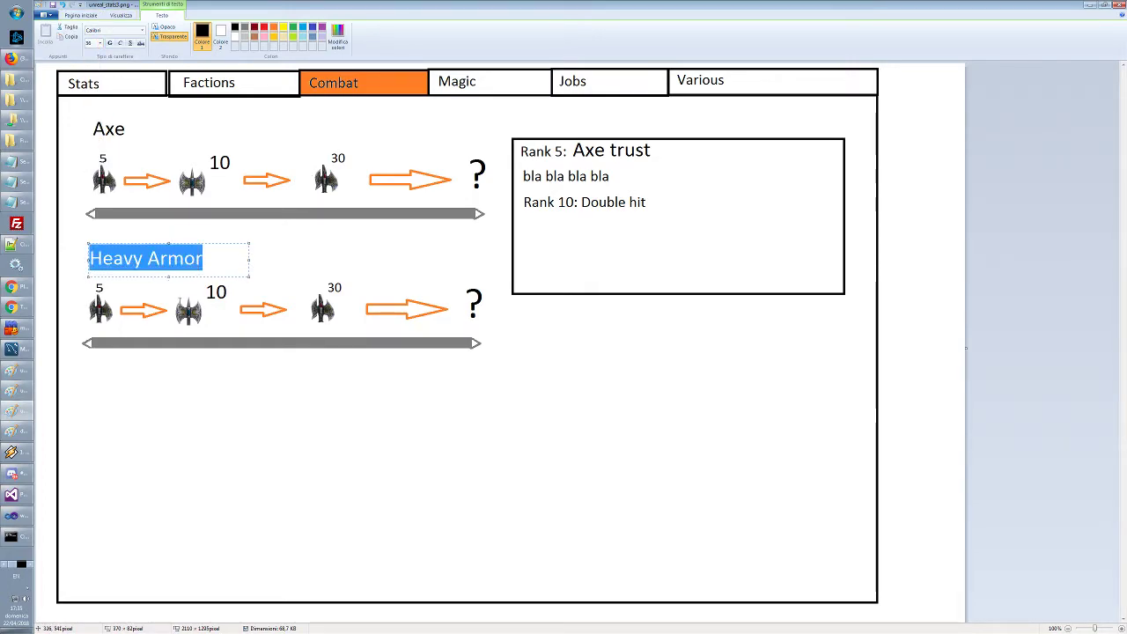
pyautogui.click(236, 317)
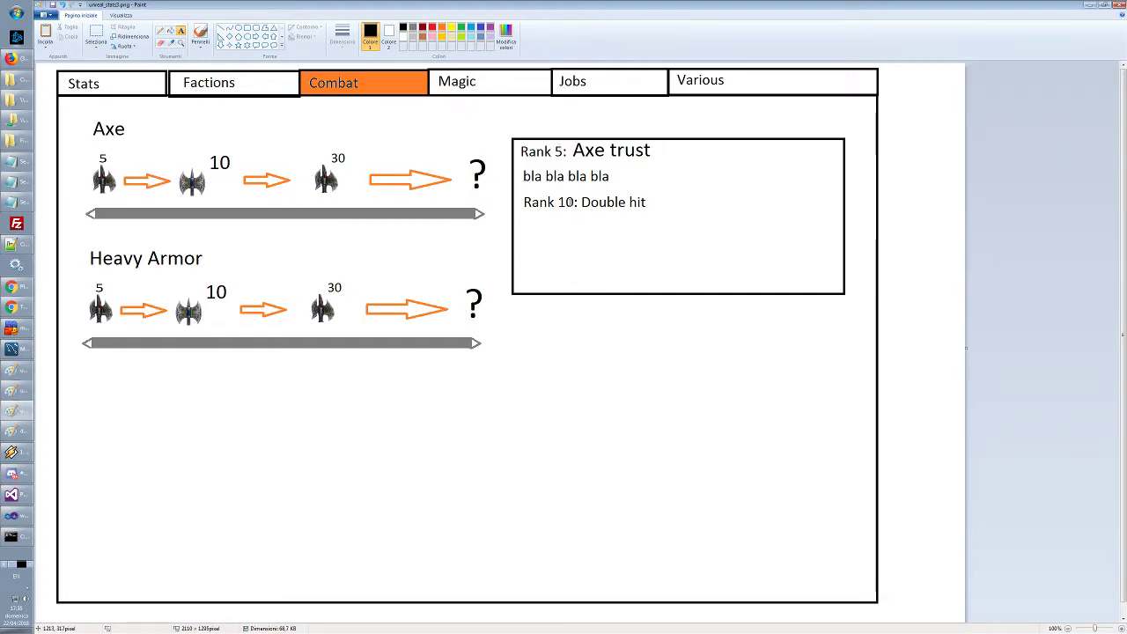
# Delete the 'Axe trust' text from the Rank 5 heading
pyautogui.click(95, 35)
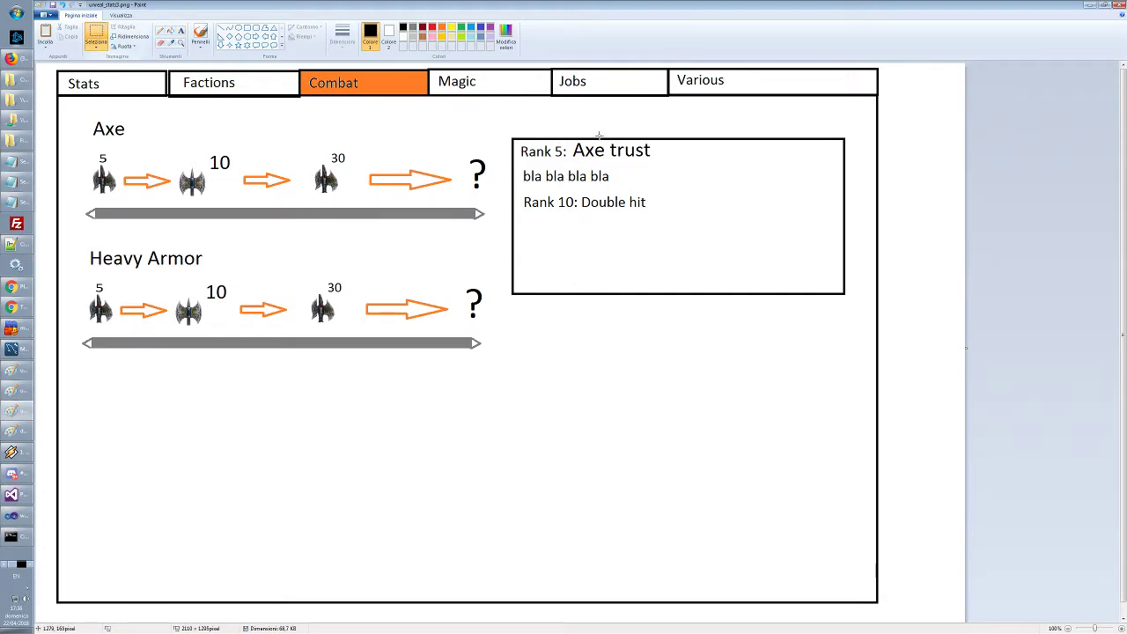
pyautogui.moveTo(570, 141); pyautogui.dragTo(660, 161)
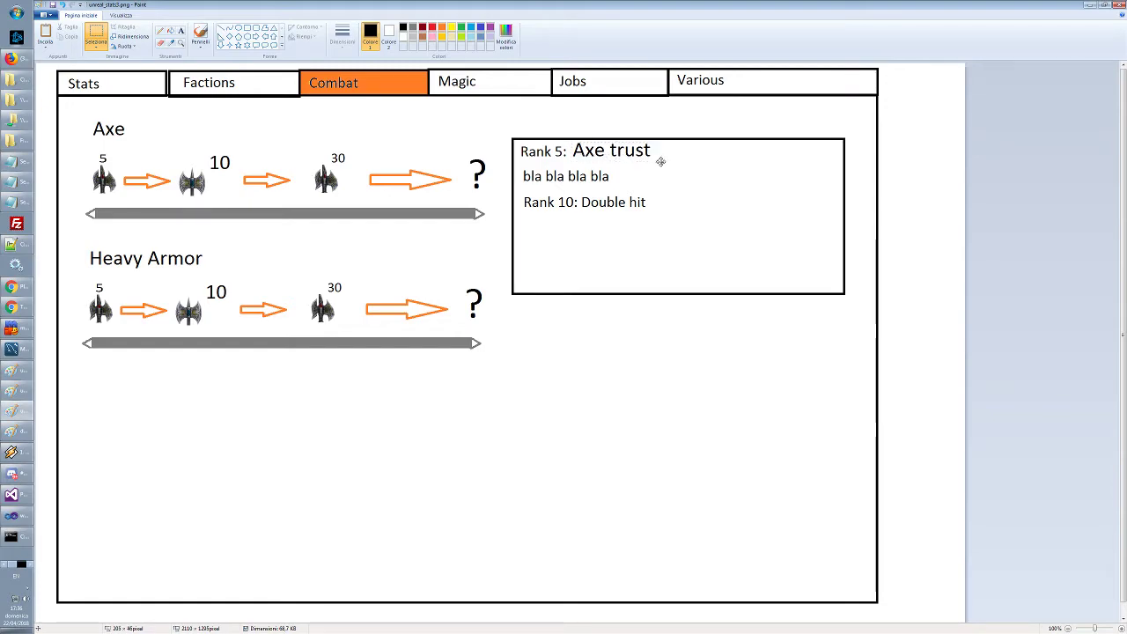
pyautogui.press('Delete')
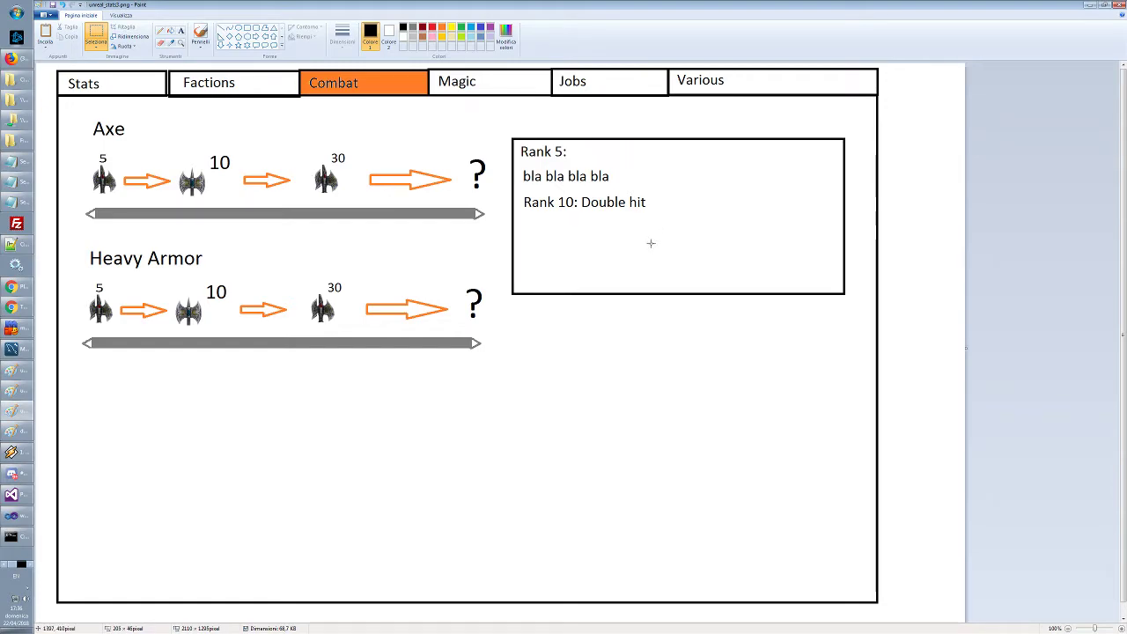
# Write 'Axe trust' at size 26 right after 'Rank 5:' in the Combat box
pyautogui.click(180, 31)
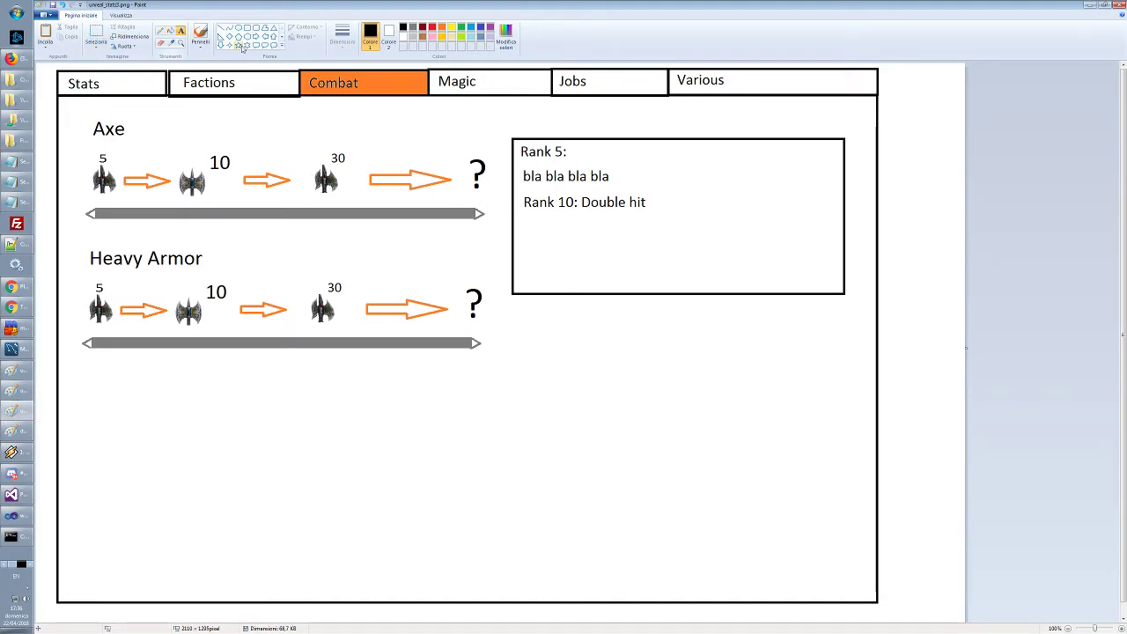
pyautogui.click(572, 141)
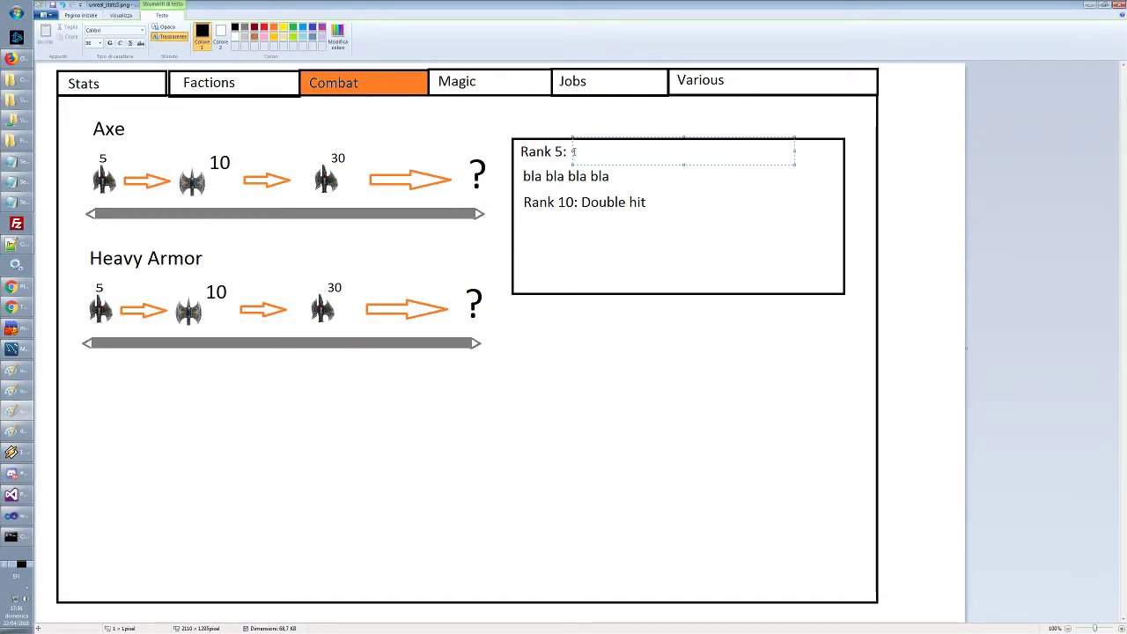
pyautogui.click(100, 43)
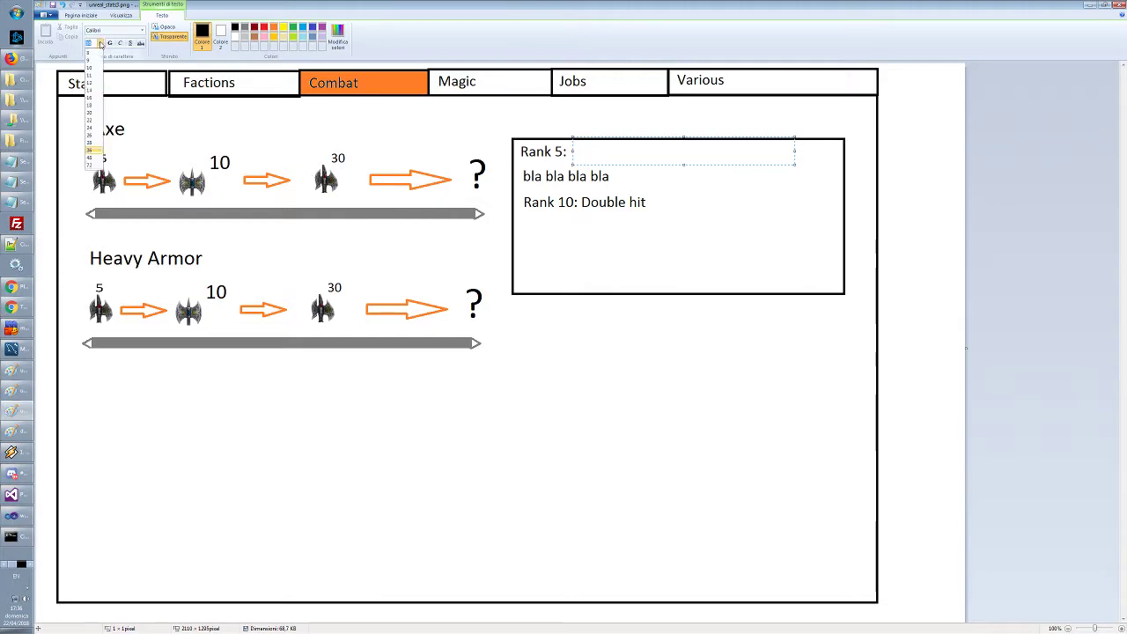
pyautogui.click(89, 135)
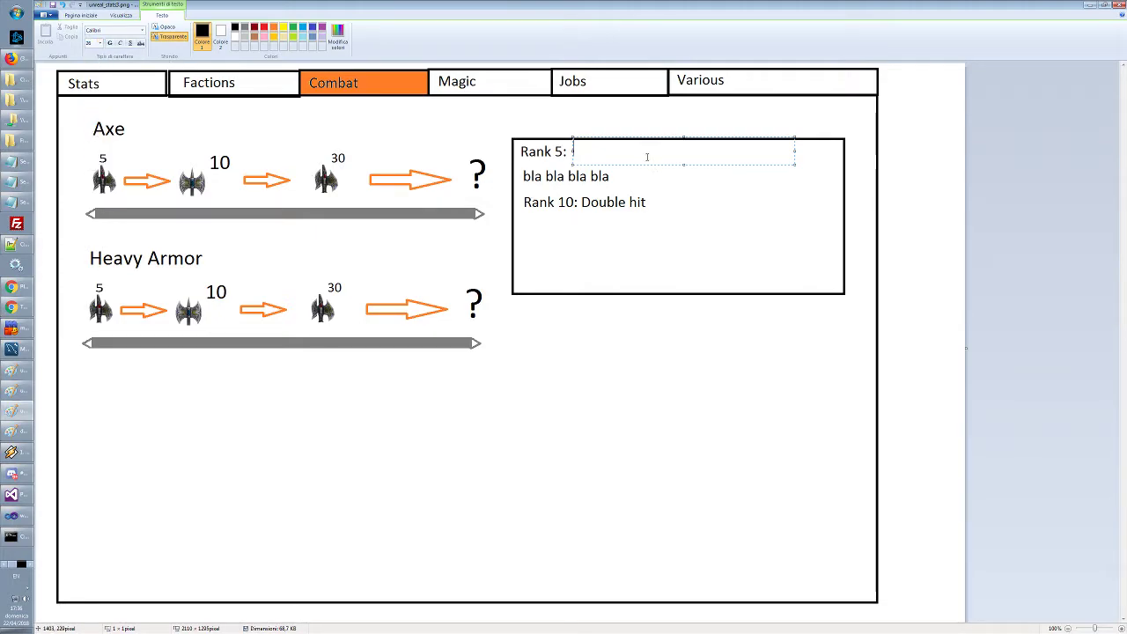
pyautogui.click(687, 223)
pyautogui.click(574, 150)
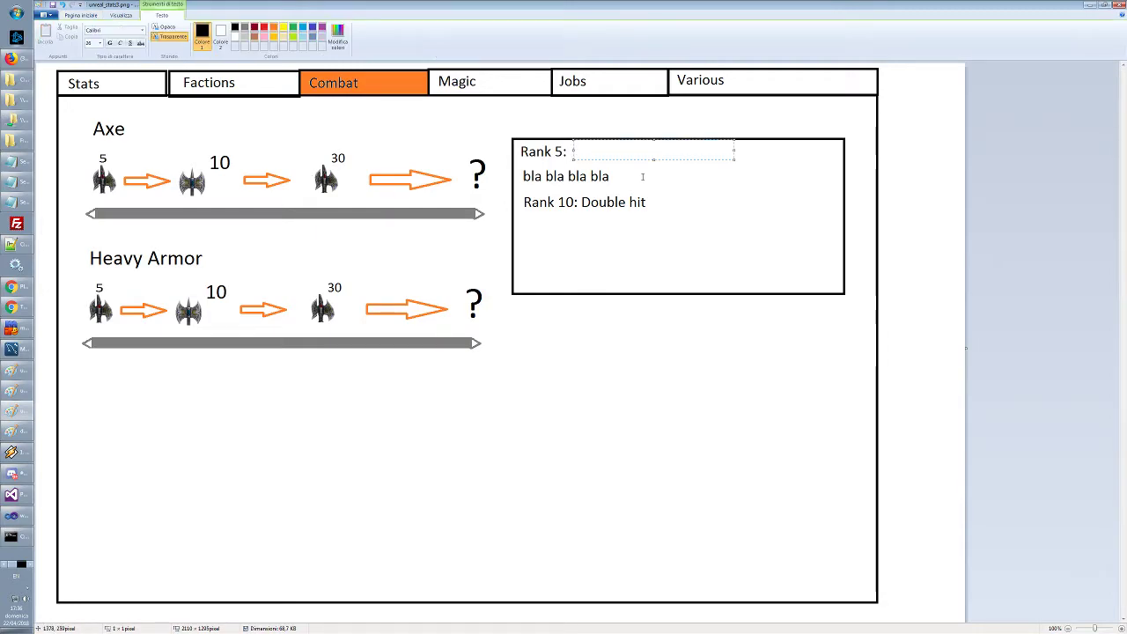
pyautogui.write('Axe trust')
pyautogui.click(636, 370)
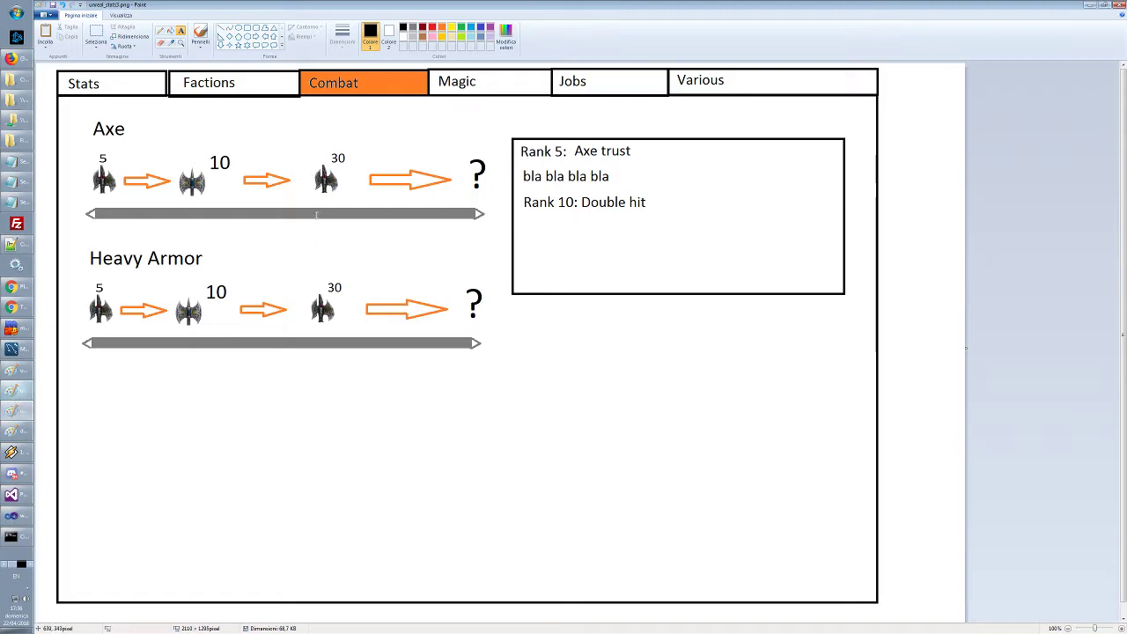
# Save the Combat mockup to unreal_stats3.png
pyautogui.hotkey('ctrl', 's')
# Flip through the open Paint windows to reach the game screenshot image
pyautogui.click(12, 391)
pyautogui.click(12, 411)
pyautogui.click(13, 391)
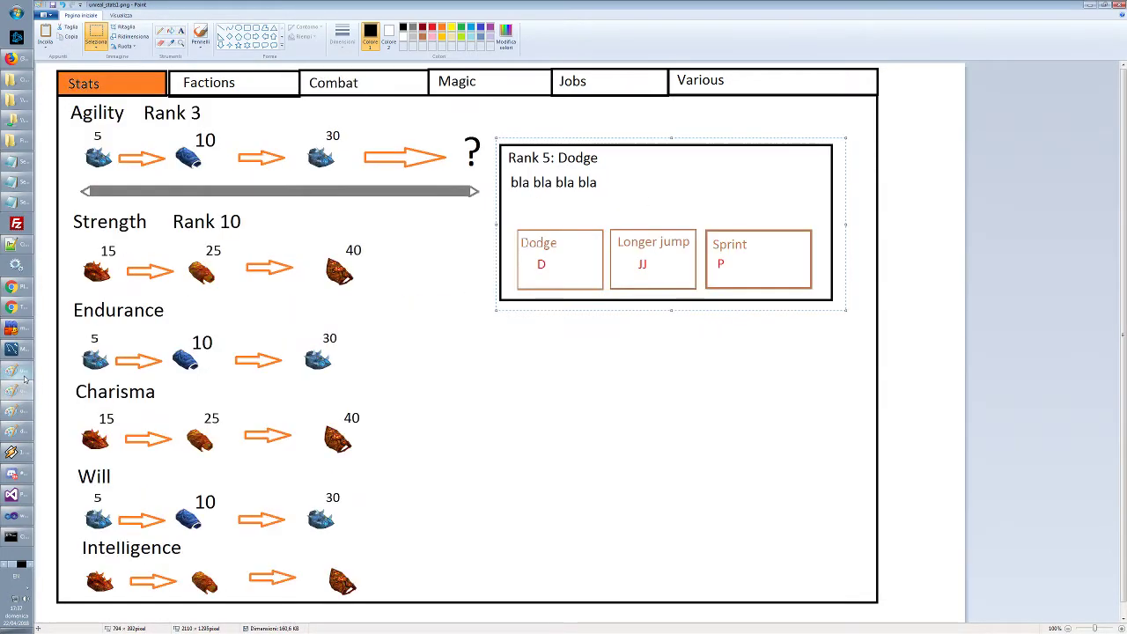
pyautogui.click(12, 370)
pyautogui.click(23, 391)
pyautogui.click(22, 412)
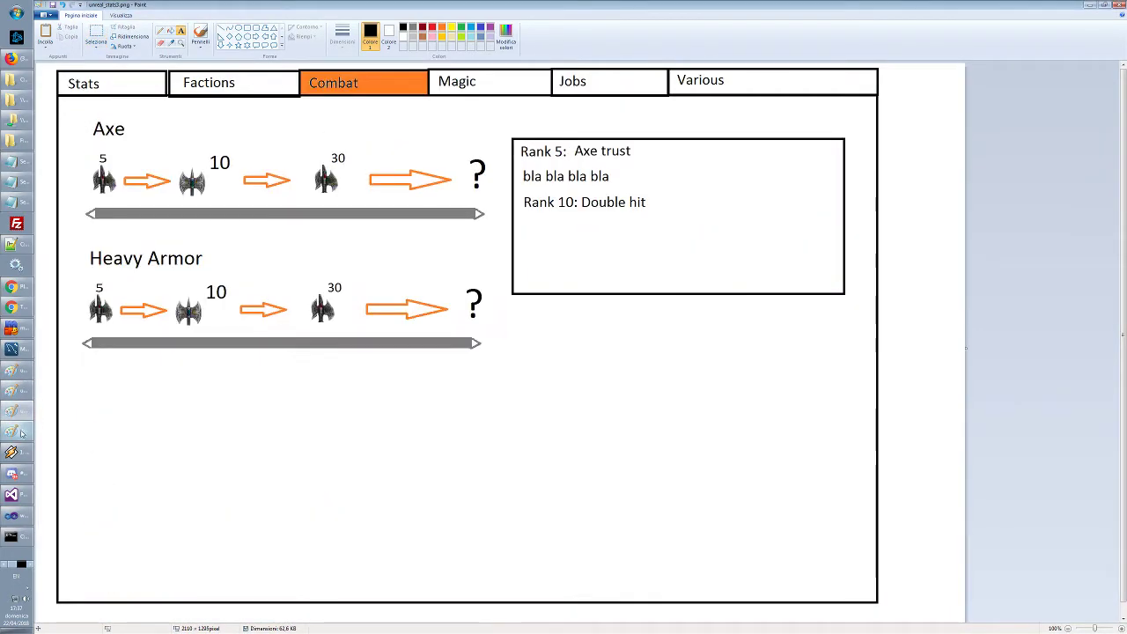
pyautogui.click(23, 432)
pyautogui.click(23, 411)
pyautogui.click(24, 392)
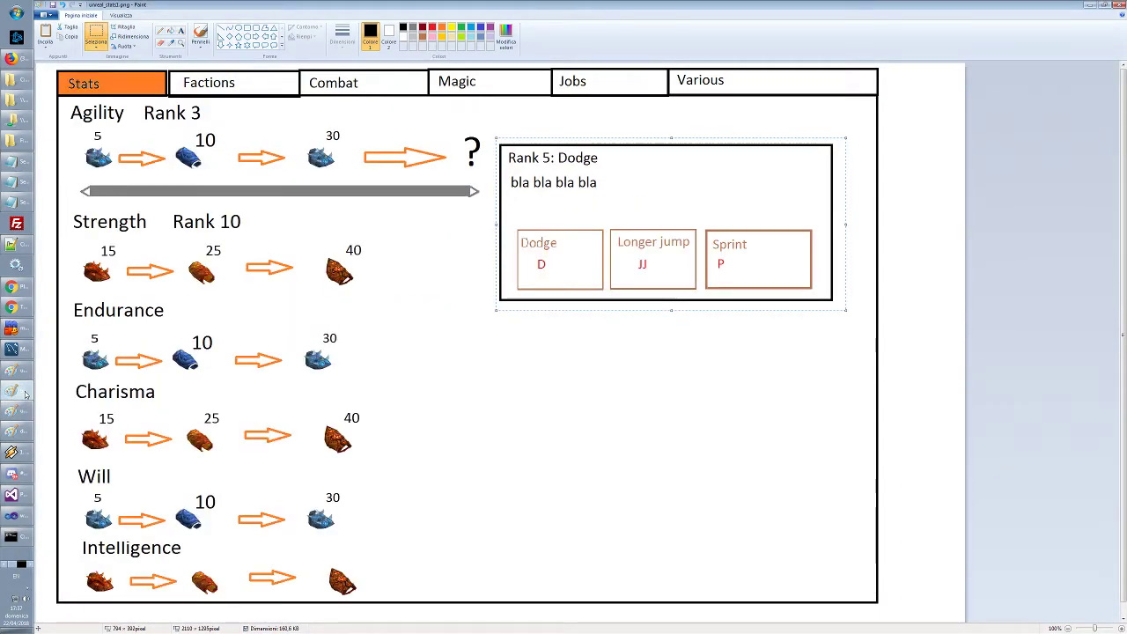
pyautogui.click(25, 375)
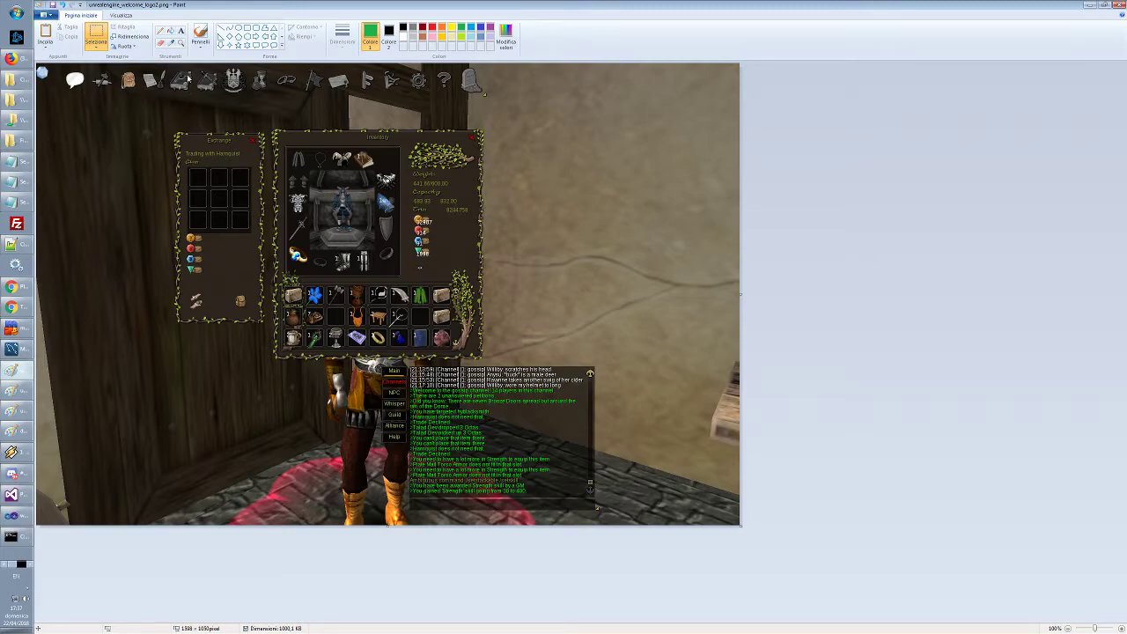
# Open unreal_stats3.png in that window and answer the save-changes prompt
pyautogui.hotkey('ctrl', 'o')
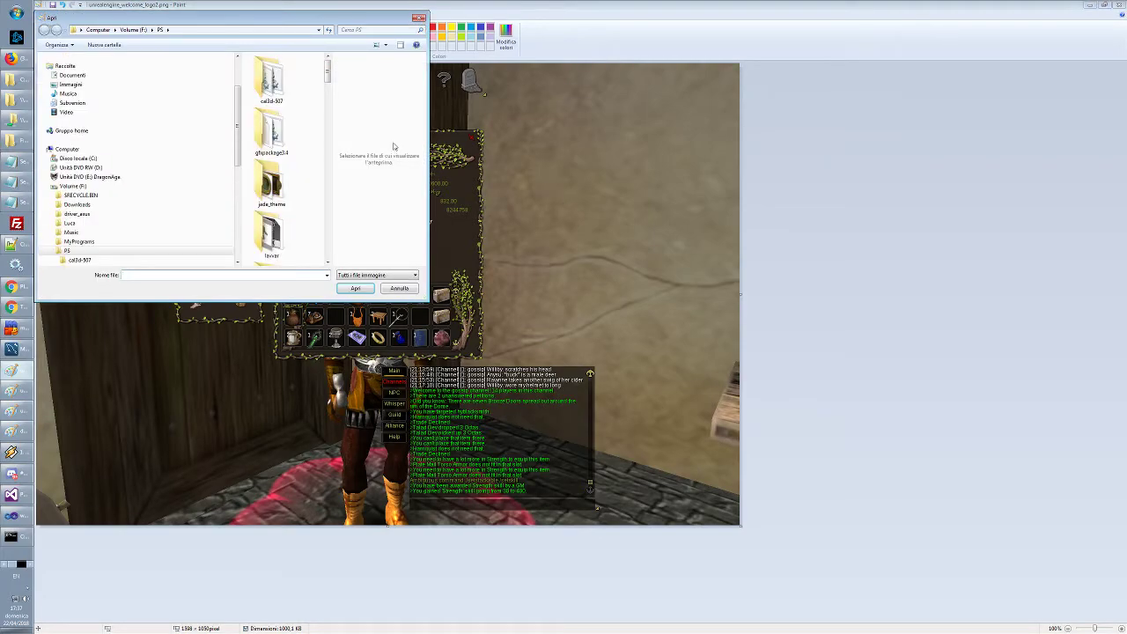
pyautogui.moveTo(327, 96); pyautogui.dragTo(328, 216)
pyautogui.click(271, 127)
pyautogui.click(356, 289)
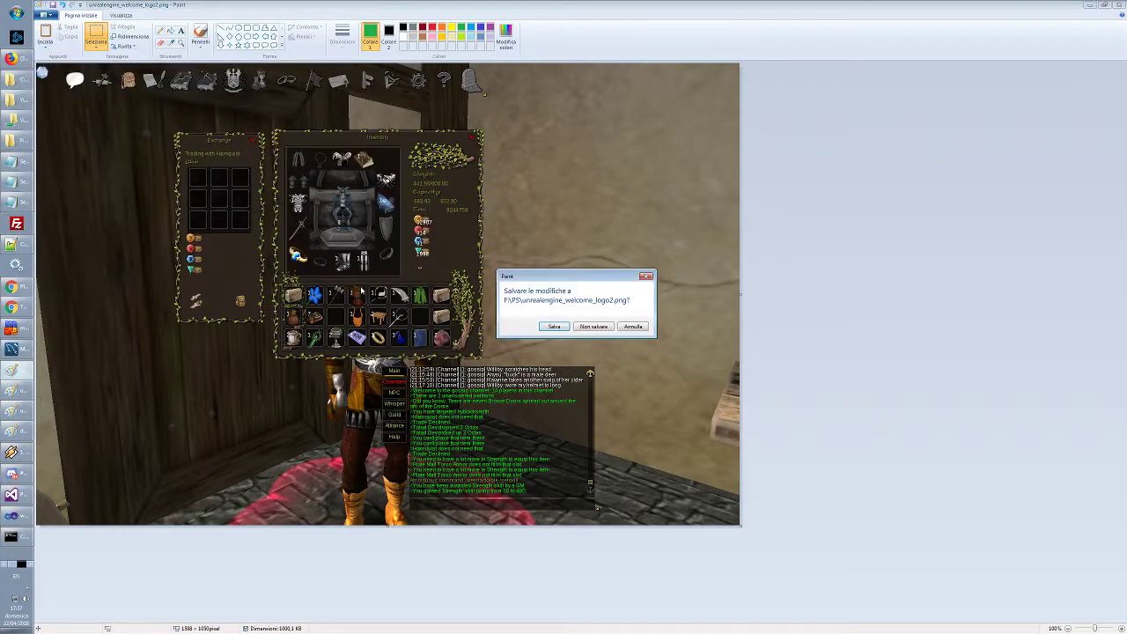
pyautogui.click(594, 328)
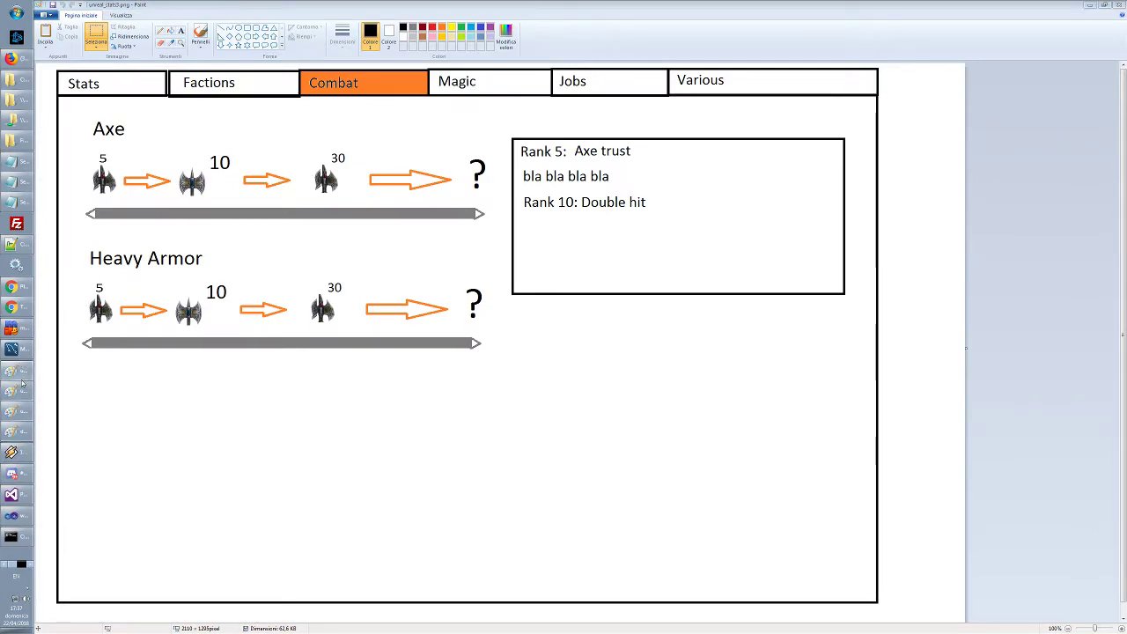
# Cycle through the open Paint images: Stats, Combat and the axe icon
pyautogui.click(24, 410)
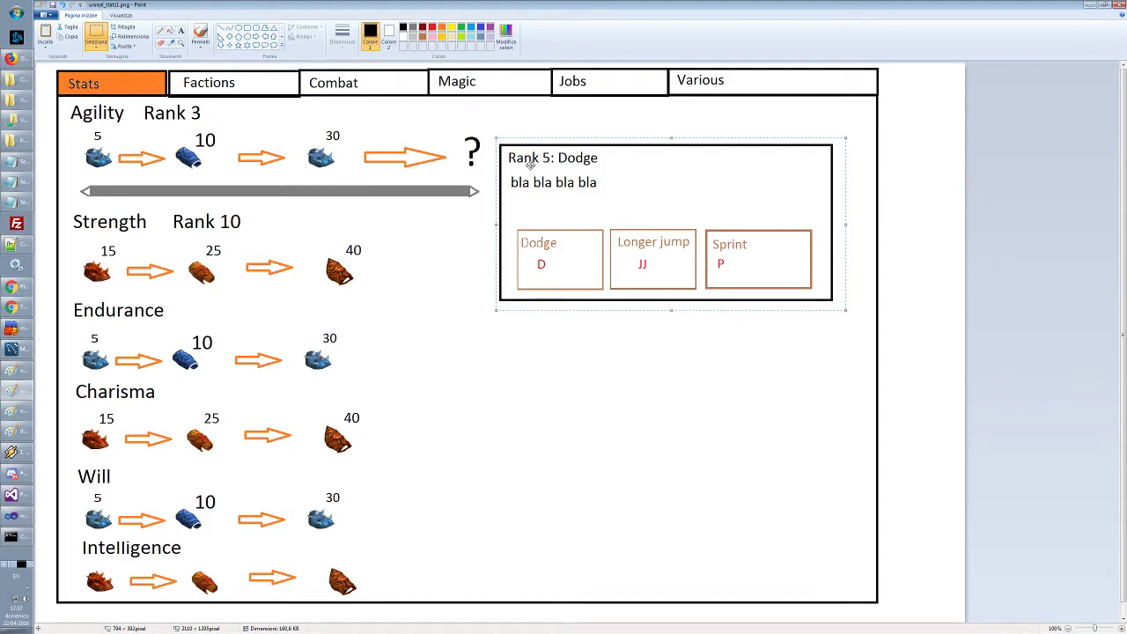
pyautogui.click(17, 412)
pyautogui.click(20, 412)
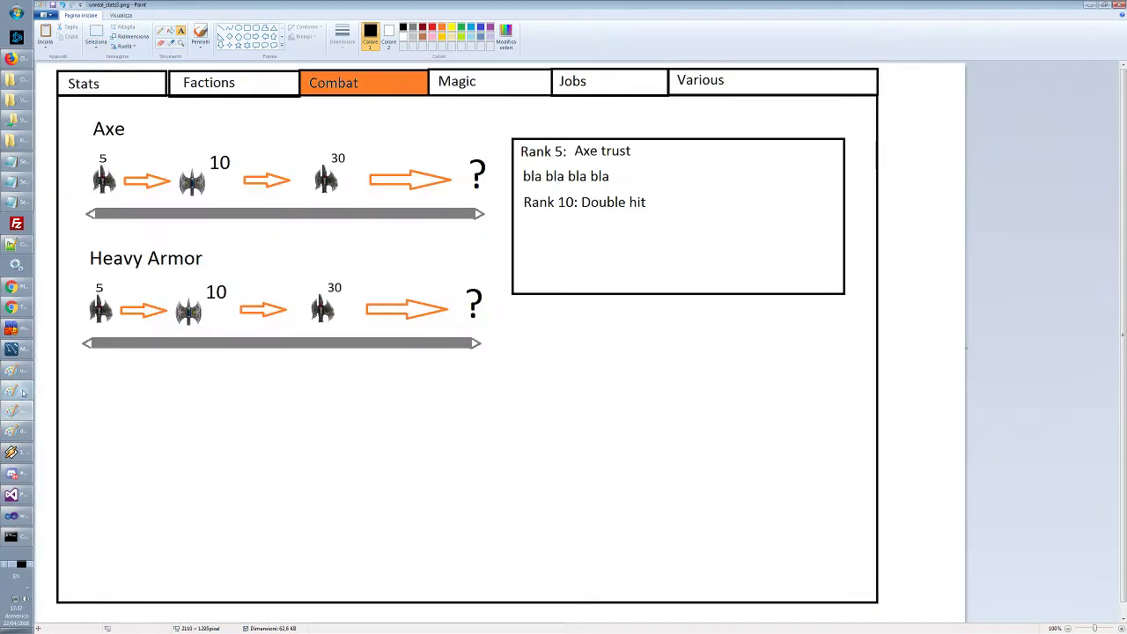
pyautogui.click(20, 392)
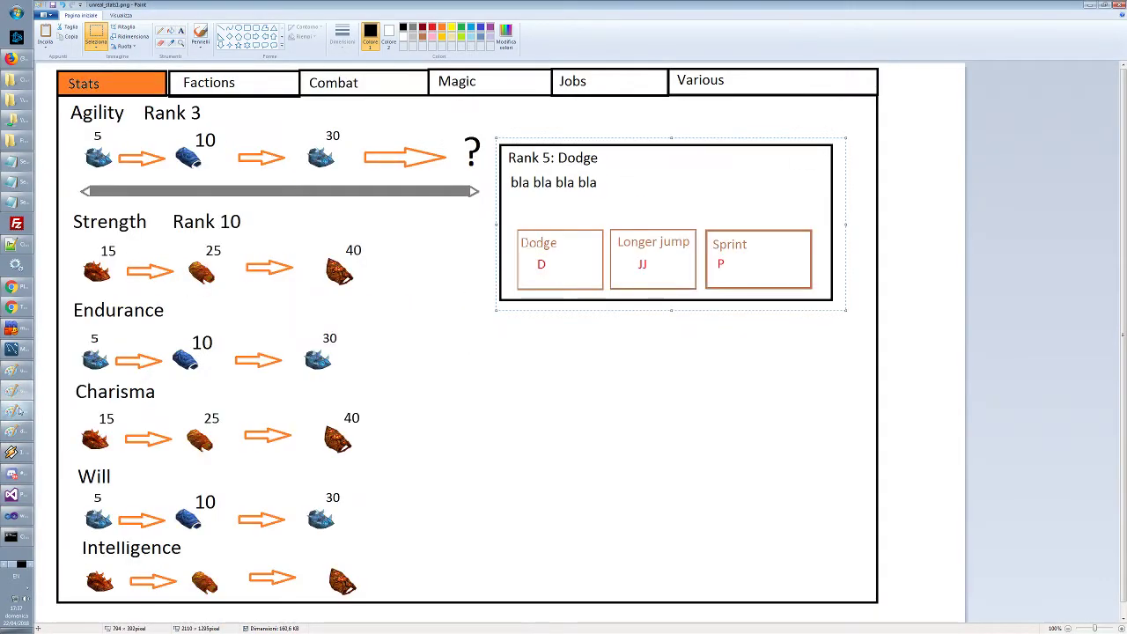
pyautogui.click(19, 374)
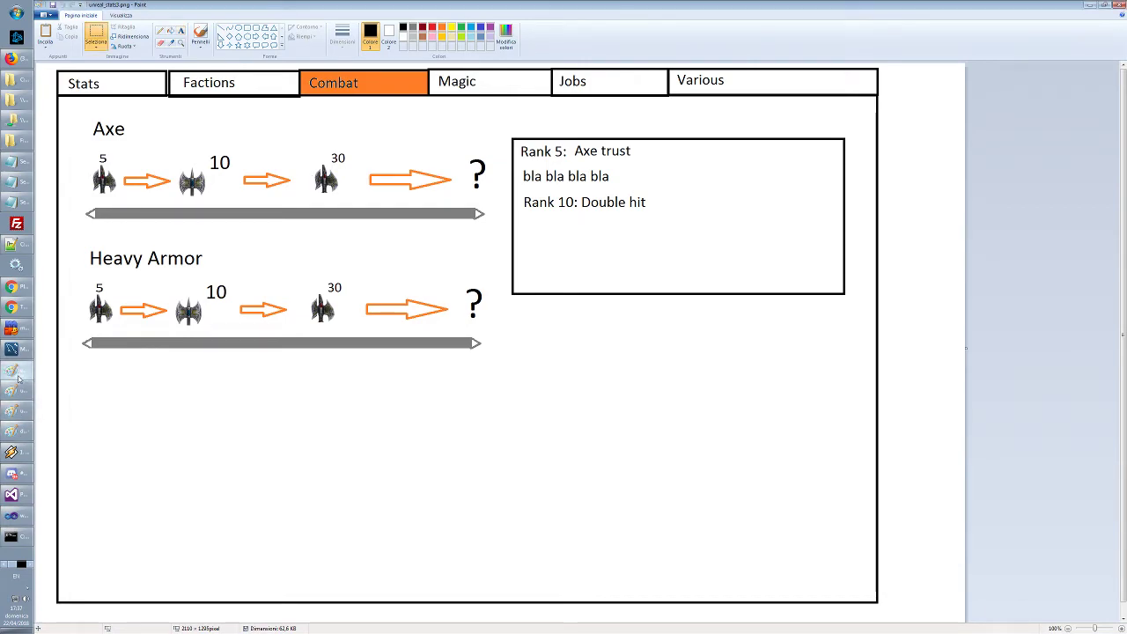
pyautogui.click(20, 392)
pyautogui.click(18, 411)
pyautogui.click(18, 429)
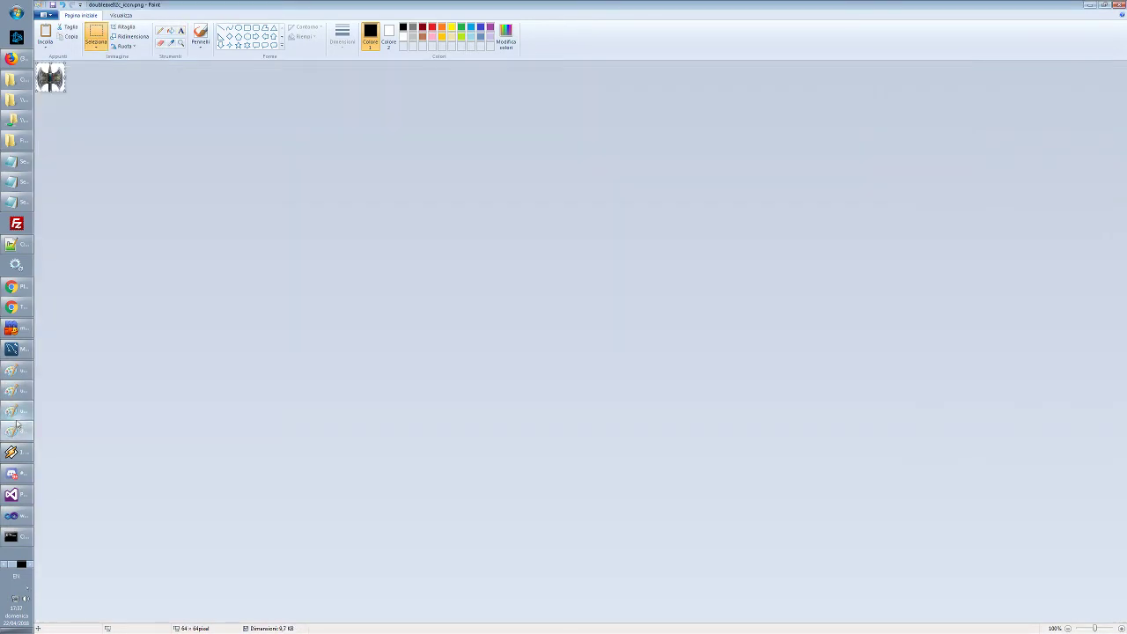
pyautogui.click(22, 375)
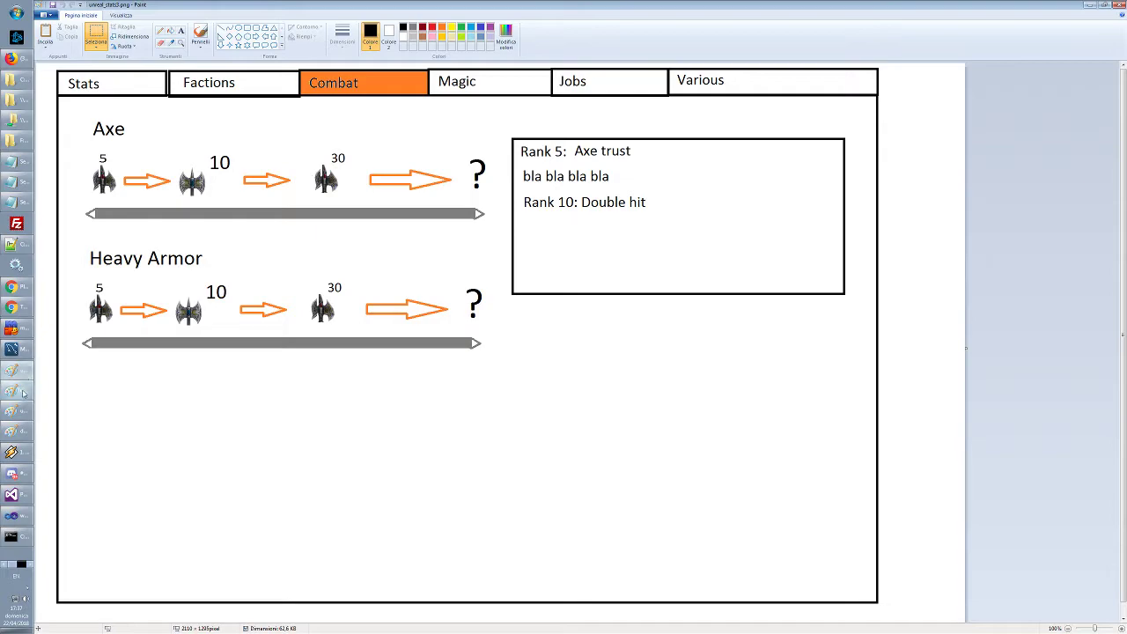
pyautogui.click(20, 412)
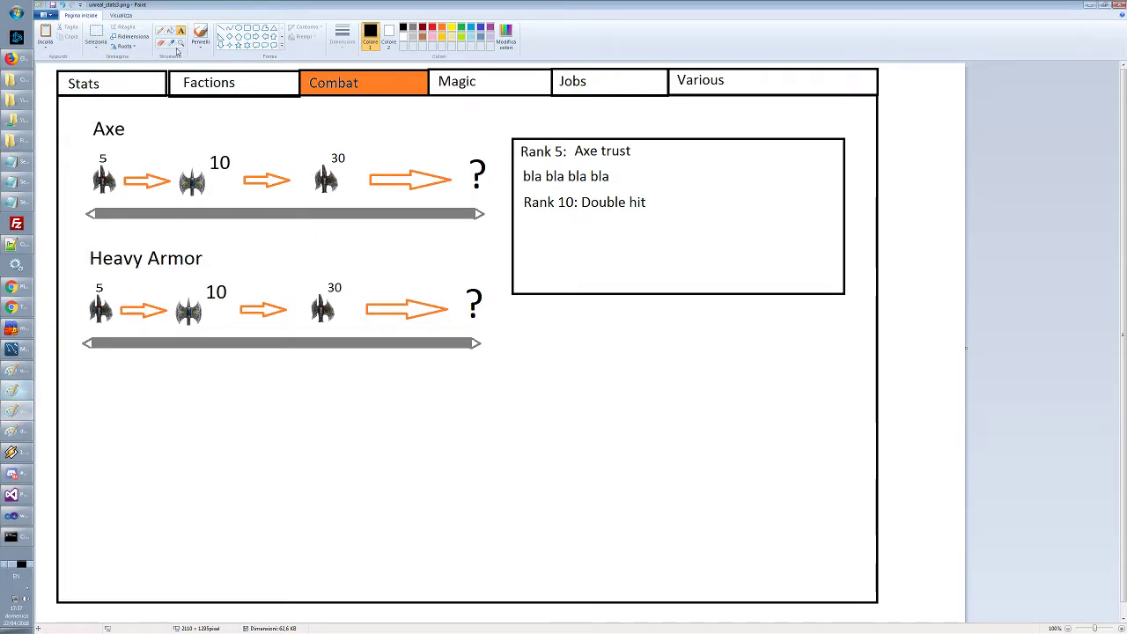
# Keep cycling the open mockup windows until the Factions mockup is showing
pyautogui.hotkey('alt', 'Tab')
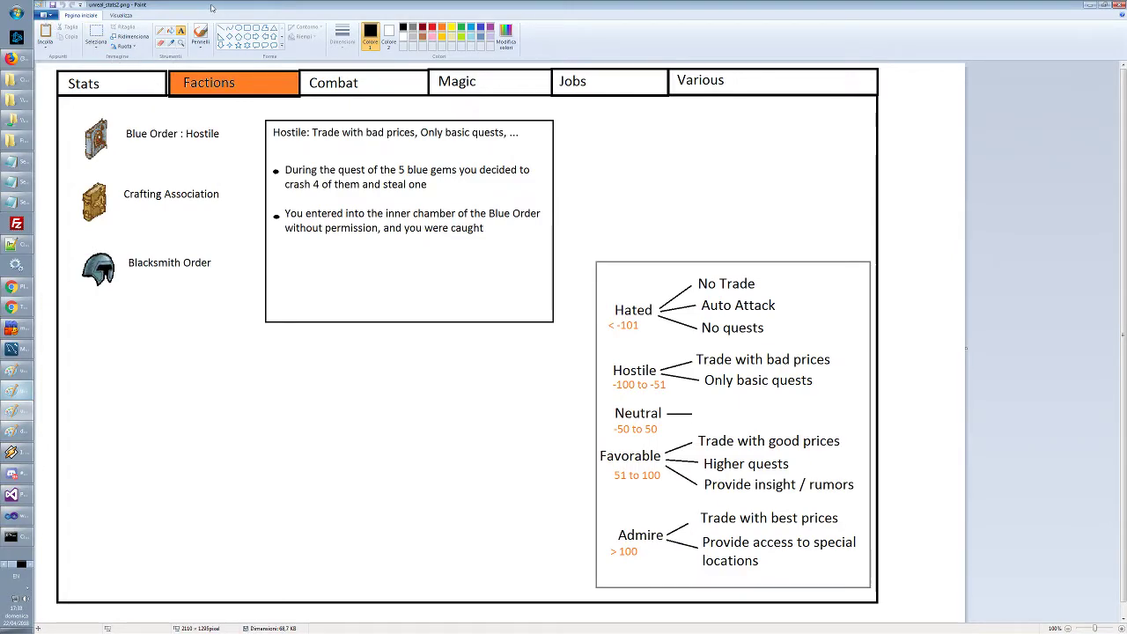
pyautogui.click(22, 410)
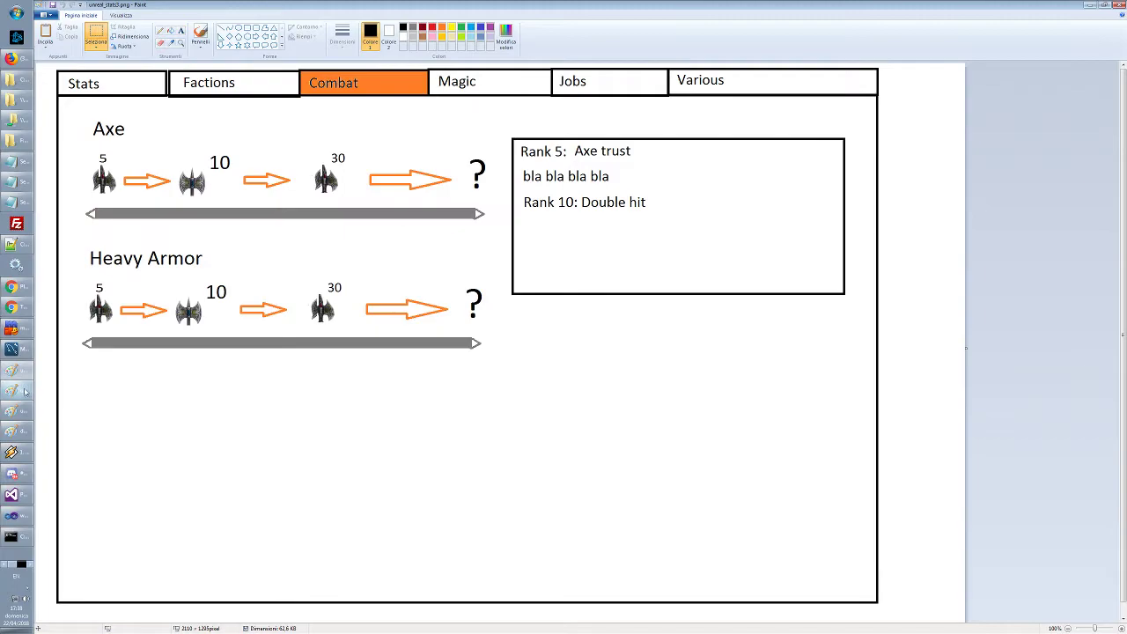
pyautogui.click(21, 390)
pyautogui.click(21, 370)
pyautogui.click(27, 386)
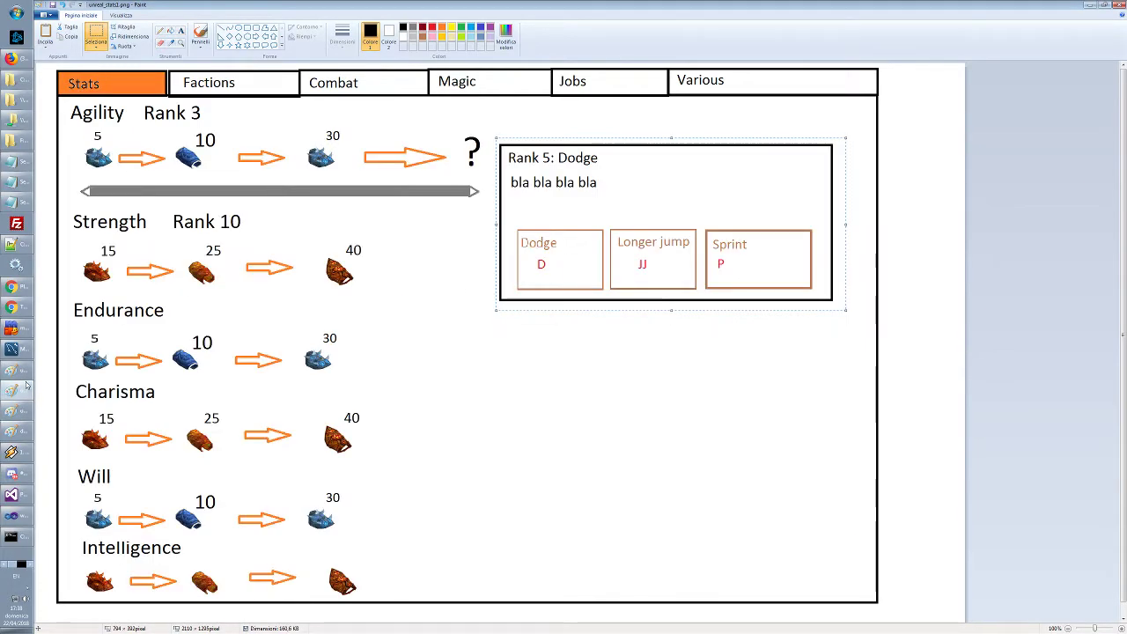
pyautogui.click(21, 411)
pyautogui.click(22, 425)
# On the Factions image, move the Hostile description box to the right
pyautogui.click(21, 410)
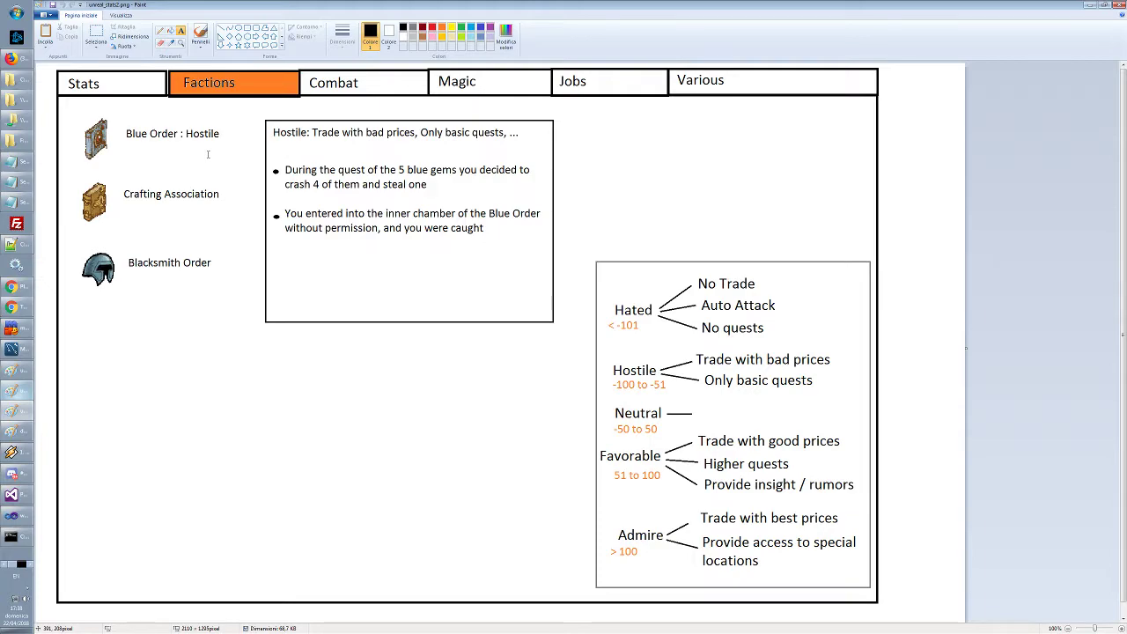
pyautogui.click(95, 35)
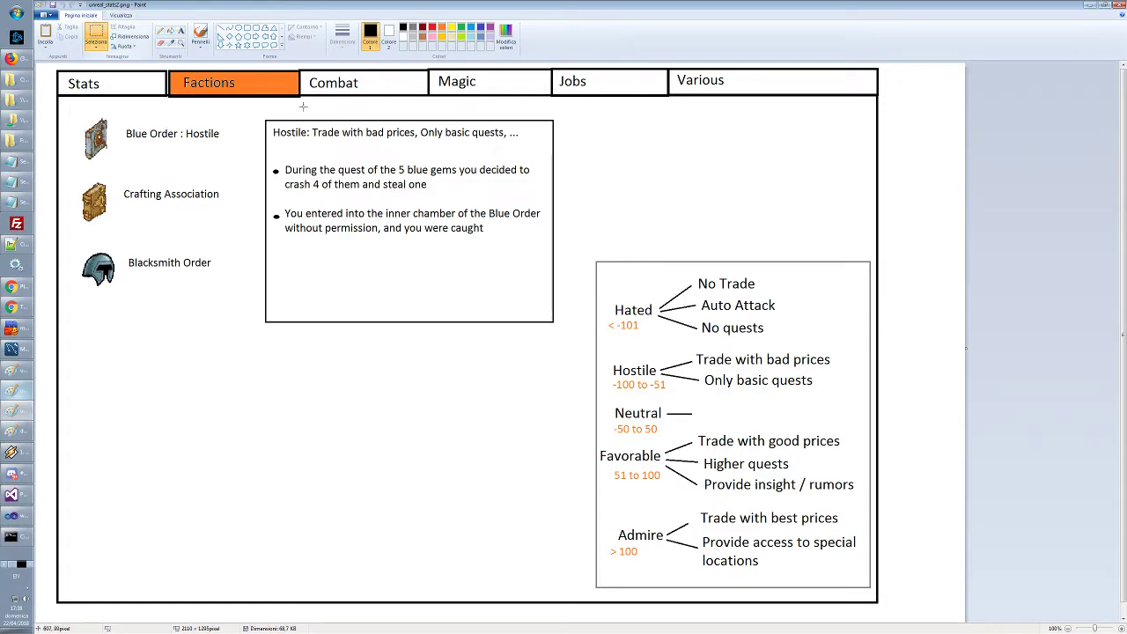
pyautogui.moveTo(264, 110); pyautogui.dragTo(566, 331)
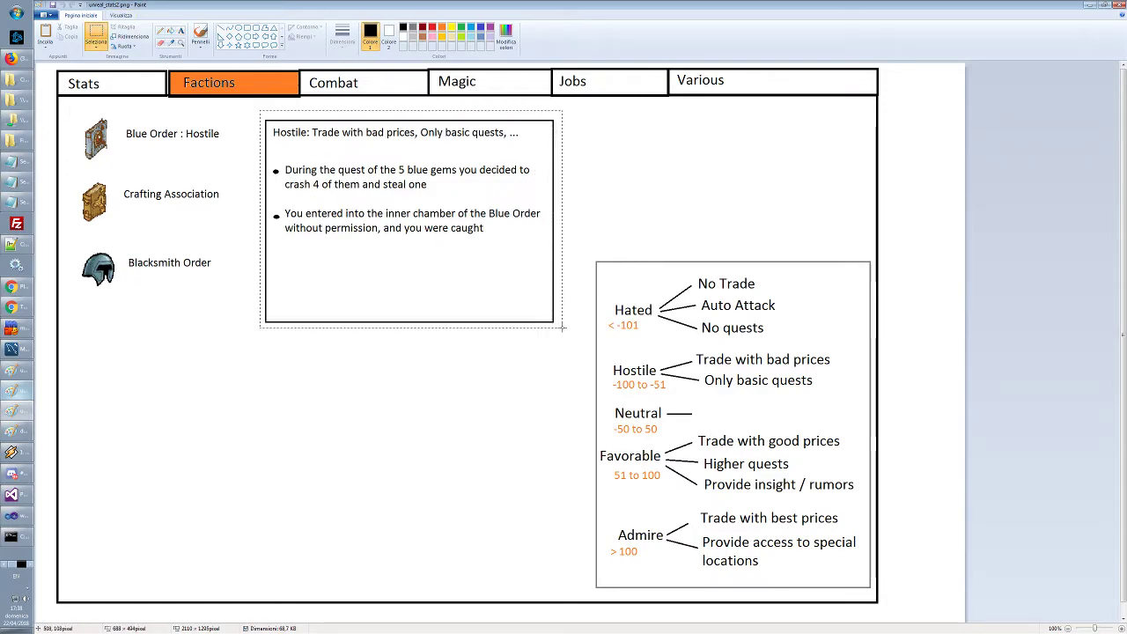
pyautogui.moveTo(444, 282); pyautogui.dragTo(474, 282)
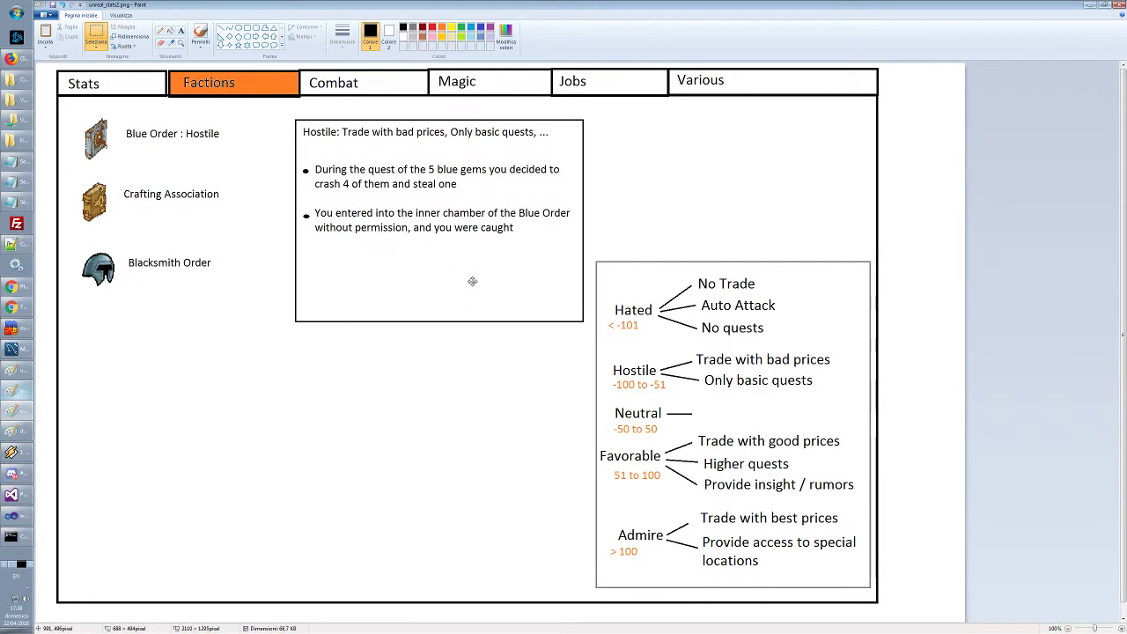
pyautogui.click(678, 180)
# Nudge the box slightly right and down, then select the Hostile label after Blue Order
pyautogui.moveTo(292, 115)
pyautogui.mouseDown()
pyautogui.moveTo(568, 295)
pyautogui.moveTo(588, 328)
pyautogui.mouseUp()
pyautogui.moveTo(529, 298); pyautogui.dragTo(537, 301)
pyautogui.click(604, 202)
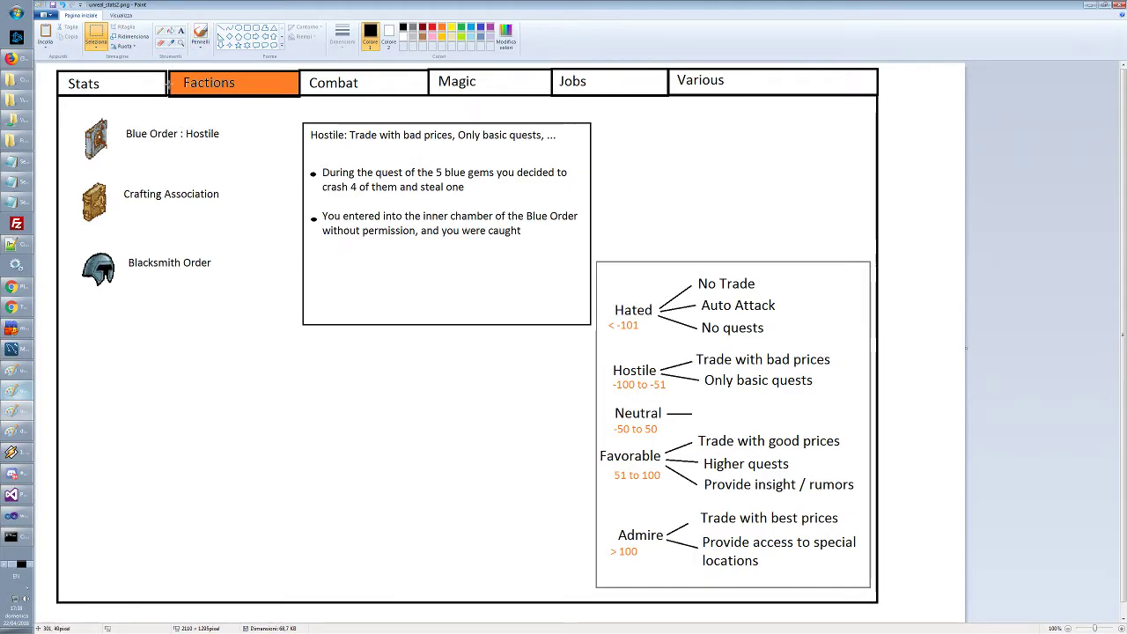
pyautogui.moveTo(183, 124); pyautogui.dragTo(226, 146)
# Replace the old label with an orange 'Hostile' after Blue Order
pyautogui.press('Delete')
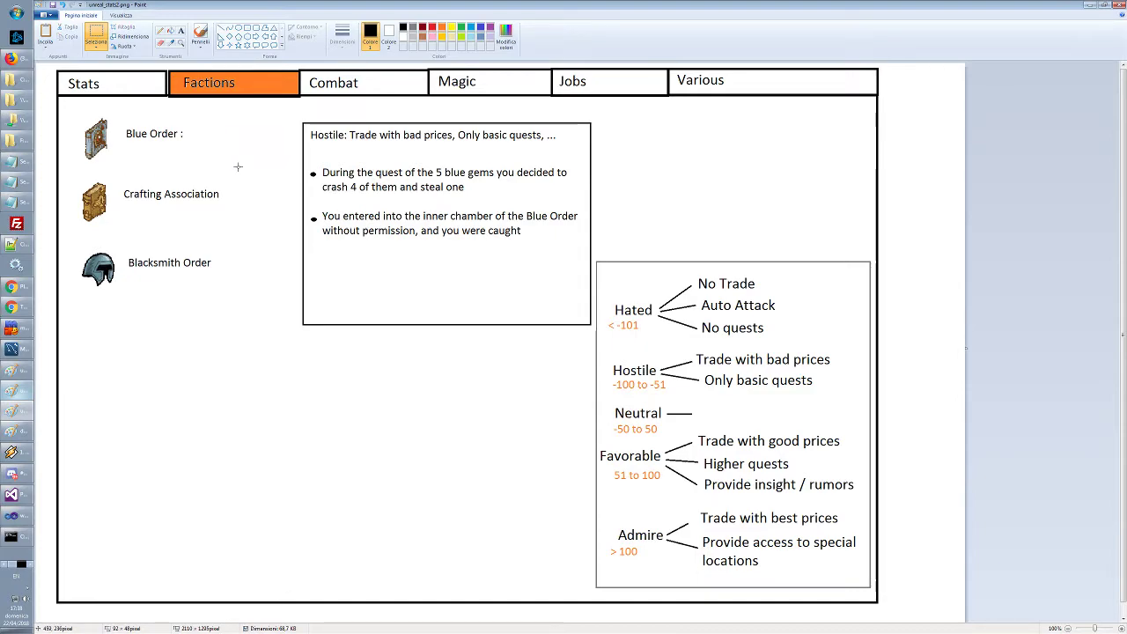
pyautogui.click(181, 31)
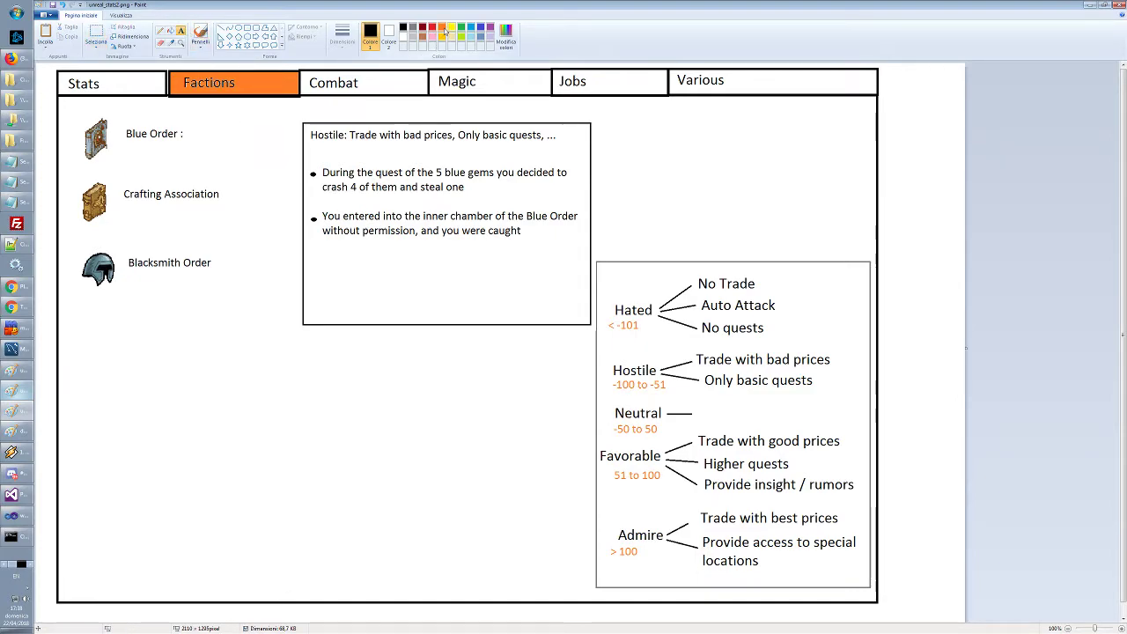
pyautogui.click(436, 48)
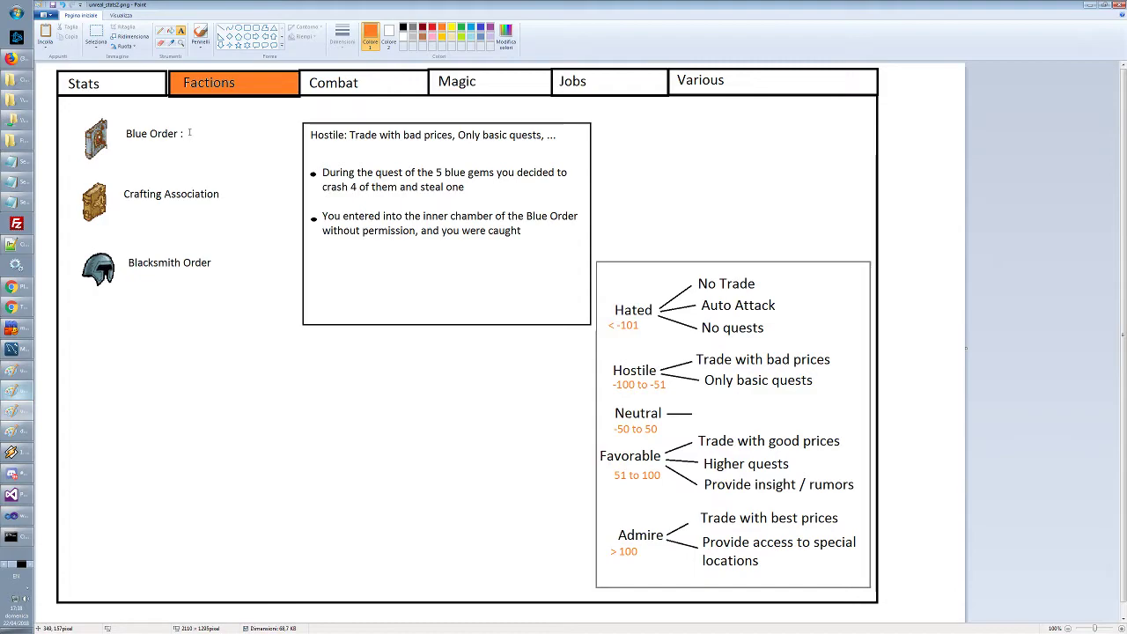
pyautogui.click(189, 125)
pyautogui.write('Hostile')
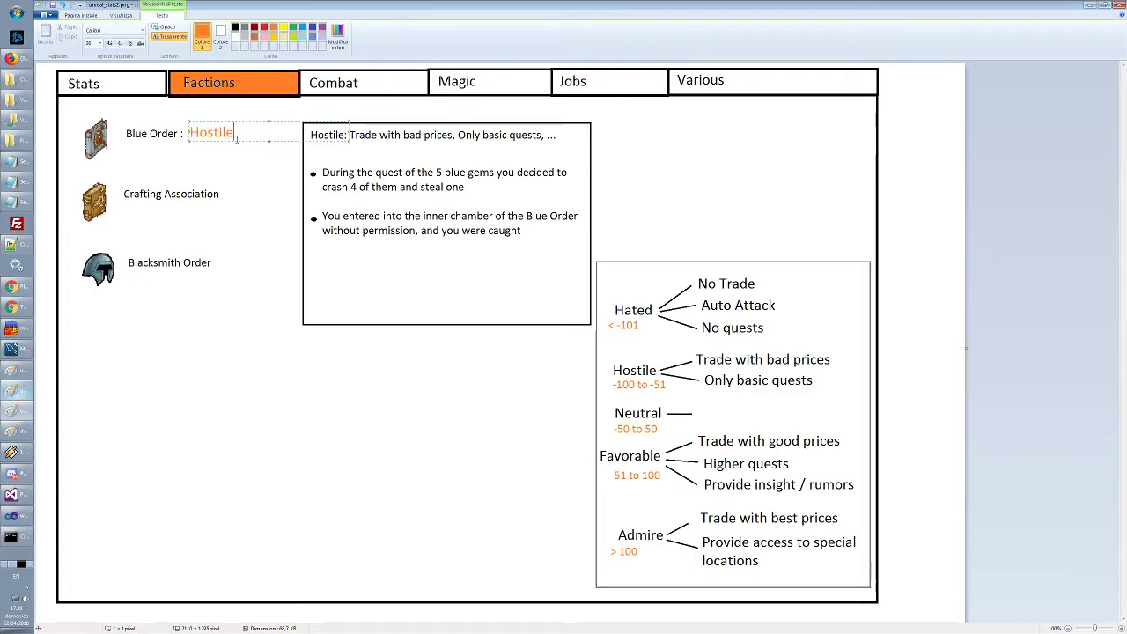
pyautogui.click(227, 199)
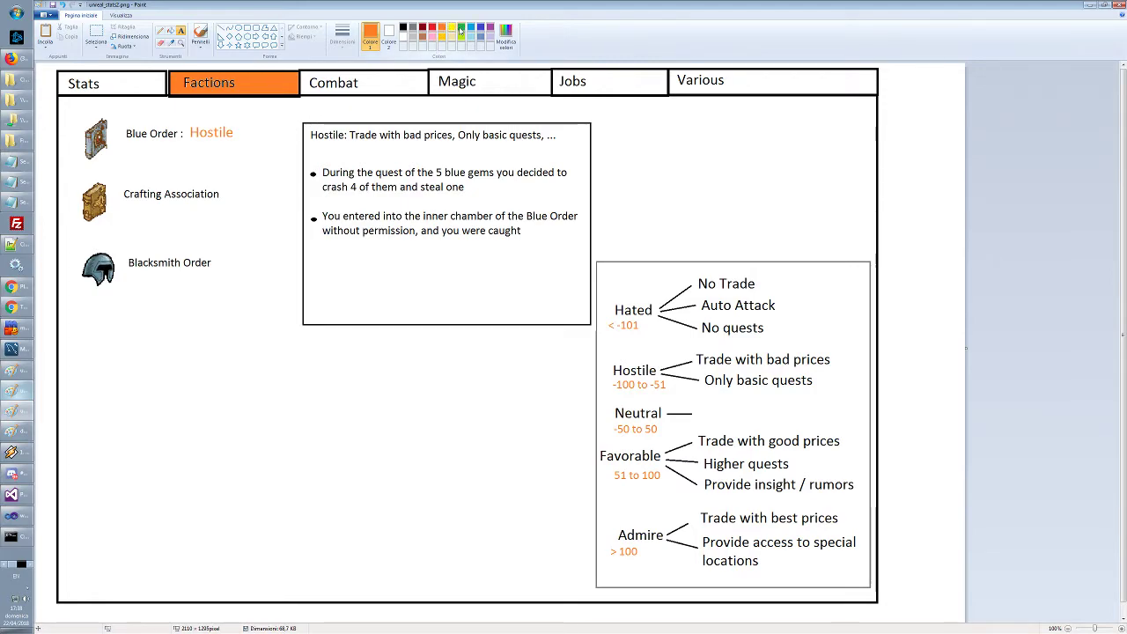
# Add a green 'Favorable' label beside Crafting Association
pyautogui.click(461, 29)
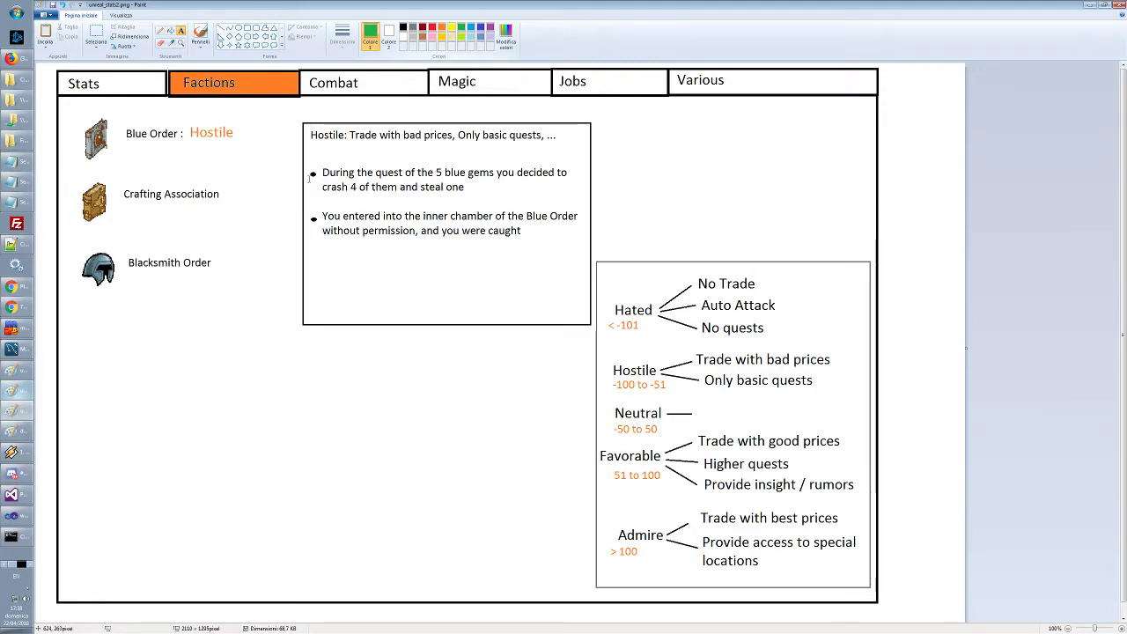
pyautogui.click(225, 188)
pyautogui.write('Favorable')
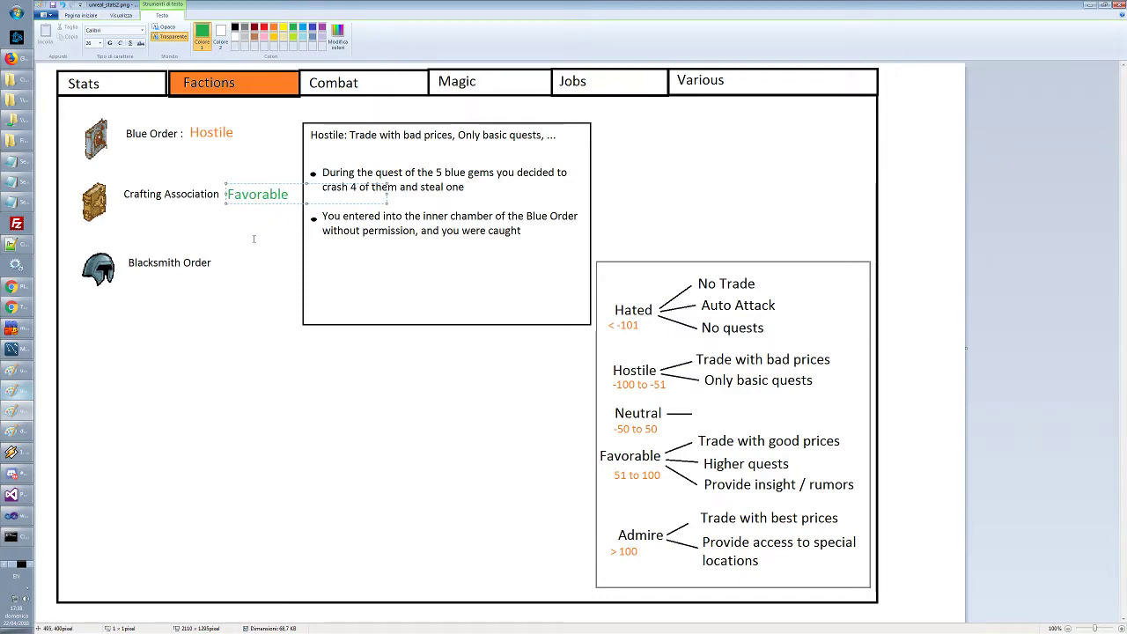
pyautogui.click(250, 240)
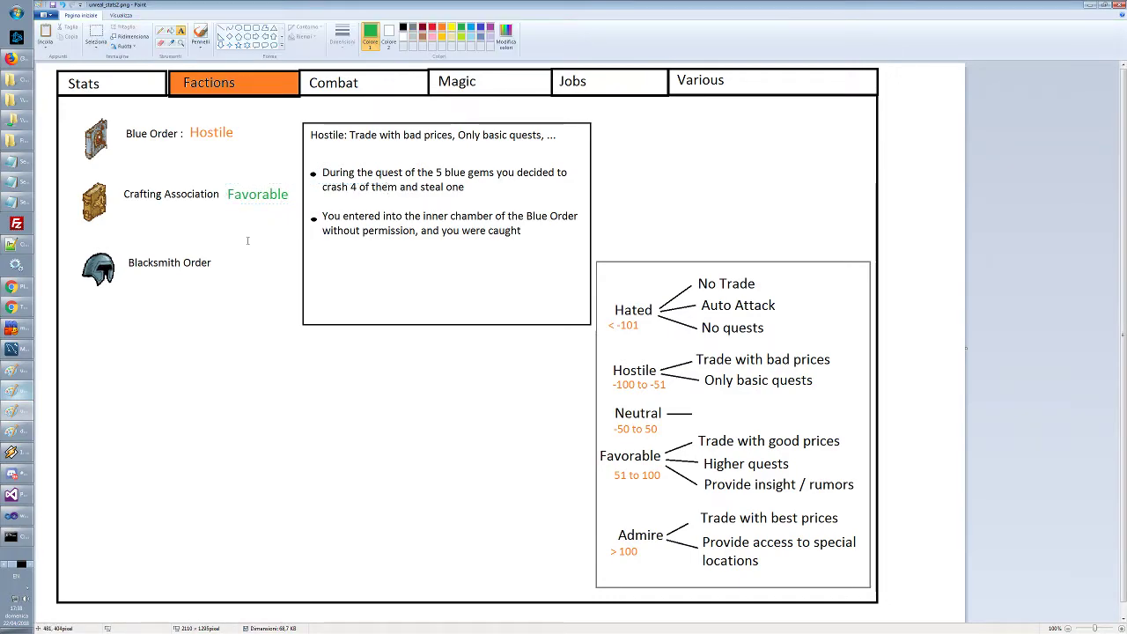
# Add a gold 'Admire' label beside Blacksmith Order
pyautogui.click(221, 257)
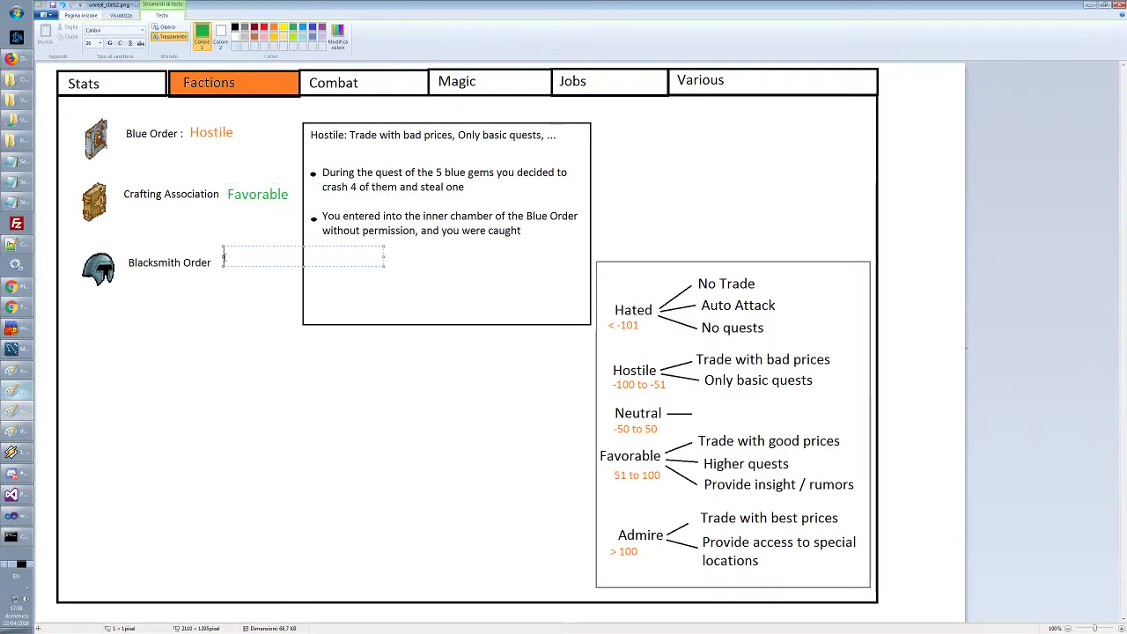
pyautogui.click(221, 267)
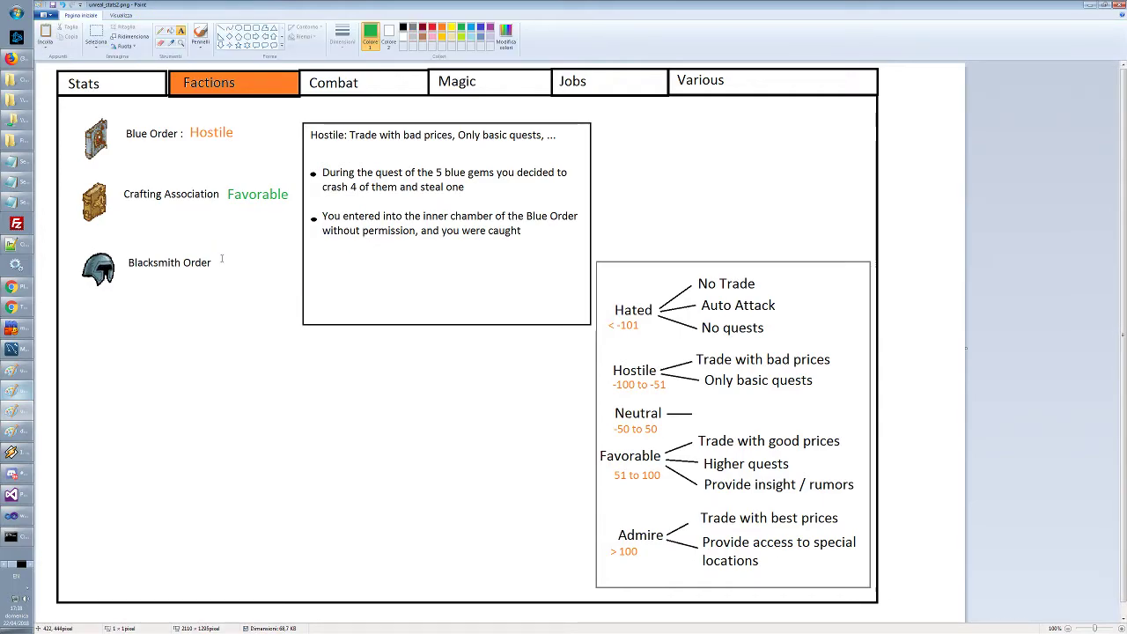
pyautogui.click(222, 256)
pyautogui.click(291, 32)
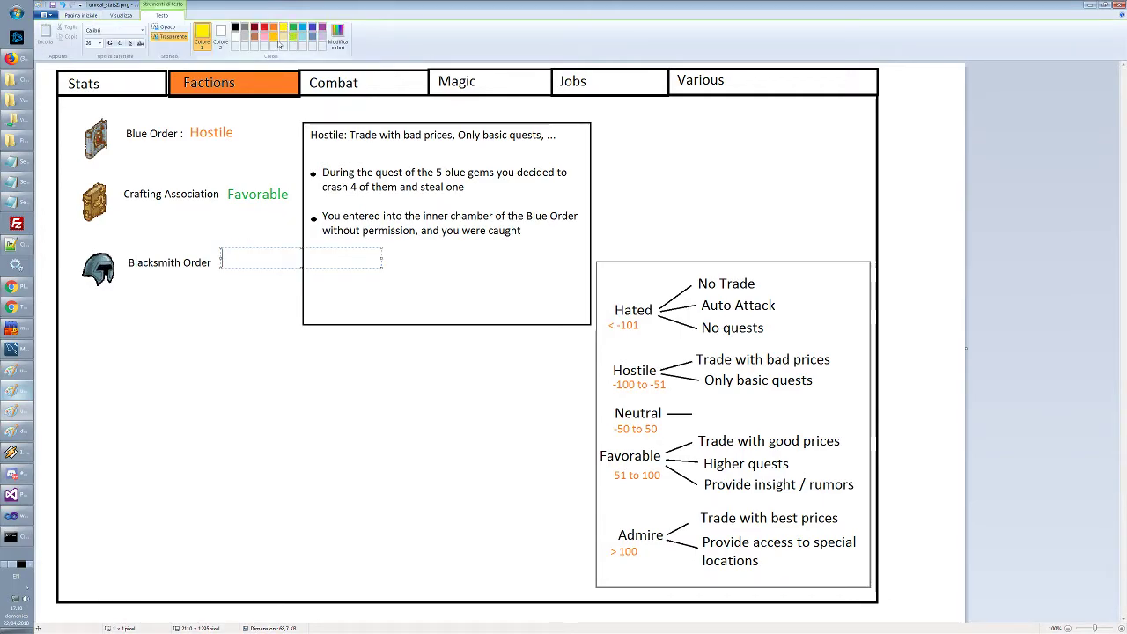
pyautogui.click(273, 37)
pyautogui.write('Admire')
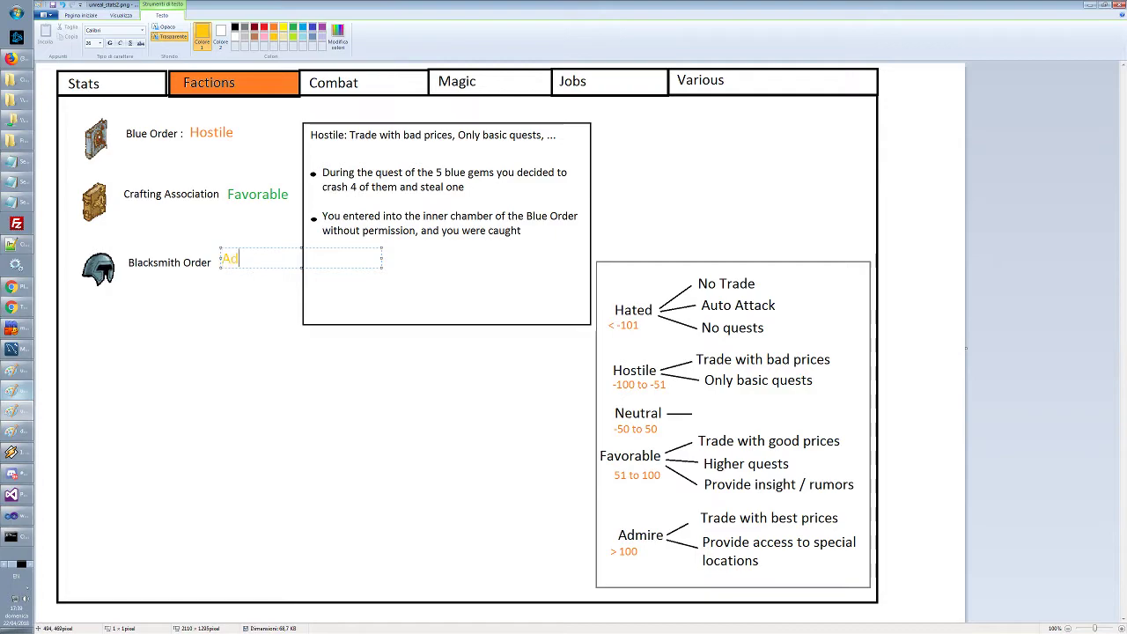
pyautogui.click(242, 327)
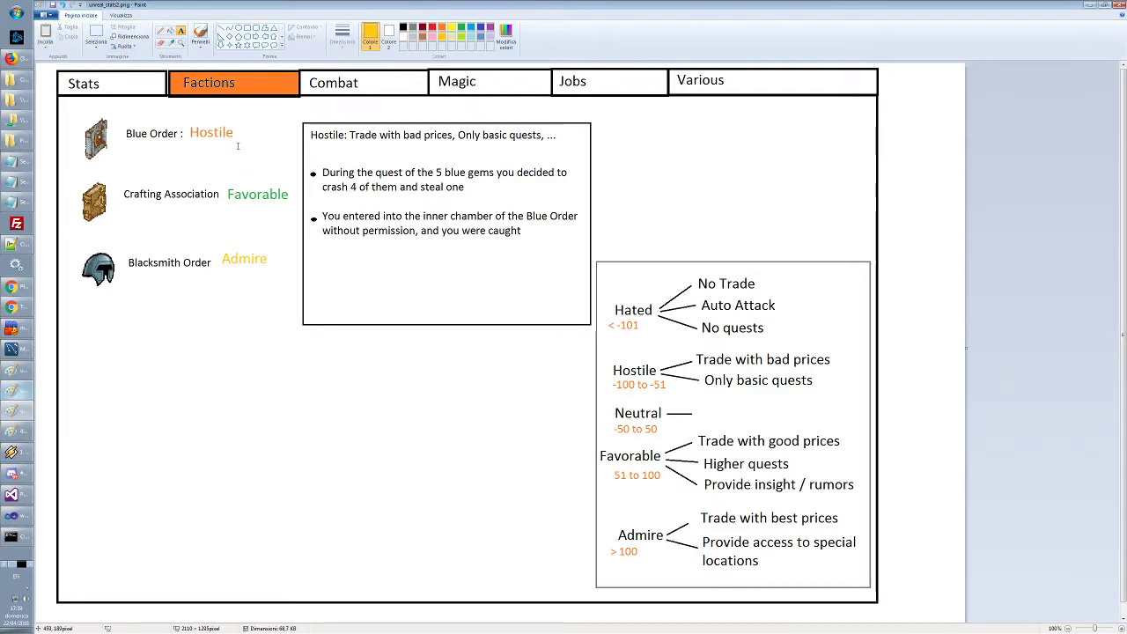
# Add colons after Crafting Association and Blacksmith Order
pyautogui.click(223, 194)
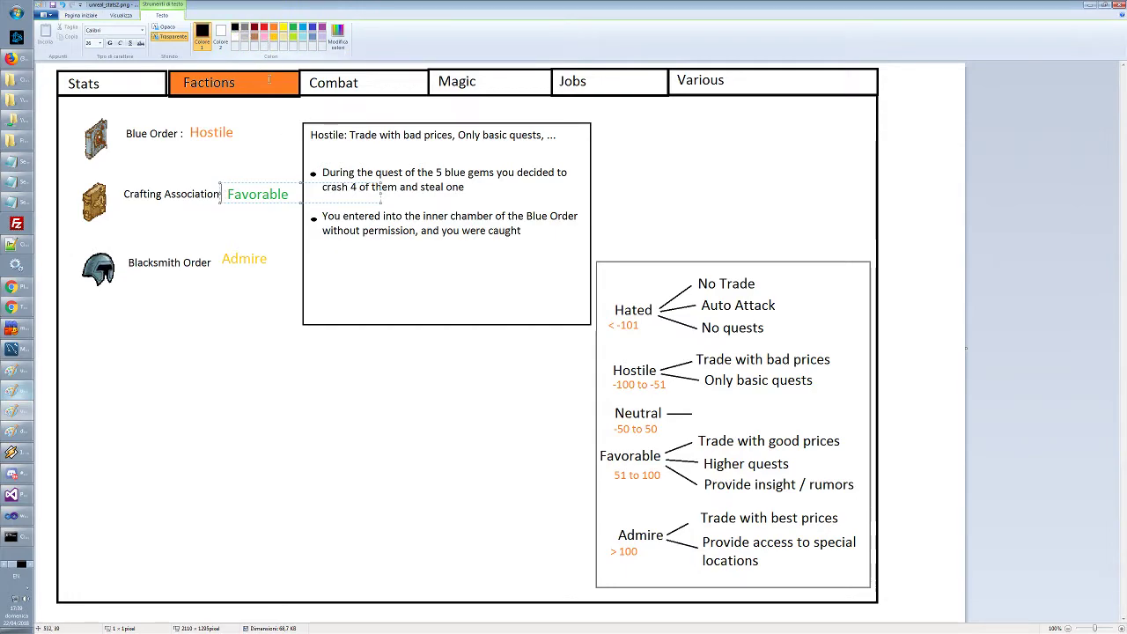
pyautogui.write(':')
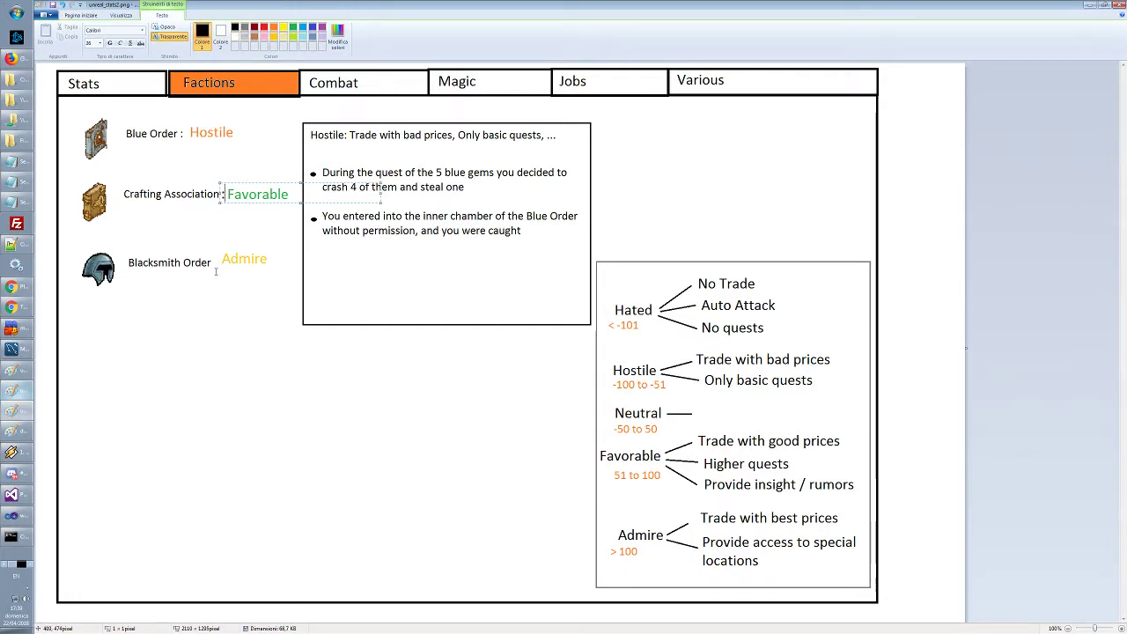
pyautogui.click(232, 273)
pyautogui.click(214, 262)
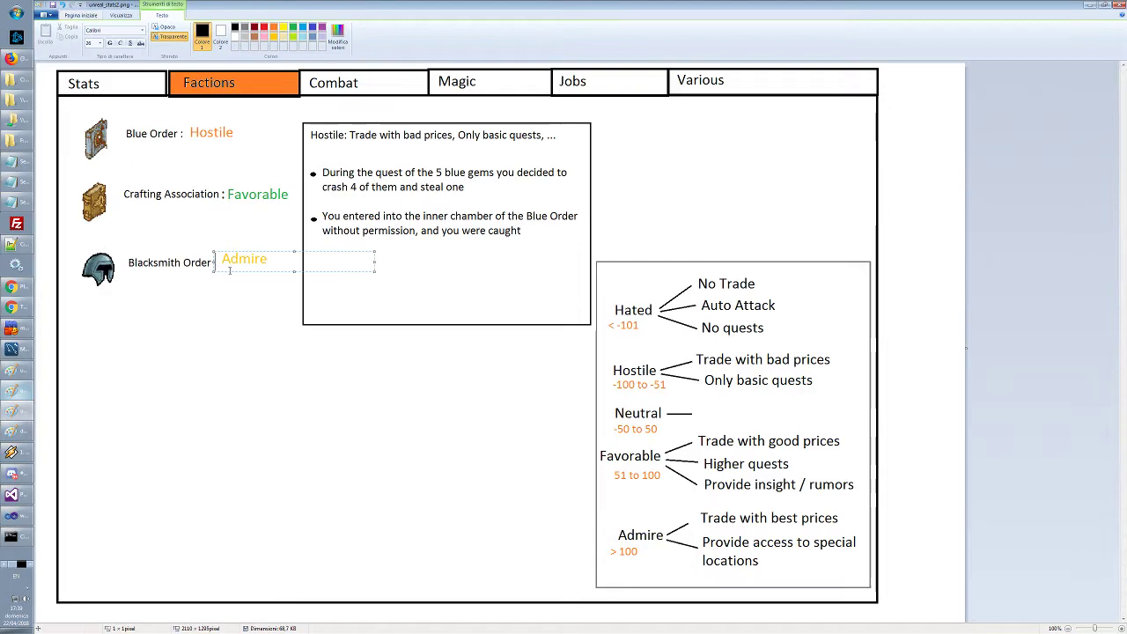
pyautogui.write(':')
pyautogui.click(237, 336)
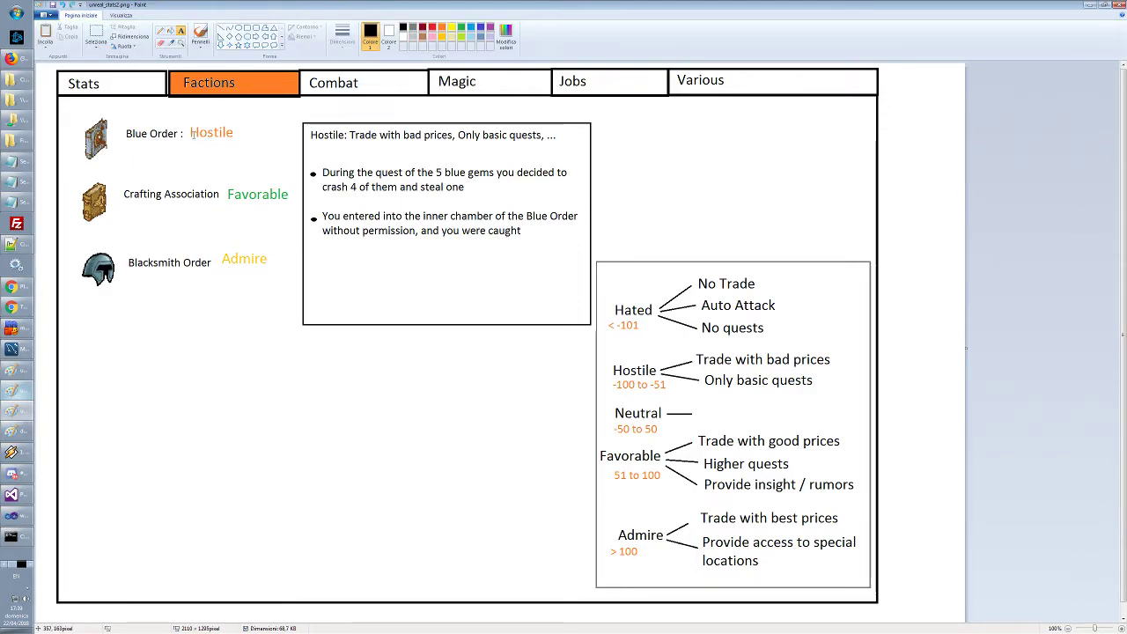
# Set the text size to 22 for a text box just left of Favorable
pyautogui.click(220, 181)
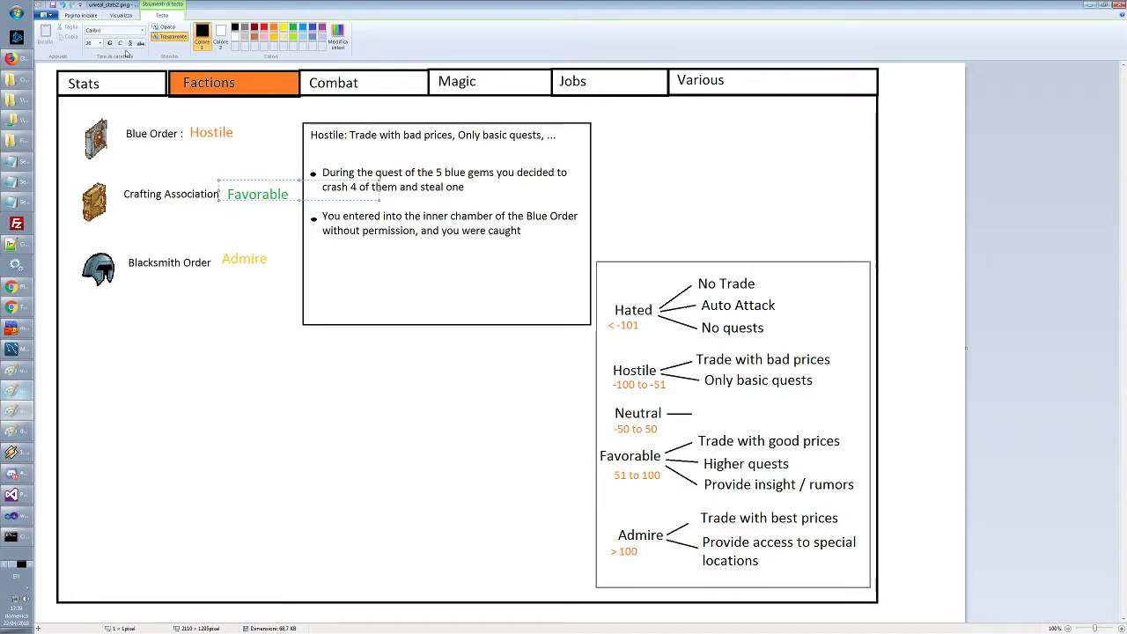
pyautogui.click(101, 43)
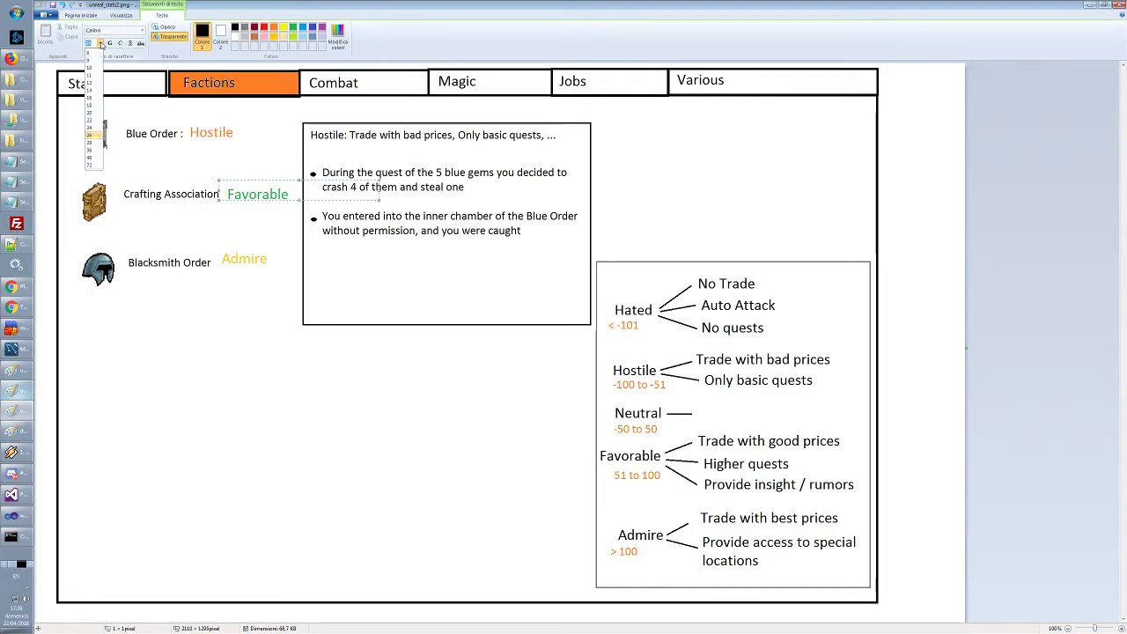
pyautogui.click(95, 115)
pyautogui.click(101, 44)
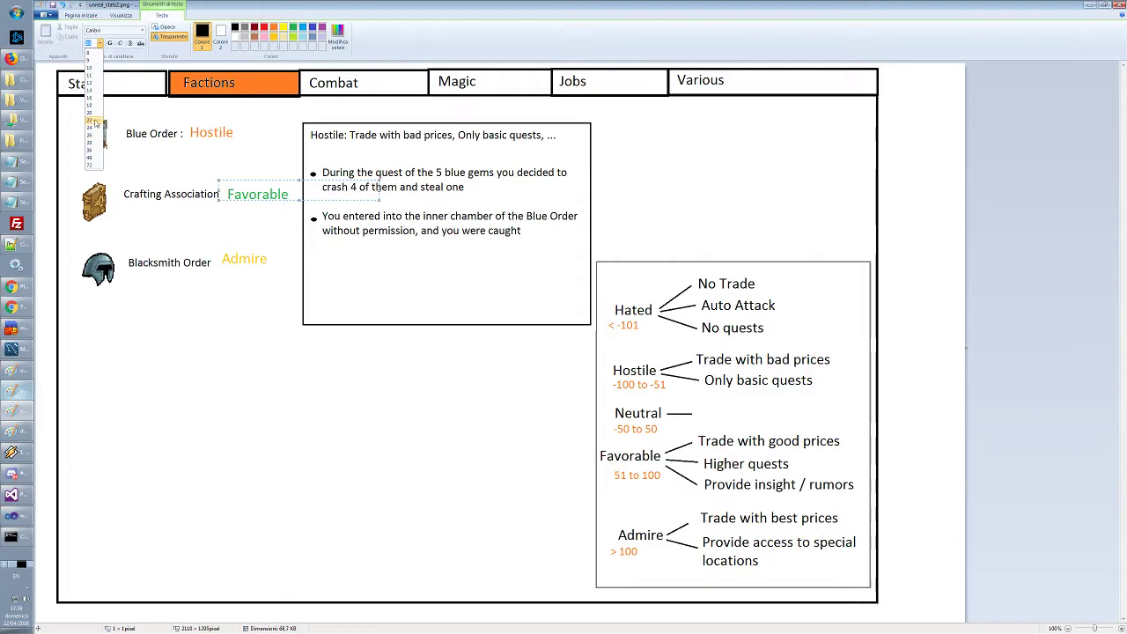
pyautogui.click(94, 125)
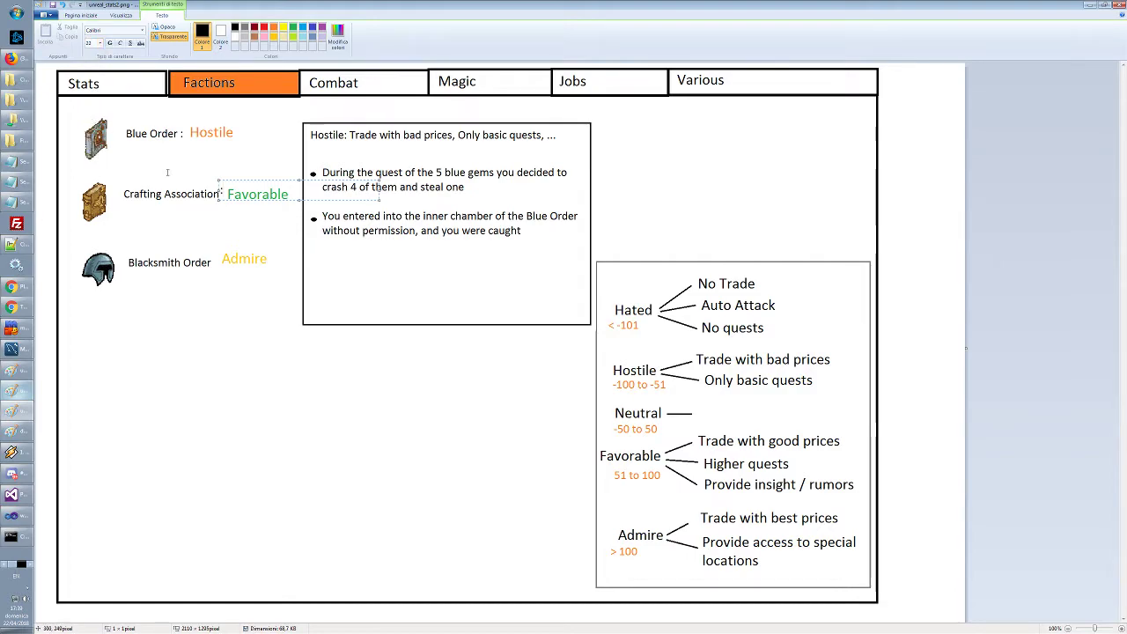
pyautogui.click(167, 173)
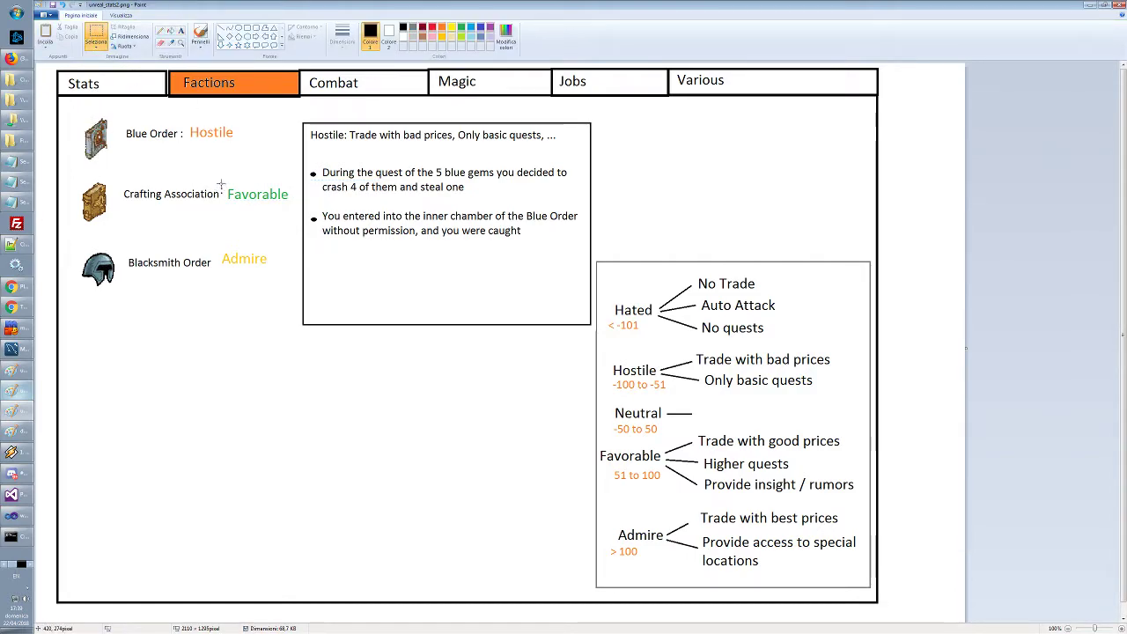
# Adjust the colon after Crafting Association and shift Admire left into alignment
pyautogui.moveTo(221, 183); pyautogui.dragTo(224, 197)
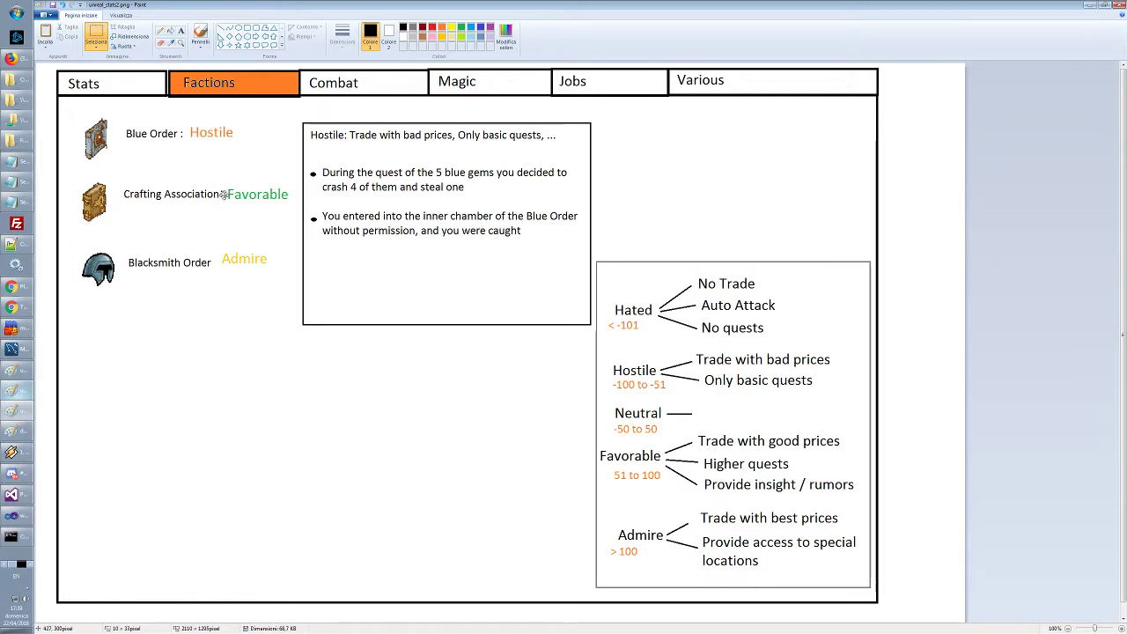
pyautogui.click(266, 263)
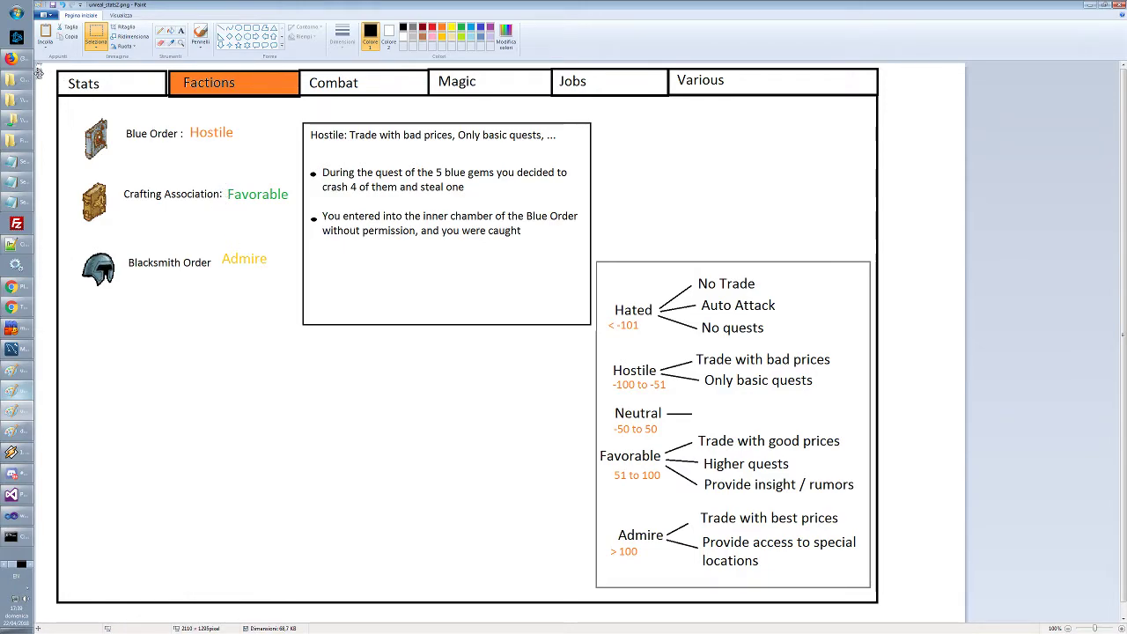
pyautogui.moveTo(38, 72)
pyautogui.mouseDown()
pyautogui.moveTo(214, 263)
pyautogui.moveTo(271, 274)
pyautogui.moveTo(261, 264)
pyautogui.mouseUp()
pyautogui.click(139, 79)
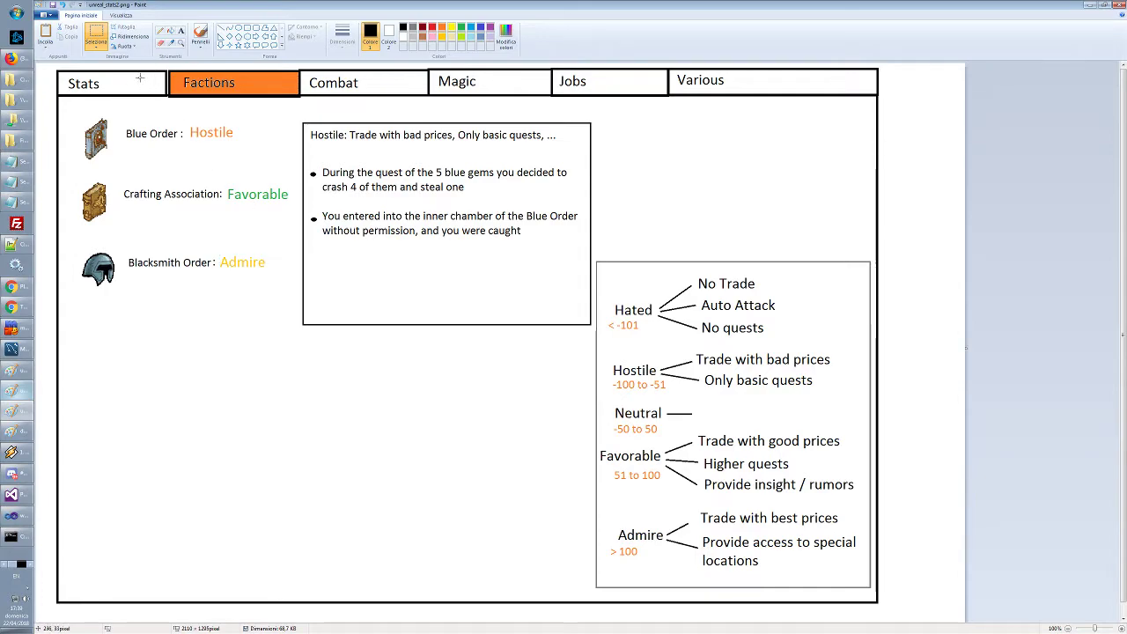
# Save the Factions mockup, then select and release the bulleted description text
pyautogui.click(51, 4)
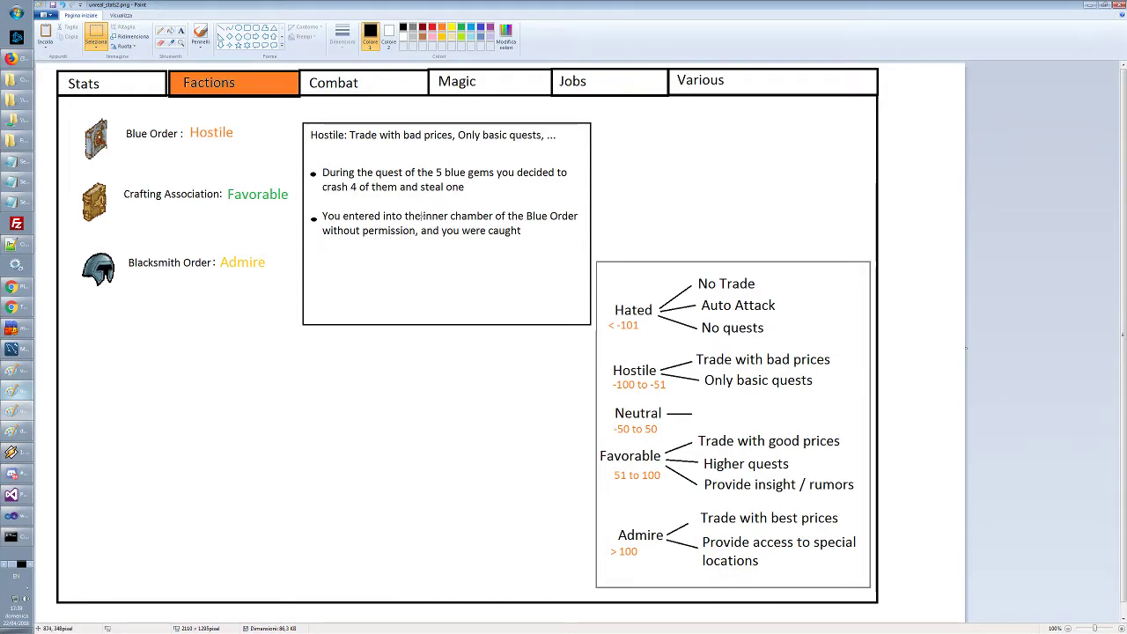
pyautogui.moveTo(307, 160); pyautogui.dragTo(572, 262)
pyautogui.click(492, 309)
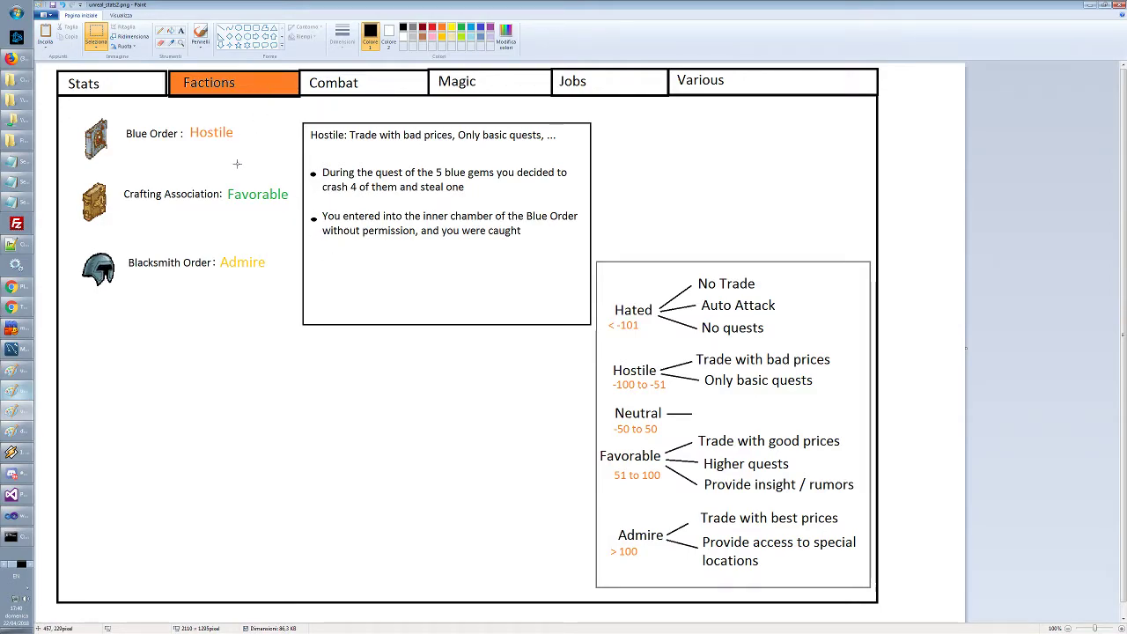
# Write 'Killed 342 Blue Order members' below the bullets in the reasons box
pyautogui.click(181, 30)
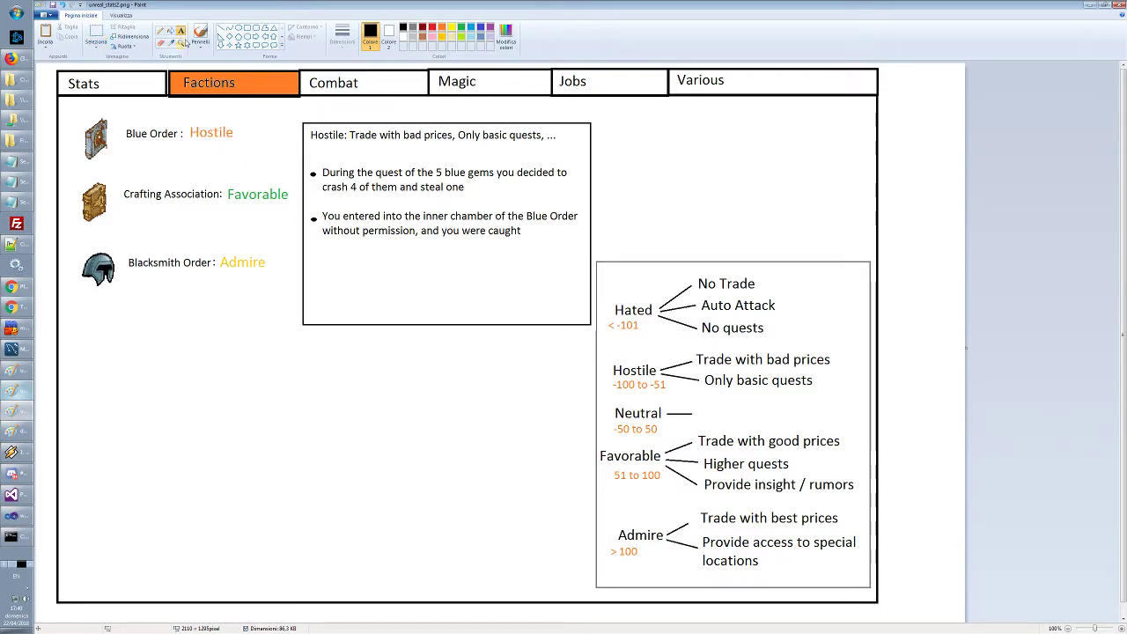
pyautogui.click(324, 261)
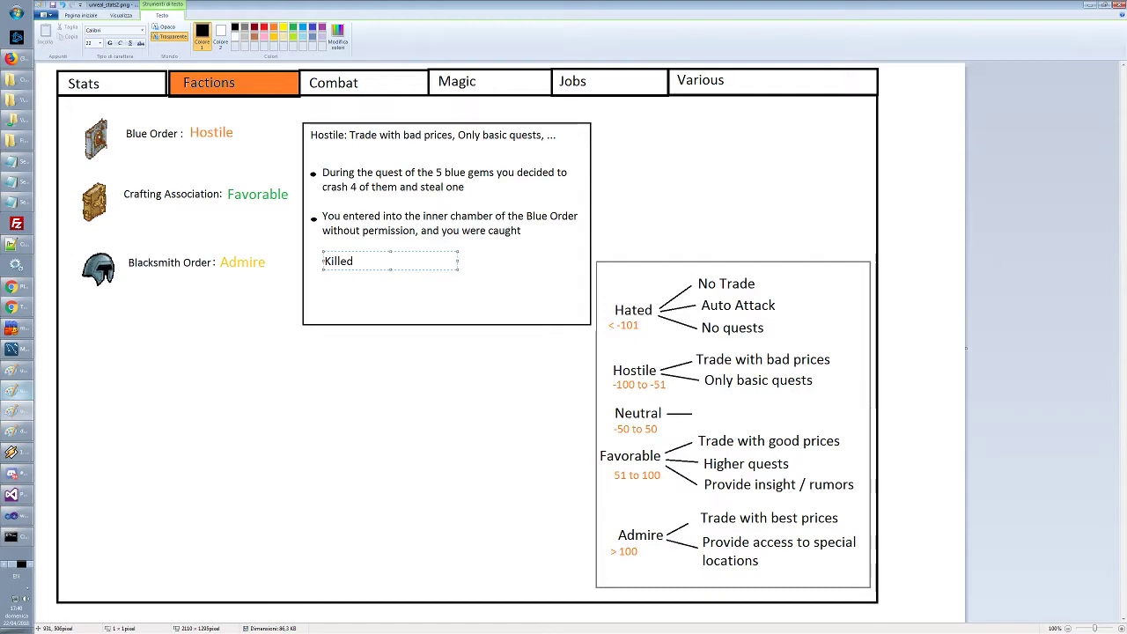
pyautogui.write('Killed 342')
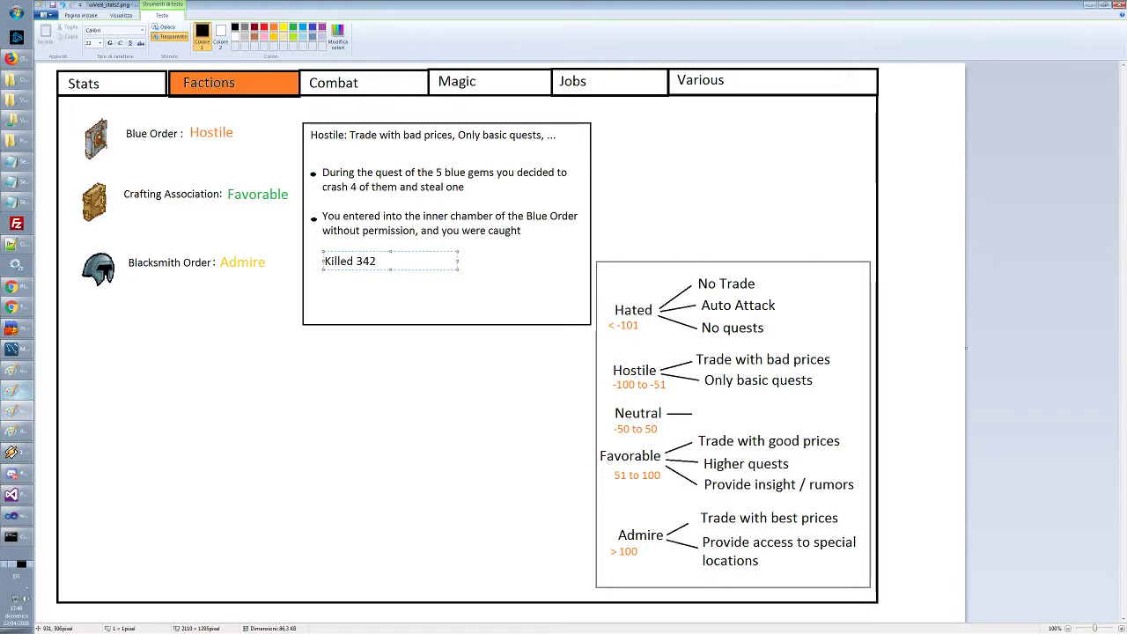
pyautogui.write(' Blue')
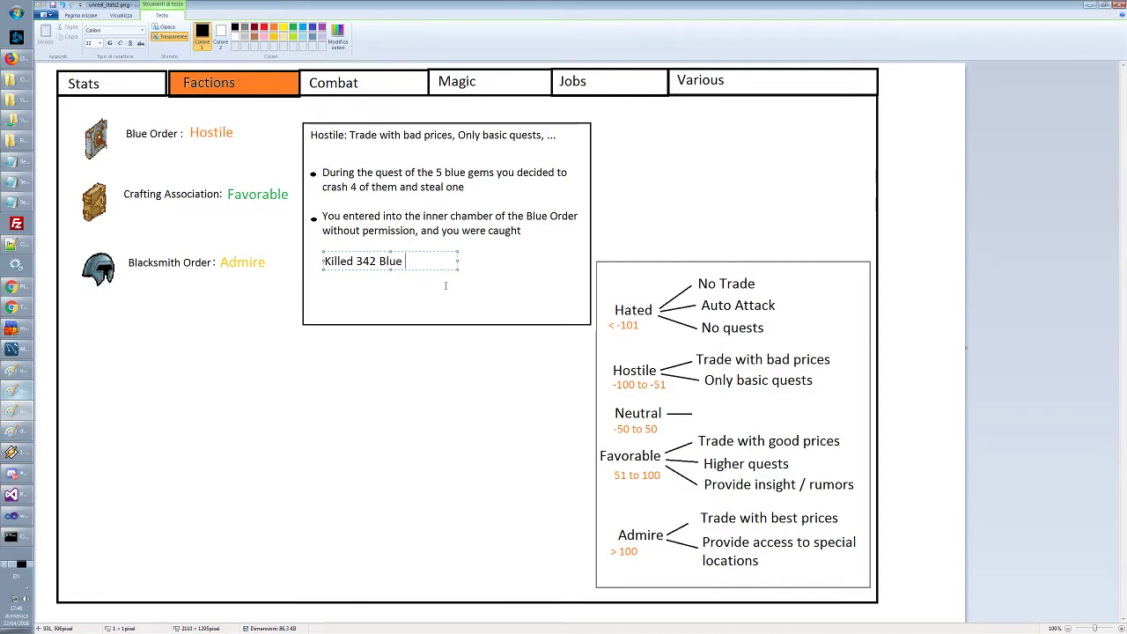
pyautogui.write(' Order members')
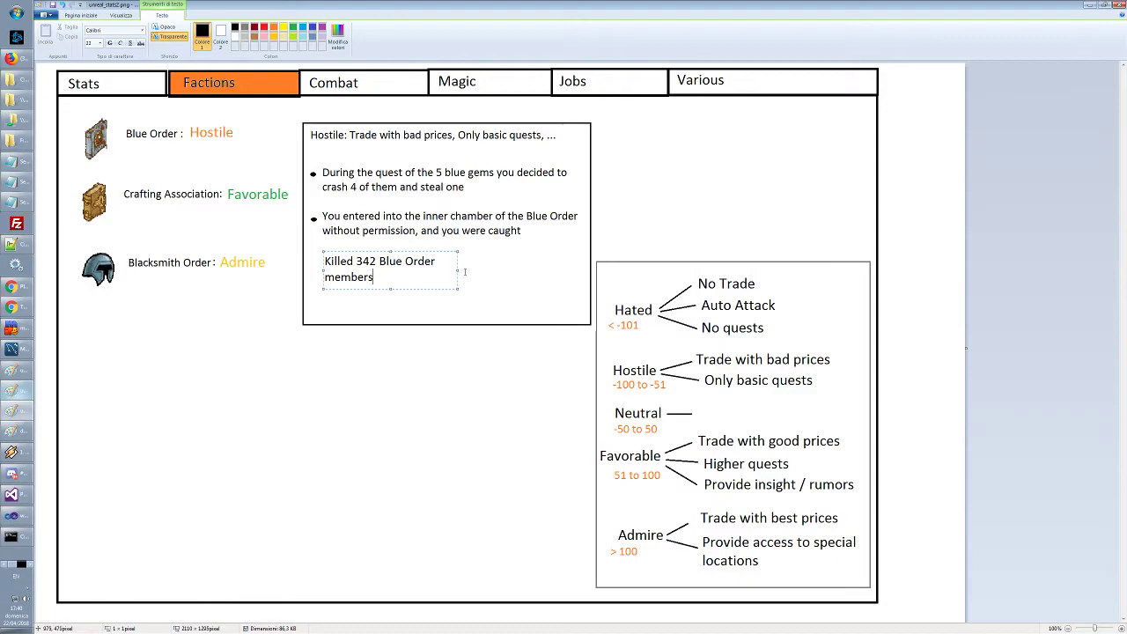
pyautogui.moveTo(458, 272); pyautogui.dragTo(502, 273)
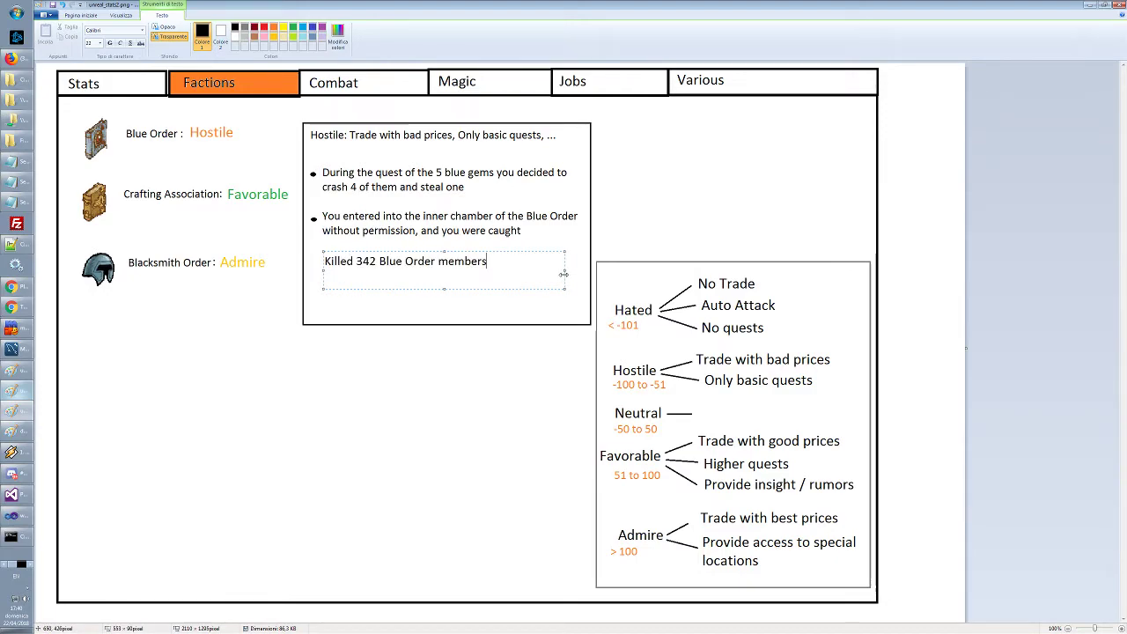
pyautogui.click(564, 276)
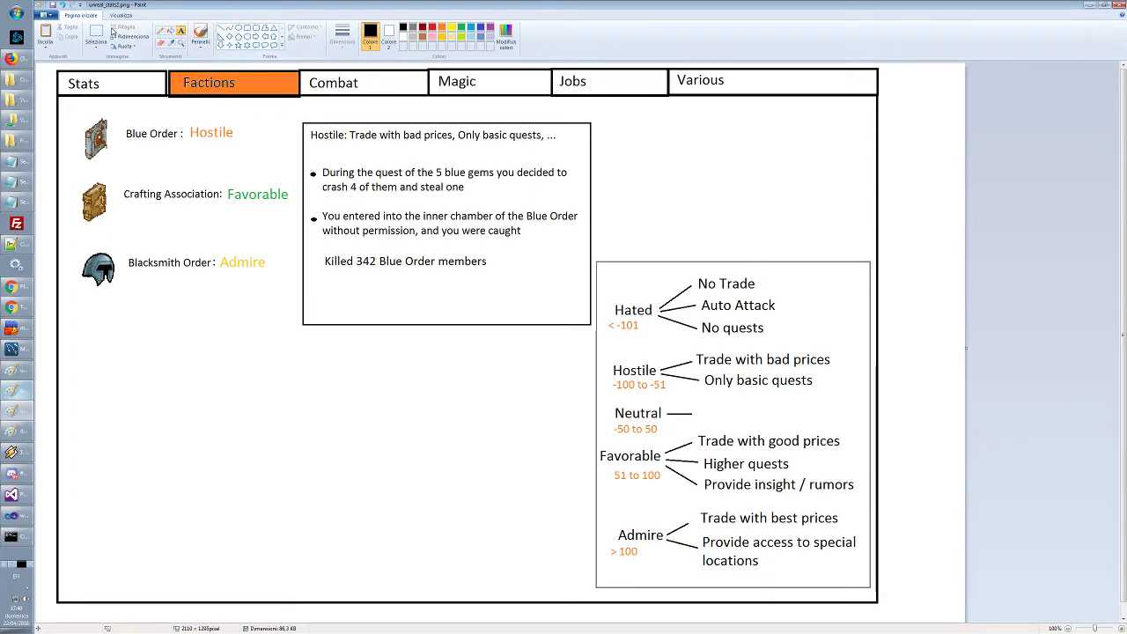
# Replace that line with 'Killed 2 Blue Order members' in a one-line text box
pyautogui.click(96, 35)
pyautogui.moveTo(321, 249); pyautogui.dragTo(507, 283)
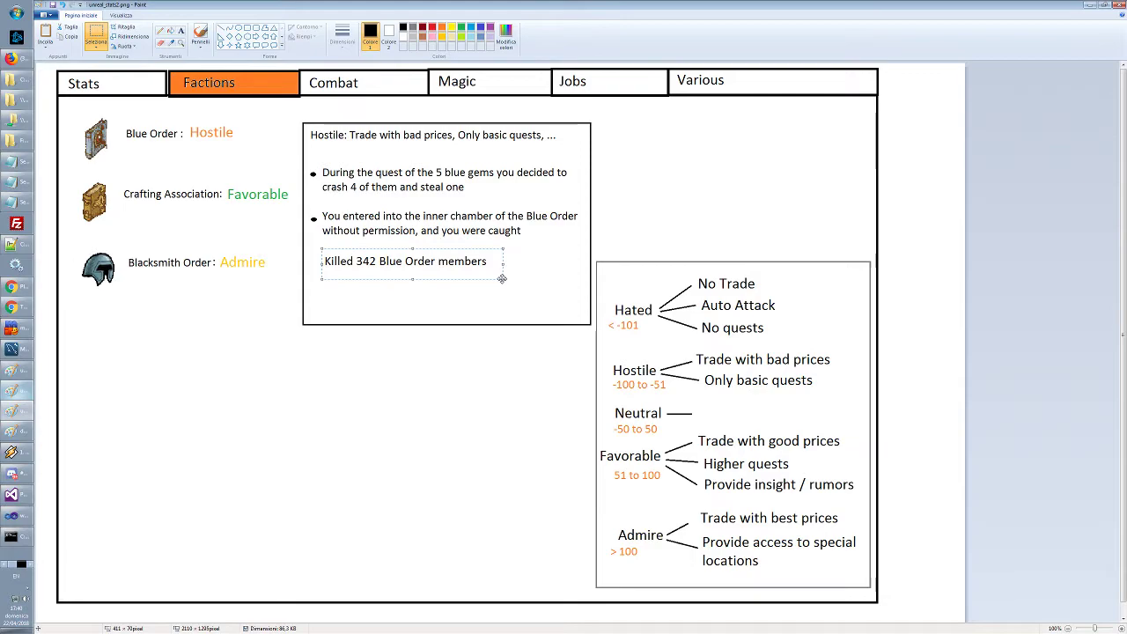
pyautogui.press('Delete')
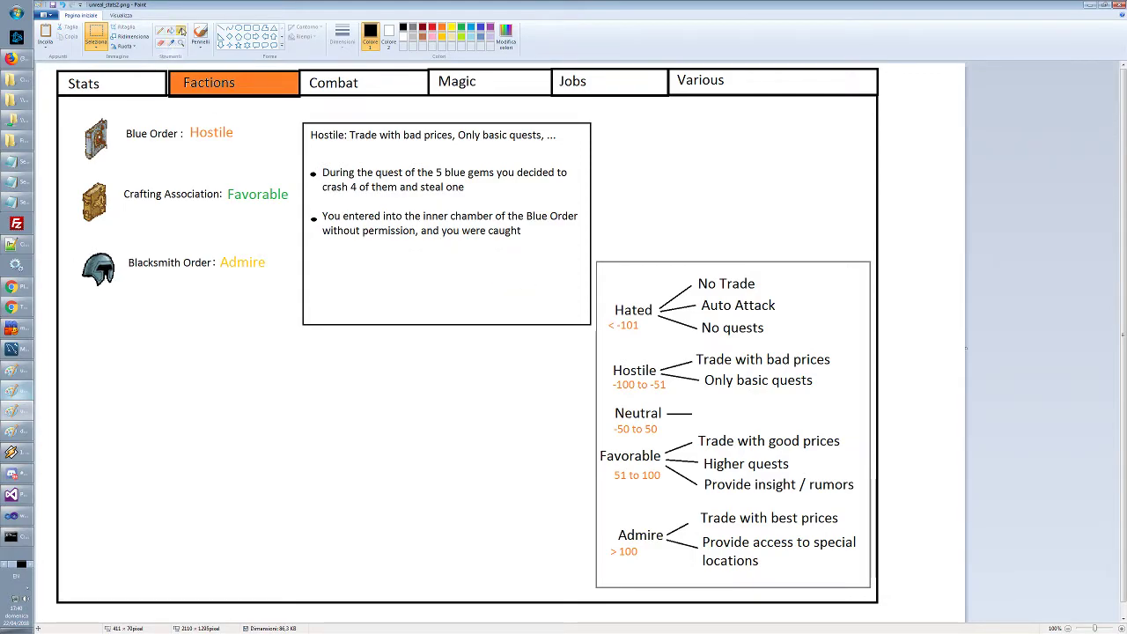
pyautogui.click(180, 31)
pyautogui.click(323, 264)
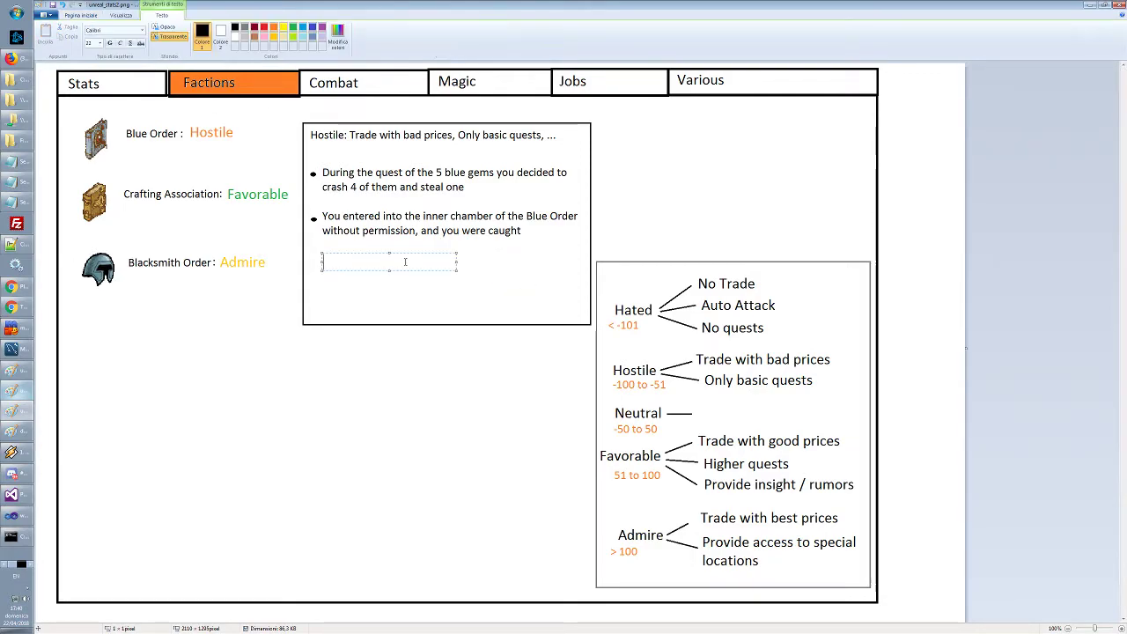
pyautogui.write('Killed 2 Blue')
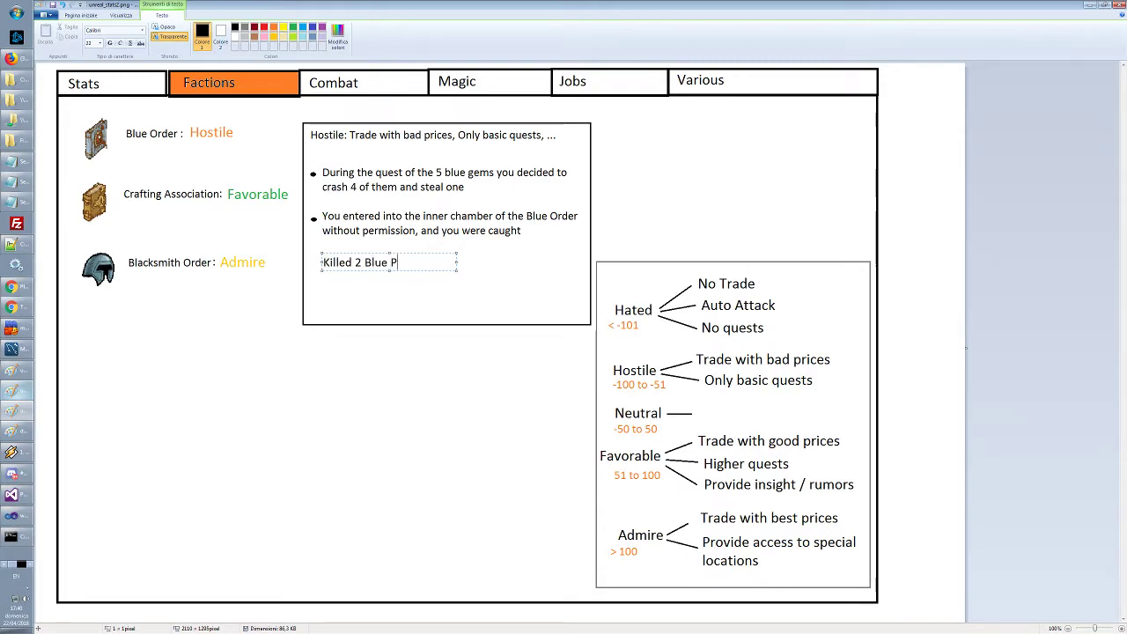
pyautogui.write(' Order members')
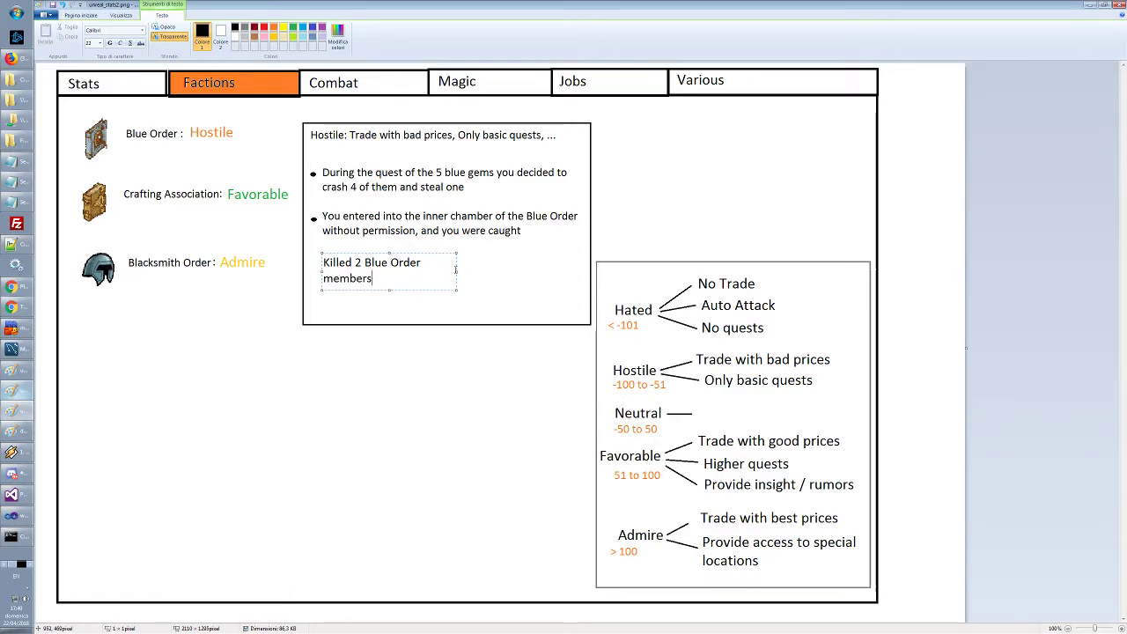
pyautogui.moveTo(456, 270); pyautogui.dragTo(534, 270)
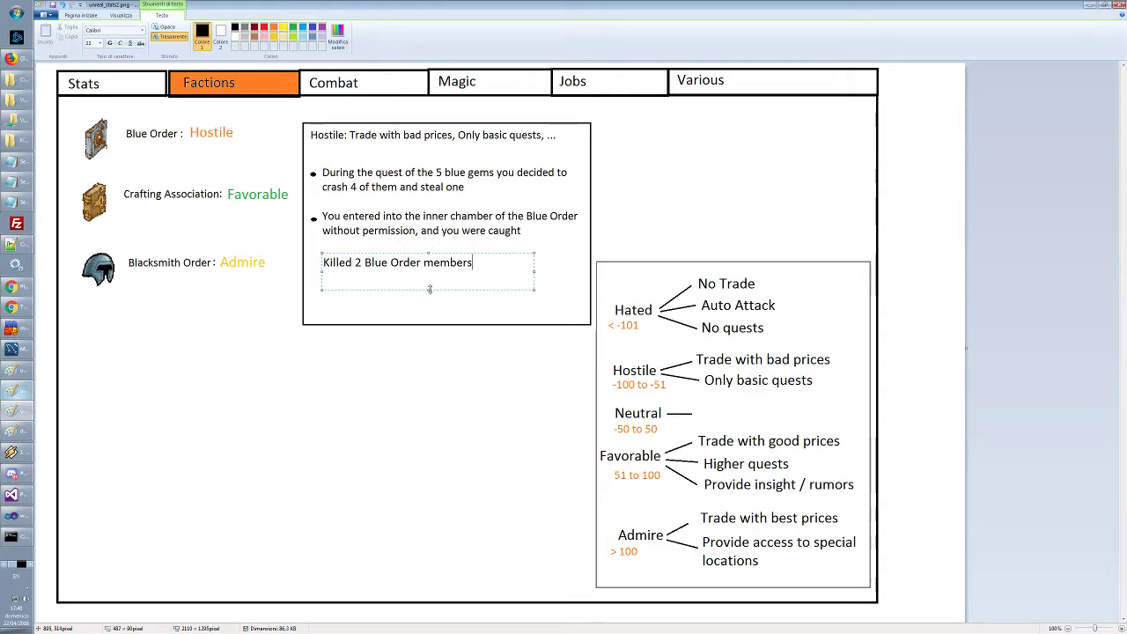
pyautogui.moveTo(428, 290); pyautogui.dragTo(431, 276)
pyautogui.click(410, 304)
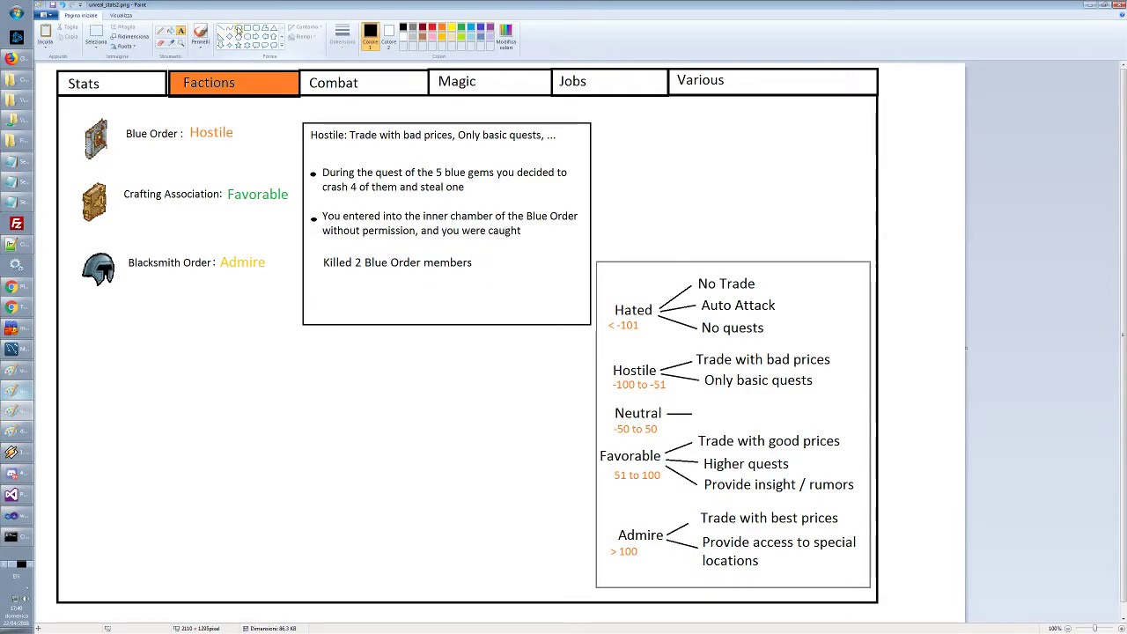
# Draw a small solid-filled ellipse bullet before the 'Killed 2 Blue Order members' line
pyautogui.click(238, 30)
pyautogui.click(388, 35)
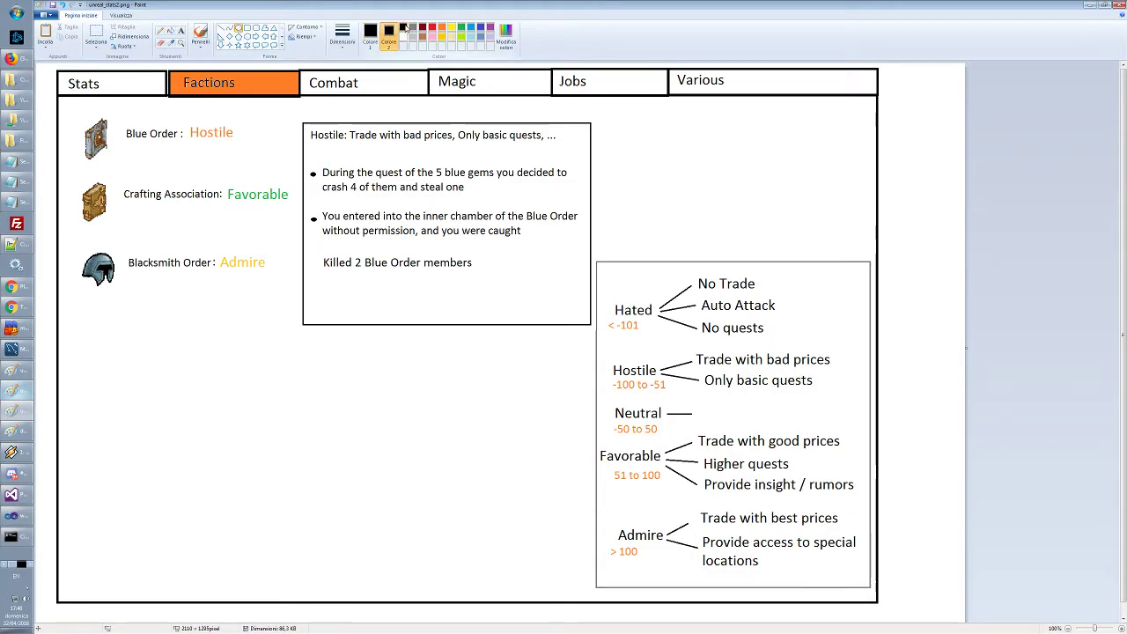
pyautogui.click(305, 36)
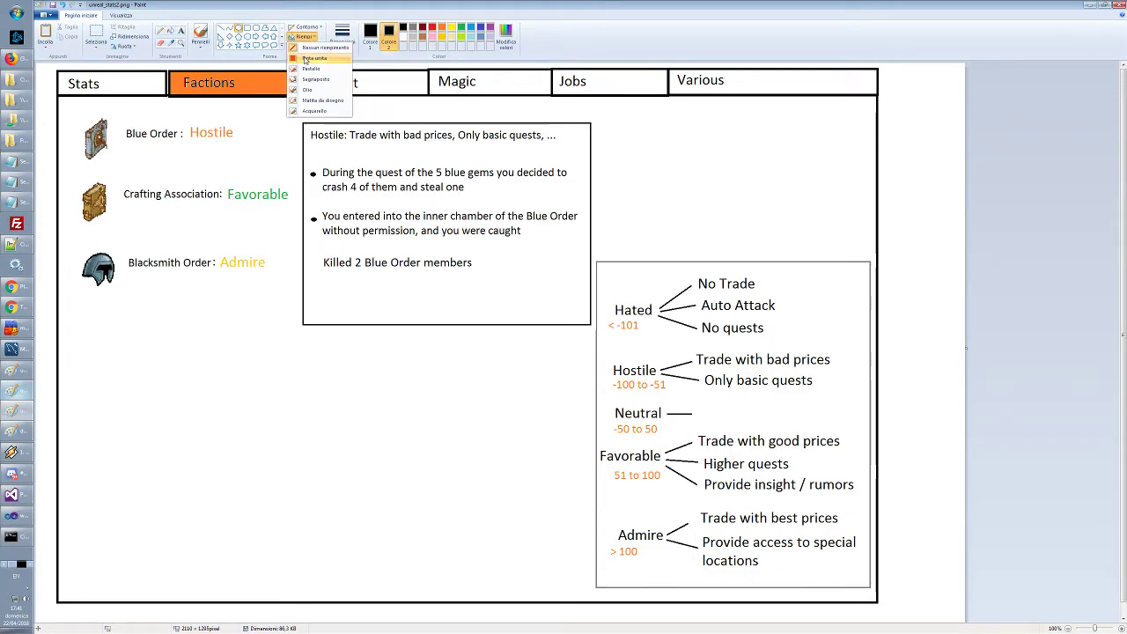
pyautogui.click(310, 58)
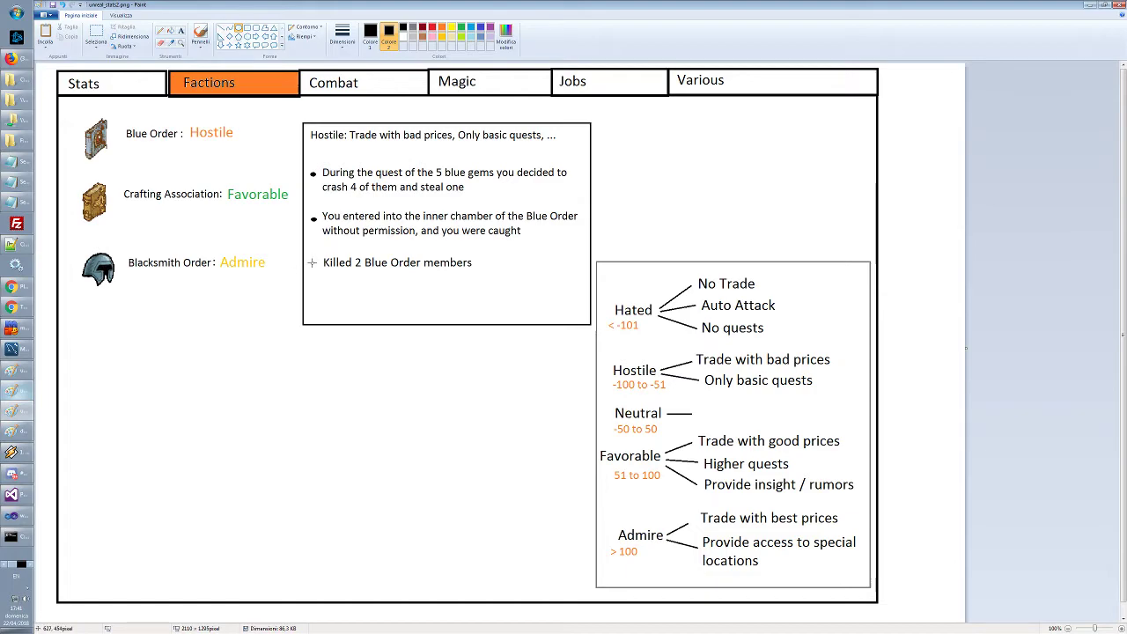
pyautogui.moveTo(312, 262); pyautogui.dragTo(321, 265)
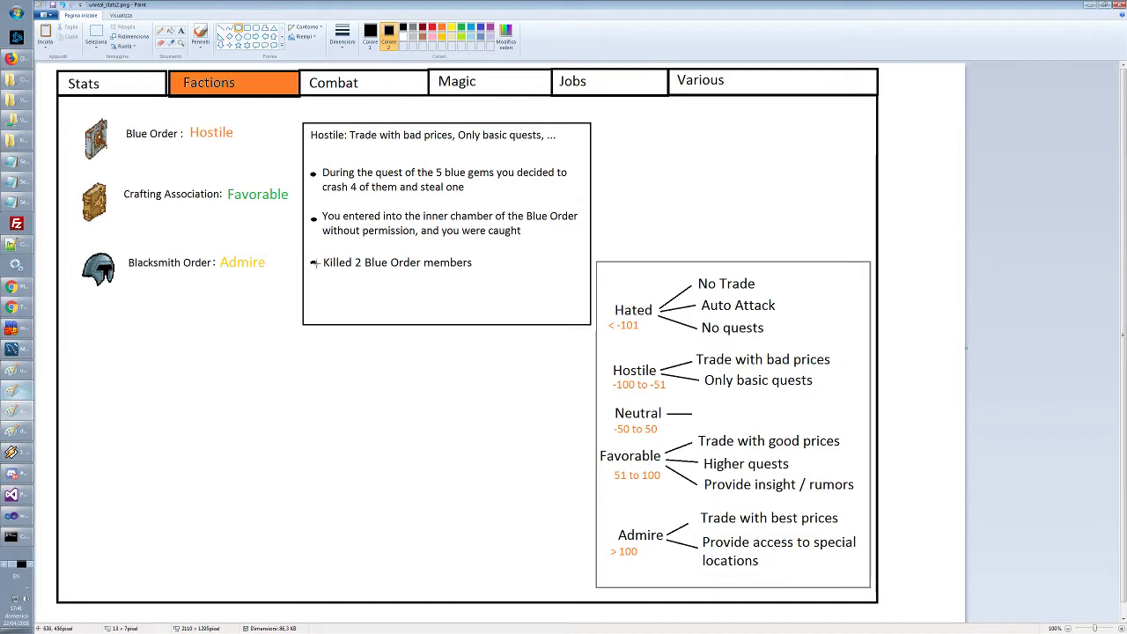
pyautogui.click(351, 310)
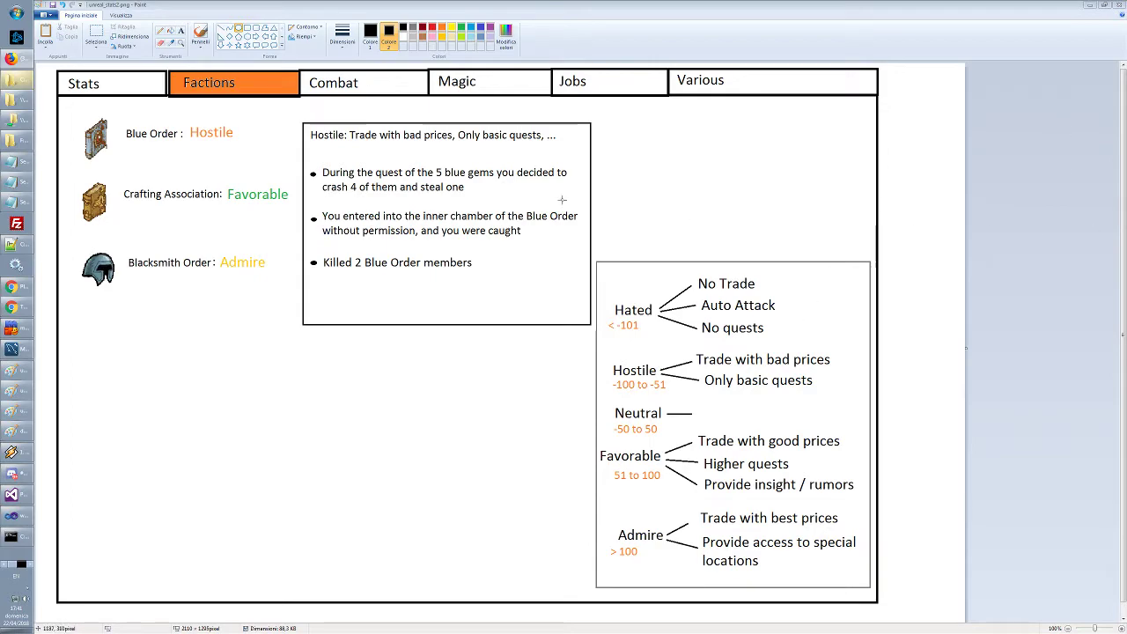
# Draw a thin white-filled, white-outlined rectangle bar under the Factions tab, then switch to PlaneShift
pyautogui.moveTo(164, 99); pyautogui.dragTo(260, 126)
pyautogui.hotkey('ctrl', 'z')
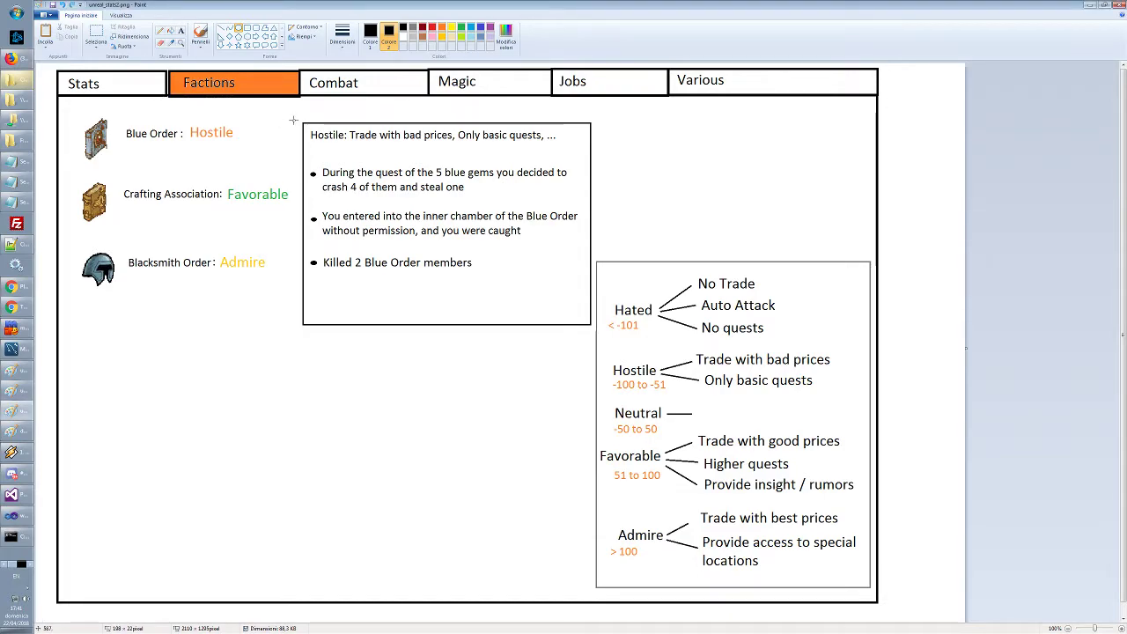
pyautogui.click(404, 37)
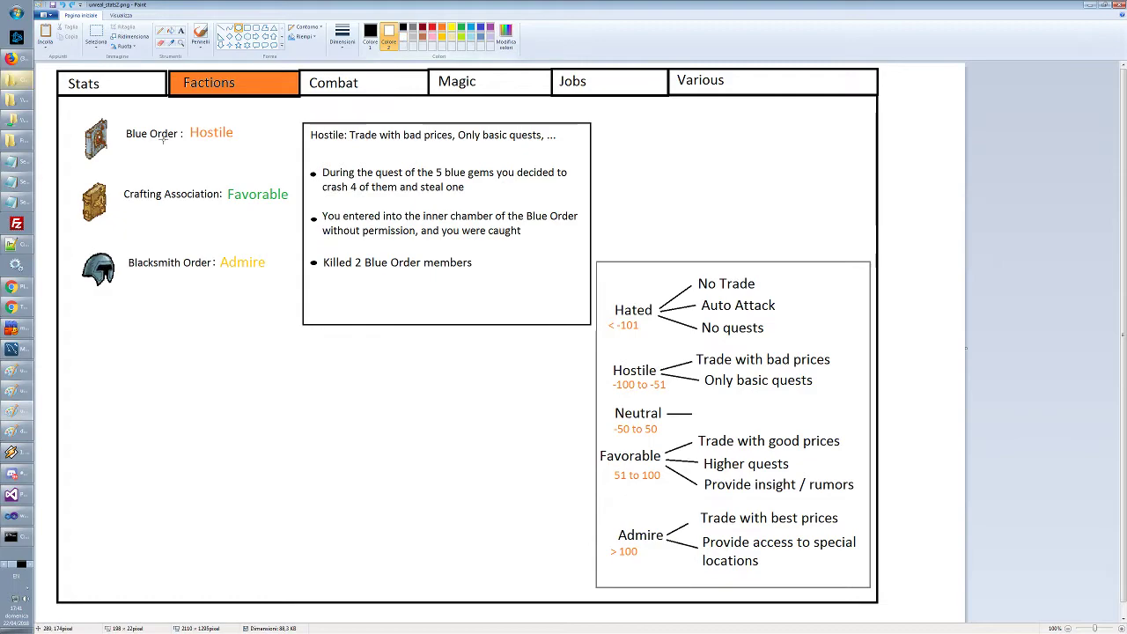
pyautogui.moveTo(164, 95); pyautogui.dragTo(298, 108)
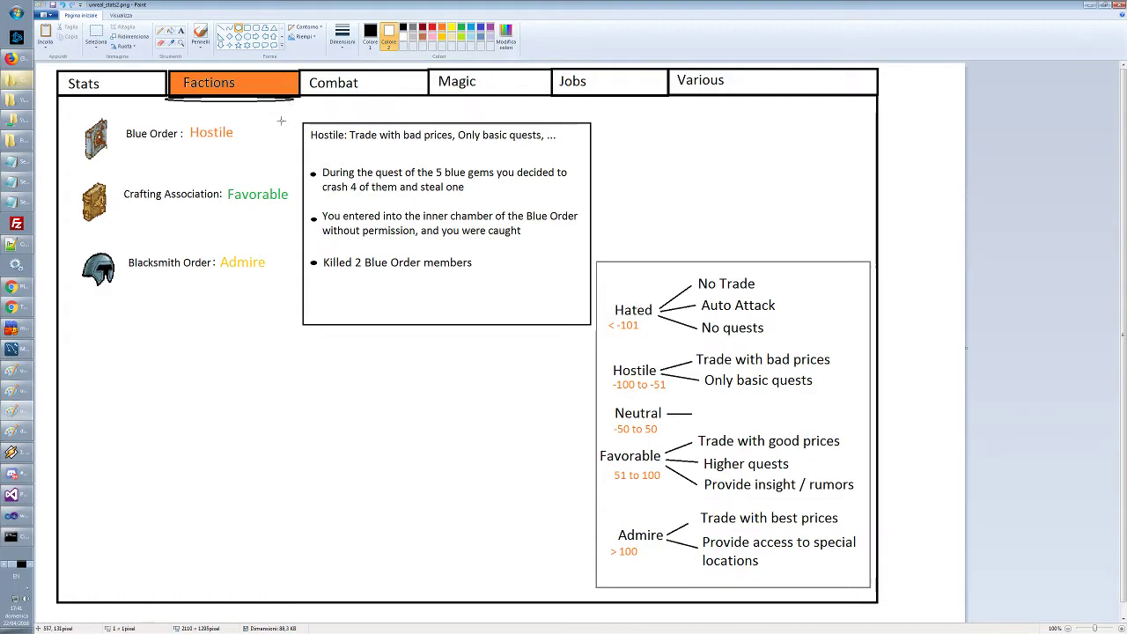
pyautogui.hotkey('ctrl', 'z')
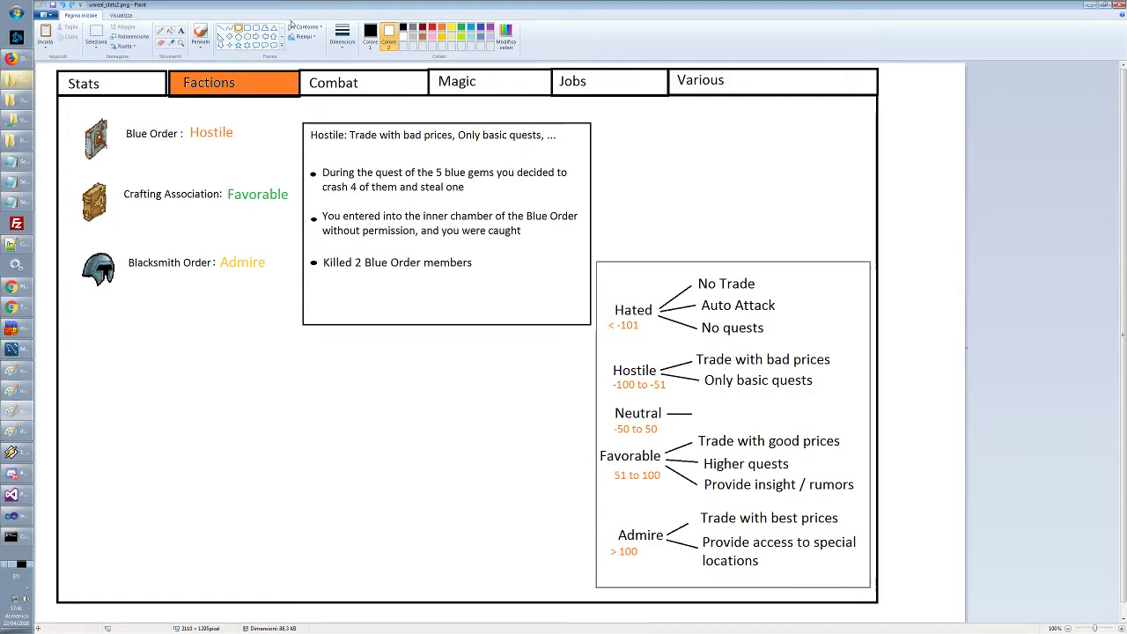
pyautogui.click(248, 29)
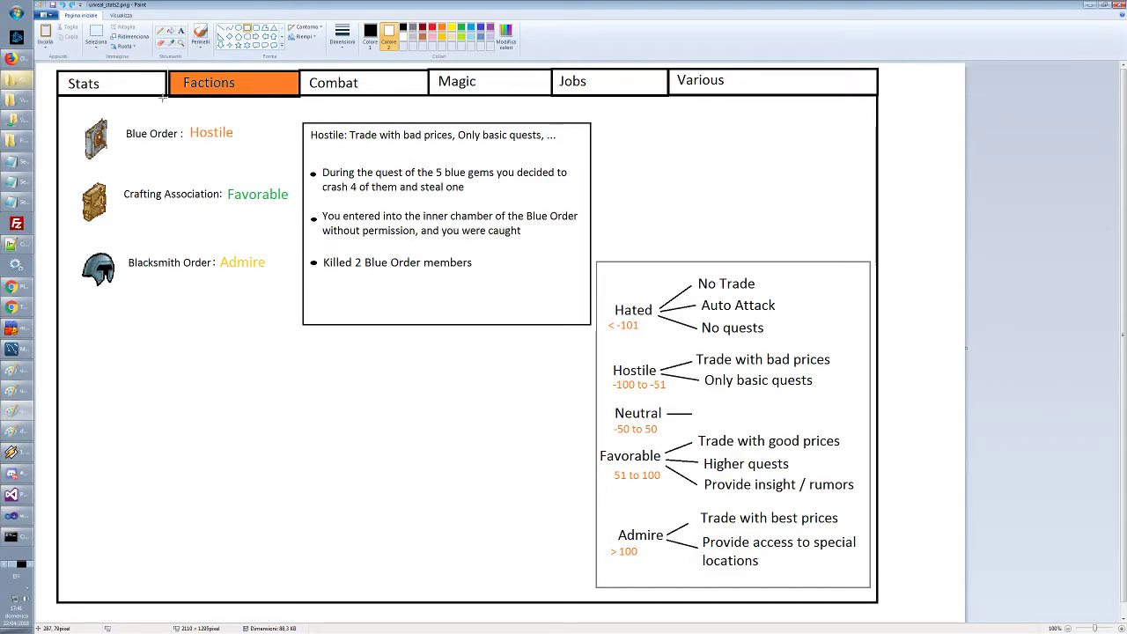
pyautogui.moveTo(162, 98); pyautogui.dragTo(325, 106)
pyautogui.hotkey('ctrl', 'z')
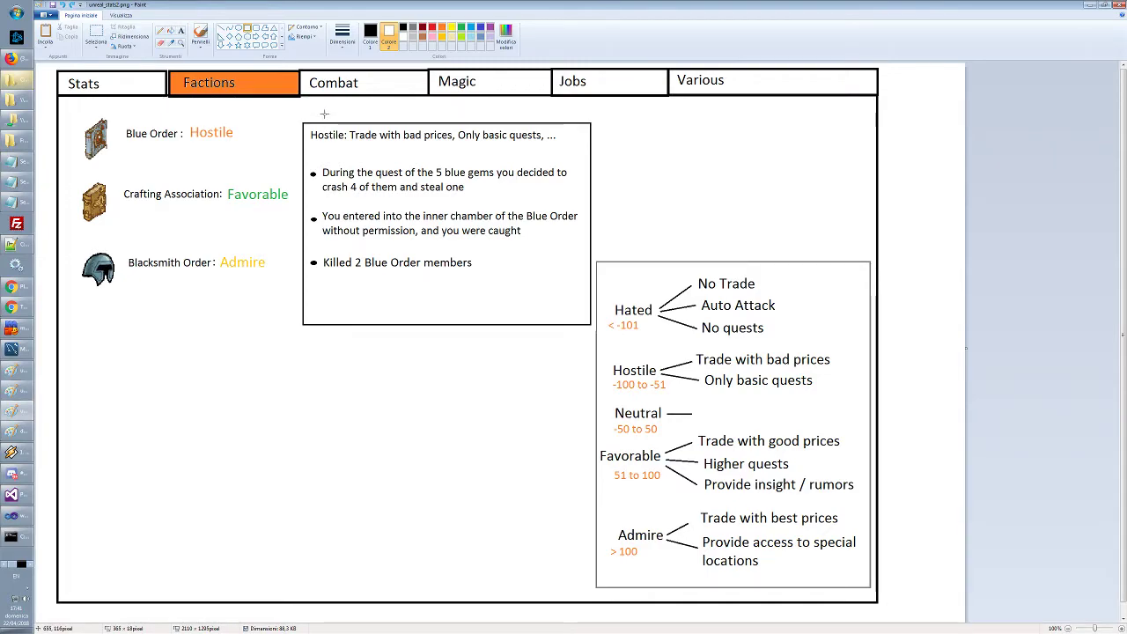
pyautogui.click(370, 35)
pyautogui.click(404, 36)
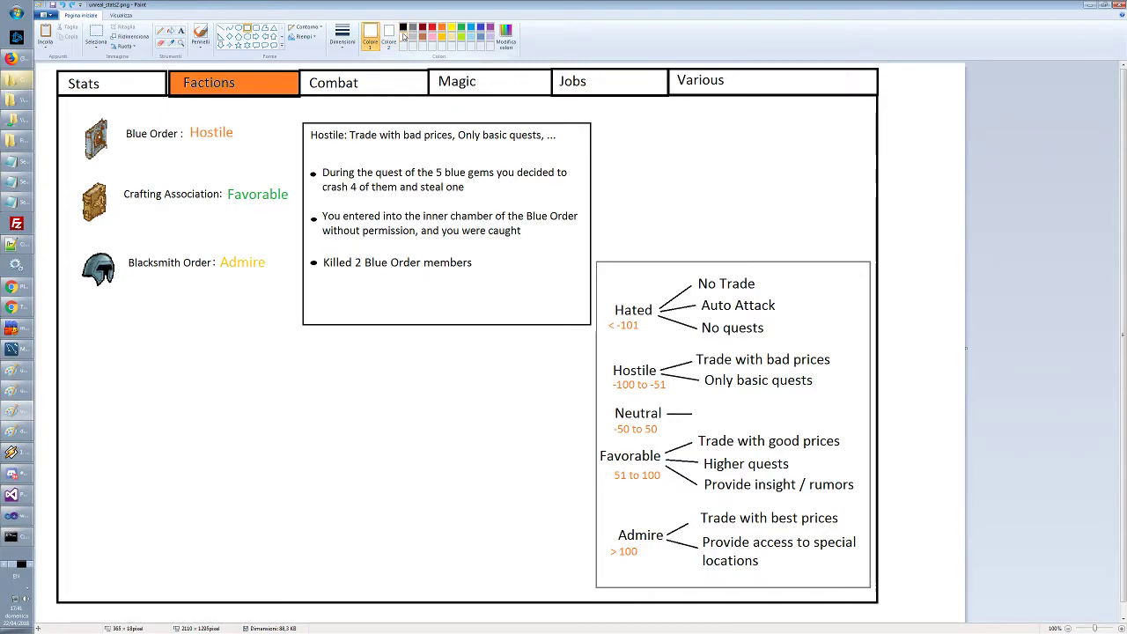
pyautogui.moveTo(163, 99); pyautogui.dragTo(303, 106)
pyautogui.click(344, 104)
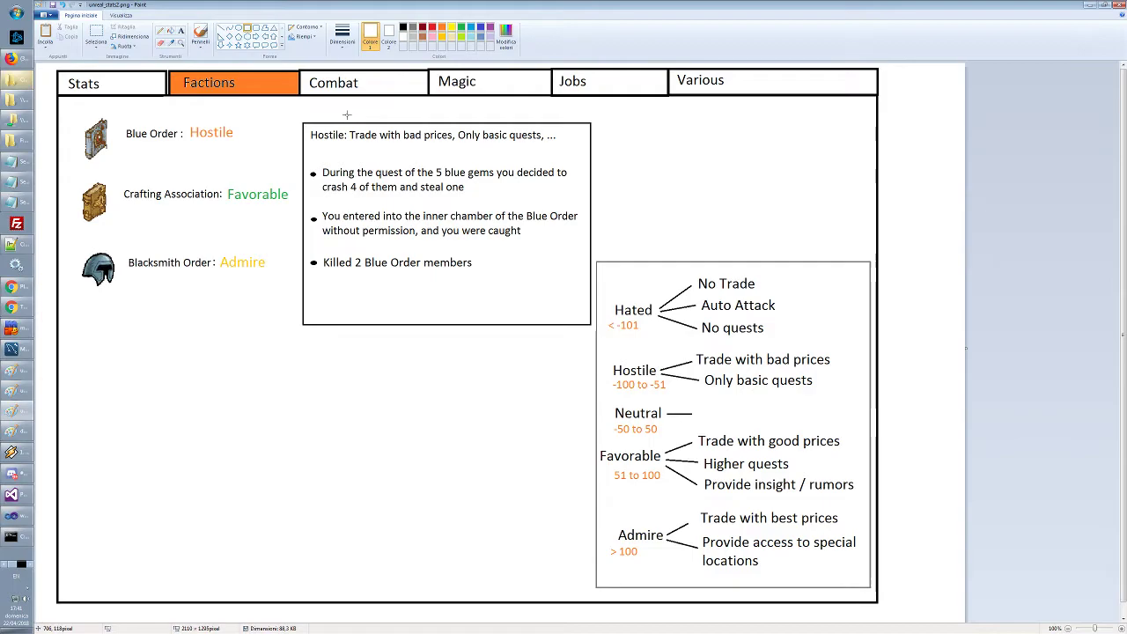
pyautogui.hotkey('alt', 'Tab')
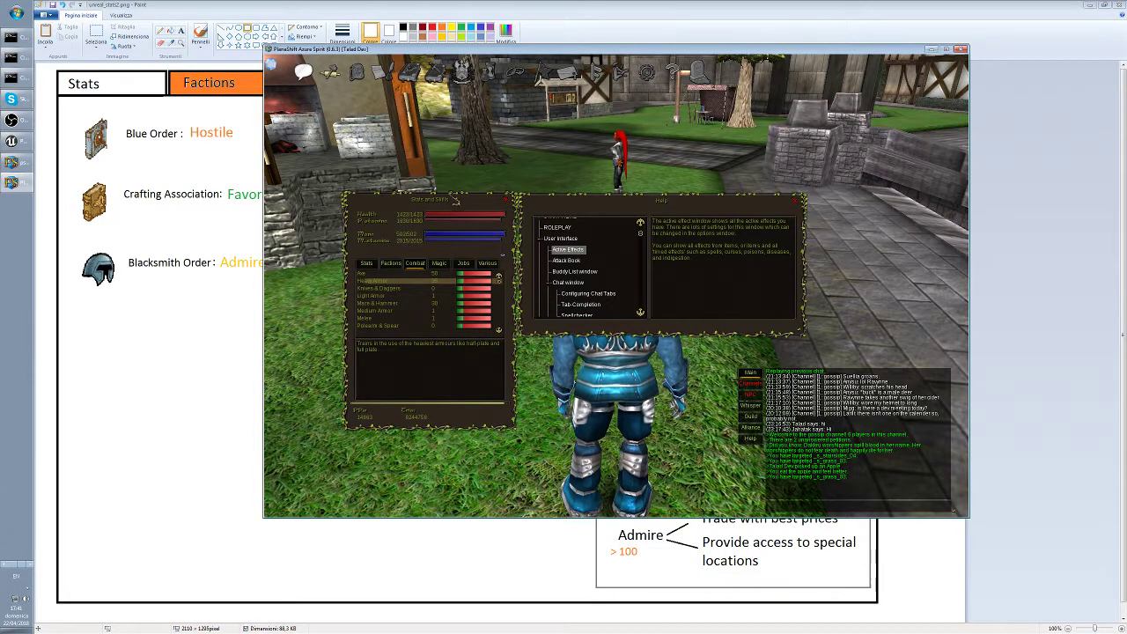
# Move the Stats and Skills window up and compare its Stats, Factions and Combat tab contents
pyautogui.moveTo(429, 199)
pyautogui.mouseDown()
pyautogui.moveTo(370, 126)
pyautogui.moveTo(438, 144)
pyautogui.moveTo(408, 205)
pyautogui.mouseUp()
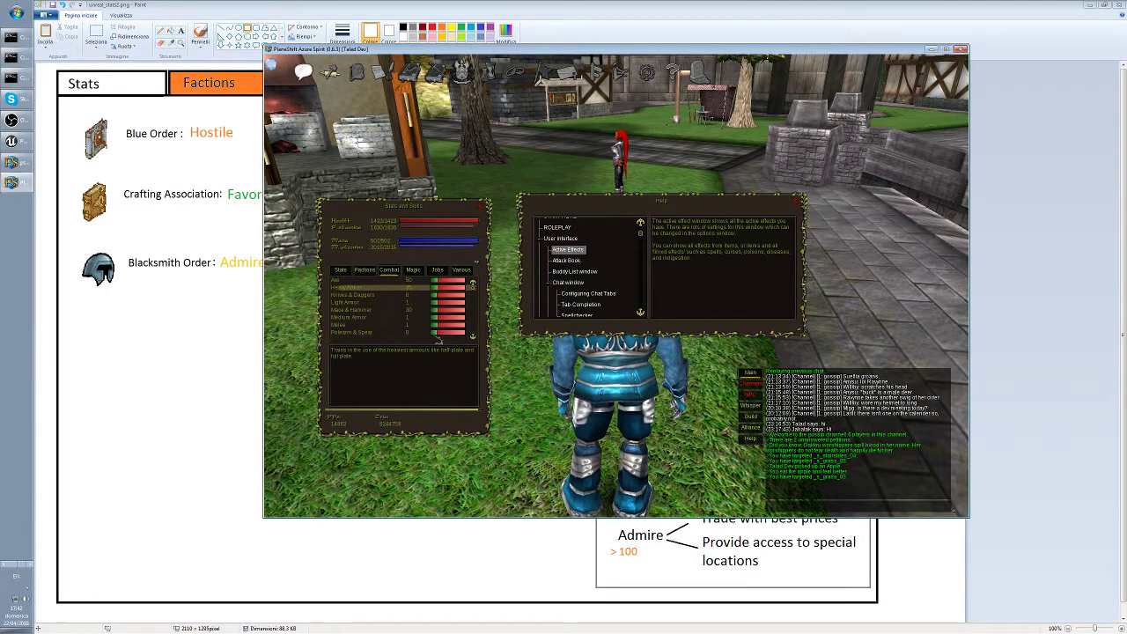
pyautogui.click(372, 272)
pyautogui.click(347, 271)
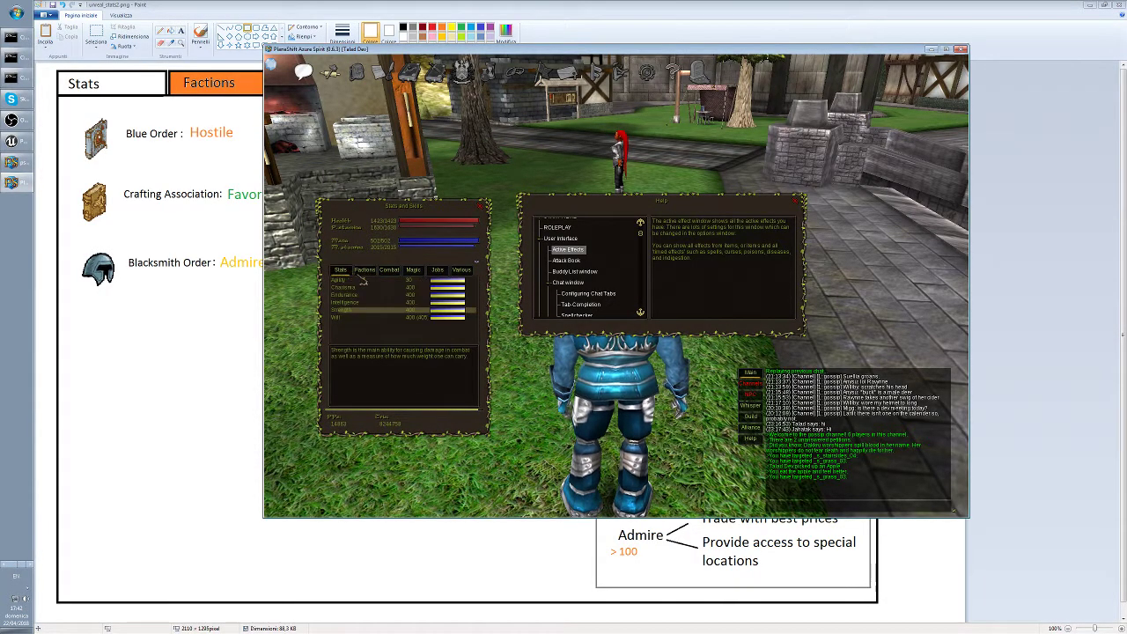
pyautogui.click(368, 273)
pyautogui.click(390, 271)
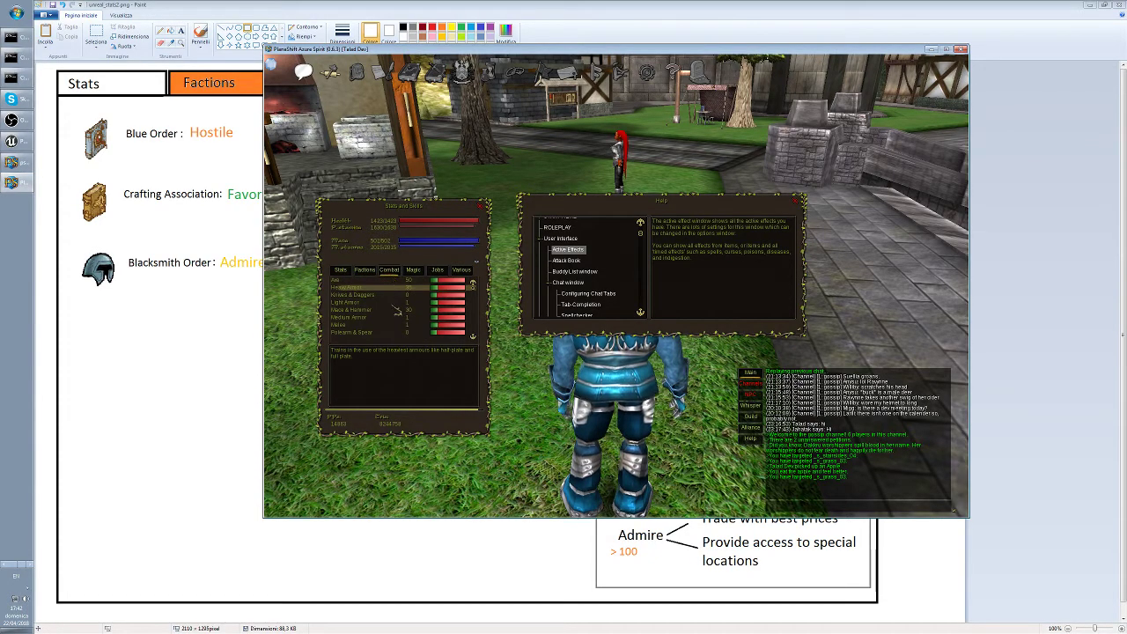
pyautogui.click(405, 295)
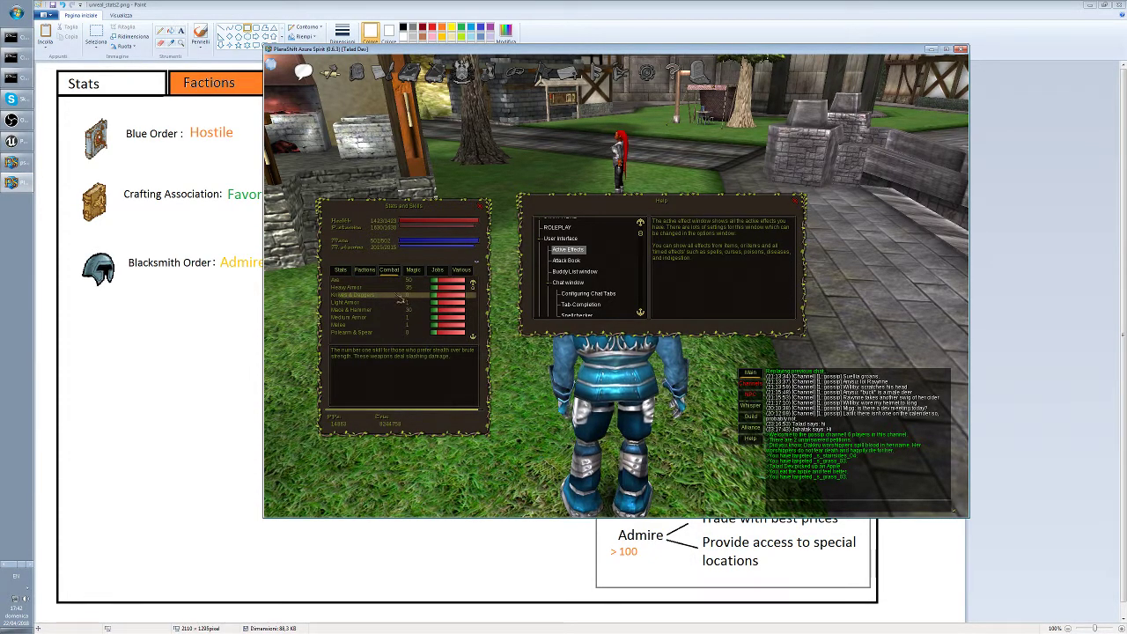
pyautogui.click(384, 287)
pyautogui.click(364, 271)
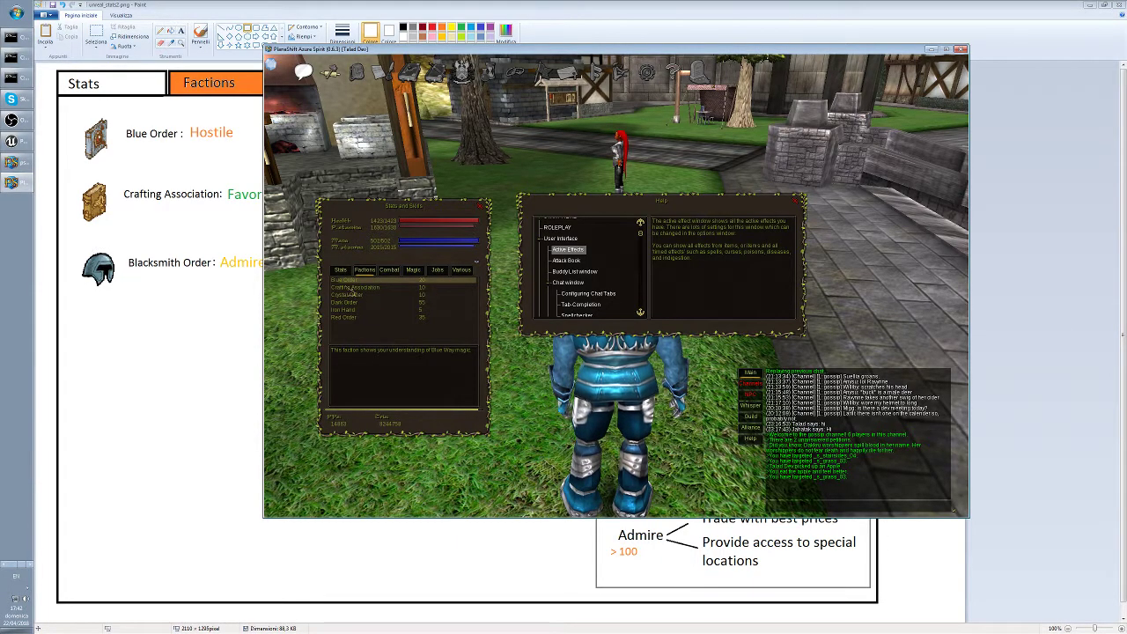
pyautogui.click(348, 271)
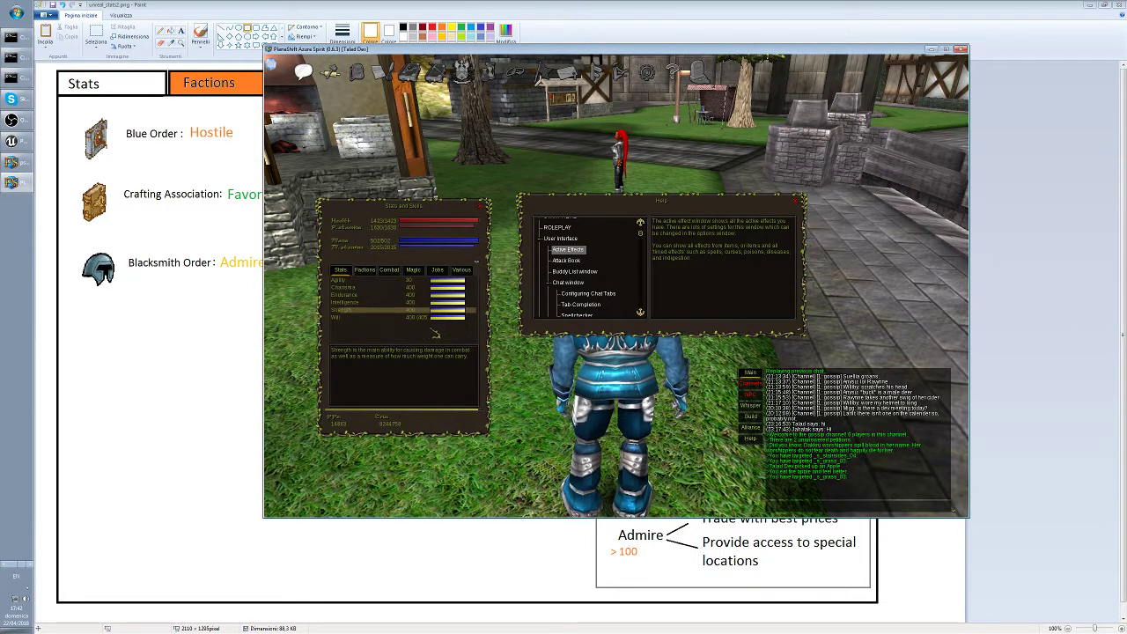
pyautogui.click(363, 282)
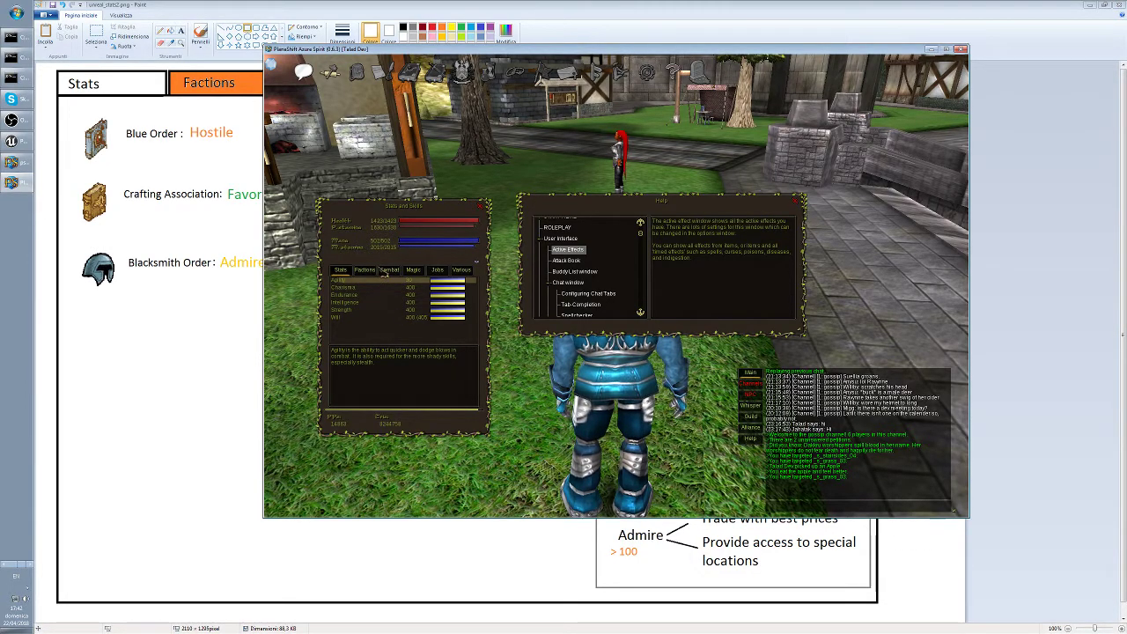
# Shift the Stats and Skills window up and right, and briefly reposition the health and mana window
pyautogui.moveTo(427, 210)
pyautogui.mouseDown()
pyautogui.moveTo(432, 177)
pyautogui.moveTo(476, 125)
pyautogui.moveTo(424, 223)
pyautogui.moveTo(453, 203)
pyautogui.moveTo(434, 205)
pyautogui.mouseUp()
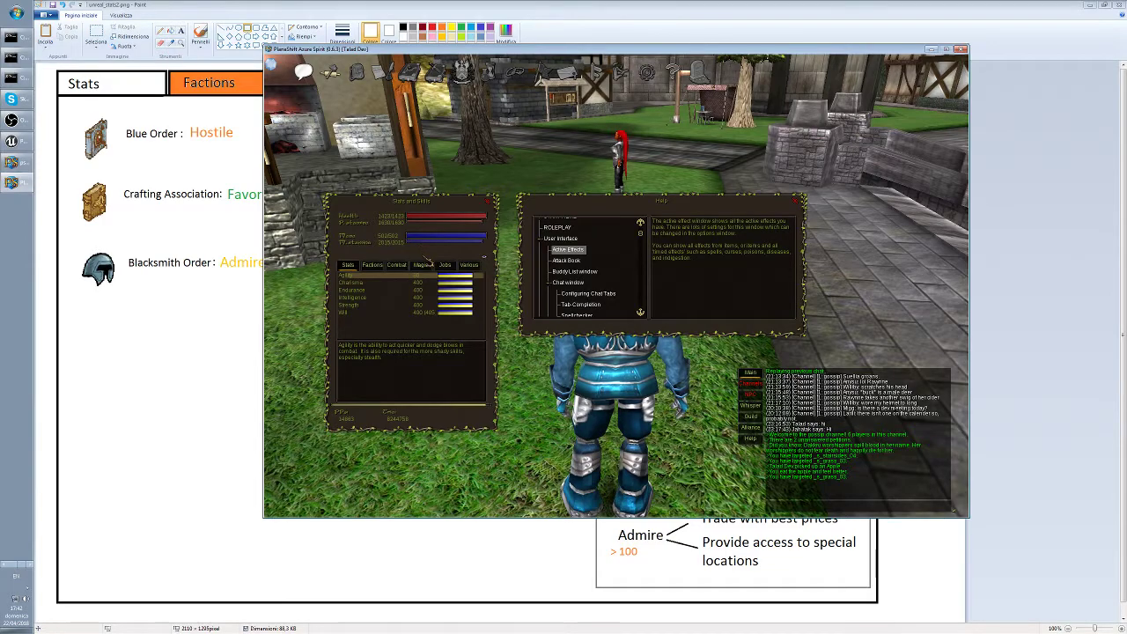
pyautogui.click(488, 72)
pyautogui.moveTo(795, 300); pyautogui.dragTo(838, 215)
pyautogui.click(486, 71)
pyautogui.click(427, 236)
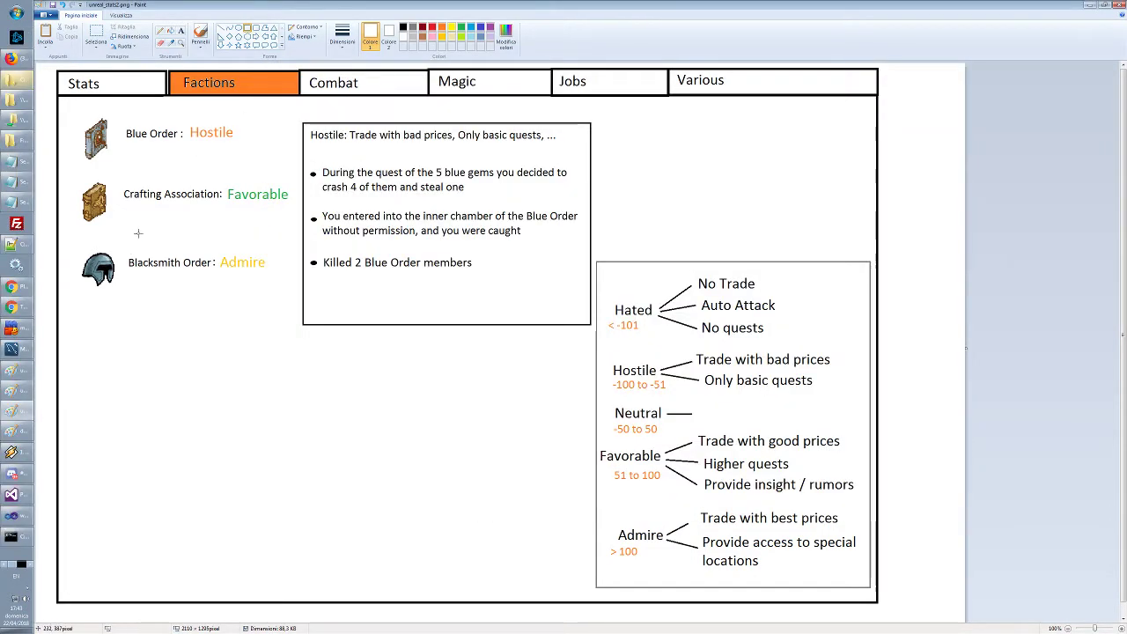
# Bring the Stats mockup image to the front and clear the selection around the Rank 5 box
pyautogui.click(18, 390)
pyautogui.click(19, 411)
pyautogui.click(18, 391)
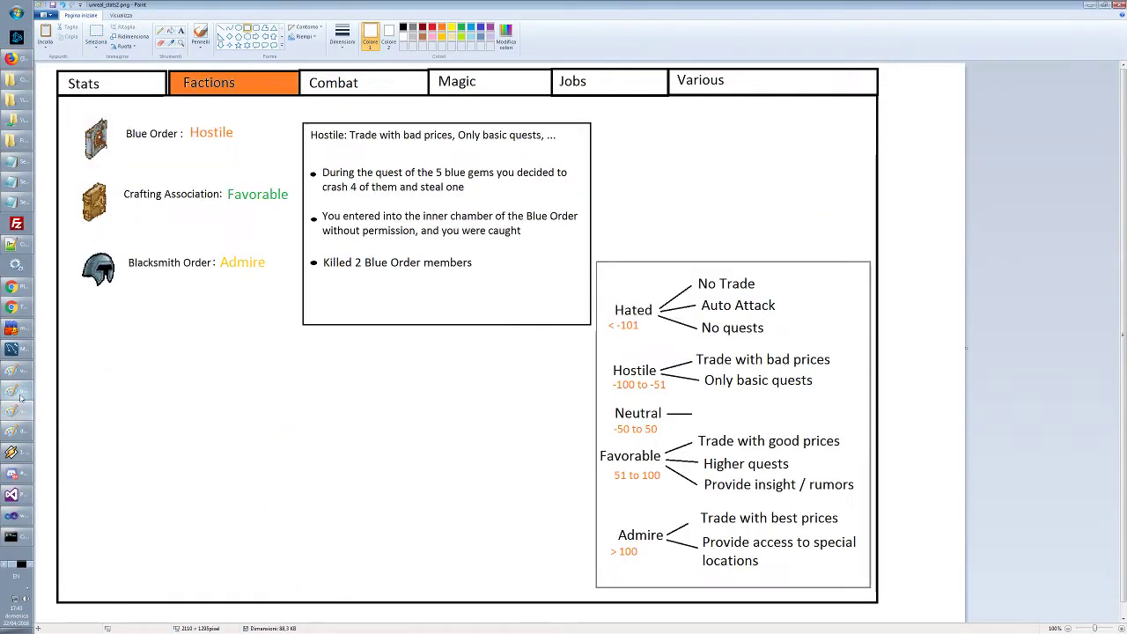
pyautogui.click(19, 410)
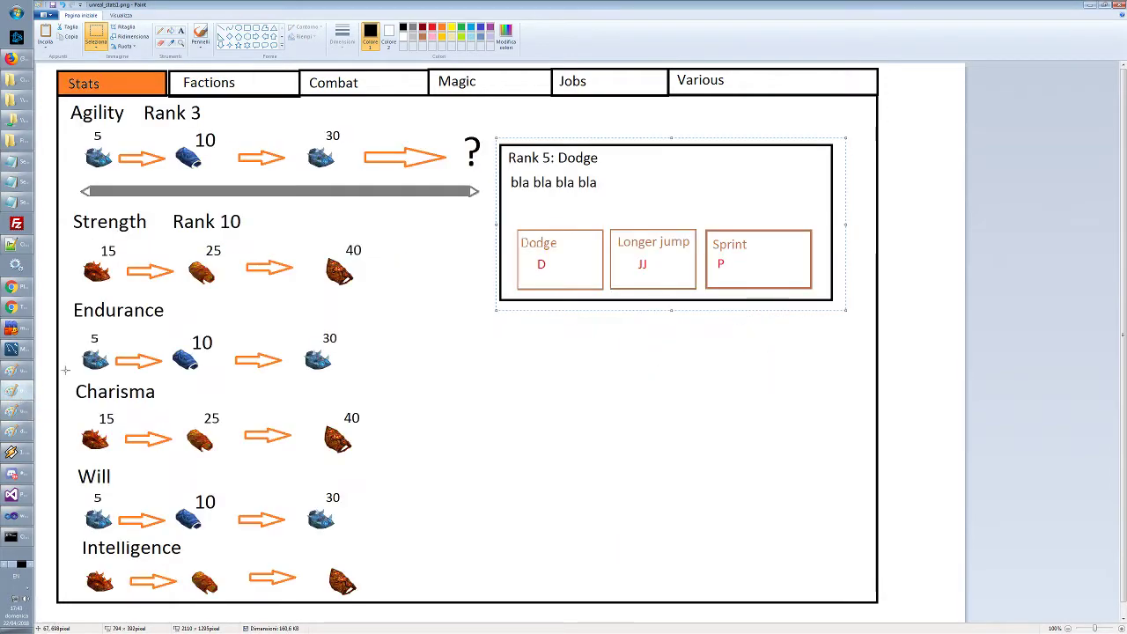
pyautogui.click(507, 379)
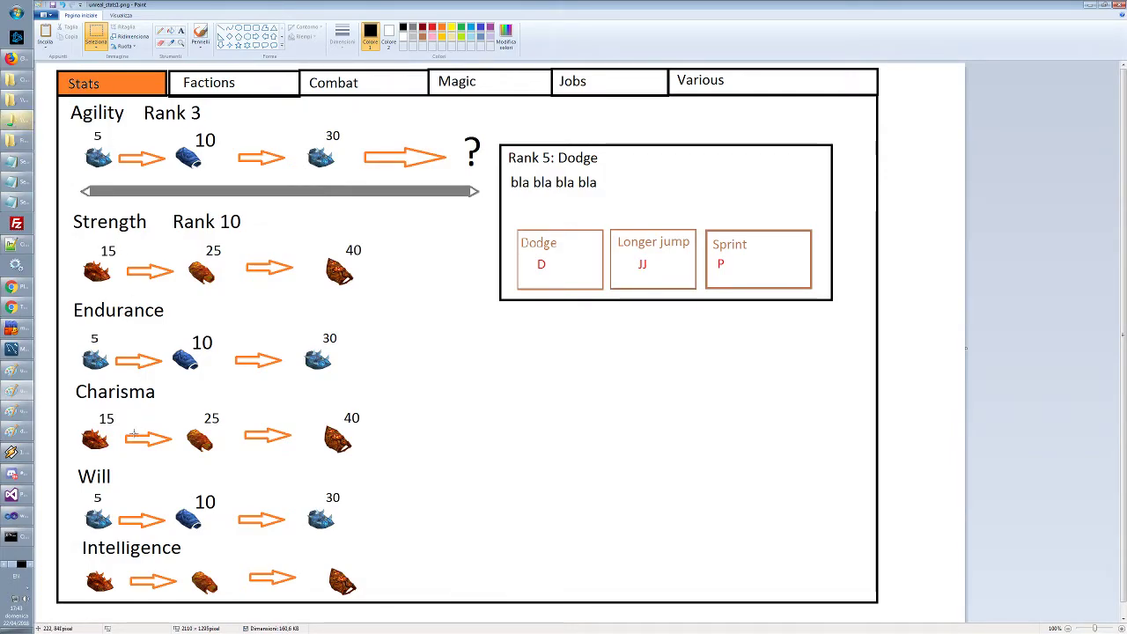
# Select the Agility 5, 10 and 30 icons in turn, then the word Dodge in the Rank 5 box
pyautogui.moveTo(78, 127); pyautogui.dragTo(118, 177)
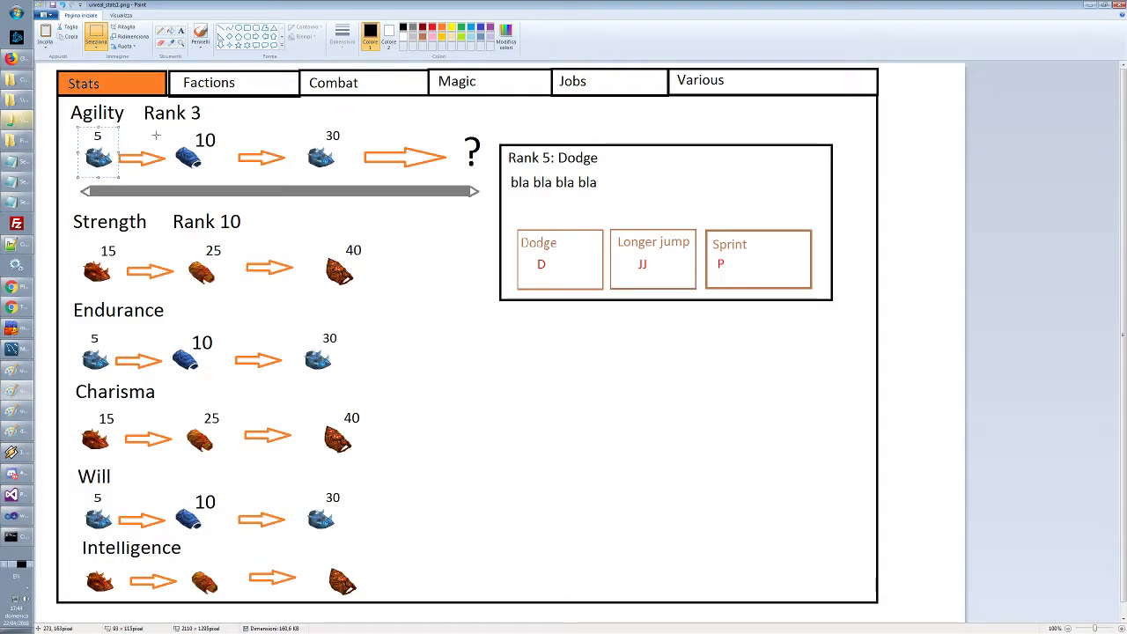
pyautogui.moveTo(166, 130); pyautogui.dragTo(230, 173)
pyautogui.moveTo(71, 126); pyautogui.dragTo(124, 176)
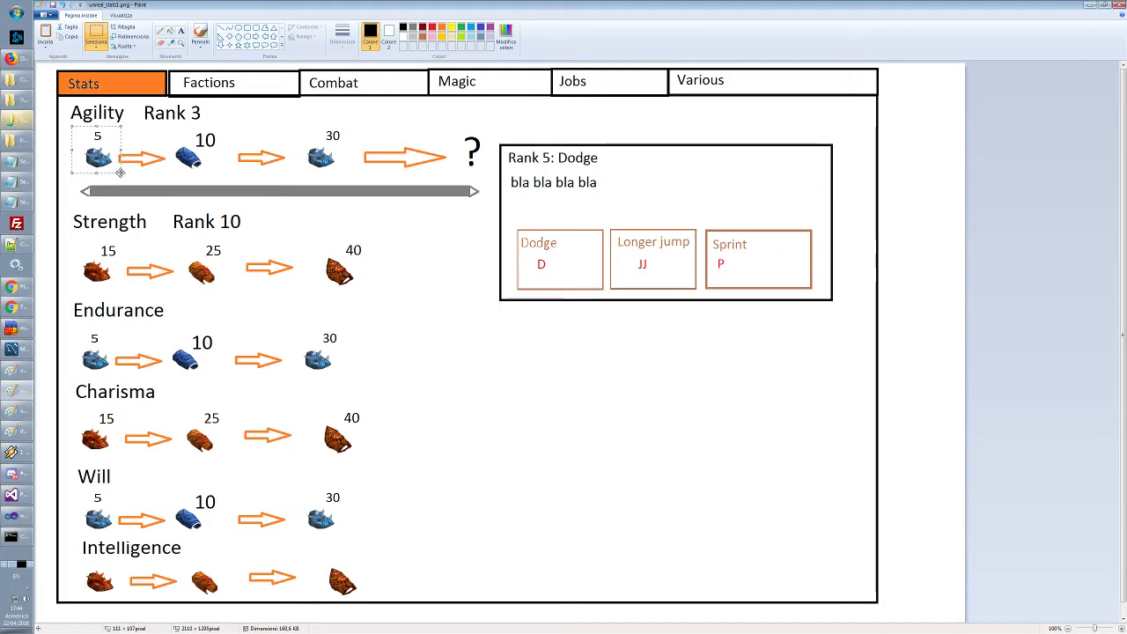
pyautogui.moveTo(170, 127); pyautogui.dragTo(229, 173)
pyautogui.moveTo(303, 124); pyautogui.dragTo(356, 174)
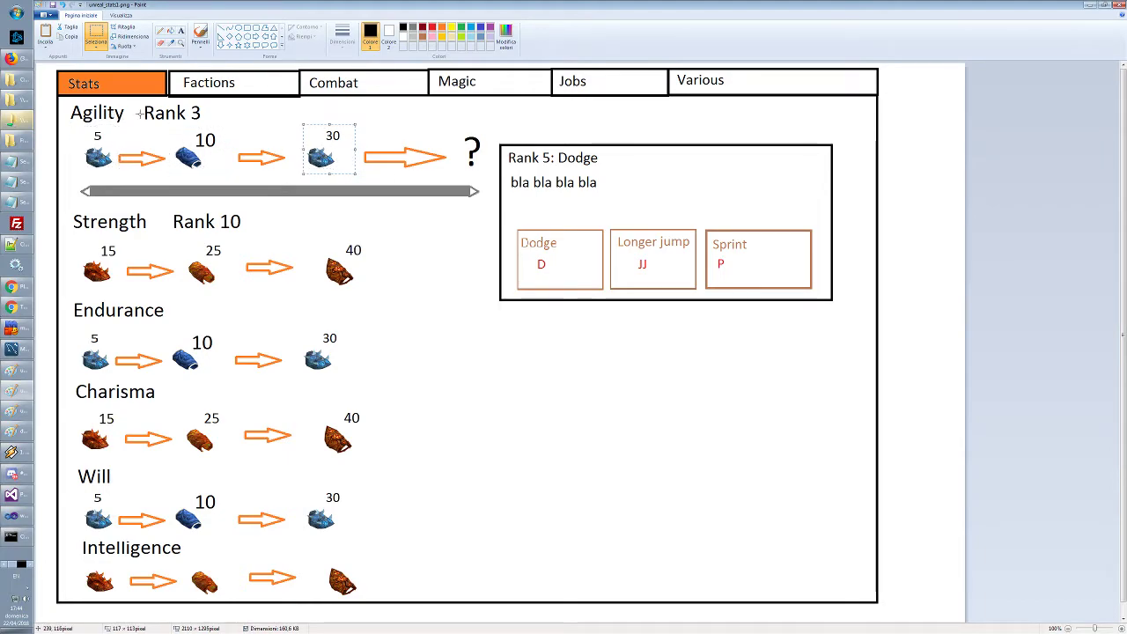
pyautogui.click(388, 115)
pyautogui.moveTo(83, 128); pyautogui.dragTo(117, 173)
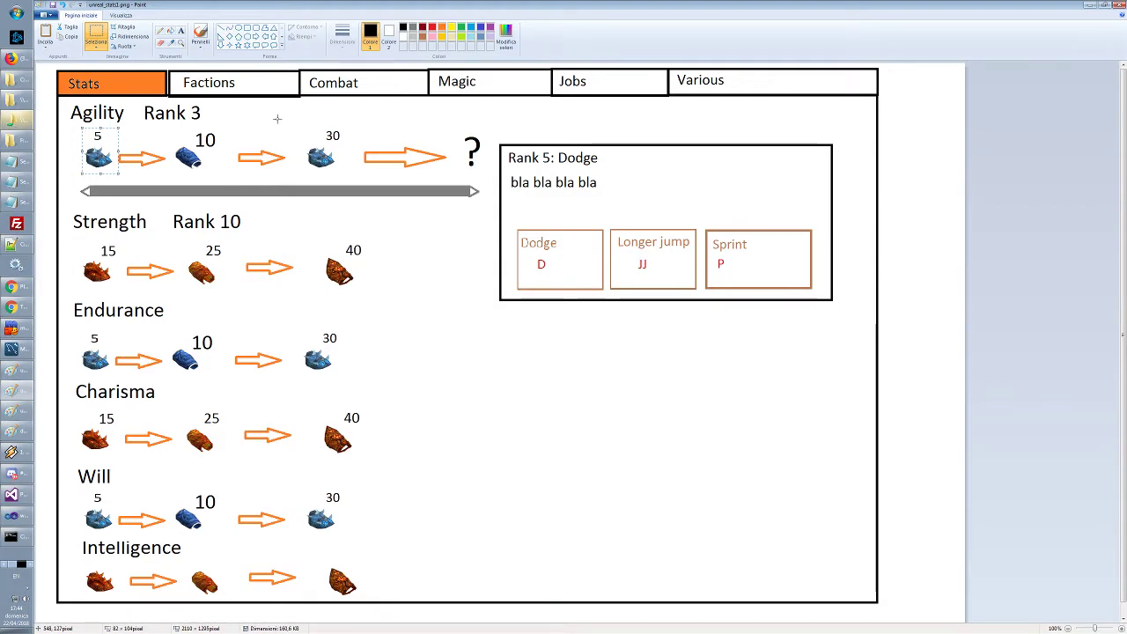
pyautogui.moveTo(77, 129); pyautogui.dragTo(122, 173)
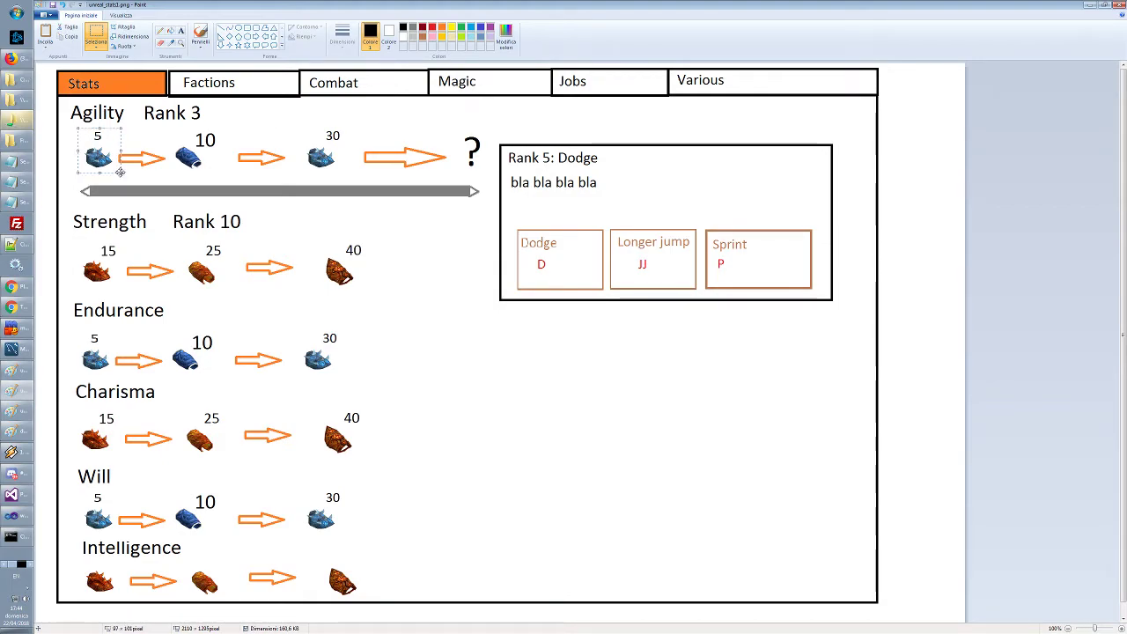
pyautogui.click(352, 225)
pyautogui.moveTo(556, 148)
pyautogui.mouseDown()
pyautogui.moveTo(625, 176)
pyautogui.moveTo(612, 167)
pyautogui.mouseUp()
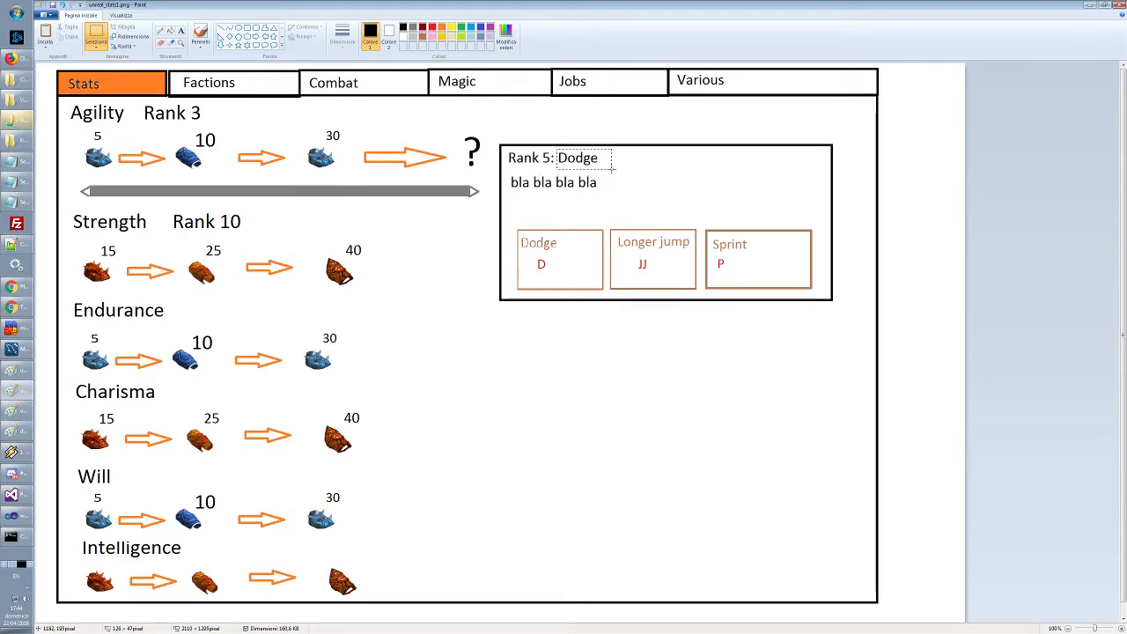
pyautogui.click(639, 183)
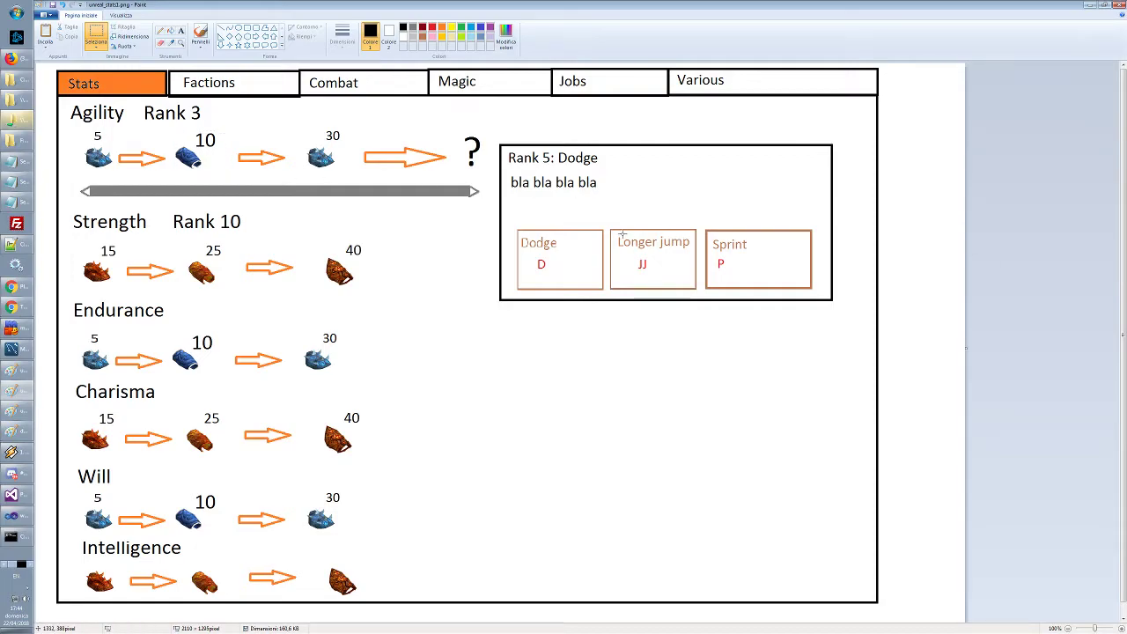
pyautogui.moveTo(612, 231); pyautogui.dragTo(694, 253)
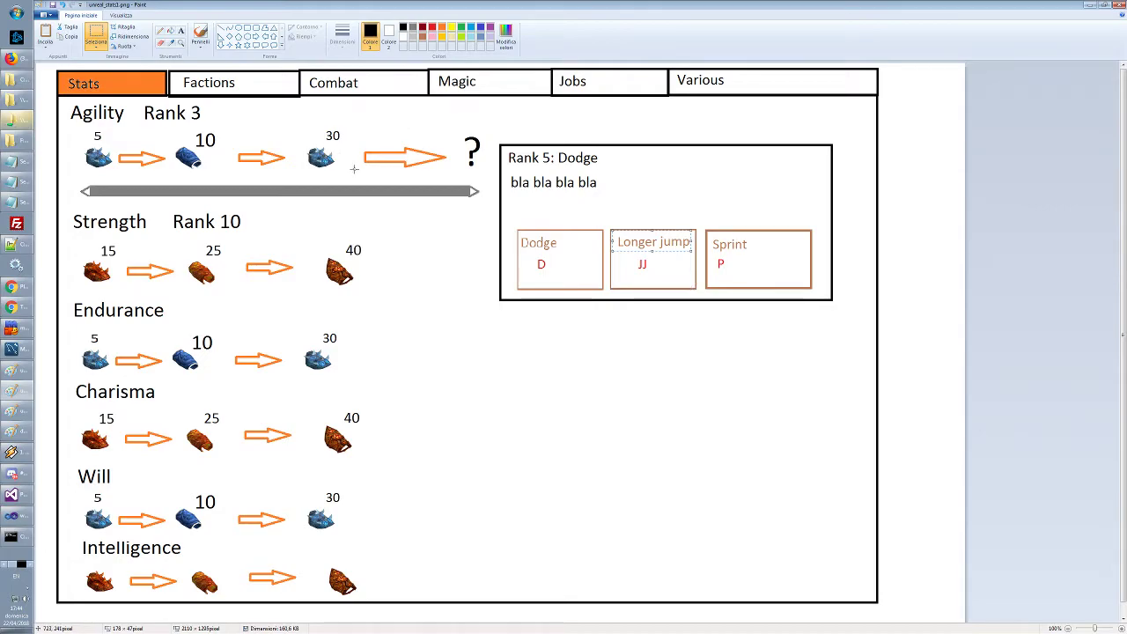
pyautogui.moveTo(303, 123); pyautogui.dragTo(352, 172)
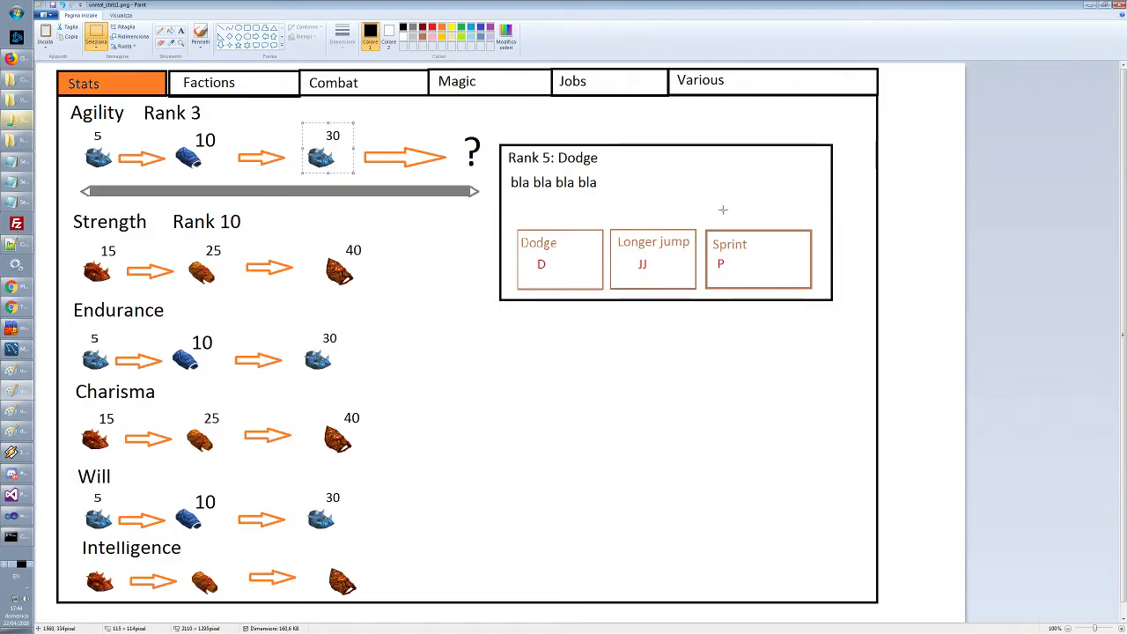
pyautogui.moveTo(710, 236); pyautogui.dragTo(769, 276)
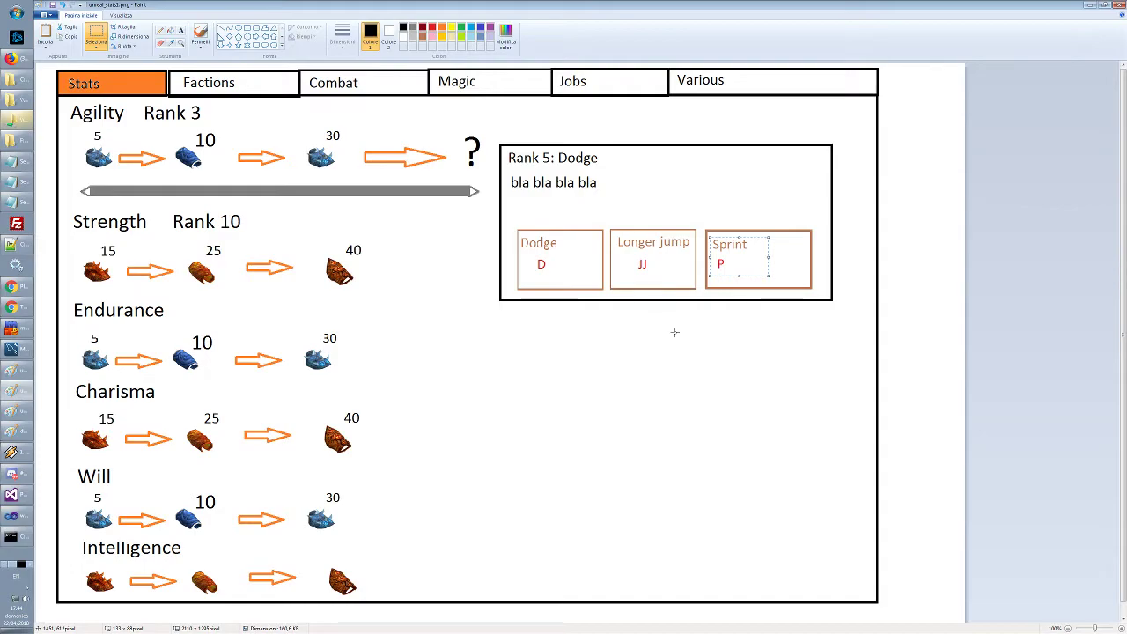
pyautogui.click(675, 332)
pyautogui.moveTo(390, 317); pyautogui.dragTo(68, 202)
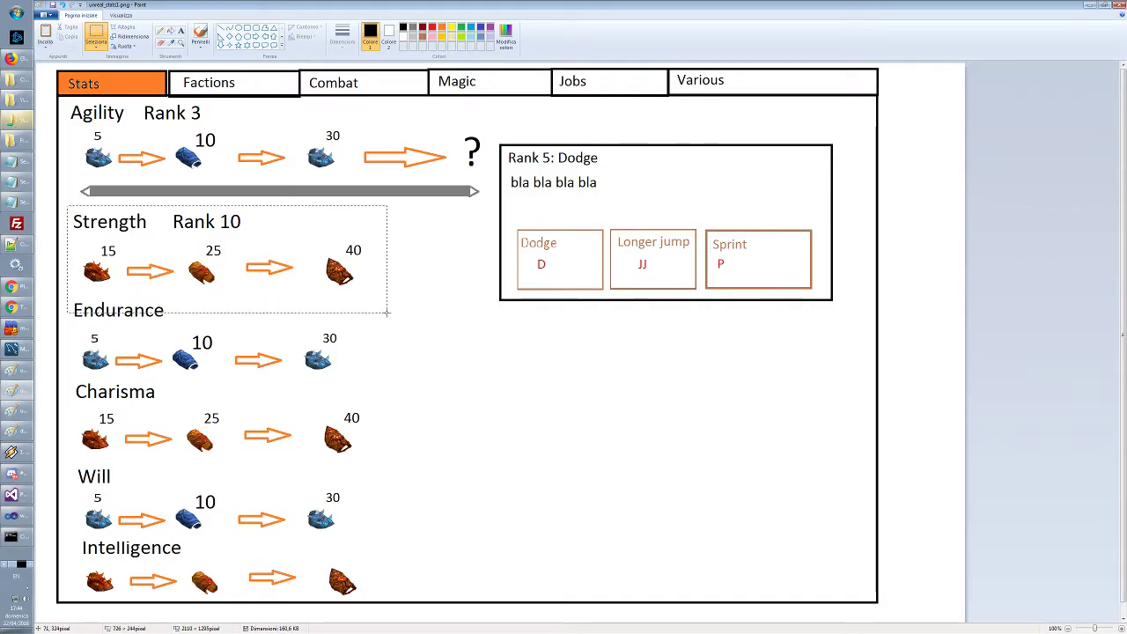
pyautogui.click(88, 338)
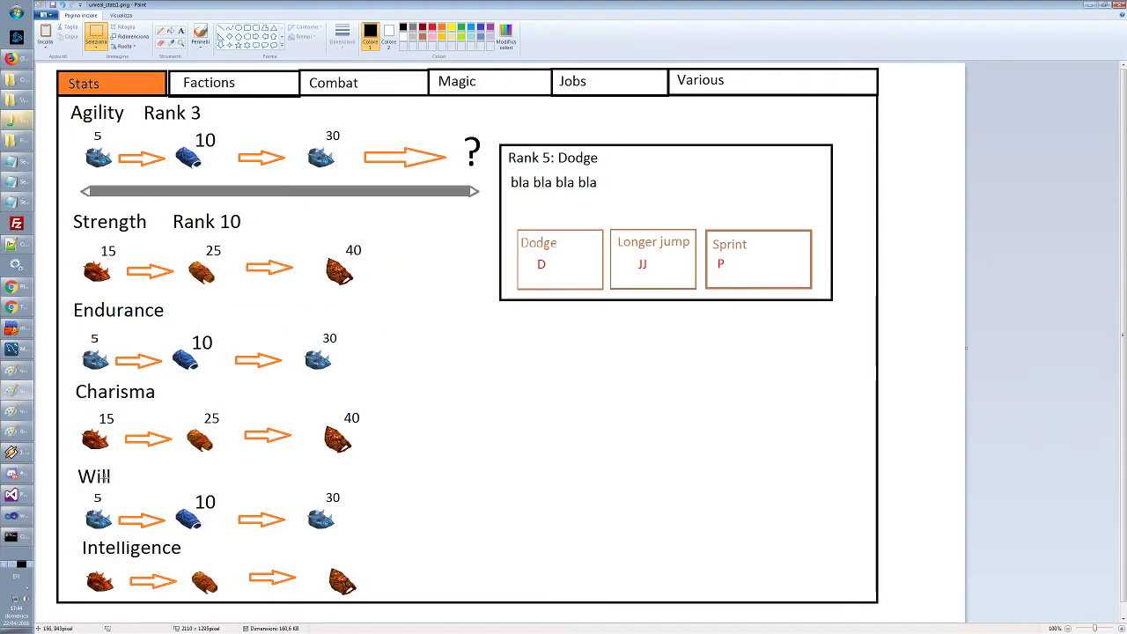
pyautogui.moveTo(388, 597); pyautogui.dragTo(61, 97)
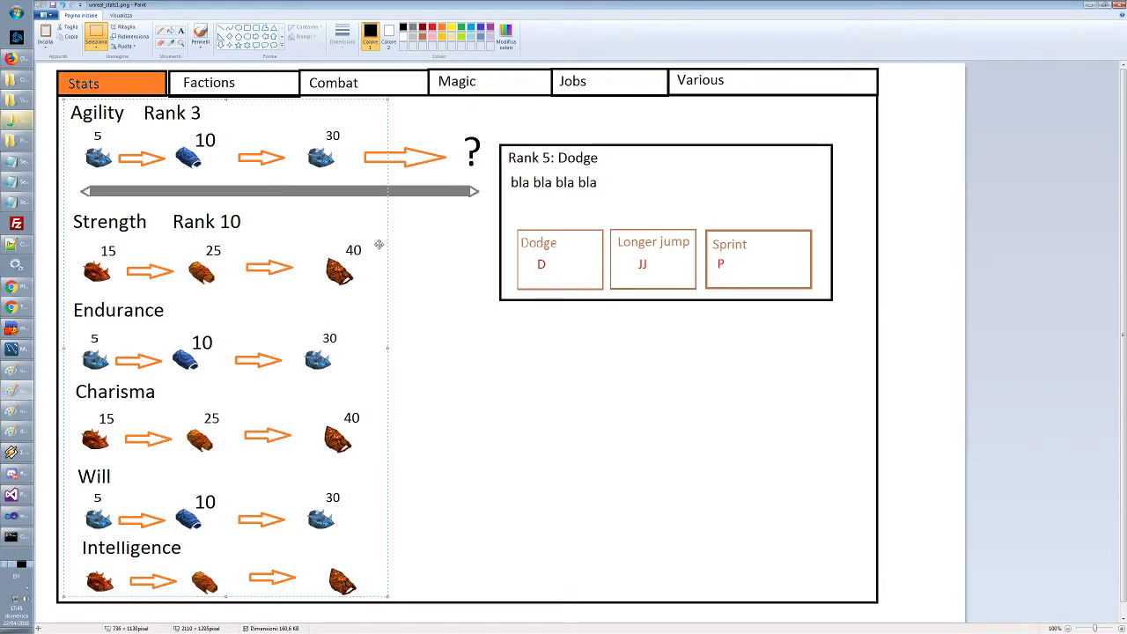
pyautogui.click(412, 269)
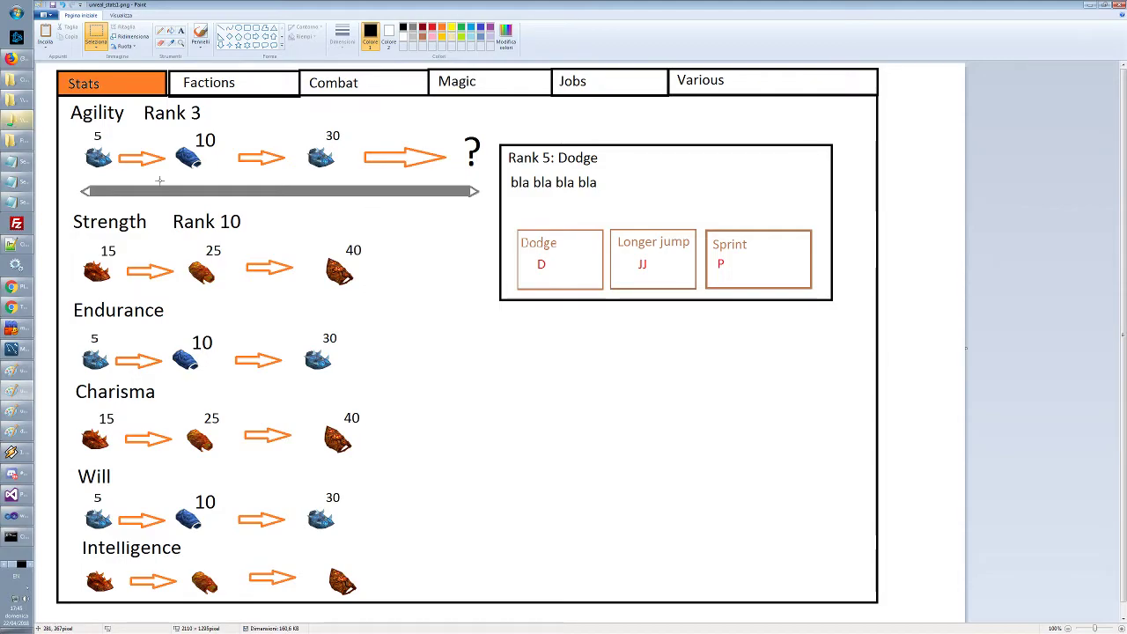
pyautogui.moveTo(167, 127); pyautogui.dragTo(238, 174)
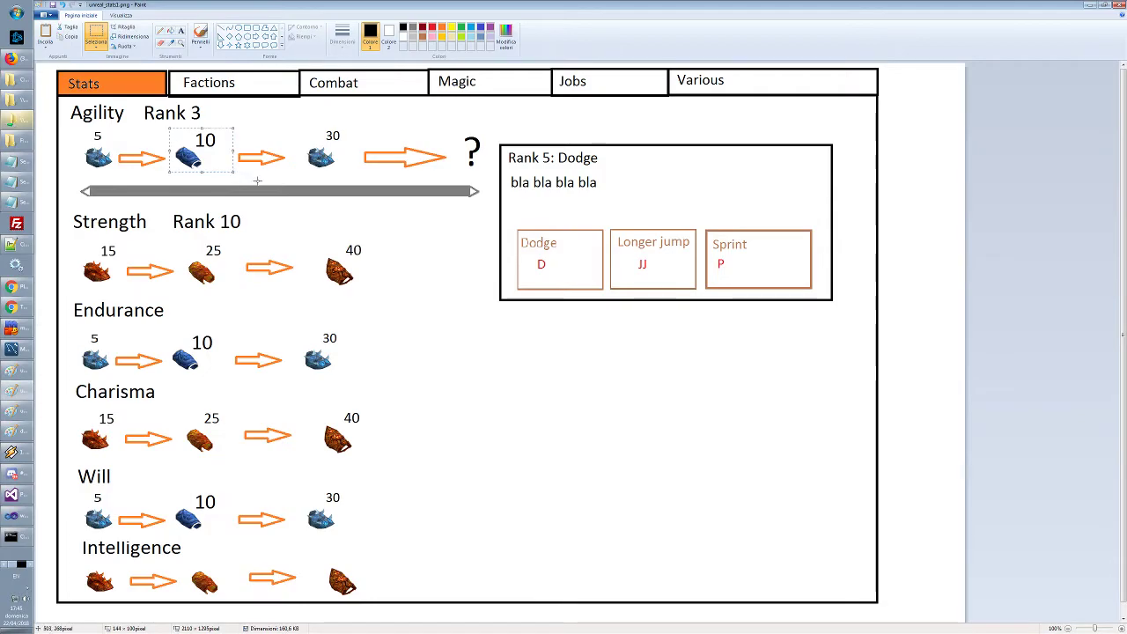
pyautogui.click(252, 181)
pyautogui.moveTo(167, 127); pyautogui.dragTo(231, 168)
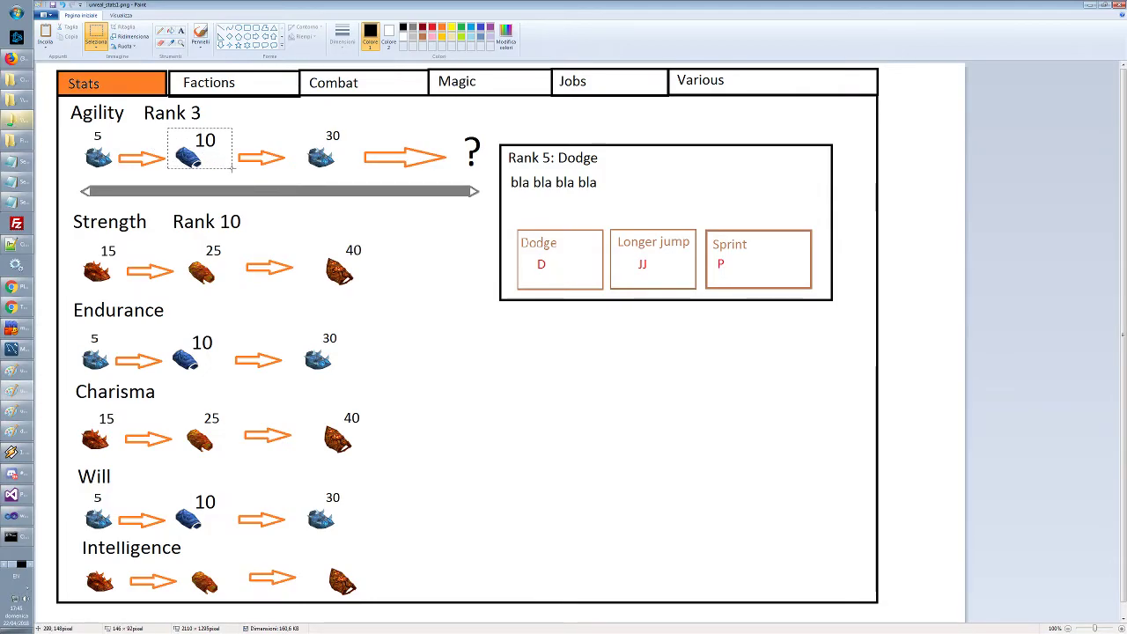
pyautogui.click(77, 148)
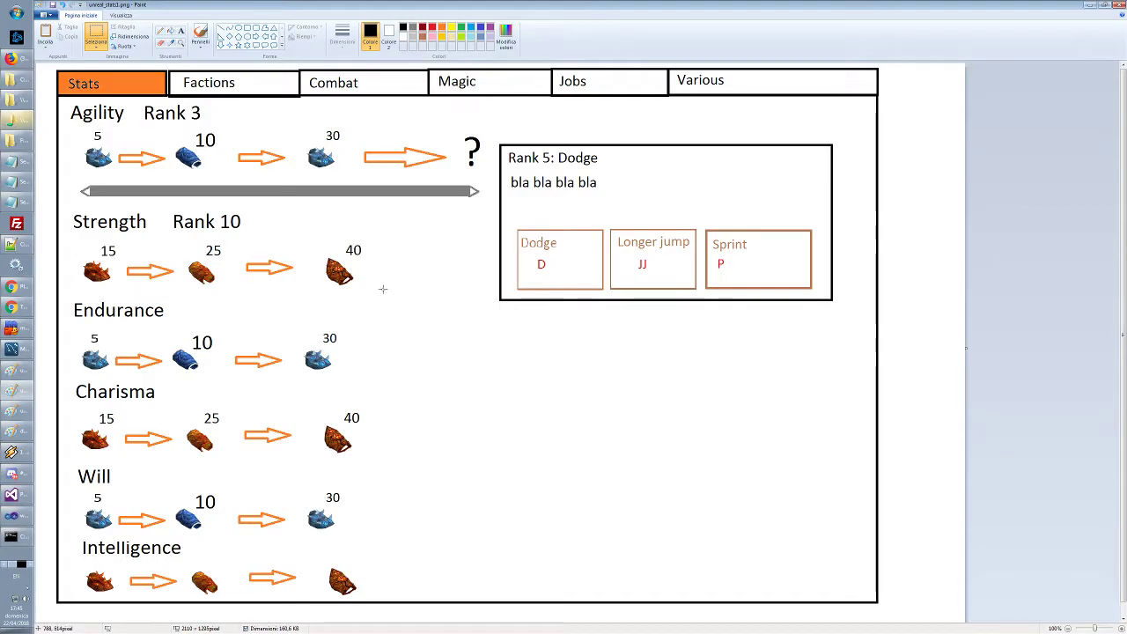
pyautogui.moveTo(75, 128); pyautogui.dragTo(115, 178)
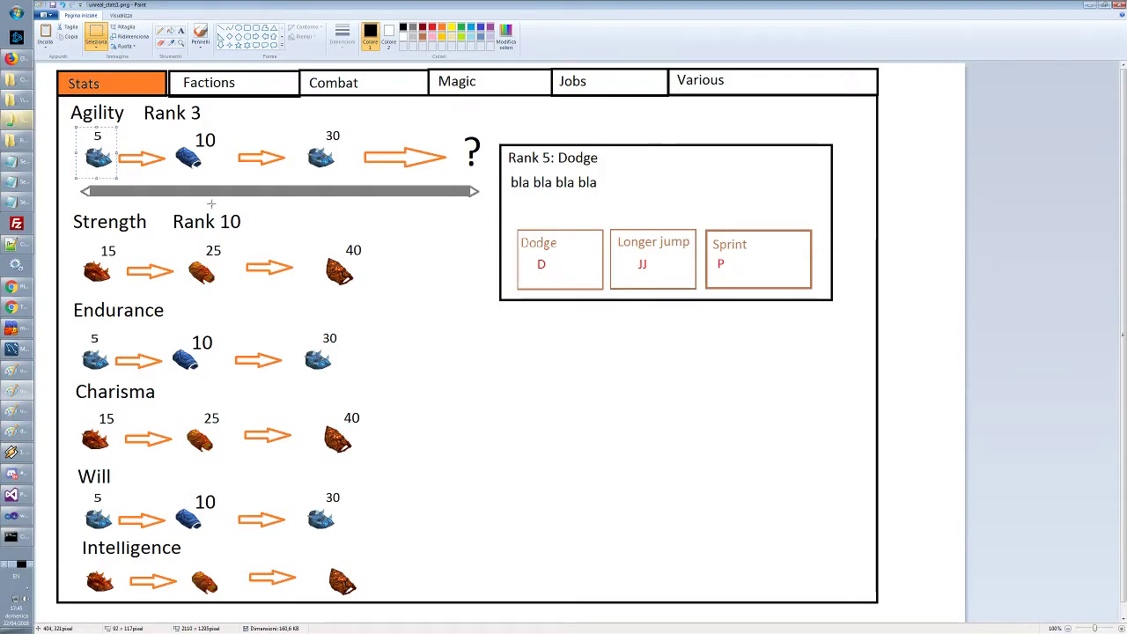
pyautogui.click(493, 343)
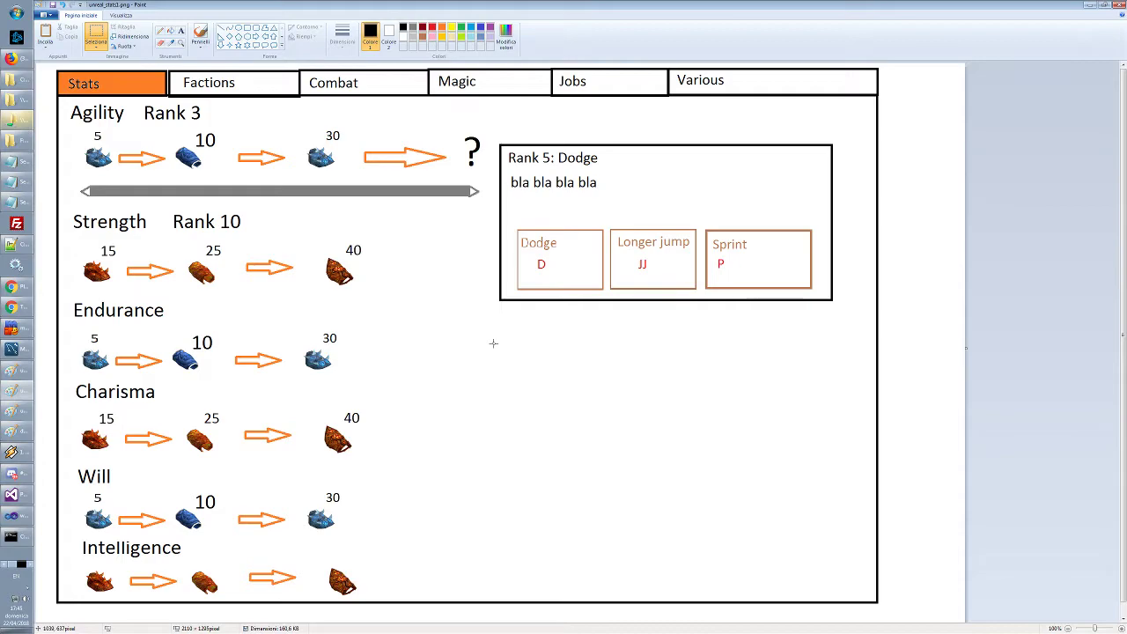
pyautogui.moveTo(606, 221); pyautogui.dragTo(685, 284)
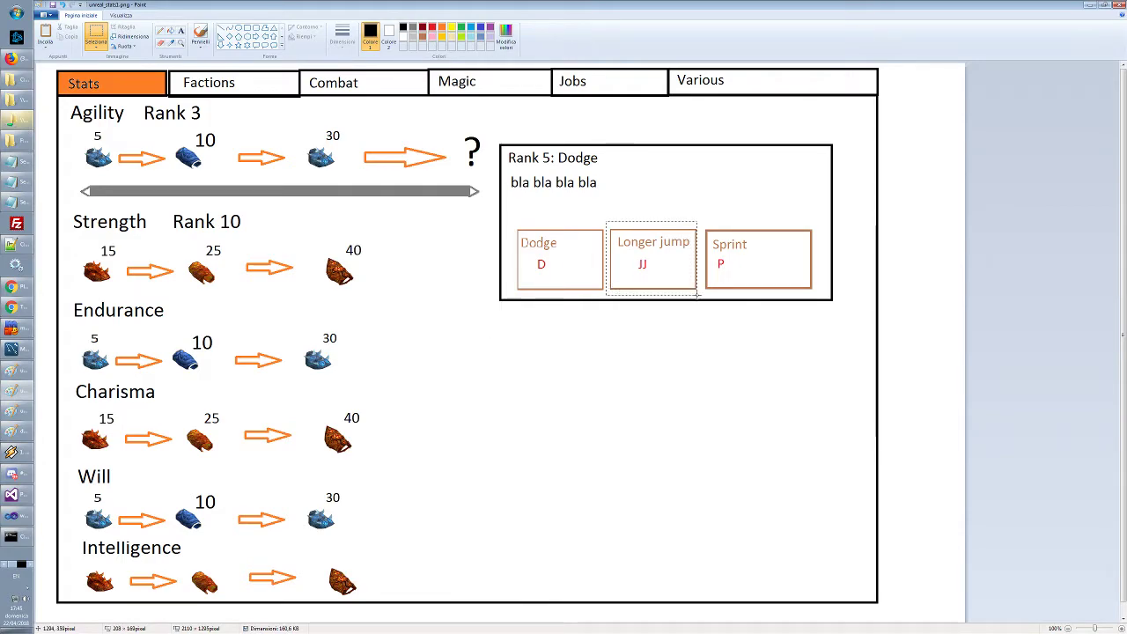
pyautogui.click(695, 327)
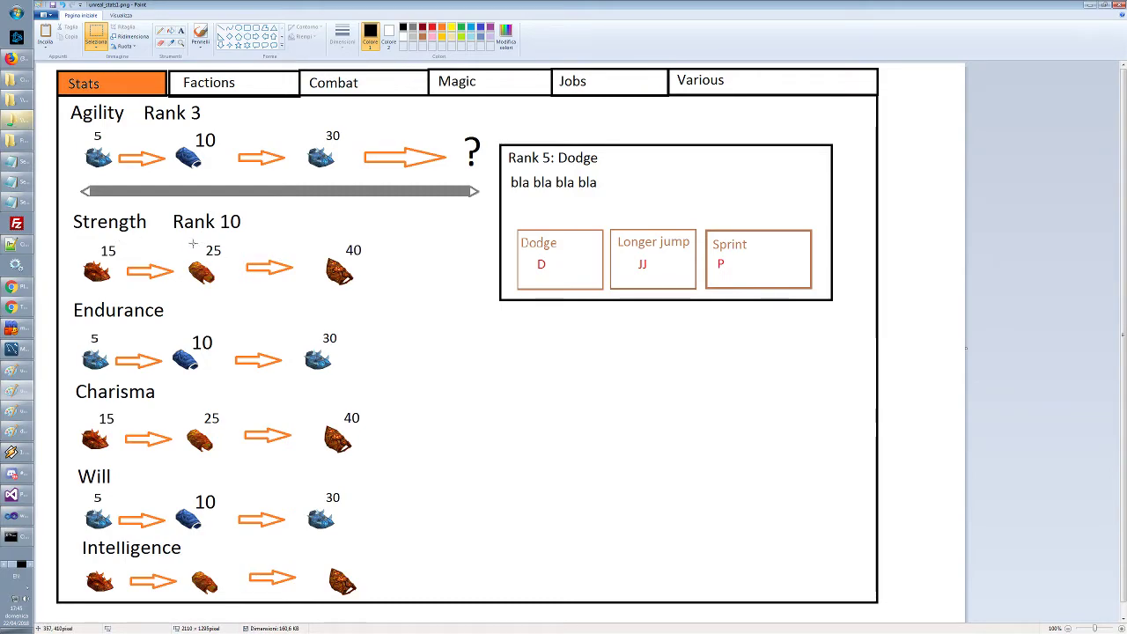
# Select and release the Strength 25 potion, the whole drawing, the Agility row and the Rank 5: Dodge text
pyautogui.moveTo(183, 239); pyautogui.dragTo(238, 289)
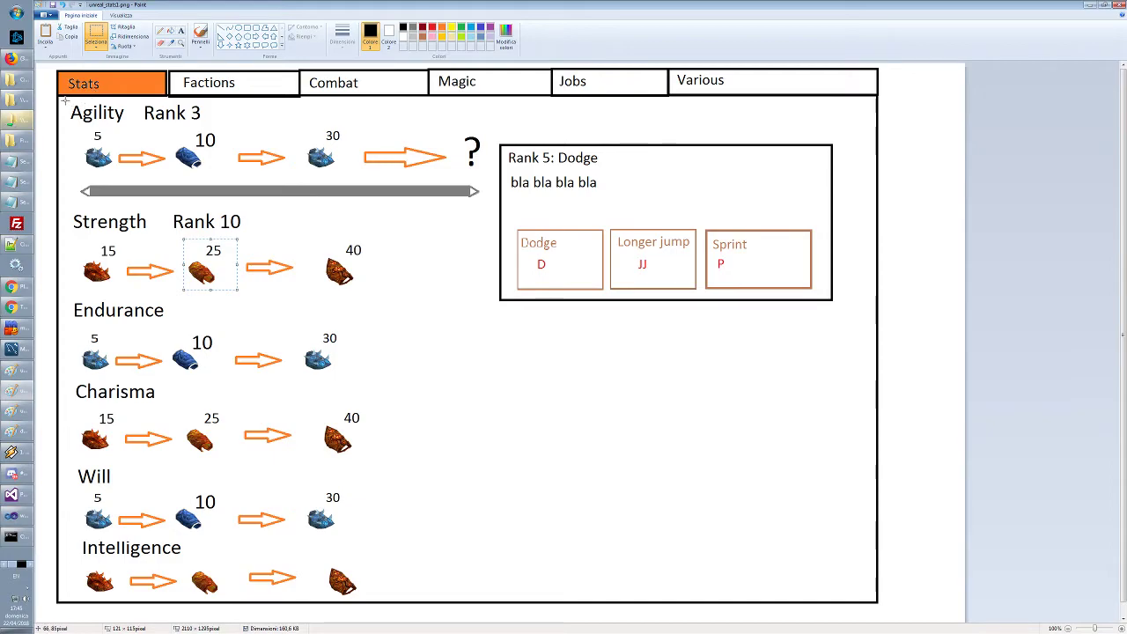
pyautogui.moveTo(60, 99); pyautogui.dragTo(870, 599)
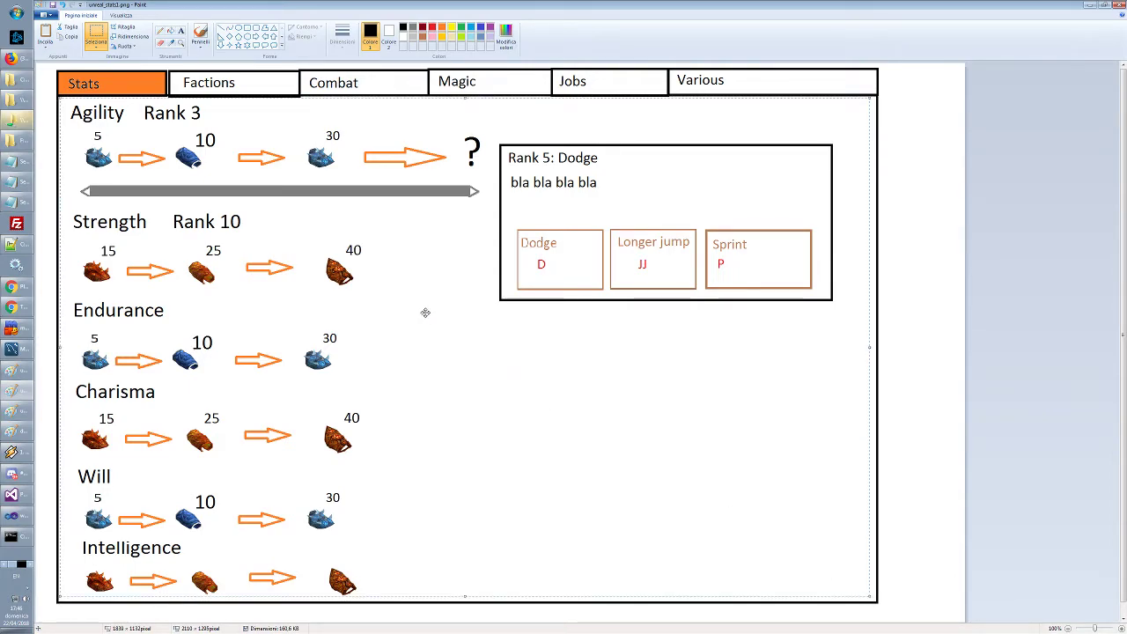
pyautogui.press('Escape')
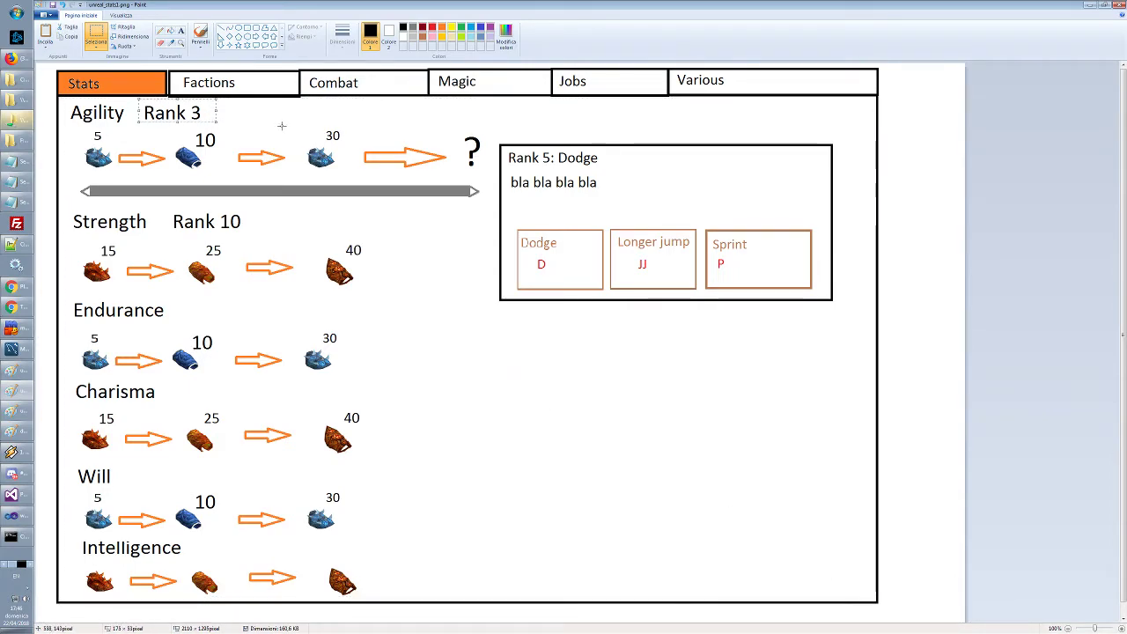
pyautogui.moveTo(72, 127); pyautogui.dragTo(493, 177)
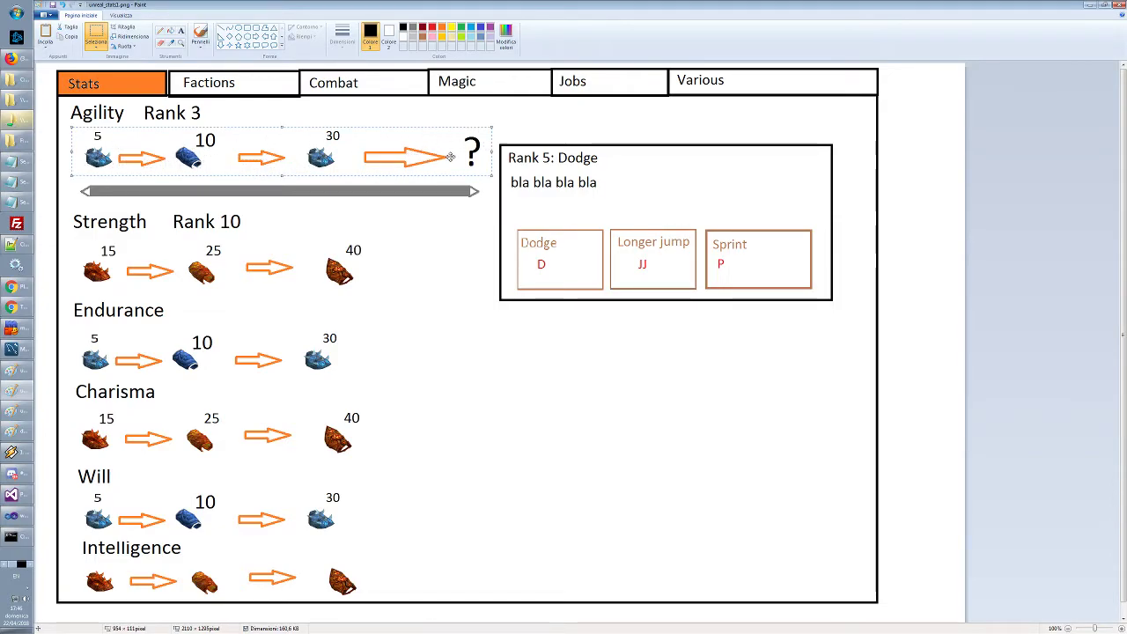
pyautogui.press('Escape')
pyautogui.moveTo(504, 149); pyautogui.dragTo(629, 197)
pyautogui.click(695, 193)
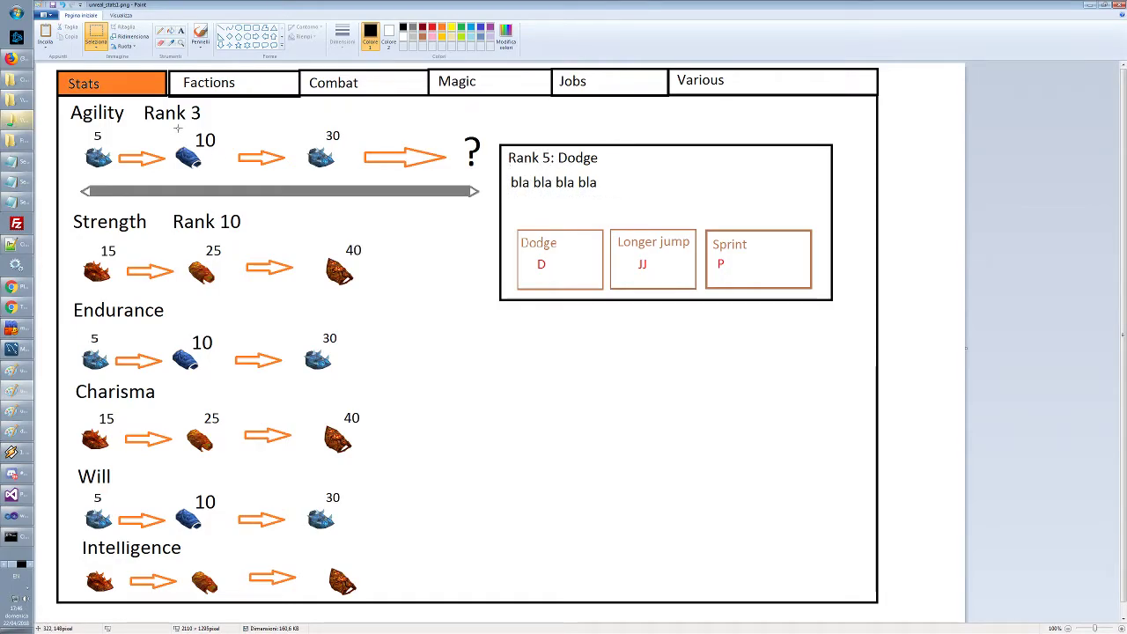
# Move the question mark to the end of the Agility arrow row and deselect it
pyautogui.moveTo(77, 128); pyautogui.dragTo(132, 174)
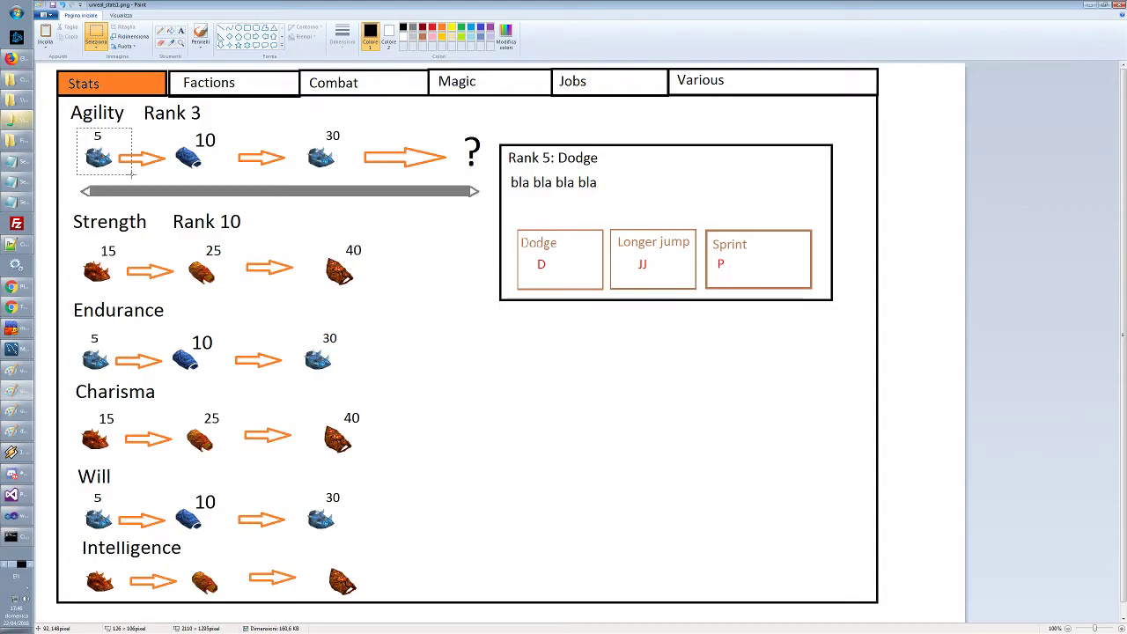
pyautogui.click(137, 180)
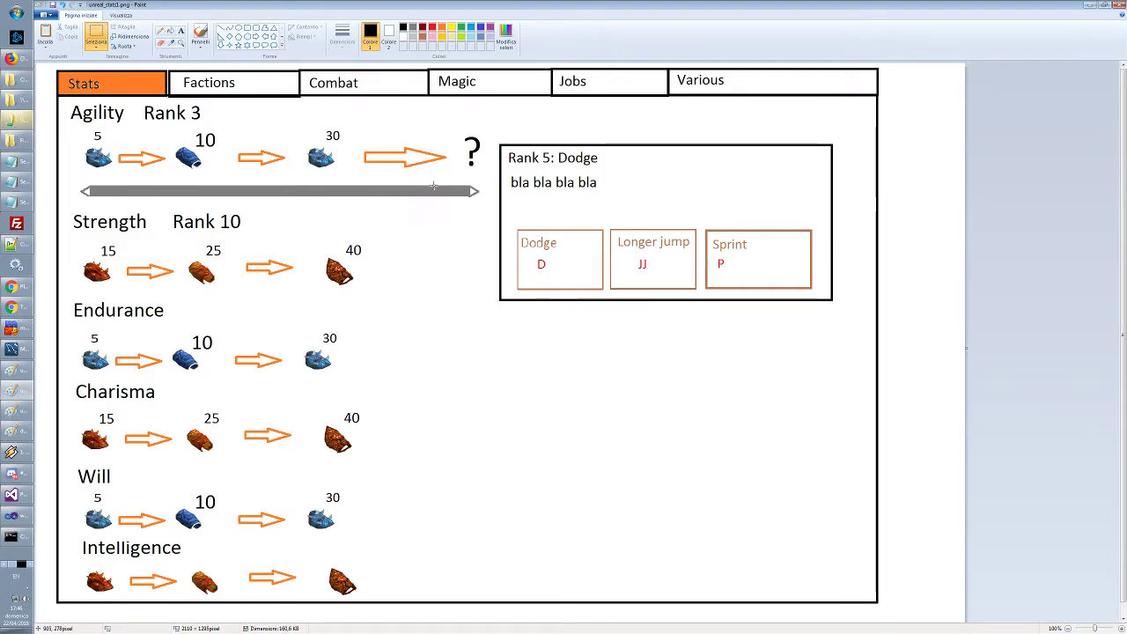
pyautogui.moveTo(455, 126); pyautogui.dragTo(489, 174)
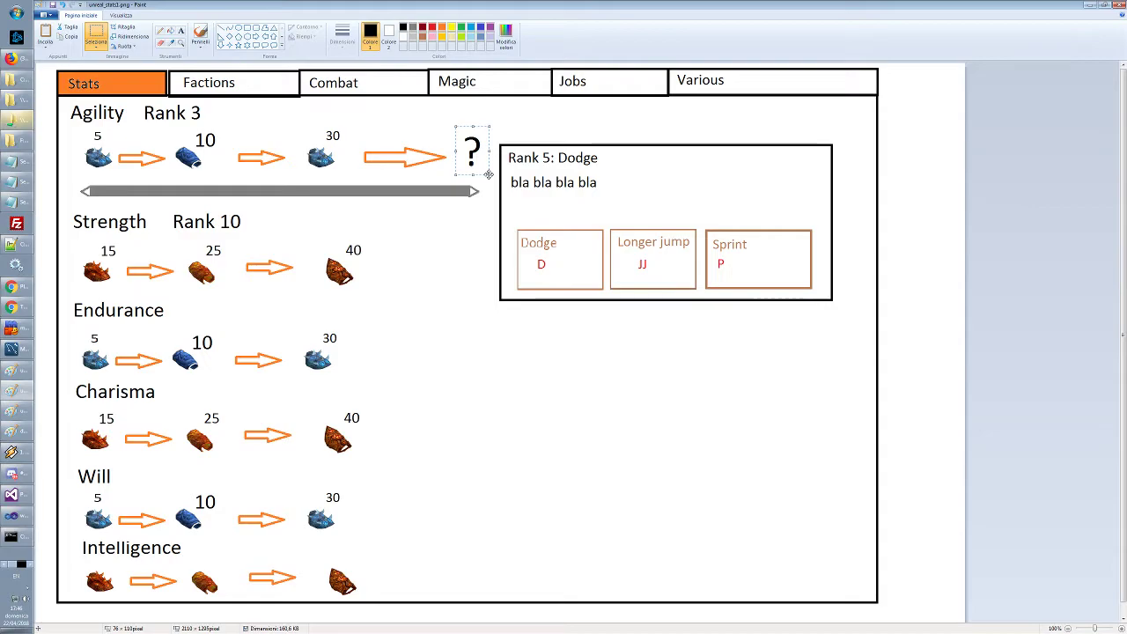
pyautogui.click(461, 252)
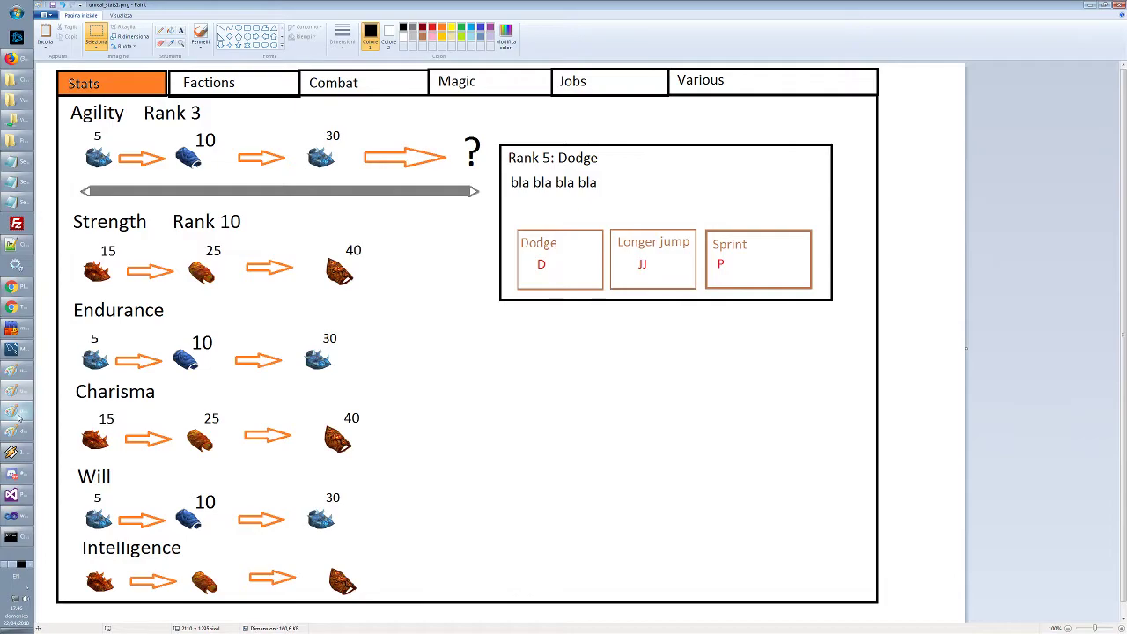
# Switch to the Factions mockup, undo the accidental legend erase, and select the legend's Hated branch
pyautogui.hotkey('alt', 'Tab')
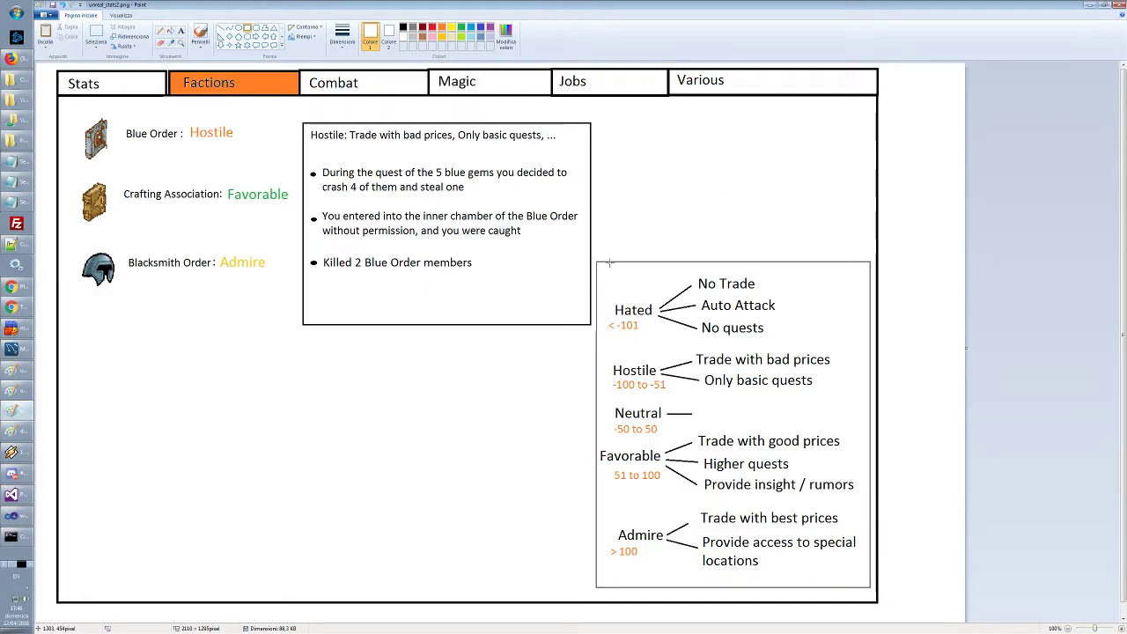
pyautogui.press('Delete')
pyautogui.moveTo(609, 262)
pyautogui.mouseDown()
pyautogui.moveTo(856, 569)
pyautogui.moveTo(594, 258)
pyautogui.mouseUp()
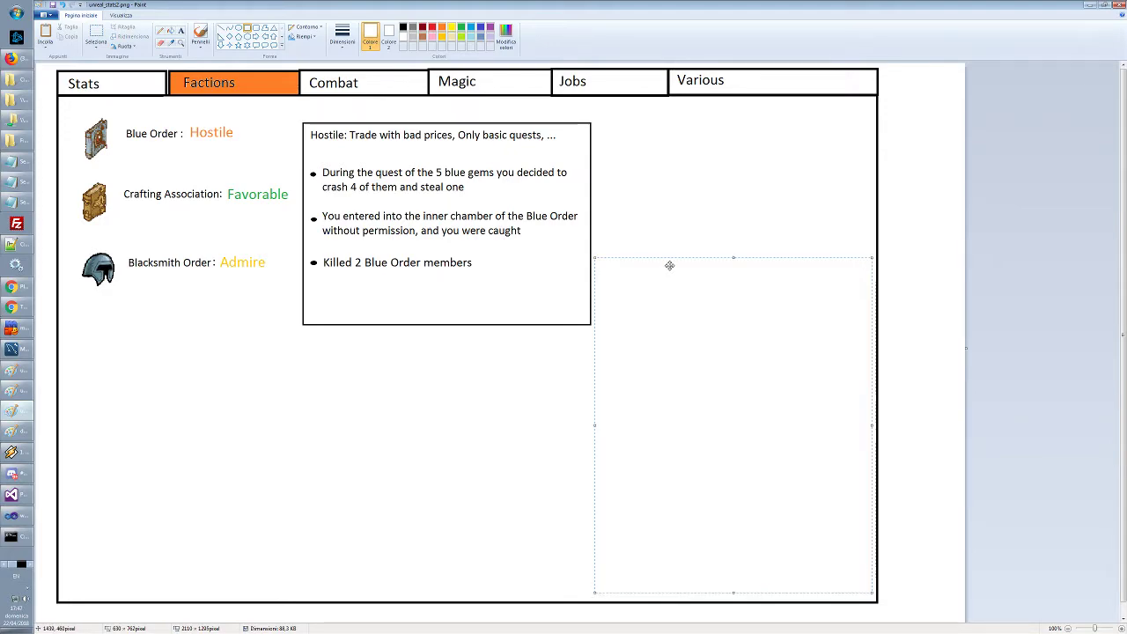
pyautogui.click(672, 237)
pyautogui.hotkey('ctrl', 'z')
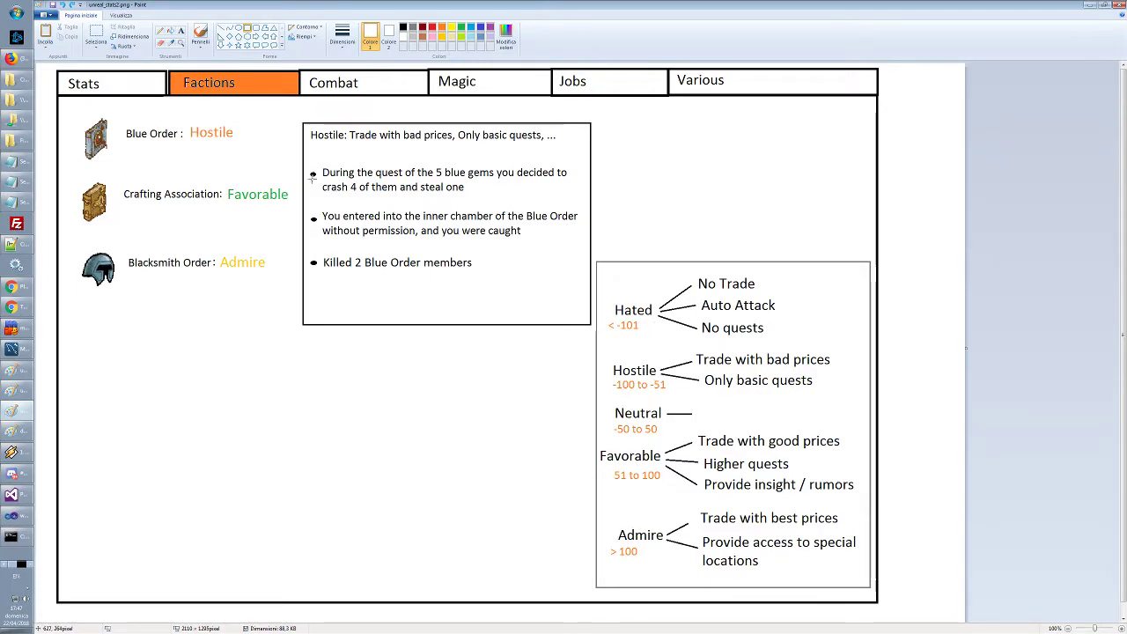
pyautogui.click(97, 35)
pyautogui.moveTo(605, 269); pyautogui.dragTo(788, 344)
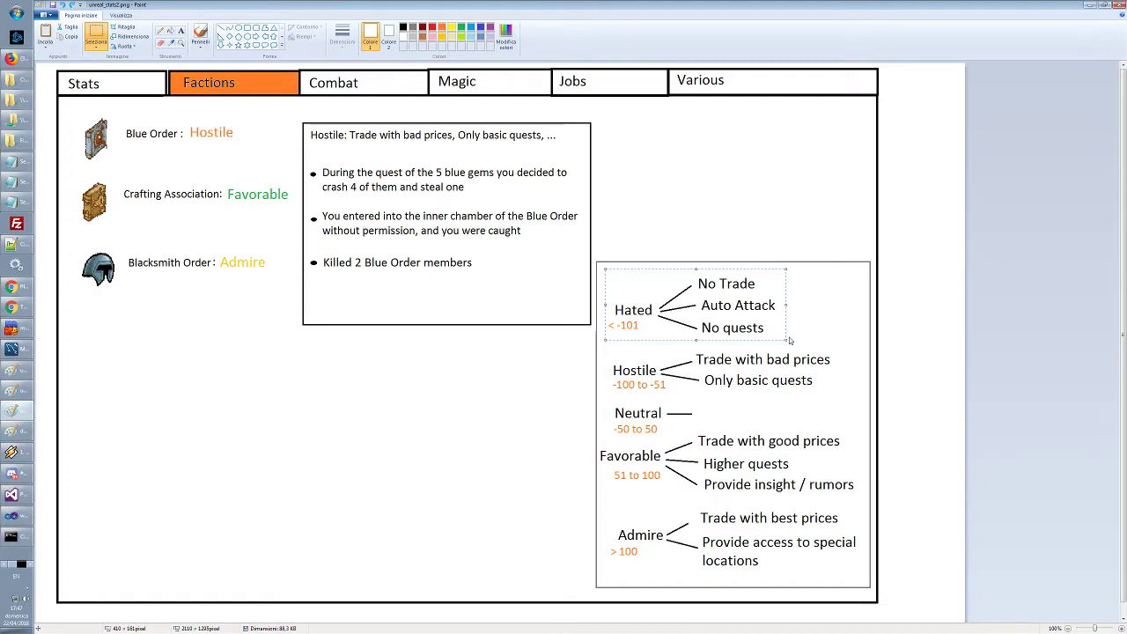
# Nudge the No Trade label a few pixels right and set the Auto Attack label's position
pyautogui.click(831, 308)
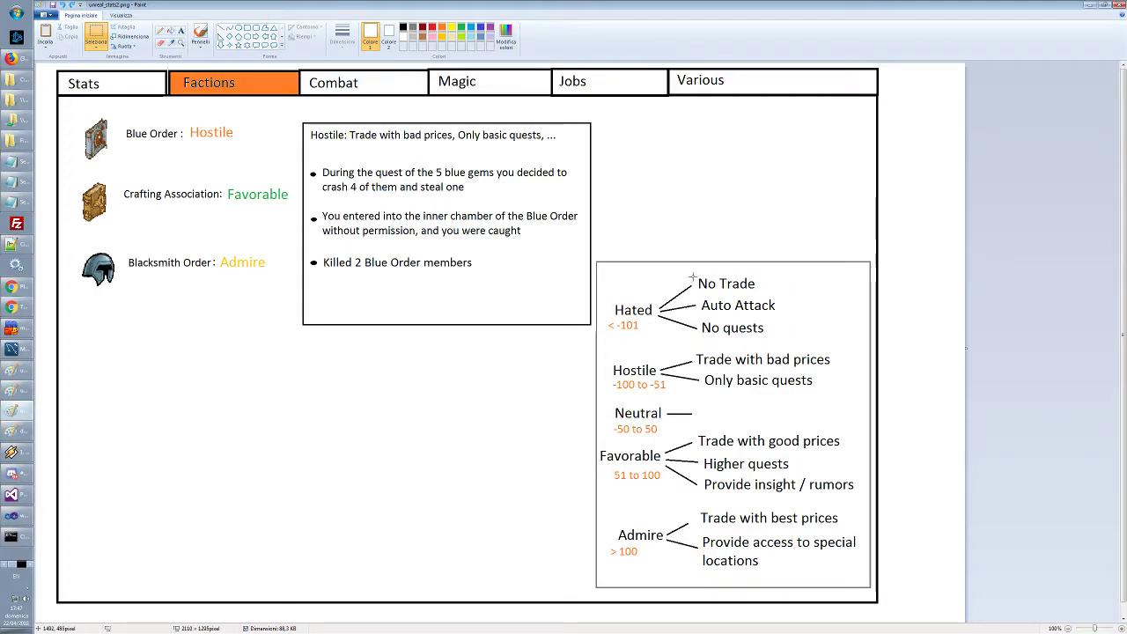
pyautogui.moveTo(698, 273); pyautogui.dragTo(751, 289)
pyautogui.click(839, 300)
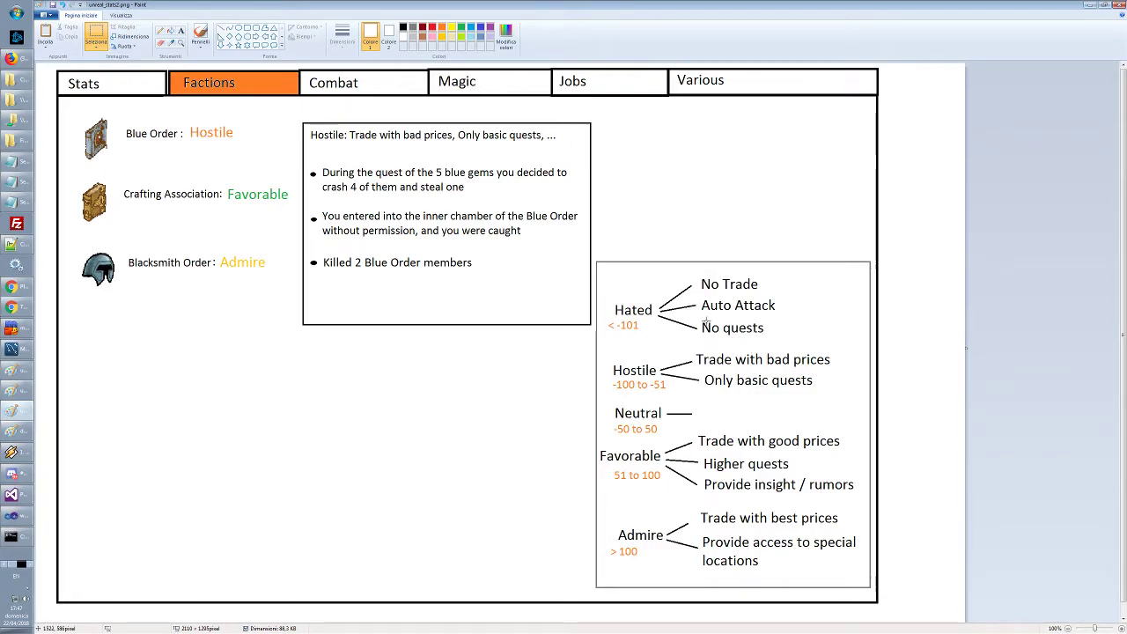
pyautogui.moveTo(700, 298); pyautogui.dragTo(785, 308)
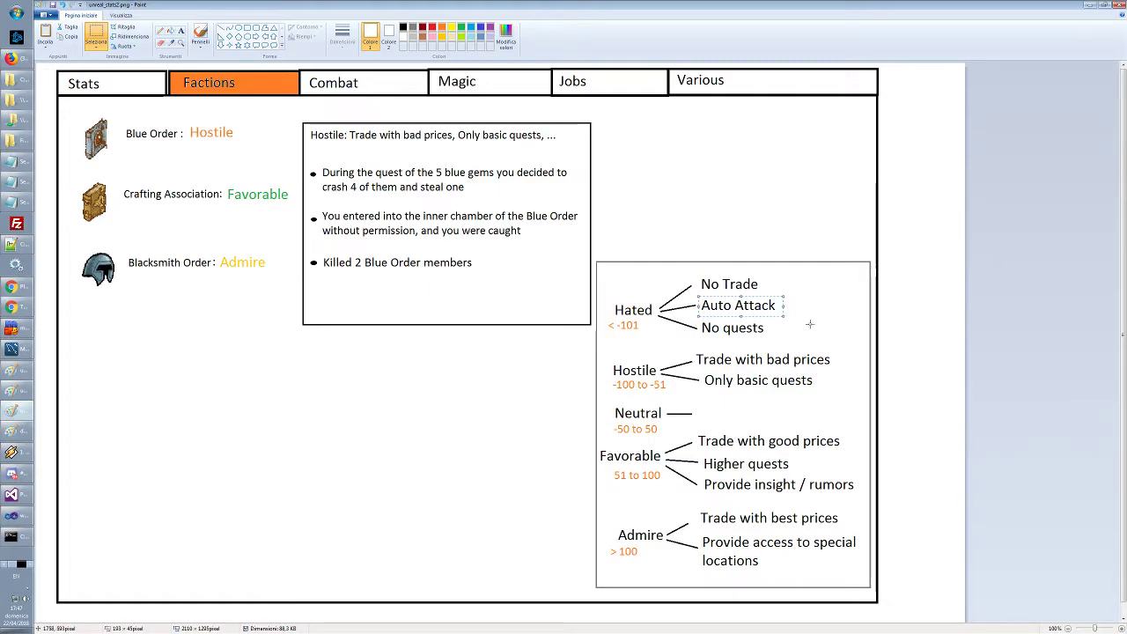
pyautogui.click(707, 318)
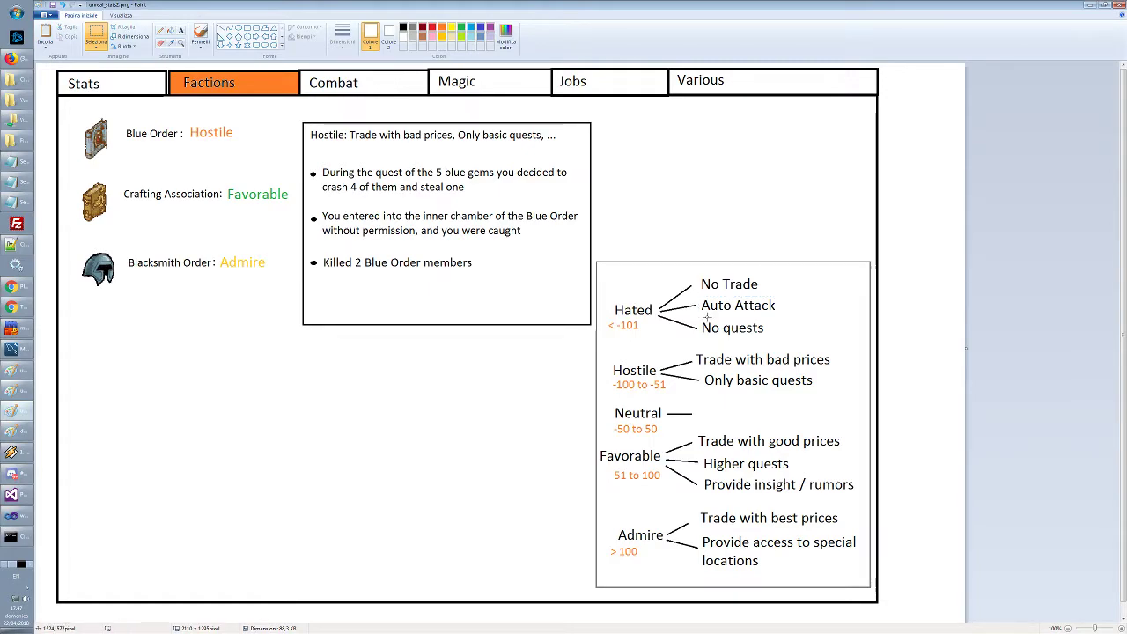
# Select the No quests label, the Hated < -101 label and the three Hated outcomes to compare alignment
pyautogui.moveTo(771, 338); pyautogui.dragTo(774, 339)
pyautogui.moveTo(699, 317); pyautogui.dragTo(771, 338)
pyautogui.moveTo(698, 317); pyautogui.dragTo(784, 343)
pyautogui.click(823, 327)
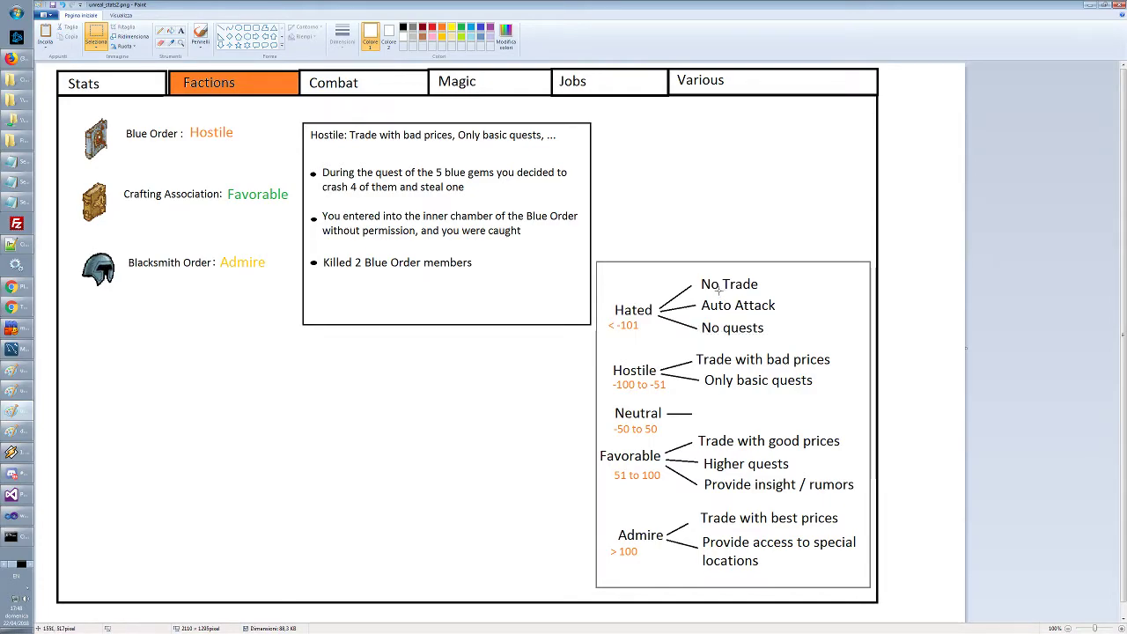
pyautogui.moveTo(697, 272); pyautogui.dragTo(818, 347)
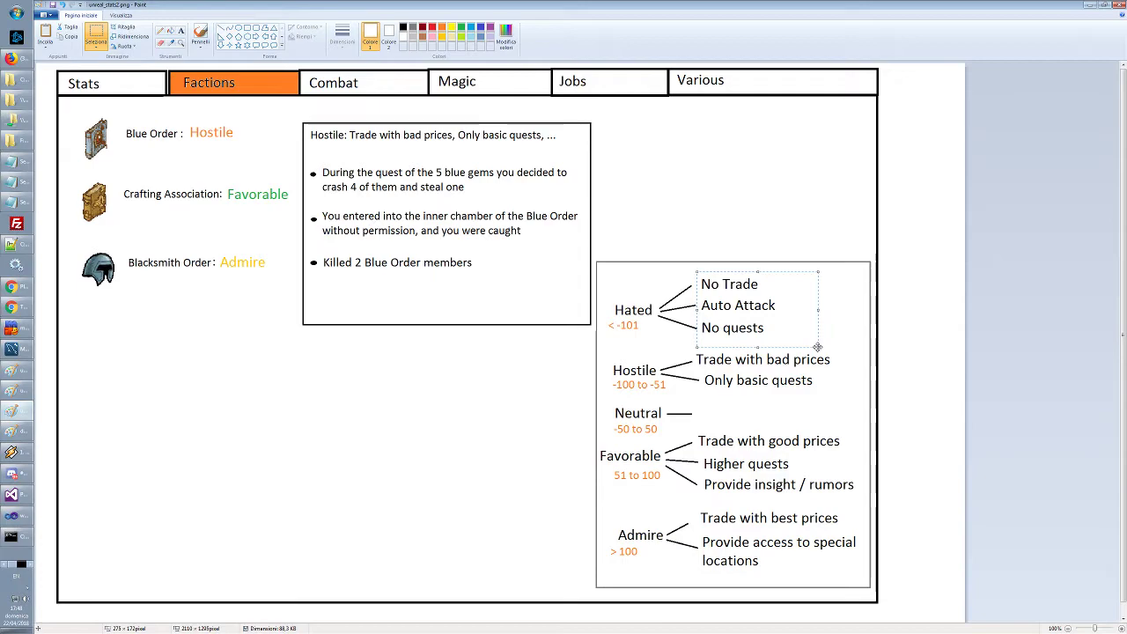
pyautogui.moveTo(607, 284); pyautogui.dragTo(657, 340)
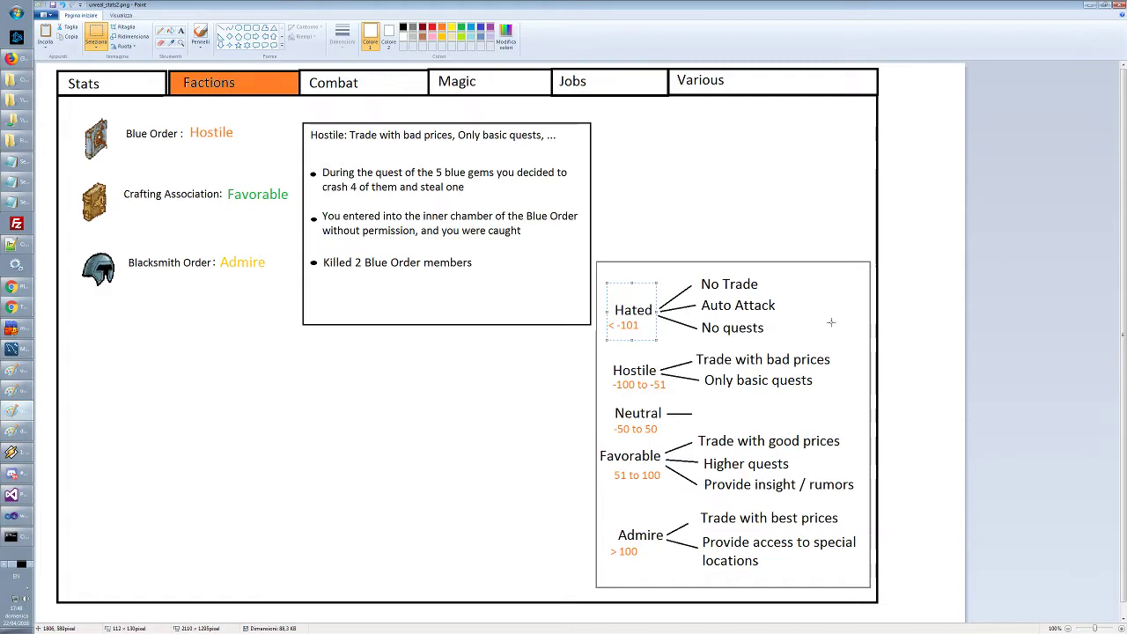
pyautogui.click(831, 323)
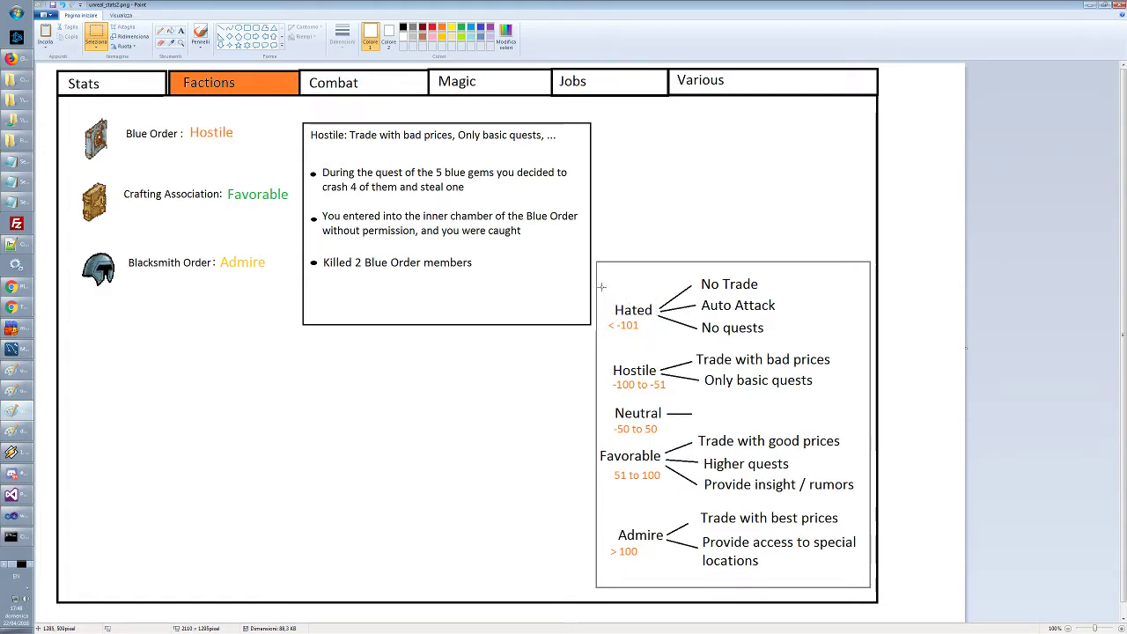
pyautogui.moveTo(604, 288); pyautogui.dragTo(653, 334)
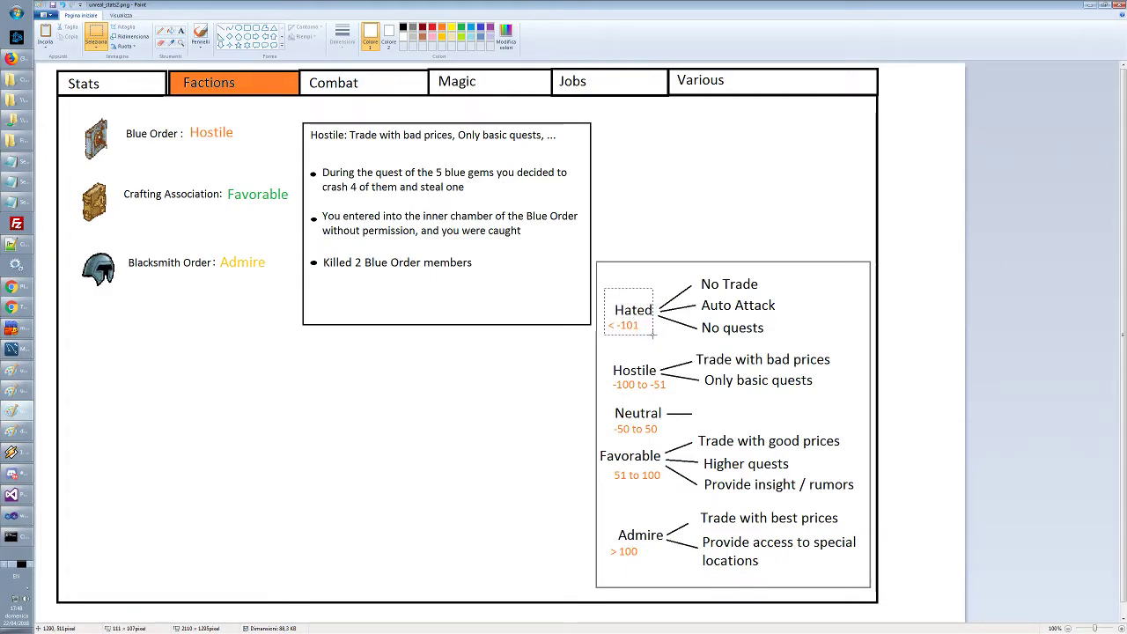
pyautogui.click(805, 326)
pyautogui.moveTo(701, 268); pyautogui.dragTo(781, 338)
pyautogui.click(816, 327)
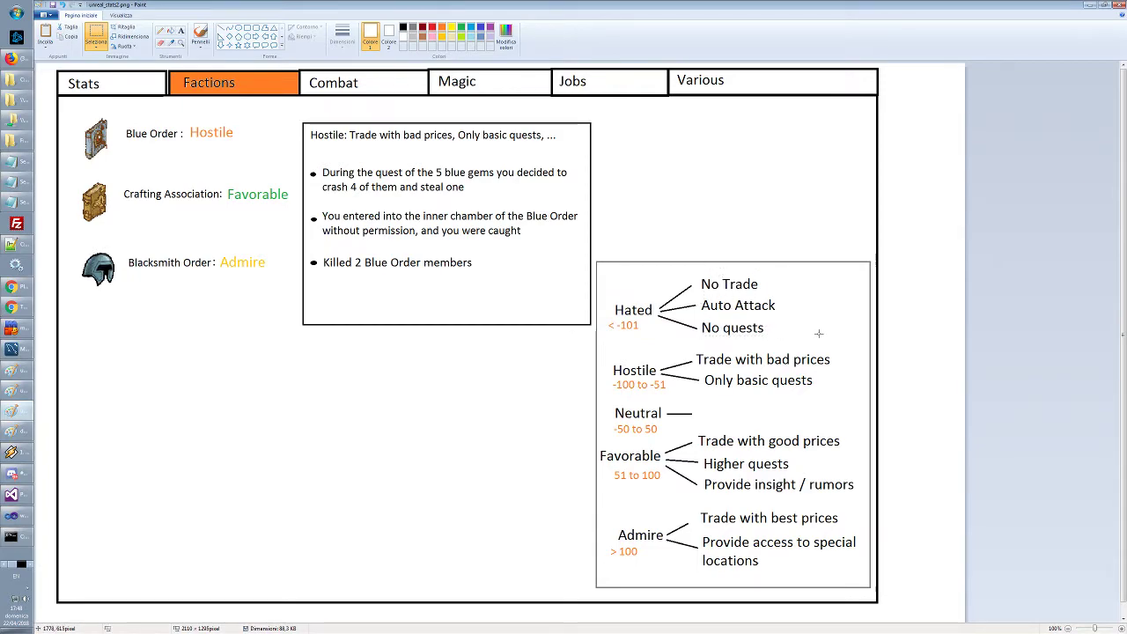
# Shift 'Trade with bad prices' about 6 px right to line up, and save the Factions mockup
pyautogui.moveTo(607, 355); pyautogui.dragTo(670, 395)
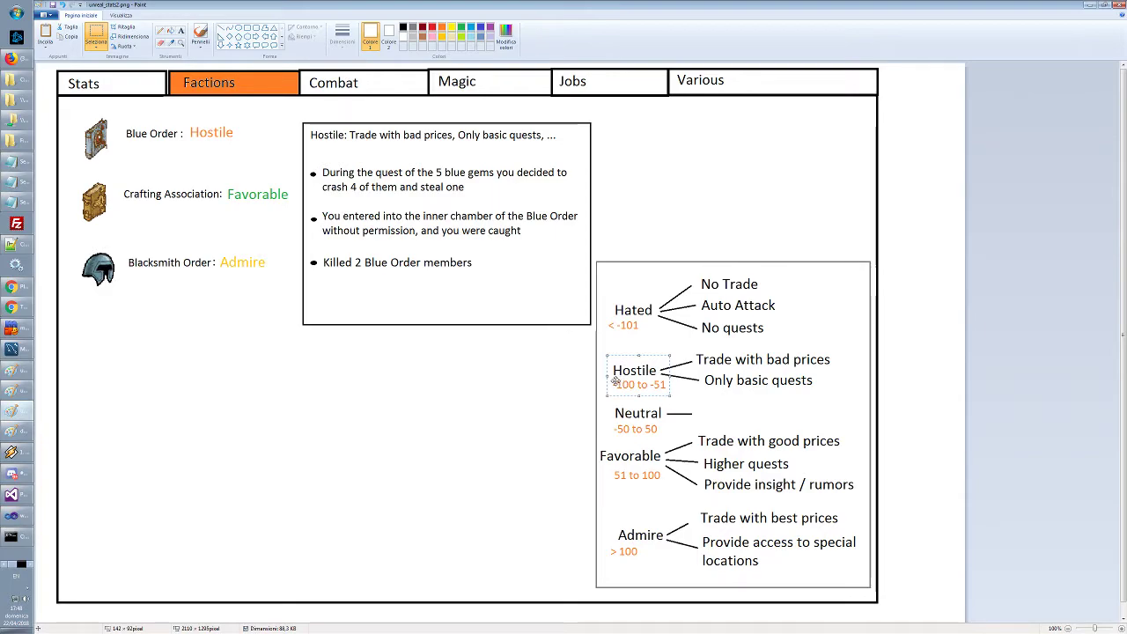
pyautogui.click(855, 380)
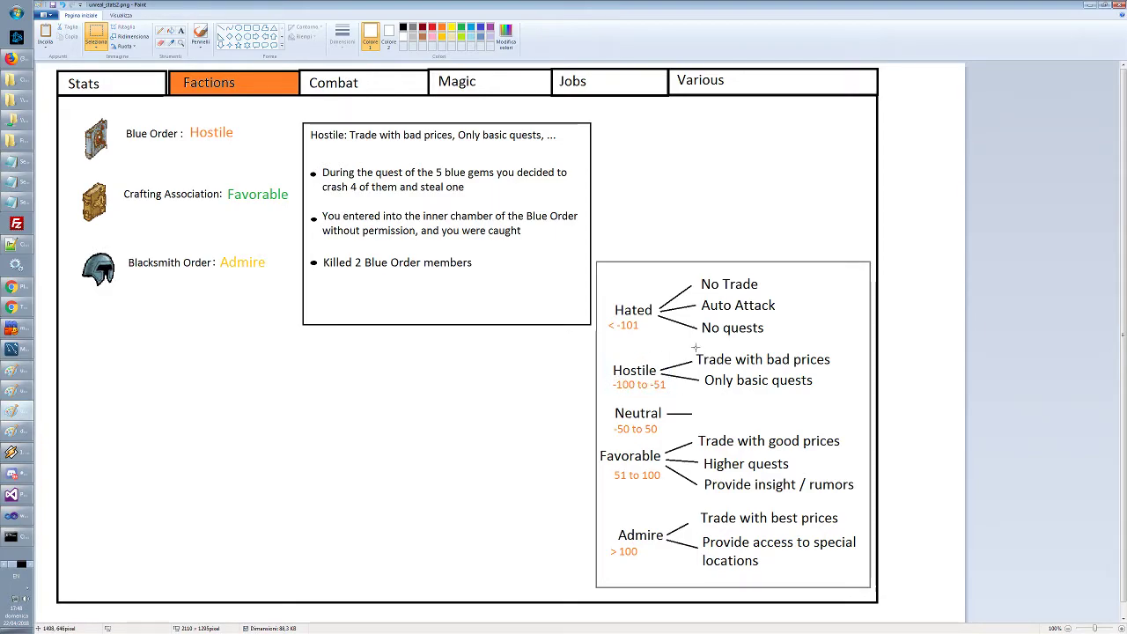
pyautogui.moveTo(696, 347); pyautogui.dragTo(841, 373)
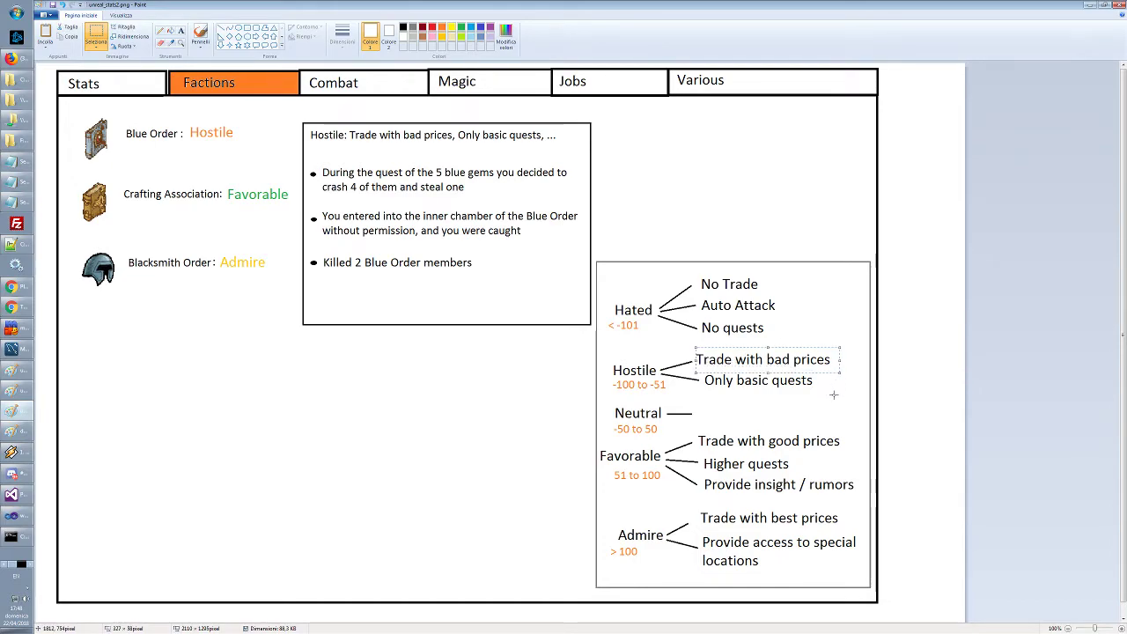
pyautogui.click(834, 394)
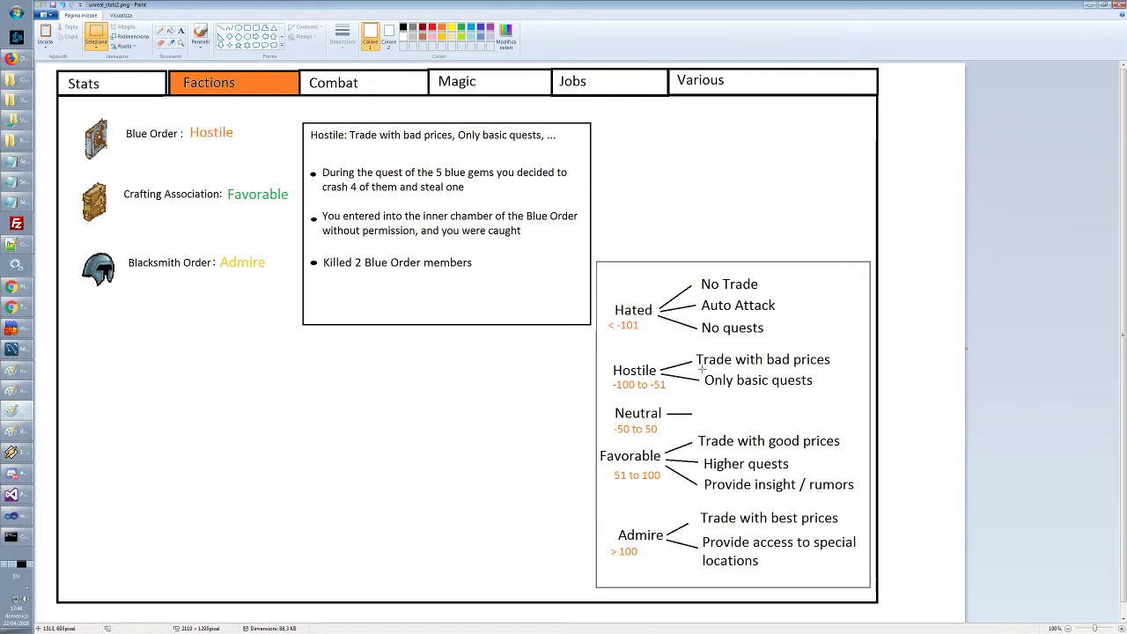
pyautogui.moveTo(702, 370); pyautogui.dragTo(818, 396)
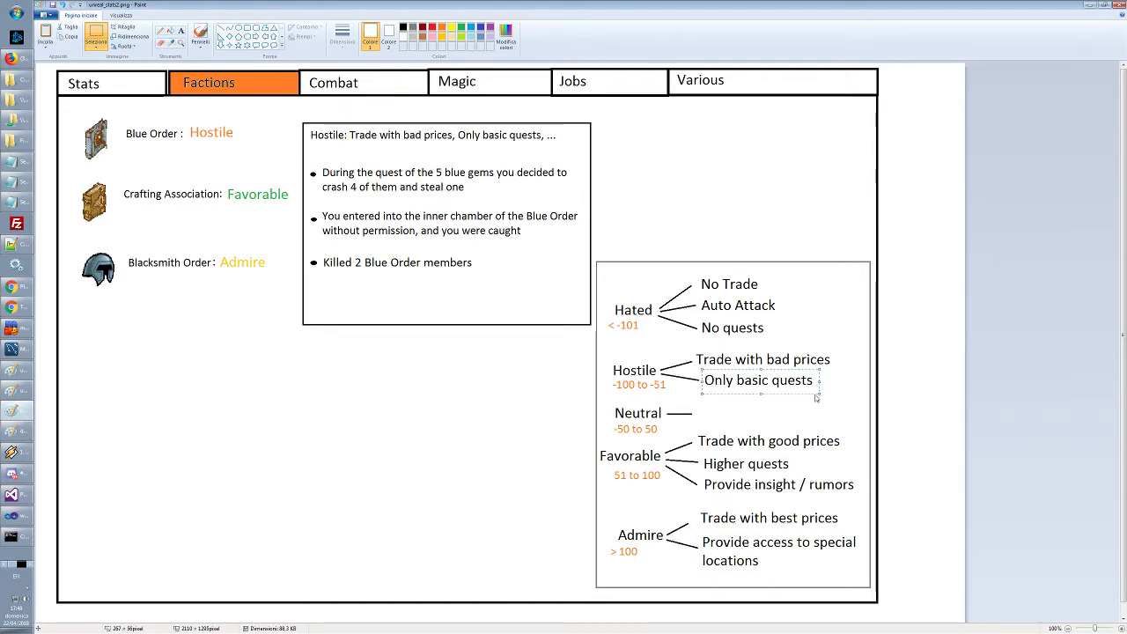
pyautogui.moveTo(694, 349); pyautogui.dragTo(844, 377)
pyautogui.moveTo(810, 367); pyautogui.dragTo(818, 365)
pyautogui.click(778, 396)
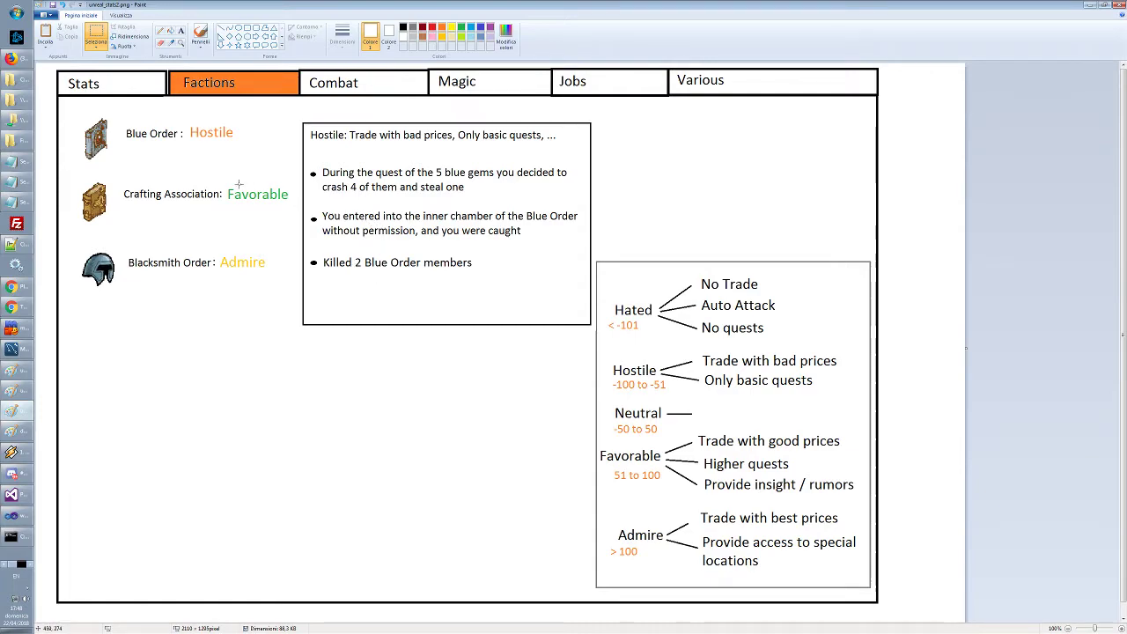
pyautogui.click(53, 6)
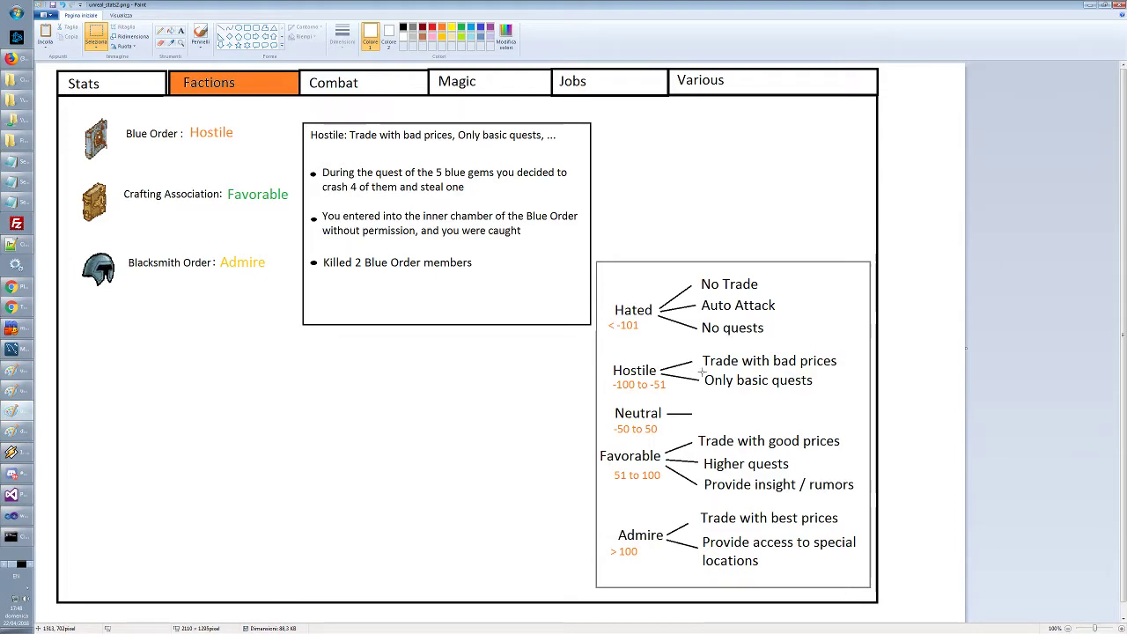
pyautogui.moveTo(702, 371); pyautogui.dragTo(823, 393)
pyautogui.click(823, 418)
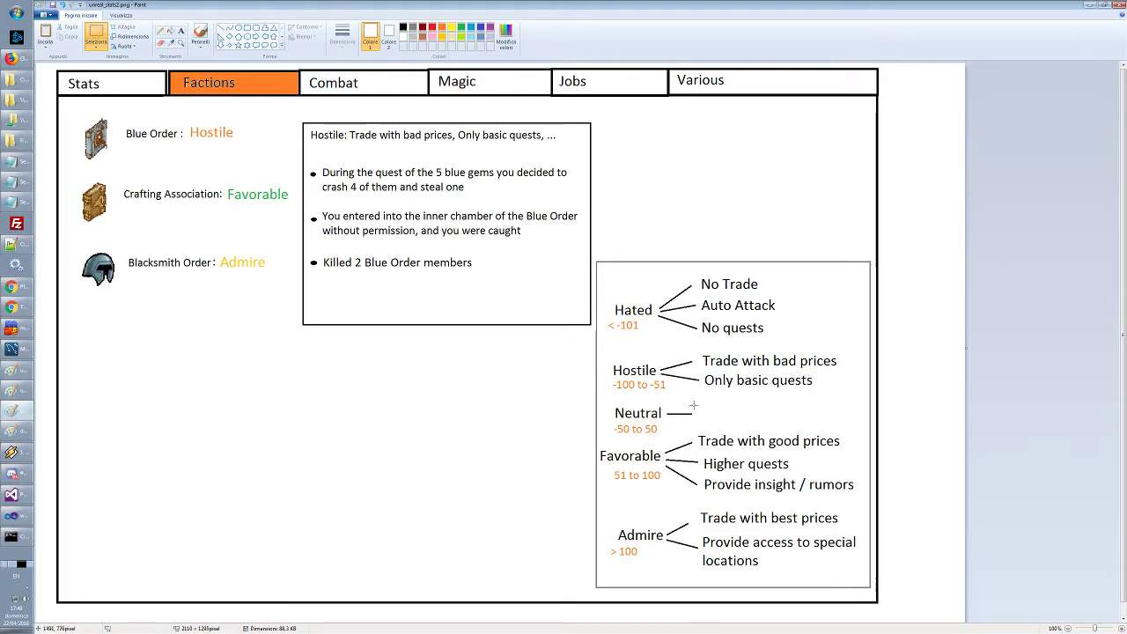
pyautogui.moveTo(610, 399); pyautogui.dragTo(700, 437)
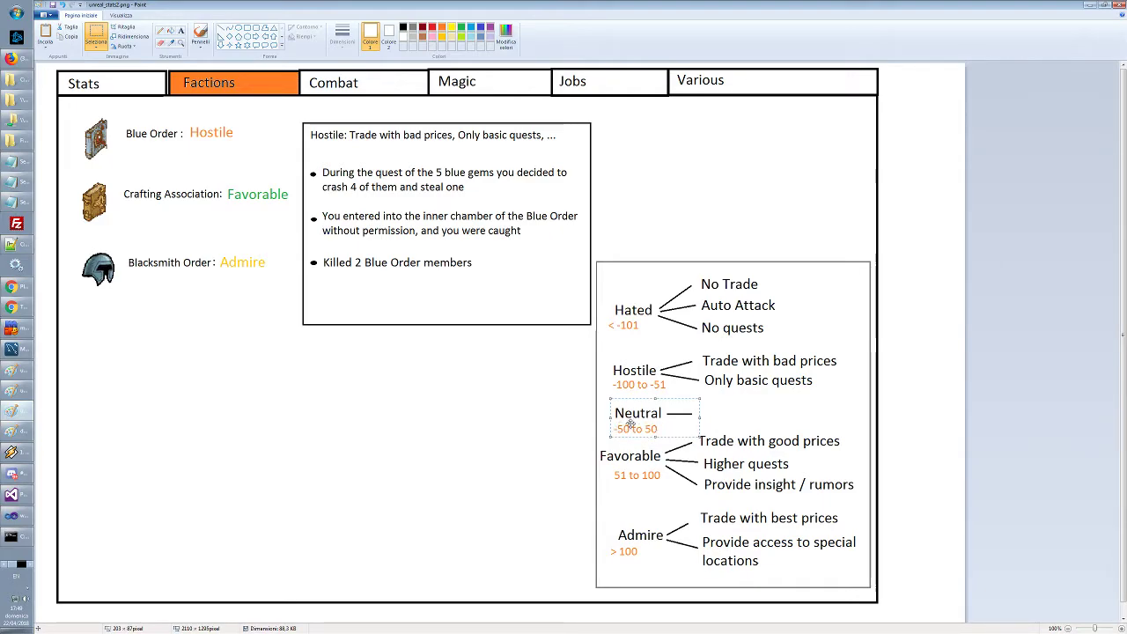
pyautogui.click(576, 423)
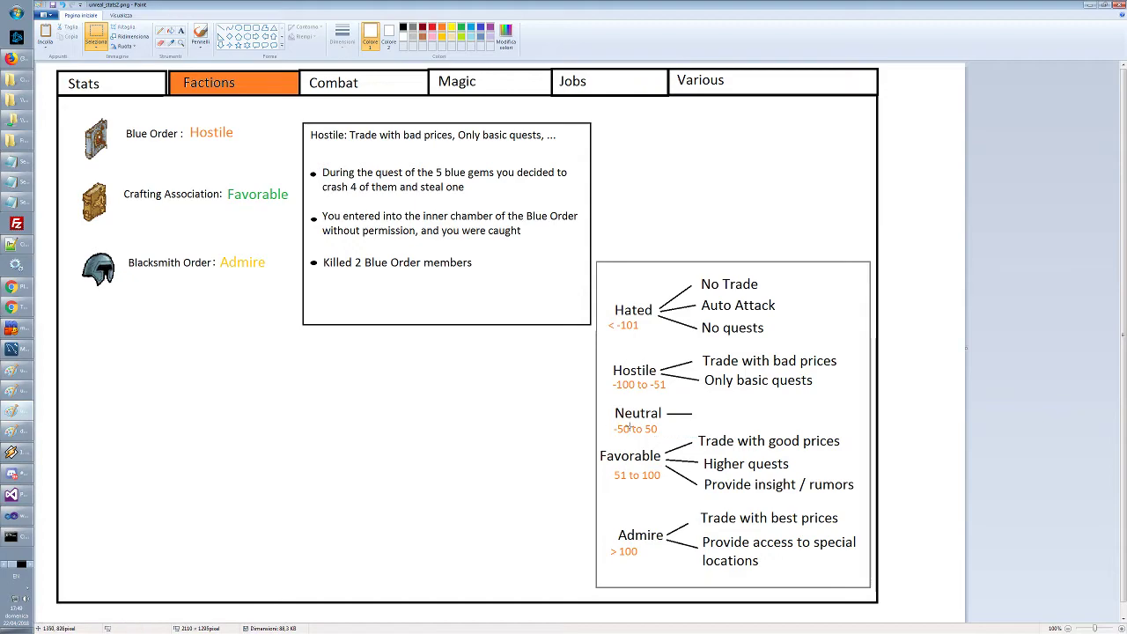
pyautogui.moveTo(606, 422); pyautogui.dragTo(665, 436)
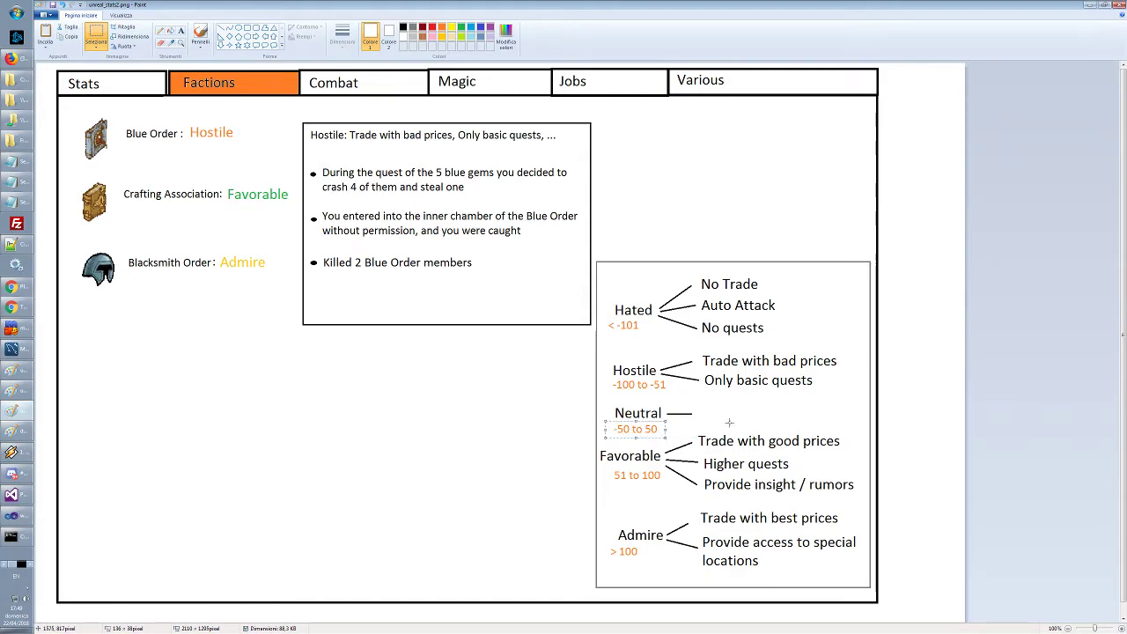
pyautogui.click(687, 436)
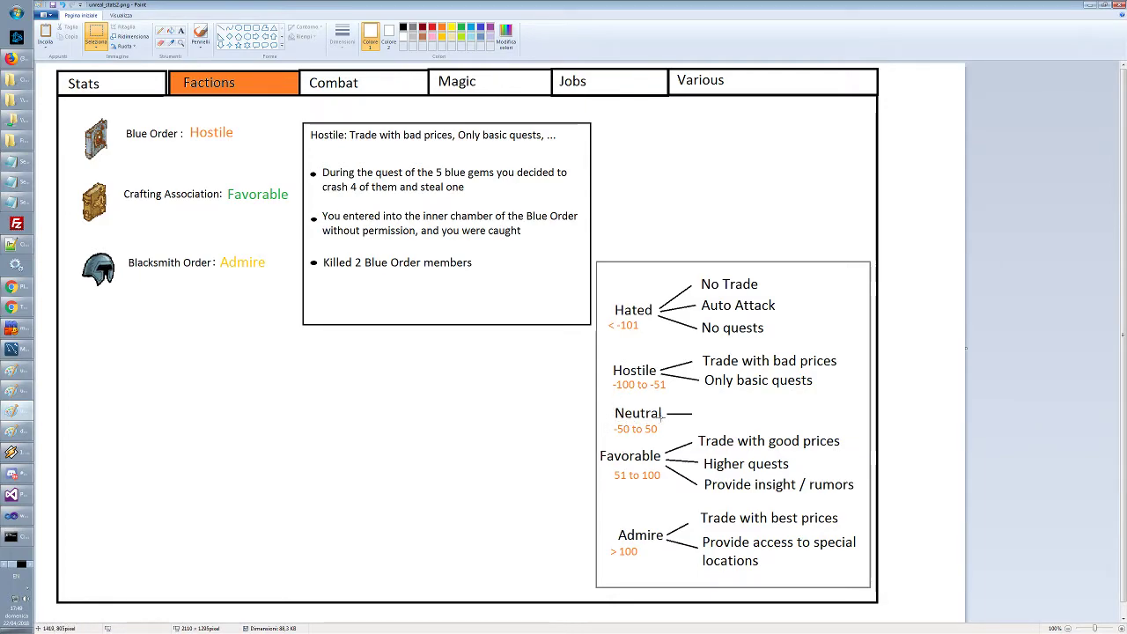
pyautogui.moveTo(607, 404); pyautogui.dragTo(856, 422)
pyautogui.click(725, 412)
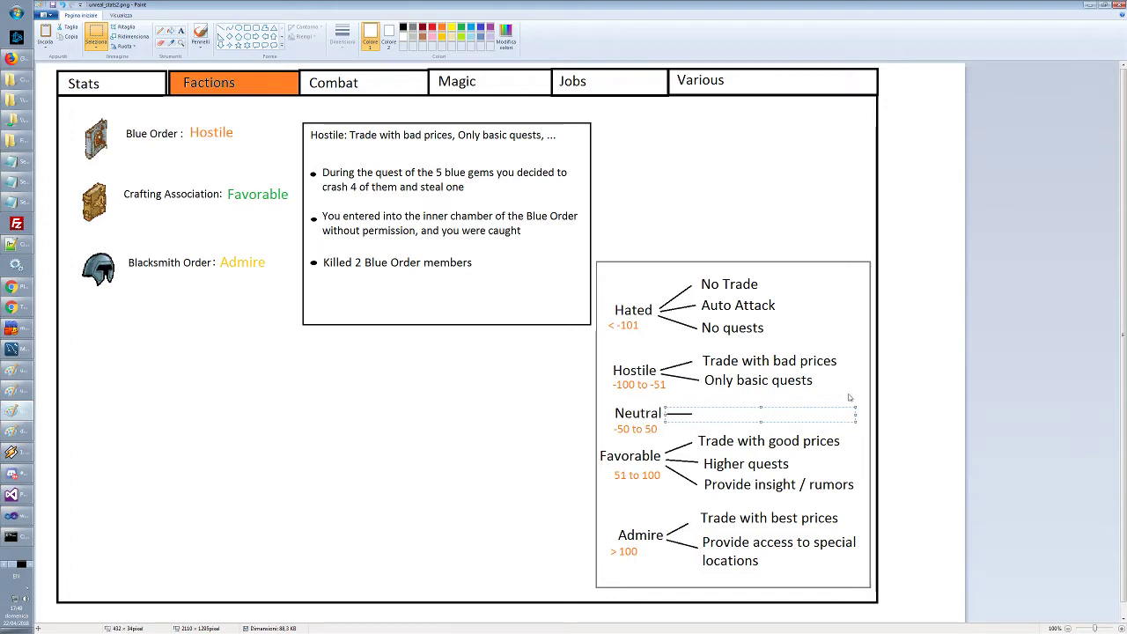
pyautogui.click(903, 396)
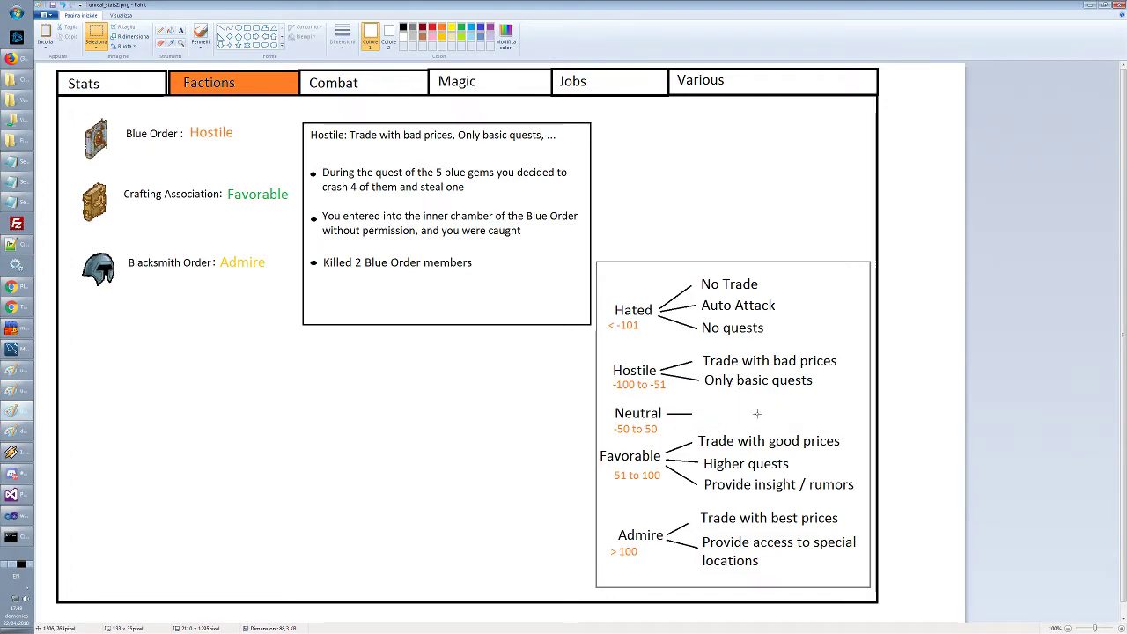
pyautogui.moveTo(700, 398); pyautogui.dragTo(843, 430)
pyautogui.click(912, 424)
# Adjust the Favorable lines, setting the 'Provide insight / rumors' line in its aligned place
pyautogui.moveTo(602, 430); pyautogui.dragTo(865, 514)
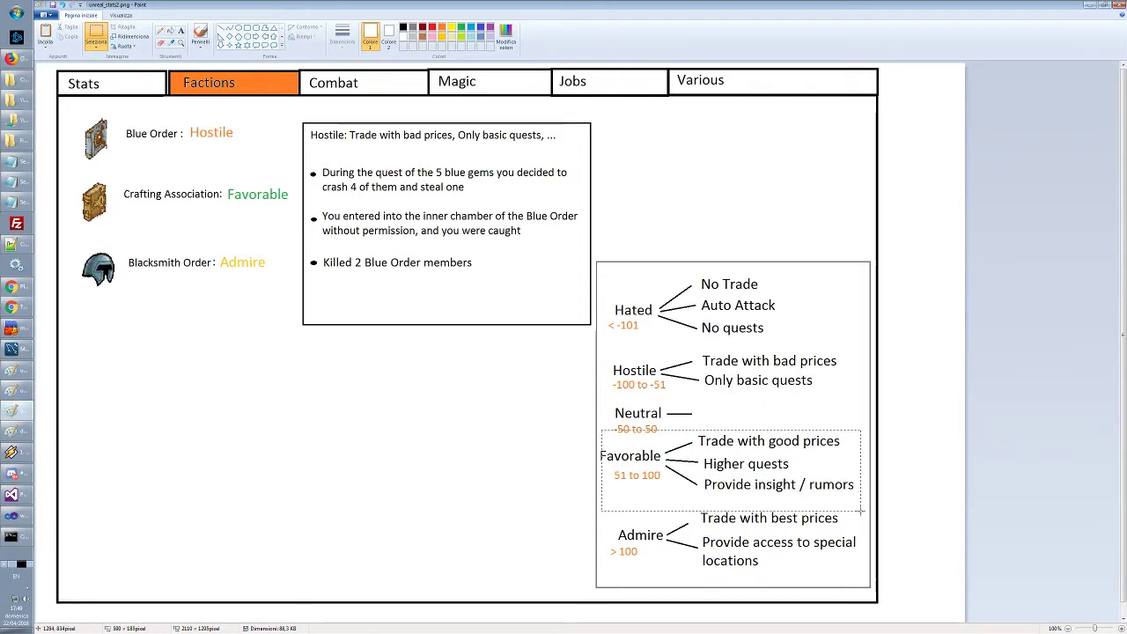
pyautogui.click(636, 465)
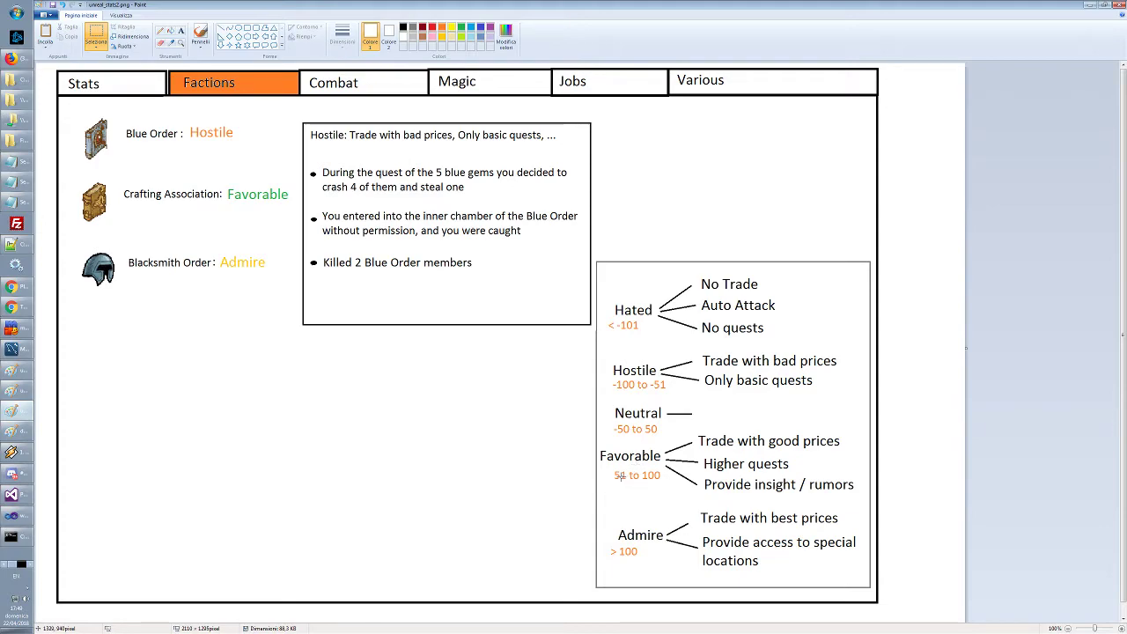
pyautogui.moveTo(696, 427); pyautogui.dragTo(854, 449)
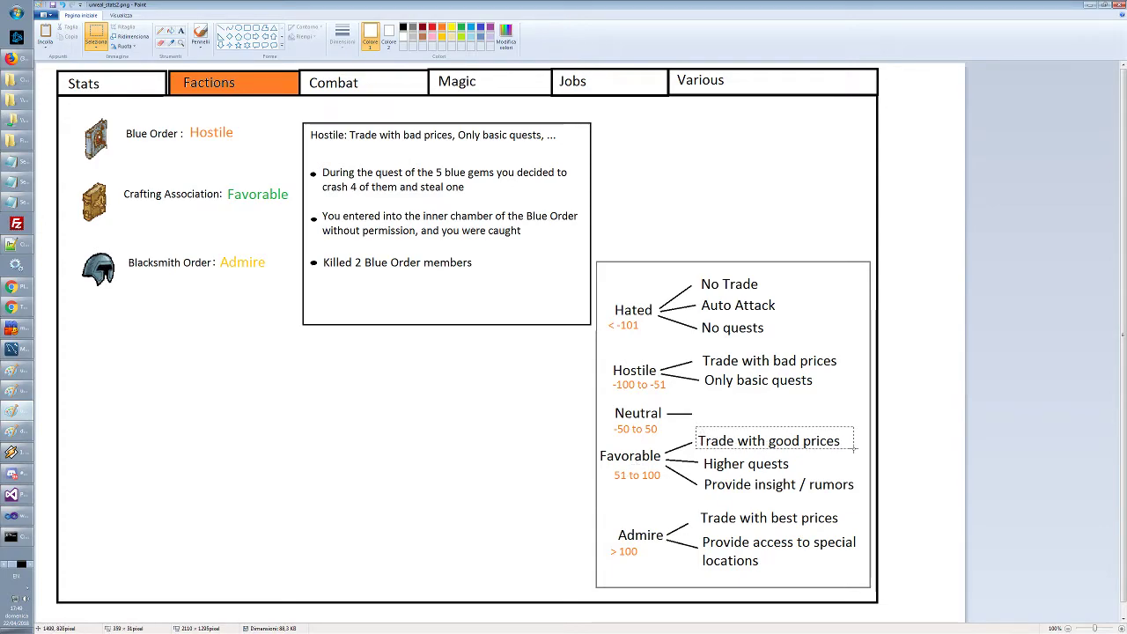
pyautogui.moveTo(698, 451); pyautogui.dragTo(810, 478)
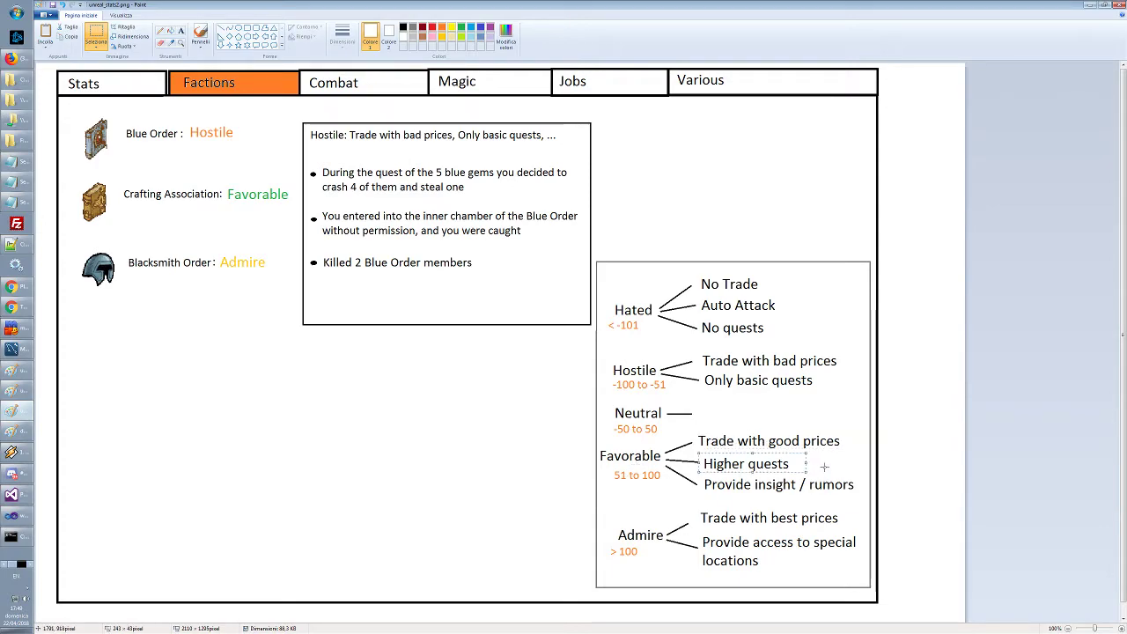
pyautogui.click(705, 476)
pyautogui.moveTo(702, 476); pyautogui.dragTo(860, 495)
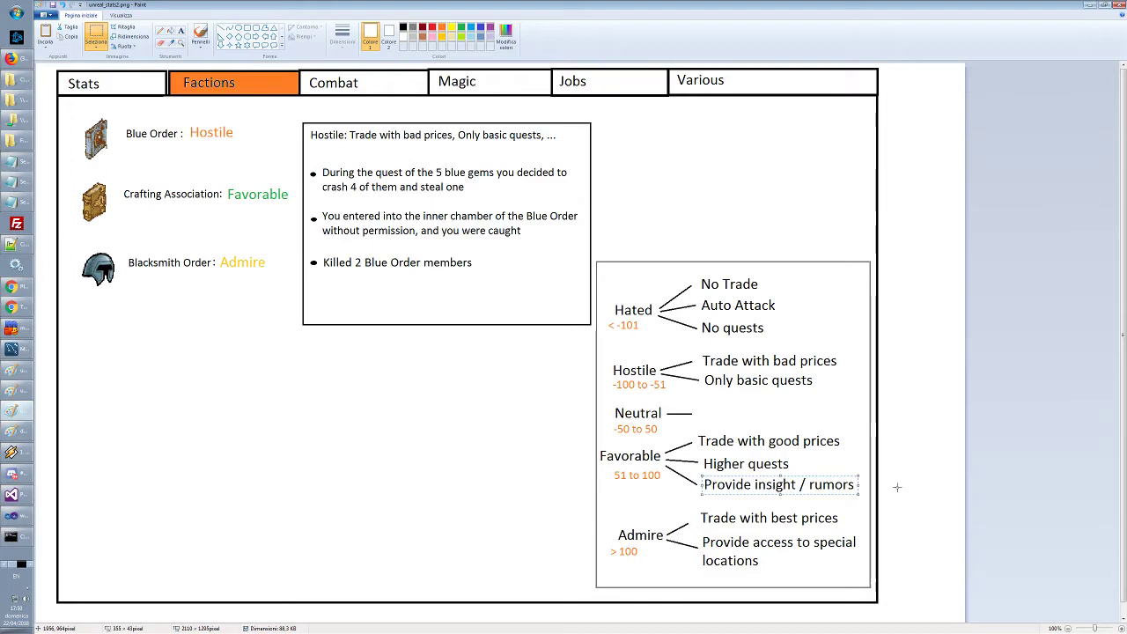
pyautogui.click(919, 500)
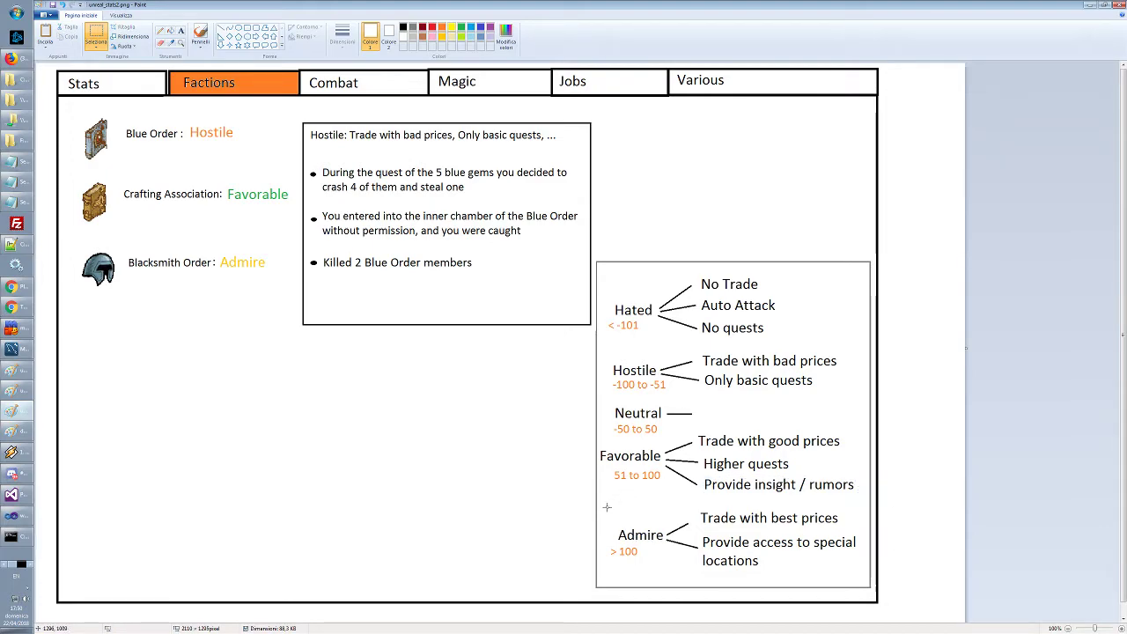
# Shift the 'Trade with good prices' line slightly right to align with the others
pyautogui.moveTo(603, 504); pyautogui.dragTo(860, 580)
pyautogui.press('Escape')
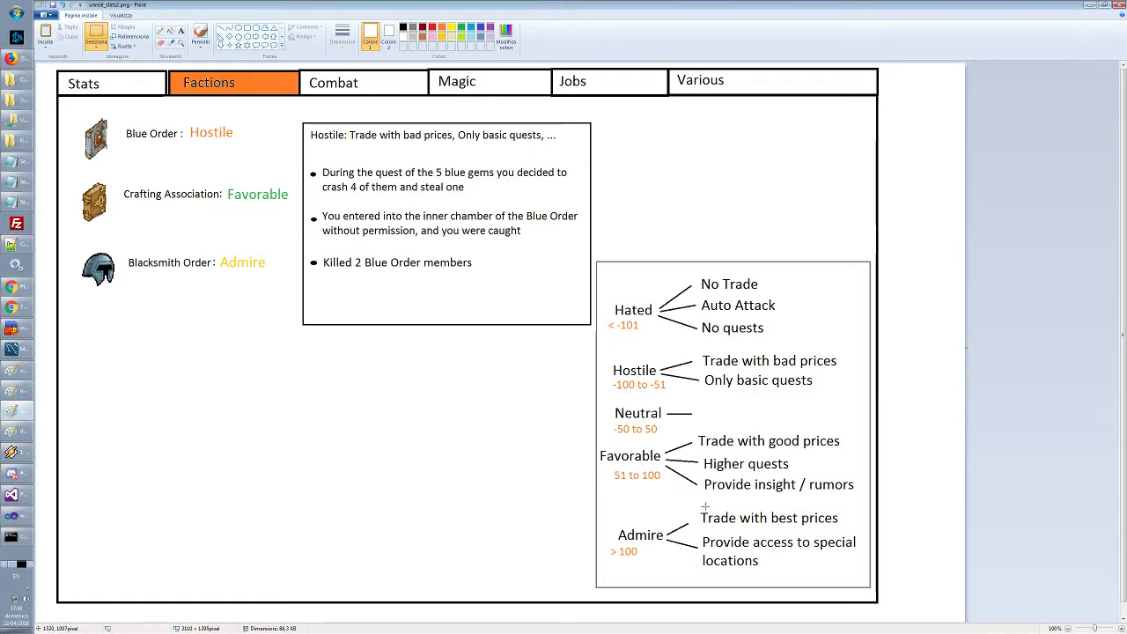
pyautogui.moveTo(695, 509); pyautogui.dragTo(846, 528)
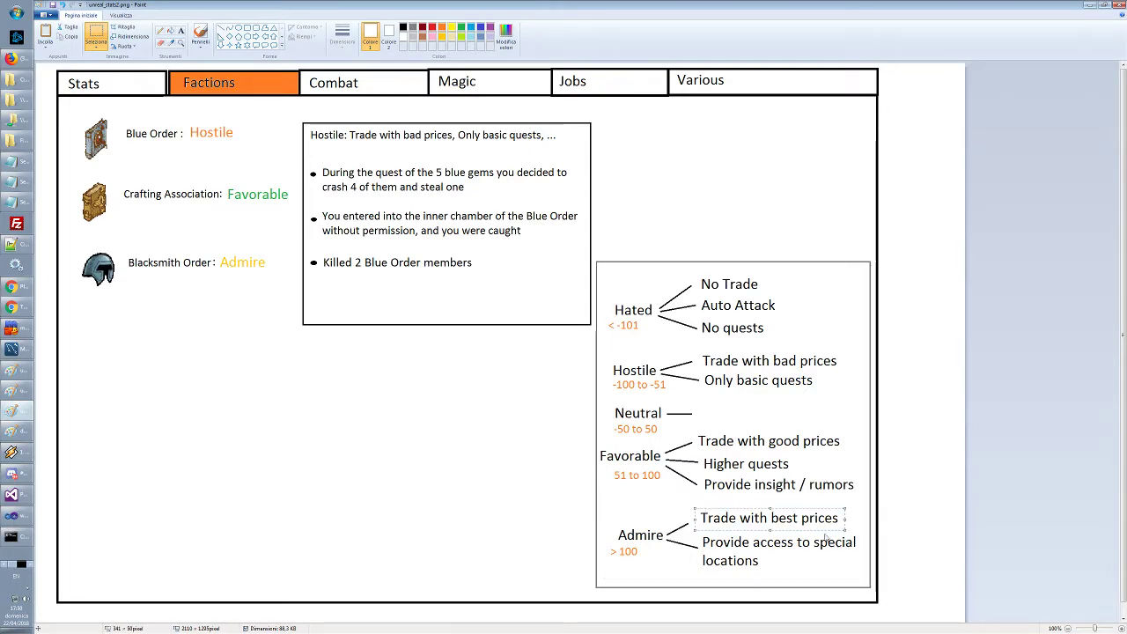
pyautogui.press('Escape')
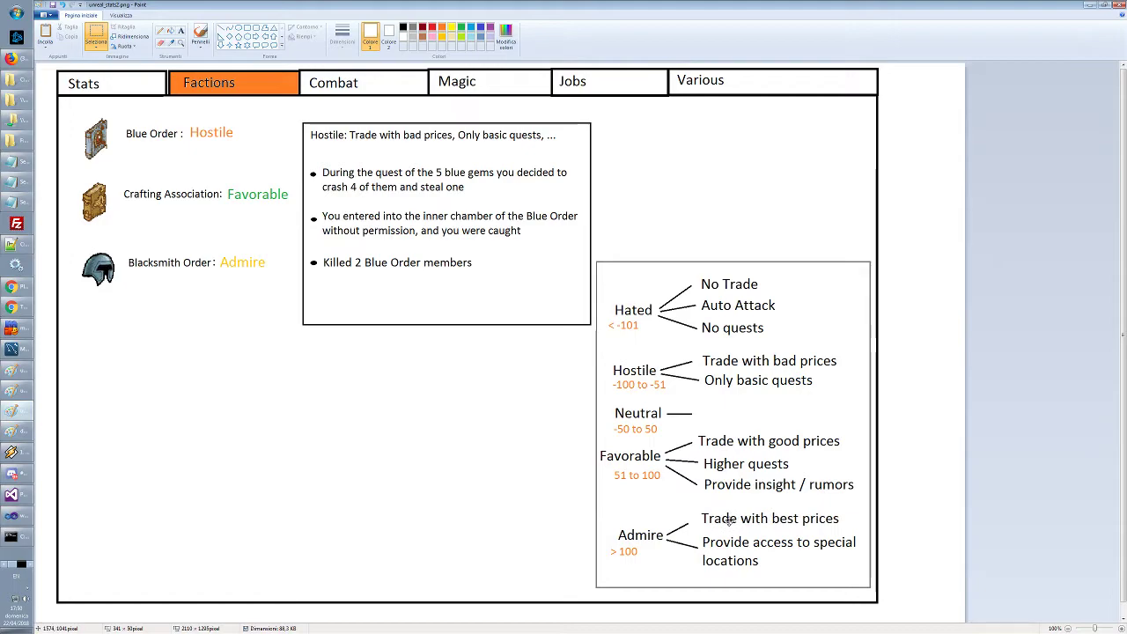
pyautogui.moveTo(698, 431); pyautogui.dragTo(833, 457)
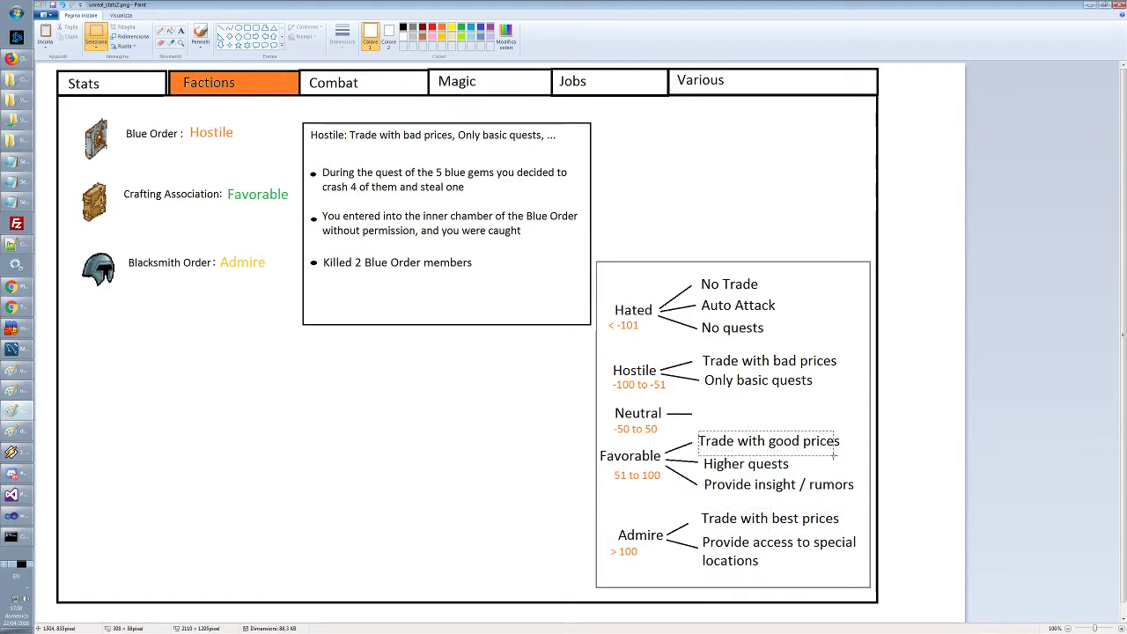
pyautogui.moveTo(766, 442); pyautogui.dragTo(771, 442)
pyautogui.click(770, 539)
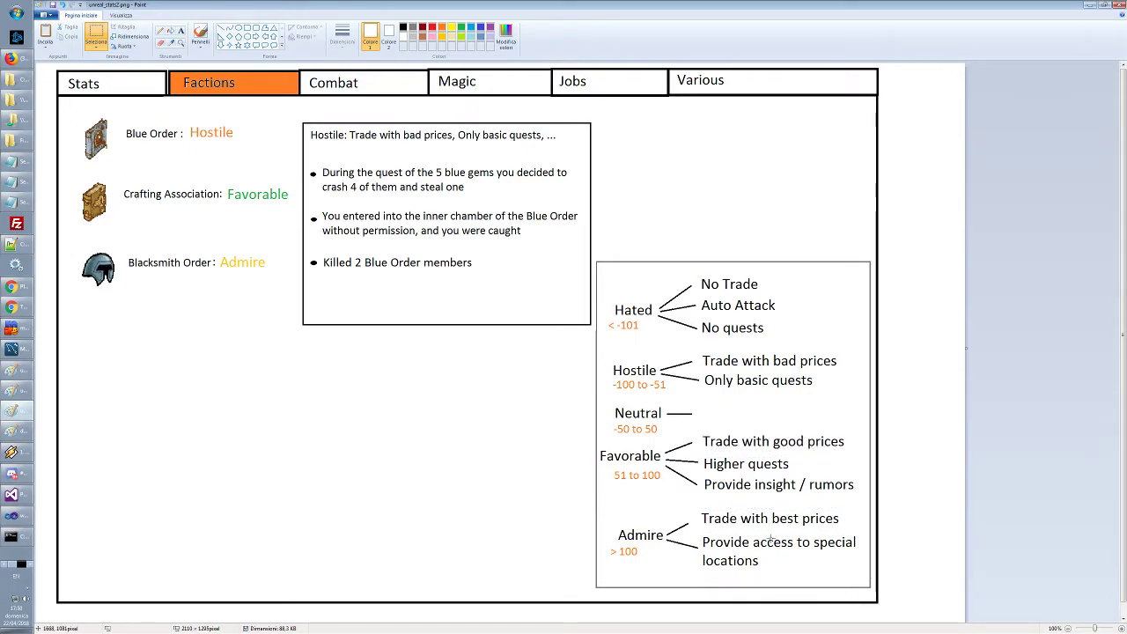
# Select and release the 'Provide access to special locations' text and the Admire > 100 label
pyautogui.moveTo(701, 531); pyautogui.dragTo(858, 571)
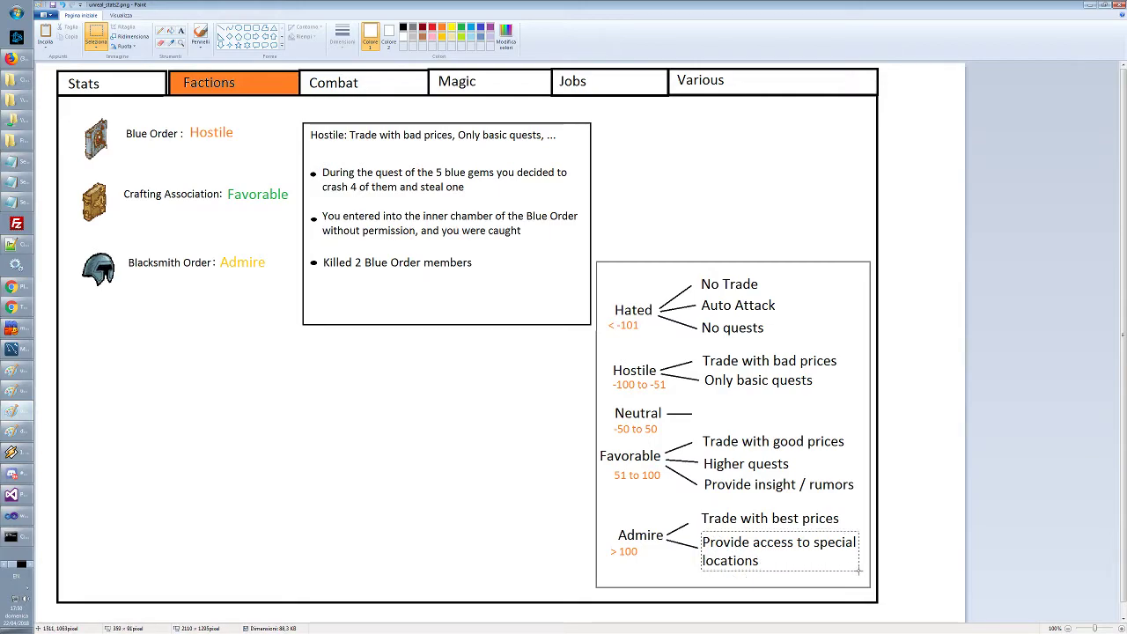
pyautogui.click(862, 575)
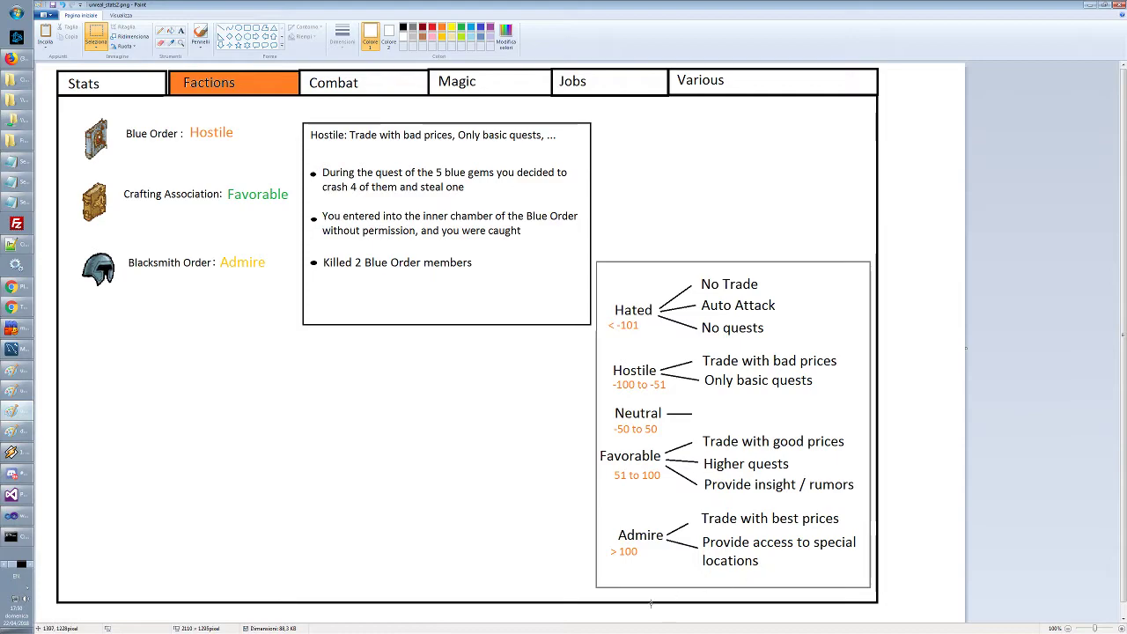
pyautogui.moveTo(608, 500); pyautogui.dragTo(701, 567)
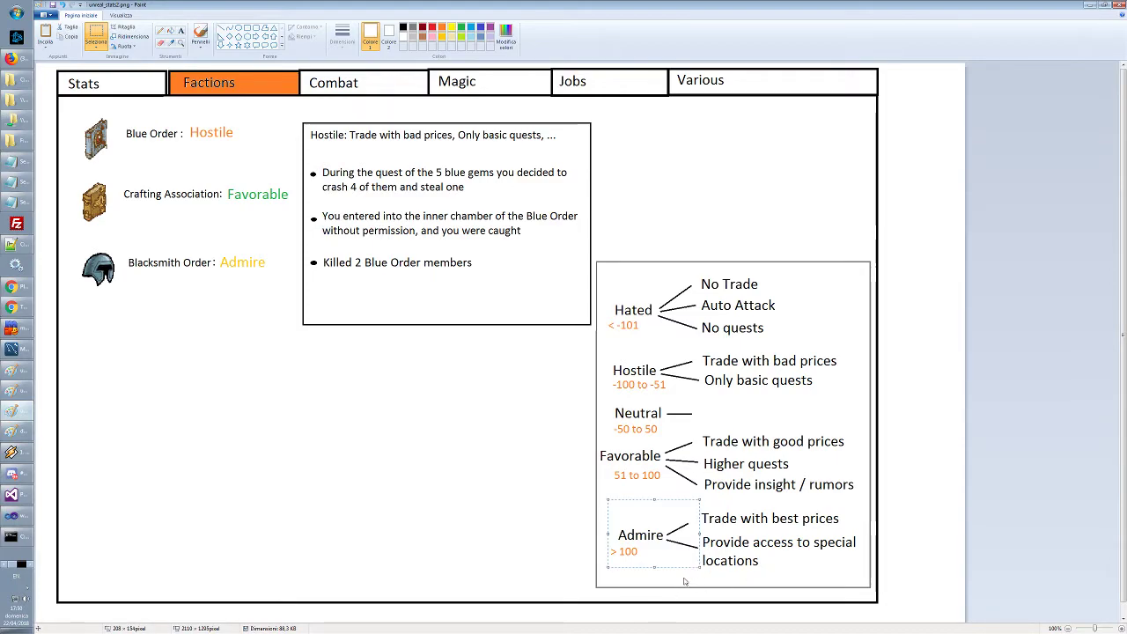
pyautogui.click(689, 545)
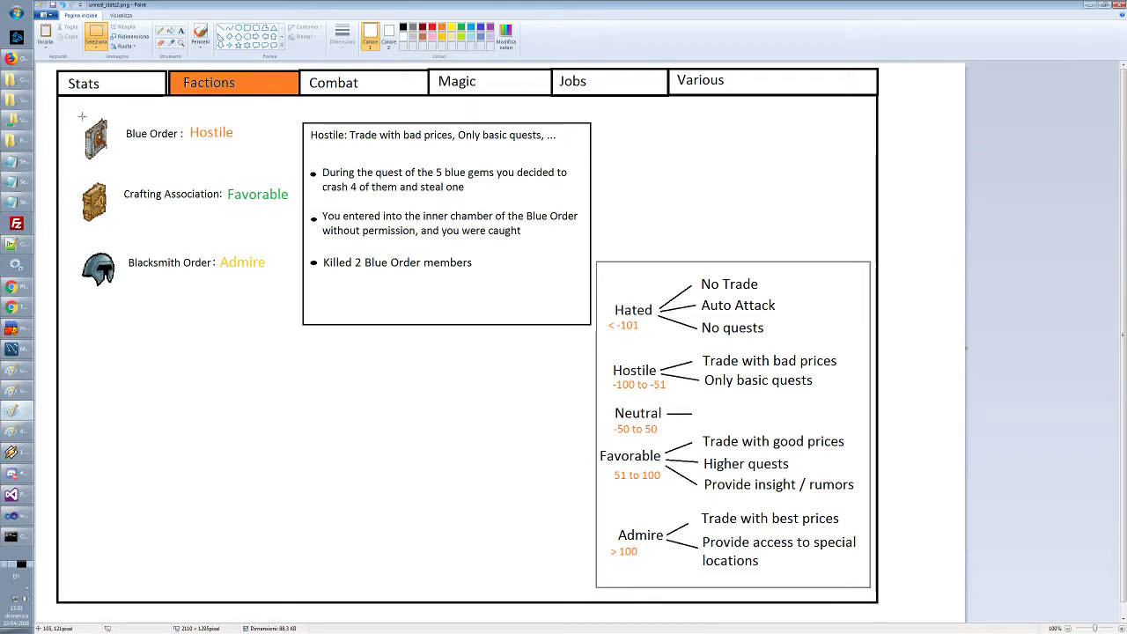
pyautogui.hotkey('ctrl', 'z')
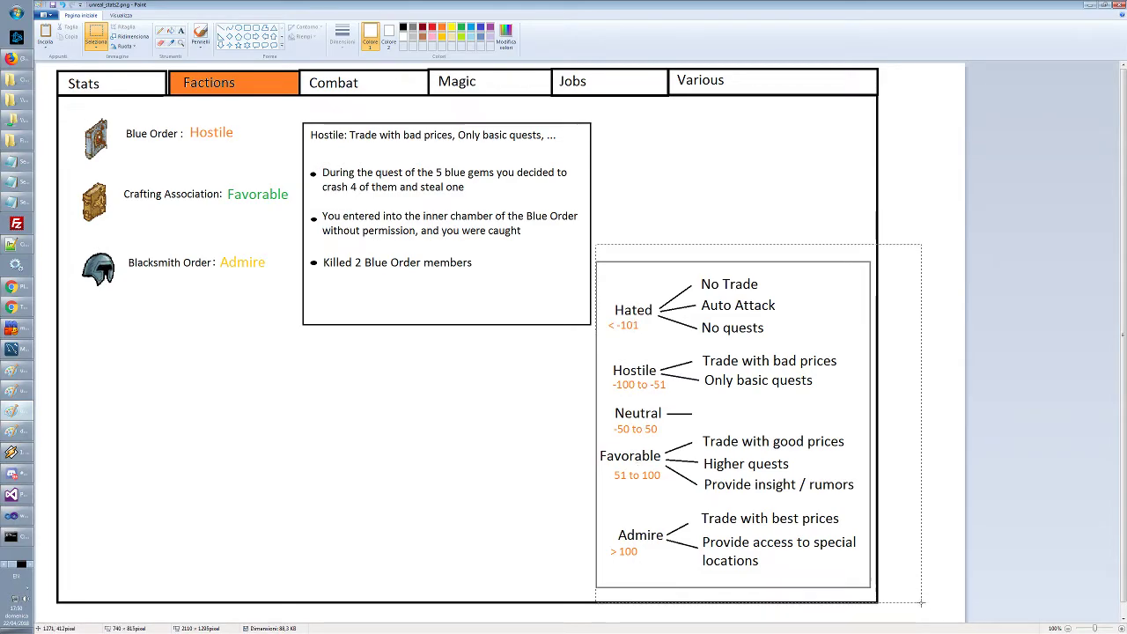
pyautogui.click(675, 175)
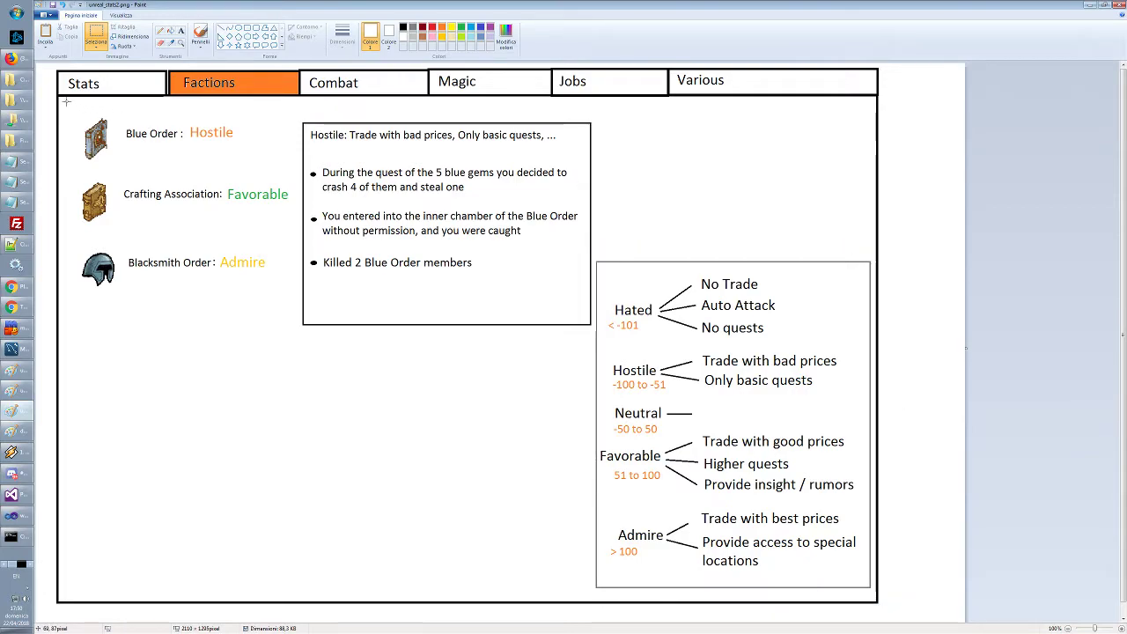
pyautogui.moveTo(66, 102); pyautogui.dragTo(601, 340)
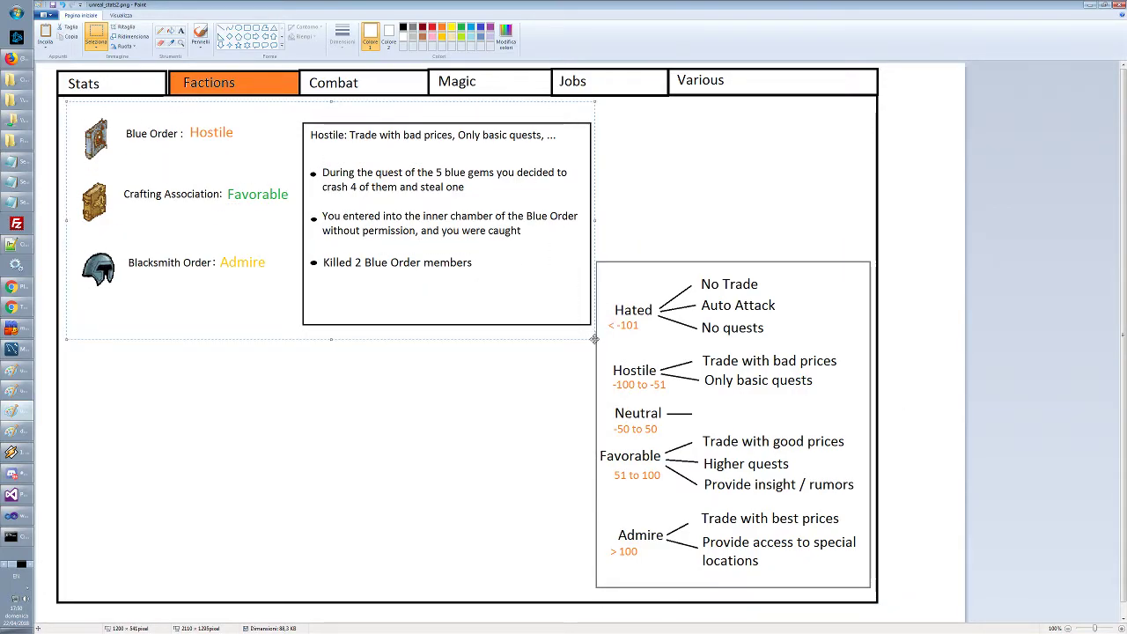
pyautogui.click(249, 355)
pyautogui.moveTo(76, 109); pyautogui.dragTo(247, 165)
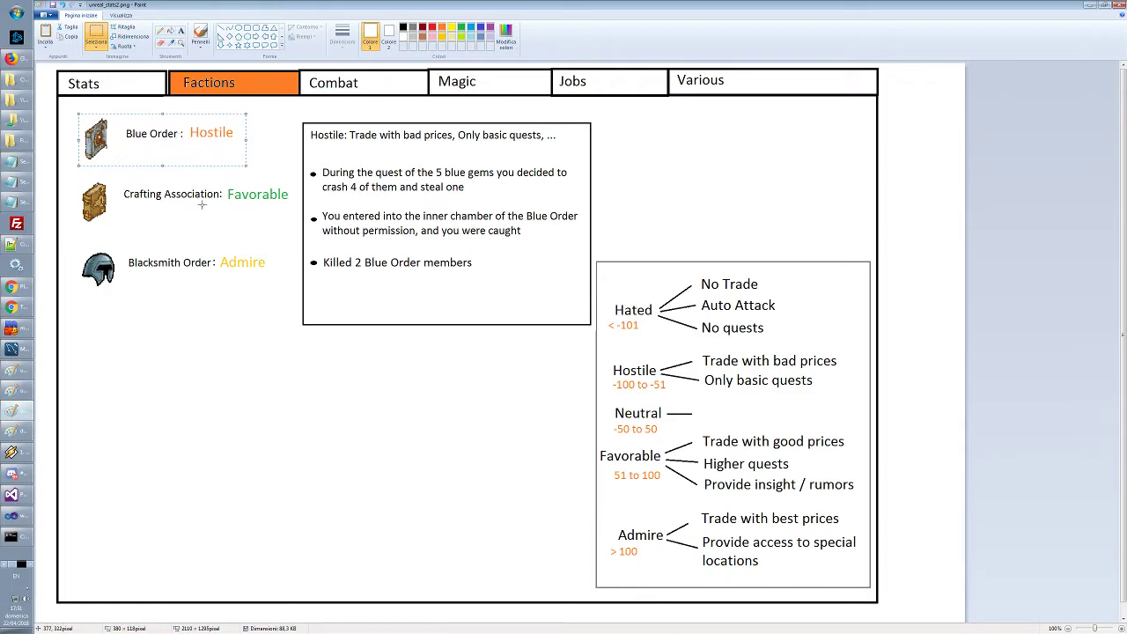
pyautogui.moveTo(93, 303); pyautogui.dragTo(300, 597)
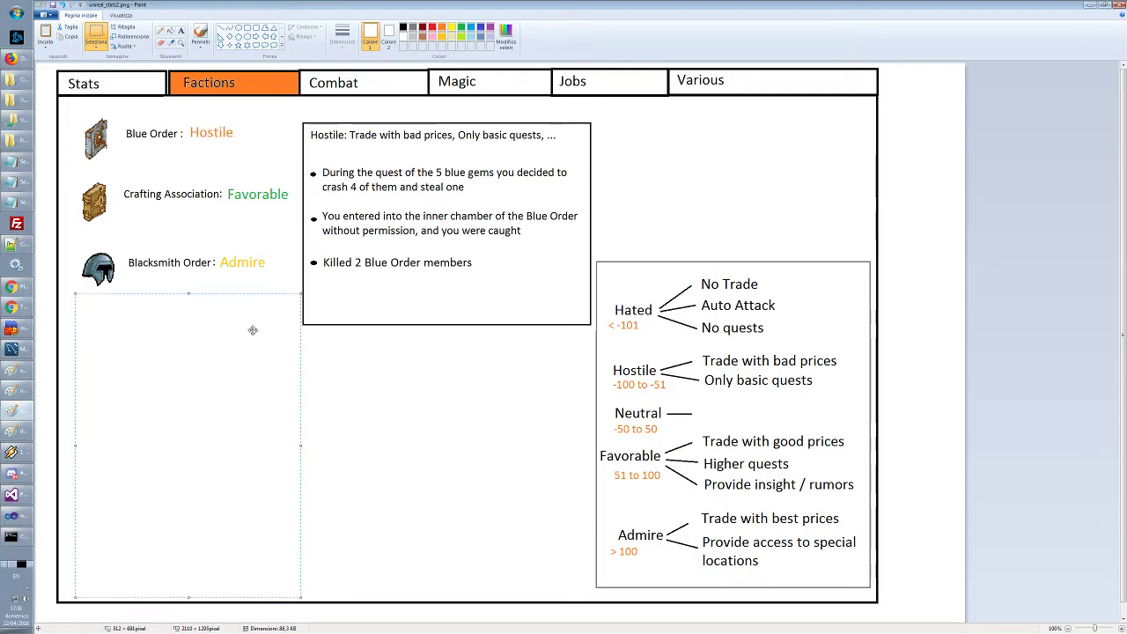
pyautogui.click(413, 539)
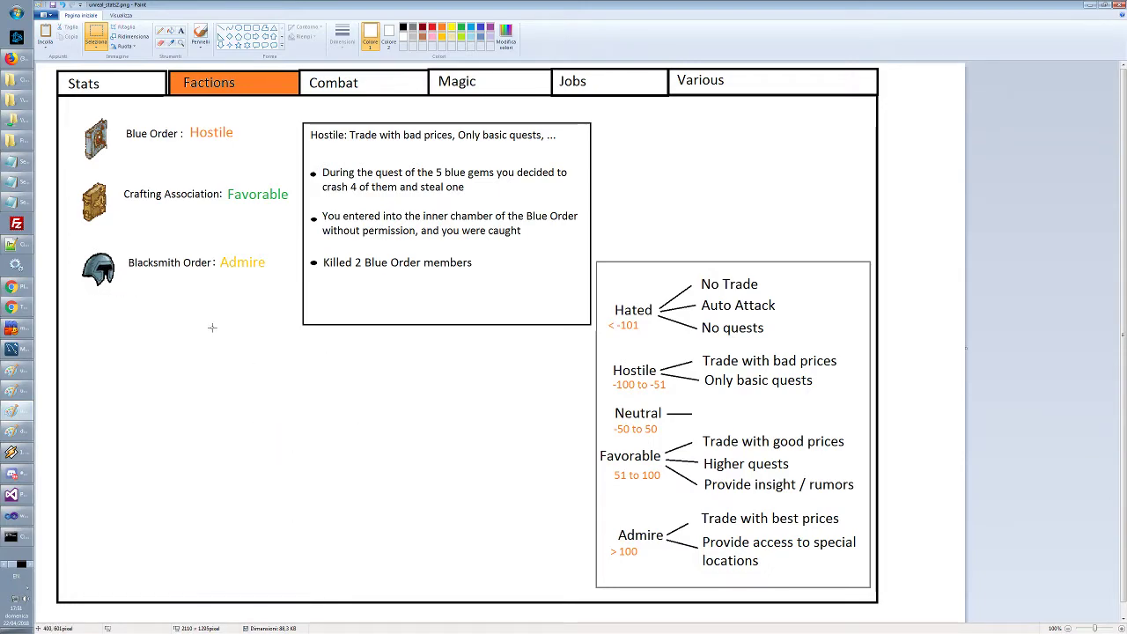
pyautogui.moveTo(79, 291); pyautogui.dragTo(286, 592)
pyautogui.click(385, 547)
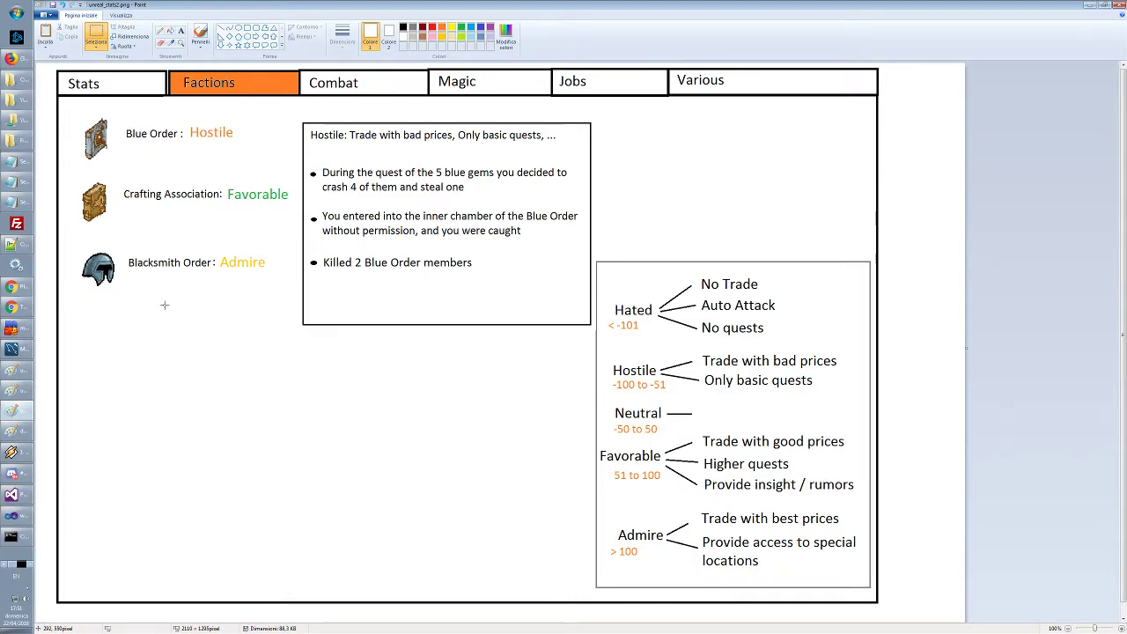
pyautogui.moveTo(73, 293); pyautogui.dragTo(223, 394)
pyautogui.click(300, 461)
pyautogui.moveTo(80, 114); pyautogui.dragTo(257, 165)
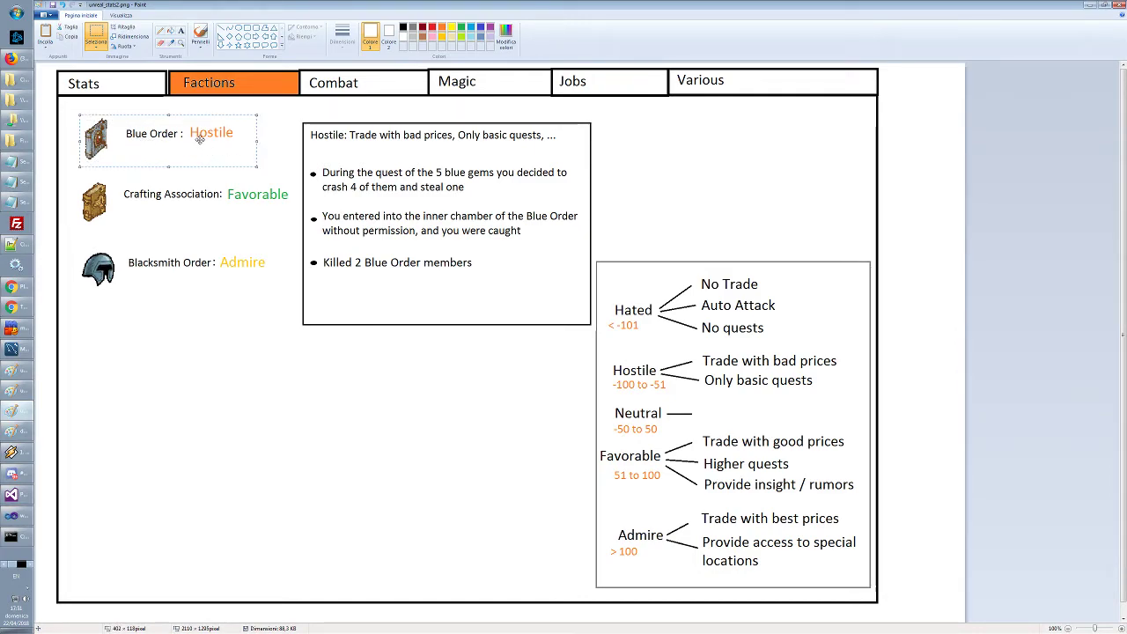
pyautogui.click(295, 117)
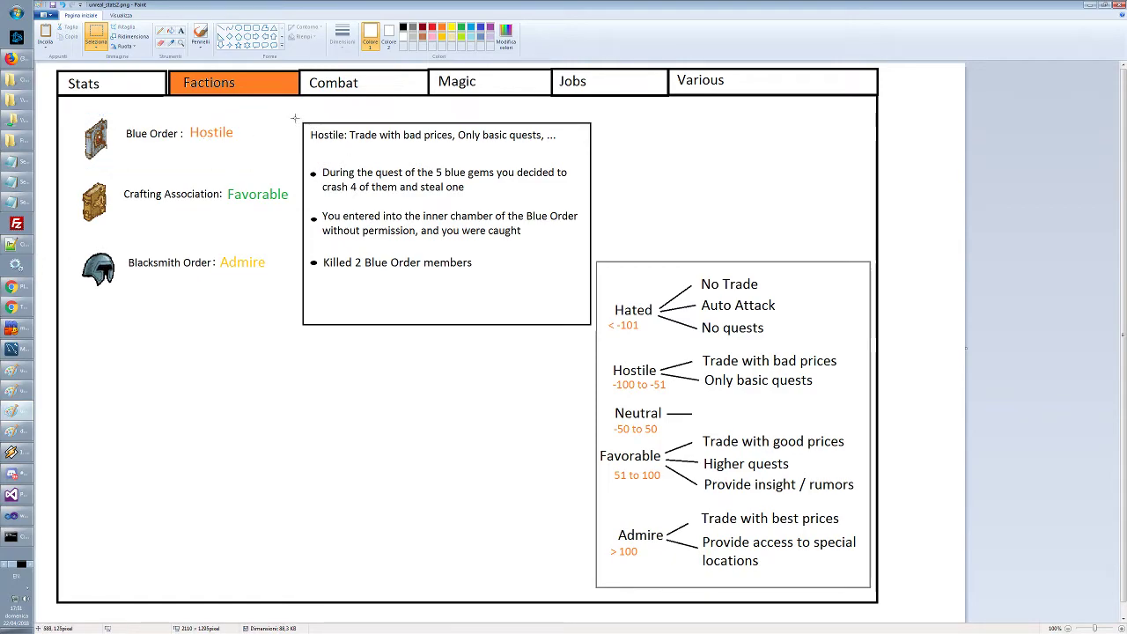
pyautogui.moveTo(299, 120); pyautogui.dragTo(590, 328)
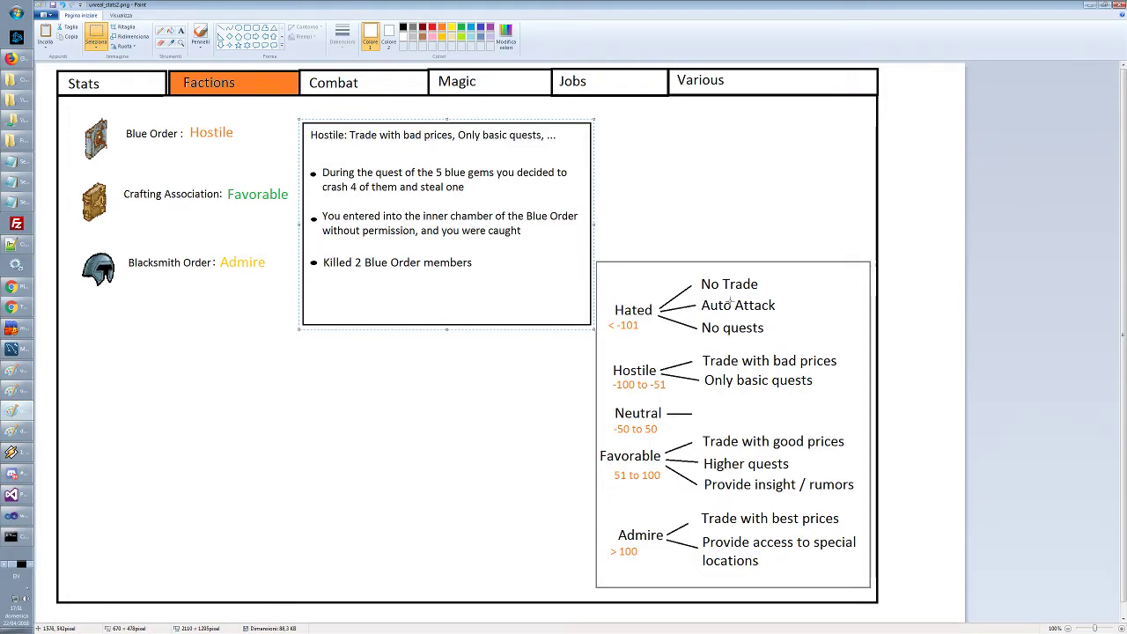
pyautogui.click(604, 152)
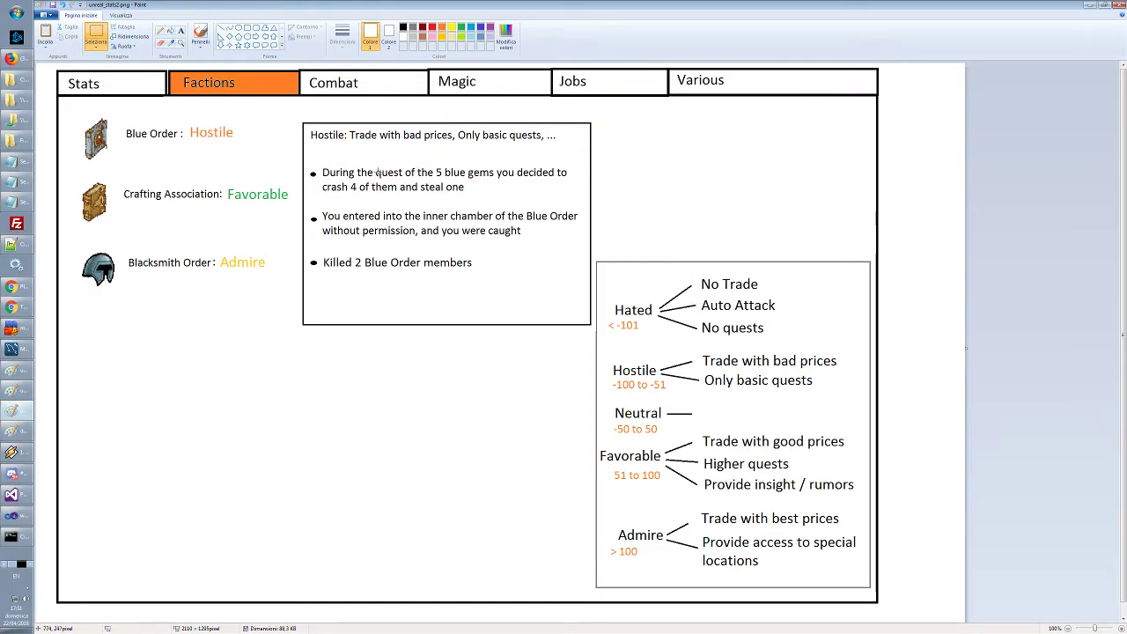
pyautogui.moveTo(305, 159); pyautogui.dragTo(583, 287)
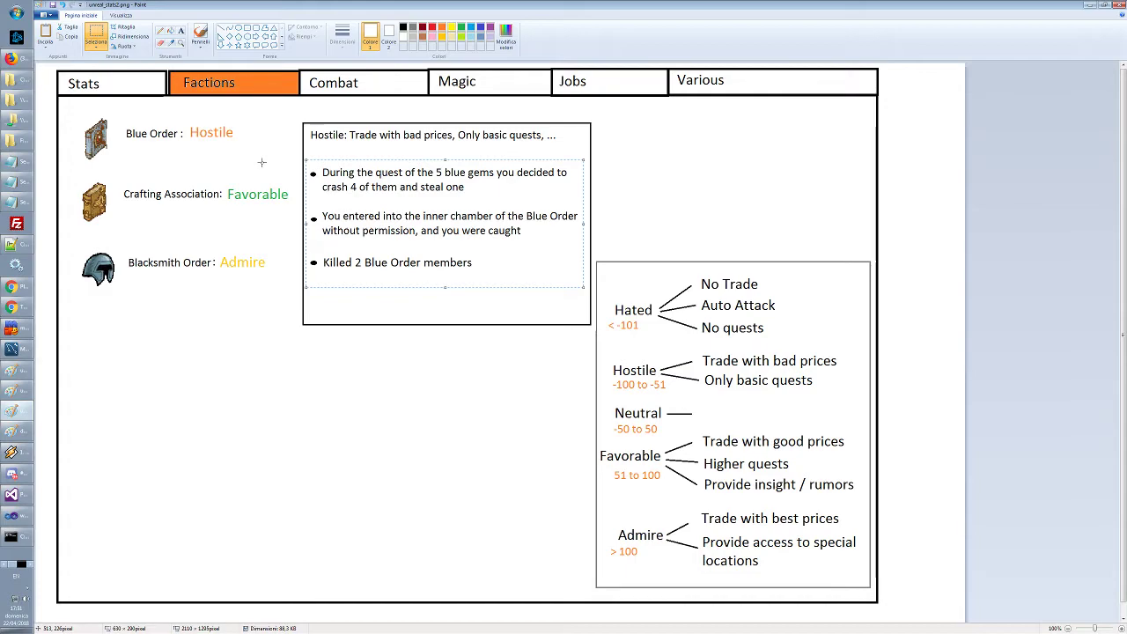
pyautogui.click(643, 198)
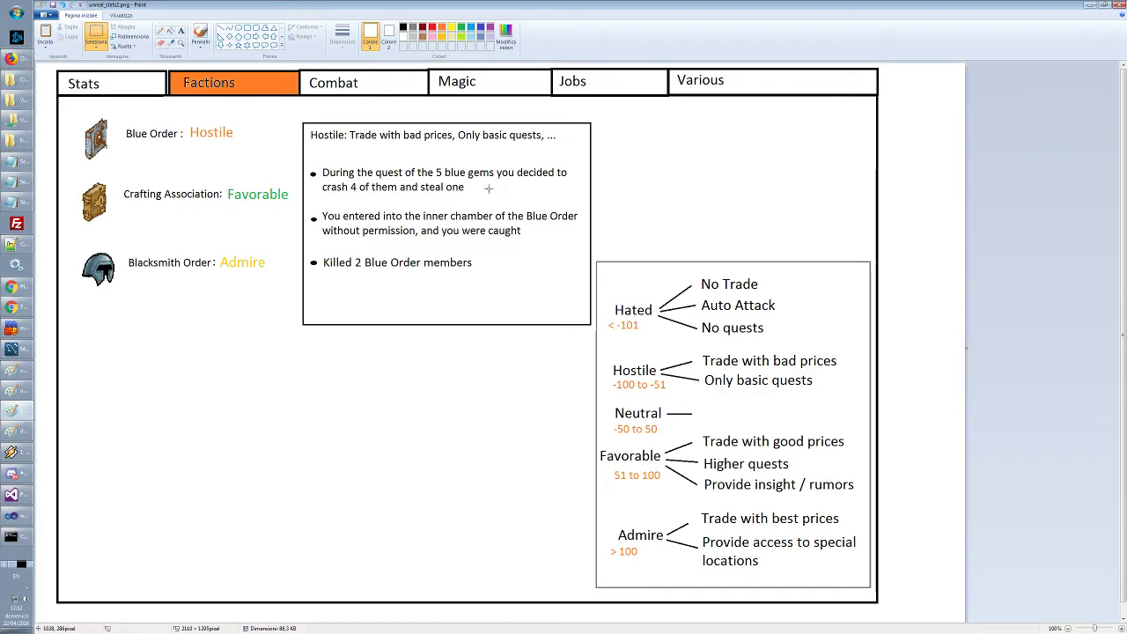
# Try selecting the info box's bullet lines and empty lower area, then deselect
pyautogui.moveTo(308, 249); pyautogui.dragTo(486, 273)
pyautogui.click(461, 290)
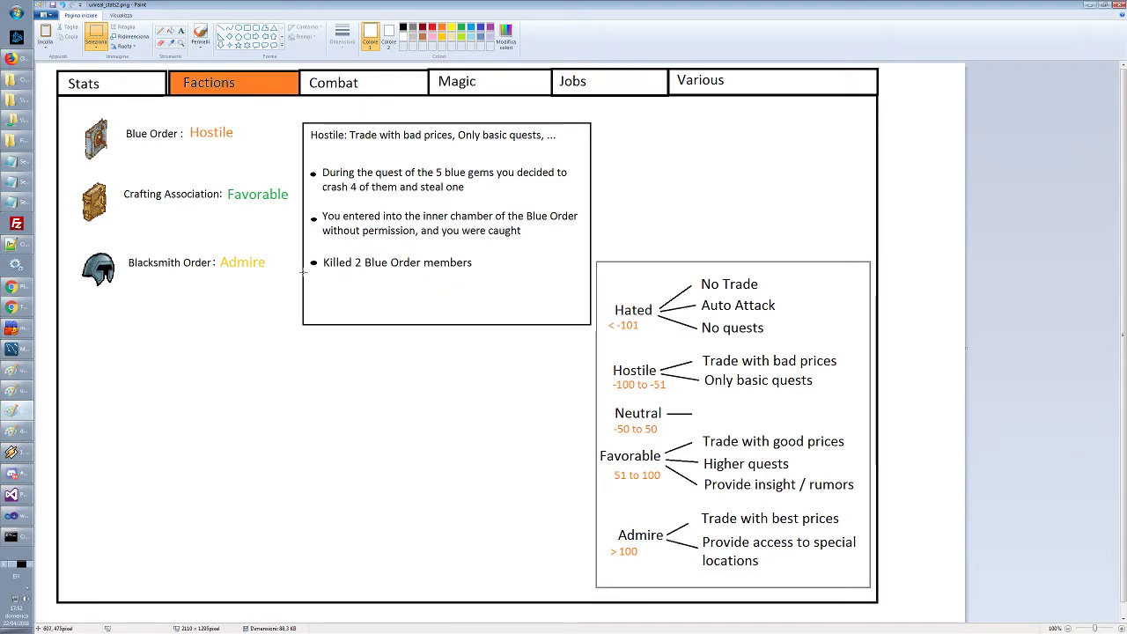
pyautogui.moveTo(306, 249); pyautogui.dragTo(485, 280)
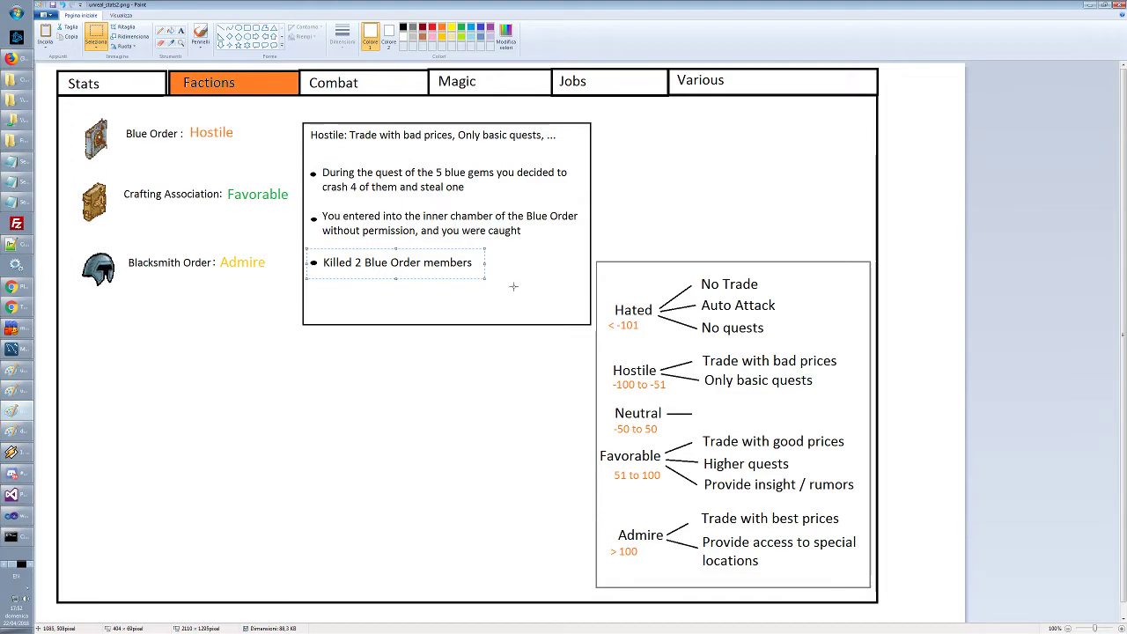
pyautogui.click(515, 285)
pyautogui.moveTo(308, 250); pyautogui.dragTo(490, 286)
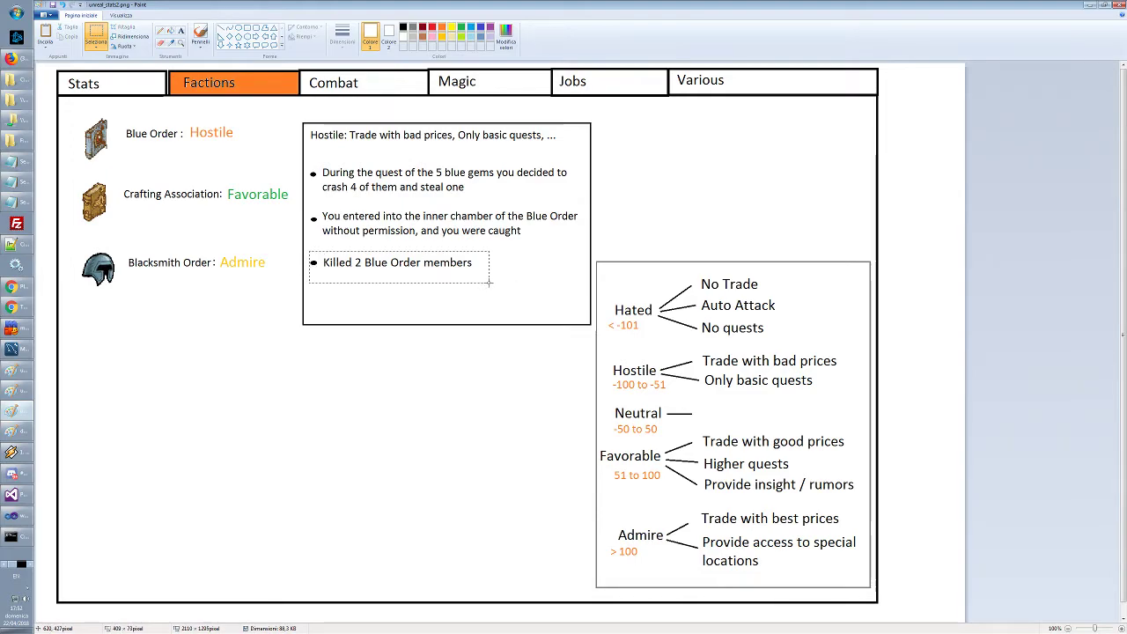
pyautogui.click(426, 212)
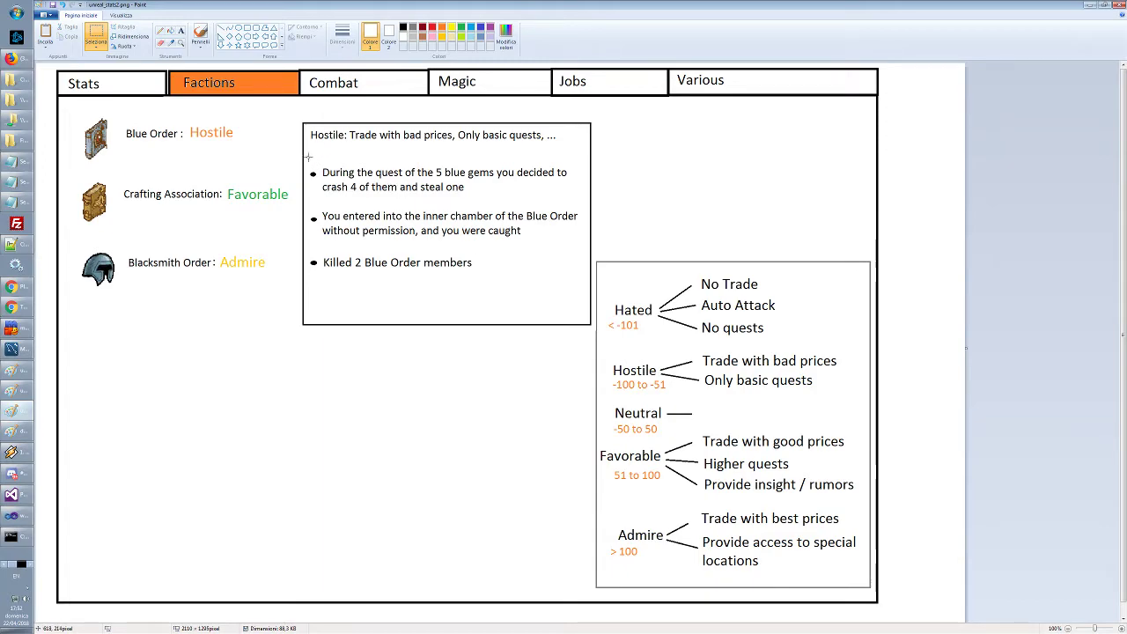
pyautogui.moveTo(308, 157); pyautogui.dragTo(584, 282)
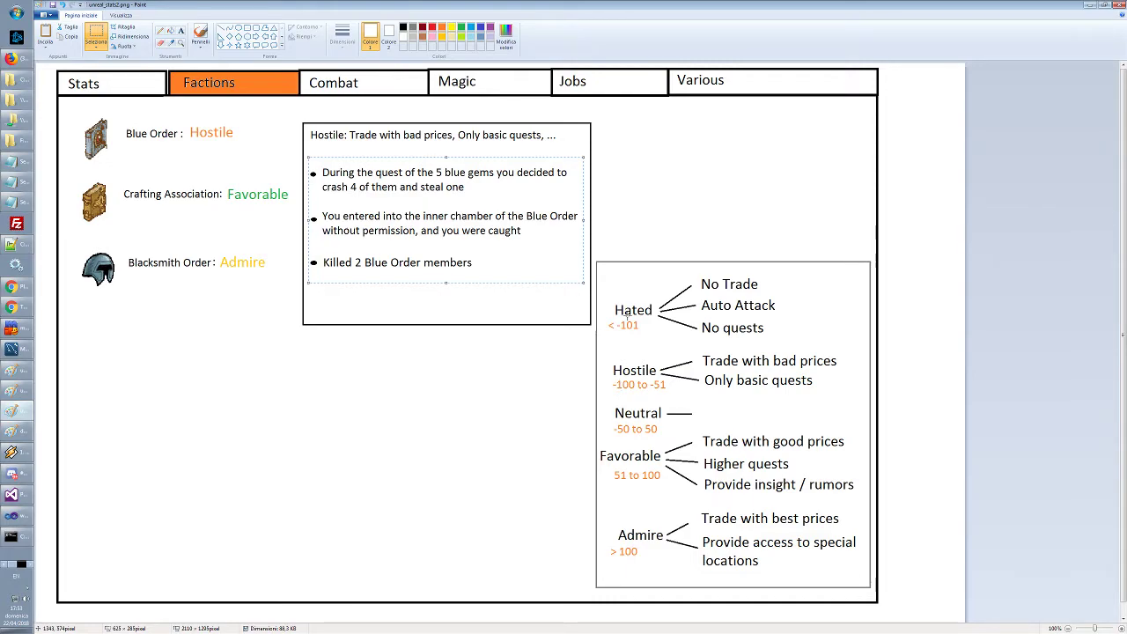
pyautogui.click(334, 348)
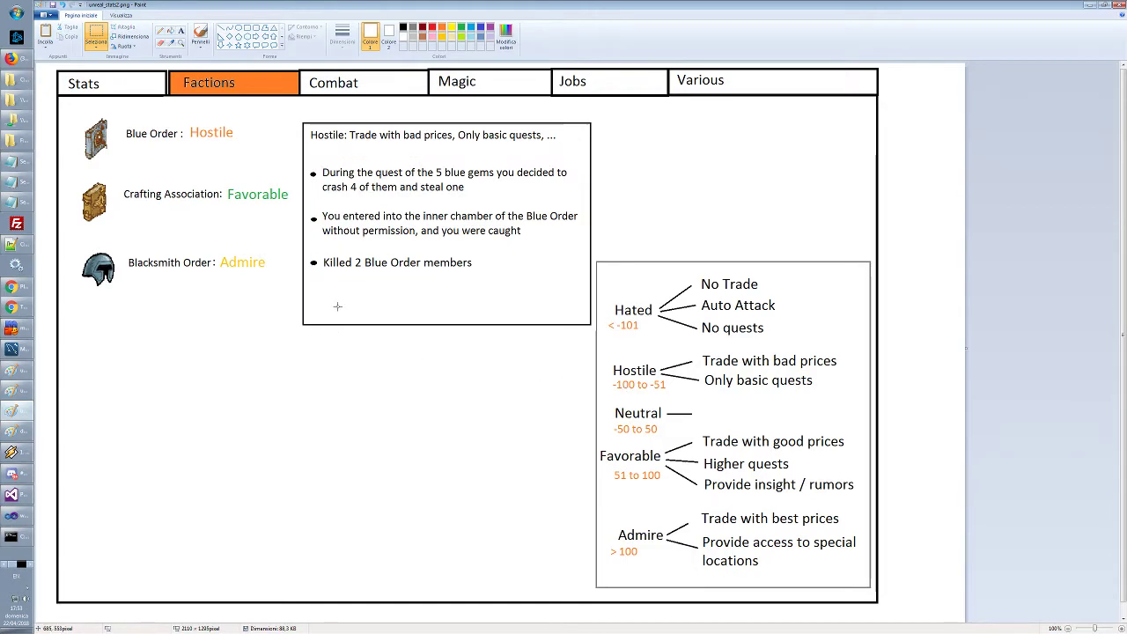
pyautogui.moveTo(312, 275); pyautogui.dragTo(582, 322)
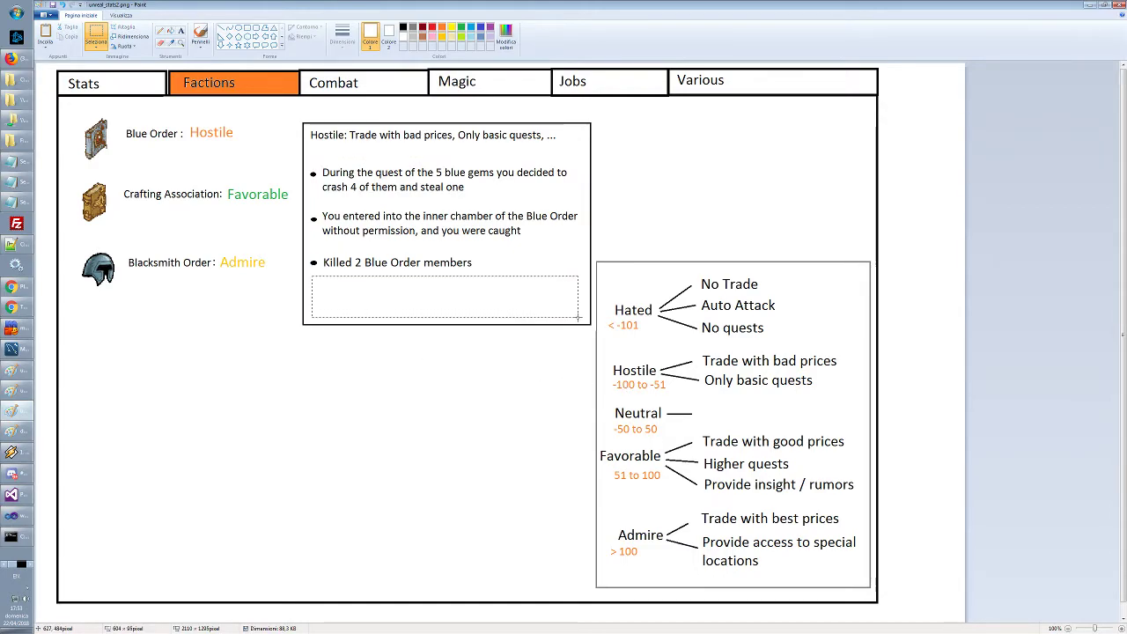
pyautogui.click(474, 368)
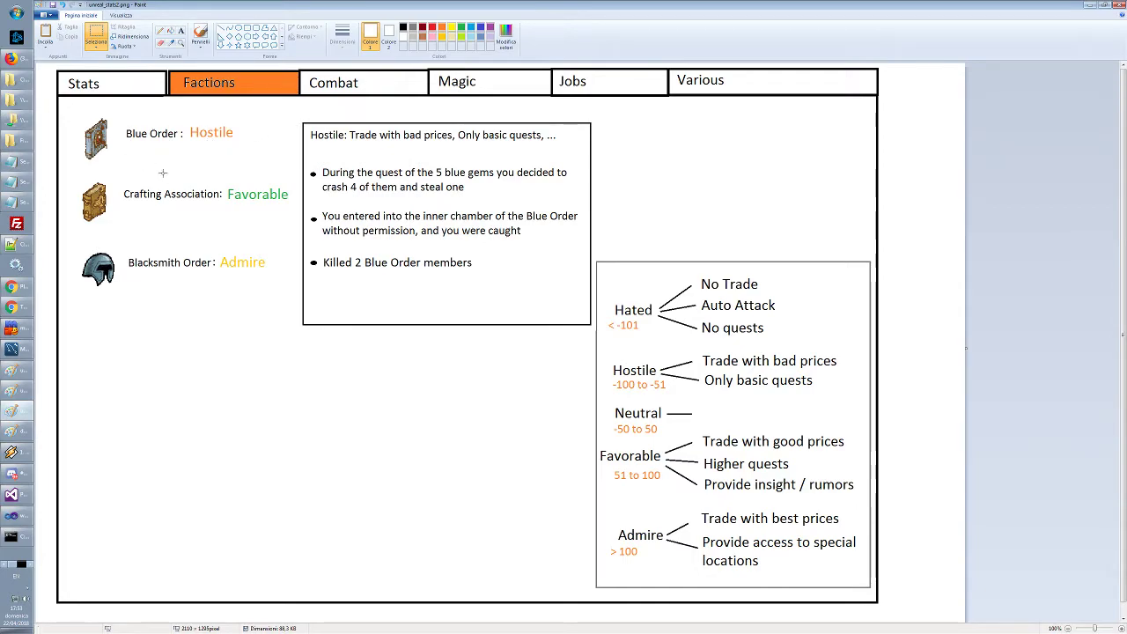
# Draw red slash marks under Blue Order: Hostile, then undo them
pyautogui.click(222, 27)
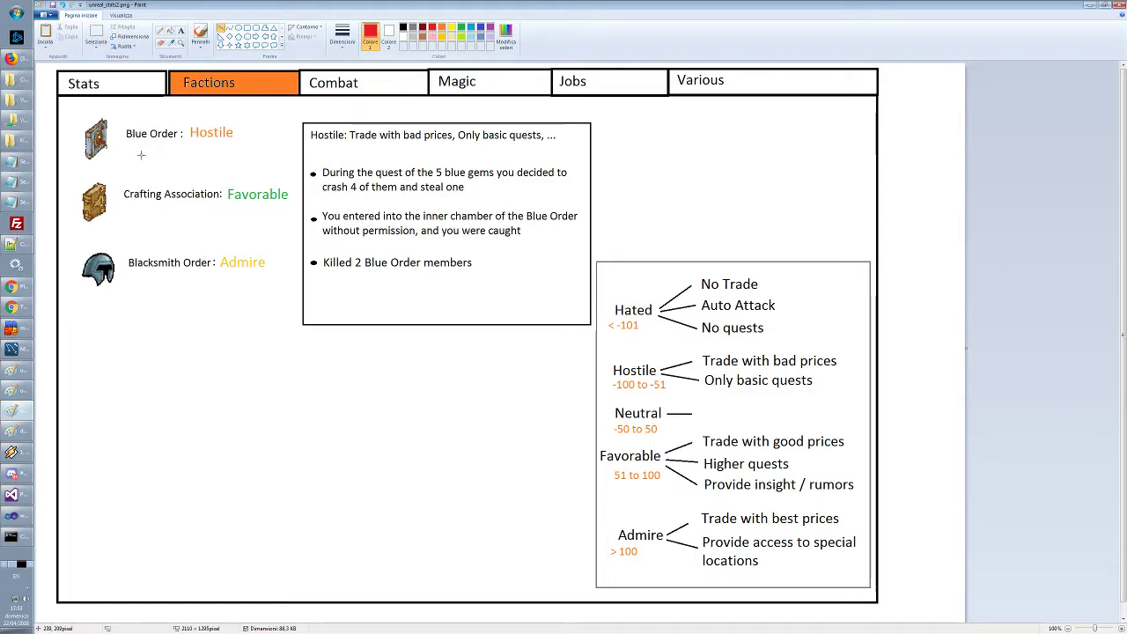
pyautogui.moveTo(137, 159)
pyautogui.mouseDown()
pyautogui.moveTo(216, 132)
pyautogui.moveTo(201, 154)
pyautogui.moveTo(226, 148)
pyautogui.mouseUp()
pyautogui.hotkey('ctrl', 'z')
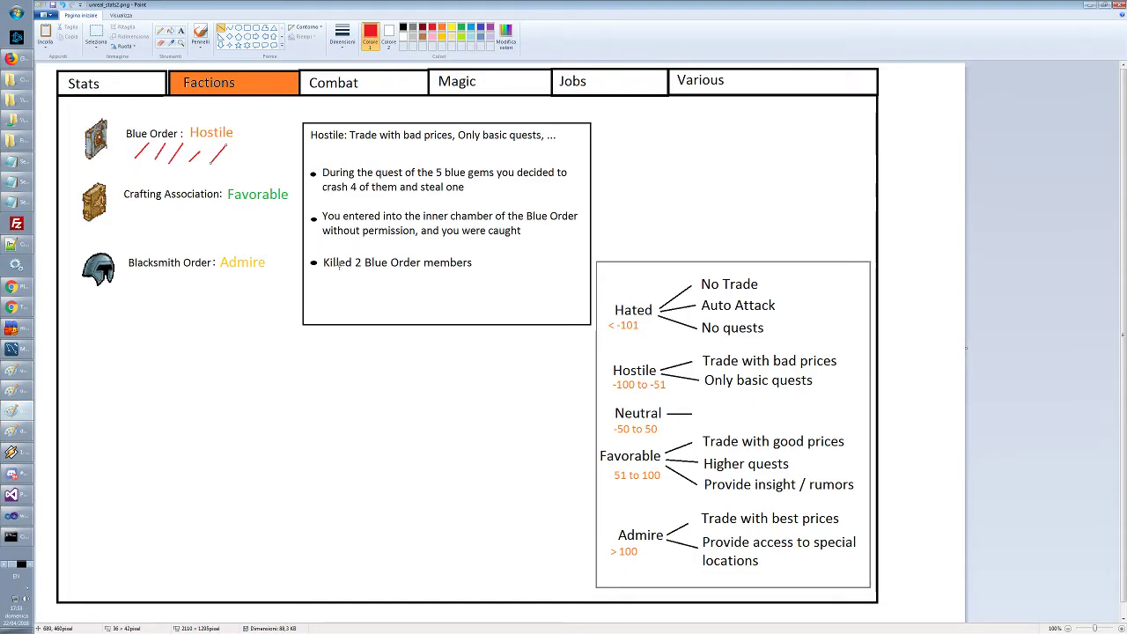
pyautogui.hotkey('ctrl', 'z')
pyautogui.hotkey('ctrl', 'z')
pyautogui.hotkey('ctrl', 'z')
pyautogui.hotkey('ctrl', 'z')
pyautogui.hotkey('ctrl', 'z')
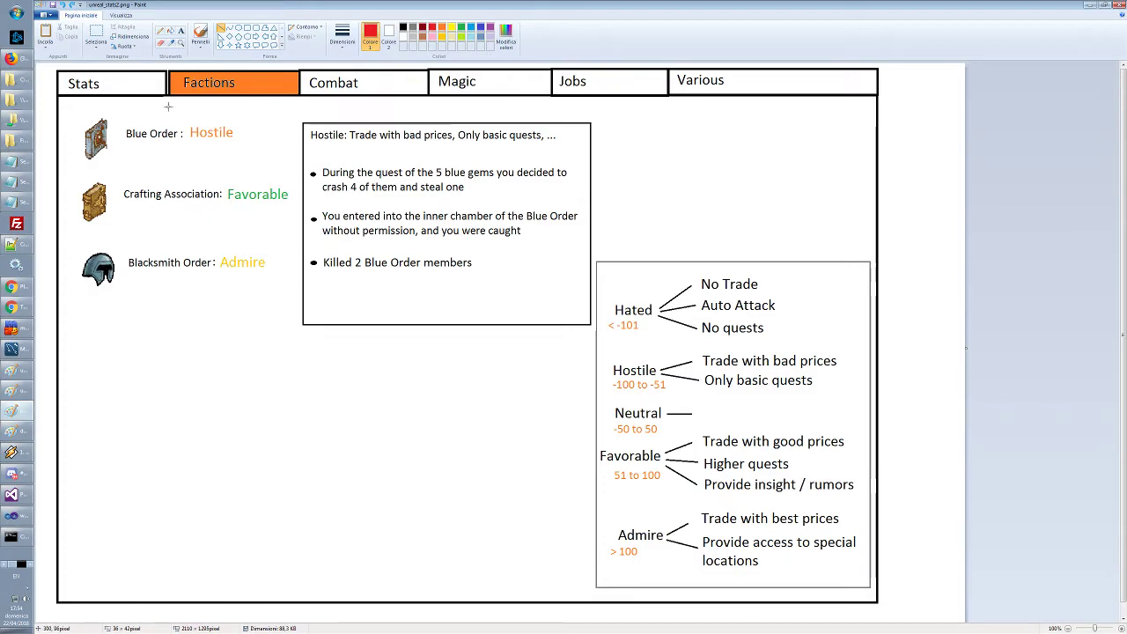
# Switch to the Combat tab mockup image and start Save As
pyautogui.click(181, 30)
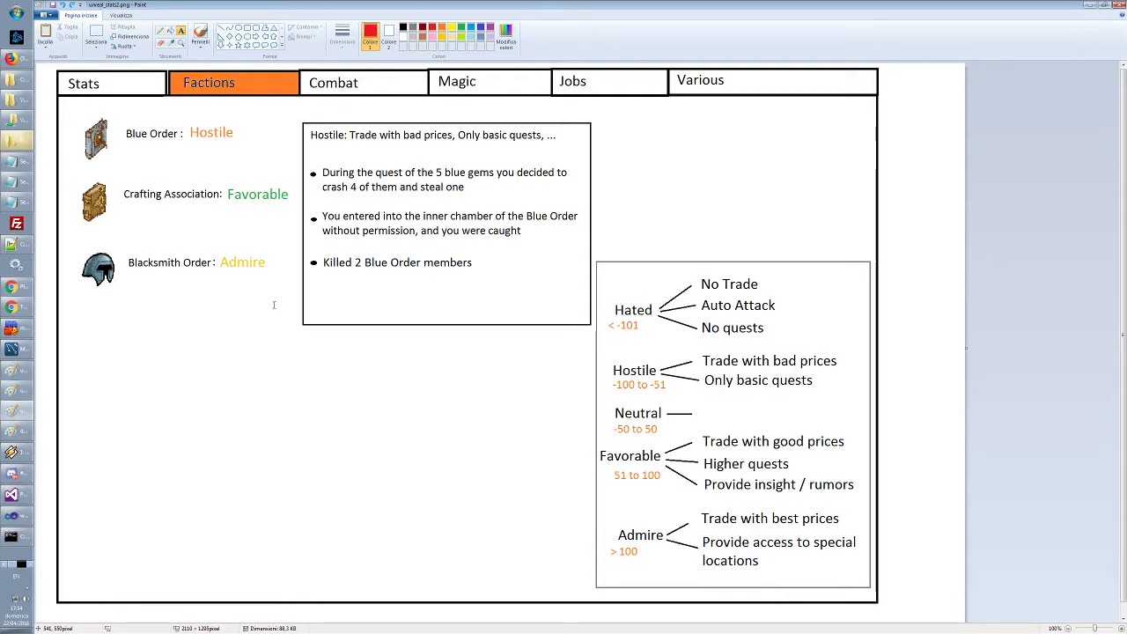
pyautogui.click(11, 432)
pyautogui.click(11, 370)
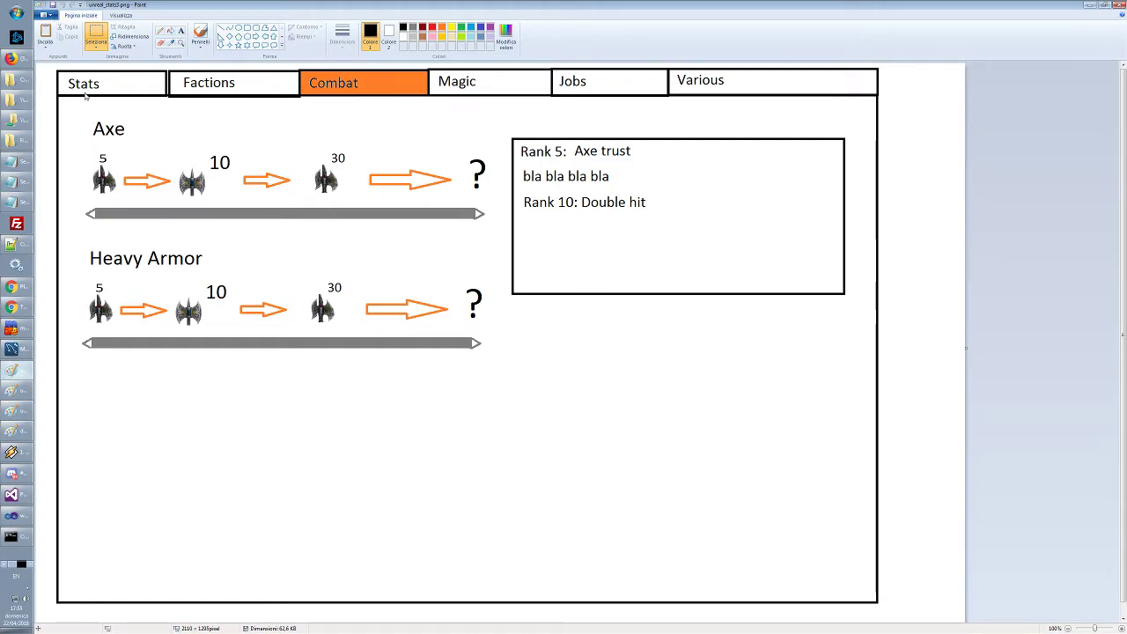
pyautogui.press('F12')
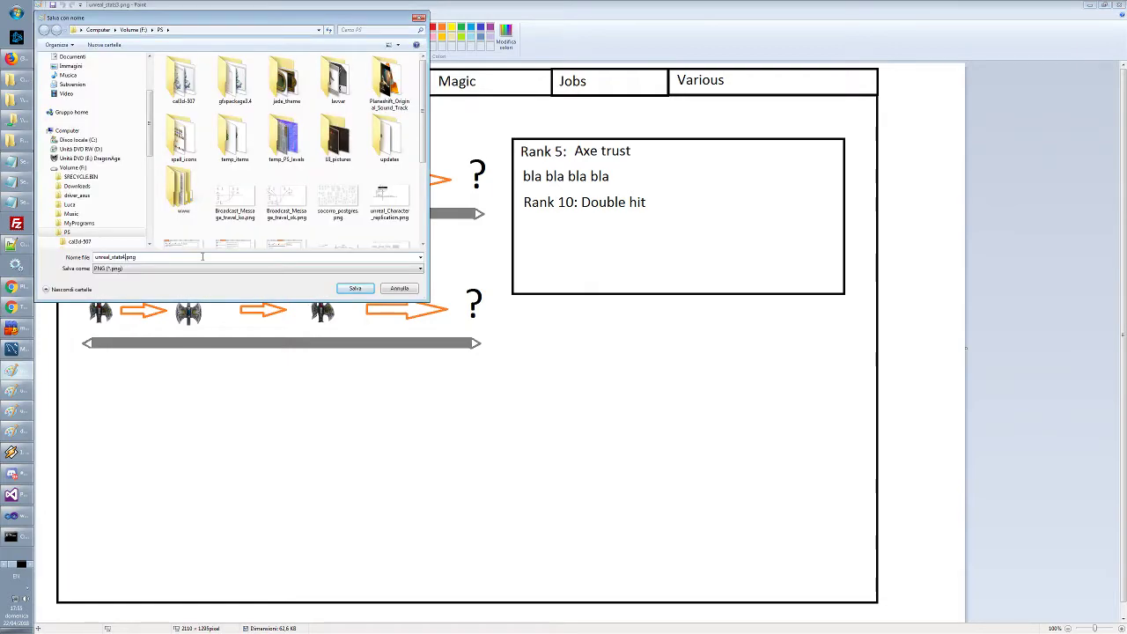
# Save the new copy, then fill the Magic tab orange and the Combat tab white
pyautogui.press('Return')
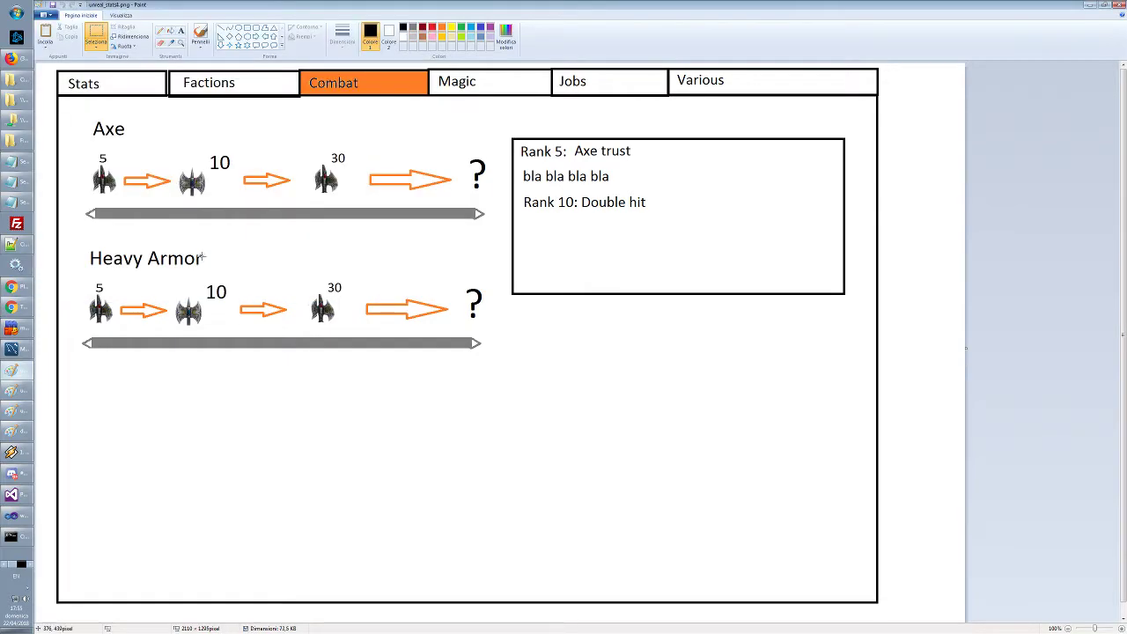
pyautogui.click(442, 32)
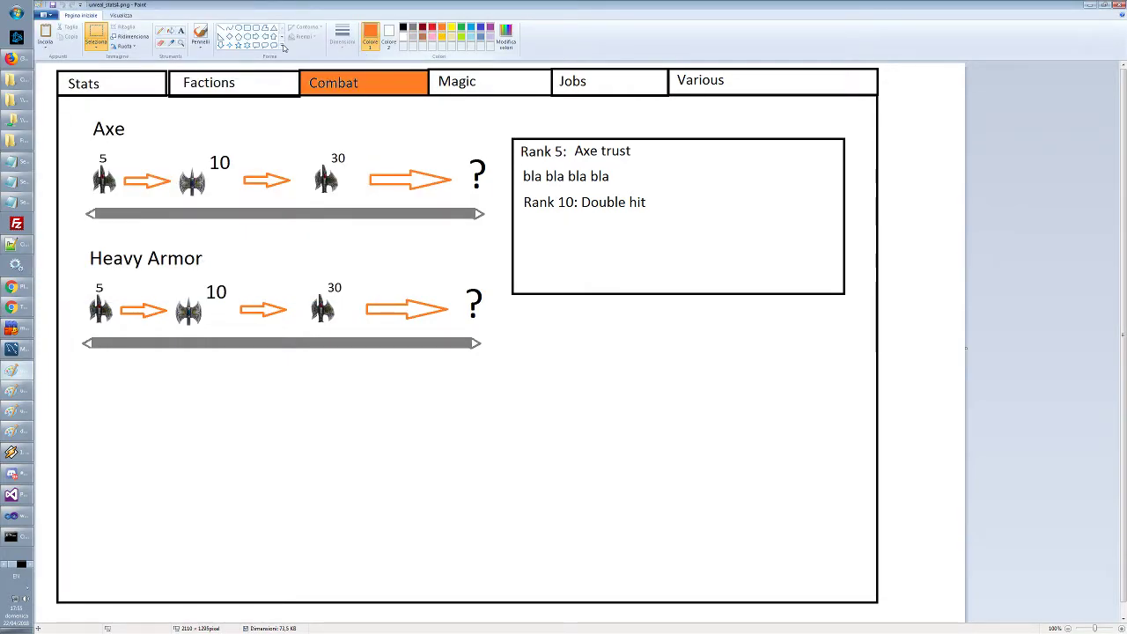
pyautogui.click(170, 31)
pyautogui.click(459, 82)
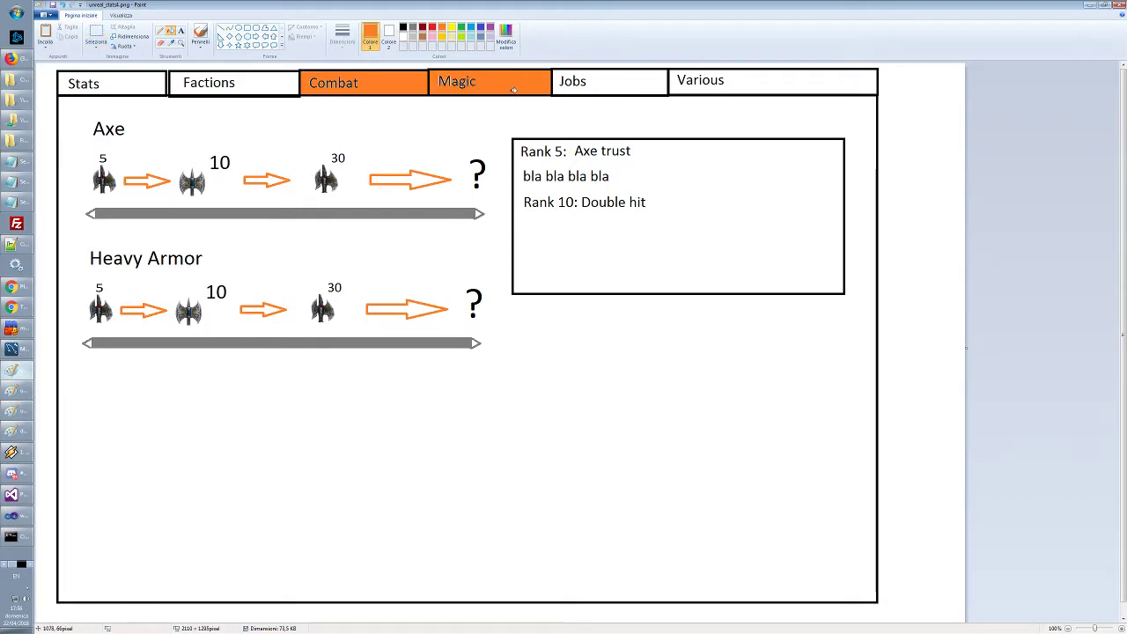
pyautogui.click(391, 36)
pyautogui.click(369, 35)
pyautogui.click(402, 38)
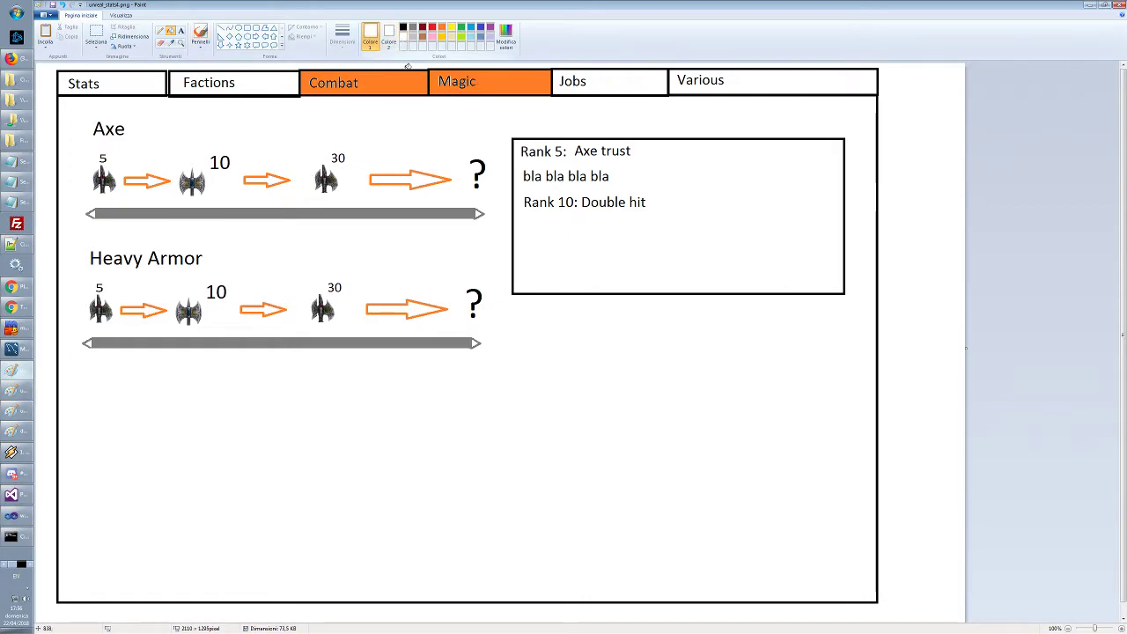
pyautogui.click(354, 84)
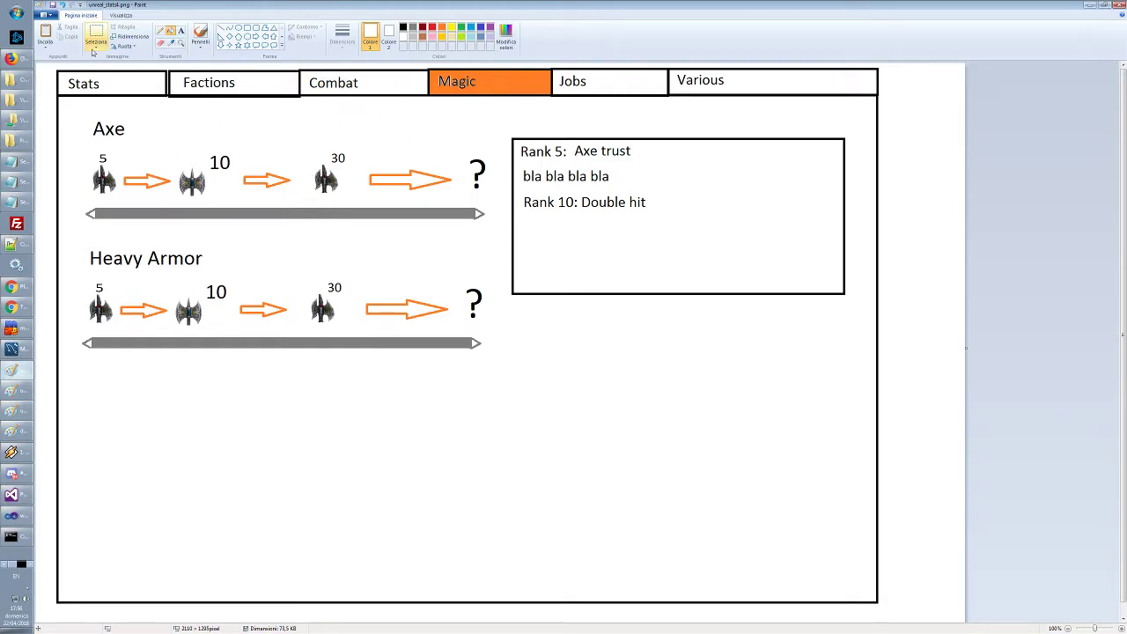
# Select and delete the Axe and Heavy Armor rows and the rank box
pyautogui.click(103, 33)
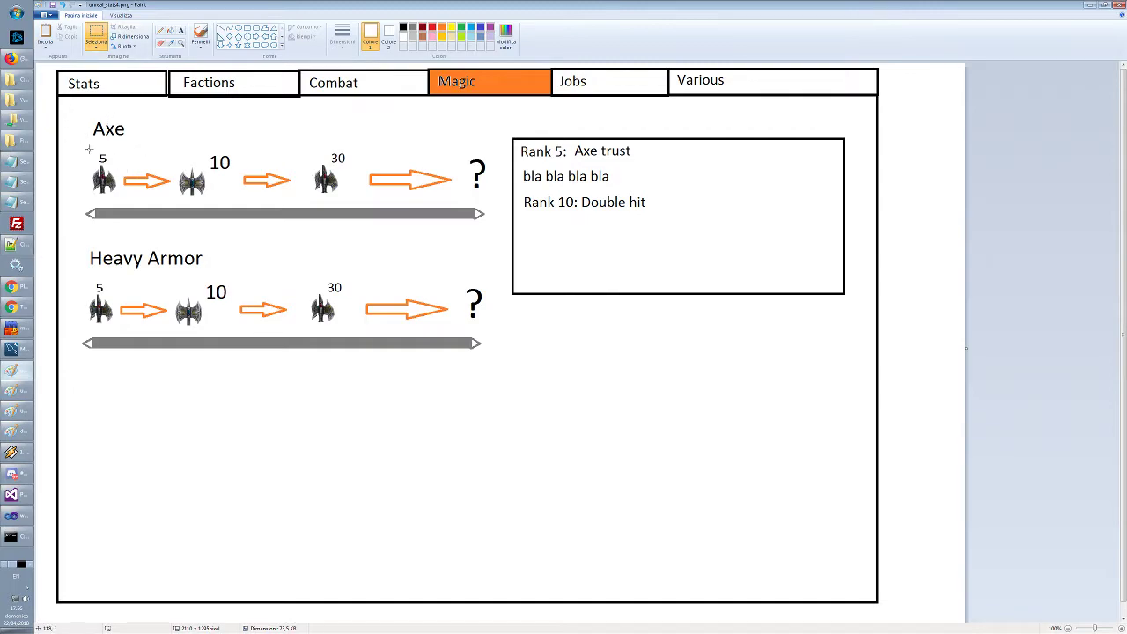
pyautogui.moveTo(76, 115); pyautogui.dragTo(854, 377)
pyautogui.press('Delete')
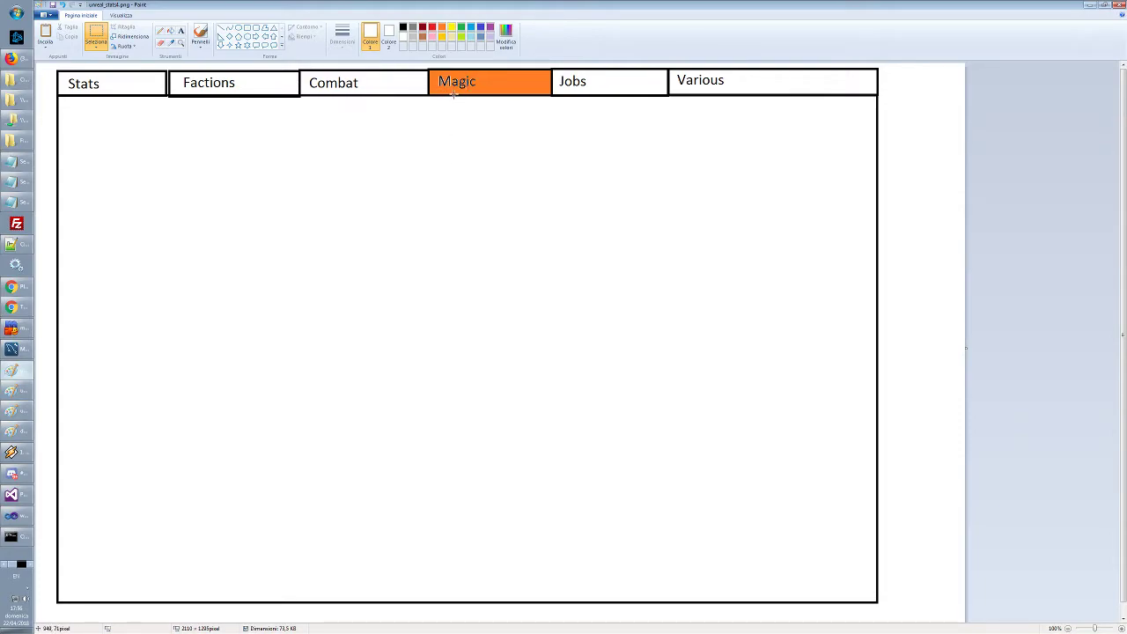
# Switch to PlaneShift, open the spell book and move it and the stats window aside
pyautogui.hotkey('alt', 'Tab')
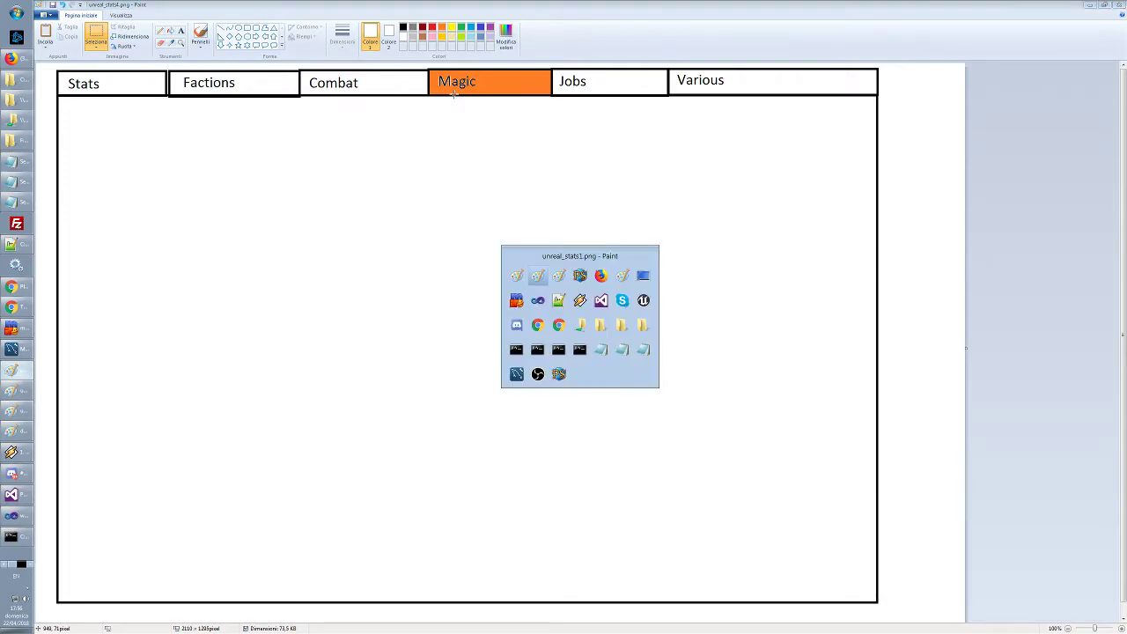
pyautogui.hotkey('alt', 'Tab')
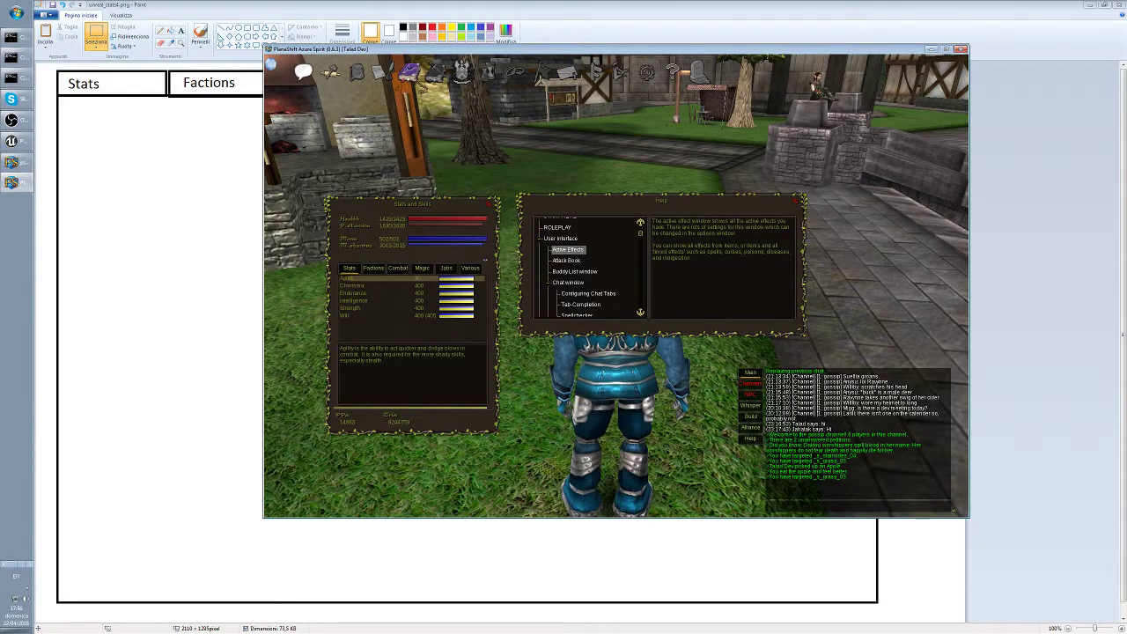
pyautogui.click(409, 71)
pyautogui.moveTo(417, 194); pyautogui.dragTo(660, 184)
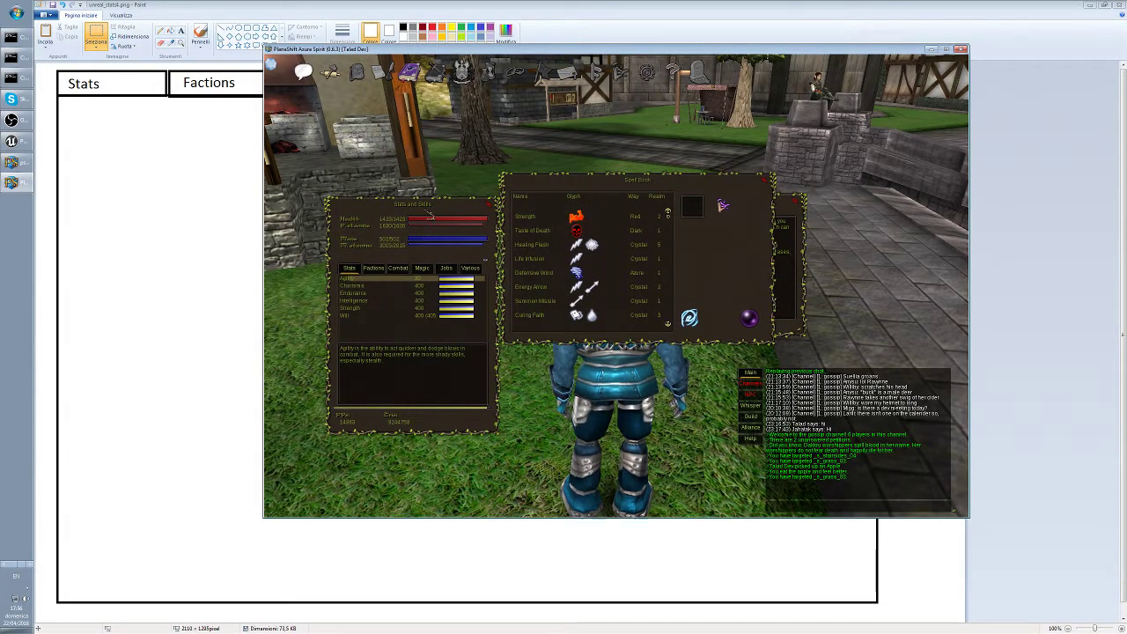
pyautogui.moveTo(432, 216); pyautogui.dragTo(423, 191)
# Show the Magic skills list and read the Anti-Magic, Azure, Crystal, Dark, Blue and Brown Way descriptions
pyautogui.click(413, 244)
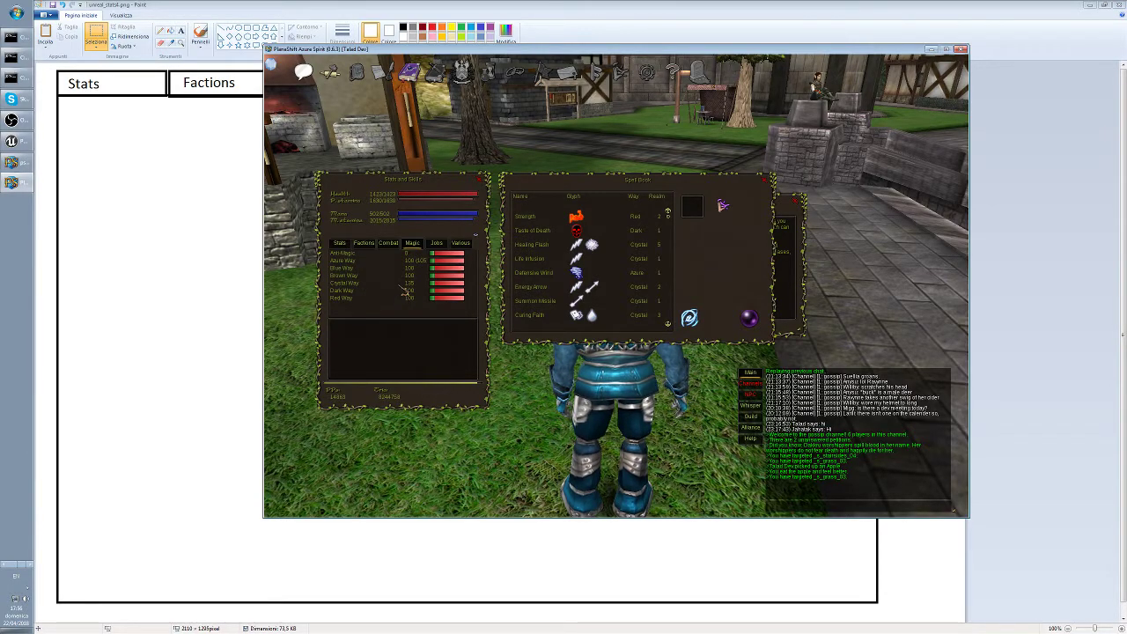
pyautogui.click(351, 257)
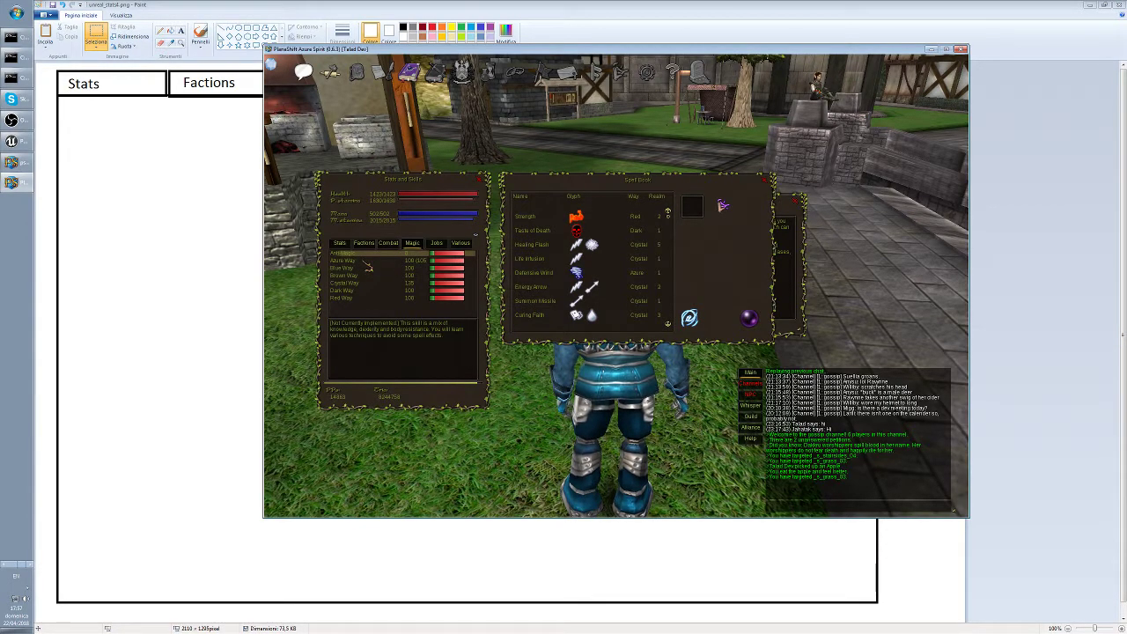
pyautogui.click(365, 263)
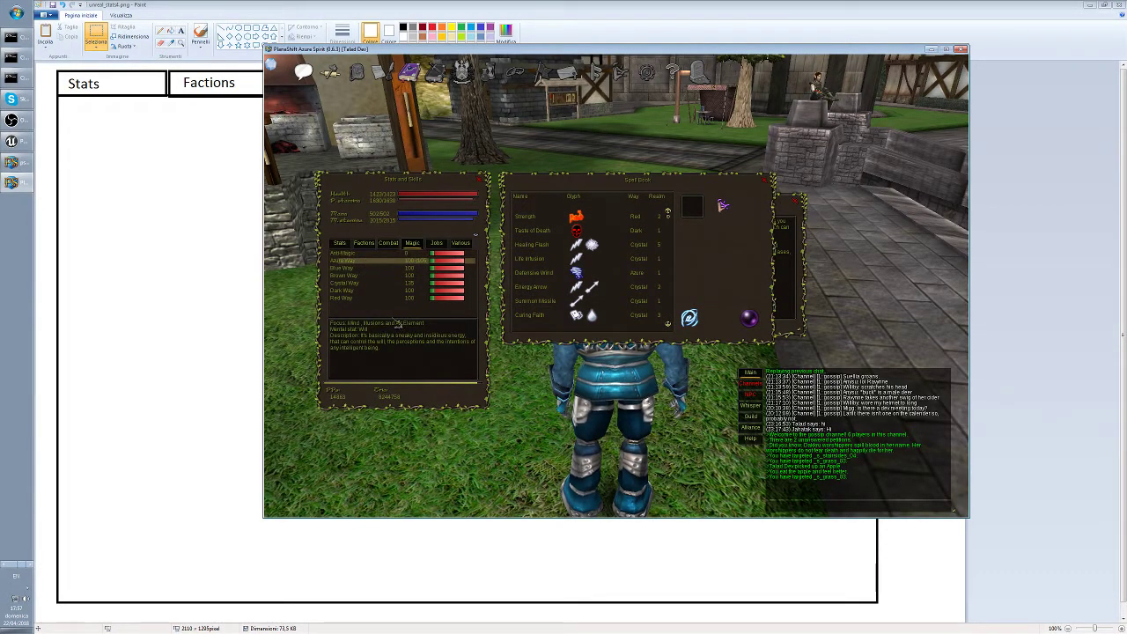
pyautogui.click(361, 284)
pyautogui.click(363, 290)
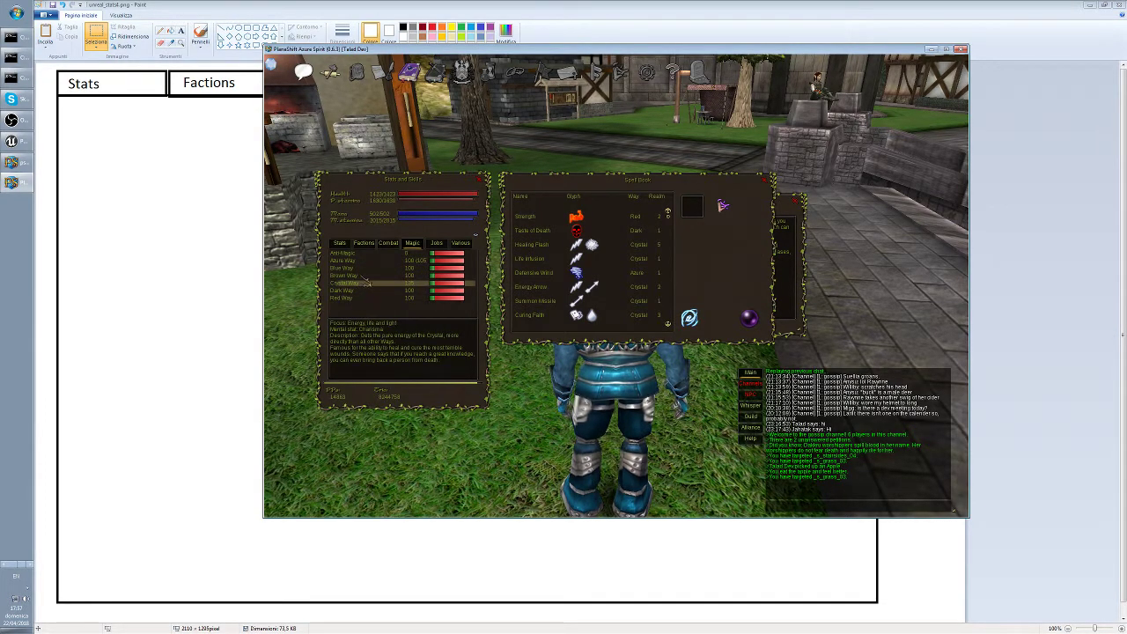
pyautogui.click(367, 273)
pyautogui.click(365, 276)
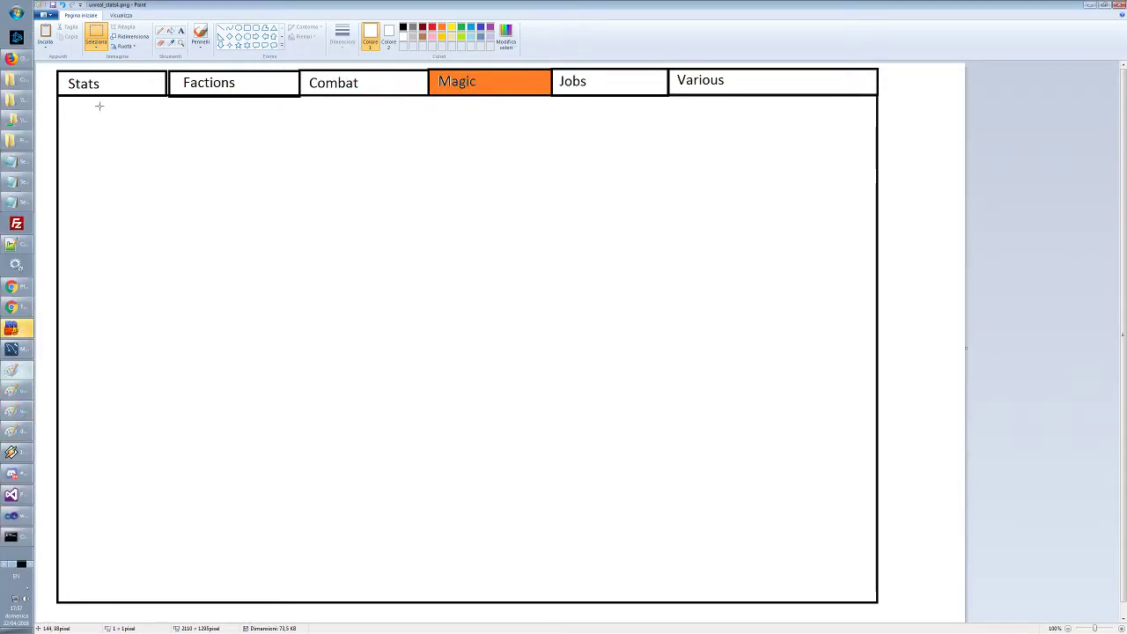
# Add the label 'Azure Way: rank 30' in black, smaller font, in the Magic panel
pyautogui.click(182, 32)
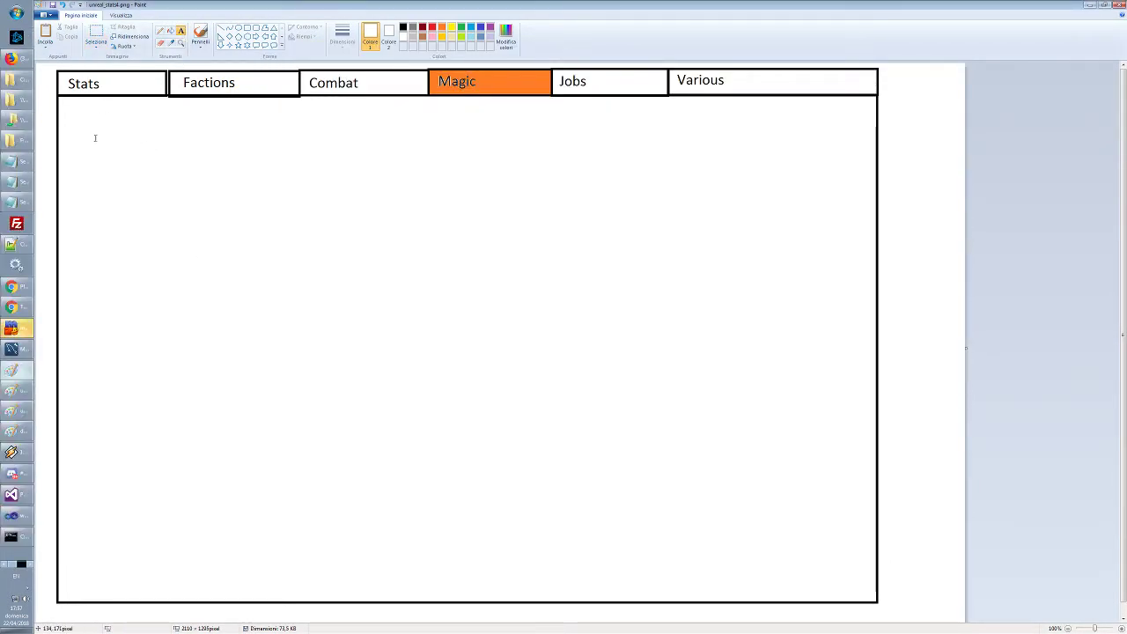
pyautogui.click(117, 128)
pyautogui.write('Elements')
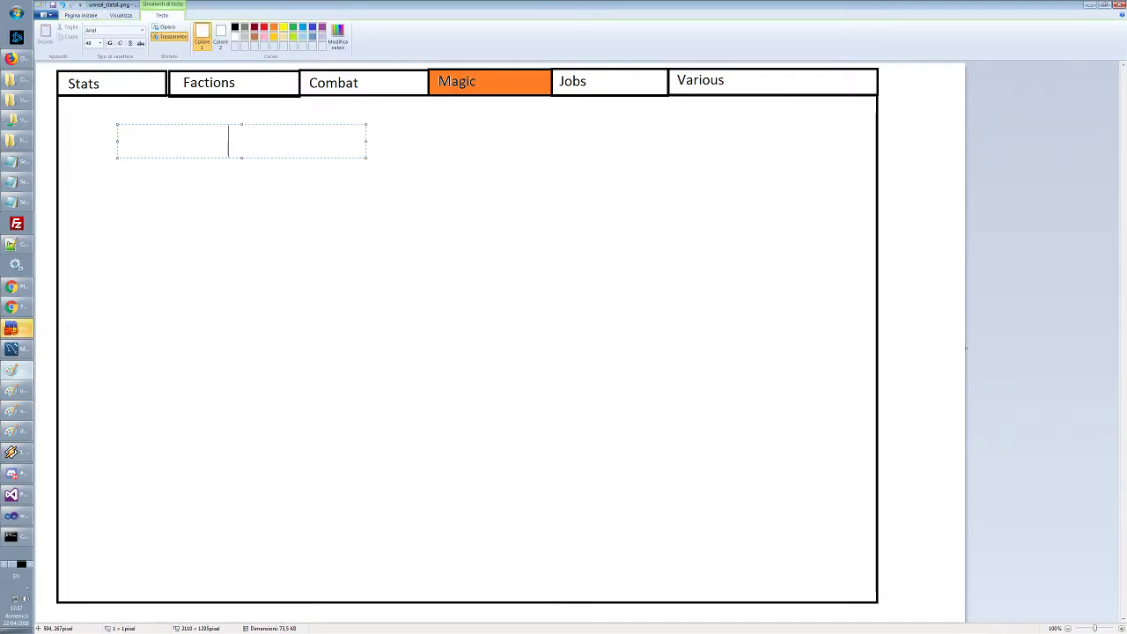
pyautogui.hotkey('ctrl', 'a')
pyautogui.click(234, 27)
pyautogui.click(264, 141)
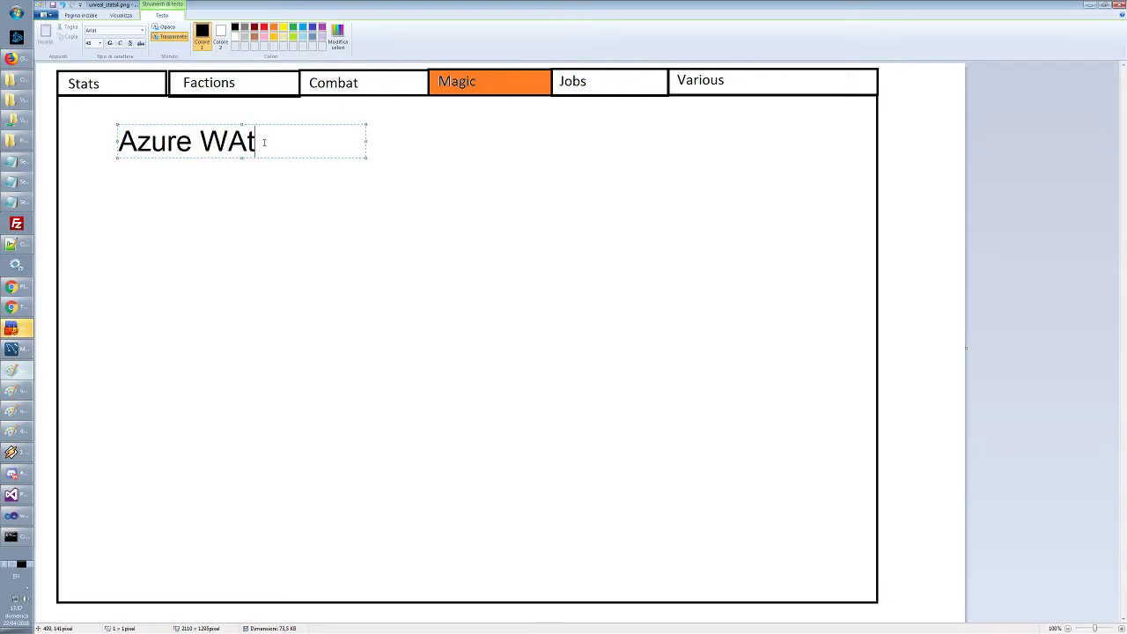
pyautogui.press('BackSpace')
pyautogui.press('BackSpace')
pyautogui.write('ay')
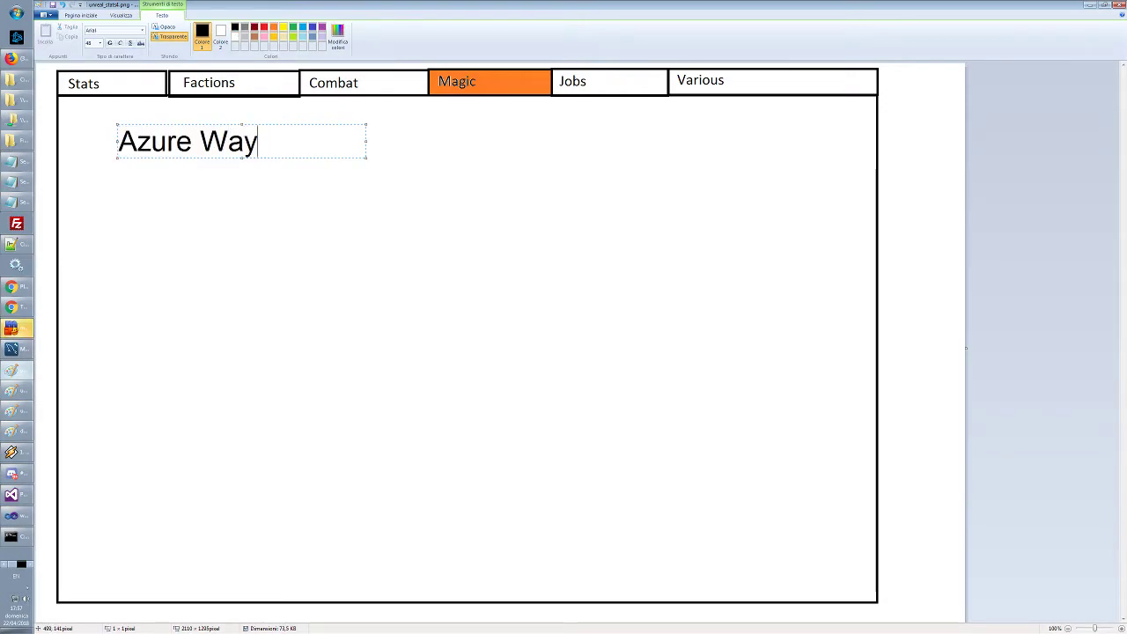
pyautogui.hotkey('ctrl', 'a')
pyautogui.click(101, 43)
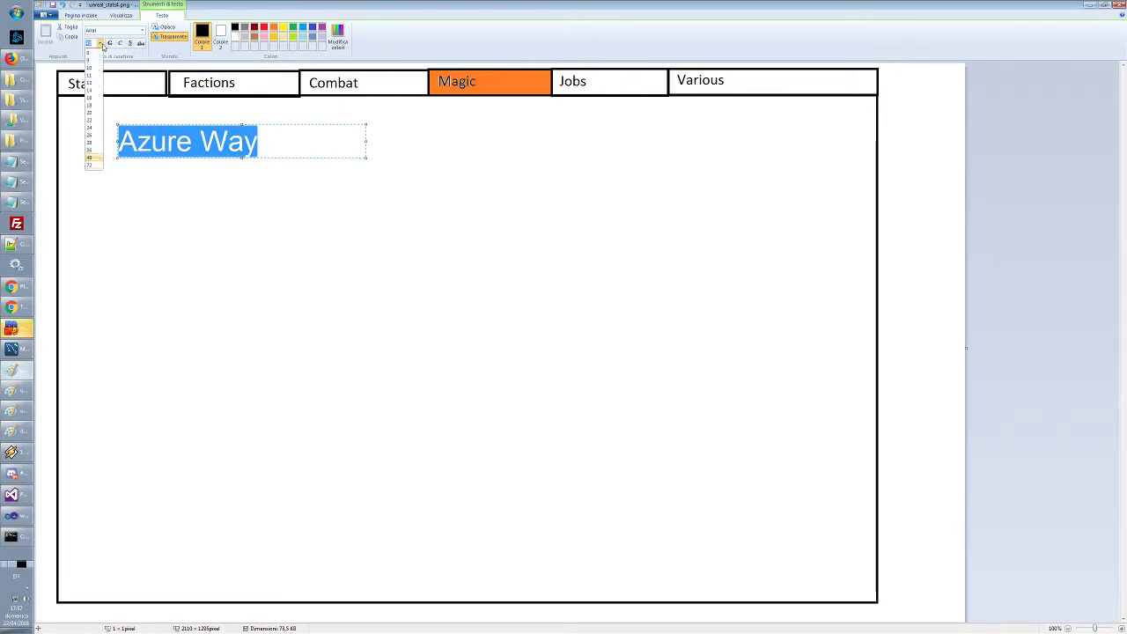
pyautogui.click(93, 150)
pyautogui.press('End')
pyautogui.write(': ')
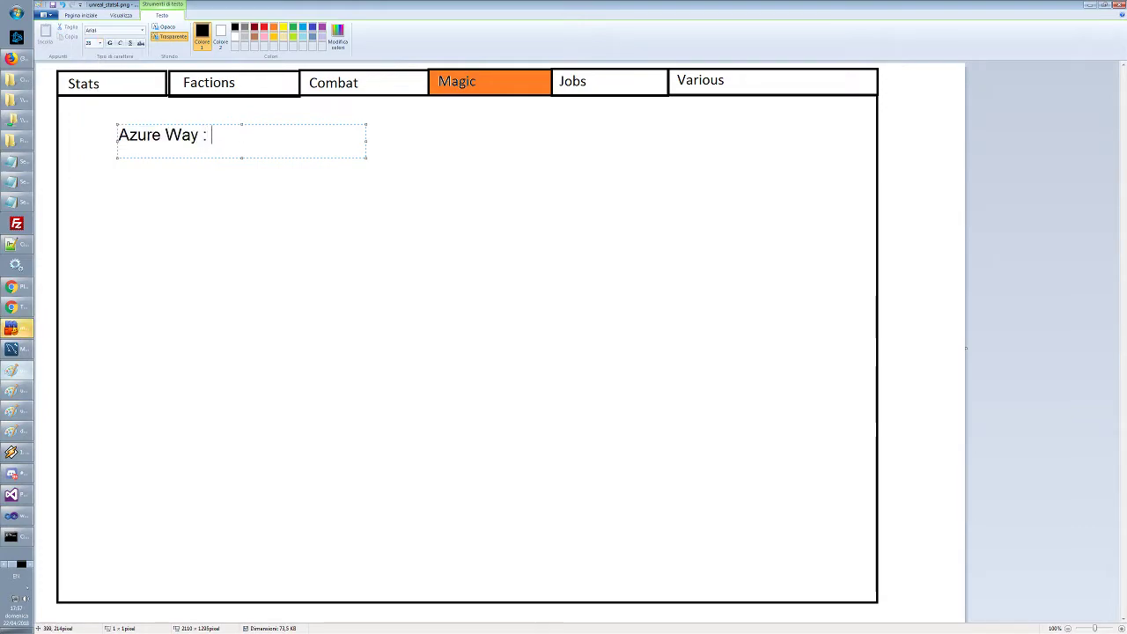
pyautogui.write('rank 39')
pyautogui.press('BackSpace')
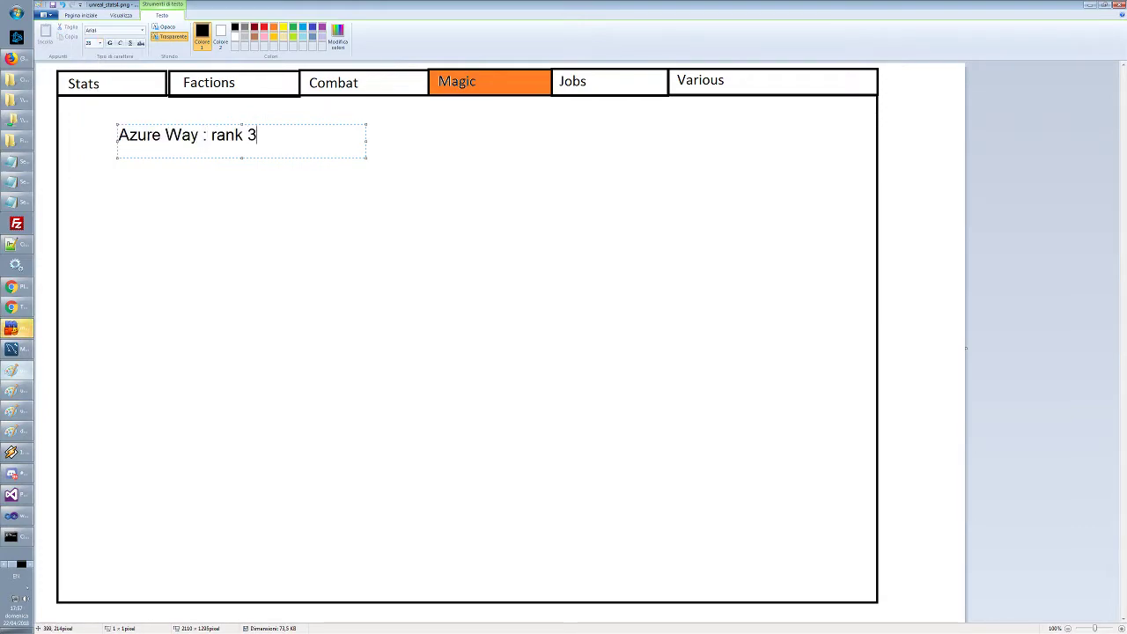
pyautogui.write('0')
pyautogui.moveTo(192, 165); pyautogui.dragTo(186, 174)
pyautogui.click(189, 182)
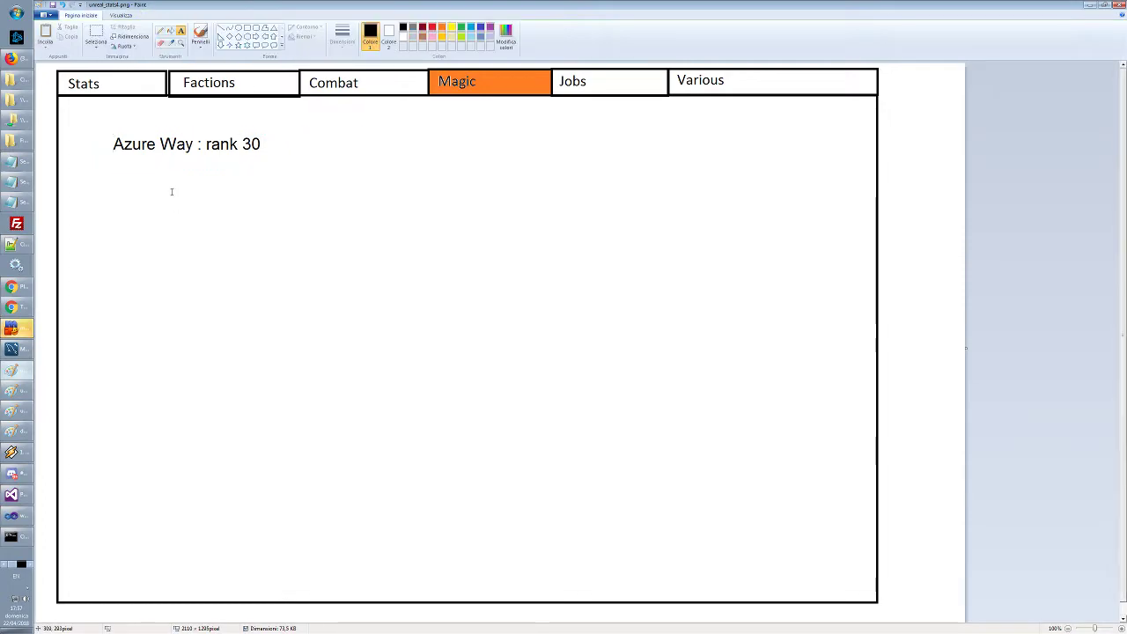
# Type 'Blue Way : rank 50' and 'Crystal Way: rank 100', widening the text box
pyautogui.click(114, 177)
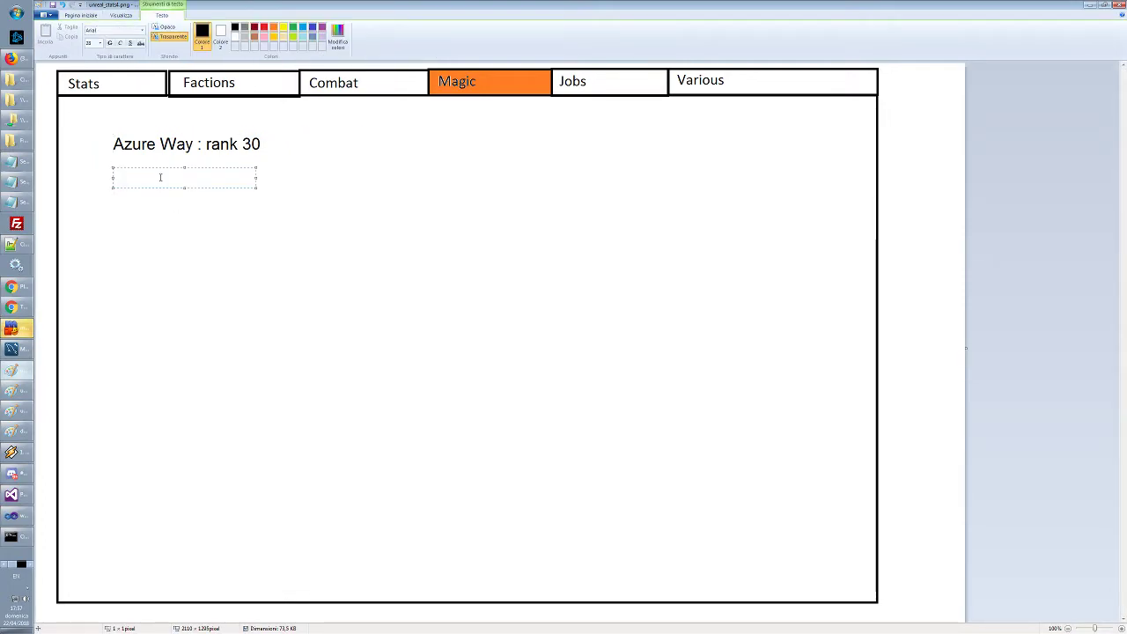
pyautogui.write('Blue Way : rank 59')
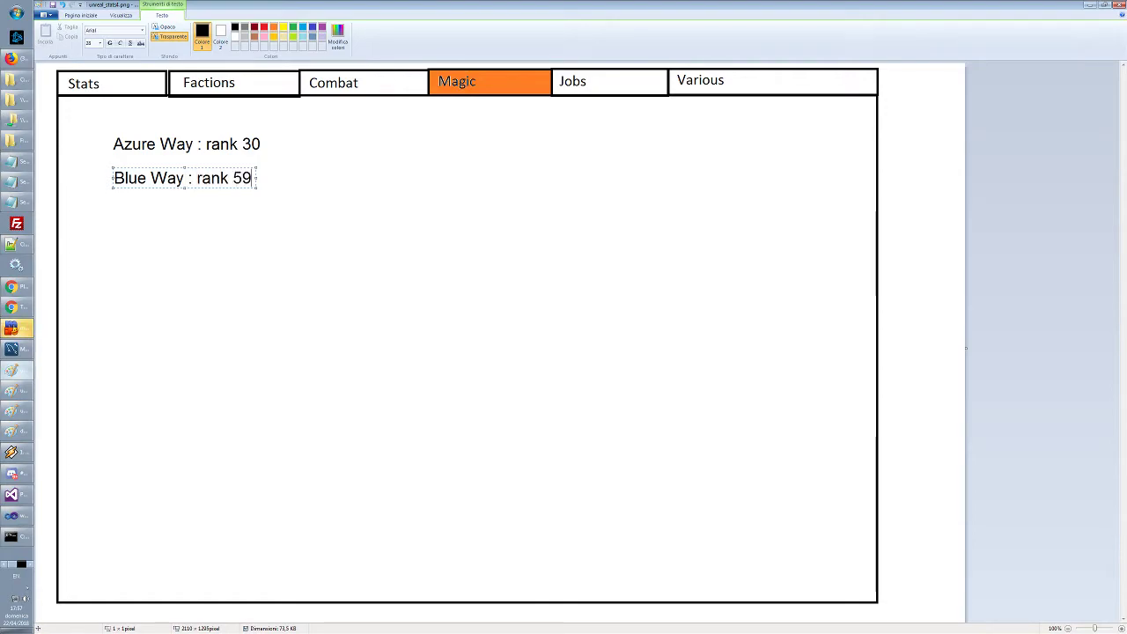
pyautogui.press('BackSpace')
pyautogui.write('9')
pyautogui.write('0')
pyautogui.press('Return')
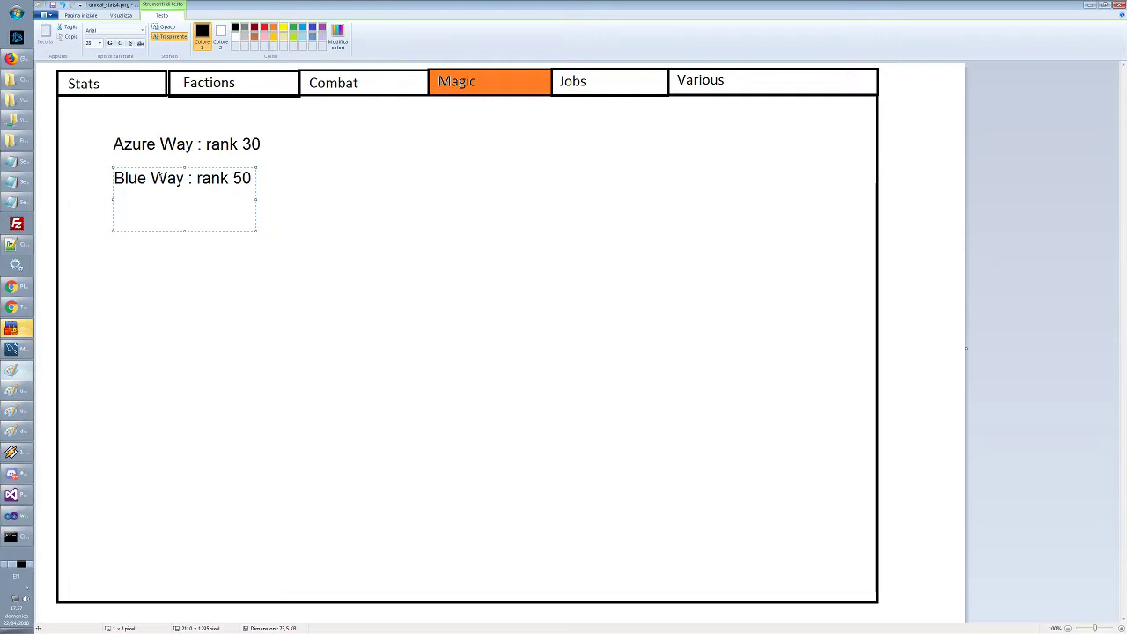
pyautogui.write('Crystal Wast')
pyautogui.press('BackSpace')
pyautogui.press('BackSpace')
pyautogui.write('t')
pyautogui.press('BackSpace')
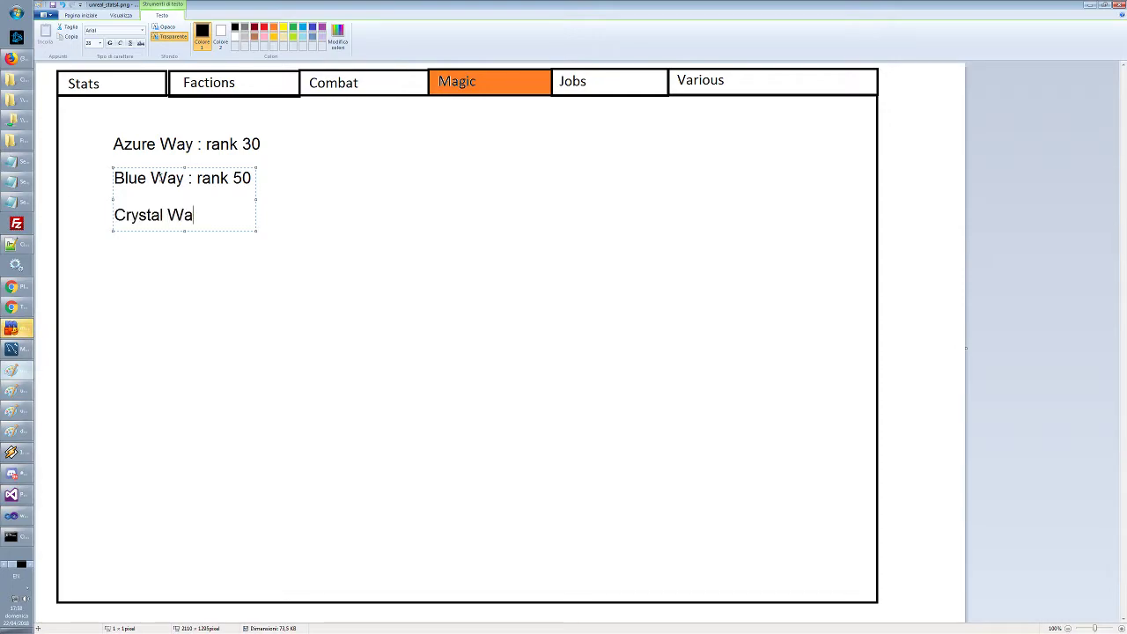
pyautogui.write('y: arn')
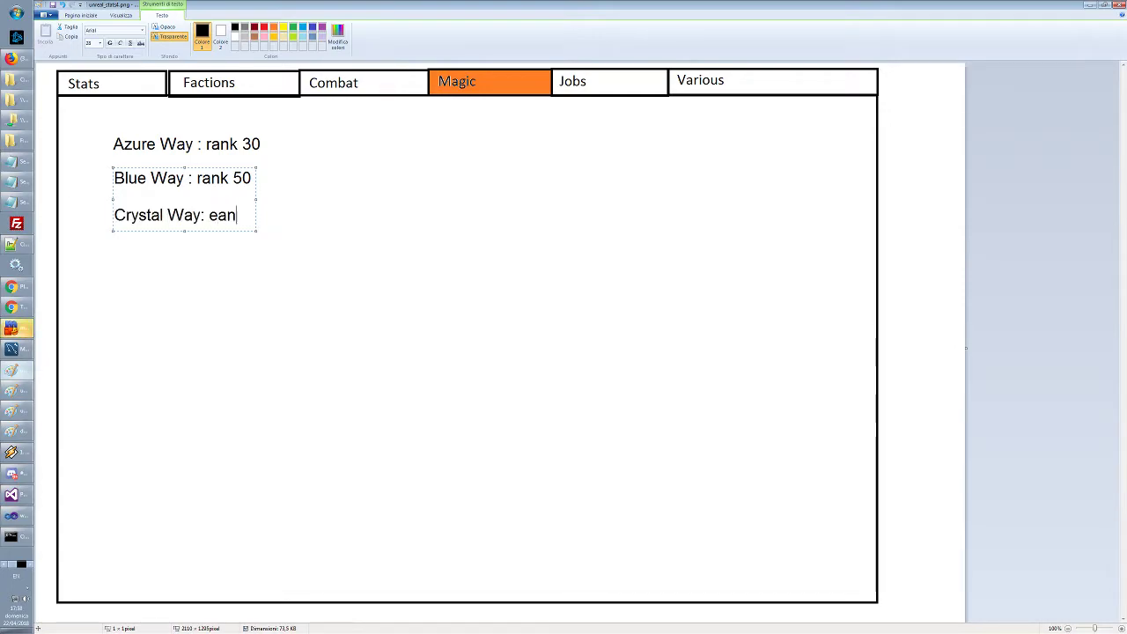
pyautogui.press('BackSpace')
pyautogui.press('BackSpace')
pyautogui.press('BackSpace')
pyautogui.write('rank 100')
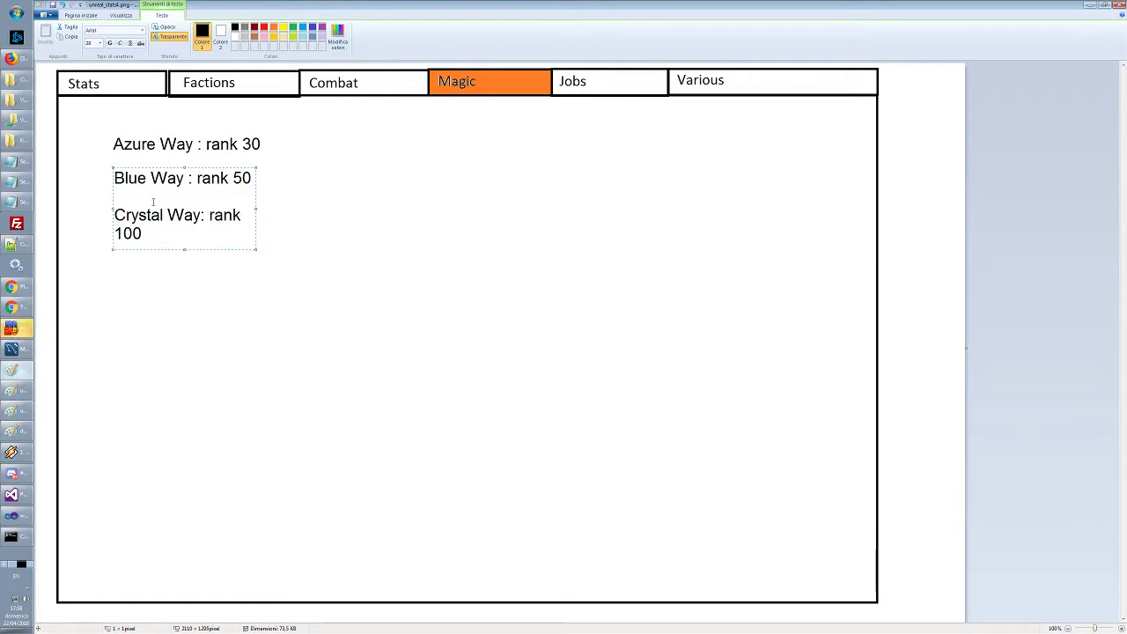
pyautogui.moveTo(257, 209); pyautogui.dragTo(338, 209)
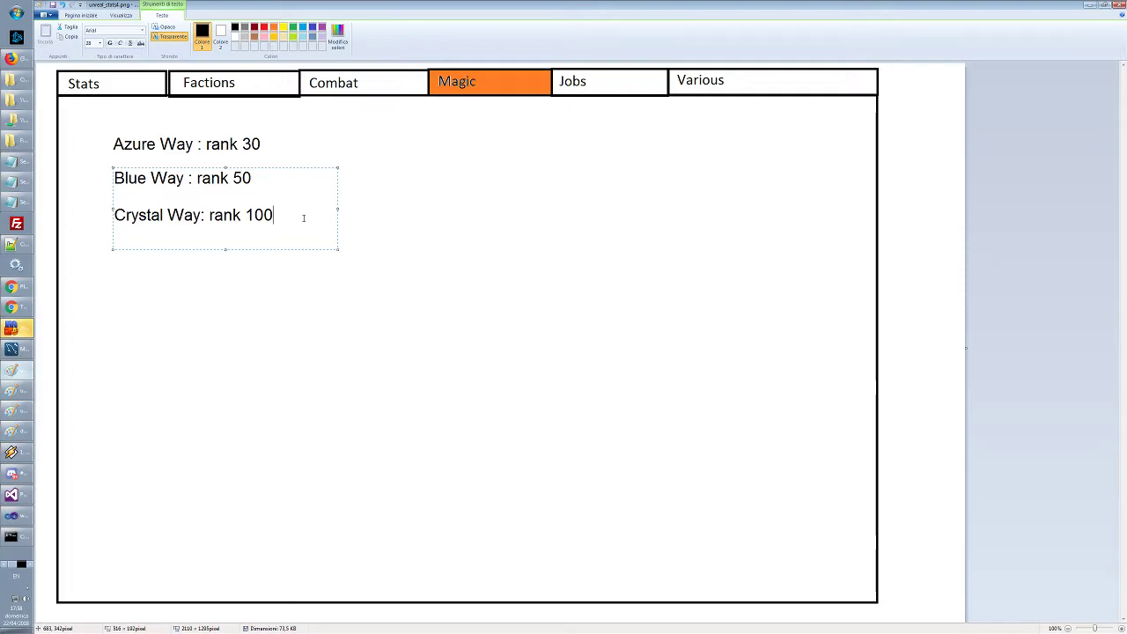
# Add the line 'Red Way: rank 5'
pyautogui.press('Return')
pyautogui.write('Red WAy')
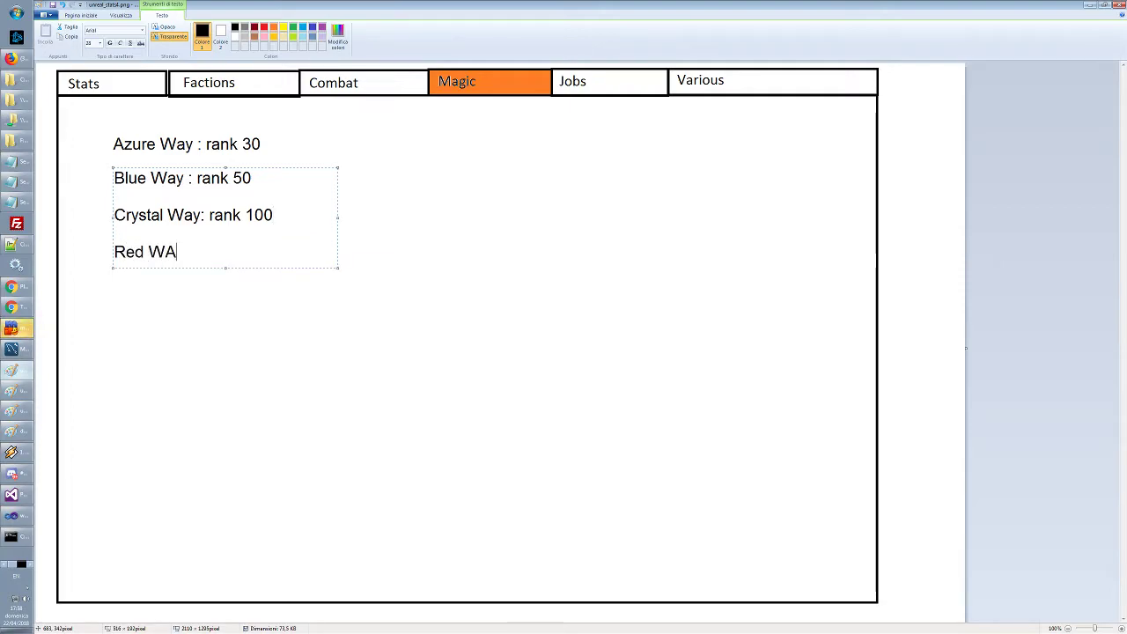
pyautogui.press('BackSpace')
pyautogui.press('BackSpace')
pyautogui.write('ay')
pyautogui.press('BackSpace')
pyautogui.write(': eank')
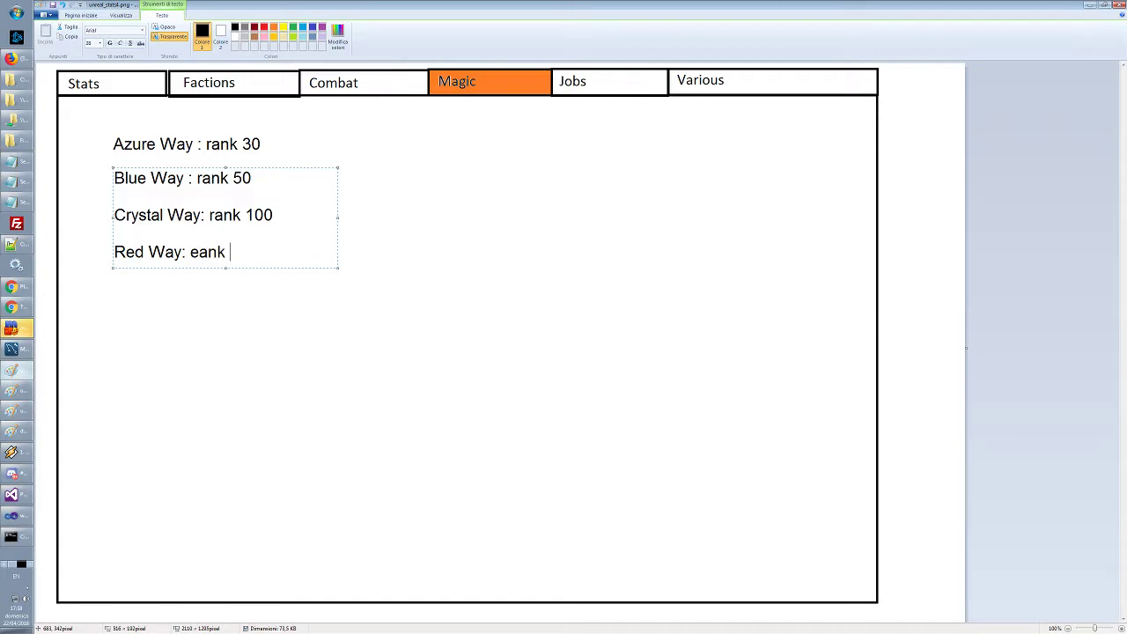
pyautogui.press('BackSpace')
pyautogui.press('BackSpace')
pyautogui.press('BackSpace')
pyautogui.press('BackSpace')
pyautogui.press('BackSpace')
pyautogui.write('rank 5')
pyautogui.press('Return')
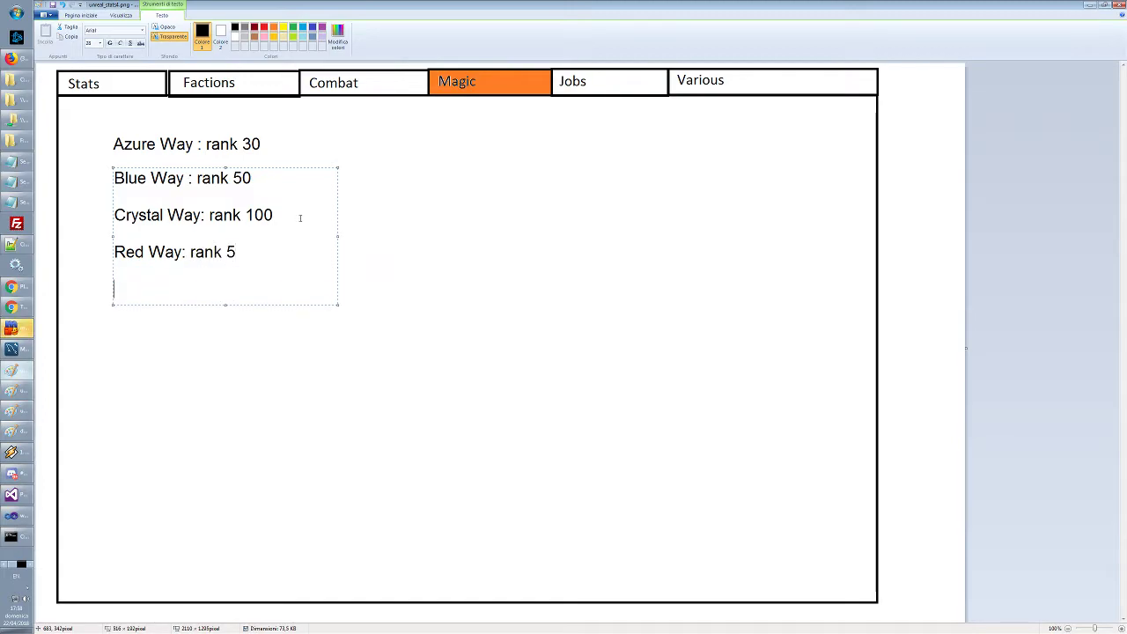
# Add 'Dark Way: rank 66' and 'Brown Way: rank 10', then commit the list
pyautogui.write('Dark Way: rank')
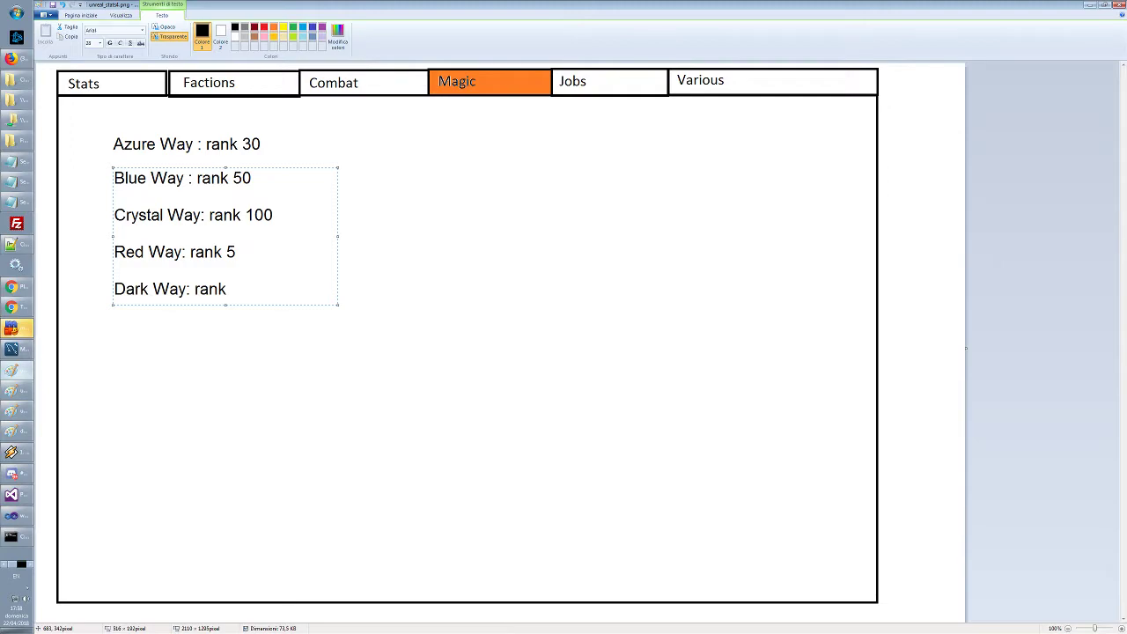
pyautogui.write(' 66')
pyautogui.press('Return')
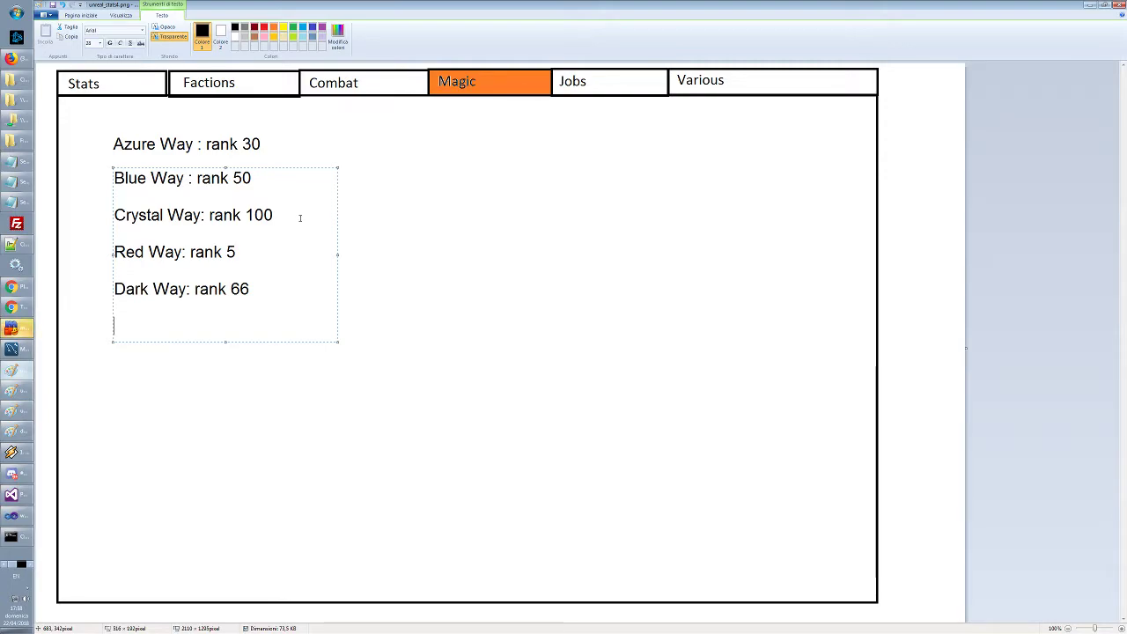
pyautogui.write('Brown Way: wank')
pyautogui.press('BackSpace')
pyautogui.press('BackSpace')
pyautogui.press('BackSpace')
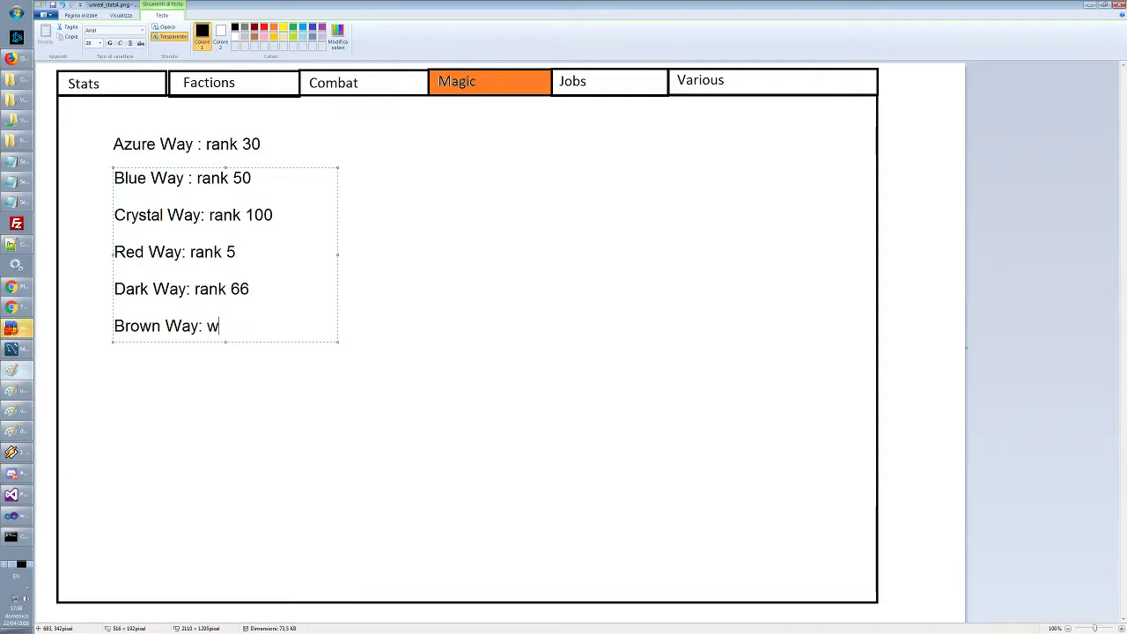
pyautogui.press('BackSpace')
pyautogui.write('rank ')
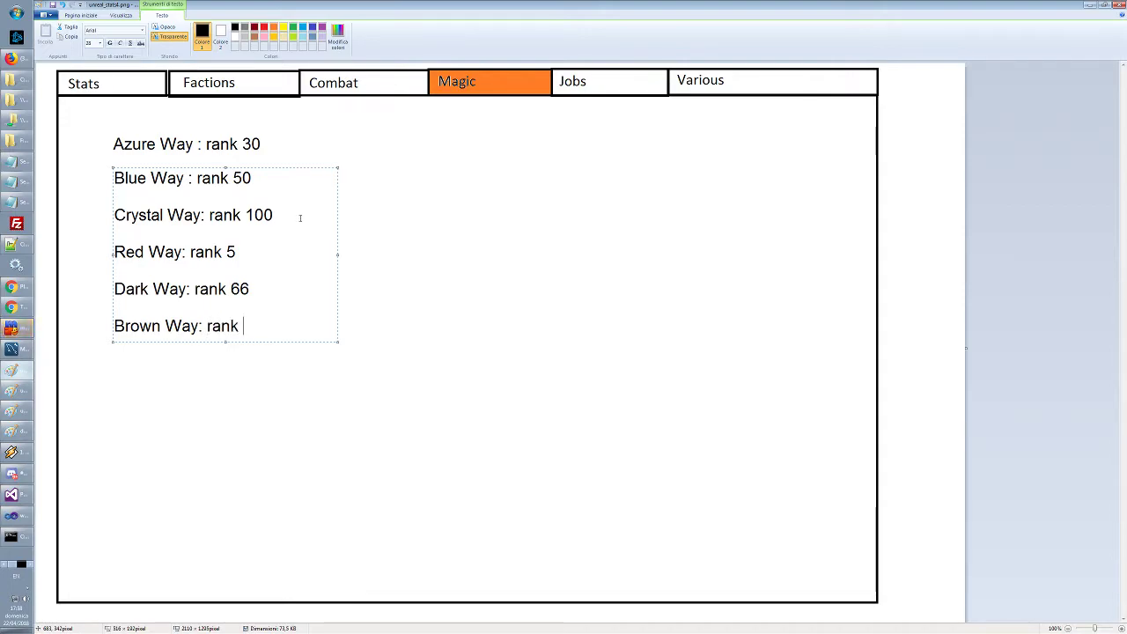
pyautogui.write('10')
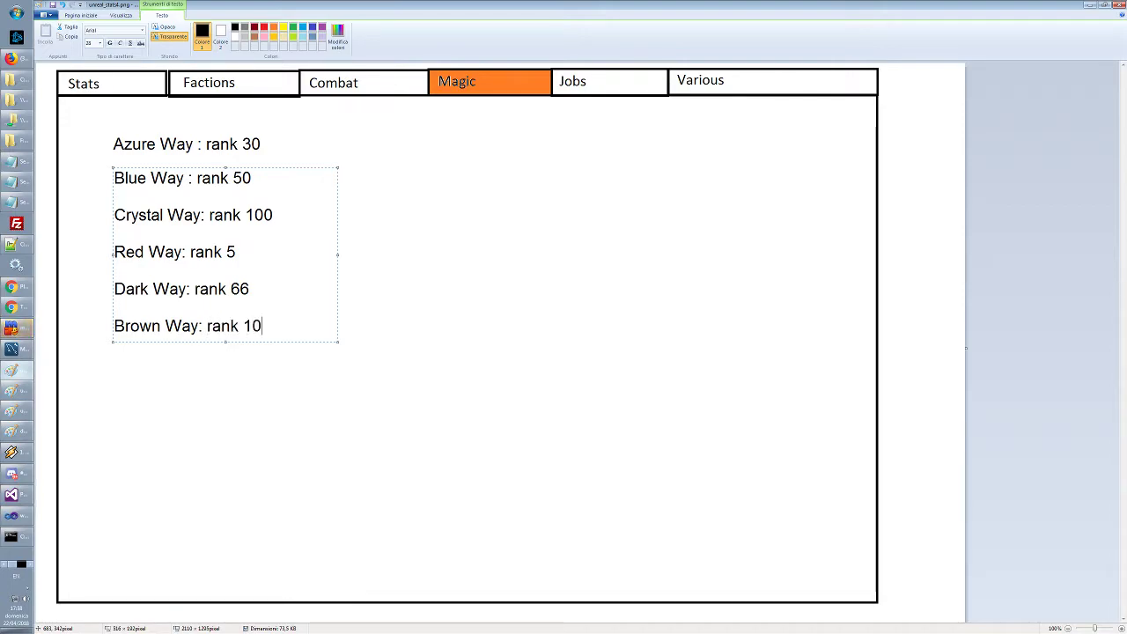
pyautogui.click(355, 381)
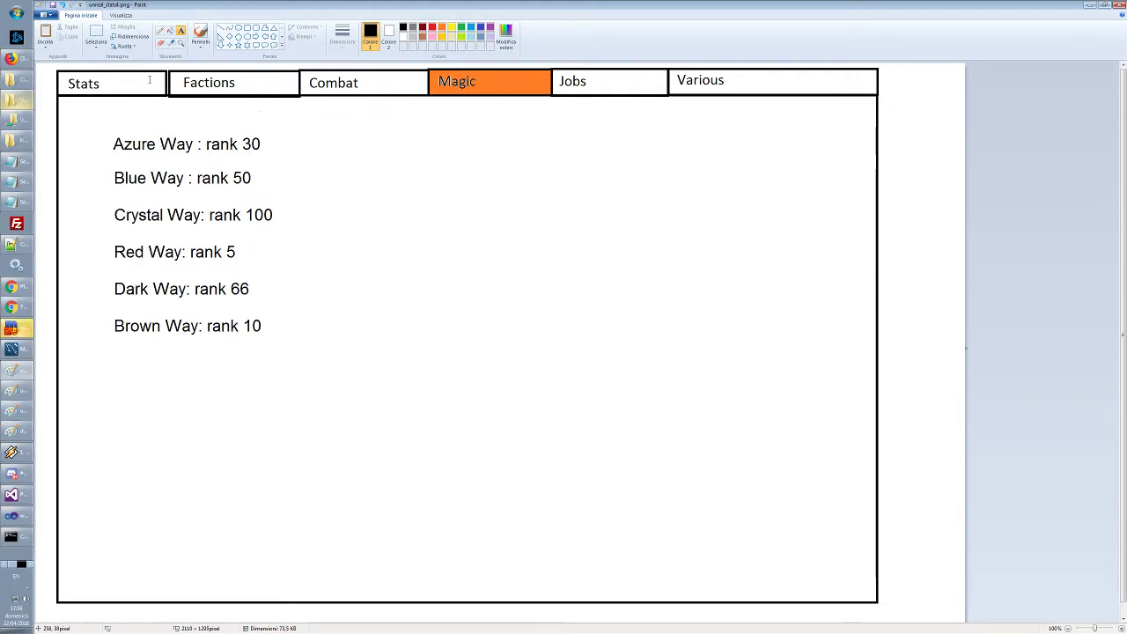
pyautogui.click(96, 37)
pyautogui.moveTo(236, 131); pyautogui.dragTo(266, 158)
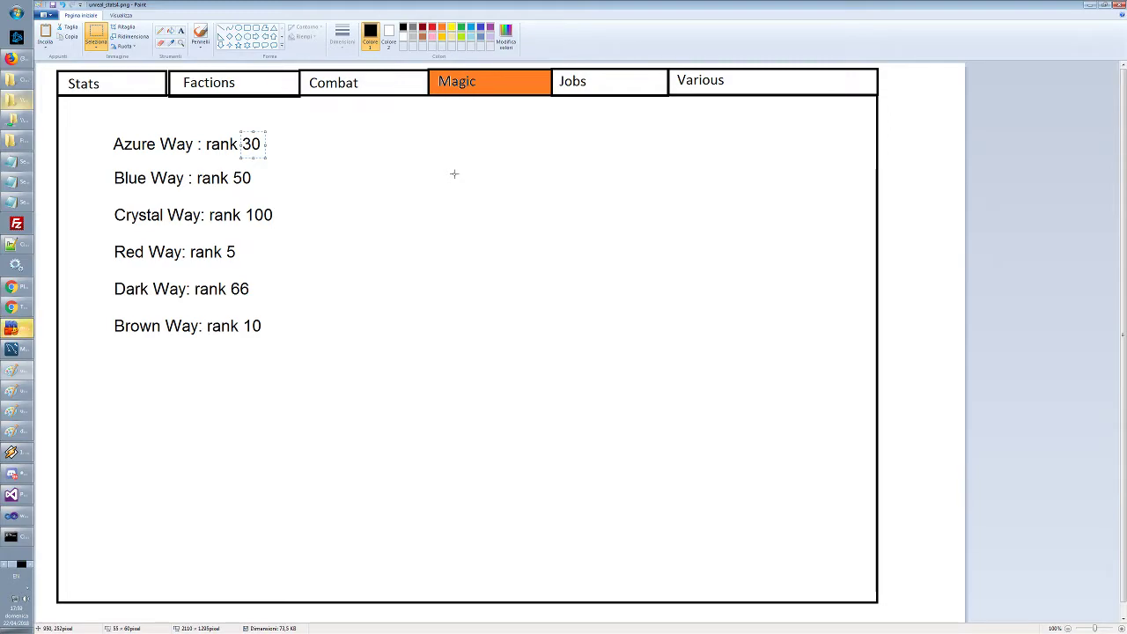
pyautogui.click(454, 173)
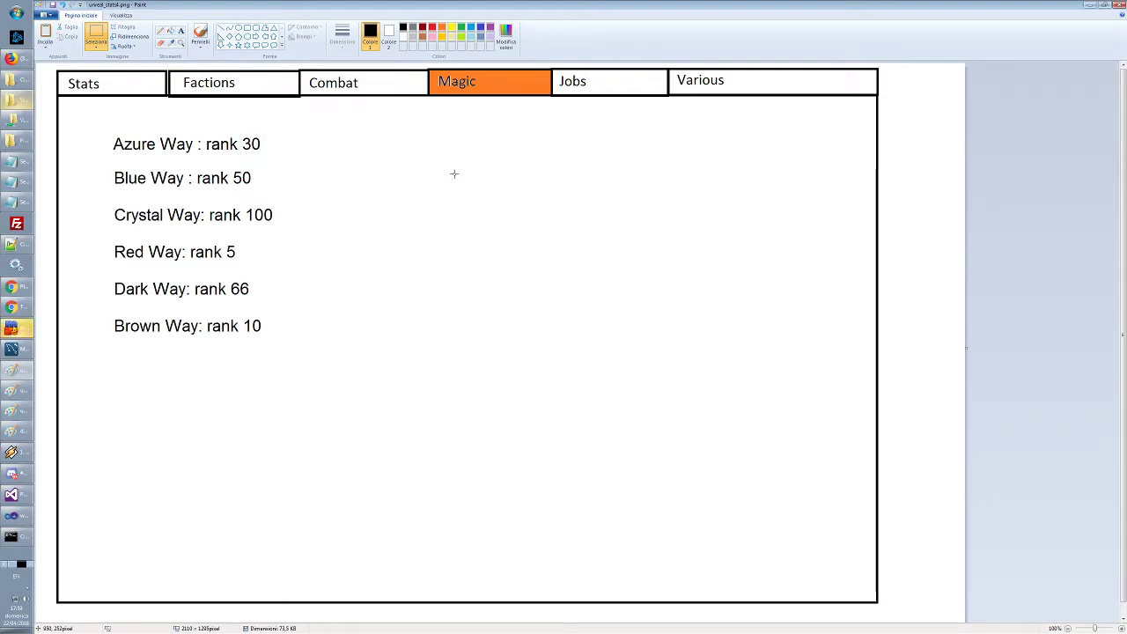
pyautogui.moveTo(239, 133); pyautogui.dragTo(276, 158)
pyautogui.click(267, 146)
pyautogui.click(272, 143)
pyautogui.click(325, 160)
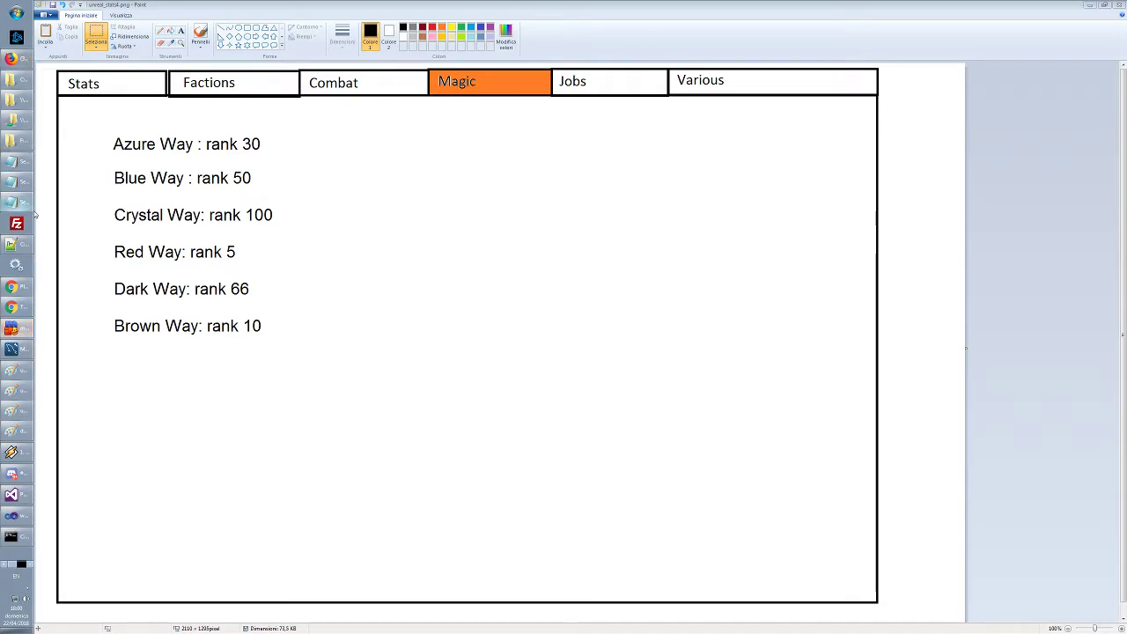
pyautogui.click(18, 291)
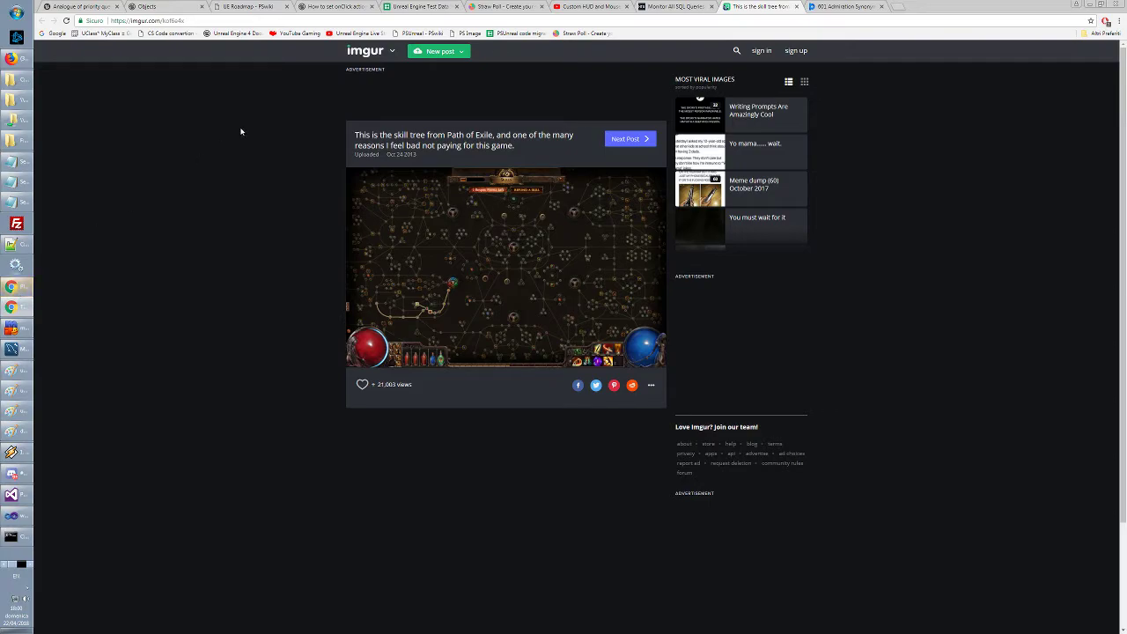
pyautogui.click(525, 22)
pyautogui.write('planeshift.it')
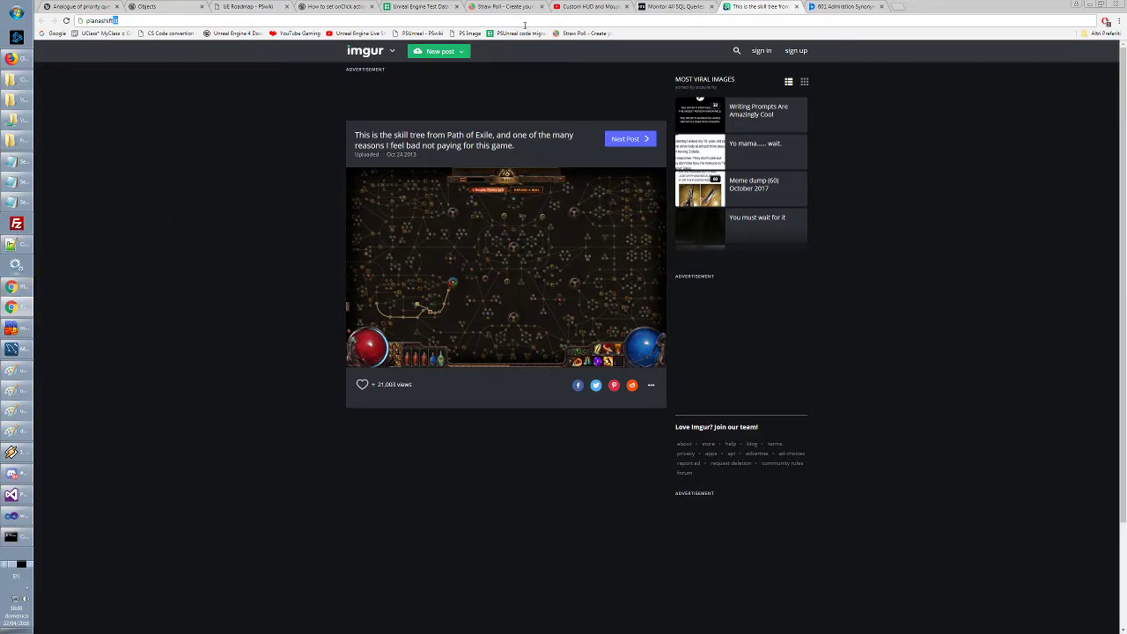
pyautogui.press('Return')
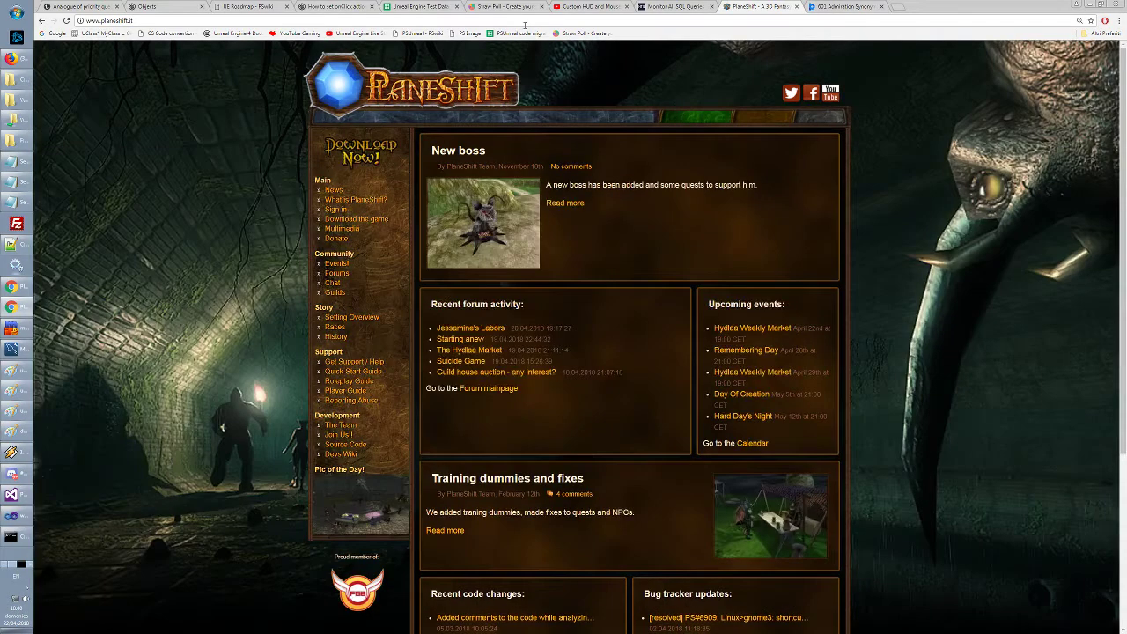
pyautogui.click(333, 266)
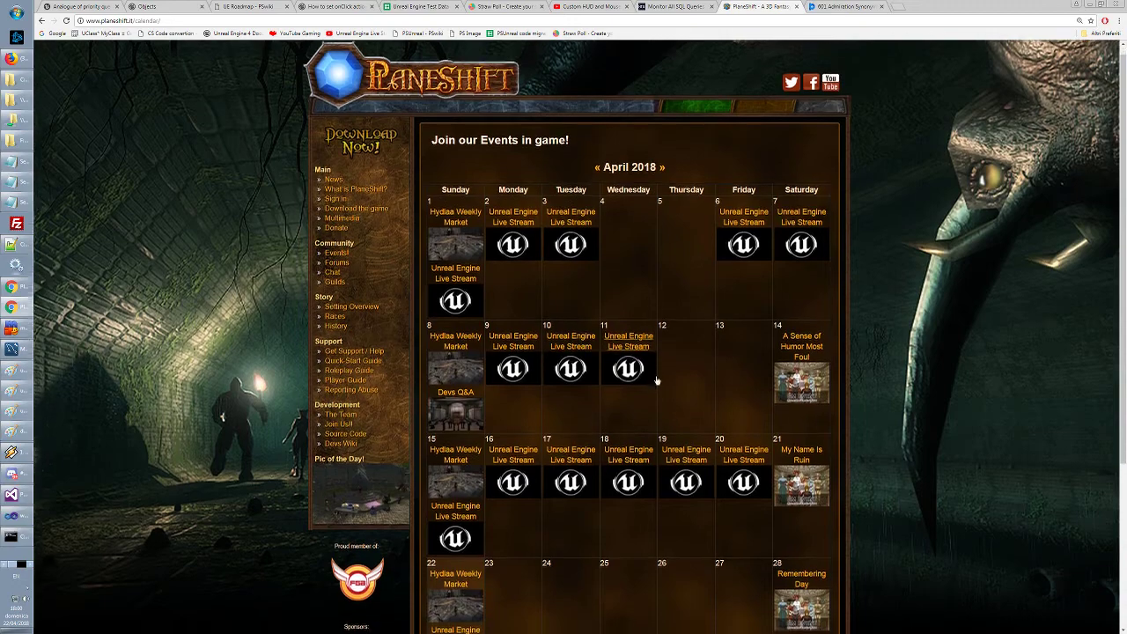
pyautogui.scroll(-2, 657, 379)
pyautogui.scroll(-1, 656, 379)
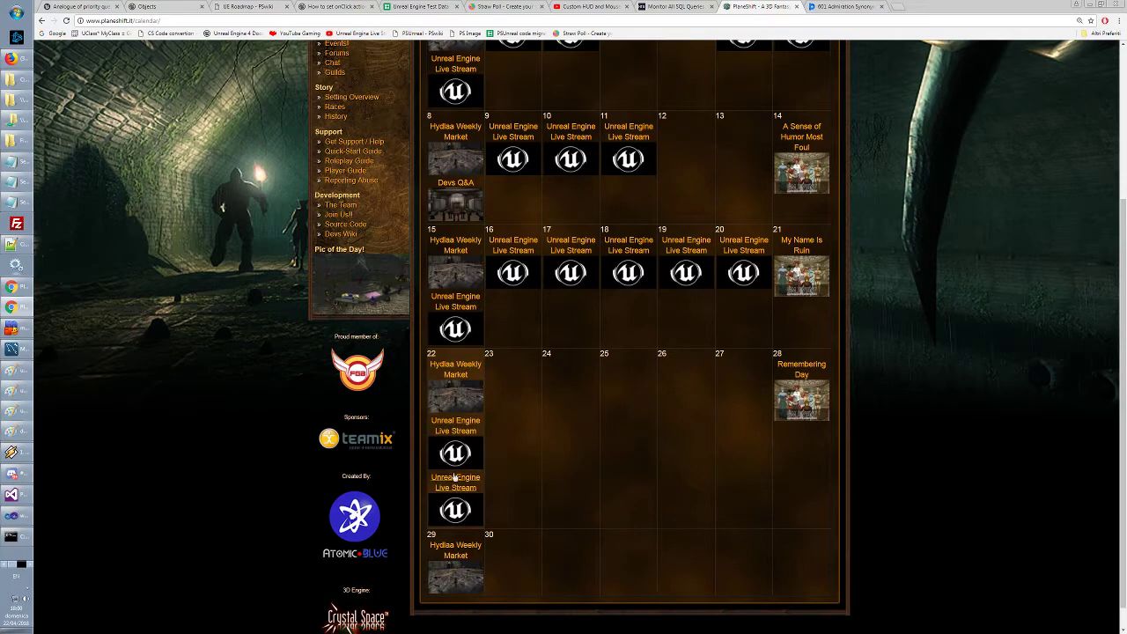
pyautogui.click(456, 414)
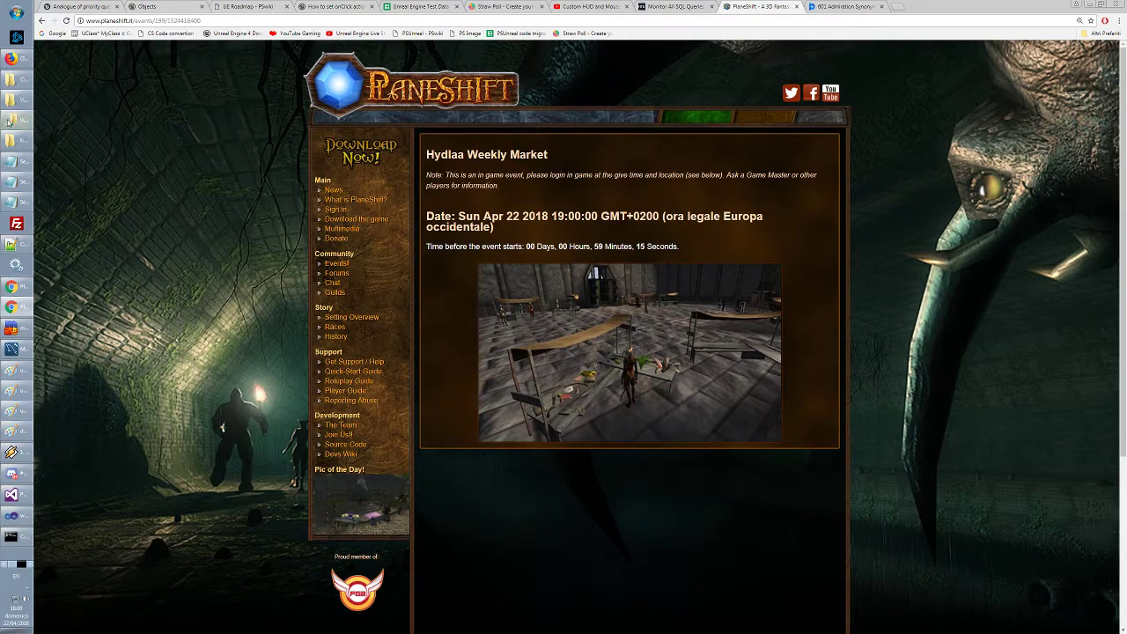
pyautogui.click(19, 293)
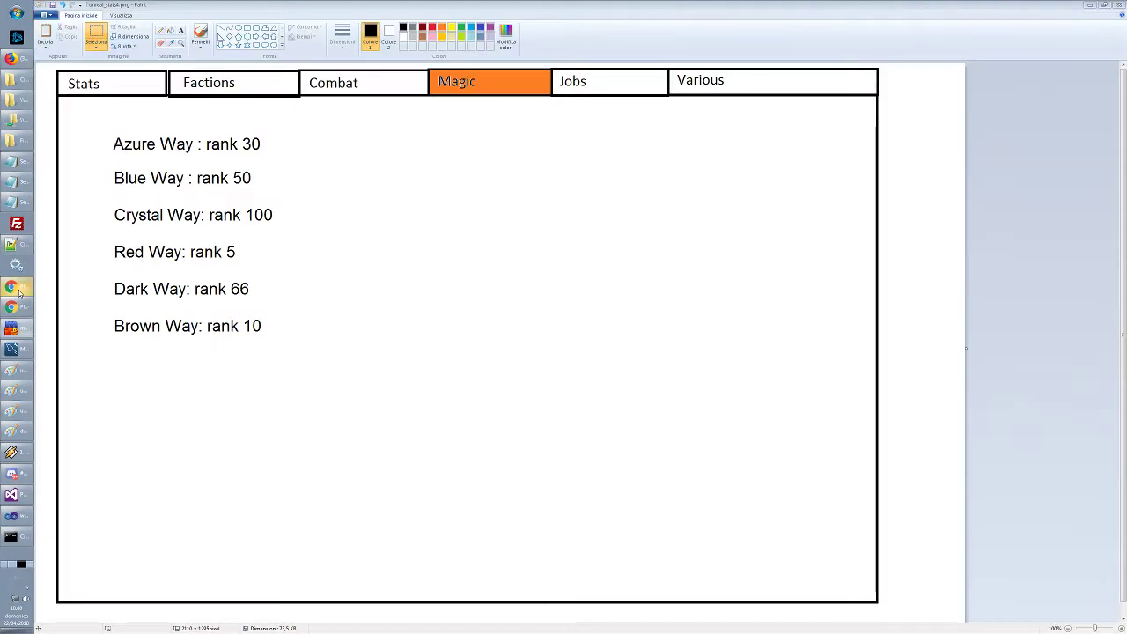
pyautogui.click(19, 294)
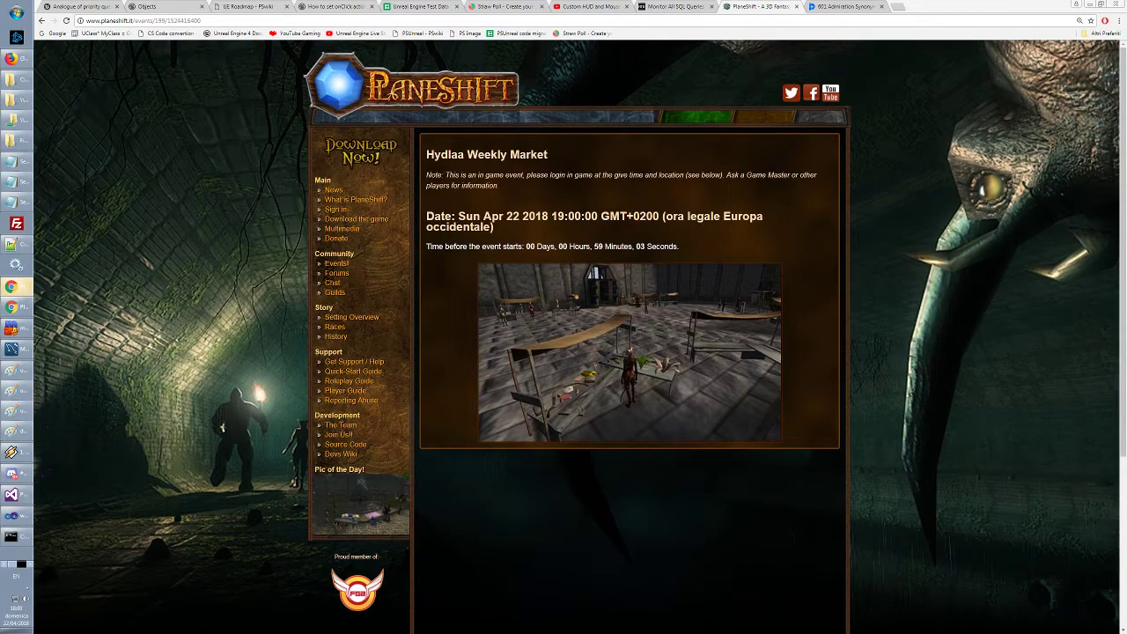
pyautogui.click(11, 58)
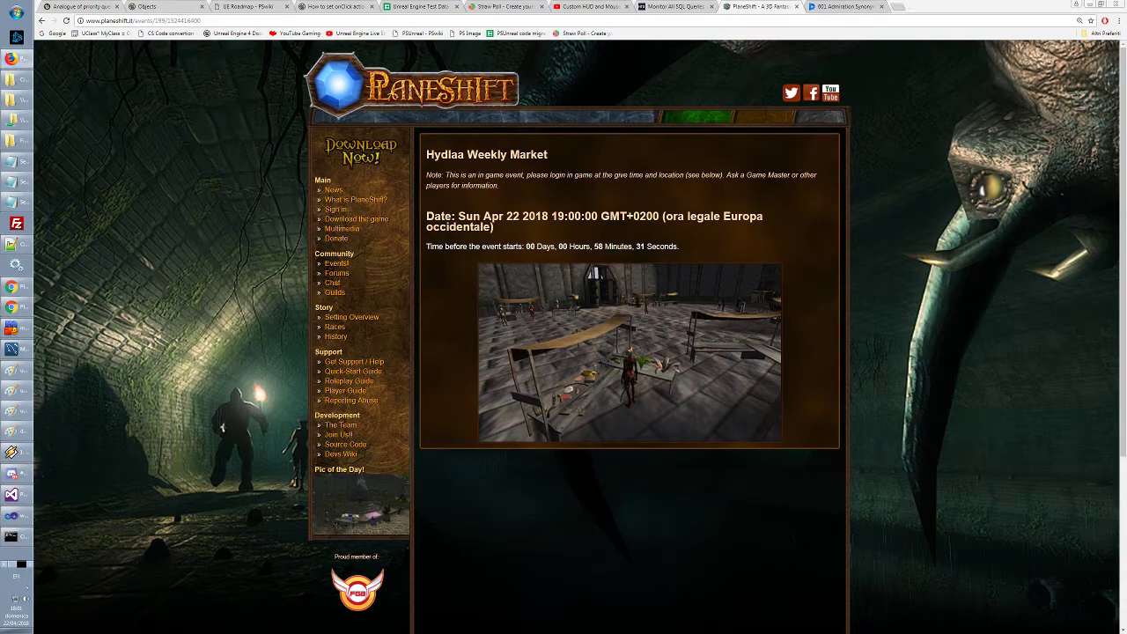
# Cycle through the open windows and bring the PlaneShift game client forward
pyautogui.hotkey('alt', 'Tab')
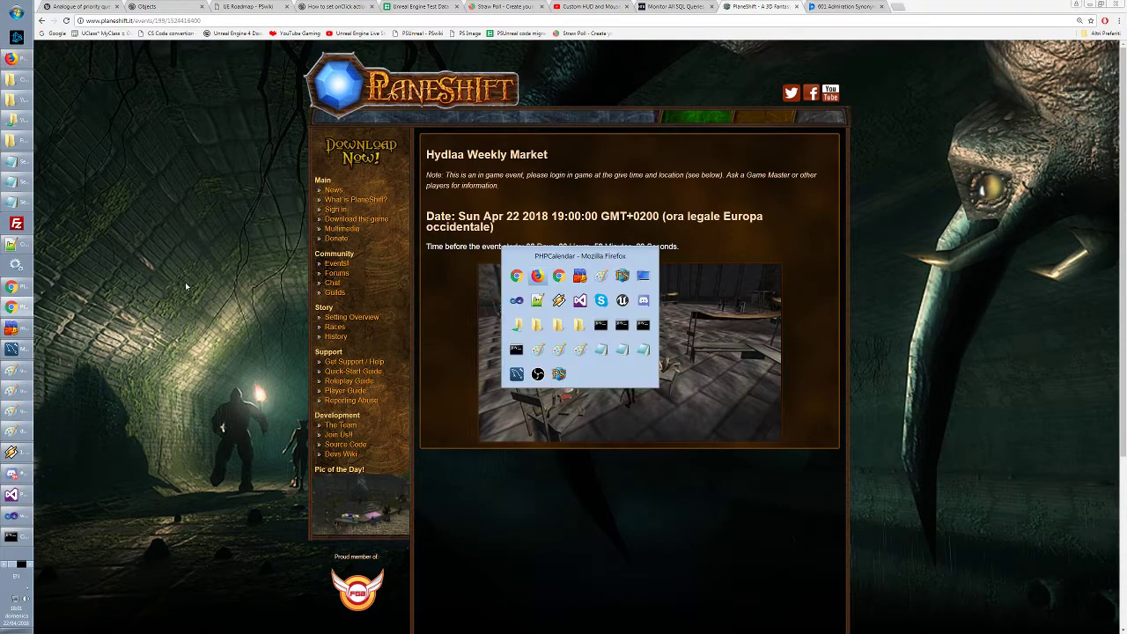
pyautogui.hotkey('alt', 'Tab')
pyautogui.hotkey('alt', 'Tab')
pyautogui.hotkey('alt', 'Tab')
pyautogui.hotkey('alt', 'Tab')
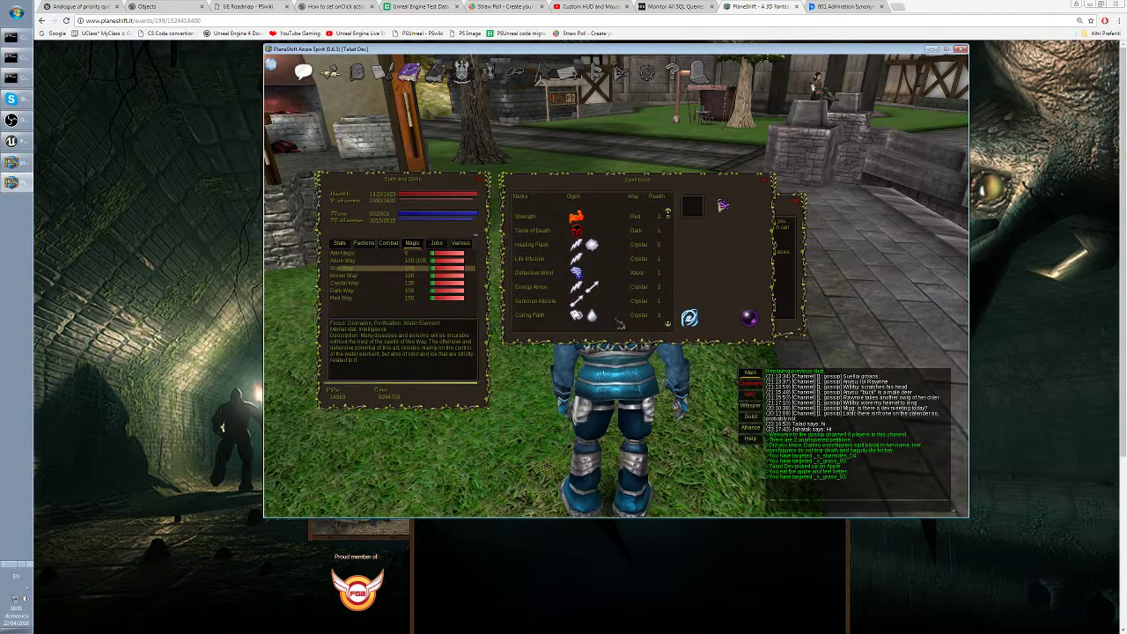
pyautogui.hotkey('alt', 'Tab')
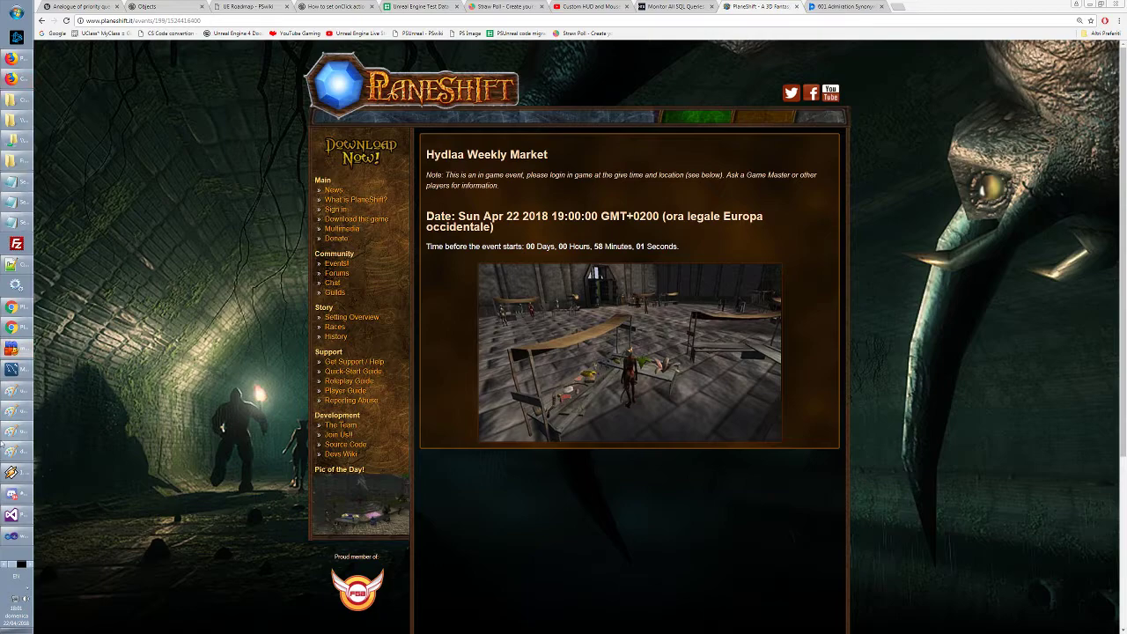
pyautogui.click(23, 564)
pyautogui.click(14, 203)
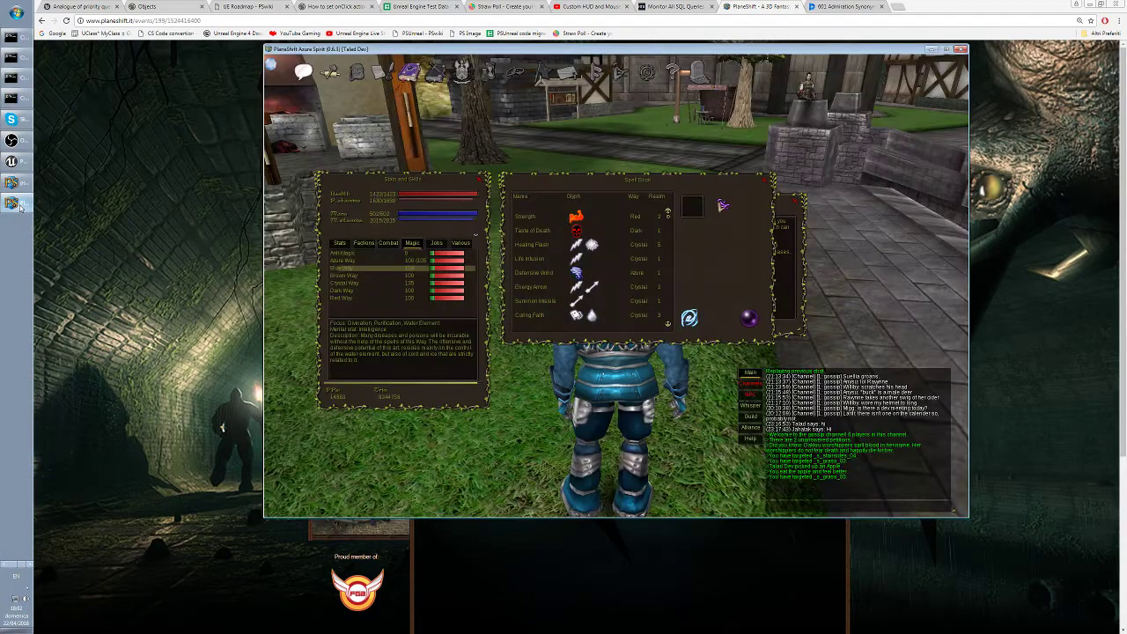
# Run '/teleport me moon', then '/who' to list online players
pyautogui.write('/teleport me ')
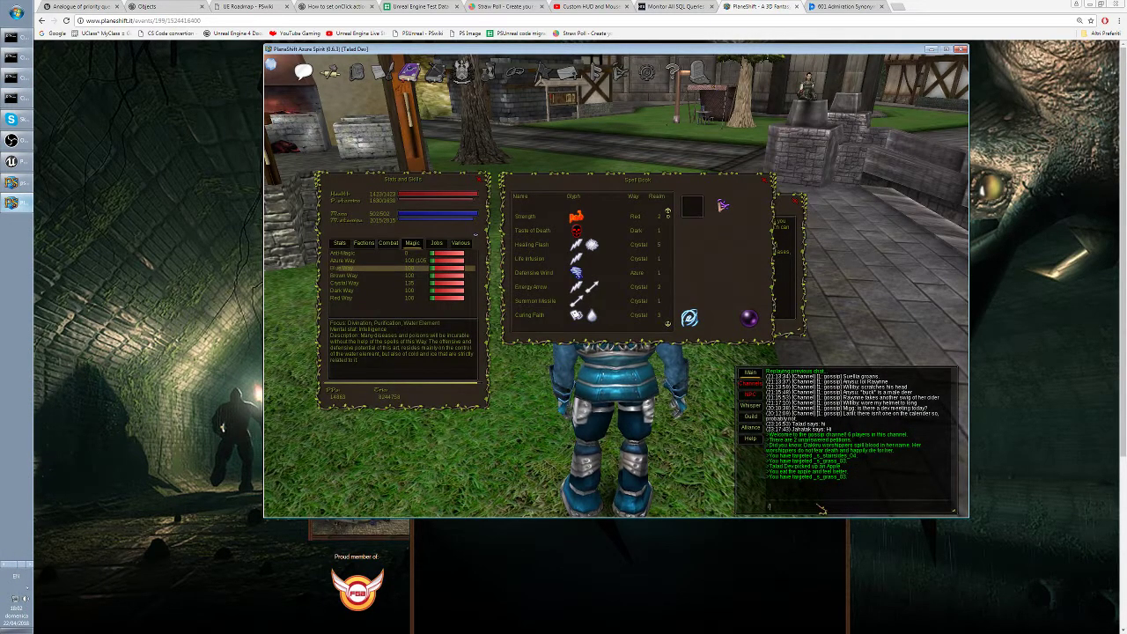
pyautogui.write('moonba')
pyautogui.press('Return')
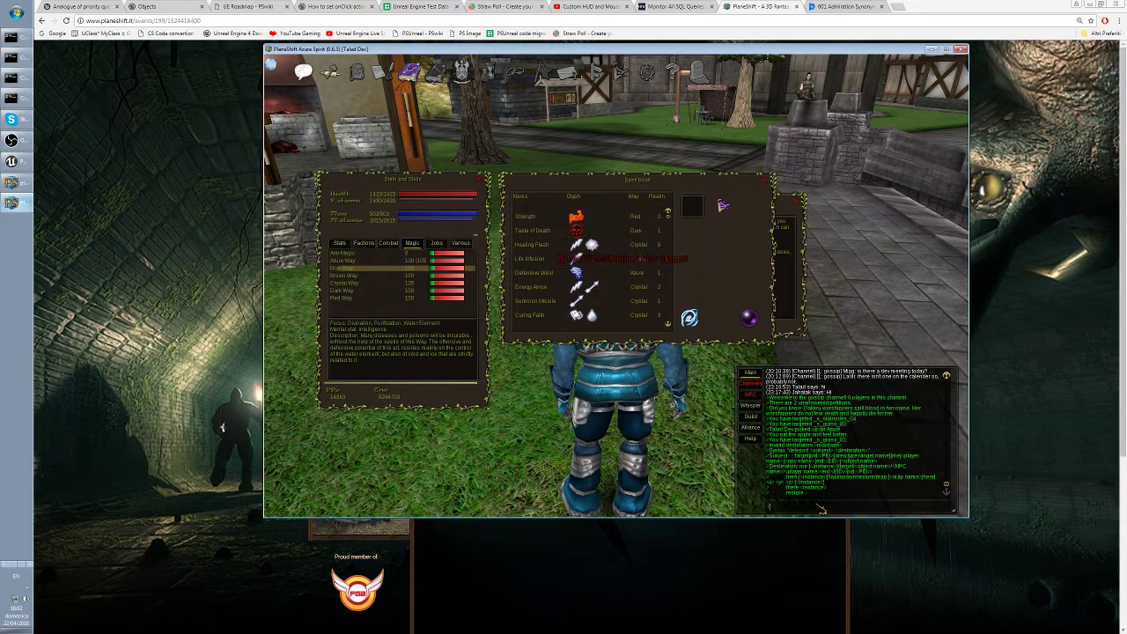
pyautogui.write('/who')
pyautogui.press('Return')
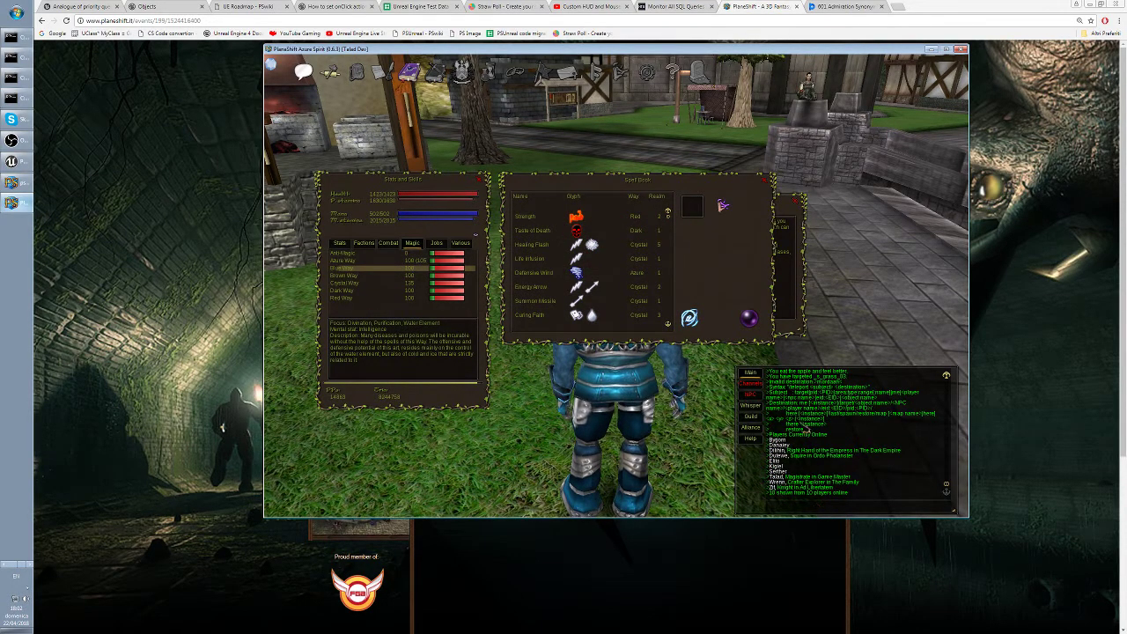
# Move Spell Book down-right and the Help window up-right above it
pyautogui.moveTo(642, 190); pyautogui.dragTo(703, 283)
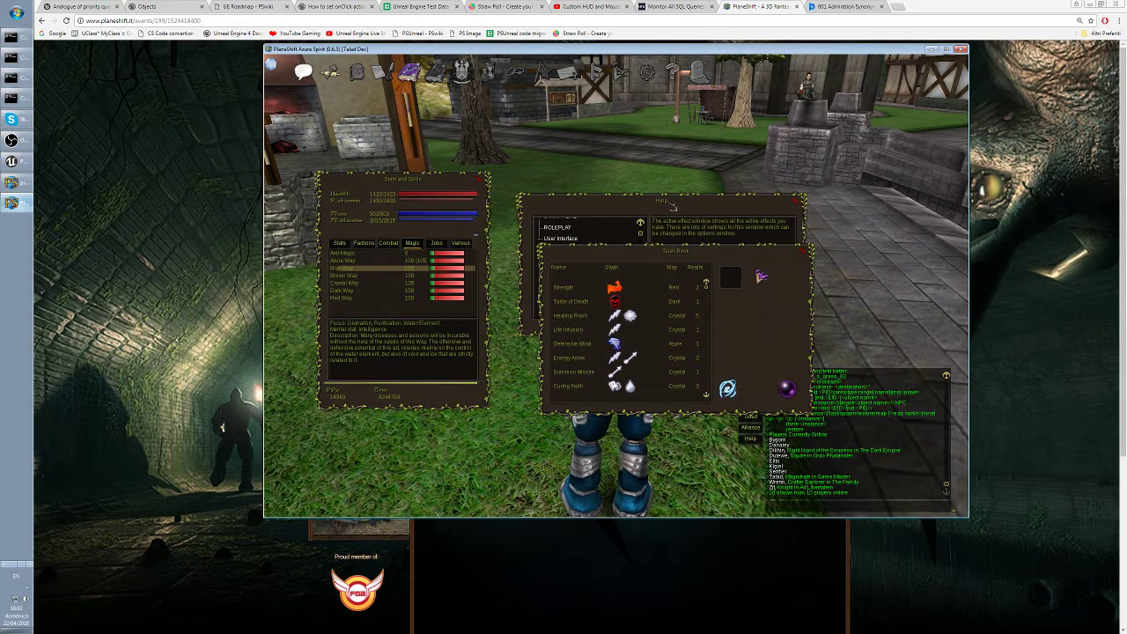
pyautogui.moveTo(651, 207); pyautogui.dragTo(727, 175)
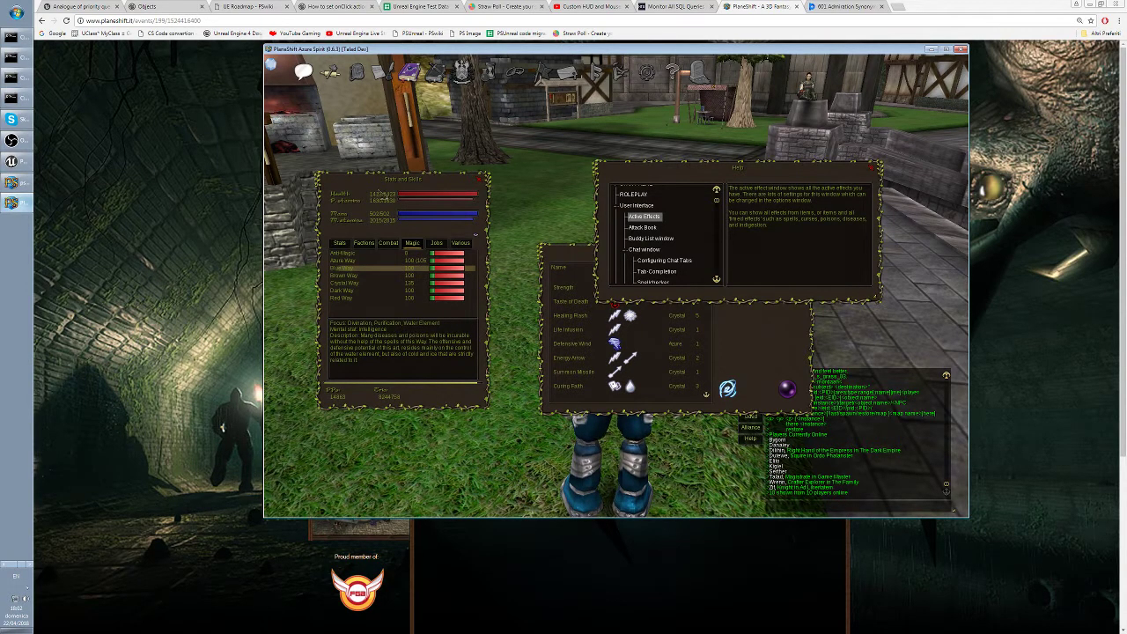
pyautogui.middleClick(496, 231)
pyautogui.middleClick(496, 232)
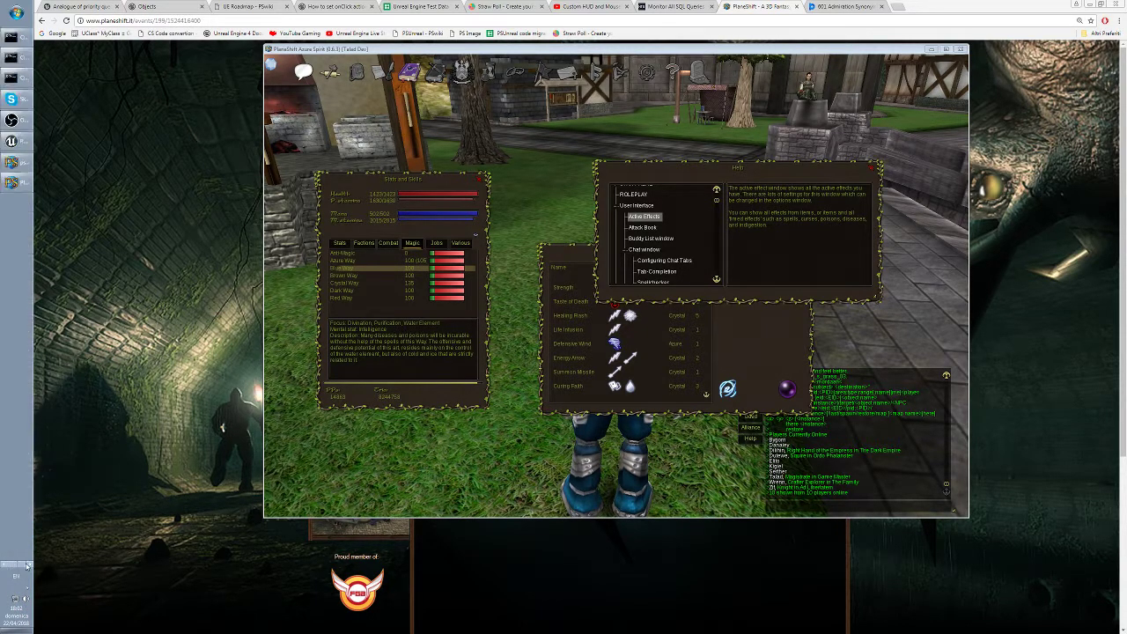
pyautogui.click(13, 163)
pyautogui.click(12, 183)
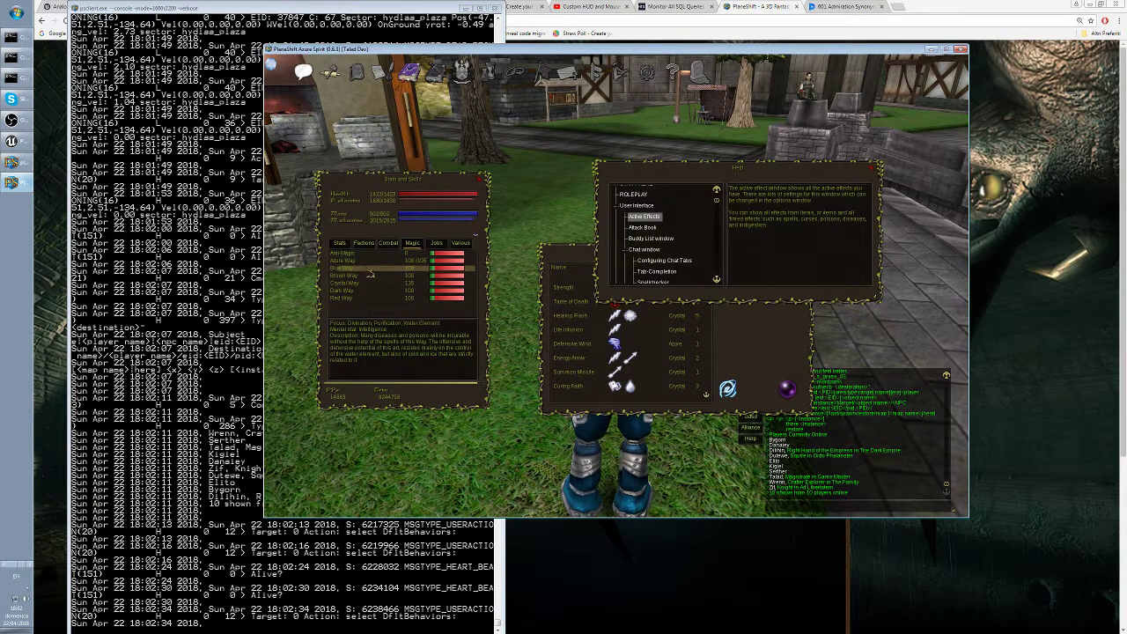
# Open the PSUnreal project's Content\Materials folder in Windows Explorer
pyautogui.click(4, 566)
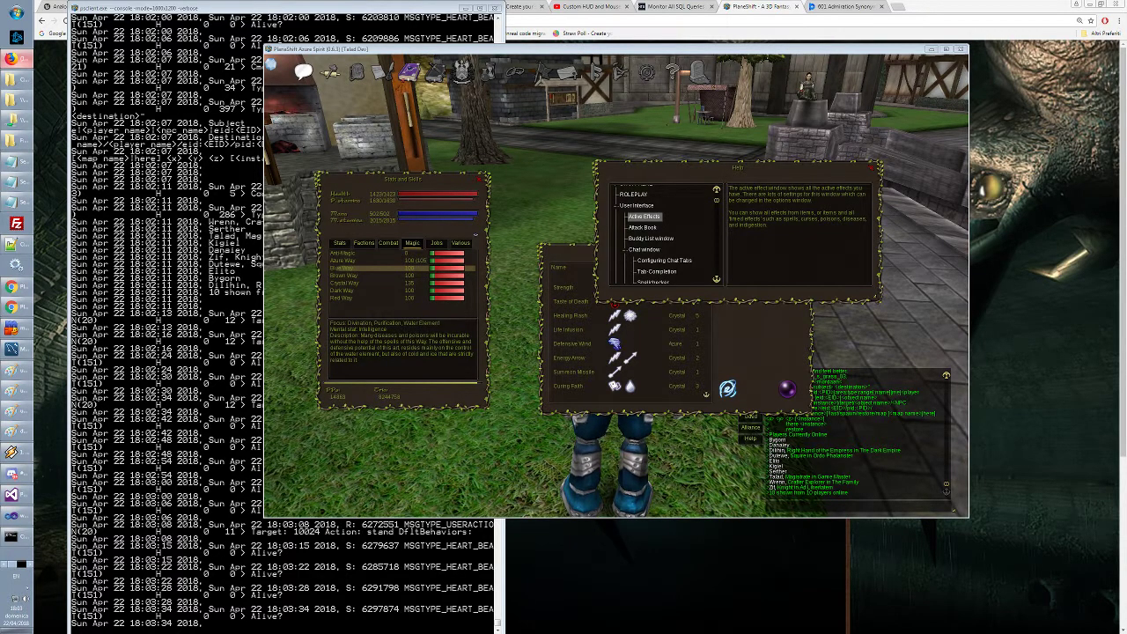
pyautogui.click(12, 81)
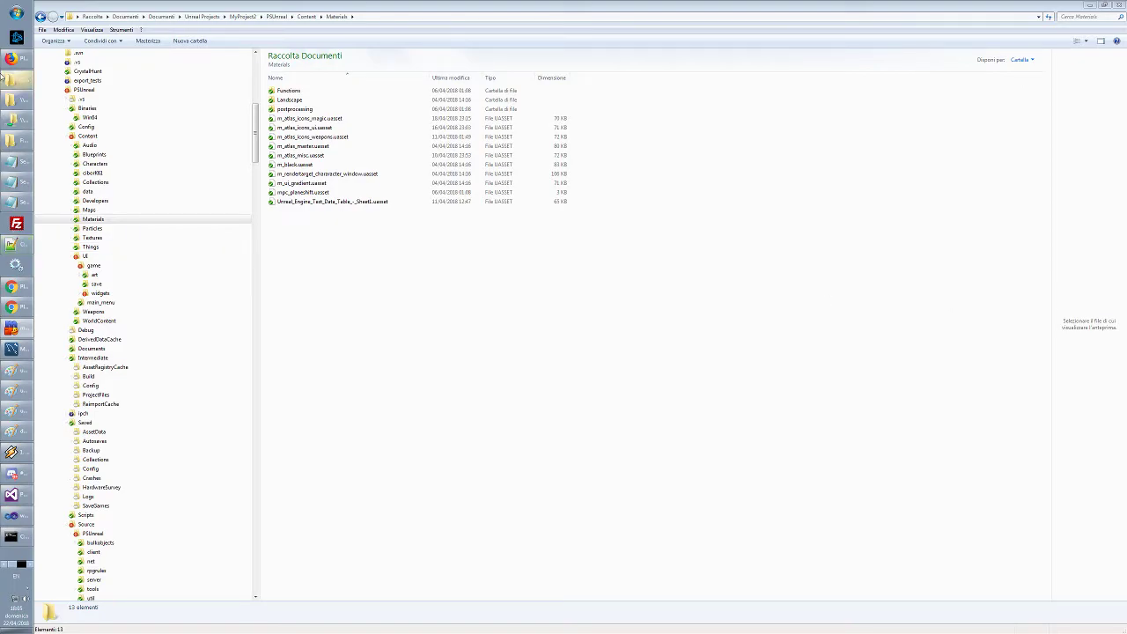
# Copy the PSUnreal folder's repository URL from the Subversion tab of its Properties
pyautogui.click(88, 90)
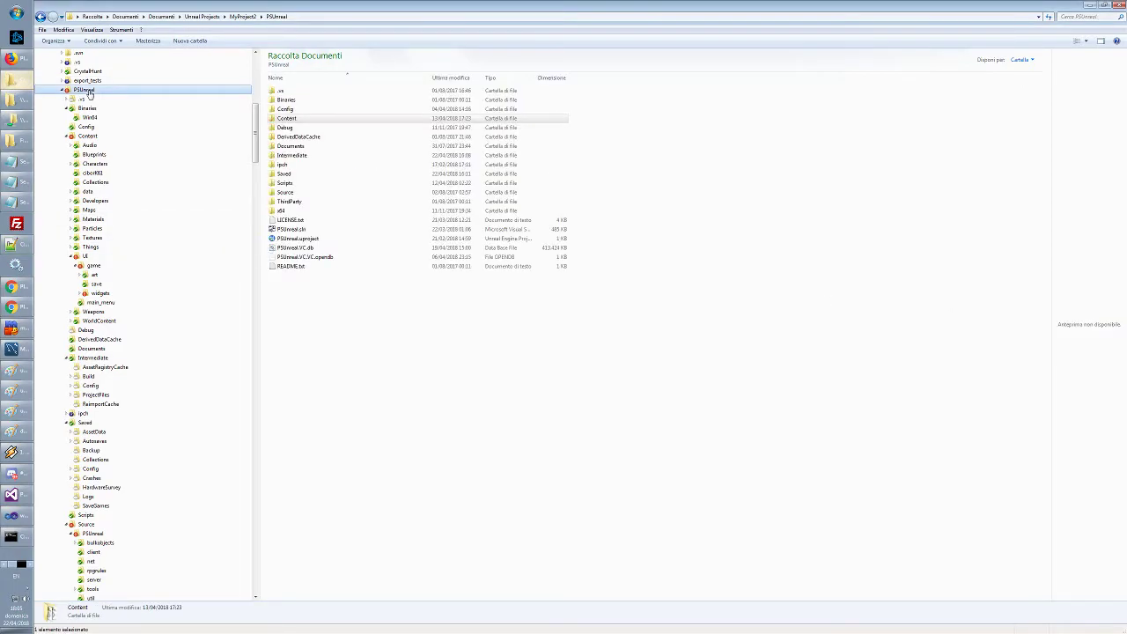
pyautogui.rightClick(90, 90)
pyautogui.click(153, 436)
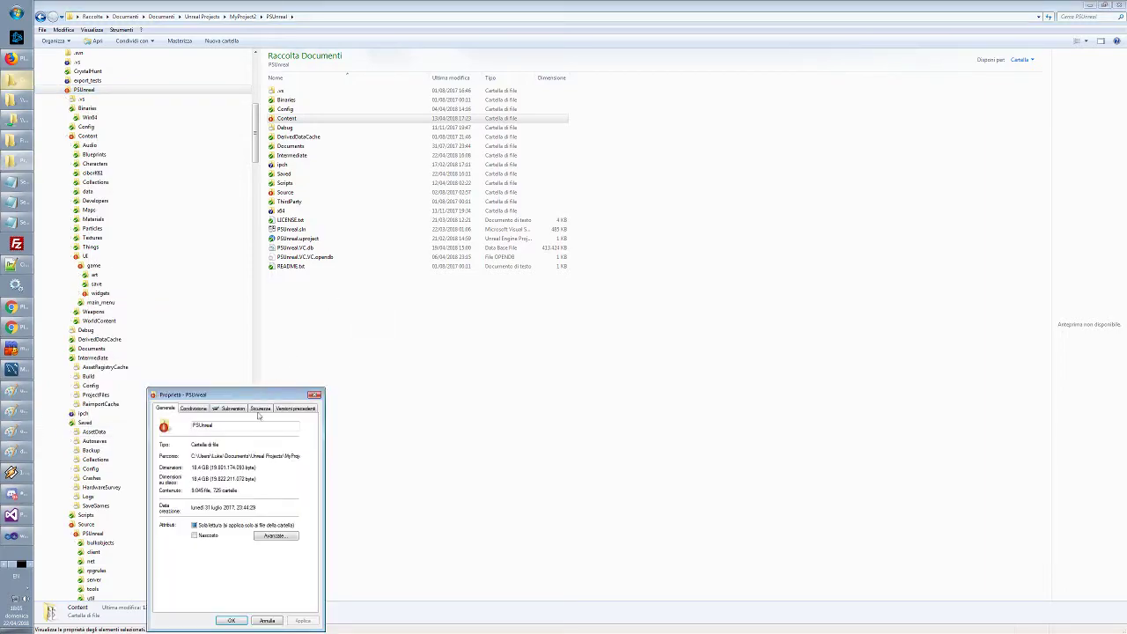
pyautogui.click(232, 408)
pyautogui.rightClick(242, 420)
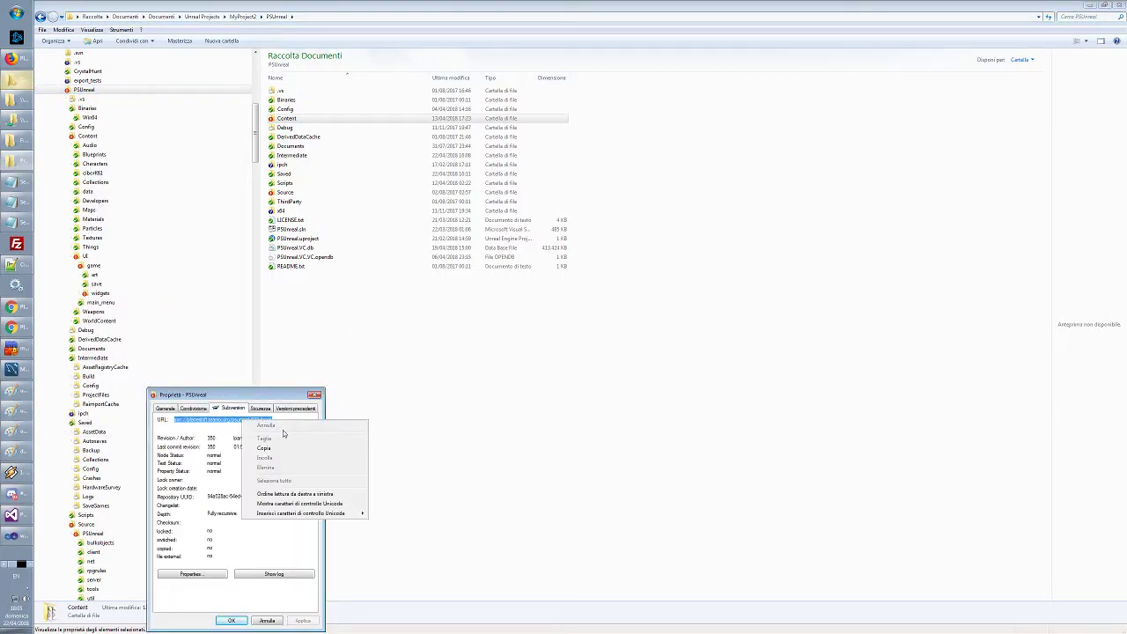
pyautogui.click(287, 447)
pyautogui.click(314, 394)
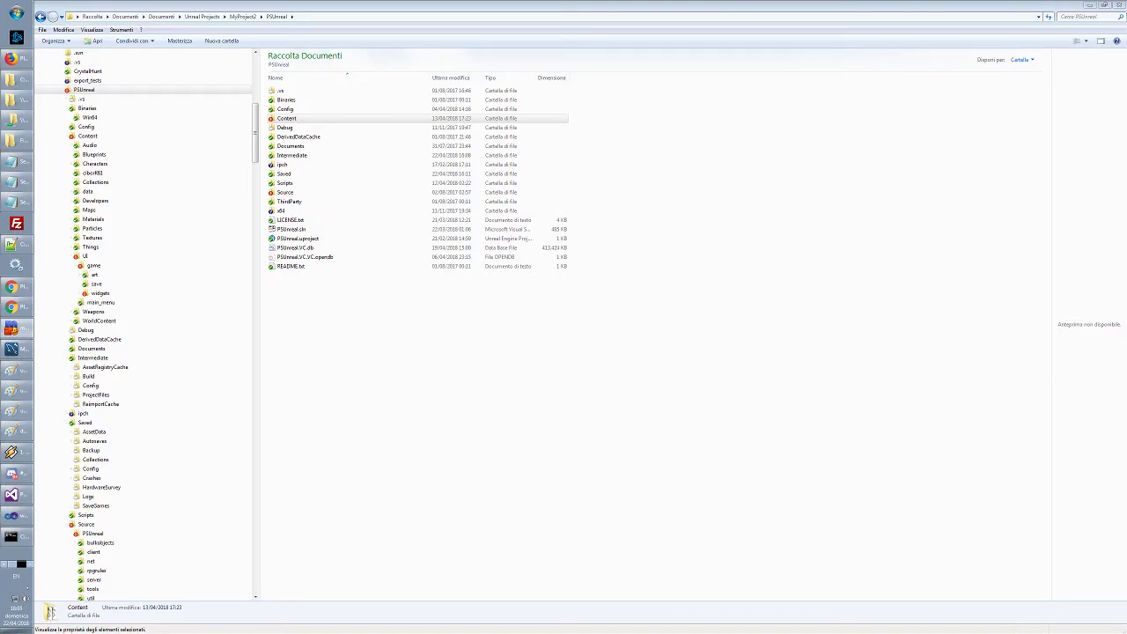
pyautogui.click(343, 358)
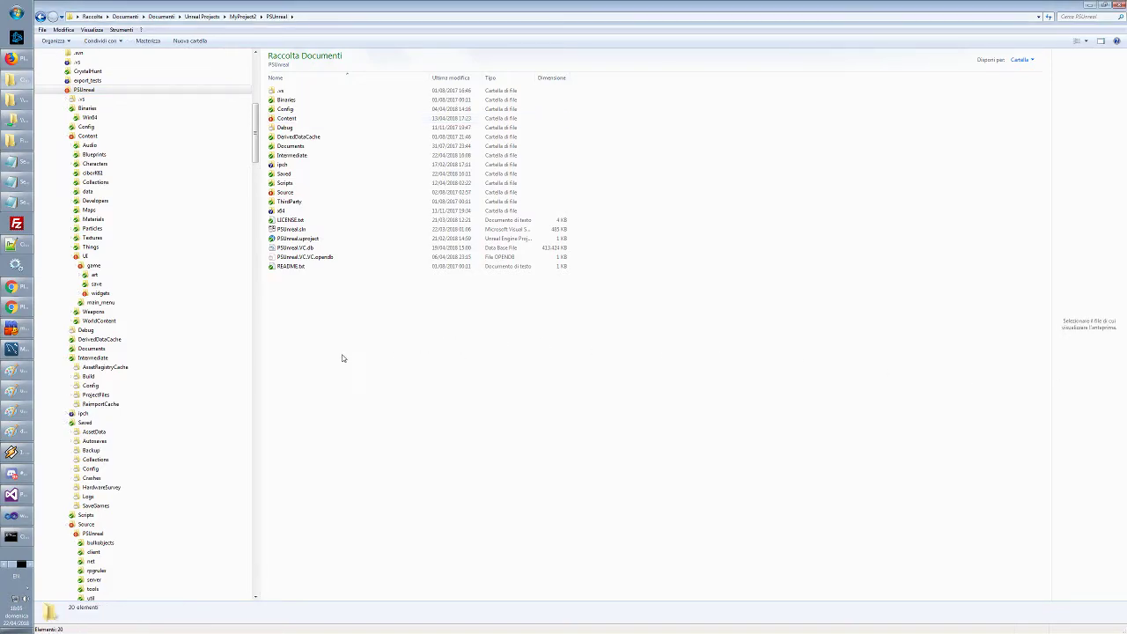
# Switch to the psclient.exe console window
pyautogui.hotkey('alt', 'Tab')
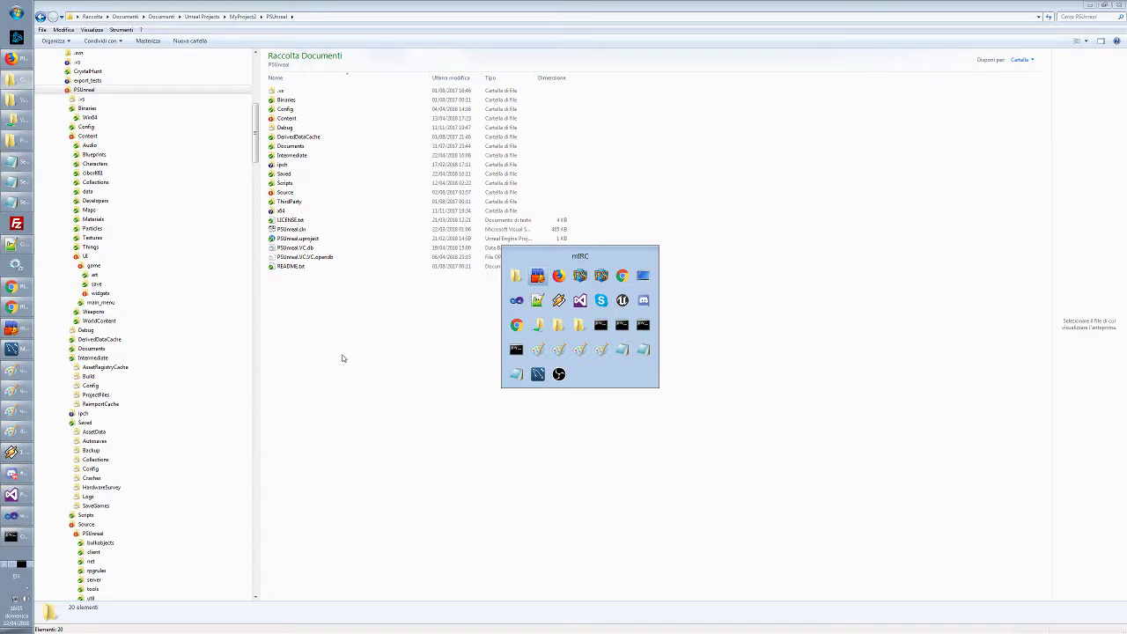
pyautogui.press('Tab')
pyautogui.hotkey('alt', 'Tab')
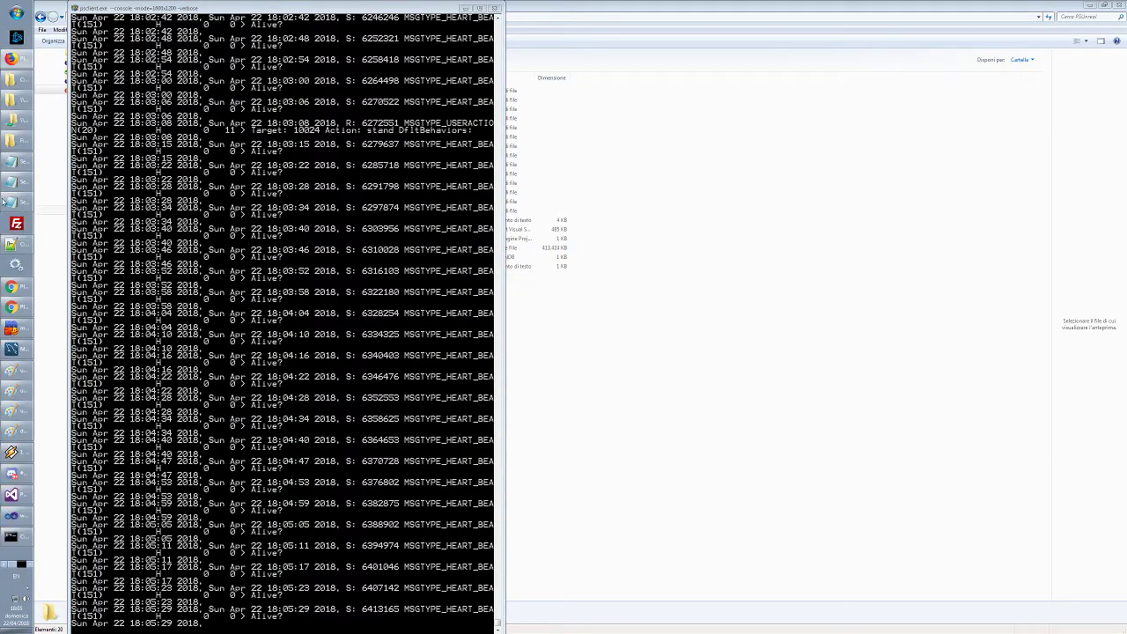
# Check the event countdown page in Chrome, then return to the Factions mockup in Paint
pyautogui.click(15, 292)
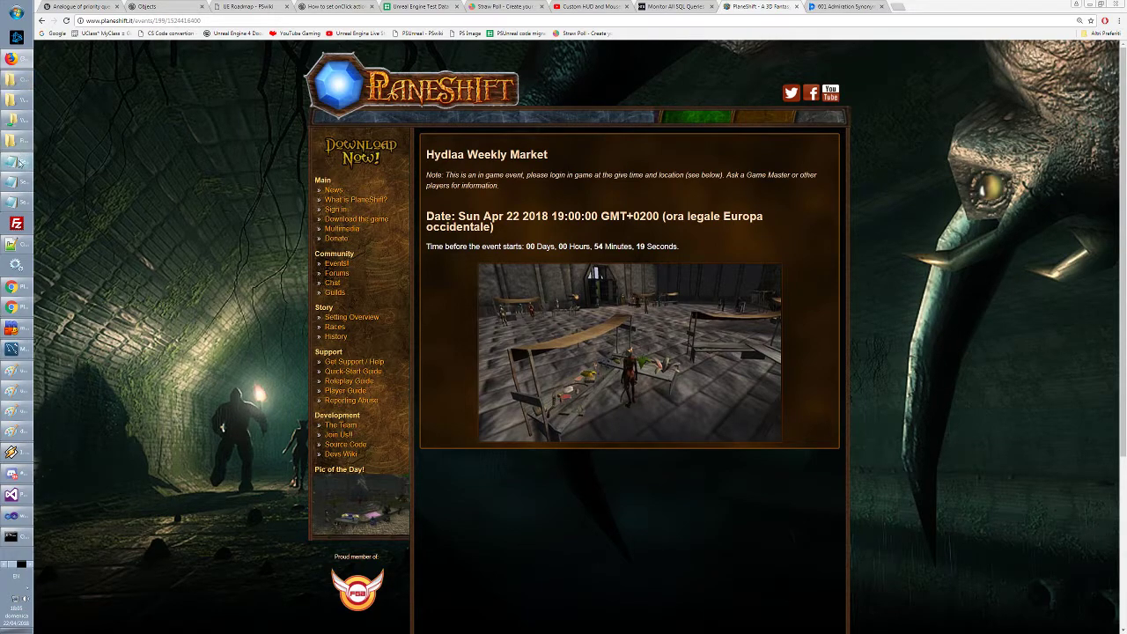
pyautogui.click(14, 429)
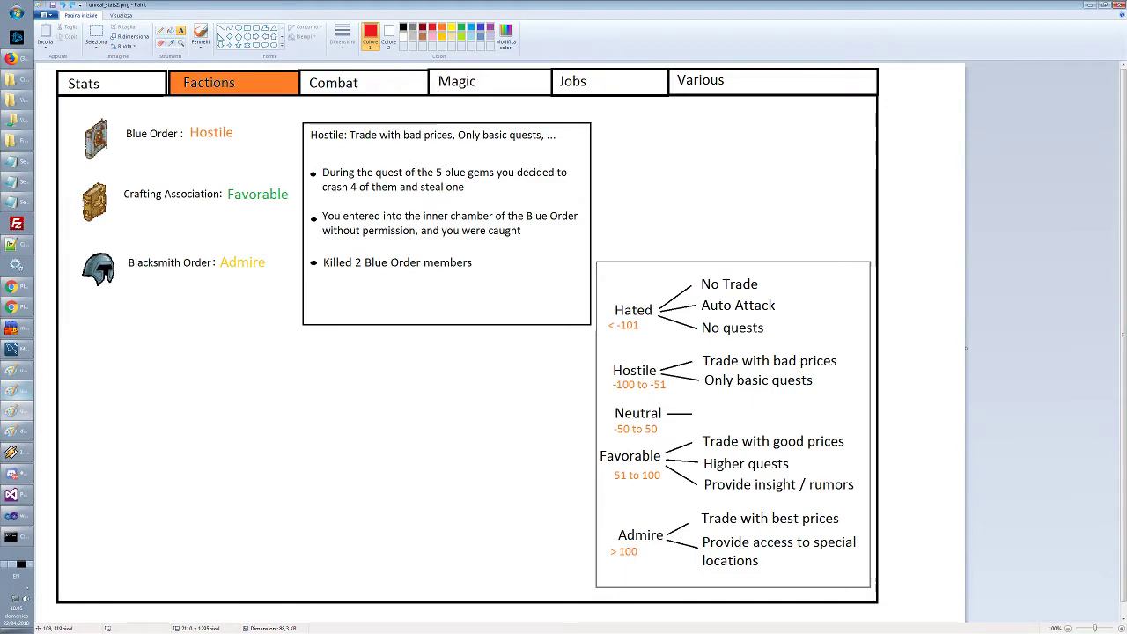
# Switch to the PSUnreal project folder in Windows Explorer
pyautogui.click(22, 93)
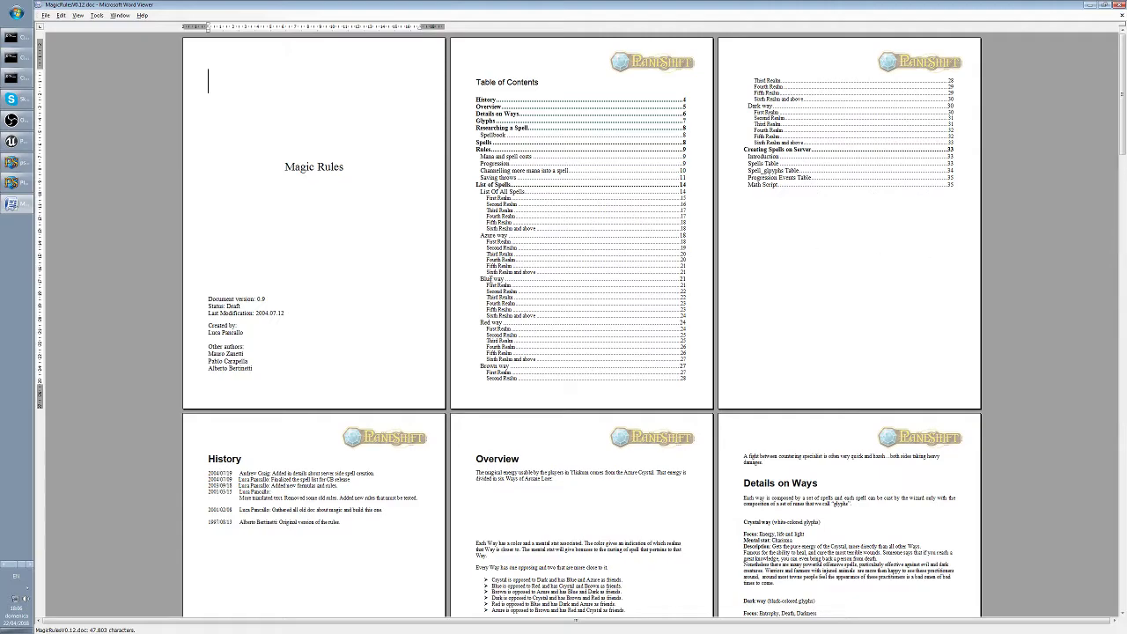
# Read the title page, table of contents and History section, briefly selecting the year 1997
pyautogui.scroll(-3, 497, 300)
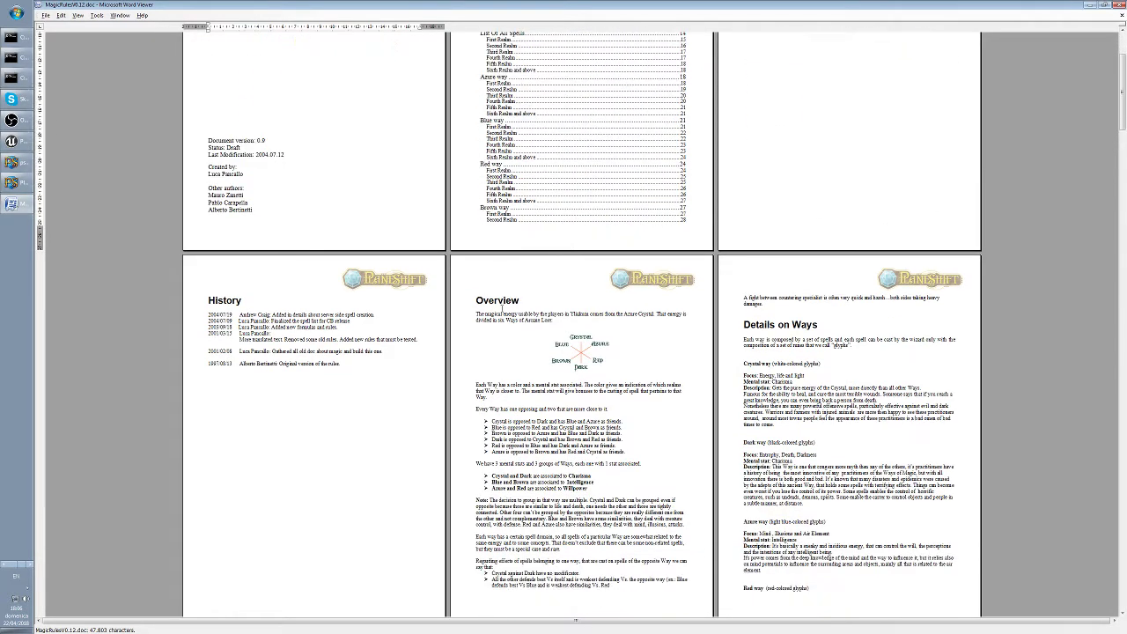
pyautogui.keyDown('ctrl'); pyautogui.scroll(5, 501, 307); pyautogui.keyUp('ctrl')
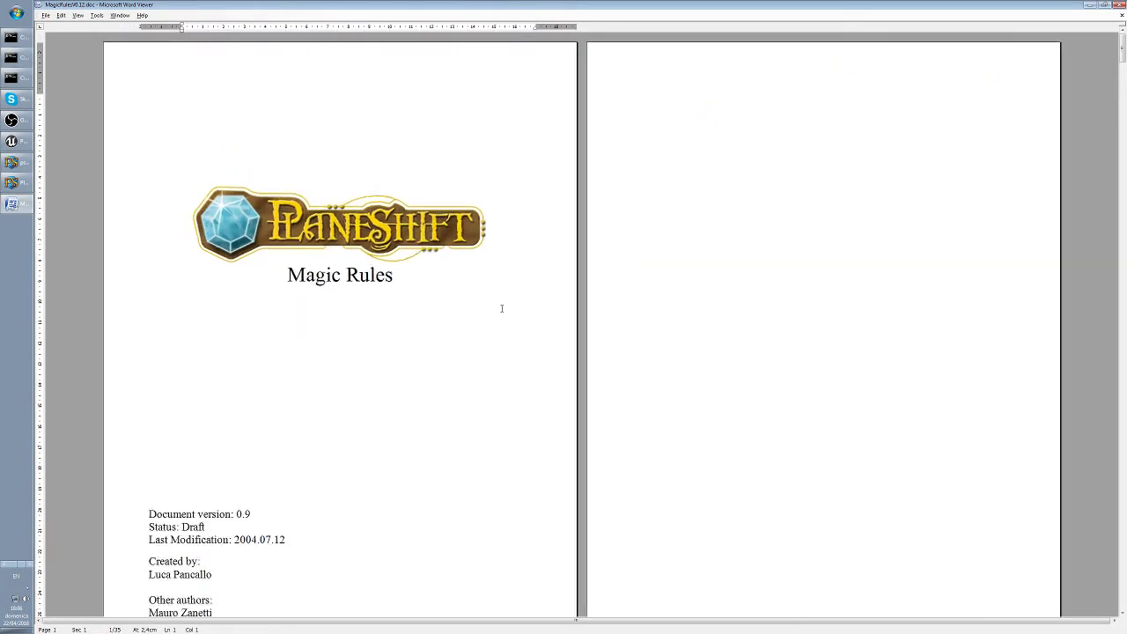
pyautogui.scroll(-20, 499, 312)
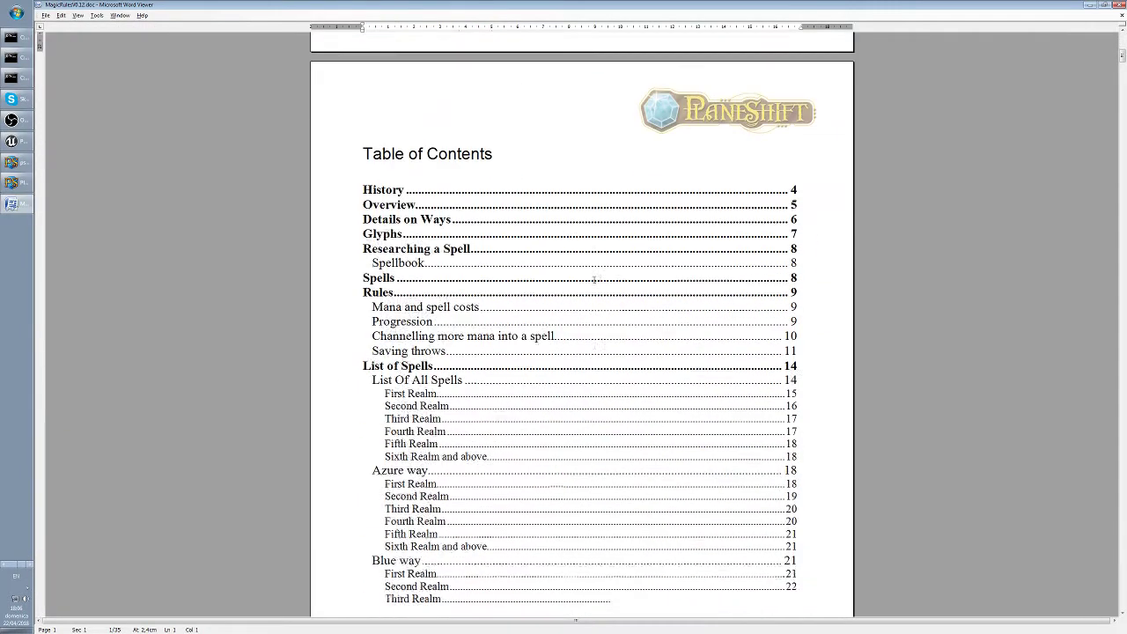
pyautogui.keyDown('ctrl'); pyautogui.scroll(-3, 595, 280); pyautogui.keyUp('ctrl')
pyautogui.keyDown('ctrl'); pyautogui.scroll(3, 595, 280); pyautogui.keyUp('ctrl')
pyautogui.scroll(-8, 594, 280)
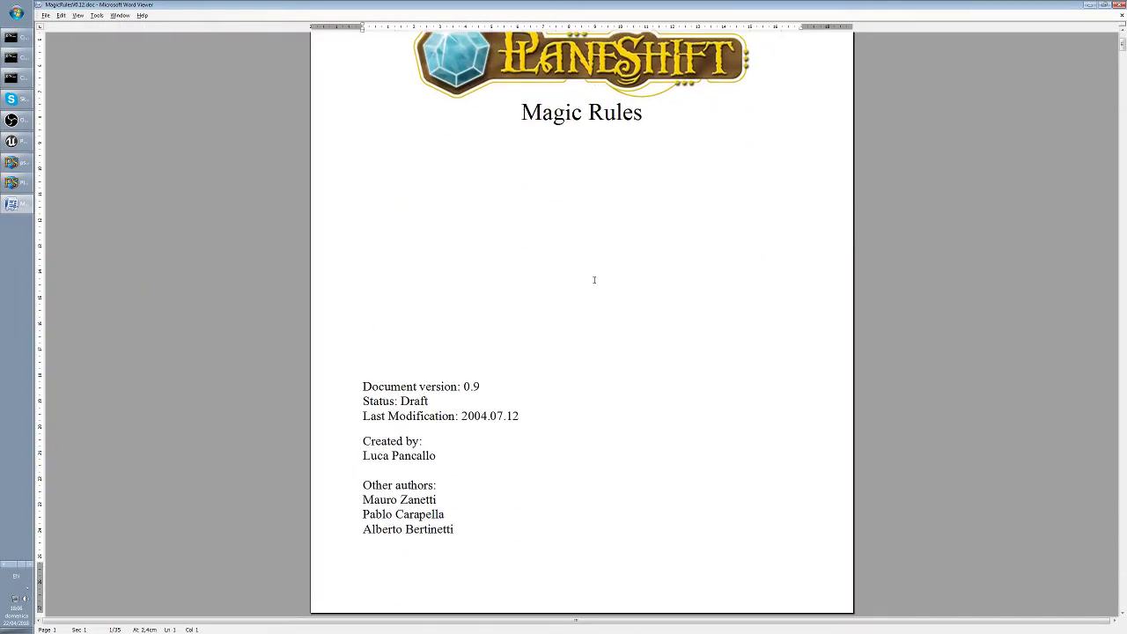
pyautogui.scroll(-16, 595, 280)
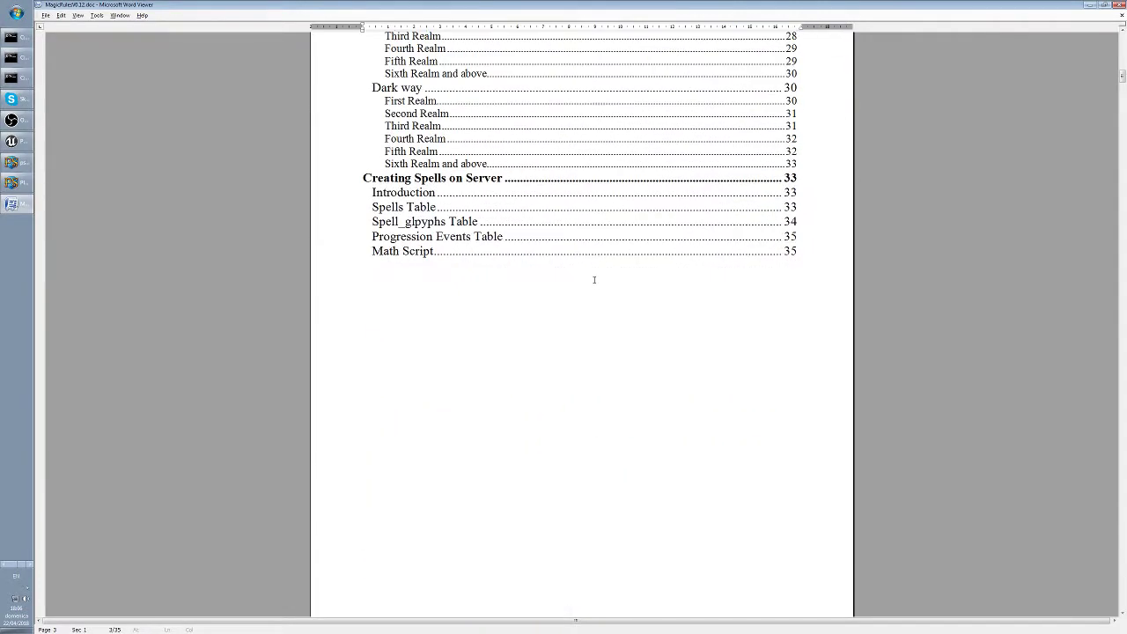
pyautogui.scroll(-11, 595, 280)
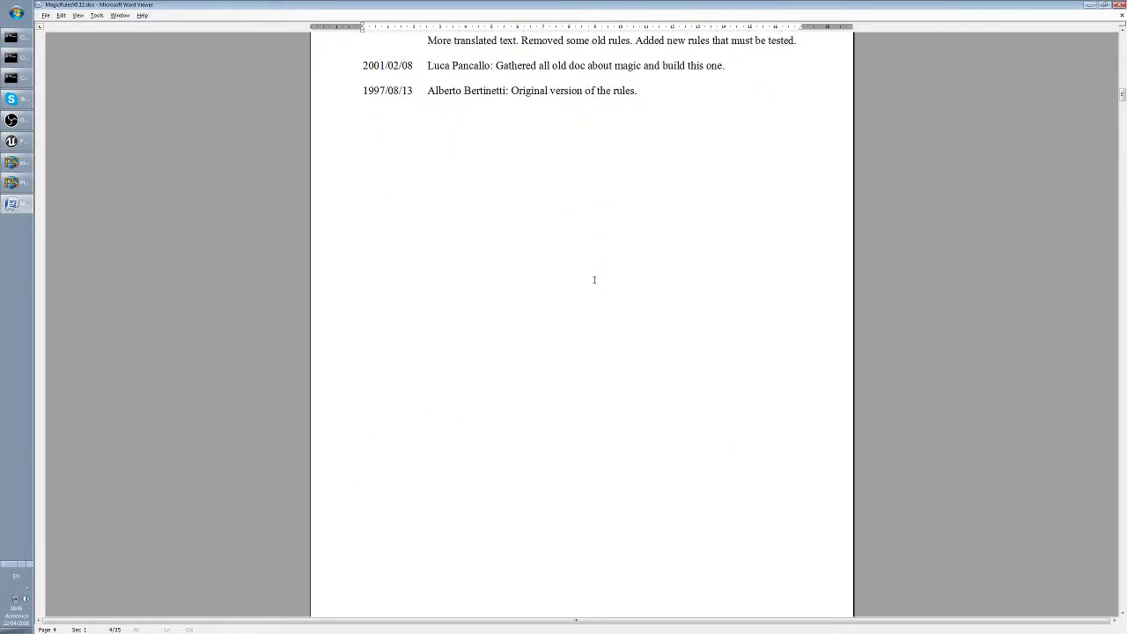
pyautogui.scroll(3, 594, 280)
pyautogui.doubleClick(374, 256)
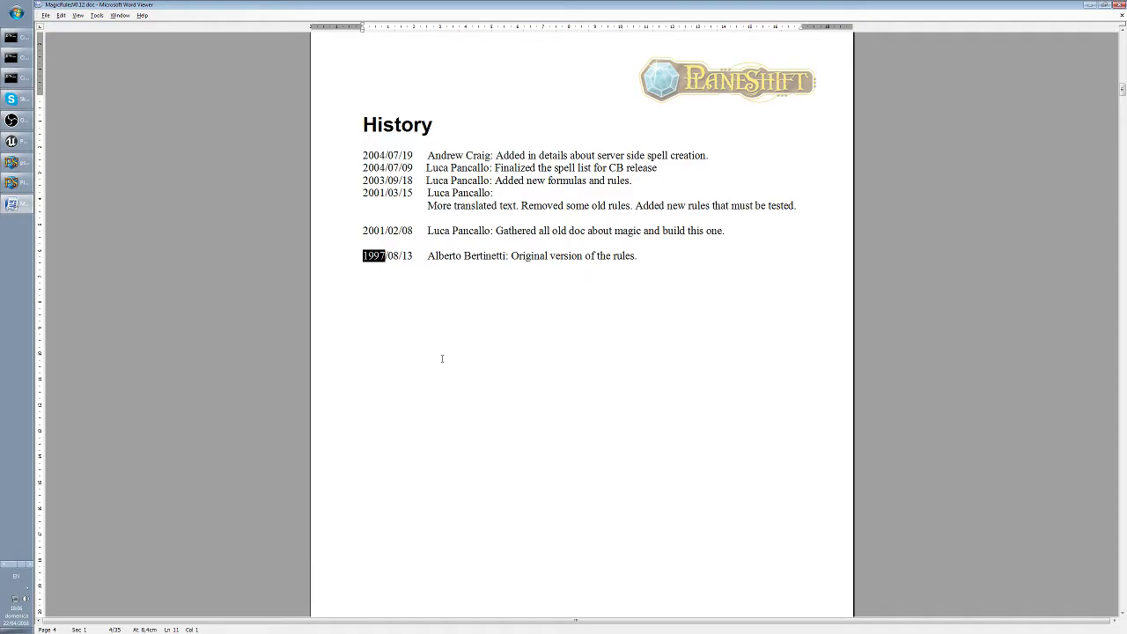
pyautogui.click(532, 339)
# Read on through the Overview, highlighting and clearing the 'Energy, life and light' line
pyautogui.scroll(-10, 518, 361)
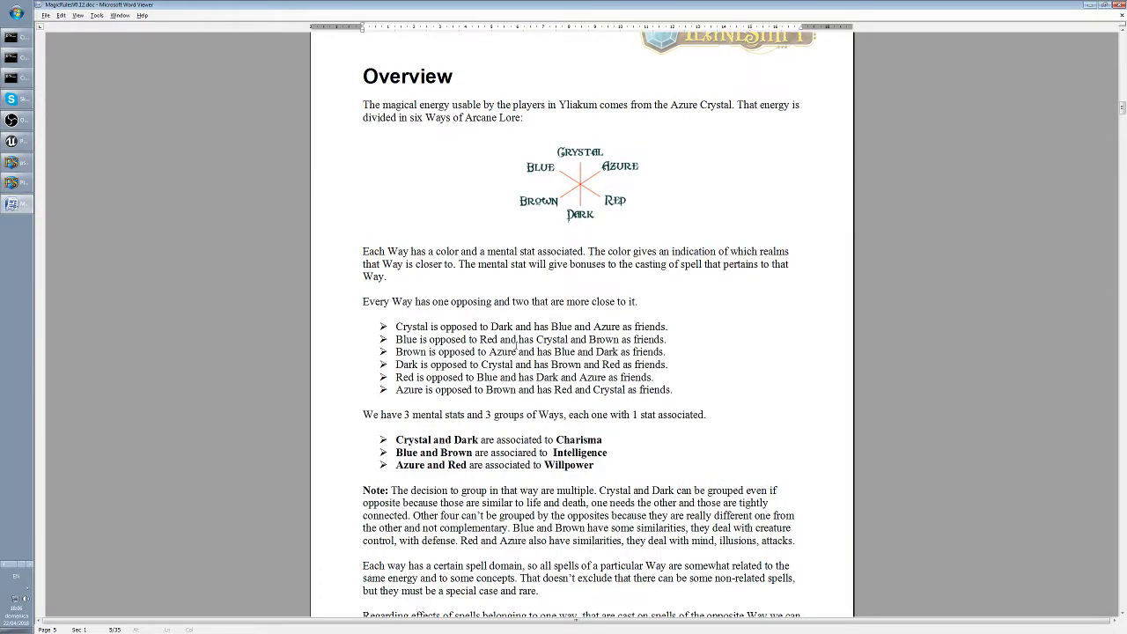
pyautogui.click(657, 306)
pyautogui.click(579, 171)
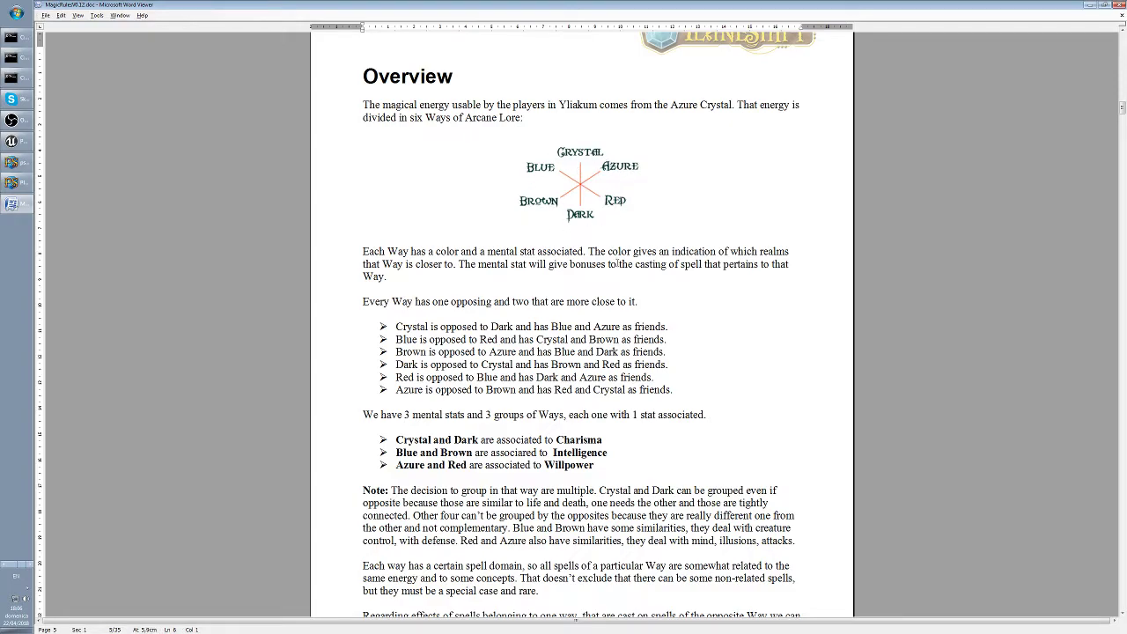
pyautogui.click(553, 290)
pyautogui.scroll(-4, 554, 290)
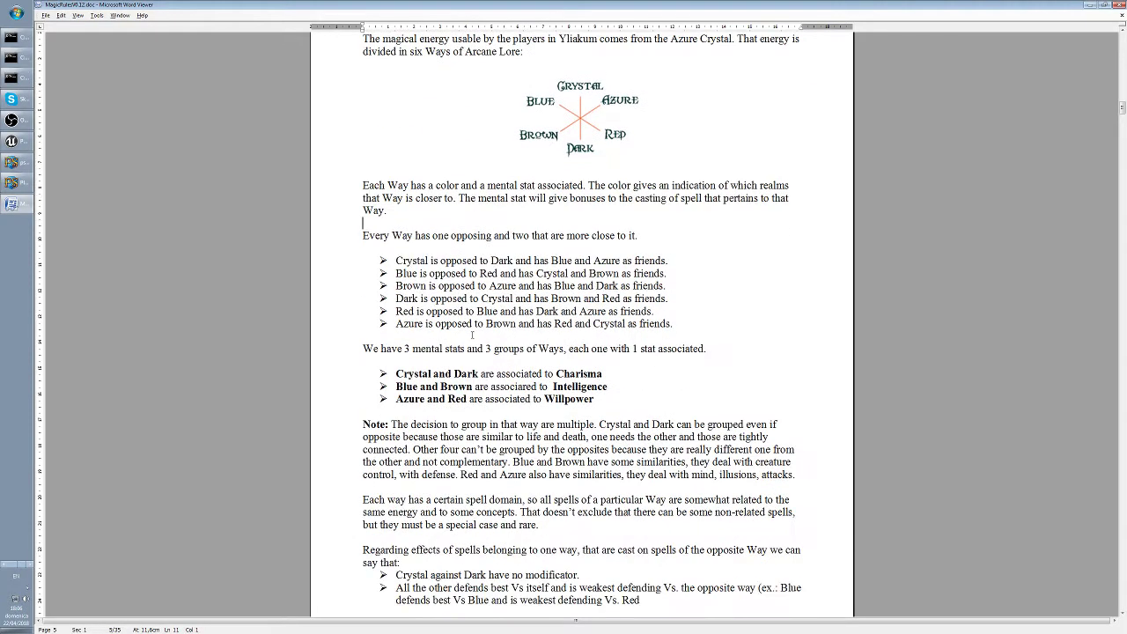
pyautogui.scroll(-5, 477, 338)
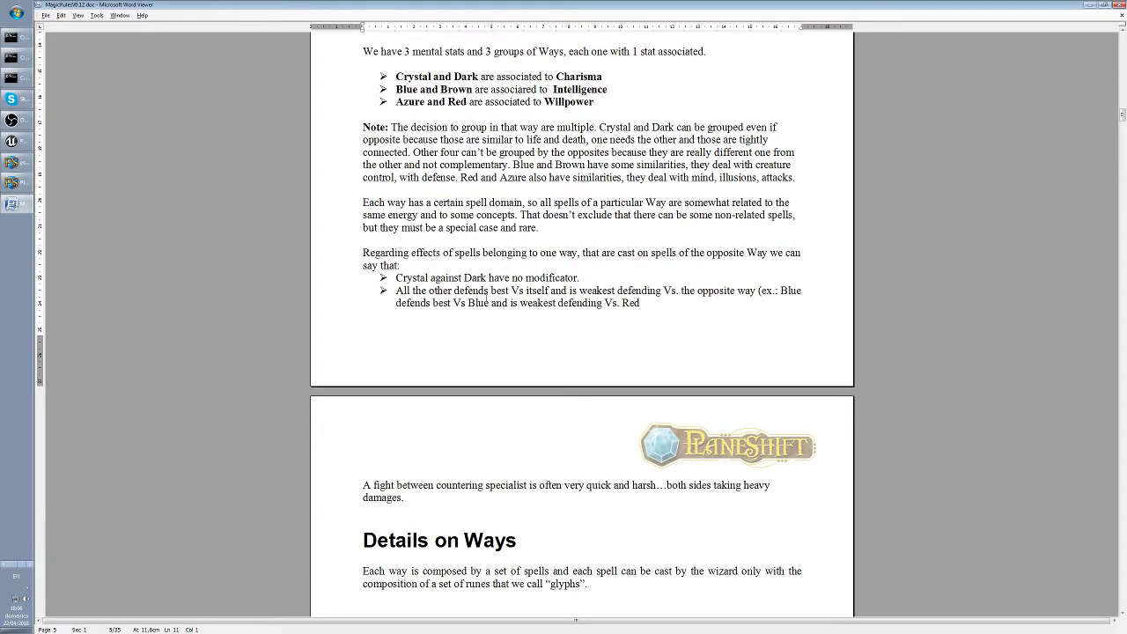
pyautogui.scroll(-10, 487, 297)
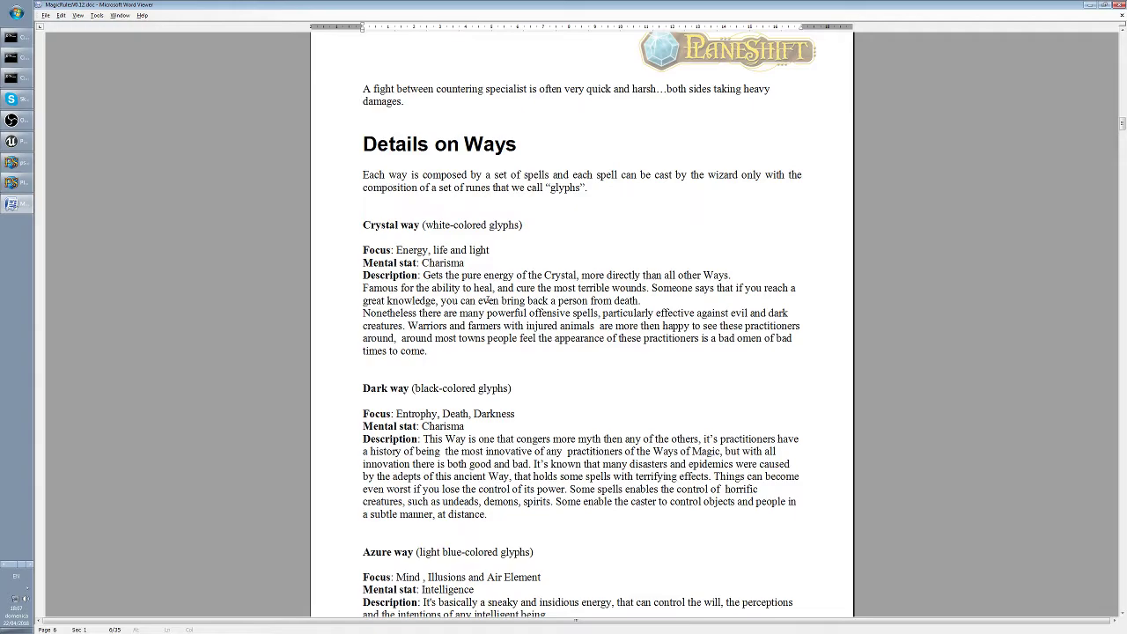
pyautogui.scroll(3, 489, 301)
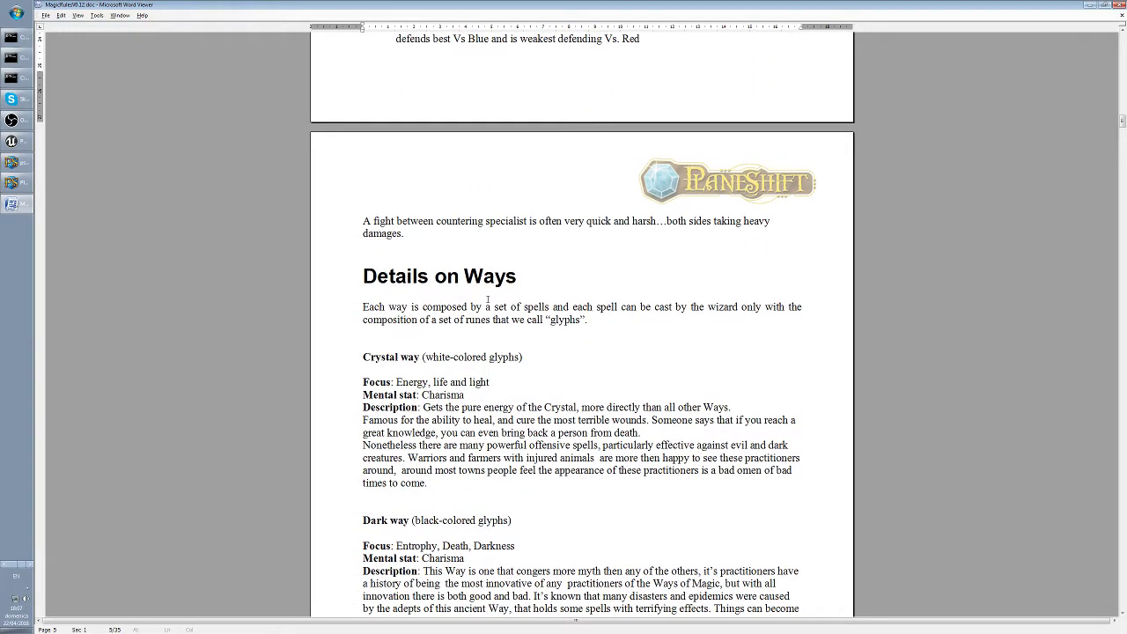
pyautogui.moveTo(397, 383); pyautogui.dragTo(490, 382)
pyautogui.click(493, 383)
# Highlight the 'Crystal against Dark' line, then drag the scrollbar down to Details on Ways
pyautogui.scroll(6, 575, 368)
pyautogui.scroll(4, 575, 368)
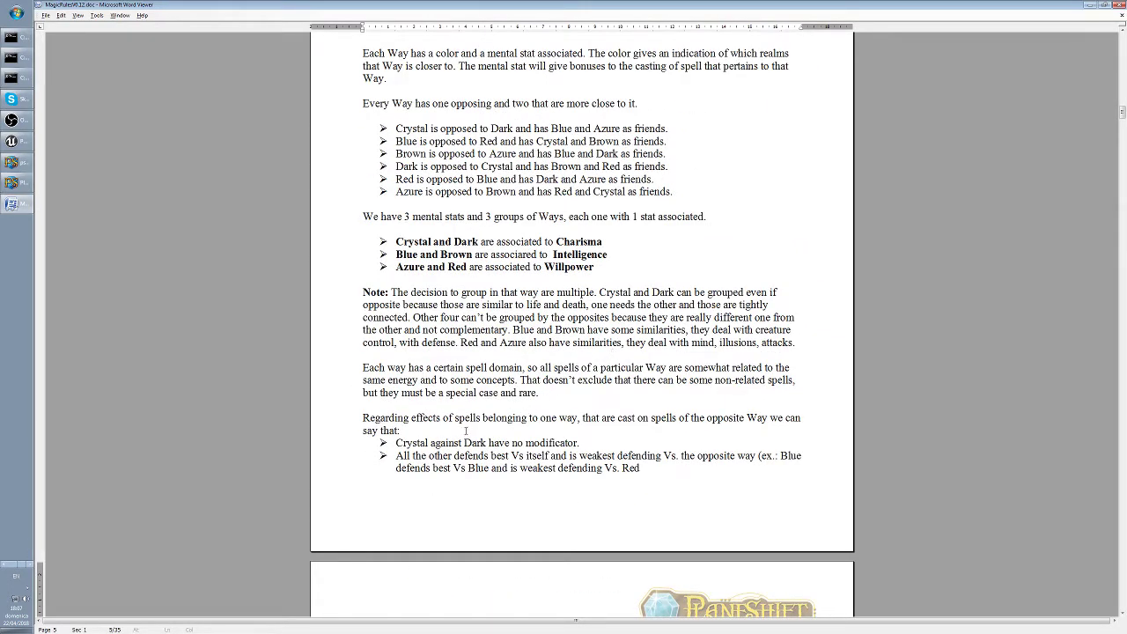
pyautogui.moveTo(396, 443); pyautogui.dragTo(578, 443)
pyautogui.click(580, 444)
pyautogui.scroll(4, 580, 431)
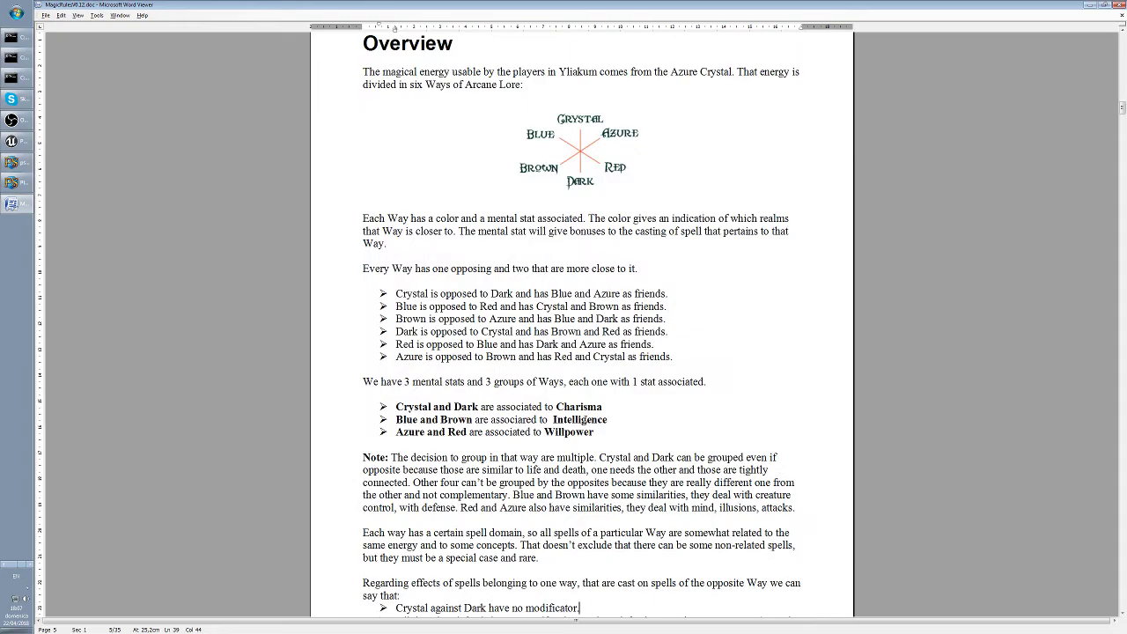
pyautogui.scroll(-5, 581, 421)
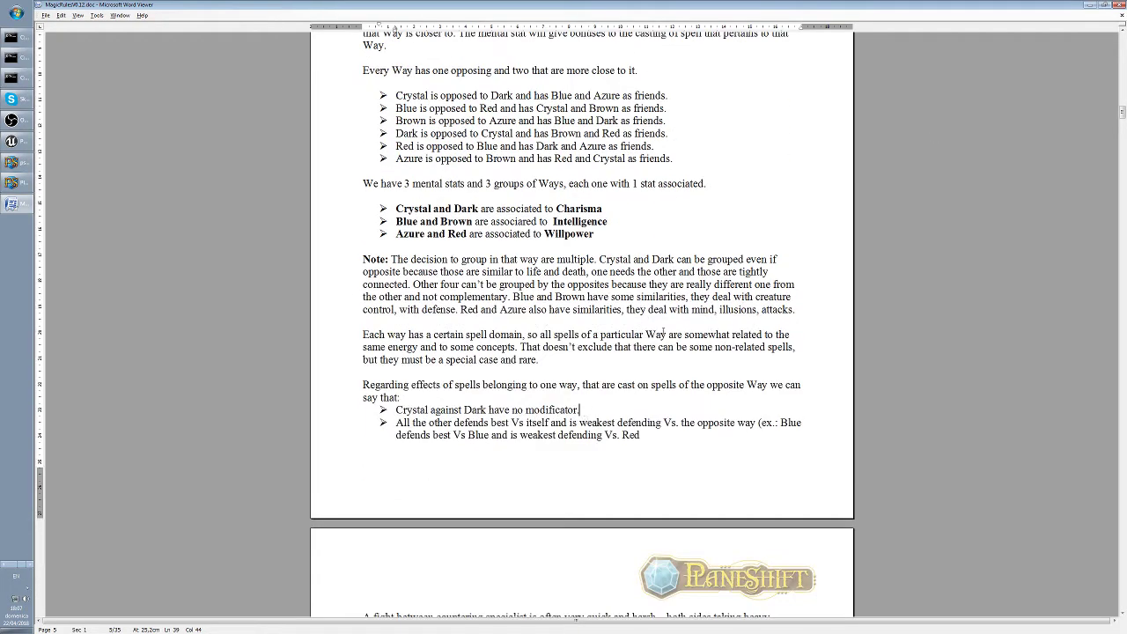
pyautogui.moveTo(1123, 113); pyautogui.dragTo(1110, 141)
# Read the start of the Glyphs section, selecting and clearing its first paragraph
pyautogui.scroll(-5, 725, 303)
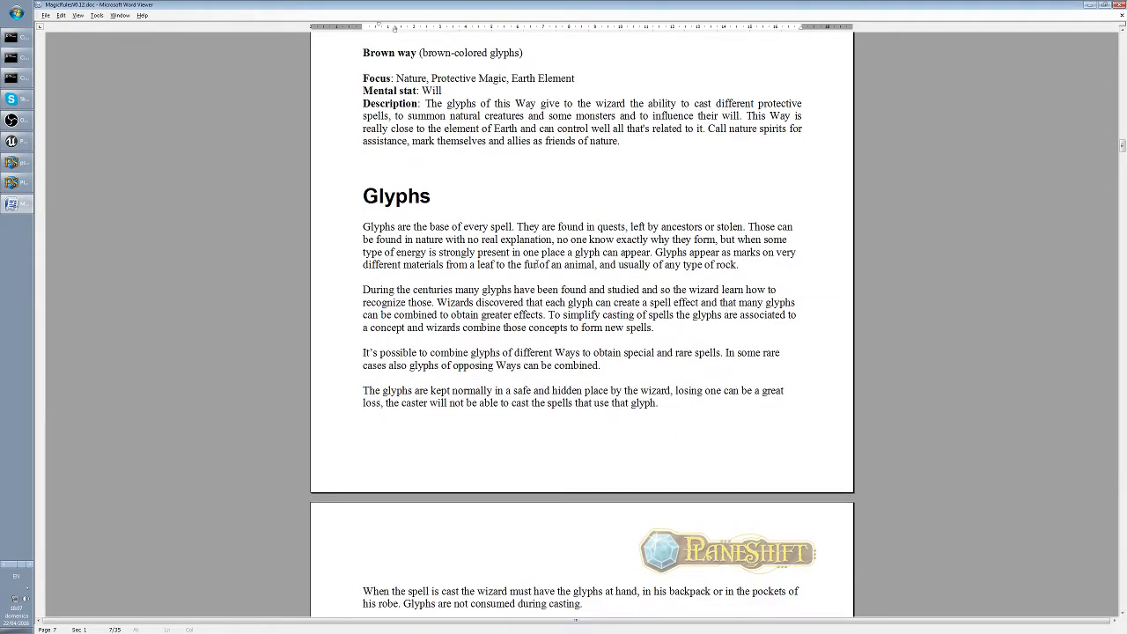
pyautogui.scroll(-3, 527, 263)
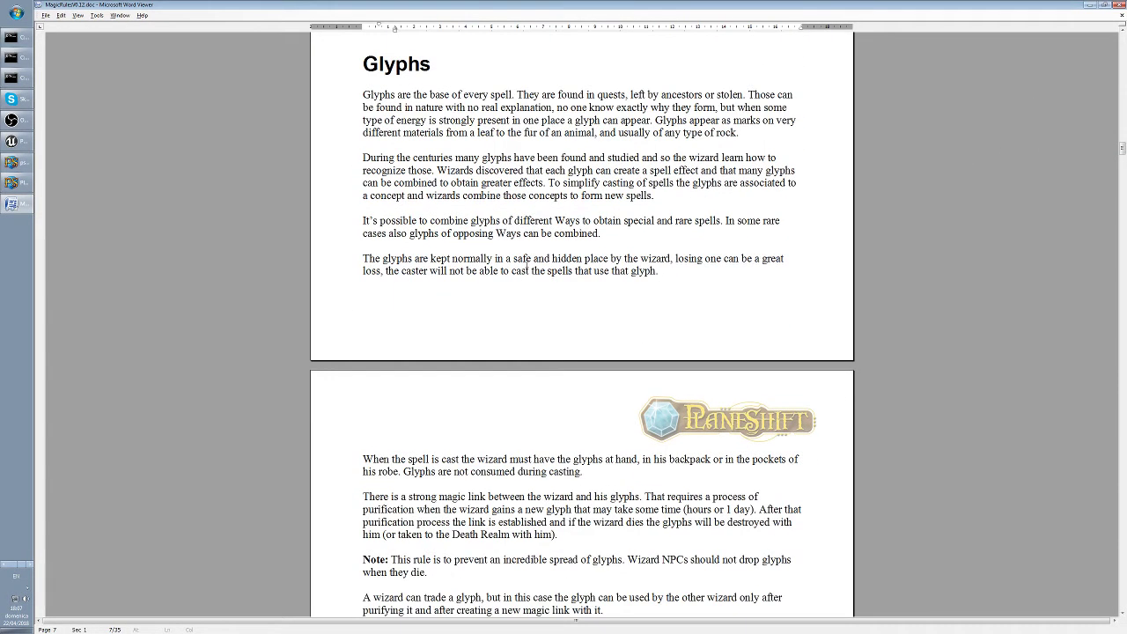
pyautogui.moveTo(377, 95); pyautogui.dragTo(616, 177)
pyautogui.click(498, 214)
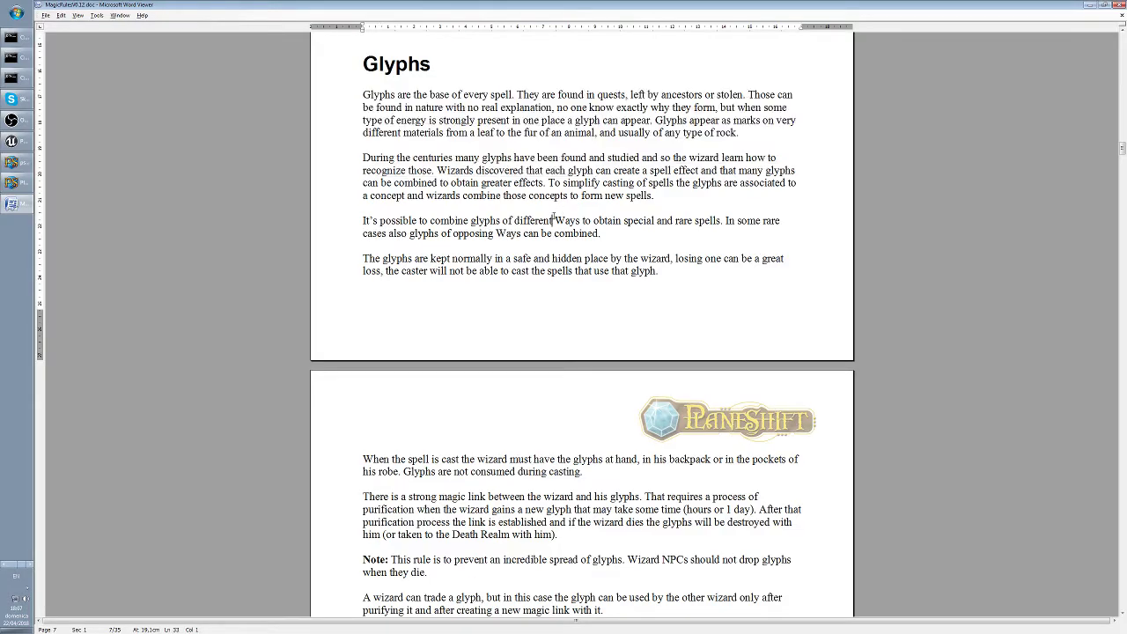
# Scroll on through the Rules and glyph-list pages
pyautogui.scroll(-7, 531, 249)
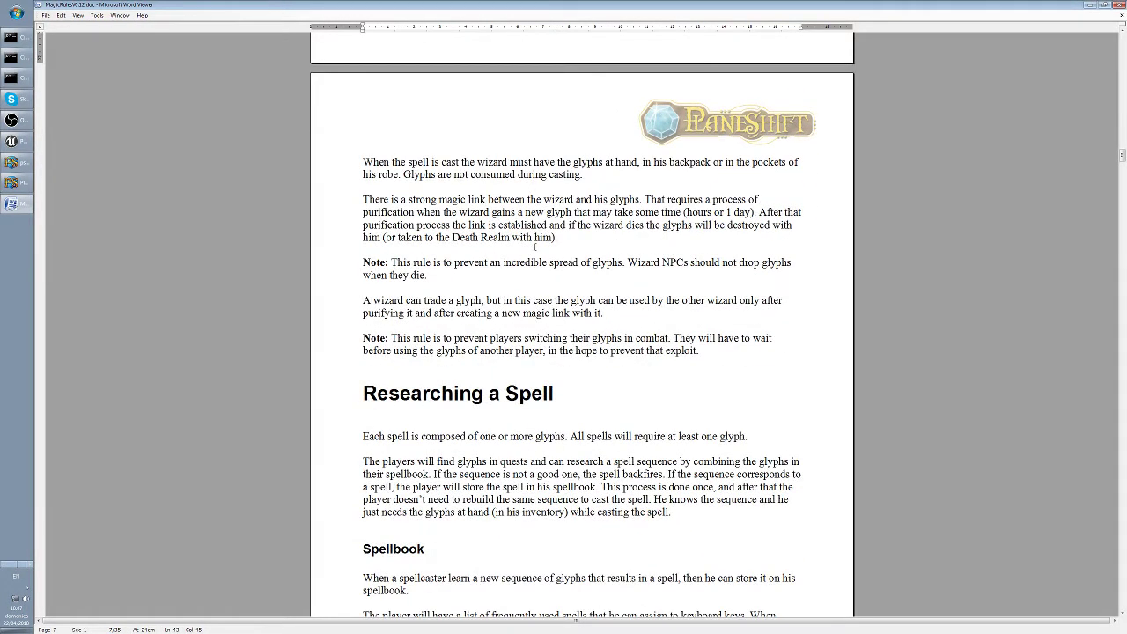
pyautogui.scroll(-3, 533, 247)
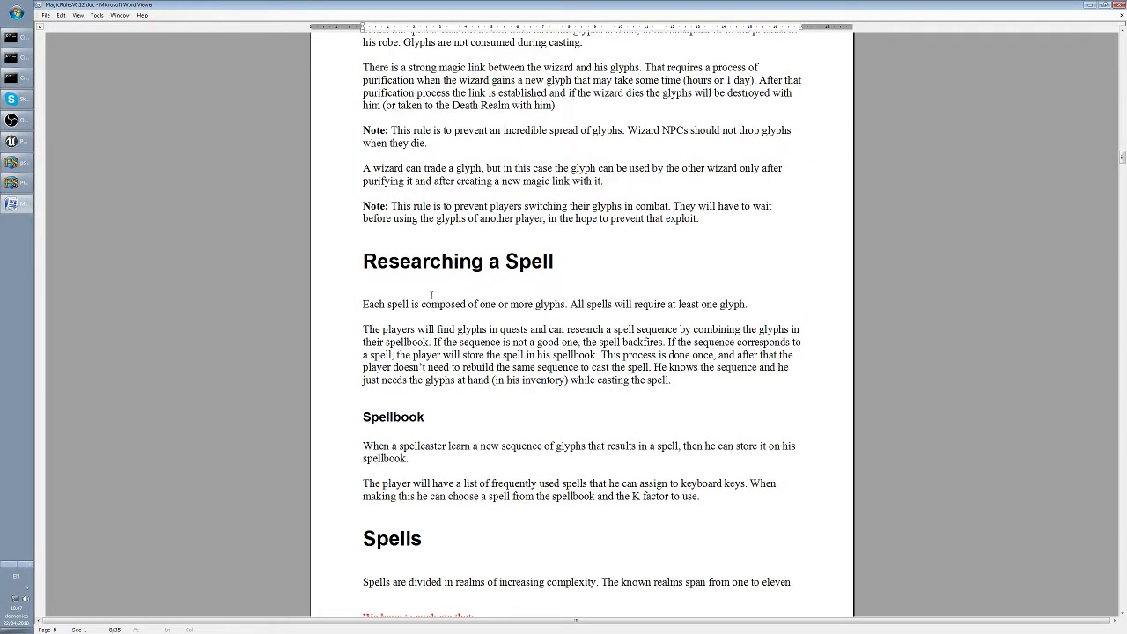
pyautogui.scroll(-7, 432, 295)
pyautogui.scroll(-12, 428, 298)
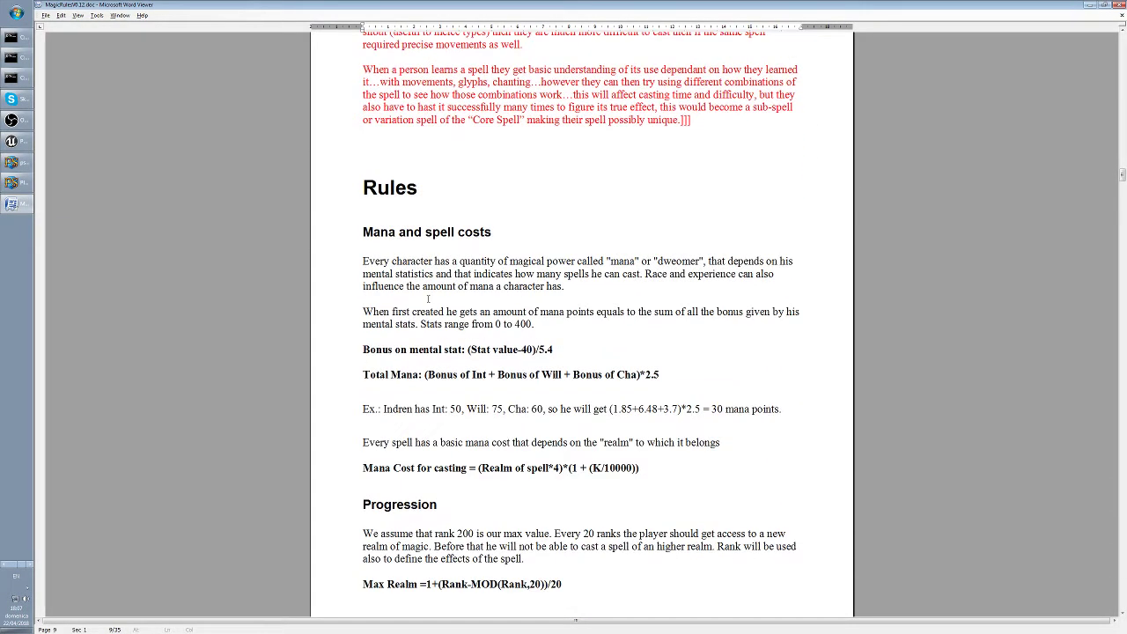
pyautogui.scroll(-7, 428, 298)
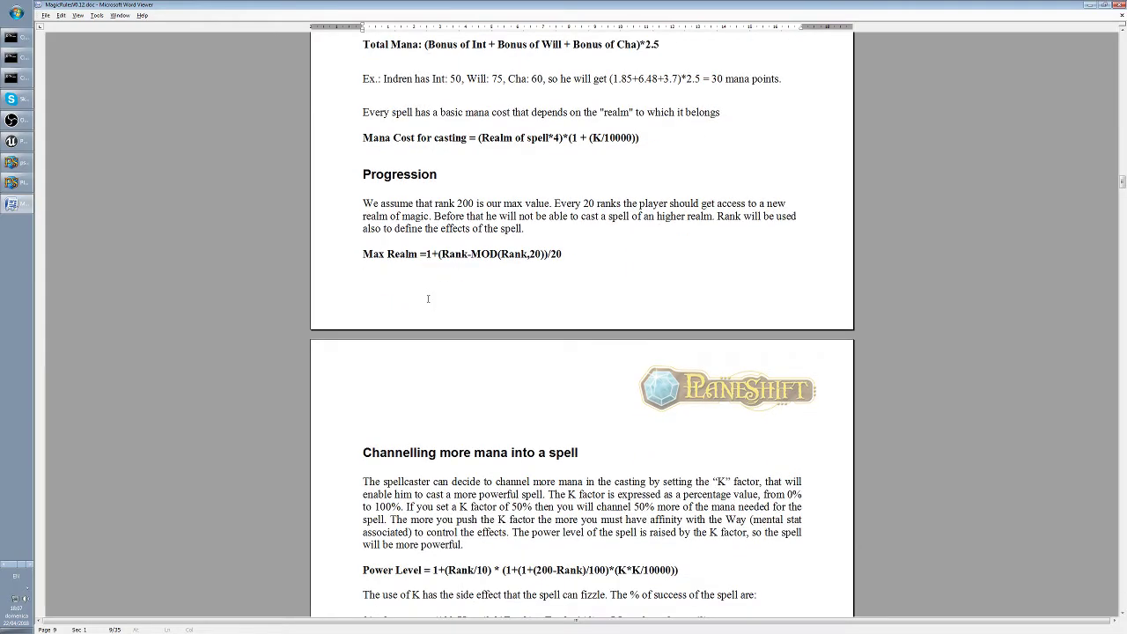
pyautogui.scroll(2, 428, 298)
pyautogui.scroll(-15, 428, 298)
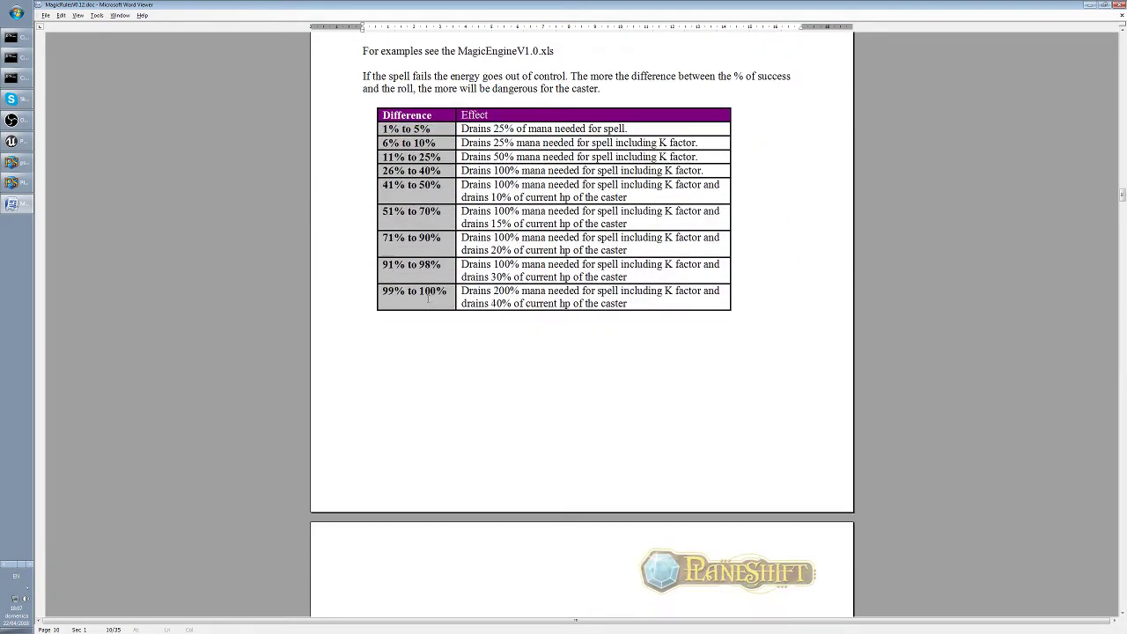
pyautogui.scroll(-20, 428, 299)
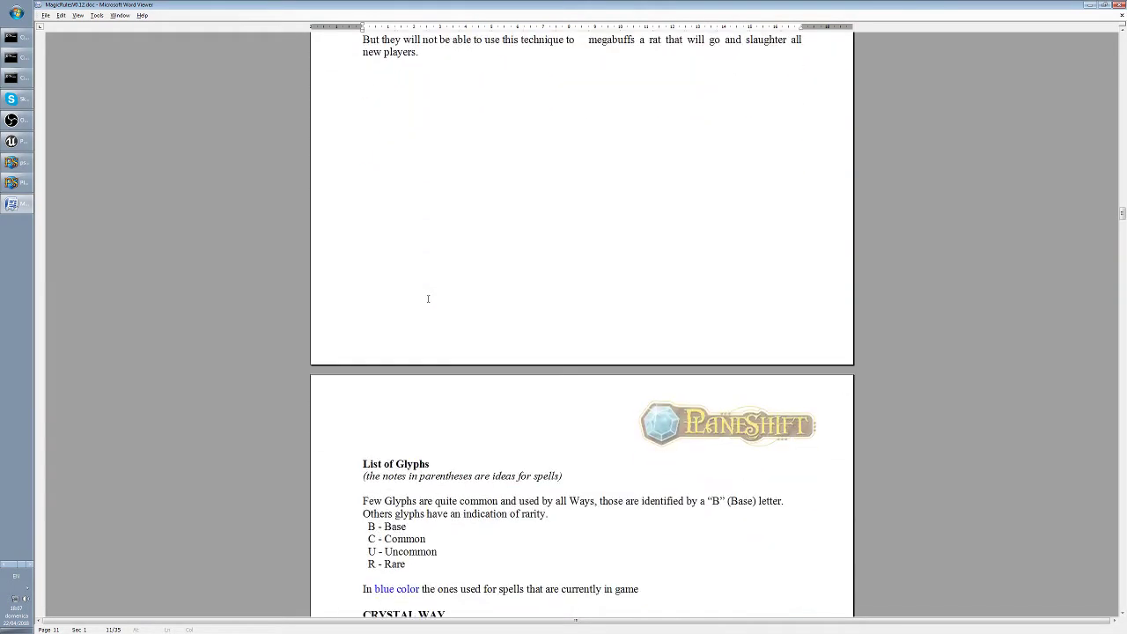
pyautogui.scroll(-4, 428, 298)
pyautogui.scroll(-8, 428, 298)
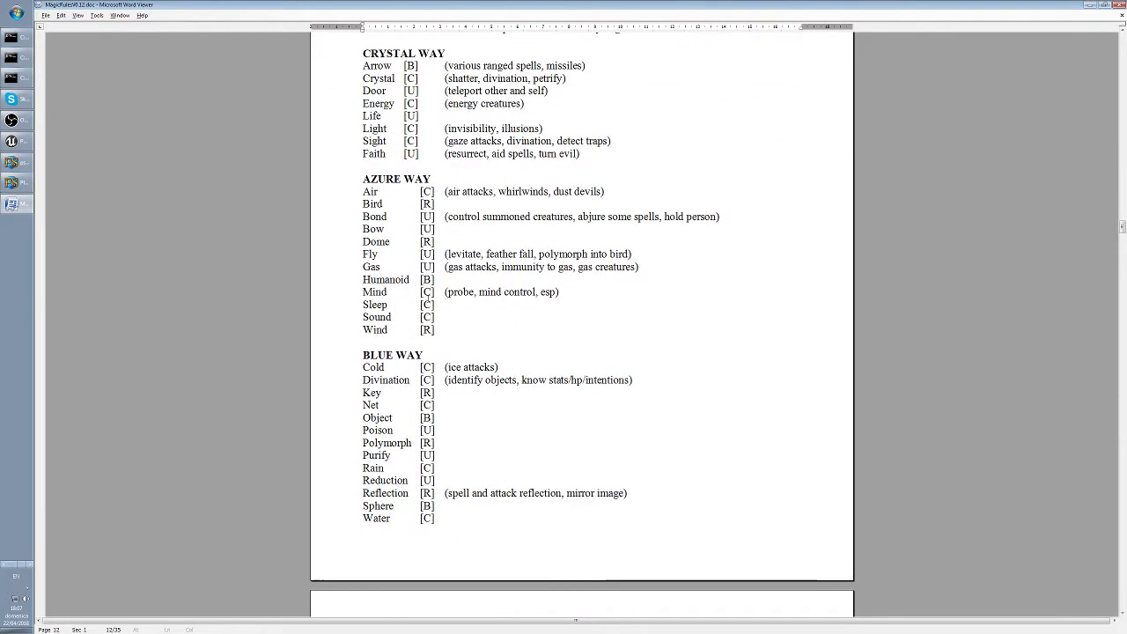
pyautogui.scroll(12, 429, 298)
pyautogui.scroll(6, 576, 295)
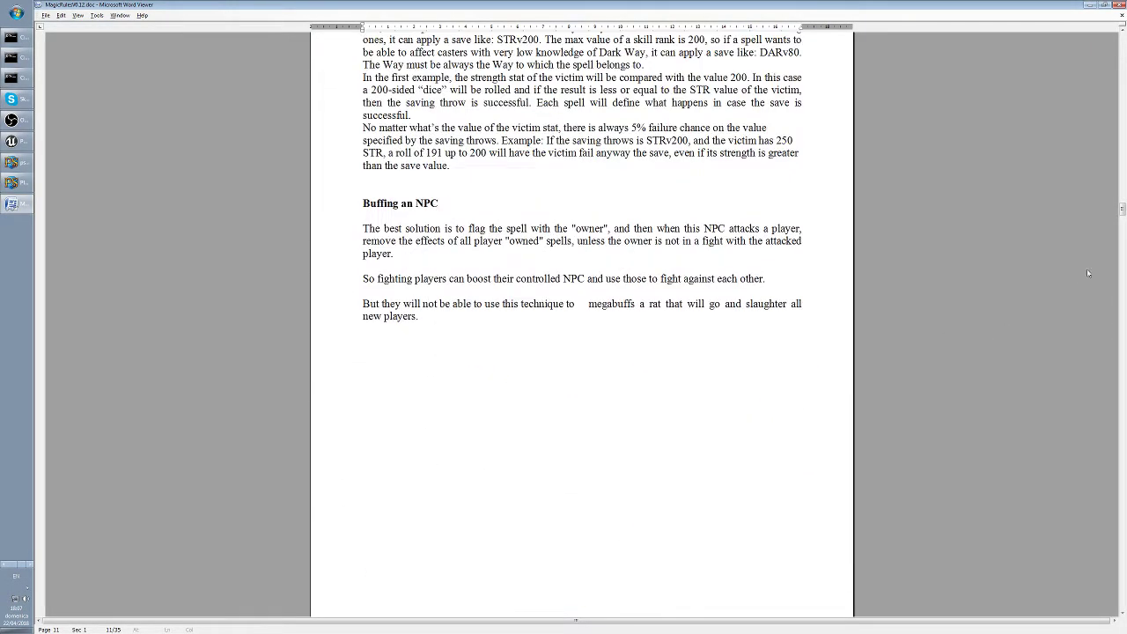
# Jump to the List of Spells on page 14, then drag back to Buffing an NPC on page 11
pyautogui.click(1123, 274)
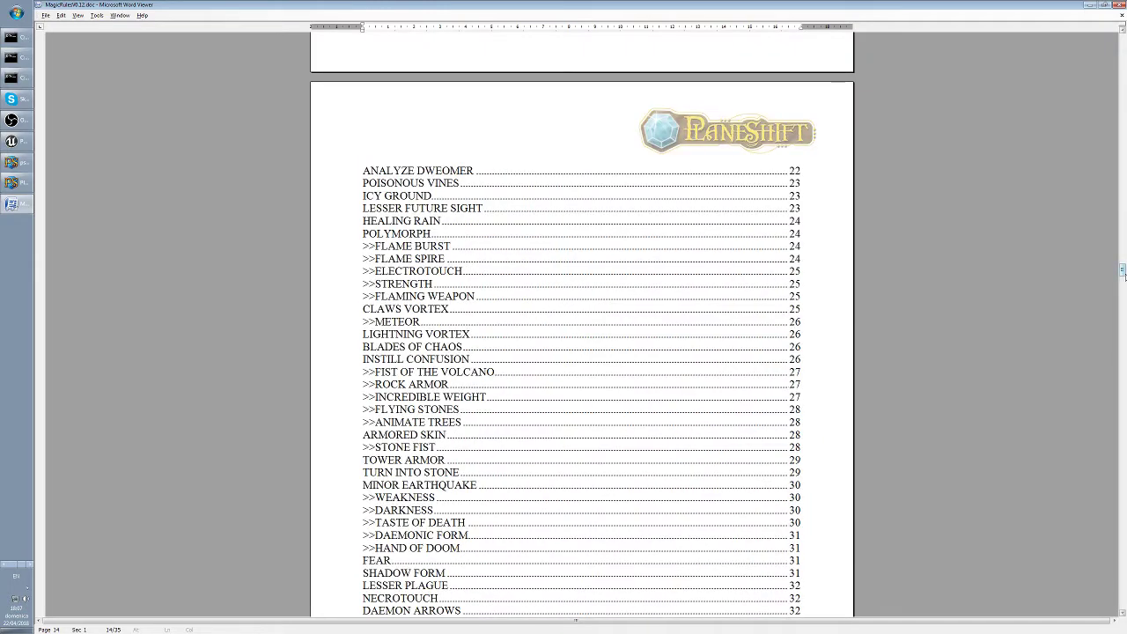
pyautogui.moveTo(1123, 274); pyautogui.dragTo(1124, 213)
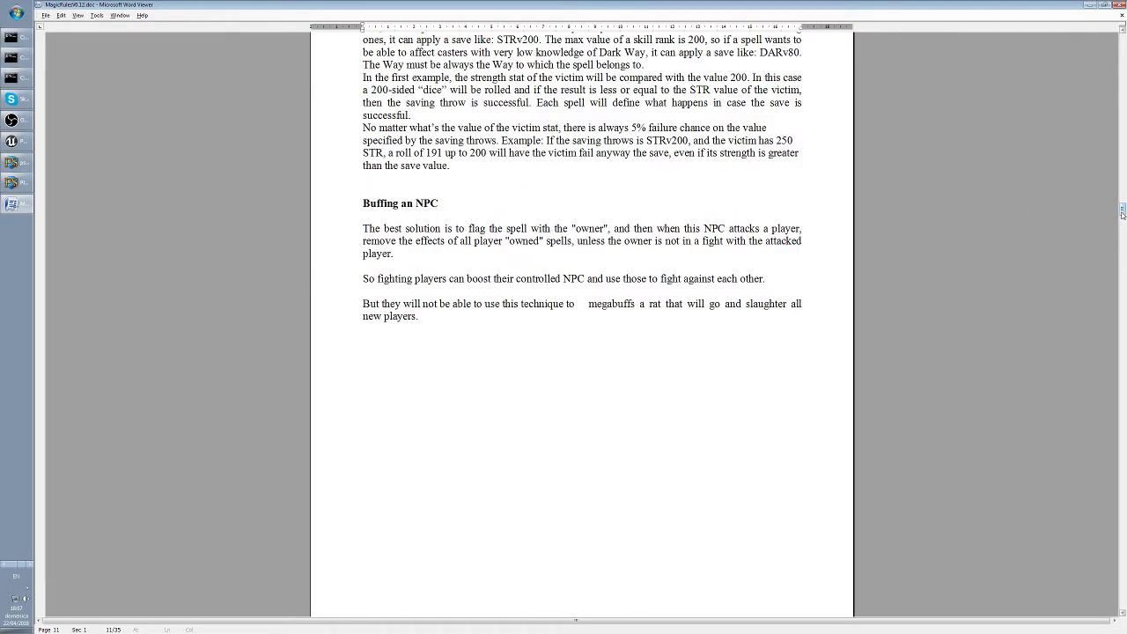
pyautogui.click(525, 102)
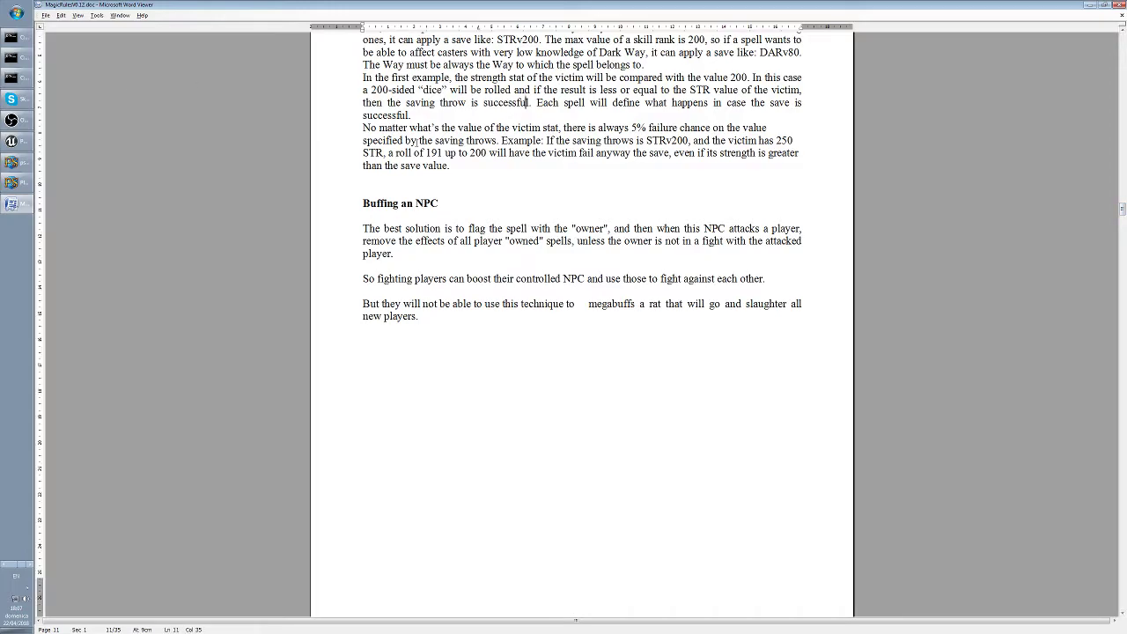
# Search the document for 'realm' and select the text following the found Realm entry
pyautogui.hotkey('ctrl', 'f')
pyautogui.write('realm')
pyautogui.press('Return')
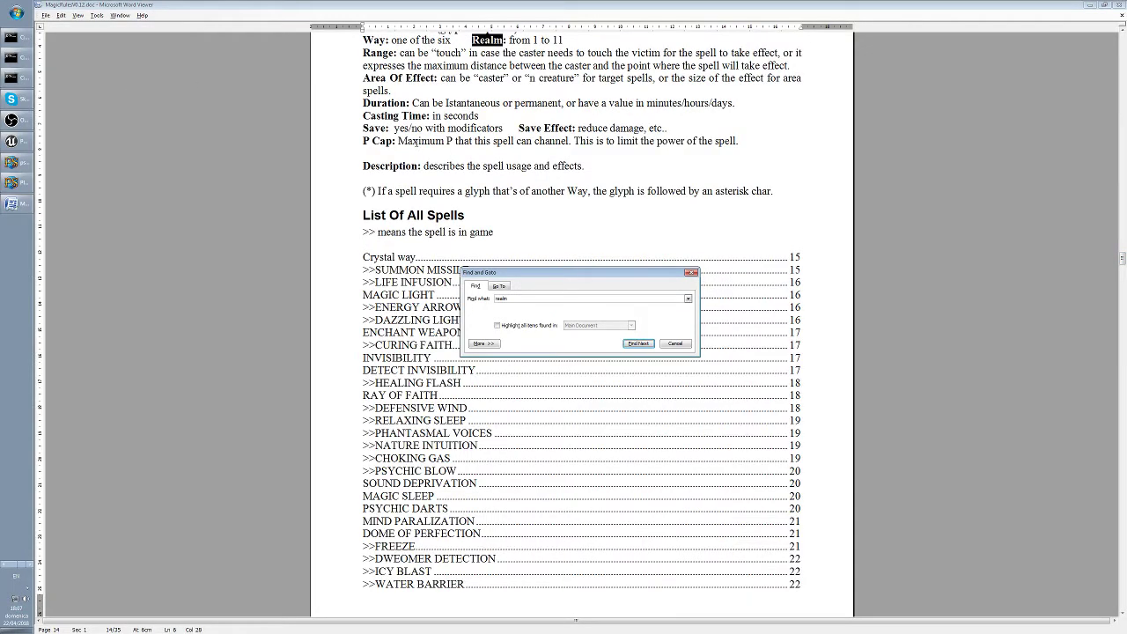
pyautogui.press('Escape')
pyautogui.scroll(2, 536, 231)
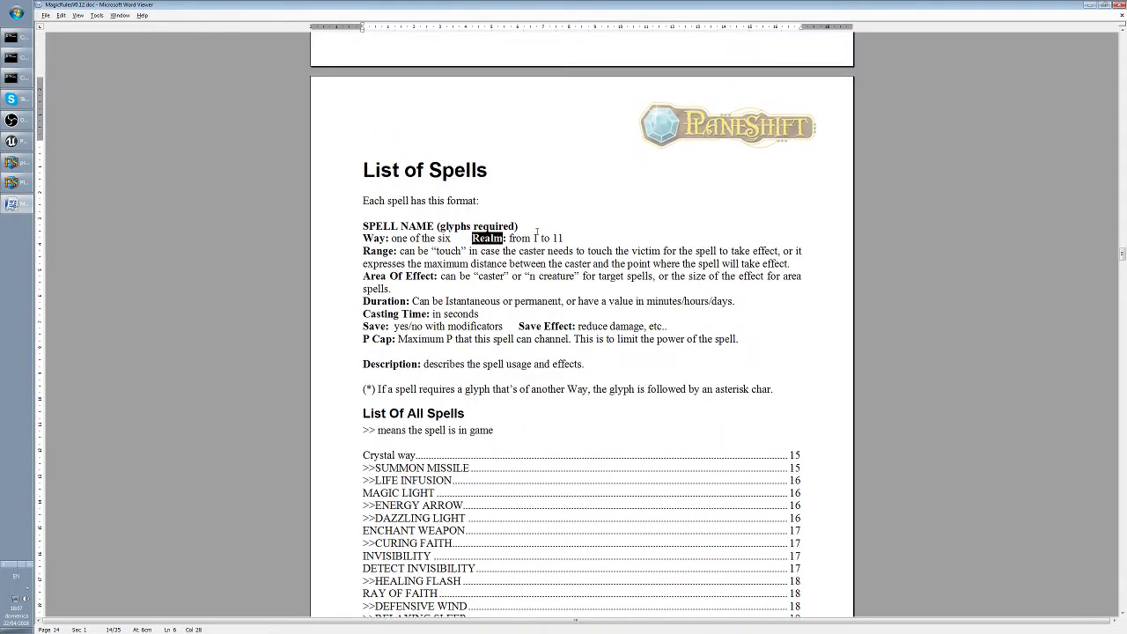
pyautogui.click(496, 253)
pyautogui.moveTo(564, 237); pyautogui.dragTo(509, 237)
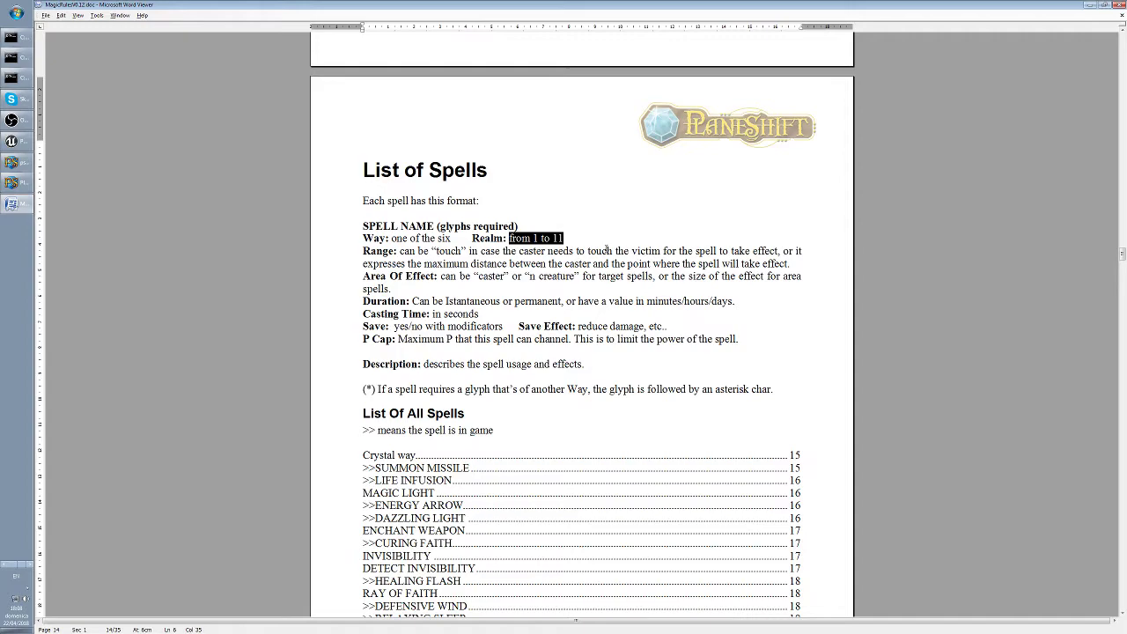
# Switch windows to bring the Factions mockup forward in Paint
pyautogui.hotkey('alt', 'Tab')
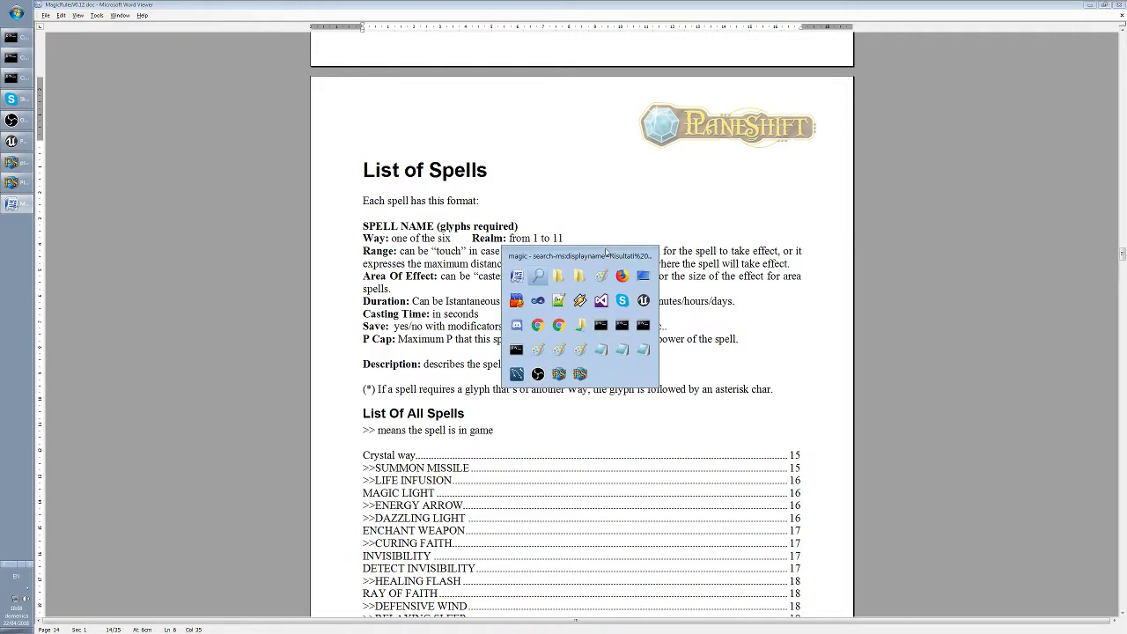
pyautogui.hotkey('alt', 'Tab')
pyautogui.hotkey('alt', 'Tab')
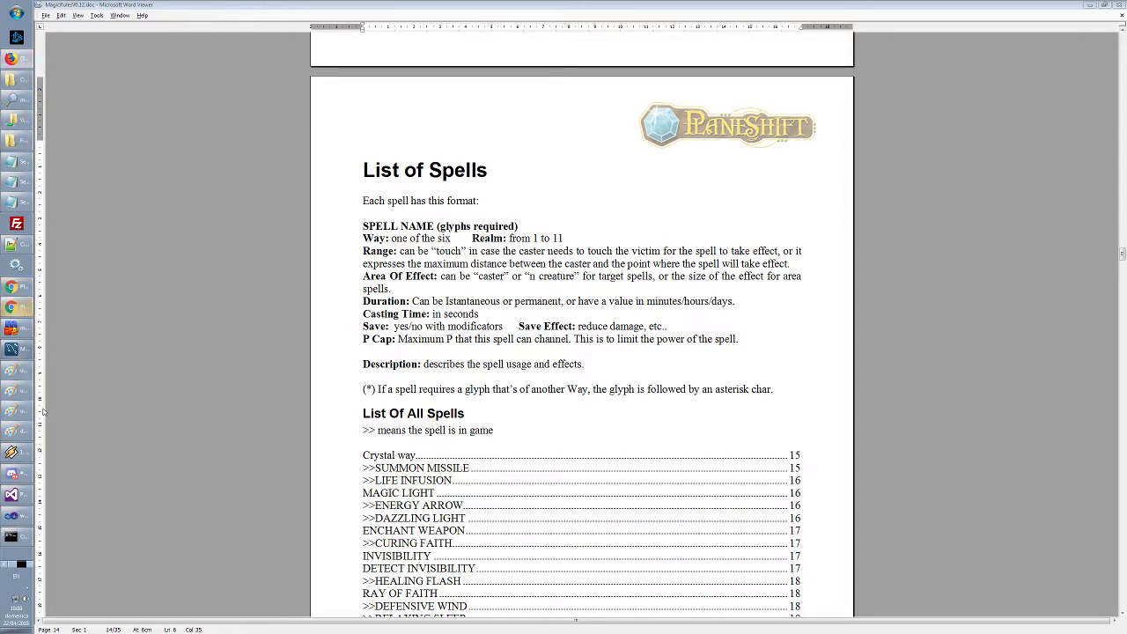
pyautogui.click(17, 430)
pyautogui.click(21, 412)
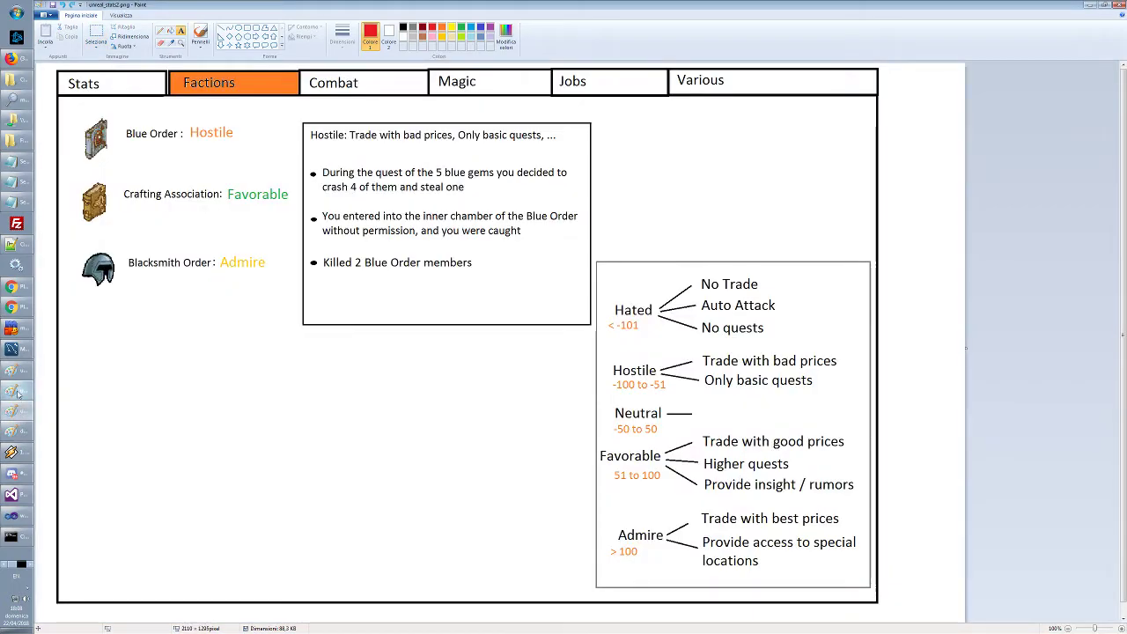
# Switch past the Stats mockup to the unreal_stats4.png Magic tab image
pyautogui.click(21, 388)
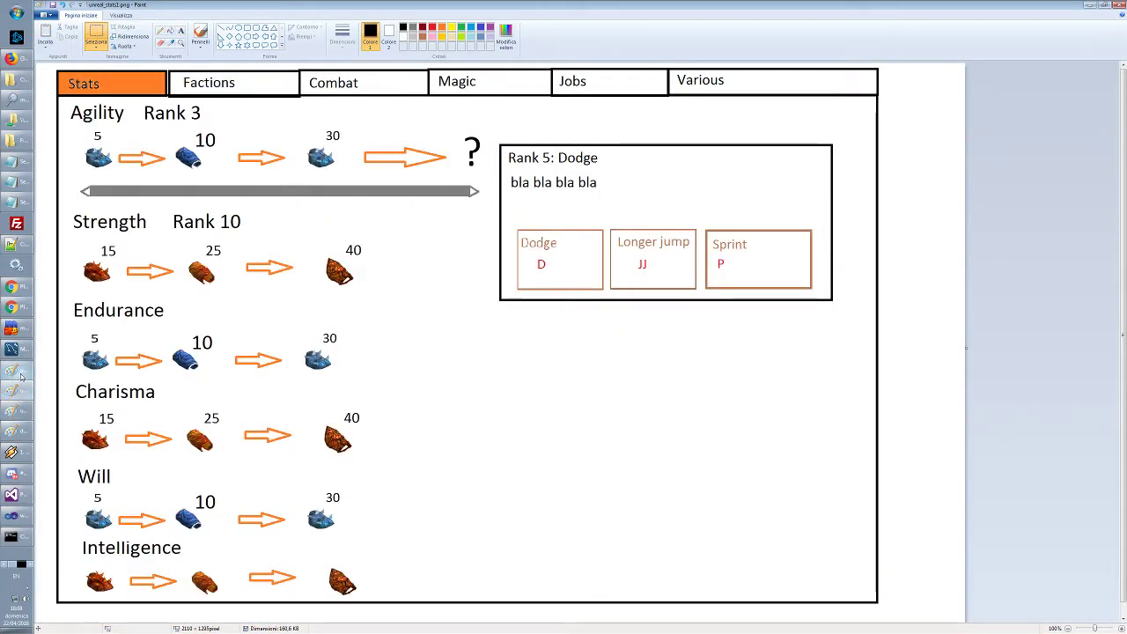
pyautogui.click(20, 371)
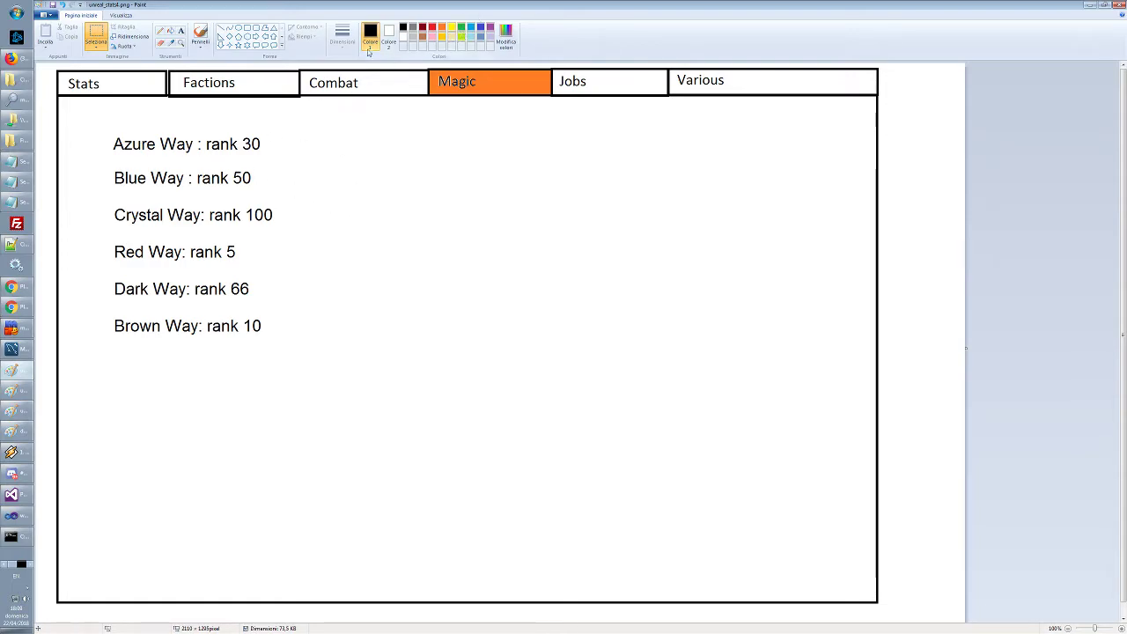
# Draw a diamond beside Azure Way with a light-blue outline and solid indigo fill
pyautogui.click(229, 36)
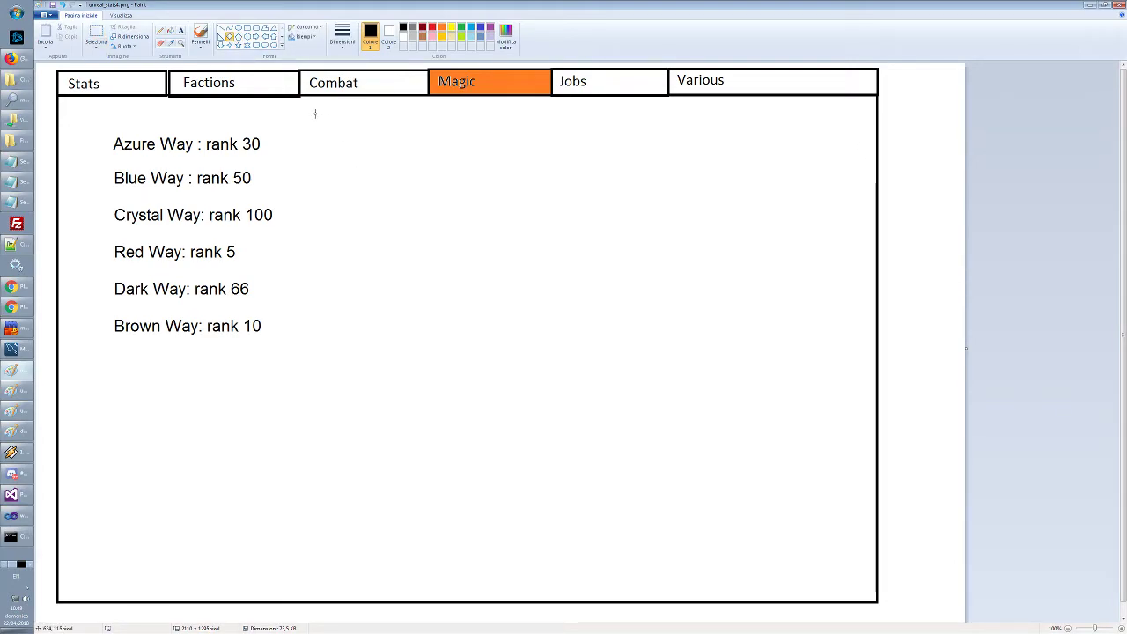
pyautogui.moveTo(309, 114); pyautogui.dragTo(324, 138)
pyautogui.hotkey('ctrl', 'z')
pyautogui.click(471, 29)
pyautogui.click(389, 37)
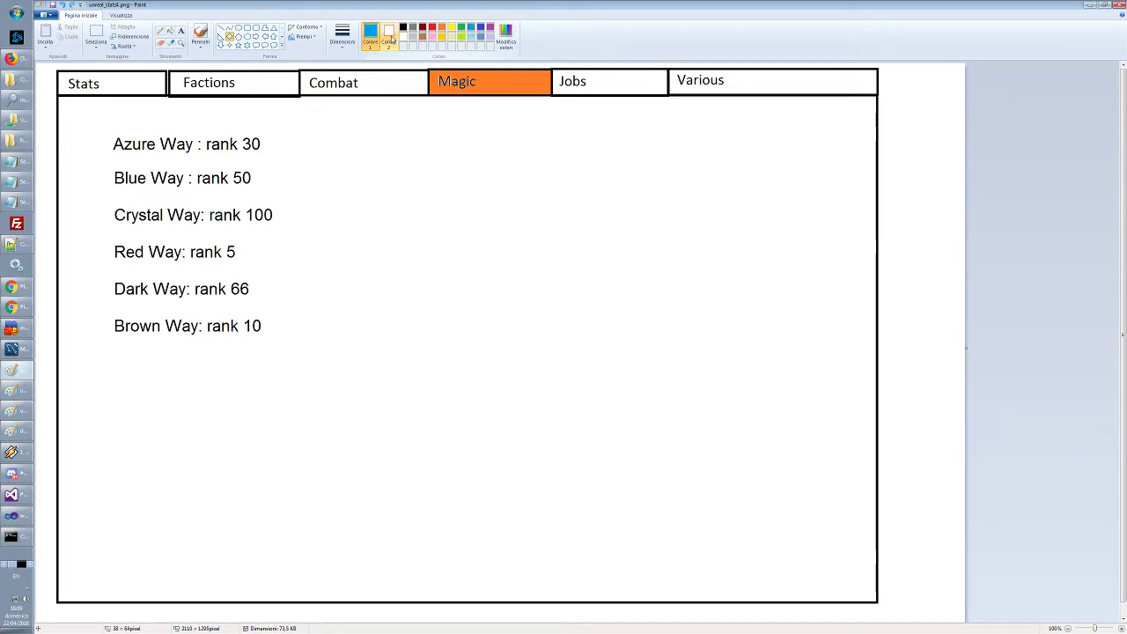
pyautogui.click(481, 28)
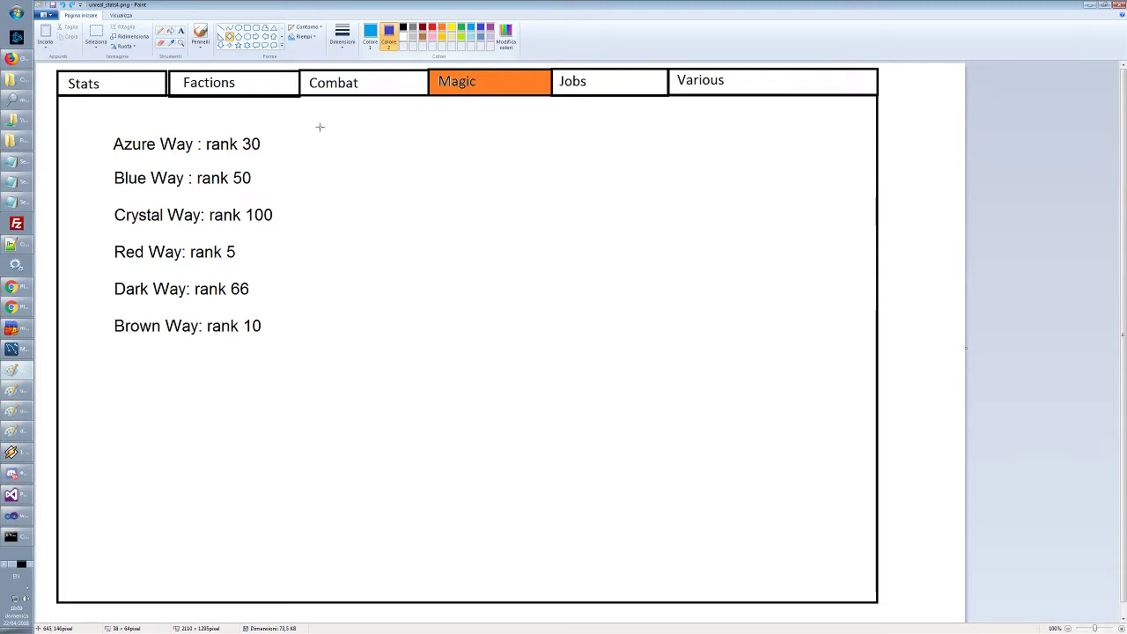
pyautogui.moveTo(307, 126); pyautogui.dragTo(323, 150)
pyautogui.click(304, 36)
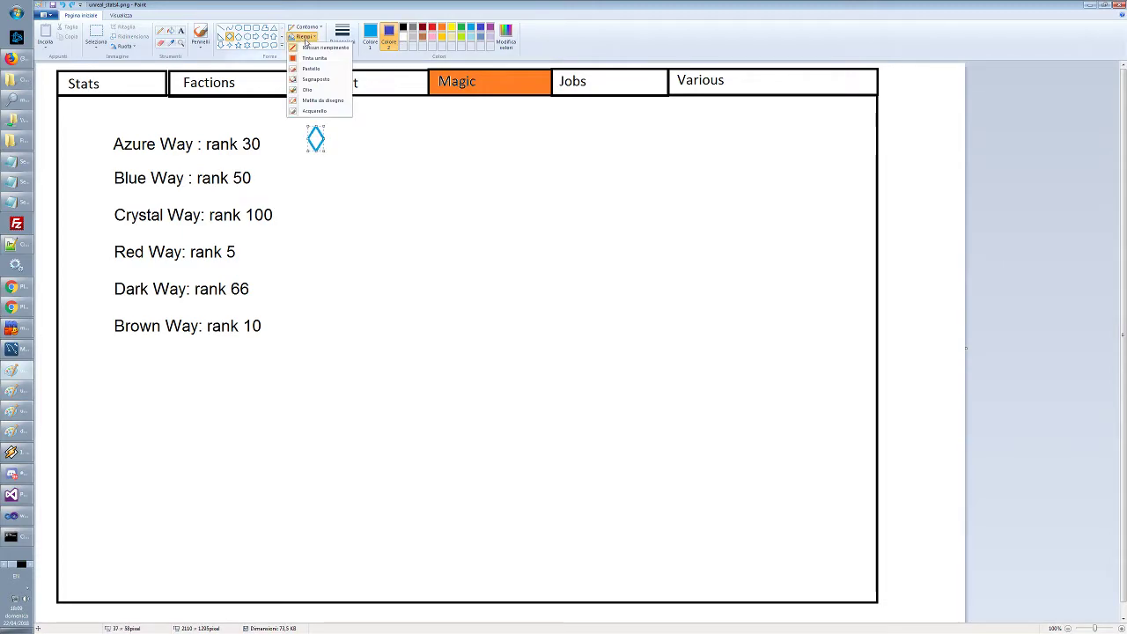
pyautogui.click(312, 54)
pyautogui.click(377, 153)
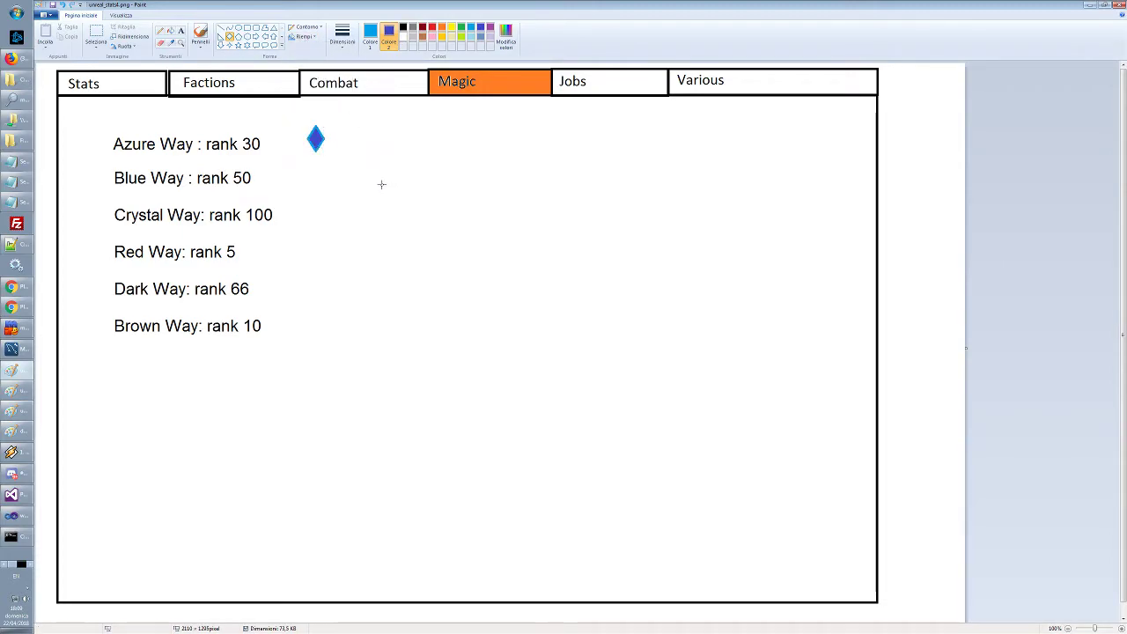
# Move the diamond up and right cleanly, using a white background colour
pyautogui.click(159, 32)
pyautogui.click(96, 35)
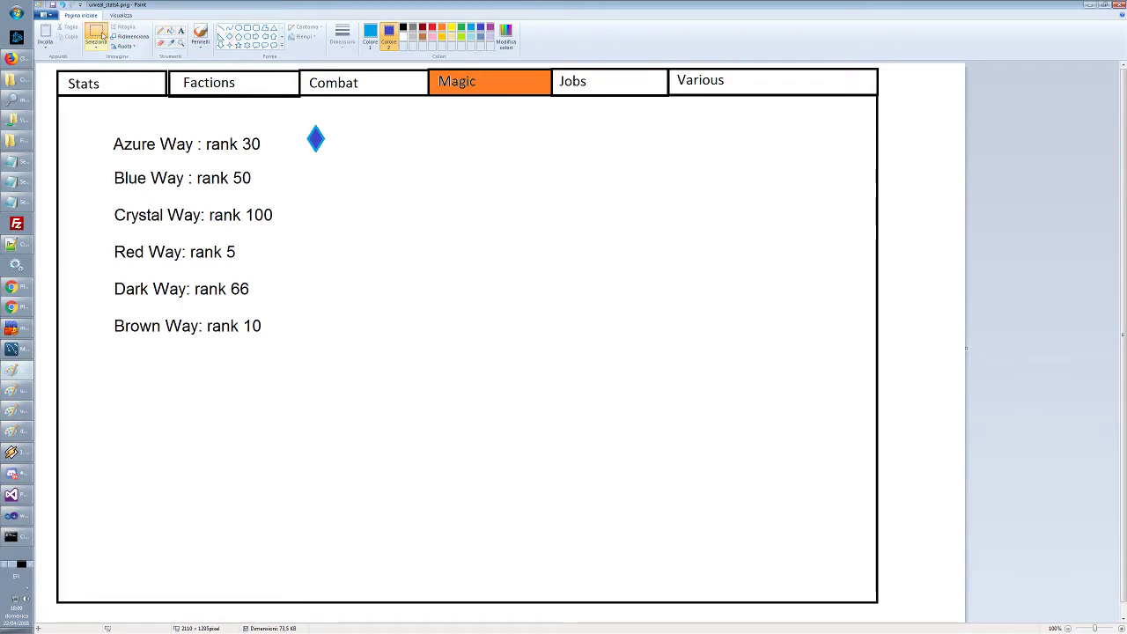
pyautogui.moveTo(300, 118); pyautogui.dragTo(325, 134)
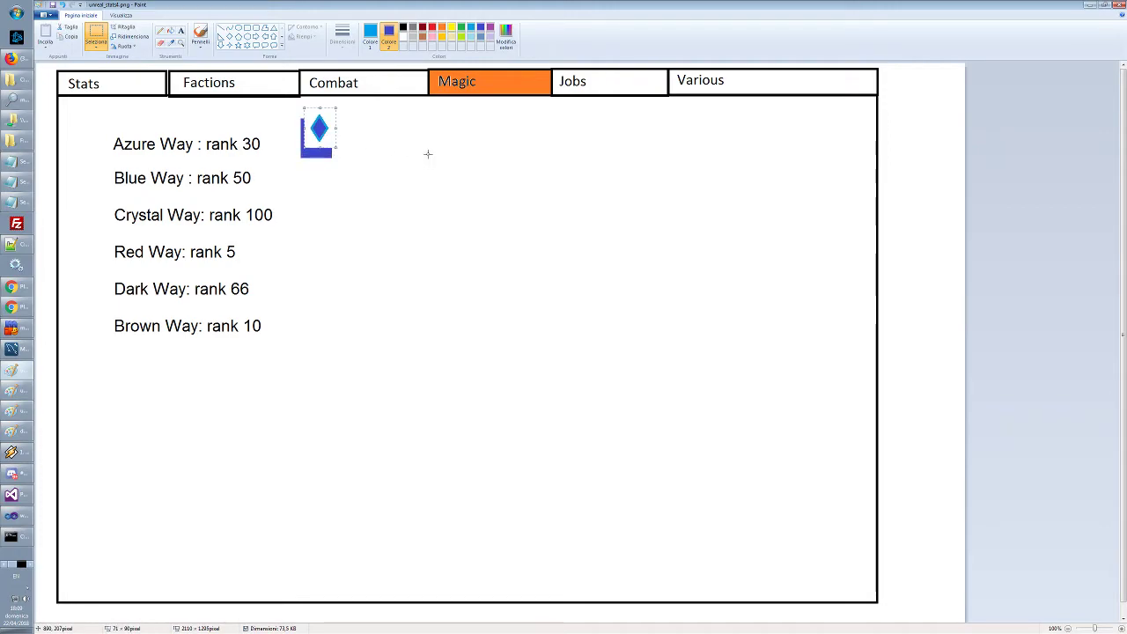
pyautogui.hotkey('ctrl', 'z')
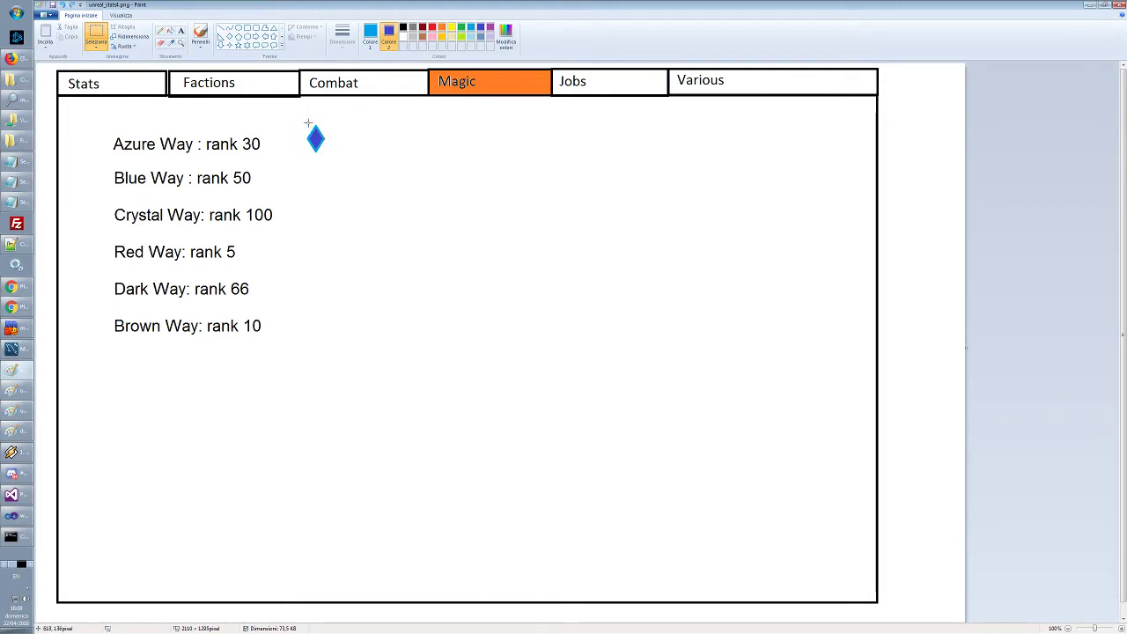
pyautogui.click(403, 37)
pyautogui.moveTo(305, 120)
pyautogui.mouseDown()
pyautogui.moveTo(332, 158)
pyautogui.moveTo(326, 125)
pyautogui.mouseUp()
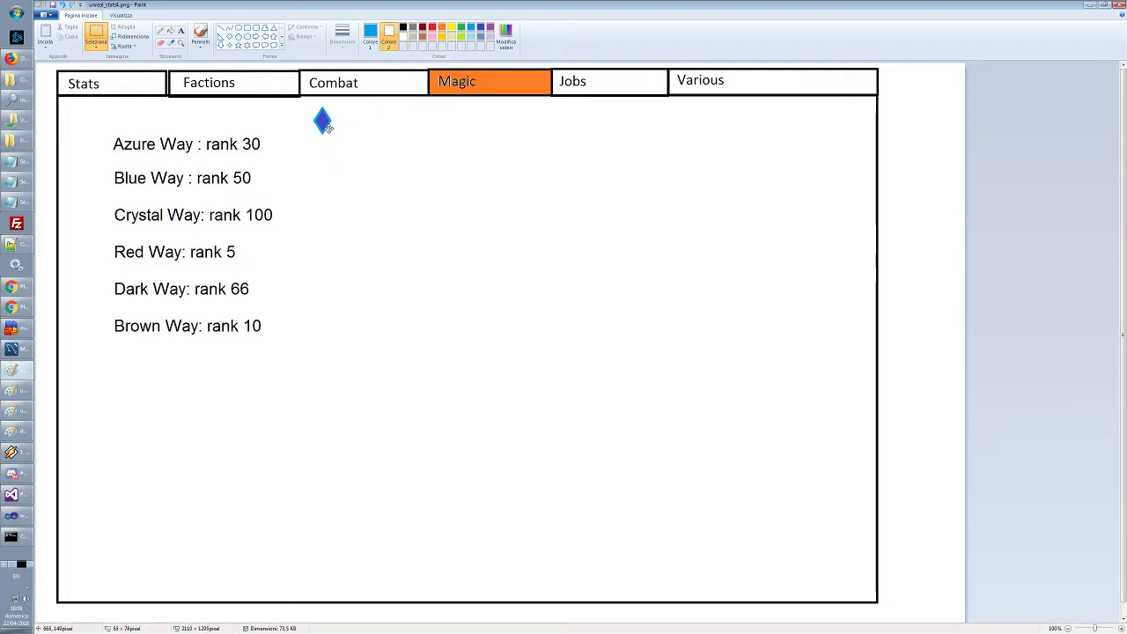
# Move the lower Way lines down, raise the Azure Way heading and place the diamond beneath it
pyautogui.click(376, 144)
pyautogui.moveTo(111, 167)
pyautogui.mouseDown()
pyautogui.moveTo(327, 317)
pyautogui.moveTo(337, 372)
pyautogui.mouseUp()
pyautogui.moveTo(244, 278); pyautogui.dragTo(240, 338)
pyautogui.click(304, 208)
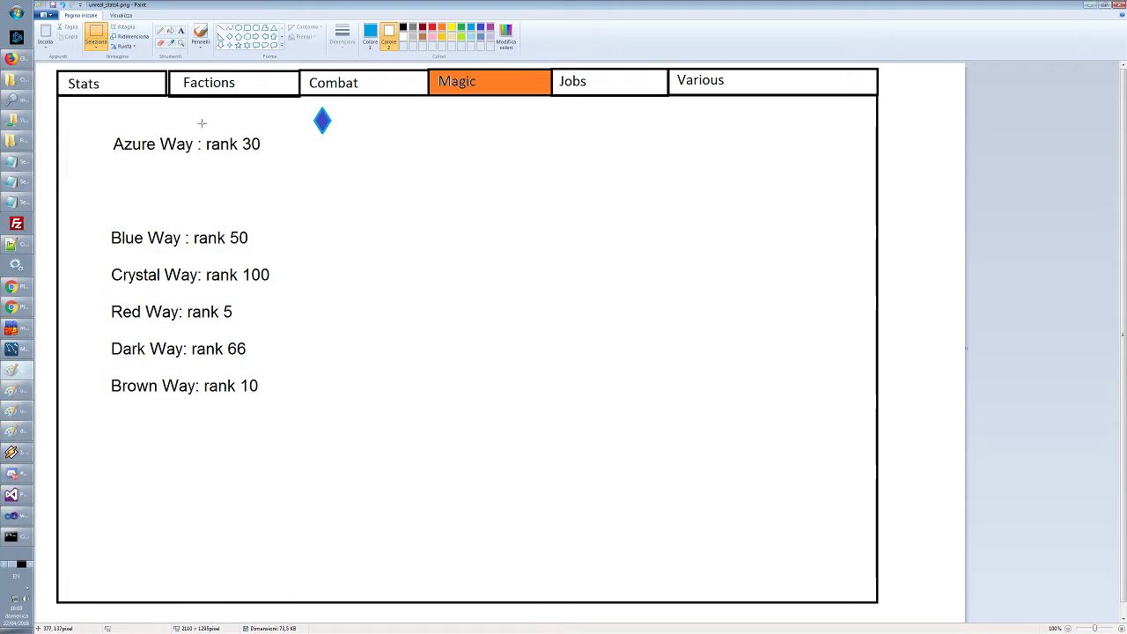
pyautogui.moveTo(205, 132); pyautogui.dragTo(387, 196)
pyautogui.click(306, 103)
pyautogui.moveTo(307, 103)
pyautogui.mouseDown()
pyautogui.moveTo(347, 146)
pyautogui.moveTo(267, 139)
pyautogui.moveTo(297, 139)
pyautogui.moveTo(280, 140)
pyautogui.mouseUp()
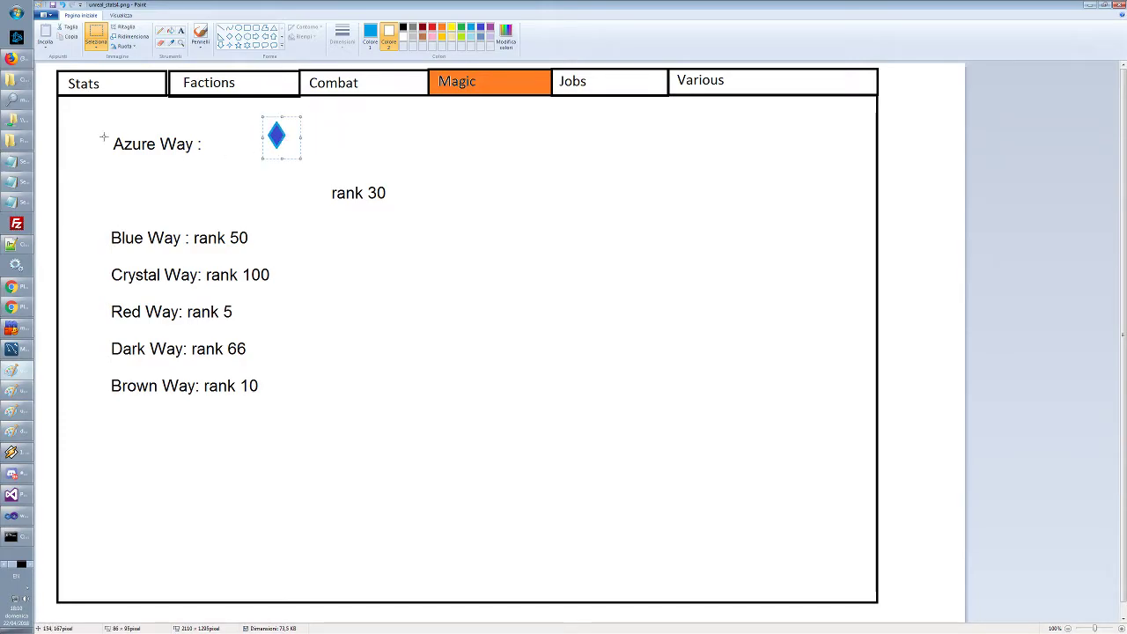
pyautogui.moveTo(110, 129)
pyautogui.mouseDown()
pyautogui.moveTo(210, 161)
pyautogui.moveTo(194, 128)
pyautogui.mouseUp()
pyautogui.click(262, 126)
pyautogui.moveTo(261, 113)
pyautogui.mouseDown()
pyautogui.moveTo(296, 160)
pyautogui.moveTo(139, 159)
pyautogui.mouseUp()
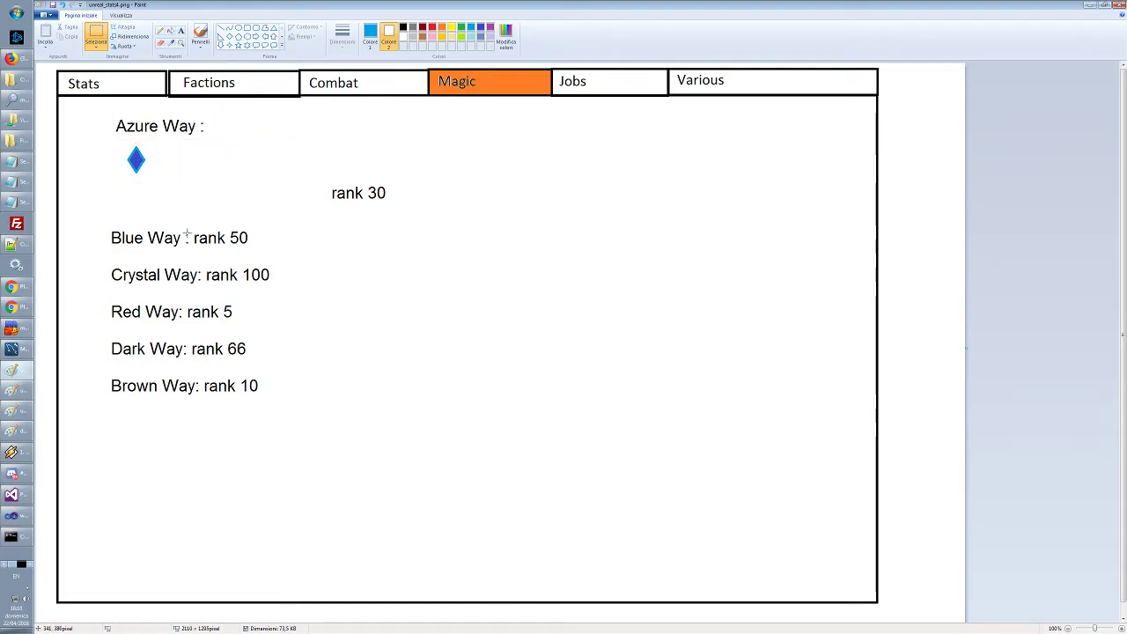
# Shift the lower Way lines further down and put rank 30 beside the Azure Way heading
pyautogui.moveTo(104, 220); pyautogui.dragTo(320, 440)
pyautogui.moveTo(234, 328); pyautogui.dragTo(235, 396)
pyautogui.click(305, 194)
pyautogui.moveTo(320, 182)
pyautogui.mouseDown()
pyautogui.moveTo(412, 203)
pyautogui.moveTo(270, 191)
pyautogui.moveTo(263, 130)
pyautogui.mouseUp()
pyautogui.click(271, 215)
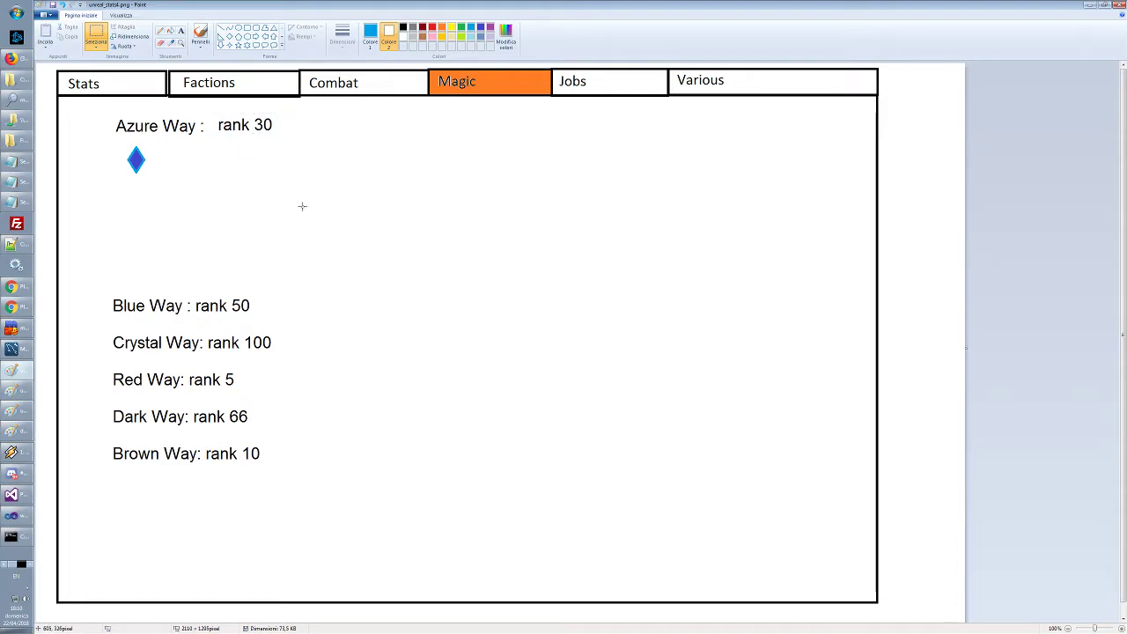
# Copy the diamond and paste four copies into a five-diamond row under Azure Way
pyautogui.moveTo(119, 143); pyautogui.dragTo(163, 183)
pyautogui.click(193, 181)
pyautogui.moveTo(119, 141); pyautogui.dragTo(157, 178)
pyautogui.hotkey('ctrl', 'c')
pyautogui.hotkey('ctrl', 'v')
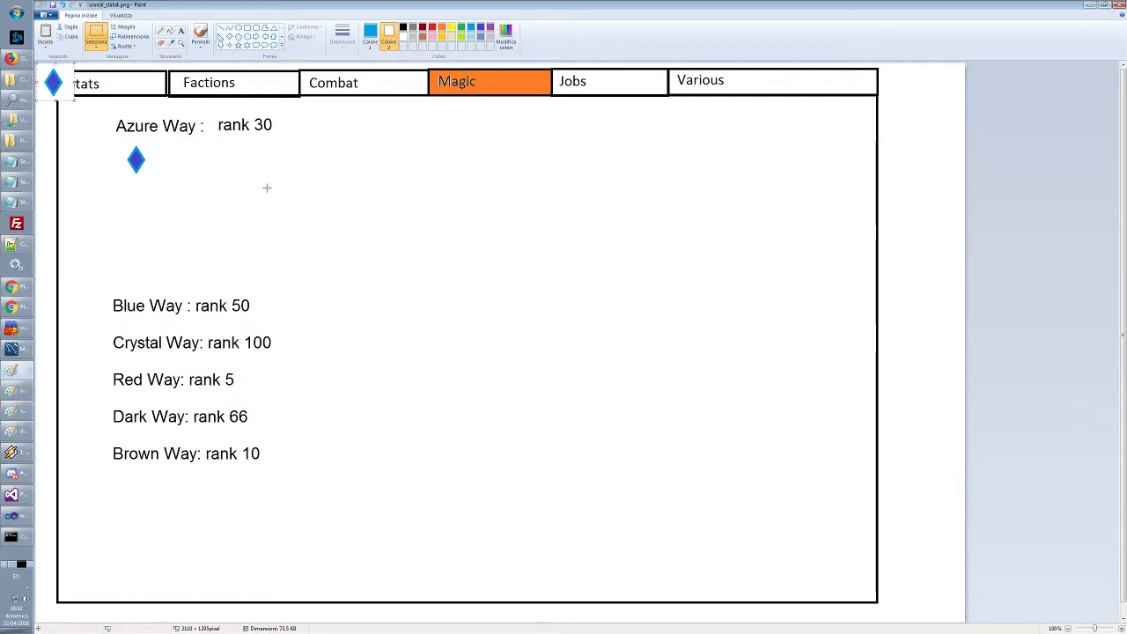
pyautogui.moveTo(60, 80); pyautogui.dragTo(255, 157)
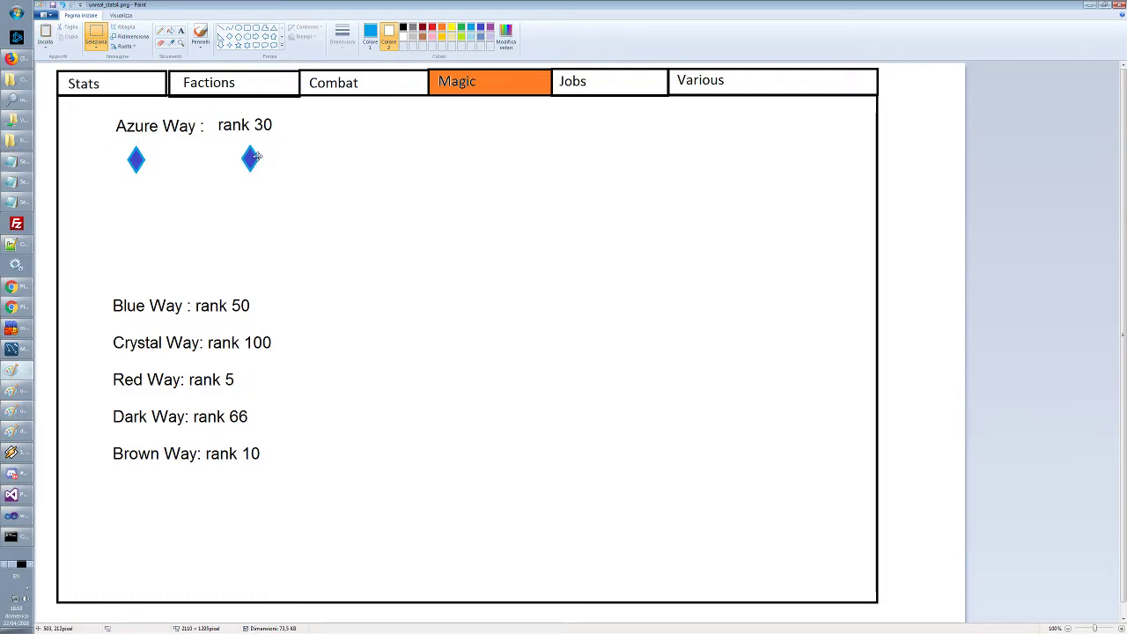
pyautogui.hotkey('ctrl', 'v')
pyautogui.moveTo(62, 88); pyautogui.dragTo(346, 167)
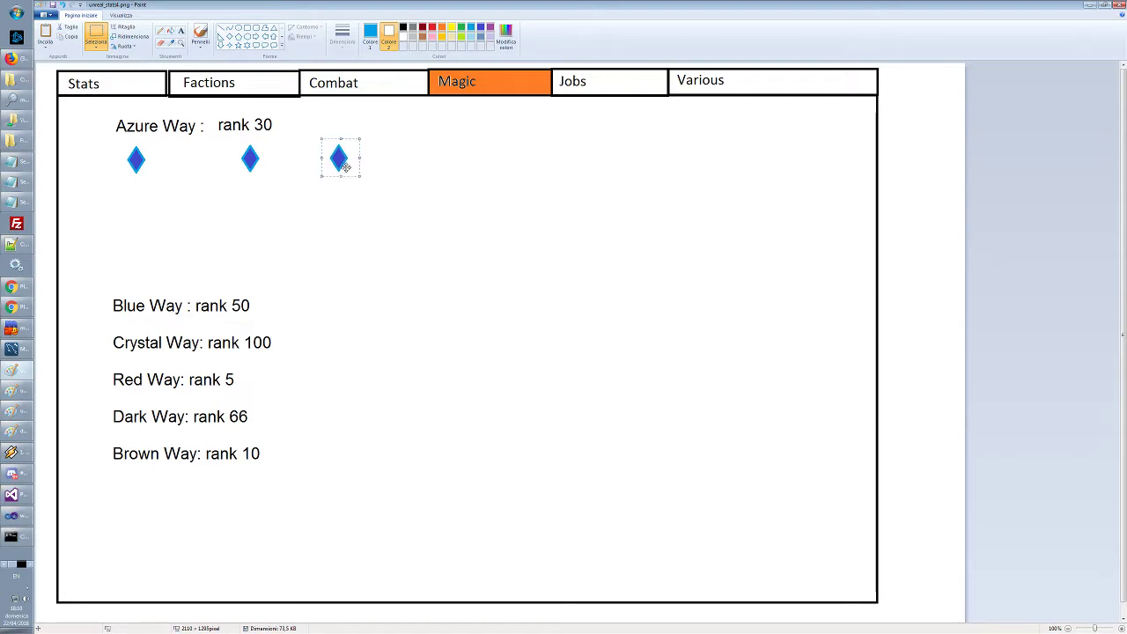
pyautogui.hotkey('ctrl', 'v')
pyautogui.moveTo(61, 87); pyautogui.dragTo(433, 157)
pyautogui.hotkey('ctrl', 'v')
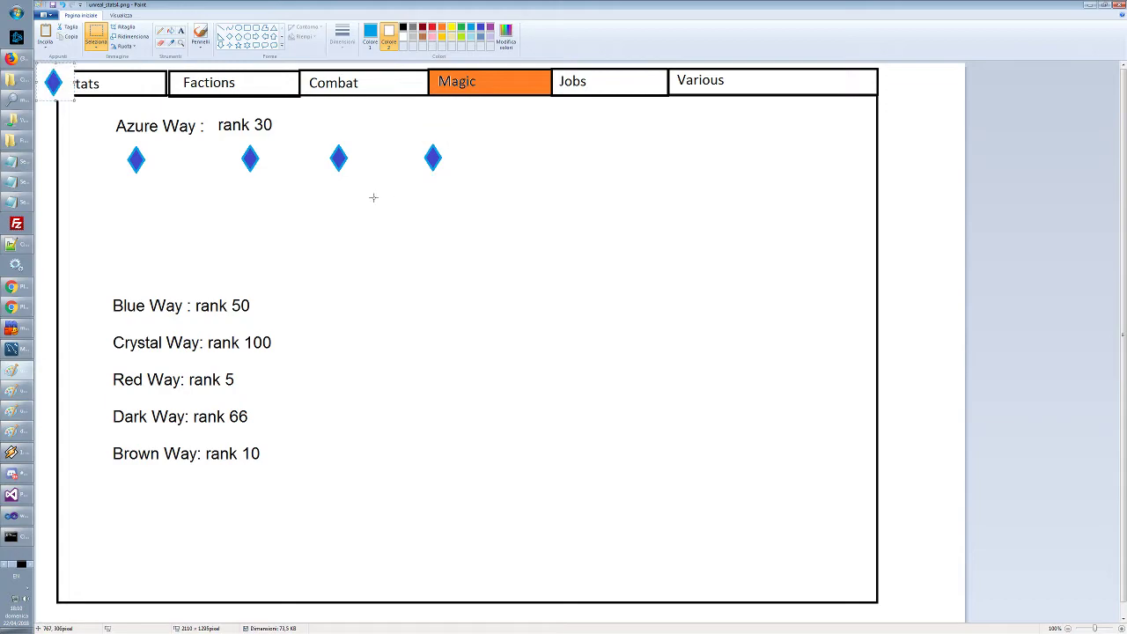
pyautogui.moveTo(63, 88); pyautogui.dragTo(523, 160)
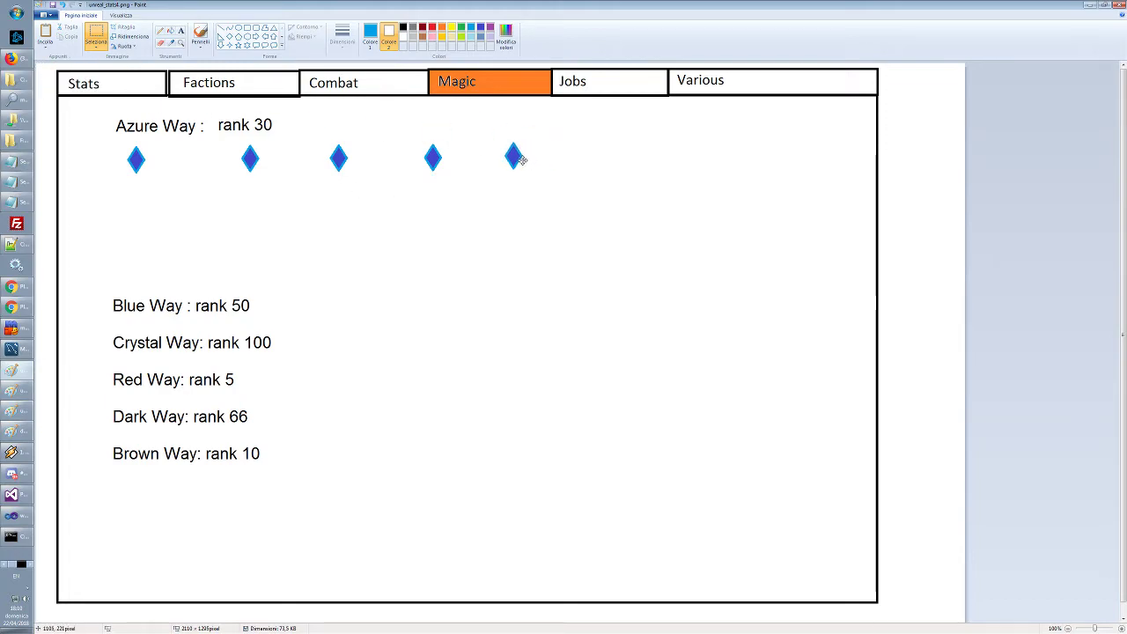
# Label the first diamond 'Unlocks Realm 1', then switch through Factions to the Stats mockup
pyautogui.click(231, 234)
pyautogui.click(180, 30)
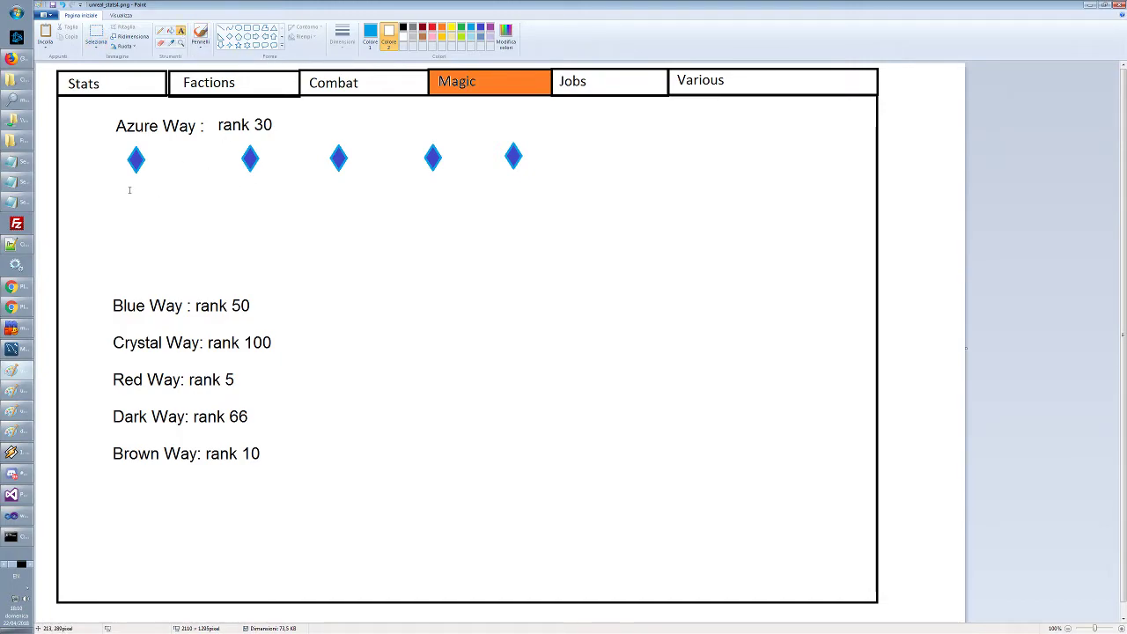
pyautogui.click(126, 190)
pyautogui.write('Unloc')
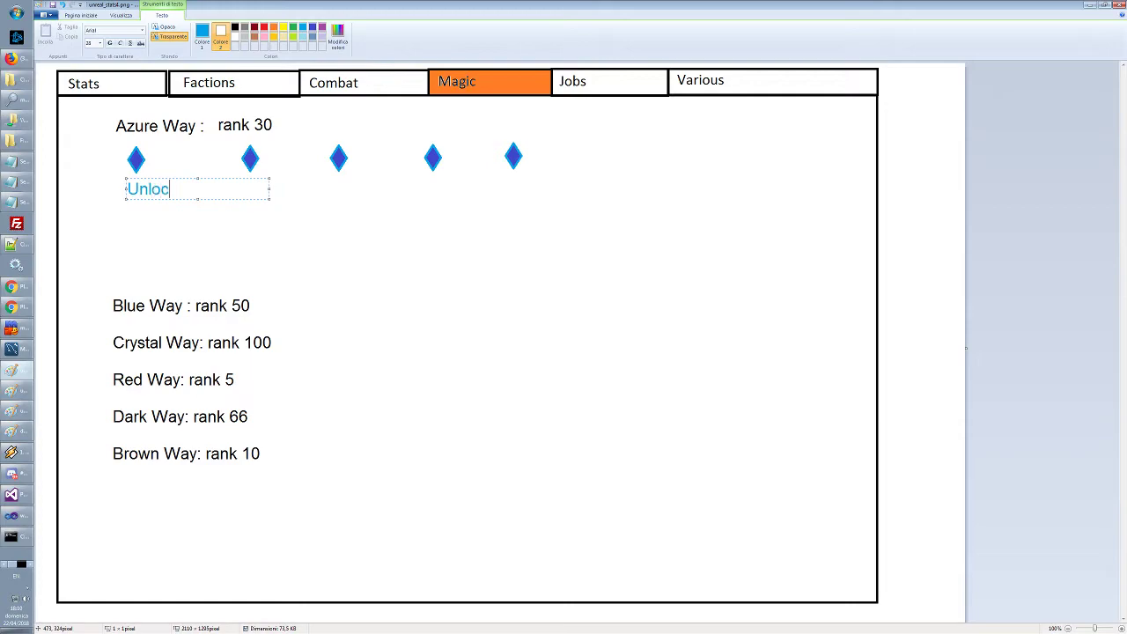
pyautogui.write('ks Realm 1')
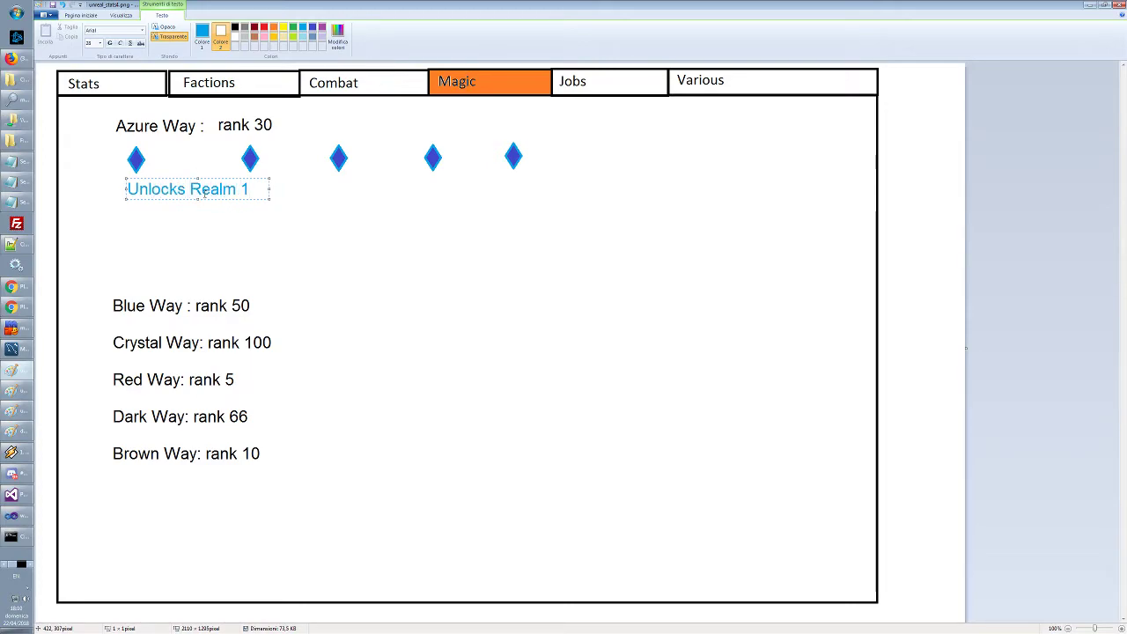
pyautogui.moveTo(206, 195)
pyautogui.mouseDown()
pyautogui.moveTo(181, 196)
pyautogui.moveTo(205, 201)
pyautogui.mouseUp()
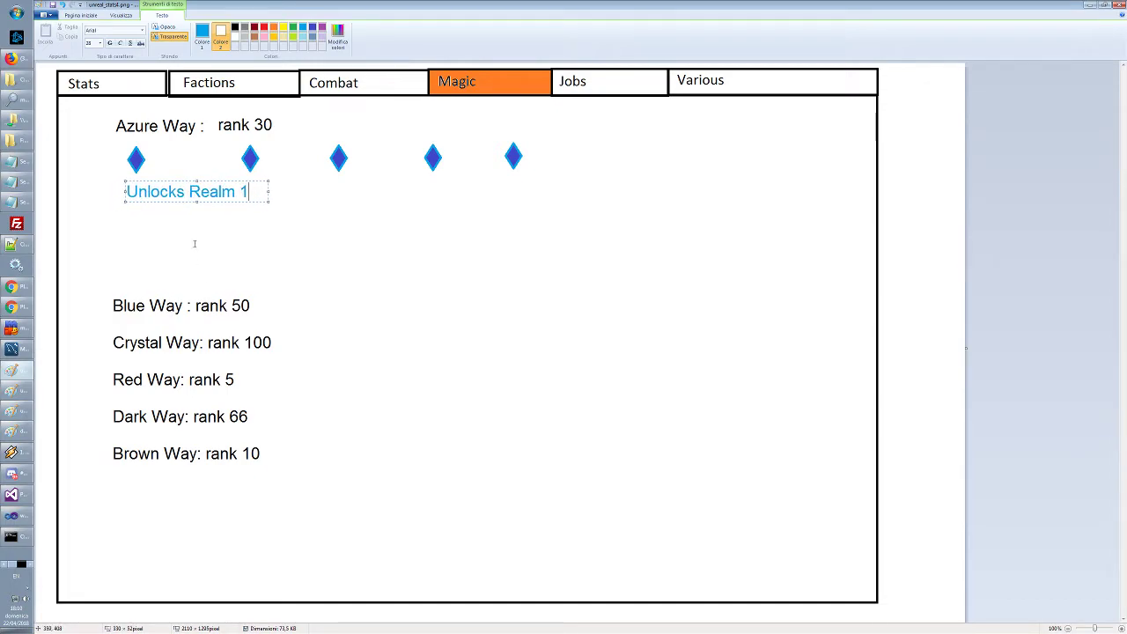
pyautogui.click(17, 414)
pyautogui.click(18, 429)
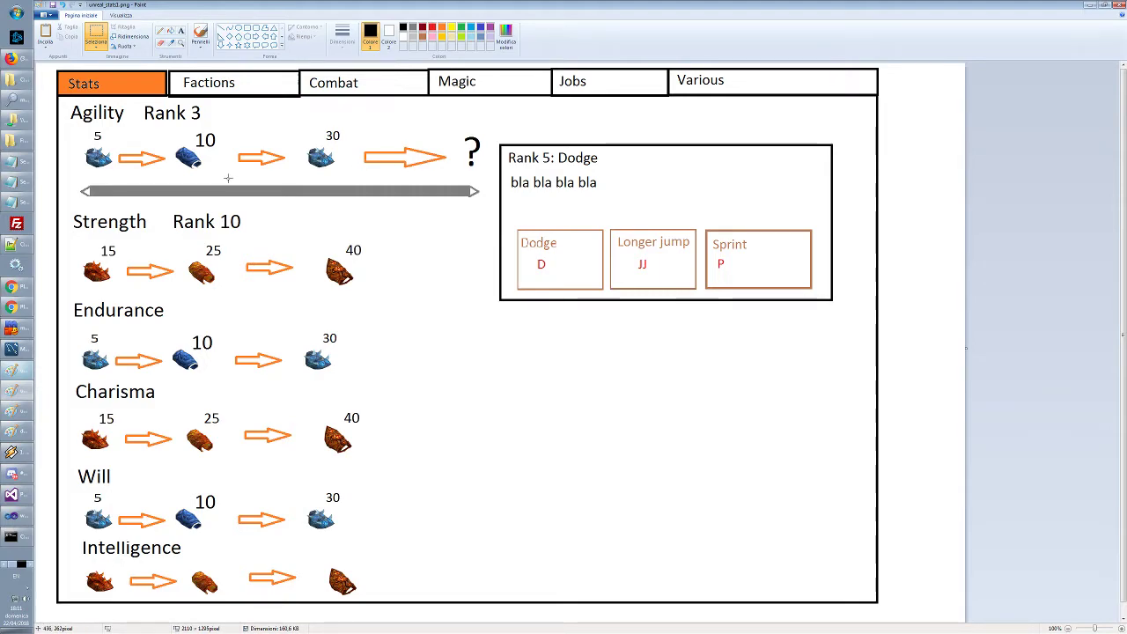
# Return to the Magic mockup, discard the Unlocks Realm 1 label and lower the five-diamond row
pyautogui.hotkey('alt', 'Tab')
pyautogui.hotkey('alt', 'Tab')
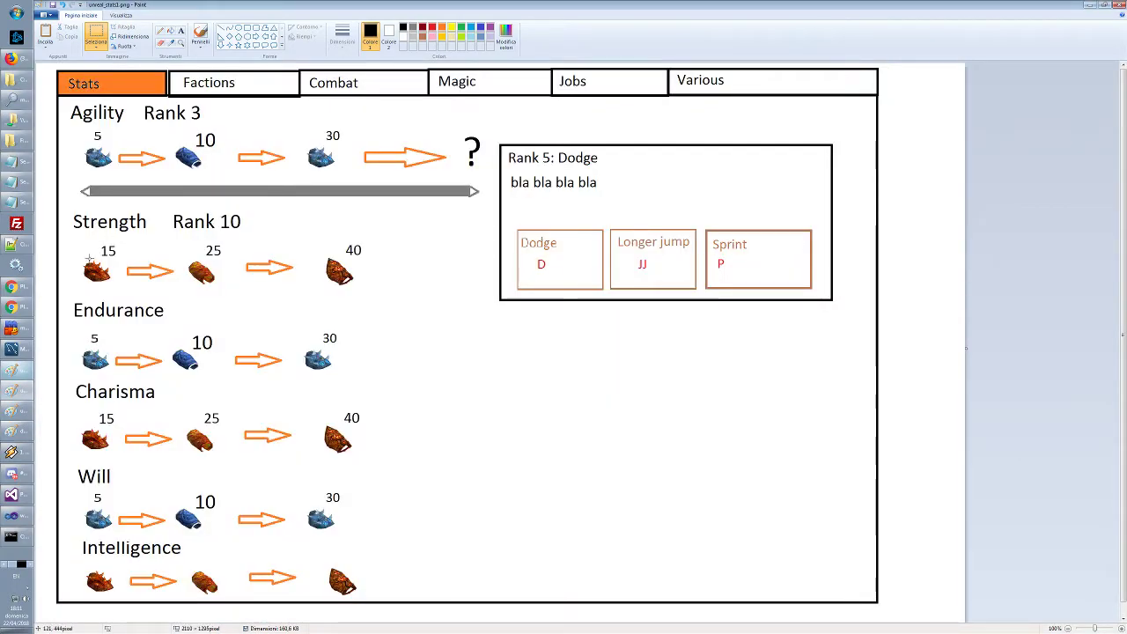
pyautogui.click(18, 371)
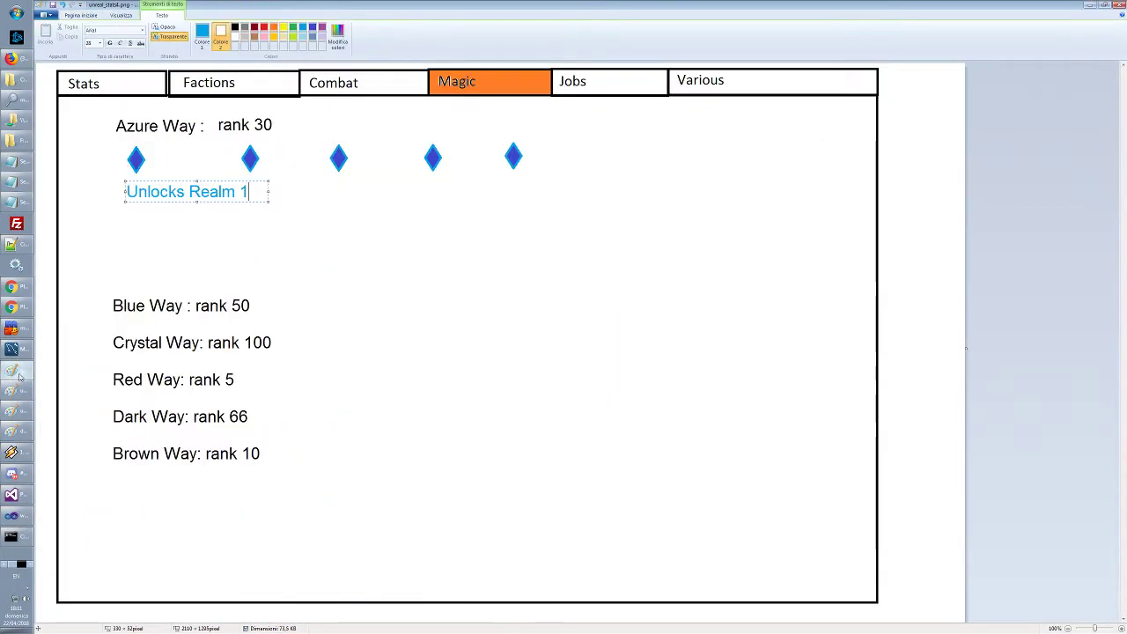
pyautogui.click(248, 261)
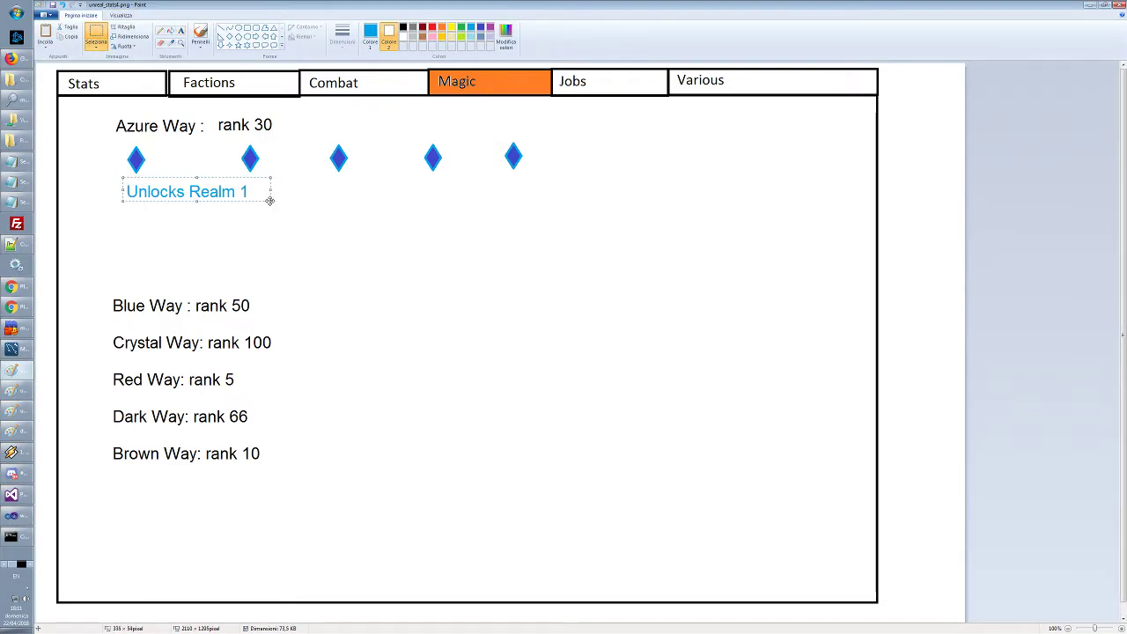
pyautogui.press('Escape')
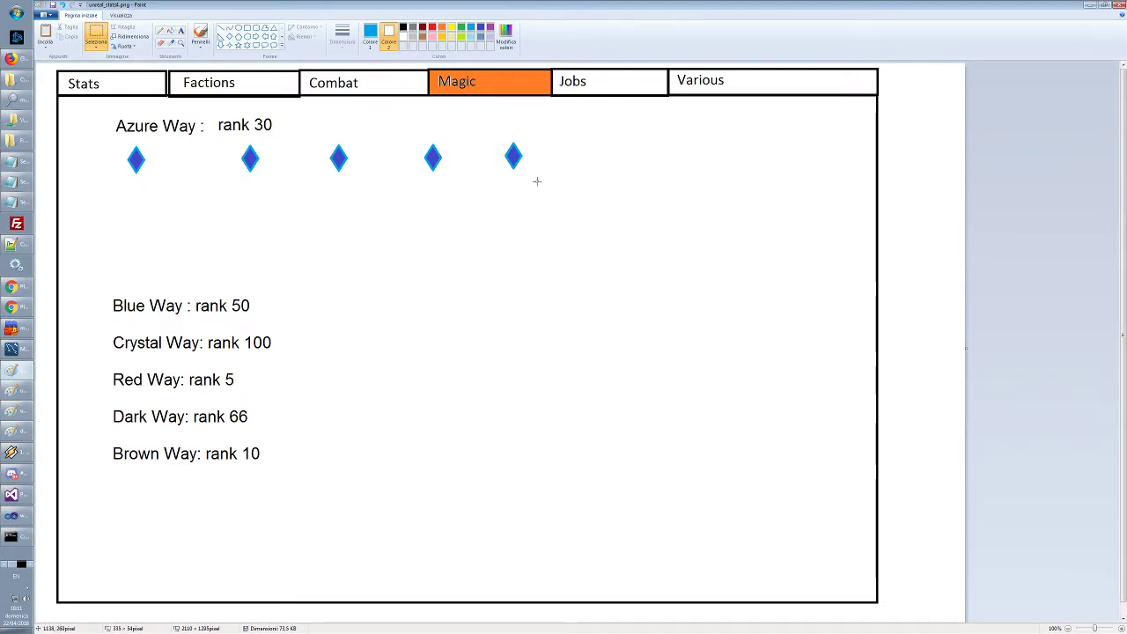
pyautogui.moveTo(125, 141); pyautogui.dragTo(499, 181)
pyautogui.click(472, 222)
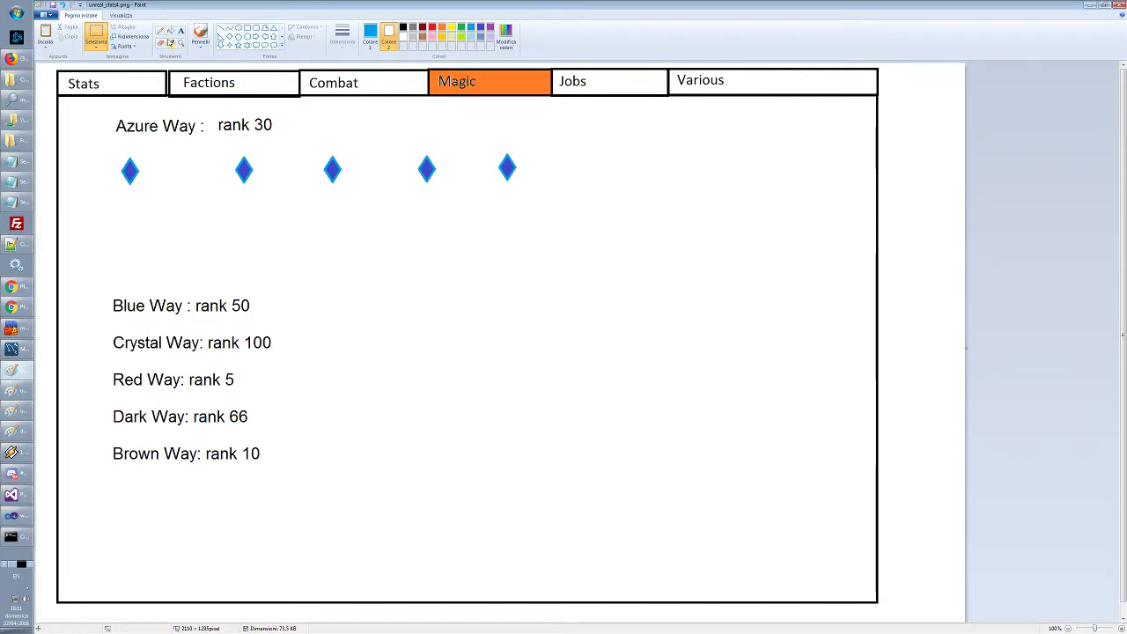
# Delete a mis-coloured blue 0 label, clear the leftover patch to white, and set text colour to black
pyautogui.click(181, 31)
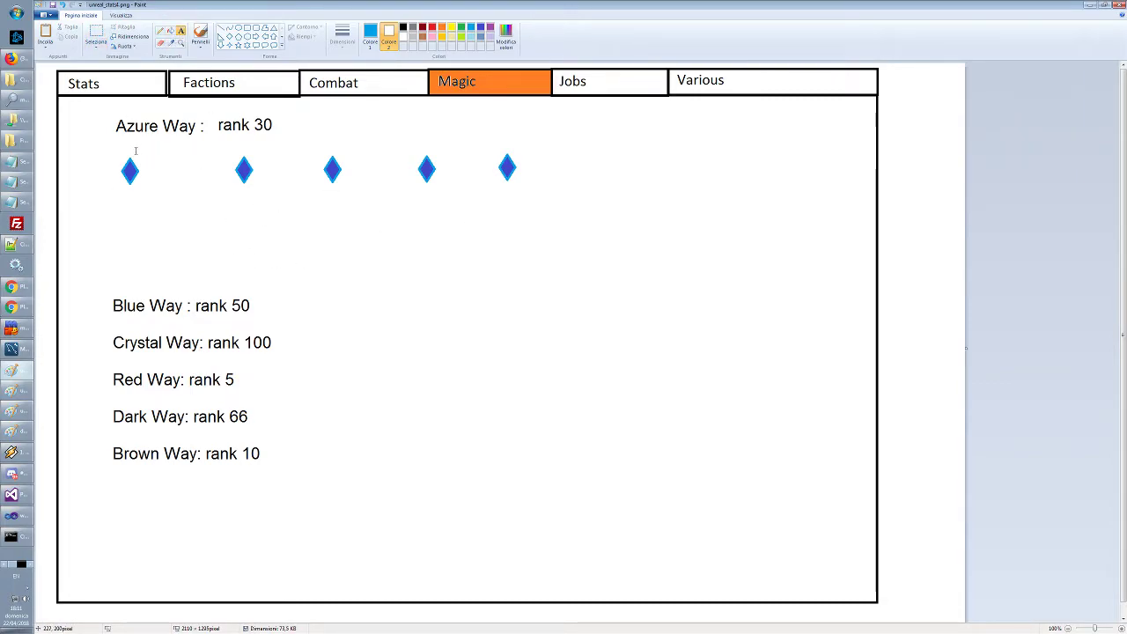
pyautogui.click(136, 150)
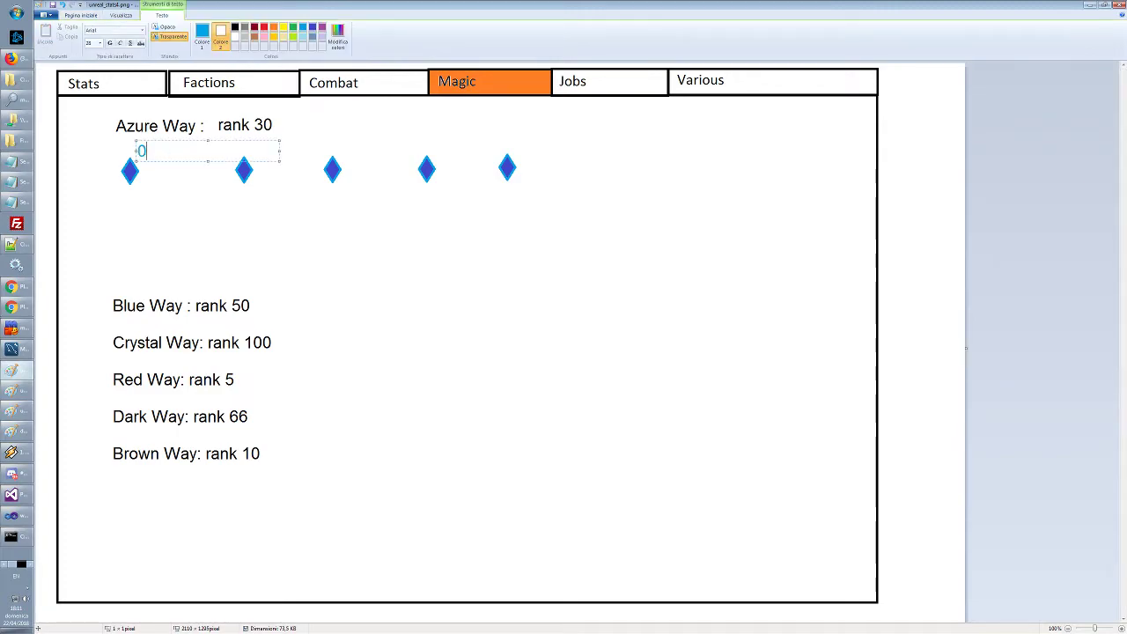
pyautogui.doubleClick(141, 151)
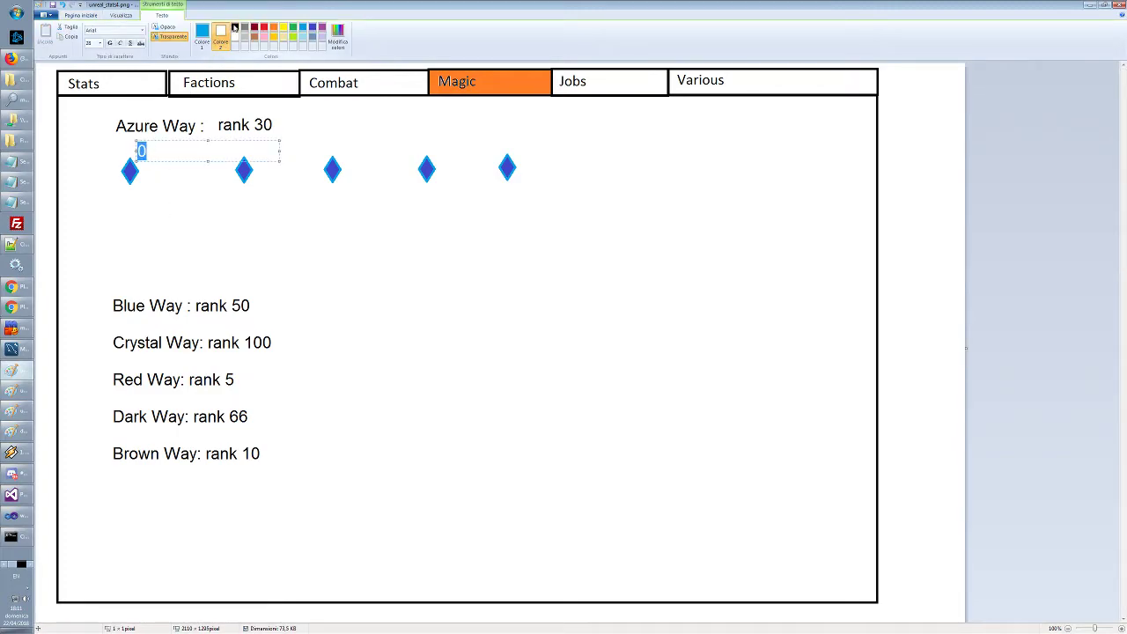
pyautogui.click(234, 28)
pyautogui.click(179, 192)
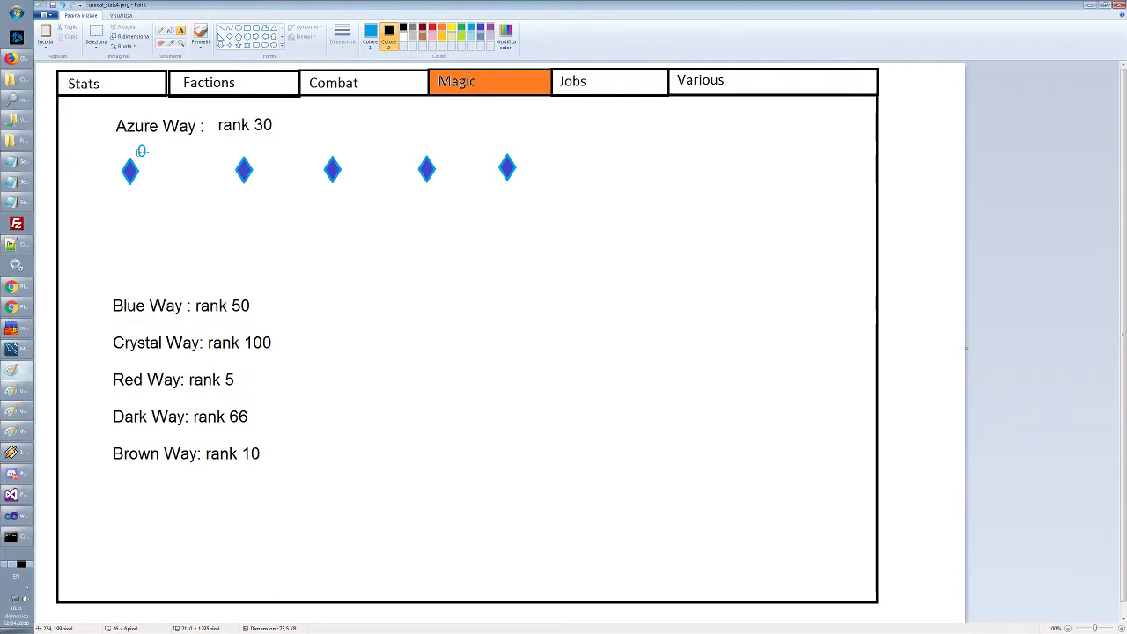
pyautogui.click(96, 35)
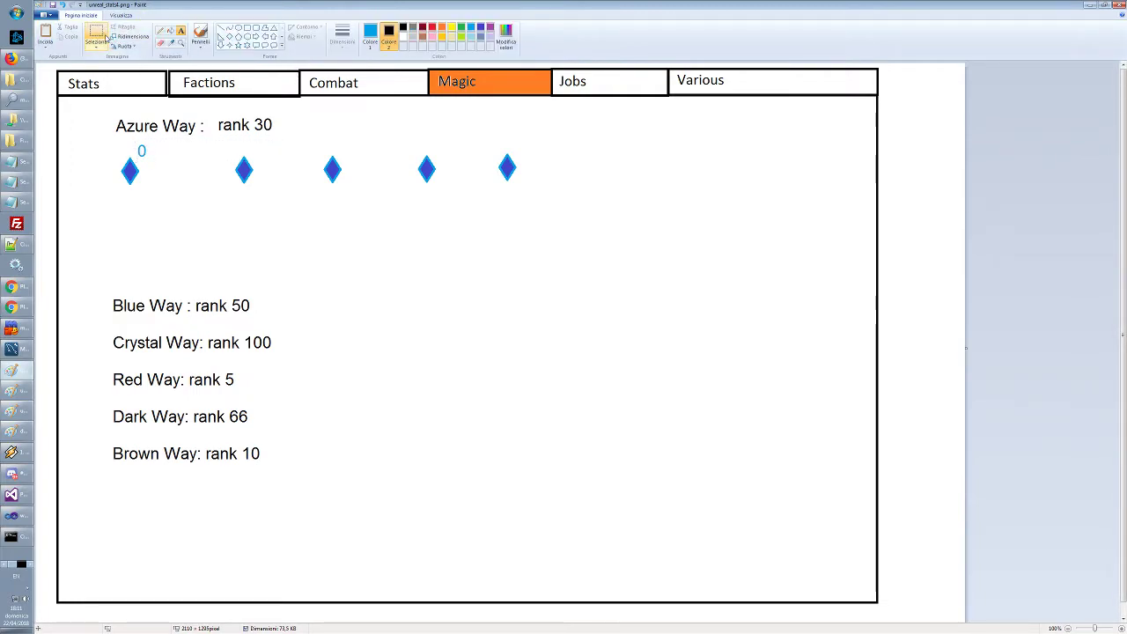
pyautogui.moveTo(135, 143); pyautogui.dragTo(150, 160)
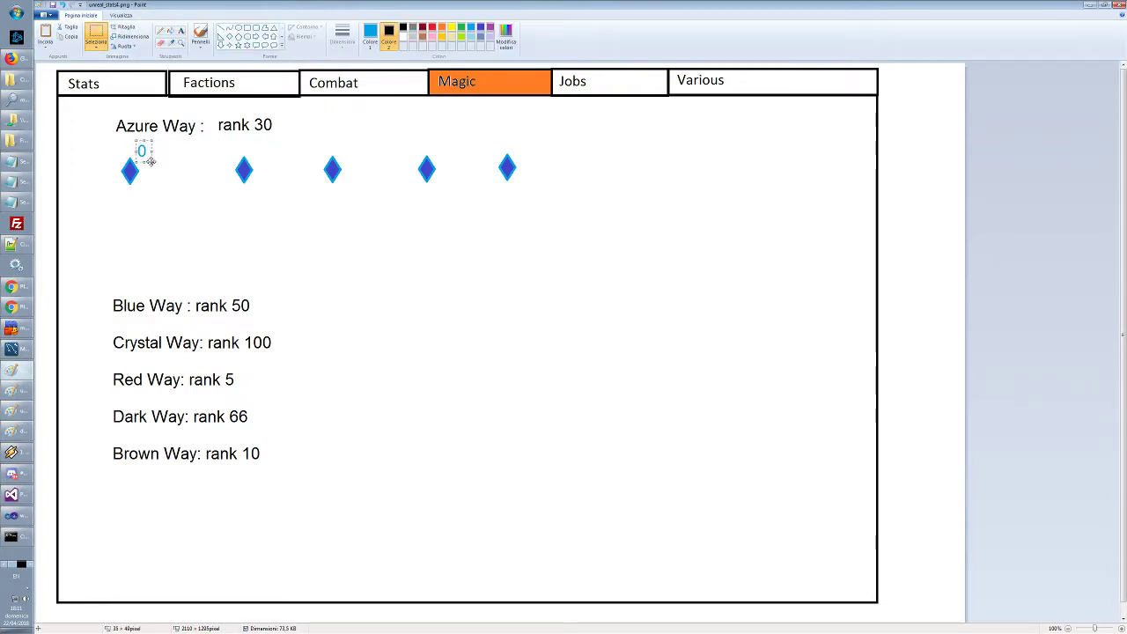
pyautogui.press('Delete')
pyautogui.click(403, 39)
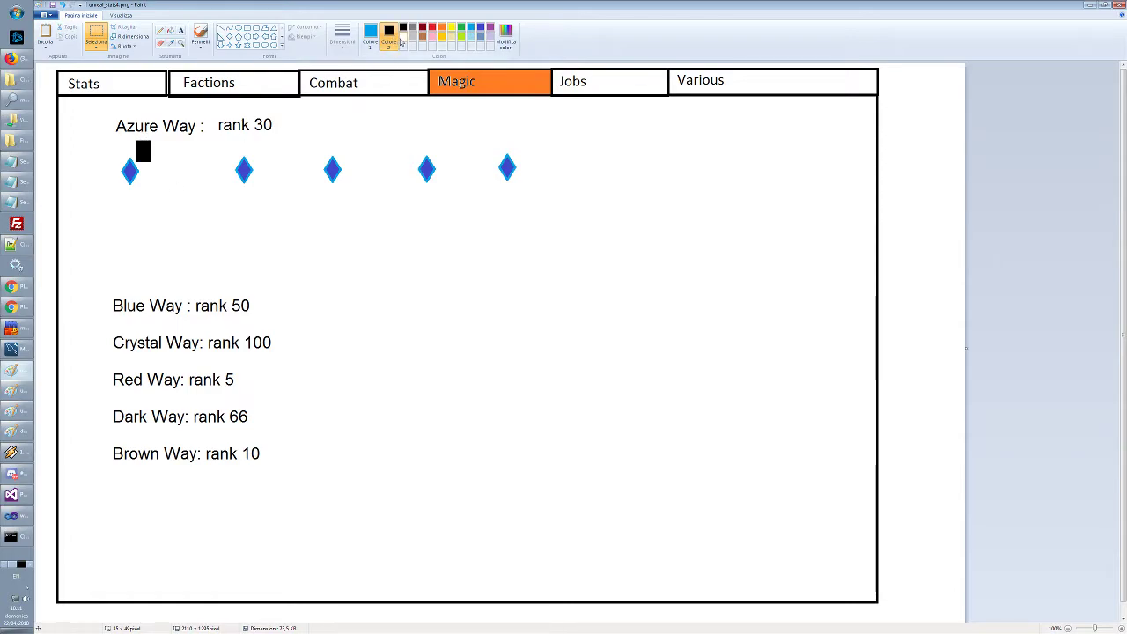
pyautogui.moveTo(135, 140); pyautogui.dragTo(165, 163)
pyautogui.press('Delete')
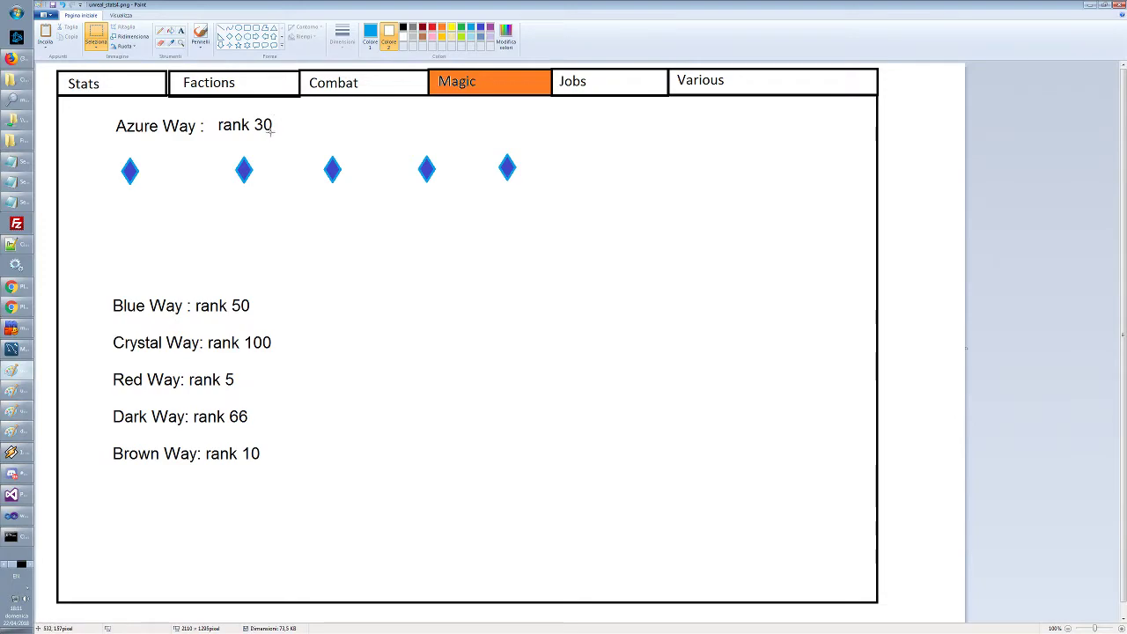
pyautogui.click(370, 35)
pyautogui.click(403, 28)
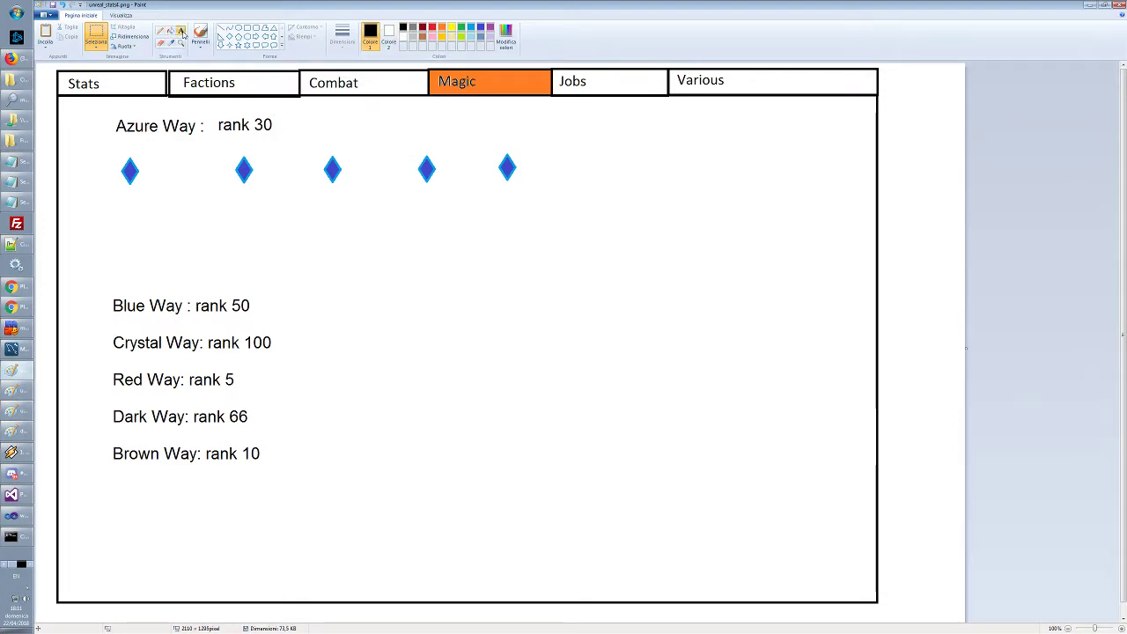
# Label the first two Azure Way diamonds 0 and 20, with 20 in a smaller font
pyautogui.click(181, 31)
pyautogui.click(138, 150)
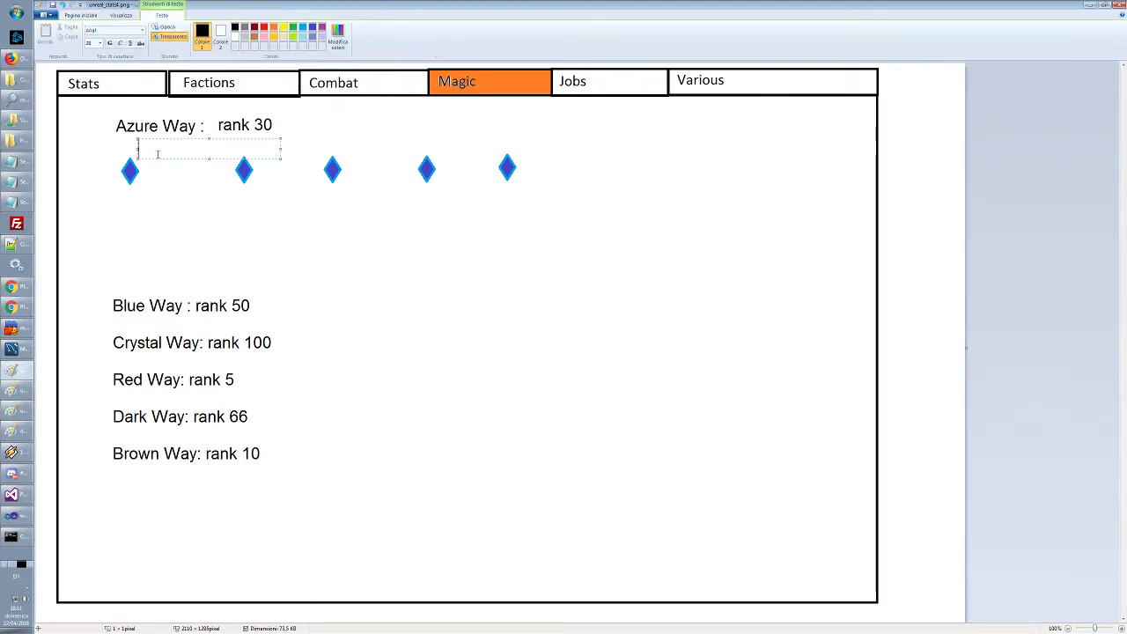
pyautogui.write('0')
pyautogui.click(158, 211)
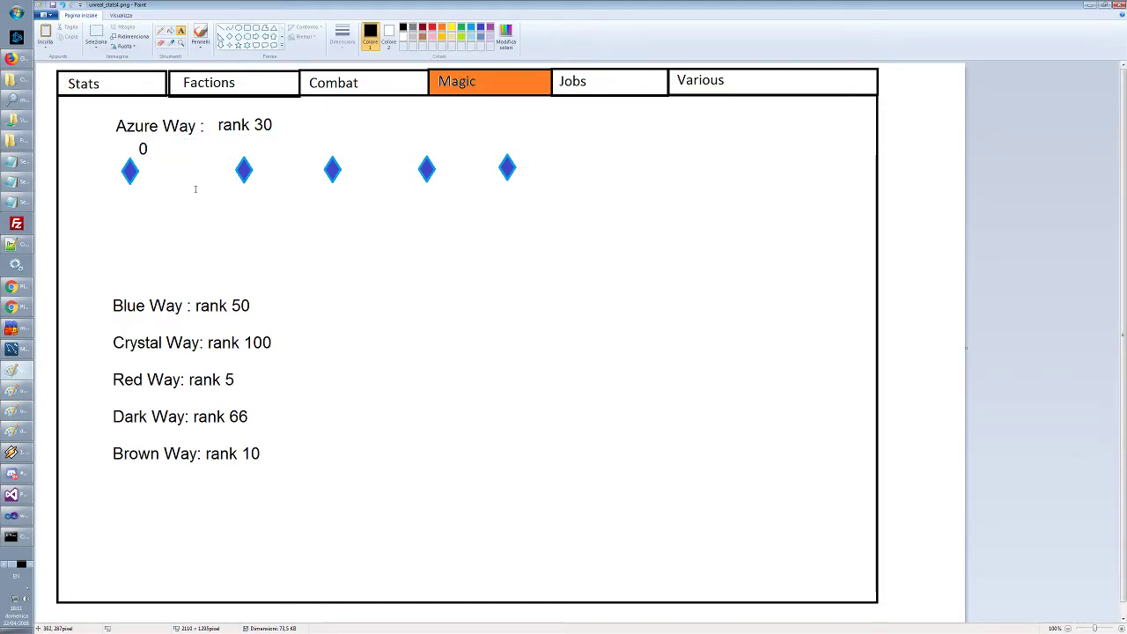
pyautogui.click(251, 150)
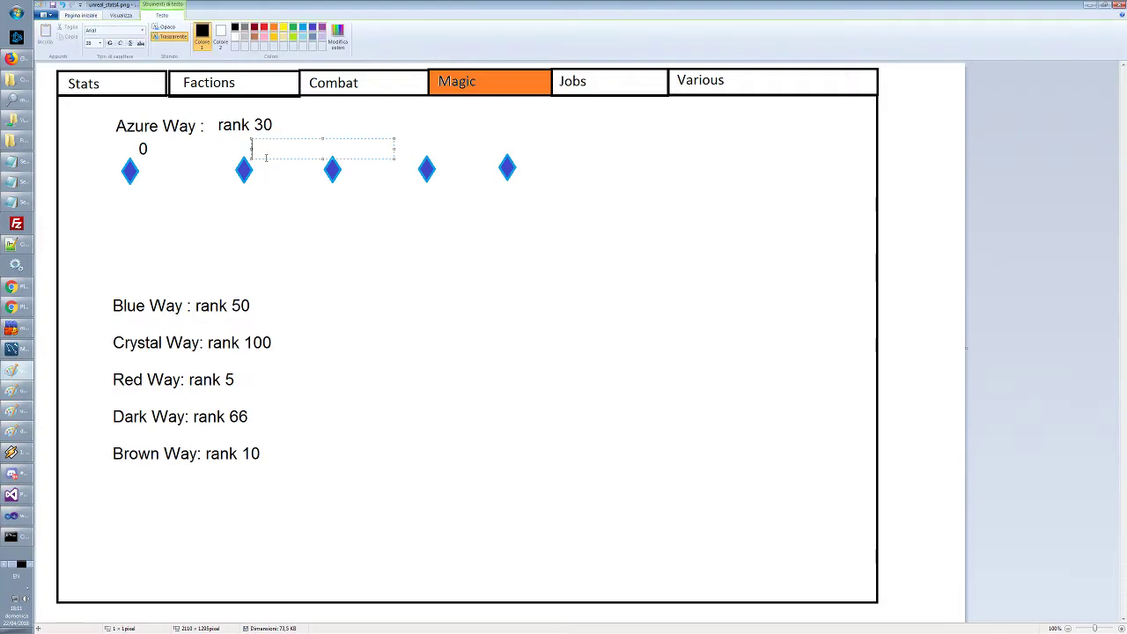
pyautogui.write('20')
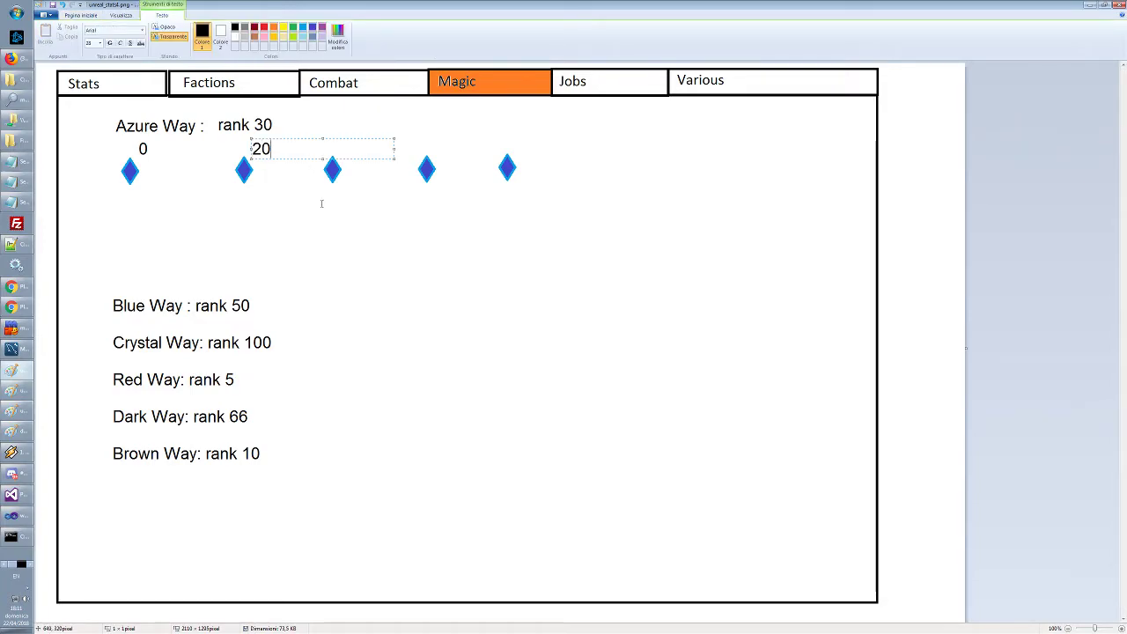
pyautogui.hotkey('ctrl', 'a')
pyautogui.click(100, 42)
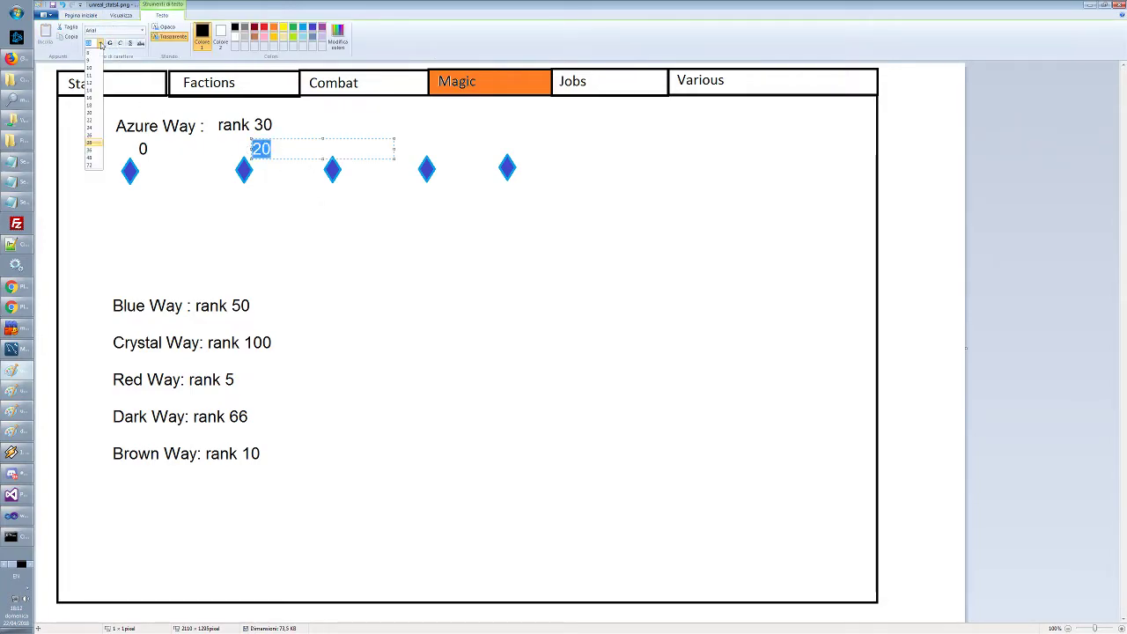
pyautogui.click(91, 126)
pyautogui.click(201, 182)
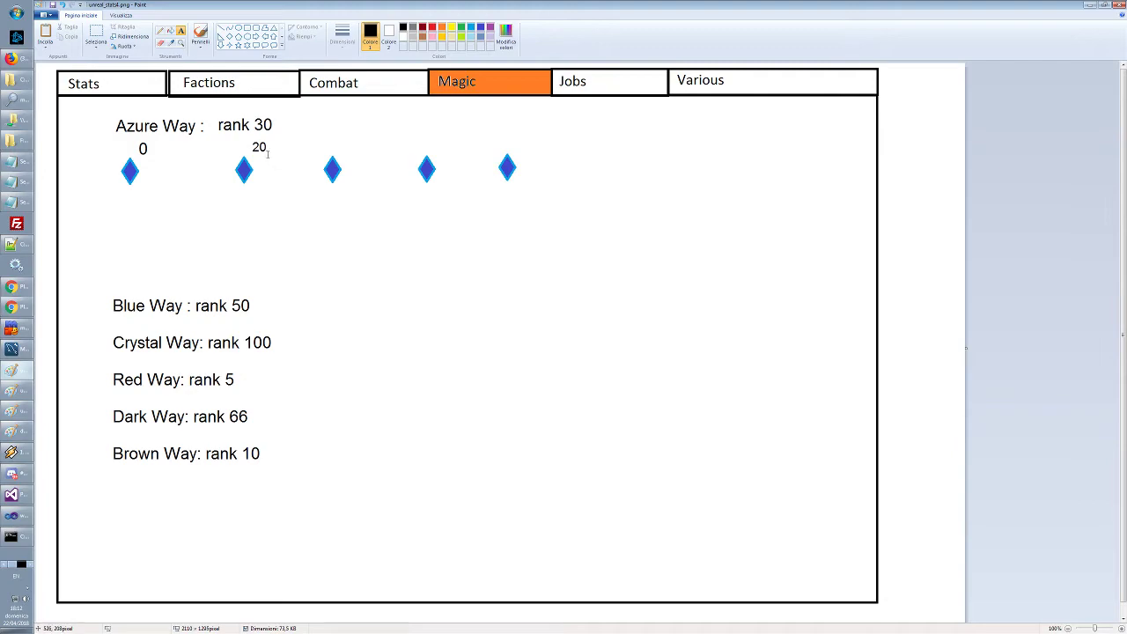
# Add the 40, 60 and 80 labels above the remaining Azure Way diamonds
pyautogui.click(343, 141)
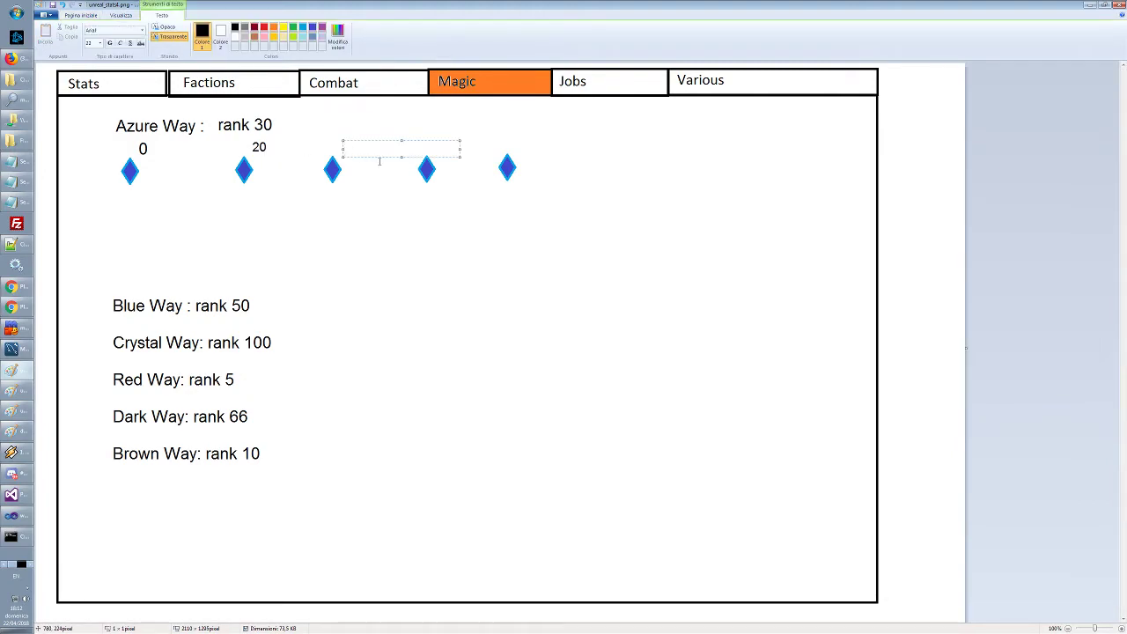
pyautogui.write('40')
pyautogui.click(408, 233)
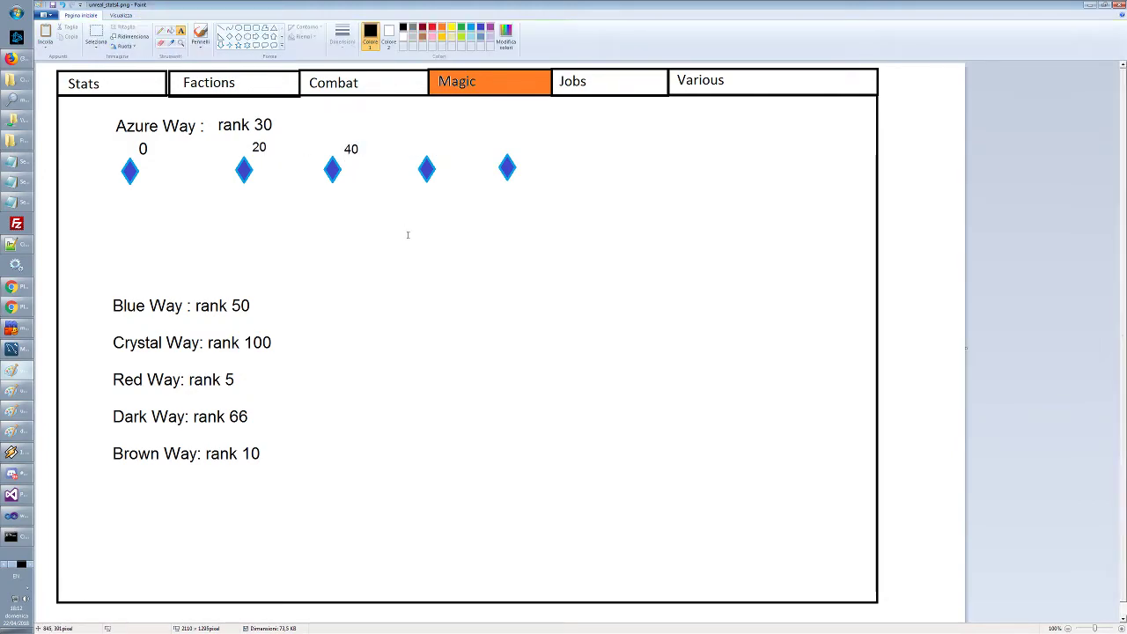
pyautogui.click(434, 141)
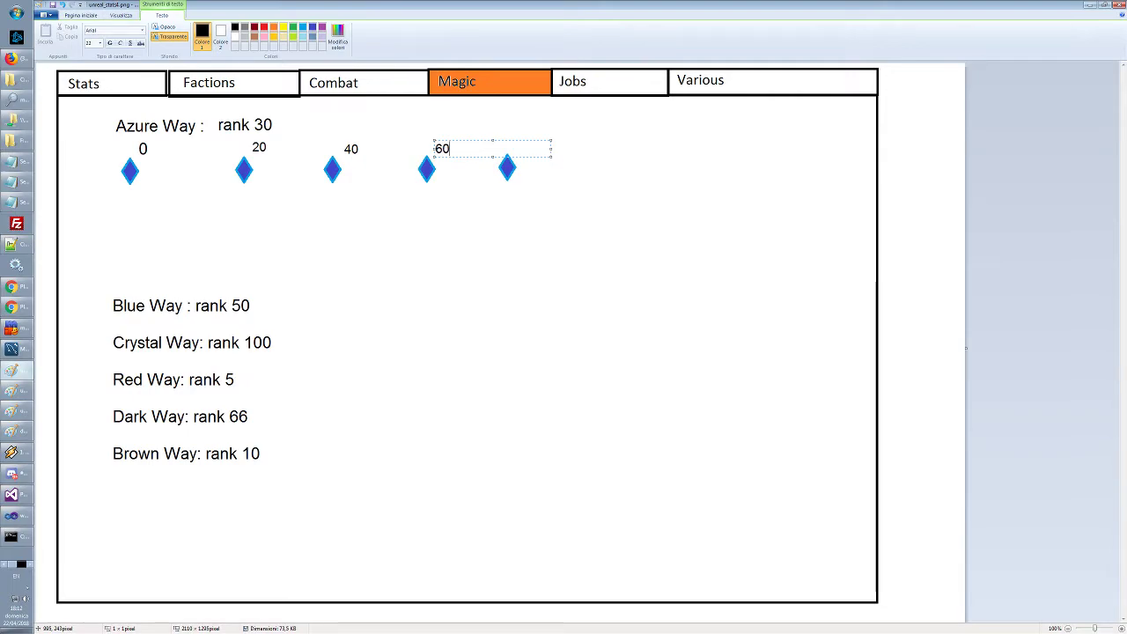
pyautogui.click(538, 187)
pyautogui.click(522, 139)
pyautogui.write('80')
pyautogui.click(576, 240)
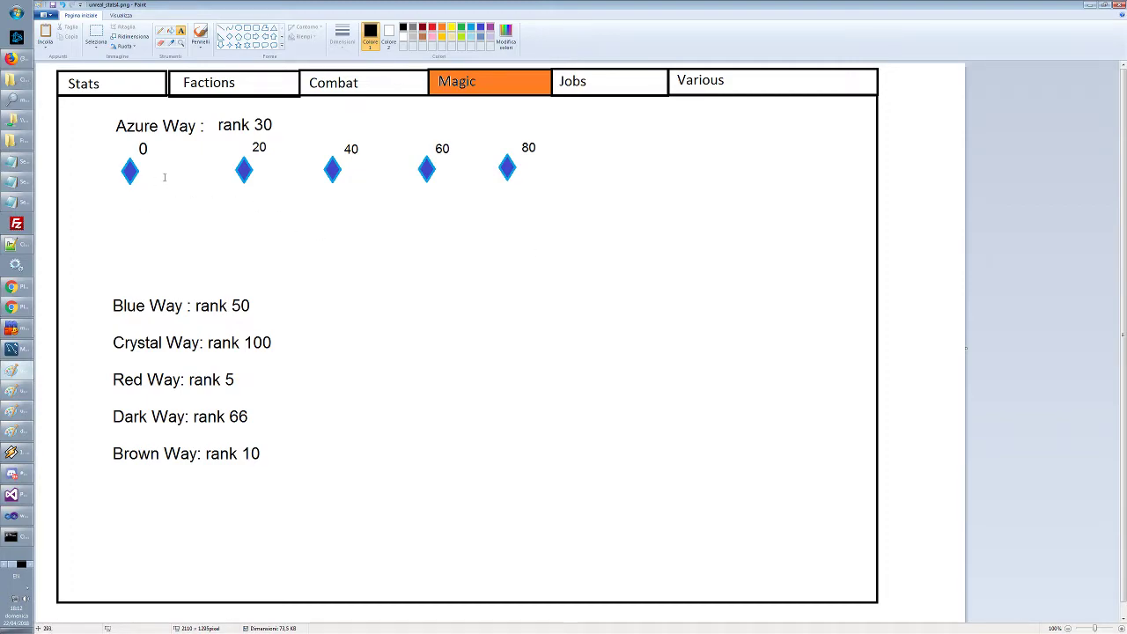
# Slide the 20, 40, 60 and 80 diamonds with their labels left, then switch to the Stats mockup
pyautogui.click(96, 35)
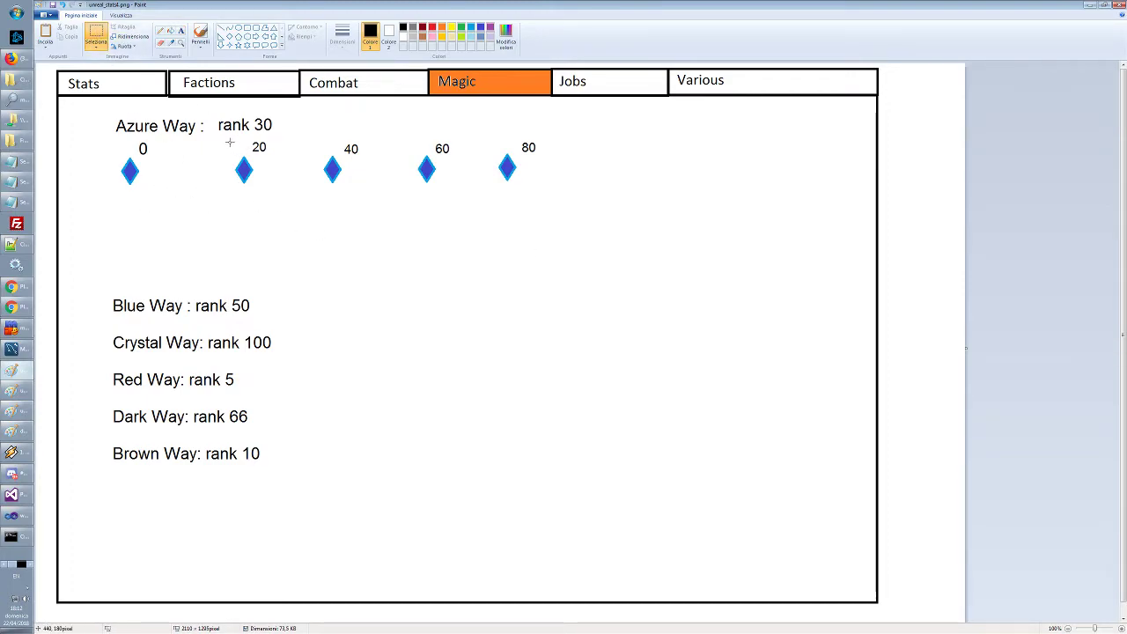
pyautogui.moveTo(225, 138); pyautogui.dragTo(256, 174)
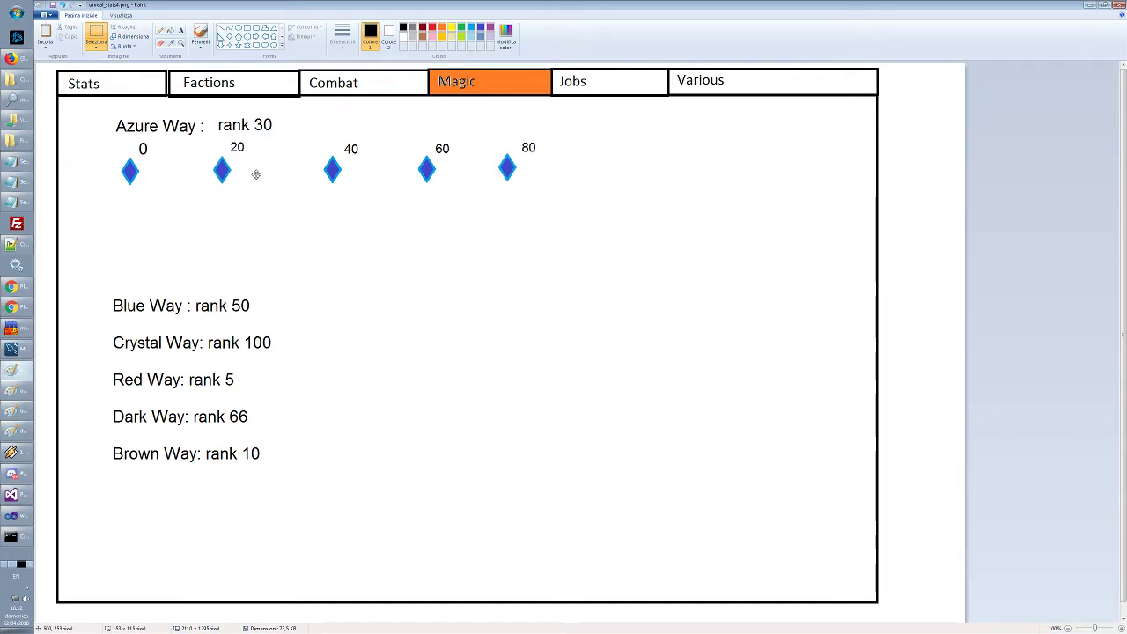
pyautogui.moveTo(307, 141); pyautogui.dragTo(330, 171)
pyautogui.click(418, 149)
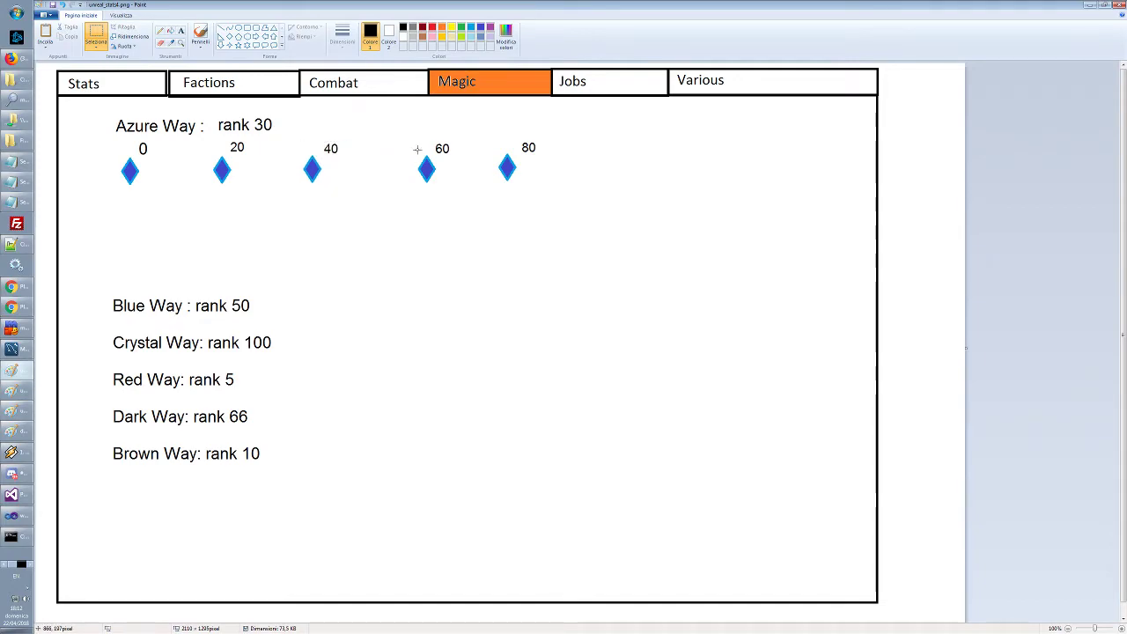
pyautogui.moveTo(406, 142); pyautogui.dragTo(423, 171)
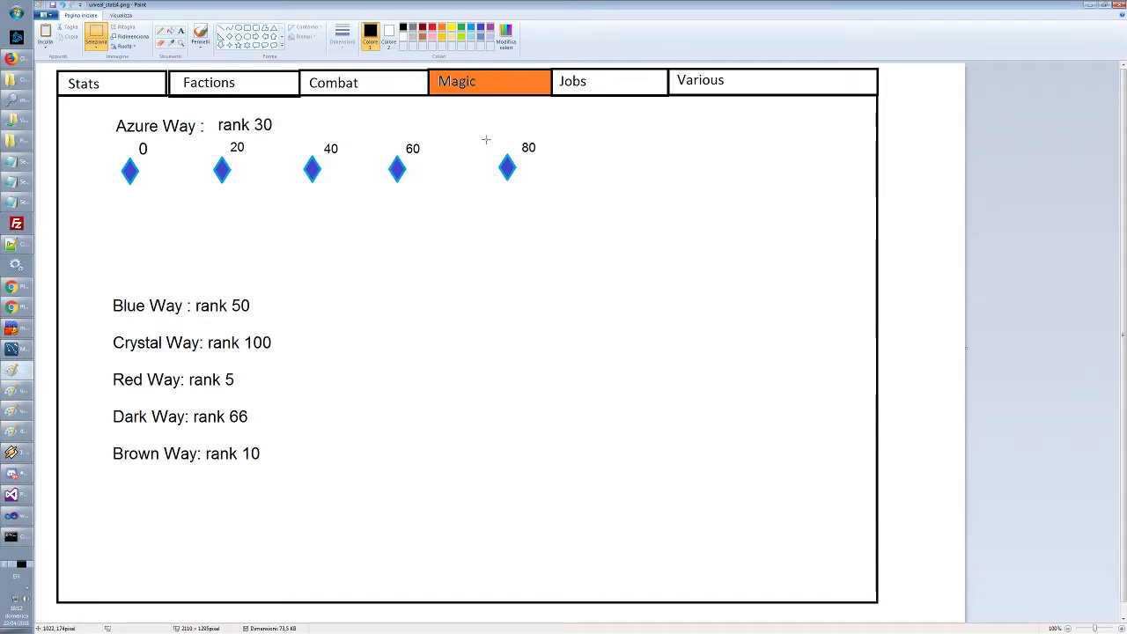
pyautogui.moveTo(486, 139); pyautogui.dragTo(492, 176)
pyautogui.click(490, 234)
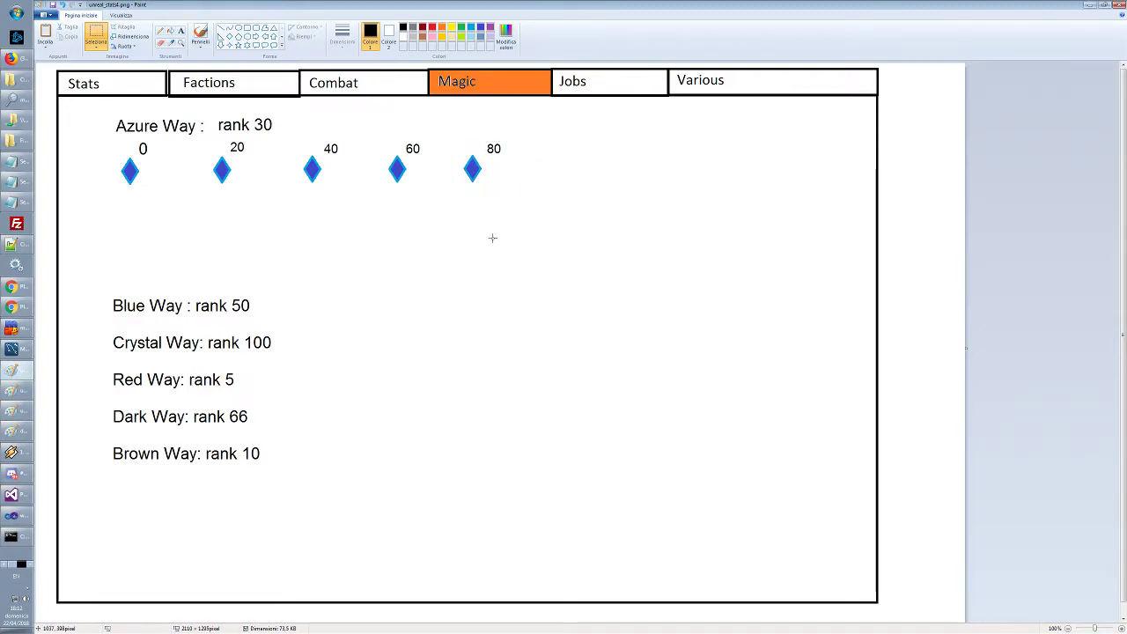
pyautogui.click(29, 392)
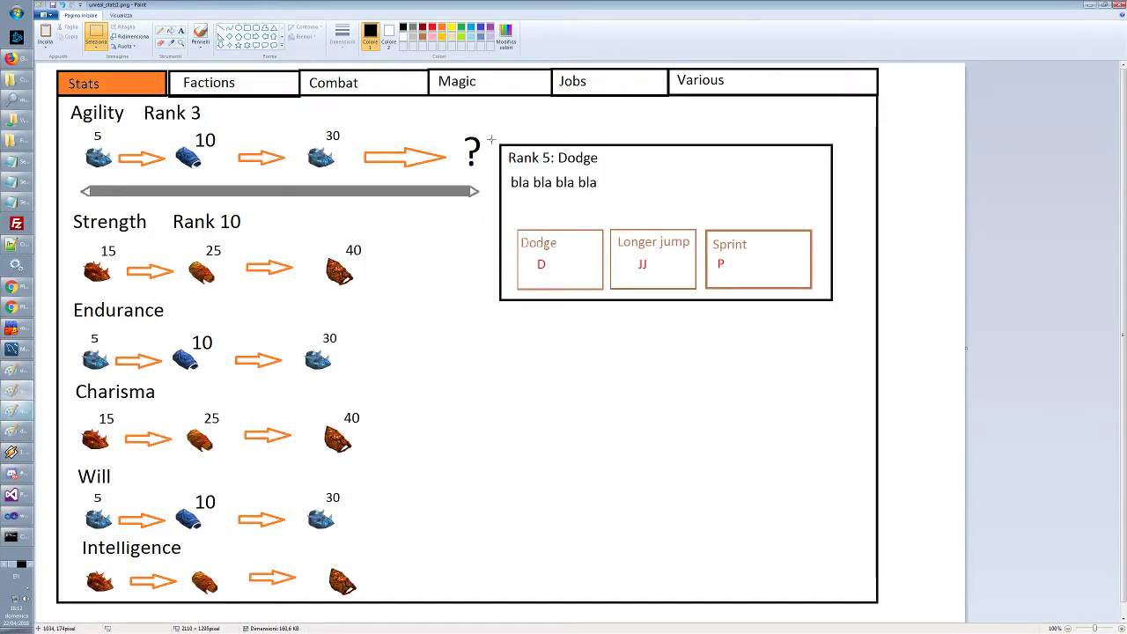
# Bring the Rank 5: Dodge info box into the Magic mockup beside the 80 diamond and erase its contents
pyautogui.moveTo(492, 140); pyautogui.dragTo(851, 318)
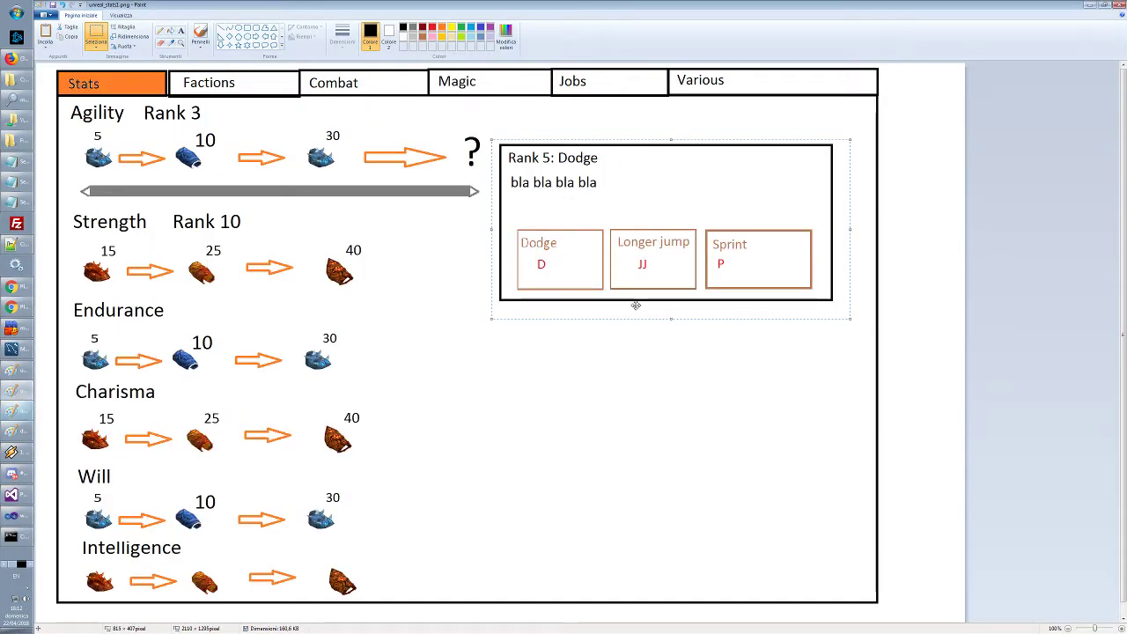
pyautogui.click(26, 392)
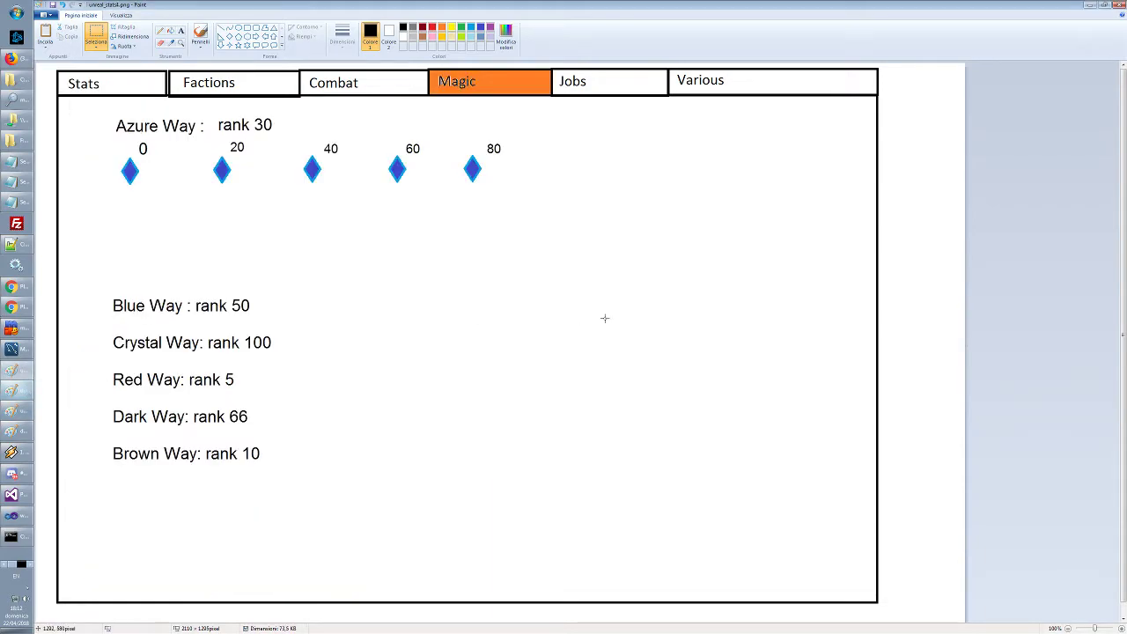
pyautogui.hotkey('ctrl', 'v')
pyautogui.moveTo(232, 146); pyautogui.dragTo(708, 232)
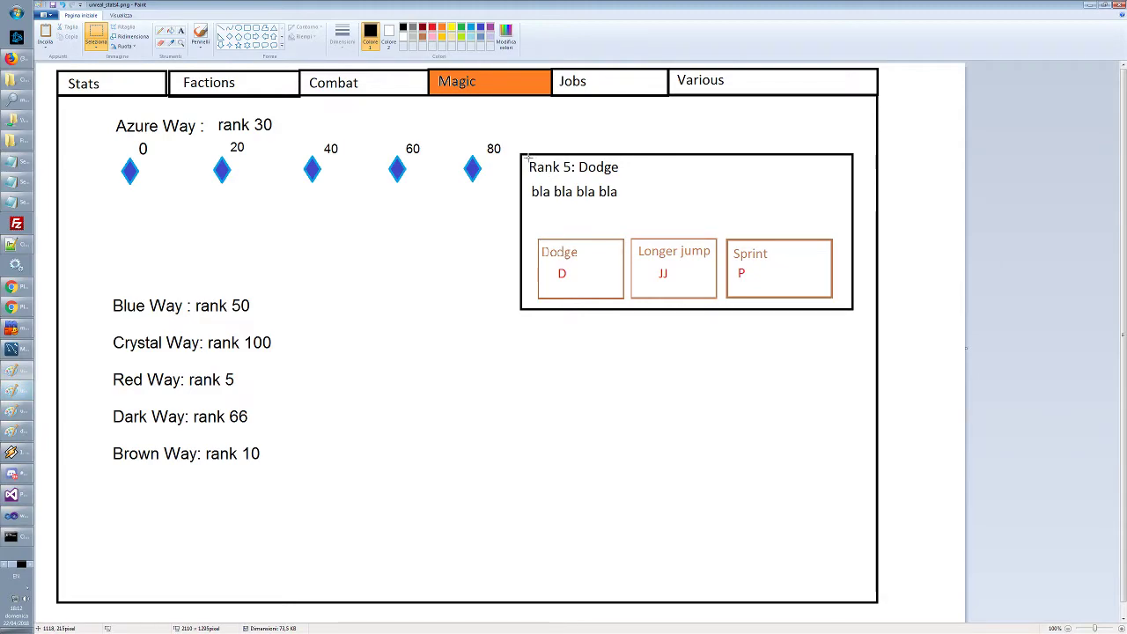
pyautogui.moveTo(529, 157); pyautogui.dragTo(837, 302)
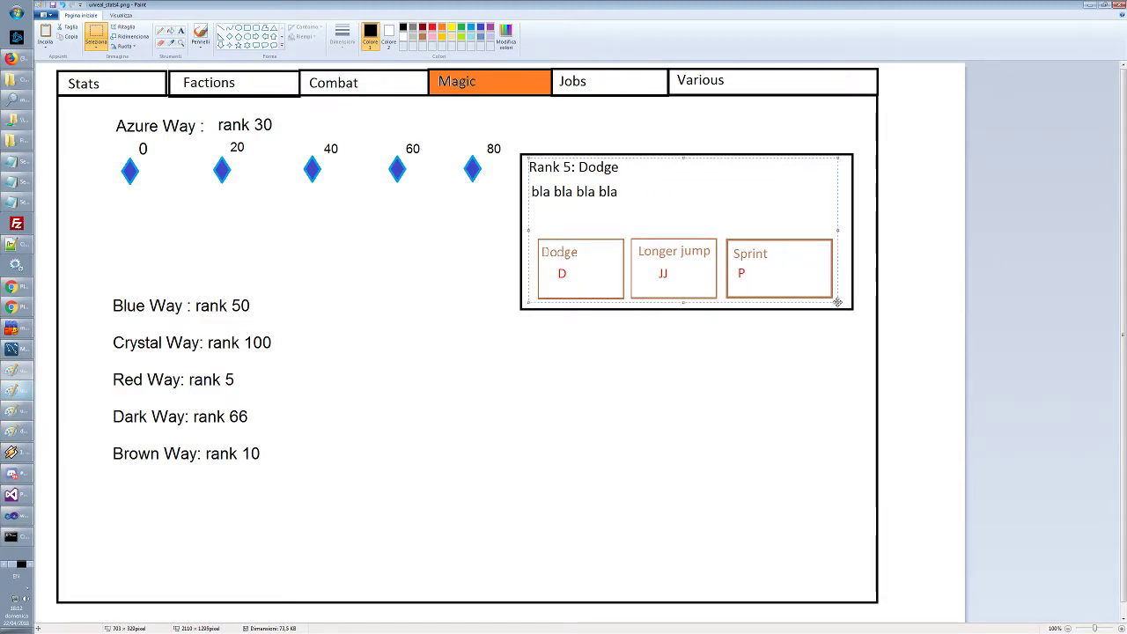
pyautogui.press('Delete')
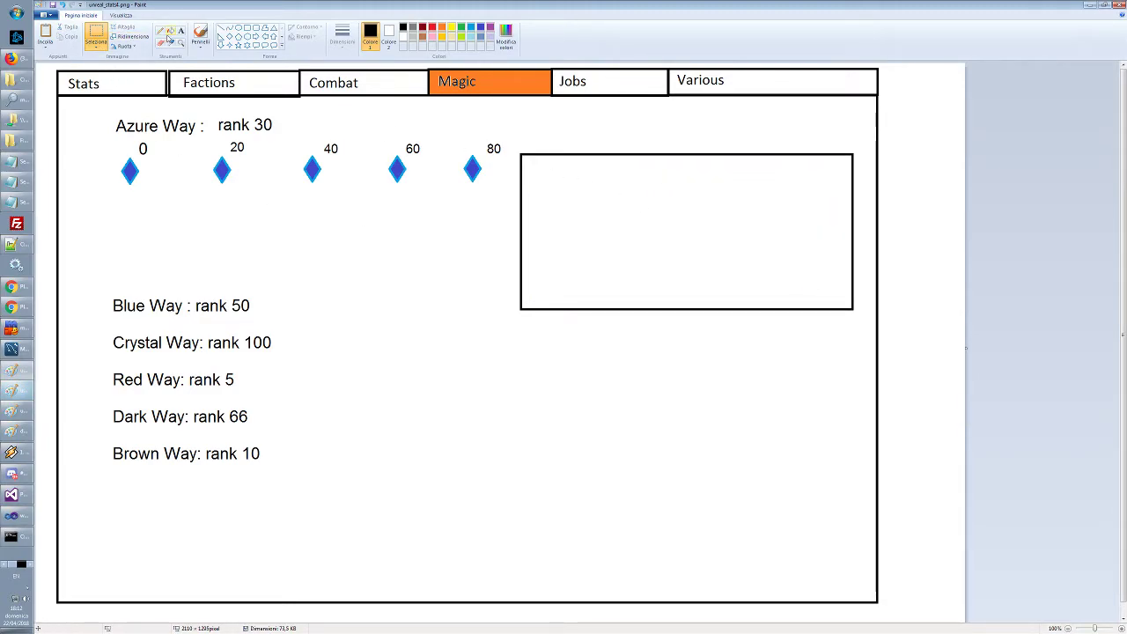
# Write 'Rank 20: Unlocks' and 'Realm 2 of Blue Way spells' in size 20 text inside the info box
pyautogui.click(181, 31)
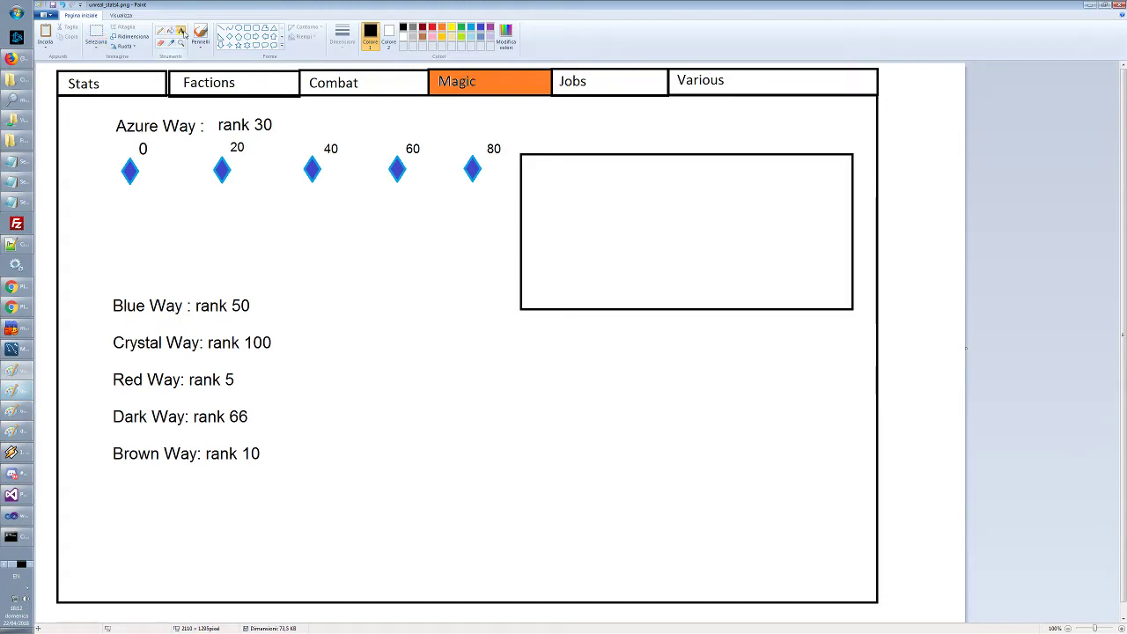
pyautogui.click(533, 169)
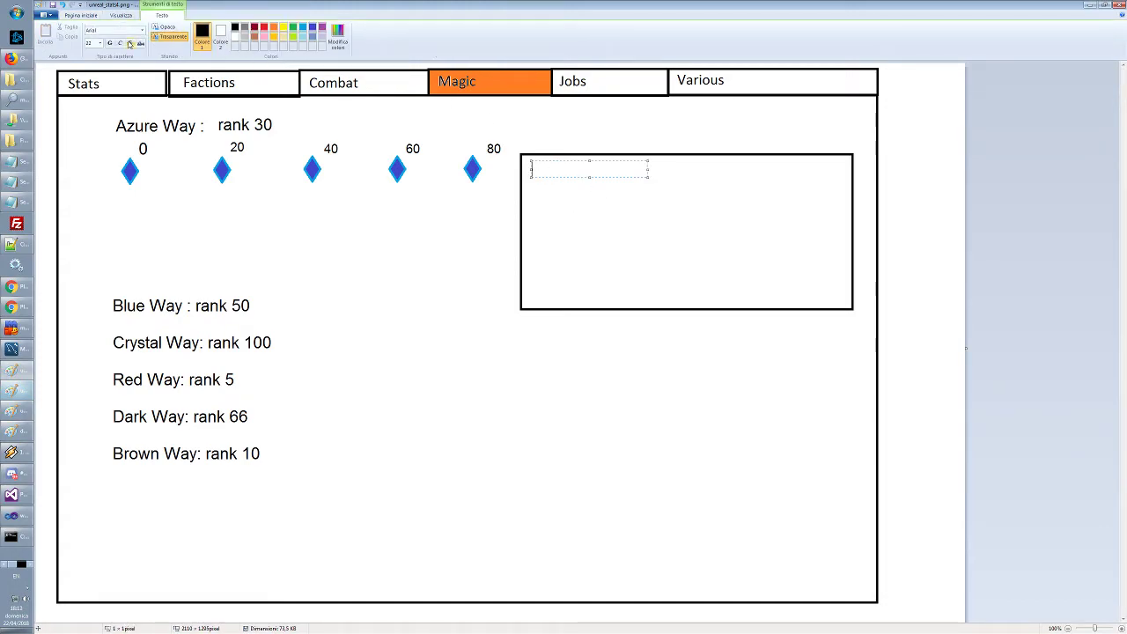
pyautogui.click(99, 42)
pyautogui.click(94, 118)
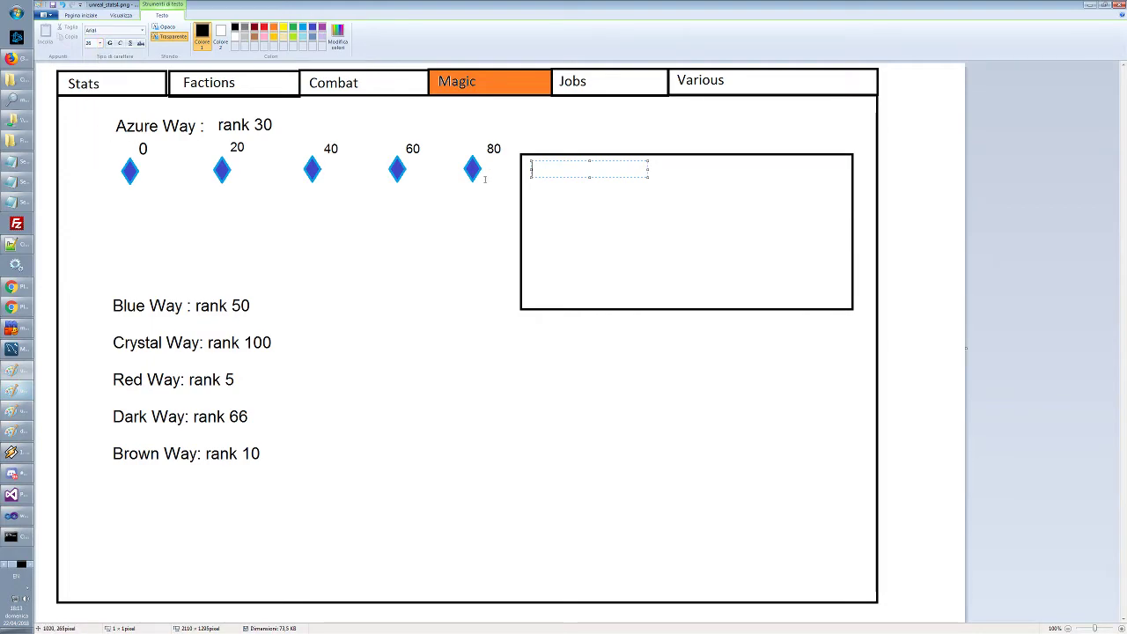
pyautogui.click(485, 179)
pyautogui.click(535, 167)
pyautogui.write('R')
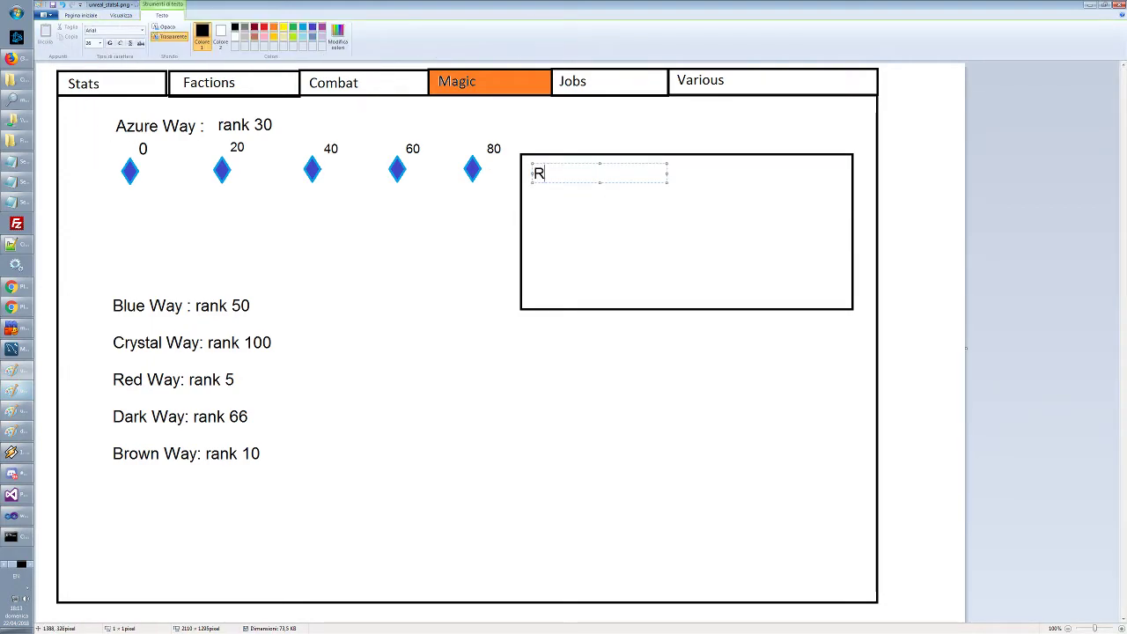
pyautogui.write('ank 20: Unlocks')
pyautogui.press('Return')
pyautogui.write('Rea')
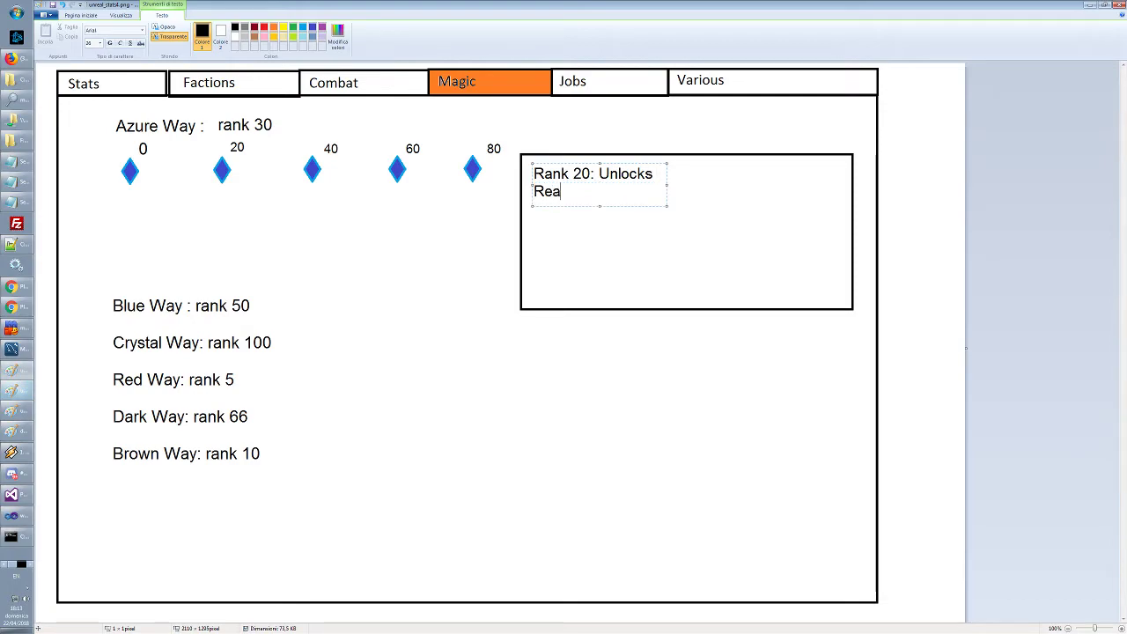
pyautogui.write('lm 2 of Blue')
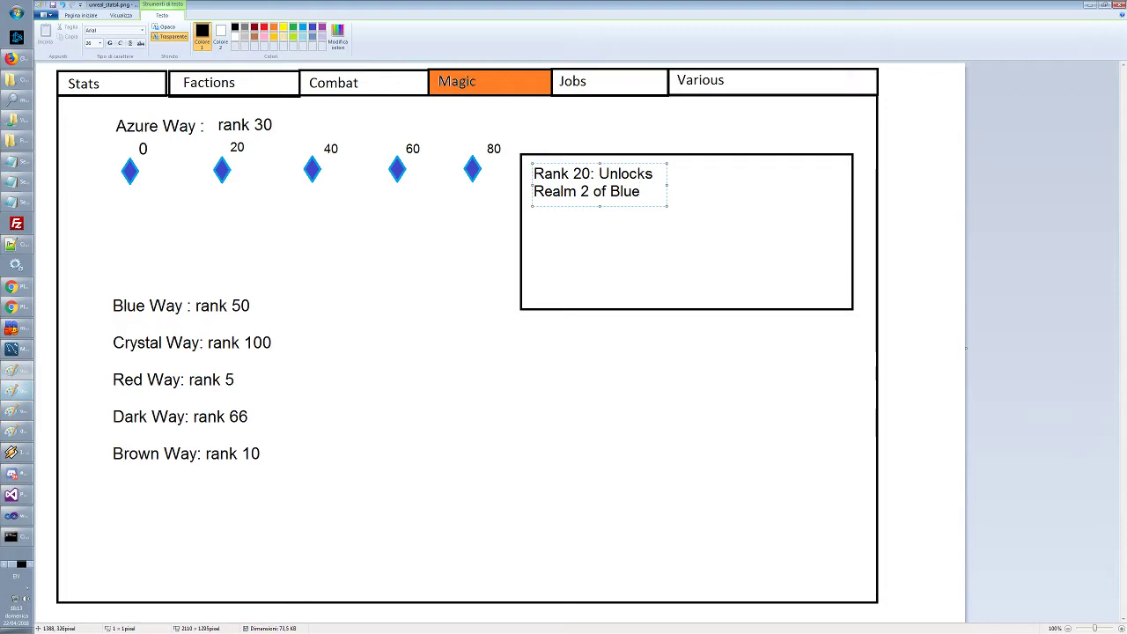
pyautogui.write(' Way spa')
pyautogui.write('lls')
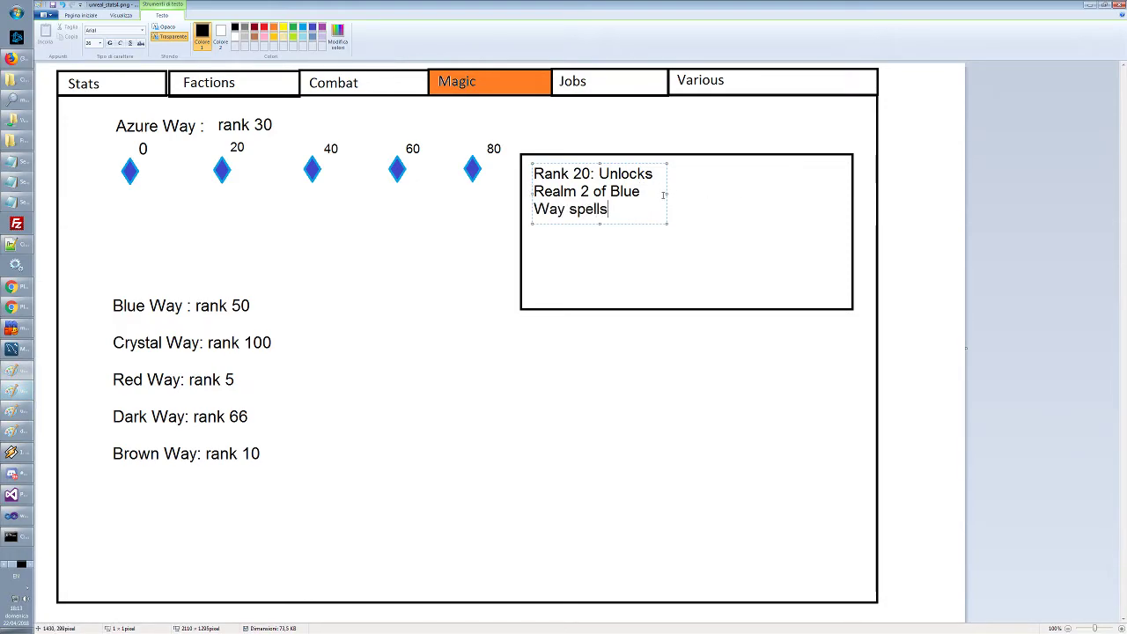
# Widen the text box and add the flavour line 'You control mind and element.... better'
pyautogui.moveTo(667, 193); pyautogui.dragTo(848, 194)
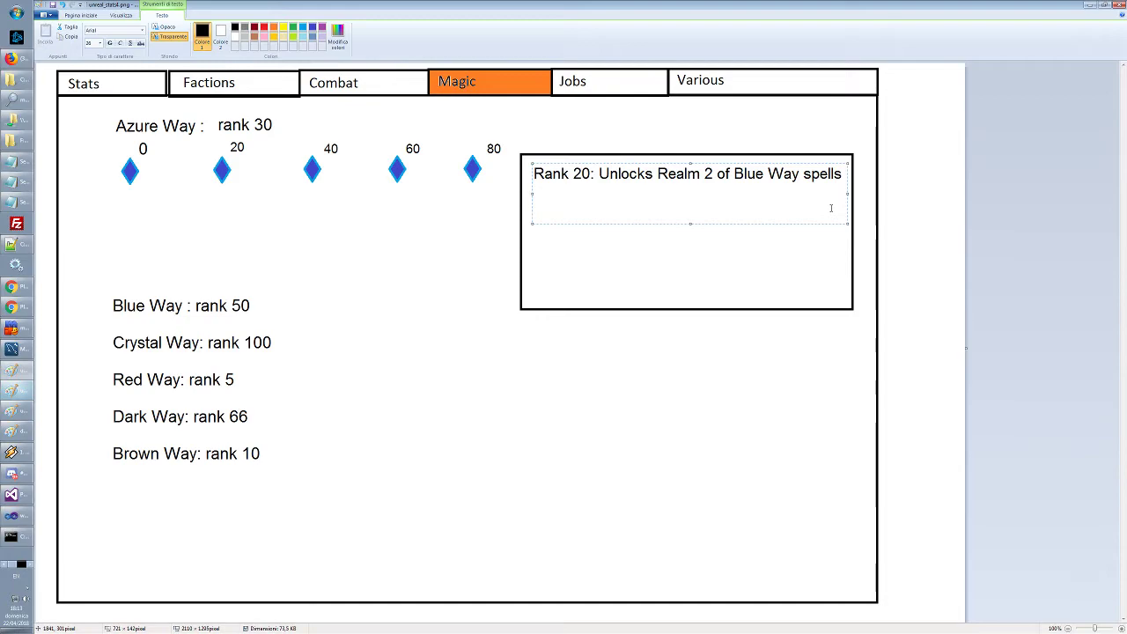
pyautogui.write('You contro')
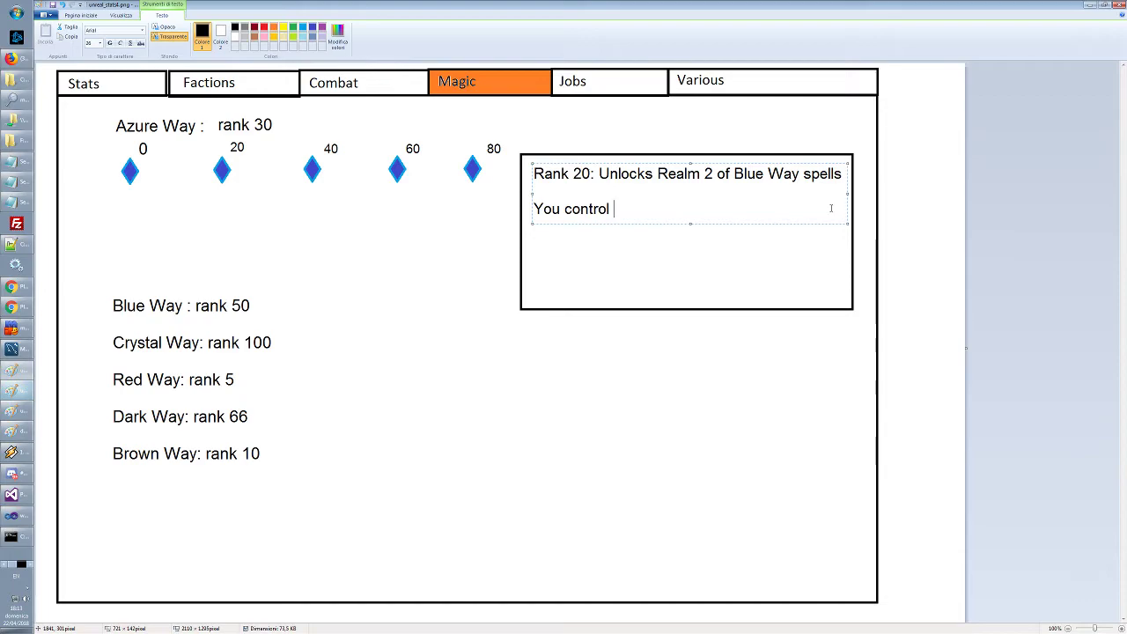
pyautogui.write('l mind')
pyautogui.press('BackSpace')
pyautogui.press('BackSpace')
pyautogui.press('BackSpace')
pyautogui.press('BackSpace')
pyautogui.write('mind and element....')
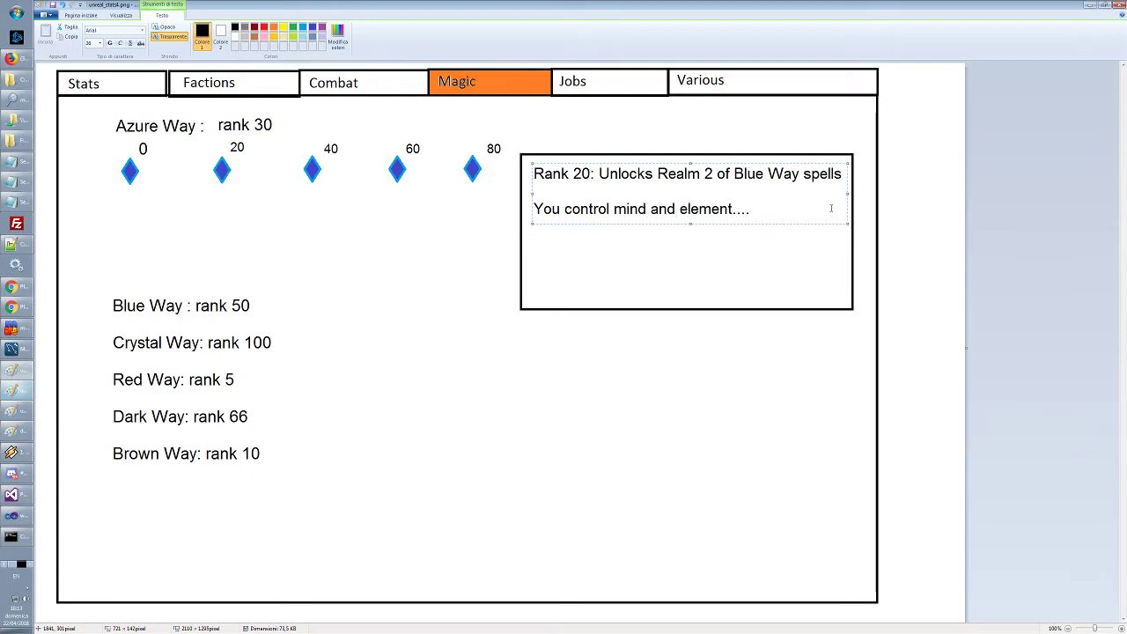
pyautogui.write(' better...')
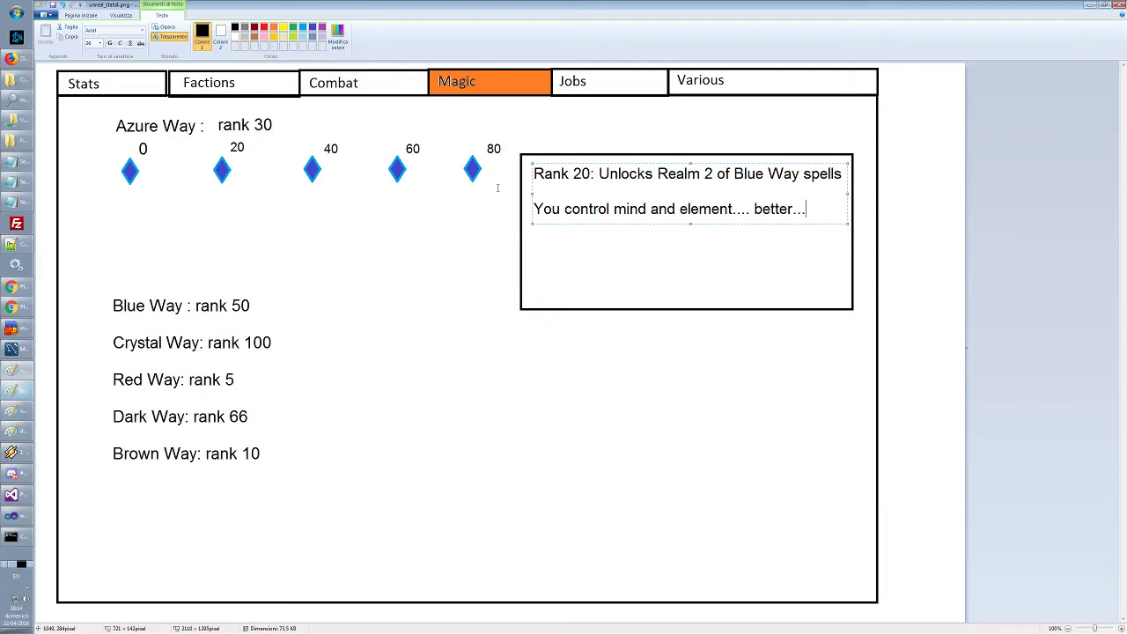
pyautogui.click(289, 234)
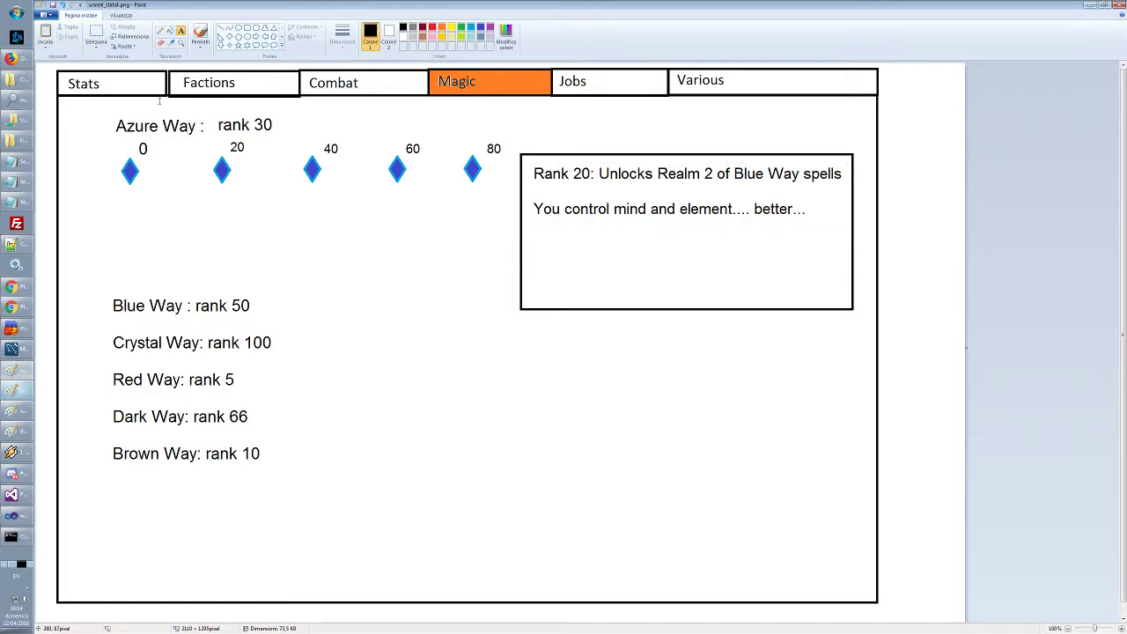
# Move 'Blue Way : rank 50' up under the Azure track, with 'Crystal Way: rank 100' below it
pyautogui.click(97, 35)
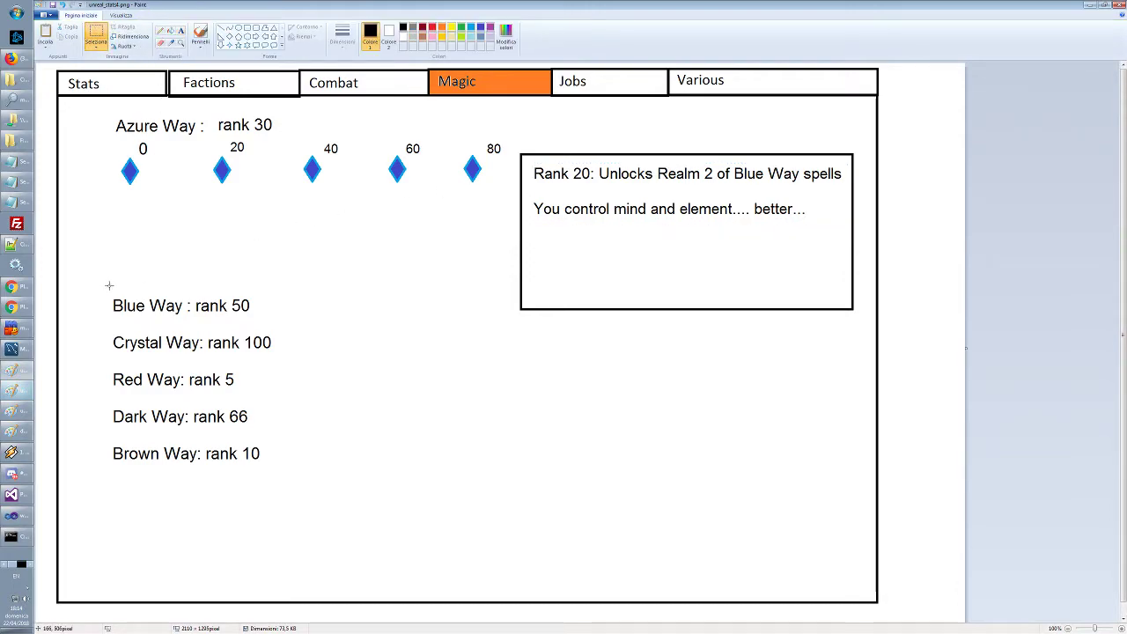
pyautogui.moveTo(110, 285)
pyautogui.mouseDown()
pyautogui.moveTo(282, 329)
pyautogui.moveTo(249, 229)
pyautogui.mouseUp()
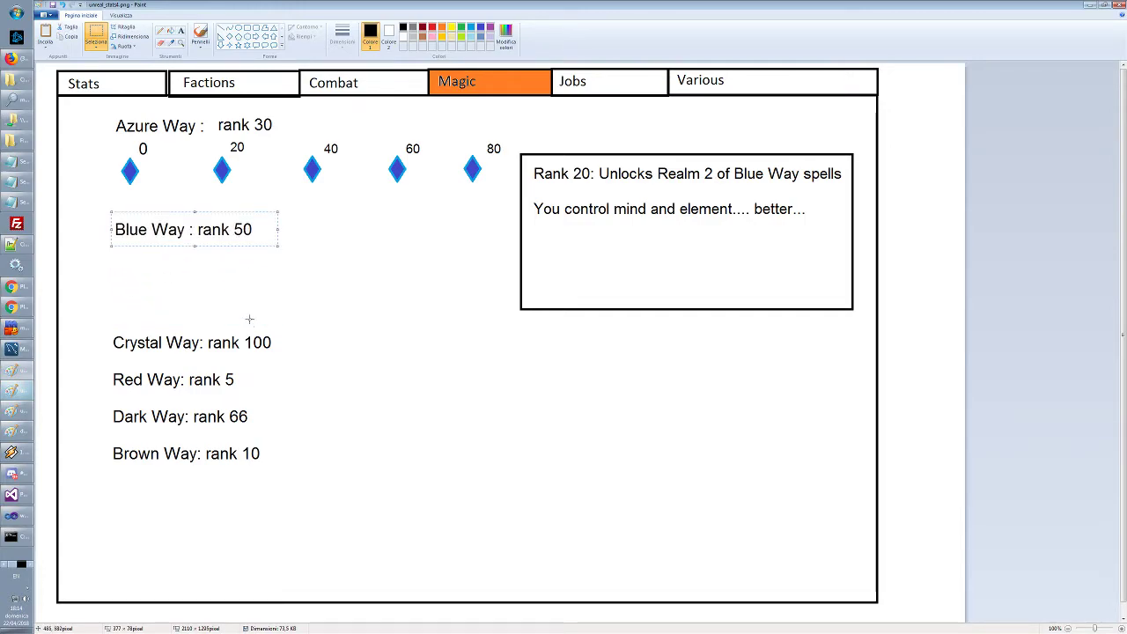
pyautogui.moveTo(104, 333)
pyautogui.mouseDown()
pyautogui.moveTo(309, 364)
pyautogui.moveTo(259, 297)
pyautogui.mouseUp()
pyautogui.click(151, 417)
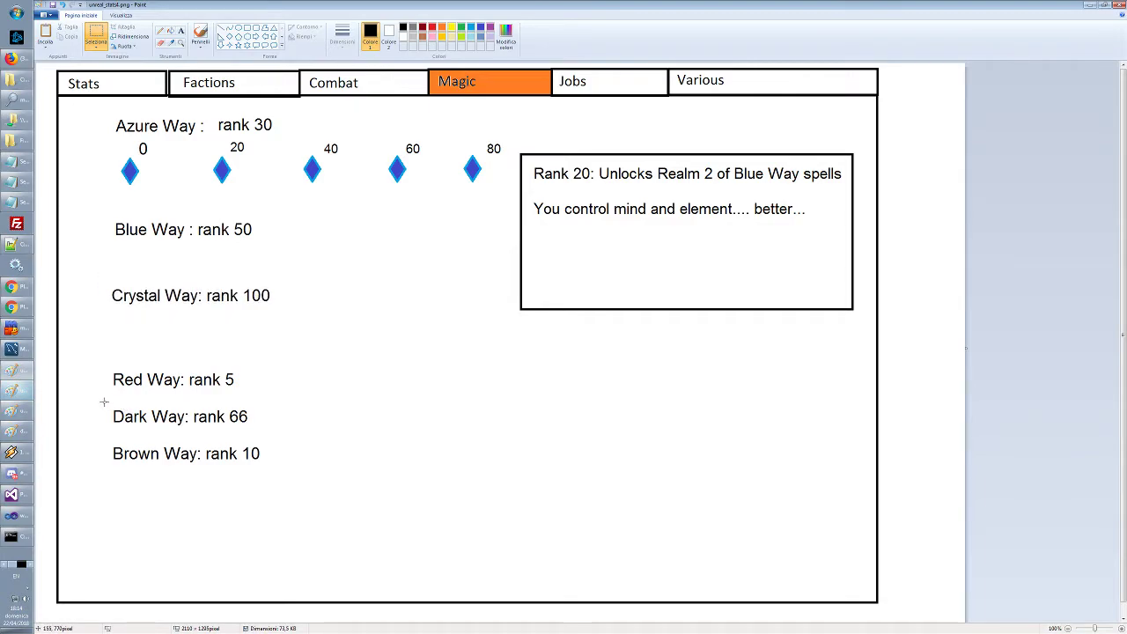
# Shift the Dark Way and Brown Way lines lower, spacing Brown Way further down the page
pyautogui.moveTo(104, 401); pyautogui.dragTo(285, 485)
pyautogui.moveTo(233, 448); pyautogui.dragTo(235, 484)
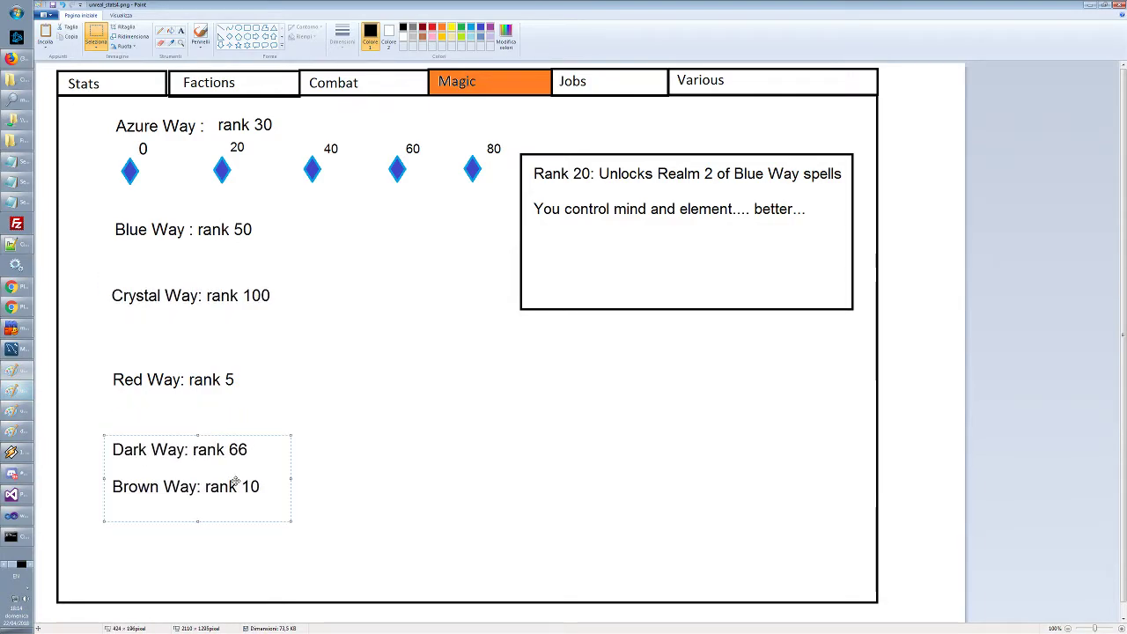
pyautogui.click(347, 489)
pyautogui.moveTo(104, 467)
pyautogui.mouseDown()
pyautogui.moveTo(139, 484)
pyautogui.moveTo(324, 508)
pyautogui.mouseUp()
pyautogui.moveTo(212, 485)
pyautogui.mouseDown()
pyautogui.moveTo(208, 525)
pyautogui.moveTo(239, 527)
pyautogui.mouseUp()
pyautogui.click(448, 385)
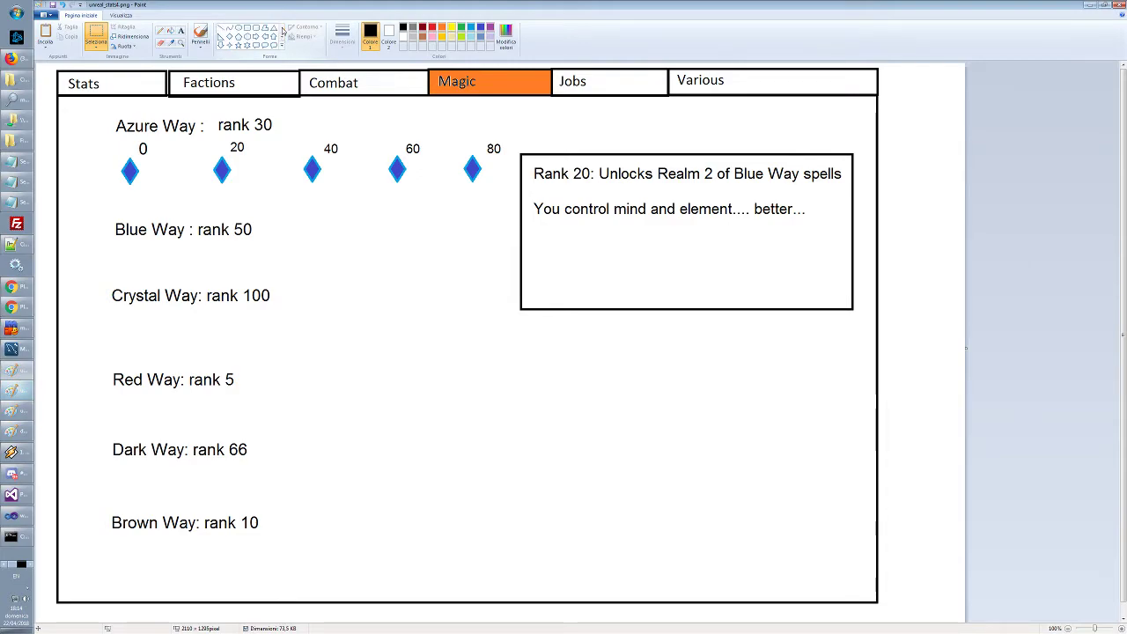
pyautogui.click(229, 36)
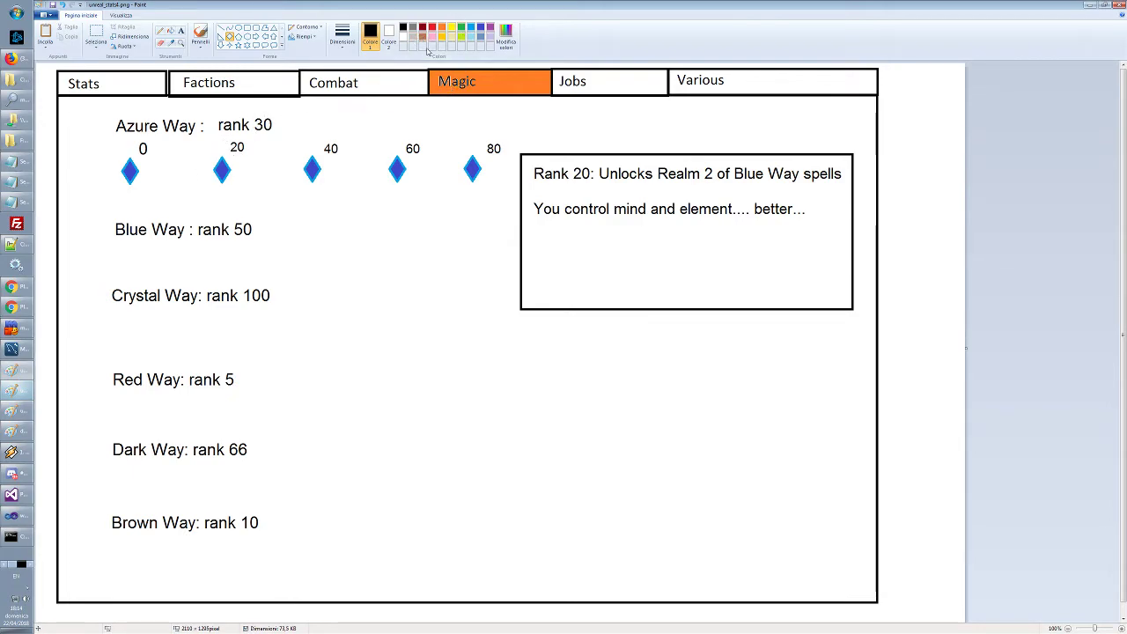
# Draw two yellow-outlined, light turquoise diamonds under Blue Way
pyautogui.click(452, 28)
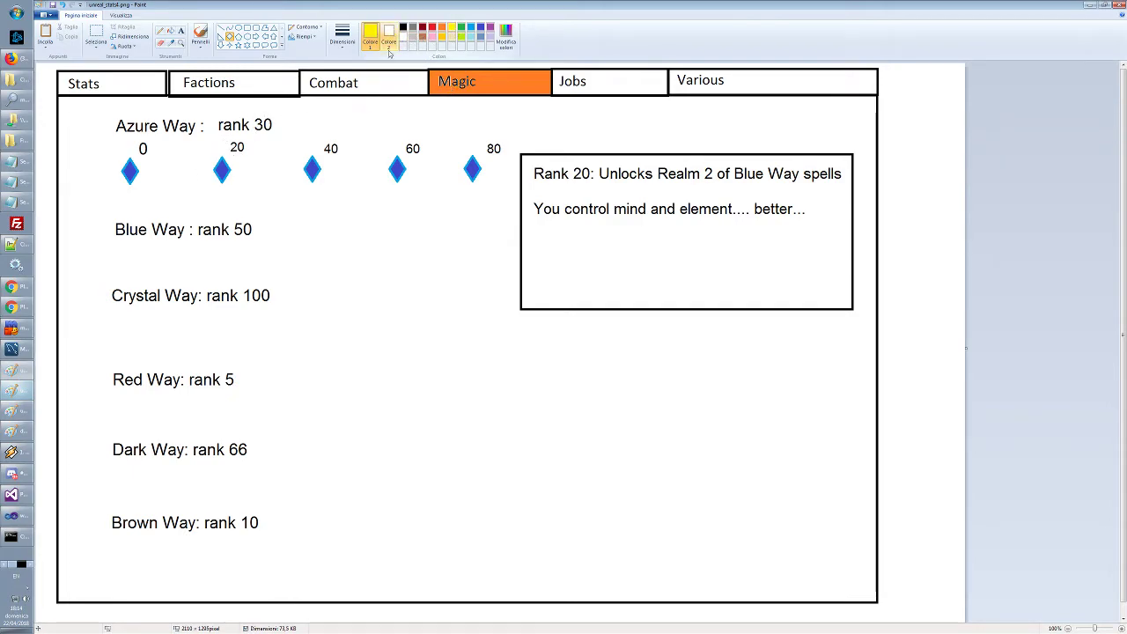
pyautogui.click(389, 37)
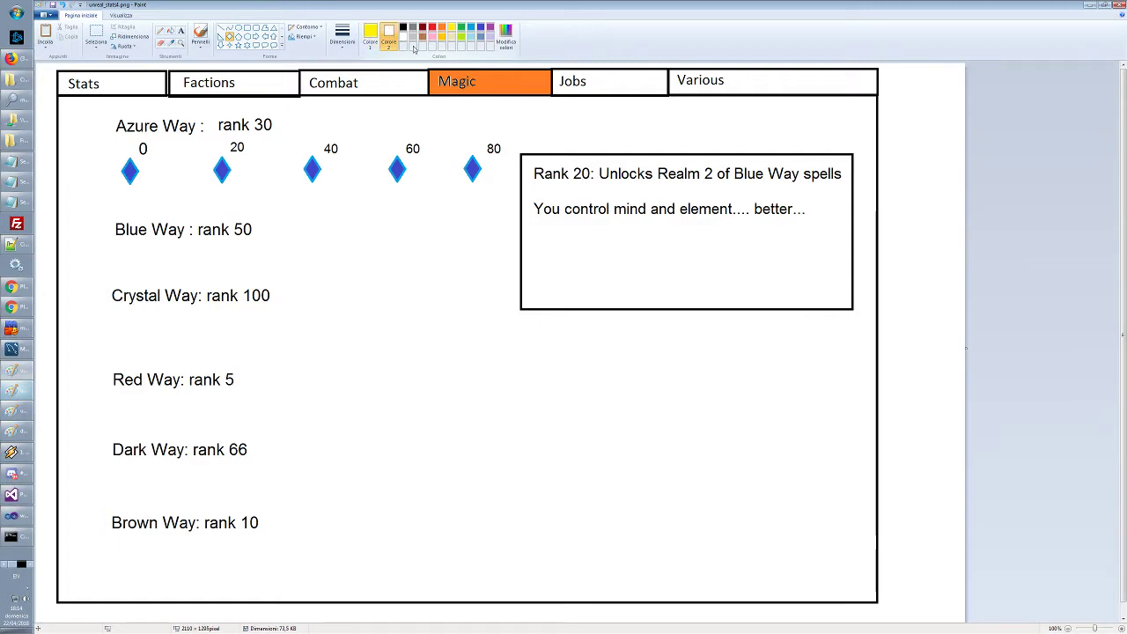
pyautogui.click(472, 37)
pyautogui.moveTo(121, 247); pyautogui.dragTo(139, 274)
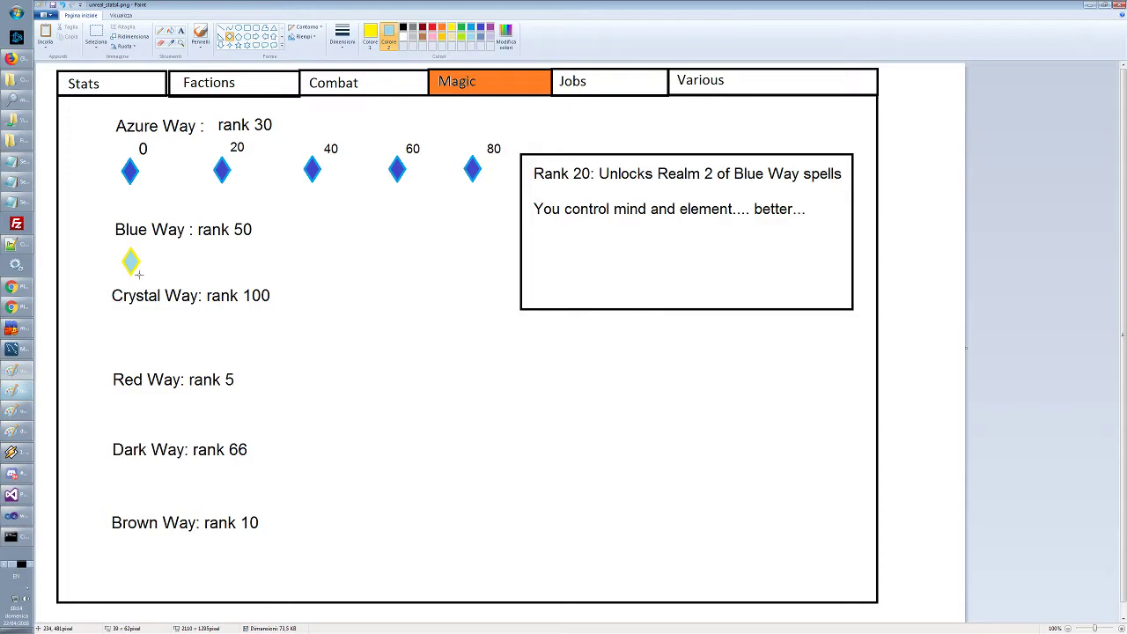
pyautogui.moveTo(139, 274); pyautogui.dragTo(139, 275)
pyautogui.moveTo(213, 247); pyautogui.dragTo(227, 276)
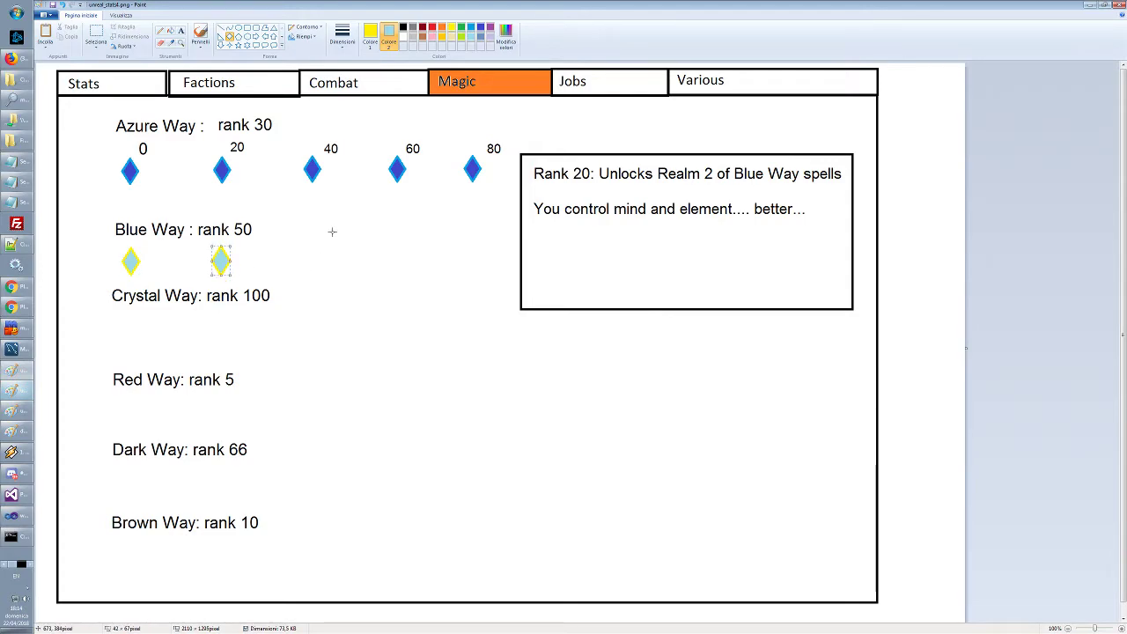
# Copy the diamond into the third, fourth and fifth positions under Blue Way
pyautogui.click(96, 35)
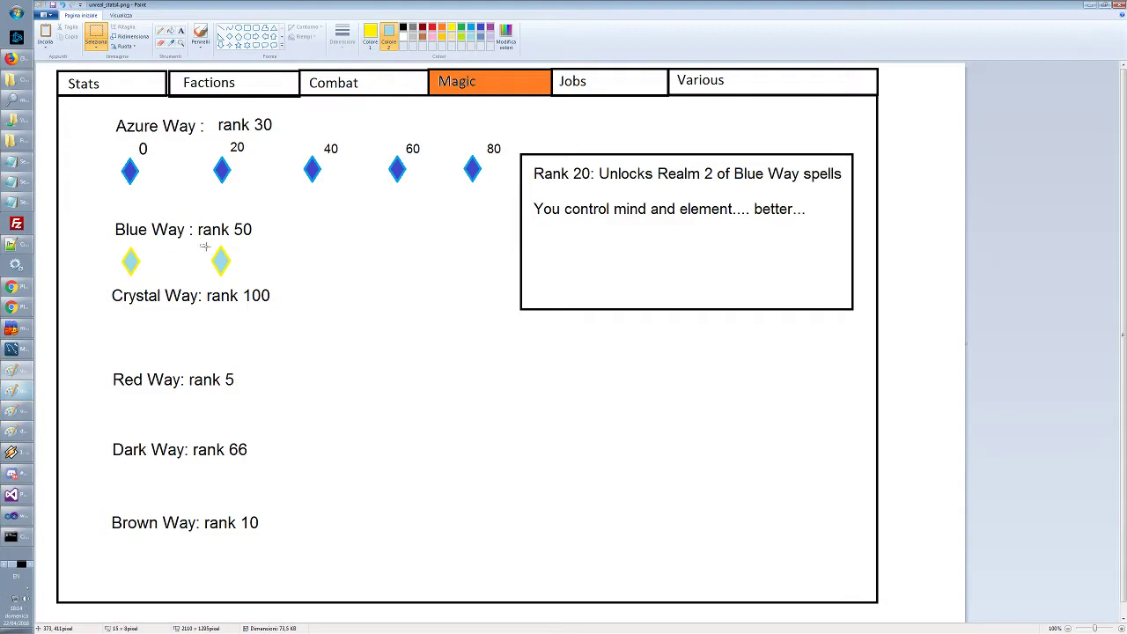
pyautogui.moveTo(201, 244); pyautogui.dragTo(239, 280)
pyautogui.hotkey('ctrl', 'c')
pyautogui.hotkey('ctrl', 'v')
pyautogui.moveTo(65, 80); pyautogui.dragTo(322, 259)
pyautogui.hotkey('ctrl', 'v')
pyautogui.moveTo(58, 80); pyautogui.dragTo(401, 257)
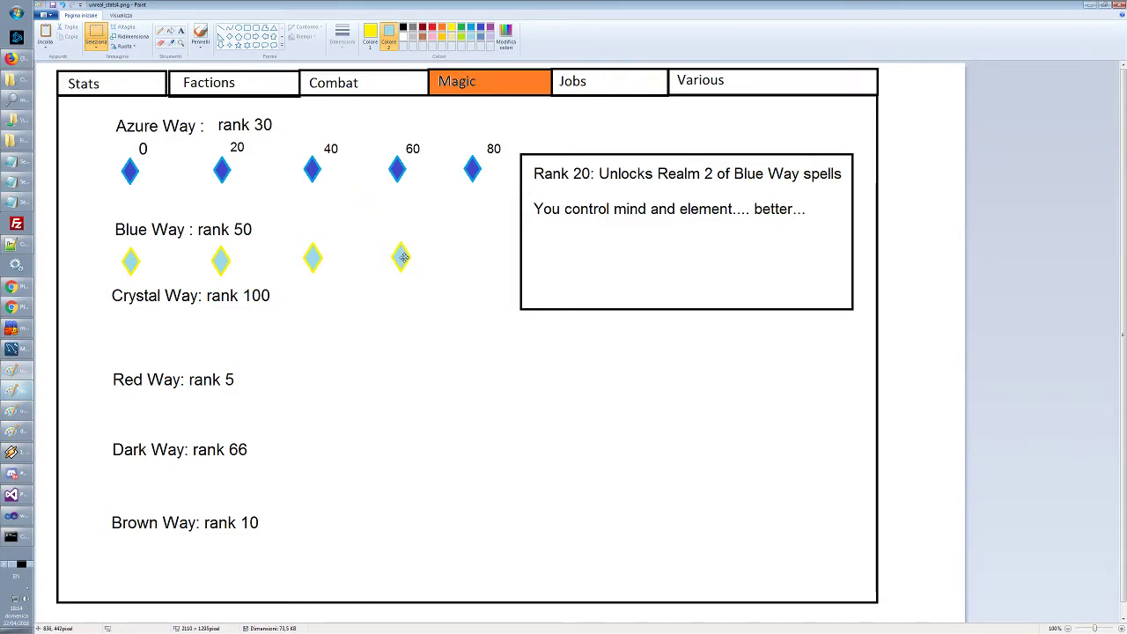
pyautogui.hotkey('ctrl', 'v')
pyautogui.moveTo(58, 80); pyautogui.dragTo(478, 260)
# Move 'Crystal Way: rank 100' slightly lower with a white background colour
pyautogui.moveTo(112, 285); pyautogui.dragTo(284, 320)
pyautogui.hotkey('ctrl', 'z')
pyautogui.click(404, 37)
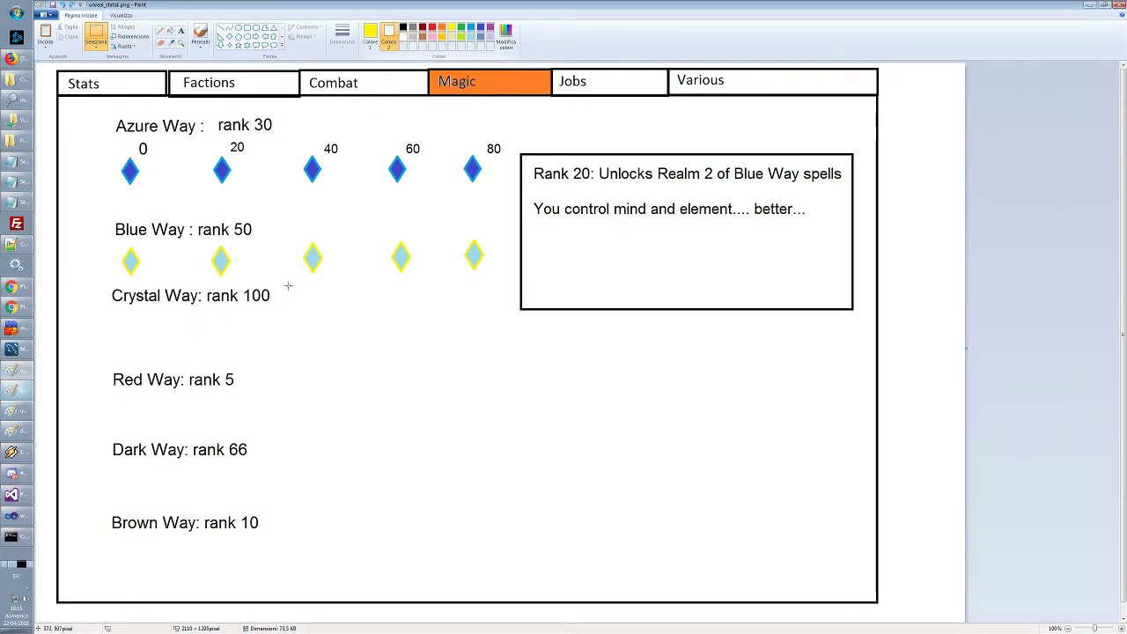
pyautogui.moveTo(107, 288); pyautogui.dragTo(257, 319)
pyautogui.click(368, 326)
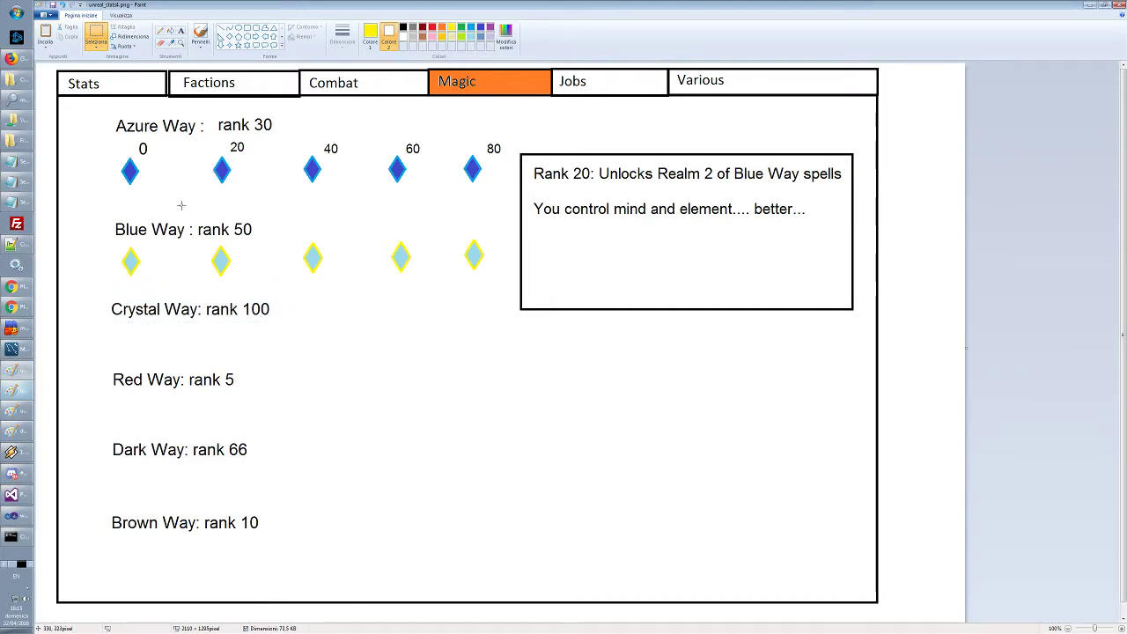
# Select the five Blue Way diamonds and shift the row slightly down
pyautogui.moveTo(116, 246); pyautogui.dragTo(495, 284)
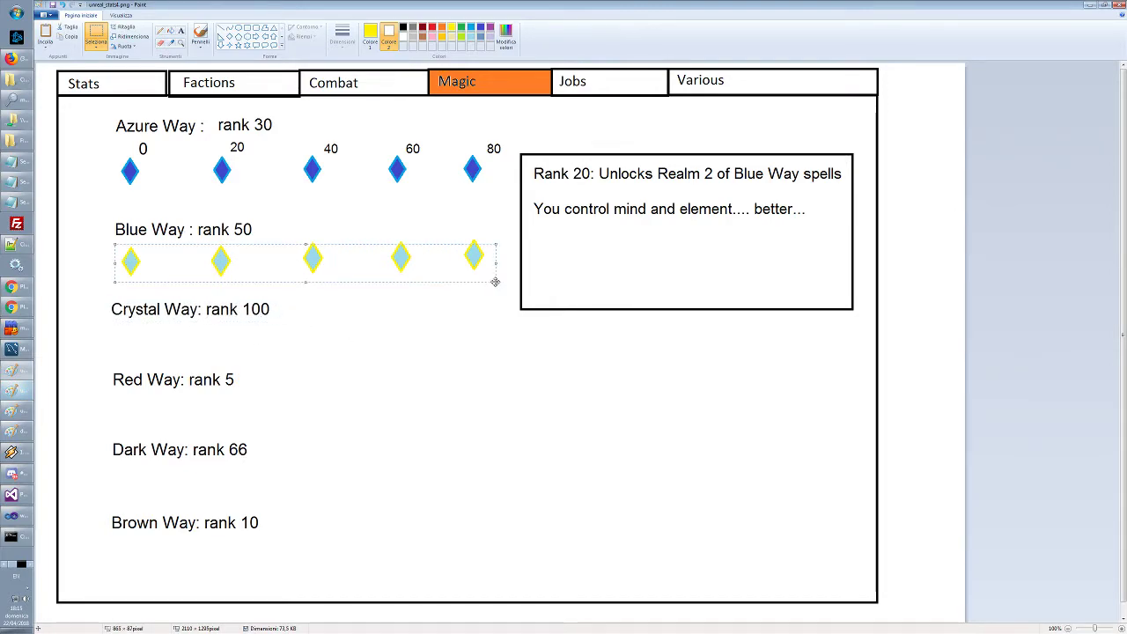
pyautogui.click(344, 334)
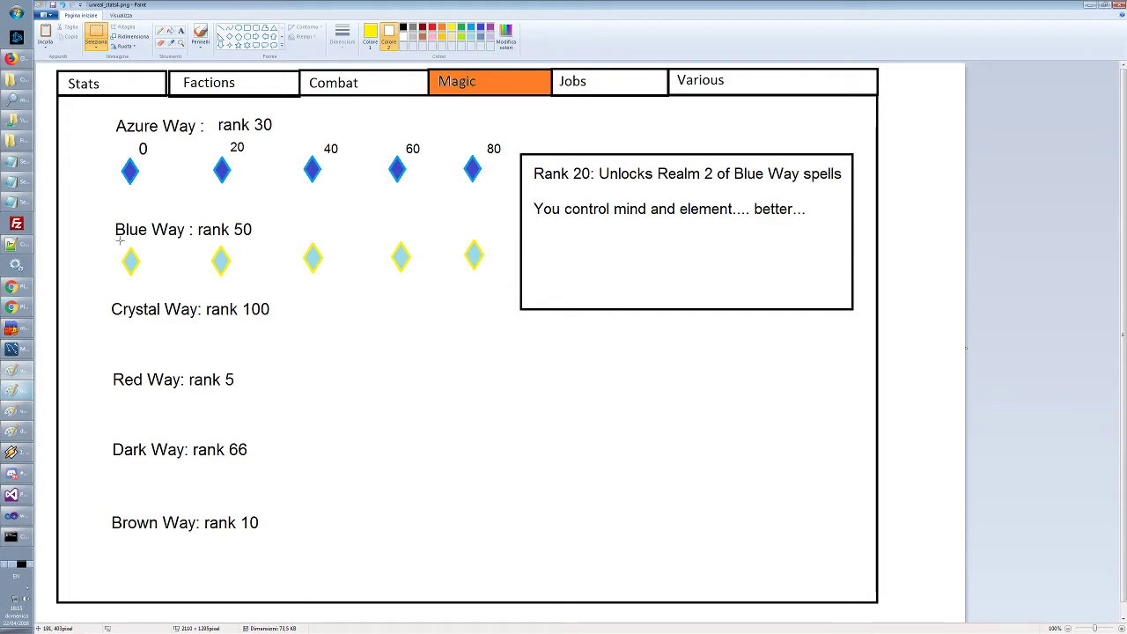
pyautogui.moveTo(114, 239); pyautogui.dragTo(501, 277)
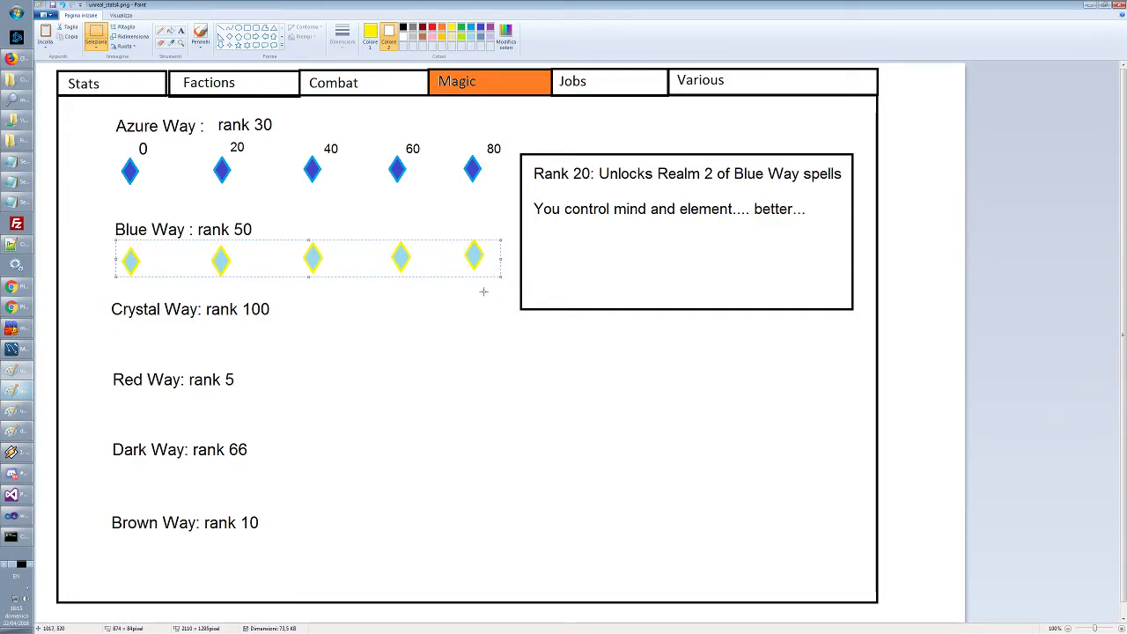
pyautogui.click(483, 292)
pyautogui.moveTo(455, 226); pyautogui.dragTo(485, 272)
pyautogui.moveTo(385, 232); pyautogui.dragTo(424, 280)
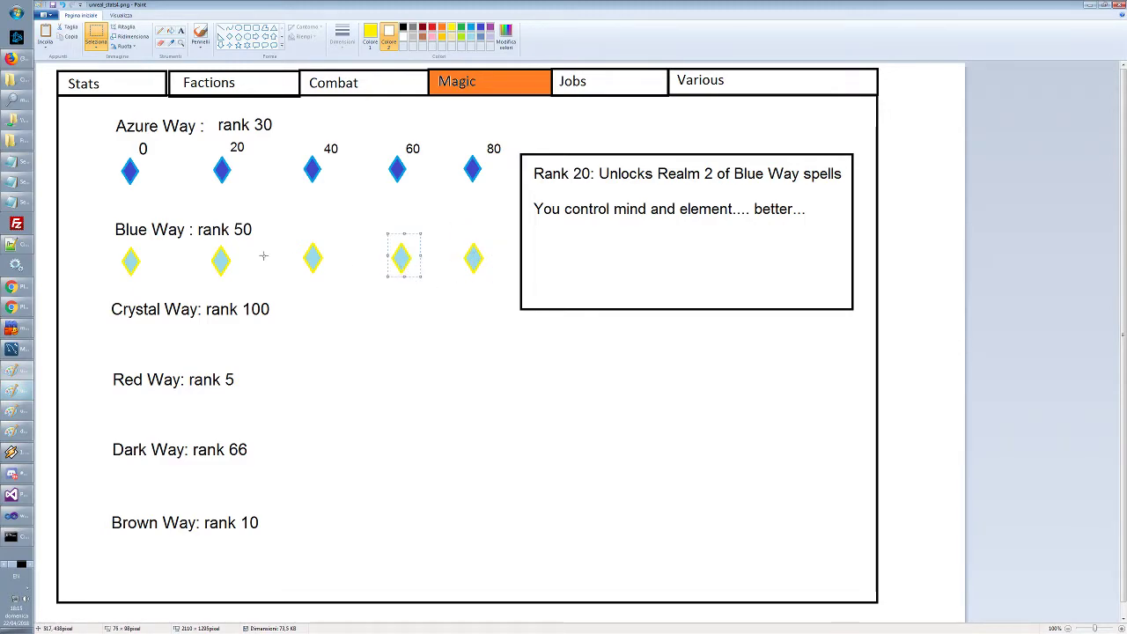
pyautogui.moveTo(112, 241); pyautogui.dragTo(491, 278)
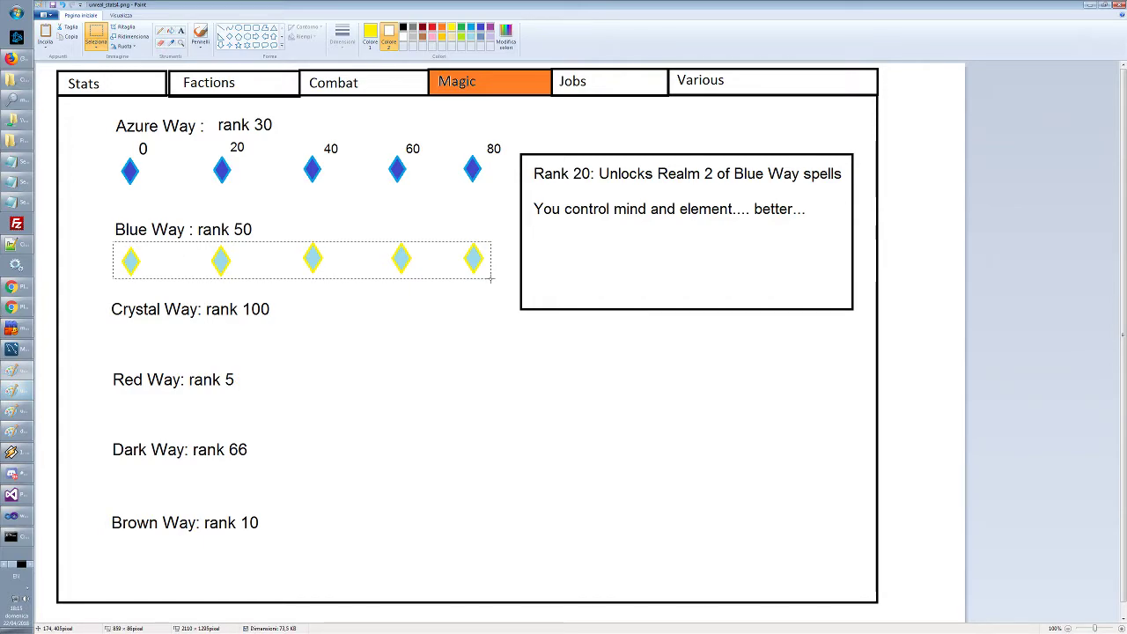
pyautogui.moveTo(420, 262); pyautogui.dragTo(418, 274)
# Try pasting a copy of the Azure 0–80 labels above the Blue Way diamonds, then delete it
pyautogui.click(391, 206)
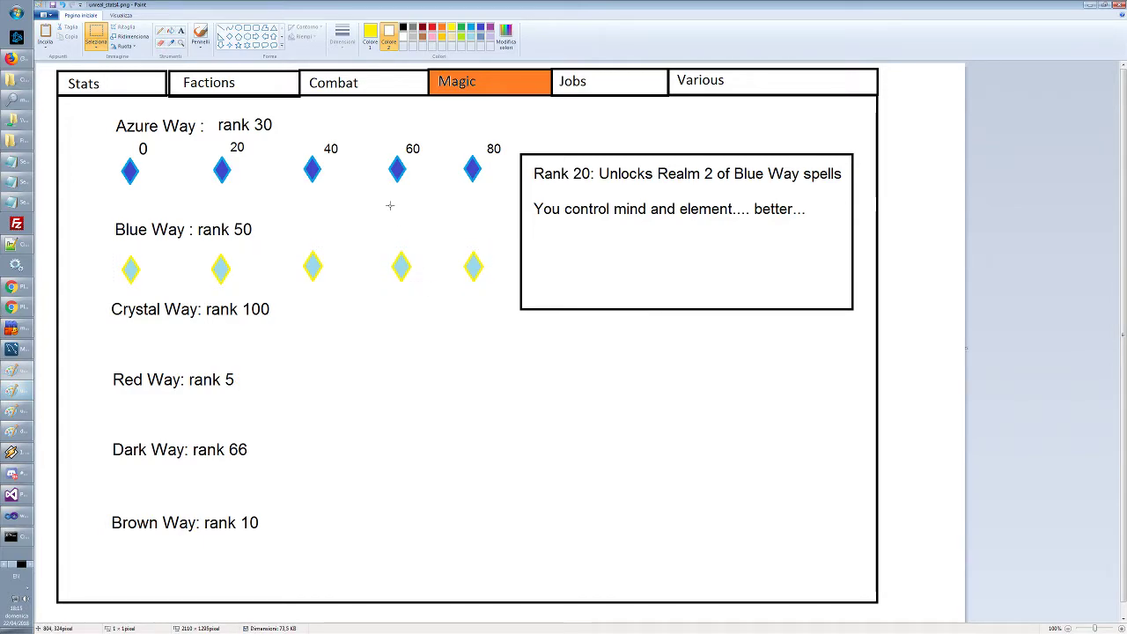
pyautogui.moveTo(135, 139); pyautogui.dragTo(507, 156)
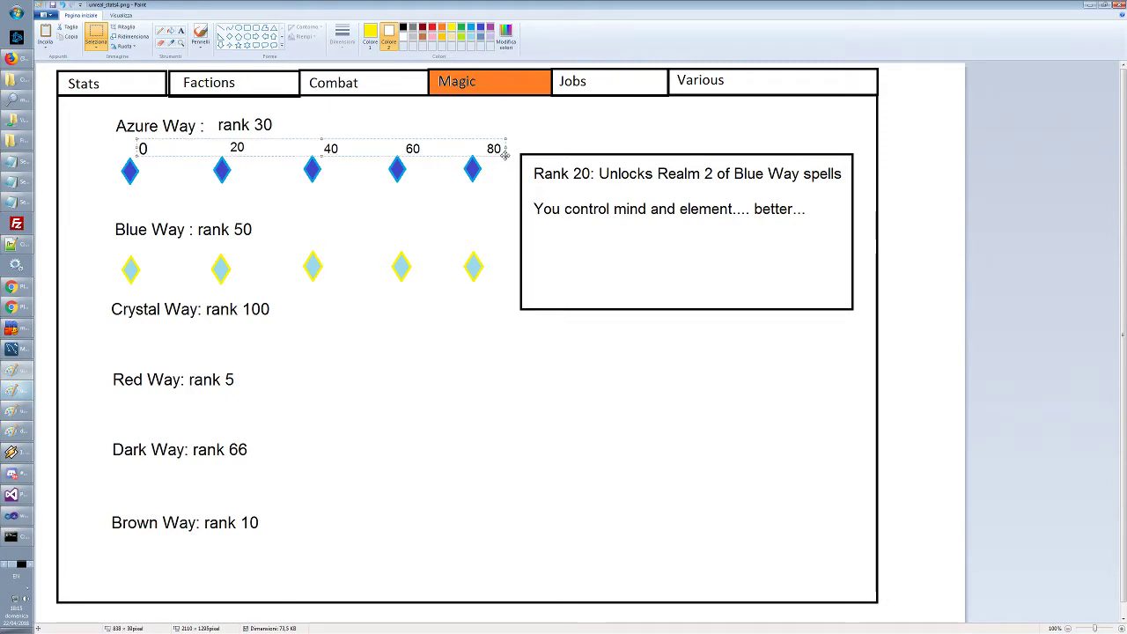
pyautogui.click(425, 202)
pyautogui.hotkey('ctrl', 'v')
pyautogui.moveTo(116, 73); pyautogui.dragTo(215, 244)
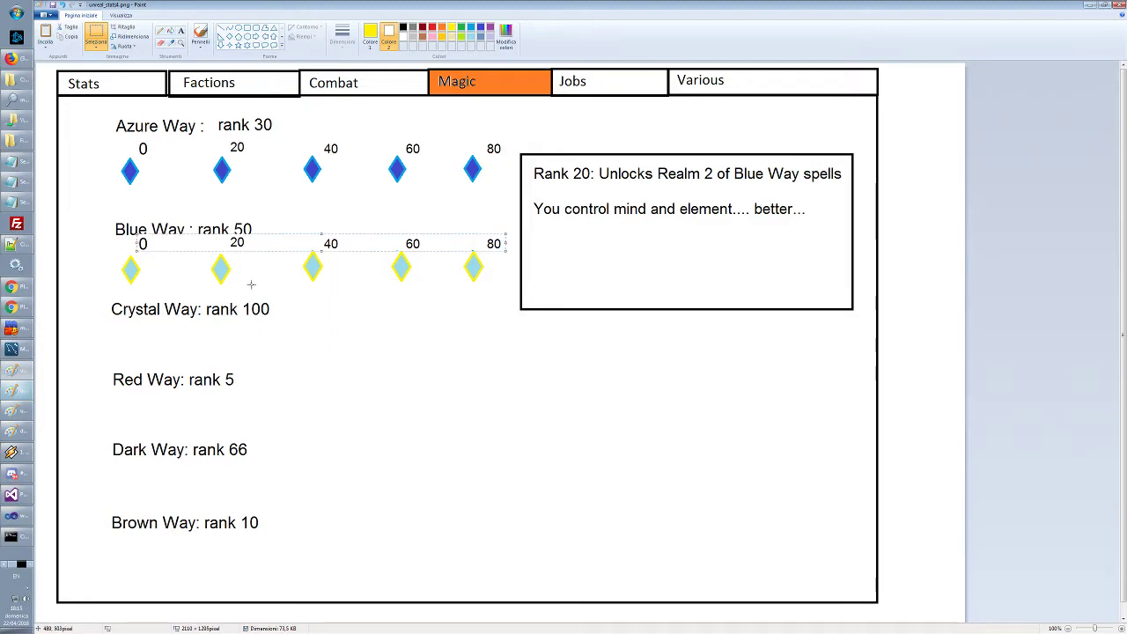
pyautogui.press('Delete')
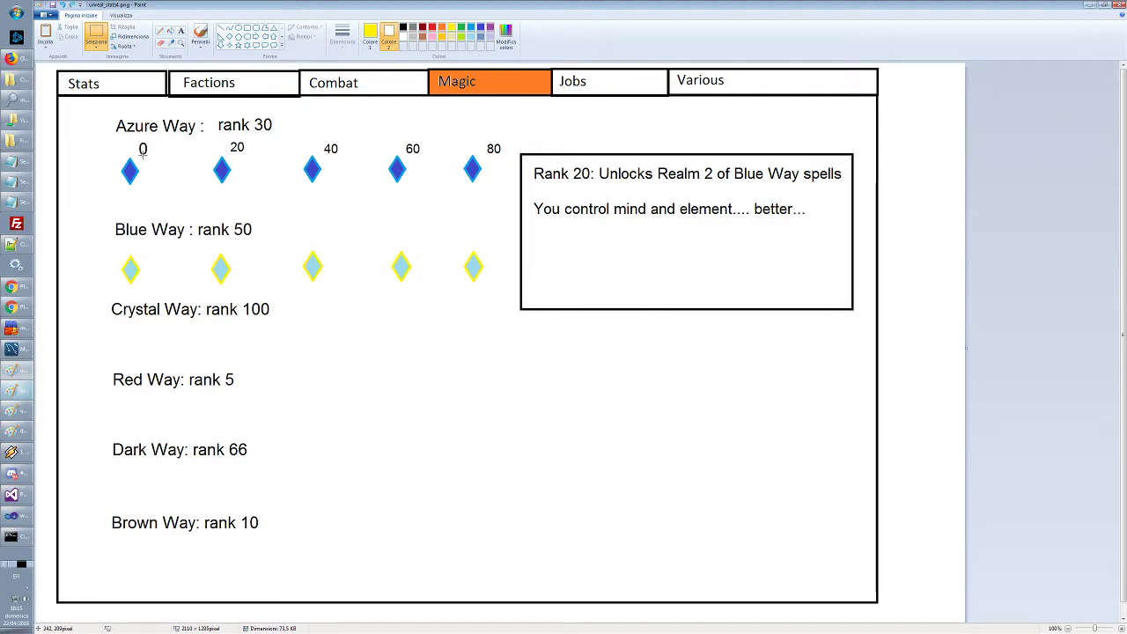
# Add black 0 and 20 labels above the first two Blue Way diamonds, shrinking the 20
pyautogui.click(180, 30)
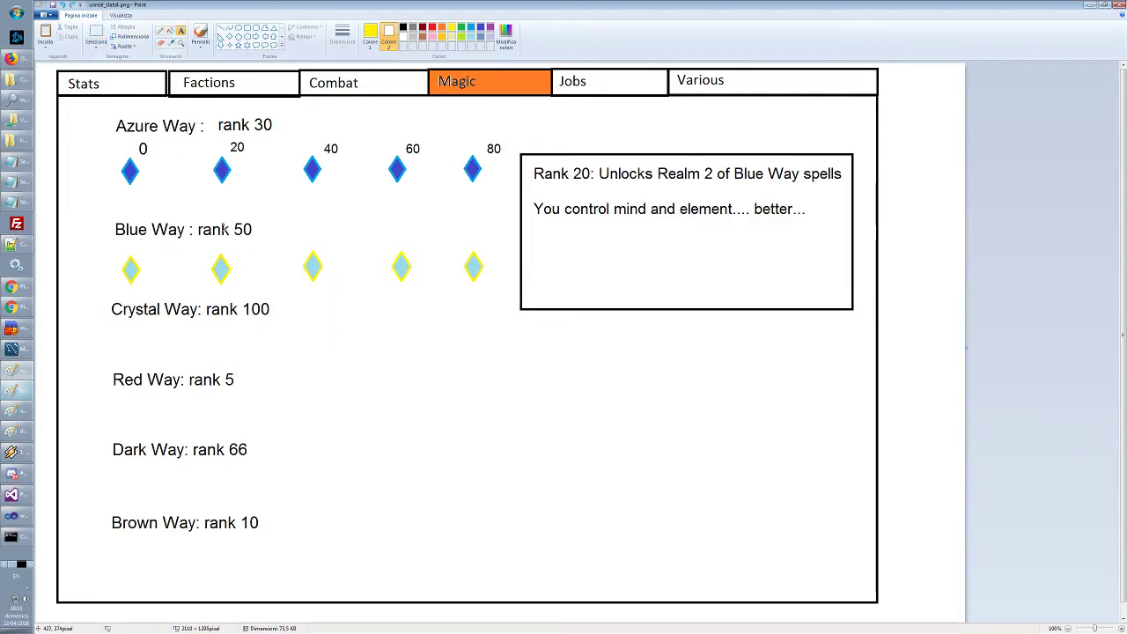
pyautogui.click(140, 251)
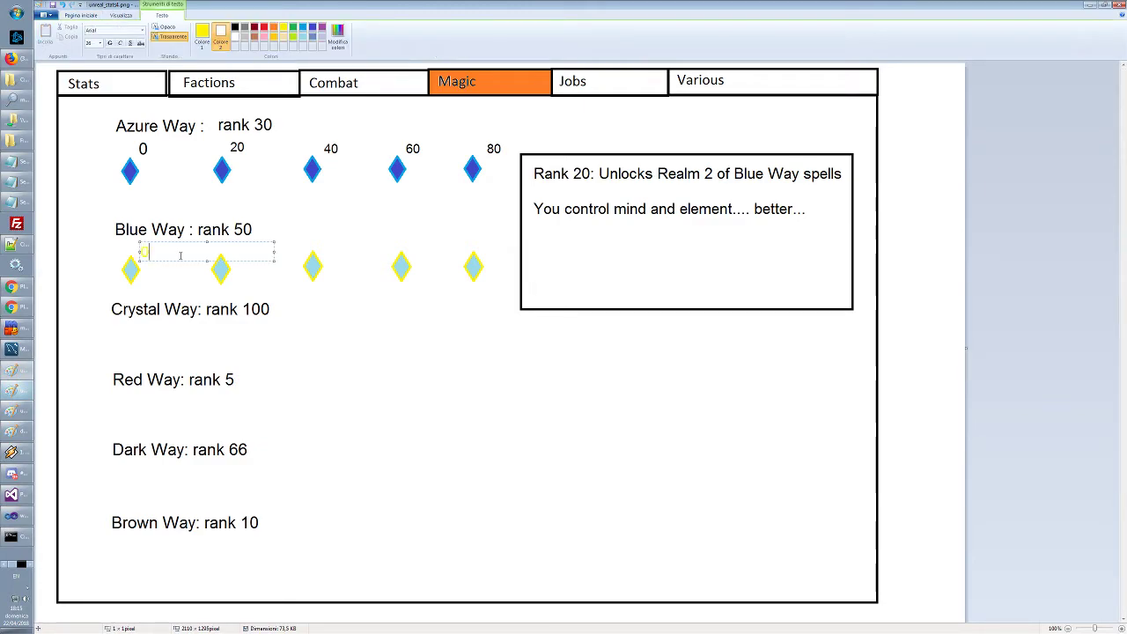
pyautogui.moveTo(177, 256); pyautogui.dragTo(119, 251)
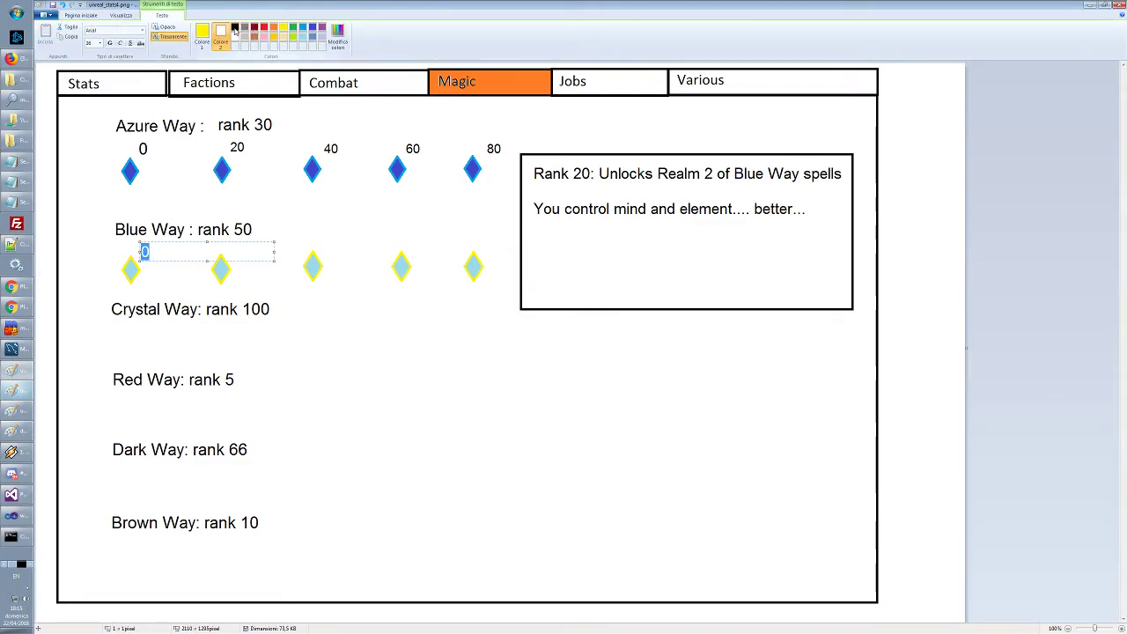
pyautogui.rightClick(235, 27)
pyautogui.click(235, 27)
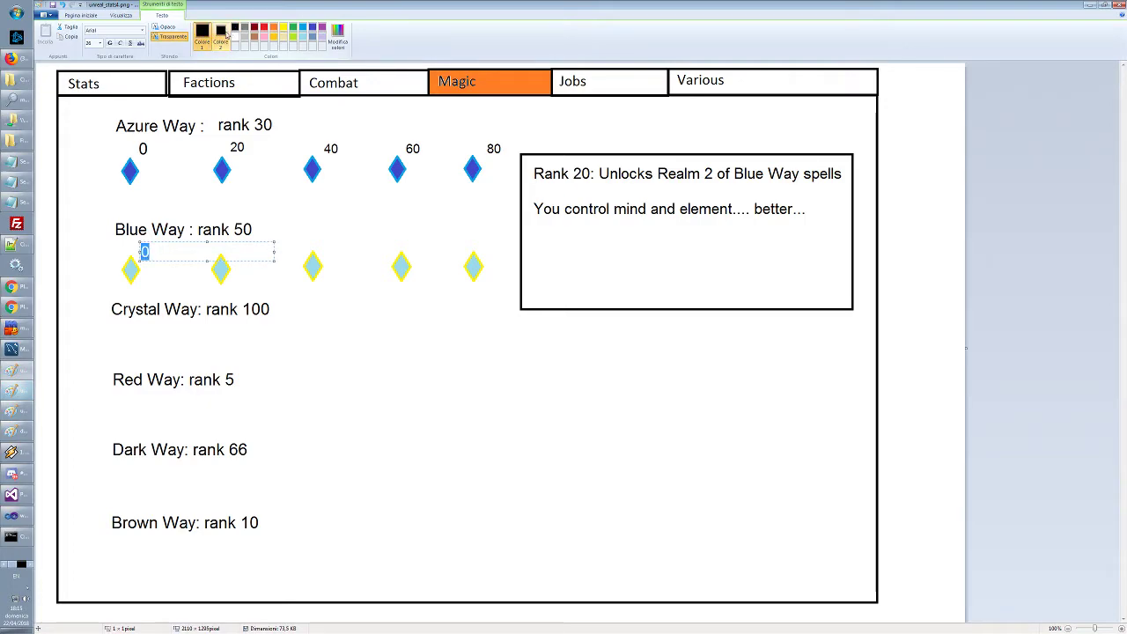
pyautogui.click(163, 252)
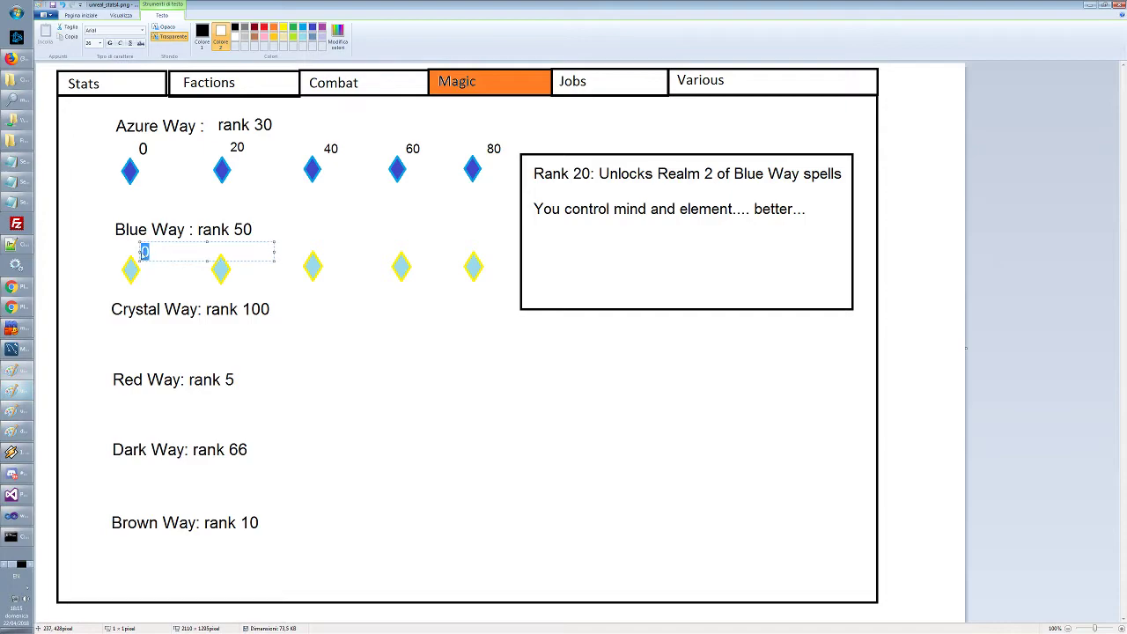
pyautogui.click(233, 254)
pyautogui.click(234, 251)
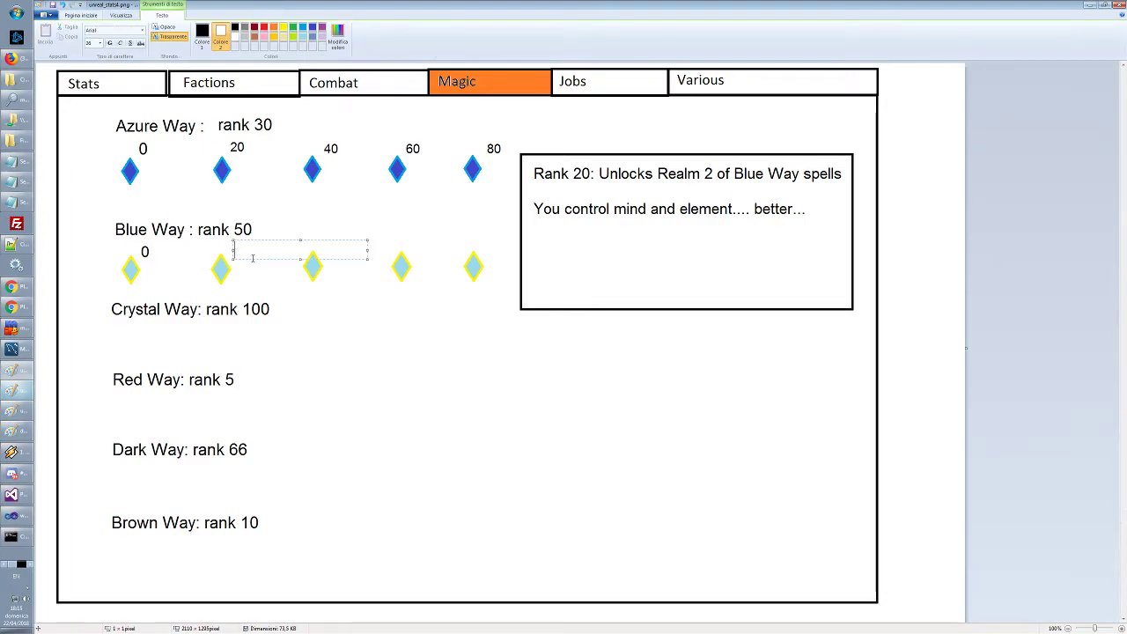
pyautogui.write('20')
pyautogui.doubleClick(243, 251)
pyautogui.click(102, 44)
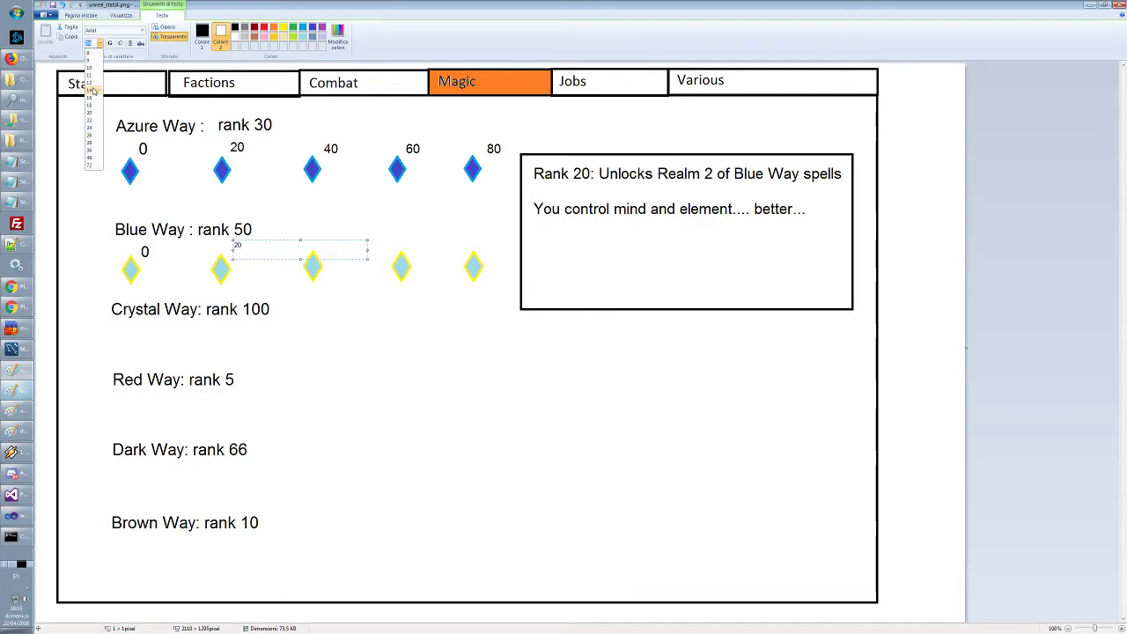
pyautogui.click(94, 116)
pyautogui.click(317, 307)
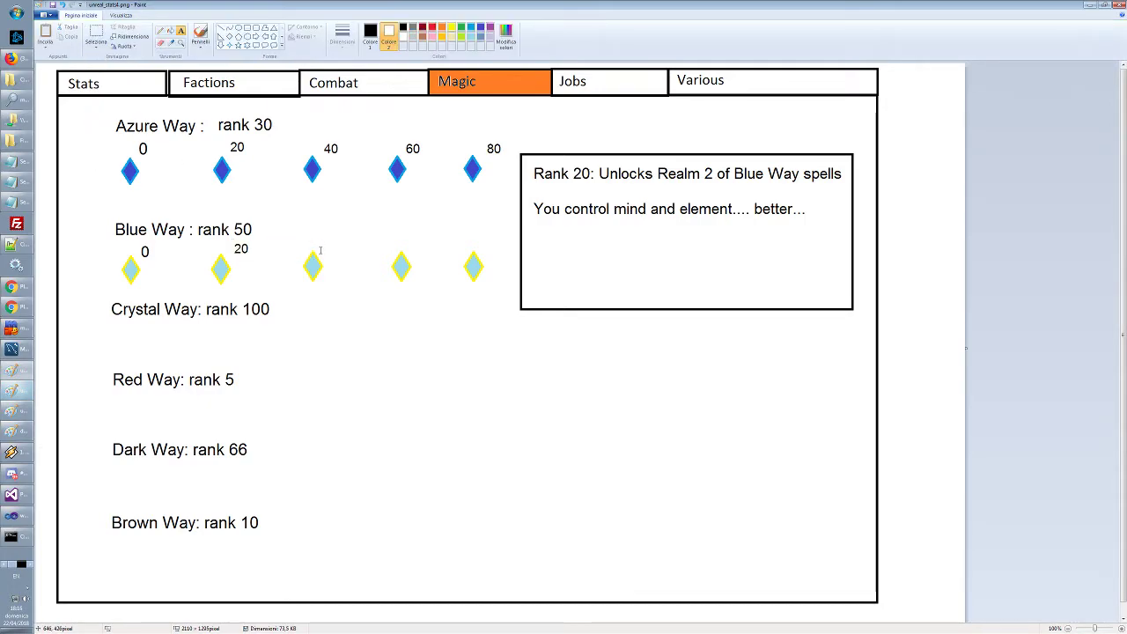
# Add the 40, 60 and 80 labels above the remaining Blue Way diamonds
pyautogui.click(322, 249)
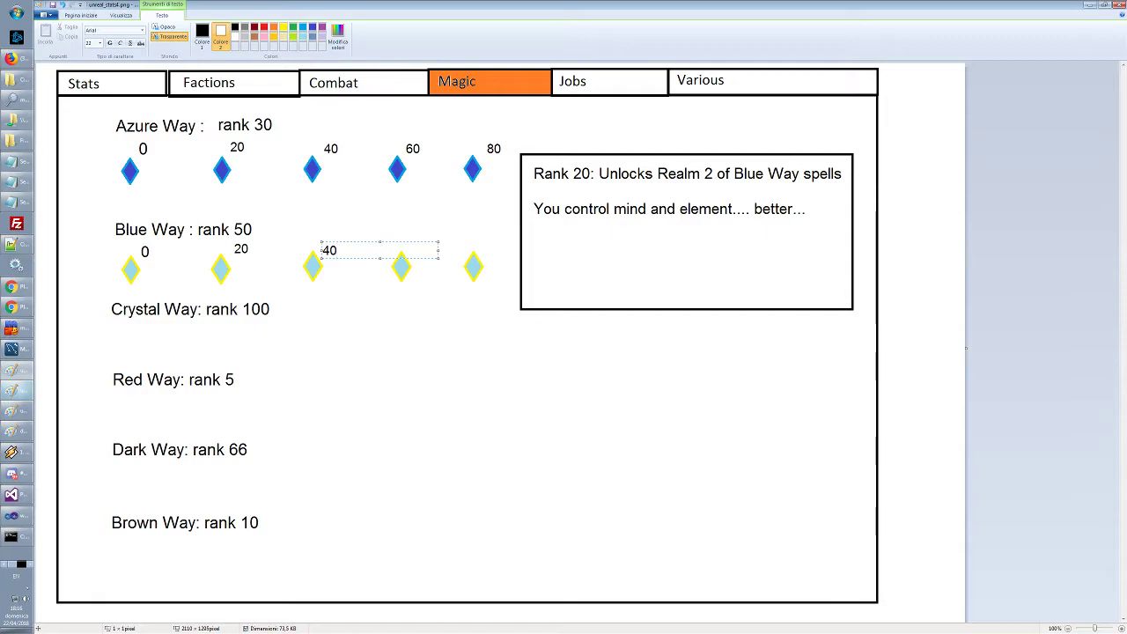
pyautogui.click(420, 250)
pyautogui.click(410, 247)
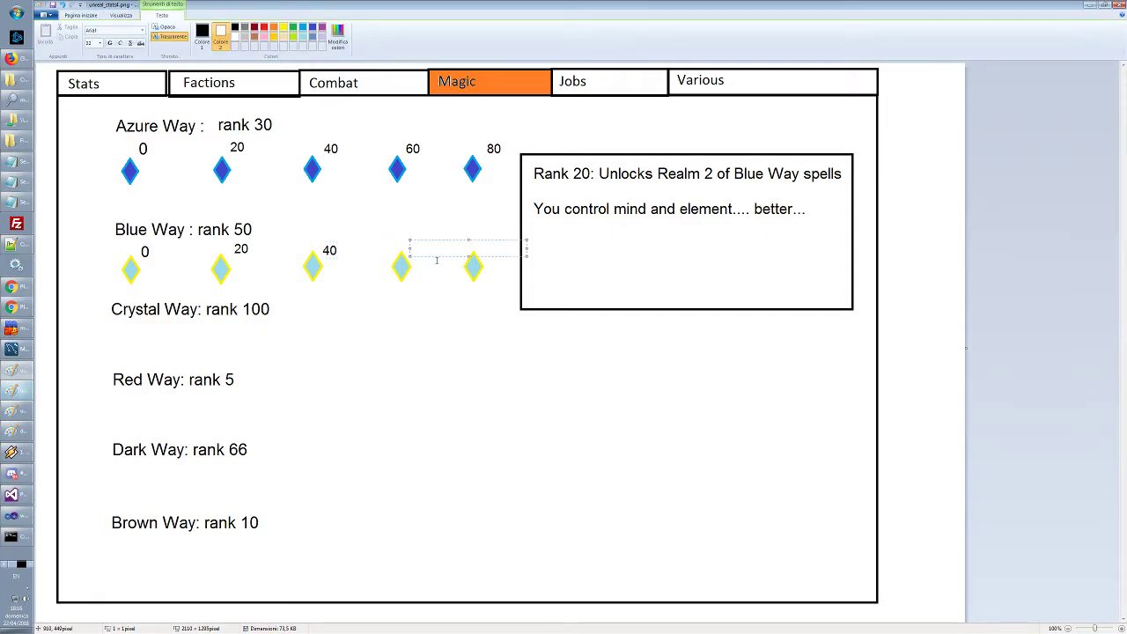
pyautogui.write('60')
pyautogui.click(449, 340)
pyautogui.click(483, 243)
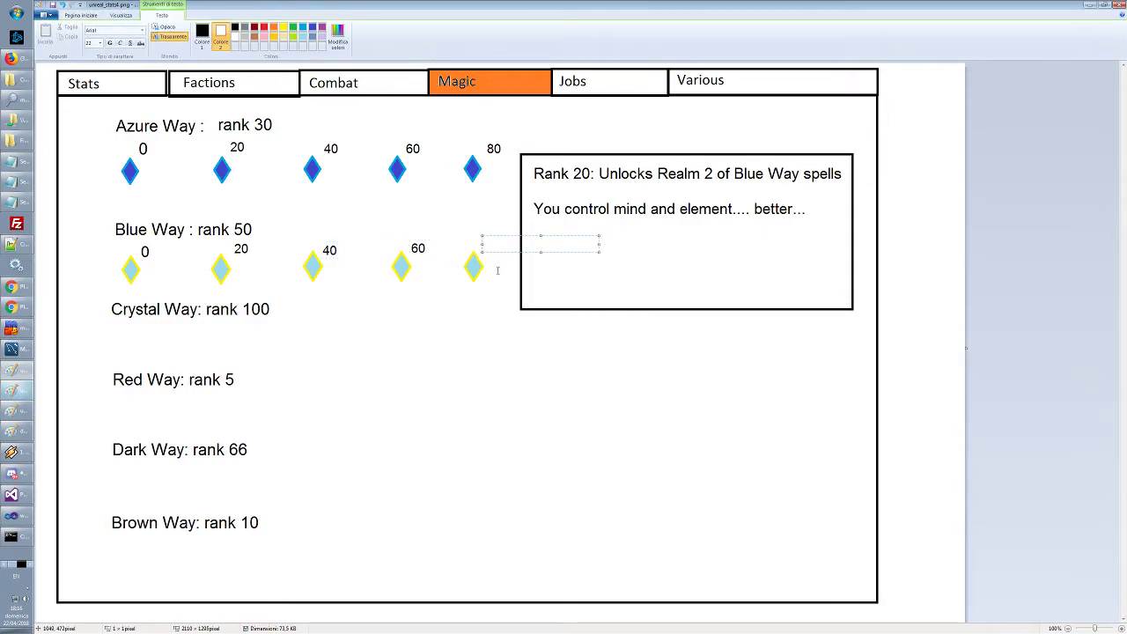
pyautogui.click(349, 311)
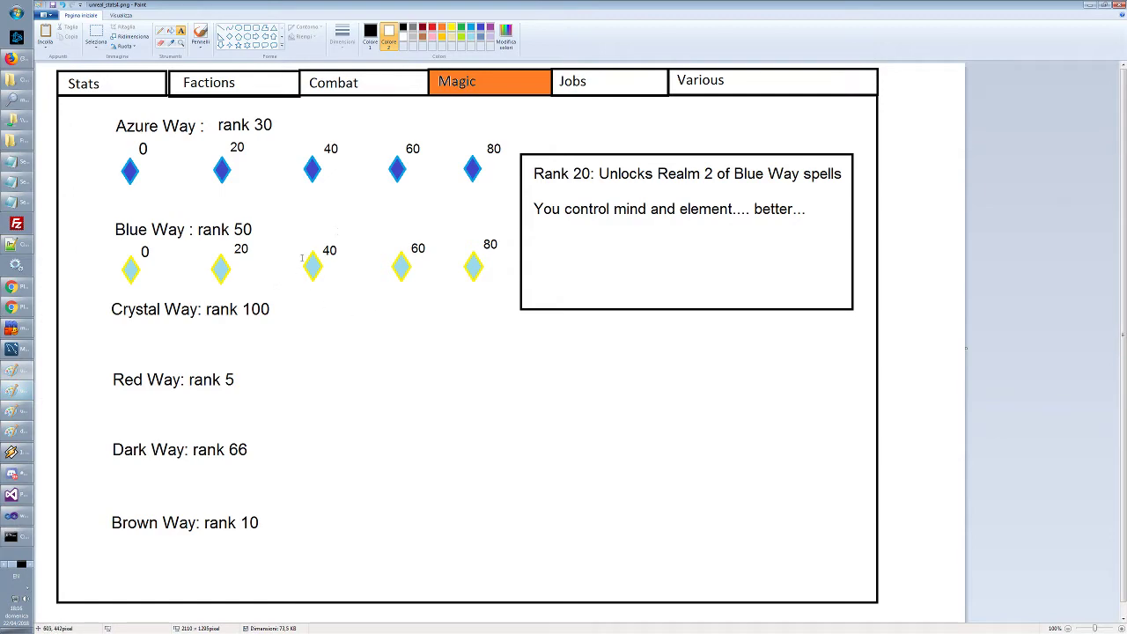
pyautogui.click(96, 35)
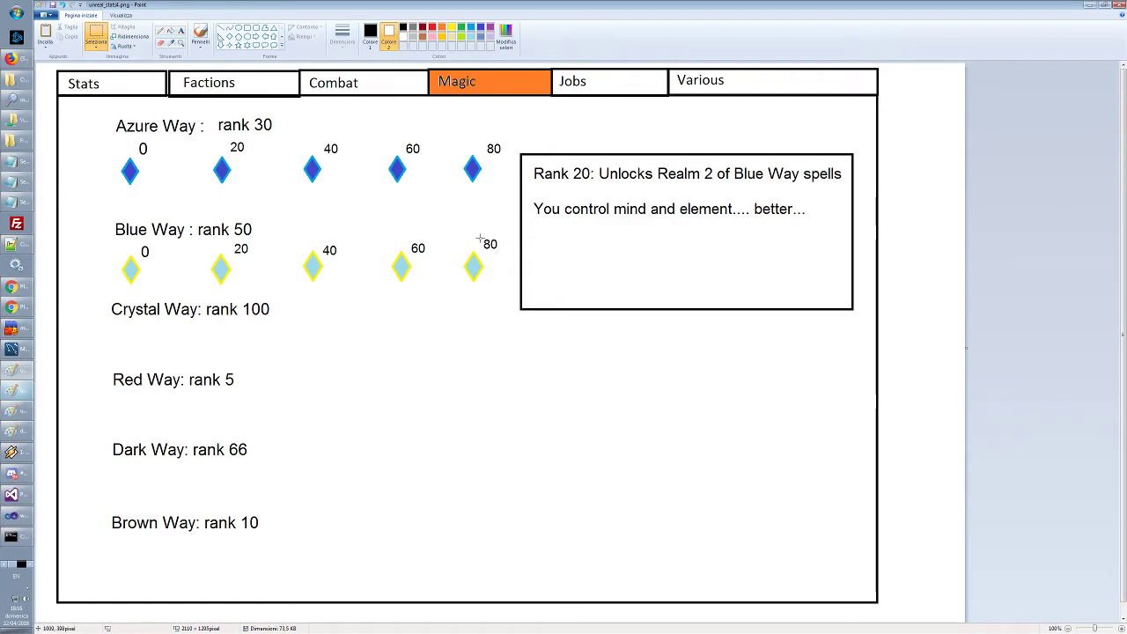
# Nudge the 80 label, park the dark Azure row lower down, and move the pale diamonds under Azure Way
pyautogui.moveTo(487, 243); pyautogui.dragTo(497, 251)
pyautogui.click(490, 335)
pyautogui.moveTo(113, 136); pyautogui.dragTo(507, 189)
pyautogui.moveTo(386, 165); pyautogui.dragTo(685, 487)
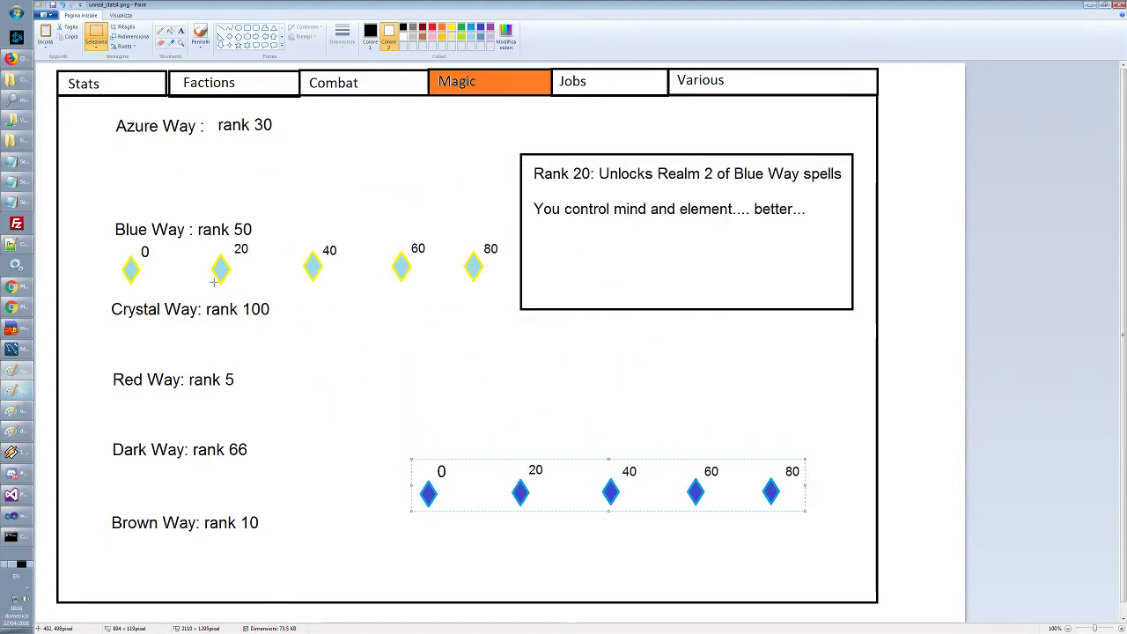
pyautogui.moveTo(111, 240); pyautogui.dragTo(515, 291)
pyautogui.moveTo(440, 267); pyautogui.dragTo(431, 169)
pyautogui.click(421, 239)
# Raise the Blue Way label and move the dark blue diamond row up beneath it
pyautogui.moveTo(88, 202); pyautogui.dragTo(252, 216)
pyautogui.click(390, 291)
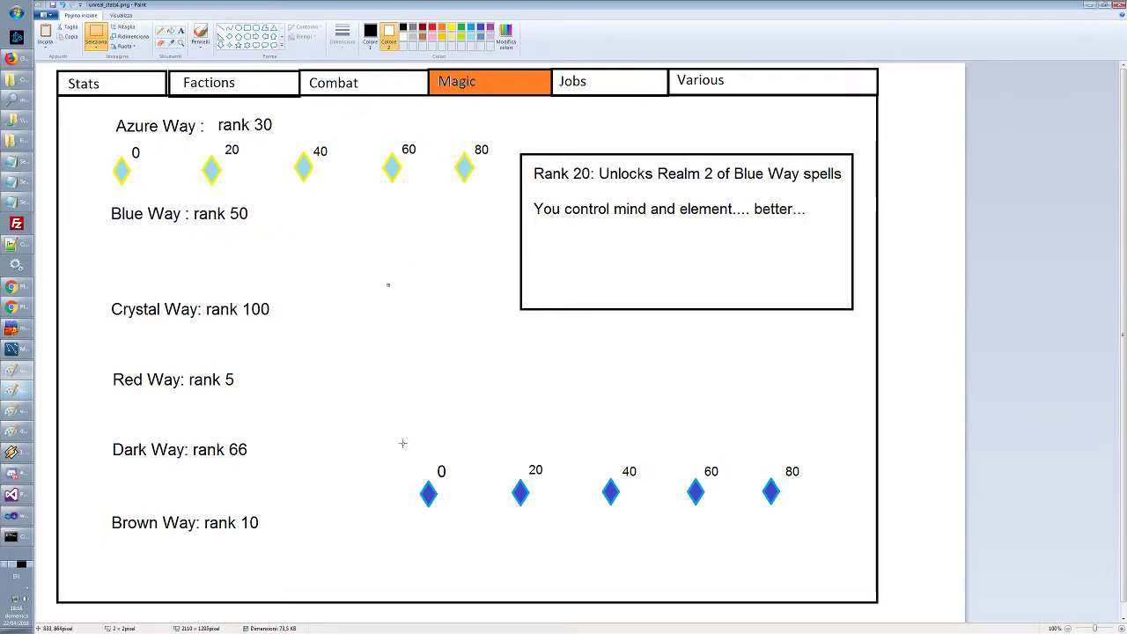
pyautogui.moveTo(400, 444); pyautogui.dragTo(807, 523)
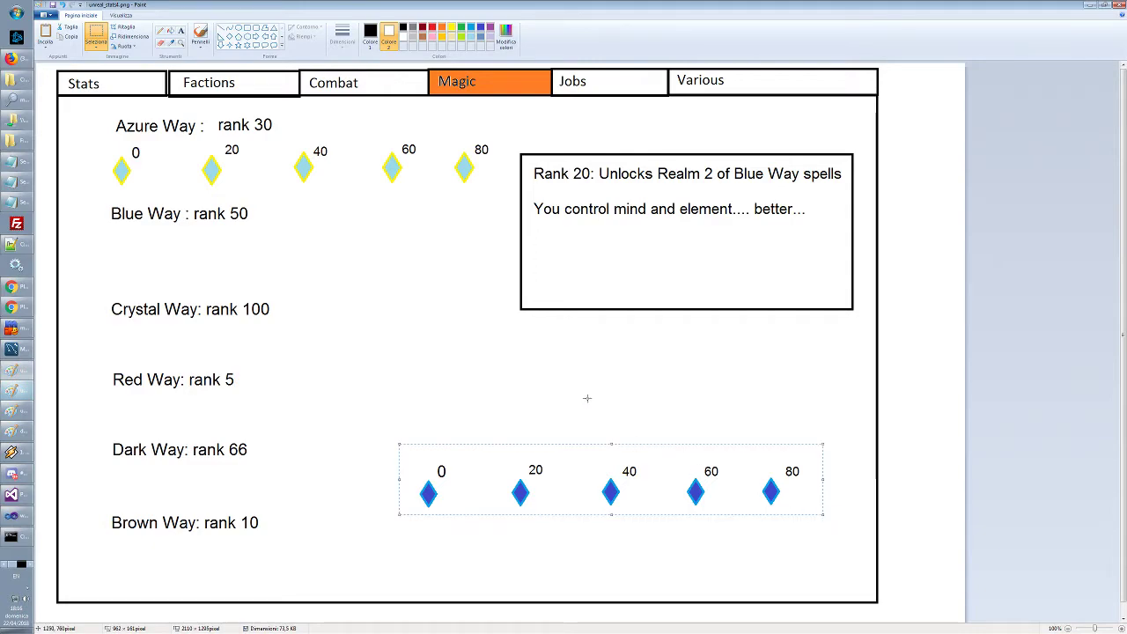
pyautogui.click(387, 444)
pyautogui.moveTo(396, 455); pyautogui.dragTo(810, 516)
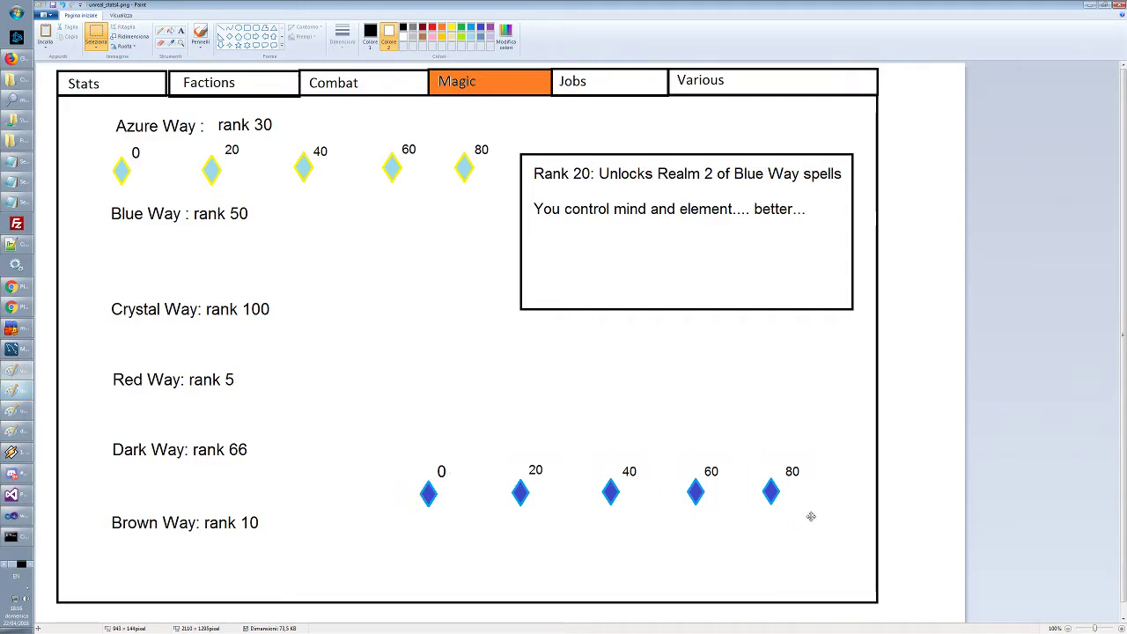
pyautogui.moveTo(733, 498); pyautogui.dragTo(426, 264)
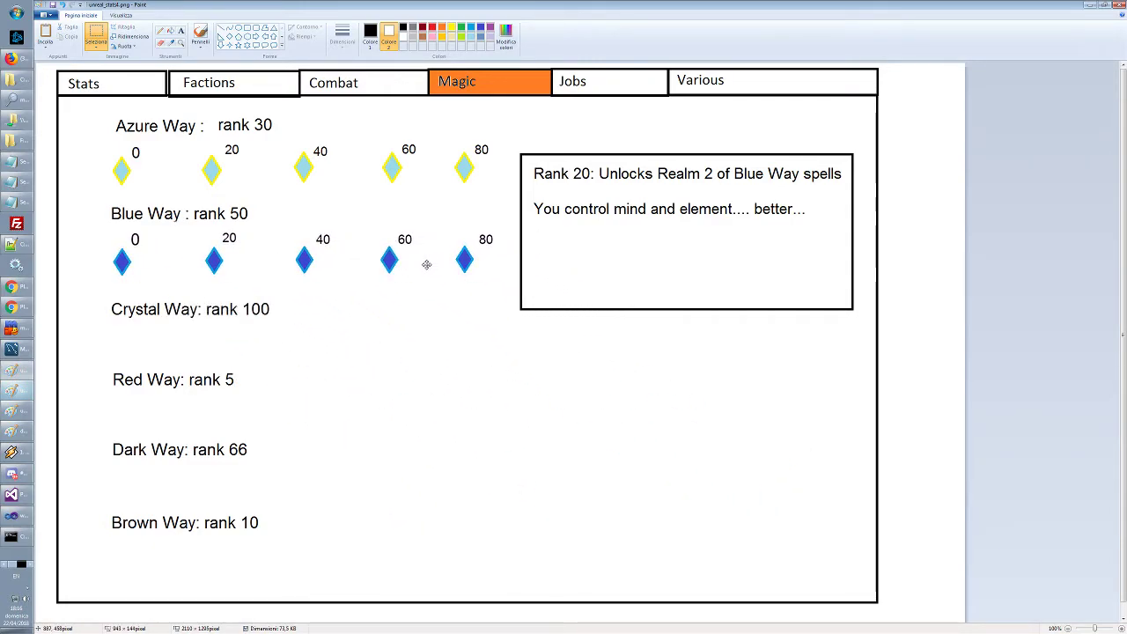
pyautogui.click(519, 384)
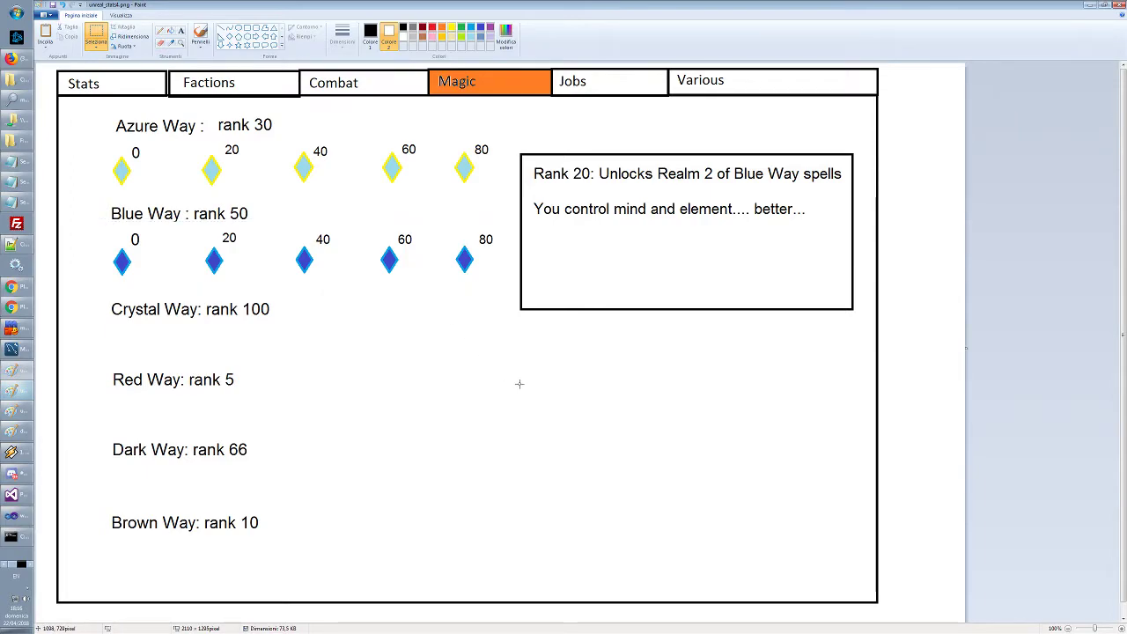
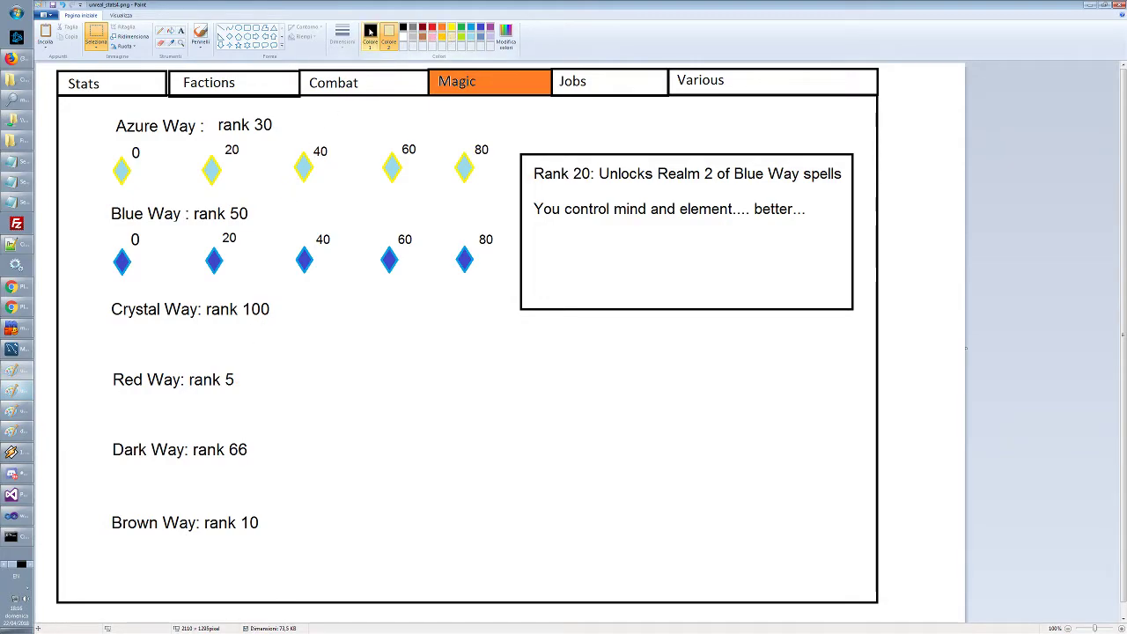
# Draw a light yellow outline diamond below the Crystal Way heading
pyautogui.click(370, 35)
pyautogui.click(404, 36)
pyautogui.click(394, 41)
pyautogui.click(370, 35)
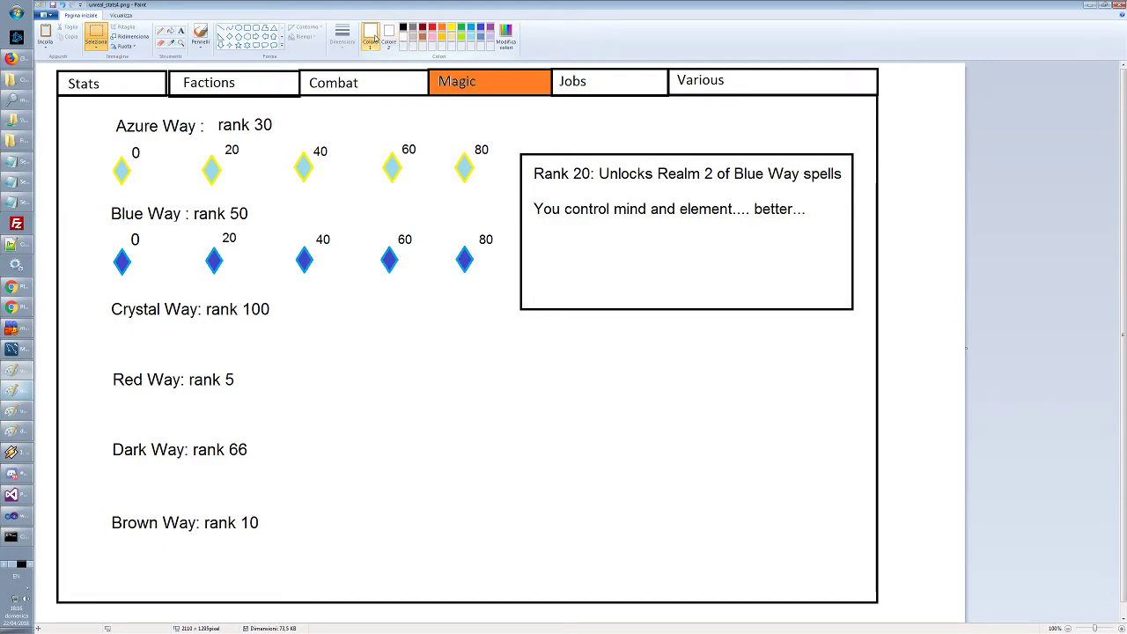
pyautogui.click(452, 39)
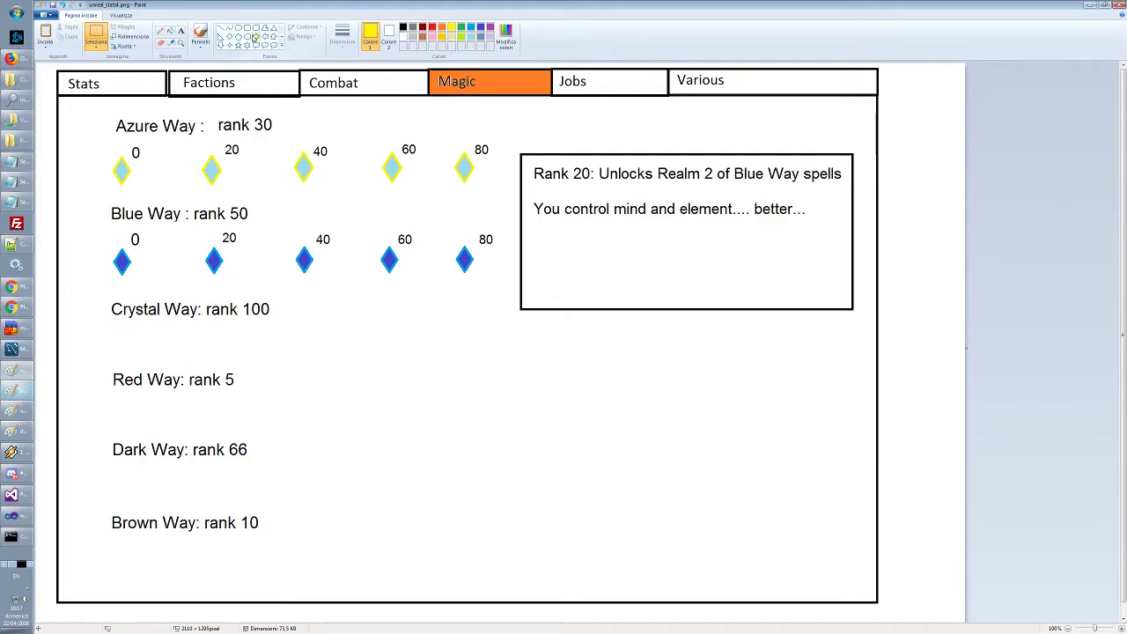
pyautogui.click(229, 37)
pyautogui.moveTo(116, 335); pyautogui.dragTo(135, 362)
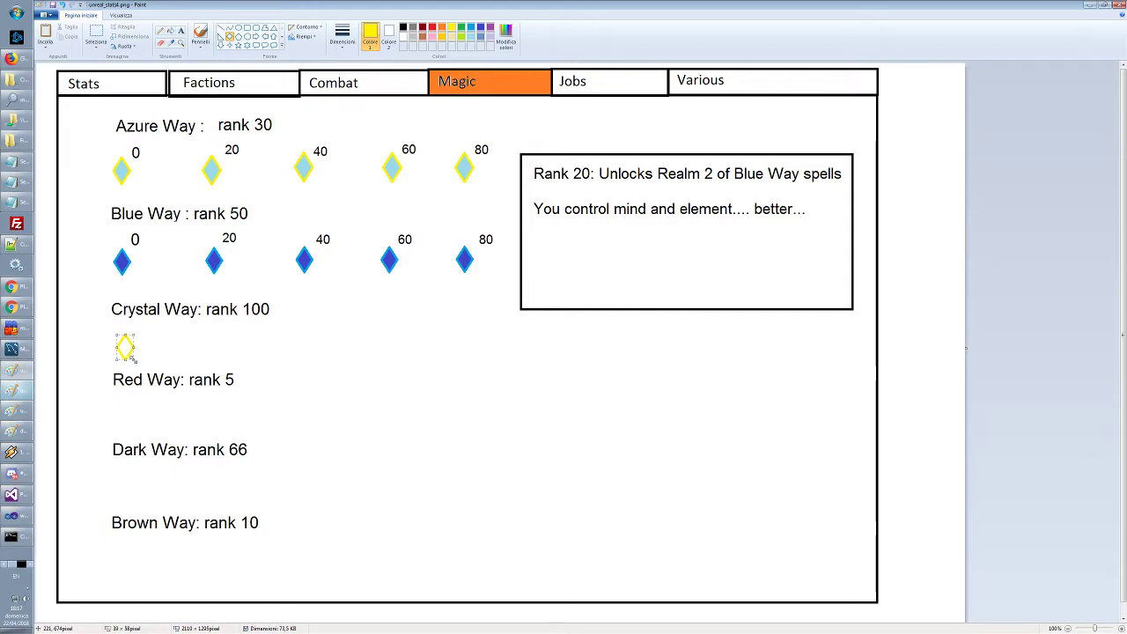
pyautogui.click(173, 356)
# Copy the yellow diamond four times to make a five-diamond Crystal Way row
pyautogui.click(96, 35)
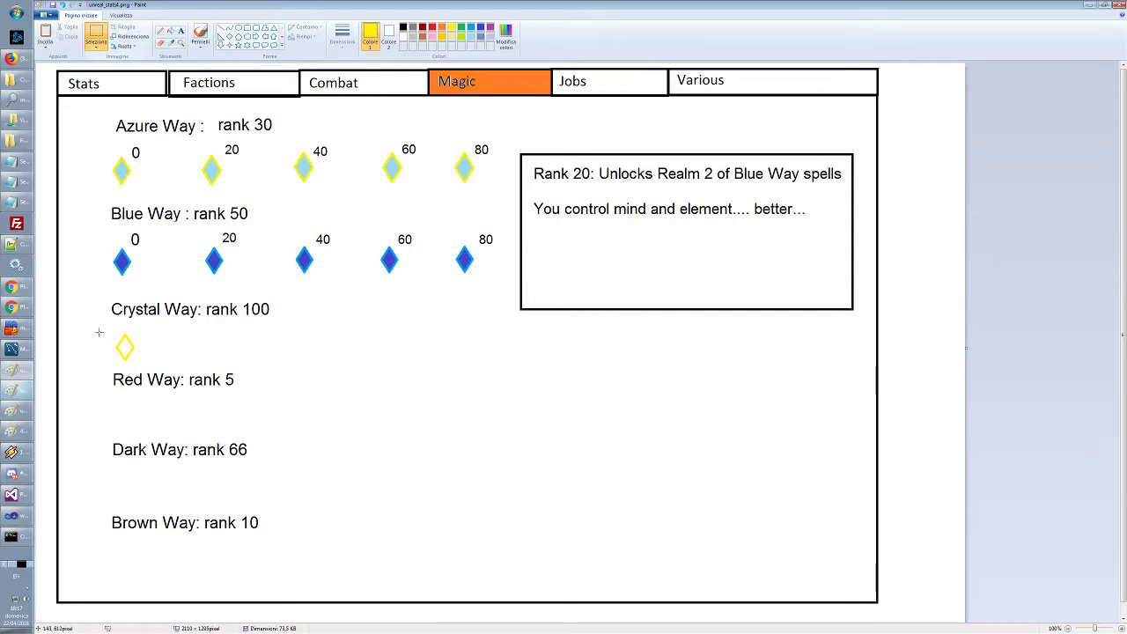
pyautogui.moveTo(111, 330); pyautogui.dragTo(147, 367)
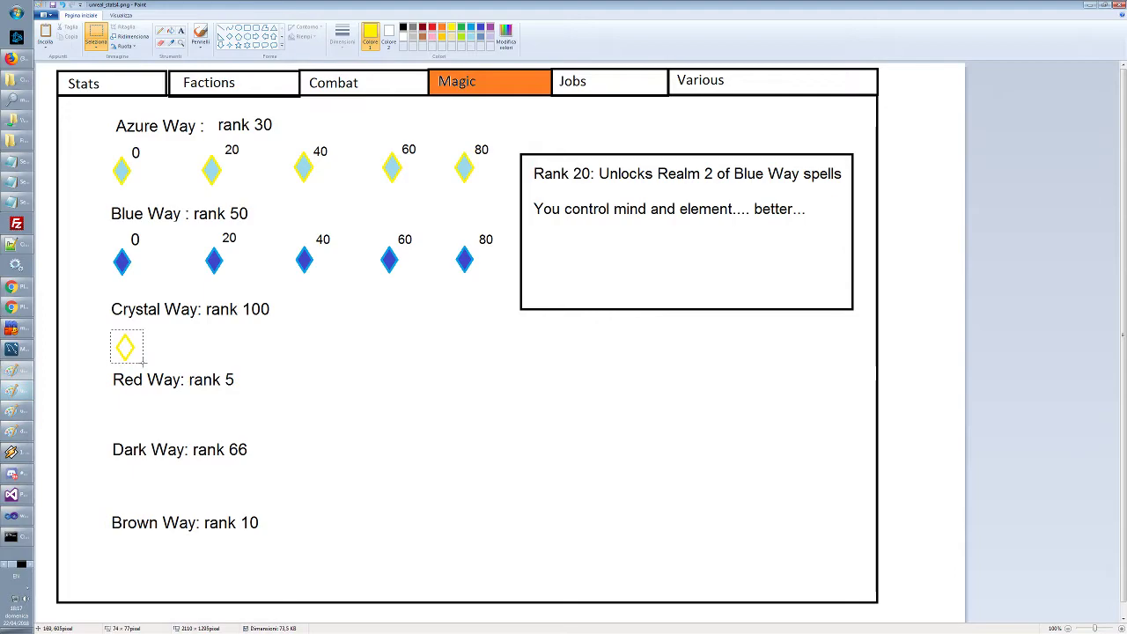
pyautogui.click(241, 361)
pyautogui.hotkey('ctrl', 'v')
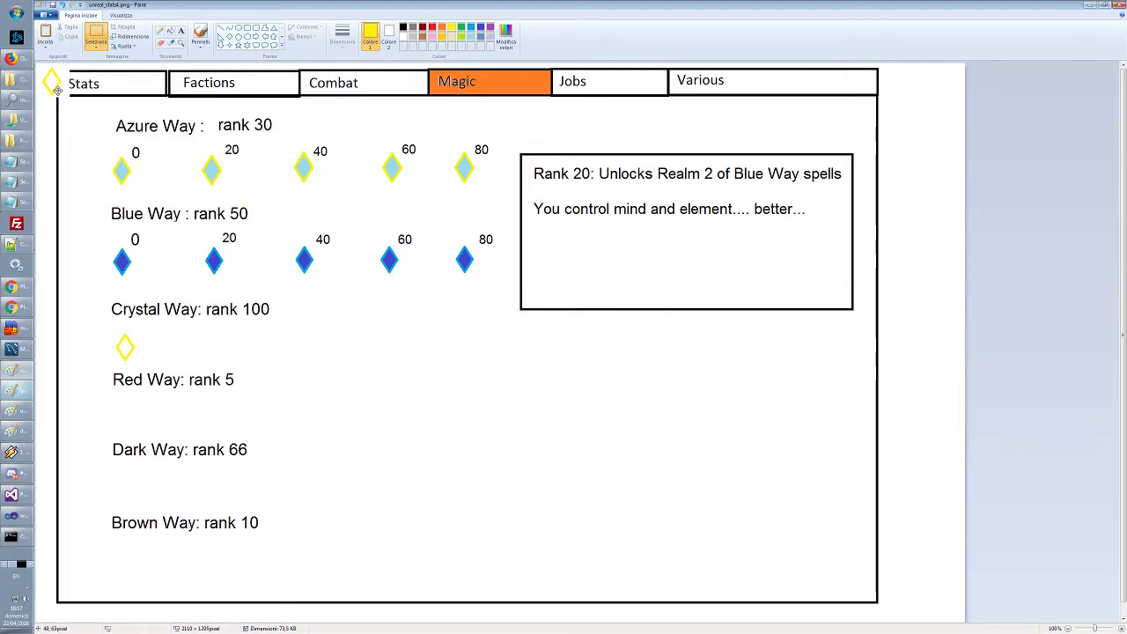
pyautogui.moveTo(58, 84); pyautogui.dragTo(216, 354)
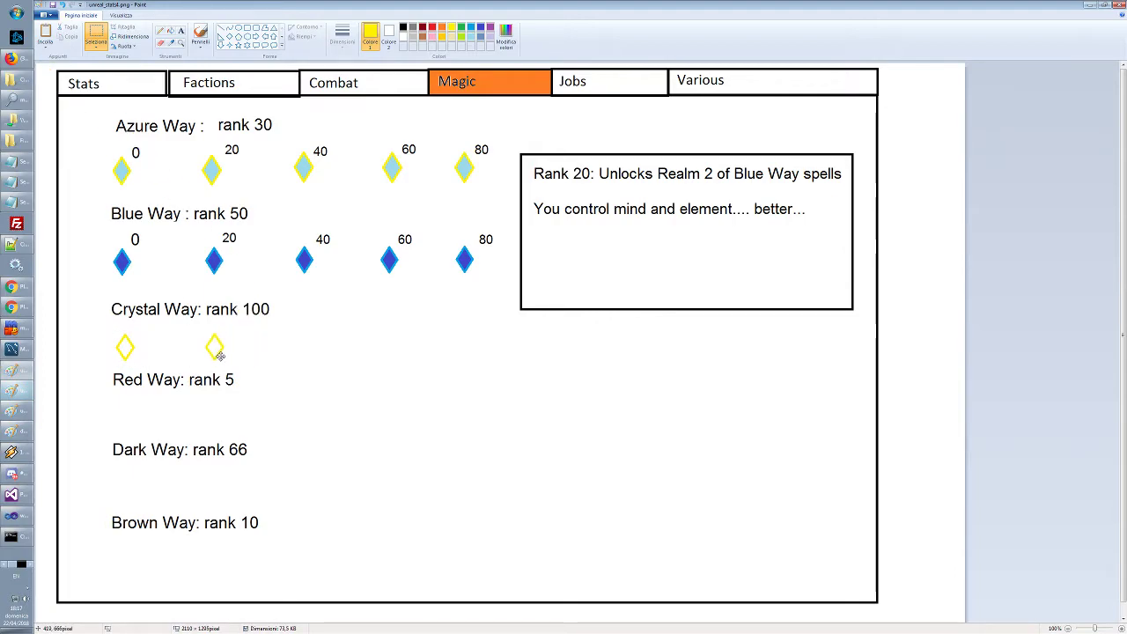
pyautogui.hotkey('ctrl', 'v')
pyautogui.moveTo(55, 85); pyautogui.dragTo(304, 348)
pyautogui.hotkey('ctrl', 'v')
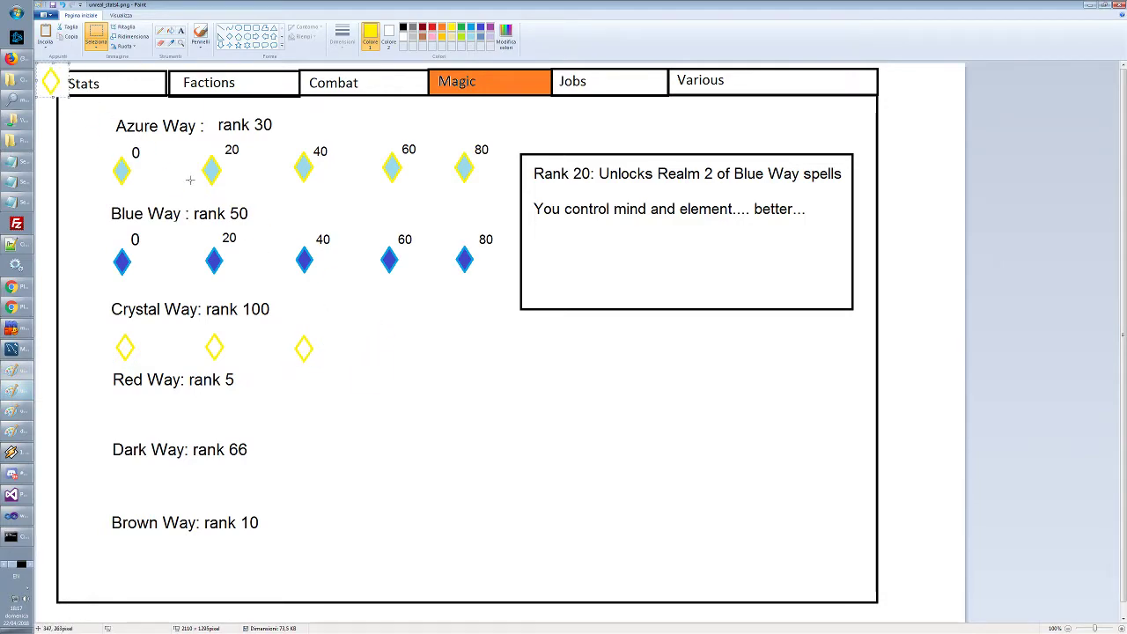
pyautogui.moveTo(61, 81); pyautogui.dragTo(392, 345)
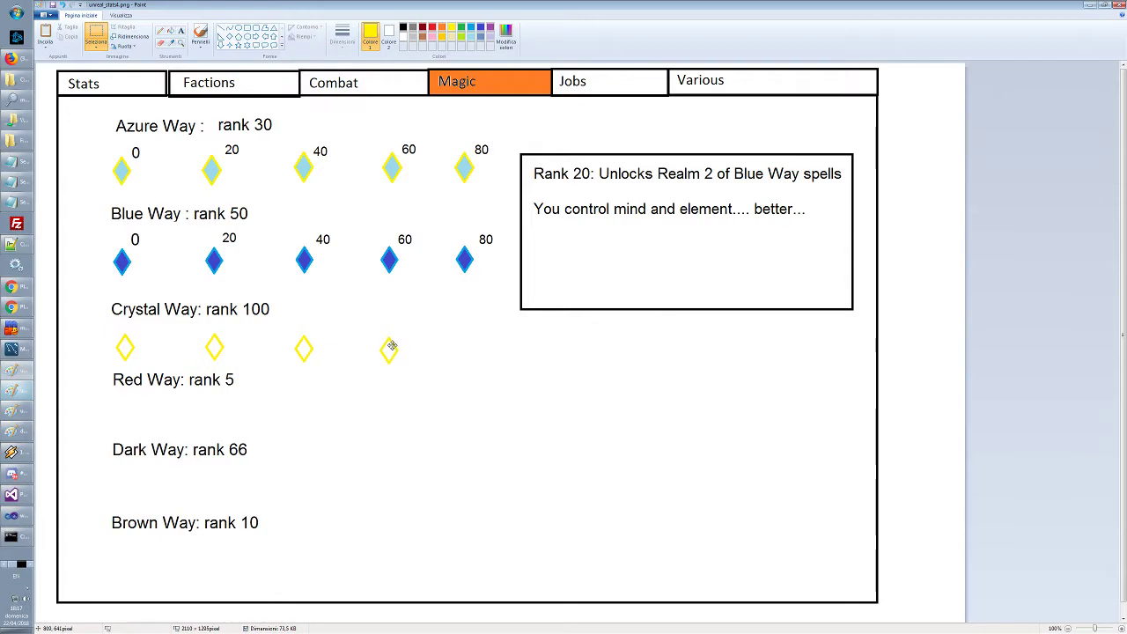
pyautogui.hotkey('ctrl', 'v')
pyautogui.moveTo(52, 84); pyautogui.dragTo(464, 352)
pyautogui.click(249, 368)
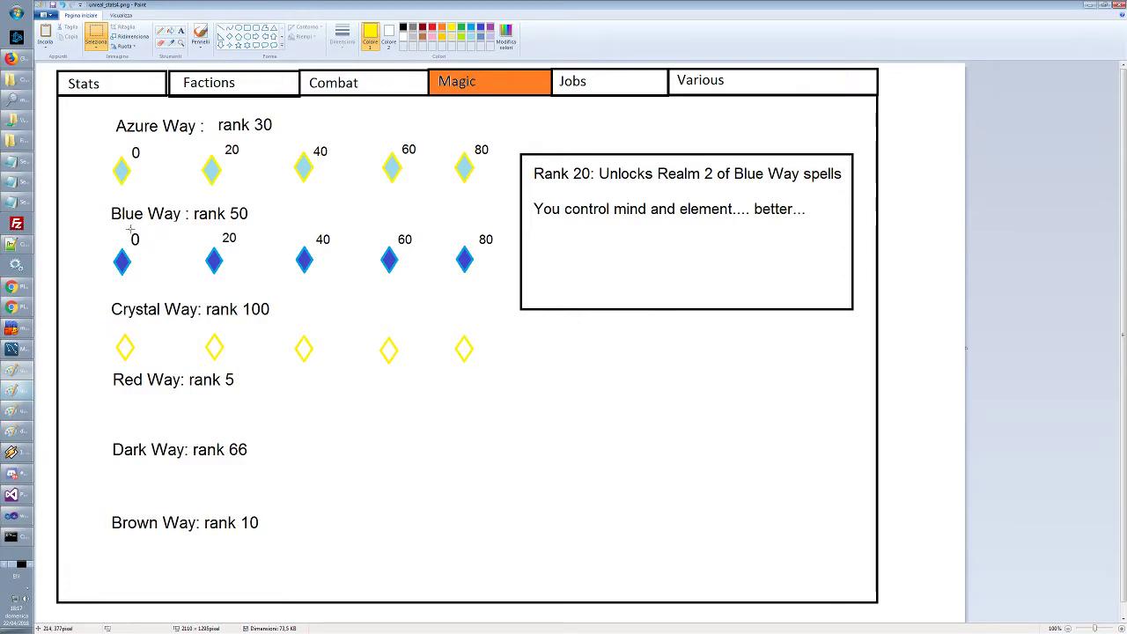
# Copy the Blue Way 0–80 labels above the Crystal Way diamonds and lower the Red Way heading slightly
pyautogui.moveTo(129, 230); pyautogui.dragTo(490, 249)
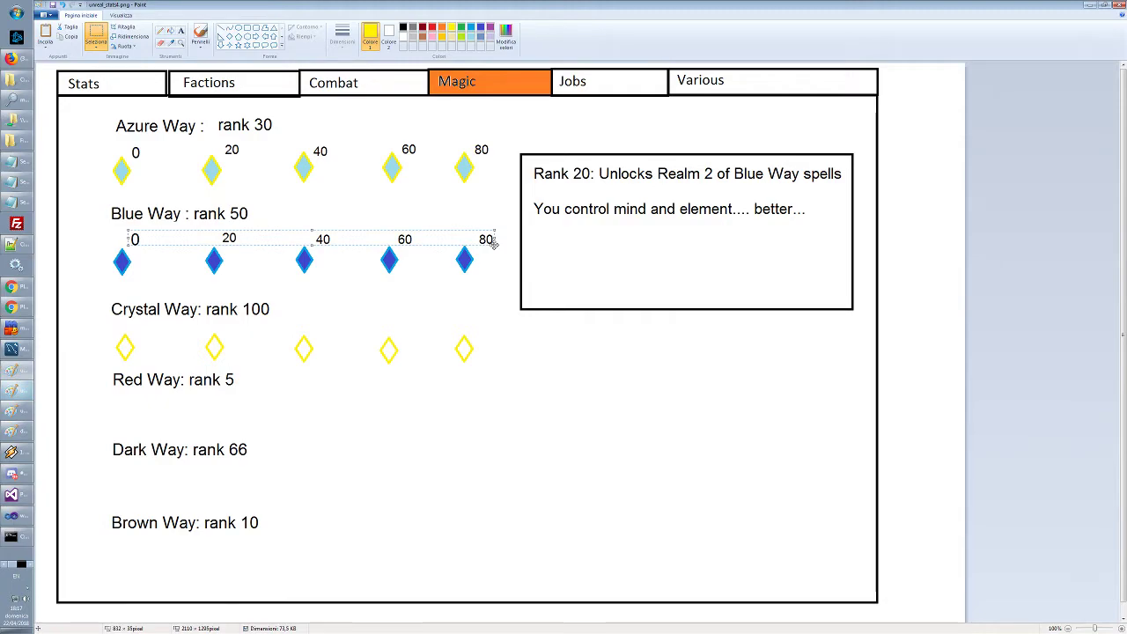
pyautogui.click(526, 425)
pyautogui.hotkey('ctrl', 'v')
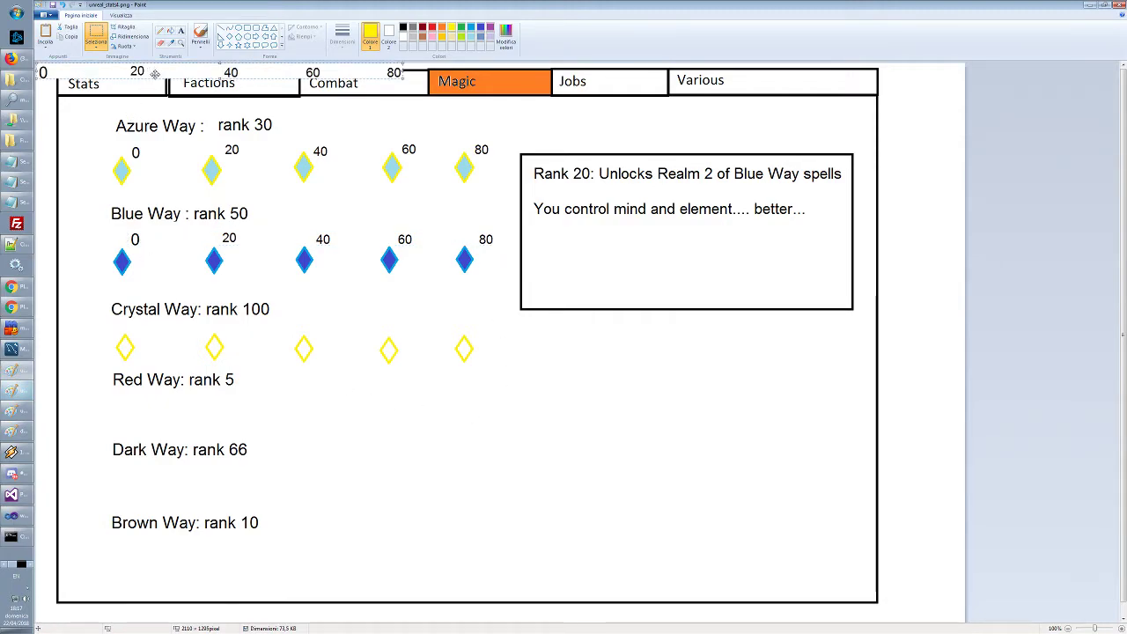
pyautogui.moveTo(156, 71); pyautogui.dragTo(250, 327)
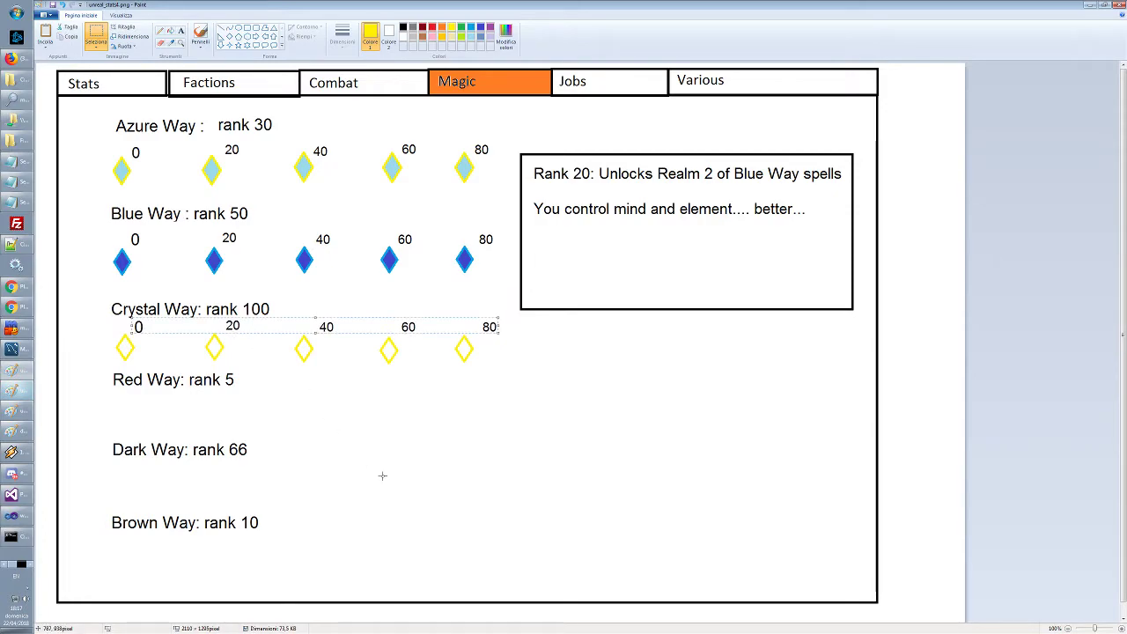
pyautogui.click(431, 460)
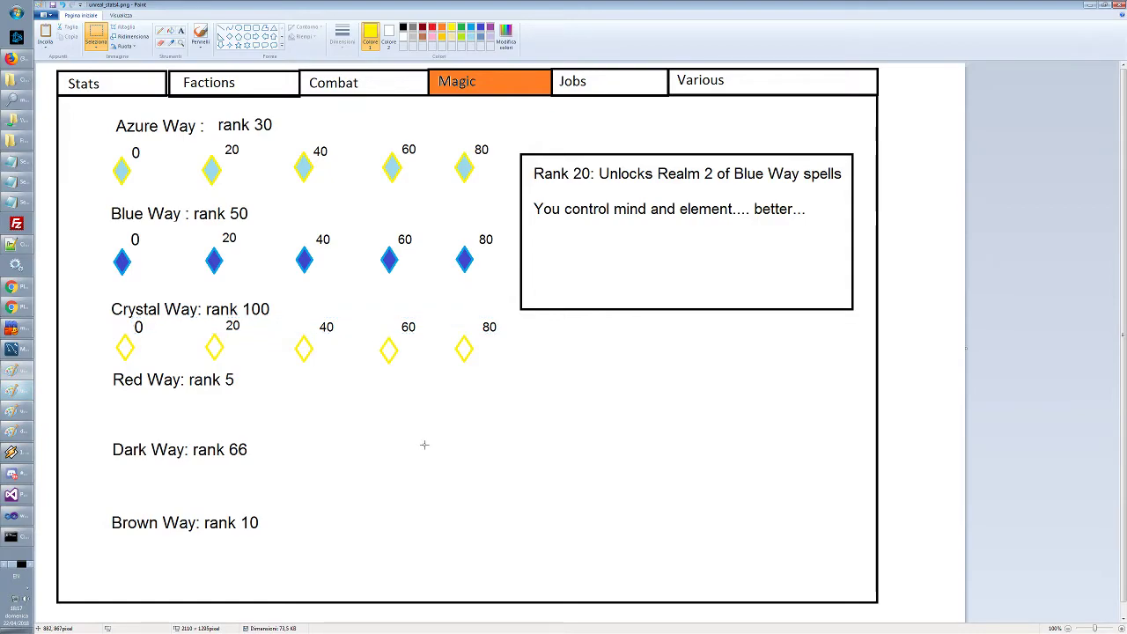
pyautogui.moveTo(106, 368)
pyautogui.mouseDown()
pyautogui.moveTo(266, 398)
pyautogui.moveTo(243, 393)
pyautogui.mouseUp()
pyautogui.click(490, 445)
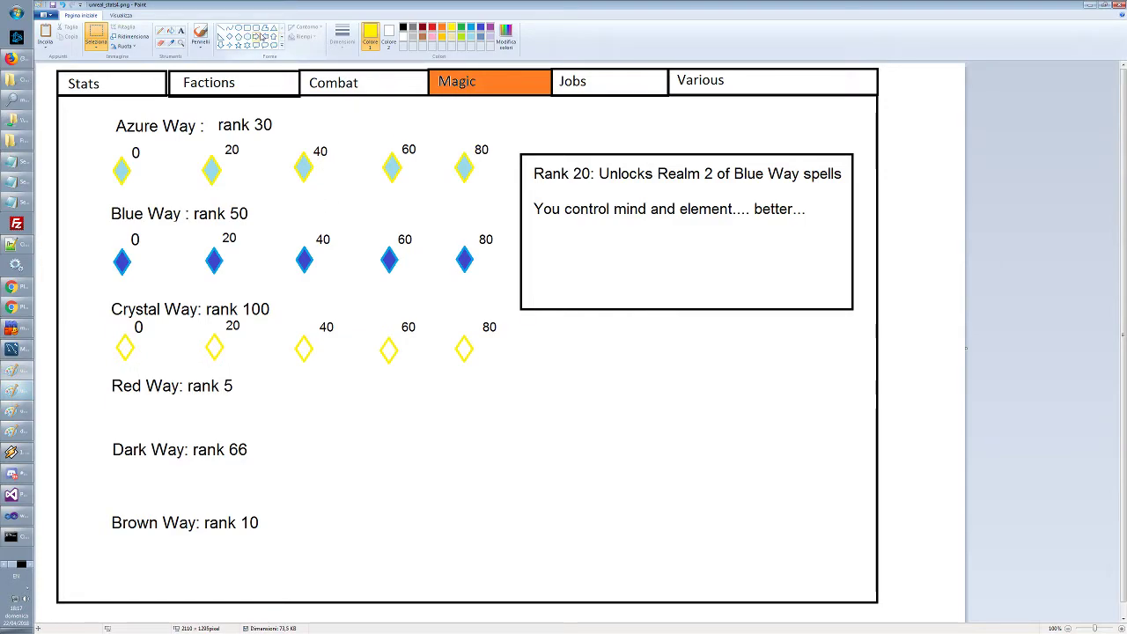
# Choose the diamond shape with an orange outline and red fill, discarding an oversized diamond
pyautogui.click(230, 37)
pyautogui.click(432, 28)
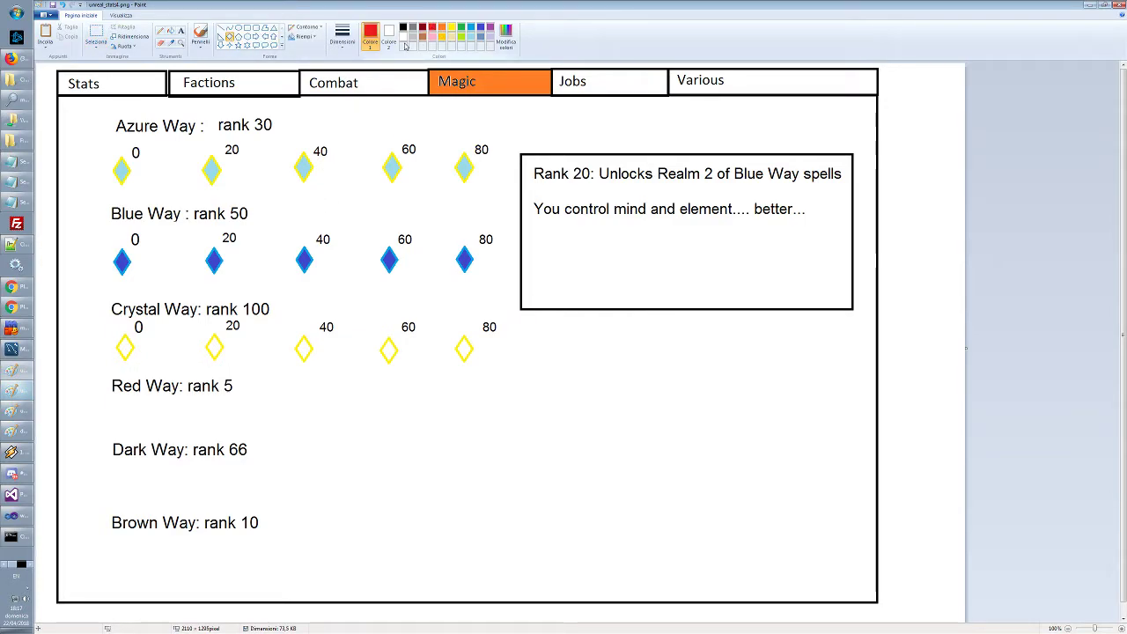
pyautogui.click(390, 37)
pyautogui.click(441, 27)
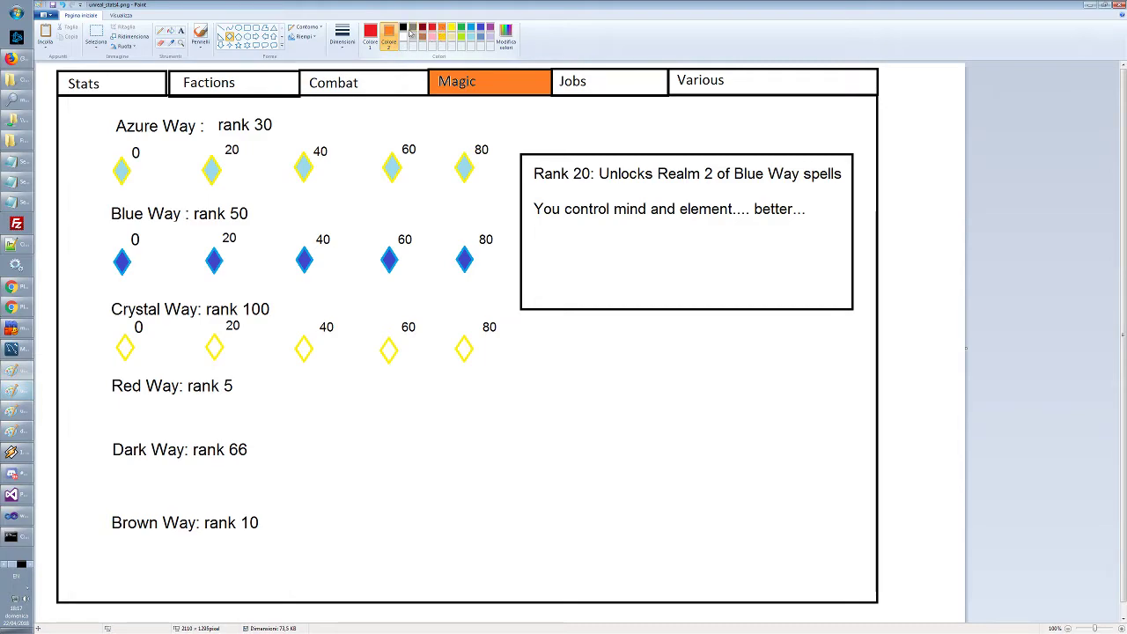
pyautogui.click(431, 29)
pyautogui.click(370, 37)
pyautogui.click(441, 28)
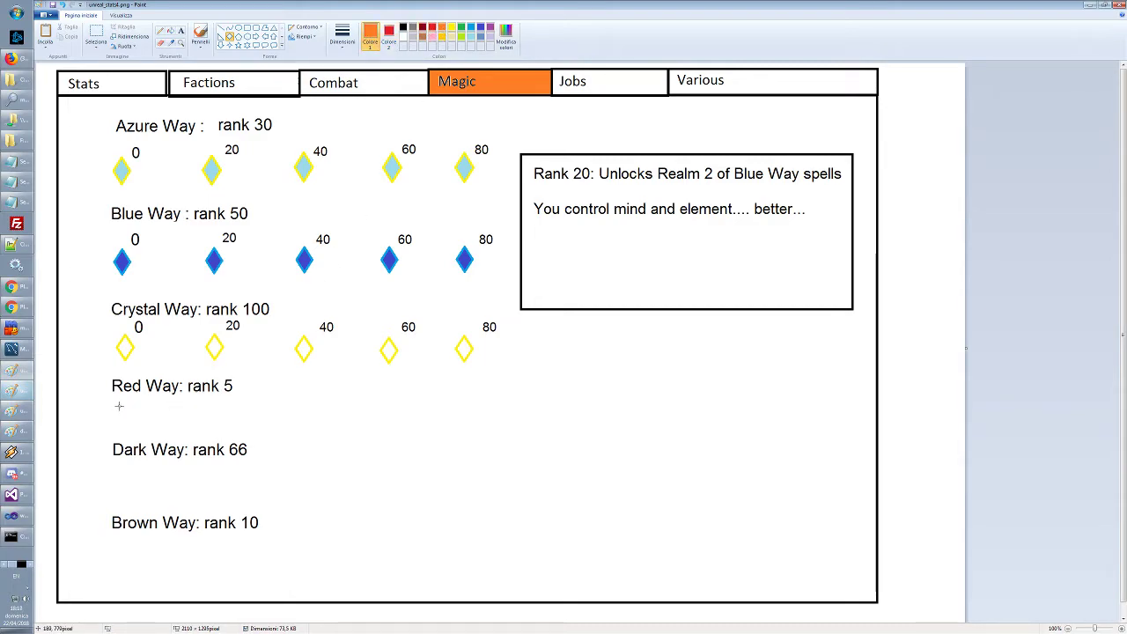
pyautogui.moveTo(119, 406)
pyautogui.mouseDown()
pyautogui.moveTo(137, 433)
pyautogui.moveTo(375, 534)
pyautogui.mouseUp()
pyautogui.hotkey('ctrl', 'z')
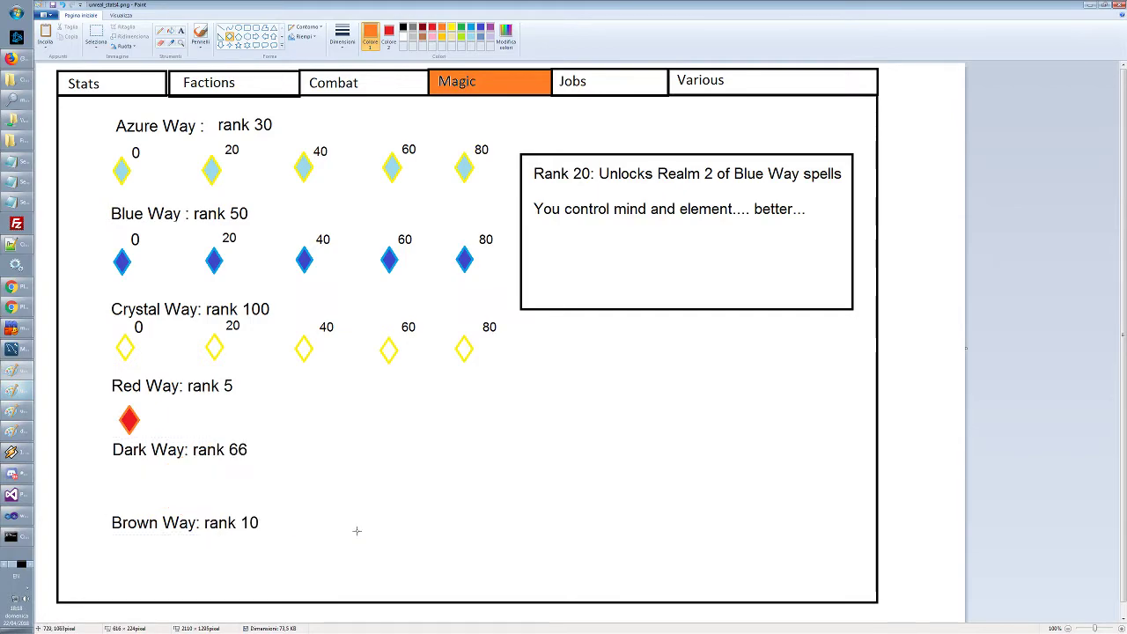
# Copy the red diamond four times into a five-diamond Red Way row, then start lowering Dark Way
pyautogui.click(97, 35)
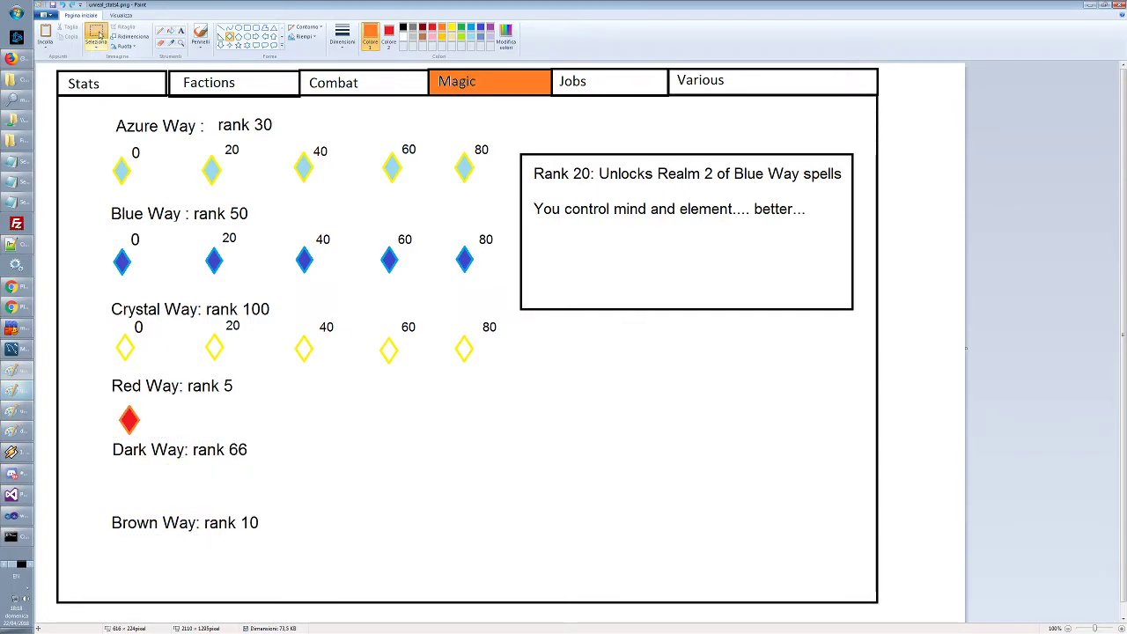
pyautogui.moveTo(113, 404); pyautogui.dragTo(151, 438)
pyautogui.hotkey('ctrl', 'c')
pyautogui.hotkey('ctrl', 'v')
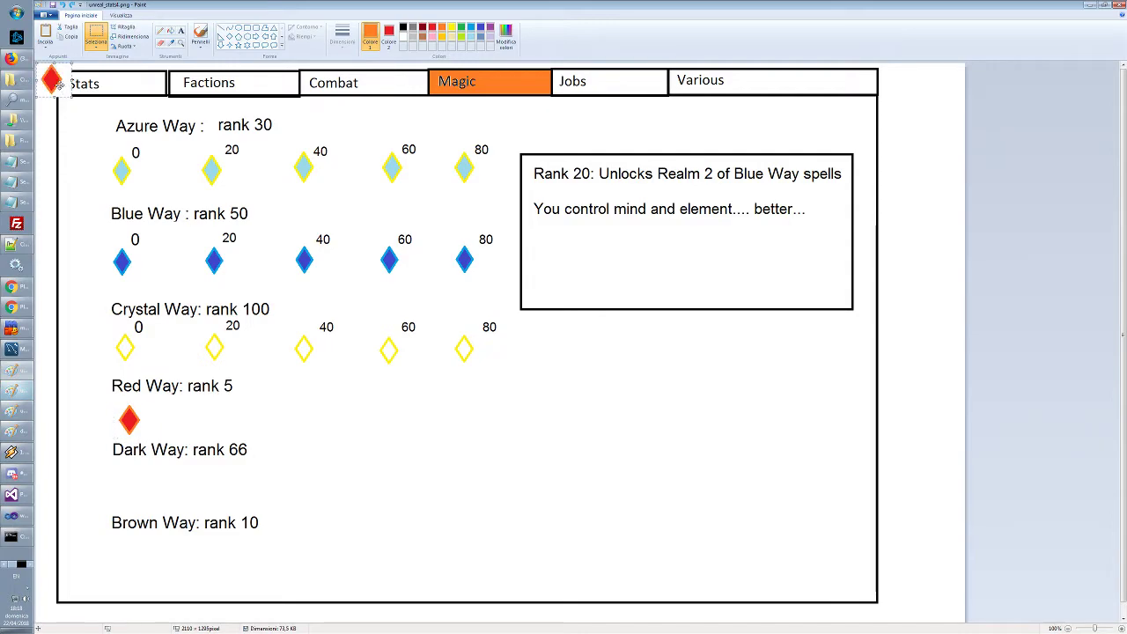
pyautogui.moveTo(60, 85); pyautogui.dragTo(220, 425)
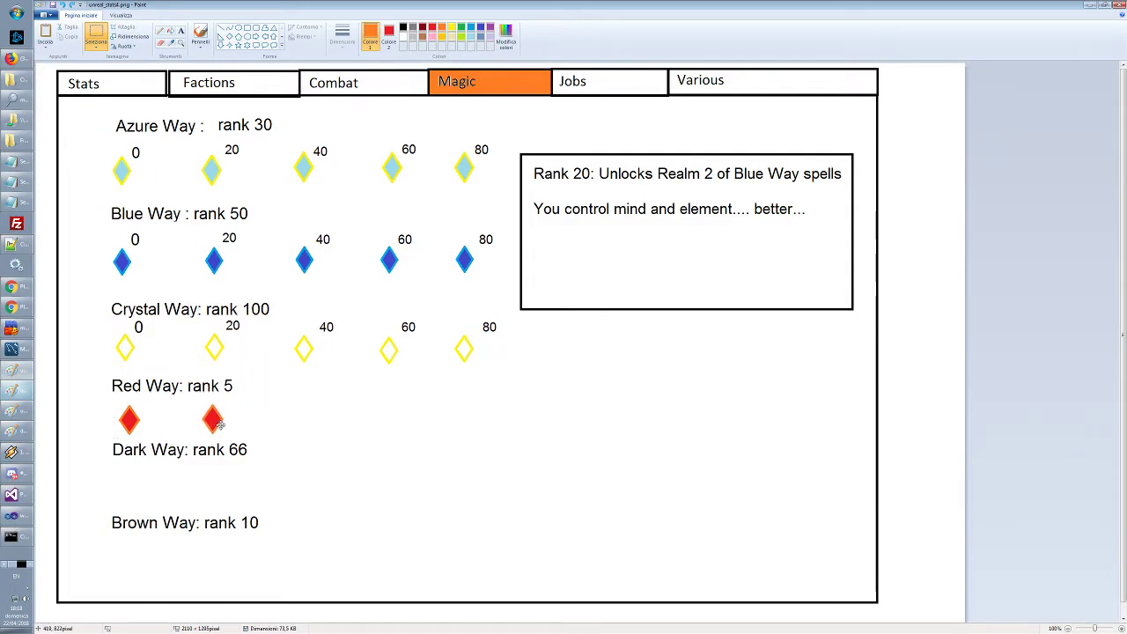
pyautogui.hotkey('ctrl', 'v')
pyautogui.moveTo(60, 84); pyautogui.dragTo(312, 422)
pyautogui.hotkey('ctrl', 'v')
pyautogui.moveTo(60, 84); pyautogui.dragTo(392, 424)
pyautogui.hotkey('ctrl', 'v')
pyautogui.moveTo(56, 93); pyautogui.dragTo(470, 431)
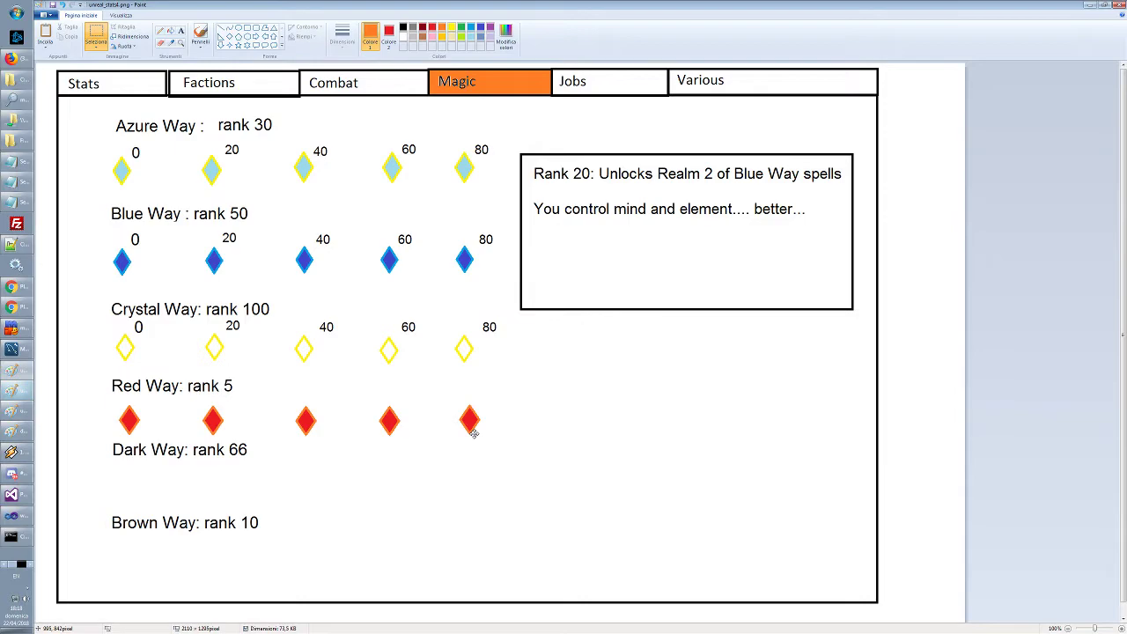
pyautogui.click(420, 475)
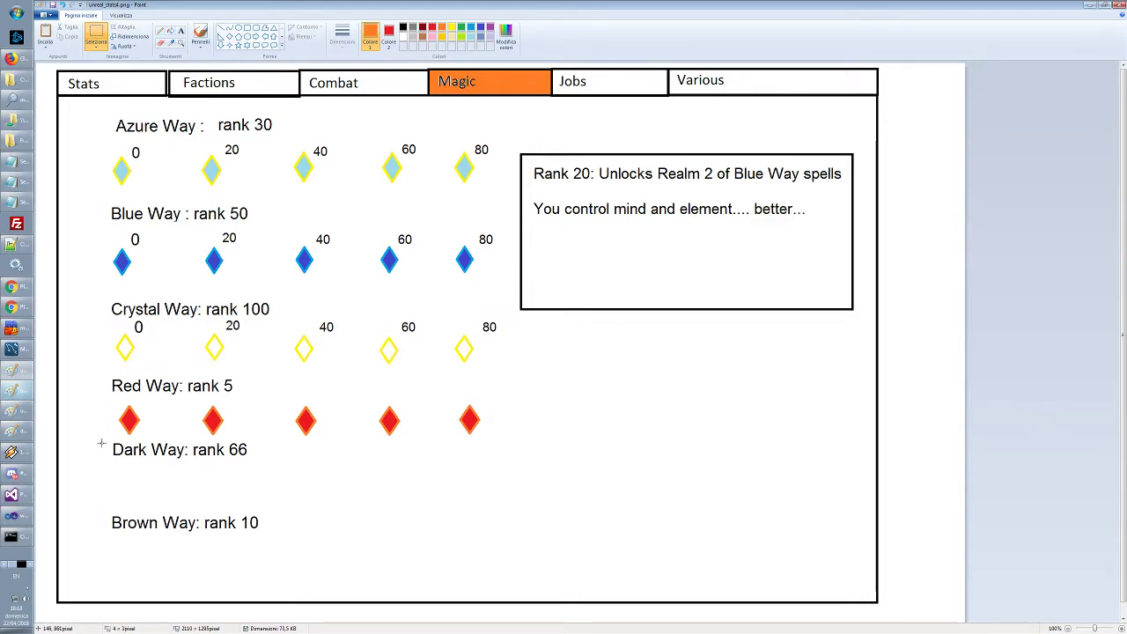
pyautogui.moveTo(101, 445)
pyautogui.mouseDown()
pyautogui.moveTo(279, 485)
pyautogui.moveTo(252, 499)
pyautogui.mouseUp()
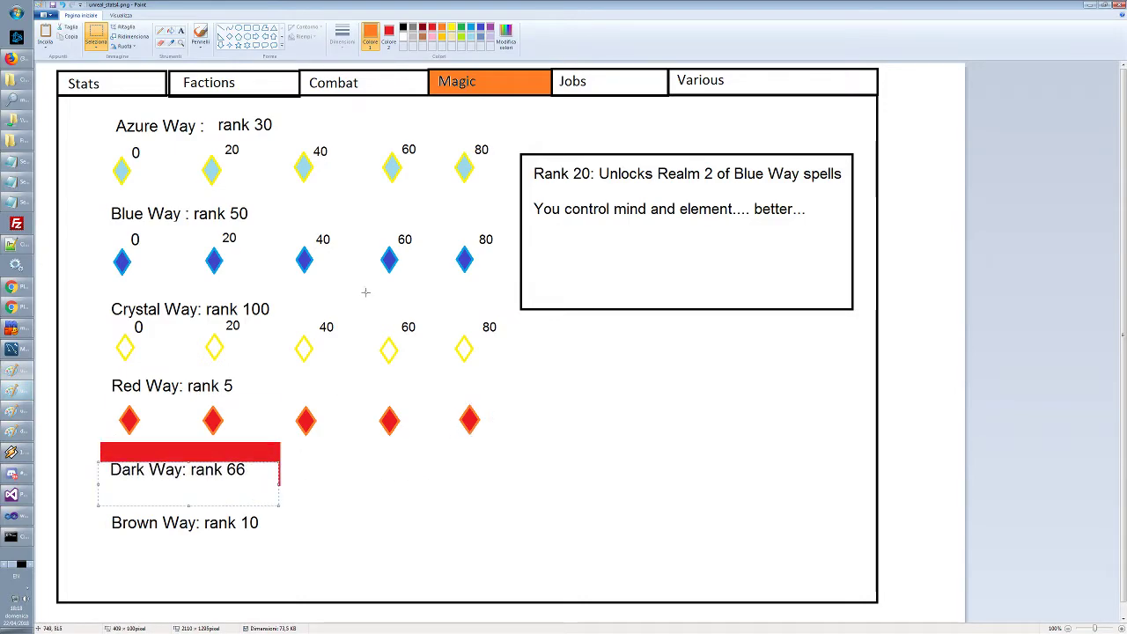
# Set the background colour to white, then move Dark Way, Brown Way and the red diamond row lower
pyautogui.hotkey('ctrl', 'z')
pyautogui.click(388, 35)
pyautogui.click(410, 37)
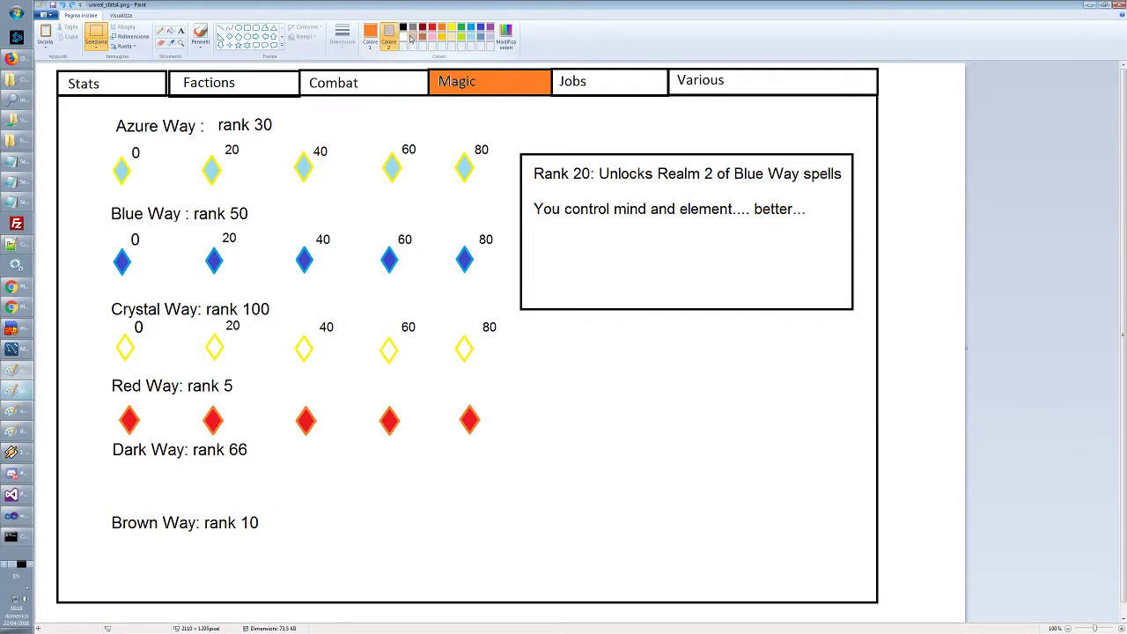
pyautogui.click(404, 37)
pyautogui.moveTo(103, 438)
pyautogui.mouseDown()
pyautogui.moveTo(255, 476)
pyautogui.moveTo(237, 473)
pyautogui.moveTo(238, 496)
pyautogui.mouseUp()
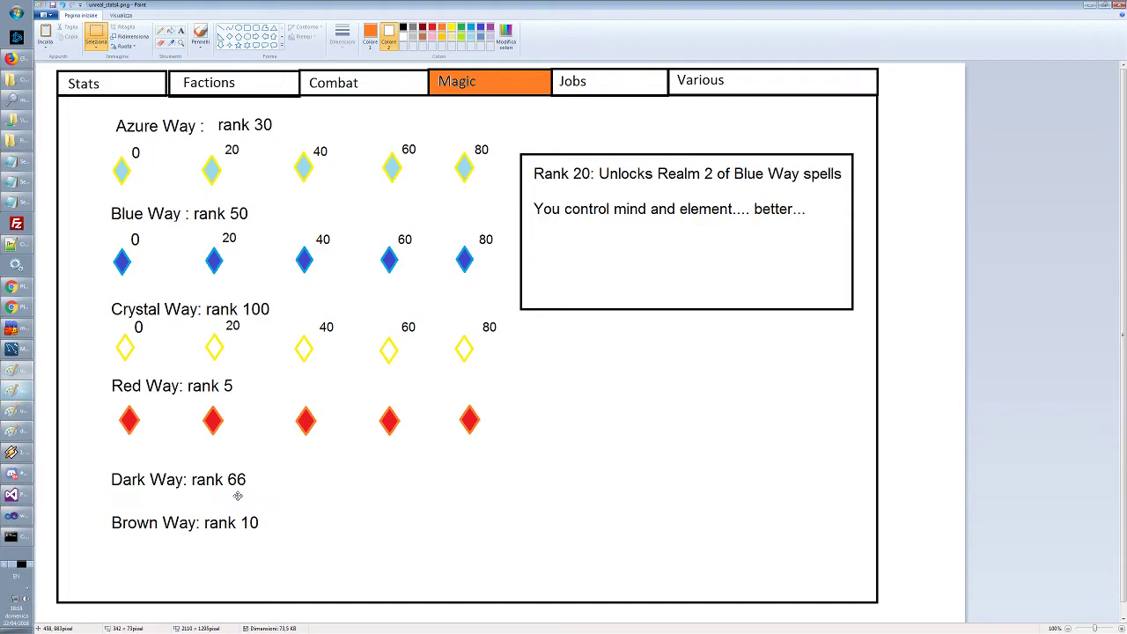
pyautogui.moveTo(81, 504)
pyautogui.mouseDown()
pyautogui.moveTo(255, 537)
pyautogui.moveTo(248, 551)
pyautogui.mouseUp()
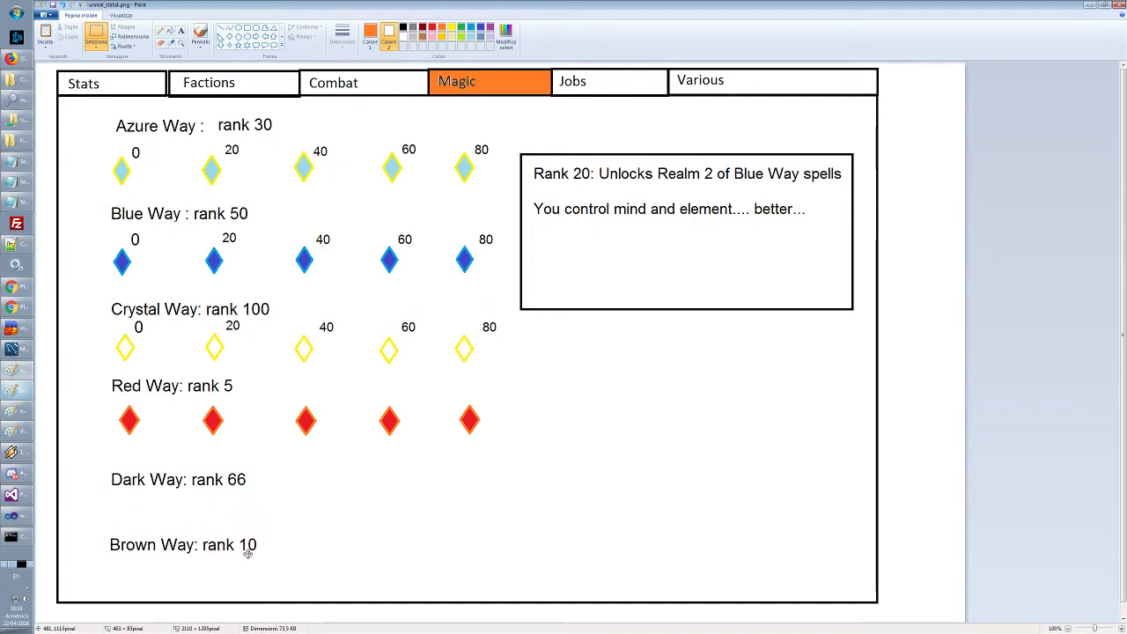
pyautogui.moveTo(101, 397); pyautogui.dragTo(471, 451)
pyautogui.click(468, 387)
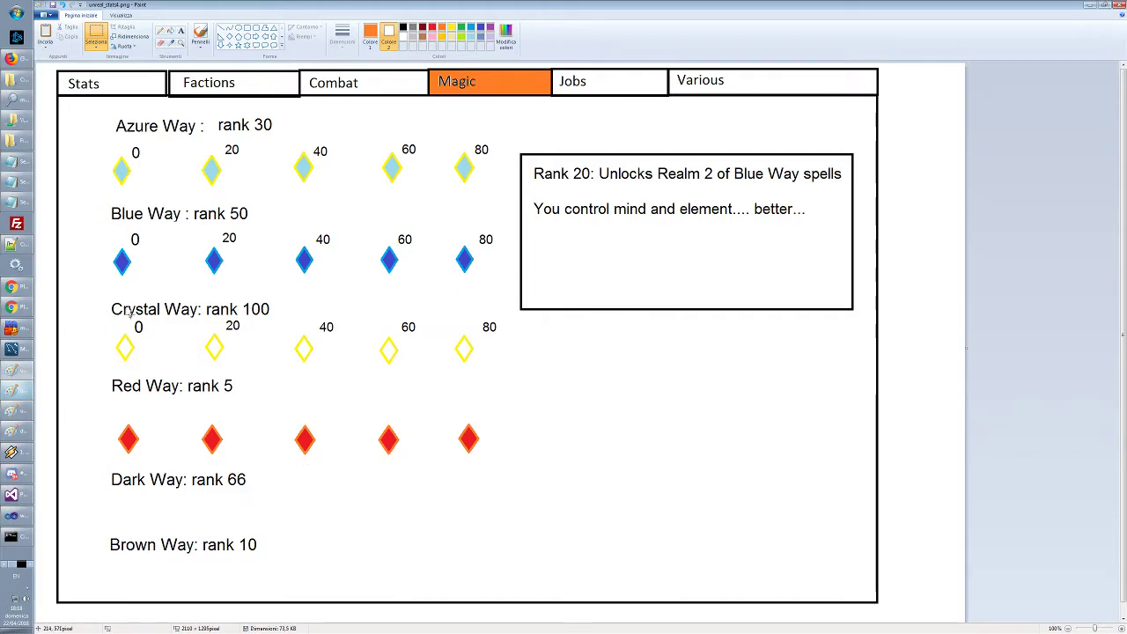
# Copy the Crystal Way 0–80 labels and place them above the Red Way diamonds
pyautogui.moveTo(131, 321); pyautogui.dragTo(502, 330)
pyautogui.hotkey('ctrl', 'c')
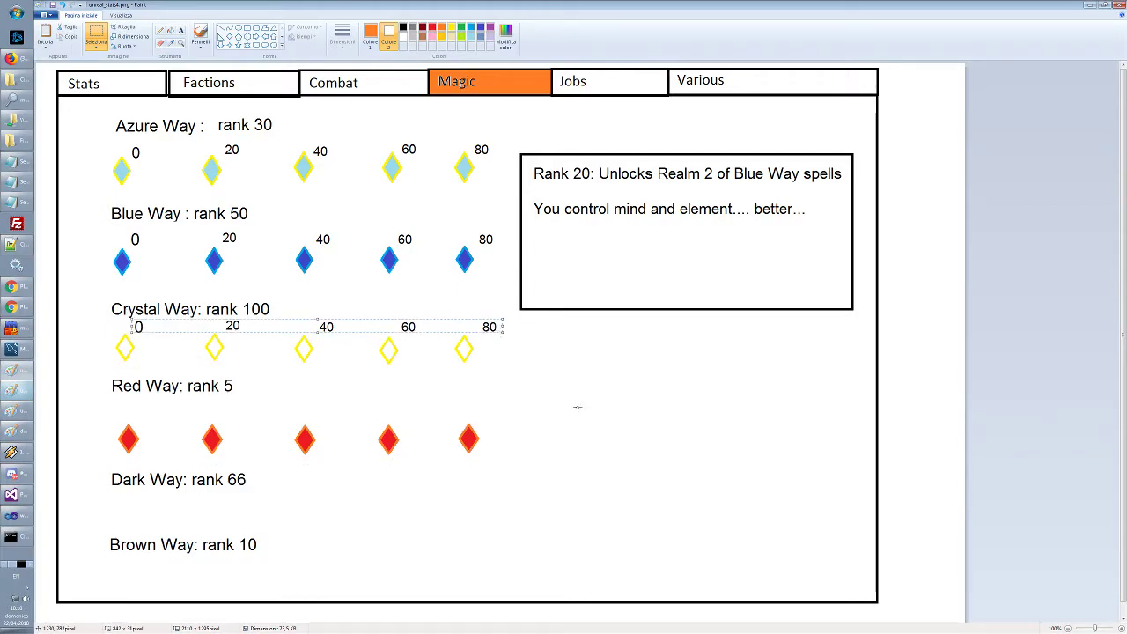
pyautogui.click(576, 405)
pyautogui.hotkey('ctrl', 'v')
pyautogui.moveTo(157, 72); pyautogui.dragTo(252, 418)
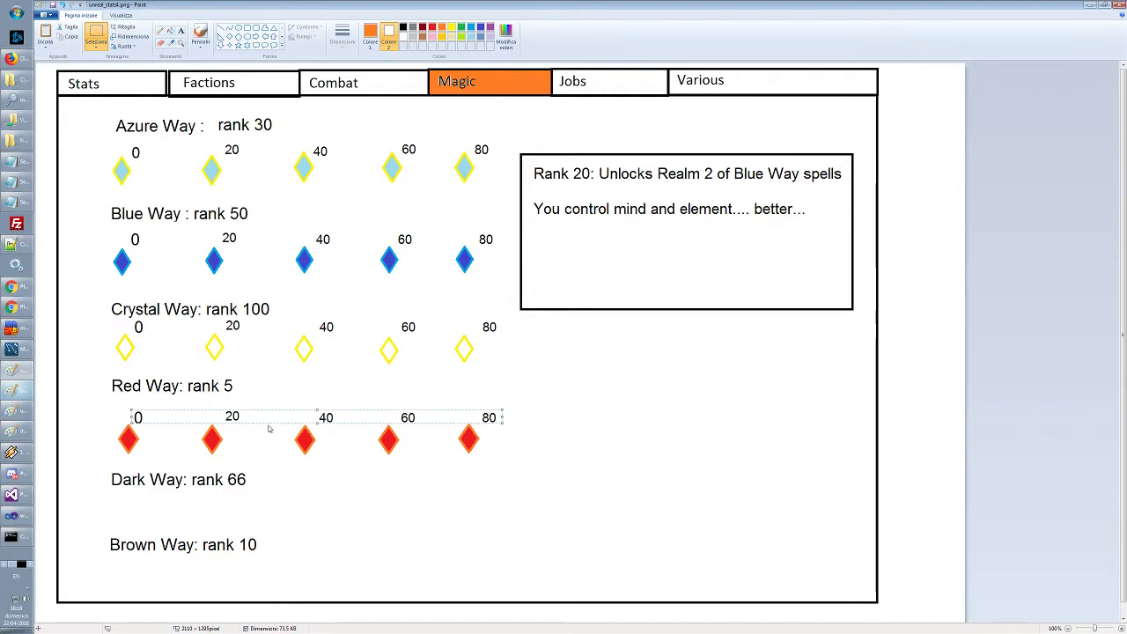
pyautogui.click(630, 536)
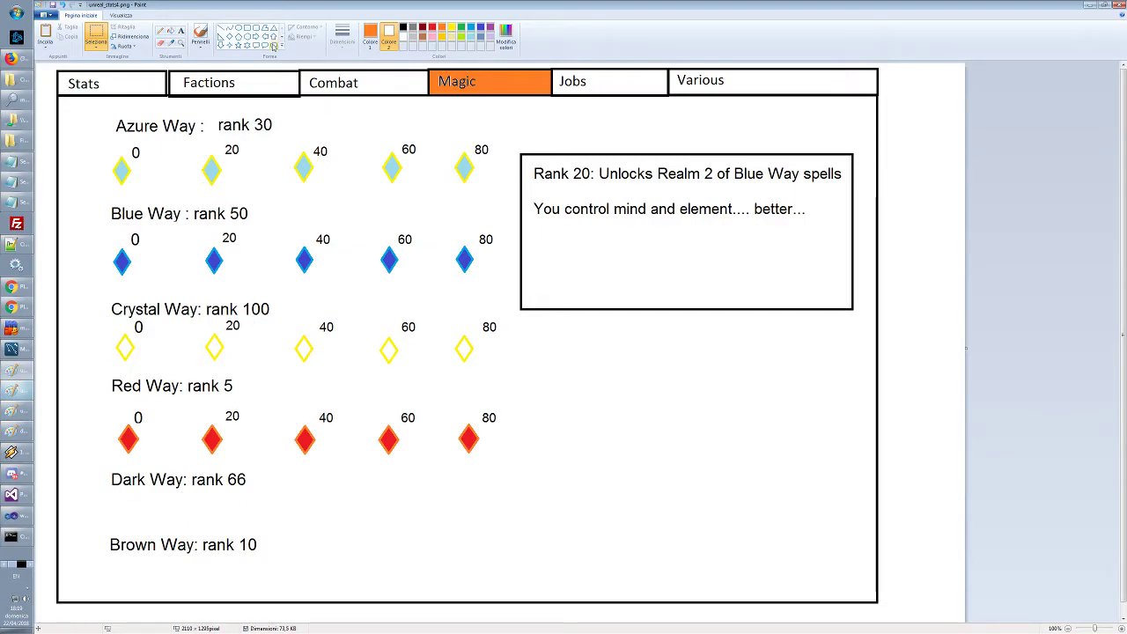
# Set the primary colour to yellow and the secondary colour to light turquoise
pyautogui.click(432, 28)
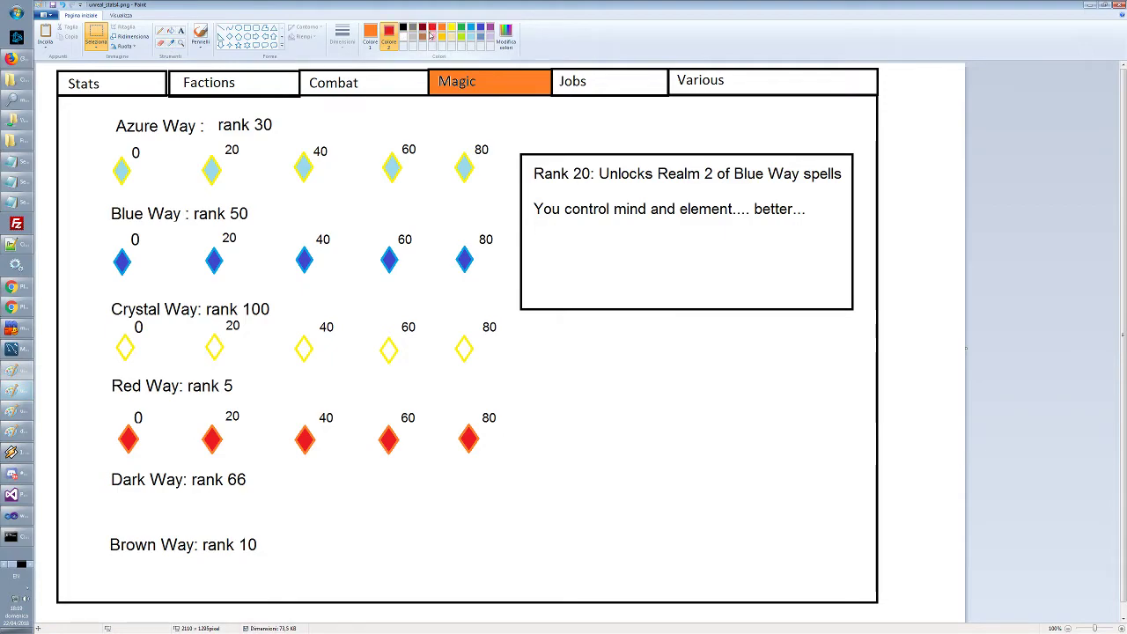
pyautogui.click(452, 28)
pyautogui.click(370, 35)
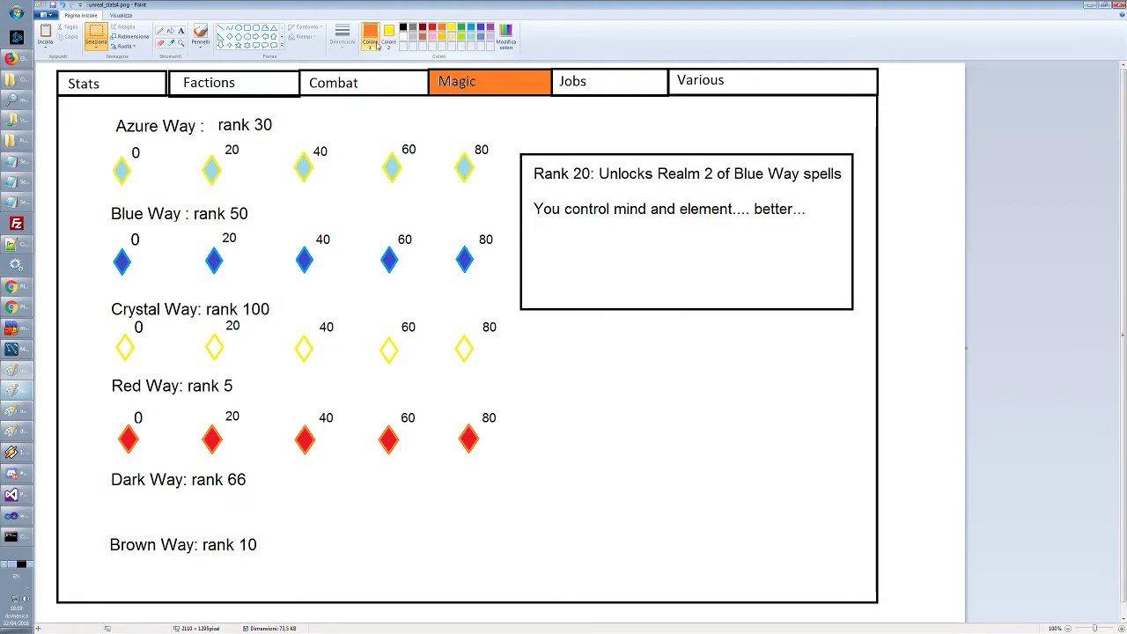
pyautogui.click(388, 35)
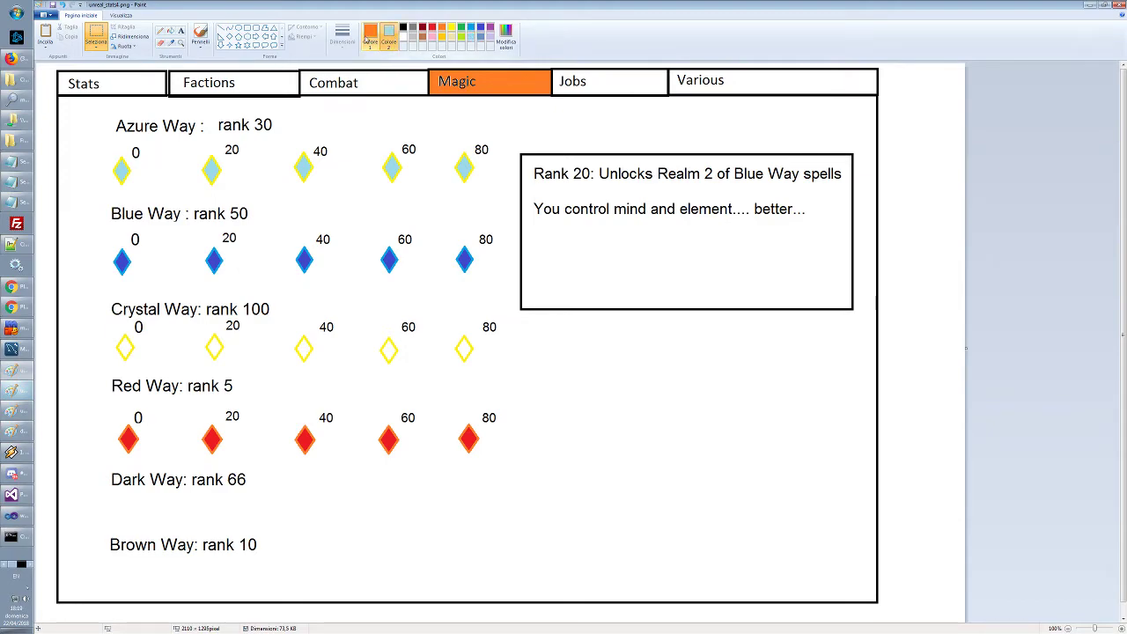
pyautogui.click(471, 37)
pyautogui.click(452, 28)
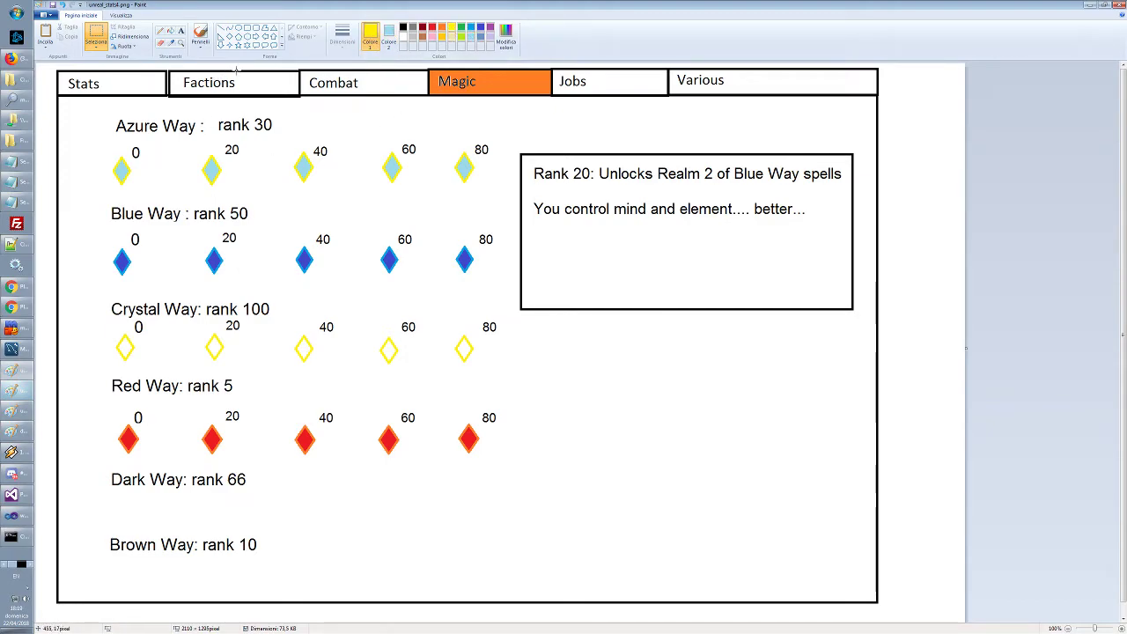
# Draw two trial rectangle bars at the Azure Way diamonds and undo both
pyautogui.click(251, 30)
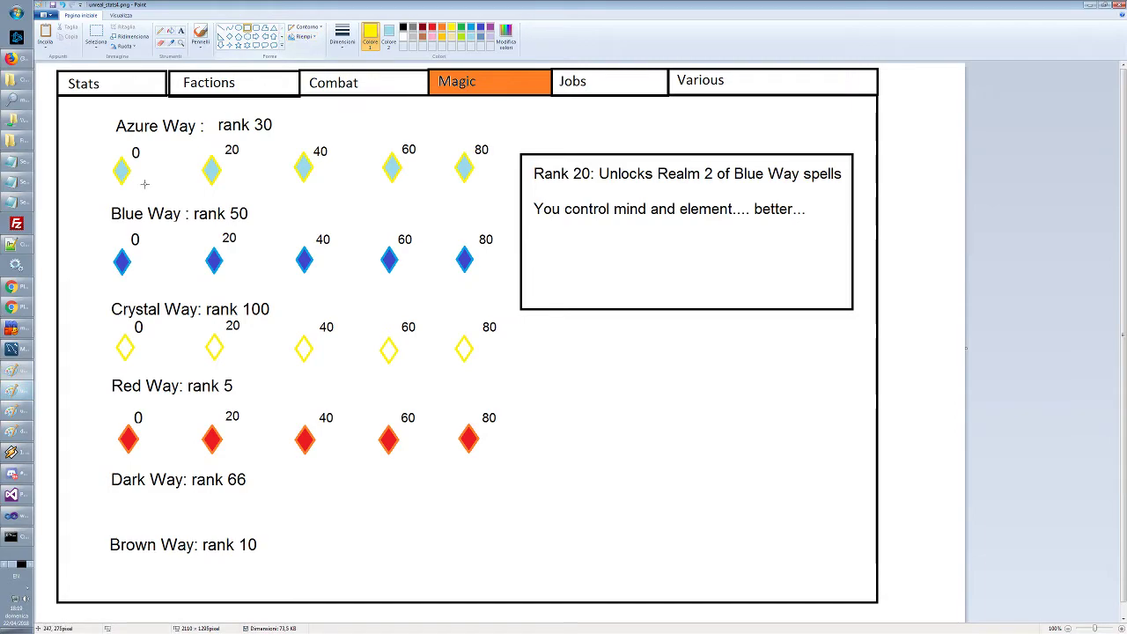
pyautogui.moveTo(112, 186); pyautogui.dragTo(335, 192)
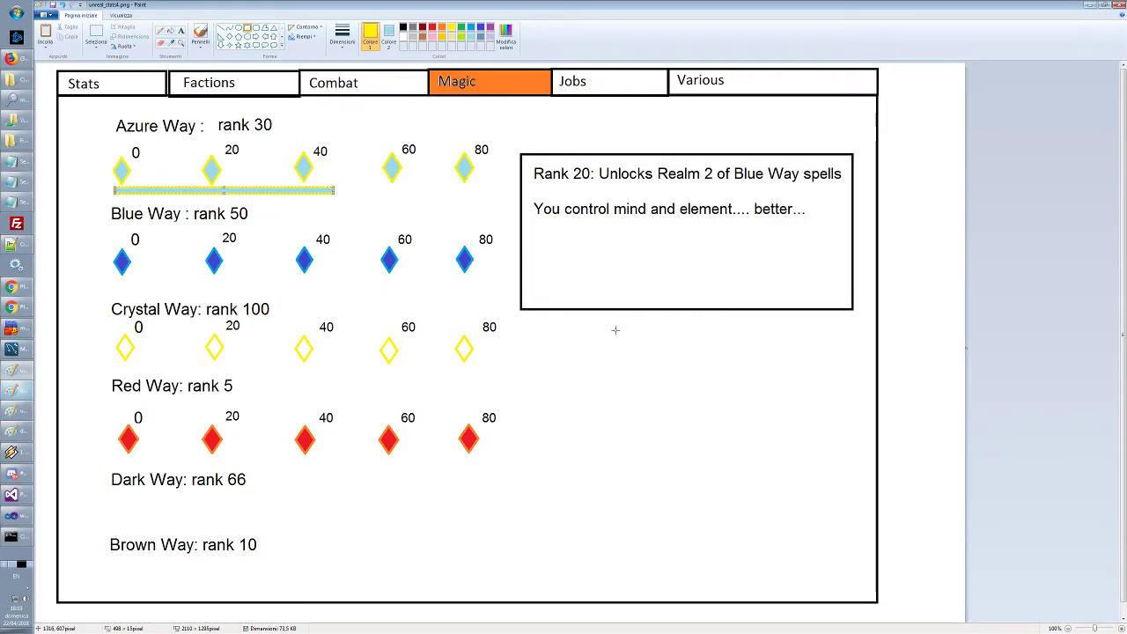
pyautogui.hotkey('ctrl', 'z')
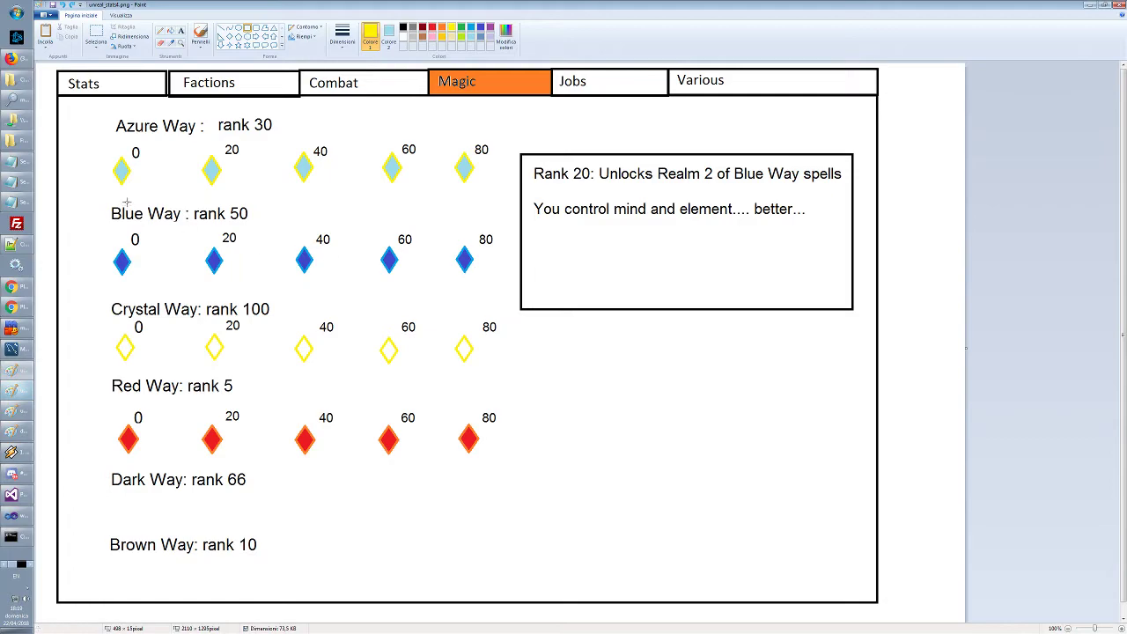
pyautogui.moveTo(110, 165); pyautogui.dragTo(362, 170)
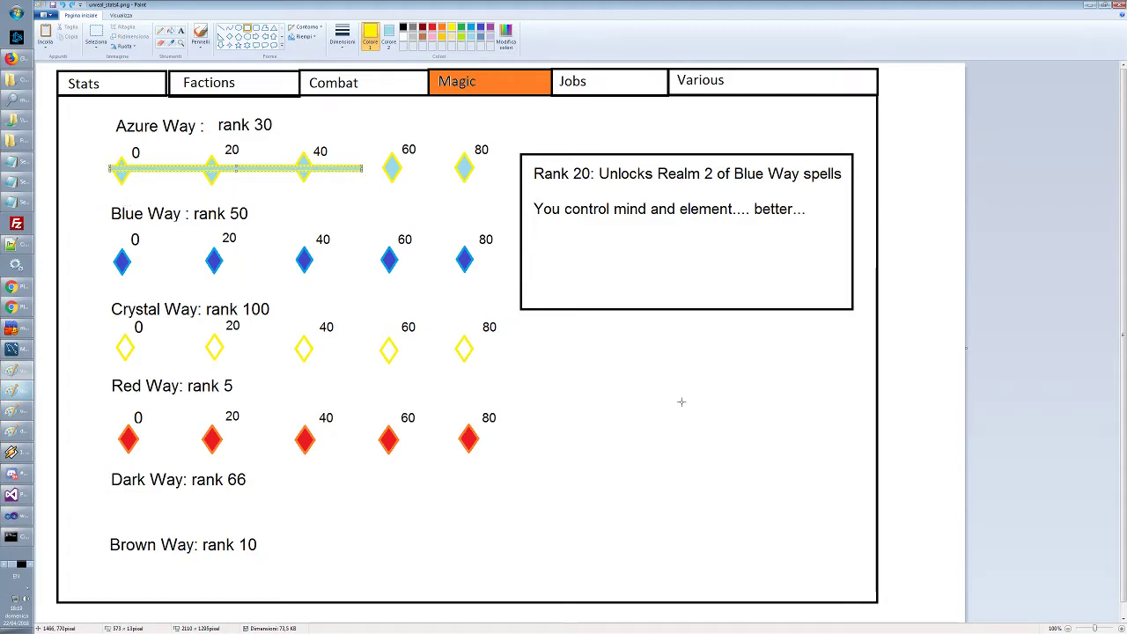
pyautogui.hotkey('ctrl', 'z')
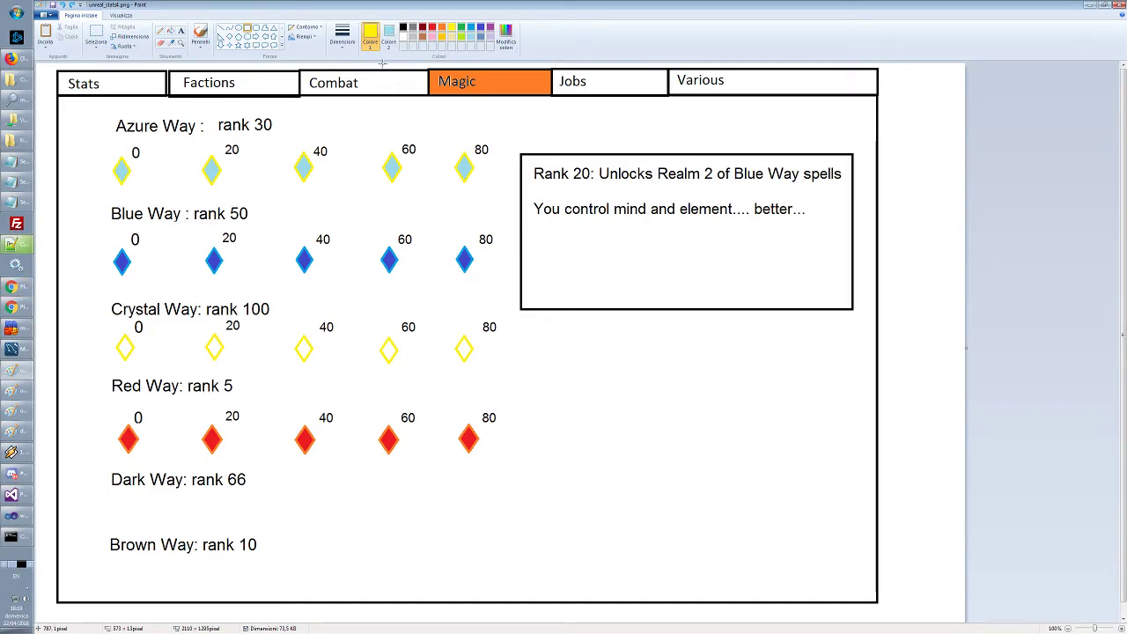
# Draw a black diamond under the Dark Way: rank 66 label
pyautogui.click(405, 27)
pyautogui.click(424, 38)
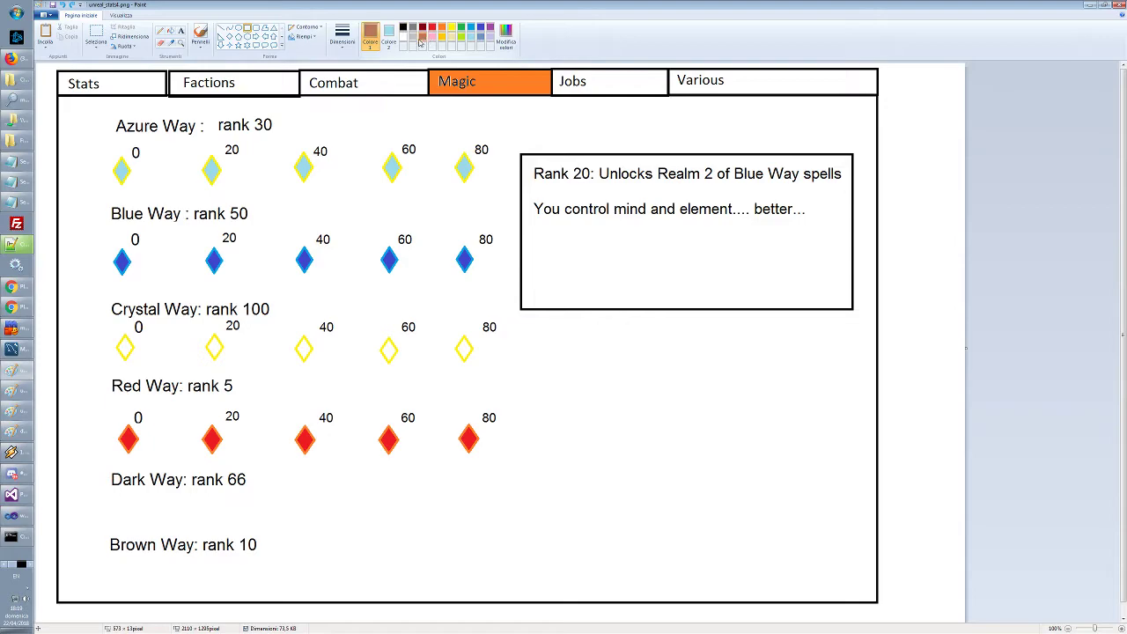
pyautogui.click(394, 35)
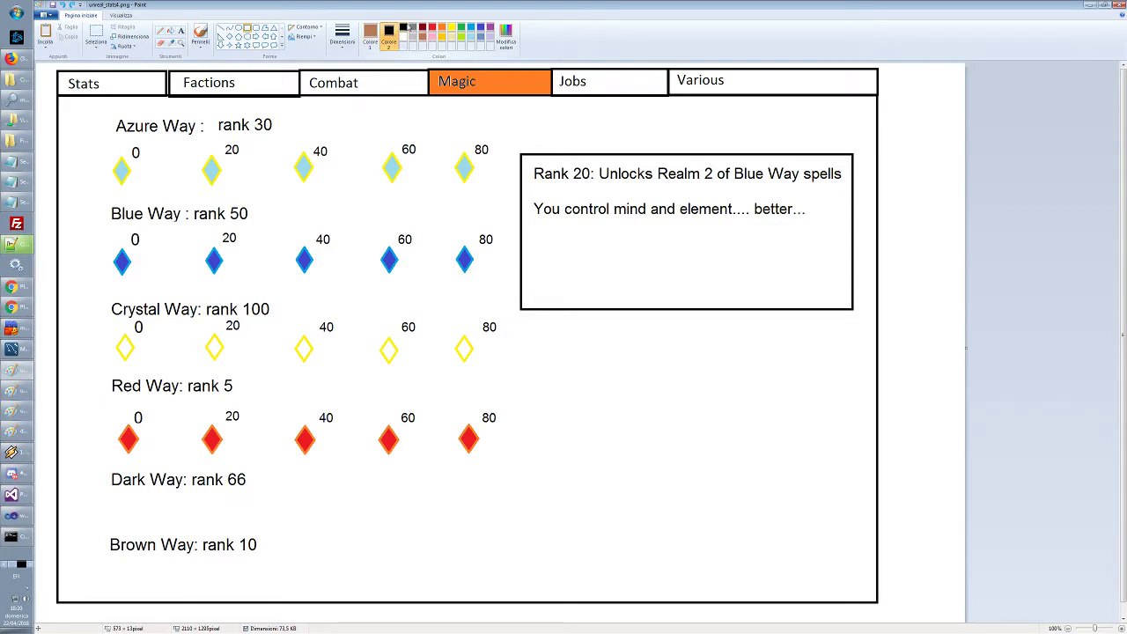
pyautogui.click(370, 37)
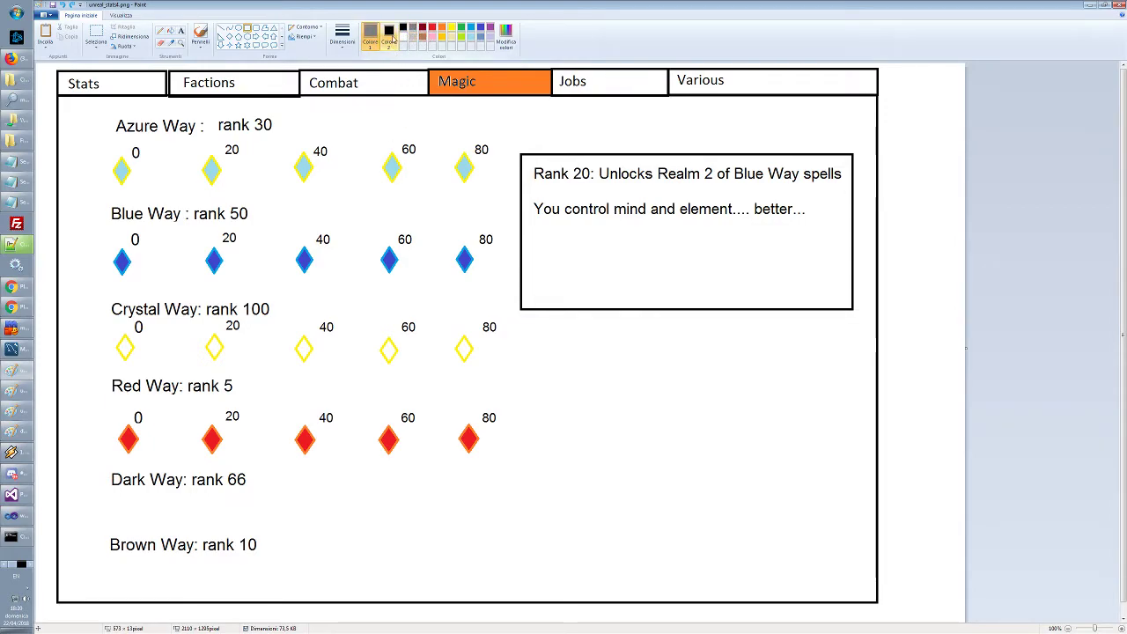
pyautogui.click(230, 39)
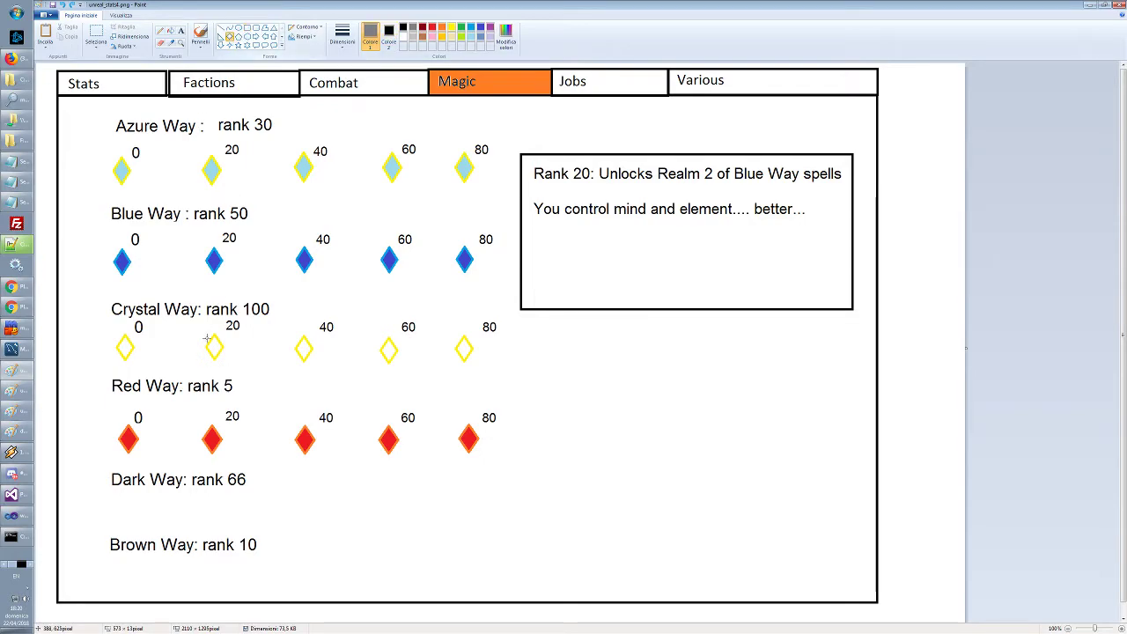
pyautogui.moveTo(124, 507); pyautogui.dragTo(141, 528)
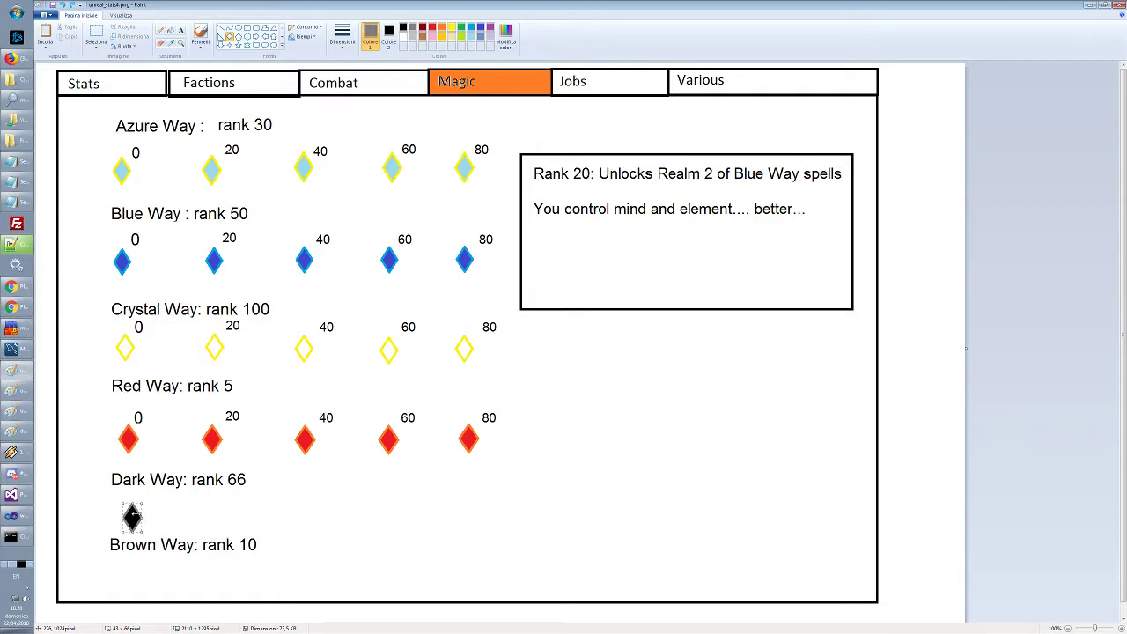
# Copy the black diamond and place the copy beside it
pyautogui.click(97, 35)
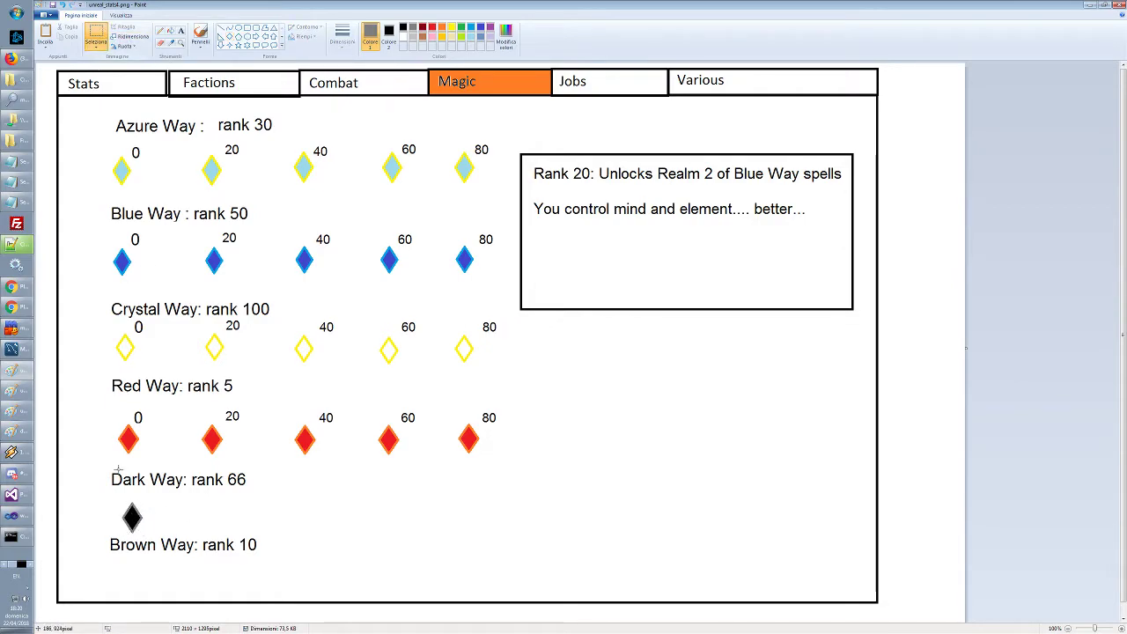
pyautogui.moveTo(117, 501); pyautogui.dragTo(146, 535)
pyautogui.hotkey('ctrl', 'c')
pyautogui.hotkey('ctrl', 'v')
pyautogui.moveTo(53, 92); pyautogui.dragTo(209, 520)
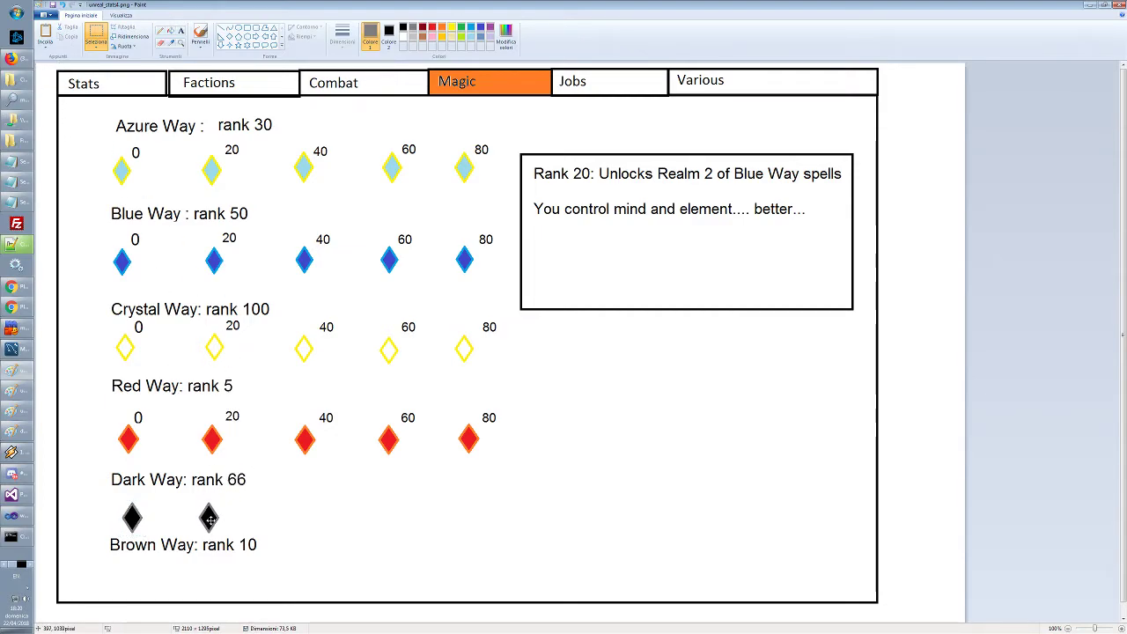
pyautogui.click(546, 522)
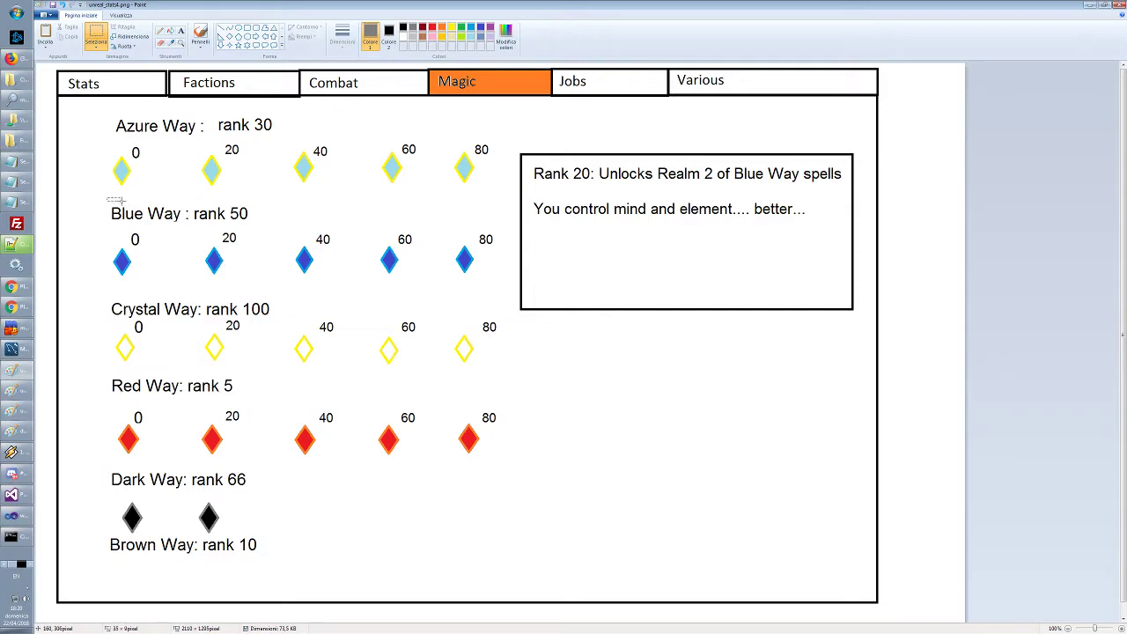
# Set the secondary colour to white and move the Blue Way row up a few pixels
pyautogui.moveTo(106, 197); pyautogui.dragTo(506, 285)
pyautogui.moveTo(435, 262); pyautogui.dragTo(435, 254)
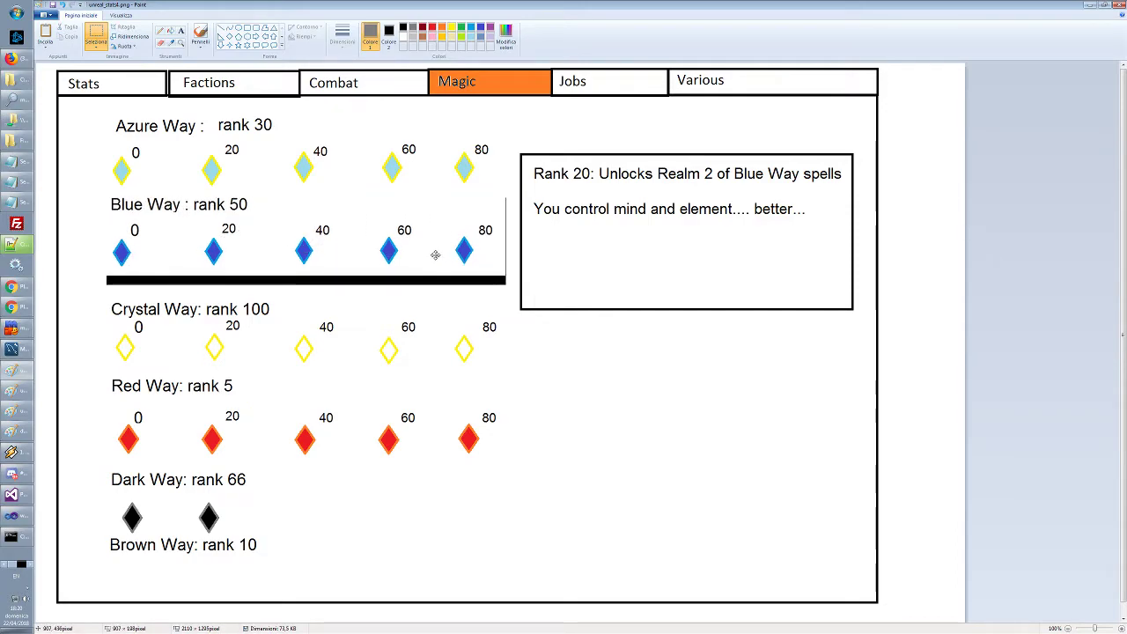
pyautogui.hotkey('ctrl', 'z')
pyautogui.click(390, 39)
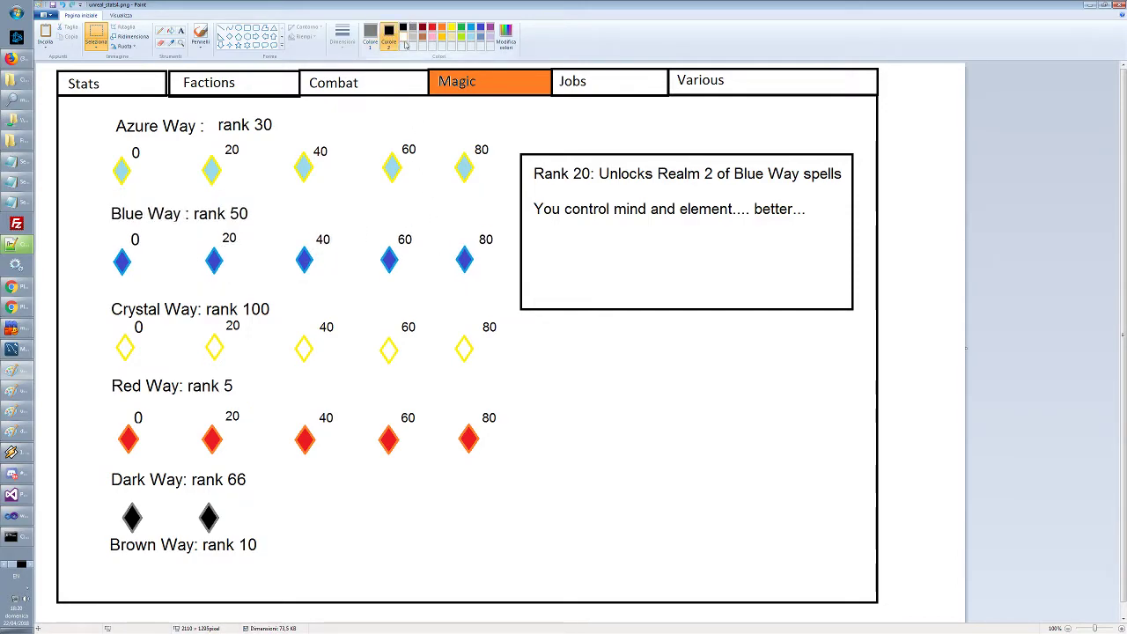
pyautogui.click(403, 38)
pyautogui.moveTo(100, 202)
pyautogui.mouseDown()
pyautogui.moveTo(499, 285)
pyautogui.moveTo(470, 257)
pyautogui.mouseUp()
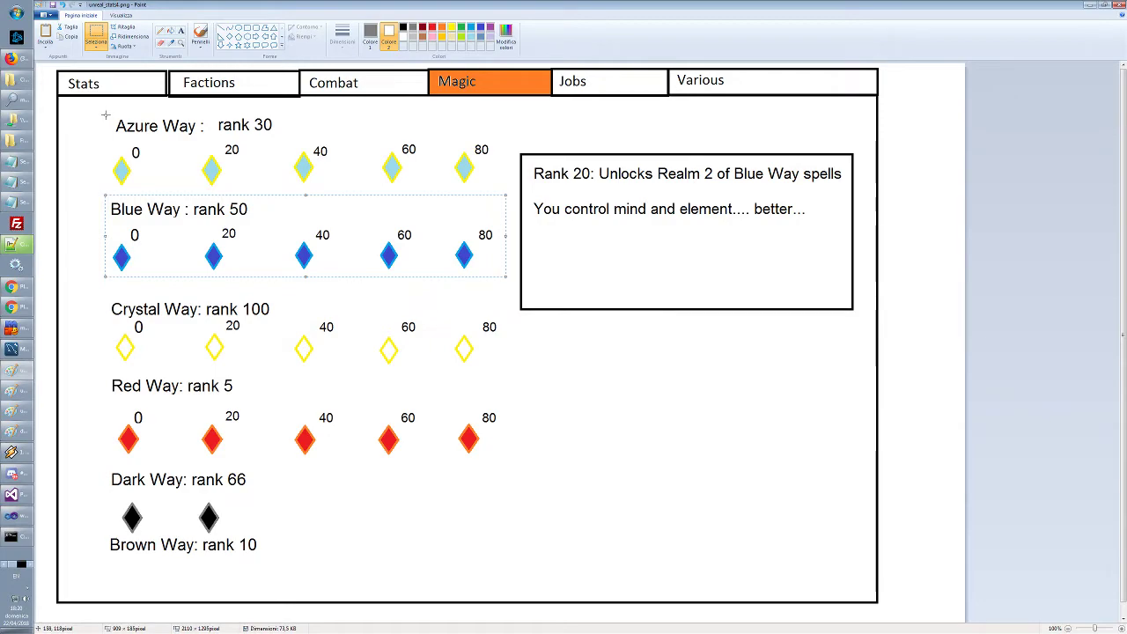
# Shift the Azure Way row up, then move the Brown Way label and two black diamonds down
pyautogui.moveTo(105, 115); pyautogui.dragTo(508, 189)
pyautogui.moveTo(435, 168); pyautogui.dragTo(431, 161)
pyautogui.click(510, 198)
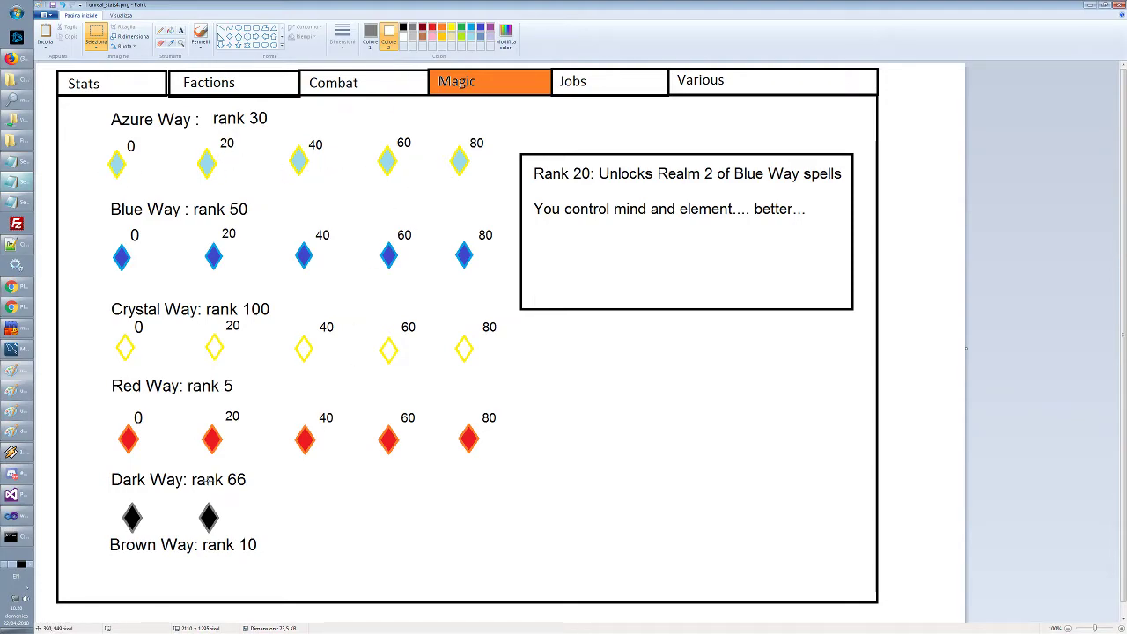
pyautogui.moveTo(105, 536)
pyautogui.mouseDown()
pyautogui.moveTo(294, 564)
pyautogui.moveTo(270, 571)
pyautogui.mouseUp()
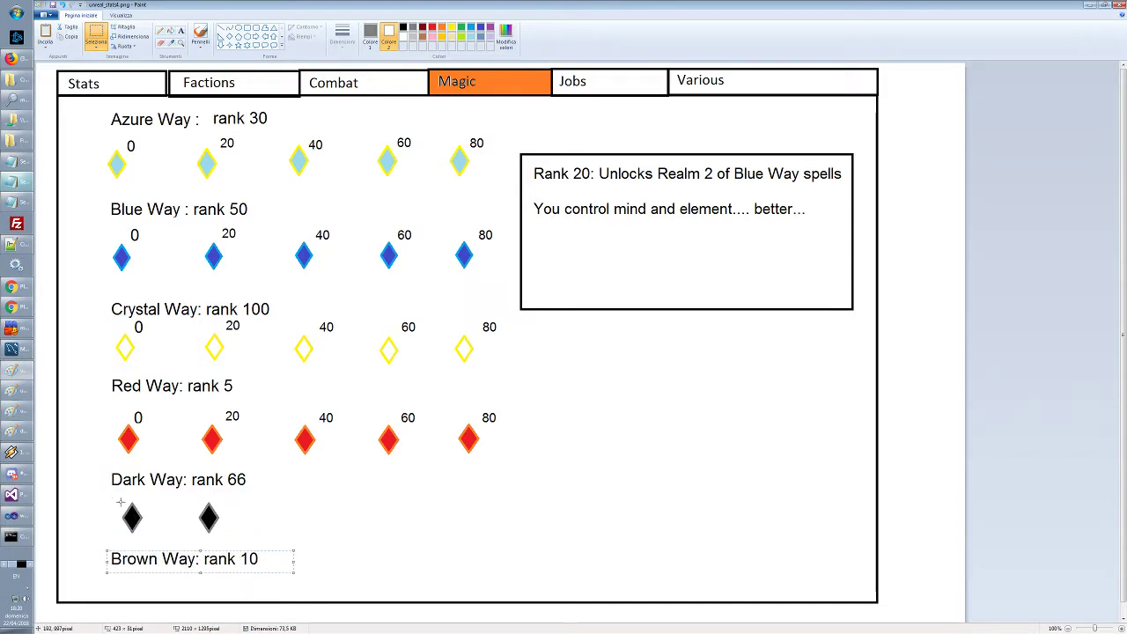
pyautogui.moveTo(113, 495)
pyautogui.mouseDown()
pyautogui.moveTo(229, 543)
pyautogui.moveTo(215, 524)
pyautogui.mouseUp()
pyautogui.click(392, 529)
# Paste black diamonds into the third, fourth and fifth Dark Way slots
pyautogui.hotkey('ctrl', 'v')
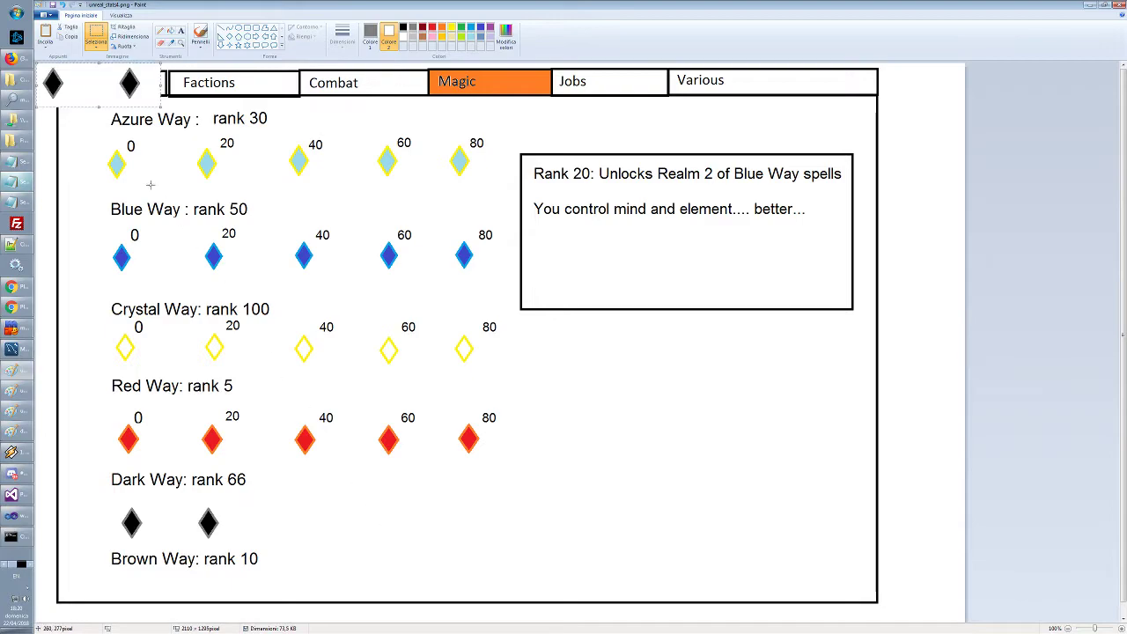
pyautogui.moveTo(107, 85)
pyautogui.mouseDown()
pyautogui.moveTo(115, 158)
pyautogui.moveTo(378, 523)
pyautogui.moveTo(361, 528)
pyautogui.moveTo(374, 511)
pyautogui.moveTo(403, 540)
pyautogui.mouseUp()
pyautogui.click(455, 535)
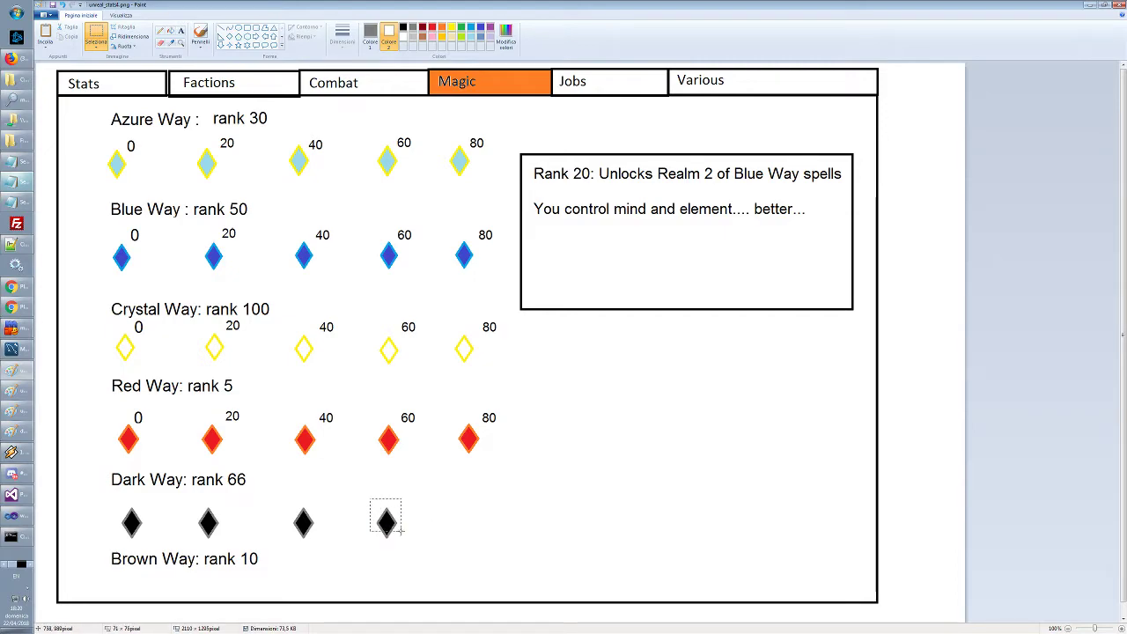
pyautogui.hotkey('ctrl', 'c')
pyautogui.click(476, 541)
pyautogui.hotkey('ctrl', 'v')
pyautogui.moveTo(62, 91); pyautogui.dragTo(481, 529)
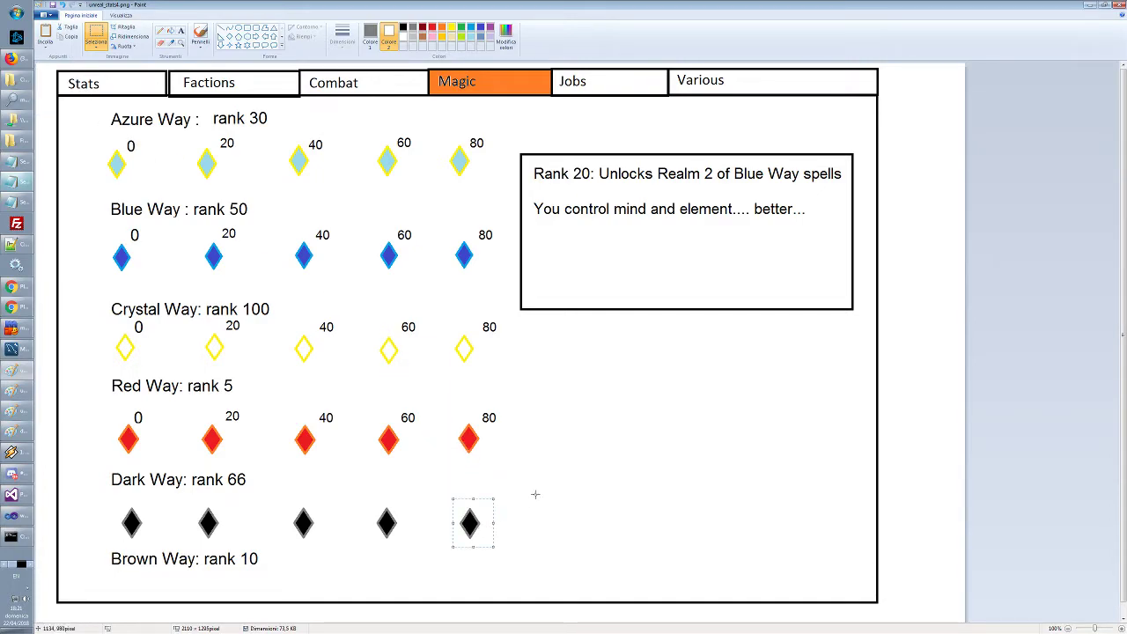
pyautogui.click(476, 477)
# Copy the Crystal Way 0–80 labels above the Dark Way diamonds
pyautogui.moveTo(132, 323); pyautogui.dragTo(497, 331)
pyautogui.hotkey('ctrl', 'c')
pyautogui.click(560, 405)
pyautogui.hotkey('ctrl', 'v')
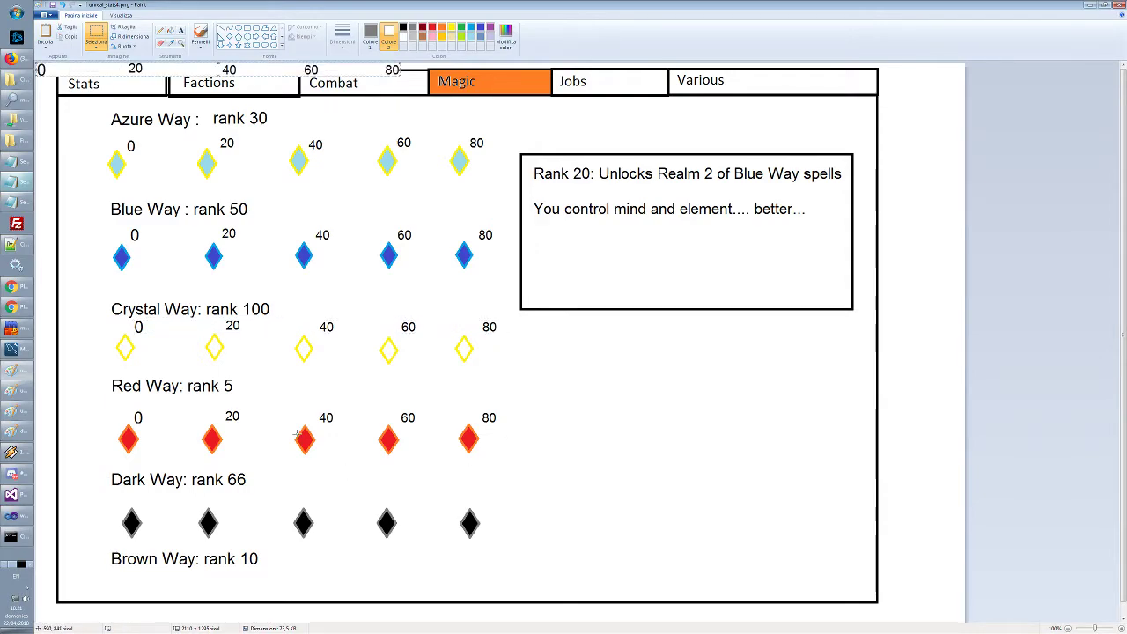
pyautogui.moveTo(173, 101); pyautogui.dragTo(273, 502)
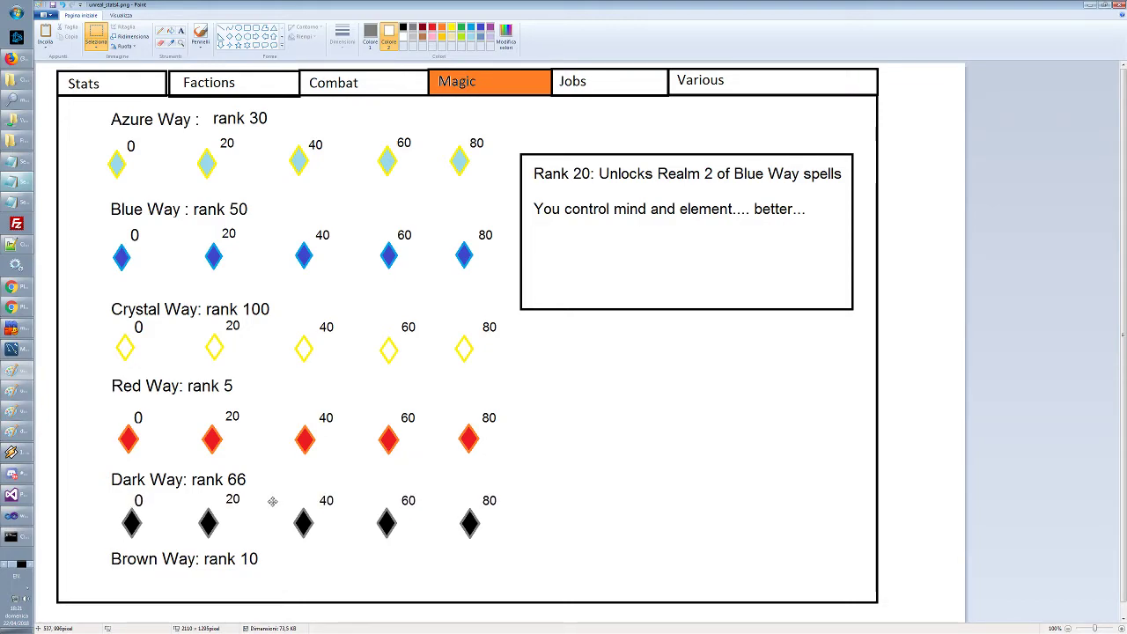
# Fix the Dark Way labels in place, then undo a trial upward move of the Red Way row
pyautogui.click(608, 523)
pyautogui.moveTo(103, 375); pyautogui.dragTo(294, 403)
pyautogui.moveTo(99, 403); pyautogui.dragTo(544, 458)
pyautogui.moveTo(471, 447); pyautogui.dragTo(471, 442)
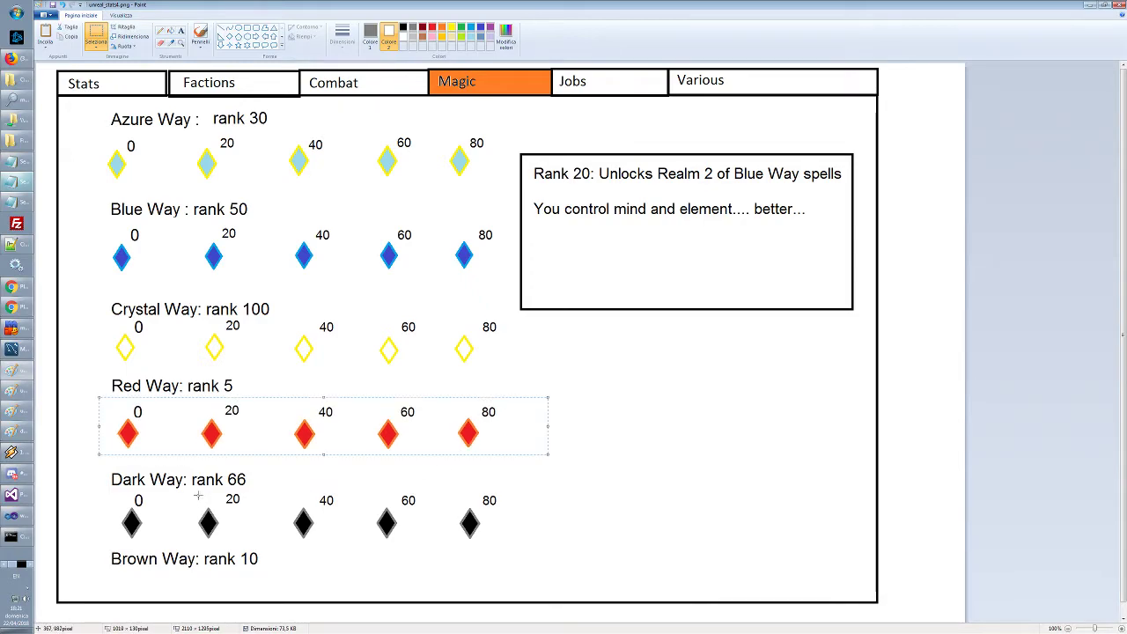
pyautogui.hotkey('ctrl', 'z')
pyautogui.click(94, 465)
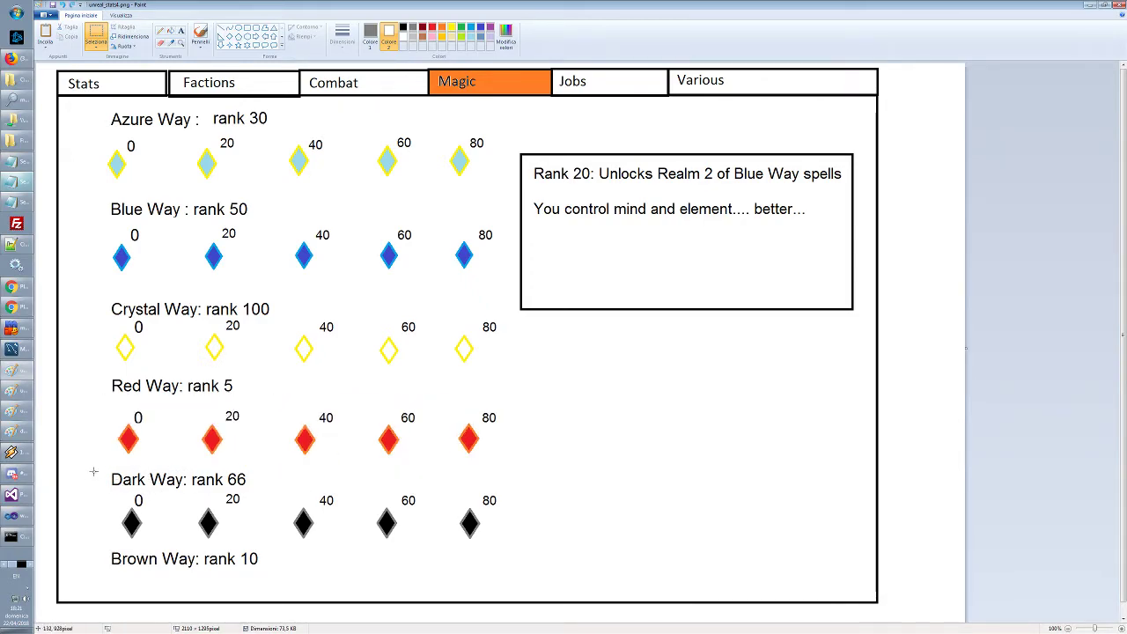
# Move the Dark Way row up and reposition the Brown Way: rank 10 label beneath it
pyautogui.moveTo(97, 469); pyautogui.dragTo(537, 543)
pyautogui.moveTo(469, 524); pyautogui.dragTo(466, 517)
pyautogui.click(611, 523)
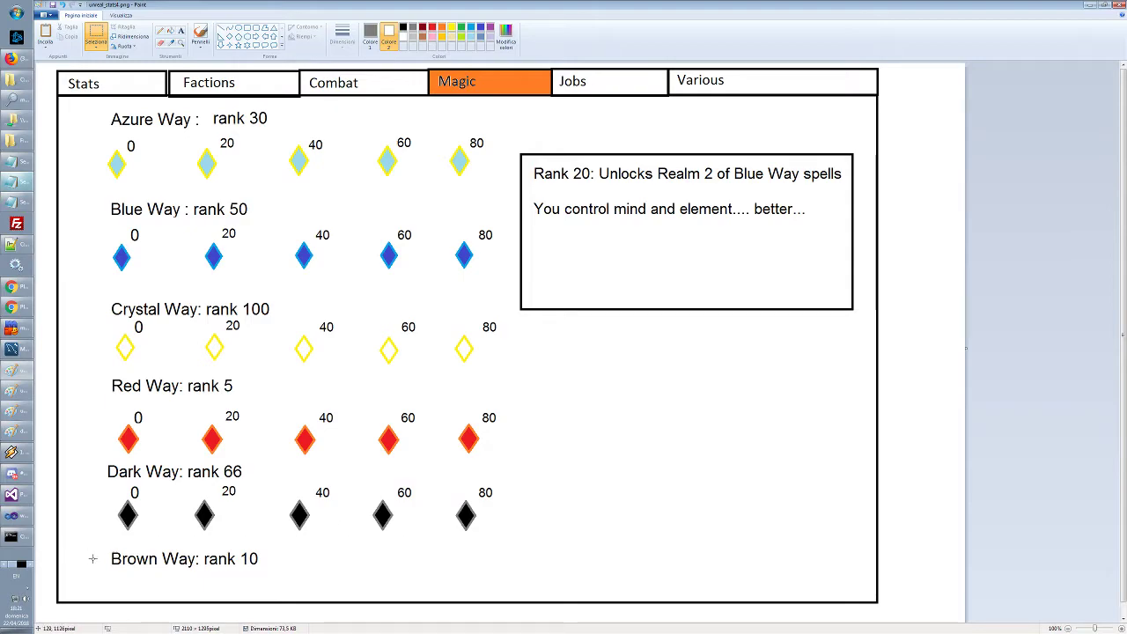
pyautogui.moveTo(106, 547); pyautogui.dragTo(256, 548)
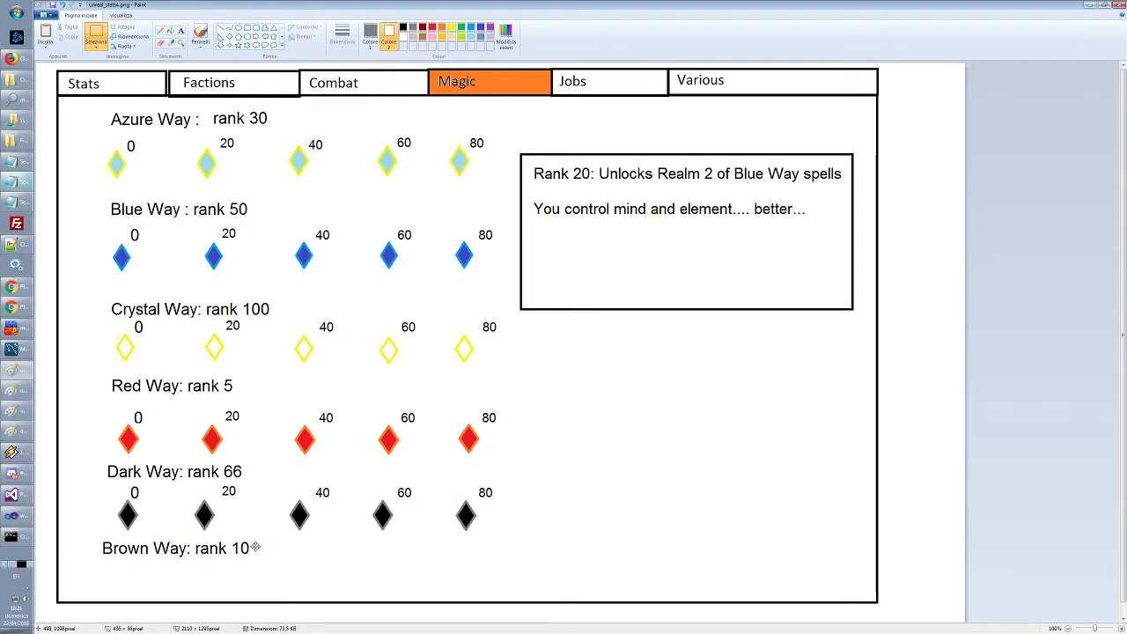
pyautogui.click(410, 554)
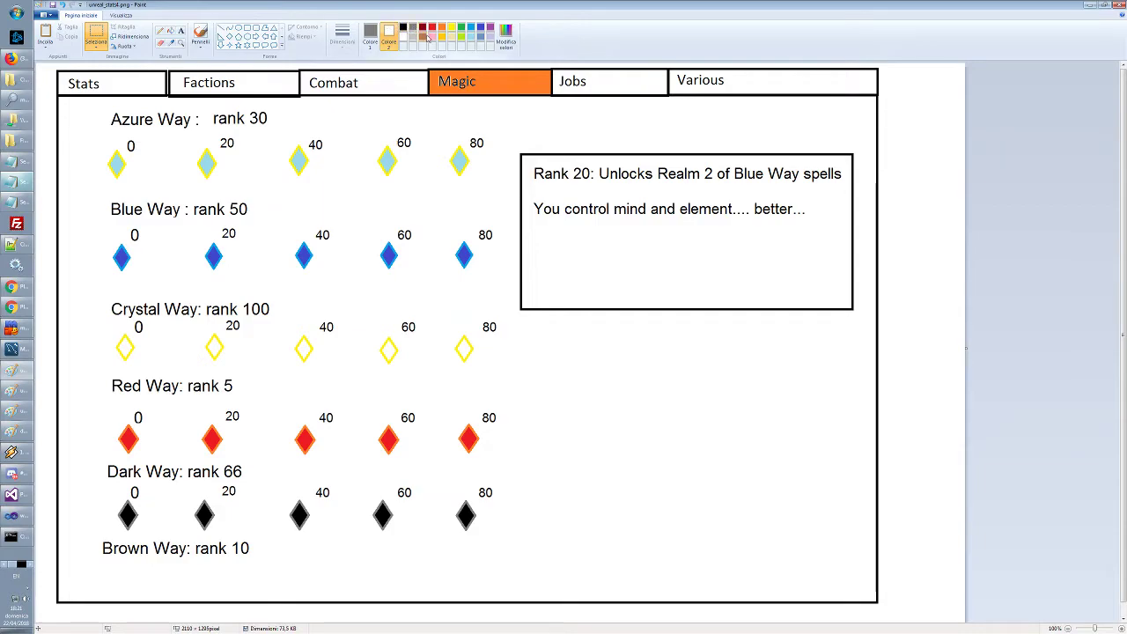
# Draw a dark-red diamond below the Brown Way label
pyautogui.click(423, 30)
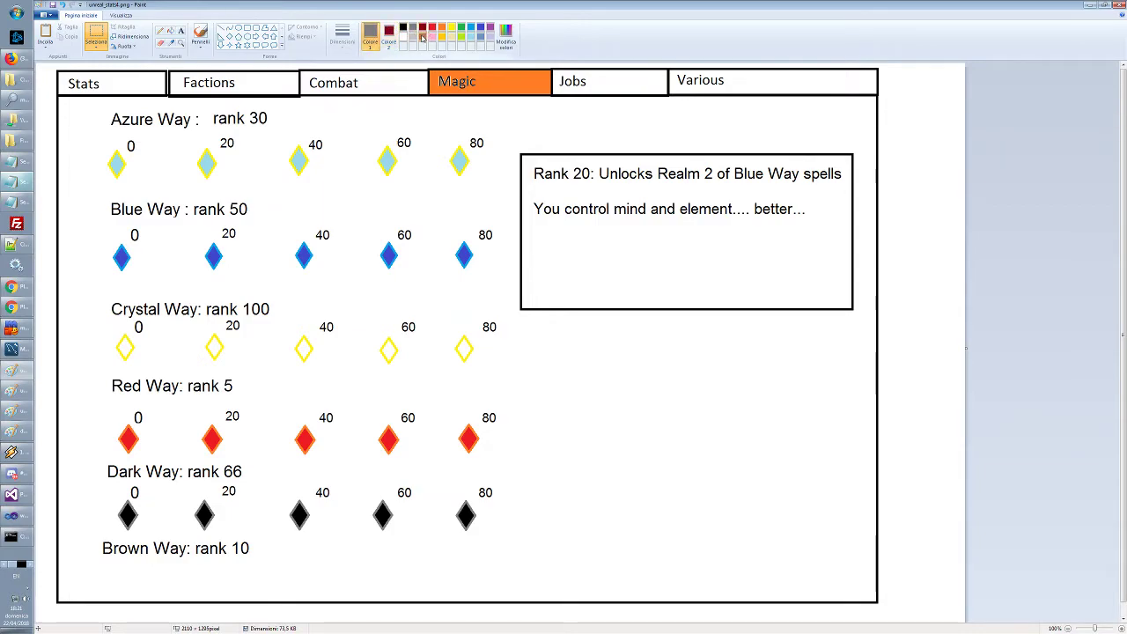
pyautogui.click(230, 36)
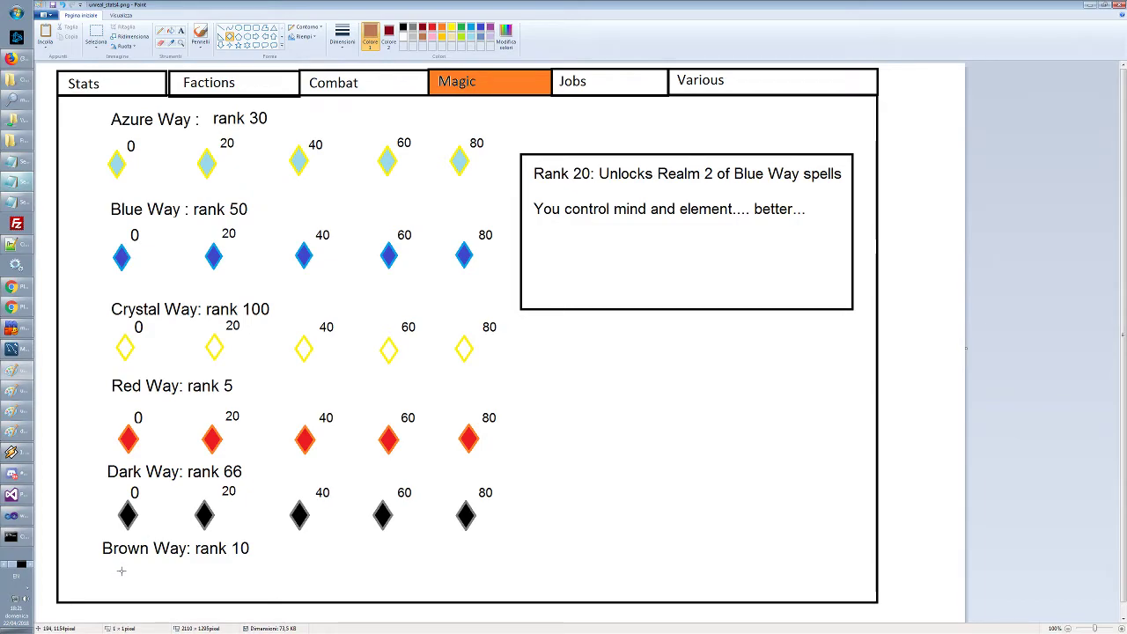
pyautogui.moveTo(120, 570)
pyautogui.mouseDown()
pyautogui.moveTo(141, 599)
pyautogui.moveTo(129, 584)
pyautogui.moveTo(142, 586)
pyautogui.moveTo(125, 583)
pyautogui.mouseUp()
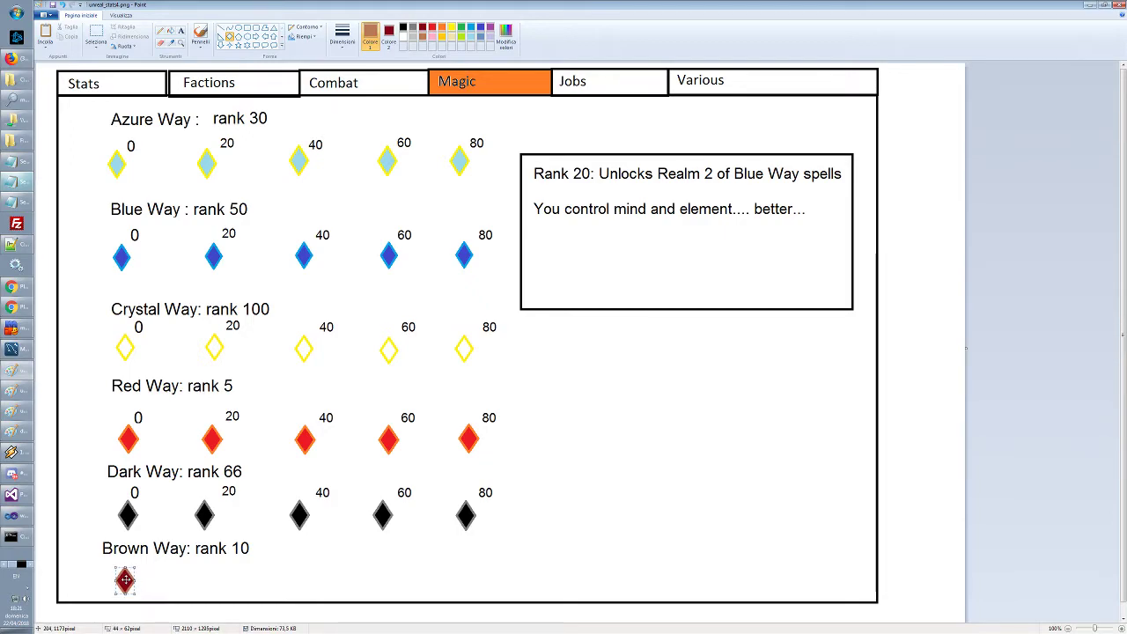
pyautogui.moveTo(115, 569); pyautogui.dragTo(139, 590)
pyautogui.click(169, 577)
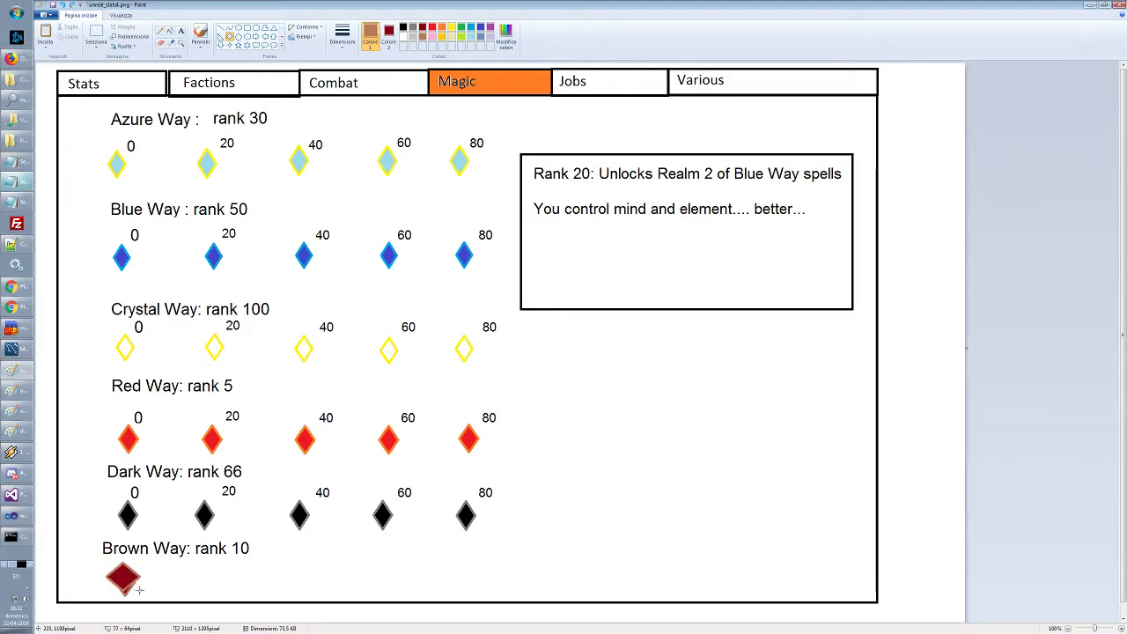
# Copy the dark-red diamond until the Brown Way row holds four diamonds
pyautogui.click(176, 579)
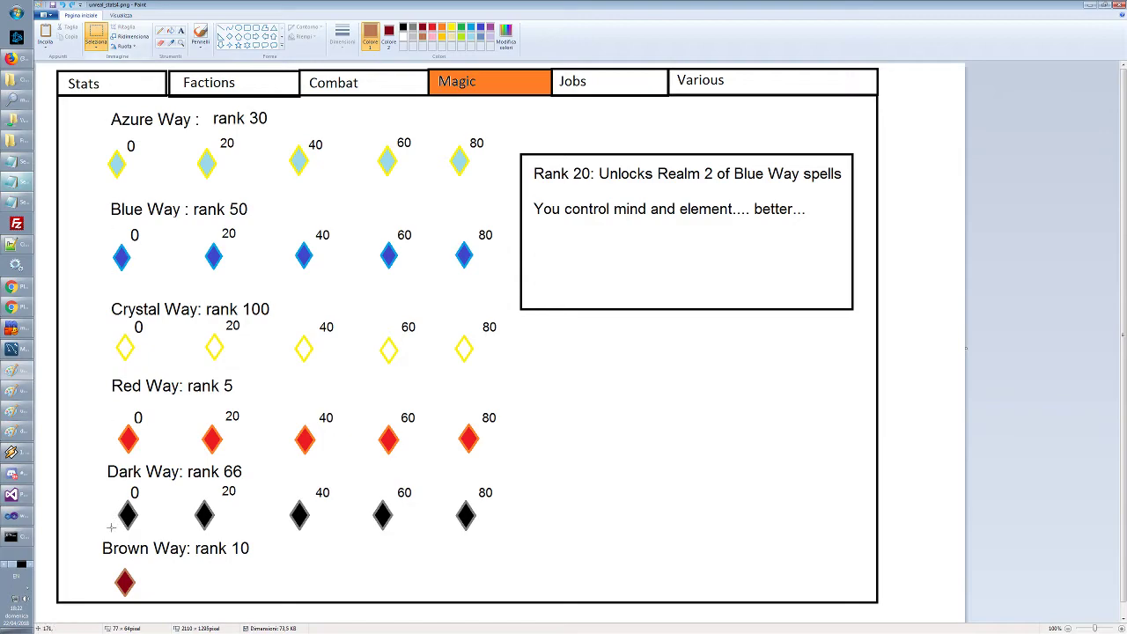
pyautogui.moveTo(109, 565); pyautogui.dragTo(140, 596)
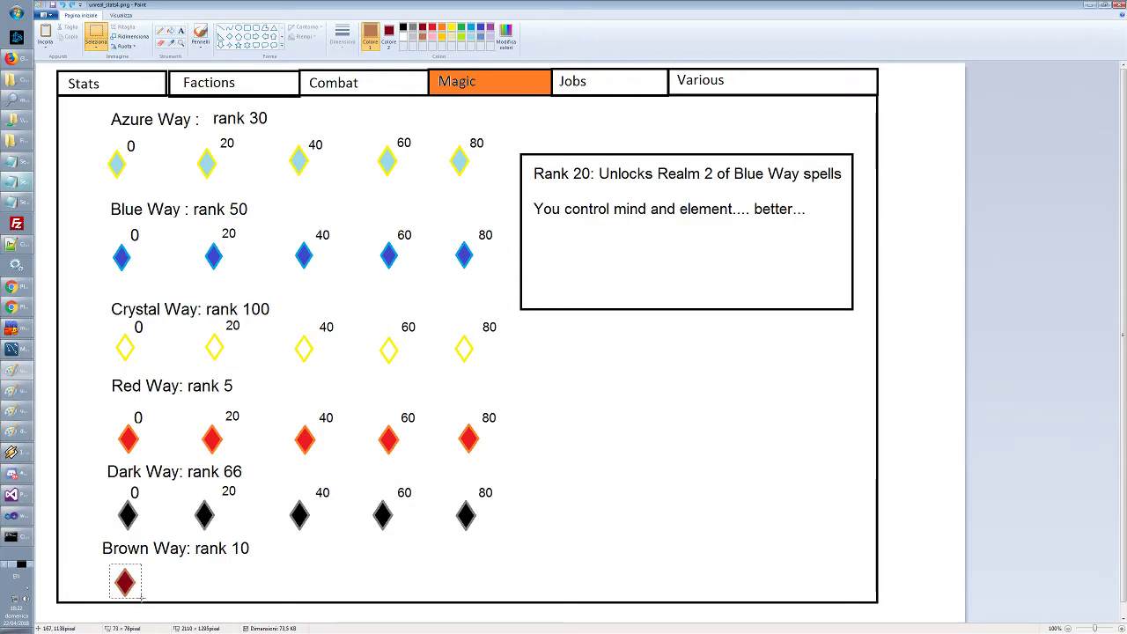
pyautogui.hotkey('ctrl', 'v')
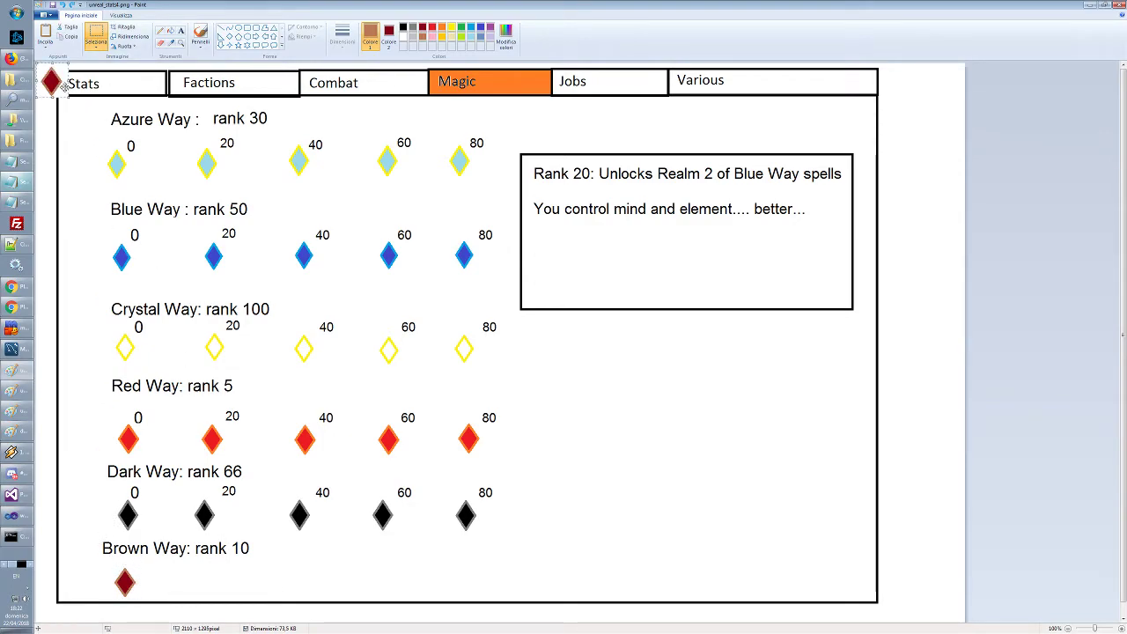
pyautogui.moveTo(55, 82); pyautogui.dragTo(210, 581)
pyautogui.click(215, 590)
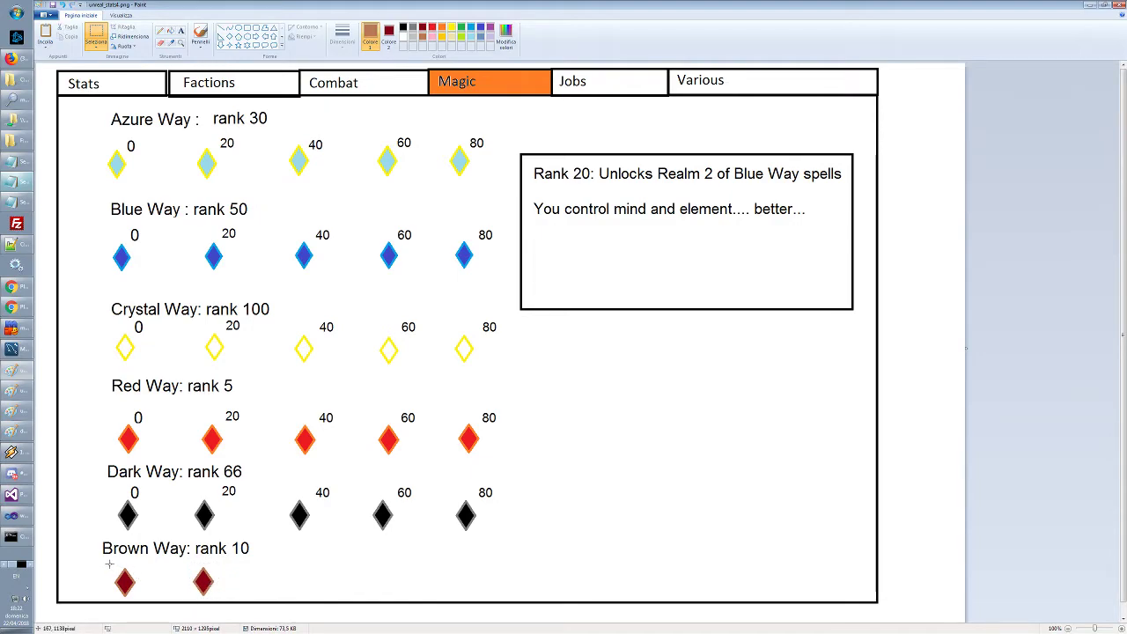
pyautogui.moveTo(110, 565); pyautogui.dragTo(219, 605)
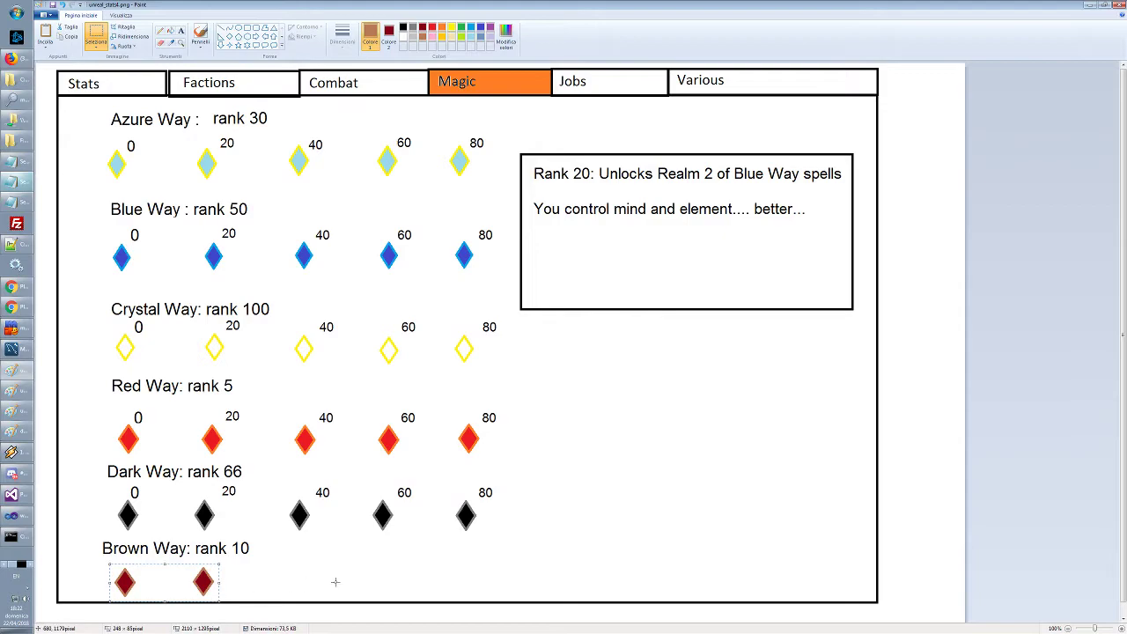
pyautogui.hotkey('ctrl', 'c')
pyautogui.hotkey('ctrl', 'v')
pyautogui.moveTo(91, 99); pyautogui.dragTo(340, 596)
# Set white as secondary colour, shift the fourth diamond right, and paste a fifth diamond
pyautogui.moveTo(359, 553); pyautogui.dragTo(396, 598)
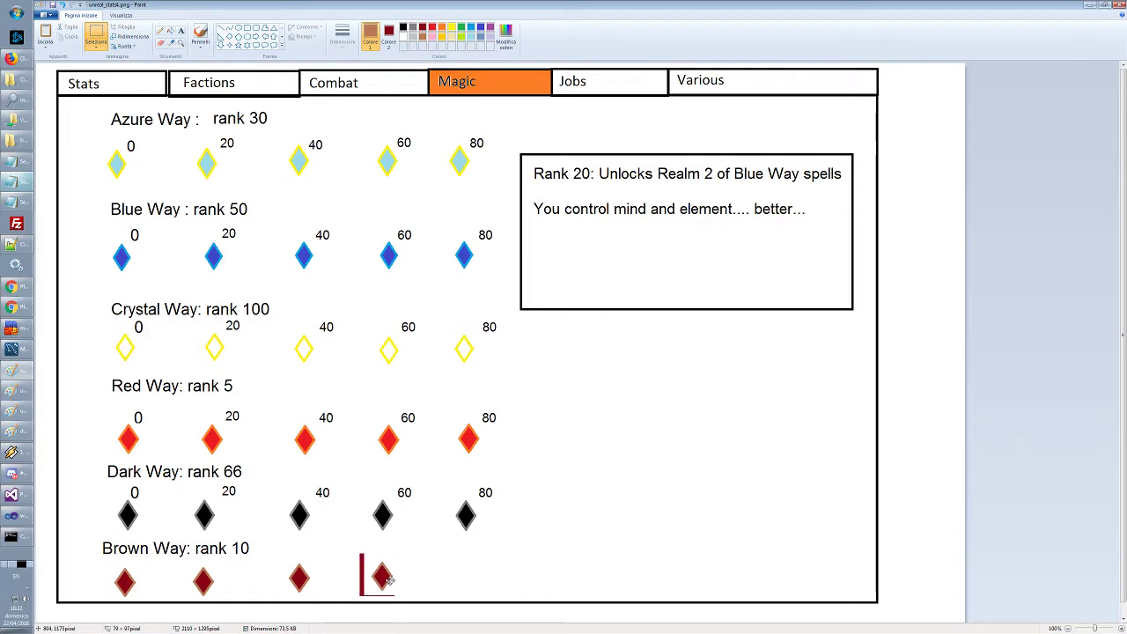
pyautogui.click(445, 554)
pyautogui.click(388, 37)
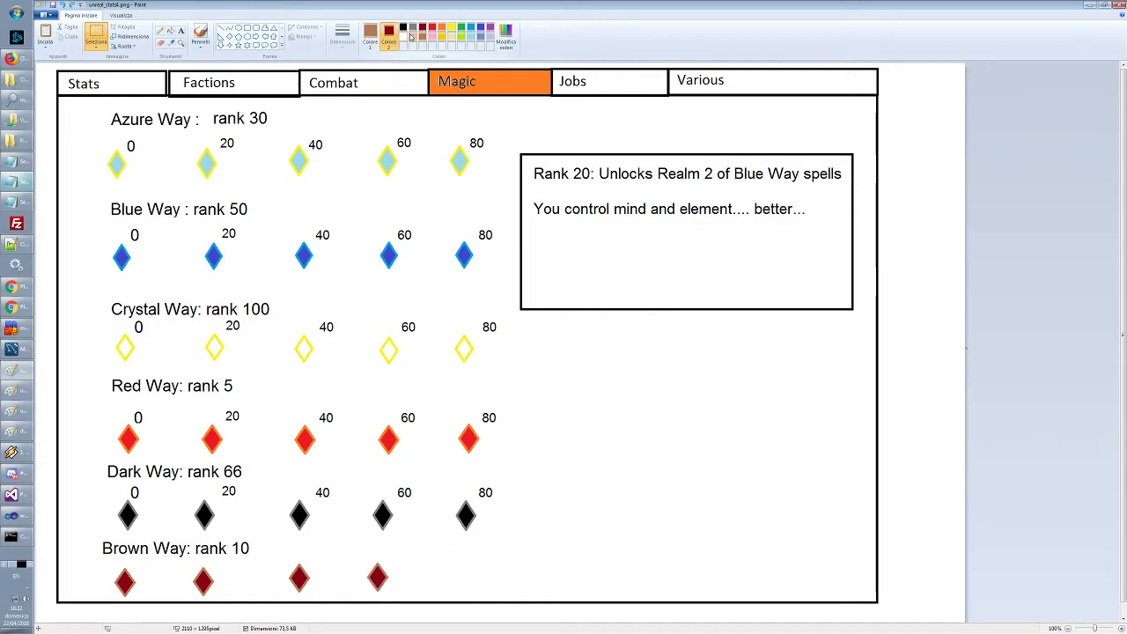
pyautogui.click(403, 36)
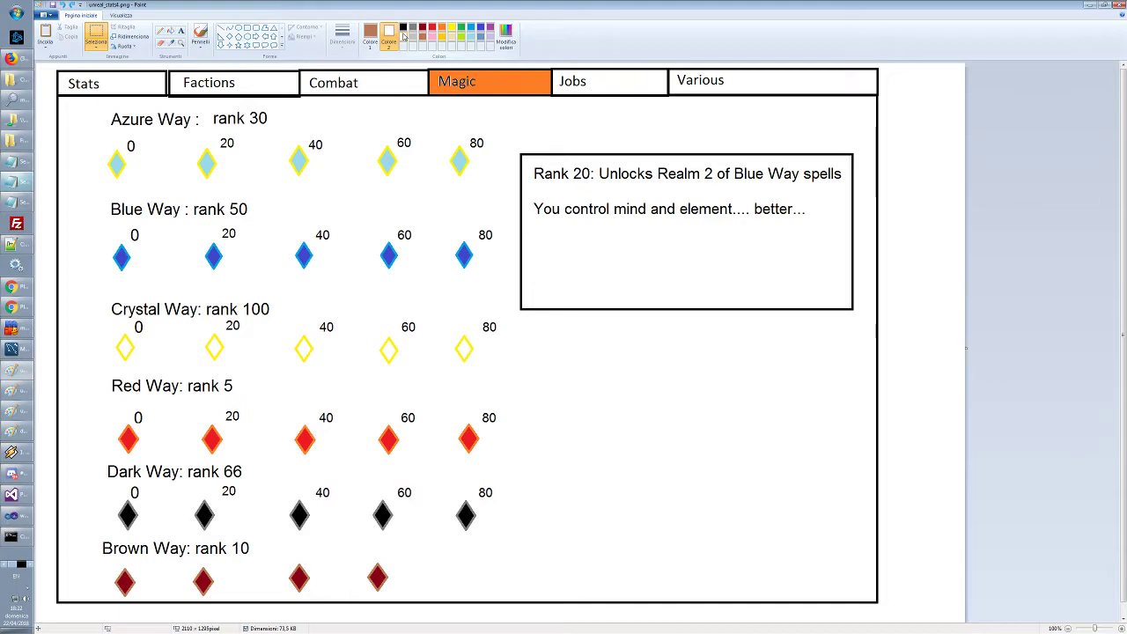
pyautogui.moveTo(361, 557)
pyautogui.mouseDown()
pyautogui.moveTo(400, 598)
pyautogui.moveTo(392, 583)
pyautogui.mouseUp()
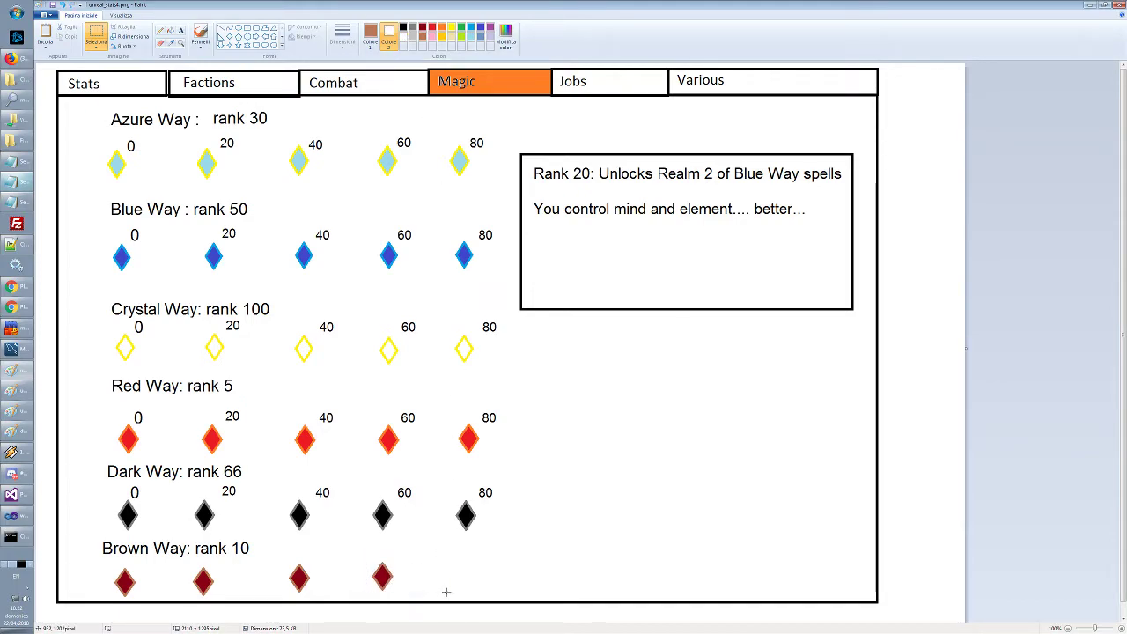
pyautogui.hotkey('ctrl', 'v')
pyautogui.hotkey('ctrl', 'z')
pyautogui.moveTo(365, 555); pyautogui.dragTo(402, 599)
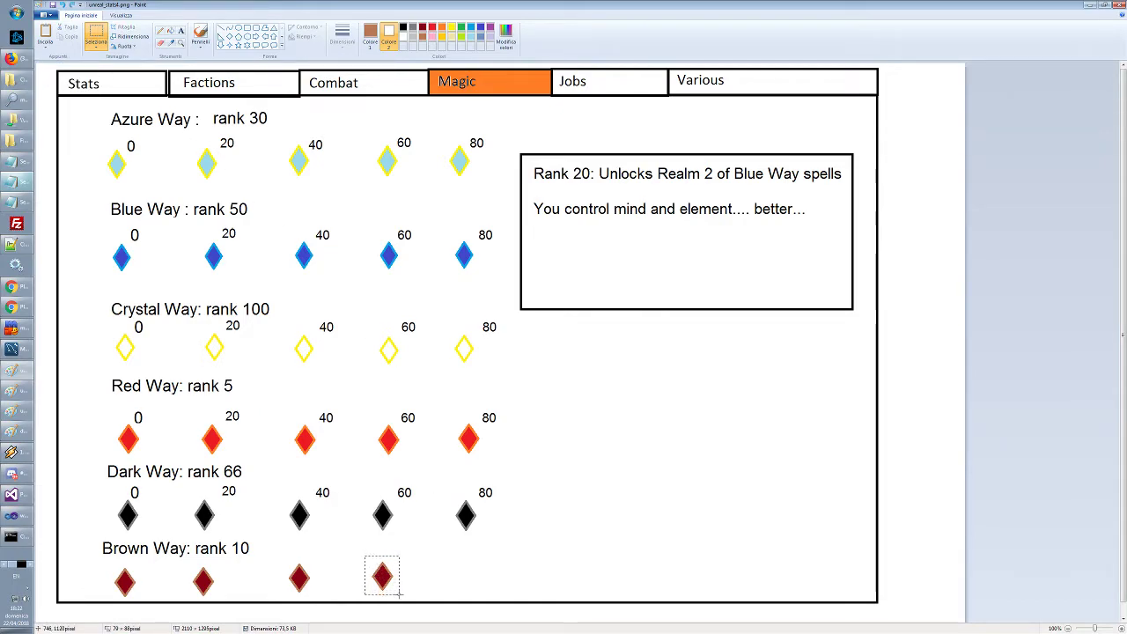
pyautogui.click(476, 581)
pyautogui.hotkey('ctrl', 'v')
pyautogui.moveTo(66, 84); pyautogui.dragTo(478, 577)
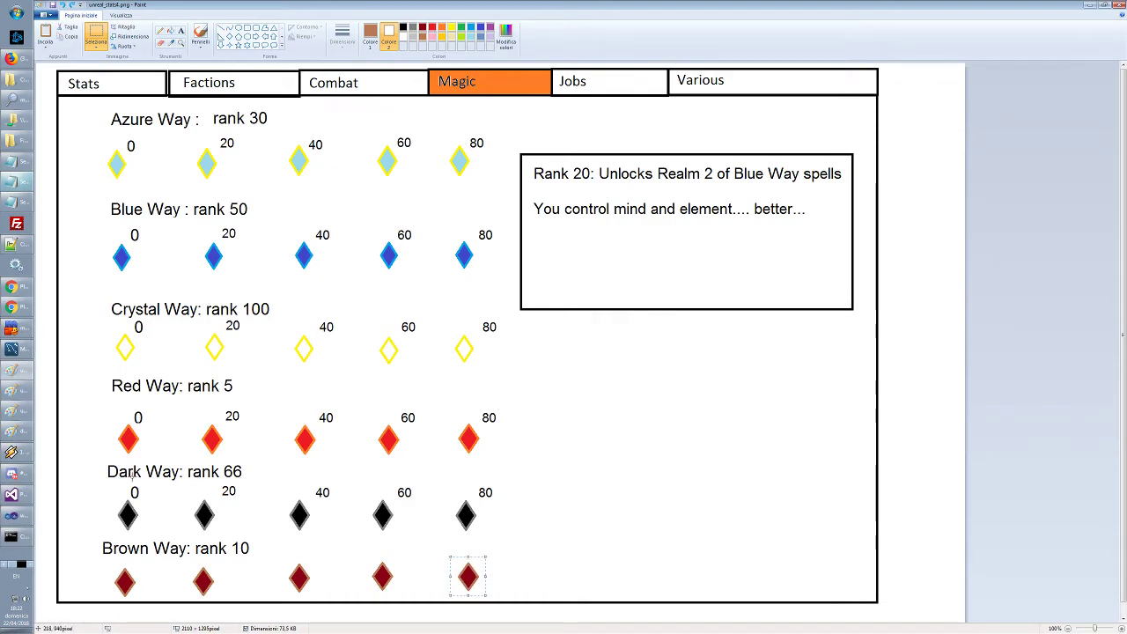
# Copy the Dark Way 0–80 rank numbers and move the copy under the Brown Way label
pyautogui.moveTo(130, 483); pyautogui.dragTo(494, 499)
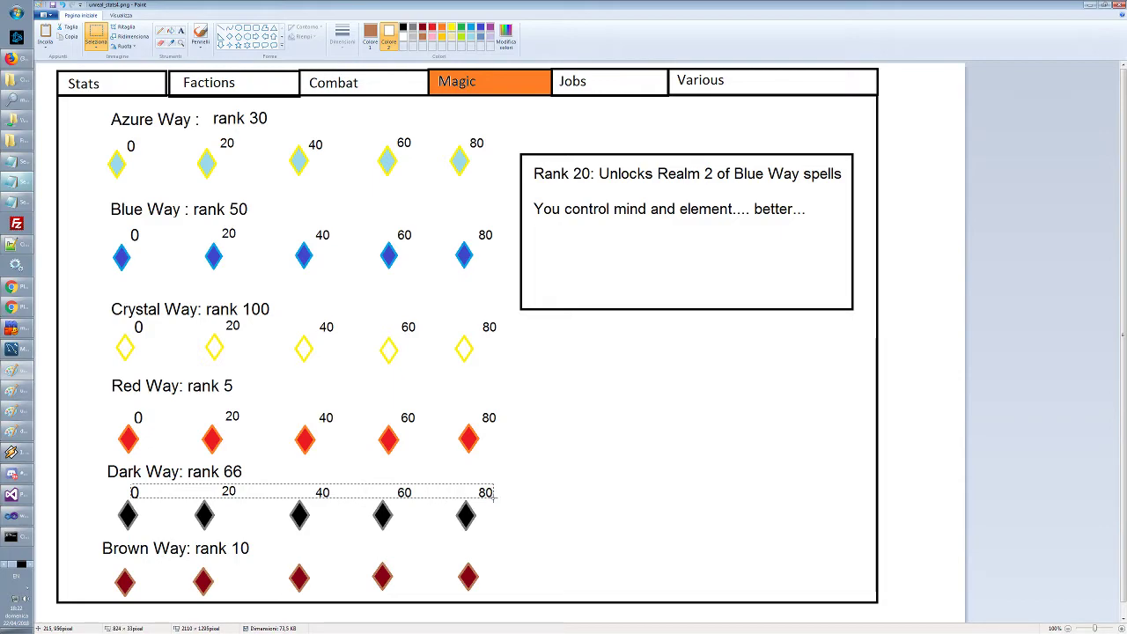
pyautogui.hotkey('ctrl', 'c')
pyautogui.hotkey('ctrl', 'v')
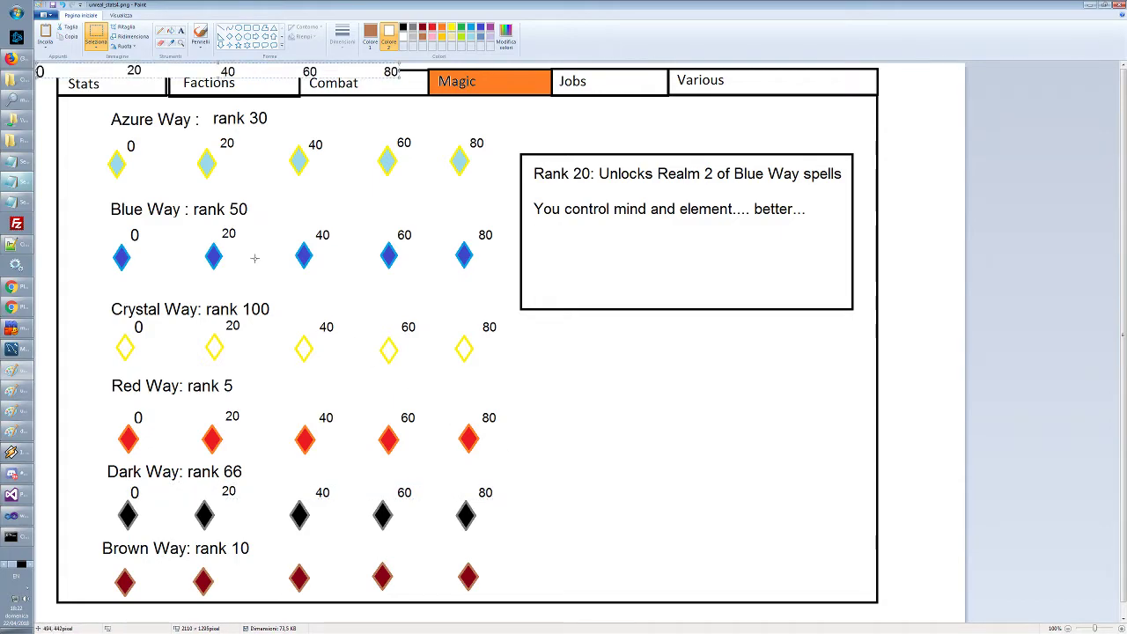
pyautogui.moveTo(180, 85); pyautogui.dragTo(268, 564)
# Undo the misplaced numbers row and nudge the Blue Way row up
pyautogui.click(660, 523)
pyautogui.hotkey('ctrl', 'z')
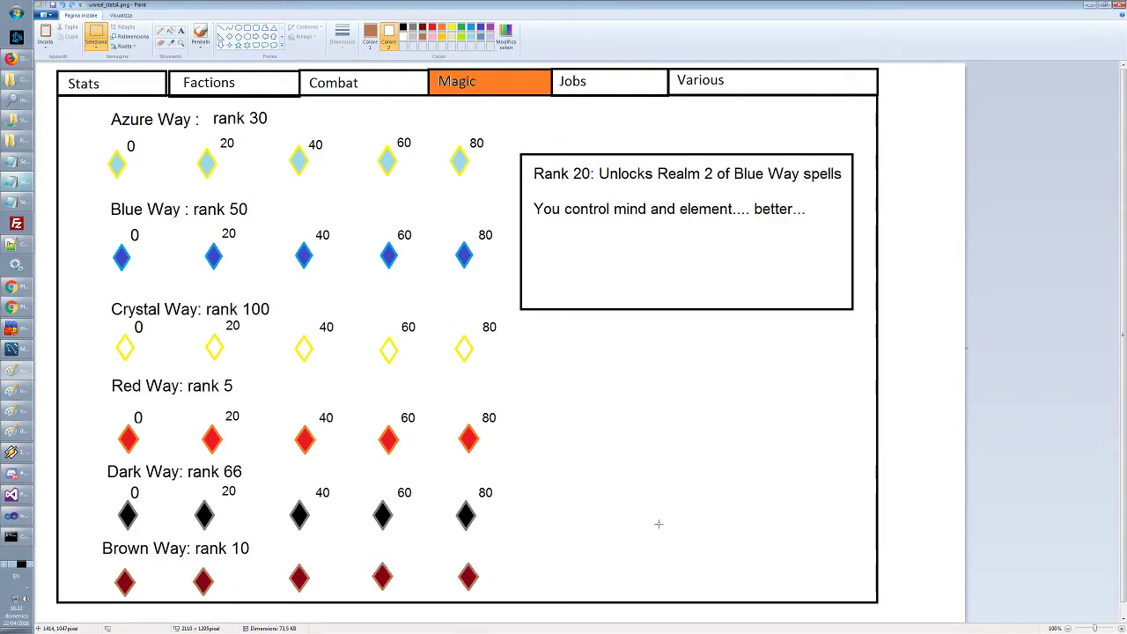
pyautogui.moveTo(104, 192); pyautogui.dragTo(503, 296)
pyautogui.moveTo(450, 264); pyautogui.dragTo(448, 254)
pyautogui.click(314, 301)
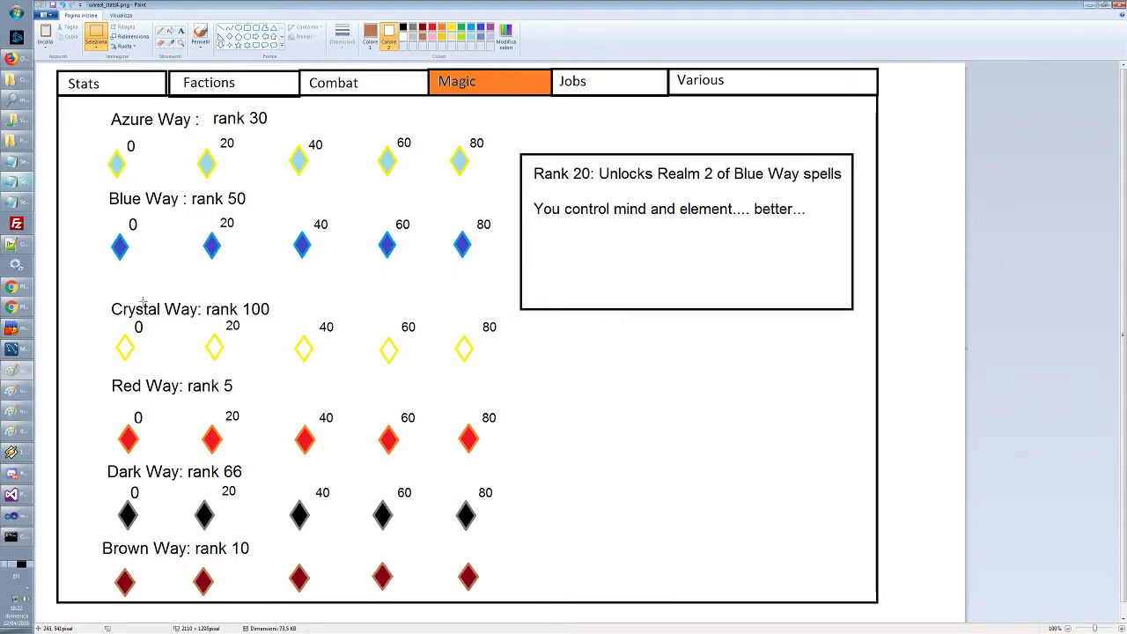
pyautogui.moveTo(104, 296); pyautogui.dragTo(453, 328)
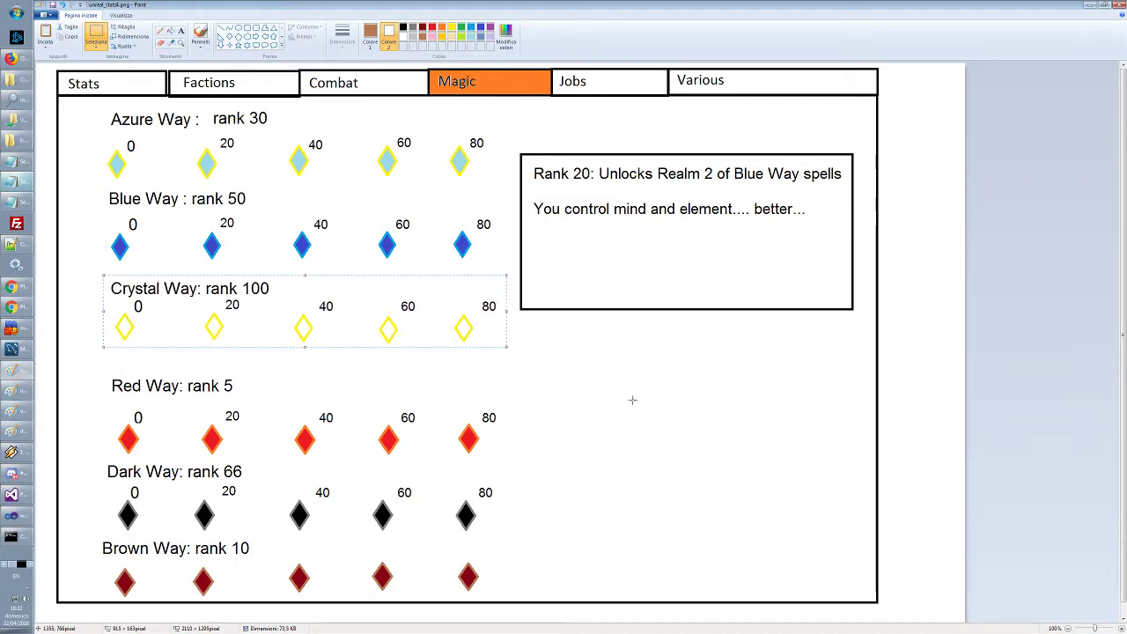
pyautogui.click(453, 398)
# Move the Red Way and Dark Way rows up to even the spacing
pyautogui.moveTo(97, 364); pyautogui.dragTo(508, 459)
pyautogui.moveTo(440, 438); pyautogui.dragTo(441, 415)
pyautogui.click(576, 458)
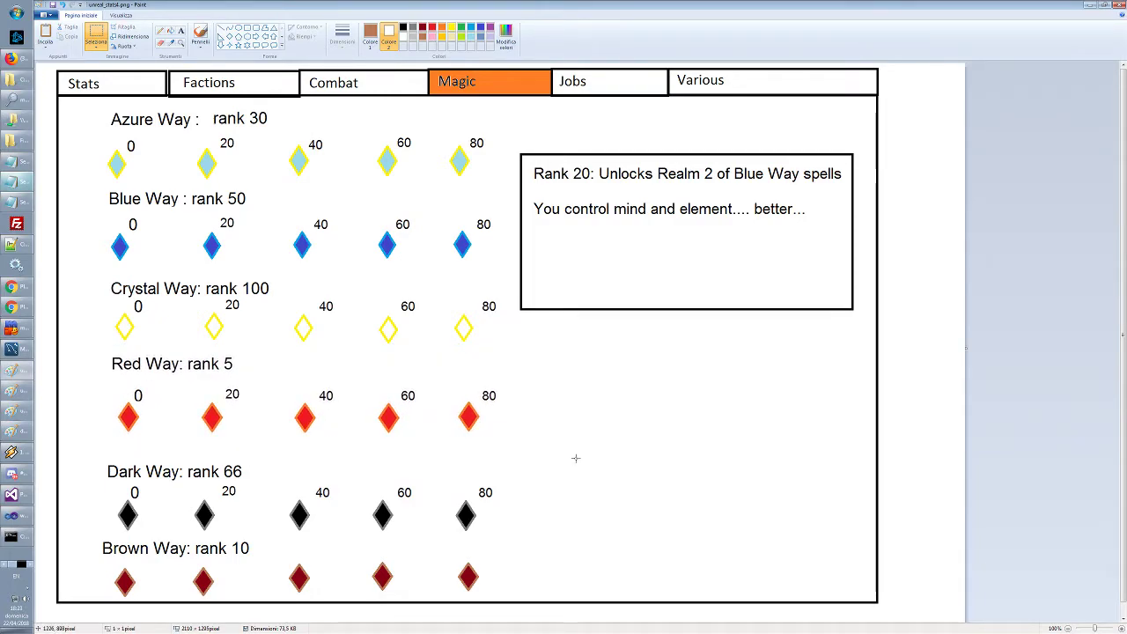
pyautogui.moveTo(102, 453); pyautogui.dragTo(509, 538)
pyautogui.moveTo(455, 513); pyautogui.dragTo(454, 498)
pyautogui.click(544, 528)
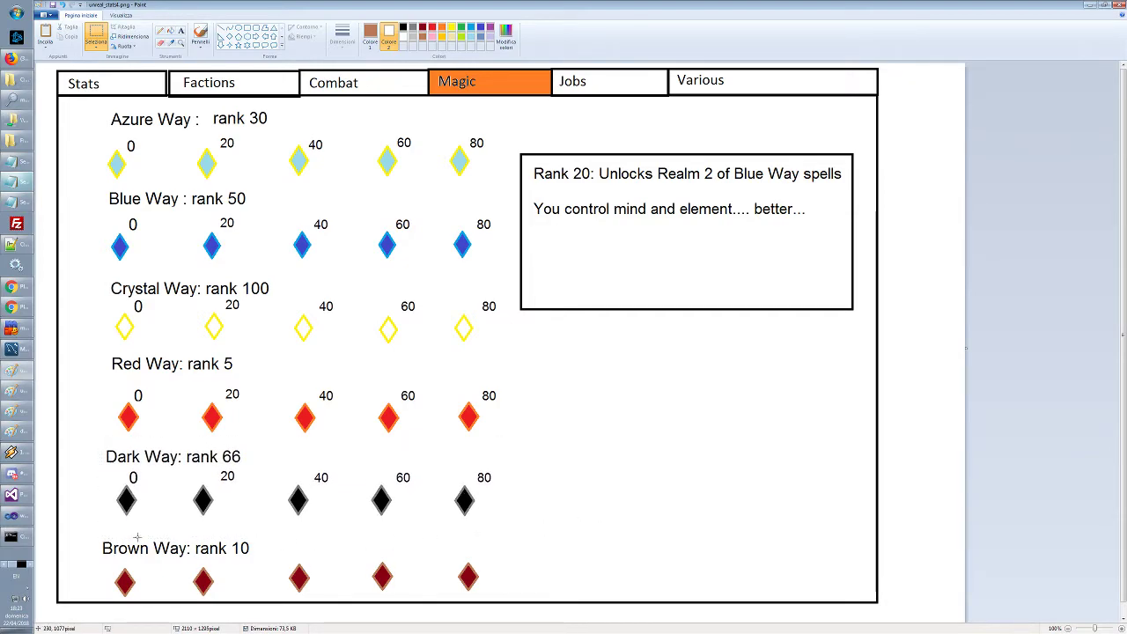
# Raise the Brown Way: rank 10 label and place the 0–80 numbers above its diamonds
pyautogui.moveTo(98, 532); pyautogui.dragTo(496, 603)
pyautogui.click(520, 564)
pyautogui.moveTo(96, 532)
pyautogui.mouseDown()
pyautogui.moveTo(260, 560)
pyautogui.moveTo(251, 541)
pyautogui.mouseUp()
pyautogui.click(609, 513)
pyautogui.hotkey('ctrl', 'v')
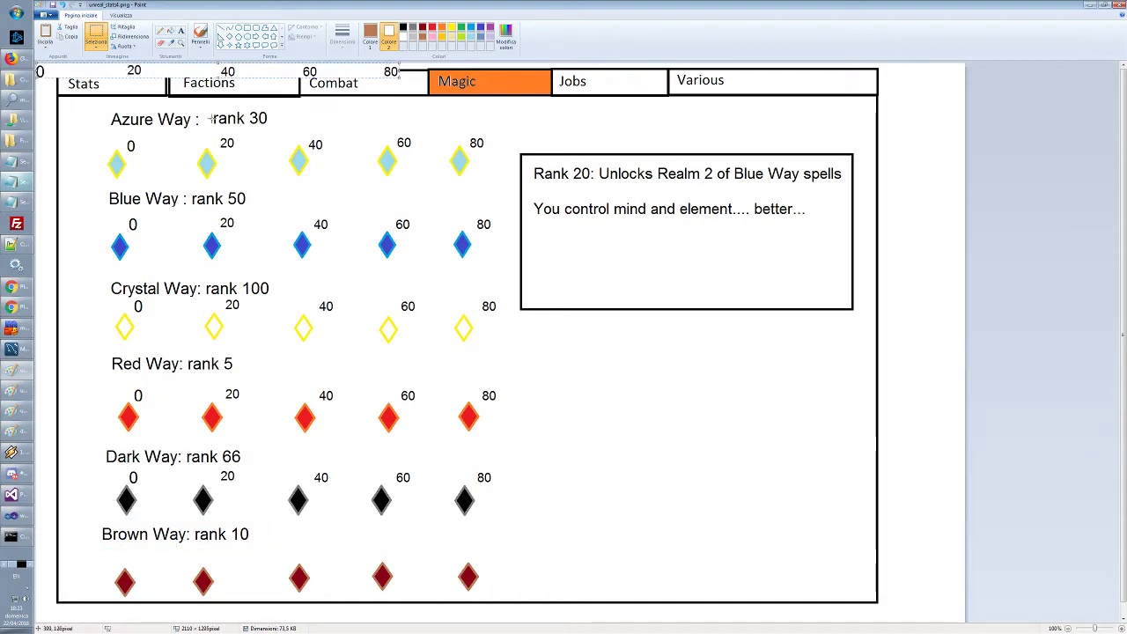
pyautogui.moveTo(254, 78); pyautogui.dragTo(347, 561)
pyautogui.click(710, 479)
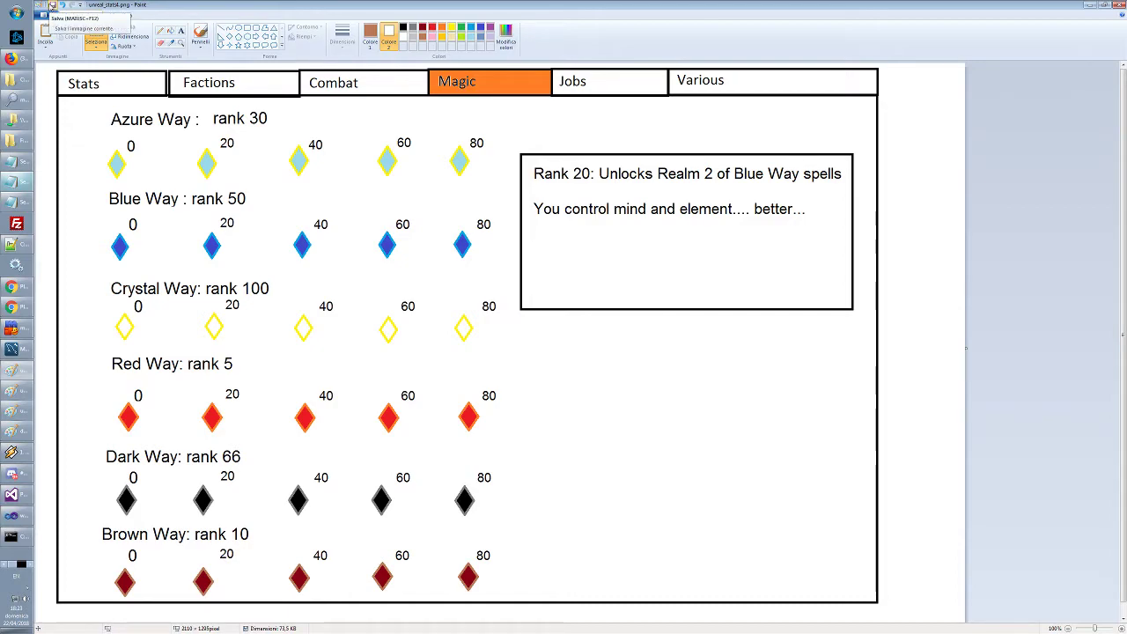
# Save the image and choose a darker blue secondary colour
pyautogui.click(52, 5)
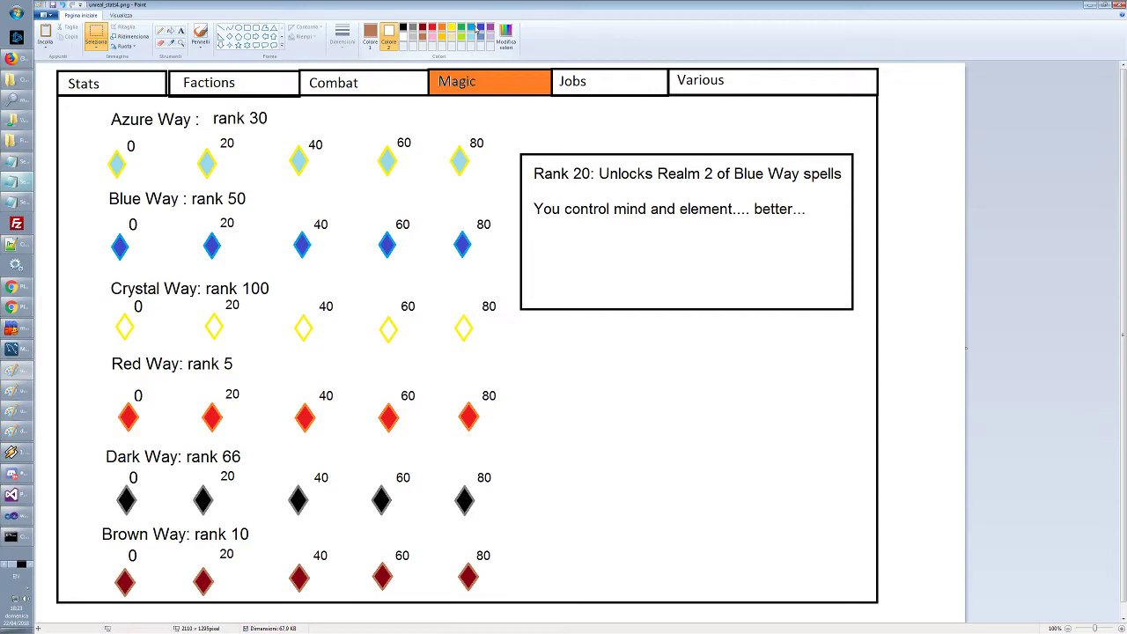
pyautogui.click(480, 30)
pyautogui.click(370, 35)
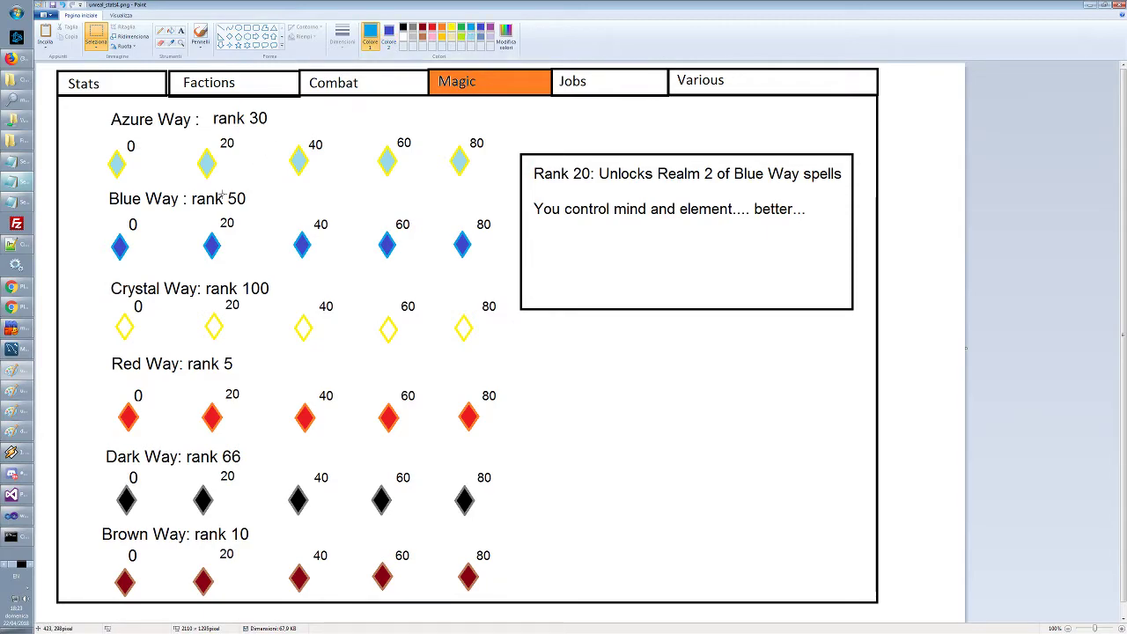
# Draw a blue rectangle bar along the Blue Way row starting at rank 0
pyautogui.click(248, 28)
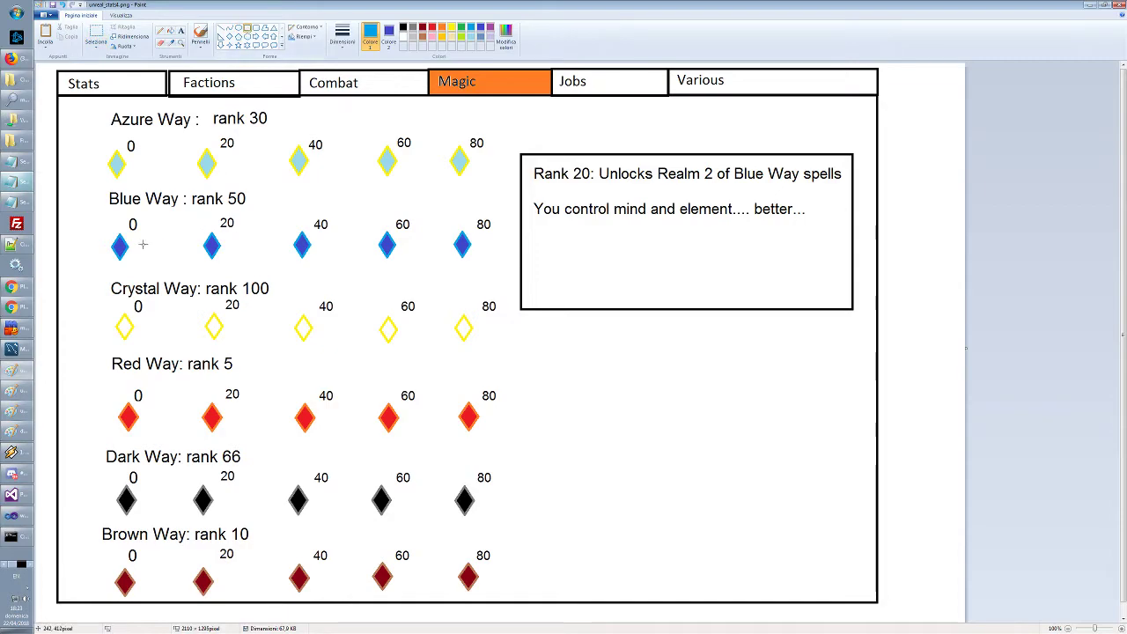
pyautogui.moveTo(132, 243); pyautogui.dragTo(346, 249)
pyautogui.click(657, 397)
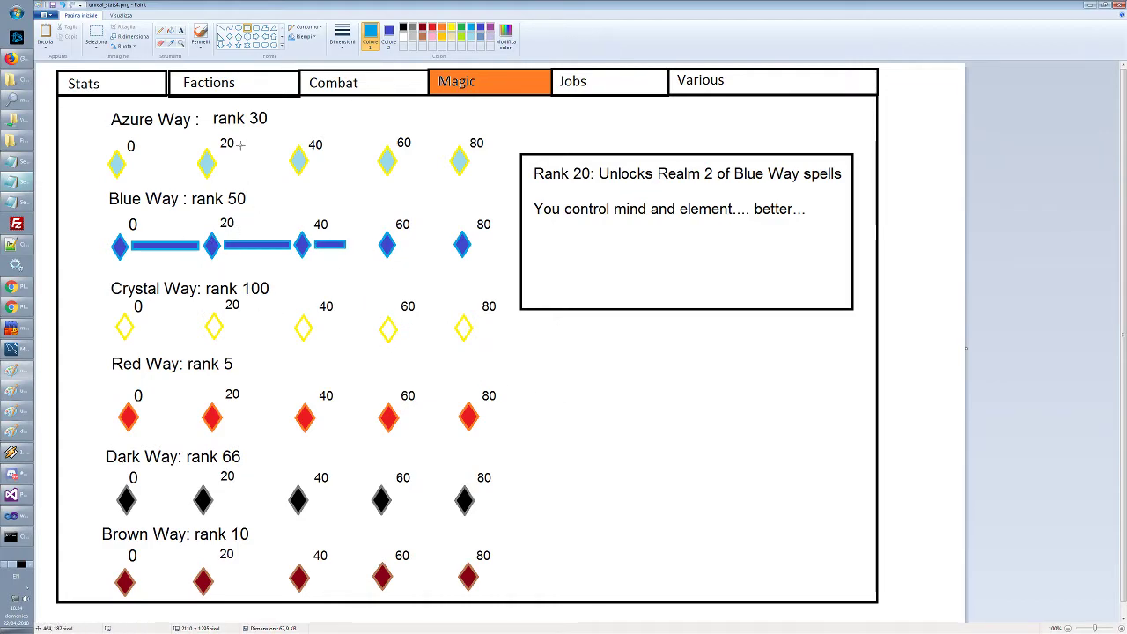
# With a yellow outline, draw an Azure Way bar from 0 to just past 20
pyautogui.click(388, 35)
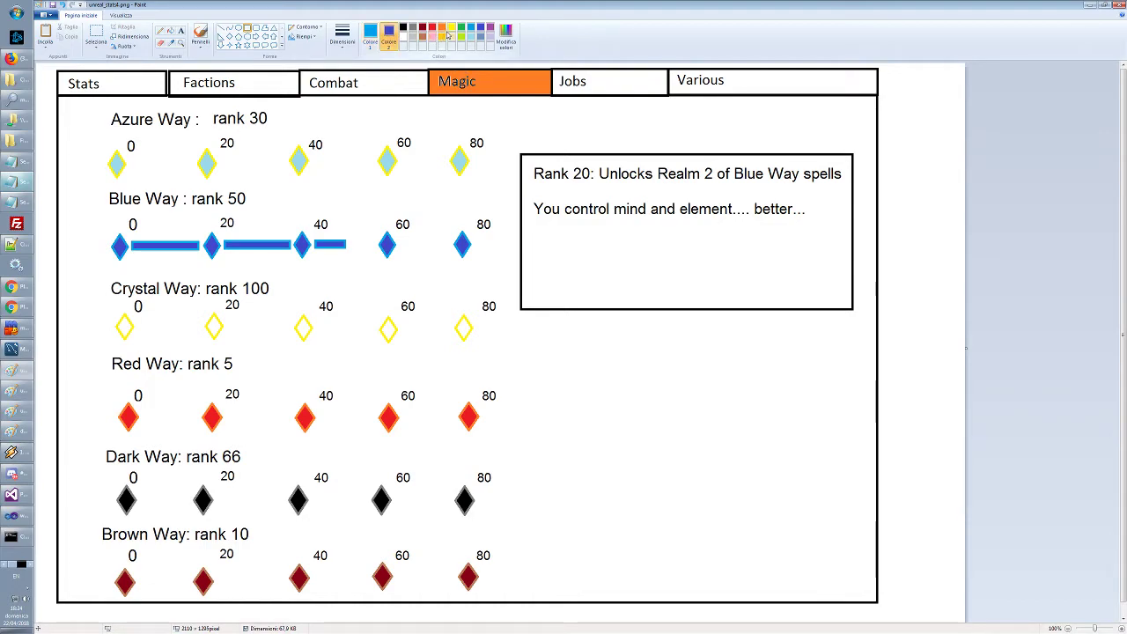
pyautogui.click(370, 35)
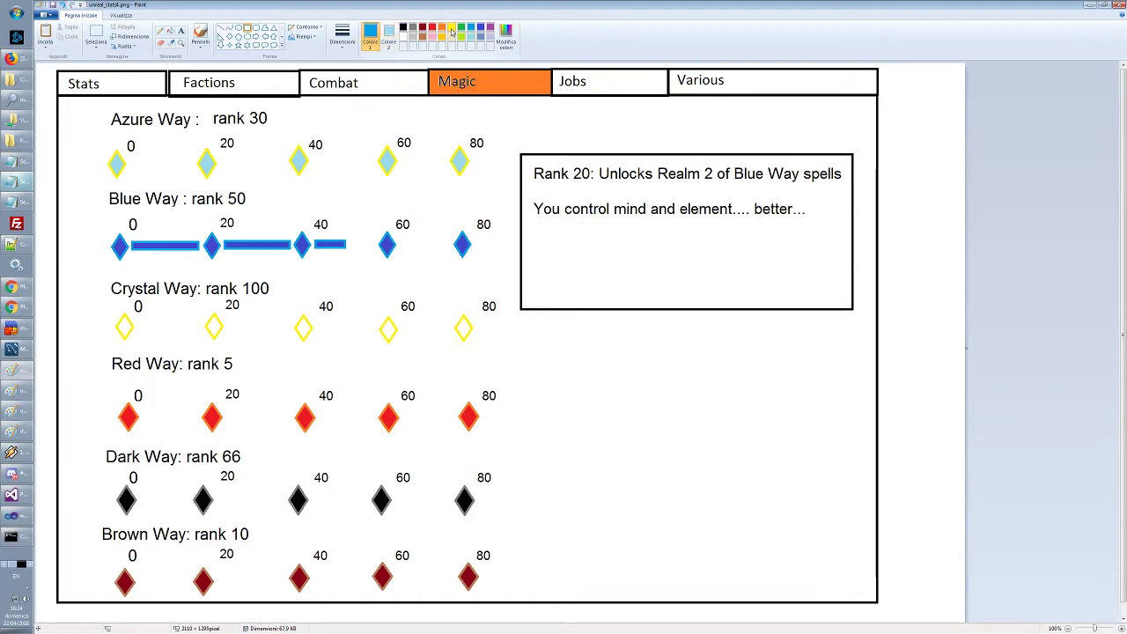
pyautogui.click(450, 29)
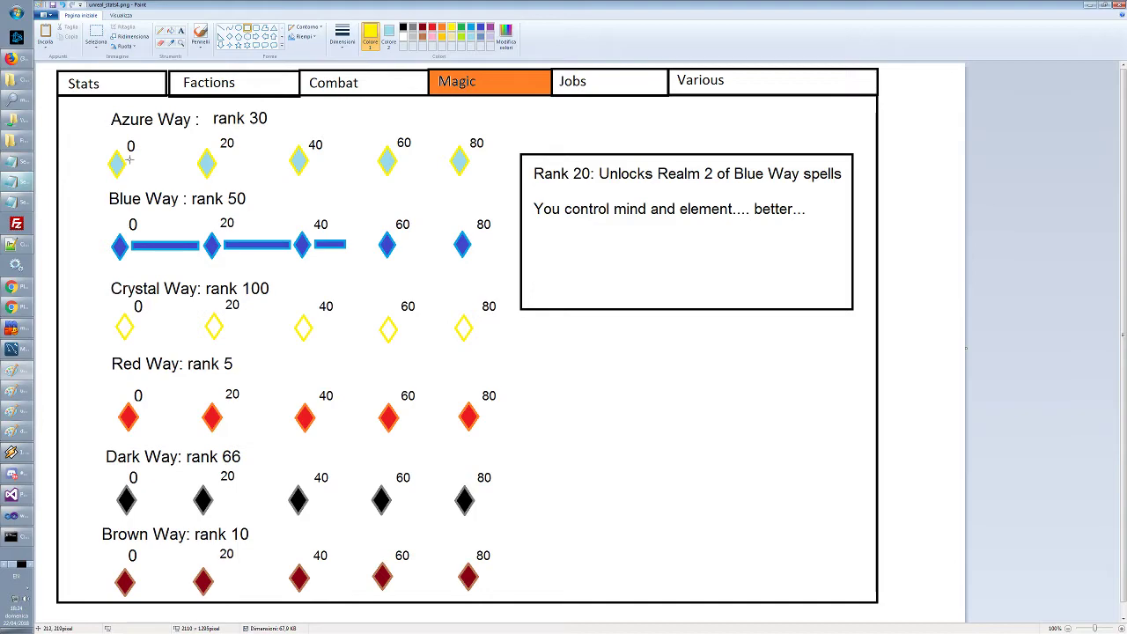
pyautogui.moveTo(130, 160)
pyautogui.mouseDown()
pyautogui.moveTo(195, 173)
pyautogui.moveTo(249, 166)
pyautogui.mouseUp()
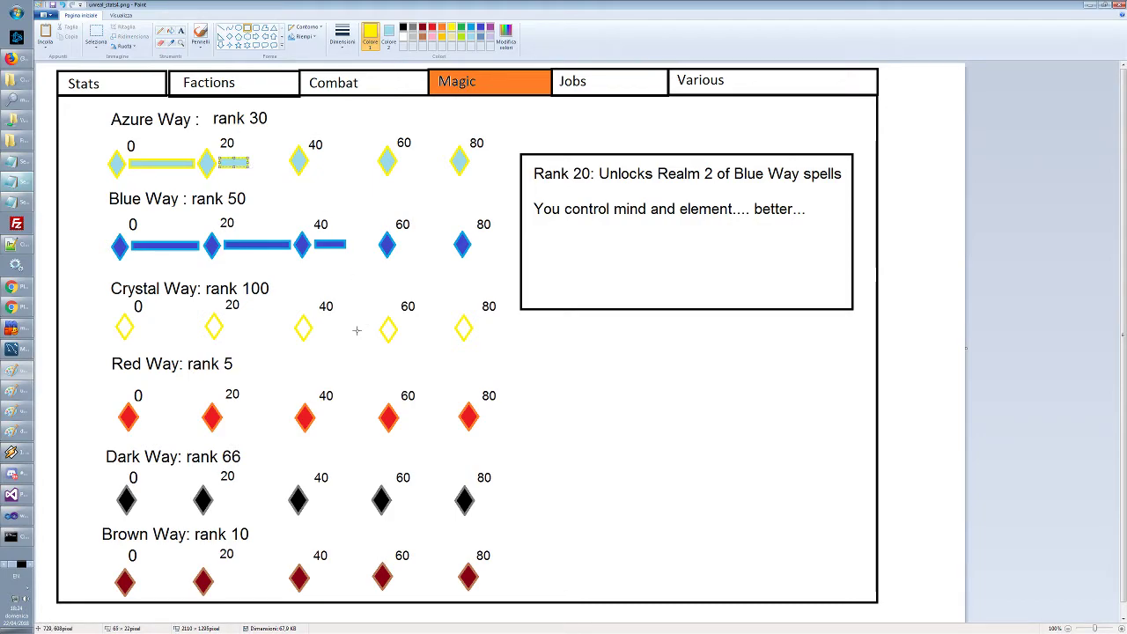
pyautogui.click(575, 369)
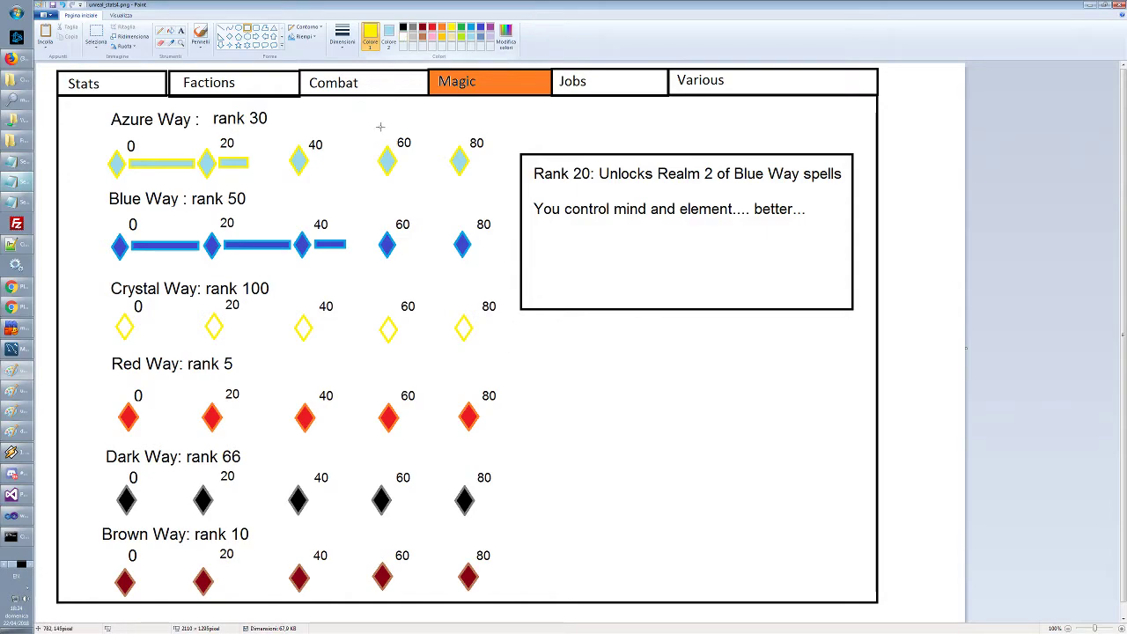
# With red fill and orange outline, draw a bar beside the Red Way 0 diamond
pyautogui.click(389, 35)
pyautogui.click(370, 37)
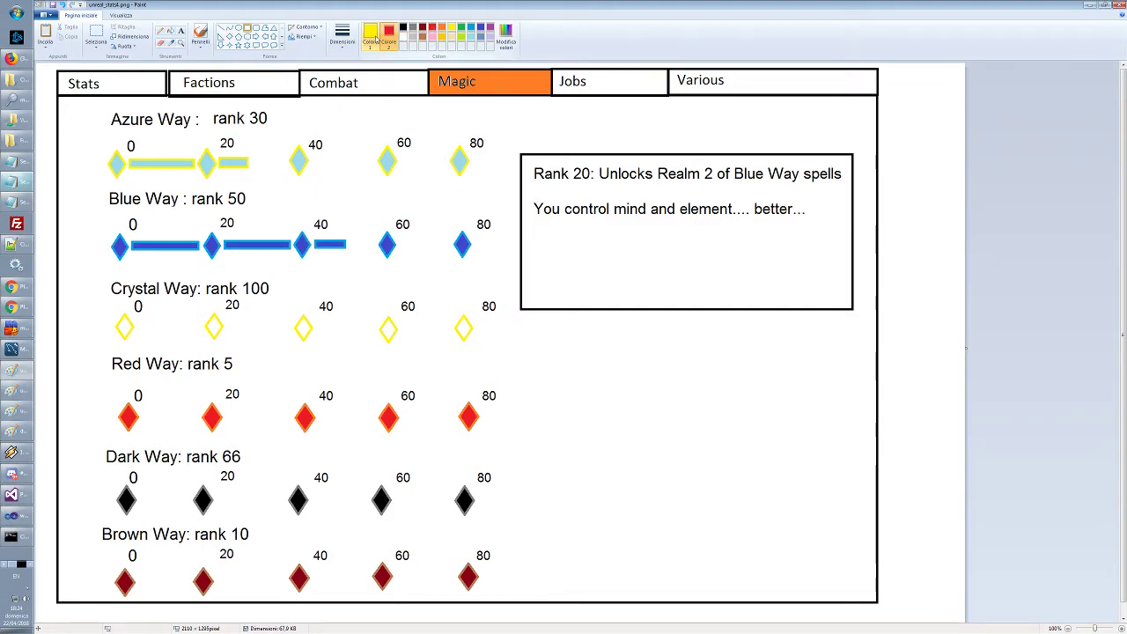
pyautogui.click(442, 26)
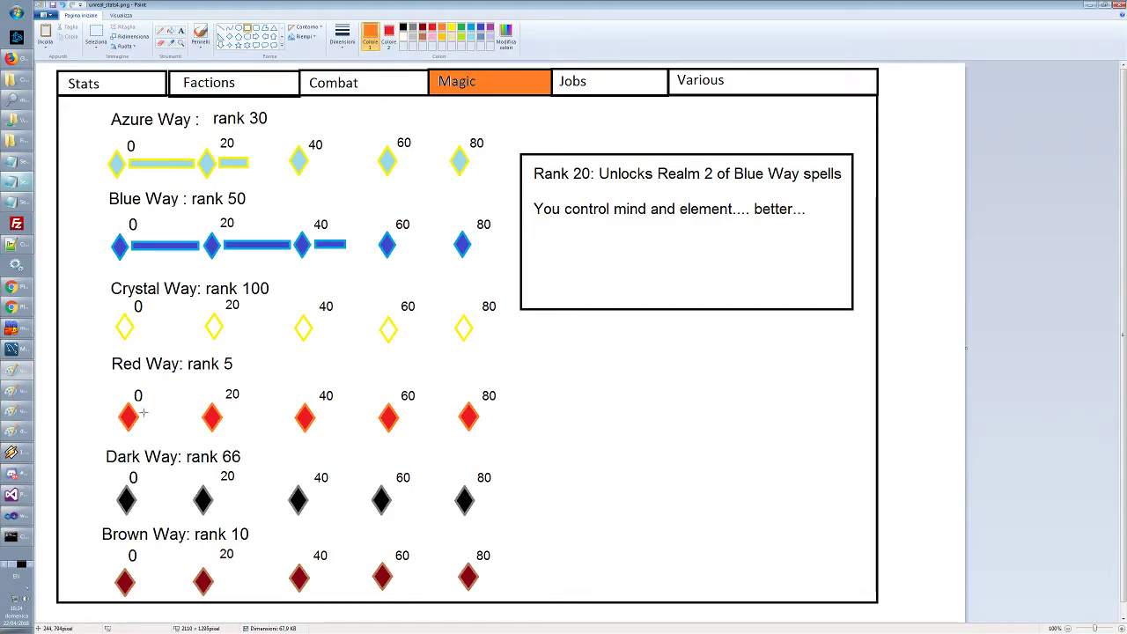
pyautogui.moveTo(139, 411); pyautogui.dragTo(167, 422)
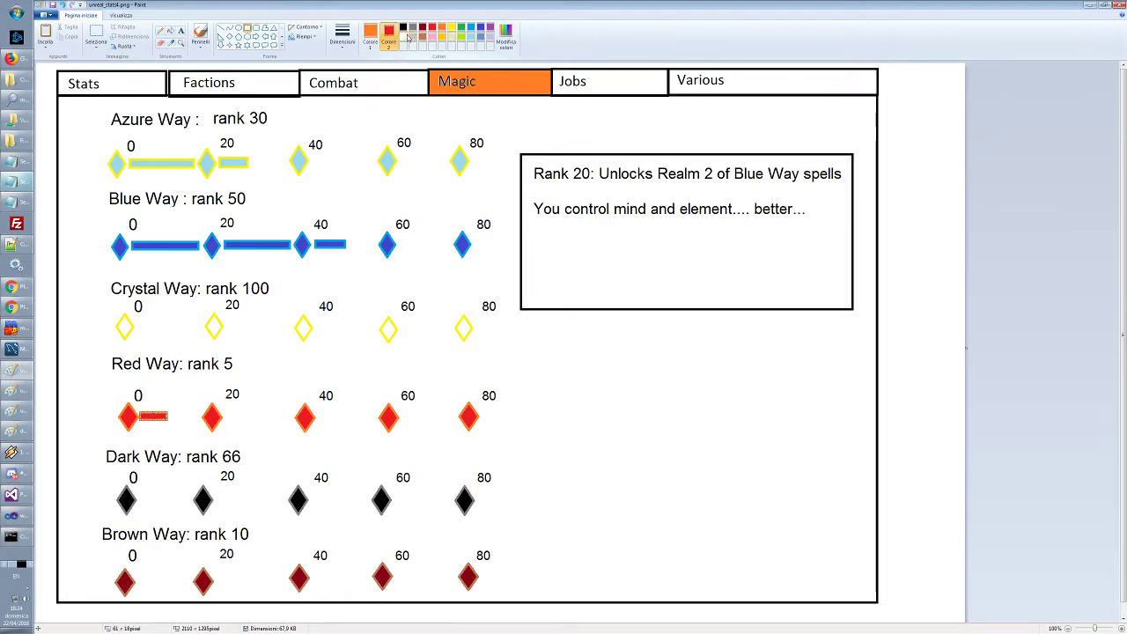
# With white fill and yellow outline, draw Crystal Way bars through 80, undoing the overshoot
pyautogui.click(403, 37)
pyautogui.click(370, 36)
pyautogui.click(451, 27)
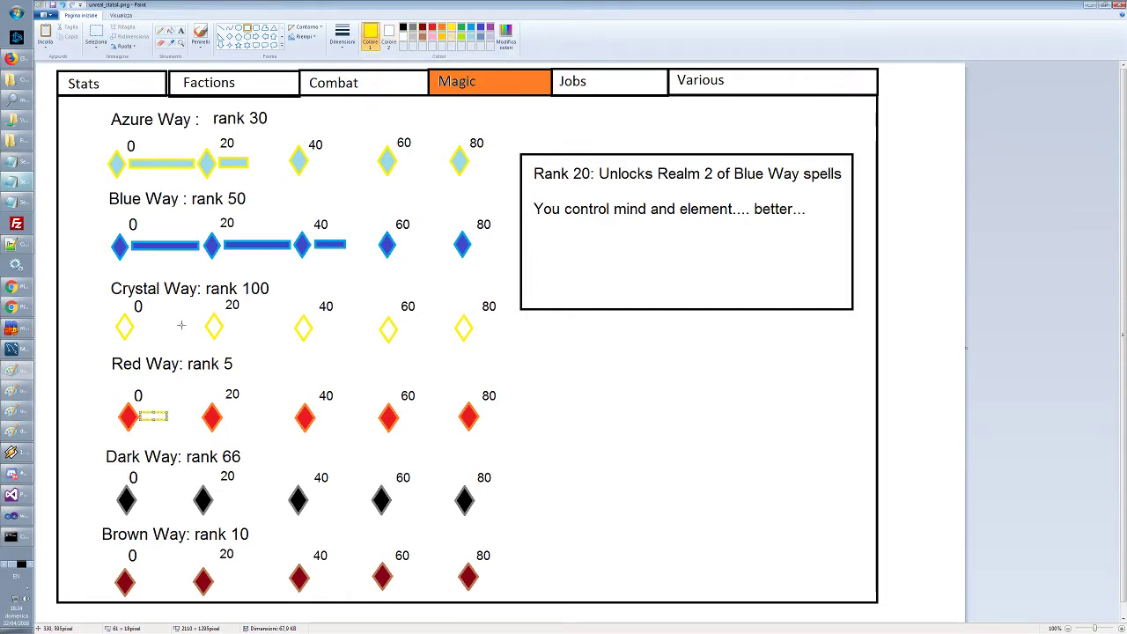
pyautogui.moveTo(135, 322)
pyautogui.mouseDown()
pyautogui.moveTo(159, 332)
pyautogui.moveTo(455, 331)
pyautogui.mouseUp()
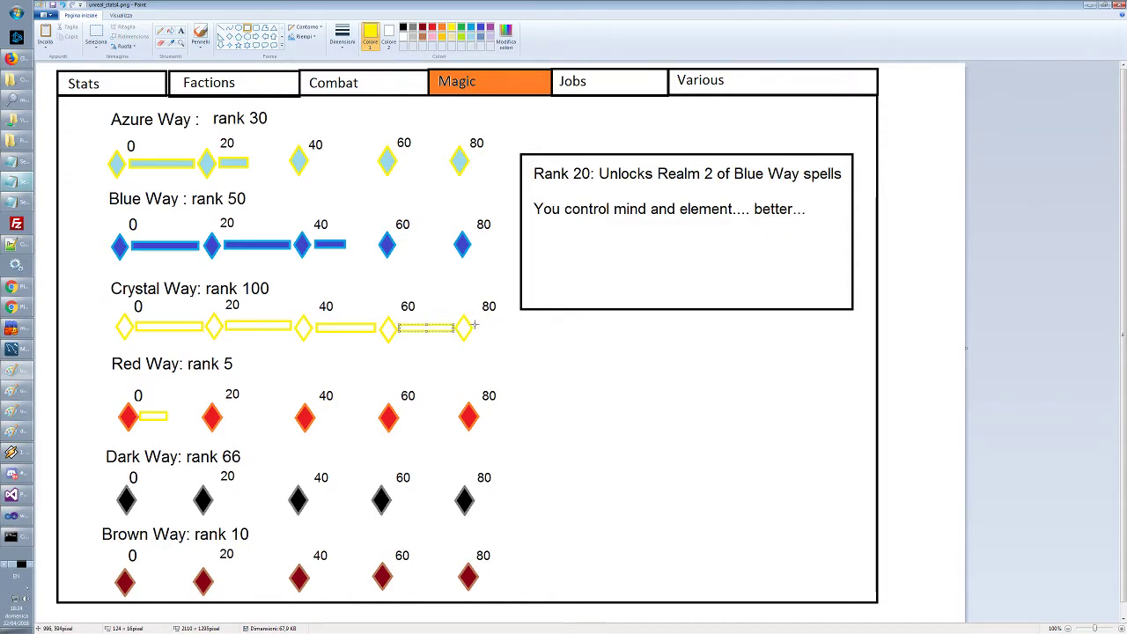
pyautogui.click(475, 327)
pyautogui.moveTo(474, 320); pyautogui.dragTo(503, 334)
pyautogui.hotkey('ctrl', 'z')
# Select and delete the stray bar beside the Red Way 0 diamond
pyautogui.click(96, 35)
pyautogui.moveTo(174, 423); pyautogui.dragTo(138, 408)
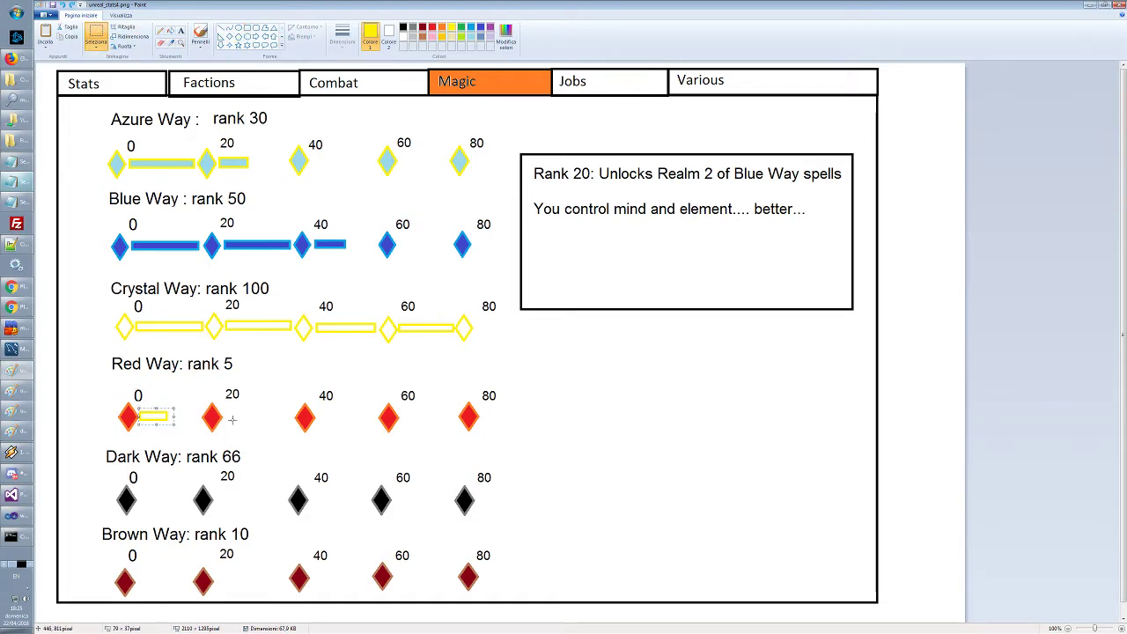
pyautogui.press('Delete')
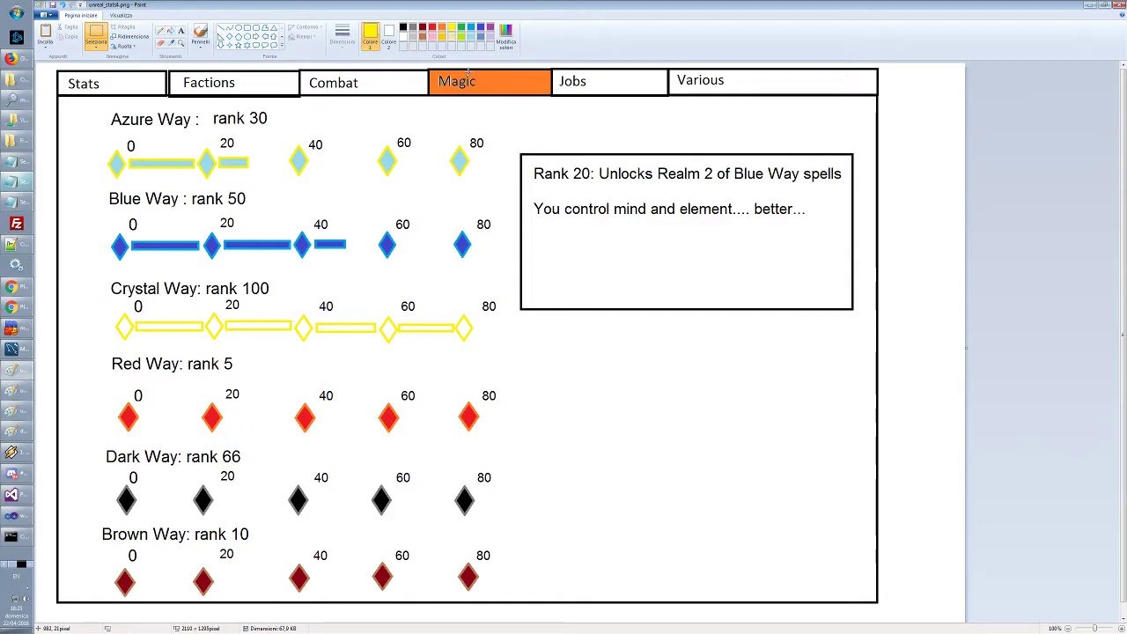
# With a red fill, draw a short bar beside the first Red Way diamond
pyautogui.click(392, 35)
pyautogui.click(433, 29)
pyautogui.click(247, 30)
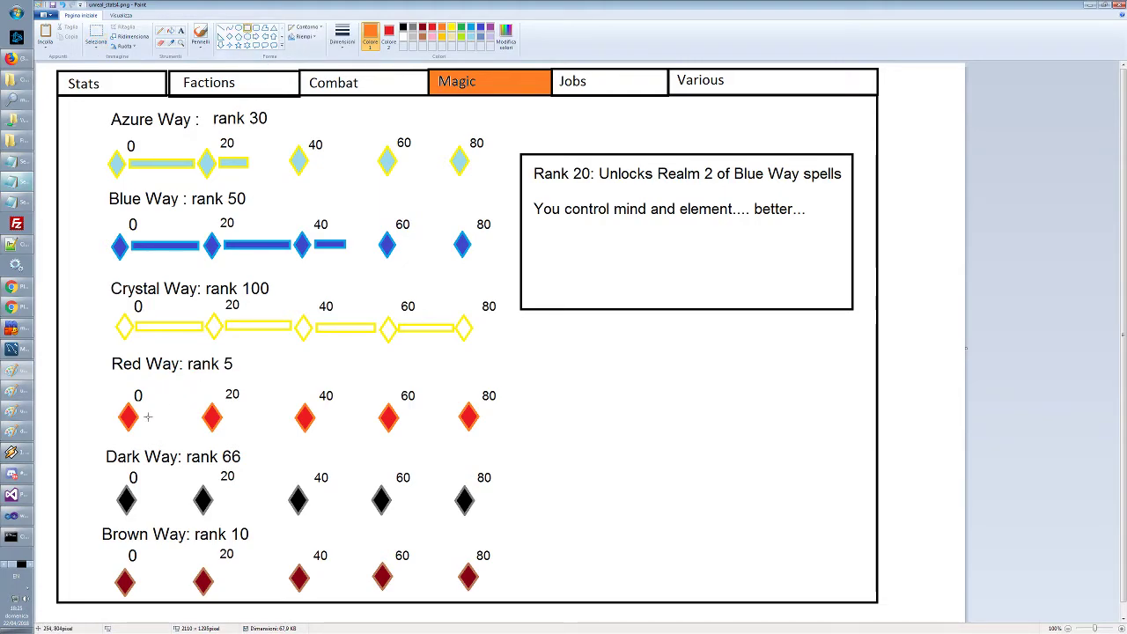
pyautogui.moveTo(141, 414); pyautogui.dragTo(168, 421)
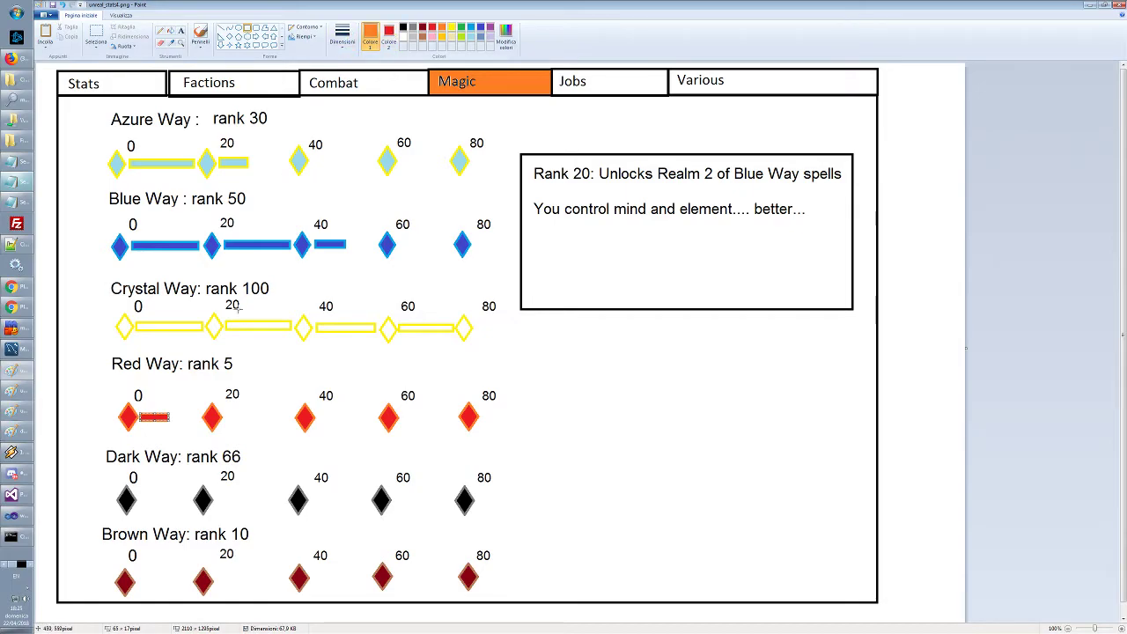
pyautogui.click(389, 35)
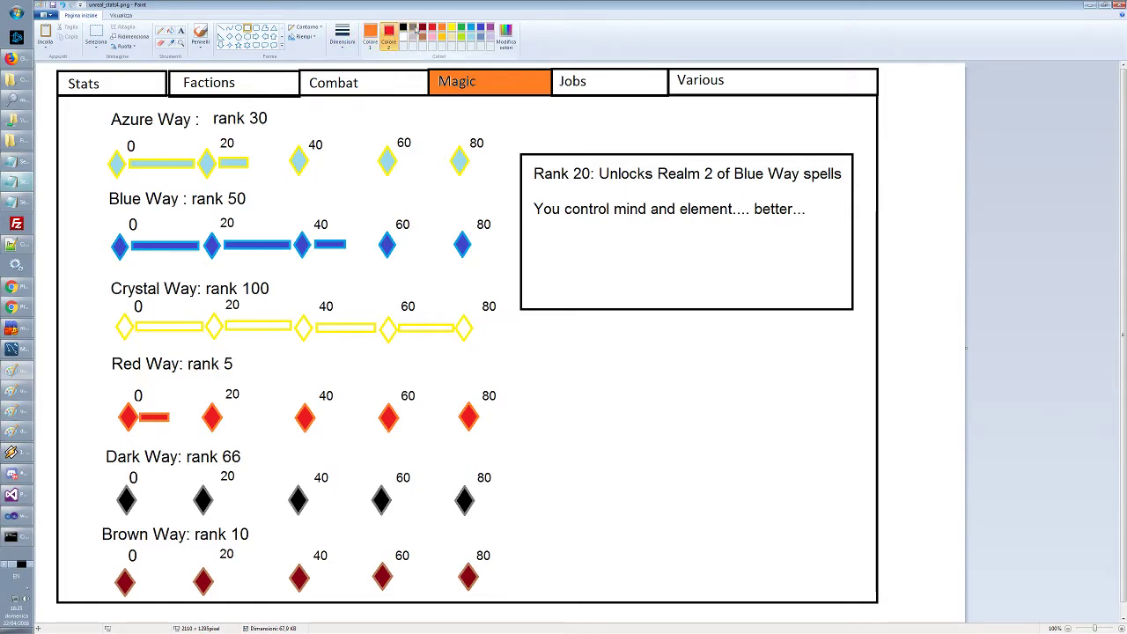
# With a grey outline, draw black bars along Dark Way from 0 to just past 60
pyautogui.click(370, 35)
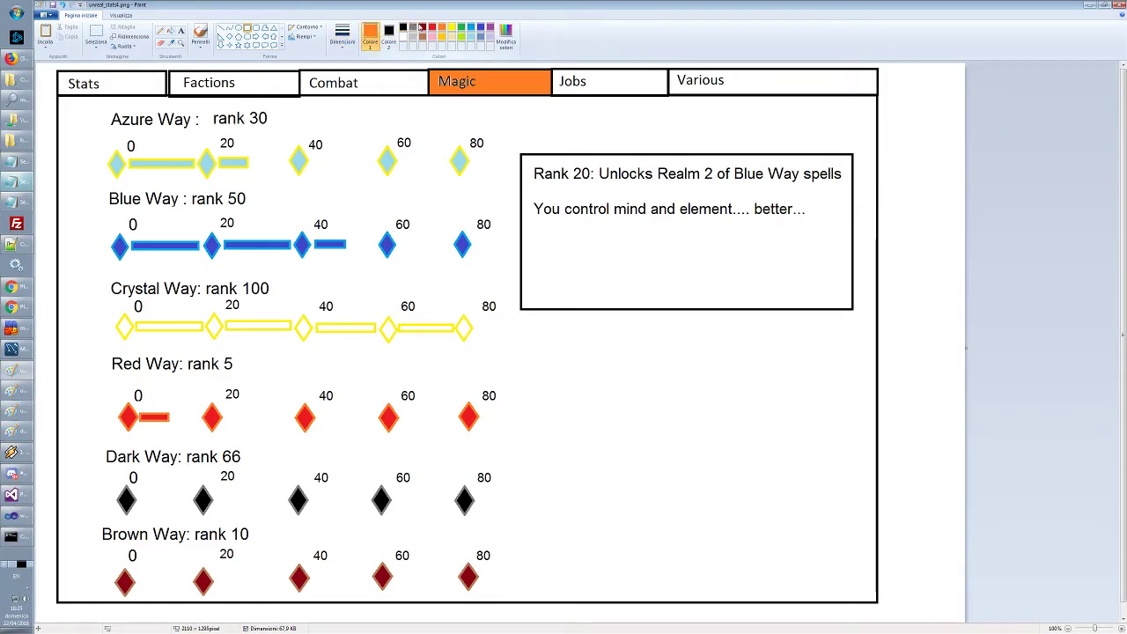
pyautogui.click(412, 29)
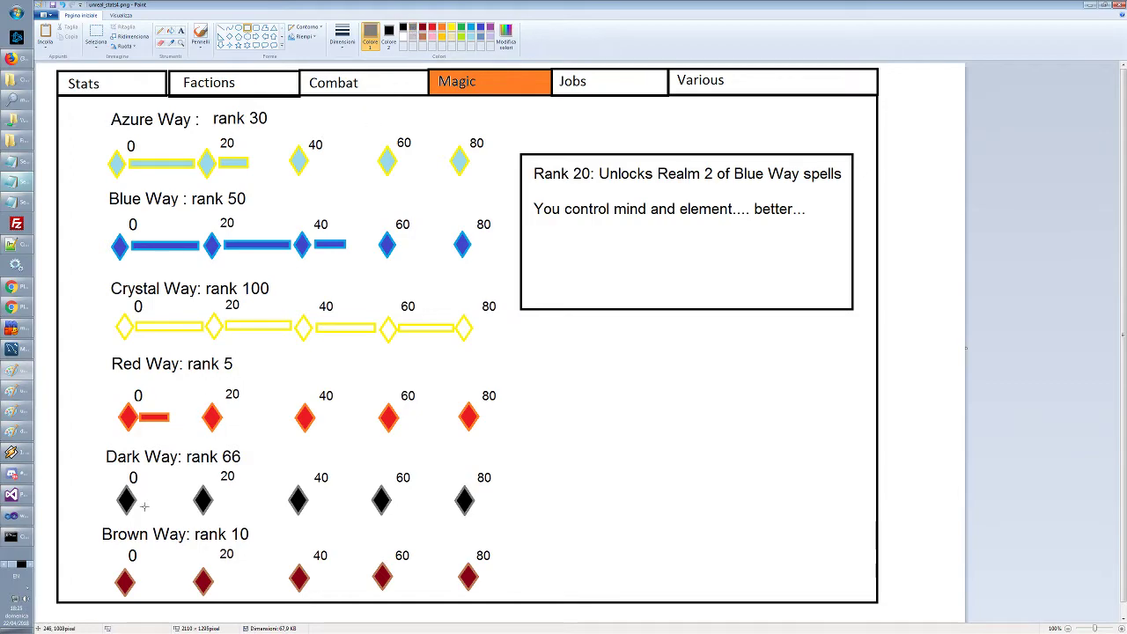
pyautogui.moveTo(137, 498)
pyautogui.mouseDown()
pyautogui.moveTo(432, 507)
pyautogui.moveTo(412, 503)
pyautogui.mouseUp()
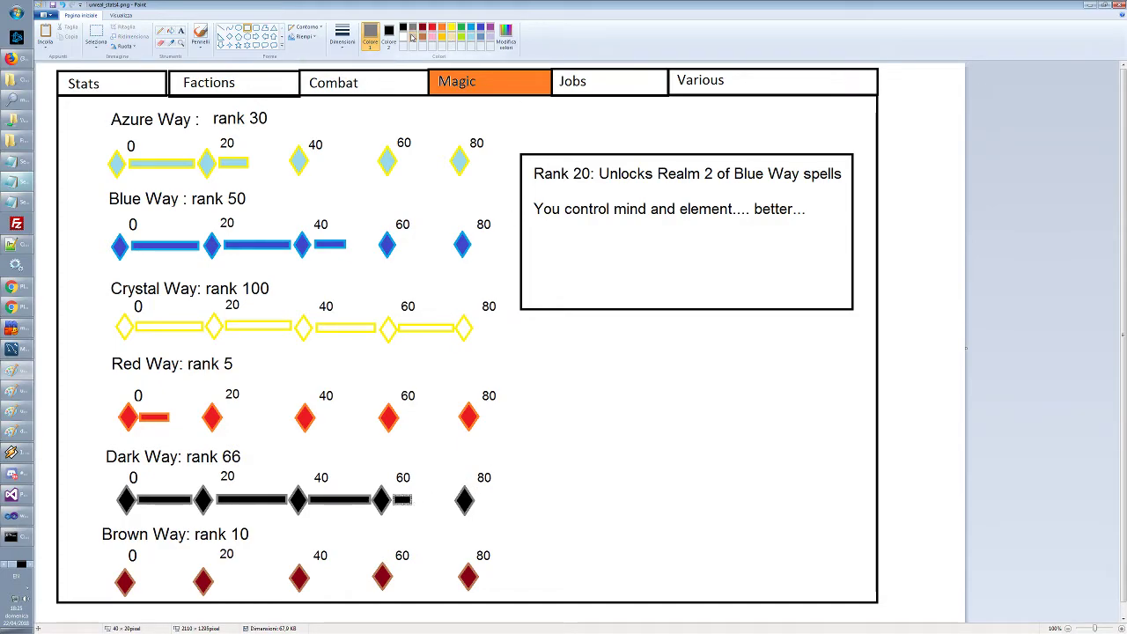
pyautogui.click(375, 283)
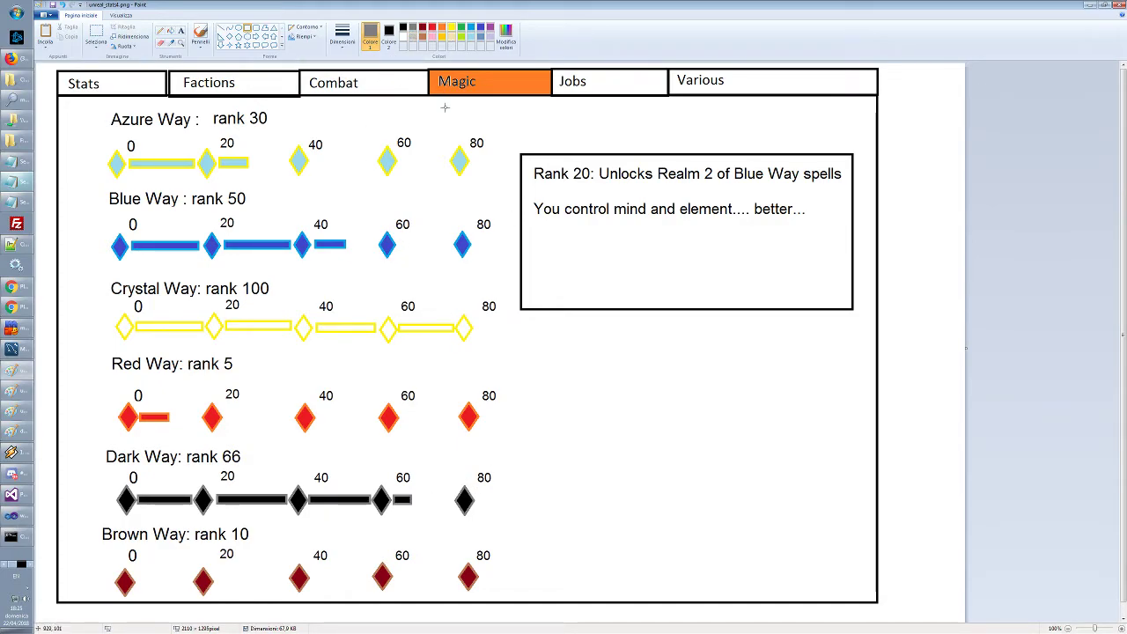
pyautogui.click(389, 36)
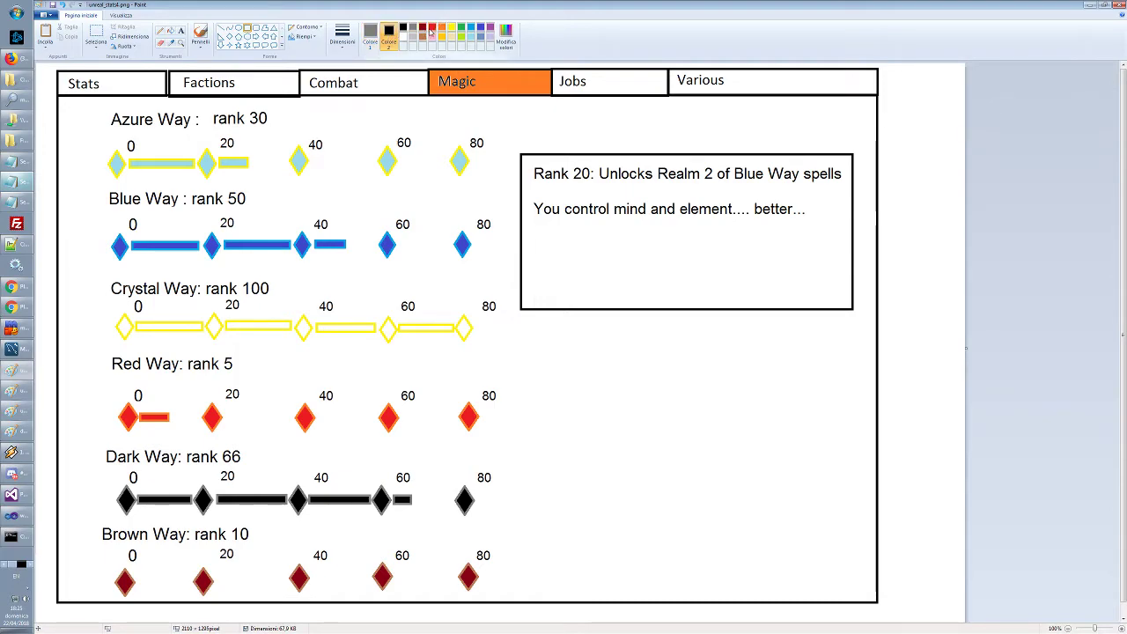
pyautogui.click(431, 28)
pyautogui.click(370, 32)
pyautogui.click(388, 35)
pyautogui.click(422, 37)
pyautogui.click(370, 32)
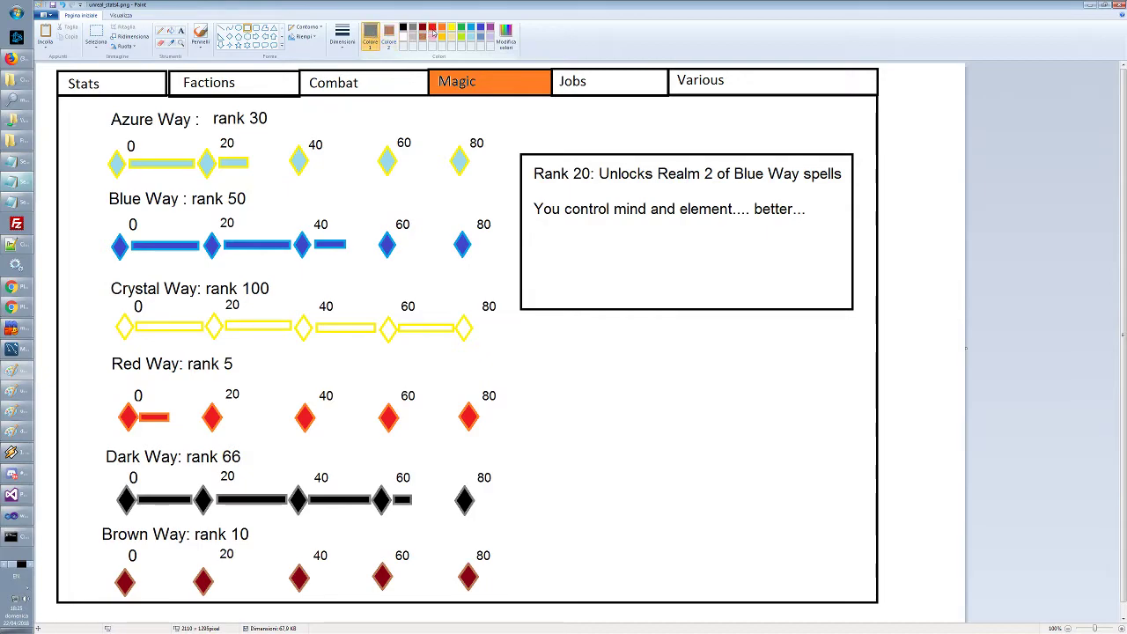
pyautogui.click(432, 28)
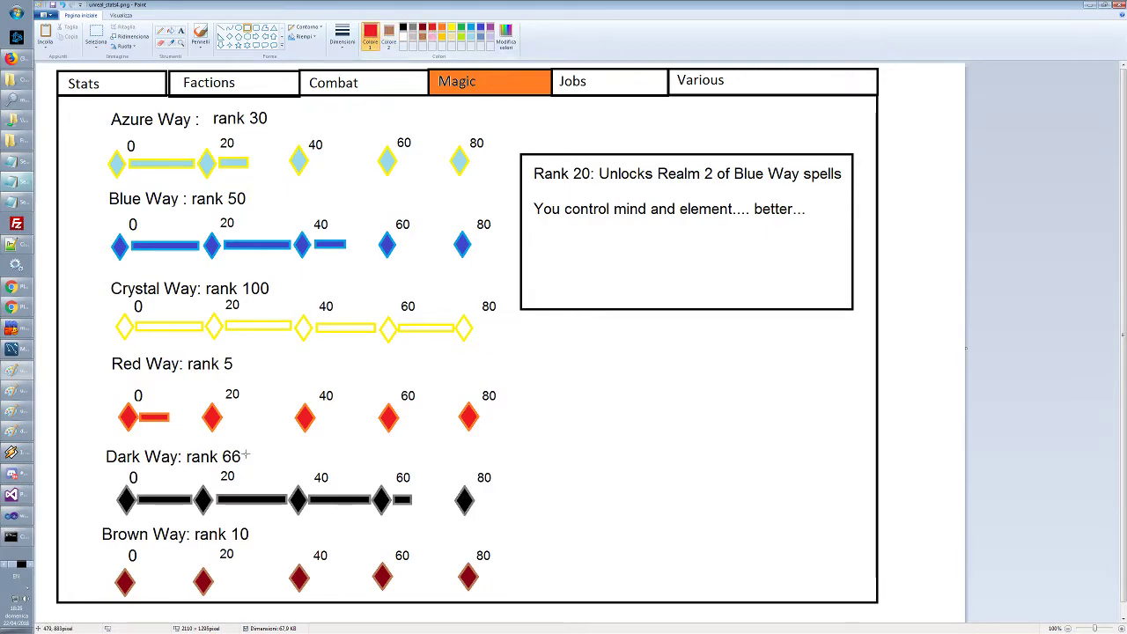
pyautogui.moveTo(138, 578); pyautogui.dragTo(181, 588)
pyautogui.hotkey('ctrl', 'z')
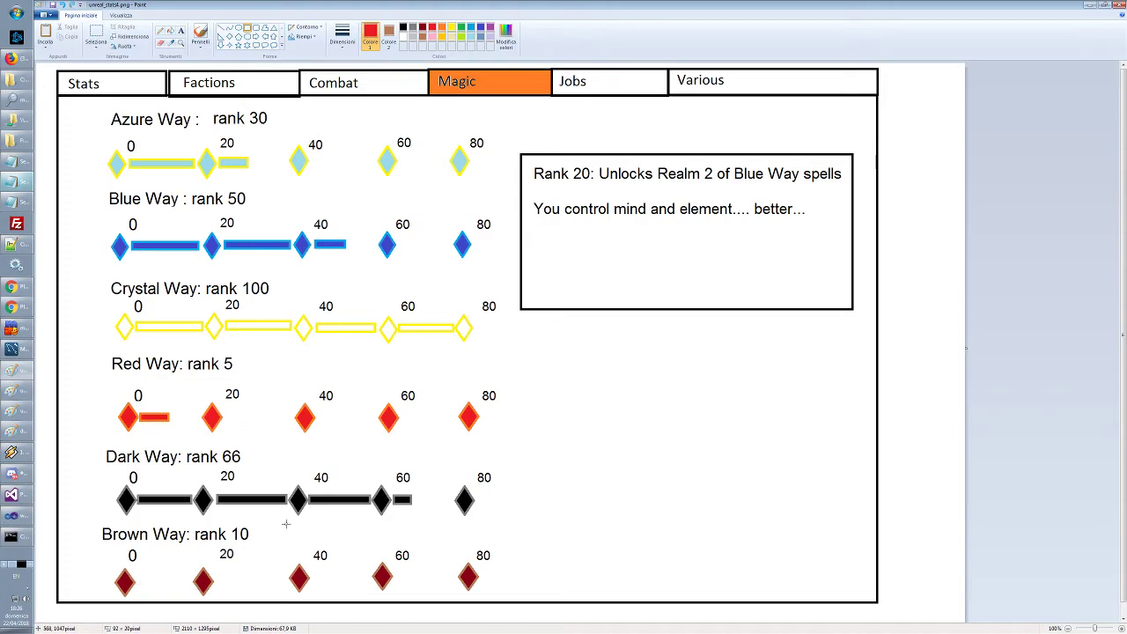
pyautogui.click(398, 38)
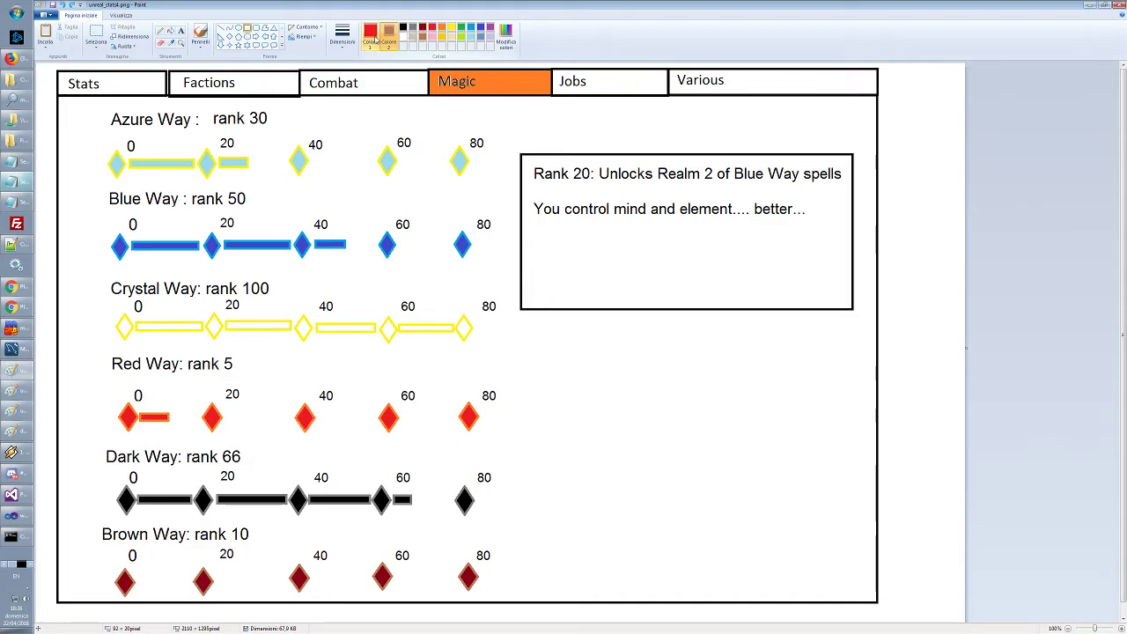
pyautogui.moveTo(138, 566); pyautogui.dragTo(175, 589)
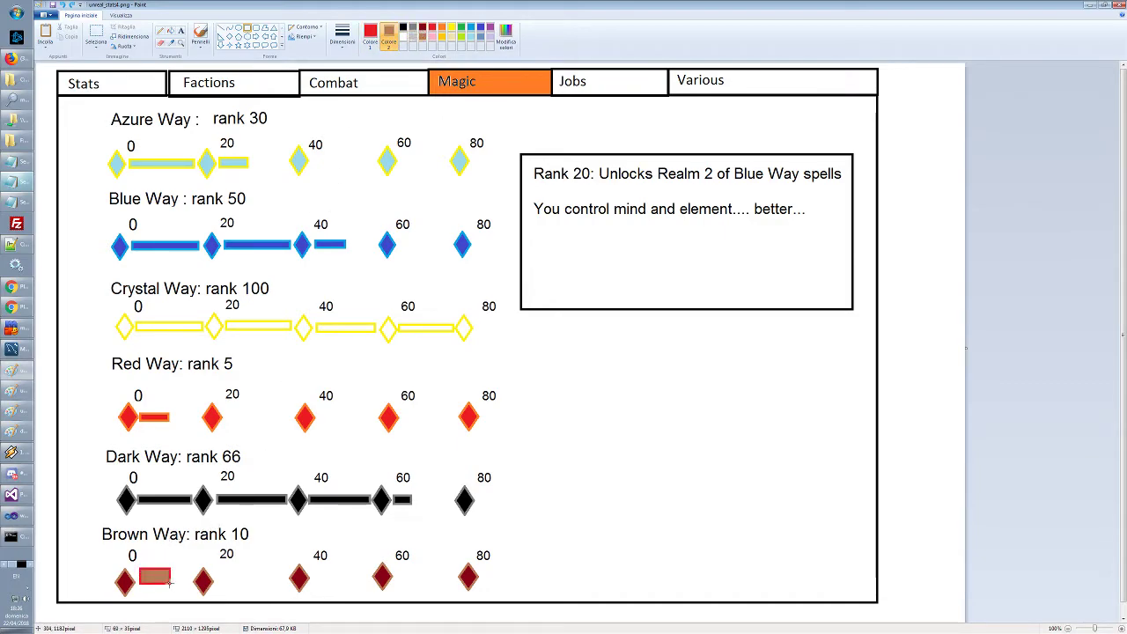
pyautogui.hotkey('ctrl', 'z')
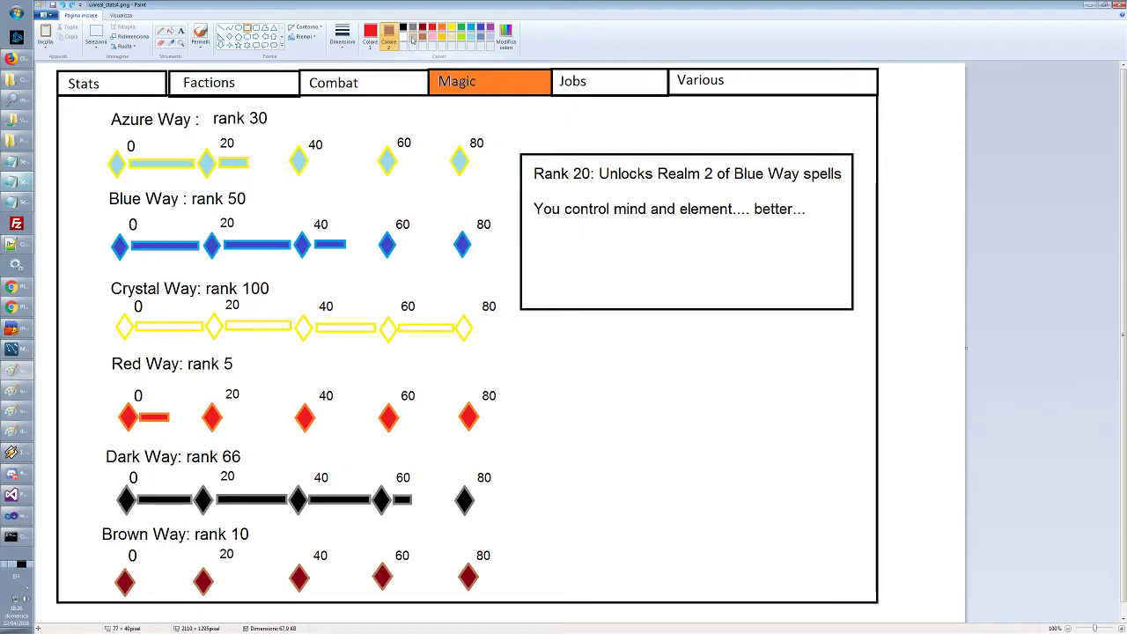
pyautogui.click(371, 35)
pyautogui.click(423, 39)
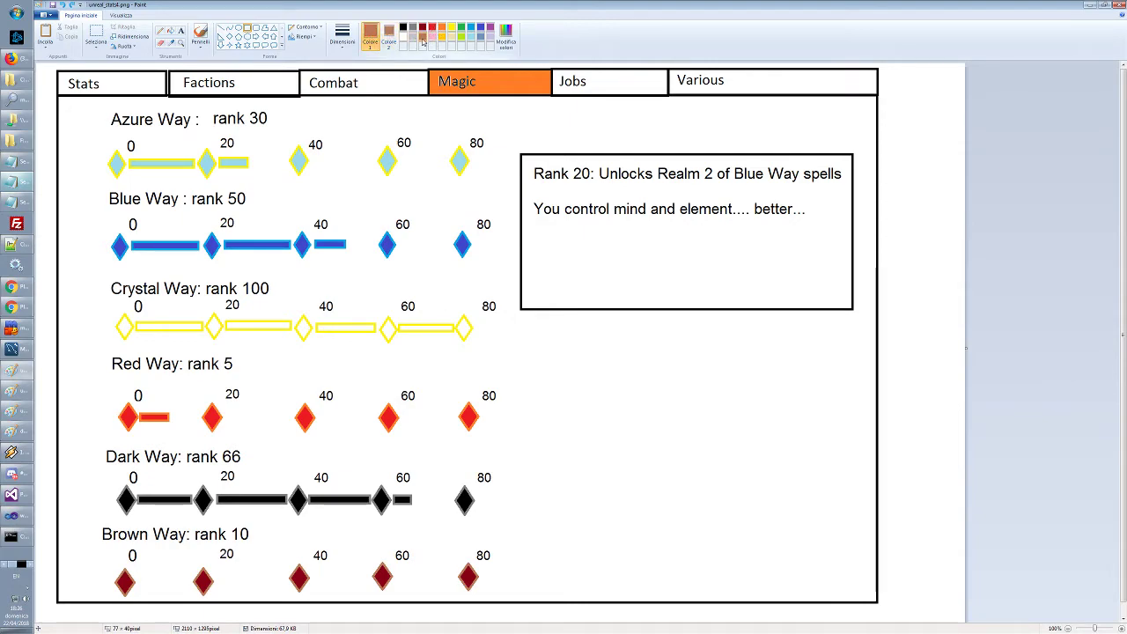
pyautogui.moveTo(148, 569); pyautogui.dragTo(176, 587)
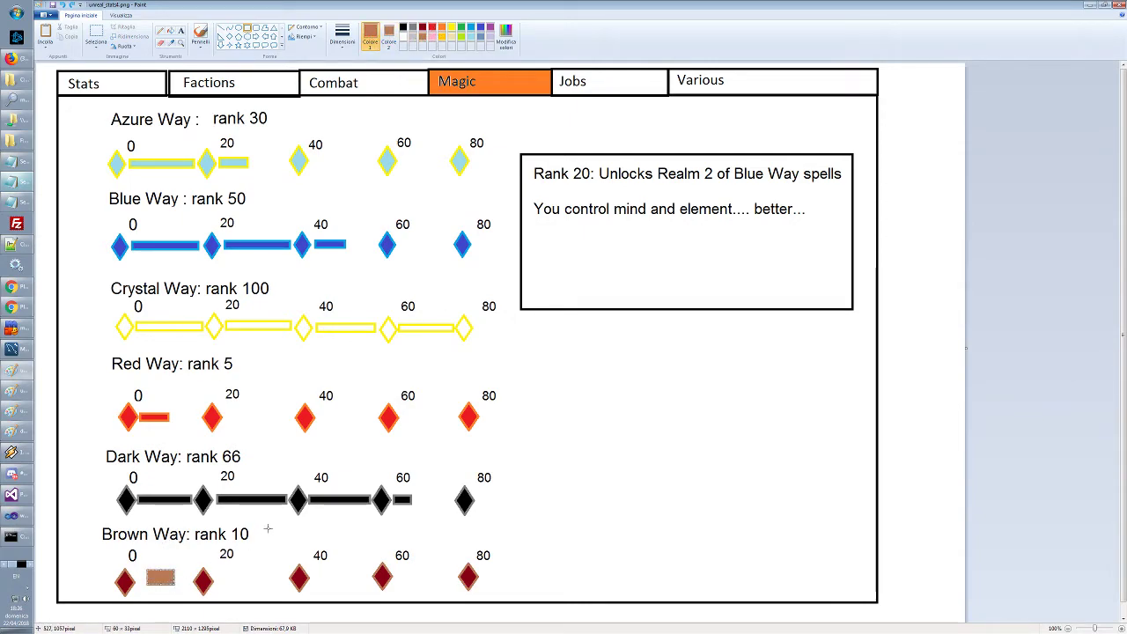
pyautogui.hotkey('ctrl', 'z')
pyautogui.click(388, 36)
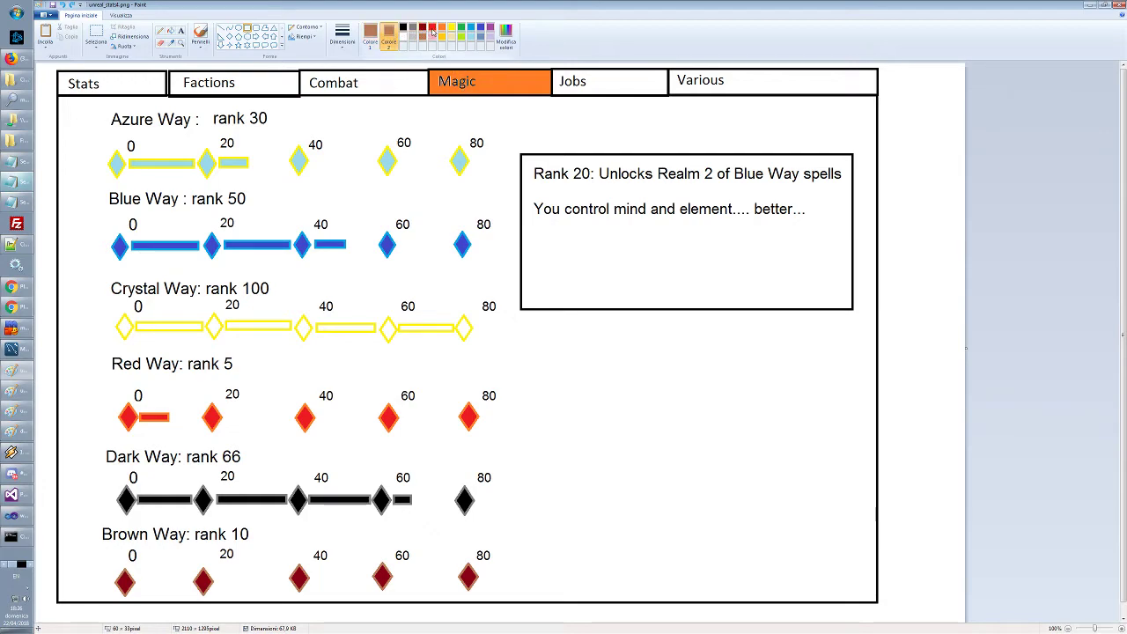
pyautogui.click(432, 28)
pyautogui.moveTo(147, 571); pyautogui.dragTo(178, 588)
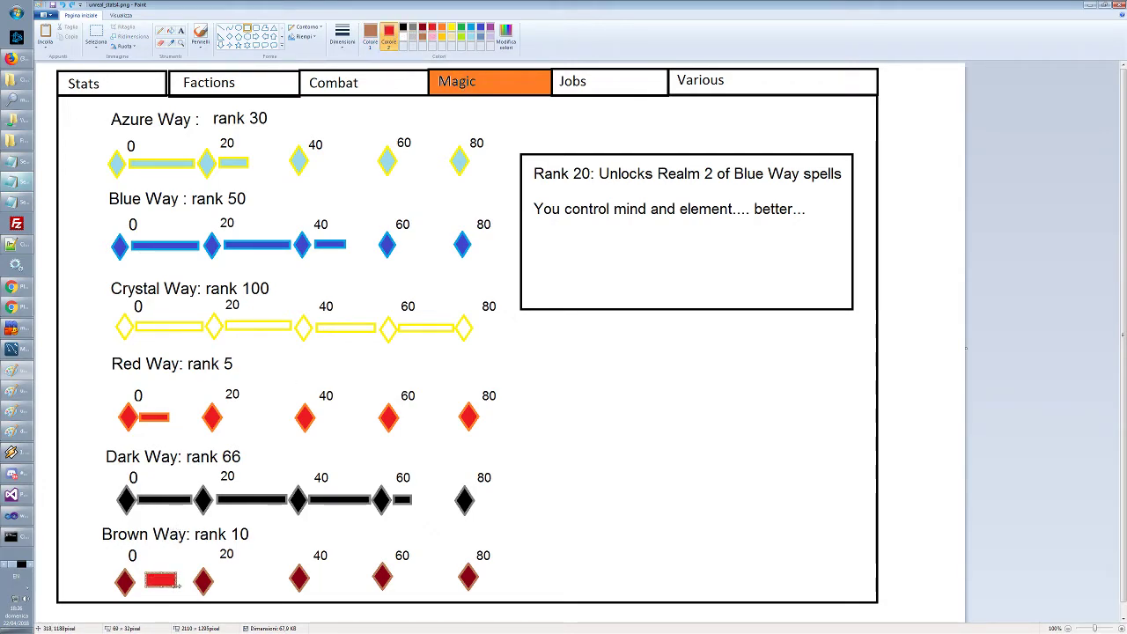
pyautogui.hotkey('ctrl', 'z')
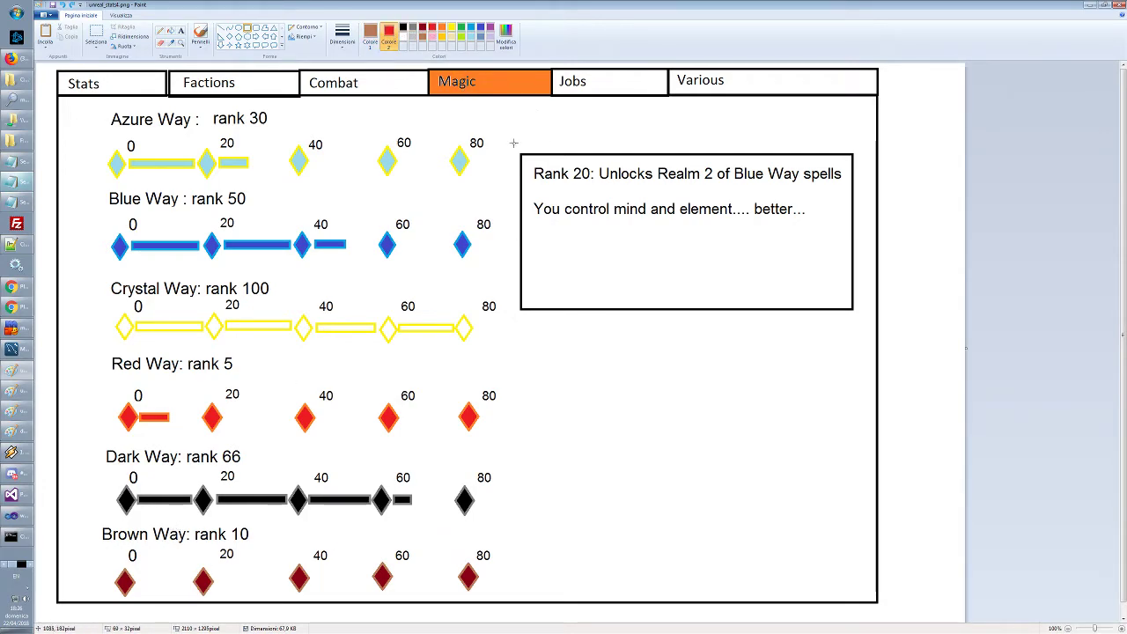
# Pick dark red and draw a bar from Brown Way's 0 diamond to its 20 diamond
pyautogui.click(423, 27)
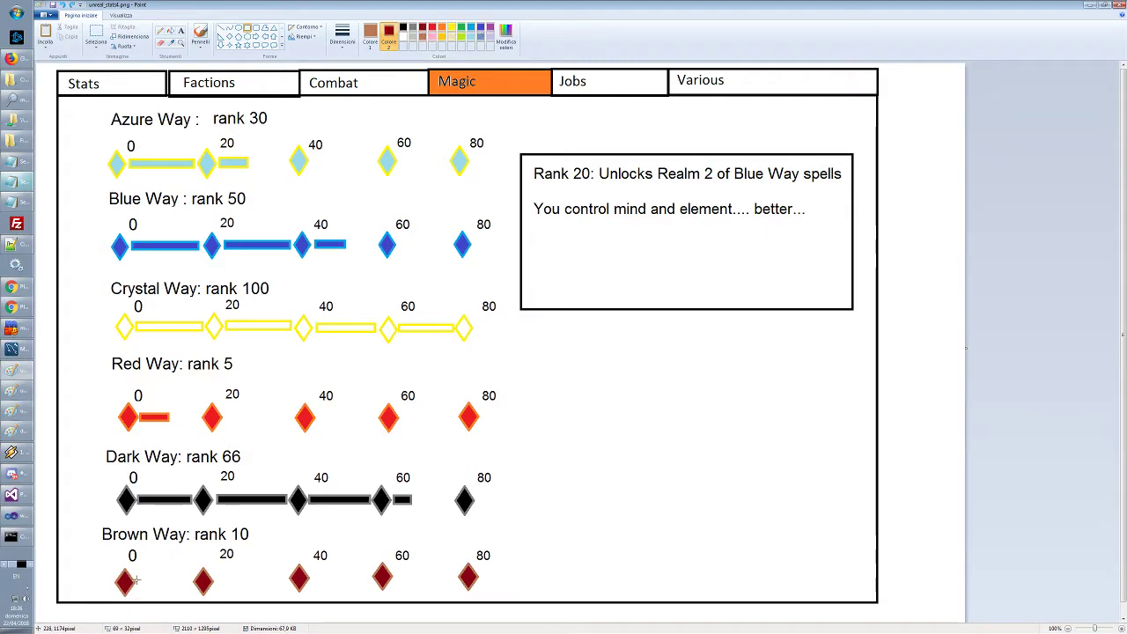
pyautogui.moveTo(136, 579)
pyautogui.mouseDown()
pyautogui.moveTo(192, 588)
pyautogui.moveTo(176, 586)
pyautogui.mouseUp()
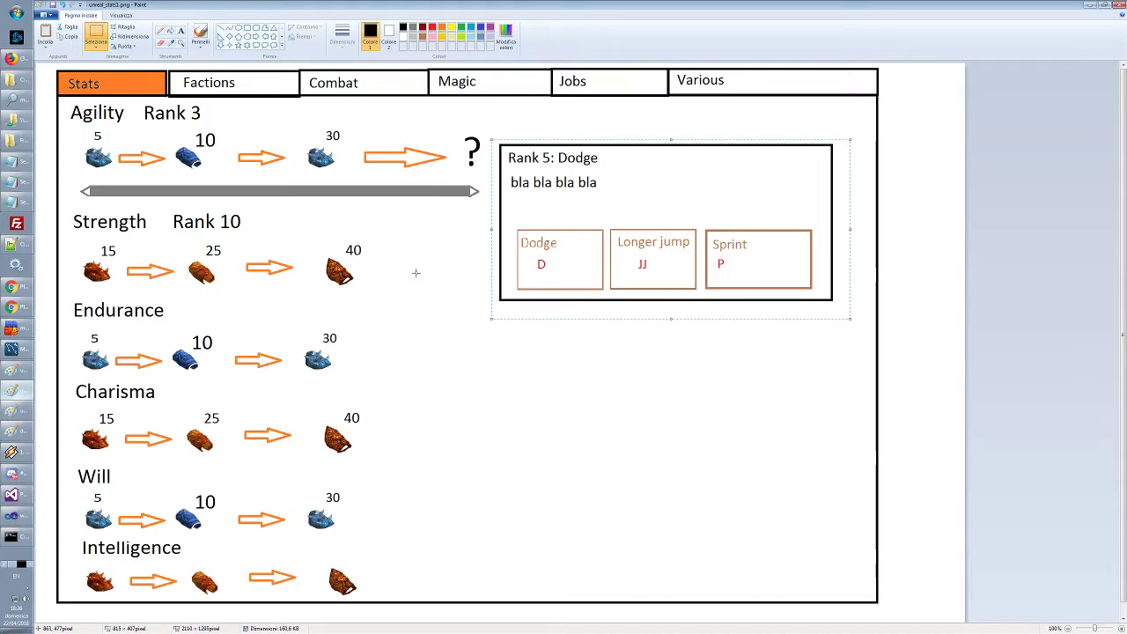
# Flip between the Factions and Stats mockup windows, ending back on the Magic page image
pyautogui.click(12, 391)
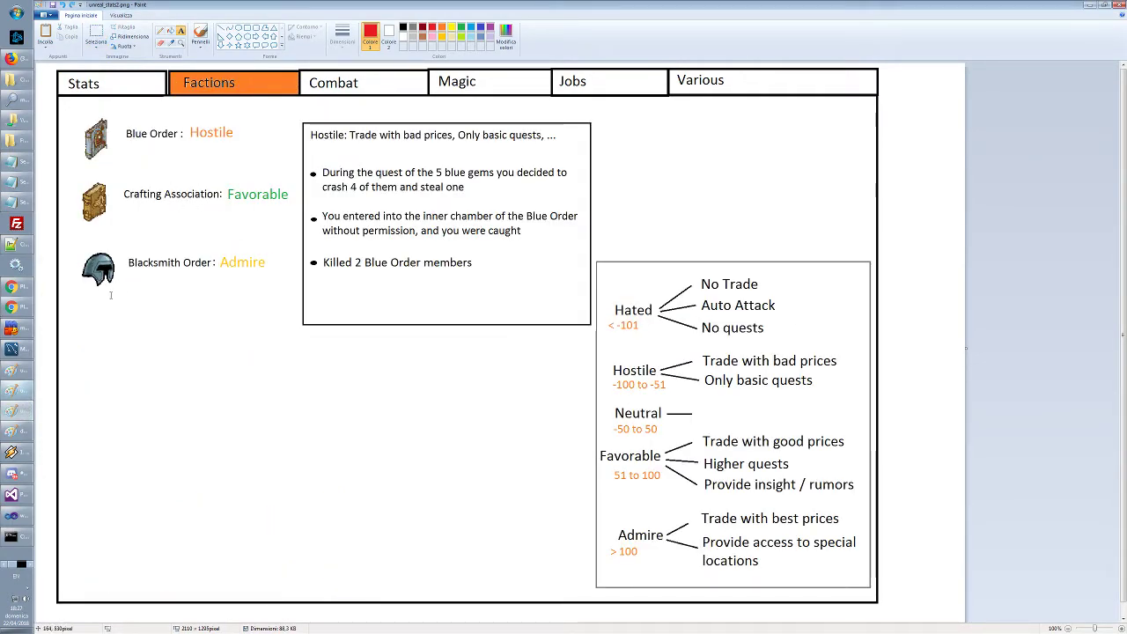
pyautogui.click(14, 433)
pyautogui.click(14, 411)
pyautogui.click(18, 390)
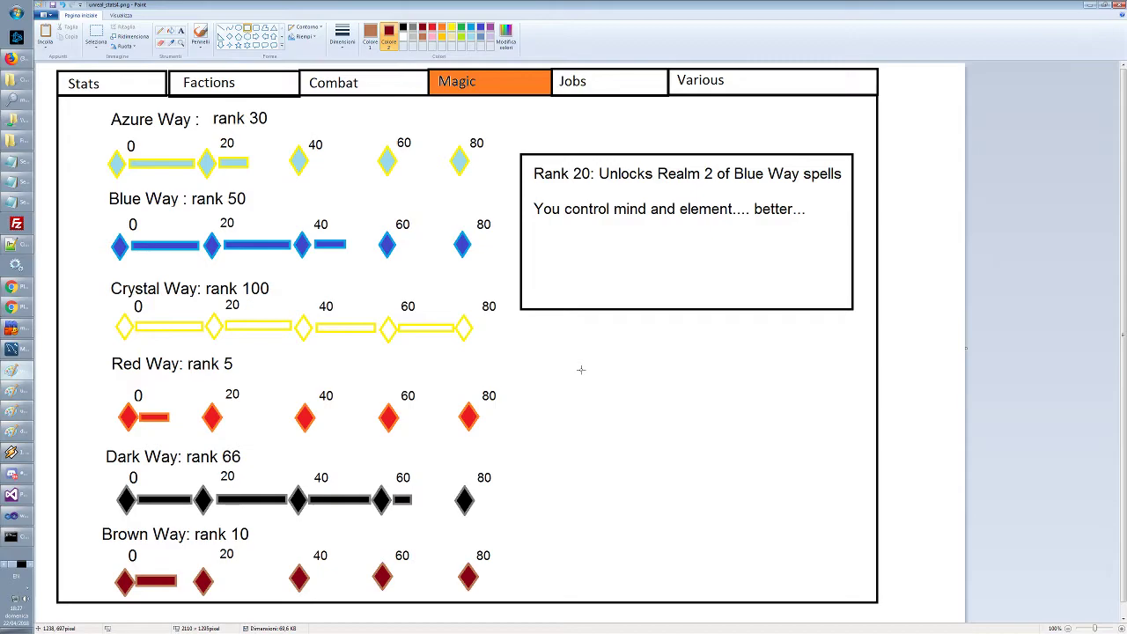
pyautogui.hotkey('alt', 'Tab')
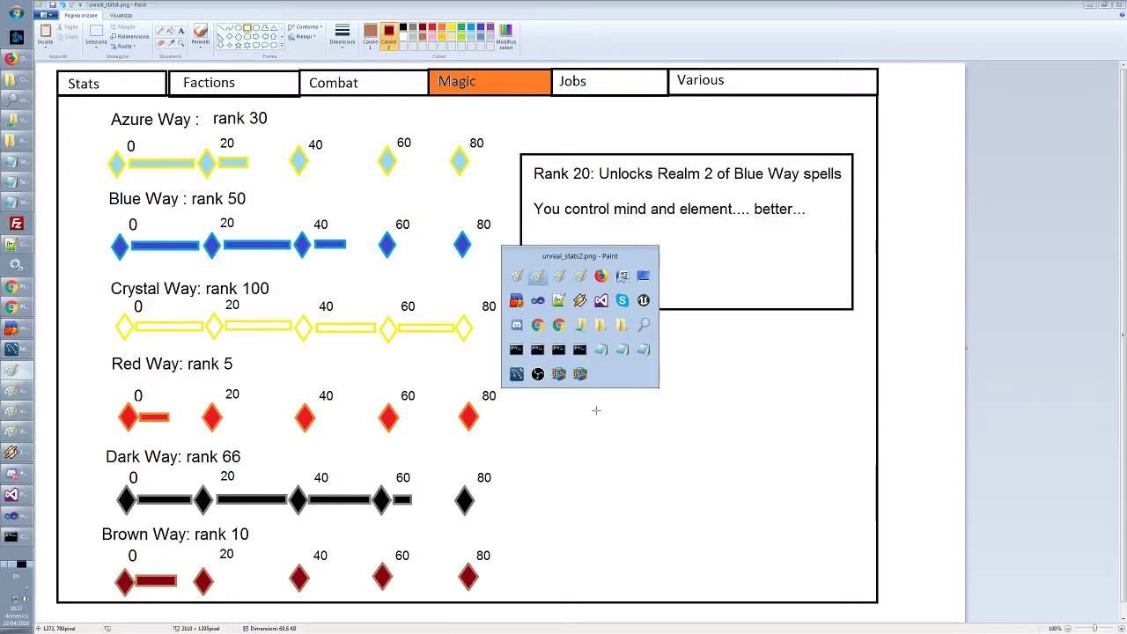
pyautogui.press('Tab')
pyautogui.press('Tab')
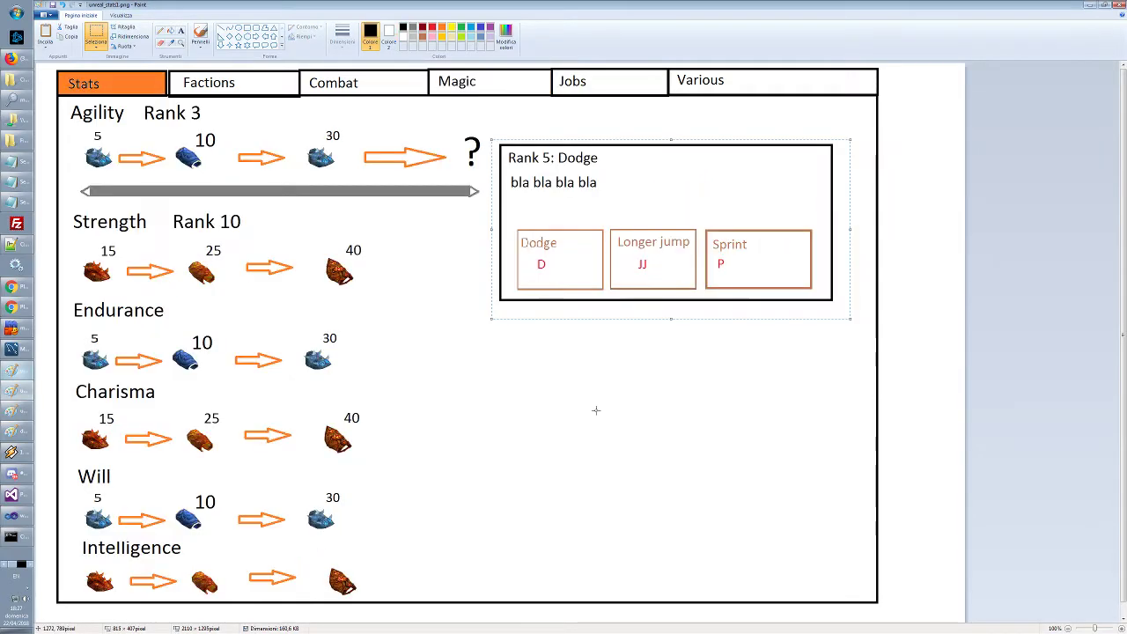
pyautogui.click(20, 325)
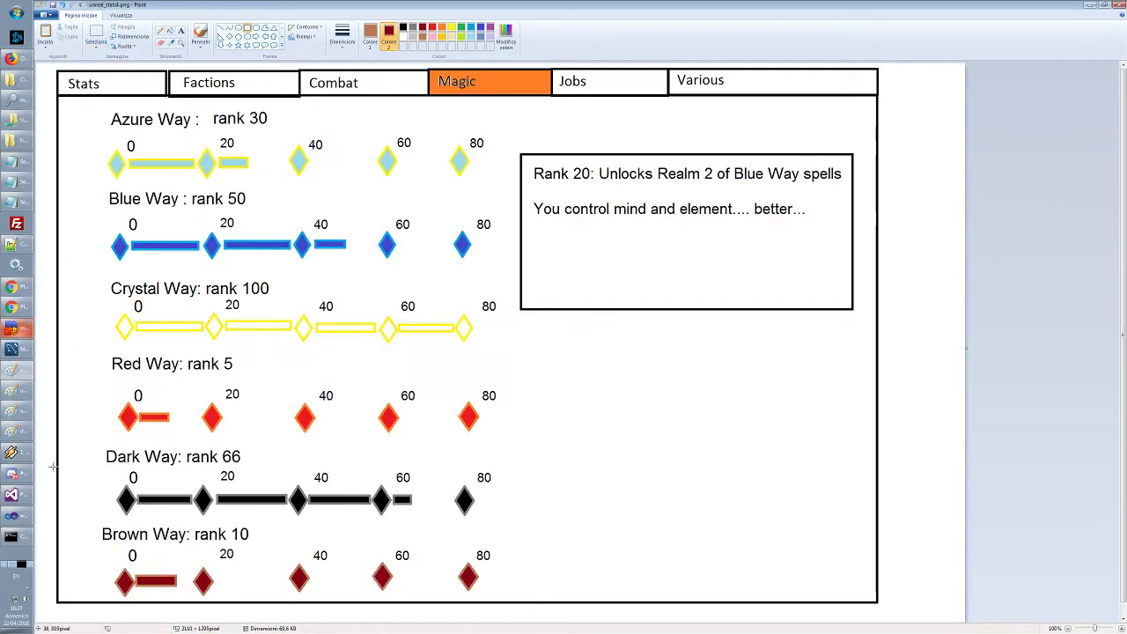
# Bring up PlaneShift and read the Alchemy and Baking skill descriptions in the Jobs list
pyautogui.click(12, 182)
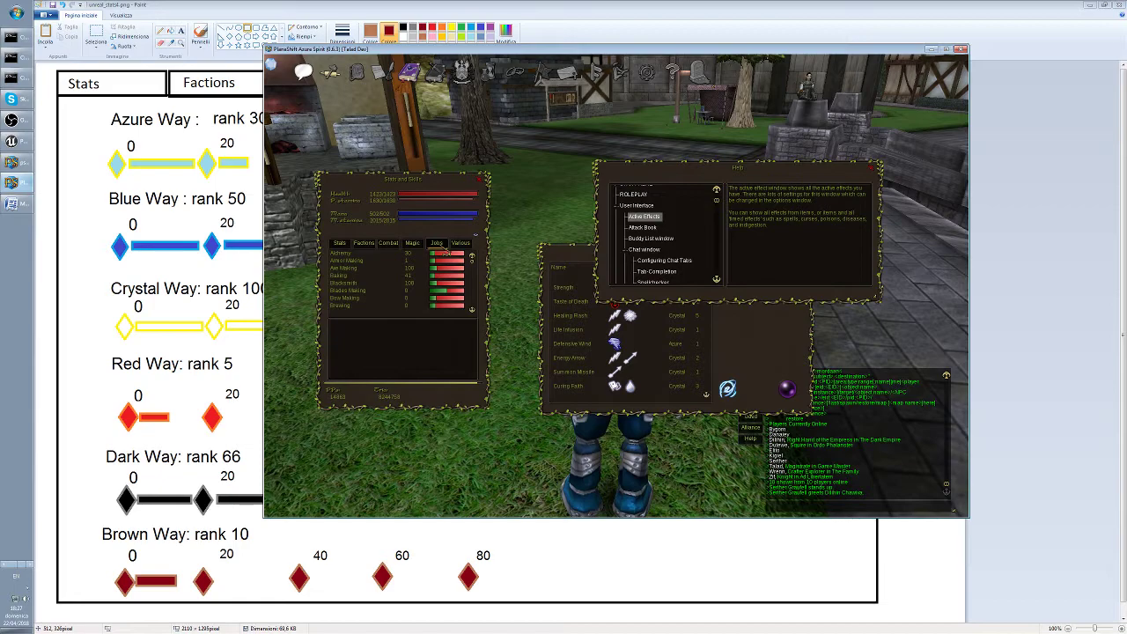
pyautogui.scroll(-3, 475, 275)
pyautogui.scroll(5, 474, 269)
pyautogui.scroll(3, 473, 260)
pyautogui.click(352, 255)
pyautogui.click(361, 260)
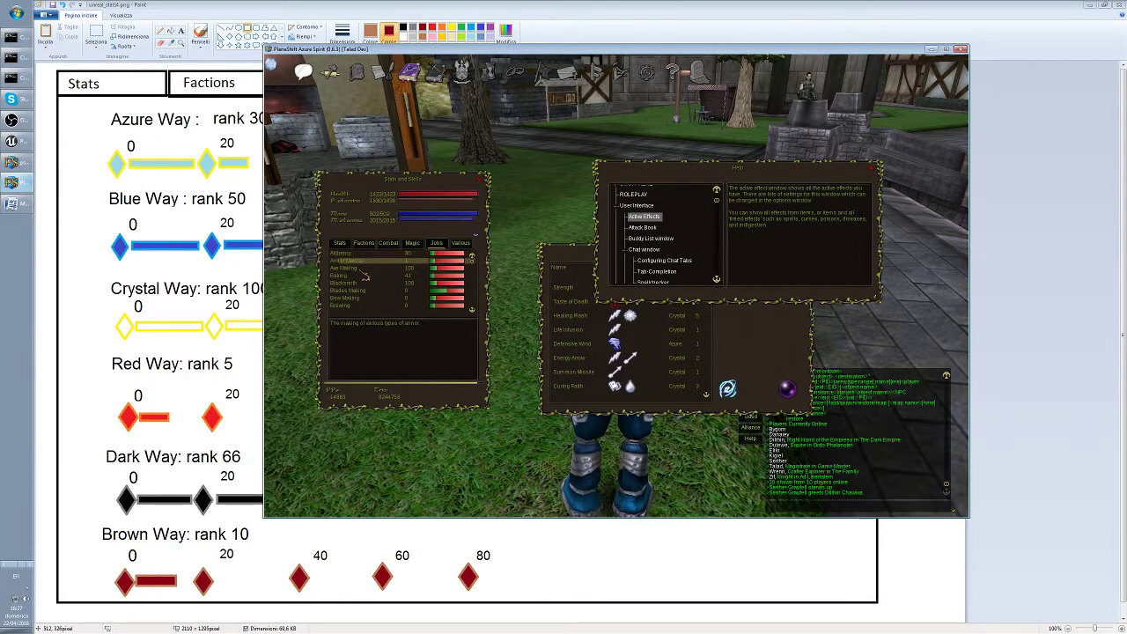
pyautogui.click(361, 267)
pyautogui.click(362, 276)
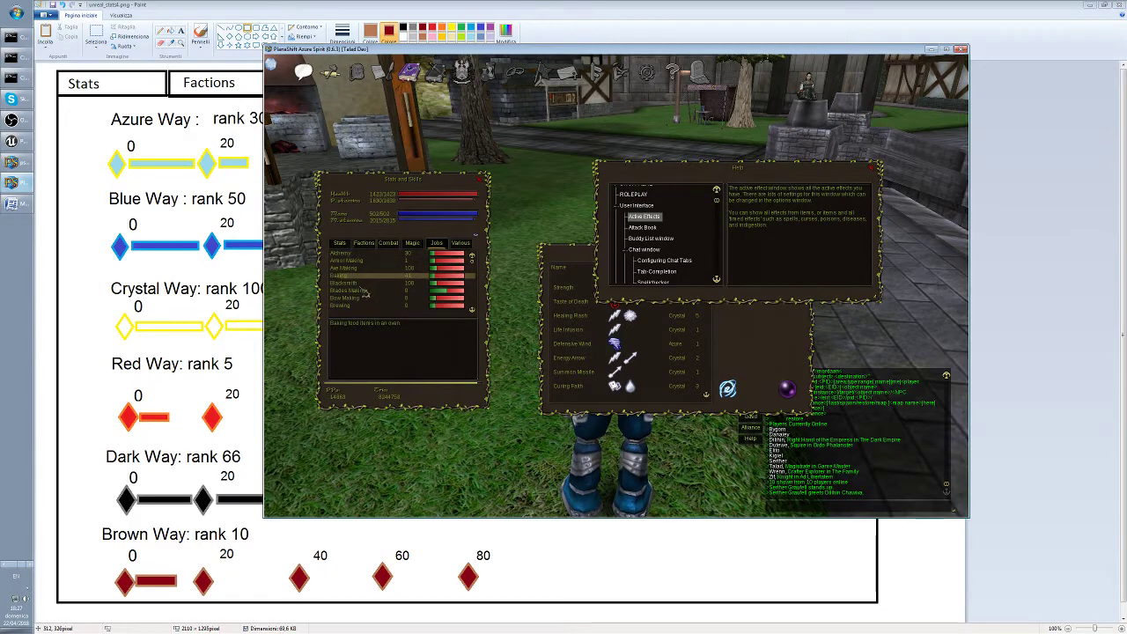
# Read the Brewing, Axe Making and Bow Making skill descriptions
pyautogui.click(362, 283)
pyautogui.click(362, 291)
pyautogui.click(363, 298)
pyautogui.click(364, 305)
pyautogui.click(363, 298)
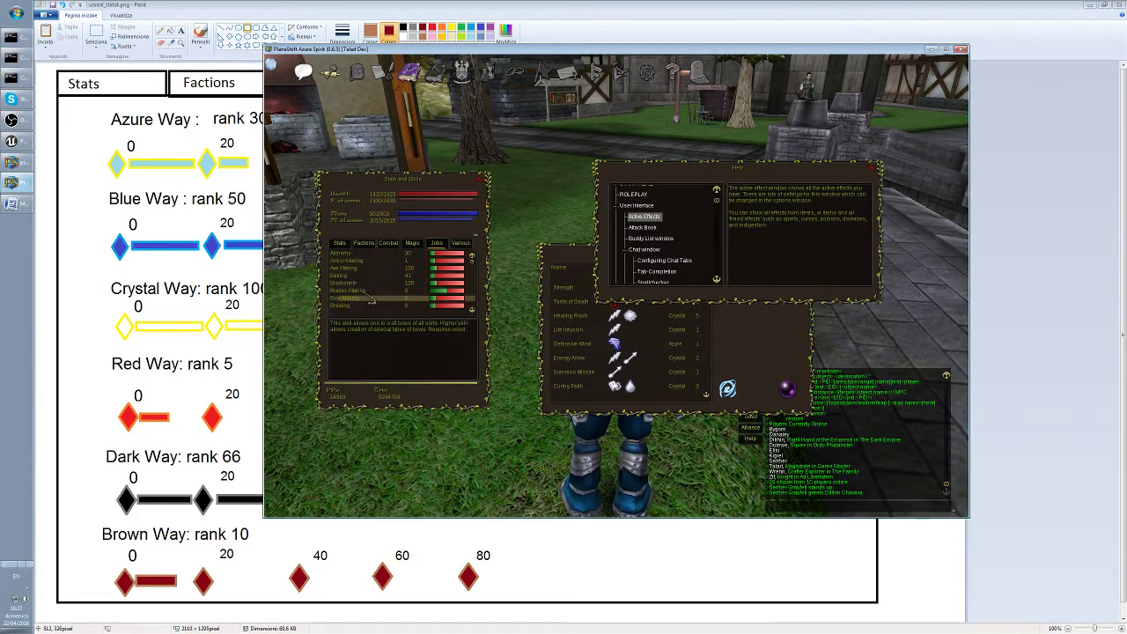
pyautogui.click(363, 291)
pyautogui.click(362, 283)
pyautogui.click(363, 276)
pyautogui.click(362, 268)
pyautogui.click(363, 275)
pyautogui.click(363, 283)
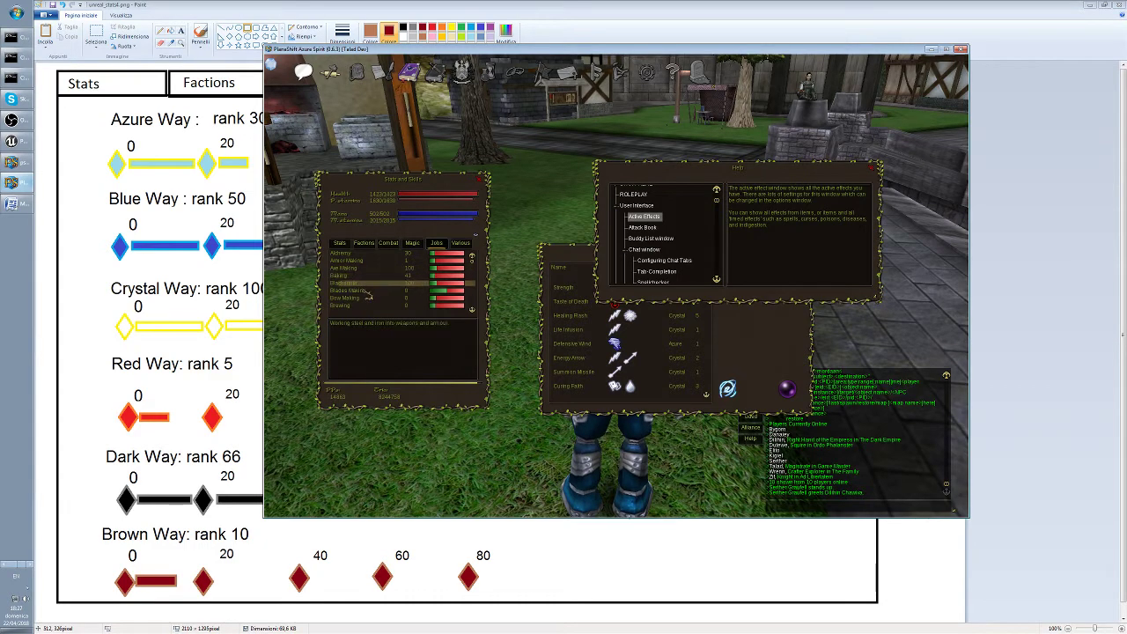
pyautogui.click(365, 291)
pyautogui.click(366, 298)
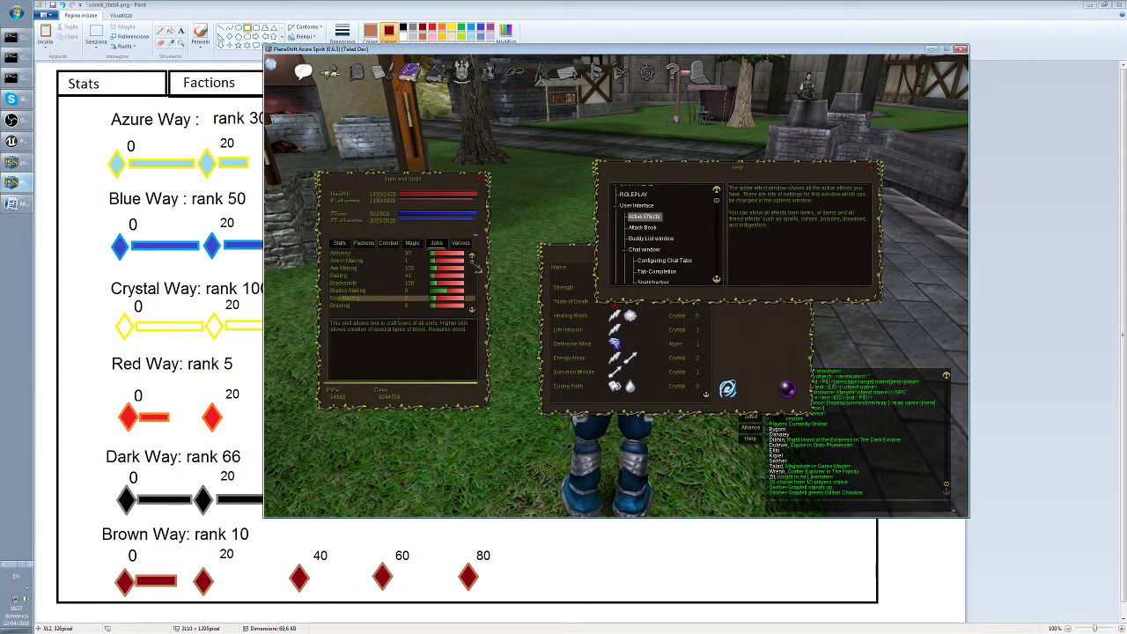
# Read the Tailoring and Repair Tools descriptions, then return to the Magic mockup
pyautogui.moveTo(479, 270); pyautogui.dragTo(474, 308)
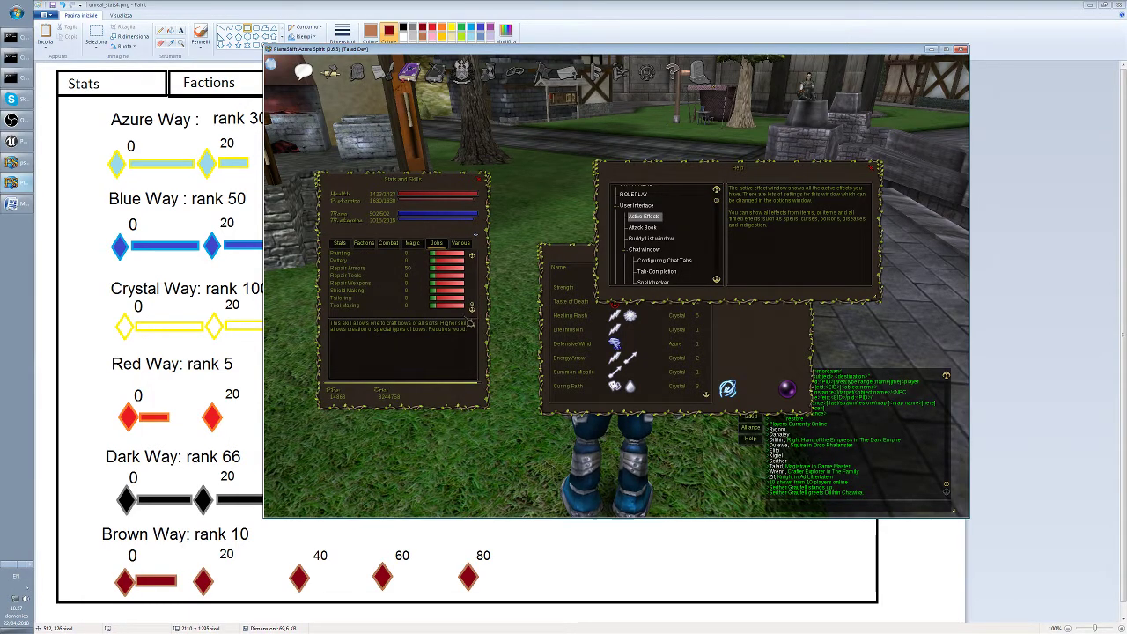
pyautogui.click(351, 299)
pyautogui.click(350, 290)
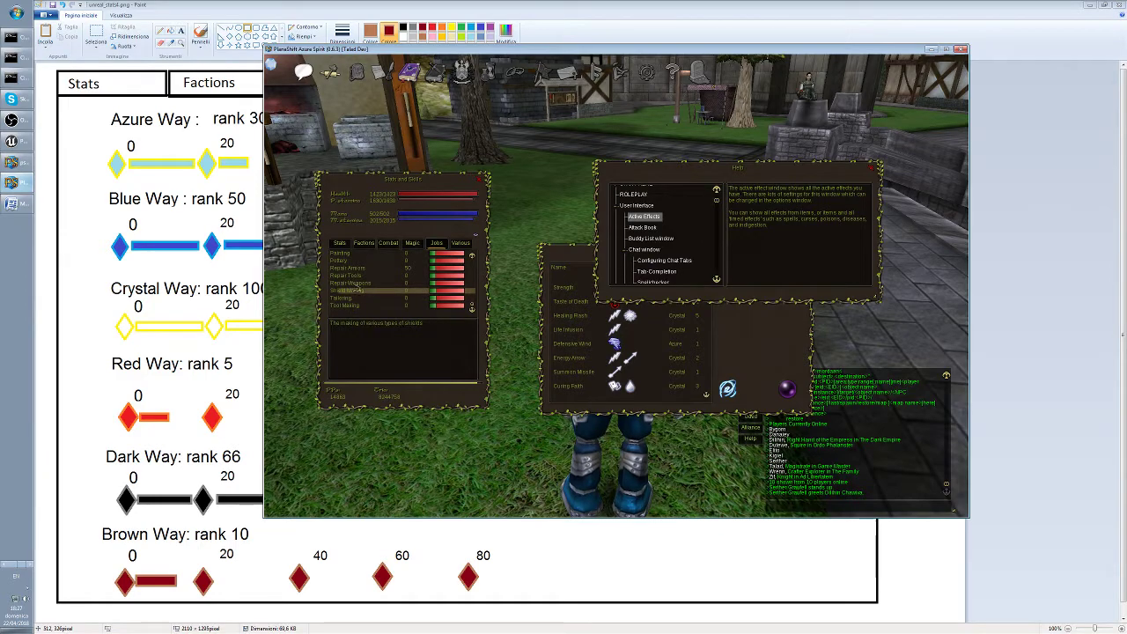
pyautogui.click(352, 283)
pyautogui.click(356, 276)
pyautogui.moveTo(473, 310); pyautogui.dragTo(479, 264)
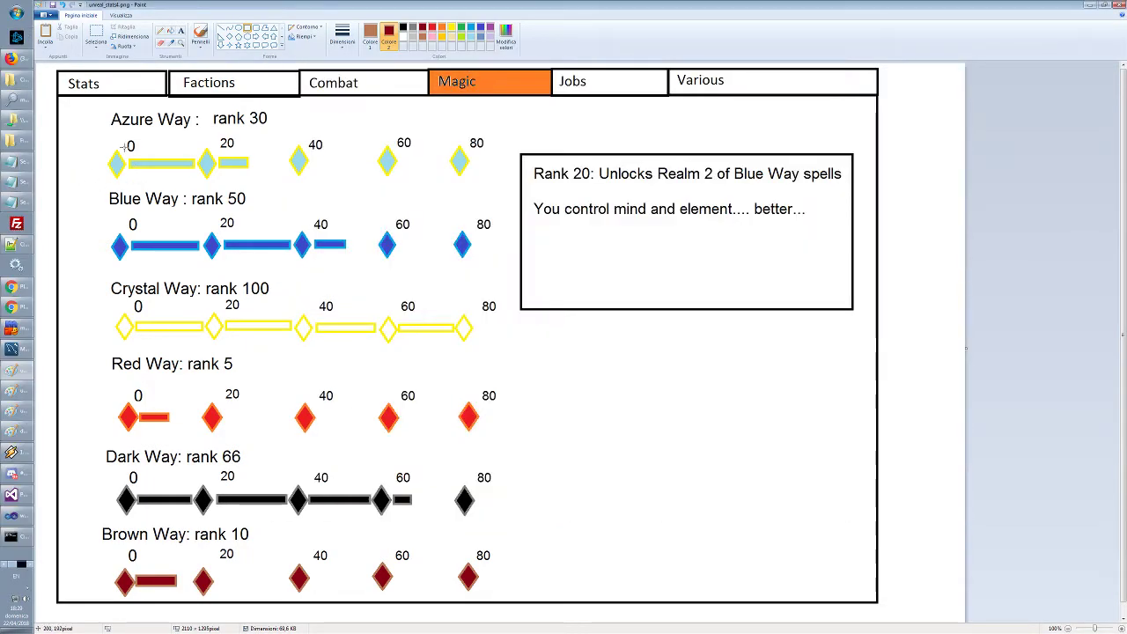
pyautogui.moveTo(93, 107)
pyautogui.mouseDown()
pyautogui.moveTo(490, 171)
pyautogui.moveTo(514, 186)
pyautogui.mouseUp()
# Undo the stray dark red rectangle and switch to the selection tool
pyautogui.hotkey('ctrl', 'z')
pyautogui.click(96, 35)
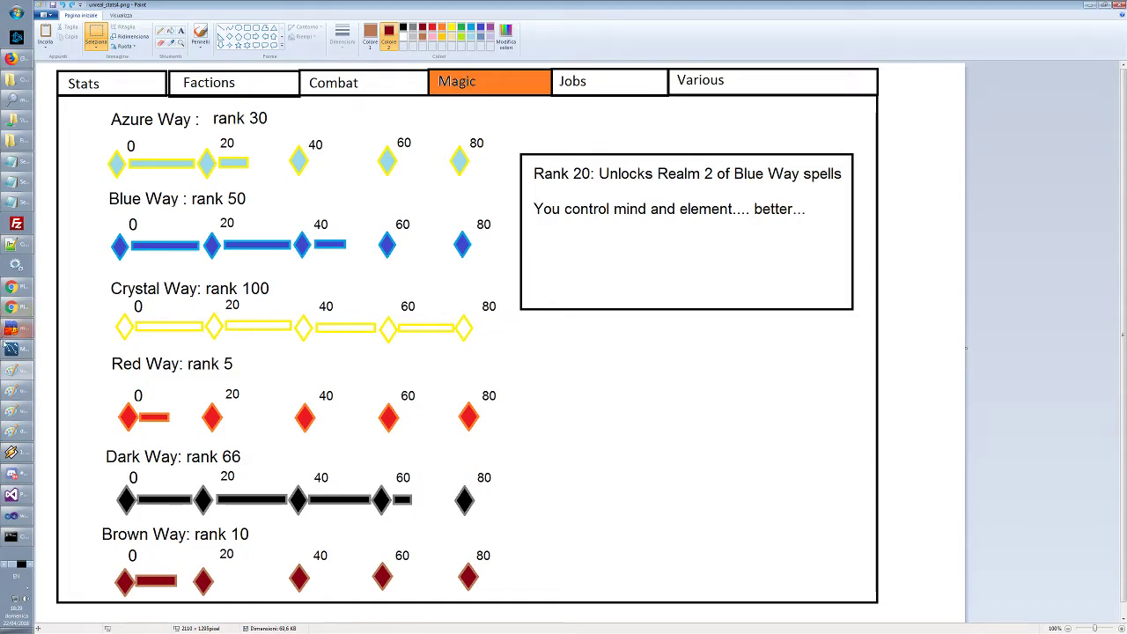
pyautogui.click(19, 568)
pyautogui.click(20, 568)
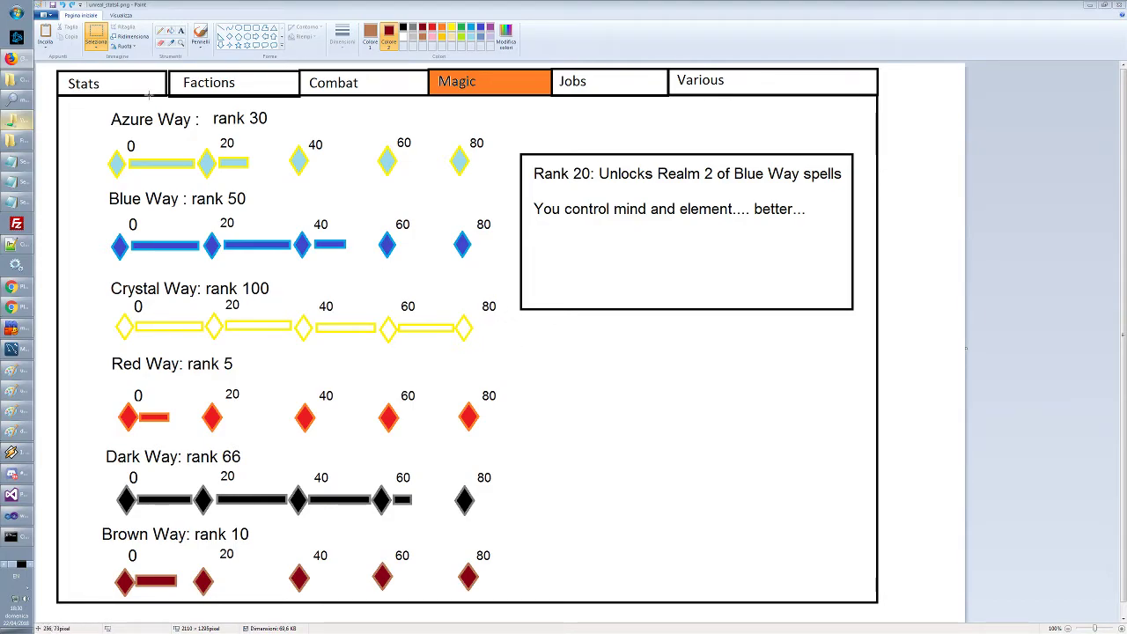
# Save the mockup as a new copy named unreal_stats5.png
pyautogui.click(44, 18)
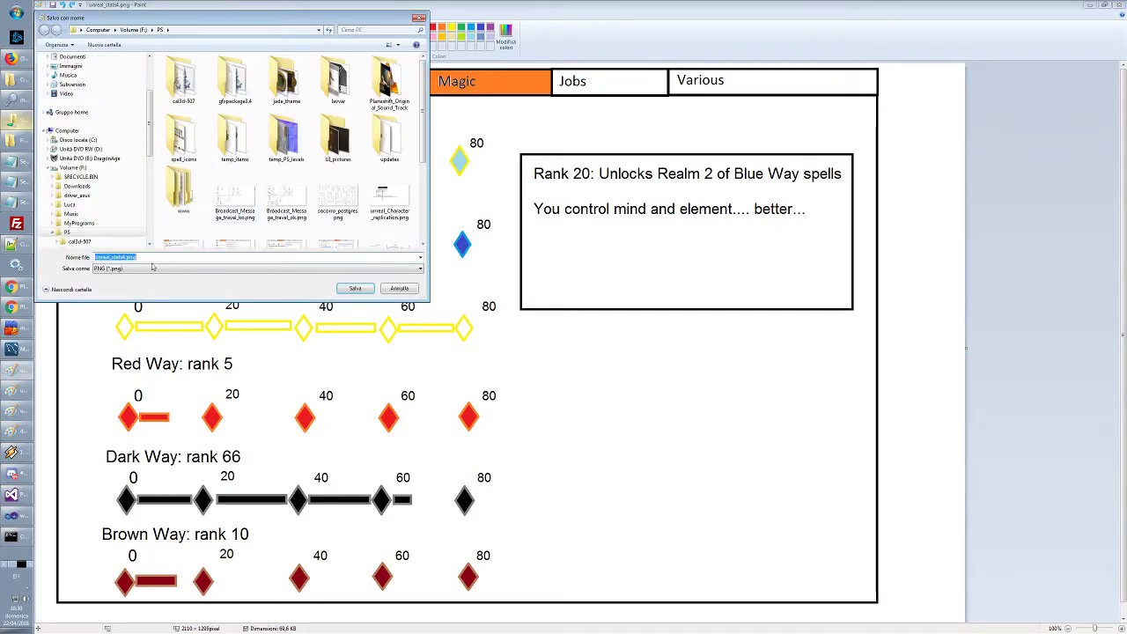
pyautogui.click(180, 256)
pyautogui.write('5')
pyautogui.press('Return')
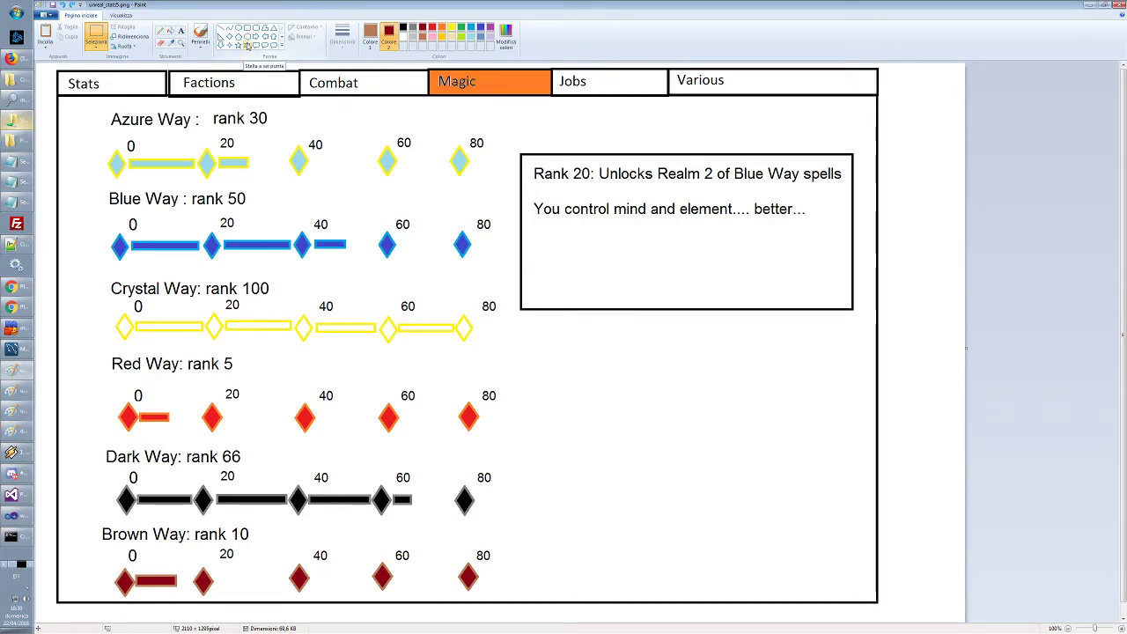
# Flood-fill the Jobs tab orange and the Magic tab white, undoing a mistaken brown fill
pyautogui.click(170, 31)
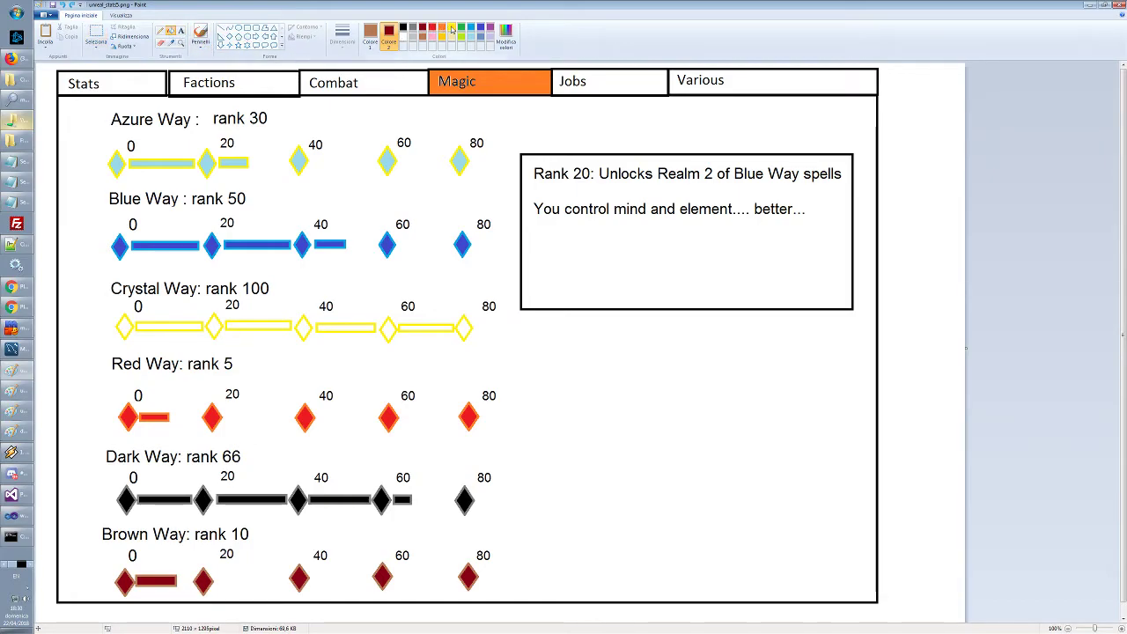
pyautogui.click(443, 29)
pyautogui.click(617, 86)
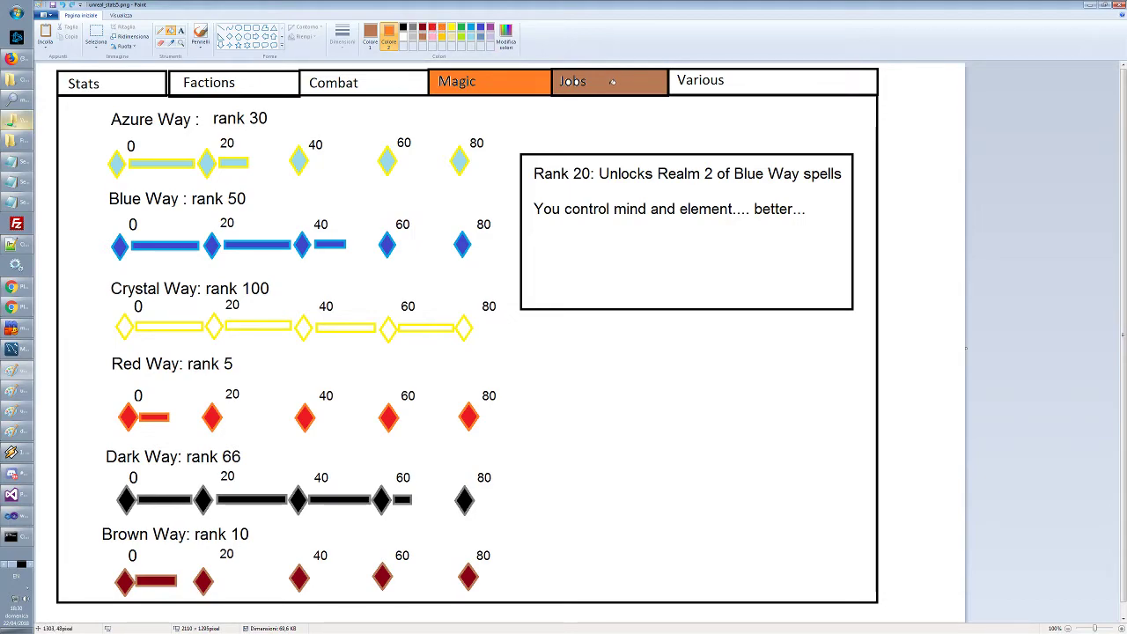
pyautogui.hotkey('ctrl', 'z')
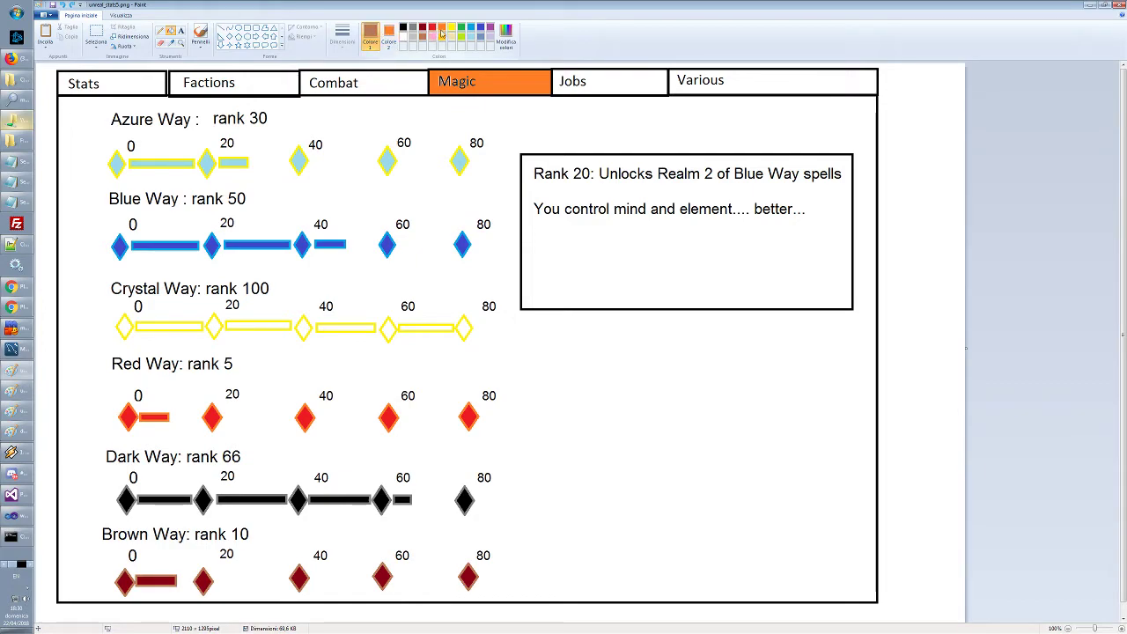
pyautogui.click(443, 29)
pyautogui.click(575, 82)
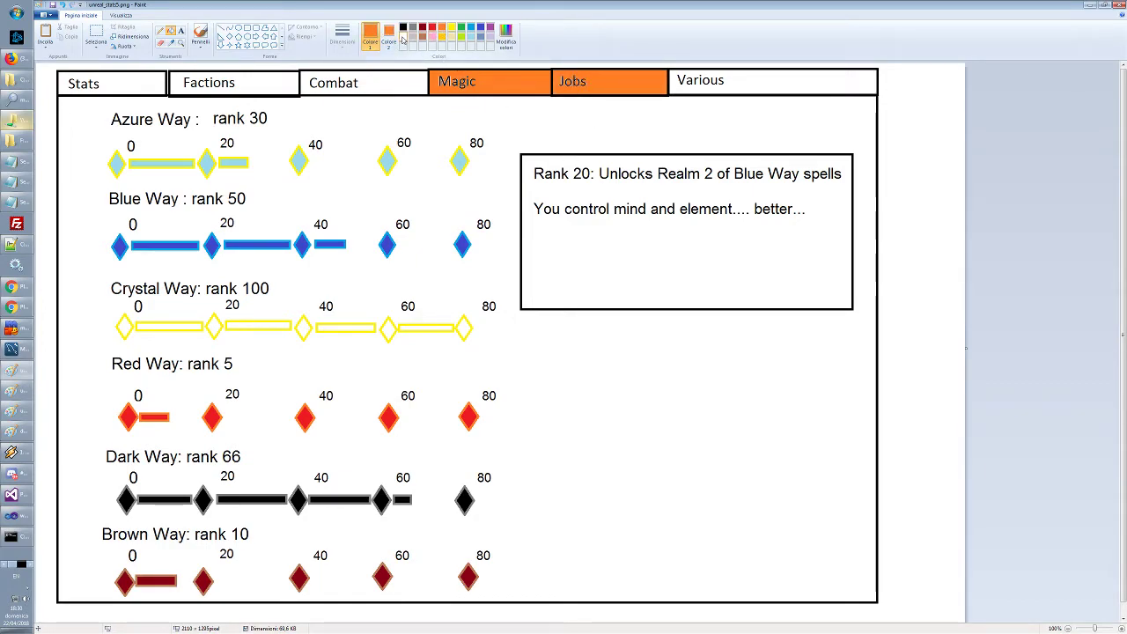
pyautogui.click(403, 36)
pyautogui.click(464, 80)
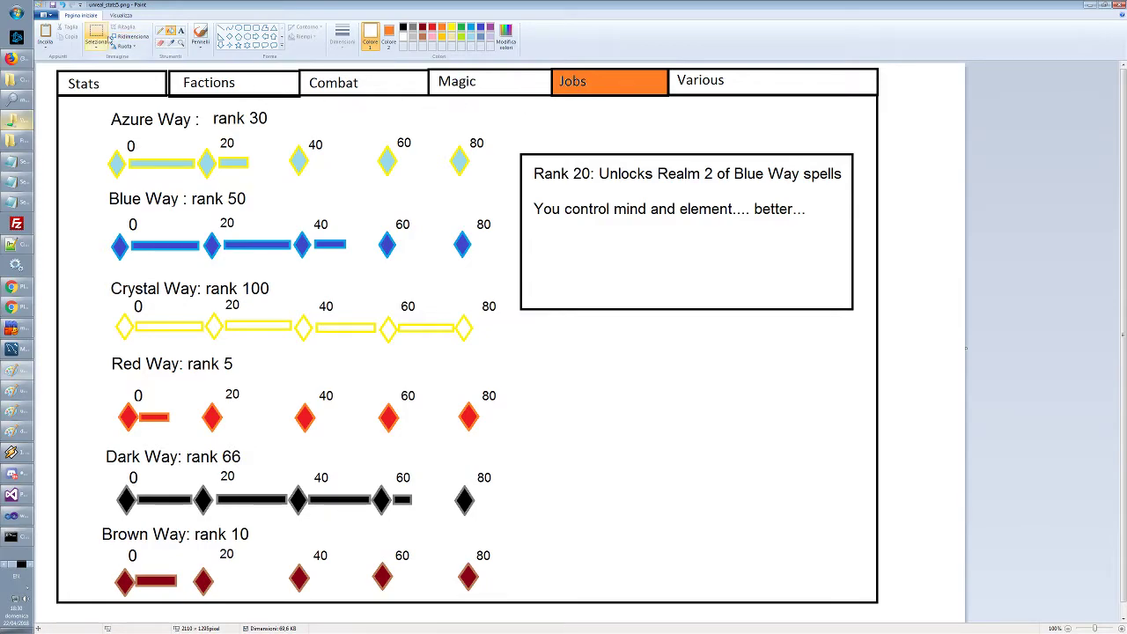
# Erase the skill-bar content area to white, leaving only the Rank 20 panel
pyautogui.click(96, 35)
pyautogui.moveTo(95, 105)
pyautogui.mouseDown()
pyautogui.moveTo(559, 332)
pyautogui.moveTo(800, 508)
pyautogui.moveTo(797, 589)
pyautogui.moveTo(557, 583)
pyautogui.moveTo(507, 585)
pyautogui.moveTo(499, 601)
pyautogui.mouseUp()
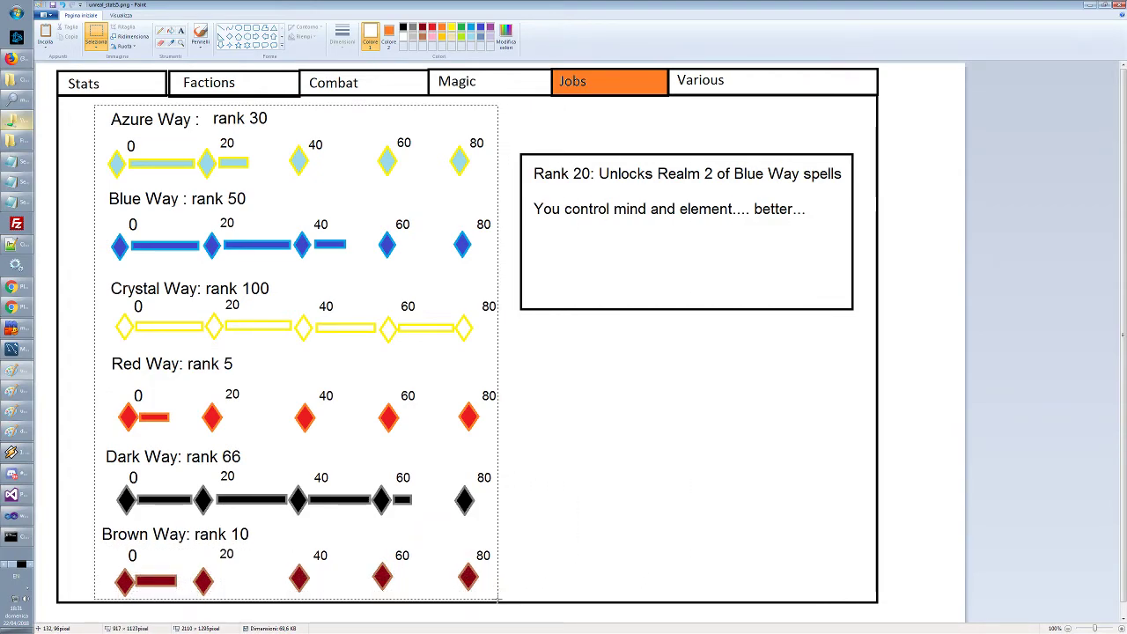
pyautogui.press('Delete')
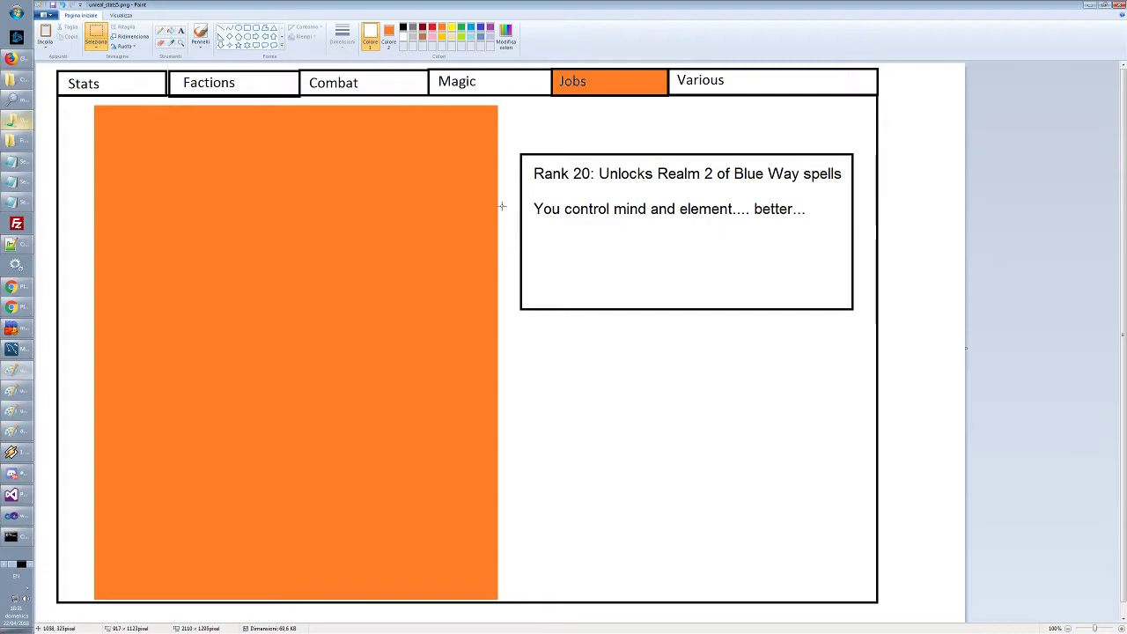
pyautogui.click(388, 37)
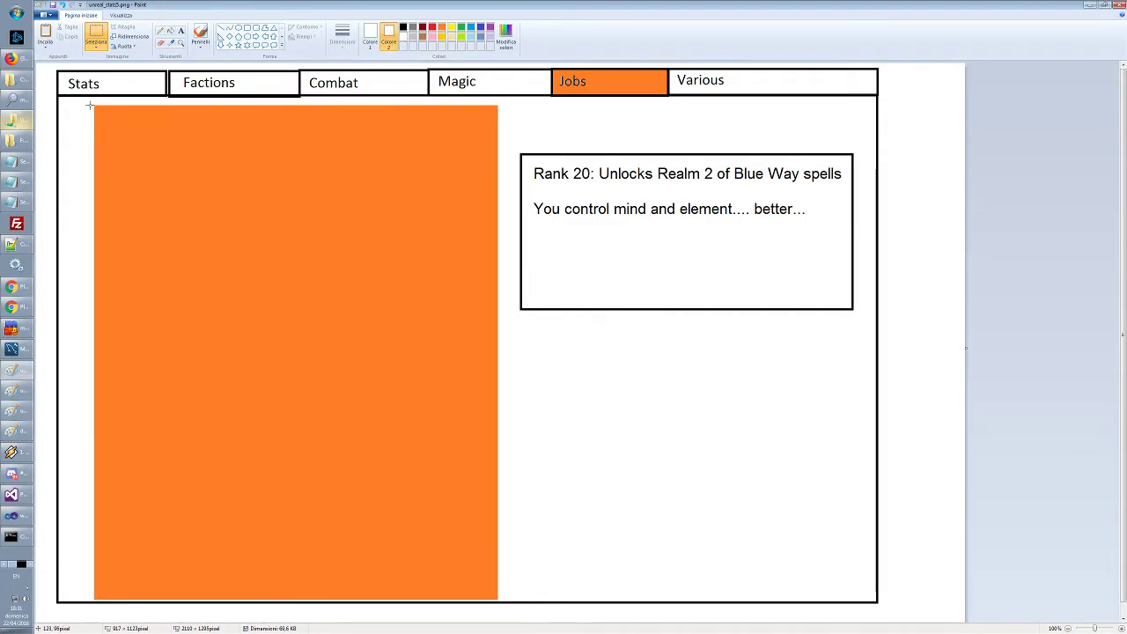
pyautogui.moveTo(91, 104); pyautogui.dragTo(500, 602)
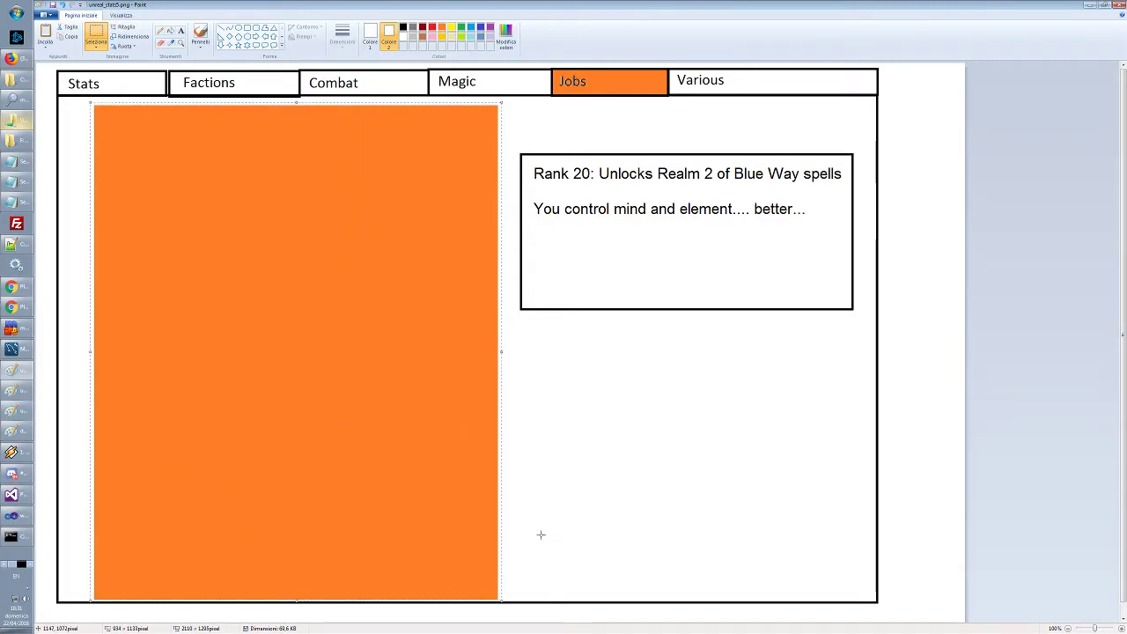
pyautogui.press('Delete')
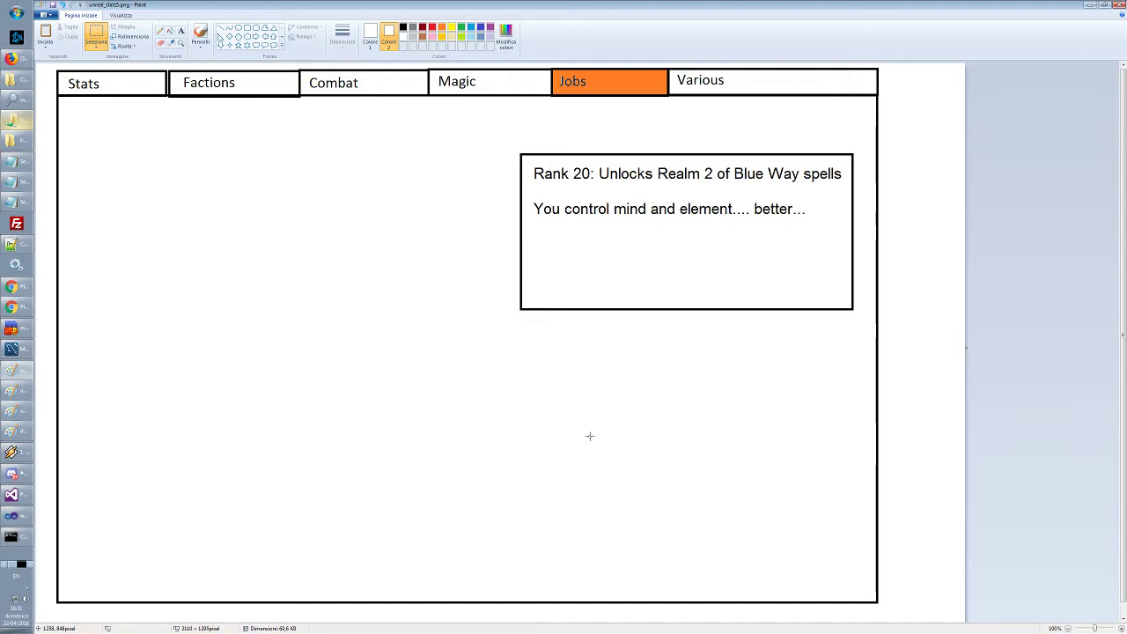
pyautogui.hotkey('alt', 'Tab')
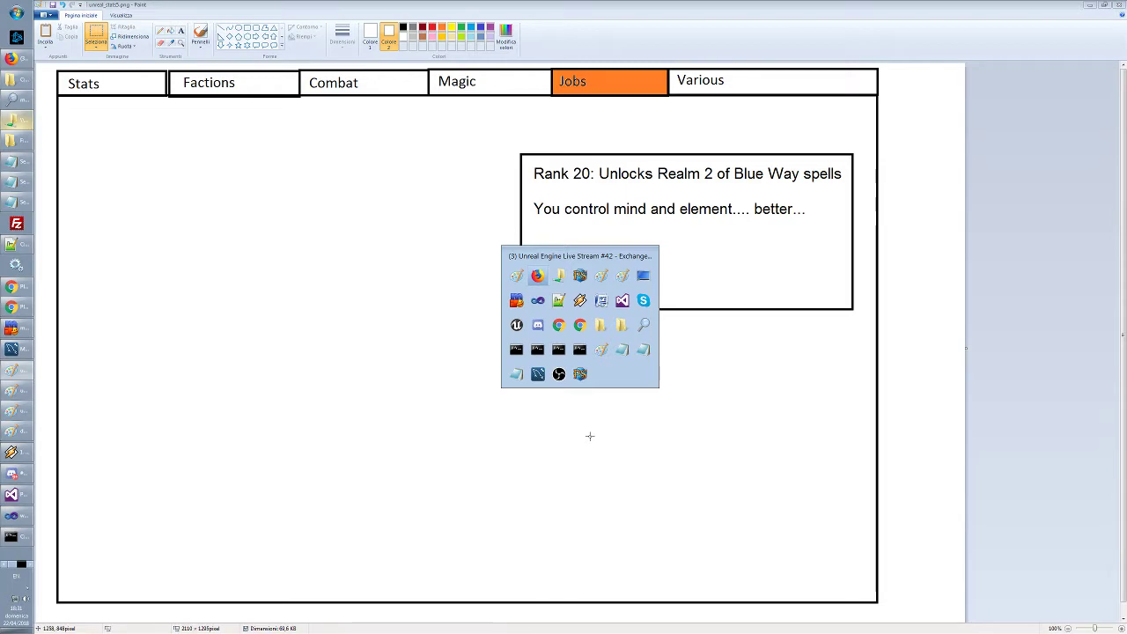
# Switch to PlaneShift and drag the Help window up and right off the spell list
pyautogui.hotkey('alt', 'Tab')
pyautogui.hotkey('alt', 'Tab')
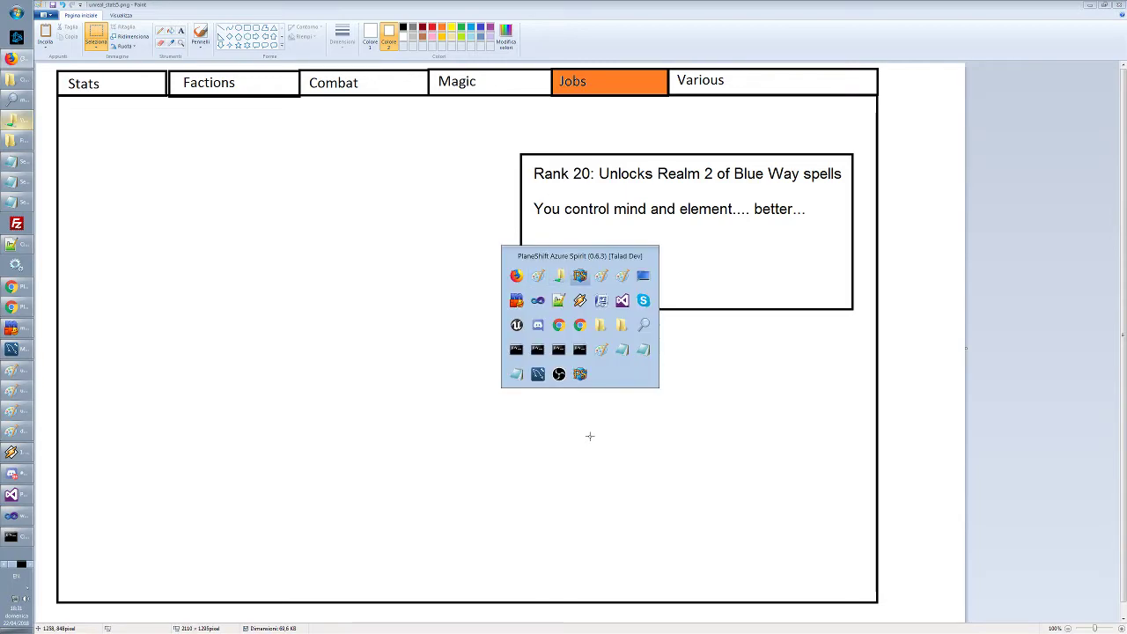
pyautogui.moveTo(687, 174); pyautogui.dragTo(716, 128)
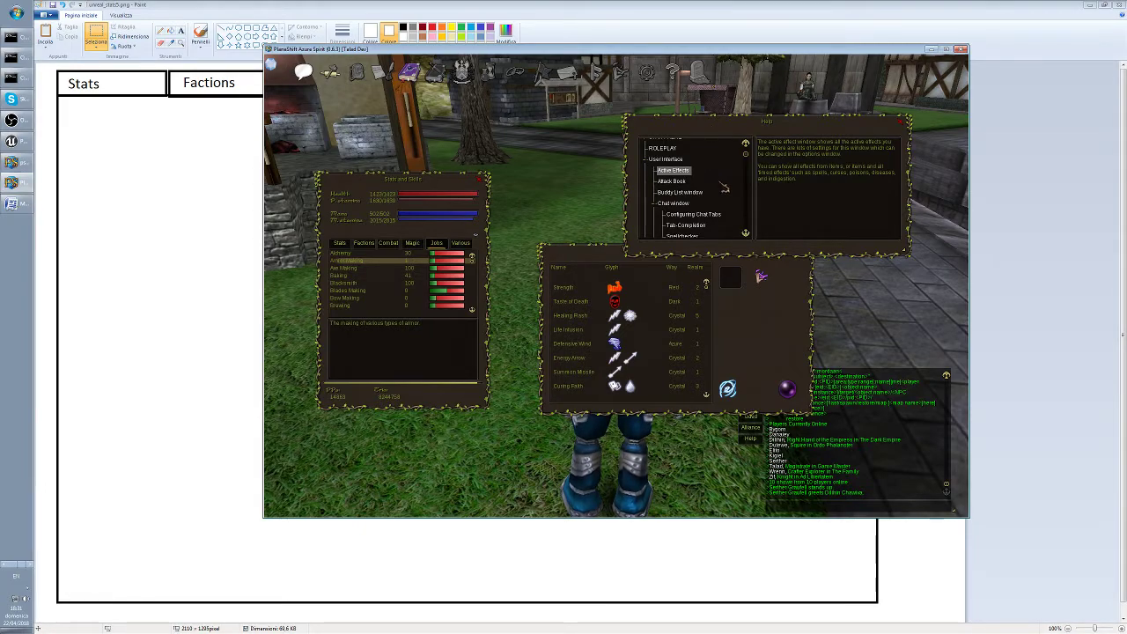
pyautogui.moveTo(748, 126); pyautogui.dragTo(763, 111)
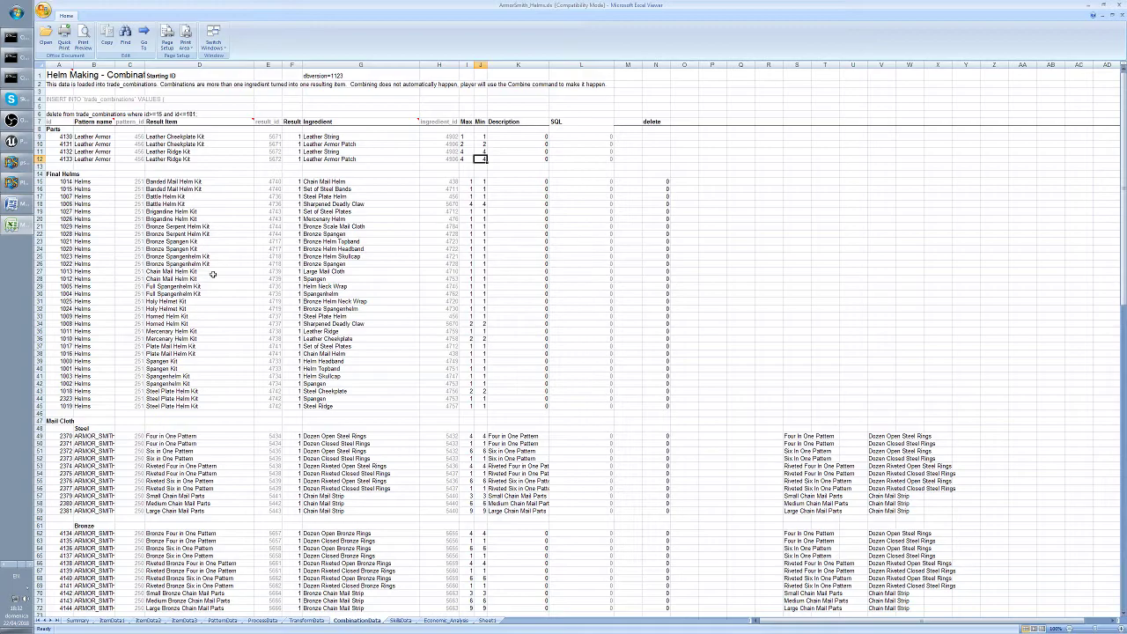
# Inspect the Chain Mail Helm Kit and Battle Helm Kit rows, including row 18's Min quantity
pyautogui.click(185, 278)
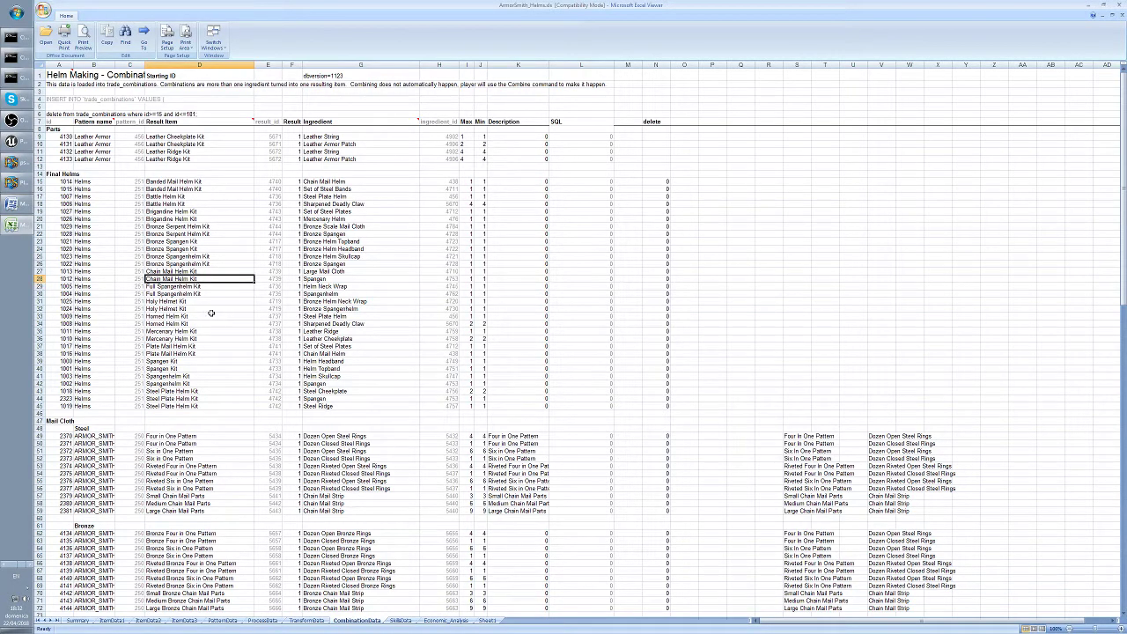
pyautogui.keyDown('ctrl'); pyautogui.scroll(5, 211, 312); pyautogui.keyUp('ctrl')
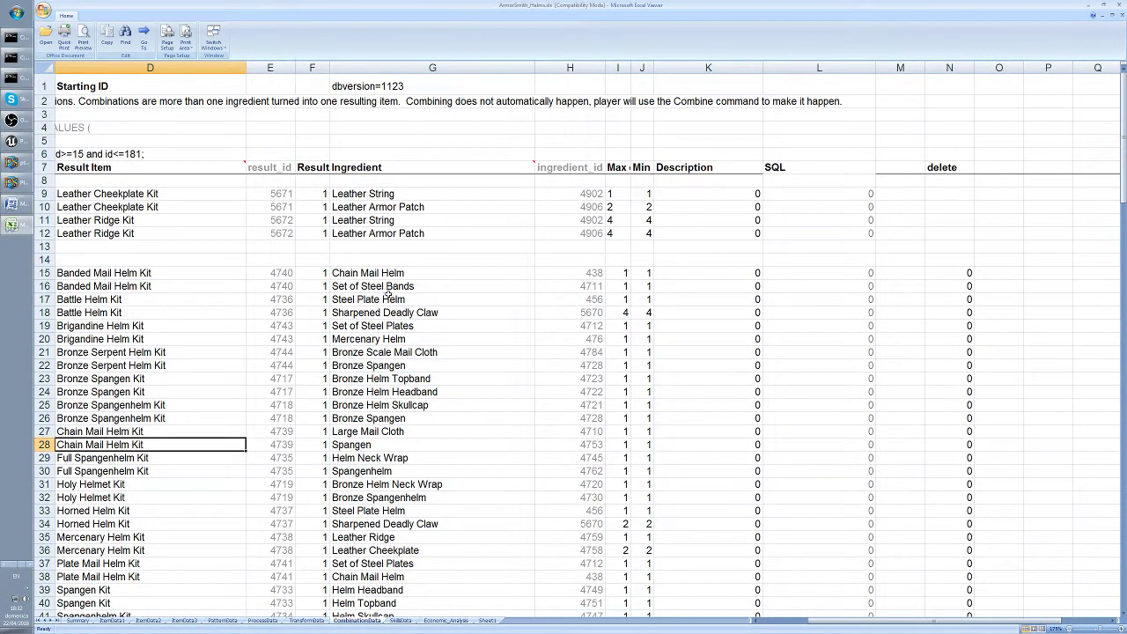
pyautogui.click(763, 621)
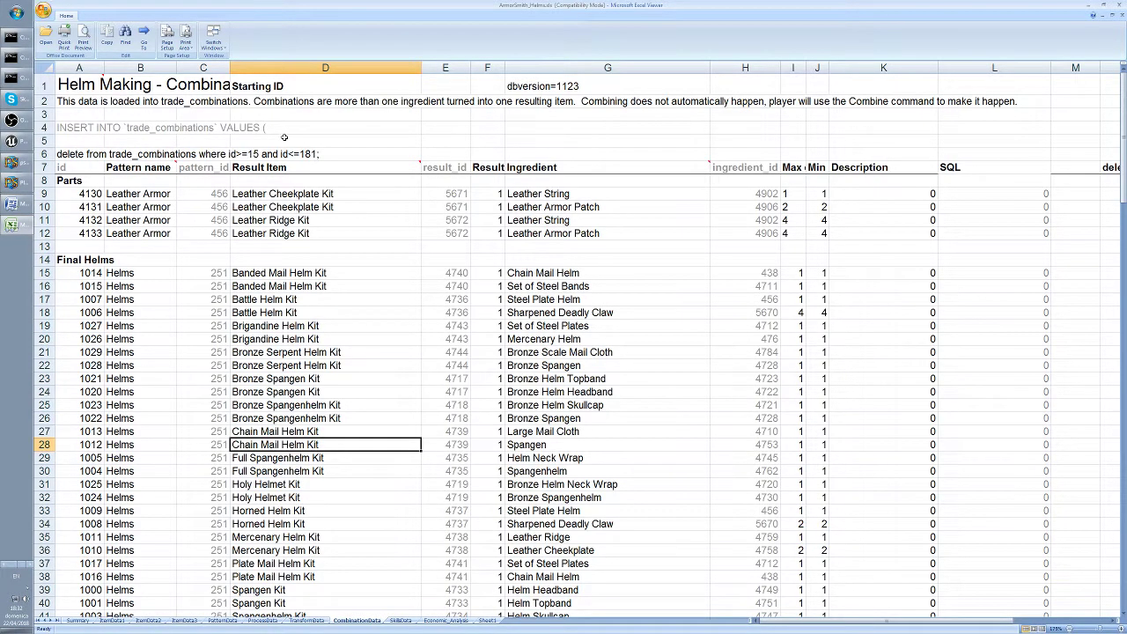
pyautogui.click(297, 313)
pyautogui.moveTo(88, 313); pyautogui.dragTo(988, 314)
pyautogui.click(764, 310)
pyautogui.click(795, 314)
pyautogui.click(810, 315)
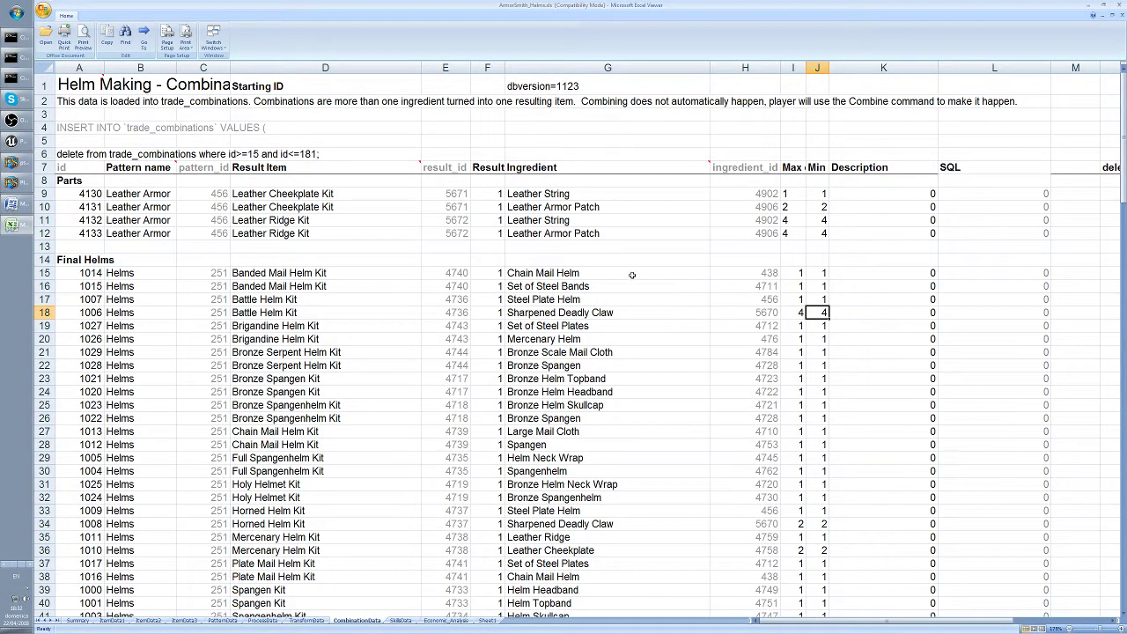
# Check the Banded Mail Helm Kit row 15 ingredients, Min and Description, then open TransformData
pyautogui.click(4, 443)
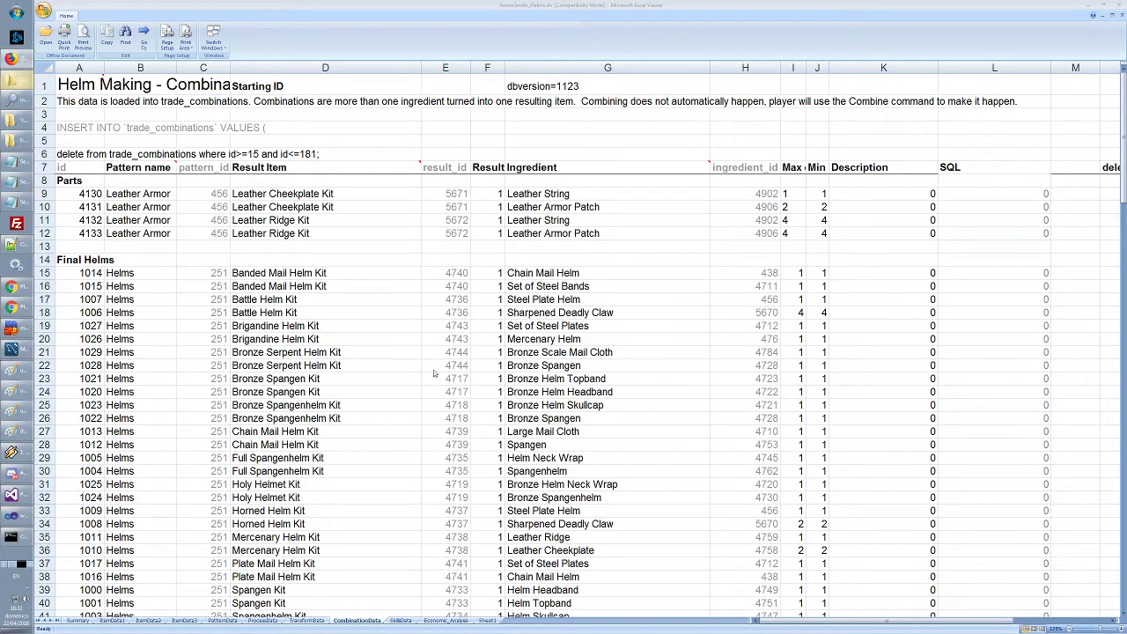
pyautogui.click(124, 274)
pyautogui.click(123, 275)
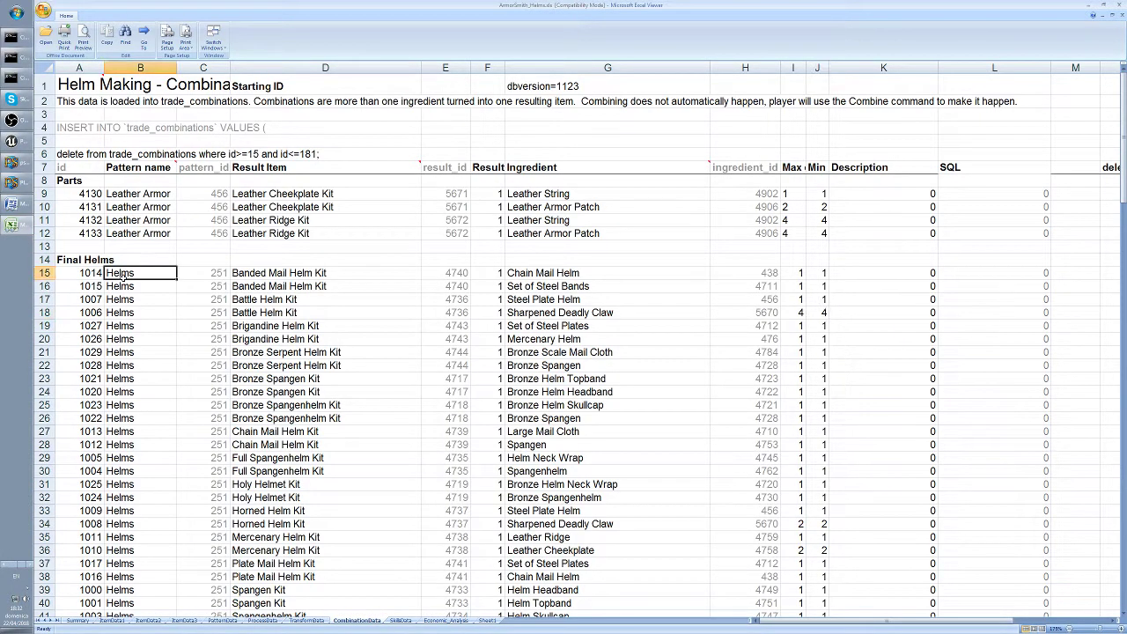
pyautogui.click(227, 275)
pyautogui.click(450, 286)
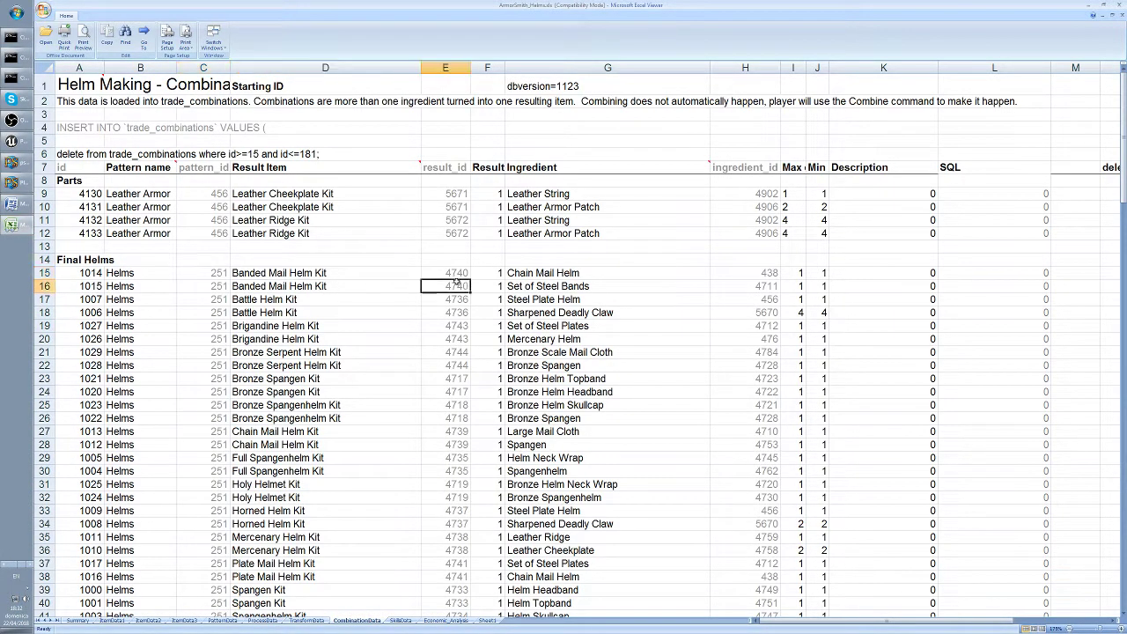
pyautogui.click(569, 284)
pyautogui.click(544, 270)
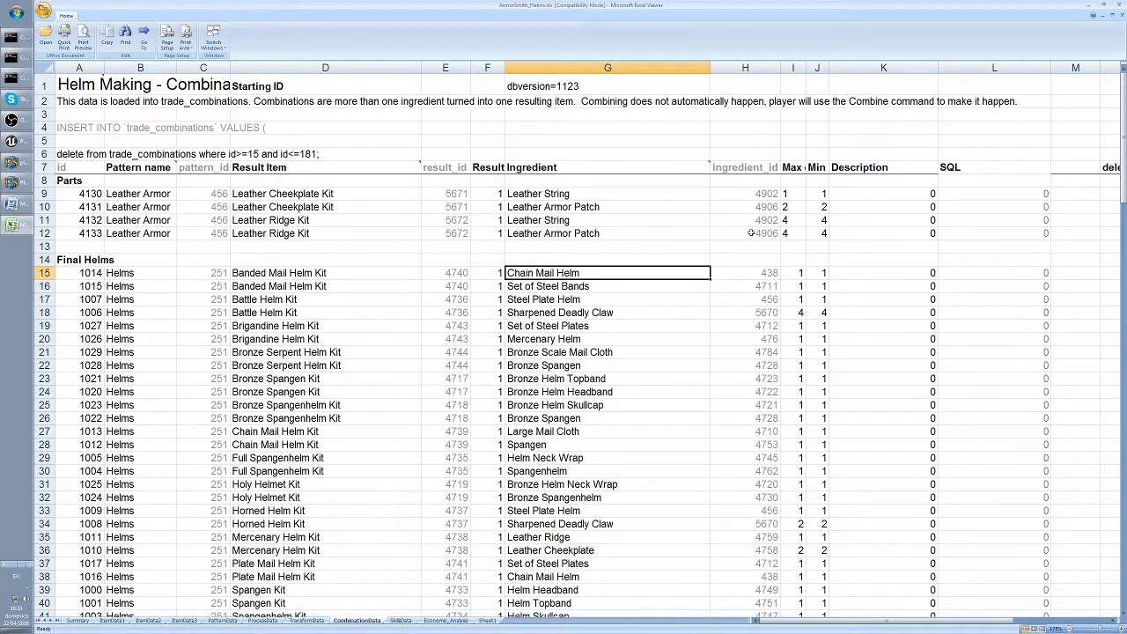
pyautogui.click(817, 277)
pyautogui.click(890, 277)
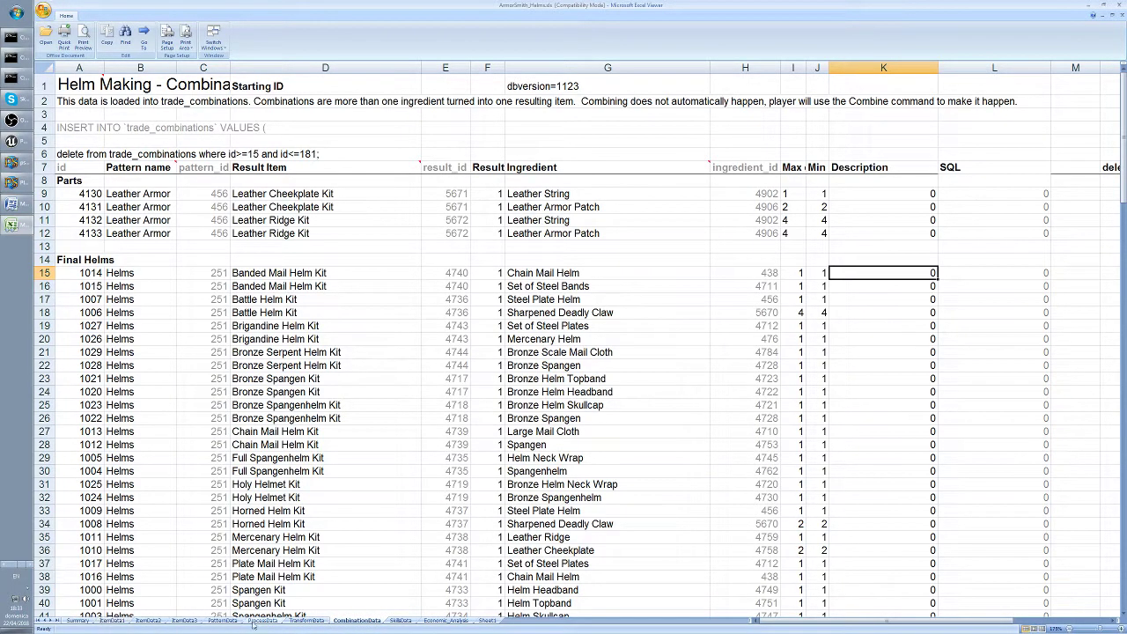
pyautogui.click(304, 621)
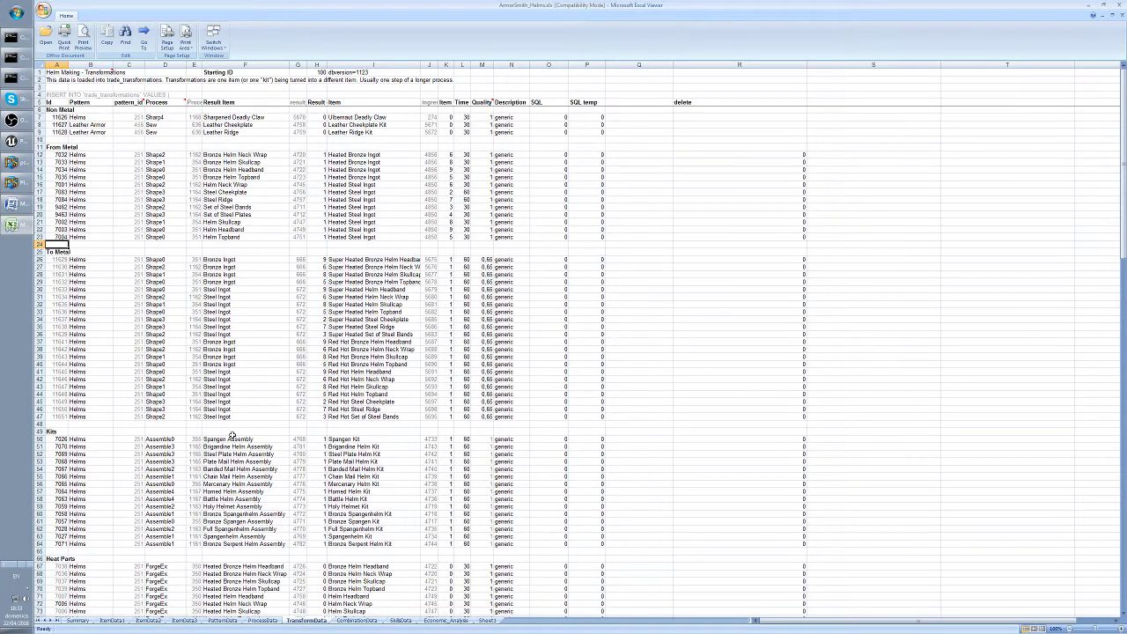
# Check process id 1162 on the TransformData sheet, then switch to ProcessData
pyautogui.click(189, 296)
pyautogui.scroll(3, 175, 342)
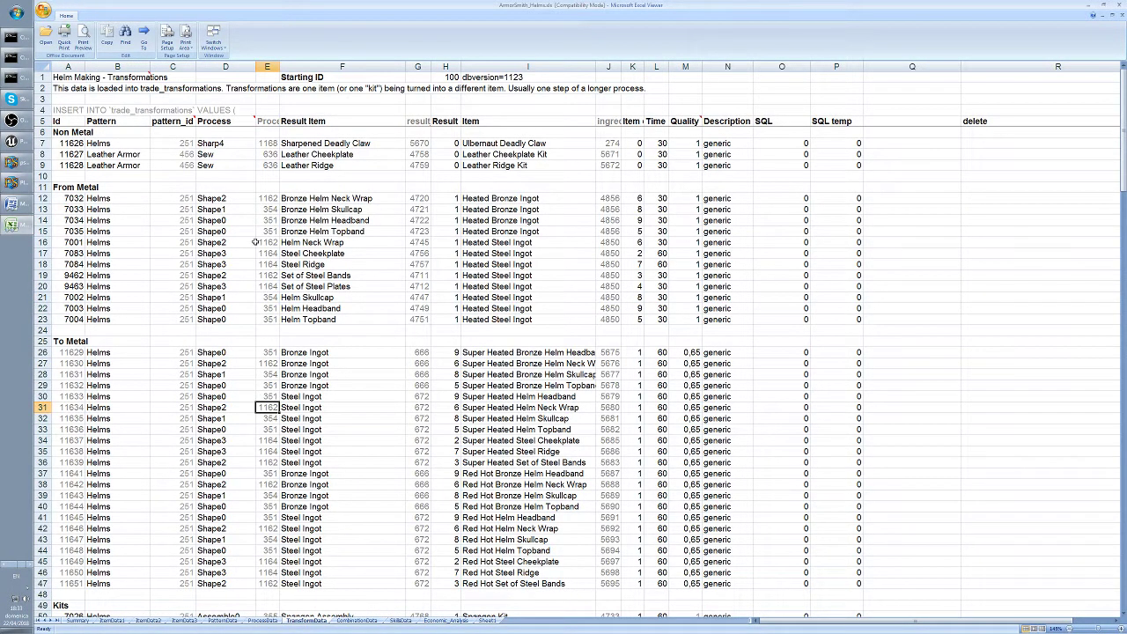
pyautogui.click(275, 196)
pyautogui.click(251, 623)
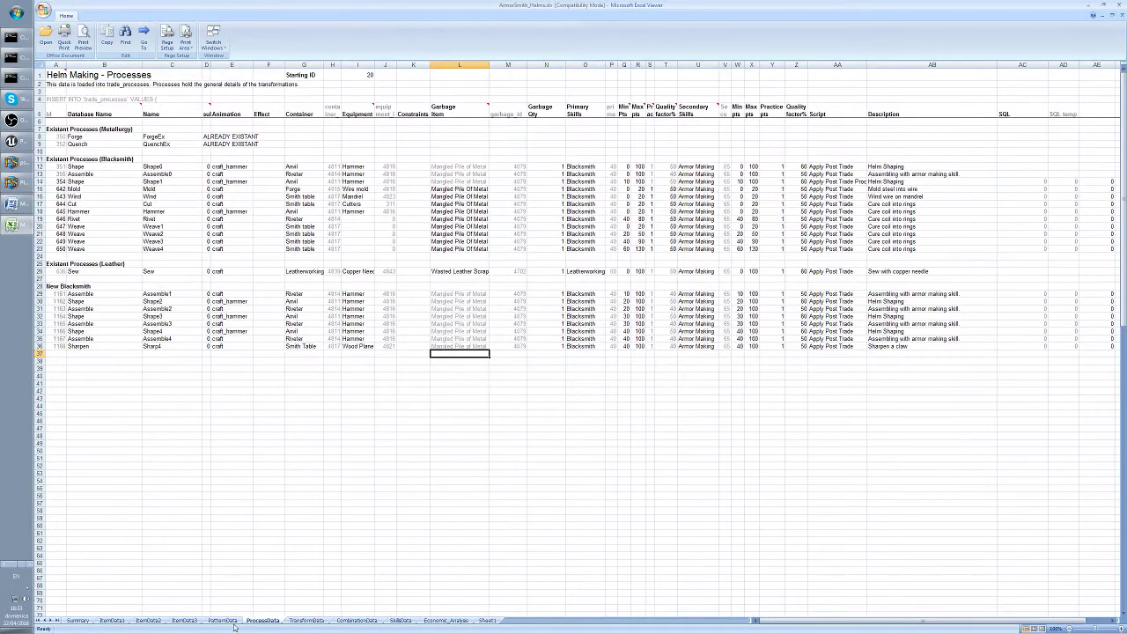
pyautogui.scroll(3, 222, 442)
pyautogui.scroll(4, 221, 456)
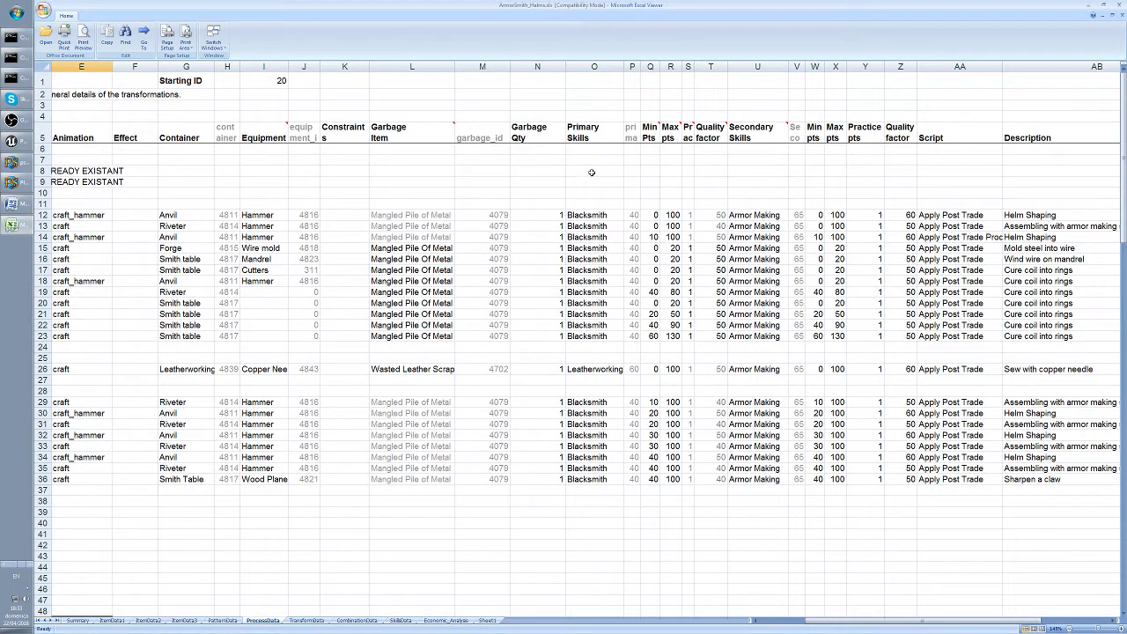
# Select the Blacksmith primary and Armor Making secondary skill columns to compare them
pyautogui.click(587, 216)
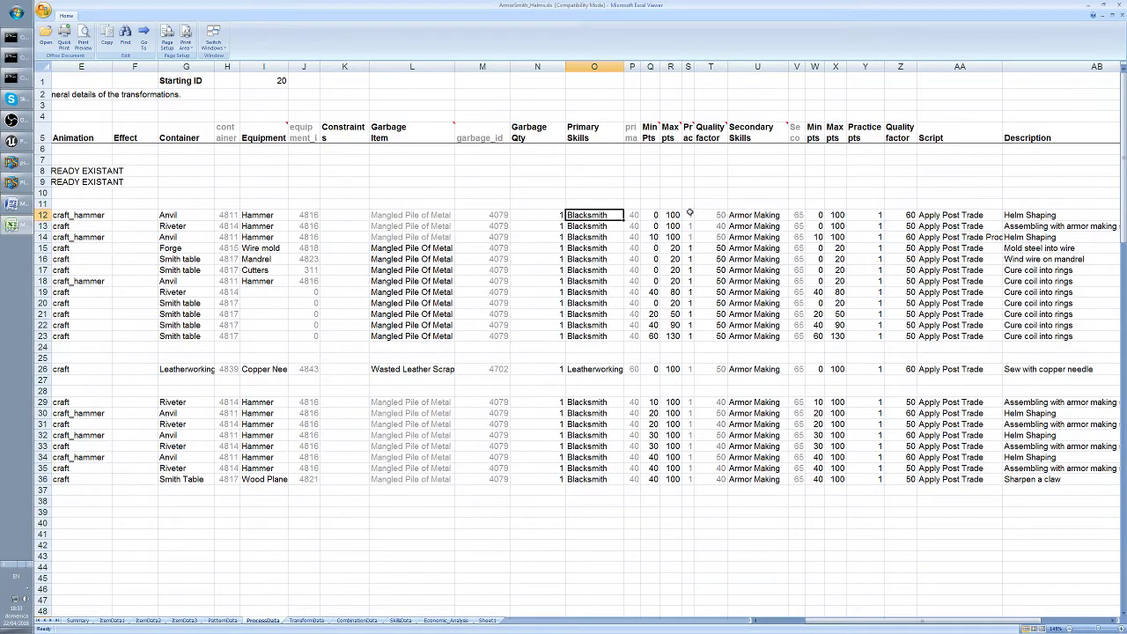
pyautogui.moveTo(708, 193); pyautogui.dragTo(771, 346)
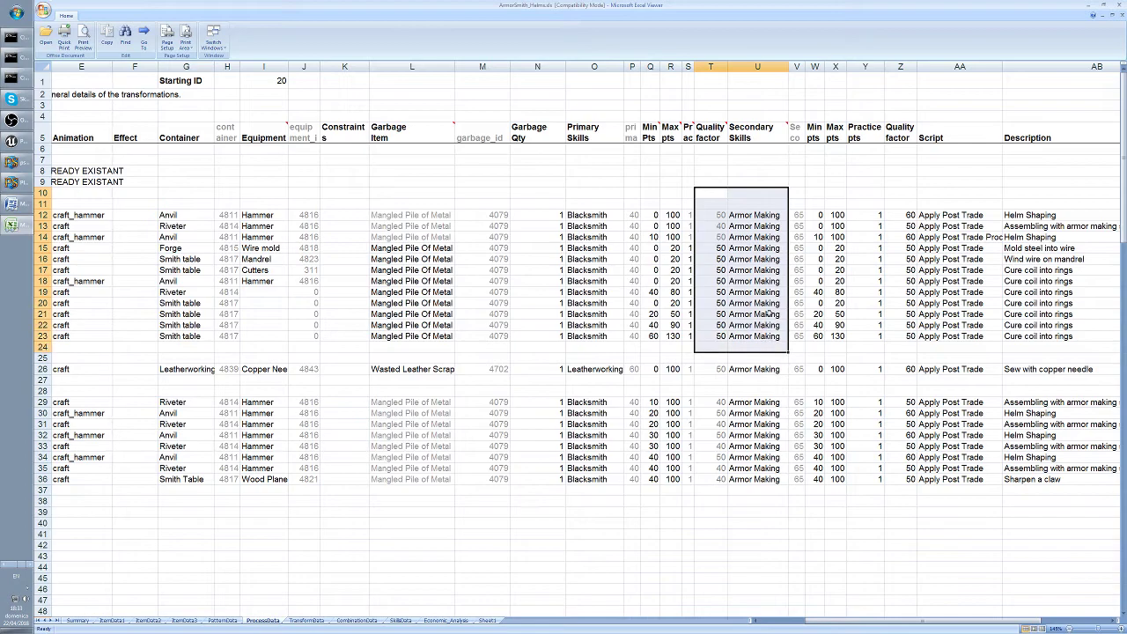
pyautogui.moveTo(750, 203); pyautogui.dragTo(799, 336)
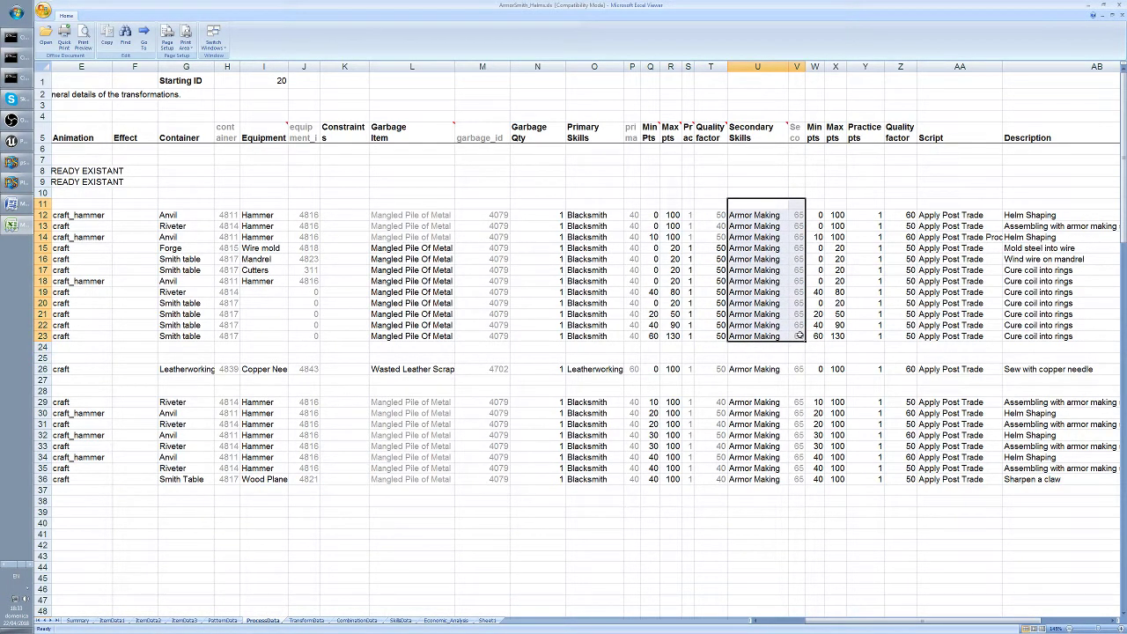
pyautogui.click(767, 170)
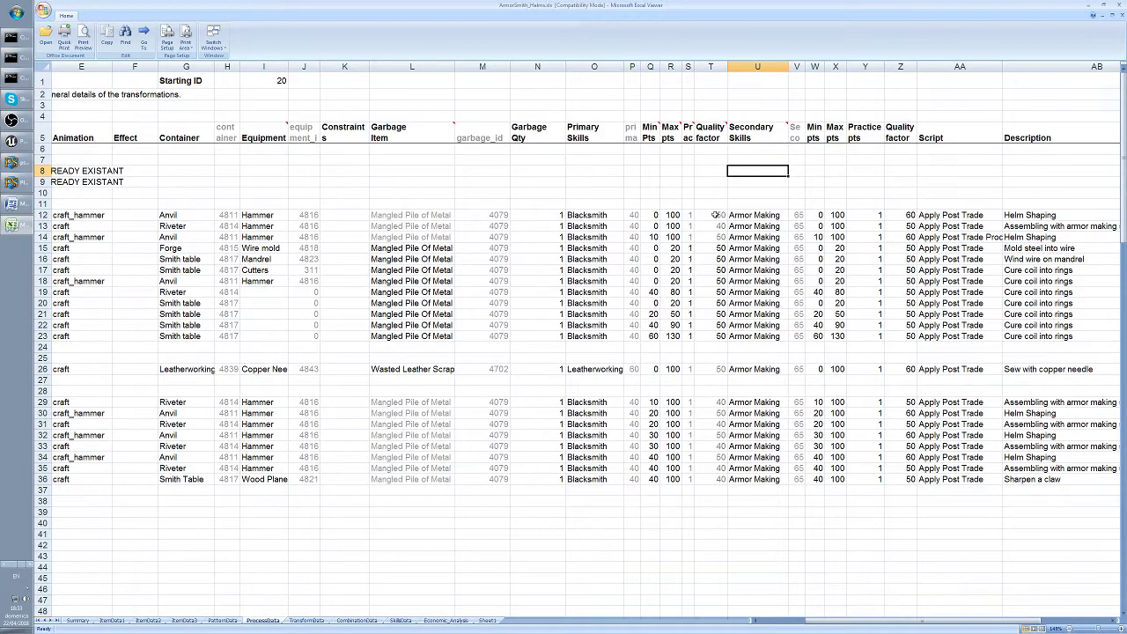
pyautogui.moveTo(750, 203); pyautogui.dragTo(869, 337)
pyautogui.moveTo(749, 206); pyautogui.dragTo(804, 335)
pyautogui.moveTo(750, 206); pyautogui.dragTo(800, 336)
pyautogui.moveTo(590, 215); pyautogui.dragTo(634, 333)
pyautogui.moveTo(585, 229); pyautogui.dragTo(634, 336)
pyautogui.click(586, 226)
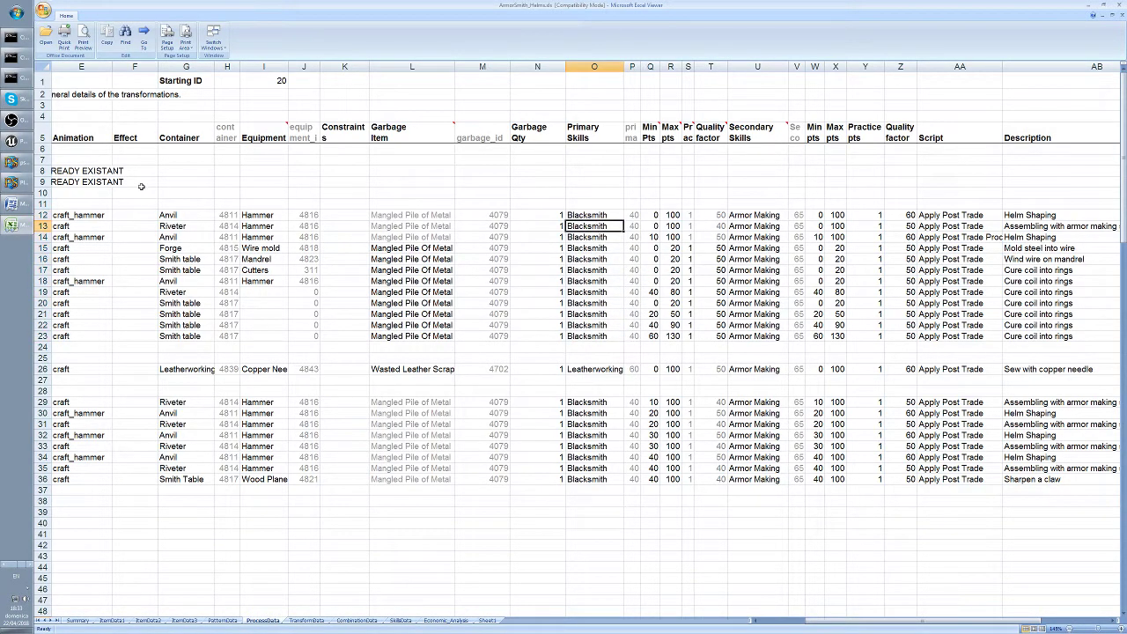
pyautogui.click(18, 80)
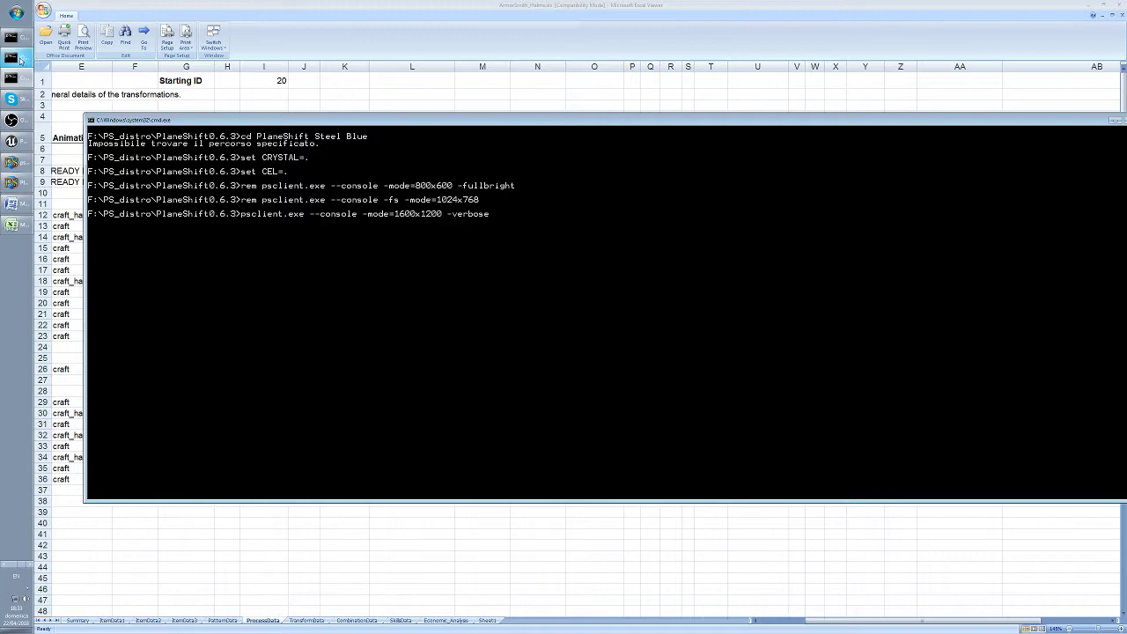
# Stop the running Unreal batch job in its console
pyautogui.click(21, 59)
pyautogui.hotkey('ctrl', 'c')
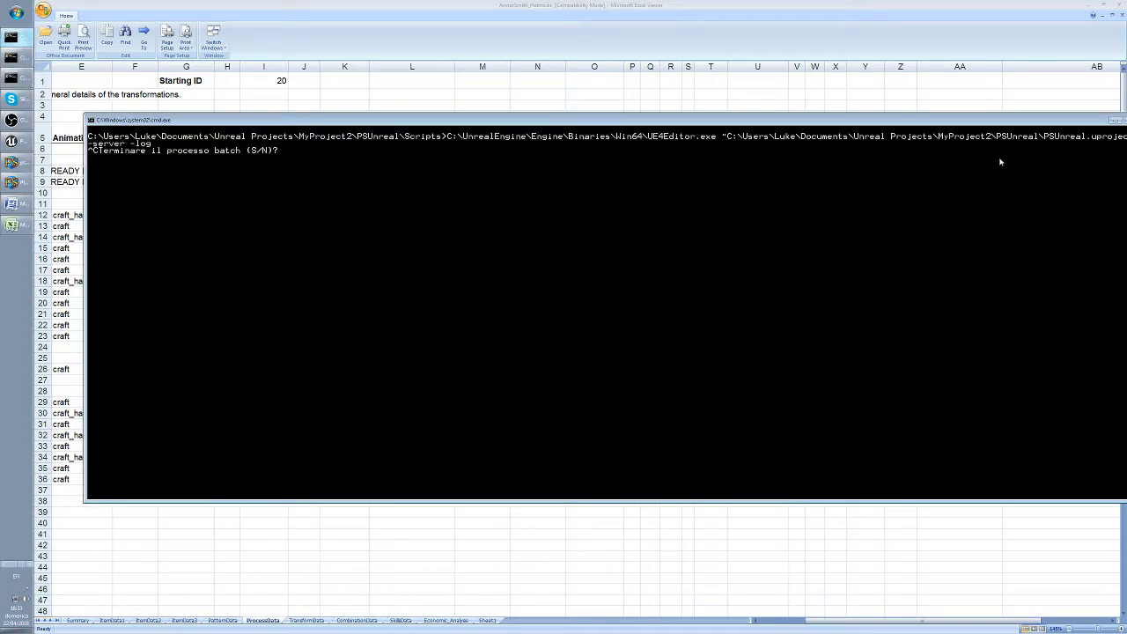
pyautogui.write('s')
pyautogui.press('Return')
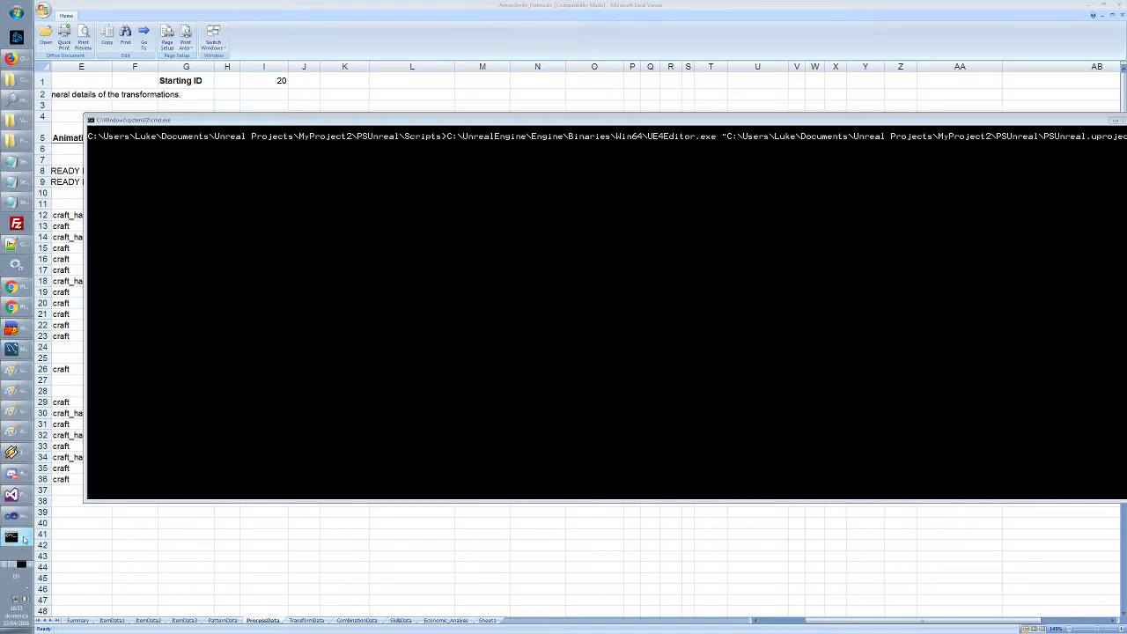
# List the planeshift database tables with SHOW TABLES; in the MySQL console
pyautogui.click(18, 538)
pyautogui.press('Return')
pyautogui.press('Return')
pyautogui.press('Return')
pyautogui.press('Return')
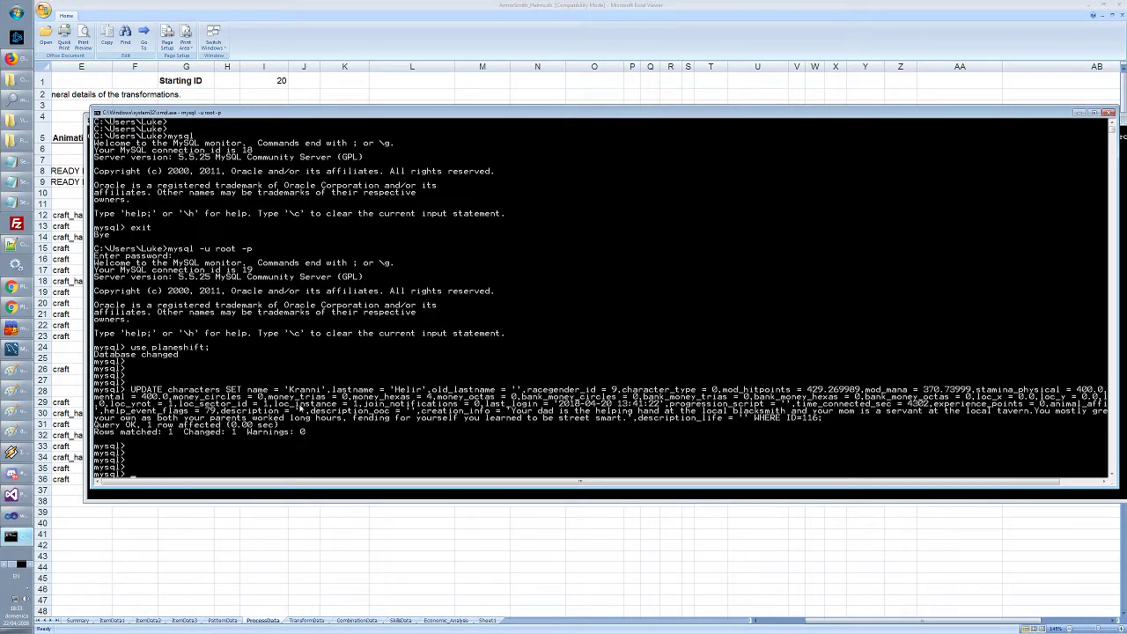
pyautogui.write('show tables;')
pyautogui.press('Return')
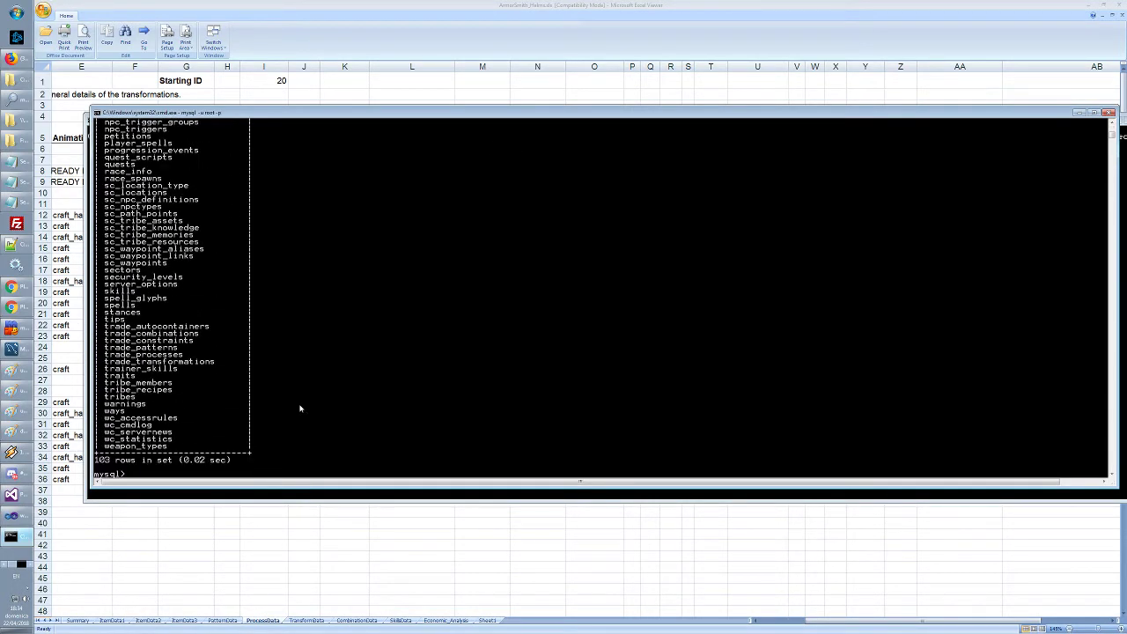
# Run DESC trade_processes; by pasting the copied table name
pyautogui.moveTo(107, 354); pyautogui.dragTo(181, 360)
pyautogui.rightClick(182, 361)
pyautogui.rightClick(315, 322)
pyautogui.press('BackSpace')
pyautogui.press('BackSpace')
pyautogui.press('BackSpace')
pyautogui.press('BackSpace')
pyautogui.press('BackSpace')
pyautogui.press('BackSpace')
pyautogui.press('BackSpace')
pyautogui.press('BackSpace')
pyautogui.press('BackSpace')
pyautogui.press('BackSpace')
pyautogui.press('BackSpace')
pyautogui.press('BackSpace')
pyautogui.press('BackSpace')
pyautogui.press('BackSpace')
pyautogui.press('BackSpace')
pyautogui.write('desc')
pyautogui.scroll(1, 357, 325)
pyautogui.scroll(-1, 357, 325)
pyautogui.rightClick(357, 325)
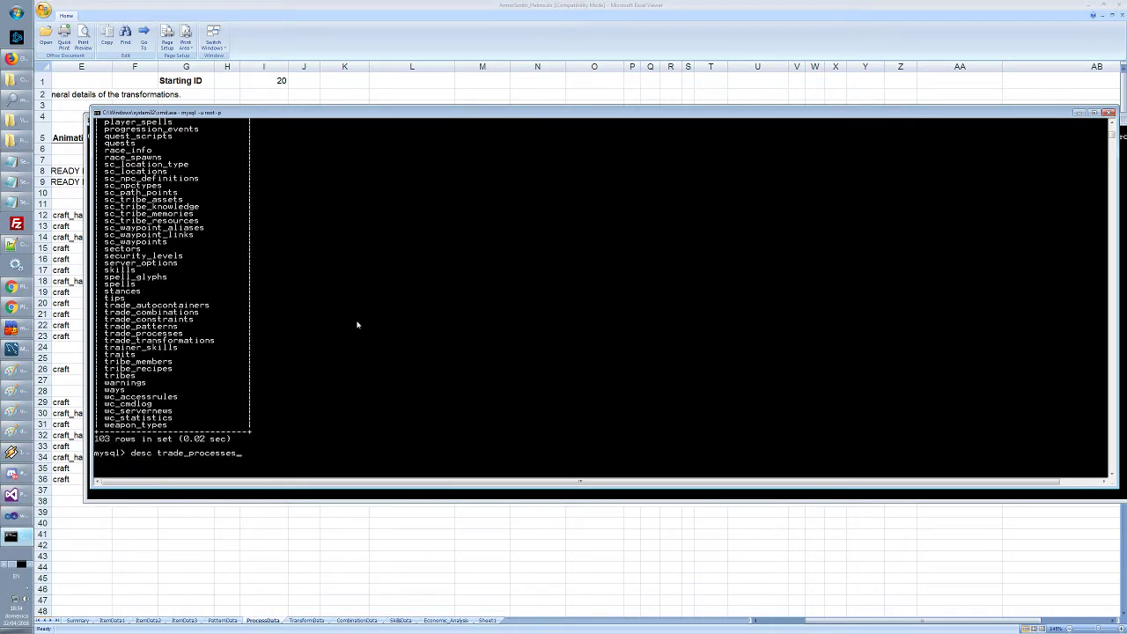
pyautogui.write(';')
pyautogui.press('Return')
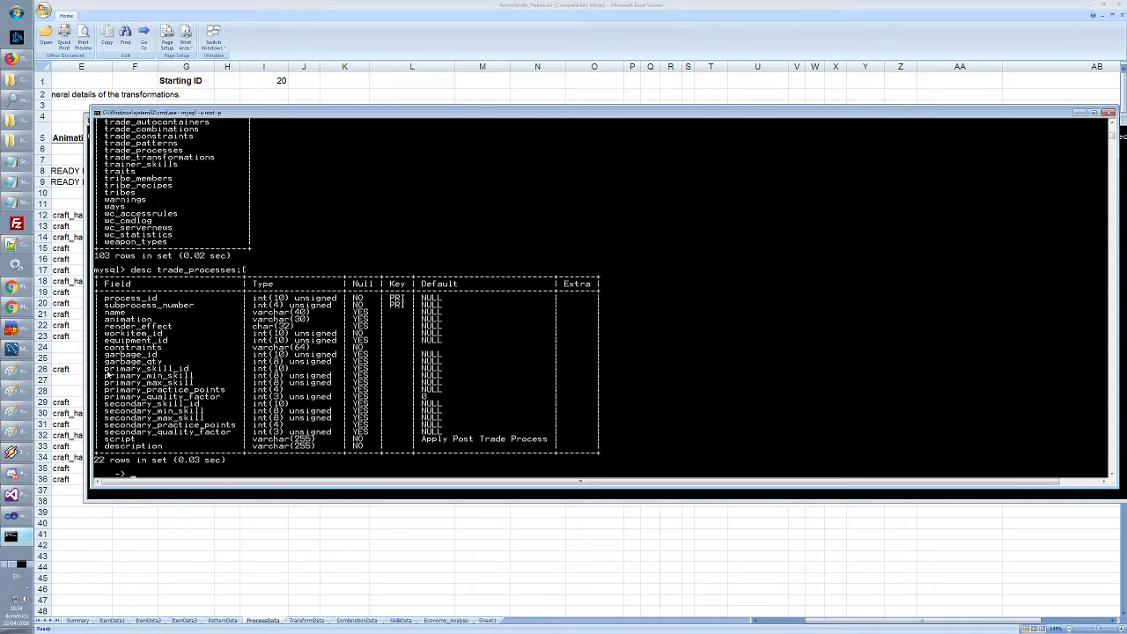
# Query every row with SELECT * FROM trade_processes;, pasting the table name
pyautogui.moveTo(108, 375); pyautogui.dragTo(180, 376)
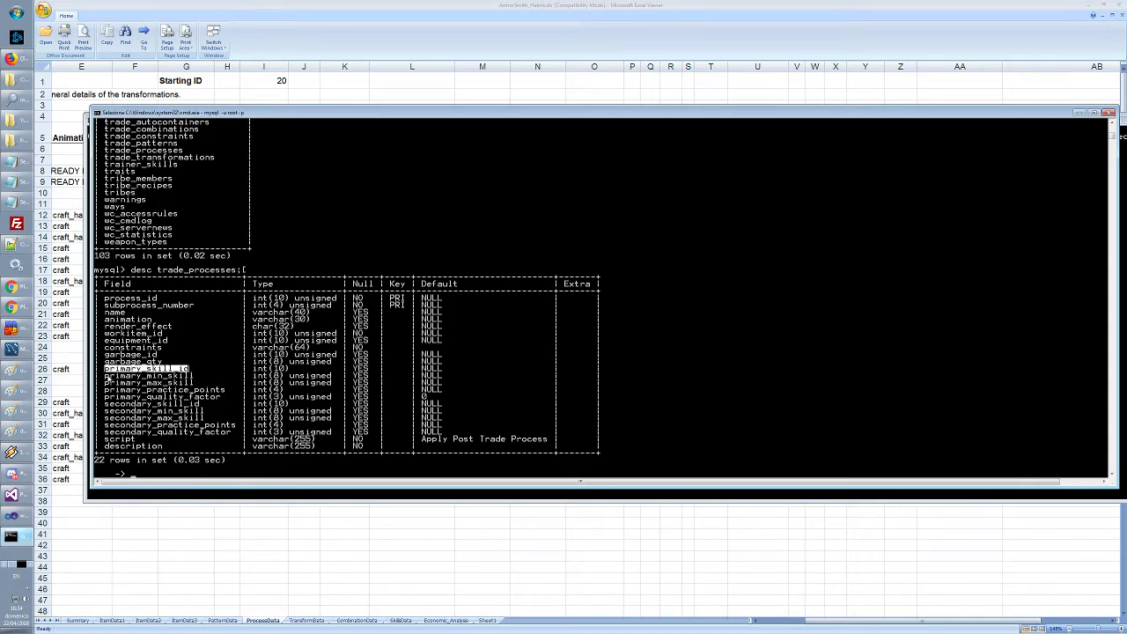
pyautogui.moveTo(105, 376); pyautogui.dragTo(192, 378)
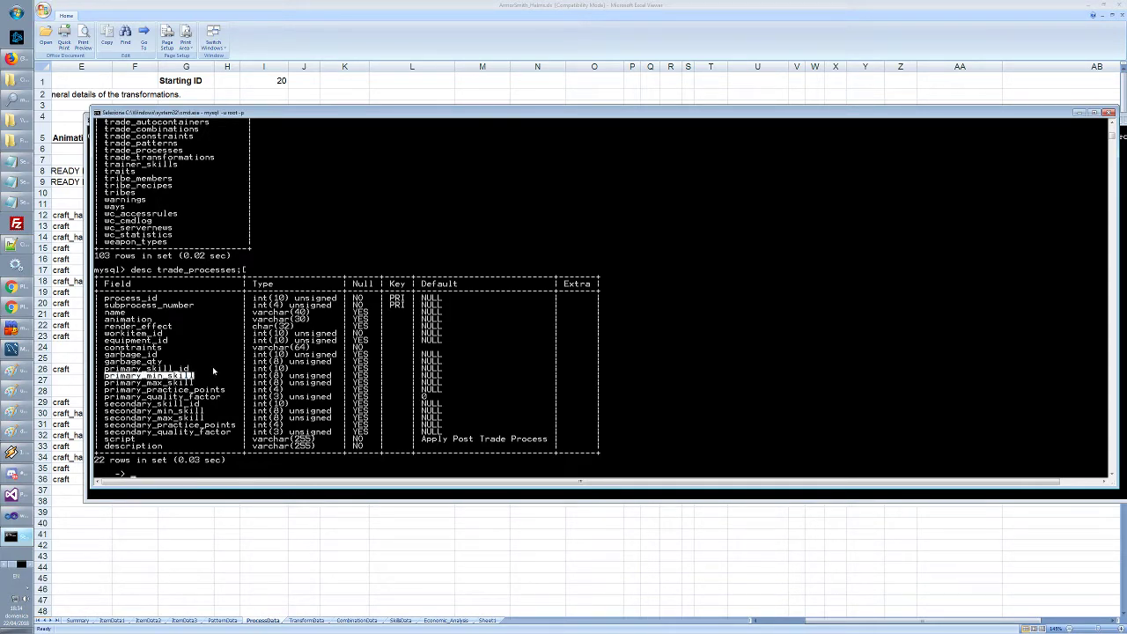
pyautogui.rightClick(213, 371)
pyautogui.press('Return')
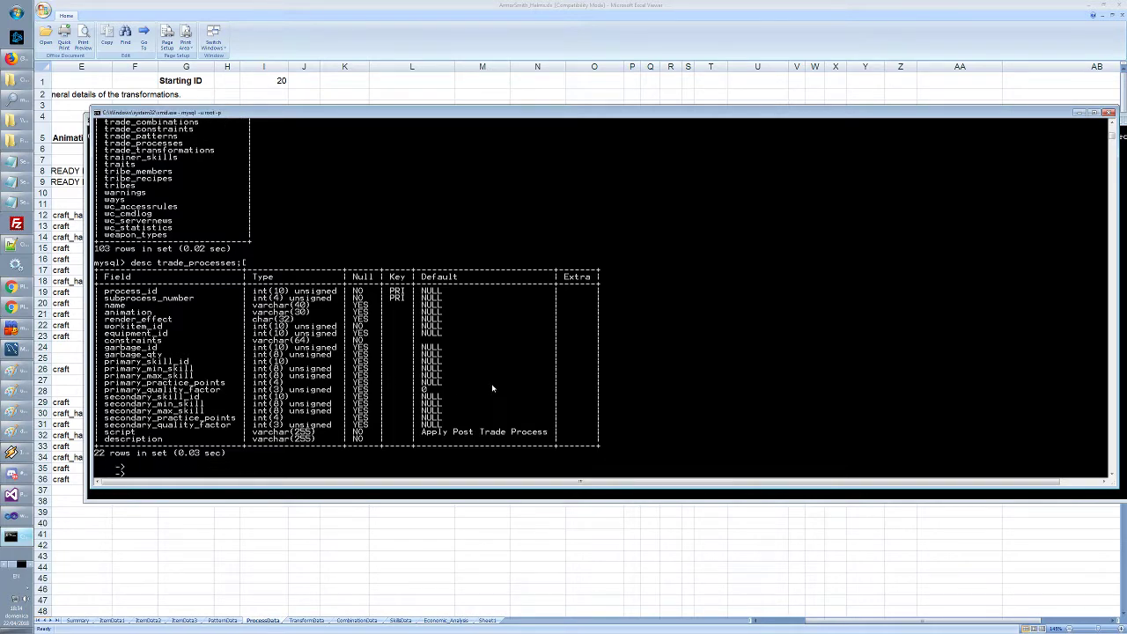
pyautogui.press('Return')
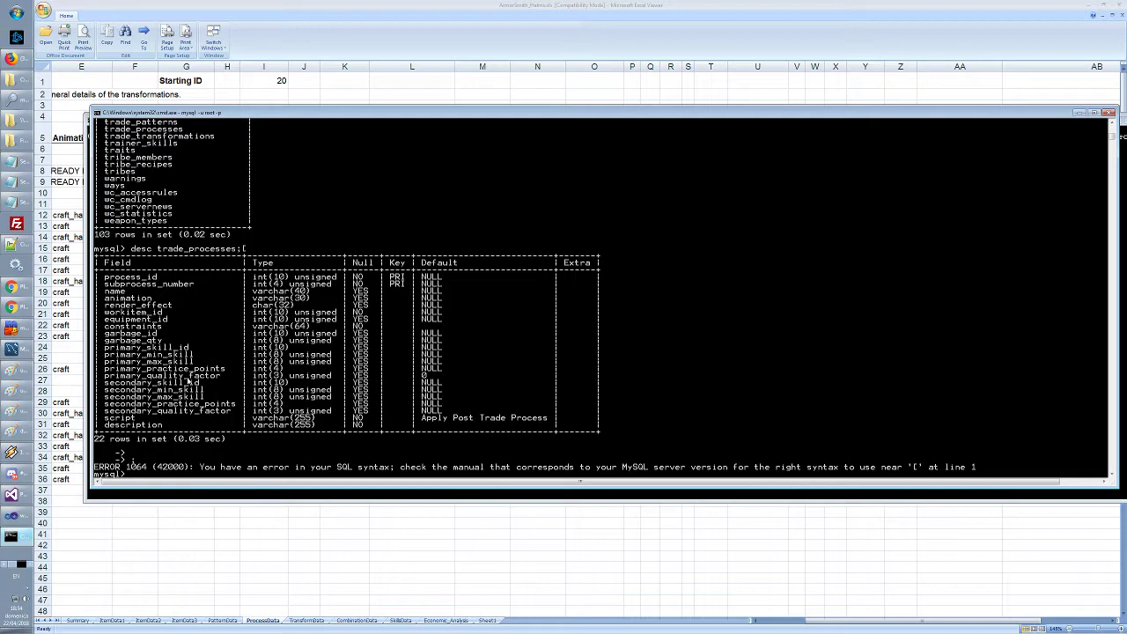
pyautogui.moveTo(106, 351); pyautogui.dragTo(187, 352)
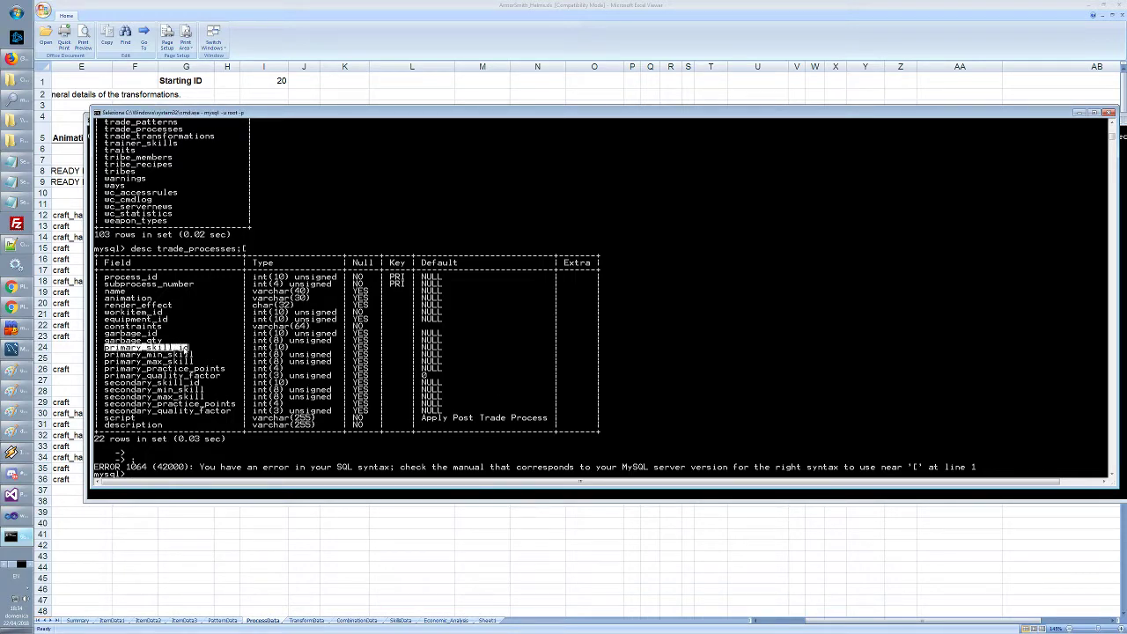
pyautogui.rightClick(250, 350)
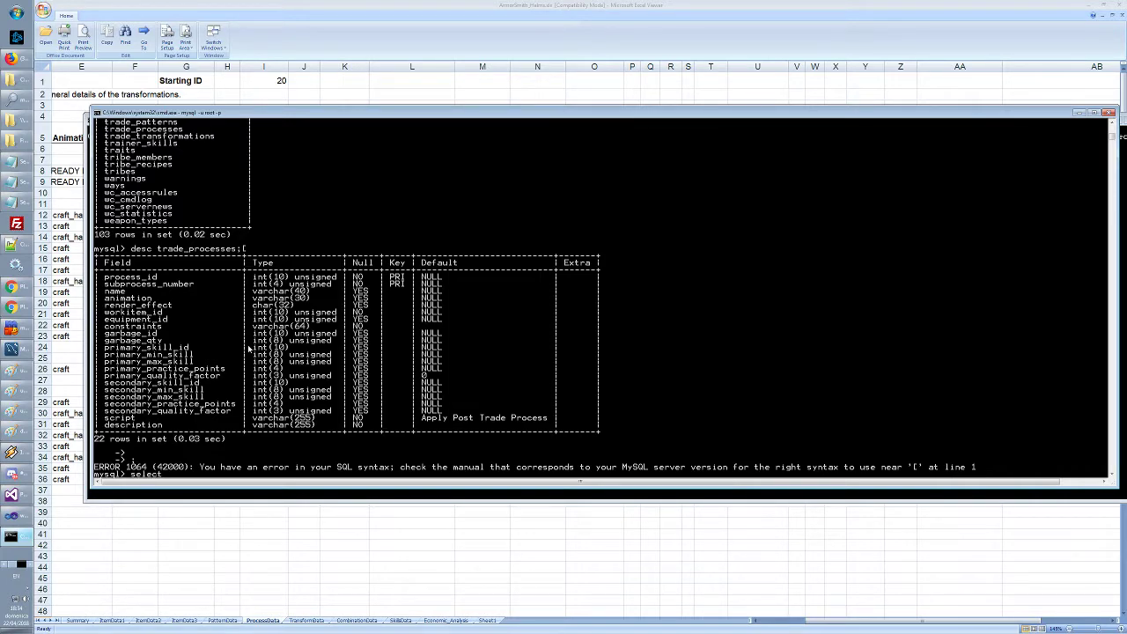
pyautogui.write('from')
pyautogui.moveTo(157, 248); pyautogui.dragTo(238, 253)
pyautogui.rightClick(237, 253)
pyautogui.rightClick(300, 286)
pyautogui.press('Return')
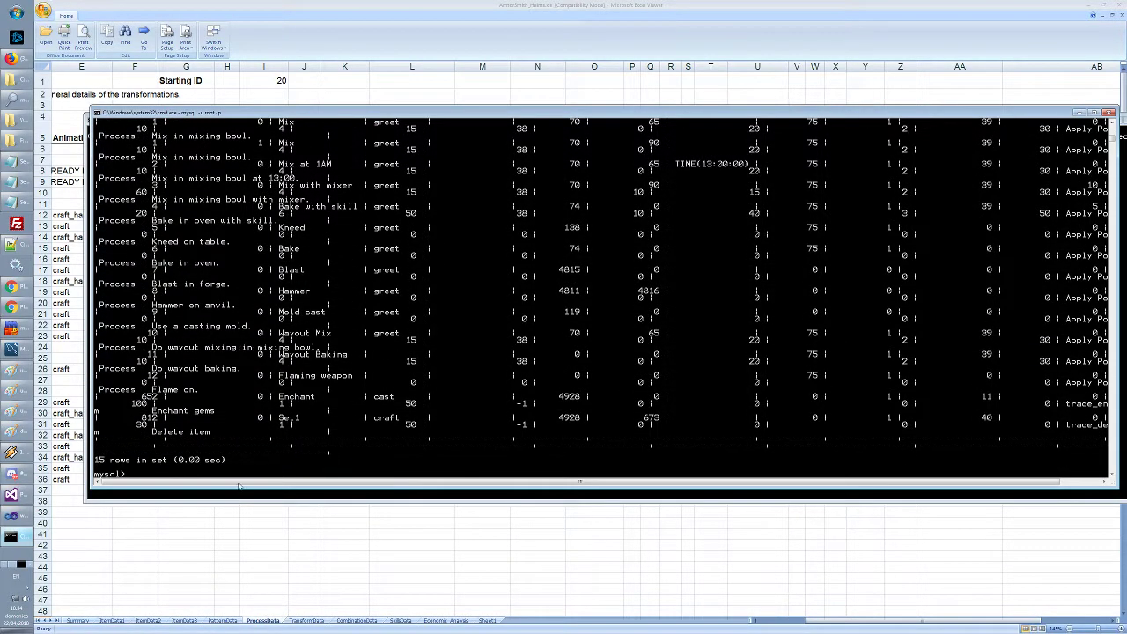
# Enlarge the console to view all 15 trade_processes rows, then switch back to Excel Viewer
pyautogui.moveTo(253, 499); pyautogui.dragTo(254, 588)
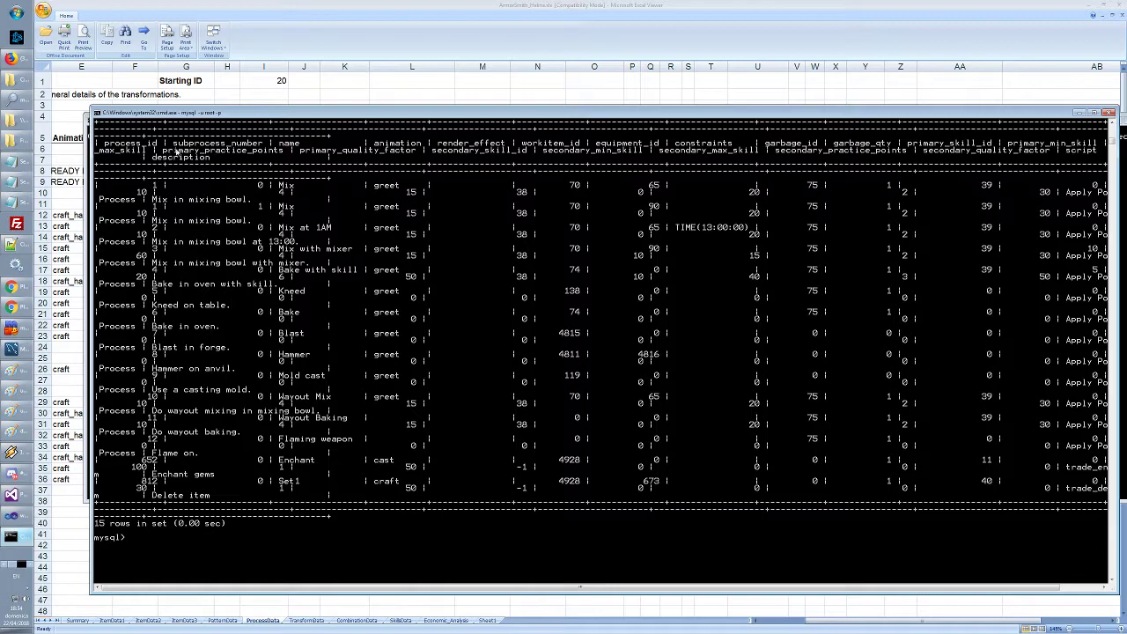
pyautogui.moveTo(909, 143); pyautogui.dragTo(990, 150)
pyautogui.click(963, 185)
pyautogui.press('Escape')
pyautogui.hotkey('alt', 'Tab')
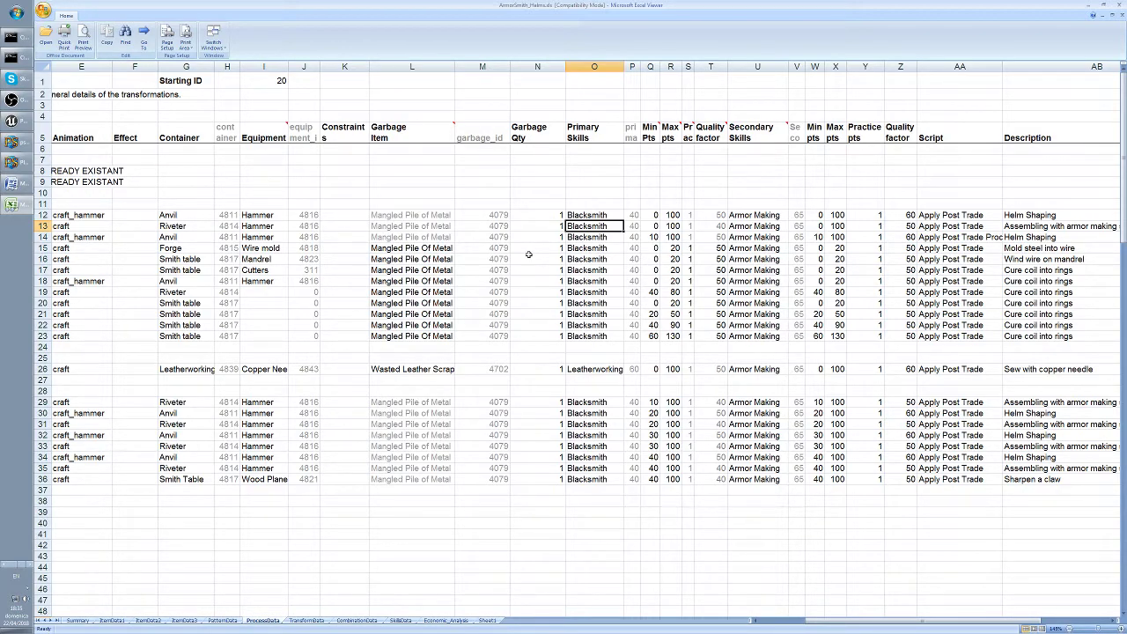
# Cycle through open windows and bring up unreal_stats5.png in Paint
pyautogui.hotkey('alt', 'Tab')
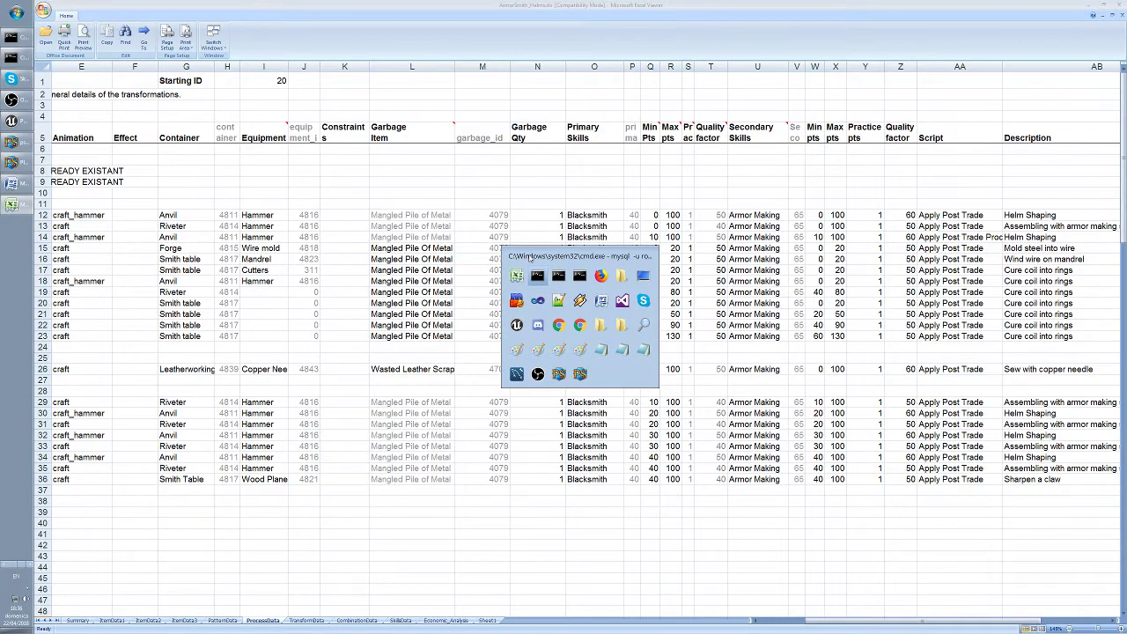
pyautogui.hotkey('alt', 'Tab')
pyautogui.hotkey('alt', 'Tab')
pyautogui.hotkey('alt', 'Tab')
pyautogui.hotkey('alt', 'Tab')
pyautogui.hotkey('alt', 'Tab')
pyautogui.hotkey('alt', 'Tab')
pyautogui.hotkey('alt', 'Tab')
pyautogui.hotkey('alt', 'Tab')
pyautogui.hotkey('alt', 'Tab')
pyautogui.hotkey('alt', 'Tab')
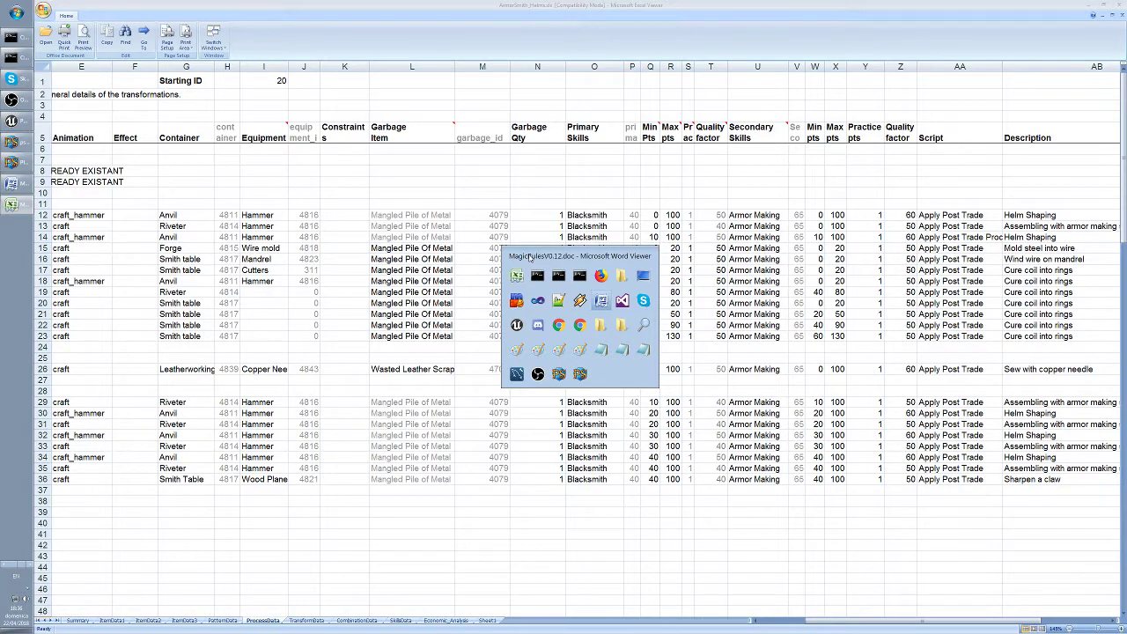
pyautogui.hotkey('alt', 'Tab')
pyautogui.hotkey('alt', 'Tab')
pyautogui.hotkey('alt', 'Tab')
pyautogui.hotkey('alt', 'Tab')
pyautogui.hotkey('alt', 'Tab')
pyautogui.hotkey('alt', 'Tab')
pyautogui.hotkey('alt', 'Tab')
pyautogui.hotkey('alt', 'Tab')
pyautogui.hotkey('alt', 'Tab')
pyautogui.hotkey('alt', 'Tab')
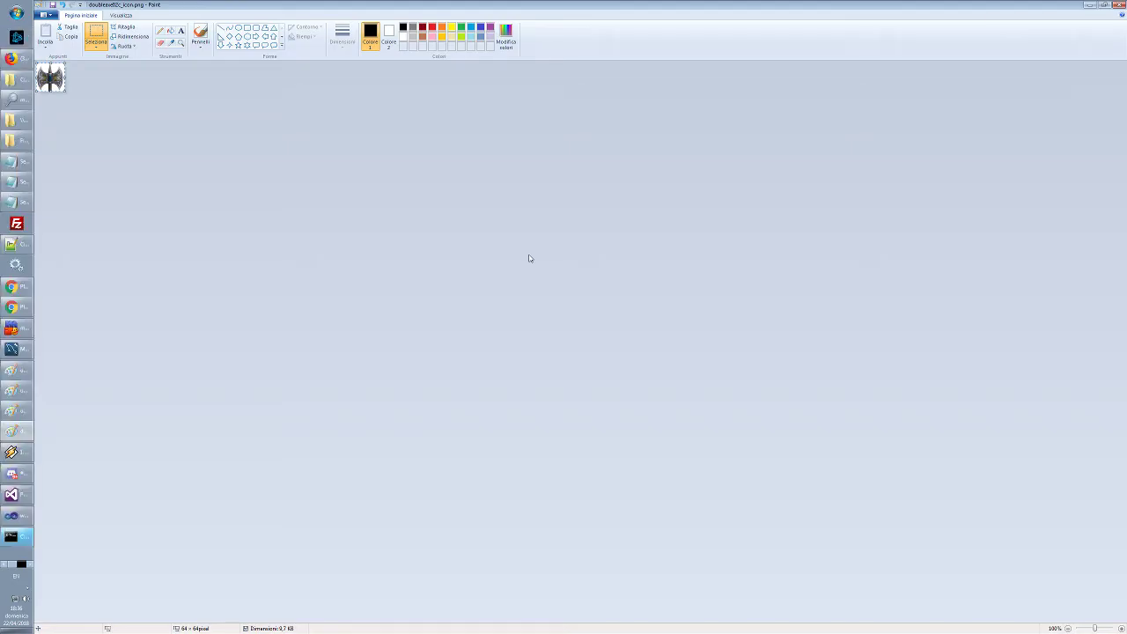
pyautogui.click(11, 370)
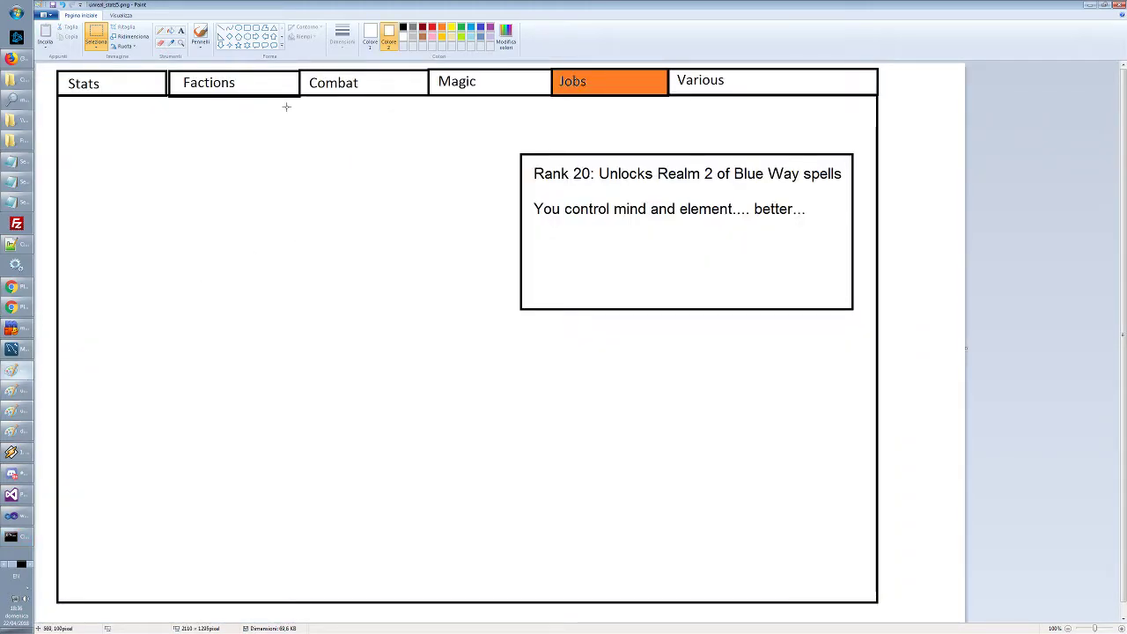
# Paste and correct a black 'Cooking' text label in the Jobs panel, then open the PSUnreal folder
pyautogui.click(181, 30)
pyautogui.moveTo(83, 128); pyautogui.dragTo(200, 144)
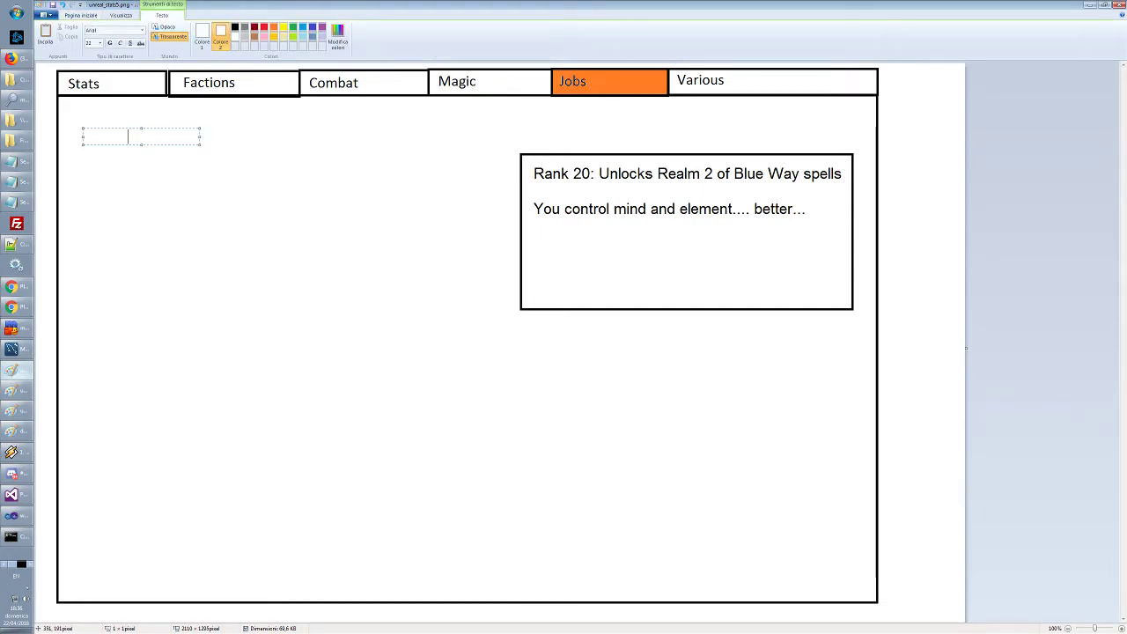
pyautogui.write('Cooken')
pyautogui.click(203, 37)
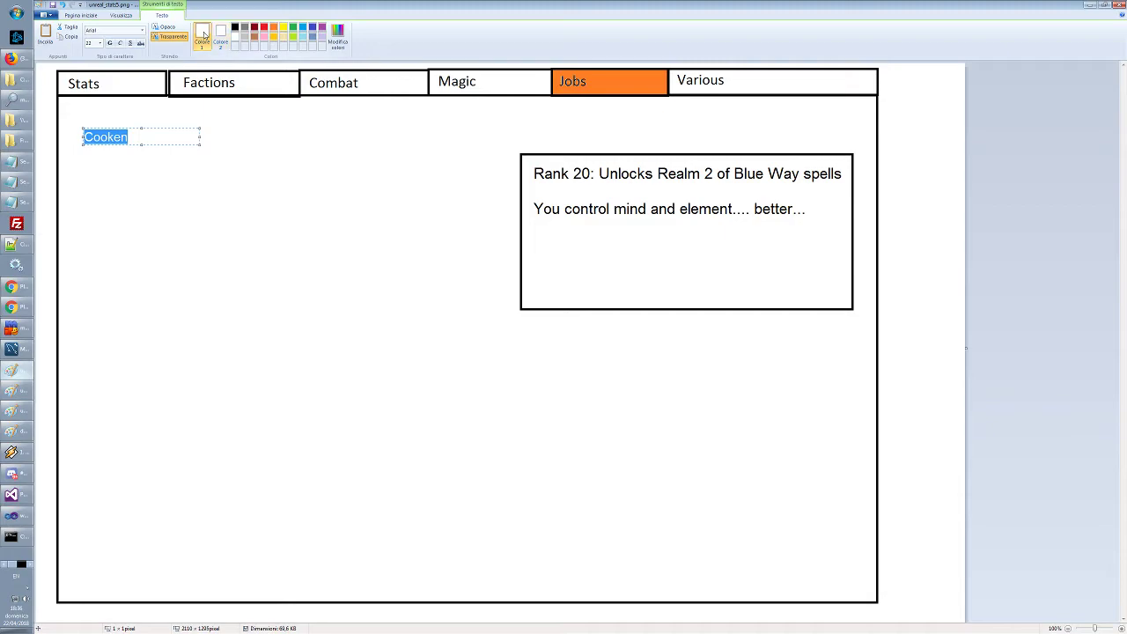
pyautogui.click(236, 27)
pyautogui.click(143, 141)
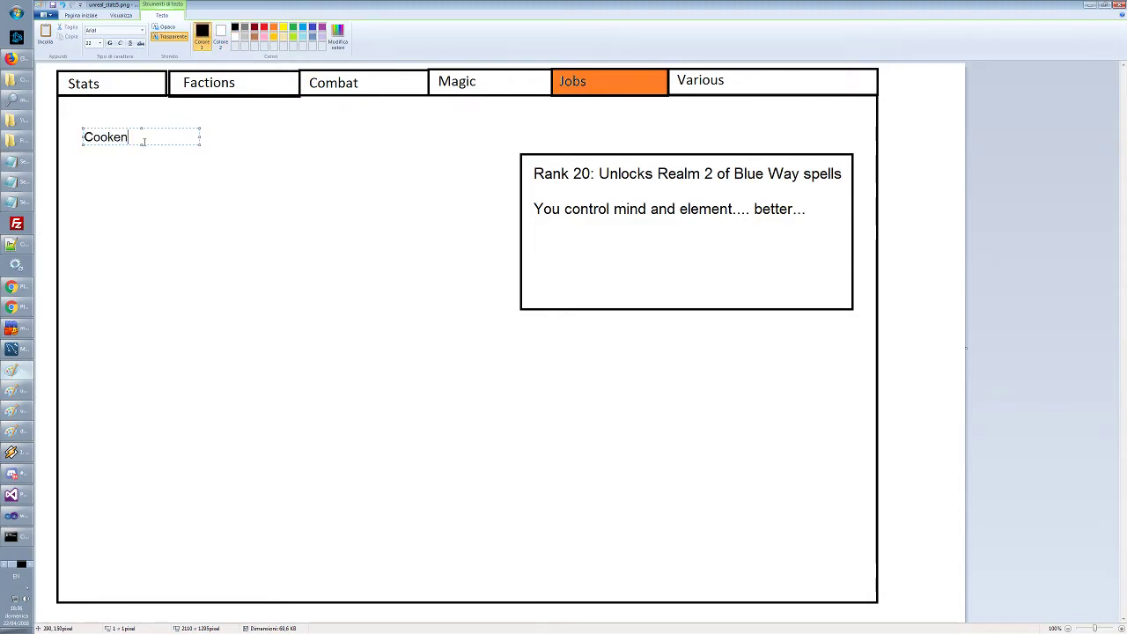
pyautogui.press('BackSpace')
pyautogui.press('BackSpace')
pyautogui.write('ing')
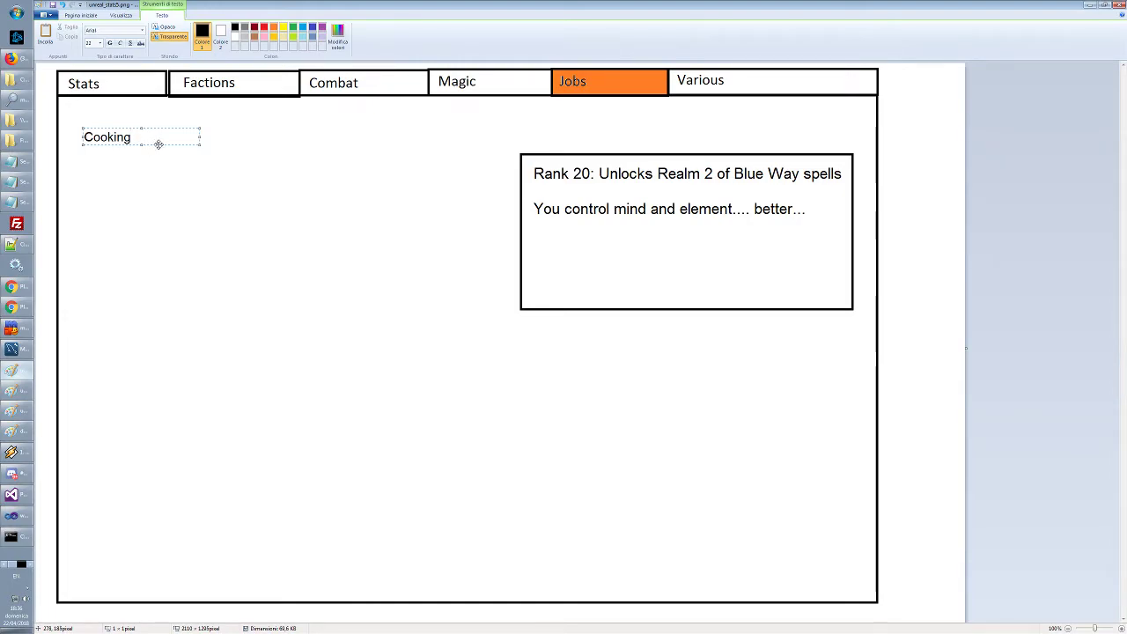
pyautogui.moveTo(159, 144); pyautogui.dragTo(159, 135)
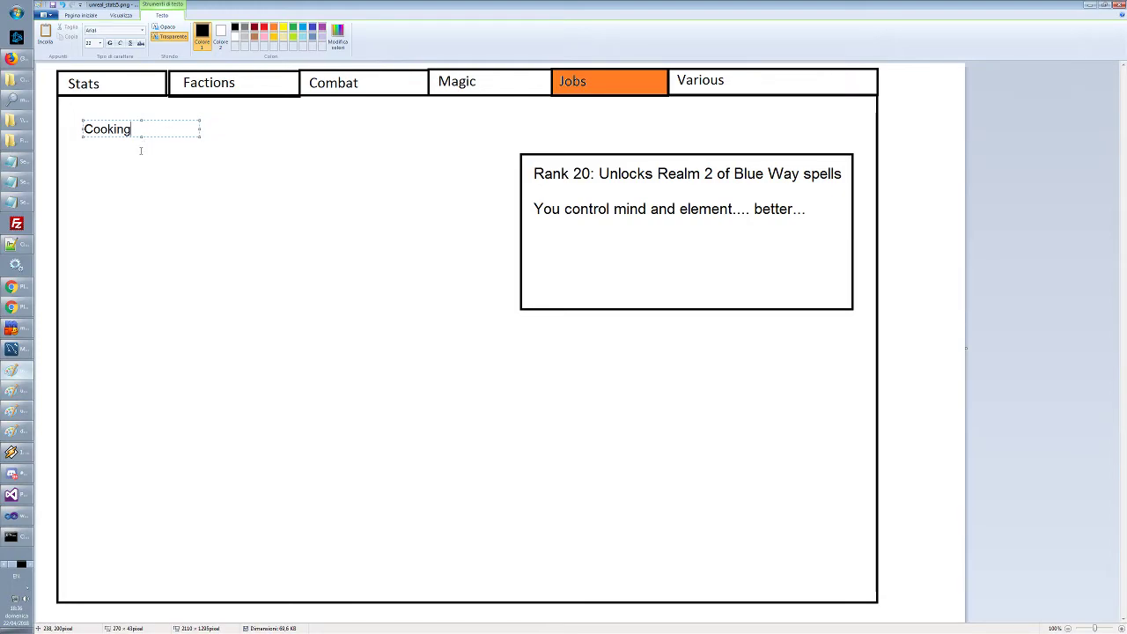
pyautogui.click(139, 149)
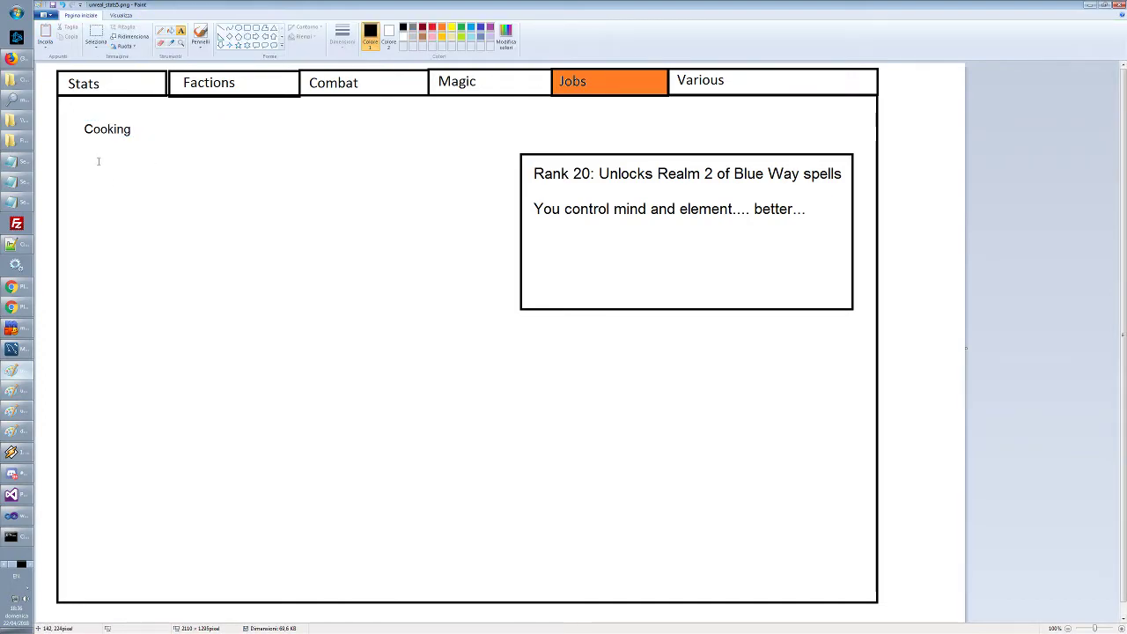
pyautogui.click(19, 84)
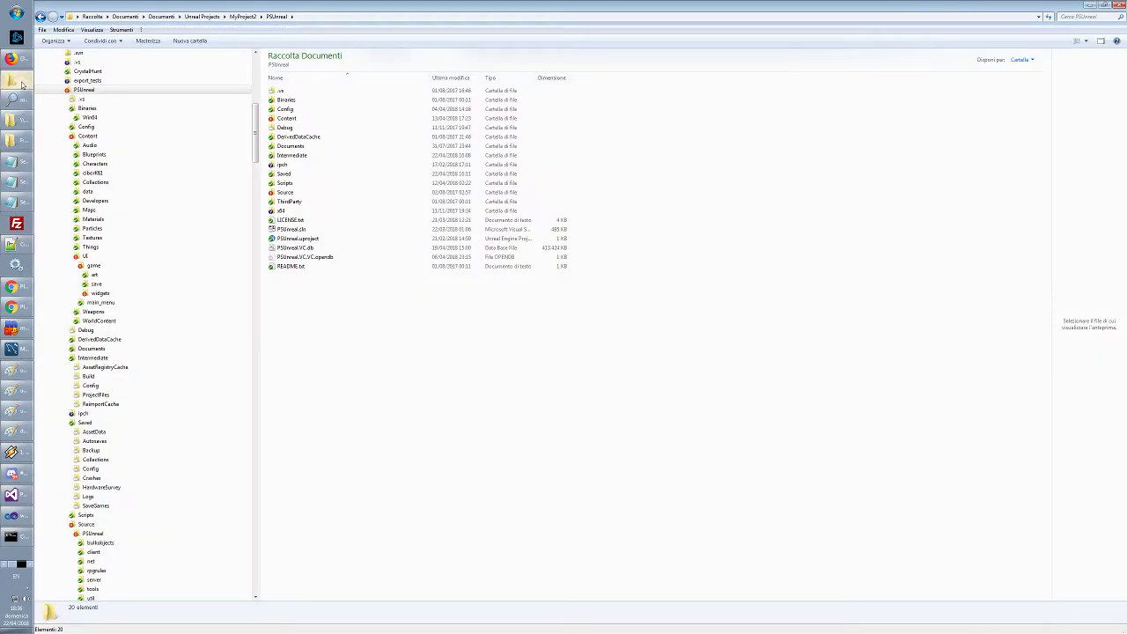
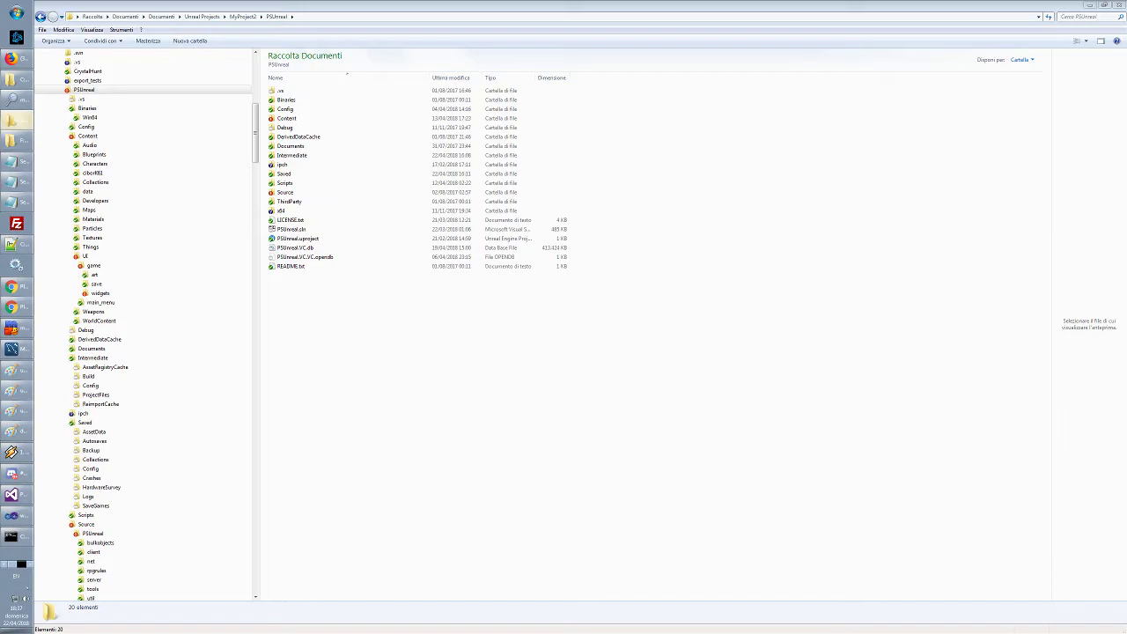
# Scroll the vertical taskbar down and back up to find the Paint icon window
pyautogui.scroll(-1, 16, 308)
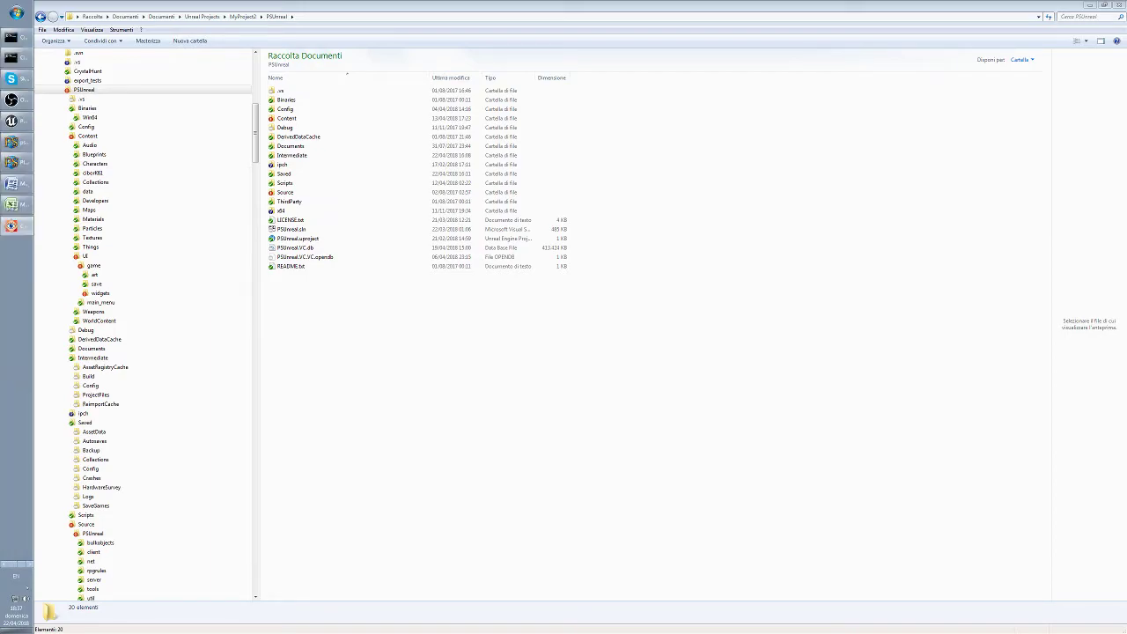
pyautogui.scroll(1, 17, 308)
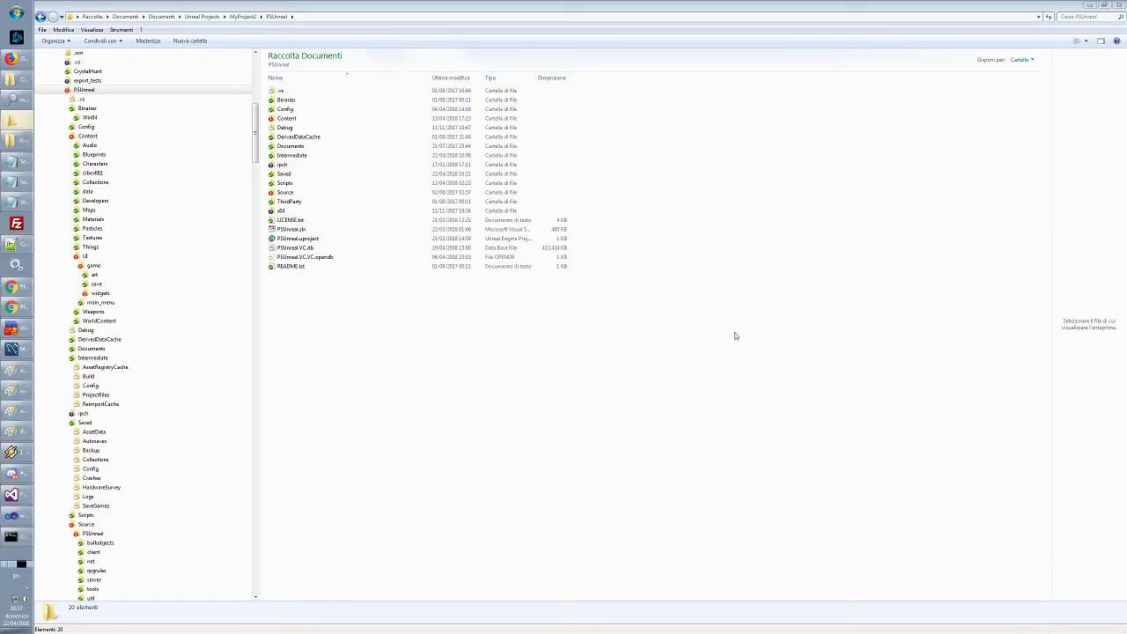
# Copy the 64×64 cooking-pot icon into unreal_stats5.png and position it just below Cooking
pyautogui.click(19, 429)
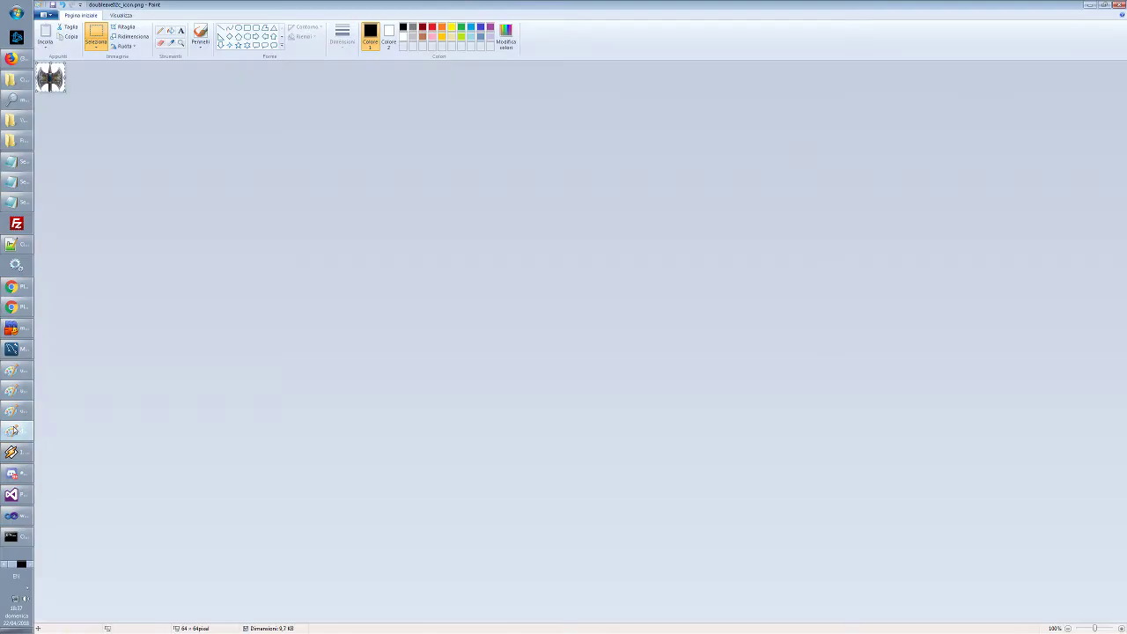
pyautogui.hotkey('ctrl', 'a')
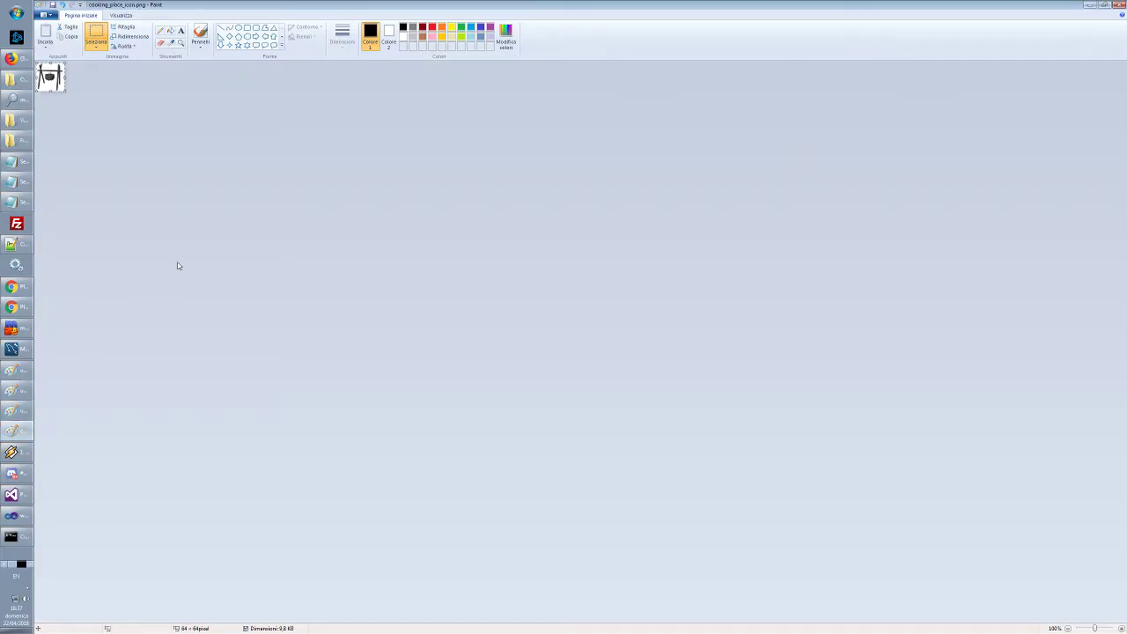
pyautogui.hotkey('ctrl', 'c')
pyautogui.hotkey('alt', 'Tab')
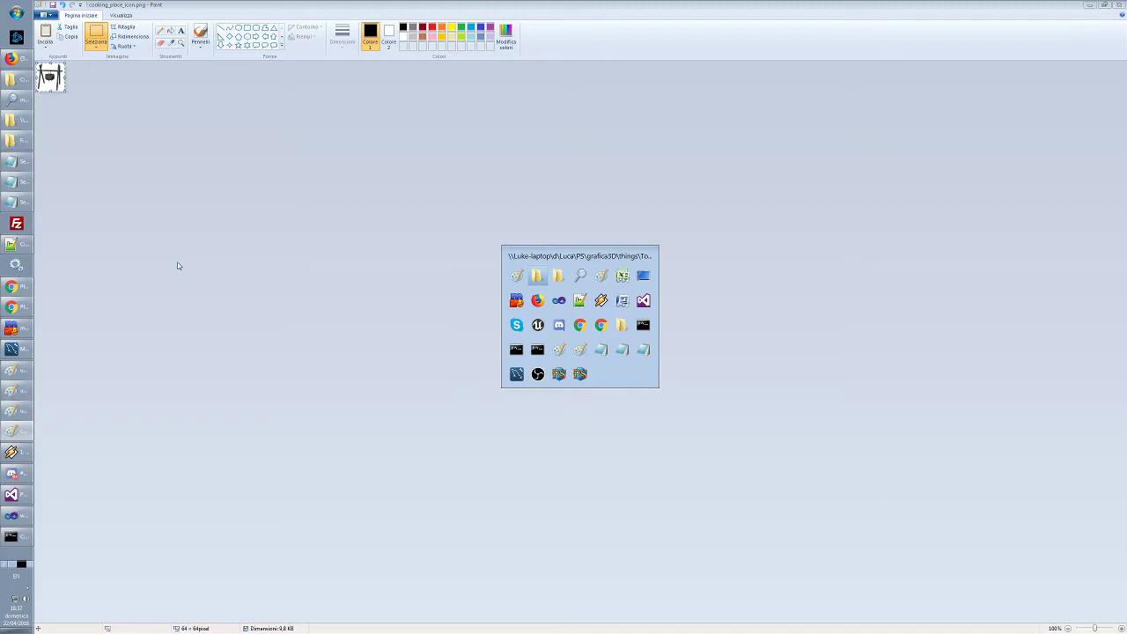
pyautogui.hotkey('alt', 'Tab')
pyautogui.hotkey('alt', 'Tab')
pyautogui.hotkey('alt', 'Tab')
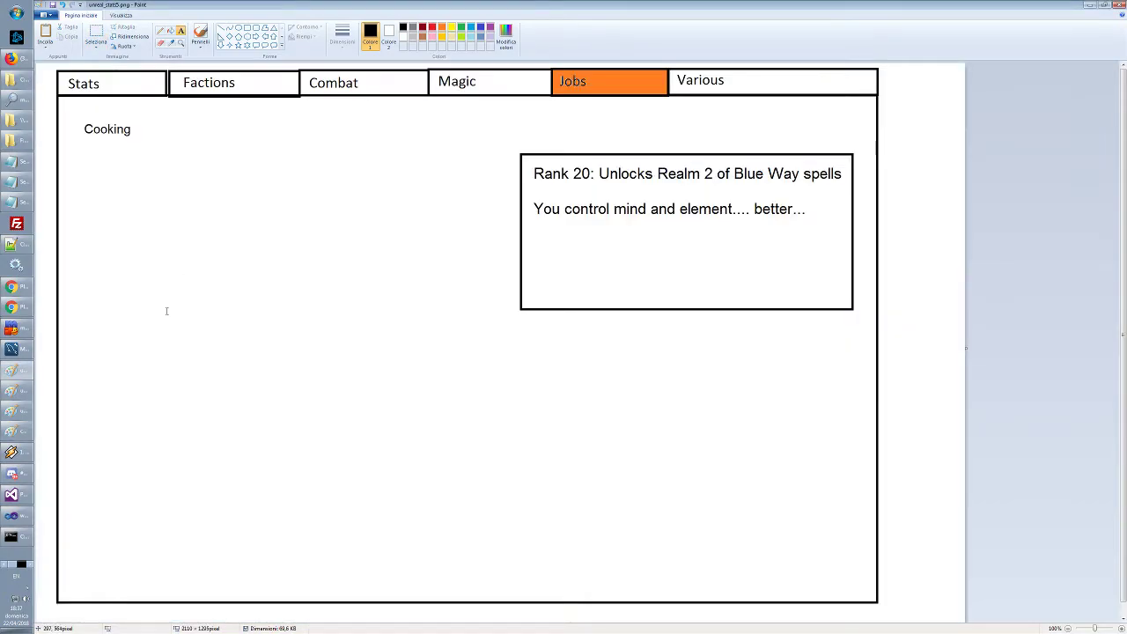
pyautogui.click(117, 234)
pyautogui.hotkey('ctrl', 'v')
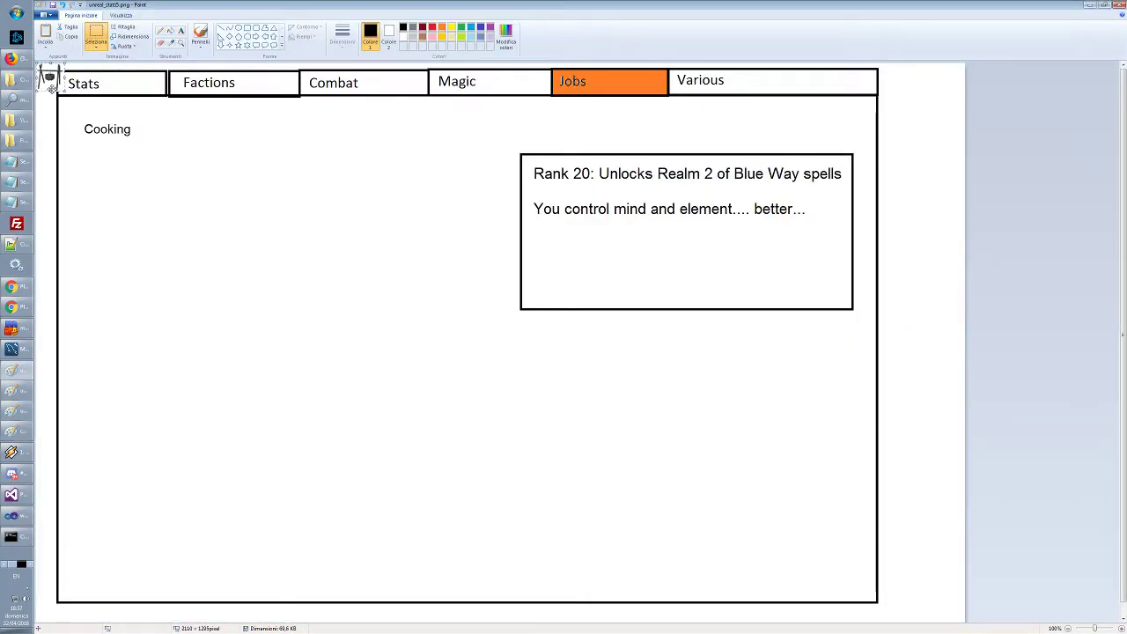
pyautogui.moveTo(51, 85); pyautogui.dragTo(110, 177)
pyautogui.moveTo(107, 176); pyautogui.dragTo(109, 178)
pyautogui.click(126, 237)
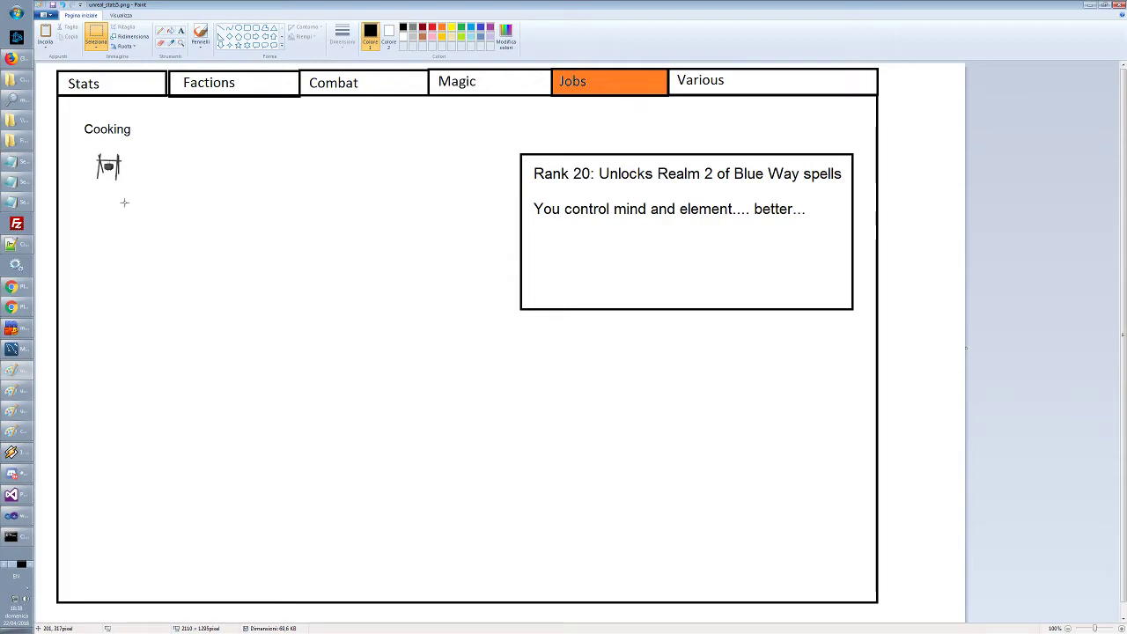
# Label the cooking-pot icon with the level number 10
pyautogui.click(181, 32)
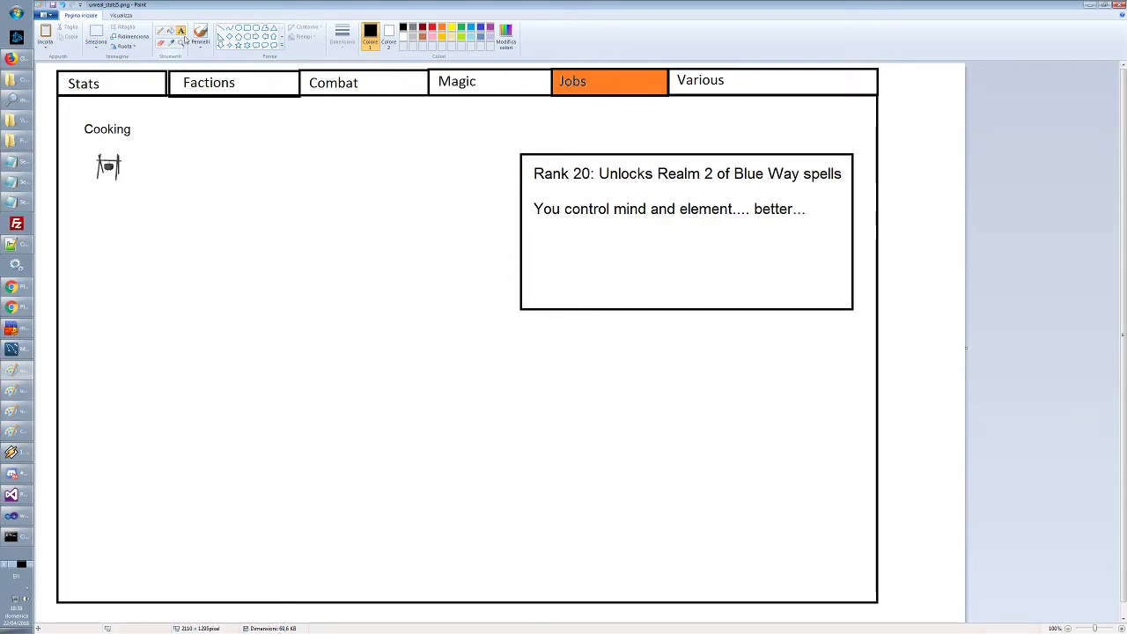
pyautogui.click(130, 150)
pyautogui.click(144, 183)
pyautogui.click(128, 154)
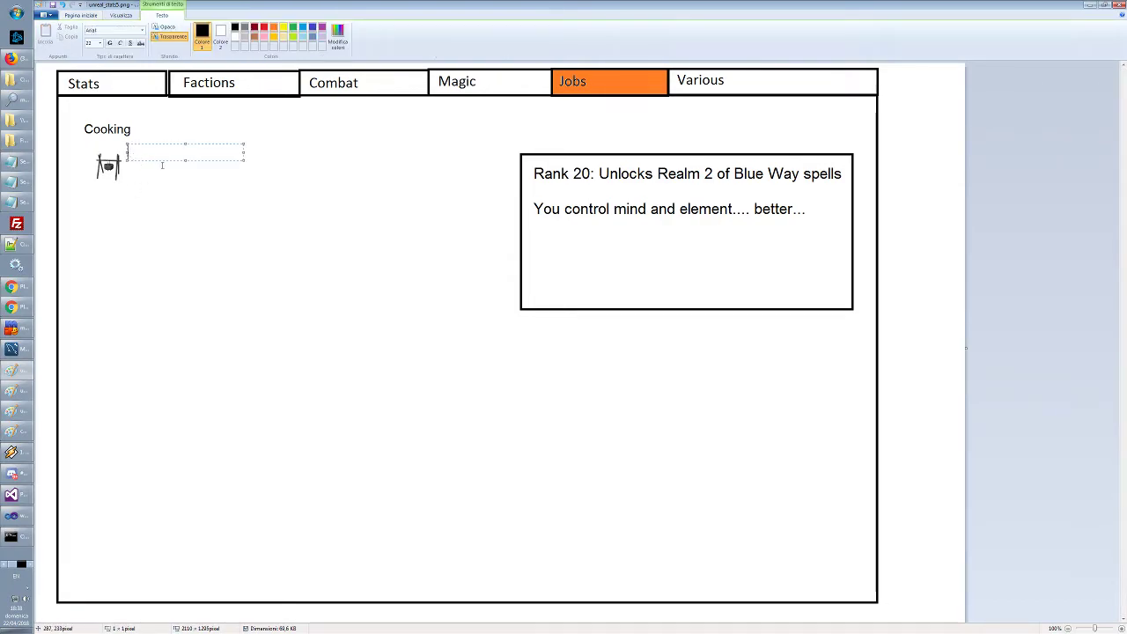
pyautogui.write('10')
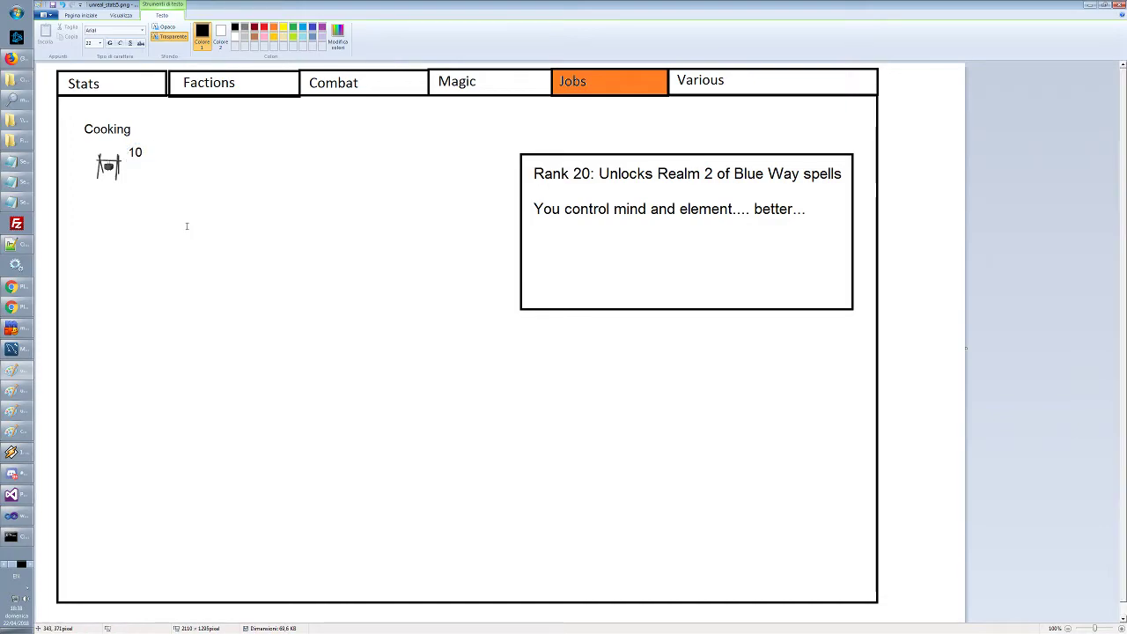
pyautogui.click(184, 224)
# Select and delete the old Rank 20 description text
pyautogui.click(95, 36)
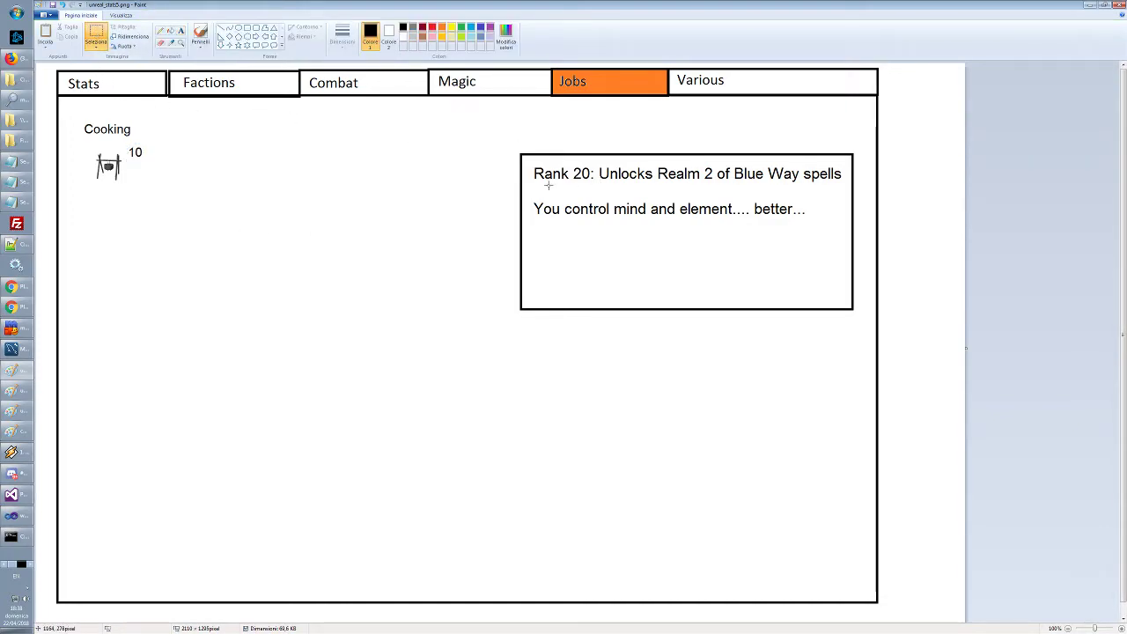
pyautogui.moveTo(530, 163); pyautogui.dragTo(839, 225)
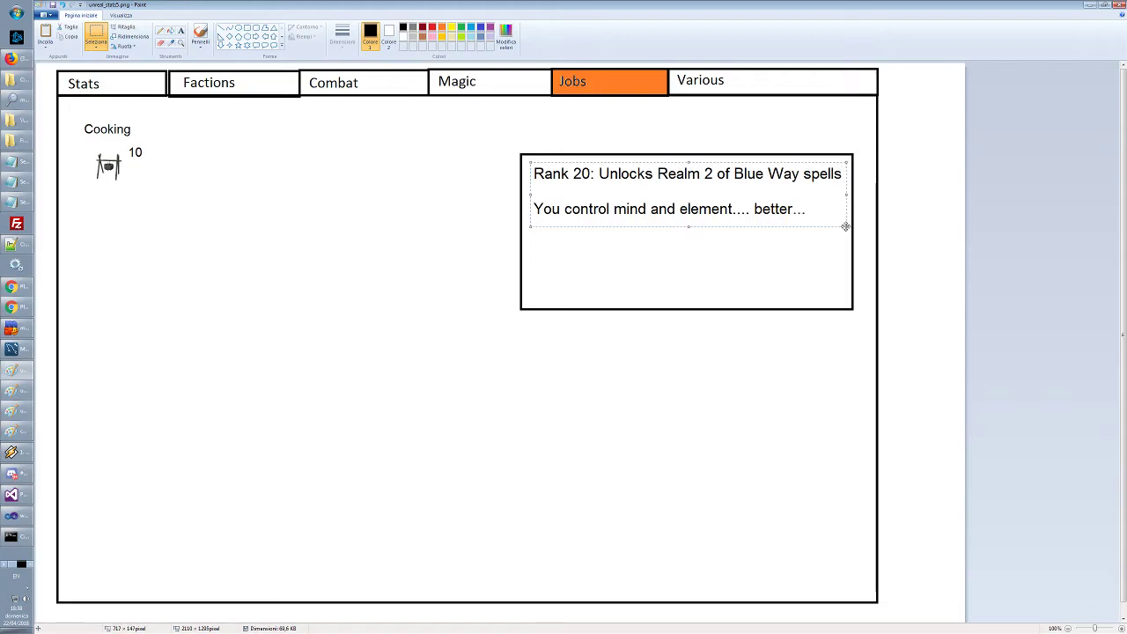
pyautogui.press('Delete')
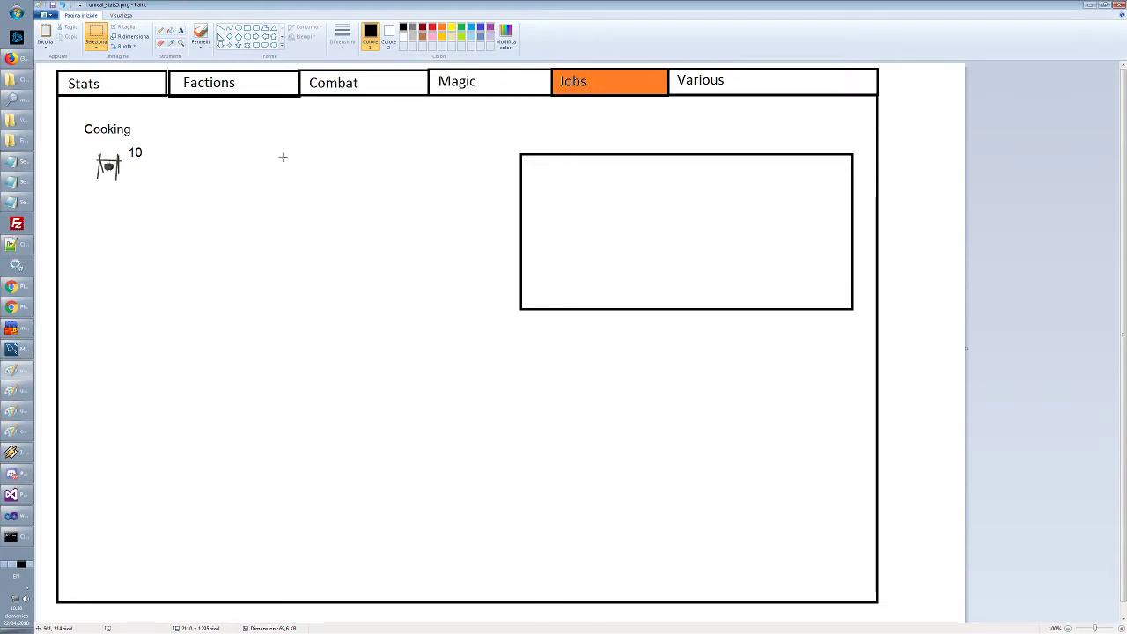
# Type 'Rank 10: You can cook:' followed by '- Stew of the giant frog - Filet of the Clacker'
pyautogui.click(181, 30)
pyautogui.click(529, 165)
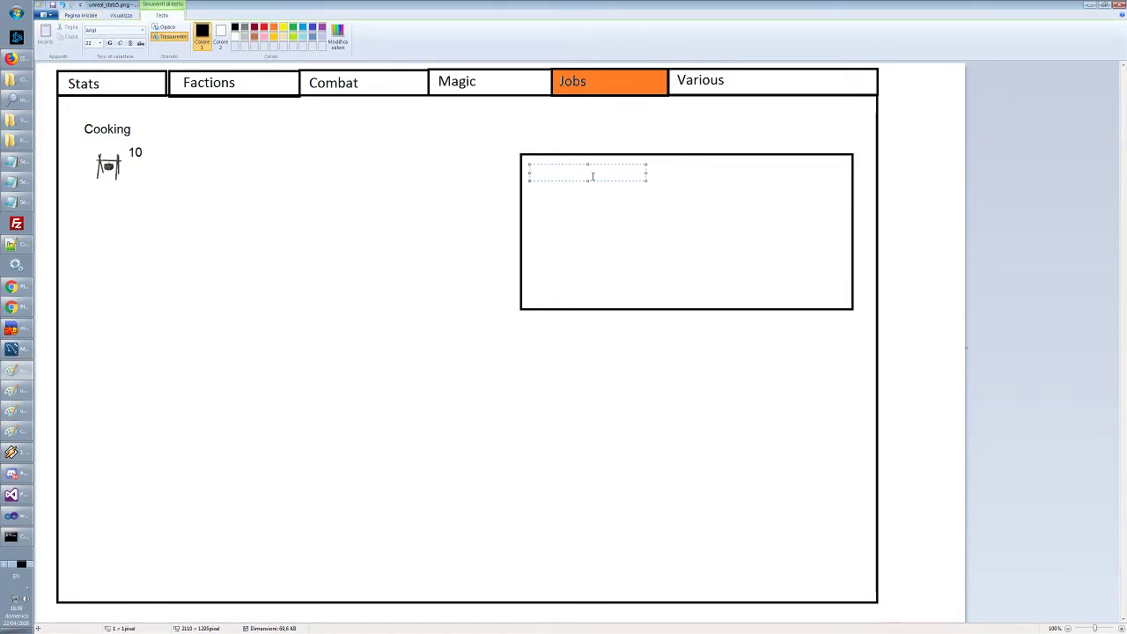
pyautogui.write('Rank 10: You can co')
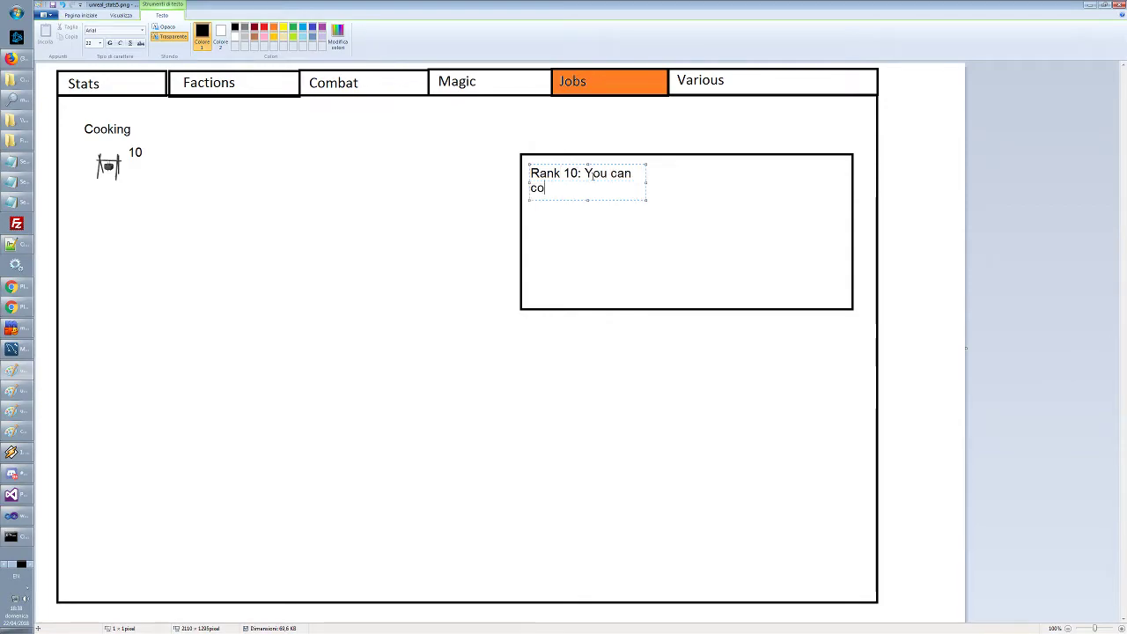
pyautogui.write('ok:')
pyautogui.moveTo(647, 182); pyautogui.dragTo(816, 187)
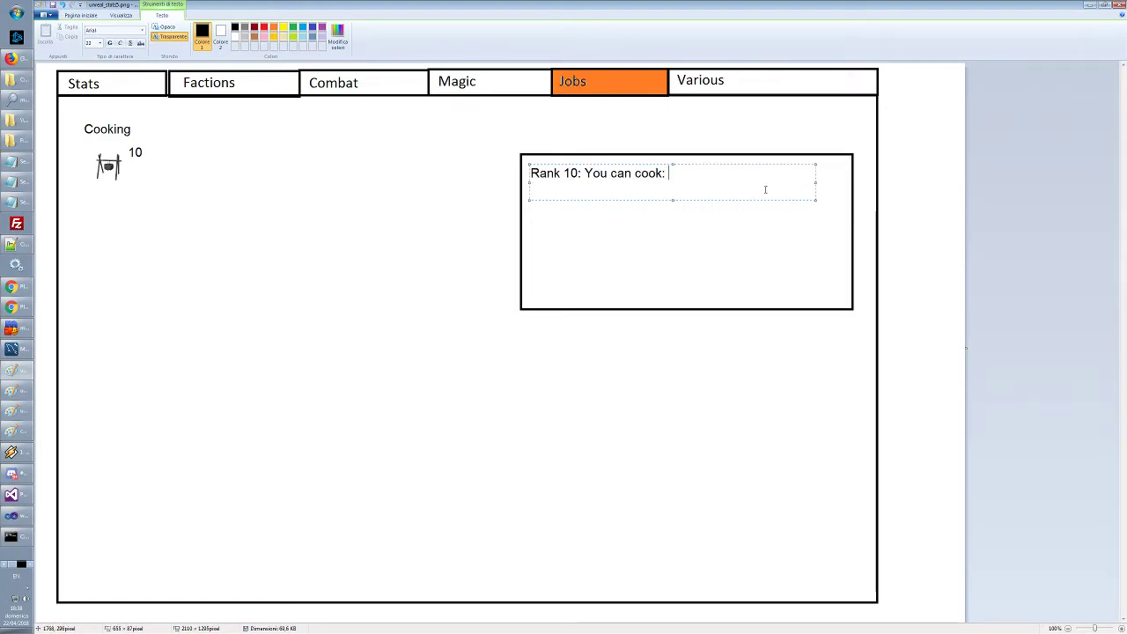
pyautogui.press('Return')
pyautogui.write('- S')
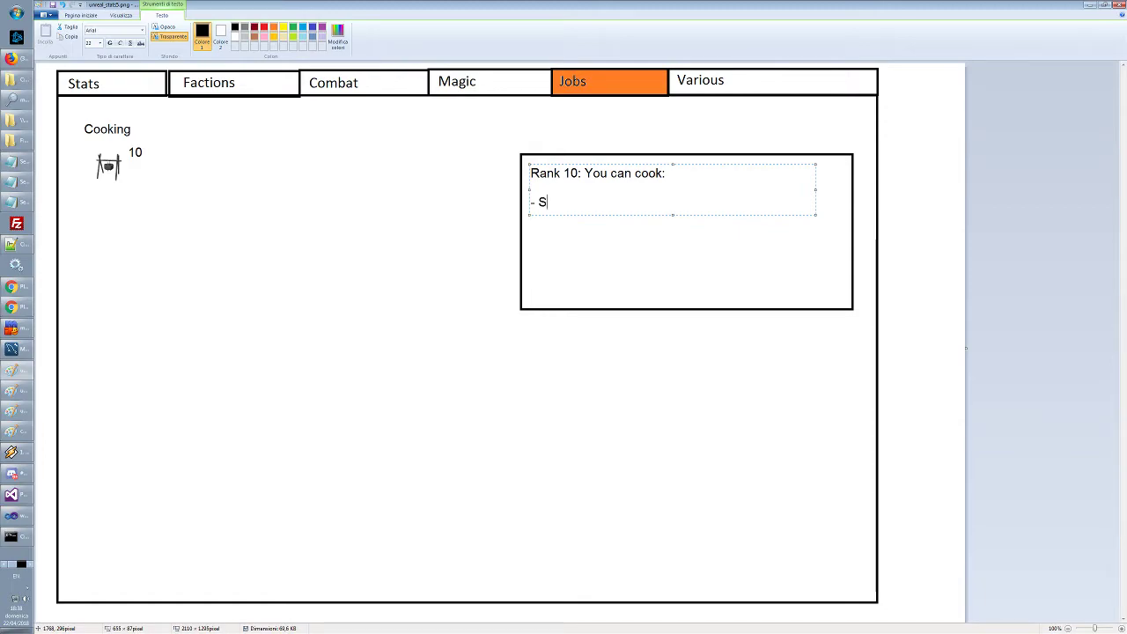
pyautogui.write('tew od')
pyautogui.press('BackSpace')
pyautogui.write('f the giant')
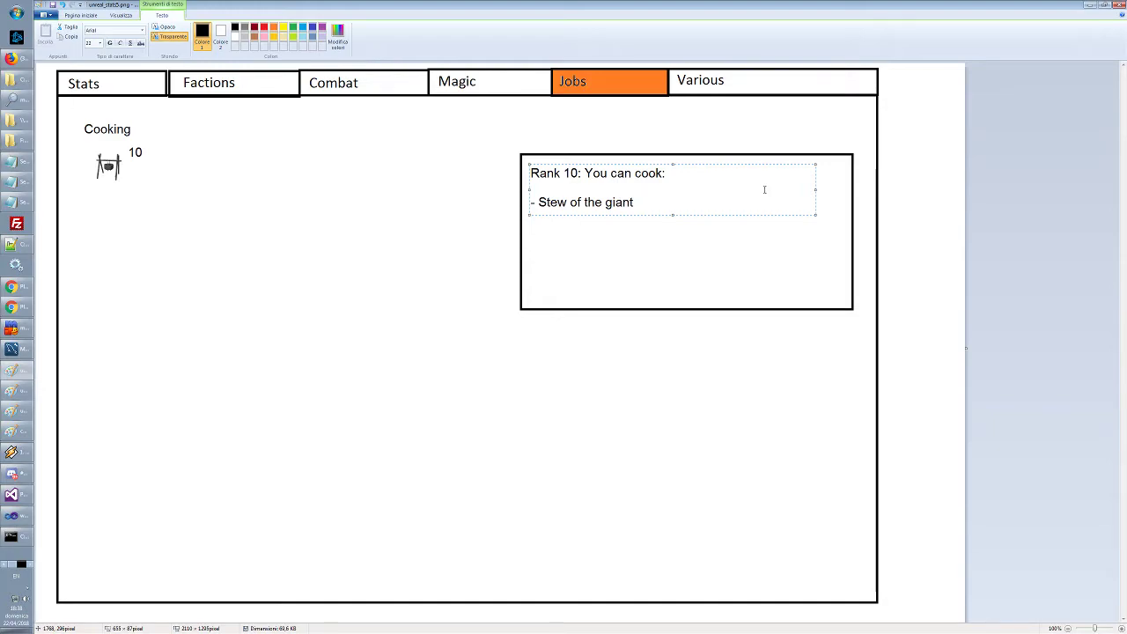
pyautogui.write(' frog - ')
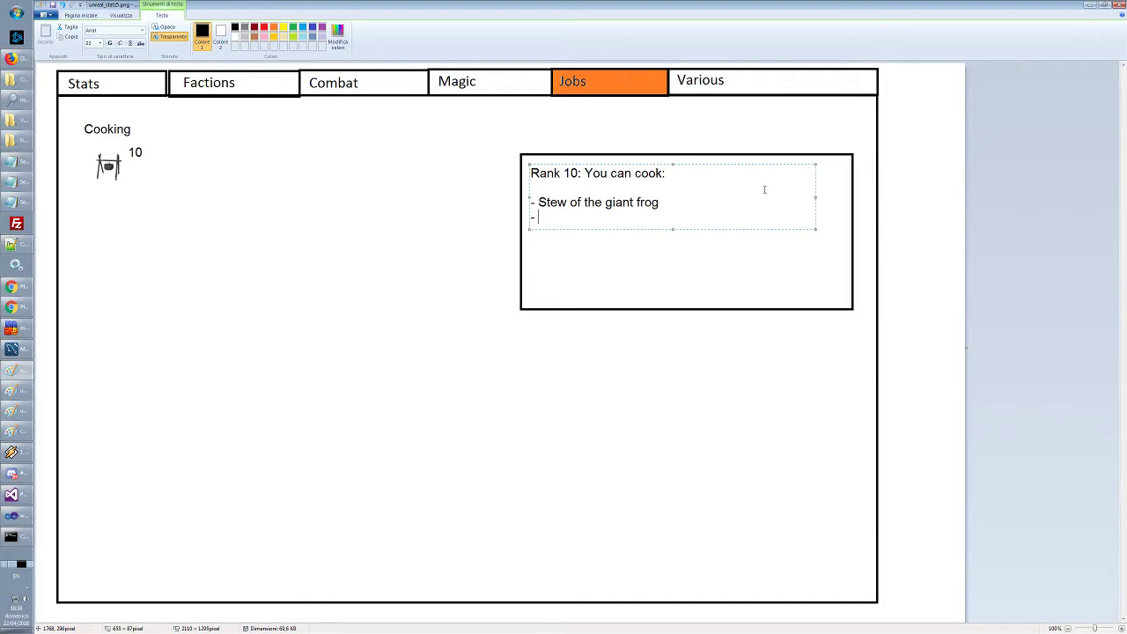
pyautogui.write('Filet of the')
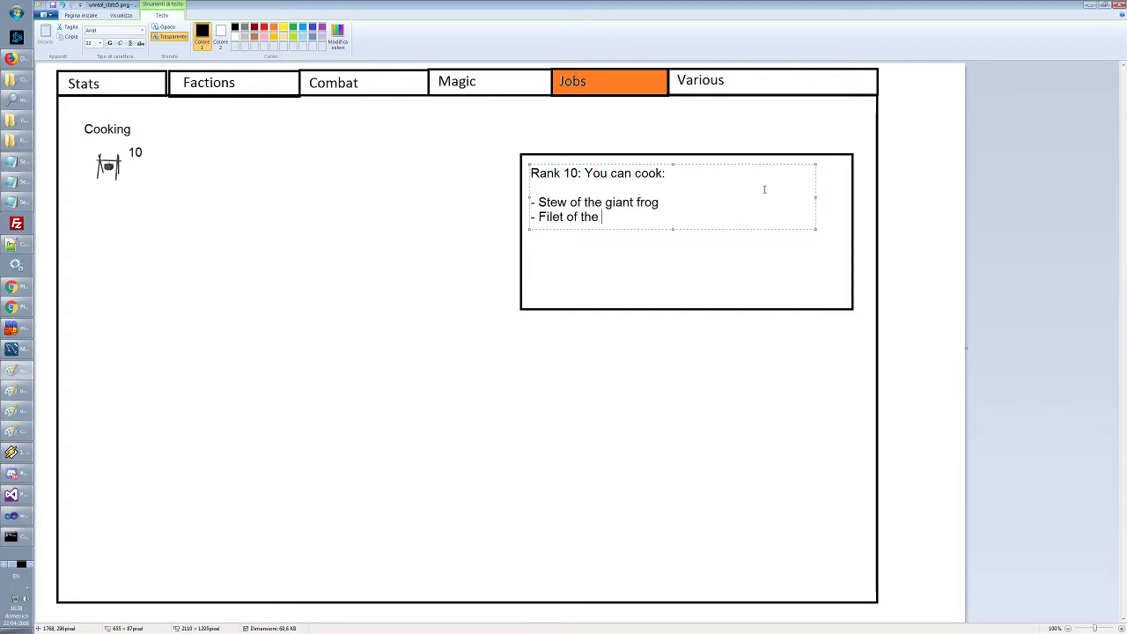
pyautogui.write(' Clacker')
# Reword the second dish to 'Clacker's filet', add a '- ...' line, and commit the text
pyautogui.hotkey('ctrl', 'Left')
pyautogui.hotkey('ctrl', 'shift', 'Right')
pyautogui.hotkey('ctrl', 'shift', 'Right')
pyautogui.hotkey('ctrl', 'shift', 'Right')
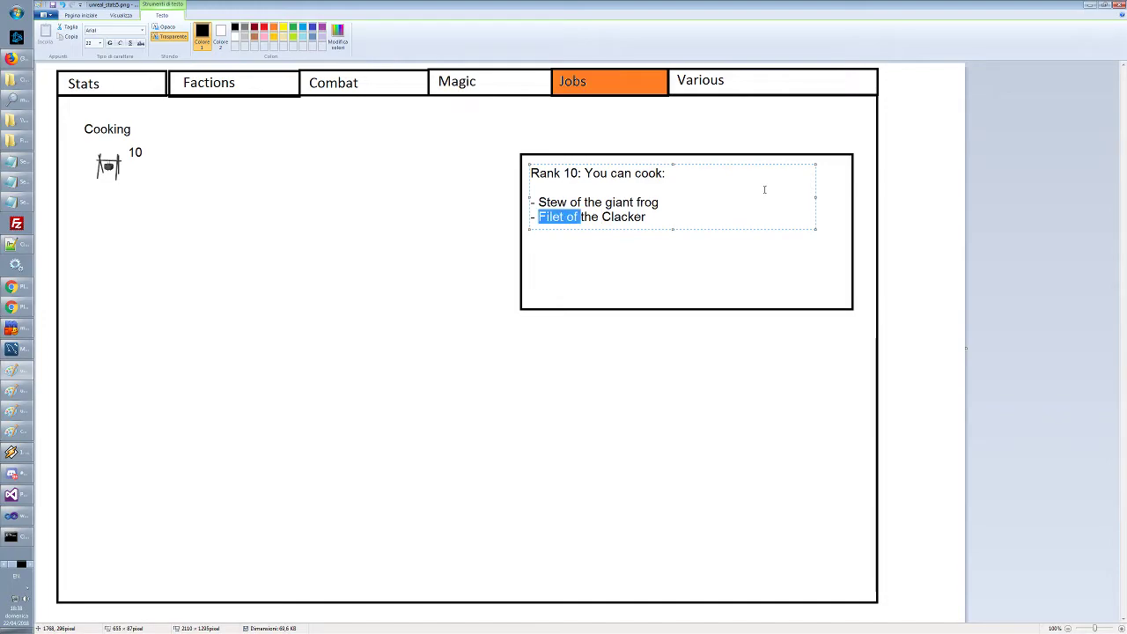
pyautogui.press('Delete')
pyautogui.press('End')
pyautogui.write("'s ")
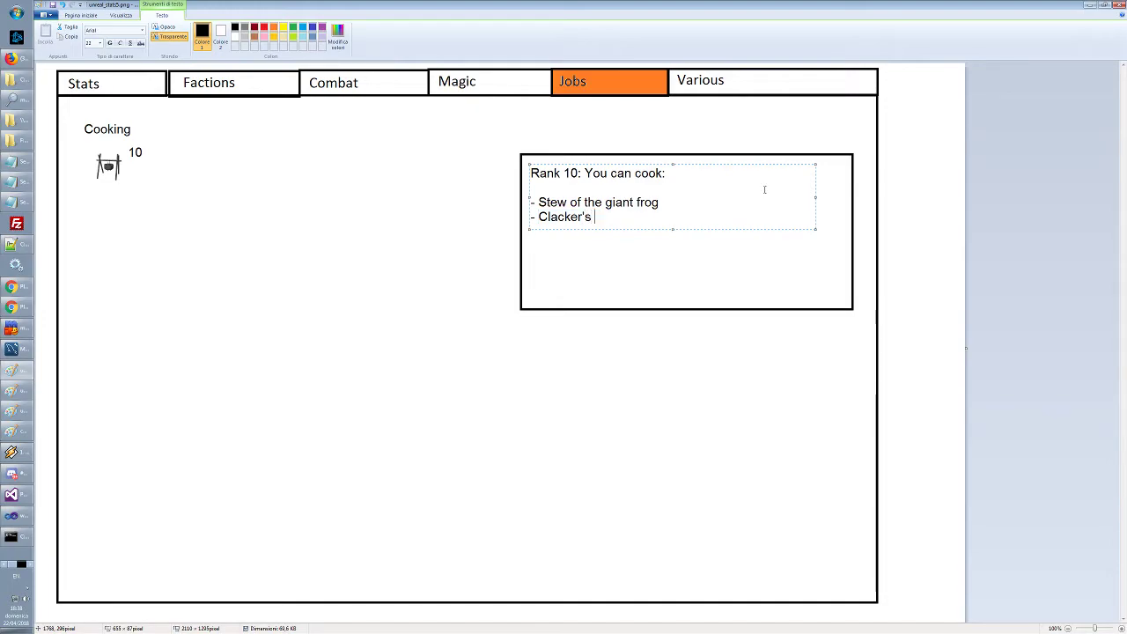
pyautogui.write('filet')
pyautogui.press('Return')
pyautogui.write('- ...')
pyautogui.click(483, 209)
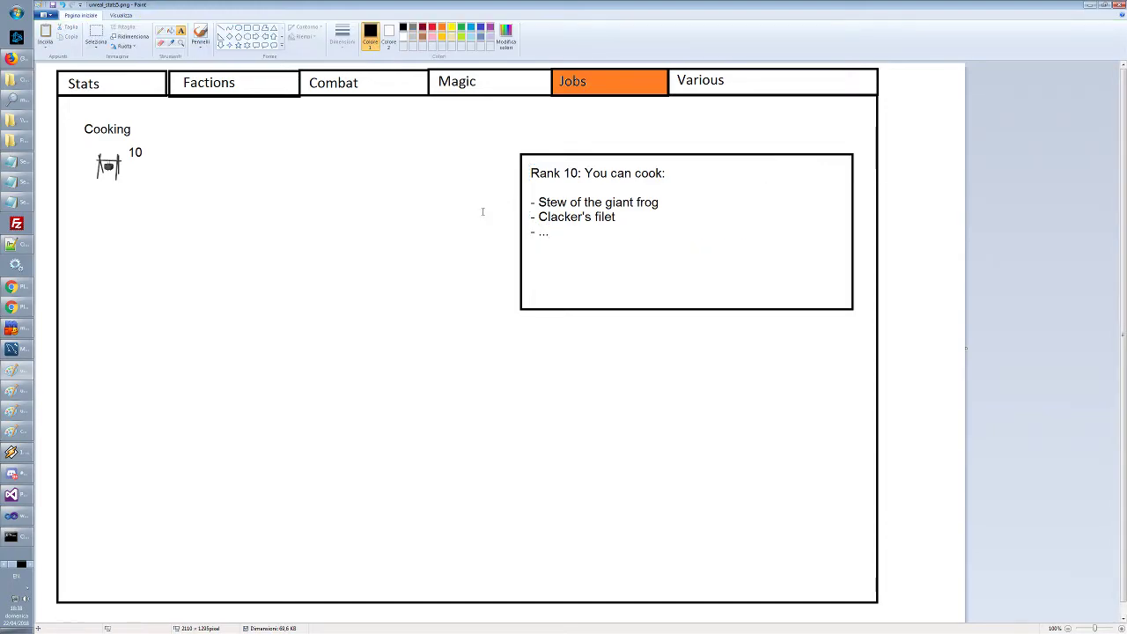
# Clear away the stray empty text boxes left on the canvas
pyautogui.click(384, 223)
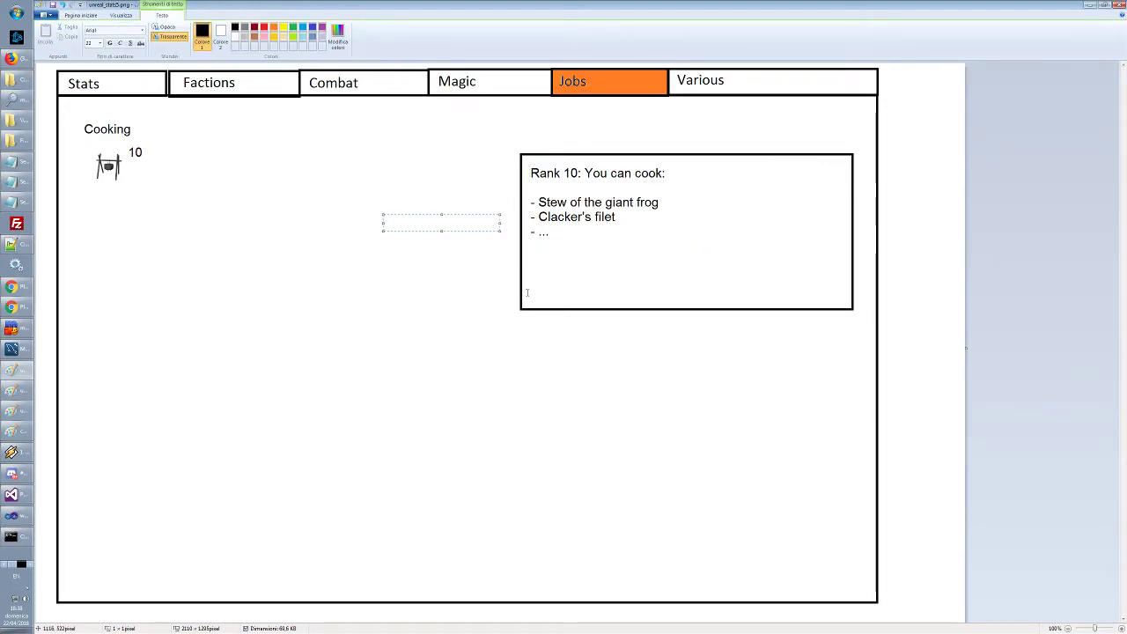
pyautogui.click(456, 289)
pyautogui.click(455, 289)
pyautogui.click(456, 331)
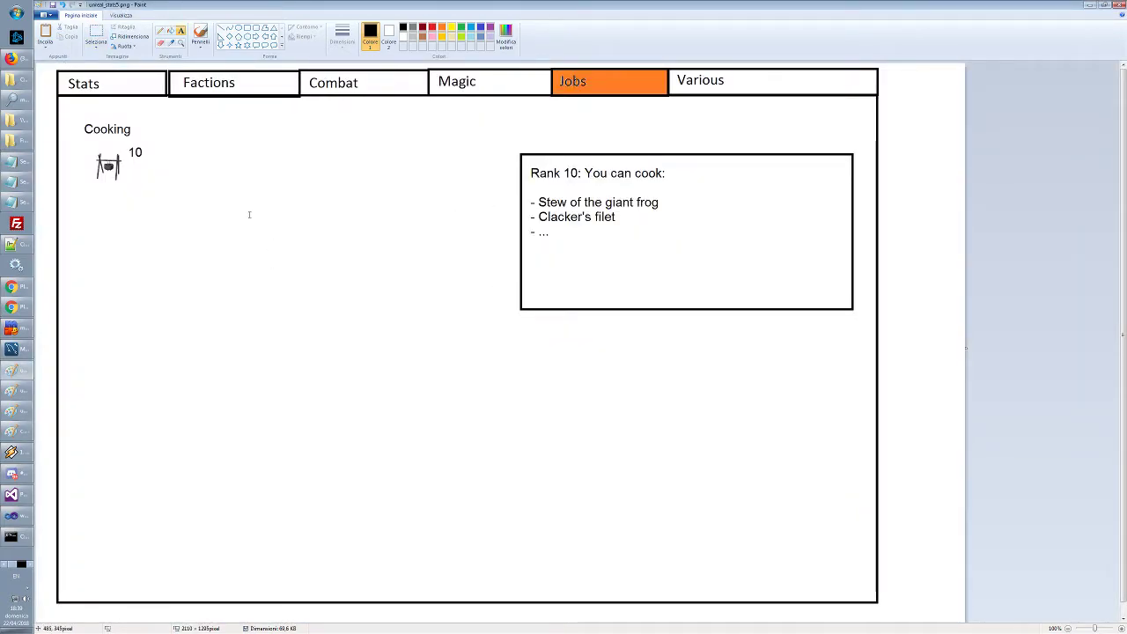
pyautogui.hotkey('alt', 'Tab')
pyautogui.hotkey('alt', 'Tab')
pyautogui.hotkey('alt', 'Tab')
pyautogui.hotkey('alt', 'Tab')
pyautogui.hotkey('alt', 'Tab')
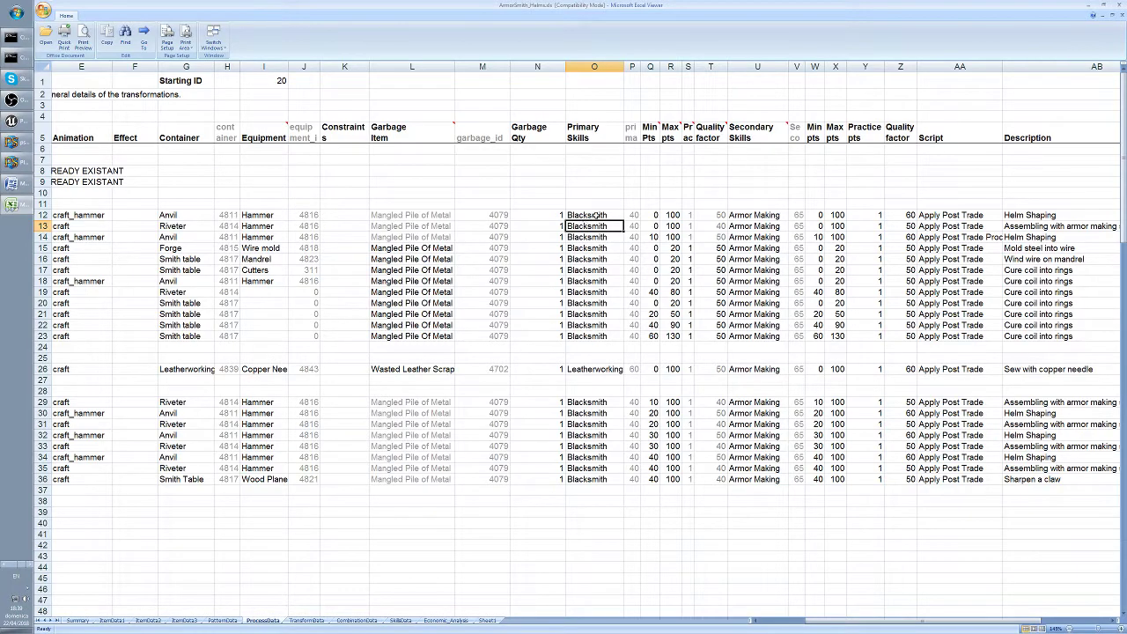
# Inspect ProcessData's Primary Skills, Min Pts and Max pts values for the Shape process rows
pyautogui.moveTo(595, 215); pyautogui.dragTo(604, 336)
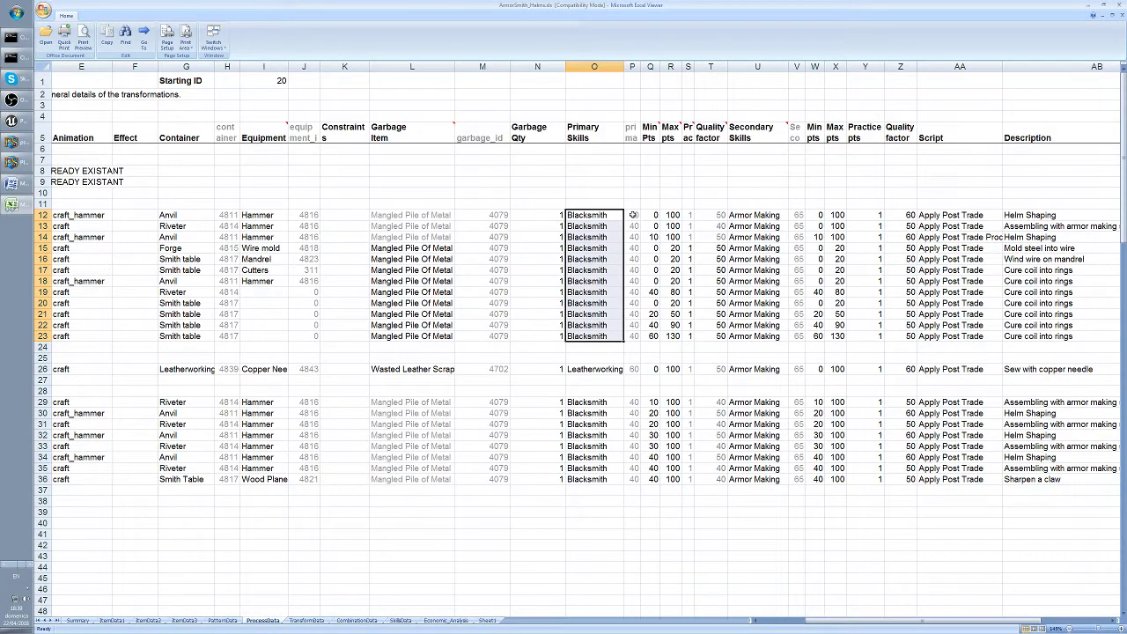
pyautogui.click(632, 136)
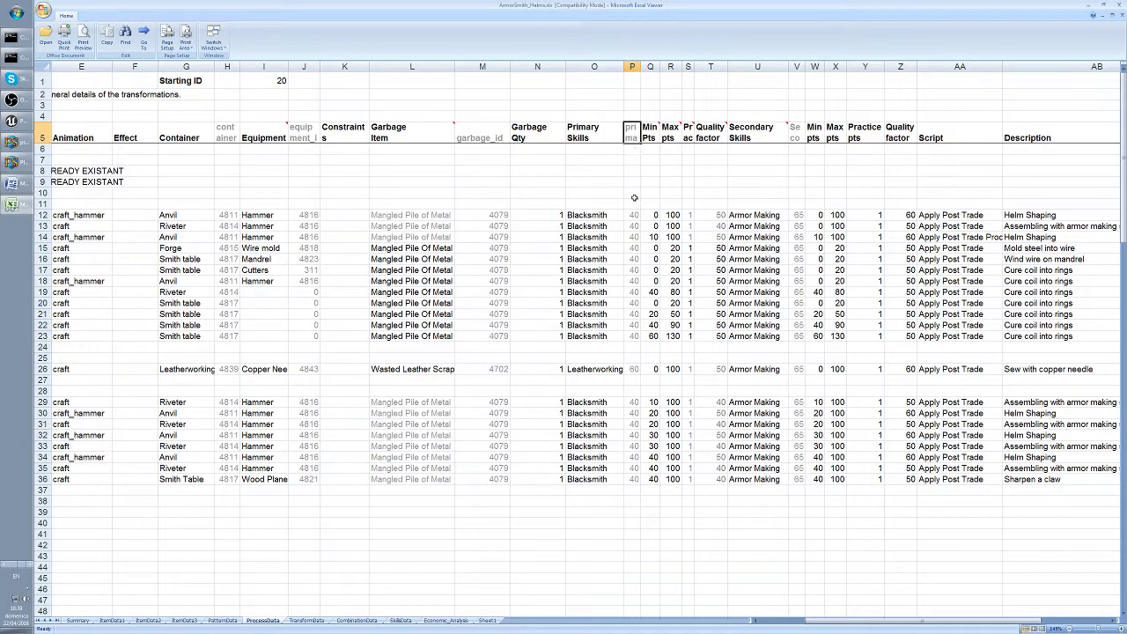
pyautogui.moveTo(641, 66); pyautogui.dragTo(651, 66)
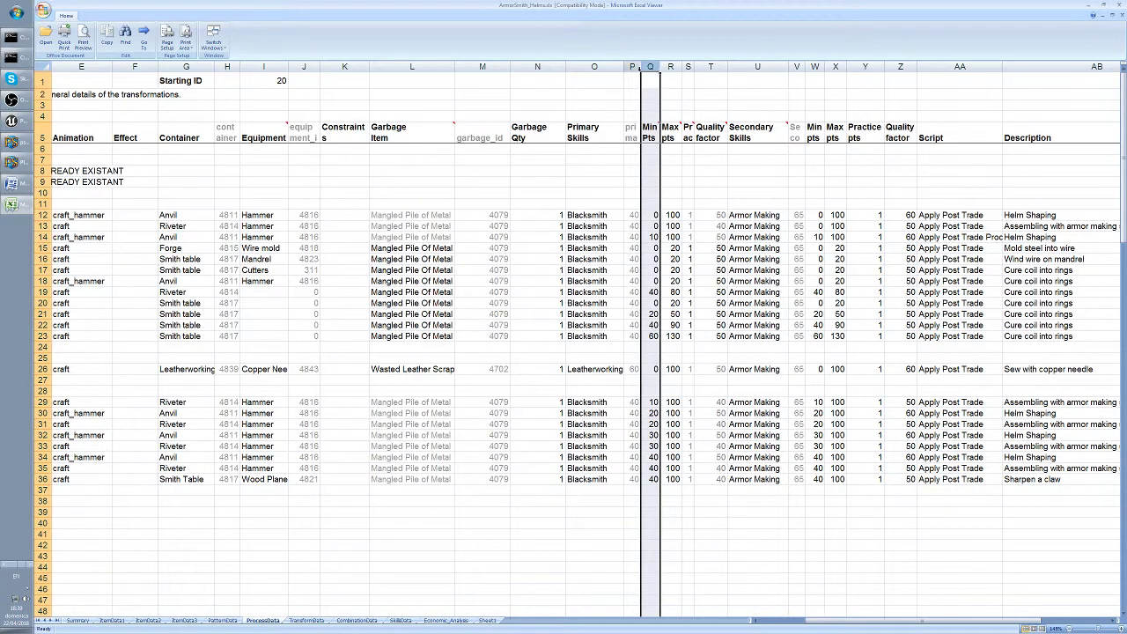
pyautogui.click(631, 84)
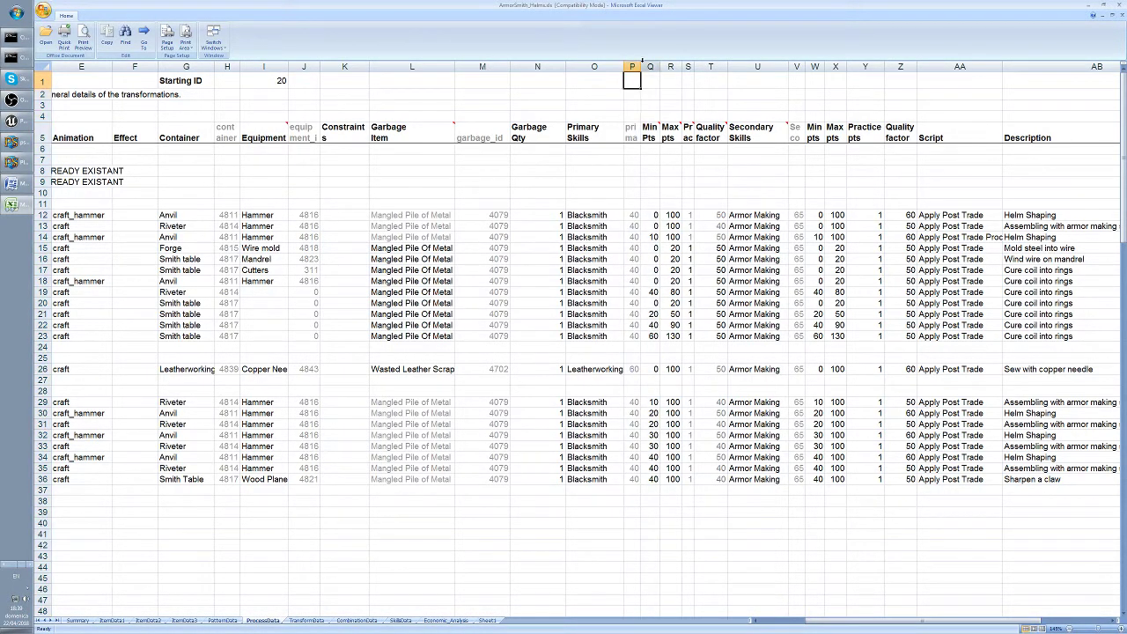
pyautogui.click(633, 131)
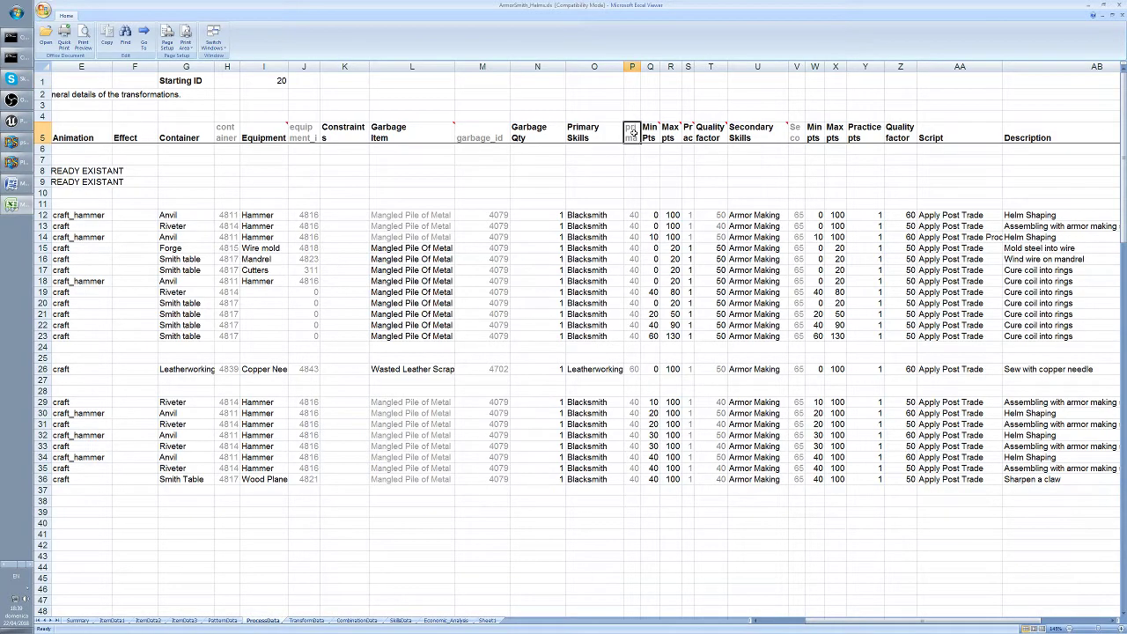
pyautogui.click(632, 164)
pyautogui.click(634, 214)
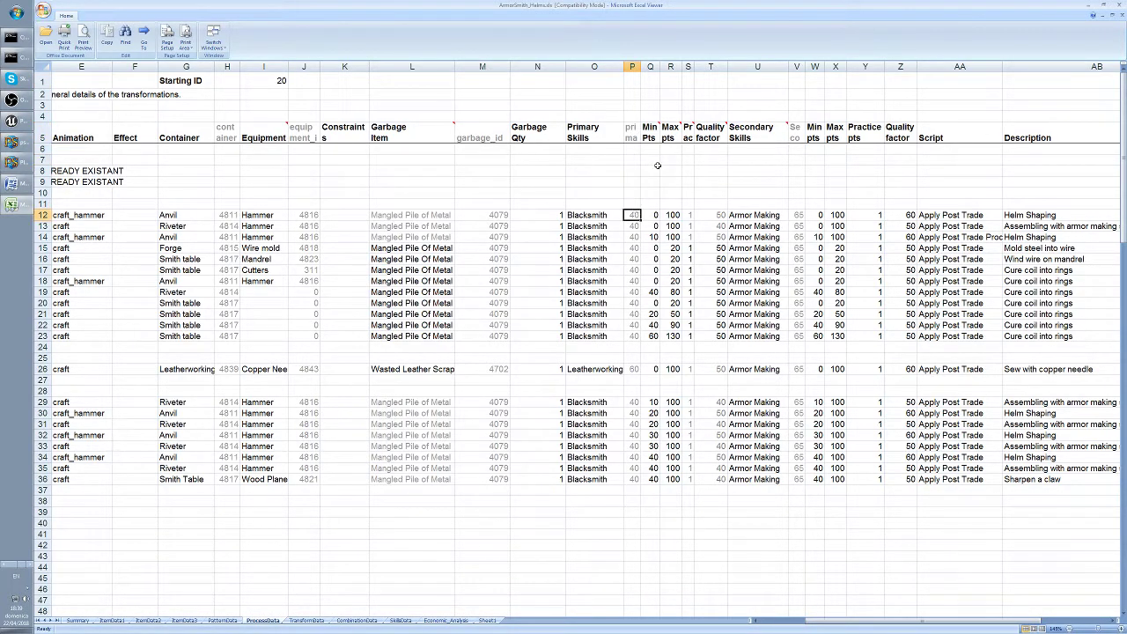
pyautogui.click(651, 215)
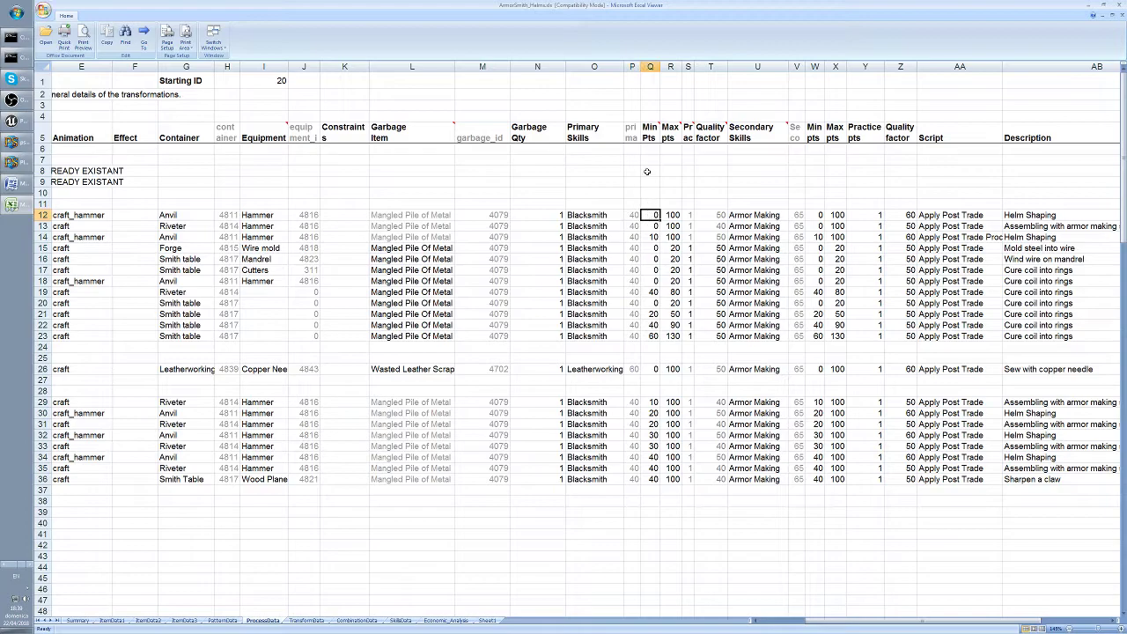
pyautogui.click(666, 214)
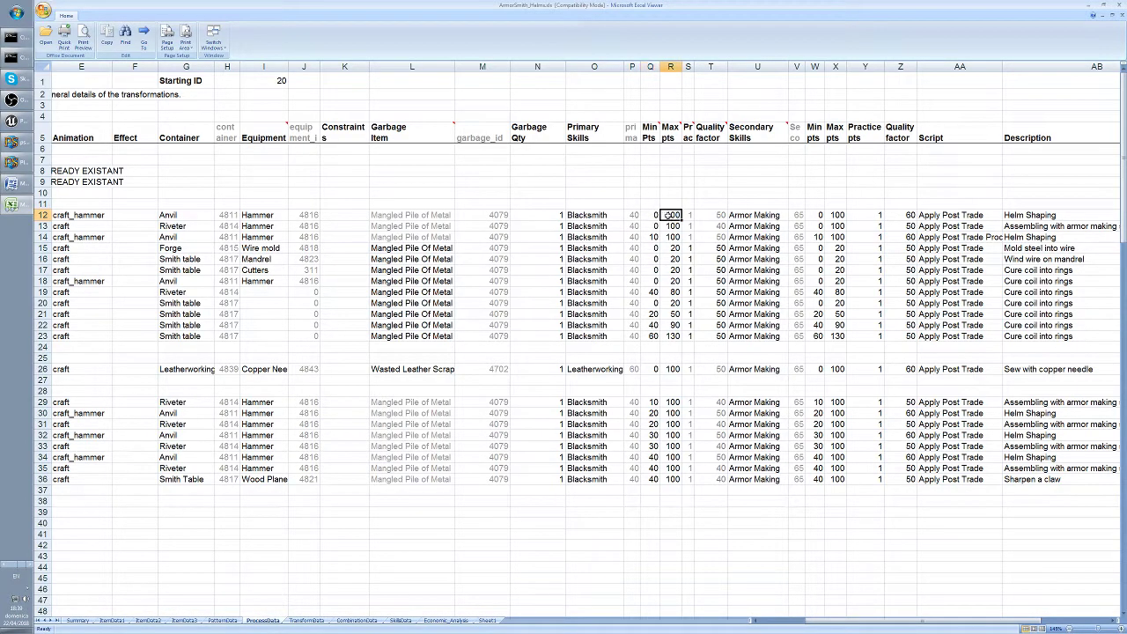
pyautogui.press('Left')
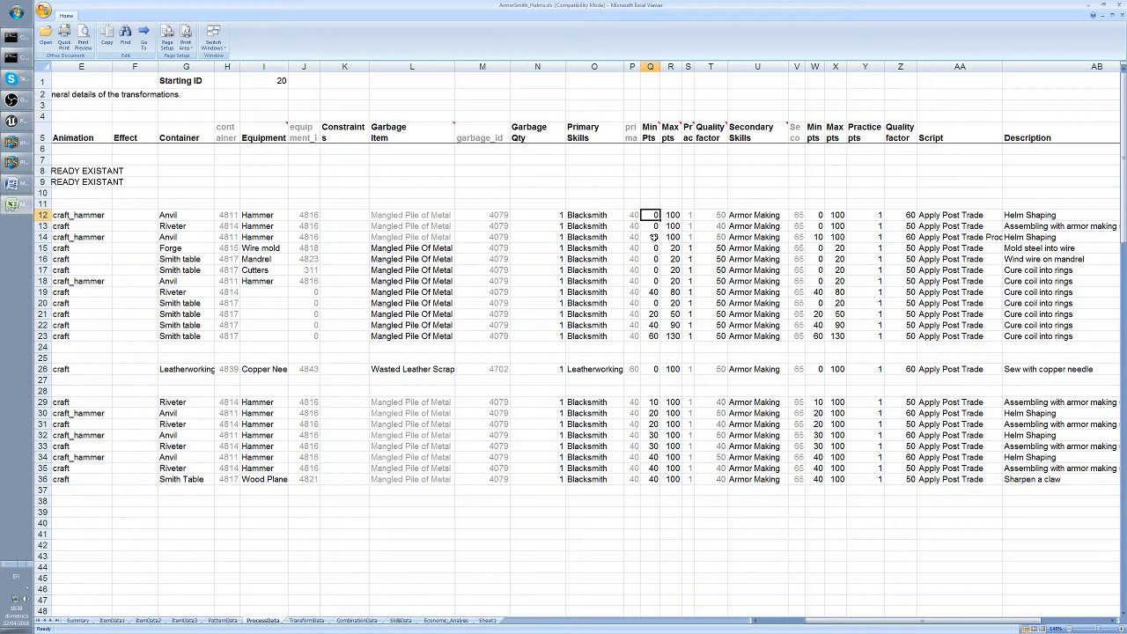
pyautogui.click(654, 238)
pyautogui.click(190, 236)
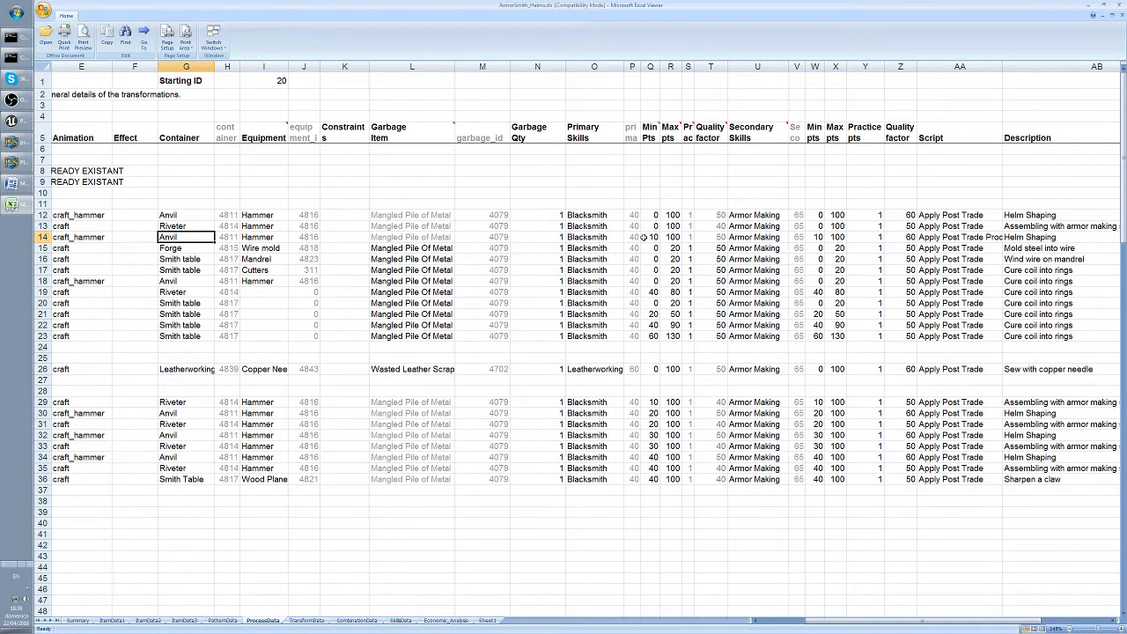
# Check containers for the Rivet, Hammer and Weave rows and mark Min Pts in rows 12–23
pyautogui.click(650, 292)
pyautogui.click(189, 280)
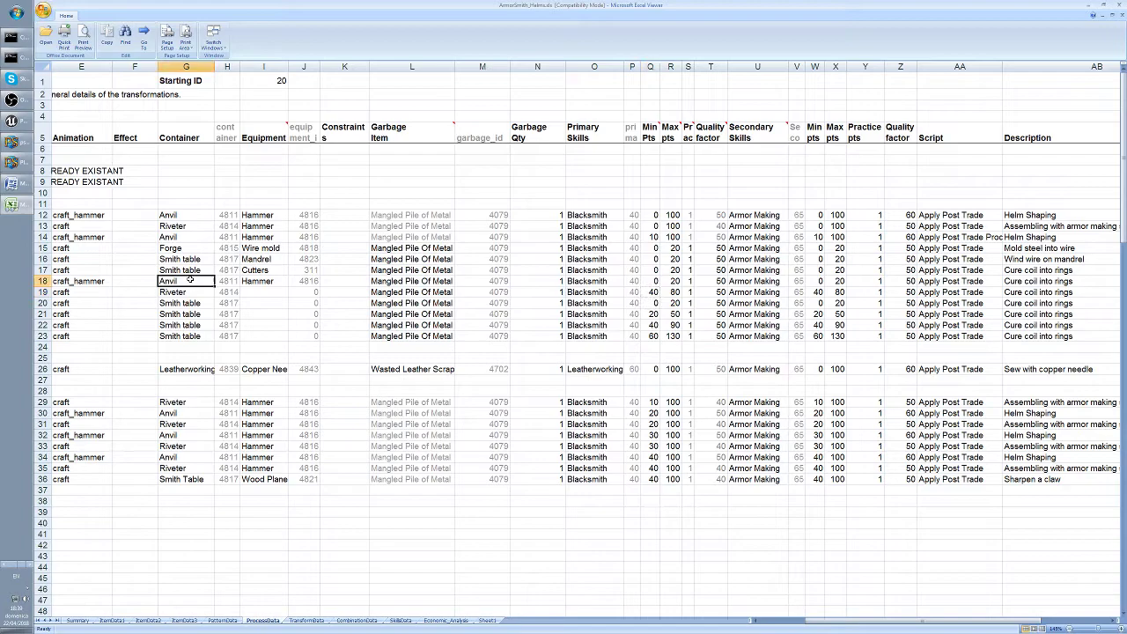
pyautogui.click(656, 315)
pyautogui.click(195, 306)
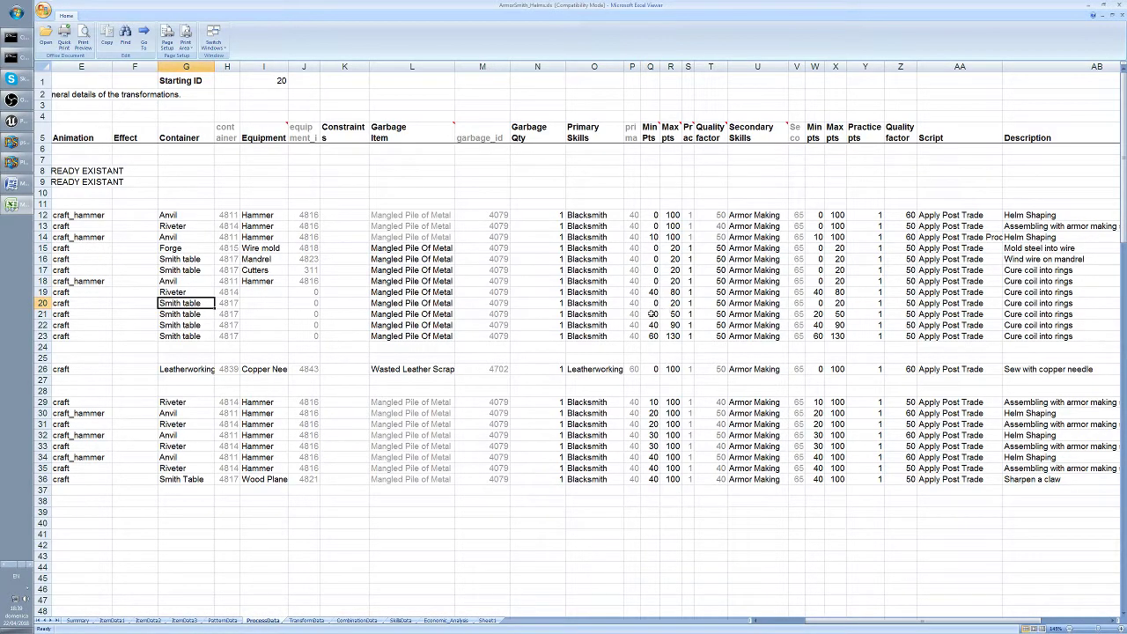
pyautogui.click(652, 314)
pyautogui.moveTo(653, 215); pyautogui.dragTo(653, 336)
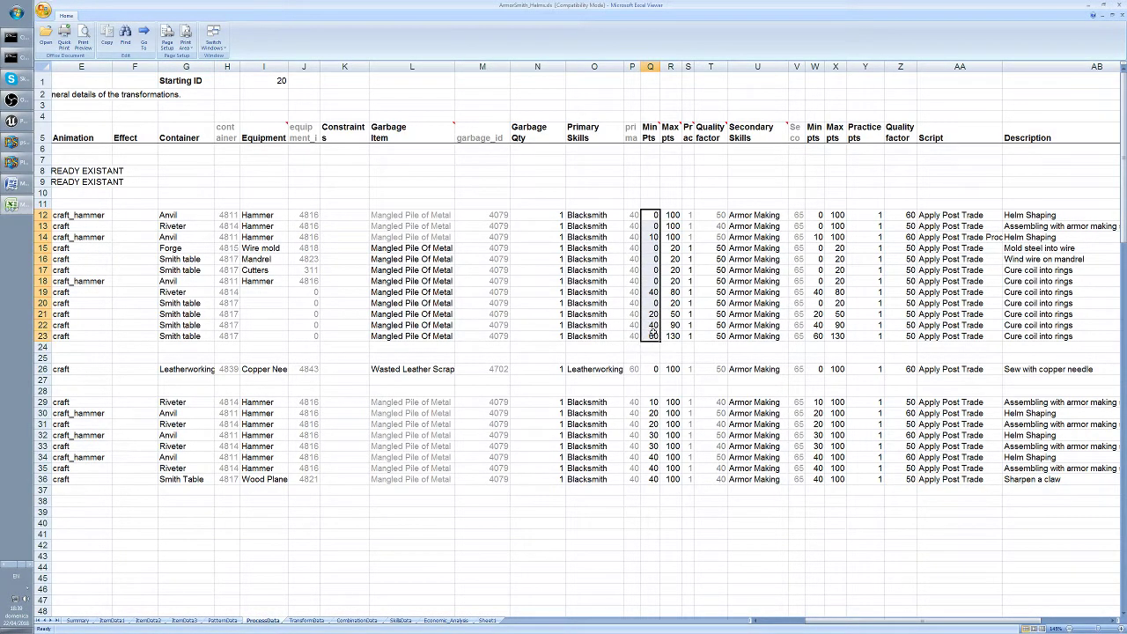
pyautogui.moveTo(646, 219); pyautogui.dragTo(649, 336)
pyautogui.click(653, 215)
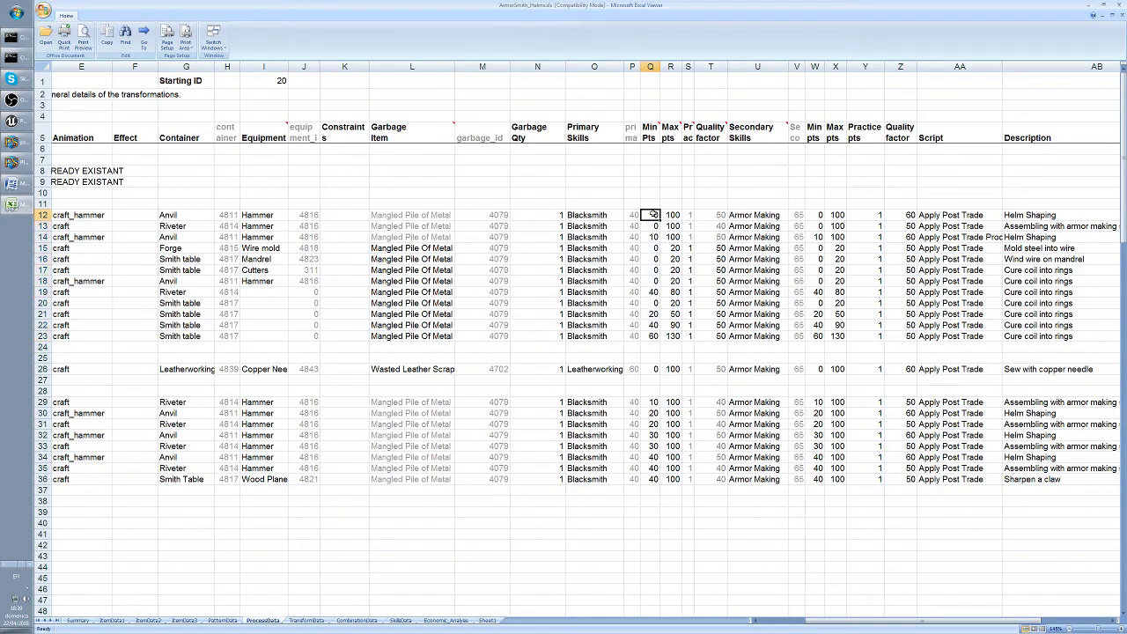
pyautogui.click(650, 223)
pyautogui.click(652, 215)
# Review row 14's skill, container, animation, effect and id 354, then open TransformData
pyautogui.hotkey('alt', 'Tab')
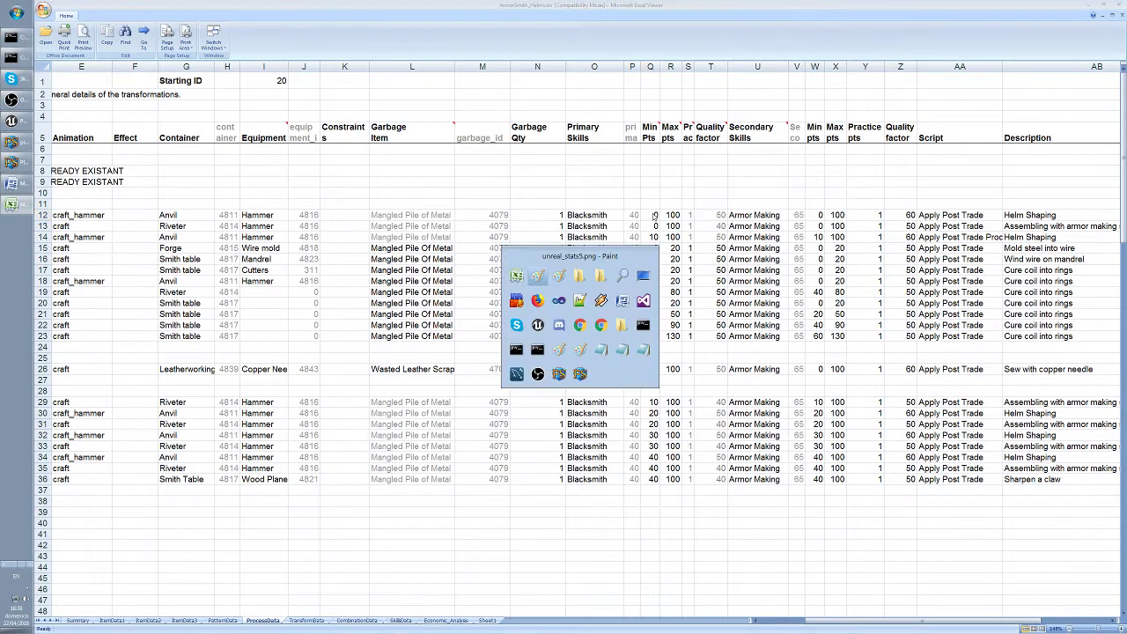
pyautogui.hotkey('alt', 'Tab')
pyautogui.press('Escape')
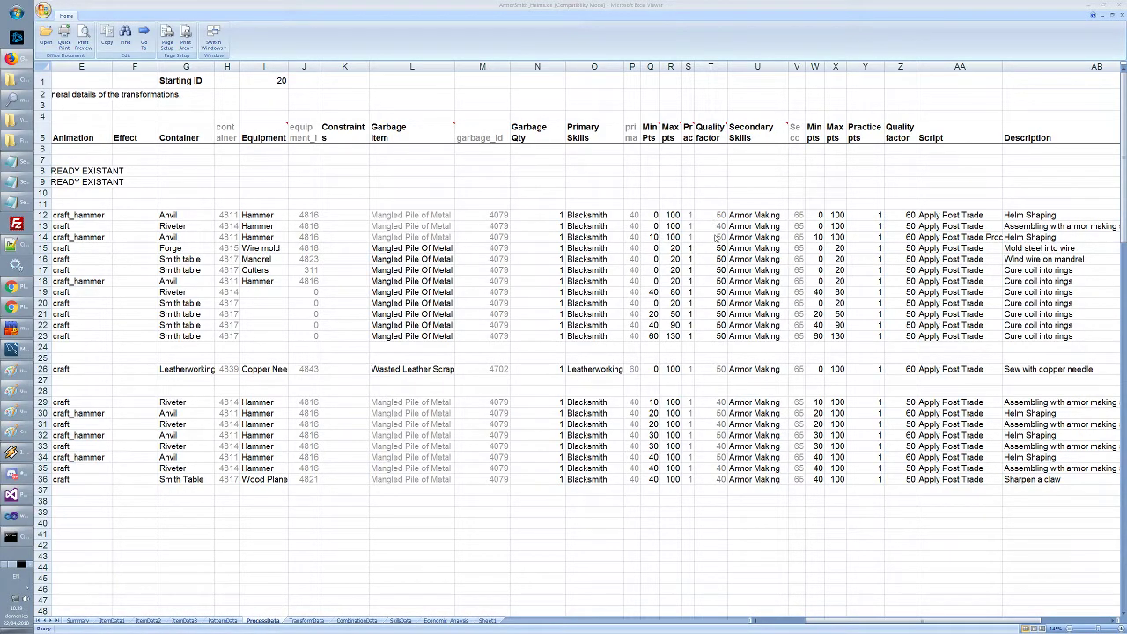
pyautogui.click(617, 238)
pyautogui.click(631, 236)
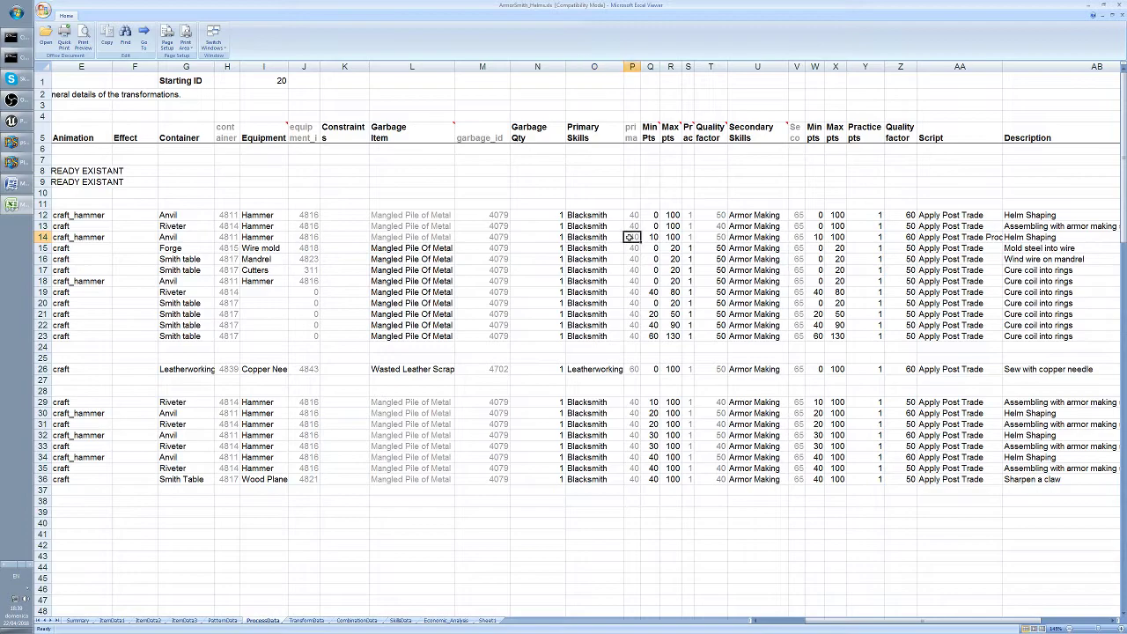
pyautogui.click(174, 236)
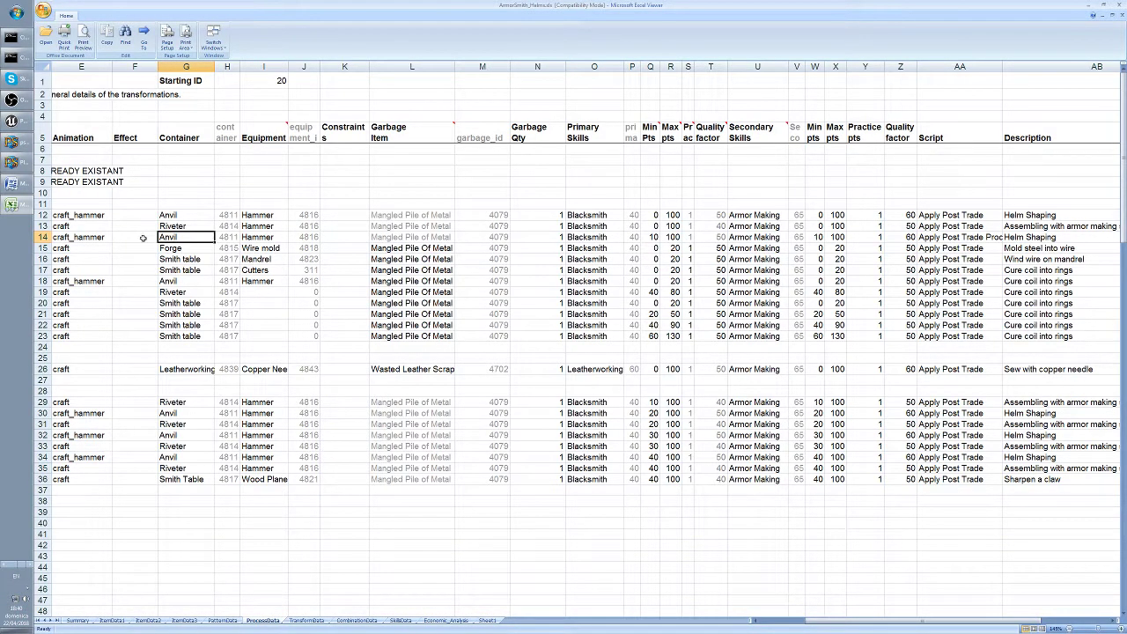
pyautogui.click(97, 238)
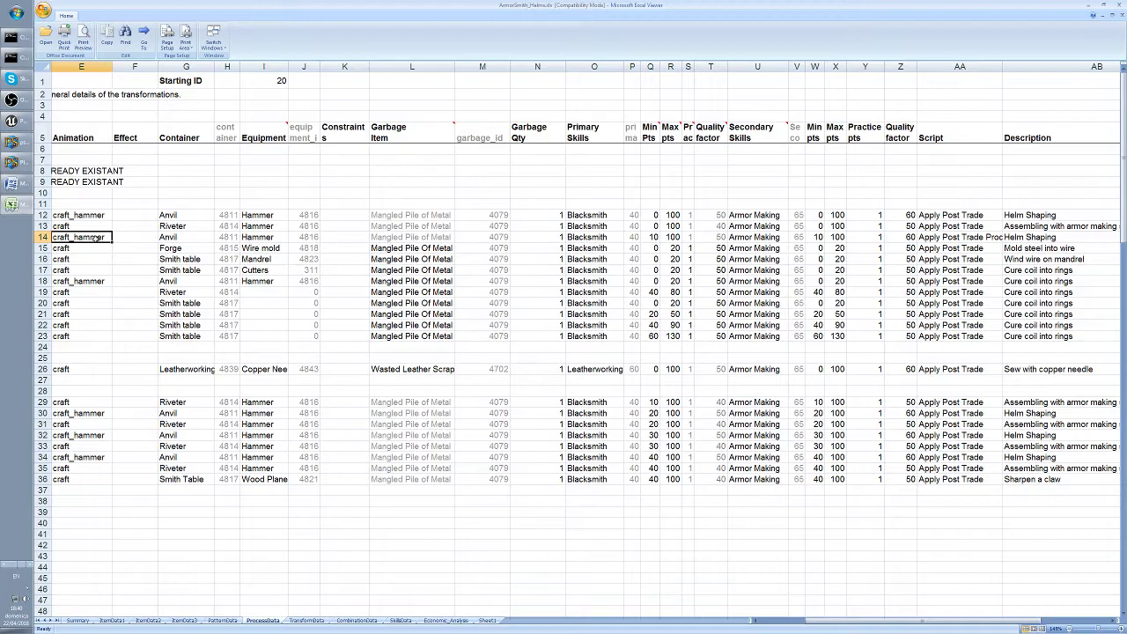
pyautogui.click(152, 240)
pyautogui.hscroll(-4, 151, 240)
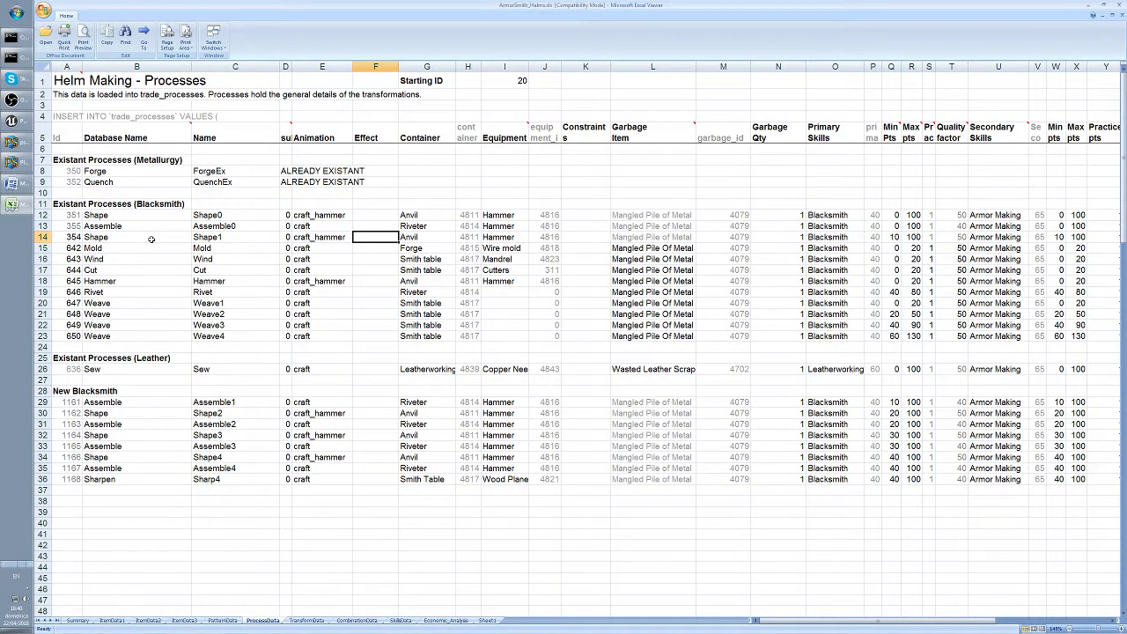
pyautogui.click(67, 239)
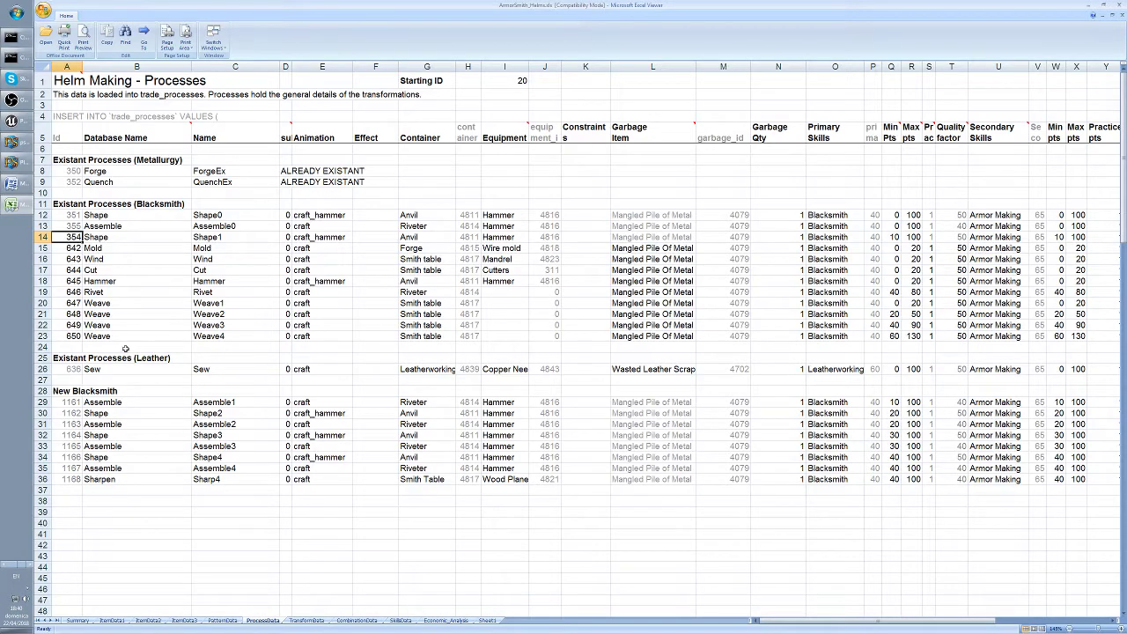
pyautogui.keyDown('shift'); pyautogui.click(108, 238); pyautogui.keyUp('shift')
pyautogui.click(74, 239)
pyautogui.click(317, 622)
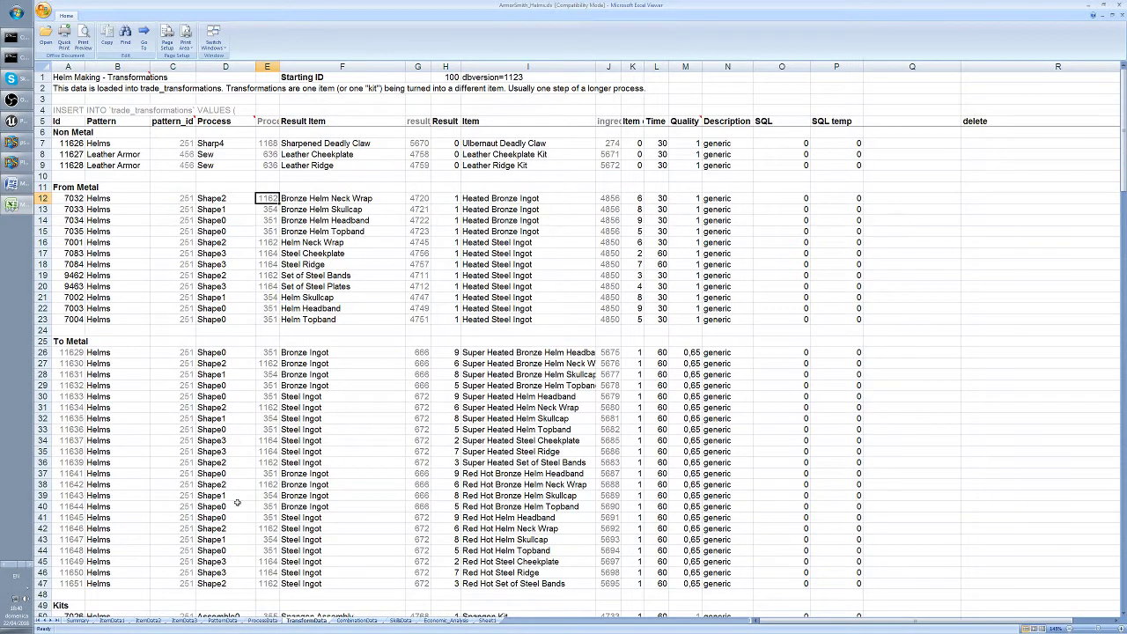
# Check which process produces the Bronze Helm Skullcap result item
pyautogui.click(227, 211)
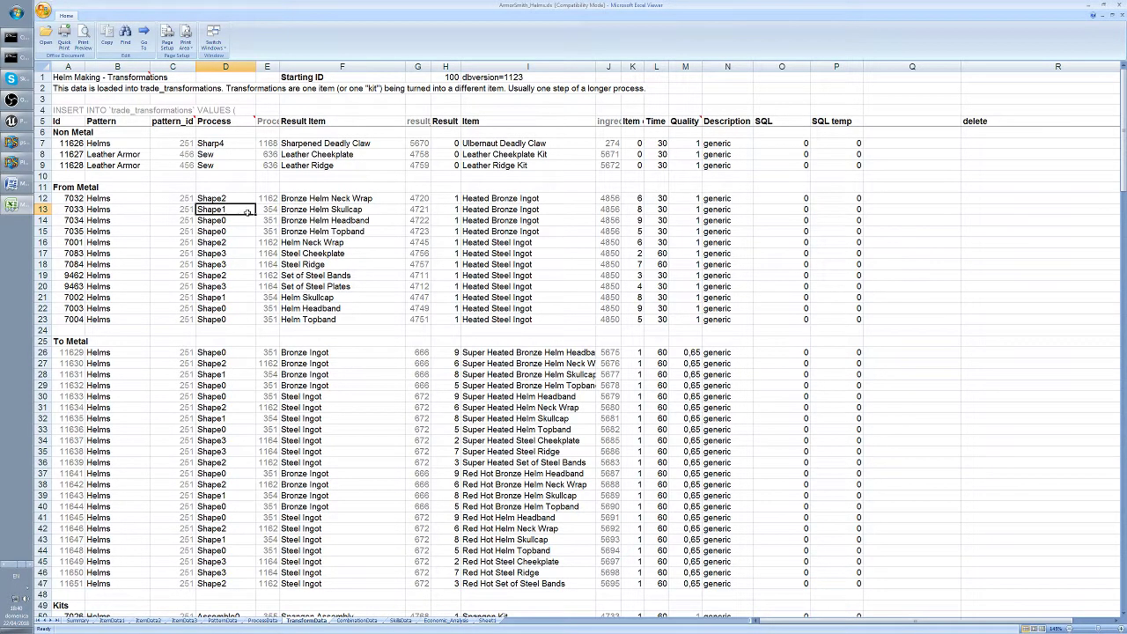
pyautogui.click(363, 210)
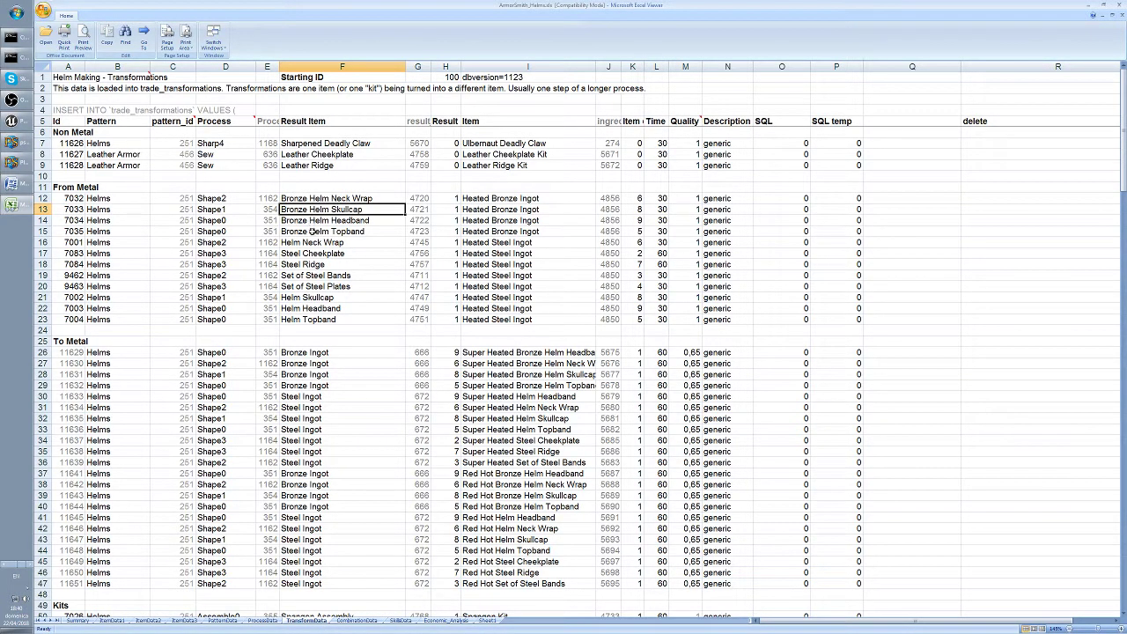
pyautogui.scroll(-11, 313, 339)
pyautogui.scroll(-12, 313, 339)
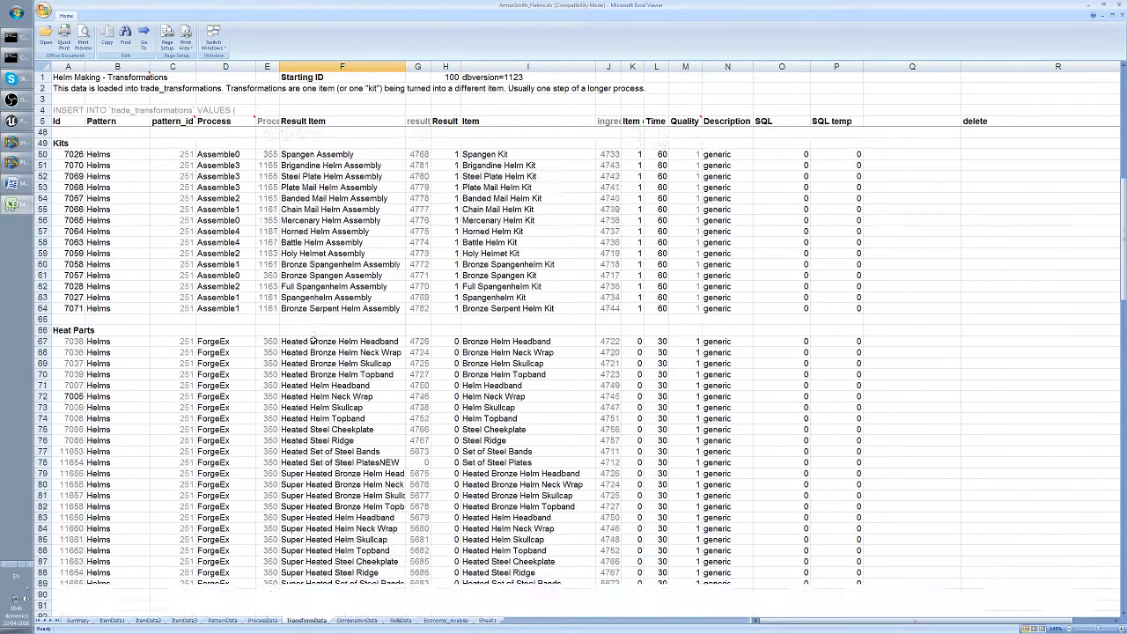
pyautogui.scroll(15, 312, 339)
pyautogui.scroll(8, 313, 339)
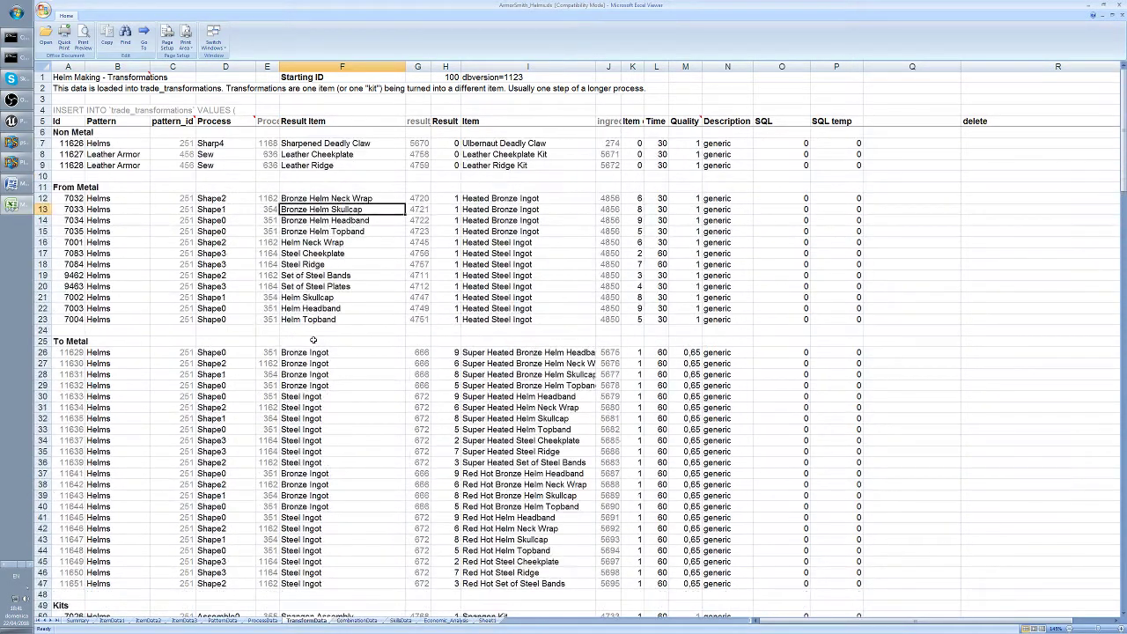
# Compare the neighbouring From Metal bronze helm results, ending on Bronze Helm Headband
pyautogui.click(324, 220)
pyautogui.click(317, 198)
pyautogui.click(313, 210)
pyautogui.click(313, 220)
pyautogui.click(312, 231)
pyautogui.click(312, 201)
pyautogui.click(313, 211)
pyautogui.click(313, 220)
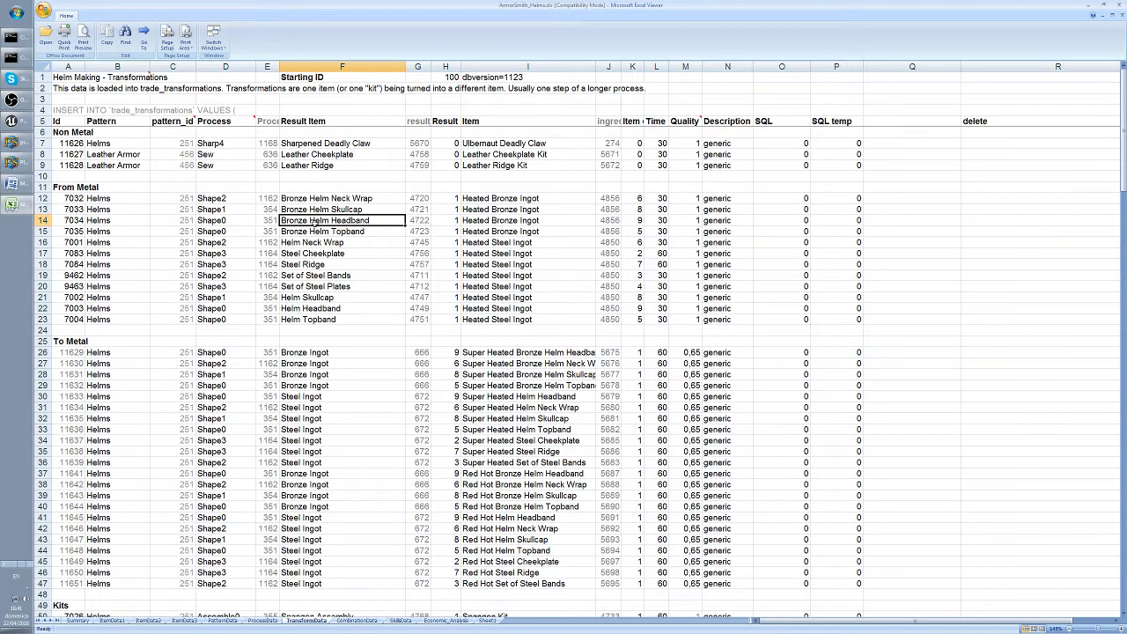
# Peek at CombinationData, review the Steel Ridge and metal result rows 13–21, then return to Paint
pyautogui.click(357, 621)
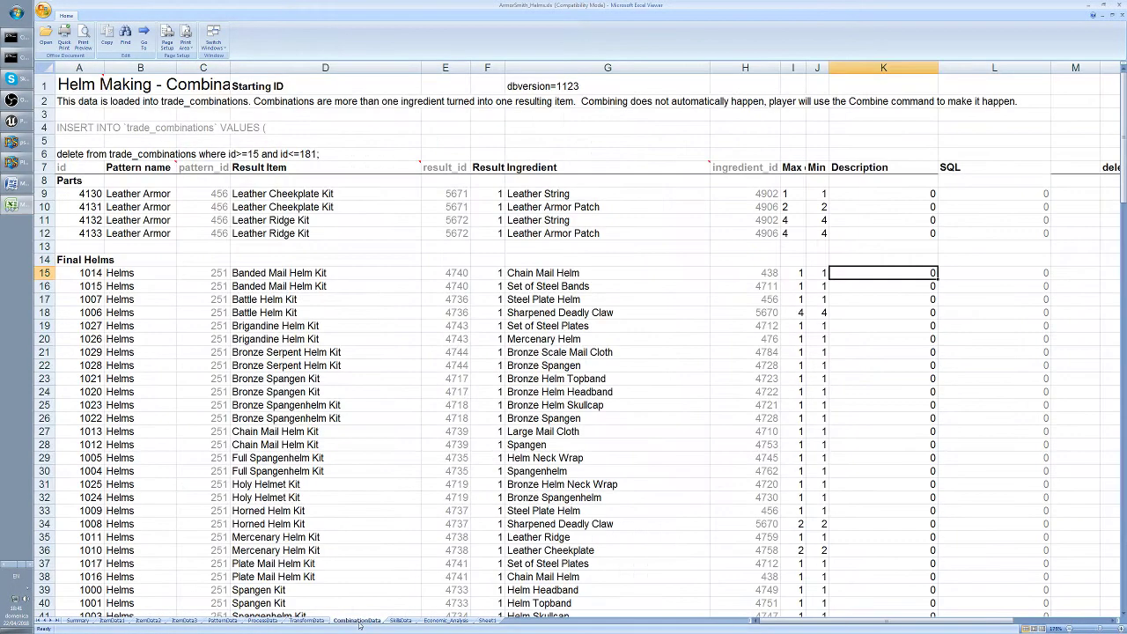
pyautogui.click(317, 621)
pyautogui.click(332, 265)
pyautogui.moveTo(335, 199); pyautogui.dragTo(527, 319)
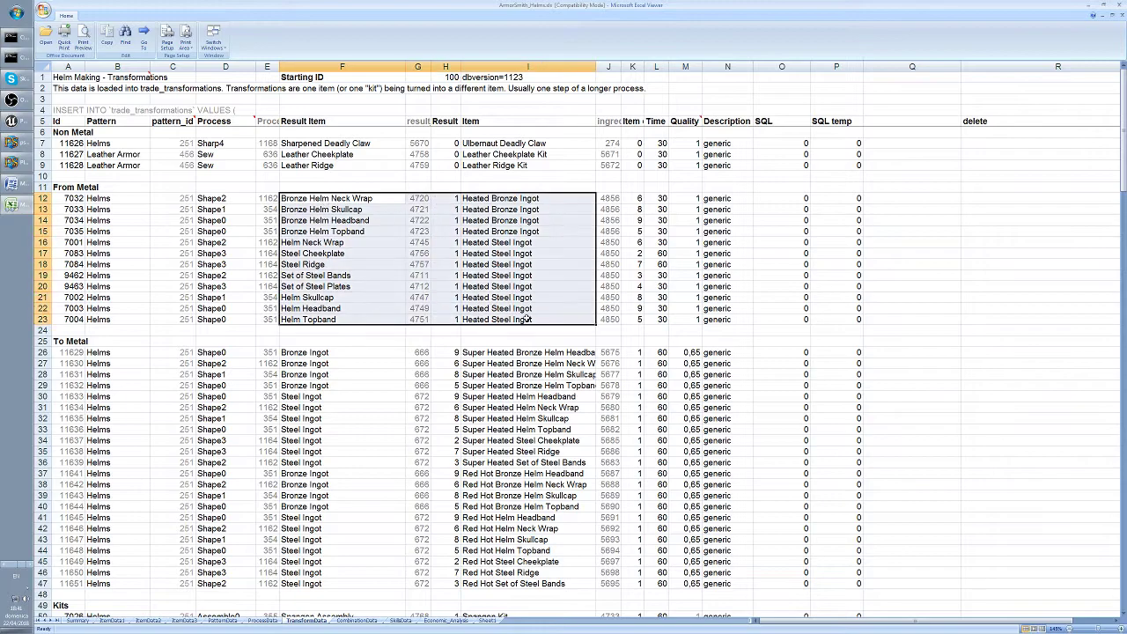
pyautogui.click(389, 277)
pyautogui.hotkey('alt', 'Tab')
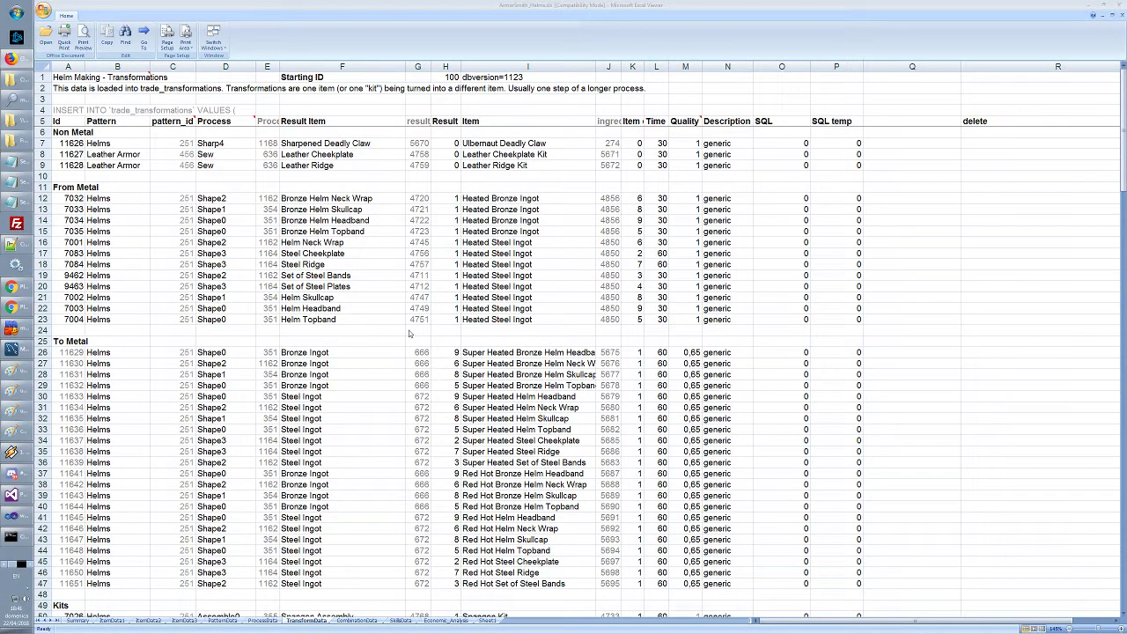
pyautogui.moveTo(318, 225); pyautogui.dragTo(617, 300)
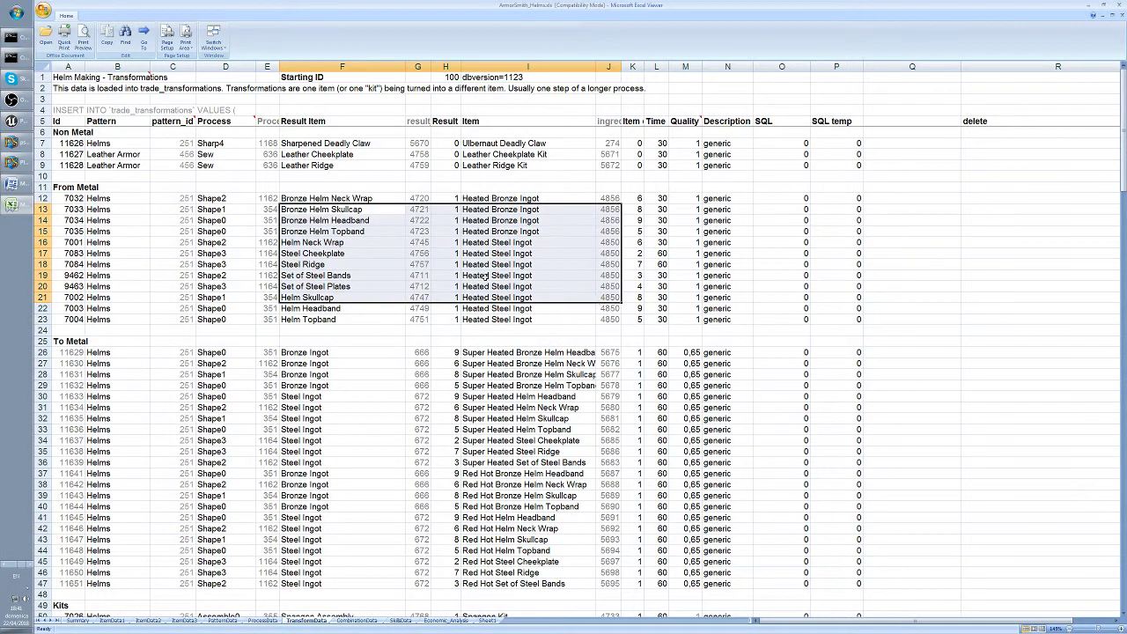
pyautogui.click(339, 253)
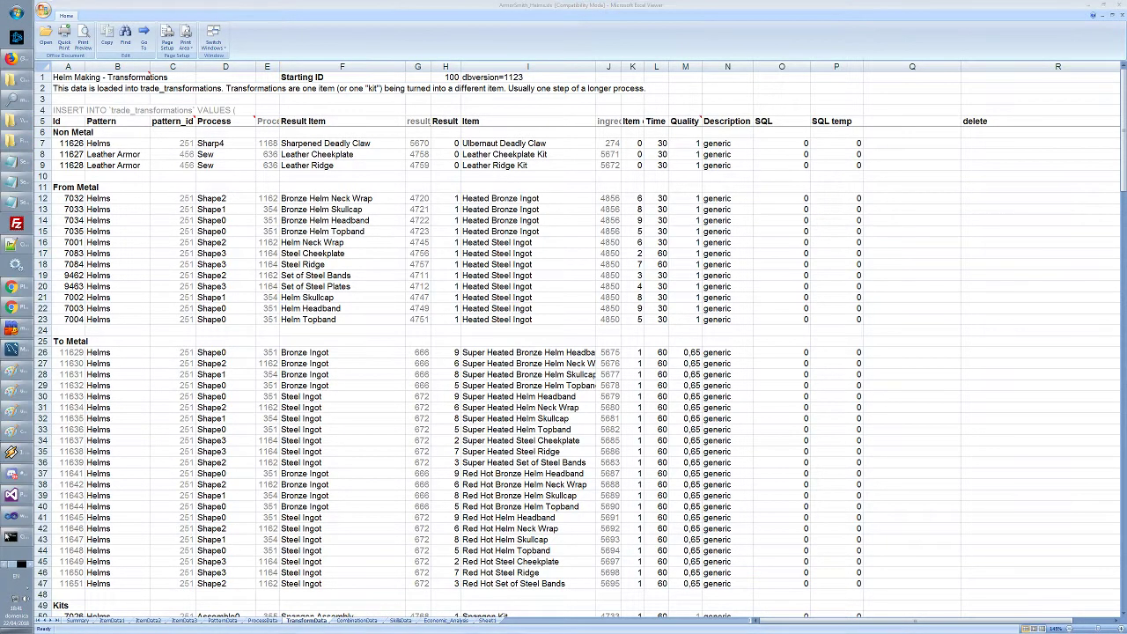
pyautogui.click(16, 431)
# Commit the Rank 10 recipe list in the Jobs info box, discarding the repeated empty text boxes
pyautogui.click(15, 375)
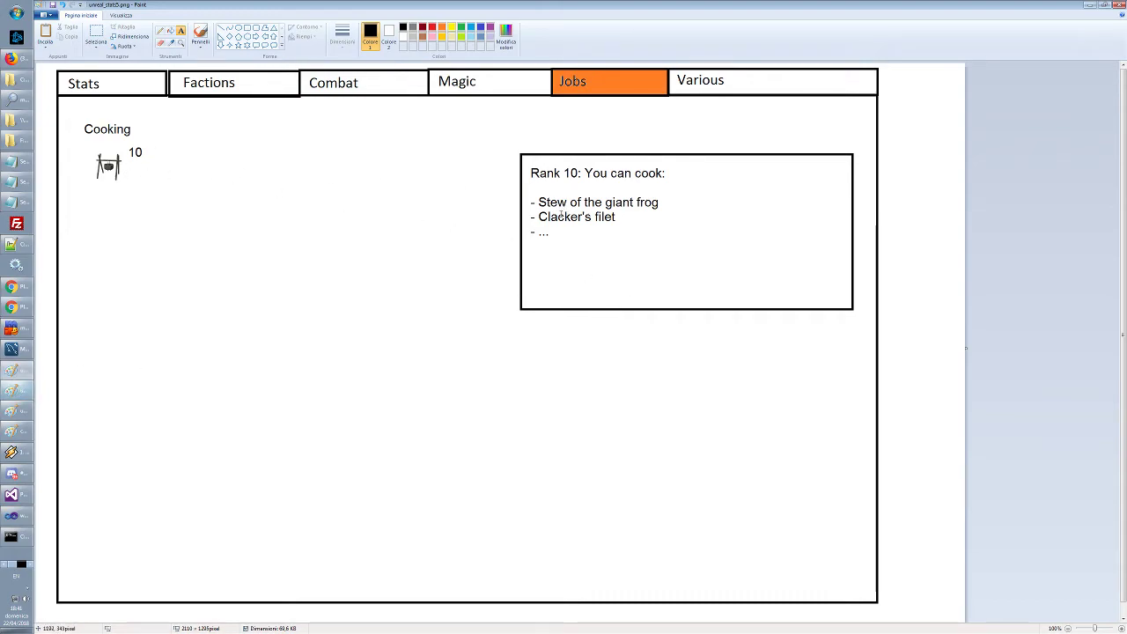
pyautogui.moveTo(527, 192); pyautogui.dragTo(710, 259)
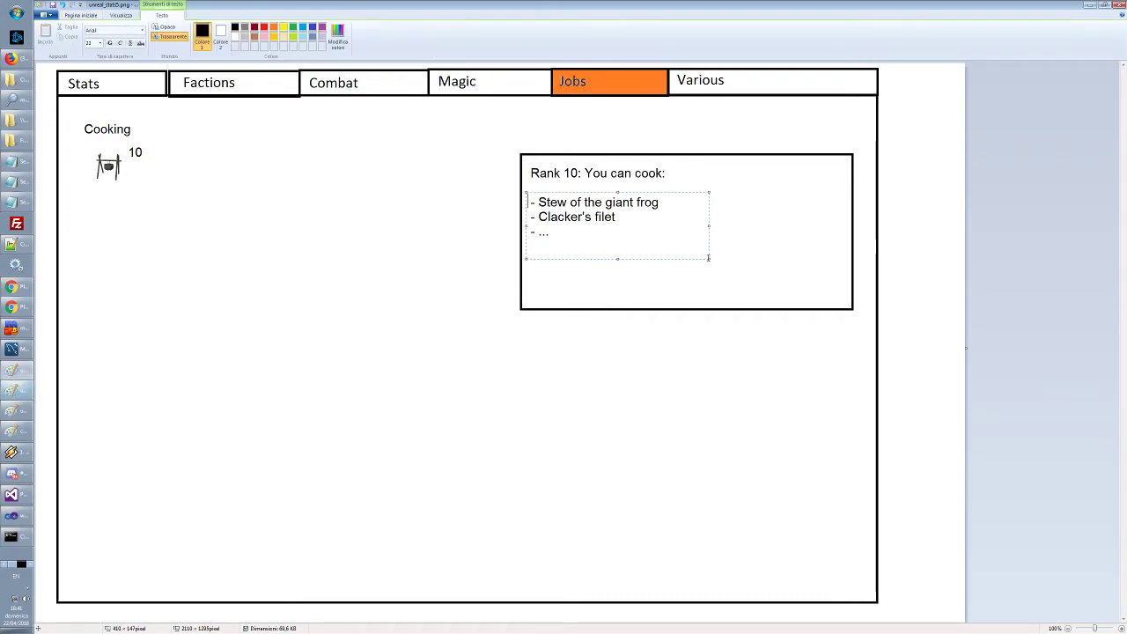
pyautogui.click(379, 232)
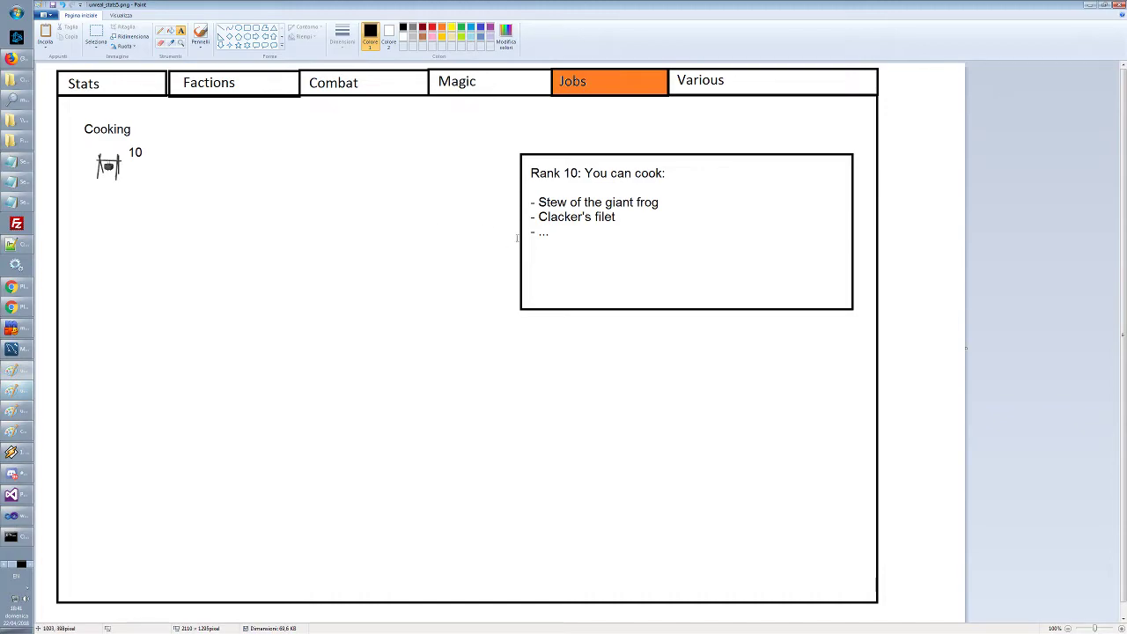
pyautogui.moveTo(532, 194); pyautogui.dragTo(842, 262)
pyautogui.click(518, 208)
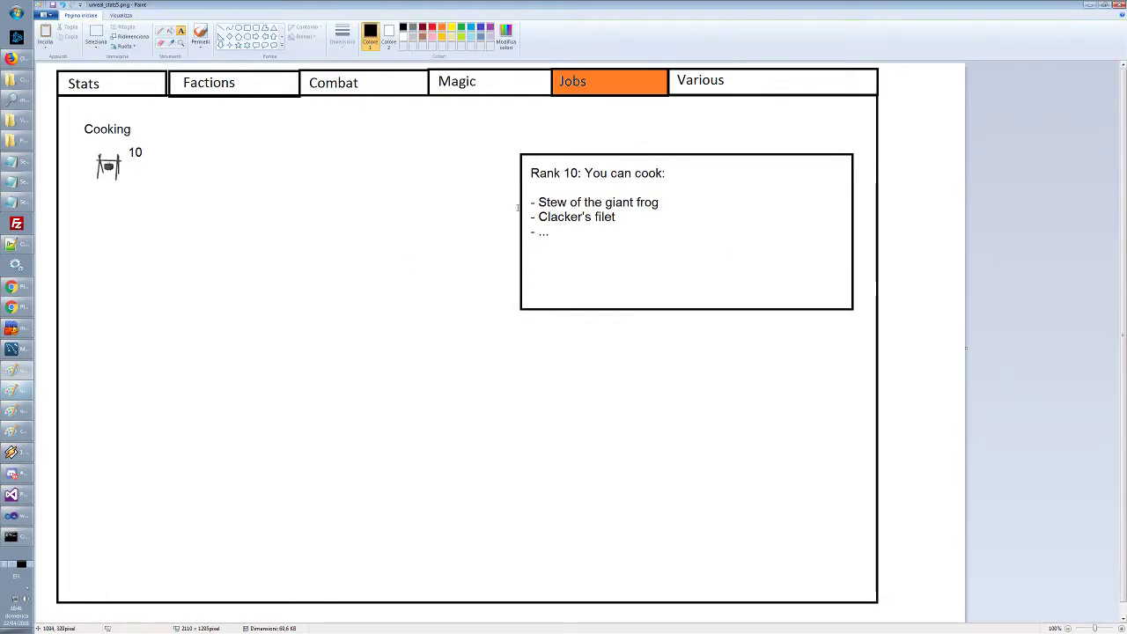
pyautogui.moveTo(525, 190); pyautogui.dragTo(845, 255)
pyautogui.click(520, 189)
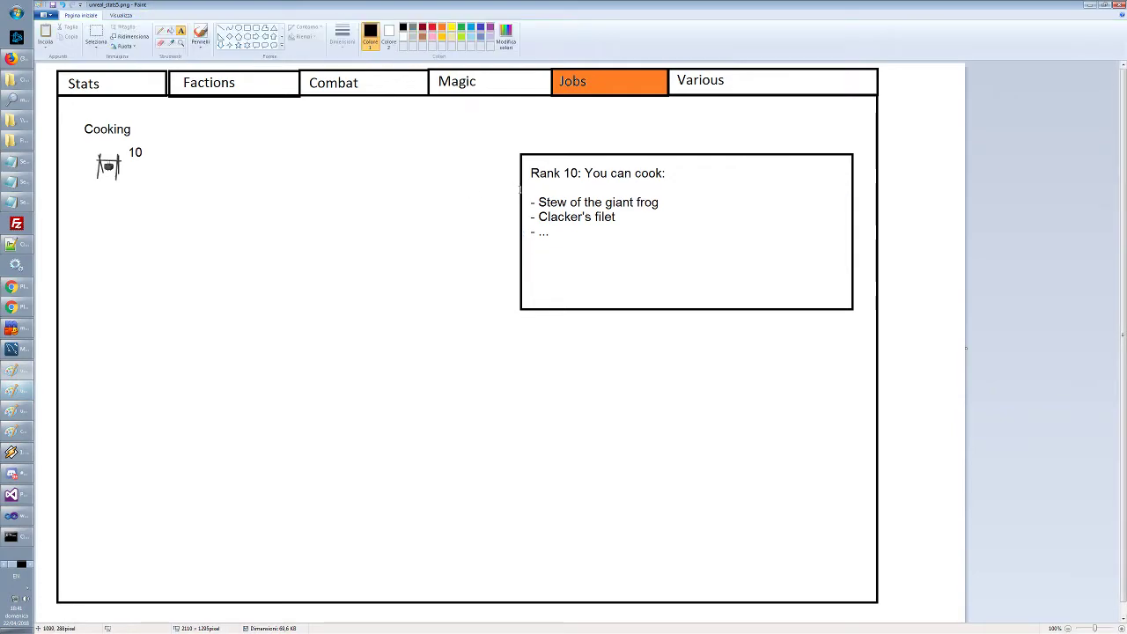
pyautogui.moveTo(525, 187); pyautogui.dragTo(846, 302)
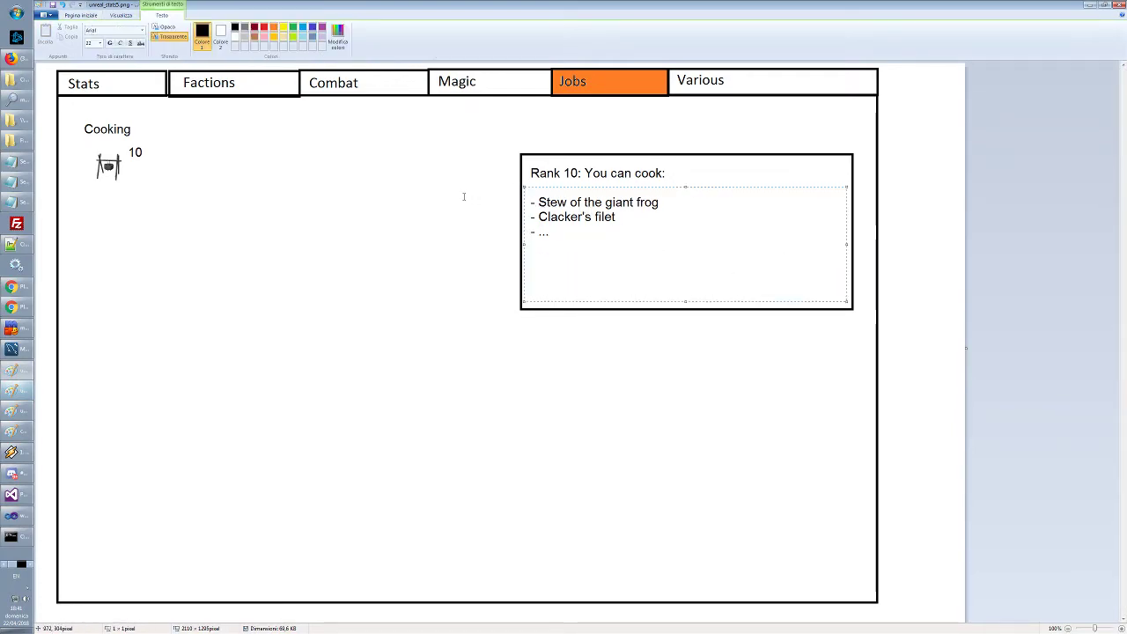
pyautogui.click(525, 189)
pyautogui.moveTo(525, 189); pyautogui.dragTo(849, 309)
pyautogui.click(477, 227)
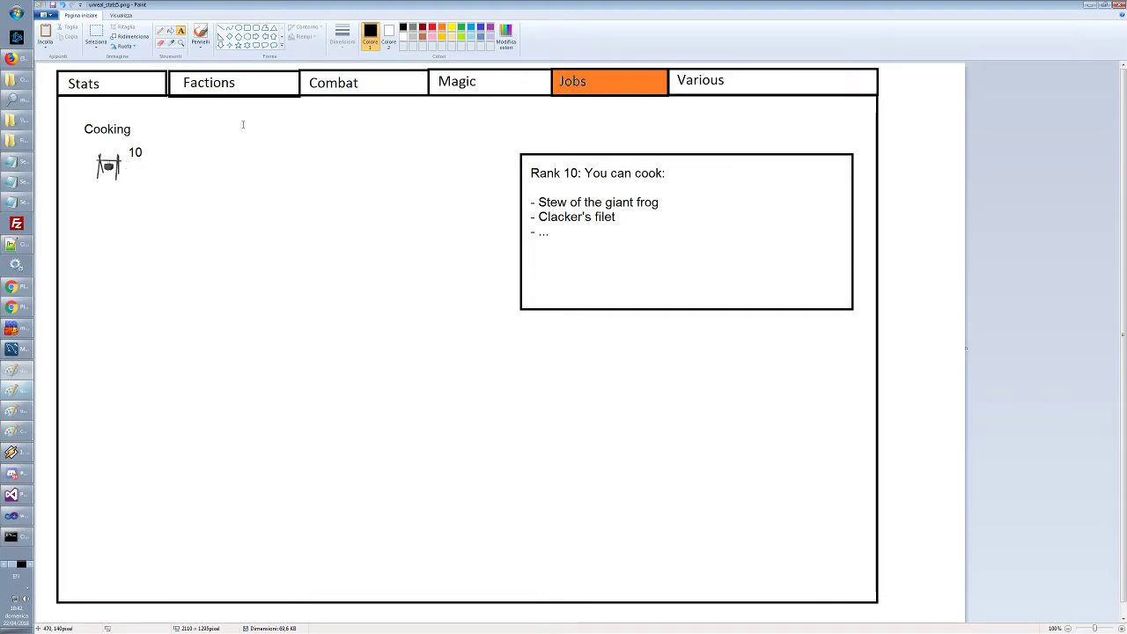
pyautogui.moveTo(209, 114); pyautogui.dragTo(570, 137)
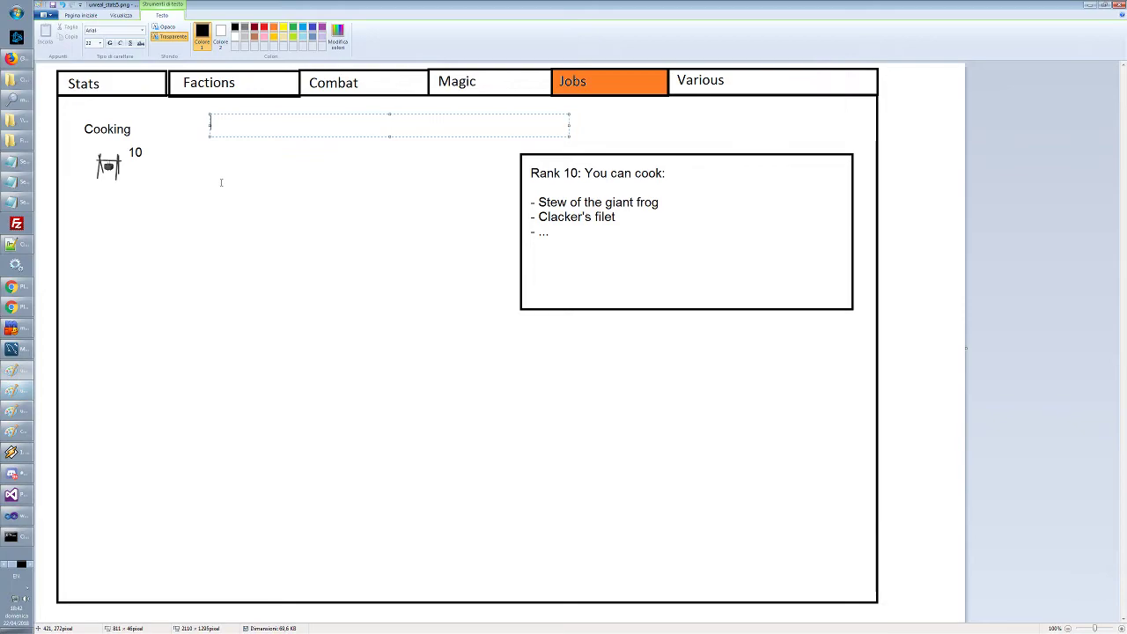
pyautogui.click(161, 153)
pyautogui.moveTo(156, 146); pyautogui.dragTo(503, 188)
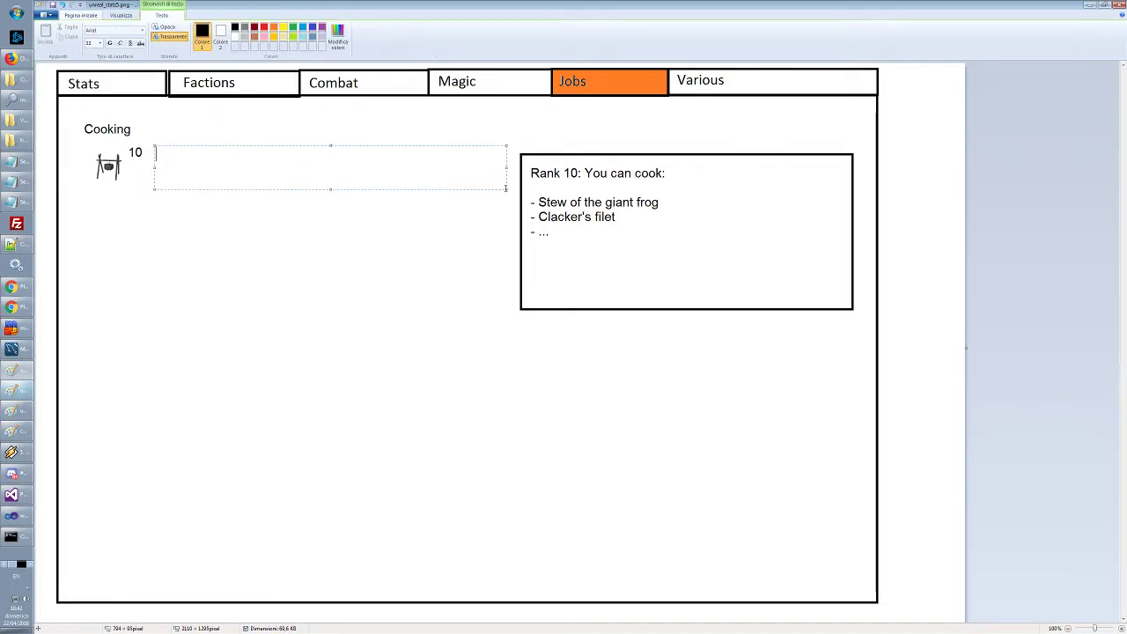
pyautogui.press('Escape')
pyautogui.moveTo(149, 138)
pyautogui.mouseDown()
pyautogui.moveTo(417, 209)
pyautogui.moveTo(518, 217)
pyautogui.mouseUp()
pyautogui.press('Escape')
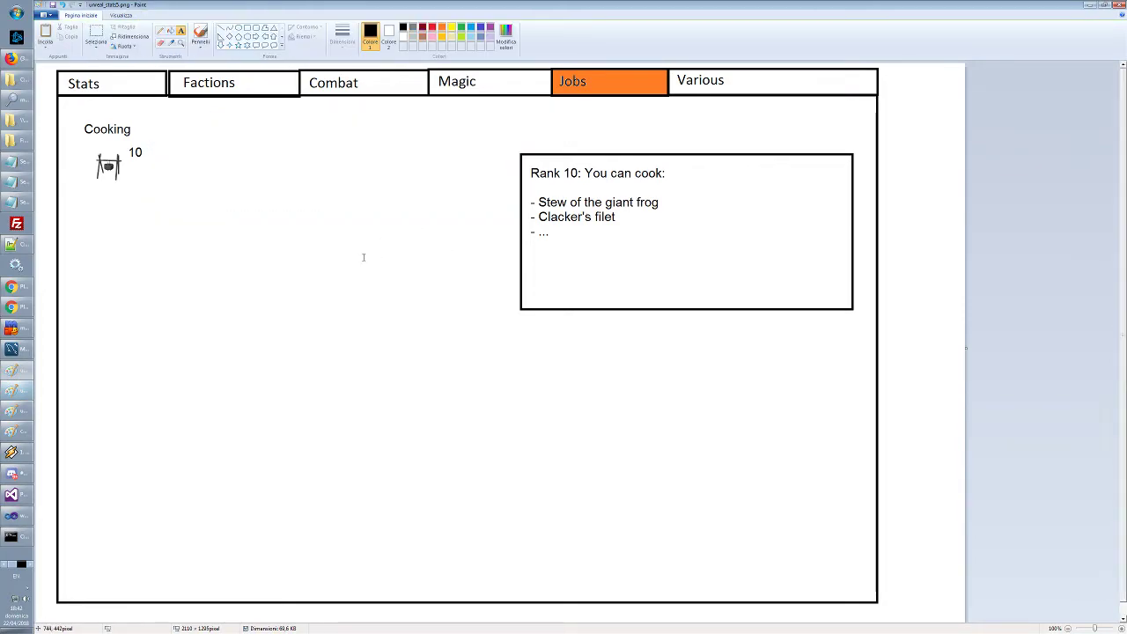
pyautogui.moveTo(158, 131); pyautogui.dragTo(496, 203)
pyautogui.press('Escape')
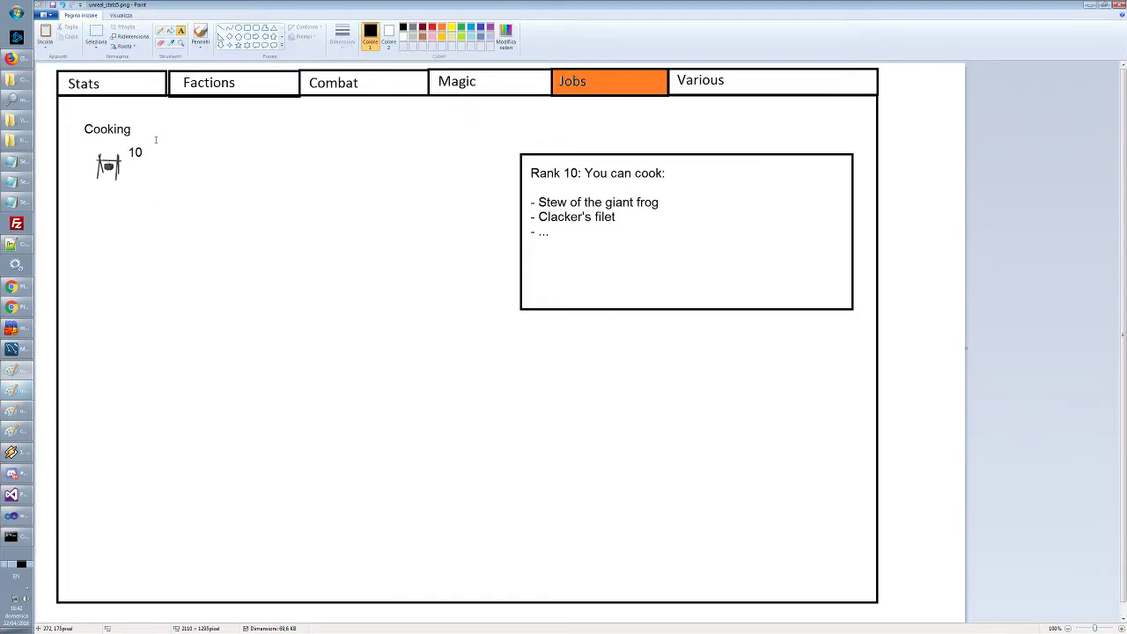
pyautogui.moveTo(148, 133); pyautogui.dragTo(513, 194)
pyautogui.press('Escape')
pyautogui.moveTo(158, 136); pyautogui.dragTo(516, 194)
pyautogui.press('Escape')
pyautogui.moveTo(155, 134); pyautogui.dragTo(510, 188)
pyautogui.press('Escape')
pyautogui.moveTo(150, 136); pyautogui.dragTo(500, 189)
pyautogui.press('Escape')
pyautogui.moveTo(150, 139); pyautogui.dragTo(488, 188)
pyautogui.press('Escape')
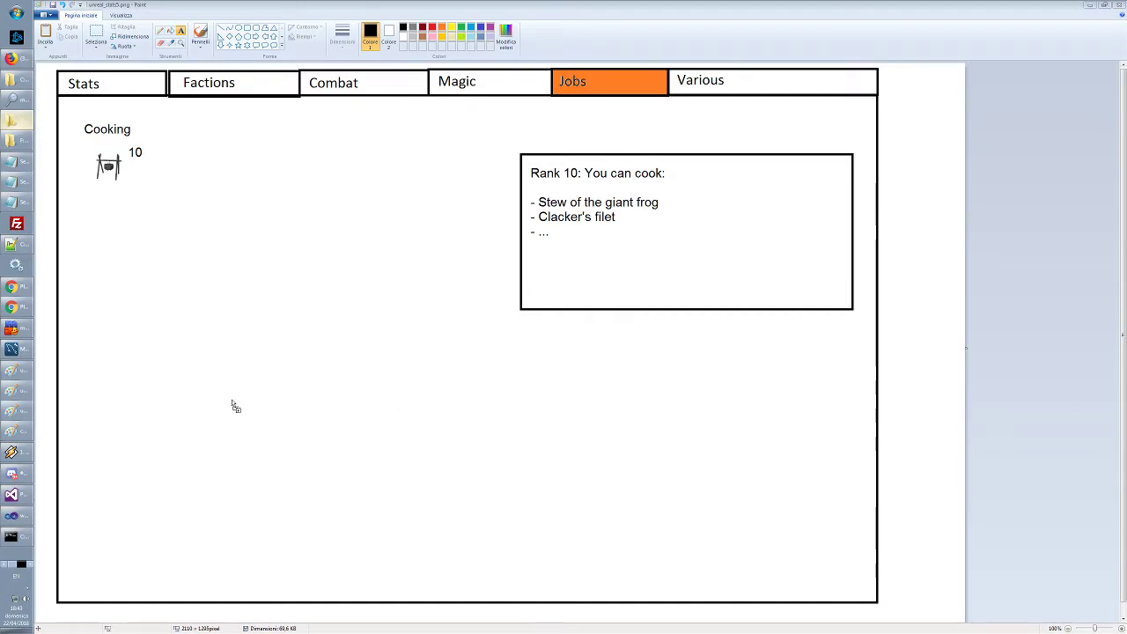
# Paste the pestle icon into the mockup to the right of the Cooking pot
pyautogui.click(14, 433)
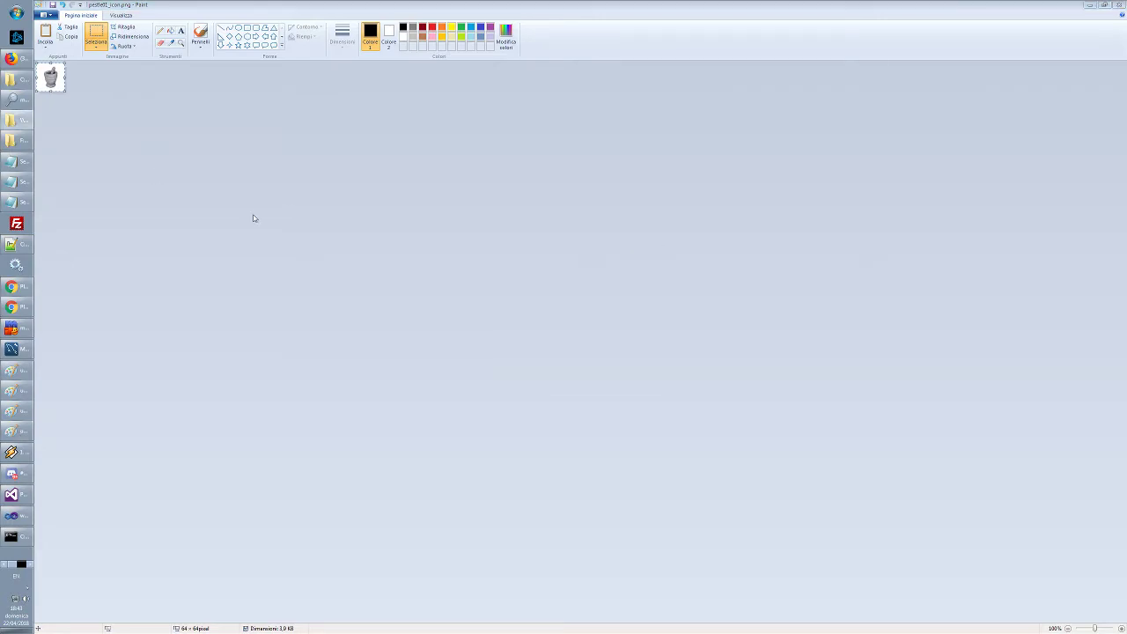
pyautogui.hotkey('alt', 'Tab')
pyautogui.hotkey('alt', 'Tab')
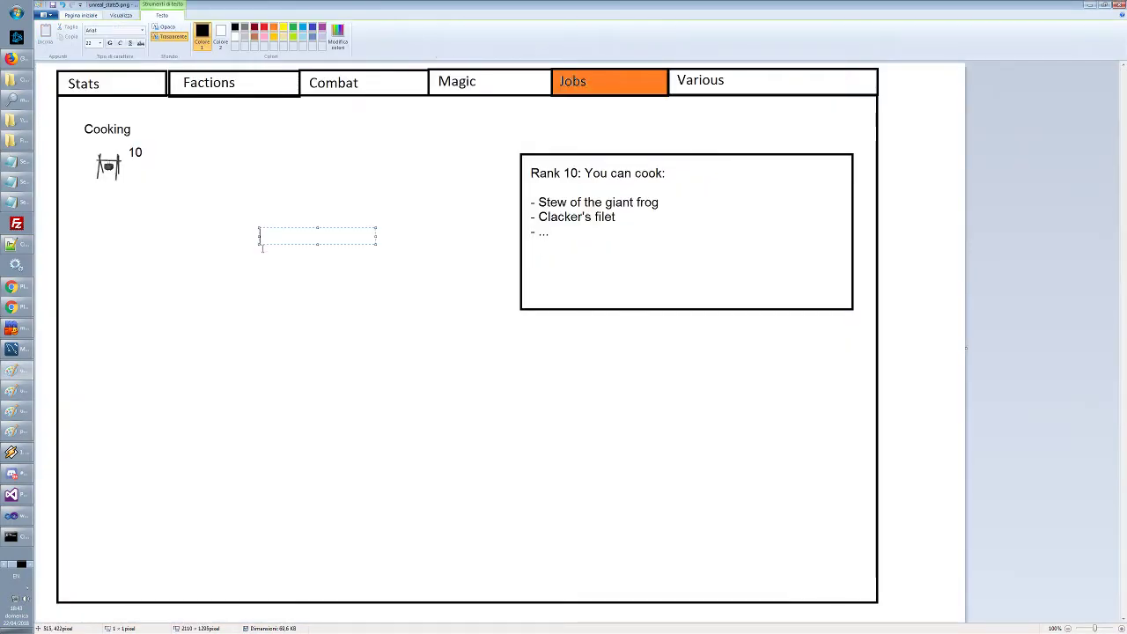
pyautogui.hotkey('ctrl', 'v')
pyautogui.moveTo(53, 81); pyautogui.dragTo(204, 169)
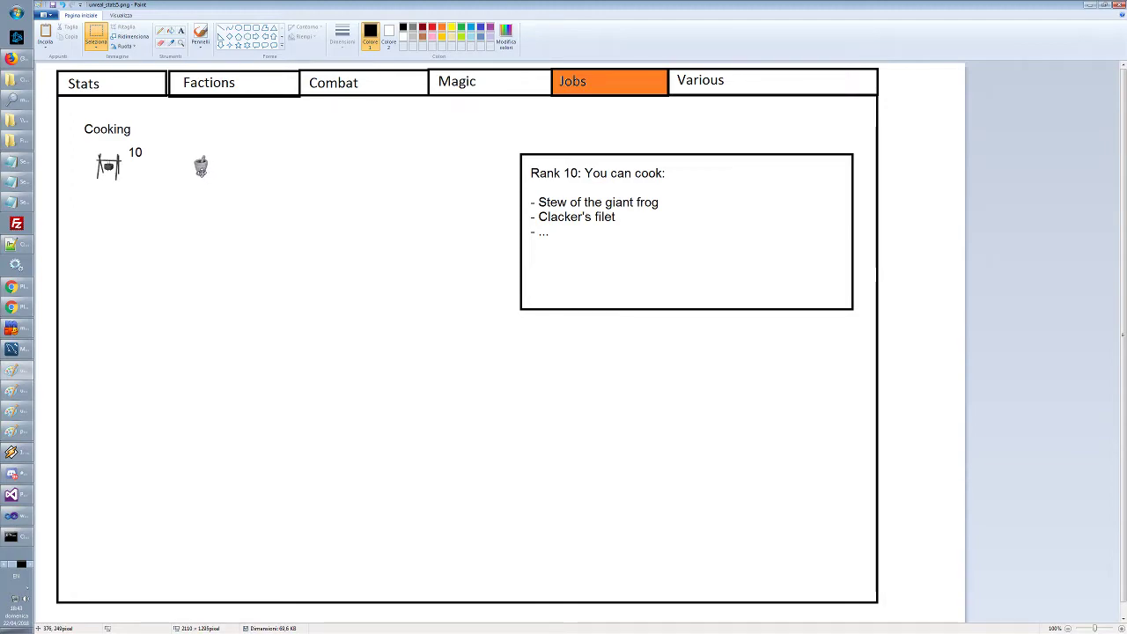
# Label the pestle icon with the level number 30
pyautogui.click(181, 31)
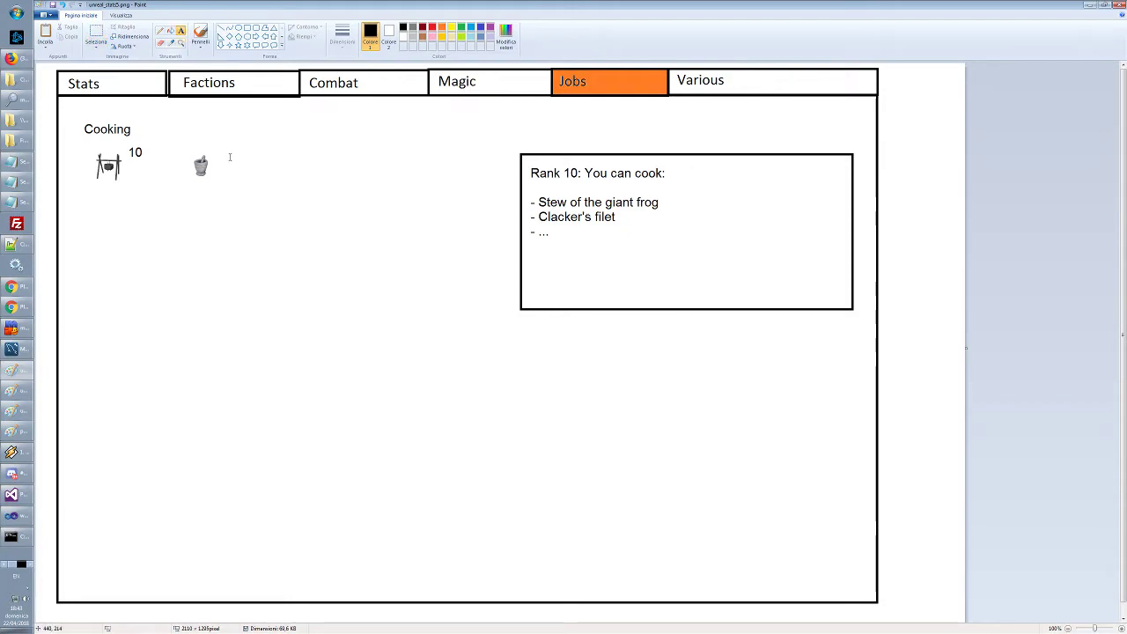
pyautogui.click(209, 152)
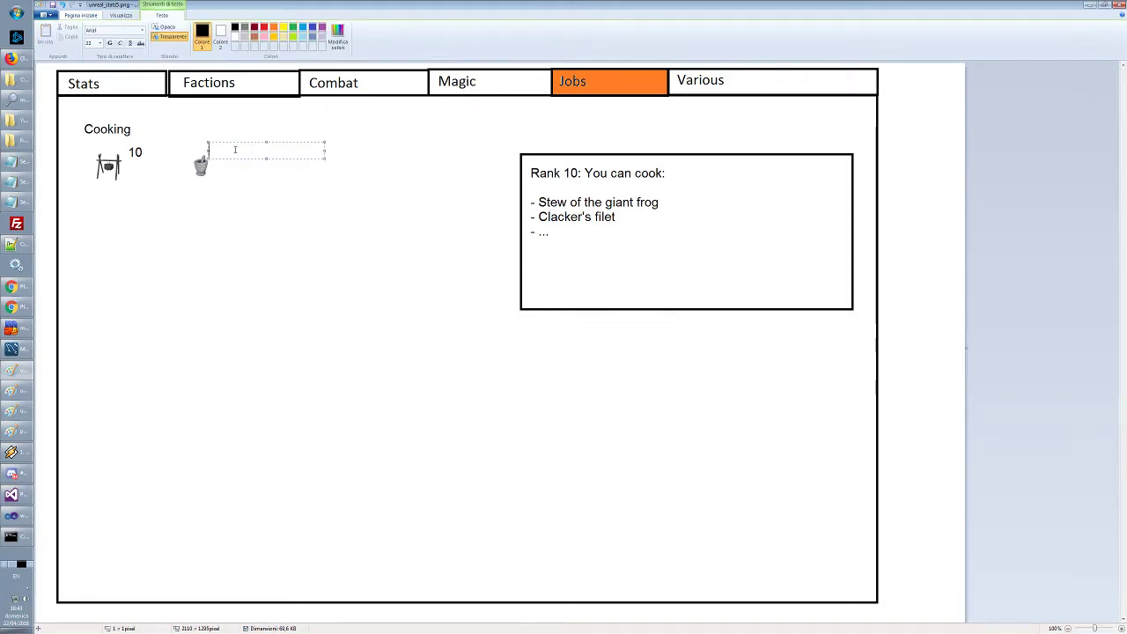
pyautogui.write('30')
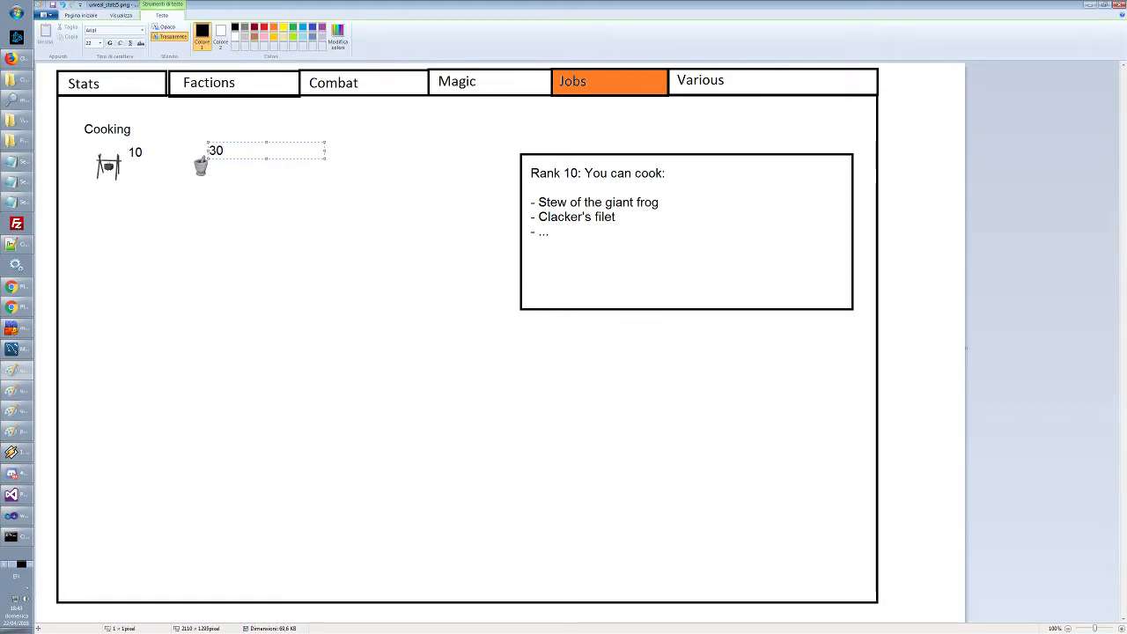
pyautogui.click(282, 244)
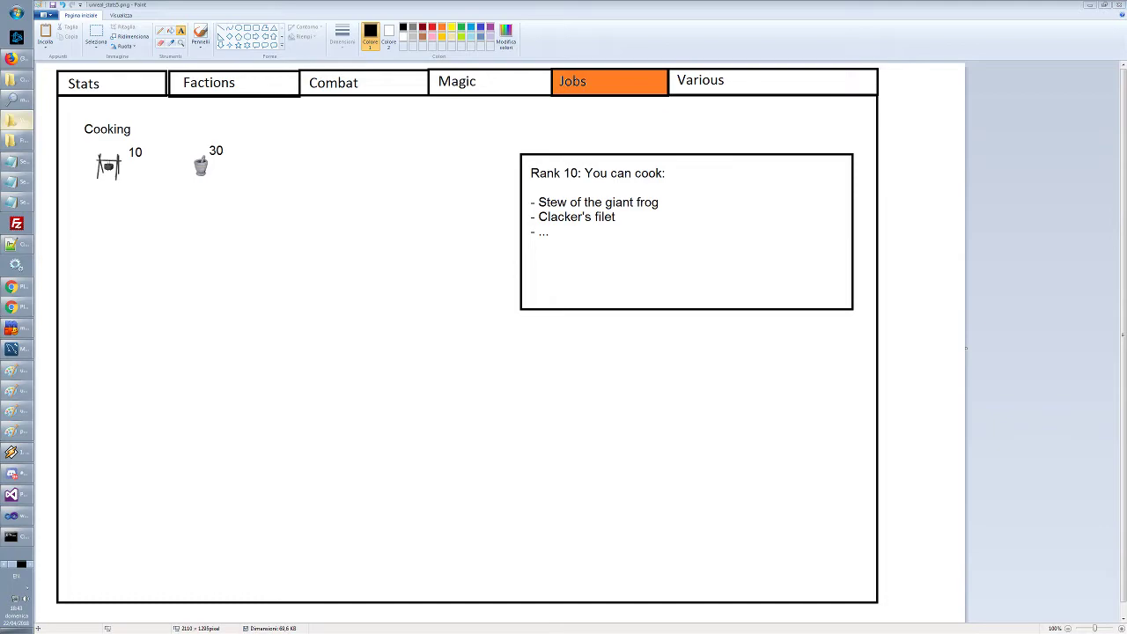
pyautogui.scroll(-3, 18, 291)
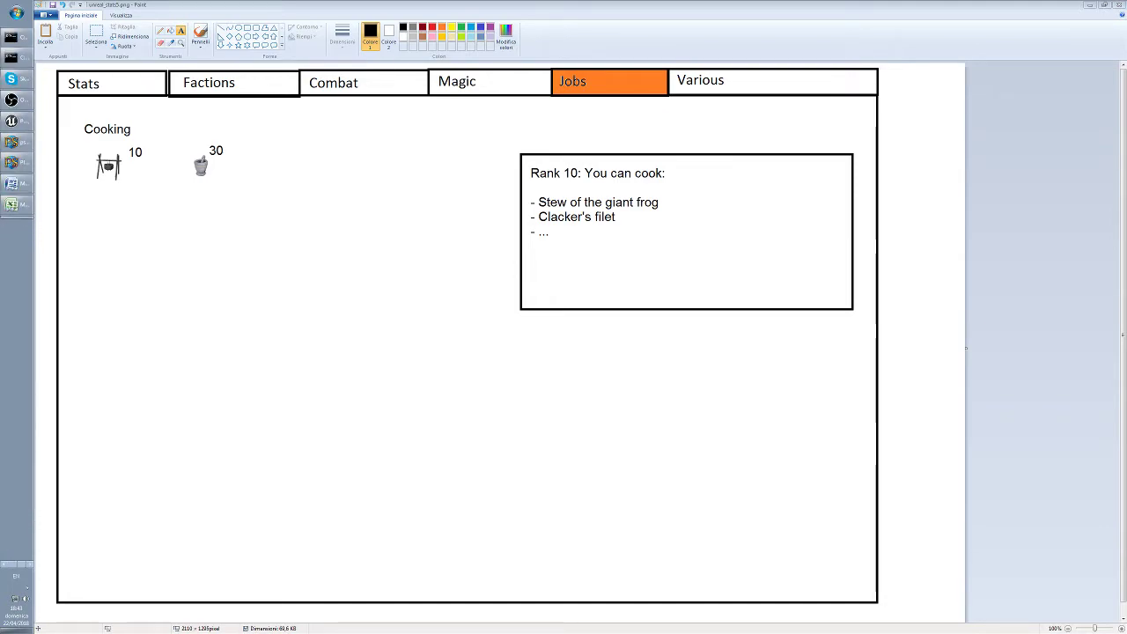
pyautogui.scroll(3, 17, 291)
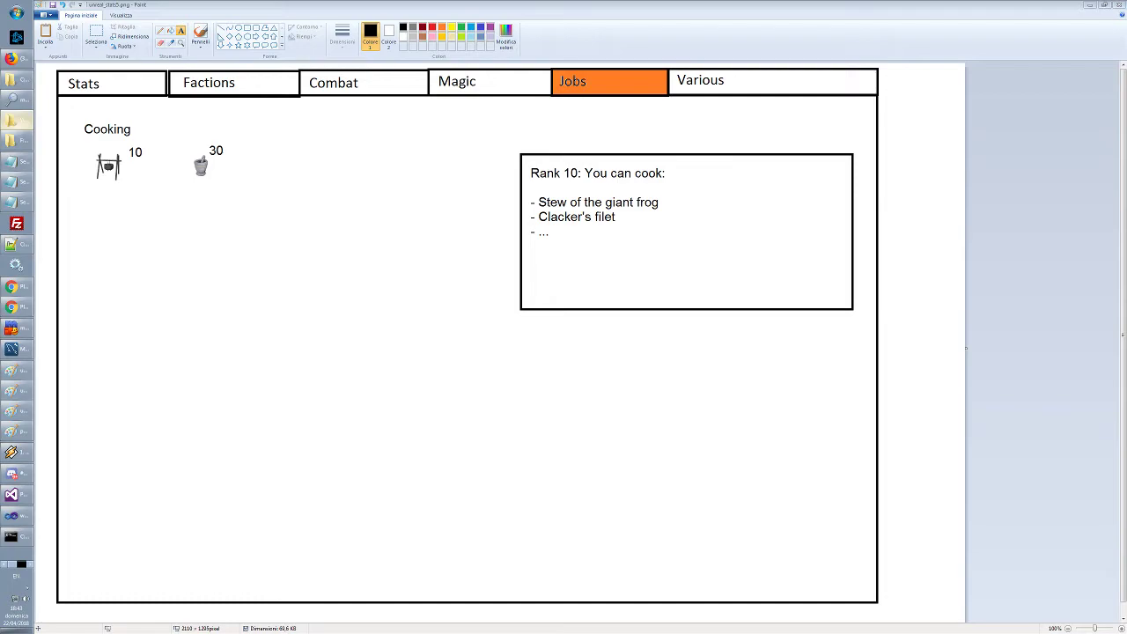
# Paste the round pot icon into the mockup to the right of the pestle
pyautogui.click(16, 430)
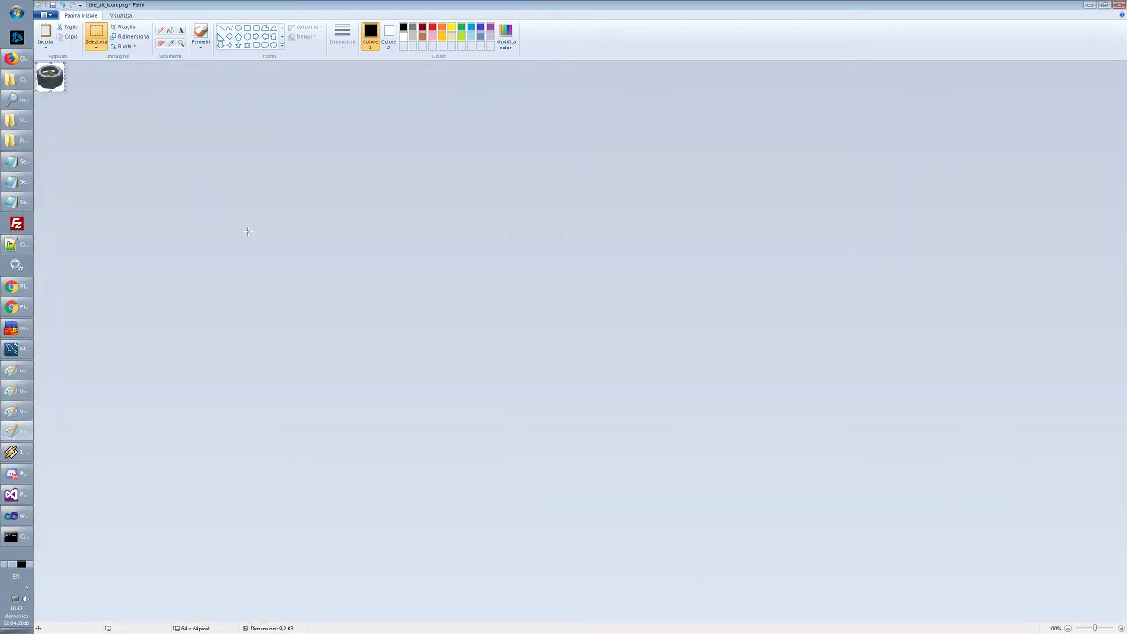
pyautogui.hotkey('alt', 'Tab')
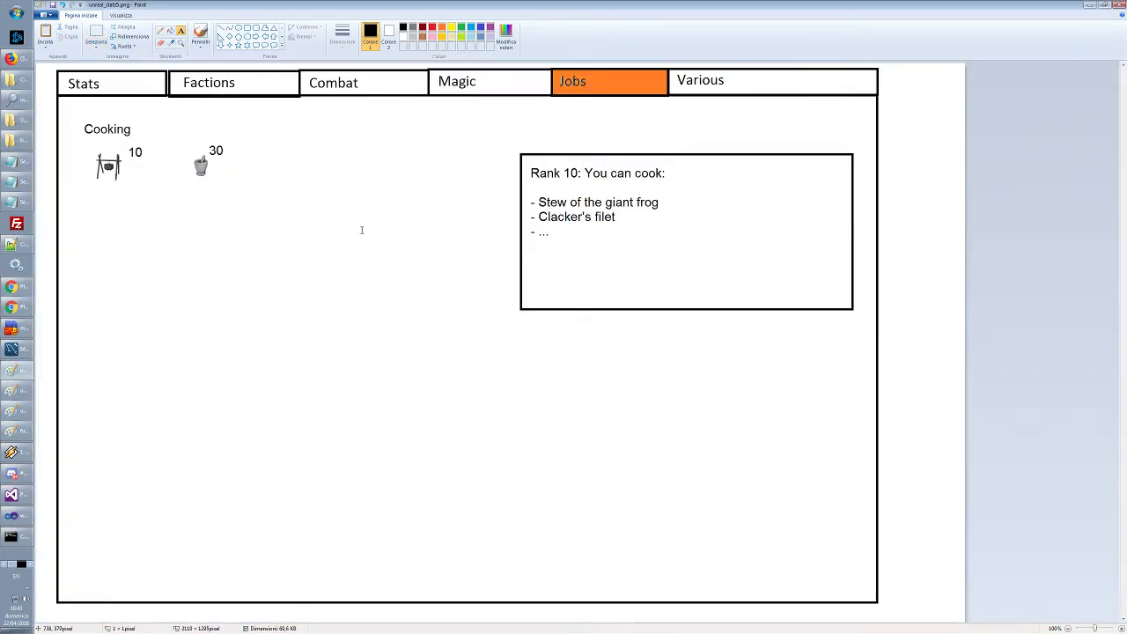
pyautogui.moveTo(360, 222); pyautogui.dragTo(479, 239)
pyautogui.click(310, 243)
pyautogui.moveTo(54, 87); pyautogui.dragTo(301, 173)
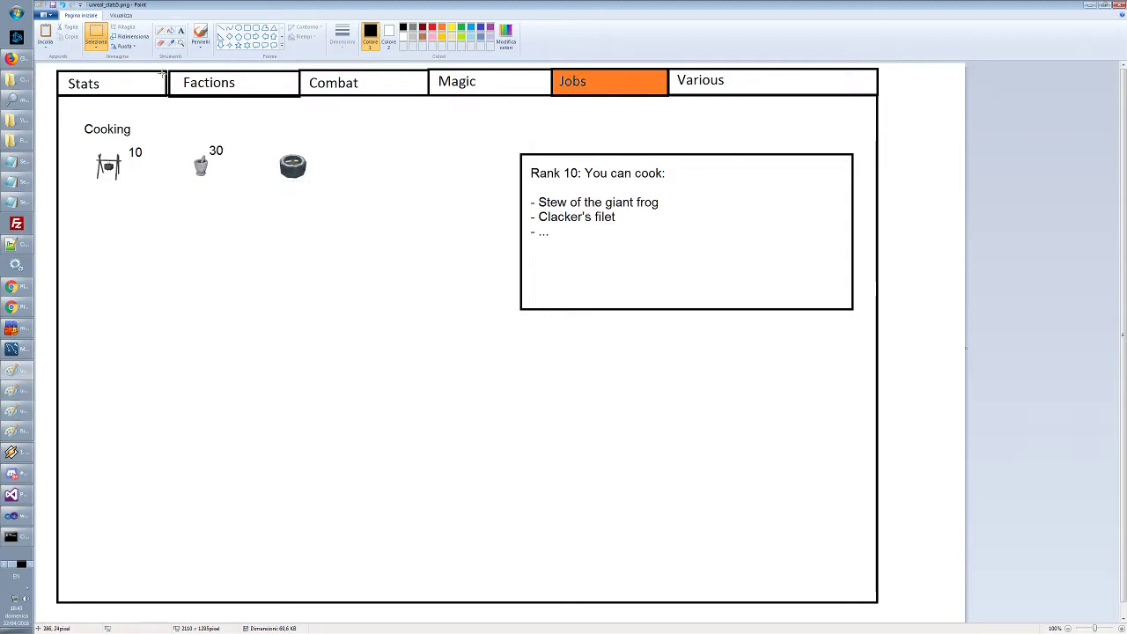
# Label the round pot icon with the level number 50
pyautogui.click(180, 31)
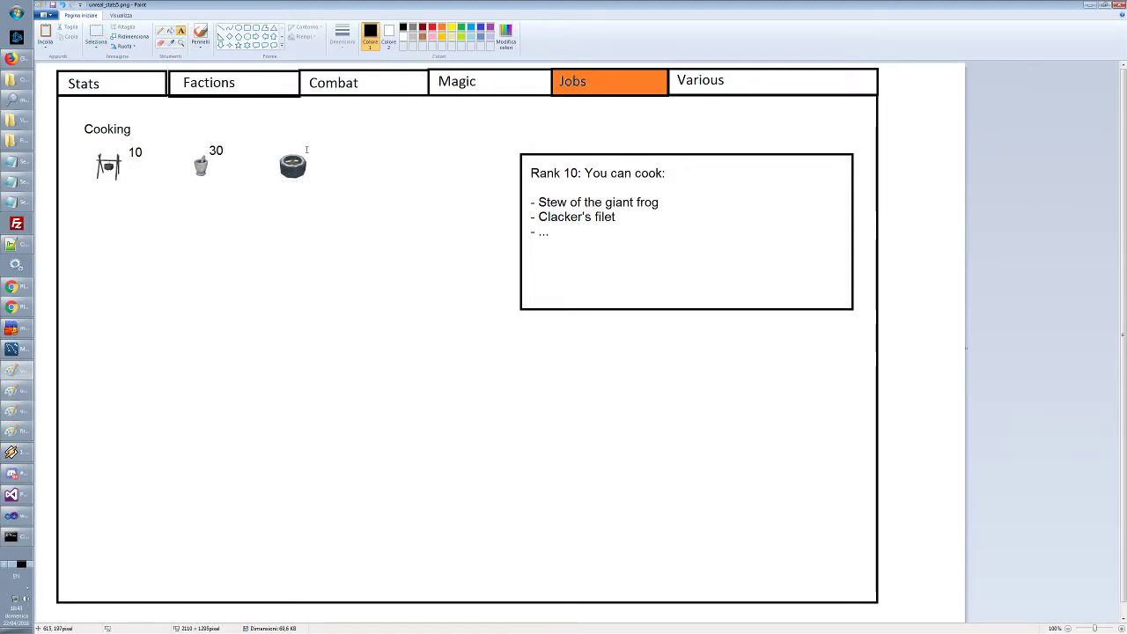
pyautogui.click(308, 151)
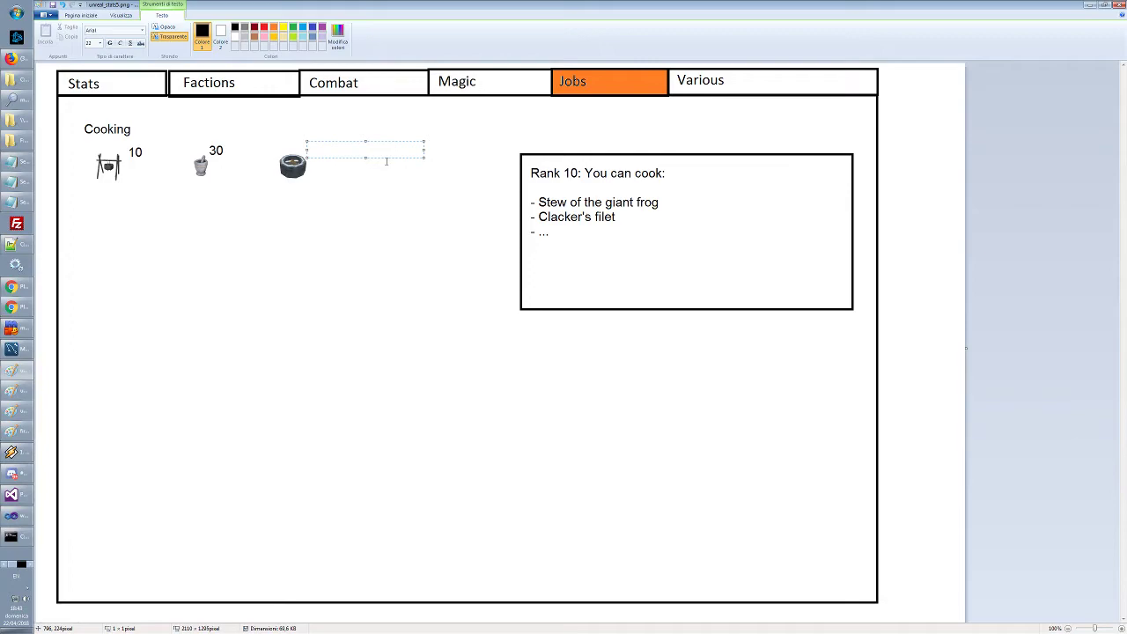
pyautogui.write('50')
pyautogui.click(437, 261)
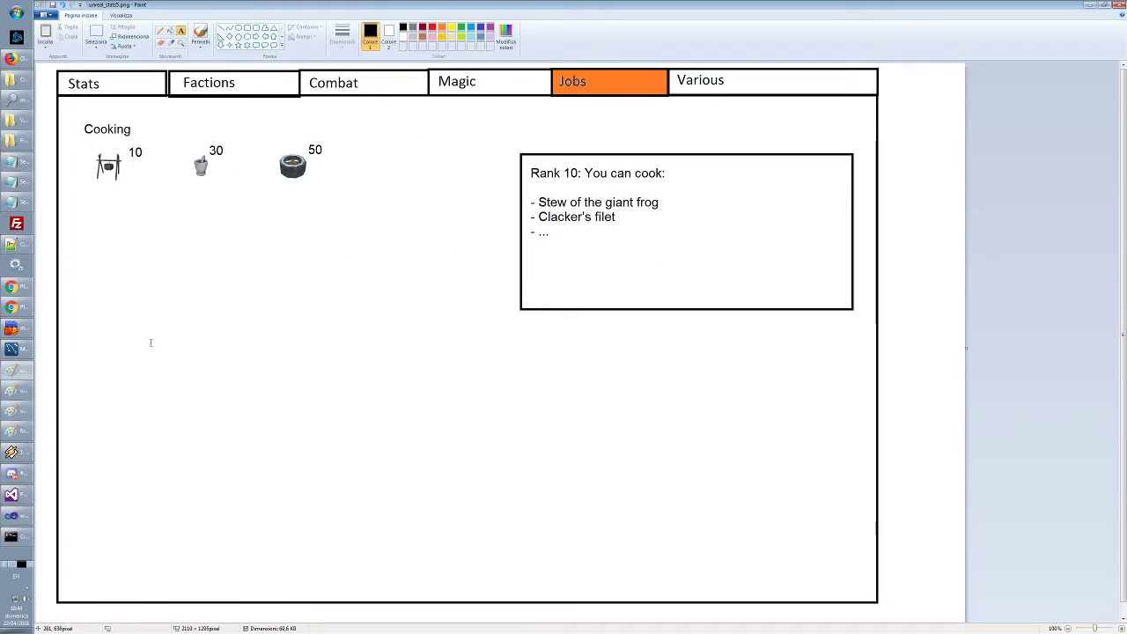
# Type a 'Blacksmith' heading below the Cooking icons, then bring up the PlaneShift game window
pyautogui.click(82, 208)
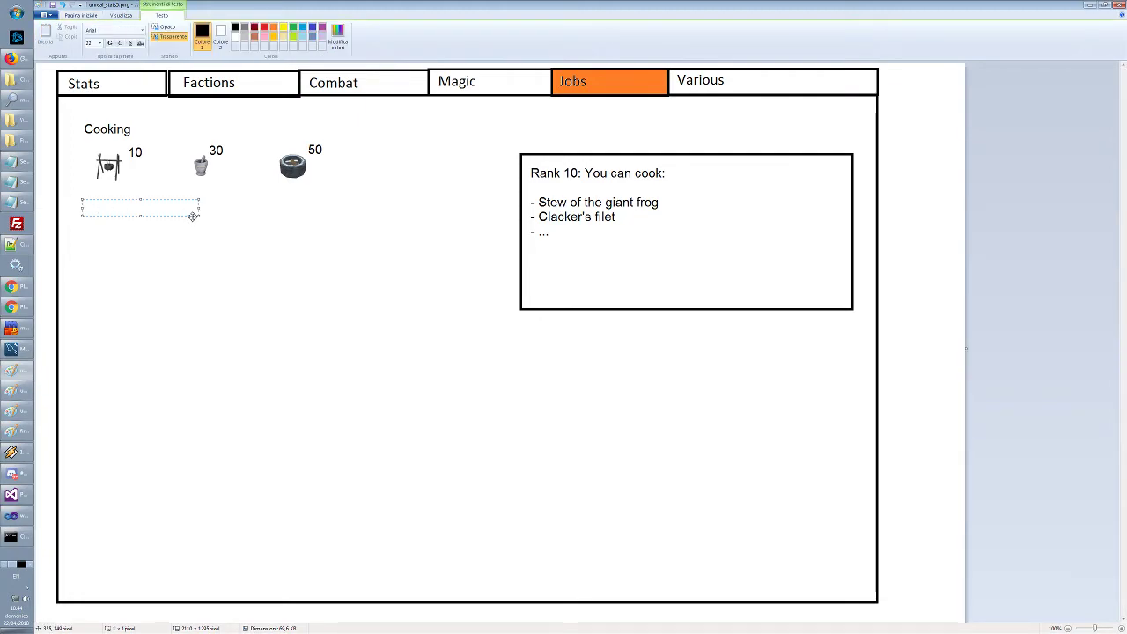
pyautogui.write('Blacksmith')
pyautogui.hotkey('alt', 'Tab')
pyautogui.press('Tab')
pyautogui.press('Tab')
pyautogui.press('Tab')
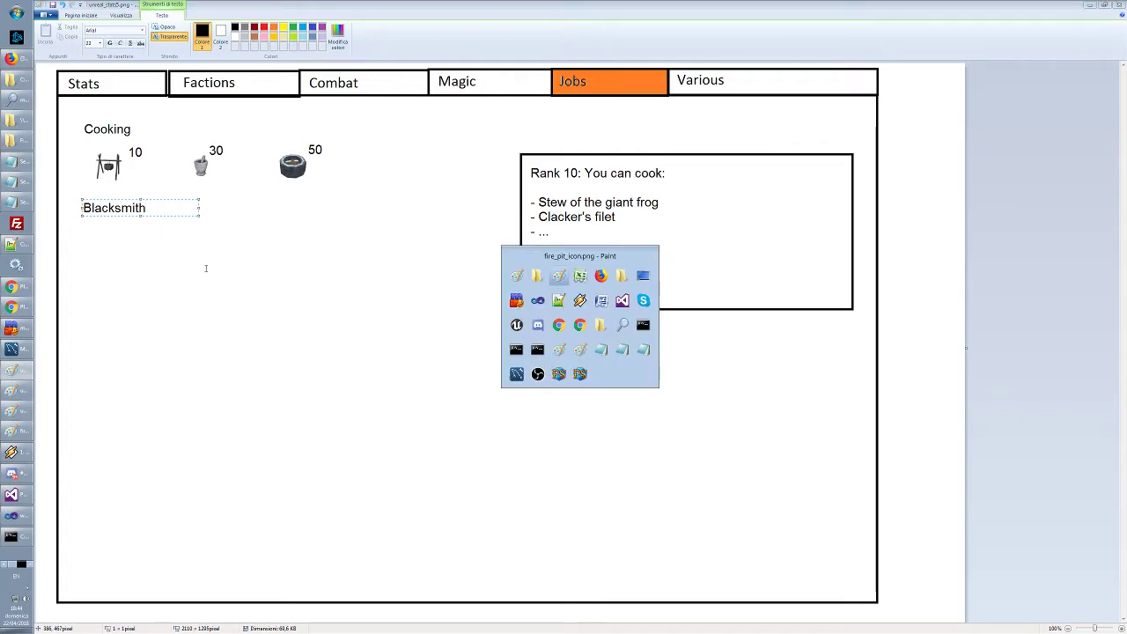
pyautogui.press('Tab')
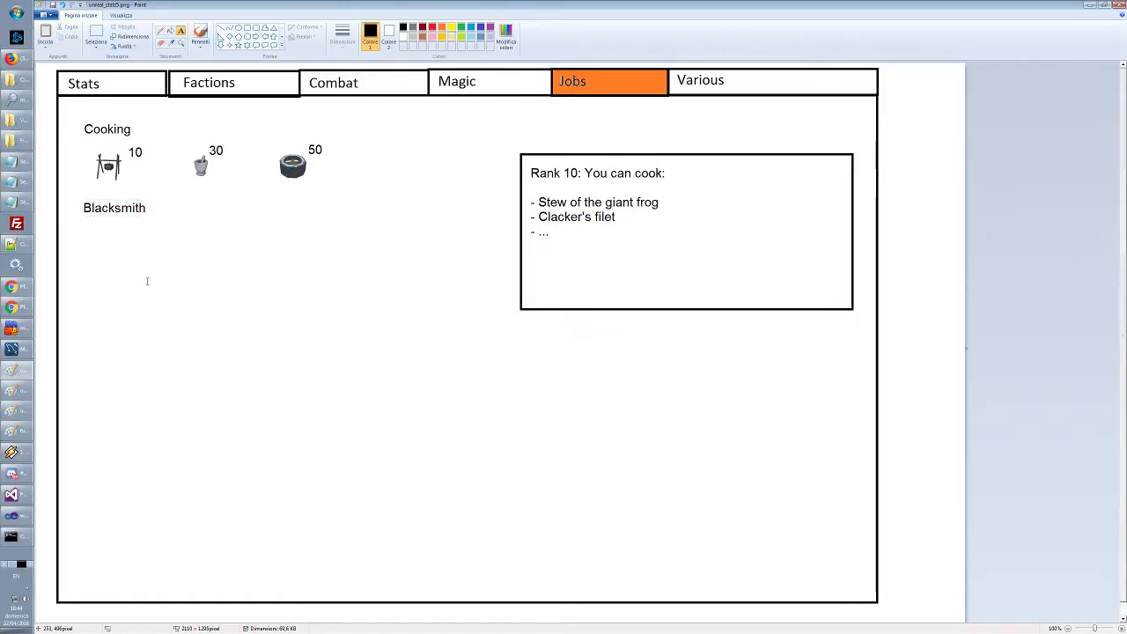
# Select and delete the Blacksmith heading below the Cooking icons
pyautogui.click(96, 36)
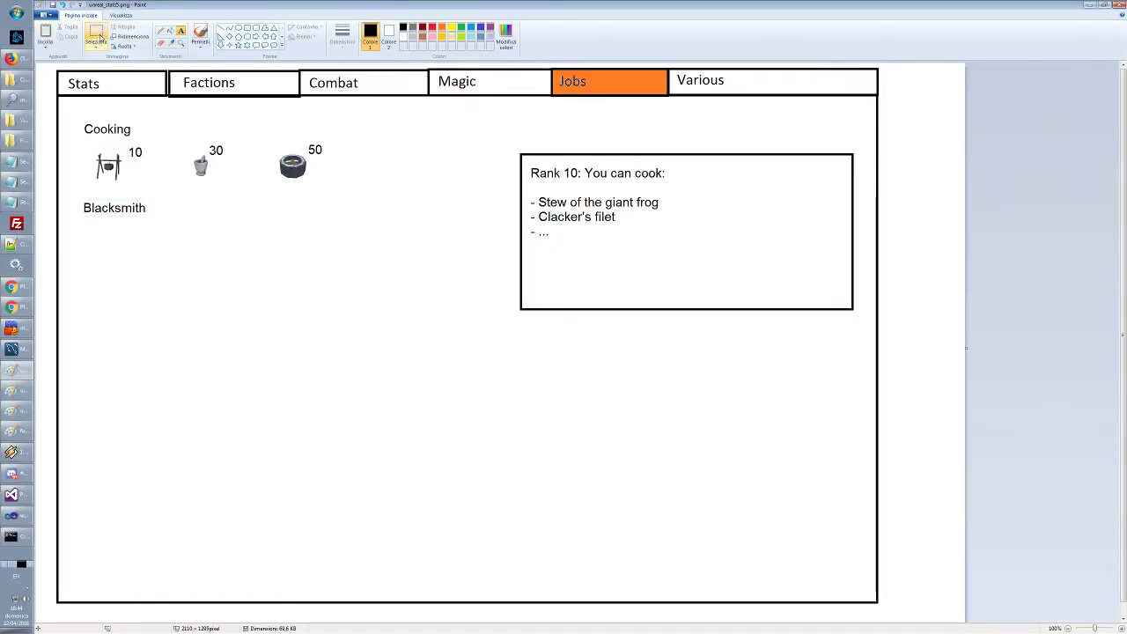
pyautogui.moveTo(80, 200); pyautogui.dragTo(163, 223)
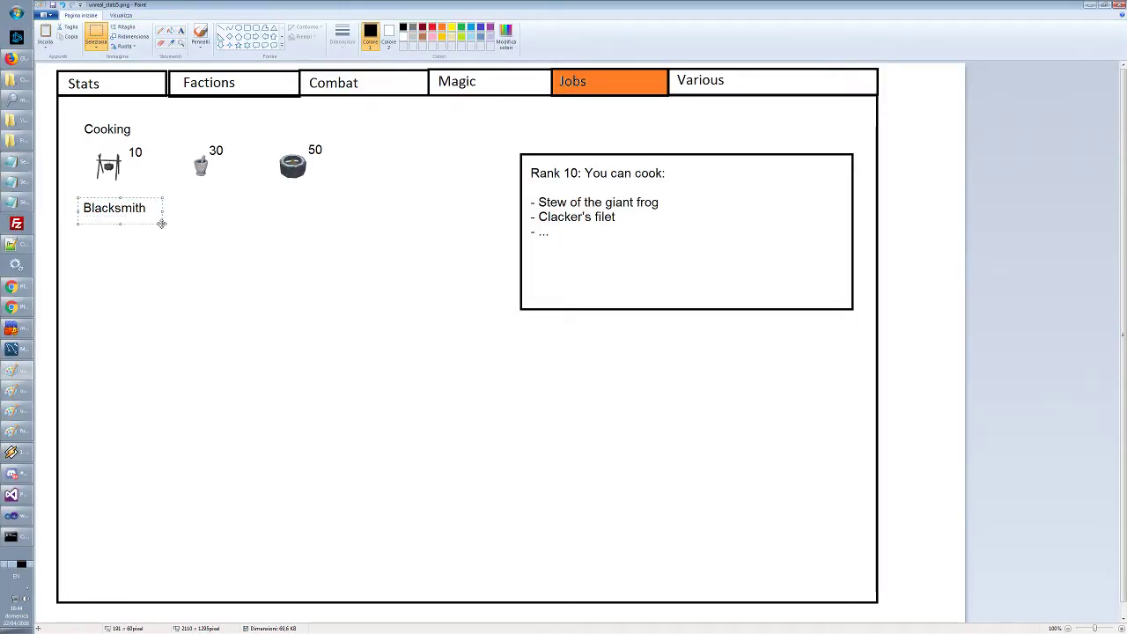
pyautogui.press('Delete')
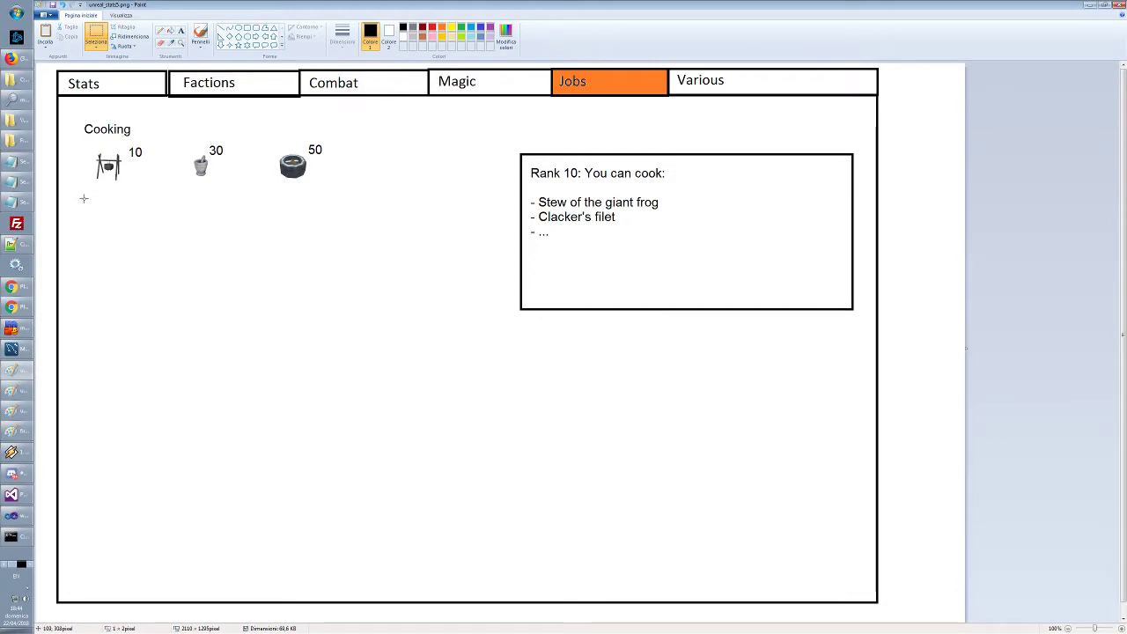
# Type 'Armor Making' as the new heading and bring up the armor_arms_c.png icon
pyautogui.click(181, 33)
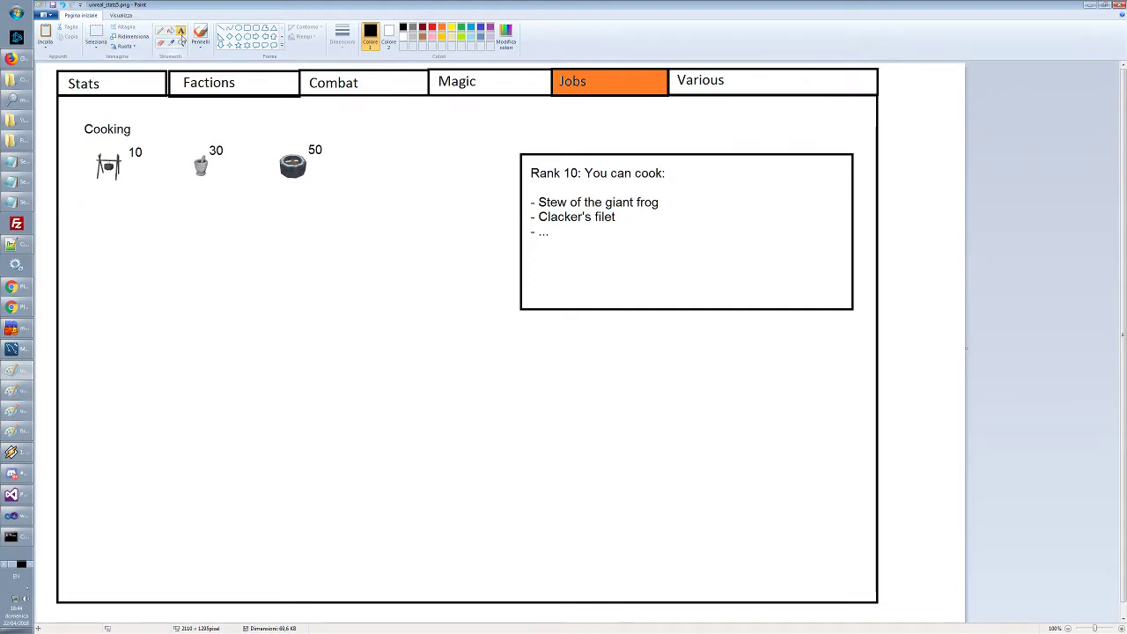
pyautogui.click(81, 204)
pyautogui.write('A')
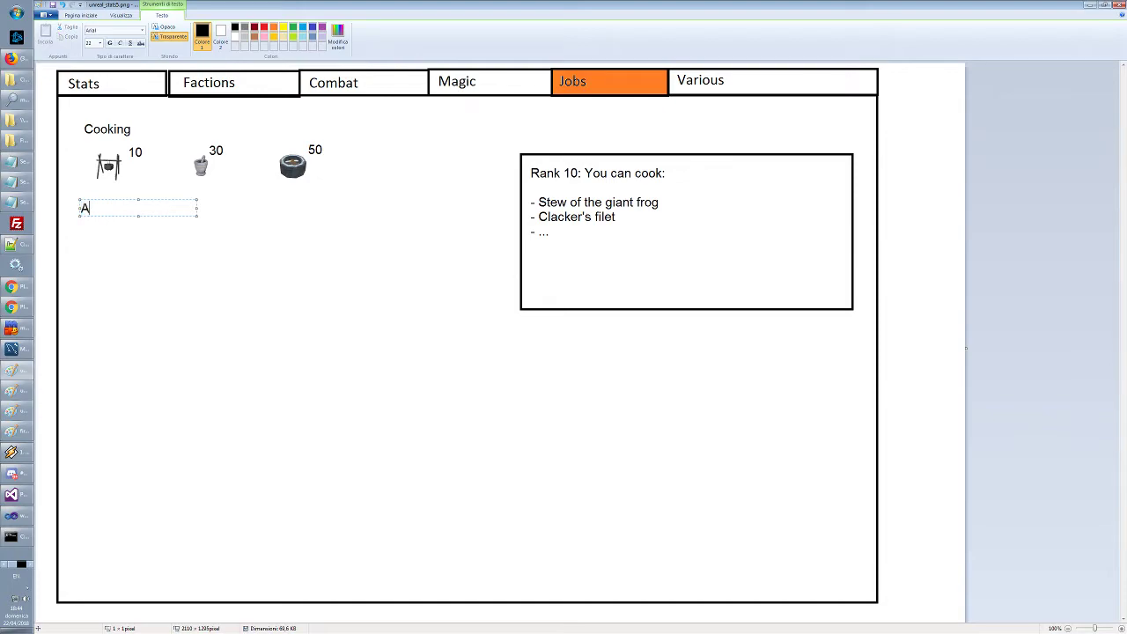
pyautogui.write('rmor Making')
pyautogui.click(213, 257)
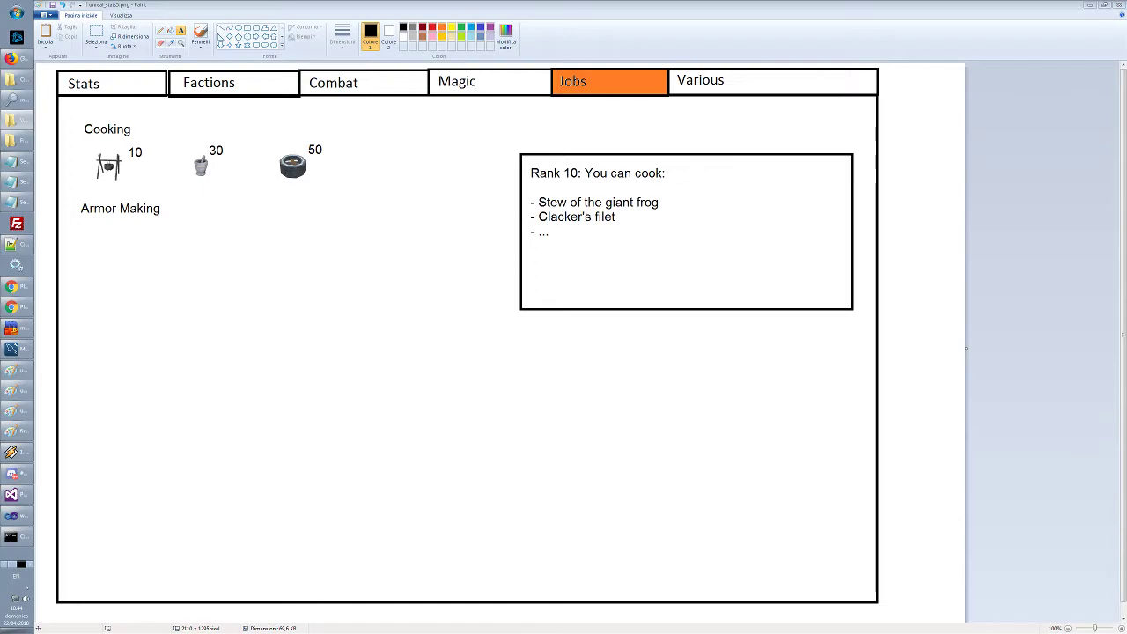
pyautogui.click(14, 430)
pyautogui.hotkey('alt', 'Tab')
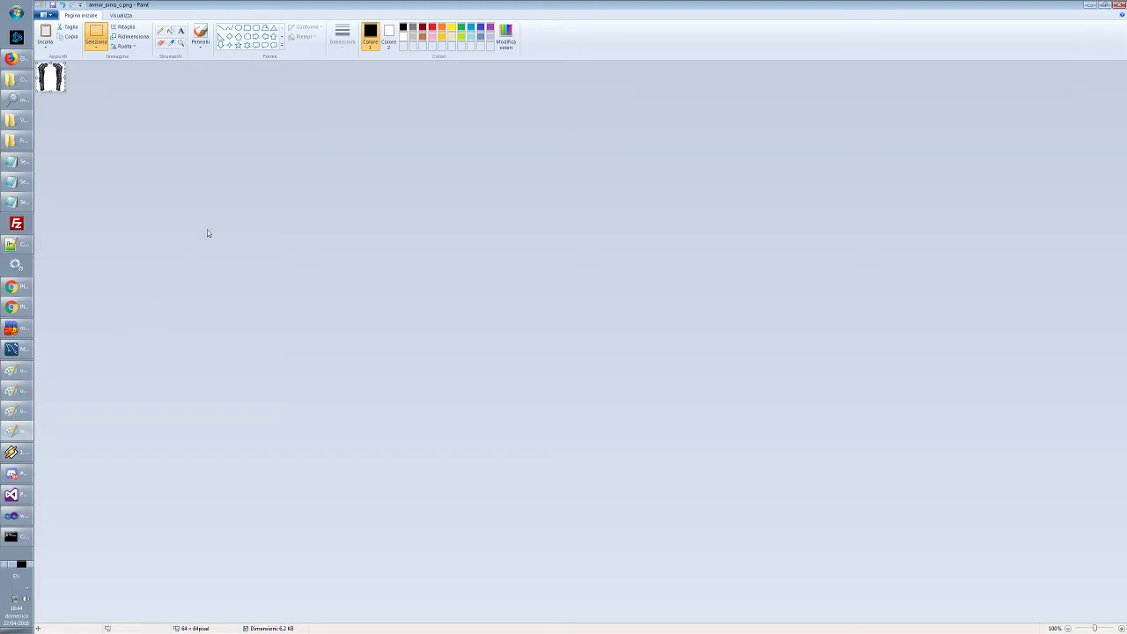
# Paste the arm-guard image into the Jobs mockup under the Armor Making heading
pyautogui.click(35, 389)
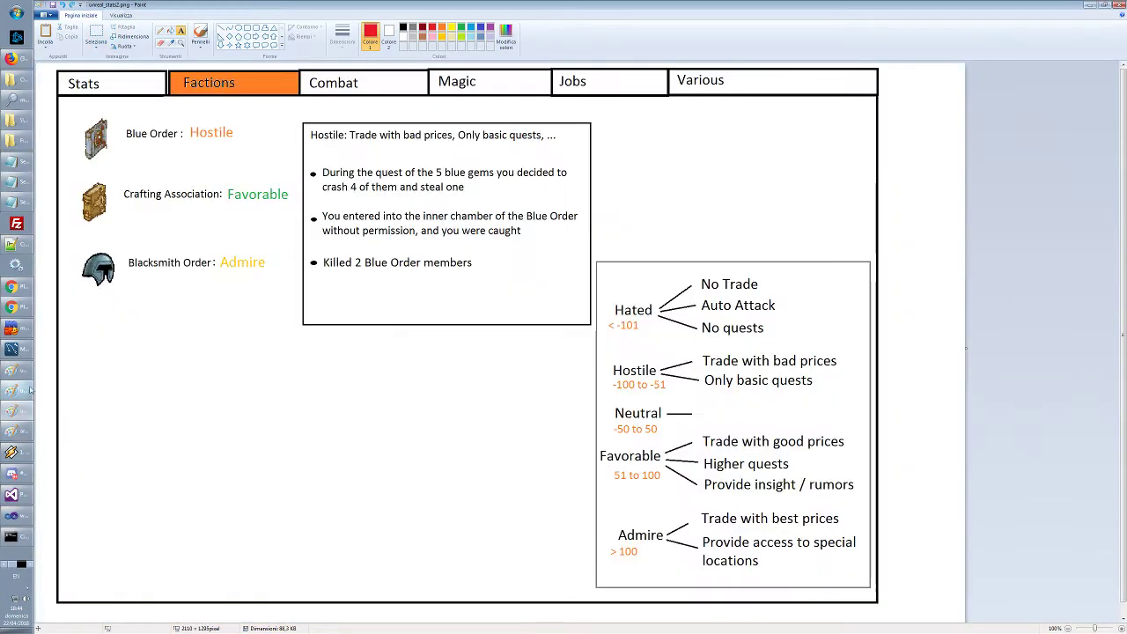
pyautogui.click(12, 390)
pyautogui.click(12, 370)
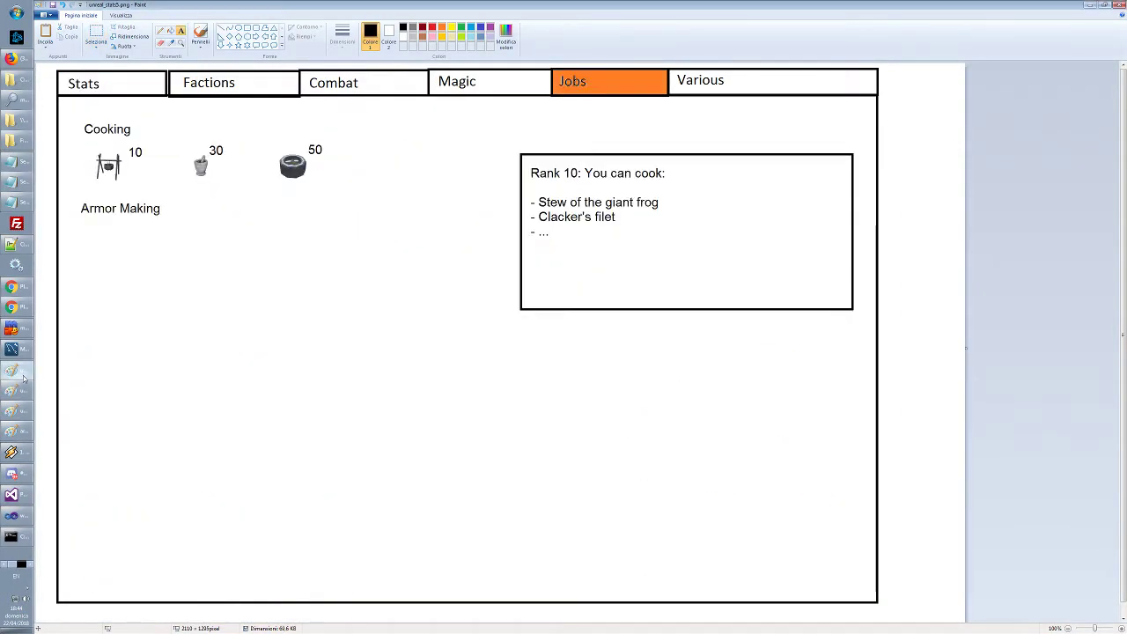
pyautogui.click(218, 315)
pyautogui.hotkey('ctrl', 'v')
pyautogui.moveTo(55, 81); pyautogui.dragTo(112, 263)
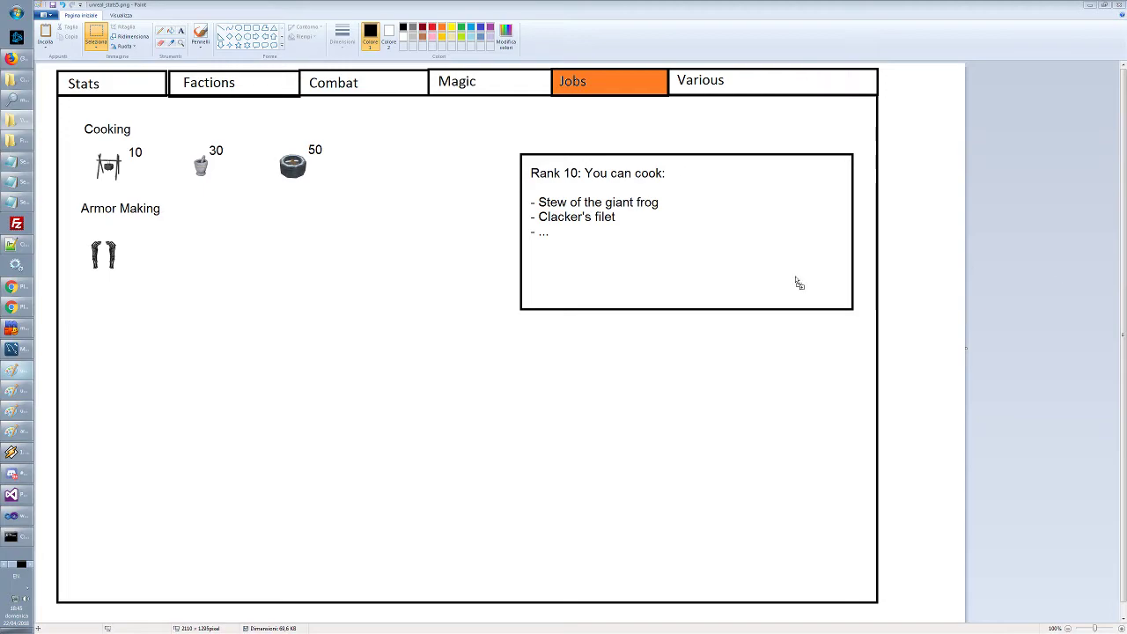
# Paste the boot image and place it beside the arm-guard
pyautogui.click(16, 430)
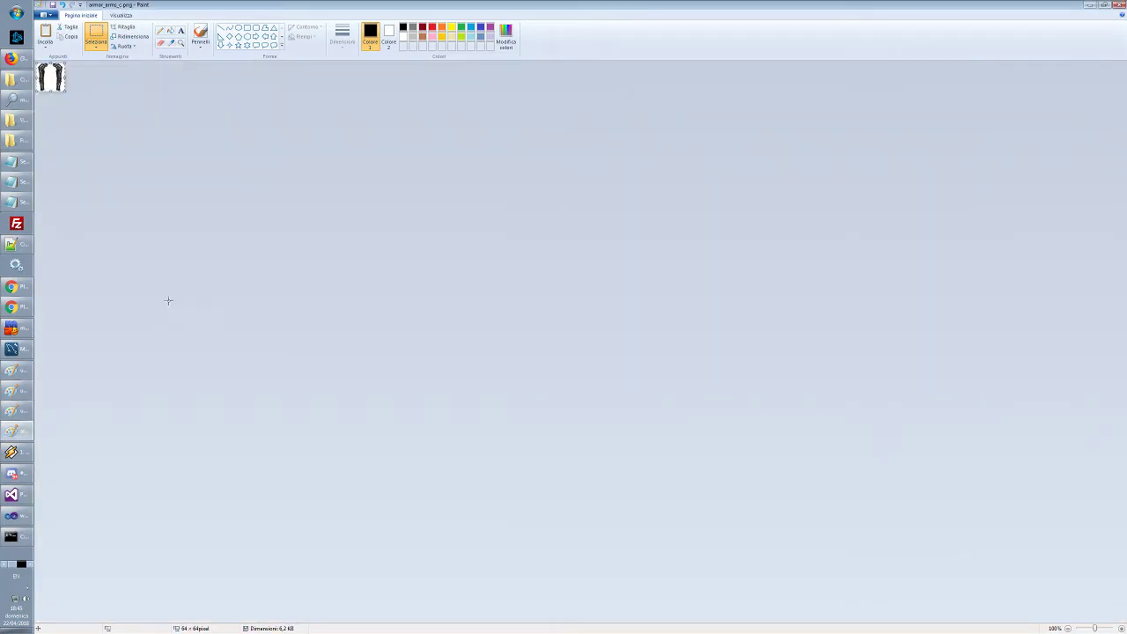
pyautogui.click(649, 347)
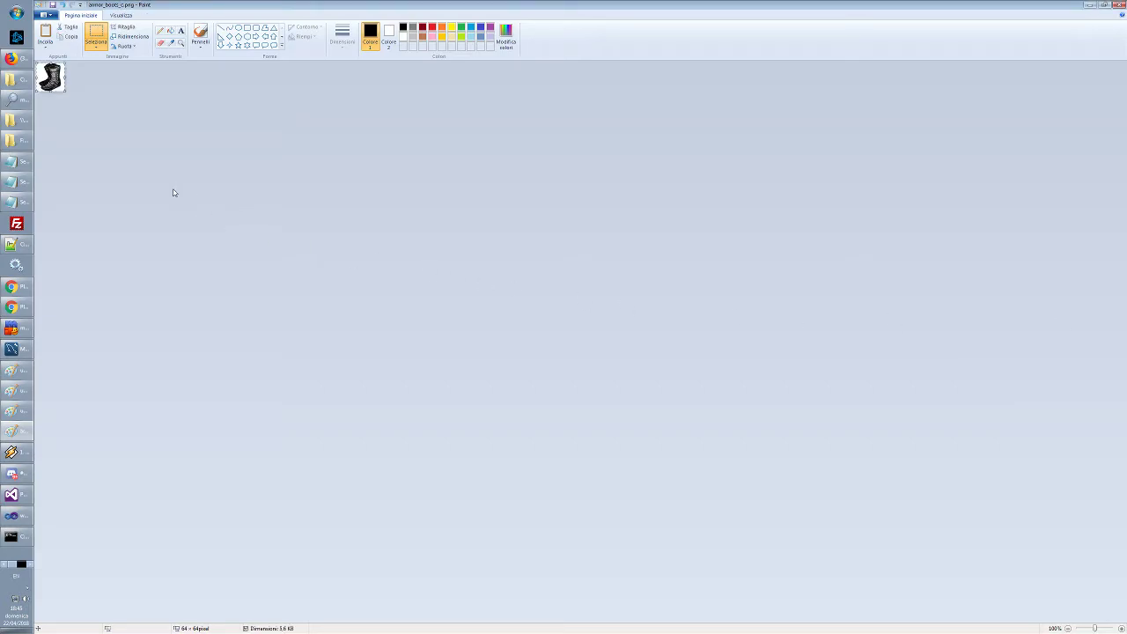
pyautogui.hotkey('alt', 'Tab')
pyautogui.hotkey('ctrl', 'v')
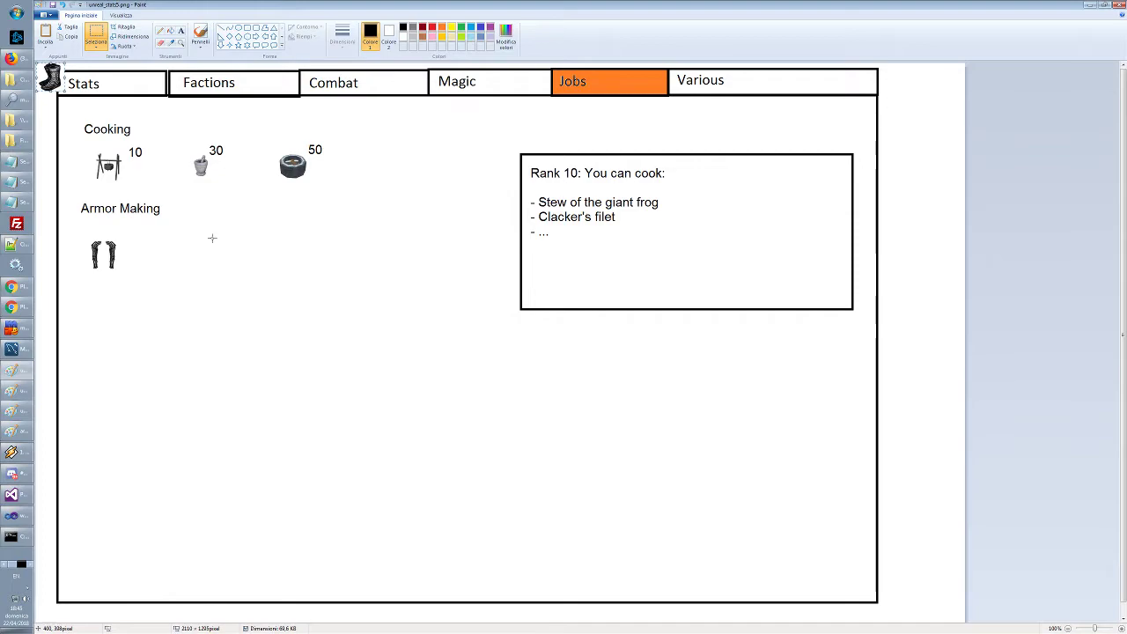
pyautogui.moveTo(58, 81); pyautogui.dragTo(212, 257)
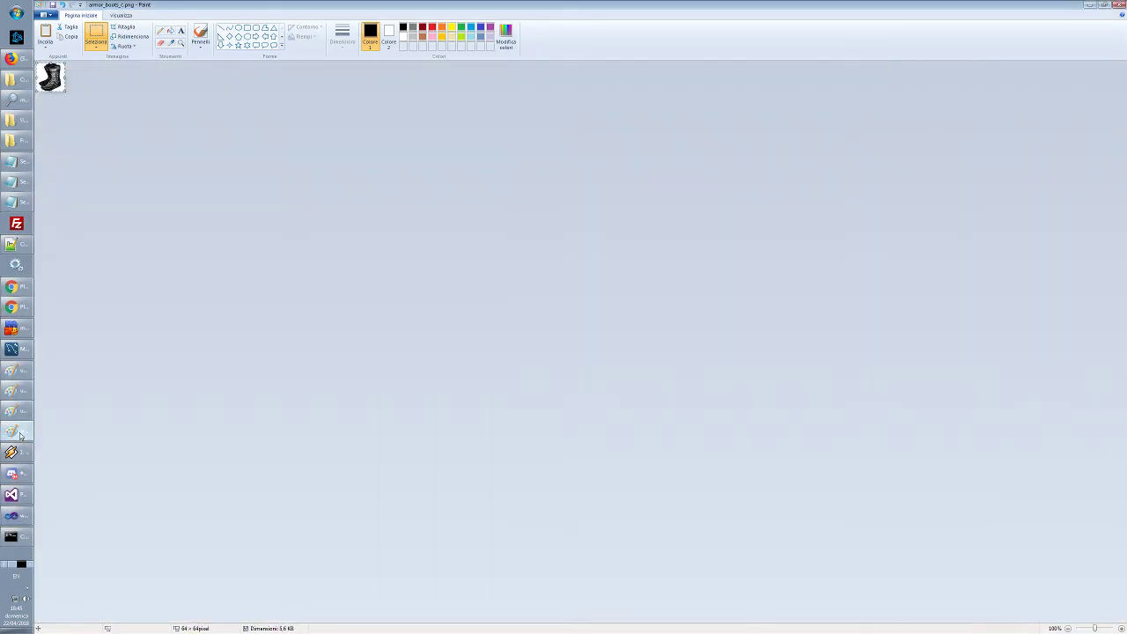
# Paste the glove image and place it beside the boots
pyautogui.click(12, 430)
pyautogui.hotkey('alt', 'Tab')
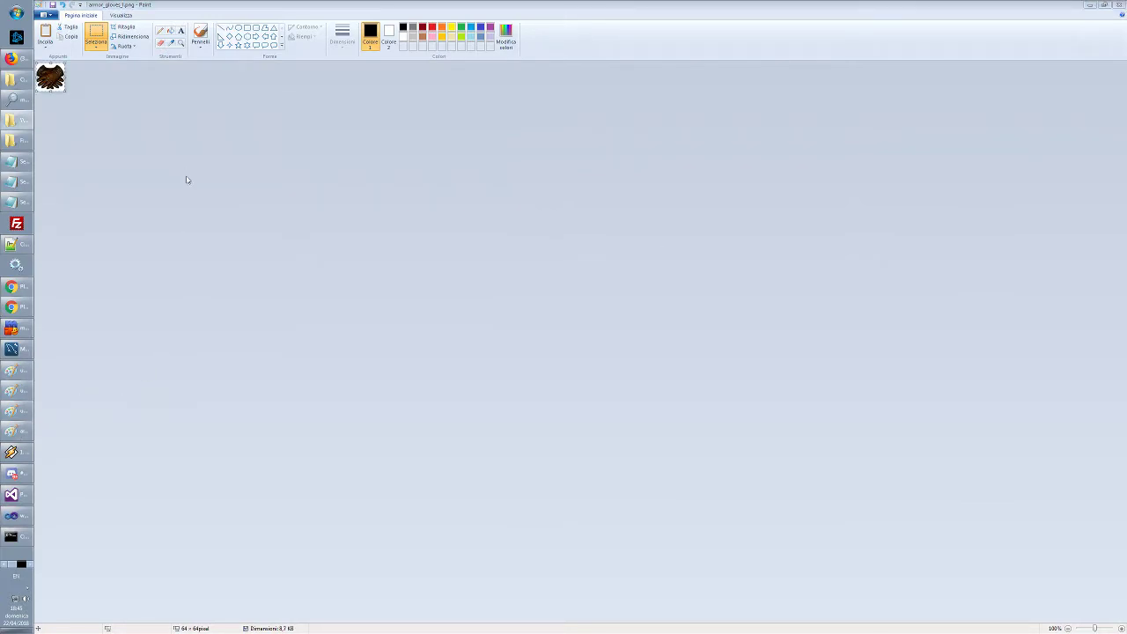
pyautogui.hotkey('alt', 'Tab')
pyautogui.hotkey('ctrl', 'v')
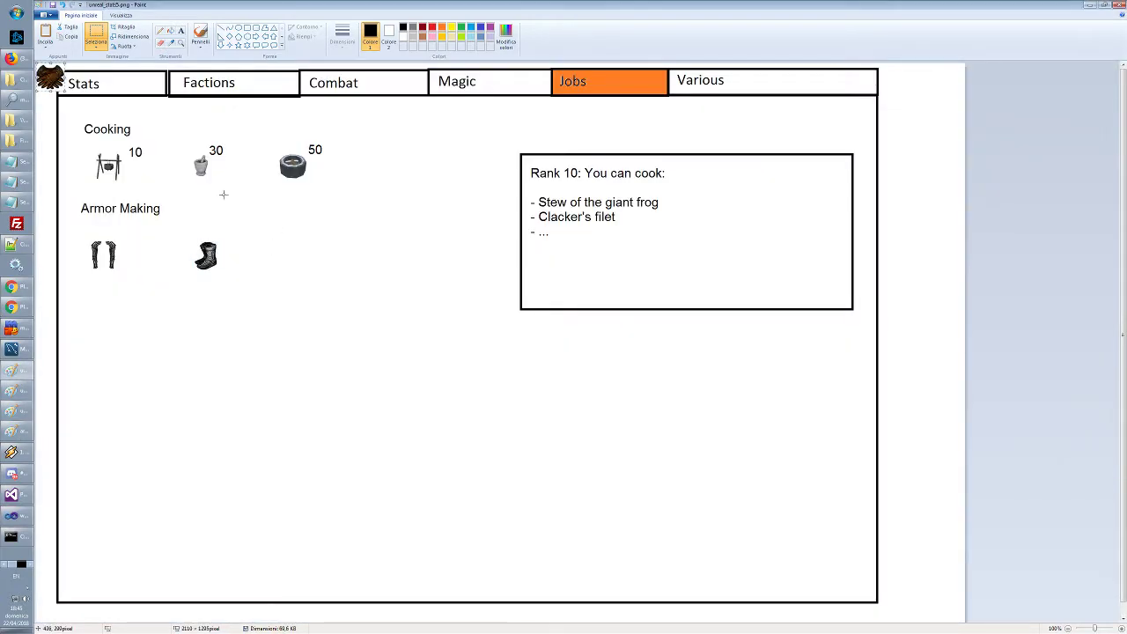
pyautogui.moveTo(50, 78); pyautogui.dragTo(302, 256)
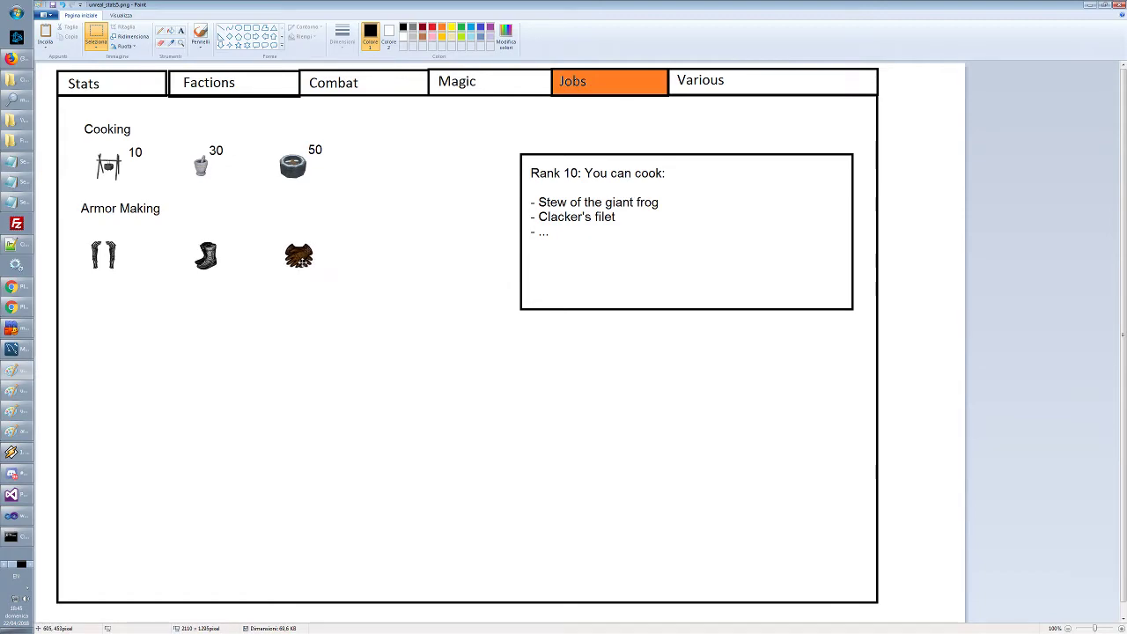
# Add the level label 20 beside the arm-guard icon
pyautogui.click(180, 32)
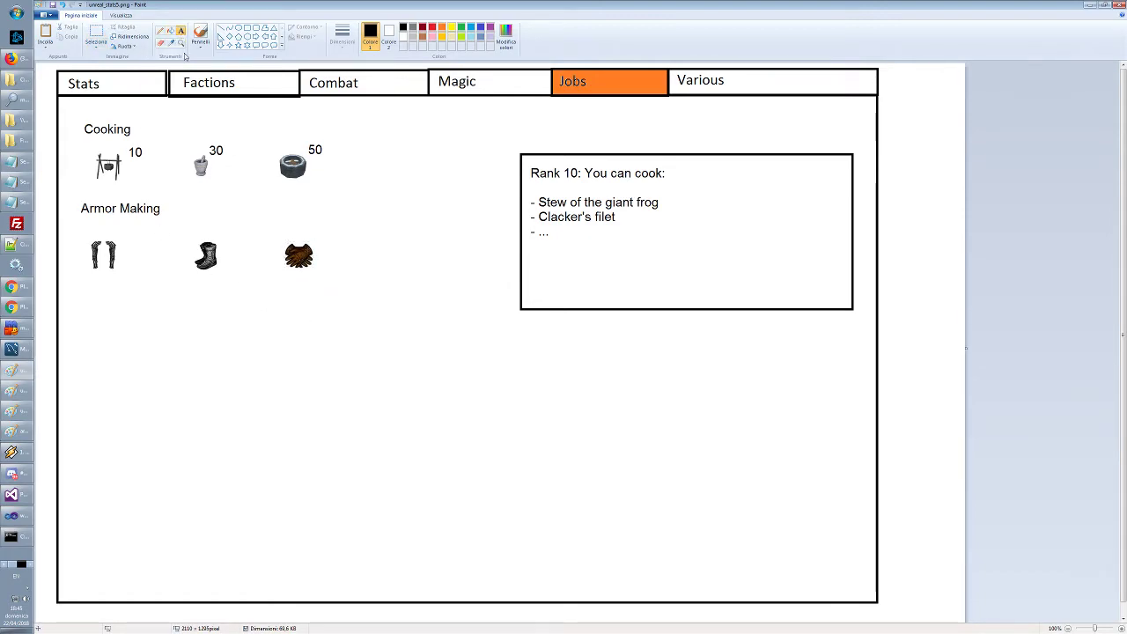
pyautogui.click(124, 236)
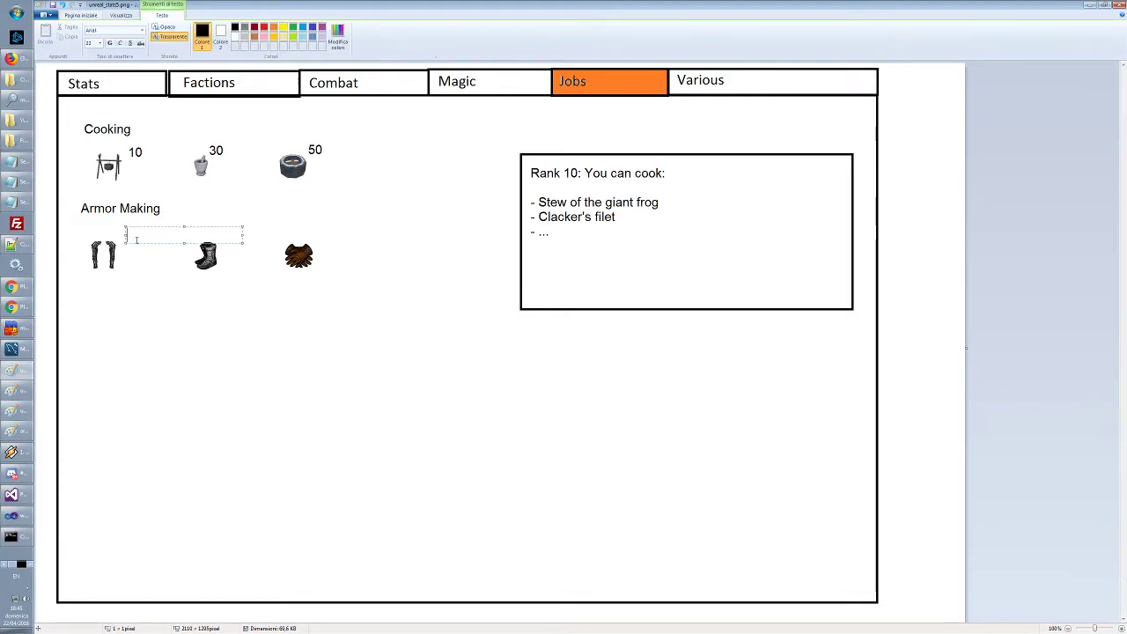
pyautogui.click(124, 239)
pyautogui.click(124, 239)
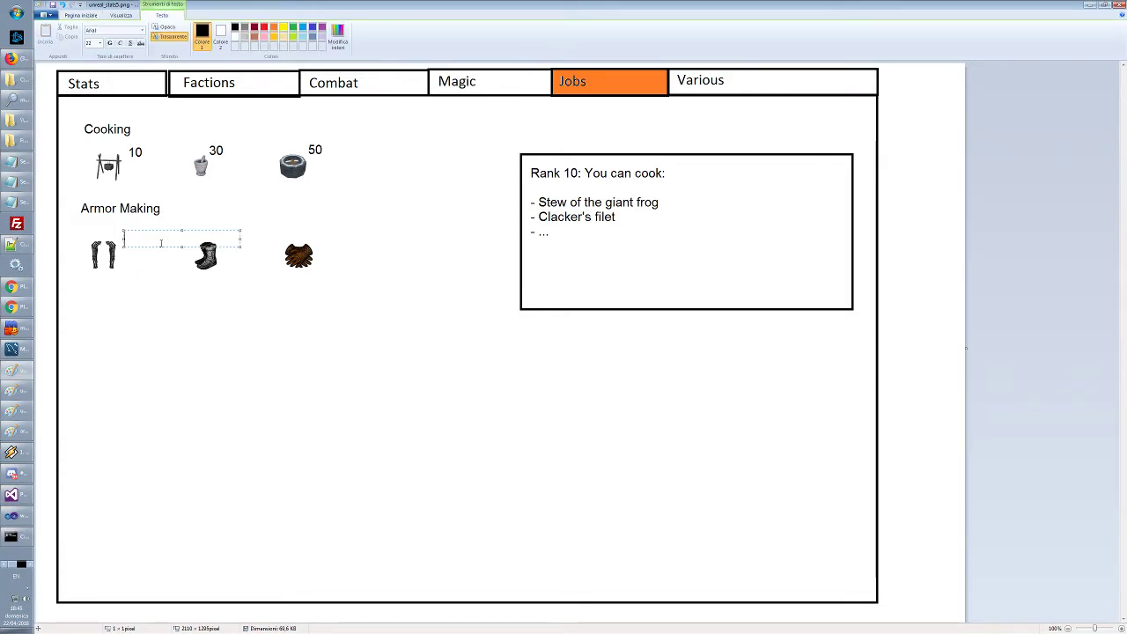
pyautogui.write('20')
pyautogui.click(236, 254)
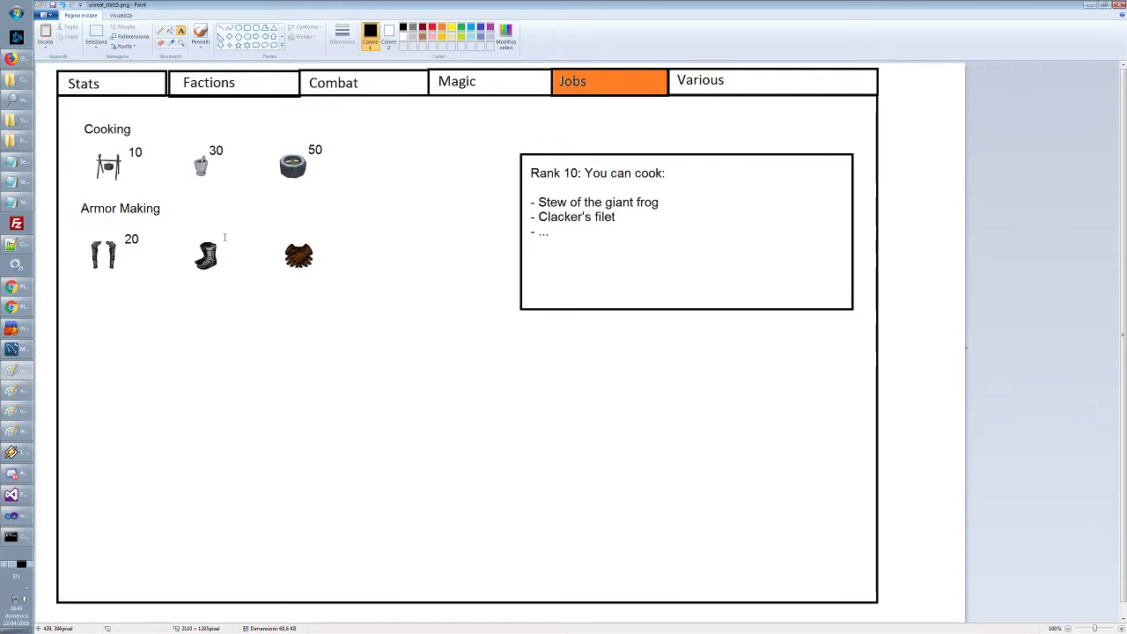
# Label the boot 45 and the glove 80, then move the Armor Making heading slightly lower
pyautogui.click(227, 237)
pyautogui.write('45')
pyautogui.click(324, 257)
pyautogui.click(321, 237)
pyautogui.write('80')
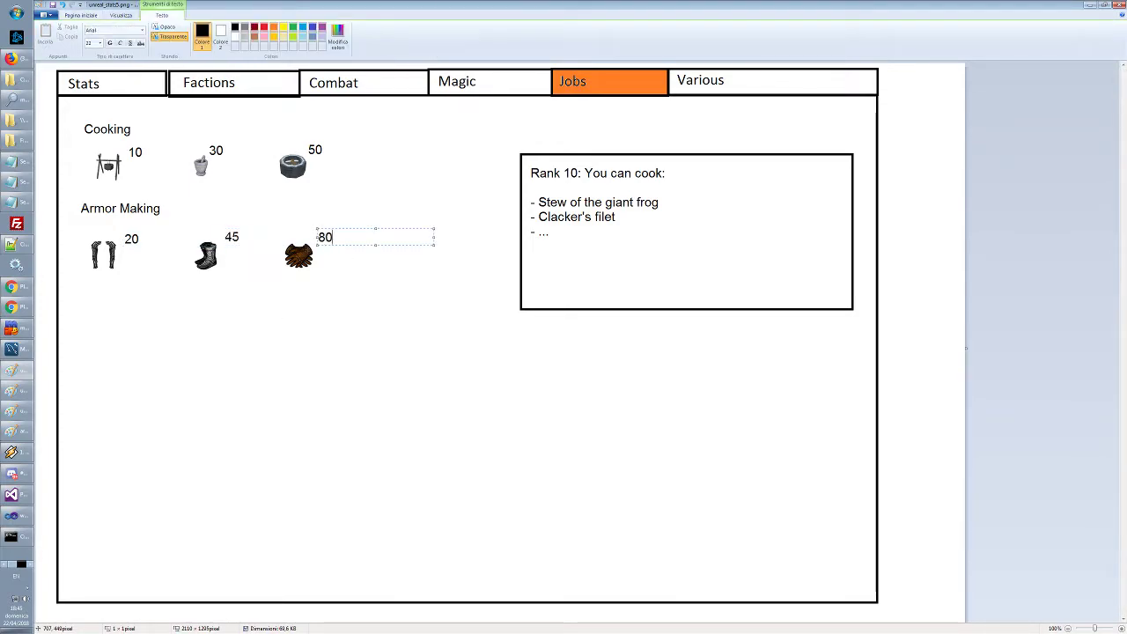
pyautogui.click(362, 318)
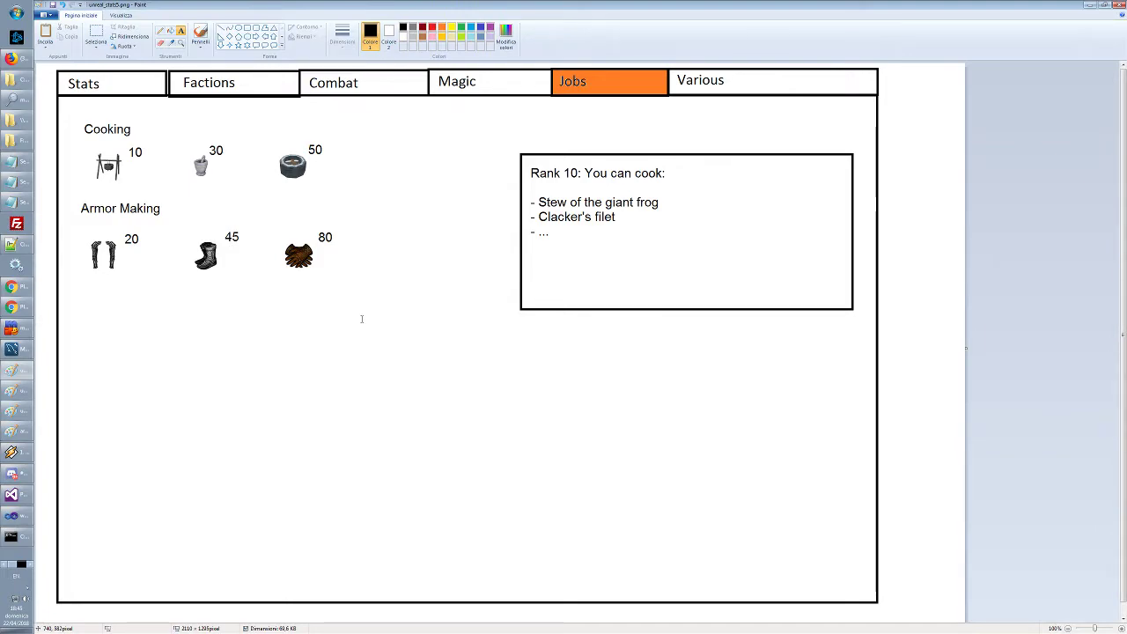
pyautogui.click(96, 34)
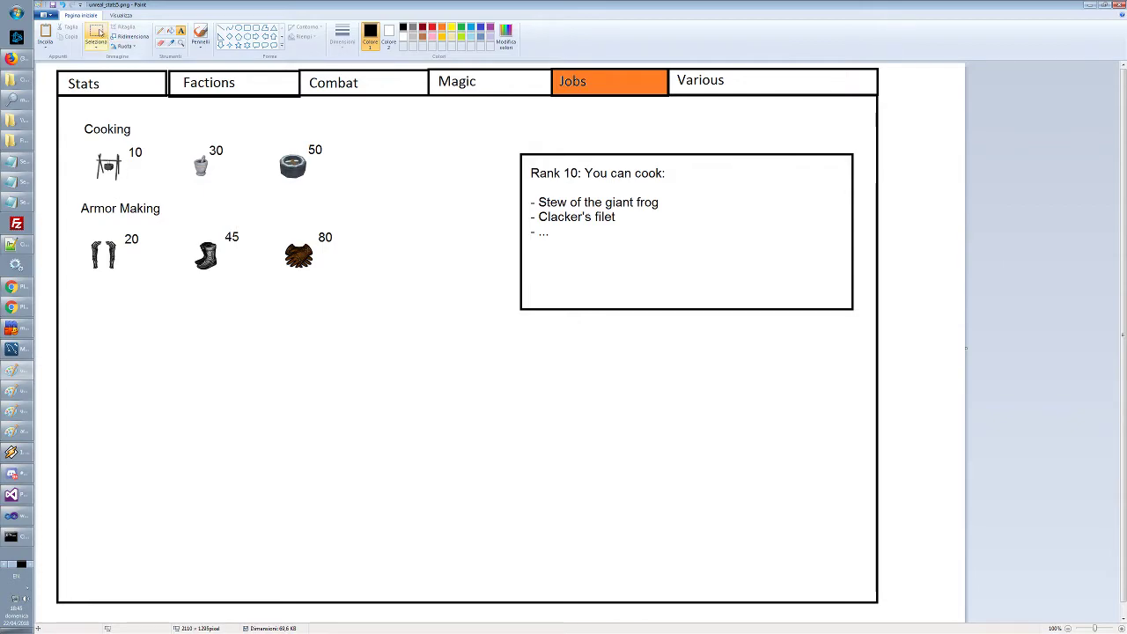
pyautogui.moveTo(78, 201); pyautogui.dragTo(164, 218)
# Append ': rank 35' to the Cooking heading
pyautogui.click(174, 296)
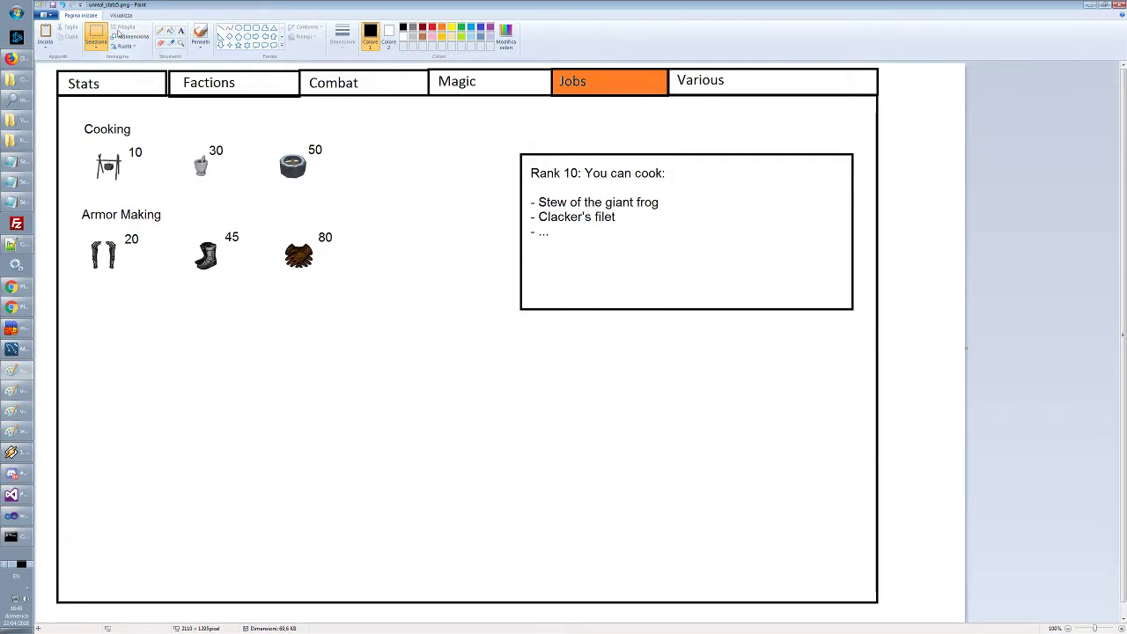
pyautogui.click(181, 30)
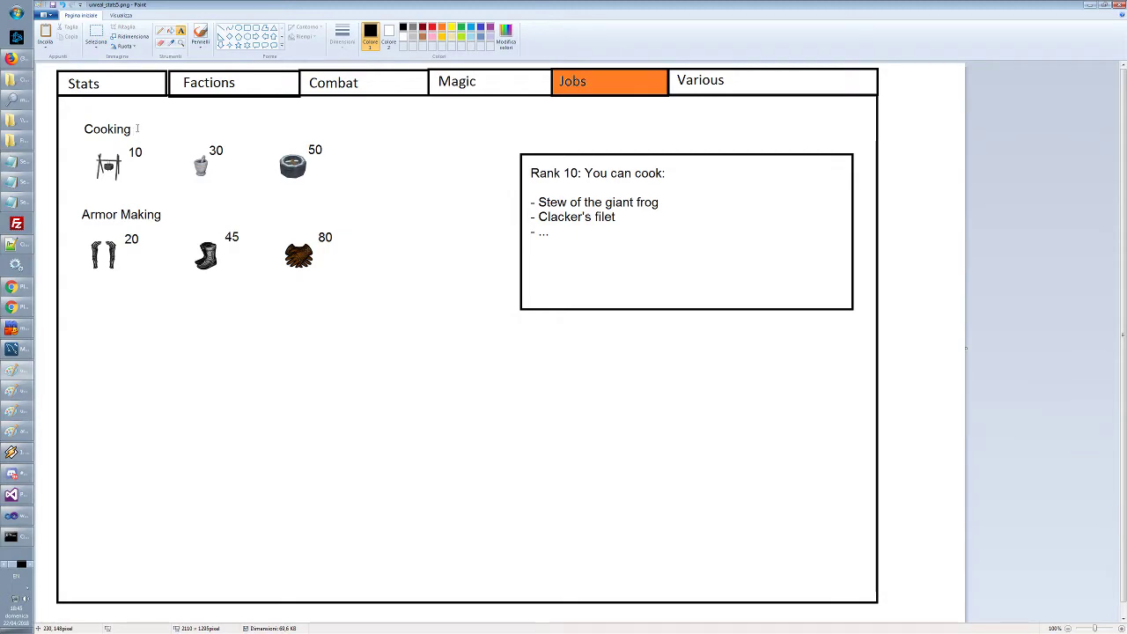
pyautogui.click(136, 128)
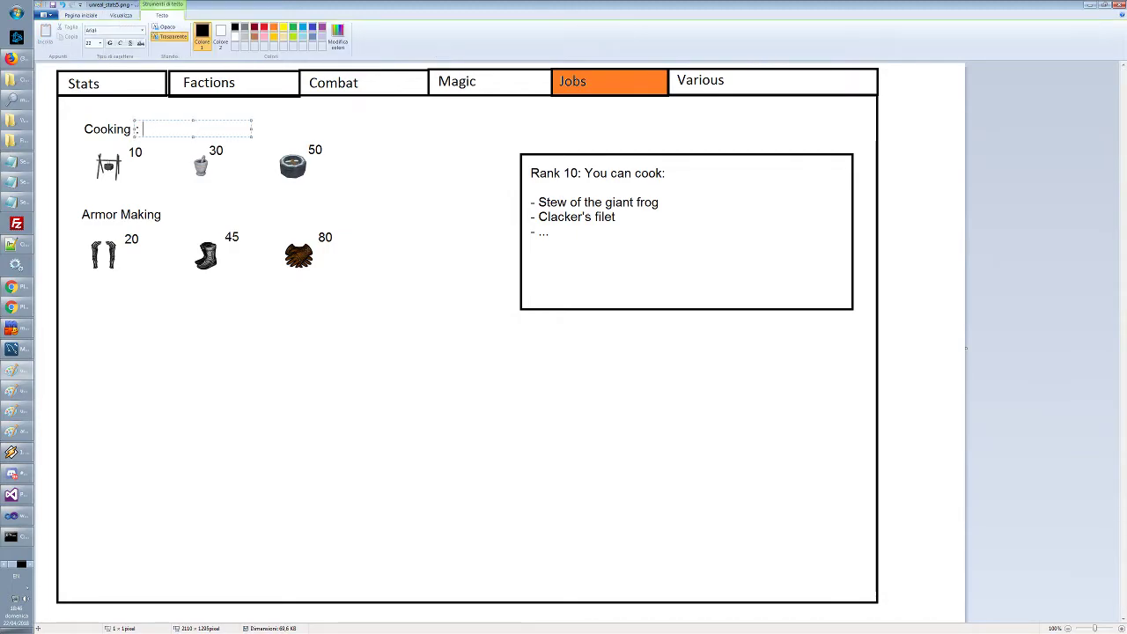
pyautogui.write(': rank 35')
pyautogui.click(162, 214)
# Append ': rank 50' to the Armor Making heading
pyautogui.click(165, 214)
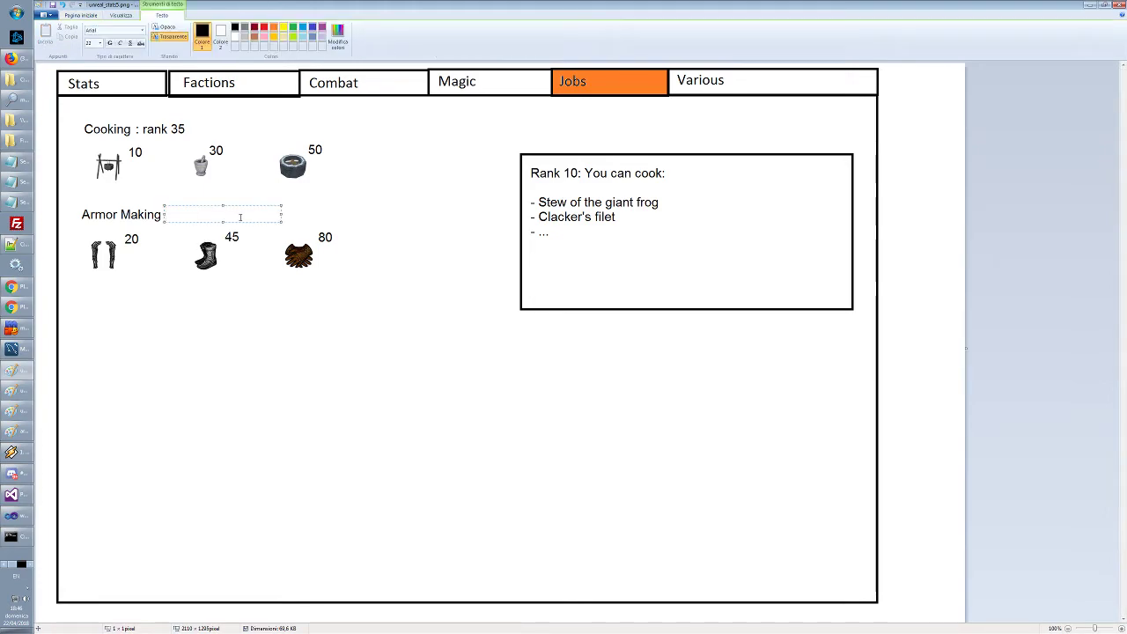
pyautogui.write(': rank 50')
pyautogui.click(256, 377)
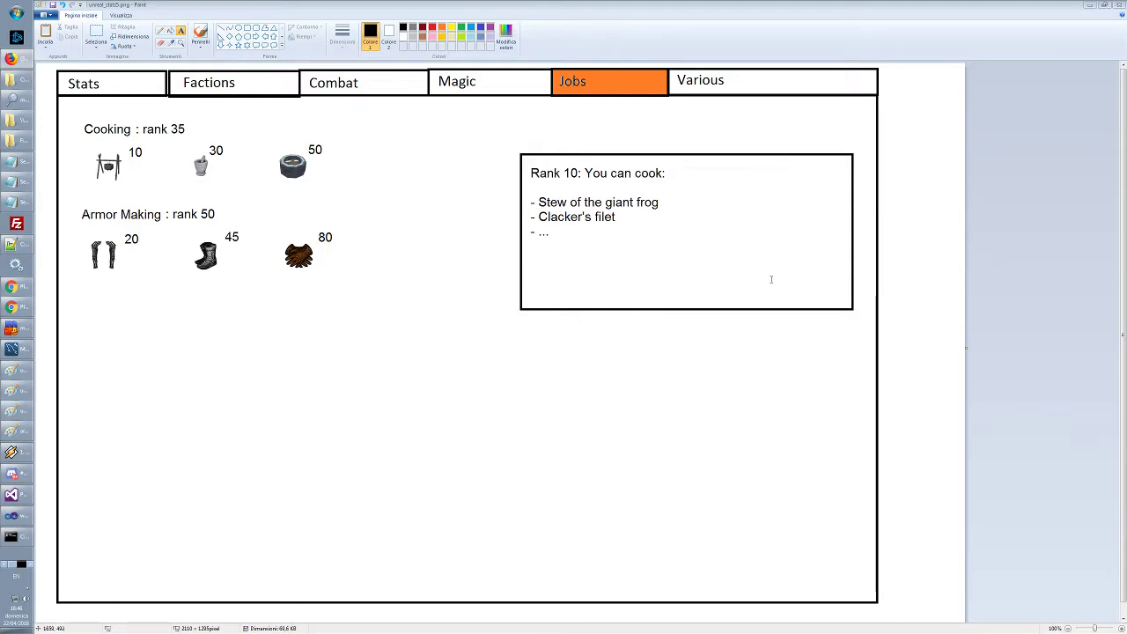
pyautogui.click(378, 323)
pyautogui.click(375, 390)
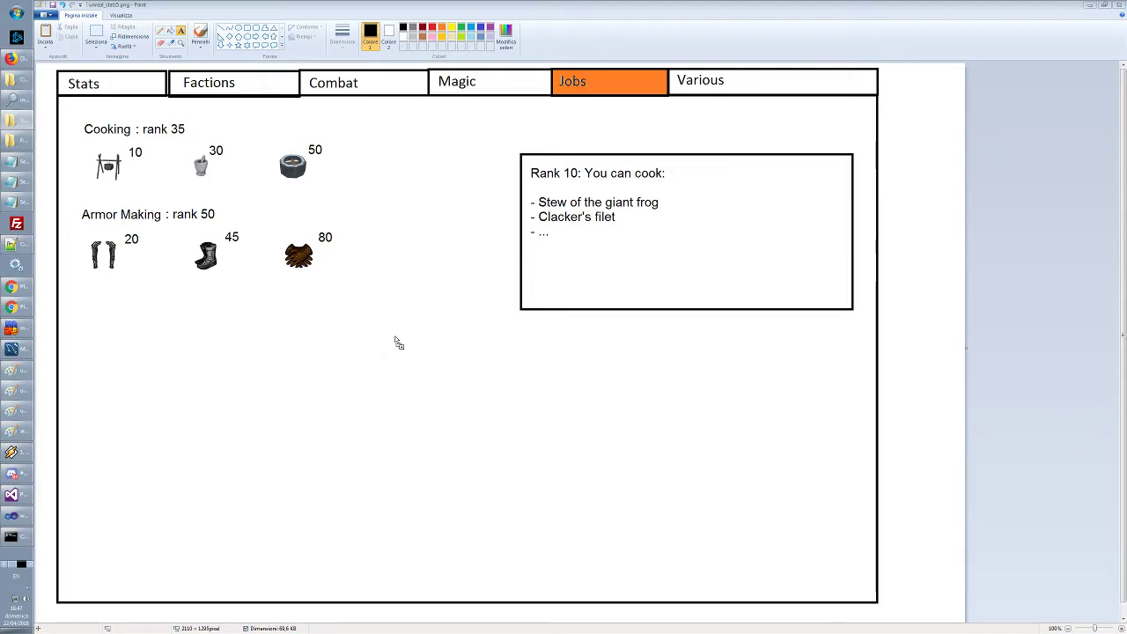
# Place the chest armour image to the right of the glove icon labelled 80
pyautogui.click(32, 434)
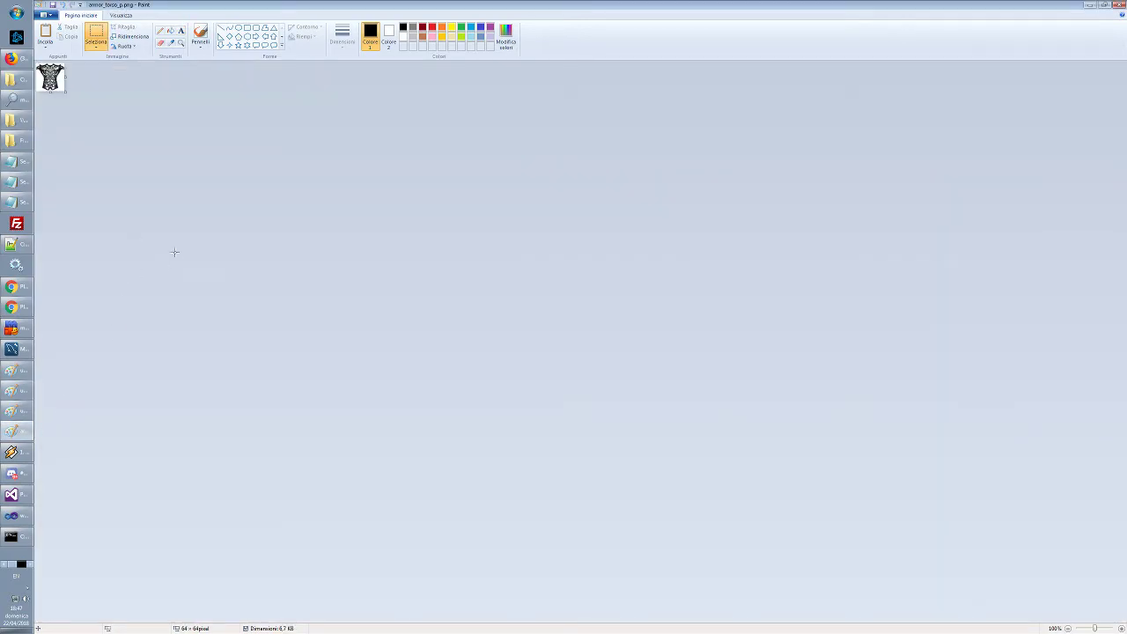
pyautogui.hotkey('alt', 'Tab')
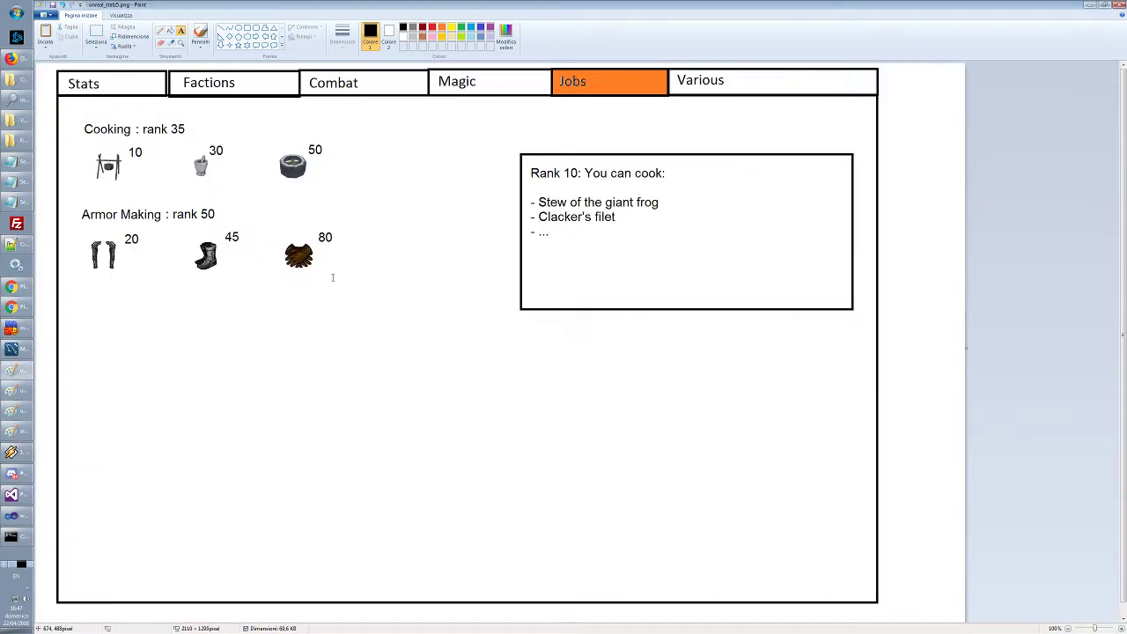
pyautogui.moveTo(51, 78); pyautogui.dragTo(403, 259)
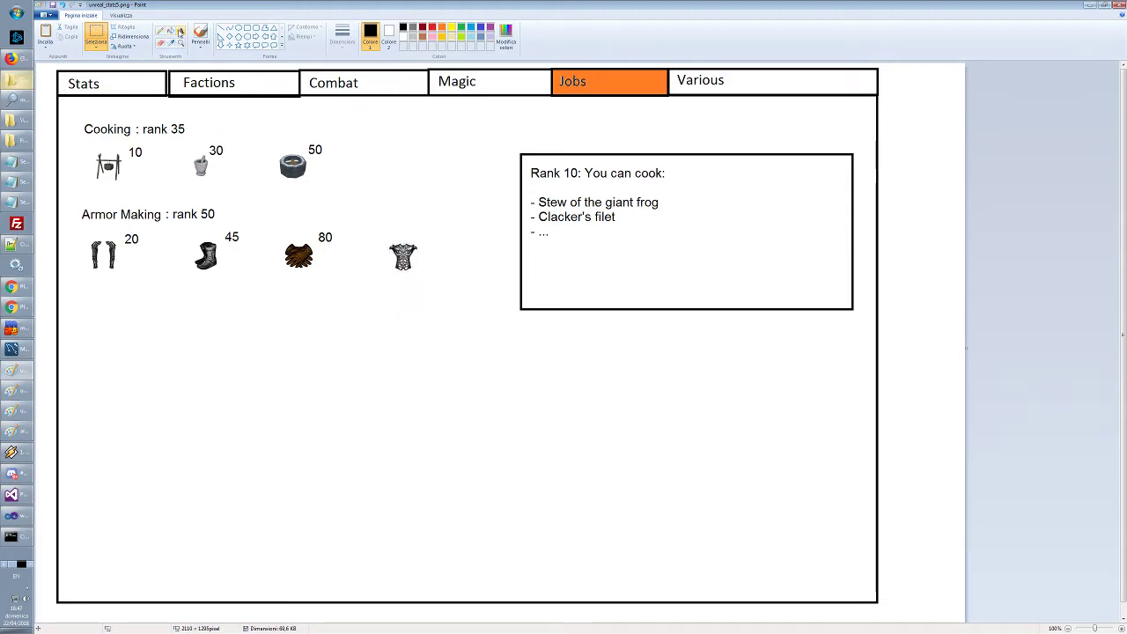
# Label the chest armour icon 100 and save the Jobs mockup
pyautogui.click(180, 31)
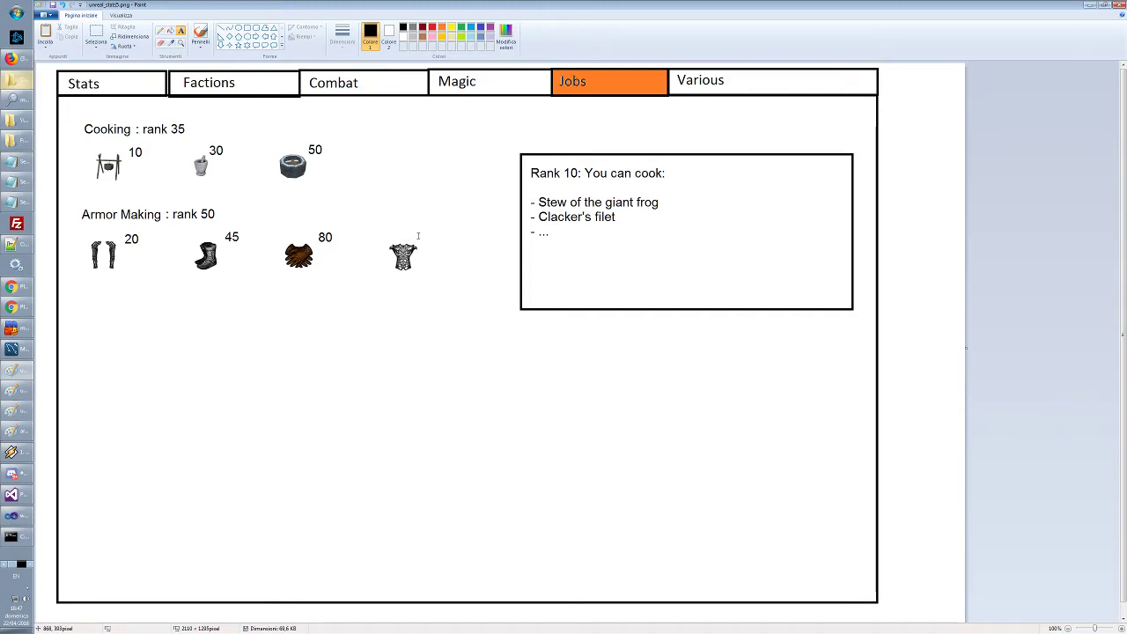
pyautogui.click(419, 236)
pyautogui.write('100')
pyautogui.click(441, 383)
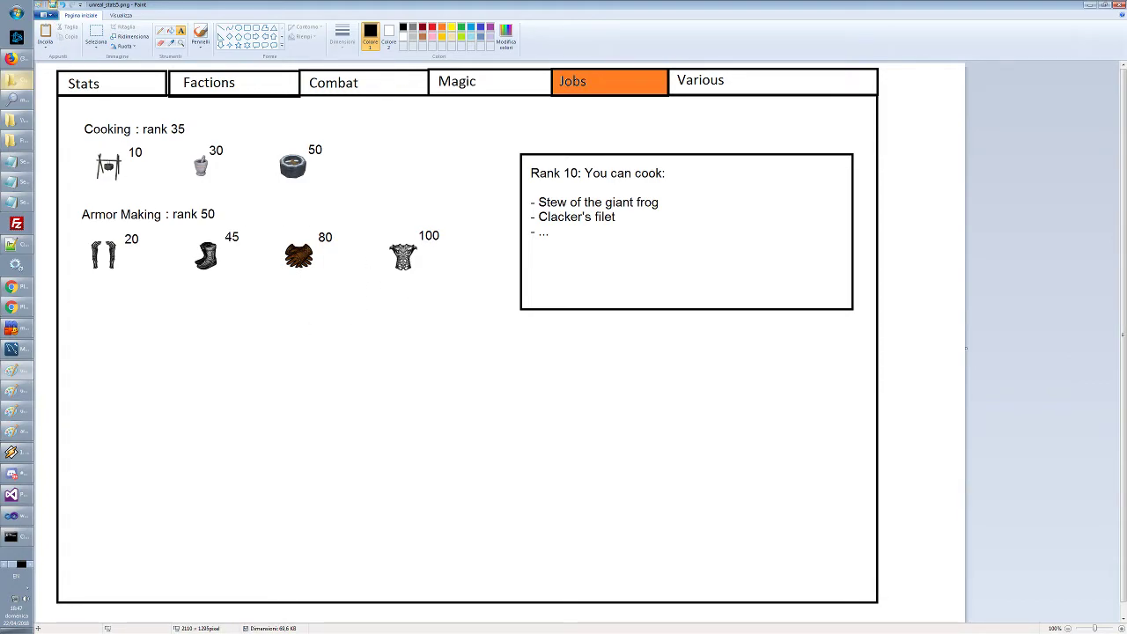
pyautogui.click(53, 5)
pyautogui.press('super+space')
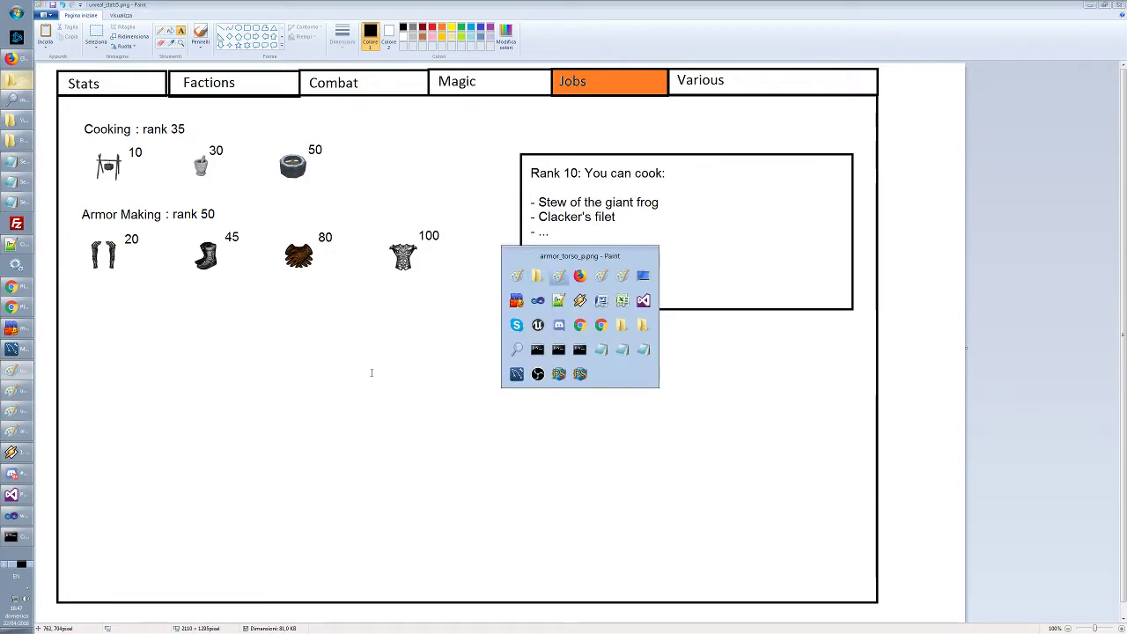
# In PlaneShift's Jobs tab, read the Baking, Blades Making, Drawing, Glass Blowing and Fishing descriptions
pyautogui.press('Escape')
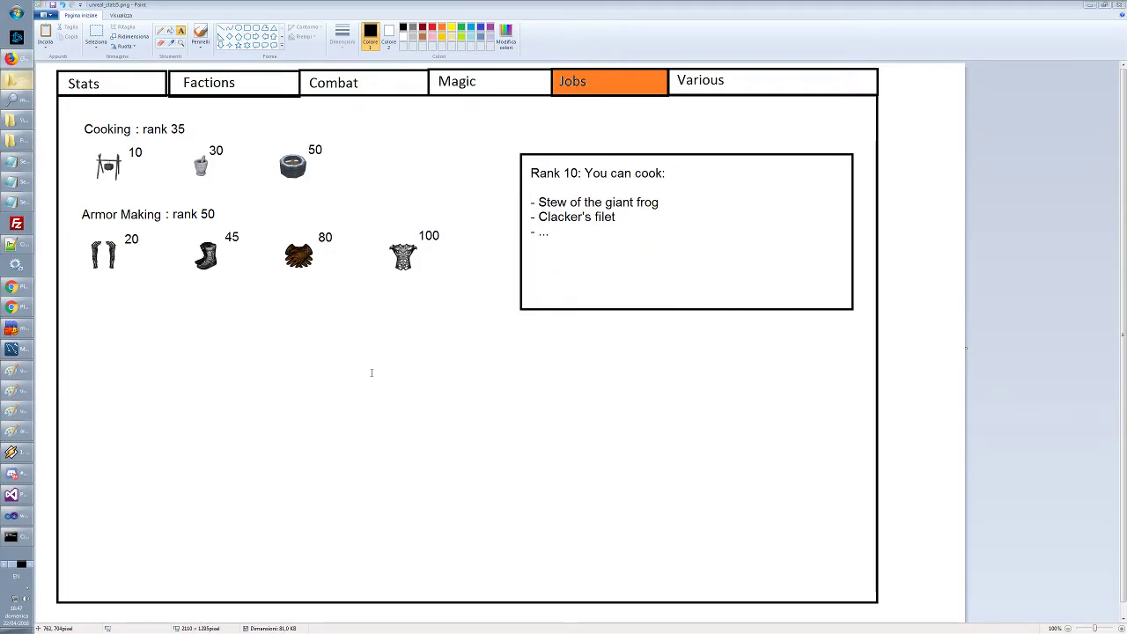
pyautogui.click(33, 564)
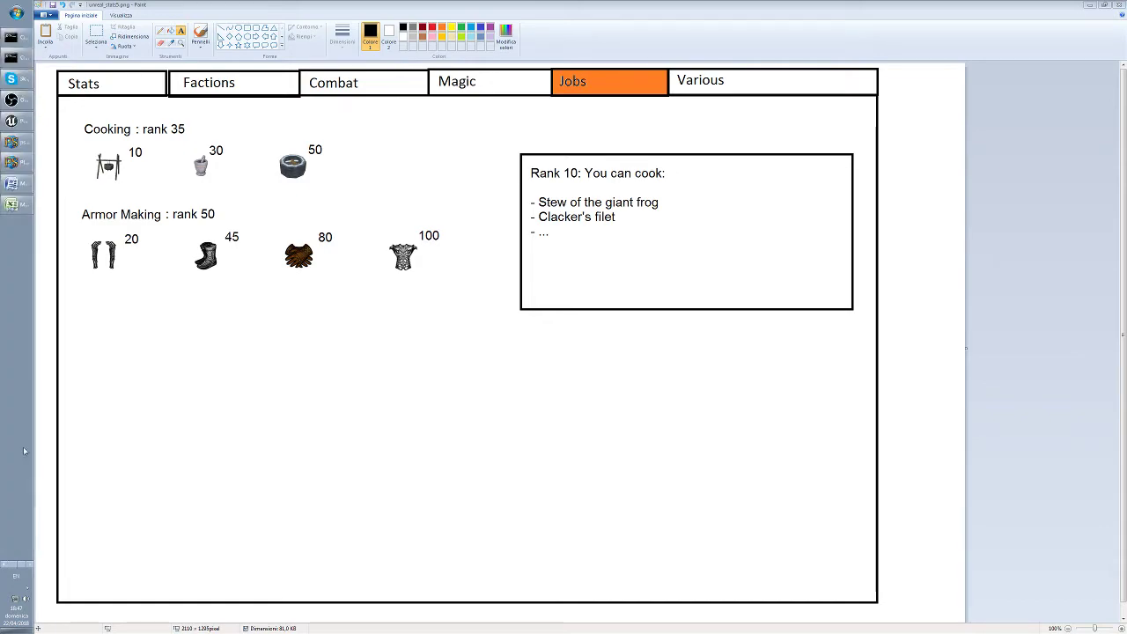
pyautogui.click(16, 162)
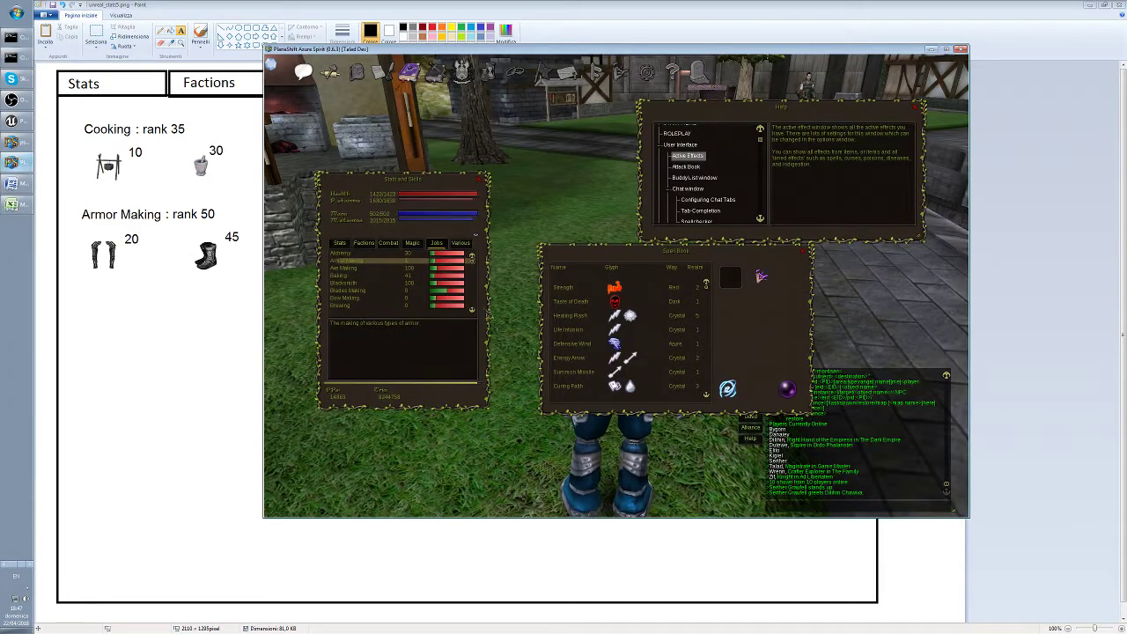
pyautogui.click(372, 275)
pyautogui.press('Down')
pyautogui.press('Down')
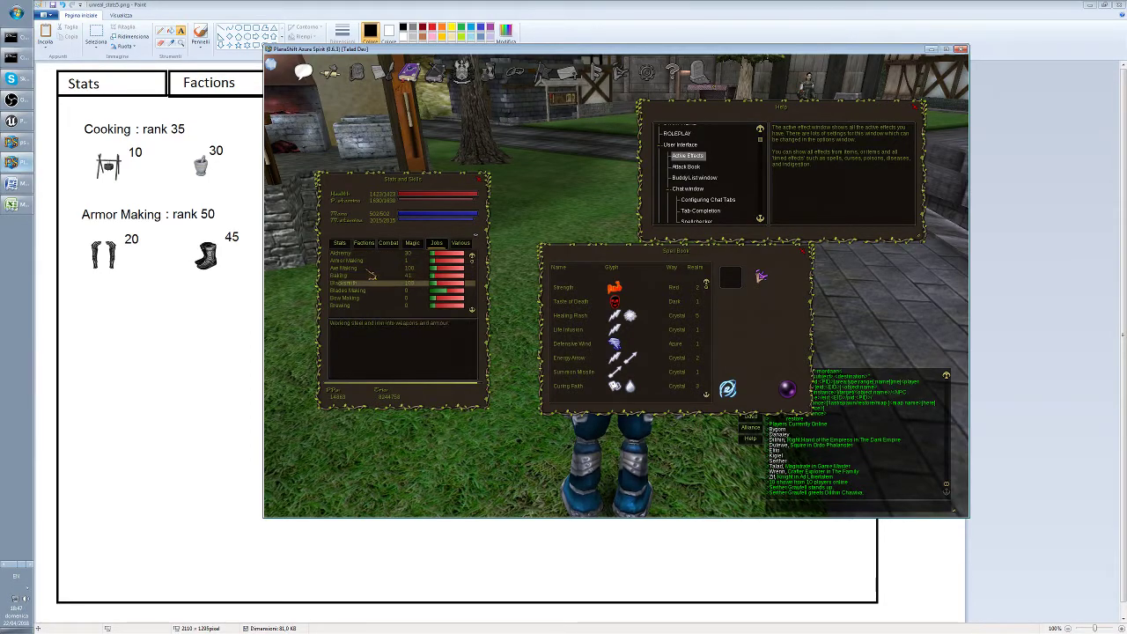
pyautogui.press('Down')
pyautogui.press('Down')
pyautogui.press('Down')
pyautogui.press('Down')
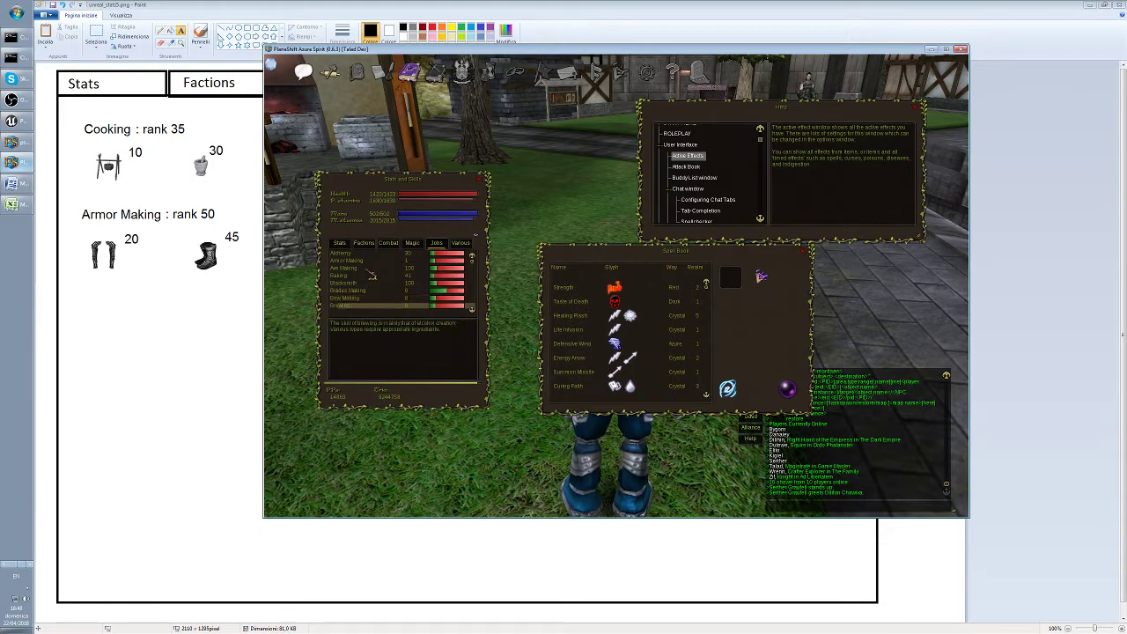
pyautogui.press('Down')
pyautogui.press('Down')
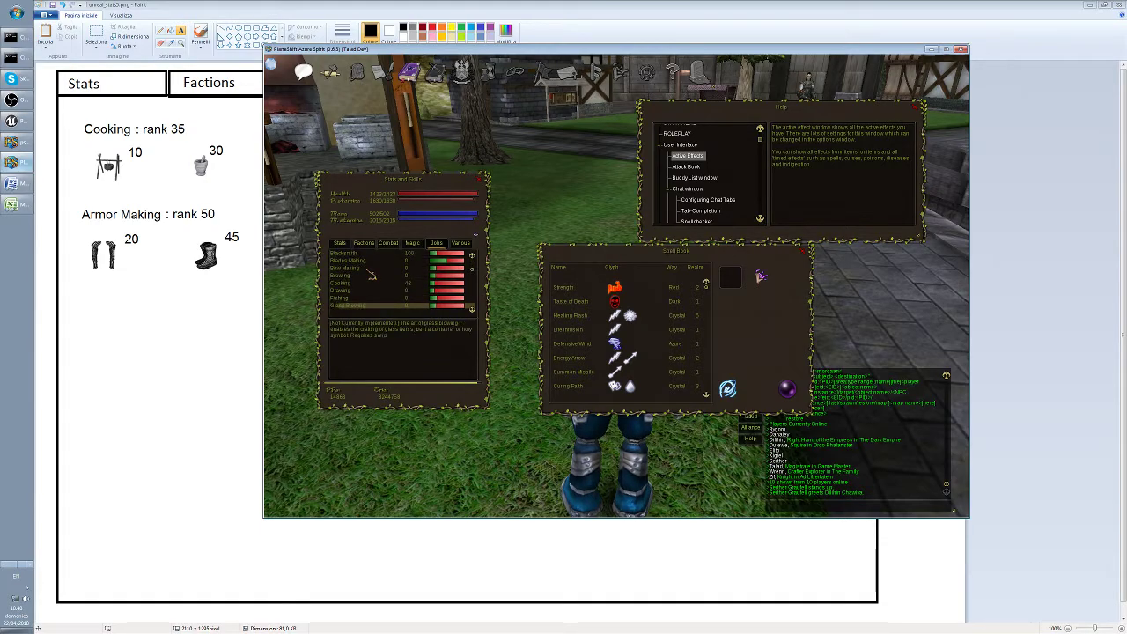
pyautogui.press('Up')
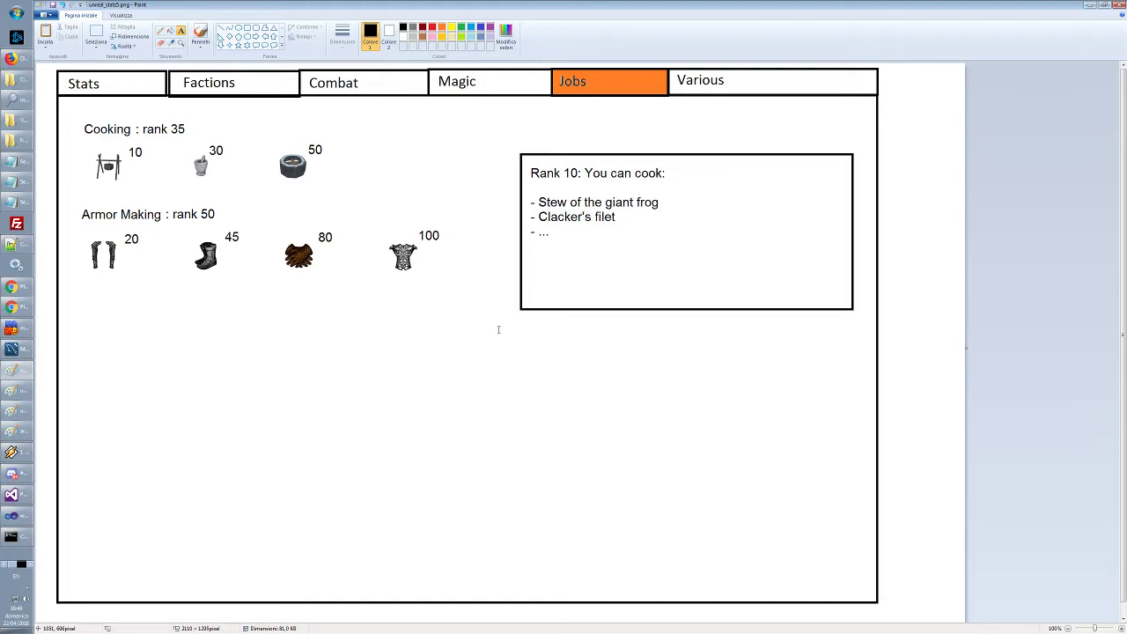
# Read the skill descriptions from Glass Blowing through Harvesting, Herbal, Leatherworking and Painting to Toolmaking
pyautogui.hotkey('alt', 'Tab')
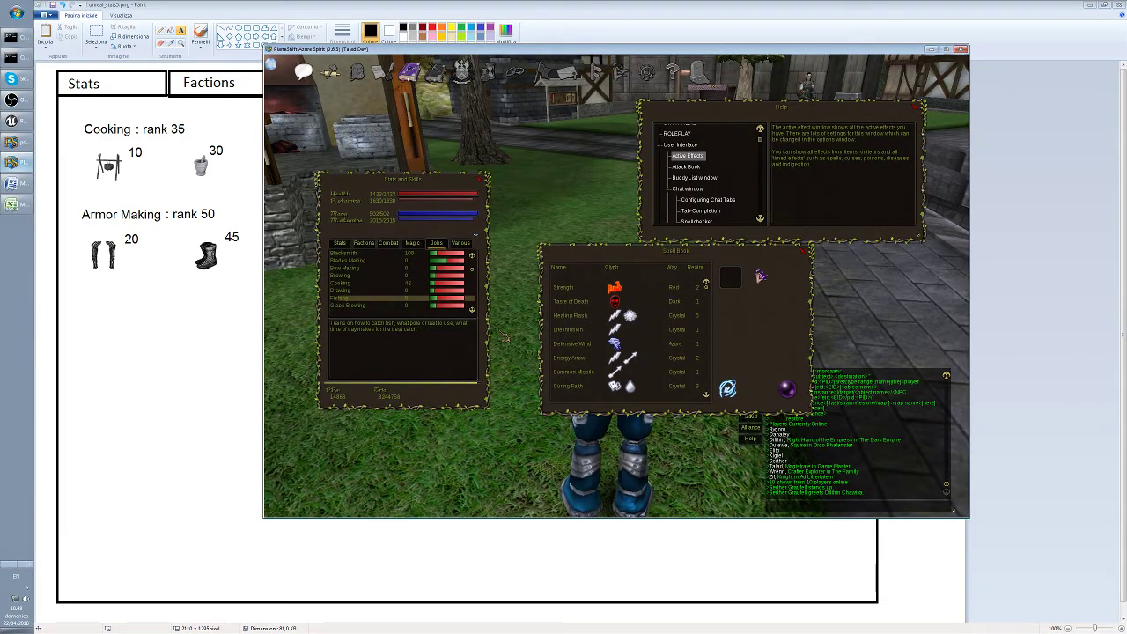
pyautogui.click(368, 305)
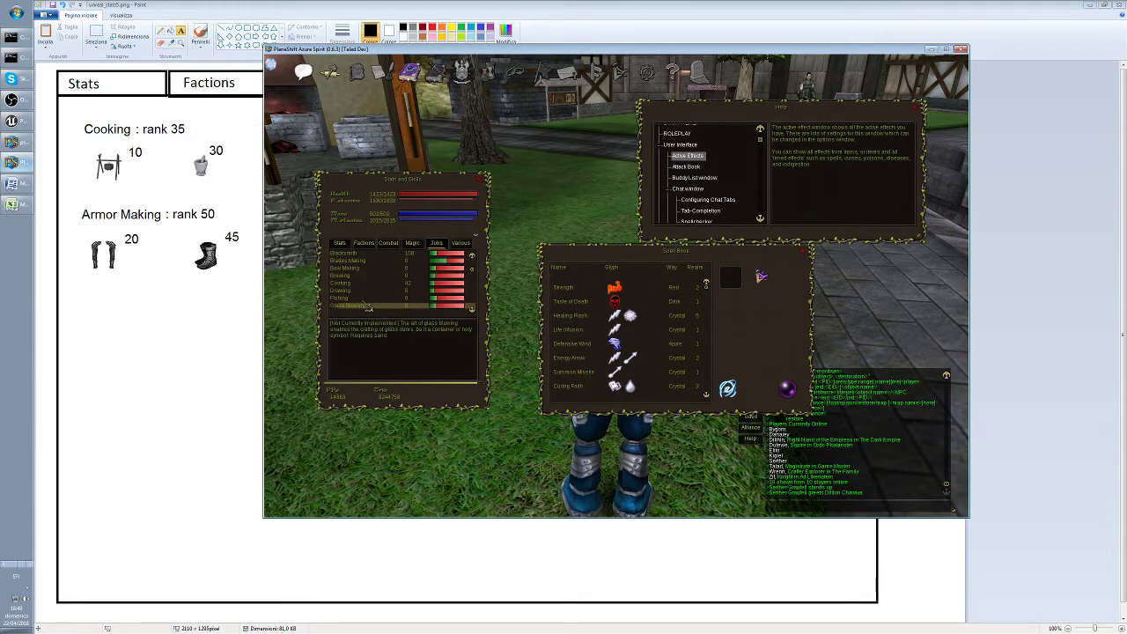
pyautogui.scroll(-1, 368, 306)
pyautogui.click(368, 306)
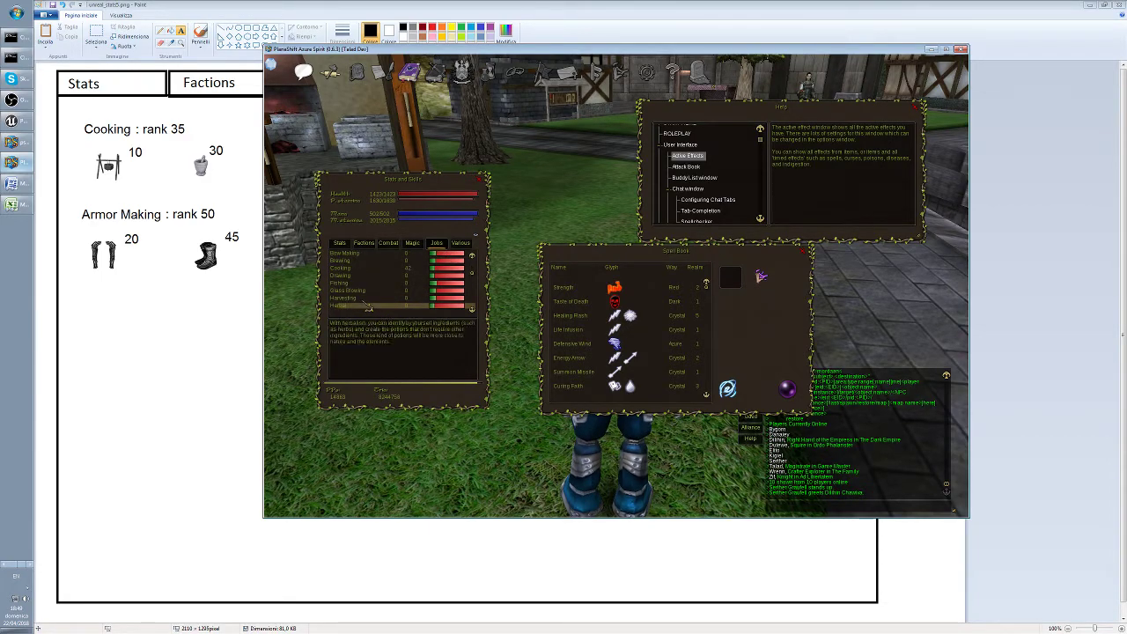
pyautogui.scroll(-1, 369, 306)
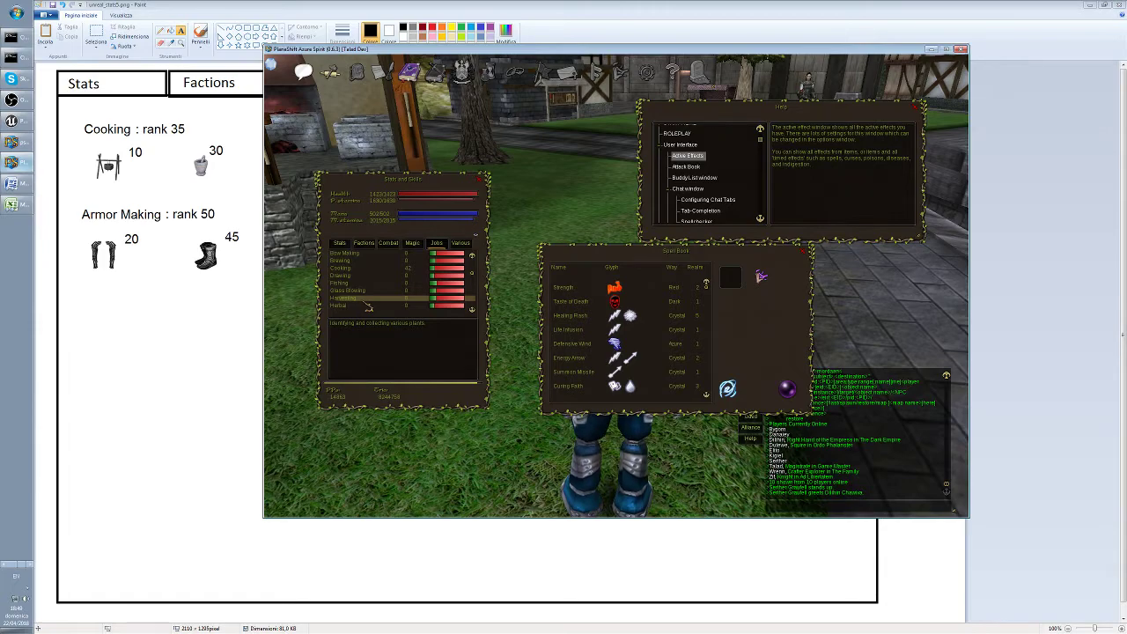
pyautogui.click(368, 306)
pyautogui.scroll(-1, 369, 305)
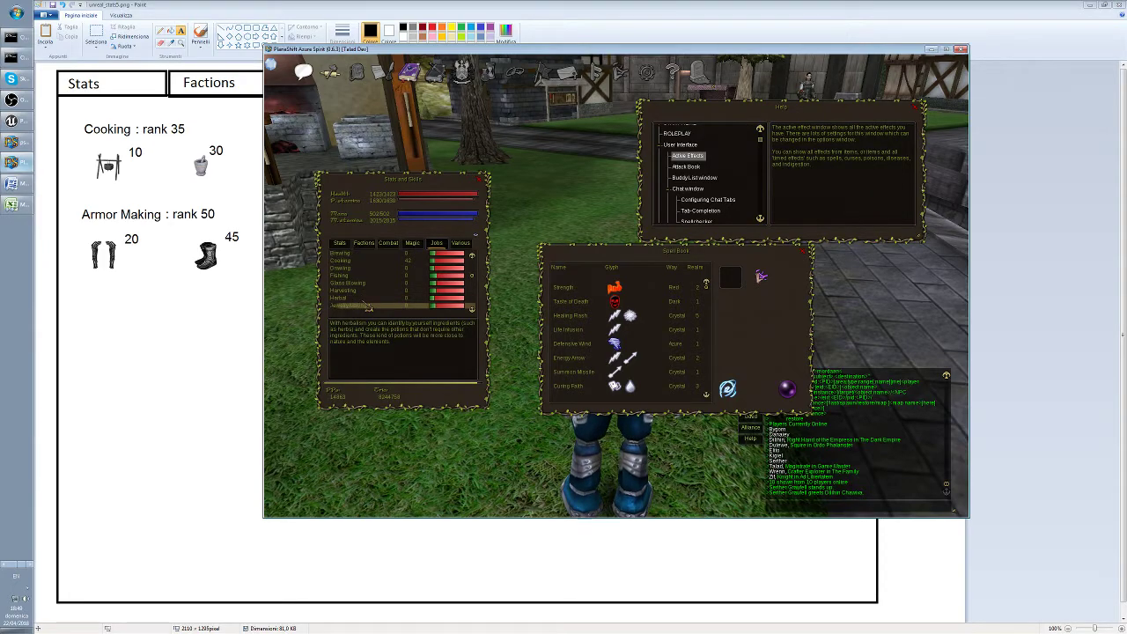
pyautogui.click(368, 306)
pyautogui.scroll(-1, 368, 306)
pyautogui.click(368, 306)
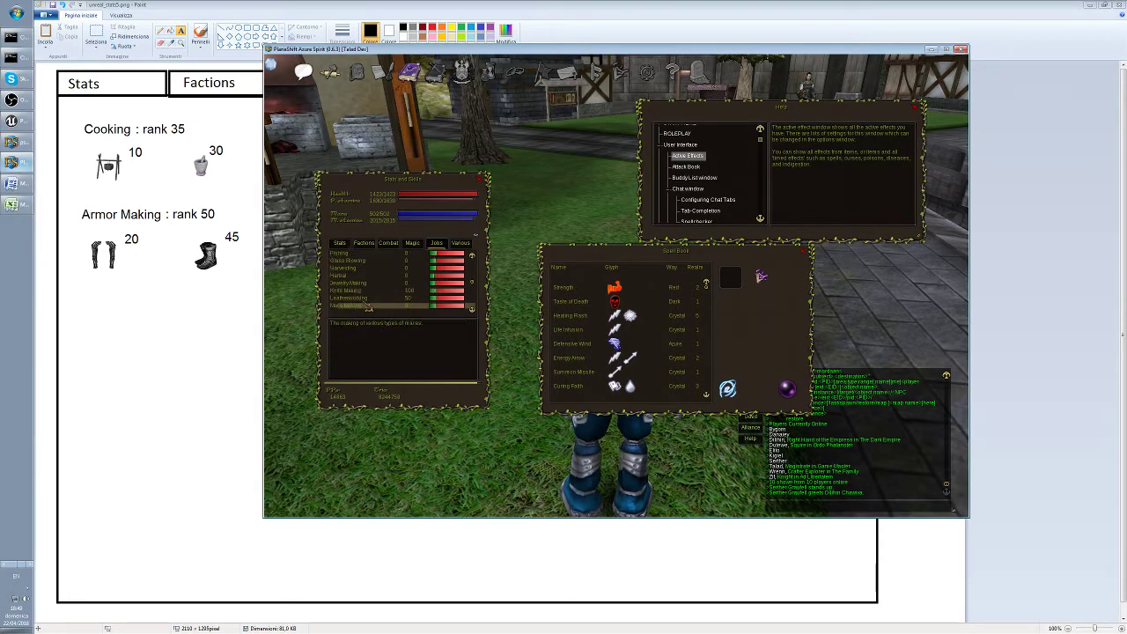
pyautogui.scroll(-1, 368, 306)
pyautogui.click(368, 306)
pyautogui.scroll(-1, 368, 306)
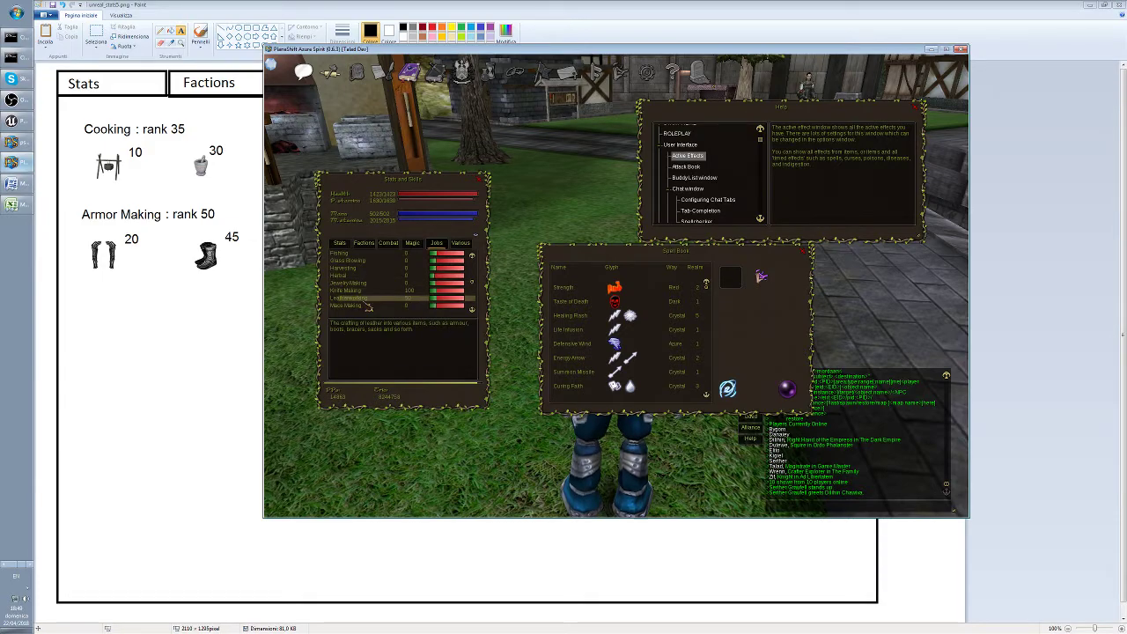
pyautogui.click(369, 305)
pyautogui.scroll(-2, 368, 306)
pyautogui.click(368, 306)
pyautogui.scroll(-1, 368, 305)
pyautogui.click(368, 305)
pyautogui.scroll(-1, 368, 305)
pyautogui.click(368, 306)
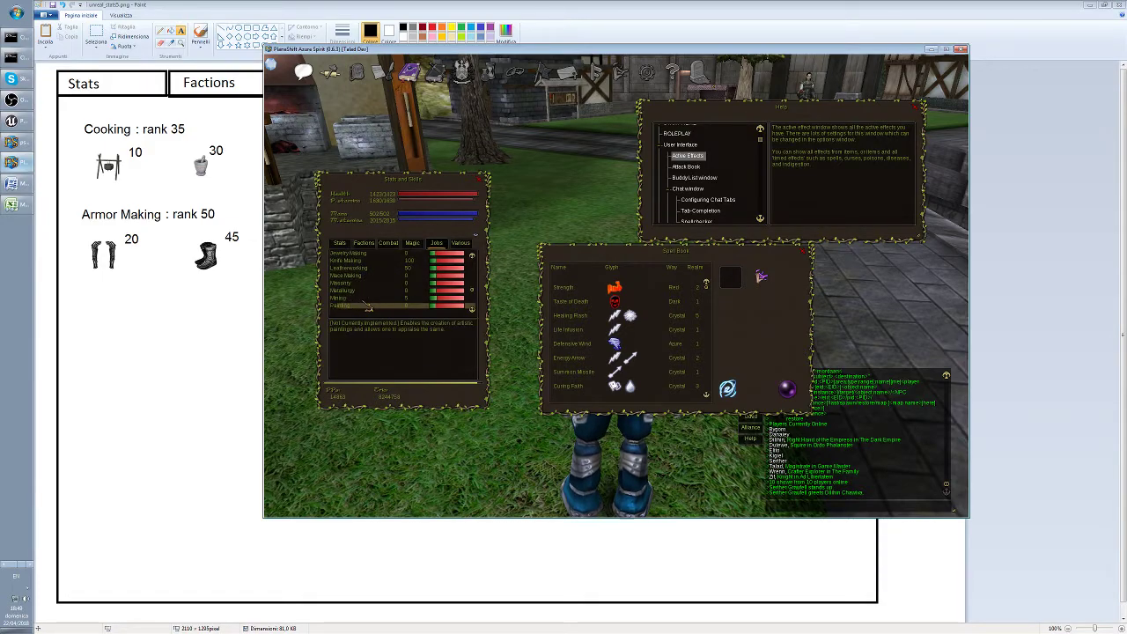
pyautogui.scroll(-2, 368, 306)
pyautogui.click(368, 306)
pyautogui.scroll(-3, 369, 306)
pyautogui.click(368, 306)
pyautogui.scroll(-2, 369, 306)
pyautogui.click(368, 306)
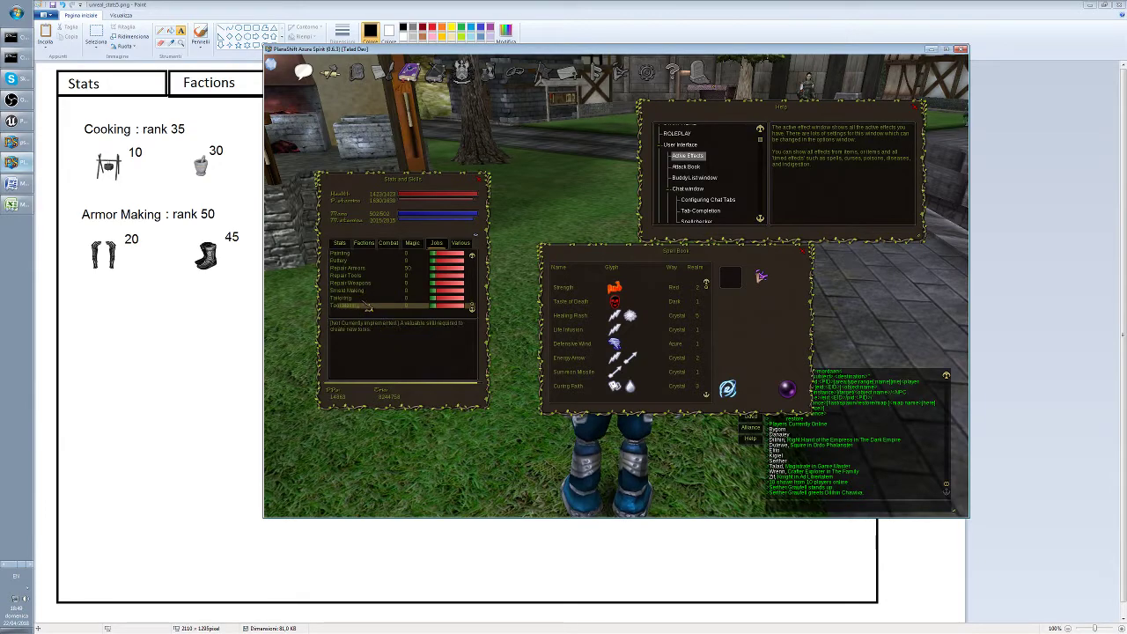
# Check Tailoring and Toolmaking, then return to Alchemy at the top of the list
pyautogui.press('Up')
pyautogui.press('Up')
pyautogui.press('Up')
pyautogui.press('Up')
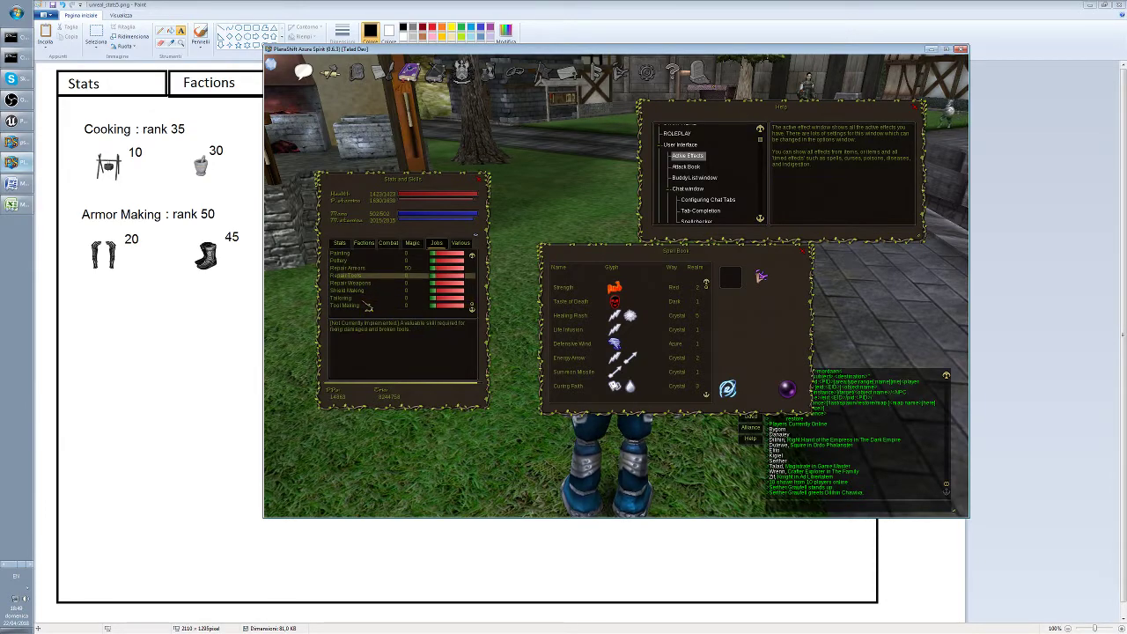
pyautogui.press('Down')
pyautogui.press('Down')
pyautogui.press('Down')
pyautogui.press('Up')
pyautogui.press('Home')
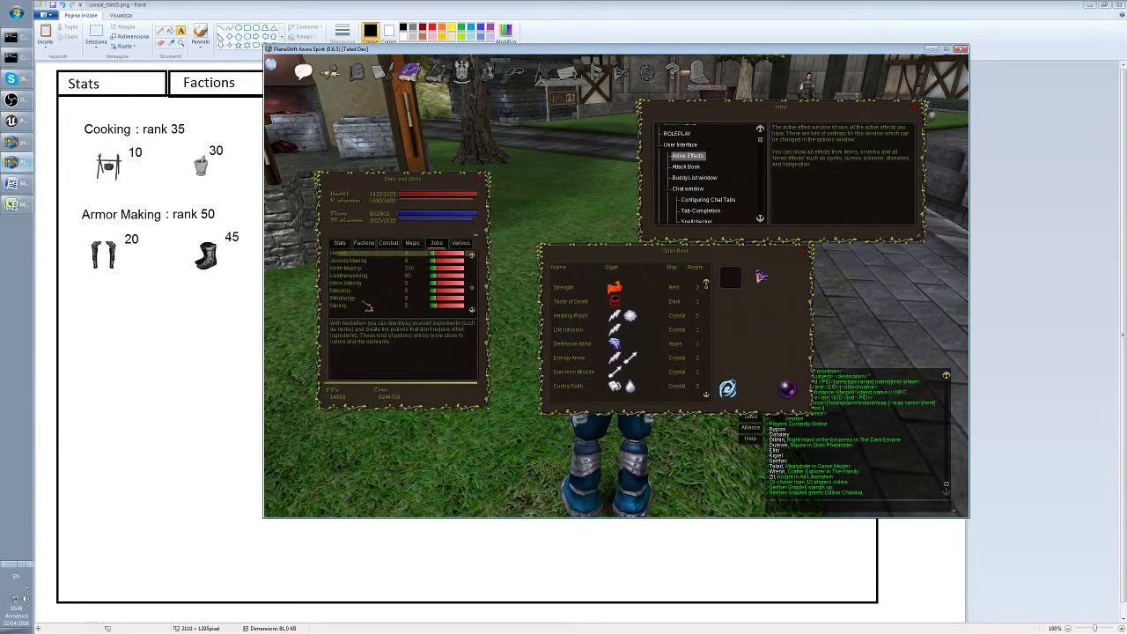
pyautogui.scroll(-7, 368, 306)
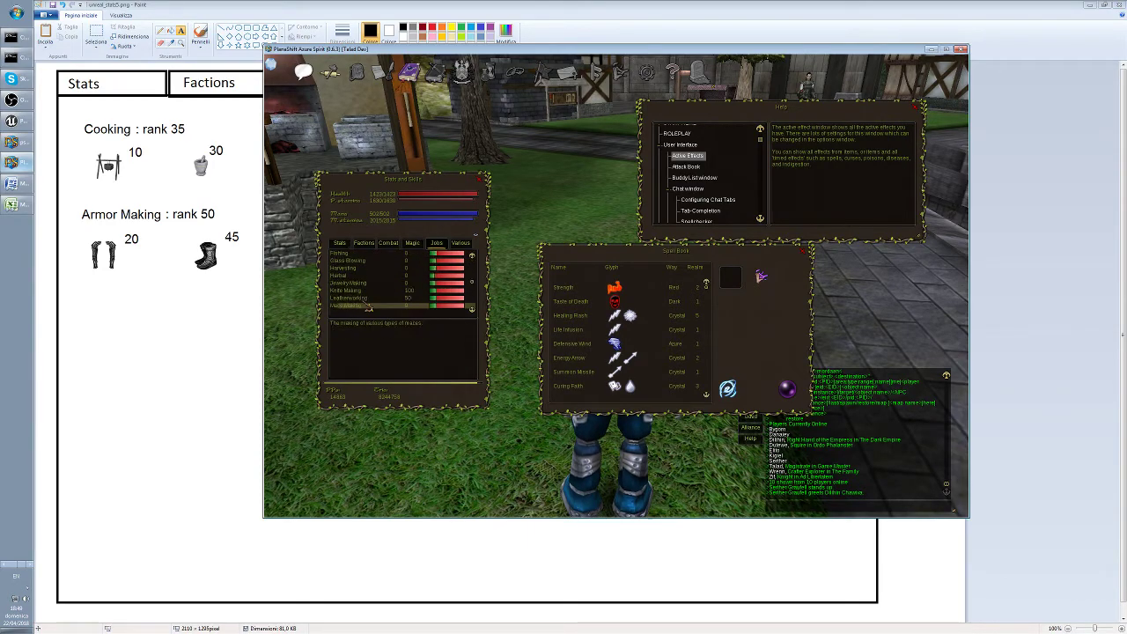
pyautogui.click(368, 306)
pyautogui.press('Up')
pyautogui.press('Up')
pyautogui.press('Home')
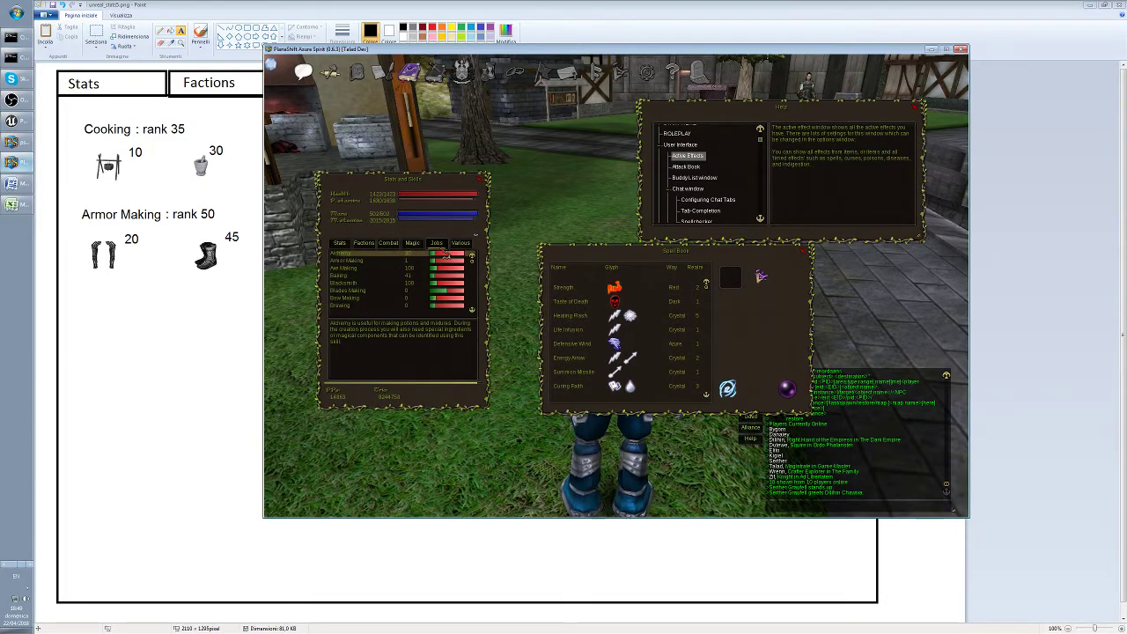
# Run 'desc skills;' in the mysql console to list the skills table's columns
pyautogui.click(25, 56)
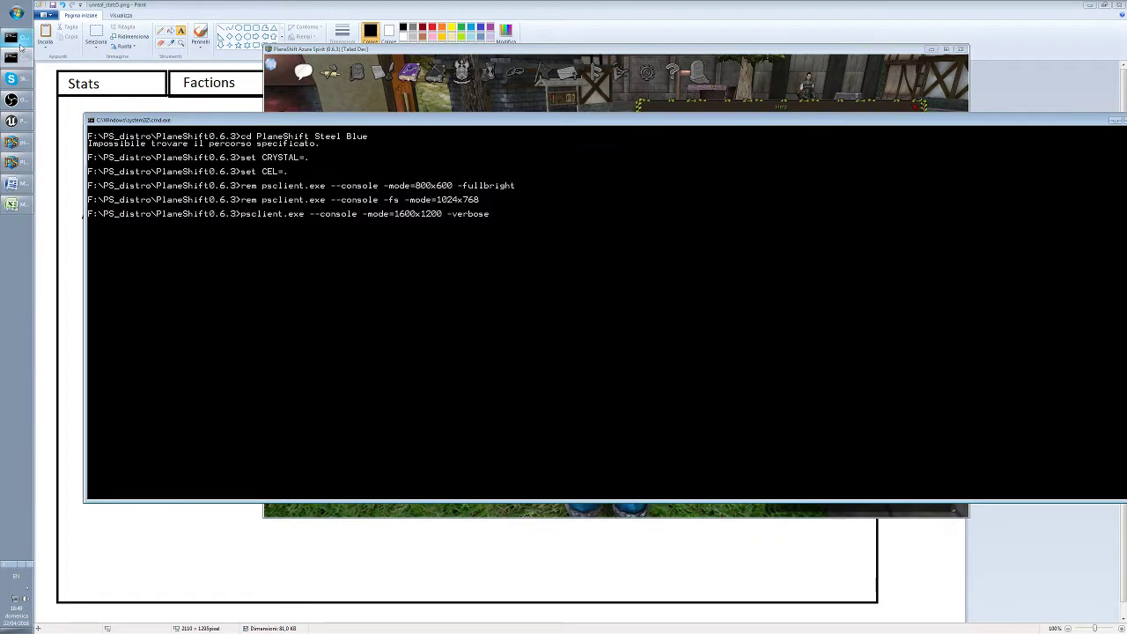
pyautogui.click(12, 37)
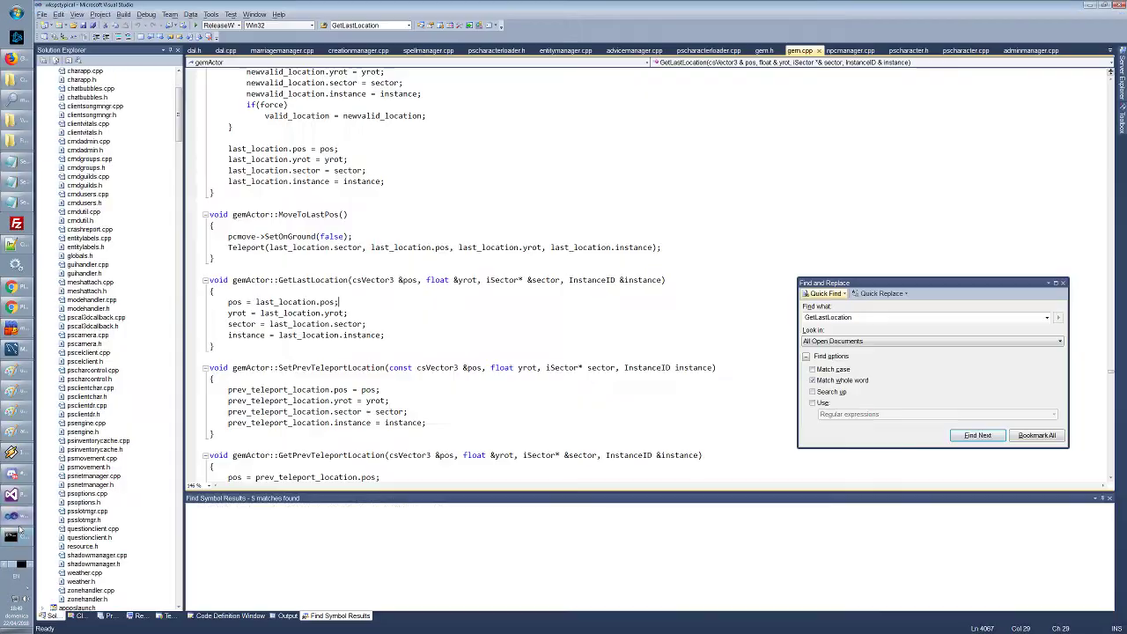
pyautogui.click(22, 539)
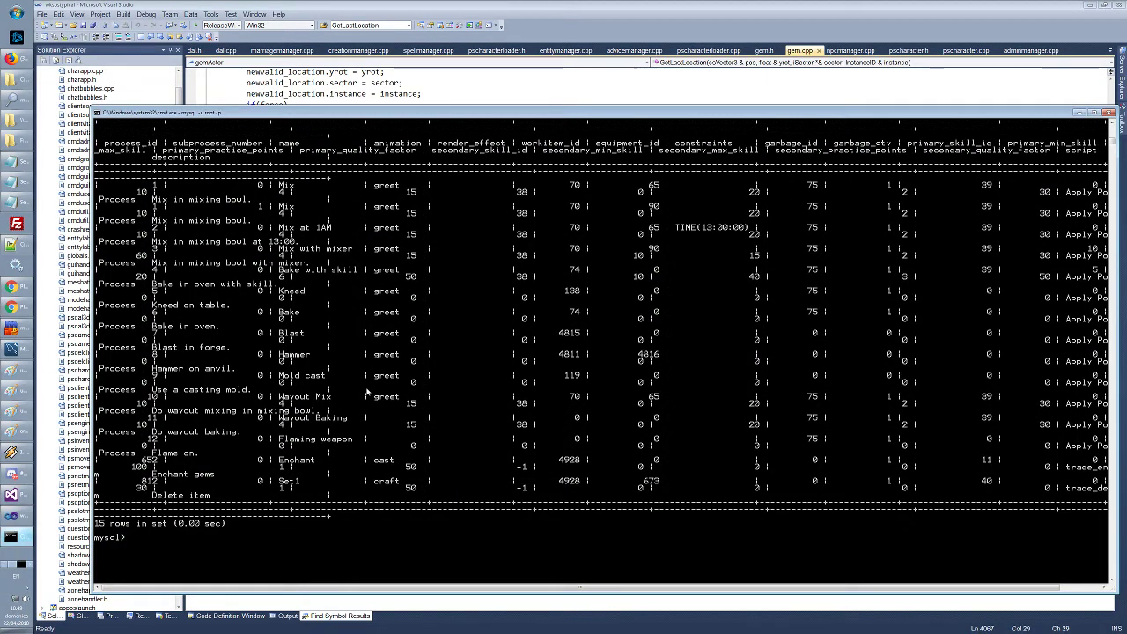
pyautogui.press('Return')
pyautogui.press('Return')
pyautogui.press('Return')
pyautogui.write('desc skills;')
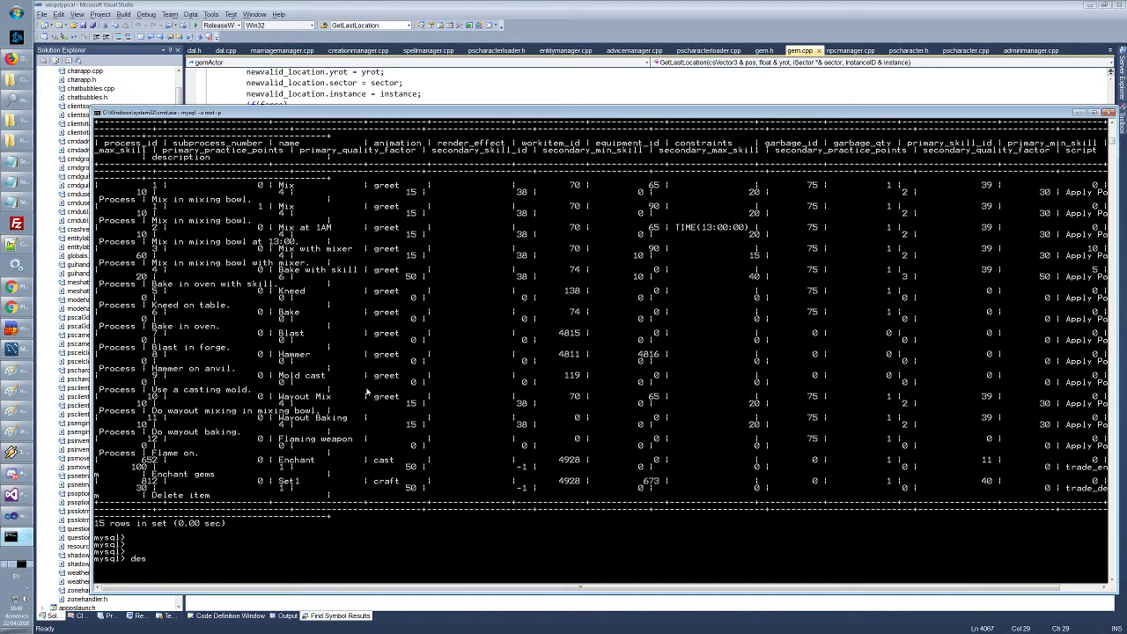
pyautogui.press('Return')
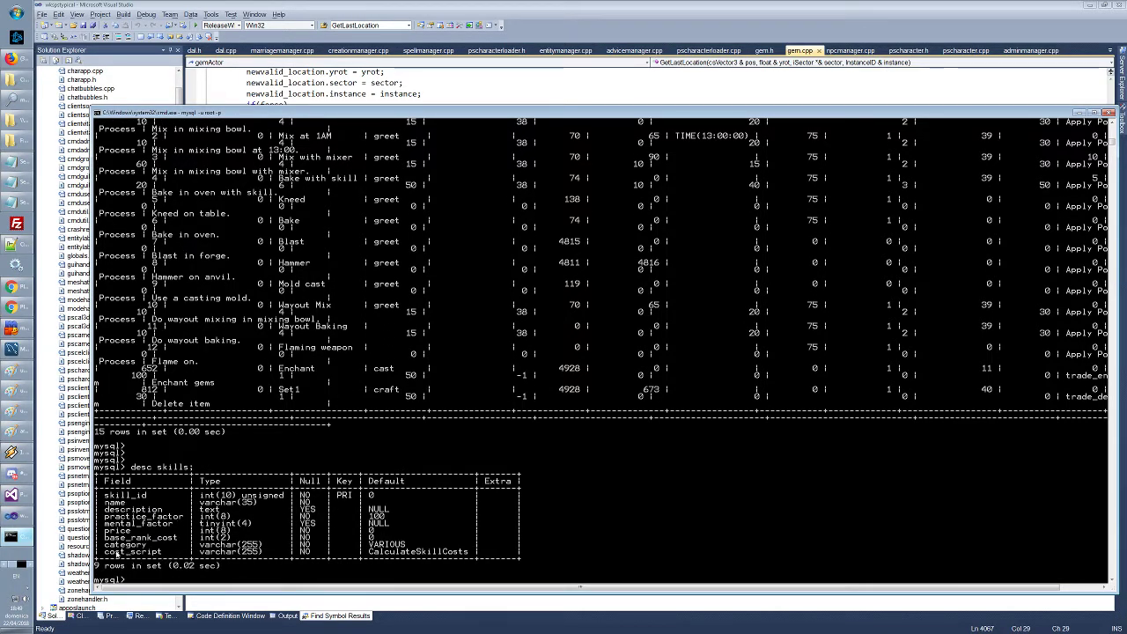
# Copy the word 'category' from the output and switch back to PlaneShift
pyautogui.moveTo(104, 542); pyautogui.dragTo(401, 546)
pyautogui.rightClick(401, 547)
pyautogui.moveTo(104, 546); pyautogui.dragTo(148, 548)
pyautogui.rightClick(159, 550)
pyautogui.hotkey('alt', 'Tab')
pyautogui.hotkey('alt', 'Tab')
pyautogui.hotkey('alt', 'Tab')
pyautogui.hotkey('alt', 'Tab')
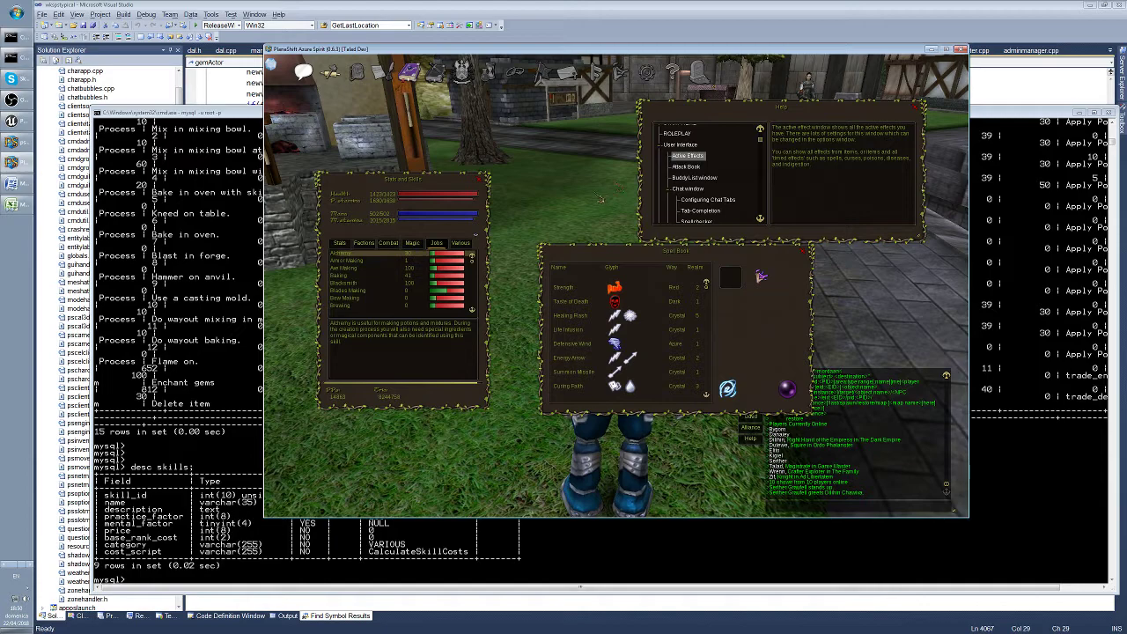
# Open the Various skills list and read Argan, Backstab, Find Traps, Lockpicking, Pickpockets and Swimming
pyautogui.click(441, 245)
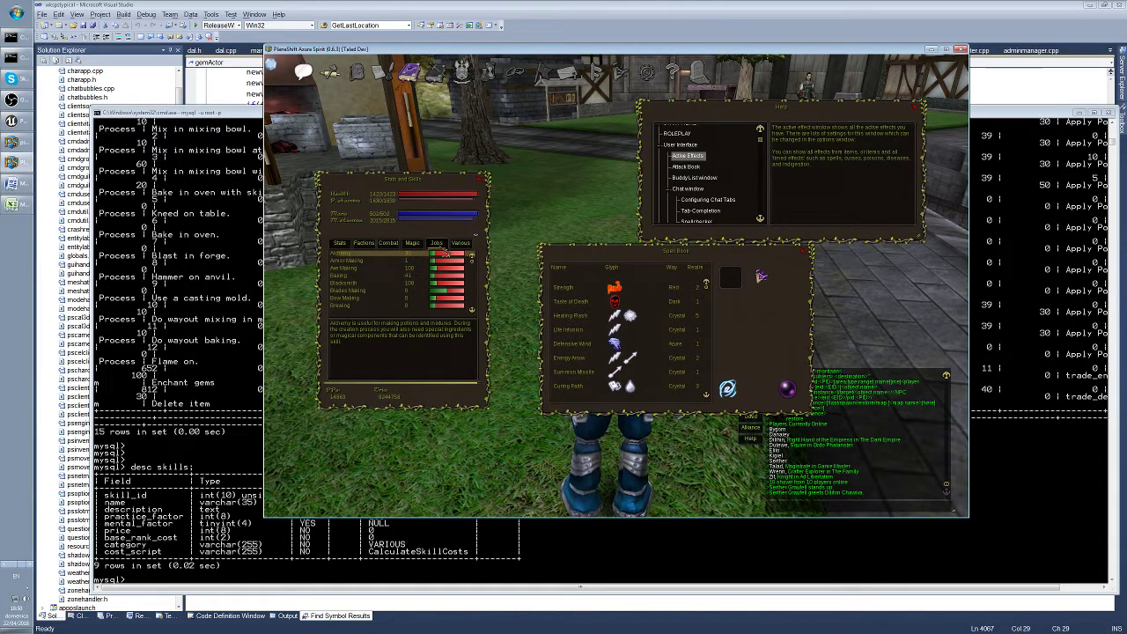
pyautogui.click(463, 246)
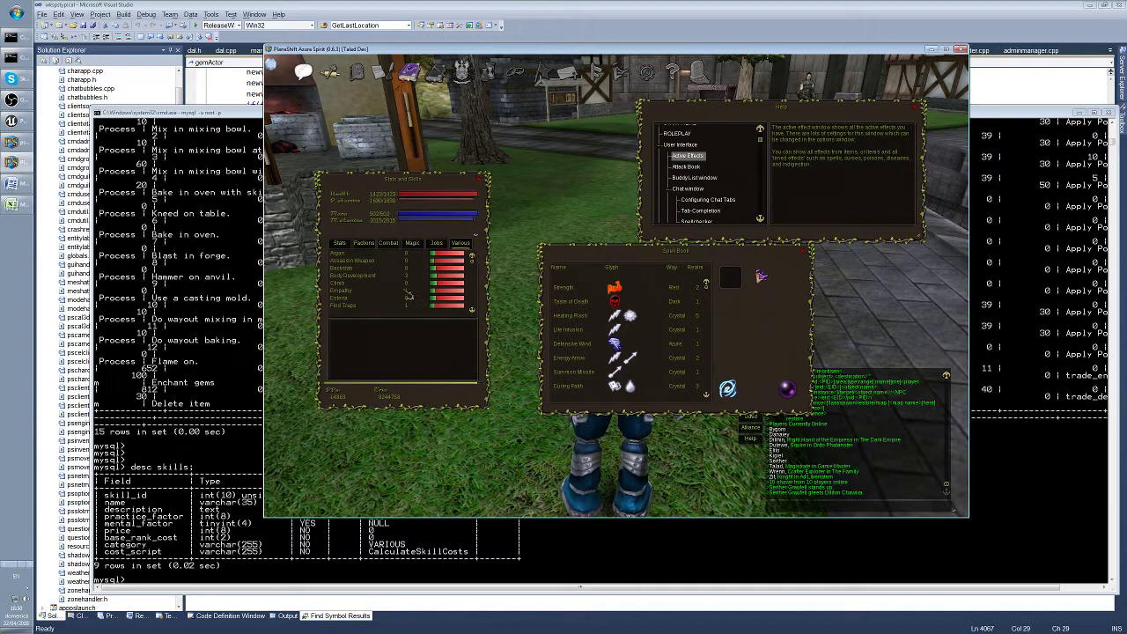
pyautogui.click(358, 255)
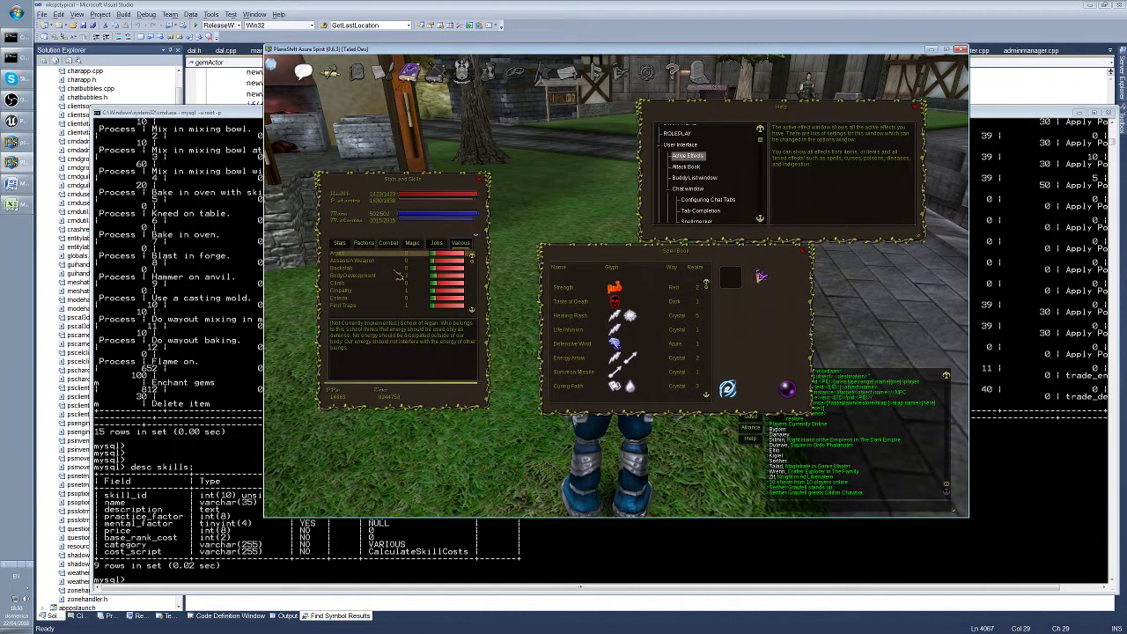
pyautogui.click(396, 269)
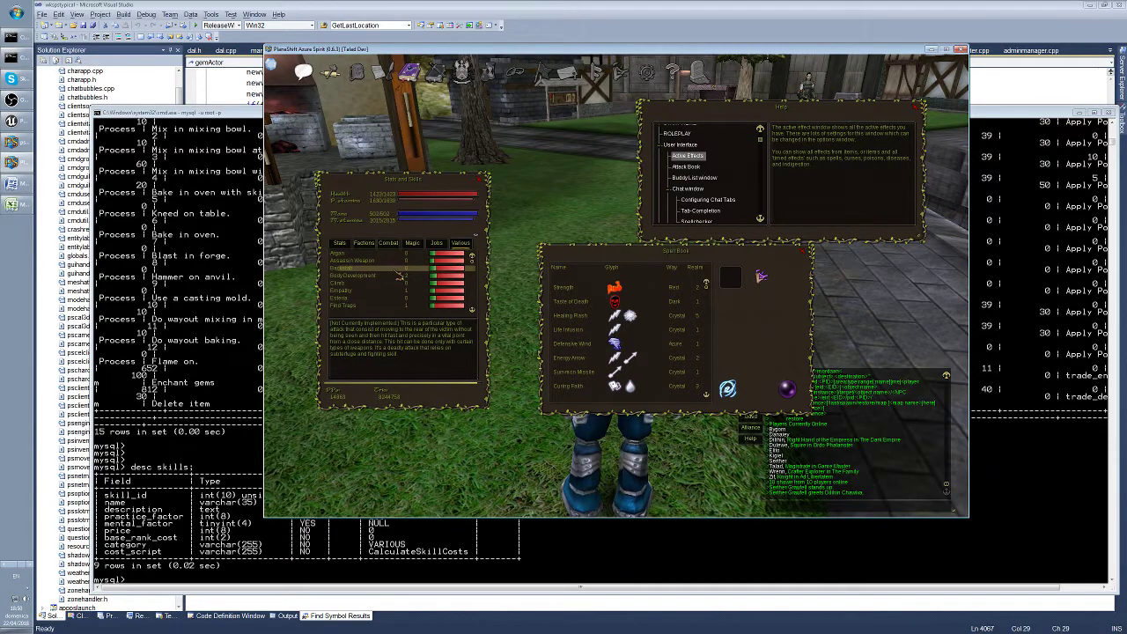
pyautogui.press('Down')
pyautogui.press('Down')
pyautogui.press('Down')
pyautogui.press('Down')
pyautogui.press('Down')
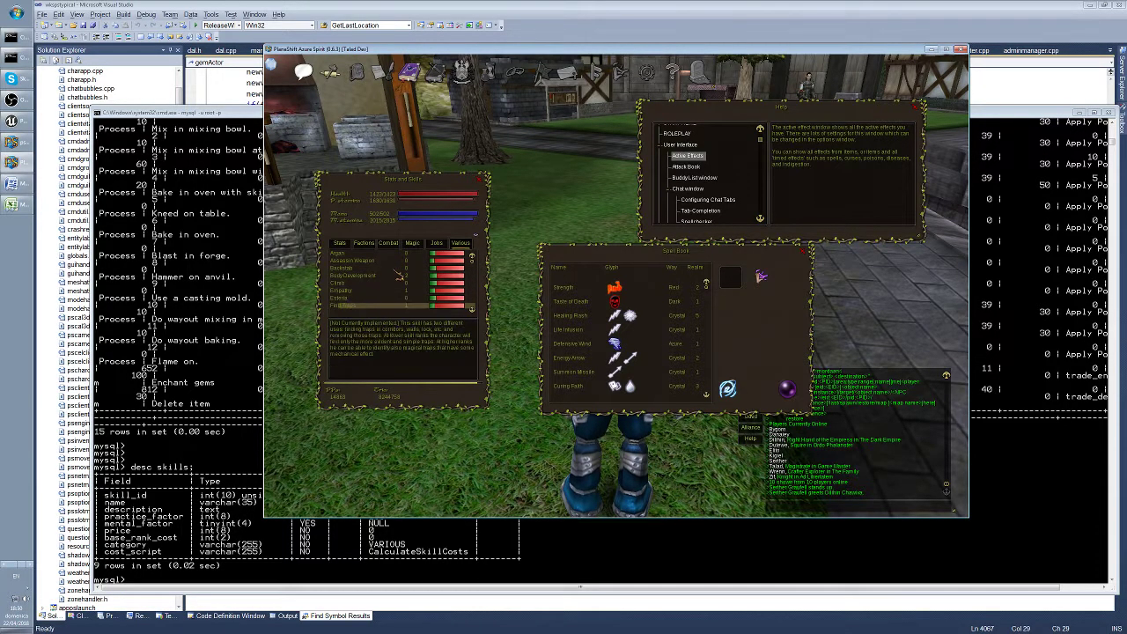
pyautogui.press('Down')
pyautogui.press('Down')
pyautogui.press('Down')
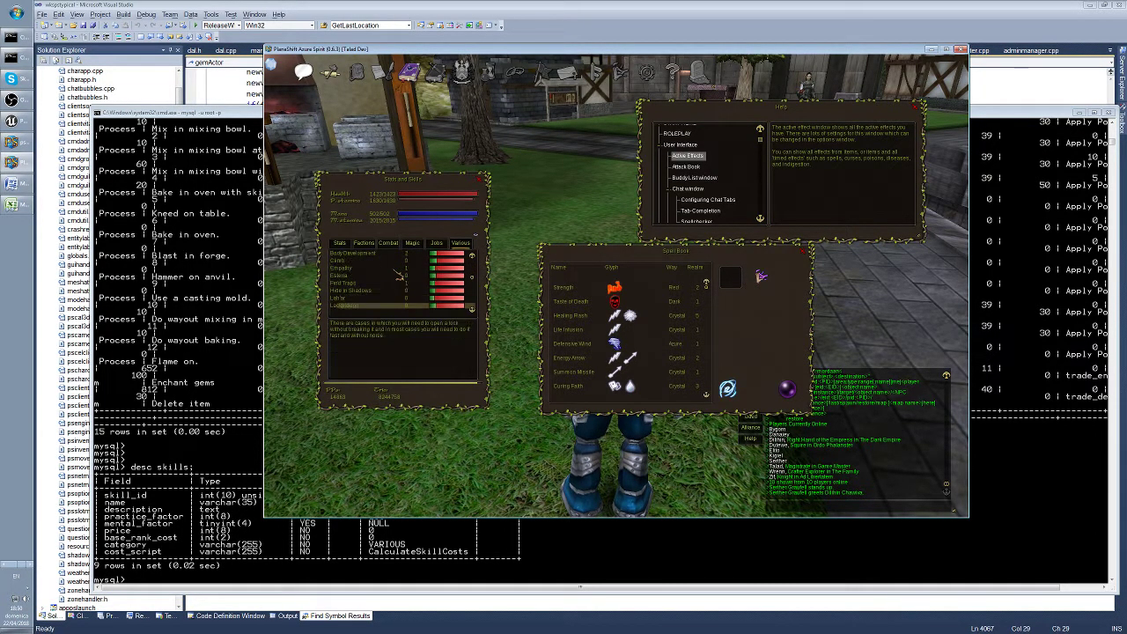
pyautogui.press('Down')
pyautogui.press('Up')
pyautogui.press('Up')
pyautogui.press('Up')
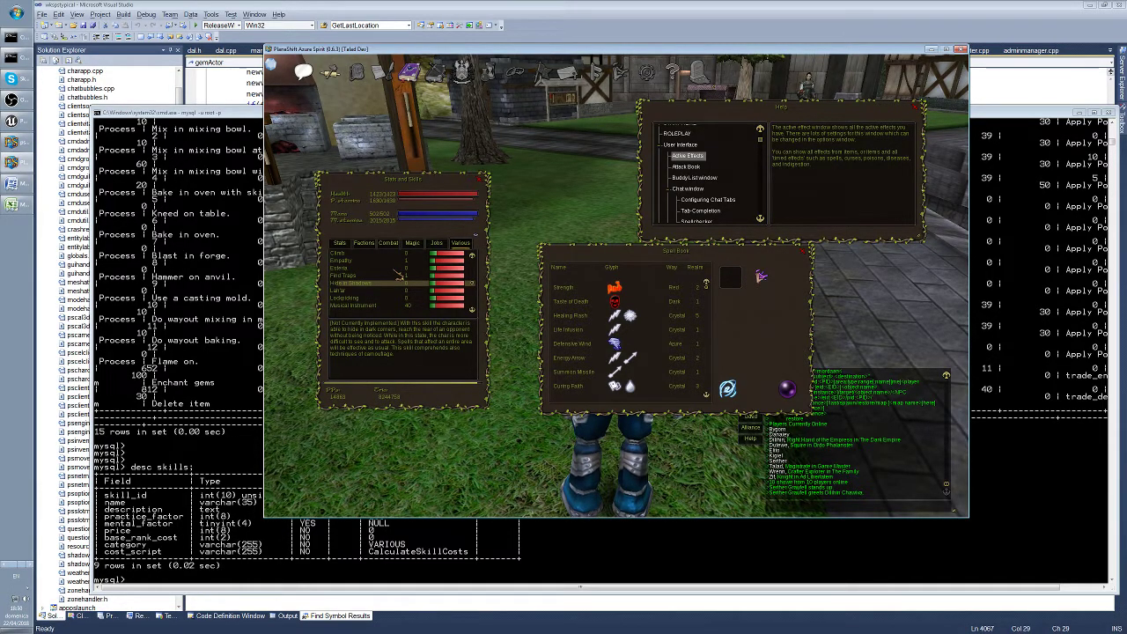
pyautogui.press('Down')
pyautogui.press('Down')
pyautogui.press('Down')
pyautogui.press('Down')
pyautogui.press('Up')
pyautogui.press('Up')
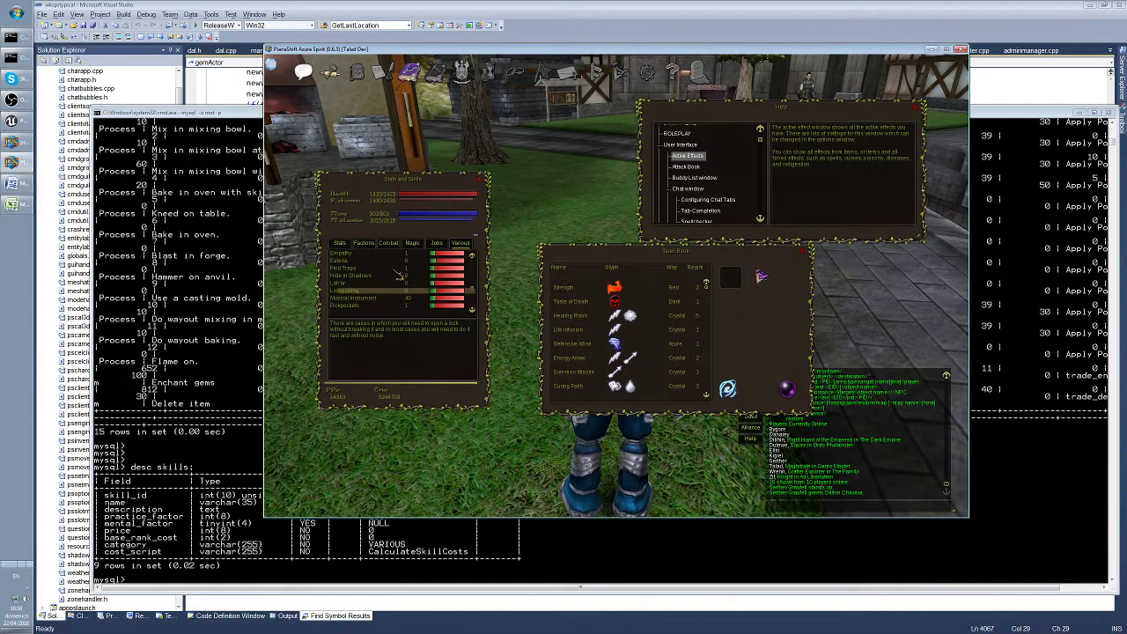
pyautogui.press('Down')
pyautogui.press('Down')
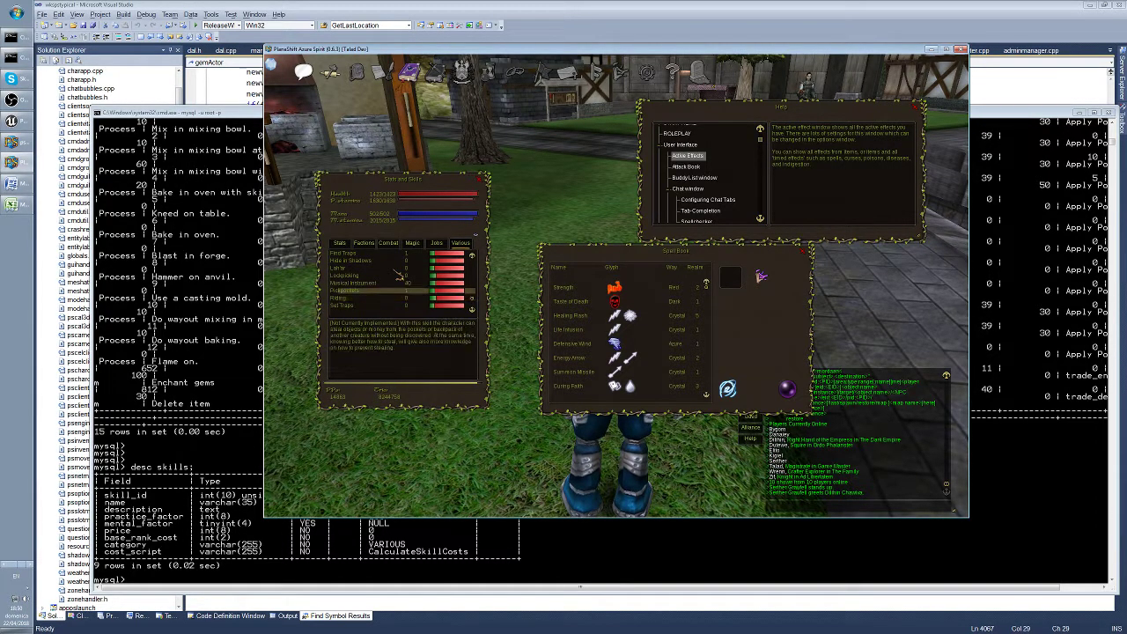
pyautogui.press('Down')
pyautogui.press('Down')
pyautogui.press('Down')
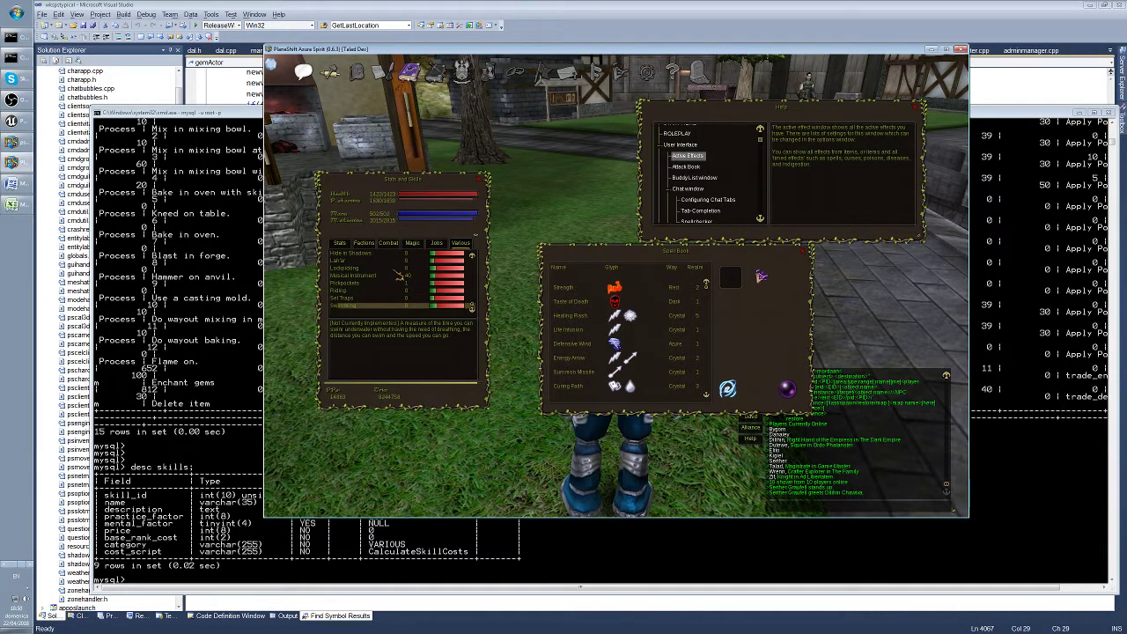
# Read back through Body Development, Climb, Set Traps and Empathy up to Argan, then glance at MySQL
pyautogui.press('Up')
pyautogui.press('Up')
pyautogui.press('Up')
pyautogui.press('Up')
pyautogui.press('Up')
pyautogui.press('Up')
pyautogui.press('Up')
pyautogui.press('Up')
pyautogui.press('Up')
pyautogui.press('Up')
pyautogui.press('Up')
pyautogui.press('Up')
pyautogui.press('Up')
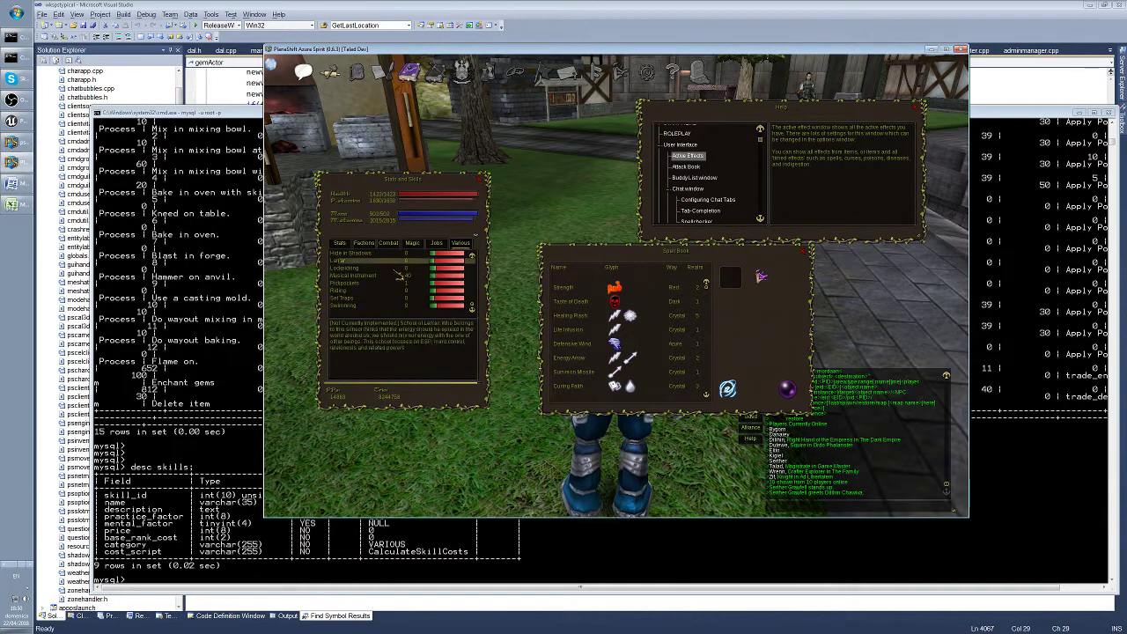
pyautogui.press('Down')
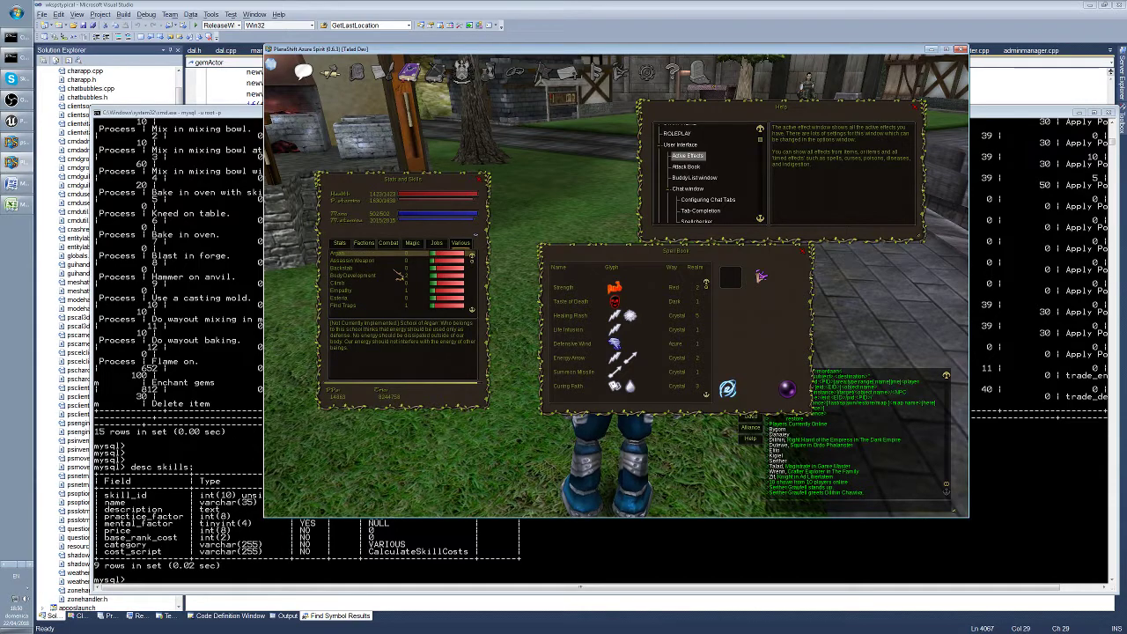
pyautogui.scroll(2, 398, 275)
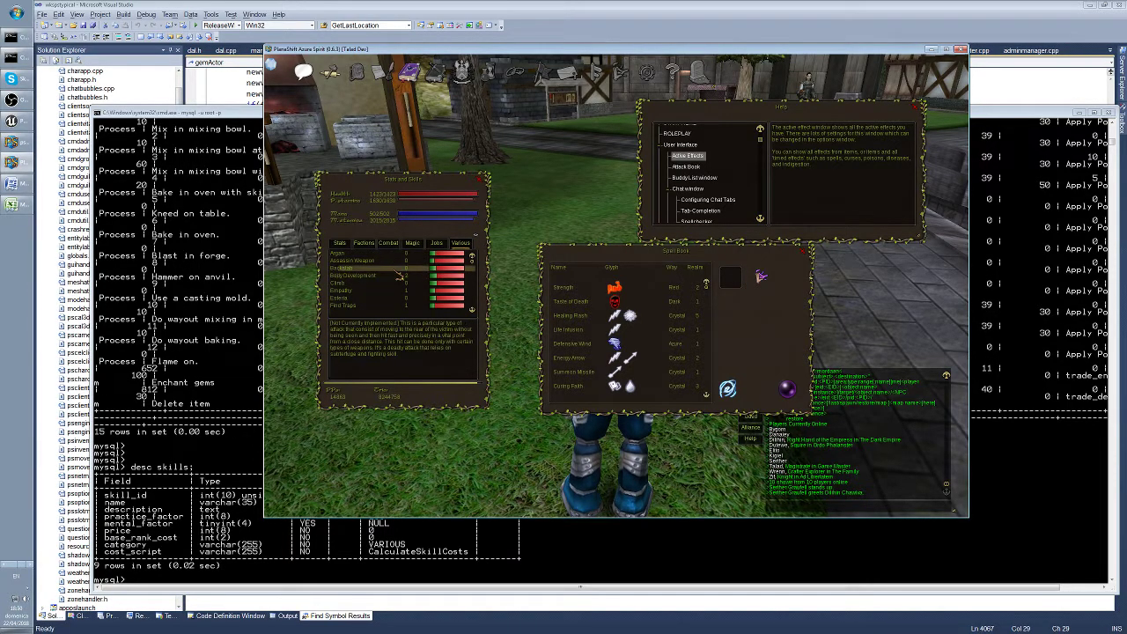
pyautogui.press('Down')
pyautogui.press('Down')
pyautogui.press('Down')
pyautogui.press('Down')
pyautogui.press('Down')
pyautogui.press('Down')
pyautogui.press('Down')
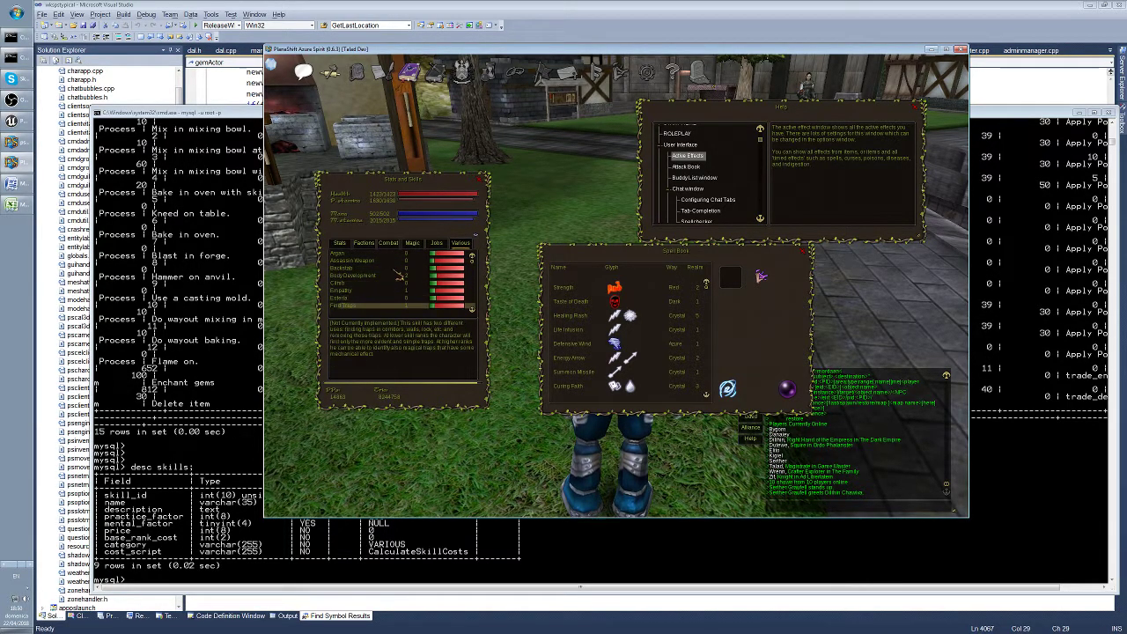
pyautogui.press('Down')
pyautogui.press('Down')
pyautogui.press('Down')
pyautogui.press('Down')
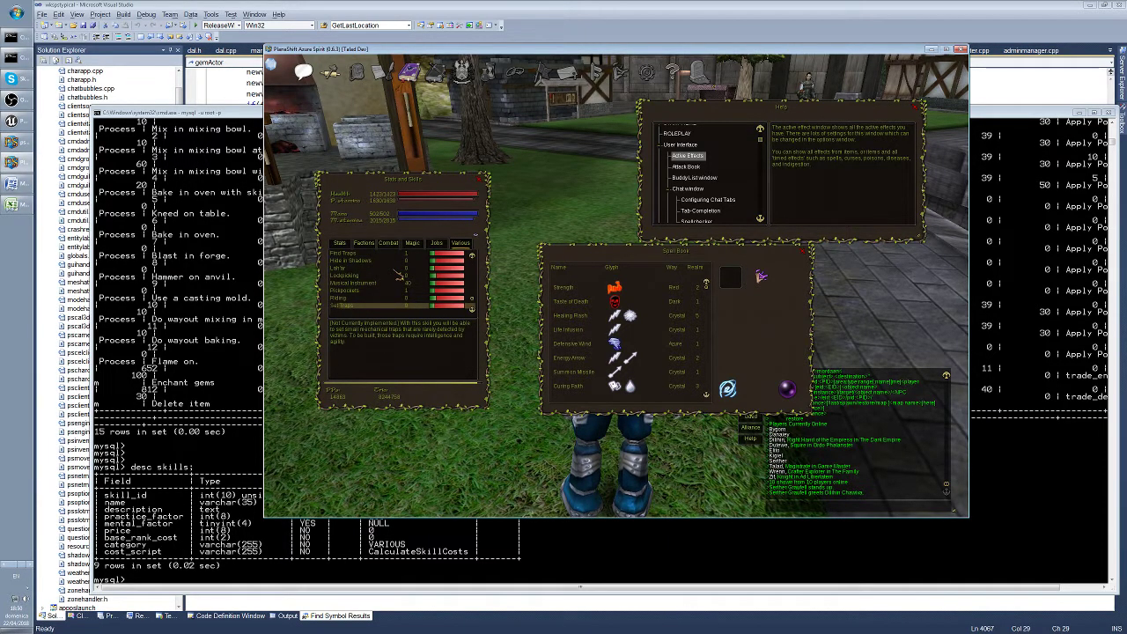
pyautogui.press('Down')
pyautogui.press('Up')
pyautogui.press('Up')
pyautogui.press('Up')
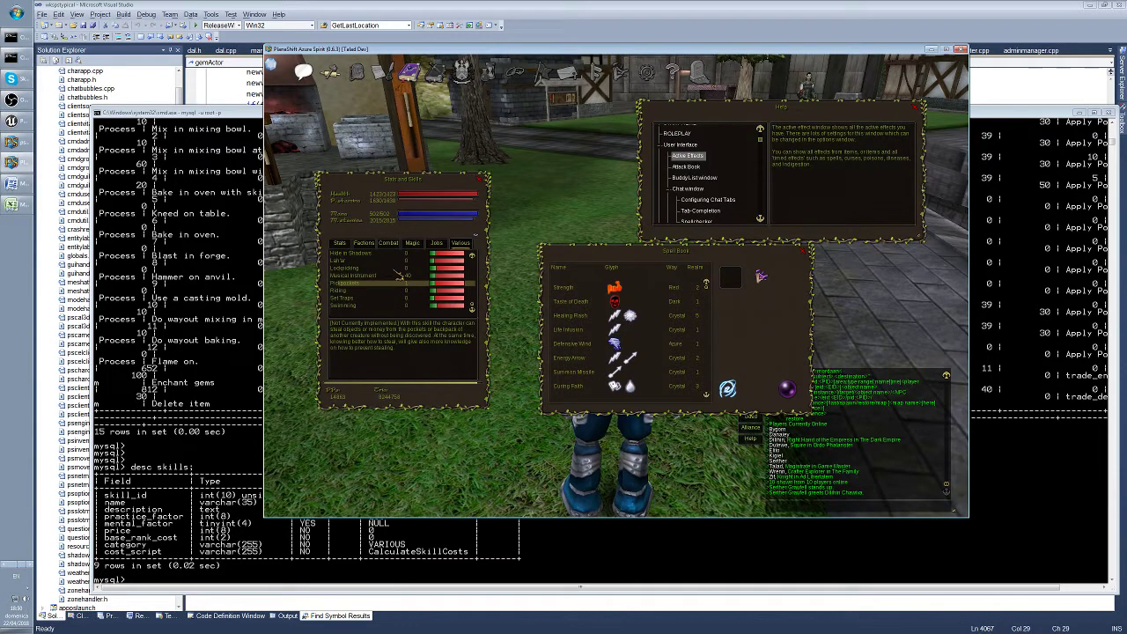
pyautogui.press('Down')
pyautogui.press('Down')
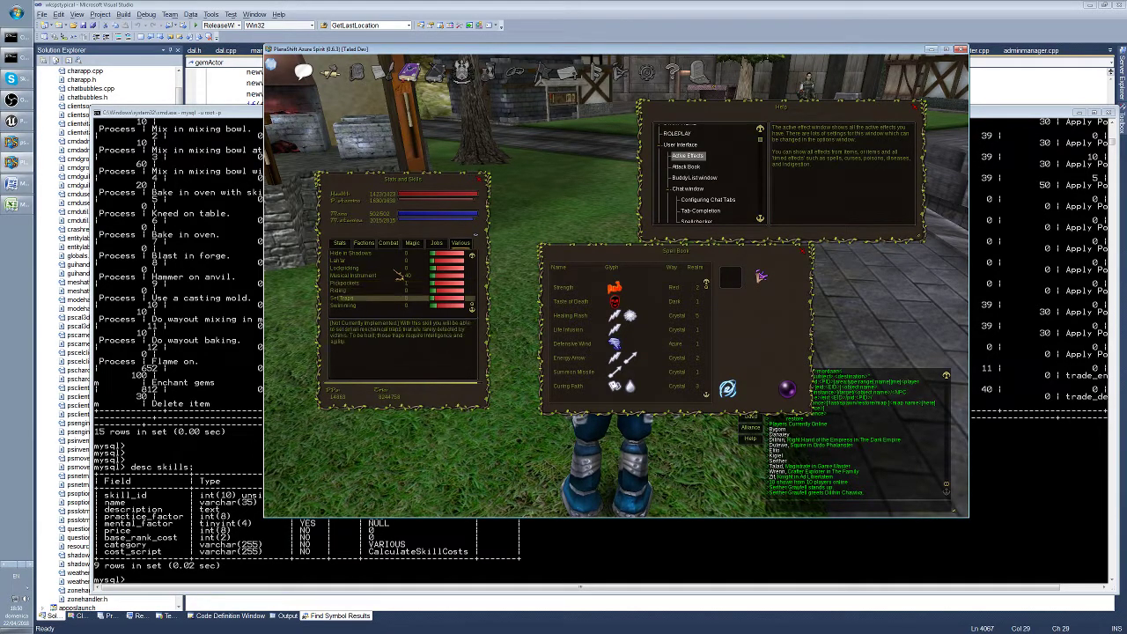
pyautogui.press('Up')
pyautogui.press('Up')
pyautogui.press('Up')
pyautogui.press('Up')
pyautogui.press('Up')
pyautogui.press('Up')
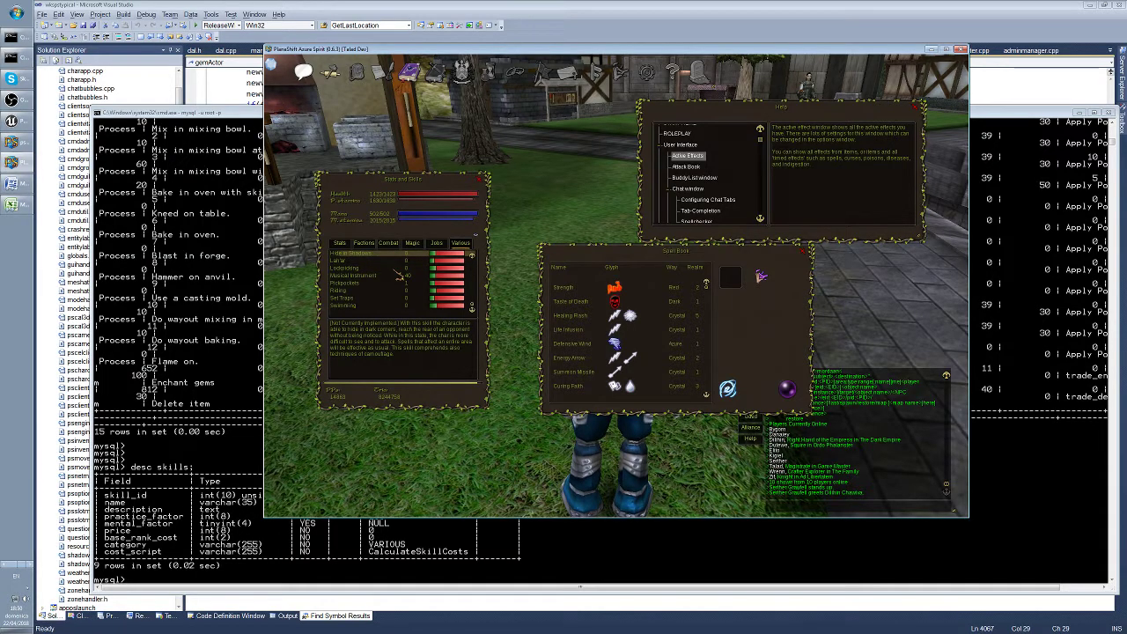
pyautogui.press('Down')
pyautogui.press('Down')
pyautogui.press('Down')
pyautogui.press('Down')
pyautogui.press('Down')
pyautogui.press('Down')
pyautogui.press('Down')
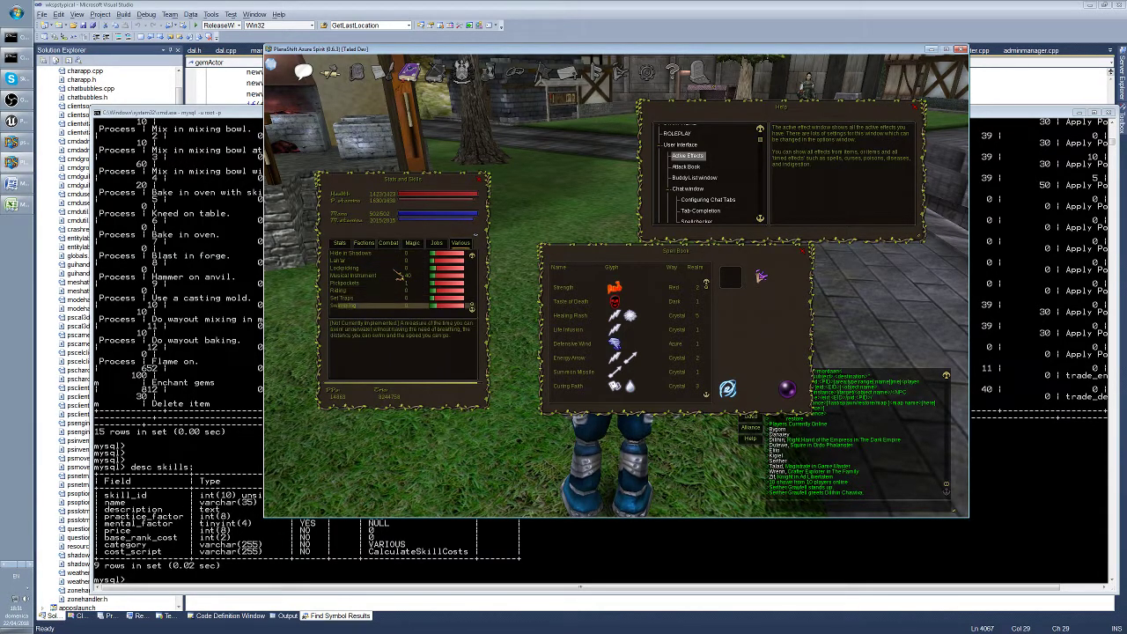
pyautogui.press('Up')
pyautogui.press('Up')
pyautogui.press('Up')
pyautogui.press('Down')
pyautogui.press('Down')
pyautogui.press('Down')
pyautogui.press('Up')
pyautogui.press('Up')
pyautogui.press('Up')
pyautogui.press('Up')
pyautogui.press('Up')
pyautogui.press('Up')
pyautogui.press('Up')
pyautogui.press('Up')
pyautogui.press('Up')
pyautogui.press('Up')
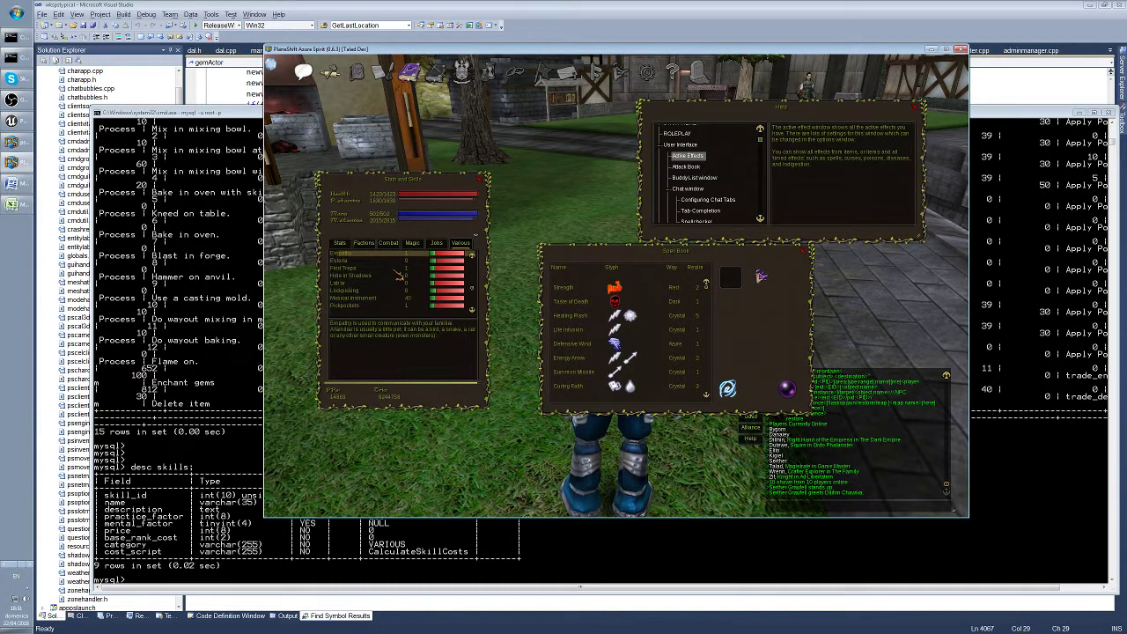
pyautogui.press('Up')
pyautogui.press('Down')
pyautogui.press('Down')
pyautogui.press('Up')
pyautogui.press('Up')
pyautogui.press('Up')
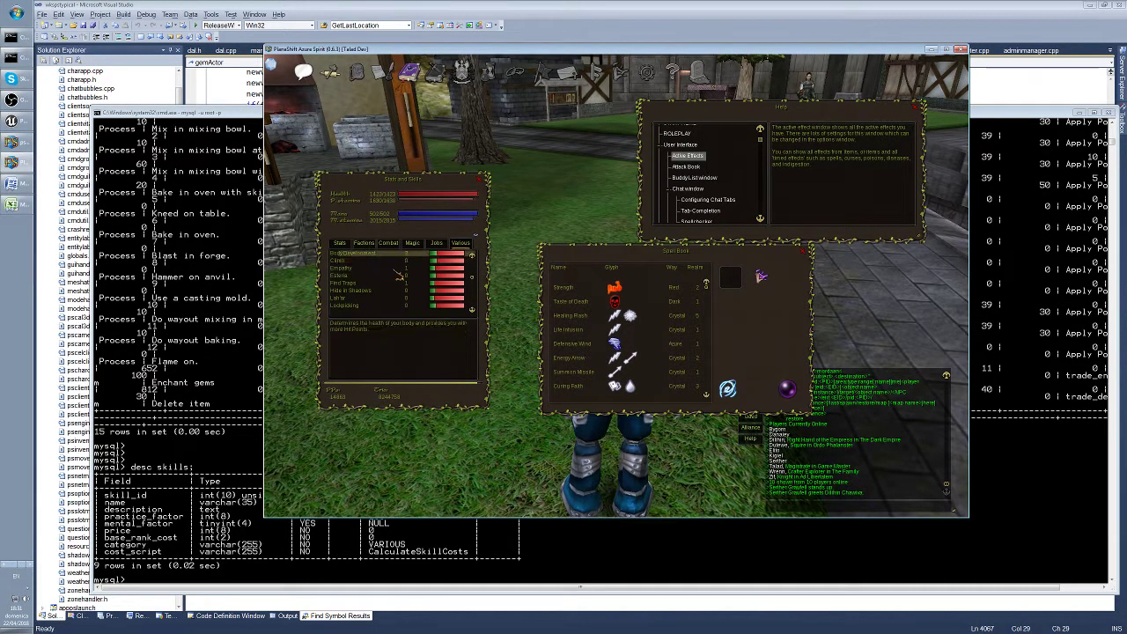
pyautogui.press('Up')
pyautogui.press('Up')
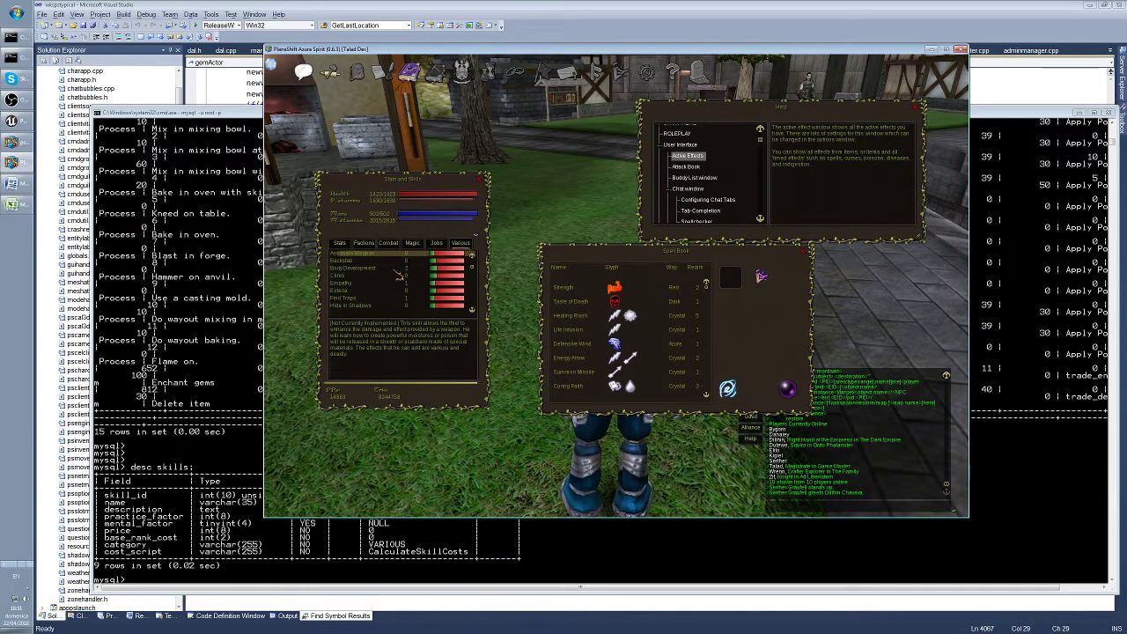
pyautogui.press('Down')
pyautogui.press('Down')
pyautogui.press('Down')
pyautogui.press('Down')
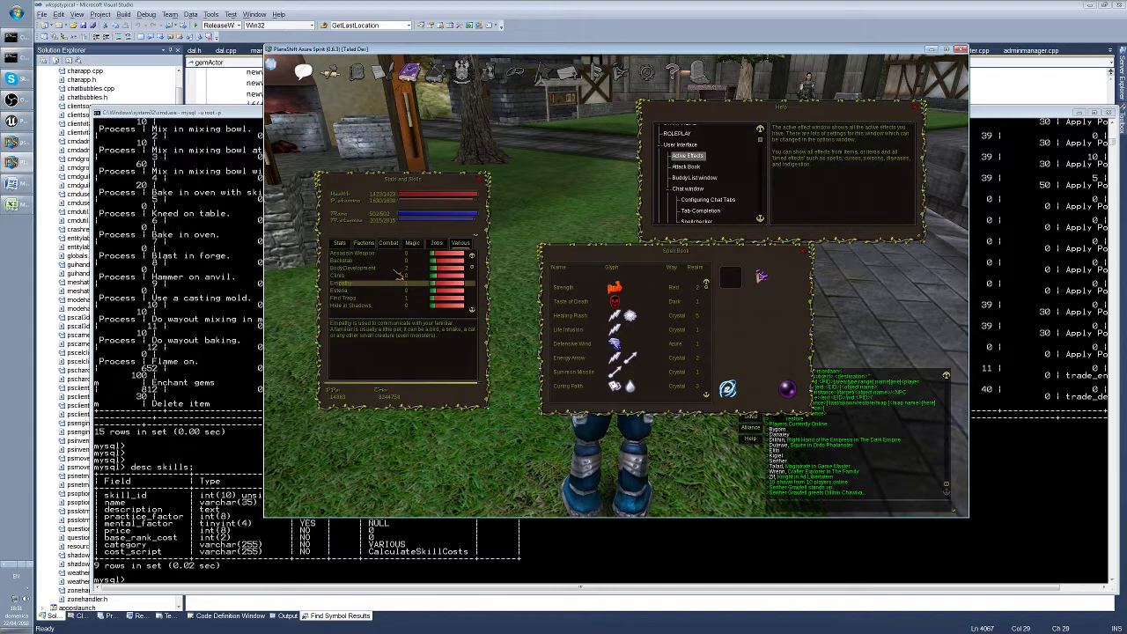
pyautogui.press('Up')
pyautogui.press('Up')
pyautogui.press('Up')
pyautogui.press('Up')
pyautogui.press('Up')
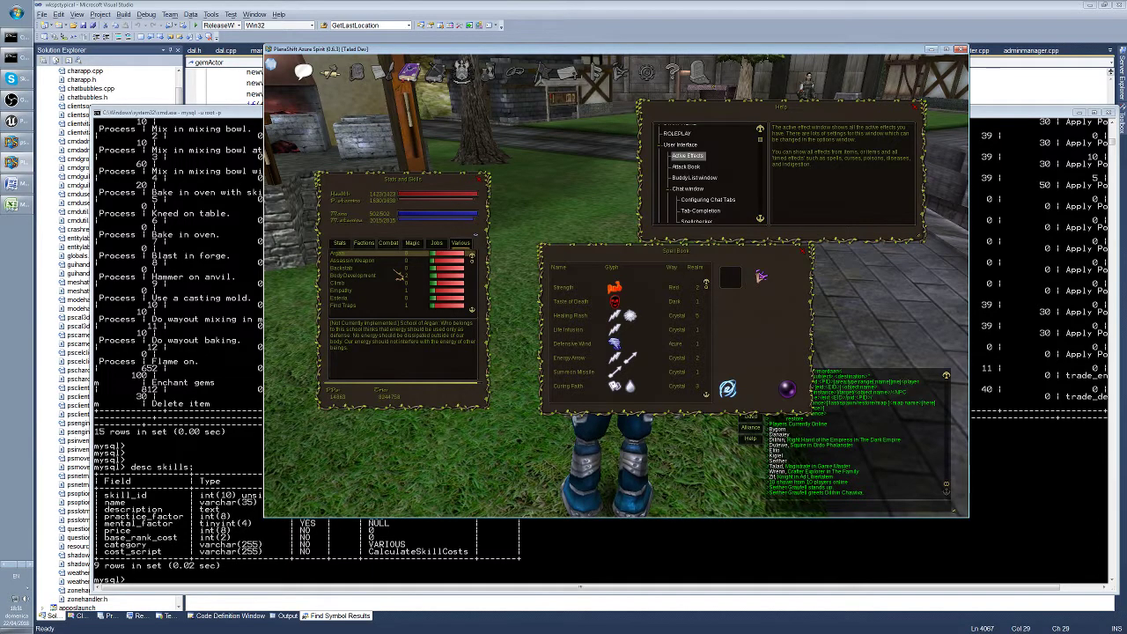
pyautogui.hotkey('alt', 'Tab')
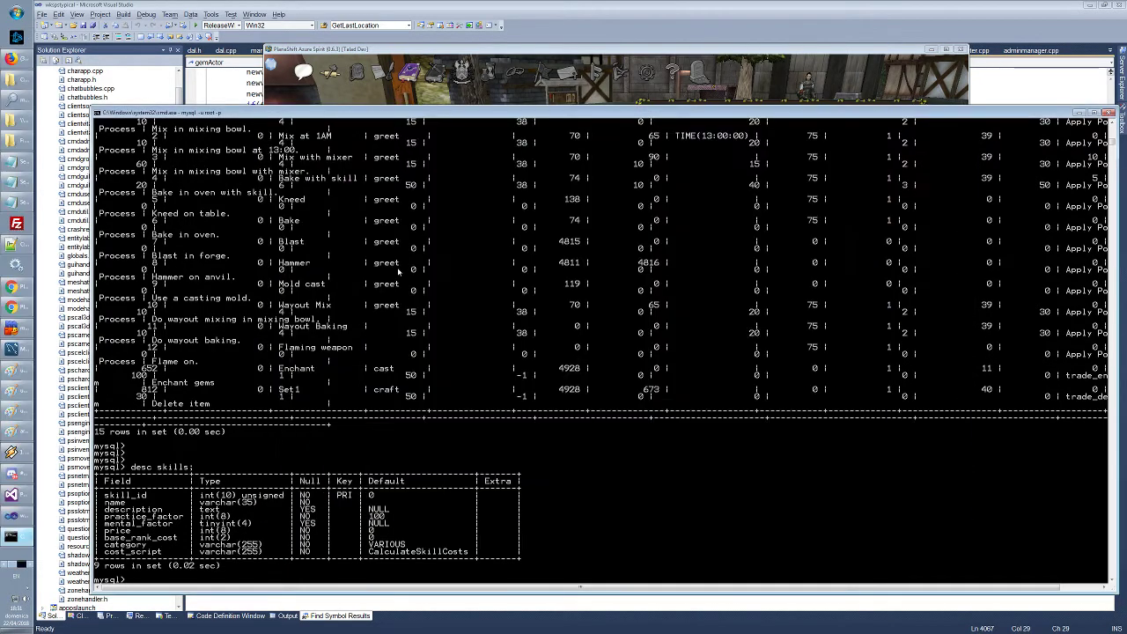
# Back in the game, view Body Development and Backstab, then close the Stats and Skills window
pyautogui.hotkey('alt', 'Tab')
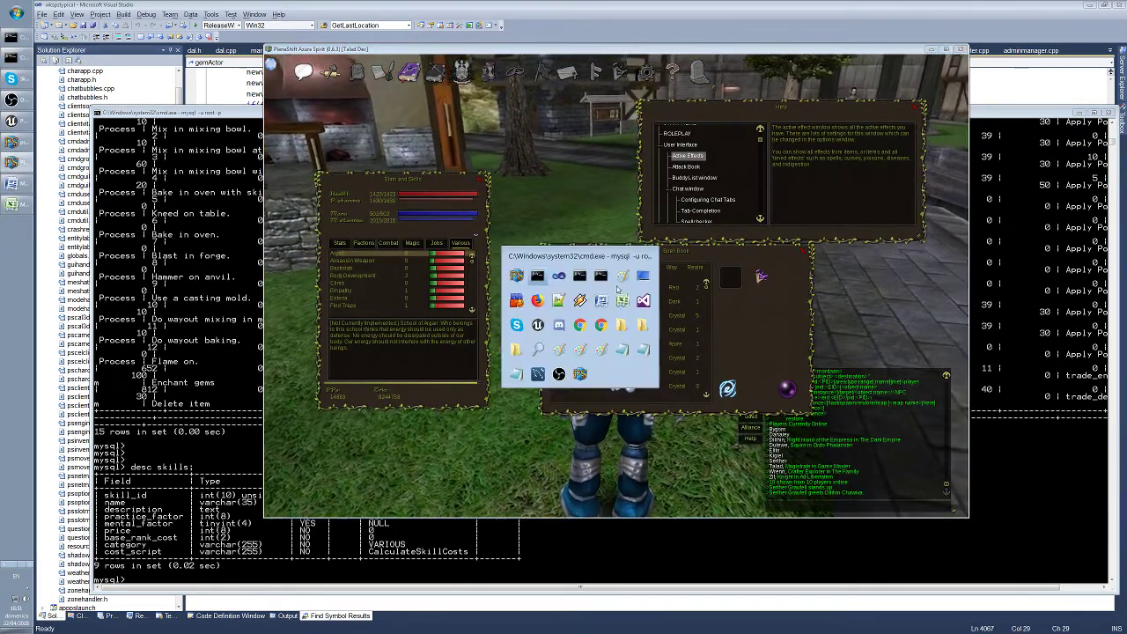
pyautogui.hotkey('alt', 'Tab')
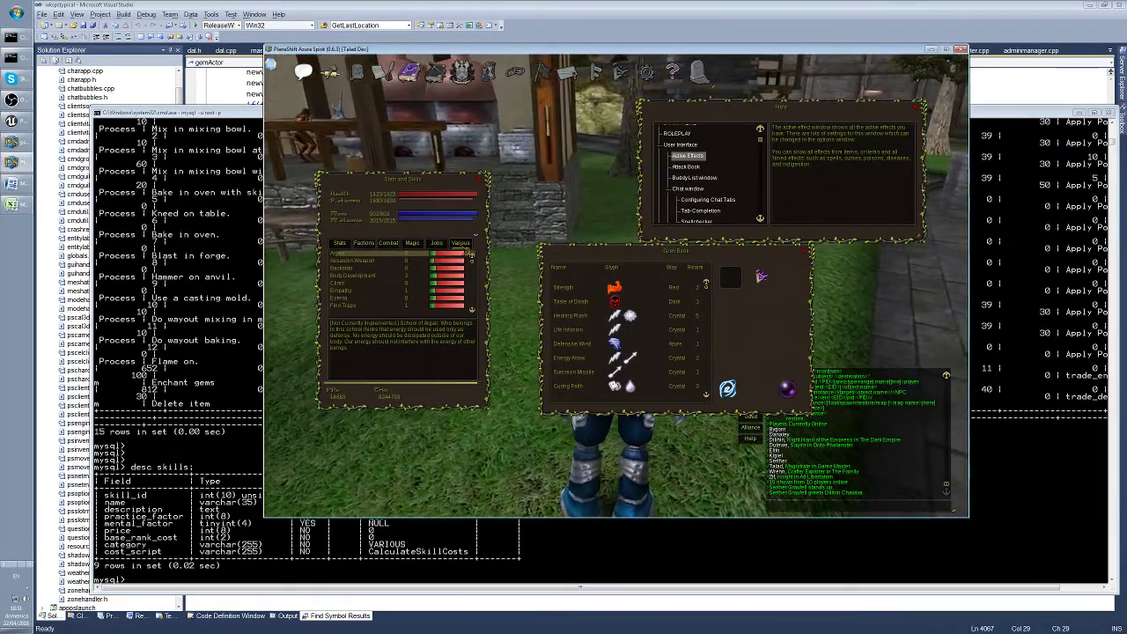
pyautogui.click(360, 277)
pyautogui.click(352, 268)
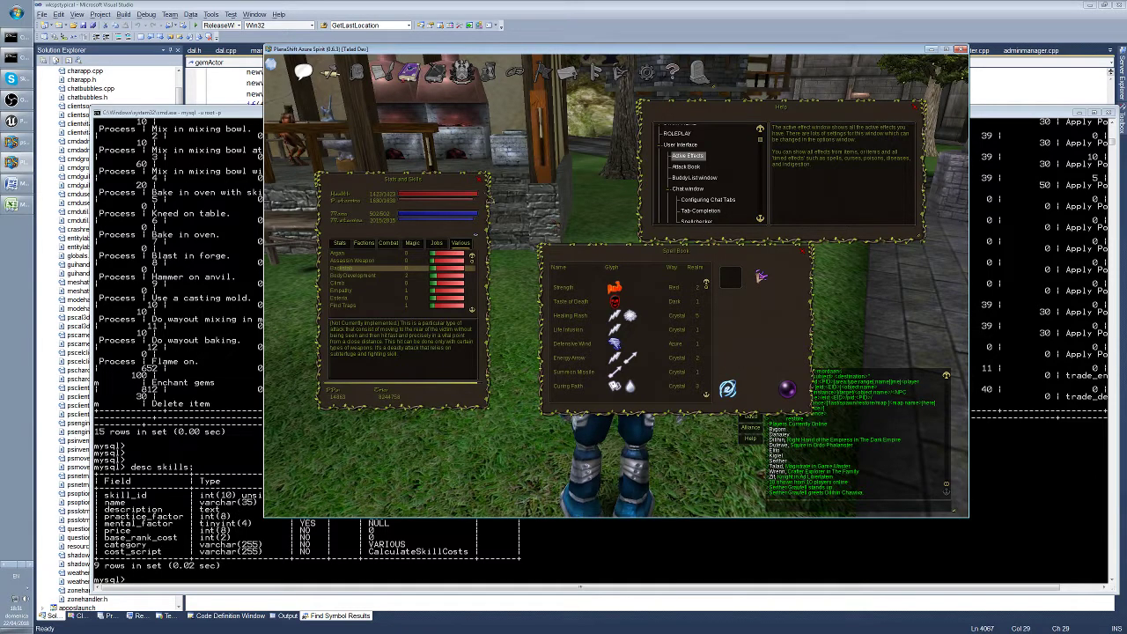
pyautogui.press('k')
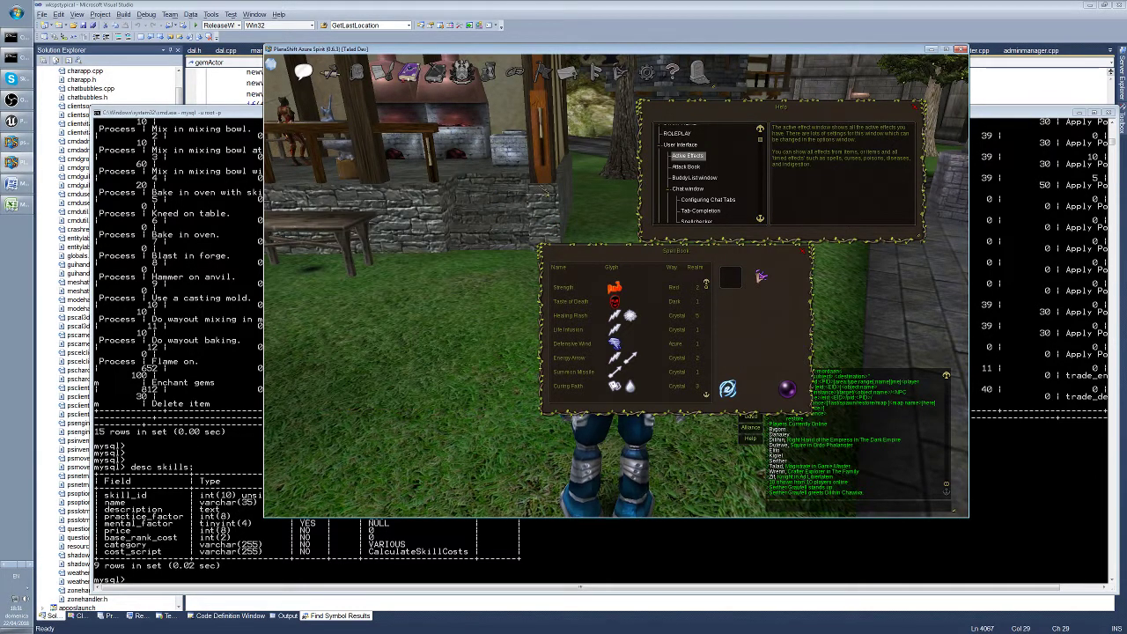
# Walk the character up to the forge and turn back toward the courtyard
pyautogui.press('w')
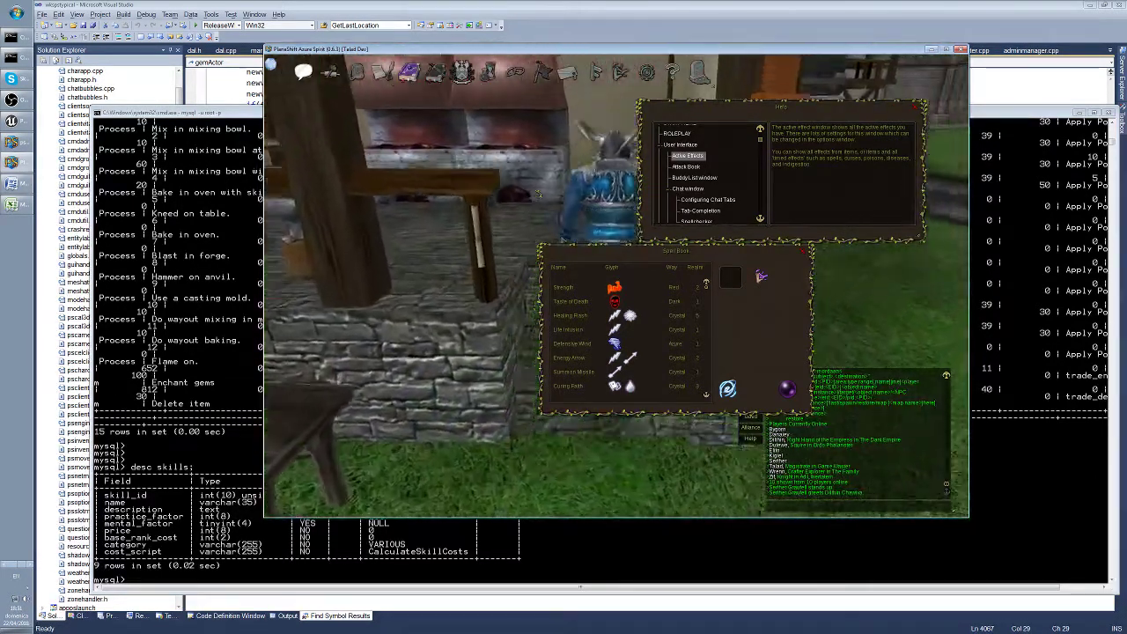
pyautogui.press('w')
pyautogui.press('w')
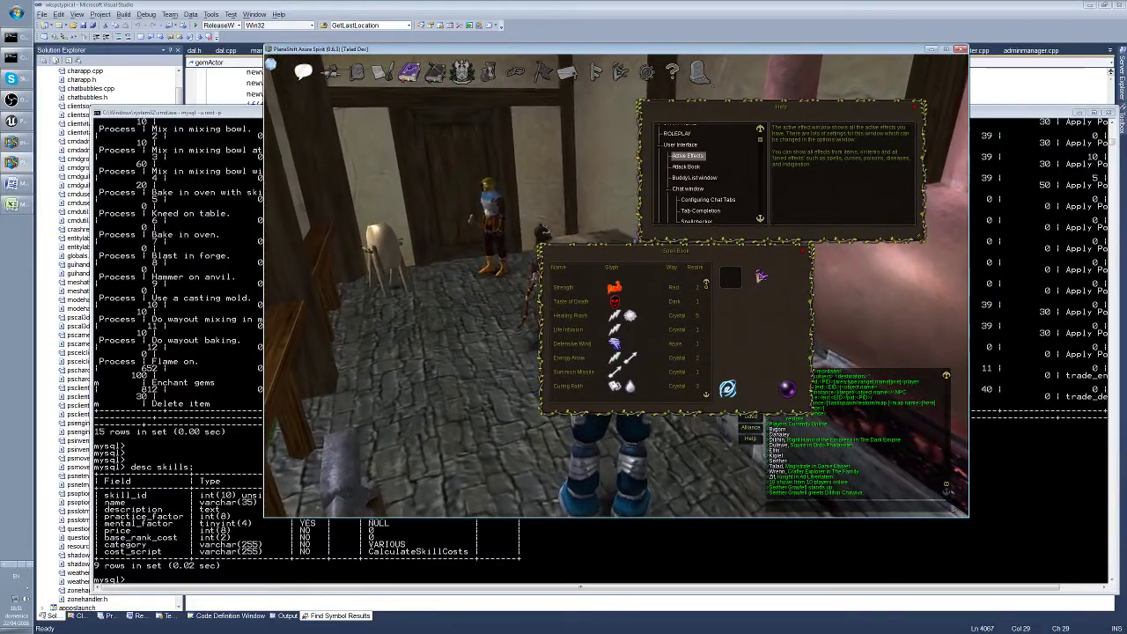
pyautogui.press('a')
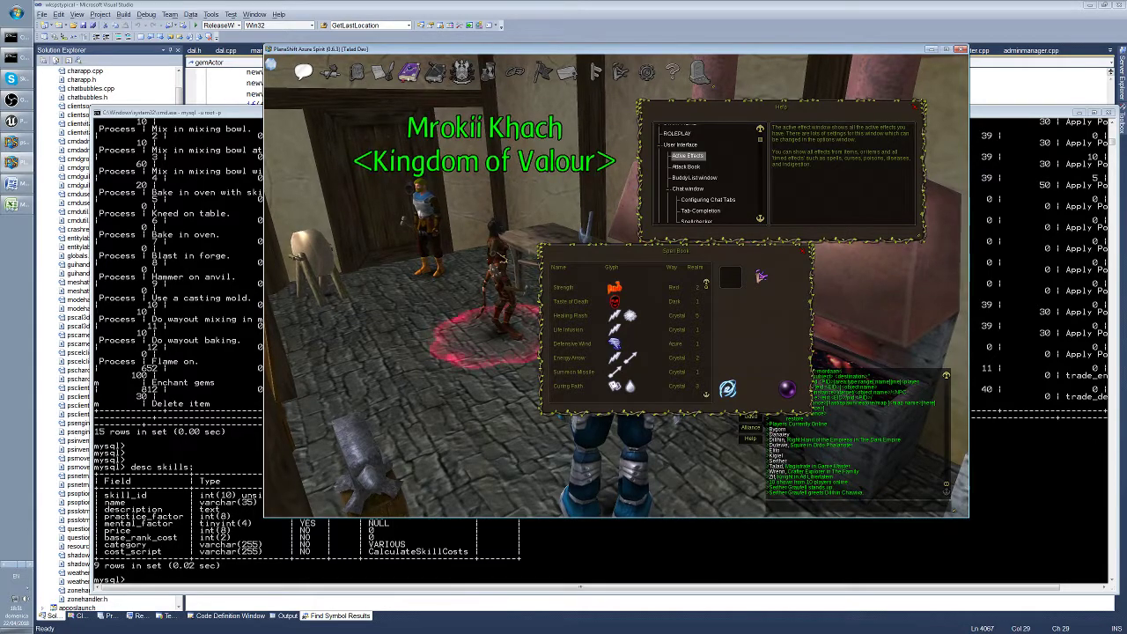
pyautogui.press('d')
pyautogui.press('s')
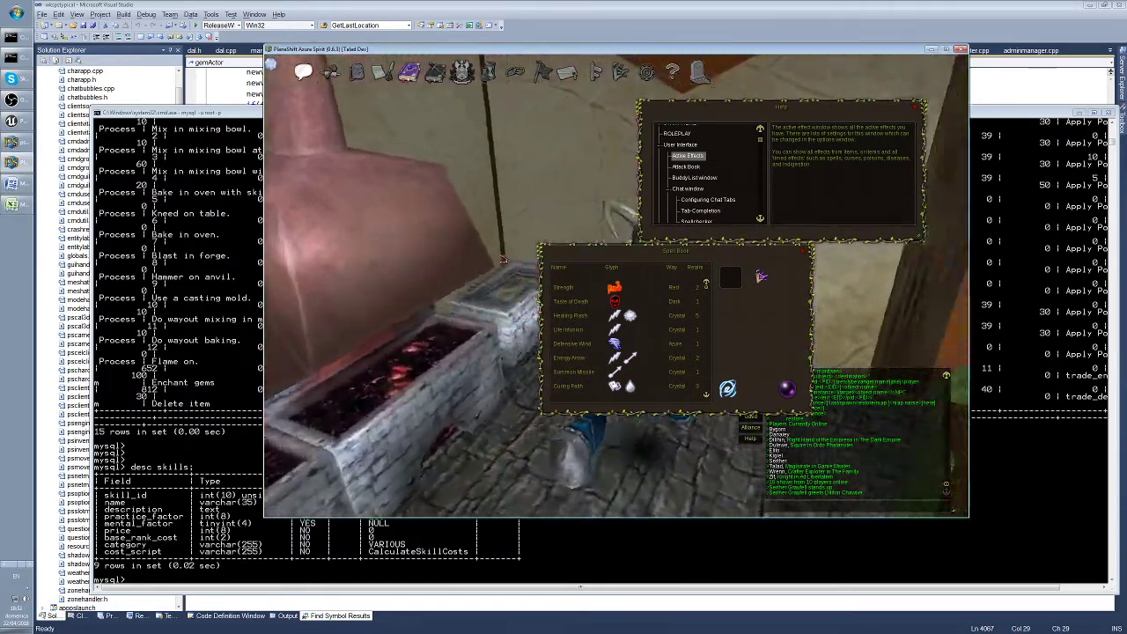
pyautogui.press('w')
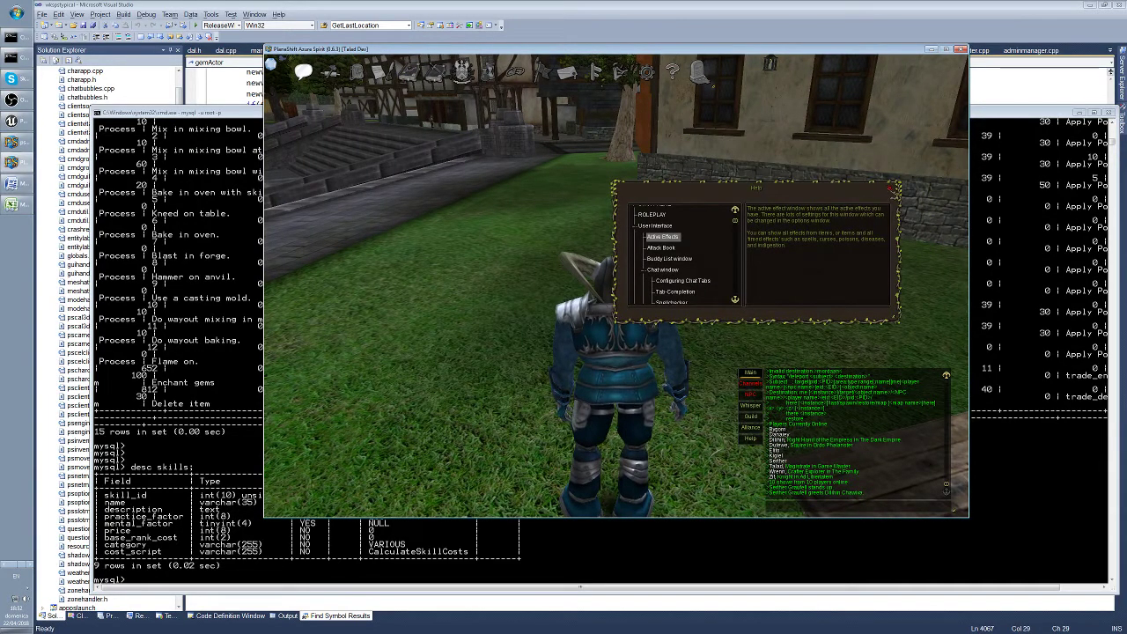
# Close the help window and pan the view between the orange tree and the statue
pyautogui.press('Escape')
pyautogui.press('d')
pyautogui.press('d')
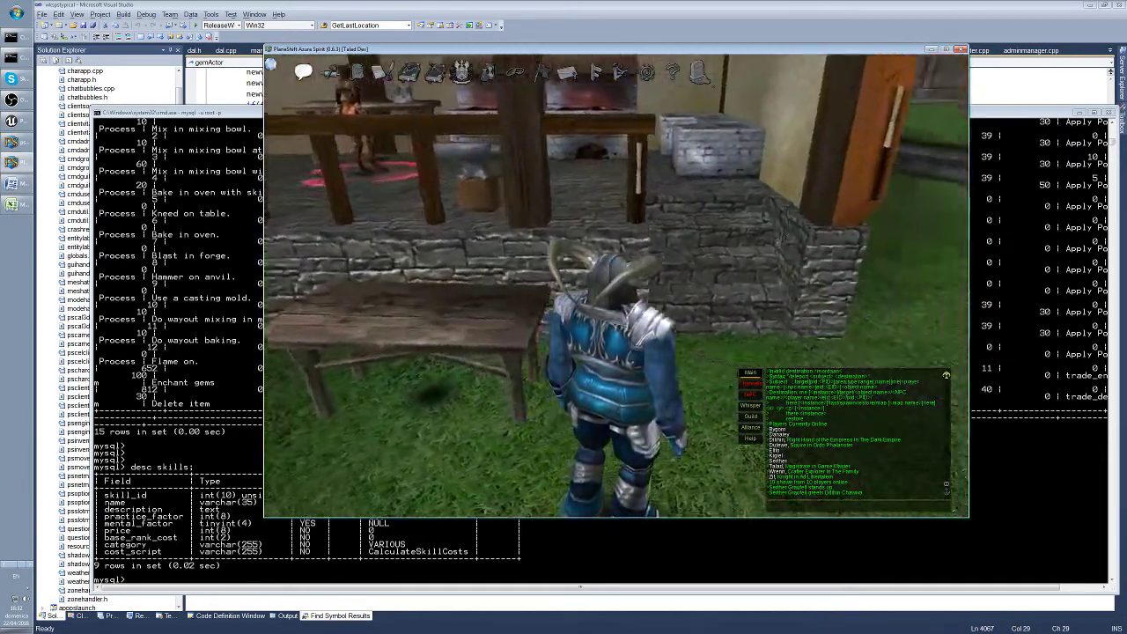
pyautogui.press('a')
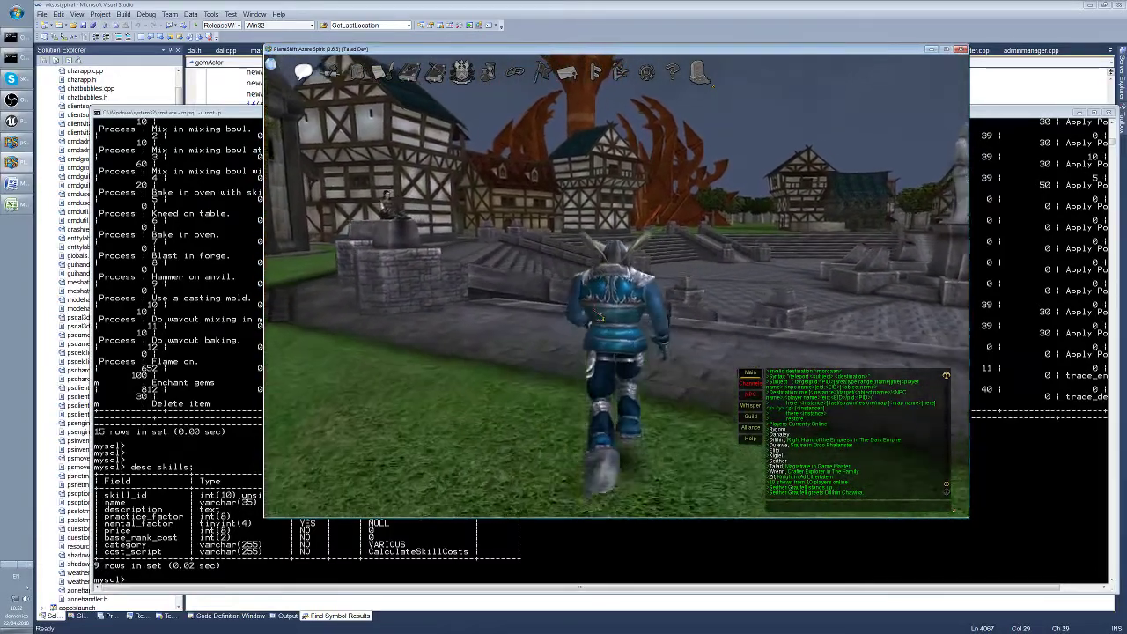
pyautogui.press('a')
pyautogui.press('a')
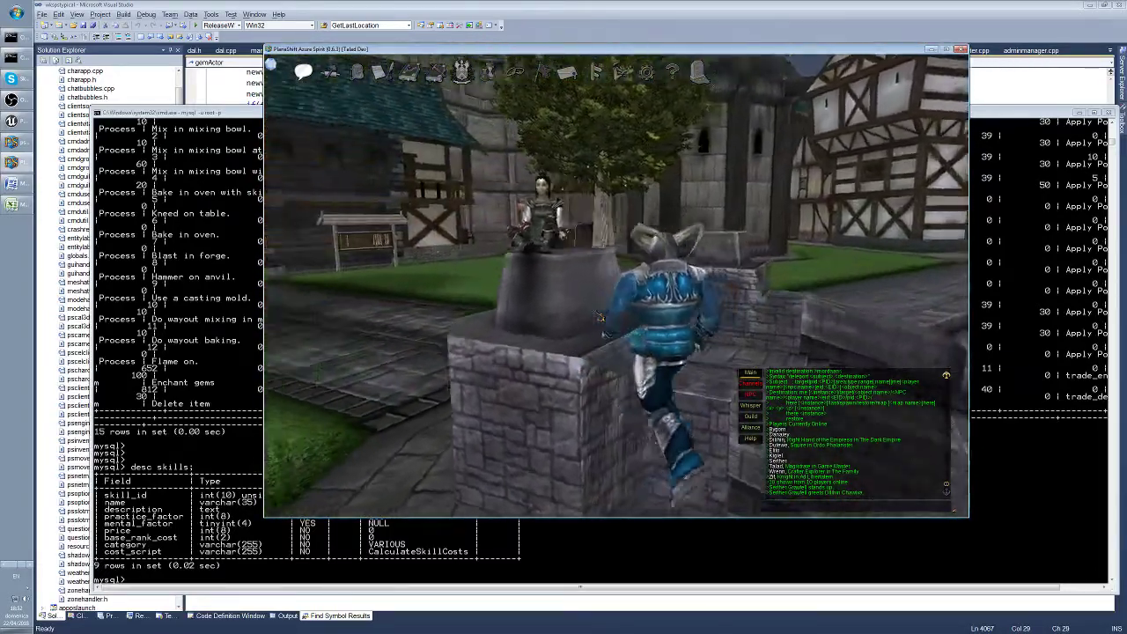
pyautogui.press('d')
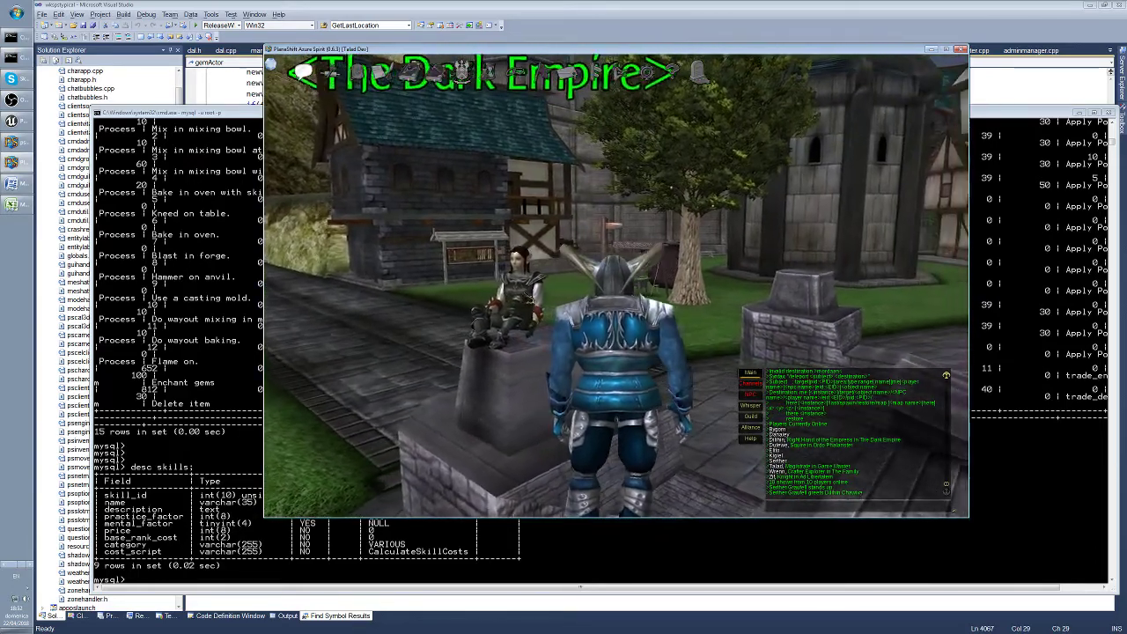
pyautogui.press('d')
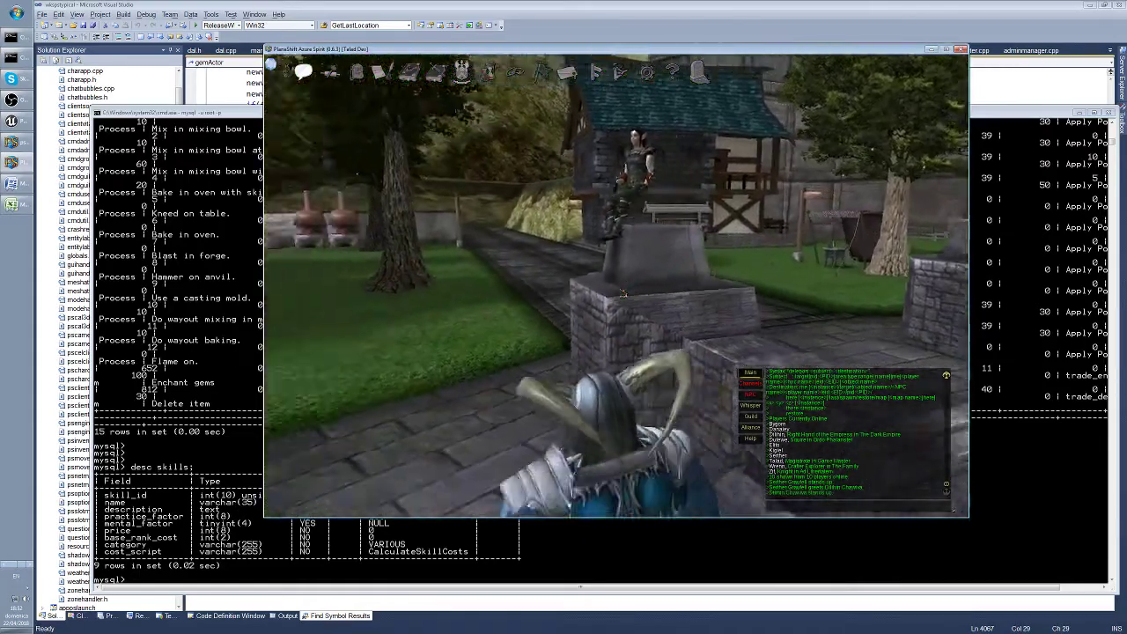
# Walk past the timbered house and the NPC, turning to face the plaza's timbered houses
pyautogui.press('a')
pyautogui.press('w')
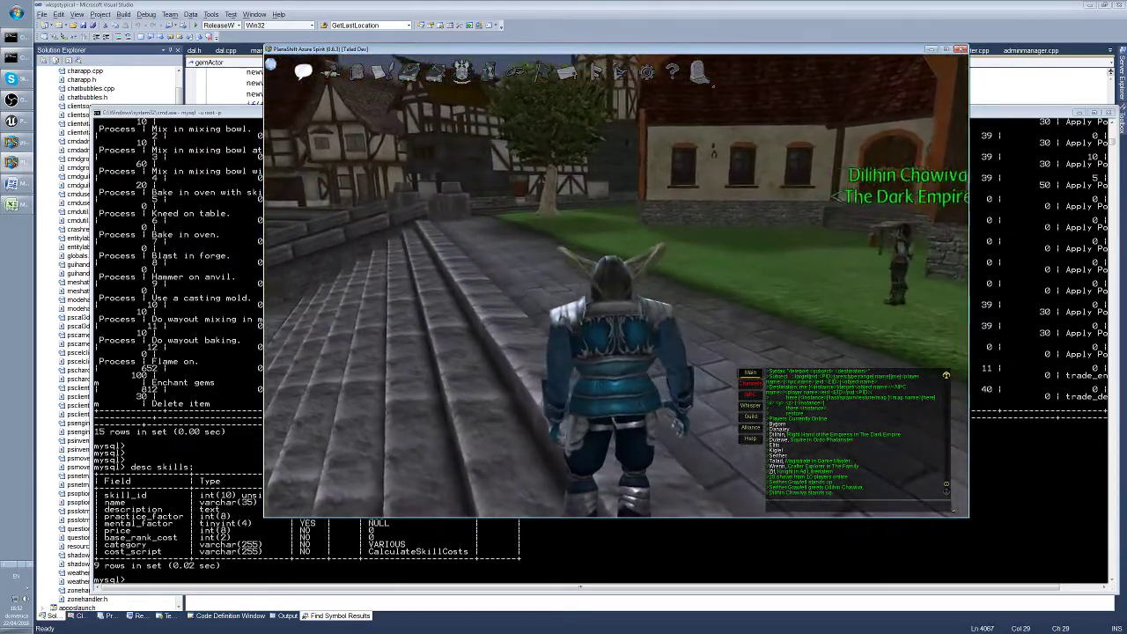
pyautogui.press('a')
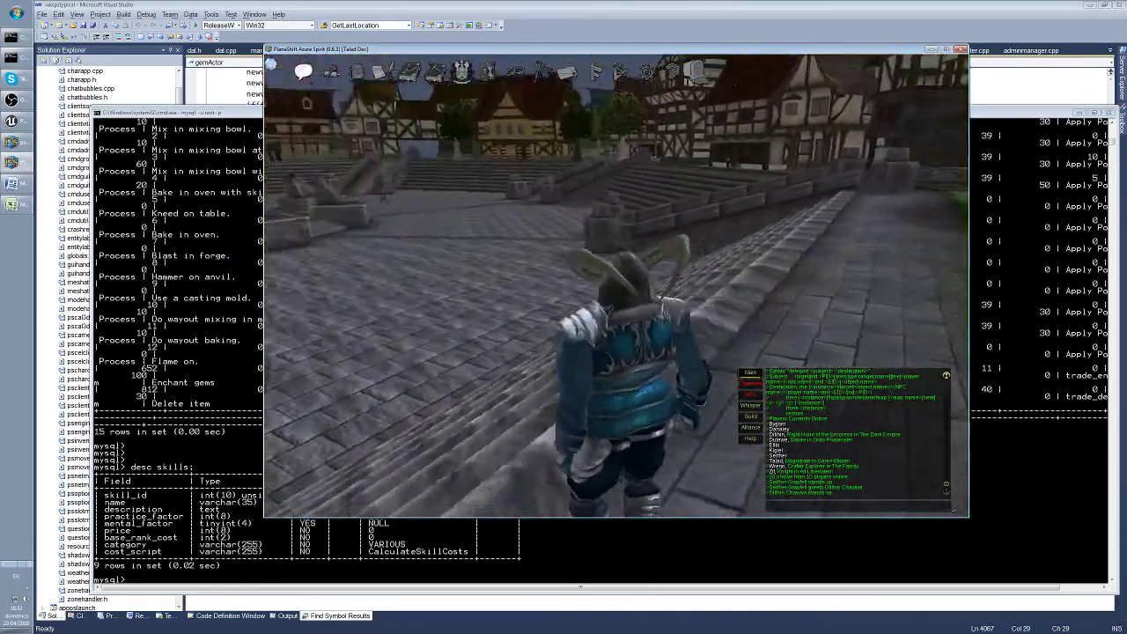
pyautogui.press('a')
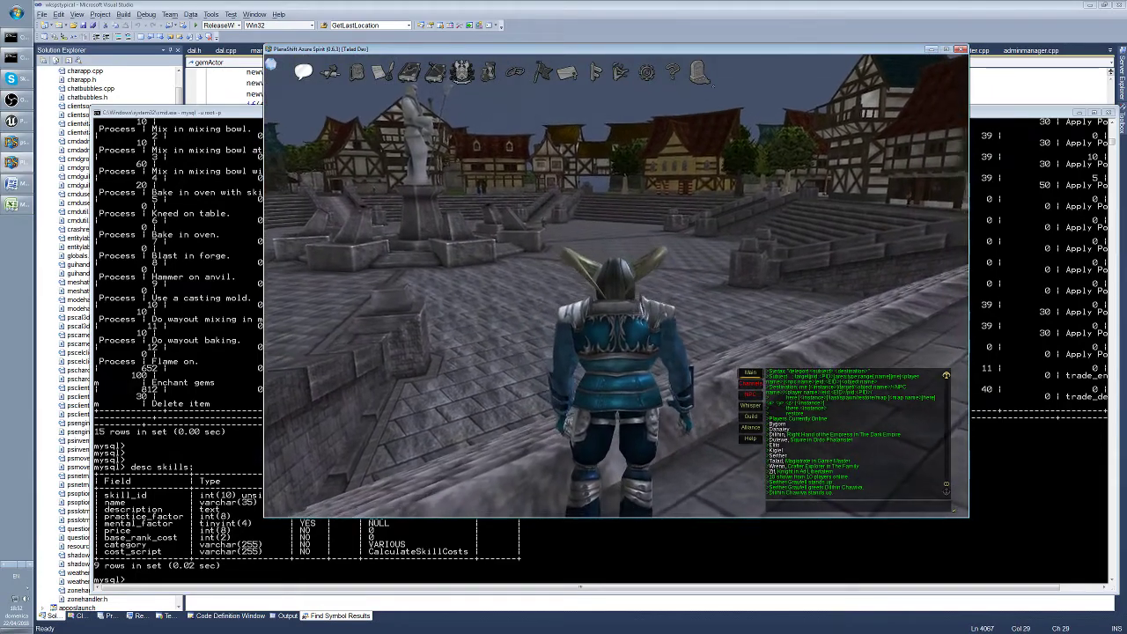
pyautogui.press('a')
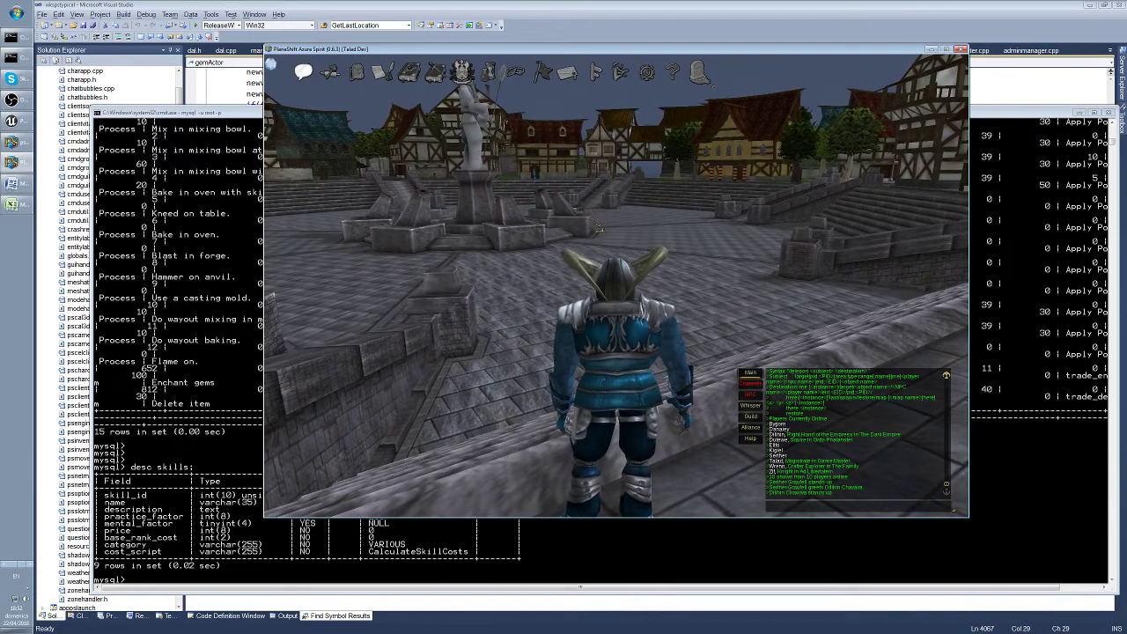
pyautogui.press('a')
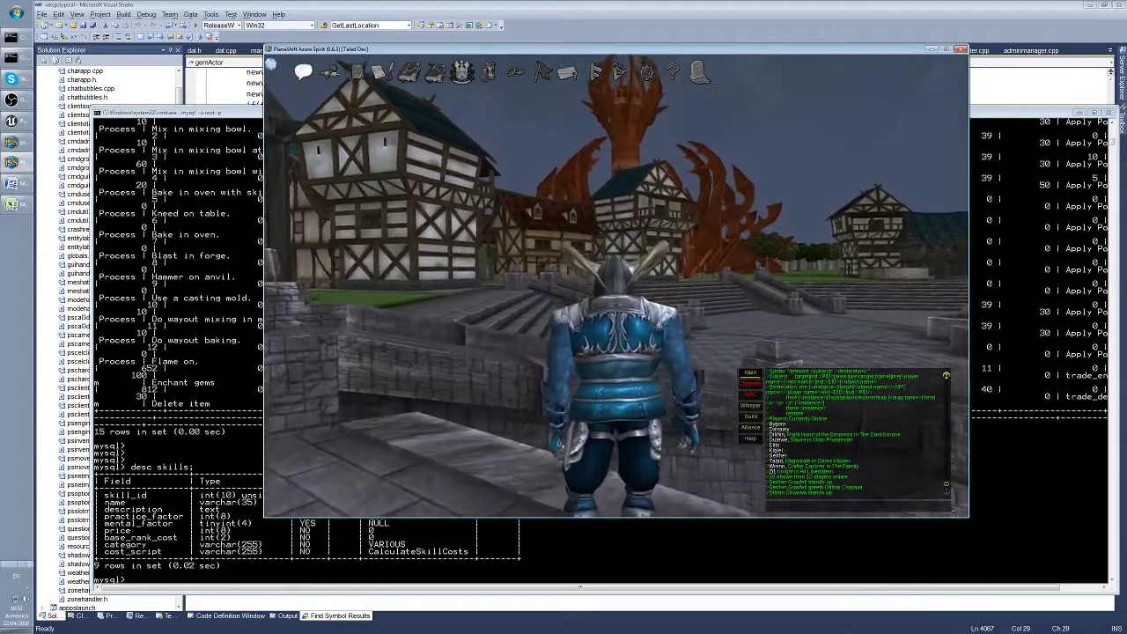
# Bring up the MySQL console, the gemActor source code and the skill-tree mockup
pyautogui.hotkey('alt', 'Tab')
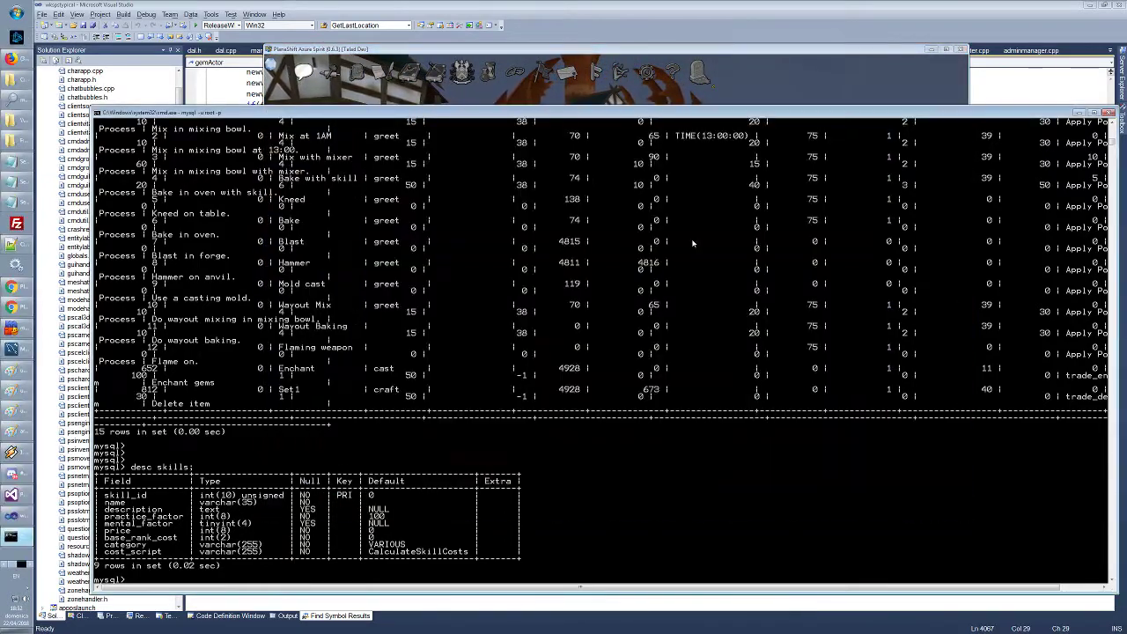
pyautogui.click(88, 414)
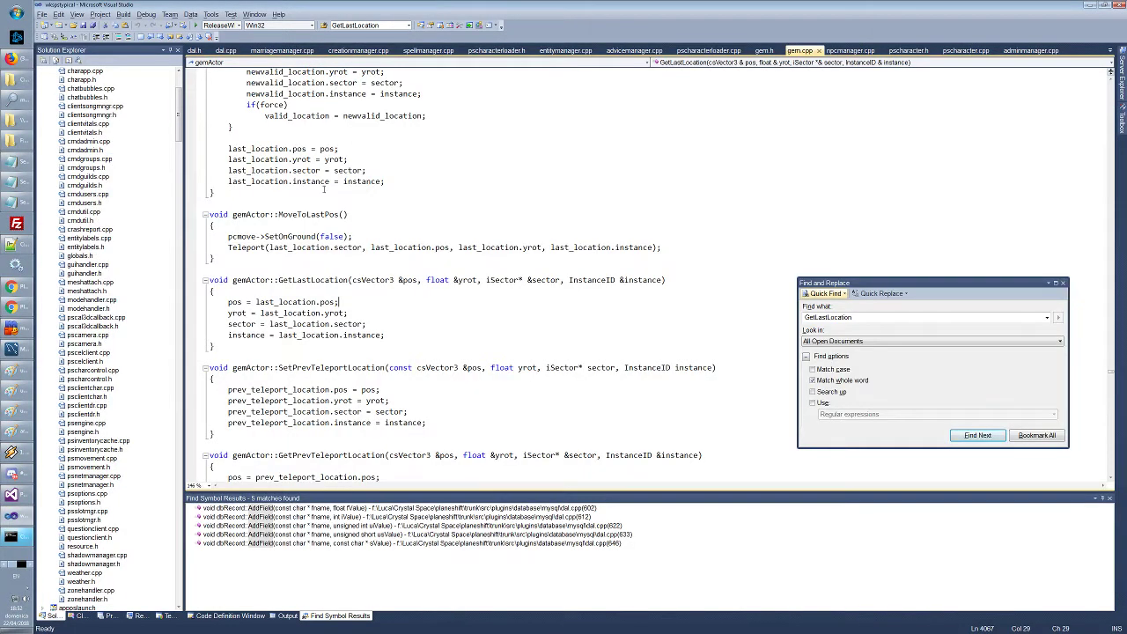
pyautogui.click(15, 391)
# Flip between the Jobs, Factions and Stats mockup images in Paint
pyautogui.click(15, 370)
pyautogui.click(15, 410)
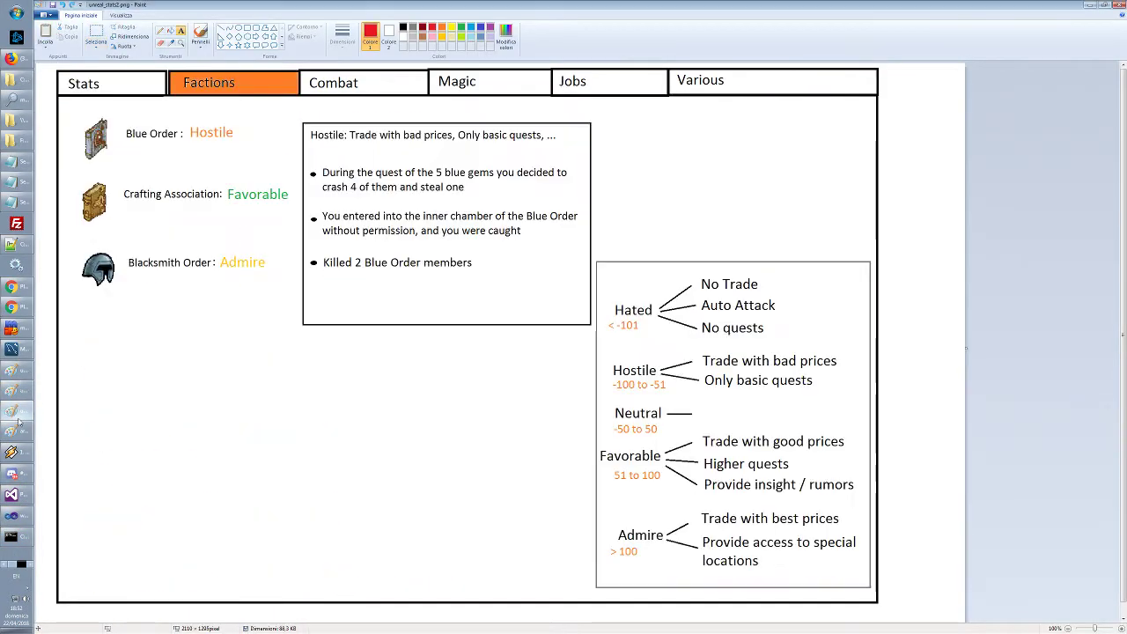
pyautogui.click(15, 431)
pyautogui.click(15, 410)
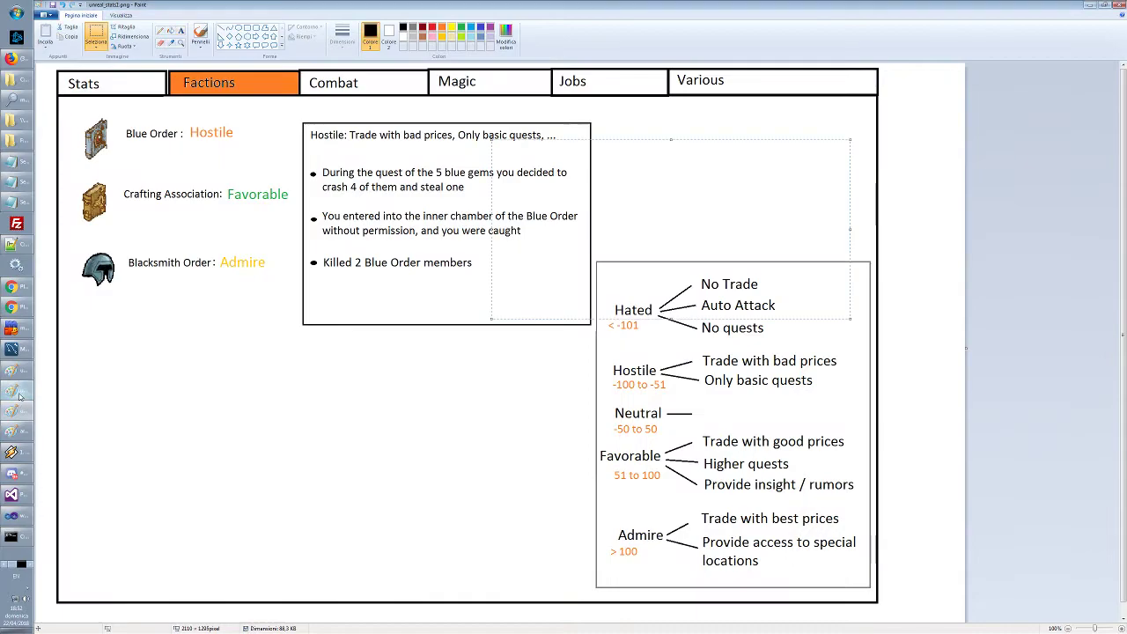
pyautogui.click(20, 377)
pyautogui.click(20, 377)
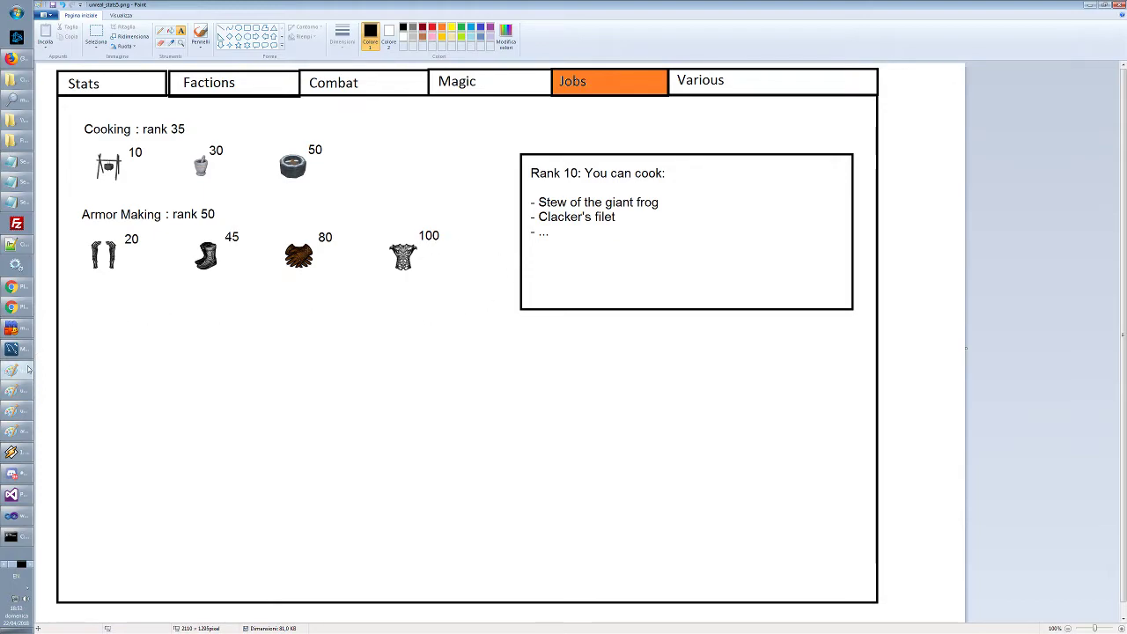
pyautogui.hotkey('alt', 'Tab')
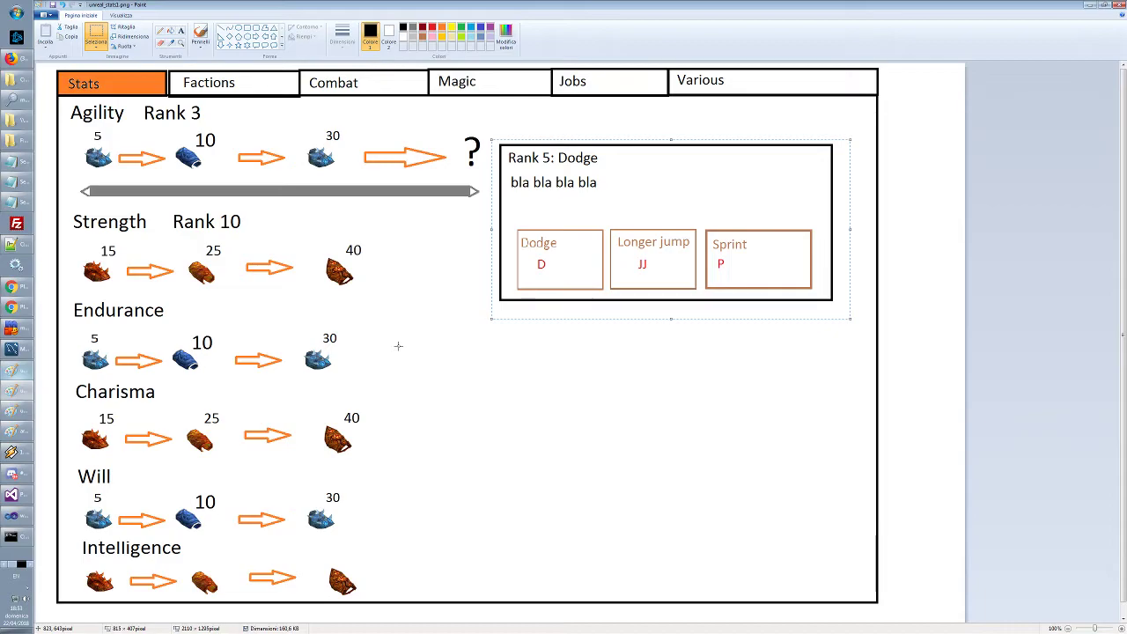
# Return to the PlaneShift game window
pyautogui.hotkey('alt', 'Tab')
pyautogui.hotkey('alt', 'Tab')
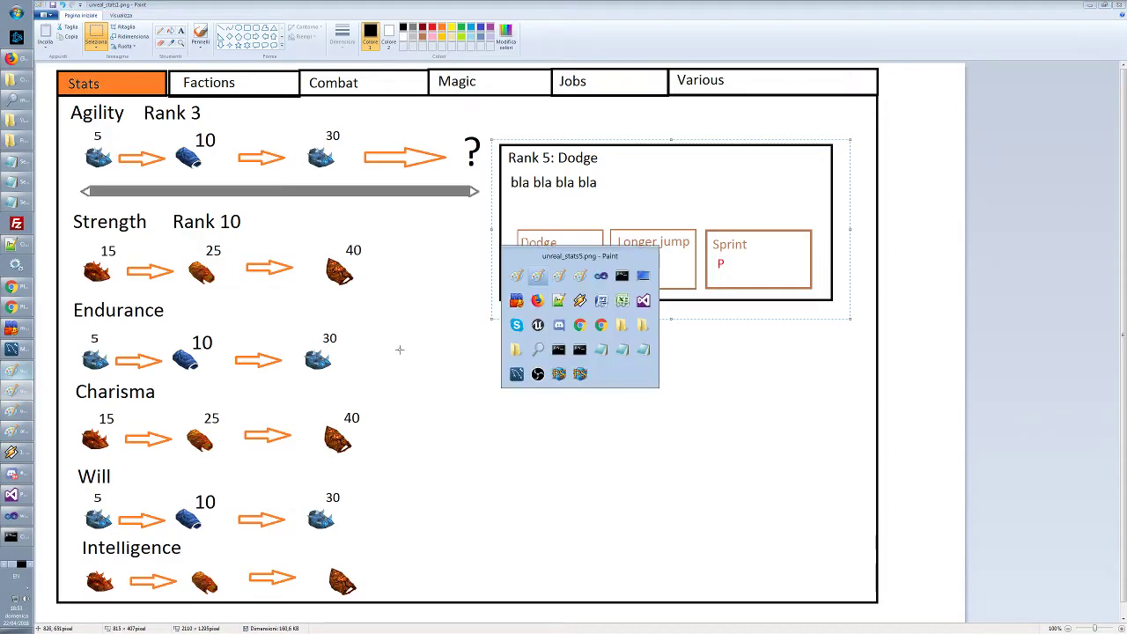
pyautogui.hotkey('alt', 'Tab')
pyautogui.hotkey('alt', 'Tab')
pyautogui.hotkey('alt', 'Tab')
pyautogui.hotkey('alt', 'Tab')
pyautogui.hotkey('alt', 'Tab')
pyautogui.hotkey('alt', 'Tab')
pyautogui.hotkey('alt', 'Tab')
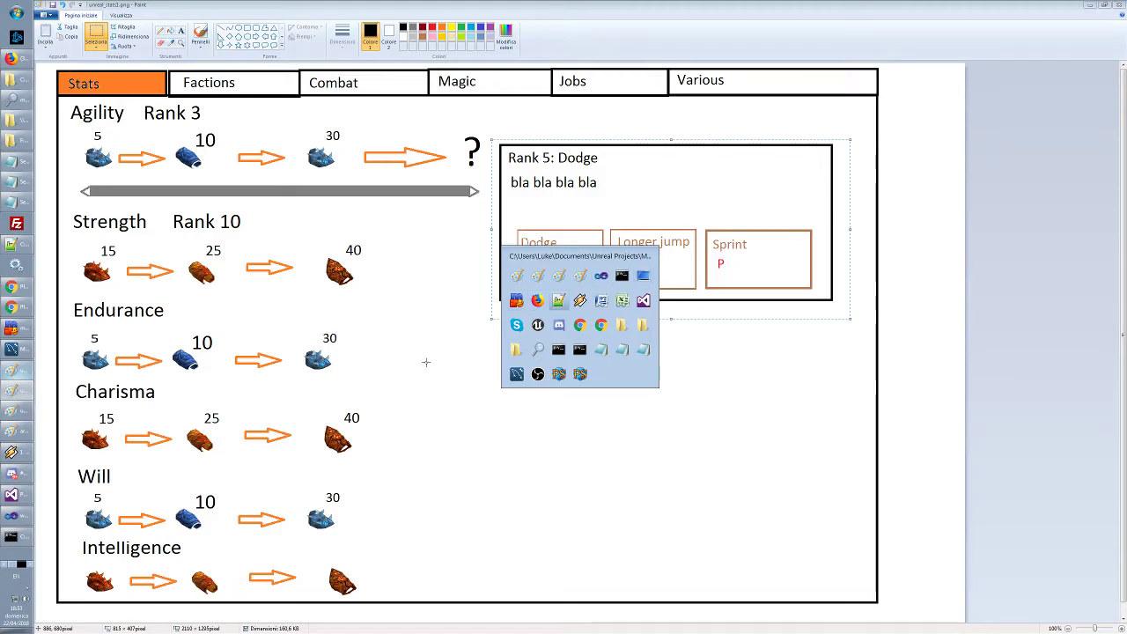
pyautogui.click(558, 373)
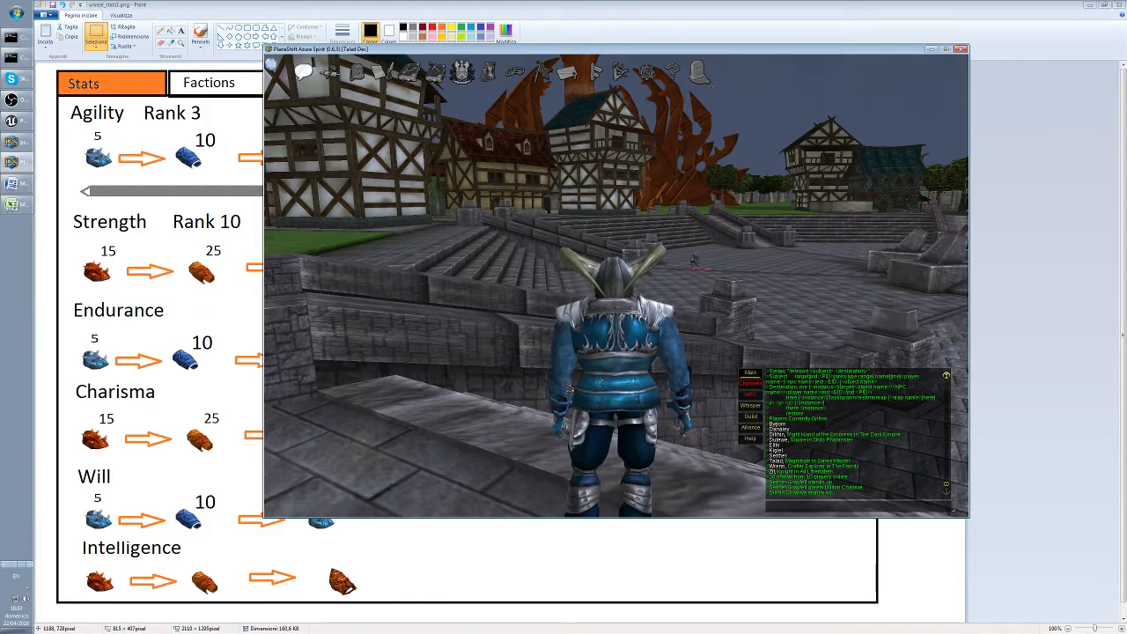
# Run into the furnace building, target the doorway NPC, and glance at the character nearby
pyautogui.press('w')
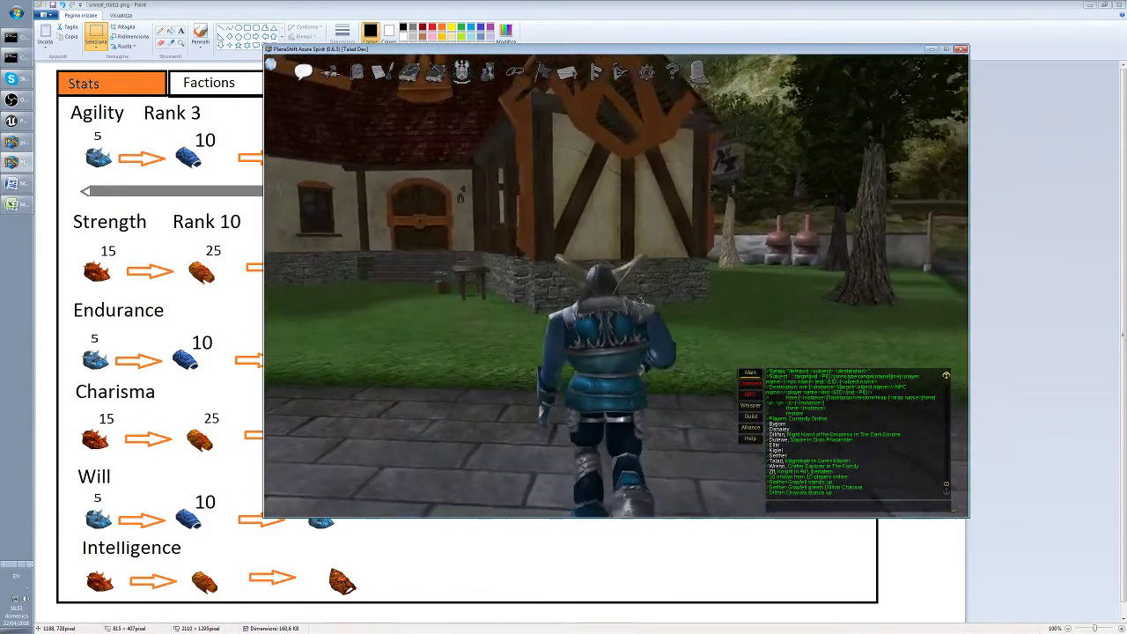
pyautogui.press('d')
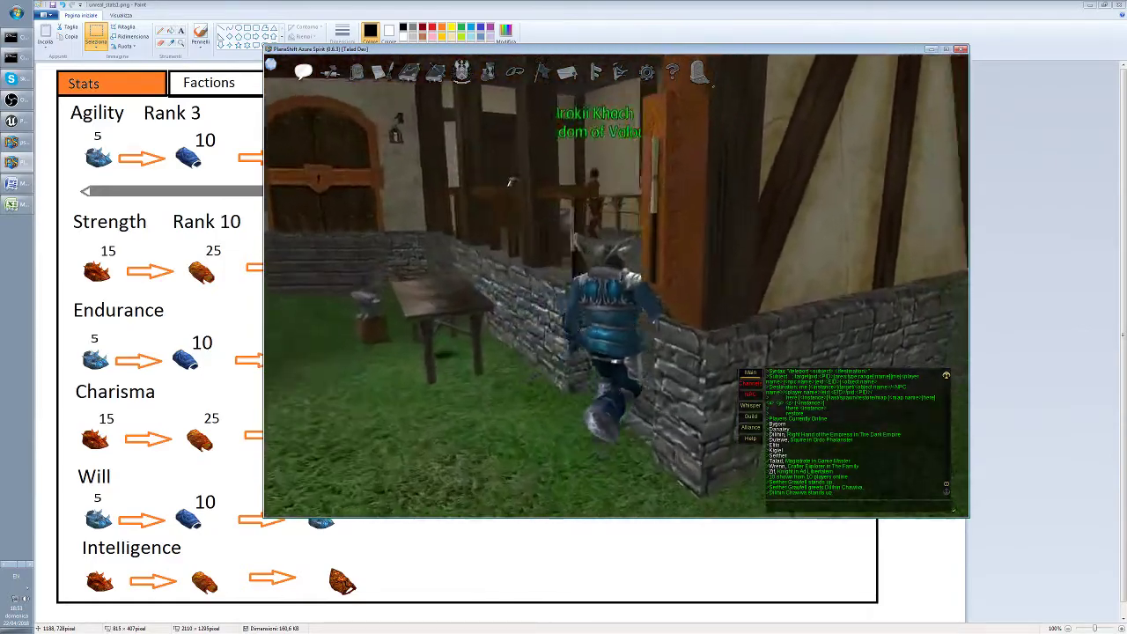
pyautogui.press('a')
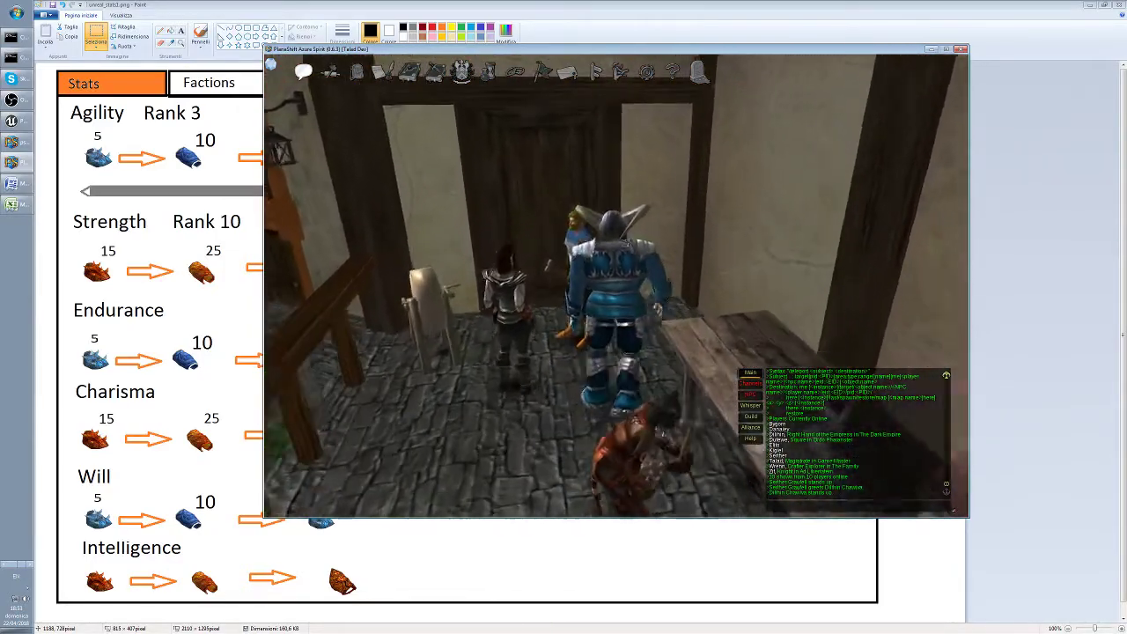
pyautogui.click(568, 264)
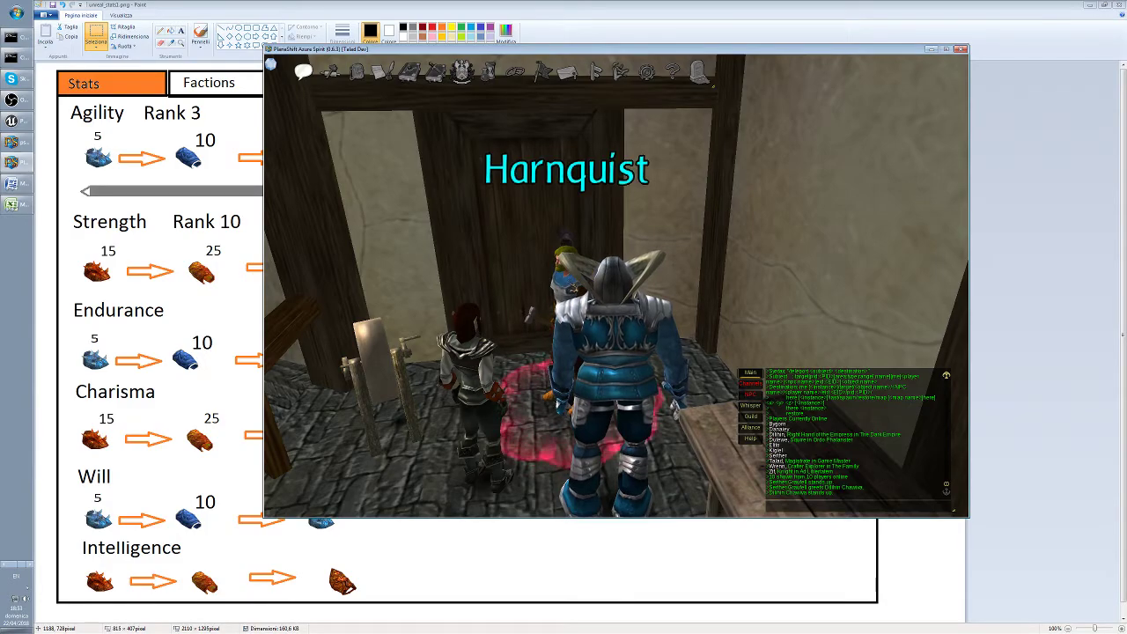
pyautogui.press('Right')
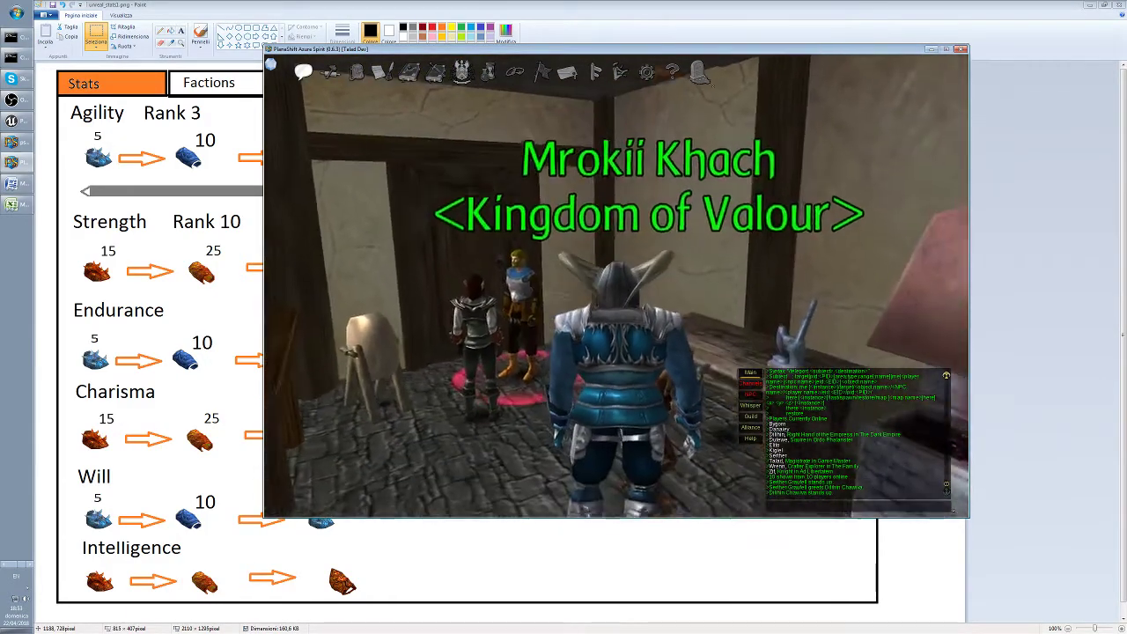
pyautogui.press('Left')
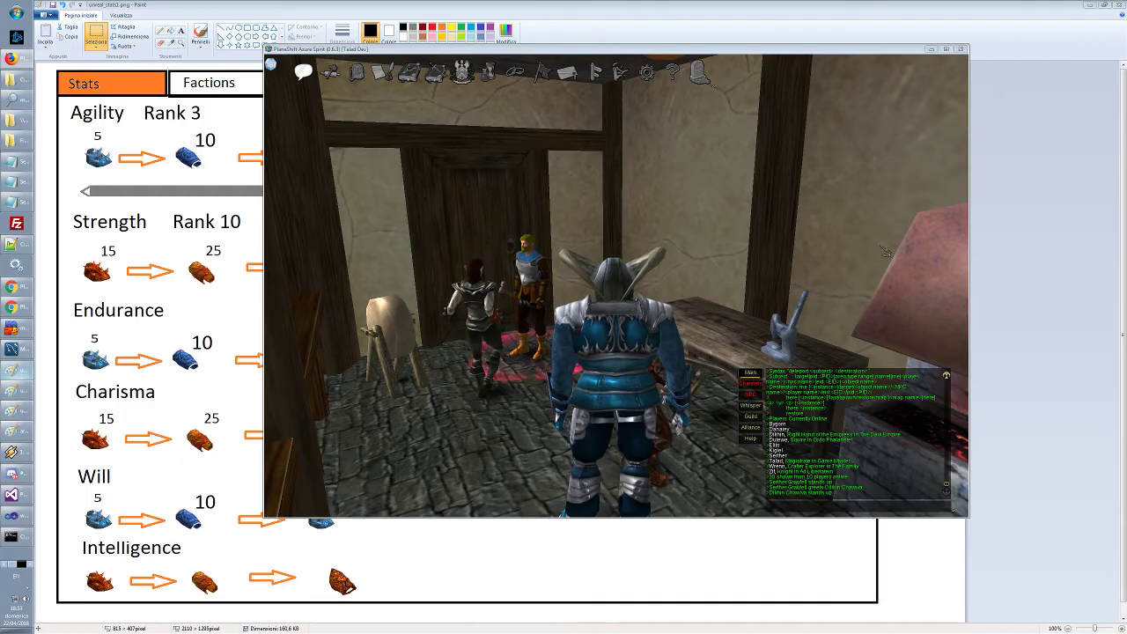
# Run out of the building, across the town square and along the stone walkway
pyautogui.press('w')
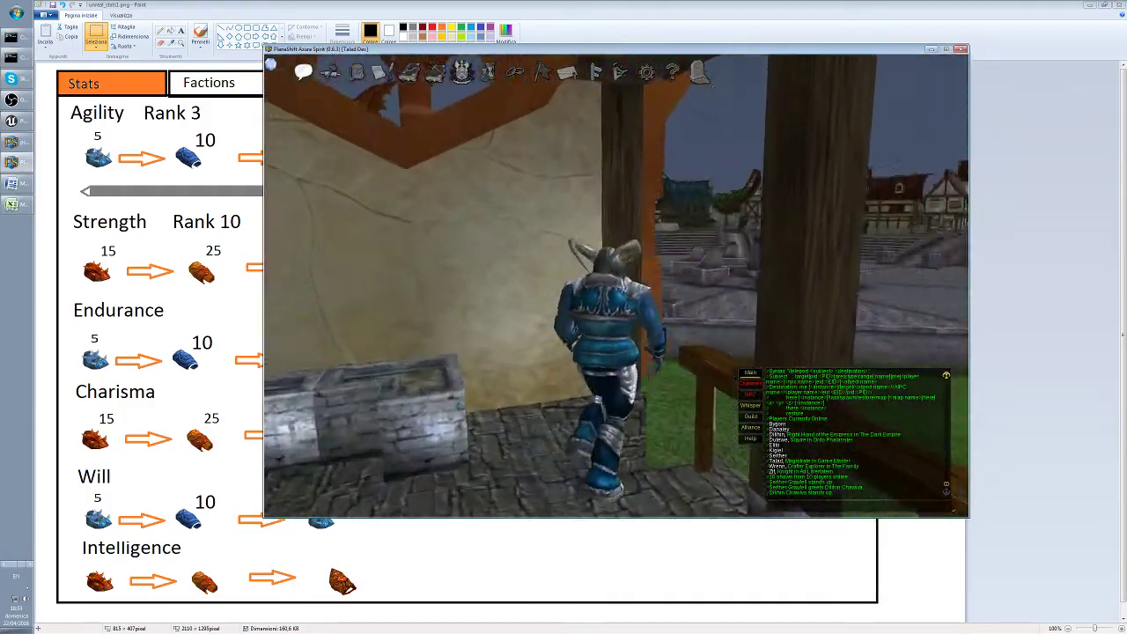
pyautogui.press('w')
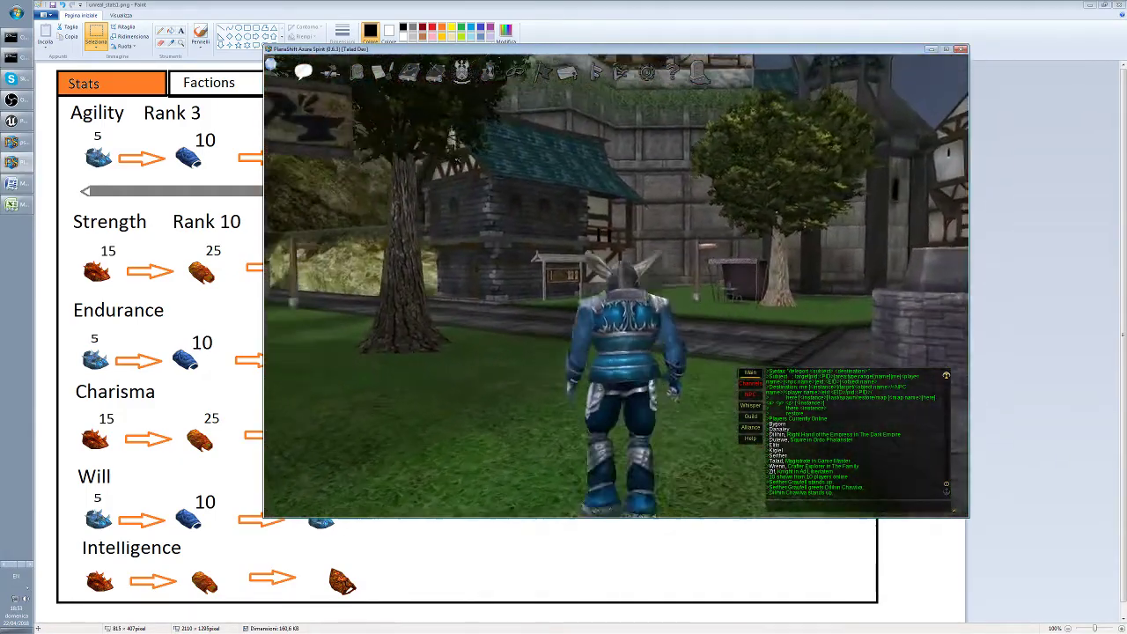
pyautogui.press('w')
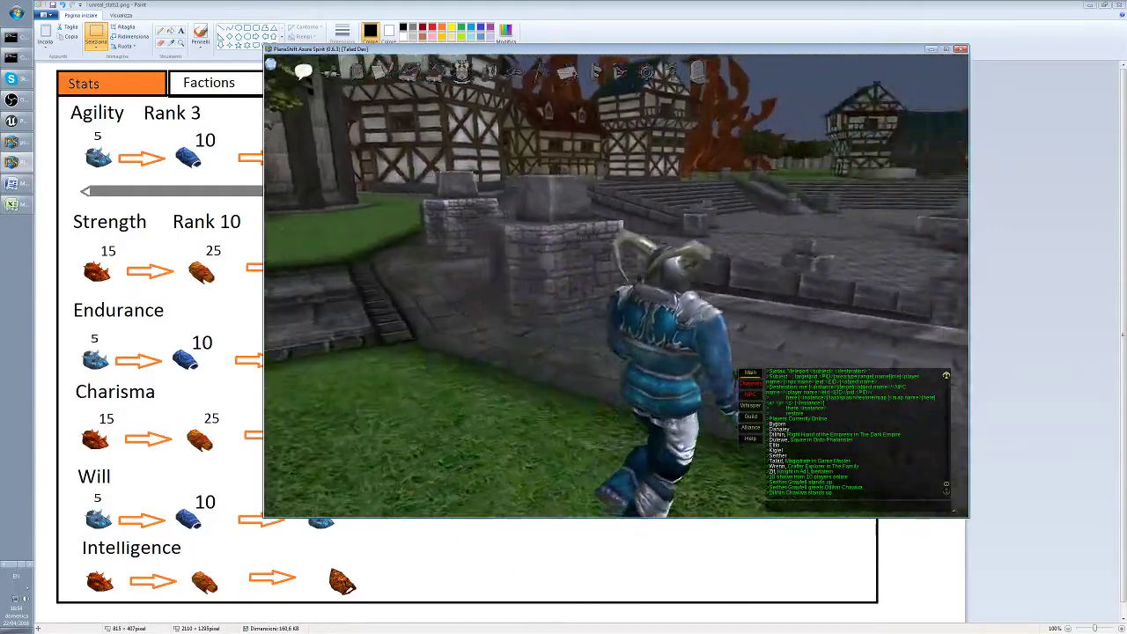
pyautogui.press('w')
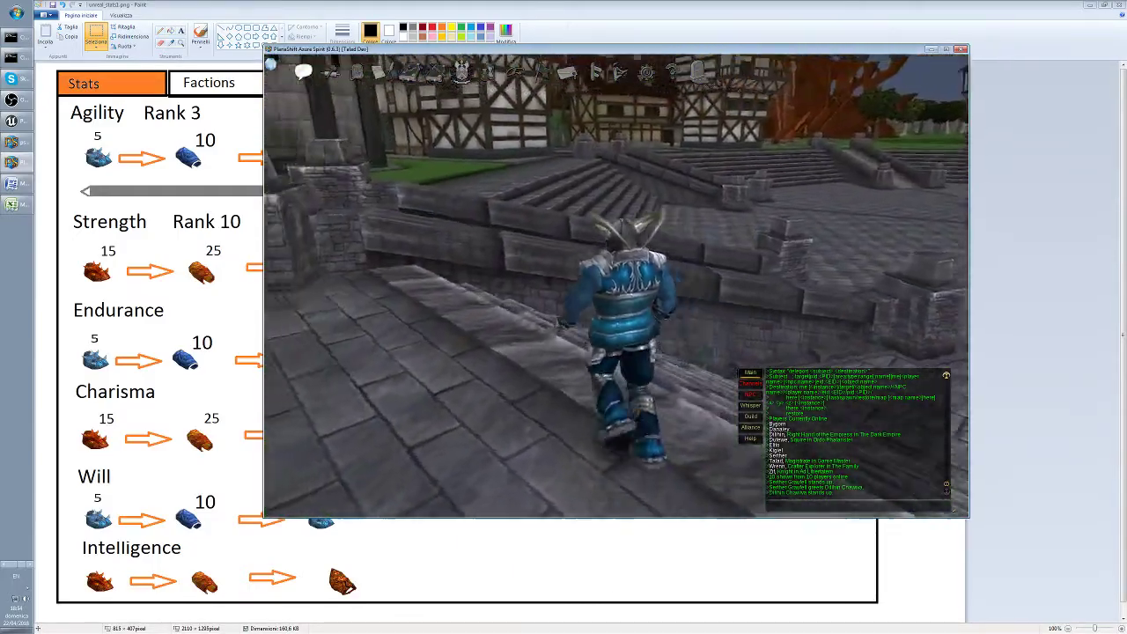
pyautogui.press('w')
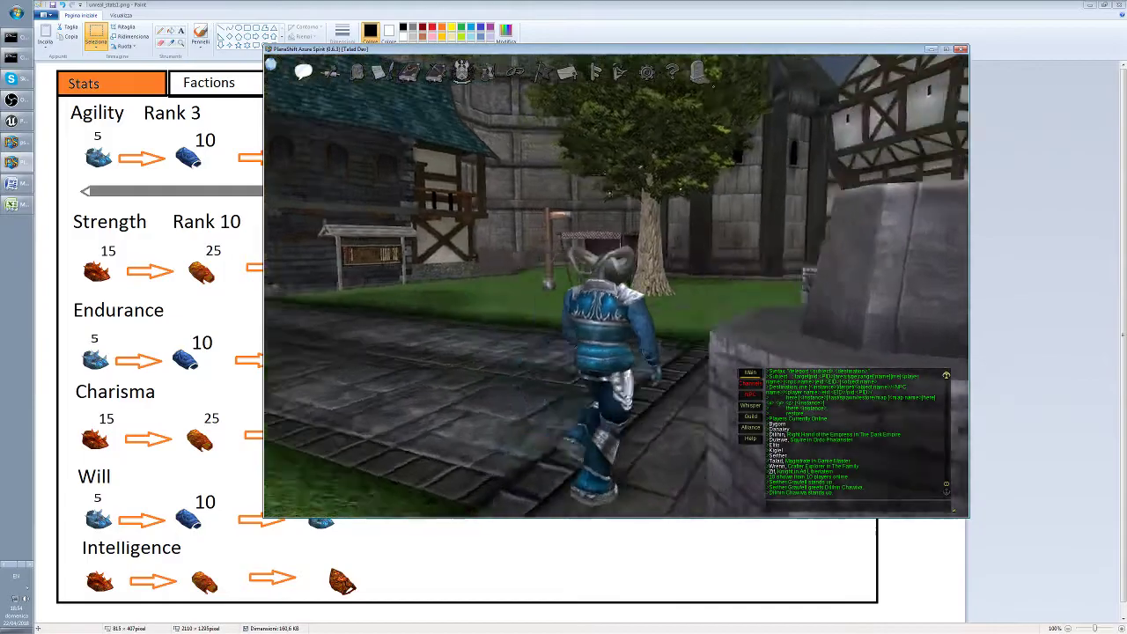
pyautogui.press('w')
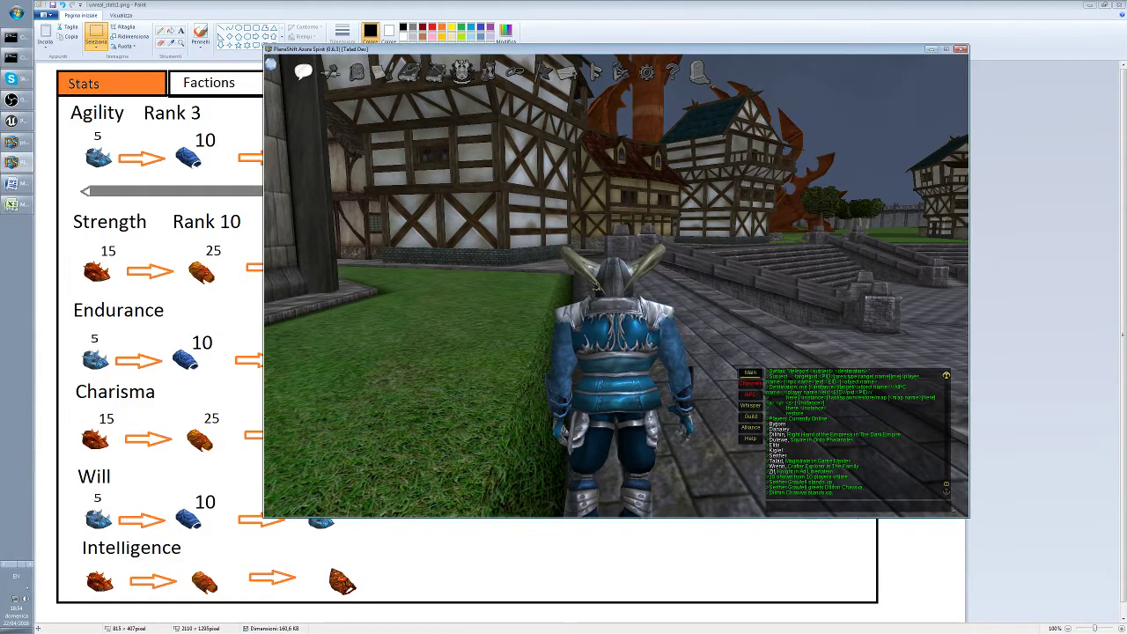
# Cross the grass onto the stone path and stop facing the timbered house
pyautogui.press('w')
pyautogui.press('a')
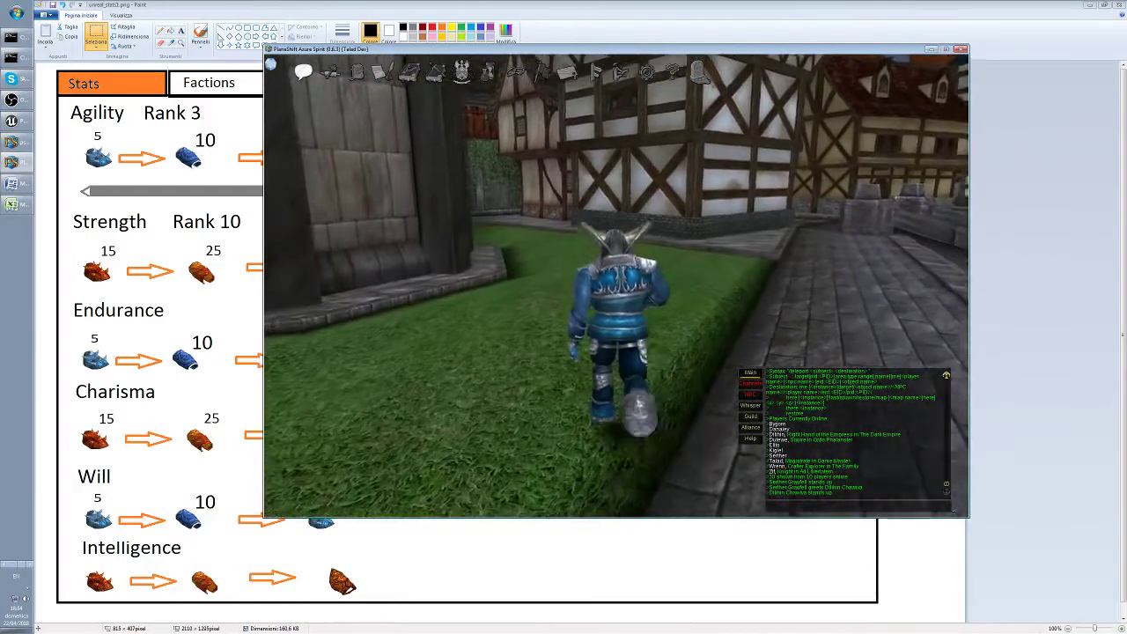
pyautogui.press('d')
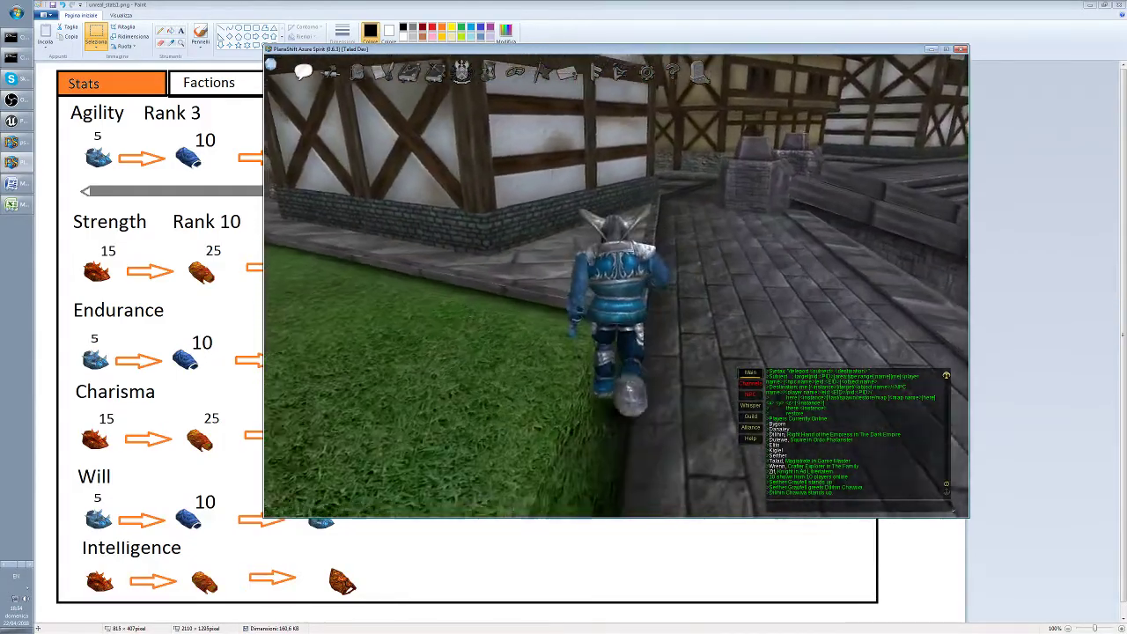
pyautogui.press('w')
pyautogui.press('d')
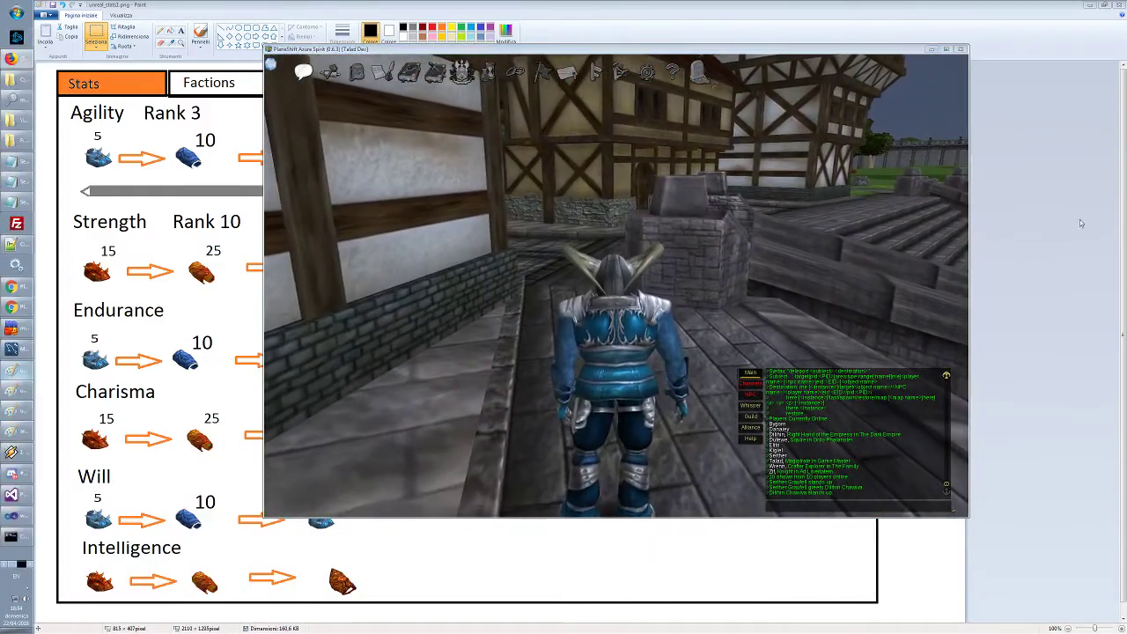
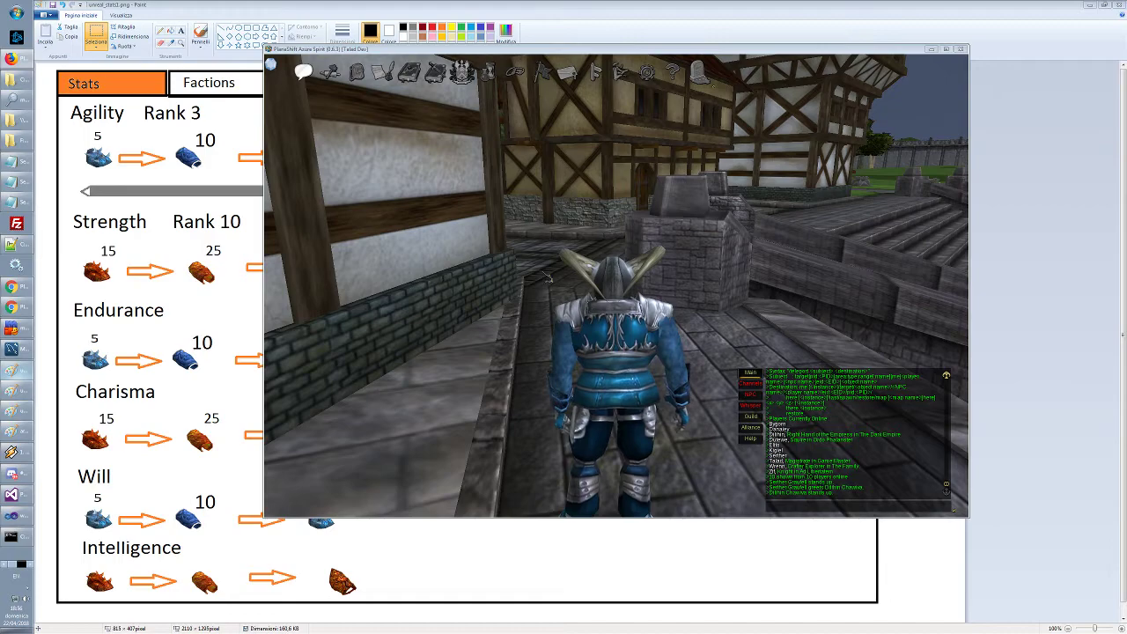
# Teleport the character to trainer Percival Hawthorne with /teleport me percival
pyautogui.click(10, 58)
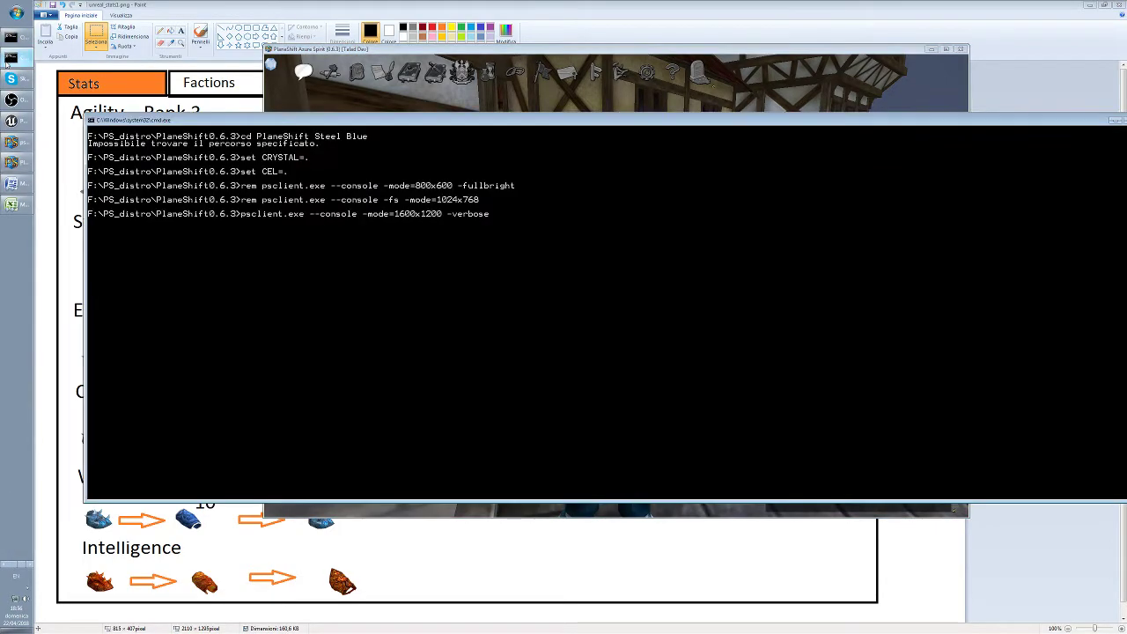
pyautogui.hotkey('alt', 'Tab')
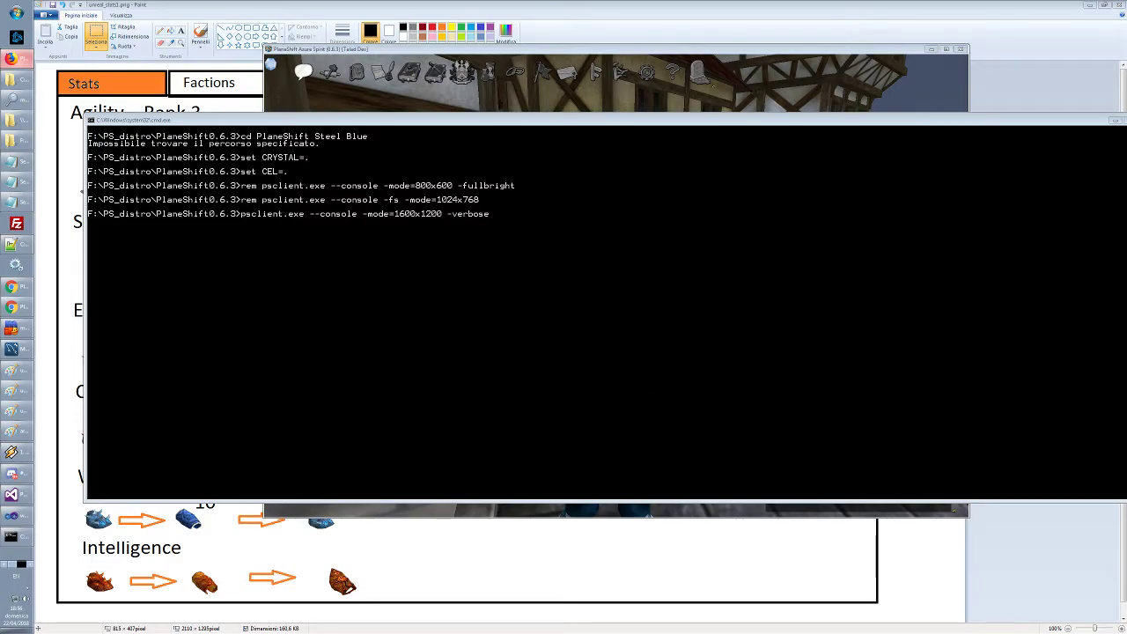
pyautogui.hotkey('alt', 'Tab')
pyautogui.hotkey('alt', 'Tab')
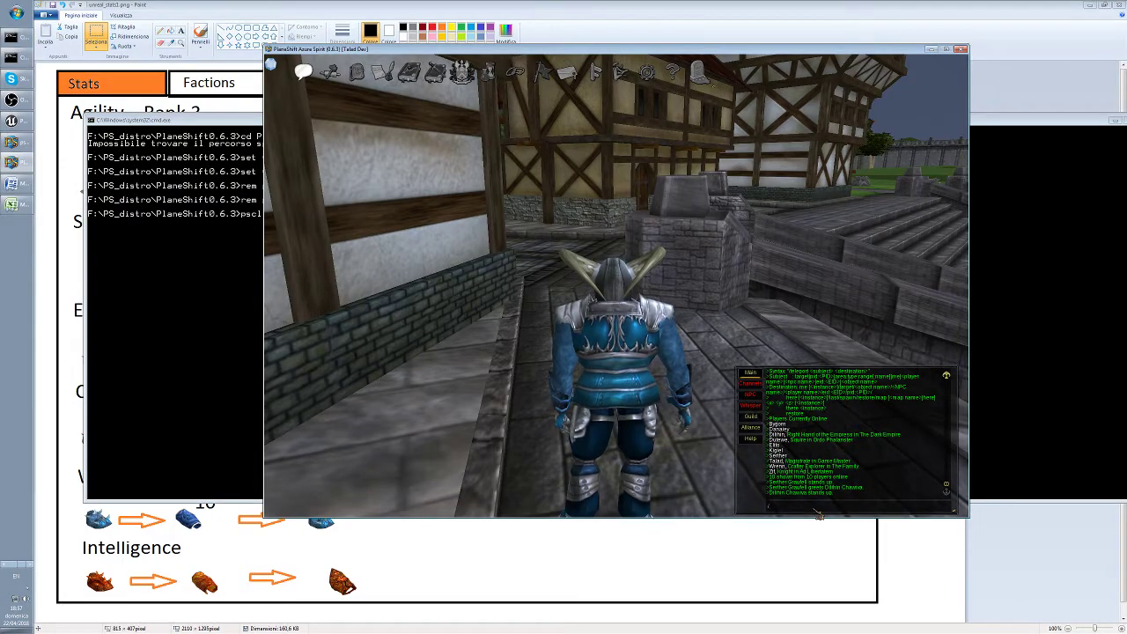
pyautogui.write('/teleport me per')
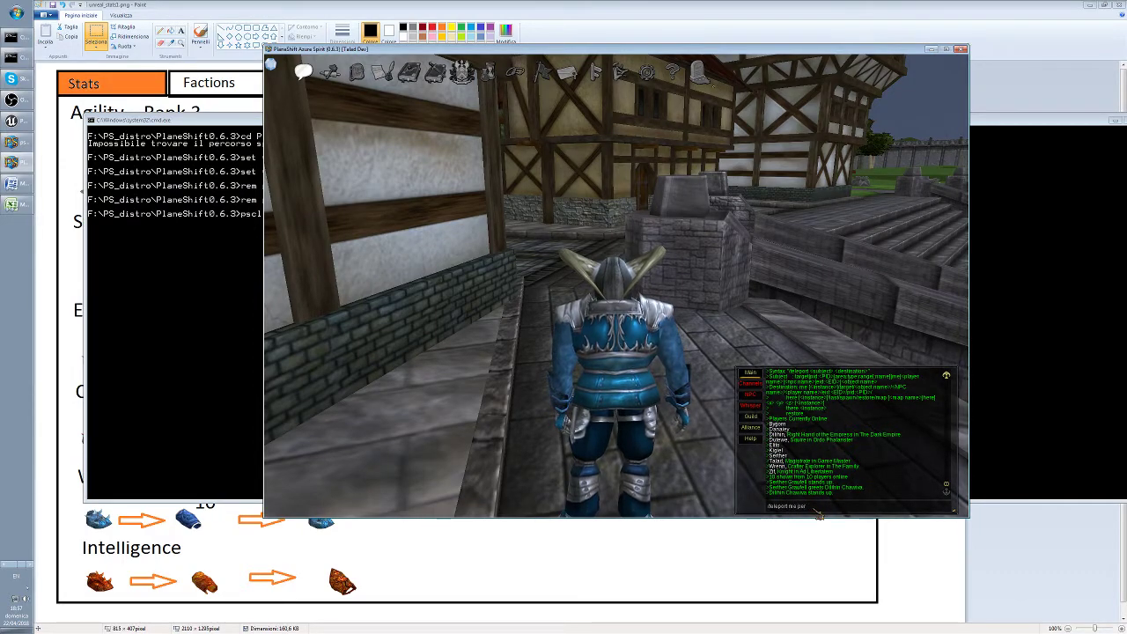
pyautogui.write('cival')
pyautogui.press('Return')
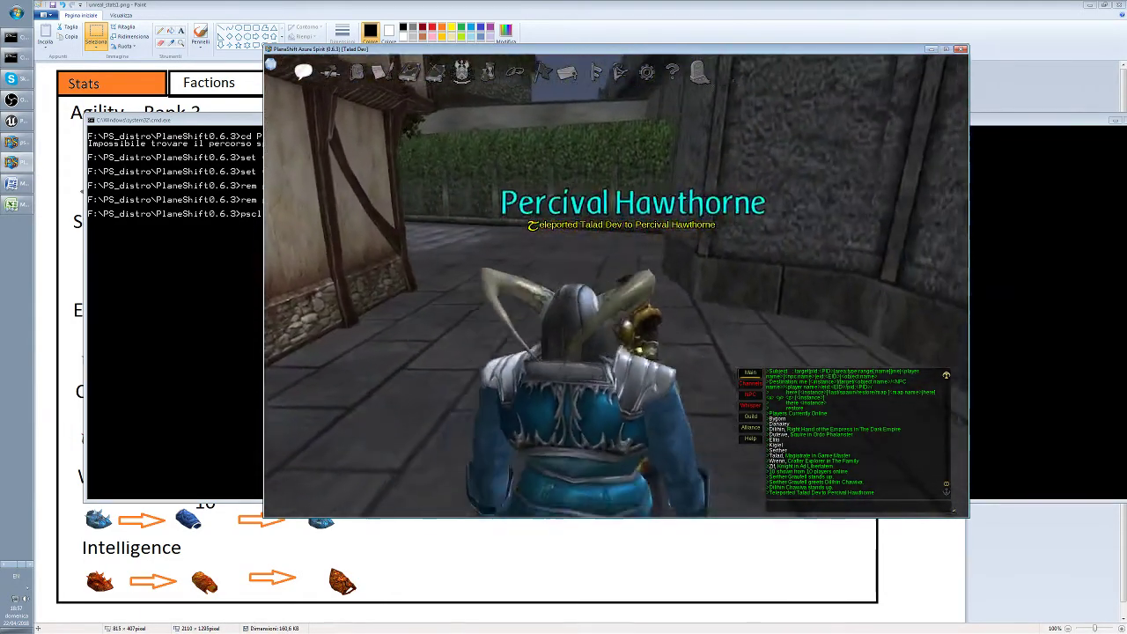
# Face Percival and show Agility's description in the Stats and Skills base stats
pyautogui.press('Up')
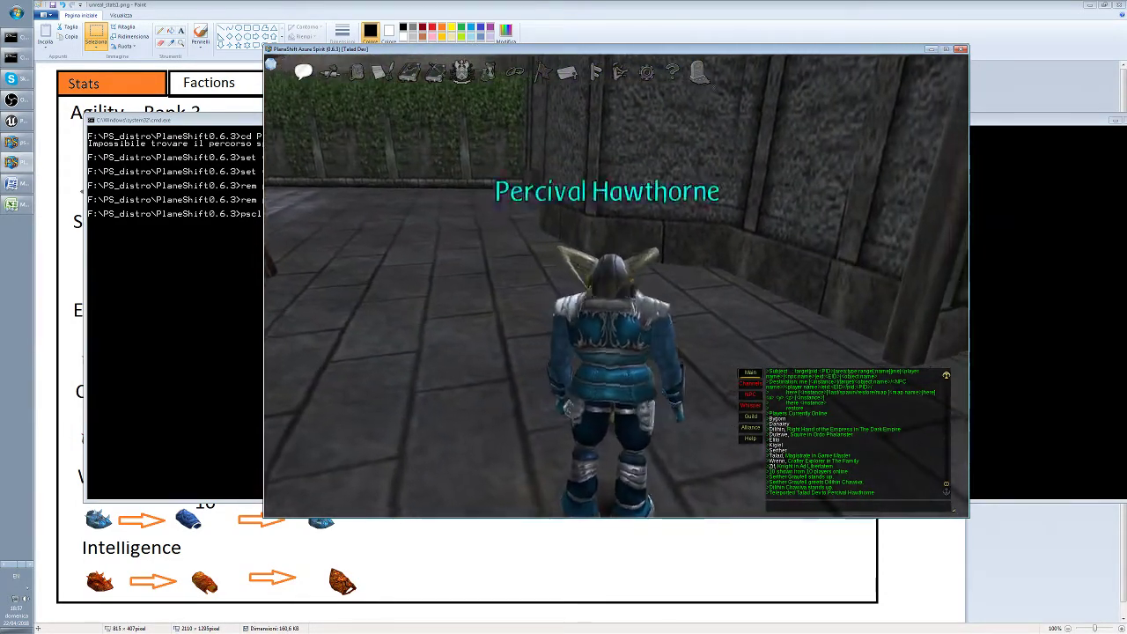
pyautogui.press('Left')
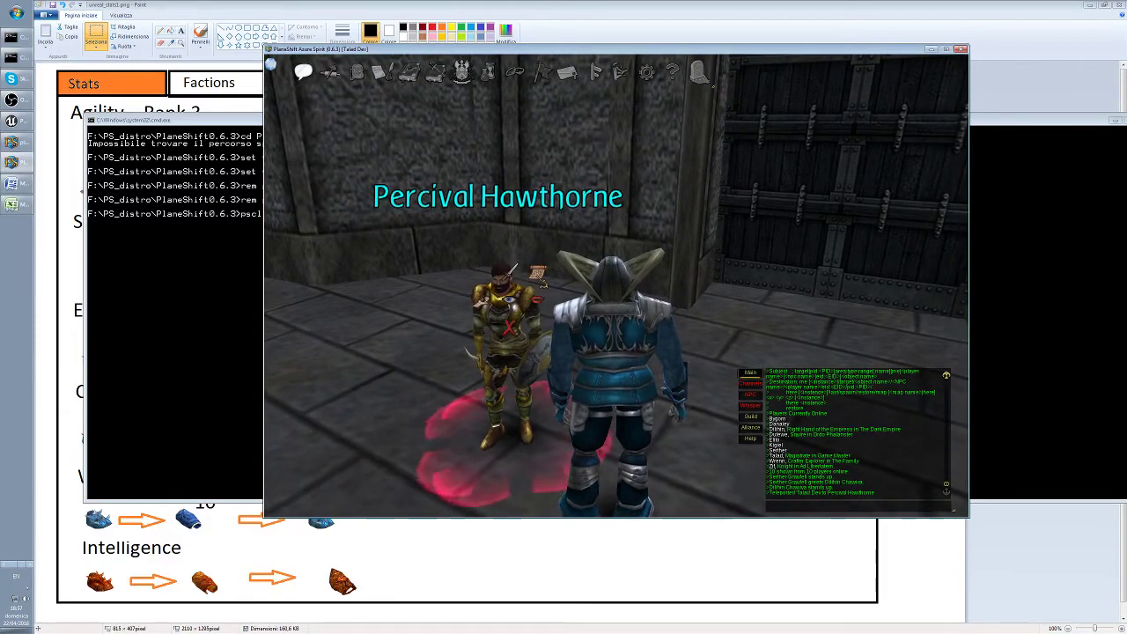
pyautogui.press('s')
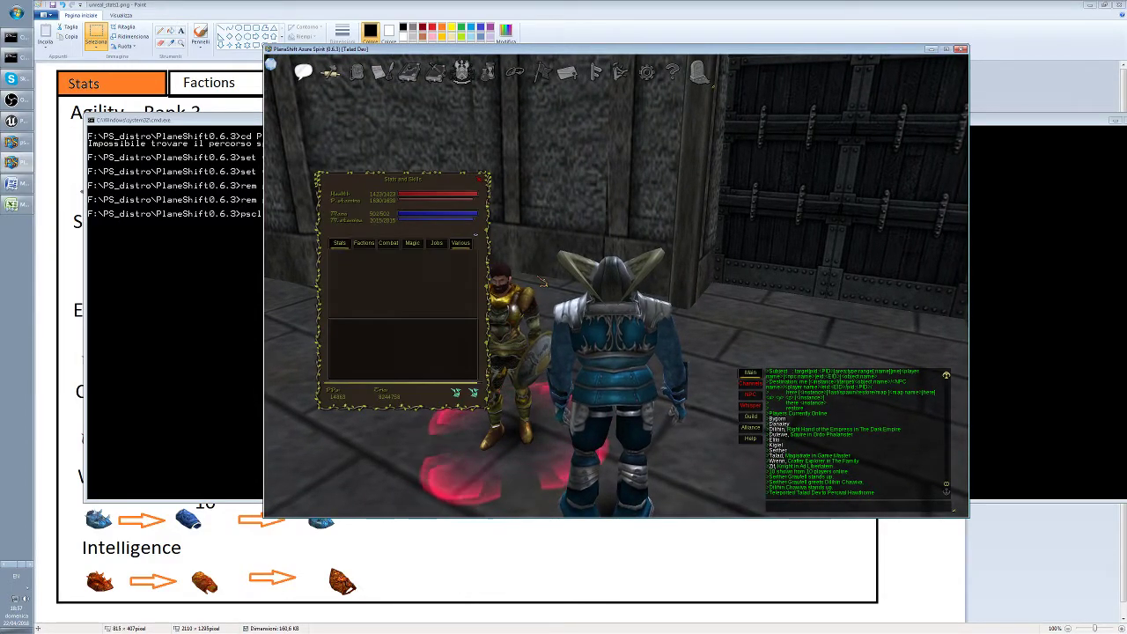
pyautogui.click(341, 245)
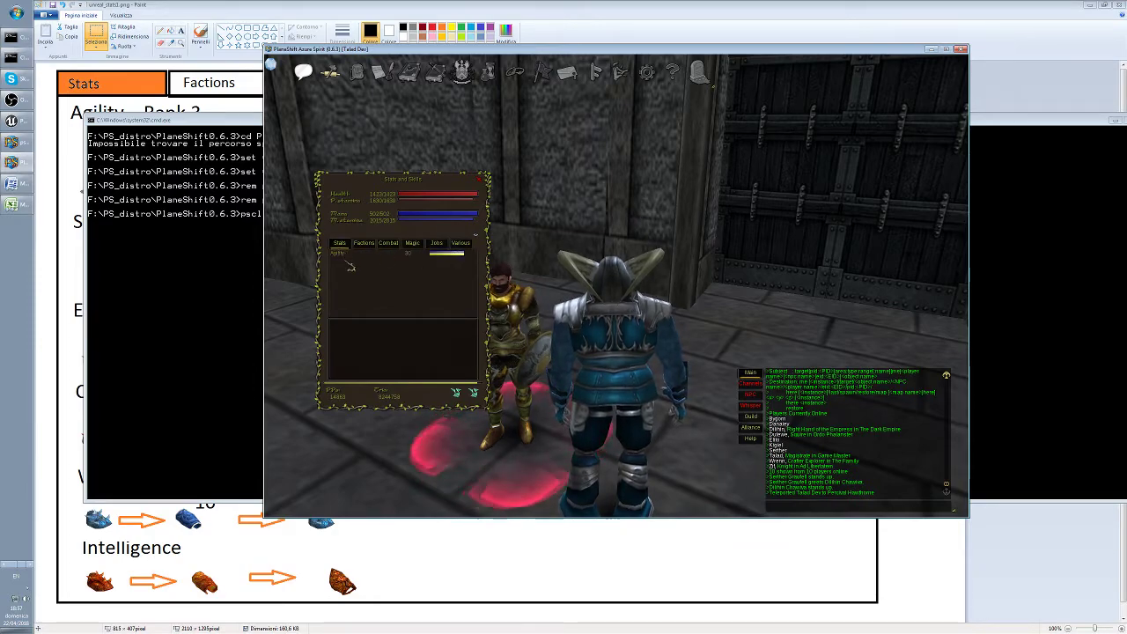
pyautogui.click(346, 256)
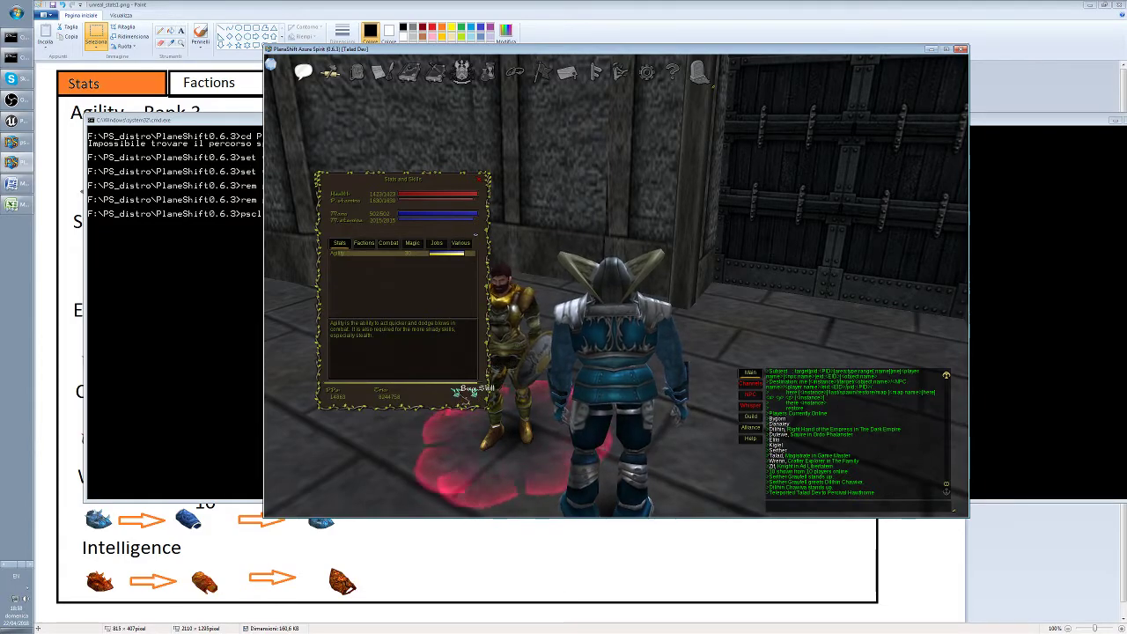
# Buy repeated rounds of Agility training, the last with a training amount of 7
pyautogui.click(457, 390)
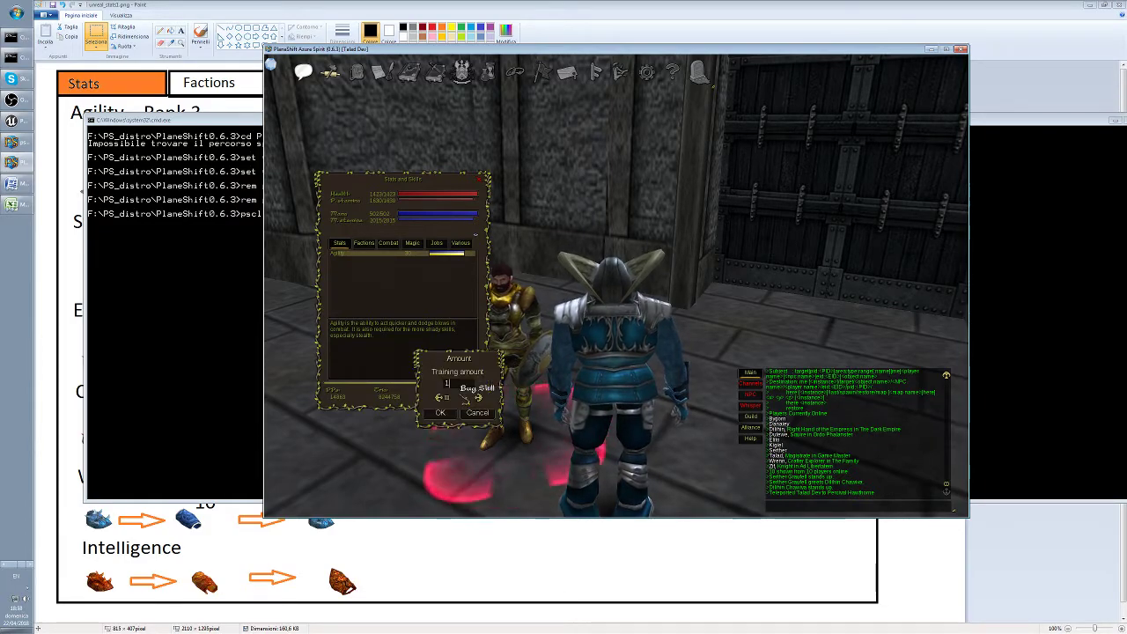
pyautogui.click(442, 413)
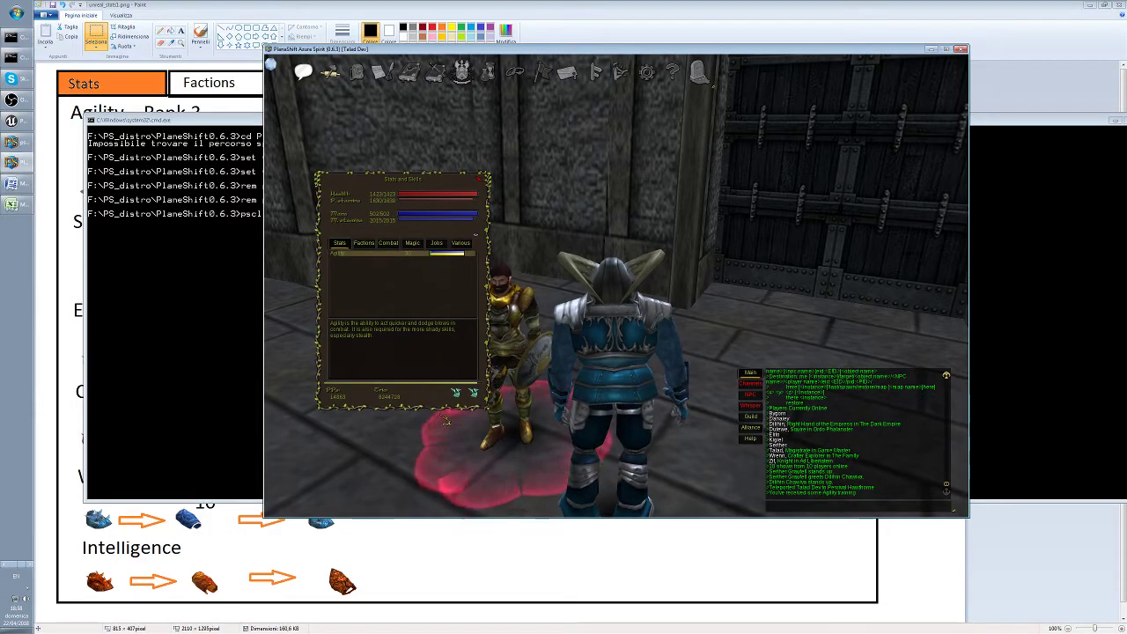
pyautogui.click(473, 392)
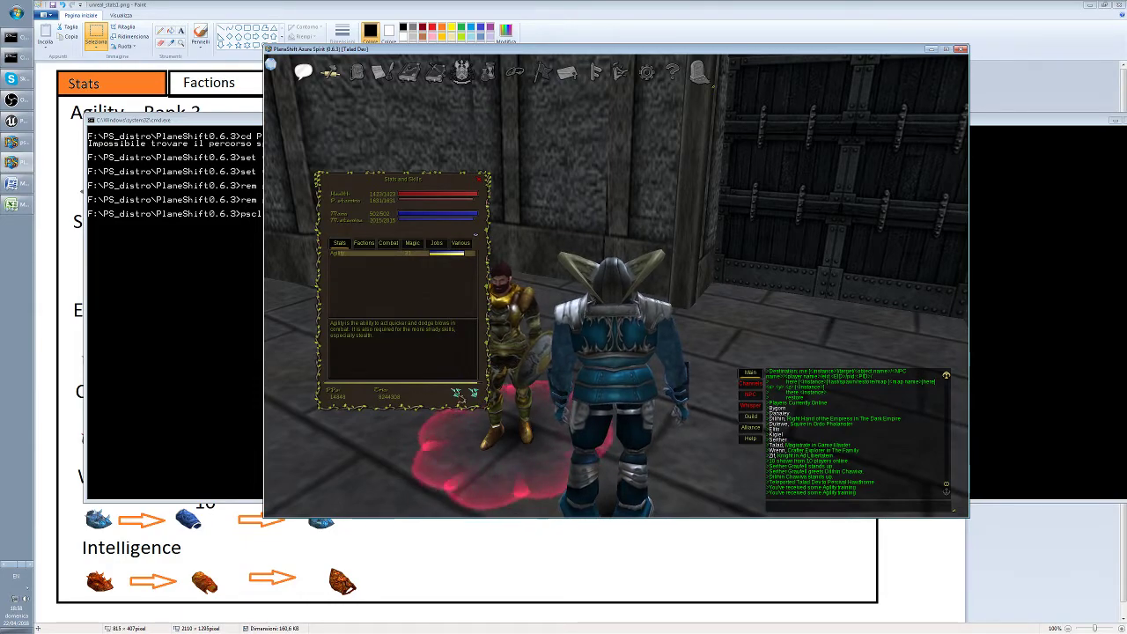
pyautogui.click(457, 392)
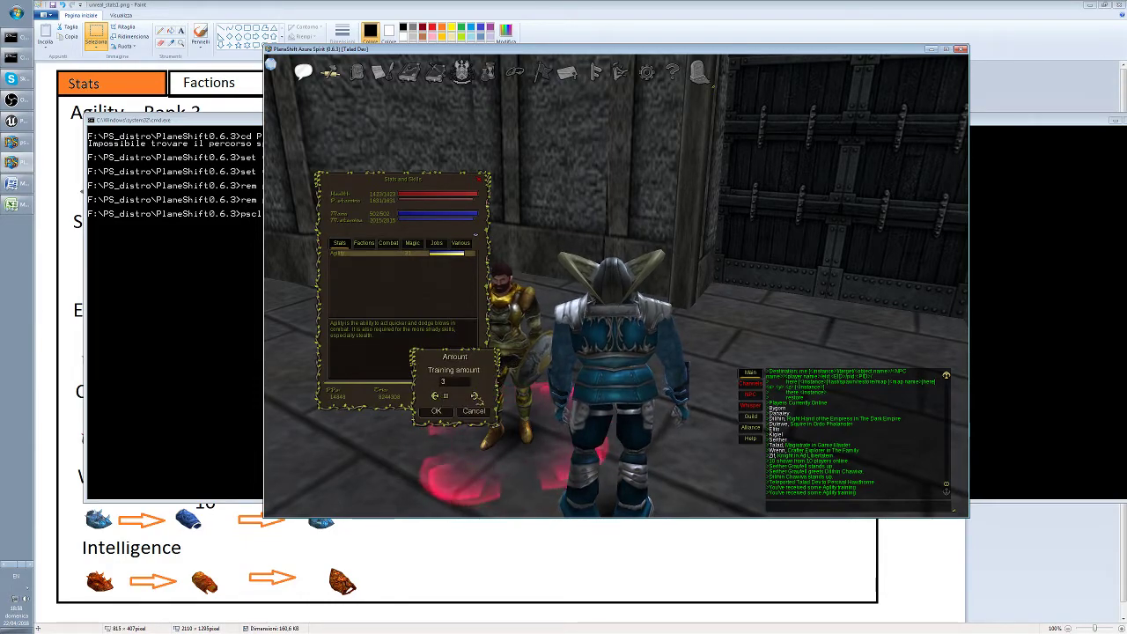
pyautogui.click(475, 397)
pyautogui.click(475, 396)
pyautogui.click(475, 396)
pyautogui.click(474, 396)
pyautogui.click(437, 412)
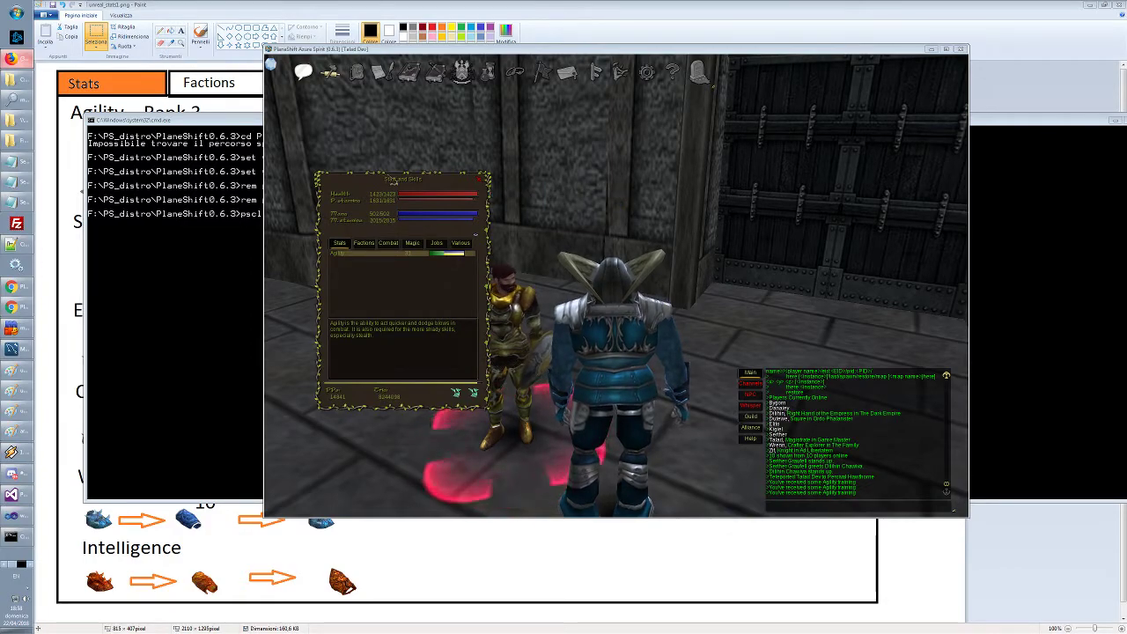
pyautogui.moveTo(388, 191); pyautogui.dragTo(353, 211)
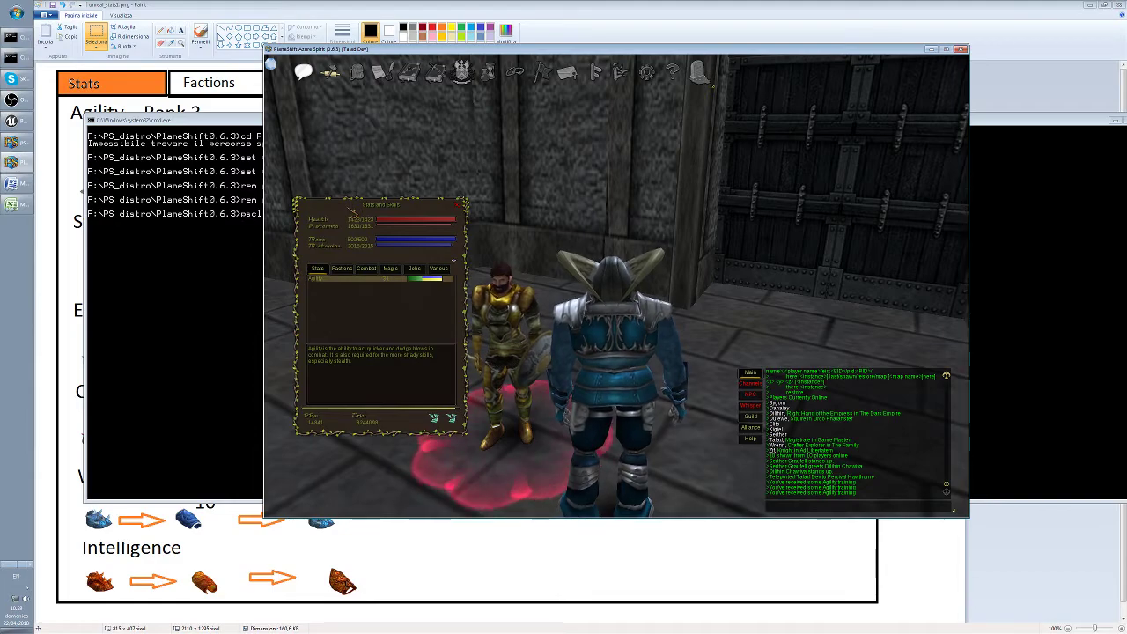
# Check the magic skills, close Stats and Skills, and walk to the statue in town
pyautogui.click(398, 271)
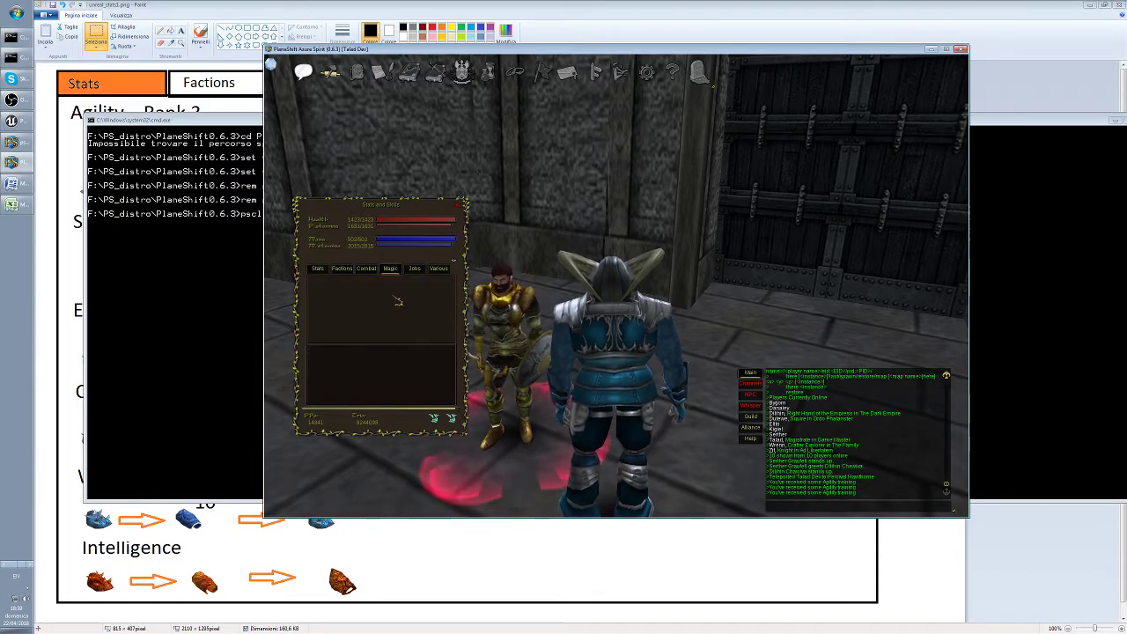
pyautogui.click(458, 205)
pyautogui.press('Up')
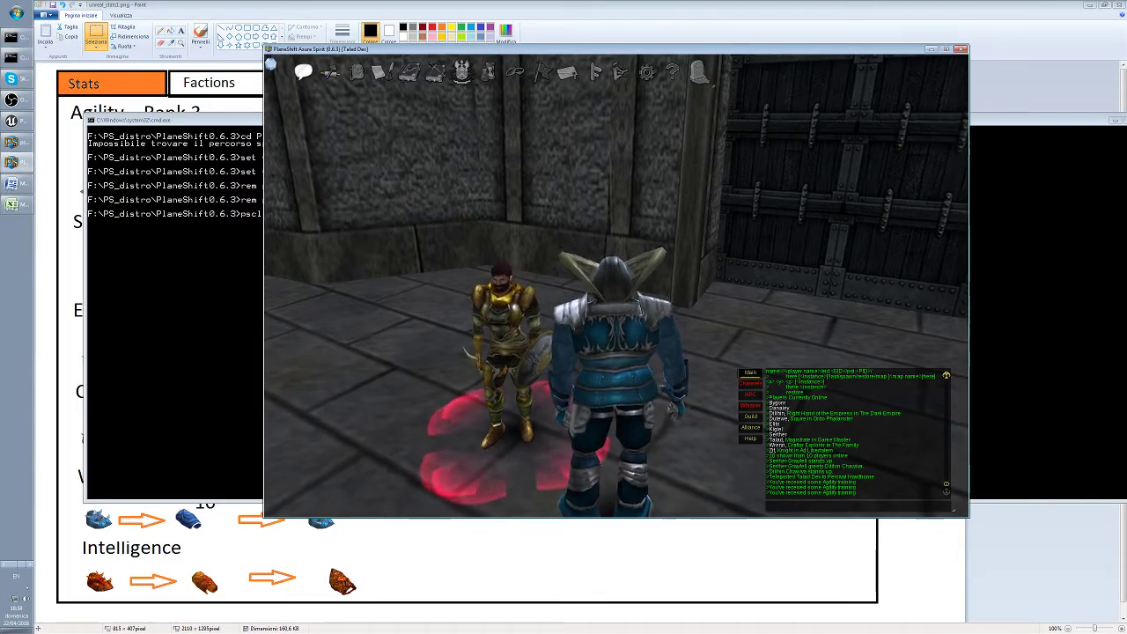
pyautogui.press('Left')
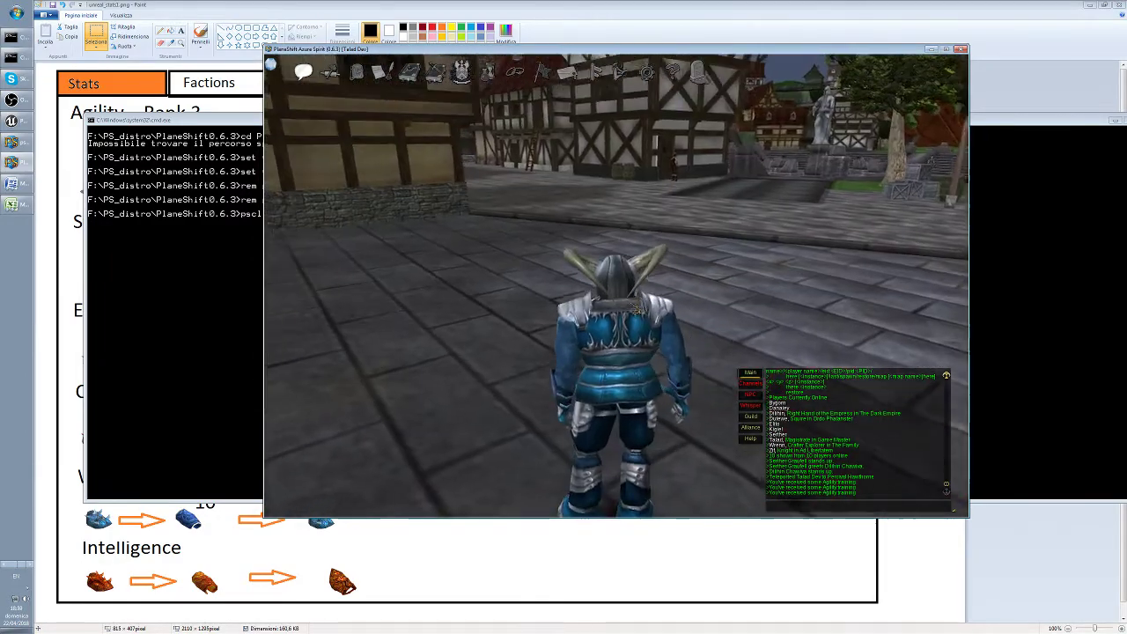
pyautogui.press('Up')
pyautogui.press('Right')
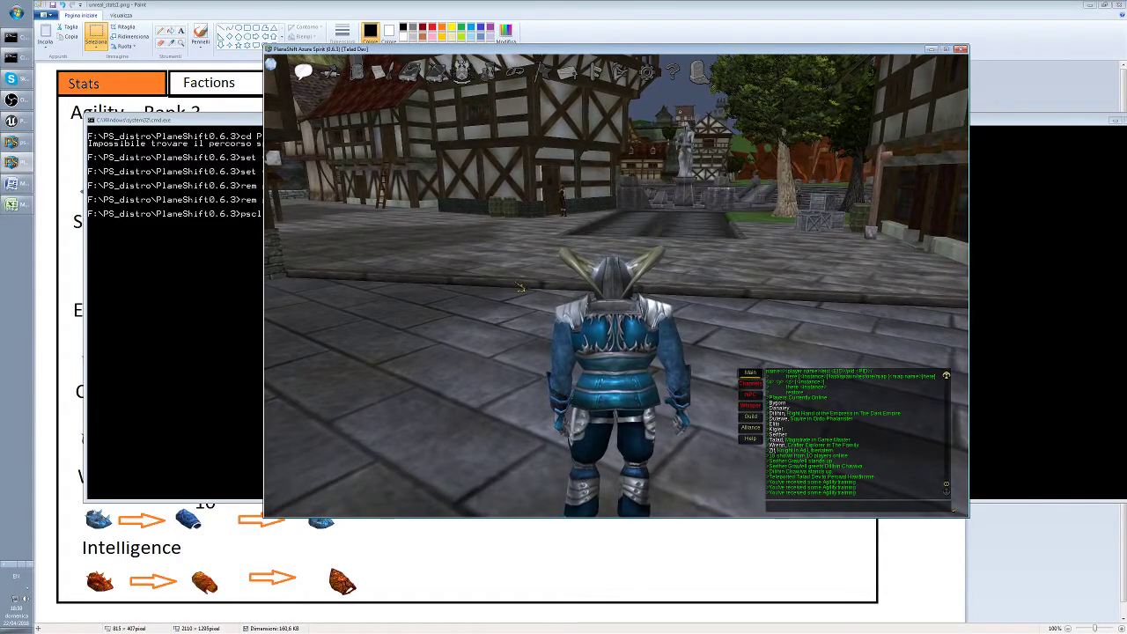
# Select Strength in the Spell Book and read the Brown, Blue and Red Way descriptions
pyautogui.click(409, 71)
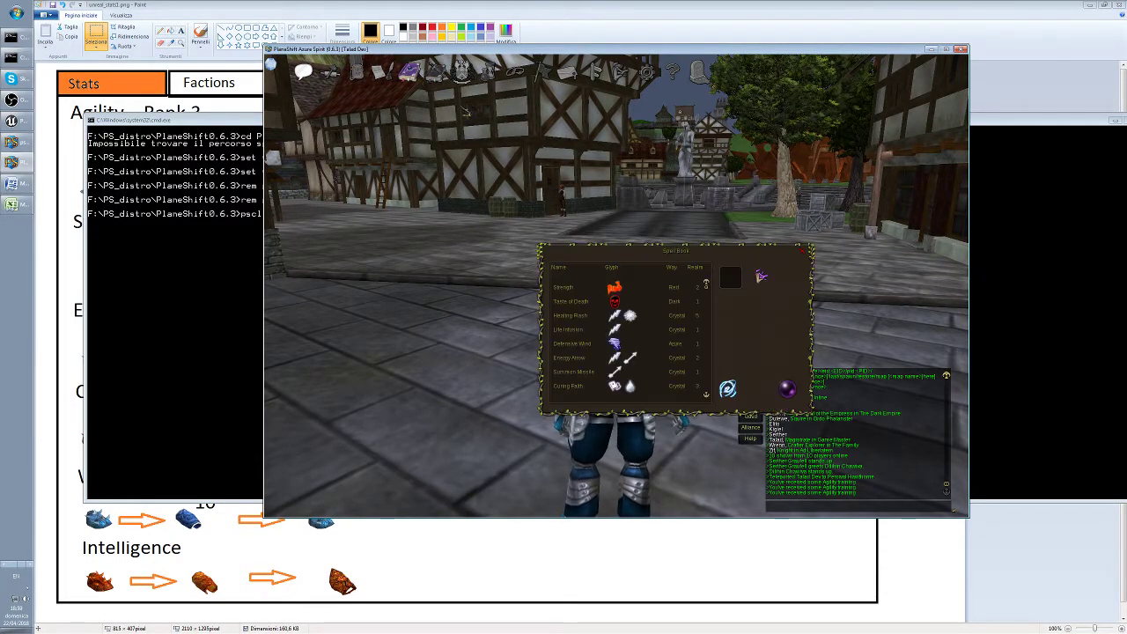
pyautogui.click(588, 291)
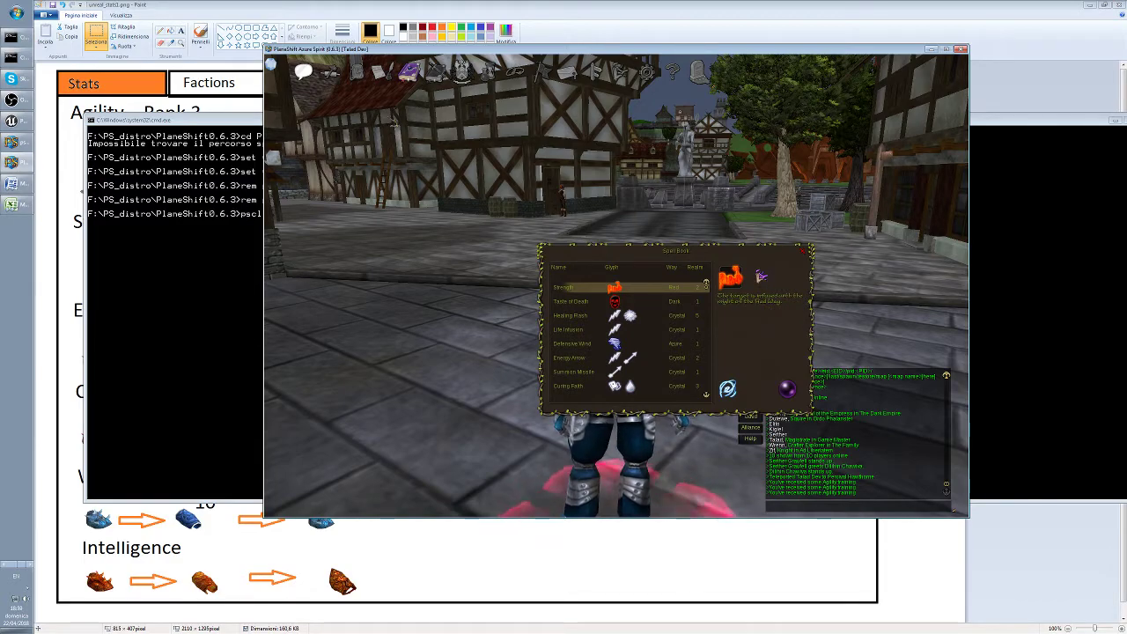
pyautogui.click(362, 73)
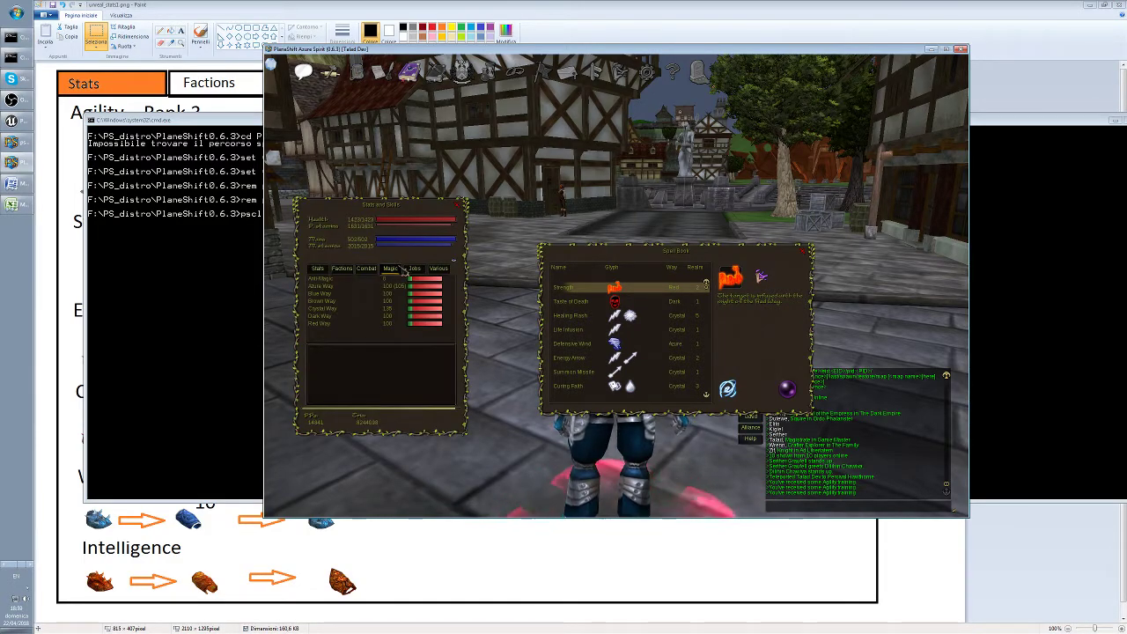
pyautogui.click(333, 302)
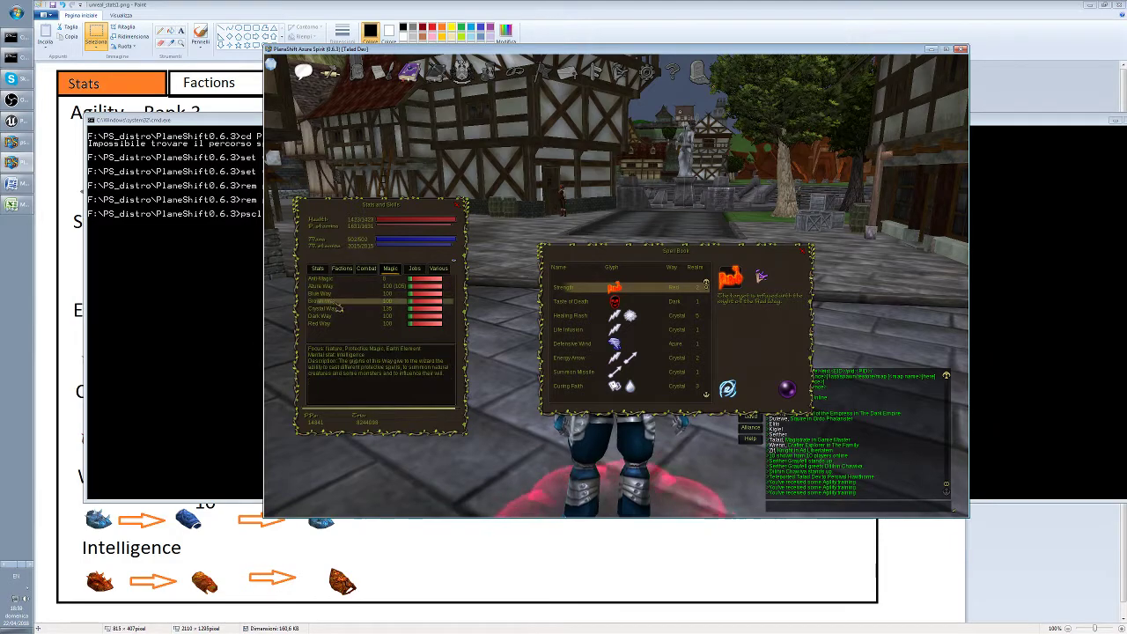
pyautogui.click(334, 295)
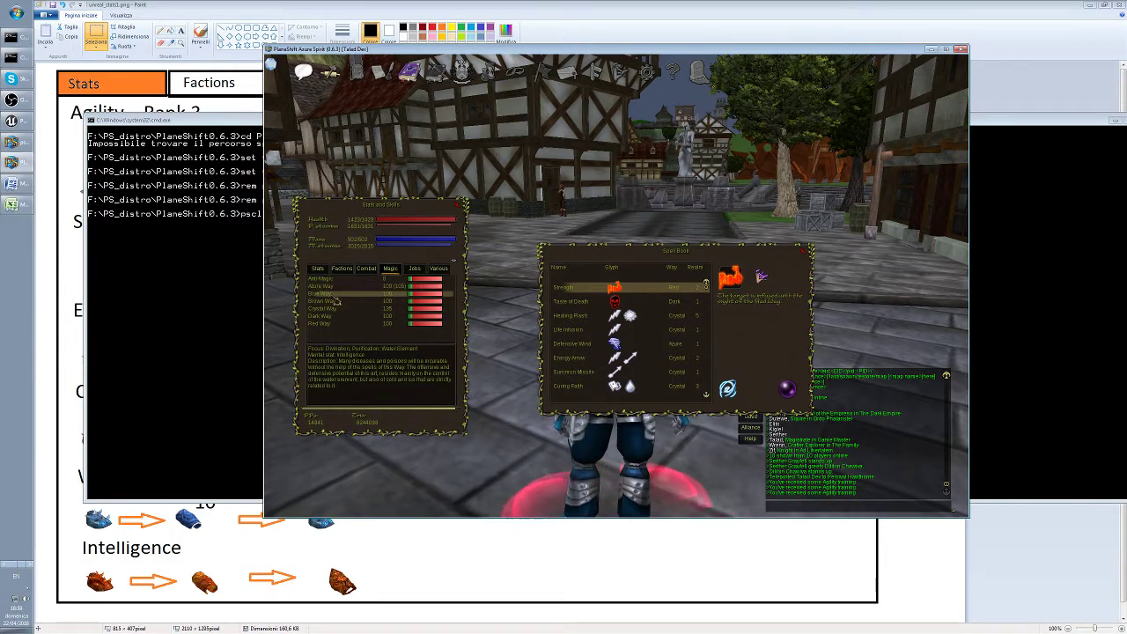
pyautogui.click(335, 324)
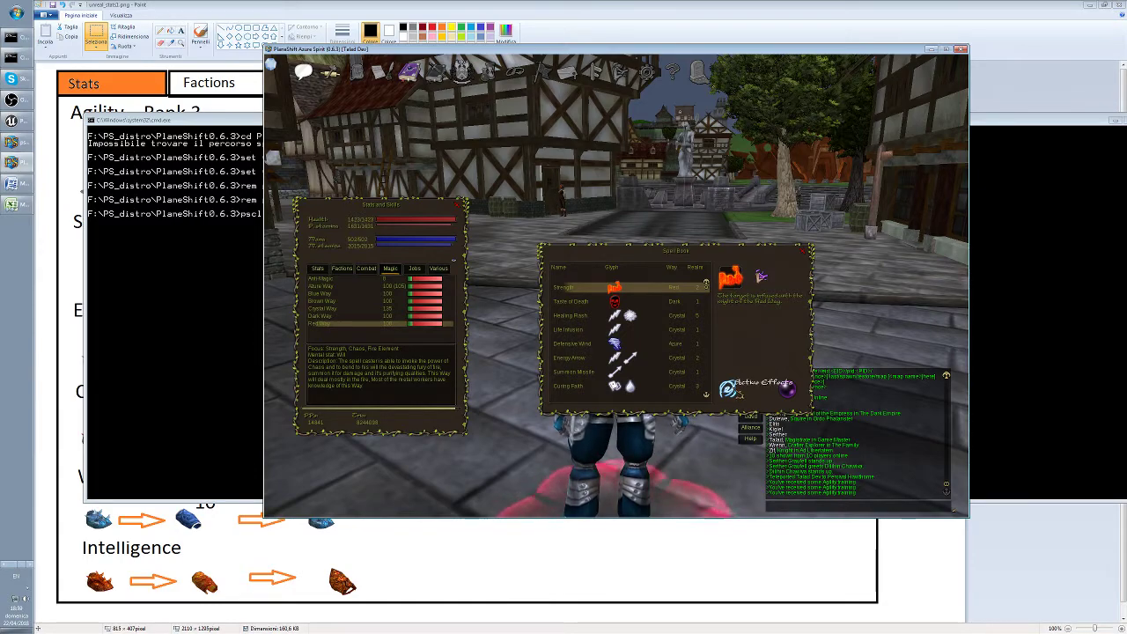
# Cast the Strength spell three times, moving the Spell Book to the upper right
pyautogui.click(763, 279)
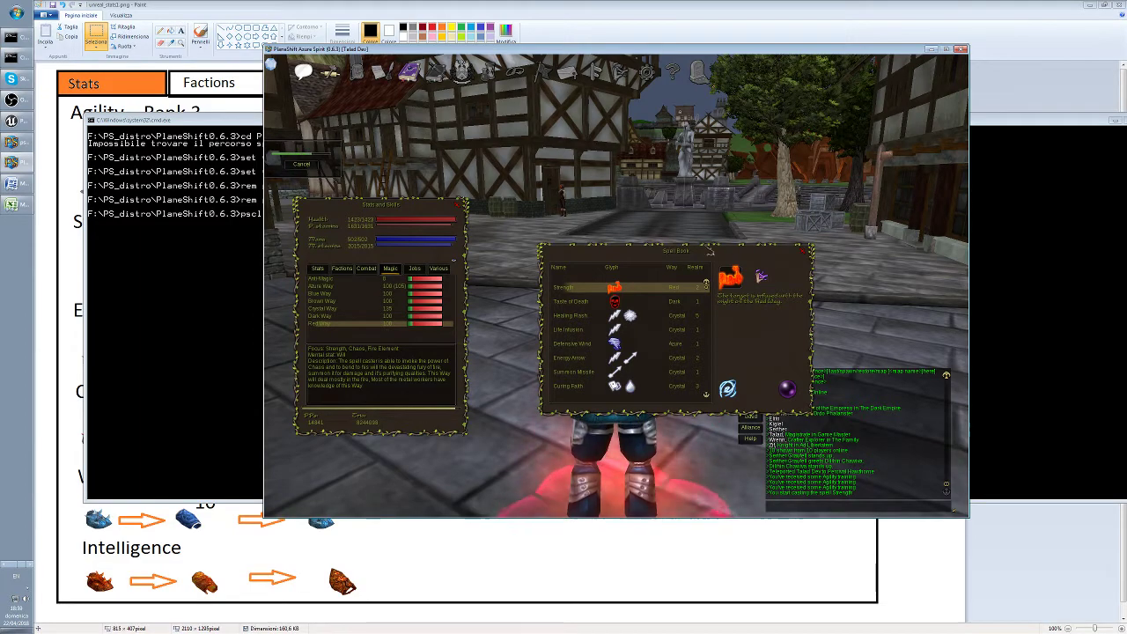
pyautogui.moveTo(710, 249); pyautogui.dragTo(830, 195)
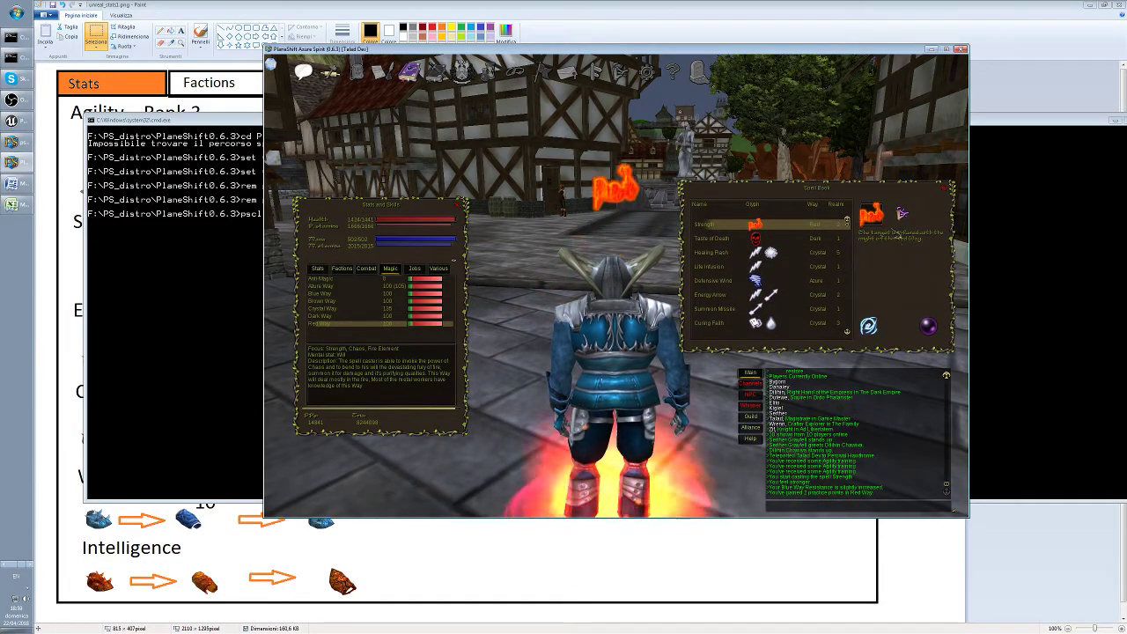
pyautogui.click(907, 214)
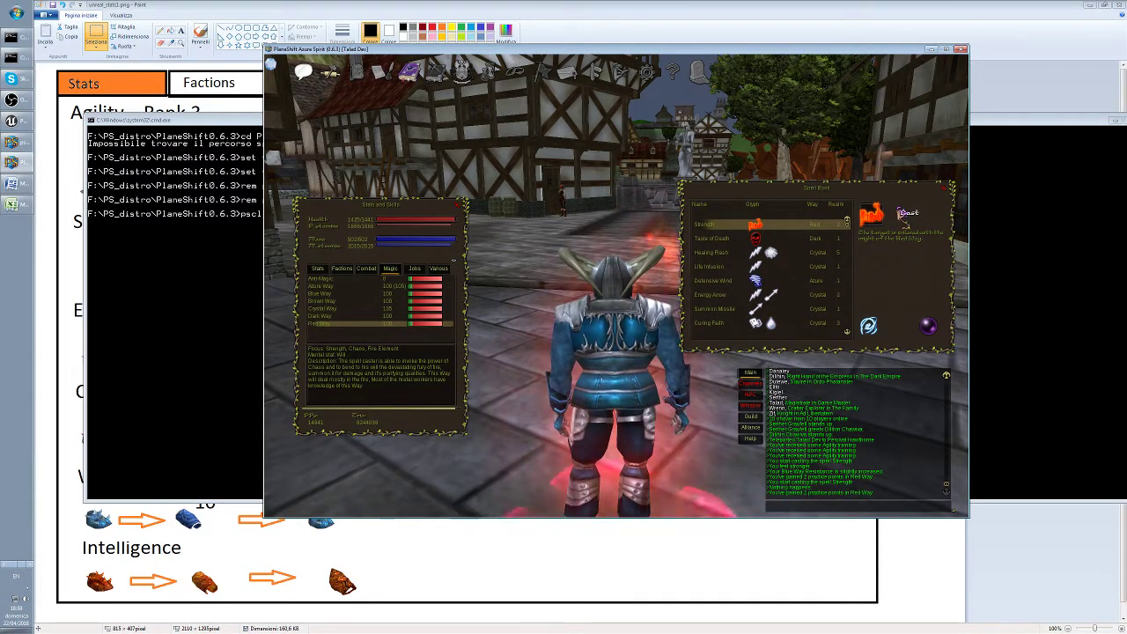
pyautogui.click(907, 215)
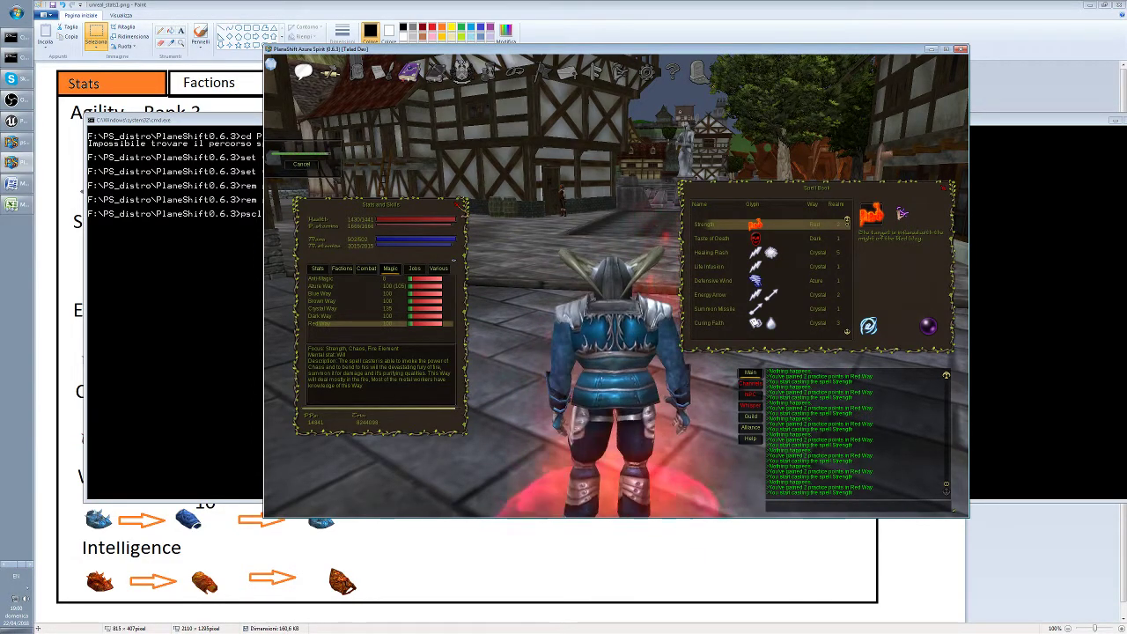
# Review Red Way, then switch Stats and Skills to base stats showing Agility's description
pyautogui.click(458, 206)
pyautogui.click(331, 74)
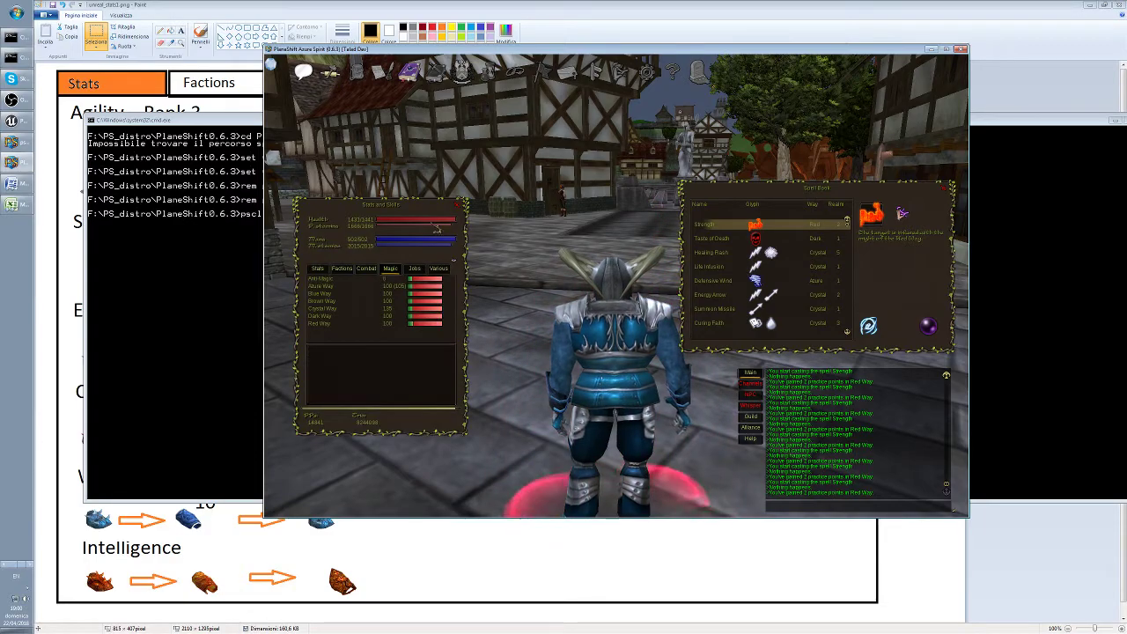
pyautogui.click(386, 324)
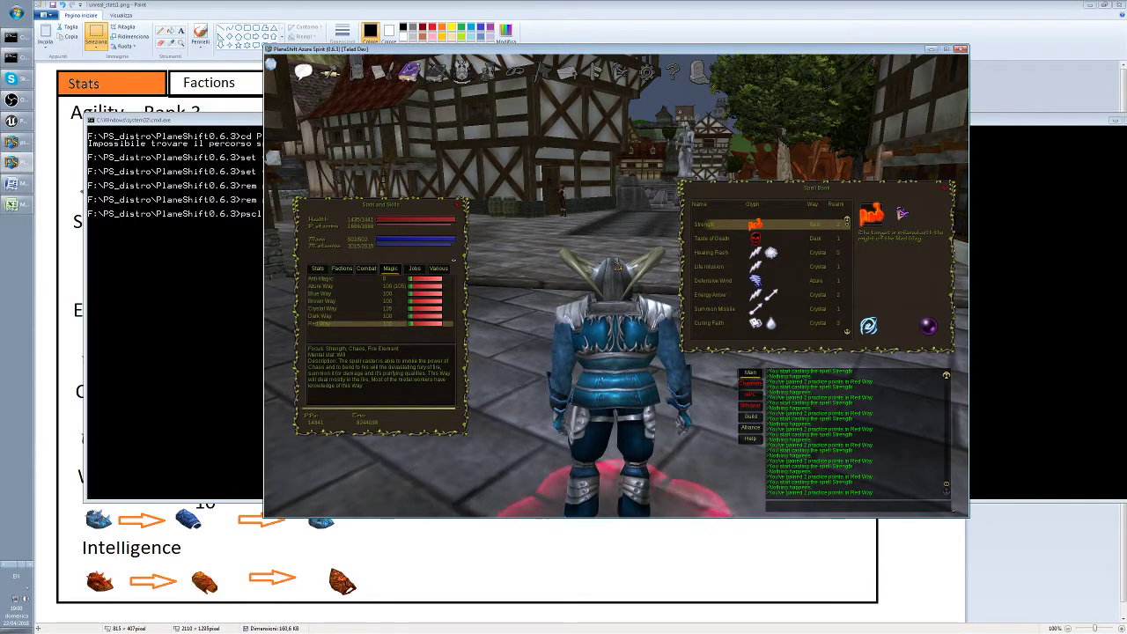
pyautogui.click(342, 268)
pyautogui.click(318, 269)
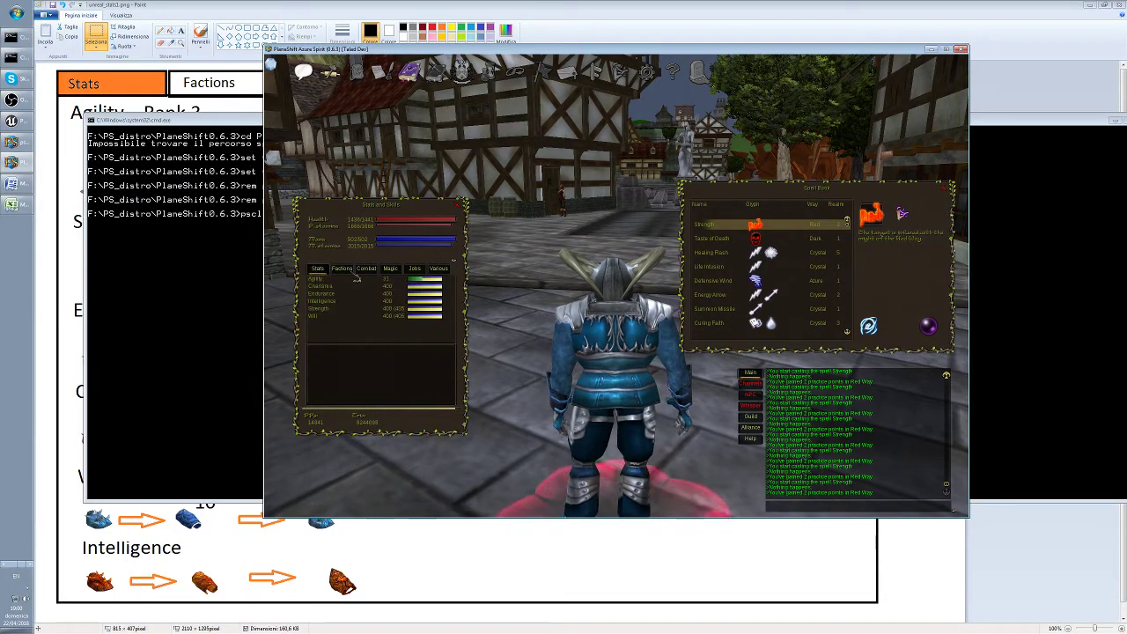
pyautogui.click(423, 280)
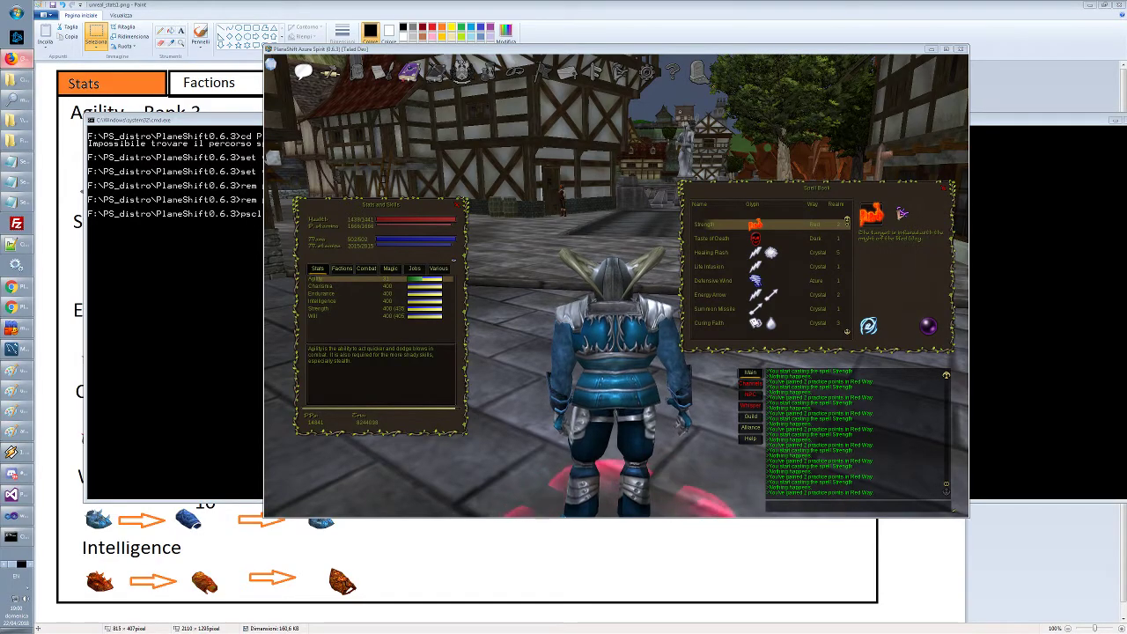
# In Chrome, go from the PSwiki Main Page to the Players Guide's Game Basics section
pyautogui.click(20, 286)
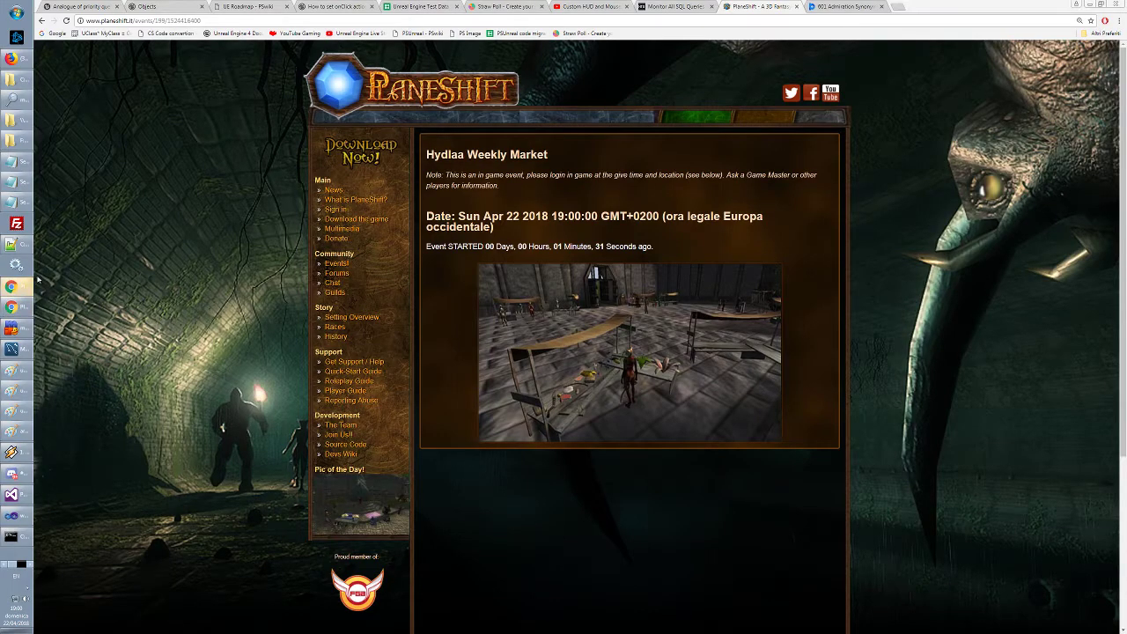
pyautogui.click(261, 6)
pyautogui.click(170, 7)
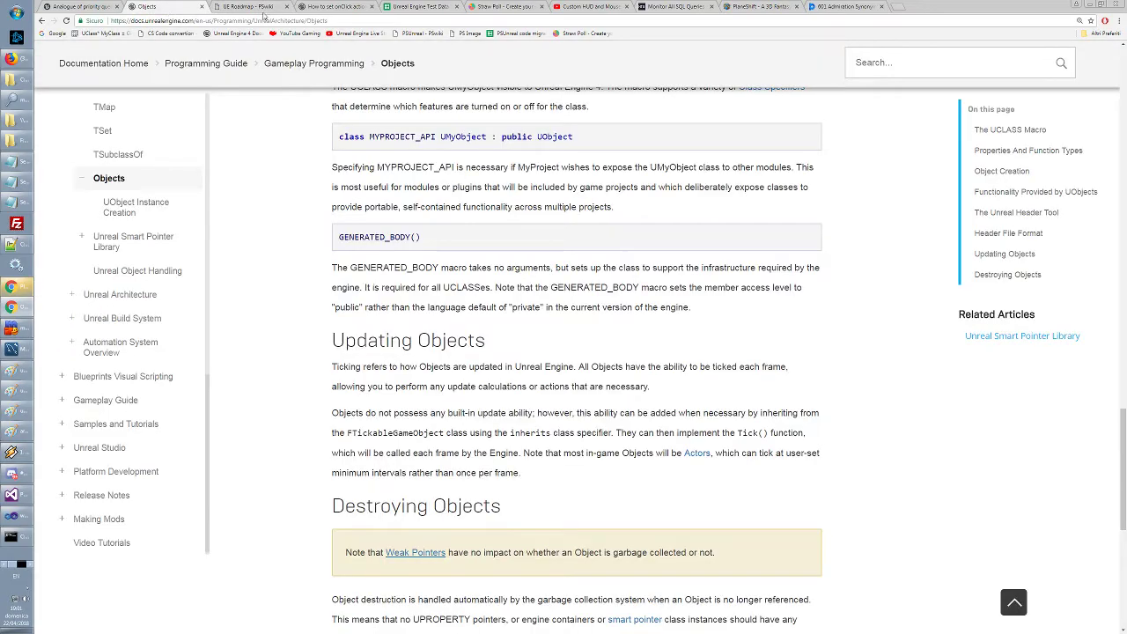
pyautogui.click(308, 11)
pyautogui.click(263, 7)
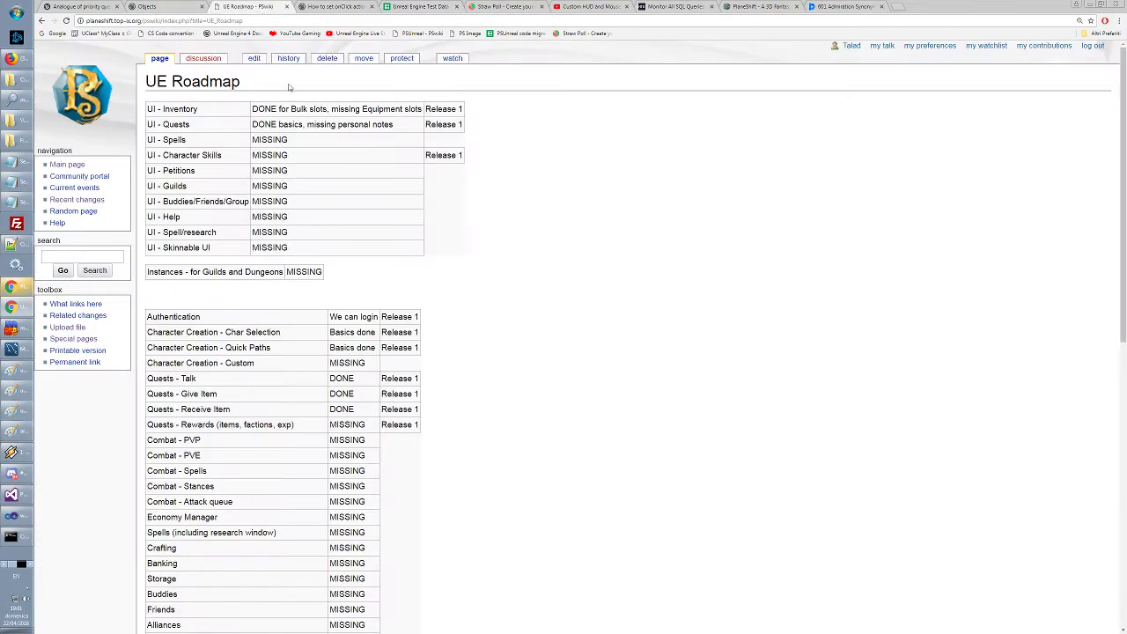
pyautogui.click(94, 94)
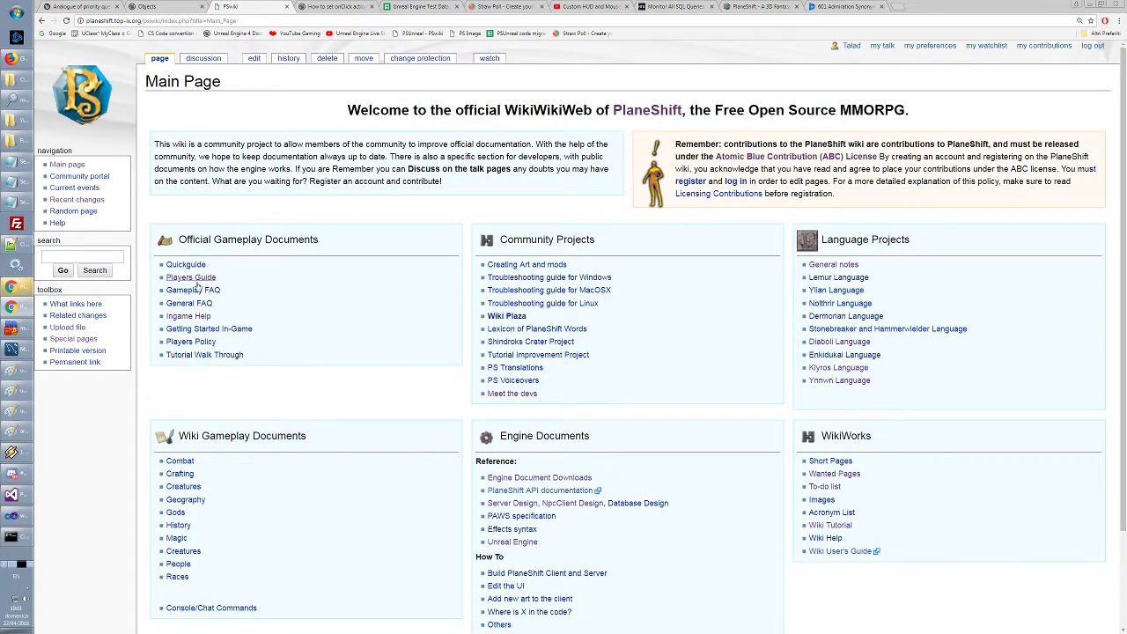
pyautogui.click(189, 278)
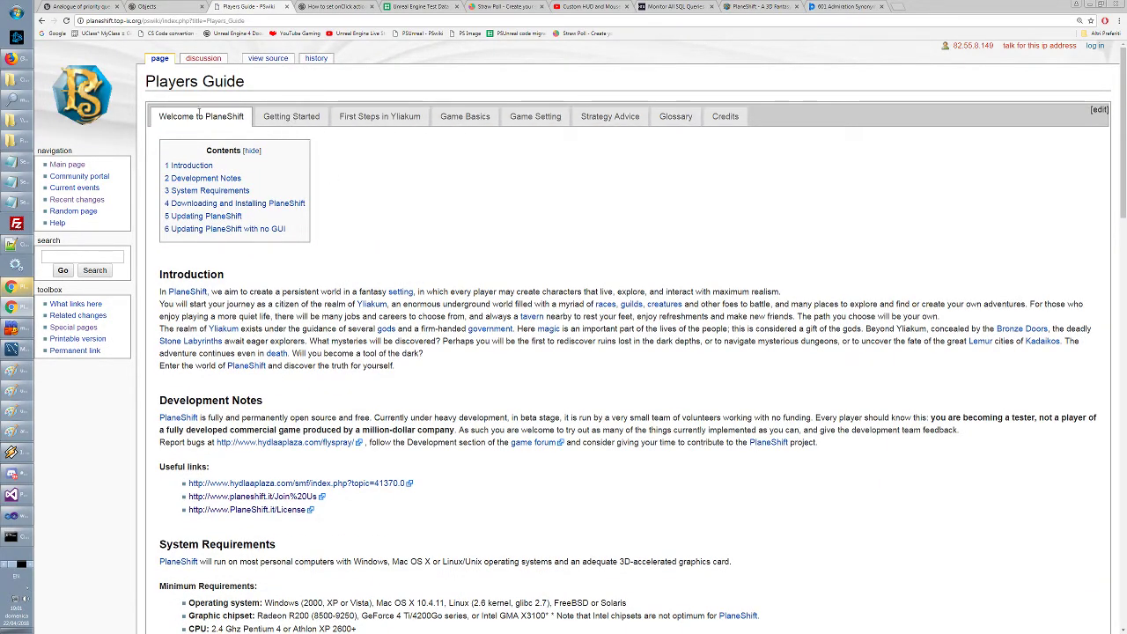
pyautogui.click(465, 116)
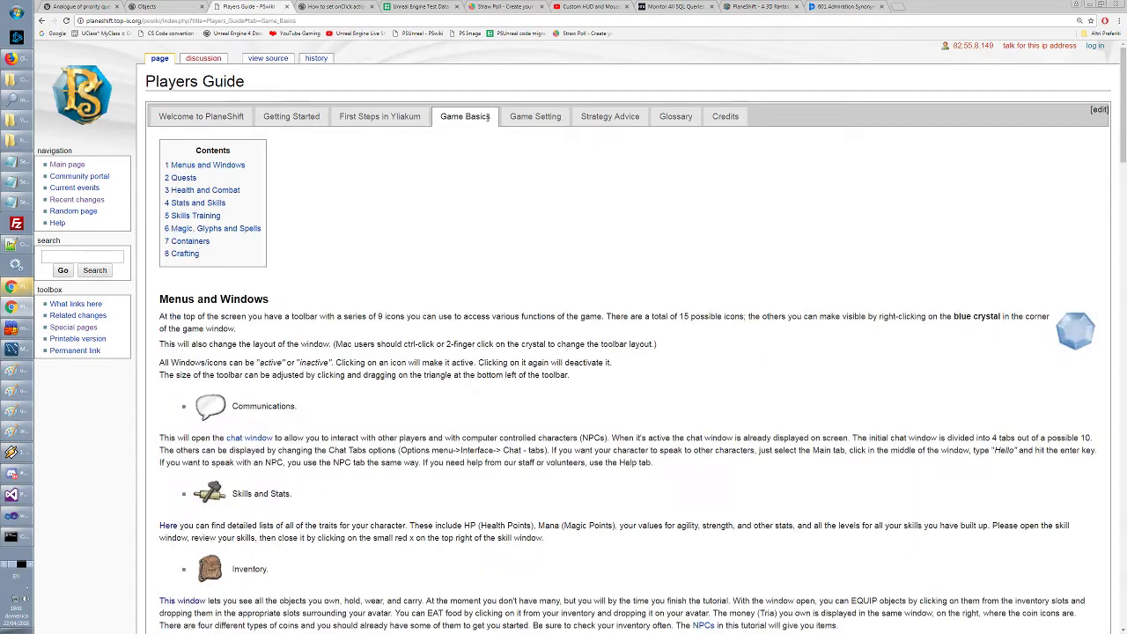
# Follow the Skills and Stats help link to the Ingame Help page
pyautogui.scroll(-5, 364, 251)
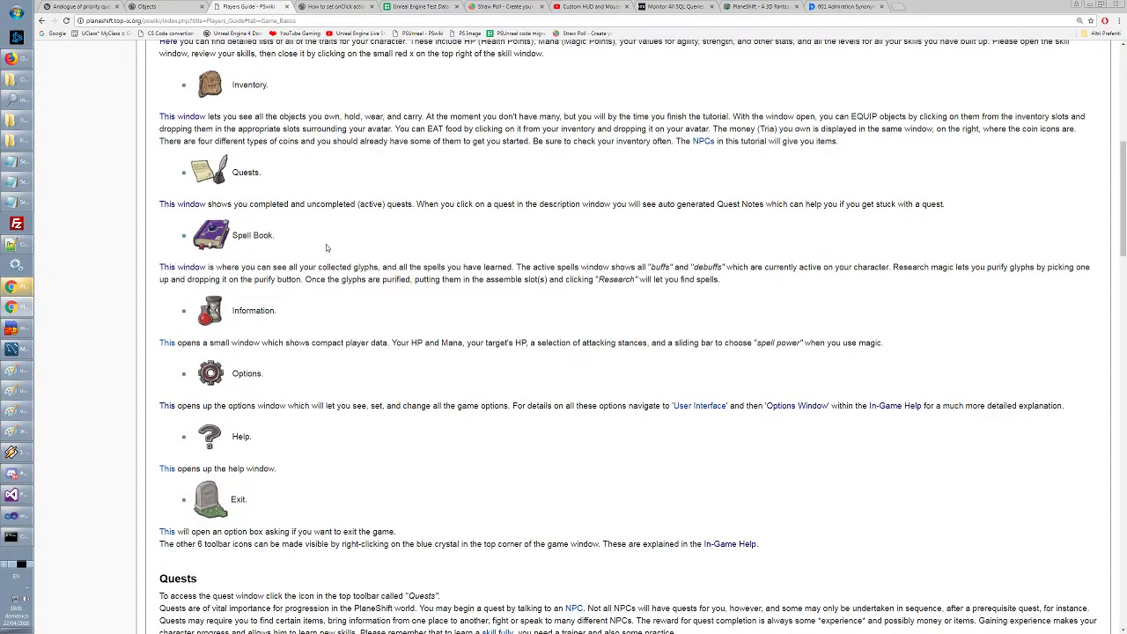
pyautogui.scroll(3, 326, 244)
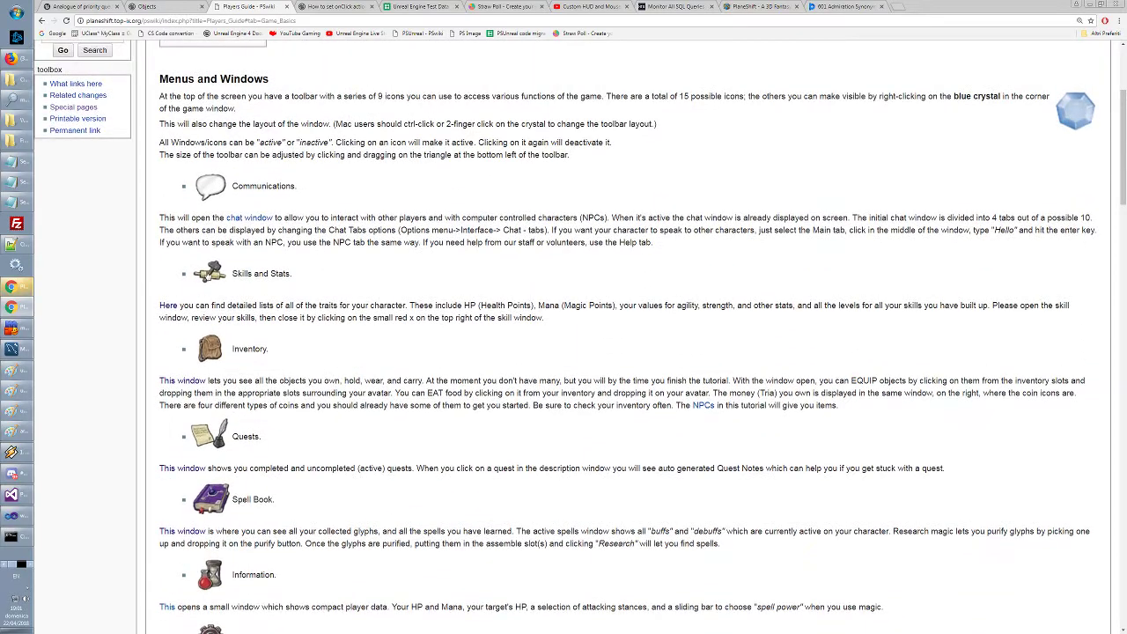
pyautogui.click(214, 275)
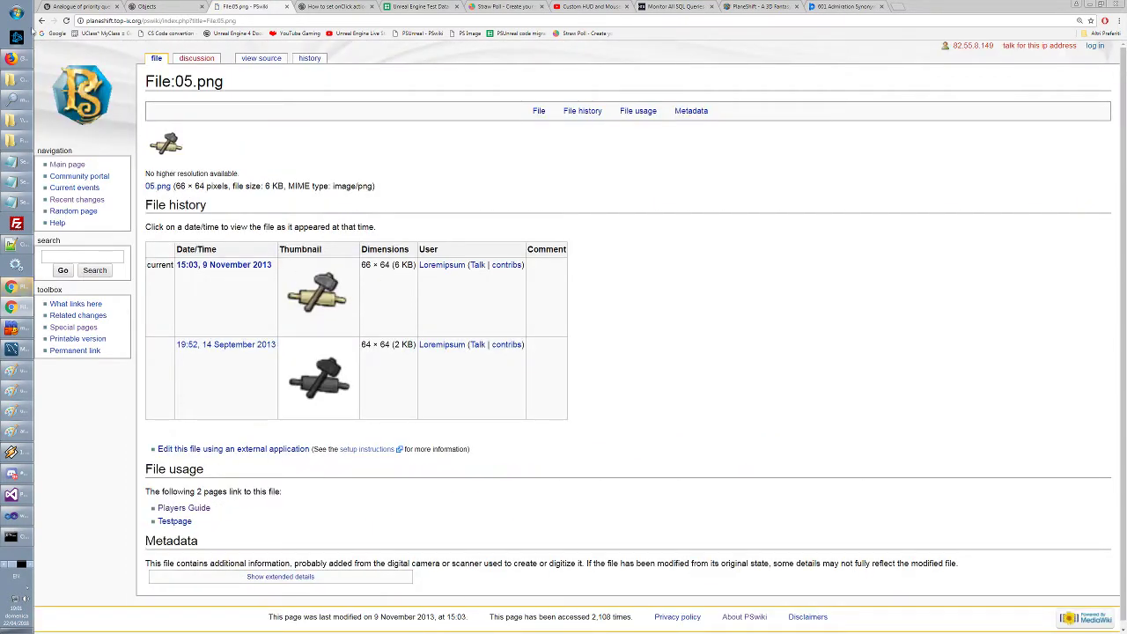
pyautogui.hotkey('alt', 'Left')
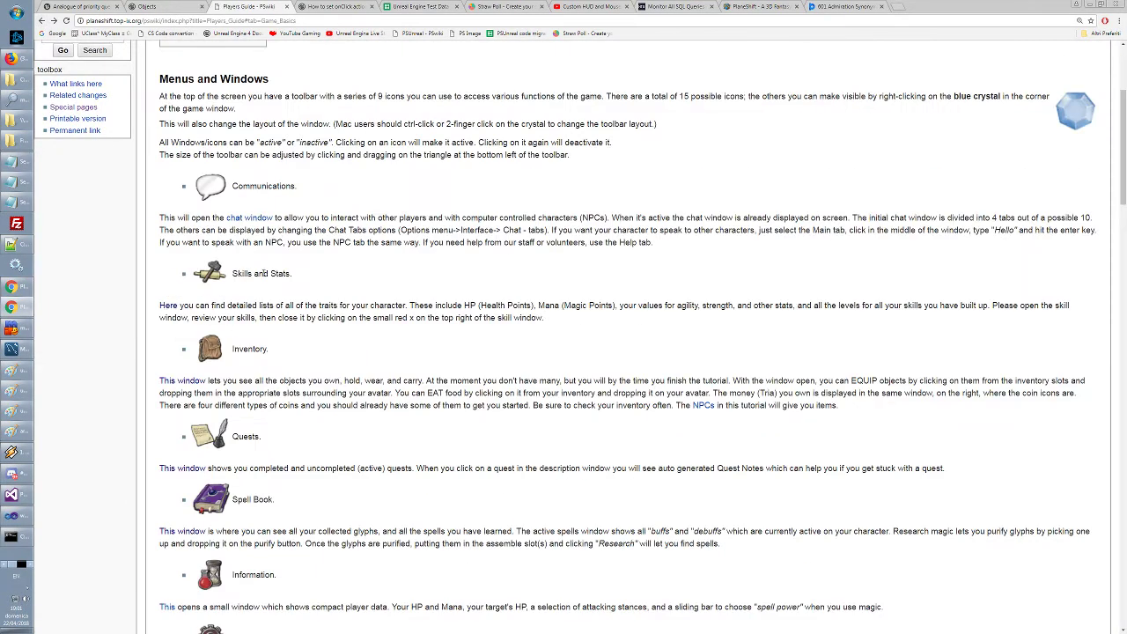
pyautogui.click(168, 305)
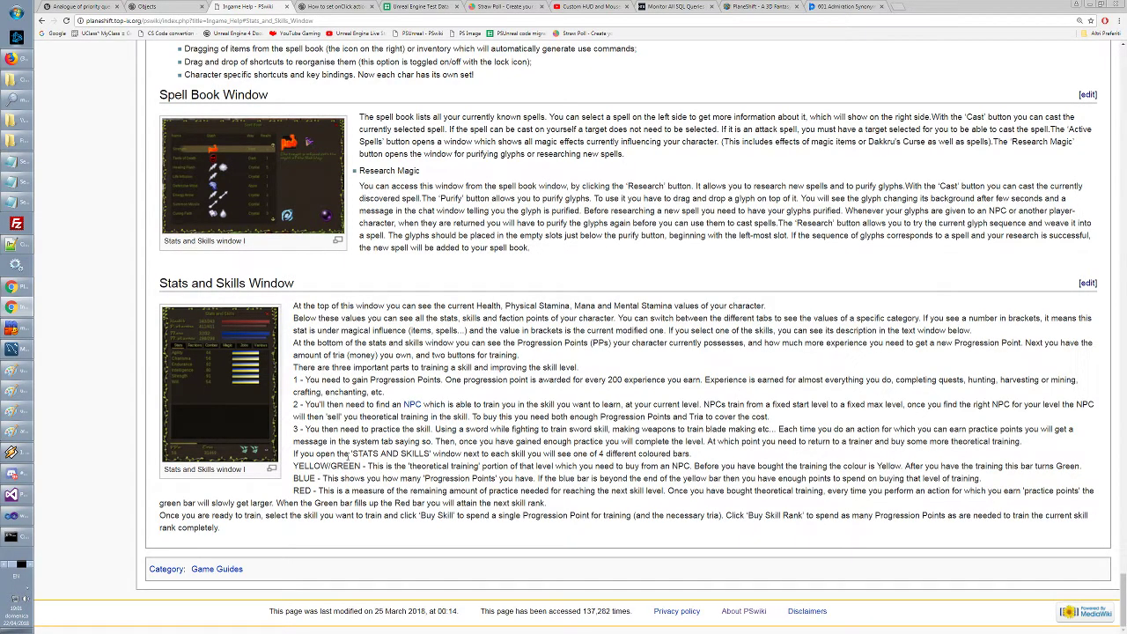
pyautogui.moveTo(296, 467); pyautogui.dragTo(1088, 466)
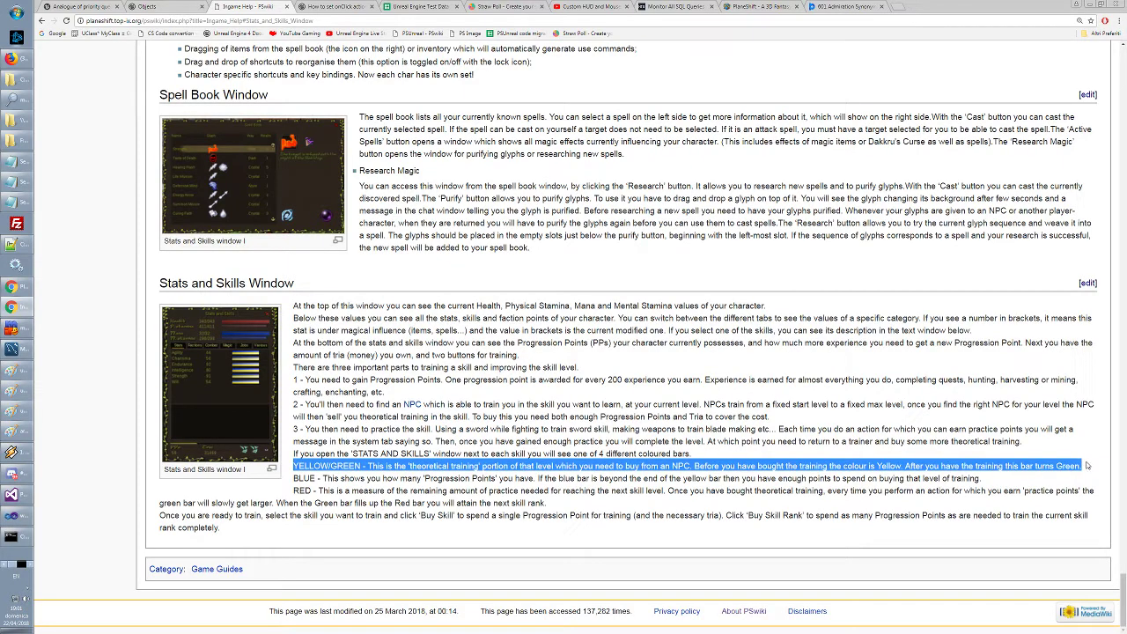
pyautogui.click(509, 490)
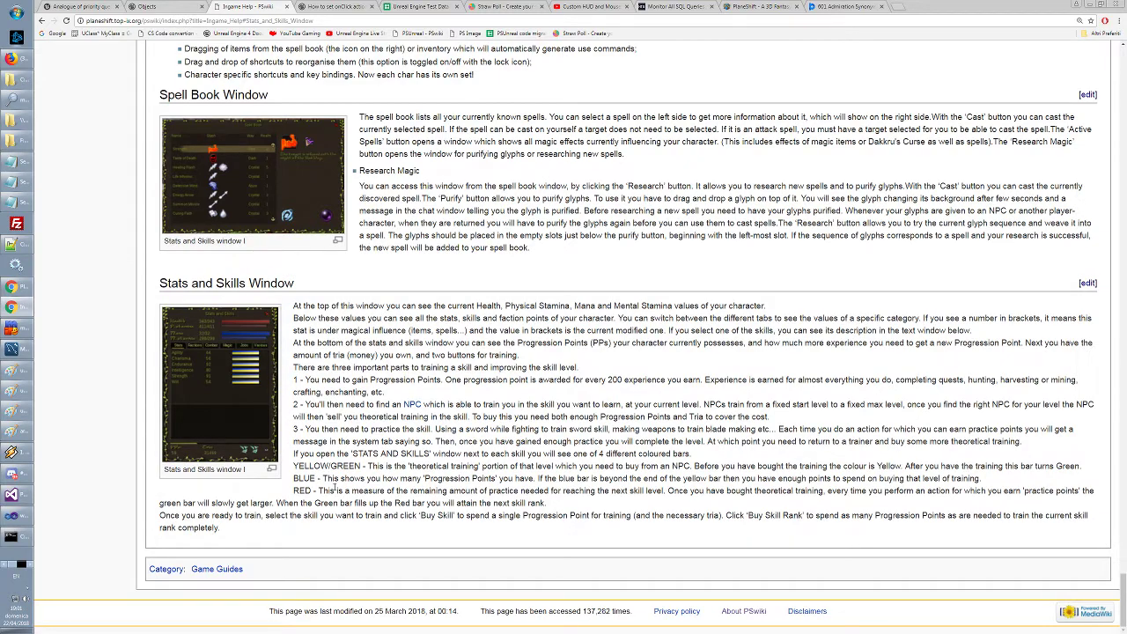
pyautogui.moveTo(325, 491); pyautogui.dragTo(669, 490)
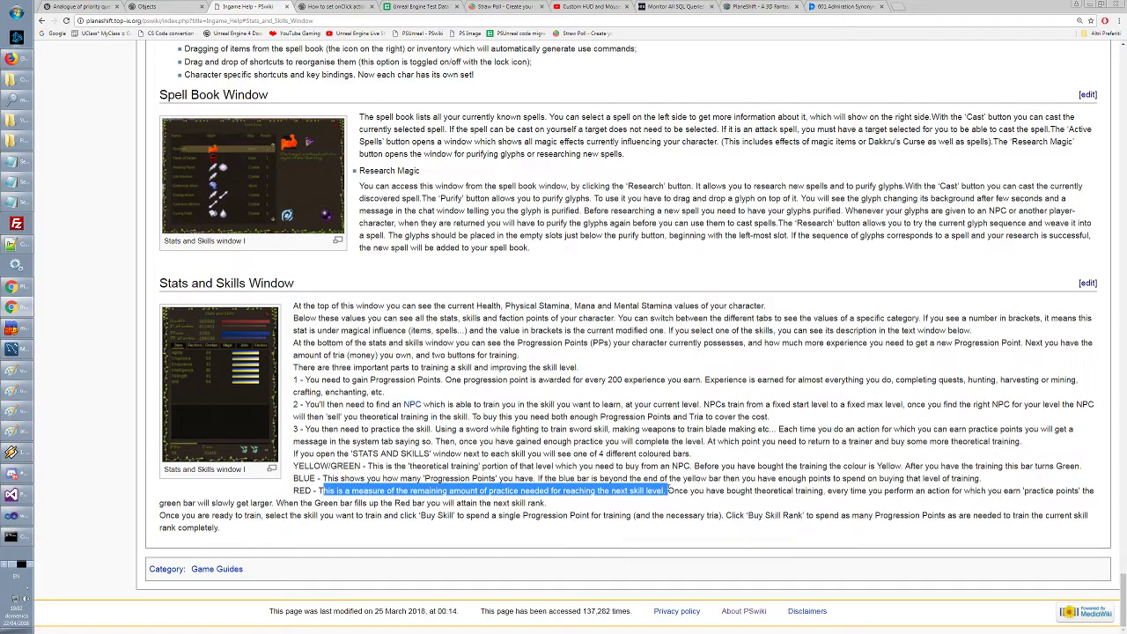
pyautogui.moveTo(668, 491); pyautogui.dragTo(618, 506)
pyautogui.click(569, 505)
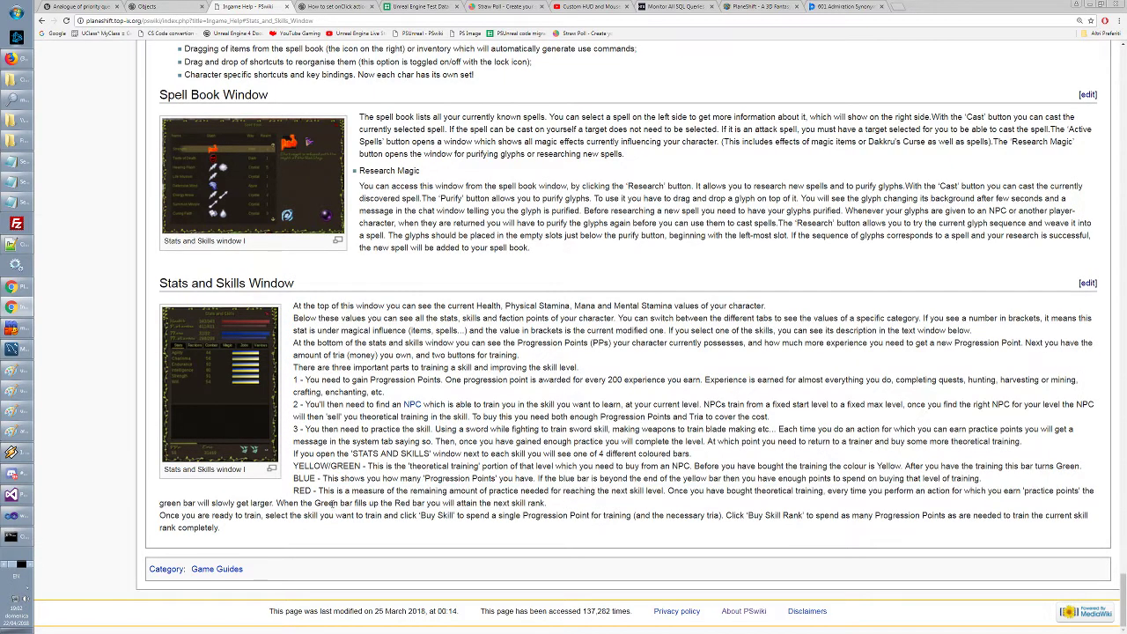
pyautogui.moveTo(276, 503); pyautogui.dragTo(556, 507)
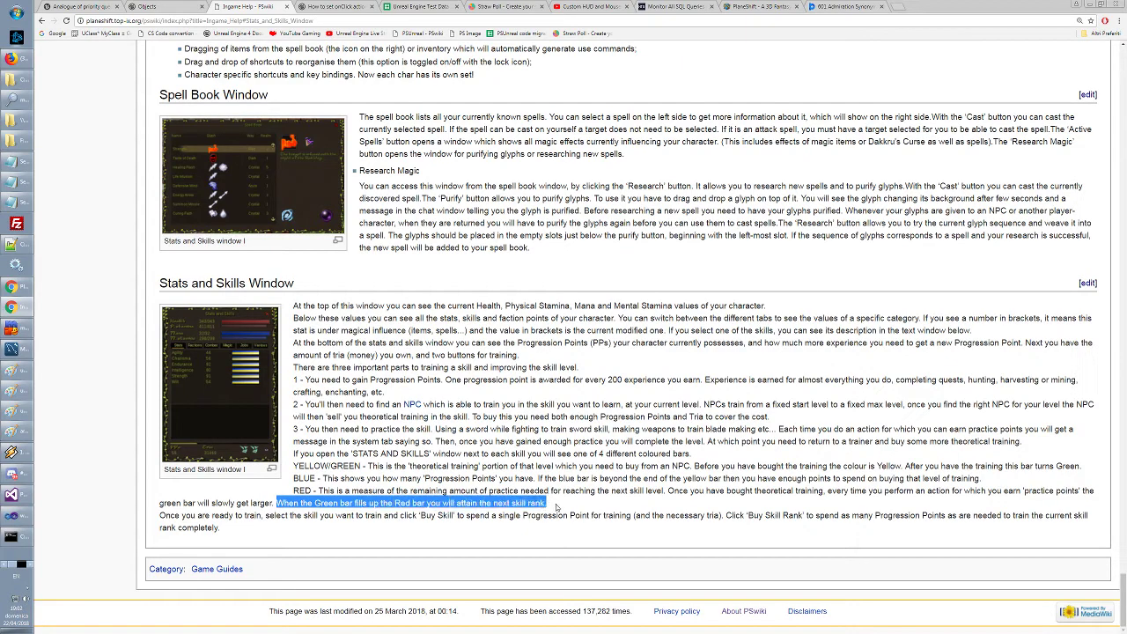
pyautogui.click(557, 507)
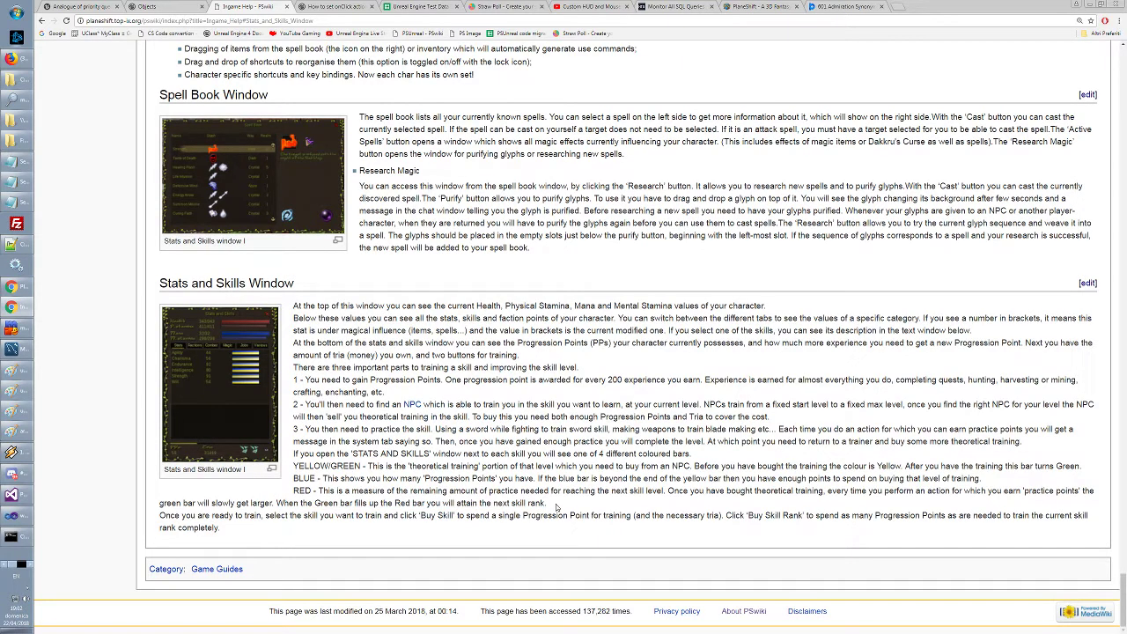
pyautogui.hotkey('alt', 'Tab')
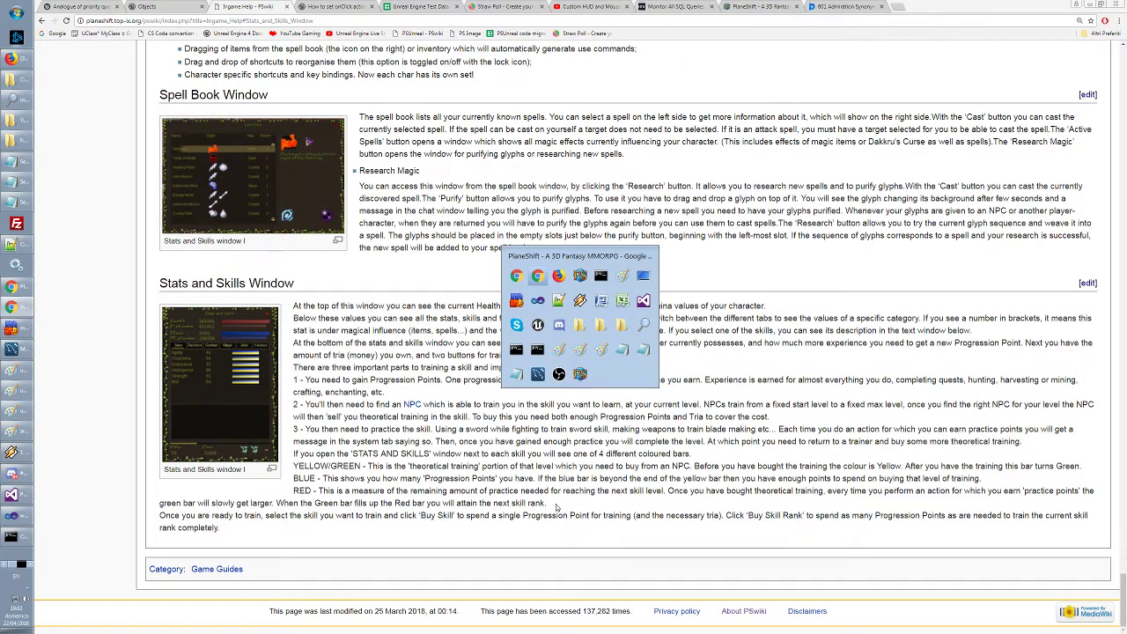
# Back in PlaneShift, browse the Charisma, Agility and Endurance stat descriptions
pyautogui.hotkey('alt', 'Tab')
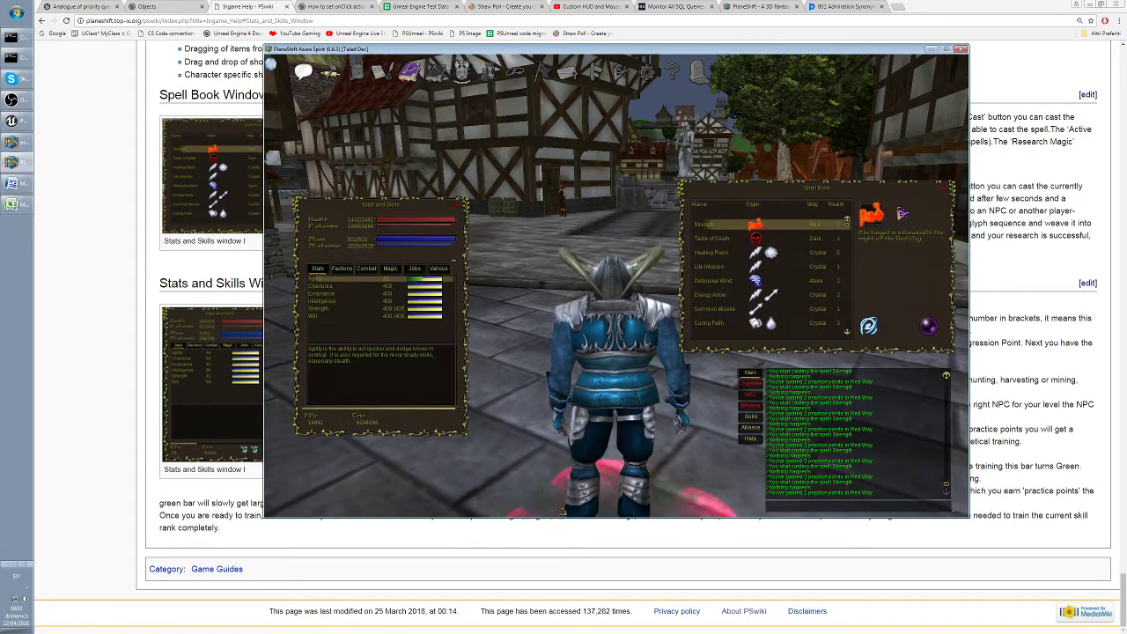
pyautogui.click(337, 287)
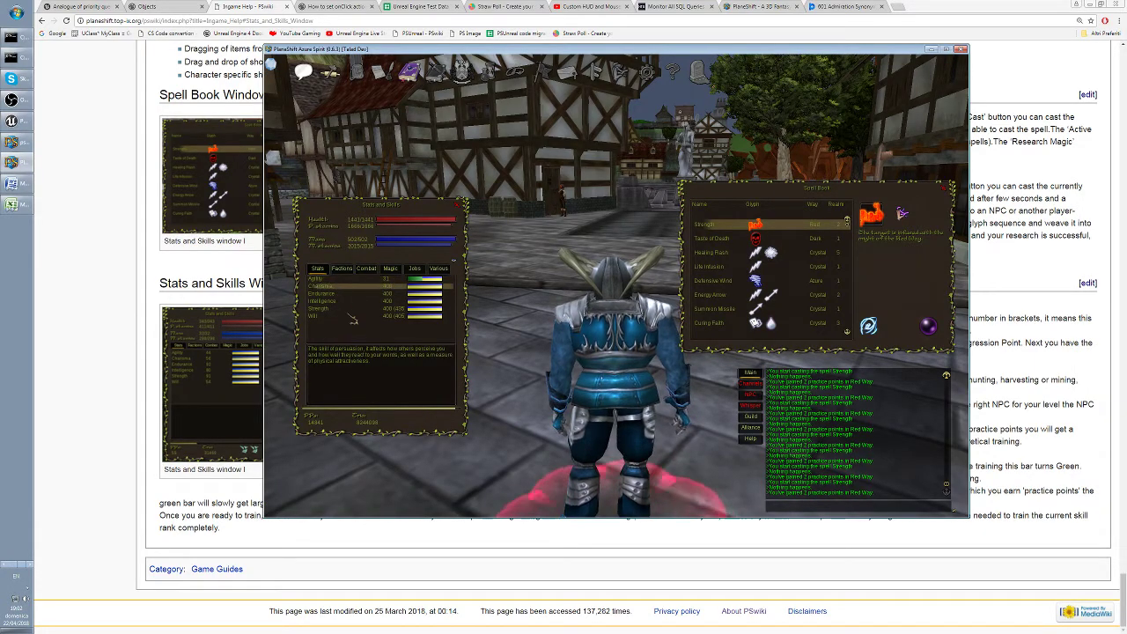
pyautogui.click(351, 279)
pyautogui.click(351, 288)
pyautogui.click(351, 280)
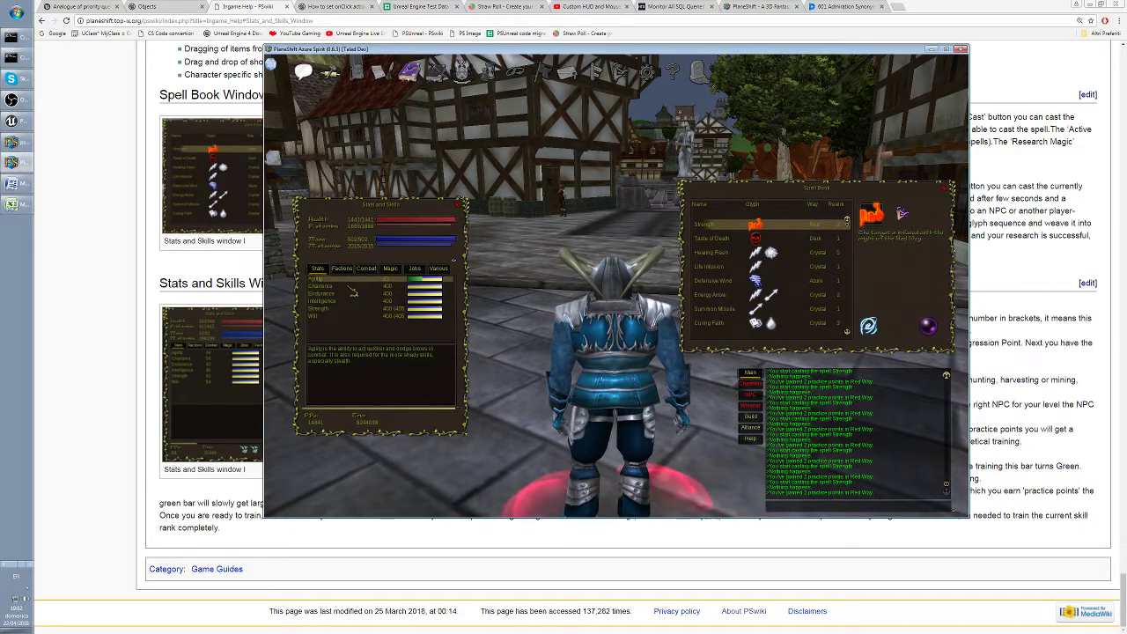
pyautogui.click(351, 286)
pyautogui.click(351, 293)
pyautogui.click(351, 281)
pyautogui.click(349, 293)
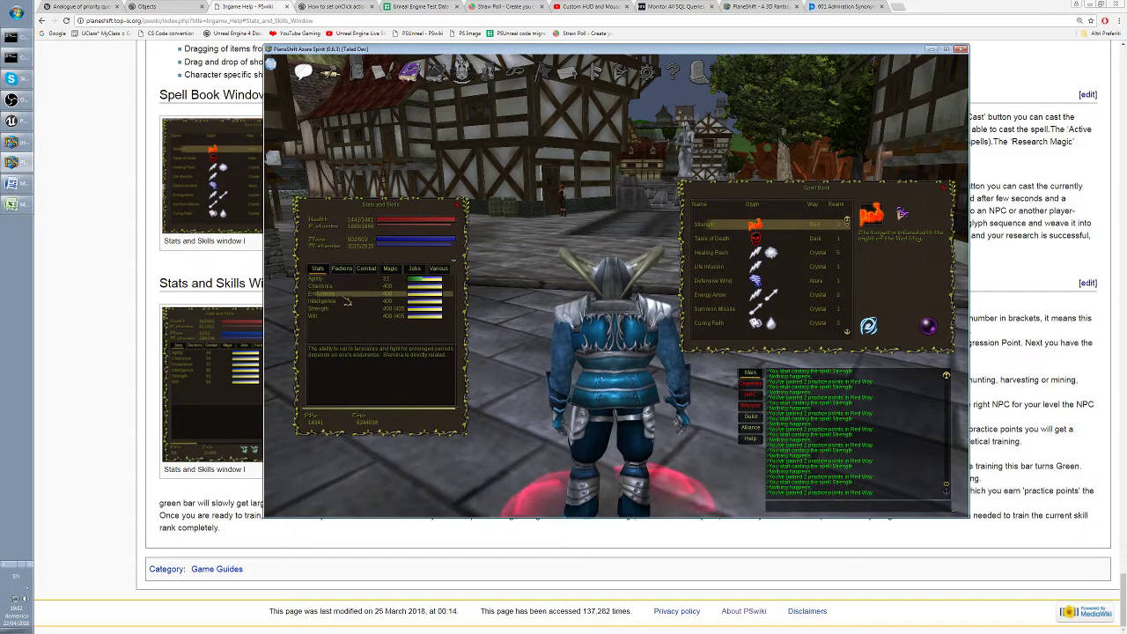
# Look through the faction standings and combat skills, then return to Agility's description
pyautogui.click(348, 300)
pyautogui.click(348, 316)
pyautogui.click(342, 267)
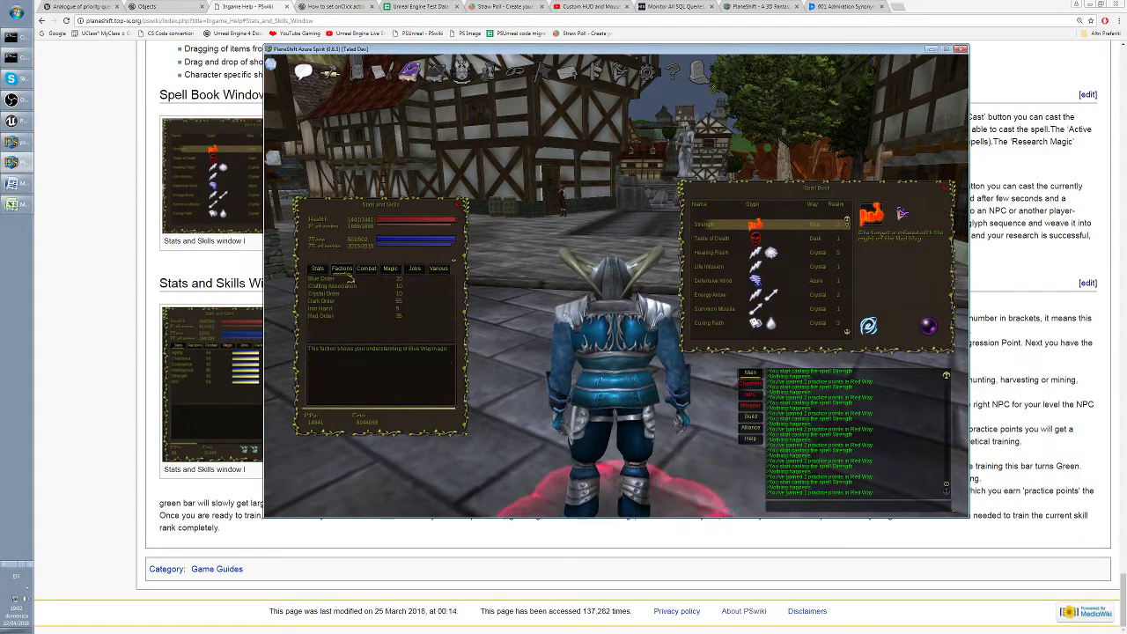
pyautogui.click(366, 268)
pyautogui.click(324, 278)
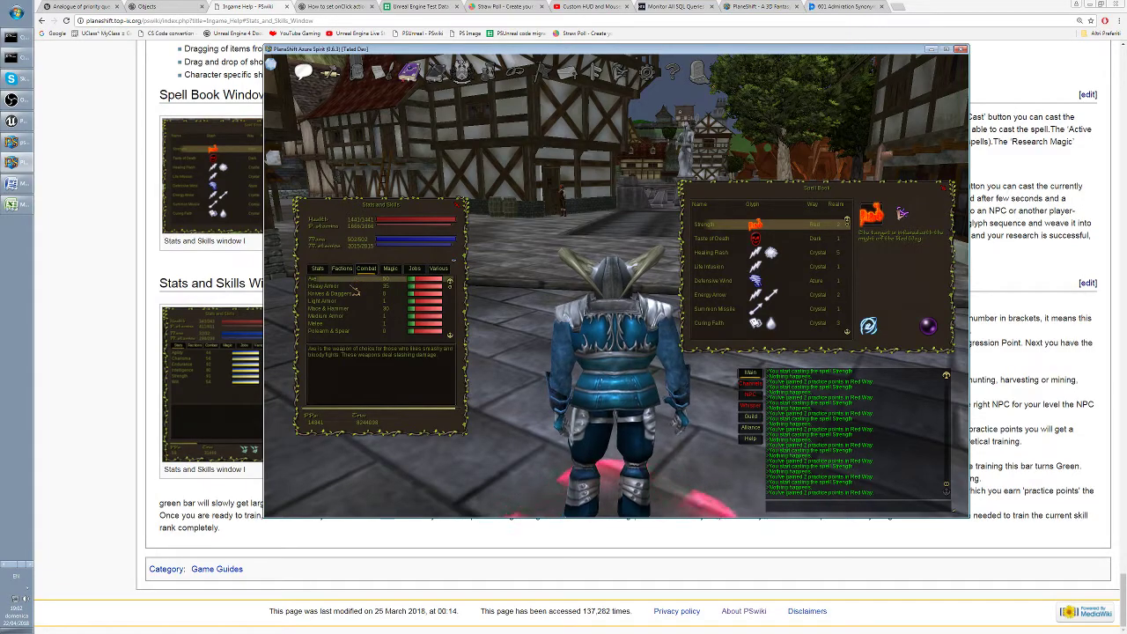
pyautogui.click(326, 286)
pyautogui.click(317, 268)
pyautogui.click(335, 279)
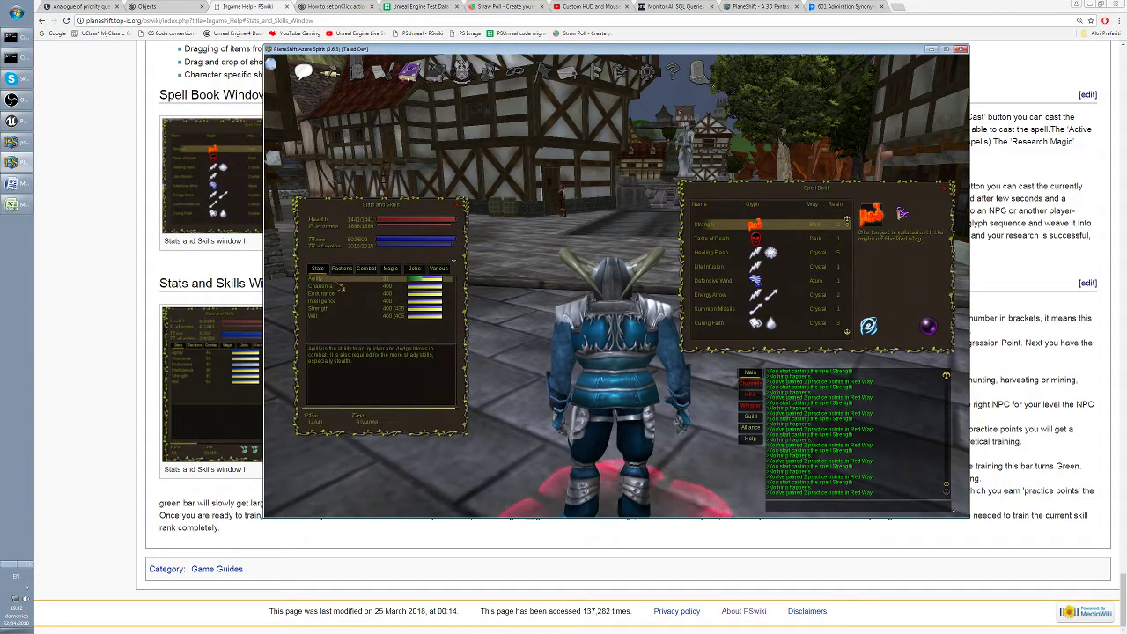
pyautogui.click(339, 286)
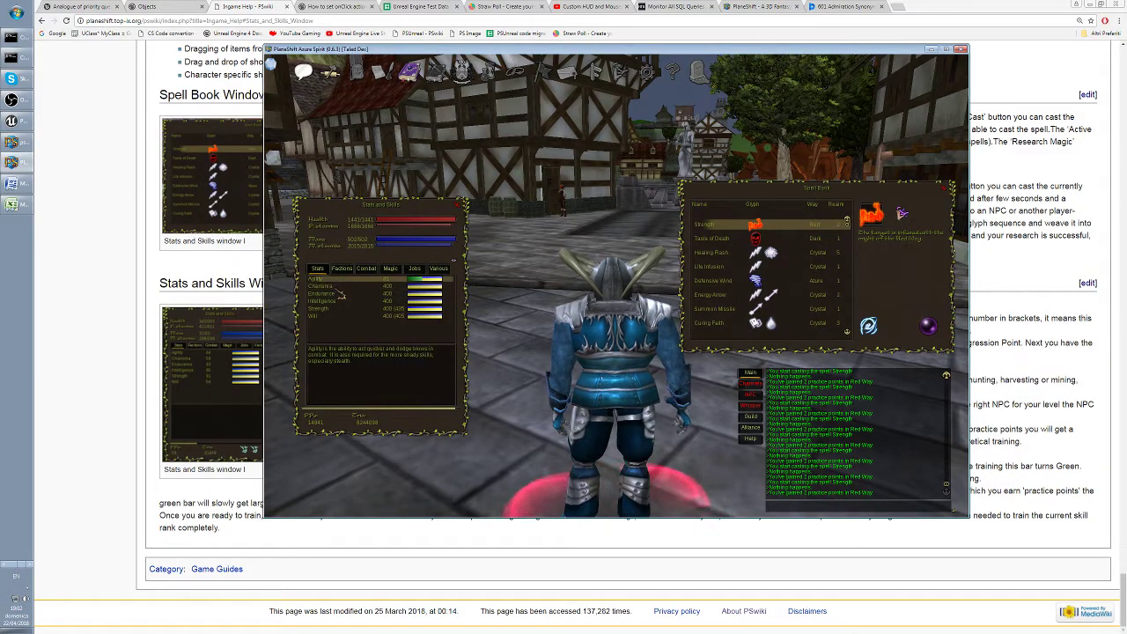
pyautogui.click(353, 279)
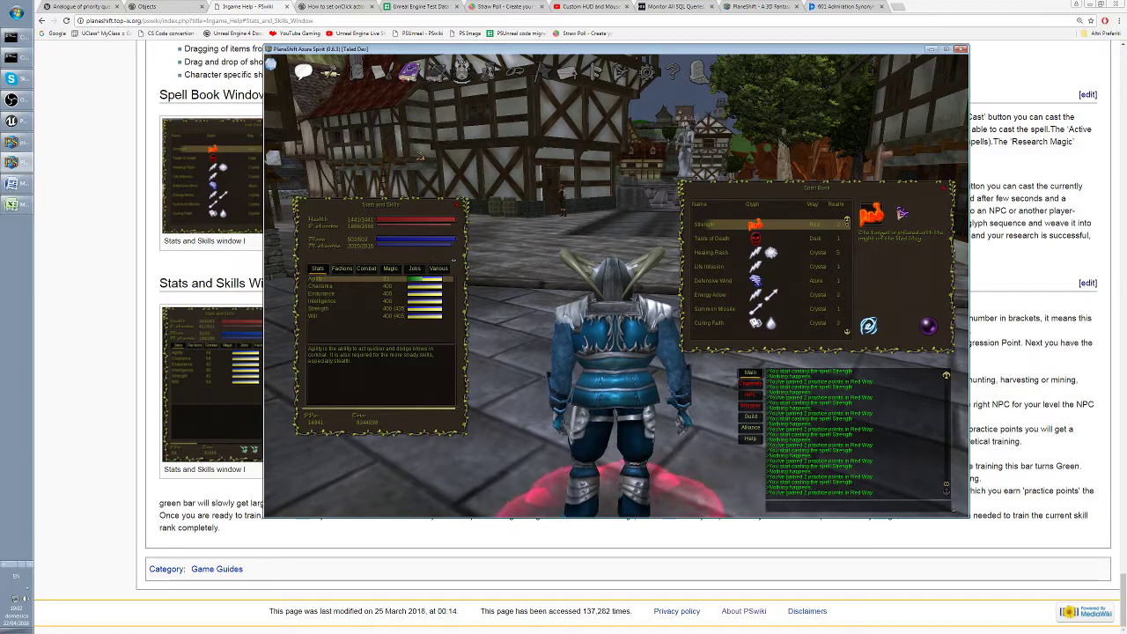
# Open the combat skills list and read the Axe and Heavy Armor descriptions
pyautogui.click(343, 270)
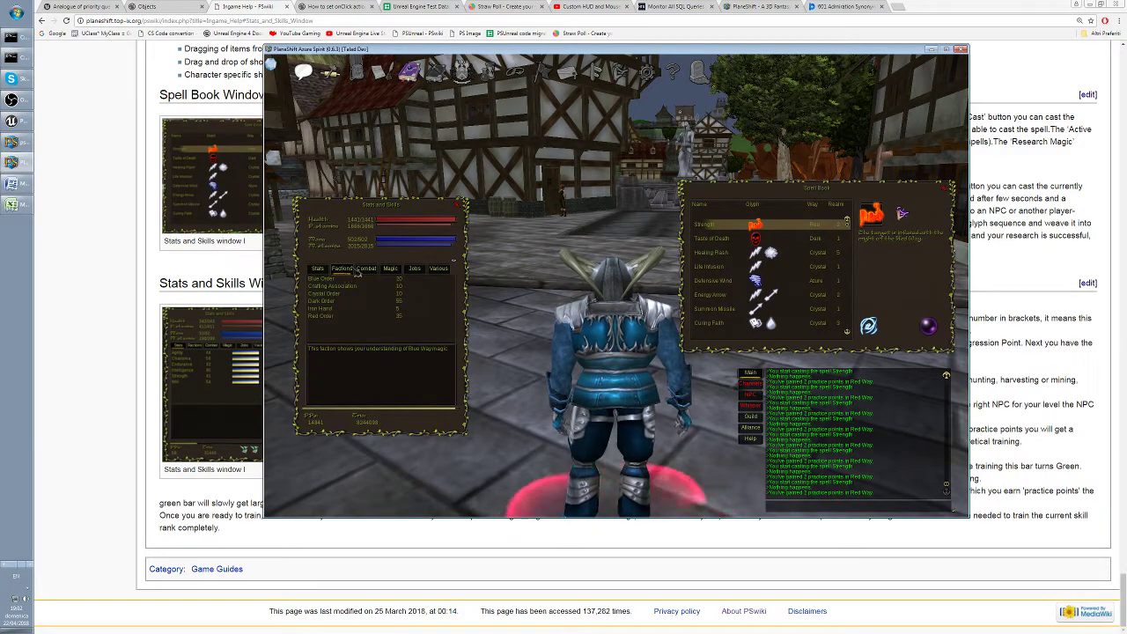
pyautogui.click(364, 269)
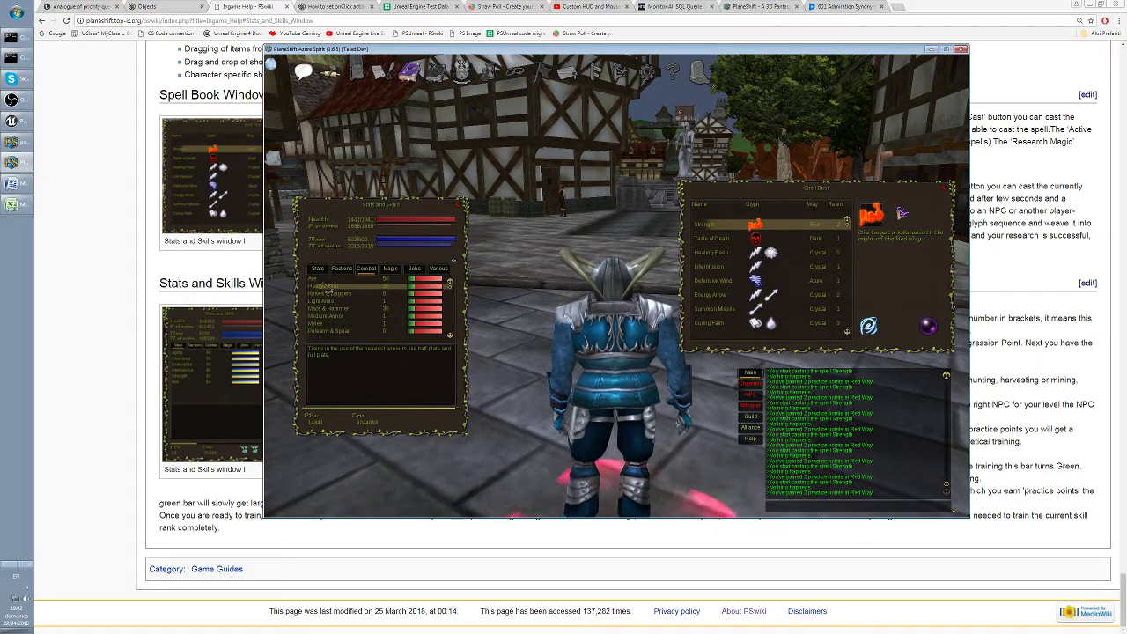
pyautogui.click(324, 279)
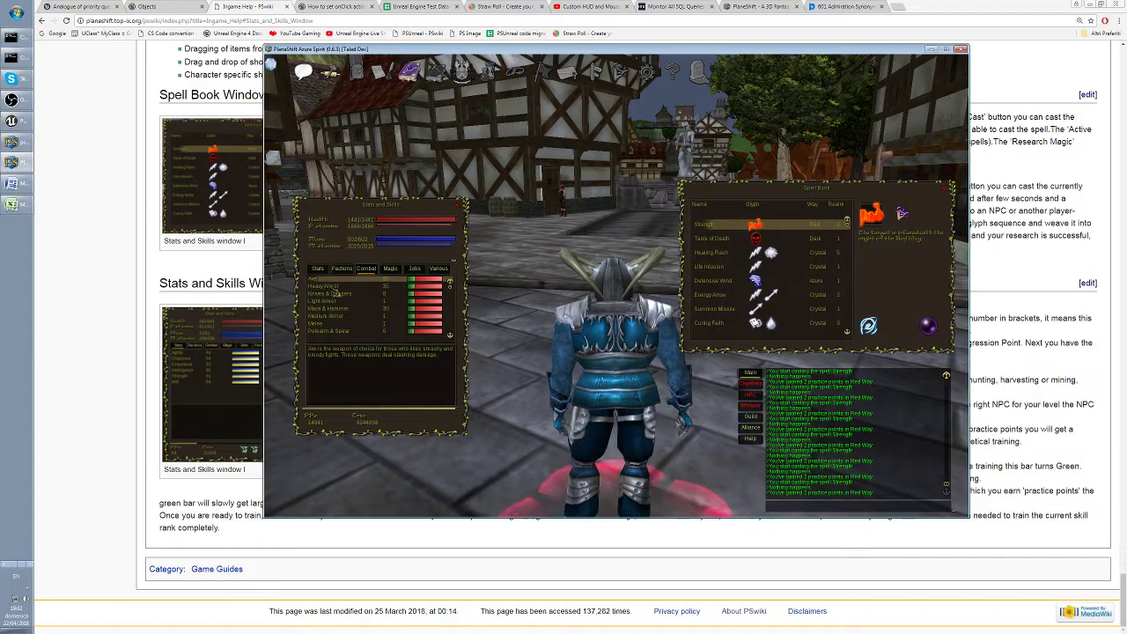
pyautogui.click(328, 286)
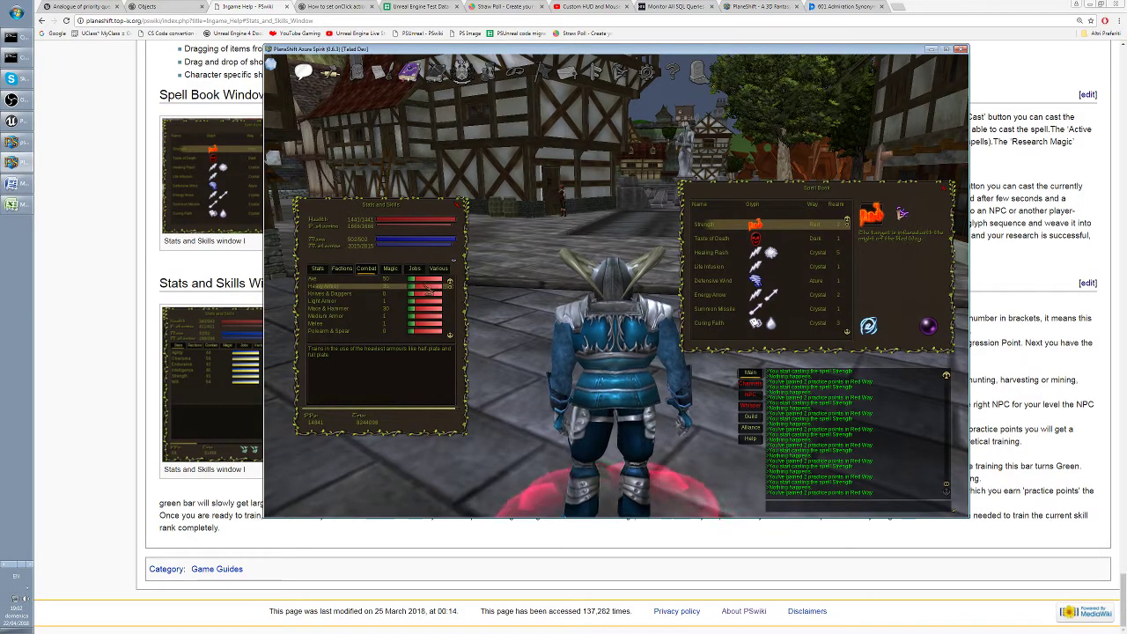
pyautogui.scroll(-3, 418, 293)
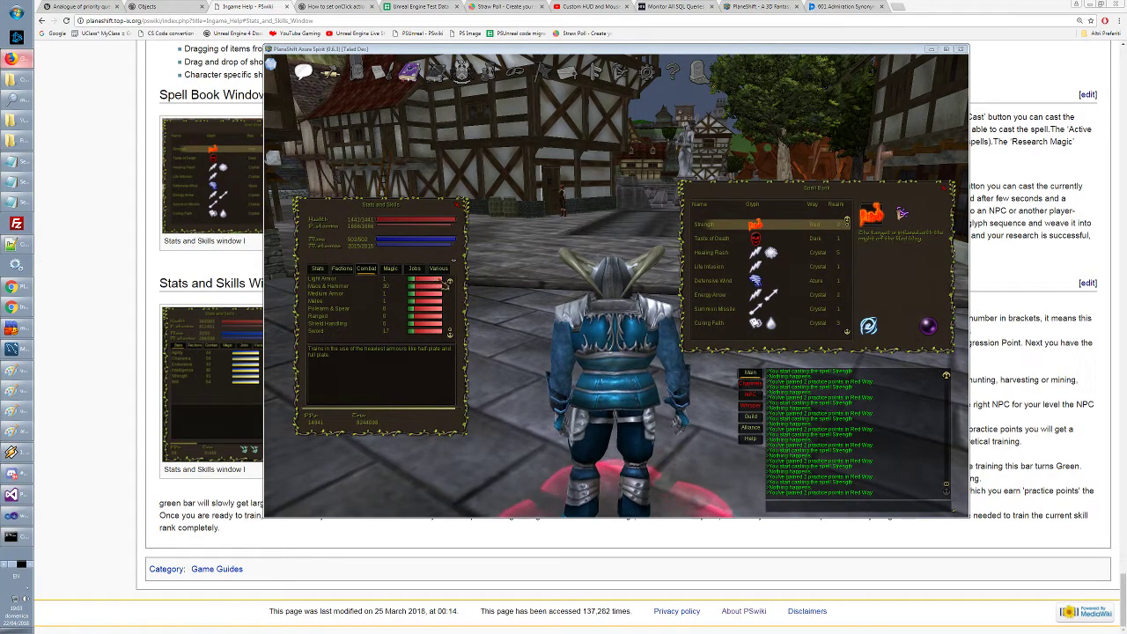
pyautogui.click(220, 298)
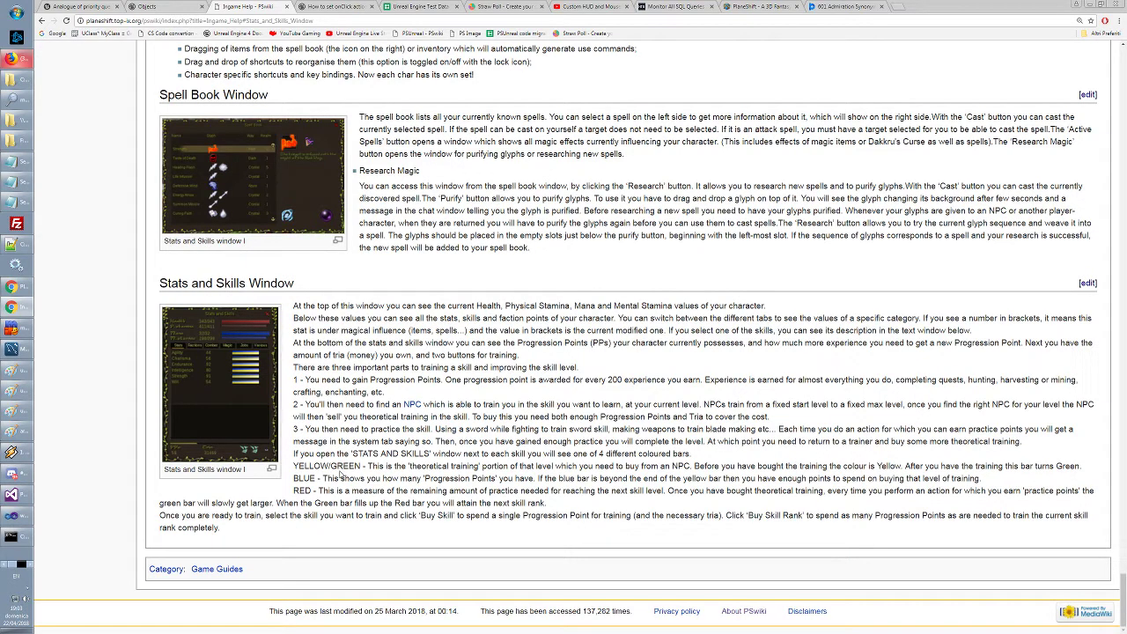
pyautogui.moveTo(323, 478); pyautogui.dragTo(1007, 482)
pyautogui.click(1007, 482)
pyautogui.hotkey('alt', 'Tab')
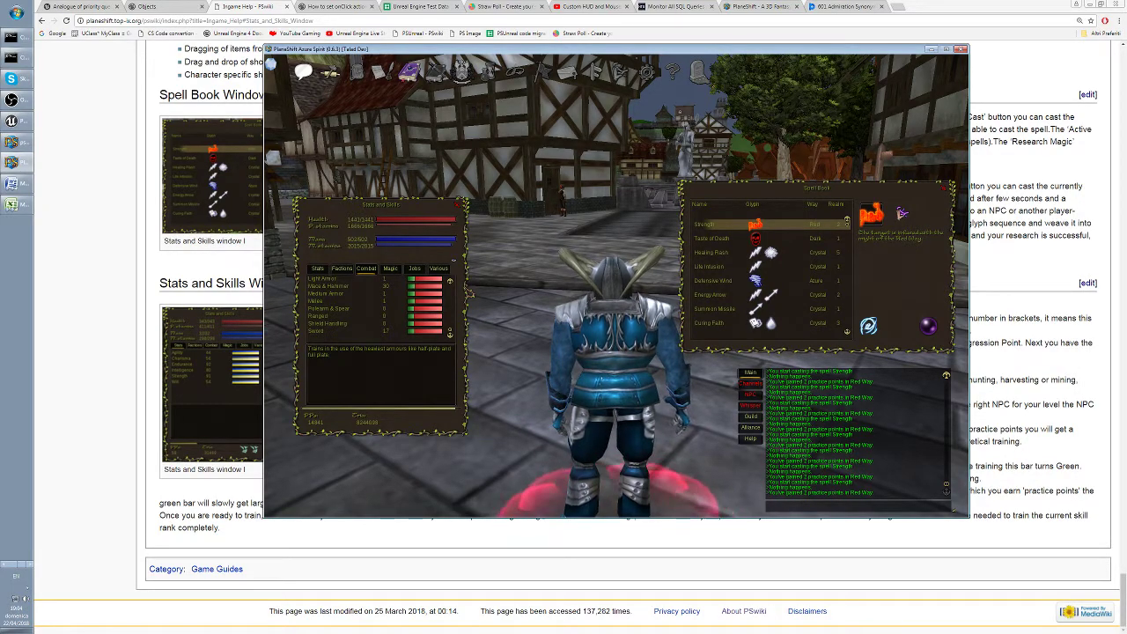
# Step down the combat skills from Light Armor to the Sword description
pyautogui.click(362, 282)
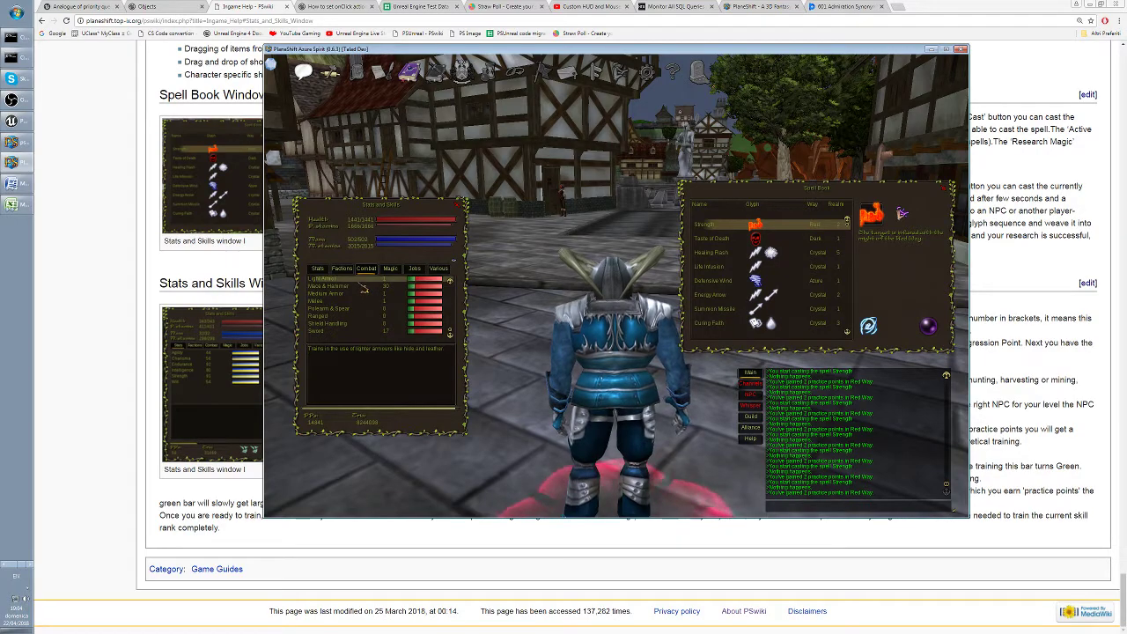
pyautogui.click(361, 286)
pyautogui.click(361, 294)
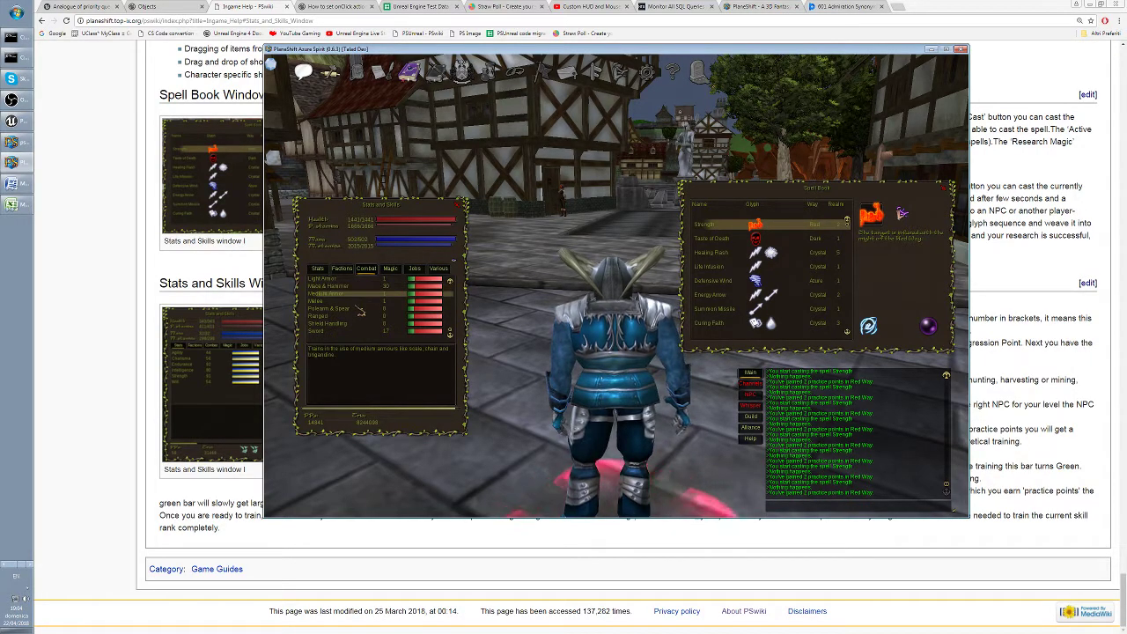
pyautogui.click(361, 300)
pyautogui.click(361, 308)
pyautogui.click(362, 330)
# Move back up to Axe, then show the Light Armor description
pyautogui.scroll(3, 361, 325)
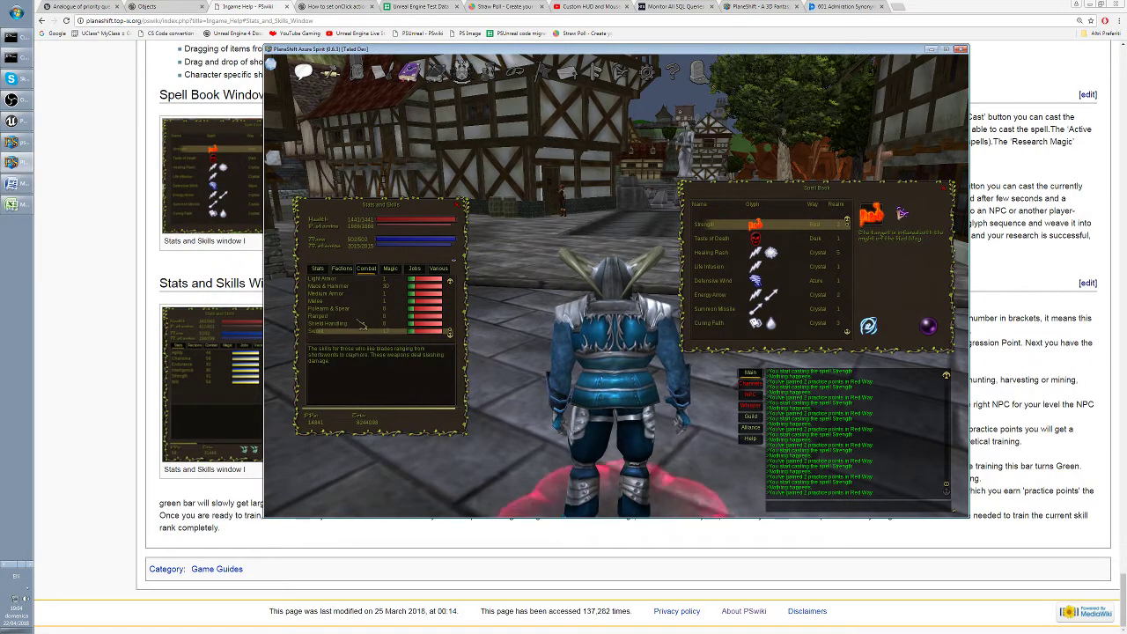
pyautogui.click(355, 286)
pyautogui.click(350, 293)
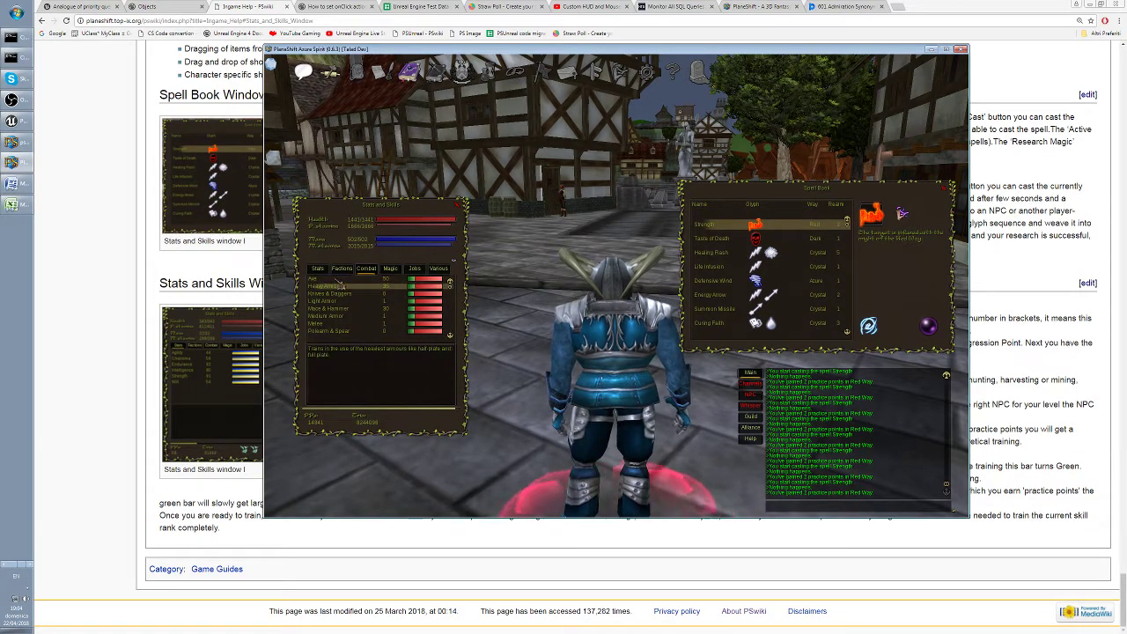
pyautogui.click(342, 287)
pyautogui.click(340, 279)
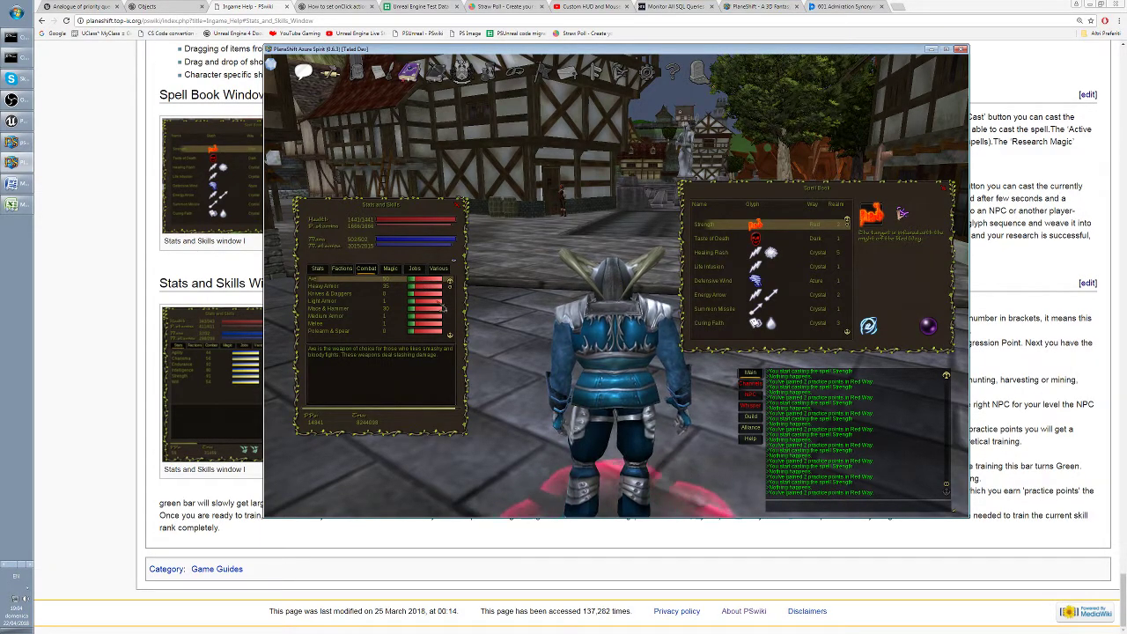
pyautogui.click(329, 301)
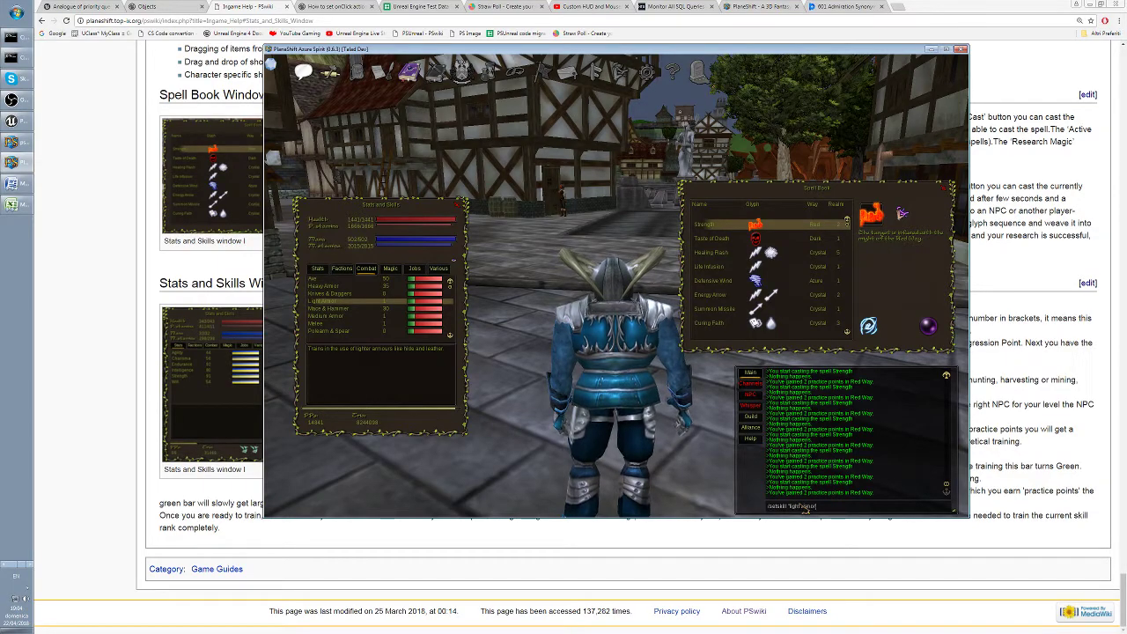
# Set the Light Armor skill to 0 with the chat skill command
pyautogui.press('Return')
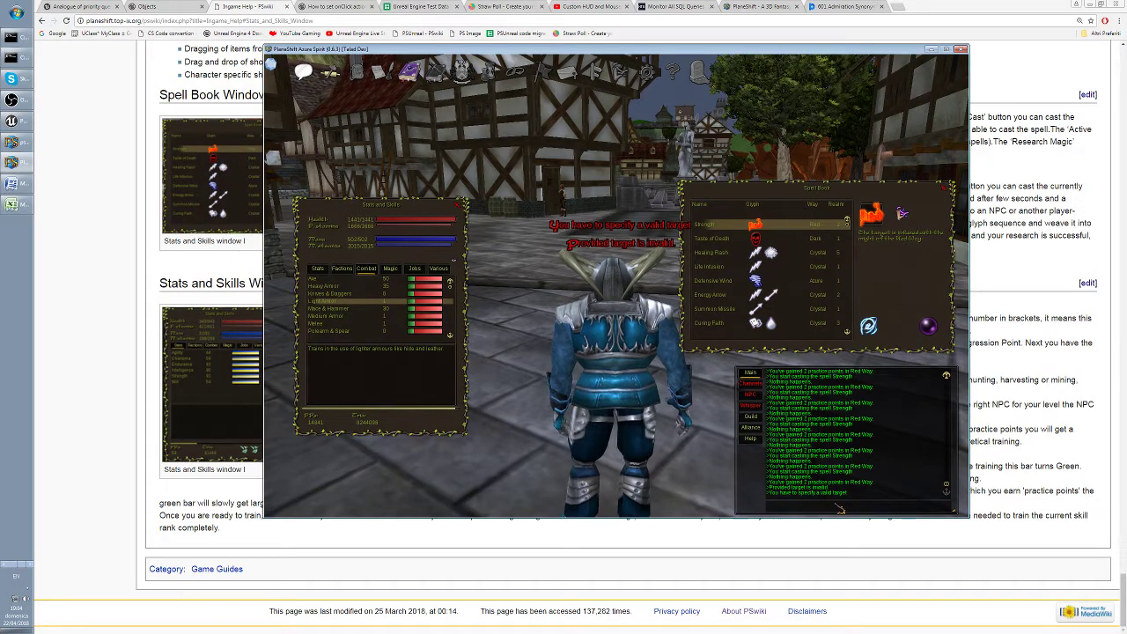
pyautogui.press('Up')
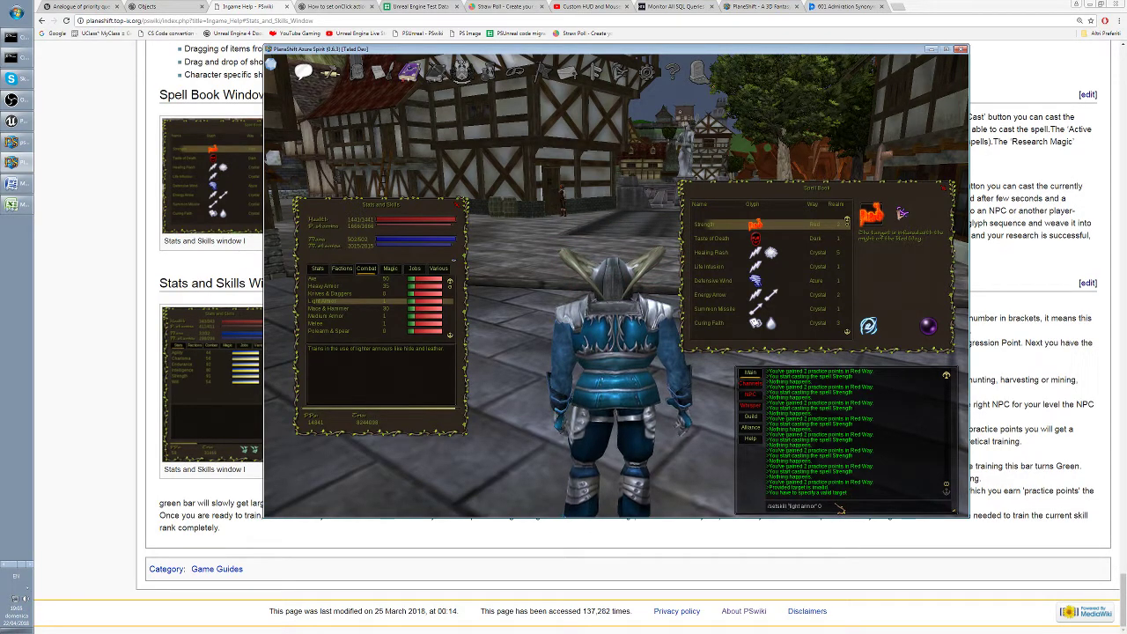
pyautogui.write('0')
pyautogui.press('Return')
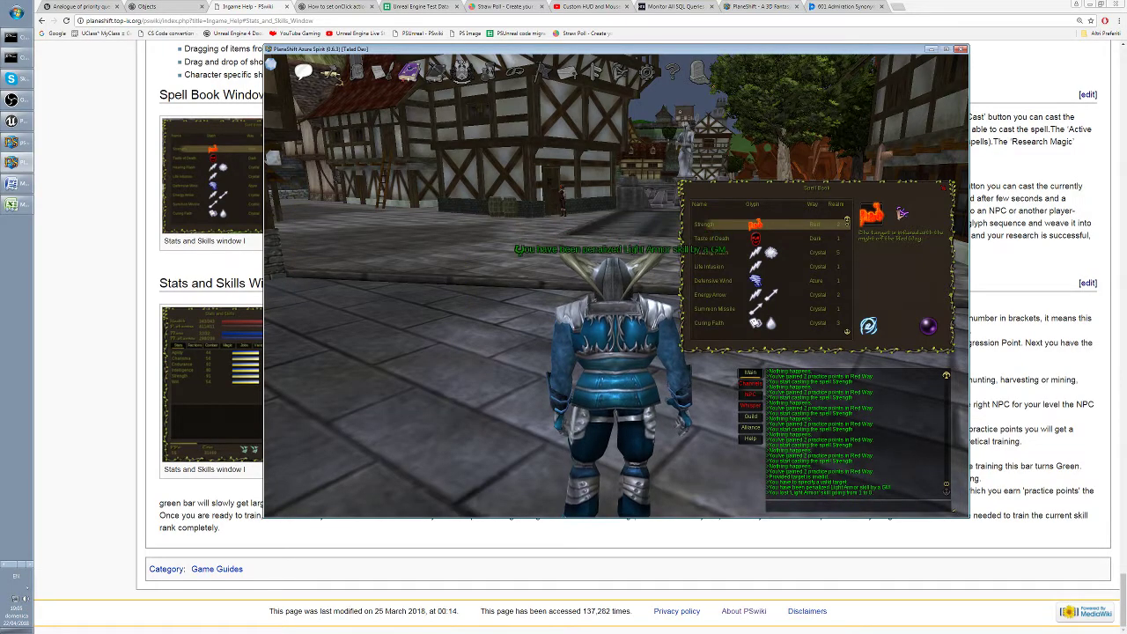
# Open the Inventory and move the chest and leg armour from the doll into the grid
pyautogui.press('i')
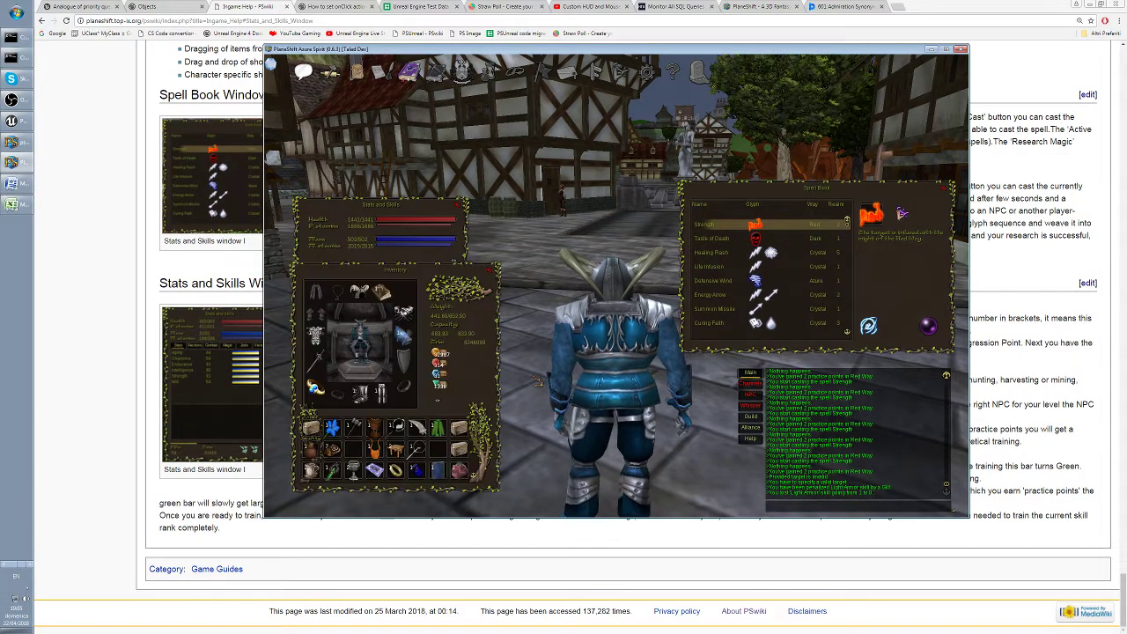
pyautogui.click(474, 479)
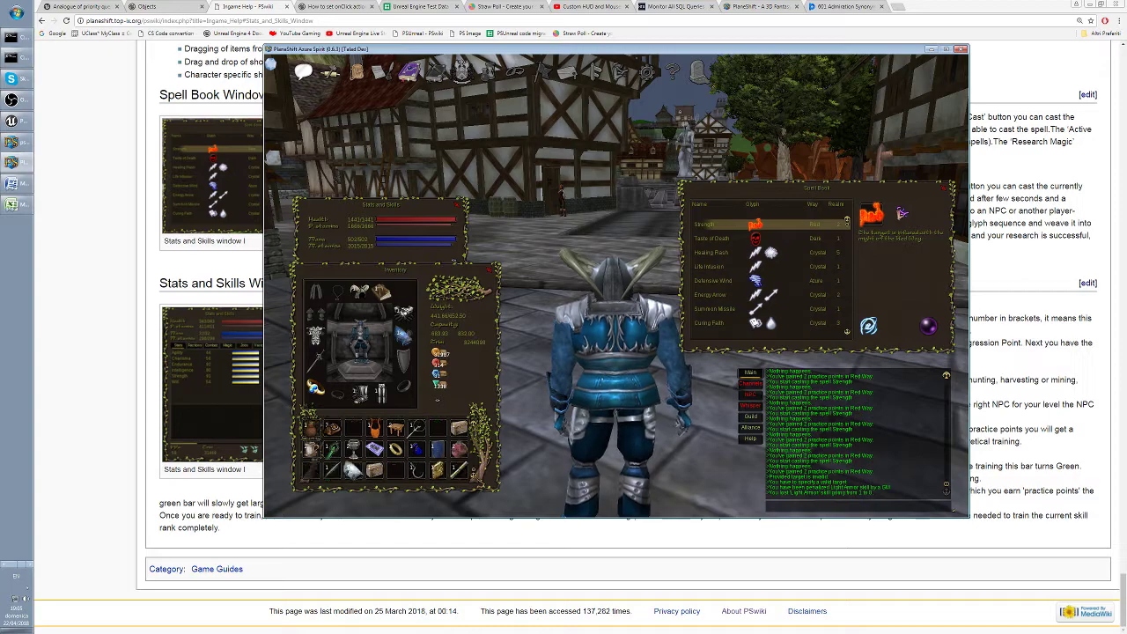
pyautogui.click(476, 431)
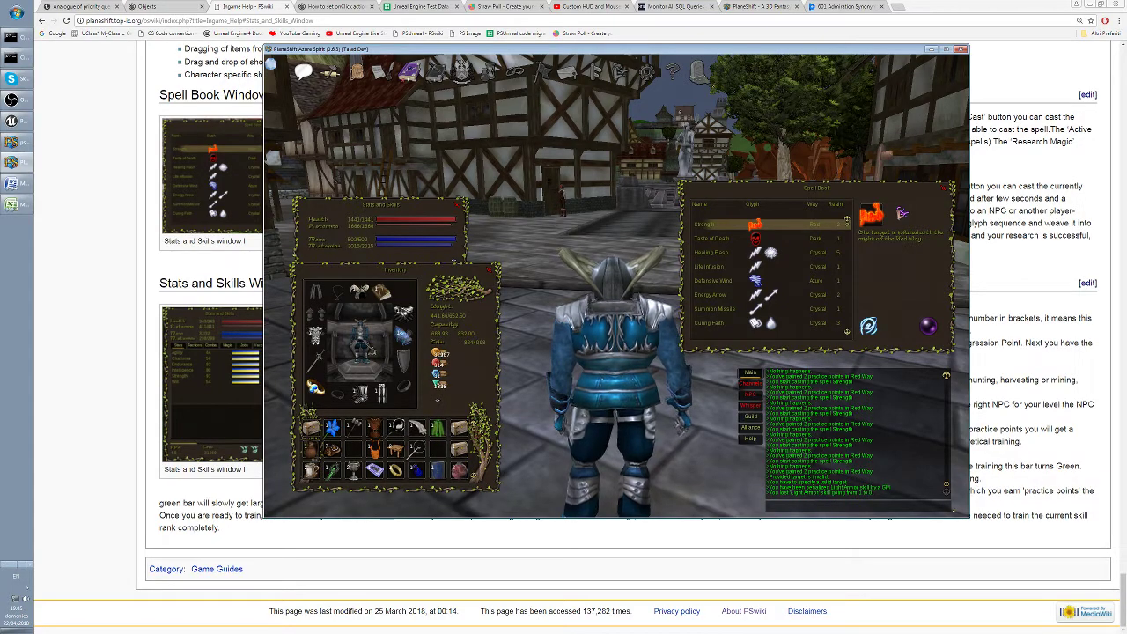
pyautogui.moveTo(365, 345); pyautogui.dragTo(353, 449)
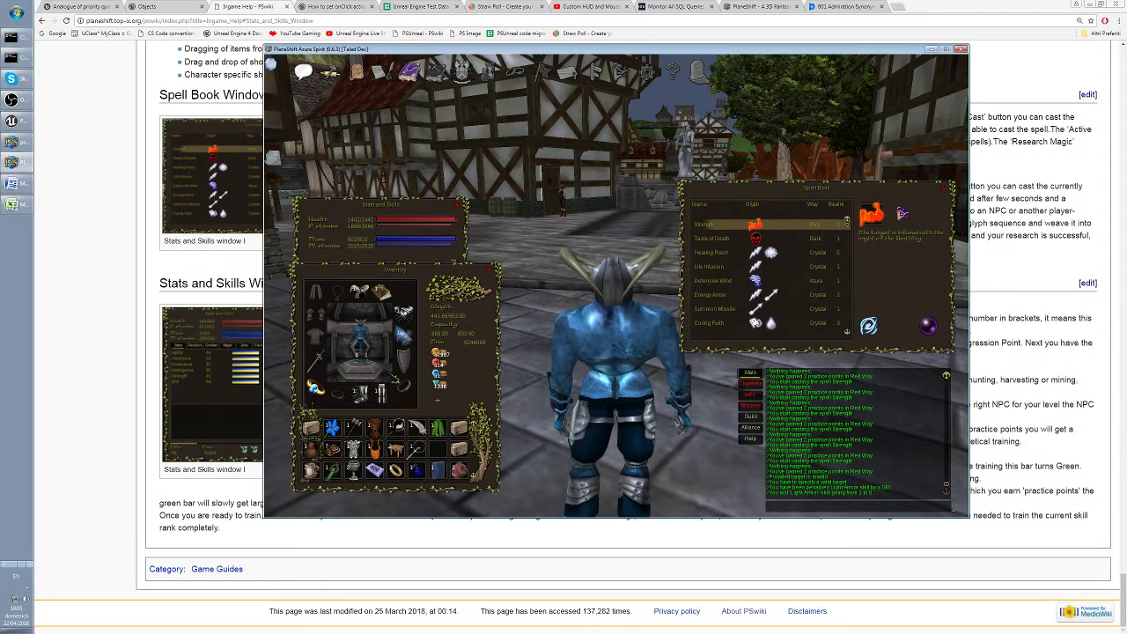
pyautogui.moveTo(393, 378); pyautogui.dragTo(447, 444)
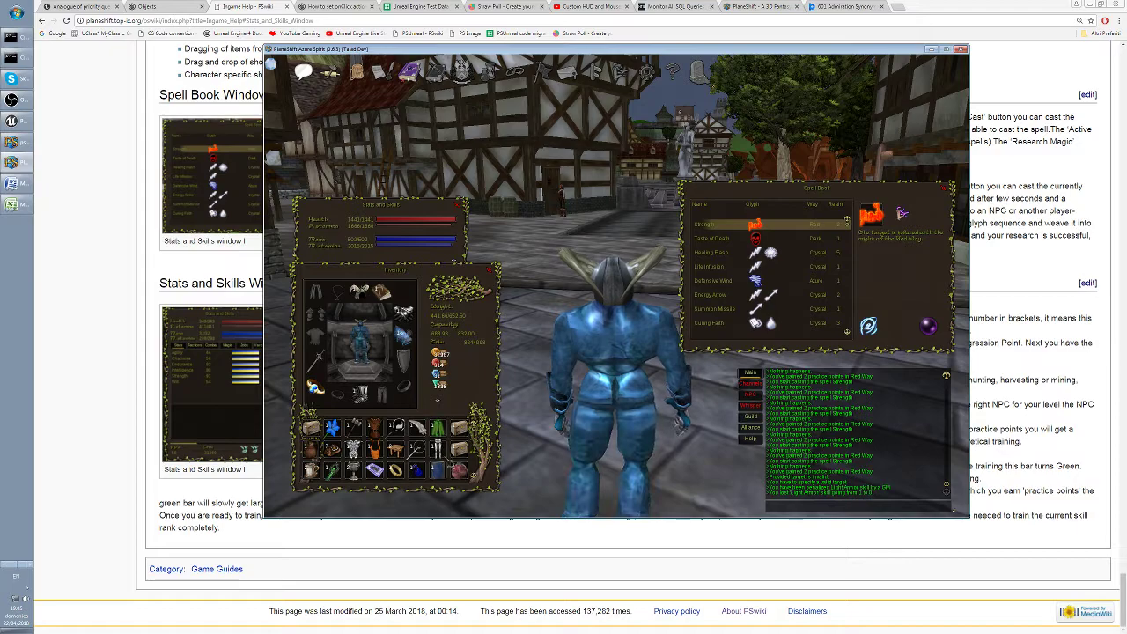
# Open the Iron Chest and the second chest in the inventory
pyautogui.doubleClick(458, 447)
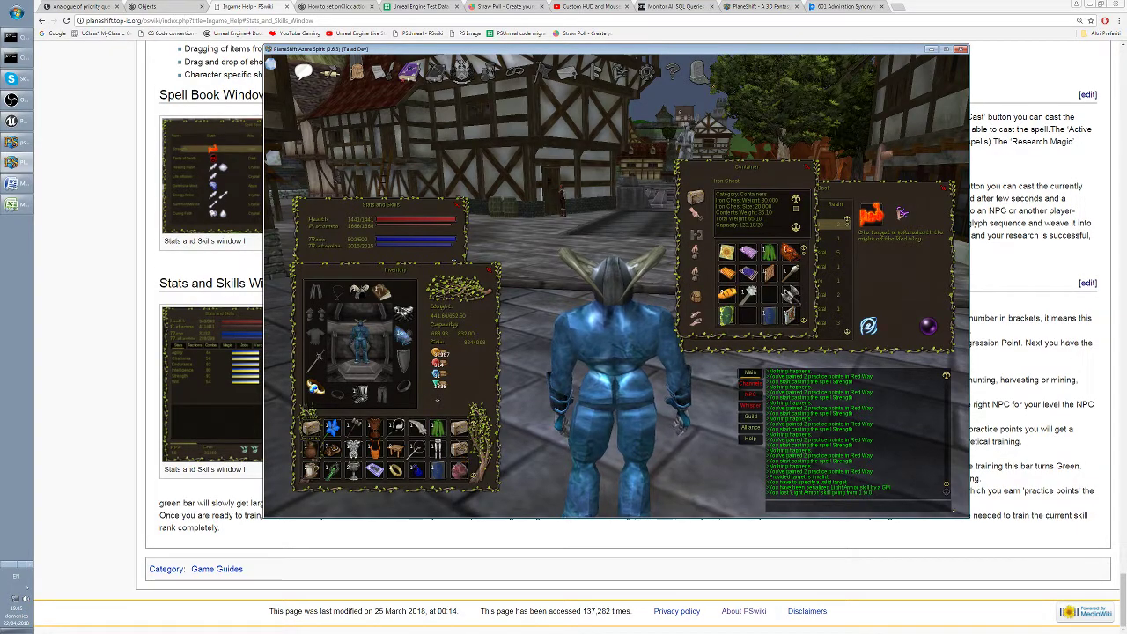
pyautogui.doubleClick(460, 426)
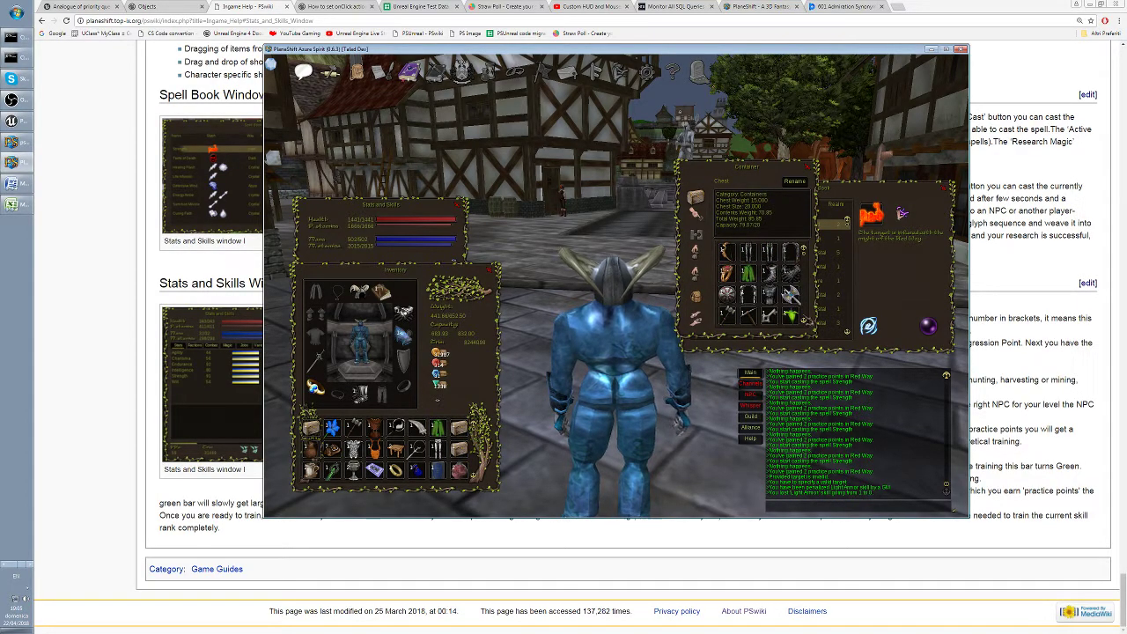
pyautogui.click(803, 320)
pyautogui.click(804, 321)
pyautogui.click(803, 250)
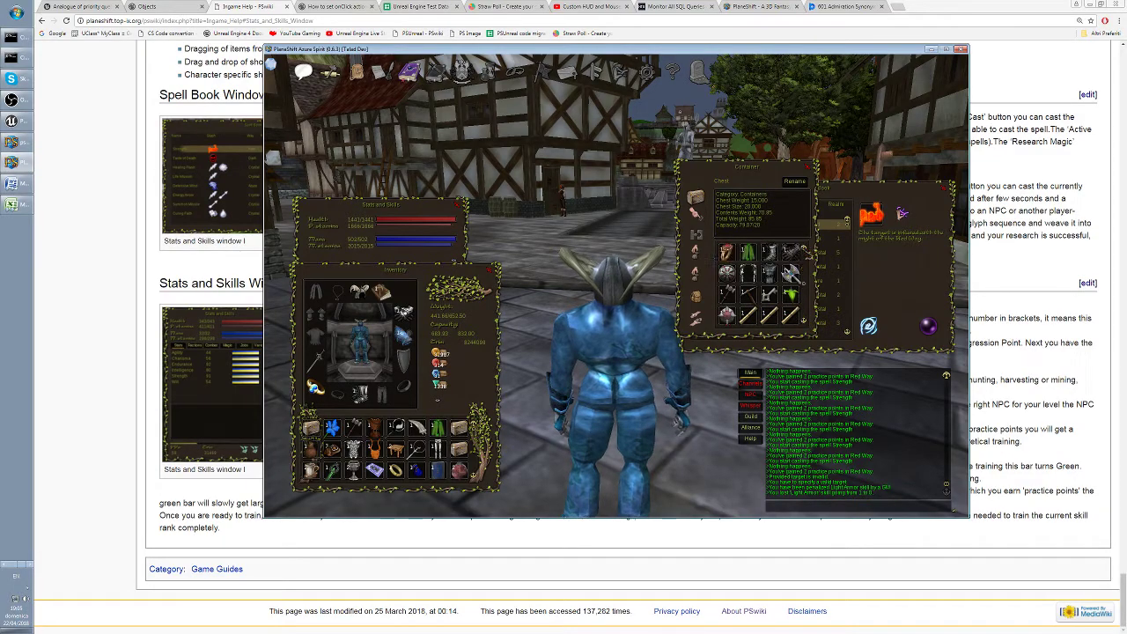
pyautogui.click(803, 250)
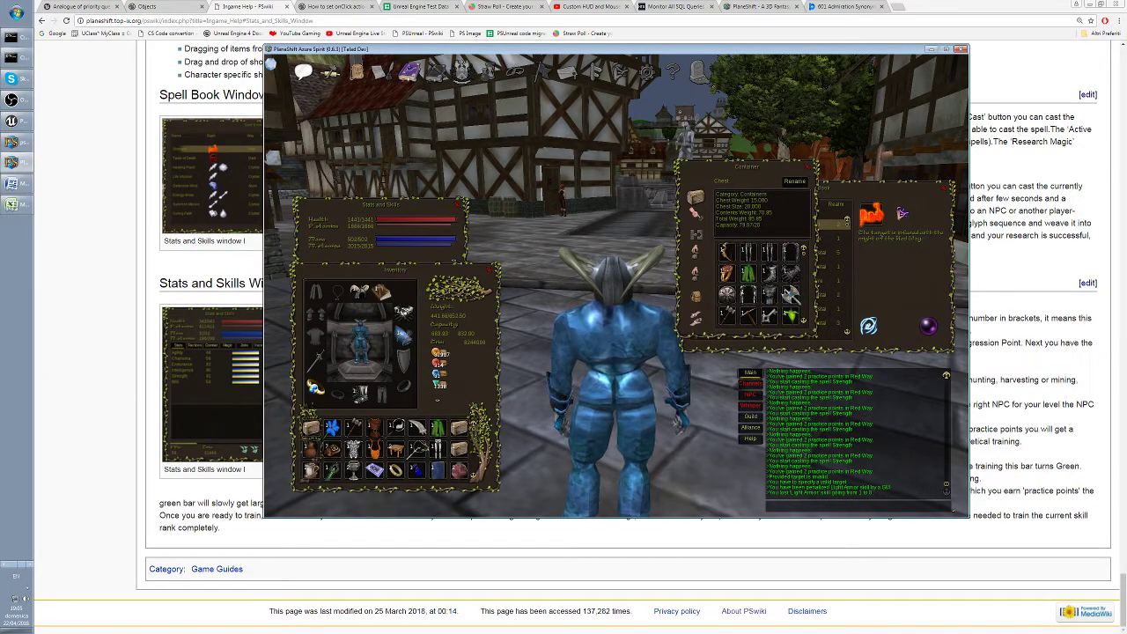
# Equip the Plate Mail Torso Armor and drop the Brigandine Torso Armor on the ground
pyautogui.moveTo(353, 449); pyautogui.dragTo(533, 480)
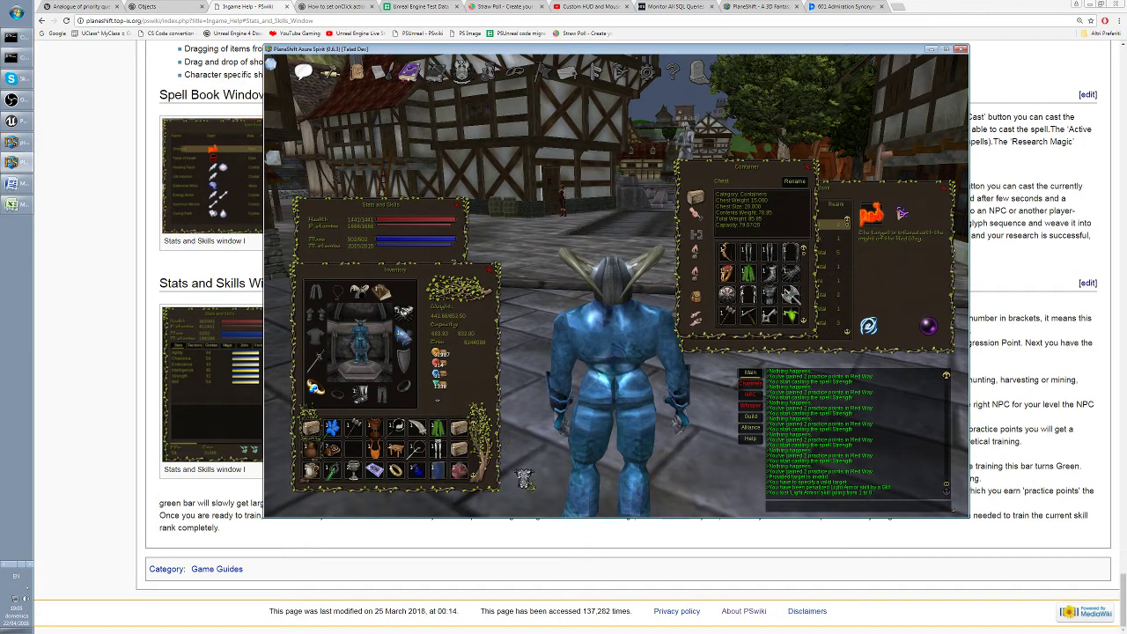
pyautogui.press('i')
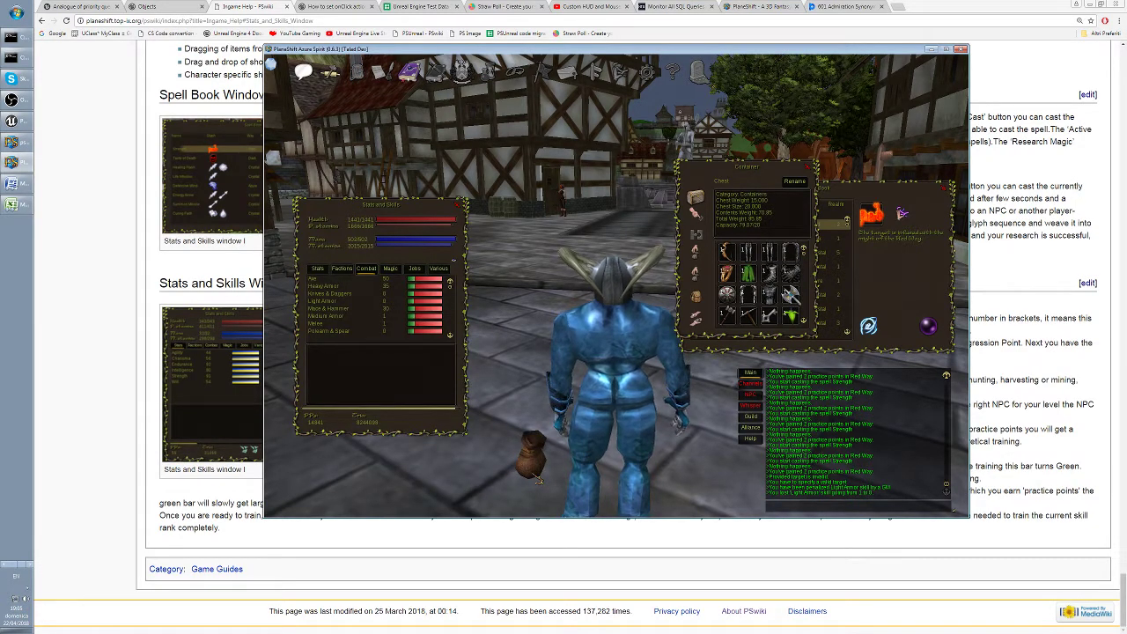
pyautogui.press('i')
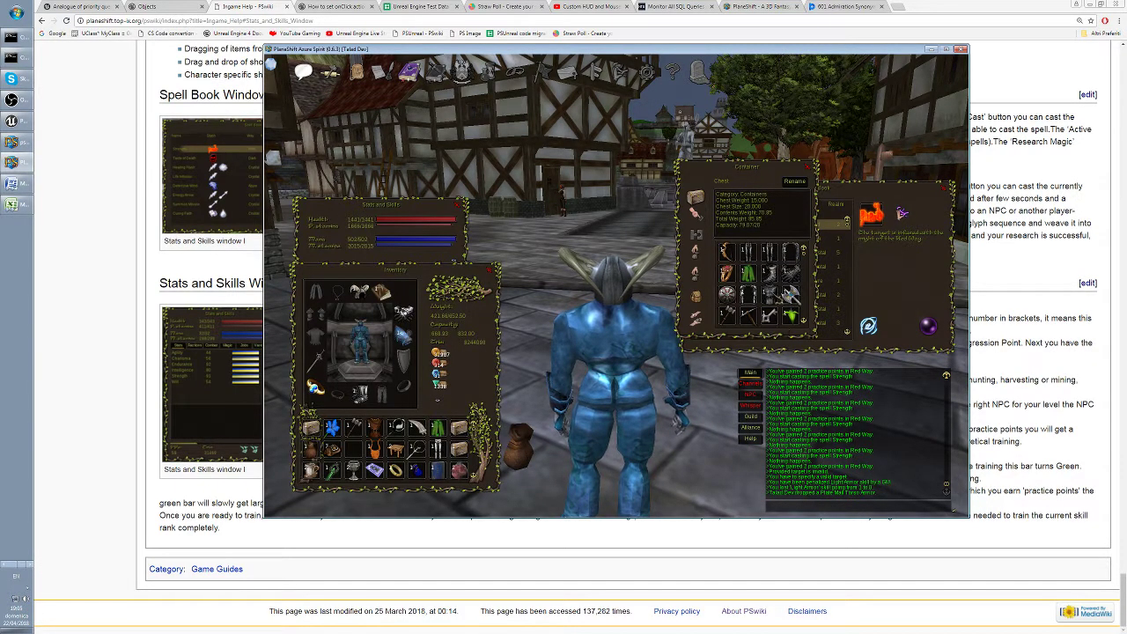
pyautogui.moveTo(769, 296)
pyautogui.mouseDown()
pyautogui.moveTo(480, 370)
pyautogui.moveTo(327, 352)
pyautogui.moveTo(316, 338)
pyautogui.moveTo(772, 295)
pyautogui.mouseUp()
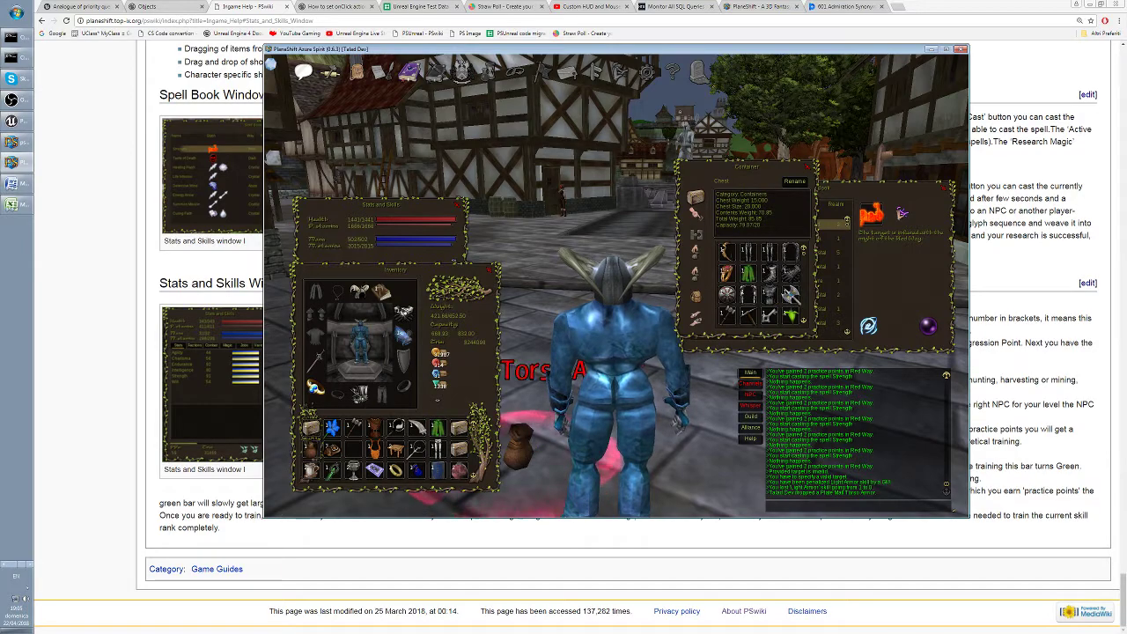
pyautogui.click(522, 434)
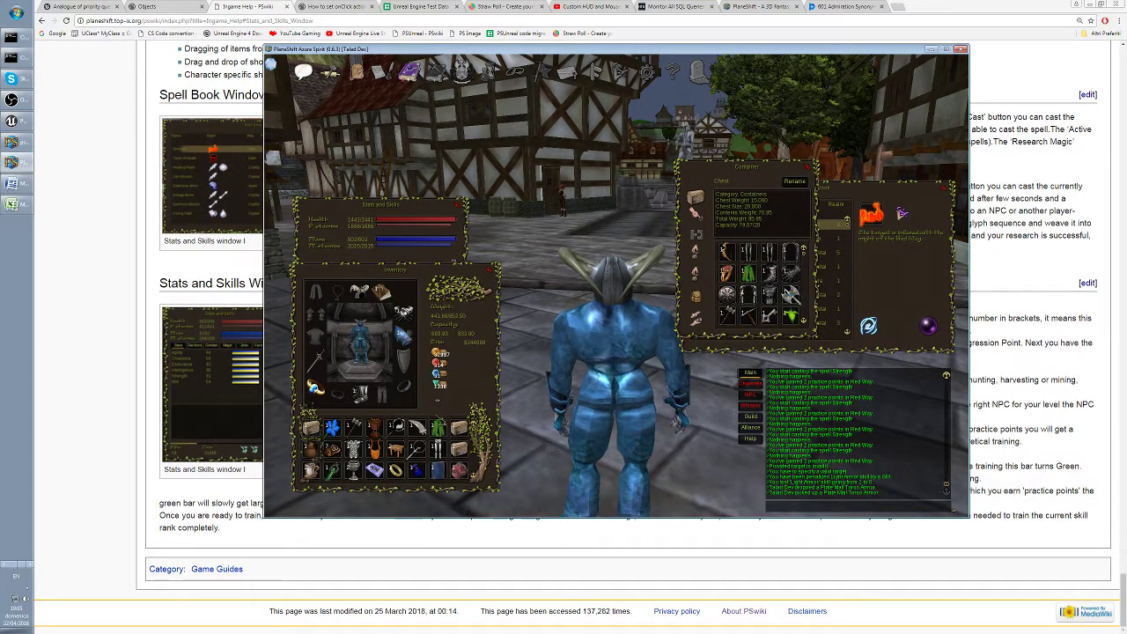
pyautogui.moveTo(366, 455); pyautogui.dragTo(333, 350)
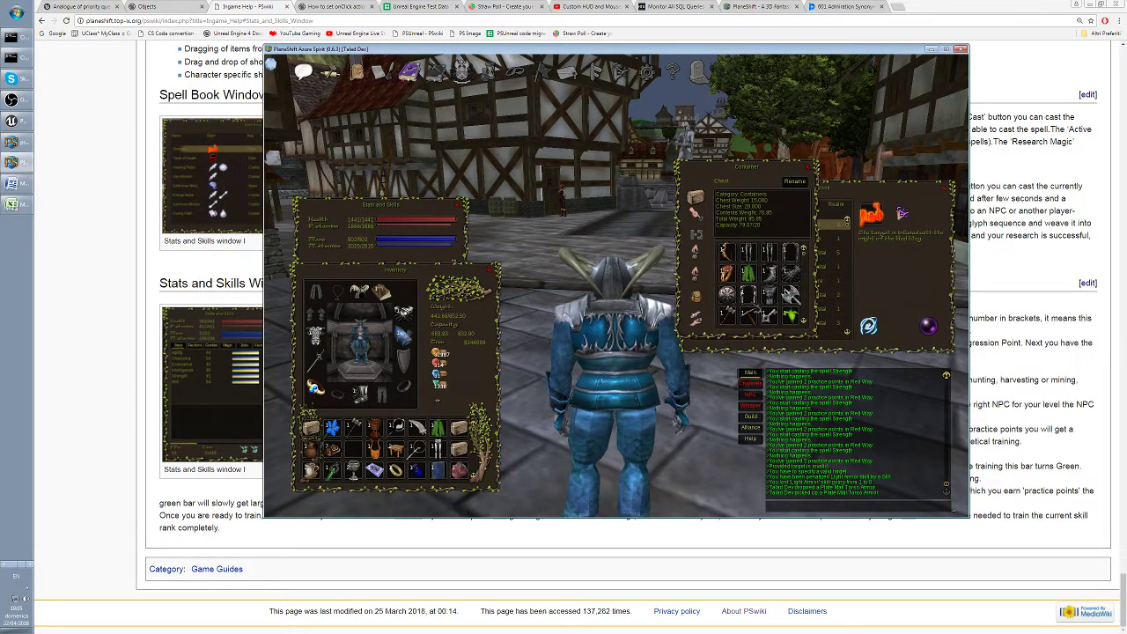
pyautogui.moveTo(768, 295); pyautogui.dragTo(531, 464)
pyautogui.press('i')
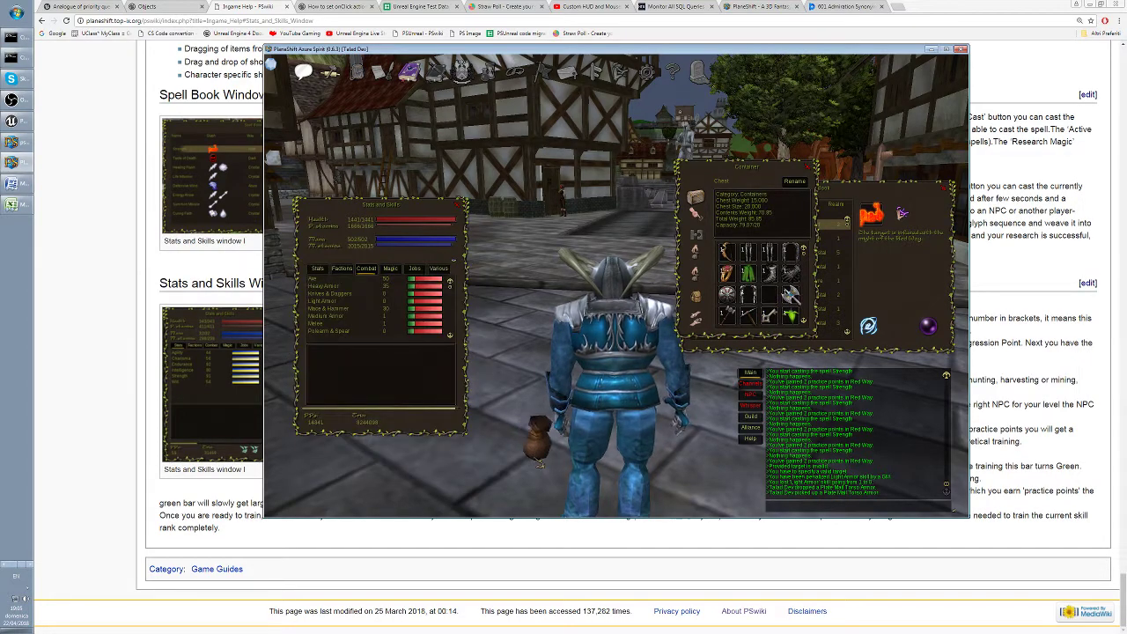
pyautogui.press('i')
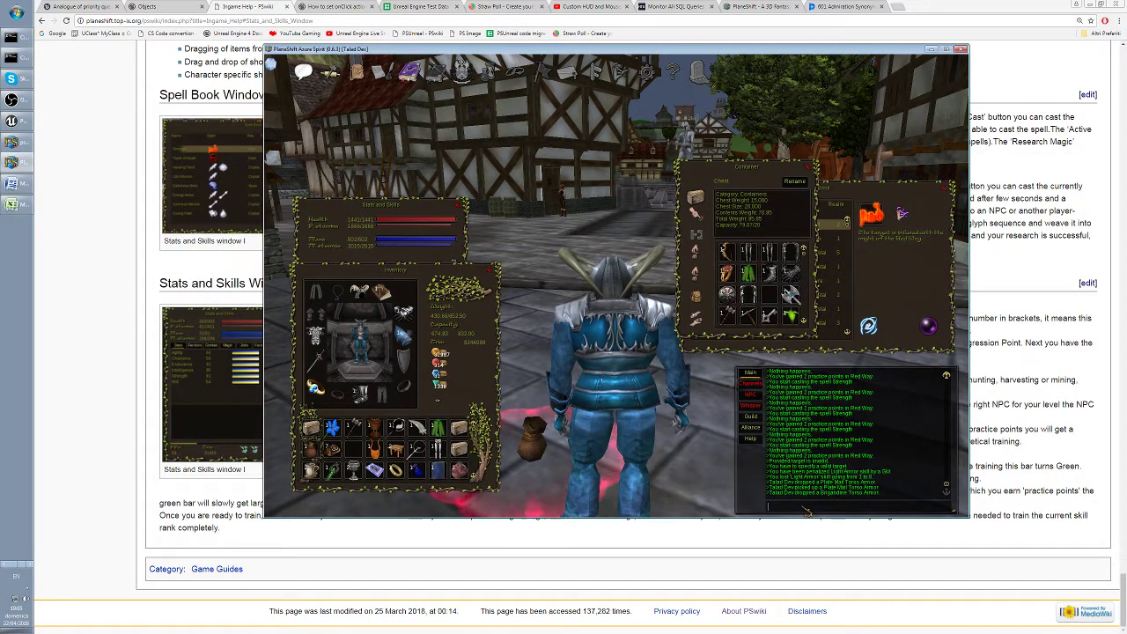
pyautogui.write('/modify')
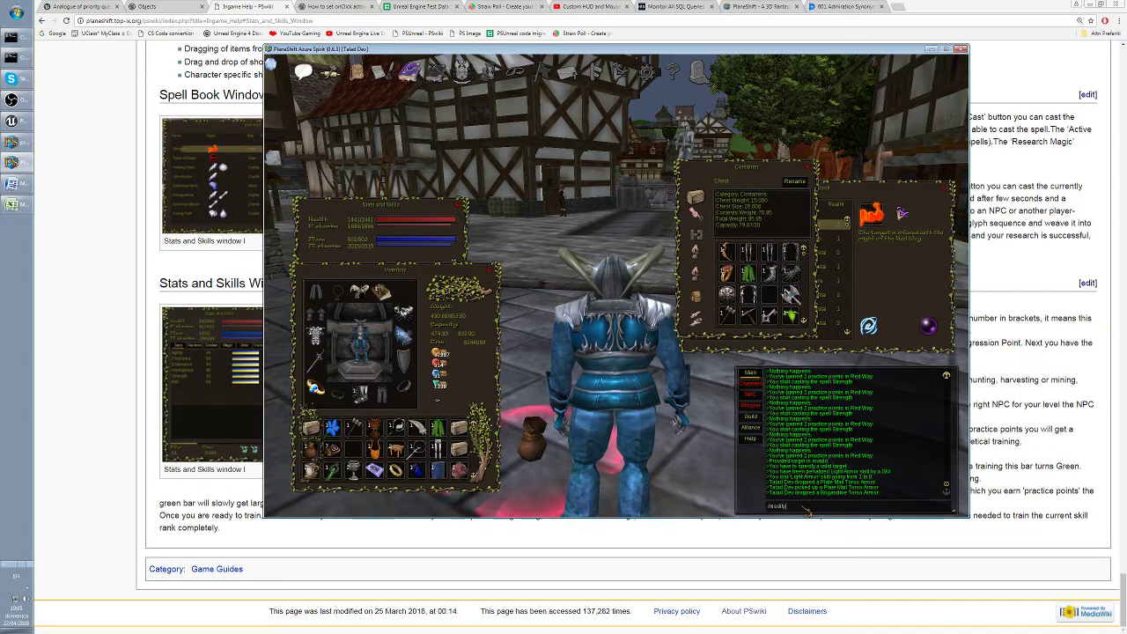
pyautogui.write(' target zero')
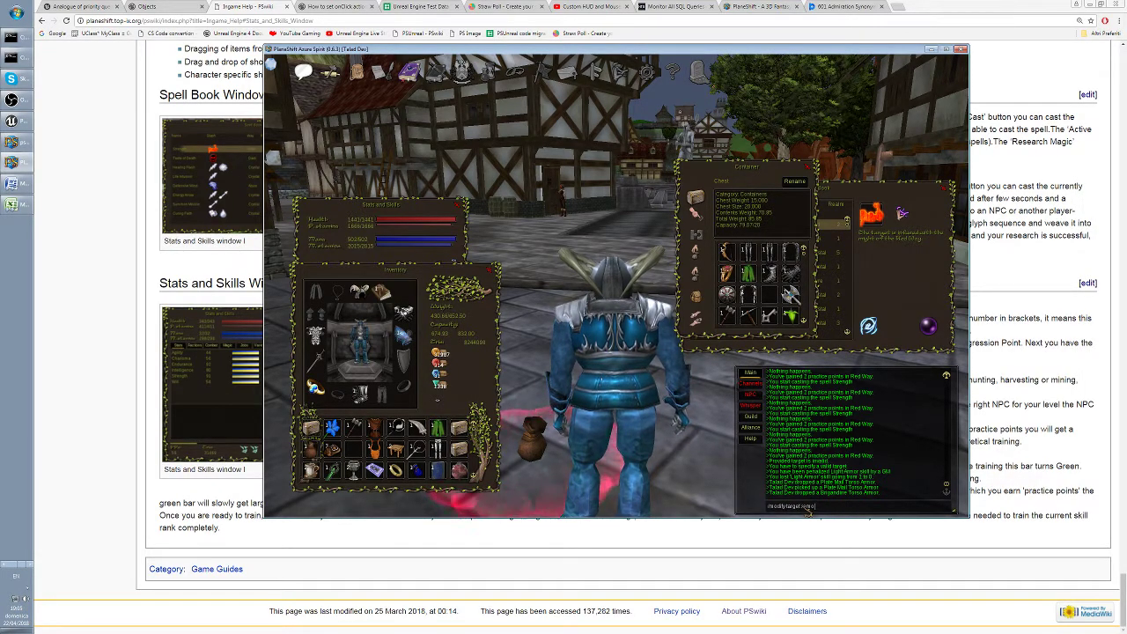
# Run /modify target zero and drop the Chain Mail Boots, Brigandine Gloves and two more chest items
pyautogui.press('Return')
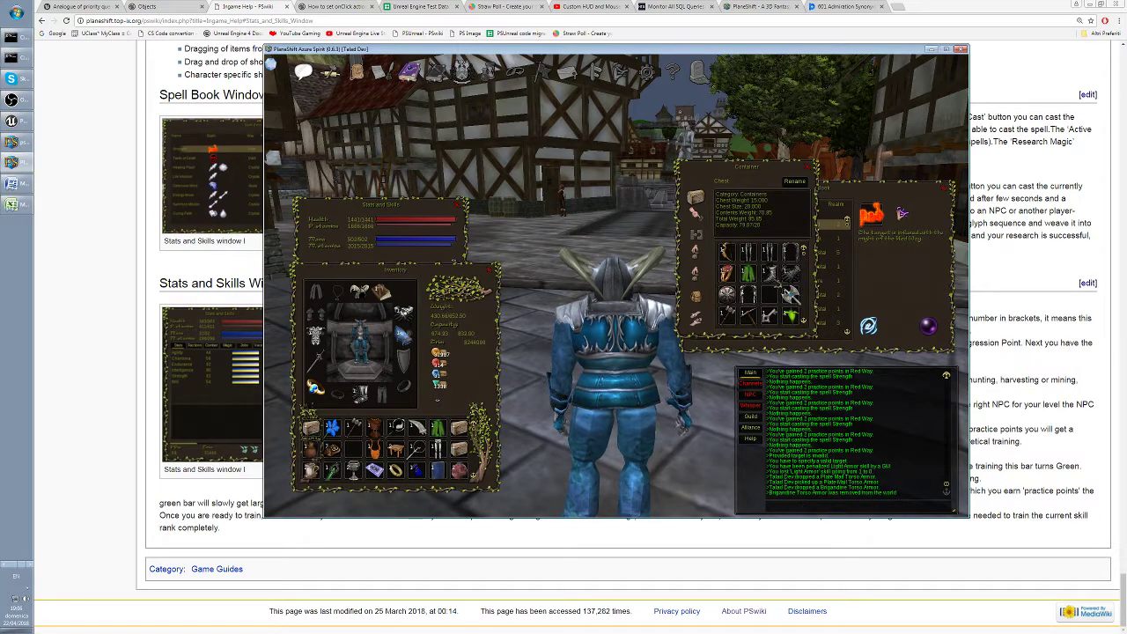
pyautogui.click(772, 275)
pyautogui.click(537, 462)
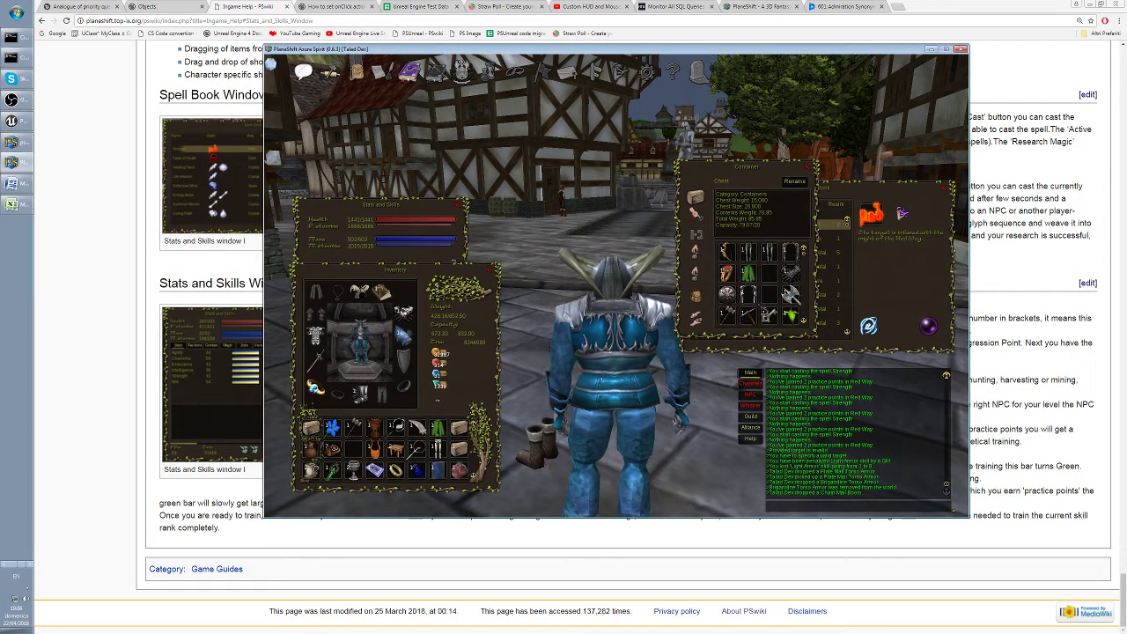
pyautogui.click(790, 273)
pyautogui.click(528, 488)
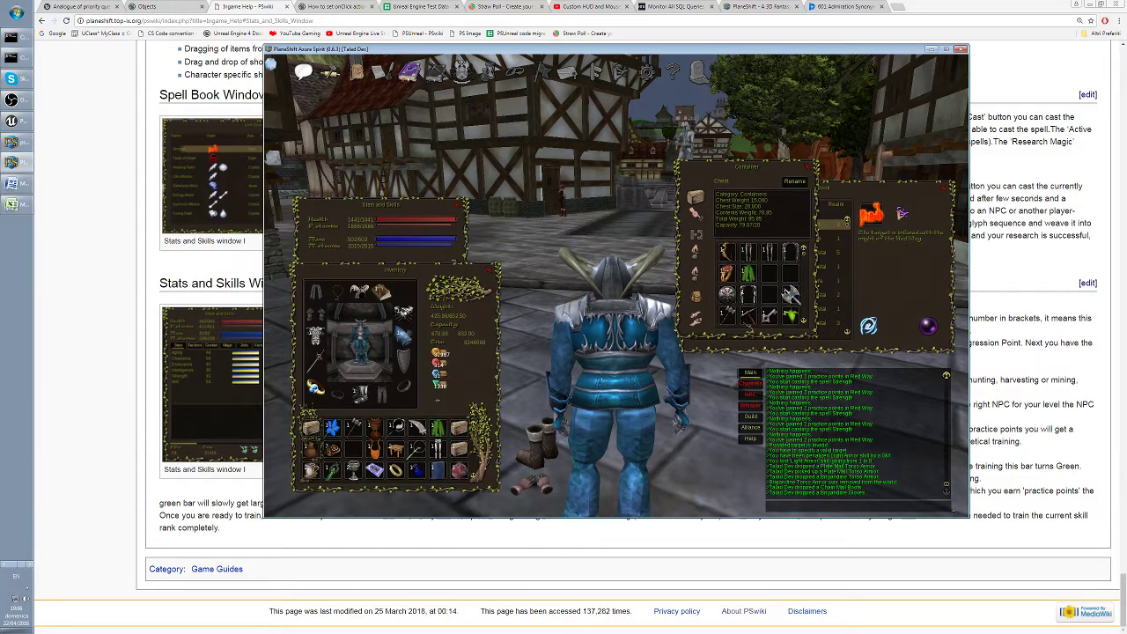
pyautogui.click(771, 254)
pyautogui.click(527, 401)
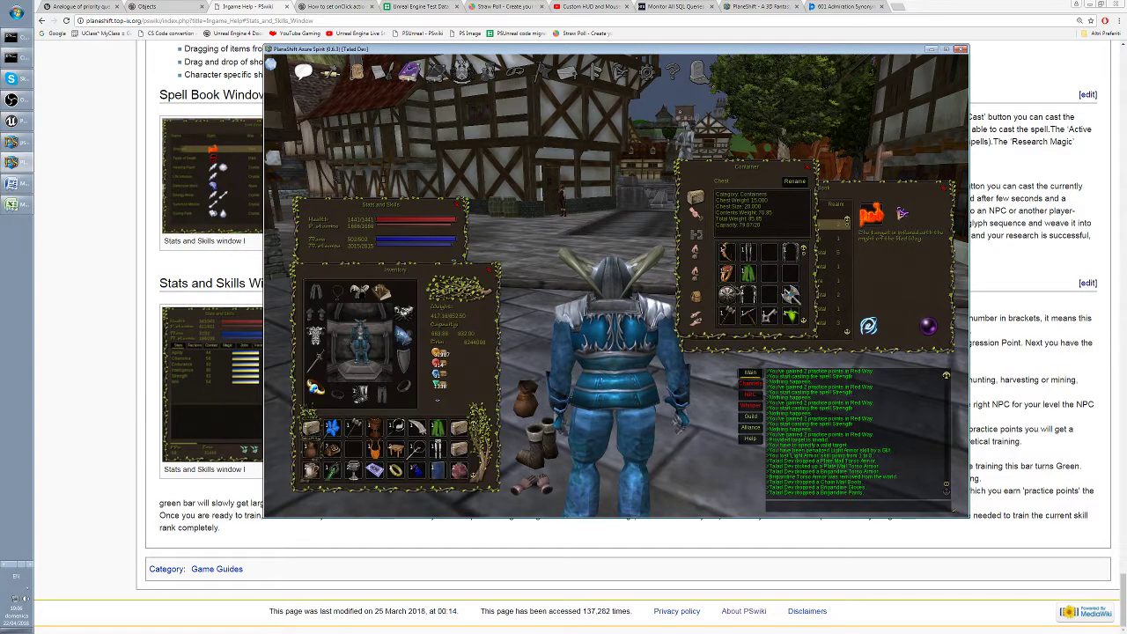
pyautogui.click(745, 254)
pyautogui.click(529, 423)
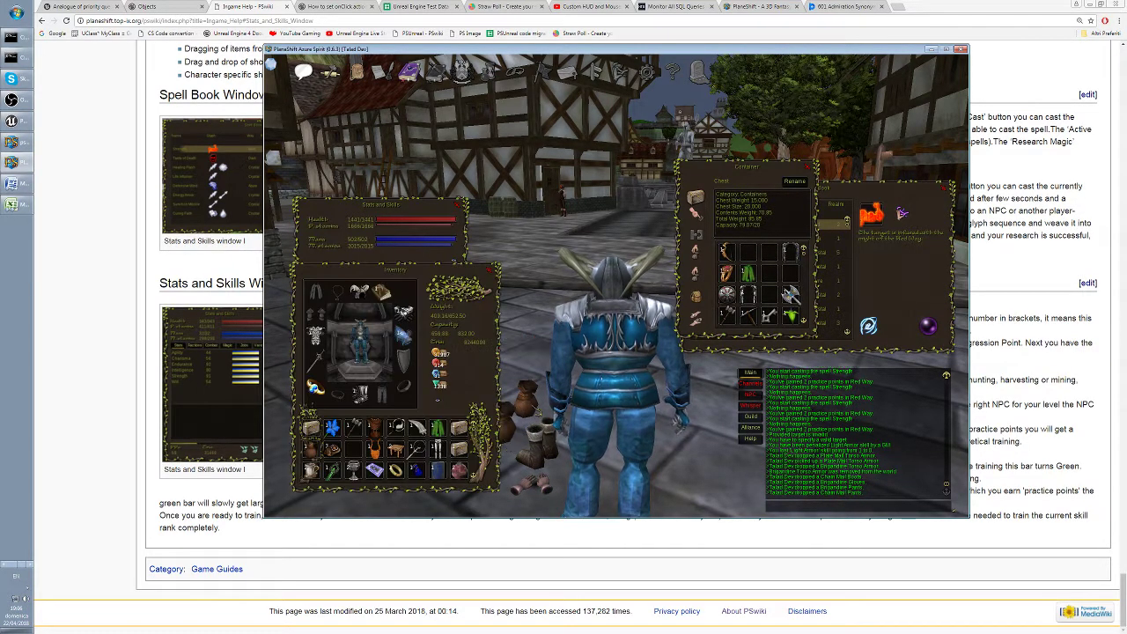
# Drop both arms armours on the ground and store the worn torso and shoulder armour in the chest
pyautogui.click(821, 471)
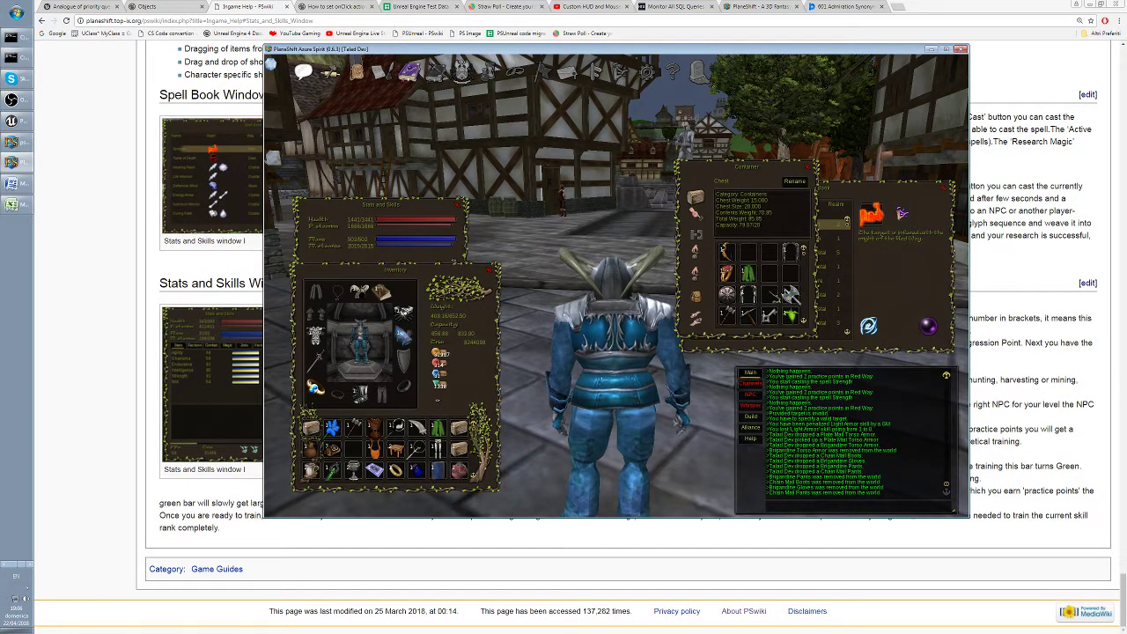
pyautogui.moveTo(375, 450); pyautogui.dragTo(539, 440)
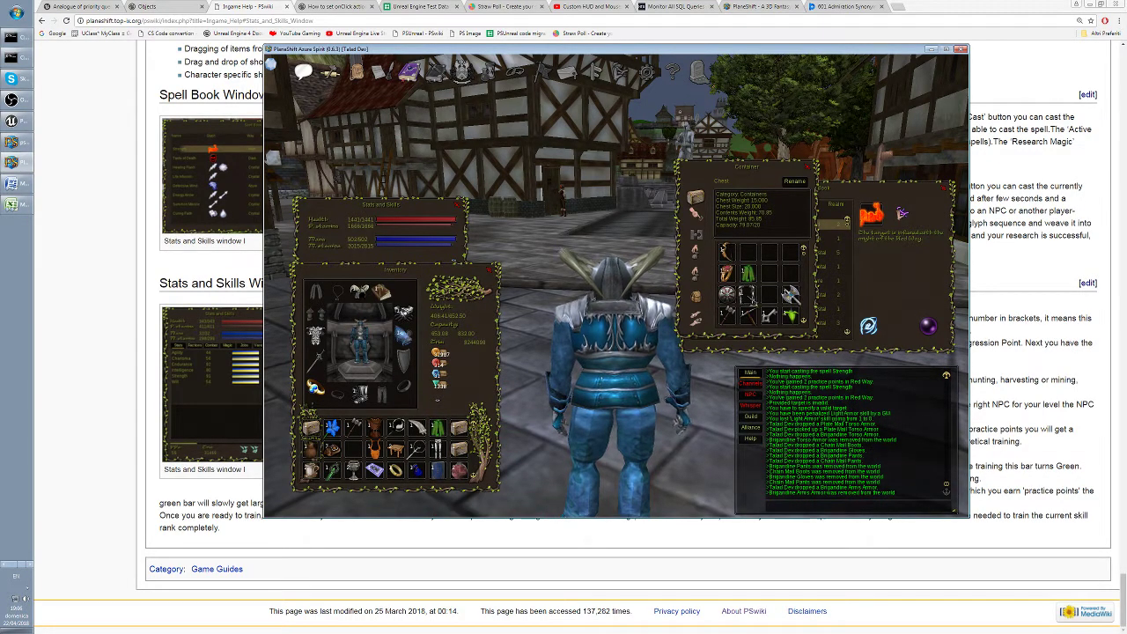
pyautogui.moveTo(374, 450); pyautogui.dragTo(539, 458)
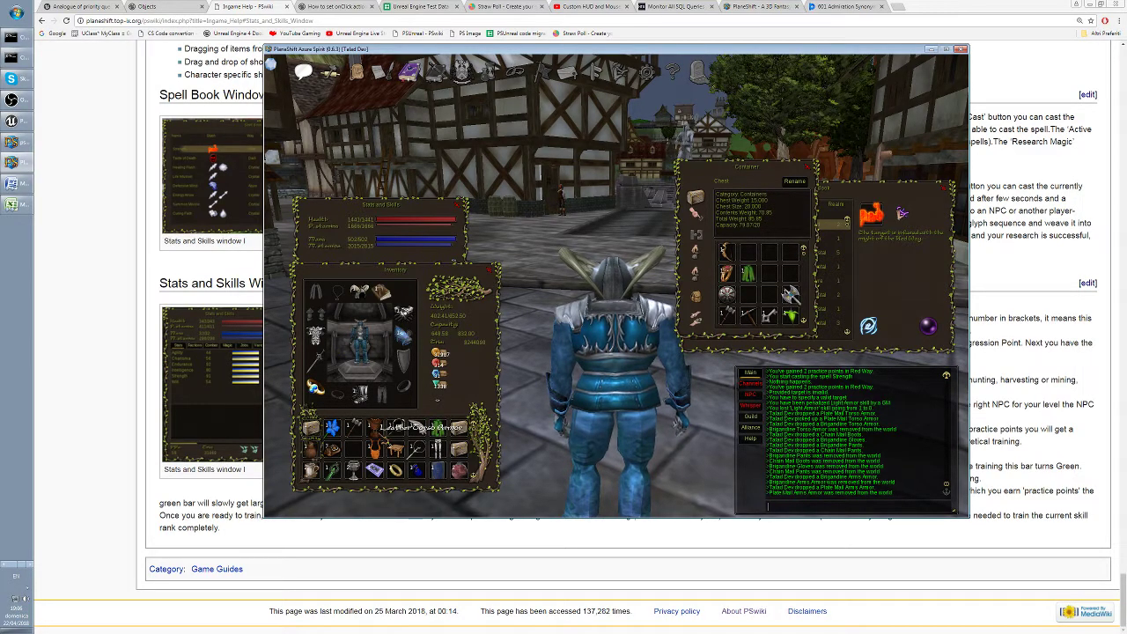
pyautogui.moveTo(318, 338); pyautogui.dragTo(748, 257)
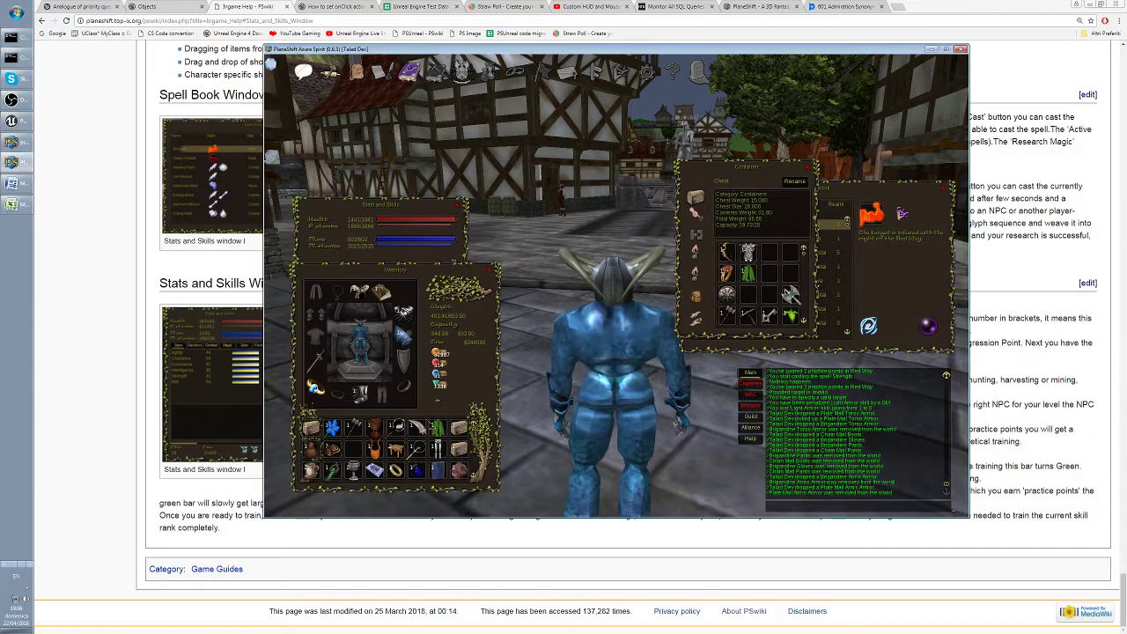
pyautogui.moveTo(377, 429); pyautogui.dragTo(317, 337)
pyautogui.moveTo(363, 398); pyautogui.dragTo(776, 271)
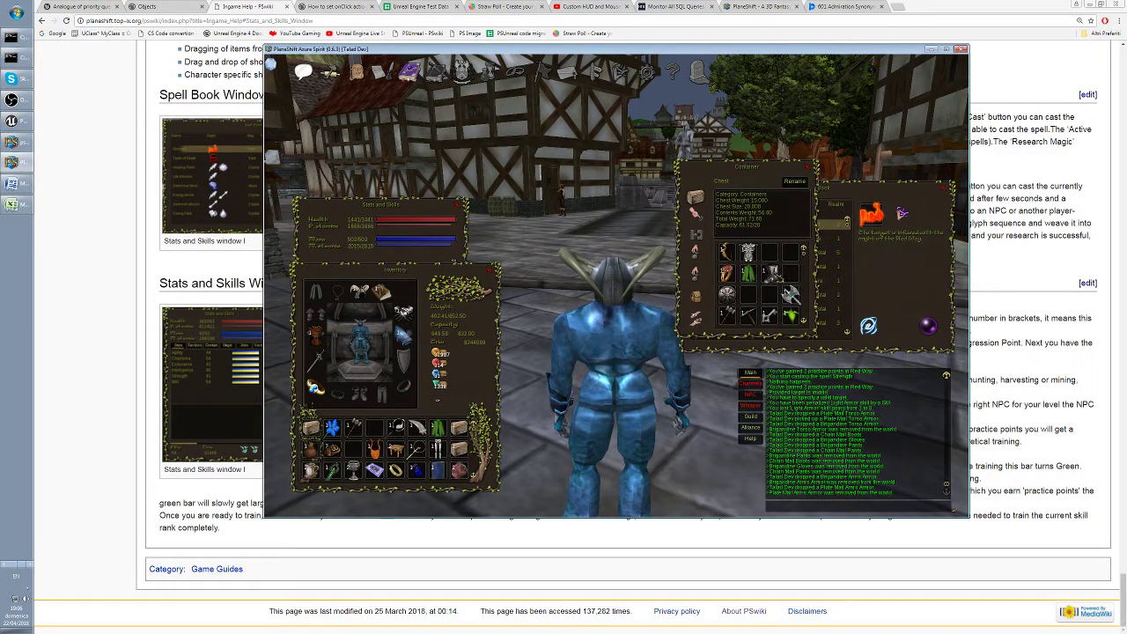
pyautogui.moveTo(405, 318); pyautogui.dragTo(775, 258)
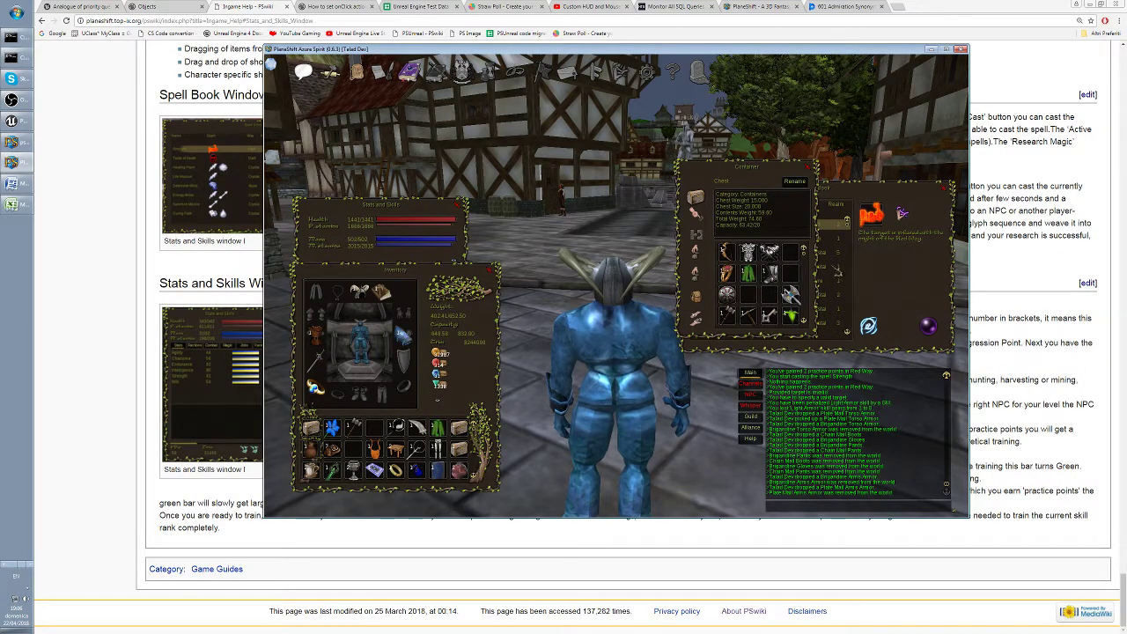
# View the contents of the other chest in the bag
pyautogui.click(804, 322)
pyautogui.click(804, 322)
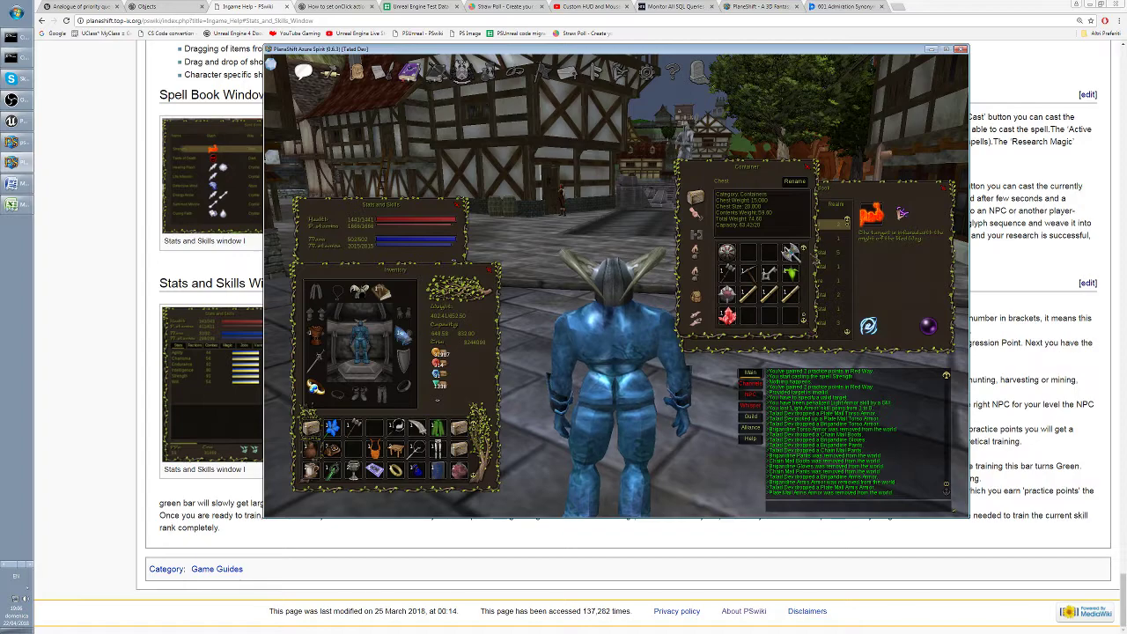
pyautogui.click(804, 249)
pyautogui.click(805, 249)
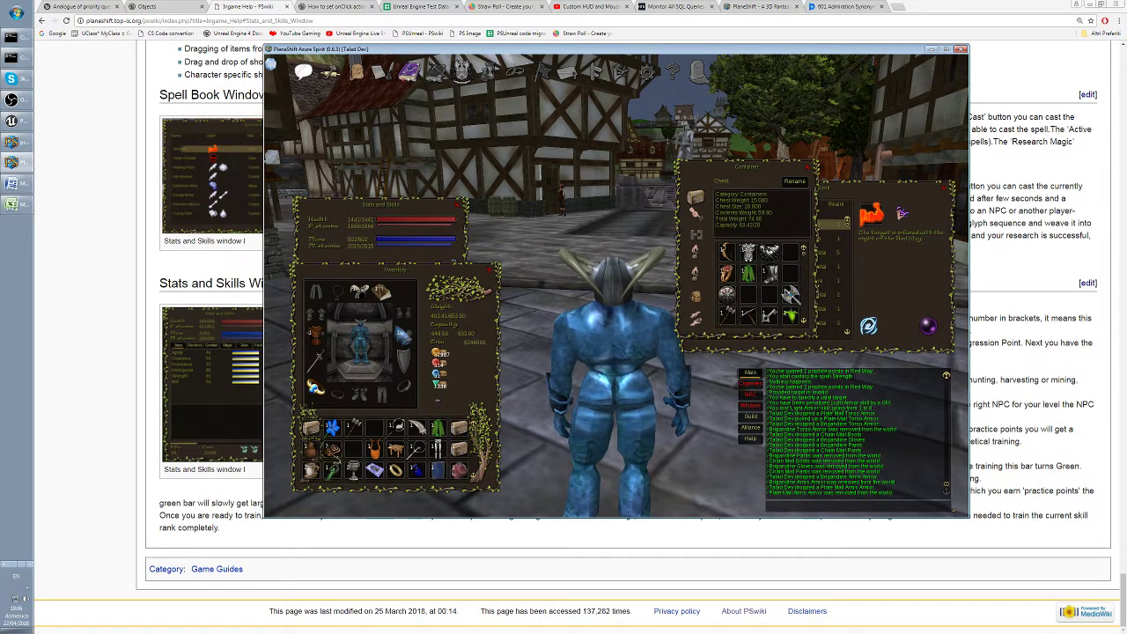
pyautogui.click(310, 429)
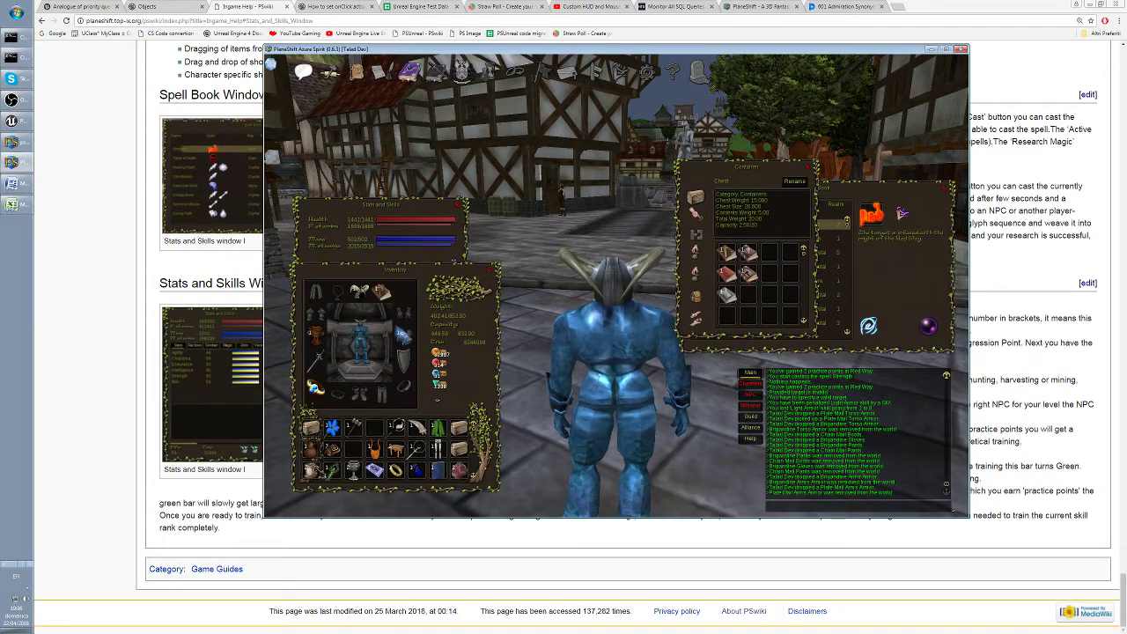
pyautogui.click(475, 476)
# Examine the Metal Chest and close its description, the chest contents and Spell Book windows
pyautogui.rightClick(386, 474)
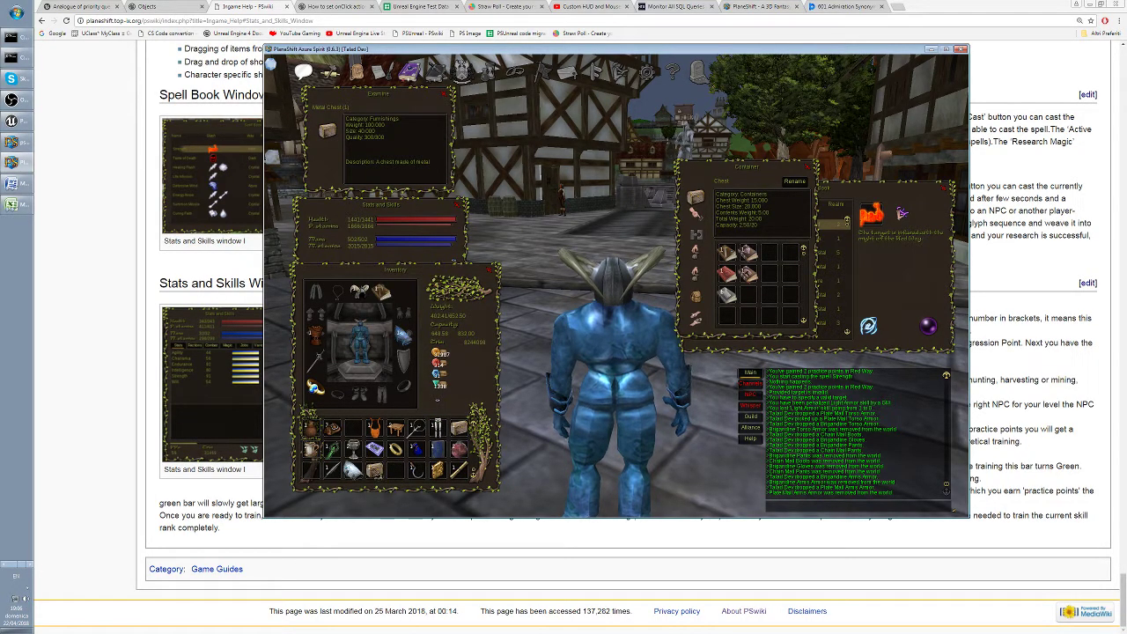
pyautogui.click(444, 94)
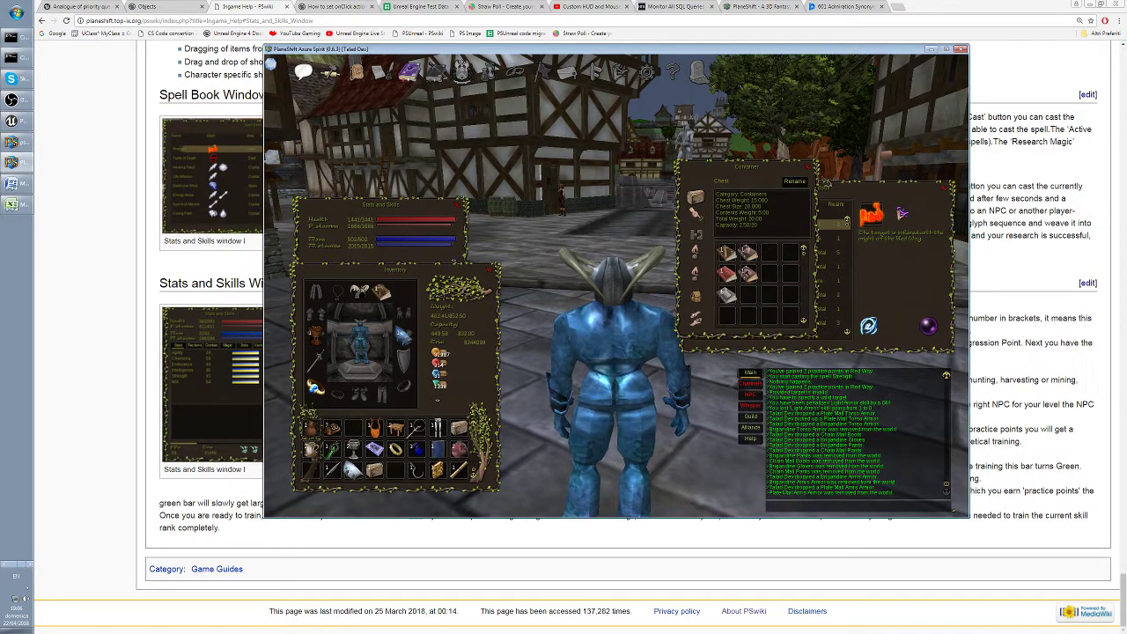
pyautogui.click(809, 167)
pyautogui.click(948, 188)
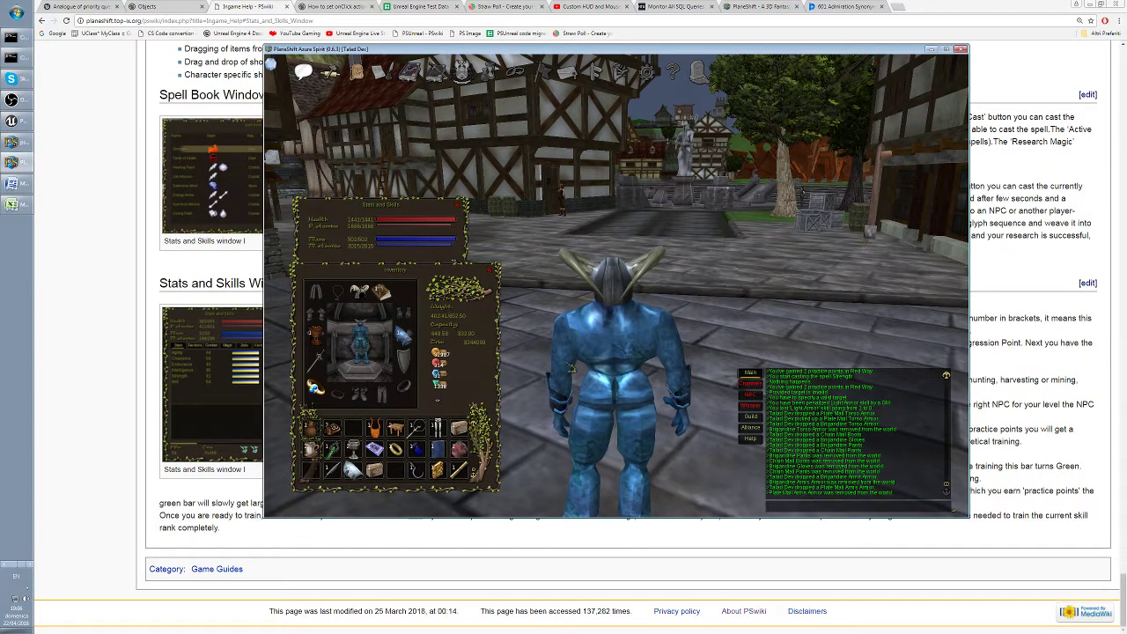
pyautogui.rightClick(375, 472)
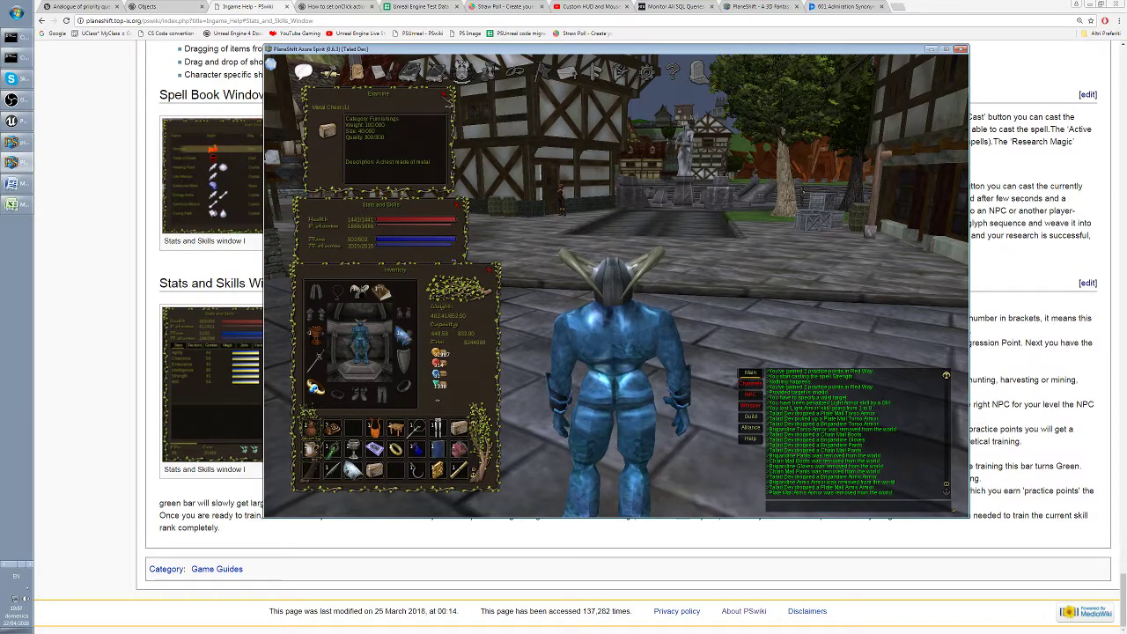
pyautogui.click(447, 97)
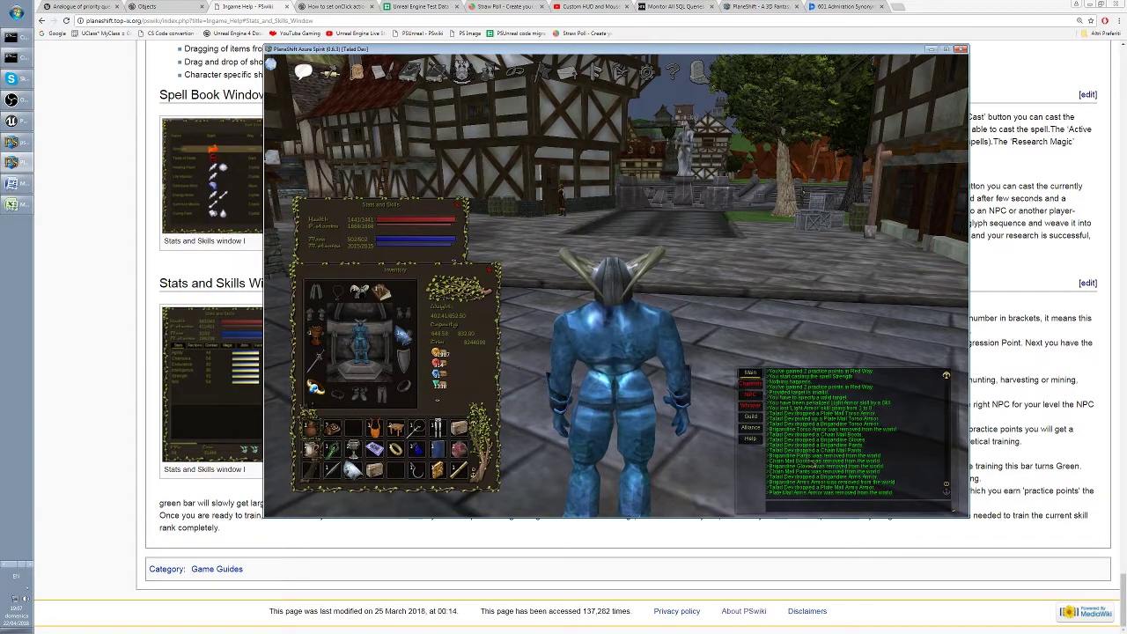
pyautogui.click(798, 509)
# Use /spawn to add Leather Boots, Leather Gloves and Leather Pants from Armor - Light
pyautogui.write('/spawn')
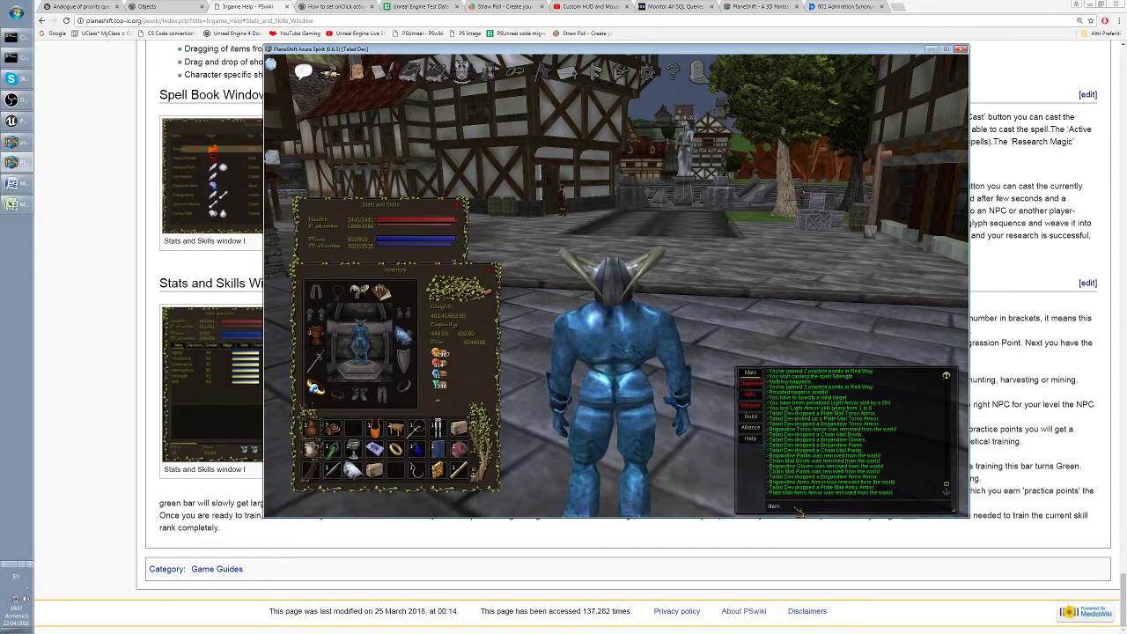
pyautogui.press('Return')
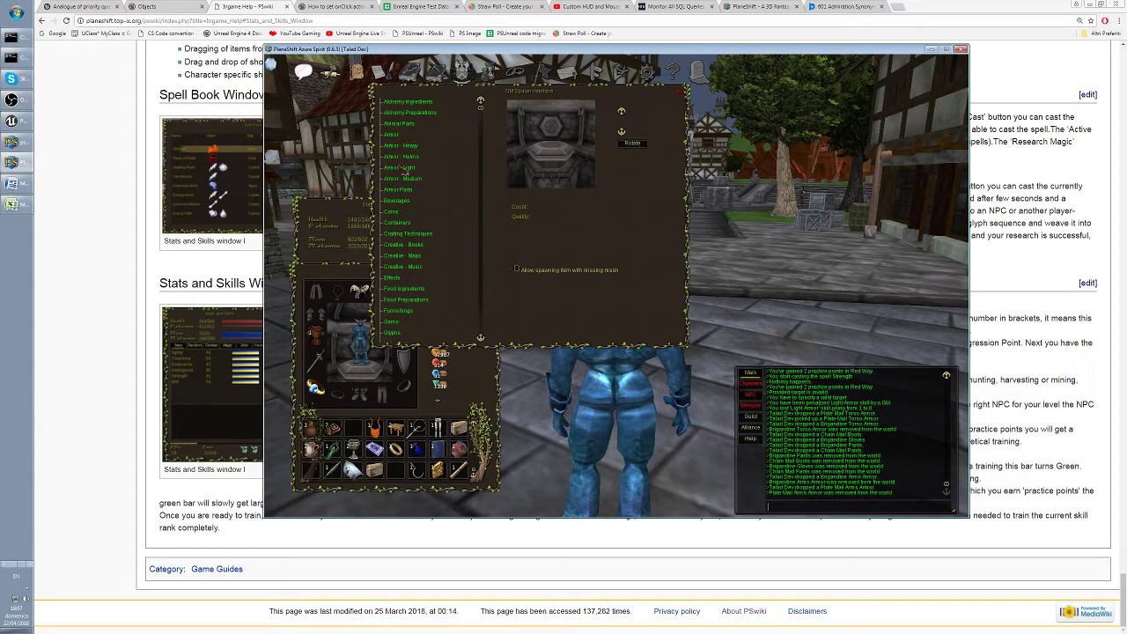
pyautogui.click(403, 167)
pyautogui.click(411, 189)
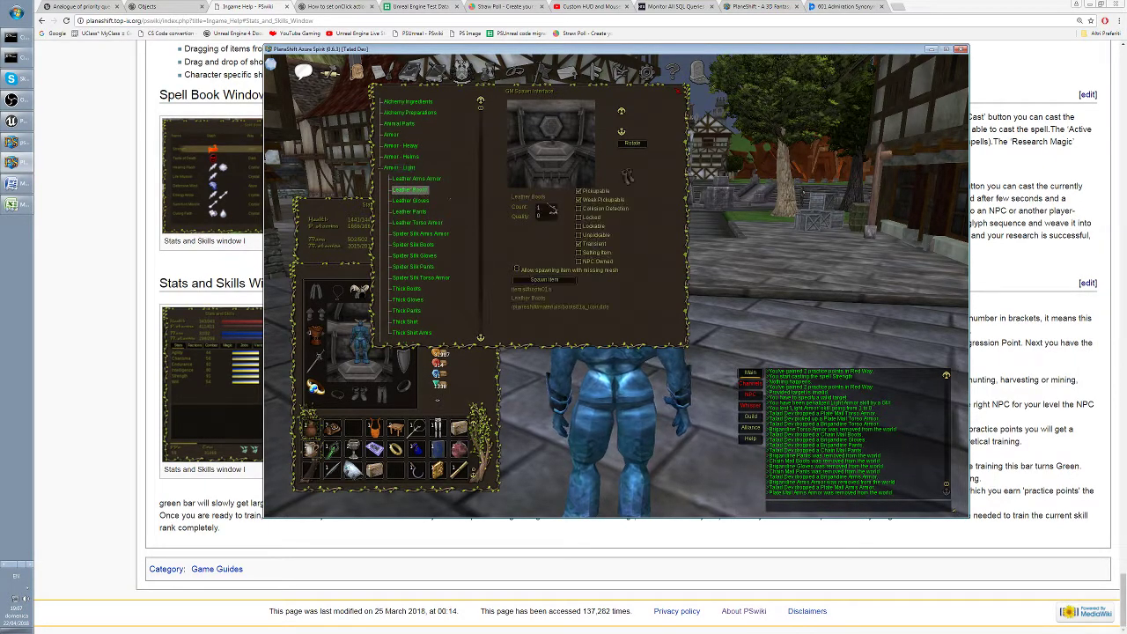
pyautogui.click(555, 280)
pyautogui.click(421, 201)
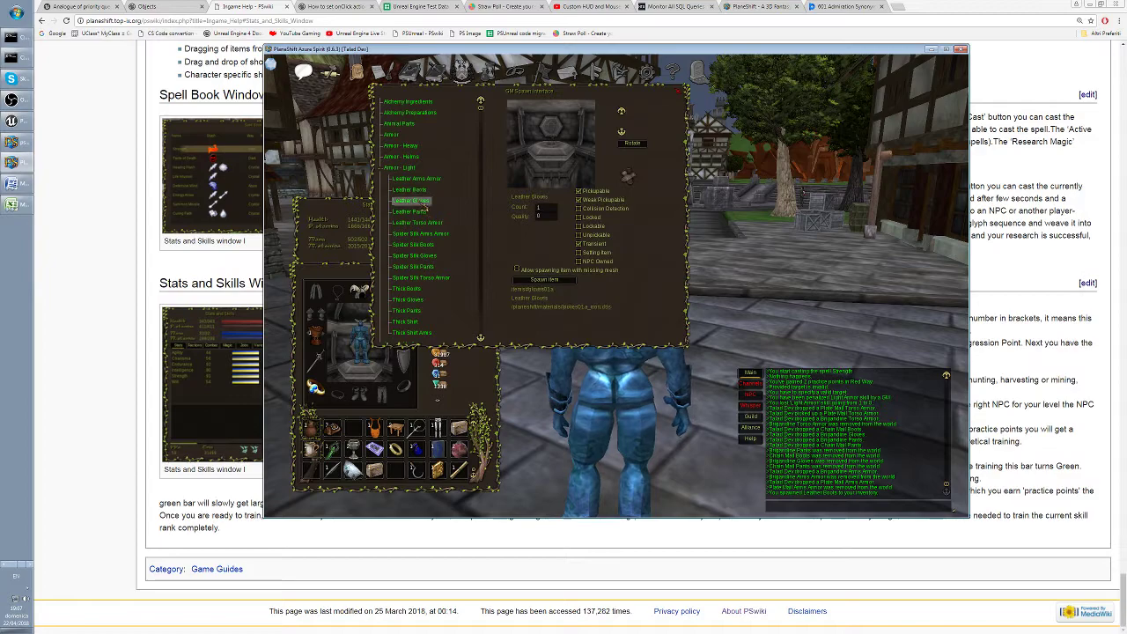
pyautogui.click(555, 280)
pyautogui.click(411, 211)
pyautogui.click(555, 280)
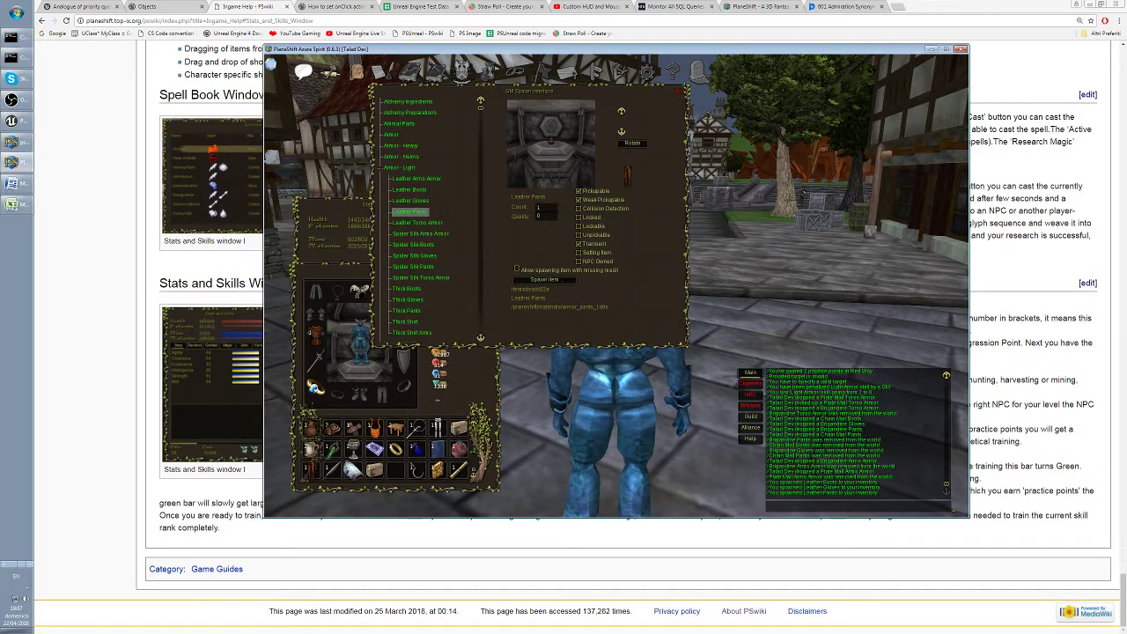
pyautogui.click(684, 91)
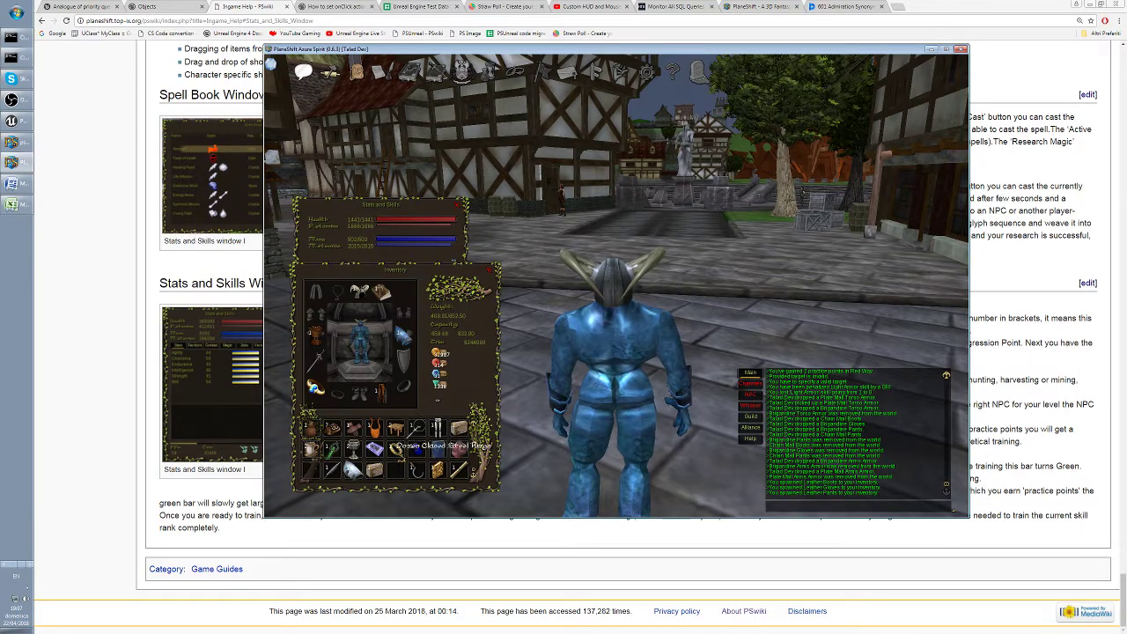
# Equip a new leather piece from the bag and target the character
pyautogui.moveTo(353, 429); pyautogui.dragTo(401, 315)
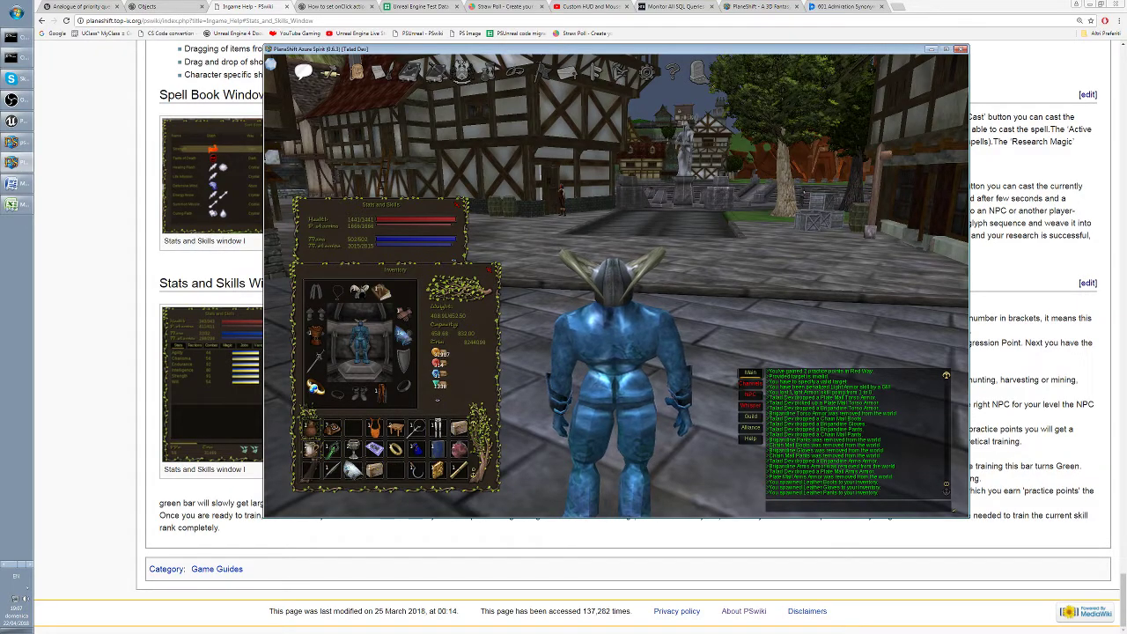
pyautogui.scroll(1, 481, 432)
pyautogui.click(375, 428)
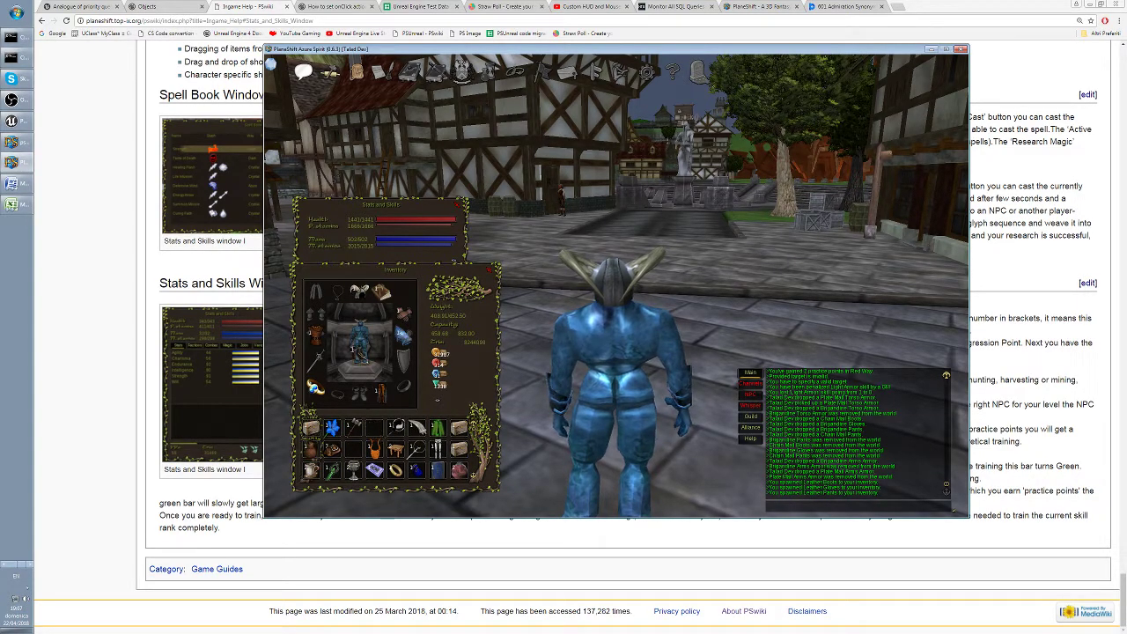
pyautogui.click(584, 451)
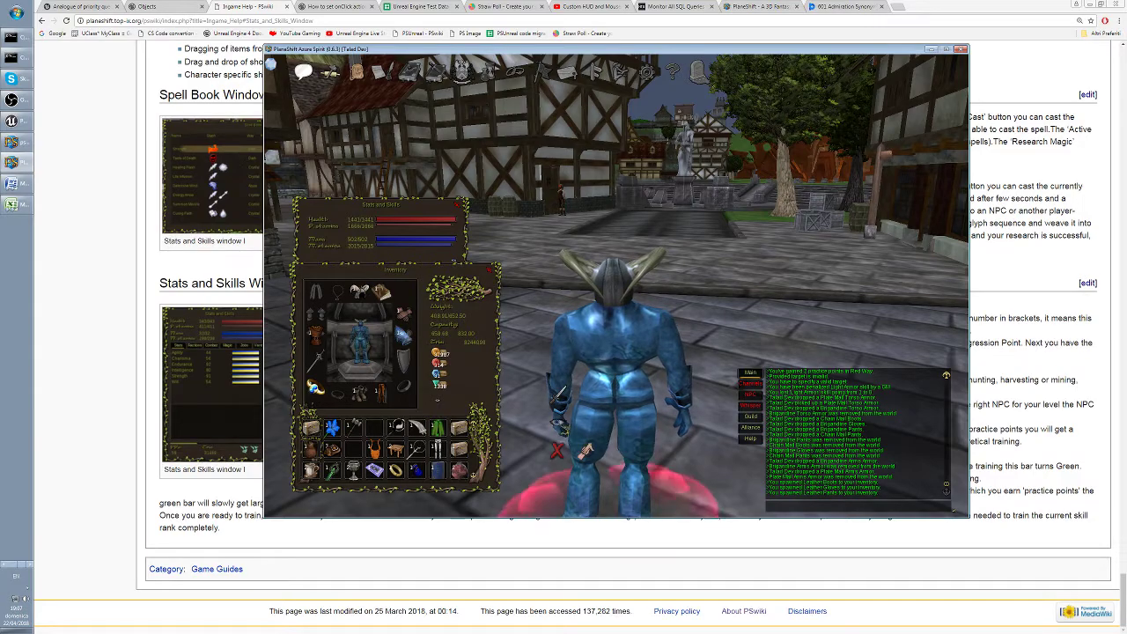
# Turn the character and orbit the camera to look around
pyautogui.press('Right')
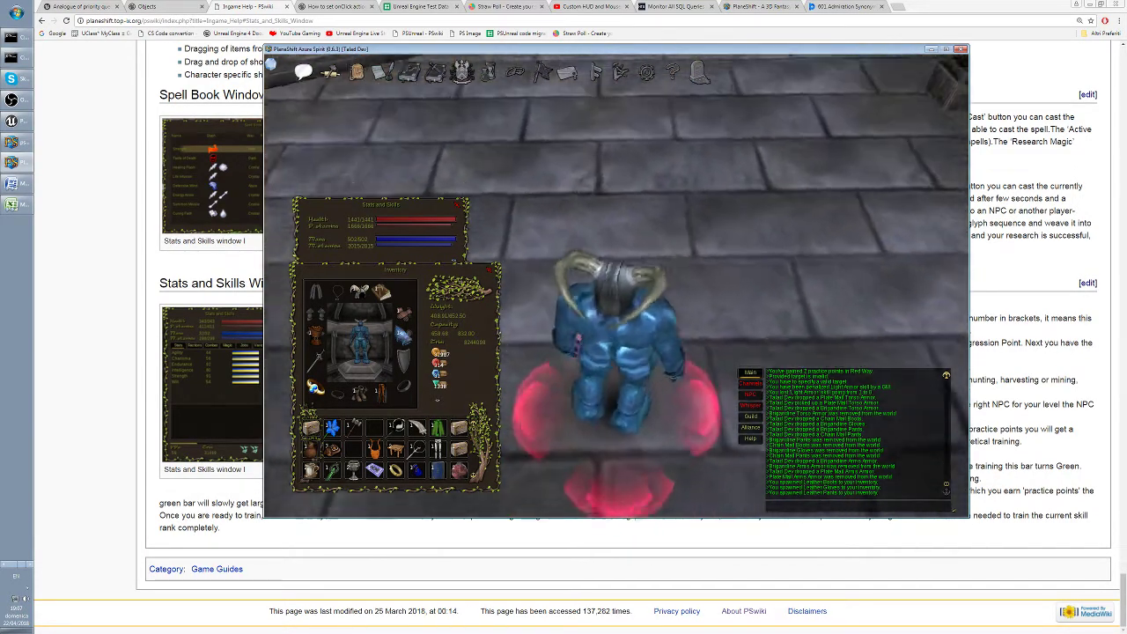
pyautogui.press('Left')
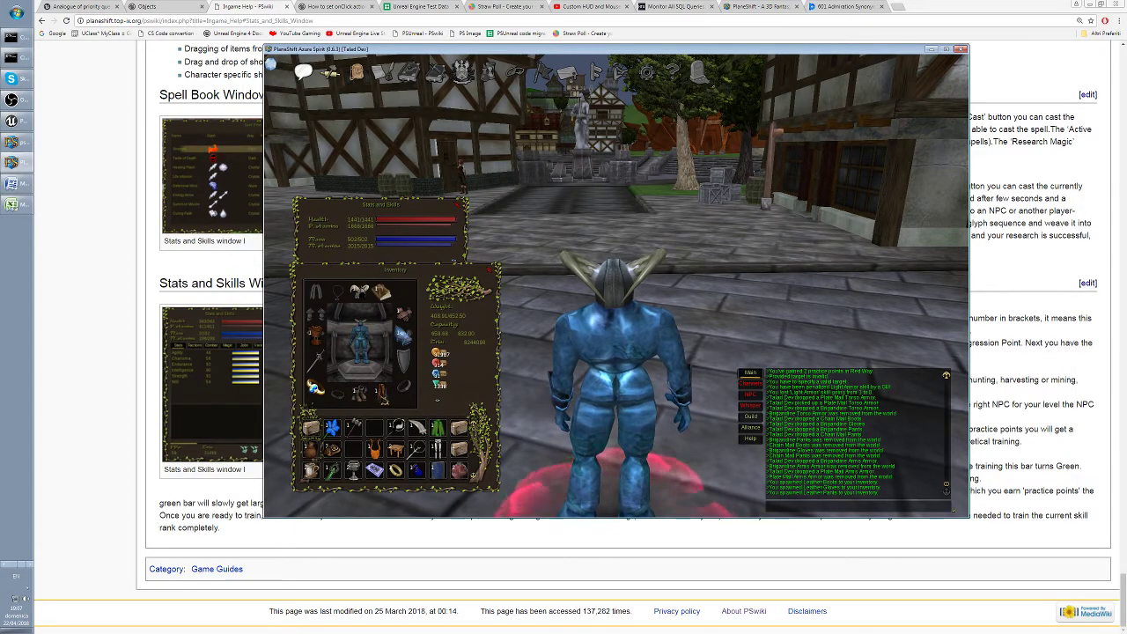
pyautogui.press('d')
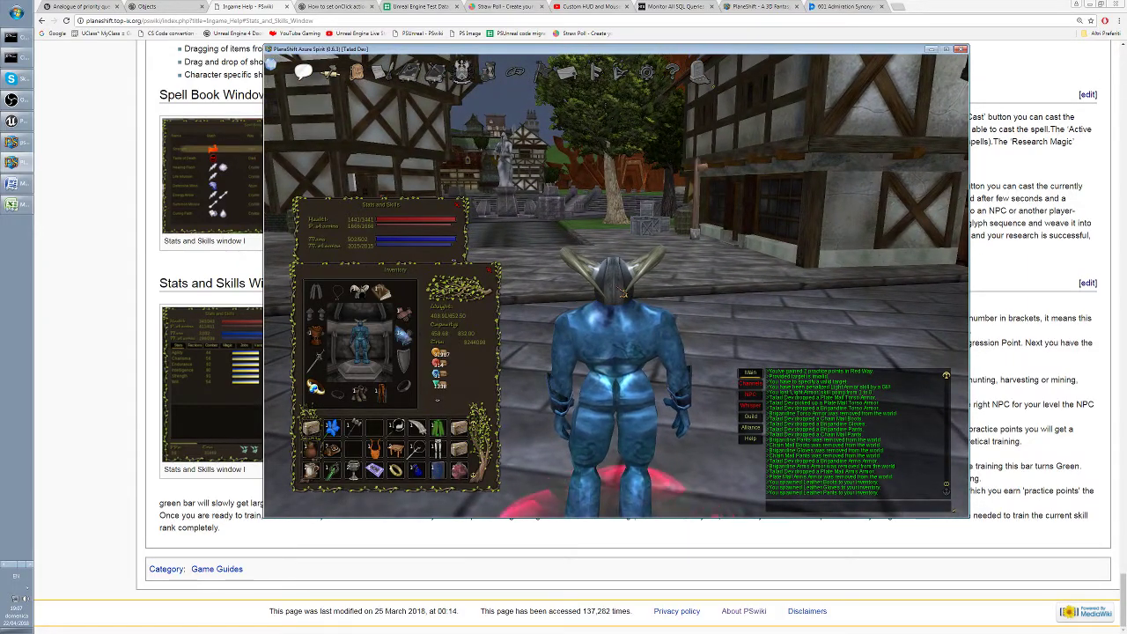
pyautogui.moveTo(572, 326); pyautogui.dragTo(622, 292)
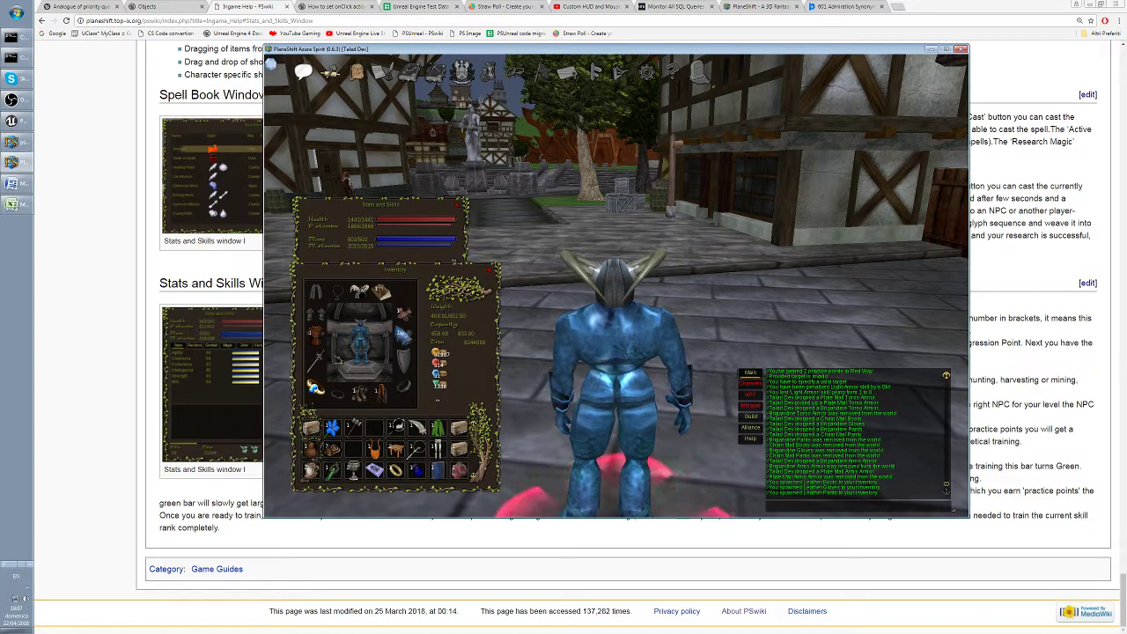
pyautogui.click(787, 511)
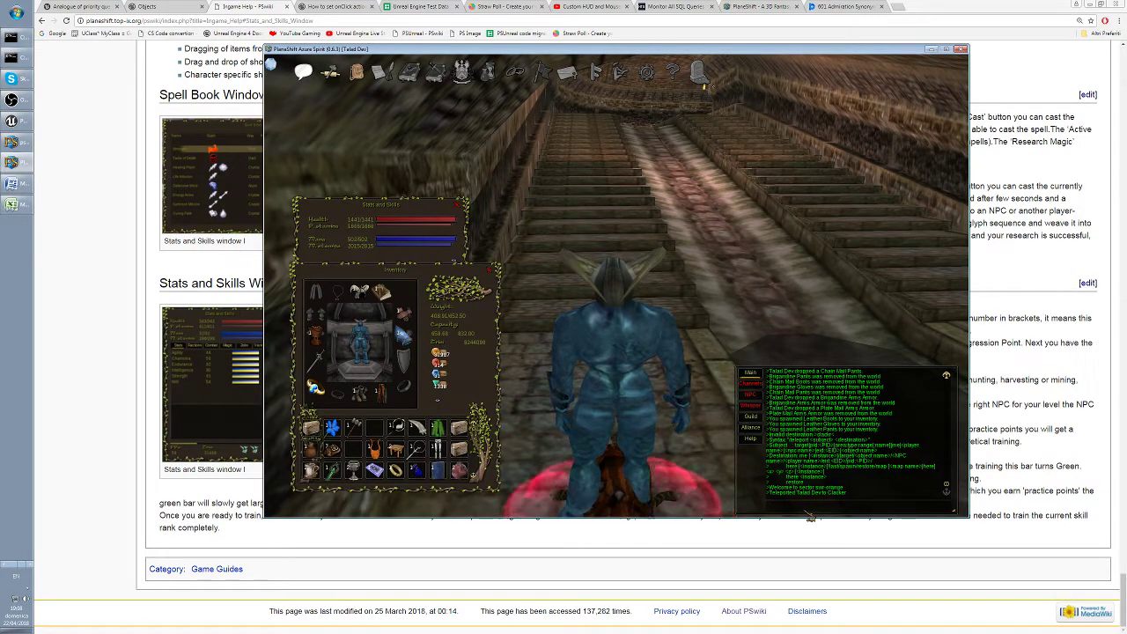
# Walk up the stairs and turn until the Clacker creature comes into view
pyautogui.press('w')
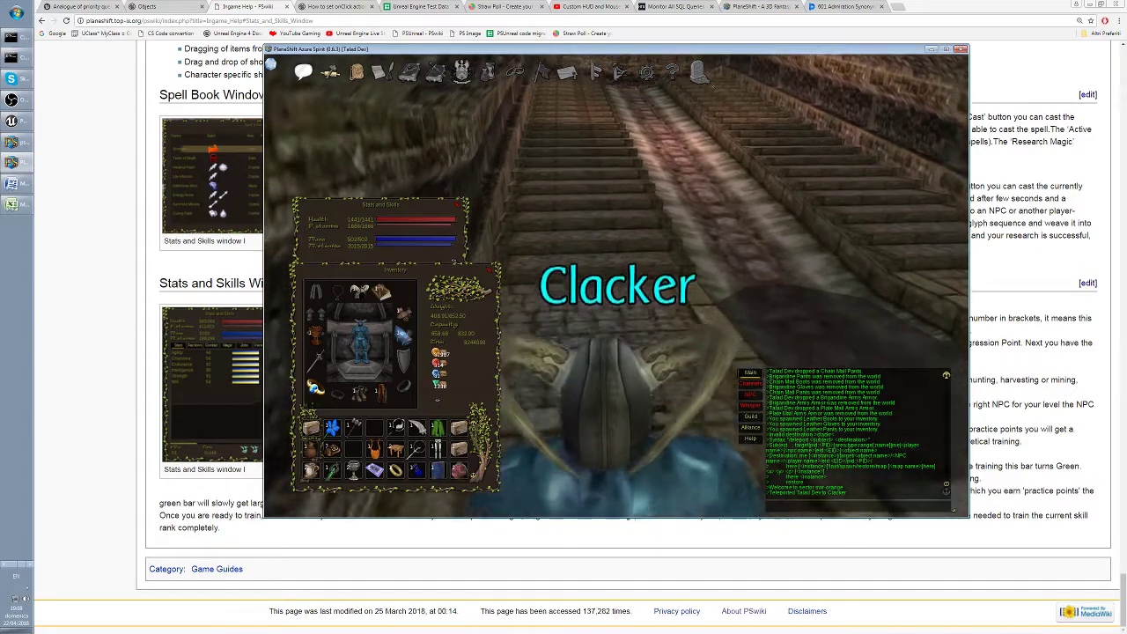
pyautogui.press('d')
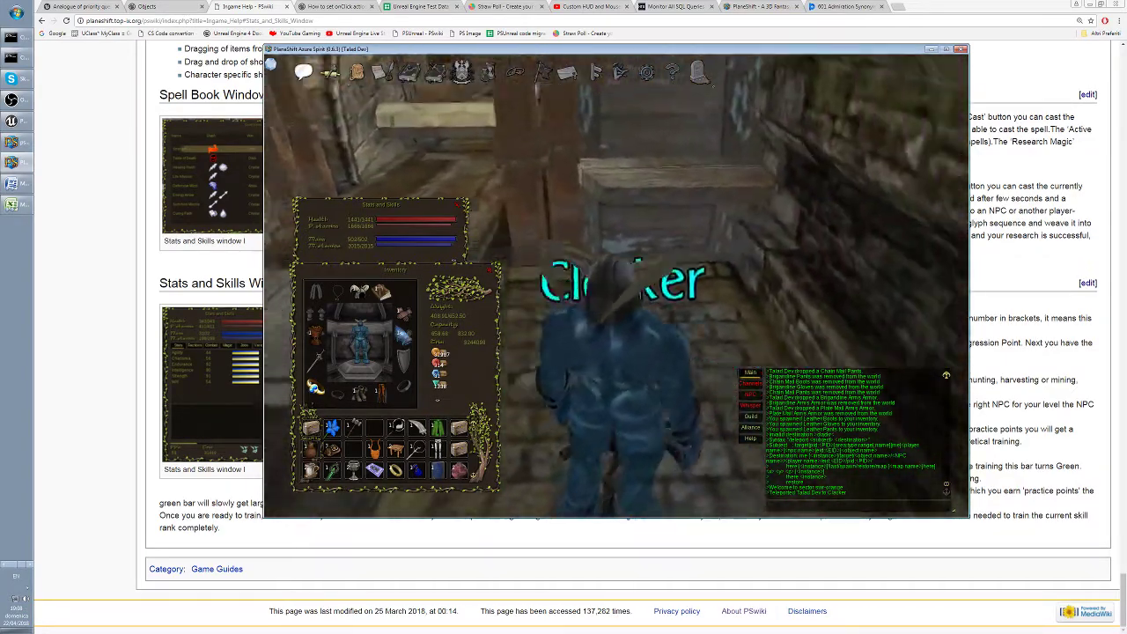
pyautogui.press('d')
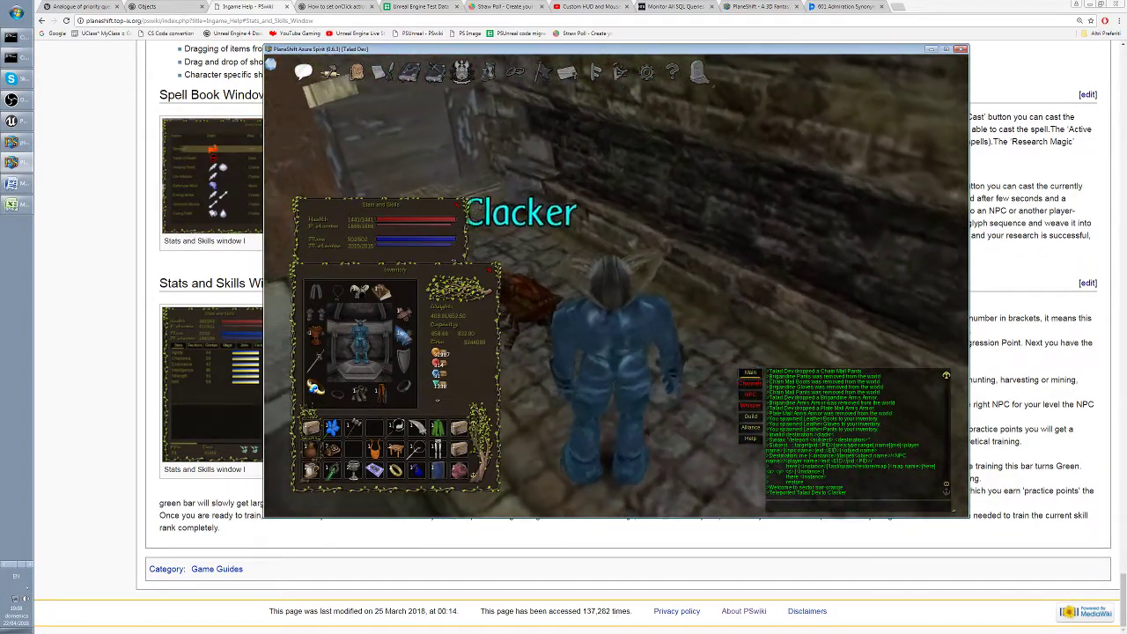
# Expand Stats and Skills, attack the red Clacker, and open the chest from the inventory
pyautogui.moveTo(396, 268); pyautogui.dragTo(374, 290)
pyautogui.click(454, 261)
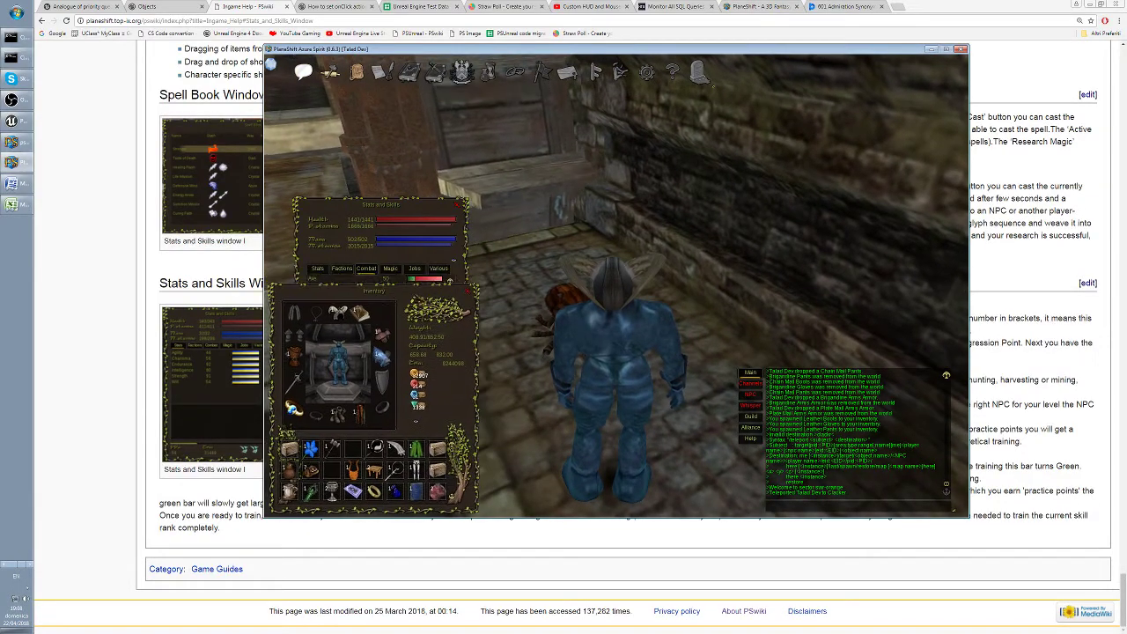
pyautogui.click(573, 291)
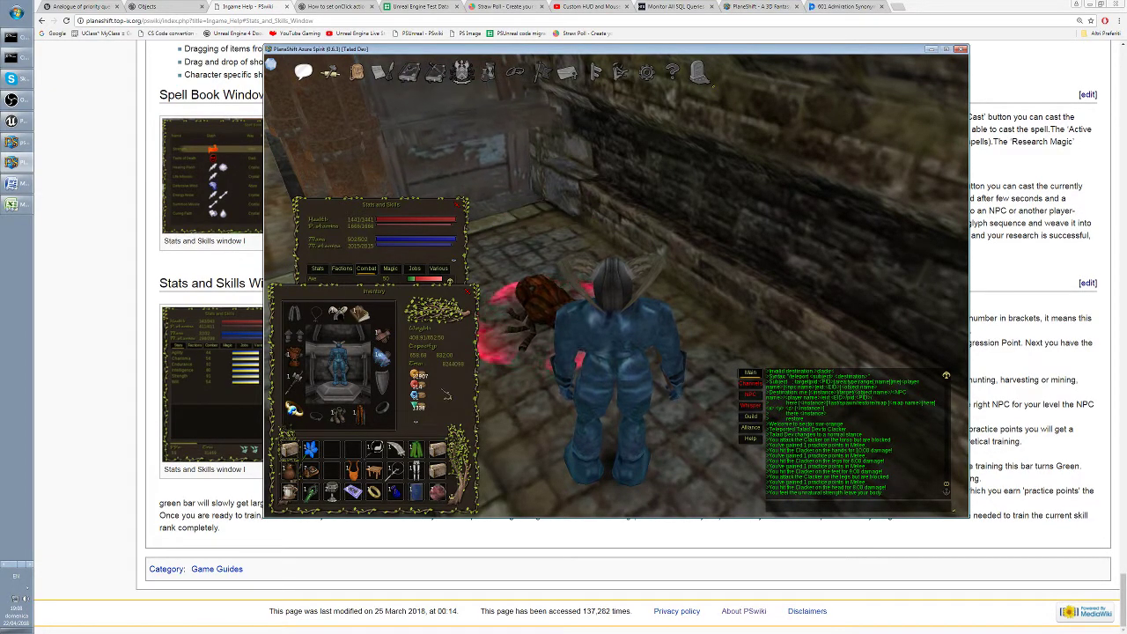
pyautogui.doubleClick(439, 450)
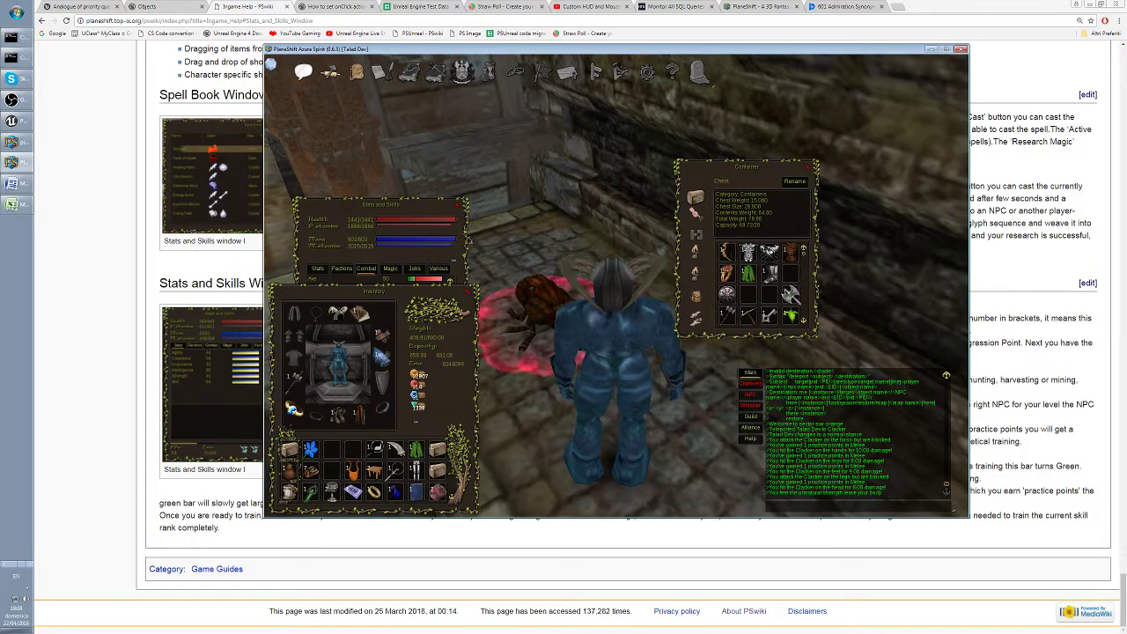
# Put on the chest's silver breastplate, move two more armour pieces over, and close the windows
pyautogui.press('i')
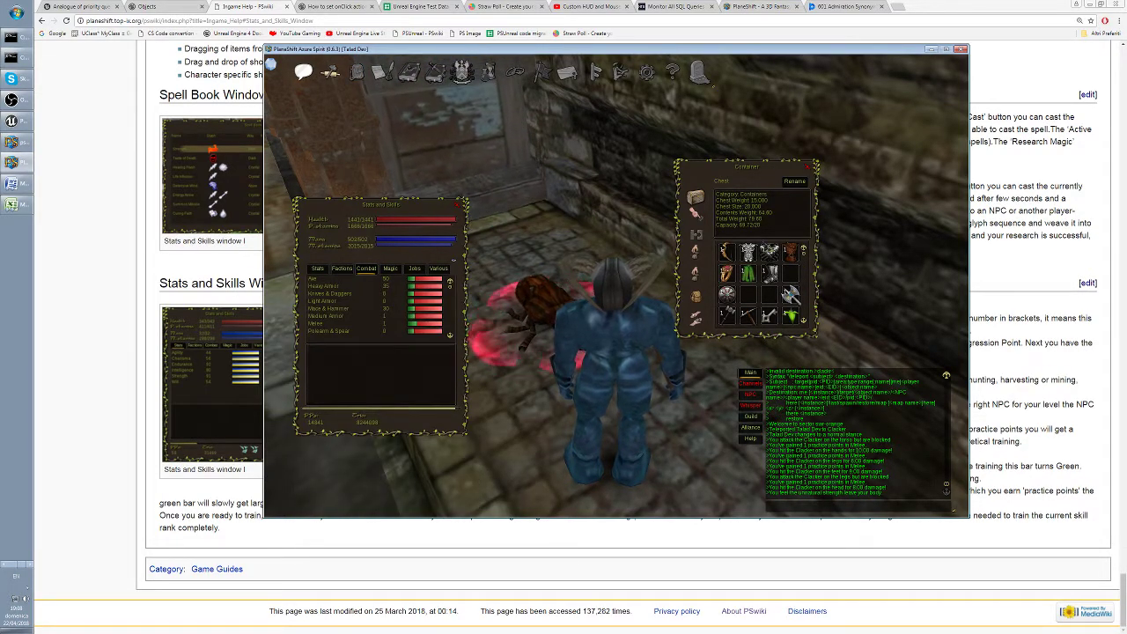
pyautogui.press('i')
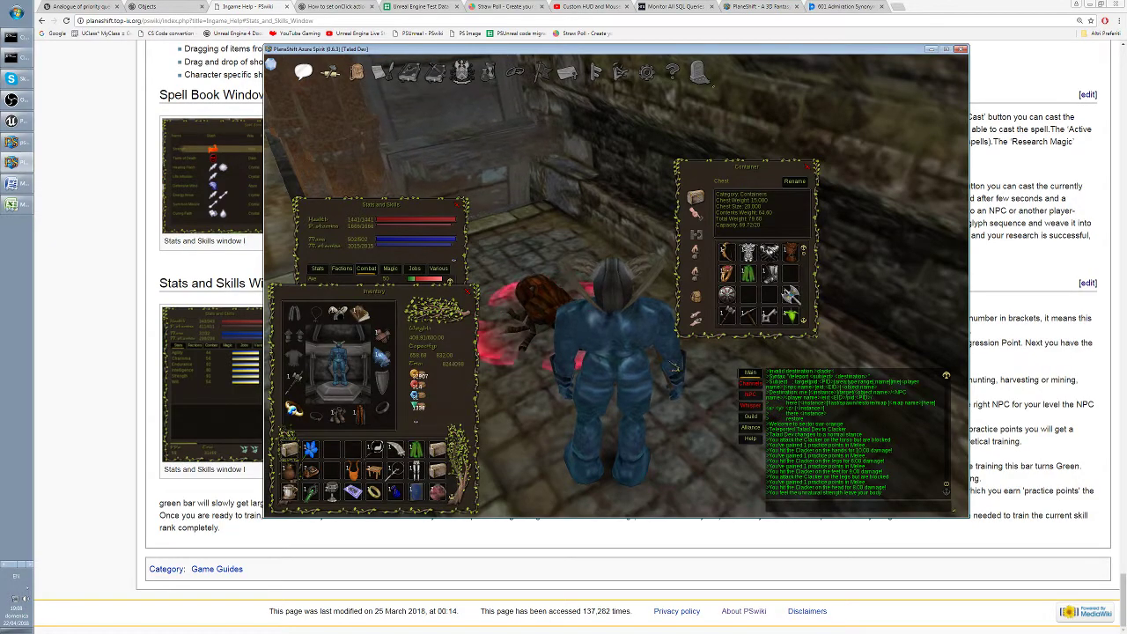
pyautogui.moveTo(759, 261); pyautogui.dragTo(301, 362)
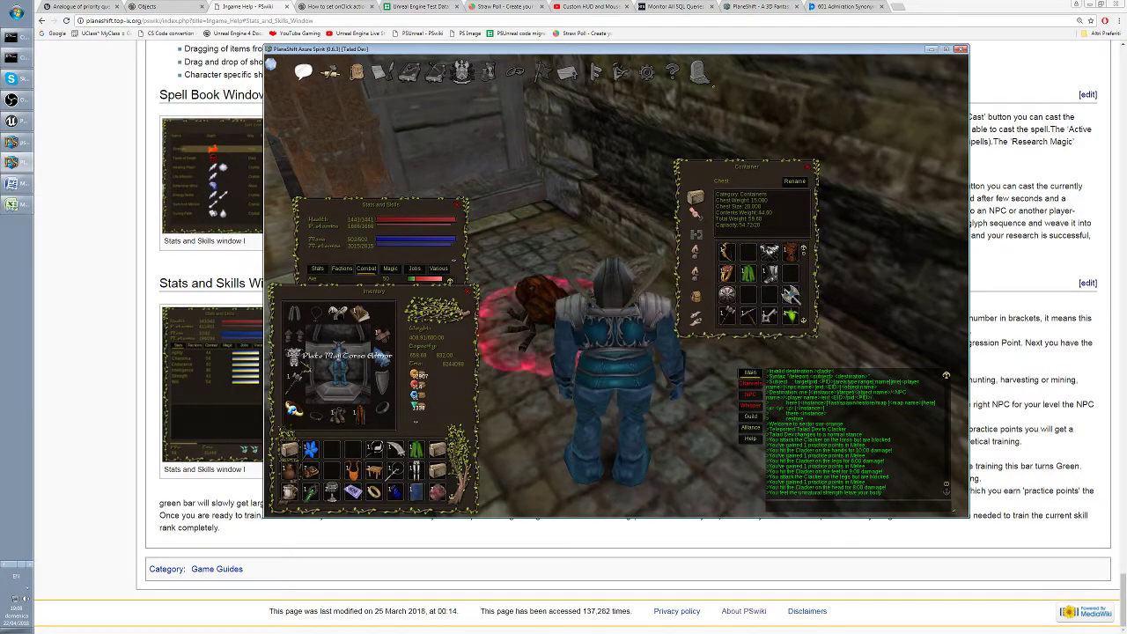
pyautogui.moveTo(771, 254); pyautogui.dragTo(384, 337)
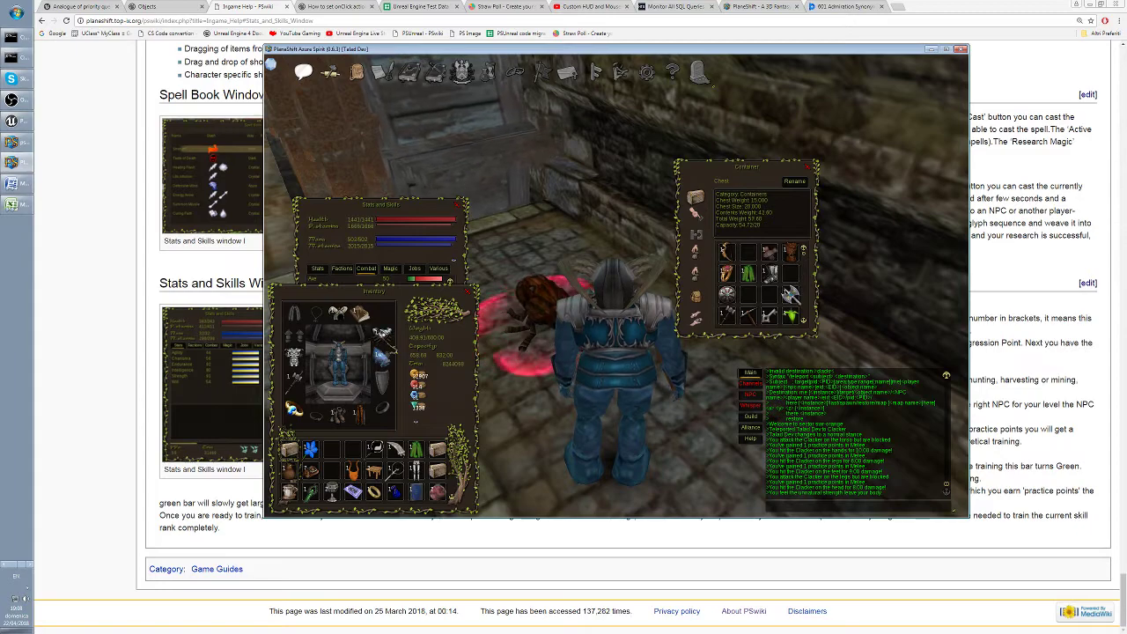
pyautogui.moveTo(769, 273); pyautogui.dragTo(350, 412)
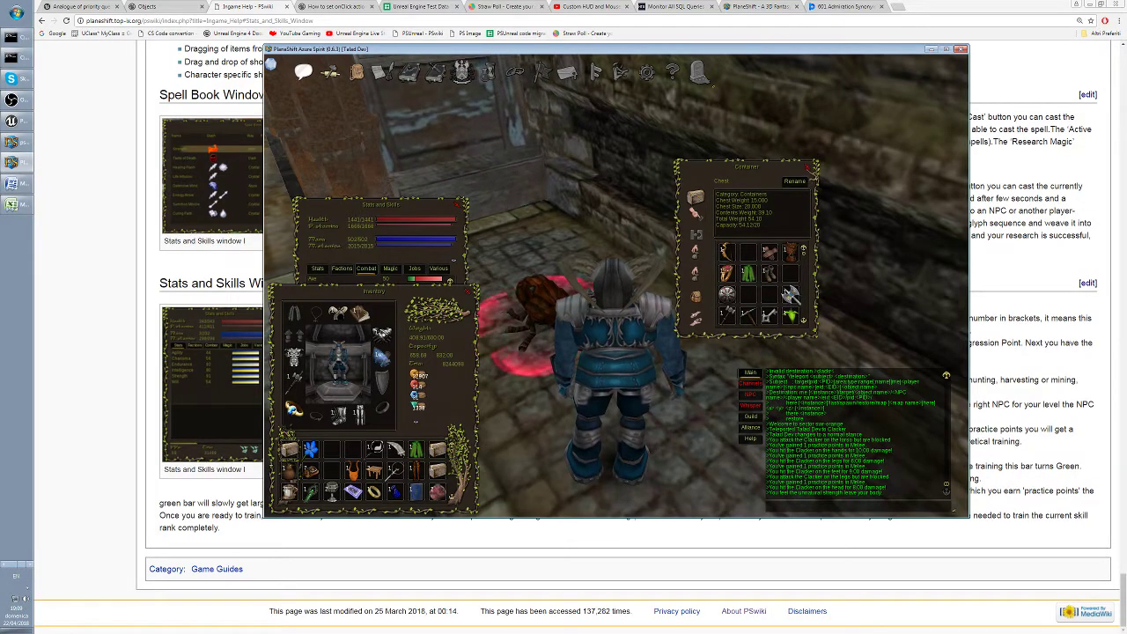
pyautogui.press('Escape')
pyautogui.press('Escape')
pyautogui.press('Escape')
pyautogui.press('Escape')
pyautogui.press('Escape')
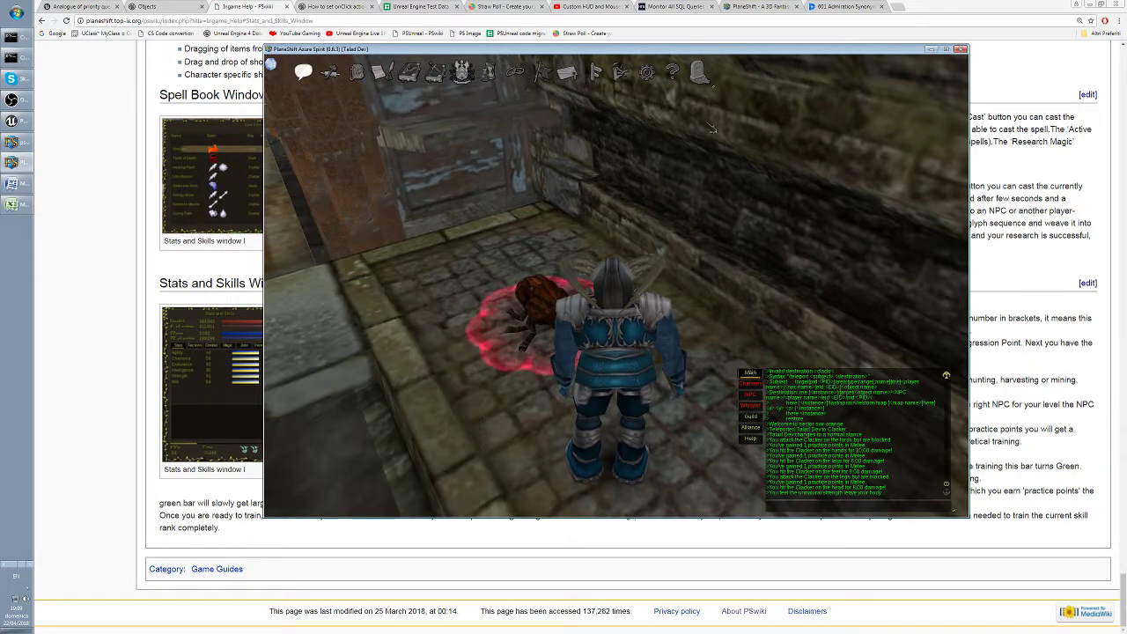
# Confirm leaving the game and switch to the PSUnreal project folder window
pyautogui.click(558, 320)
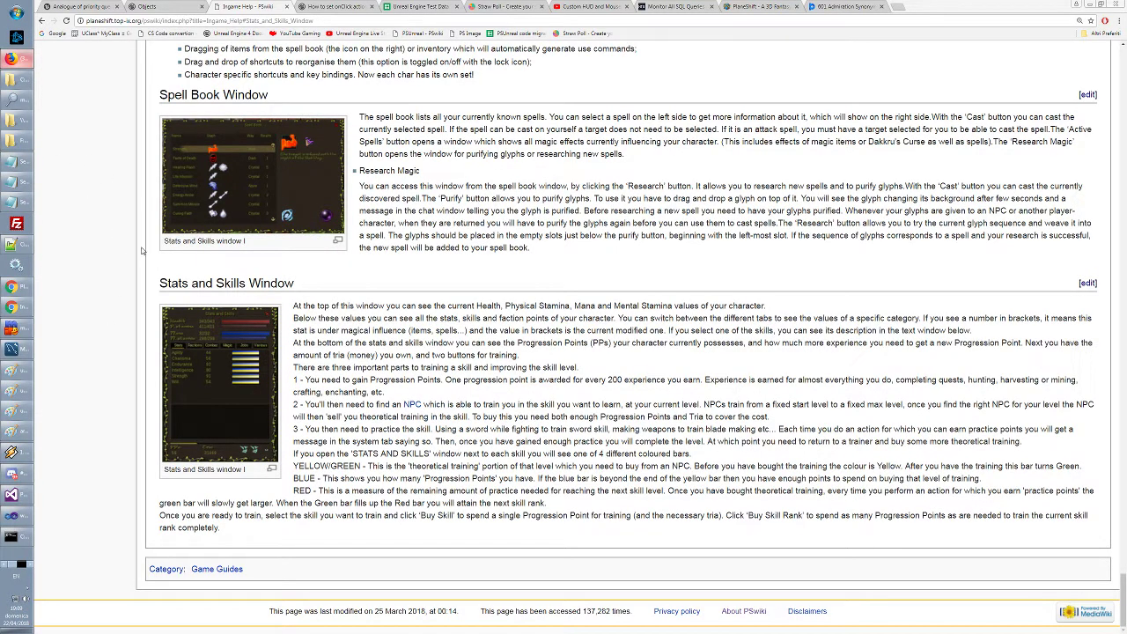
pyautogui.hotkey('alt', 'Tab')
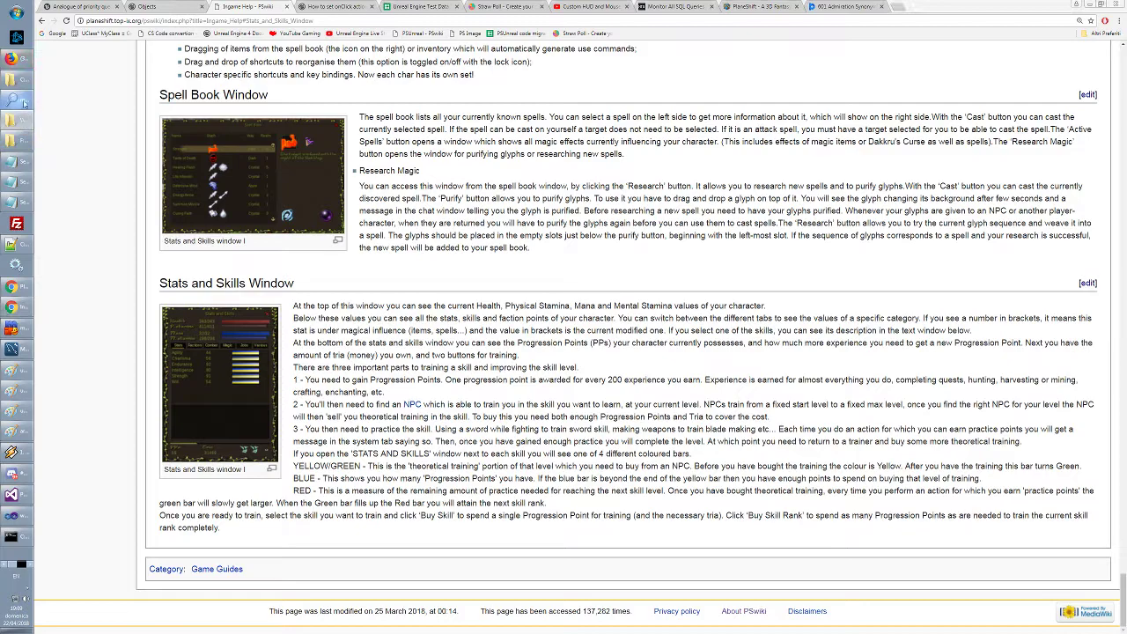
pyautogui.click(13, 100)
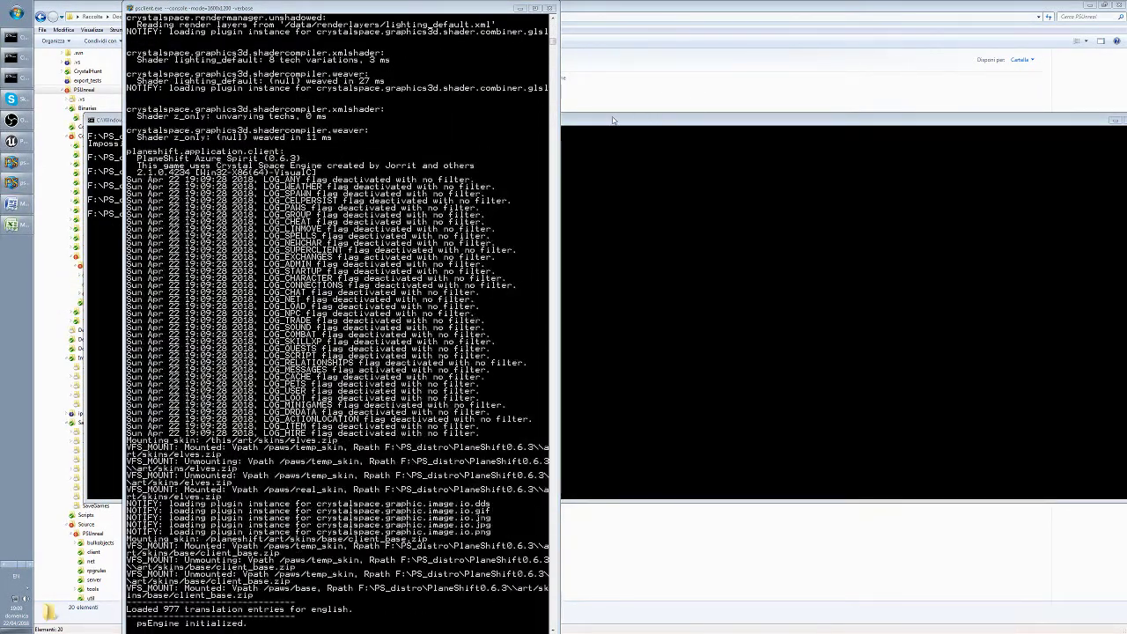
# Bring up the Command Prompt and the client's log console while PlaneShift relaunches
pyautogui.click(615, 121)
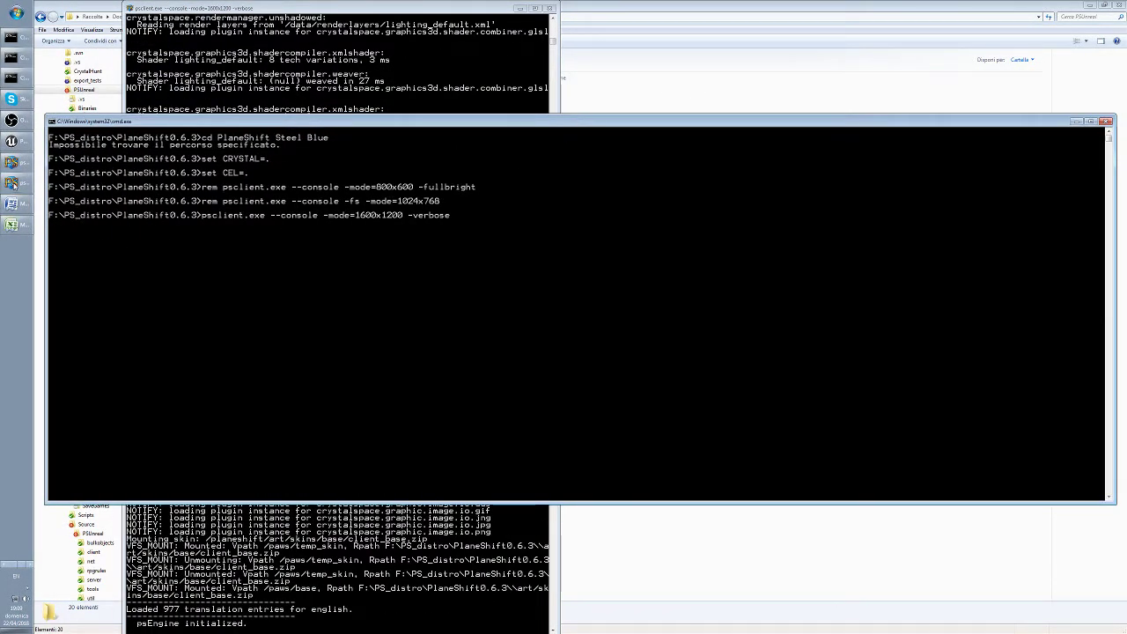
pyautogui.click(14, 203)
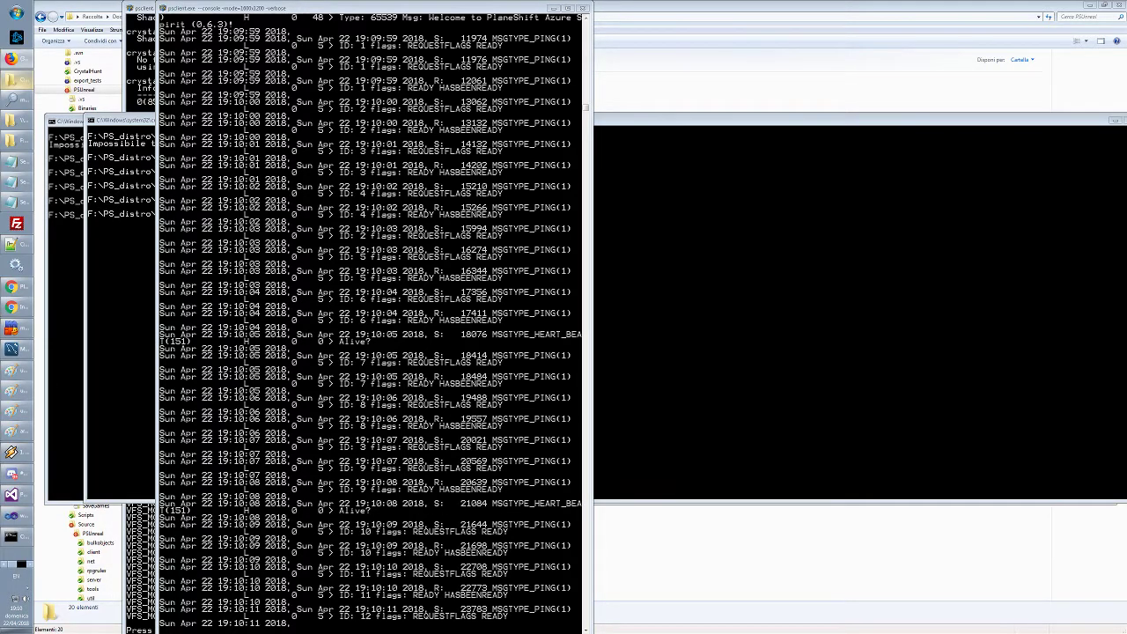
pyautogui.scroll(-1, 11, 254)
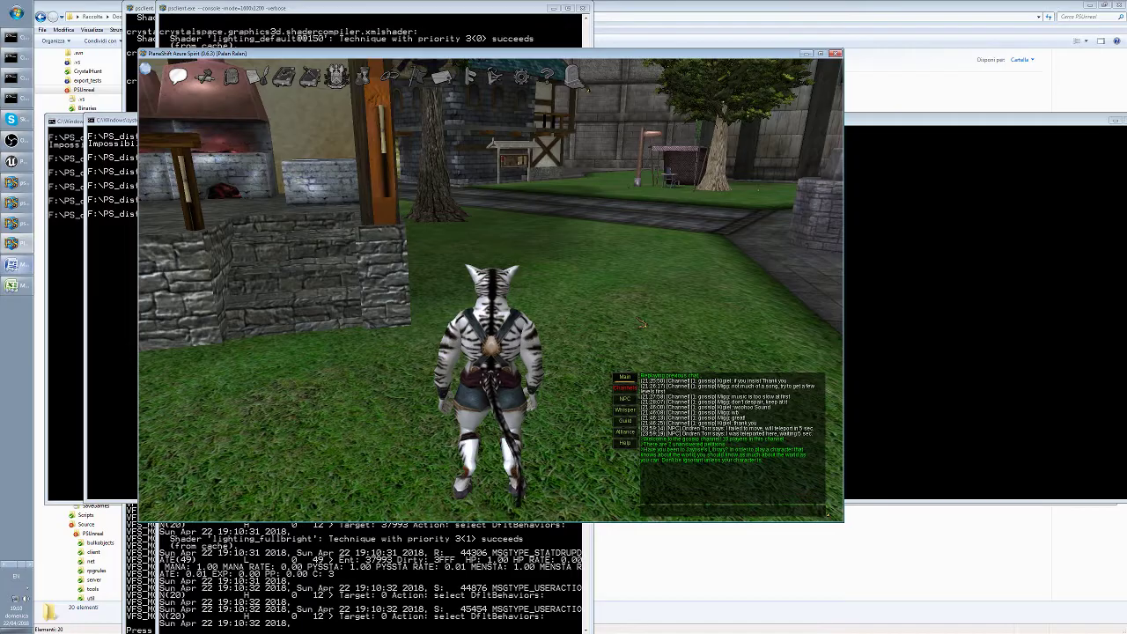
# Run across the plaza along the stone path toward the town stairs
pyautogui.press('Left')
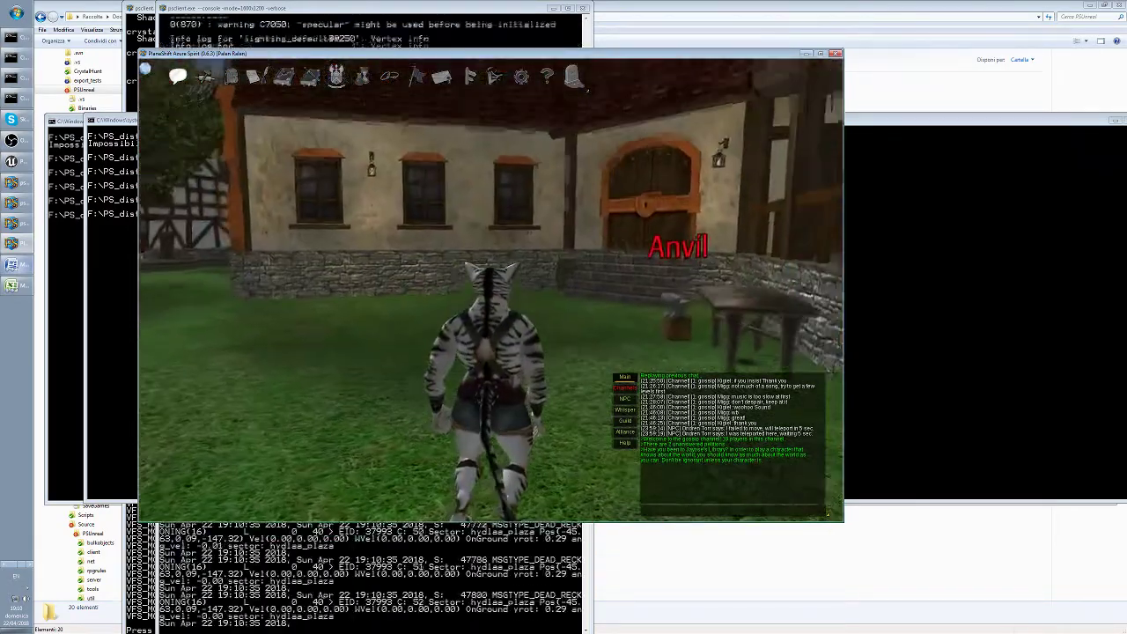
pyautogui.press('Left')
pyautogui.press('Up')
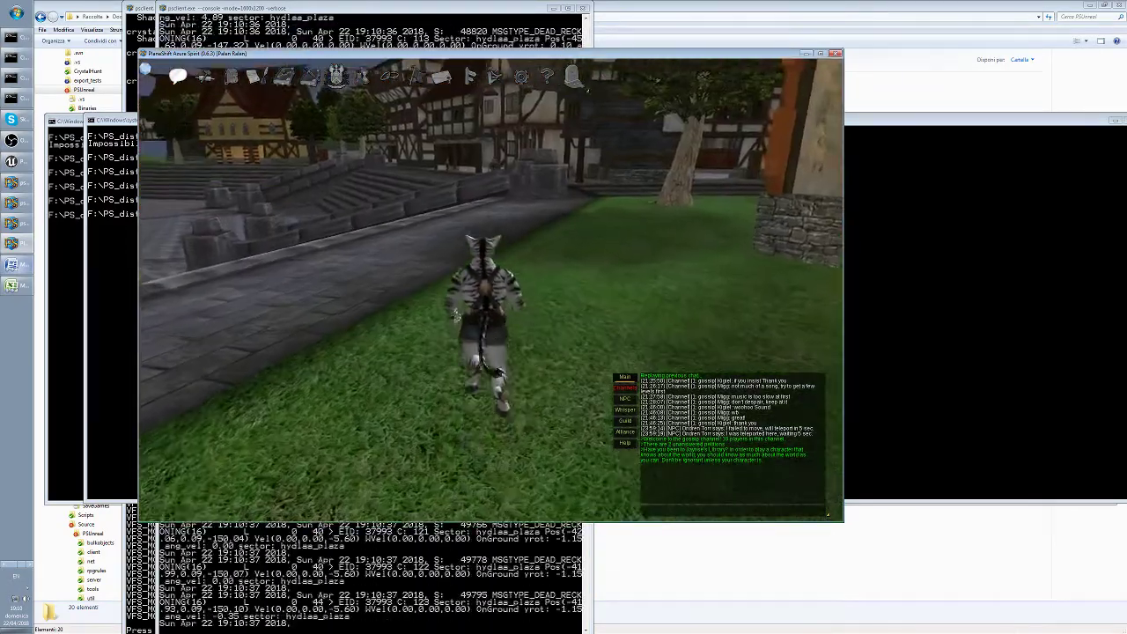
pyautogui.press('Up')
pyautogui.press('Right')
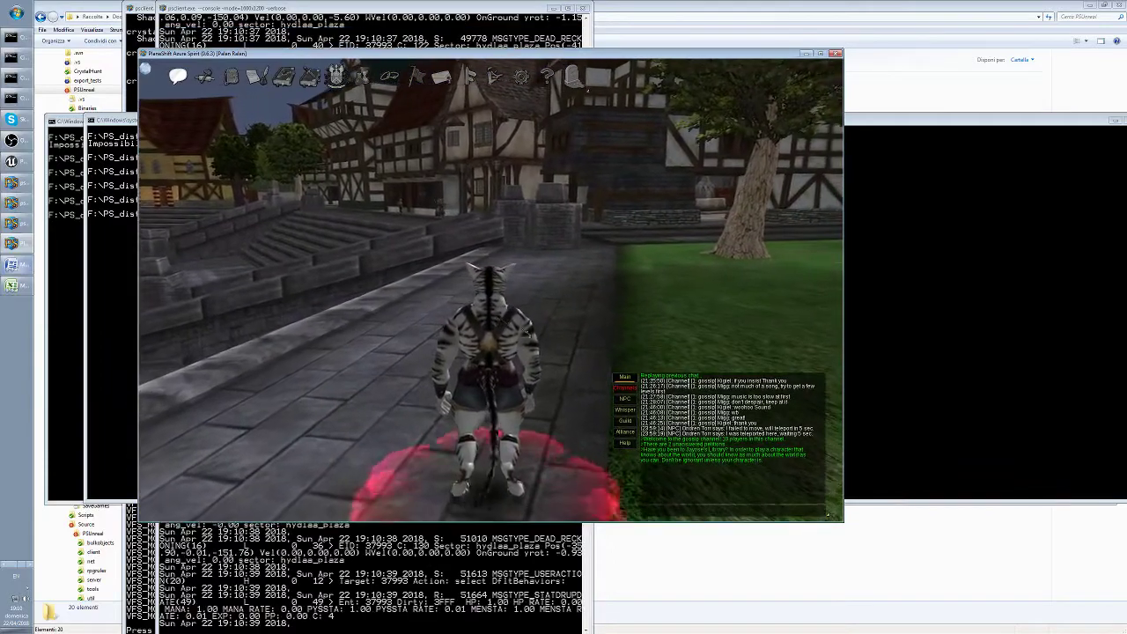
# Set the name label colour to player, turn invisibility off, and open the inventory
pyautogui.click(696, 518)
pyautogui.write('/sel')
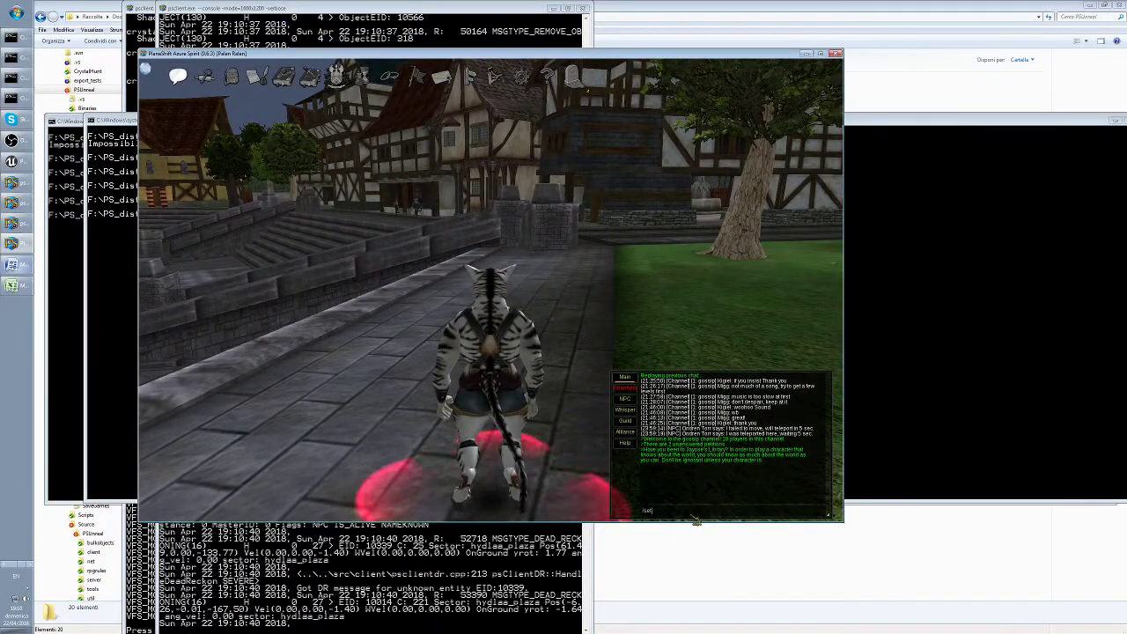
pyautogui.write('labelcolor')
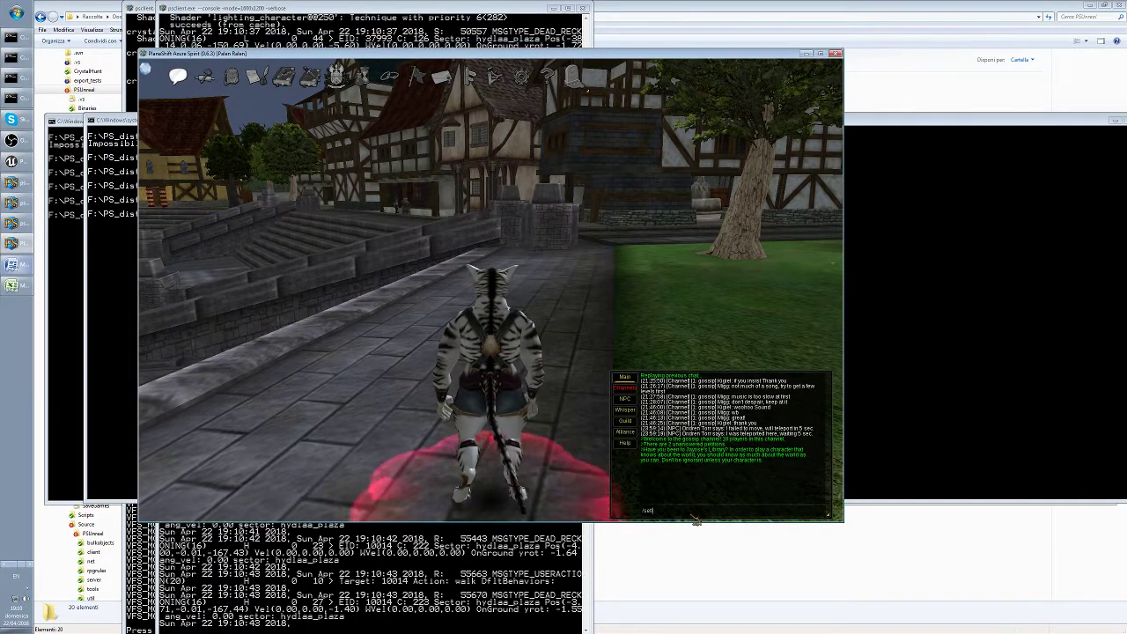
pyautogui.write(' player')
pyautogui.press('Return')
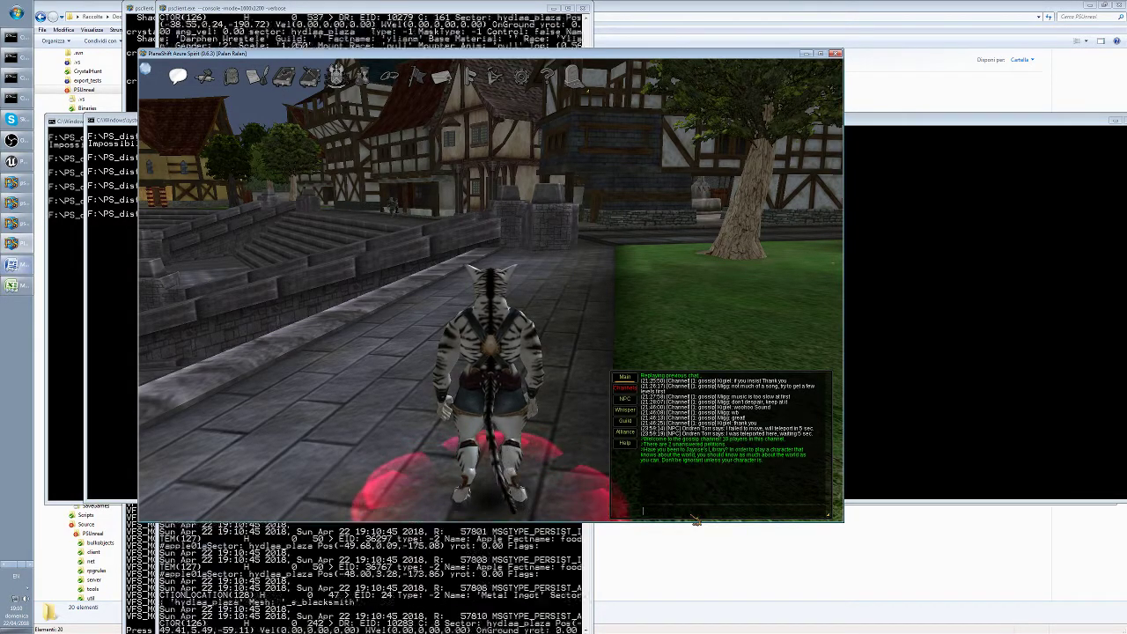
pyautogui.write('/set m')
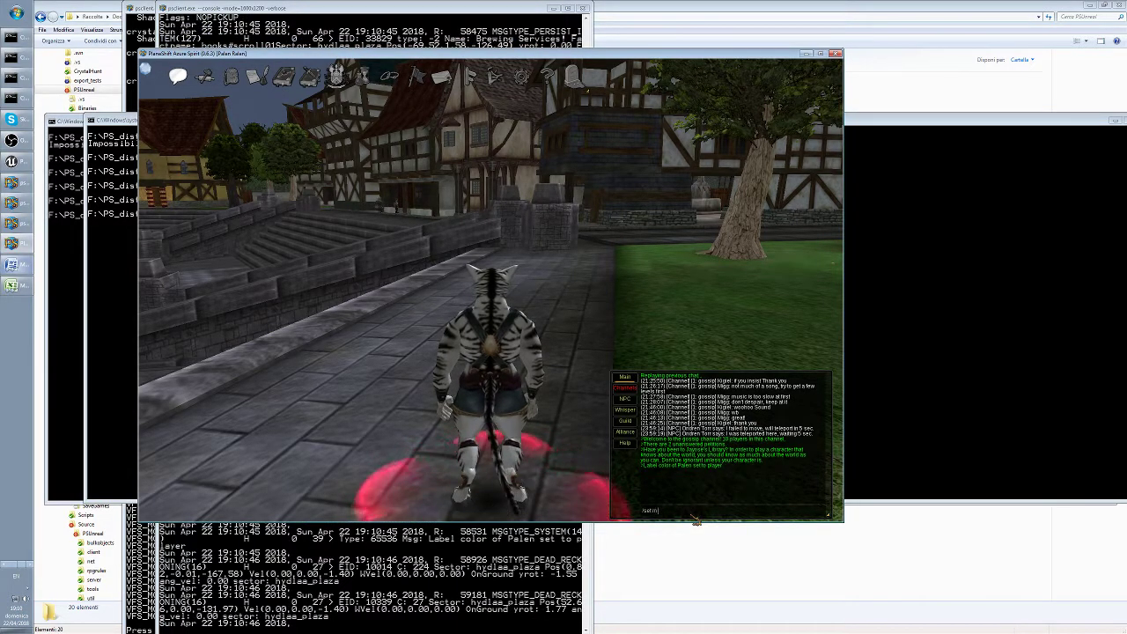
pyautogui.write('e invisible off')
pyautogui.press('Return')
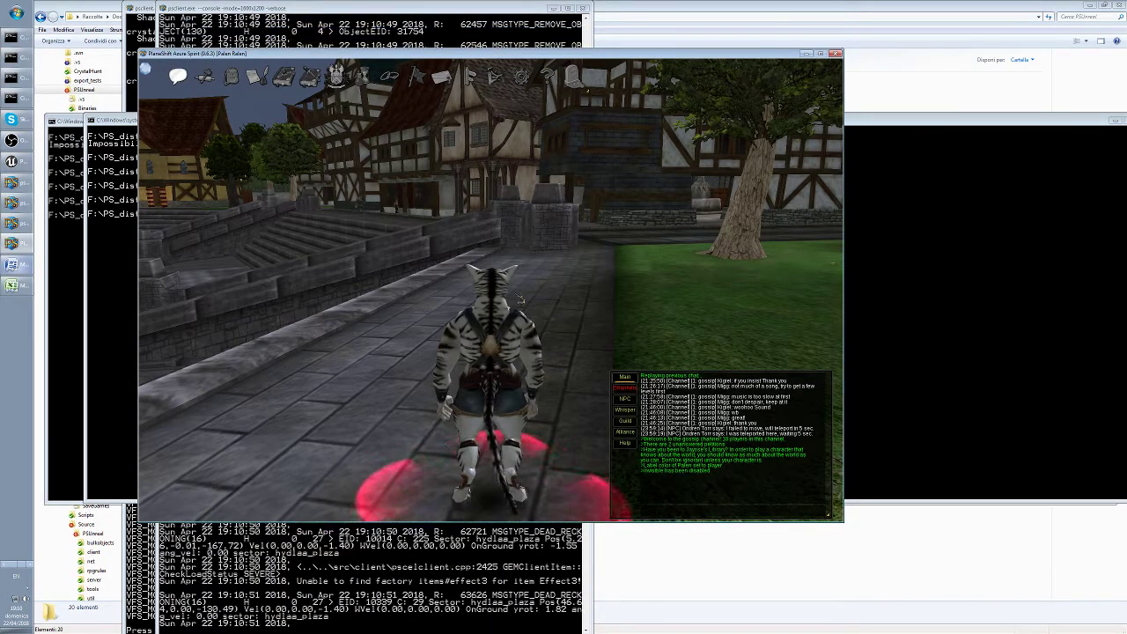
pyautogui.press('i')
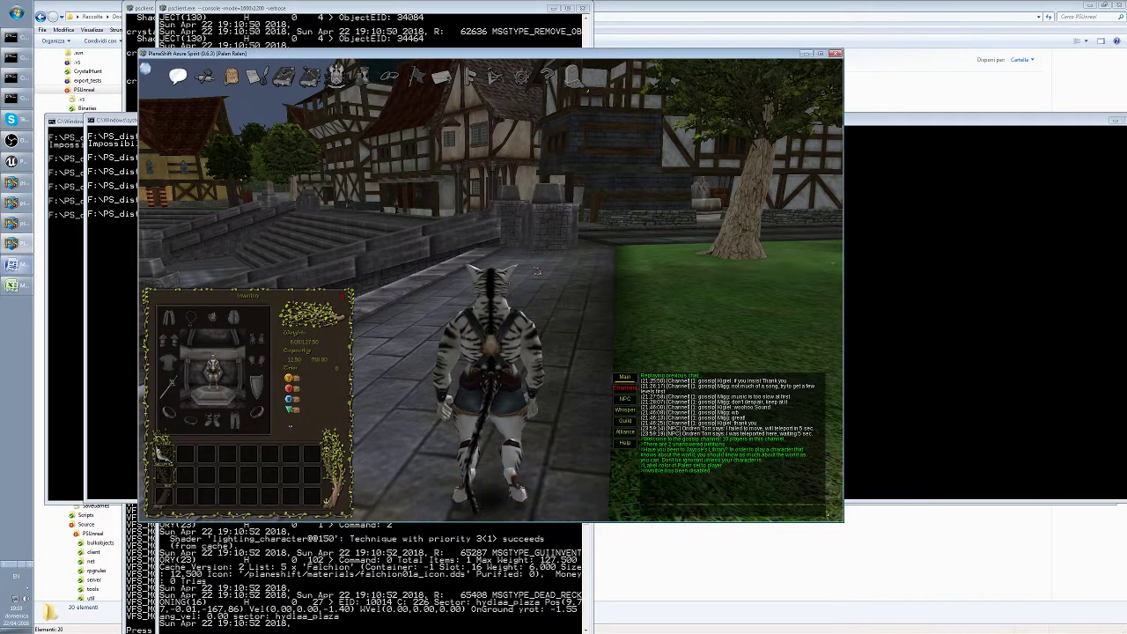
# Open the /item spawn interface and spawn Leather Boots and Leather Pants from Armor - Light
pyautogui.moveTo(248, 294); pyautogui.dragTo(281, 275)
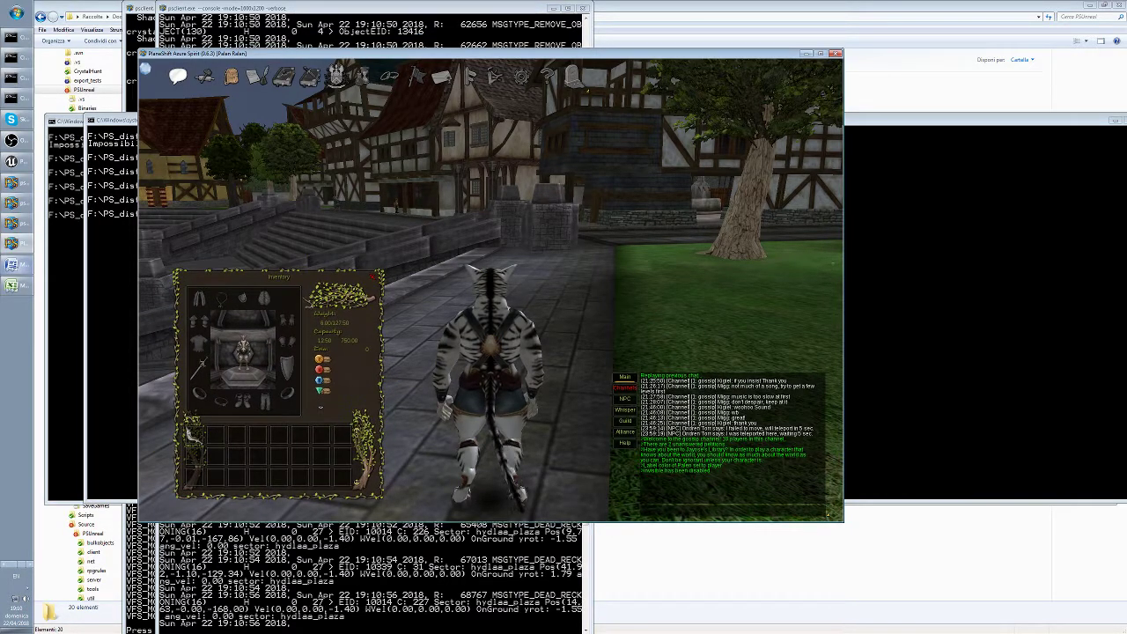
pyautogui.click(678, 515)
pyautogui.write('/item')
pyautogui.press('Return')
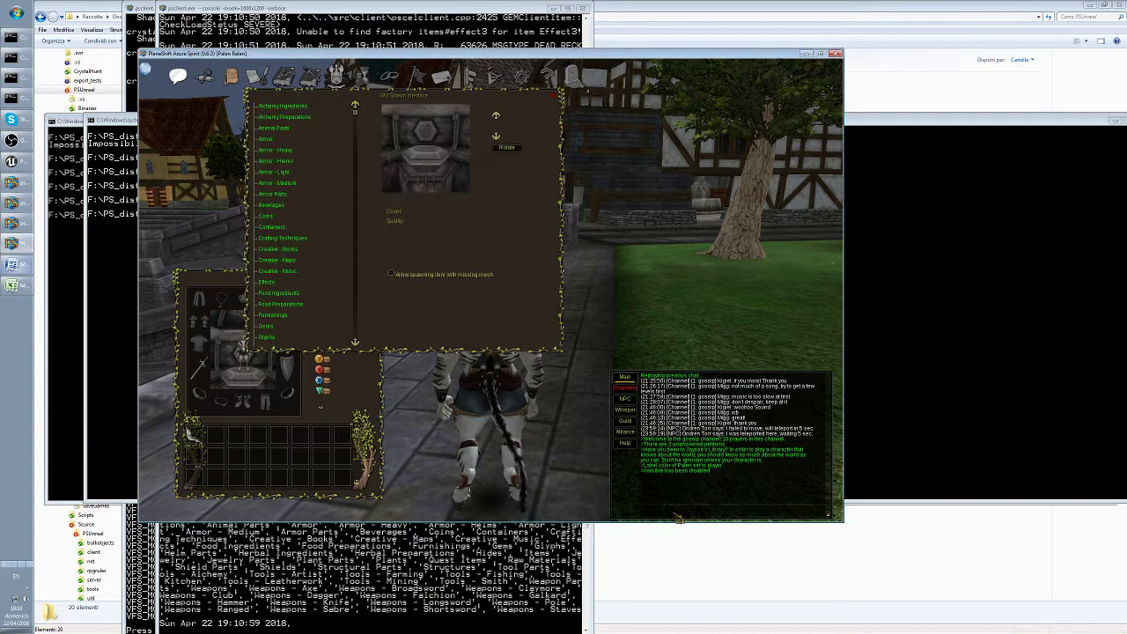
pyautogui.click(275, 171)
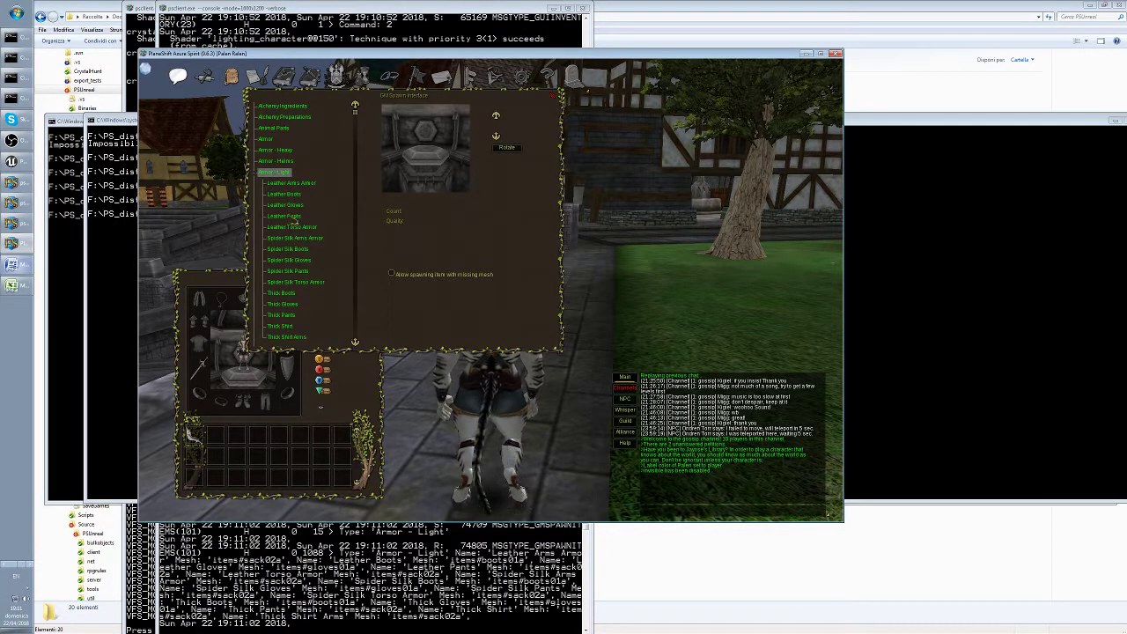
pyautogui.click(284, 194)
pyautogui.click(420, 285)
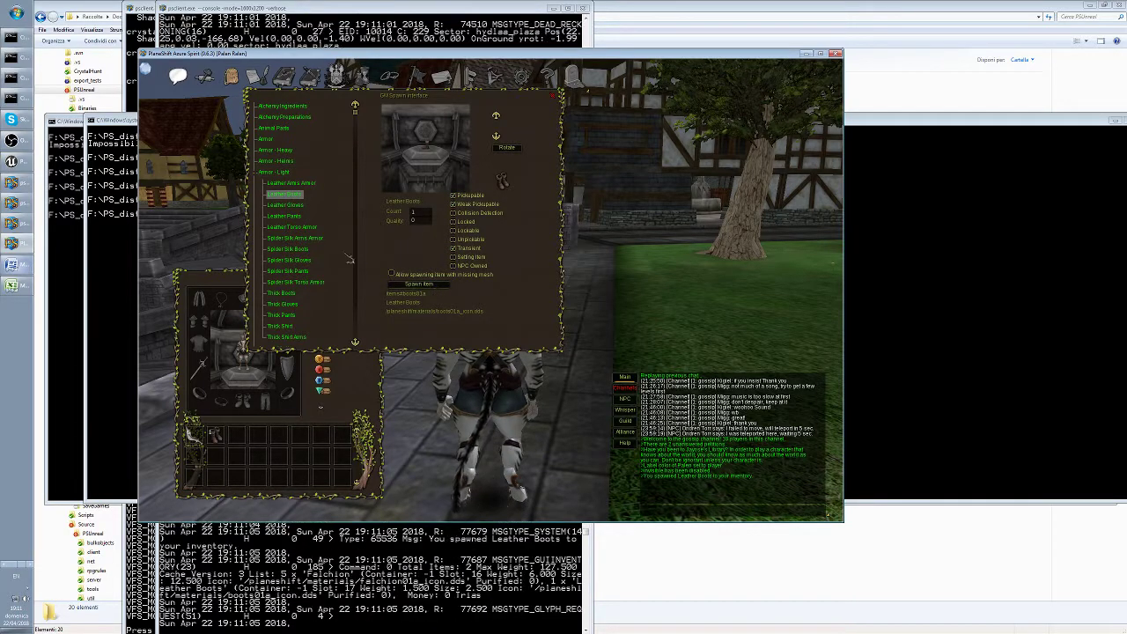
pyautogui.click(301, 216)
pyautogui.click(419, 285)
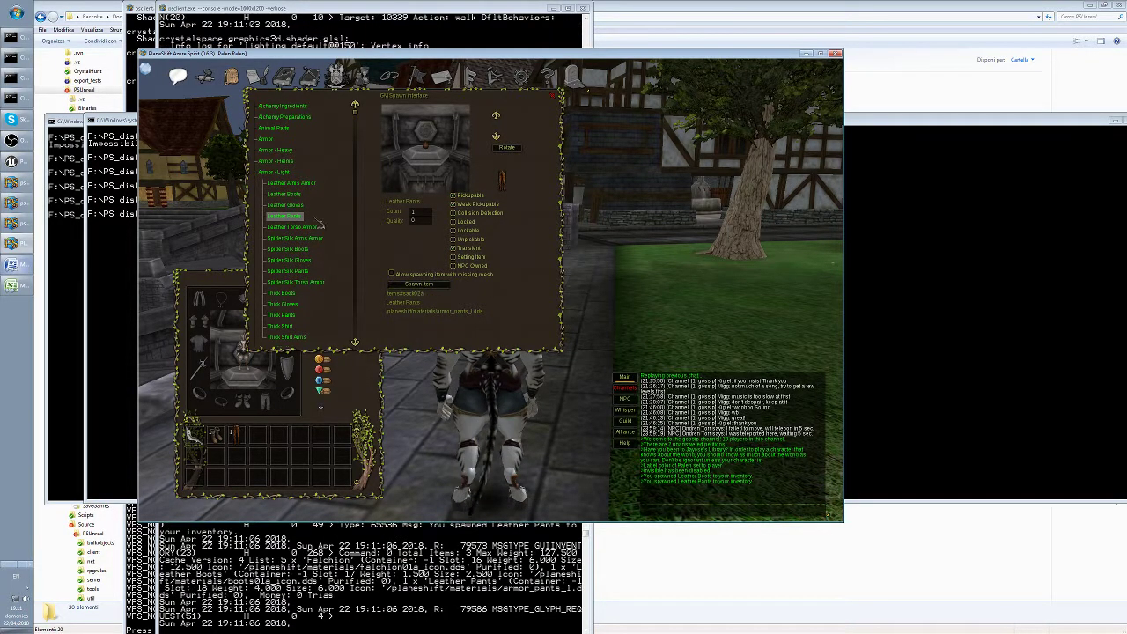
# Spawn Leather Gloves, Leather Torso Armor and Leather Arms Armor, then close the spawner
pyautogui.click(285, 204)
pyautogui.click(419, 284)
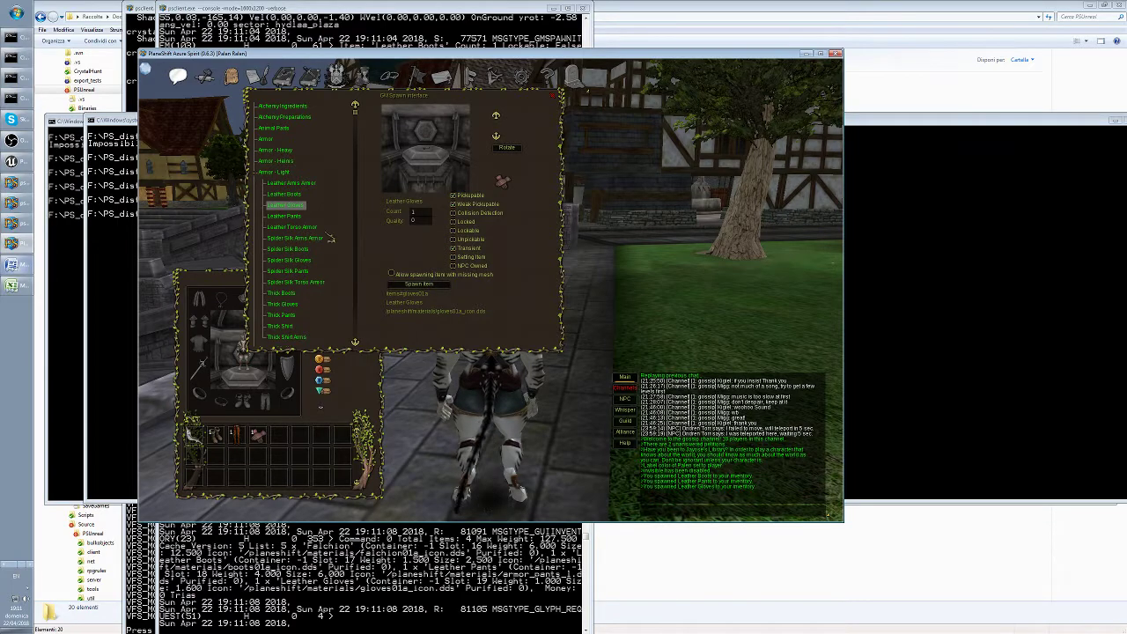
pyautogui.click(291, 227)
pyautogui.click(419, 284)
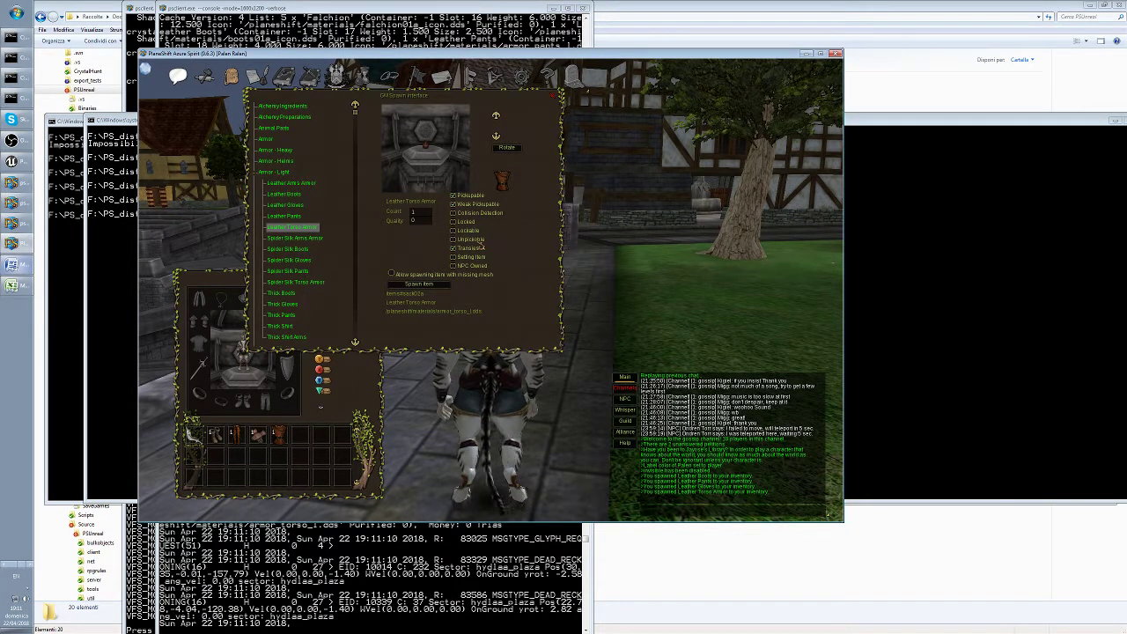
pyautogui.click(292, 182)
pyautogui.click(420, 285)
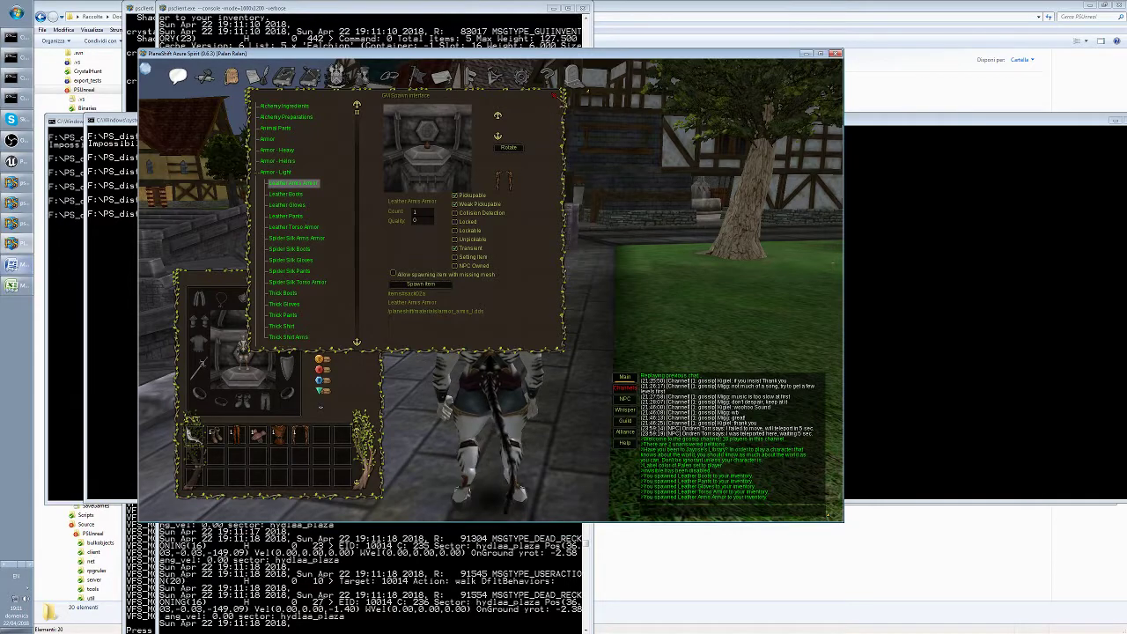
pyautogui.click(556, 95)
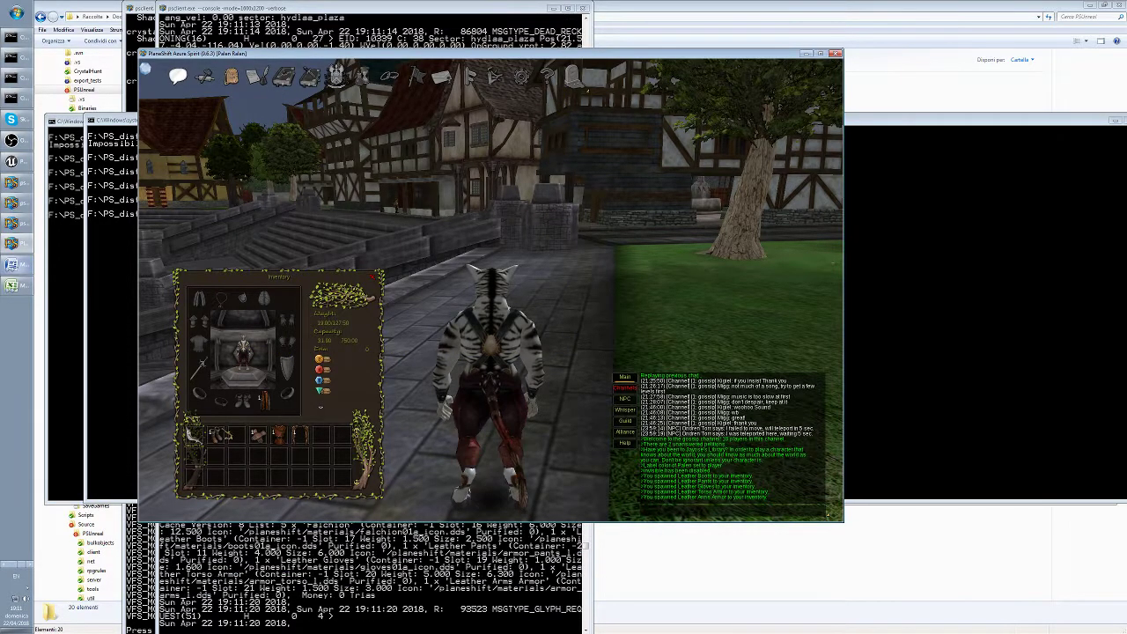
# Equip the leather pants, boots, torso armour and arm guards, then show Stats and Skills
pyautogui.doubleClick(215, 436)
pyautogui.doubleClick(257, 435)
pyautogui.doubleClick(280, 435)
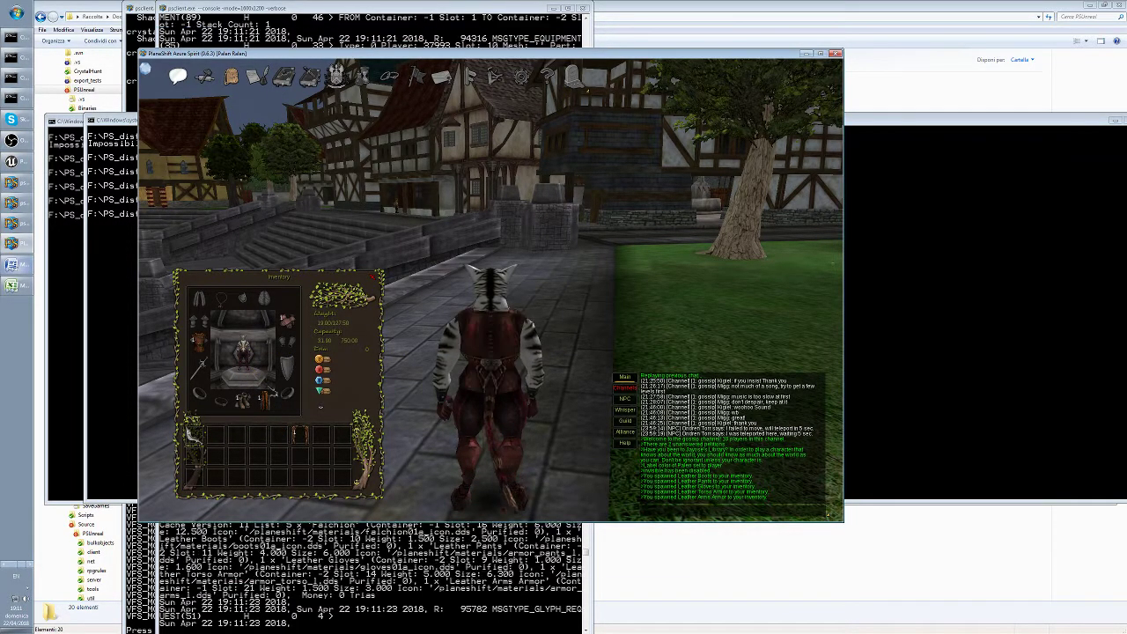
pyautogui.doubleClick(300, 435)
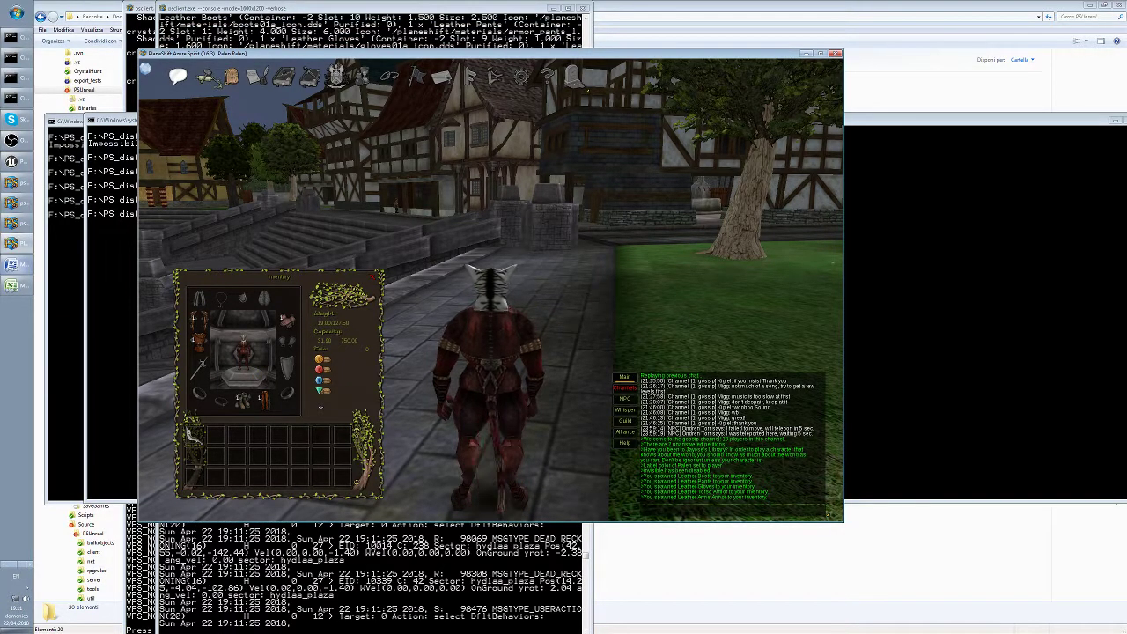
pyautogui.click(204, 76)
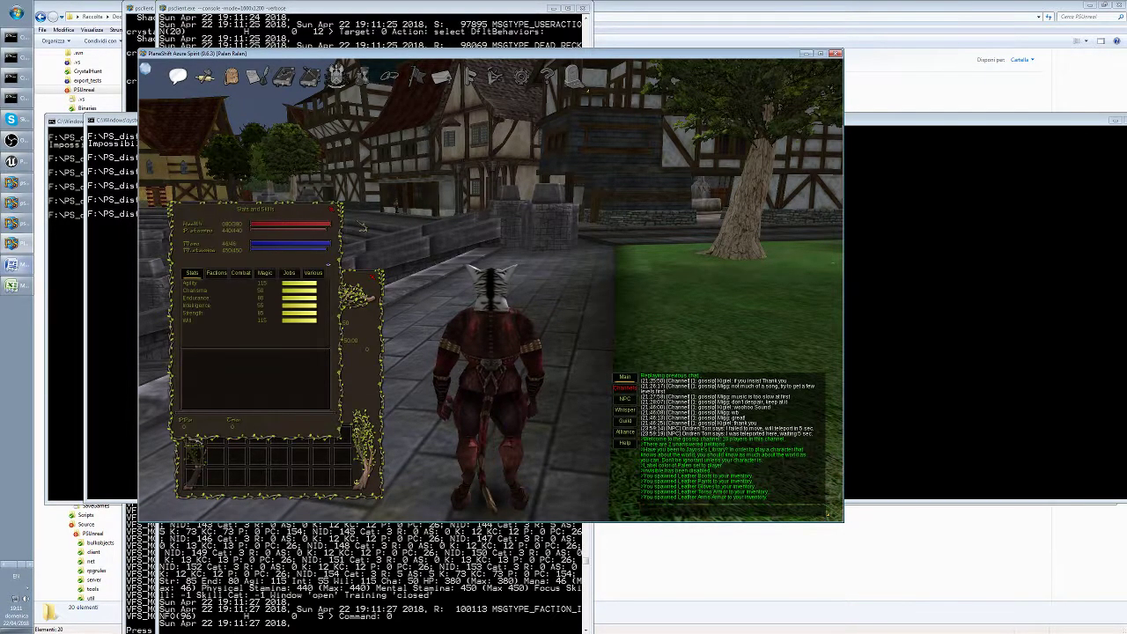
# Read the Light Armor combat skill description, then move an item stack to the first bag slot
pyautogui.click(240, 273)
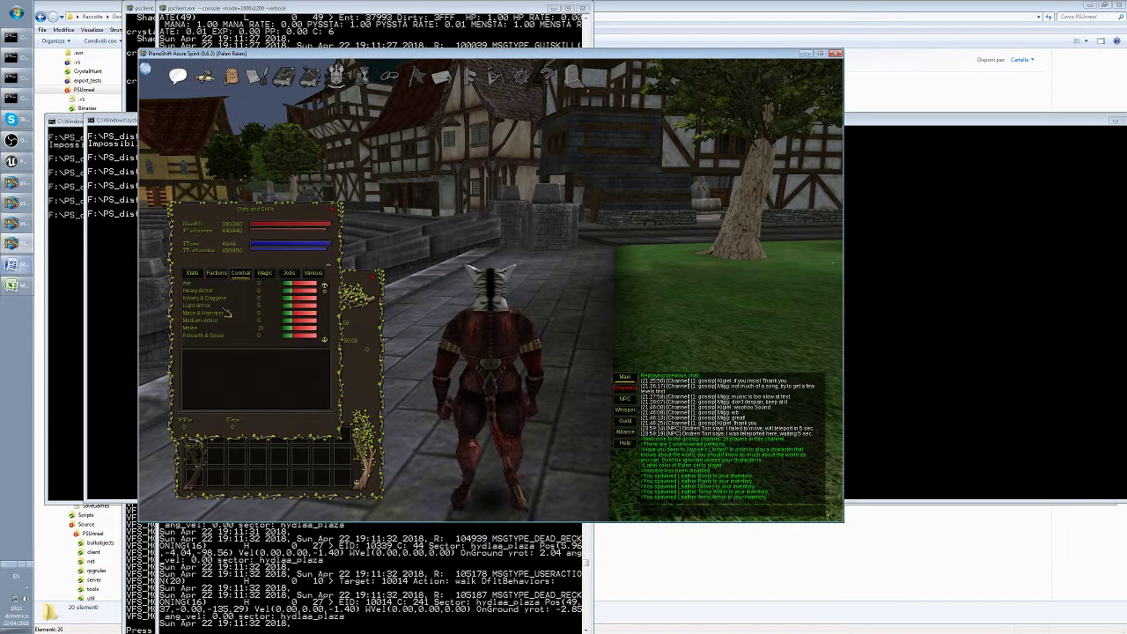
pyautogui.click(225, 306)
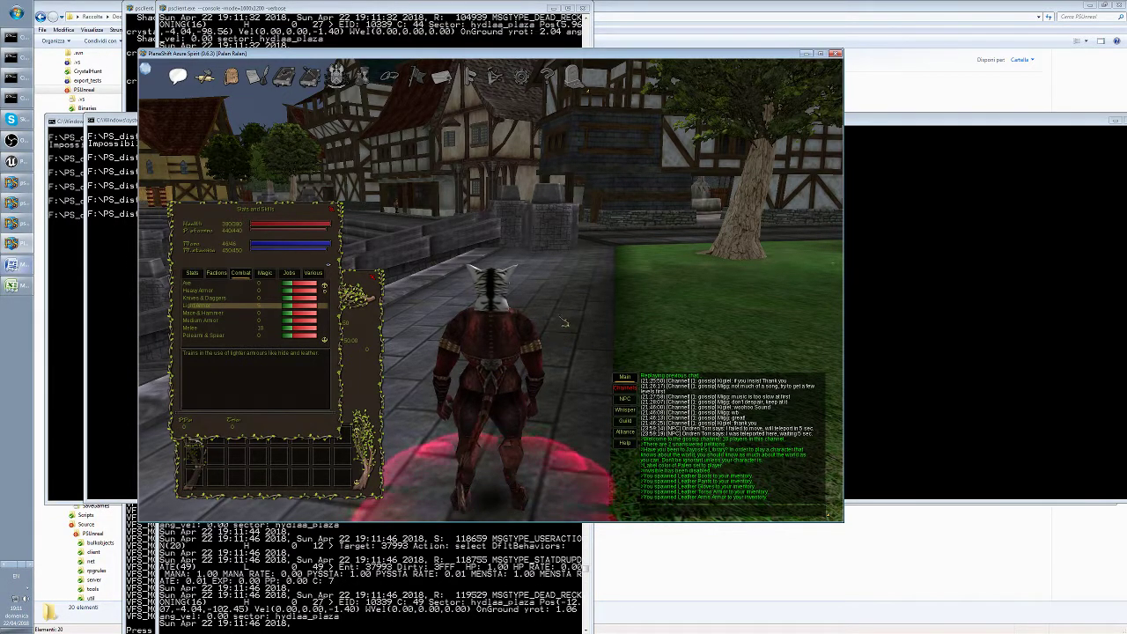
pyautogui.click(361, 299)
pyautogui.click(244, 400)
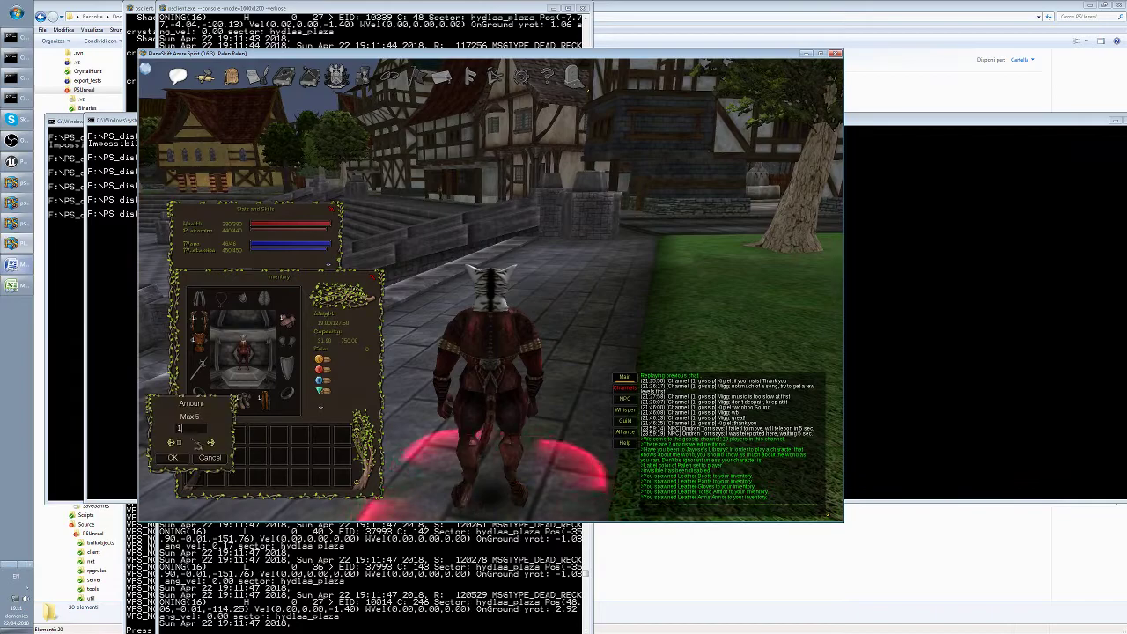
pyautogui.click(176, 458)
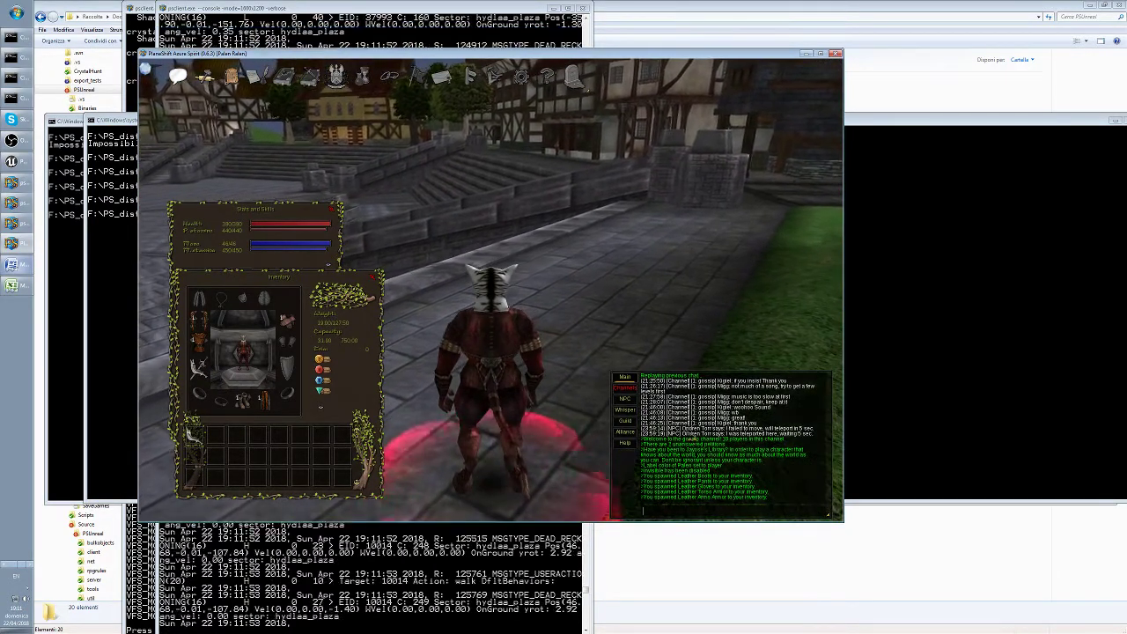
# Teleport the character to the One-Eyed Rat with /teleport me 'one-eyed rat'
pyautogui.write('/seleport me clack')
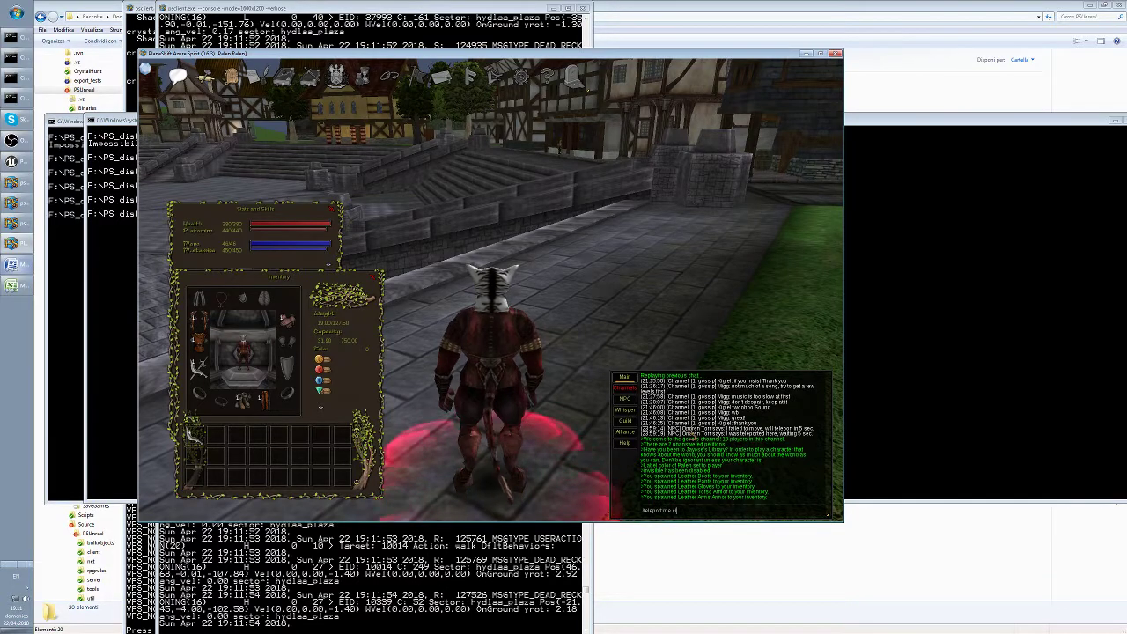
pyautogui.press('BackSpace')
pyautogui.press('BackSpace')
pyautogui.press('BackSpace')
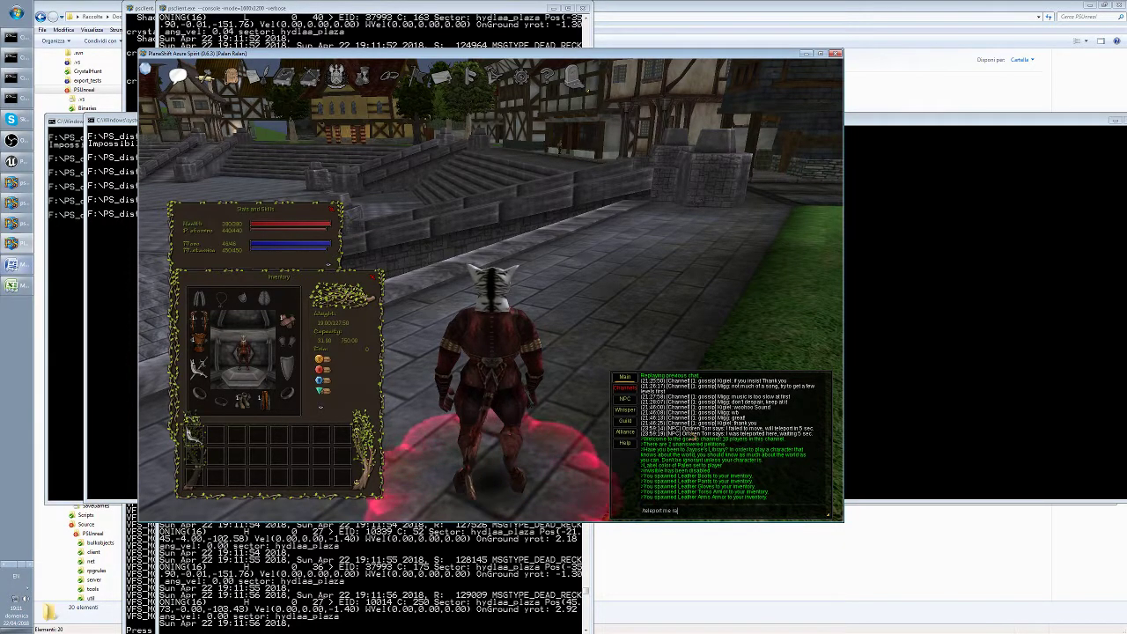
pyautogui.write('t')
pyautogui.press('Return')
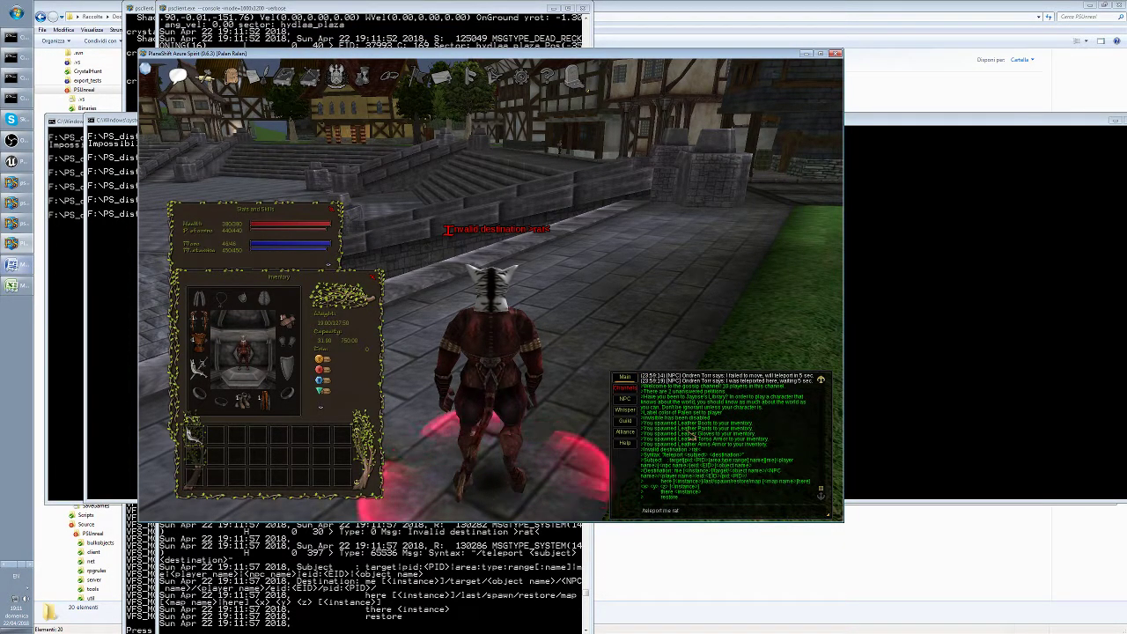
pyautogui.press('BackSpace')
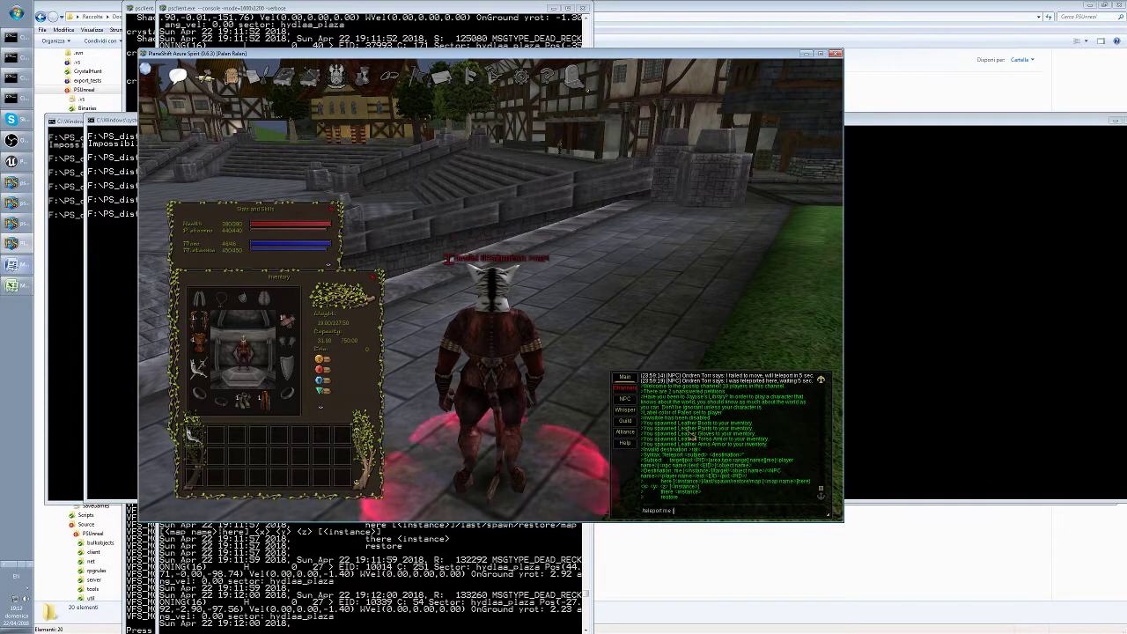
pyautogui.write('e-e')
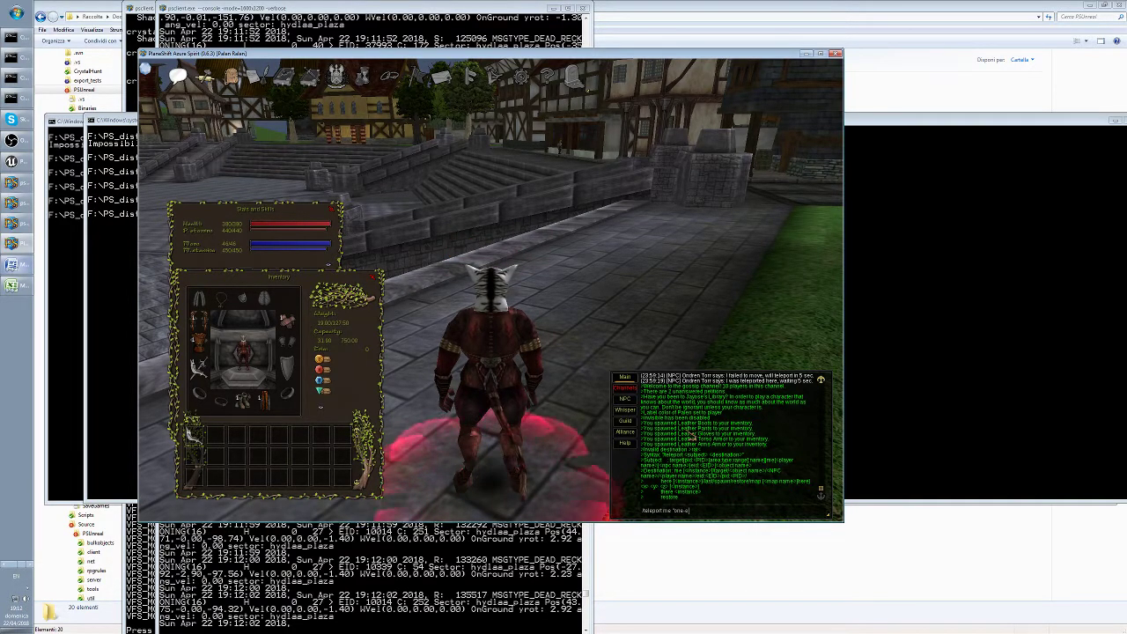
pyautogui.write('yes')
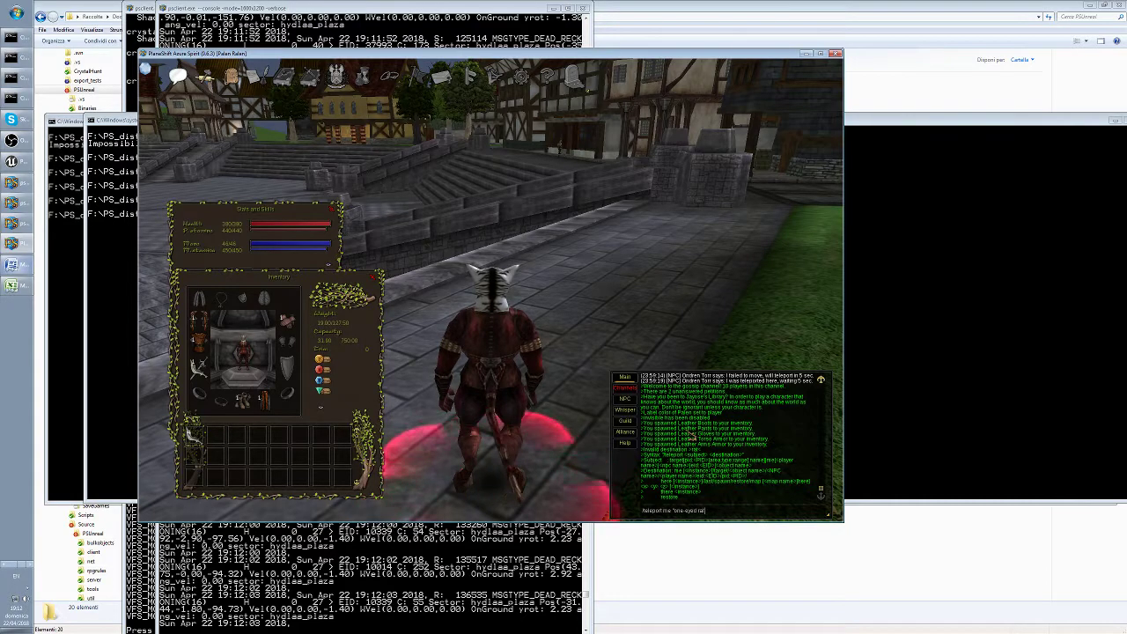
pyautogui.press('Return')
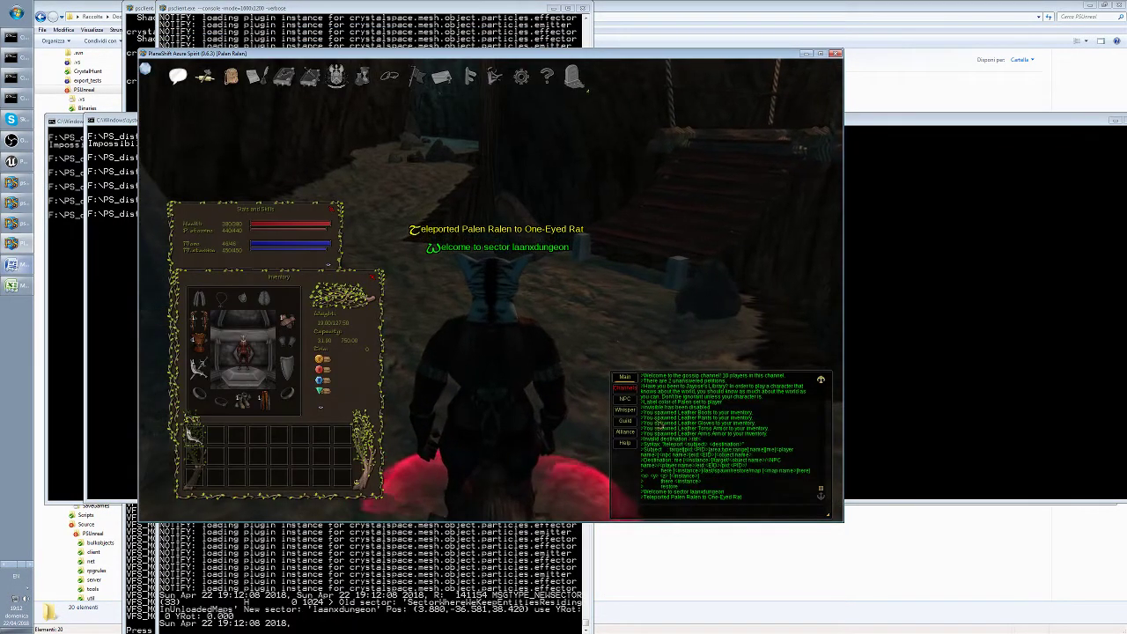
# Turn toward the One-Eyed Rat and attack it until it dies for 100 experience
pyautogui.press('Left')
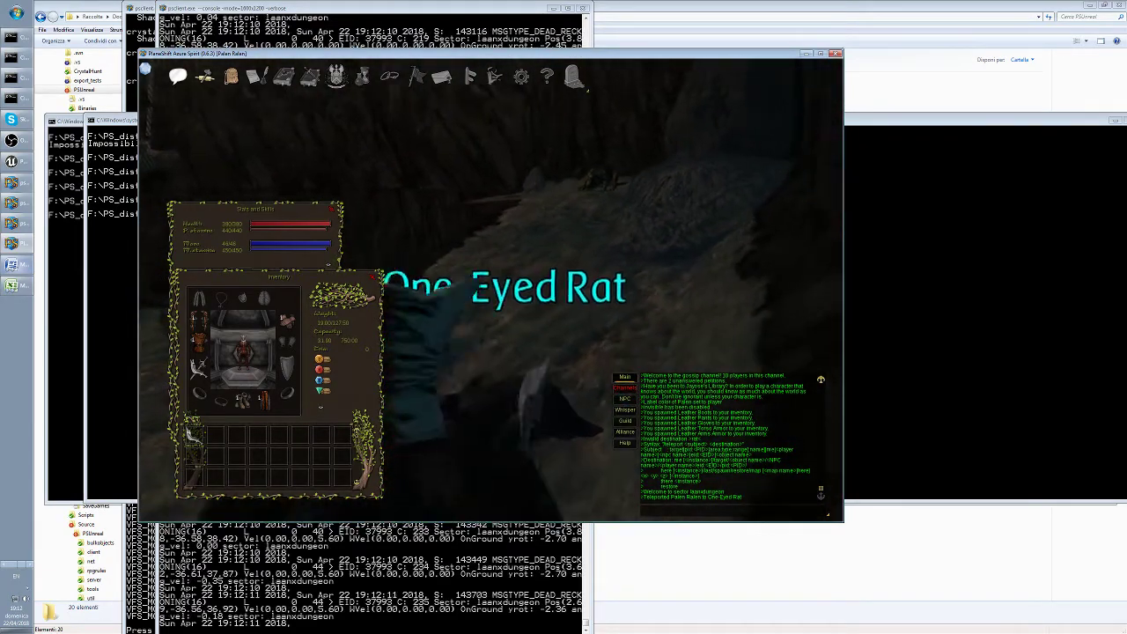
pyautogui.press('Left')
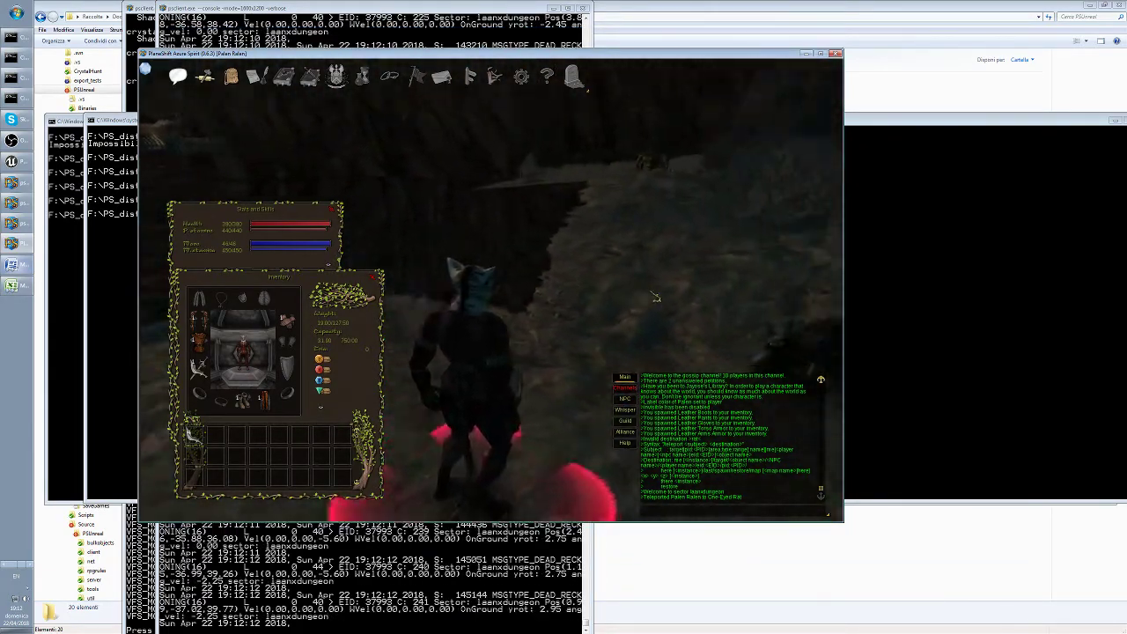
pyautogui.press('Up')
pyautogui.press('Up')
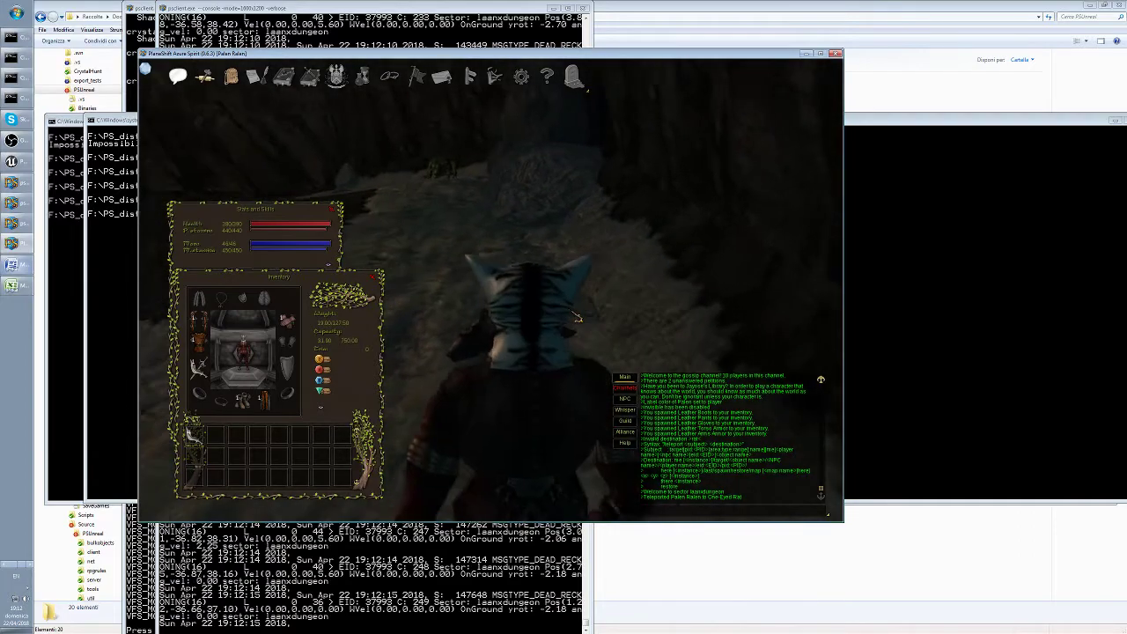
pyautogui.click(595, 342)
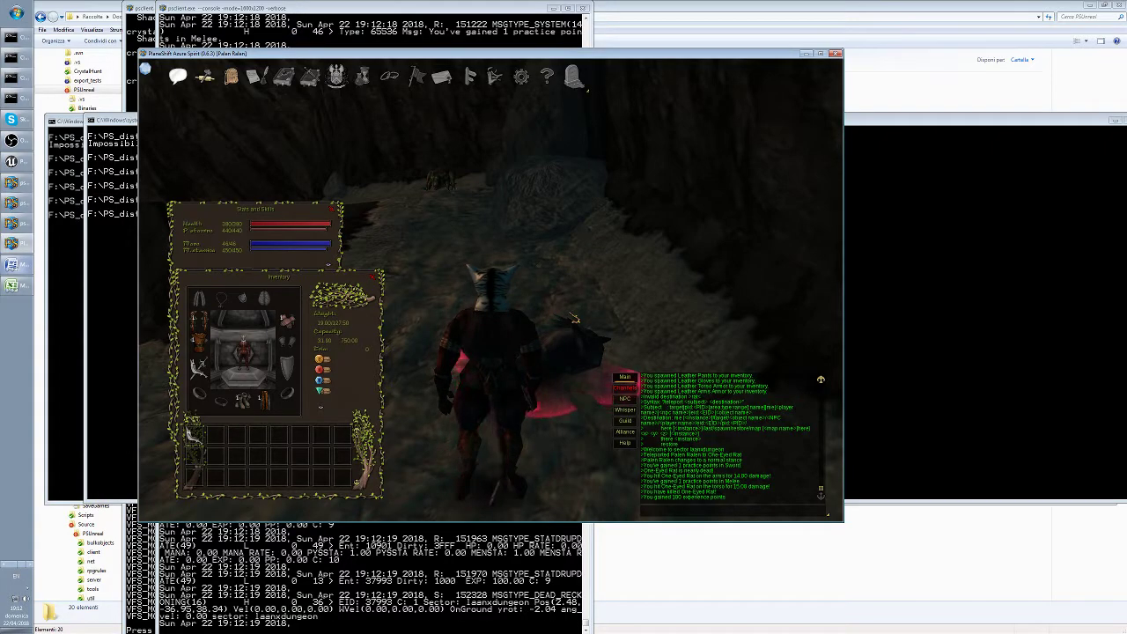
# Walk onto the rocky path and bring the Stats and Skills window in front of the inventory
pyautogui.click(283, 220)
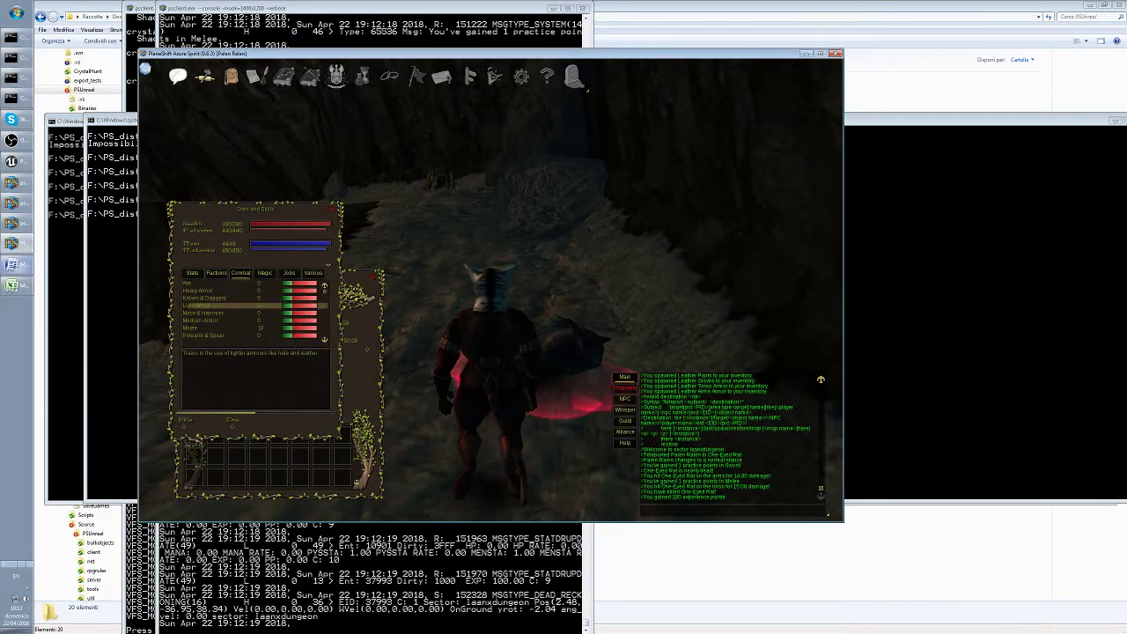
pyautogui.press('Up')
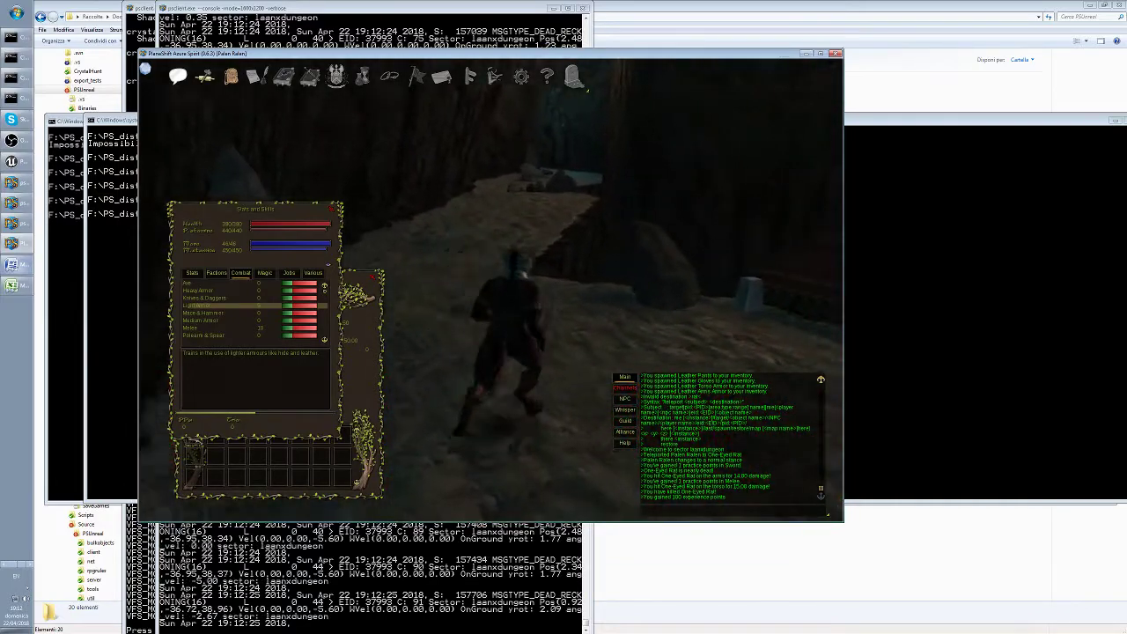
pyautogui.press('Left')
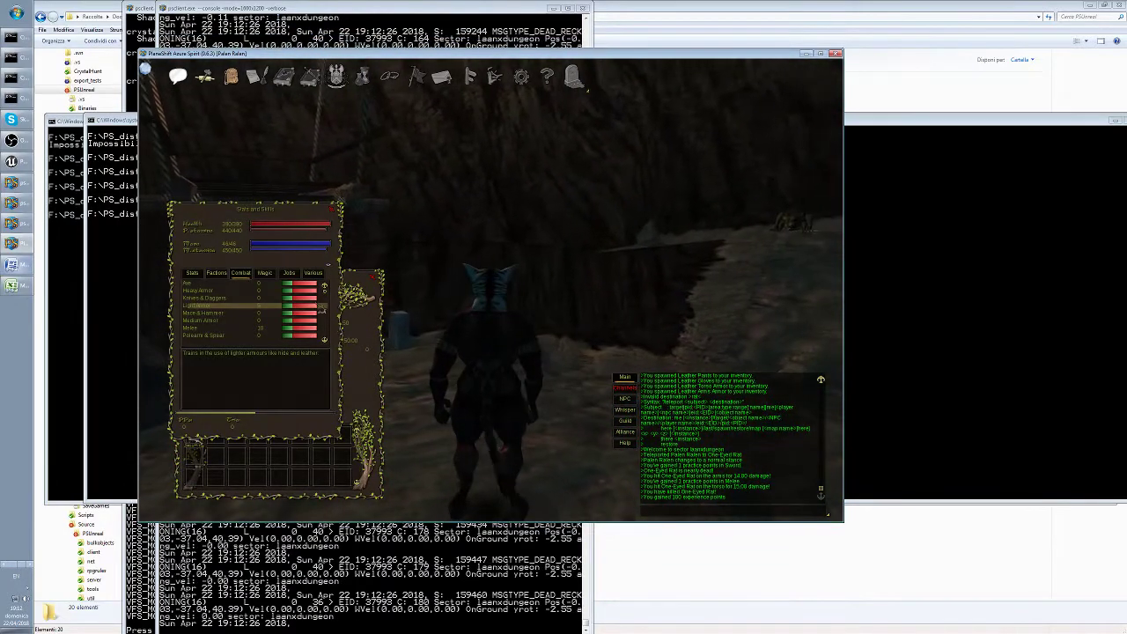
pyautogui.press('i')
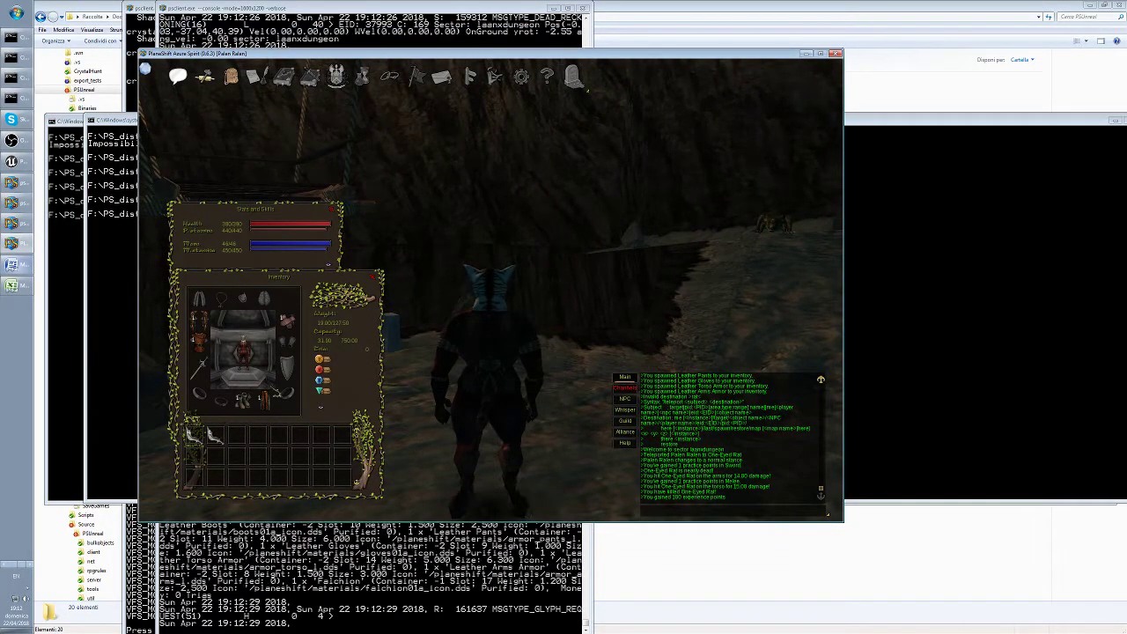
pyautogui.click(257, 227)
# Select Agility on the Stats tab and set it to 80 with /setskill agility 80
pyautogui.click(192, 273)
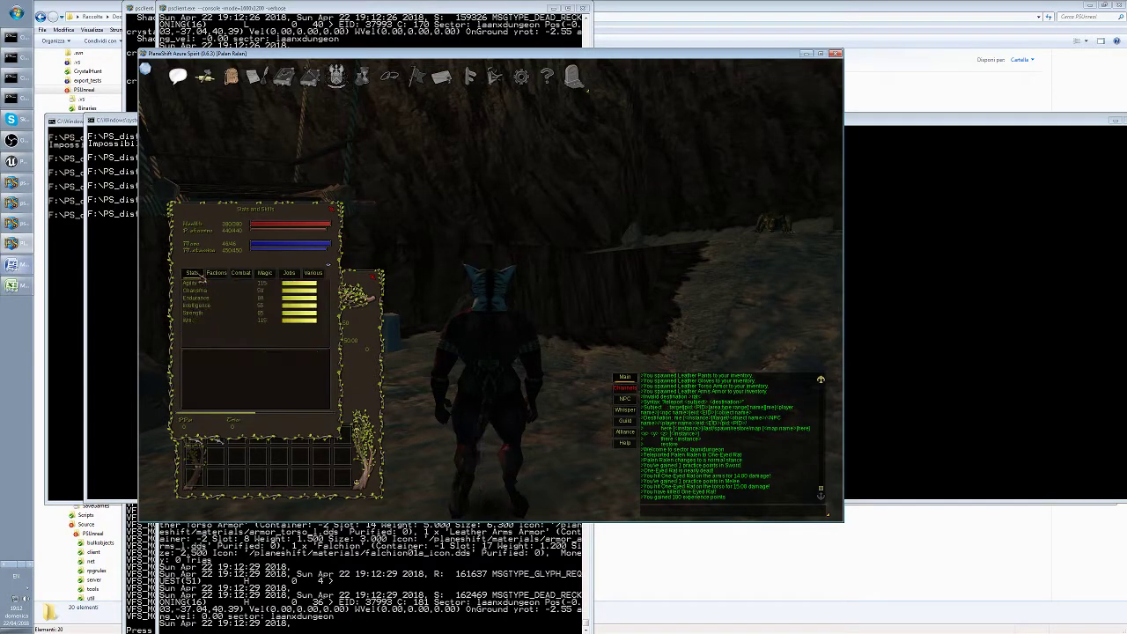
pyautogui.click(270, 286)
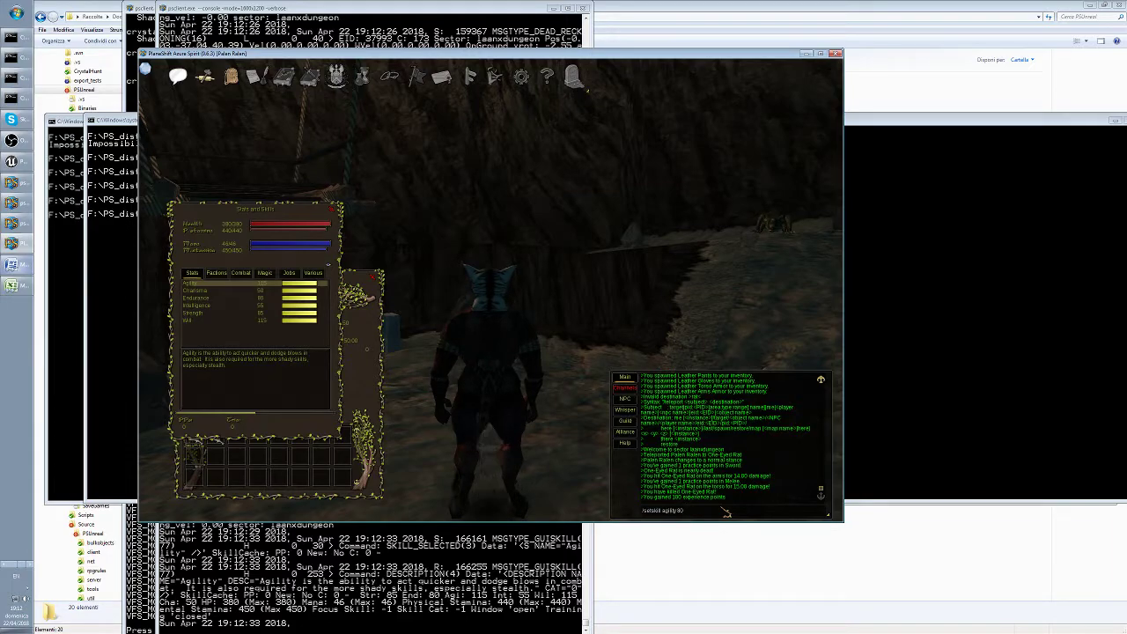
pyautogui.press('Return')
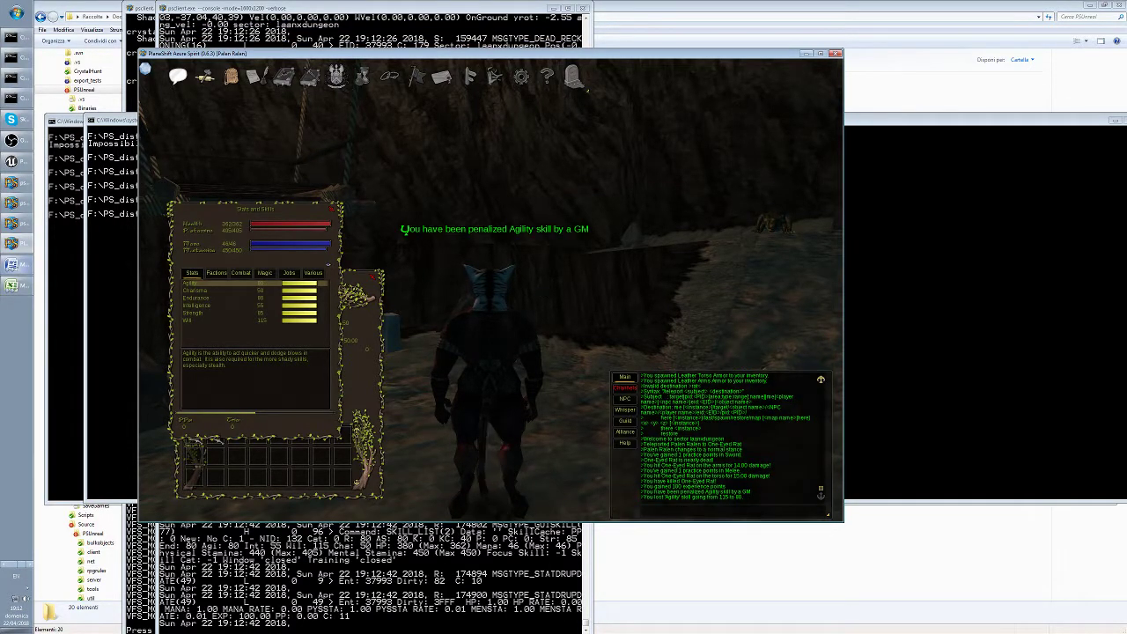
pyautogui.press('Up')
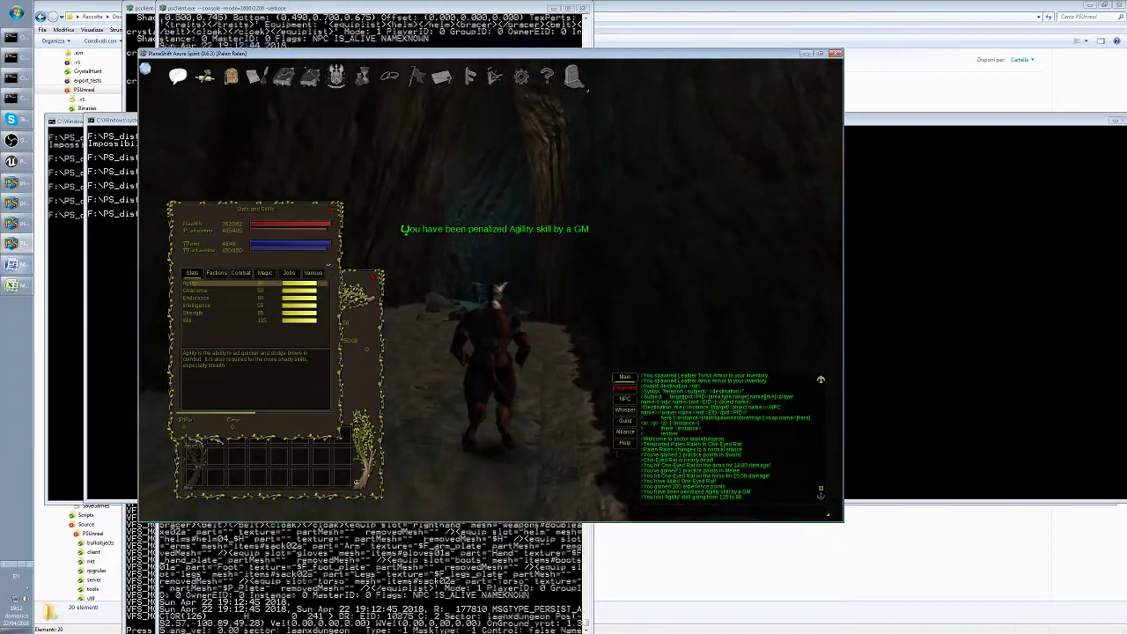
pyautogui.press('Up')
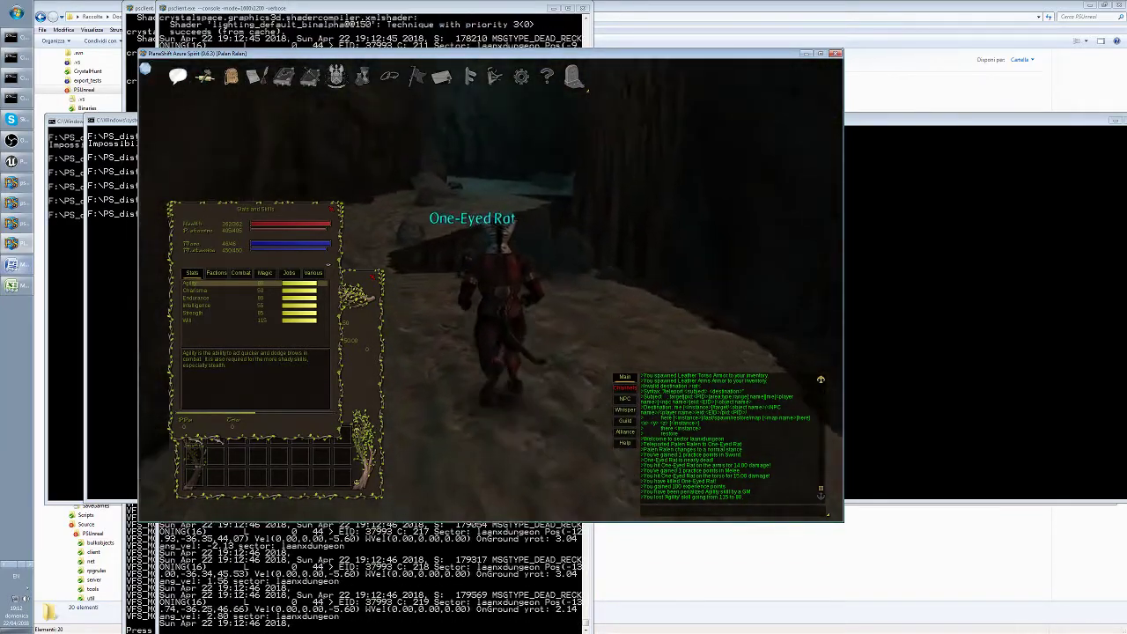
# Attack the targeted One-Eyed Rat, turn to face it, and show the Combat skills list
pyautogui.click(543, 383)
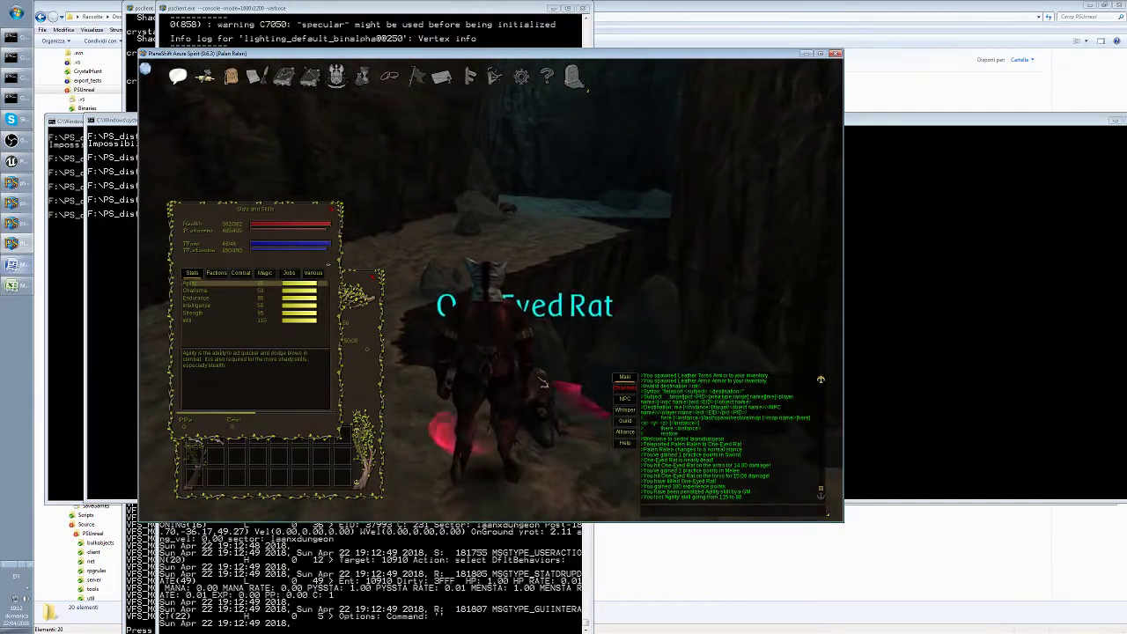
pyautogui.doubleClick(545, 385)
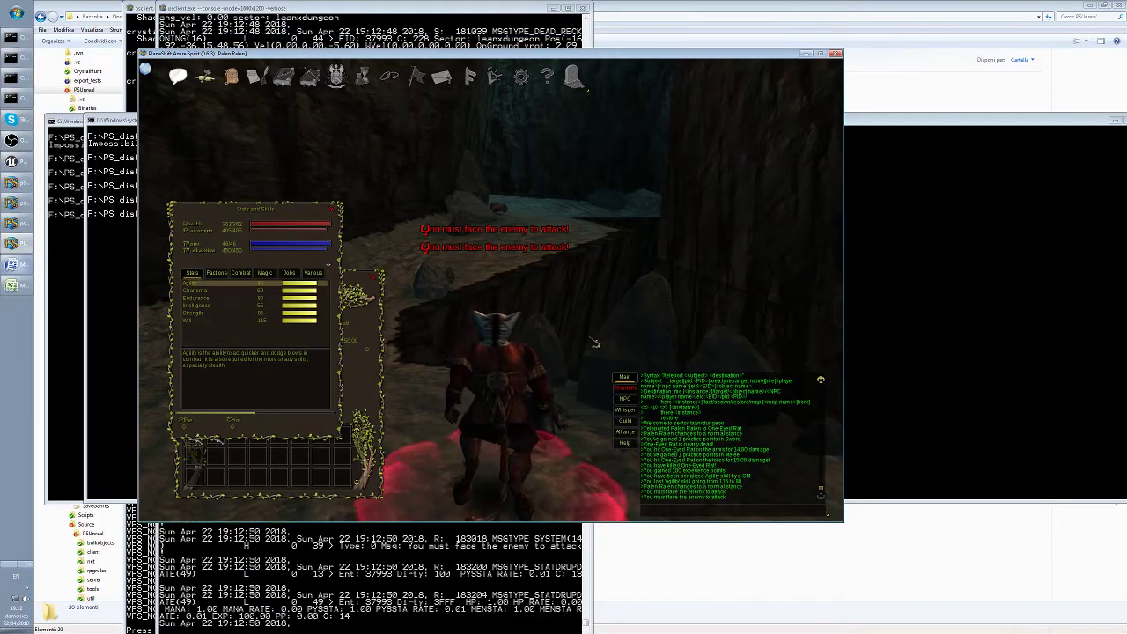
pyautogui.press('Left')
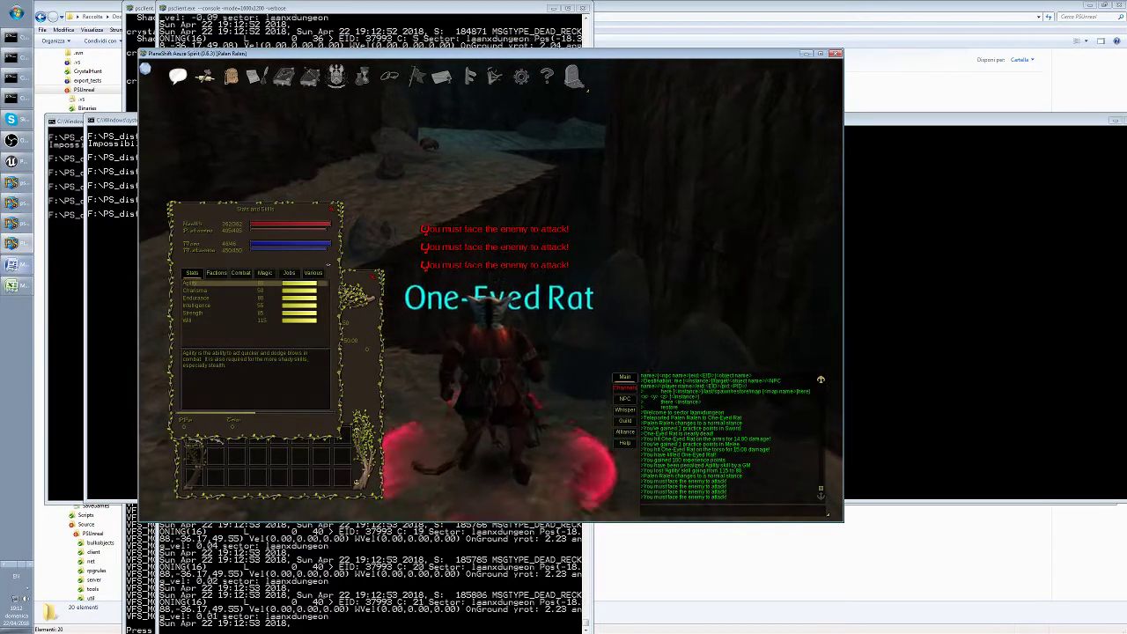
pyautogui.press('Left')
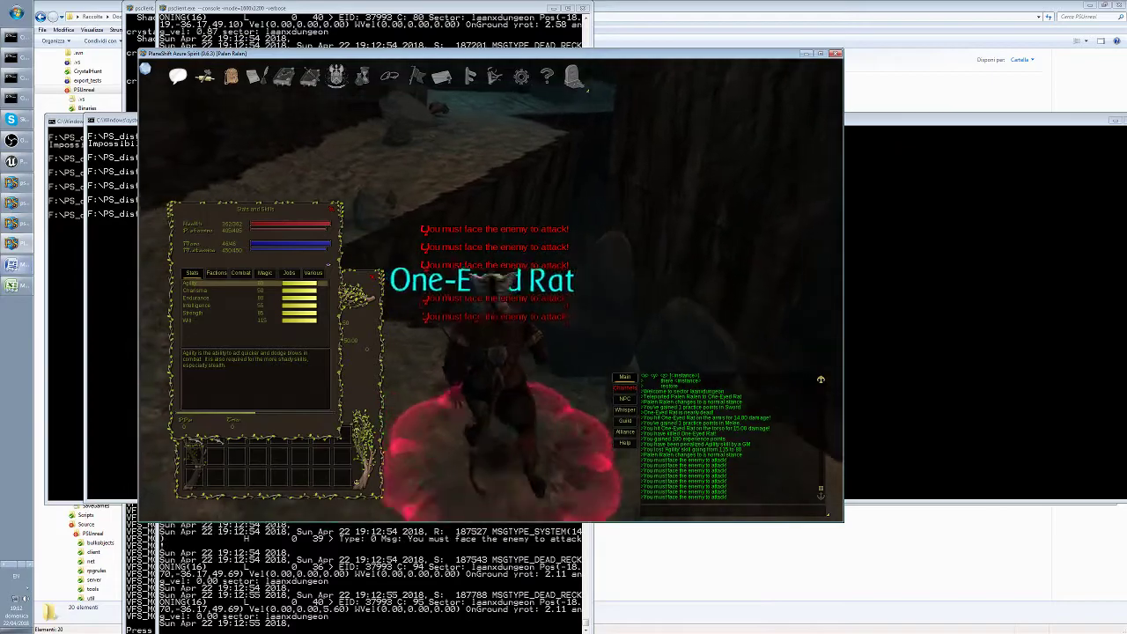
pyautogui.press('Left')
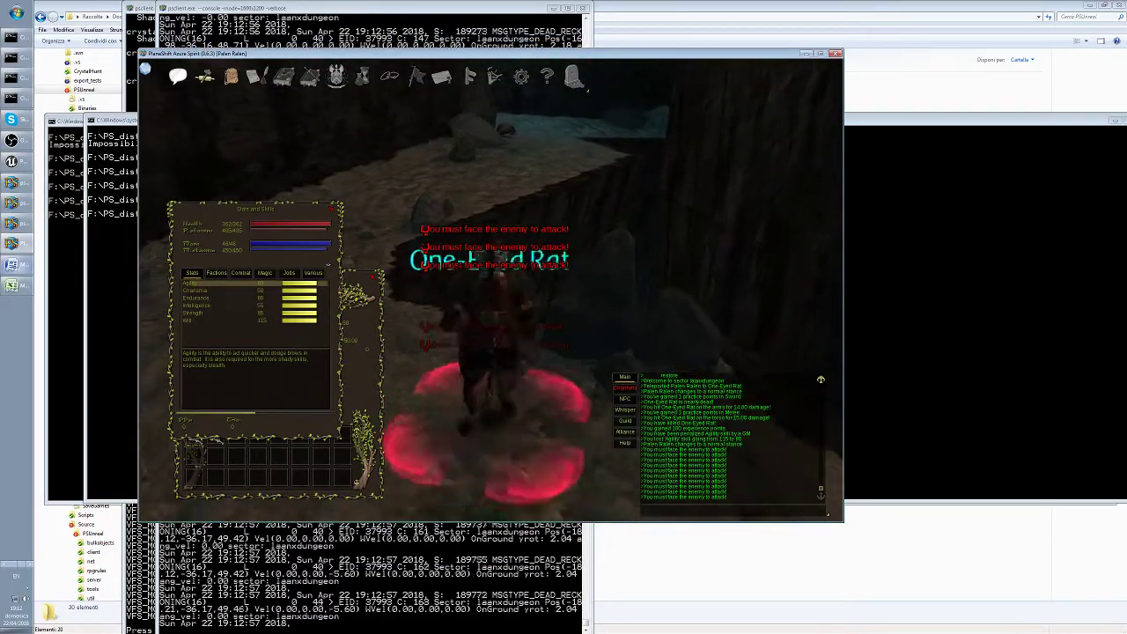
pyautogui.press('Left')
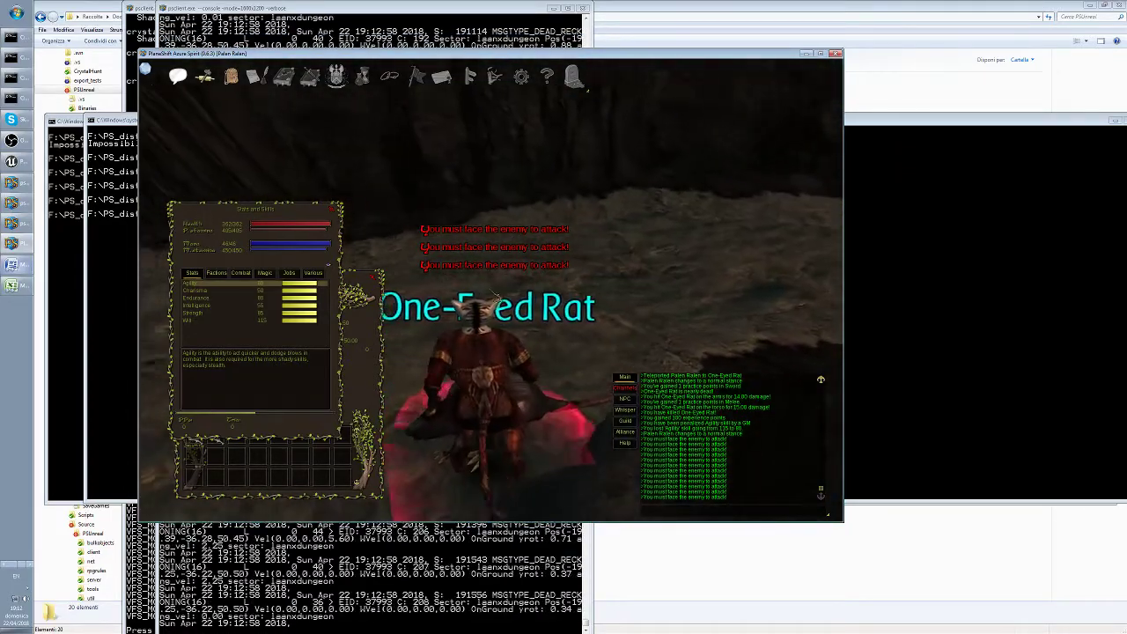
pyautogui.press('Left')
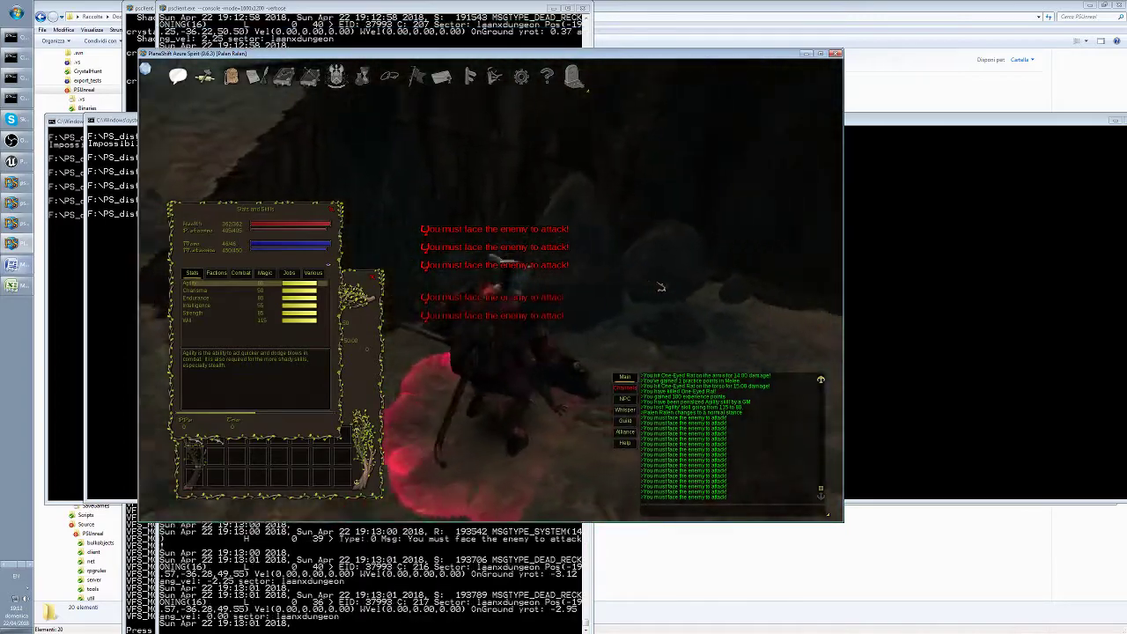
pyautogui.press('Left')
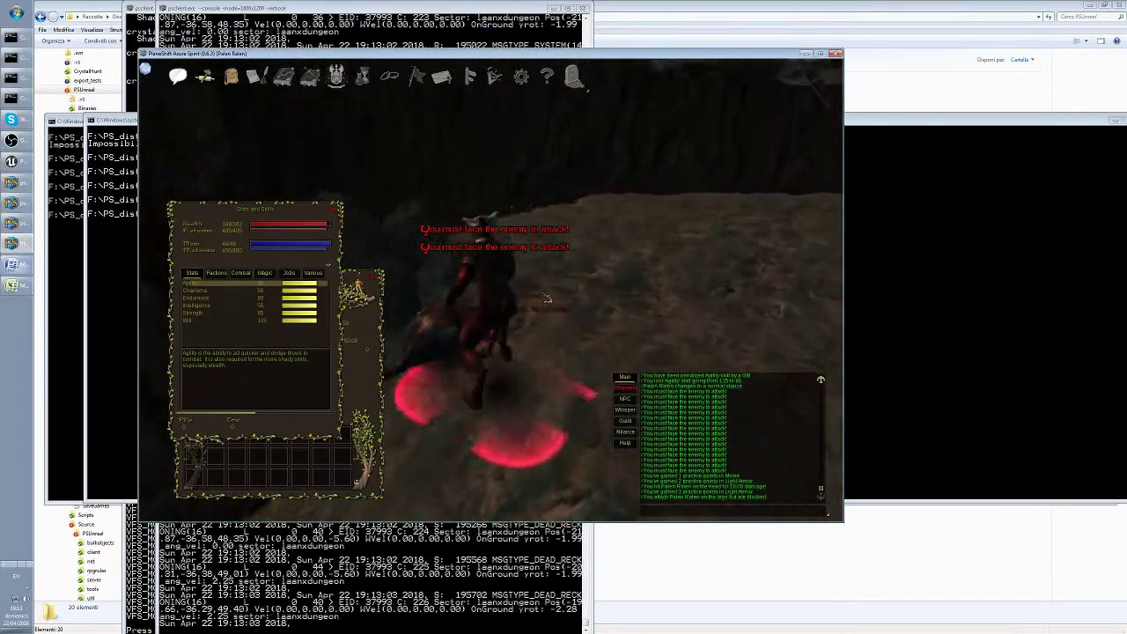
pyautogui.press('Left')
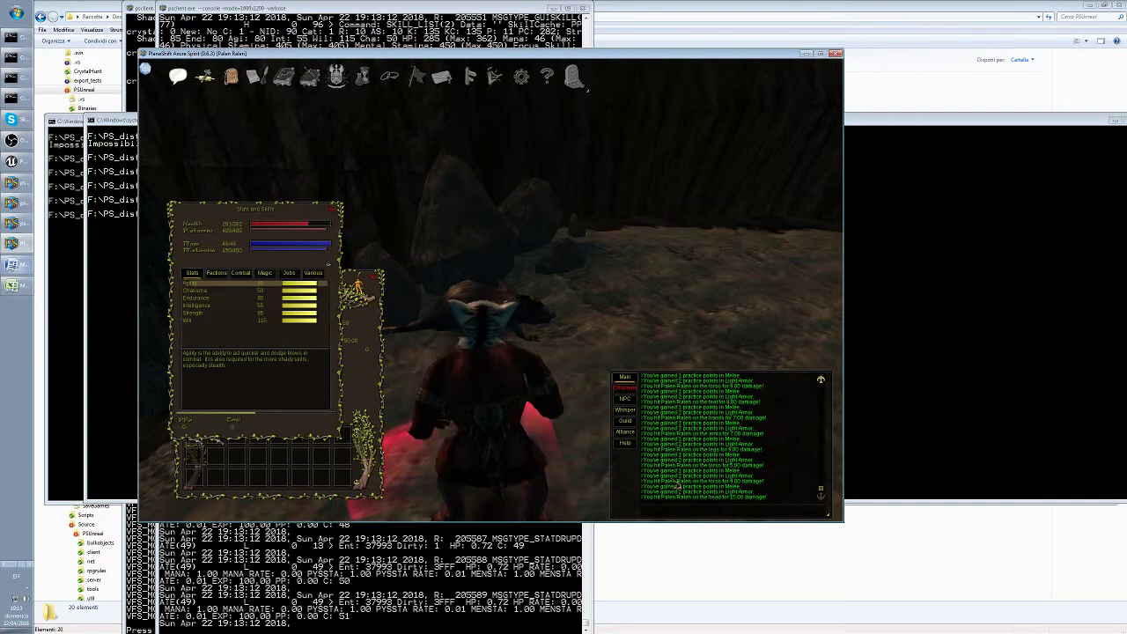
pyautogui.click(241, 274)
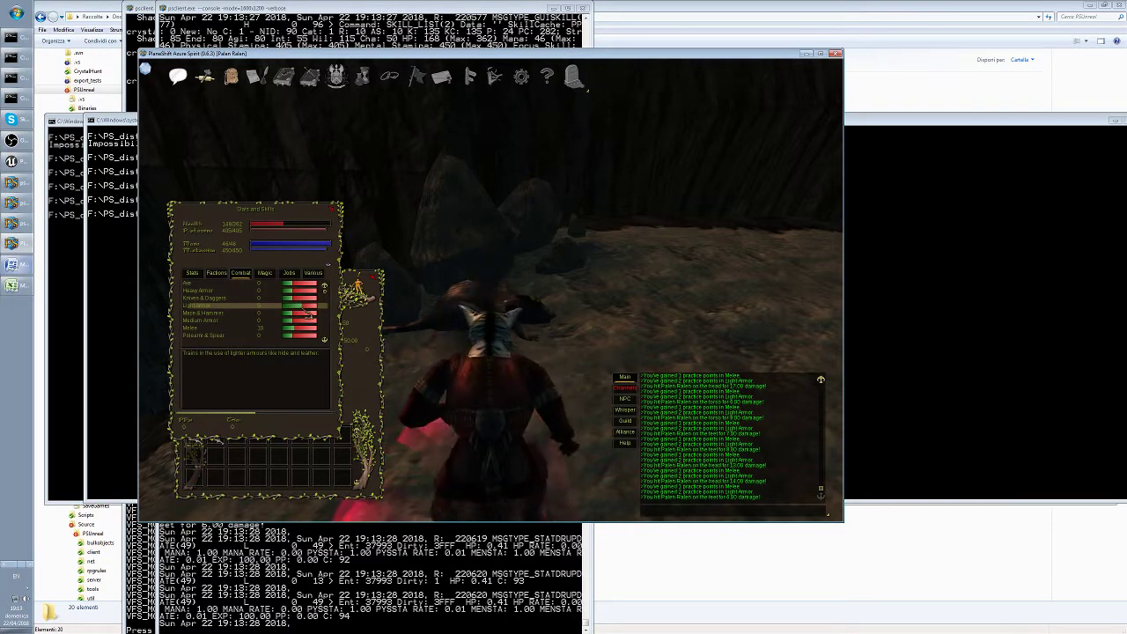
# Equip the falchion from the inventory bag in the left-hand slot
pyautogui.click(358, 287)
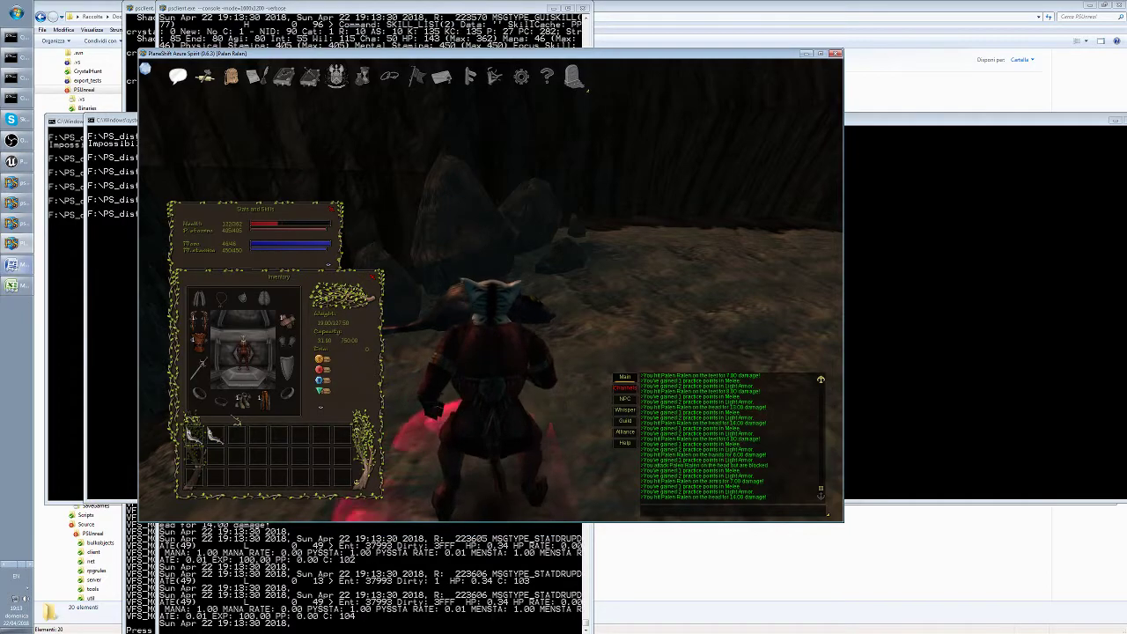
pyautogui.moveTo(213, 436); pyautogui.dragTo(204, 389)
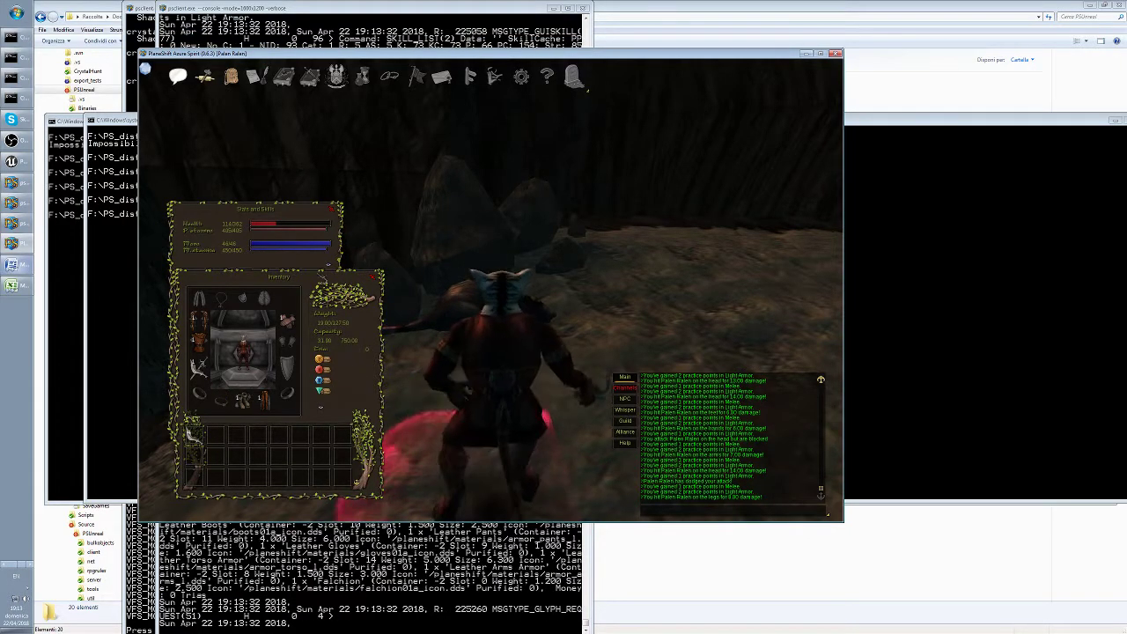
pyautogui.click(309, 220)
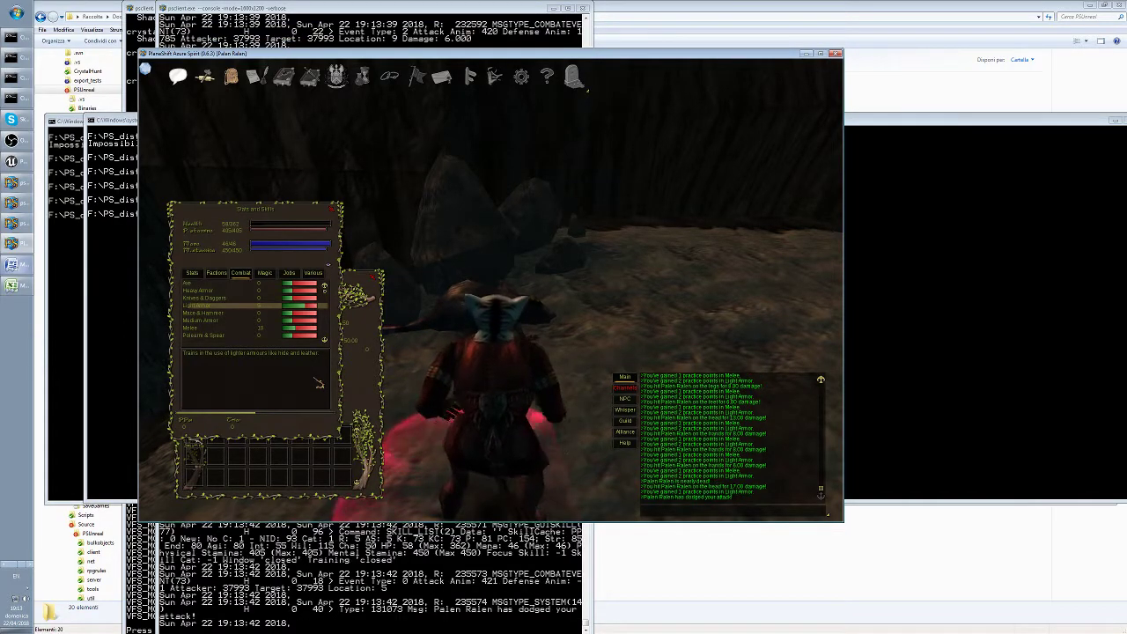
# Walk forward through the laanxdungeon cave toward the wooden structure
pyautogui.press('w')
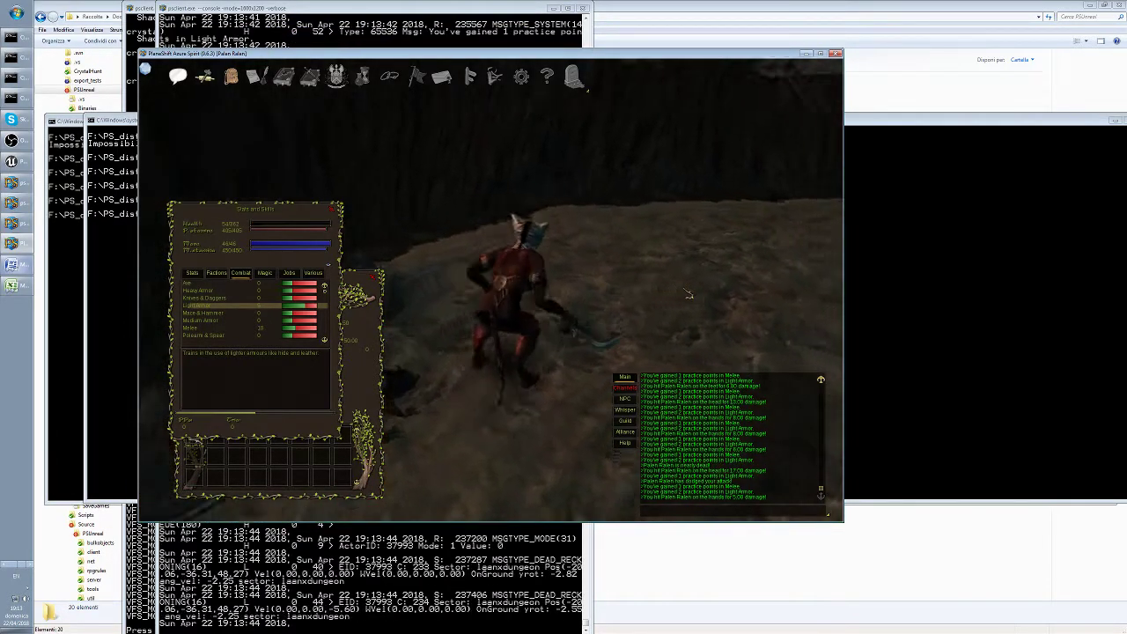
pyautogui.press('w')
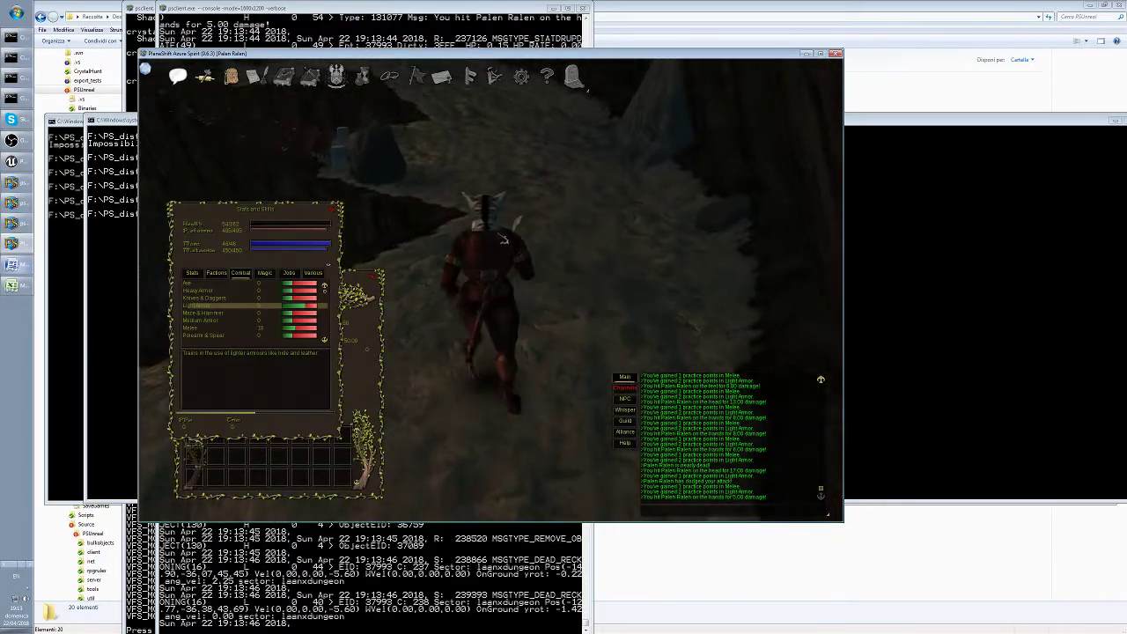
pyautogui.press('w')
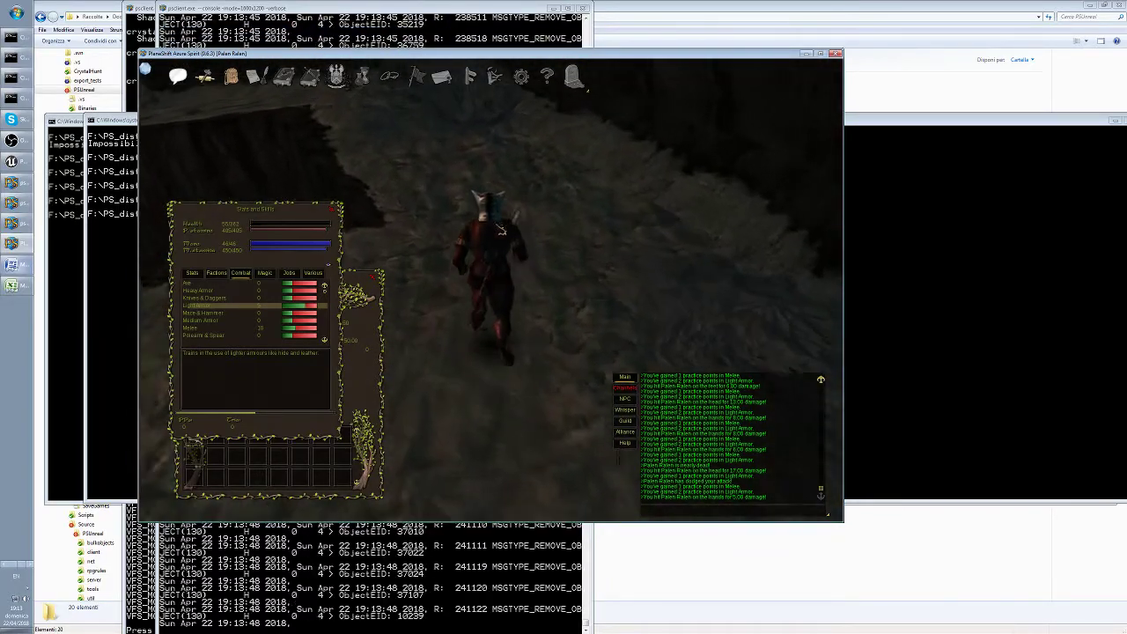
pyautogui.press('w')
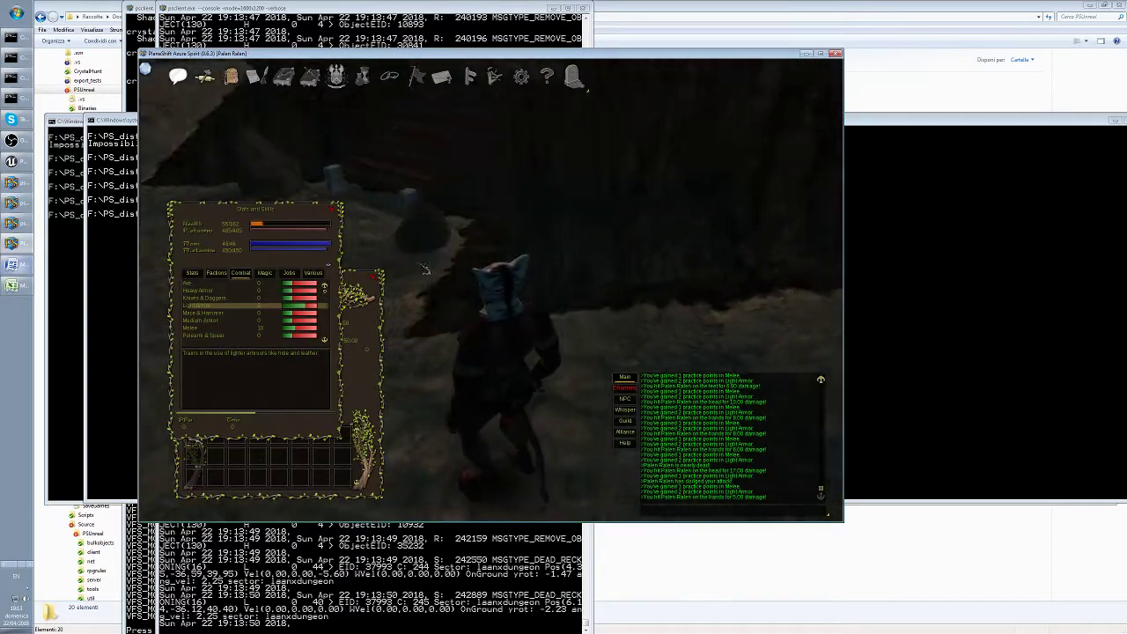
pyautogui.press('w')
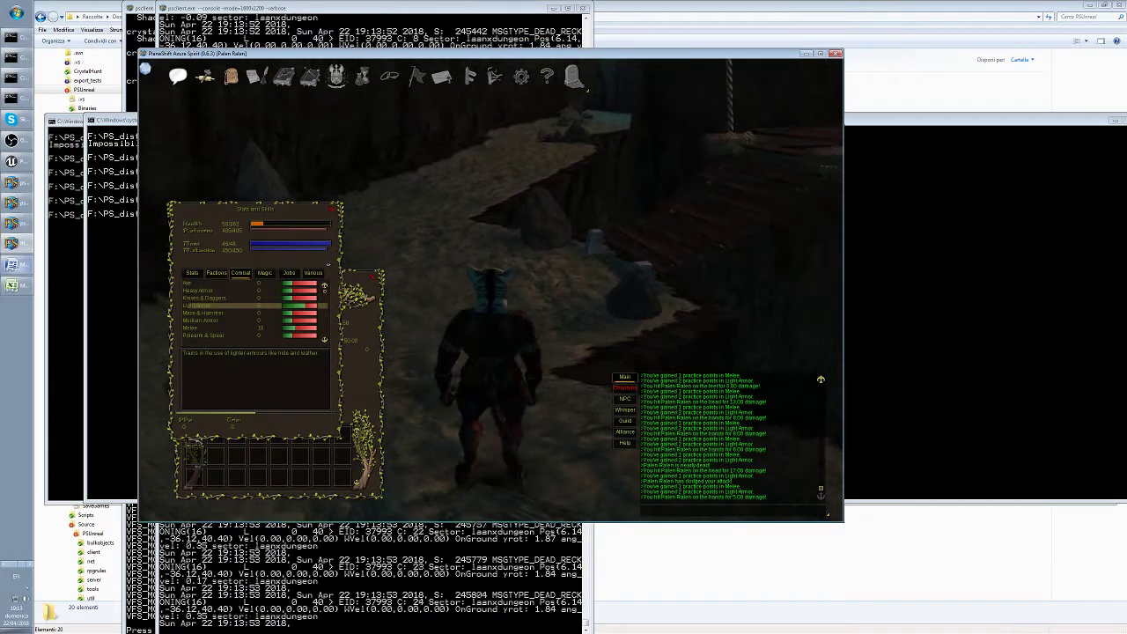
pyautogui.click(684, 515)
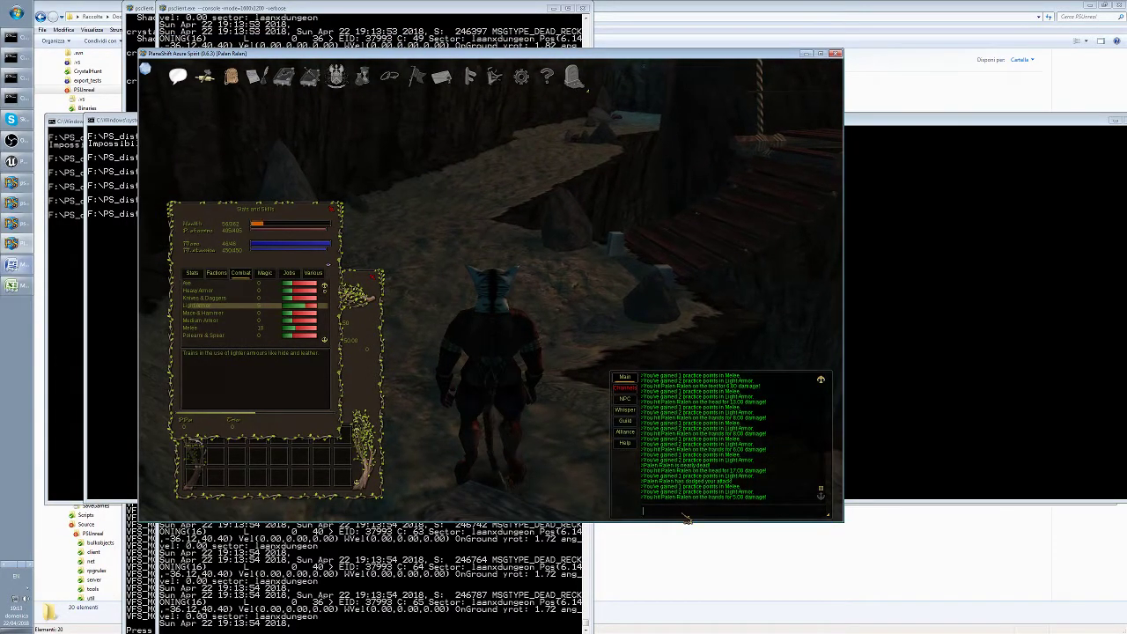
# Spawn apples with /item apple and eat them from the inventory
pyautogui.write('/item apple')
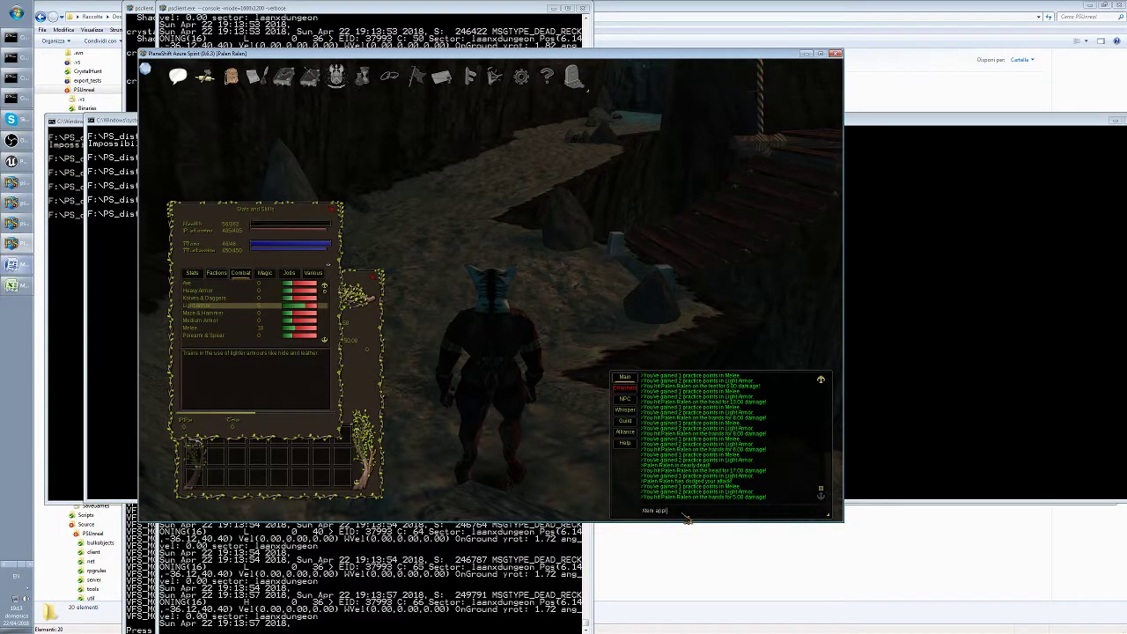
pyautogui.press('Return')
pyautogui.press('i')
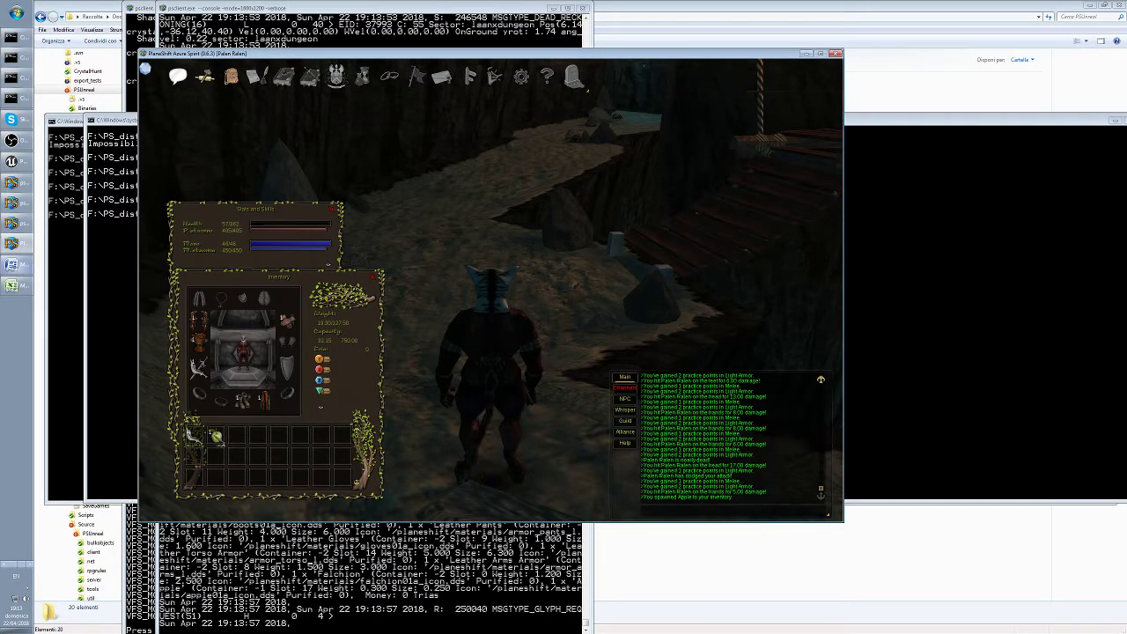
pyautogui.click(254, 369)
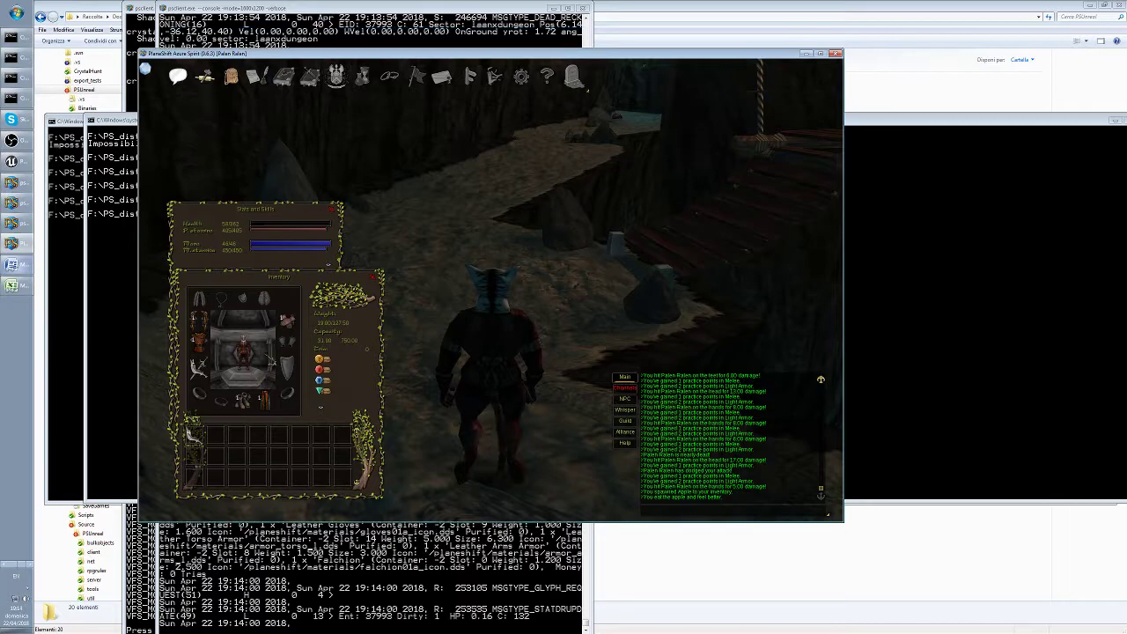
pyautogui.click(701, 512)
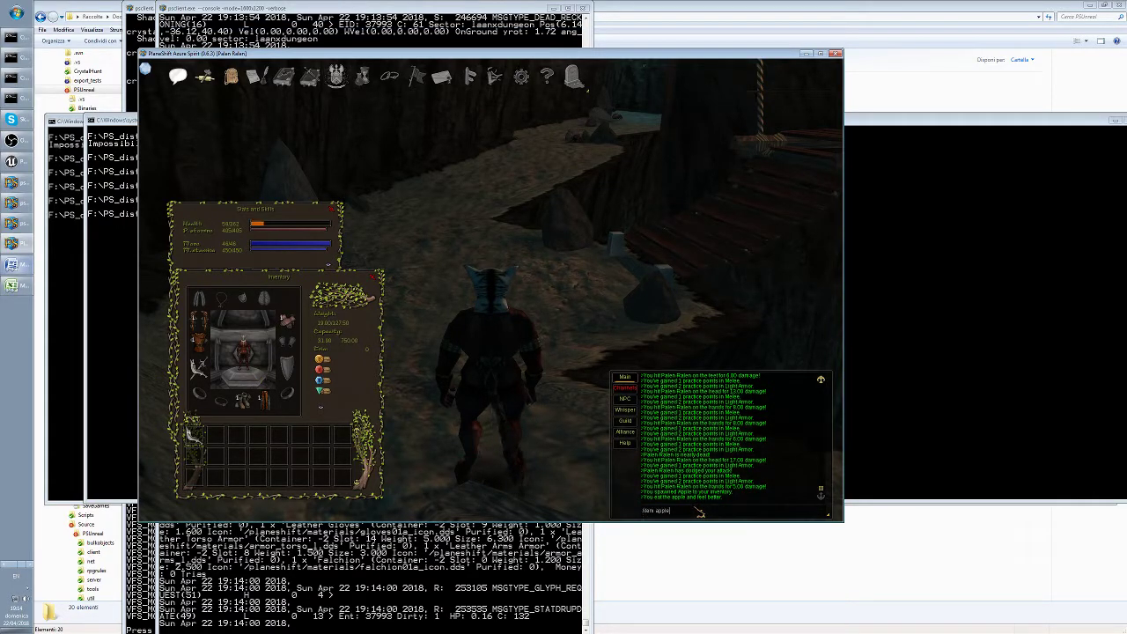
pyautogui.press('Return')
pyautogui.doubleClick(216, 436)
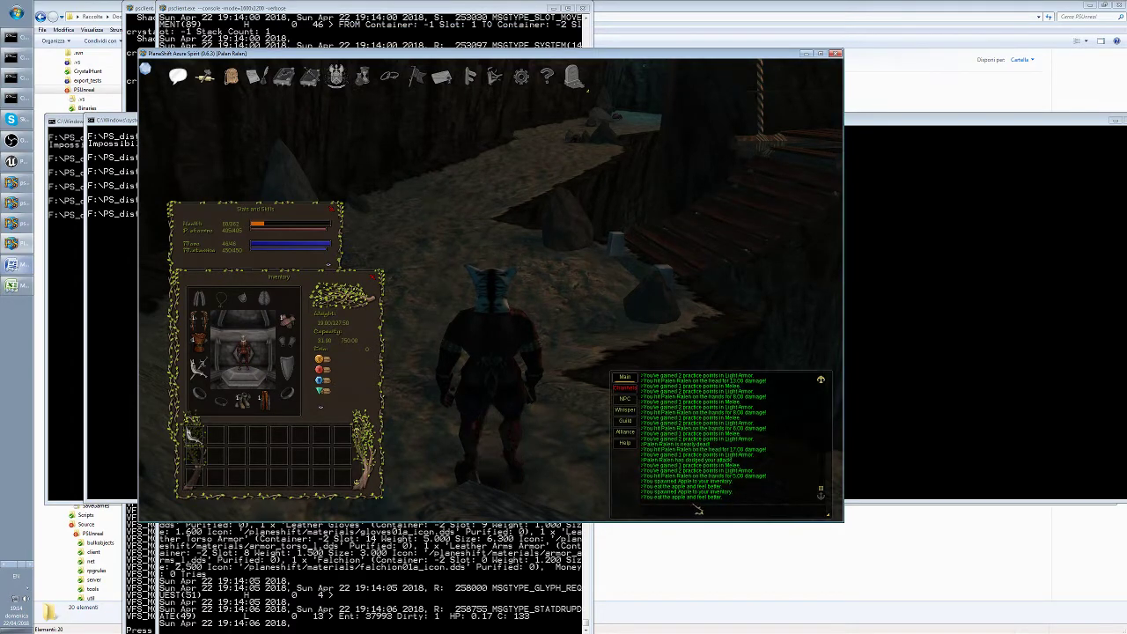
# Spawn more apples, eat the stack through the Amount dialog, and run along the cave path
pyautogui.press('Return')
pyautogui.press('Return')
pyautogui.press('Return')
pyautogui.press('Return')
pyautogui.press('Return')
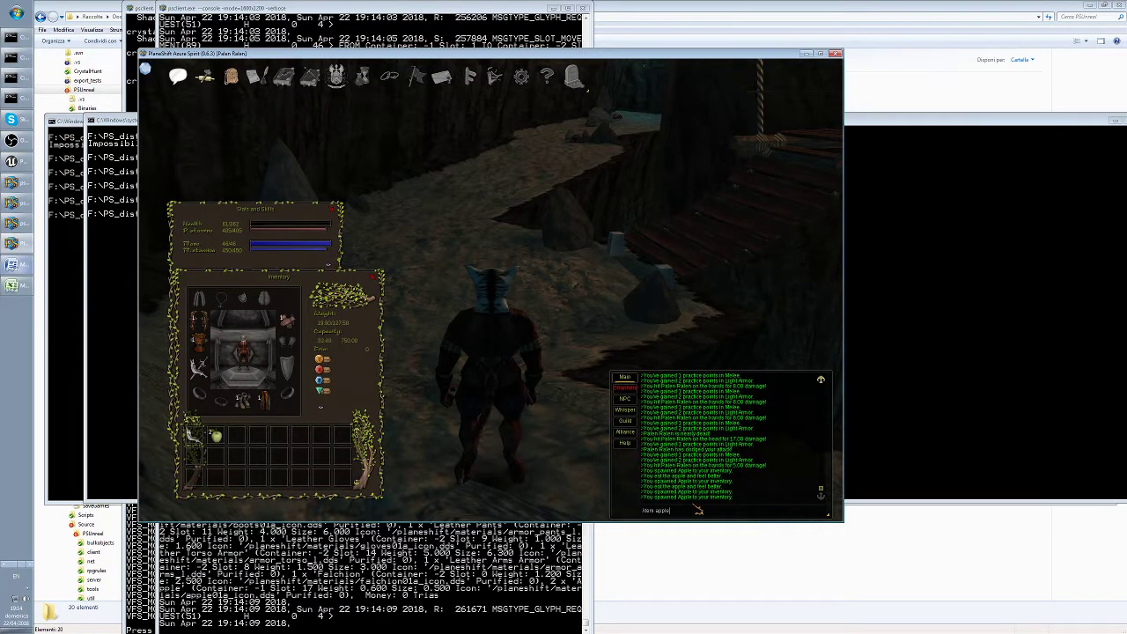
pyautogui.press('Return')
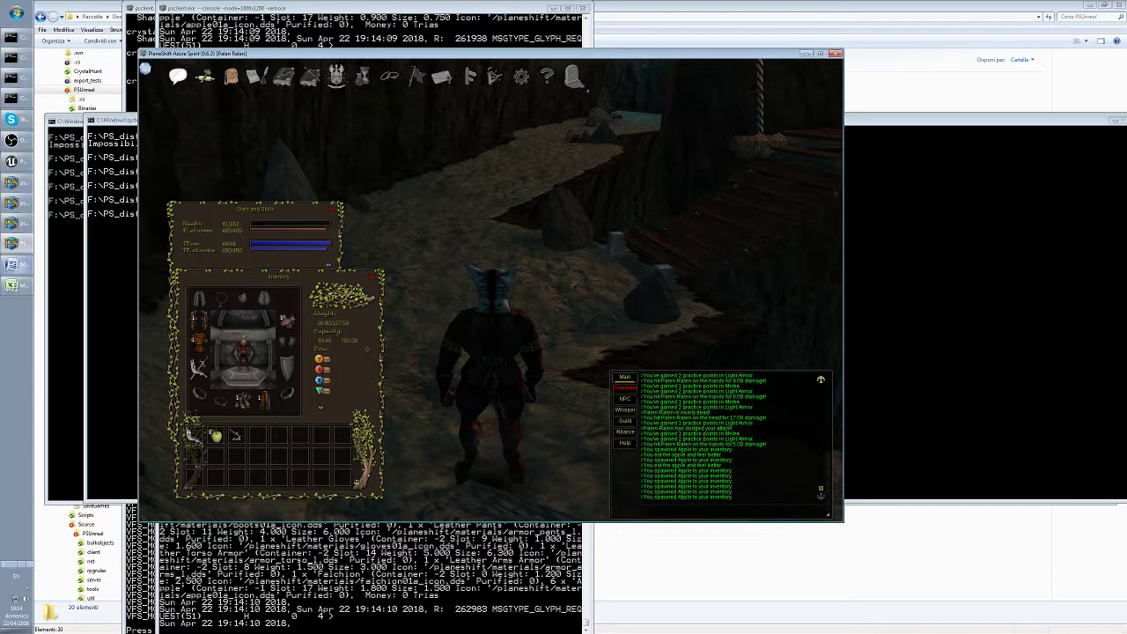
pyautogui.click(216, 436)
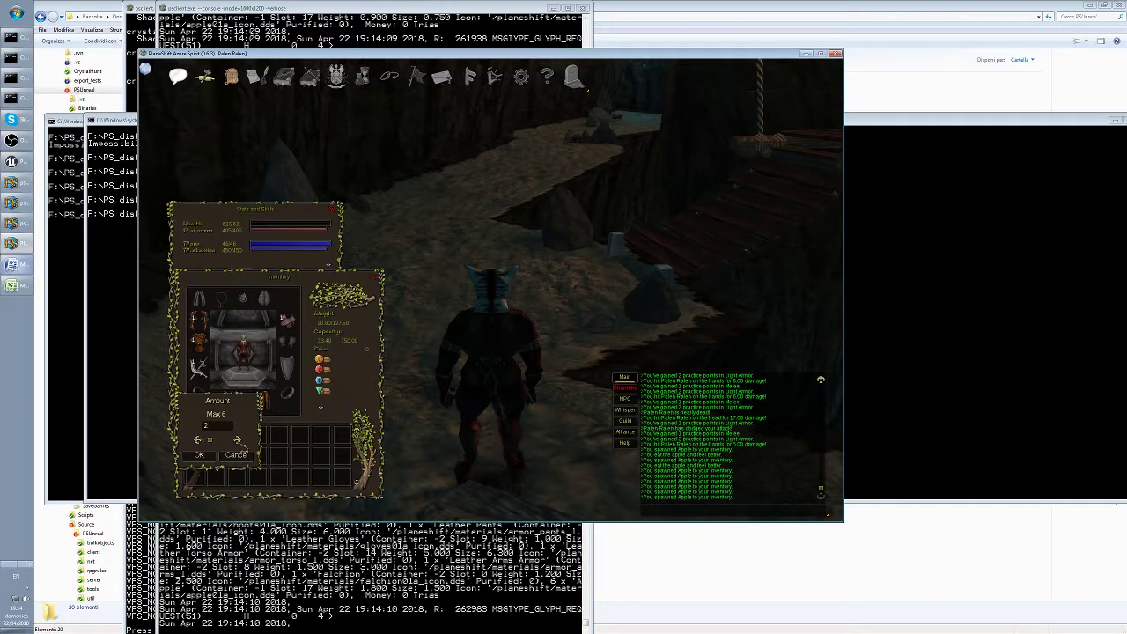
pyautogui.click(199, 455)
pyautogui.click(250, 362)
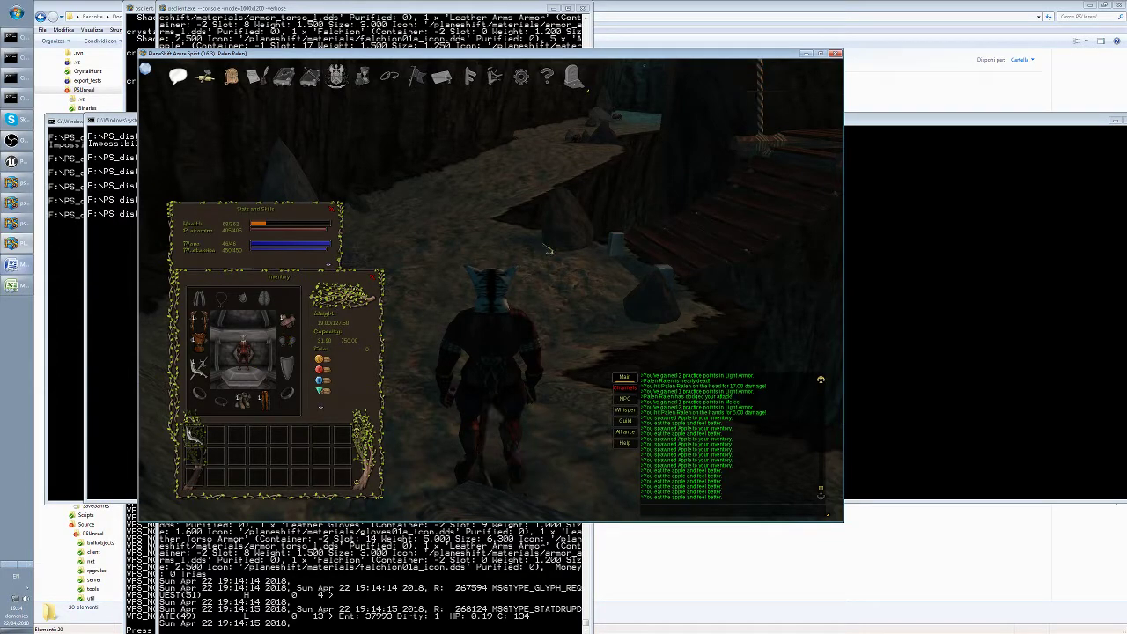
pyautogui.press('w')
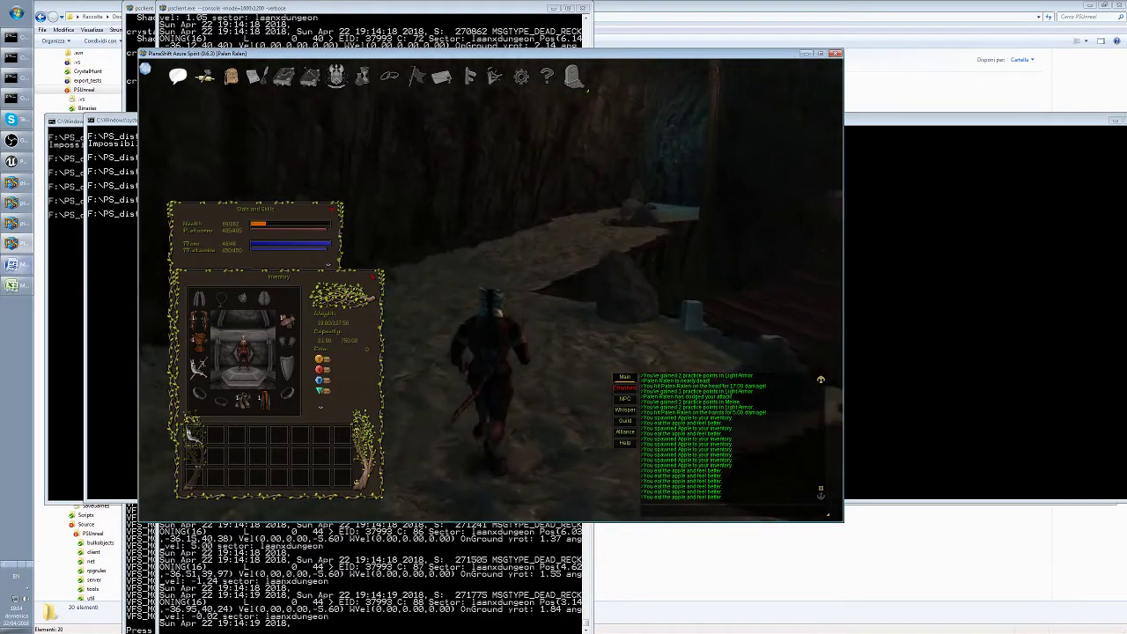
pyautogui.press('a')
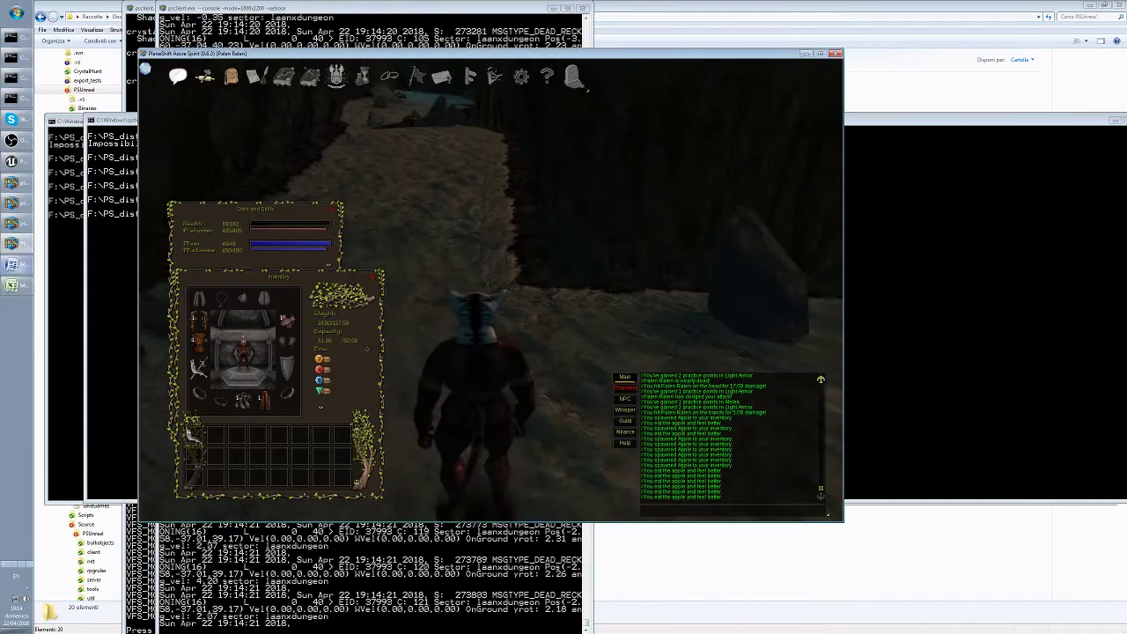
# Open the skills window and switch it back to the Stats tab showing Agility, Charisma and Strength
pyautogui.press('k')
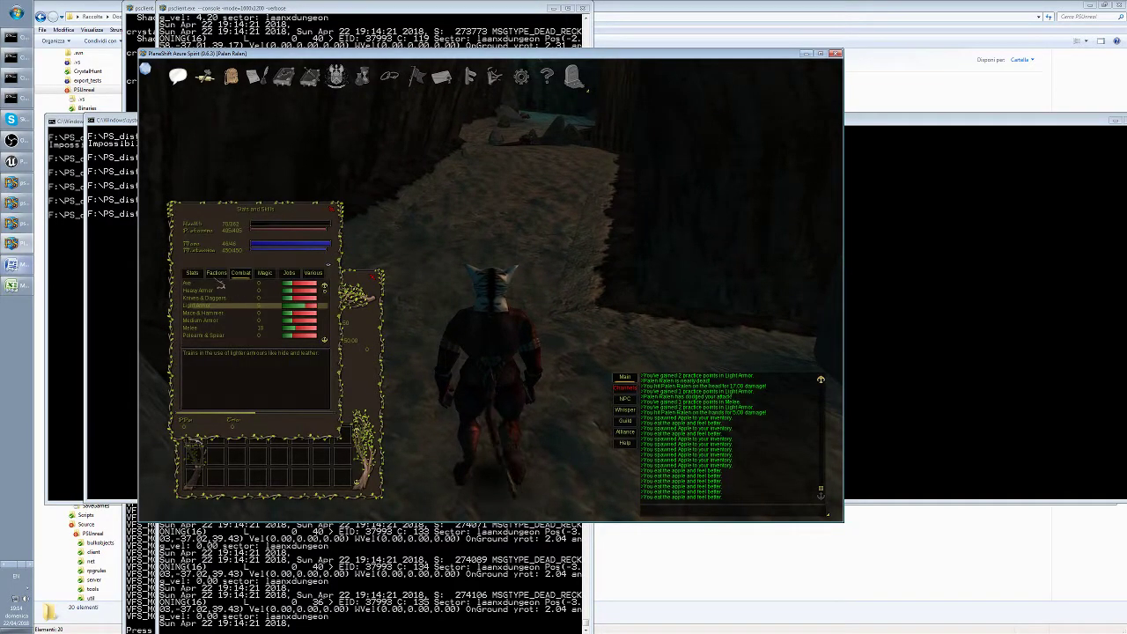
pyautogui.click(193, 275)
pyautogui.click(240, 274)
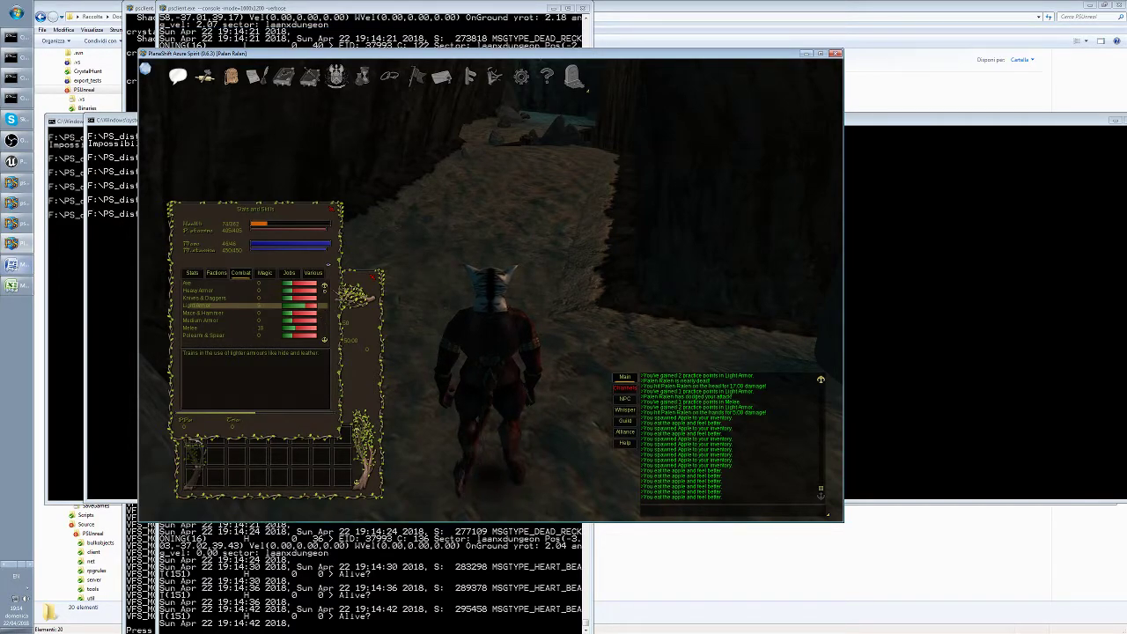
pyautogui.click(195, 275)
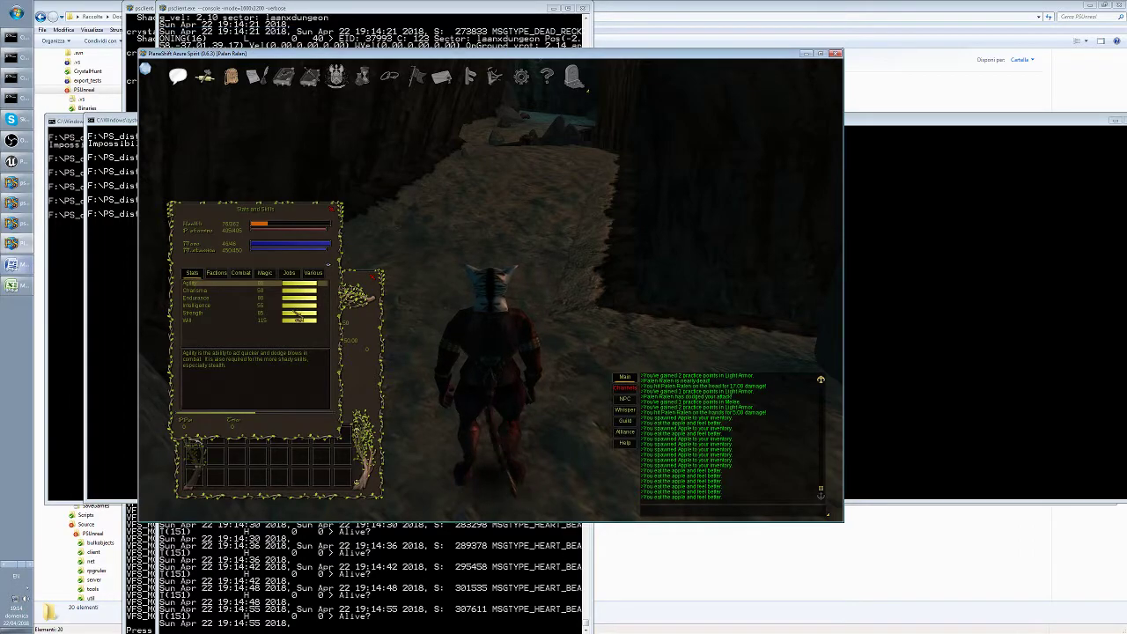
# Switch to Chrome and open the full-size Stats and Skills window image on PSwiki
pyautogui.hotkey('alt', 'Tab')
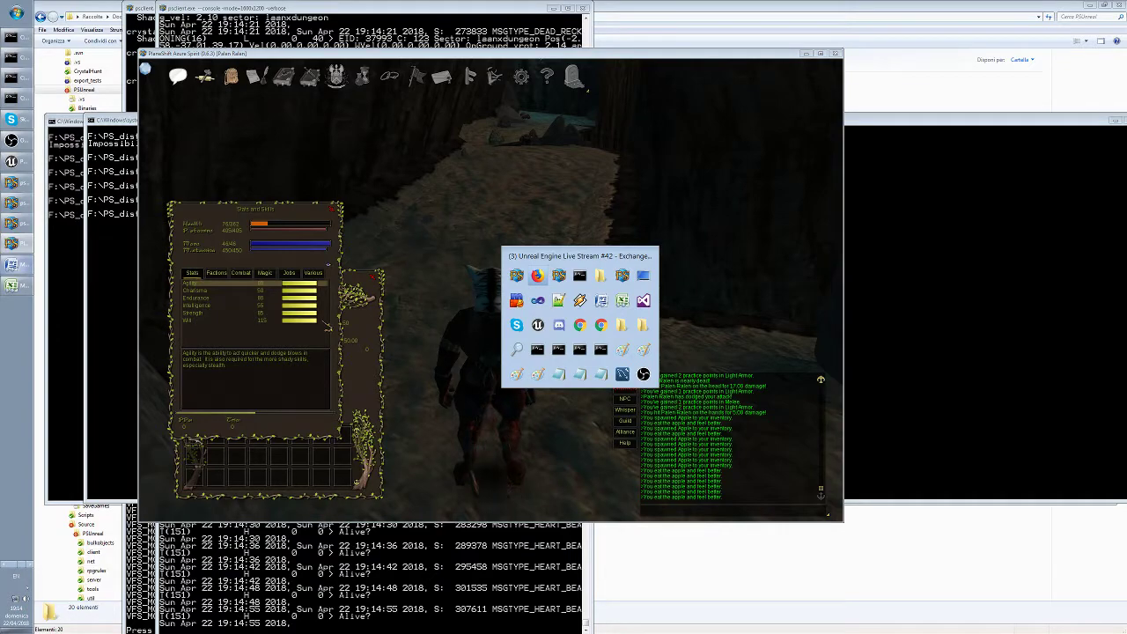
pyautogui.hotkey('alt', 'Tab')
pyautogui.press('Tab')
pyautogui.press('Tab')
pyautogui.press('Tab')
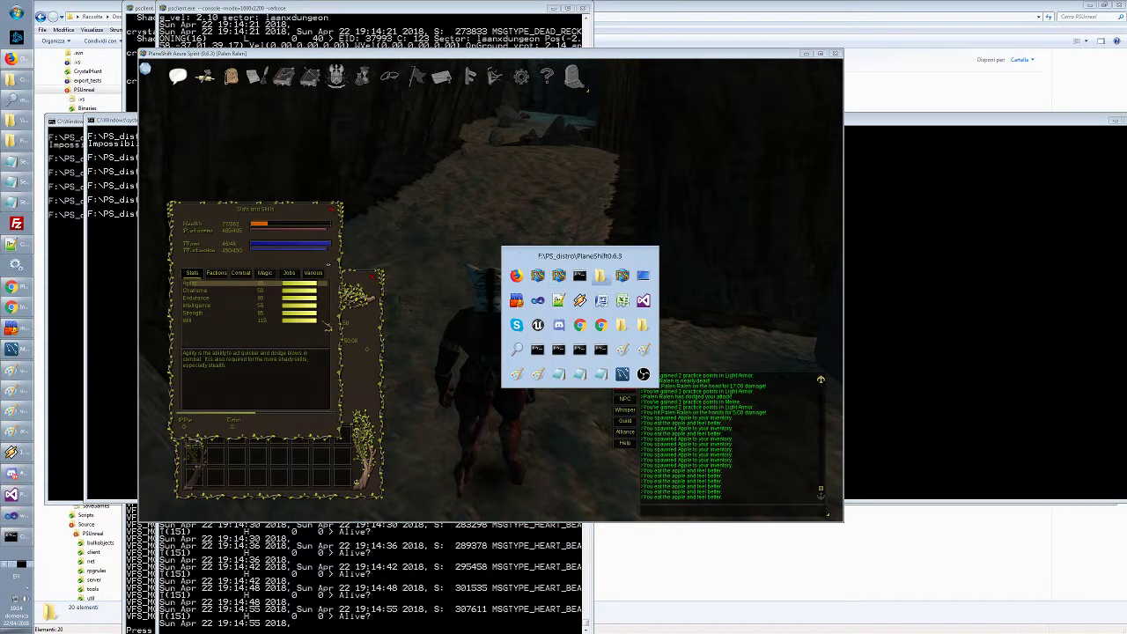
pyautogui.press('Tab')
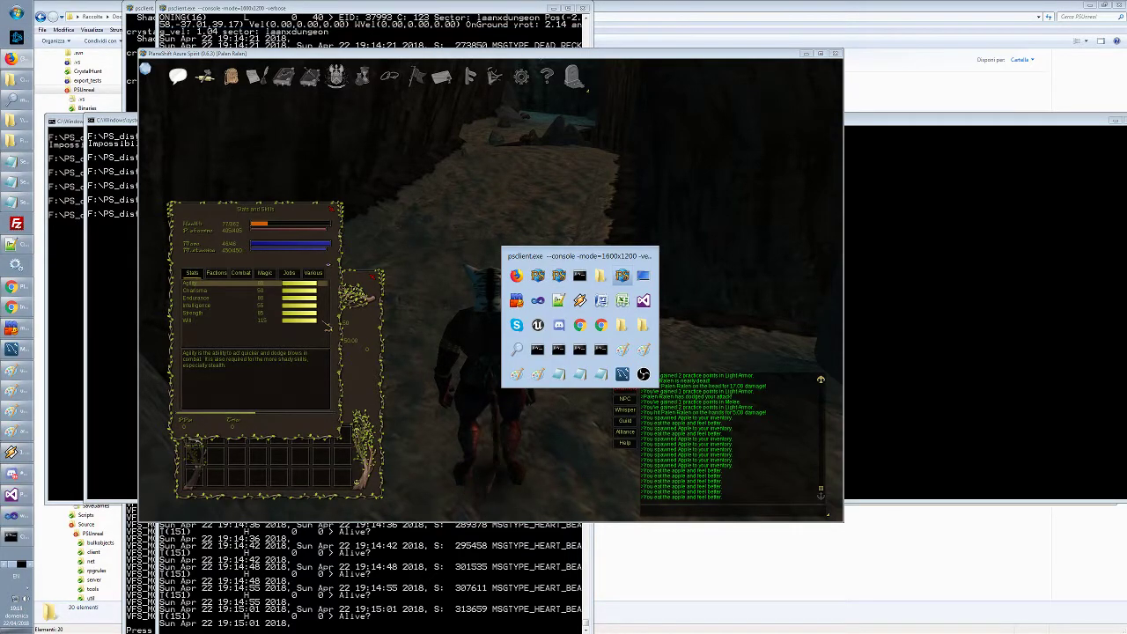
pyautogui.hotkey('shift', 'Tab')
pyautogui.hotkey('shift', 'Tab')
pyautogui.hotkey('shift', 'Tab')
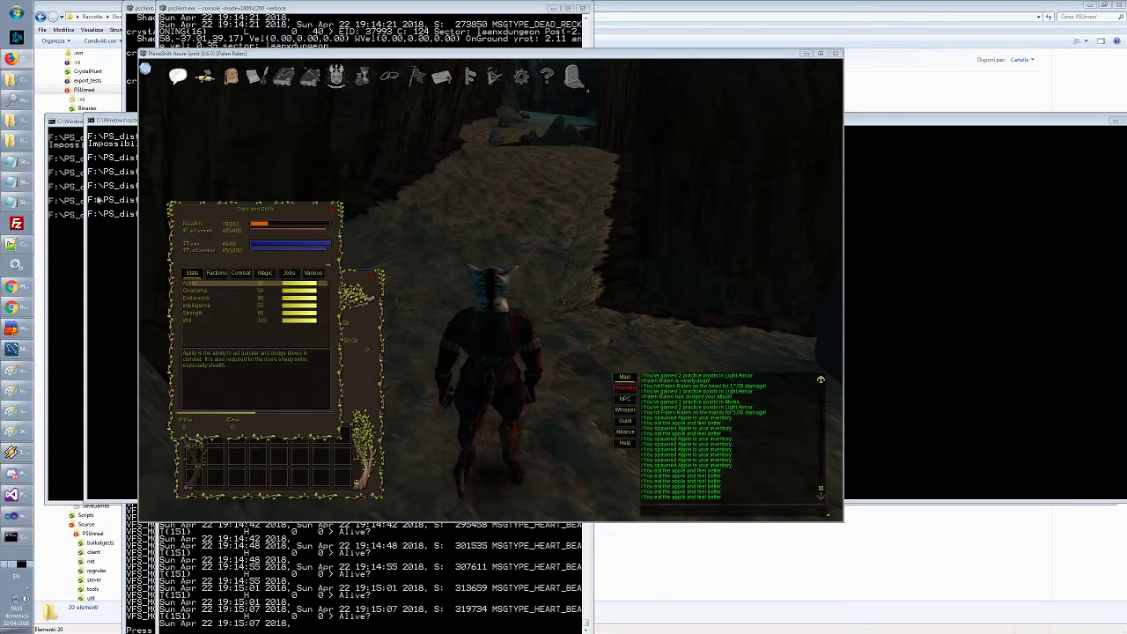
pyautogui.click(13, 287)
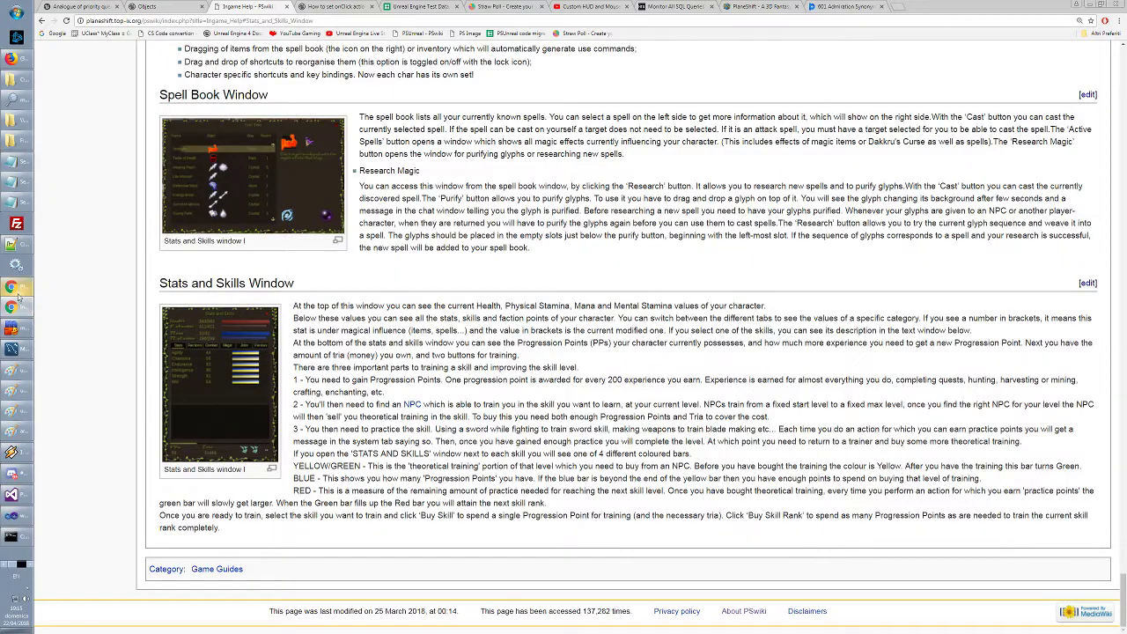
pyautogui.click(249, 376)
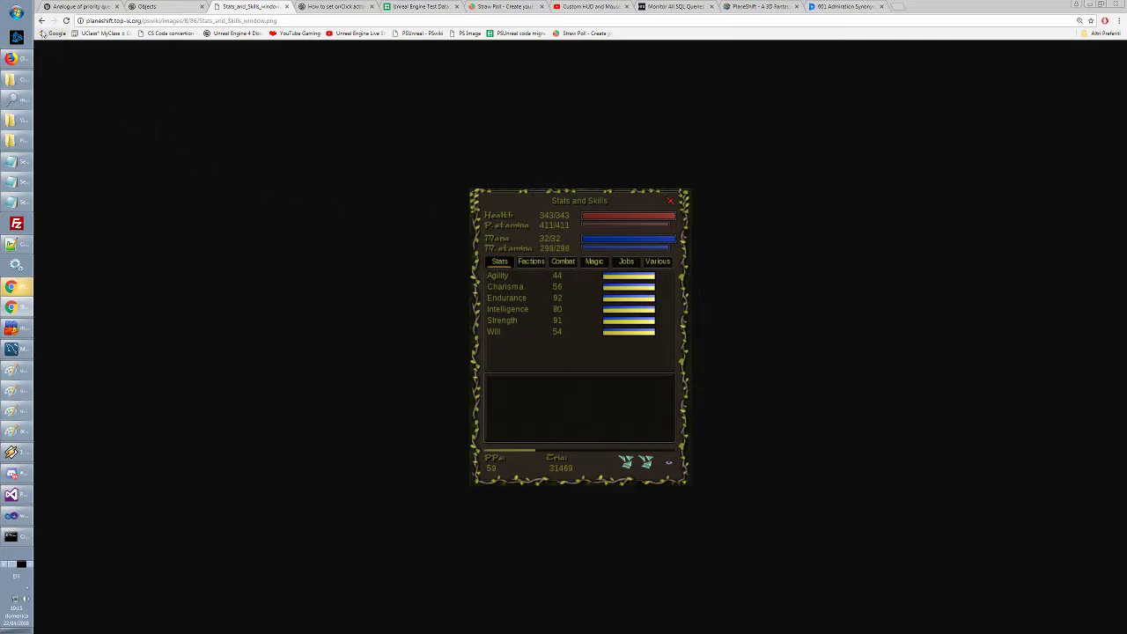
# Return to the image's wiki file page, then switch back to PlaneShift
pyautogui.click(42, 20)
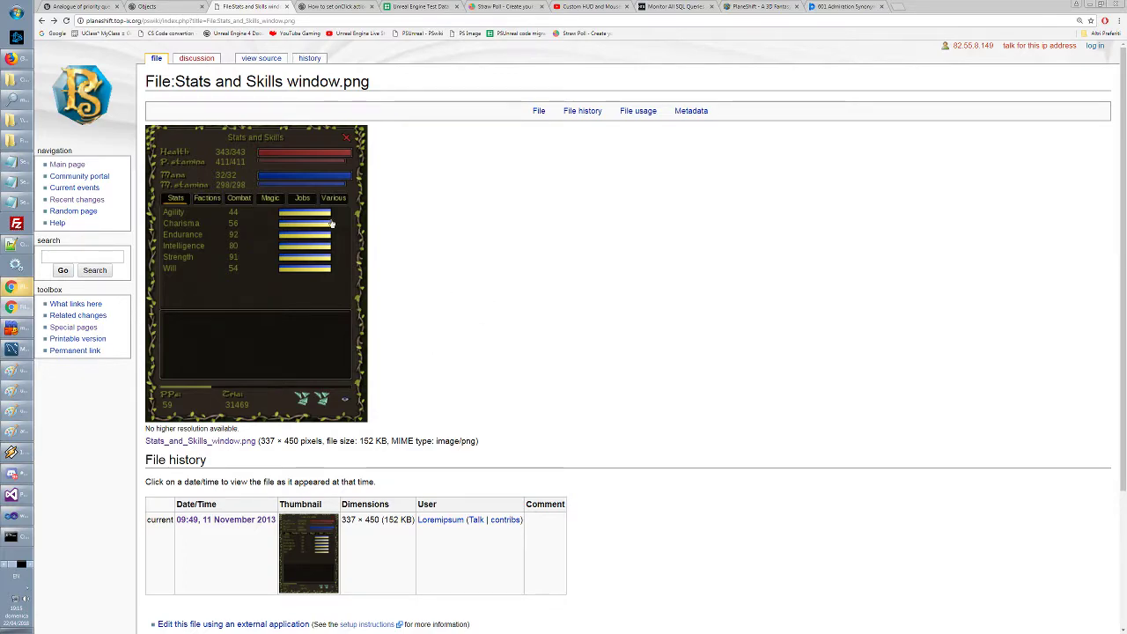
pyautogui.hotkey('alt', 'Tab')
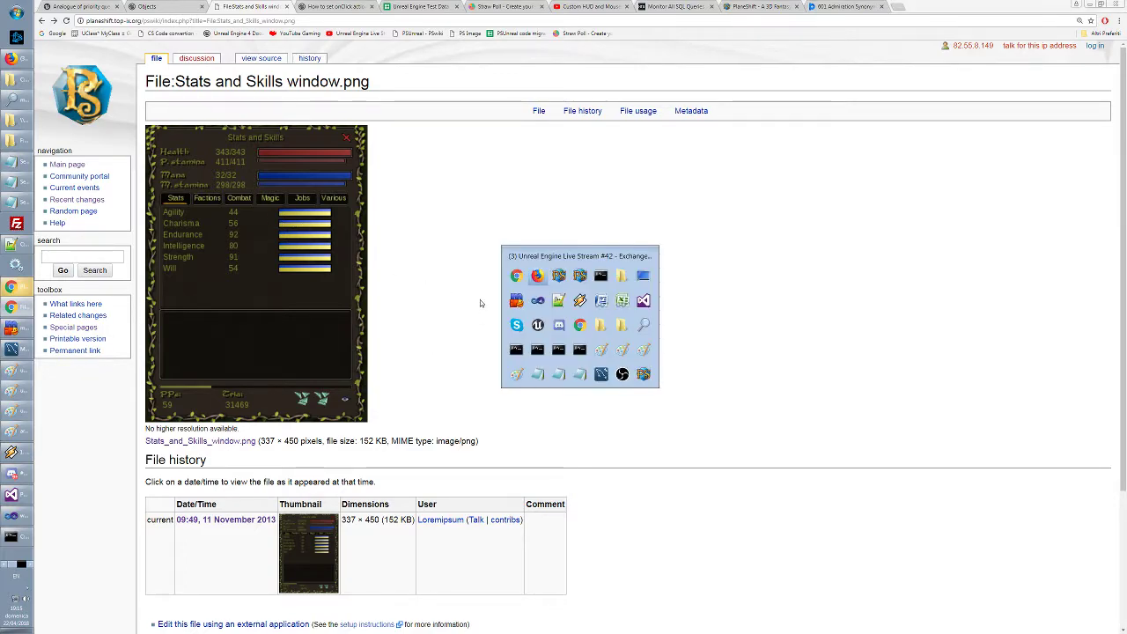
pyautogui.hotkey('alt', 'Tab')
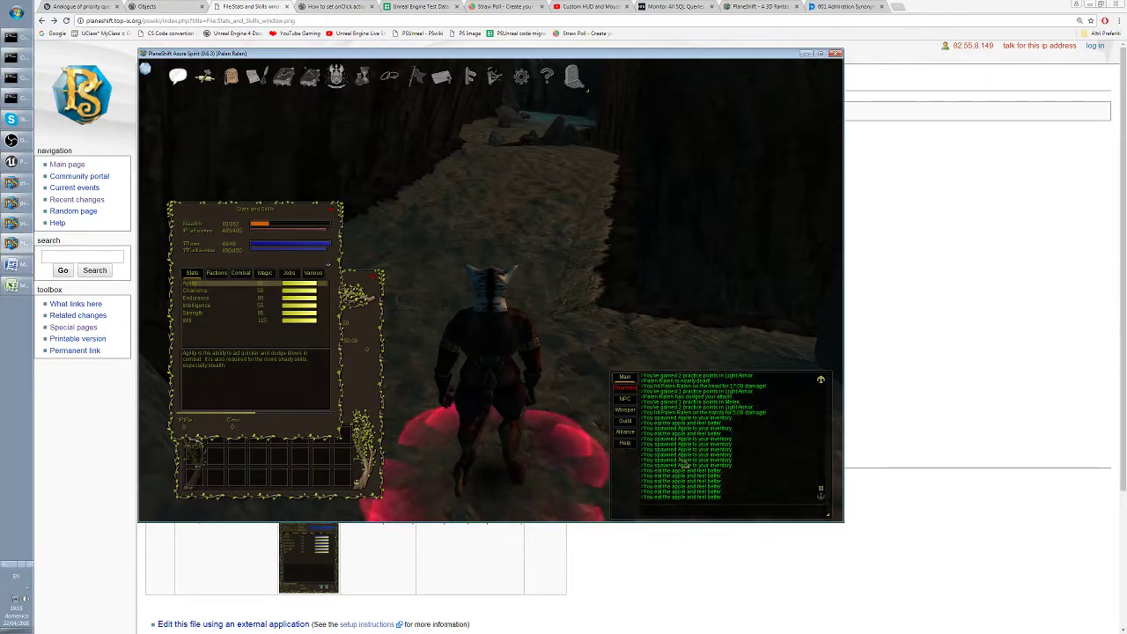
# Teleport to trainer Percival Hawthorne with the /teleport me chat command
pyautogui.click(702, 512)
pyautogui.write('/teleport me')
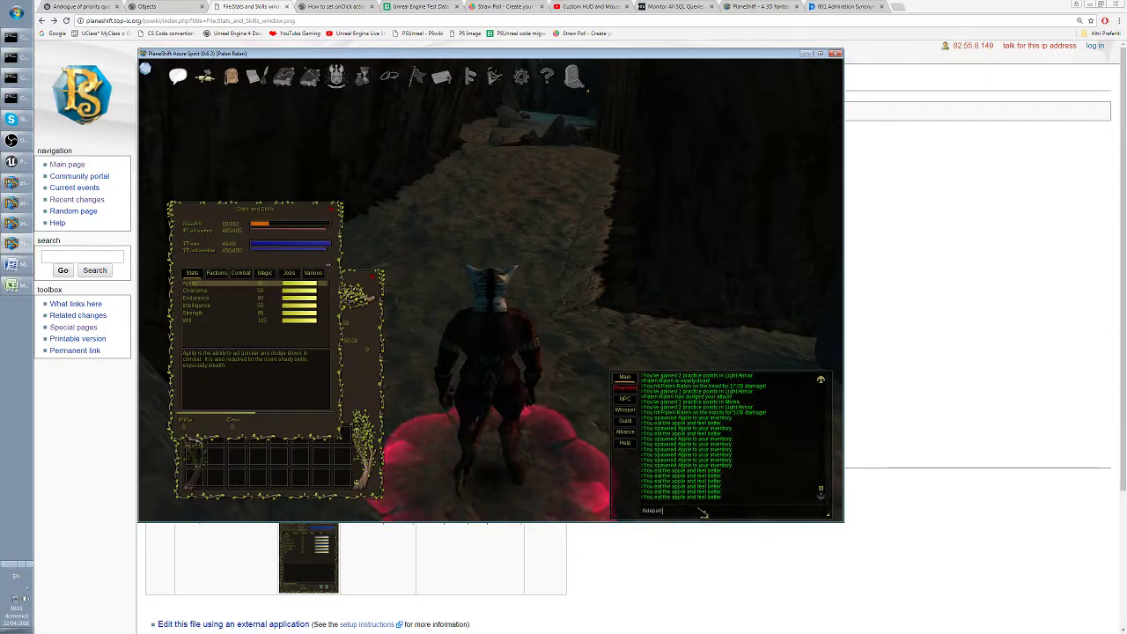
pyautogui.press('BackSpace')
pyautogui.press('BackSpace')
pyautogui.press('BackSpace')
pyautogui.press('BackSpace')
pyautogui.press('BackSpace')
pyautogui.press('BackSpace')
pyautogui.press('BackSpace')
pyautogui.press('BackSpace')
pyautogui.press('BackSpace')
pyautogui.press('BackSpace')
pyautogui.press('BackSpace')
pyautogui.press('BackSpace')
pyautogui.press('BackSpace')
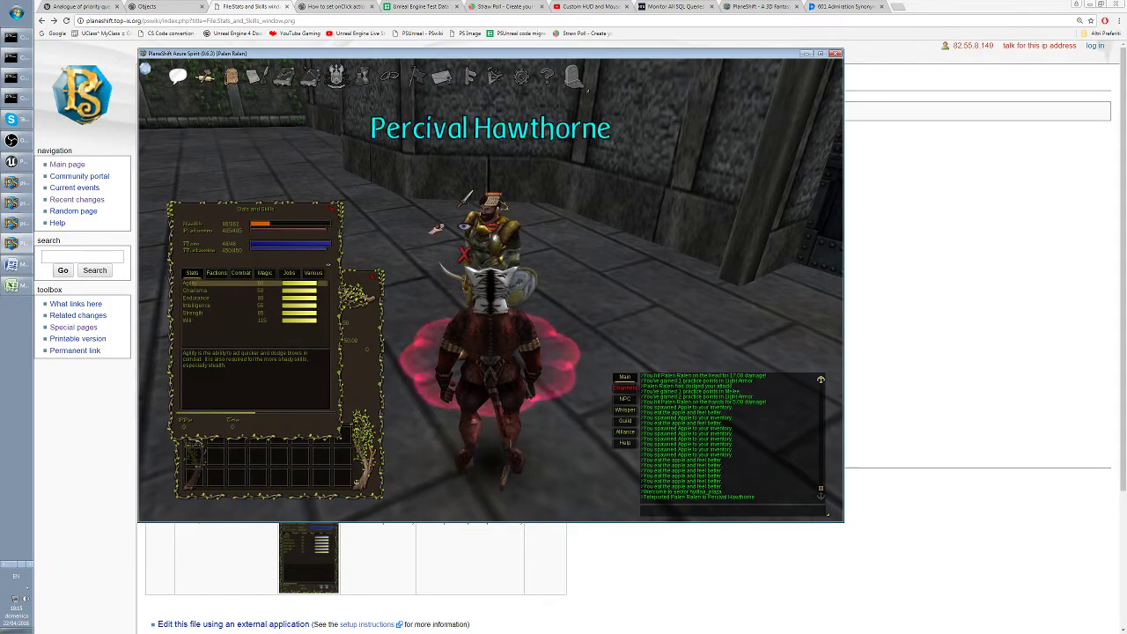
# Try buying Agility training, dismiss the 'no PP' refusal, and close Stats and Skills
pyautogui.click(245, 285)
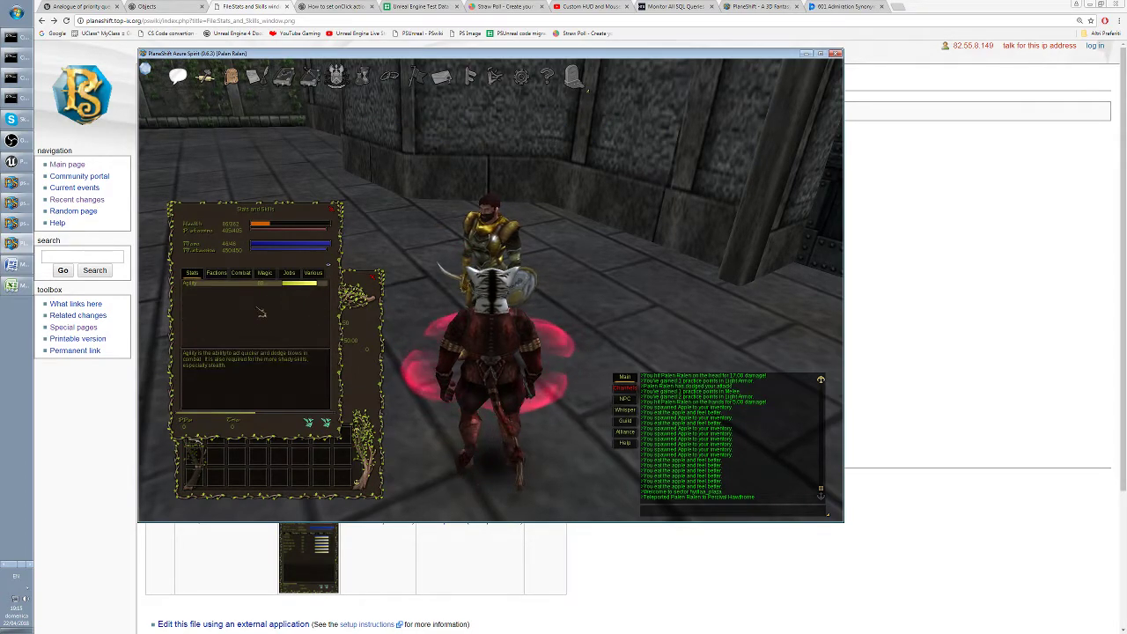
pyautogui.click(310, 421)
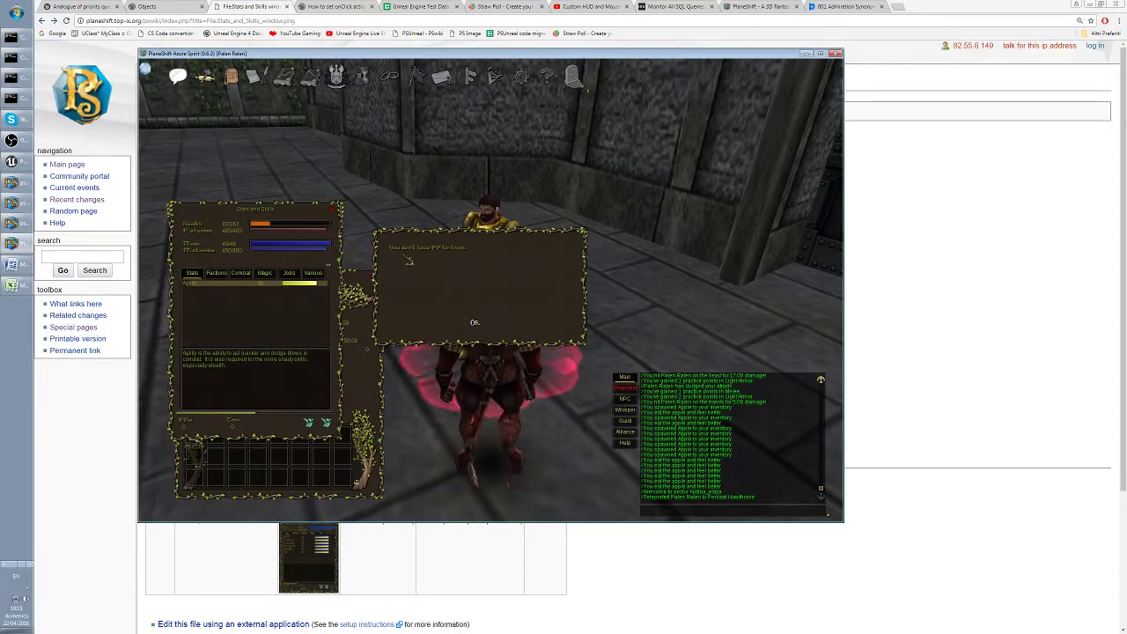
pyautogui.click(476, 323)
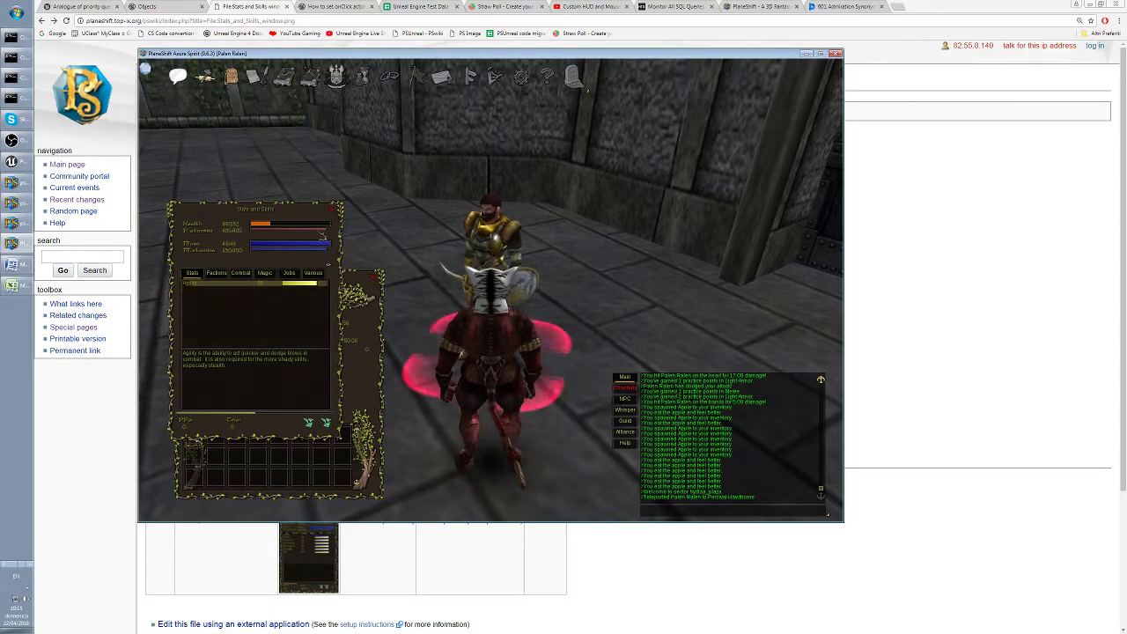
pyautogui.click(334, 212)
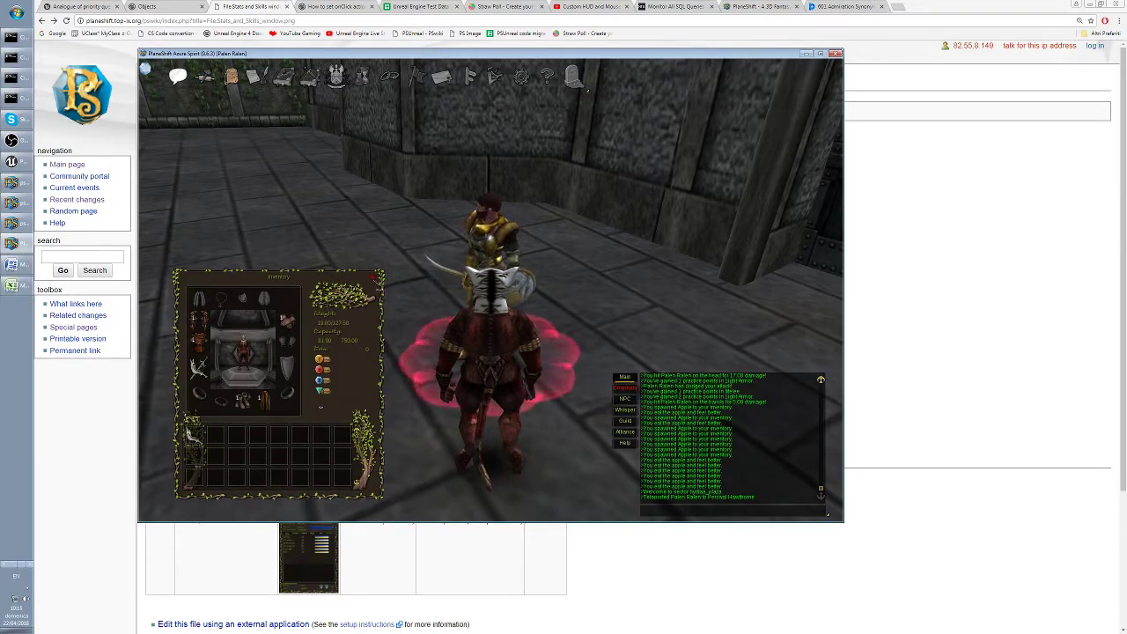
# Close the Inventory and run across hydlaa_plaza to the NPC at the wooden doorway
pyautogui.click(380, 278)
pyautogui.press('w')
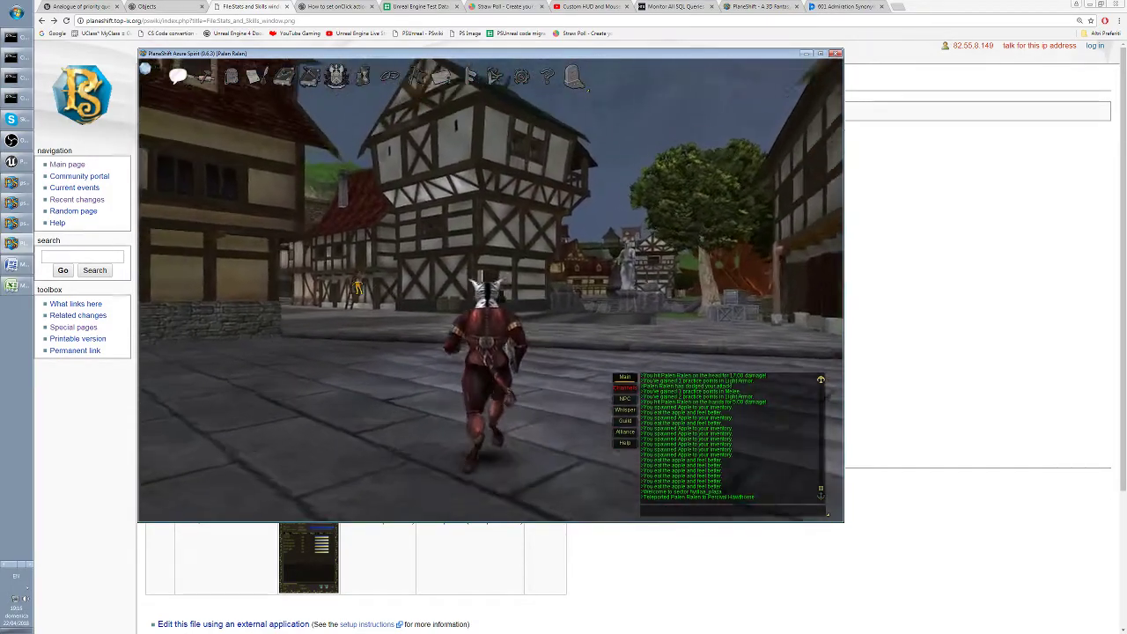
pyautogui.press('a')
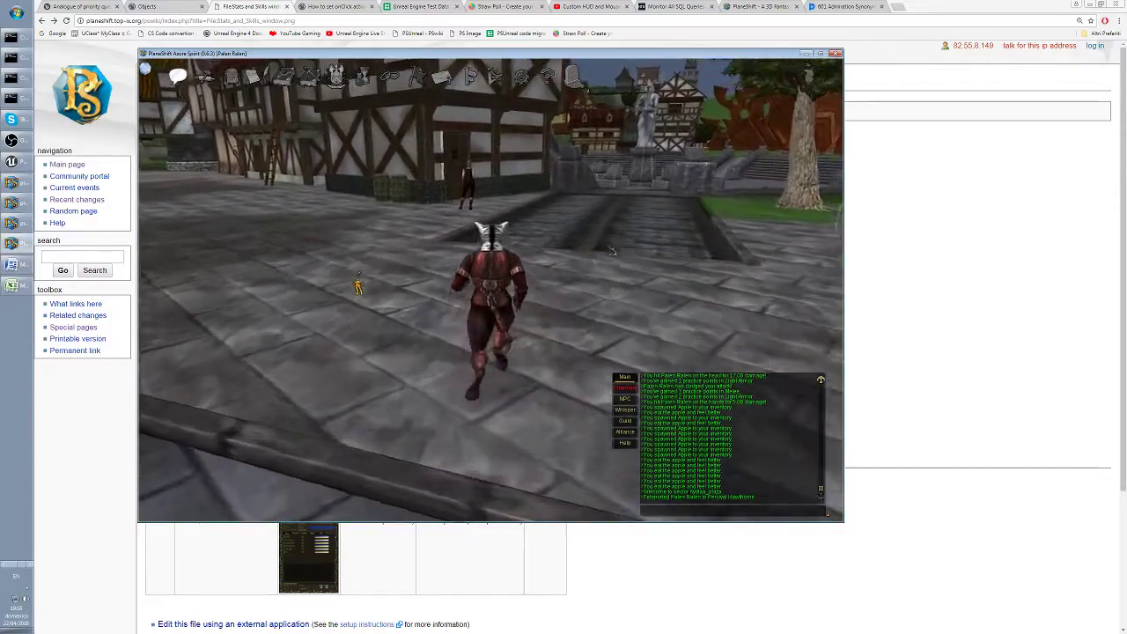
pyautogui.press('w')
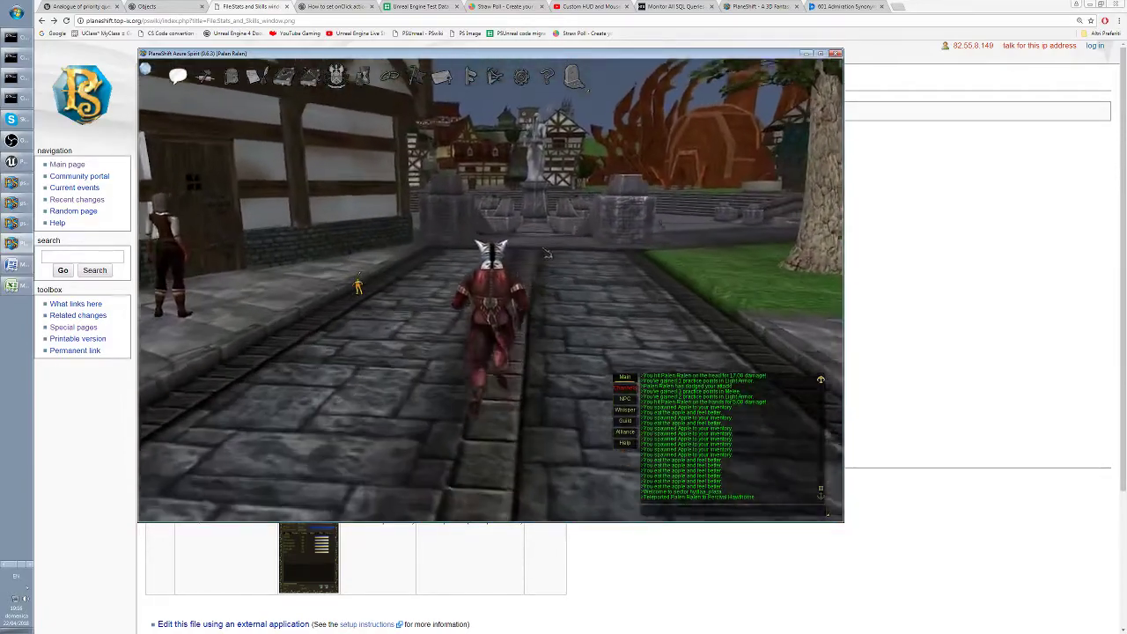
pyautogui.press('w')
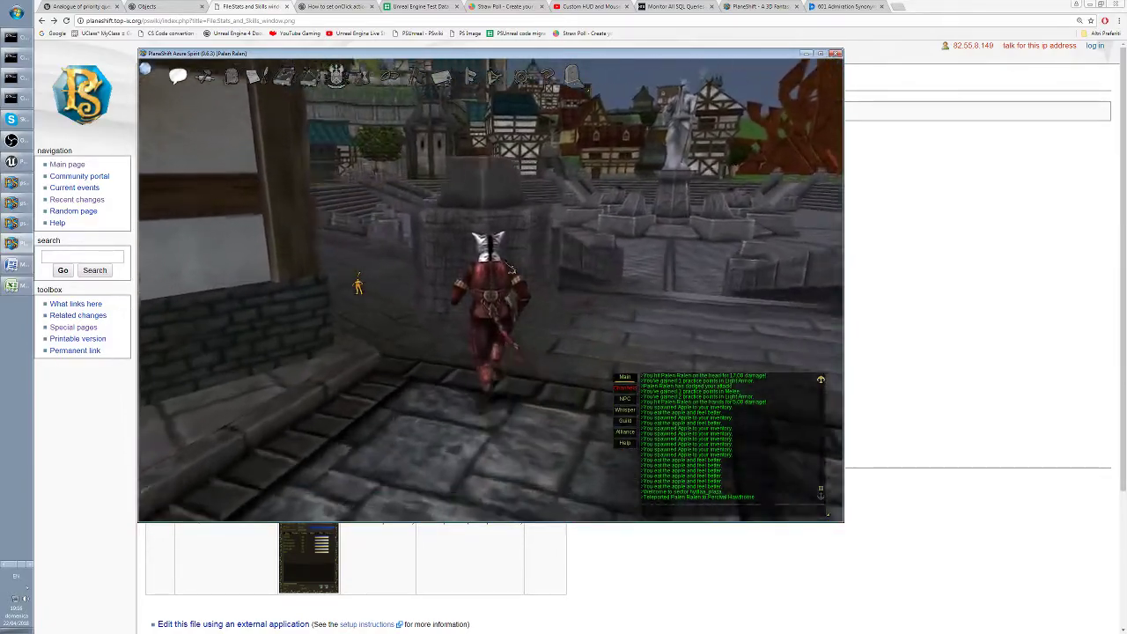
pyautogui.press('a')
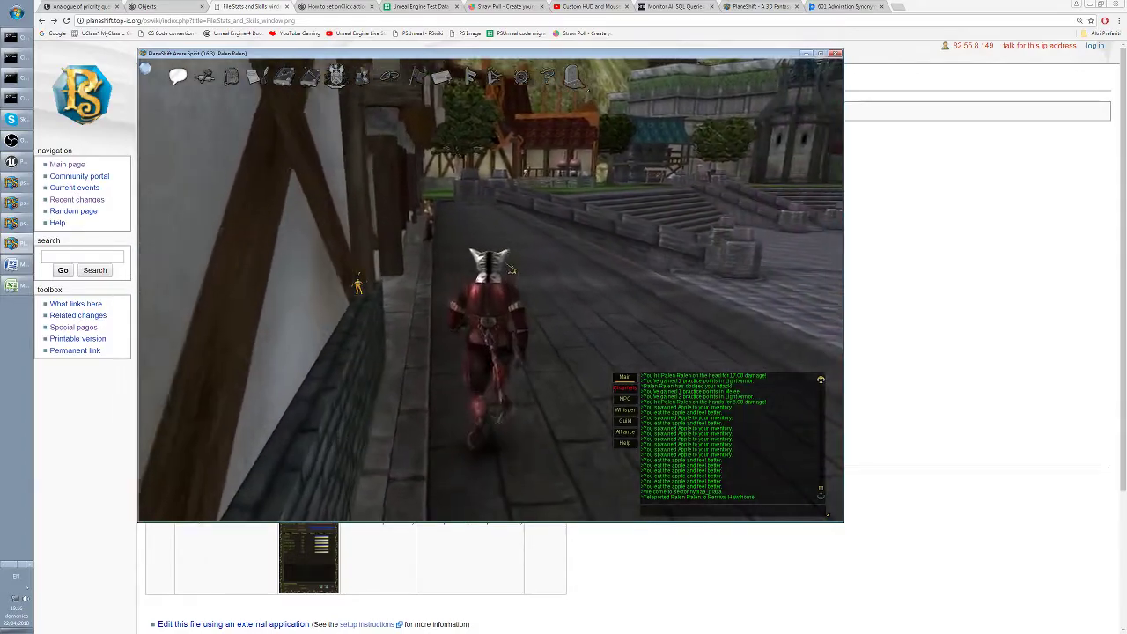
pyautogui.press('w')
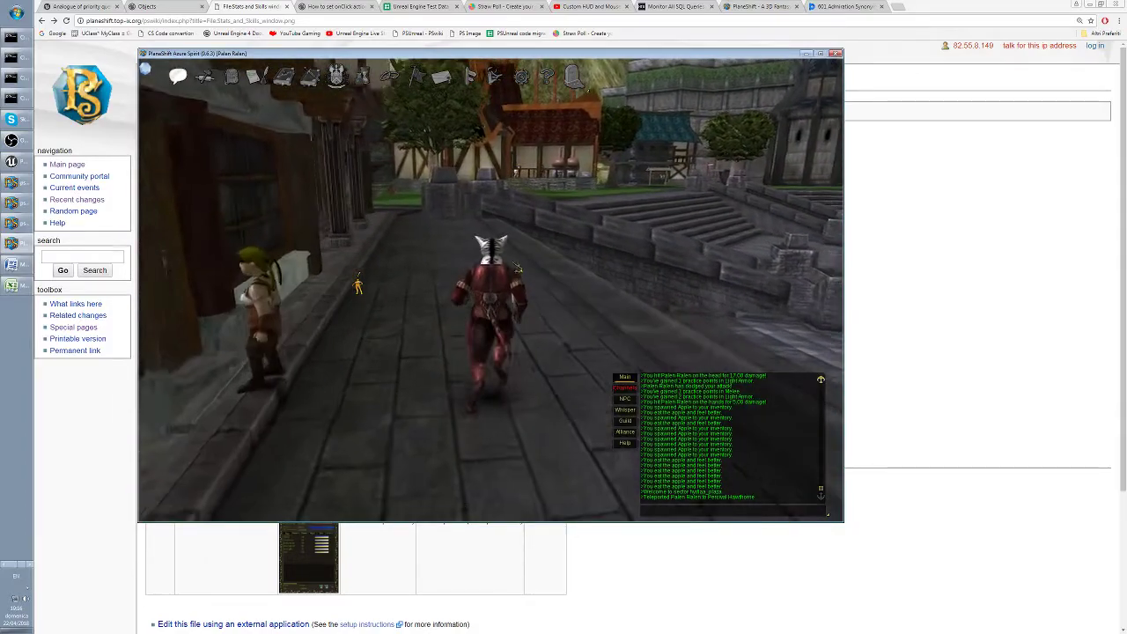
pyautogui.press('w')
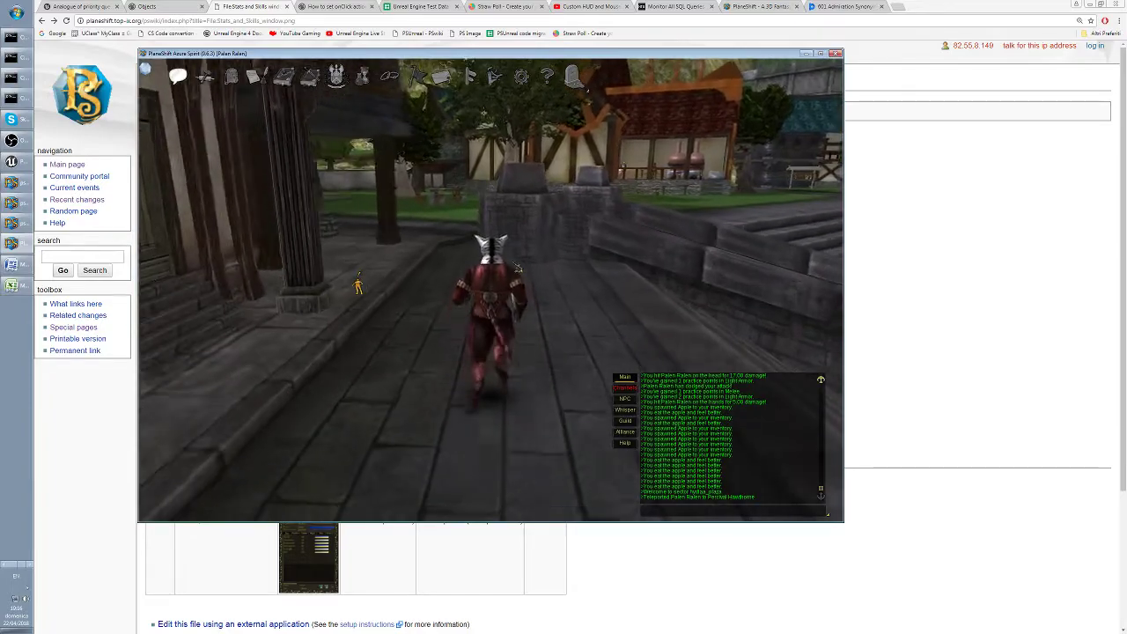
pyautogui.press('w')
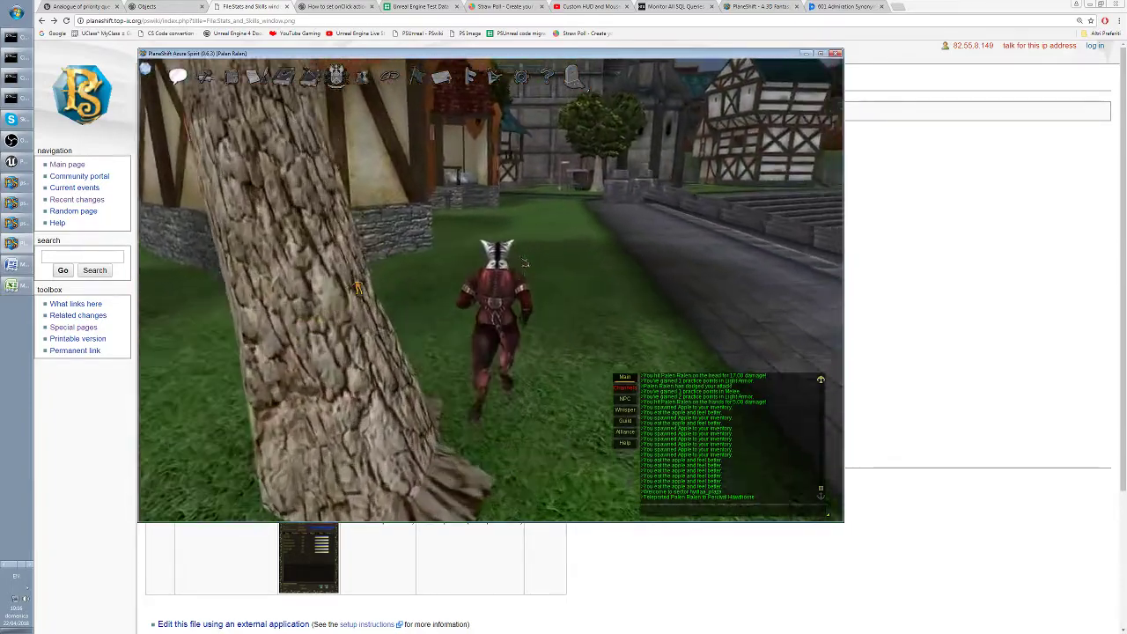
pyautogui.press('w')
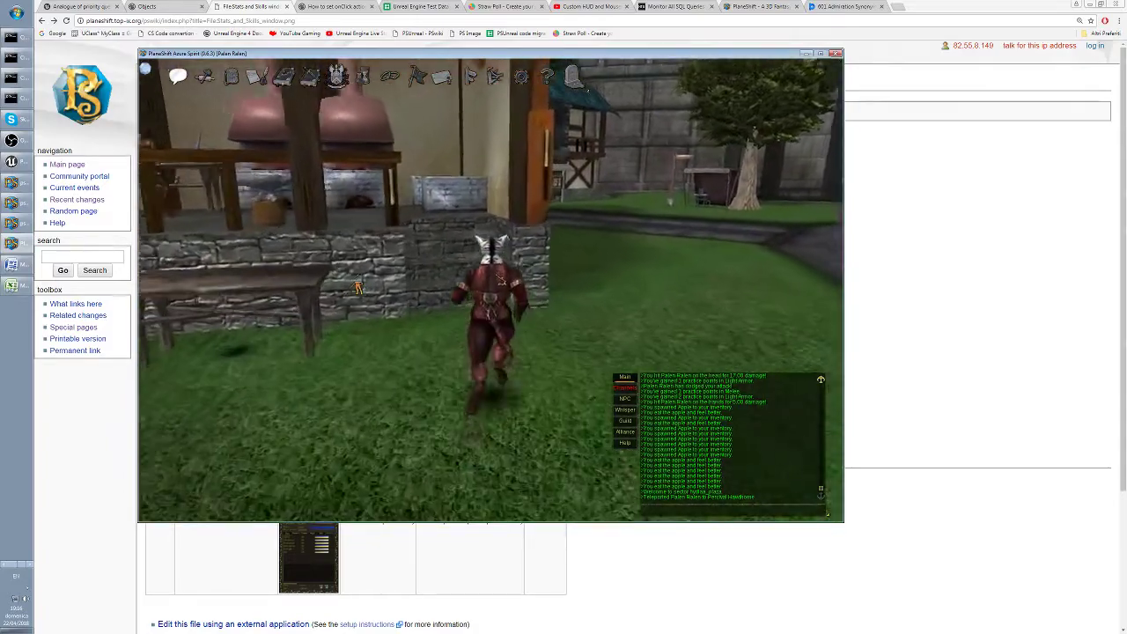
# Walk to Harnquist, target him, cancel the trade exchange and open his merchant buy list
pyautogui.press('a')
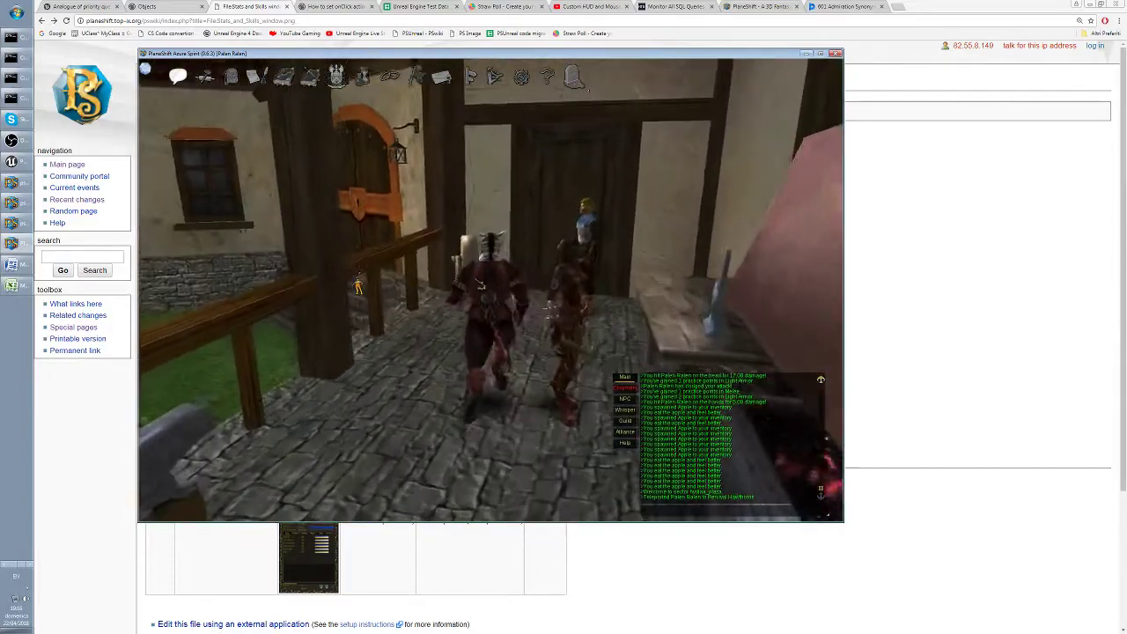
pyautogui.press('Tab')
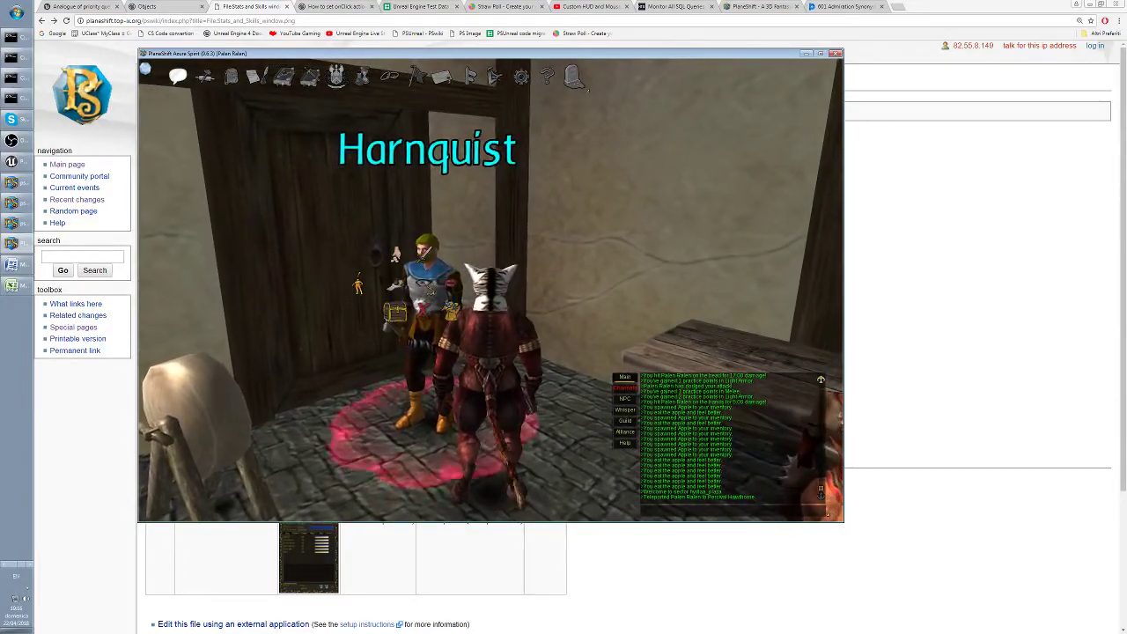
pyautogui.press('e')
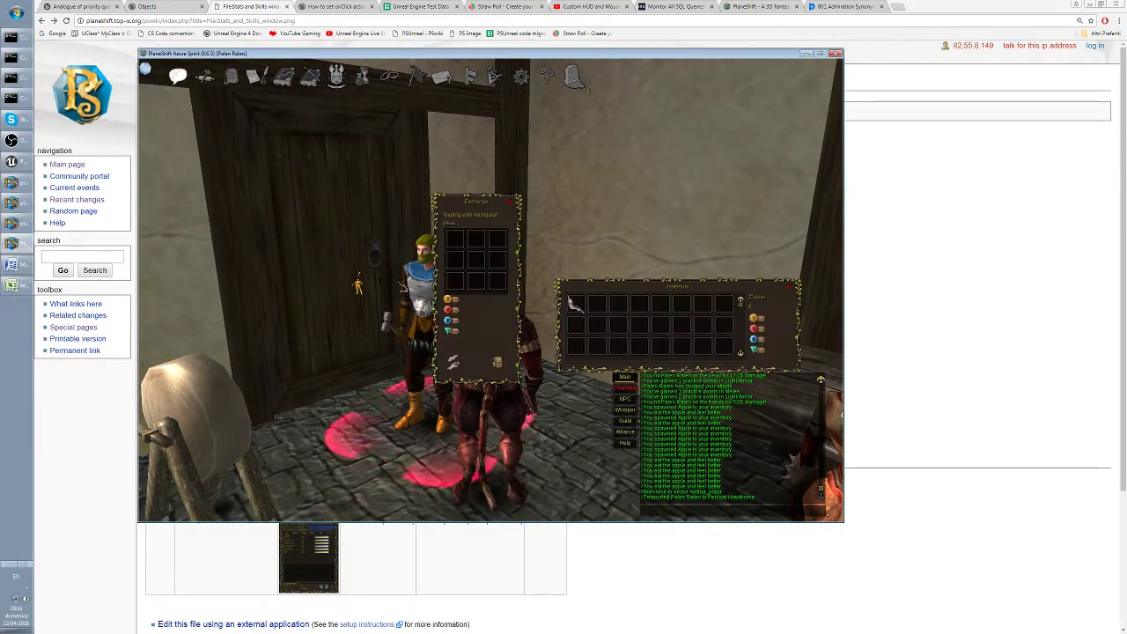
pyautogui.click(515, 204)
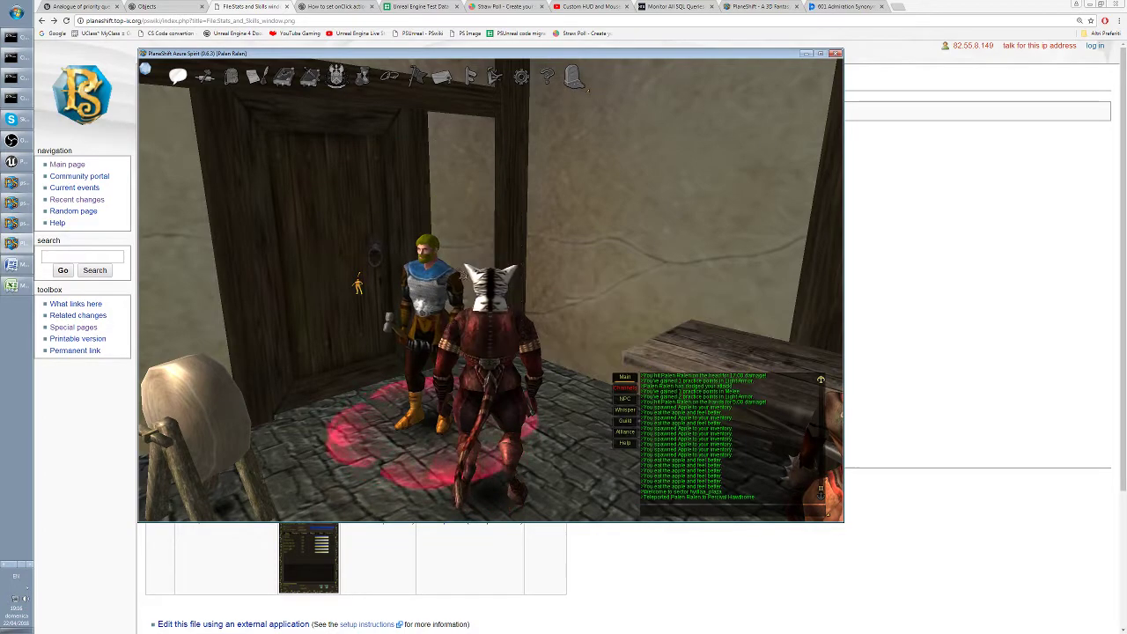
pyautogui.click(407, 252)
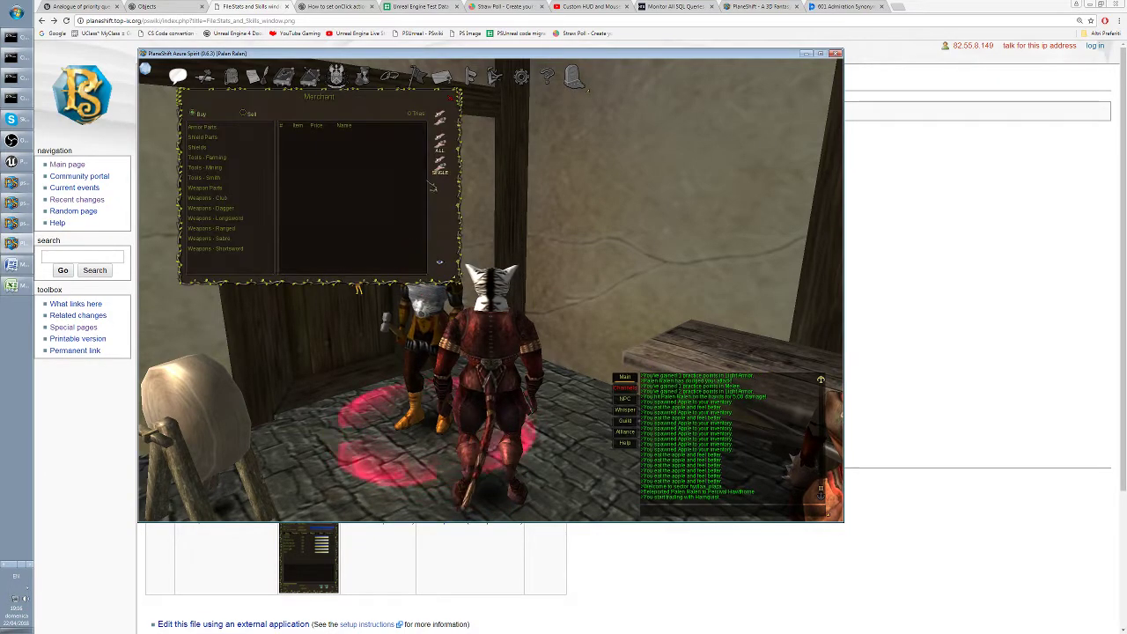
# Browse the merchant's Tools - Mining, Weapon Parts, Shields and Weapons - Longsword categories
pyautogui.click(216, 168)
pyautogui.click(218, 187)
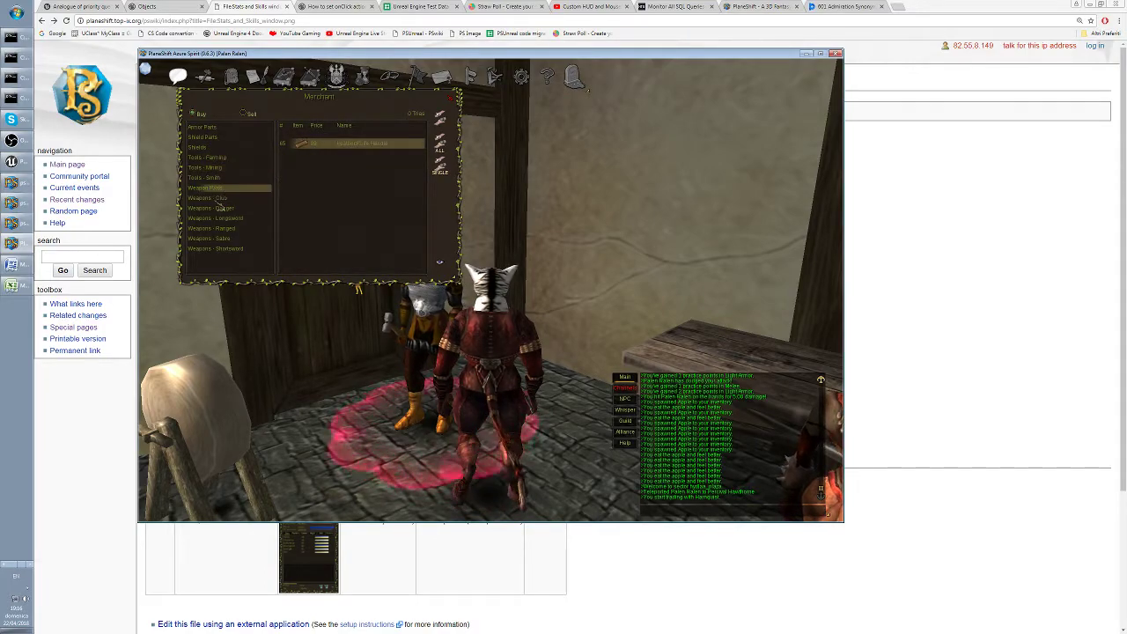
pyautogui.click(224, 219)
pyautogui.click(204, 127)
pyautogui.click(205, 137)
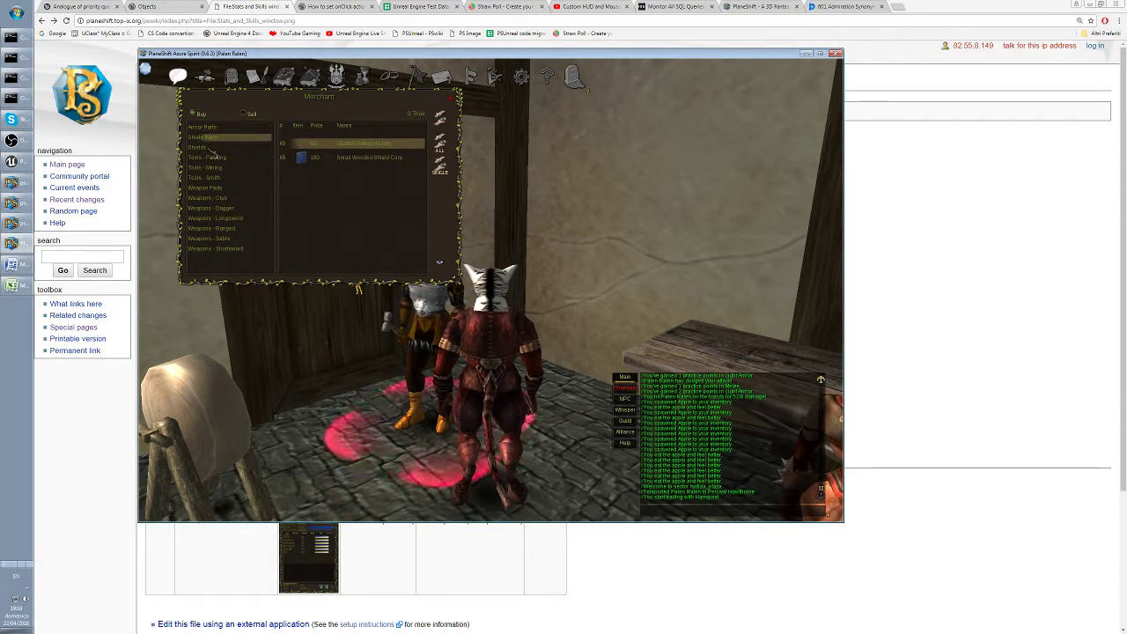
pyautogui.click(201, 147)
pyautogui.click(210, 157)
pyautogui.click(210, 177)
pyautogui.click(212, 197)
pyautogui.click(213, 208)
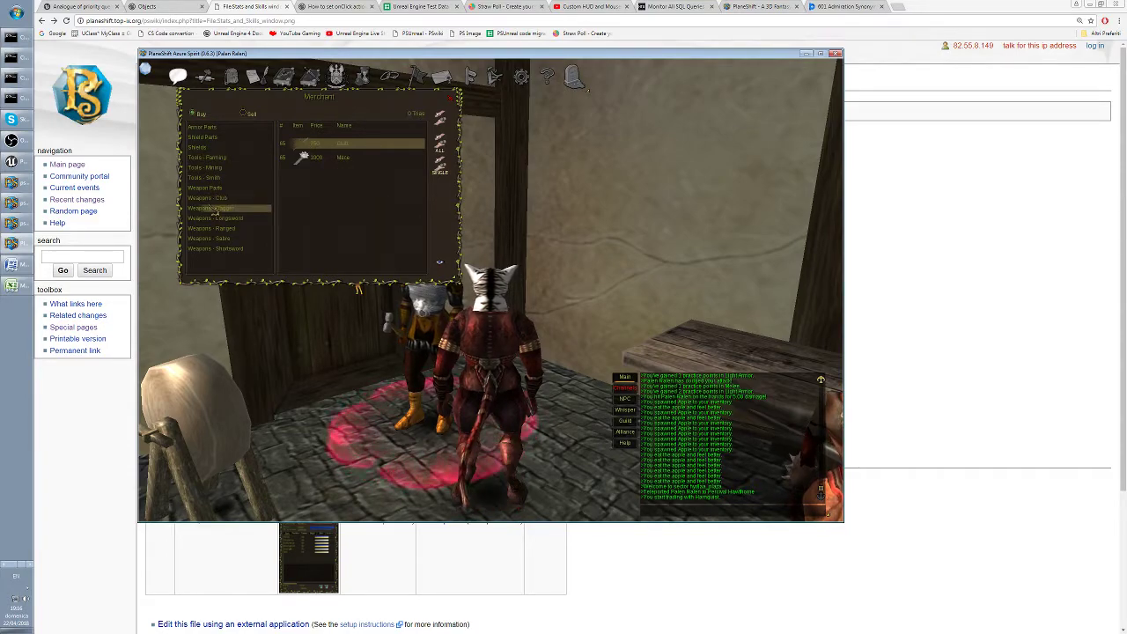
pyautogui.click(216, 218)
# Check the shortsword, Shield Parts and Armor Parts listings, then close the Merchant window
pyautogui.click(213, 228)
pyautogui.click(211, 238)
pyautogui.click(215, 248)
pyautogui.click(208, 167)
pyautogui.click(202, 147)
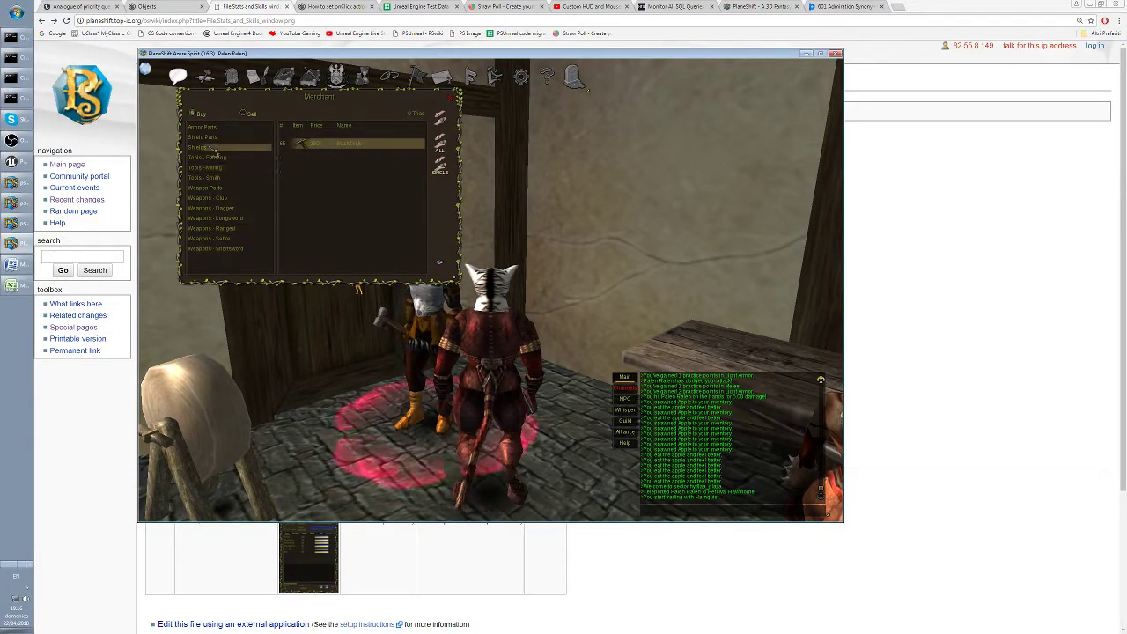
pyautogui.click(207, 138)
pyautogui.click(205, 127)
pyautogui.click(450, 97)
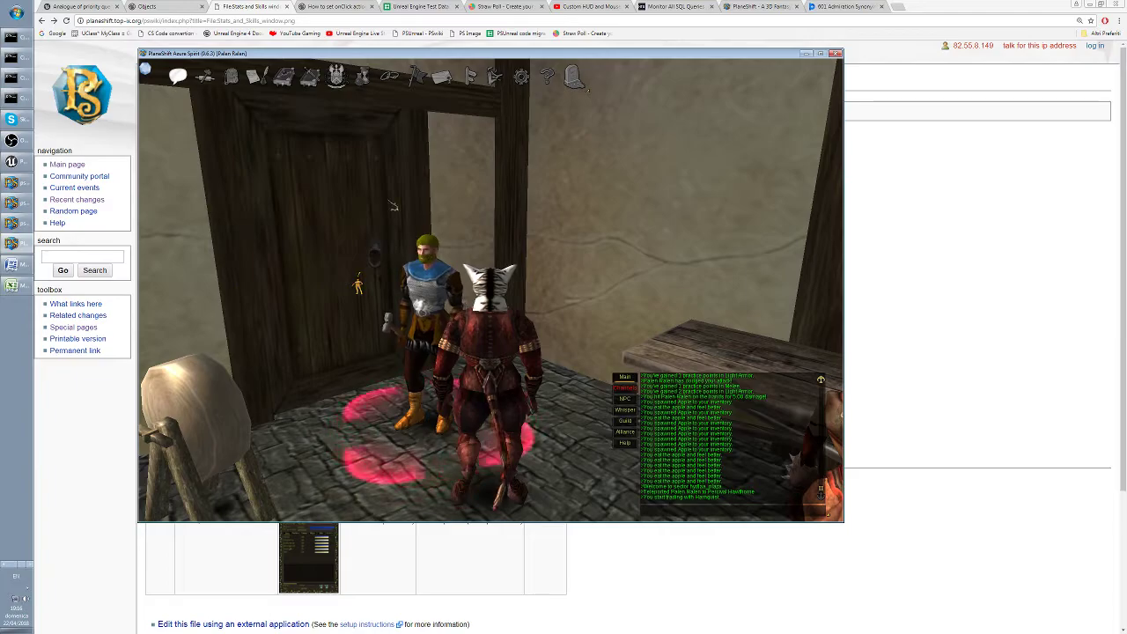
# Walk the character out of the shop into the town square, then switch to the Stats and Skills wiki page
pyautogui.press('d')
pyautogui.press('w')
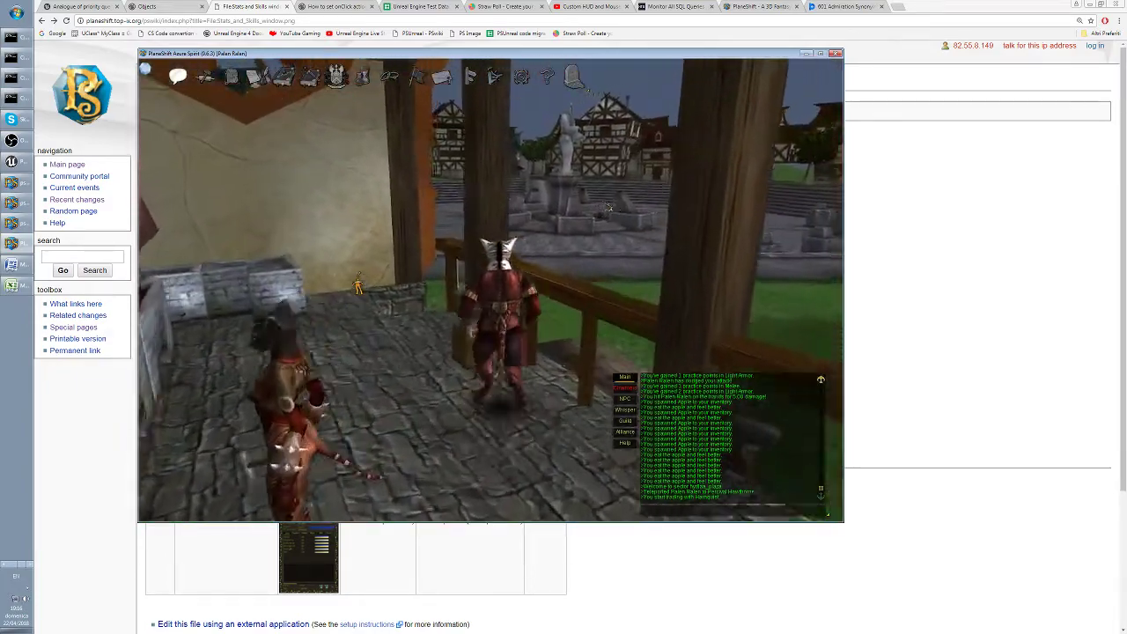
pyautogui.press('w')
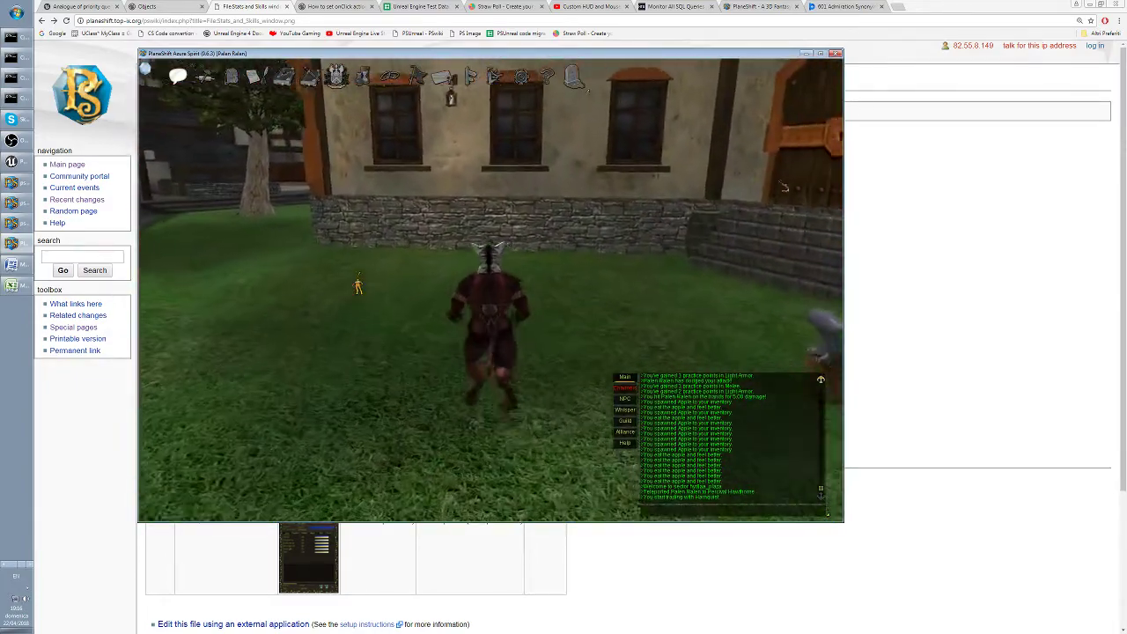
pyautogui.press('a')
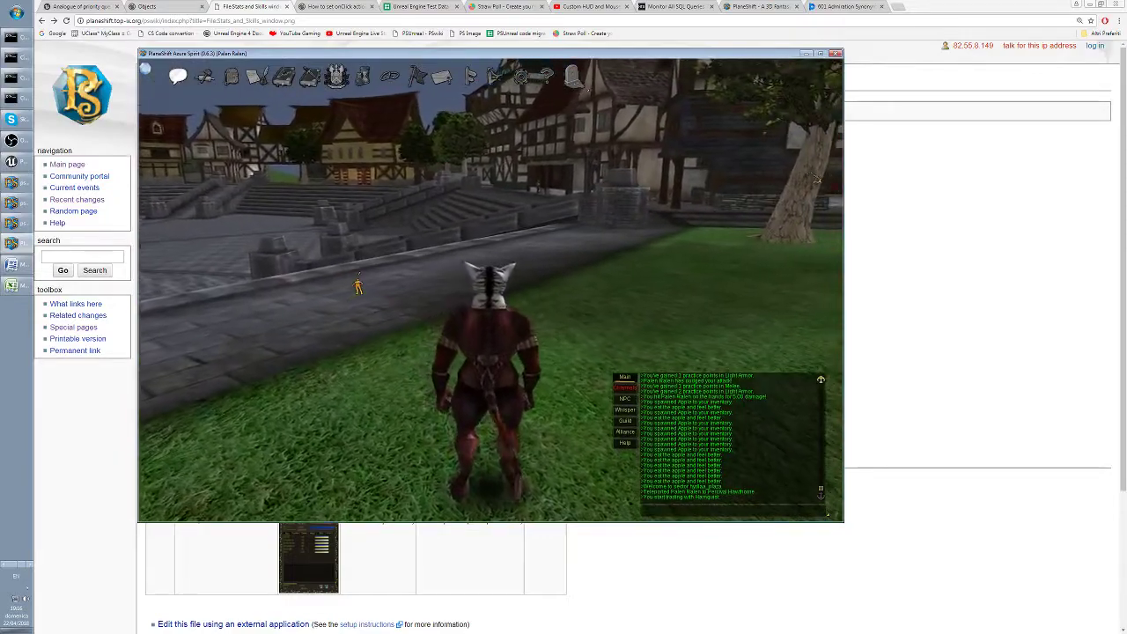
pyautogui.hotkey('alt', 'Tab')
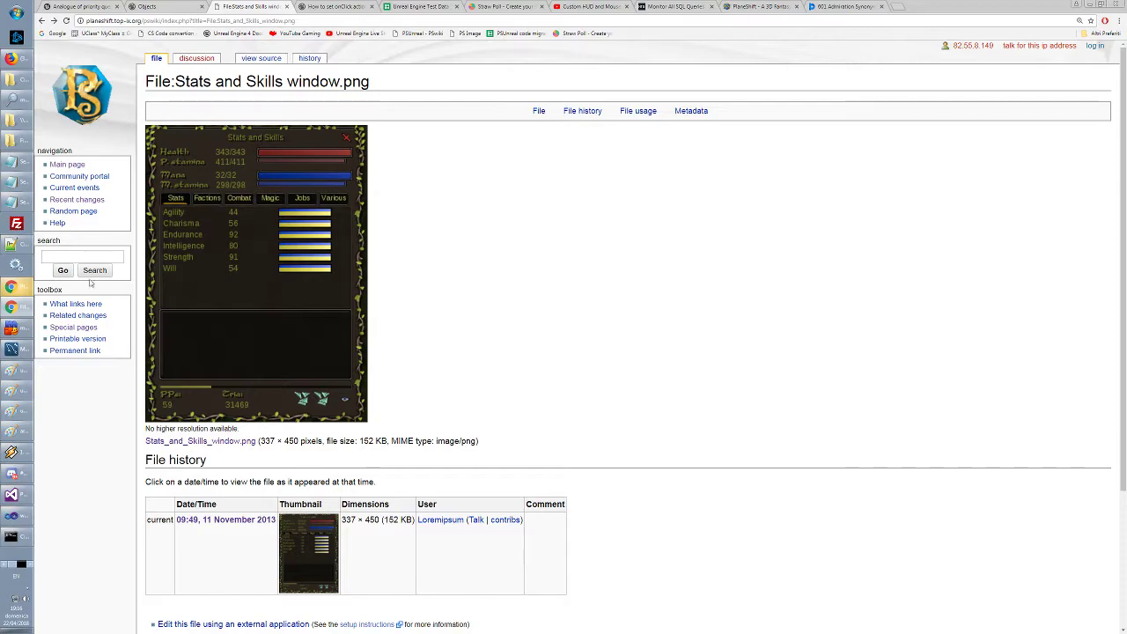
# Bring the Paint Jobs tab mockup (Cooking rank 35, Armor Making rank 50) to the front
pyautogui.click(12, 370)
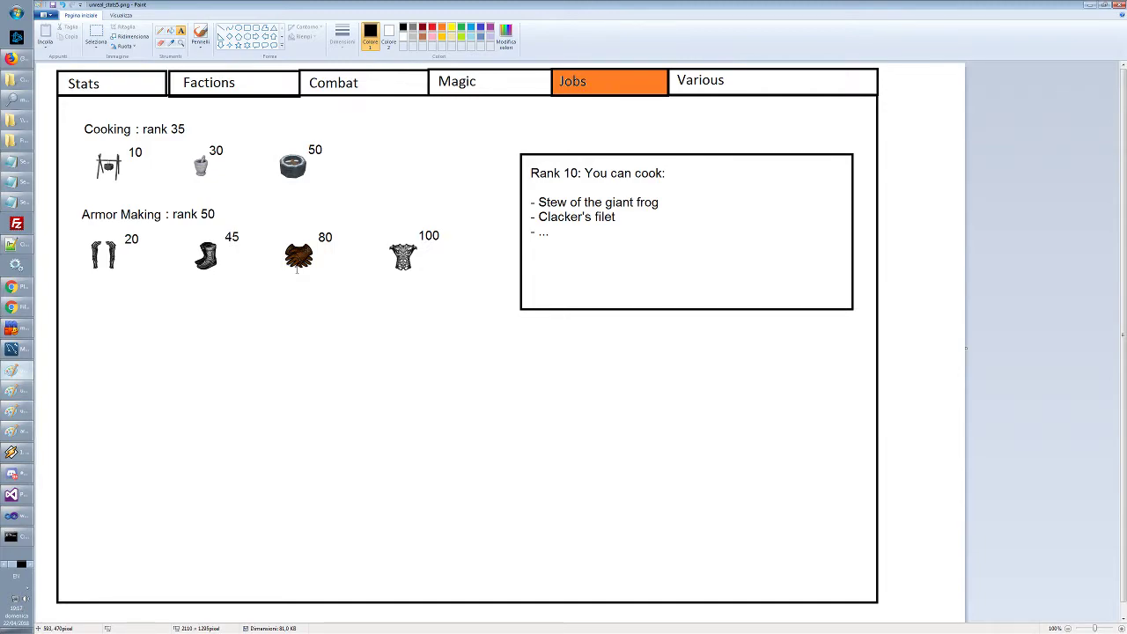
# Cycle past the armor torso image and Factions mockup to reach the Stats tab mockup
pyautogui.click(12, 431)
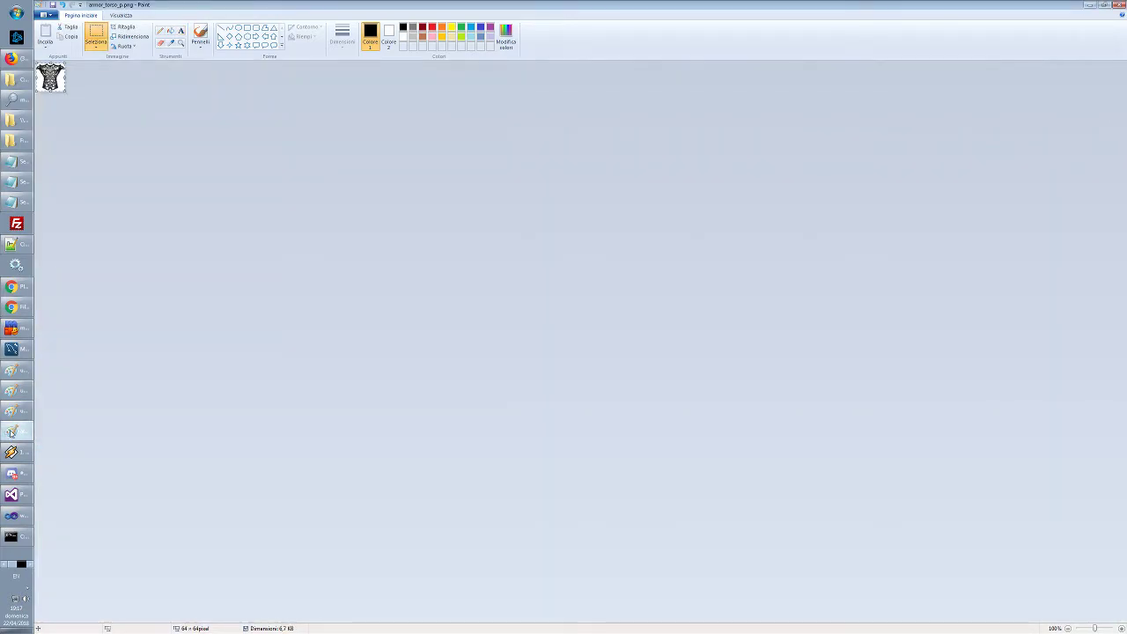
pyautogui.click(22, 393)
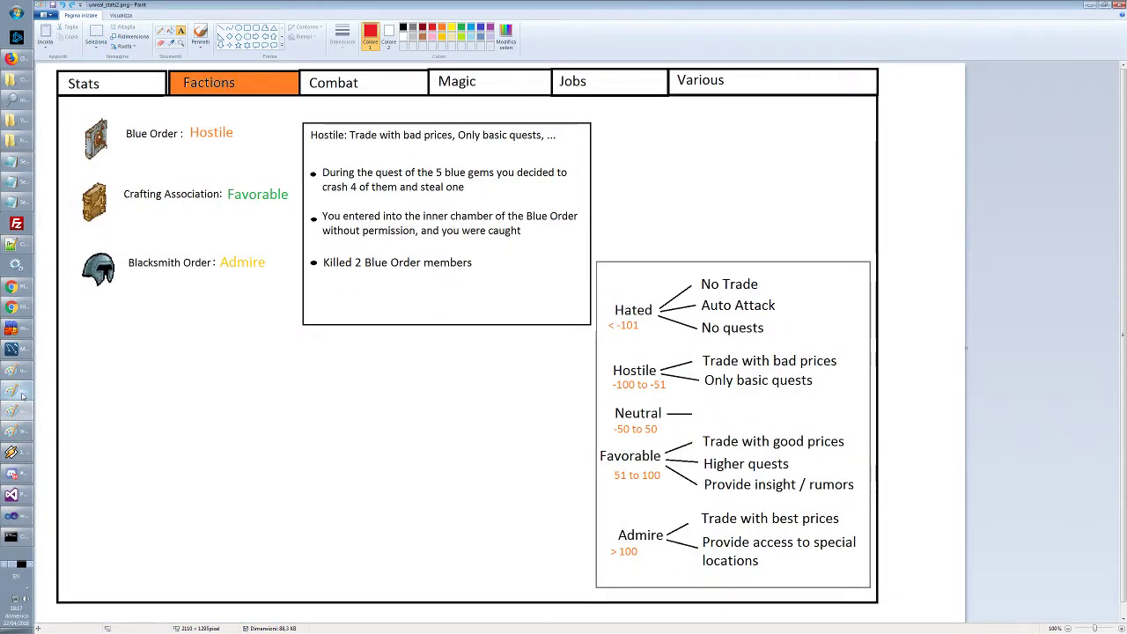
pyautogui.click(20, 392)
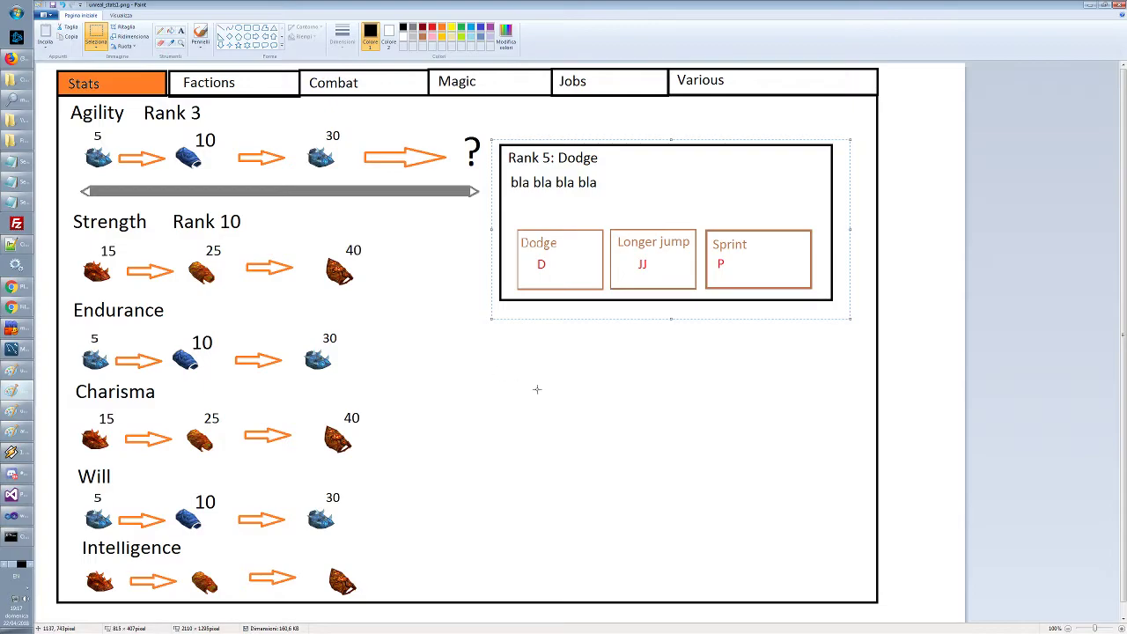
# Frame the left stats column of the Stats mockup with a selection rectangle, then deselect it
pyautogui.click(405, 277)
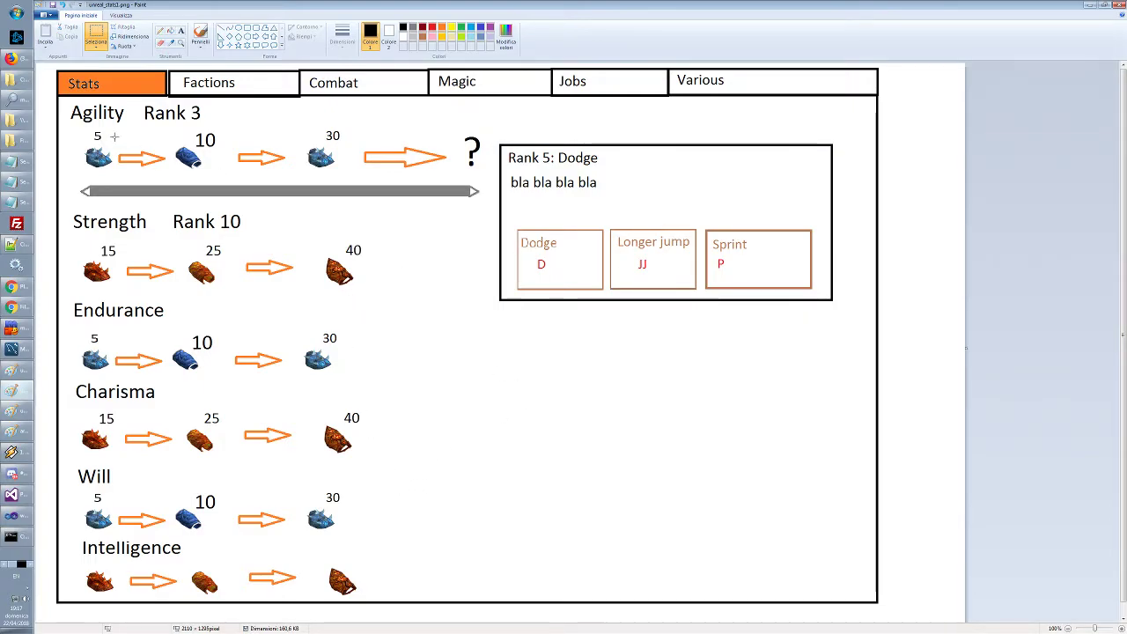
pyautogui.moveTo(64, 101)
pyautogui.mouseDown()
pyautogui.moveTo(382, 322)
pyautogui.moveTo(548, 528)
pyautogui.moveTo(482, 601)
pyautogui.mouseUp()
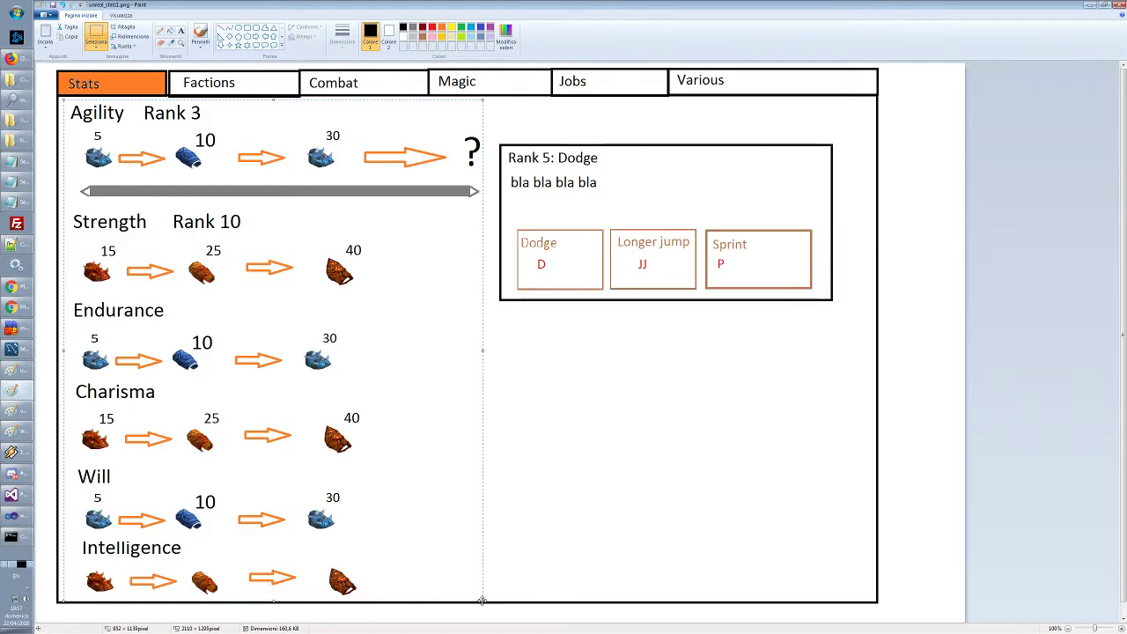
pyautogui.click(526, 441)
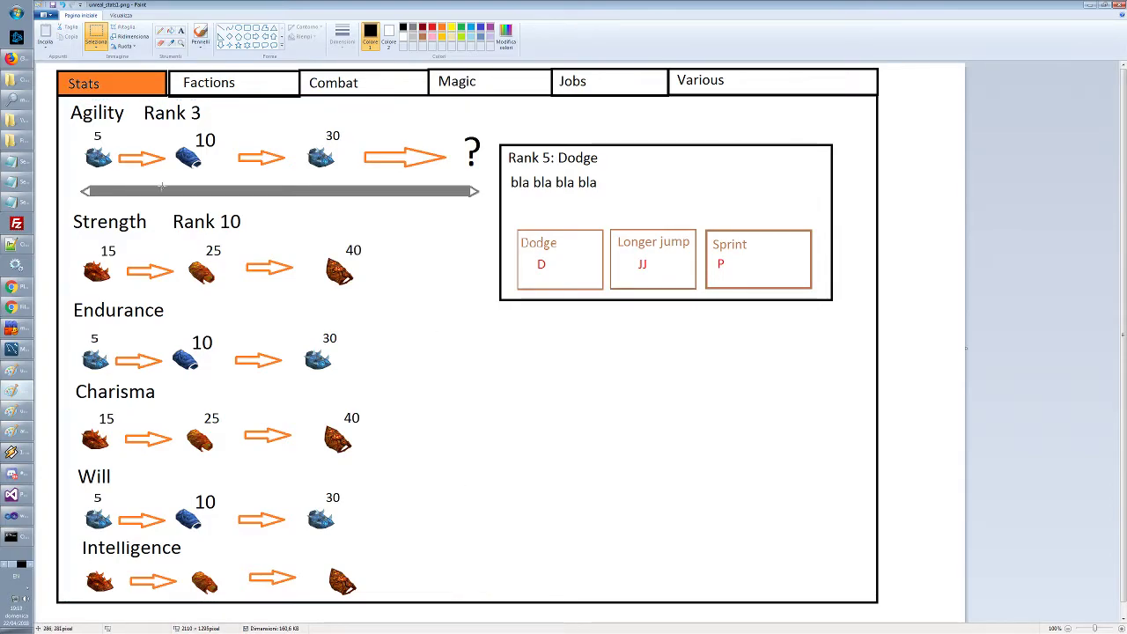
pyautogui.moveTo(65, 99); pyautogui.dragTo(498, 603)
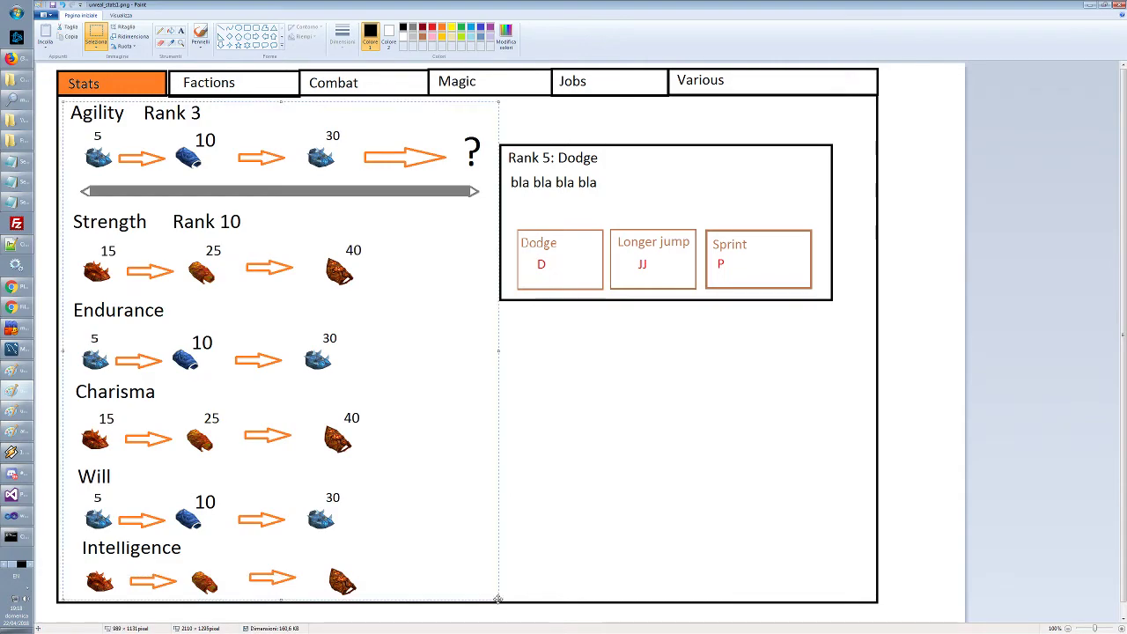
pyautogui.click(584, 438)
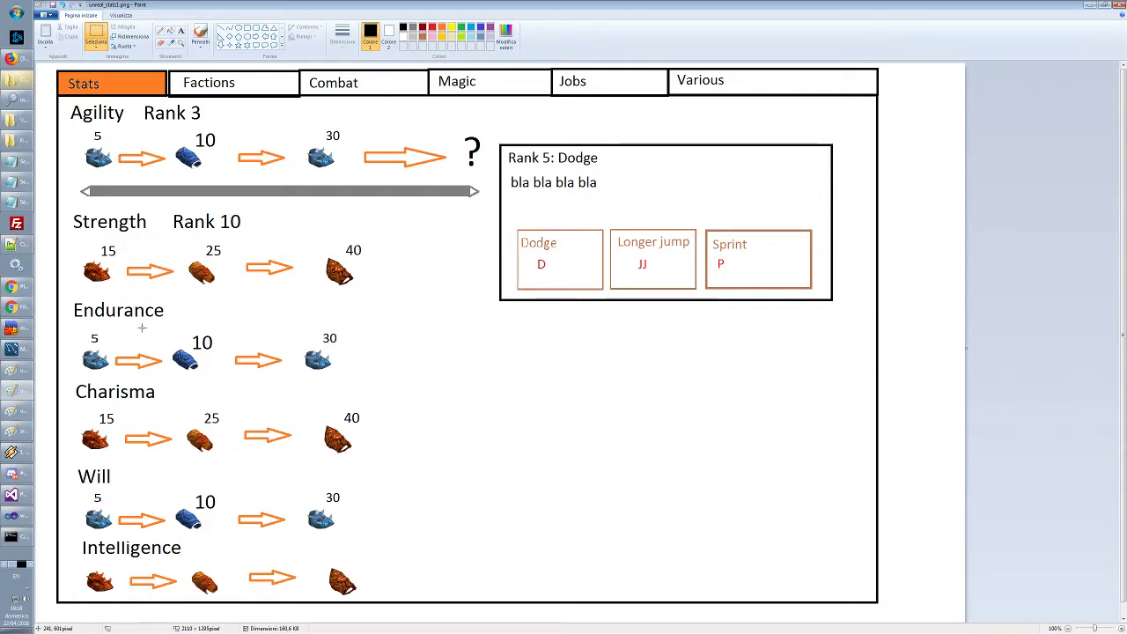
# Repeatedly select and deselect the Rank 5 Dodge panel to frame it
pyautogui.moveTo(497, 132); pyautogui.dragTo(837, 313)
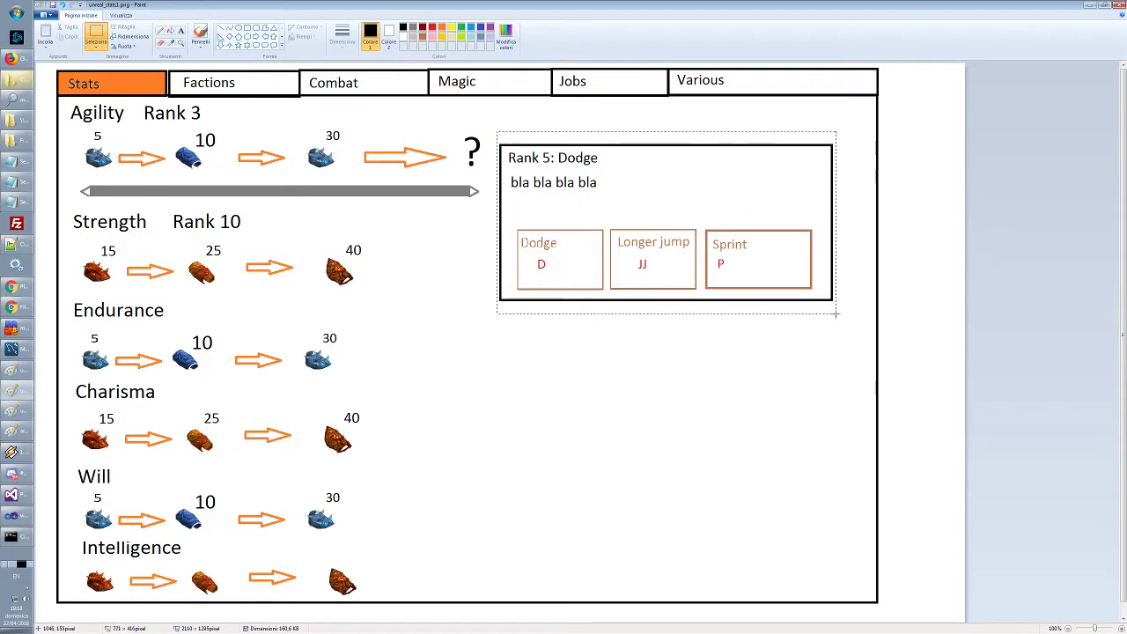
pyautogui.click(533, 373)
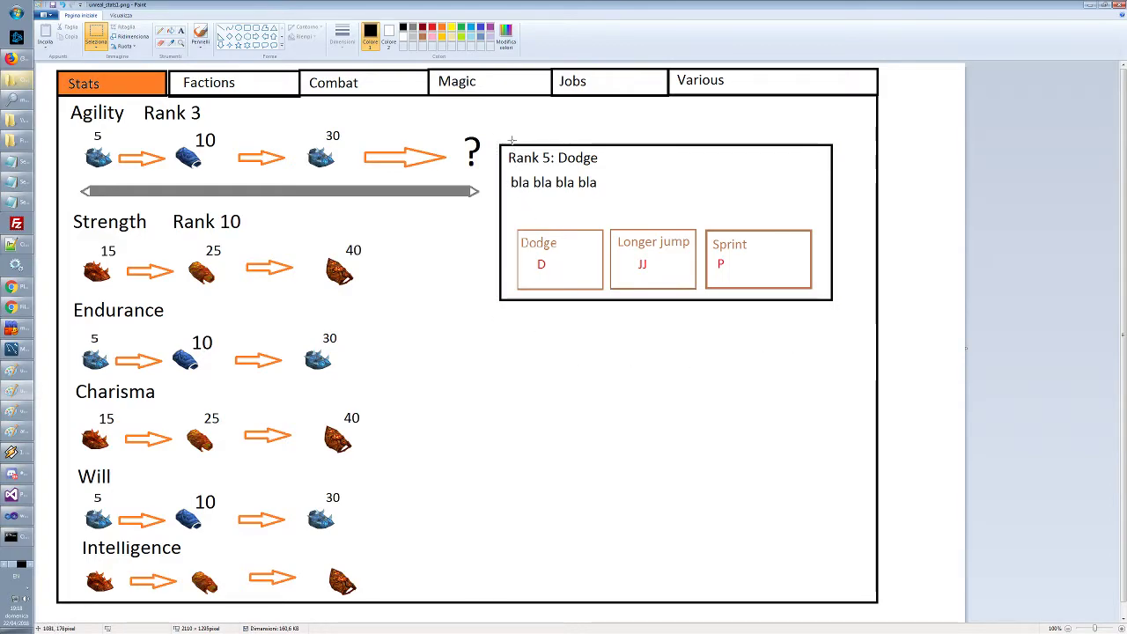
pyautogui.moveTo(495, 137)
pyautogui.mouseDown()
pyautogui.moveTo(845, 317)
pyautogui.moveTo(836, 306)
pyautogui.mouseUp()
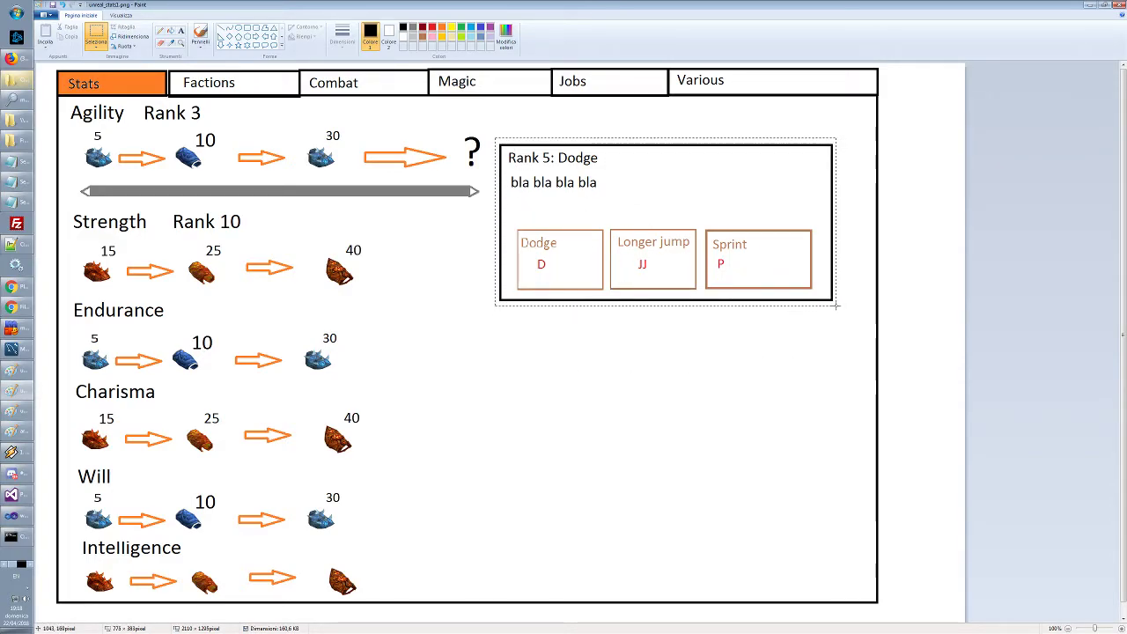
pyautogui.click(596, 365)
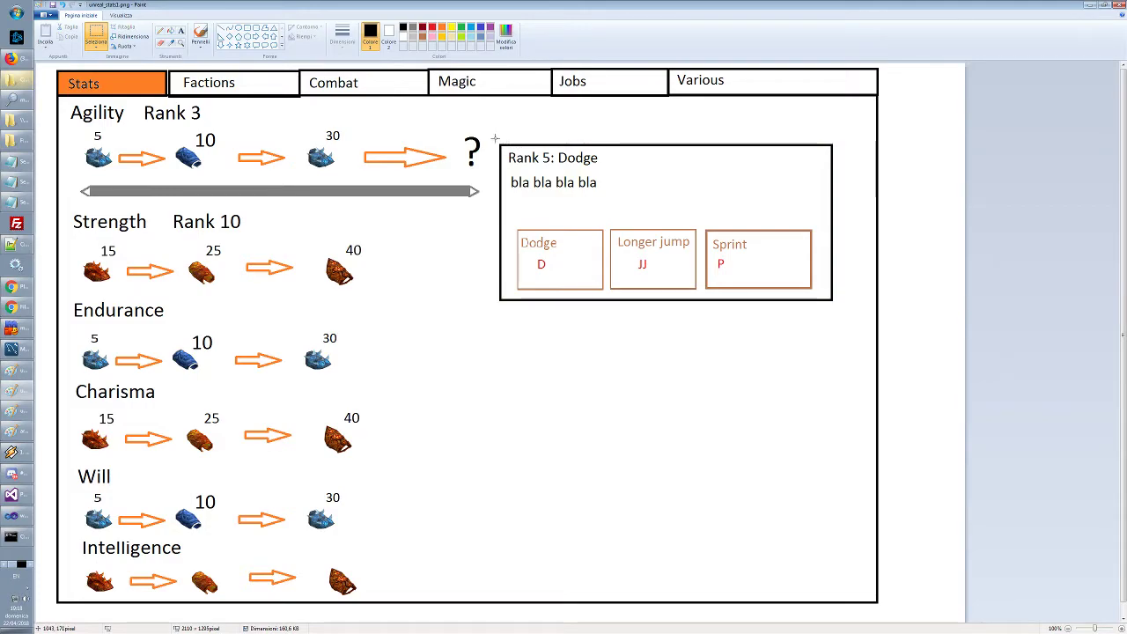
pyautogui.moveTo(495, 138); pyautogui.dragTo(840, 307)
pyautogui.click(841, 310)
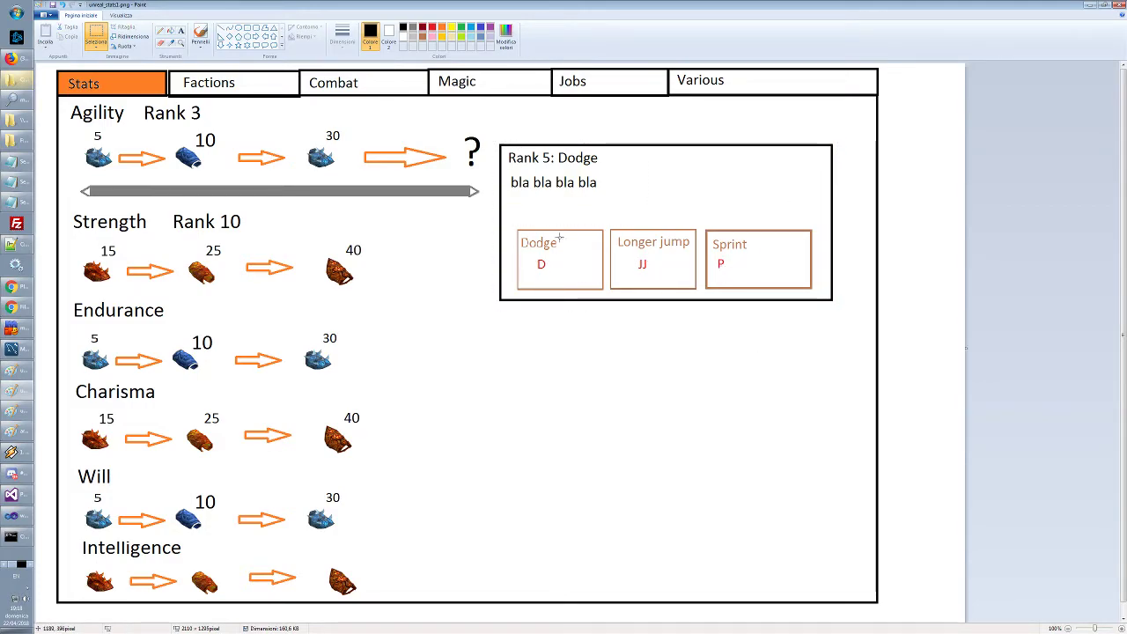
pyautogui.moveTo(495, 138); pyautogui.dragTo(843, 307)
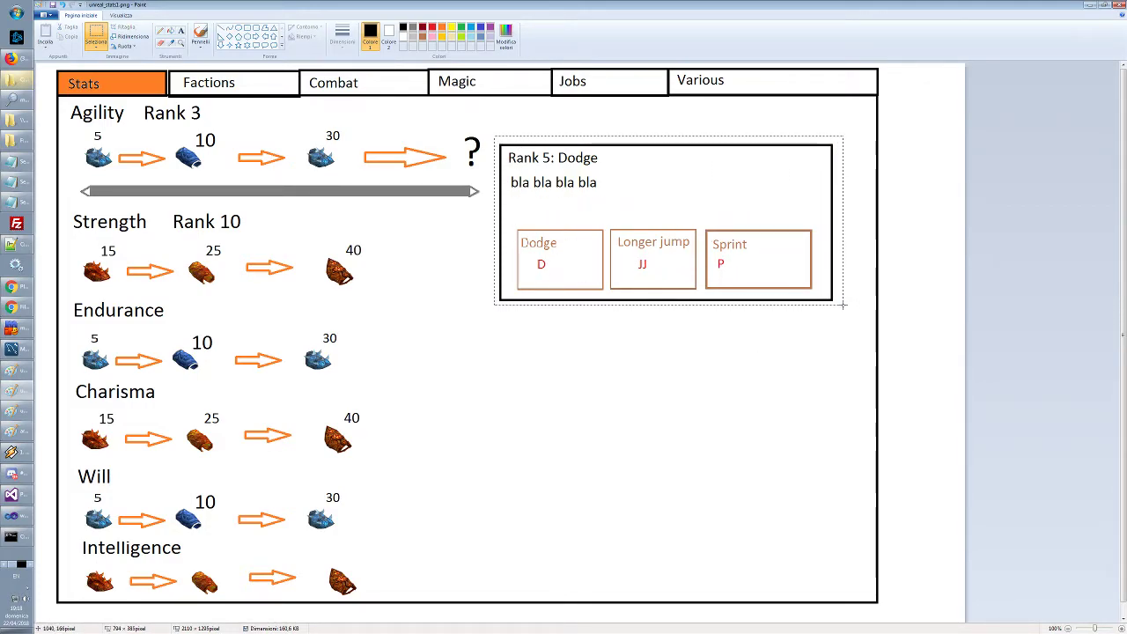
pyautogui.click(737, 353)
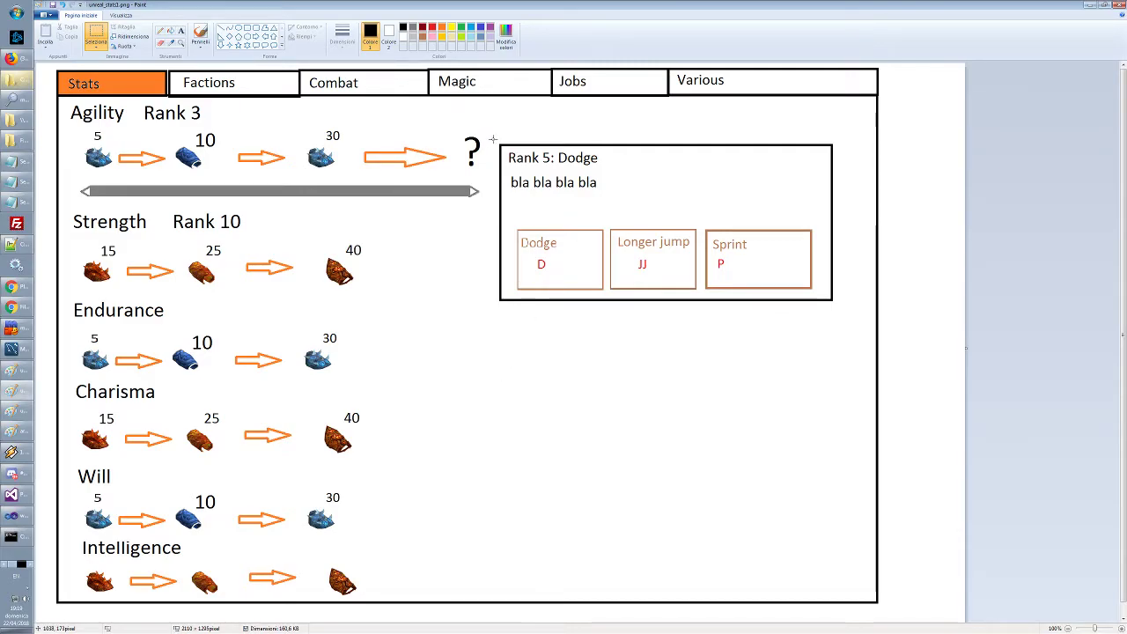
# Frame the Rank 5 Dodge box twice more, clear the selection, and return to PlaneShift
pyautogui.moveTo(493, 138)
pyautogui.mouseDown()
pyautogui.moveTo(744, 224)
pyautogui.moveTo(849, 310)
pyautogui.mouseUp()
pyautogui.click(732, 367)
pyautogui.moveTo(495, 137); pyautogui.dragTo(839, 304)
pyautogui.click(790, 357)
pyautogui.hotkey('alt', 'Tab')
pyautogui.hotkey('alt', 'Tab')
pyautogui.hotkey('alt', 'Tab')
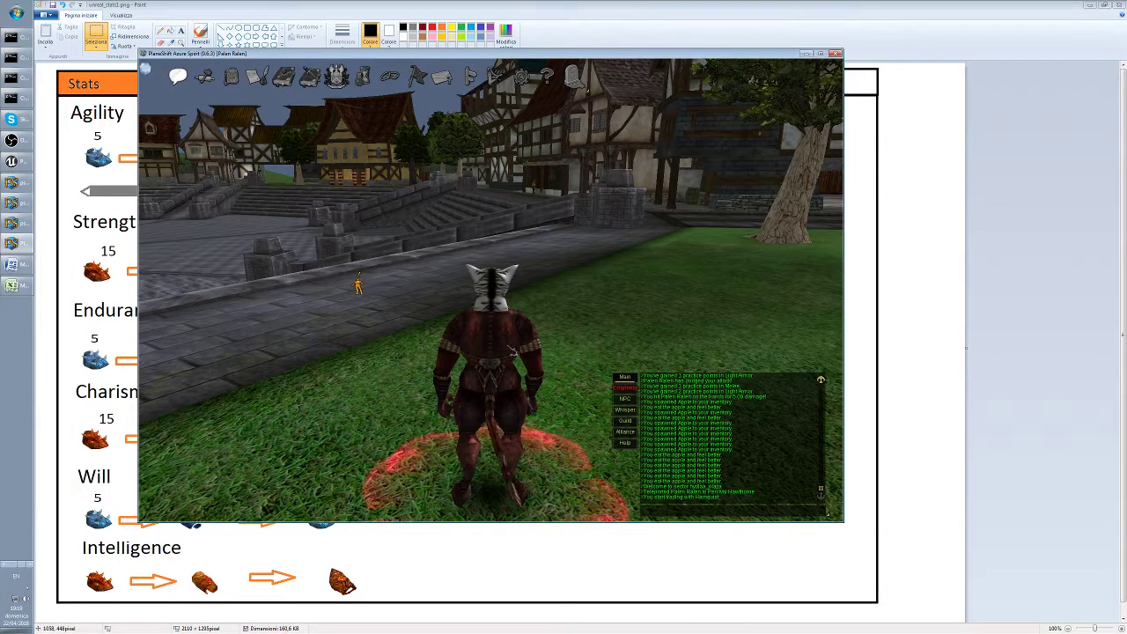
# Teleport to Percival Hawthorne, walk up to him, and view Agility's description in Stats and Skills
pyautogui.click(696, 511)
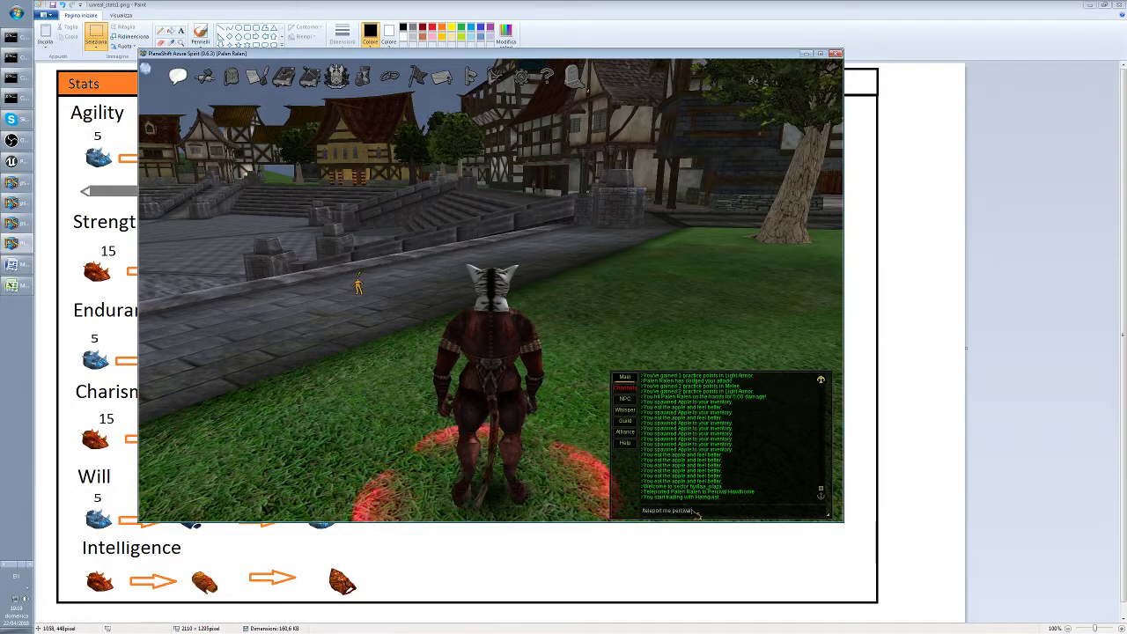
pyautogui.press('Return')
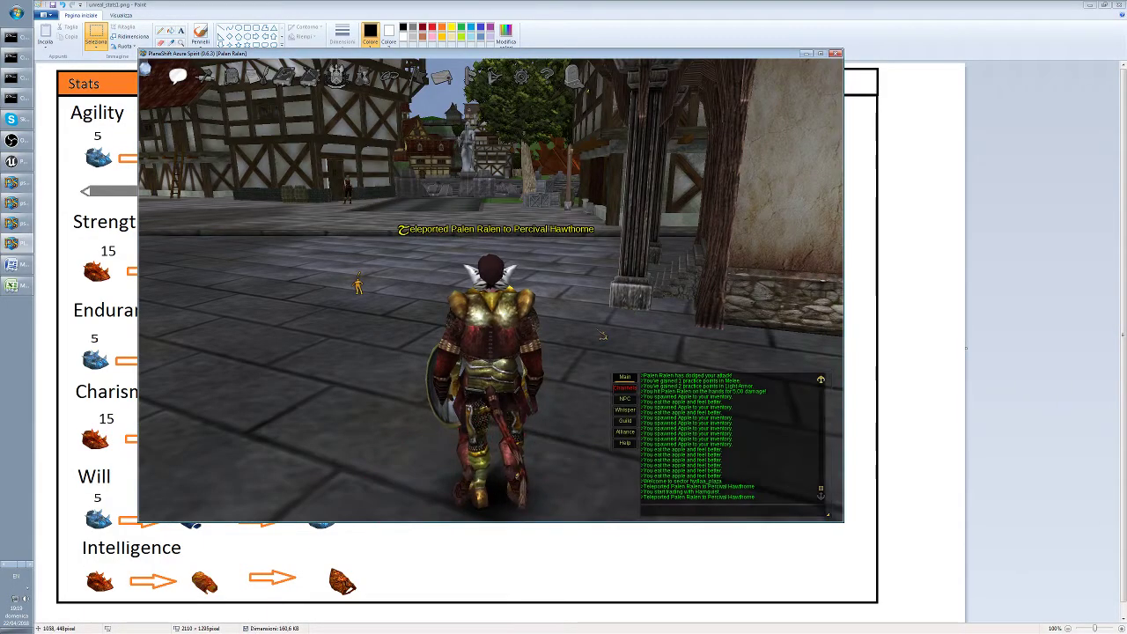
pyautogui.press('Left')
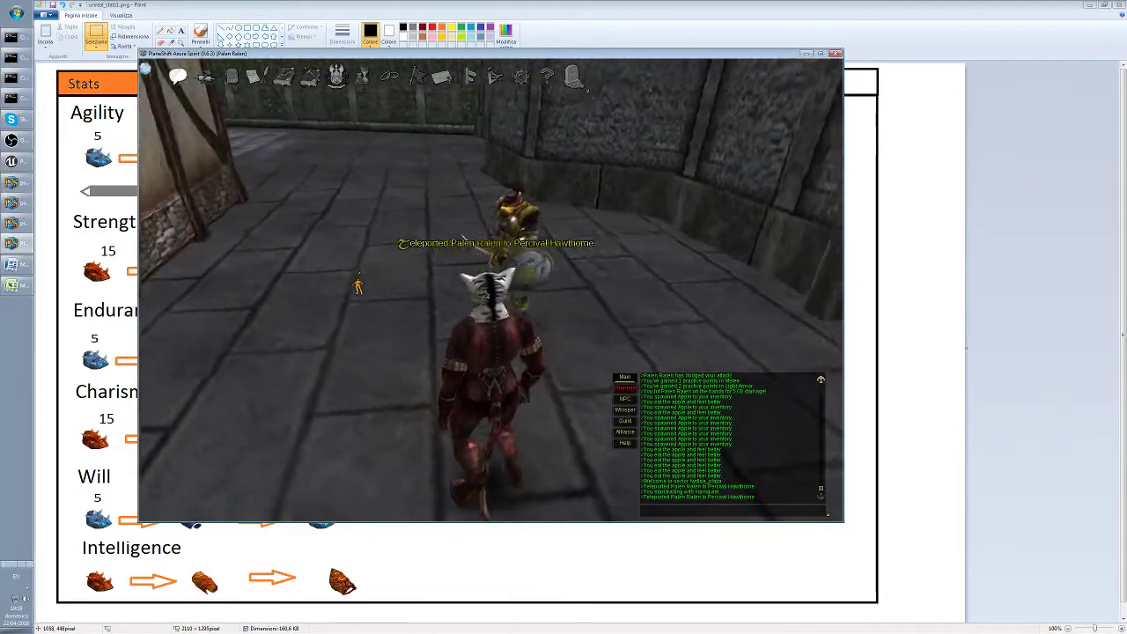
pyautogui.press('Up')
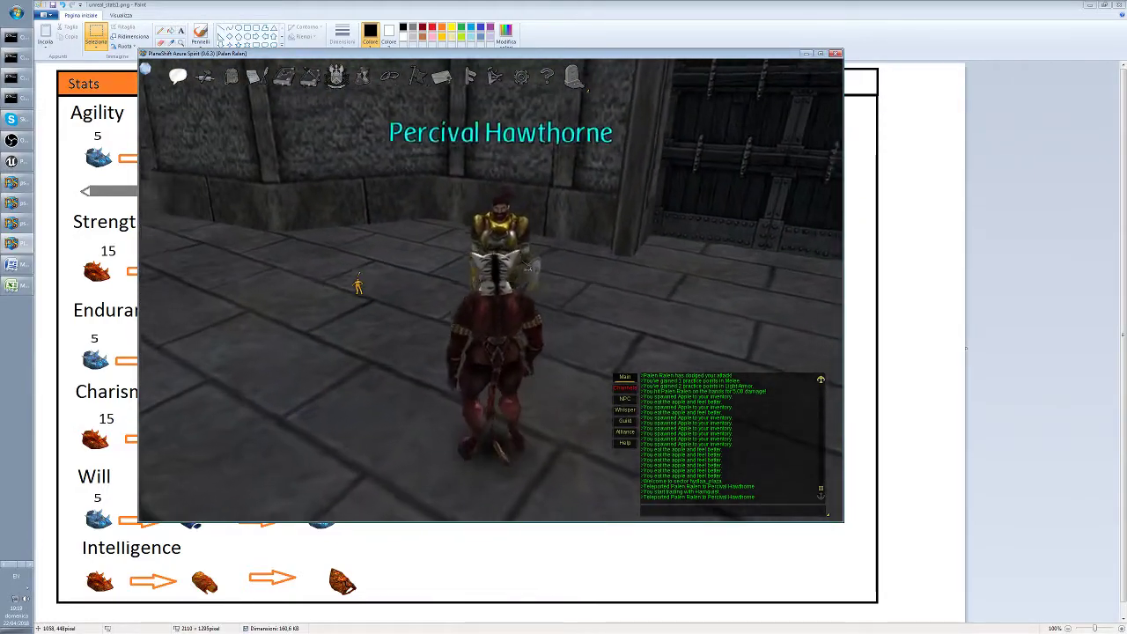
pyautogui.press('k')
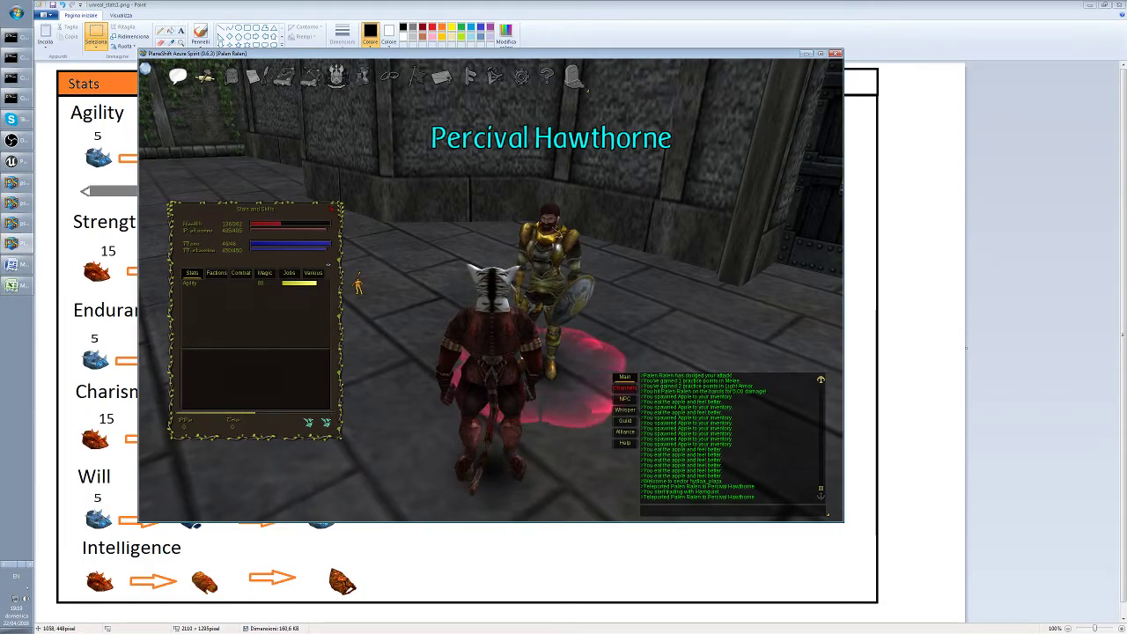
pyautogui.click(191, 283)
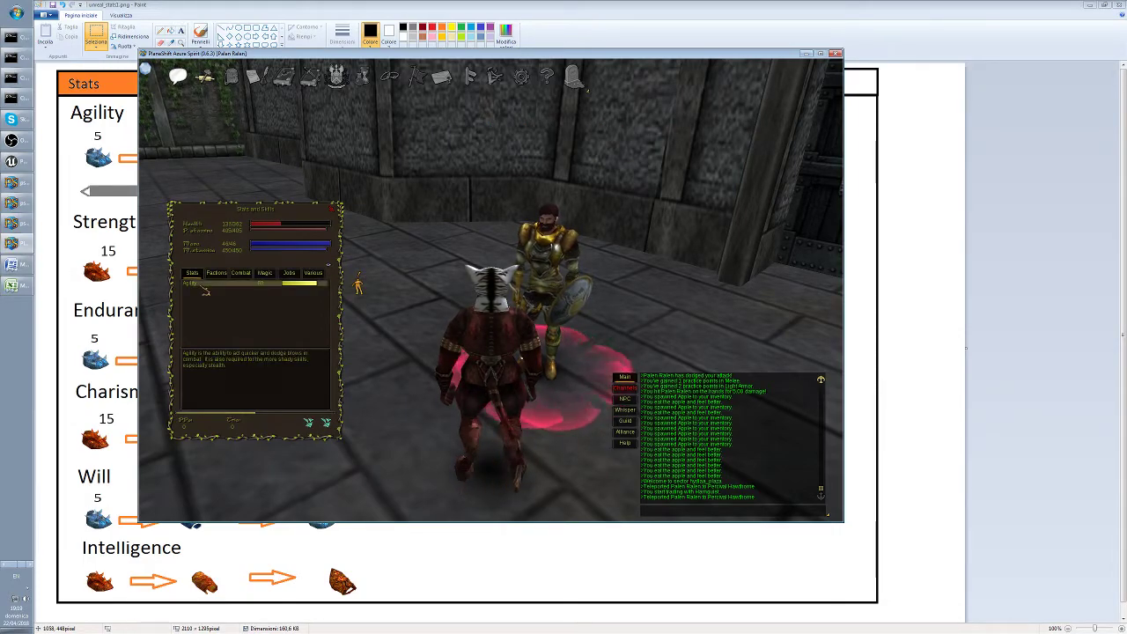
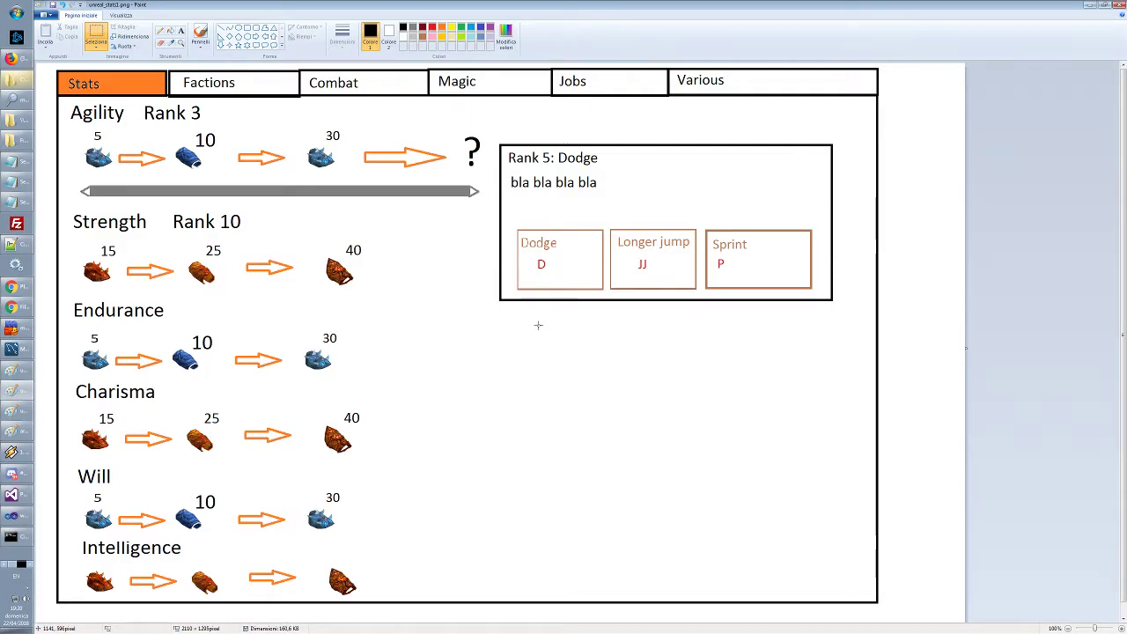
# View the PlaneShift stats panel, then return to the unreal_stats1 mockup in Paint
pyautogui.moveTo(489, 337)
pyautogui.mouseDown()
pyautogui.moveTo(724, 478)
pyautogui.moveTo(865, 592)
pyautogui.mouseUp()
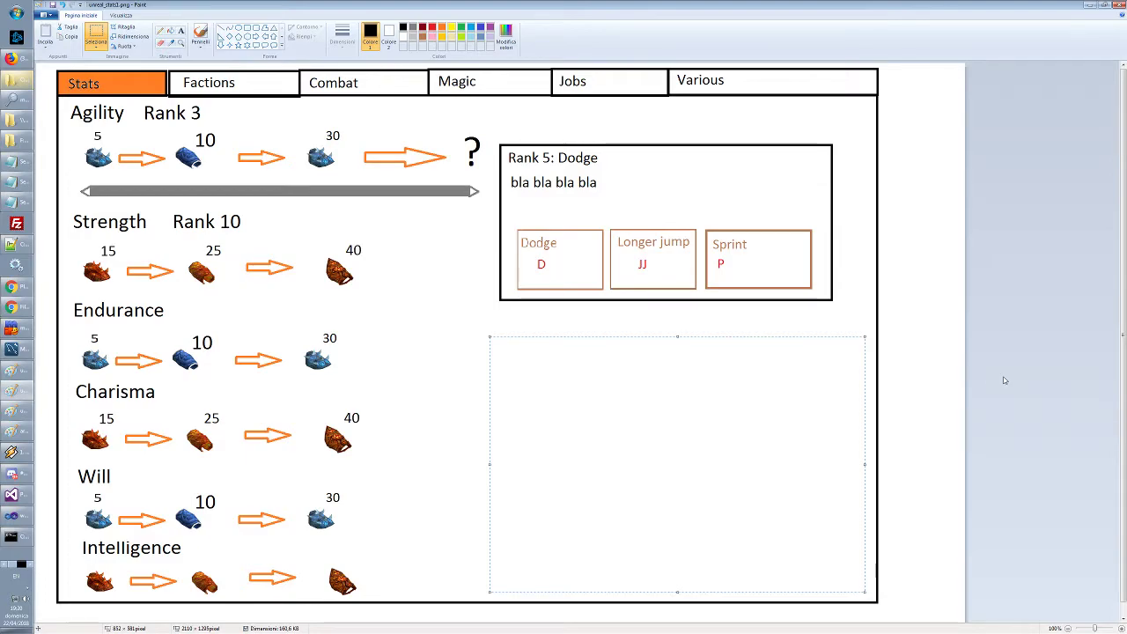
pyautogui.click(940, 381)
pyautogui.hotkey('alt', 'Tab')
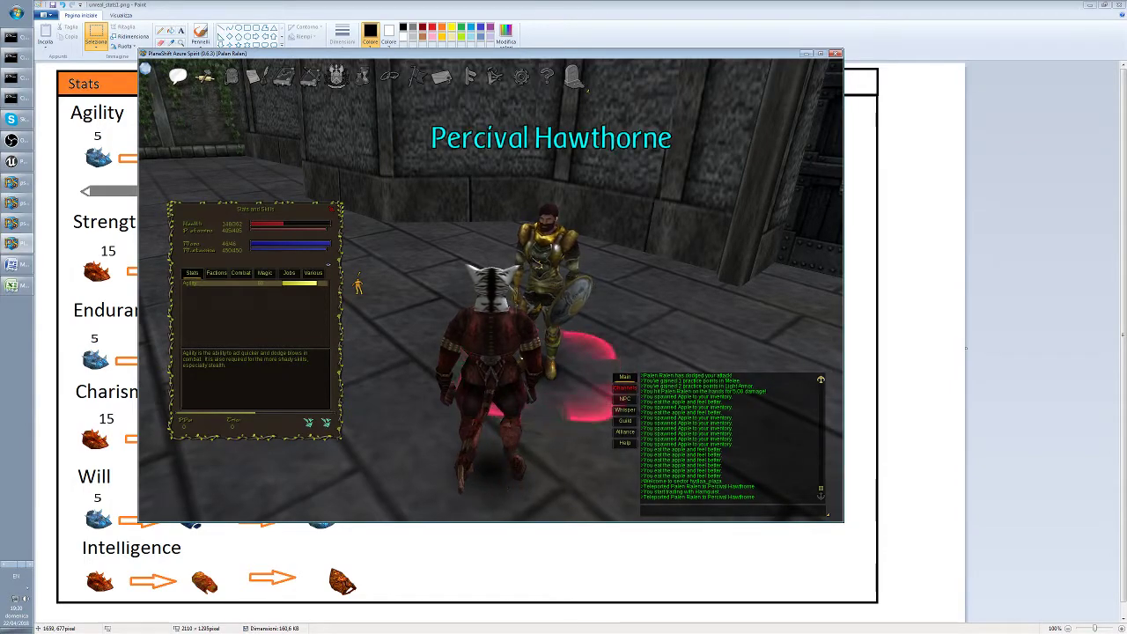
pyautogui.hotkey('alt', 'Tab')
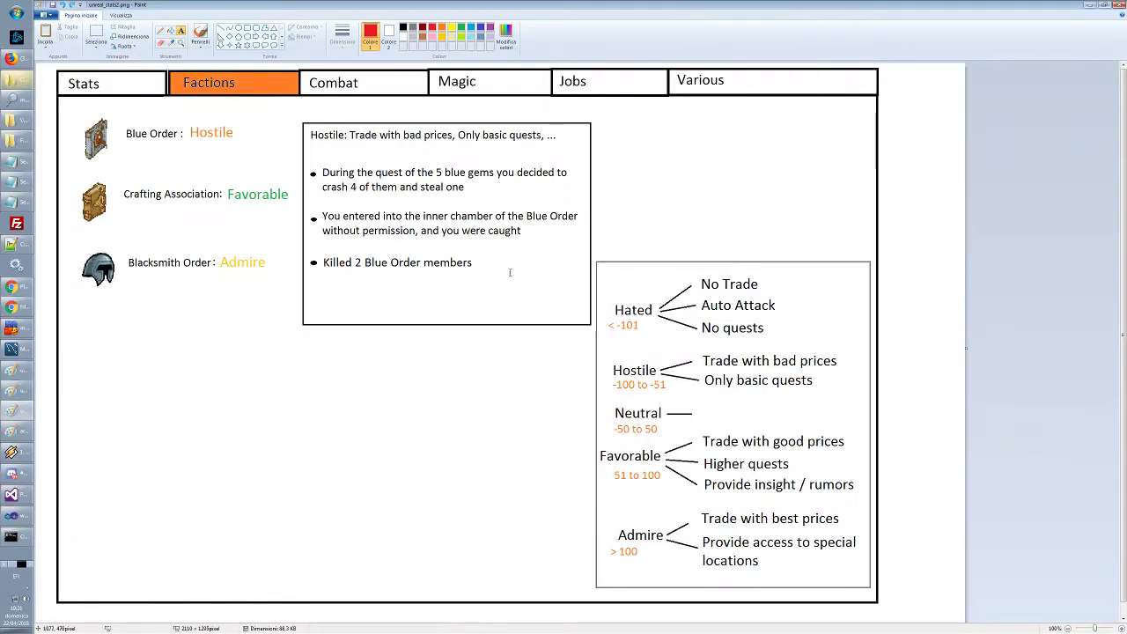
pyautogui.click(16, 431)
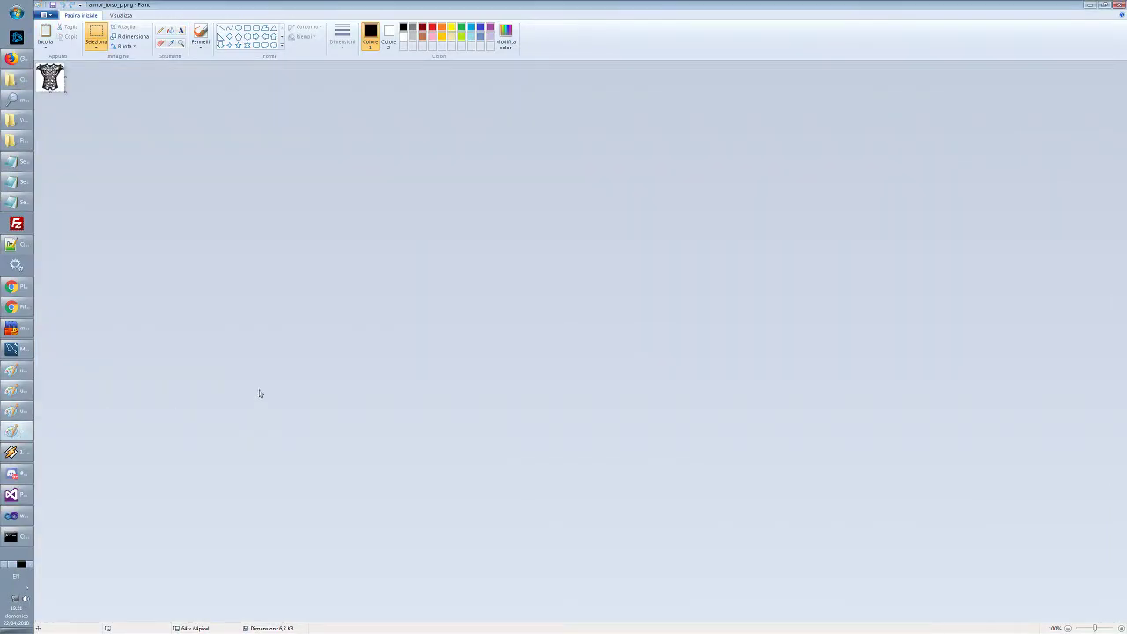
pyautogui.hotkey('alt', 'Tab')
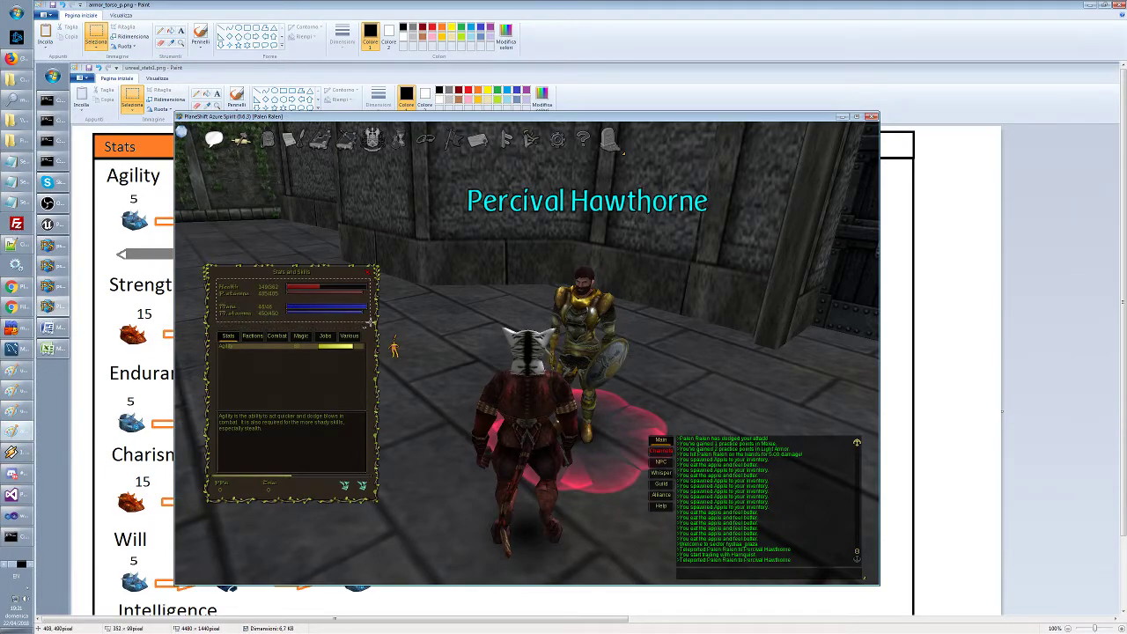
pyautogui.hotkey('alt', 'Tab')
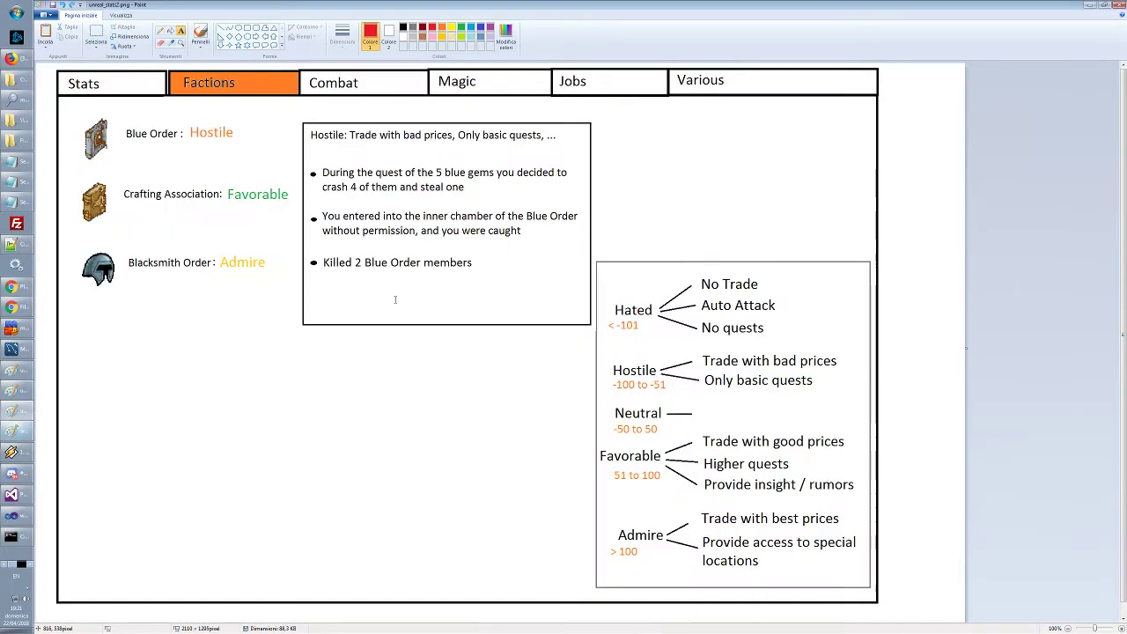
pyautogui.hotkey('alt', 'Tab')
pyautogui.hotkey('alt', 'Tab')
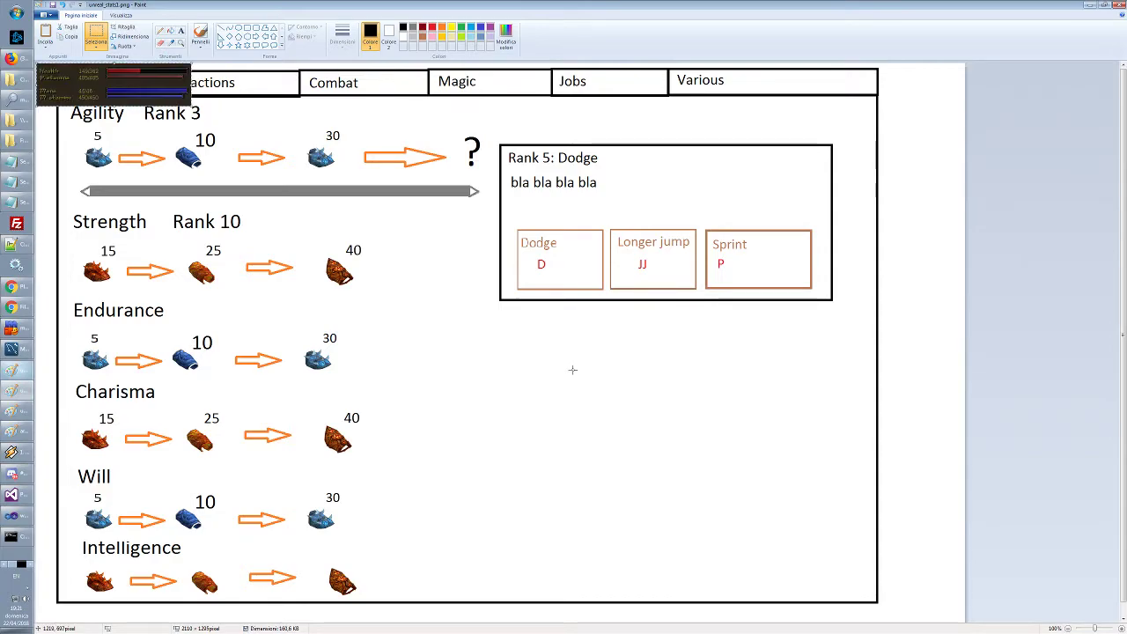
# Move the pasted health/mana bars image below the Dodge box, enlarged, and commit it
pyautogui.moveTo(604, 366)
pyautogui.mouseDown()
pyautogui.moveTo(604, 354)
pyautogui.moveTo(831, 445)
pyautogui.moveTo(834, 433)
pyautogui.mouseUp()
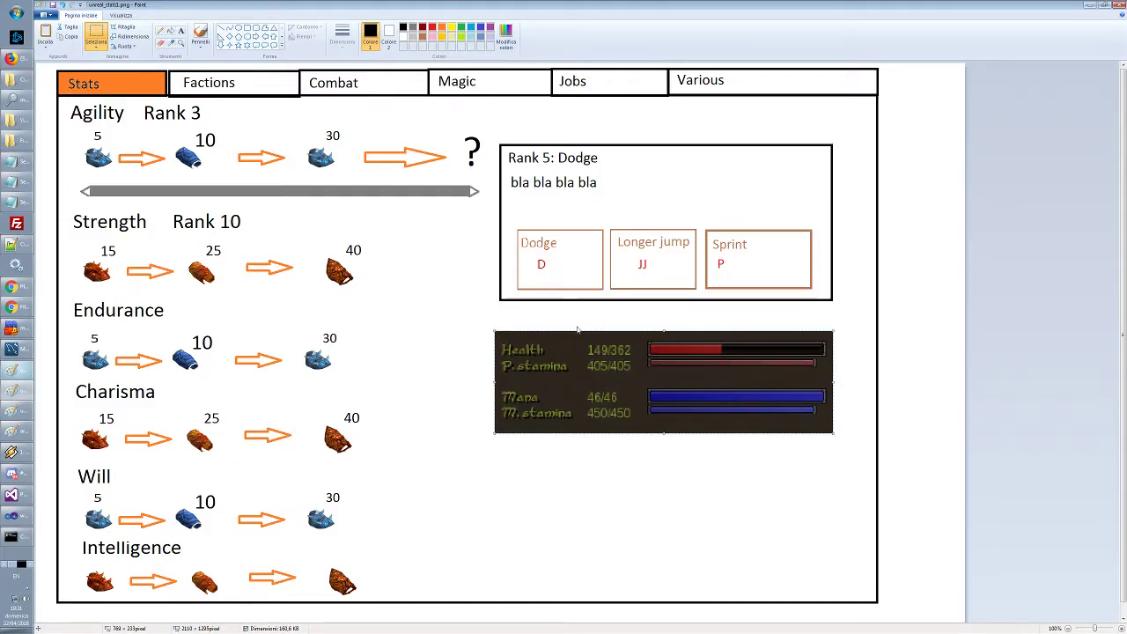
pyautogui.click(523, 303)
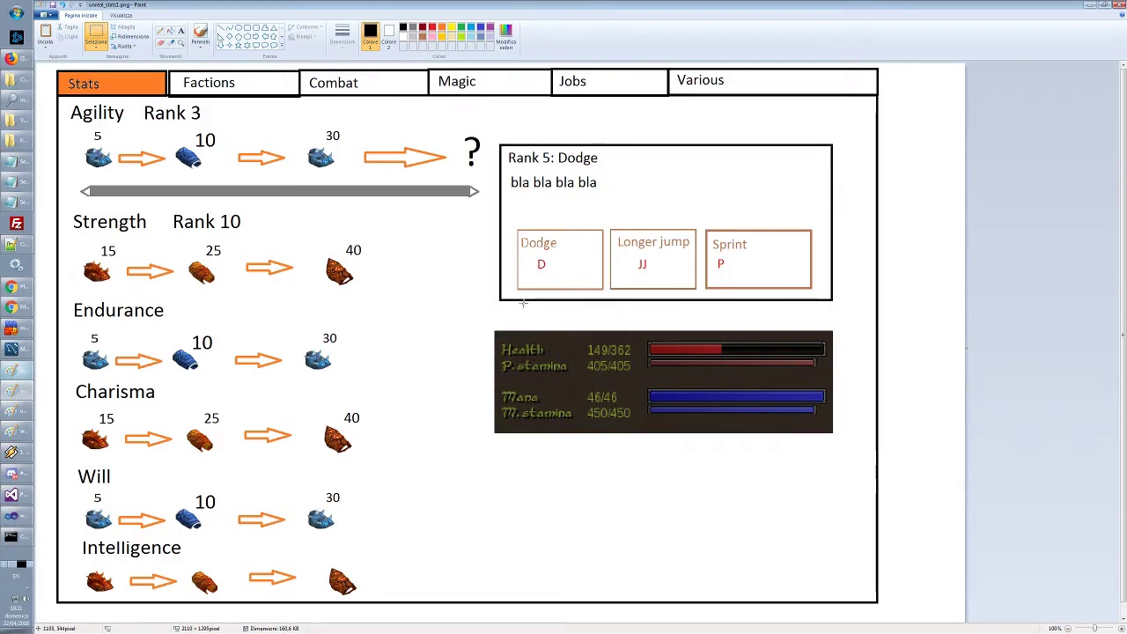
pyautogui.click(170, 32)
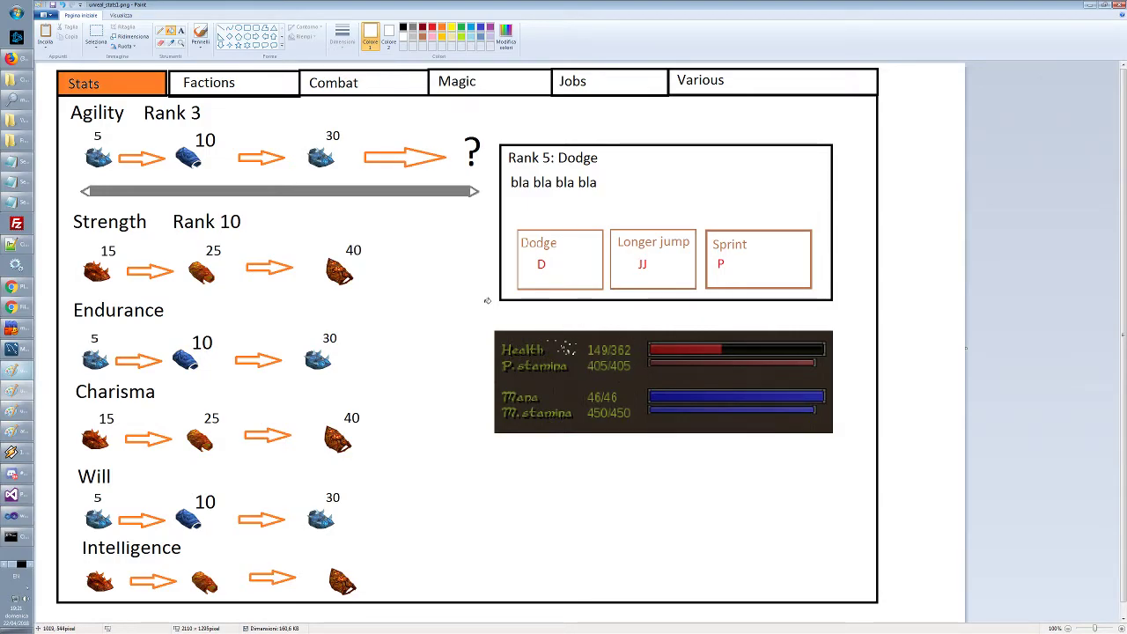
# Delete the thin strip along the top edge of the bars image
pyautogui.click(96, 34)
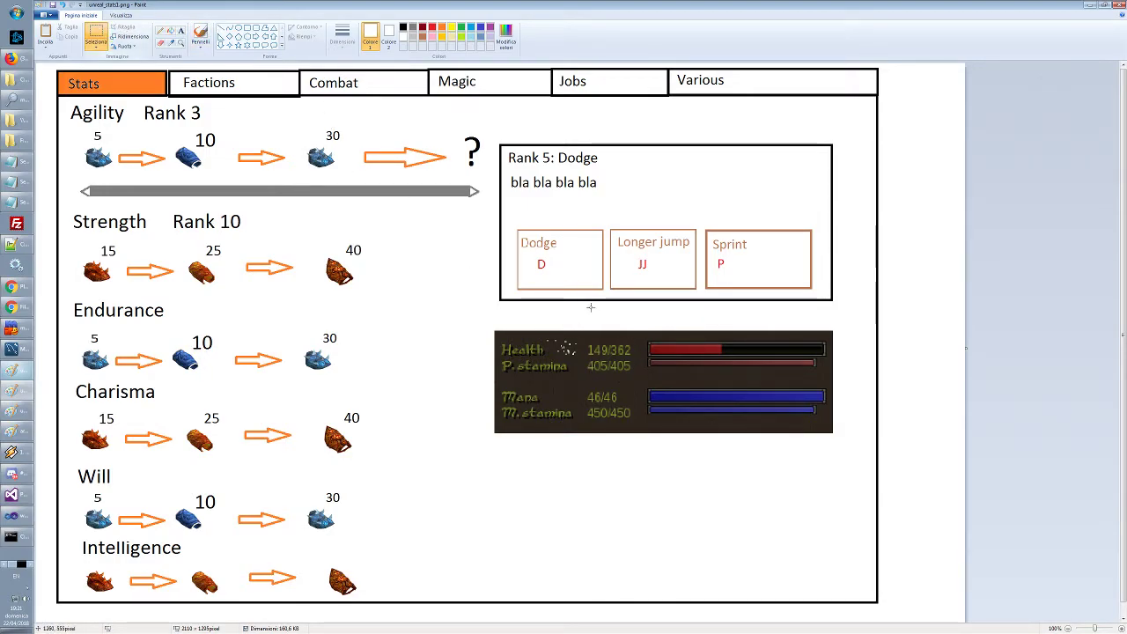
pyautogui.moveTo(486, 325)
pyautogui.mouseDown()
pyautogui.moveTo(836, 339)
pyautogui.moveTo(827, 438)
pyautogui.mouseUp()
pyautogui.press('Delete')
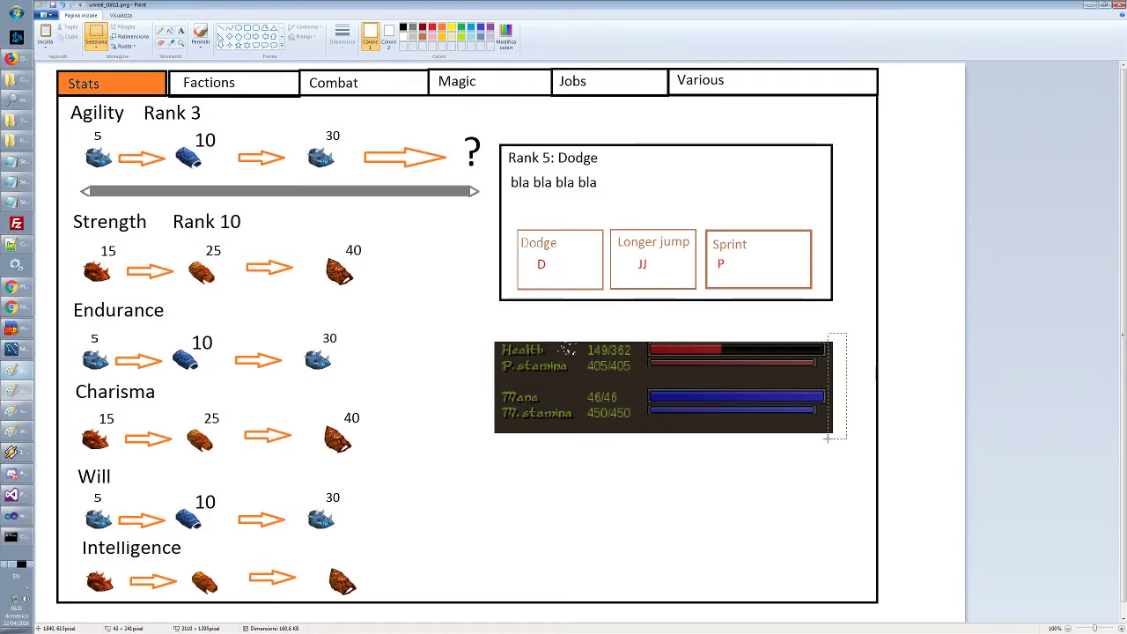
# Erase the right, bottom and under-bar strips and the gap between labels and bars
pyautogui.press('Delete')
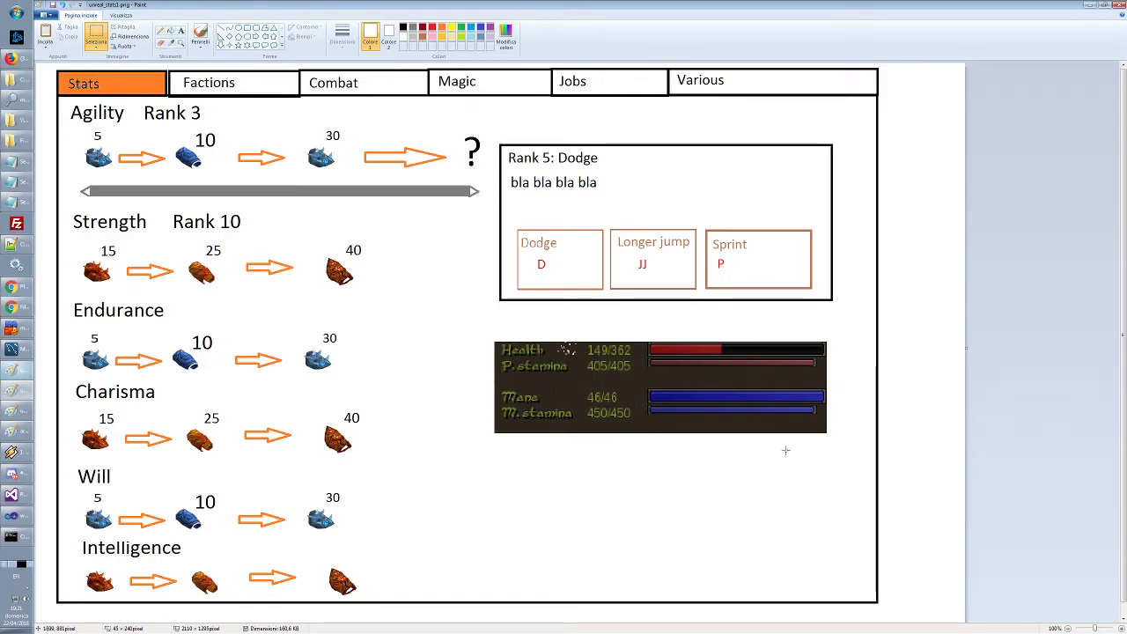
pyautogui.moveTo(477, 424); pyautogui.dragTo(837, 453)
pyautogui.press('Delete')
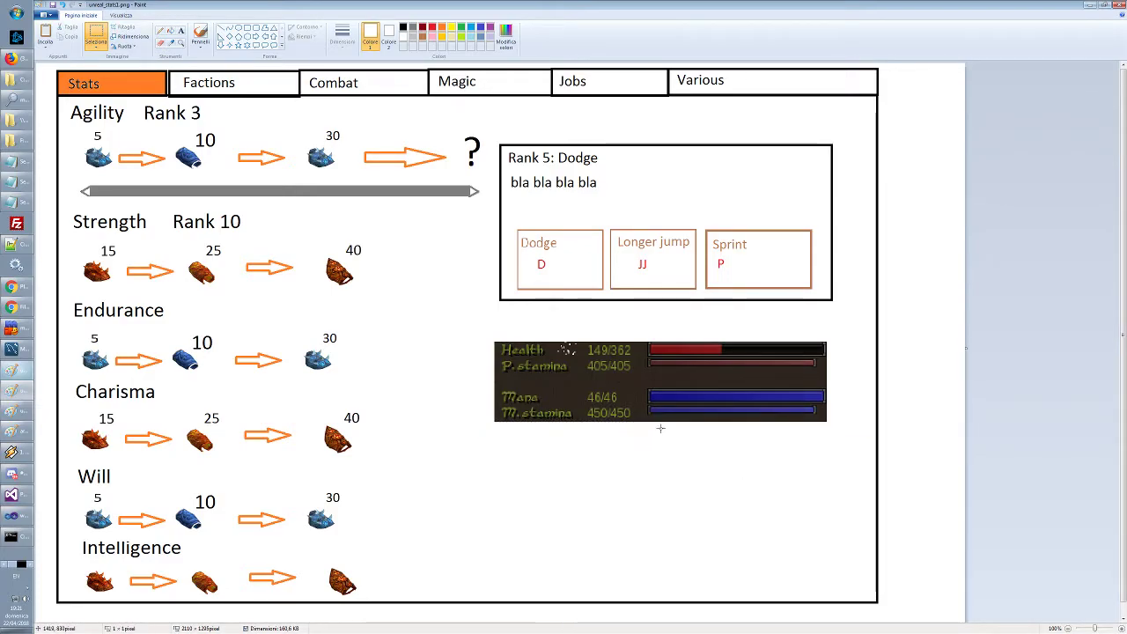
pyautogui.moveTo(636, 421); pyautogui.dragTo(835, 432)
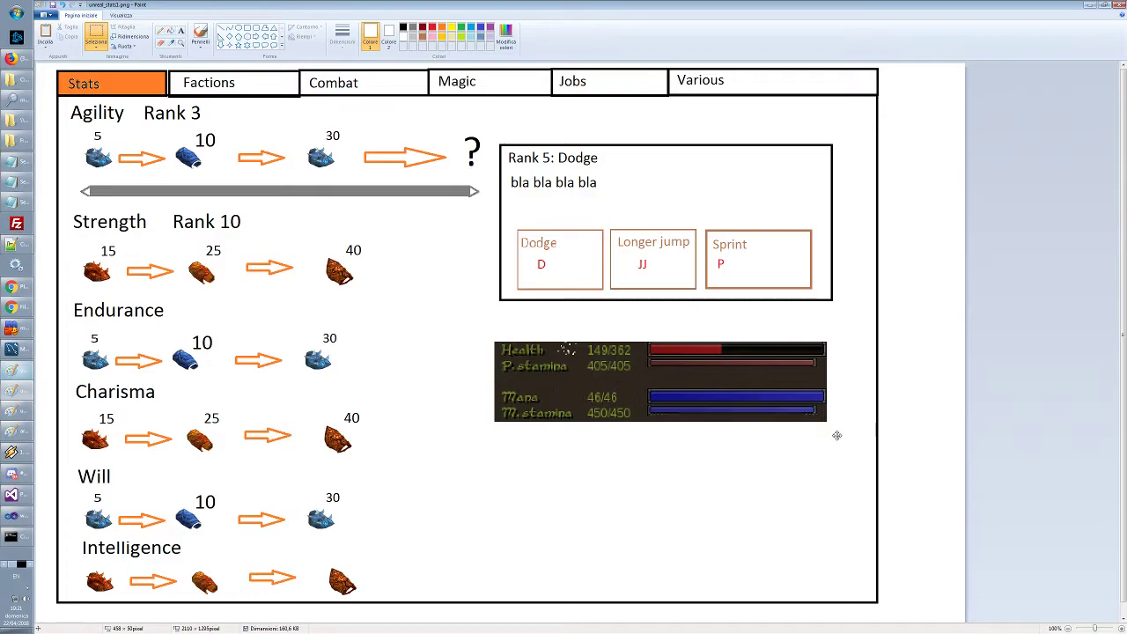
pyautogui.press('Delete')
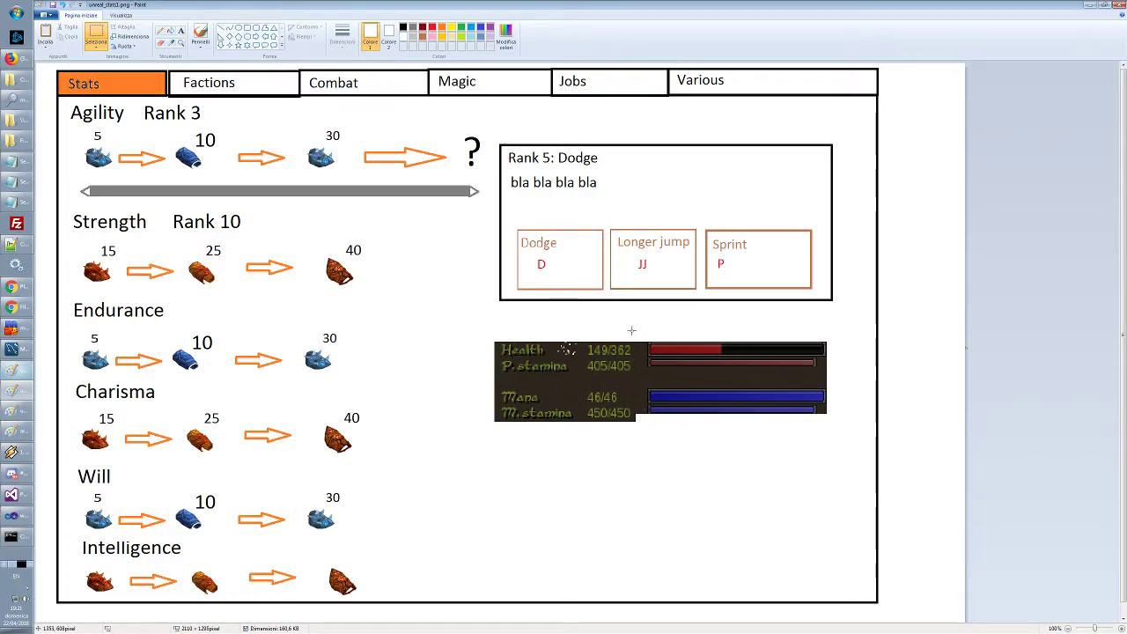
pyautogui.moveTo(632, 331)
pyautogui.mouseDown()
pyautogui.moveTo(661, 437)
pyautogui.moveTo(645, 448)
pyautogui.mouseUp()
pyautogui.press('Delete')
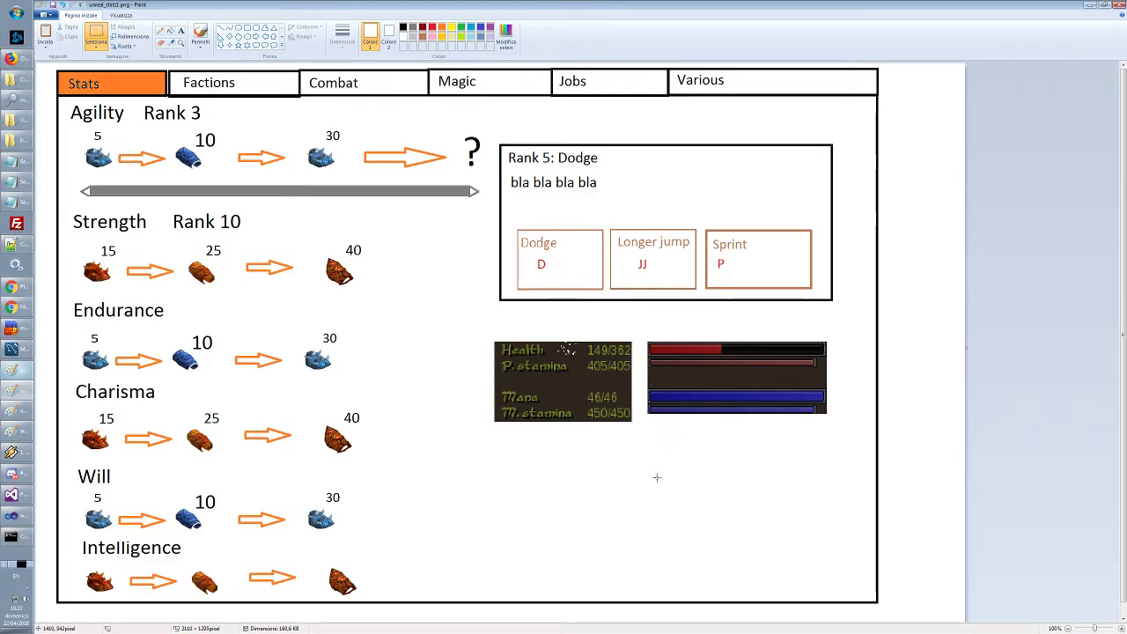
# Erase the dark strip between the red and blue bars and the thin bars' dark ends
pyautogui.moveTo(638, 367); pyautogui.dragTo(828, 391)
pyautogui.press('Delete')
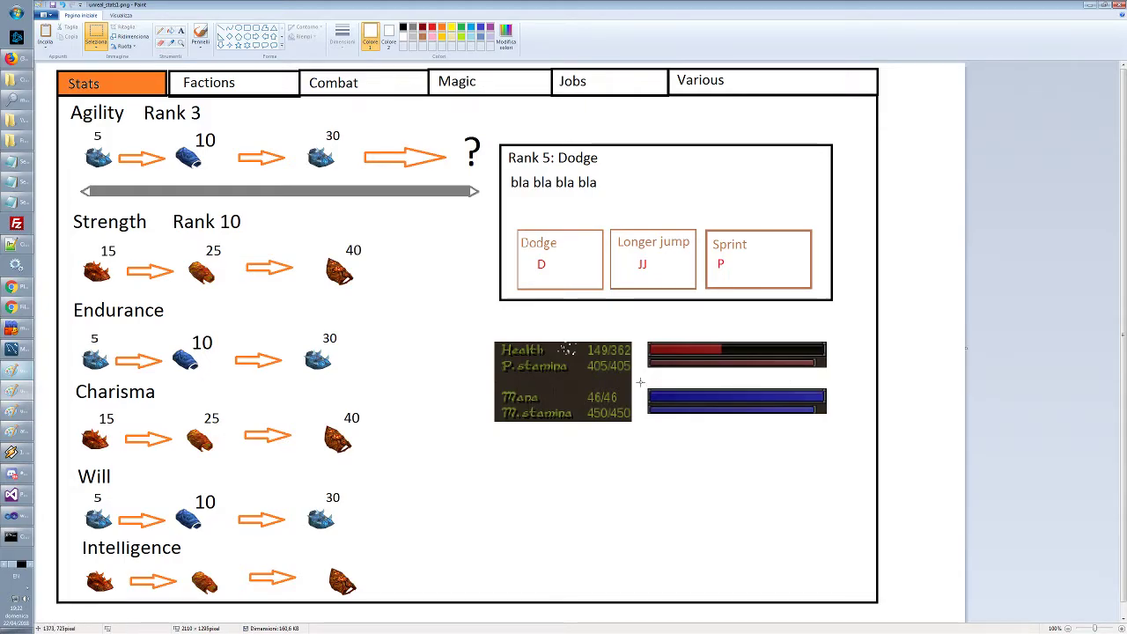
pyautogui.moveTo(641, 356)
pyautogui.mouseDown()
pyautogui.moveTo(862, 358)
pyautogui.moveTo(829, 374)
pyautogui.moveTo(817, 359)
pyautogui.mouseUp()
pyautogui.click(861, 370)
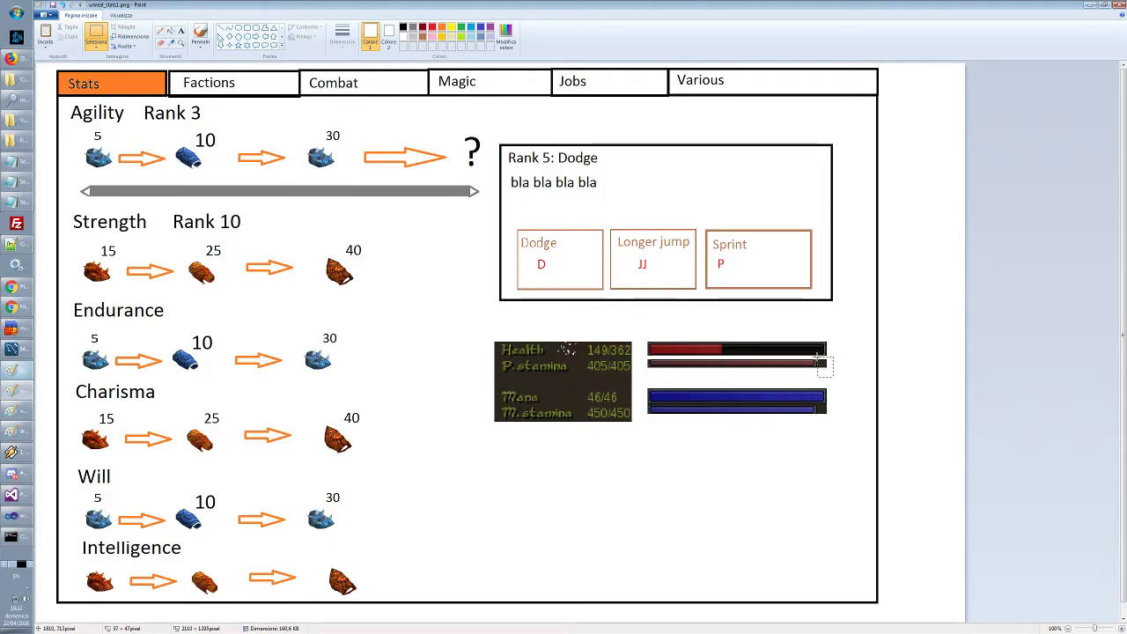
pyautogui.press('Delete')
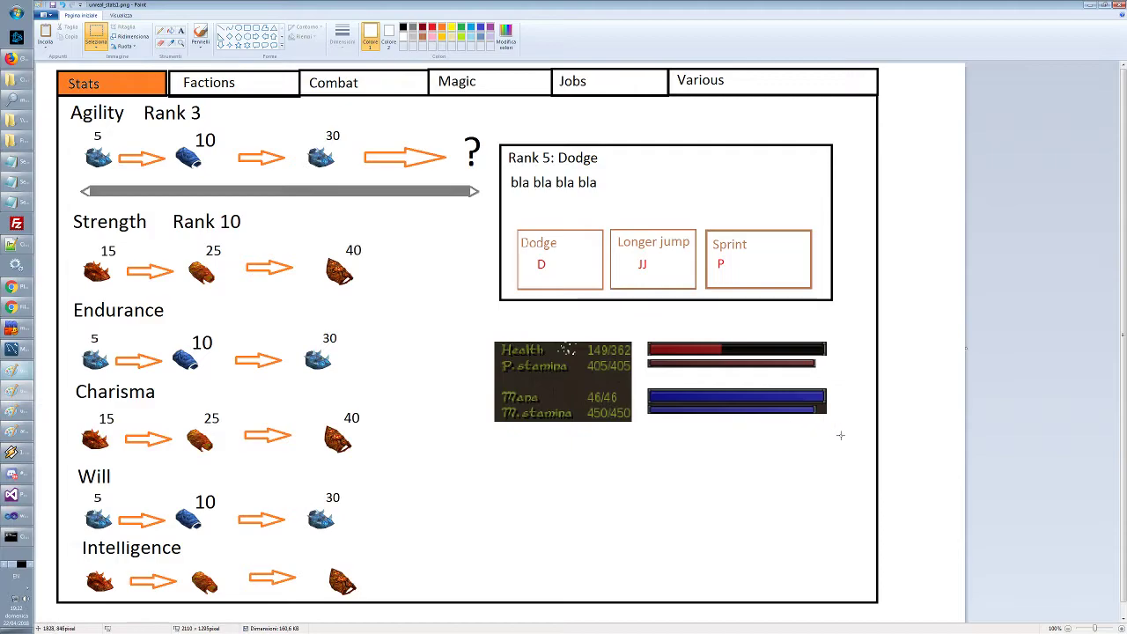
pyautogui.moveTo(835, 421); pyautogui.dragTo(818, 403)
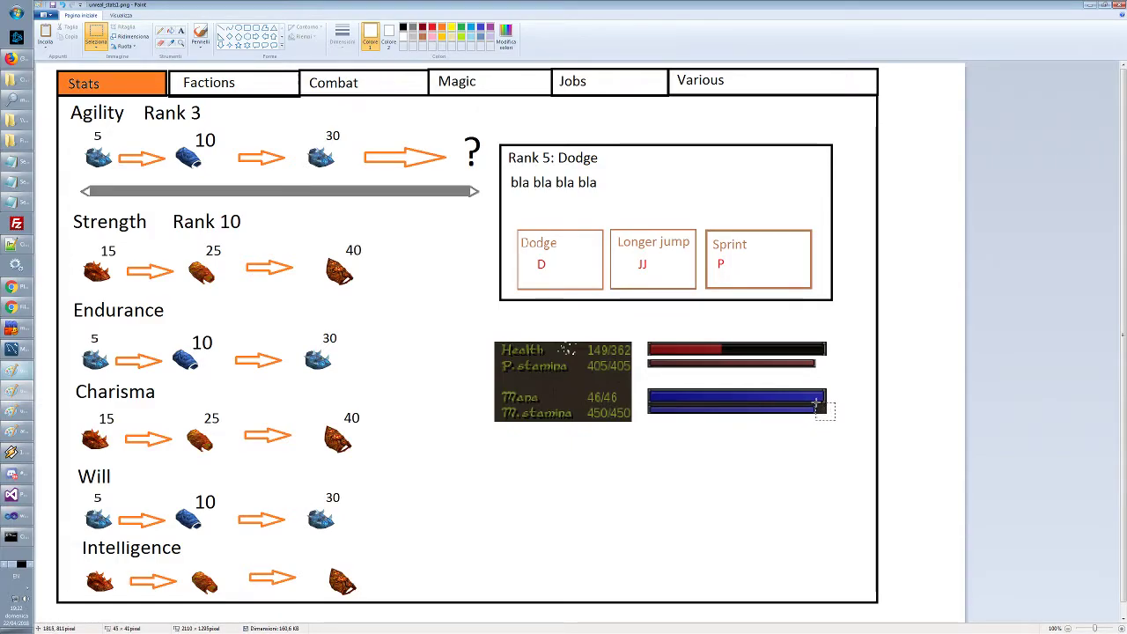
pyautogui.press('Delete')
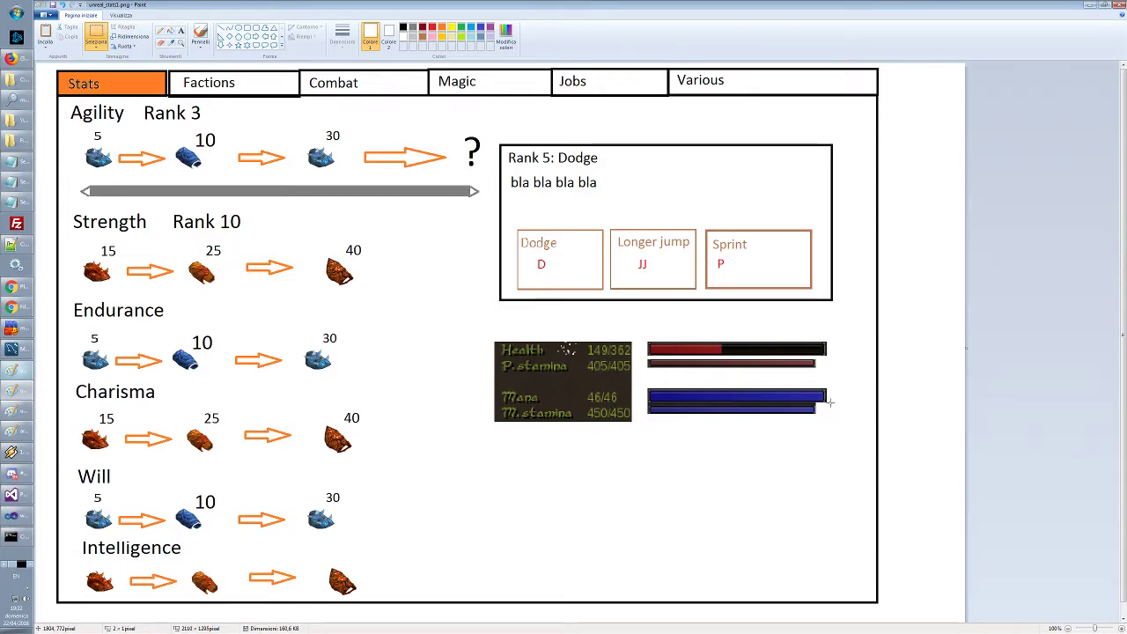
pyautogui.moveTo(831, 402); pyautogui.dragTo(637, 405)
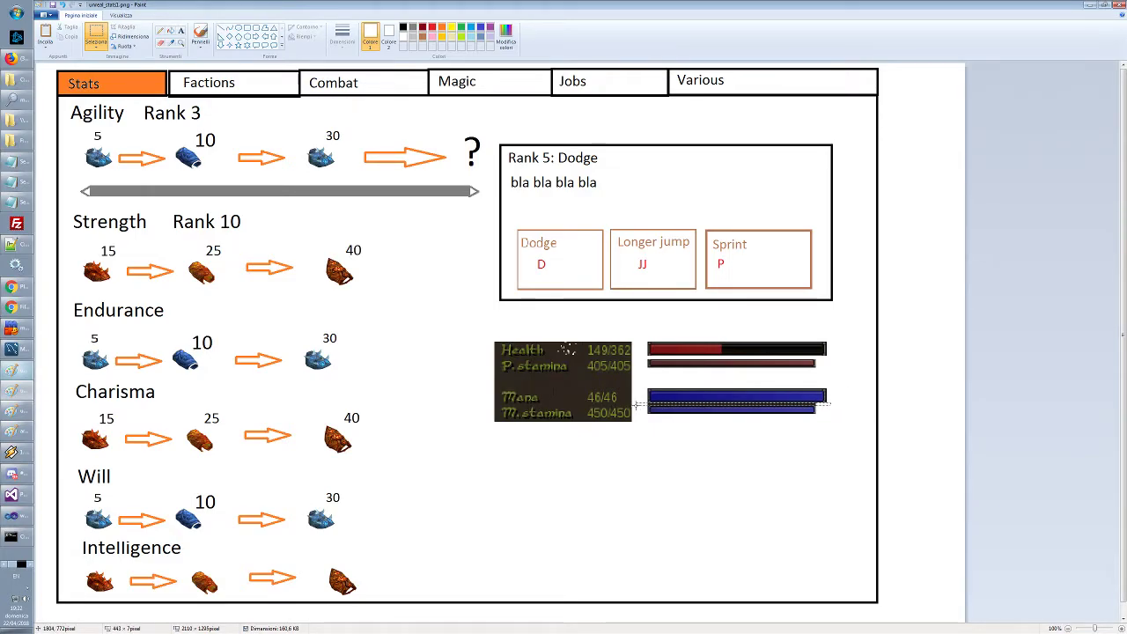
pyautogui.click(773, 481)
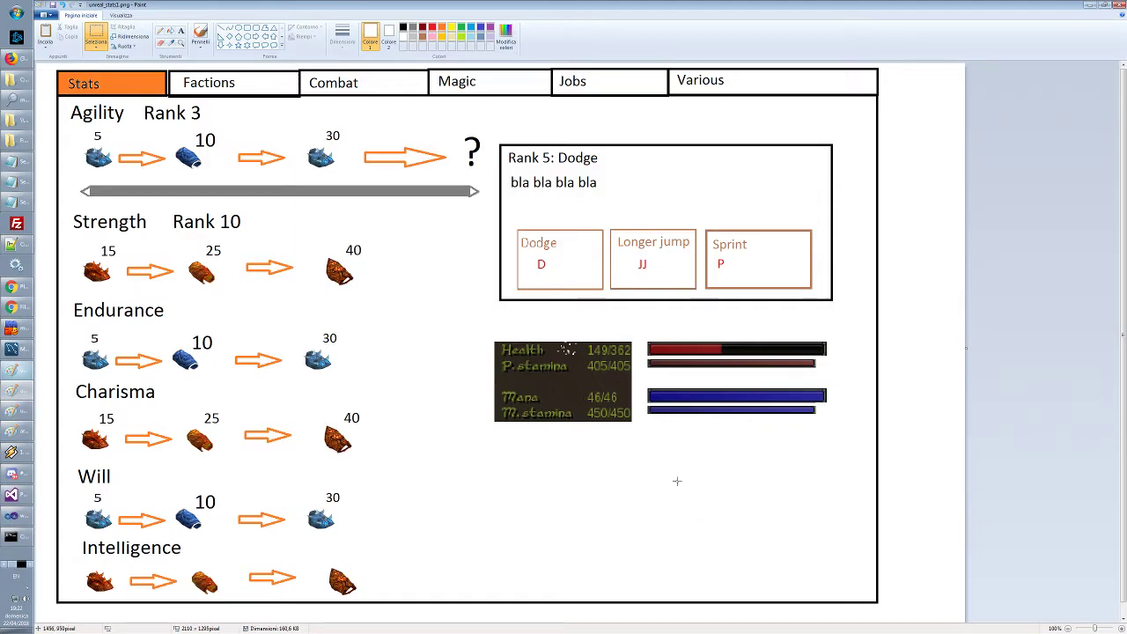
# Erase the dark strip between the Health and Mana labels and trim the labels' left edge
pyautogui.moveTo(484, 375); pyautogui.dragTo(640, 390)
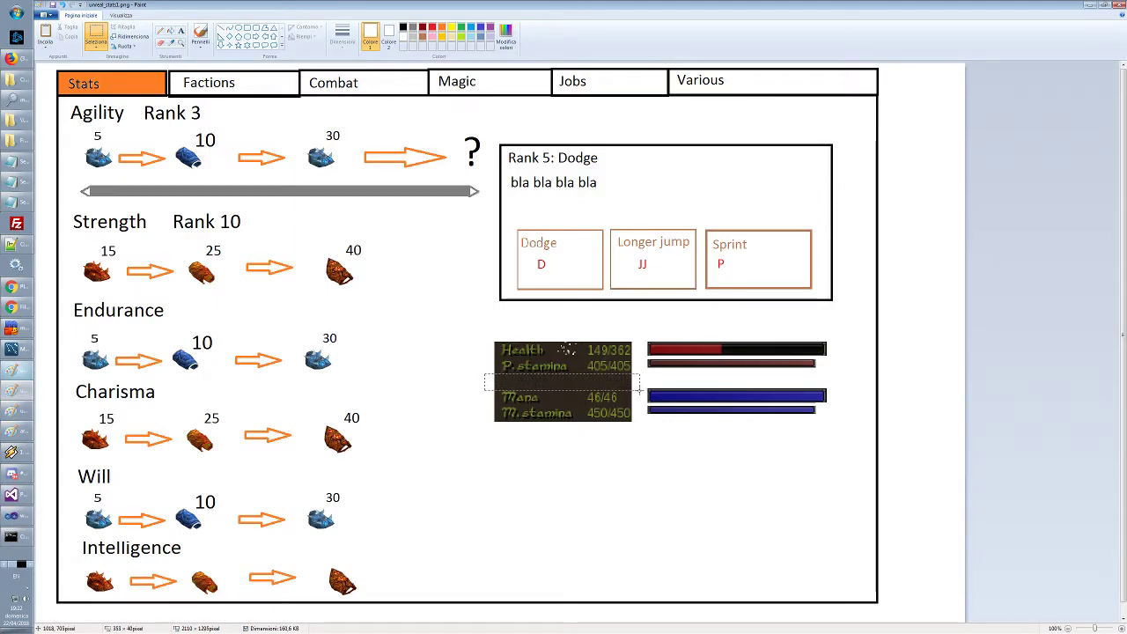
pyautogui.press('Delete')
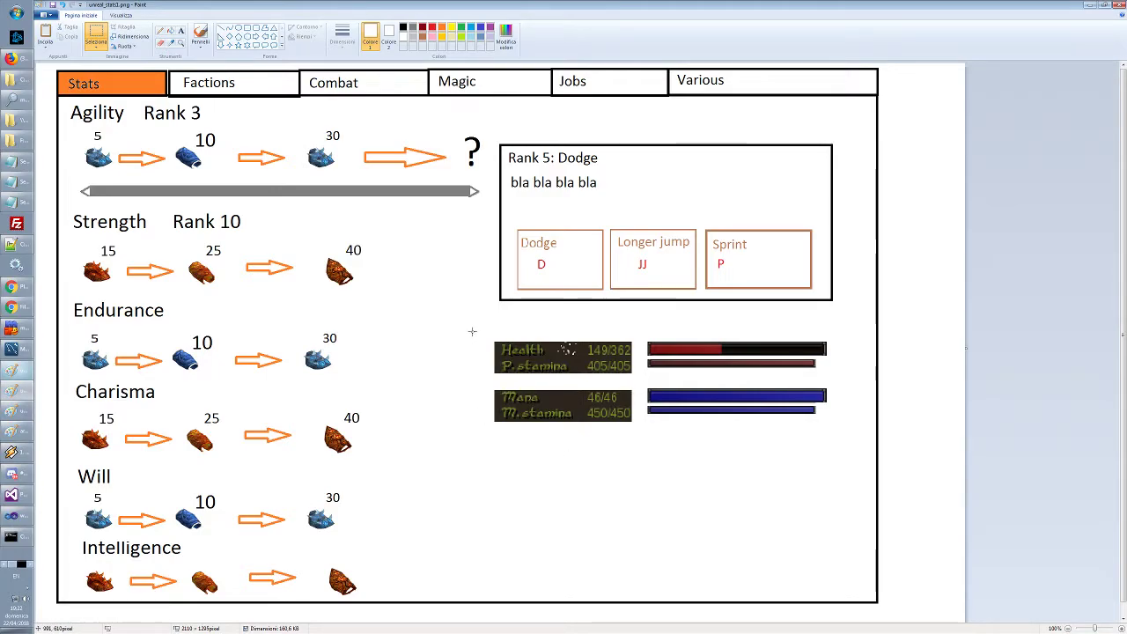
pyautogui.moveTo(473, 332); pyautogui.dragTo(502, 442)
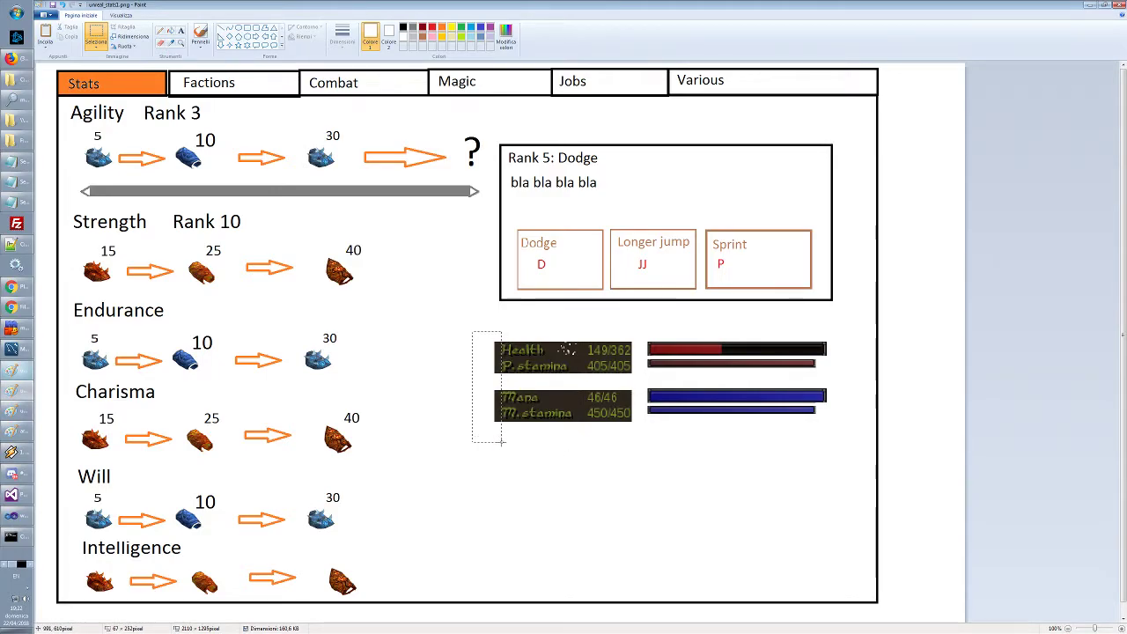
pyautogui.press('Delete')
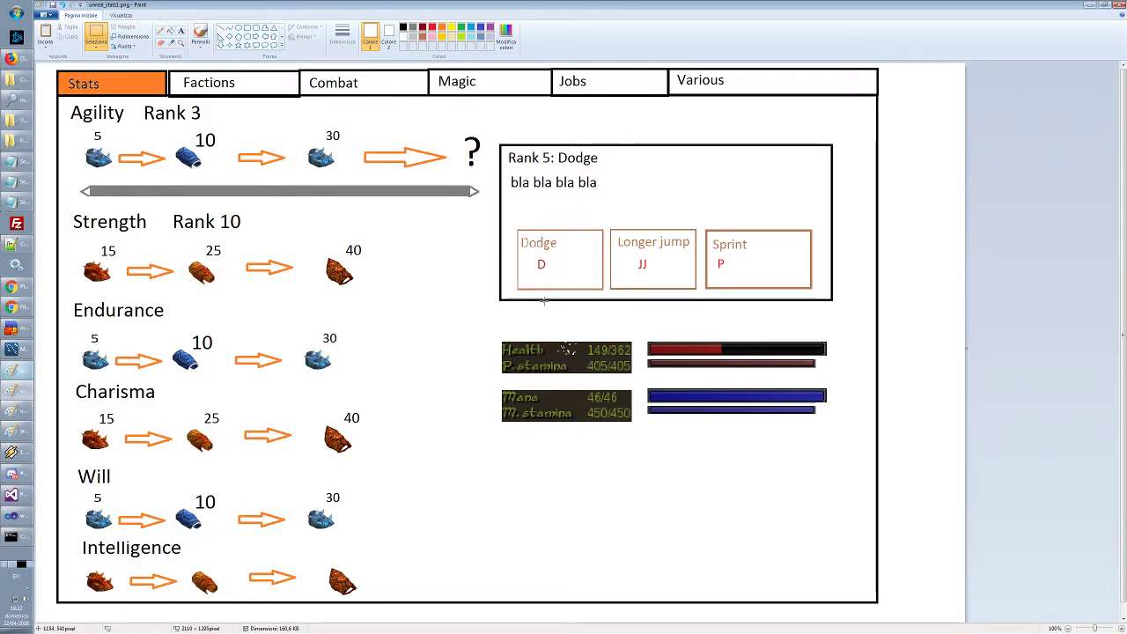
pyautogui.moveTo(546, 349); pyautogui.dragTo(541, 344)
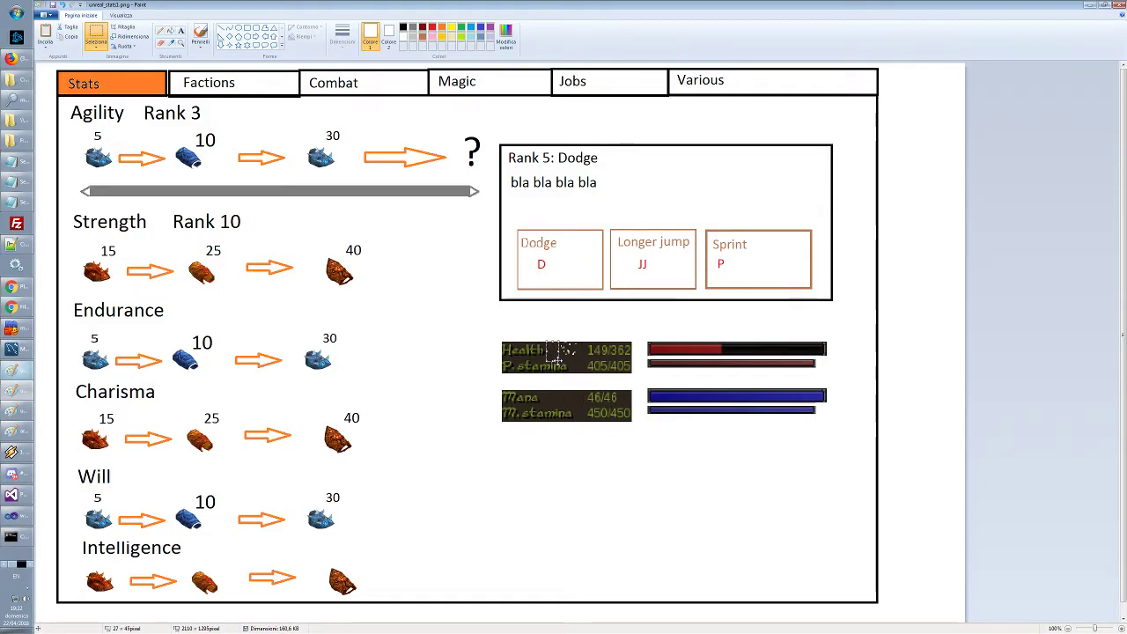
pyautogui.click(582, 291)
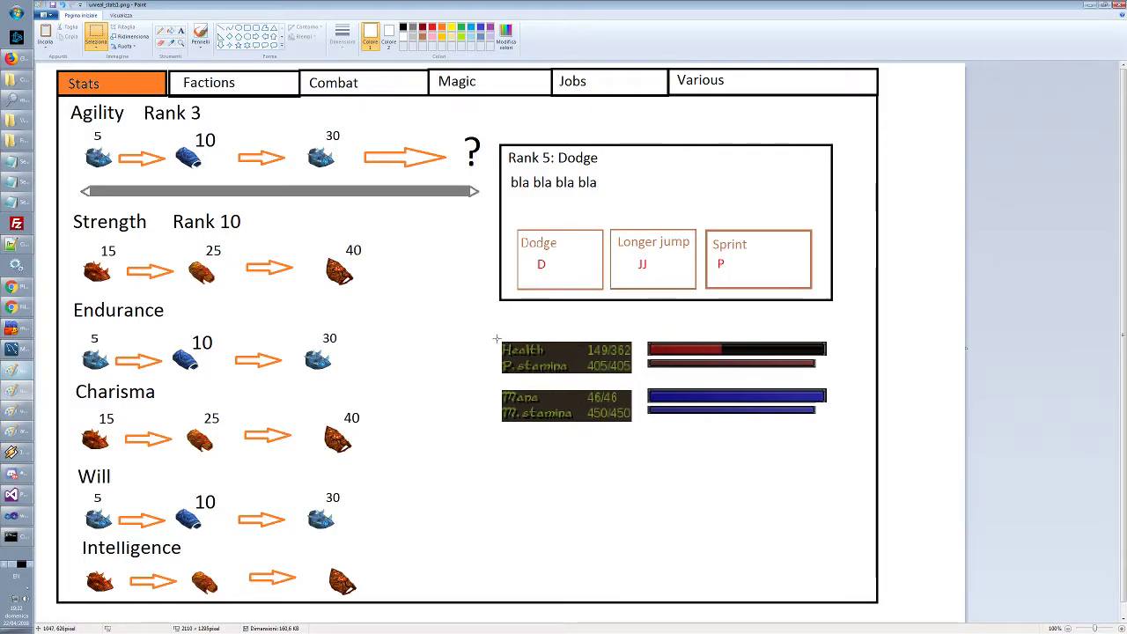
# Shift the Health and Mana panels slightly down-right, then bring the PlaneShift window forward
pyautogui.moveTo(498, 340)
pyautogui.mouseDown()
pyautogui.moveTo(645, 365)
pyautogui.moveTo(848, 444)
pyautogui.mouseUp()
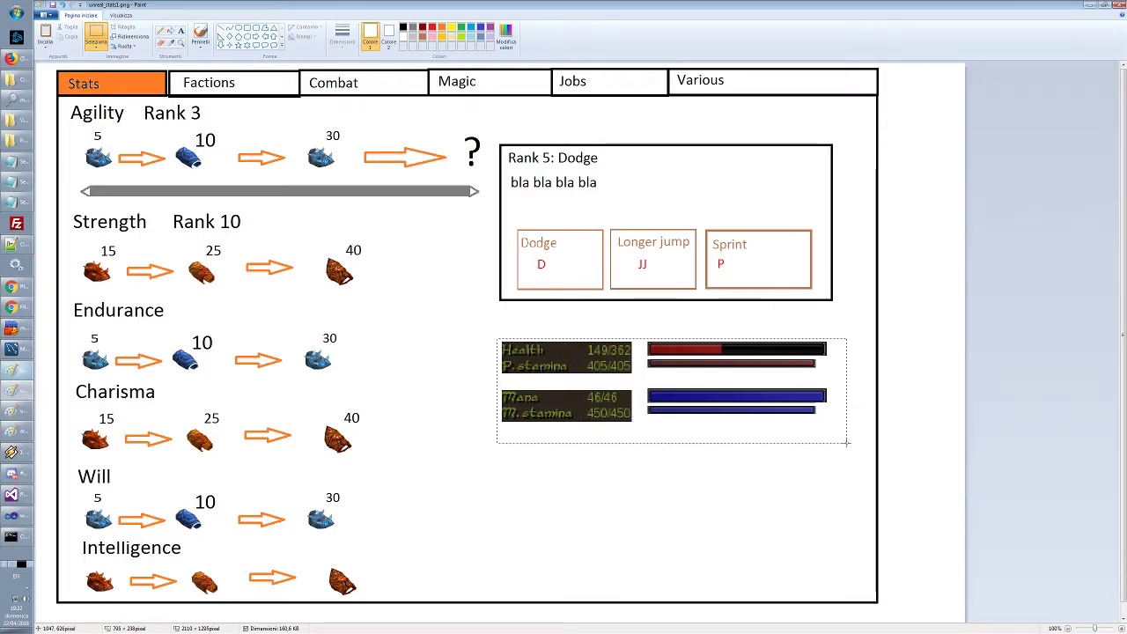
pyautogui.moveTo(554, 366)
pyautogui.mouseDown()
pyautogui.moveTo(562, 384)
pyautogui.moveTo(554, 376)
pyautogui.mouseUp()
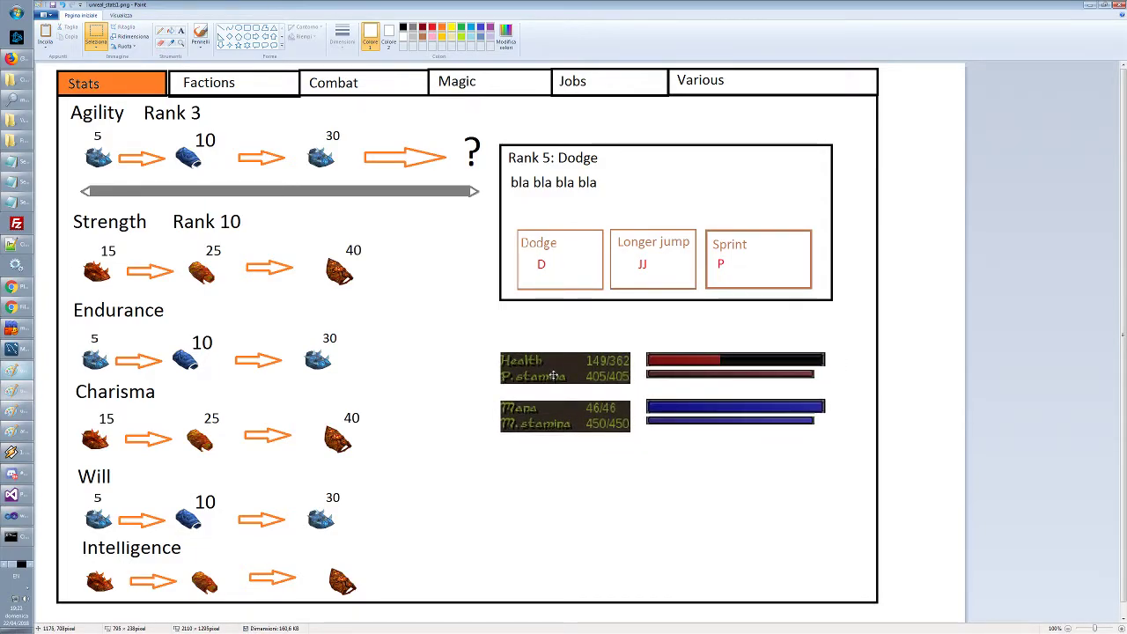
pyautogui.click(571, 330)
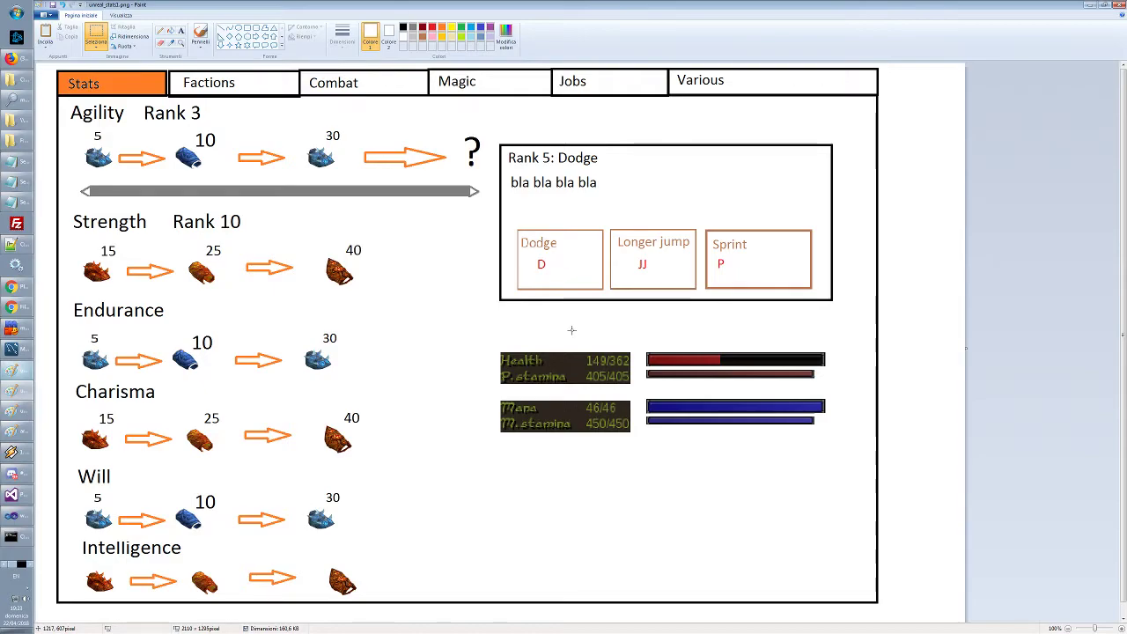
pyautogui.middleClick(571, 330)
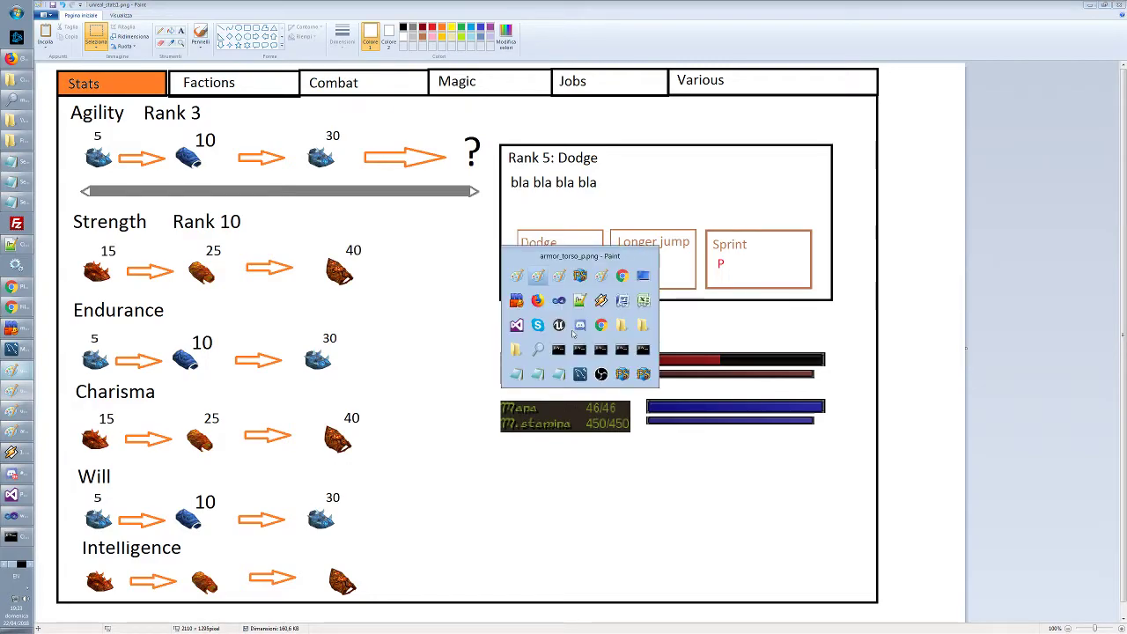
pyautogui.click(580, 276)
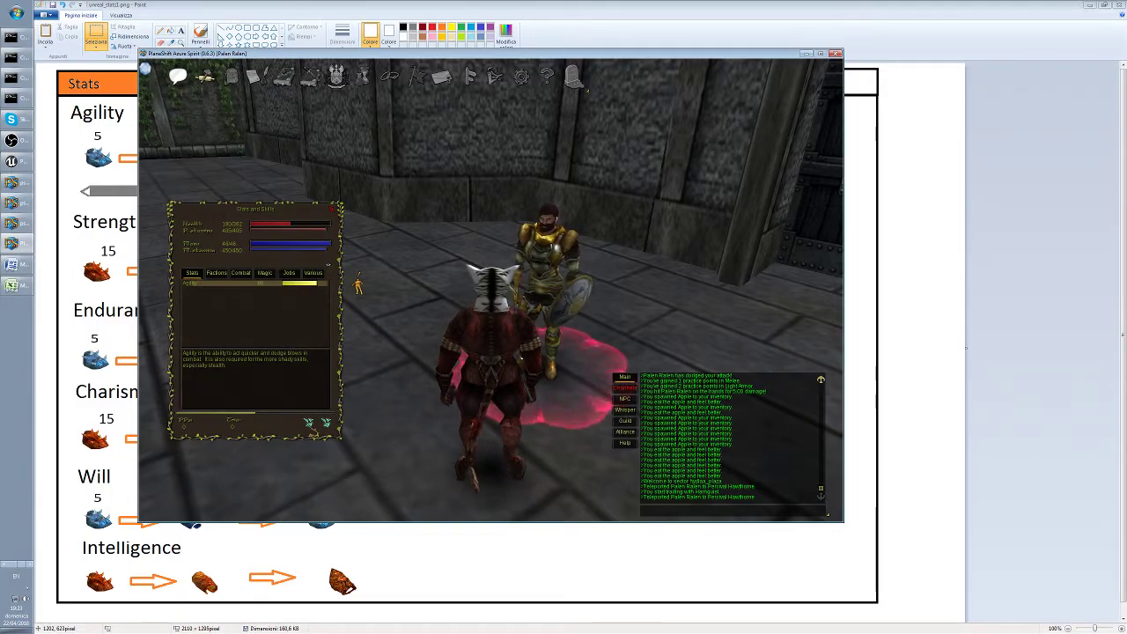
# Send a chat line in PlaneShift and resend the previous item spawn command
pyautogui.click(704, 509)
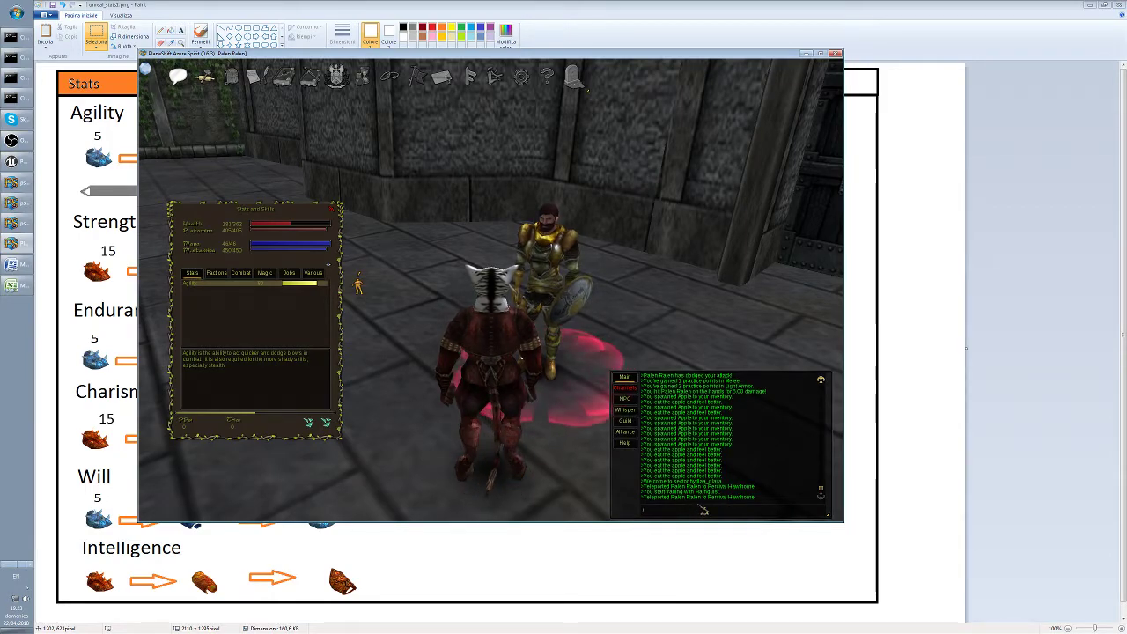
pyautogui.write('Alert this 2000')
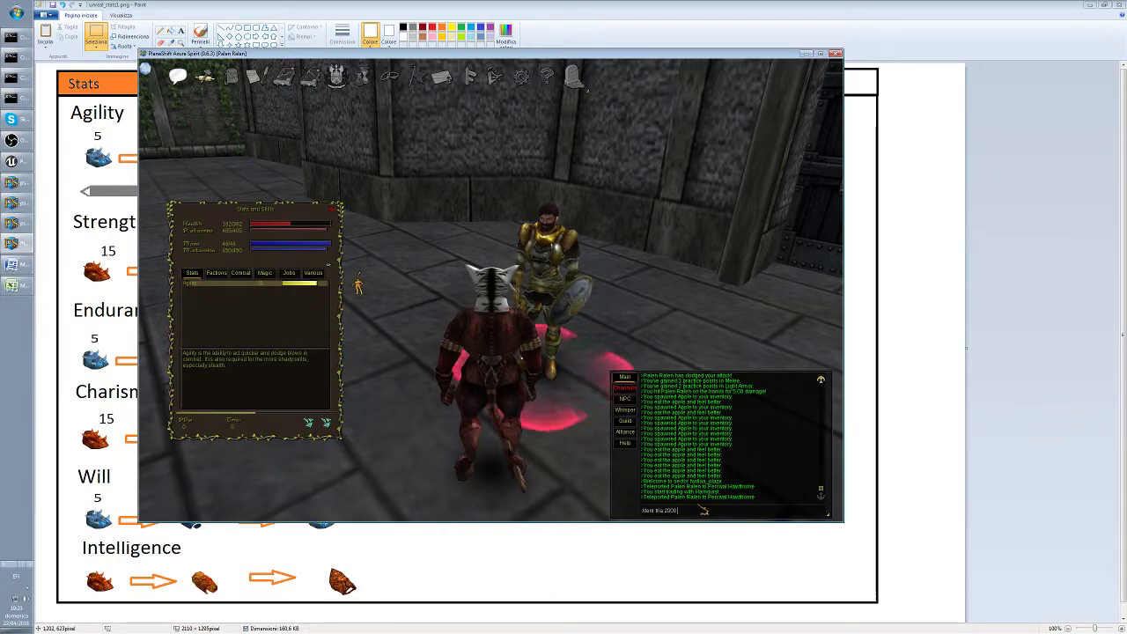
pyautogui.press('Return')
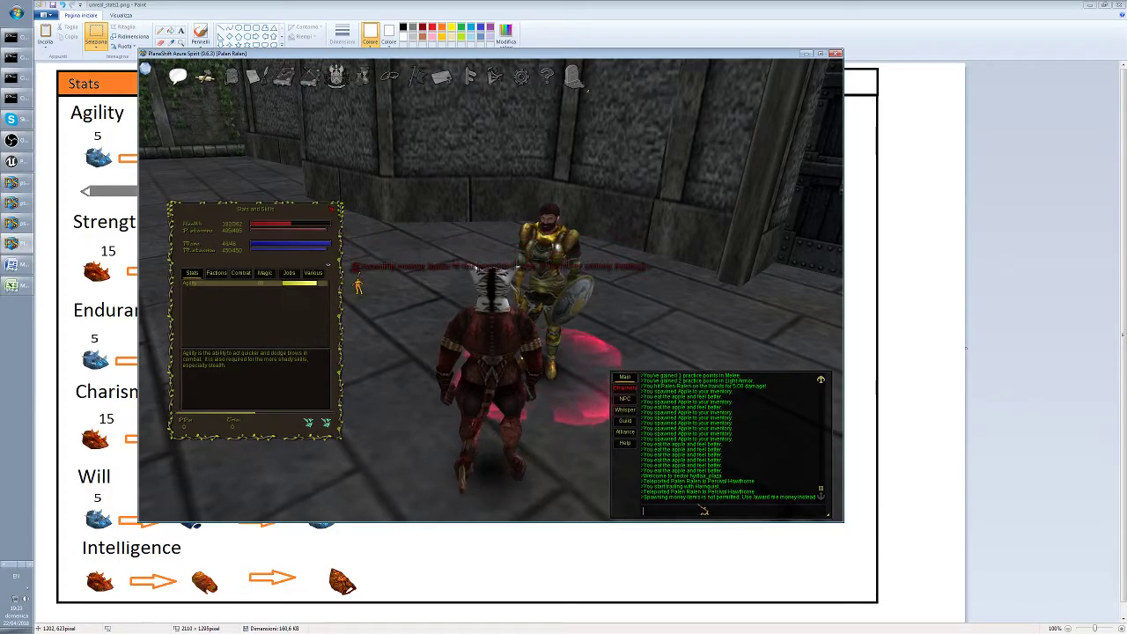
pyautogui.press('Up')
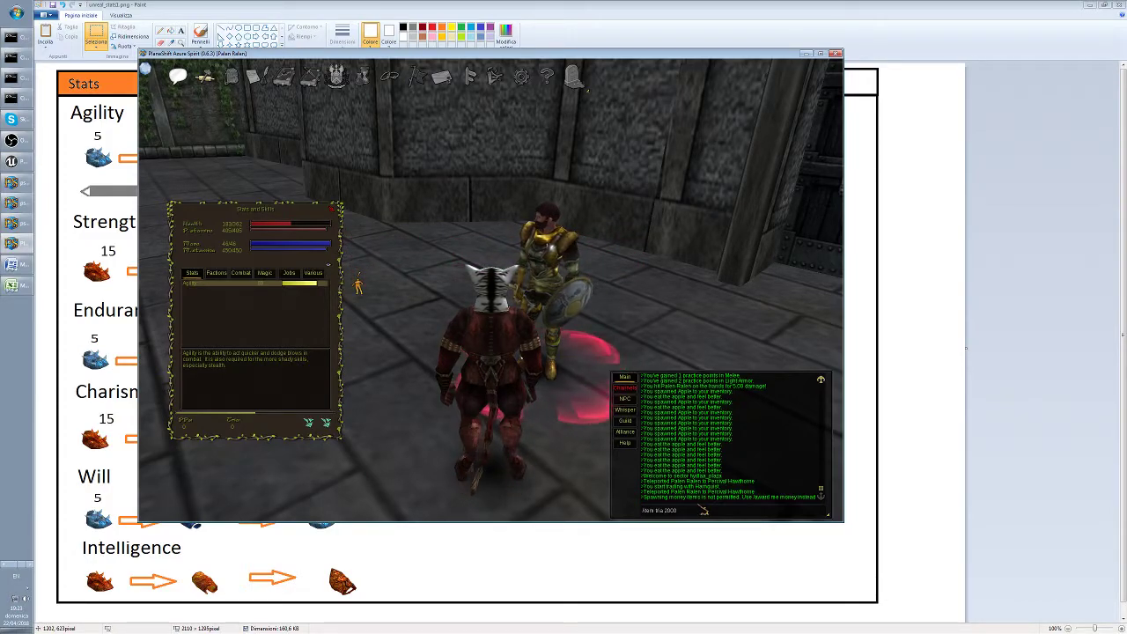
pyautogui.press('Return')
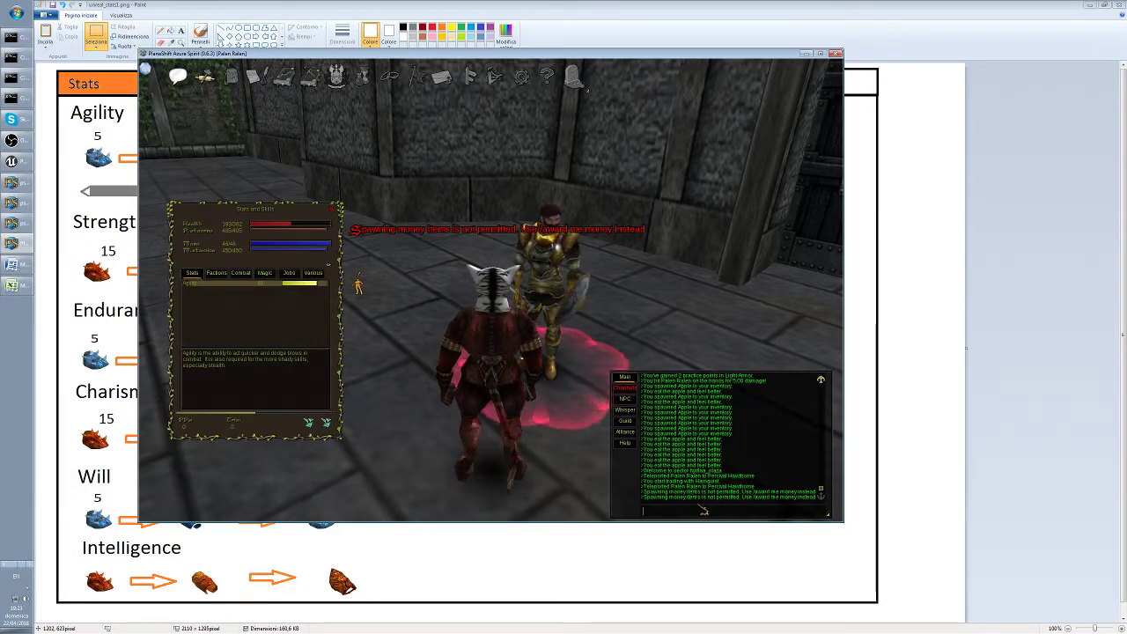
pyautogui.click(707, 337)
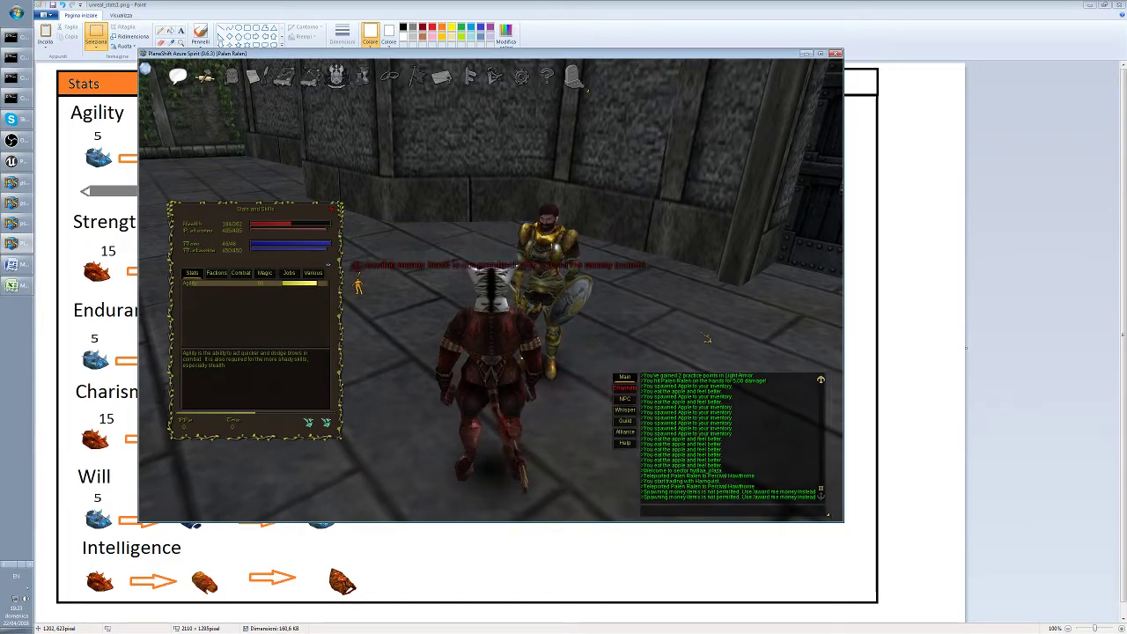
# Award the character 2000 tria with the /award command, then return to Paint
pyautogui.press('Up')
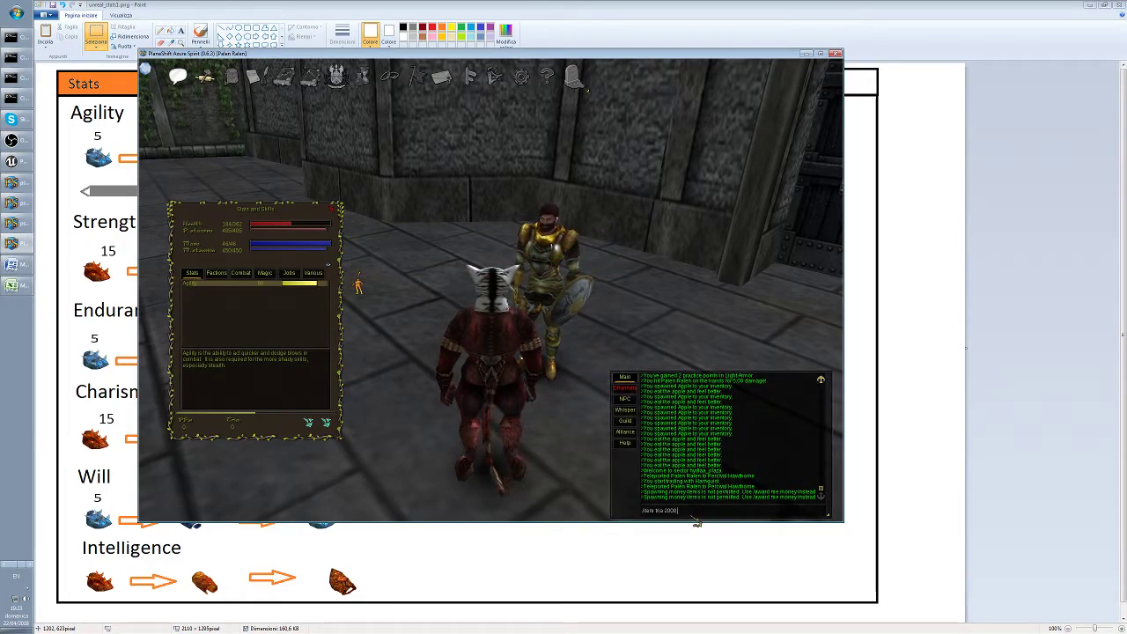
pyautogui.write('award m')
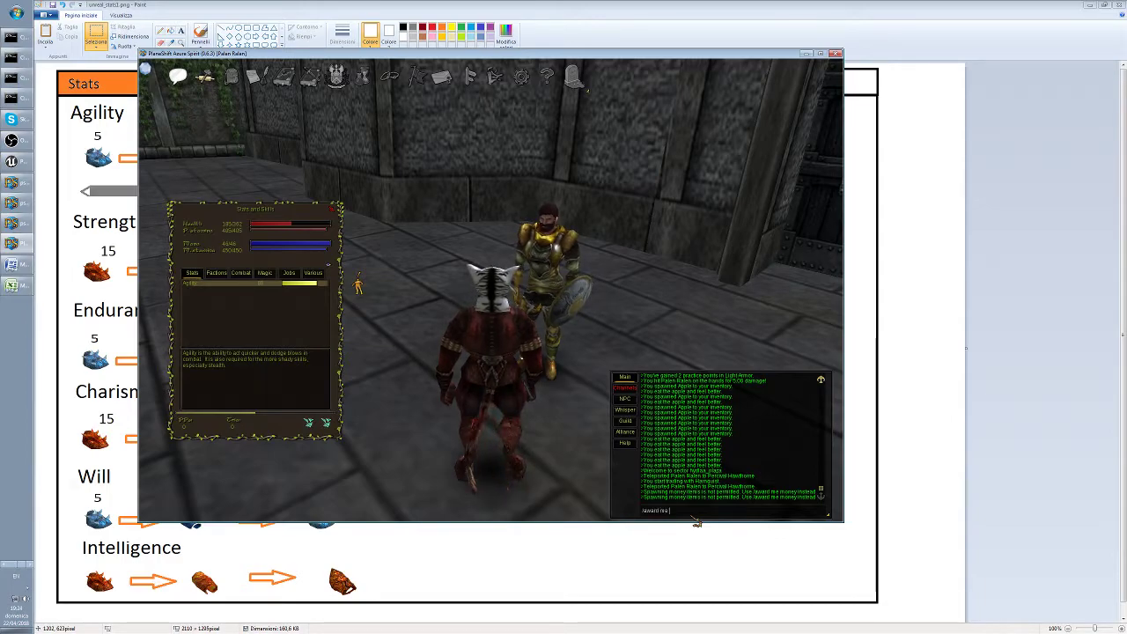
pyautogui.press('Return')
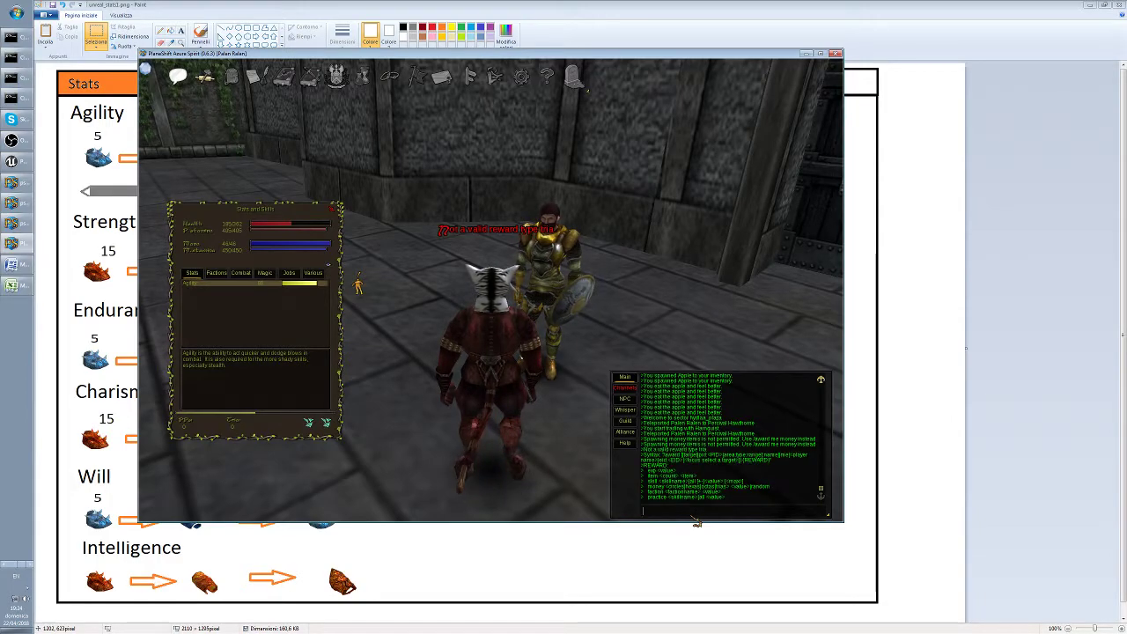
pyautogui.press('Up')
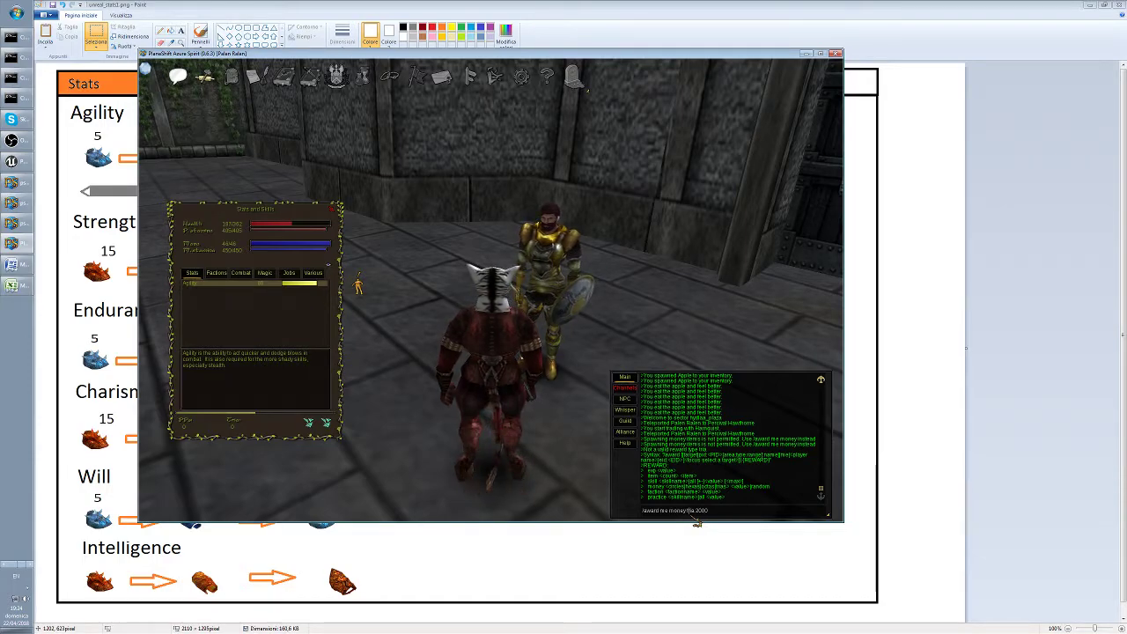
pyautogui.press('Return')
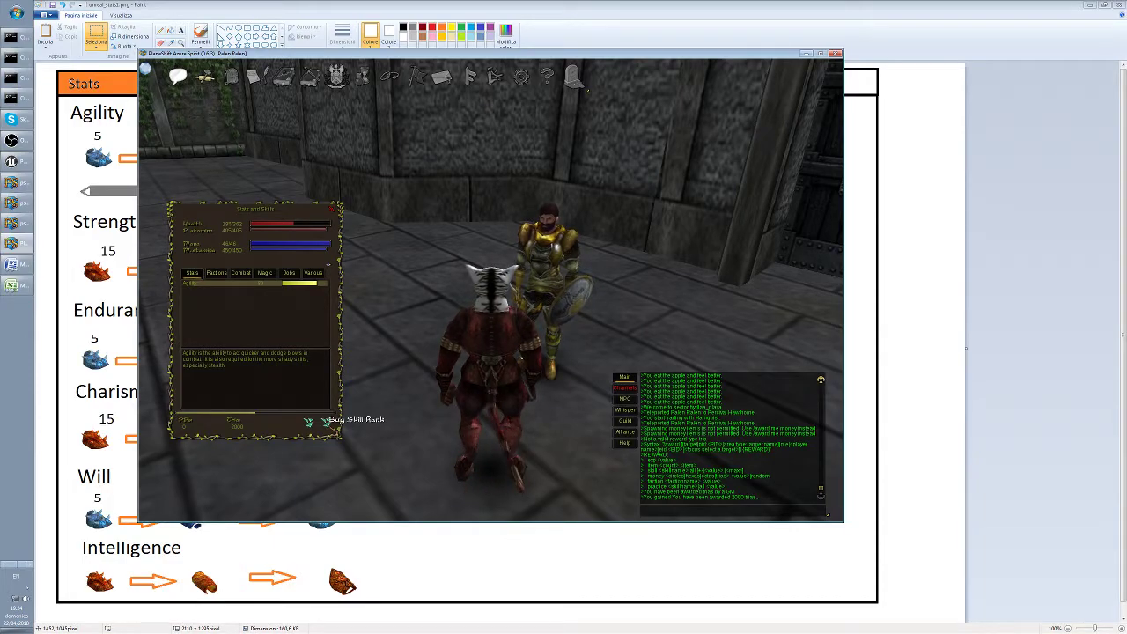
pyautogui.hotkey('alt', 'Tab')
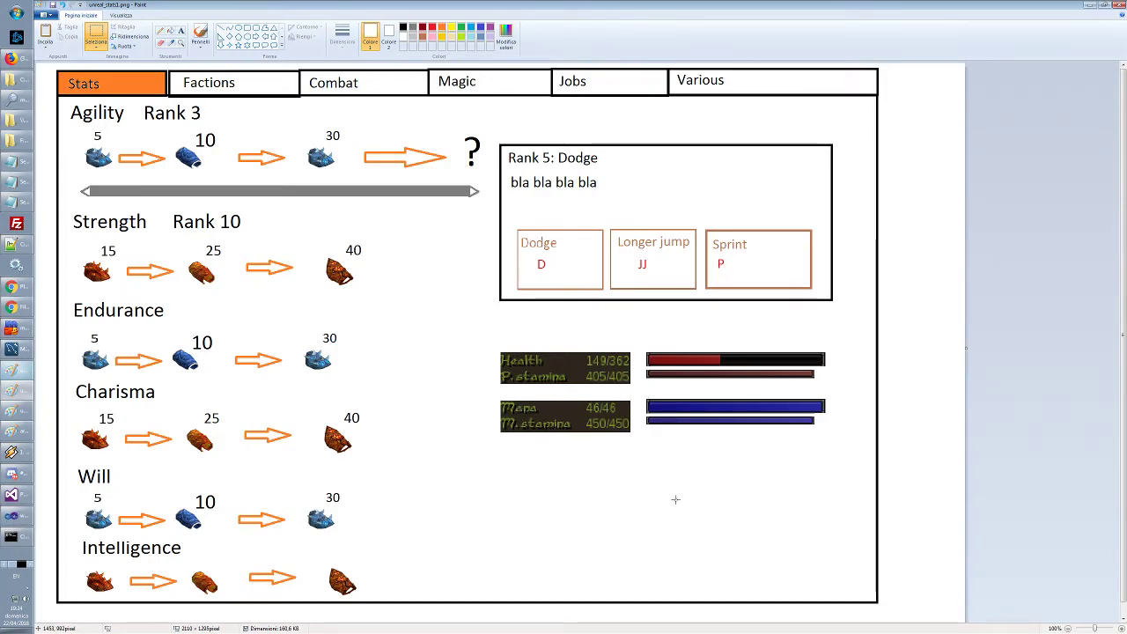
# Type a black 'Progression Points: 35' text label just below the Mana panel
pyautogui.hotkey('alt', 'Tab')
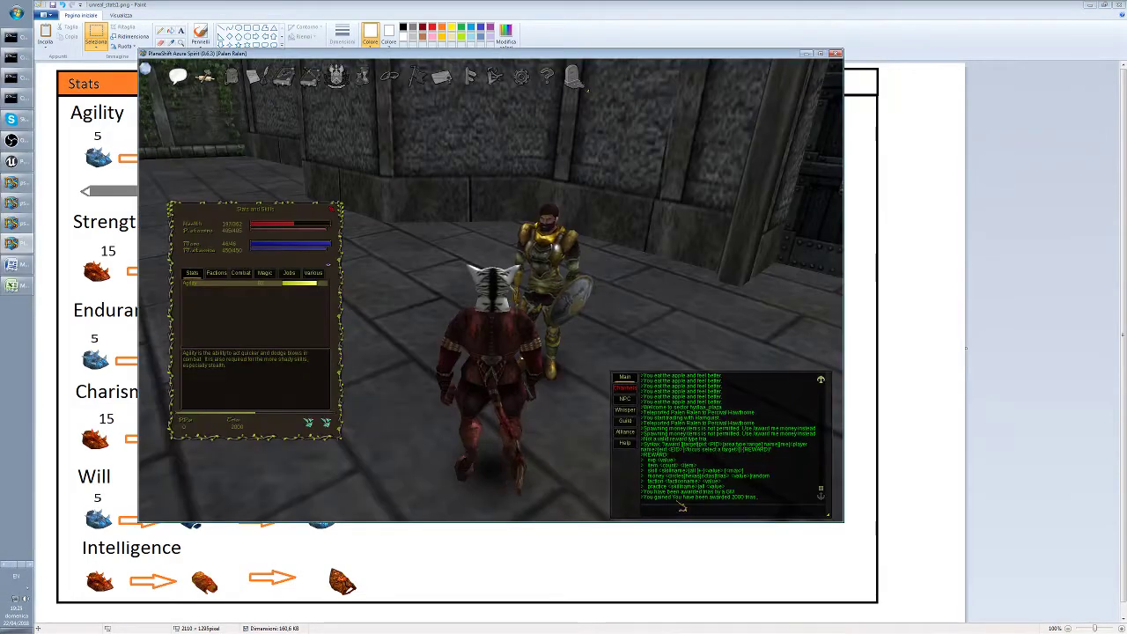
pyautogui.hotkey('alt', 'Tab')
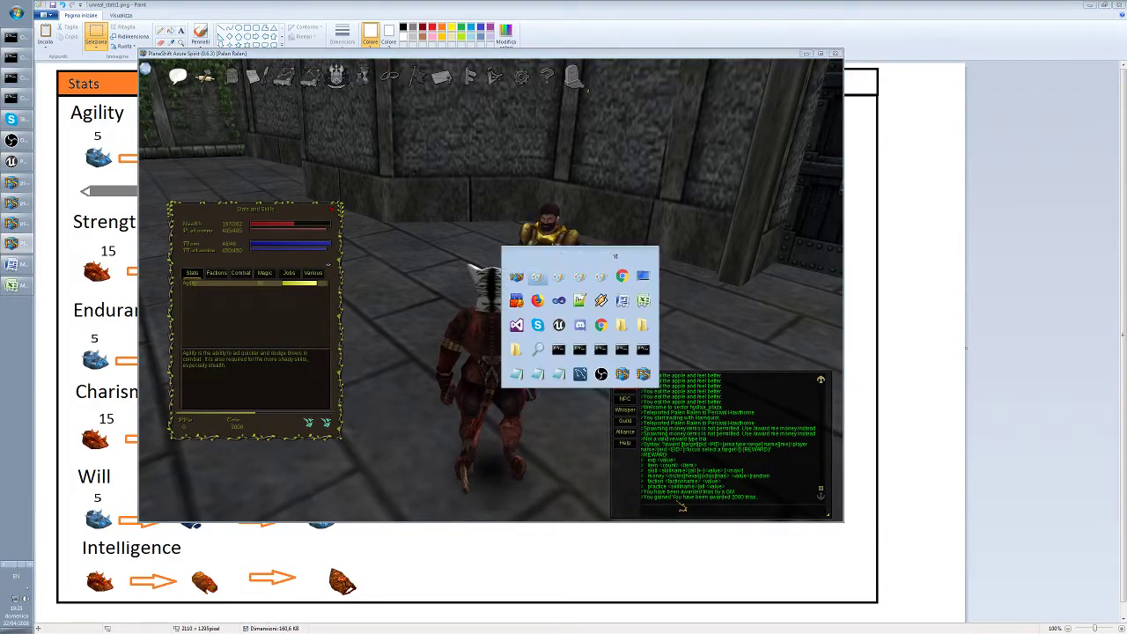
pyautogui.click(181, 31)
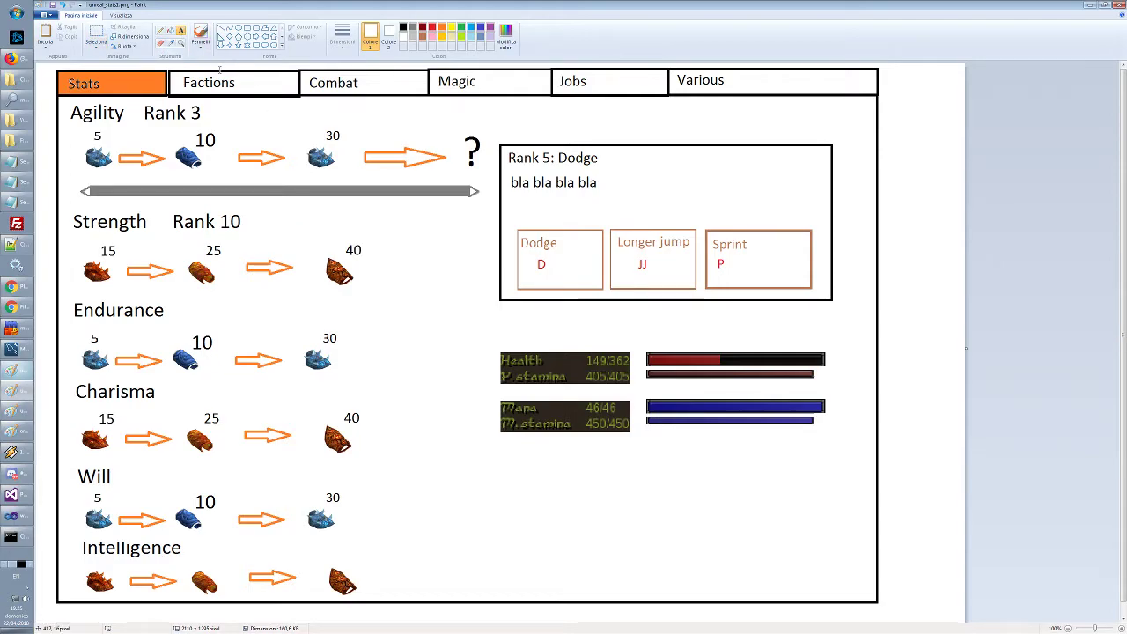
pyautogui.click(502, 443)
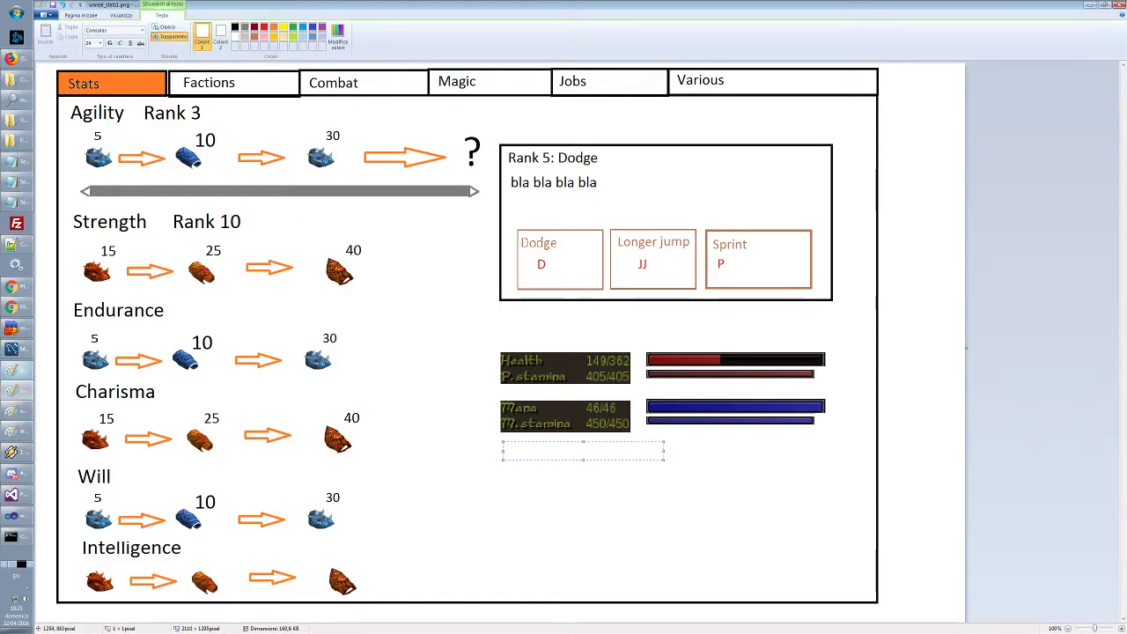
pyautogui.write('Pro')
pyautogui.hotkey('ctrl', 'a')
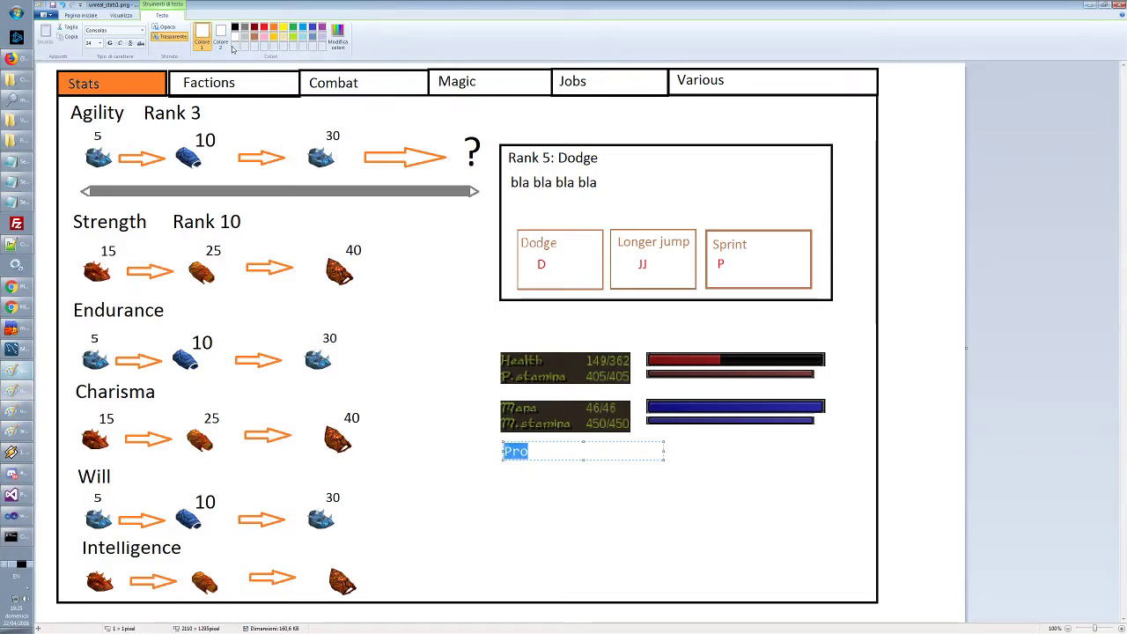
pyautogui.click(236, 29)
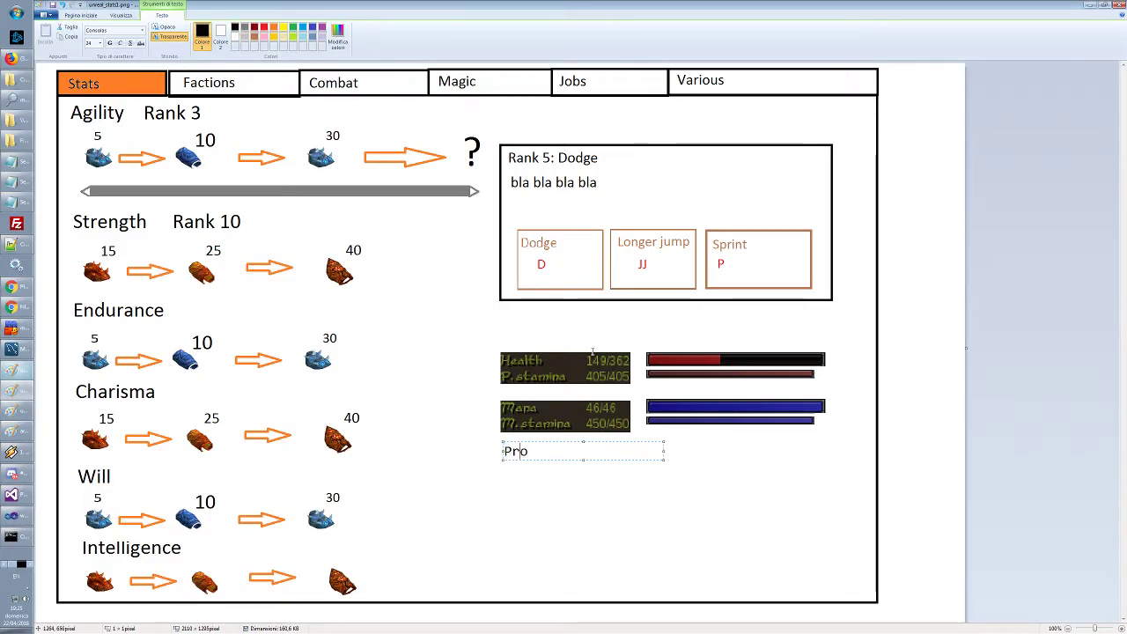
pyautogui.write('gression PO')
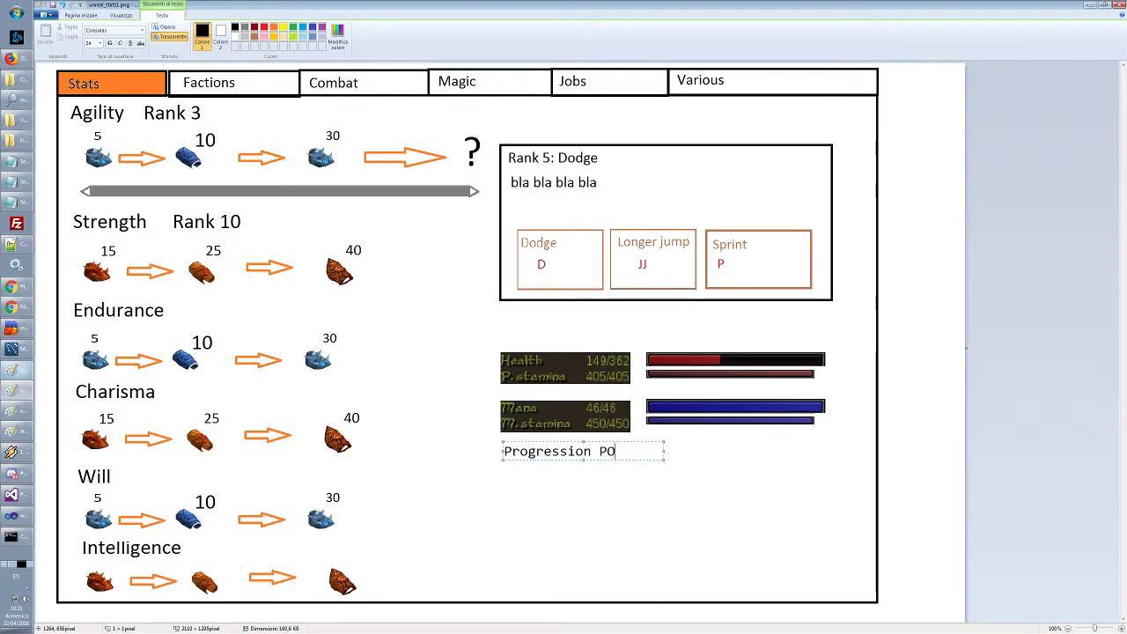
pyautogui.write('INTS')
pyautogui.press('BackSpace')
pyautogui.press('BackSpace')
pyautogui.press('BackSpace')
pyautogui.press('BackSpace')
pyautogui.press('BackSpace')
pyautogui.write('oints')
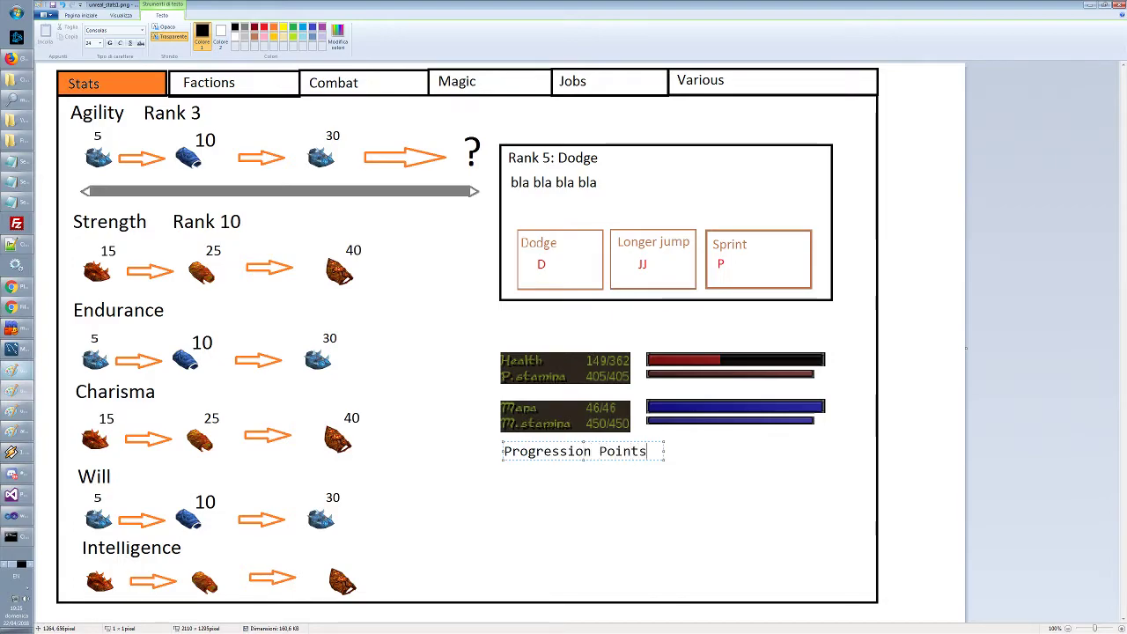
pyautogui.write(':')
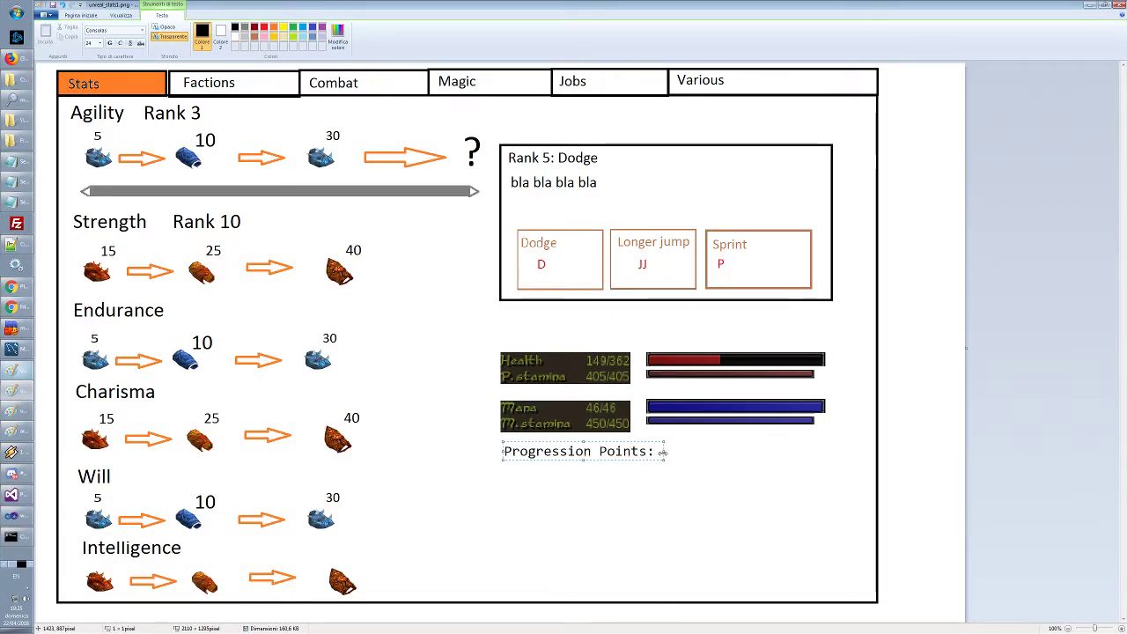
pyautogui.moveTo(662, 452); pyautogui.dragTo(771, 452)
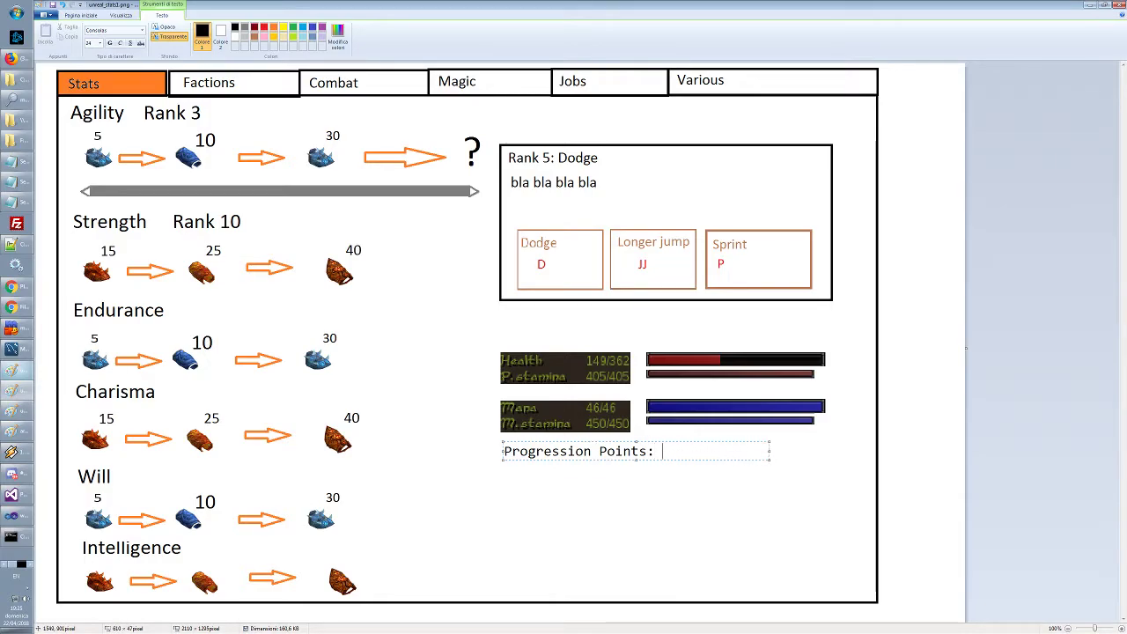
pyautogui.write('35')
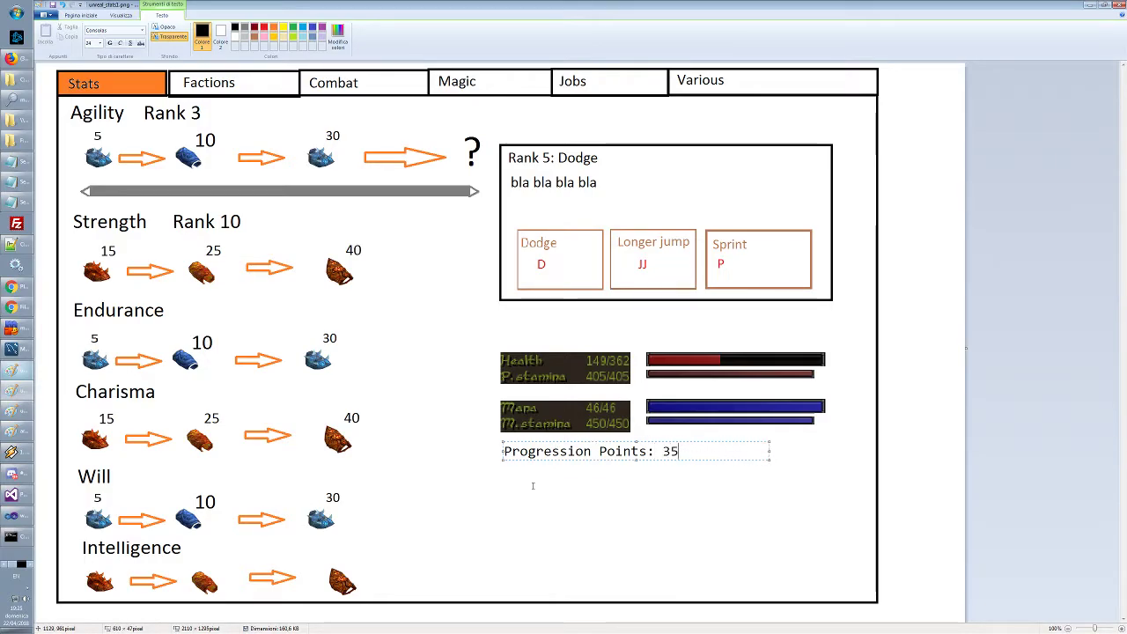
pyautogui.click(531, 486)
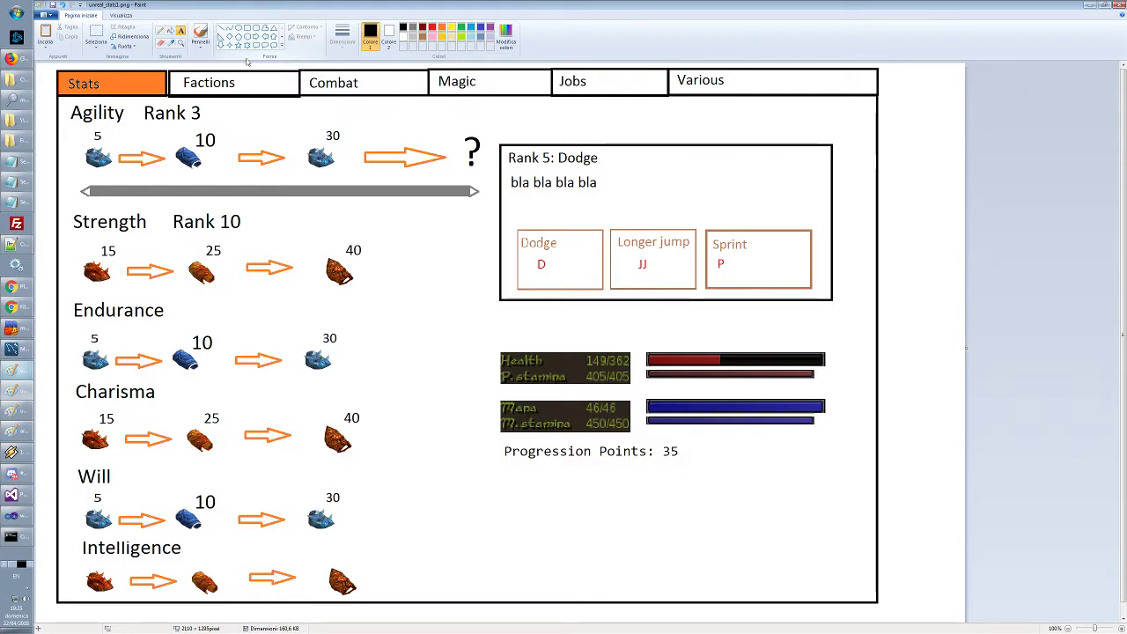
# Add a 'Next Progression Point' text label under Progression Points
pyautogui.click(504, 474)
pyautogui.write('Next ')
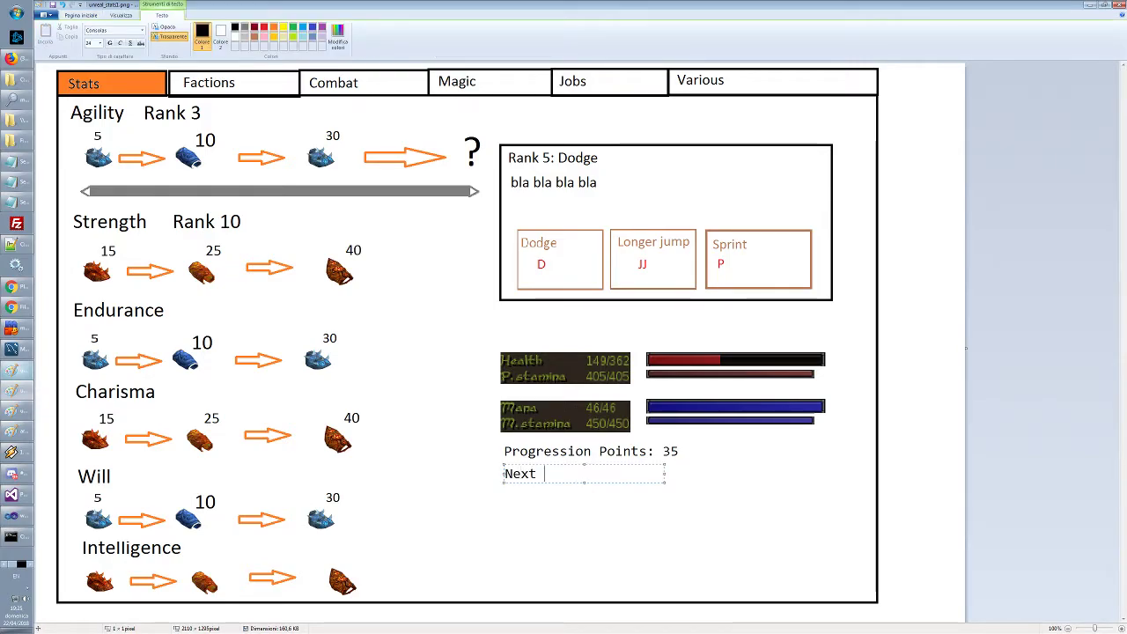
pyautogui.write('Progression ')
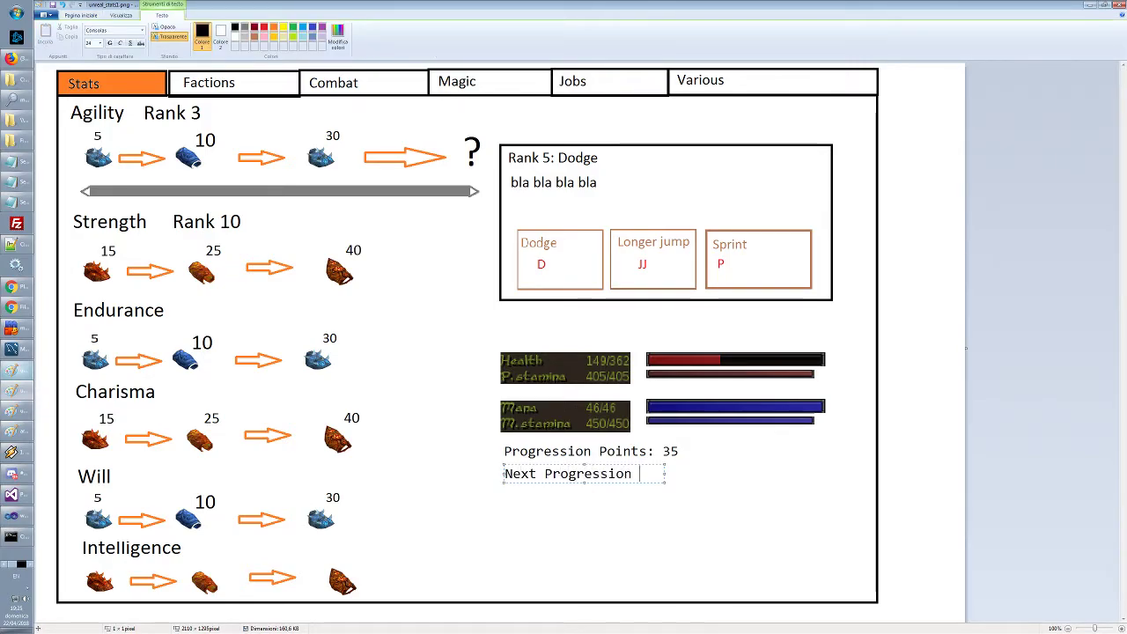
pyautogui.write('Point:')
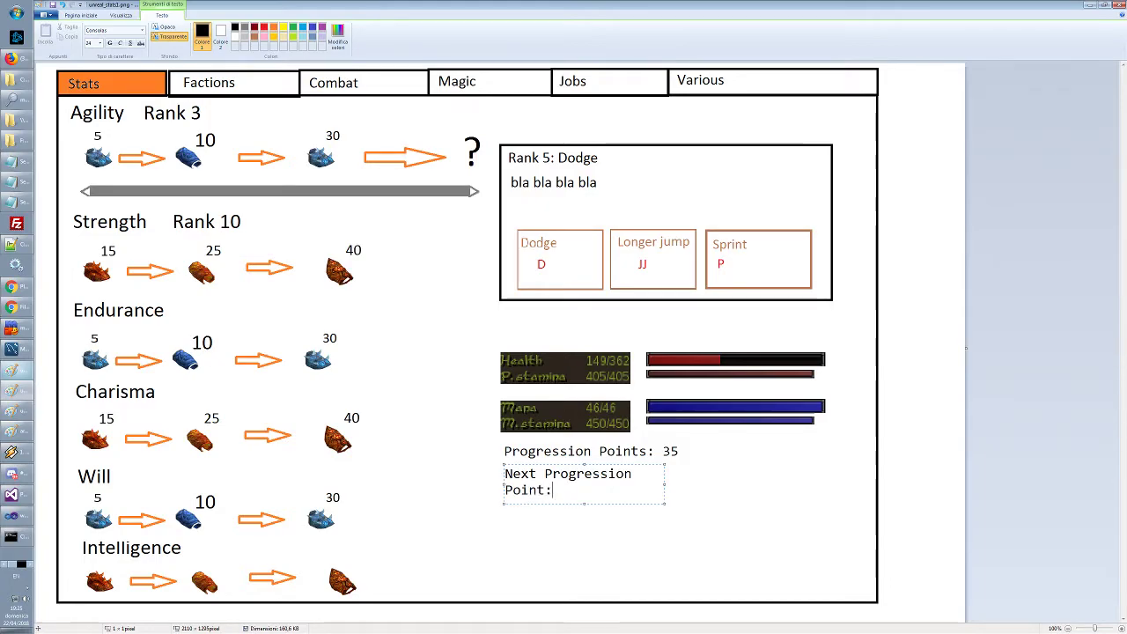
pyautogui.moveTo(666, 483); pyautogui.dragTo(719, 483)
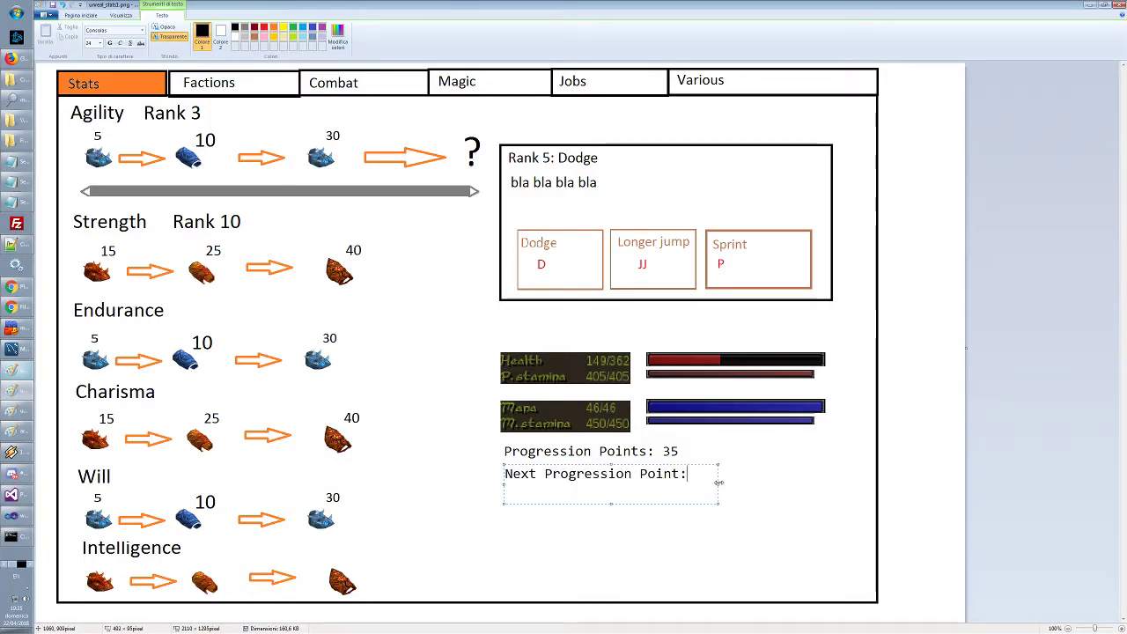
pyautogui.press('BackSpace')
pyautogui.click(754, 499)
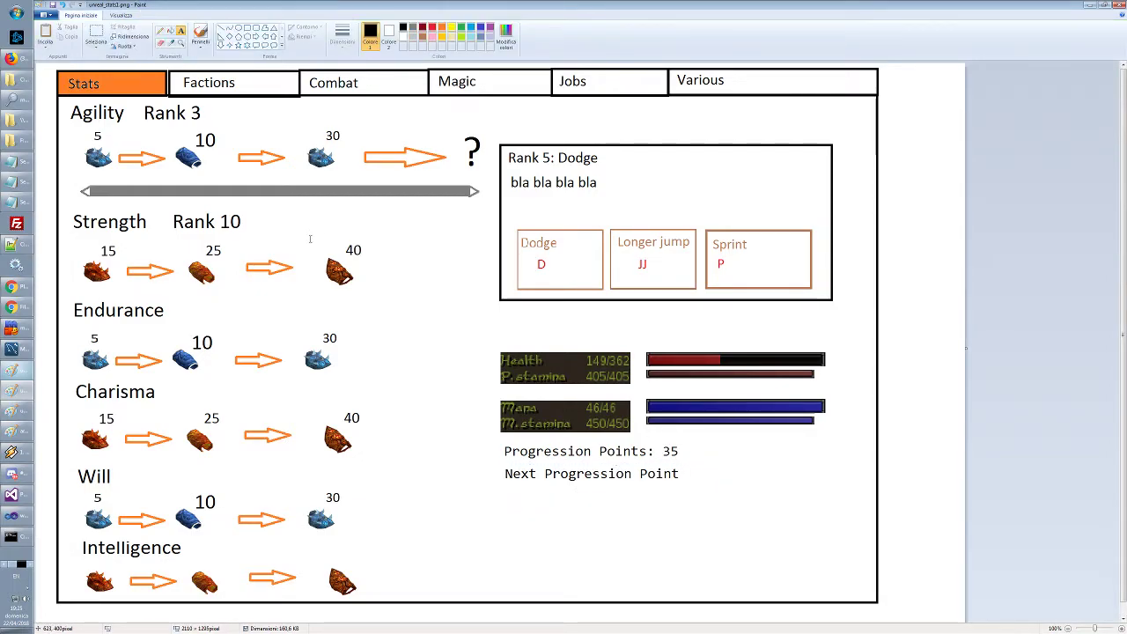
# Draw a long bar beneath it with a solid red fill two-thirds across, then save
pyautogui.click(247, 29)
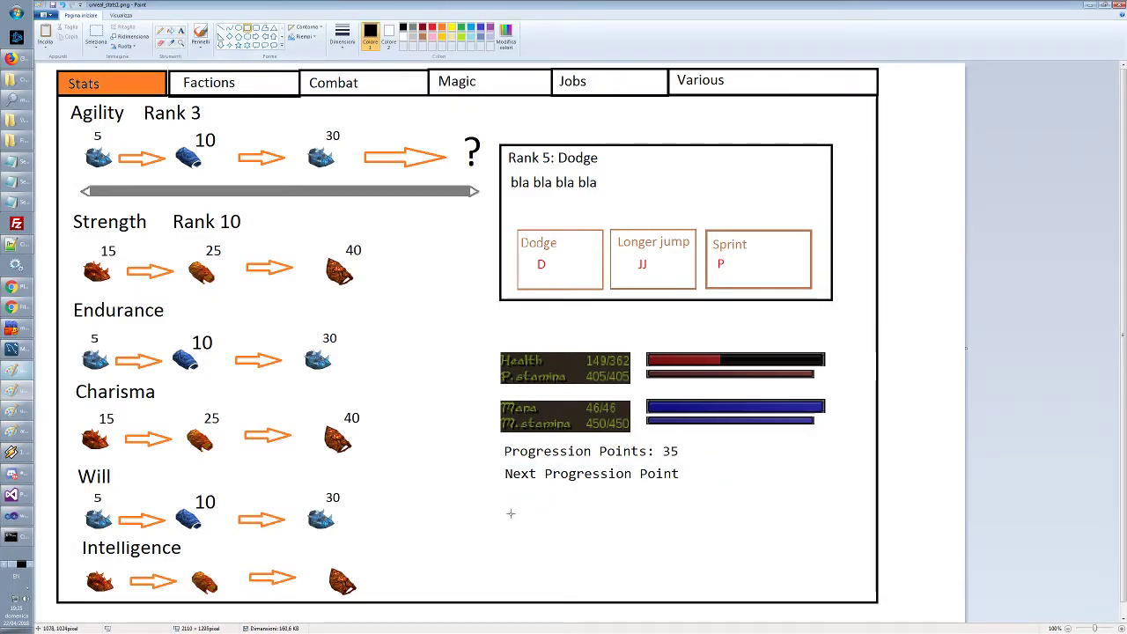
pyautogui.moveTo(506, 488); pyautogui.dragTo(826, 499)
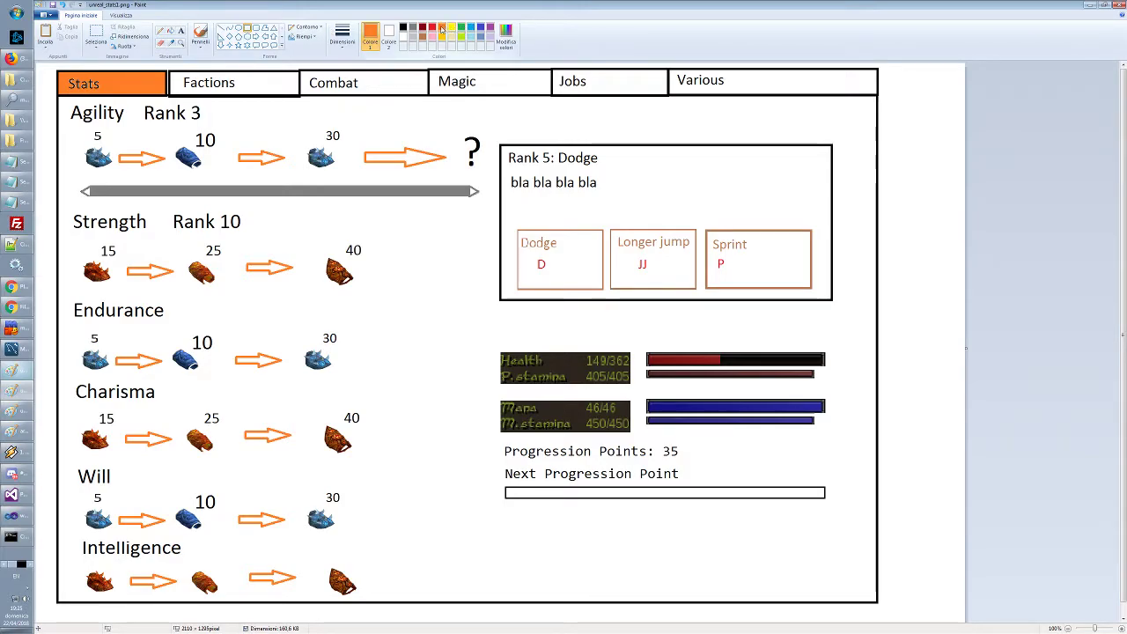
pyautogui.click(431, 27)
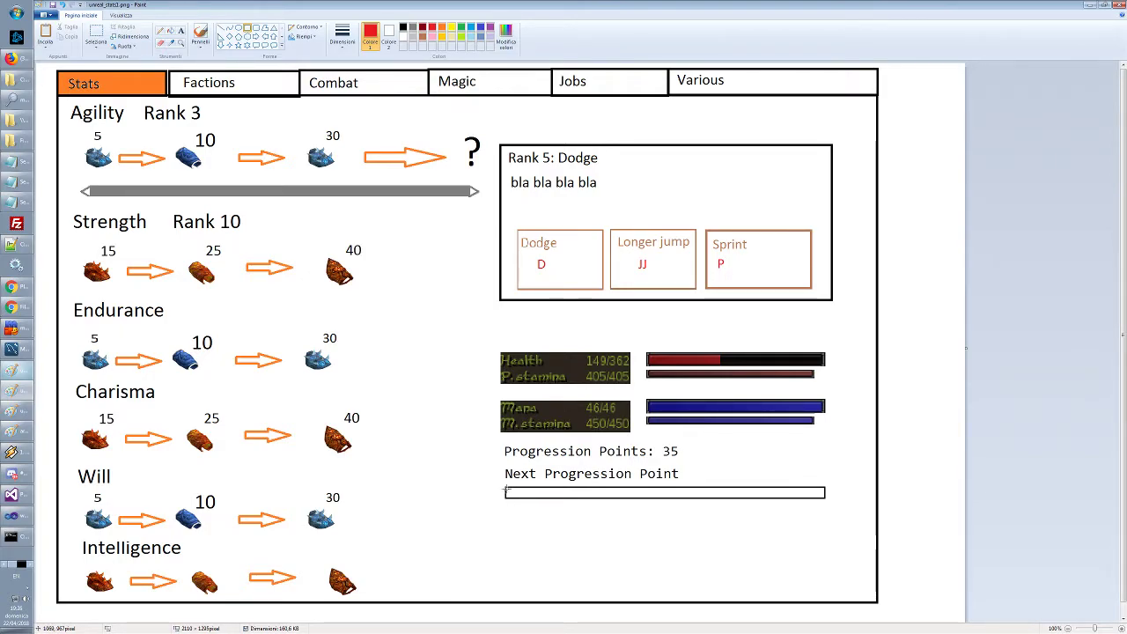
pyautogui.moveTo(507, 487); pyautogui.dragTo(729, 495)
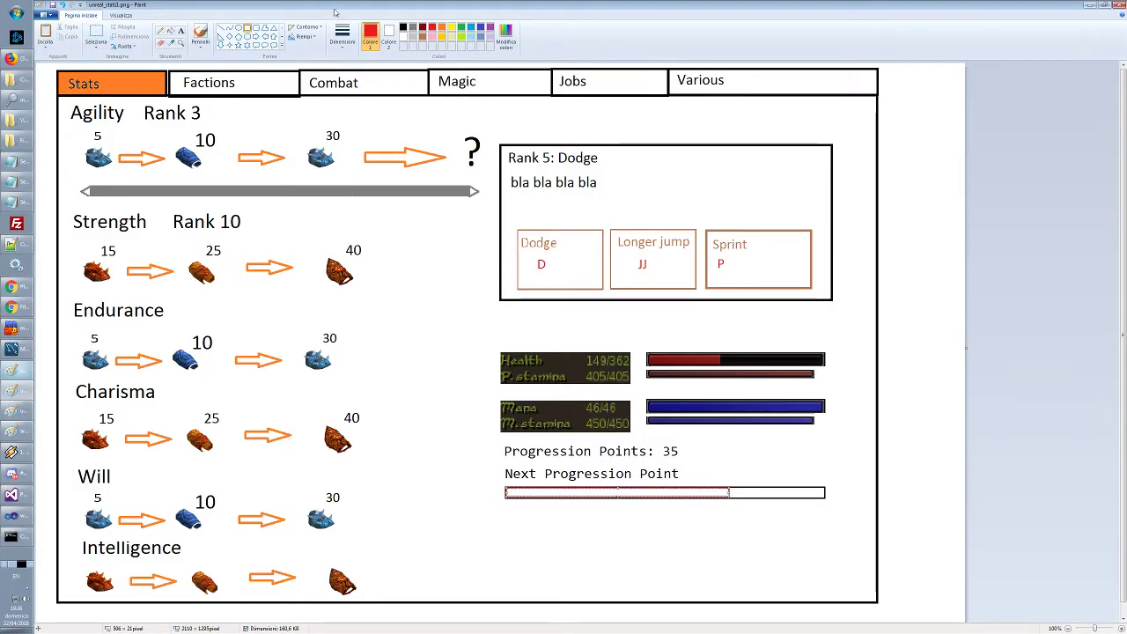
pyautogui.click(314, 38)
pyautogui.click(314, 57)
pyautogui.click(388, 35)
pyautogui.click(432, 27)
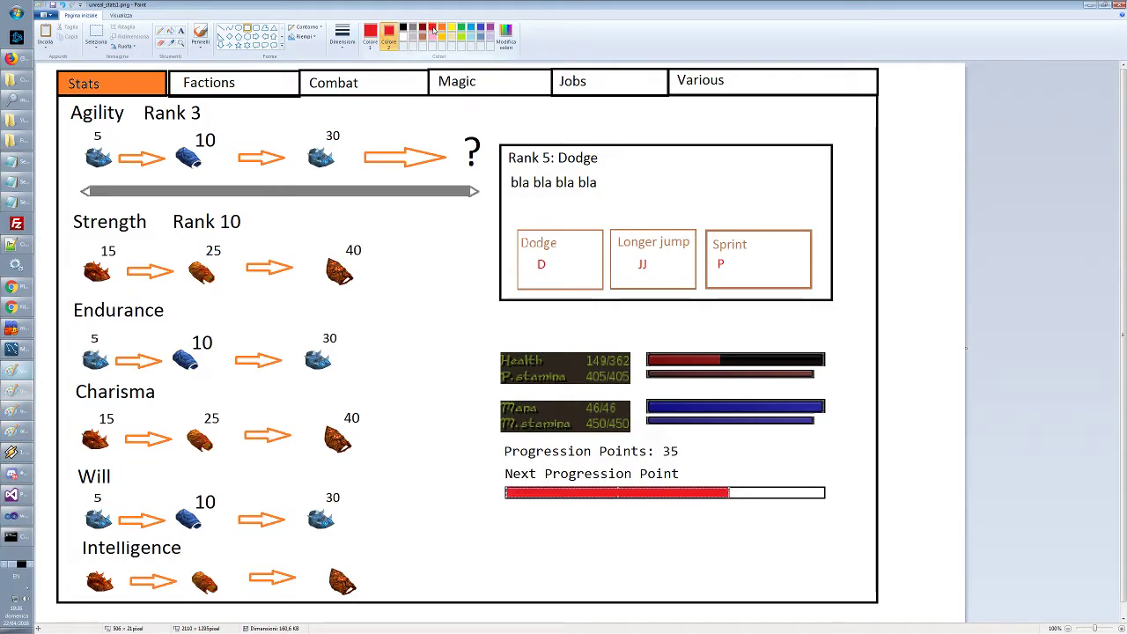
pyautogui.click(676, 541)
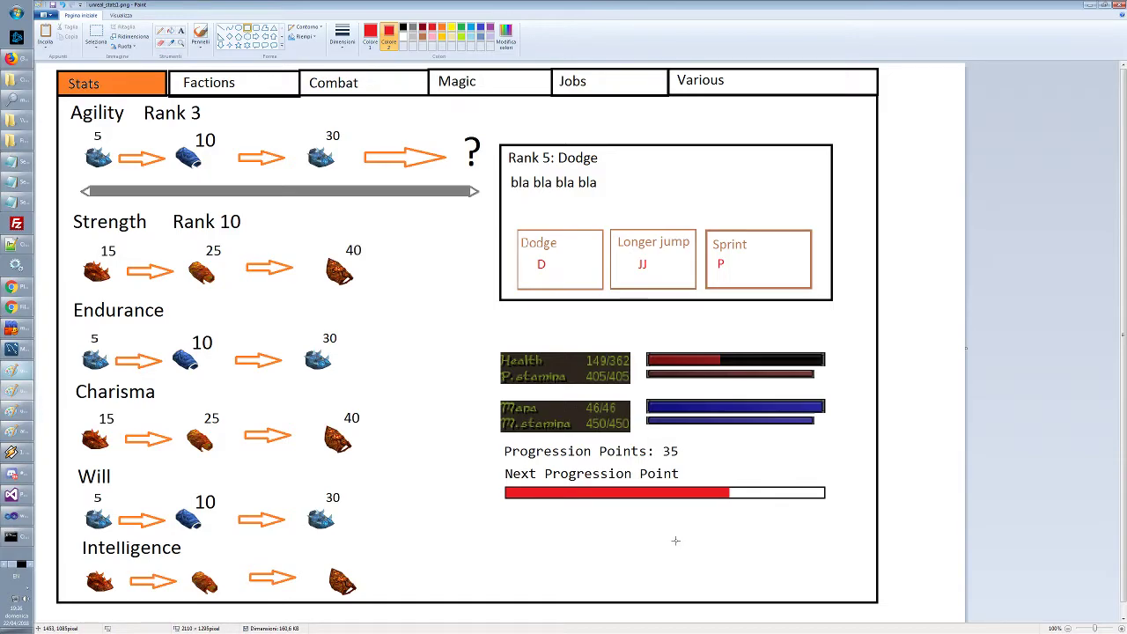
pyautogui.click(52, 5)
# In PlaneShift, try Buy Skill Rank twice, dismissing the 'no PP to train' message each time
pyautogui.hotkey('alt', 'Tab')
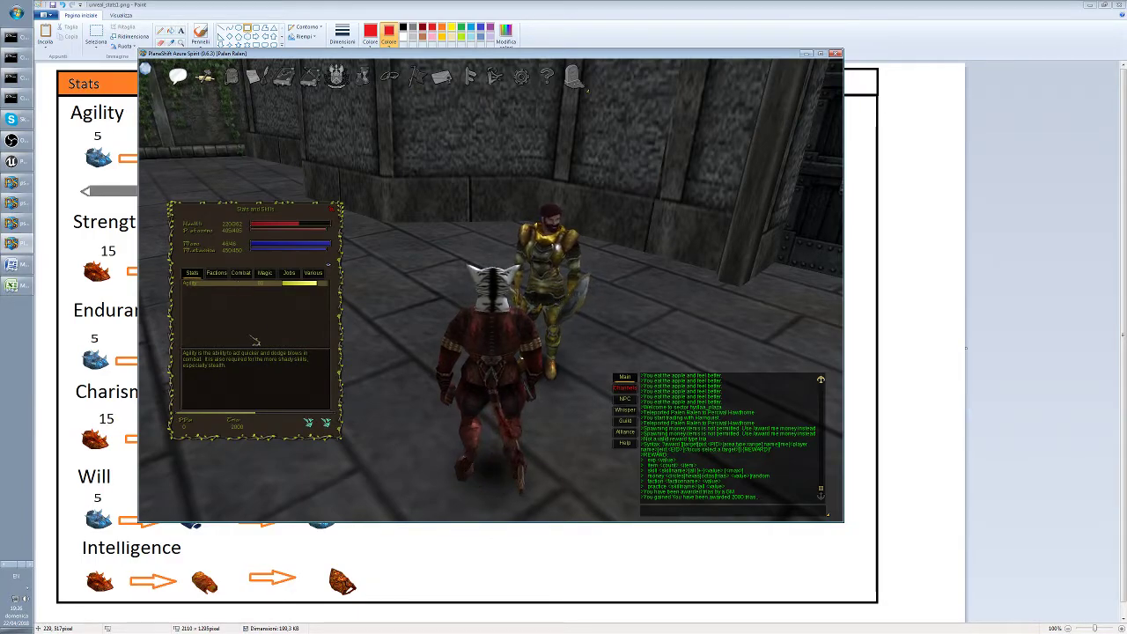
pyautogui.click(328, 422)
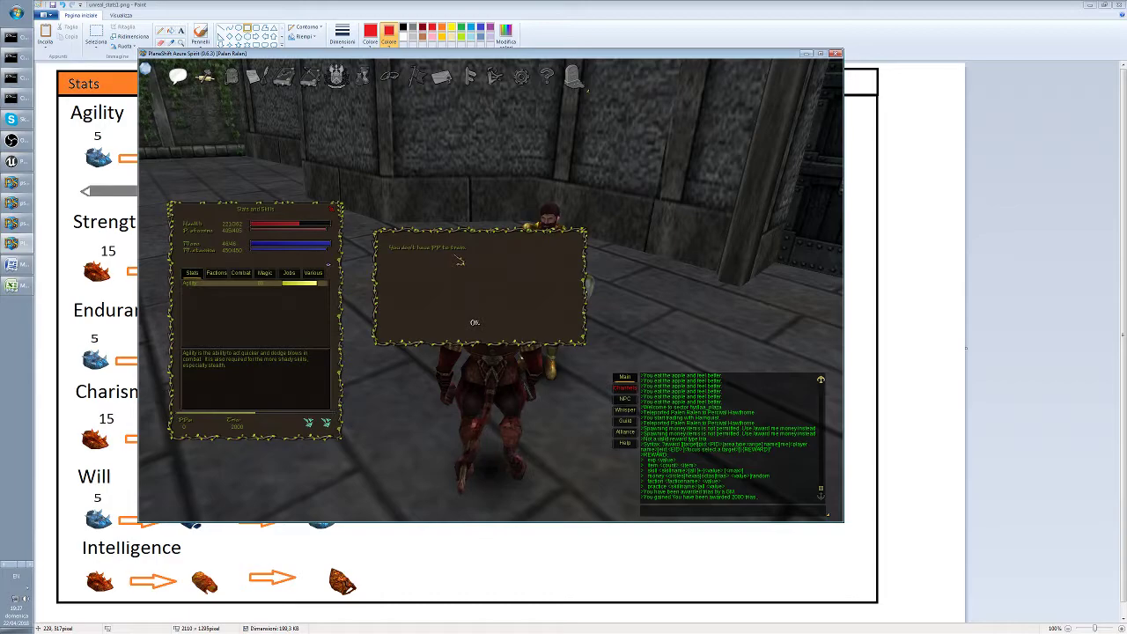
pyautogui.click(486, 335)
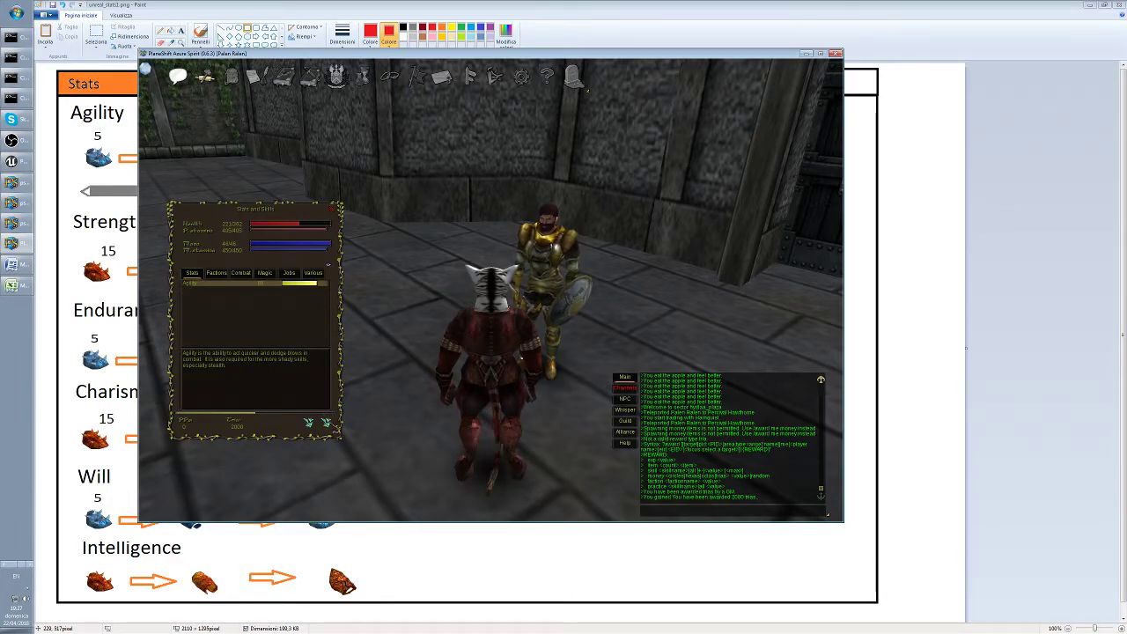
pyautogui.click(329, 424)
pyautogui.click(483, 328)
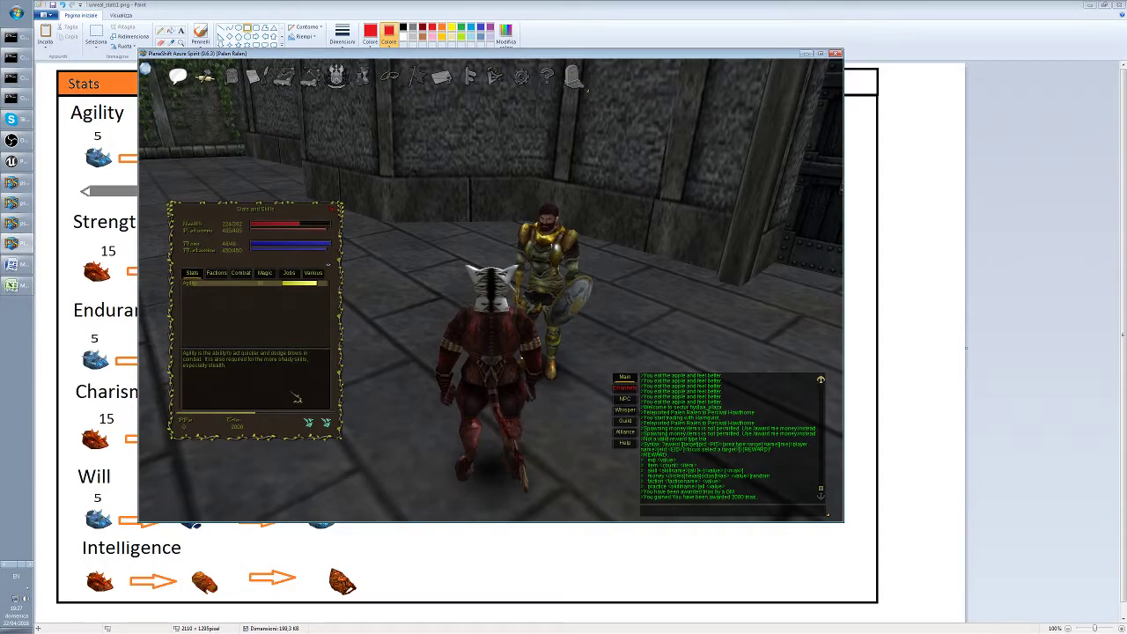
# Teleport the character to the Clacker using the /teleport me command
pyautogui.press('Left')
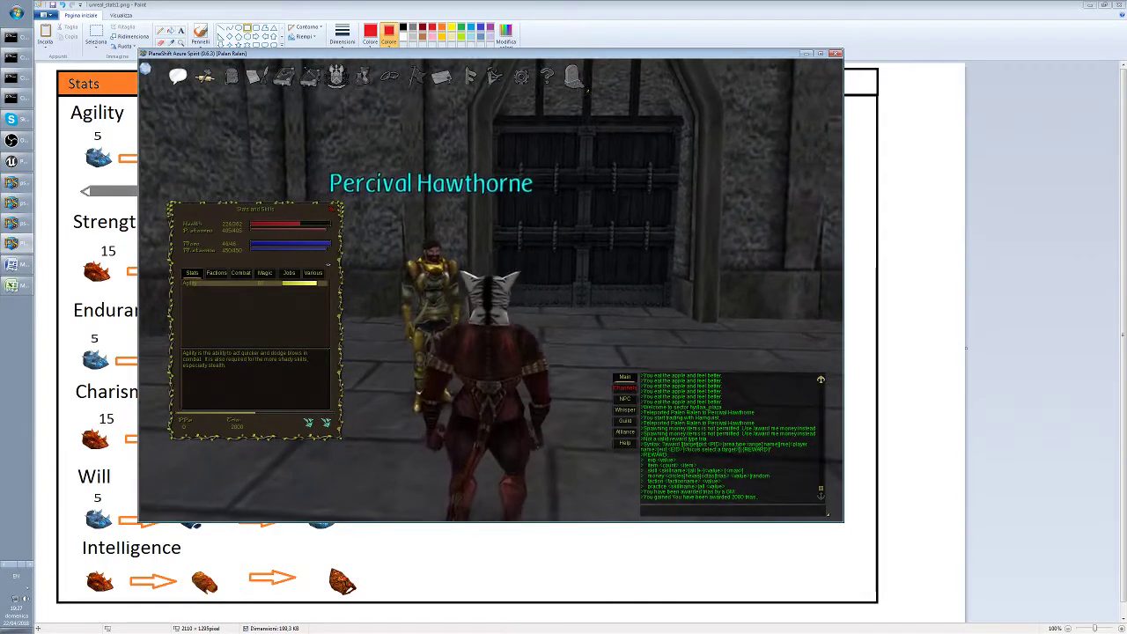
pyautogui.press('Left')
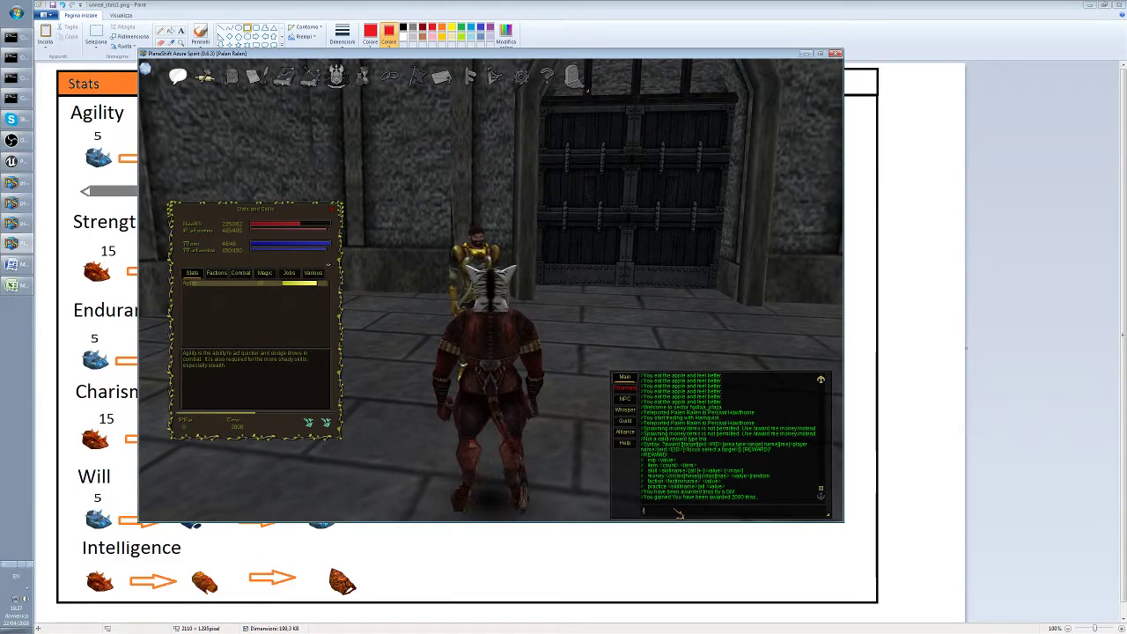
pyautogui.write('/teleport me Dalker')
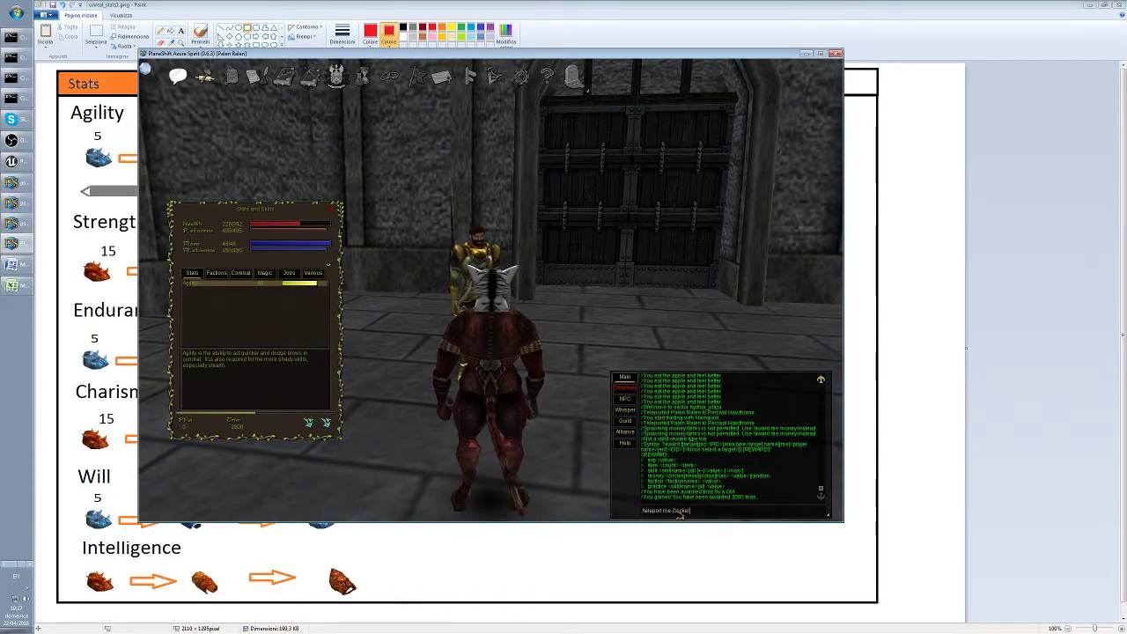
pyautogui.press('Return')
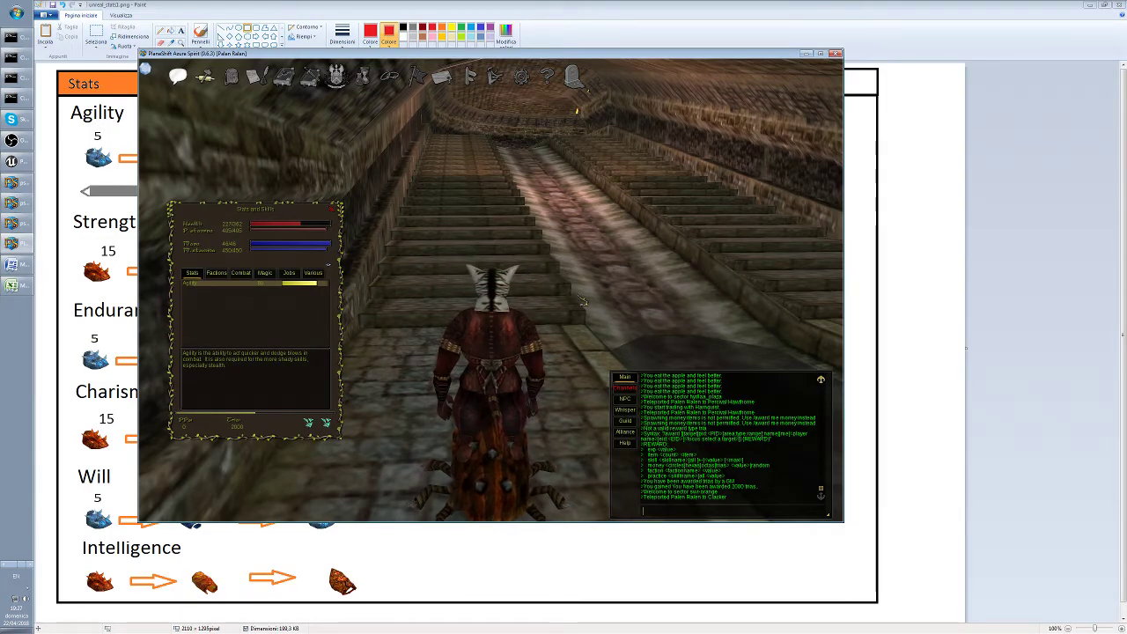
# Target the Clacker and start entering the /setskill strength command in chat
pyautogui.press('Left')
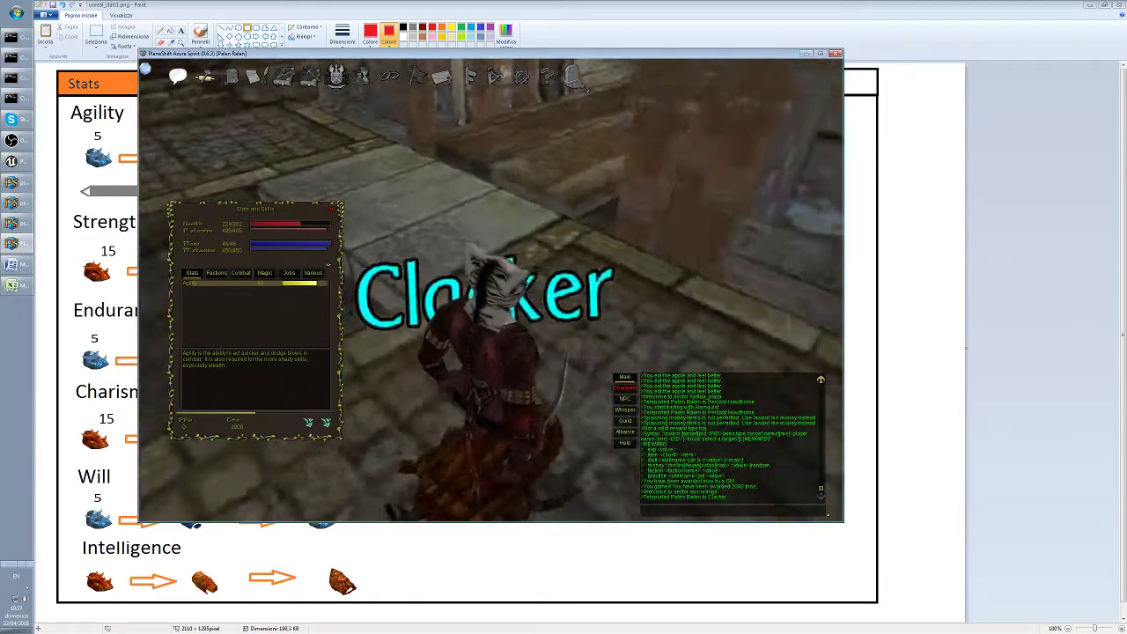
pyautogui.press('Left')
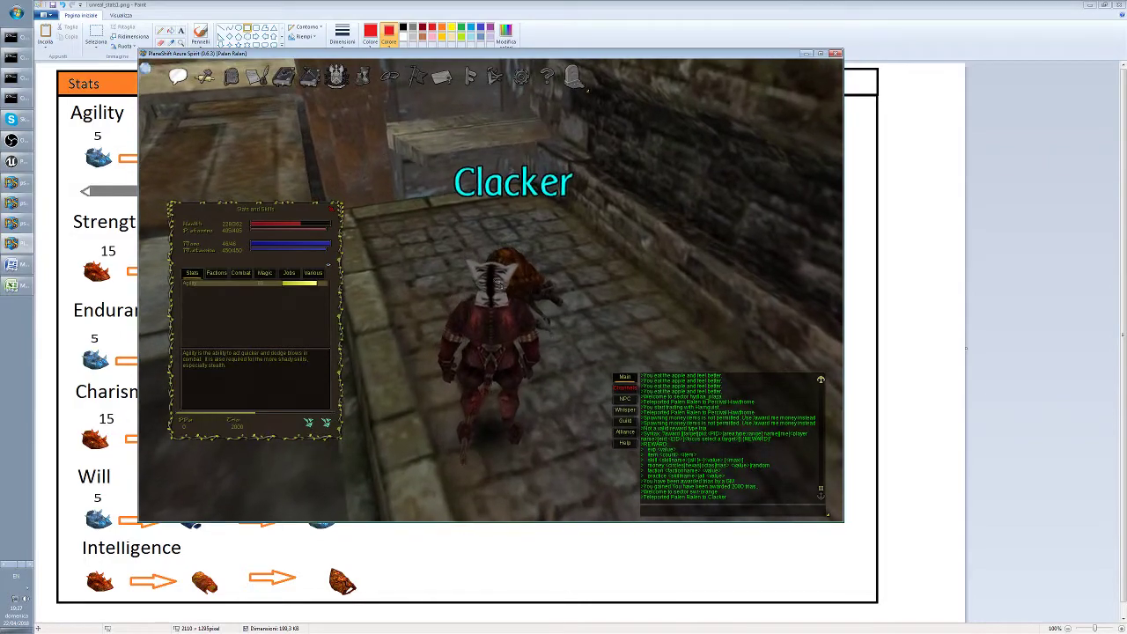
pyautogui.click(531, 266)
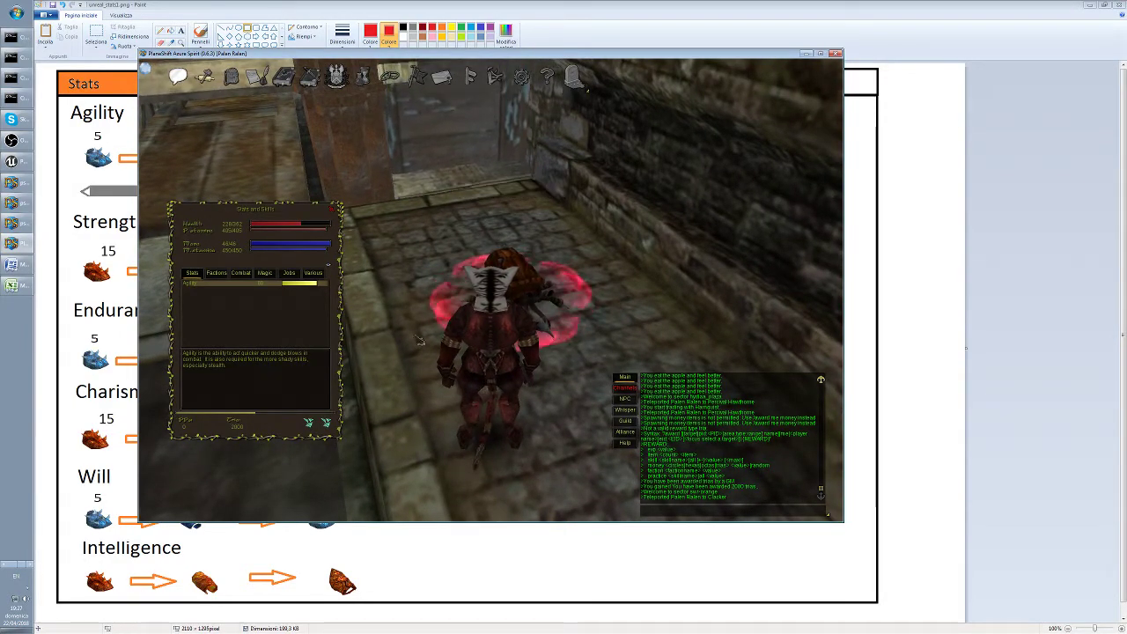
pyautogui.press('Left')
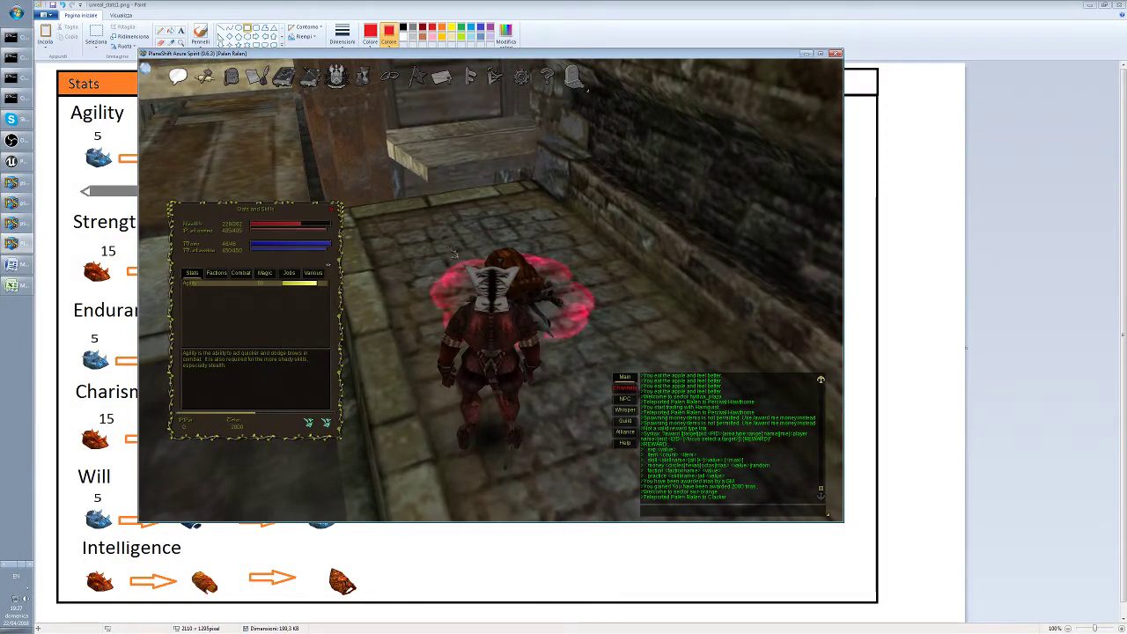
pyautogui.click(697, 473)
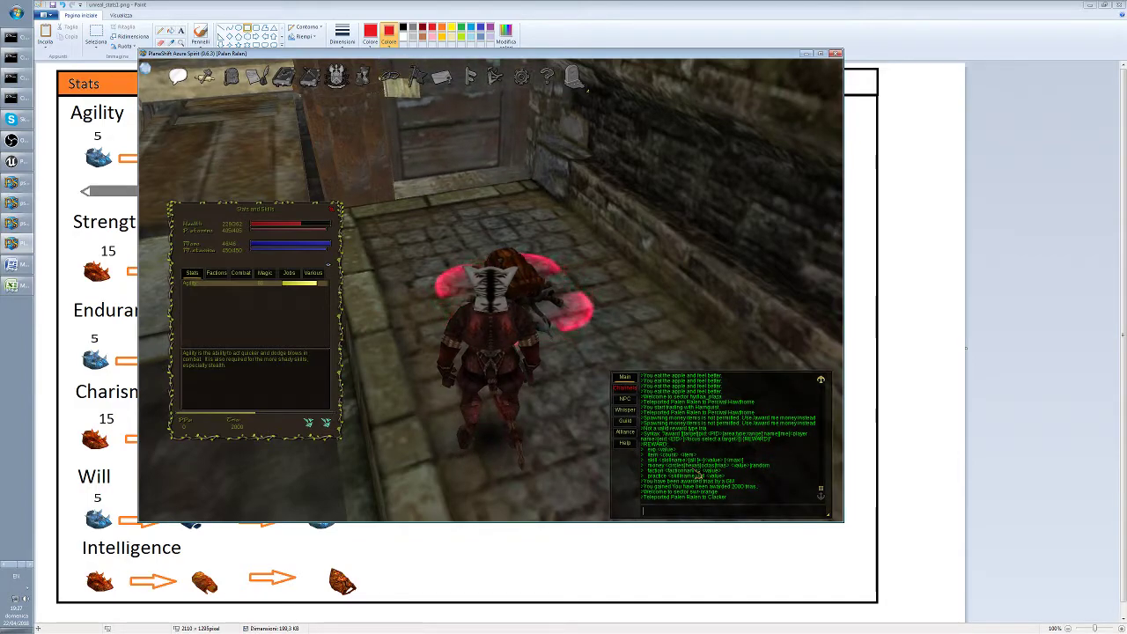
pyautogui.write('/sets')
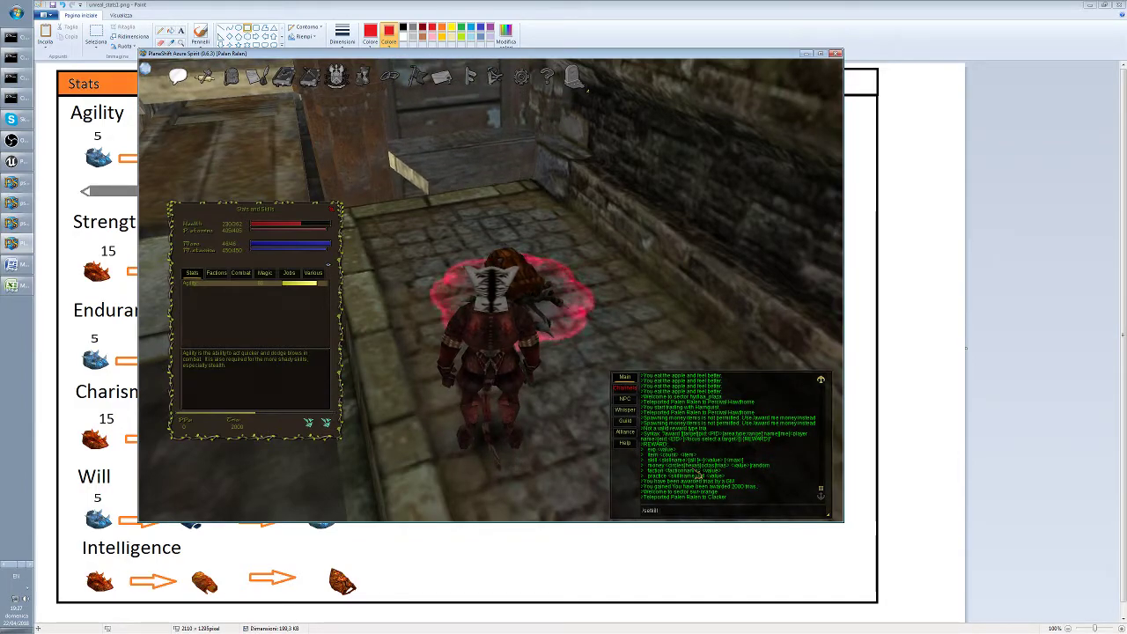
pyautogui.write('kill stre')
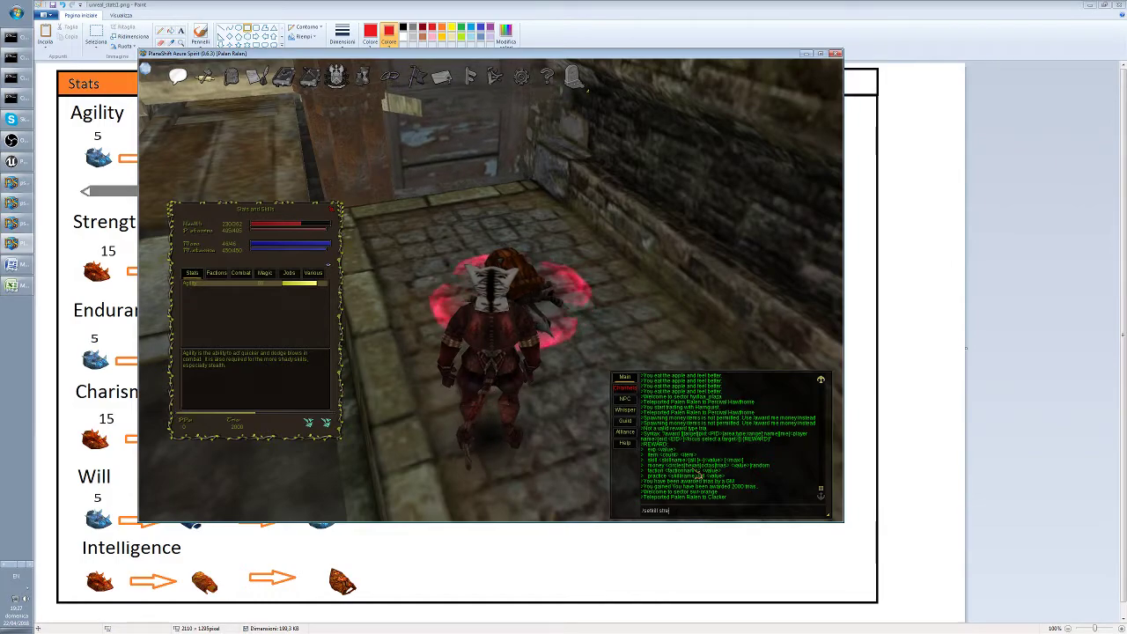
pyautogui.write('ngthn')
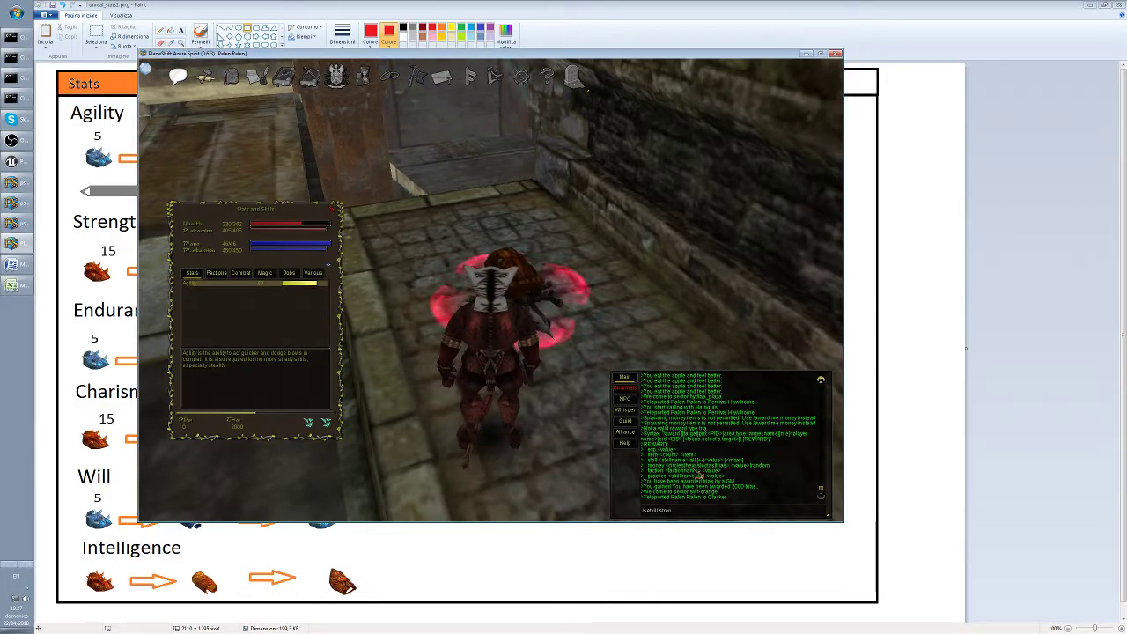
pyautogui.write('th 400')
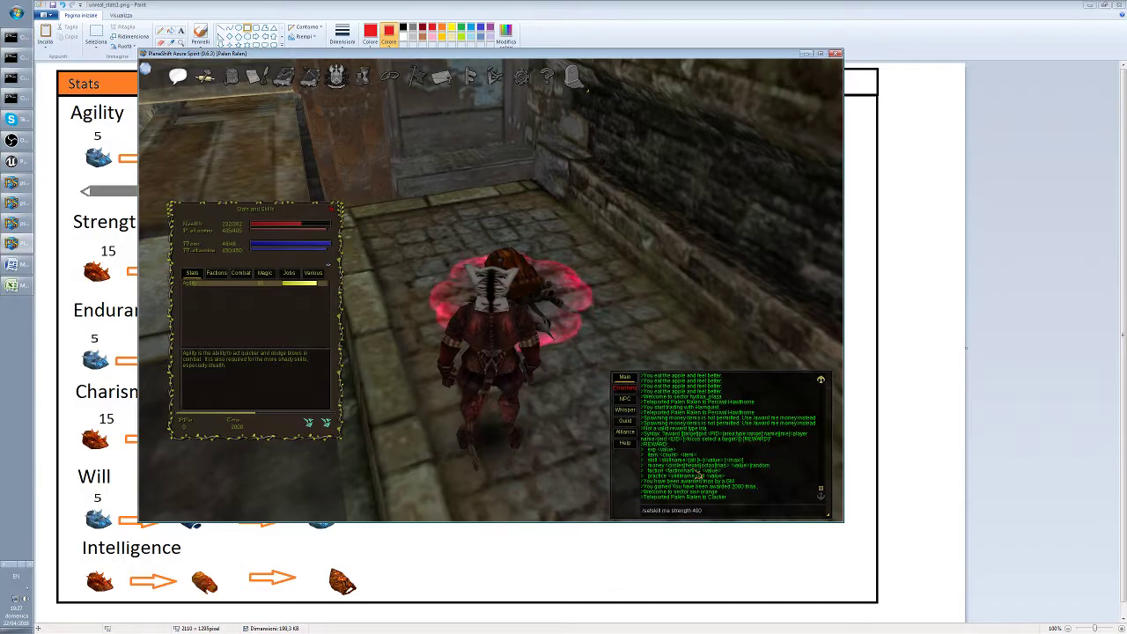
# Set Strength to 400 and teleport the character to a Clacker with /teleport
pyautogui.press('Return')
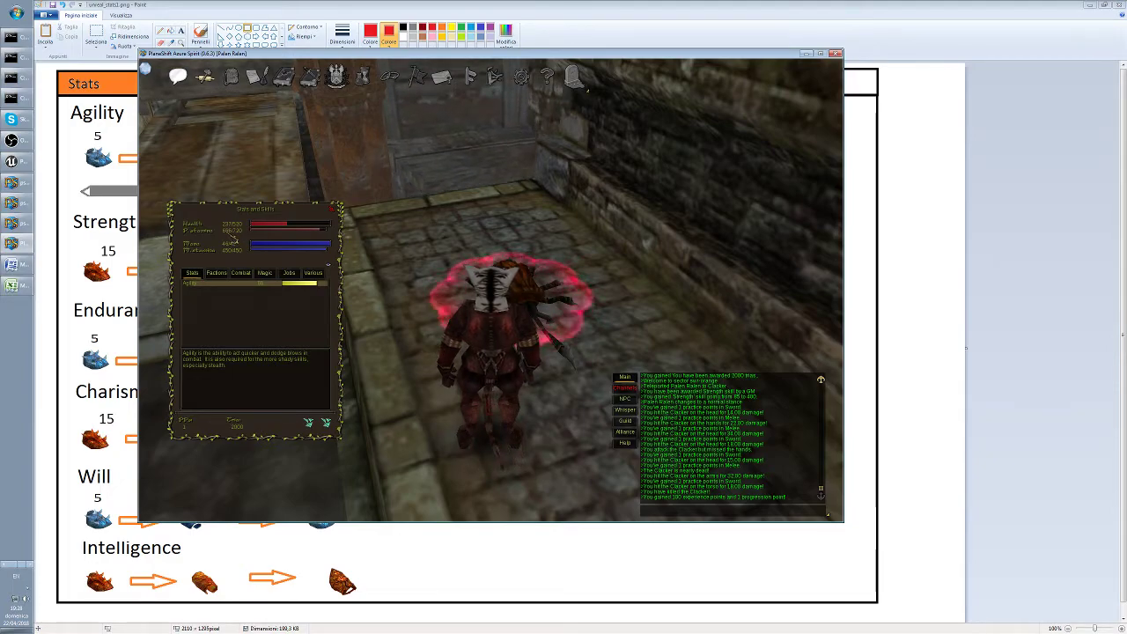
pyautogui.click(21, 231)
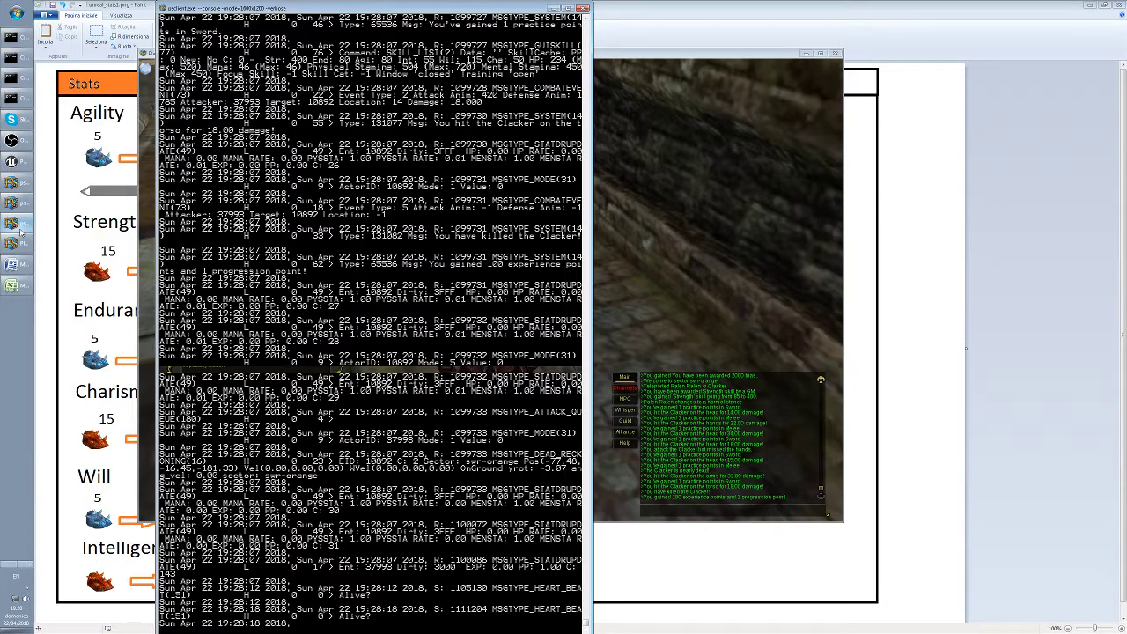
pyautogui.click(17, 246)
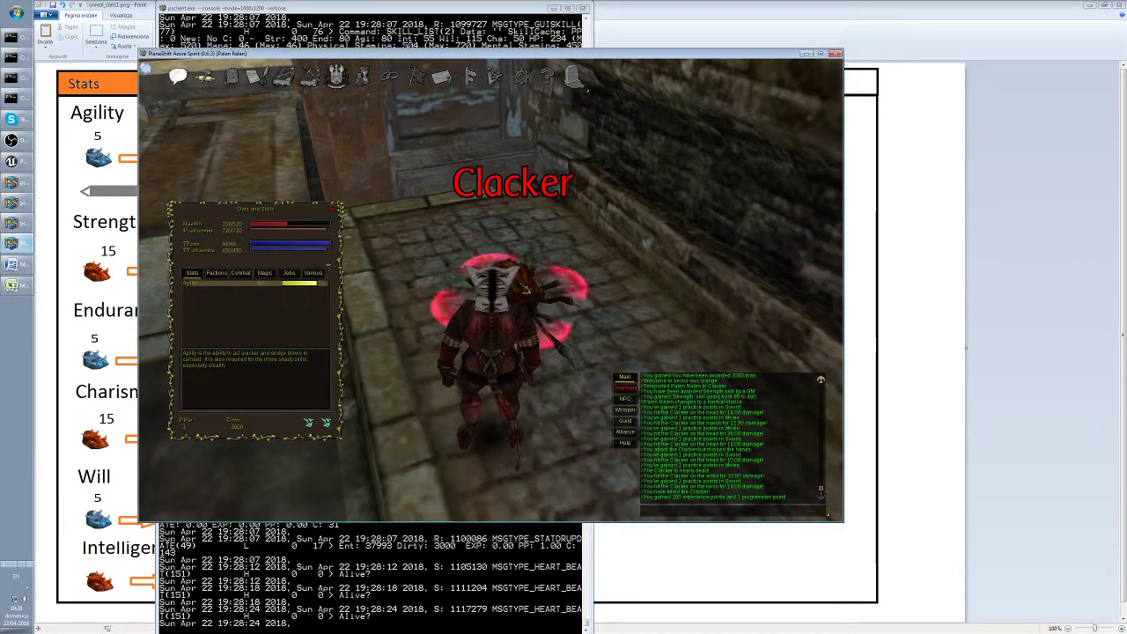
pyautogui.press('Return')
pyautogui.press('Up')
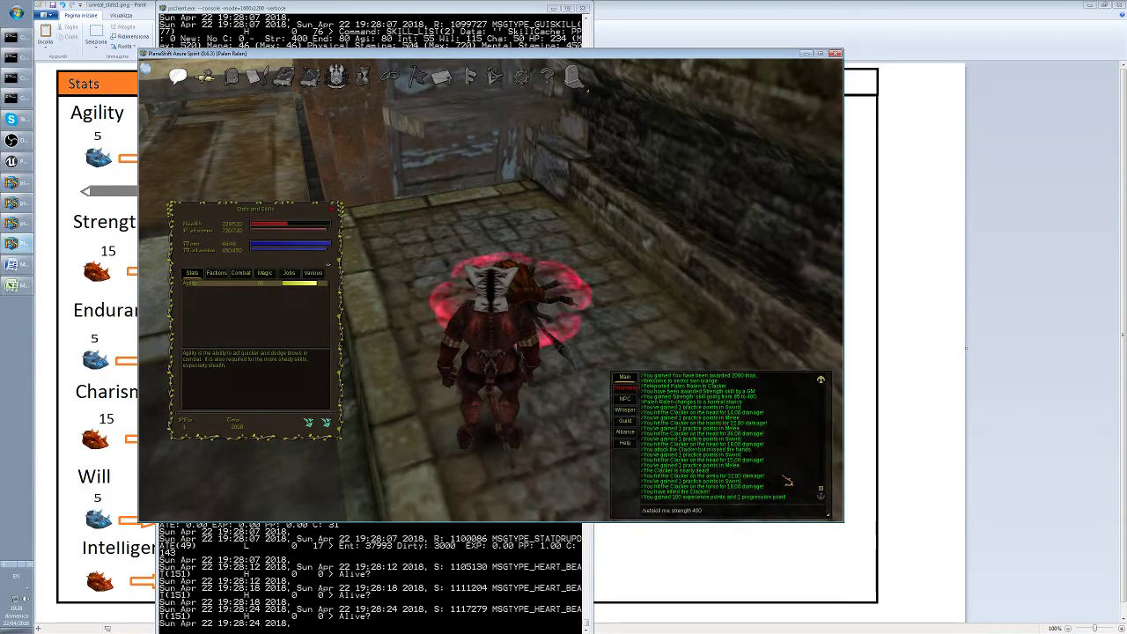
pyautogui.press('Return')
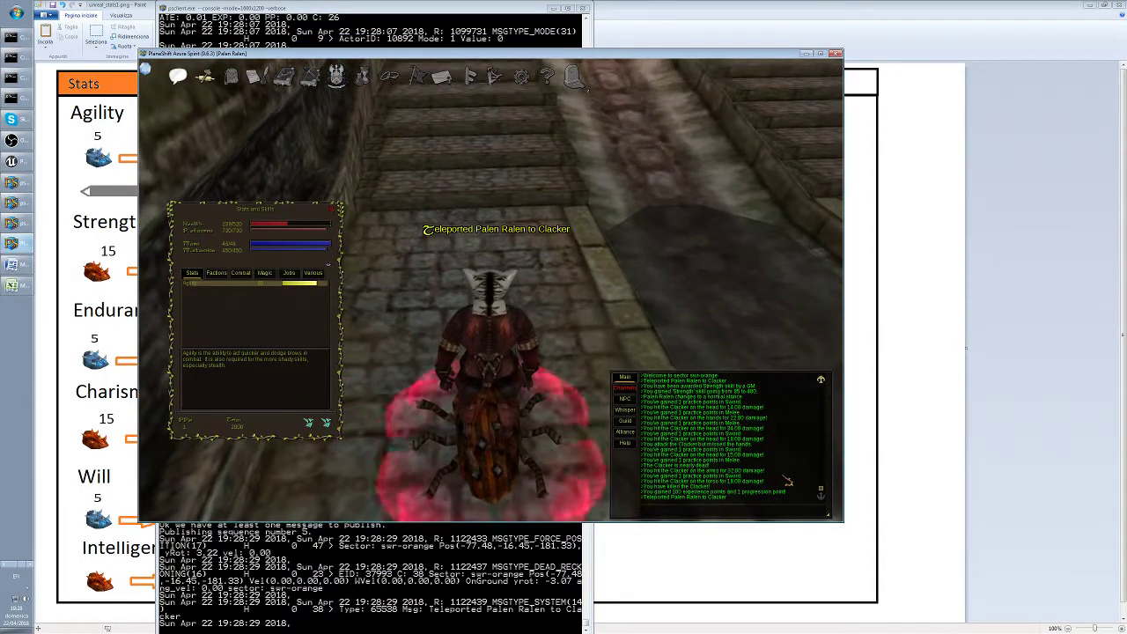
# Target and kill the Clacker, then open its loot of Leg, Meat and Full Carapace
pyautogui.press('Right')
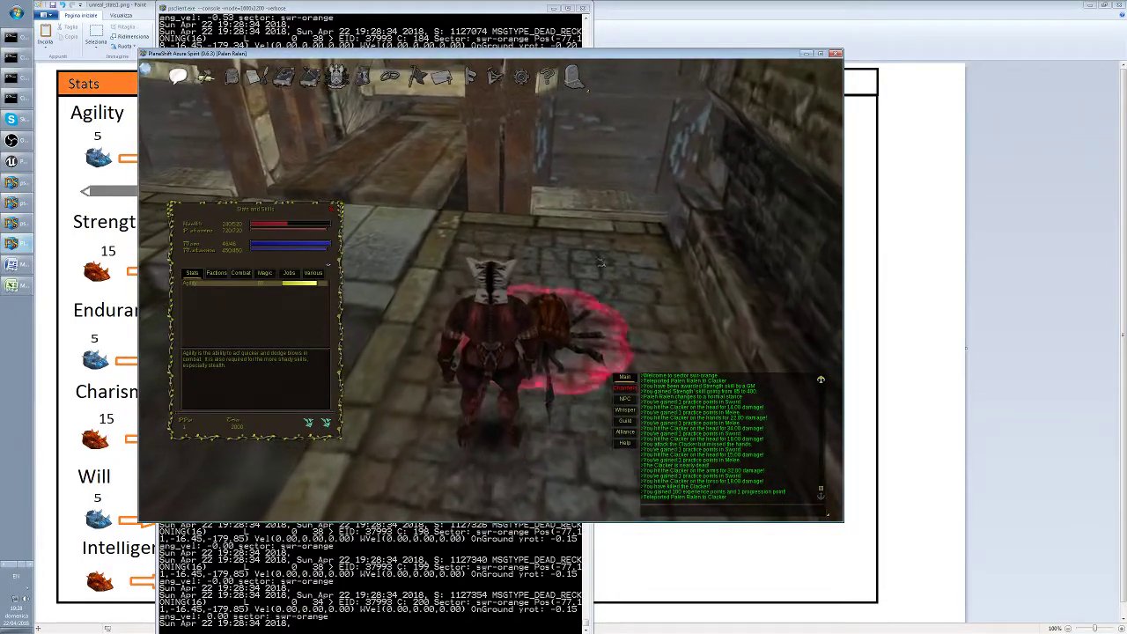
pyautogui.click(558, 328)
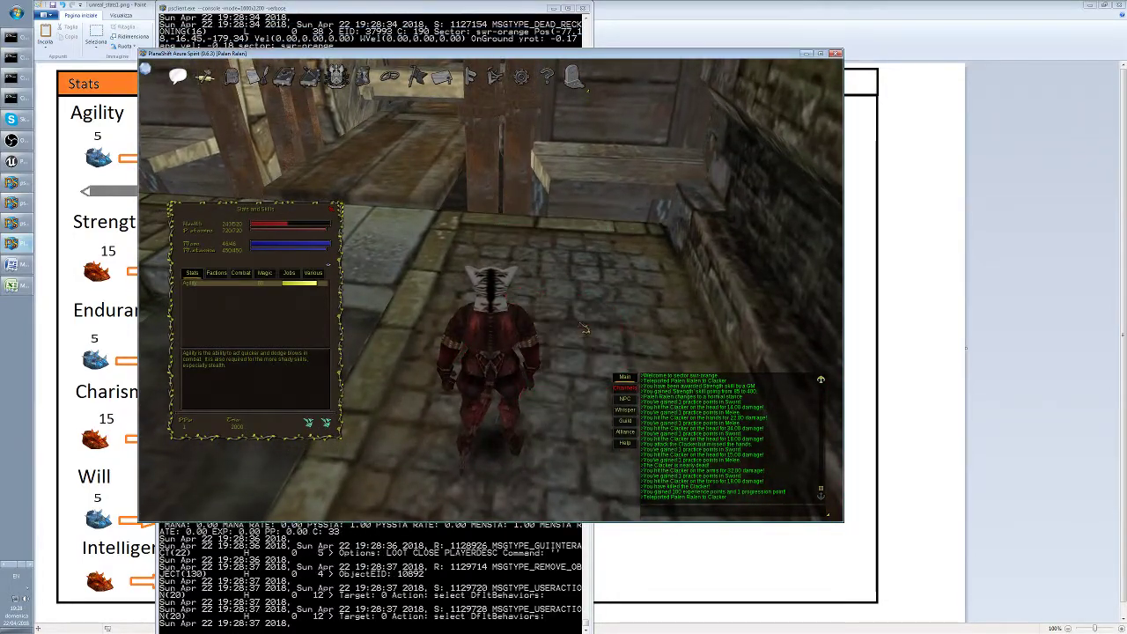
pyautogui.press('Right')
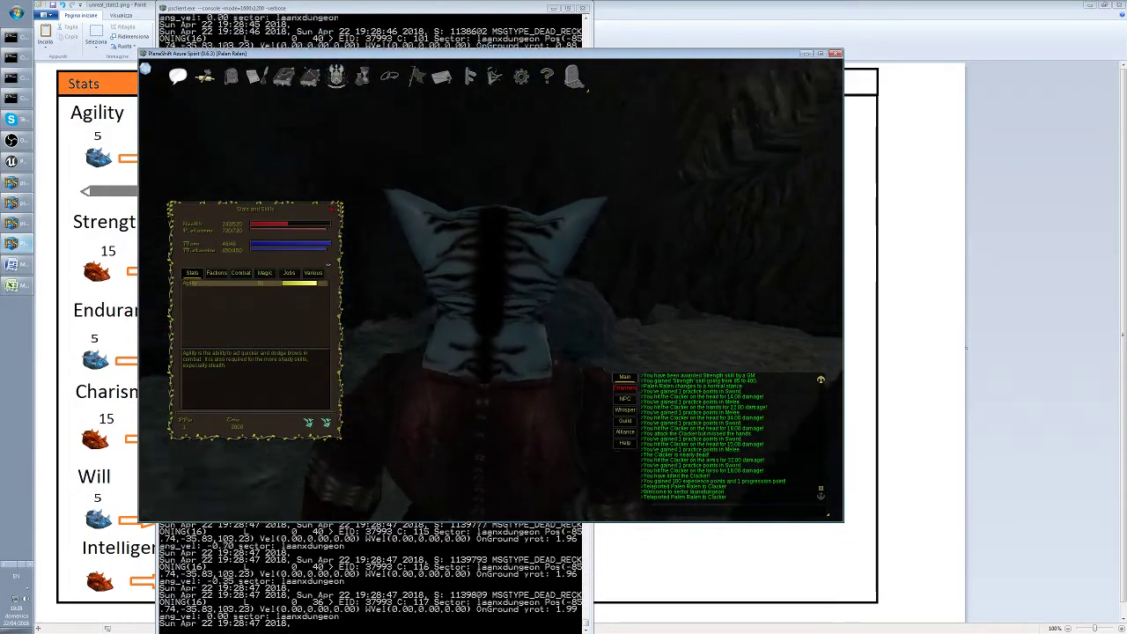
pyautogui.click(523, 225)
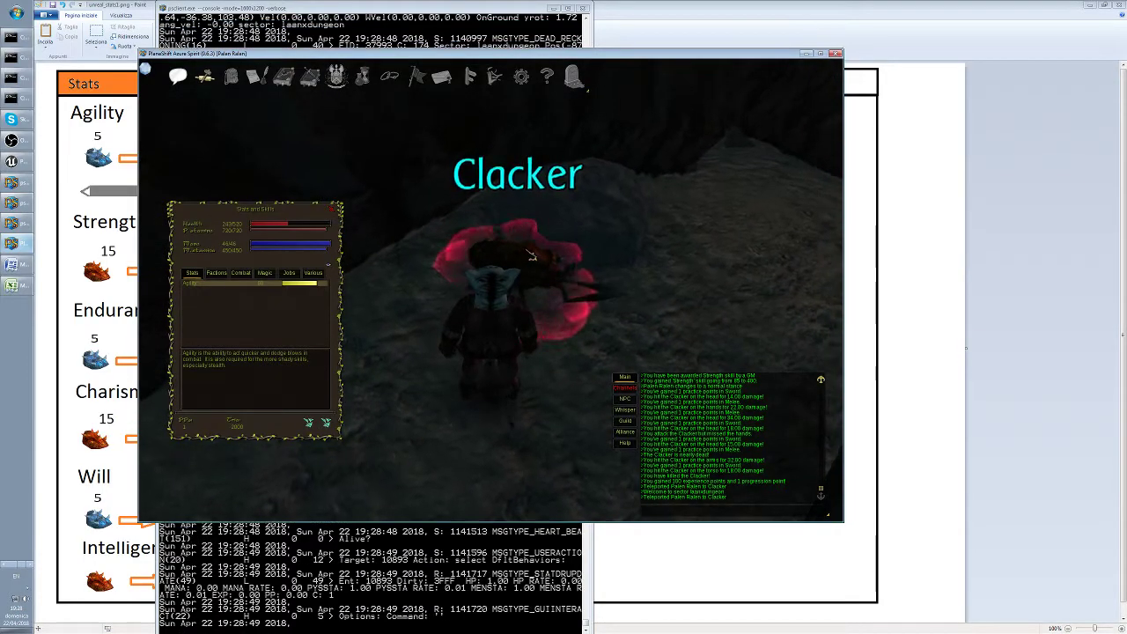
pyautogui.doubleClick(527, 222)
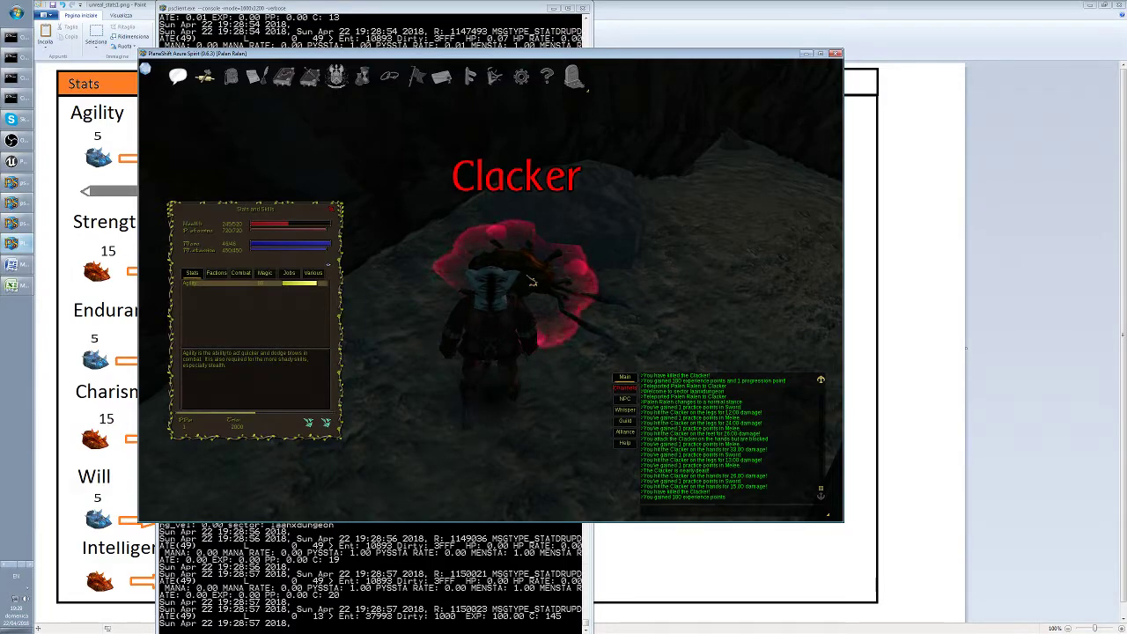
pyautogui.doubleClick(535, 280)
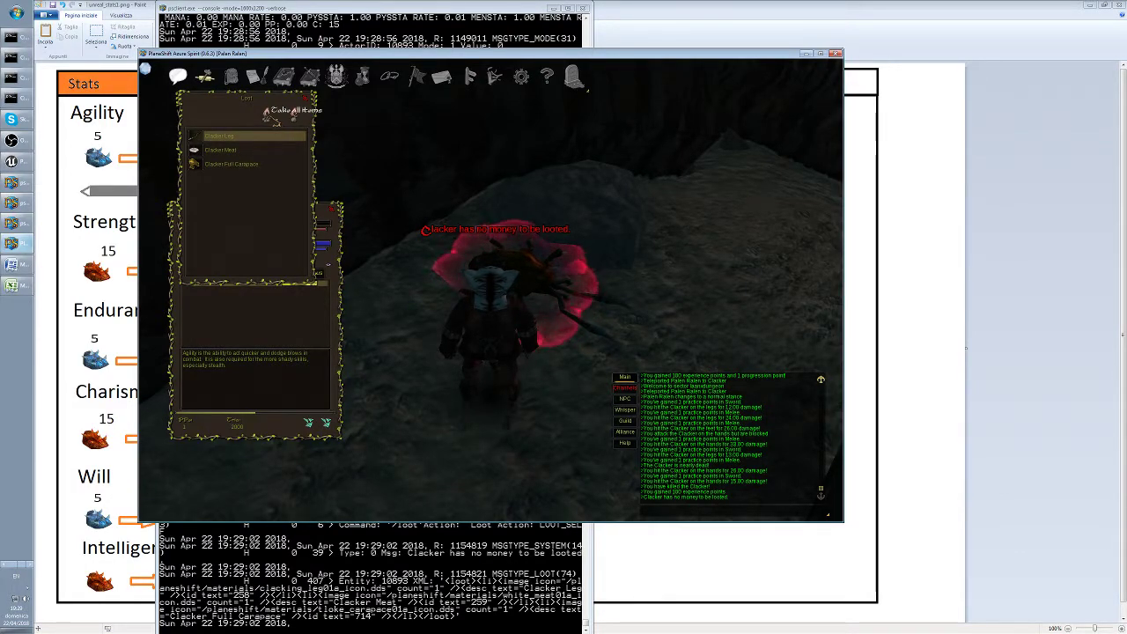
# Take all the Clacker's items and pick up the Sapphire Crystal in the cave
pyautogui.click(278, 113)
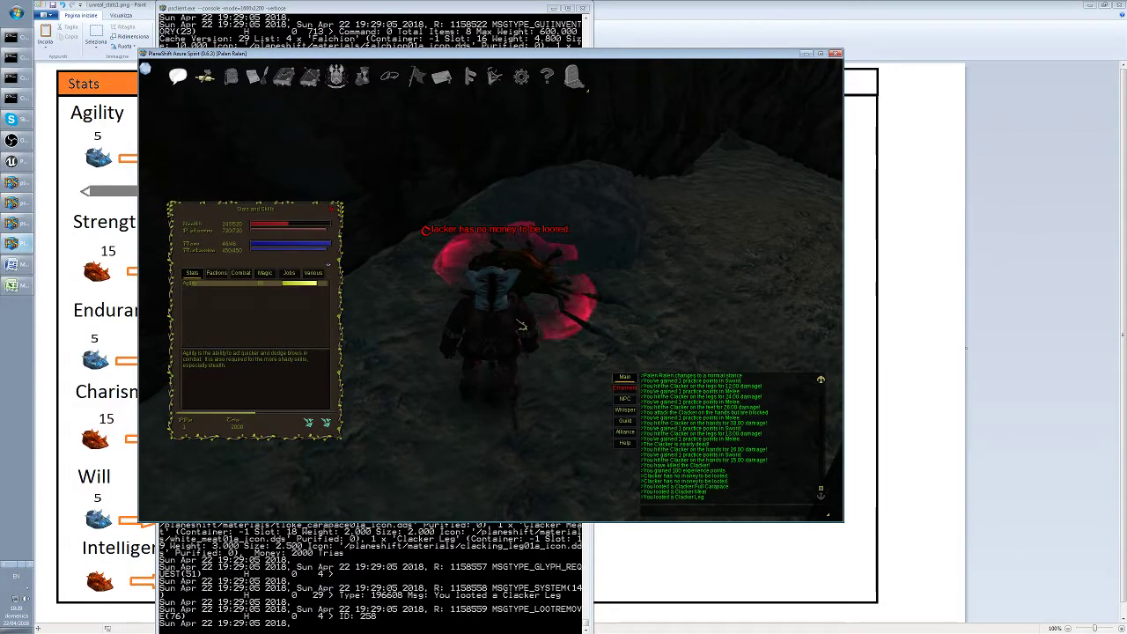
pyautogui.press('w')
pyautogui.press('w')
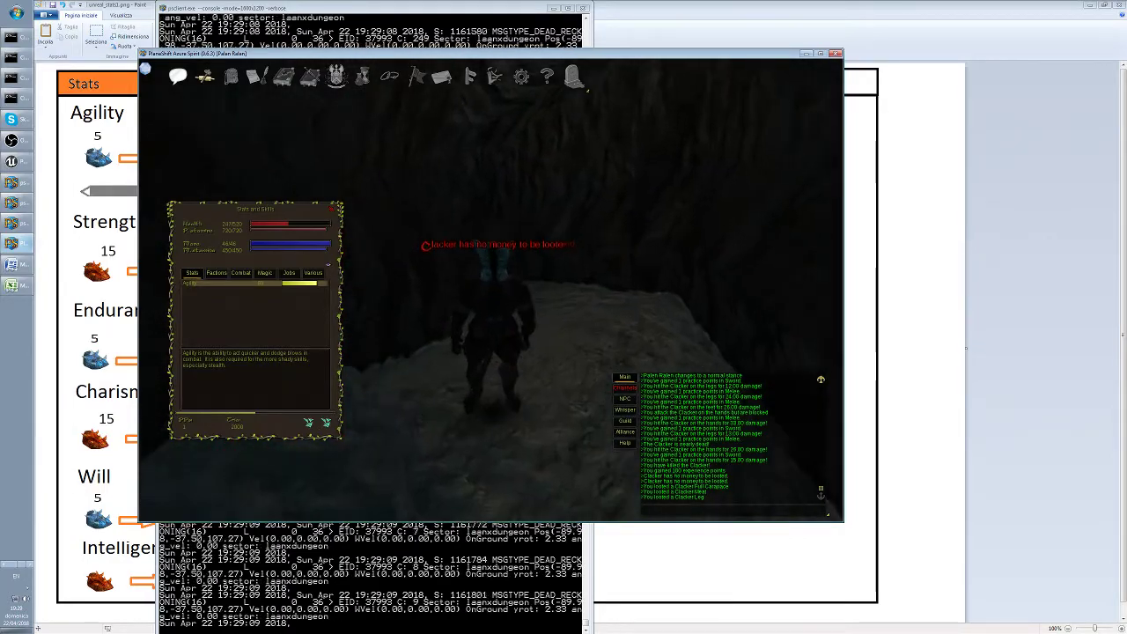
pyautogui.press('w')
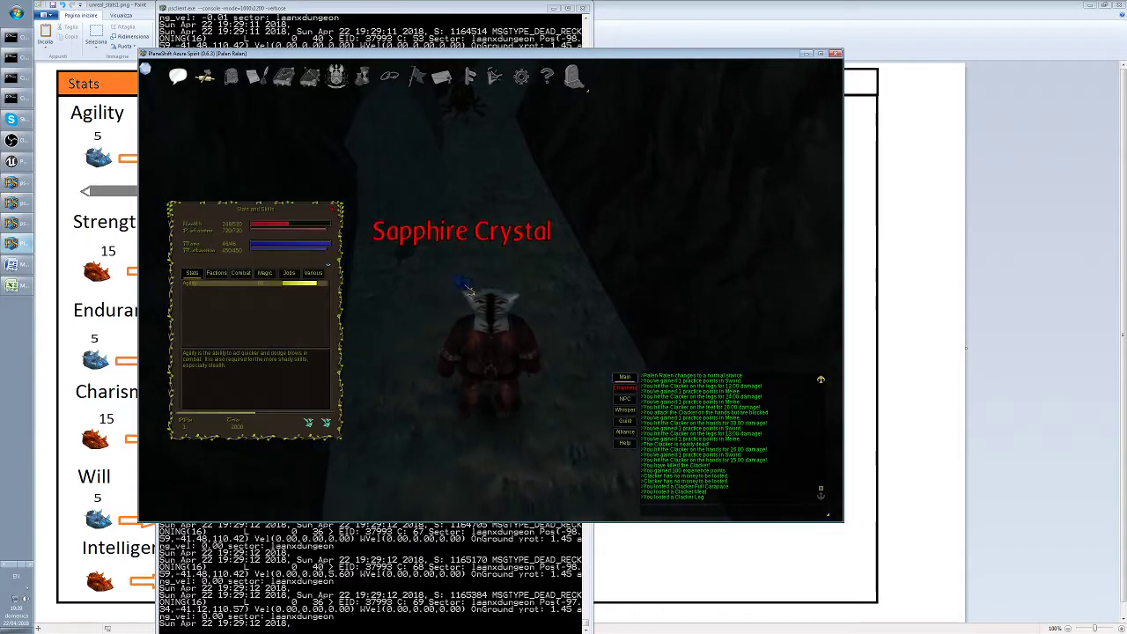
pyautogui.rightClick(489, 280)
pyautogui.press('w')
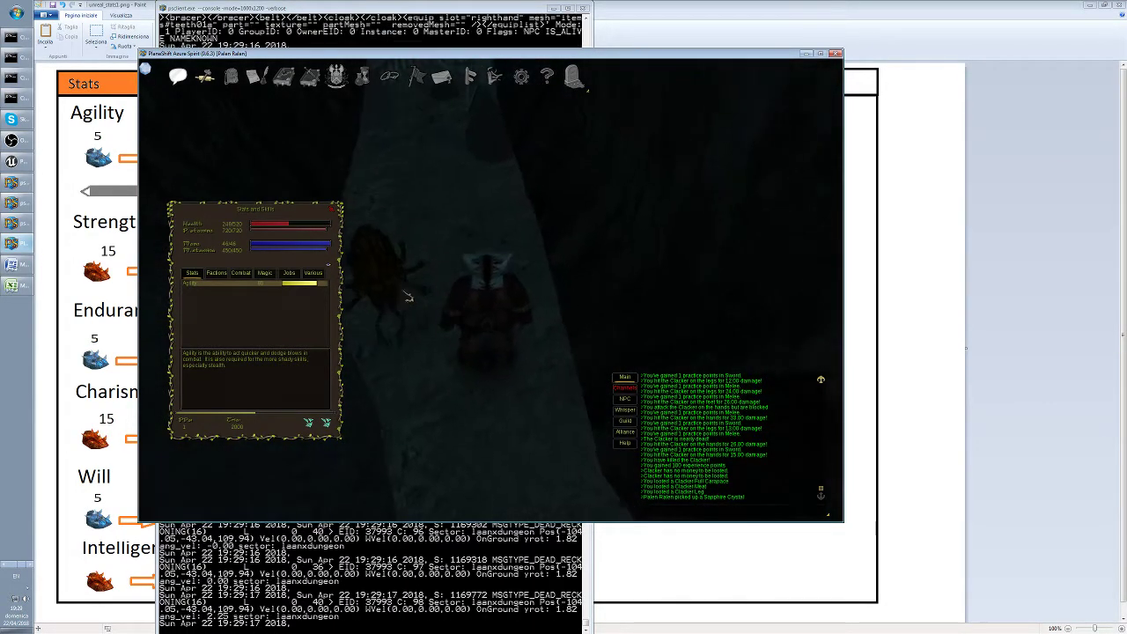
# Loot the Clacker Full Carapace from the second Clacker corpse
pyautogui.rightClick(414, 239)
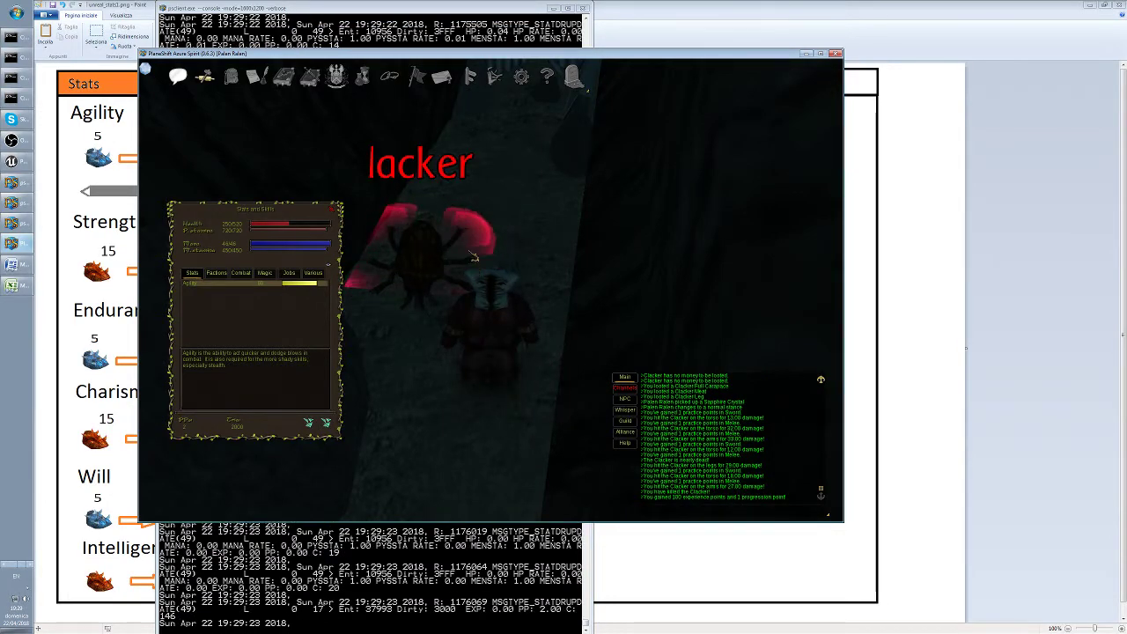
pyautogui.press('Up')
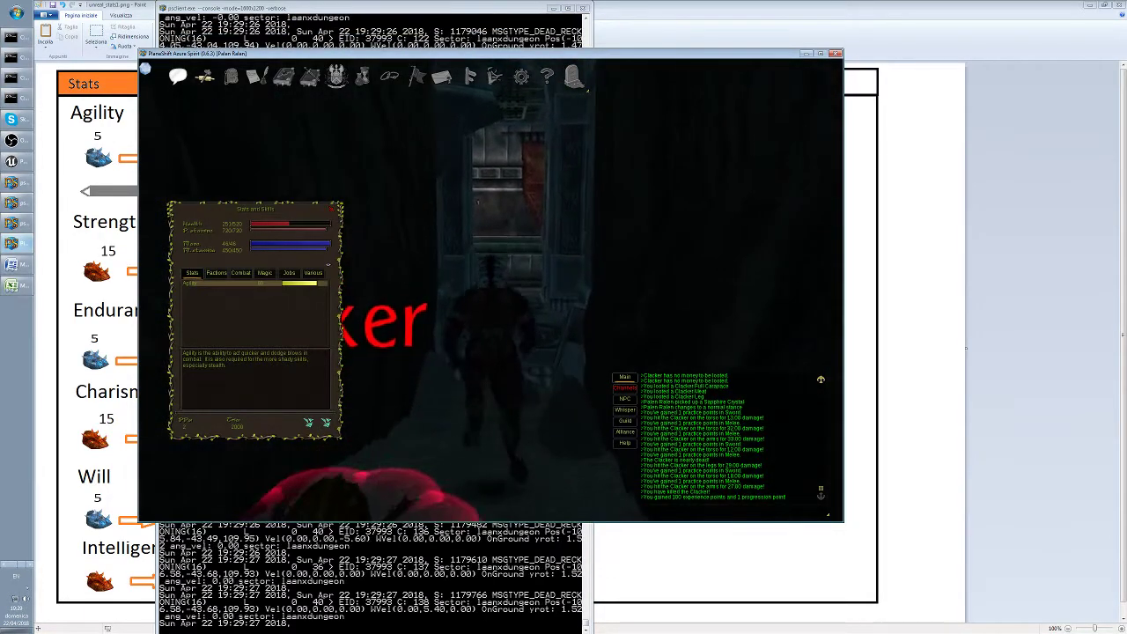
pyautogui.press('Right')
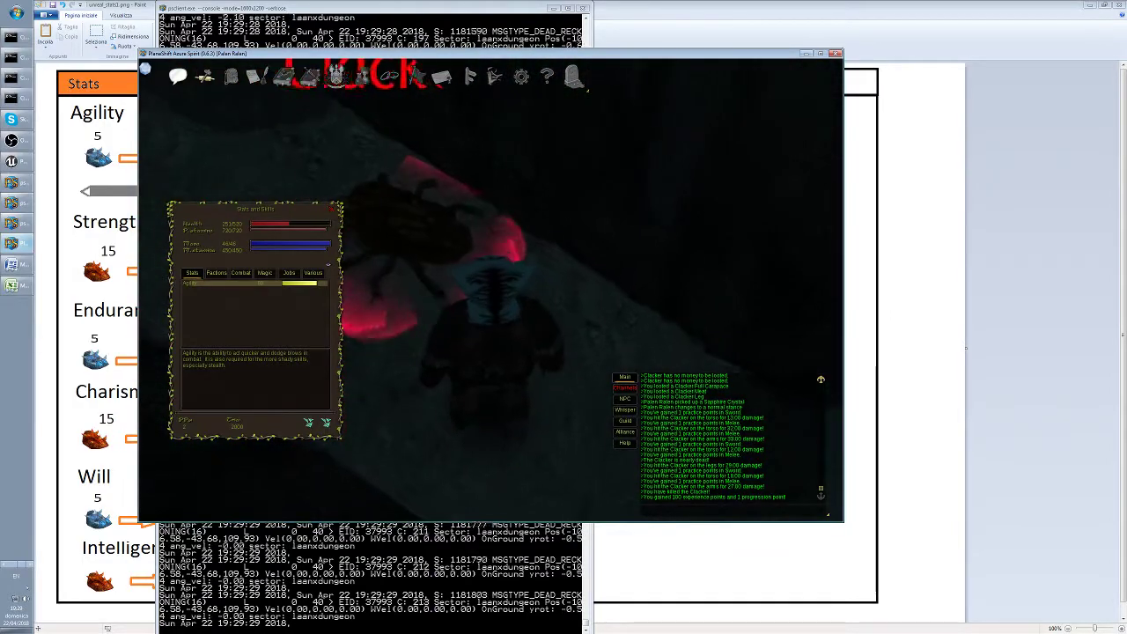
pyautogui.rightClick(475, 243)
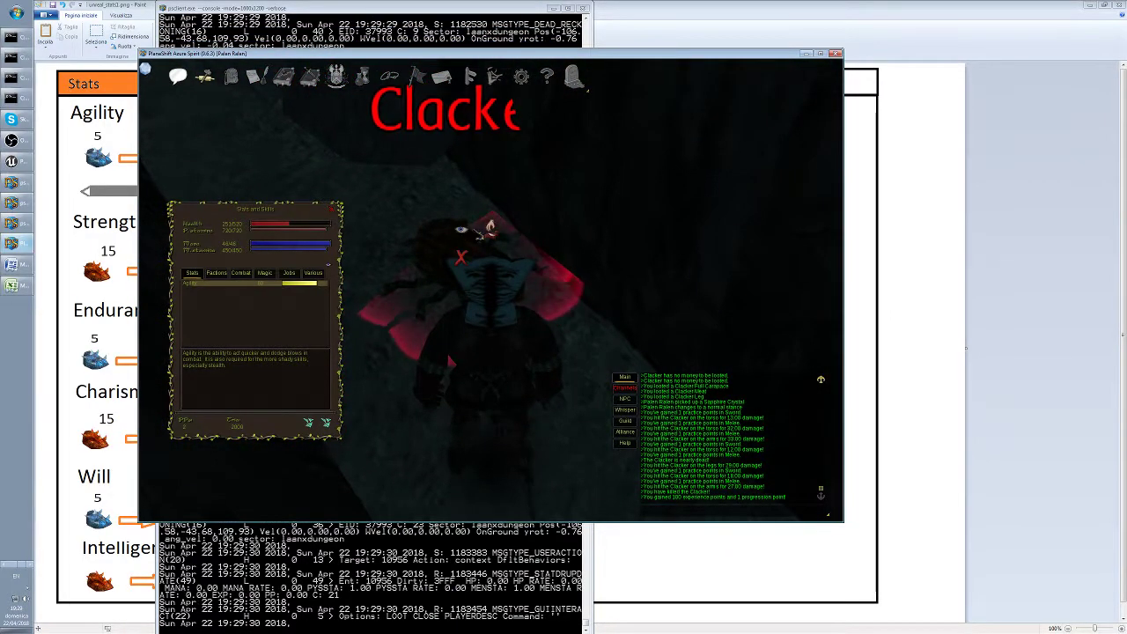
pyautogui.click(490, 228)
pyautogui.click(267, 116)
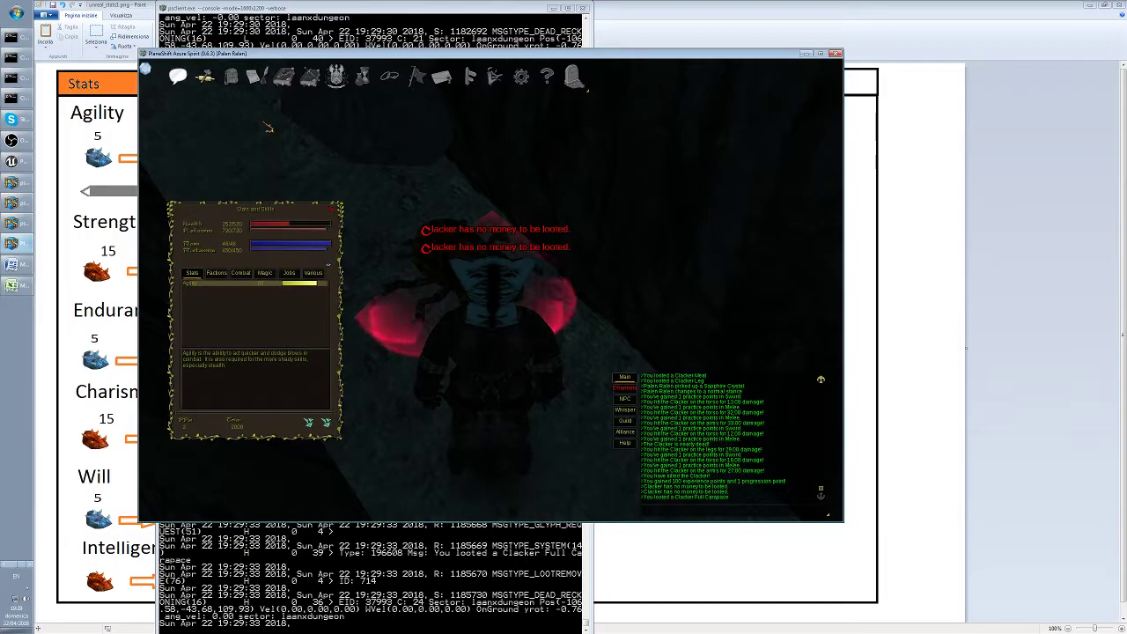
# Walk through the doorway into the next room and along the pillar ledge toward the corridor
pyautogui.press('Right')
pyautogui.press('Up')
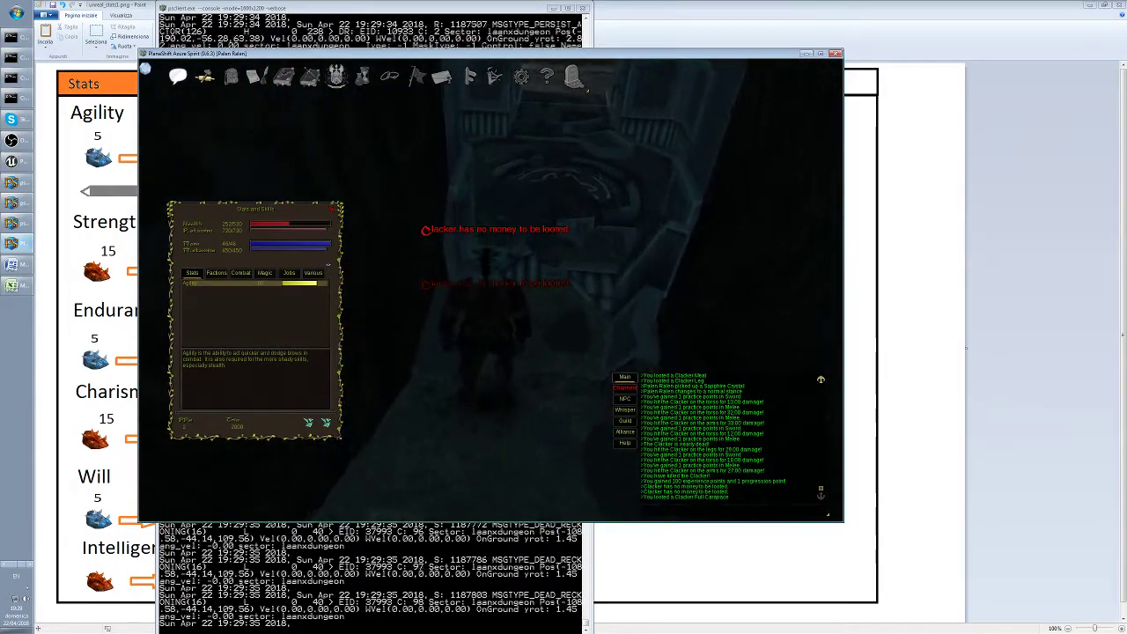
pyautogui.press('Up')
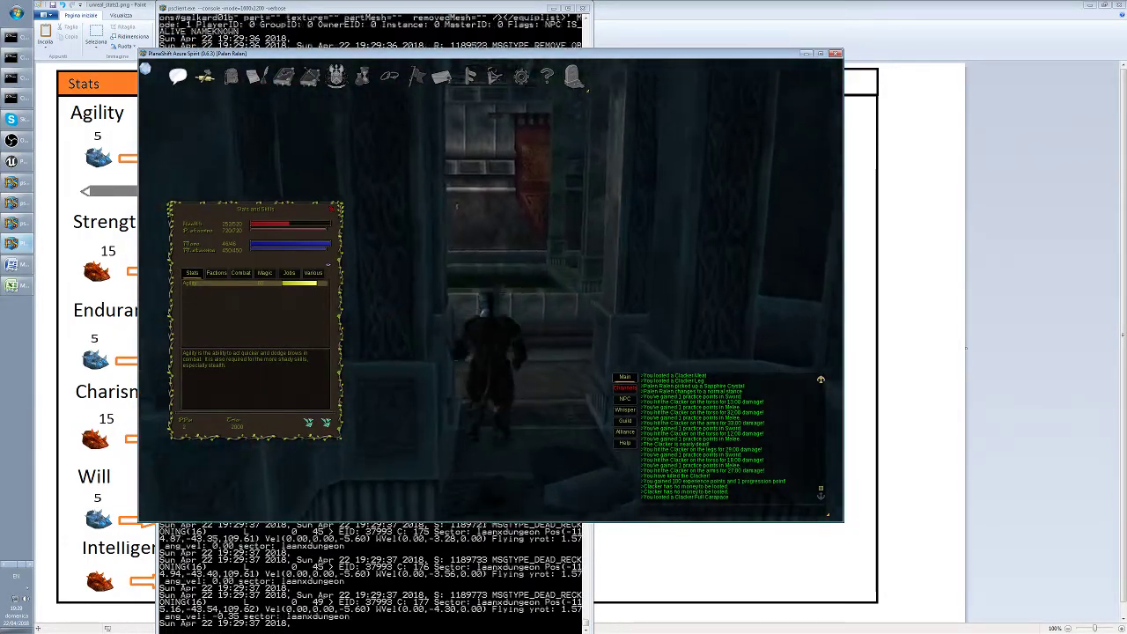
pyautogui.press('Left')
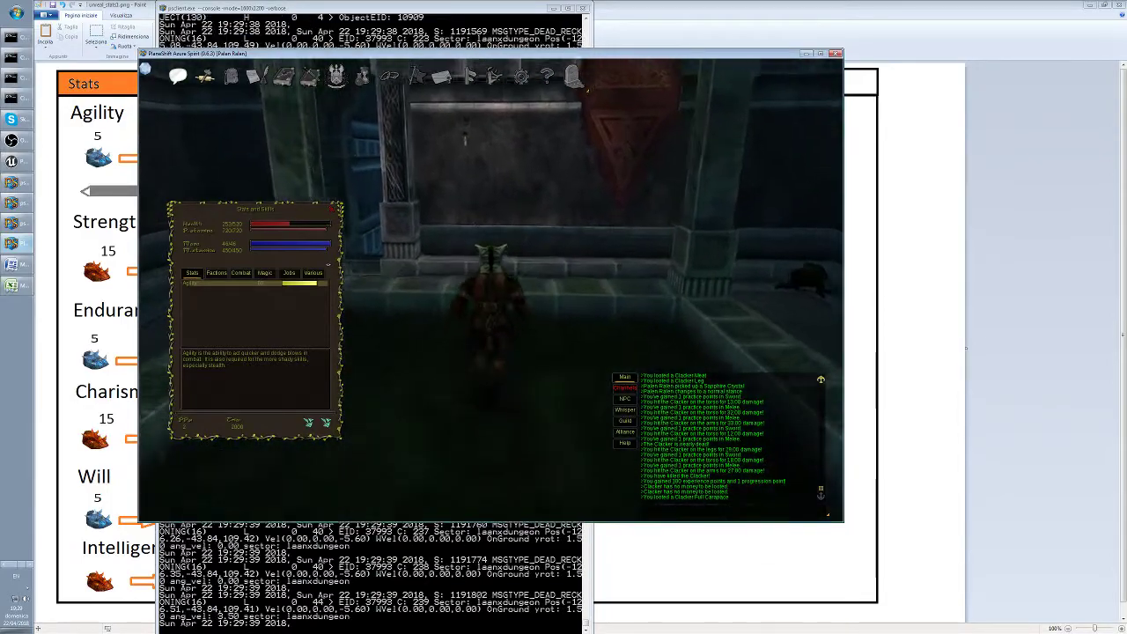
pyautogui.press('Left')
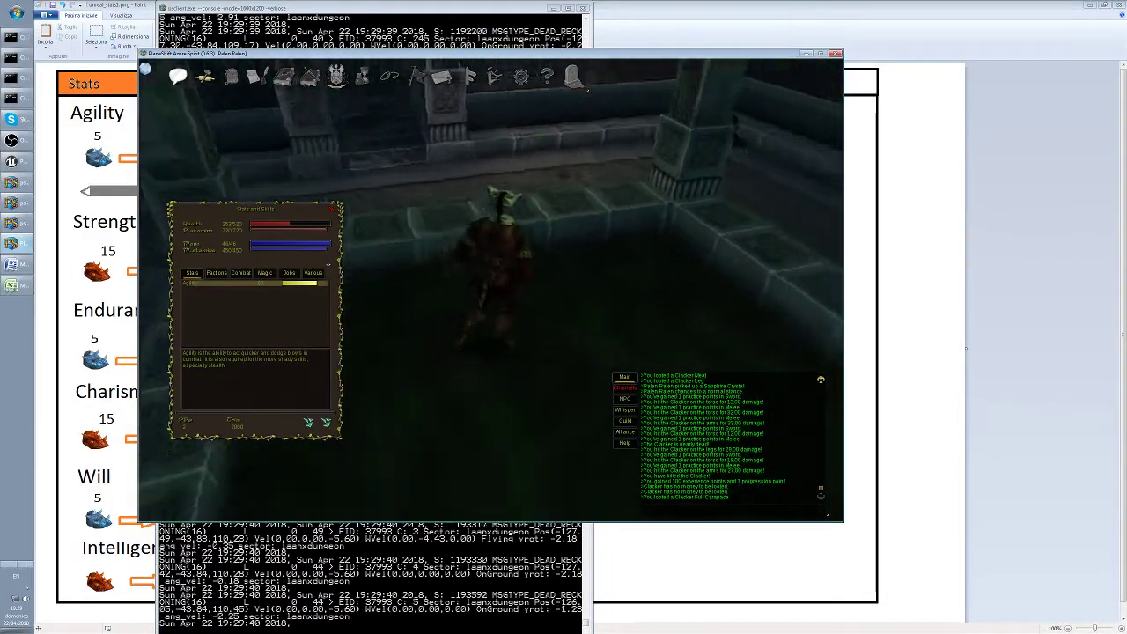
pyautogui.press('Left')
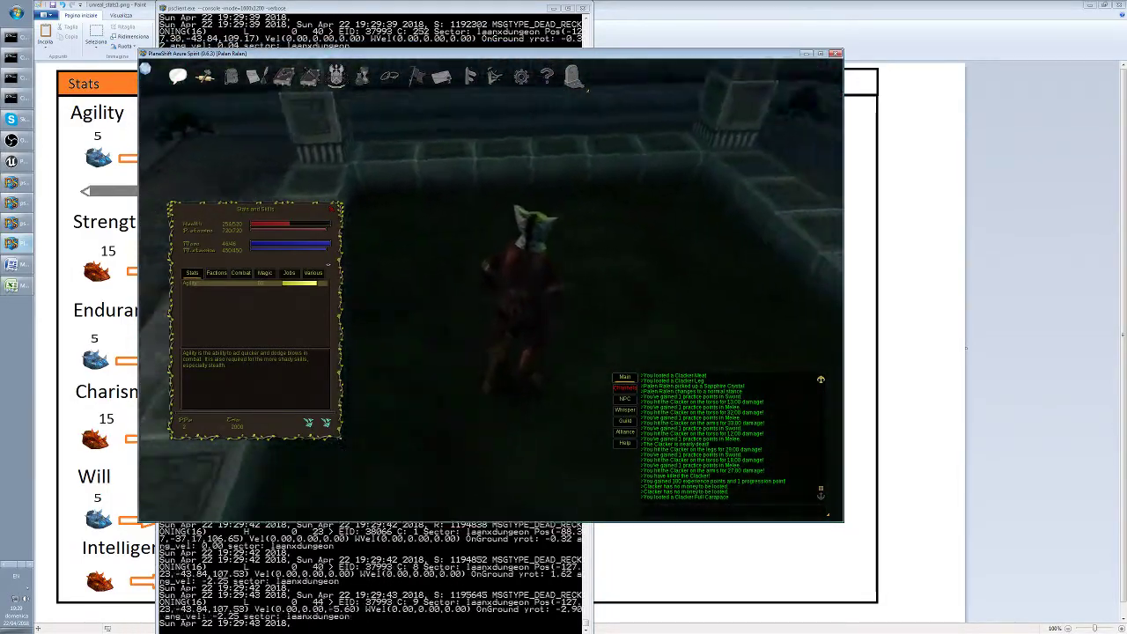
pyautogui.press('Left')
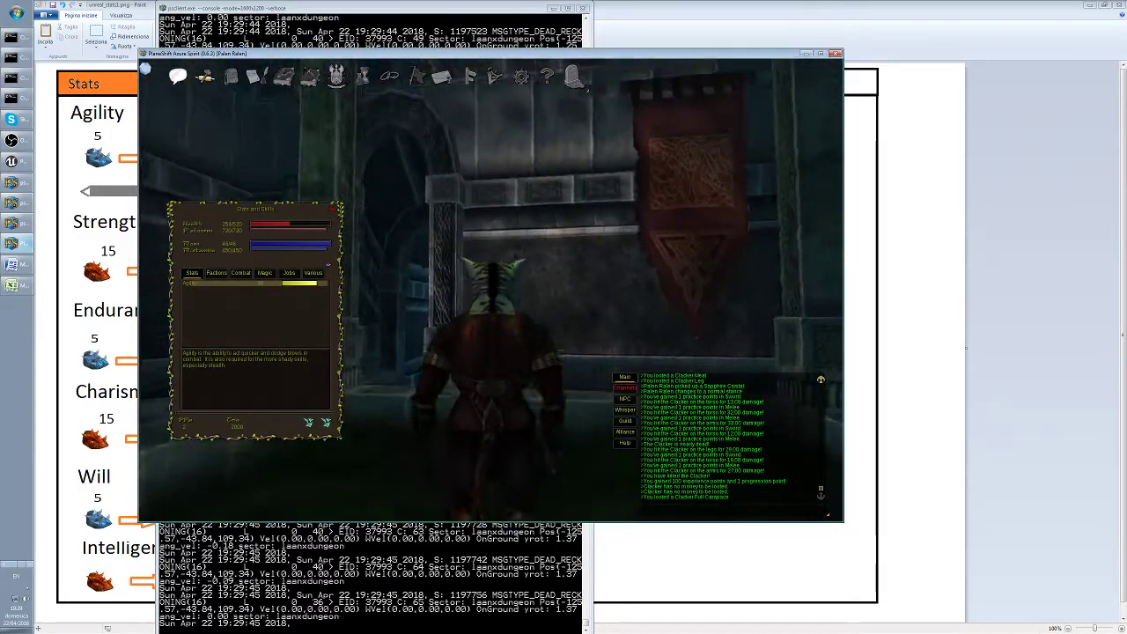
pyautogui.press('Up')
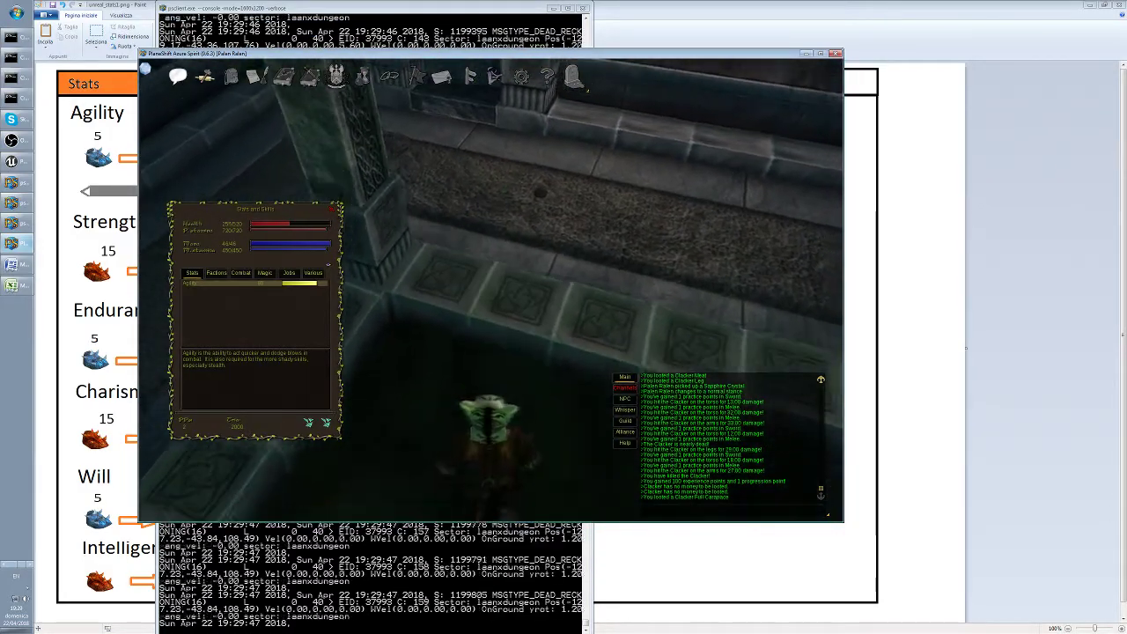
pyautogui.press('Up')
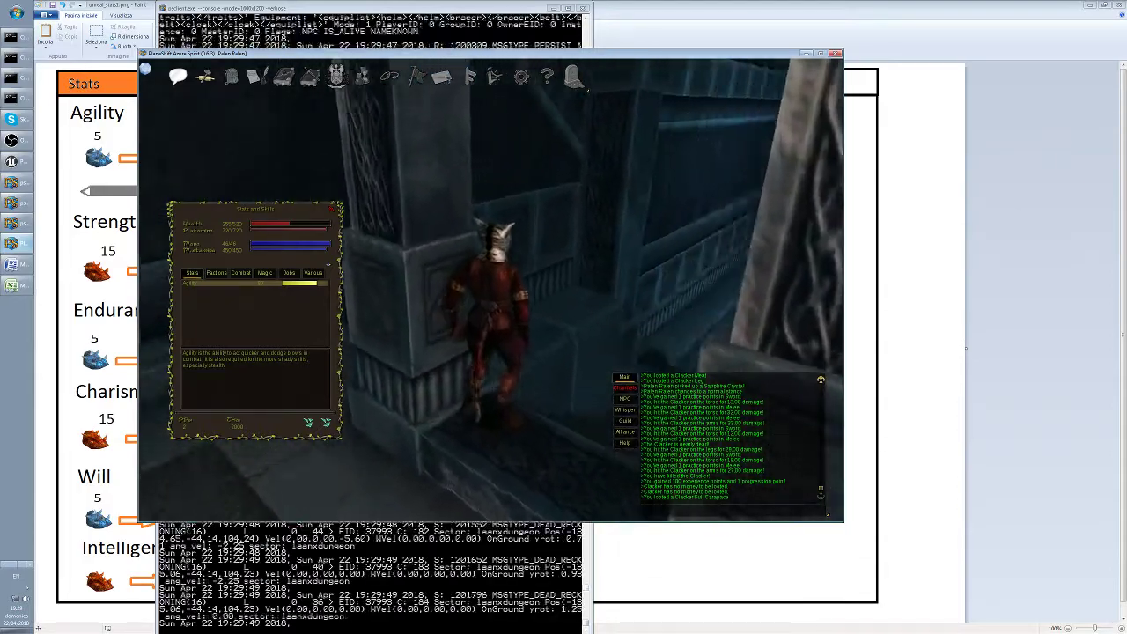
pyautogui.press('Right')
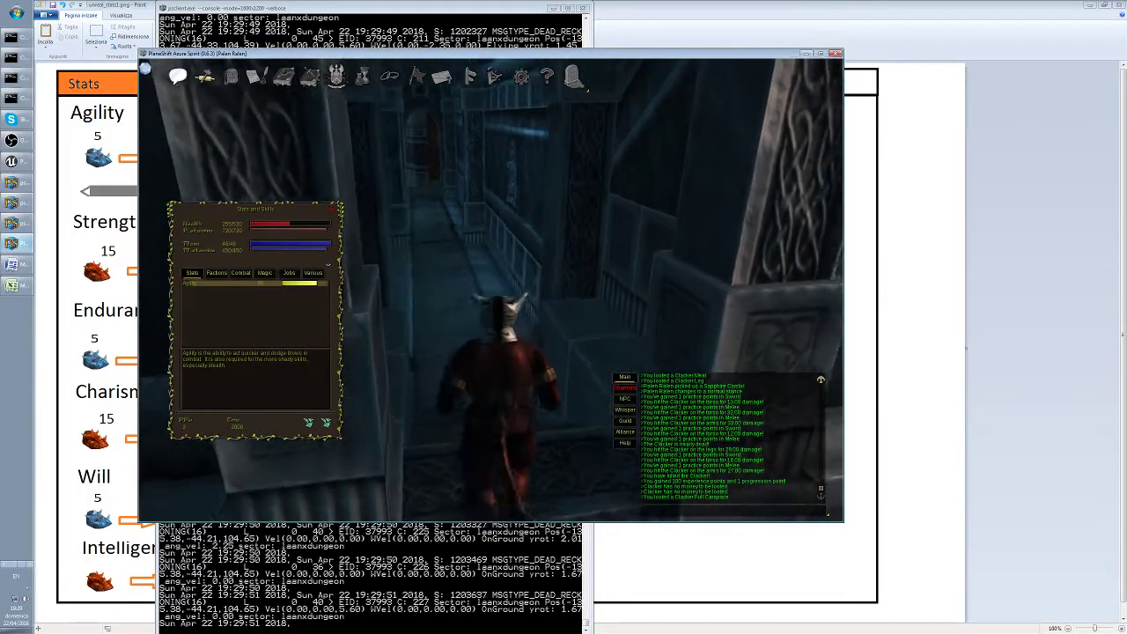
pyautogui.press('Right')
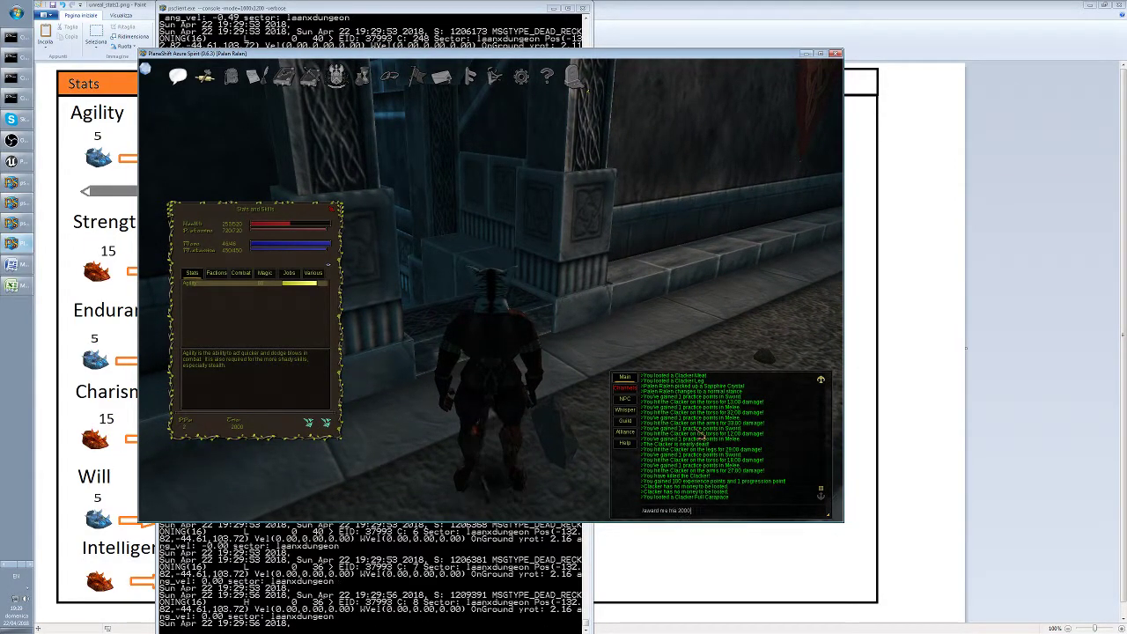
# Clear the chat line, view the Agility description, and buy Agility ranks twice
pyautogui.press('Return')
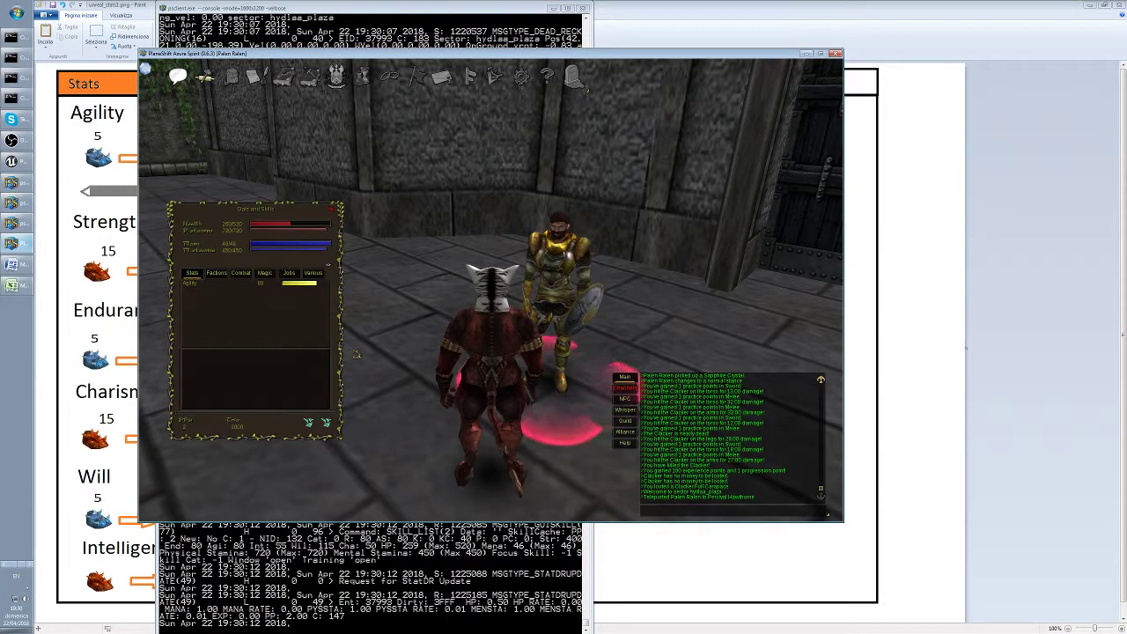
pyautogui.click(214, 290)
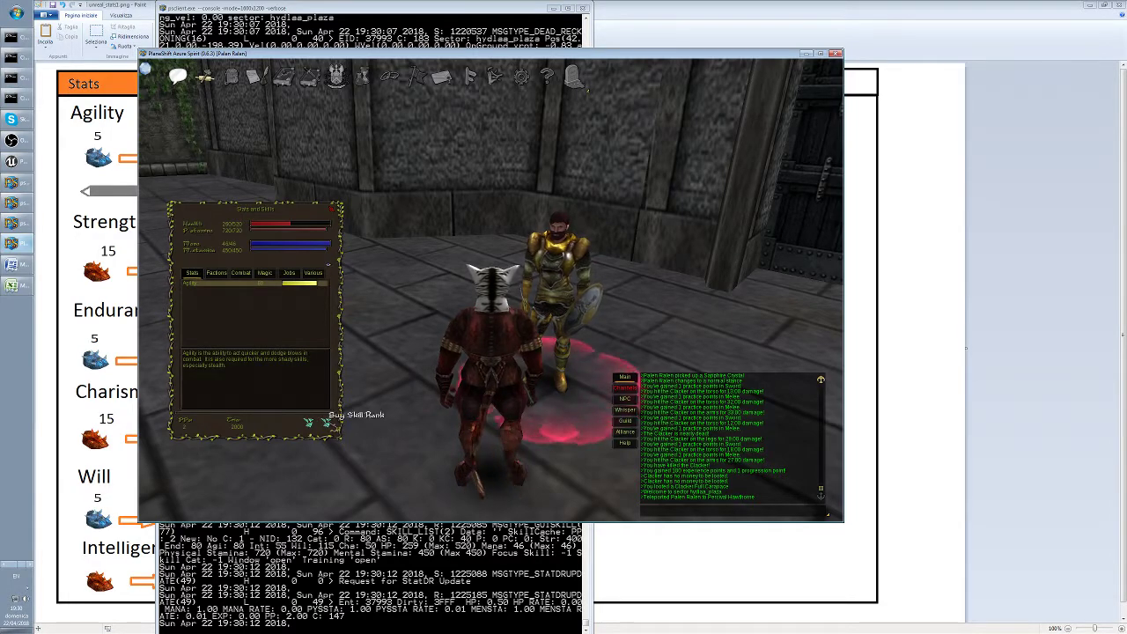
pyautogui.click(326, 424)
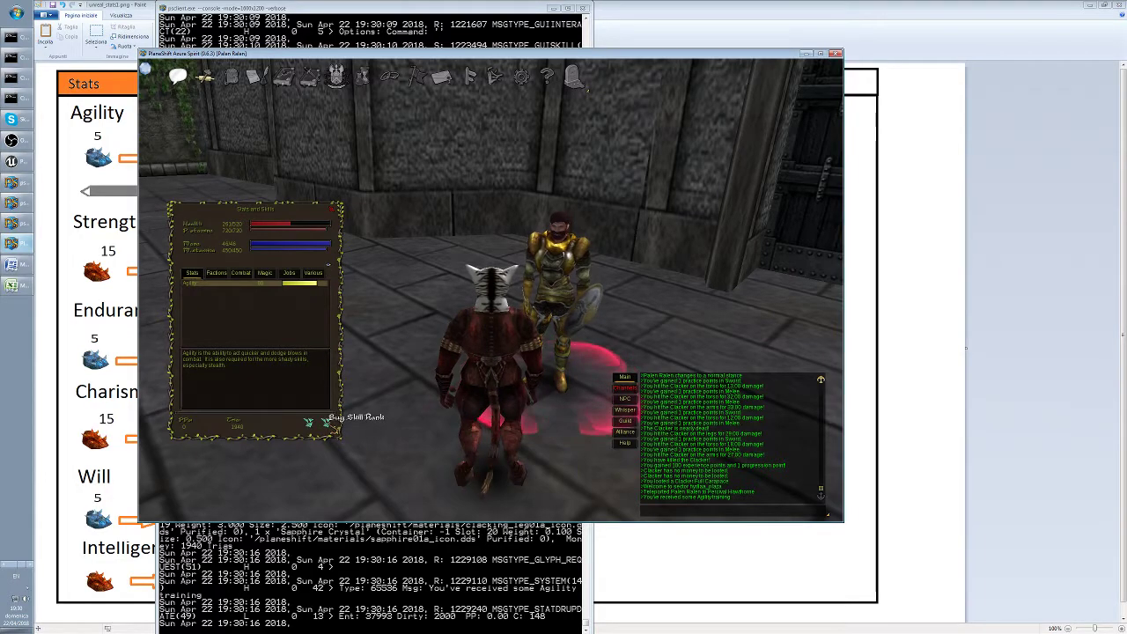
pyautogui.click(327, 424)
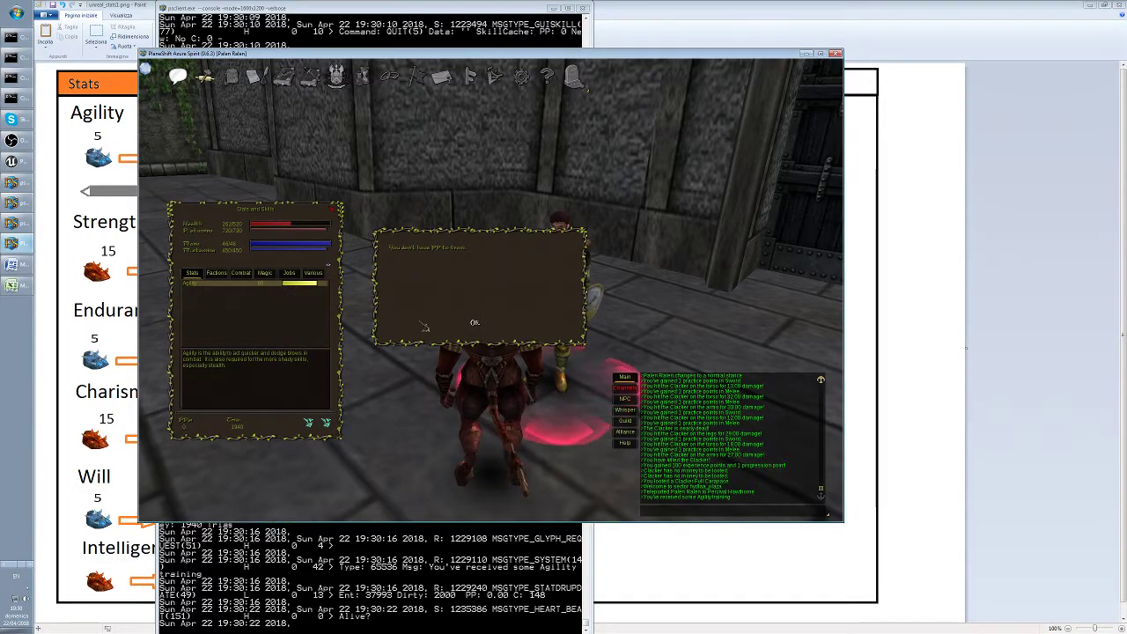
# Dismiss the not-enough-PP notices while retrying the Agility rank purchase twice more
pyautogui.click(475, 324)
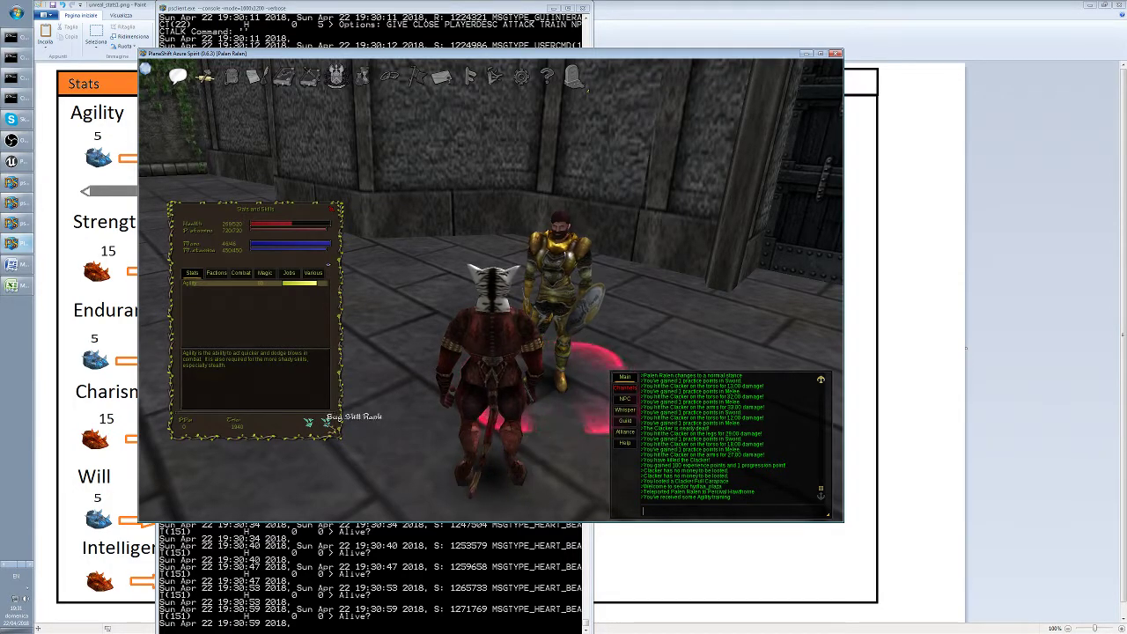
pyautogui.click(327, 422)
pyautogui.click(475, 324)
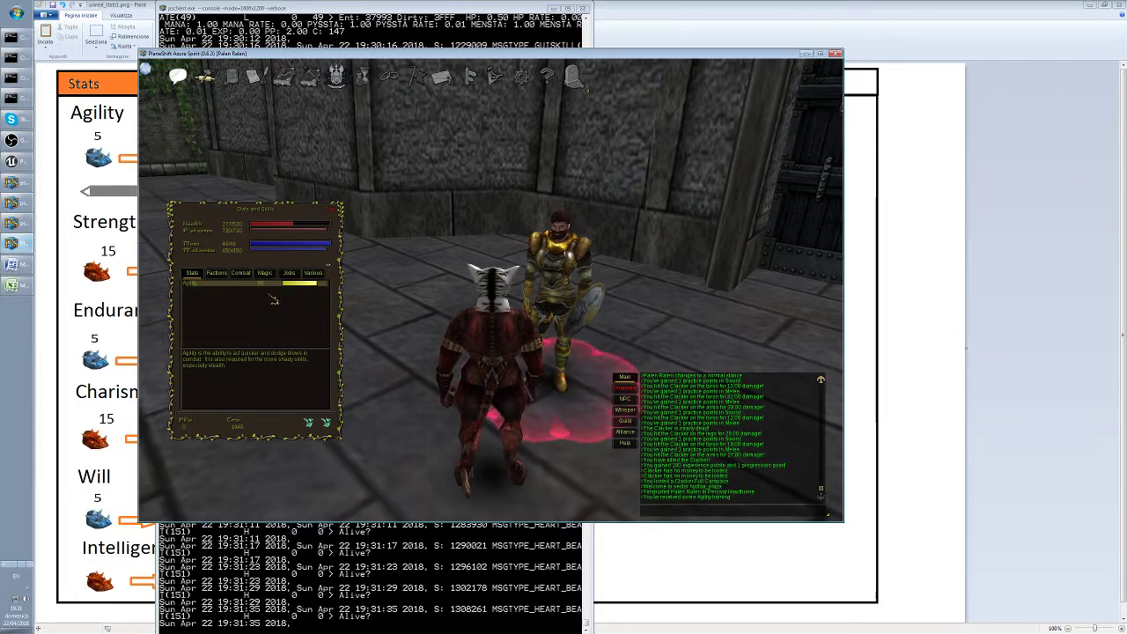
pyautogui.doubleClick(273, 288)
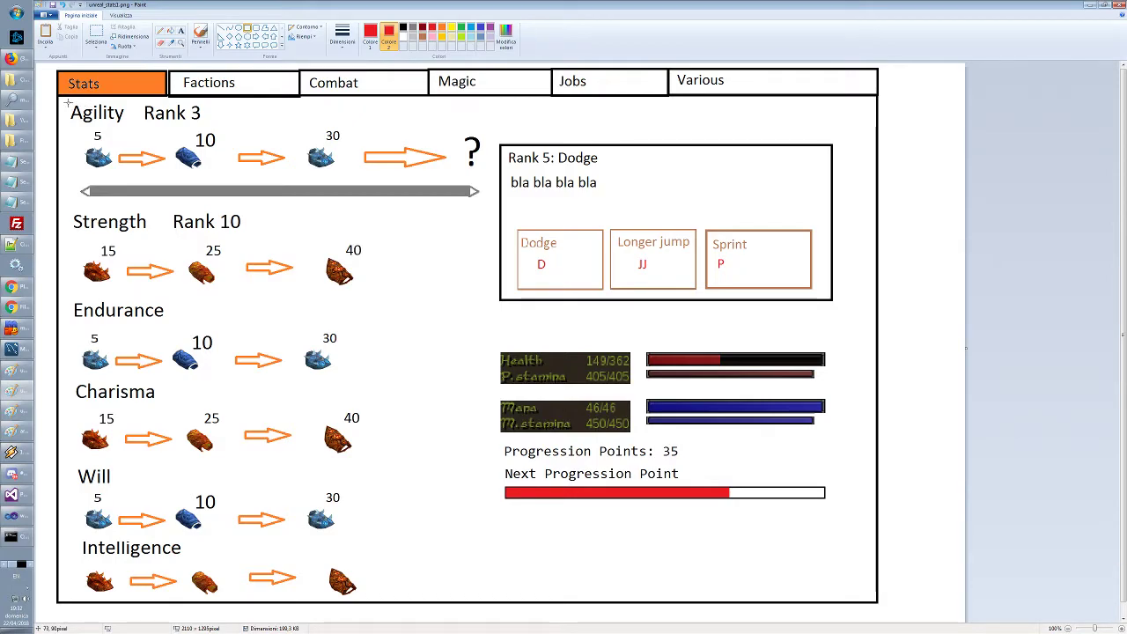
pyautogui.moveTo(67, 102); pyautogui.dragTo(220, 121)
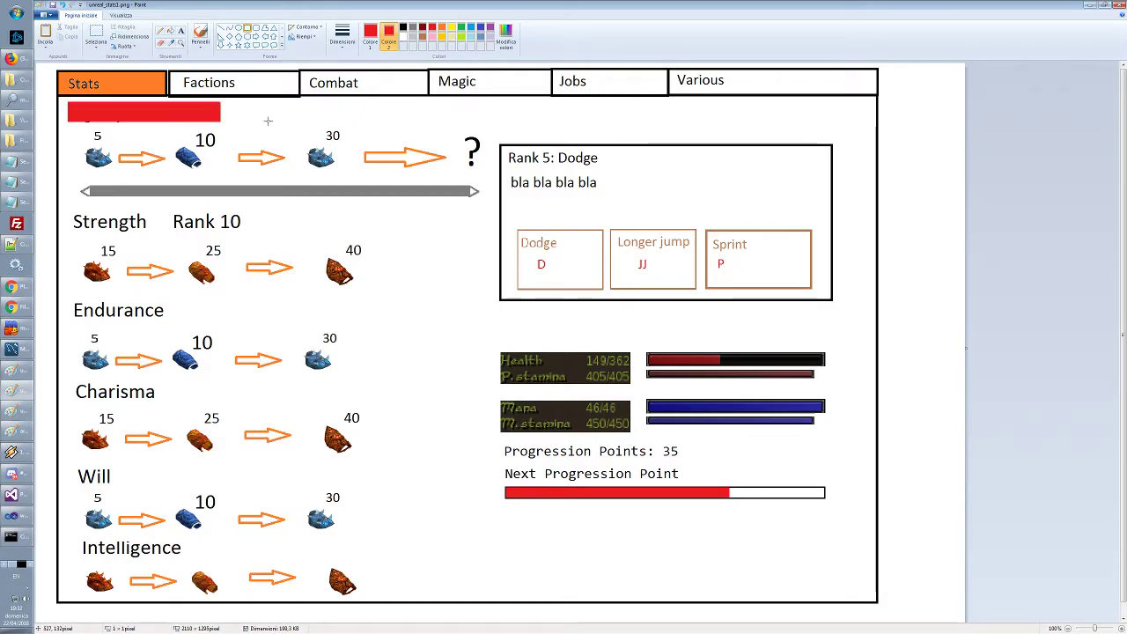
pyautogui.hotkey('ctrl', 'z')
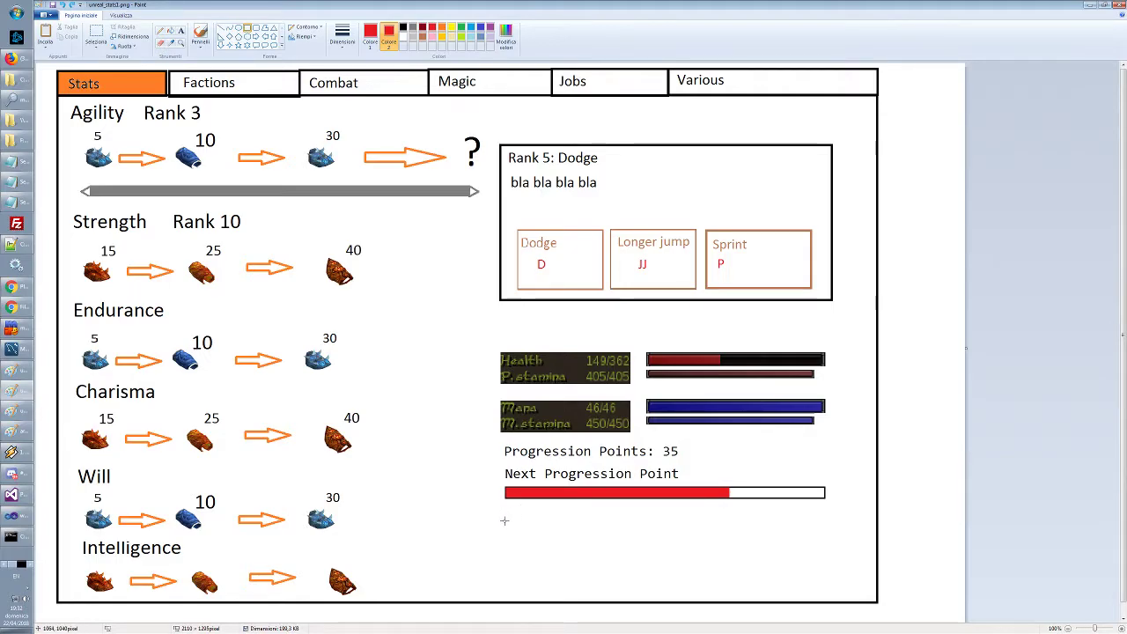
pyautogui.moveTo(505, 517)
pyautogui.mouseDown()
pyautogui.moveTo(657, 566)
pyautogui.moveTo(840, 579)
pyautogui.mouseUp()
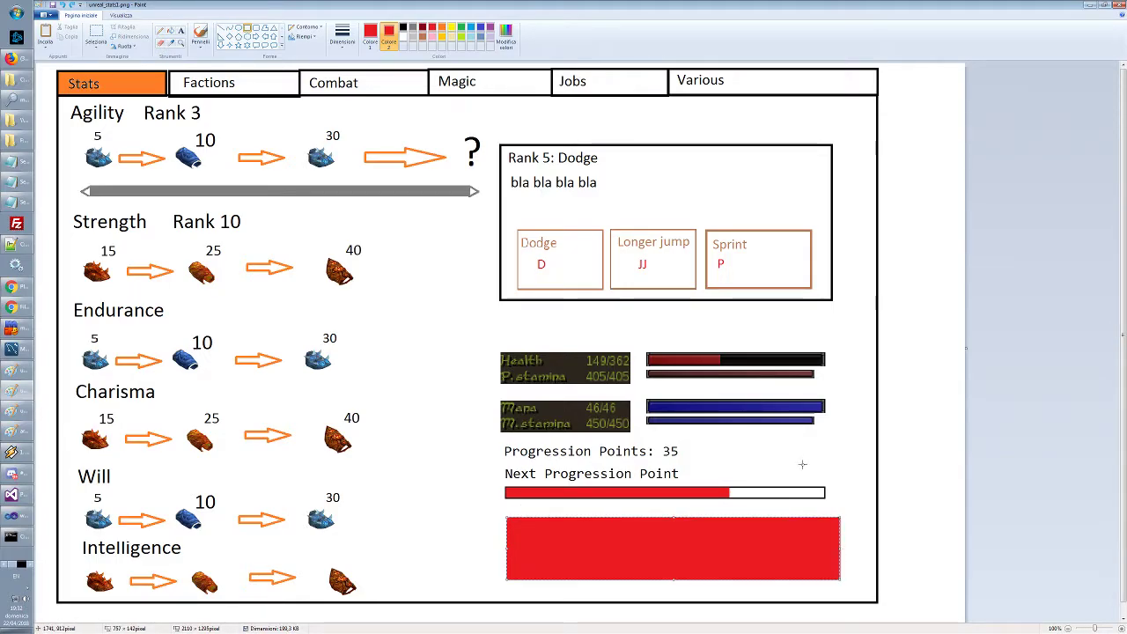
pyautogui.hotkey('ctrl', 'z')
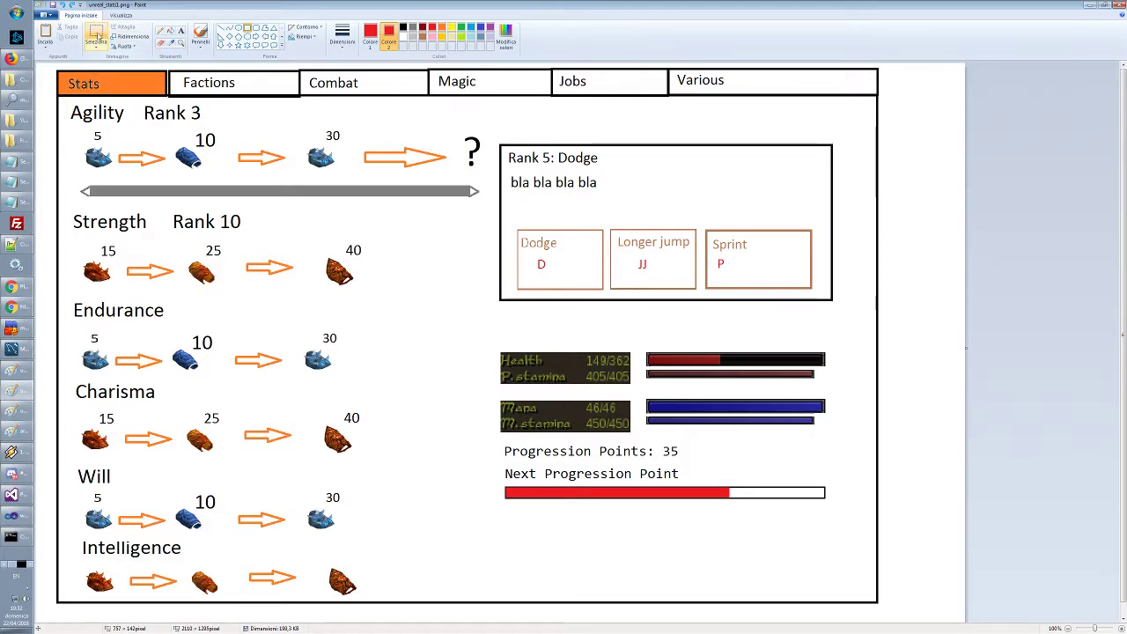
# Add a black '(' text next to Rank 3
pyautogui.click(181, 31)
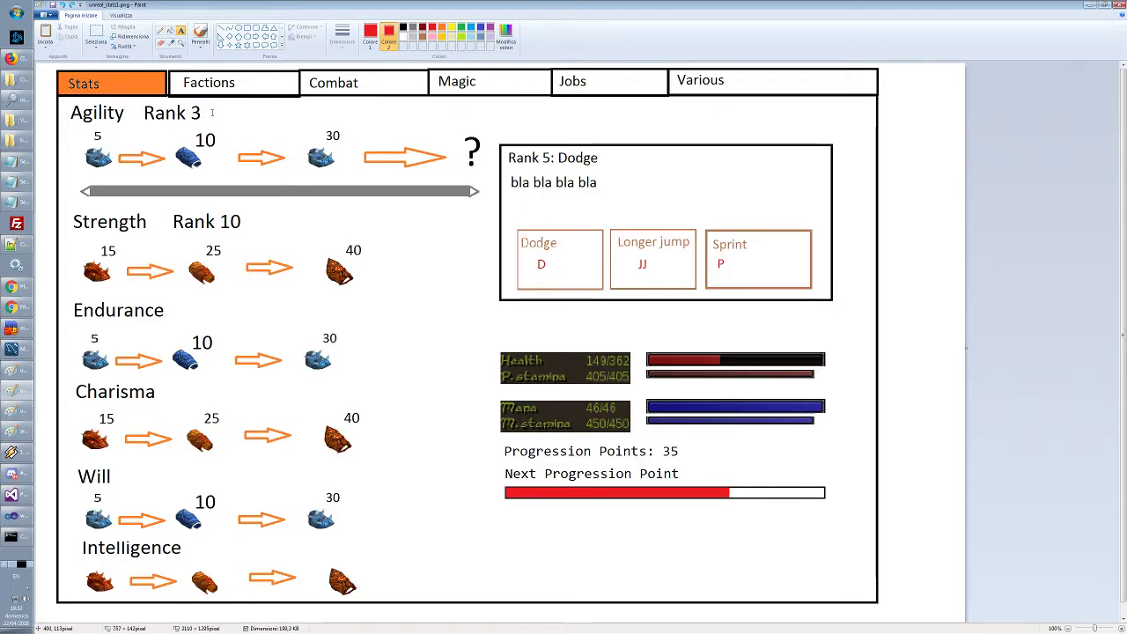
pyautogui.click(211, 103)
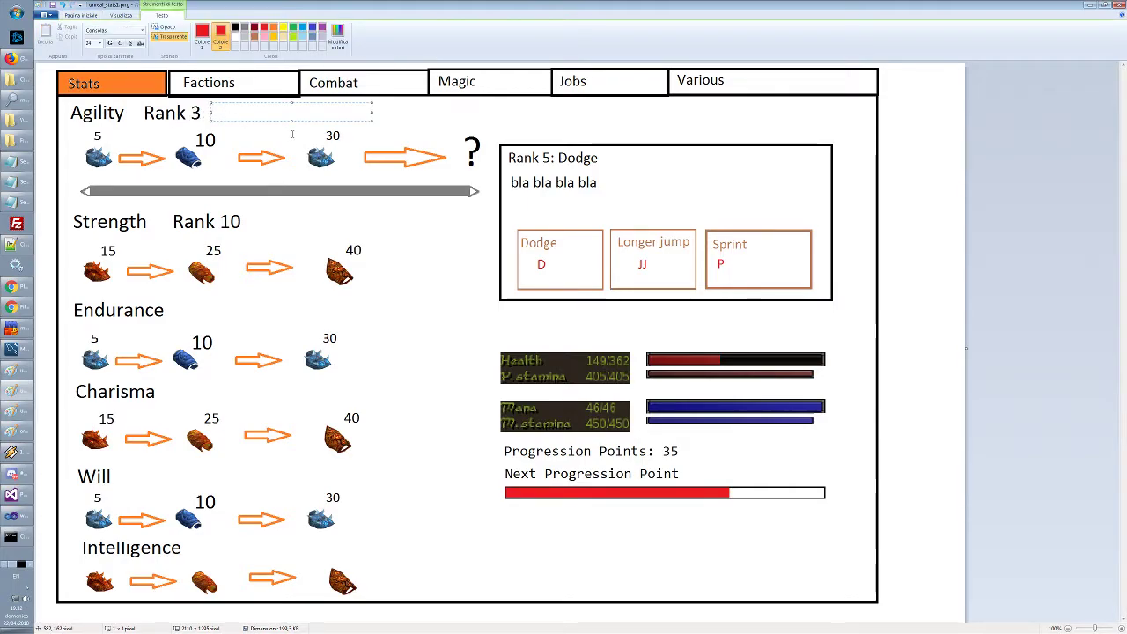
pyautogui.write('(')
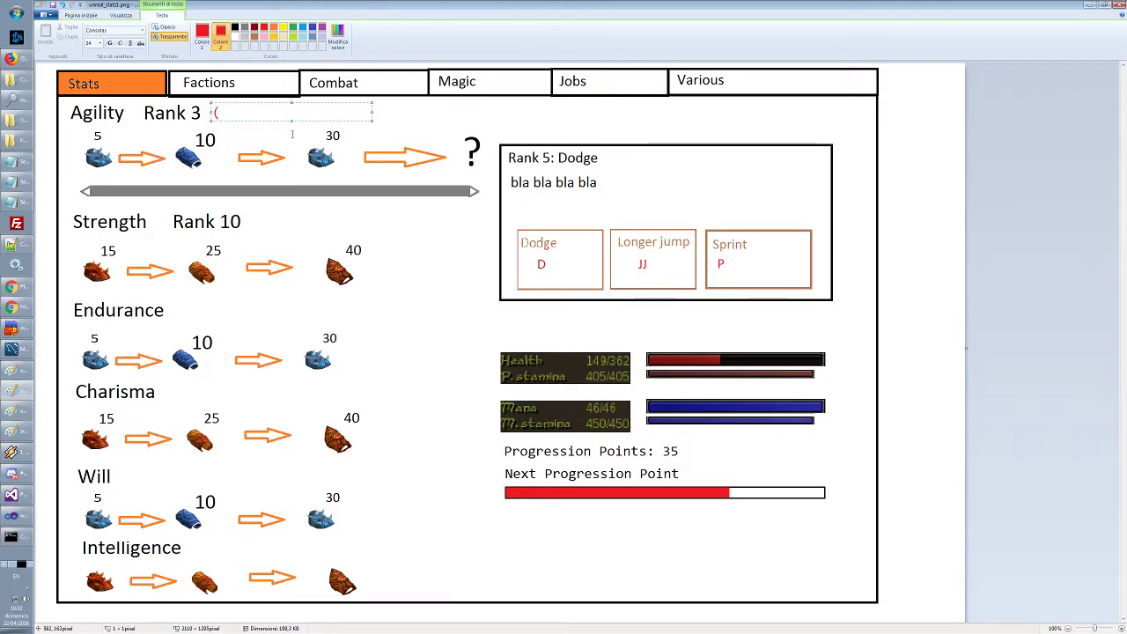
pyautogui.hotkey('shift', 'Left')
pyautogui.click(234, 26)
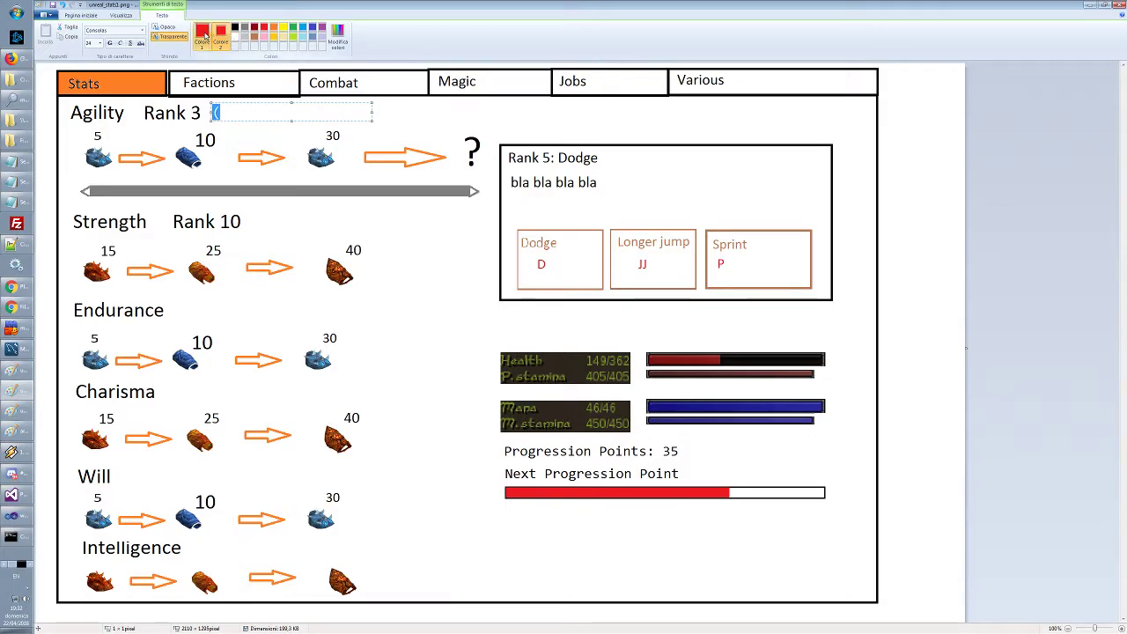
pyautogui.click(242, 112)
pyautogui.click(242, 112)
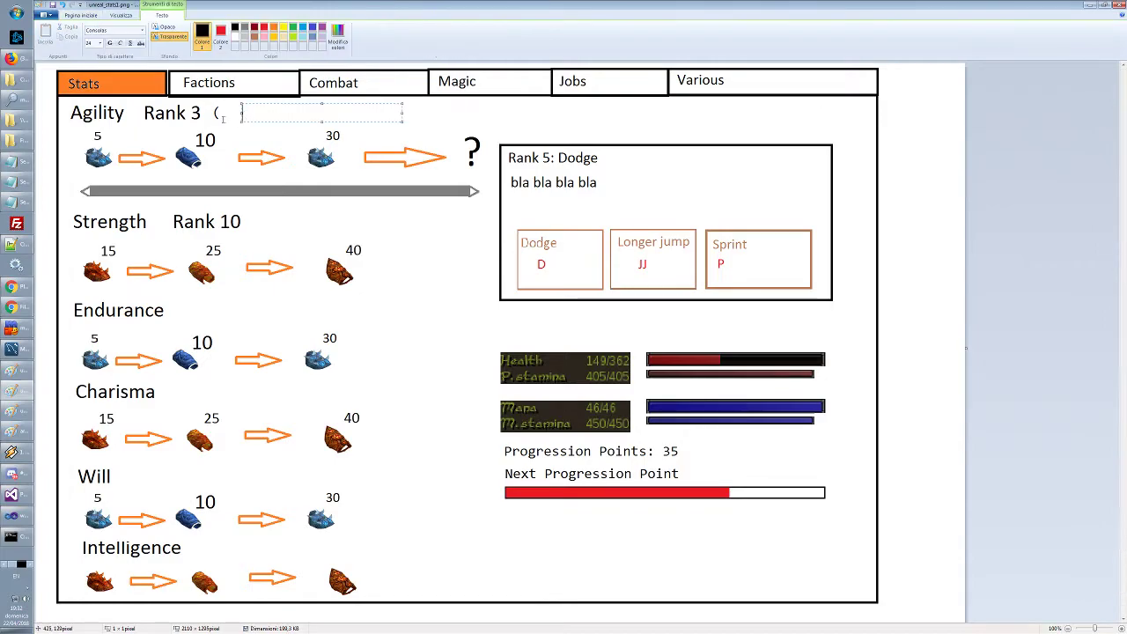
pyautogui.press('Escape')
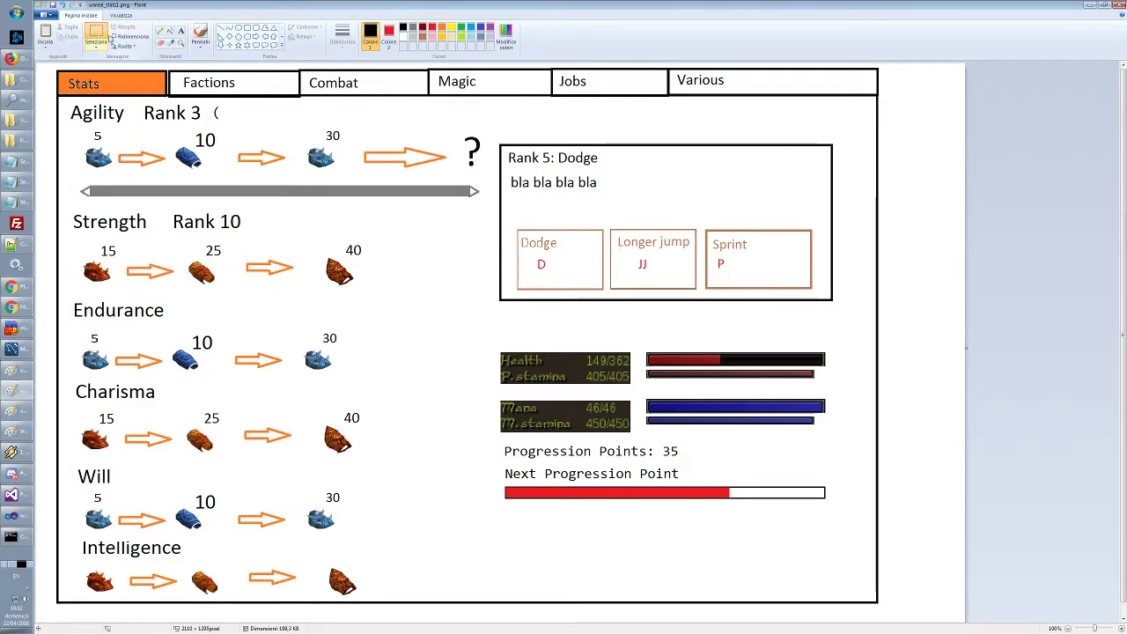
# Erase the stray parenthesis and the red box beside Rank 3 to a white background
pyautogui.click(95, 36)
pyautogui.moveTo(206, 103); pyautogui.dragTo(237, 124)
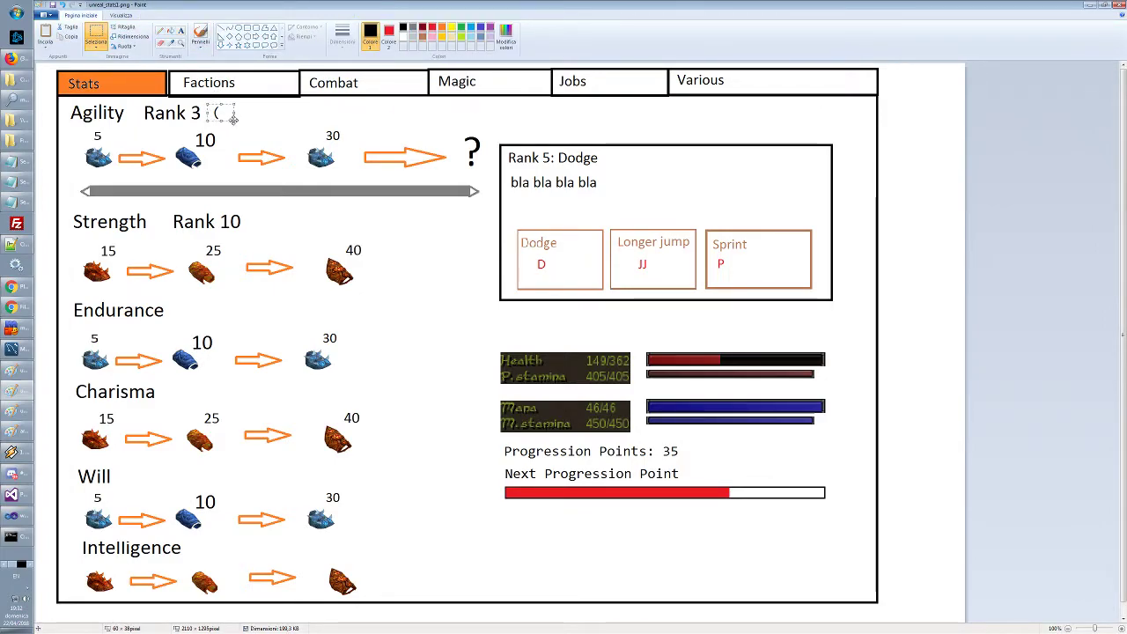
pyautogui.press('Delete')
pyautogui.click(392, 37)
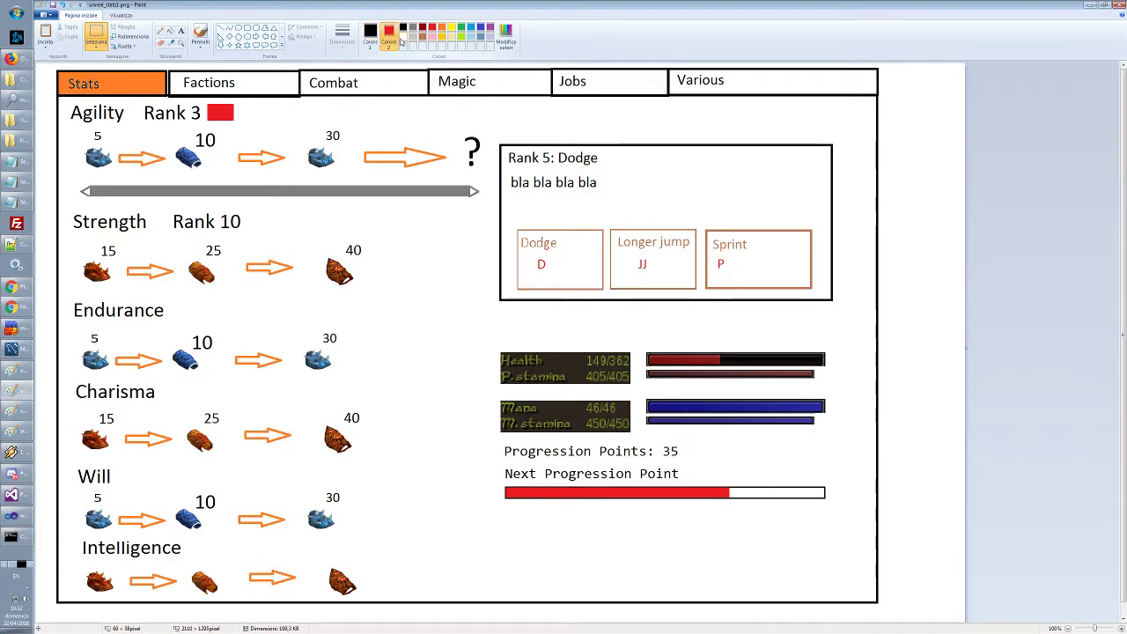
pyautogui.click(403, 40)
pyautogui.moveTo(207, 103); pyautogui.dragTo(245, 125)
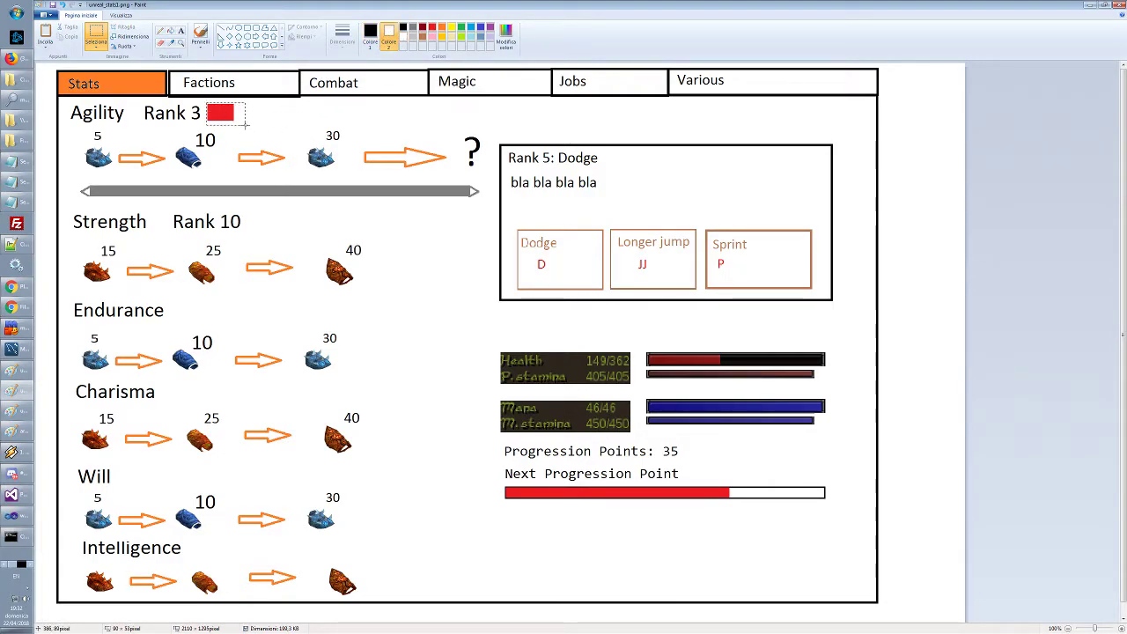
pyautogui.press('Delete')
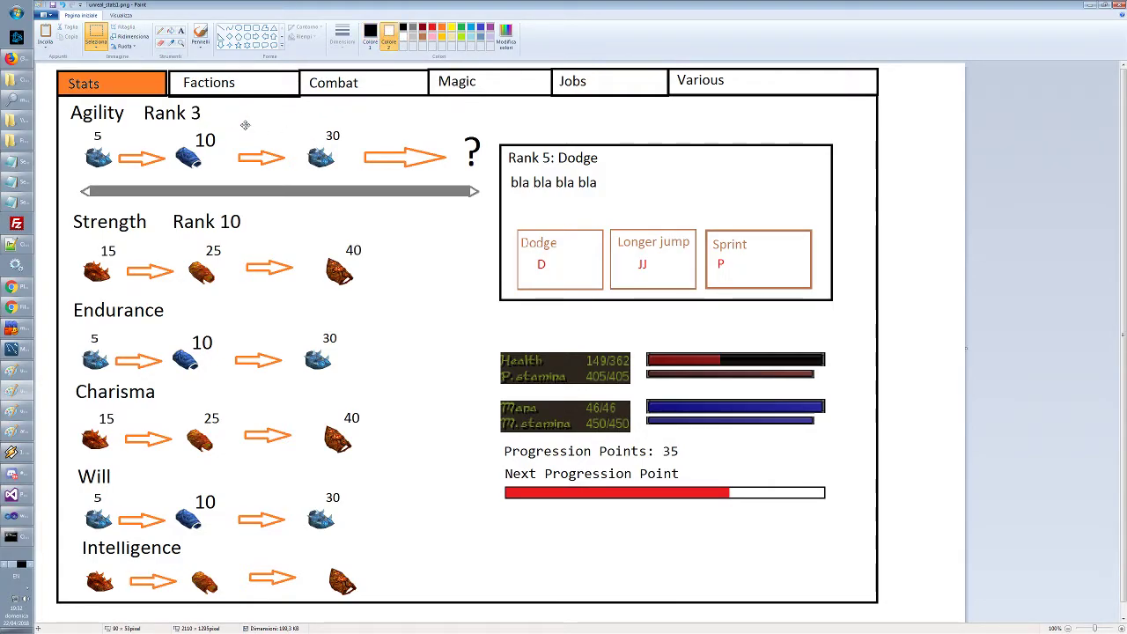
# Type '(43 Progression Points needed to rank up)' after Rank 3, fixing the capital-O typo
pyautogui.click(181, 32)
pyautogui.click(209, 112)
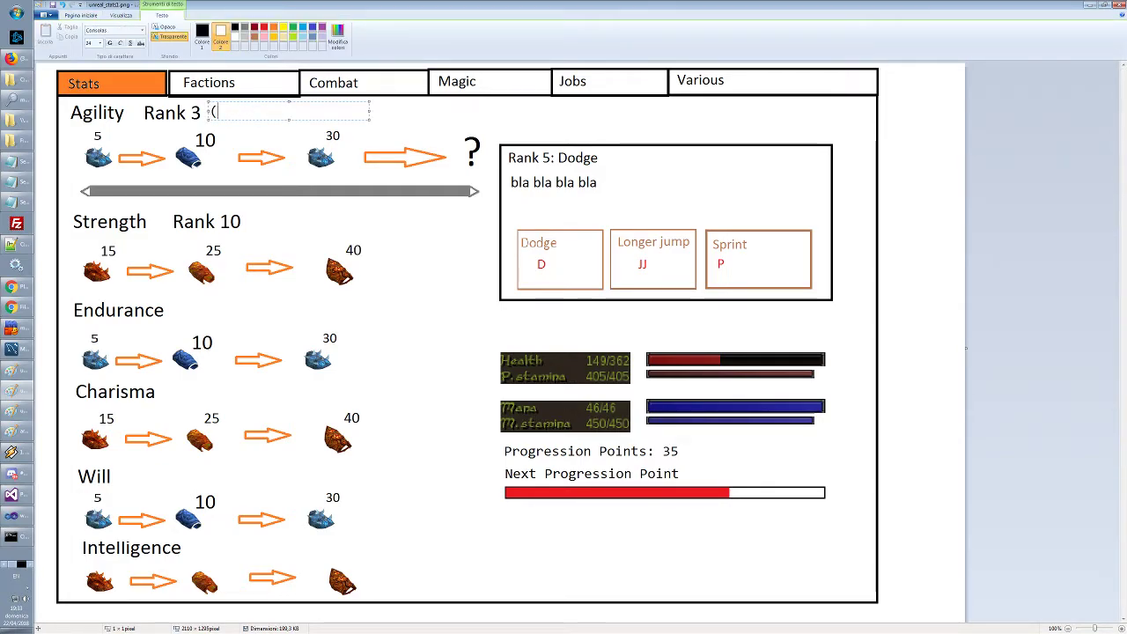
pyautogui.write('(4')
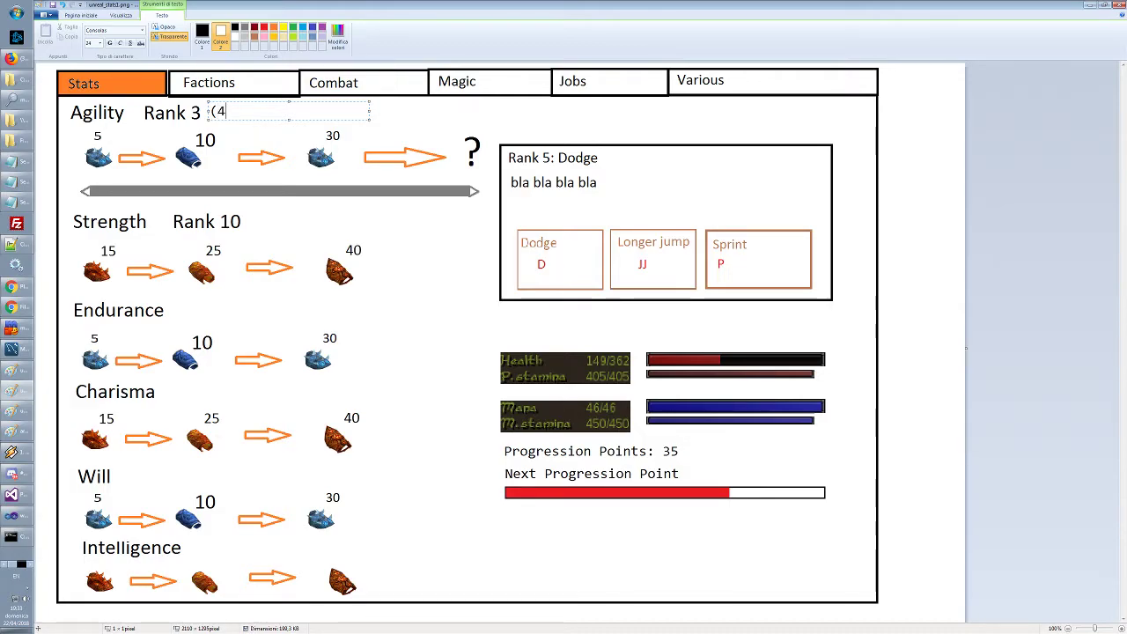
pyautogui.write('3 Progression POints')
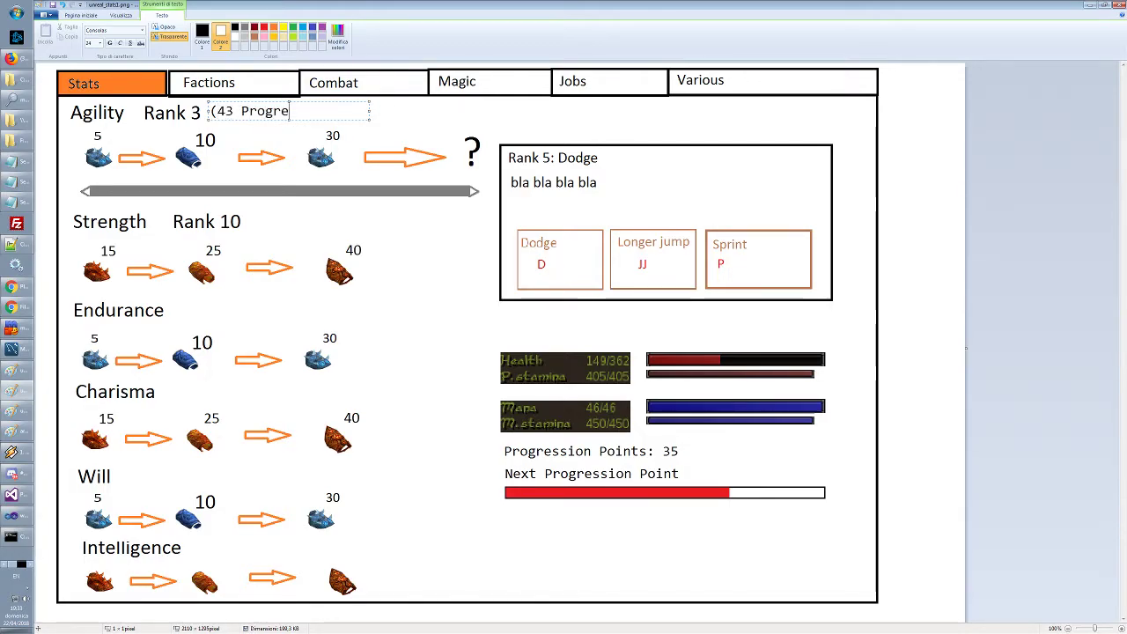
pyautogui.press('BackSpace')
pyautogui.press('BackSpace')
pyautogui.press('BackSpace')
pyautogui.press('BackSpace')
pyautogui.press('BackSpace')
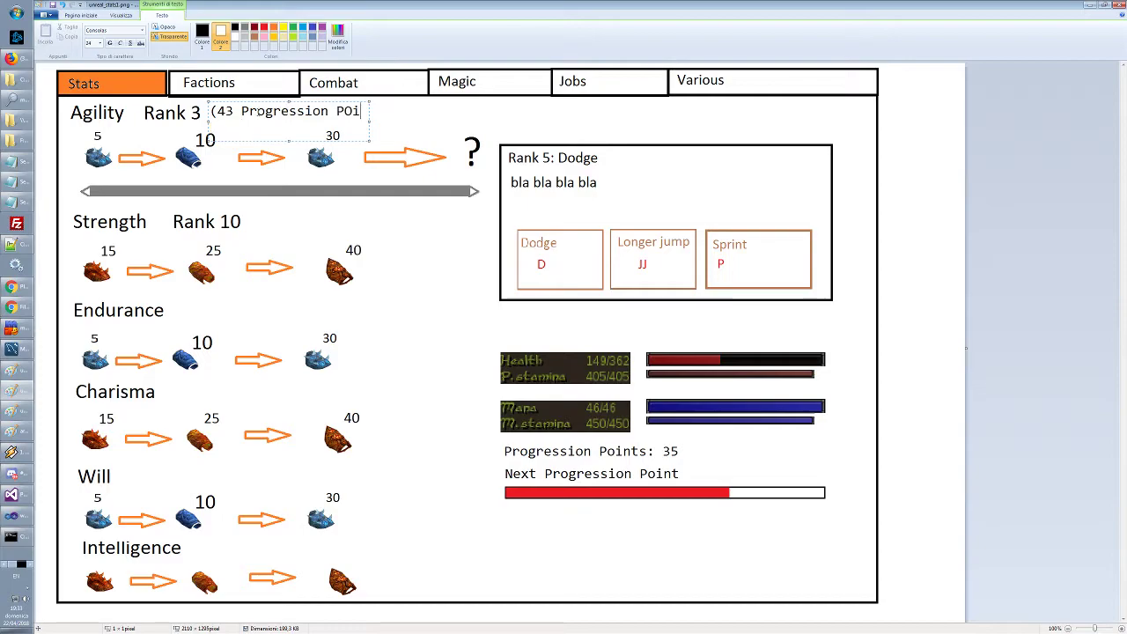
pyautogui.write('oints needed to rank up')
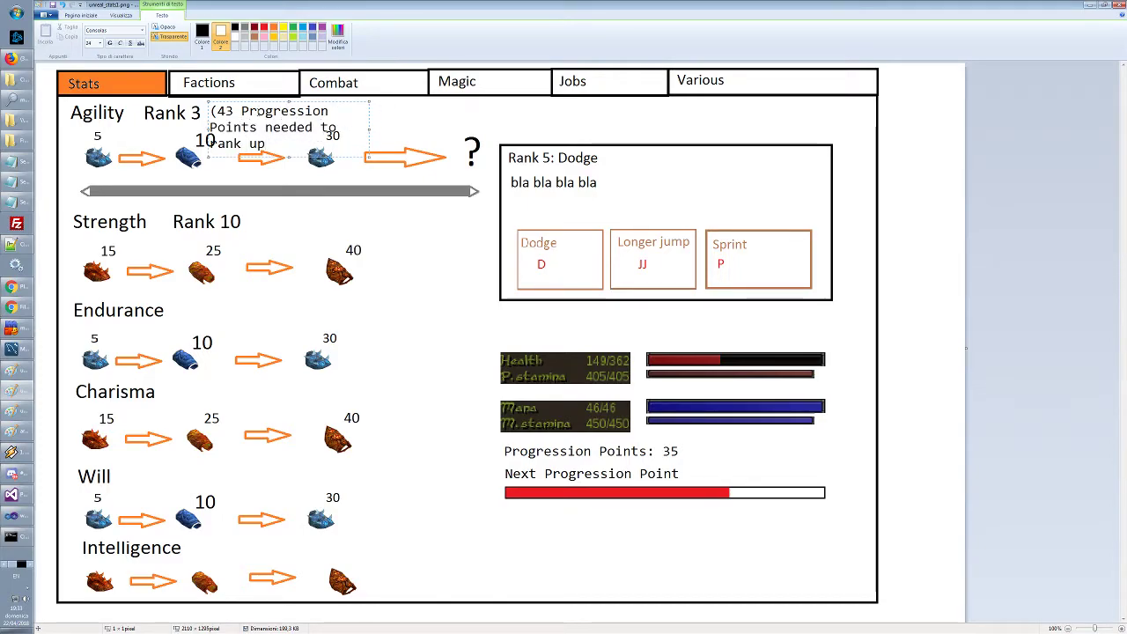
pyautogui.write(')')
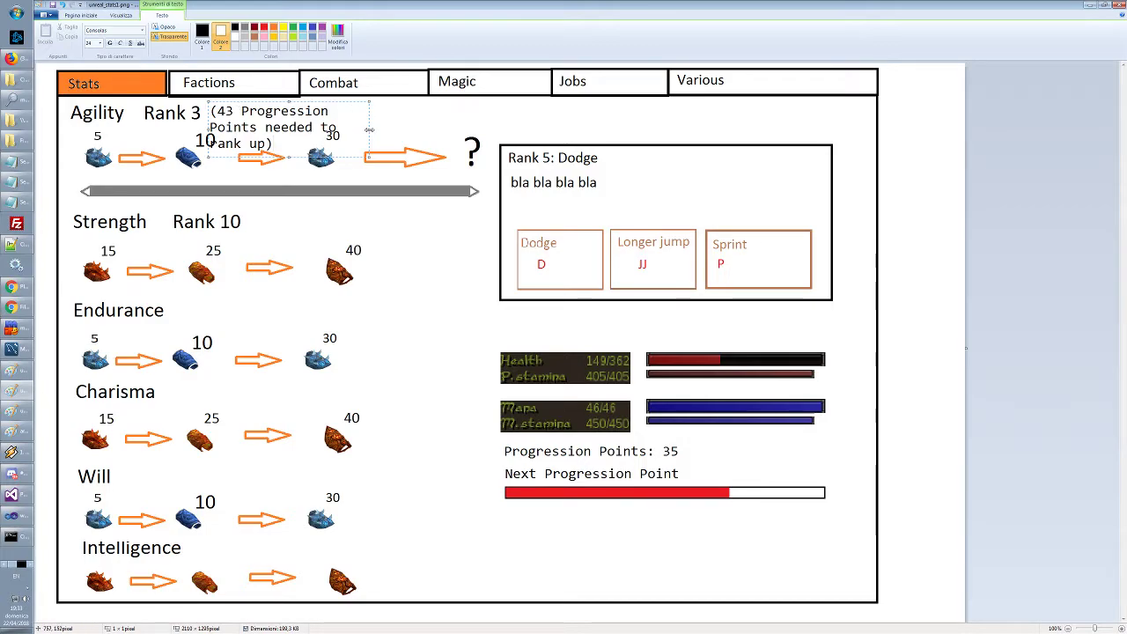
# Resize the note to a single line and drag it below the progression bar
pyautogui.moveTo(369, 126); pyautogui.dragTo(547, 128)
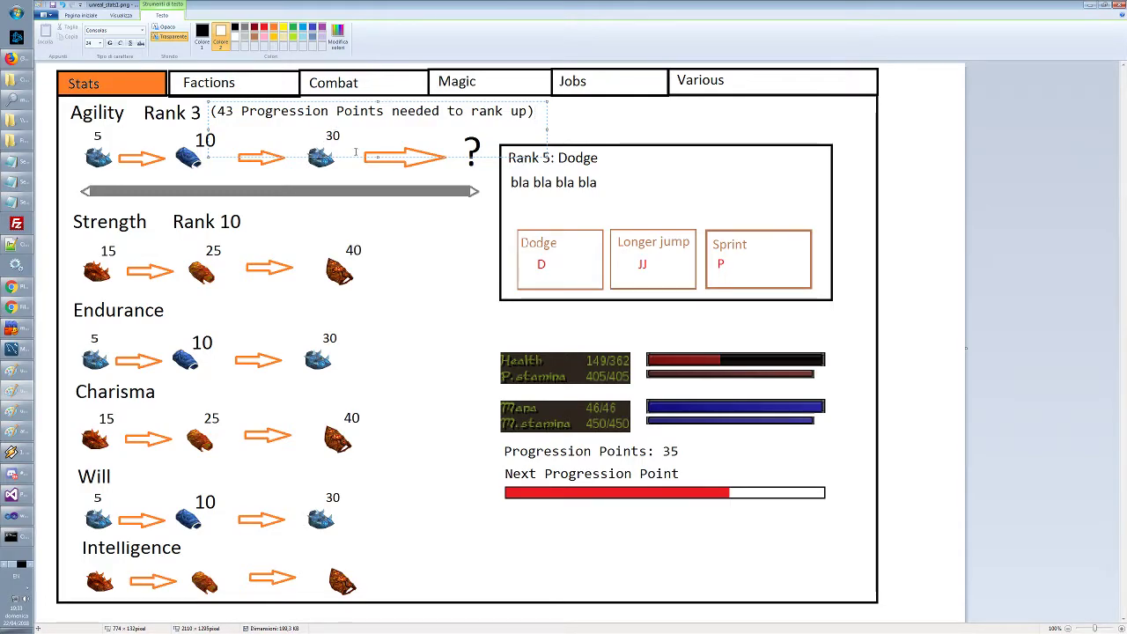
pyautogui.moveTo(373, 157); pyautogui.dragTo(367, 122)
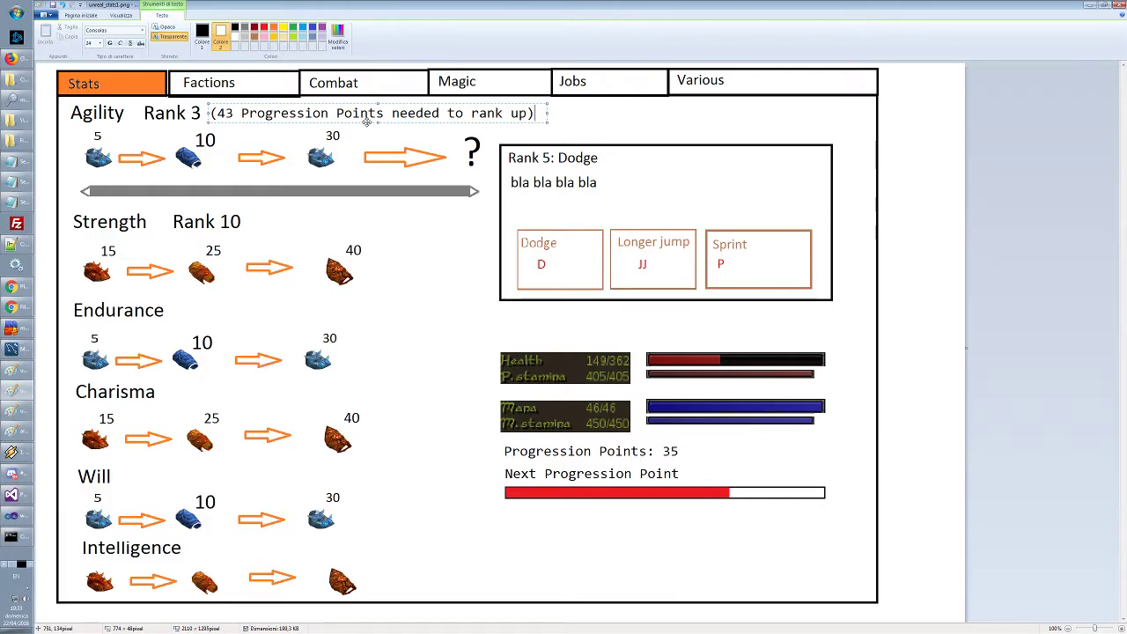
pyautogui.moveTo(366, 121); pyautogui.dragTo(668, 550)
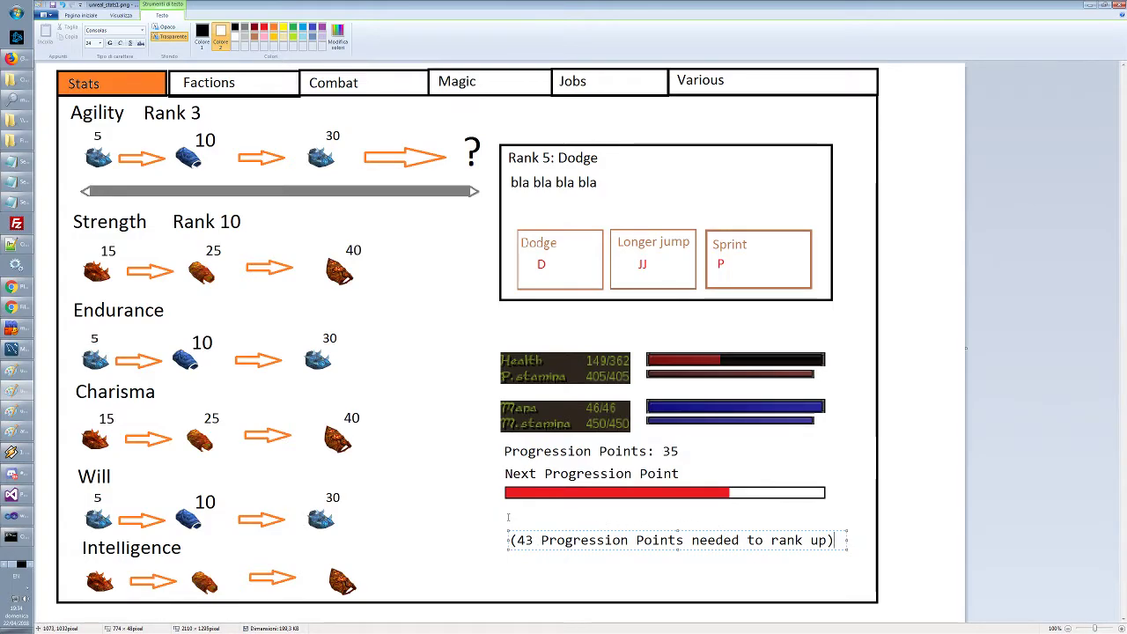
# Commit the note and add a 'For Agility' label, without colon, under the red bar
pyautogui.click(508, 517)
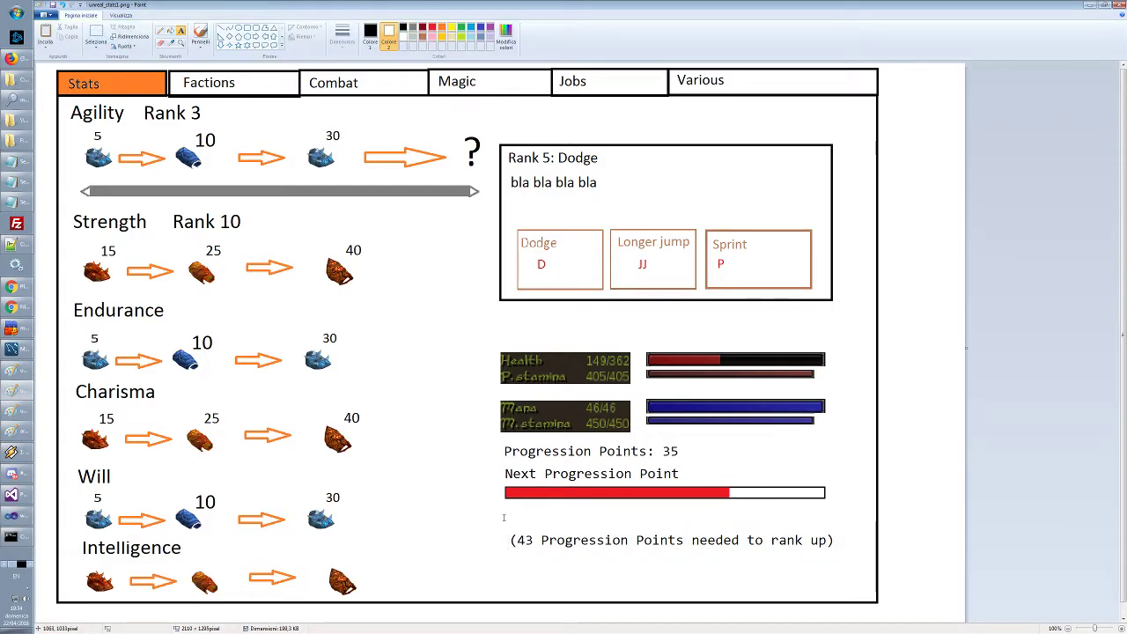
pyautogui.click(504, 517)
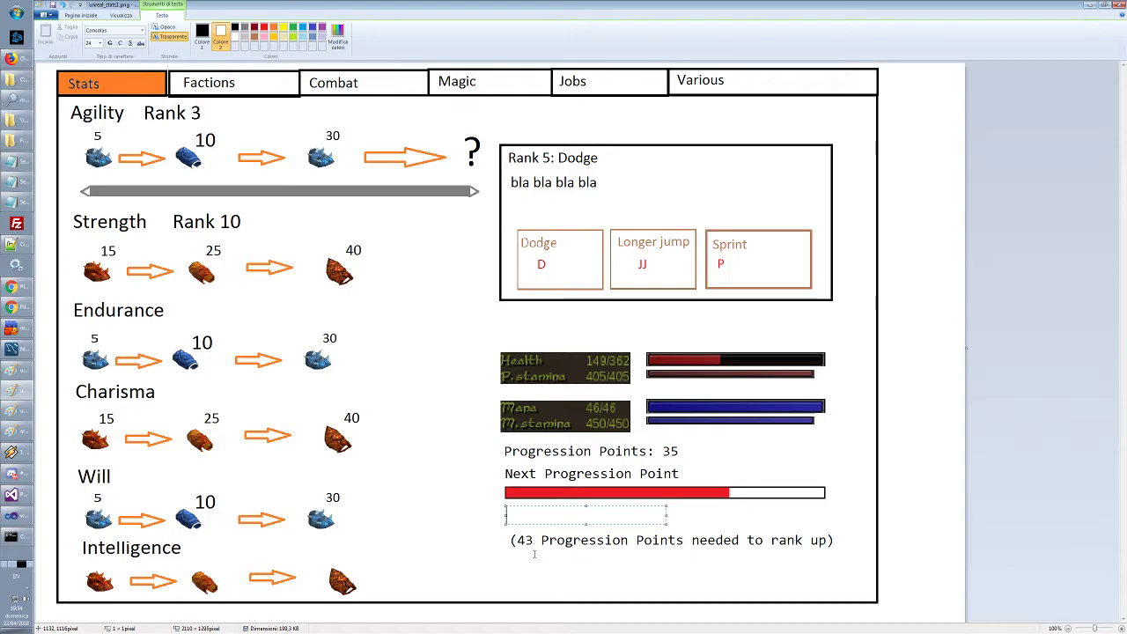
pyautogui.write('For Agilit')
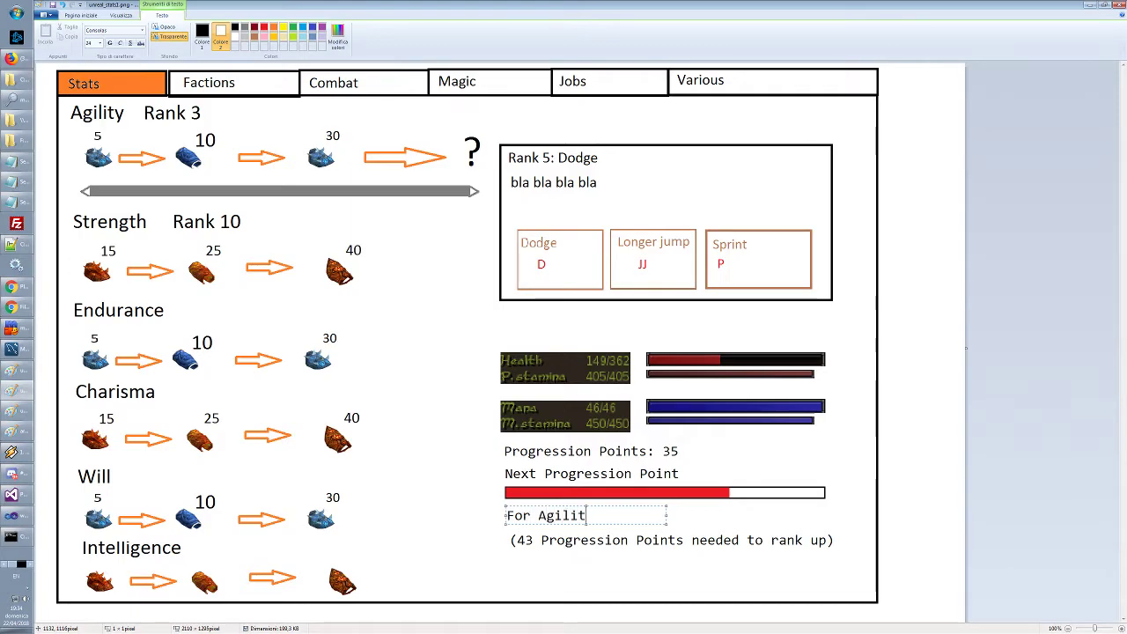
pyautogui.write('y:')
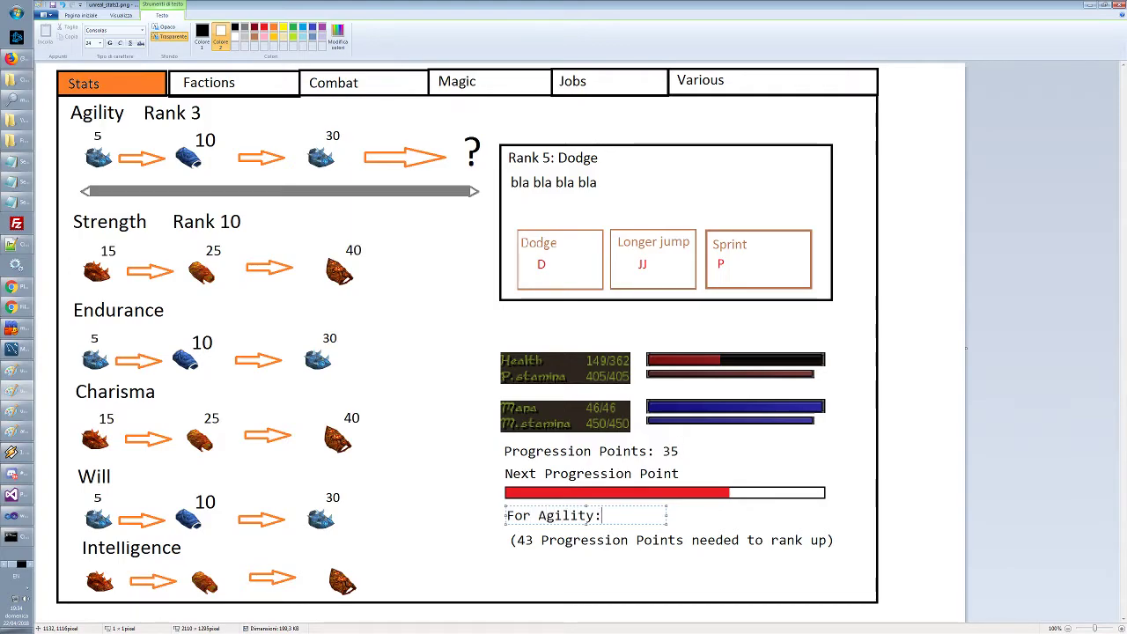
pyautogui.press('BackSpace')
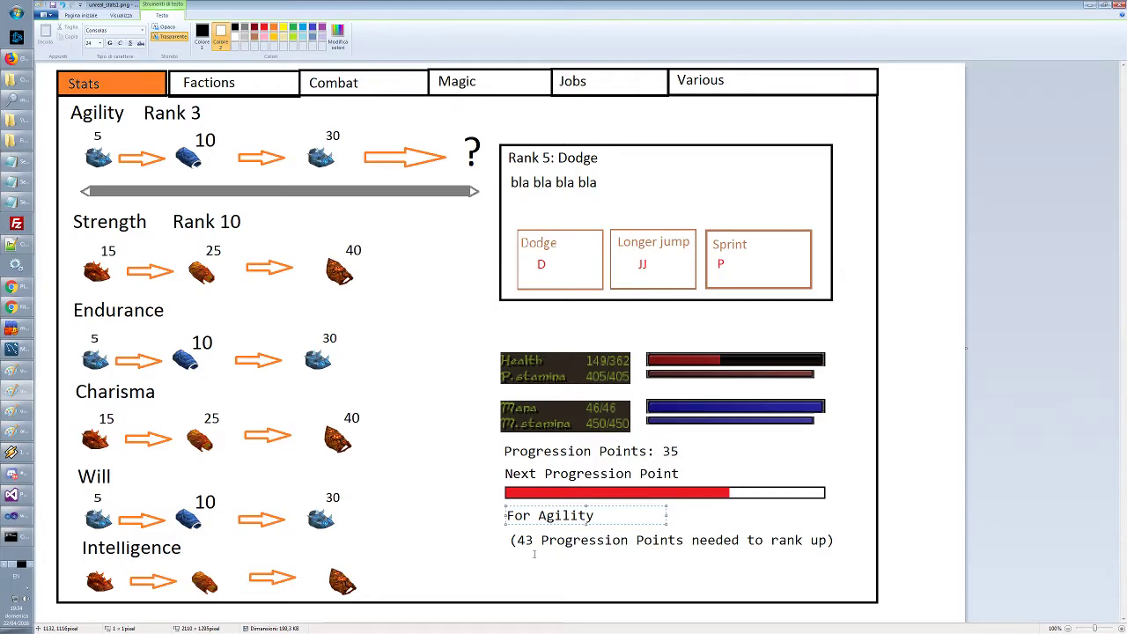
pyautogui.click(529, 498)
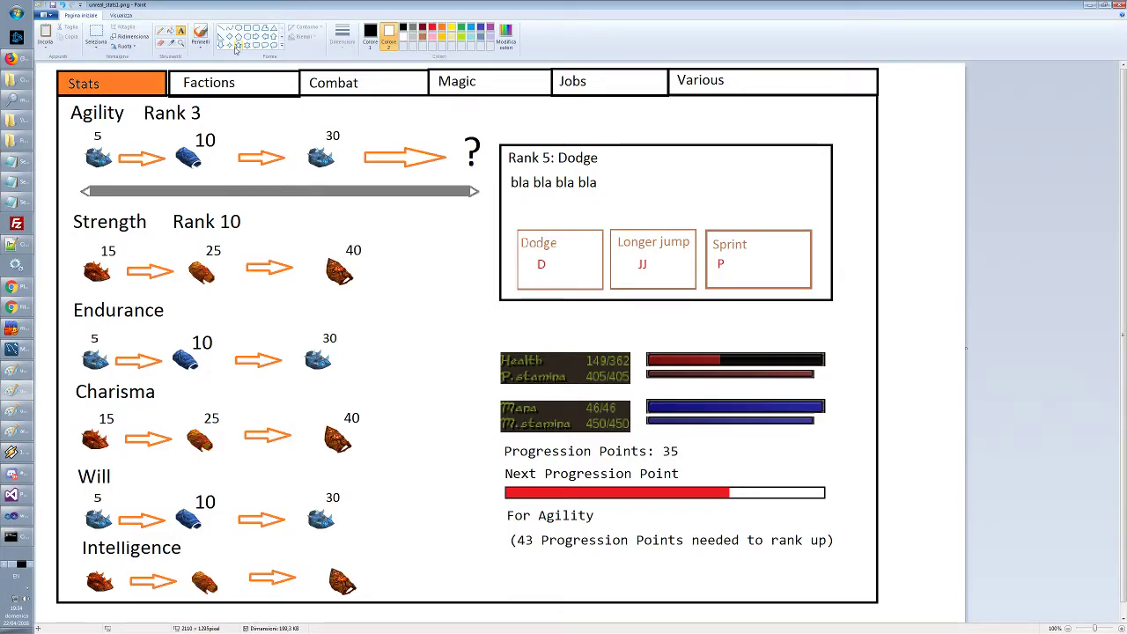
# Erase the opening and closing parentheses around the 43 Progression Points note
pyautogui.click(97, 34)
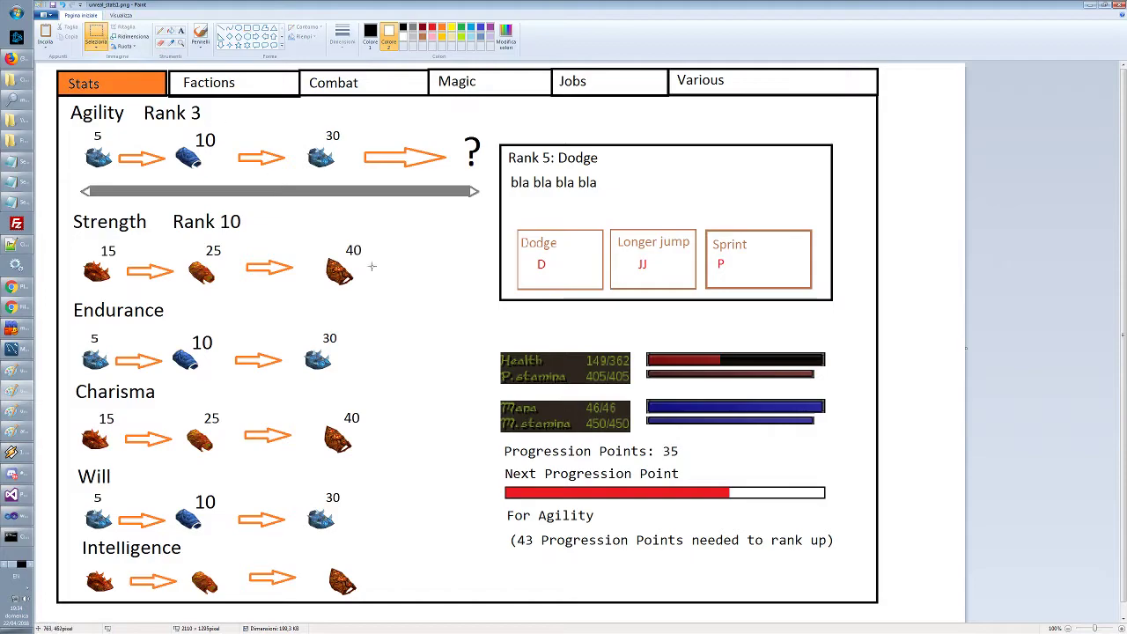
pyautogui.moveTo(507, 526); pyautogui.dragTo(519, 548)
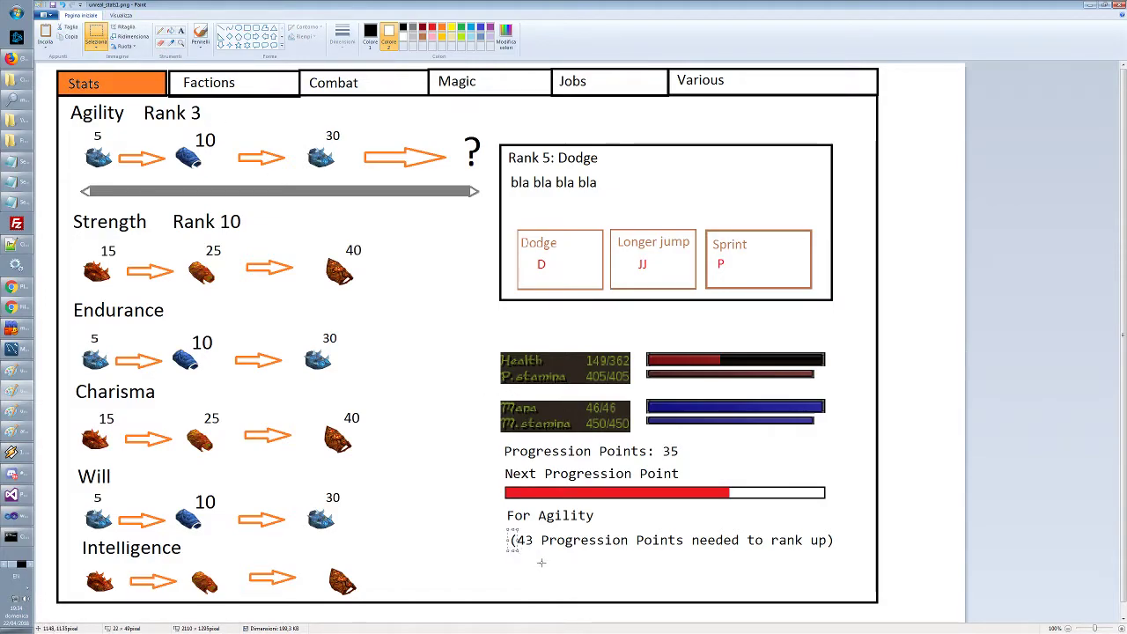
pyautogui.press('Delete')
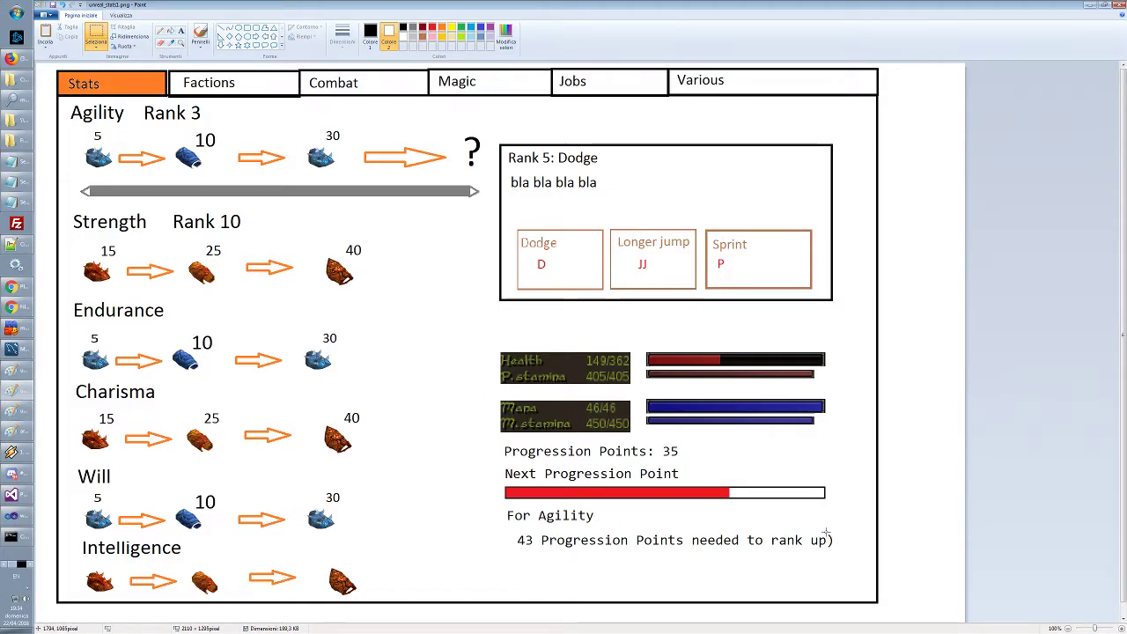
pyautogui.moveTo(826, 531); pyautogui.dragTo(851, 553)
pyautogui.press('Delete')
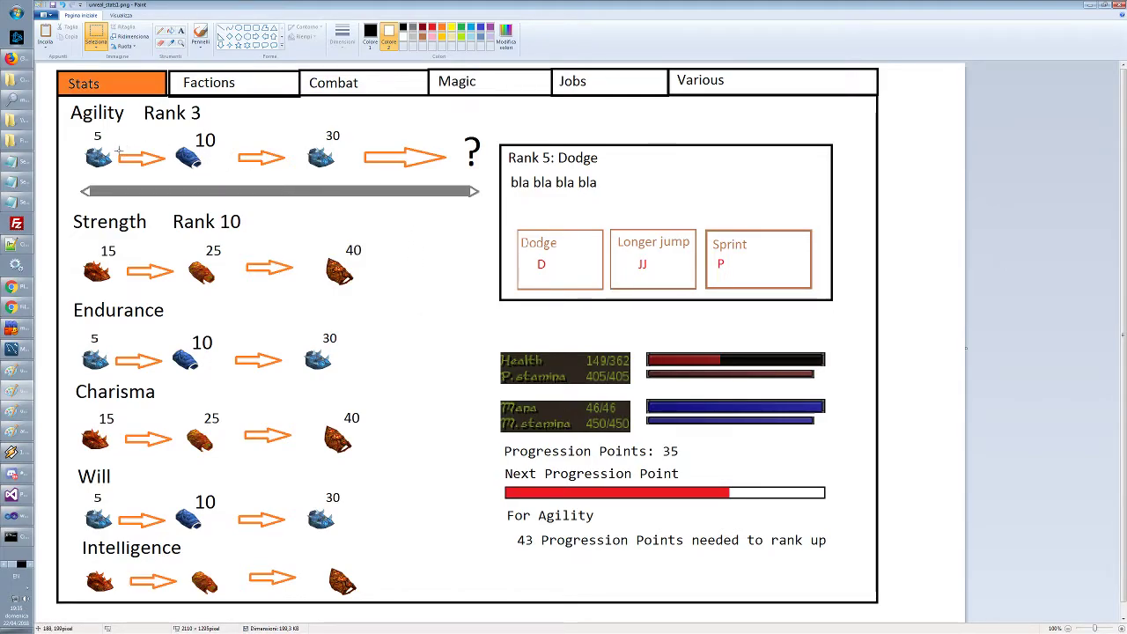
# Delete the first Agility arrow and trial a blue rectangle there, then undo it
pyautogui.moveTo(117, 150); pyautogui.dragTo(170, 169)
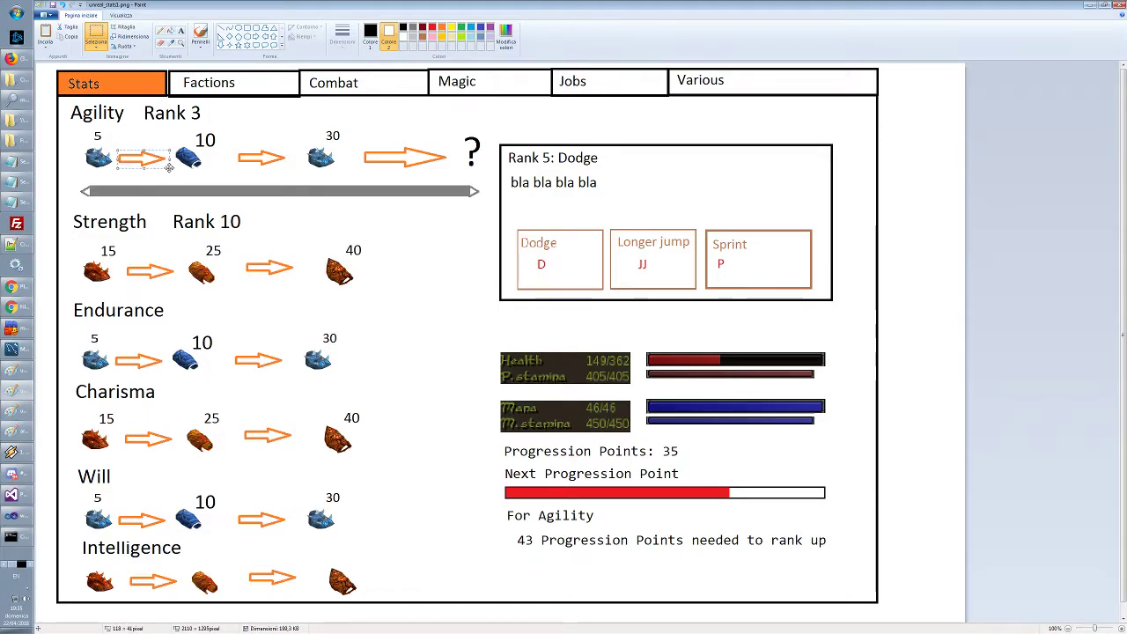
pyautogui.press('Delete')
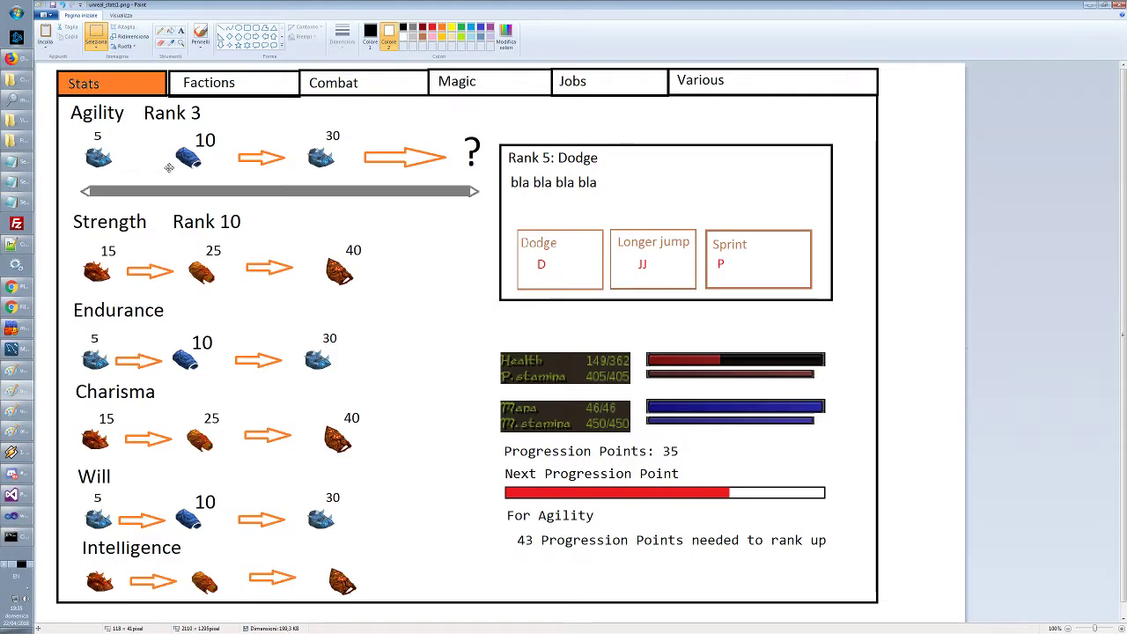
pyautogui.click(388, 37)
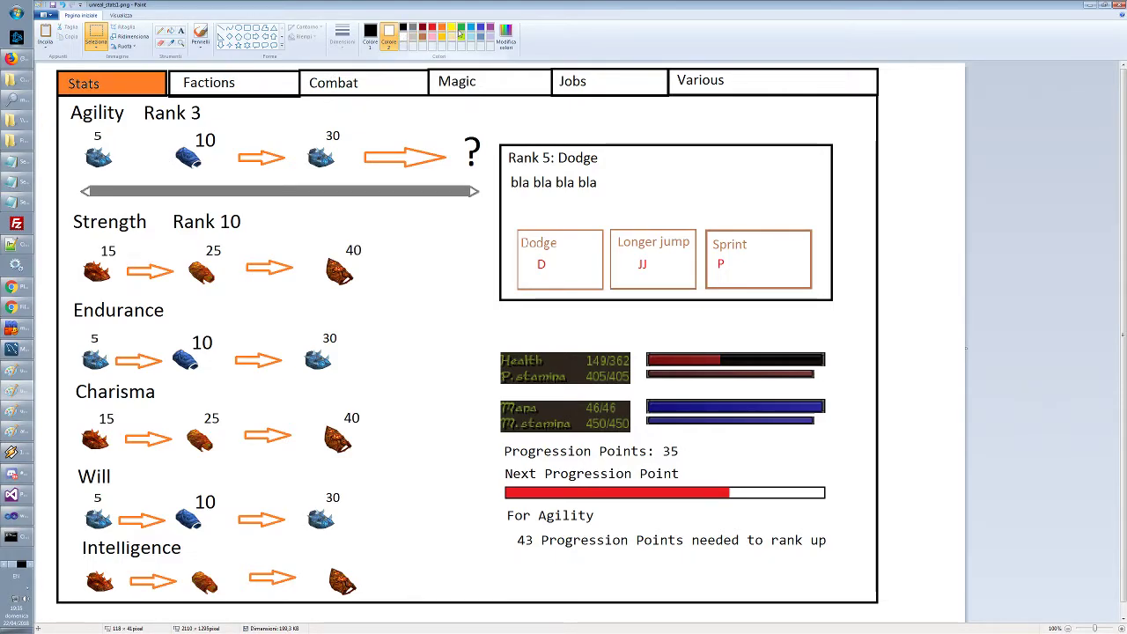
pyautogui.click(472, 30)
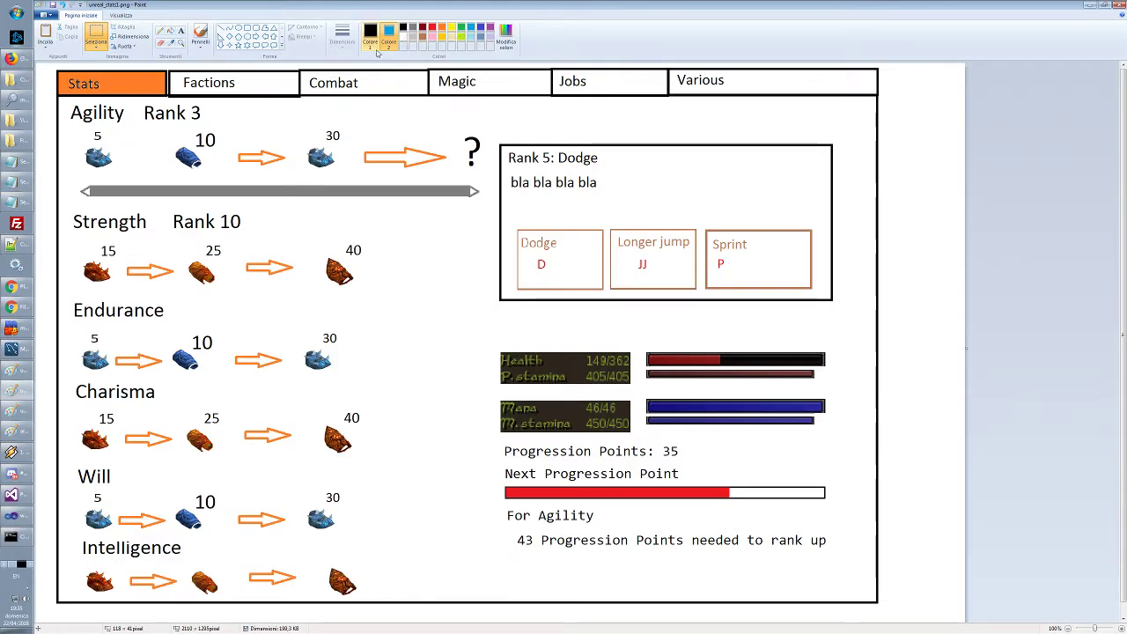
pyautogui.click(247, 28)
pyautogui.click(304, 27)
pyautogui.click(313, 40)
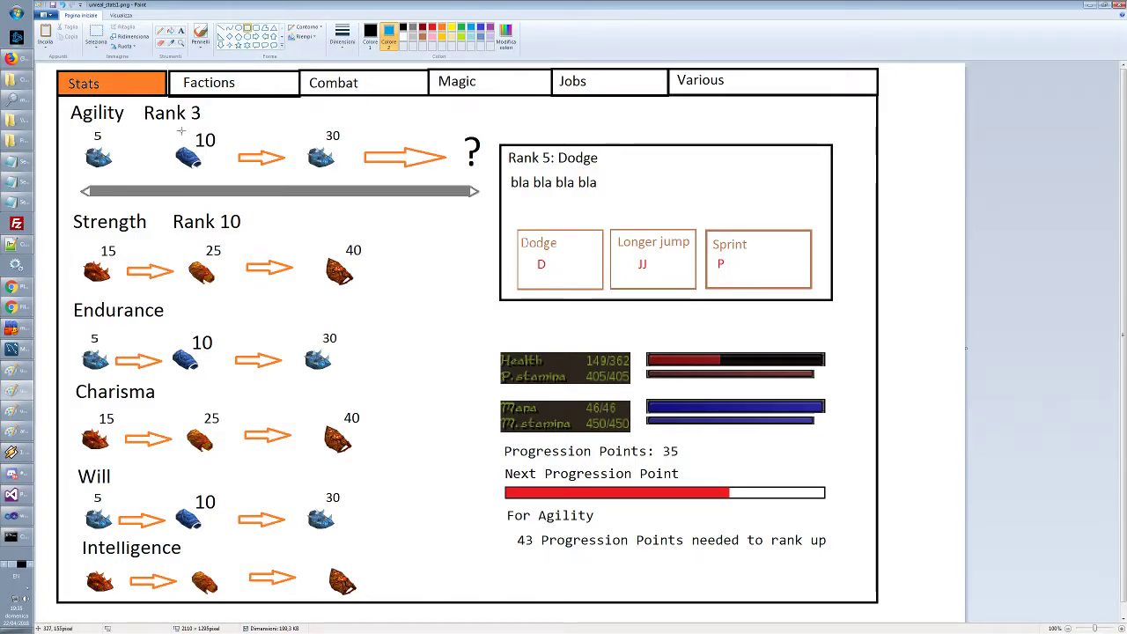
pyautogui.moveTo(118, 151); pyautogui.dragTo(169, 163)
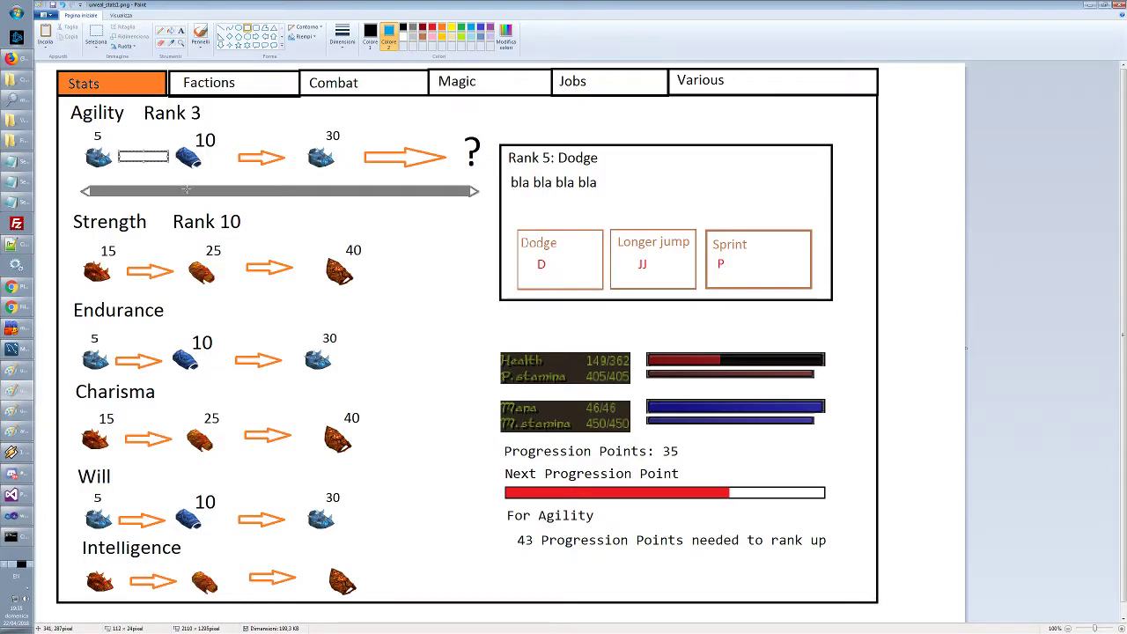
pyautogui.hotkey('ctrl', 'z')
# With turquoise primary and white secondary colours, draw a bar between the 5 and 10 icons
pyautogui.click(370, 35)
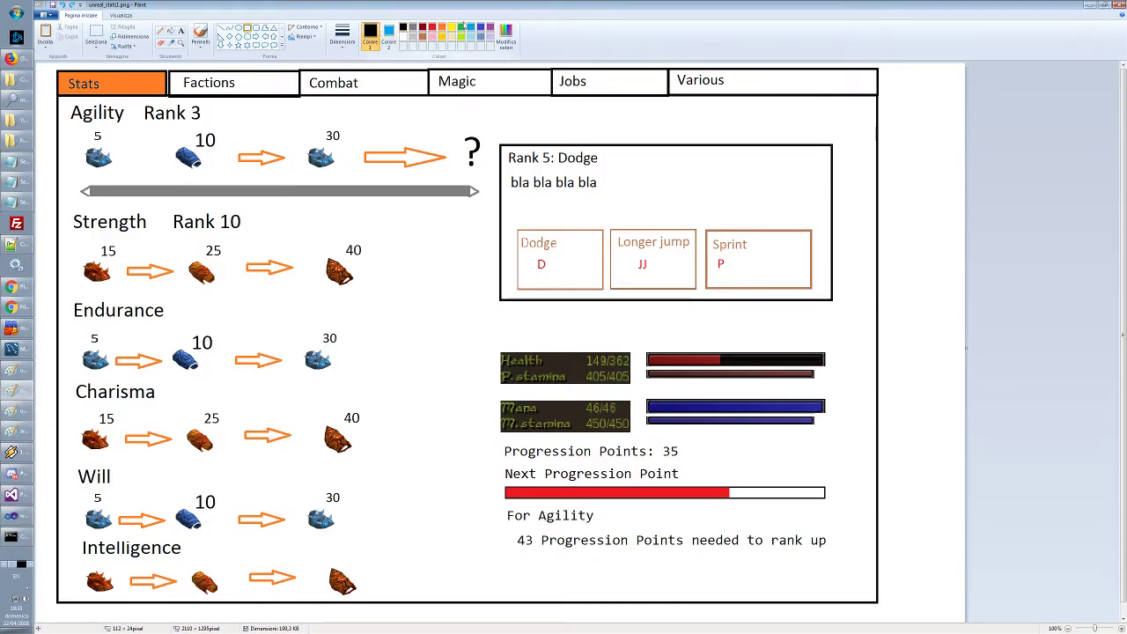
pyautogui.click(471, 26)
pyautogui.rightClick(403, 37)
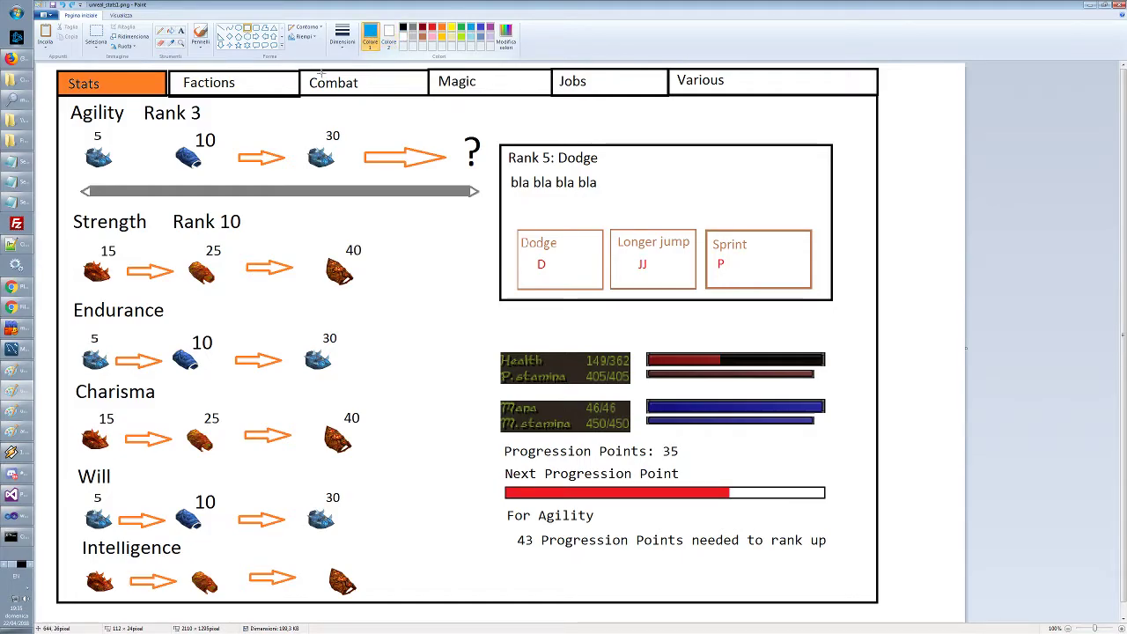
pyautogui.moveTo(116, 152); pyautogui.dragTo(171, 161)
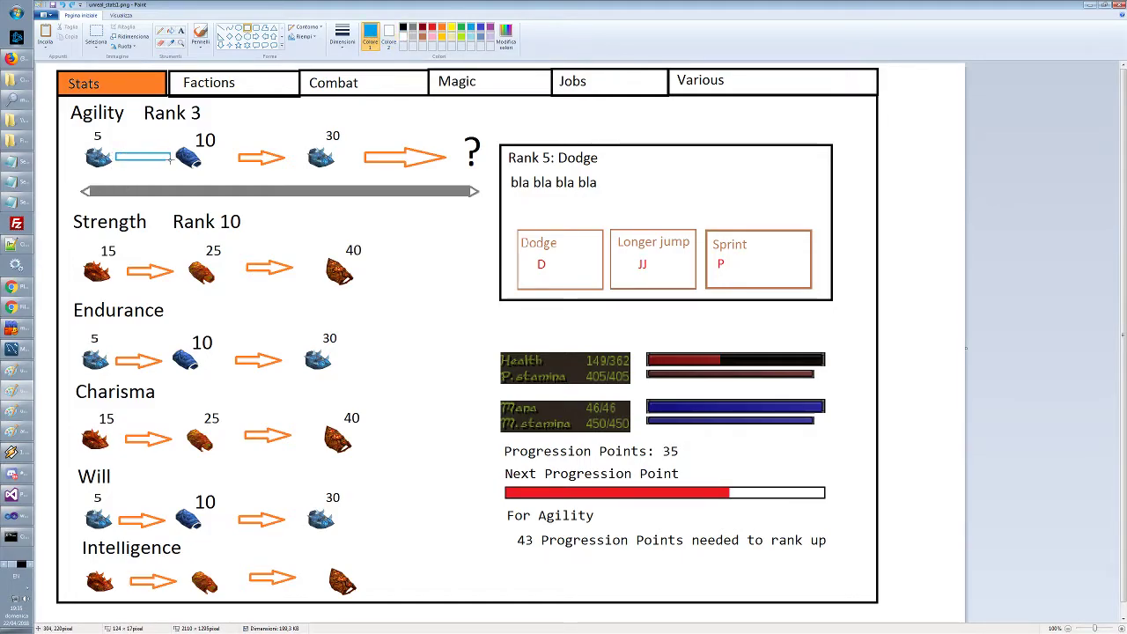
pyautogui.click(250, 202)
# Replace the arrow between the 10 and 30 icons with a blue outlined bar
pyautogui.hotkey('alt', 'h')
pyautogui.press('s')
pyautogui.press('e')
pyautogui.moveTo(233, 147); pyautogui.dragTo(297, 172)
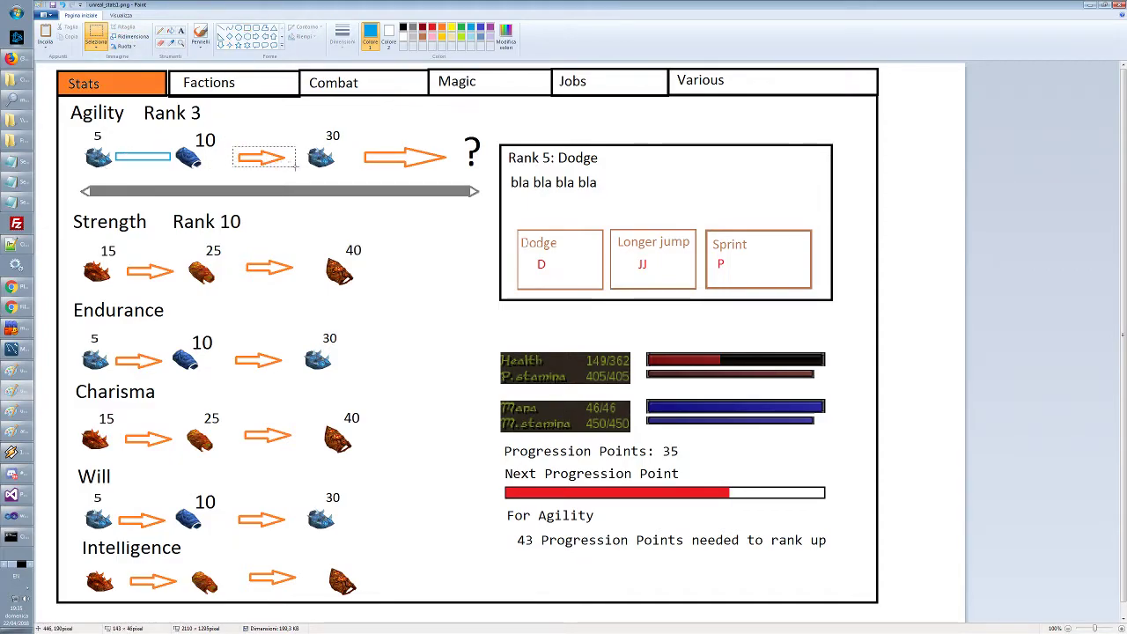
pyautogui.press('Delete')
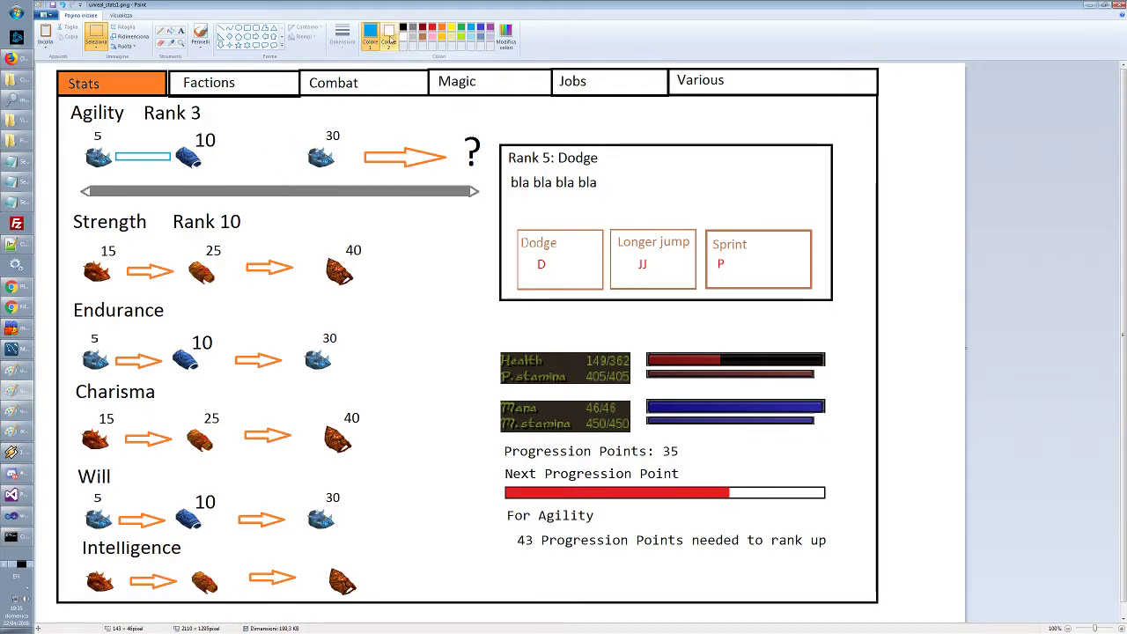
pyautogui.click(243, 31)
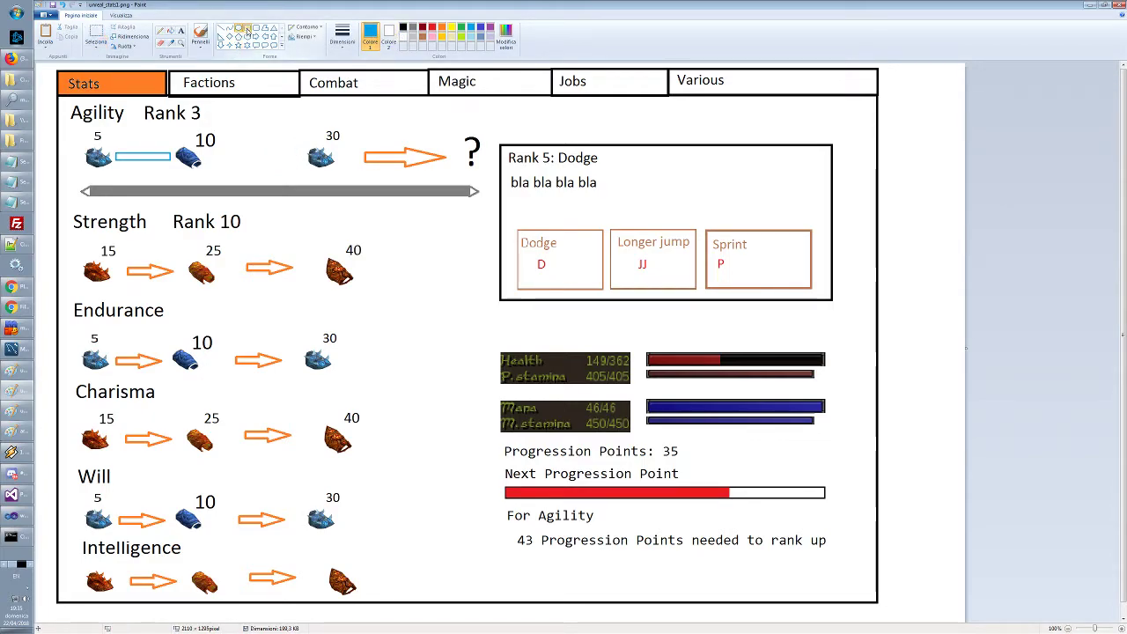
pyautogui.moveTo(216, 154); pyautogui.dragTo(300, 163)
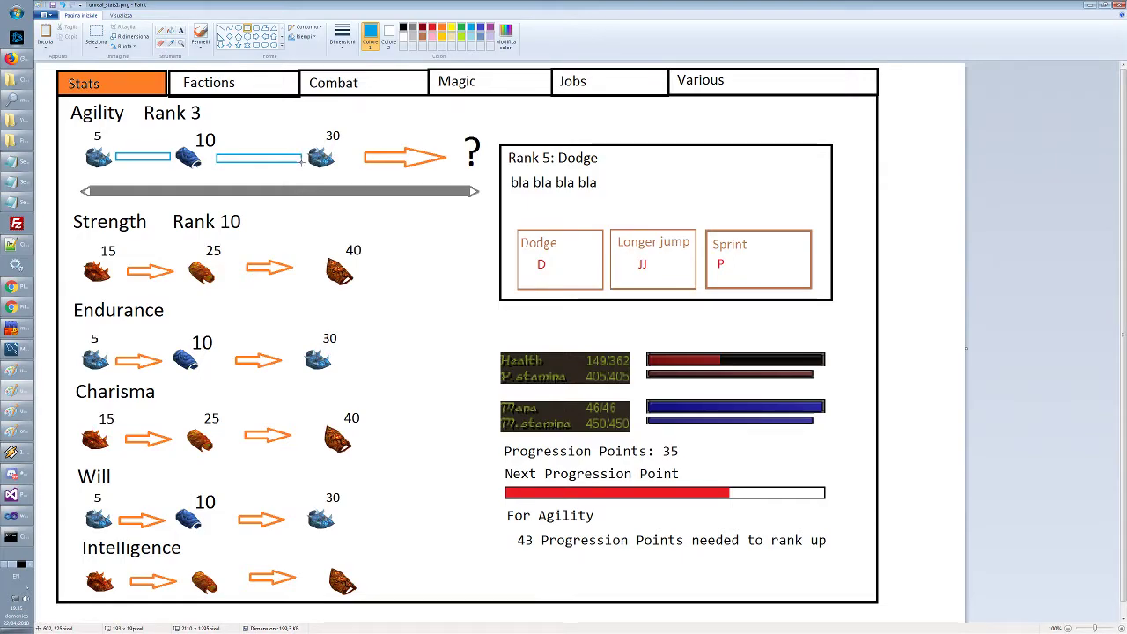
pyautogui.click(310, 163)
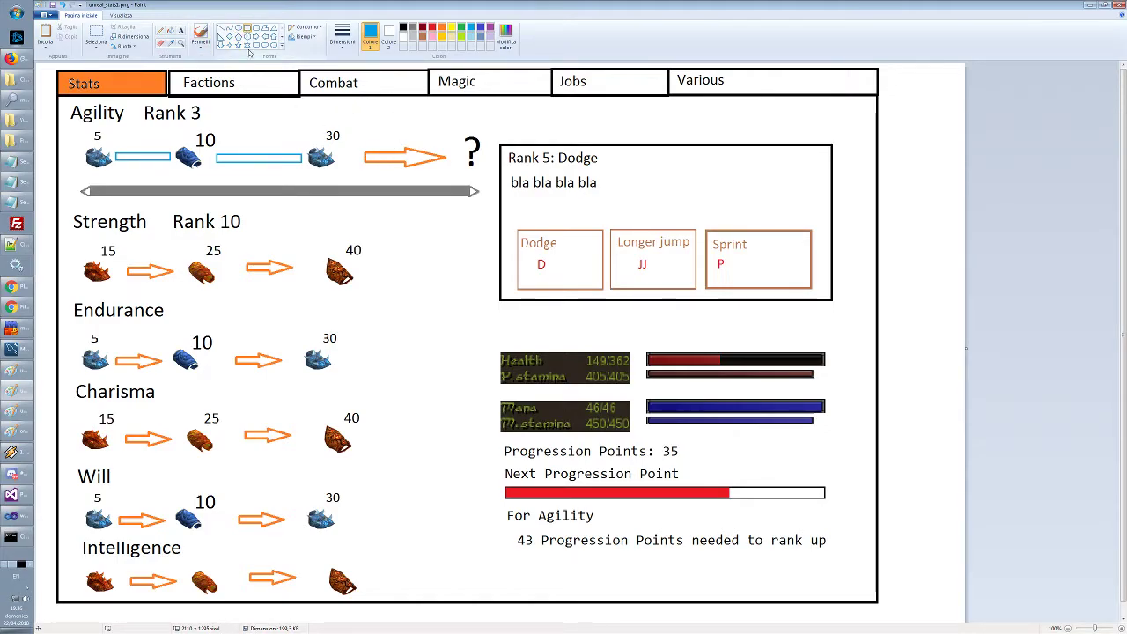
# Replace the arrow before the question mark with a long blue bar from 30
pyautogui.click(95, 35)
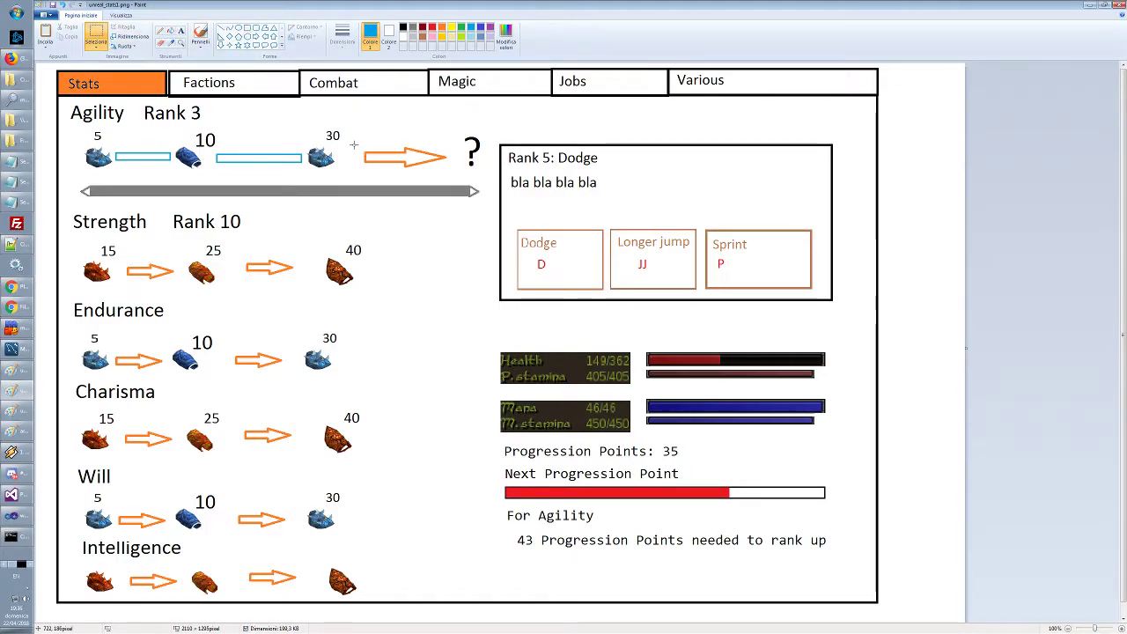
pyautogui.moveTo(353, 143); pyautogui.dragTo(462, 175)
pyautogui.press('Delete')
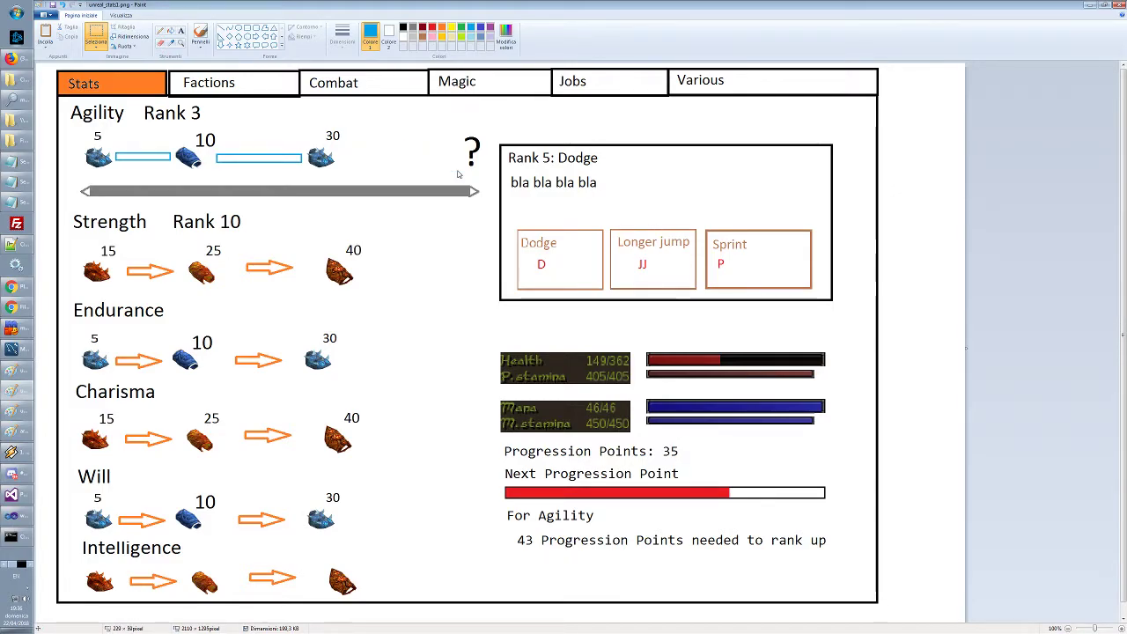
pyautogui.click(248, 29)
pyautogui.moveTo(340, 153); pyautogui.dragTo(445, 162)
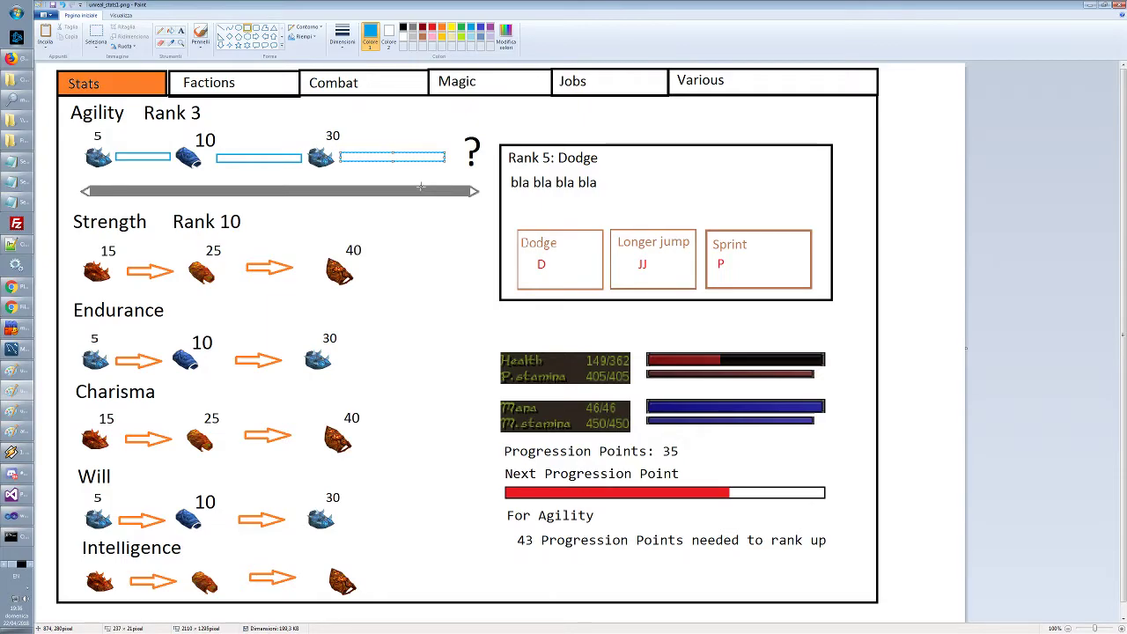
# Commit the third blue bar, save the mockup, and switch to the Stats wiki page in Chrome
pyautogui.click(119, 143)
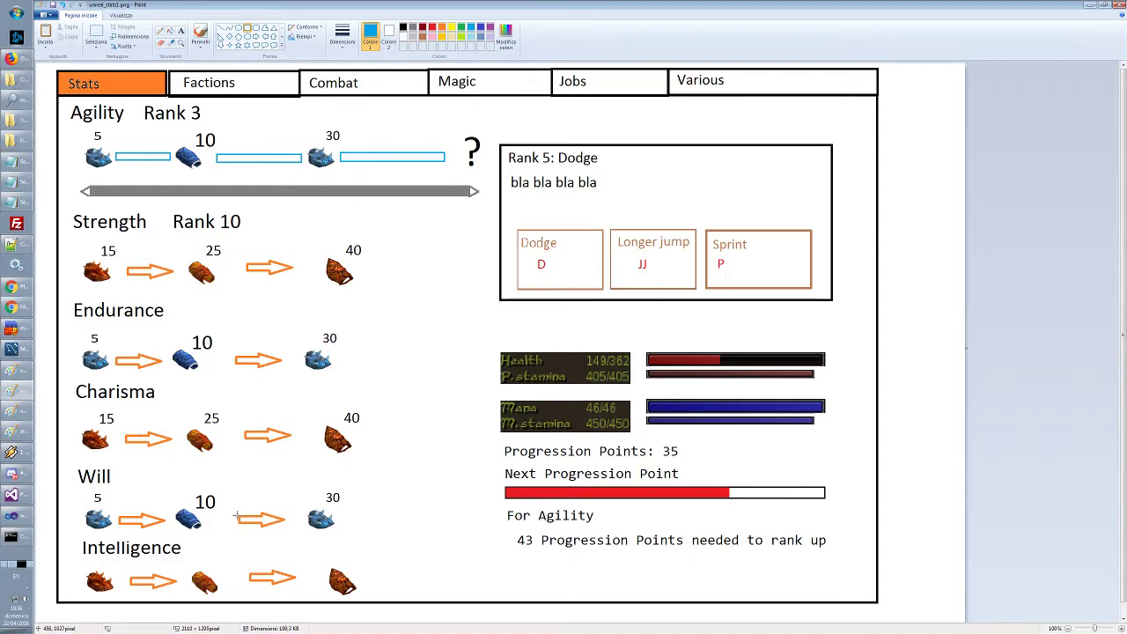
pyautogui.scroll(-1, 410, 351)
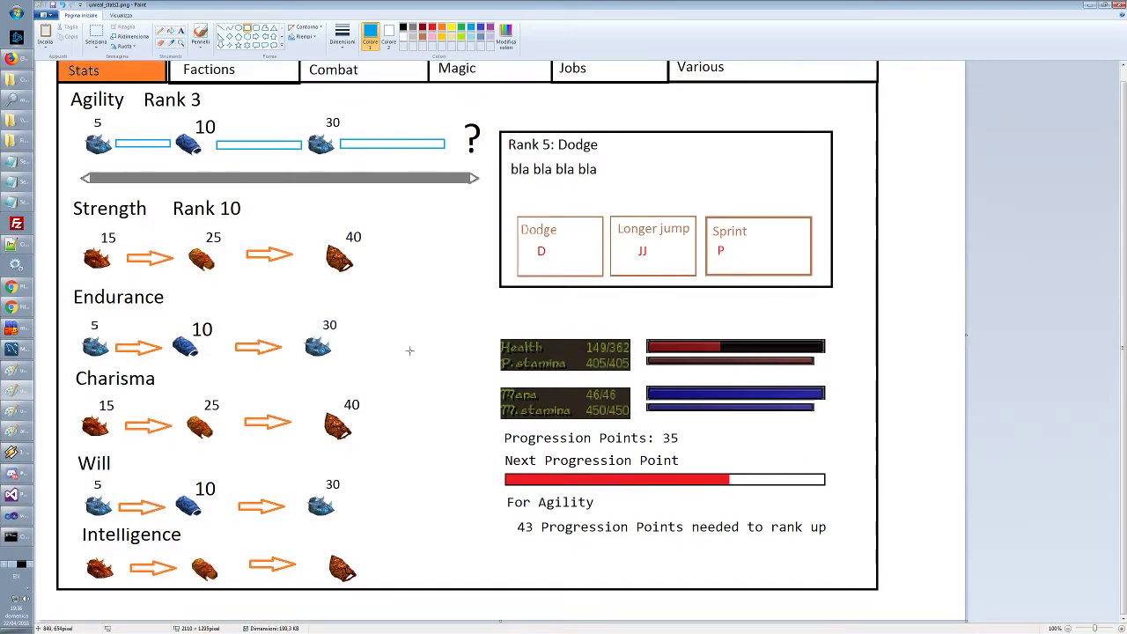
pyautogui.scroll(1, 410, 351)
pyautogui.scroll(-1, 409, 350)
pyautogui.scroll(1, 426, 359)
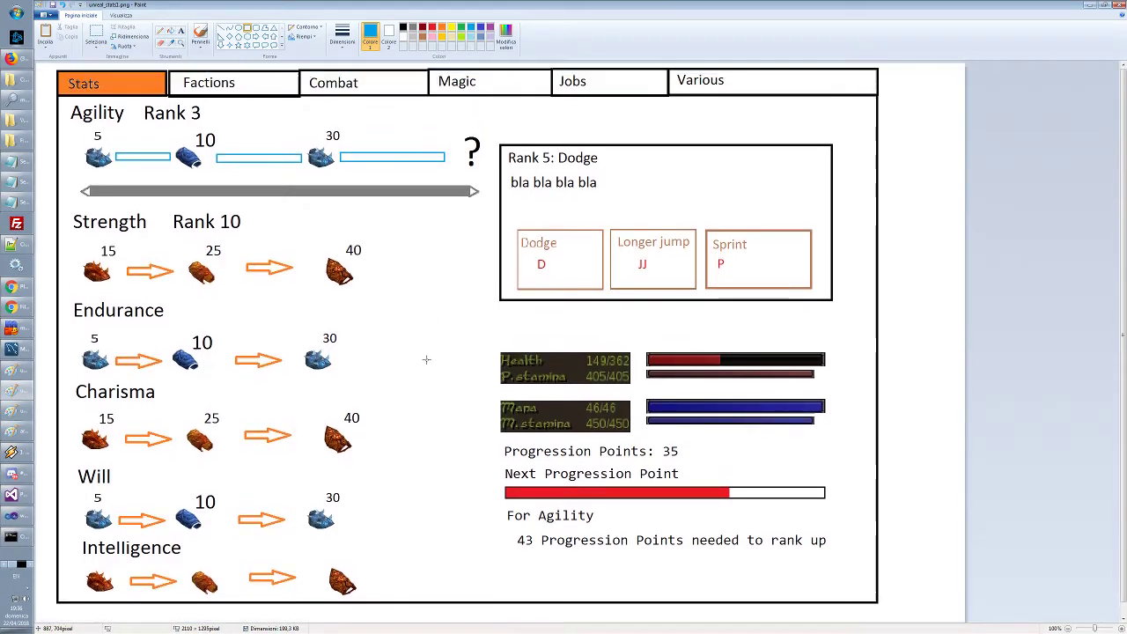
pyautogui.scroll(-1, 427, 359)
pyautogui.scroll(1, 426, 359)
pyautogui.scroll(-1, 427, 359)
pyautogui.scroll(1, 426, 359)
pyautogui.scroll(-1, 427, 359)
pyautogui.scroll(1, 427, 359)
pyautogui.scroll(-1, 427, 360)
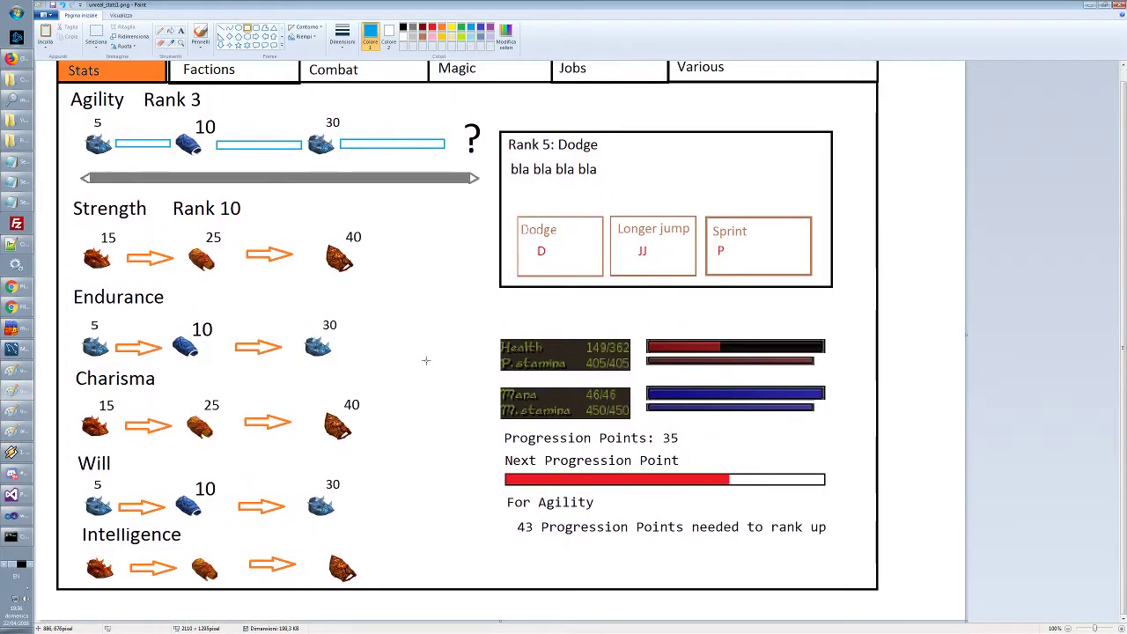
pyautogui.scroll(1, 426, 360)
pyautogui.click(52, 6)
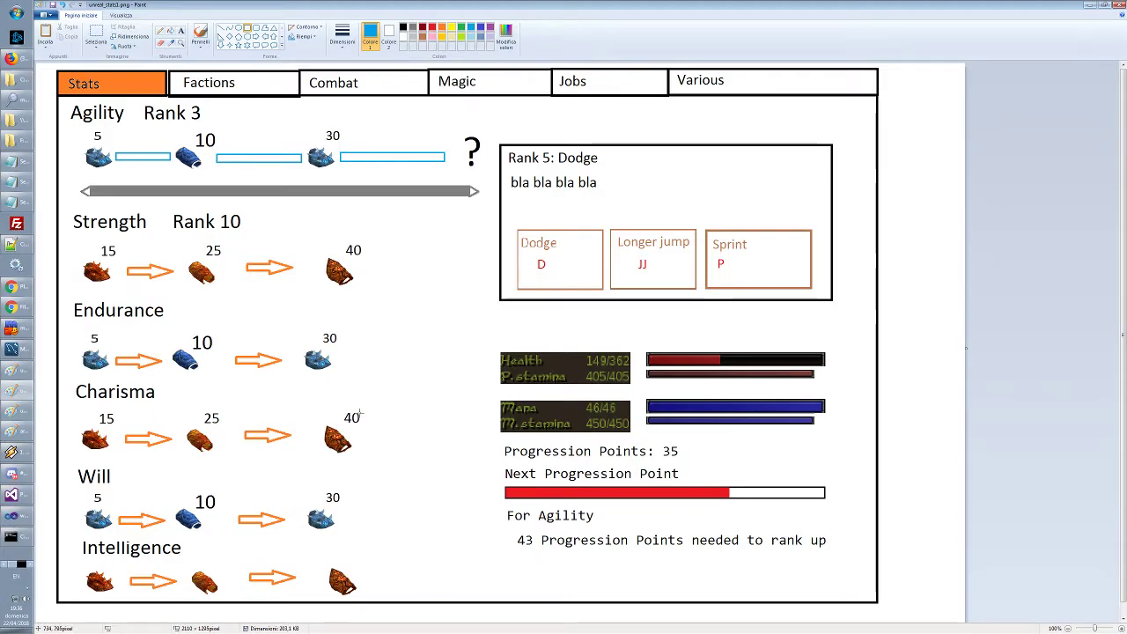
pyautogui.click(11, 287)
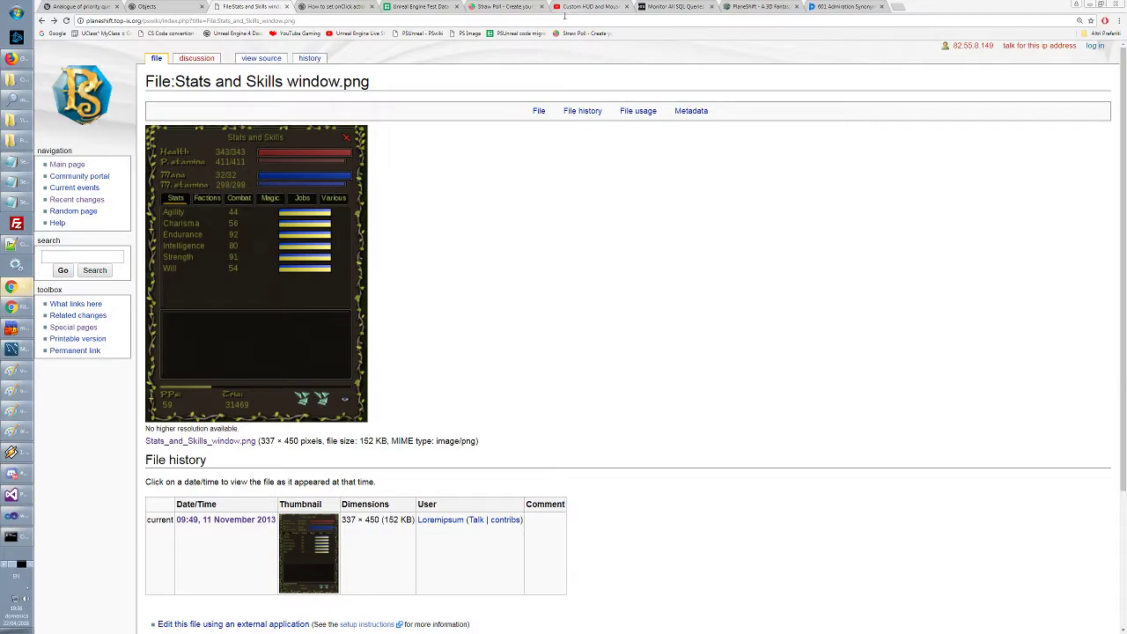
# Enter the poll question 'Do you agree with the current Stats Window Layout?'
pyautogui.click(509, 8)
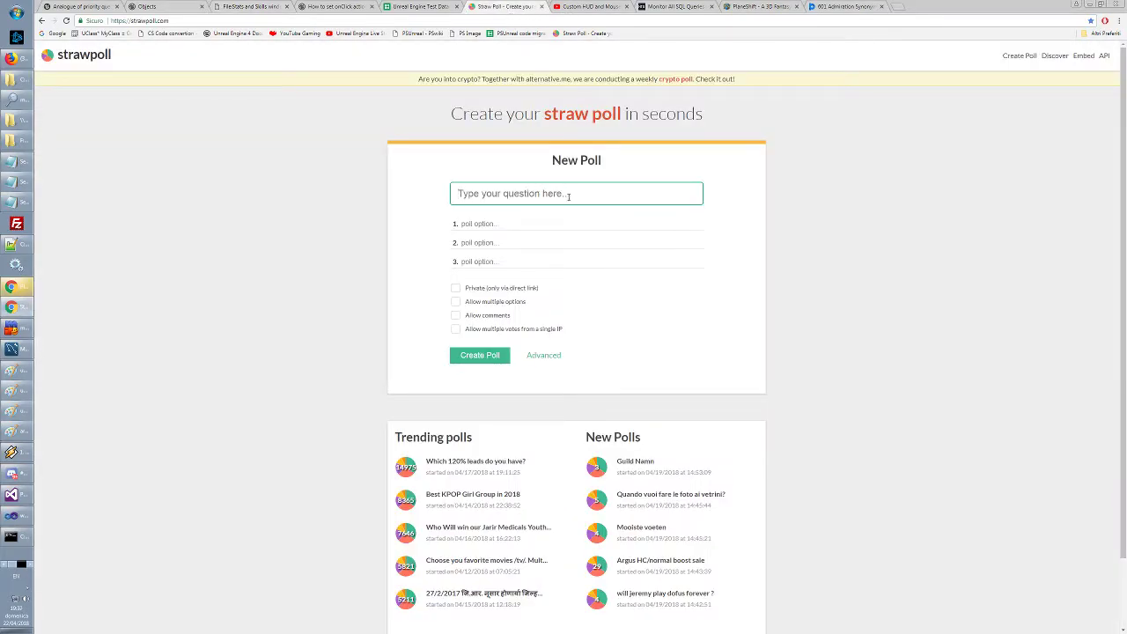
pyautogui.write('Do you agree with the current S')
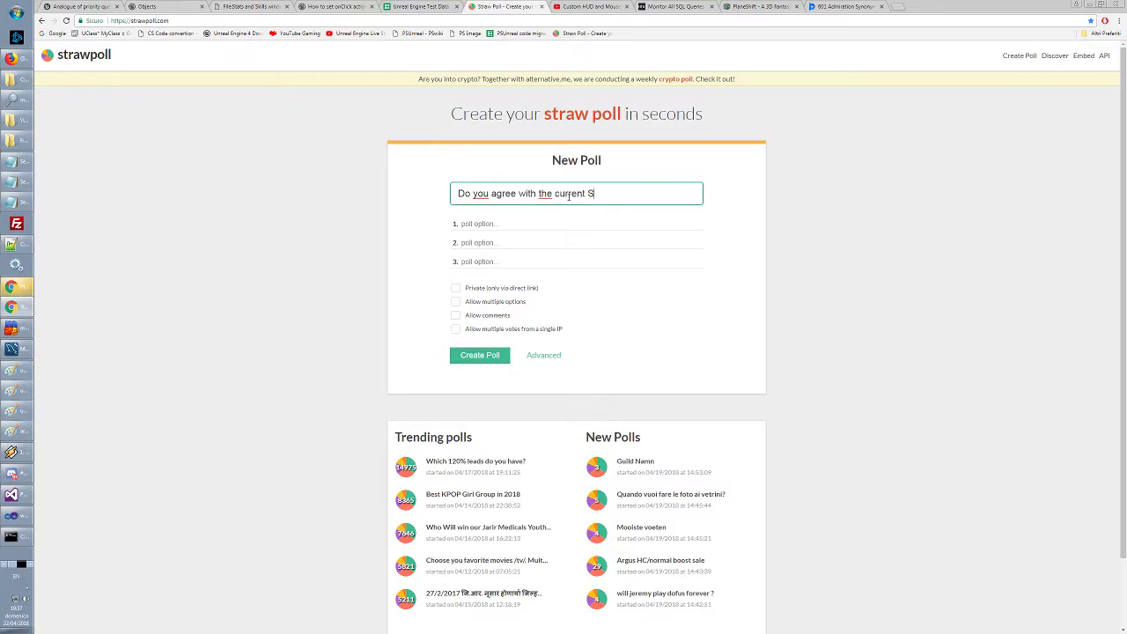
pyautogui.write('tats Window ?')
pyautogui.press('Left')
pyautogui.write('Layout')
# Add answers YES, NO, 'I'm playing videogames' and 'remove all stats and make an arcade game', then publish
pyautogui.click(533, 224)
pyautogui.write('YESNO')
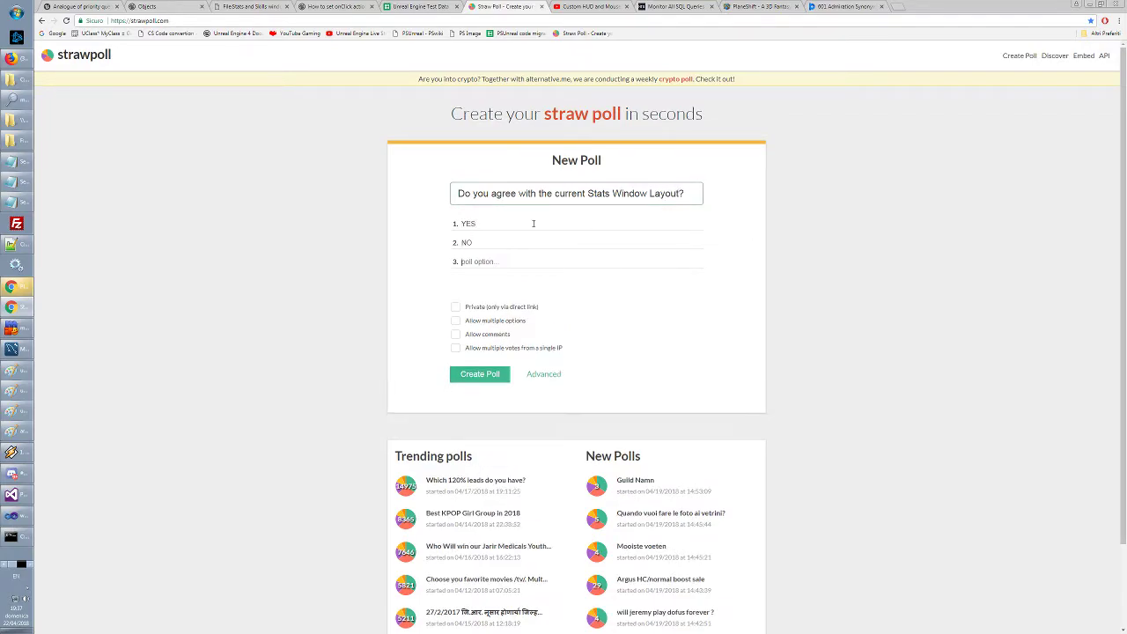
pyautogui.press('Tab')
pyautogui.write("I'm")
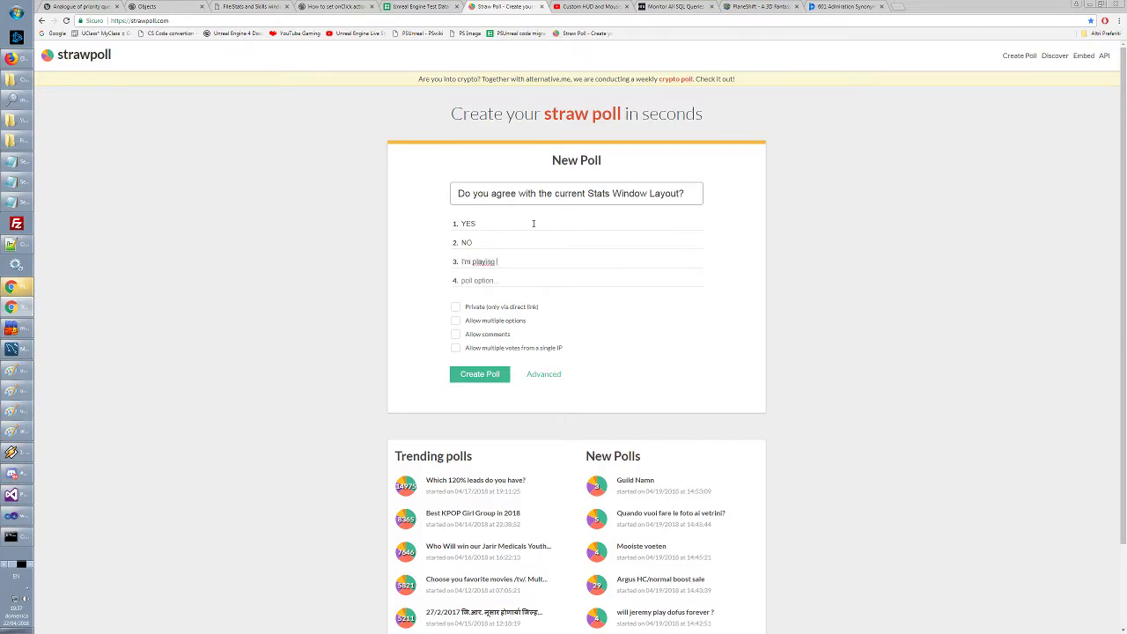
pyautogui.write(' playing videogames, didnt see the stats window much...')
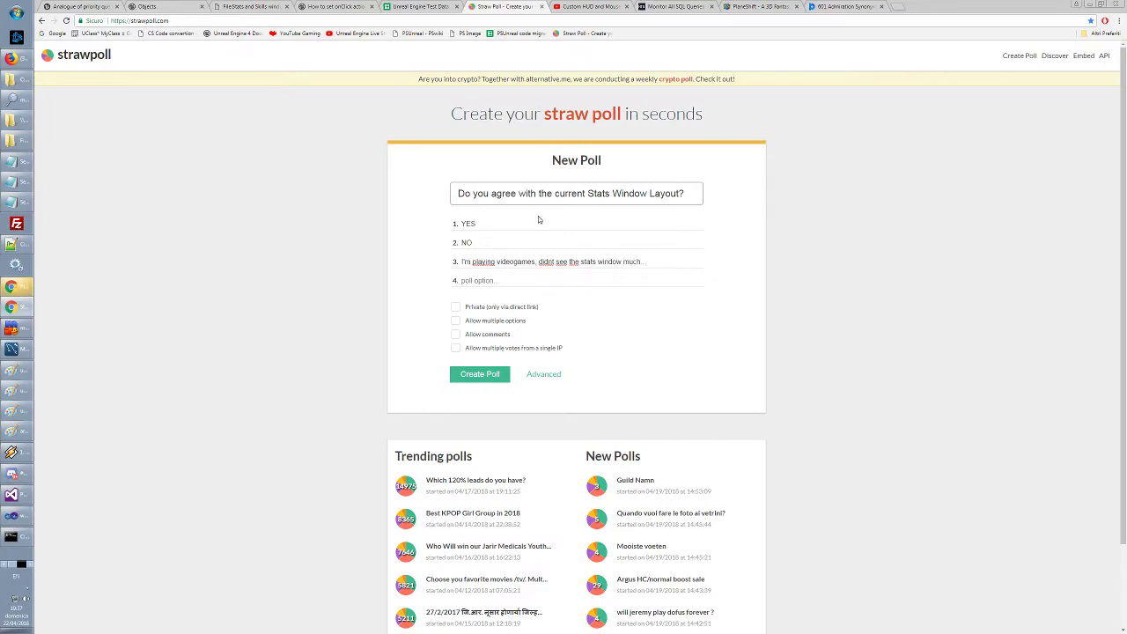
pyautogui.click(514, 279)
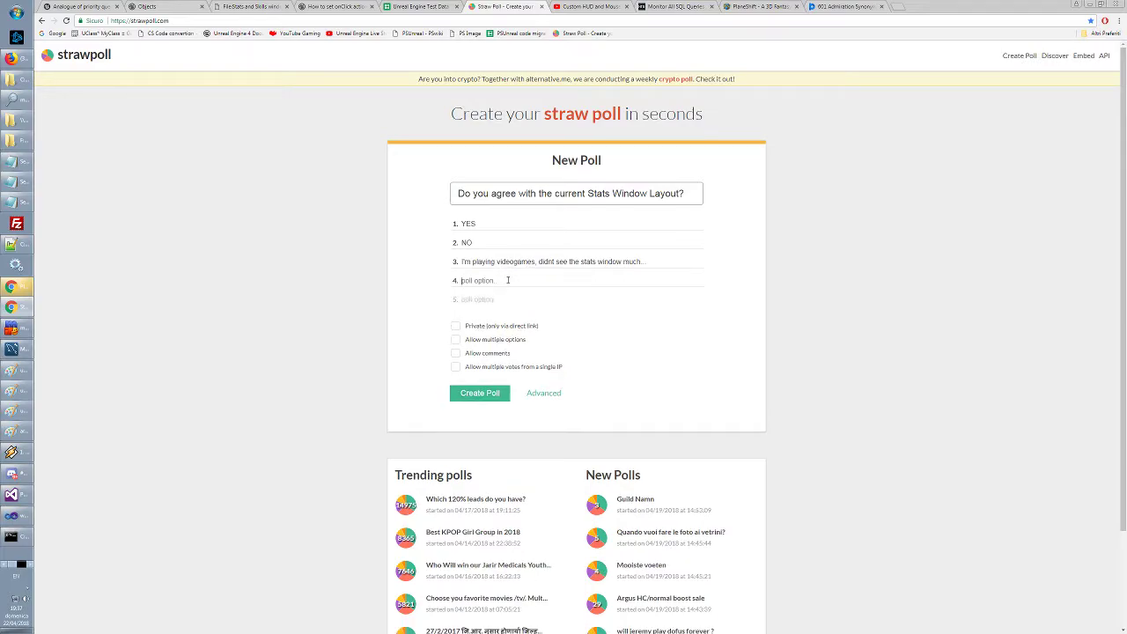
pyautogui.write('remove all stats and make an')
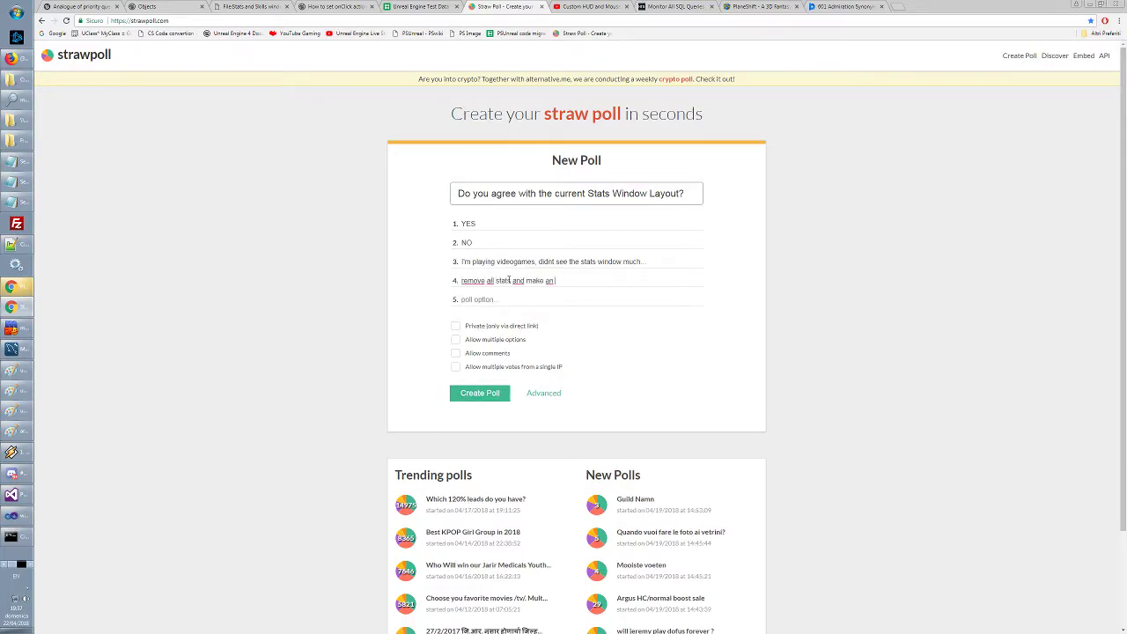
pyautogui.write(' arcade game')
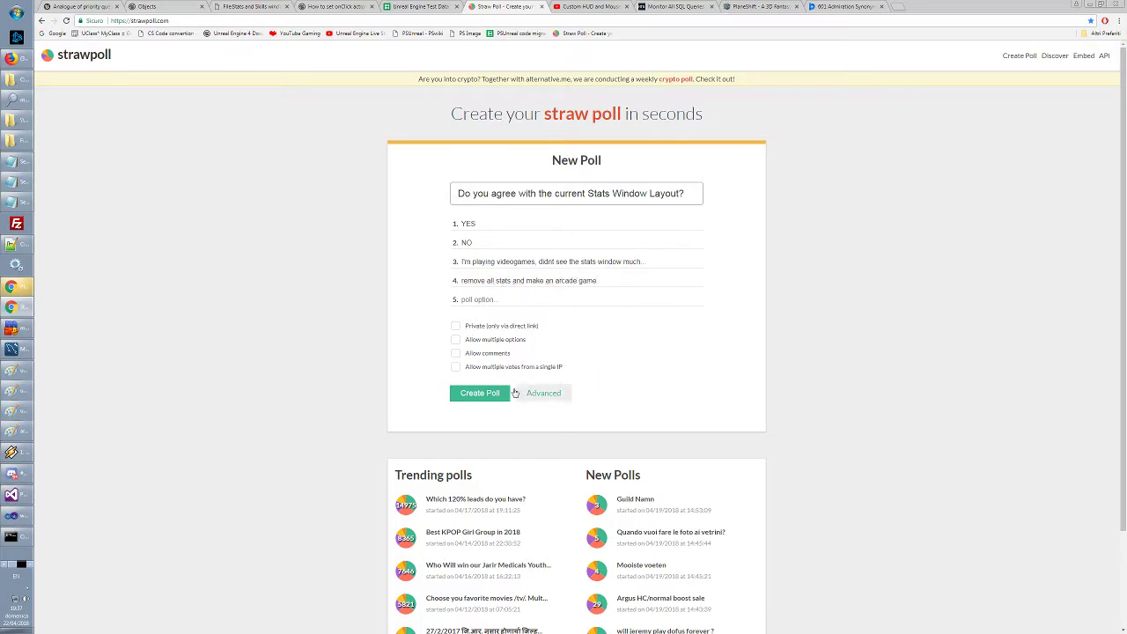
pyautogui.click(485, 395)
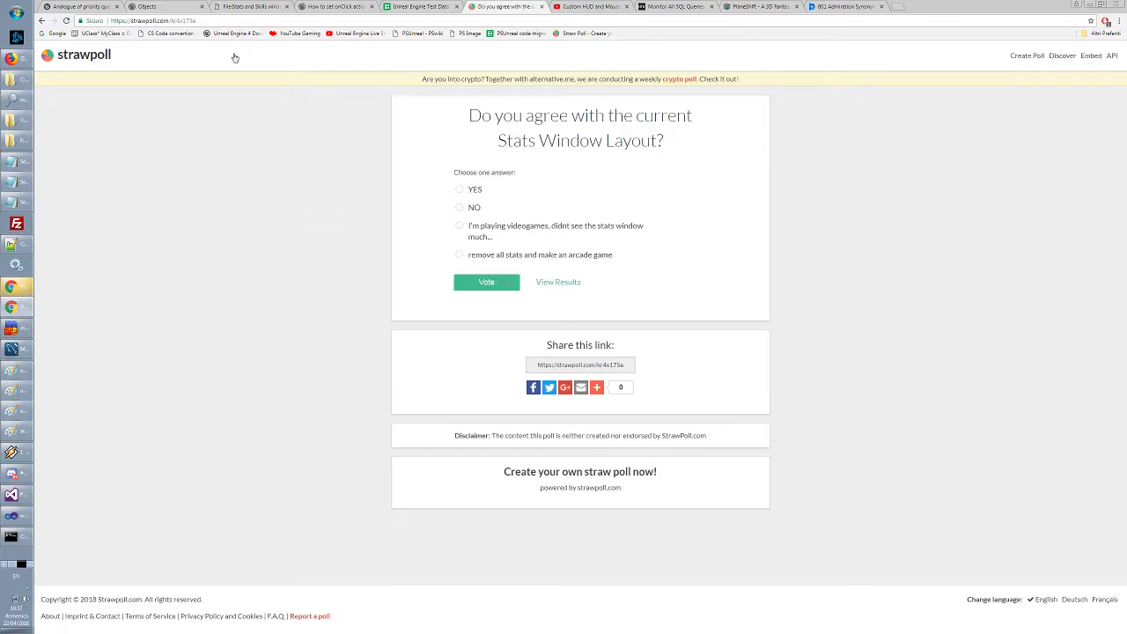
# Leave the published poll and bring up Paint showing the unreal_stats2.png Factions mockup
pyautogui.click(183, 23)
pyautogui.click(202, 151)
pyautogui.hotkey('alt', 'Tab')
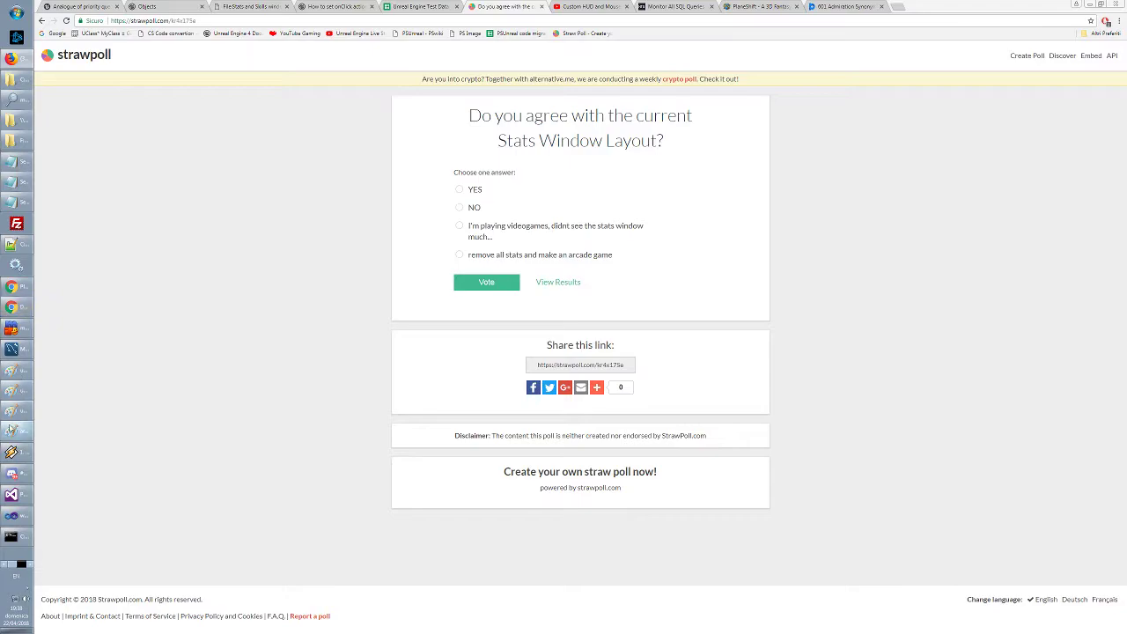
pyautogui.click(12, 430)
pyautogui.click(12, 411)
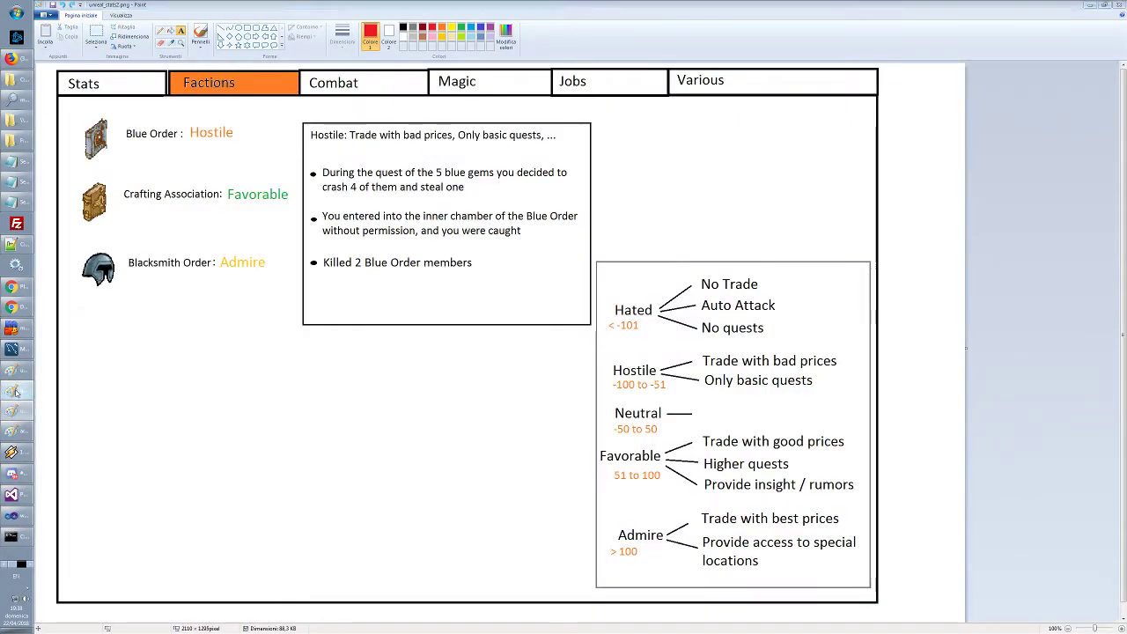
# Bring the unreal_stats1.png Stats mockup back in front of the Factions mockup
pyautogui.click(13, 391)
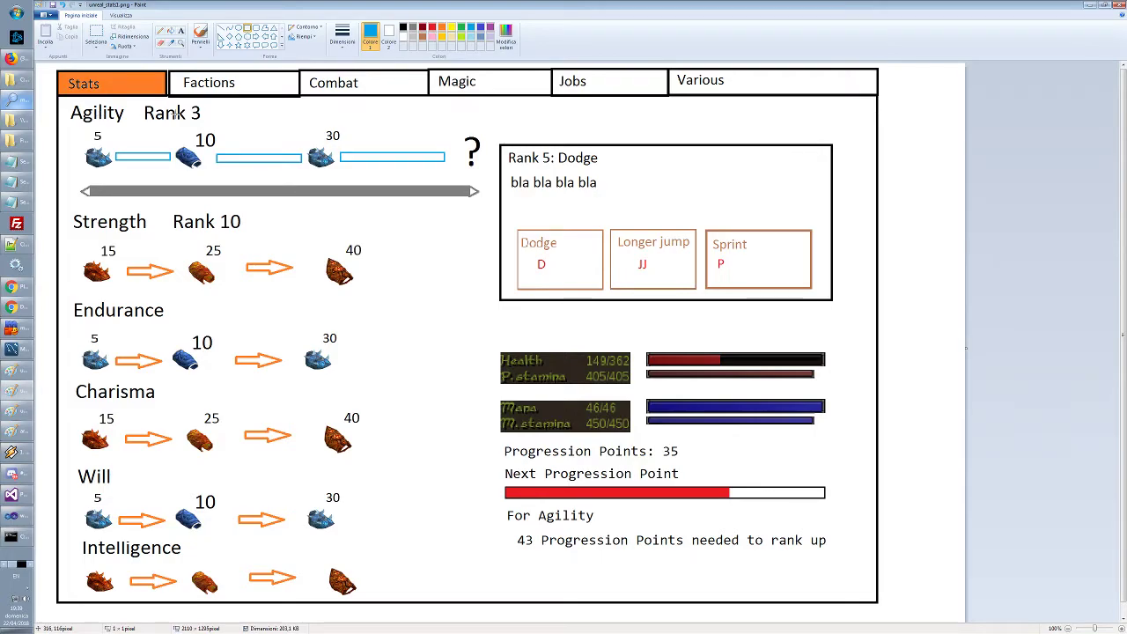
# Select and release the Agility Rank 3 heading and the For Agility text block
pyautogui.moveTo(66, 103); pyautogui.dragTo(225, 124)
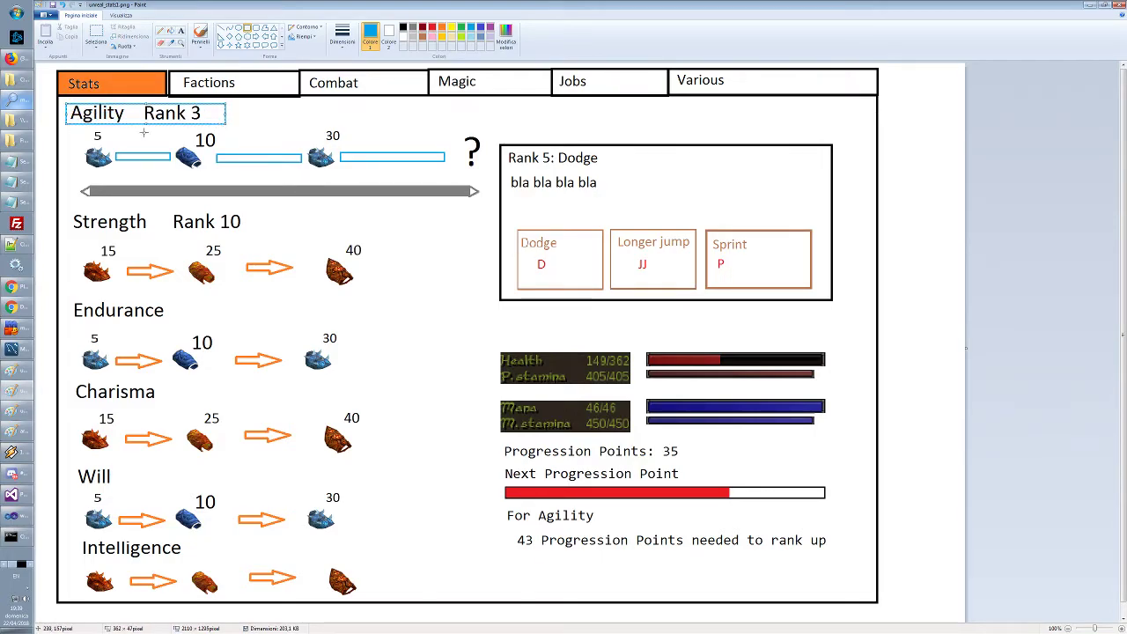
pyautogui.click(423, 334)
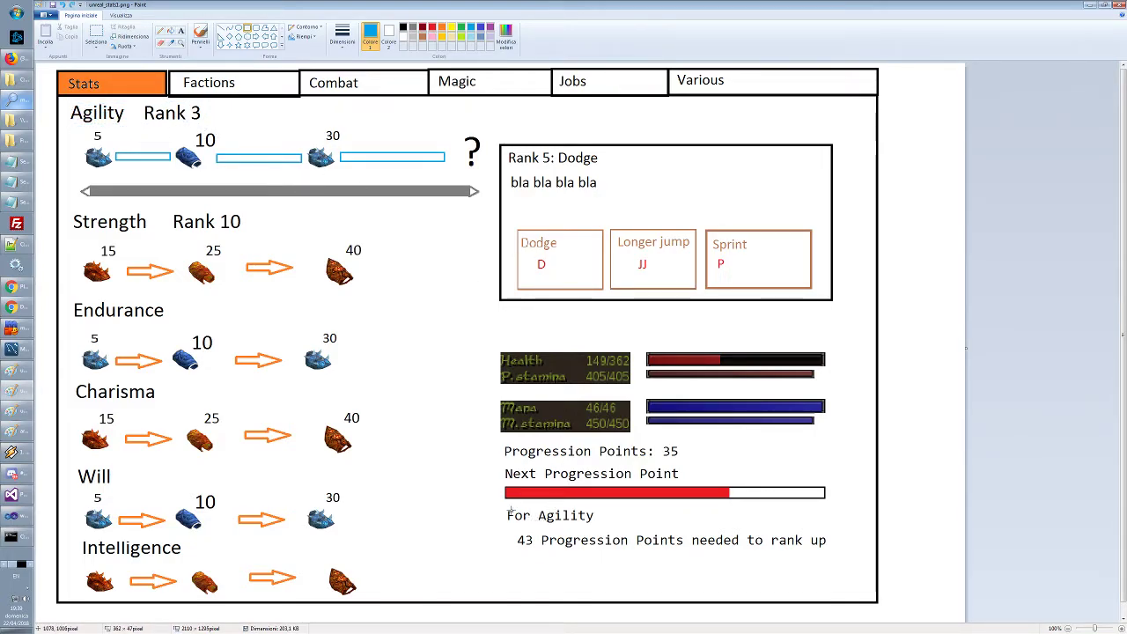
pyautogui.moveTo(504, 507); pyautogui.dragTo(855, 556)
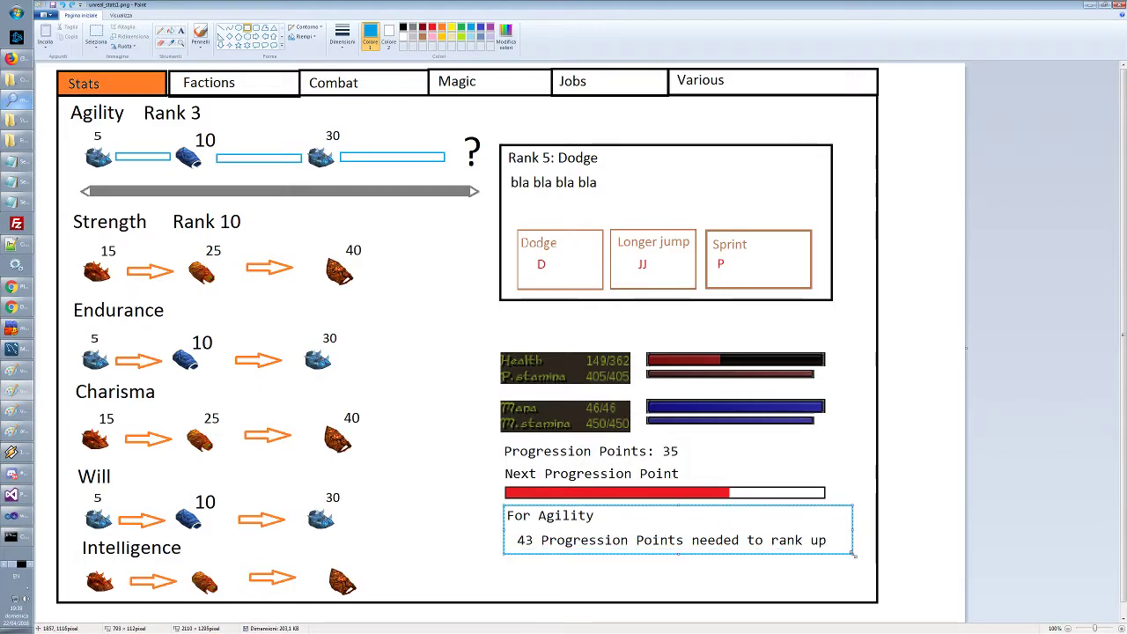
pyautogui.click(852, 421)
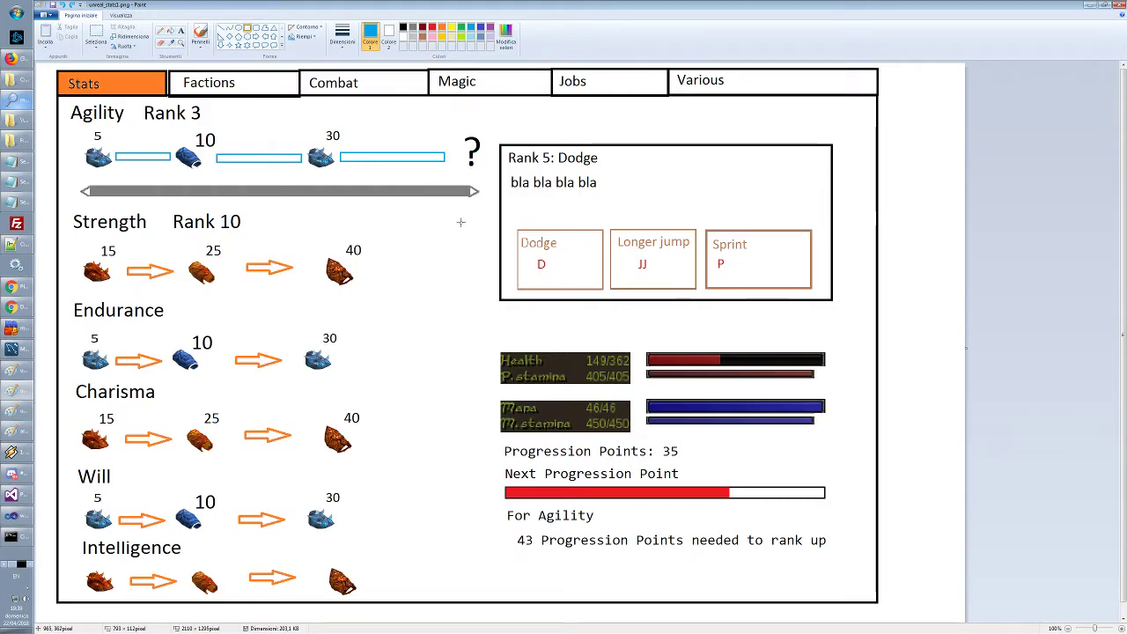
# Delete both orange arrows from the Strength row
pyautogui.click(96, 33)
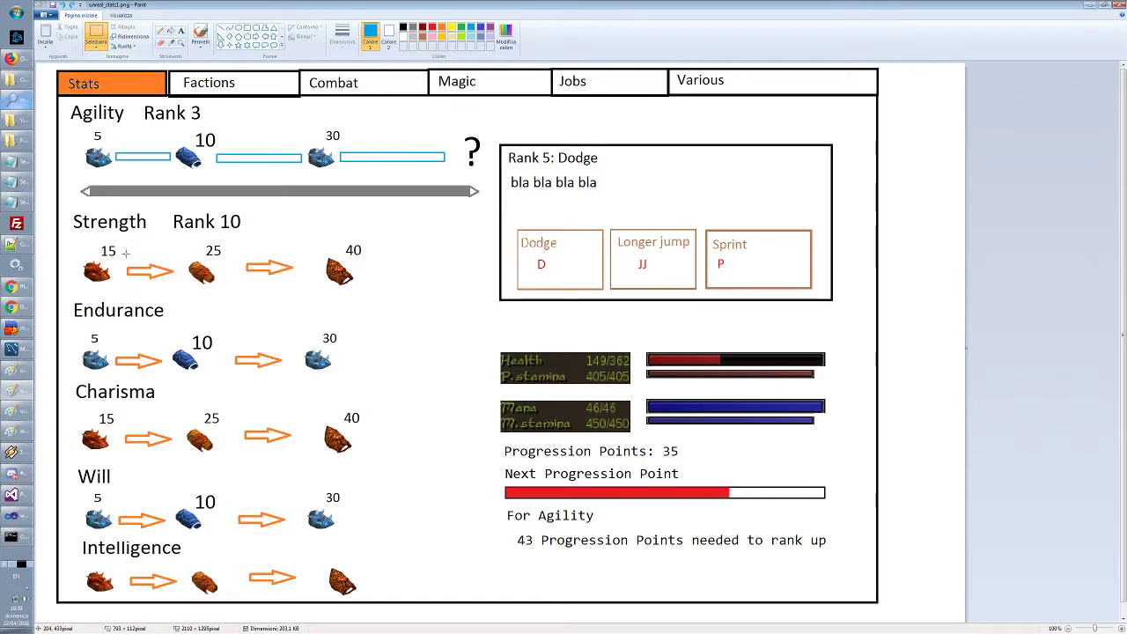
pyautogui.moveTo(121, 263); pyautogui.dragTo(180, 281)
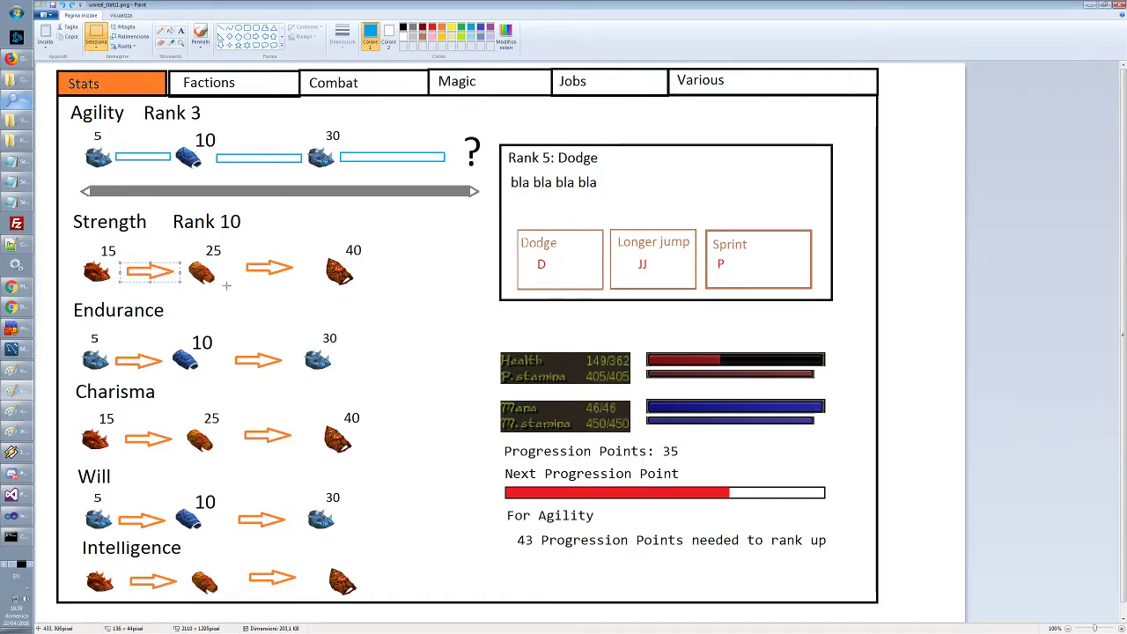
pyautogui.press('Delete')
pyautogui.moveTo(239, 259); pyautogui.dragTo(308, 277)
pyautogui.press('Delete')
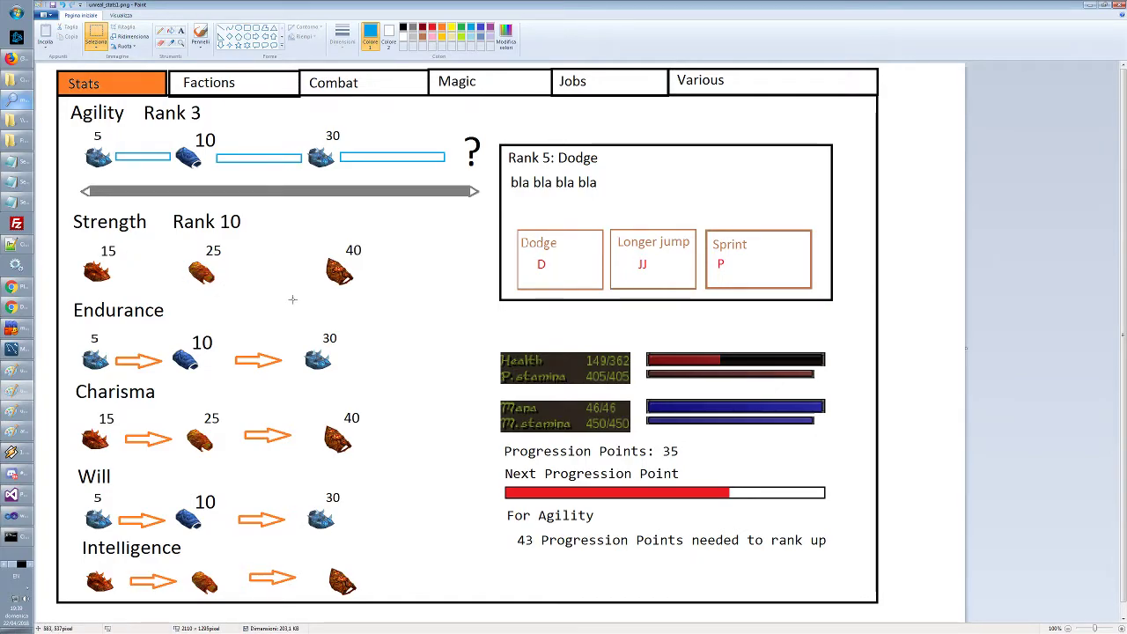
# Pick orange, undo a misdrawn bar, and switch to the outlined rectangle shape
pyautogui.click(441, 28)
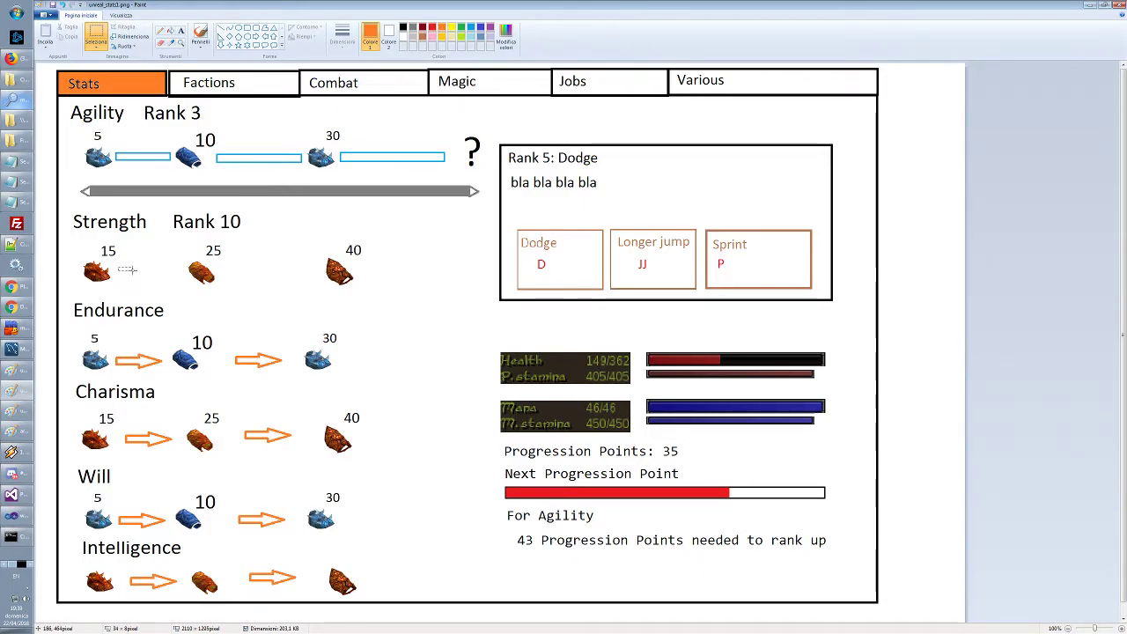
pyautogui.moveTo(118, 269); pyautogui.dragTo(457, 280)
pyautogui.hotkey('ctrl', 'z')
pyautogui.click(248, 35)
# Finish Strength's last orange bar and delete the arrows in the Endurance and Charisma rows
pyautogui.click(511, 305)
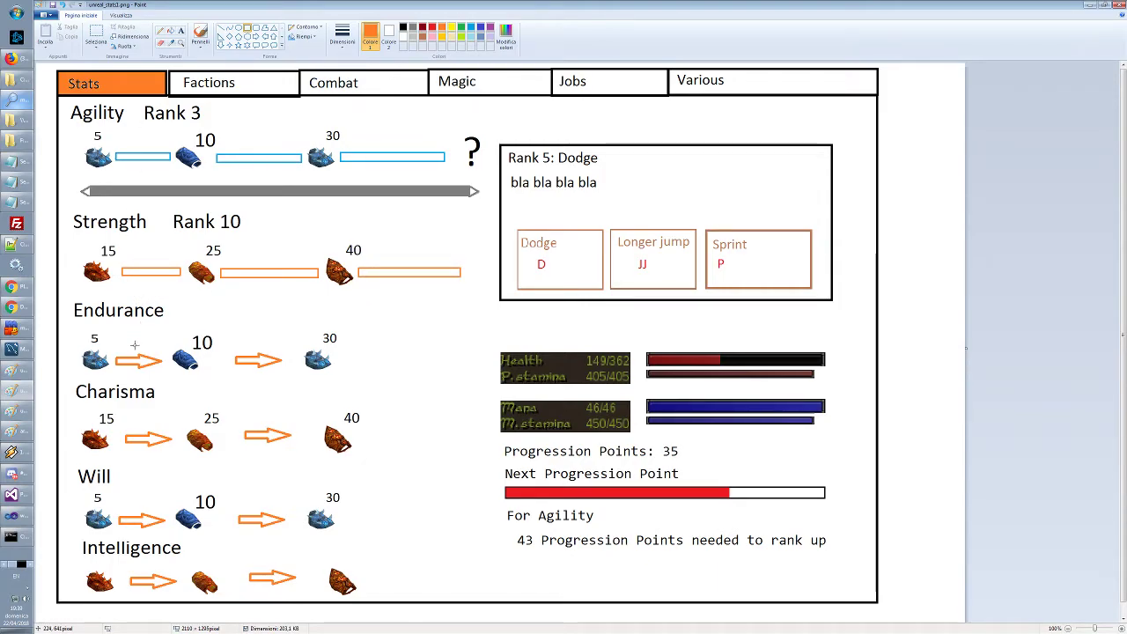
pyautogui.click(96, 34)
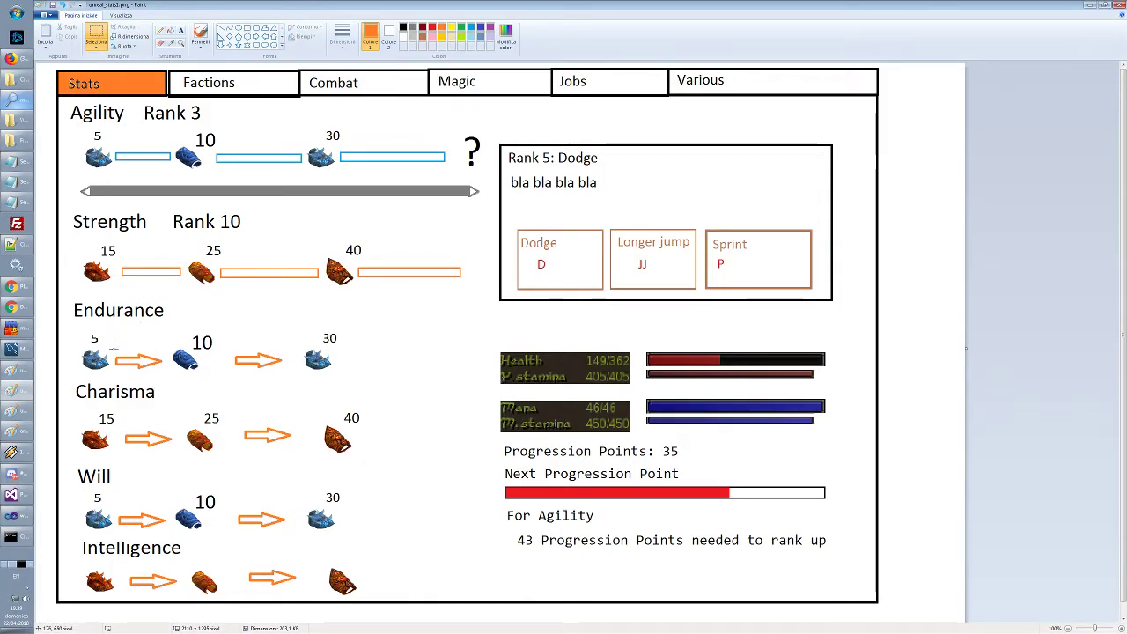
pyautogui.moveTo(113, 349); pyautogui.dragTo(168, 370)
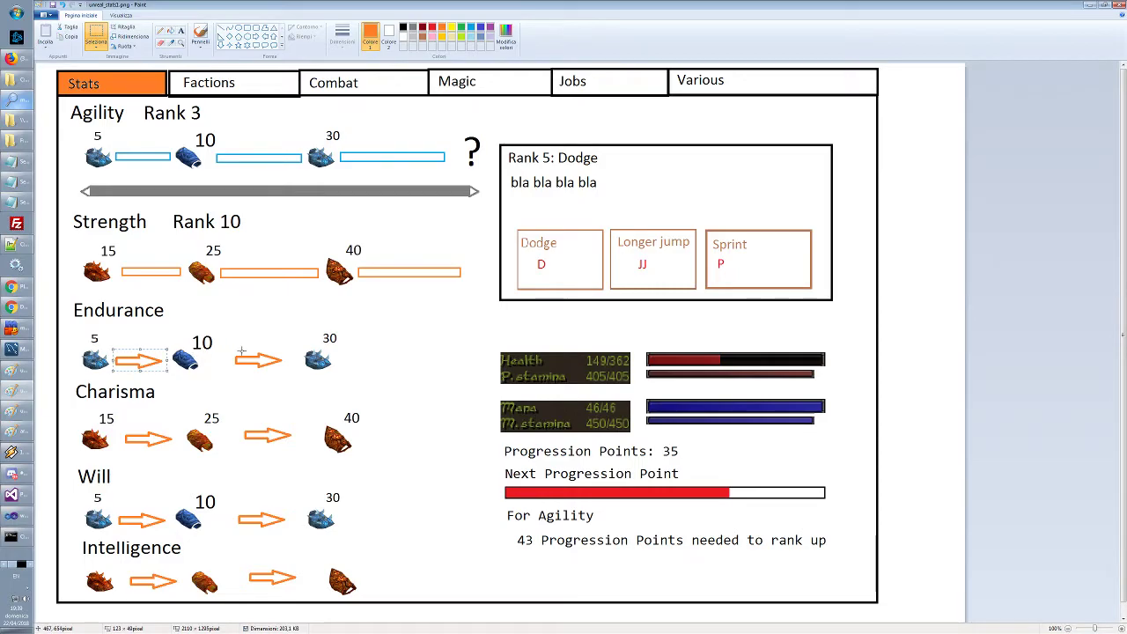
pyautogui.press('Delete')
pyautogui.moveTo(222, 344); pyautogui.dragTo(287, 375)
pyautogui.press('Delete')
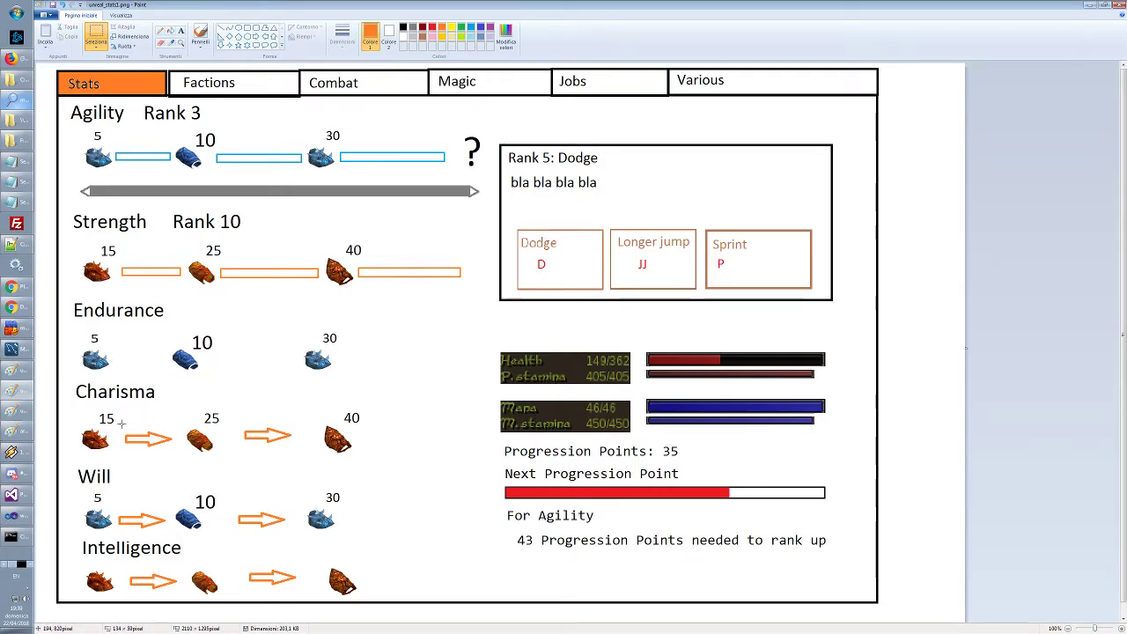
pyautogui.moveTo(122, 423); pyautogui.dragTo(183, 454)
pyautogui.press('Delete')
pyautogui.moveTo(237, 420); pyautogui.dragTo(300, 453)
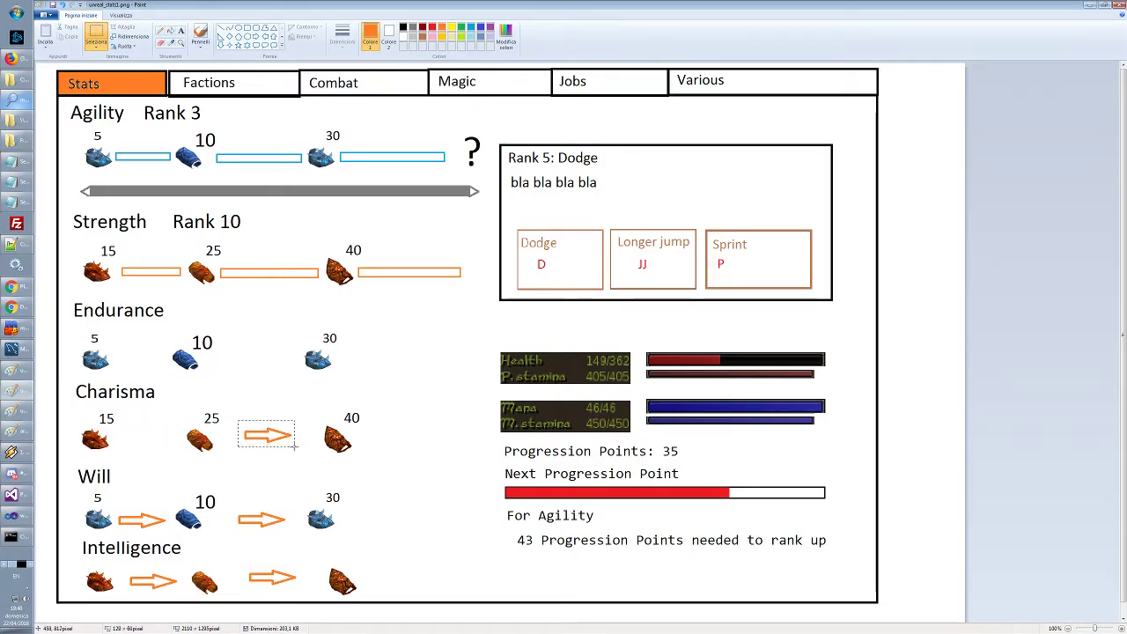
pyautogui.press('Delete')
# Delete both arrows from the Will and Intelligence rows
pyautogui.moveTo(122, 519); pyautogui.dragTo(174, 536)
pyautogui.press('Delete')
pyautogui.moveTo(234, 509); pyautogui.dragTo(290, 533)
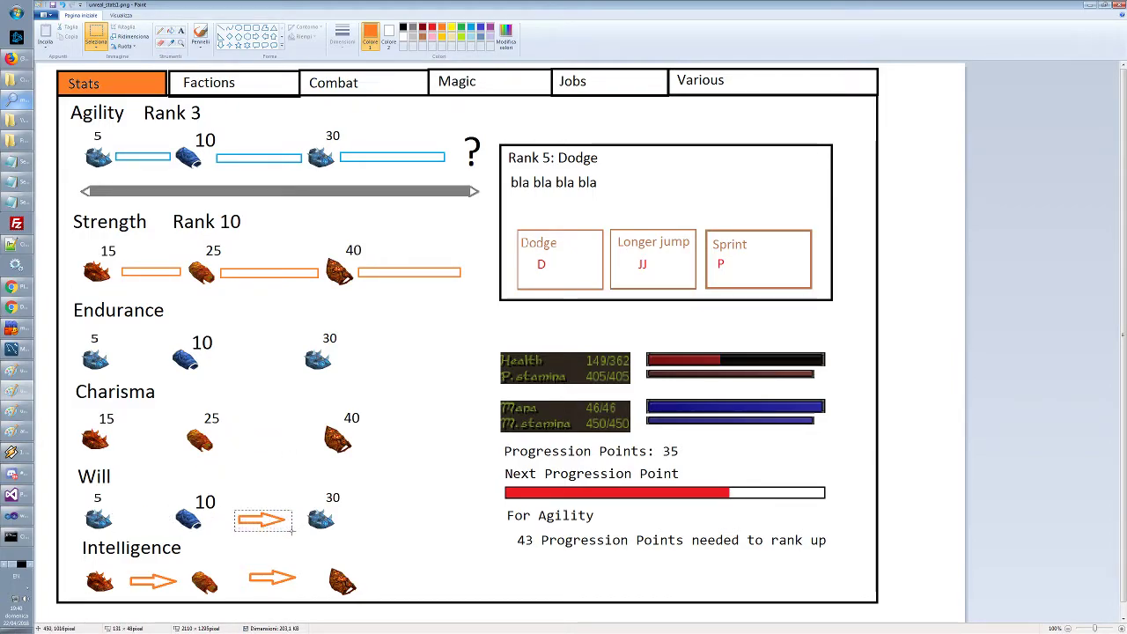
pyautogui.press('Delete')
pyautogui.moveTo(128, 572); pyautogui.dragTo(191, 597)
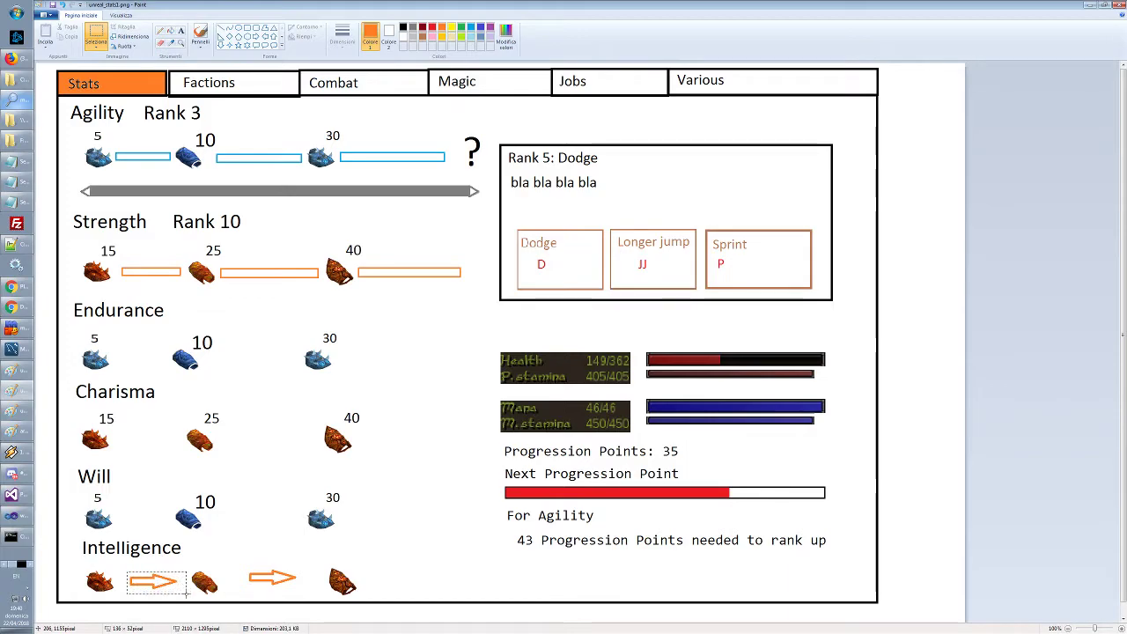
pyautogui.press('Delete')
pyautogui.moveTo(239, 566); pyautogui.dragTo(312, 592)
pyautogui.press('Delete')
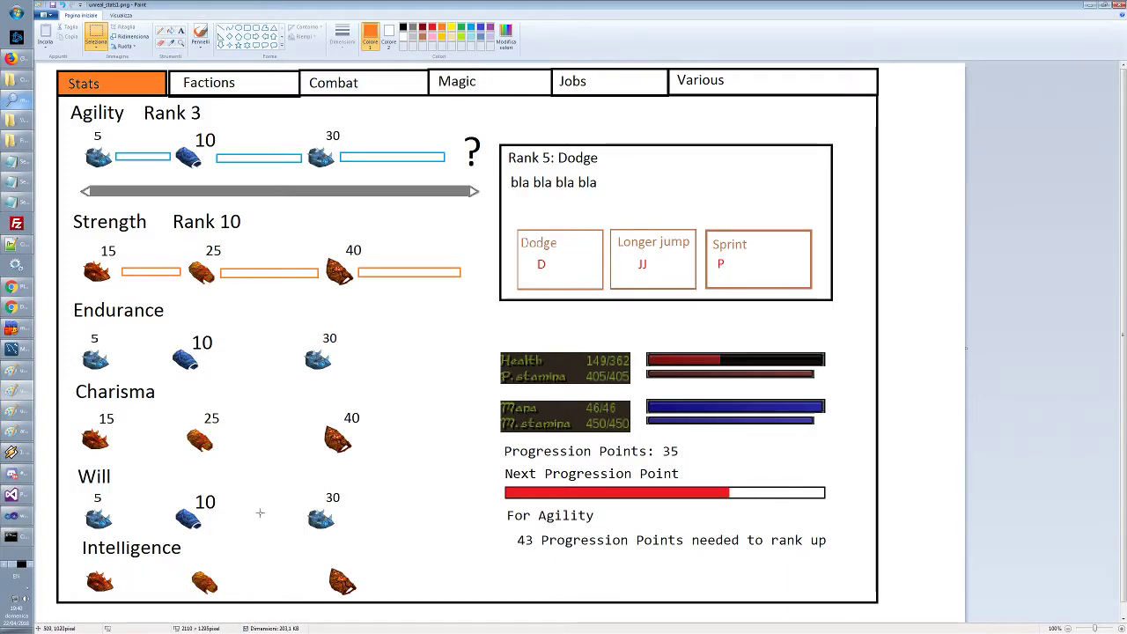
# Copy Strength's first orange bar into the first gaps of the Charisma and Intelligence rows
pyautogui.moveTo(118, 262); pyautogui.dragTo(186, 286)
pyautogui.hotkey('ctrl', 'c')
pyautogui.hotkey('ctrl', 'v')
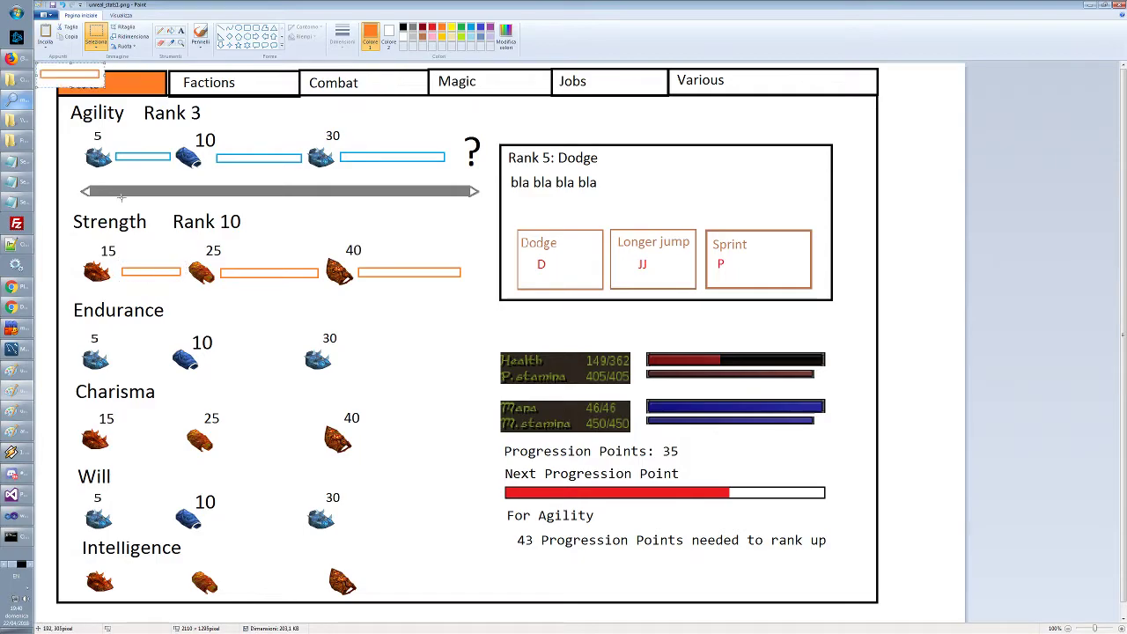
pyautogui.moveTo(74, 82); pyautogui.dragTo(154, 450)
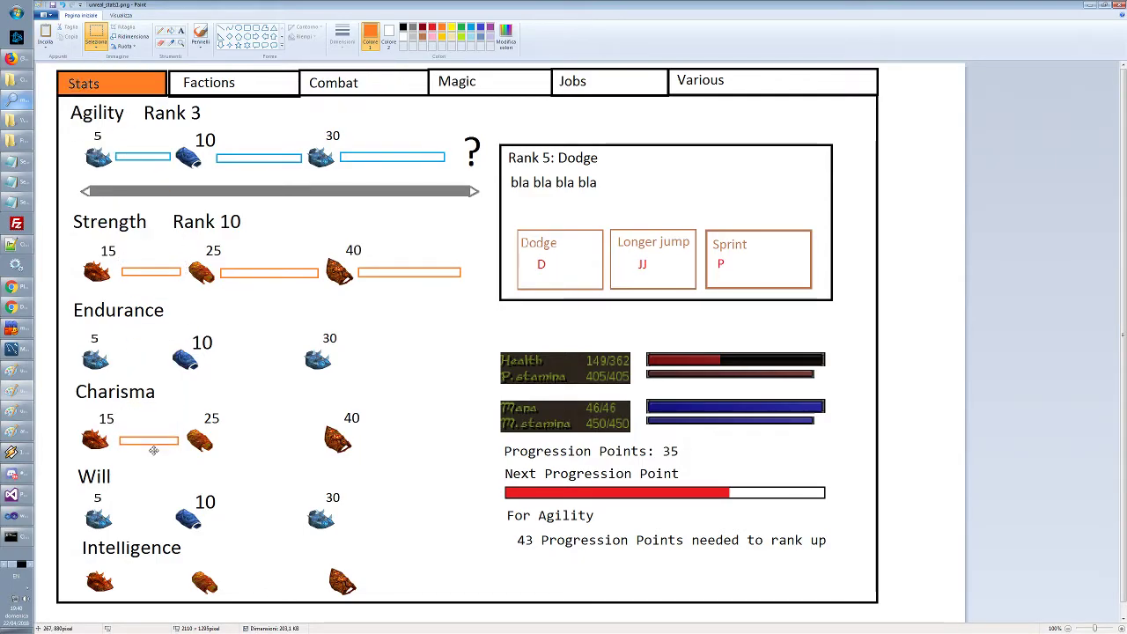
pyautogui.hotkey('ctrl', 'v')
pyautogui.moveTo(77, 81); pyautogui.dragTo(156, 581)
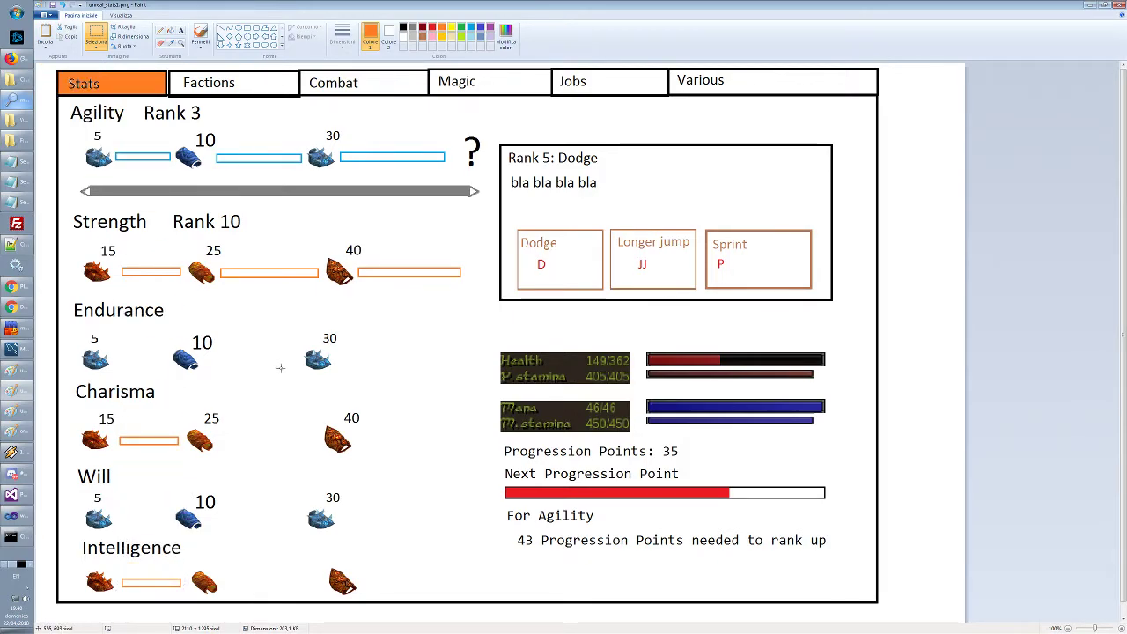
# Copy Strength's middle orange bar into the middle gaps of Charisma and Intelligence
pyautogui.moveTo(218, 261); pyautogui.dragTo(323, 283)
pyautogui.hotkey('ctrl', 'c')
pyautogui.hotkey('ctrl', 'v')
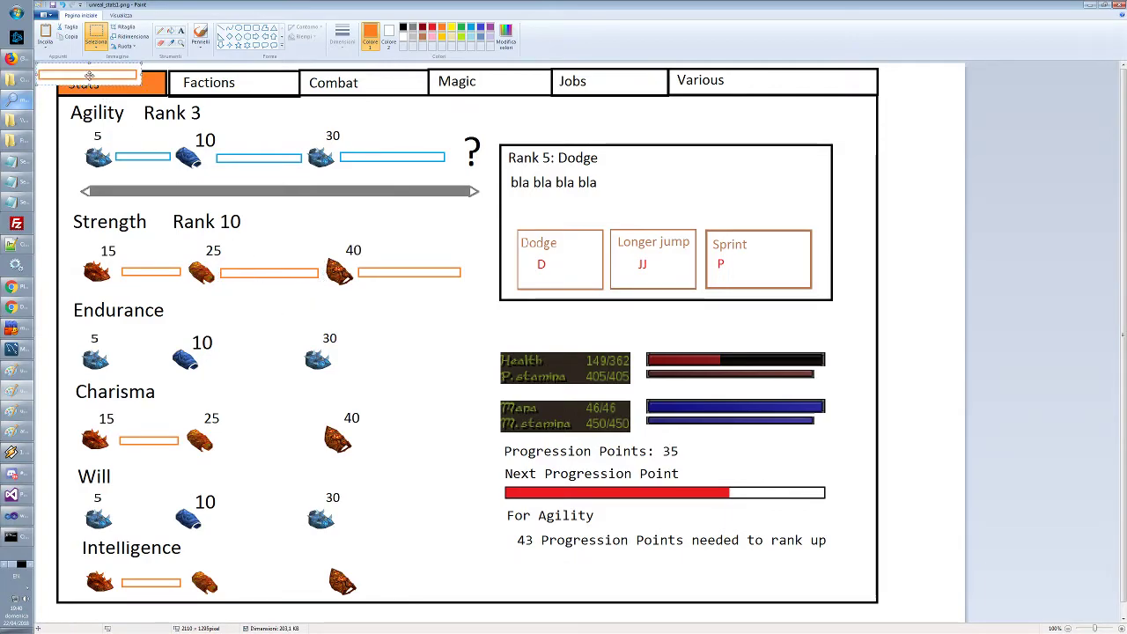
pyautogui.moveTo(90, 75); pyautogui.dragTo(269, 441)
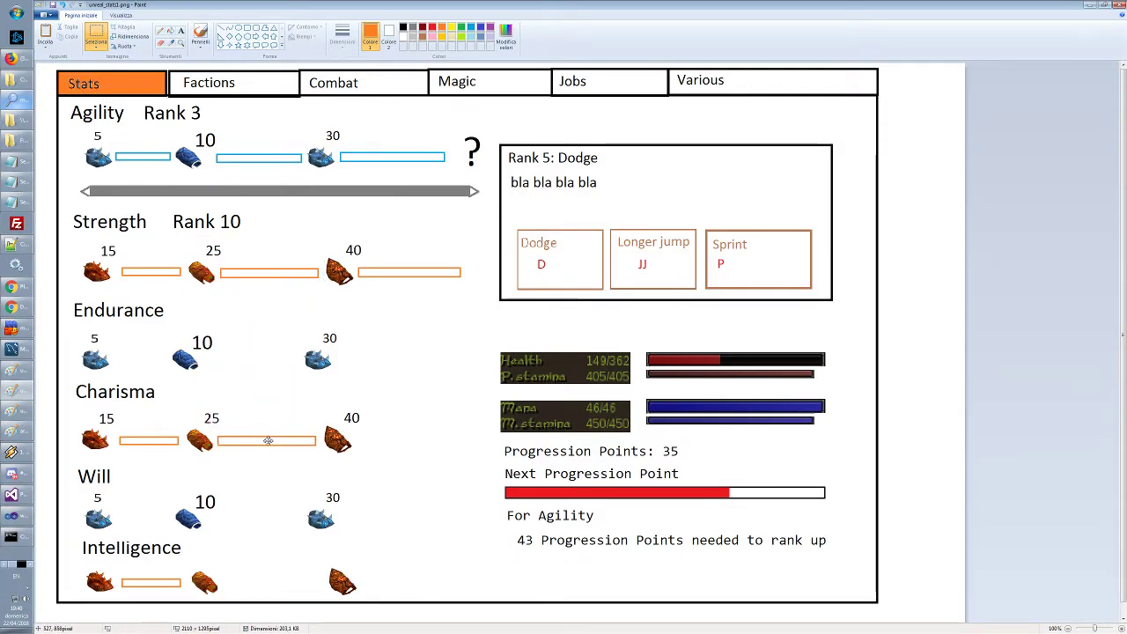
pyautogui.hotkey('ctrl', 'v')
pyautogui.moveTo(82, 77); pyautogui.dragTo(267, 583)
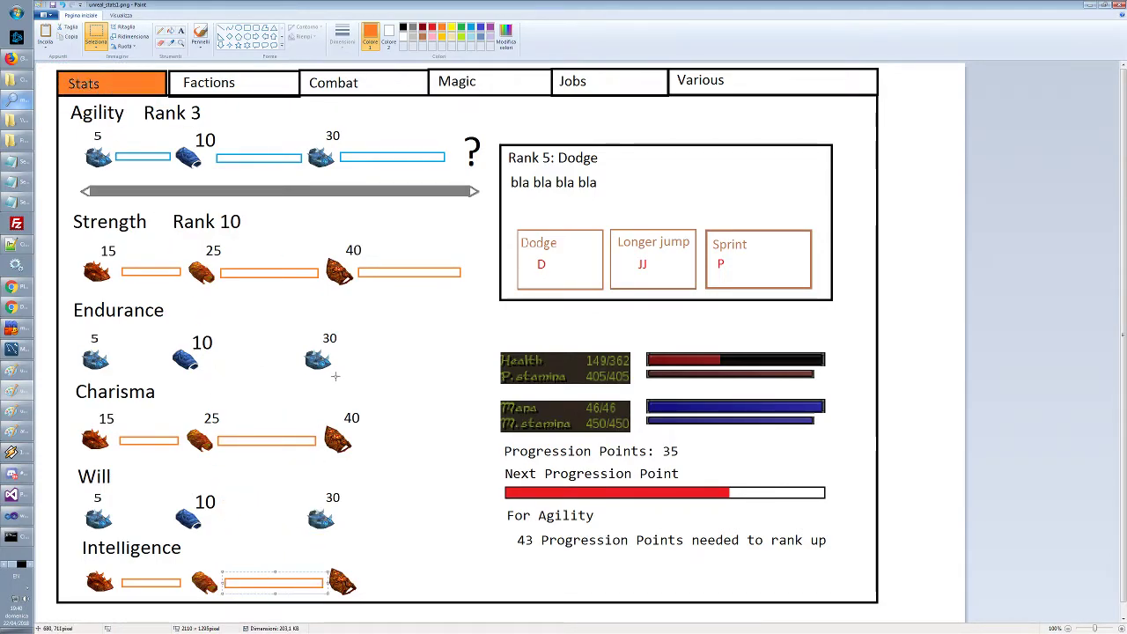
# Copy Strength's last orange bar beside the 40 icons in Charisma and Intelligence
pyautogui.click(374, 329)
pyautogui.moveTo(356, 263); pyautogui.dragTo(461, 283)
pyautogui.hotkey('ctrl', 'c')
pyautogui.click(447, 350)
pyautogui.hotkey('ctrl', 'v')
pyautogui.moveTo(101, 78); pyautogui.dragTo(421, 448)
pyautogui.hotkey('ctrl', 'v')
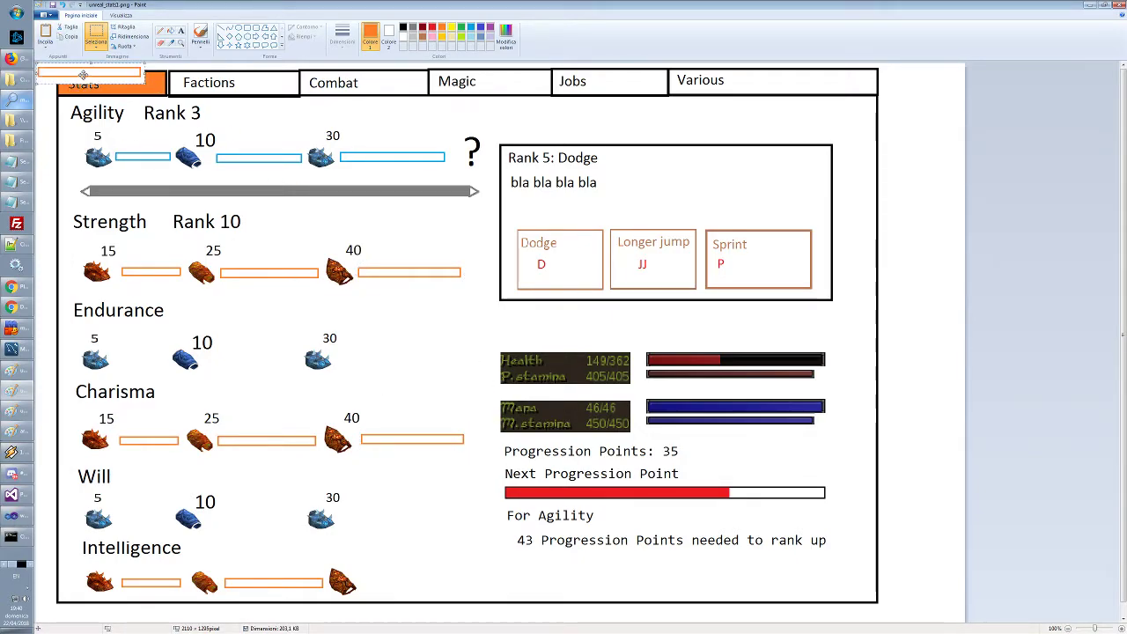
pyautogui.moveTo(101, 77); pyautogui.dragTo(410, 583)
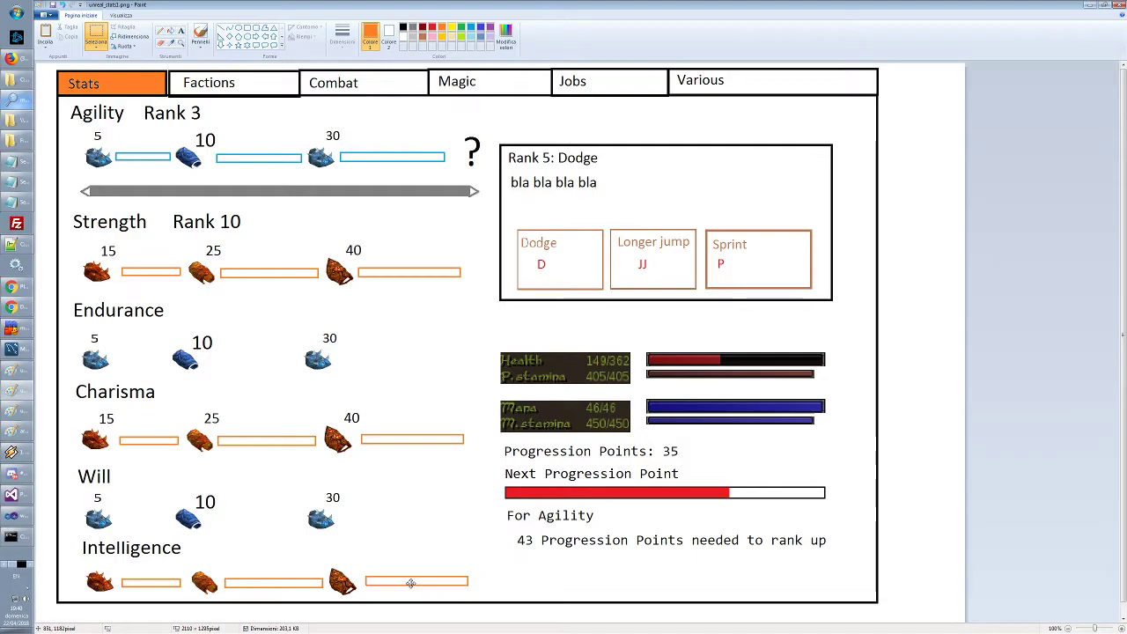
pyautogui.click(426, 502)
# Copy Agility's middle blue bar into the middle gaps of the Endurance and Will rows
pyautogui.moveTo(211, 150); pyautogui.dragTo(300, 166)
pyautogui.hotkey('ctrl', 'c')
pyautogui.click(354, 175)
pyautogui.hotkey('ctrl', 'v')
pyautogui.moveTo(93, 82); pyautogui.dragTo(255, 363)
pyautogui.hotkey('ctrl', 'v')
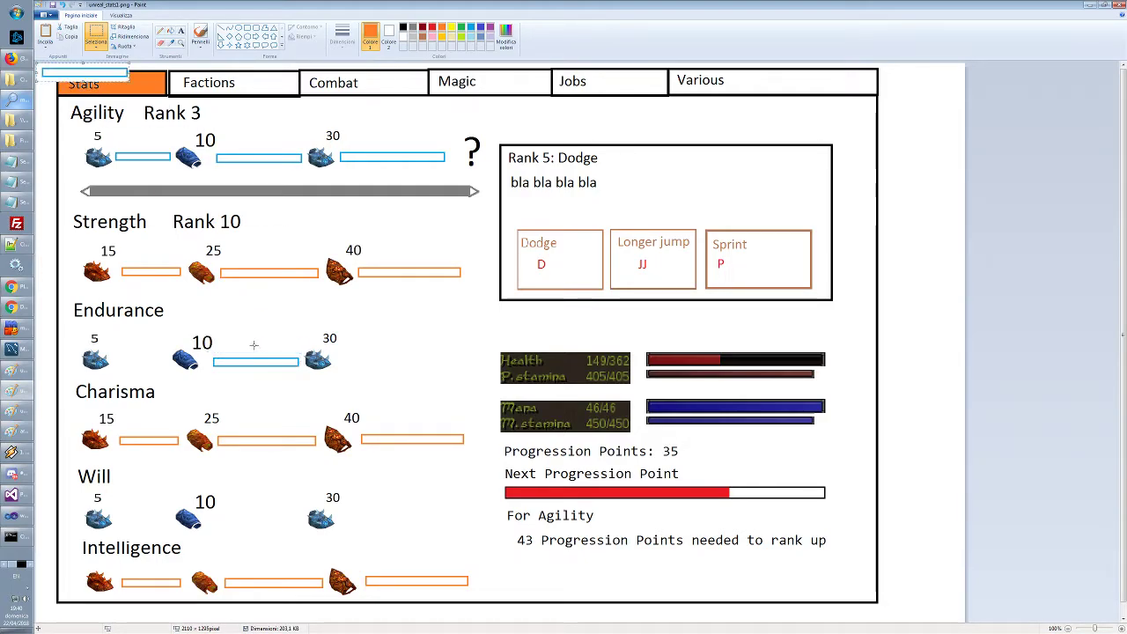
pyautogui.moveTo(79, 76); pyautogui.dragTo(252, 523)
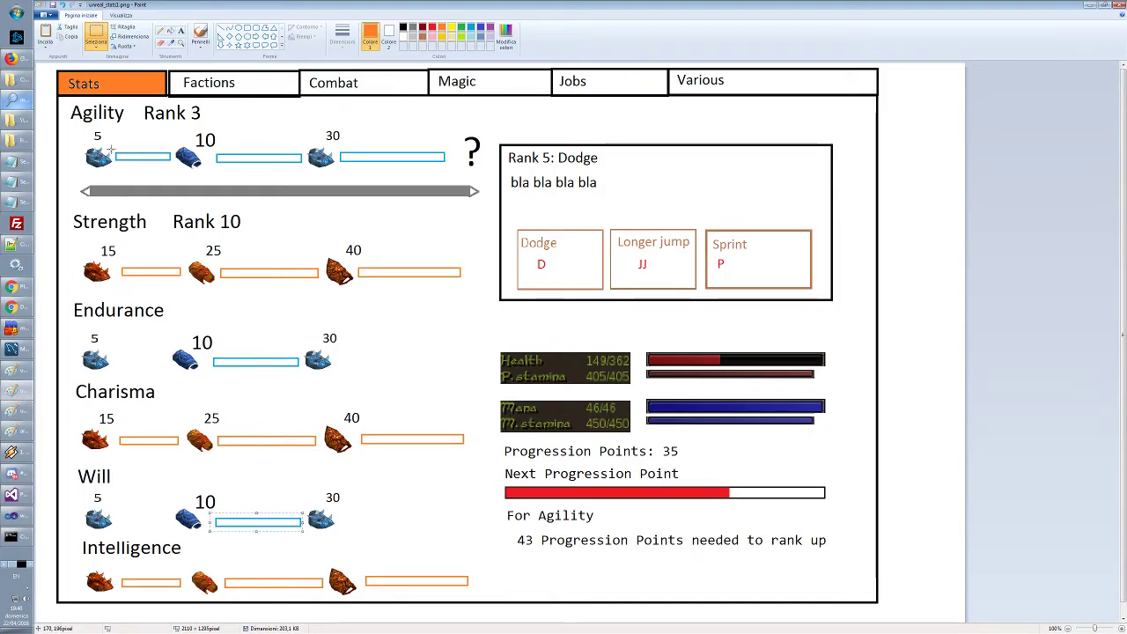
# Copy Agility's first blue bar into the first gaps of Endurance and Will
pyautogui.moveTo(114, 151); pyautogui.dragTo(170, 162)
pyautogui.hotkey('ctrl', 'c')
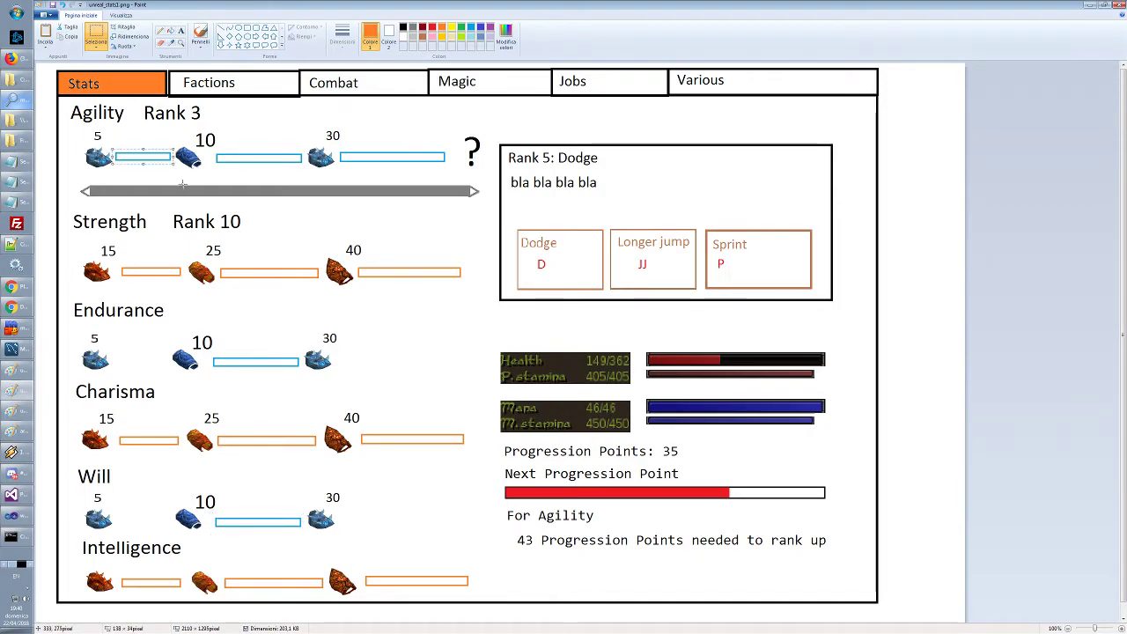
pyautogui.hotkey('ctrl', 'v')
pyautogui.moveTo(81, 75); pyautogui.dragTo(140, 359)
pyautogui.hotkey('ctrl', 'v')
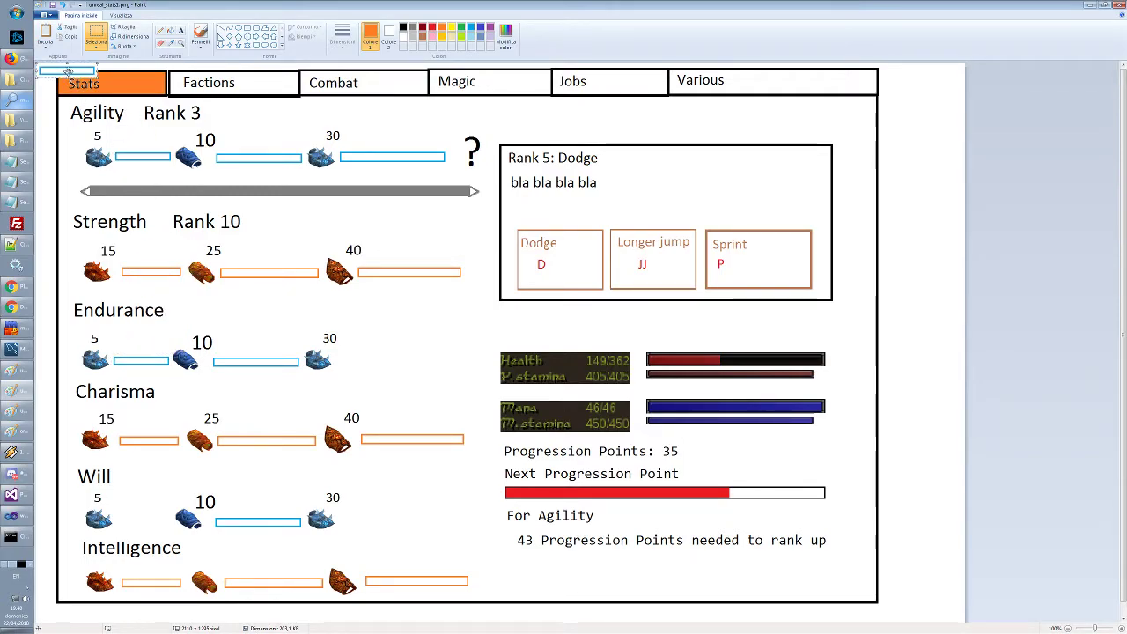
pyautogui.moveTo(69, 74); pyautogui.dragTo(143, 520)
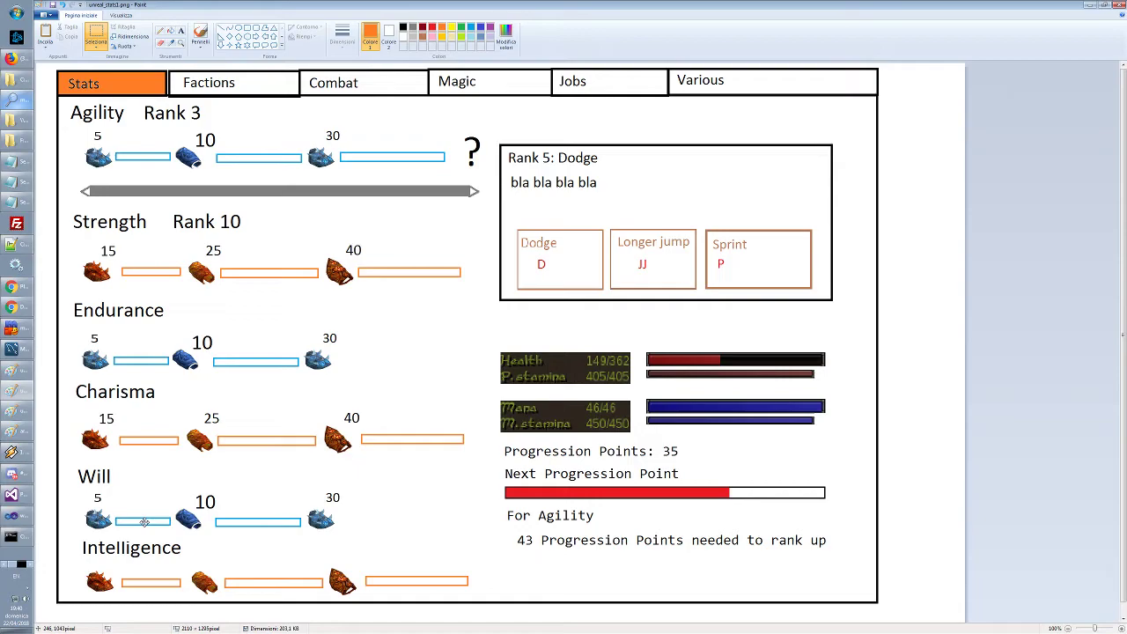
pyautogui.click(411, 484)
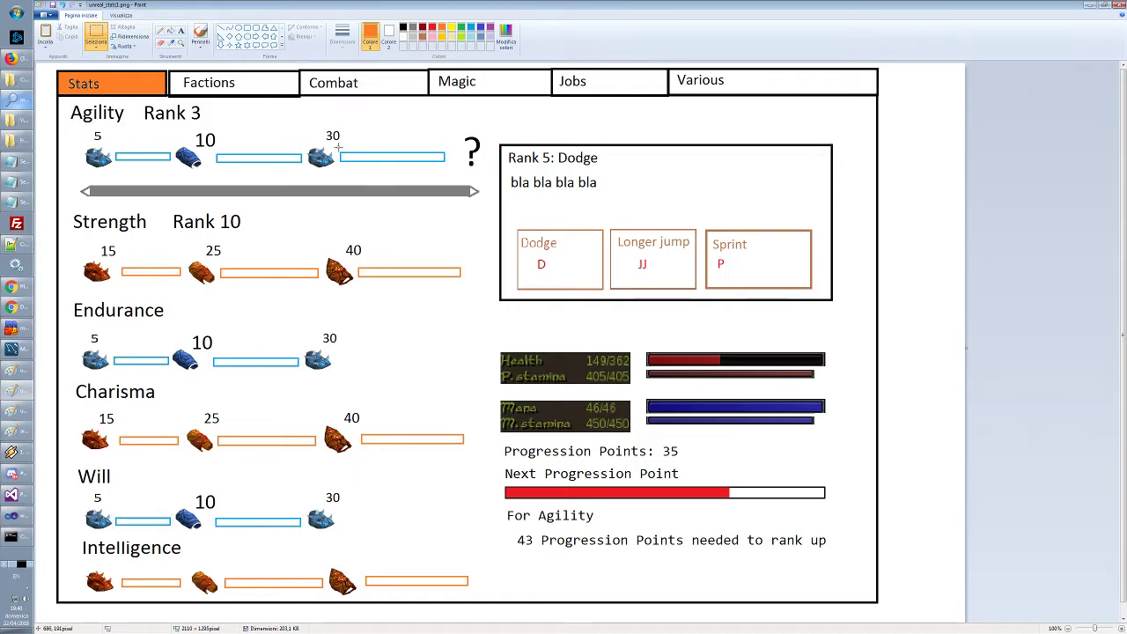
# Copy Agility's third blue bar beside the 30 icons in Endurance and Will
pyautogui.moveTo(339, 148); pyautogui.dragTo(440, 165)
pyautogui.hotkey('ctrl', 'c')
pyautogui.hotkey('ctrl', 'v')
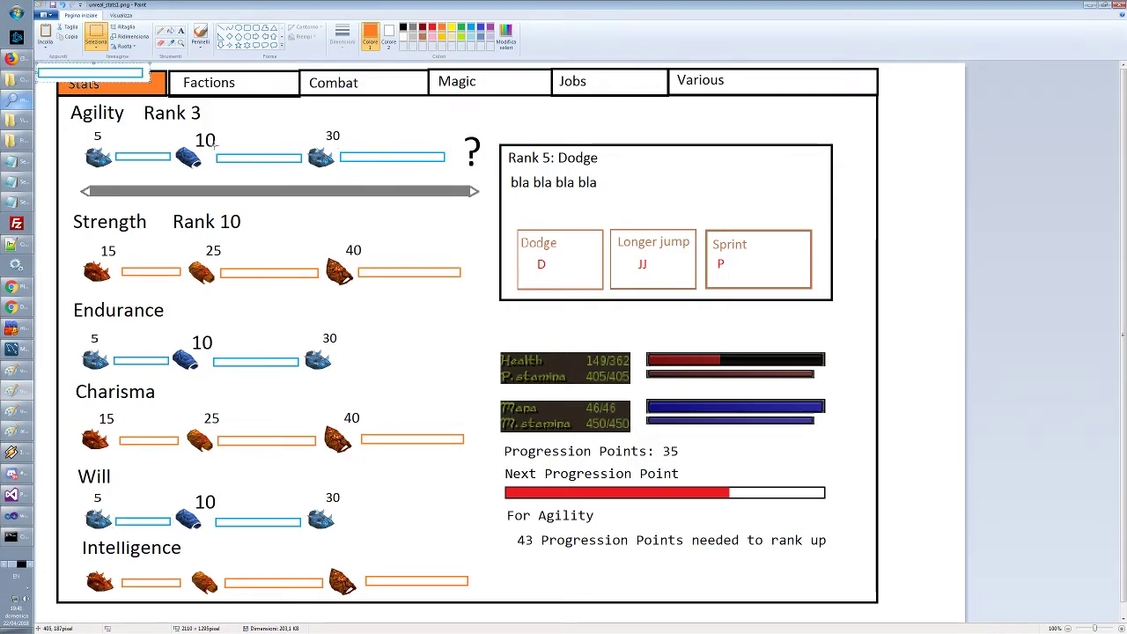
pyautogui.moveTo(108, 74); pyautogui.dragTo(415, 361)
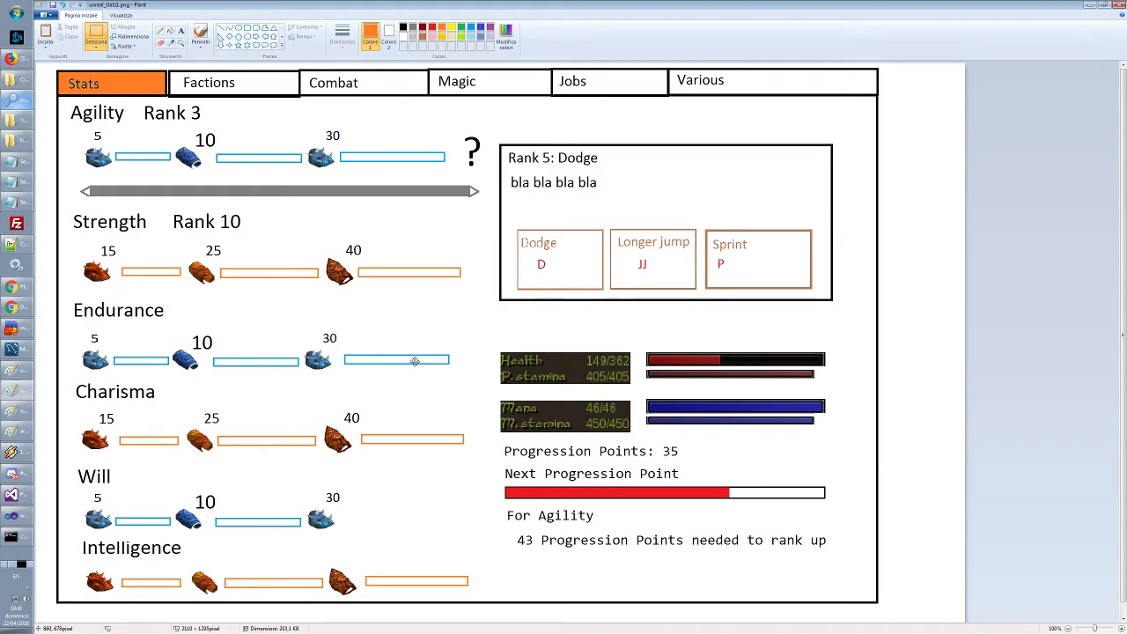
pyautogui.hotkey('ctrl', 'v')
pyautogui.moveTo(119, 75); pyautogui.dragTo(433, 523)
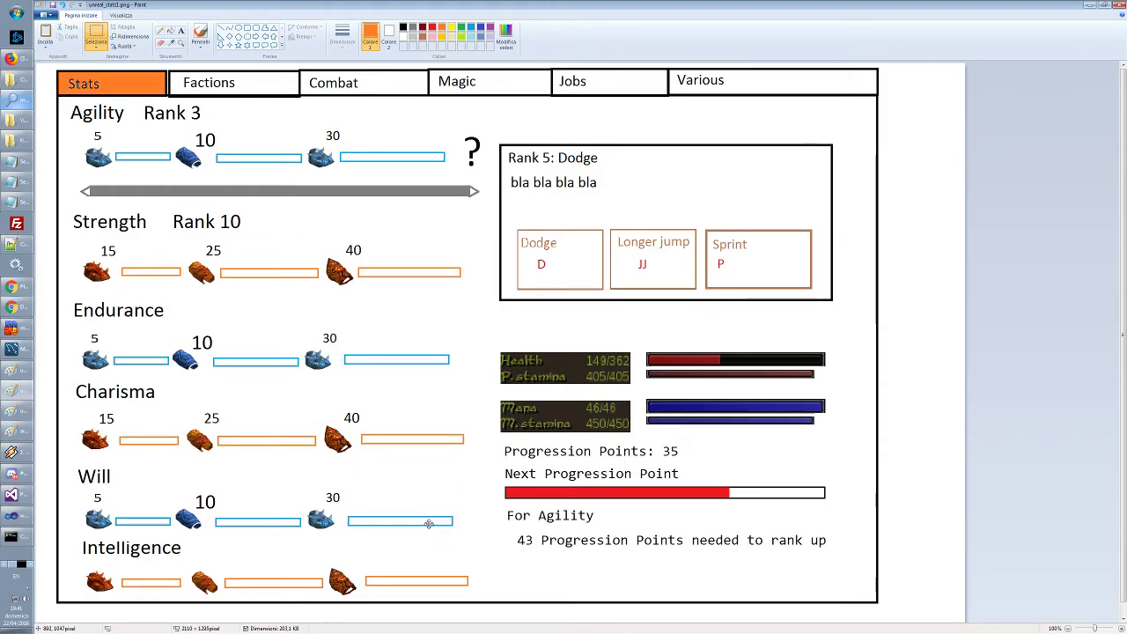
# Commit Will's last blue bar, then view the StrawPoll results: one vote, 100% YES
pyautogui.click(443, 489)
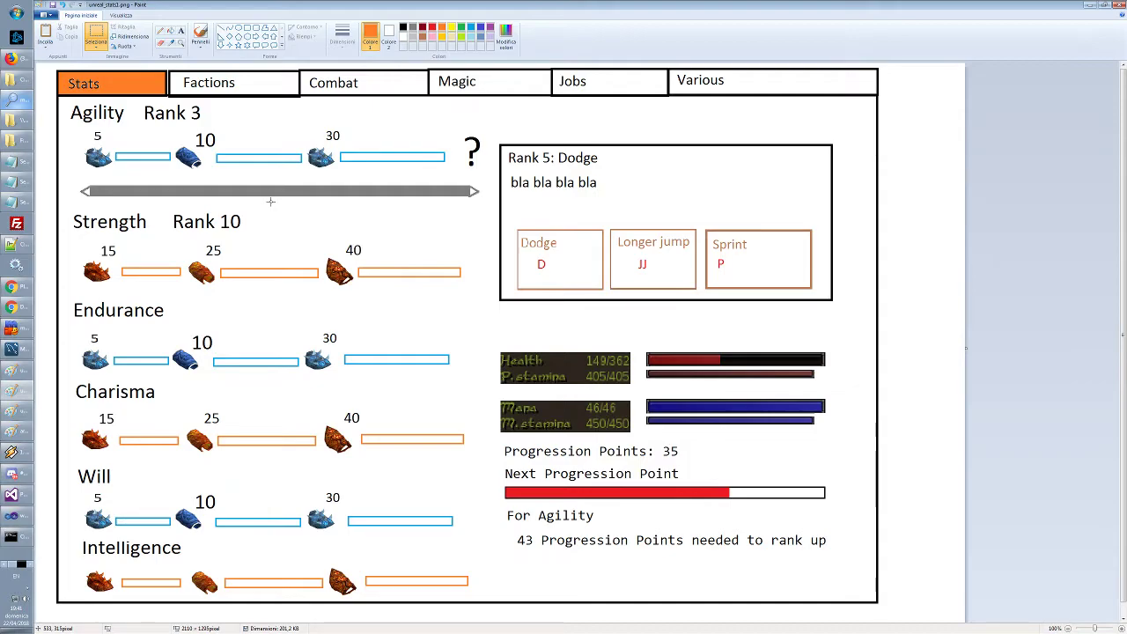
pyautogui.hotkey('alt', 'Tab')
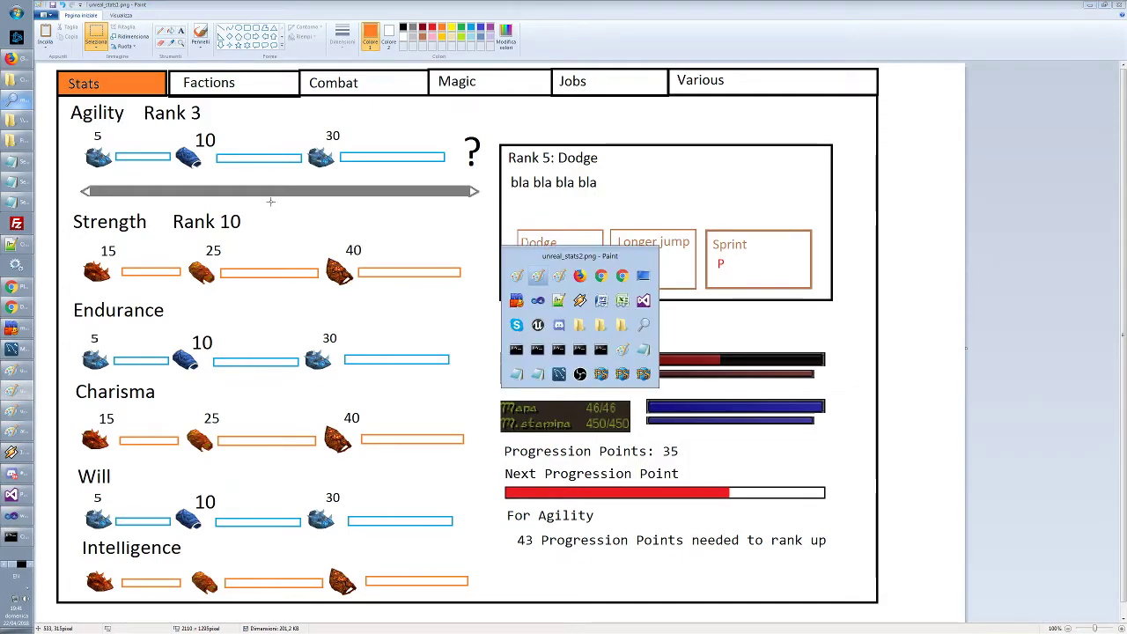
pyautogui.click(11, 306)
pyautogui.click(559, 283)
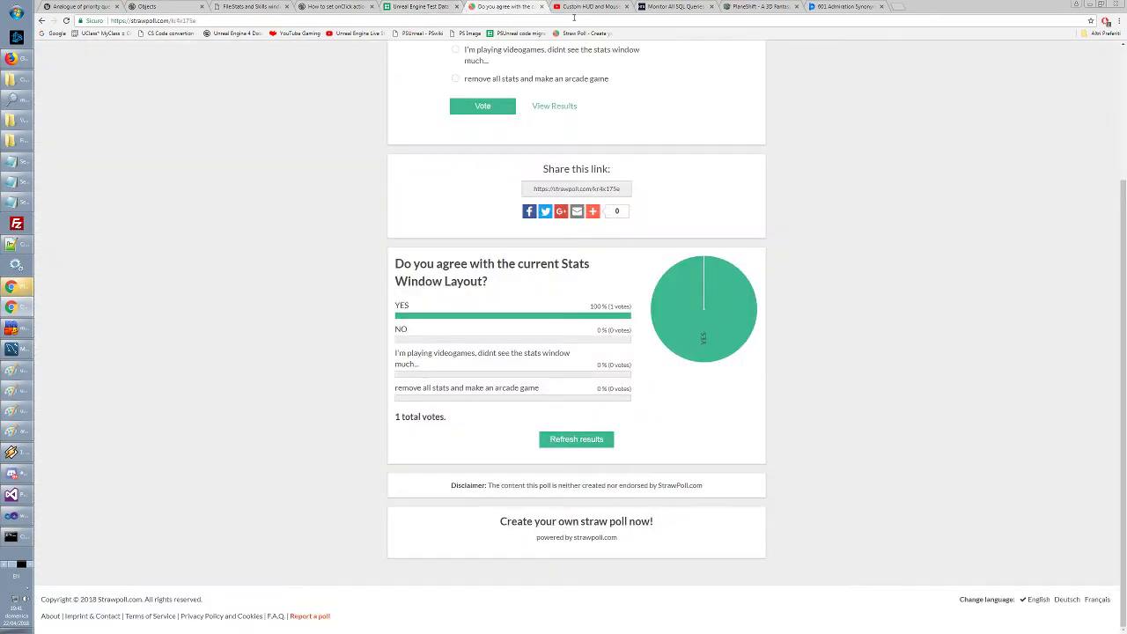
# Flip through the Chrome tabs, ending on the Unreal Engine Test Data sheet
pyautogui.click(574, 11)
pyautogui.click(504, 9)
pyautogui.click(436, 7)
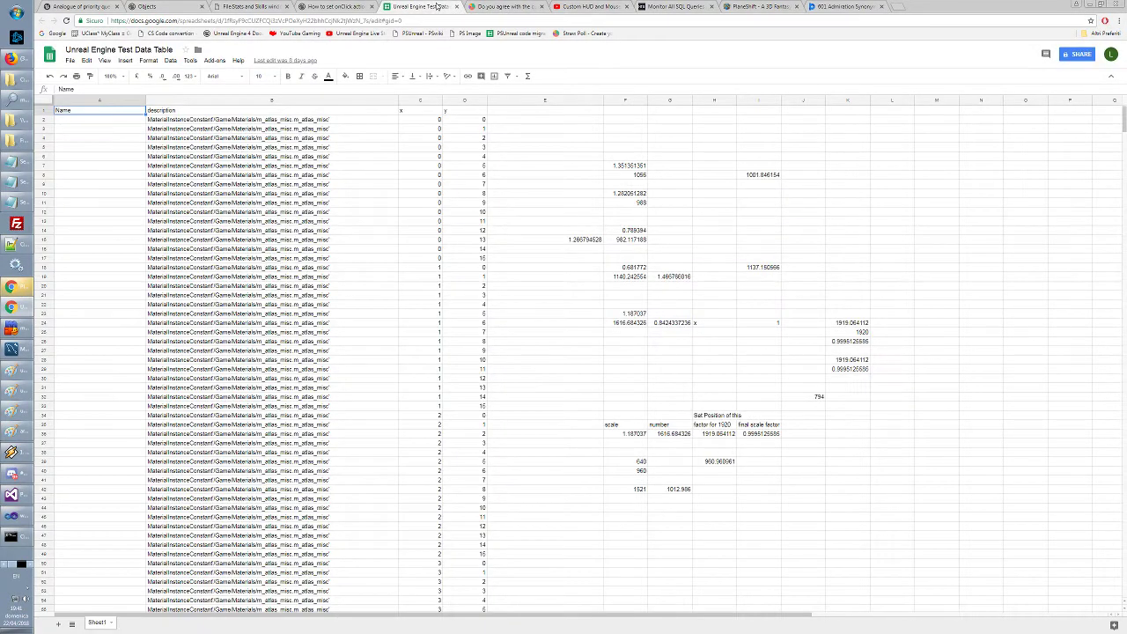
pyautogui.click(484, 10)
pyautogui.click(426, 8)
# Inspect cell B14 in the sheet, then bring the Paint Stats mockup back to front
pyautogui.click(13, 308)
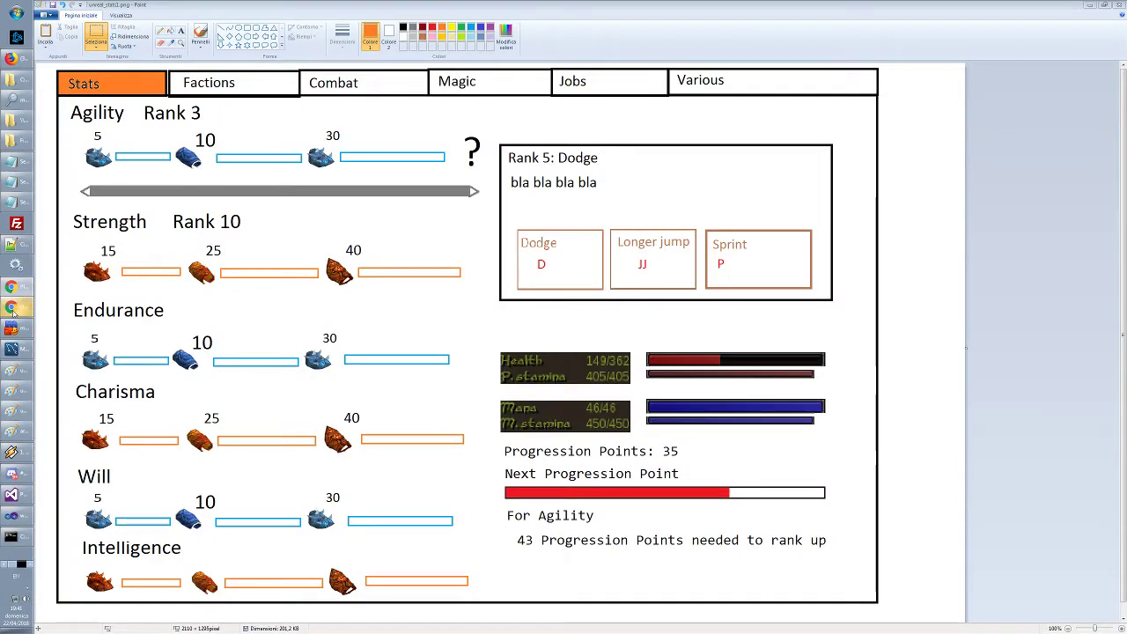
pyautogui.click(12, 287)
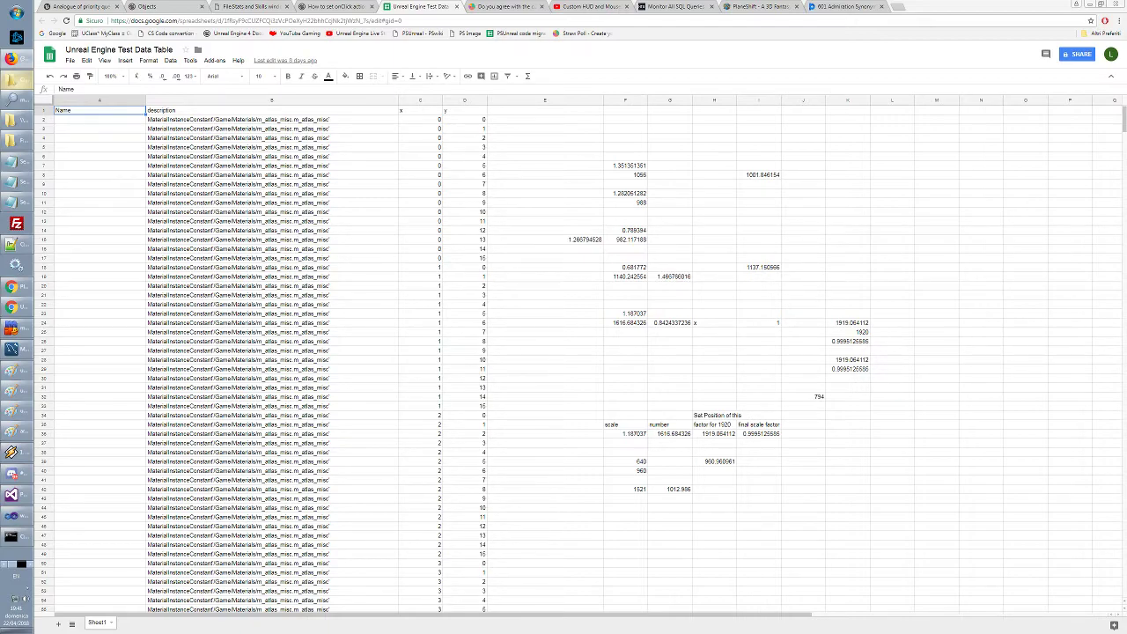
pyautogui.click(172, 233)
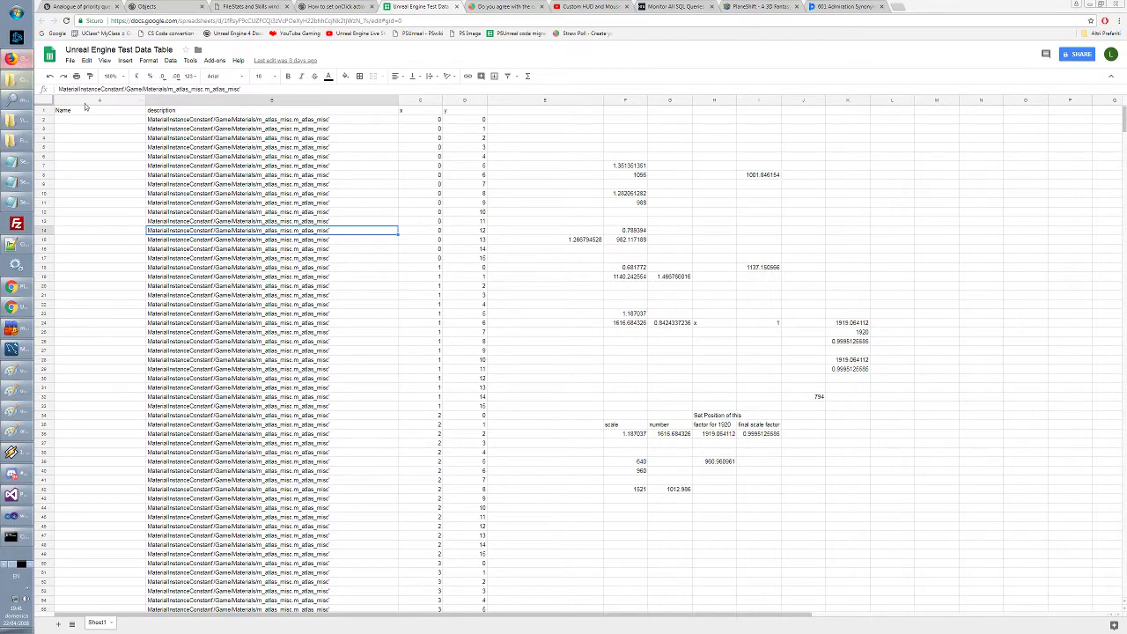
pyautogui.click(15, 411)
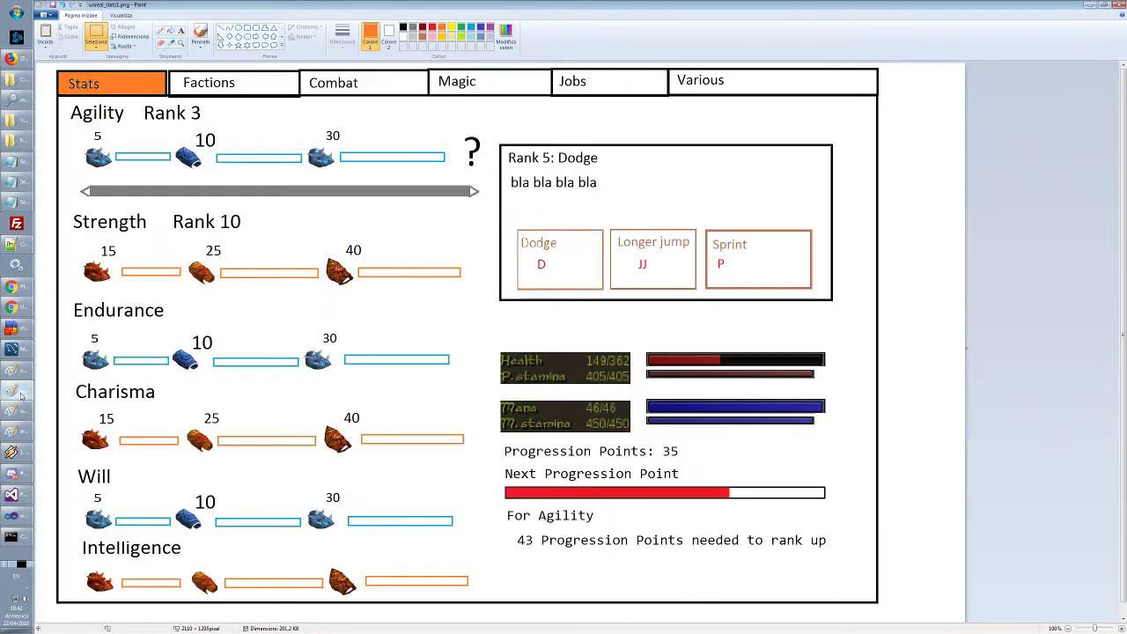
pyautogui.click(15, 391)
pyautogui.click(15, 391)
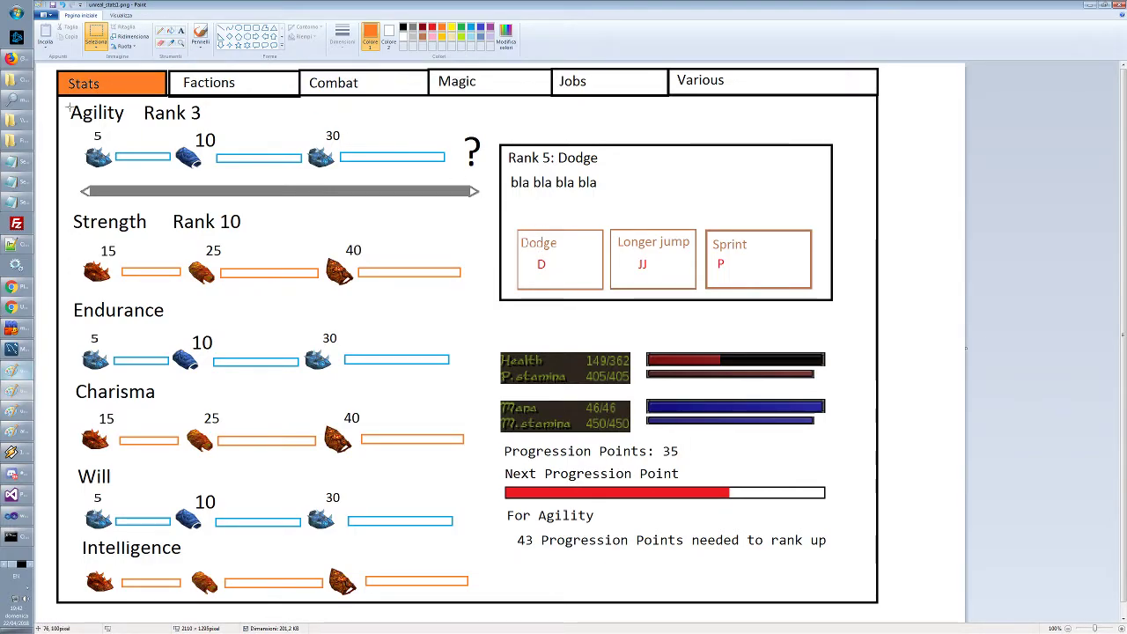
pyautogui.moveTo(65, 101); pyautogui.dragTo(489, 203)
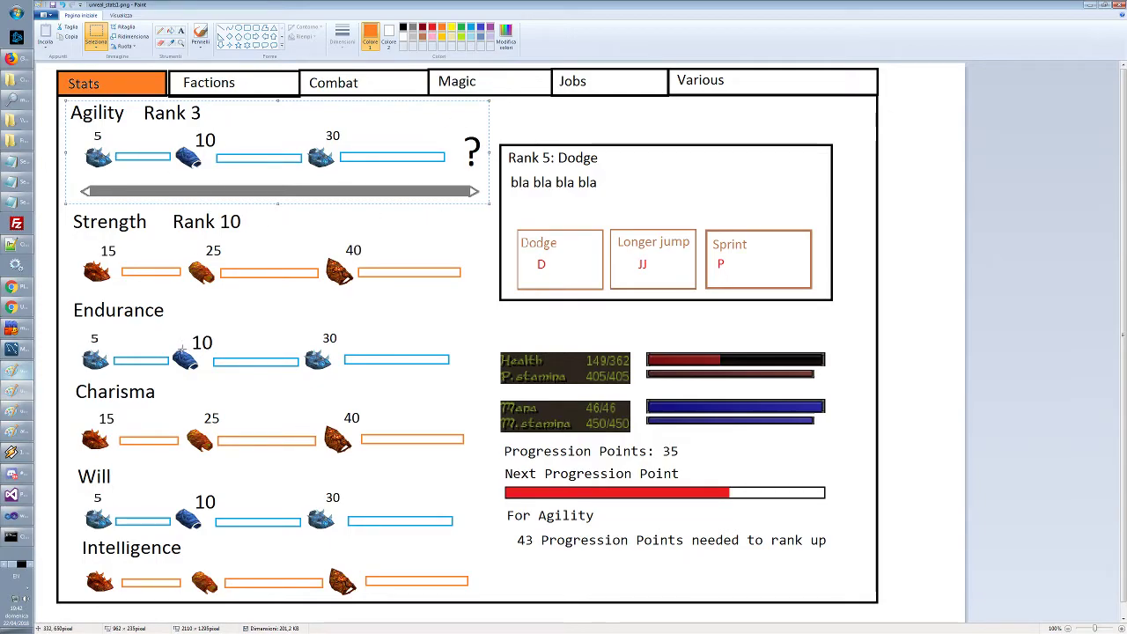
pyautogui.click(482, 476)
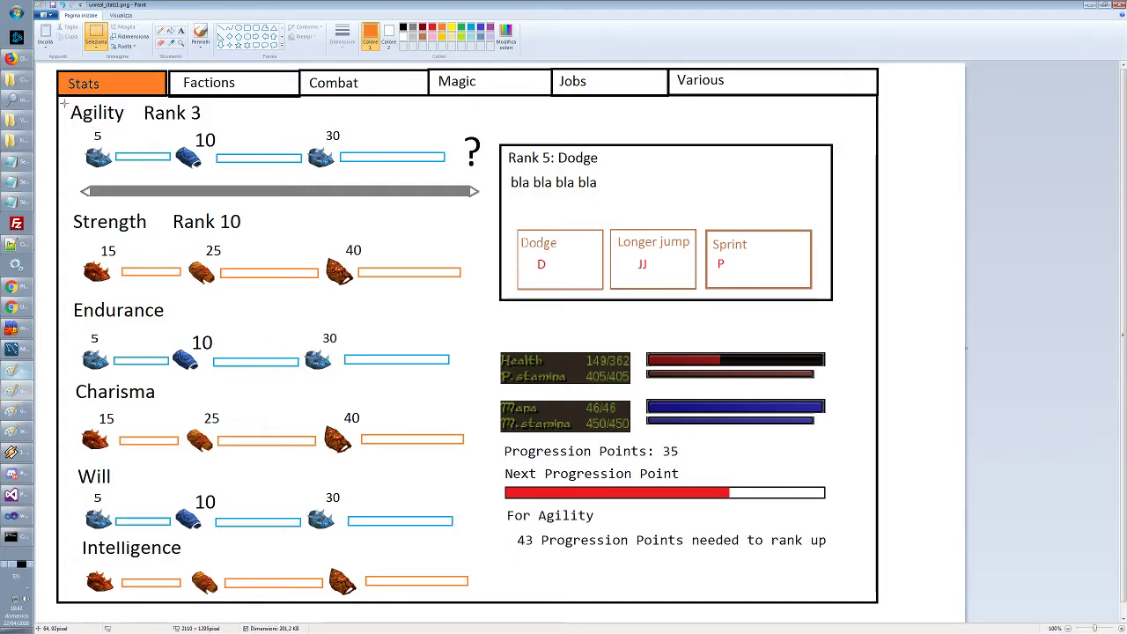
pyautogui.moveTo(64, 101); pyautogui.dragTo(491, 204)
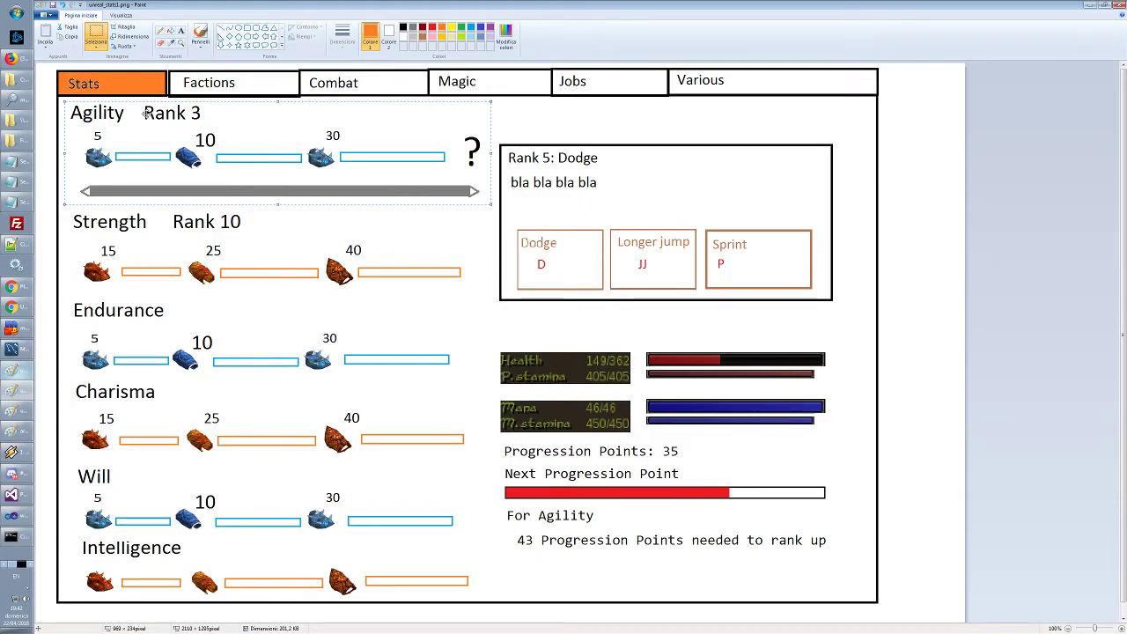
pyautogui.click(481, 229)
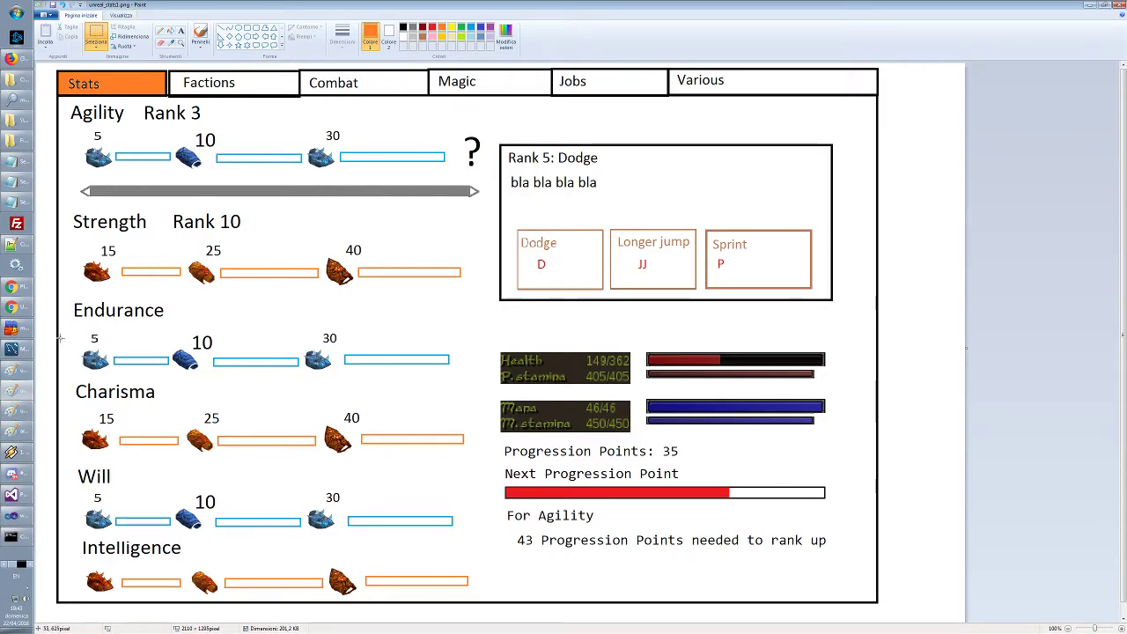
# Flip repeatedly between the Jobs, Stats and Factions mockup images in Paint
pyautogui.click(14, 388)
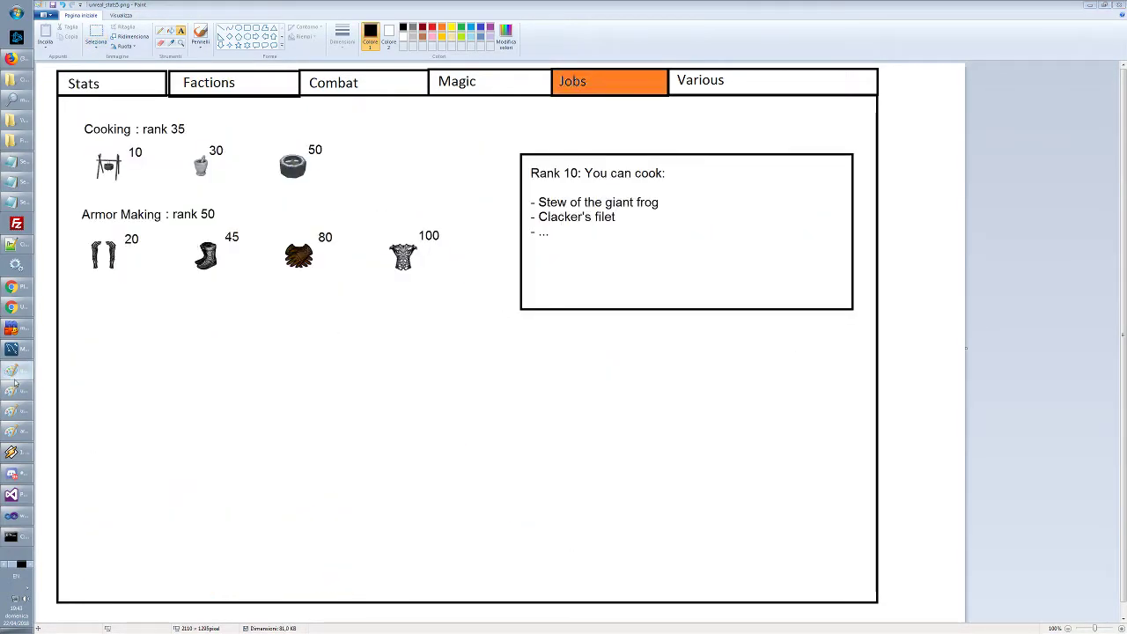
pyautogui.click(15, 381)
pyautogui.click(14, 386)
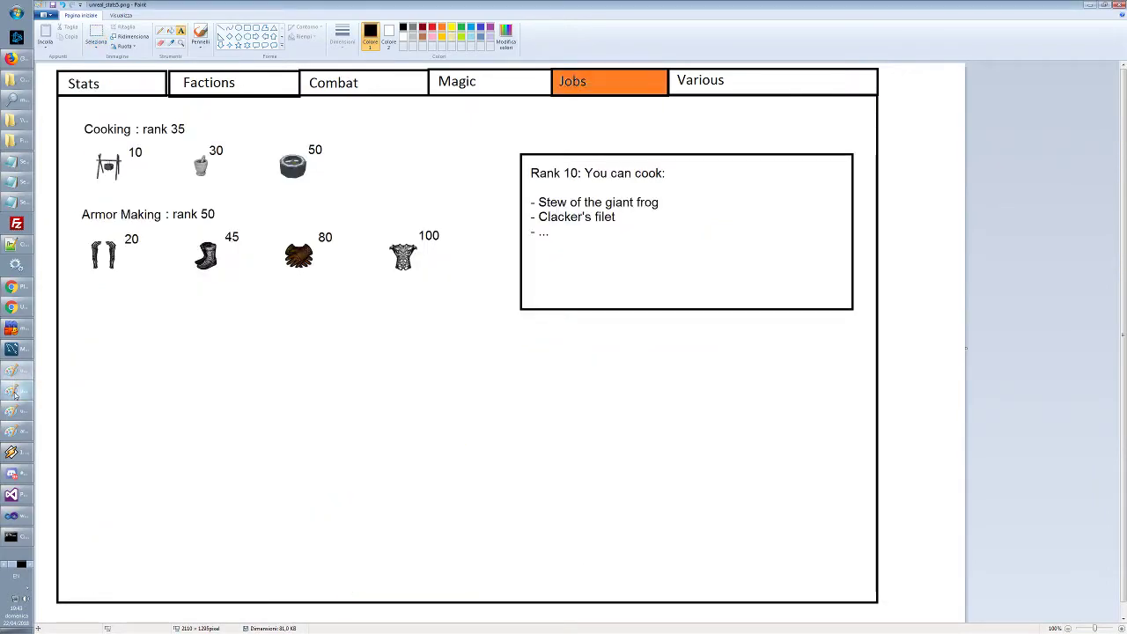
pyautogui.click(14, 393)
pyautogui.click(14, 391)
pyautogui.click(15, 410)
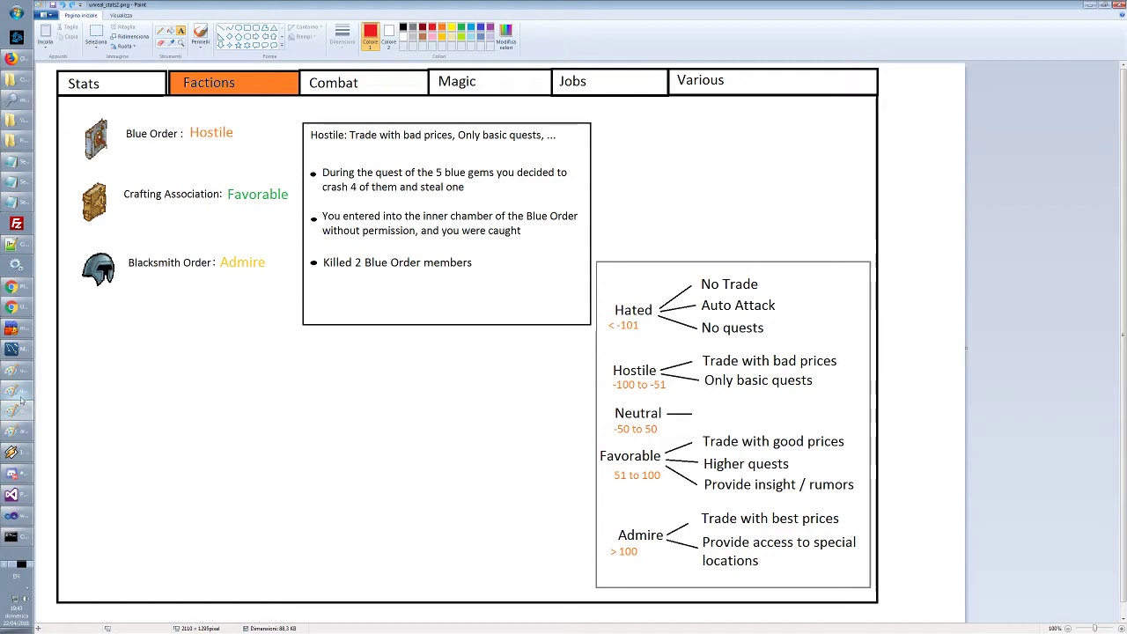
pyautogui.click(21, 394)
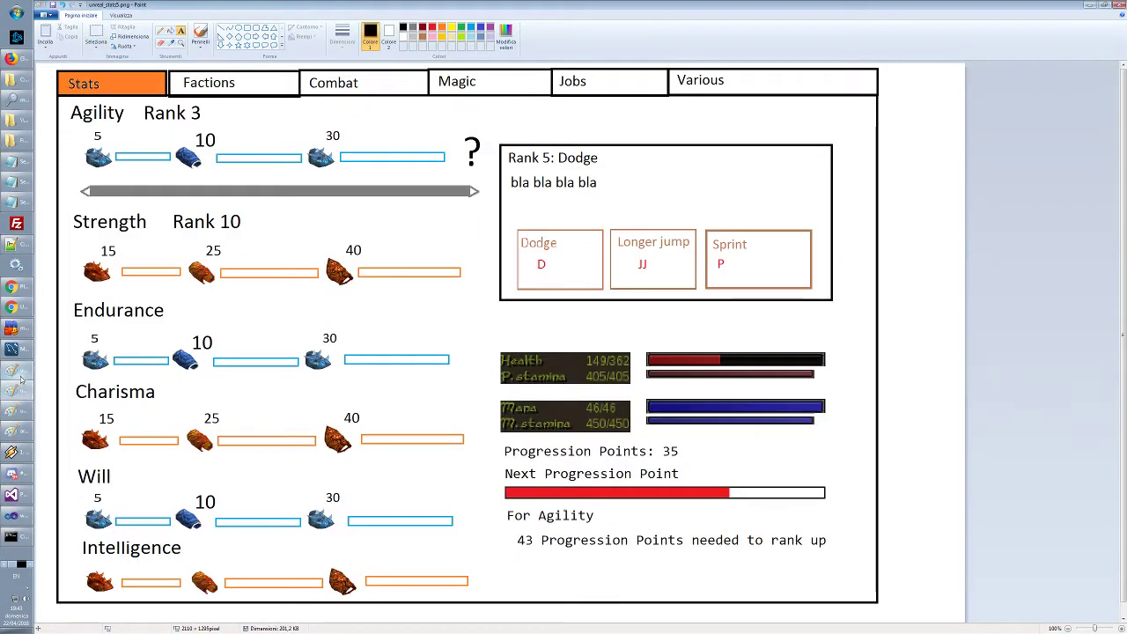
pyautogui.click(21, 379)
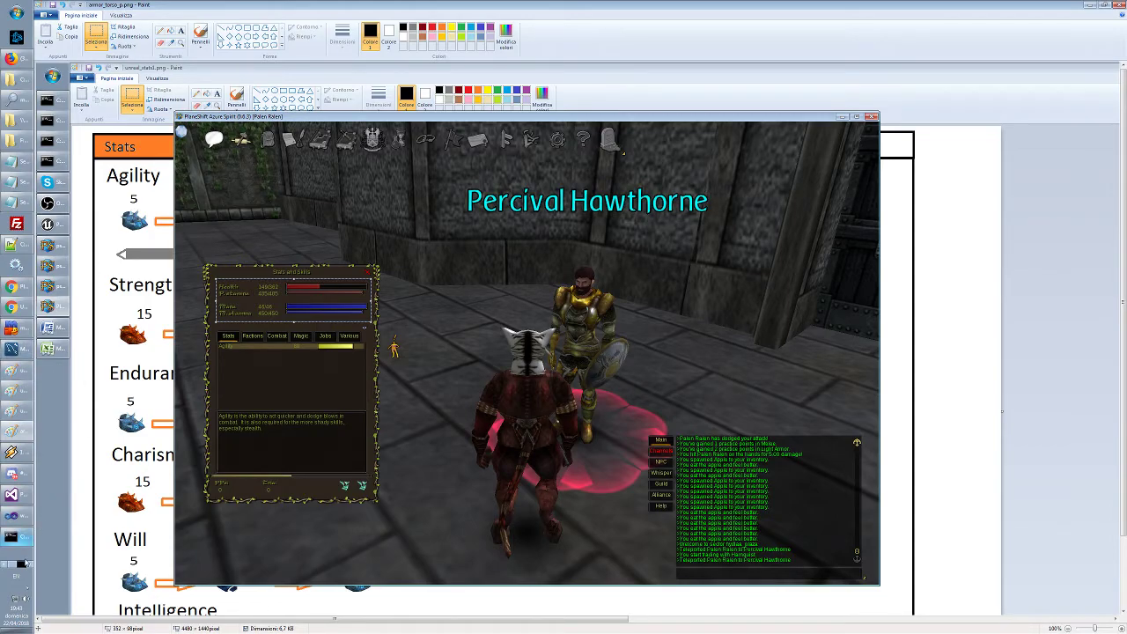
# Close both leftover psclient console windows
pyautogui.click(21, 229)
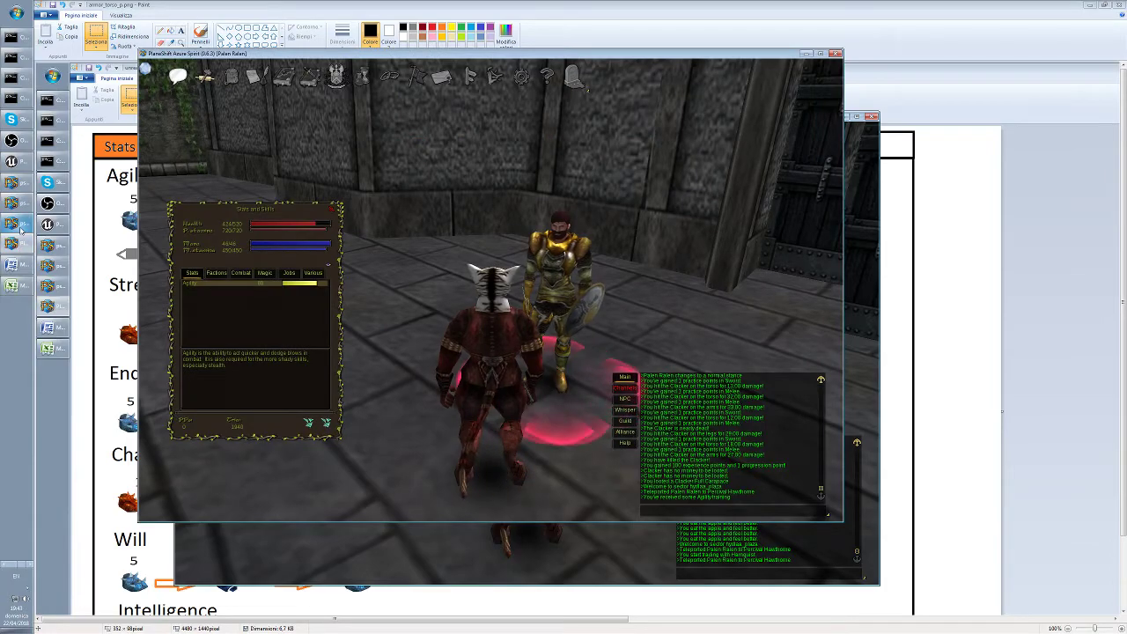
pyautogui.click(21, 204)
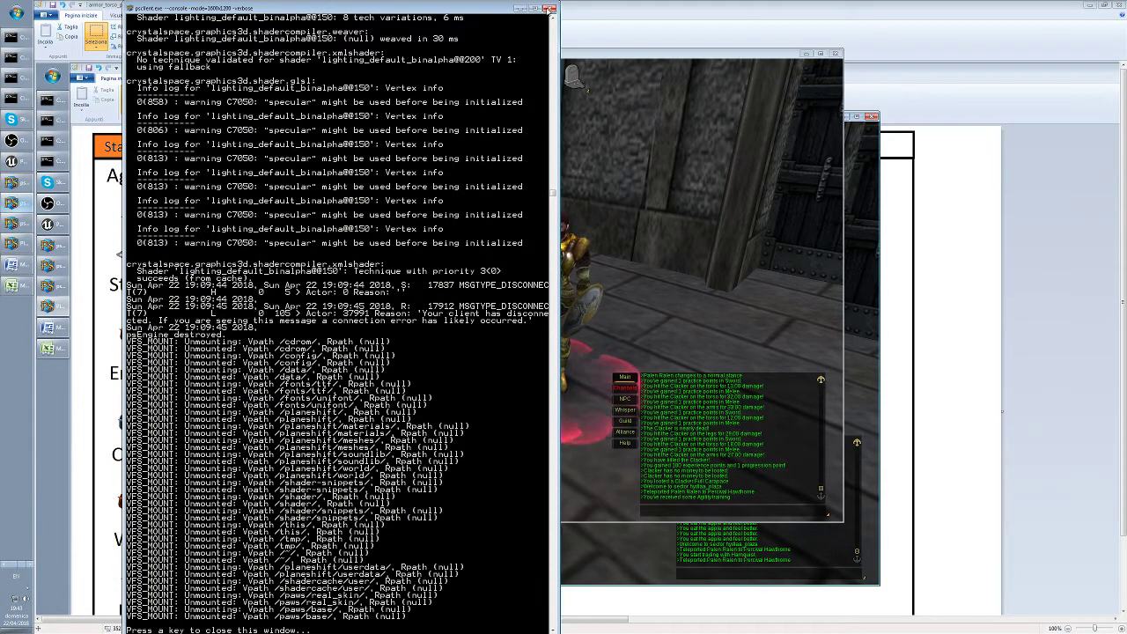
pyautogui.click(550, 8)
pyautogui.click(21, 183)
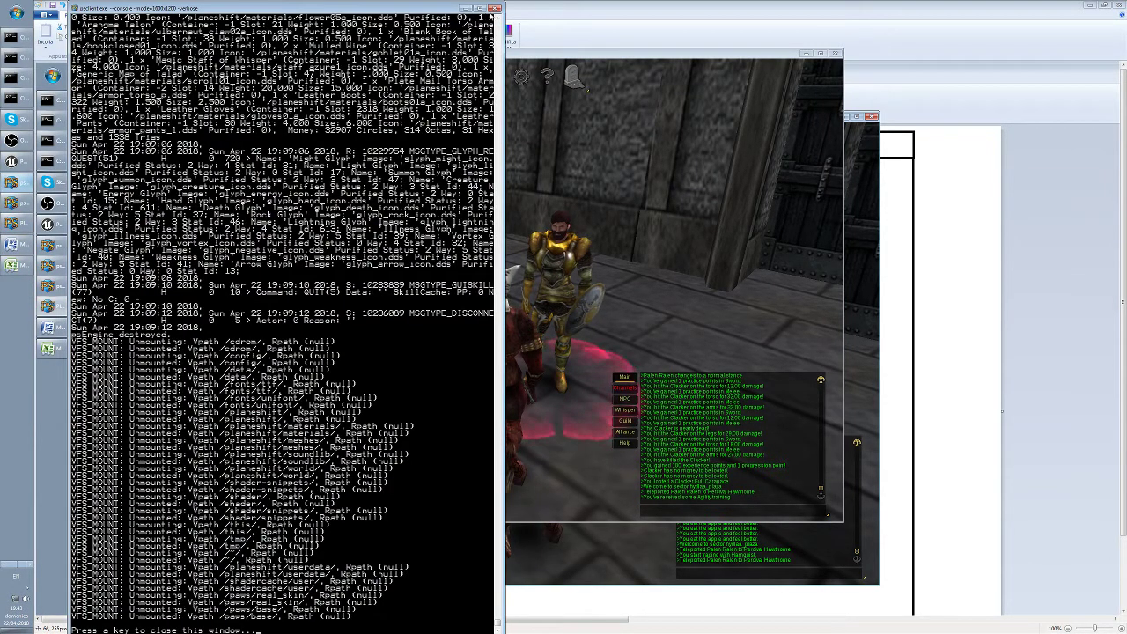
pyautogui.click(491, 16)
# Move the Stats and Skills window, check its Jobs and Stats sections, then close it
pyautogui.moveTo(255, 201); pyautogui.dragTo(282, 195)
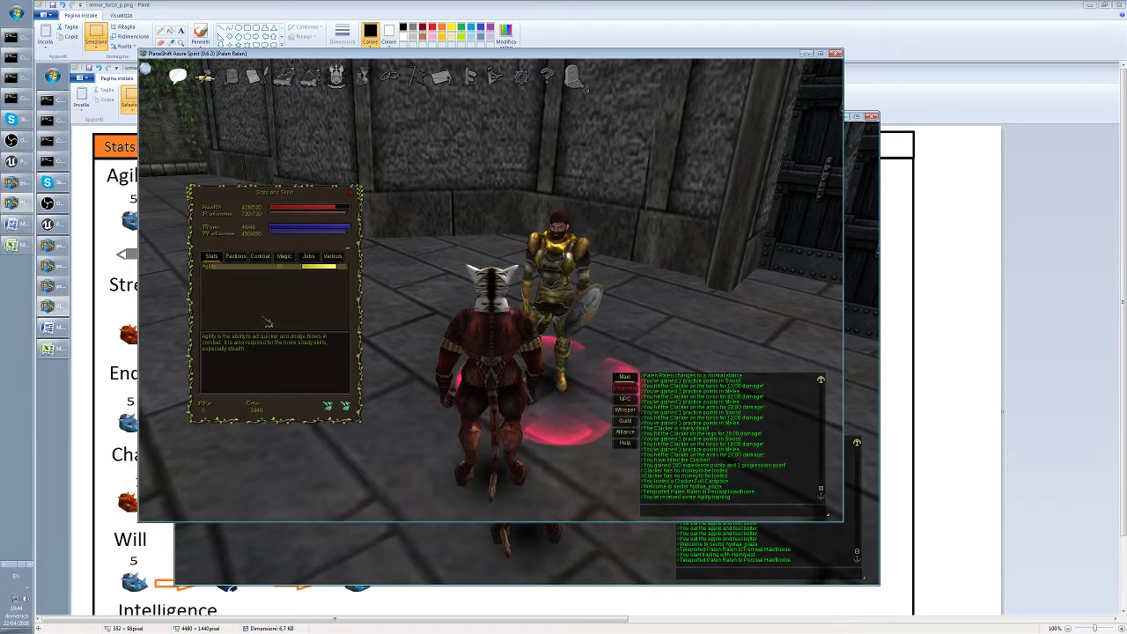
pyautogui.click(236, 257)
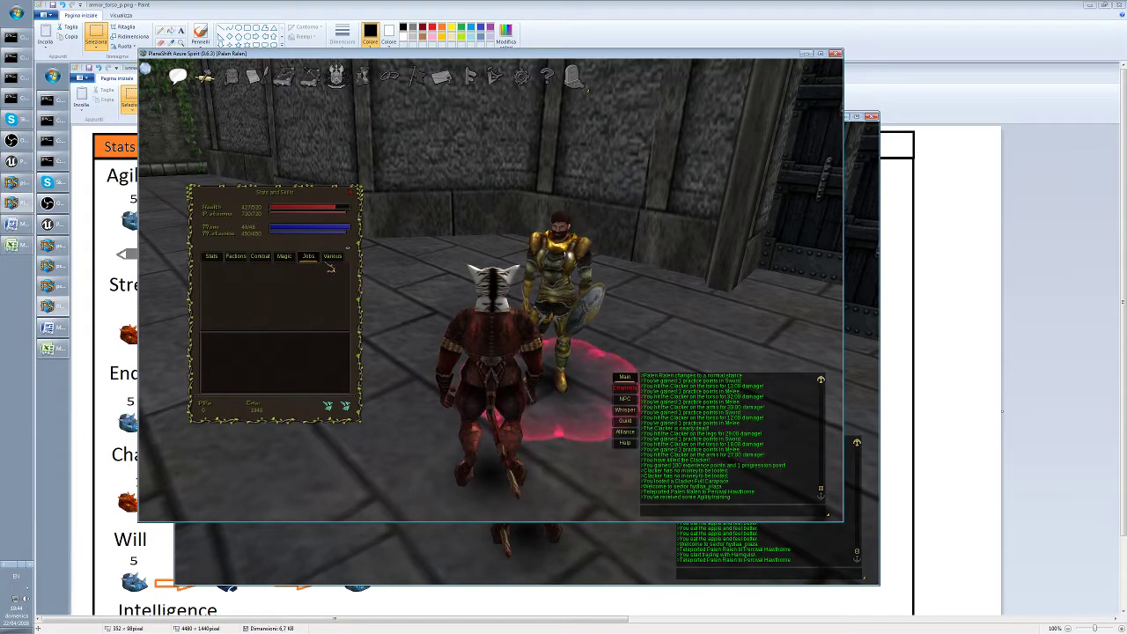
pyautogui.click(215, 258)
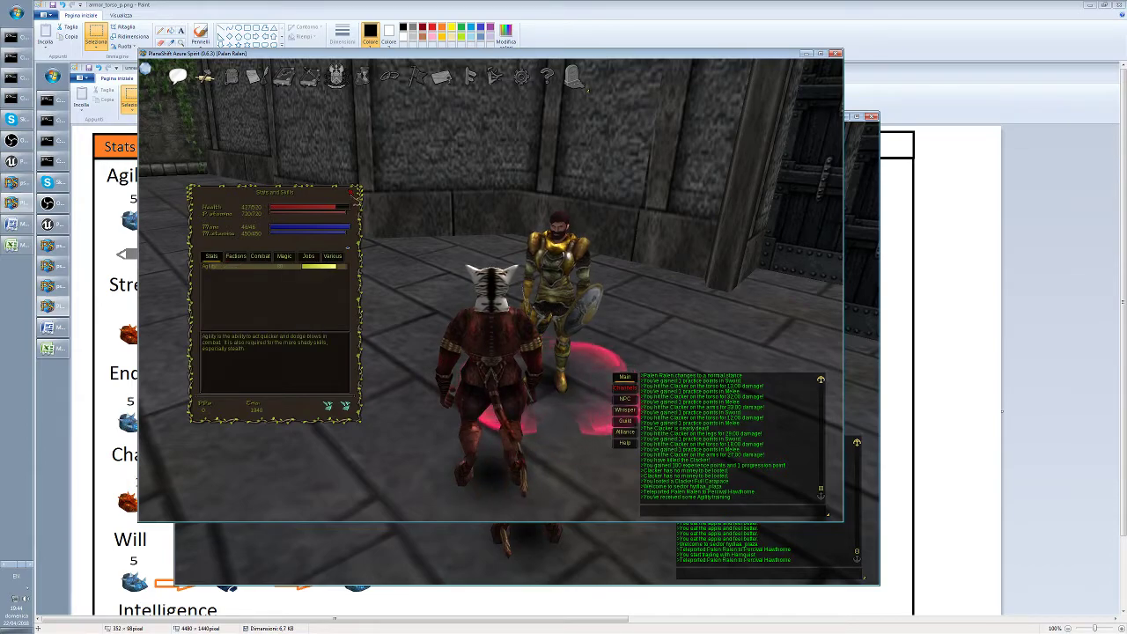
pyautogui.click(354, 191)
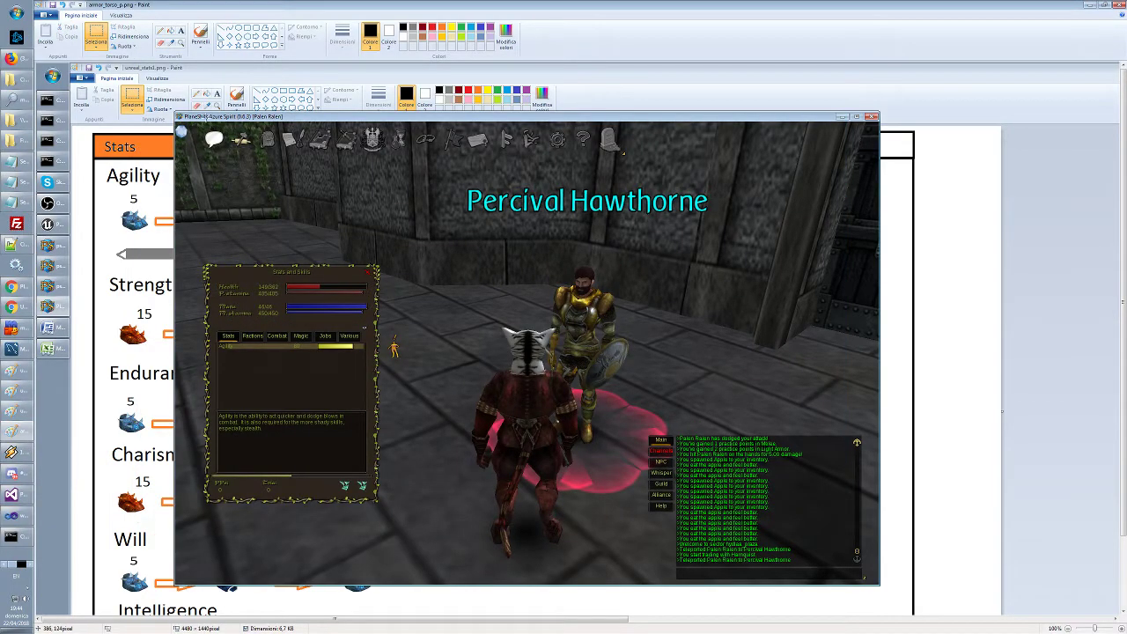
# Show the unreal_stats3.png Stats mockup, then bring up the Unreal Engine Test Data Table spreadsheet
pyautogui.click(17, 371)
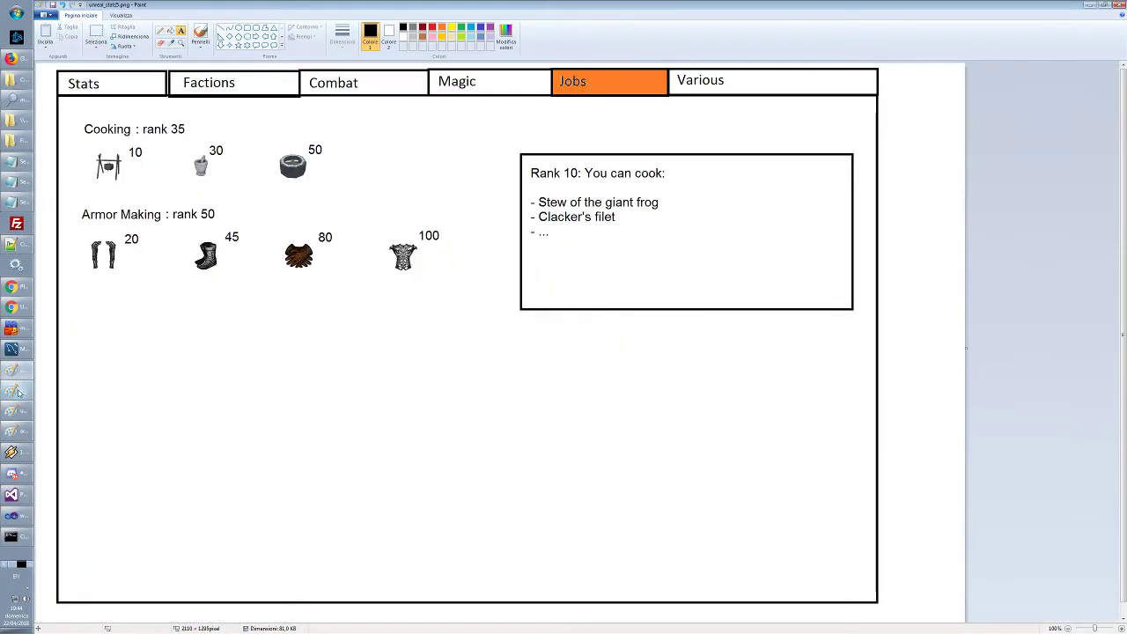
pyautogui.click(19, 394)
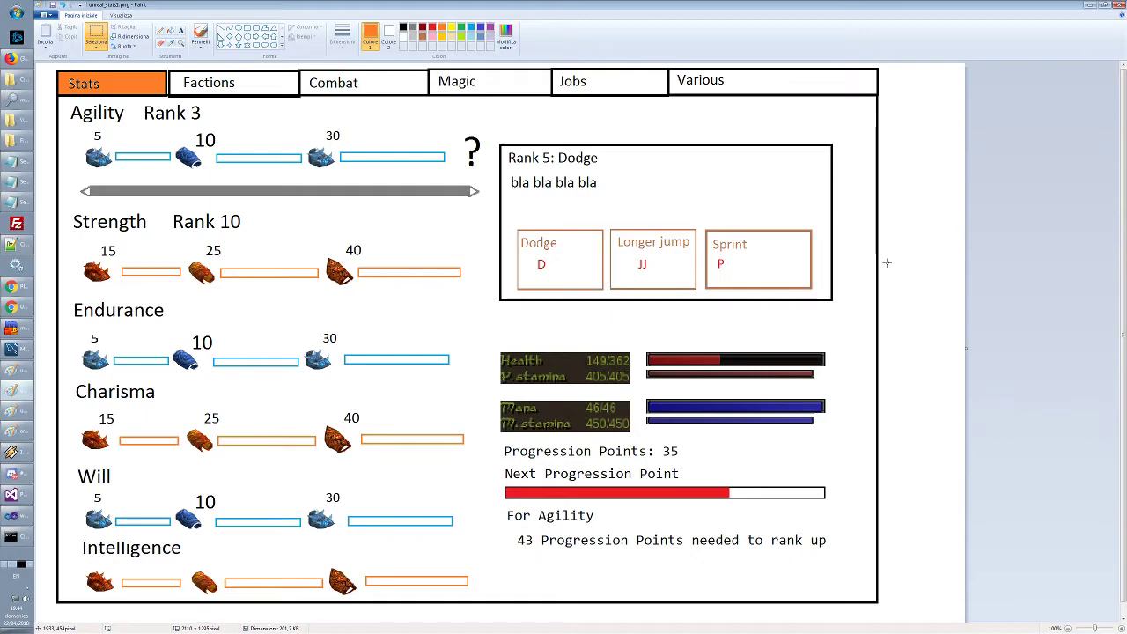
pyautogui.click(23, 314)
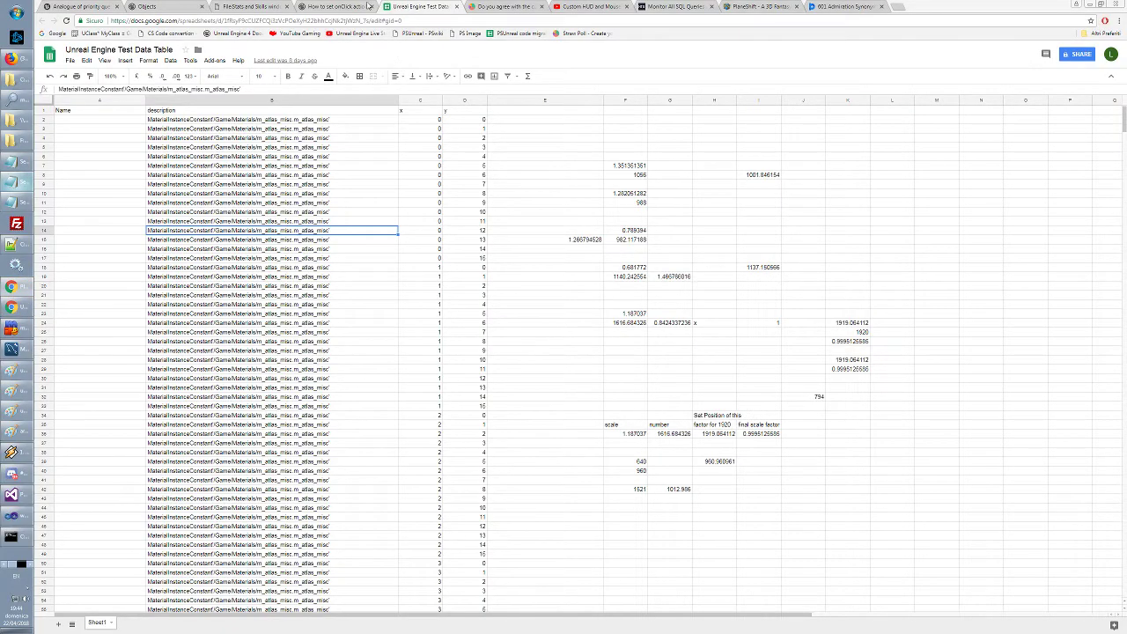
# Review the Stats Window Layout poll results (1 vote, 100% YES), then return to the Paint Jobs mockup
pyautogui.click(503, 6)
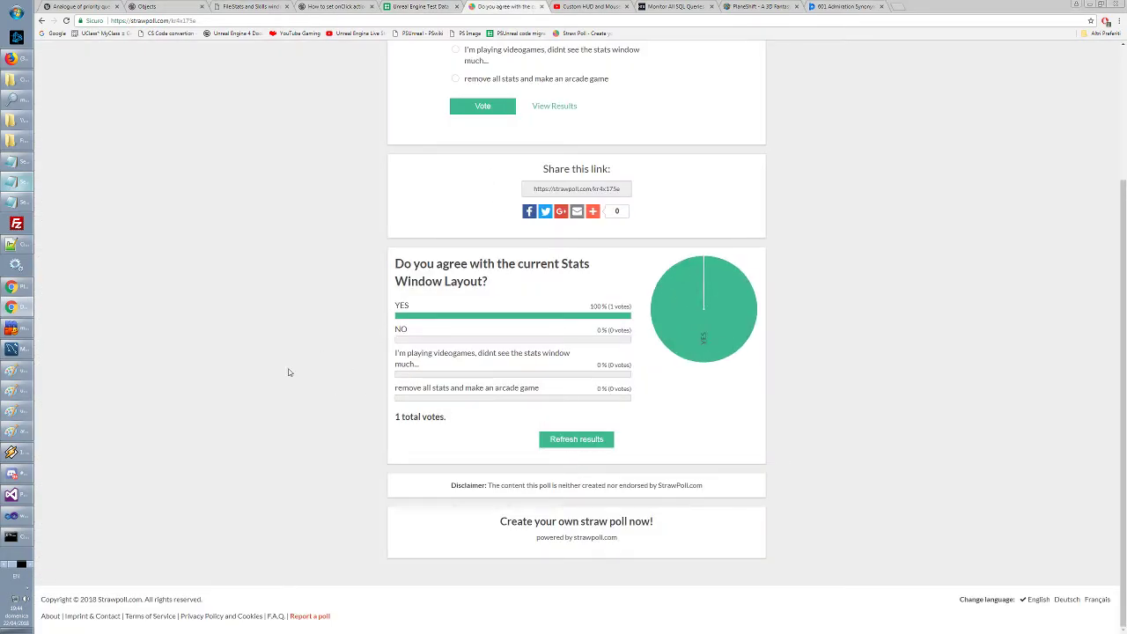
pyautogui.scroll(2, 288, 373)
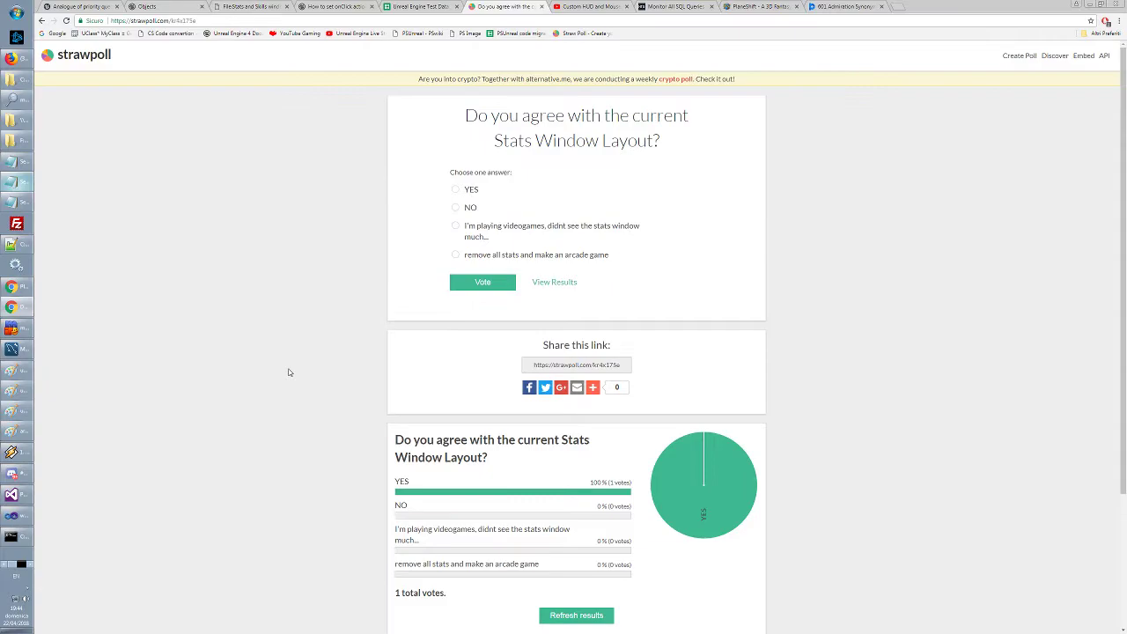
pyautogui.click(427, 7)
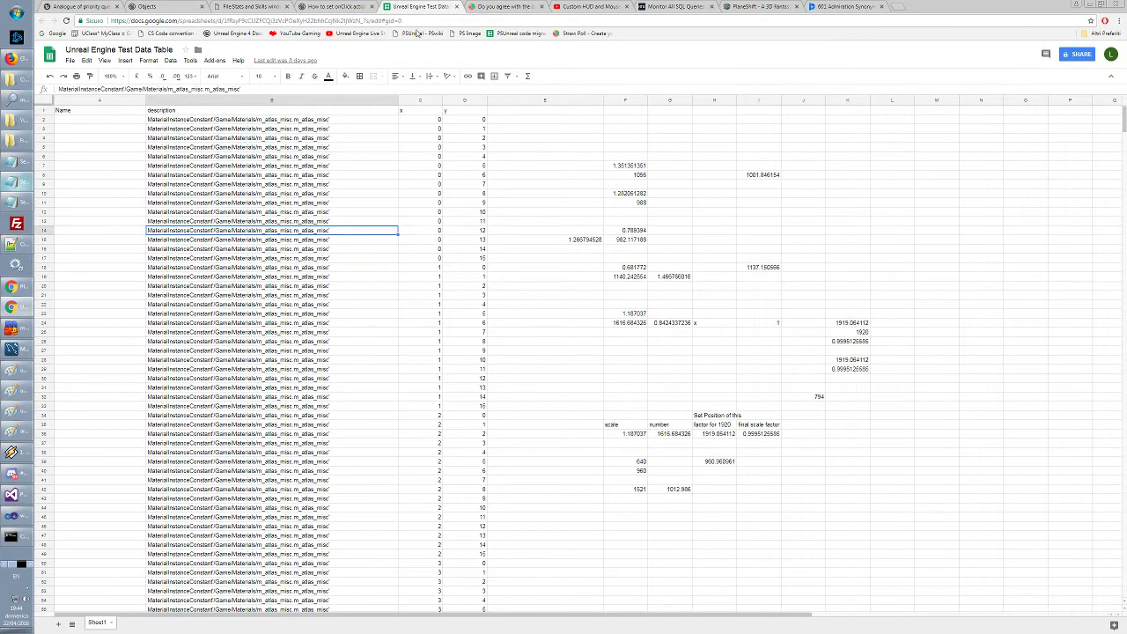
pyautogui.click(484, 6)
pyautogui.click(588, 7)
pyautogui.click(527, 7)
pyautogui.click(578, 7)
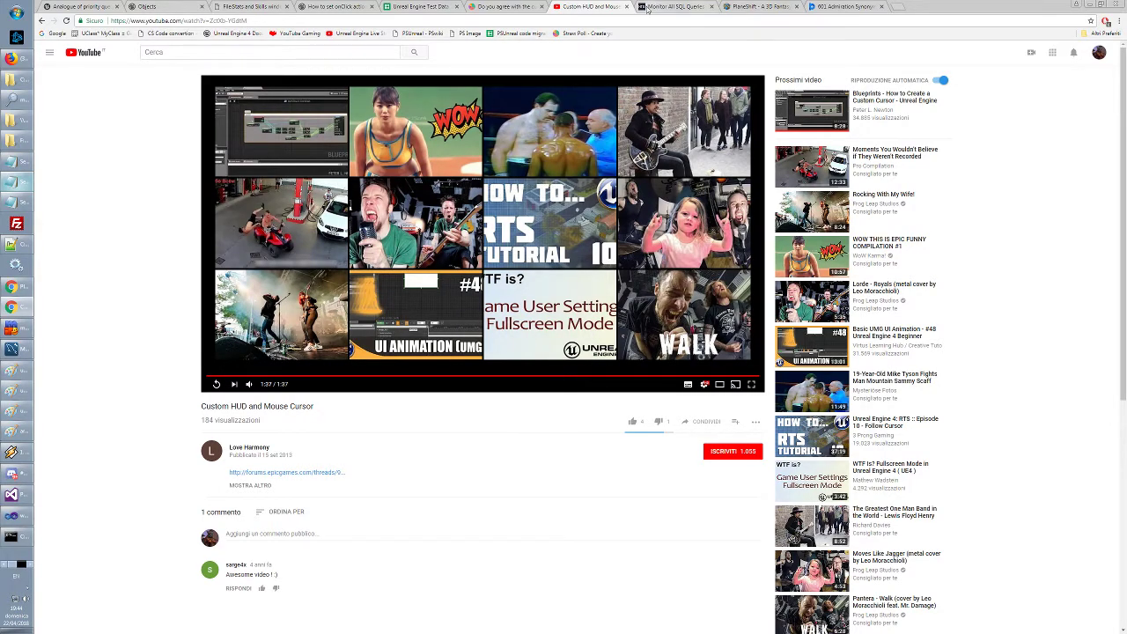
pyautogui.click(506, 6)
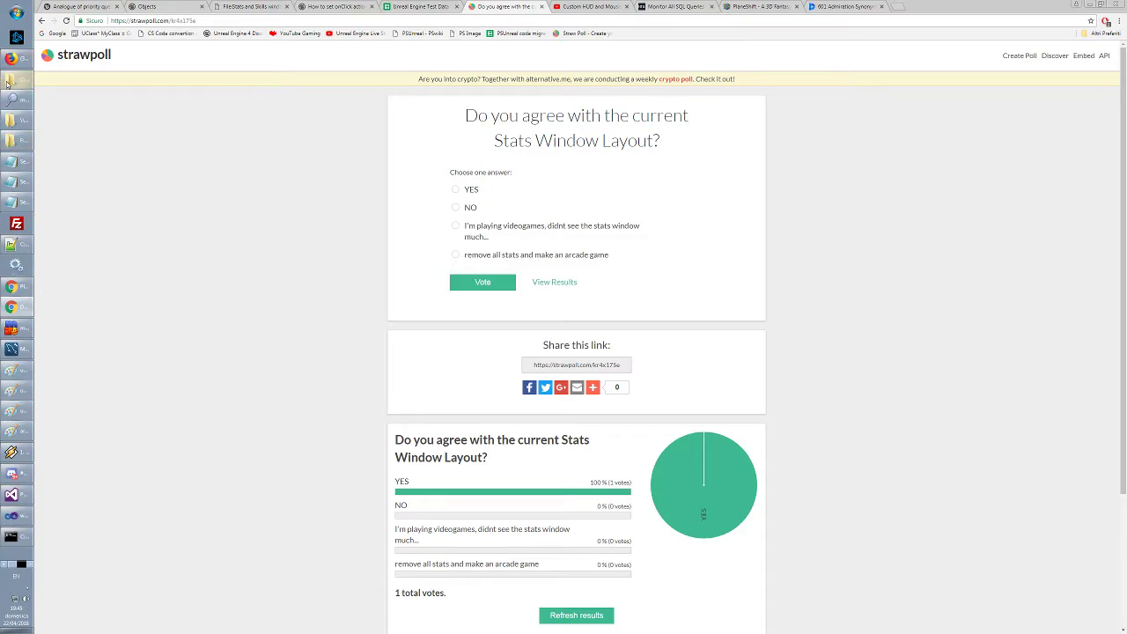
pyautogui.click(20, 391)
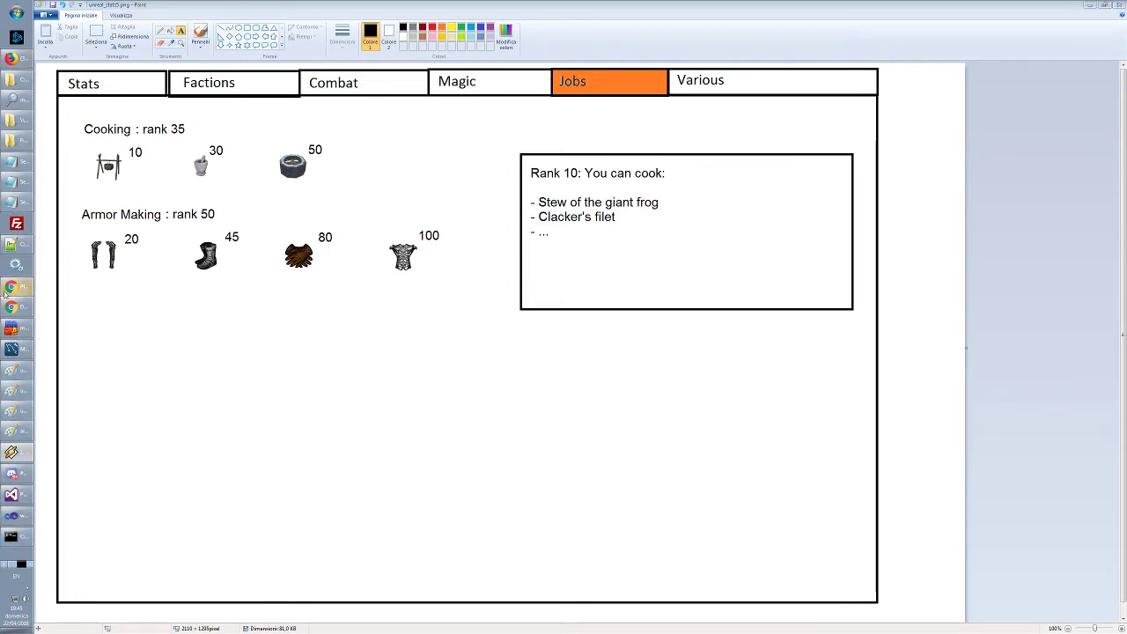
# Bring the unreal_stats3 Stats mockup back into Paint, paging through the open taskbar windows
pyautogui.click(10, 390)
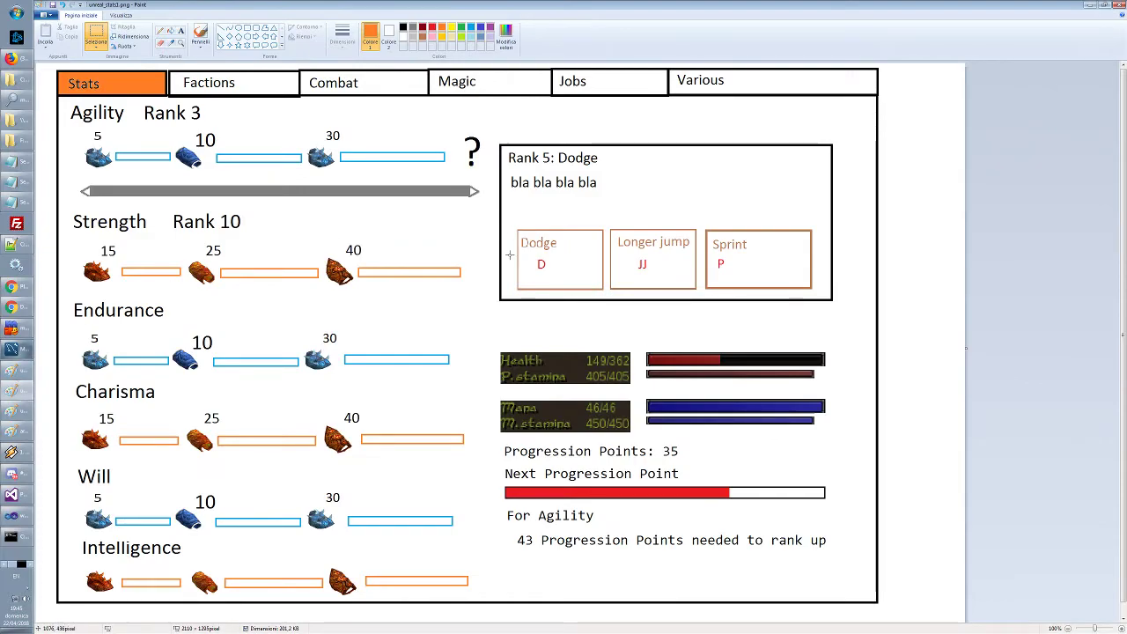
pyautogui.click(28, 567)
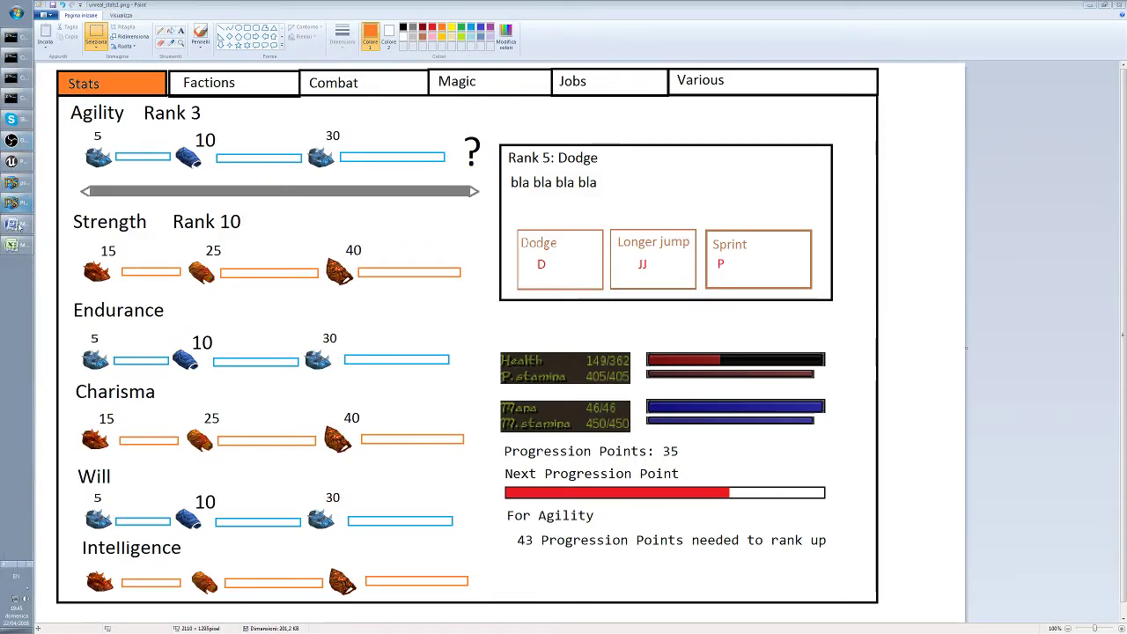
pyautogui.scroll(1, 20, 397)
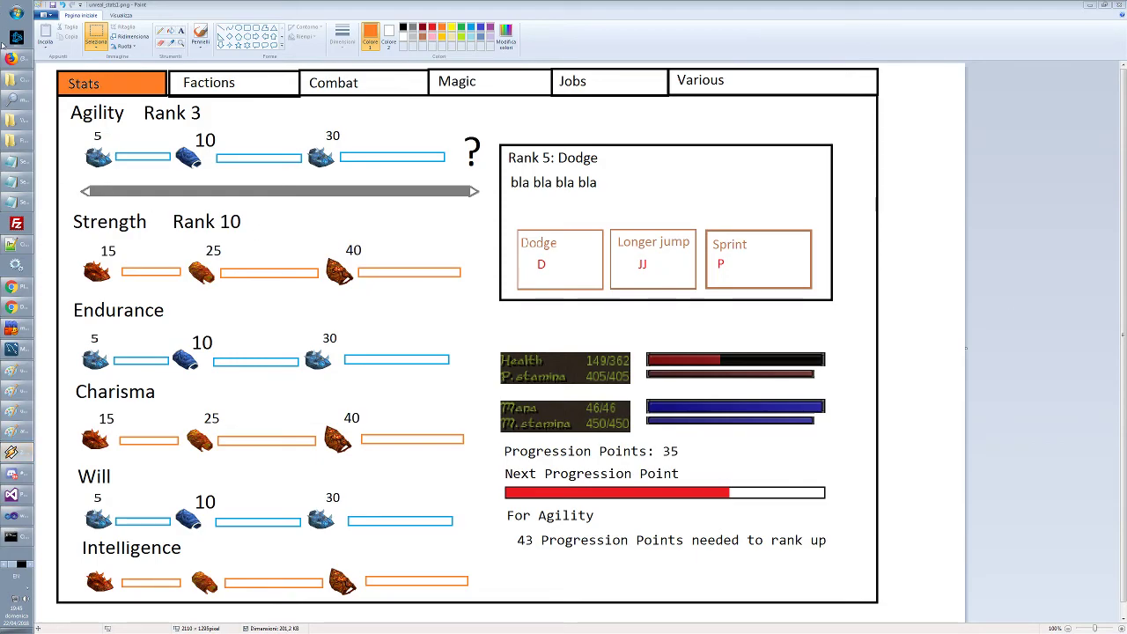
pyautogui.click(27, 566)
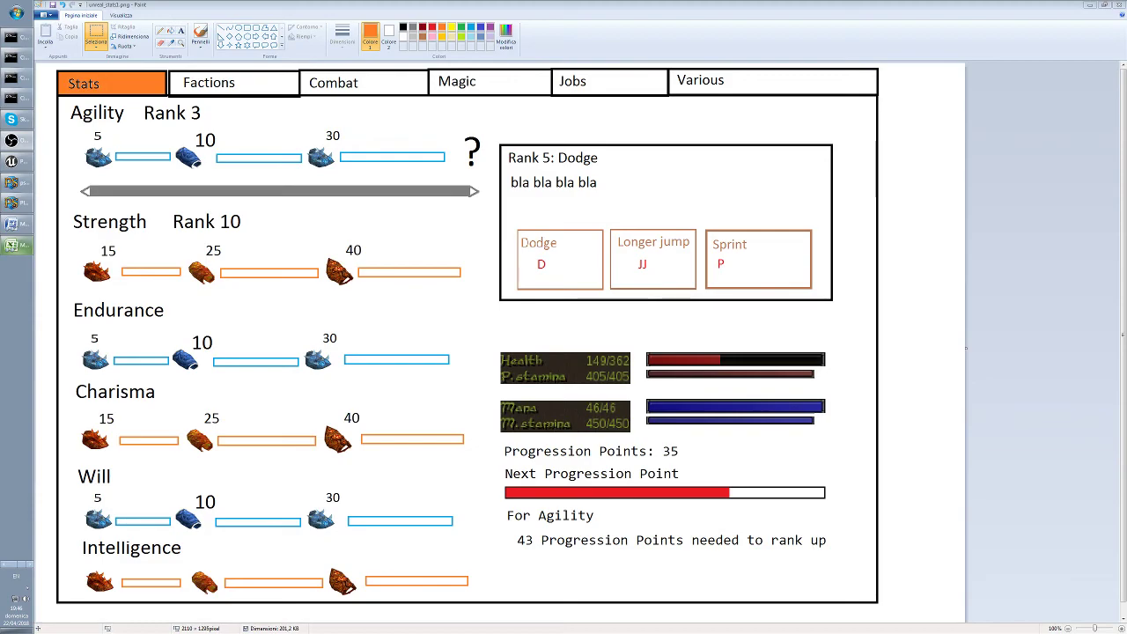
pyautogui.click(21, 562)
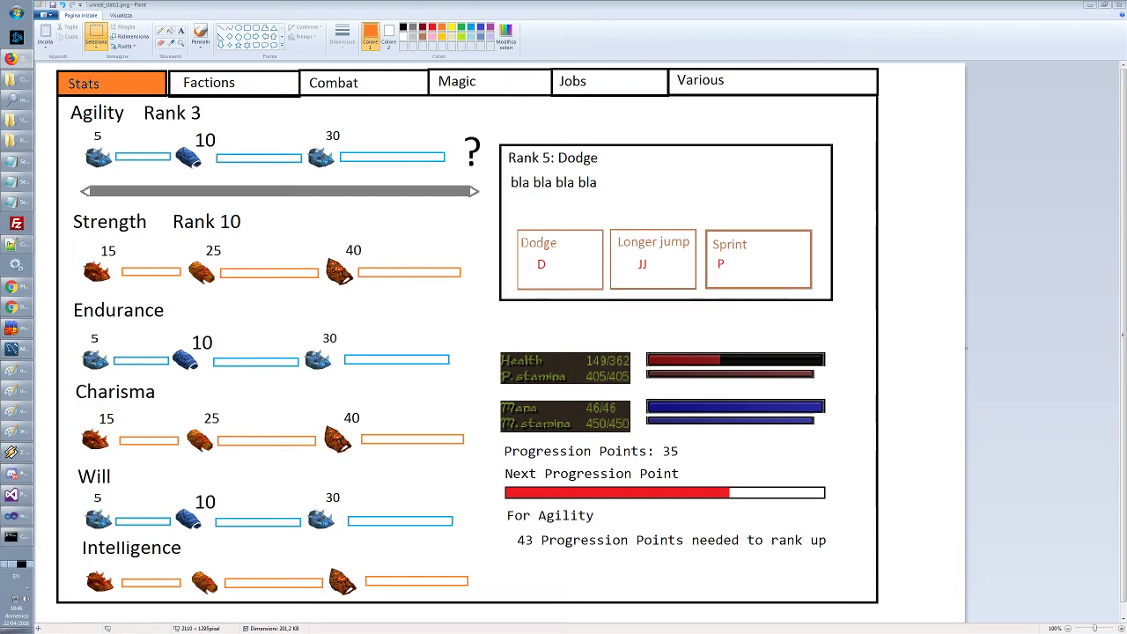